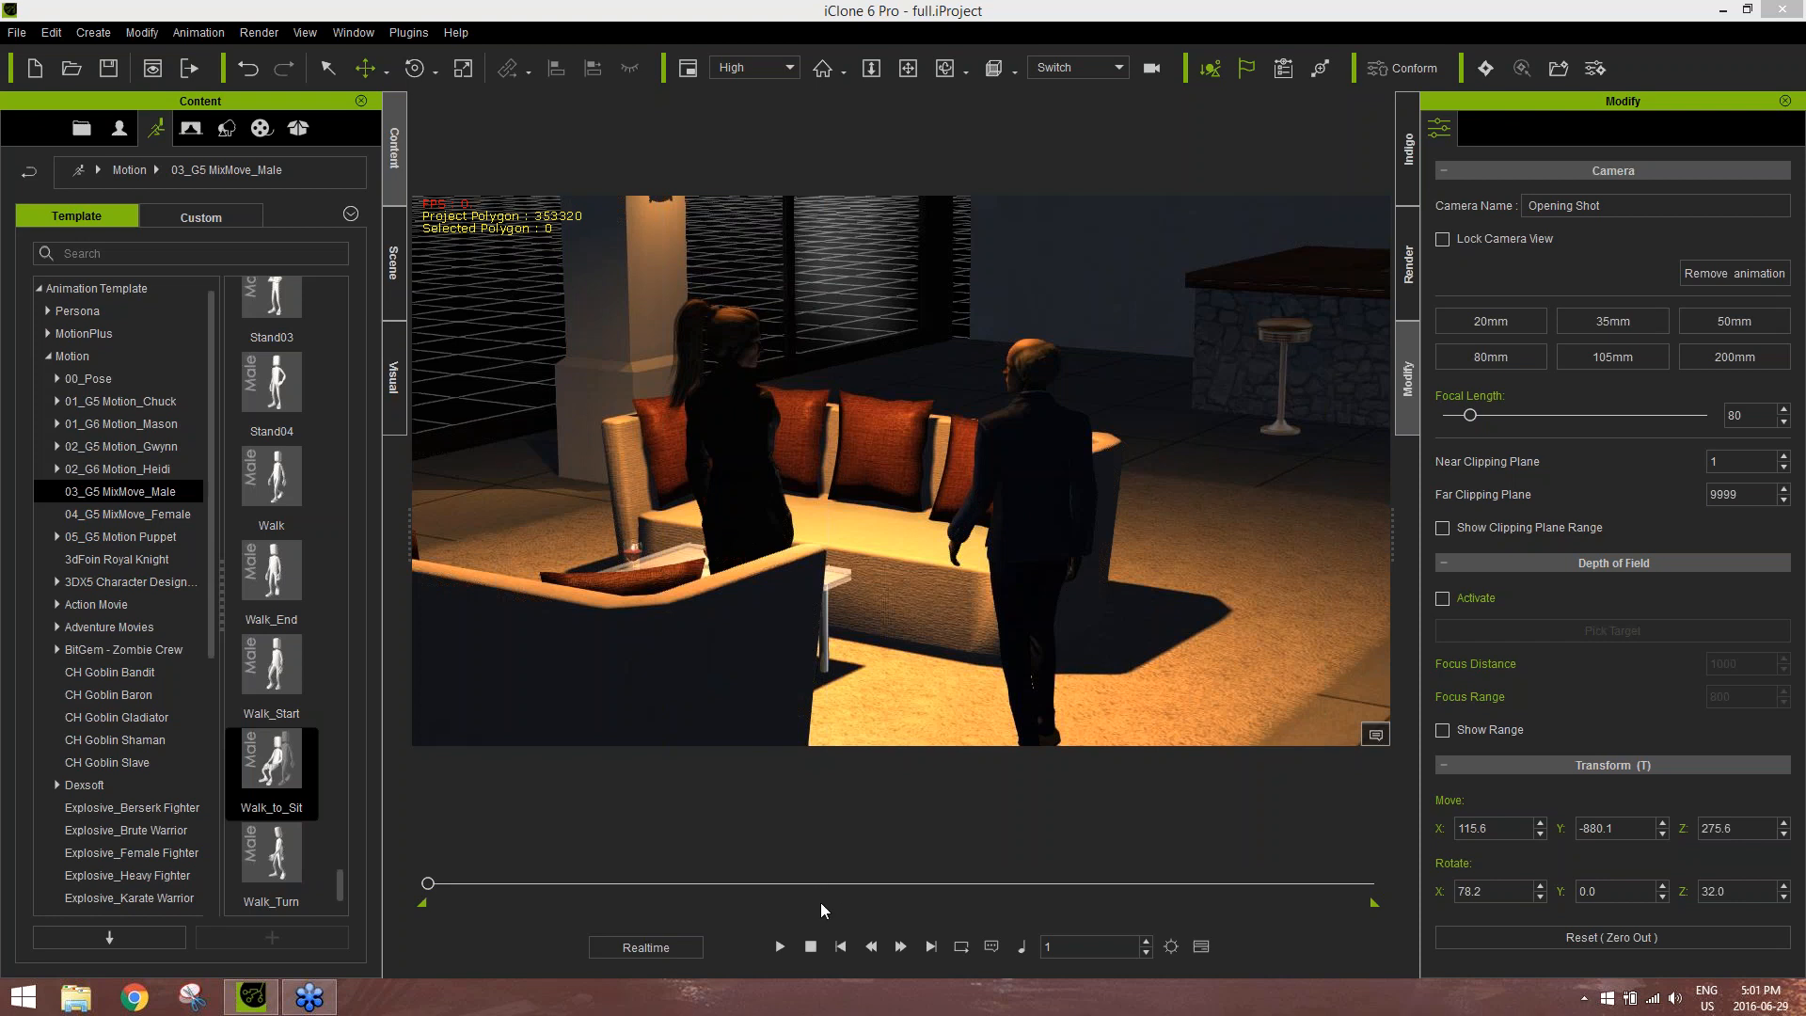
Play back the full project's animation, then stop it
{"action": "left_click", "coordinate": [788, 950]}
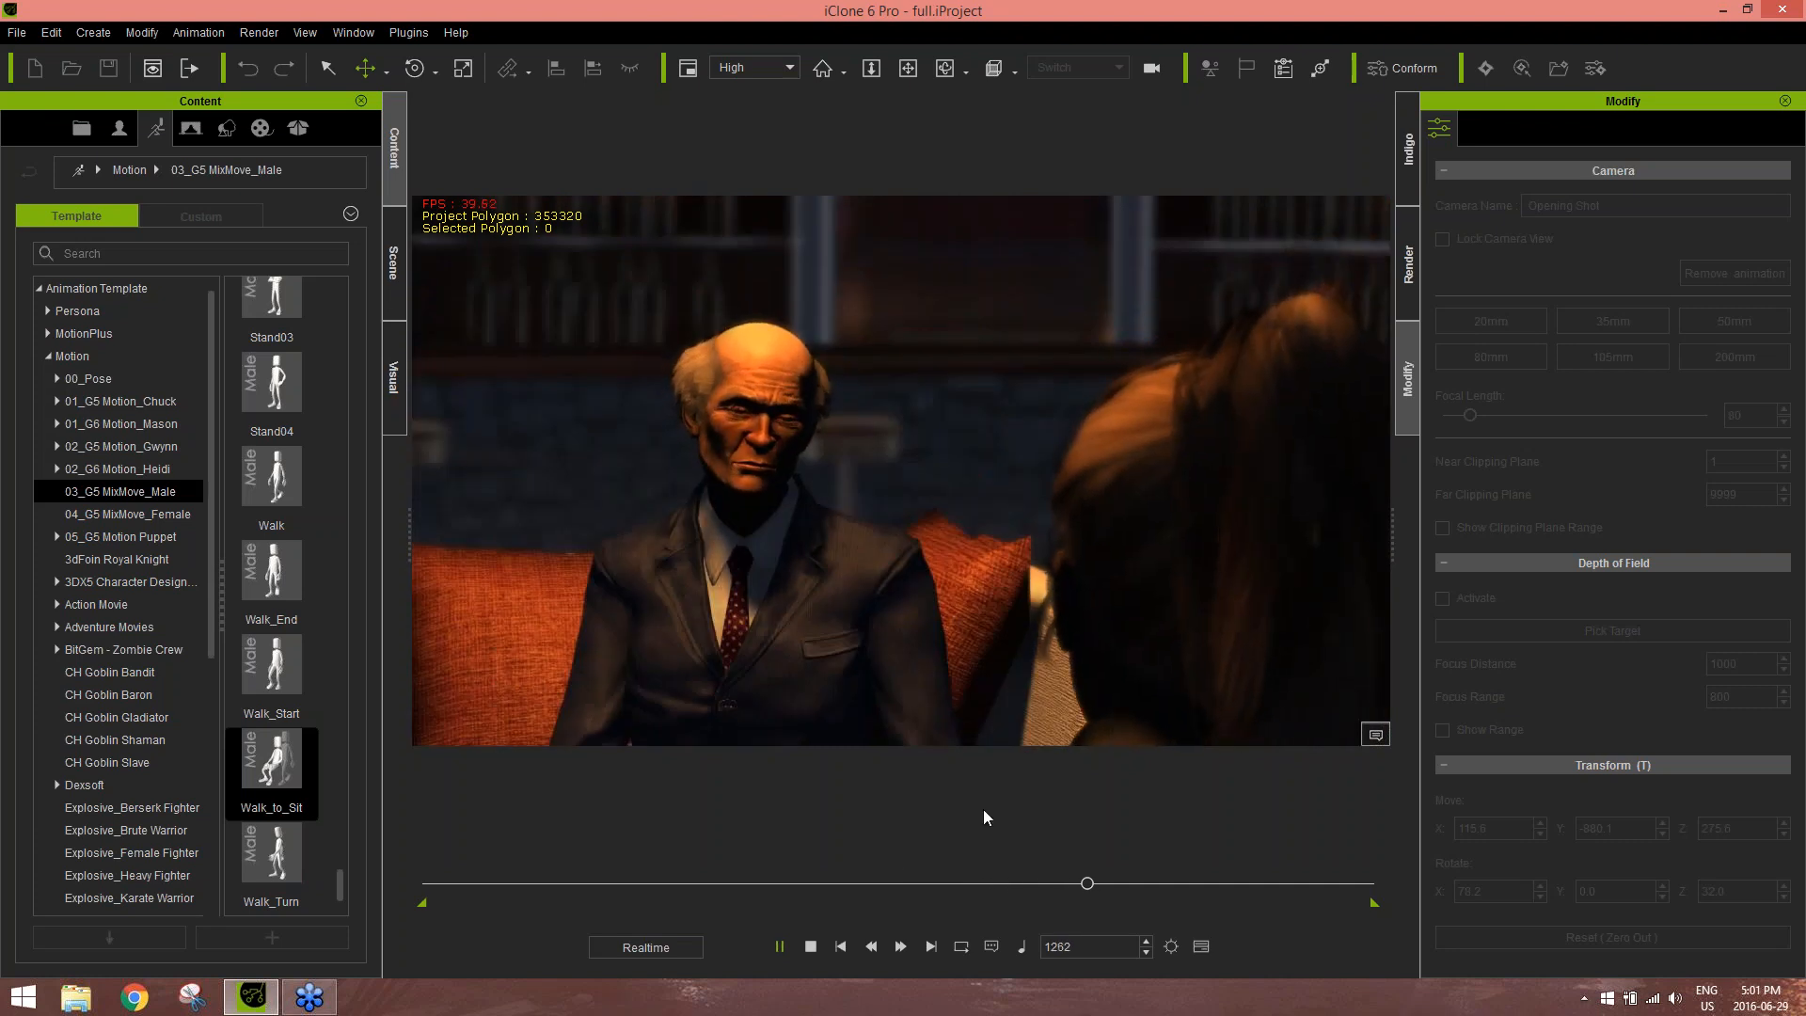
{"action": "left_click", "coordinate": [810, 946]}
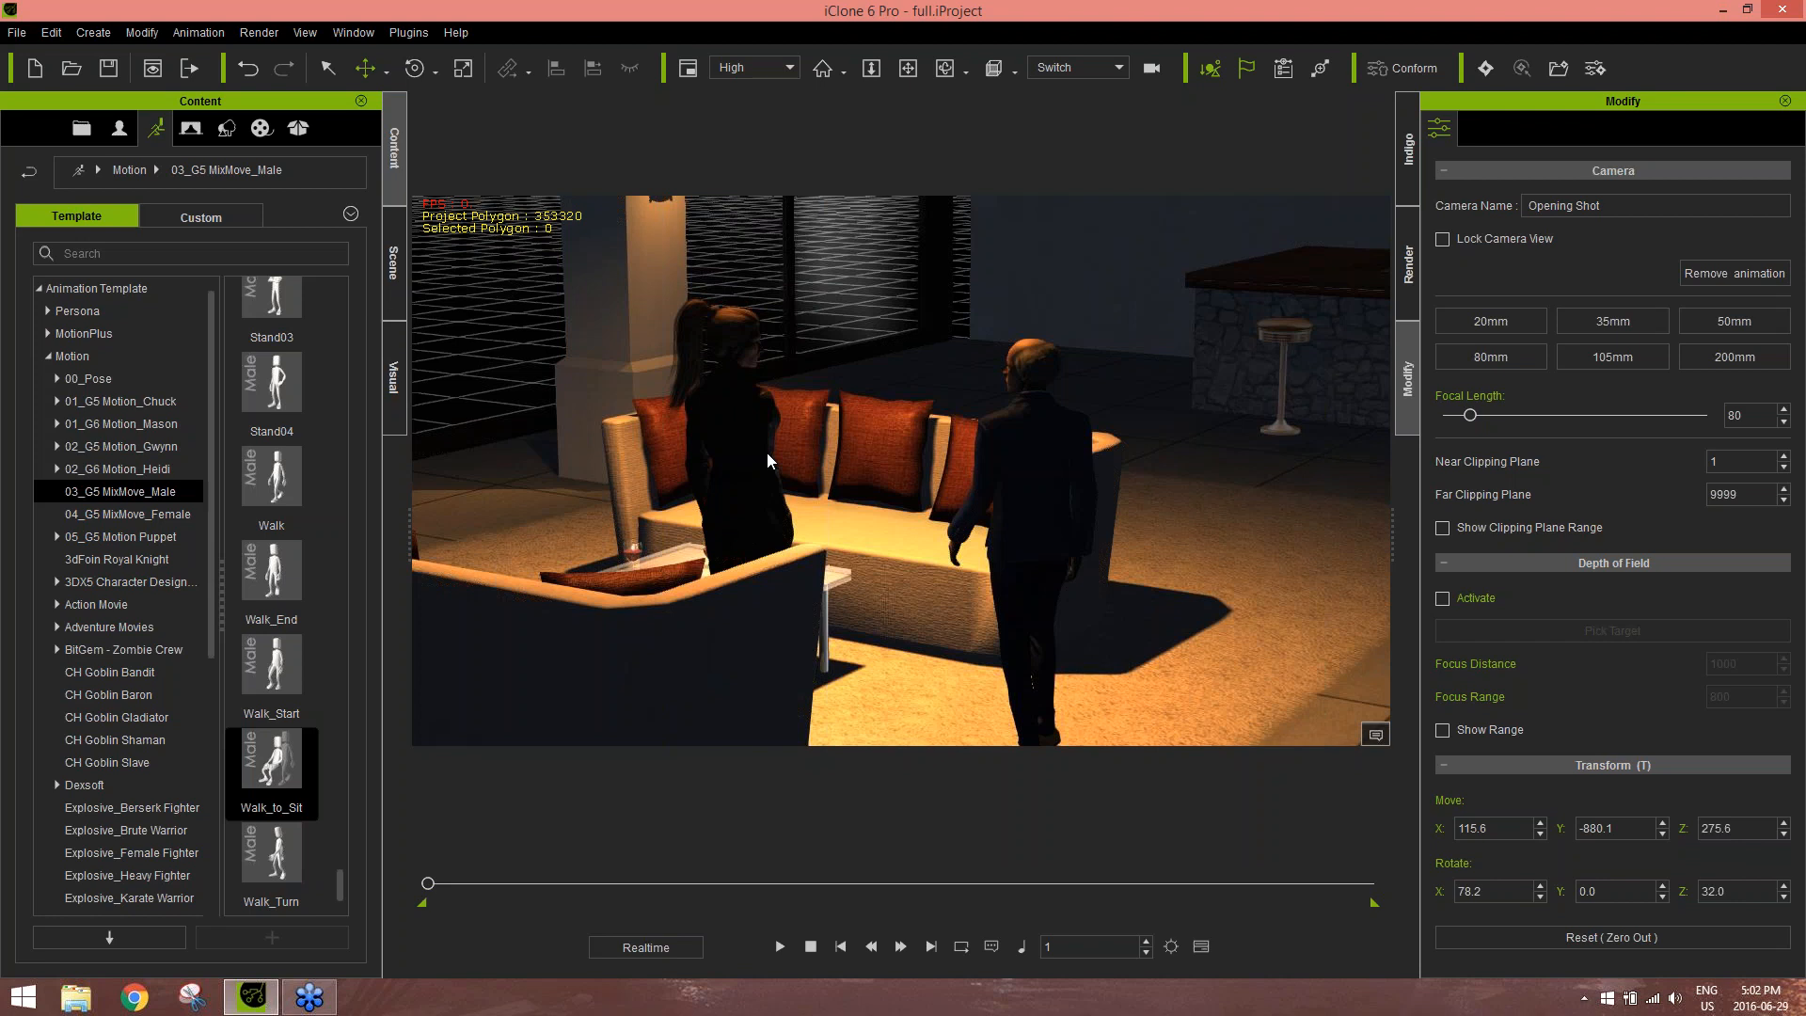
Start a new project and load the Lounge template from the 02 Scene project templates
{"action": "left_click", "coordinate": [39, 75]}
{"action": "left_click", "coordinate": [952, 542]}
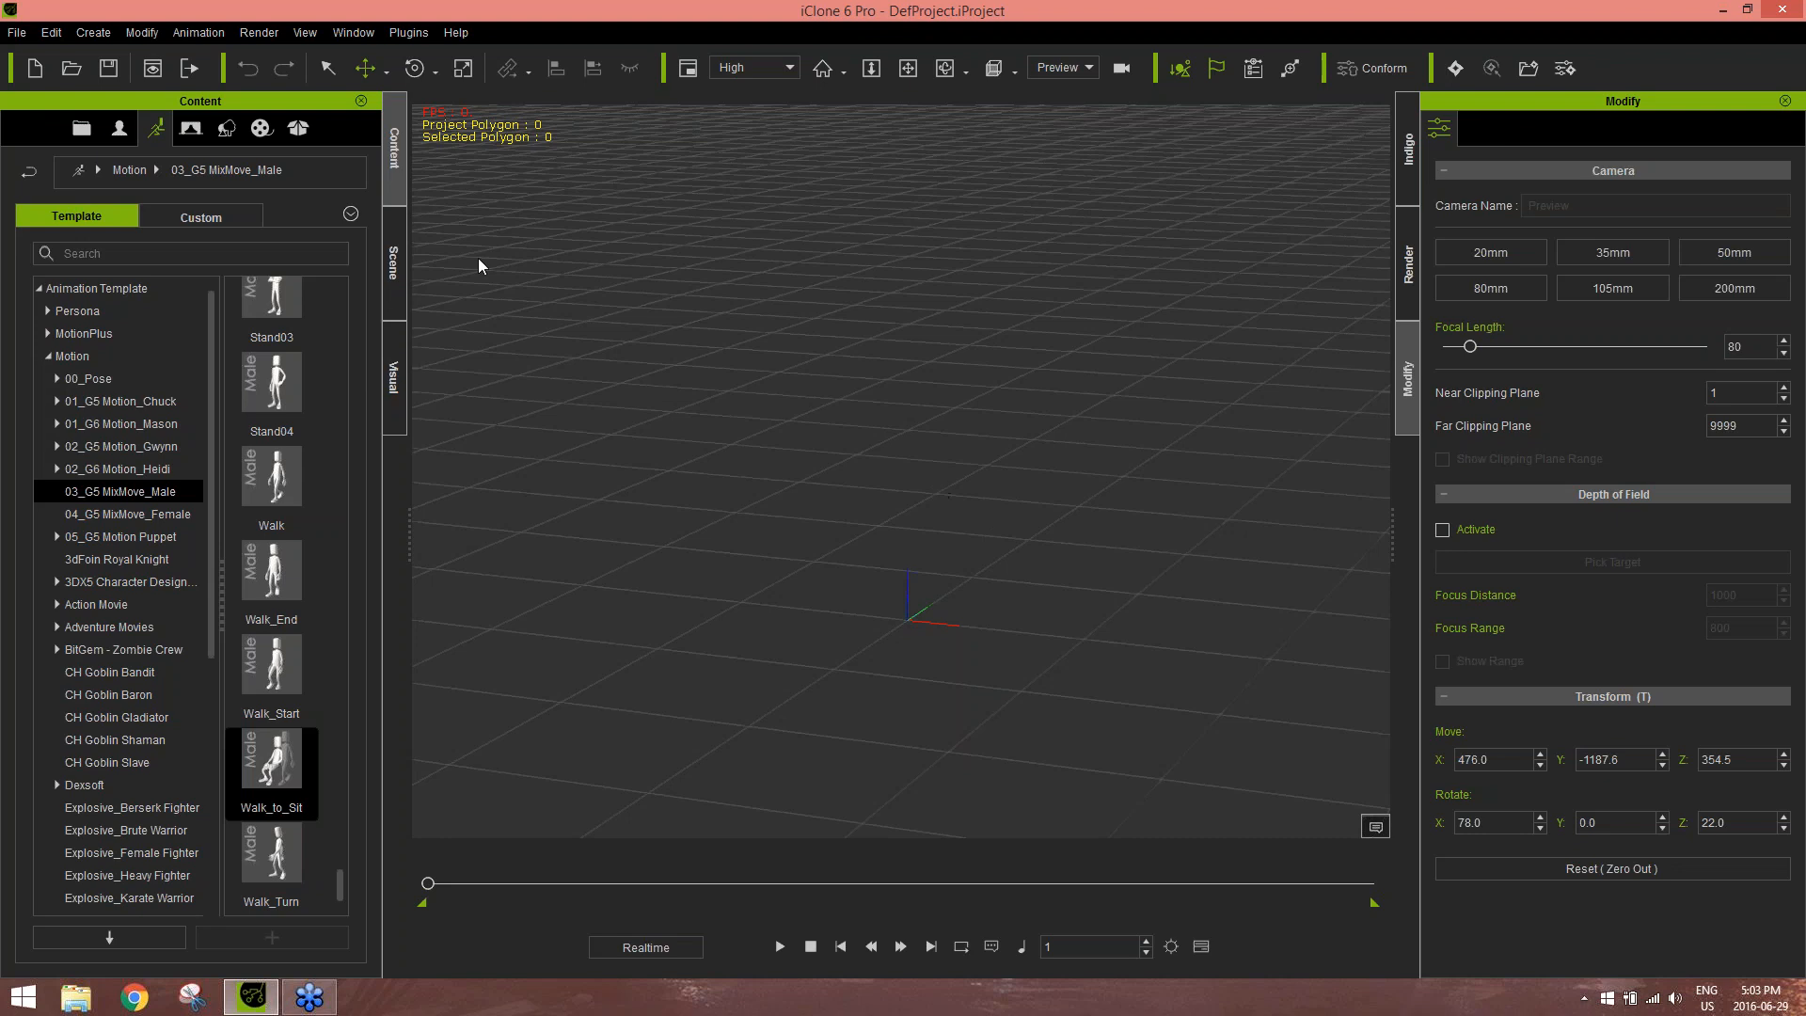
{"action": "left_click", "coordinate": [82, 130]}
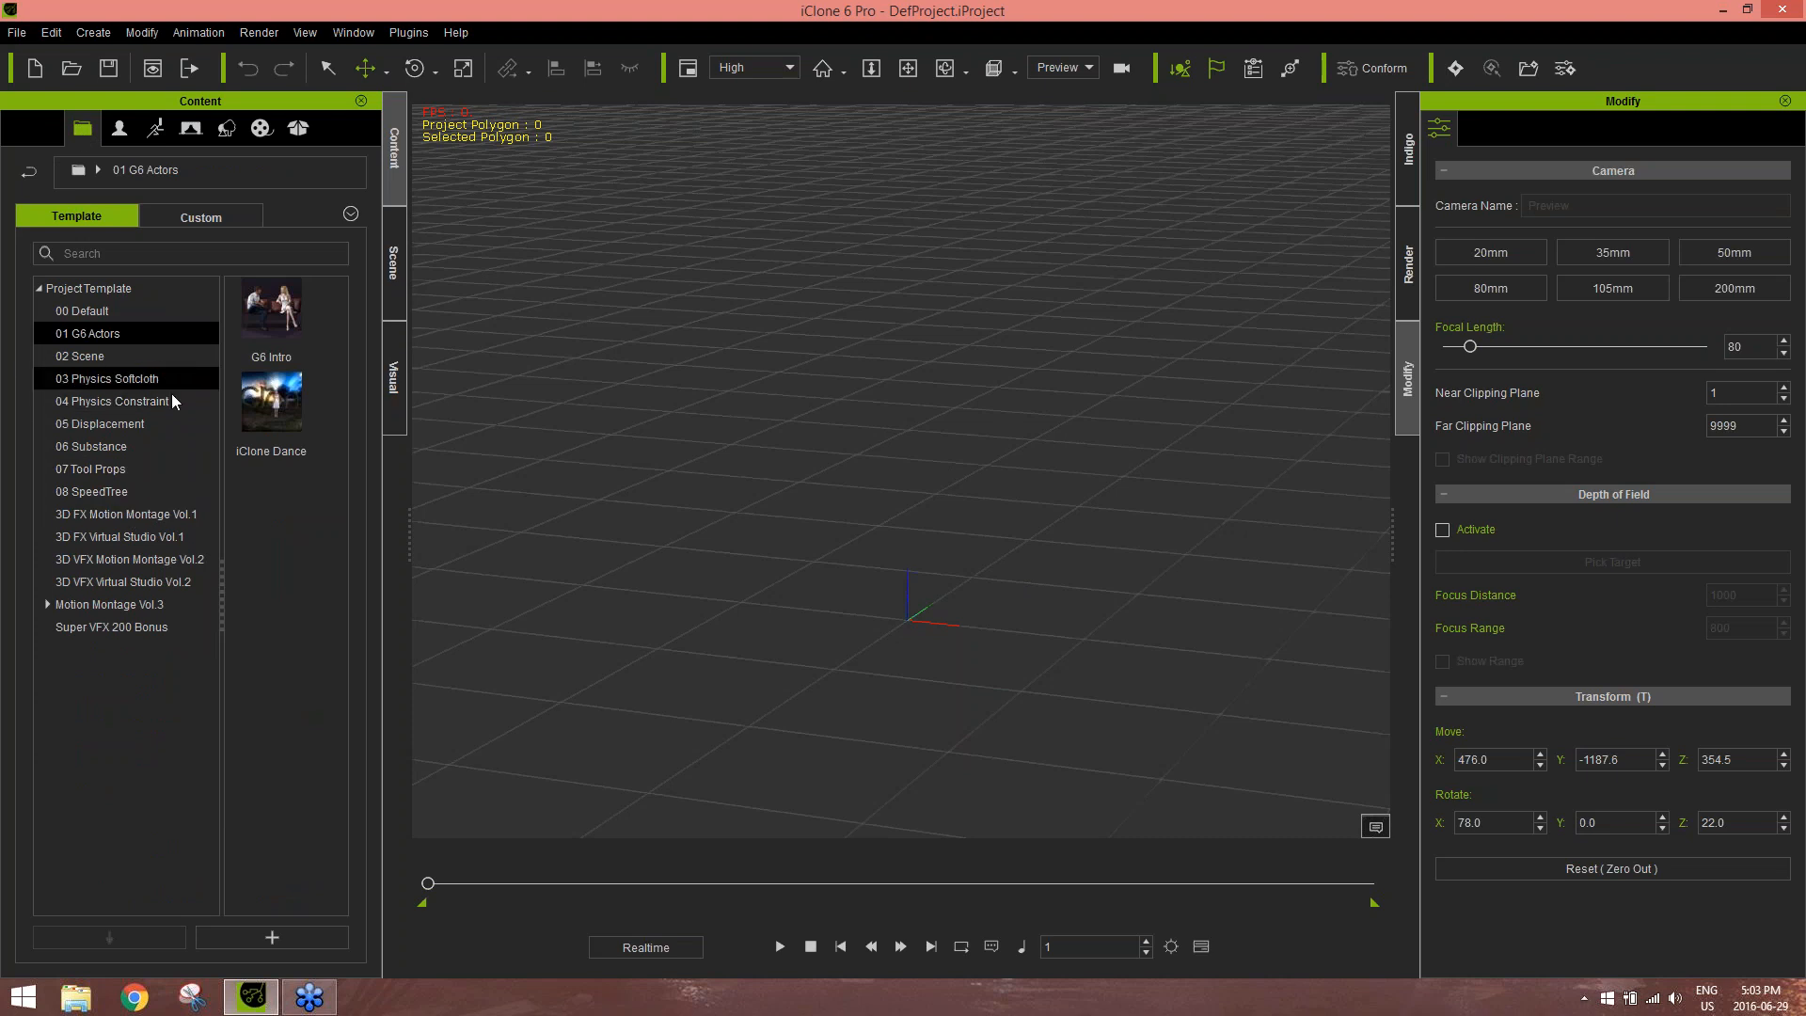
{"action": "left_click", "coordinate": [119, 355]}
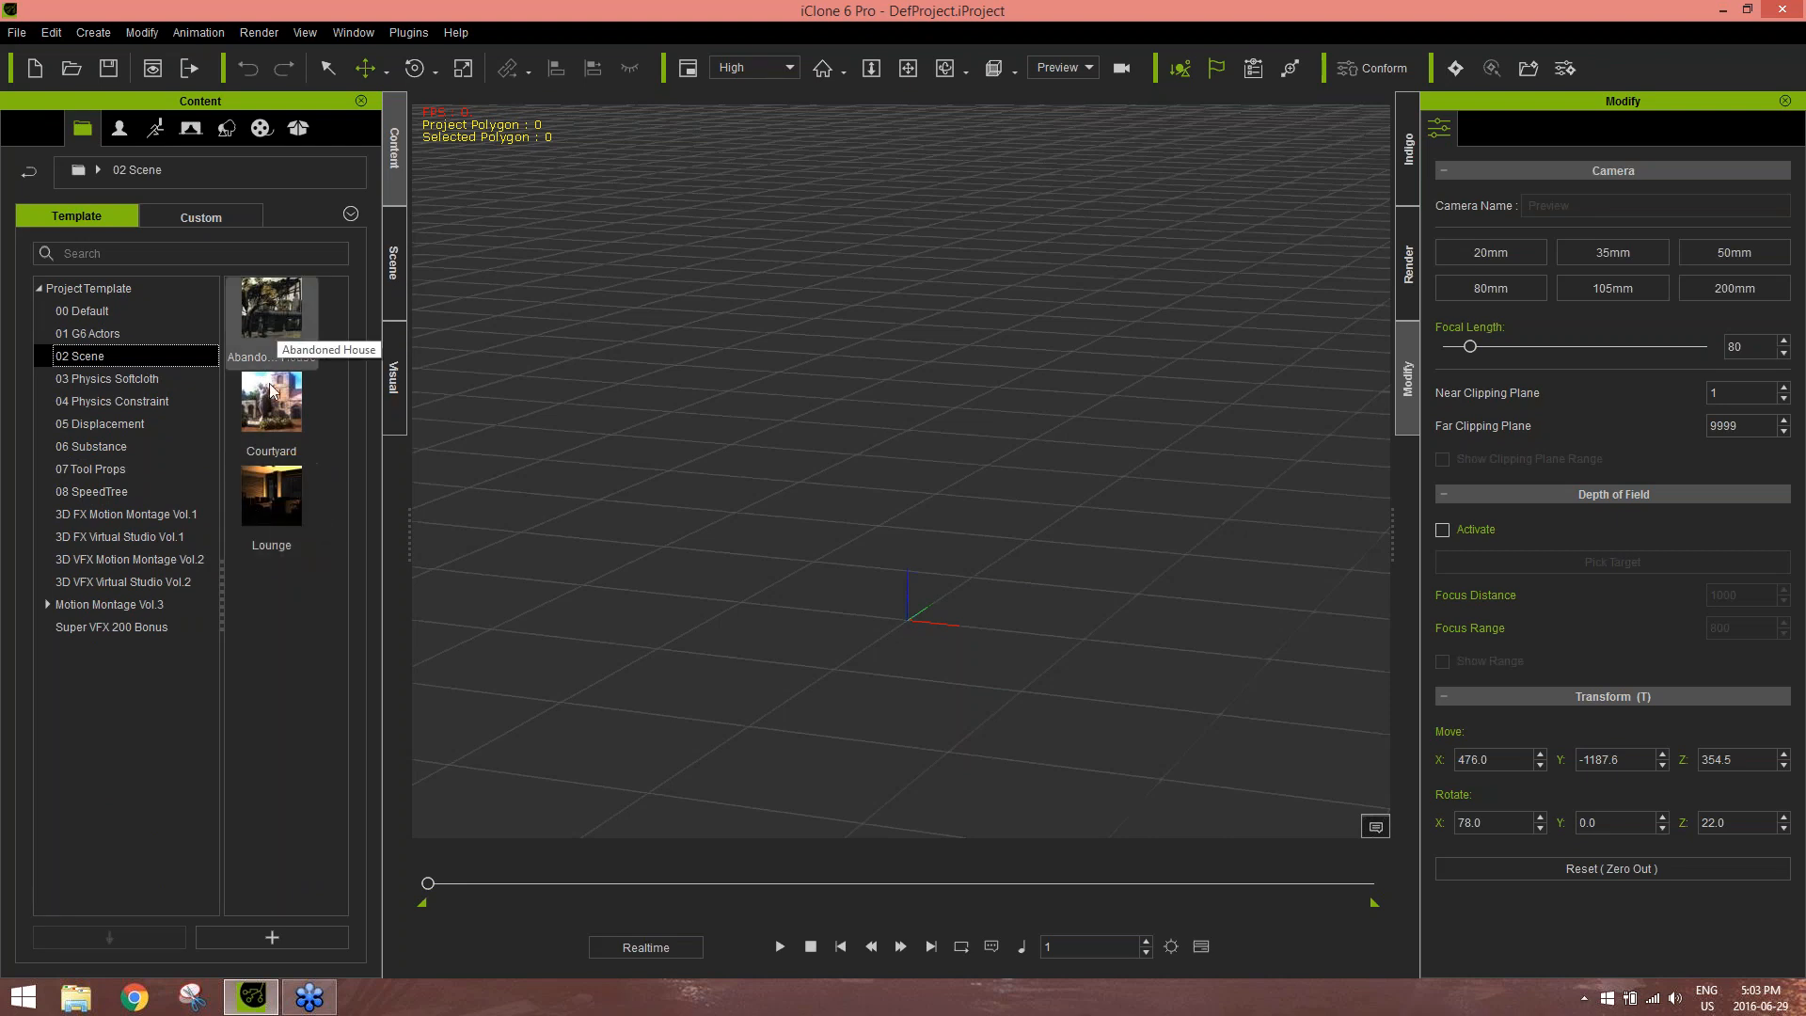
{"action": "double_click", "coordinate": [281, 500]}
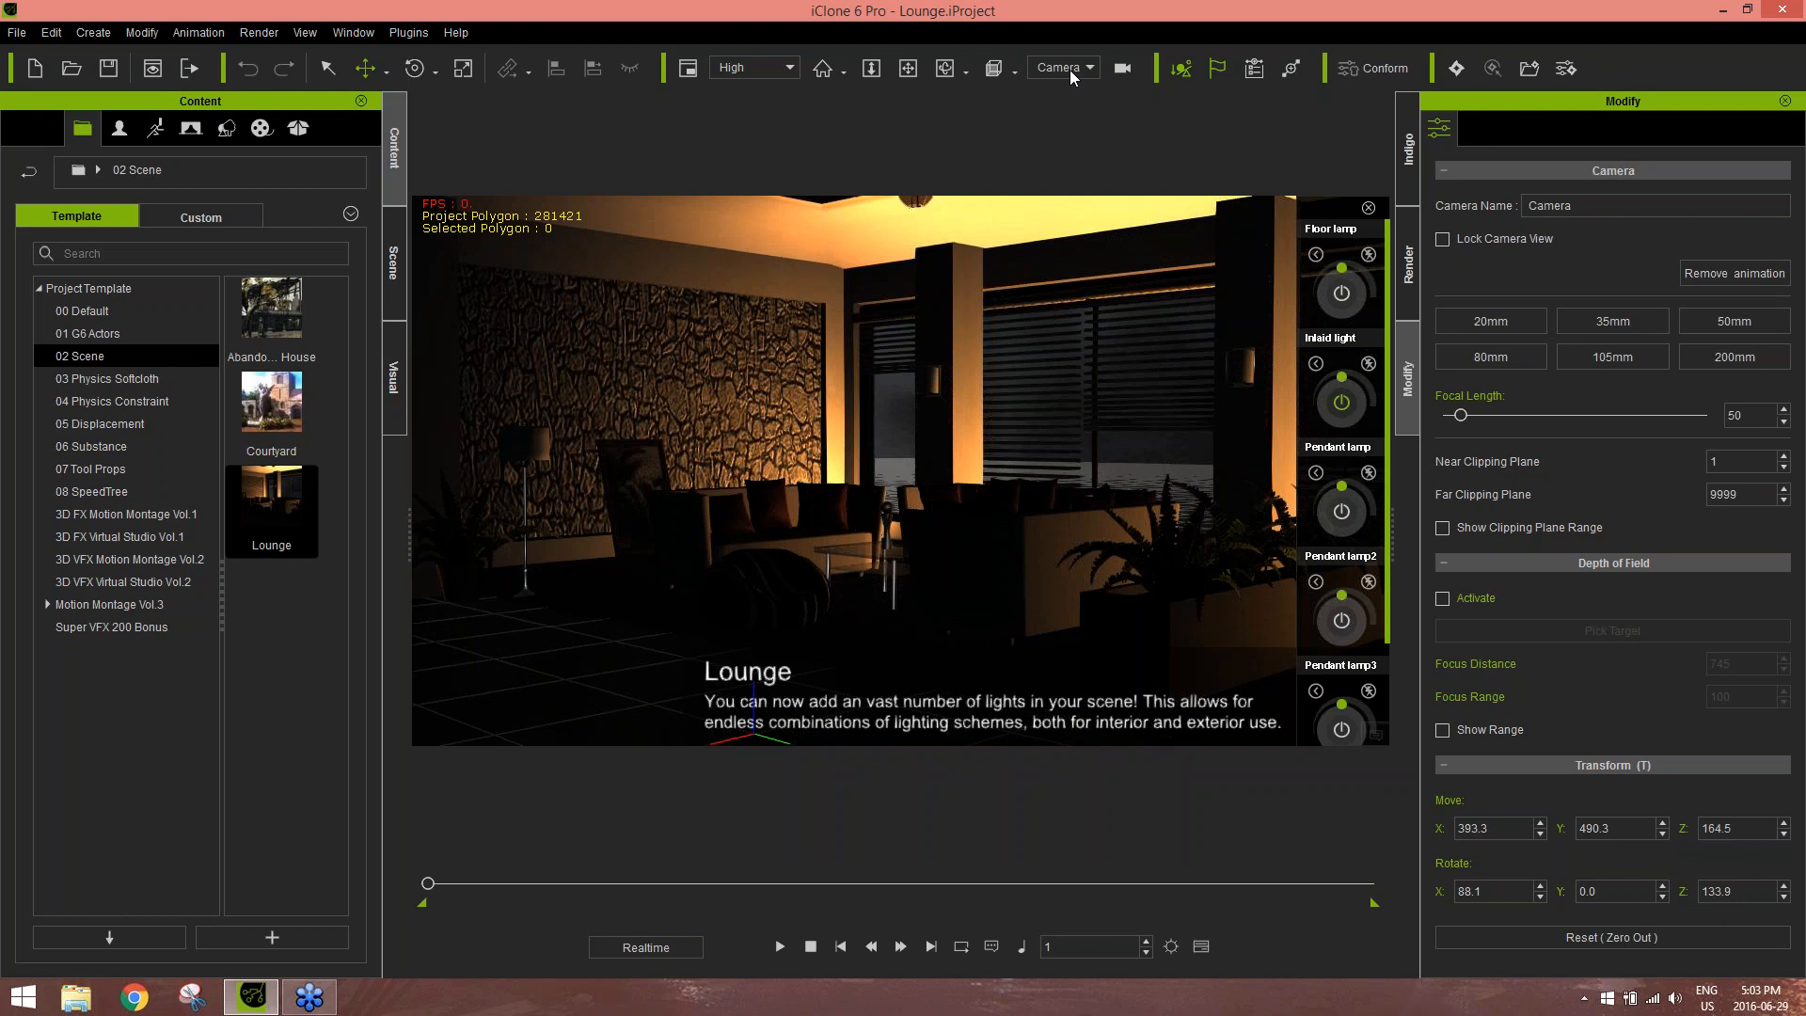
Switch to the Preview camera and delete the Ceiling prop covering the lounge
{"action": "left_click", "coordinate": [1051, 86]}
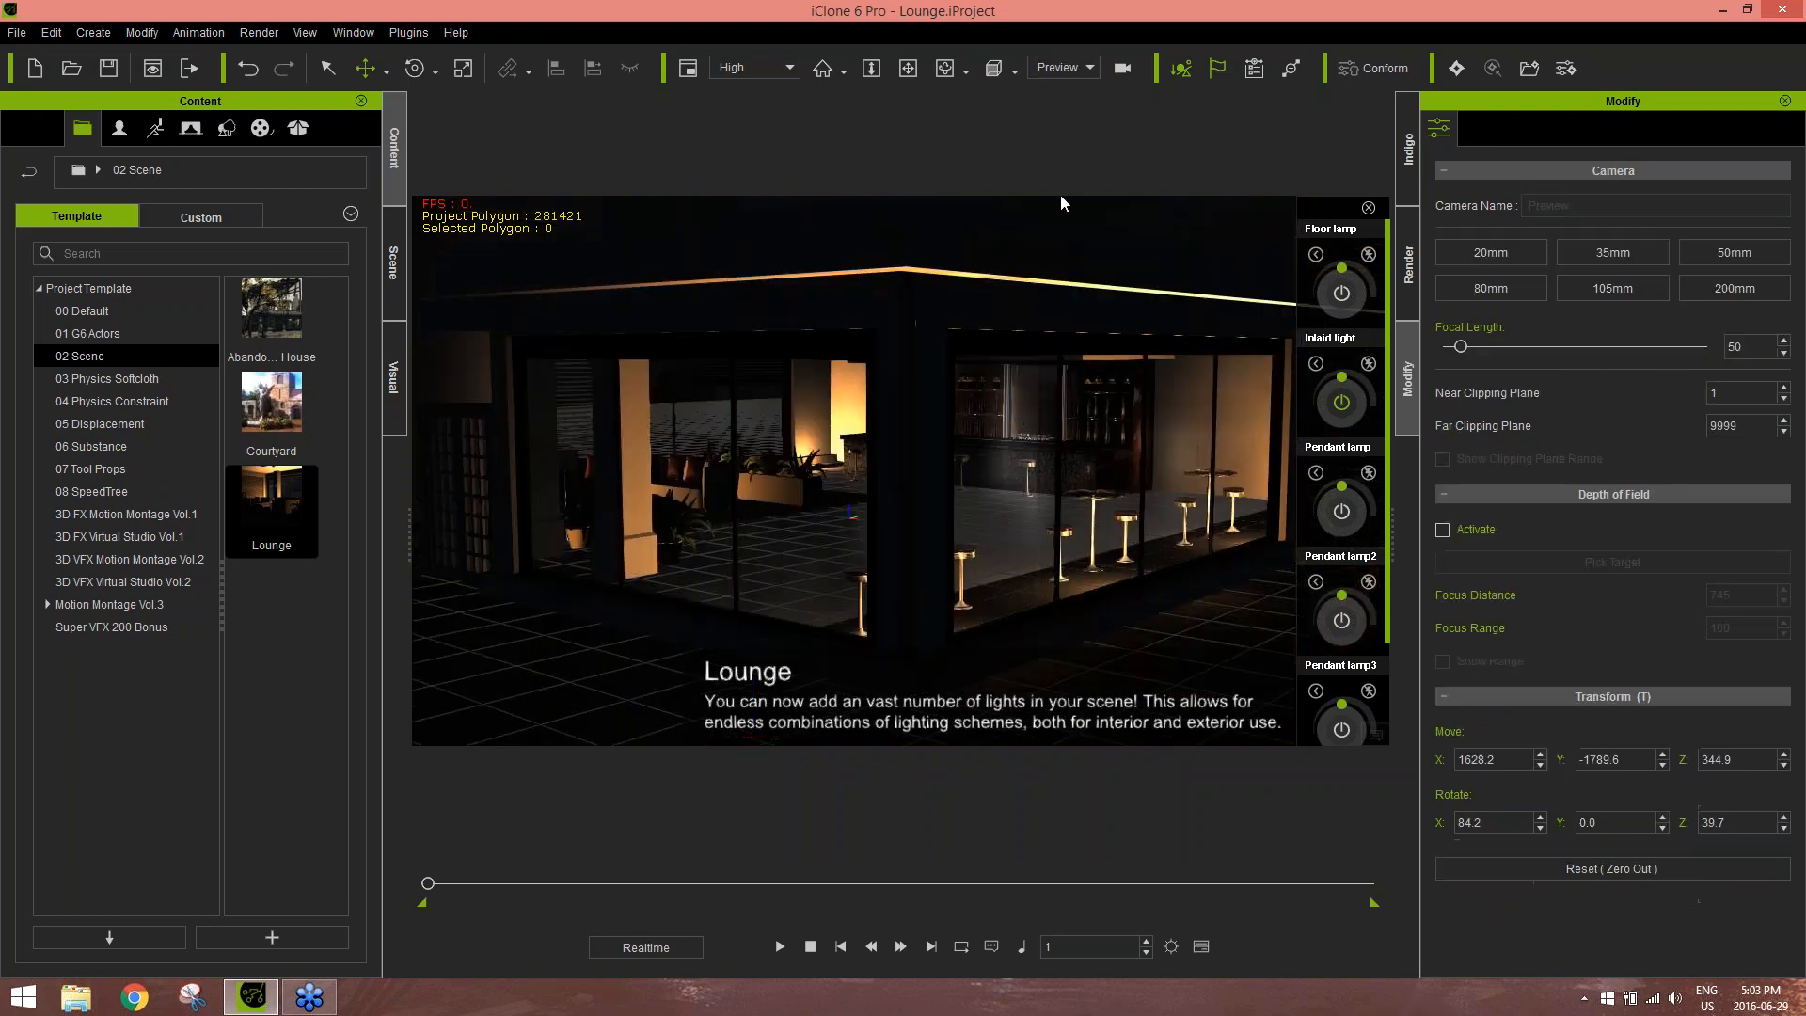
{"action": "right_click_drag", "start_coordinate": [941, 358], "coordinate": [1009, 504]}
{"action": "scroll", "coordinate": [925, 386], "scroll_direction": "down", "scroll_amount": 4}
{"action": "right_click_drag", "start_coordinate": [918, 383], "coordinate": [912, 414]}
{"action": "left_click", "coordinate": [876, 414]}
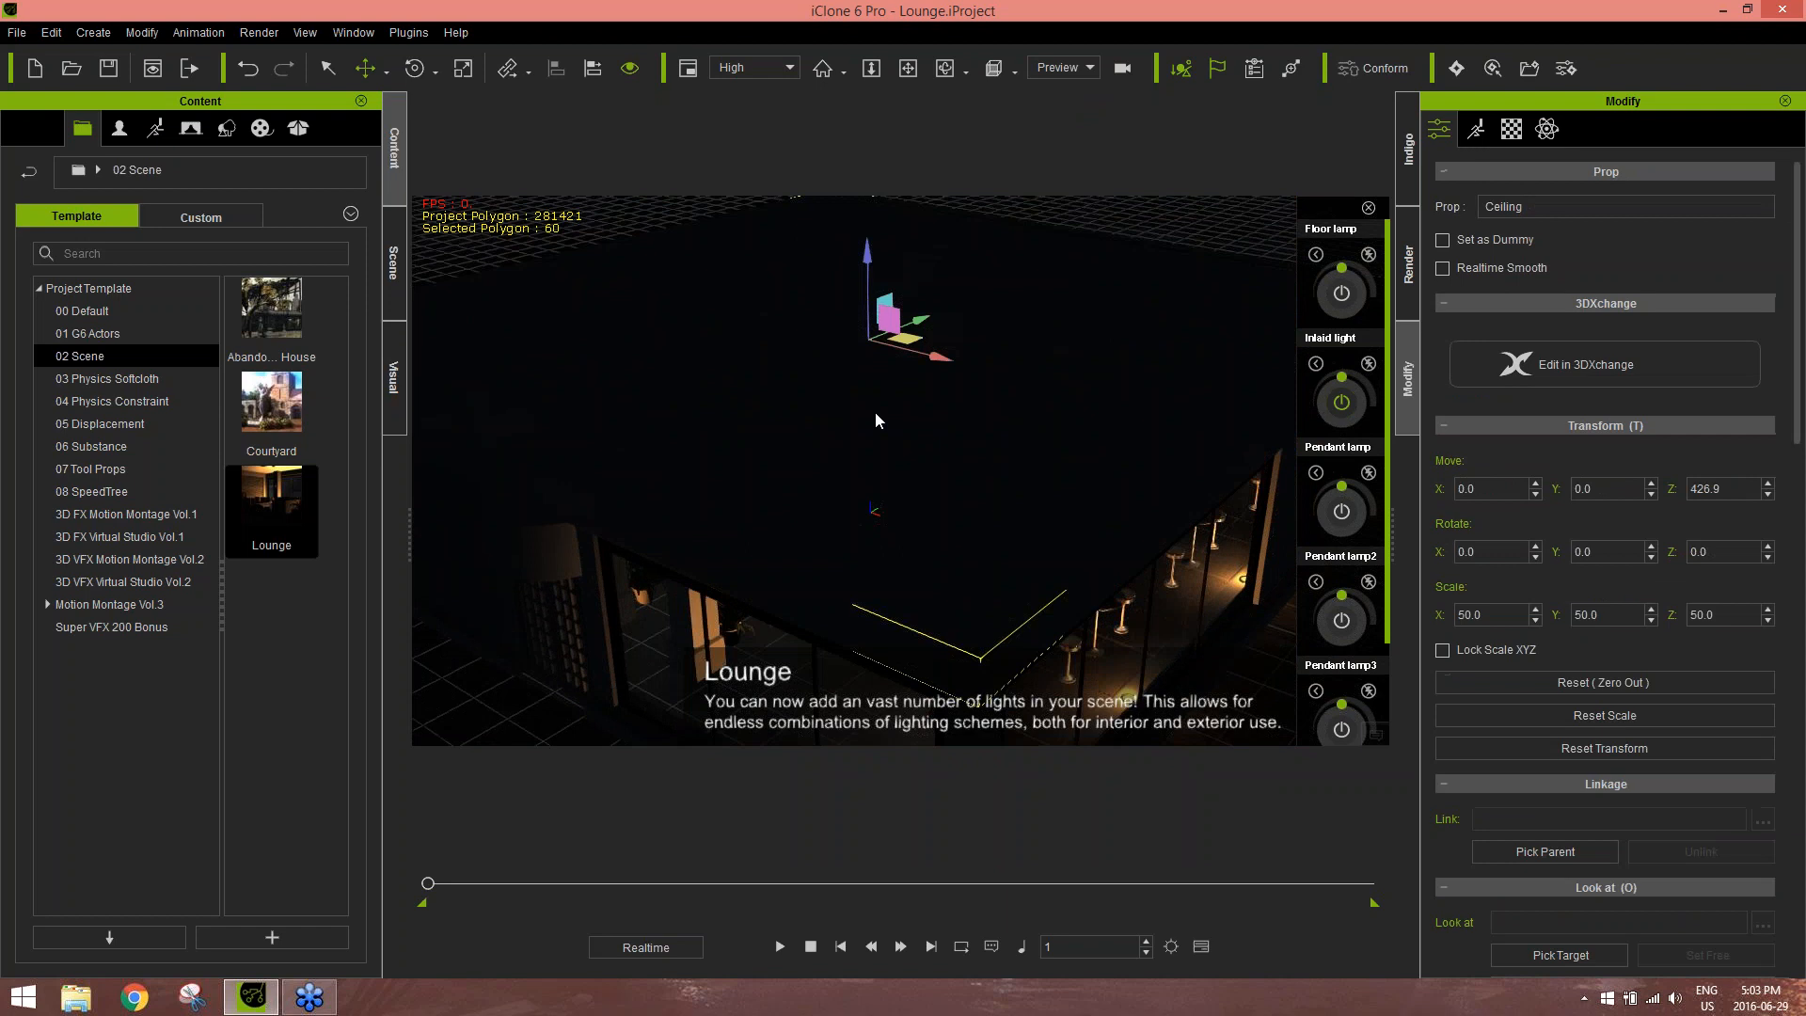
{"action": "key", "text": "Delete"}
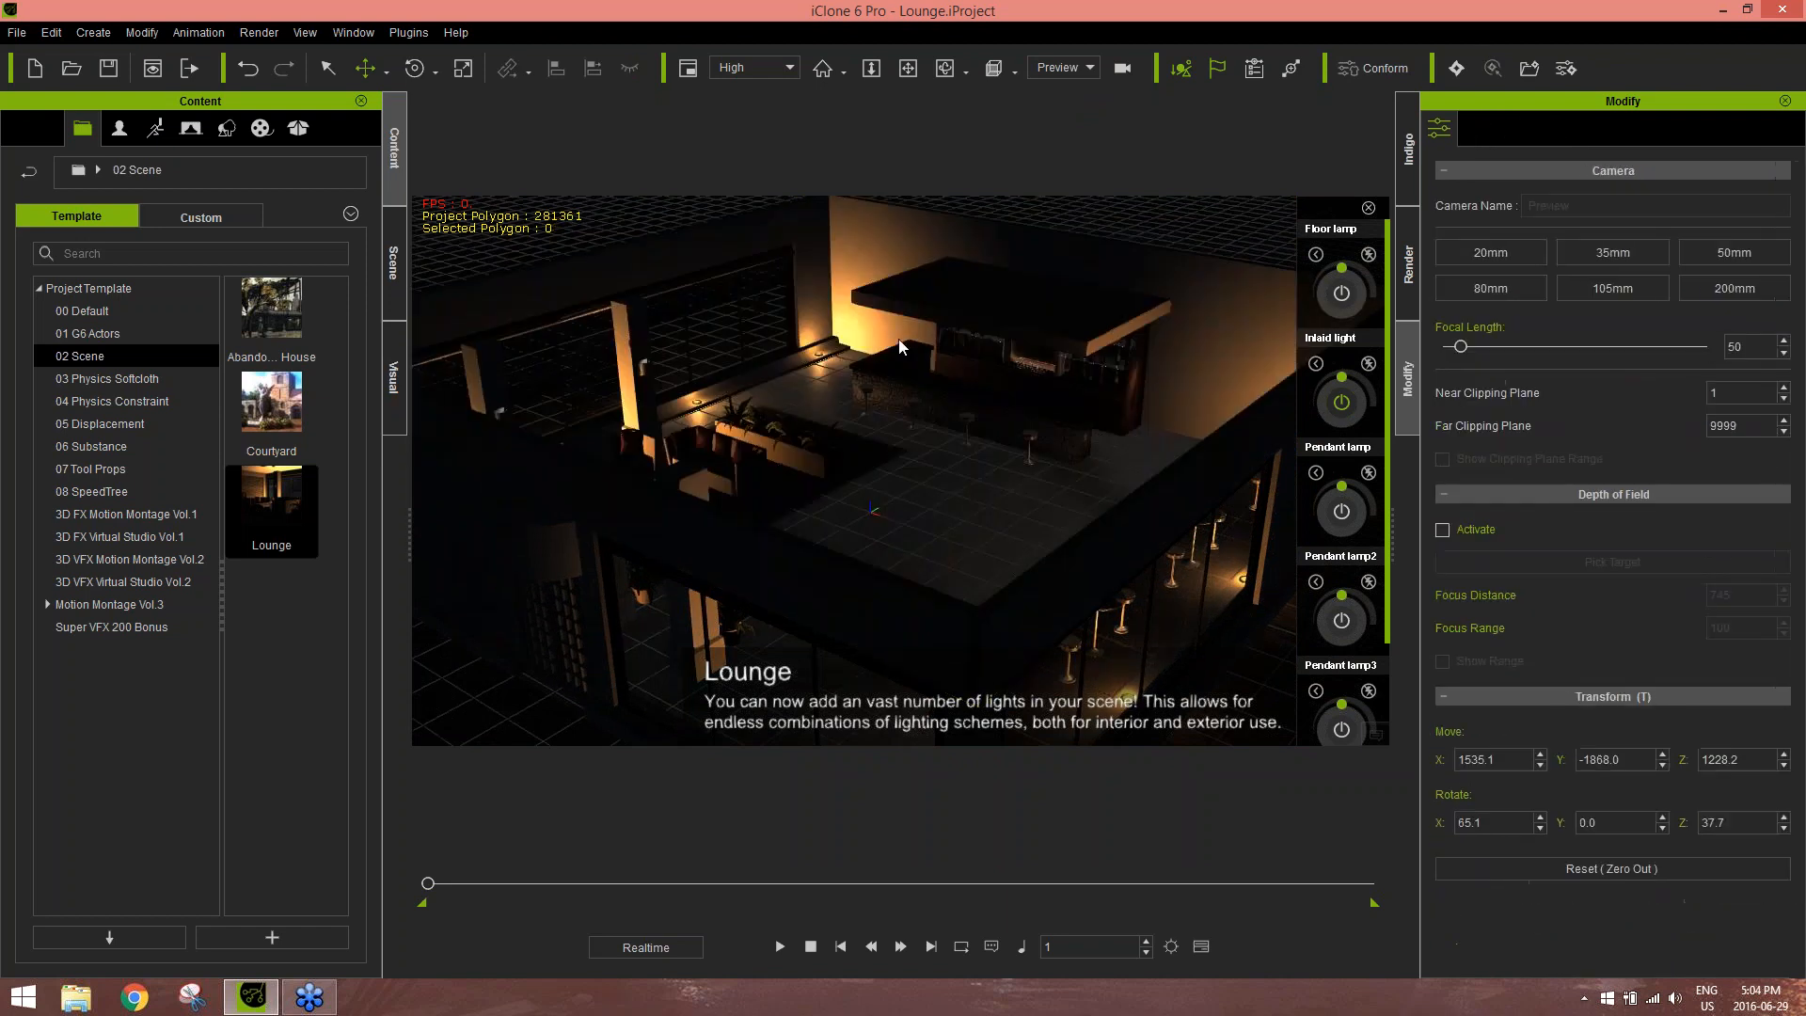
Select the Wall04 prop behind the bar in the lounge
{"action": "right_click_drag", "start_coordinate": [887, 433], "coordinate": [933, 494]}
{"action": "scroll", "coordinate": [933, 494], "scroll_direction": "up", "scroll_amount": 6}
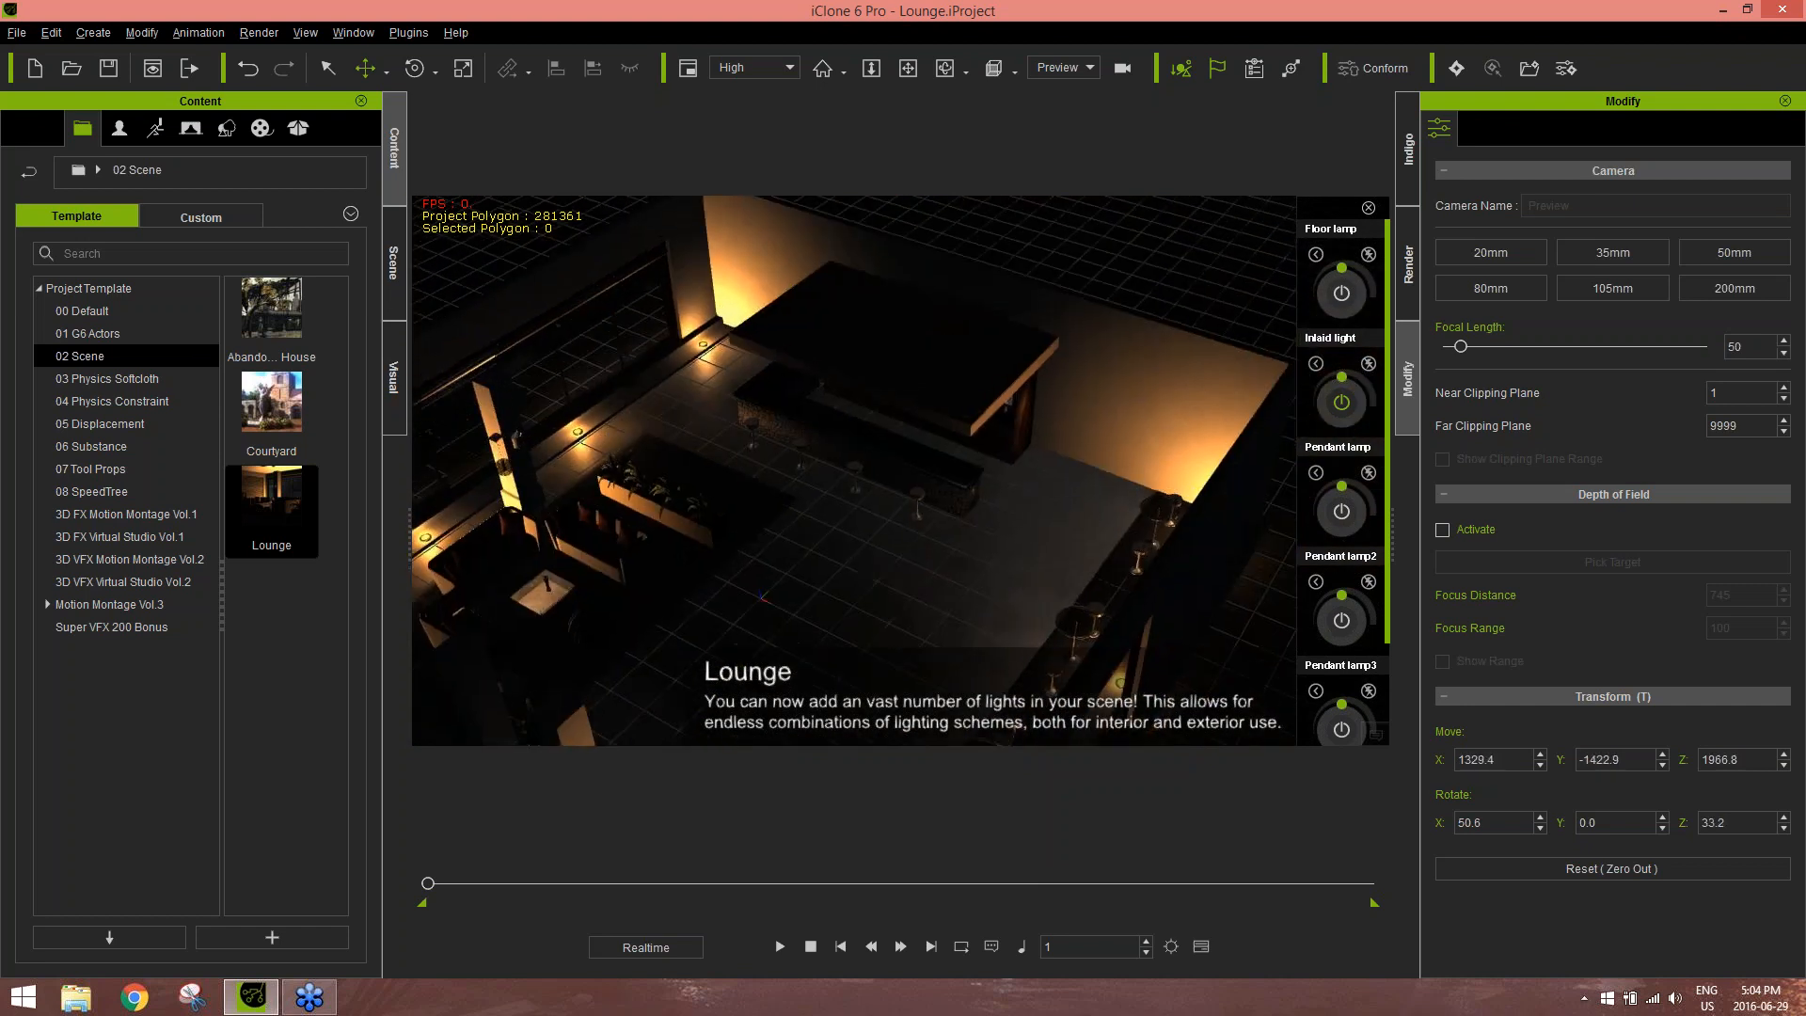
{"action": "right_click_drag", "start_coordinate": [933, 493], "coordinate": [890, 440]}
{"action": "scroll", "coordinate": [890, 439], "scroll_direction": "up", "scroll_amount": 2}
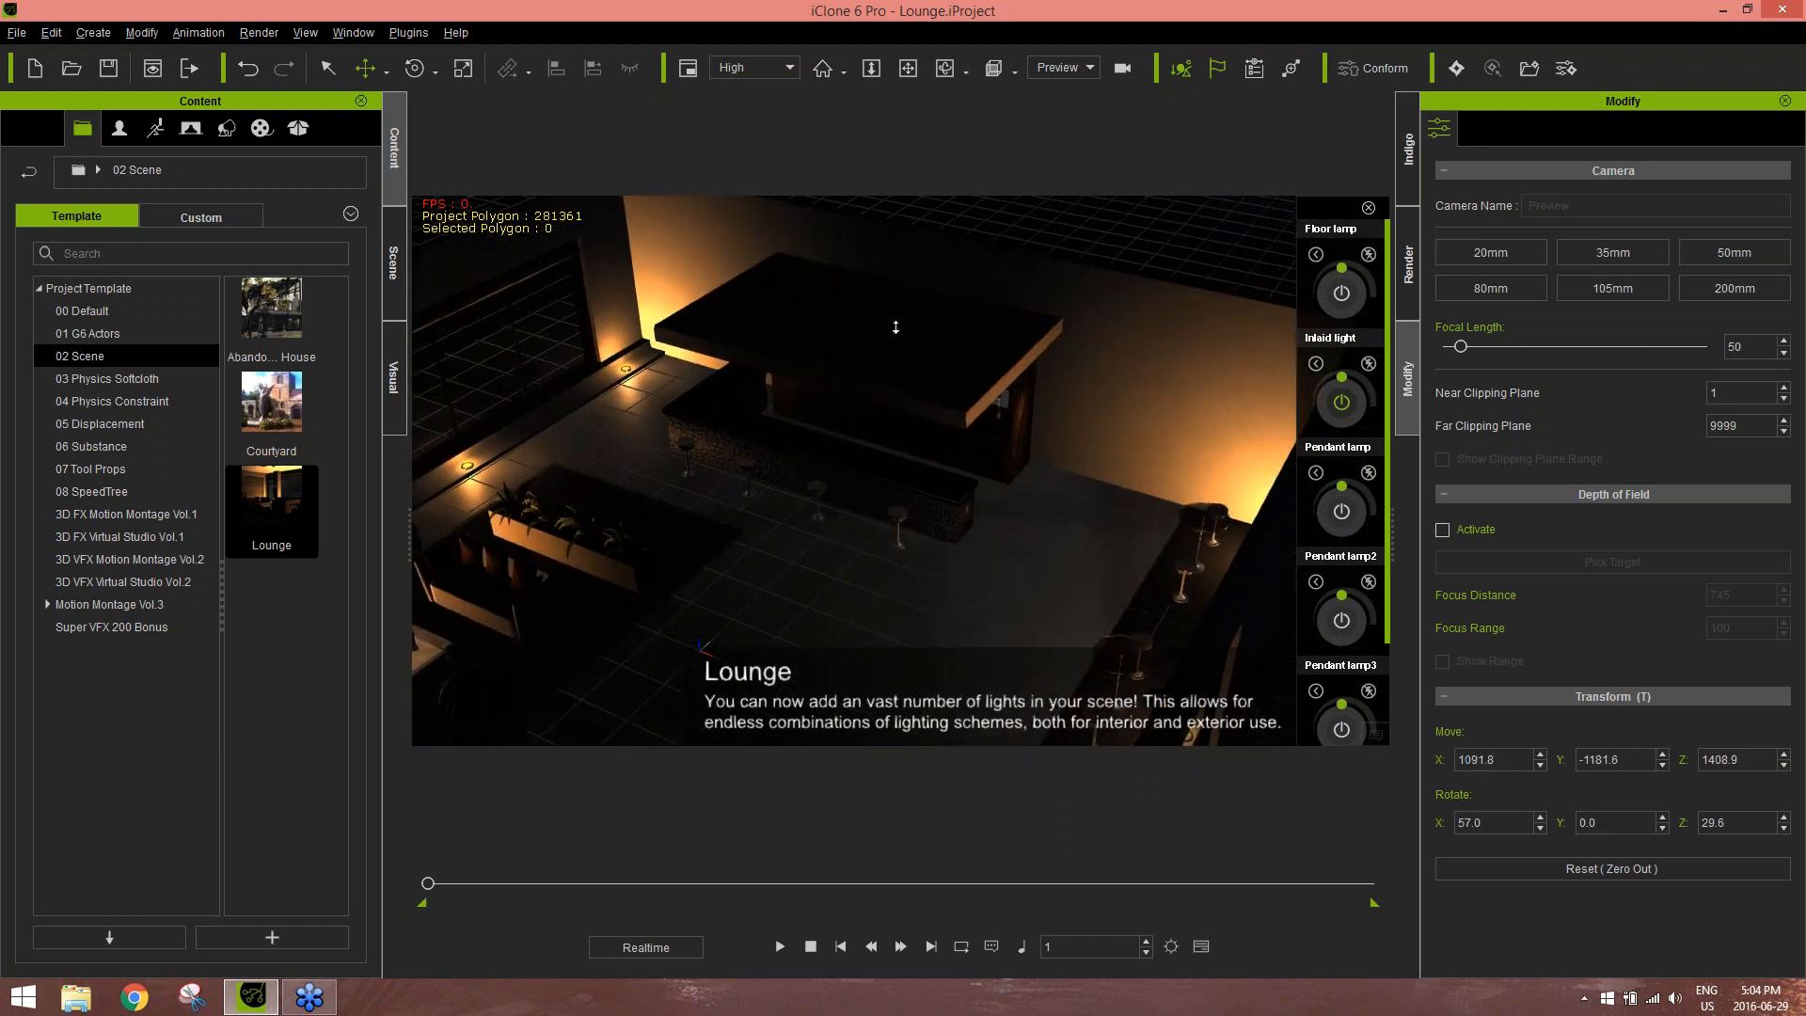
{"action": "left_click", "coordinate": [1105, 363]}
{"action": "right_click_drag", "start_coordinate": [1074, 421], "coordinate": [873, 461]}
{"action": "left_click_drag", "start_coordinate": [851, 455], "coordinate": [897, 453]}
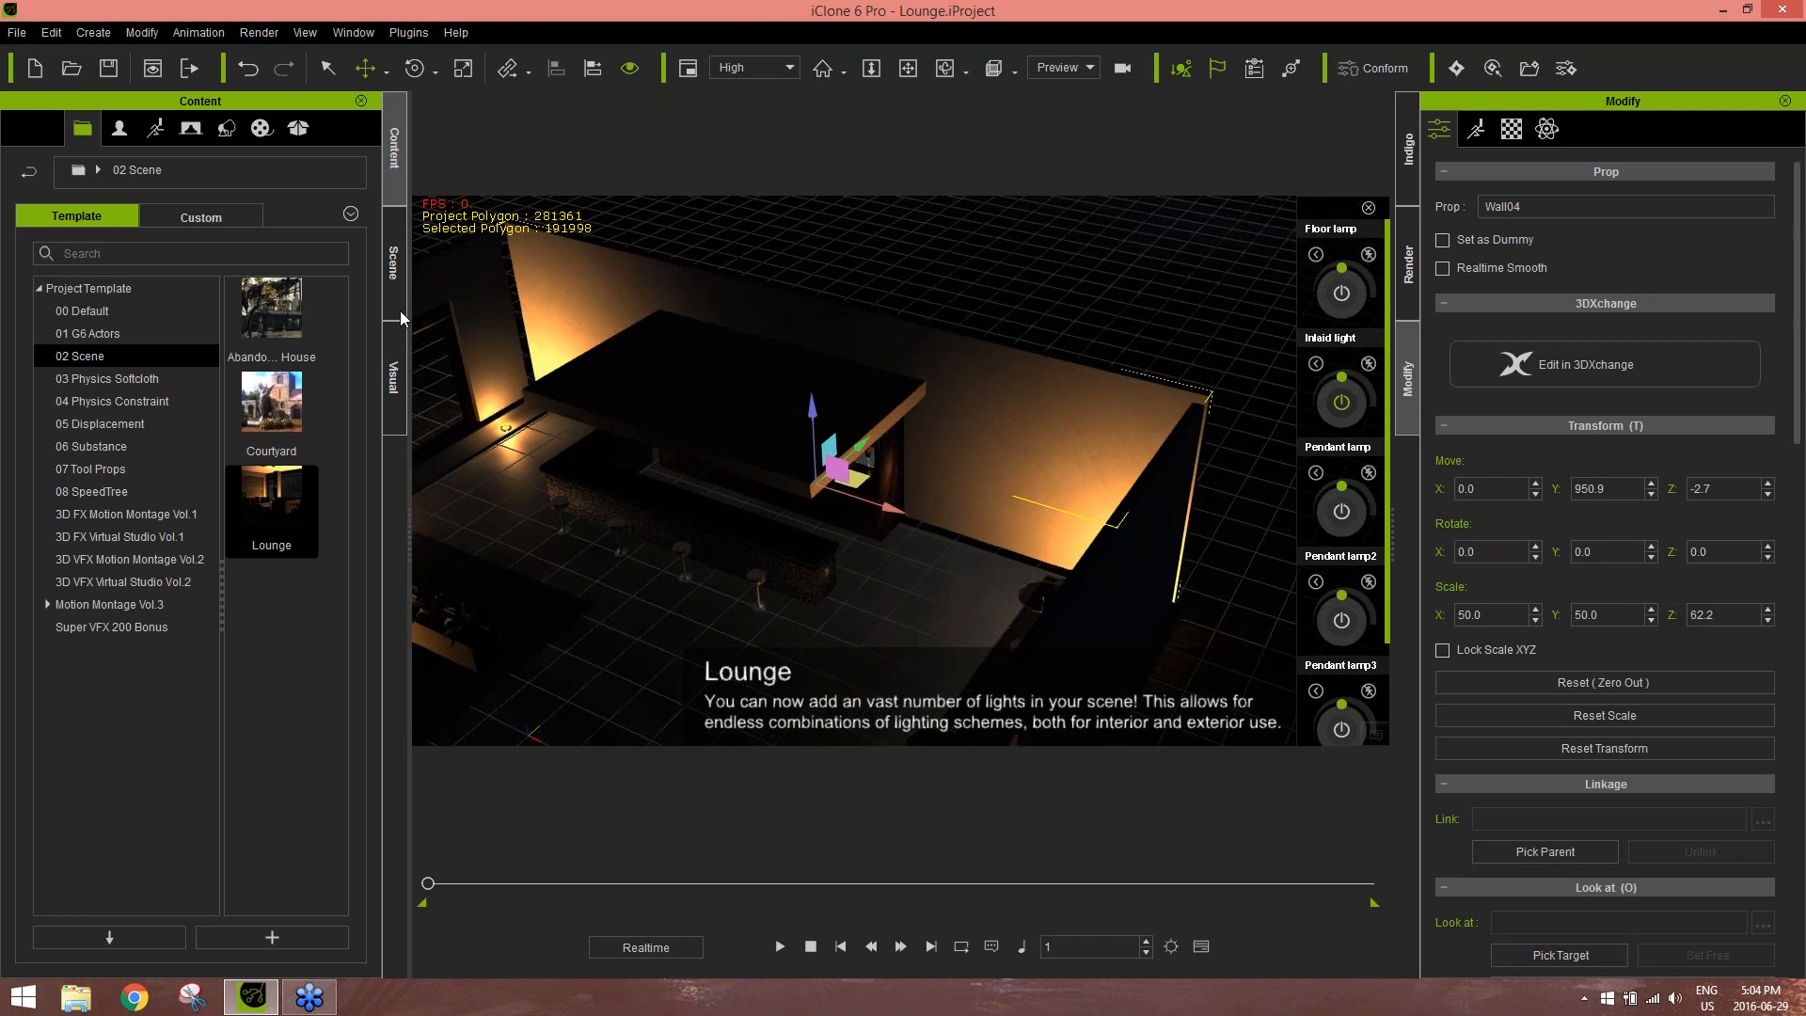
Expand Wall04, Bar and Wine cooler in the scene hierarchy and widen the Name column
{"action": "left_click", "coordinate": [395, 277]}
{"action": "left_click_drag", "start_coordinate": [110, 170], "coordinate": [185, 171]}
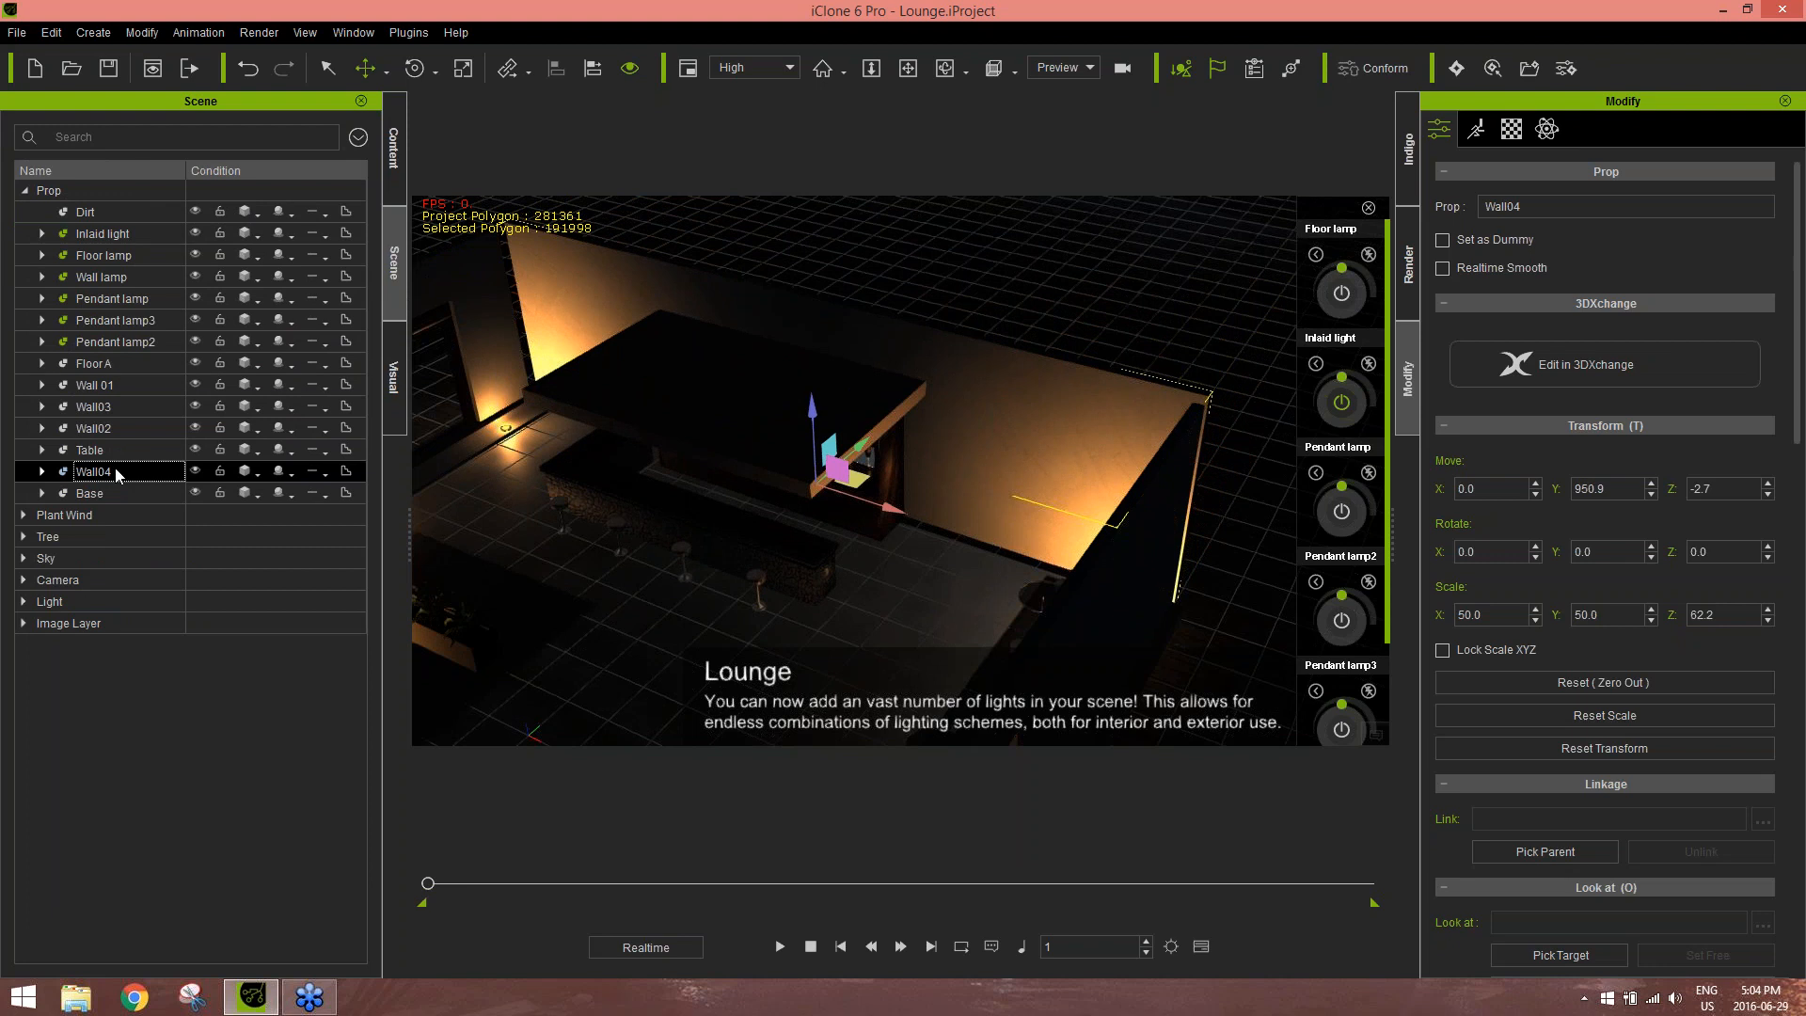
{"action": "left_click", "coordinate": [43, 473]}
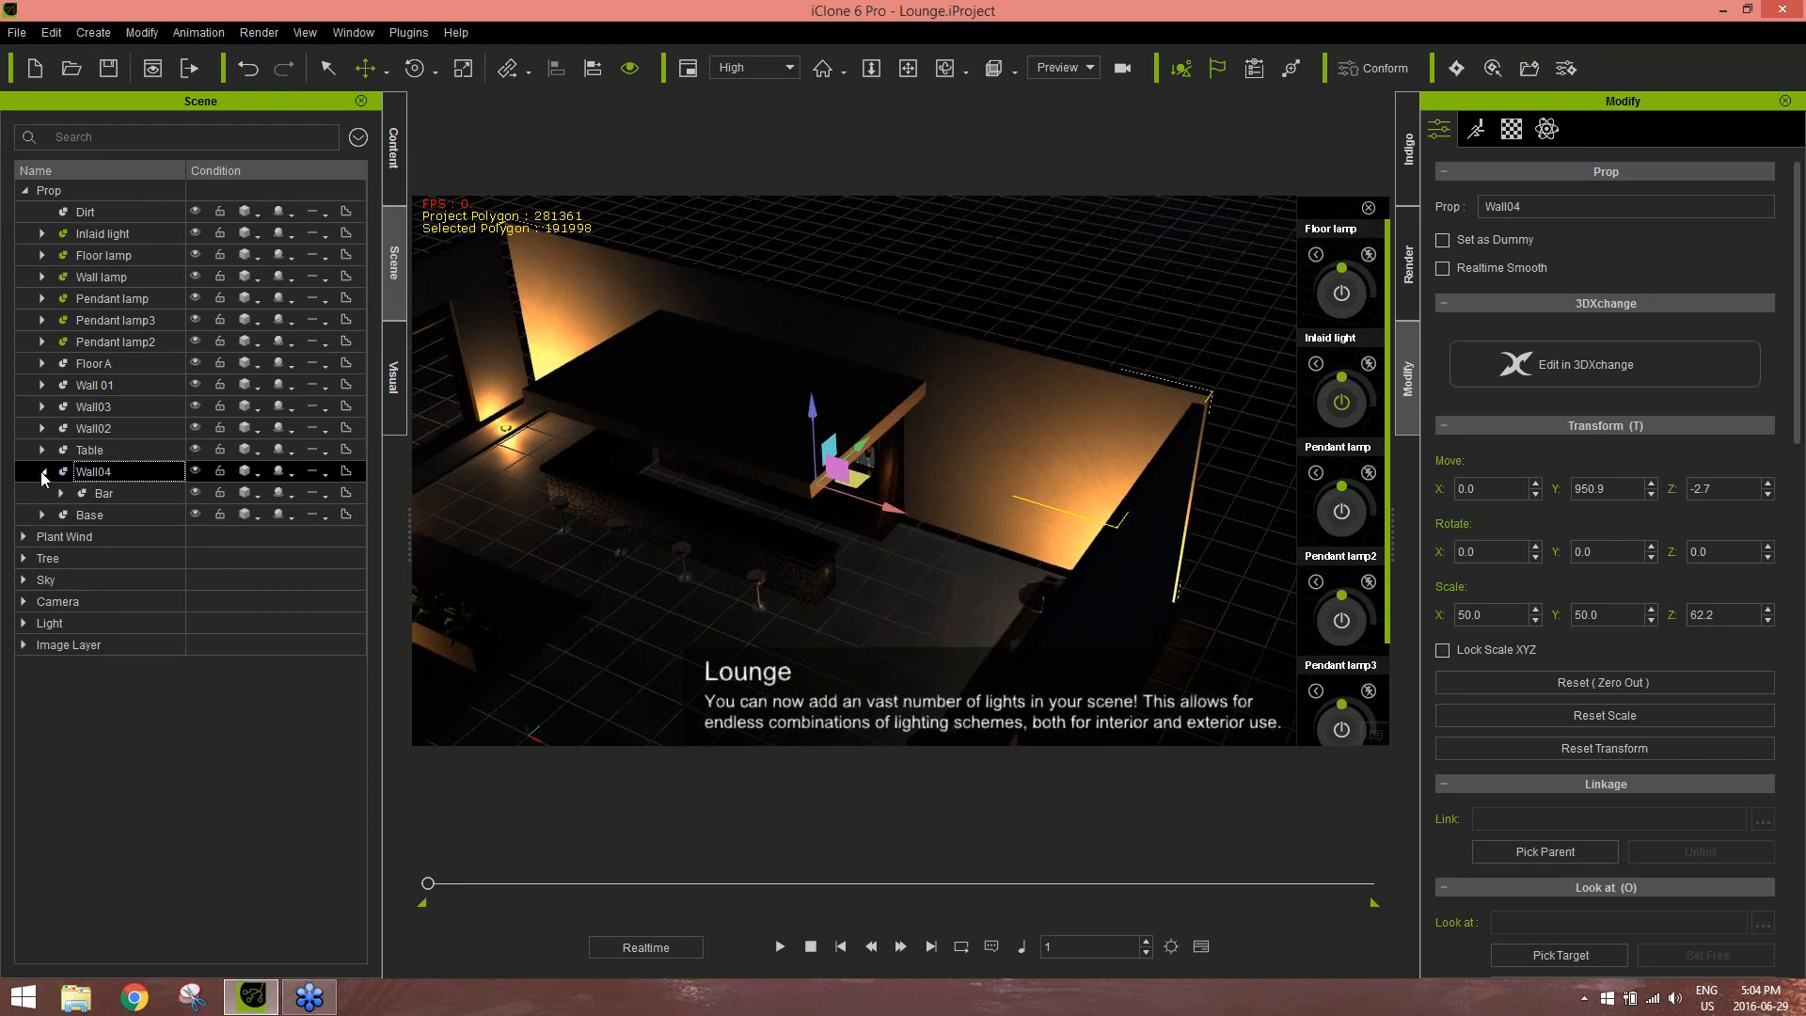
{"action": "left_click", "coordinate": [61, 493]}
{"action": "left_click", "coordinate": [81, 514]}
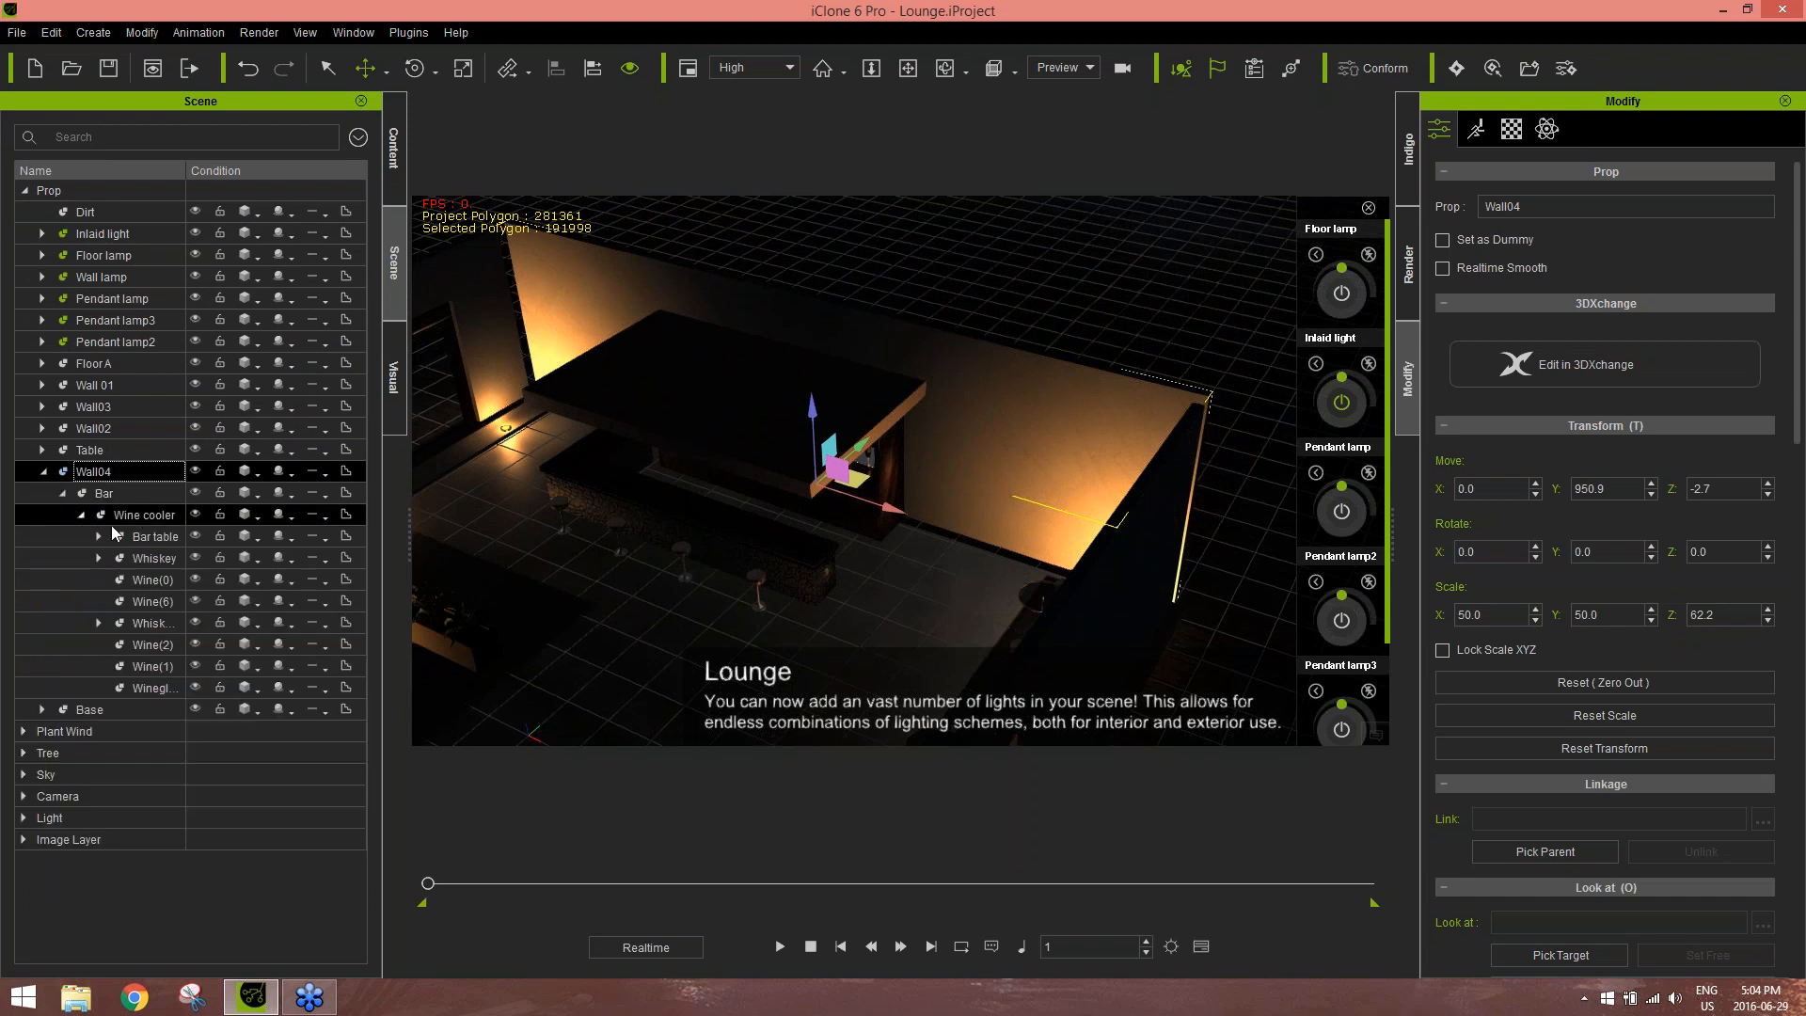
{"action": "left_click_drag", "start_coordinate": [187, 171], "coordinate": [242, 172]}
Expand Bar table and select its highchairs, Whiskey and Wine(6) one after another to identify the sub-props
{"action": "left_click", "coordinate": [155, 536]}
{"action": "left_click", "coordinate": [98, 536]}
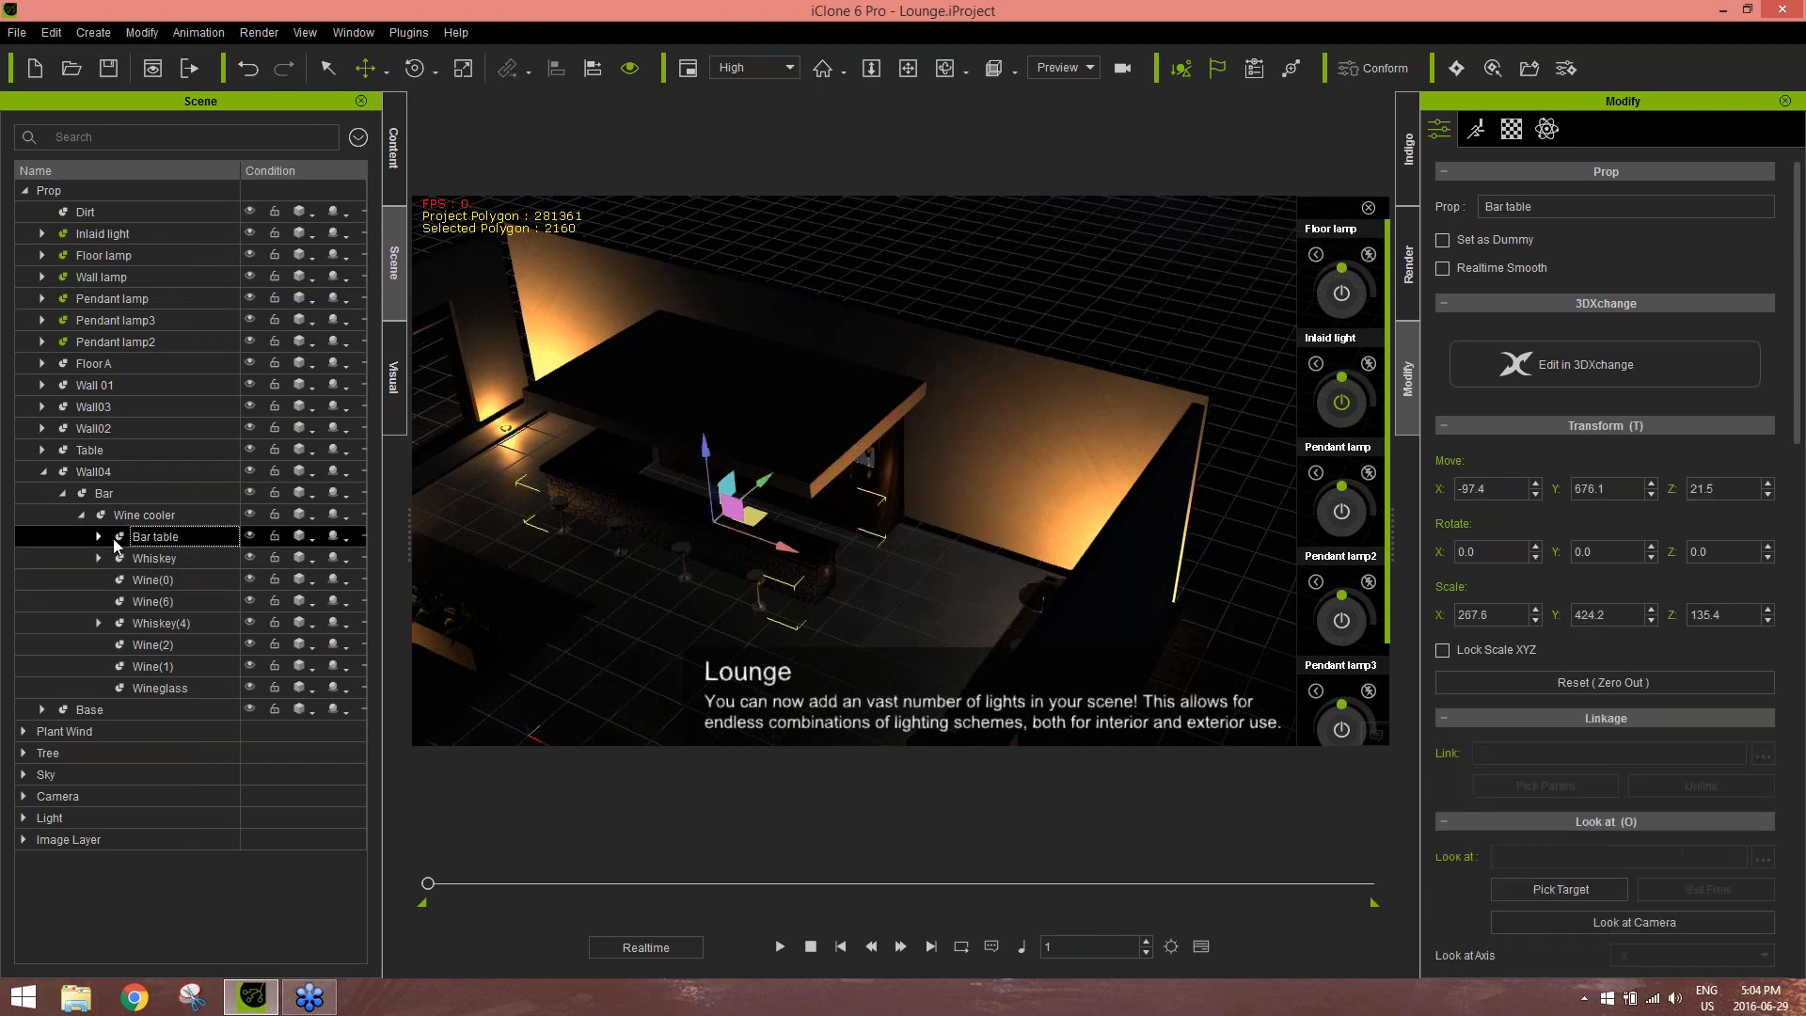
{"action": "left_click", "coordinate": [186, 557]}
{"action": "left_click", "coordinate": [182, 576]}
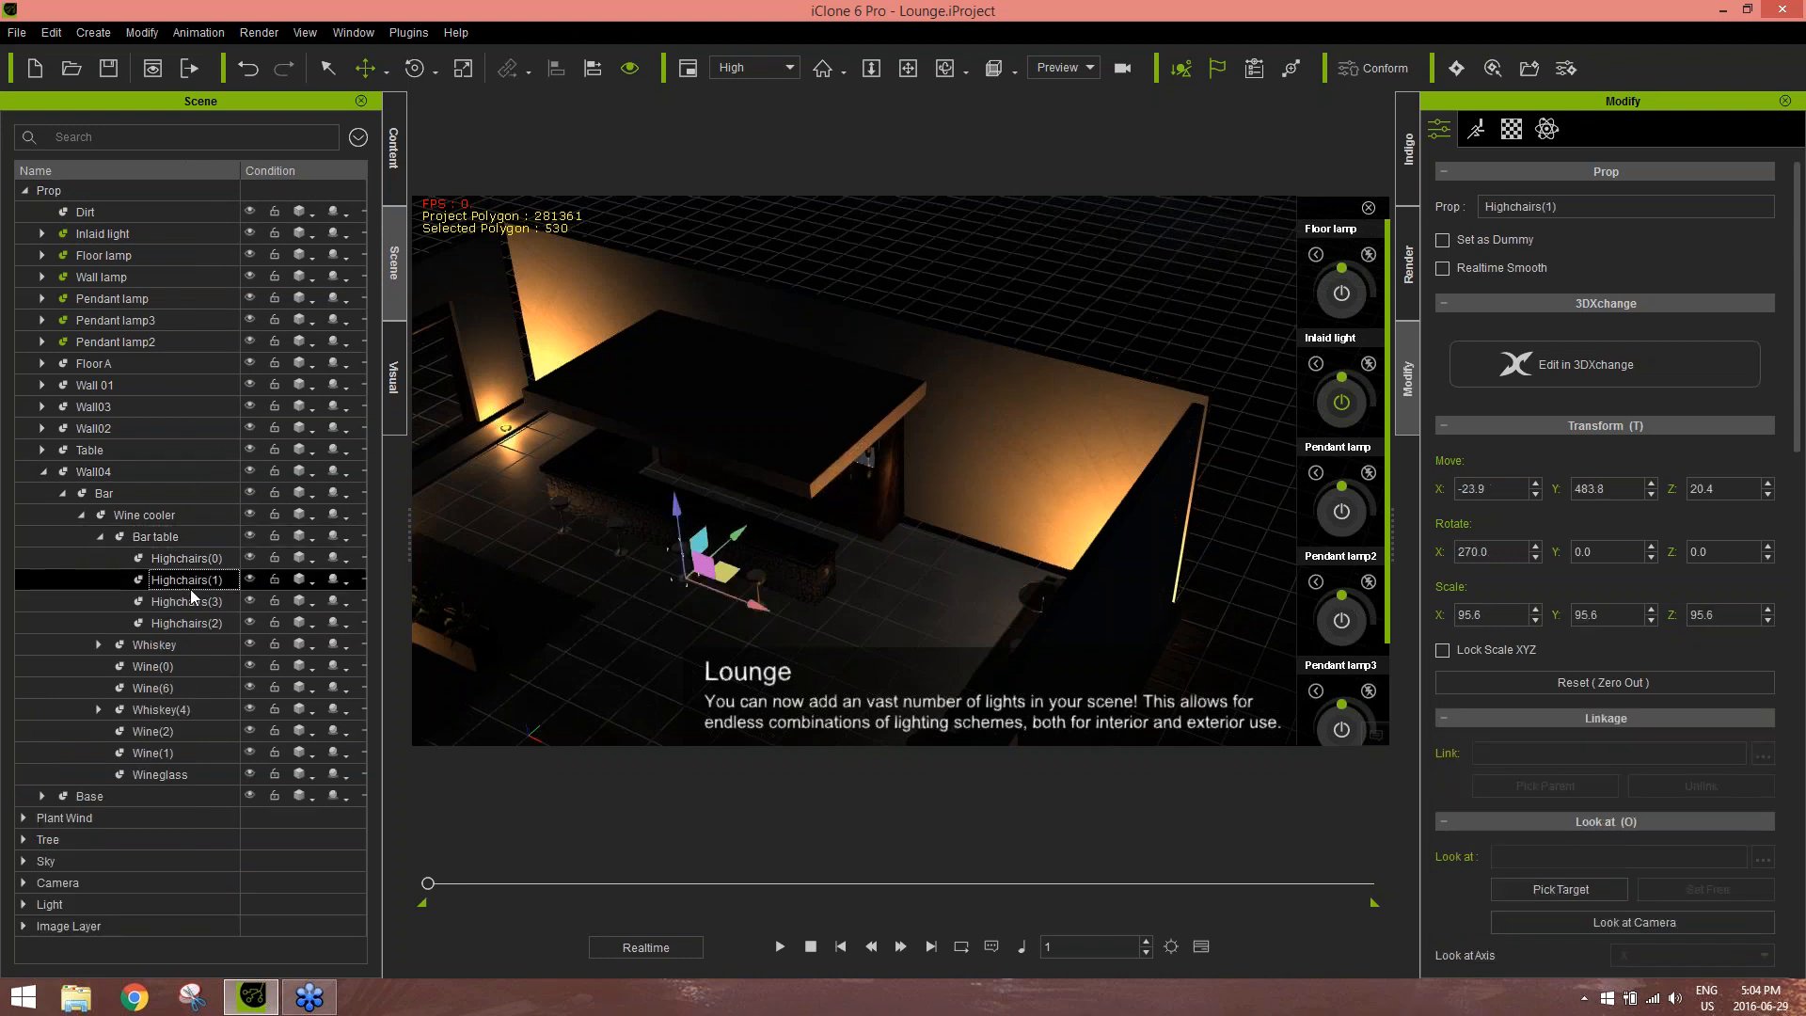
{"action": "left_click", "coordinate": [186, 601]}
{"action": "left_click", "coordinate": [176, 651]}
{"action": "left_click", "coordinate": [171, 687]}
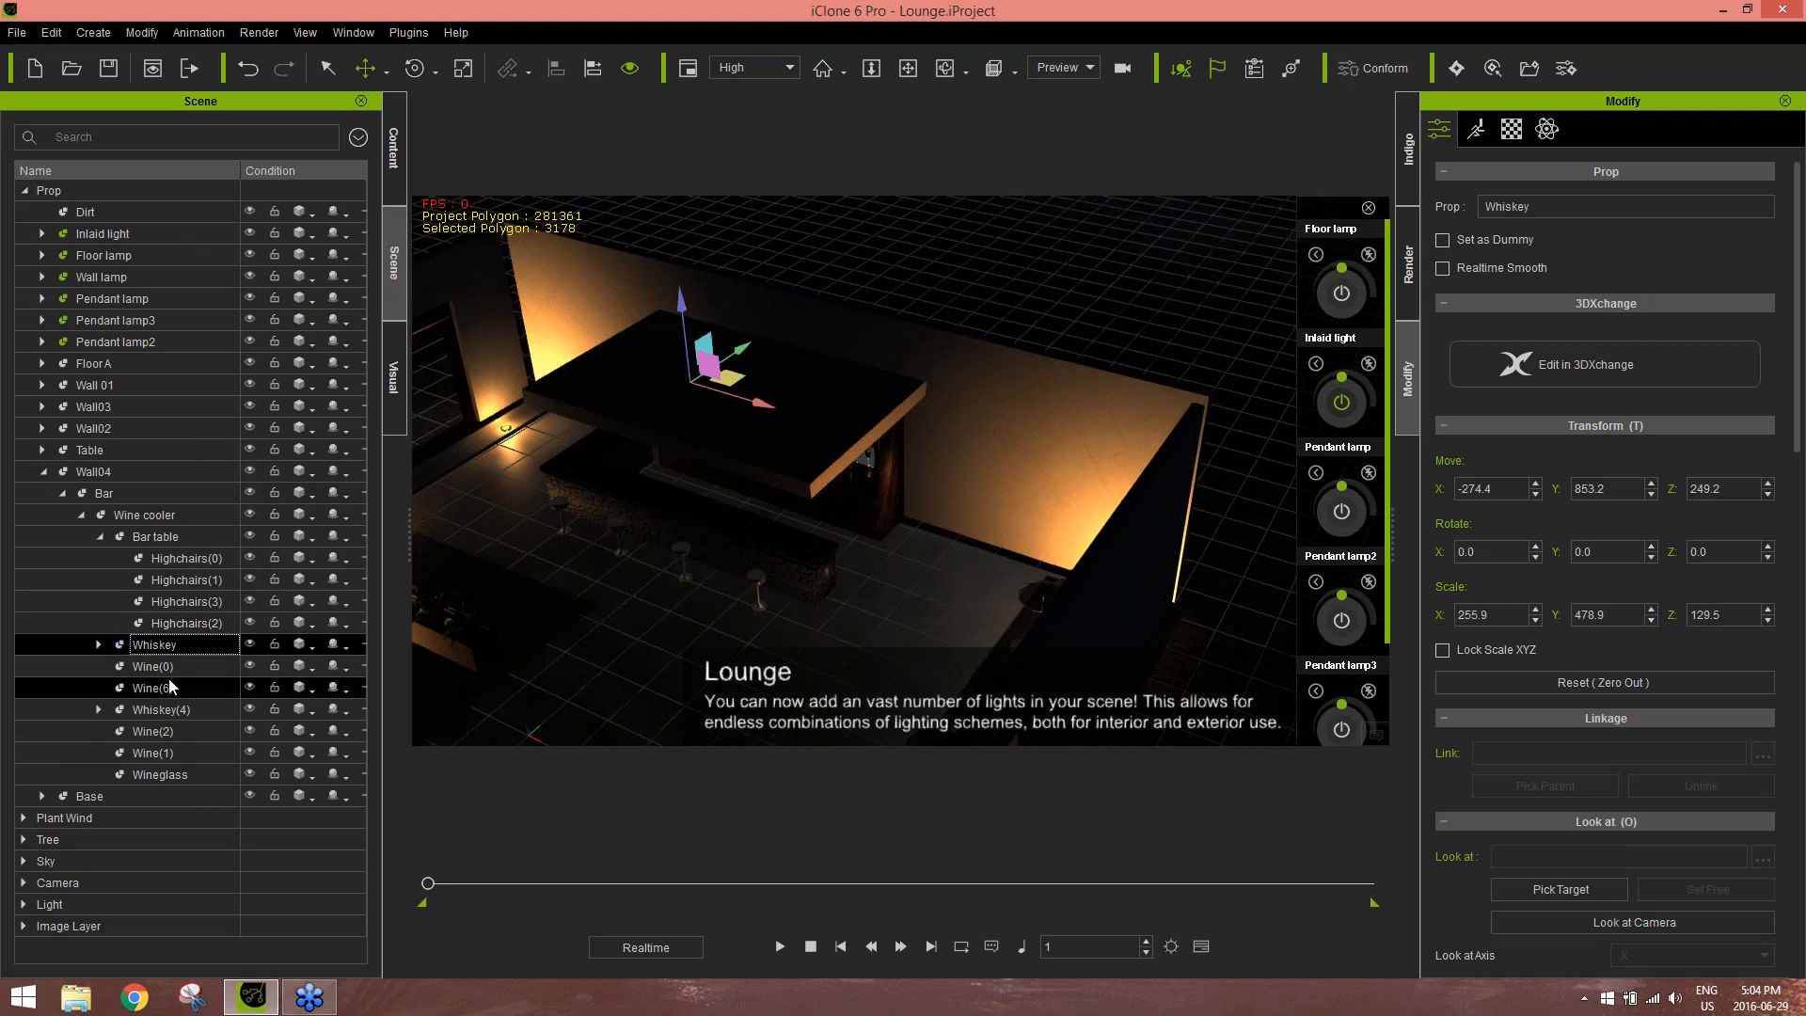
Examine the bar's bottle shelves and counter up close with Wine(6) selected
{"action": "right_click_drag", "start_coordinate": [786, 461], "coordinate": [794, 372]}
{"action": "scroll", "coordinate": [781, 419], "scroll_direction": "up", "scroll_amount": 4}
{"action": "scroll", "coordinate": [781, 420], "scroll_direction": "down", "scroll_amount": 4}
{"action": "right_click_drag", "start_coordinate": [914, 299], "coordinate": [963, 471]}
{"action": "scroll", "coordinate": [855, 253], "scroll_direction": "up", "scroll_amount": 3}
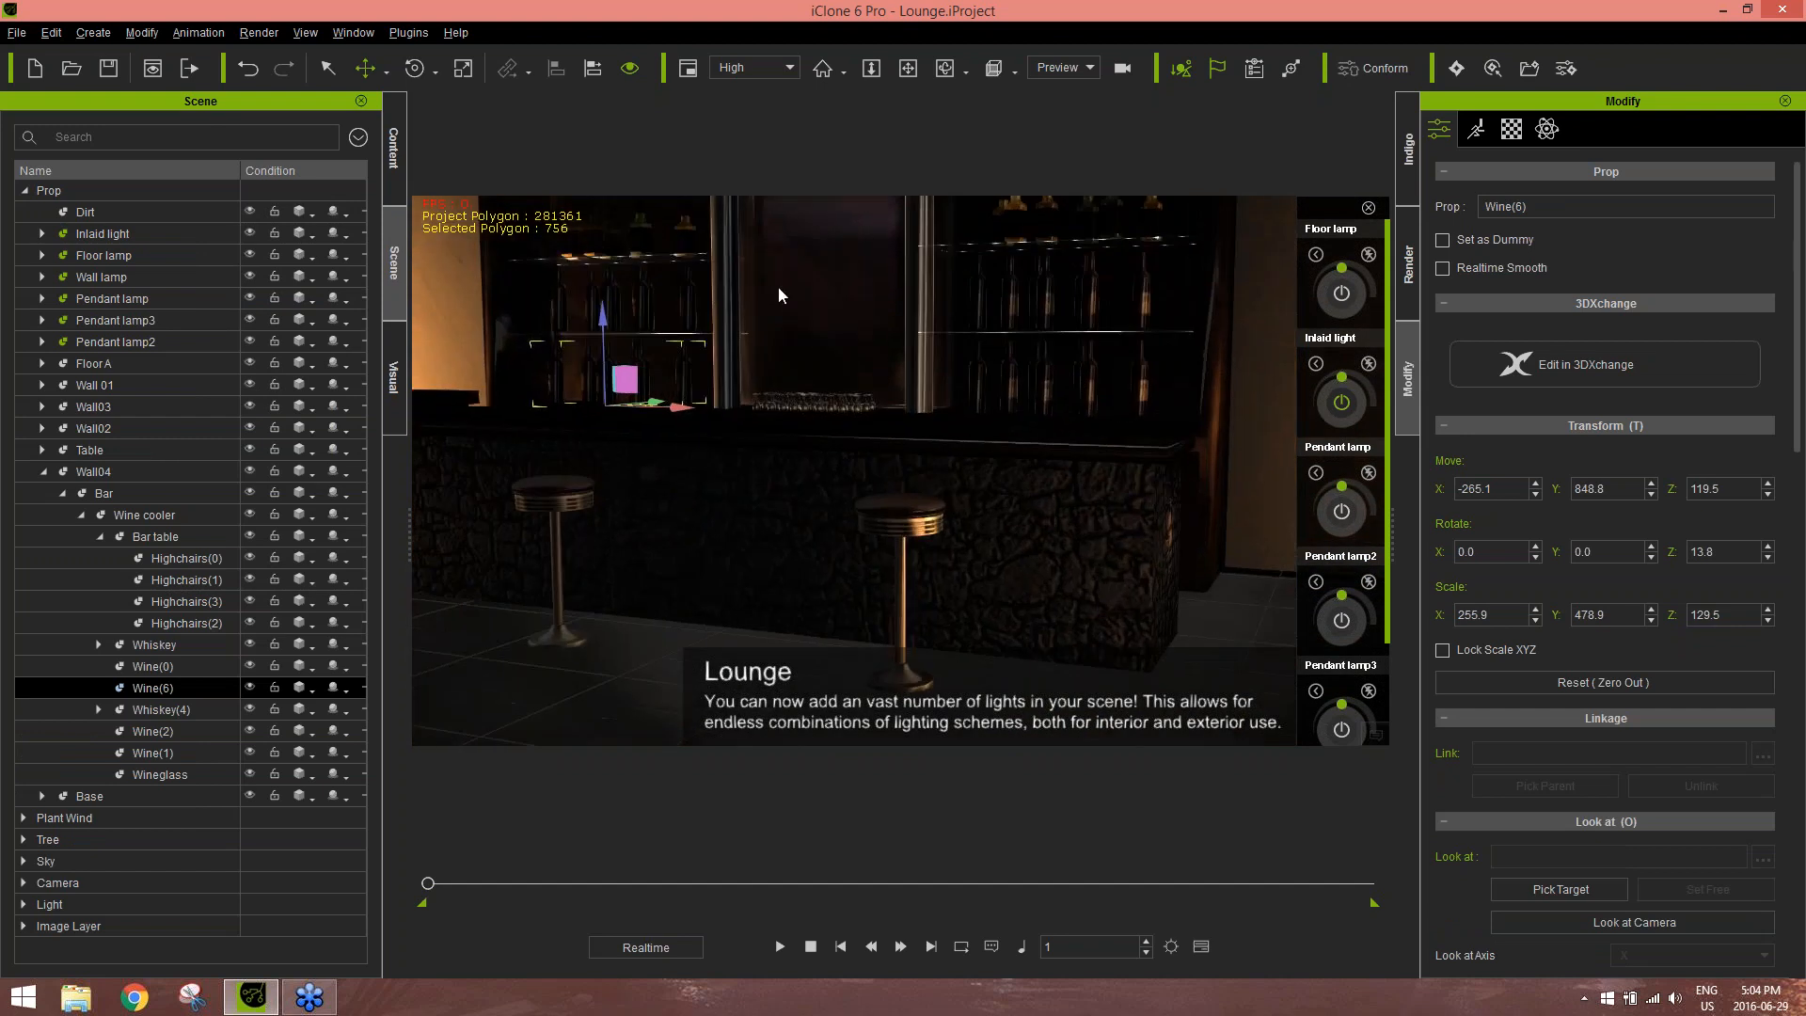
{"action": "scroll", "coordinate": [939, 512], "scroll_direction": "up", "scroll_amount": 5}
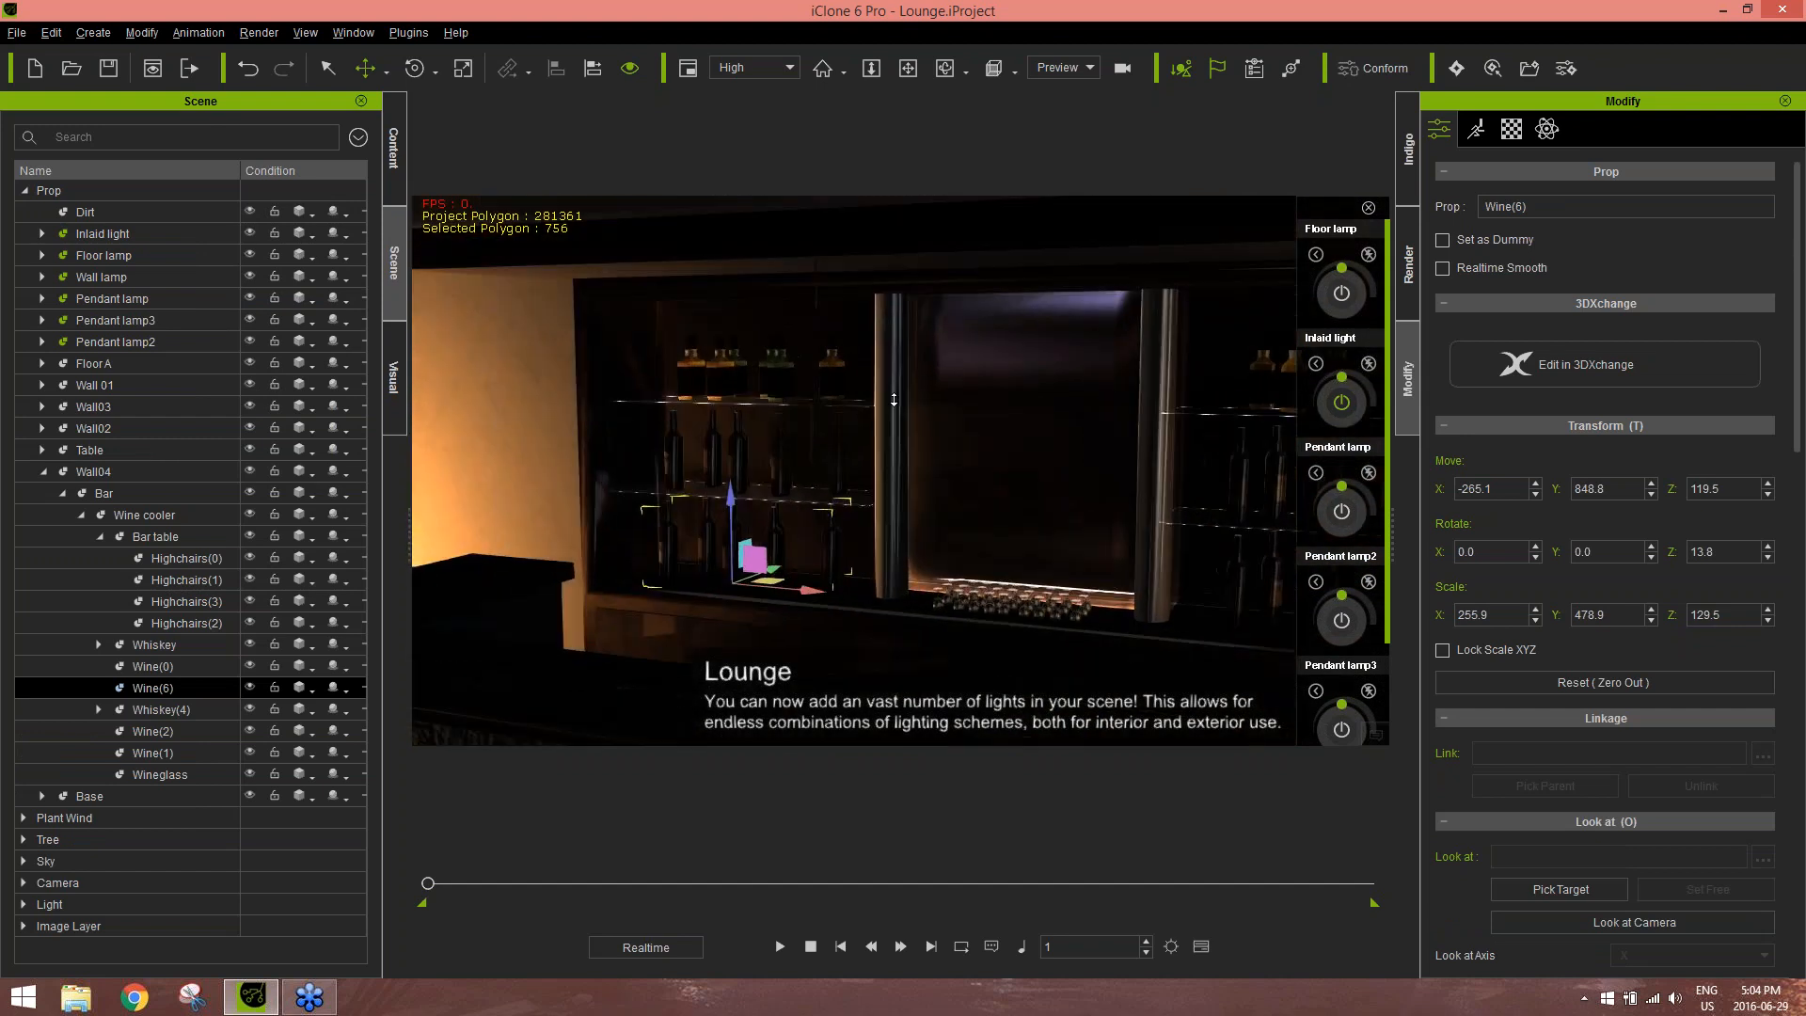
{"action": "right_click_drag", "start_coordinate": [893, 400], "coordinate": [768, 375]}
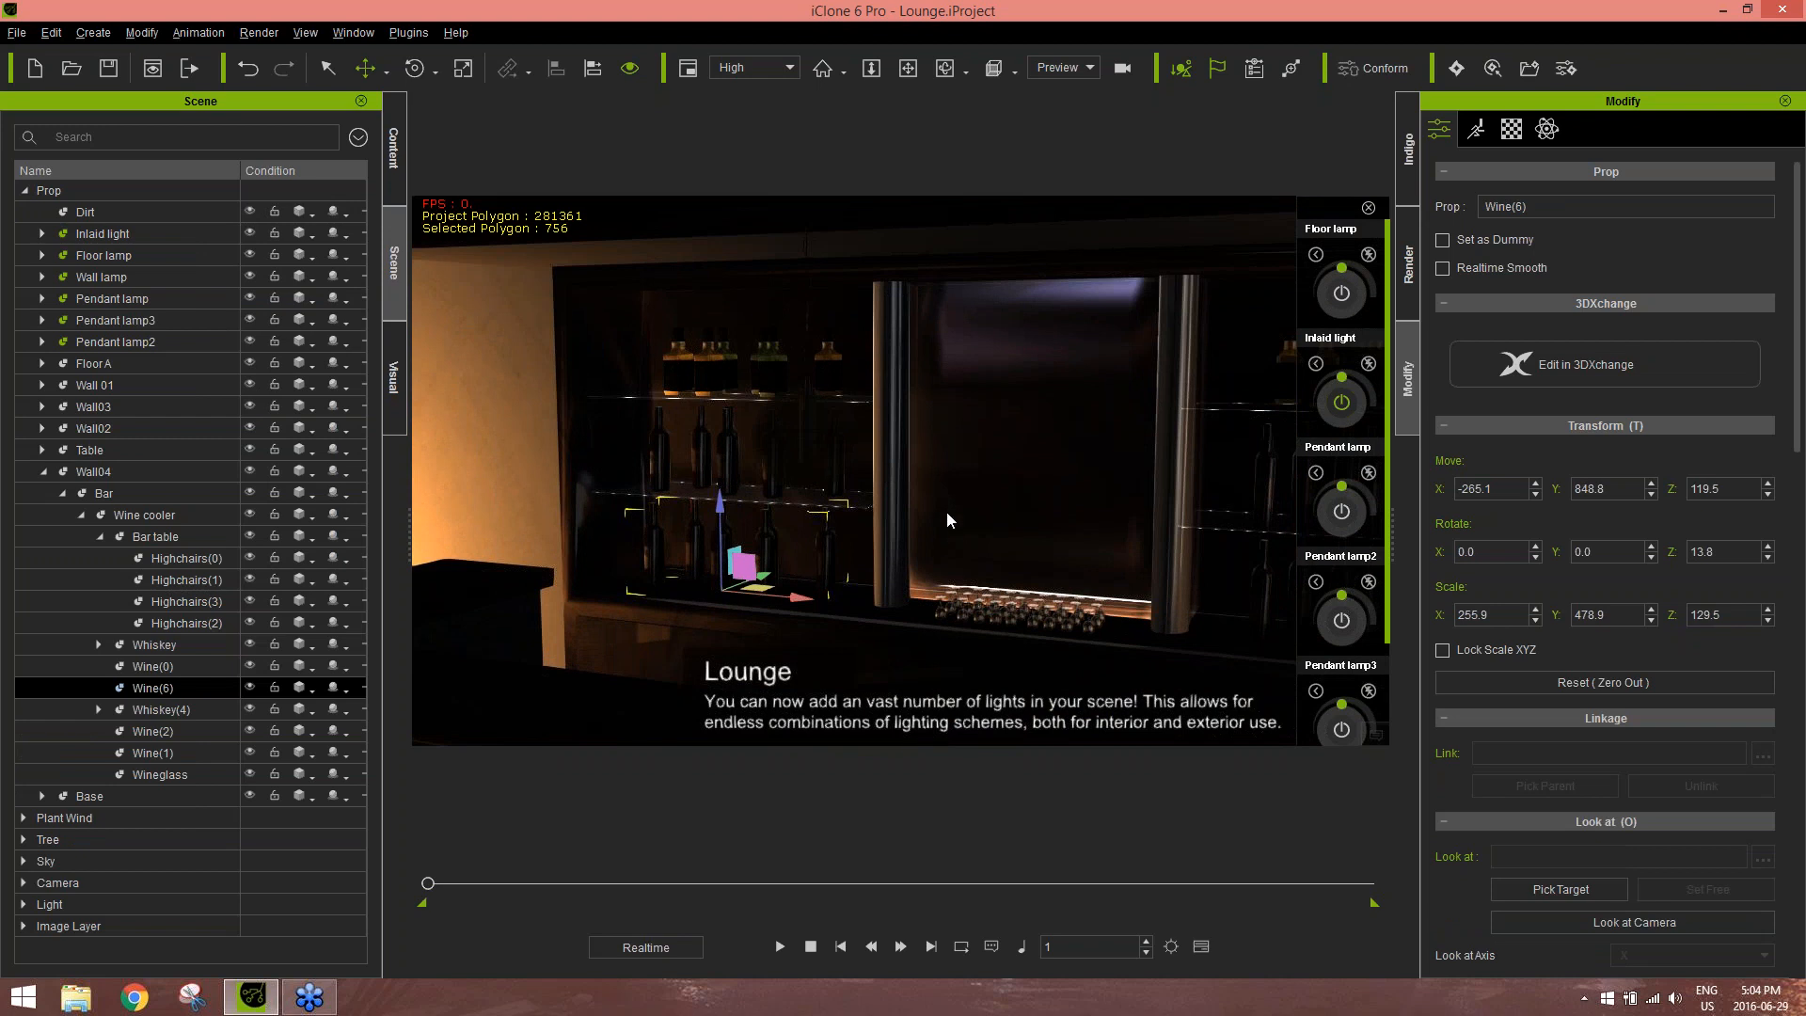
{"action": "scroll", "coordinate": [946, 510], "scroll_direction": "down", "scroll_amount": 5}
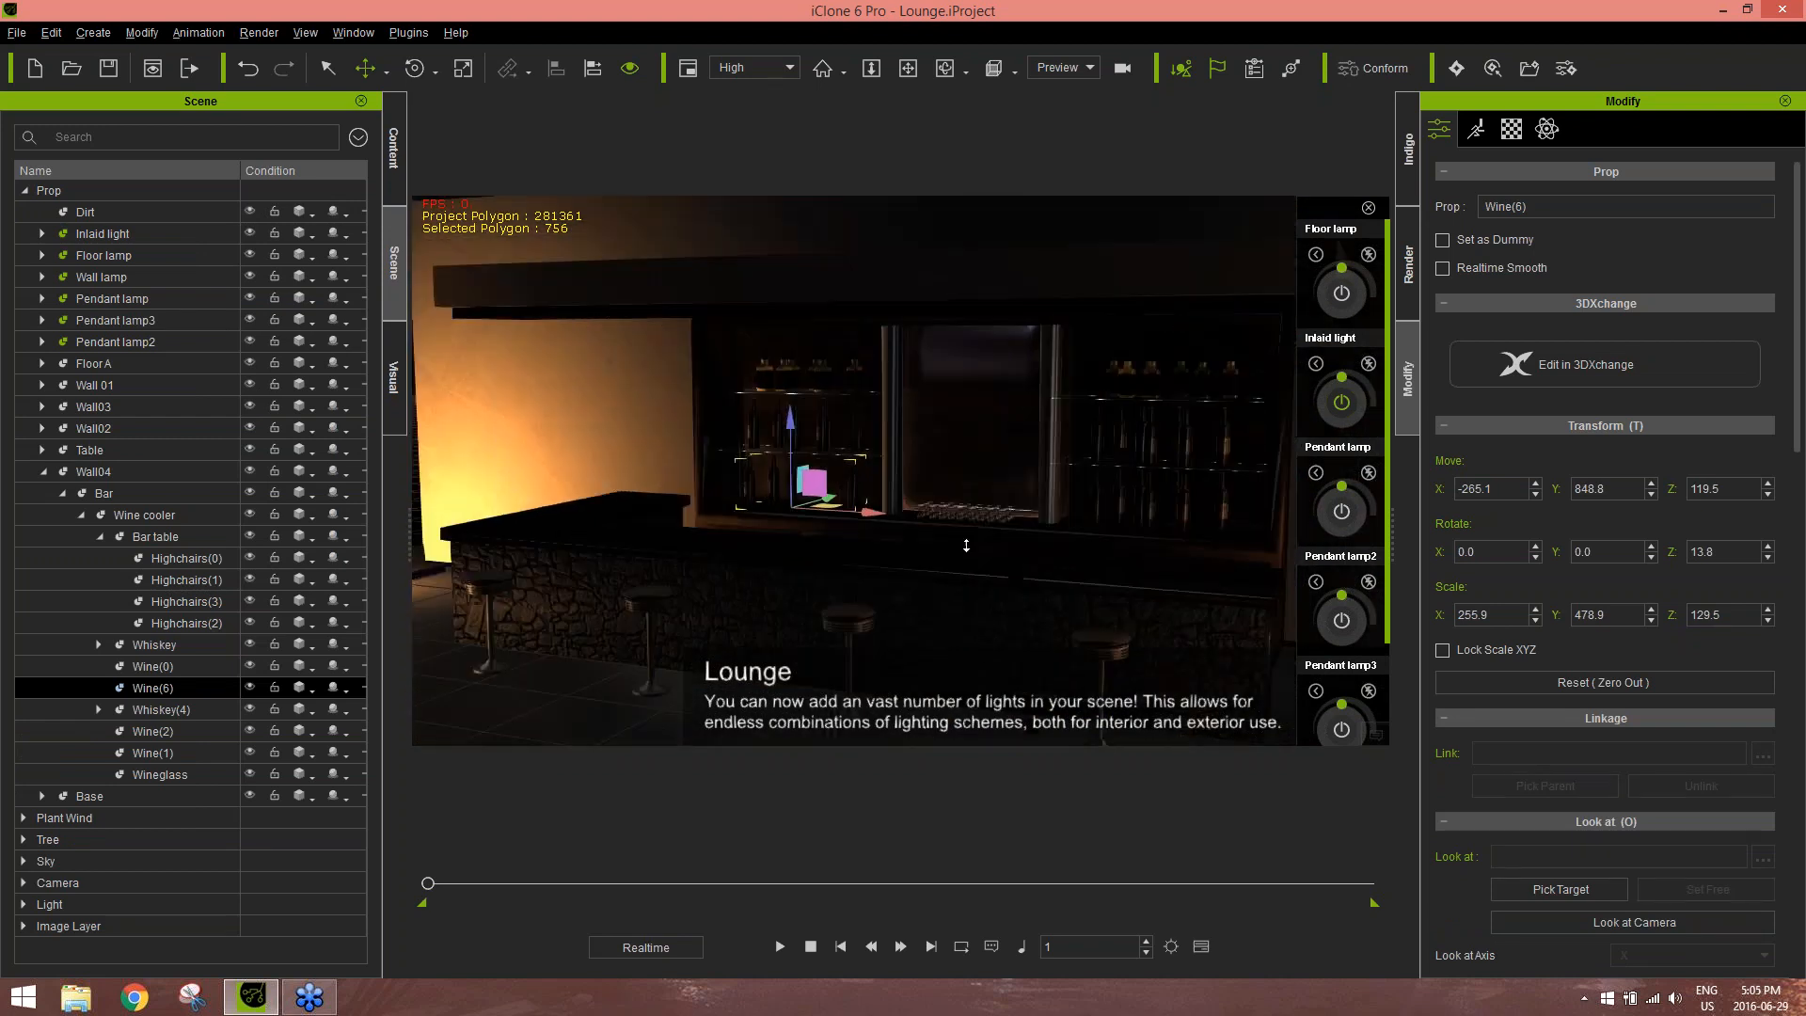
{"action": "right_click_drag", "start_coordinate": [966, 545], "coordinate": [891, 423]}
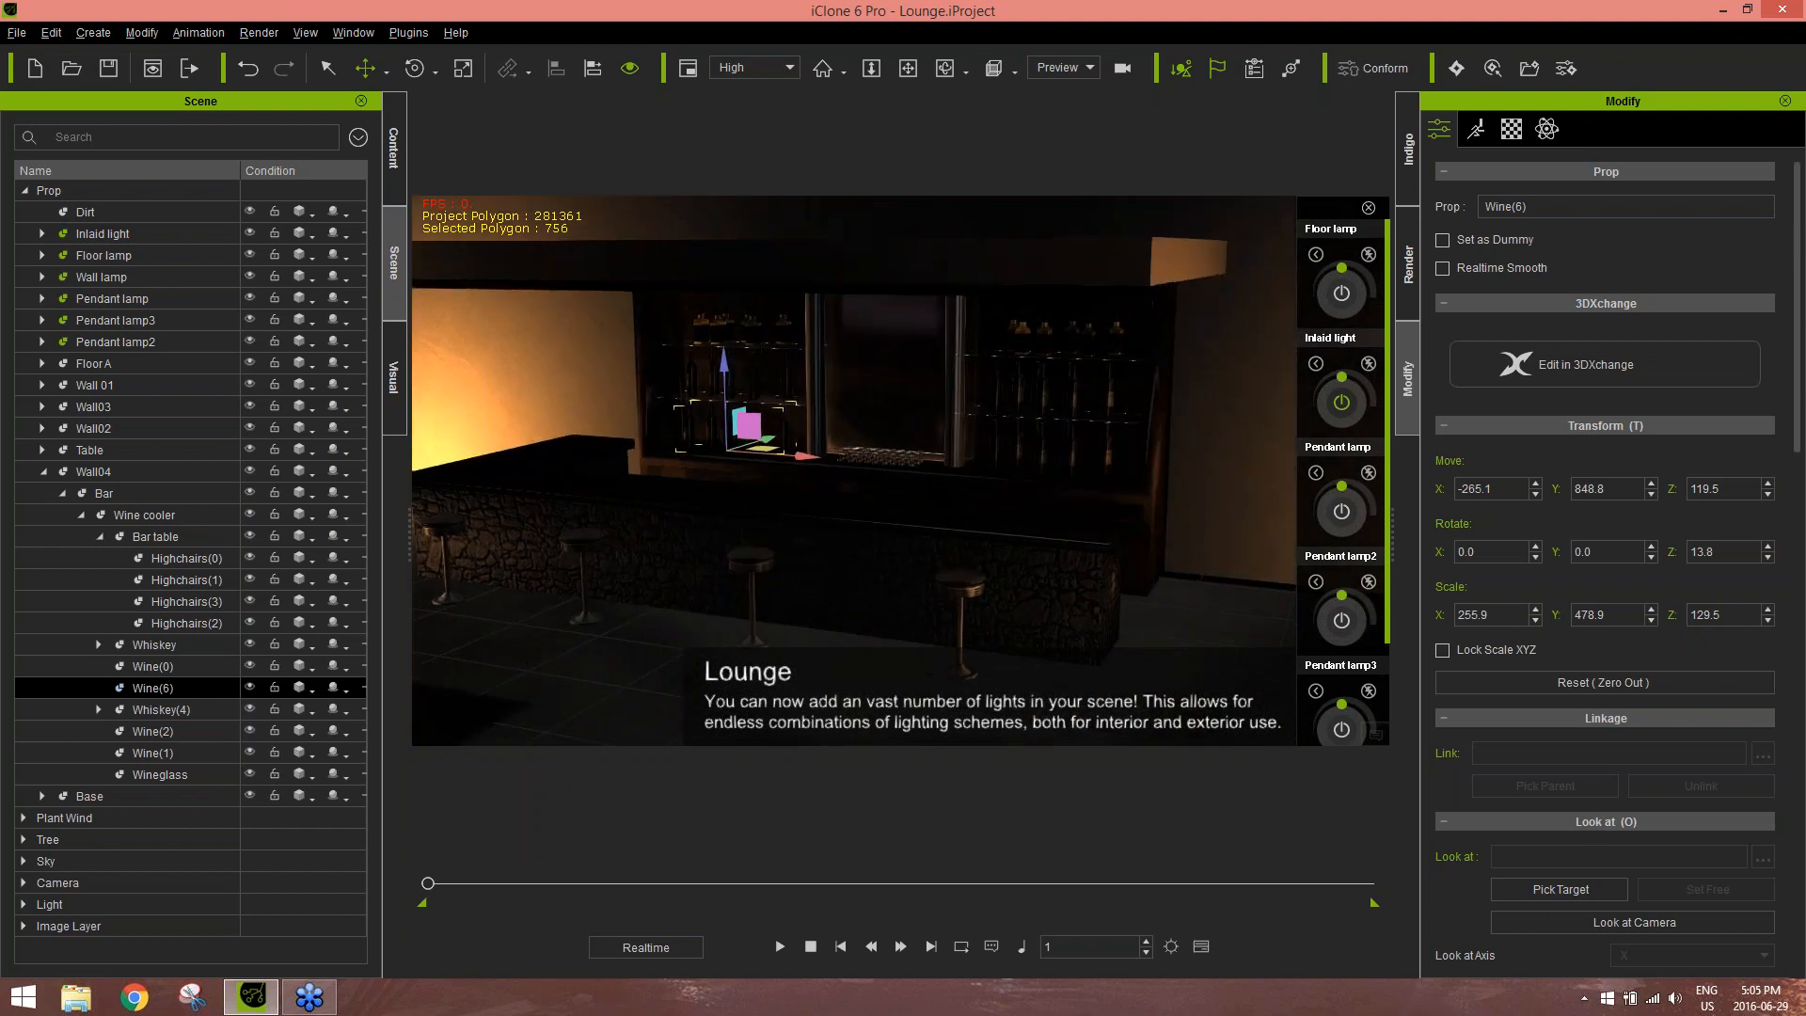
Check which parents Highchairs(2), Bar table and Wine cooler are attached to
{"action": "left_click", "coordinate": [186, 625]}
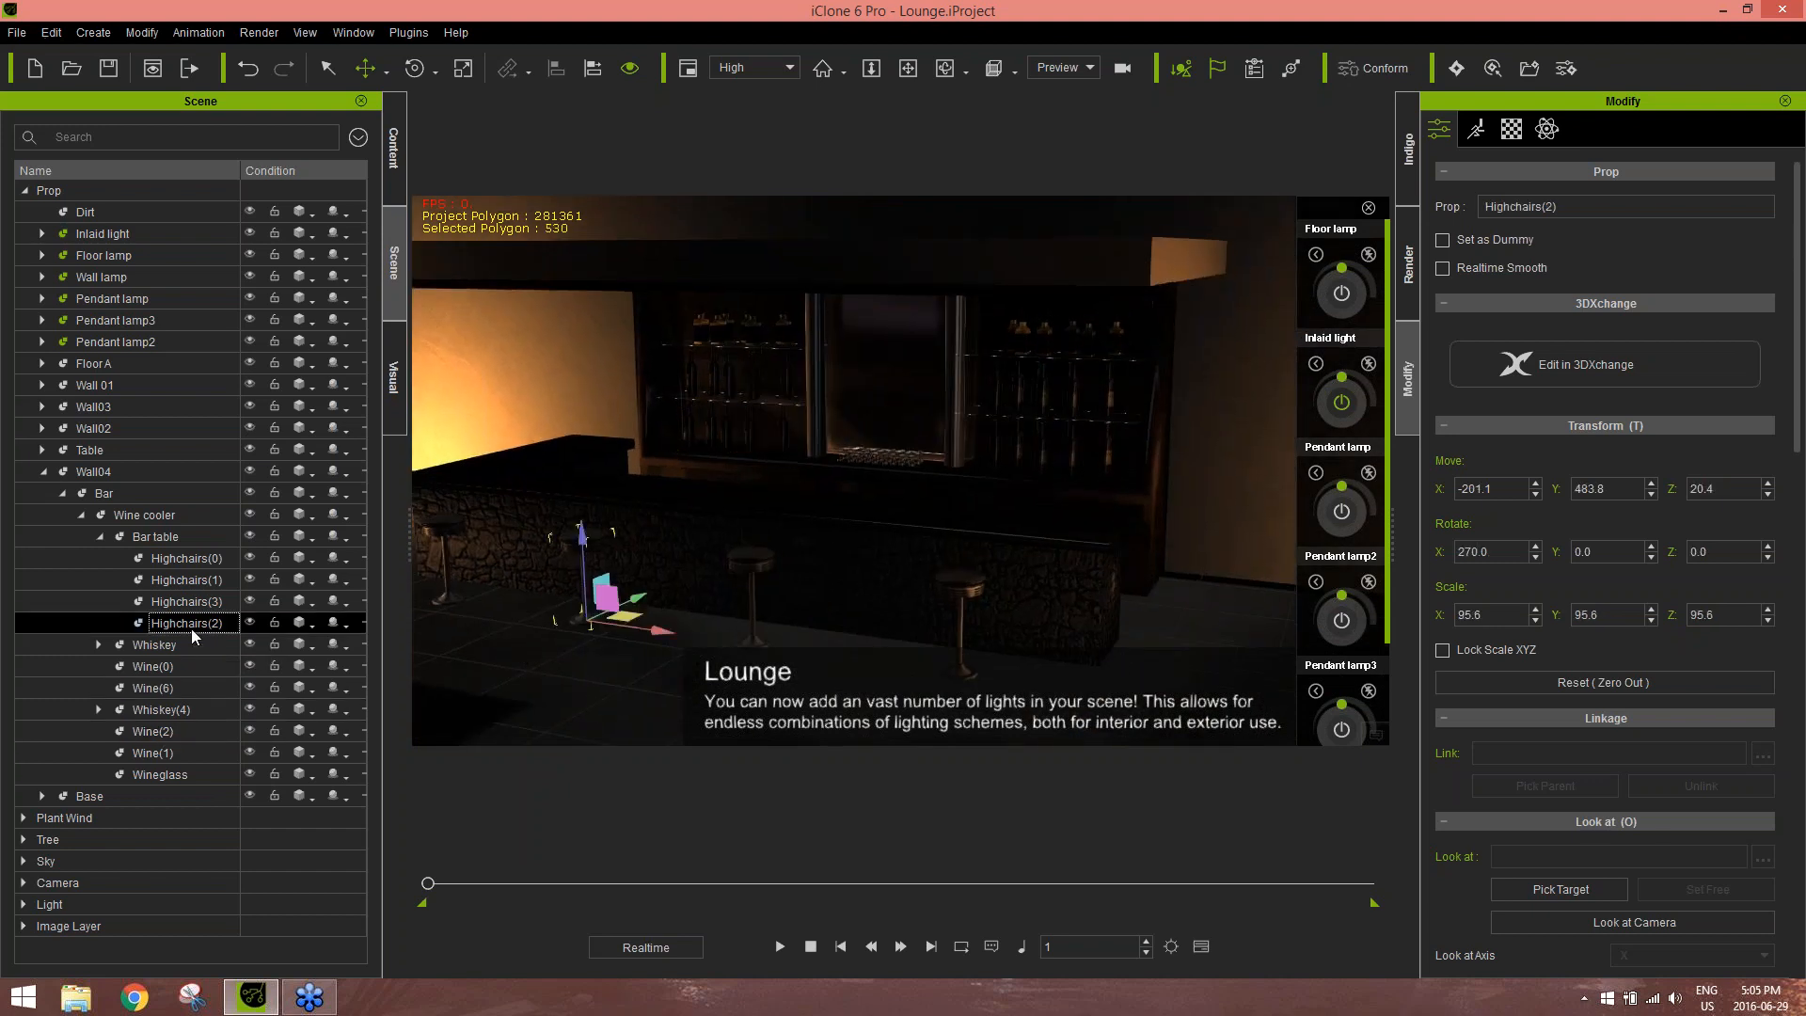
{"action": "left_click", "coordinate": [1542, 43]}
{"action": "left_click", "coordinate": [1498, 137]}
{"action": "left_click_drag", "start_coordinate": [1801, 348], "coordinate": [1802, 611]}
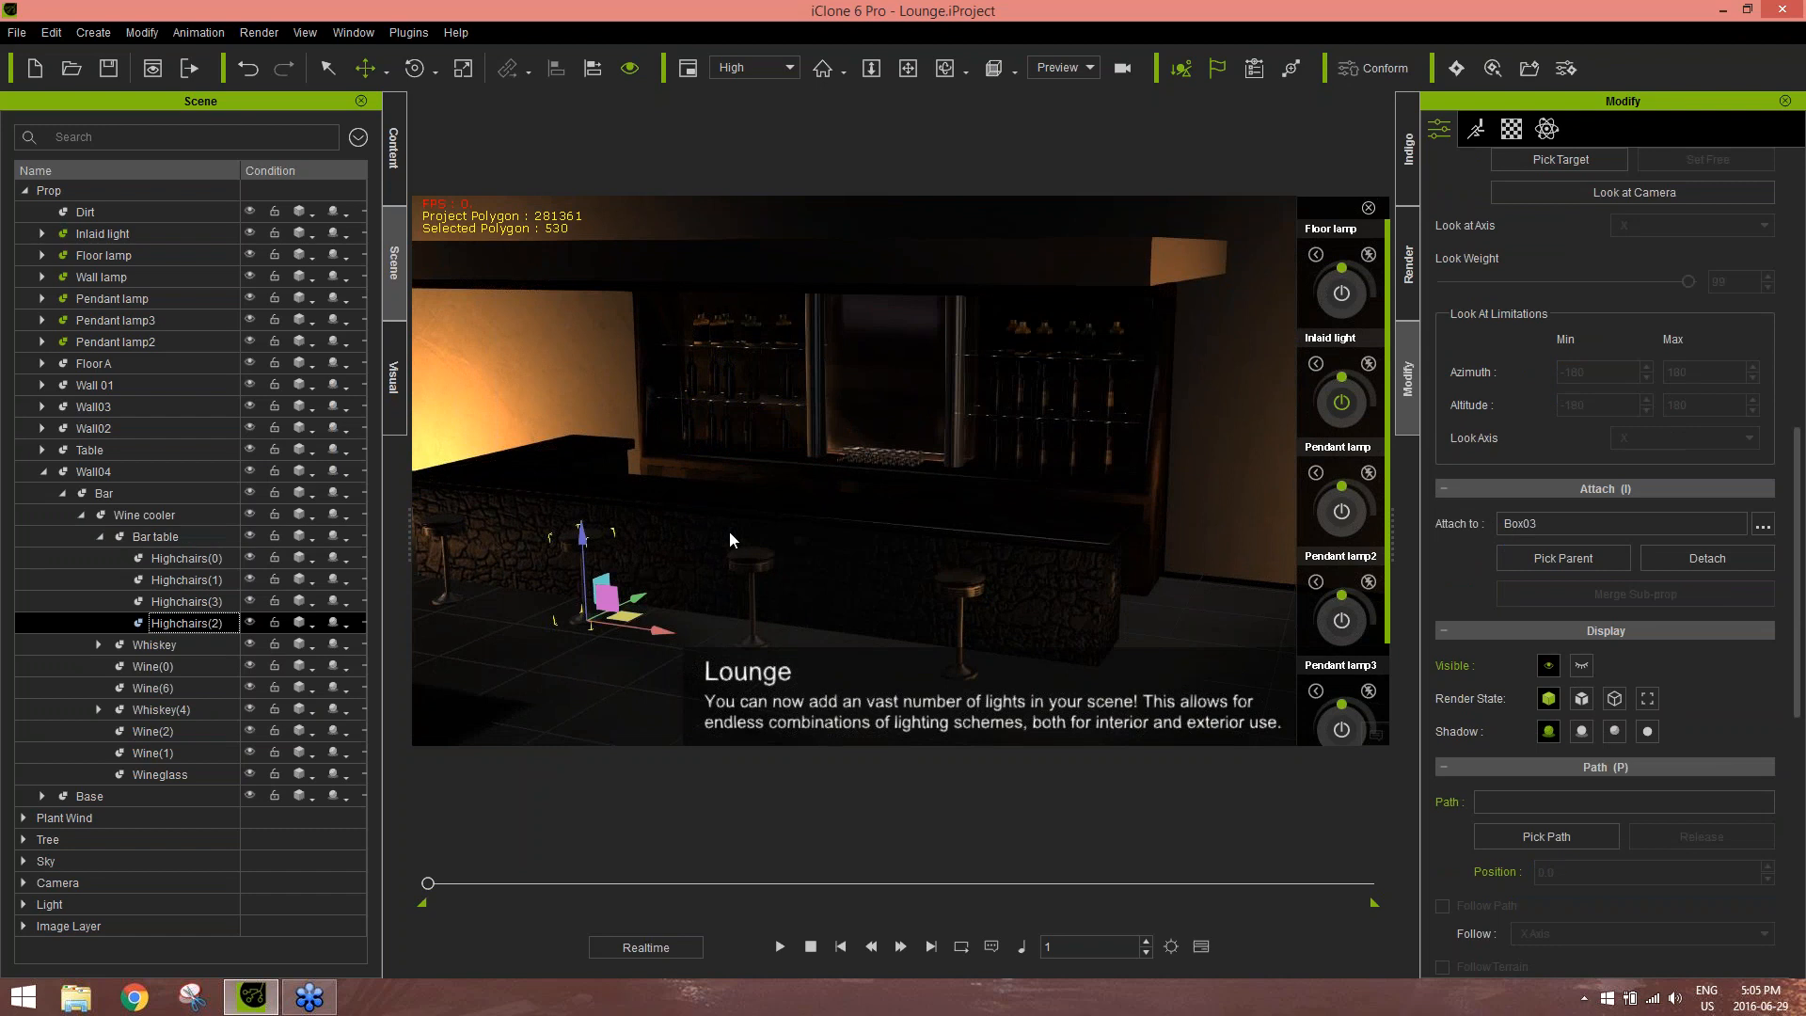
{"action": "left_click", "coordinate": [167, 539]}
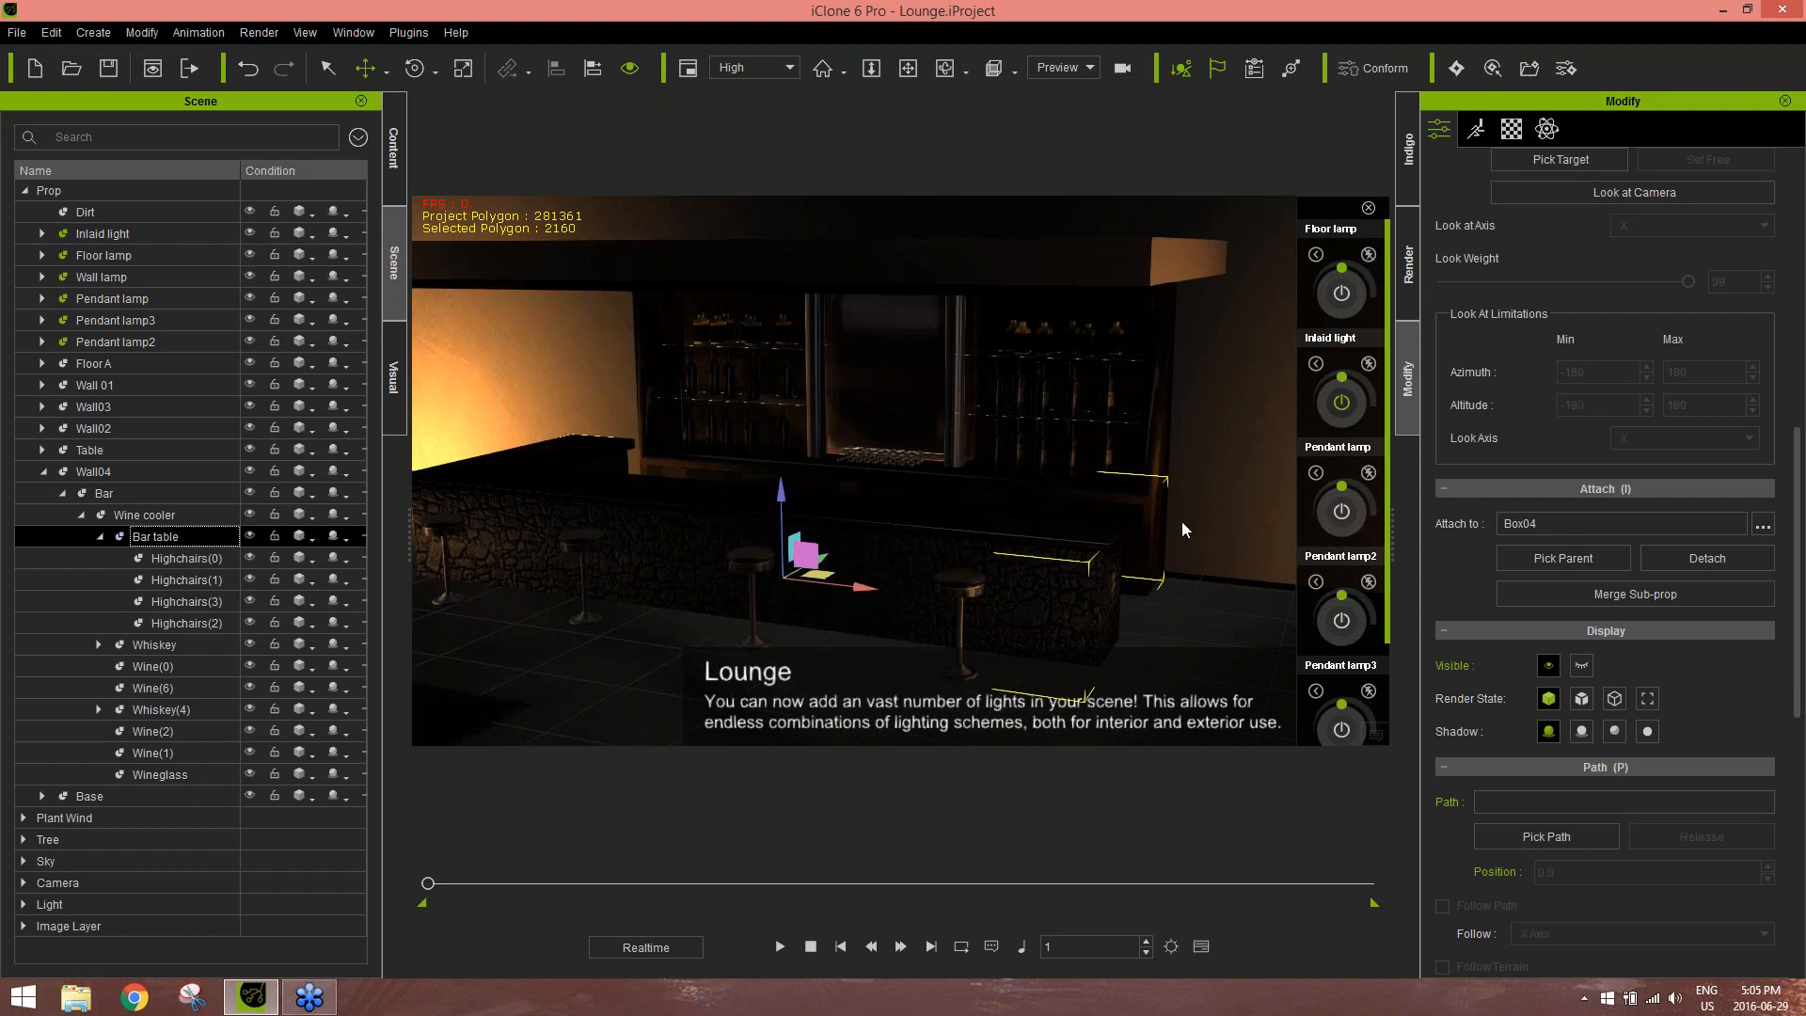
{"action": "left_click", "coordinate": [186, 517]}
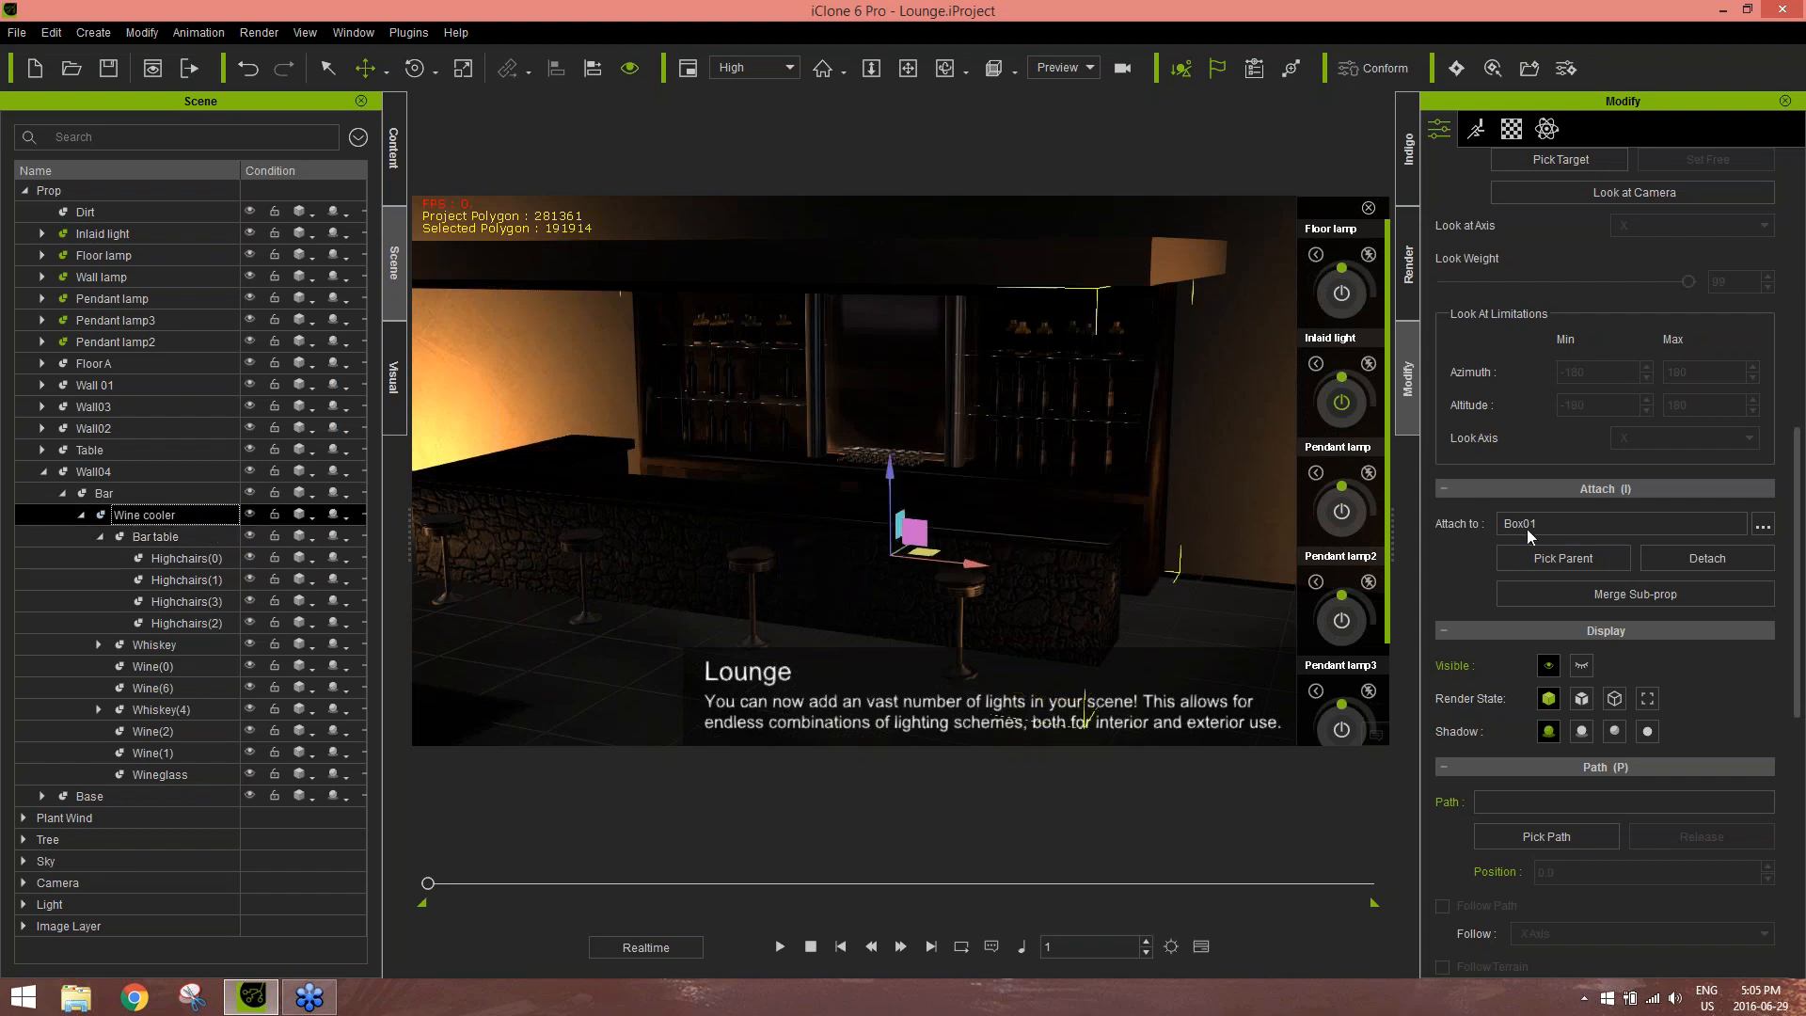
Check the attachment parents of the Bar and Wall04 props
{"action": "left_click_drag", "start_coordinate": [952, 404], "coordinate": [903, 480], "text": "alt"}
{"action": "scroll", "coordinate": [954, 380], "scroll_direction": "down", "scroll_amount": 3}
{"action": "left_click", "coordinate": [160, 497]}
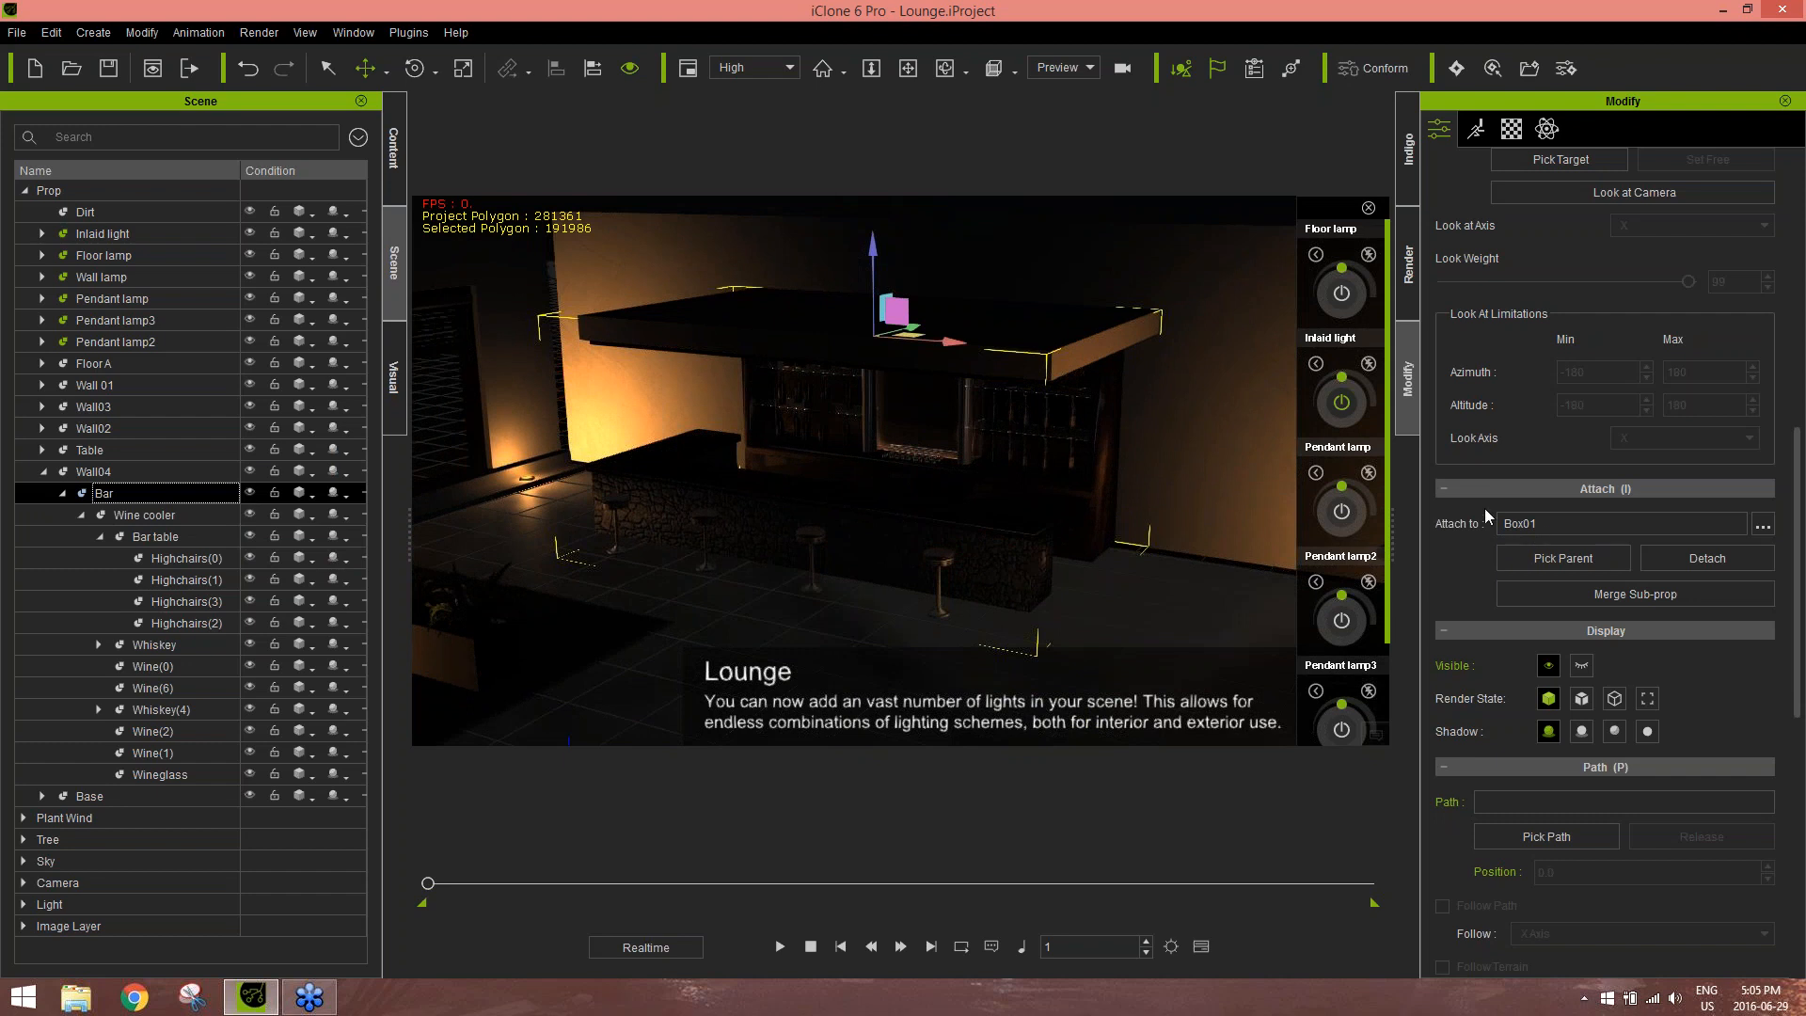
{"action": "left_click", "coordinate": [99, 473]}
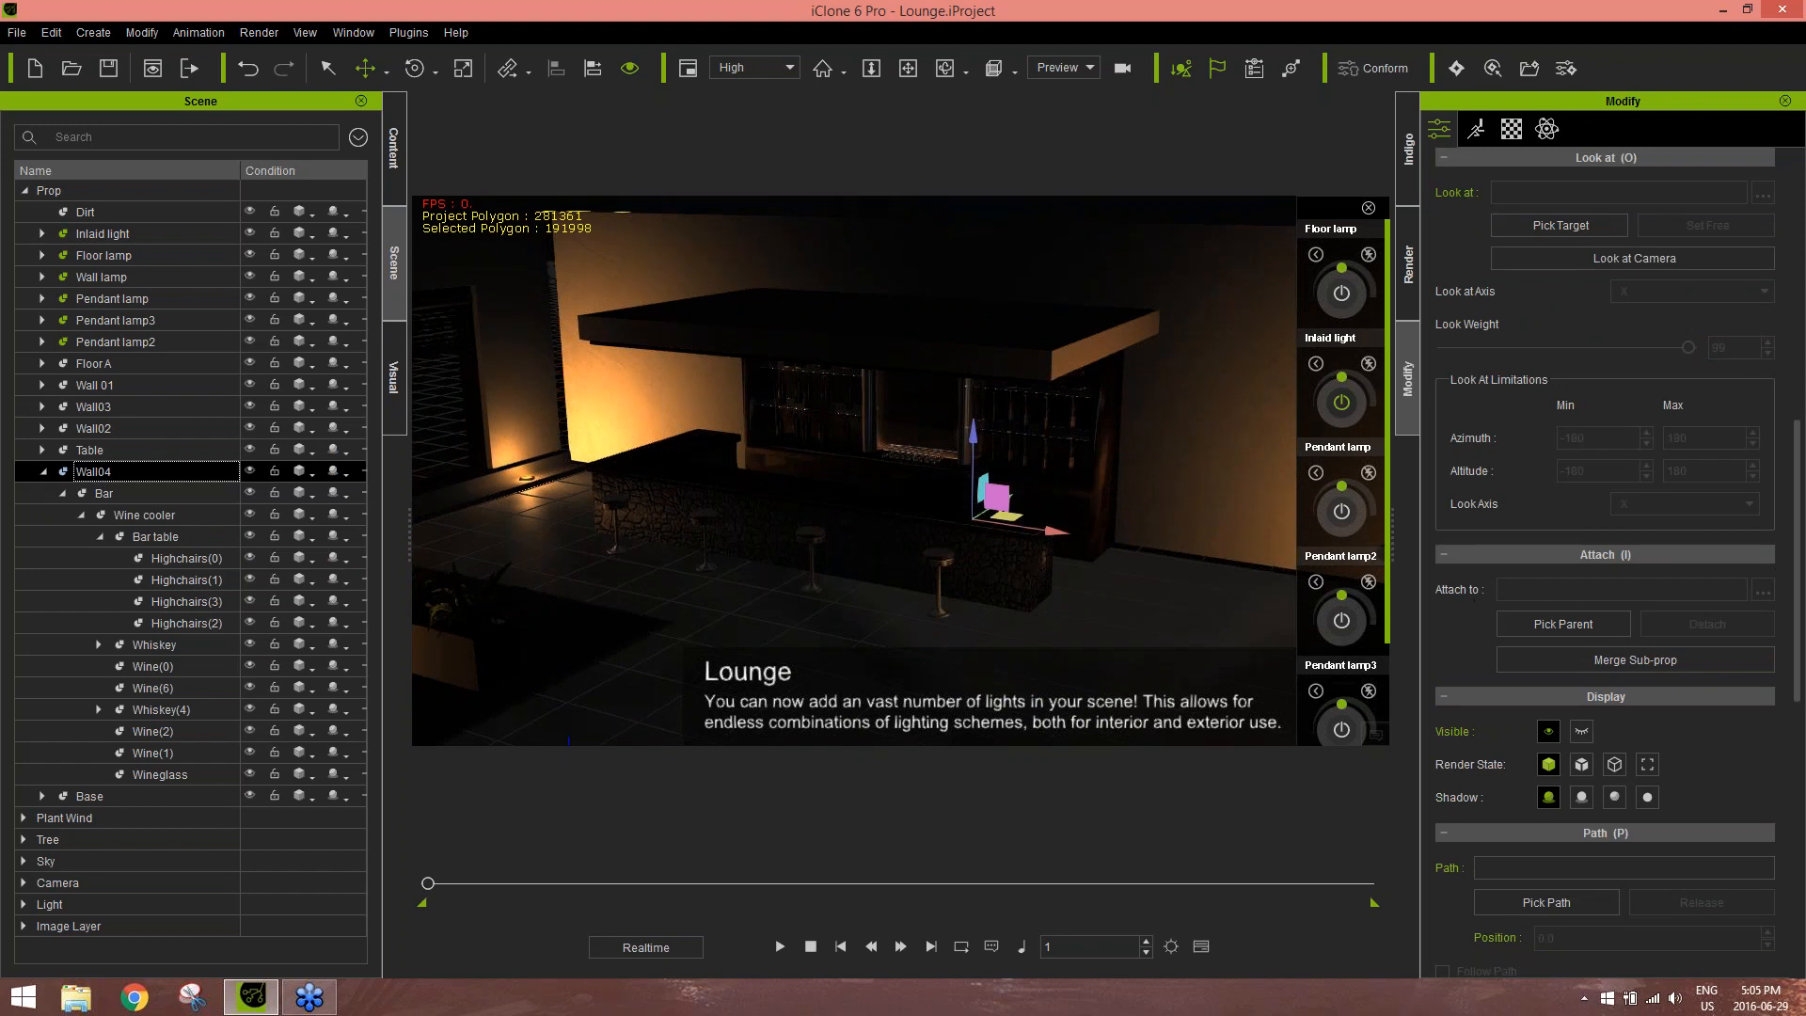
{"action": "right_click_drag", "start_coordinate": [1033, 368], "coordinate": [1004, 417], "text": "alt"}
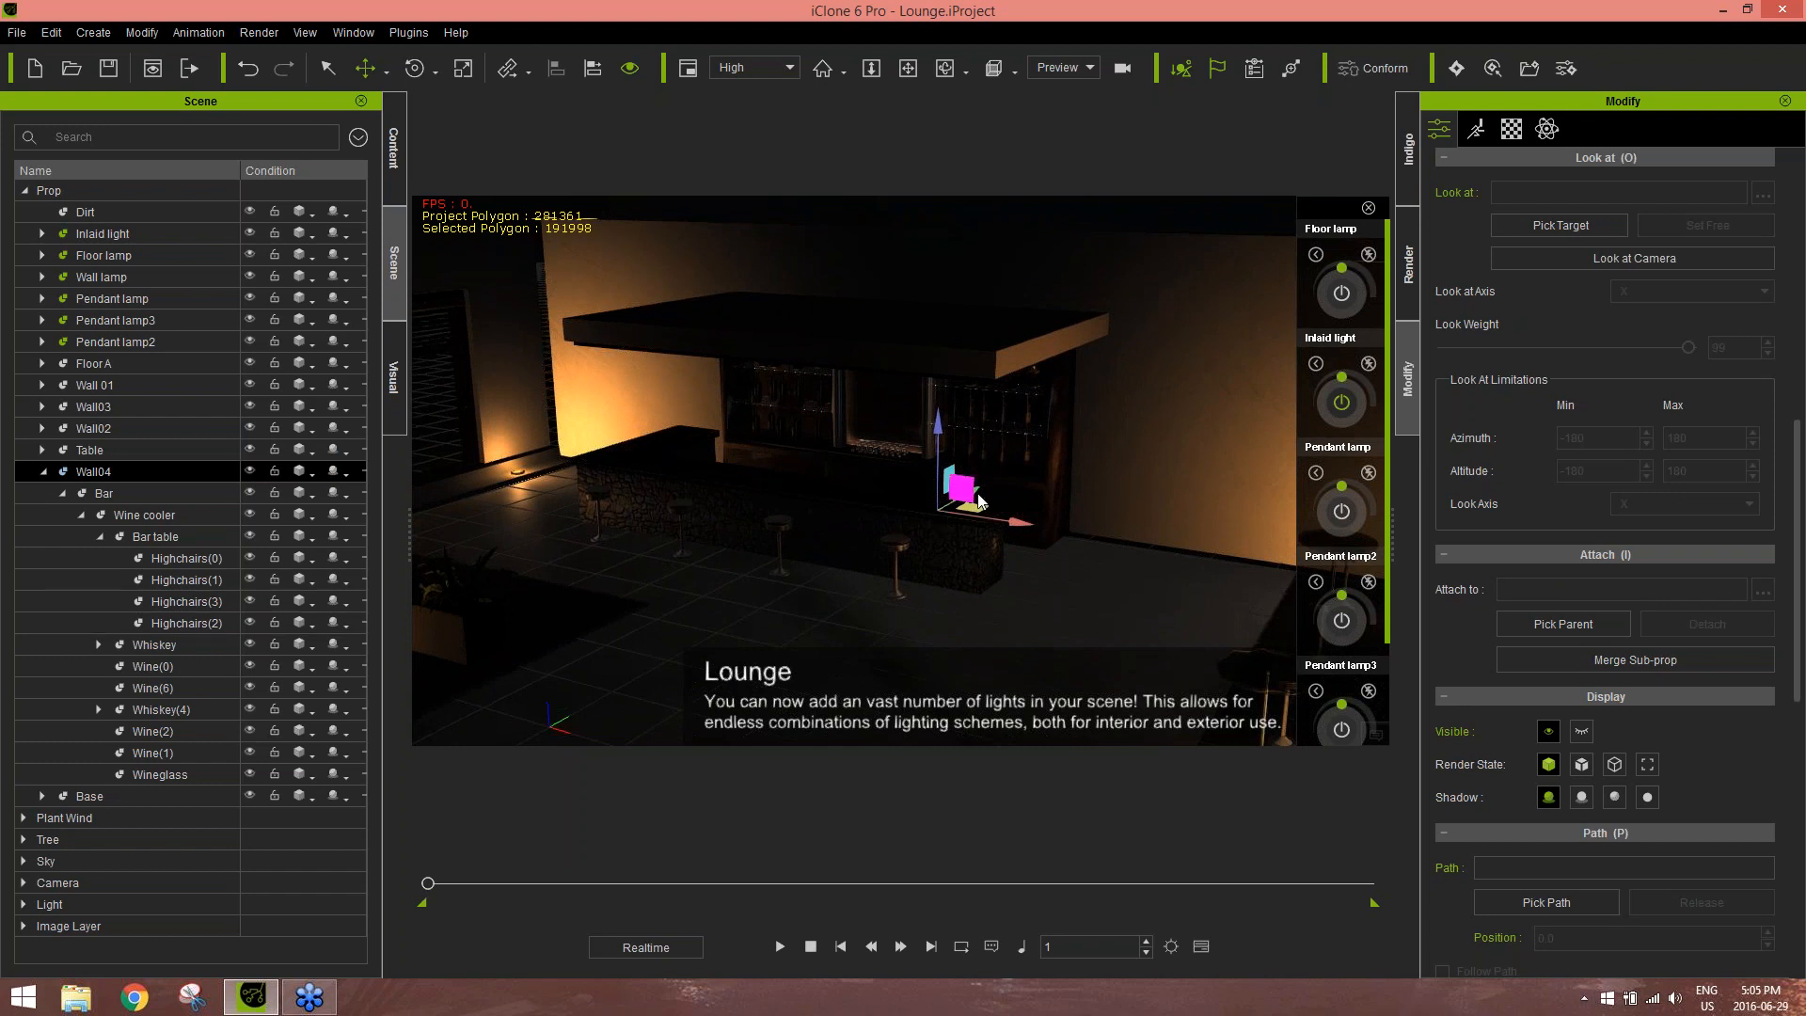
Save Wall04 with its attached bar props to the custom Prop library as "webinar bar wall"
{"action": "left_click", "coordinate": [107, 479]}
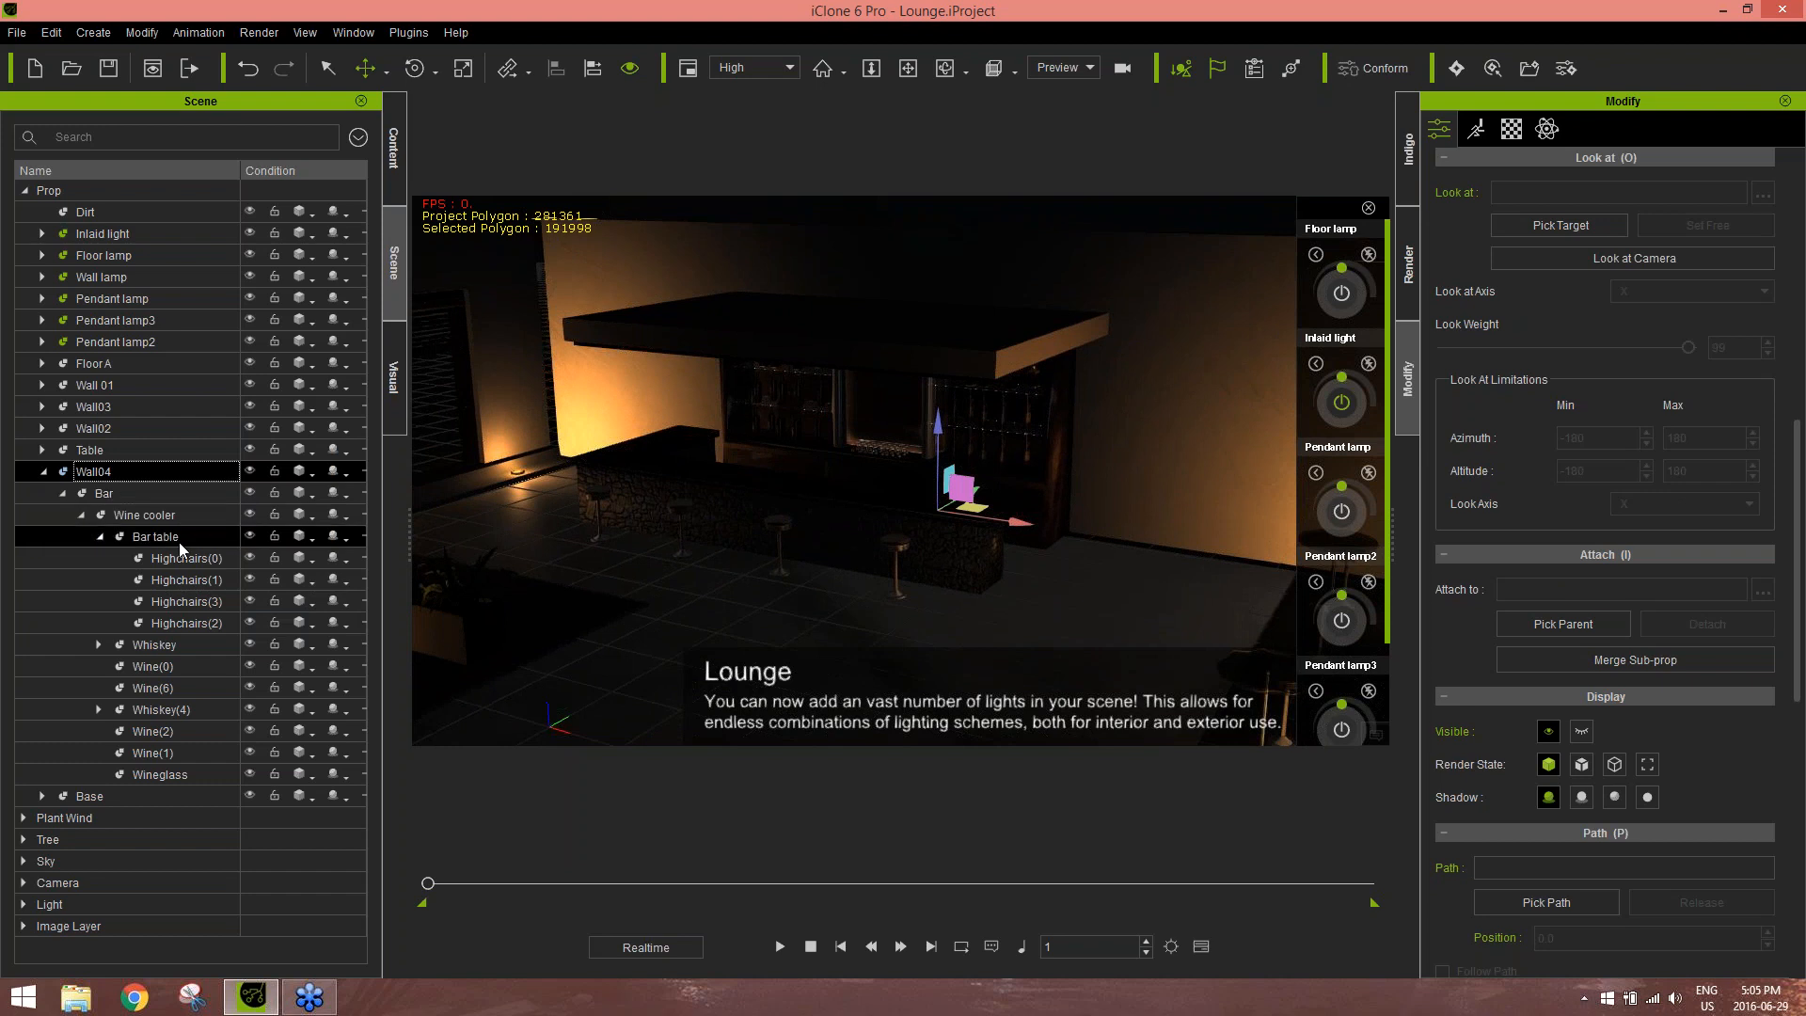
{"action": "left_click", "coordinate": [397, 160]}
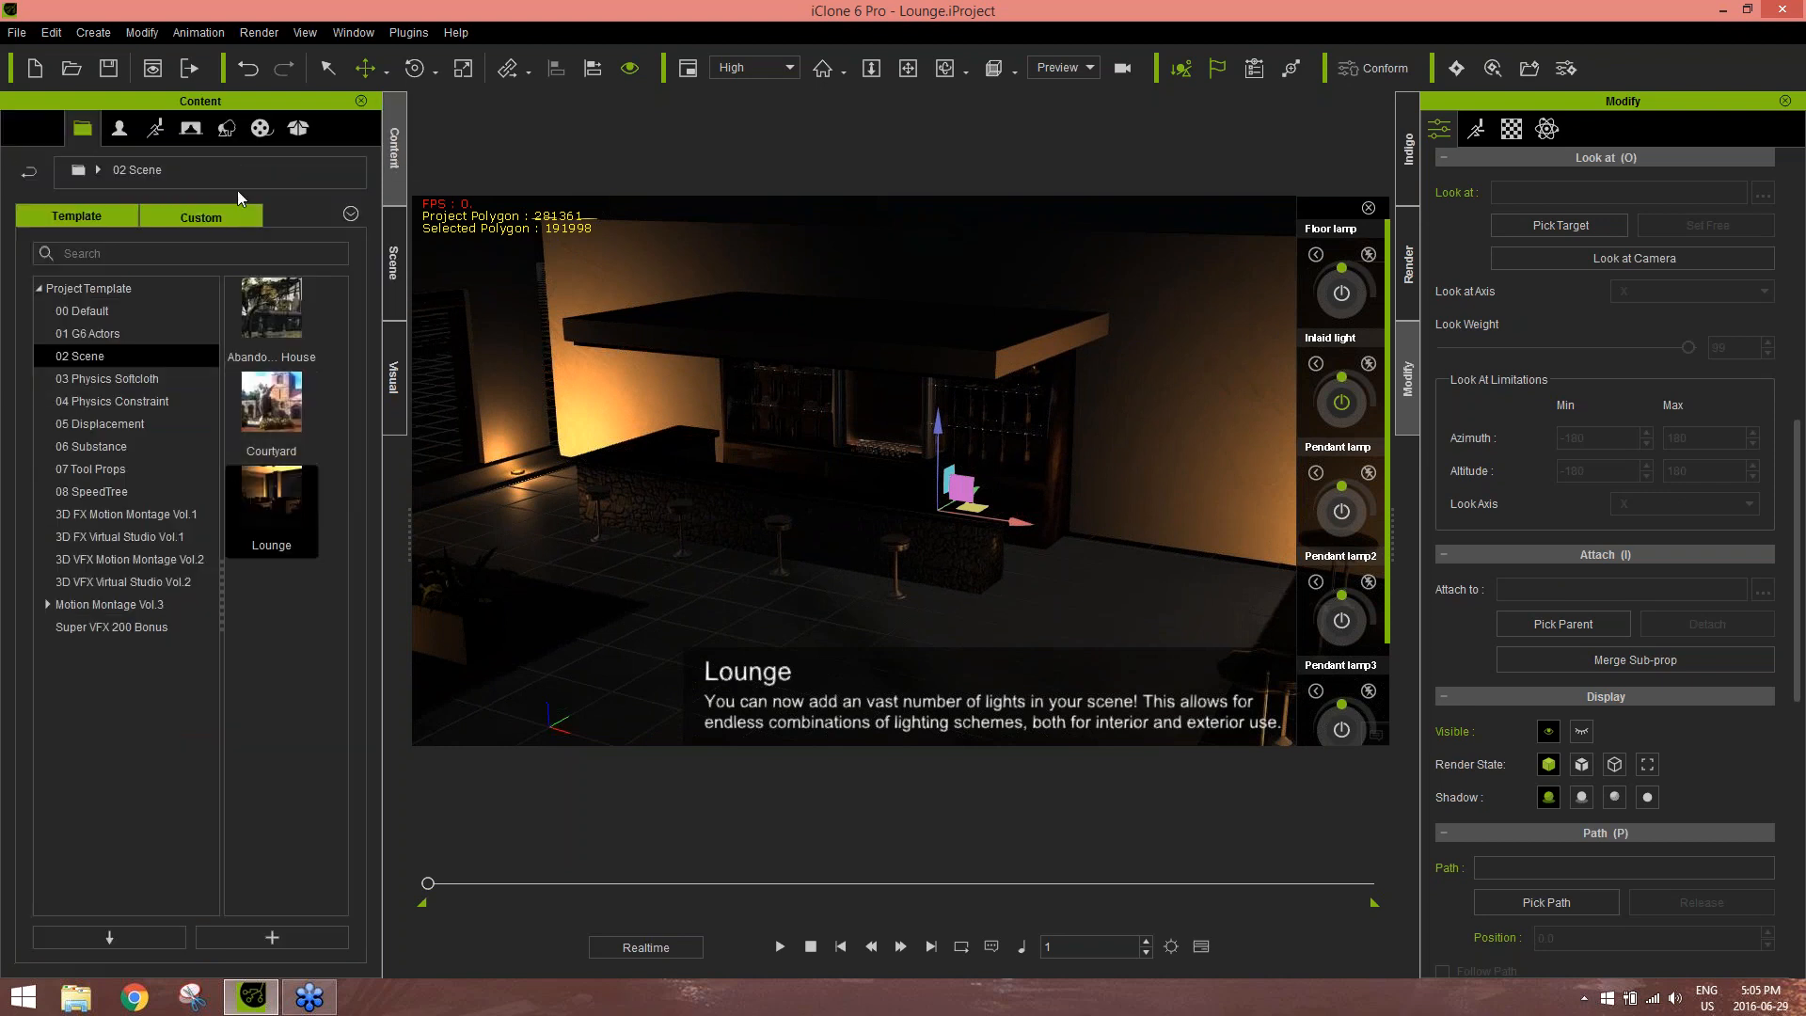
{"action": "left_click", "coordinate": [228, 133]}
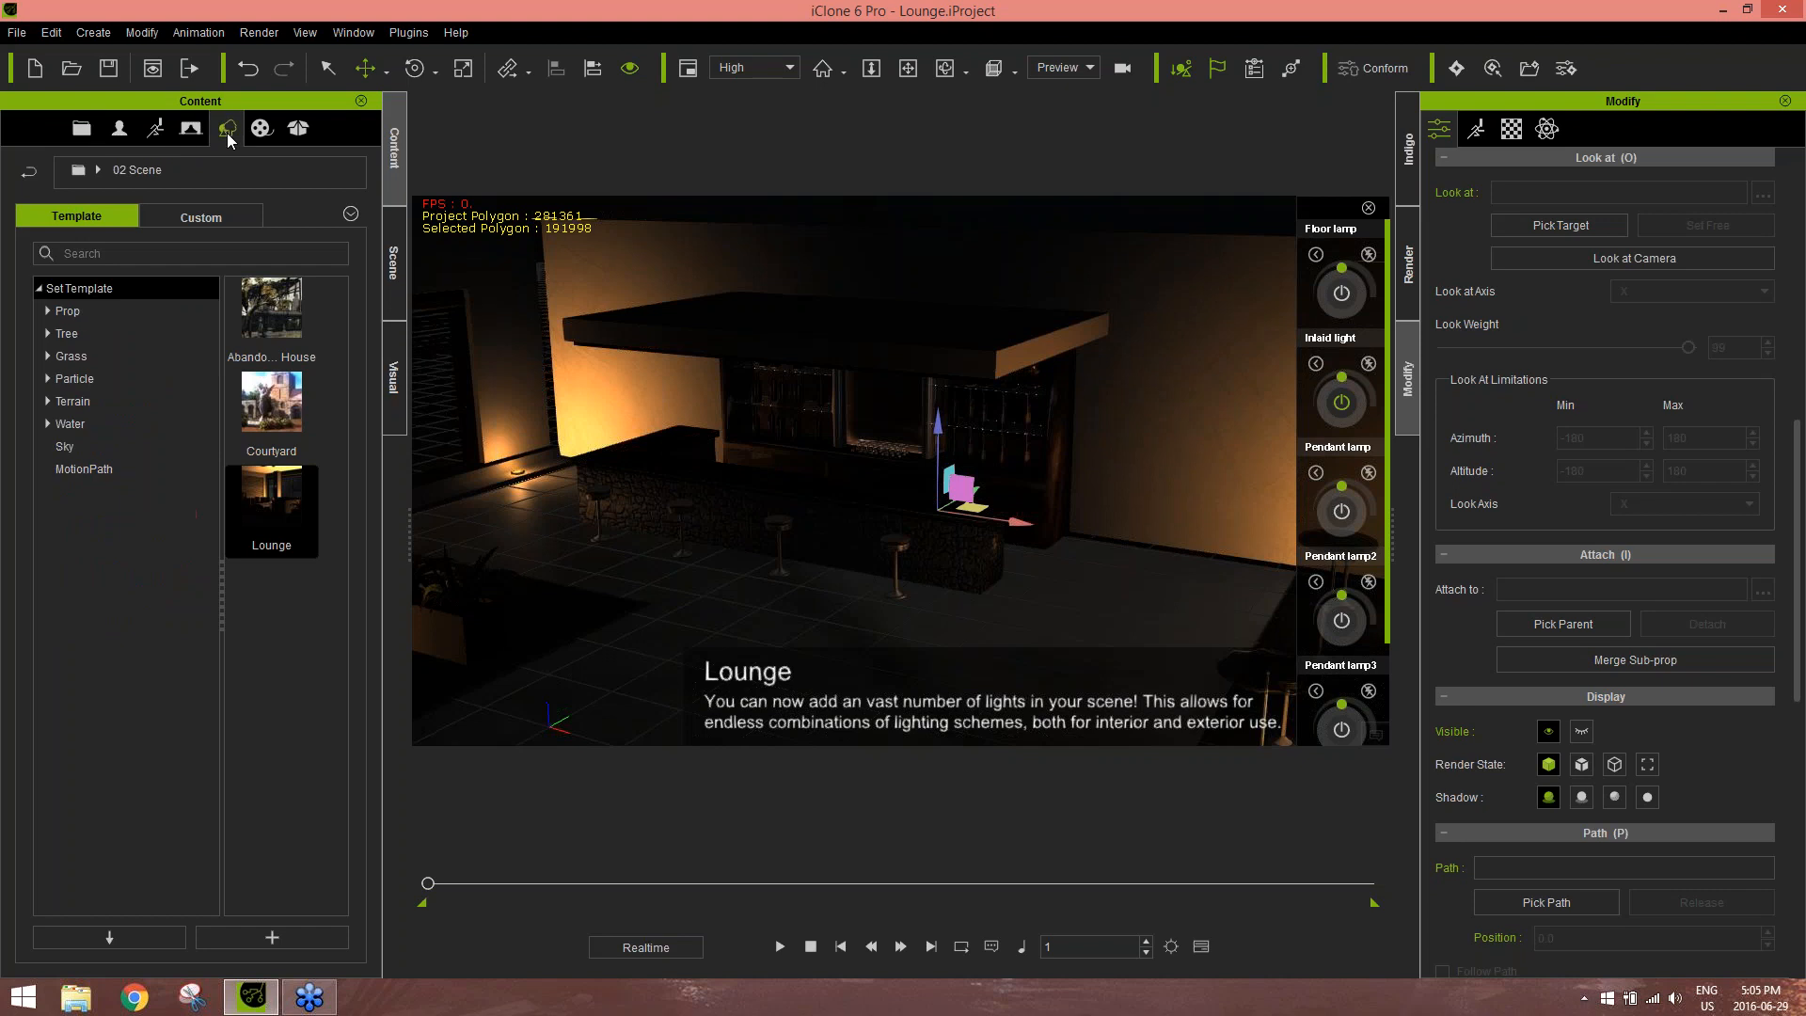
{"action": "left_click", "coordinate": [206, 219]}
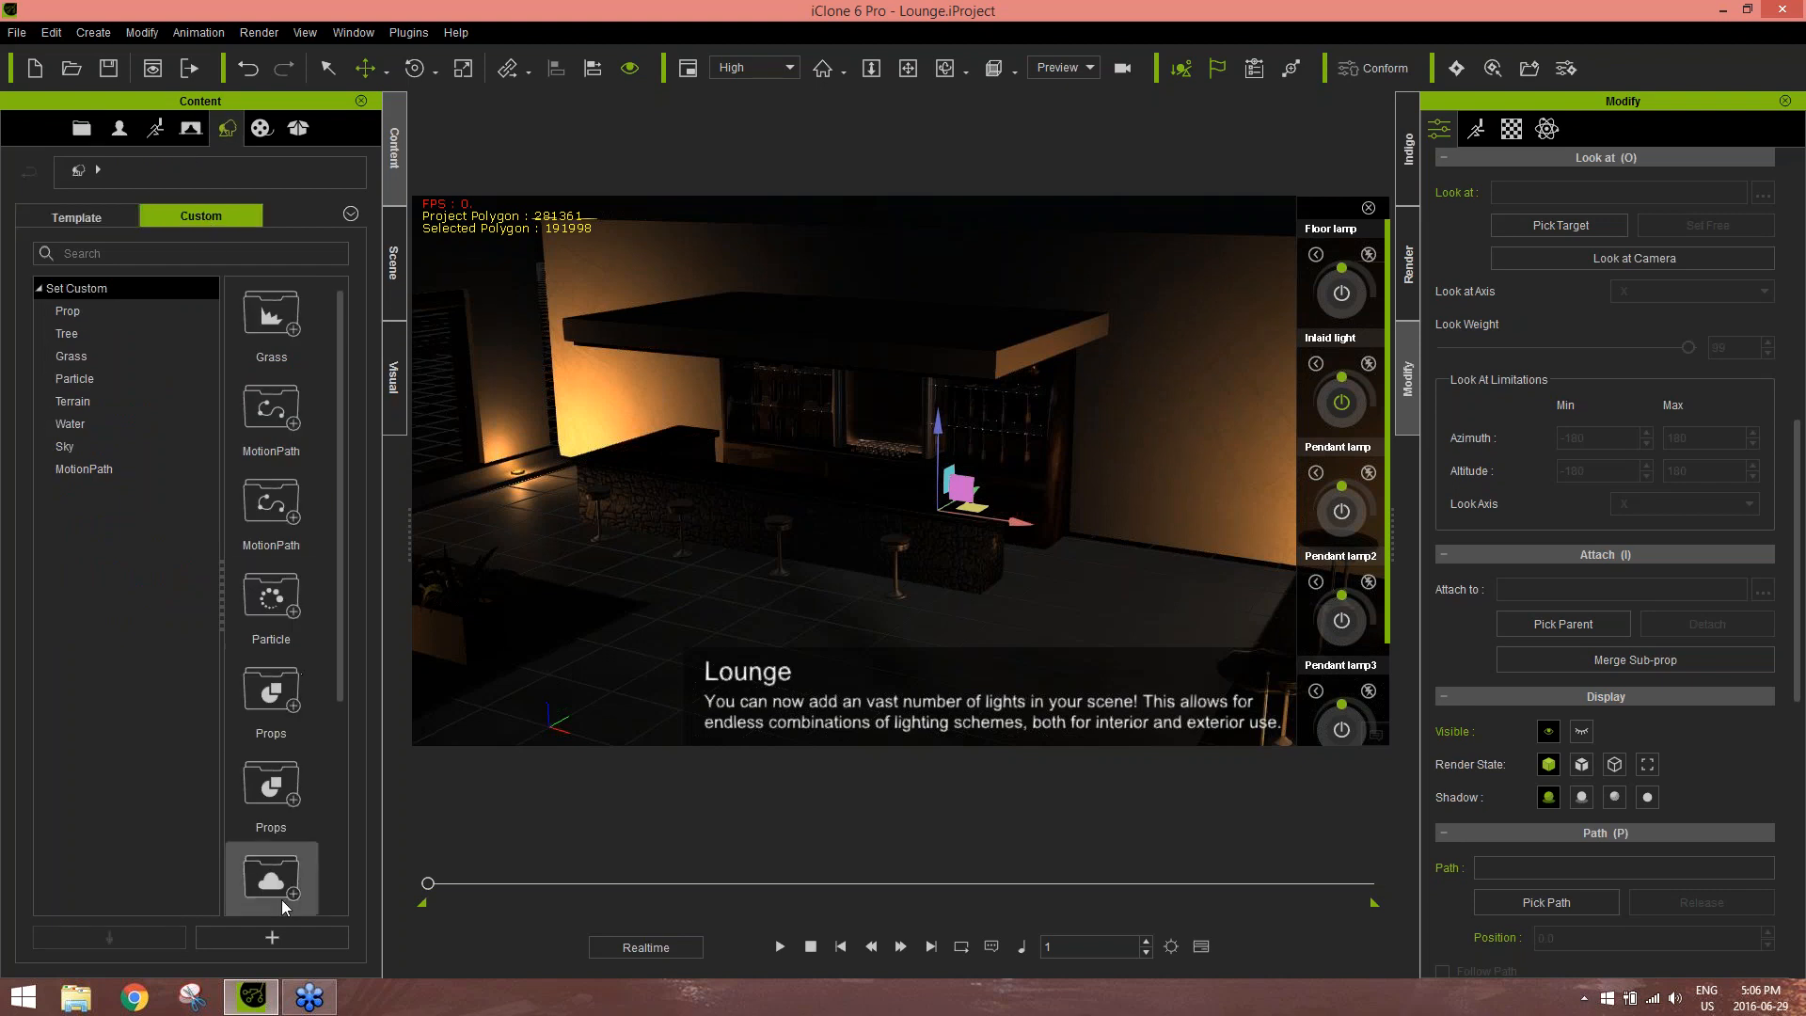
{"action": "left_click", "coordinate": [87, 313]}
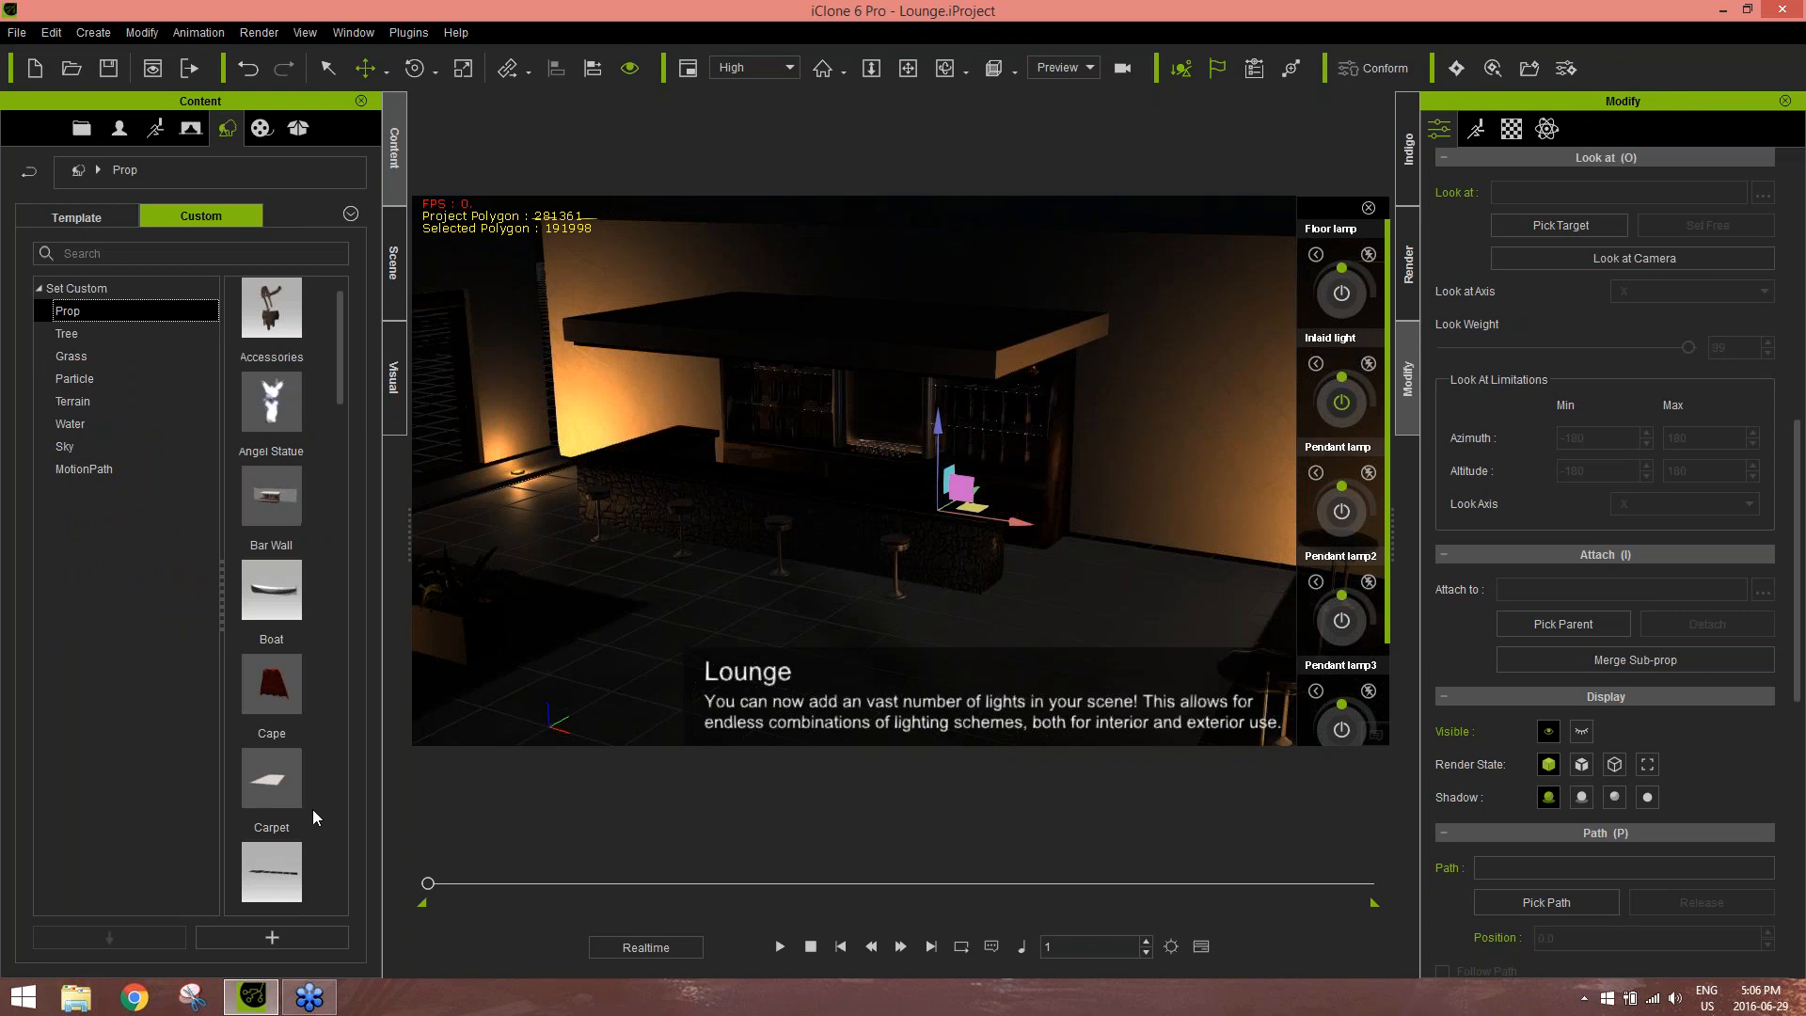
{"action": "left_click", "coordinate": [272, 937]}
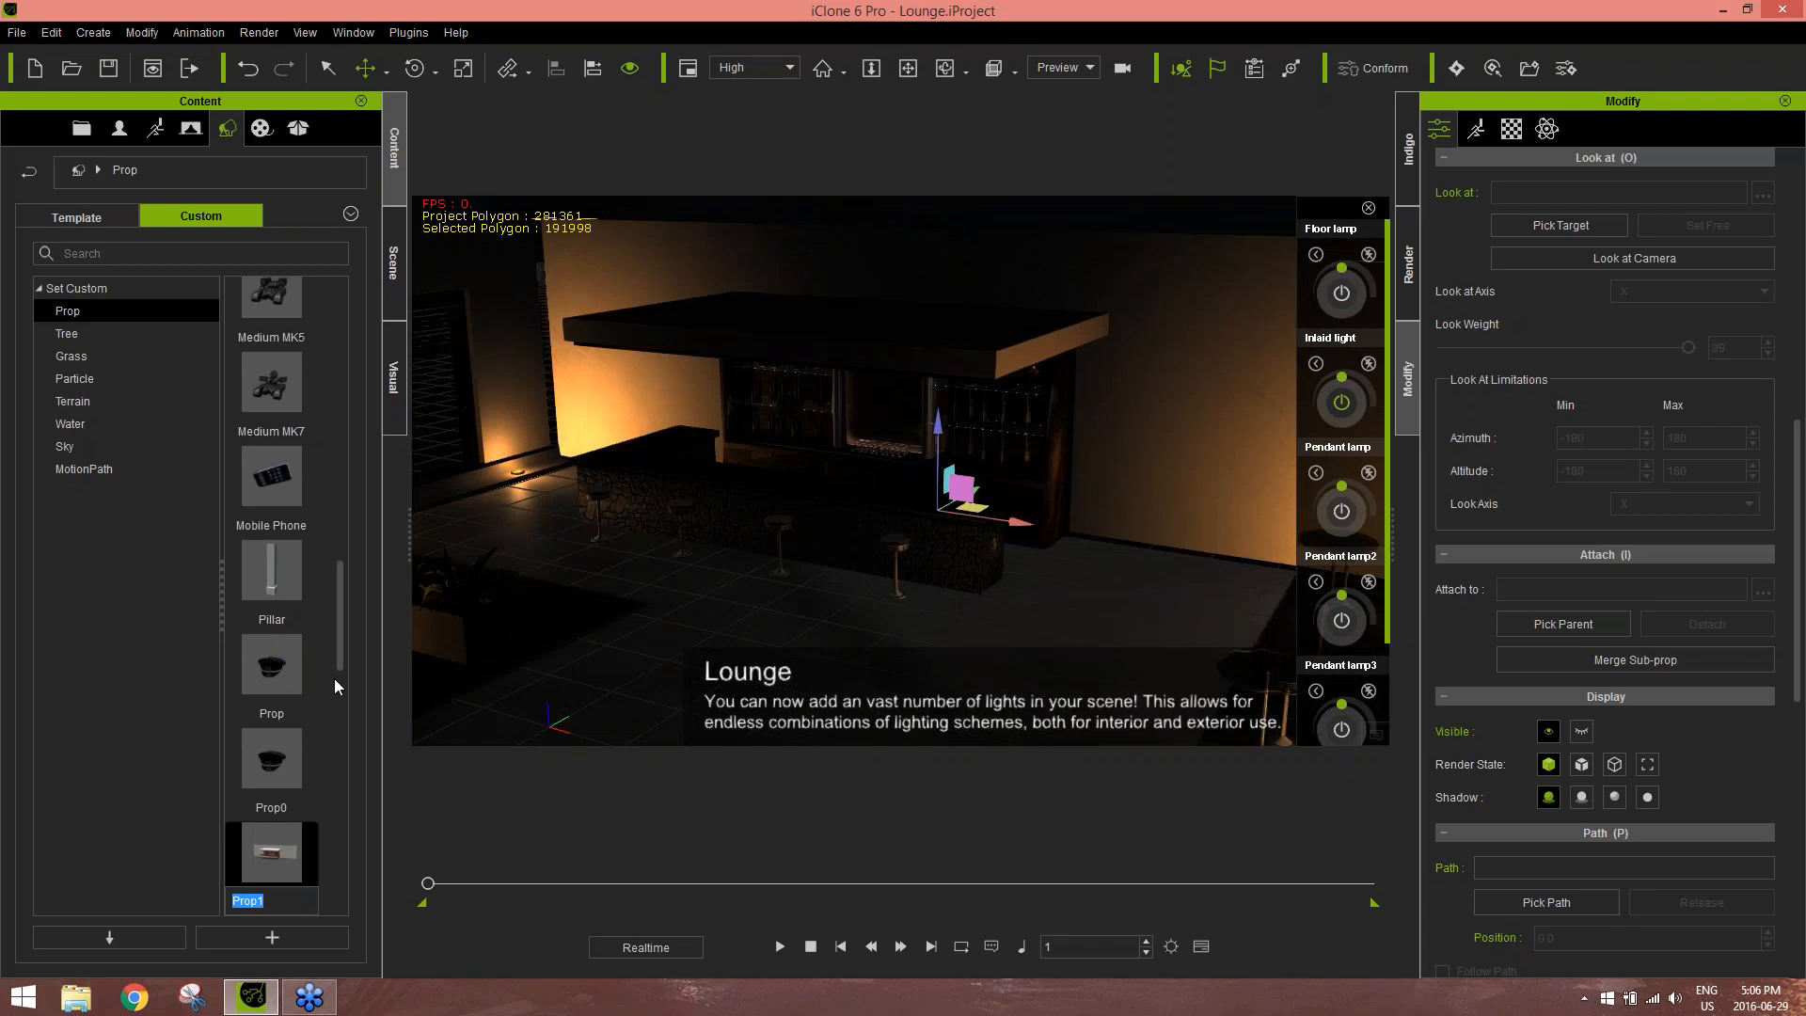
{"action": "type", "text": "webinar bar wall"}
{"action": "key", "text": "Return"}
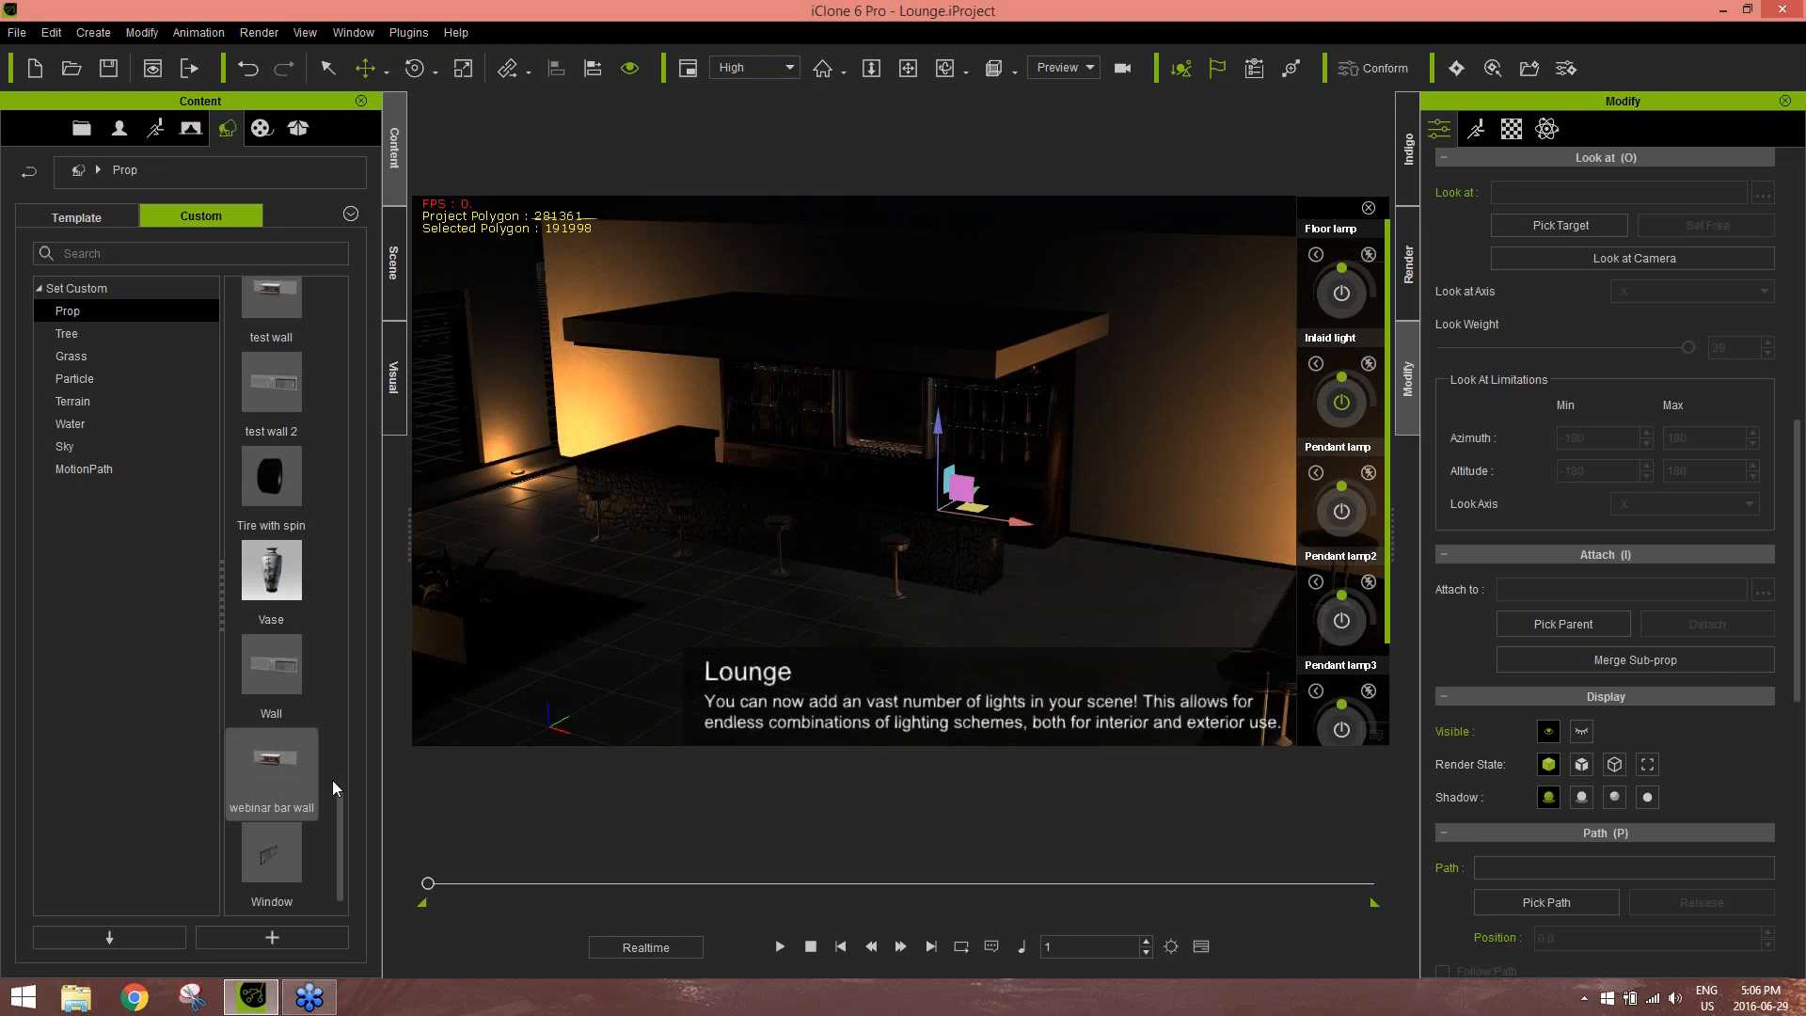
Select Wall 01 across the room from the bar and expand it to check its attached sub-props
{"action": "right_click_drag", "start_coordinate": [906, 437], "coordinate": [758, 285]}
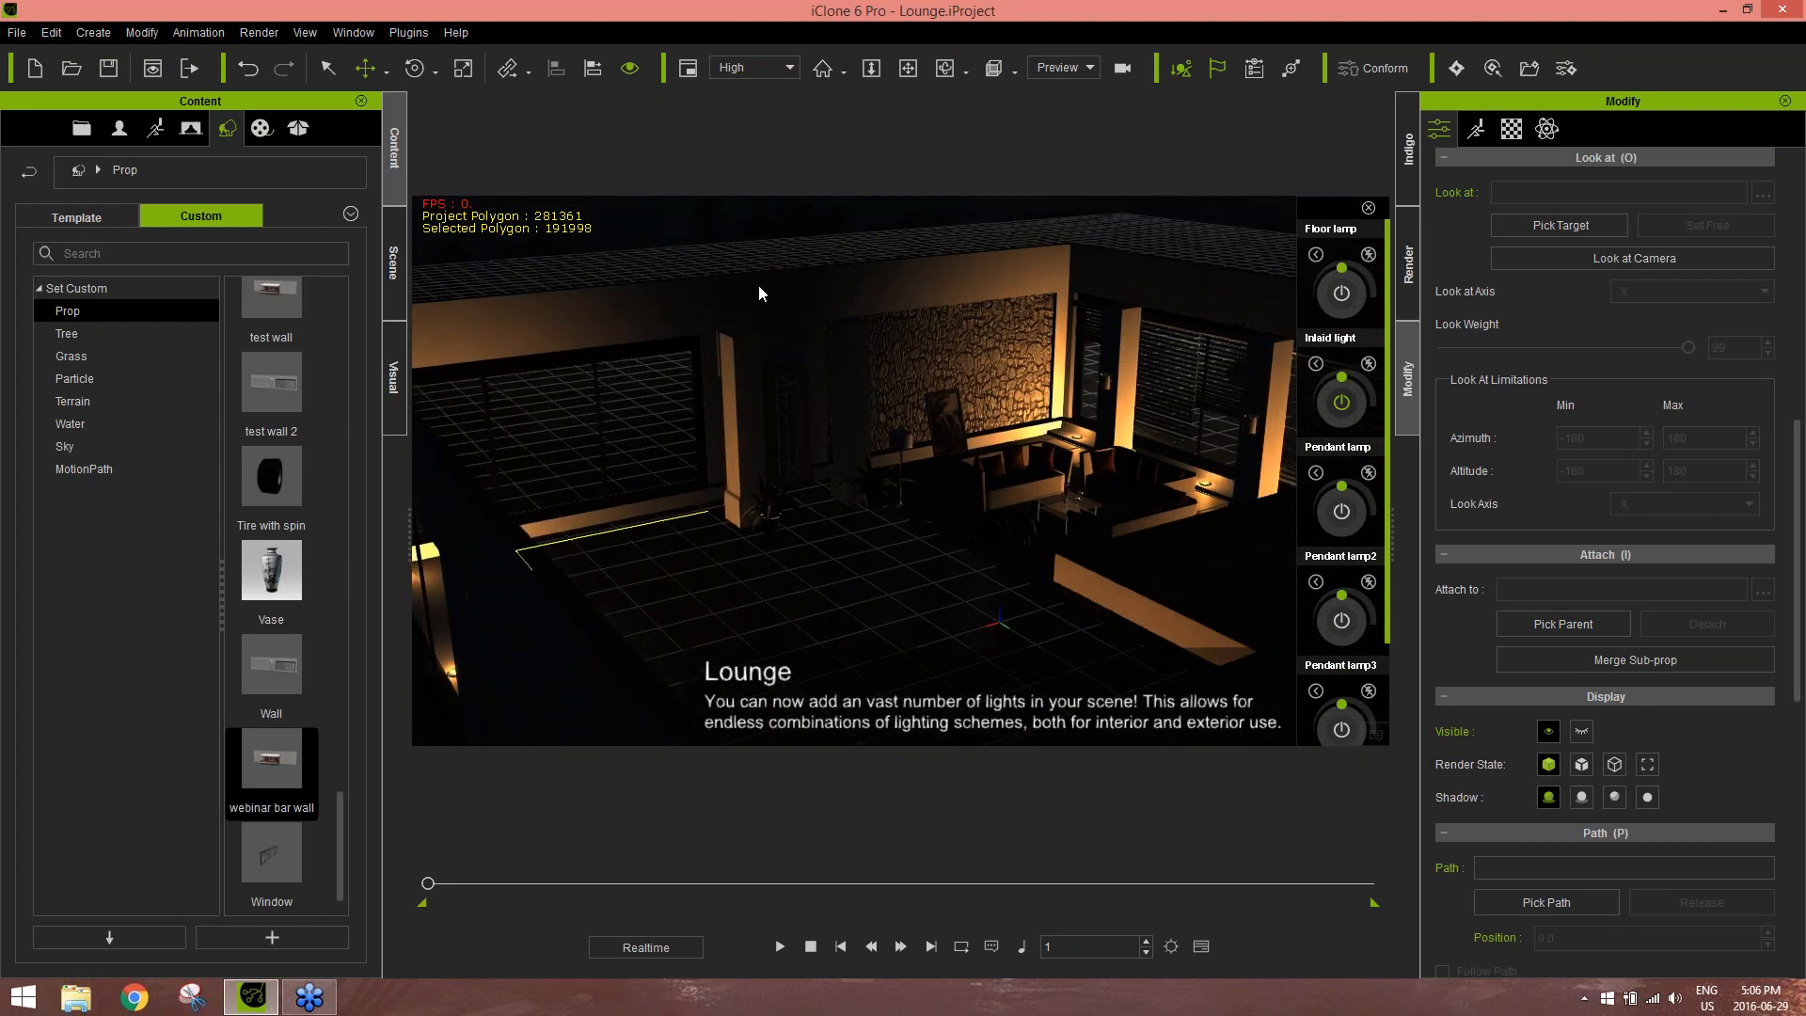
{"action": "left_click", "coordinate": [762, 286]}
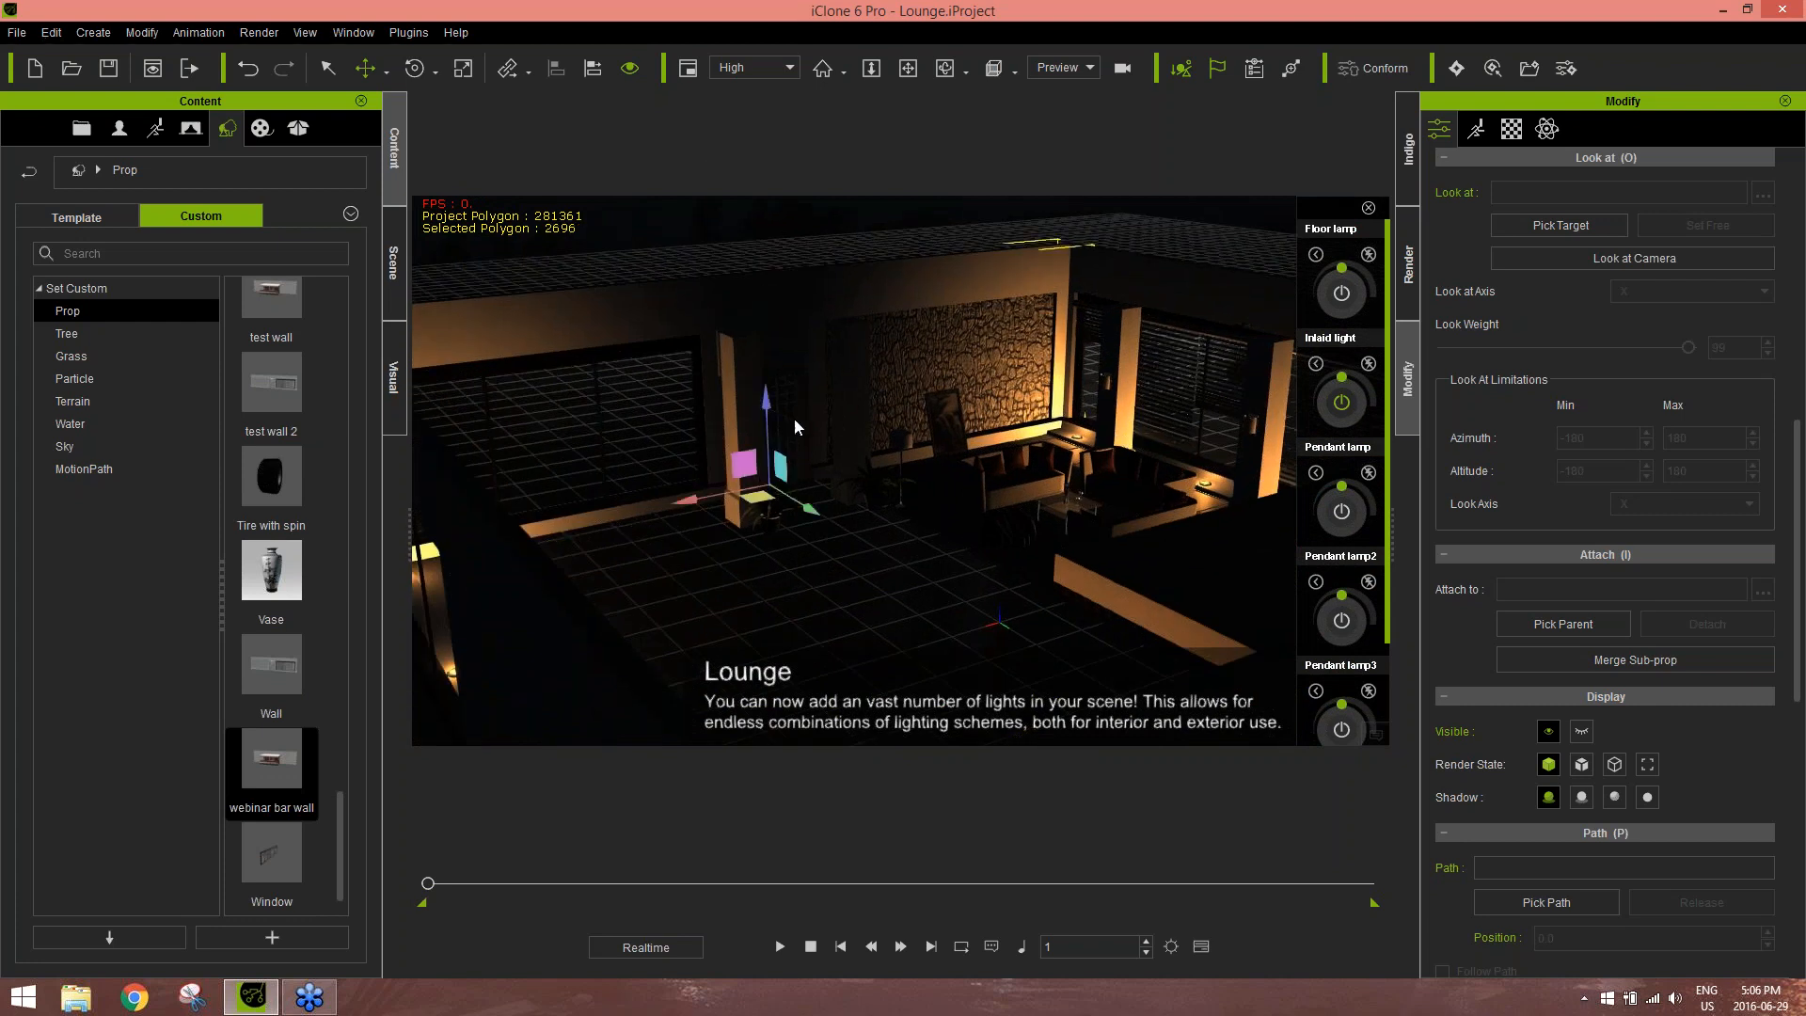
{"action": "left_click", "coordinate": [394, 264]}
{"action": "left_click", "coordinate": [41, 385]}
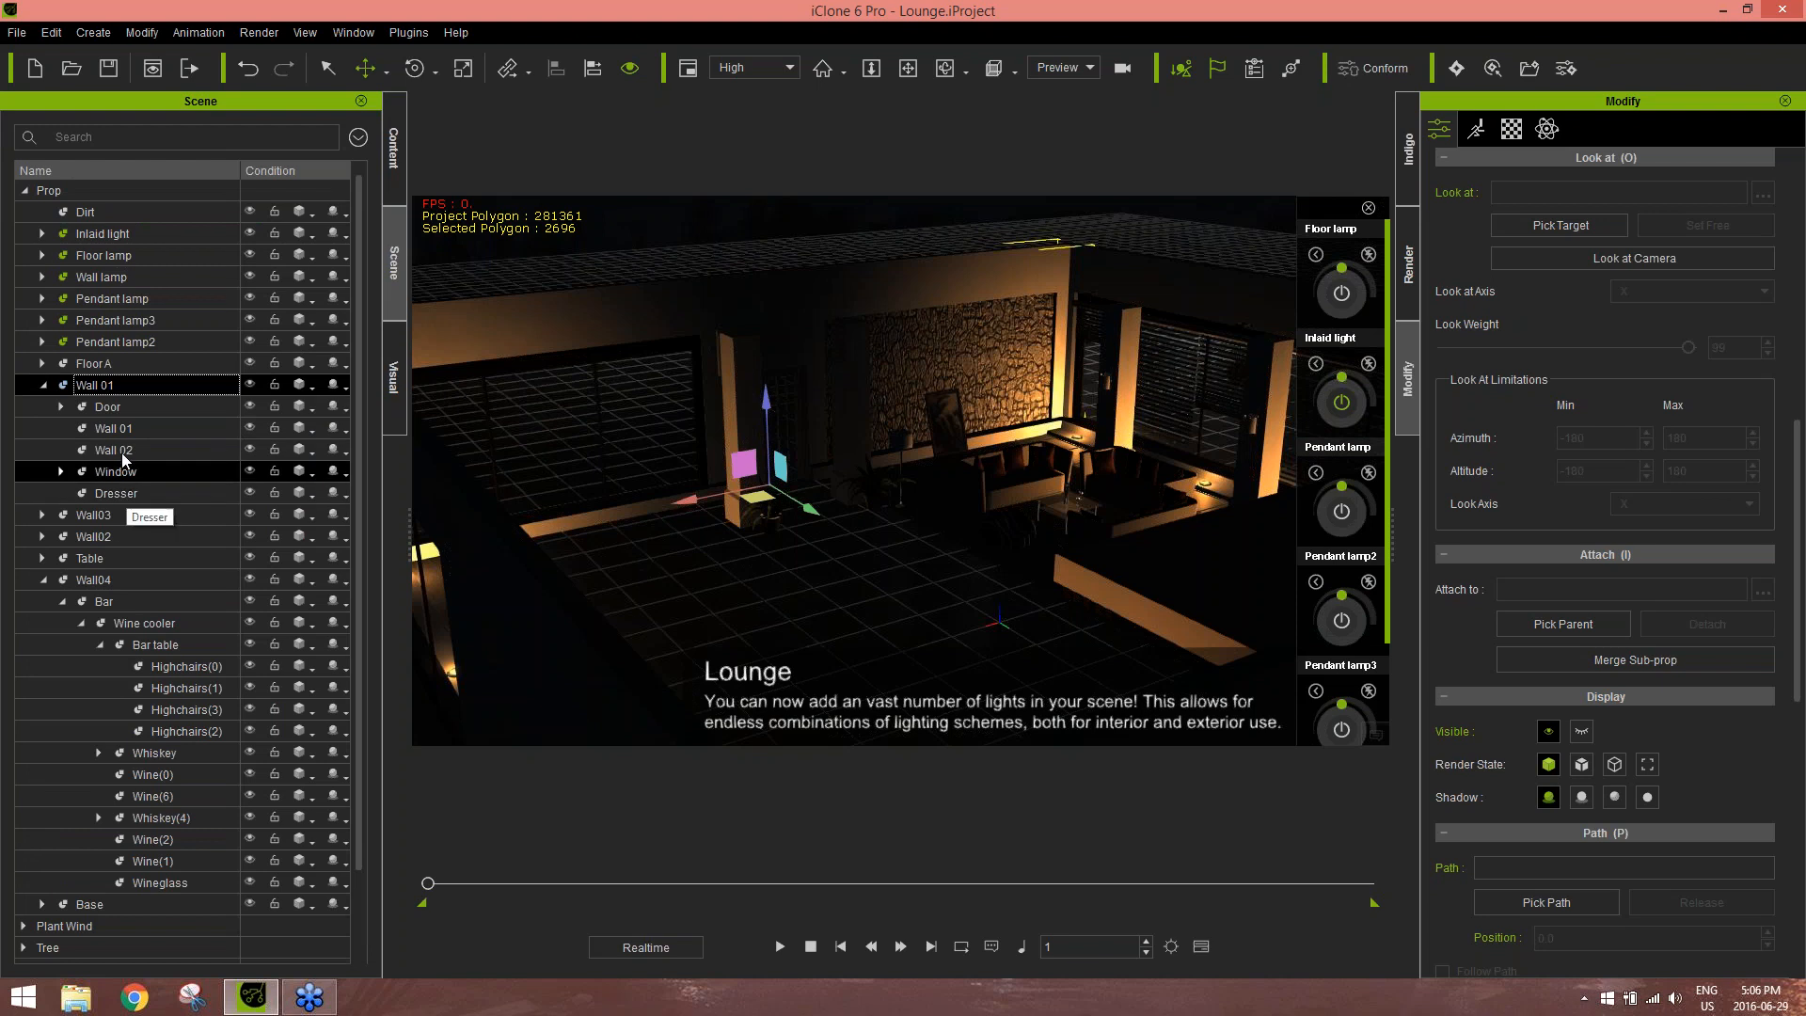
{"action": "mouse_move", "coordinate": [811, 509]}
{"action": "left_mouse_down"}
{"action": "mouse_move", "coordinate": [736, 439]}
{"action": "mouse_move", "coordinate": [793, 496]}
{"action": "left_mouse_up"}
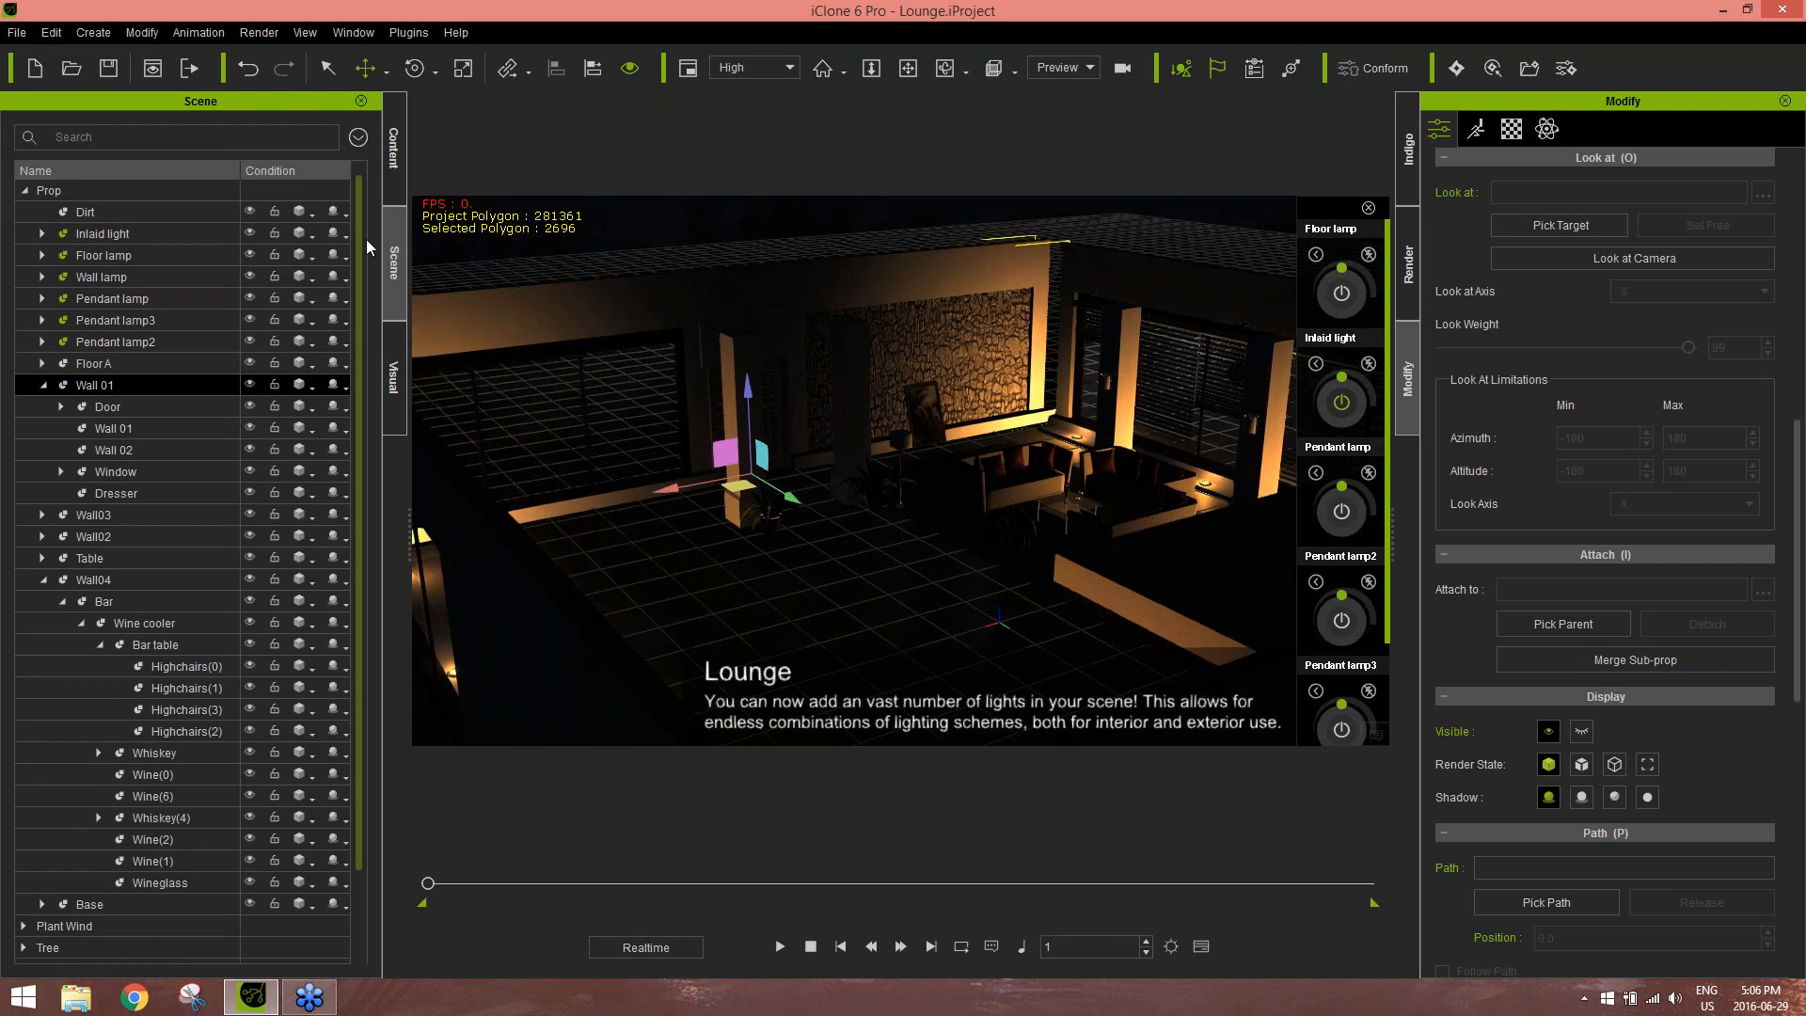
Save Wall 01 to the custom Prop library as a separate item named "webinar wall"
{"action": "left_click", "coordinate": [397, 160]}
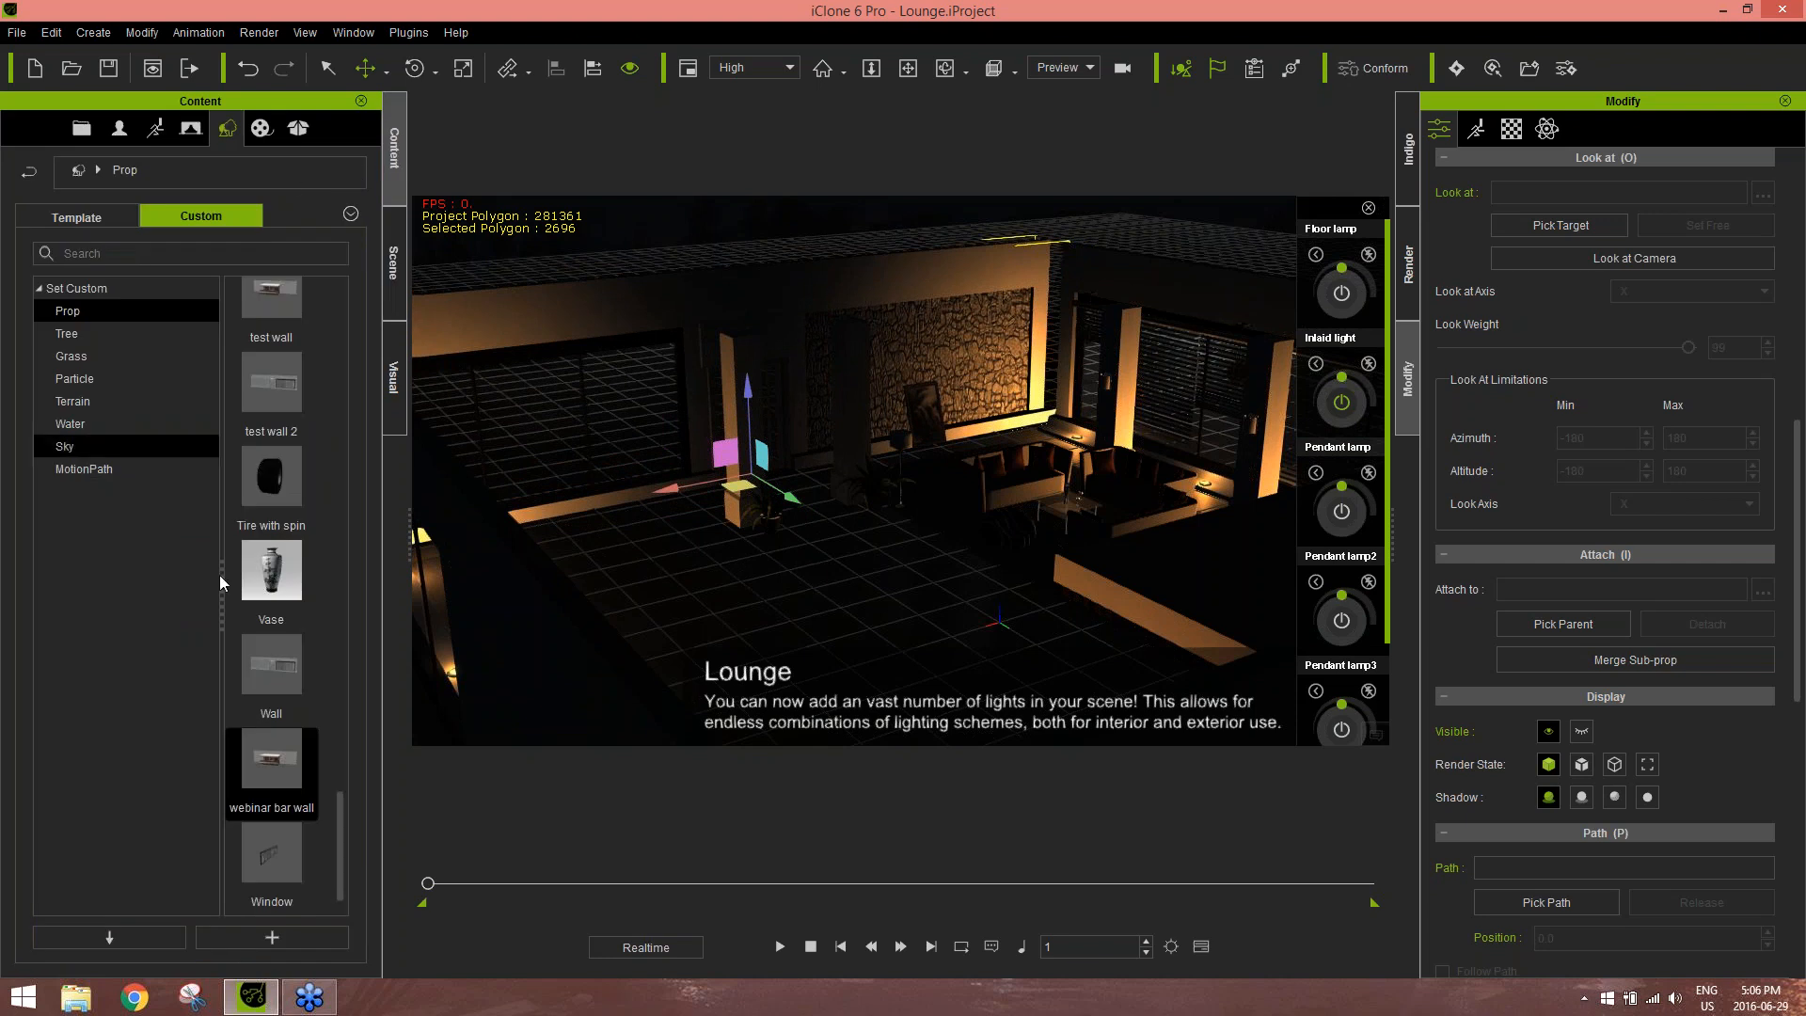
{"action": "left_click", "coordinate": [273, 939]}
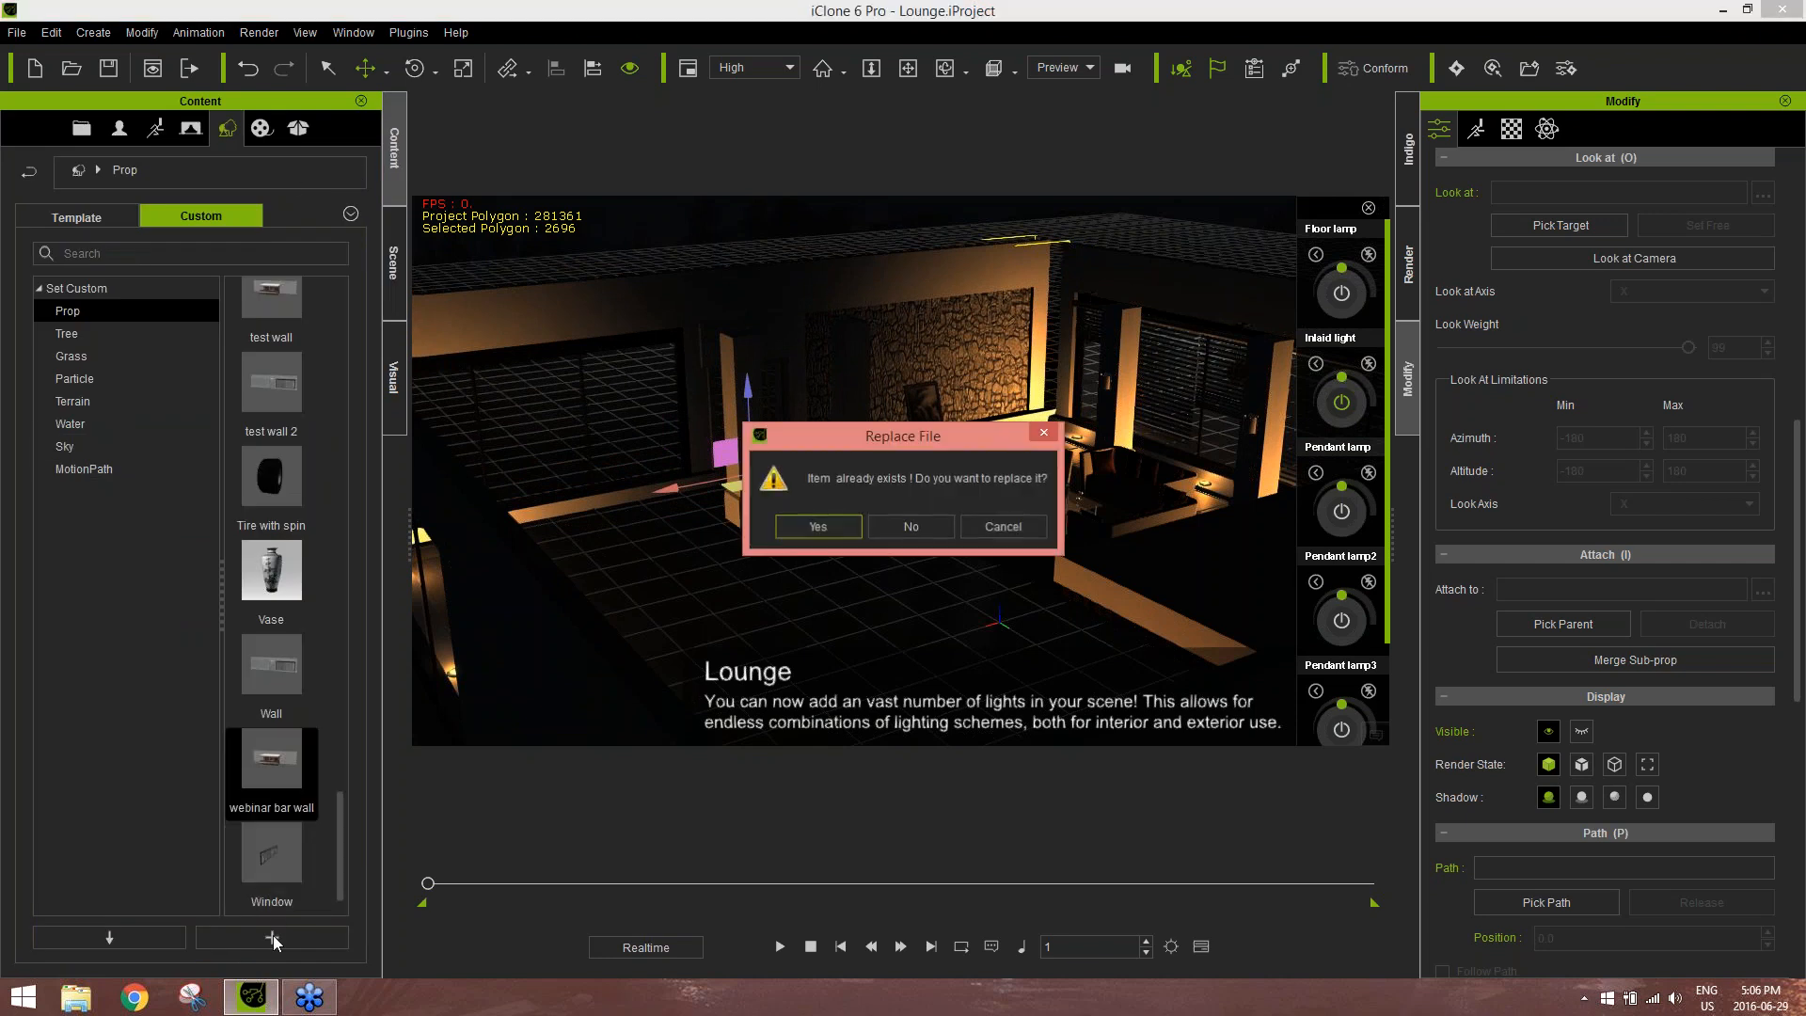
{"action": "left_click", "coordinate": [991, 527]}
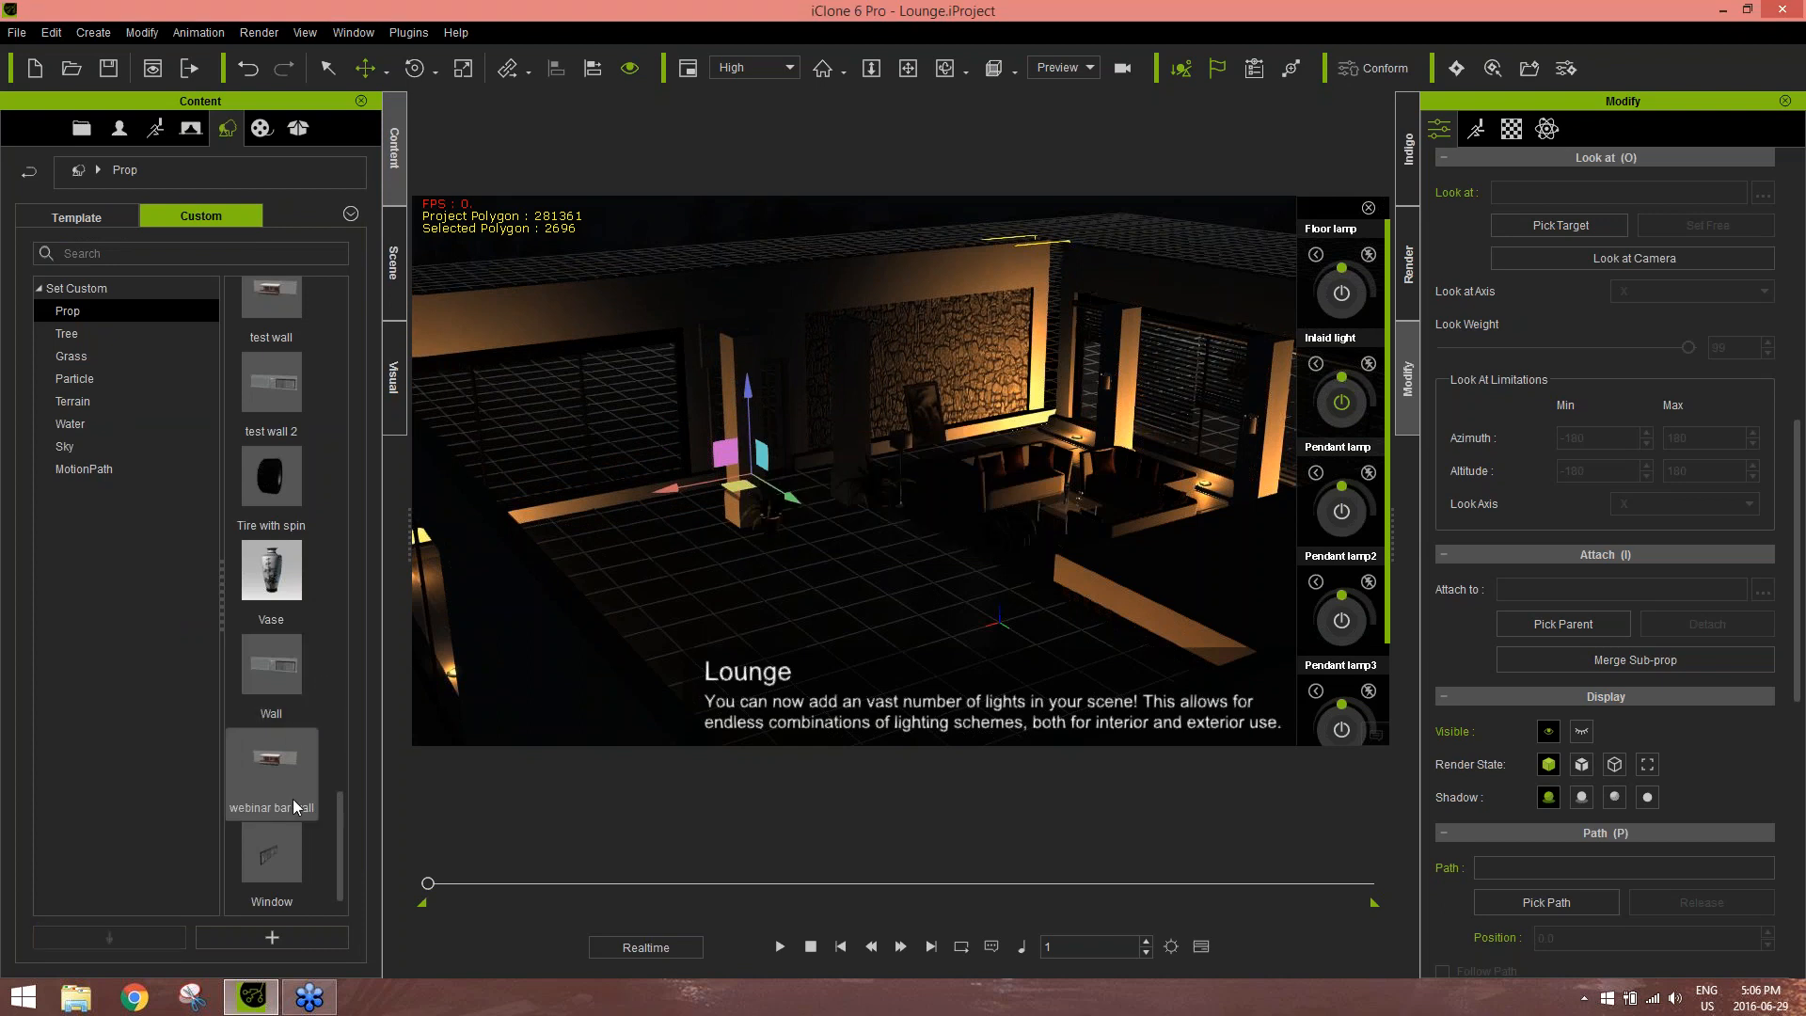
{"action": "left_click", "coordinate": [276, 937]}
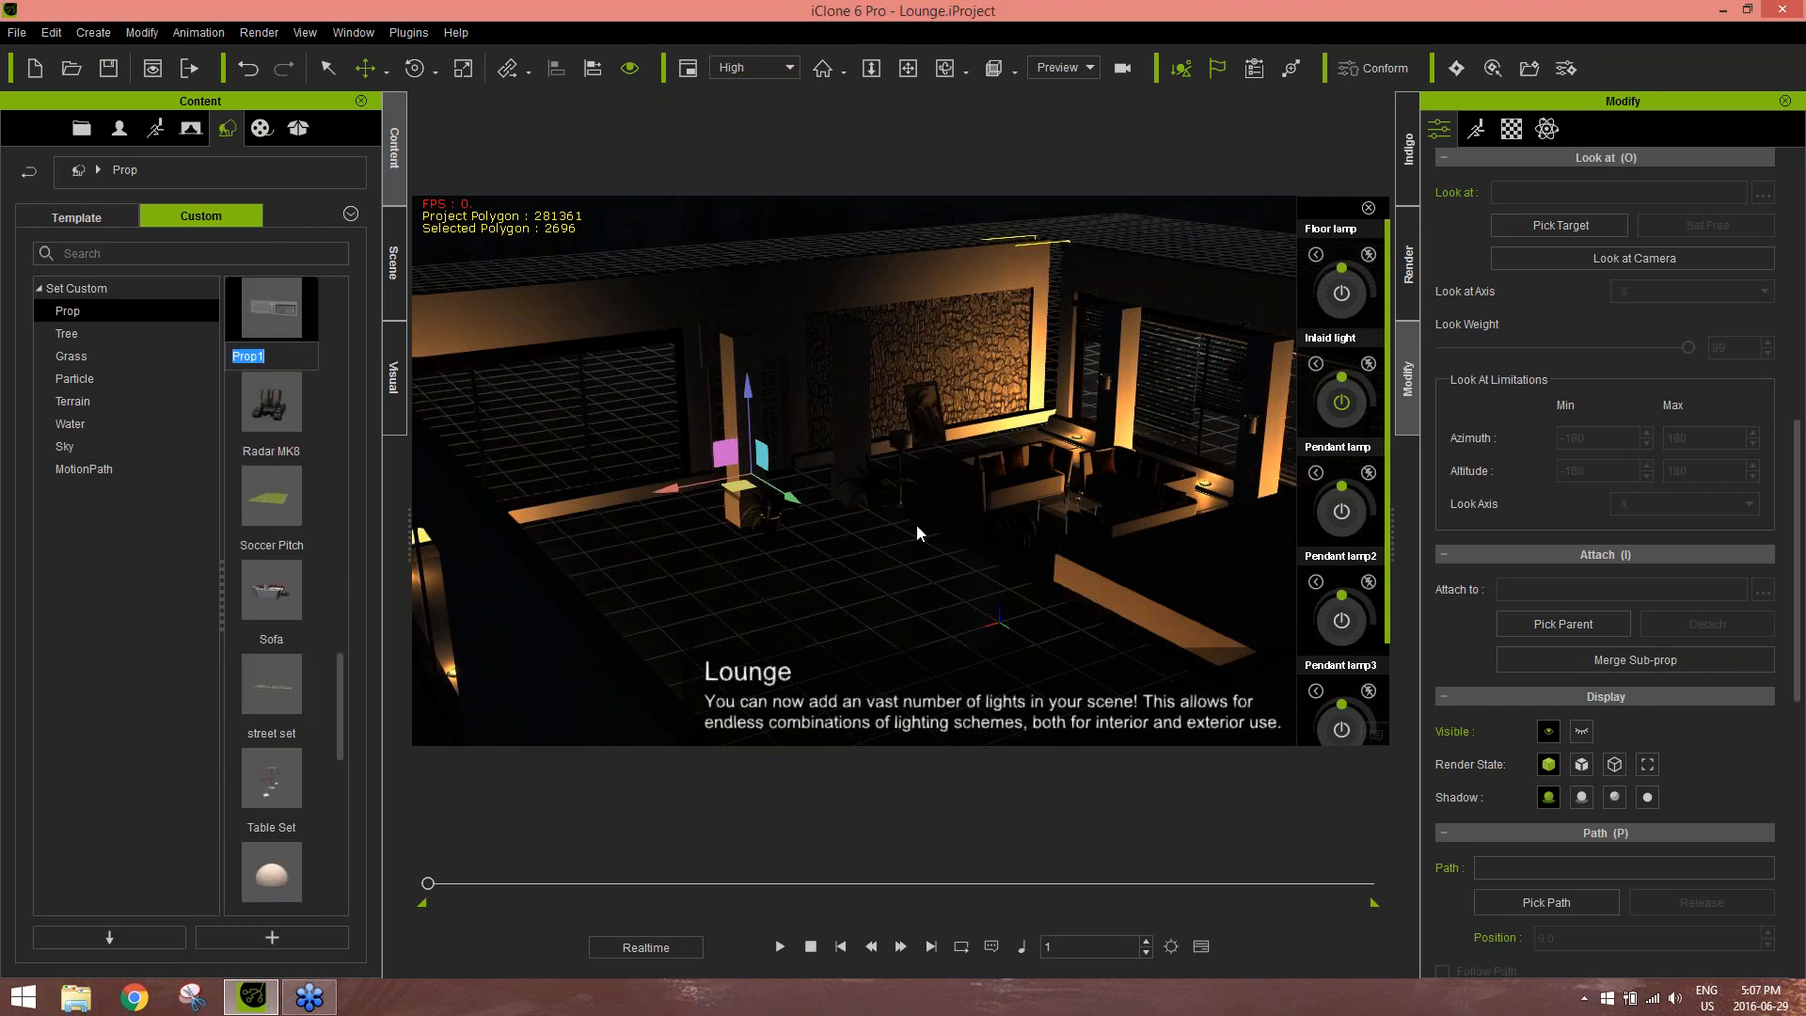
{"action": "type", "text": "webinar wall"}
{"action": "key", "text": "Return"}
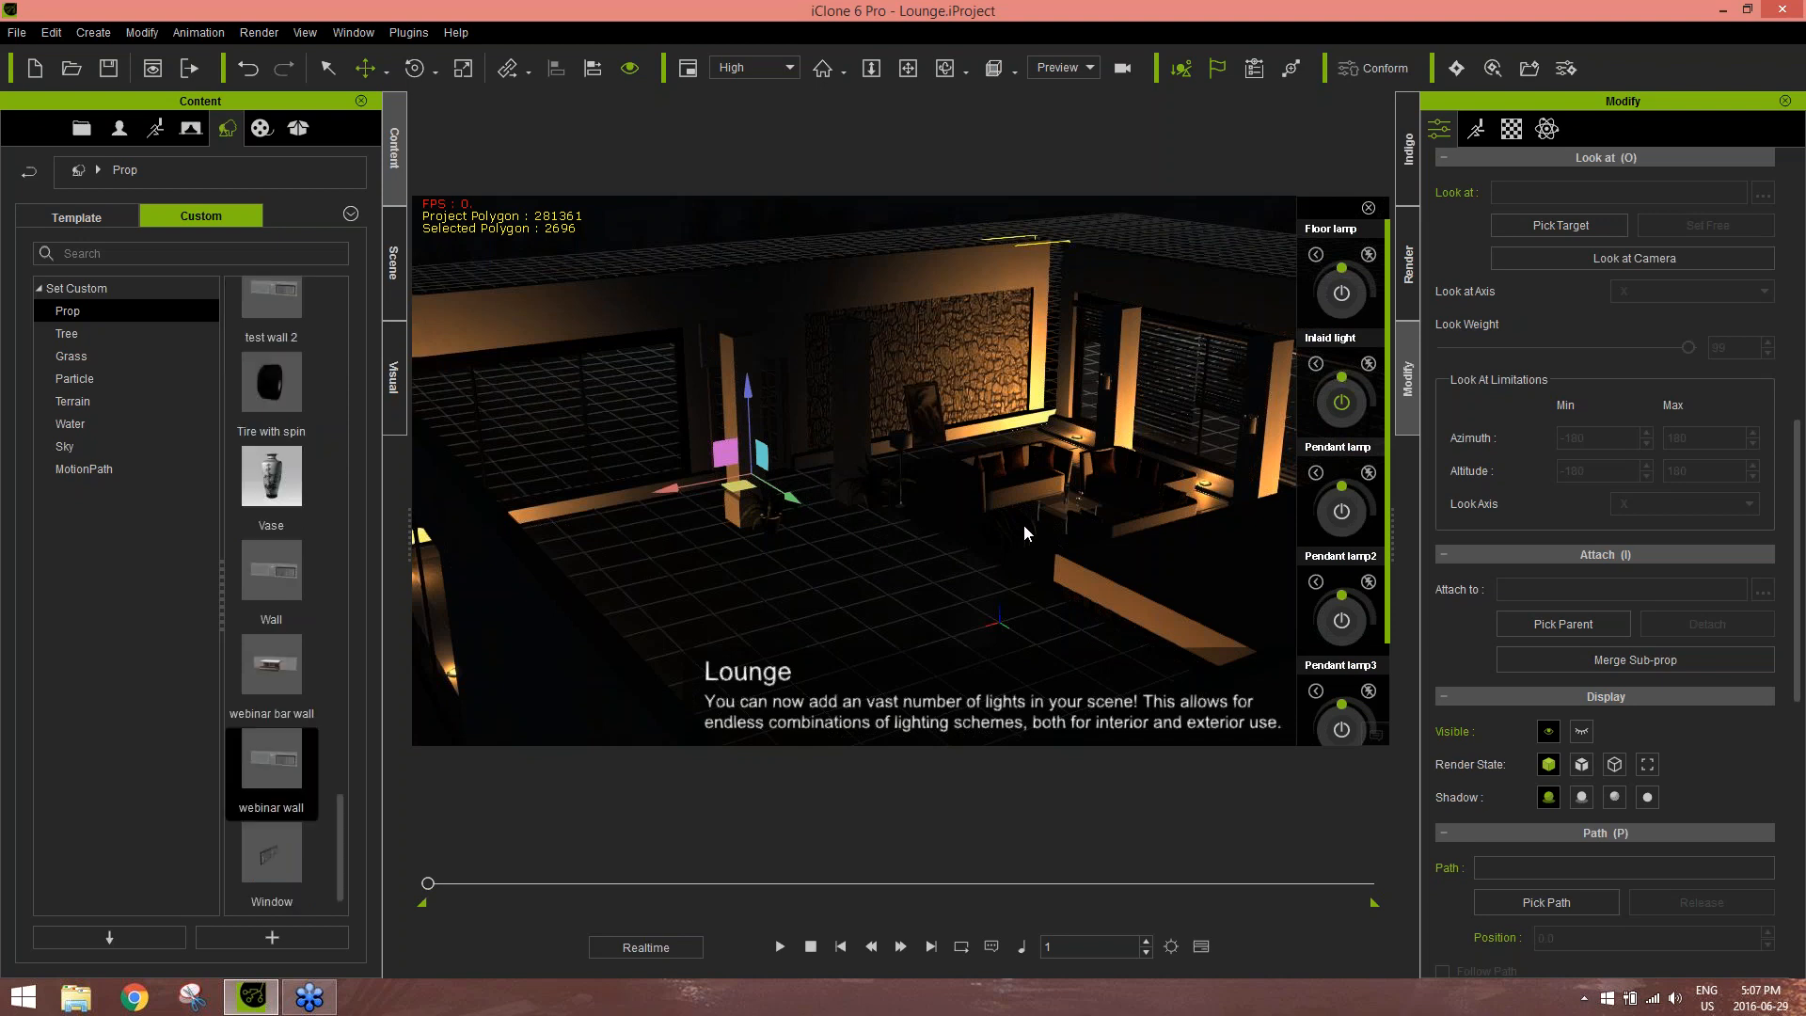
Select the table between the lounge sofas and expand the Table prop to list its sub-props
{"action": "right_click_drag", "start_coordinate": [790, 470], "coordinate": [1289, 527]}
{"action": "right_click_drag", "start_coordinate": [995, 291], "coordinate": [925, 474]}
{"action": "middle_click_drag", "start_coordinate": [768, 485], "coordinate": [803, 378]}
{"action": "left_click", "coordinate": [794, 371]}
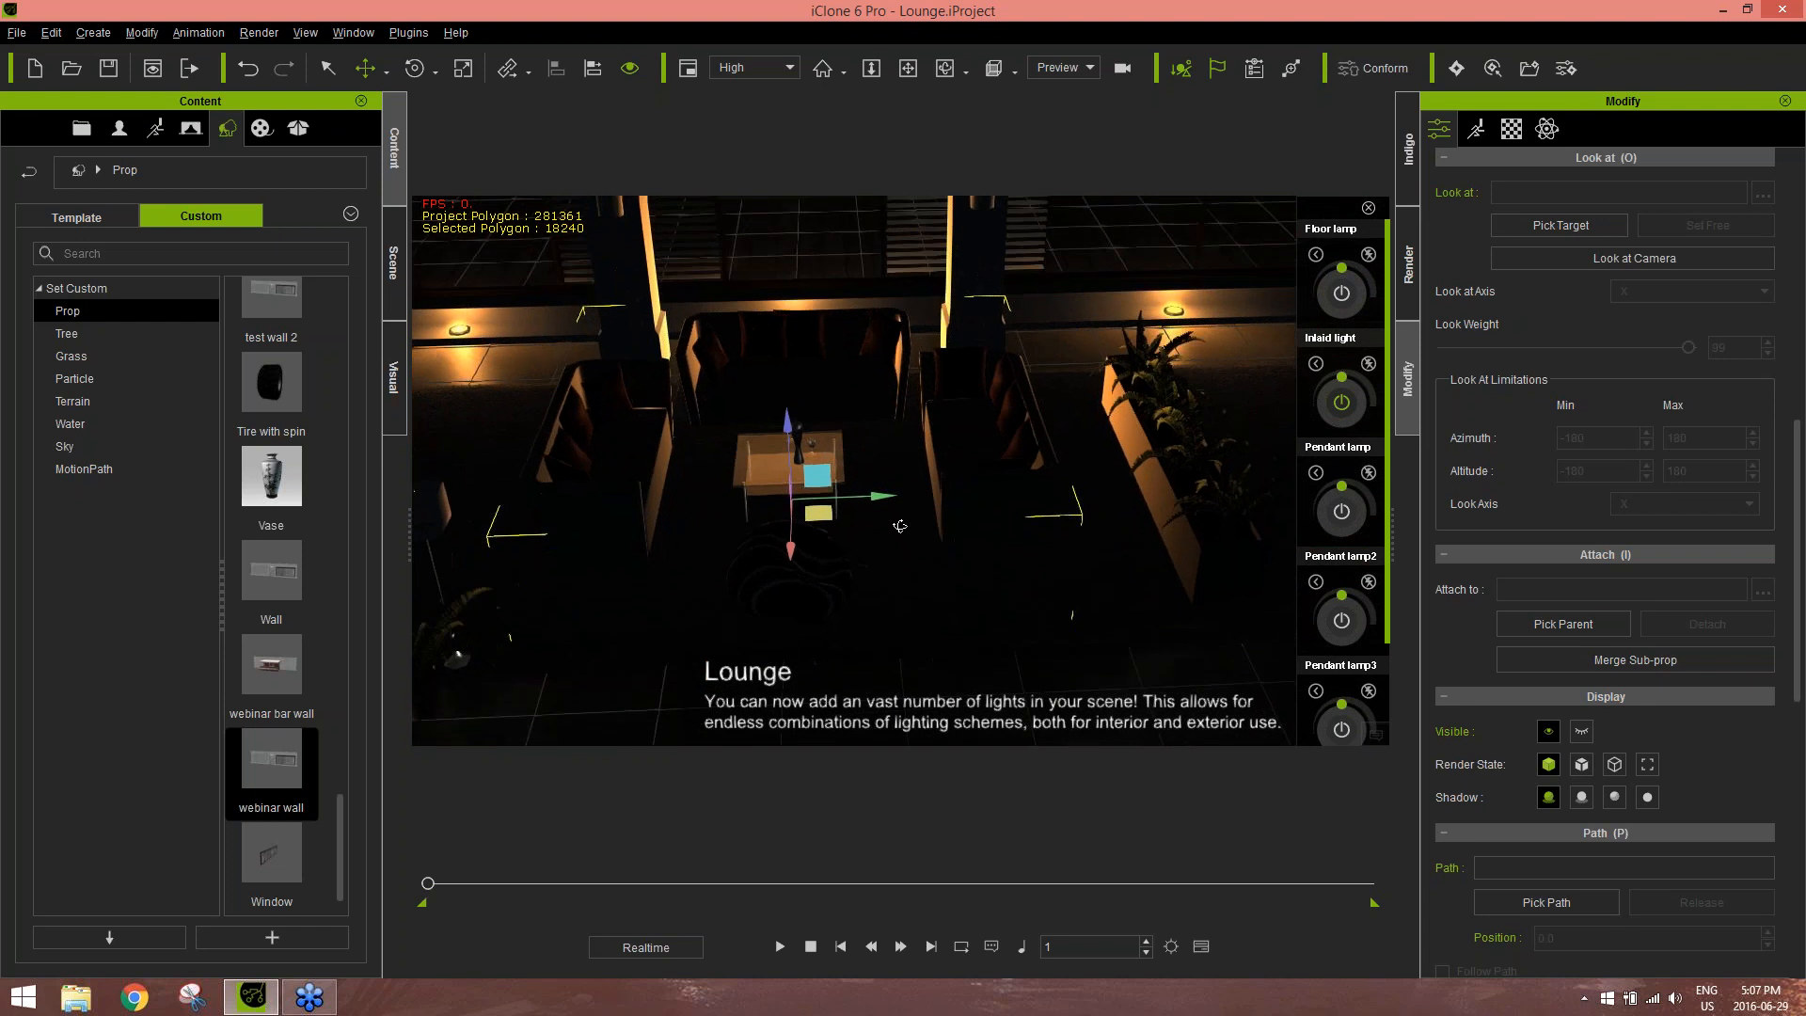
{"action": "left_click", "coordinate": [405, 259]}
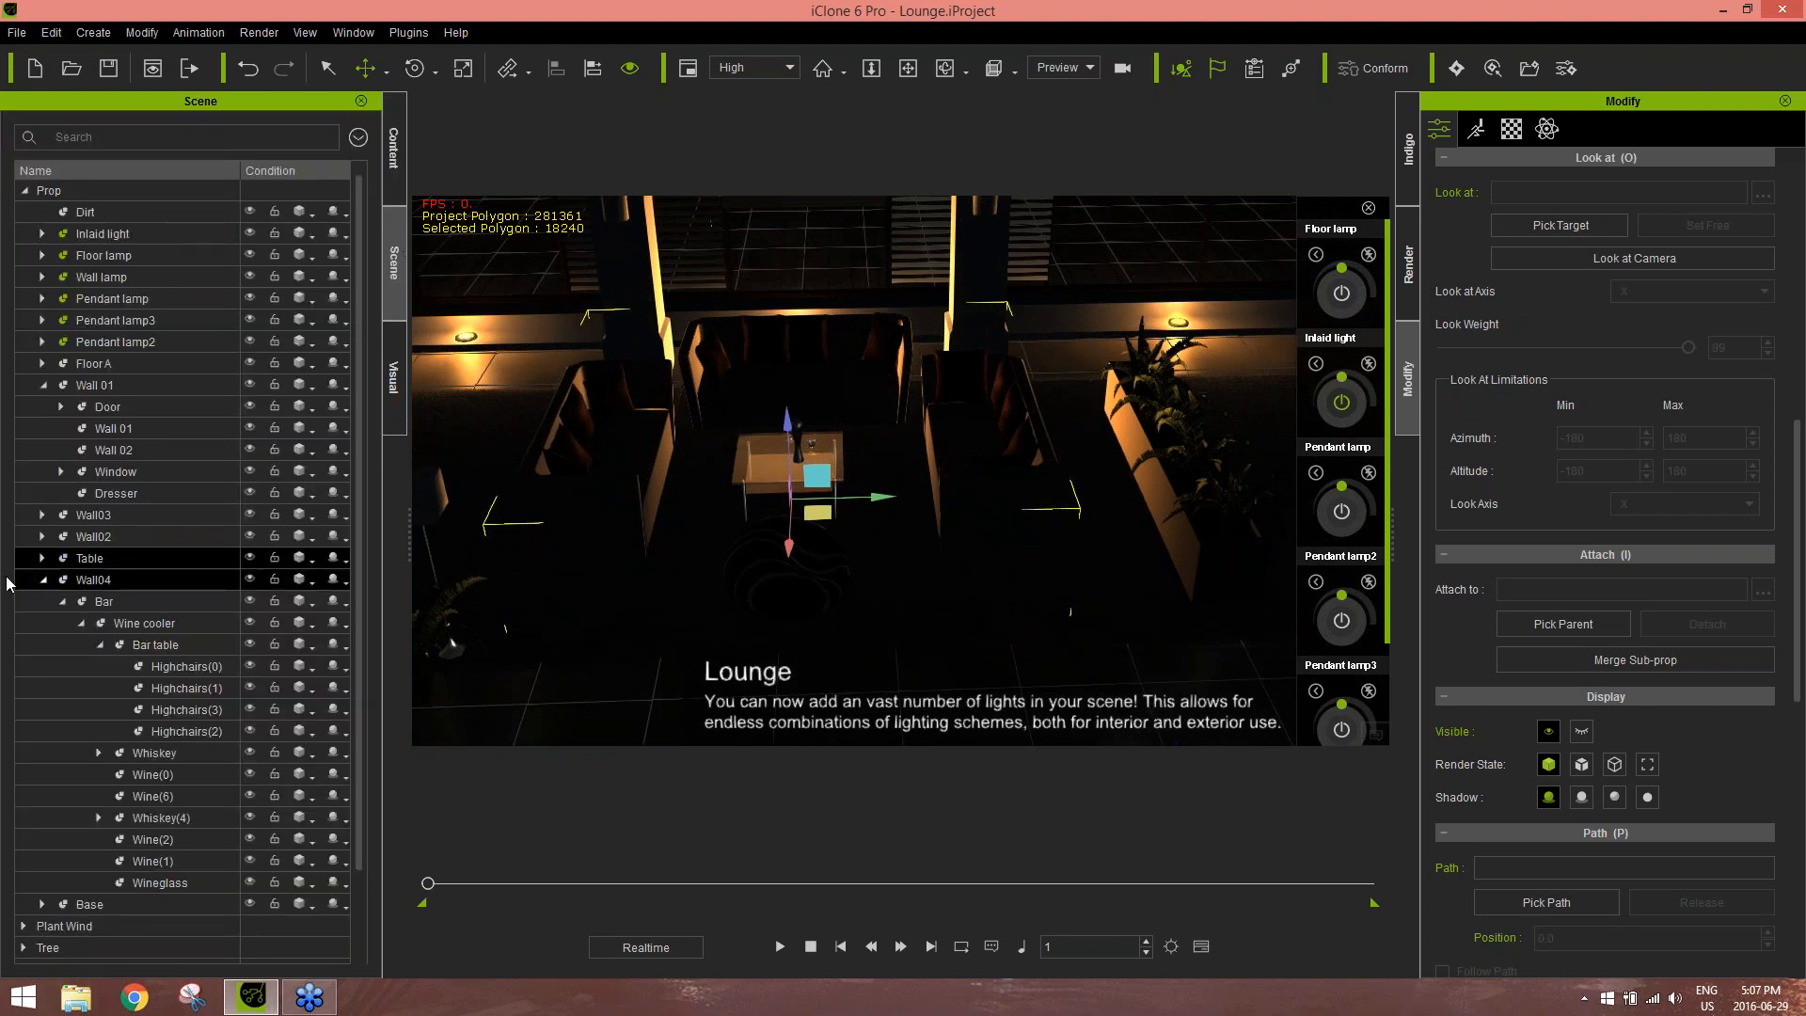
{"action": "left_click", "coordinate": [42, 558]}
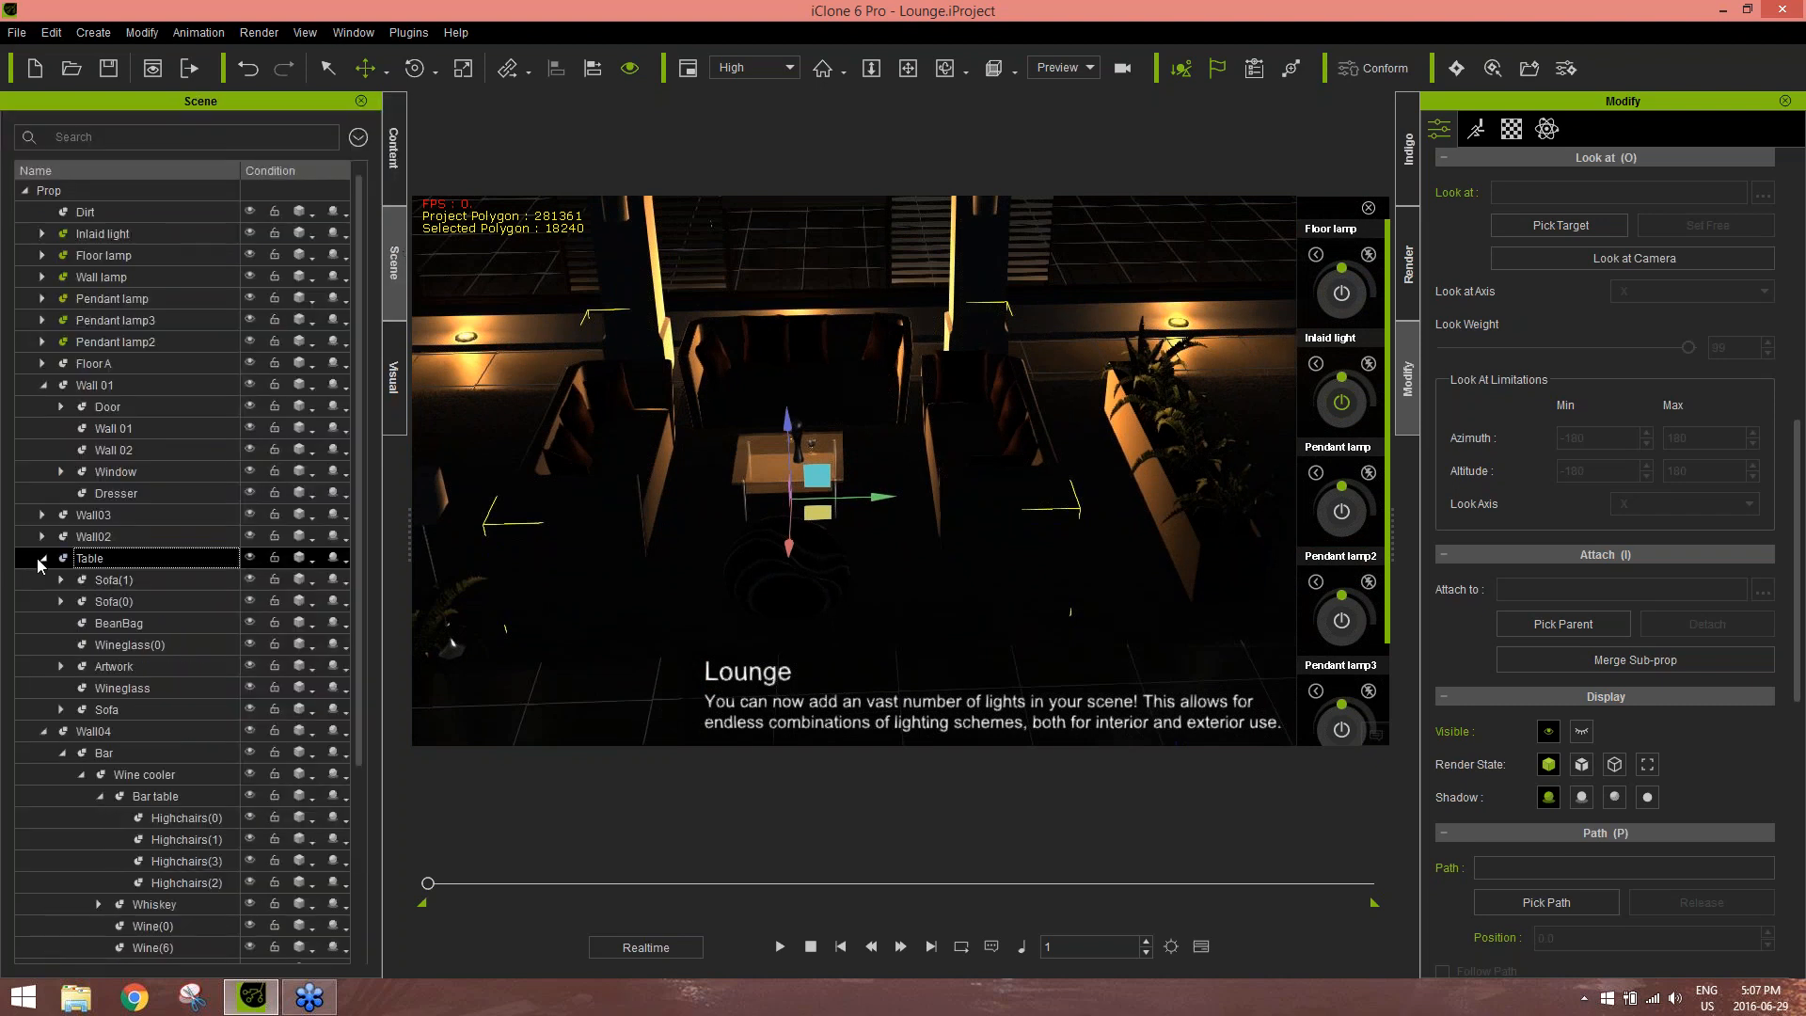
Identify the Sofa(1), BeanBag and Wineglass(0) sub-props one by one, ending with the parent Table selected
{"action": "left_click", "coordinate": [98, 587]}
{"action": "left_click", "coordinate": [122, 624]}
{"action": "left_click", "coordinate": [124, 645]}
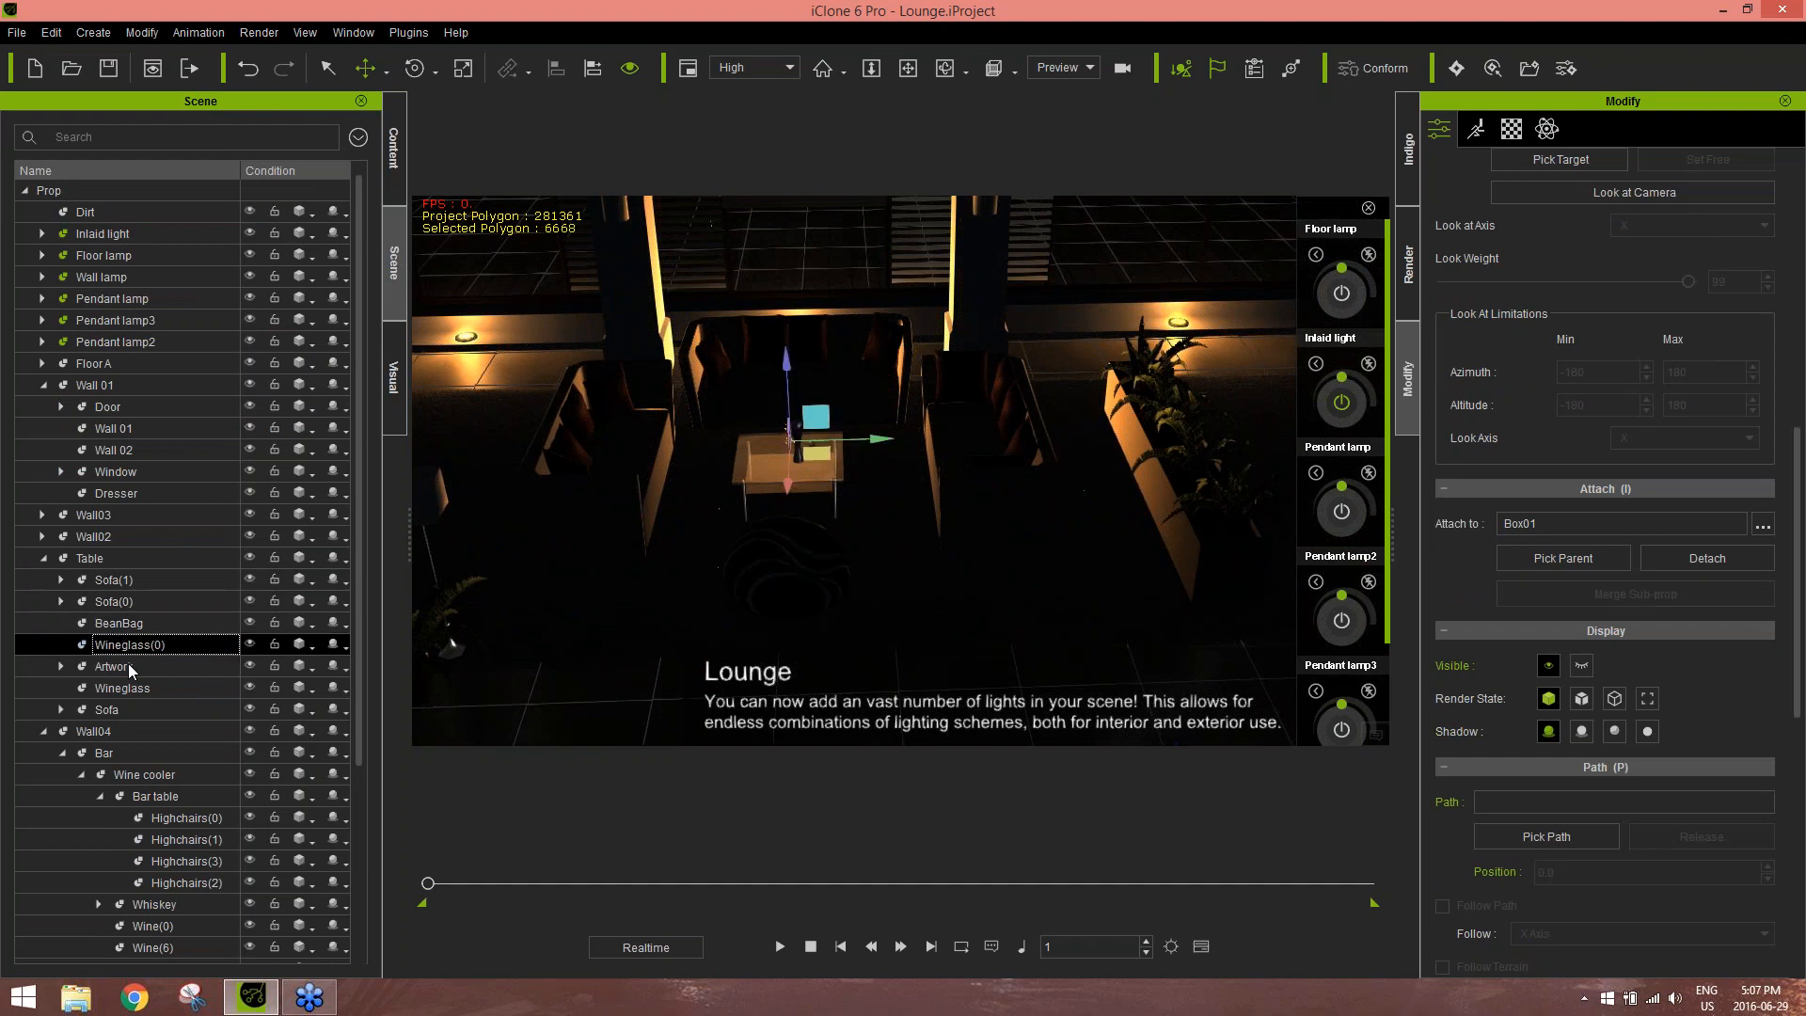
{"action": "left_click", "coordinate": [105, 563]}
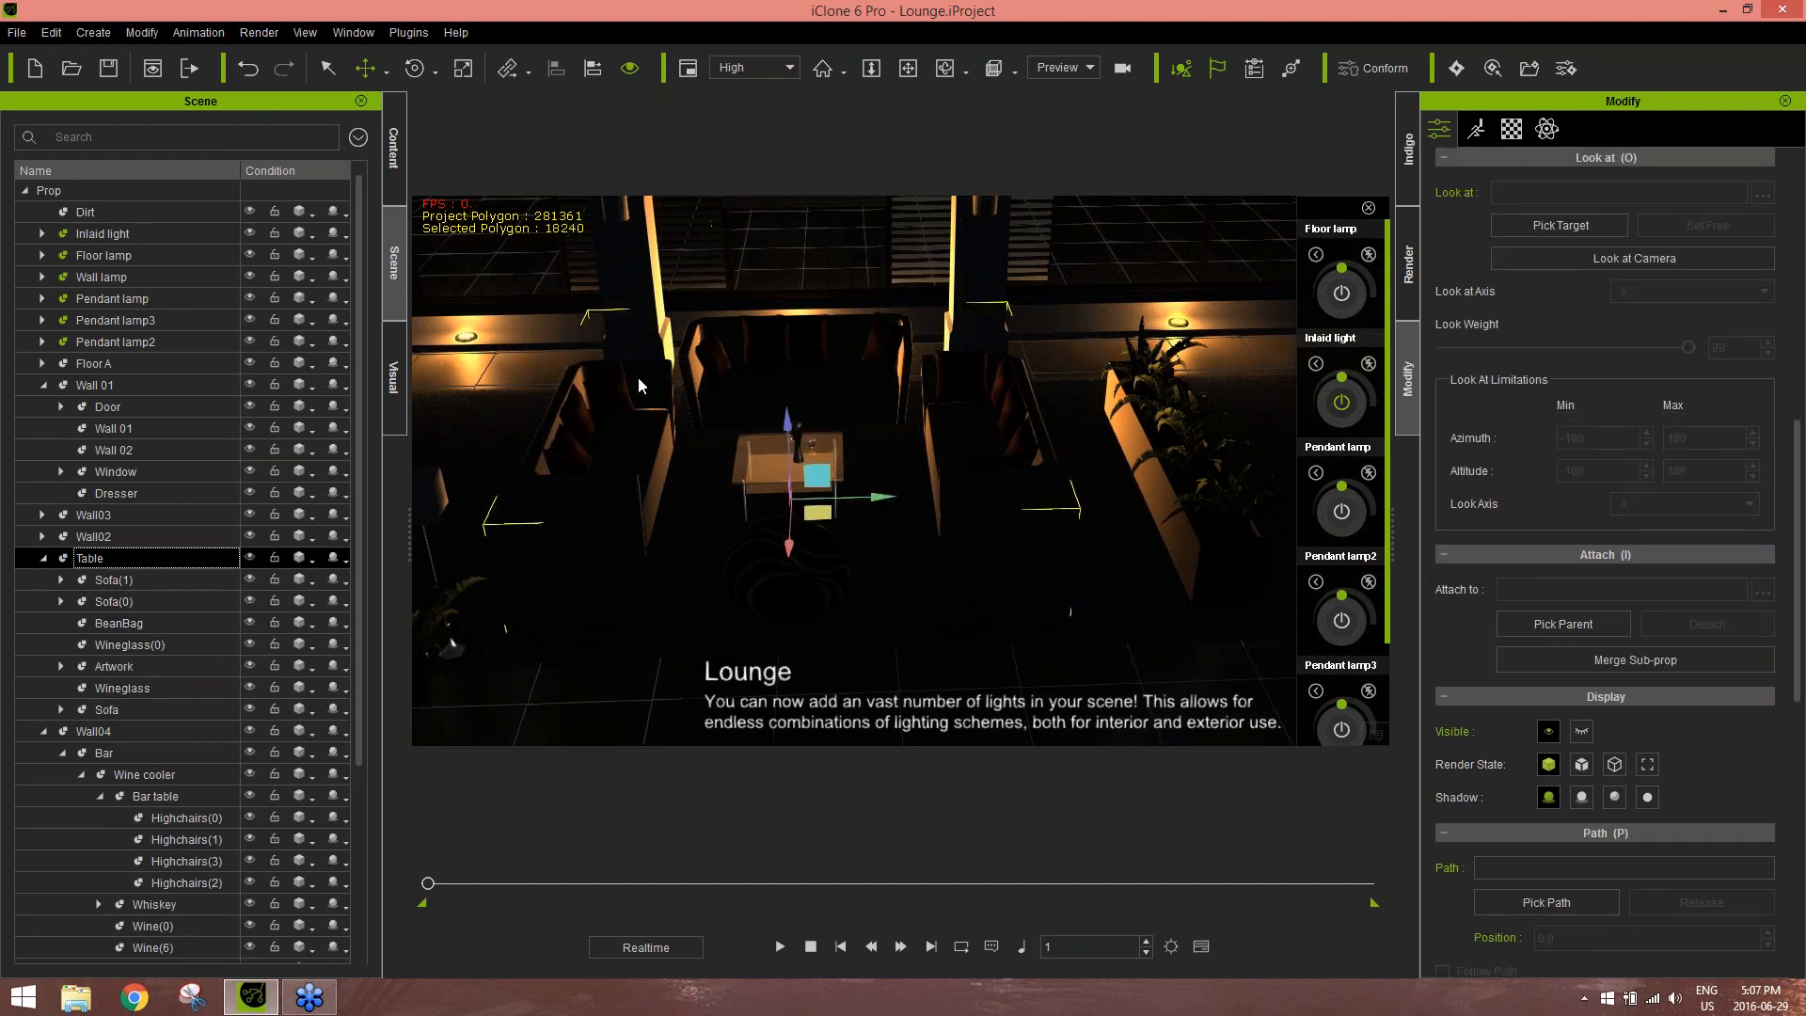
Save the Table prop with its attached sofas to the custom Prop library as "webinar sofa set"
{"action": "left_click", "coordinate": [394, 148]}
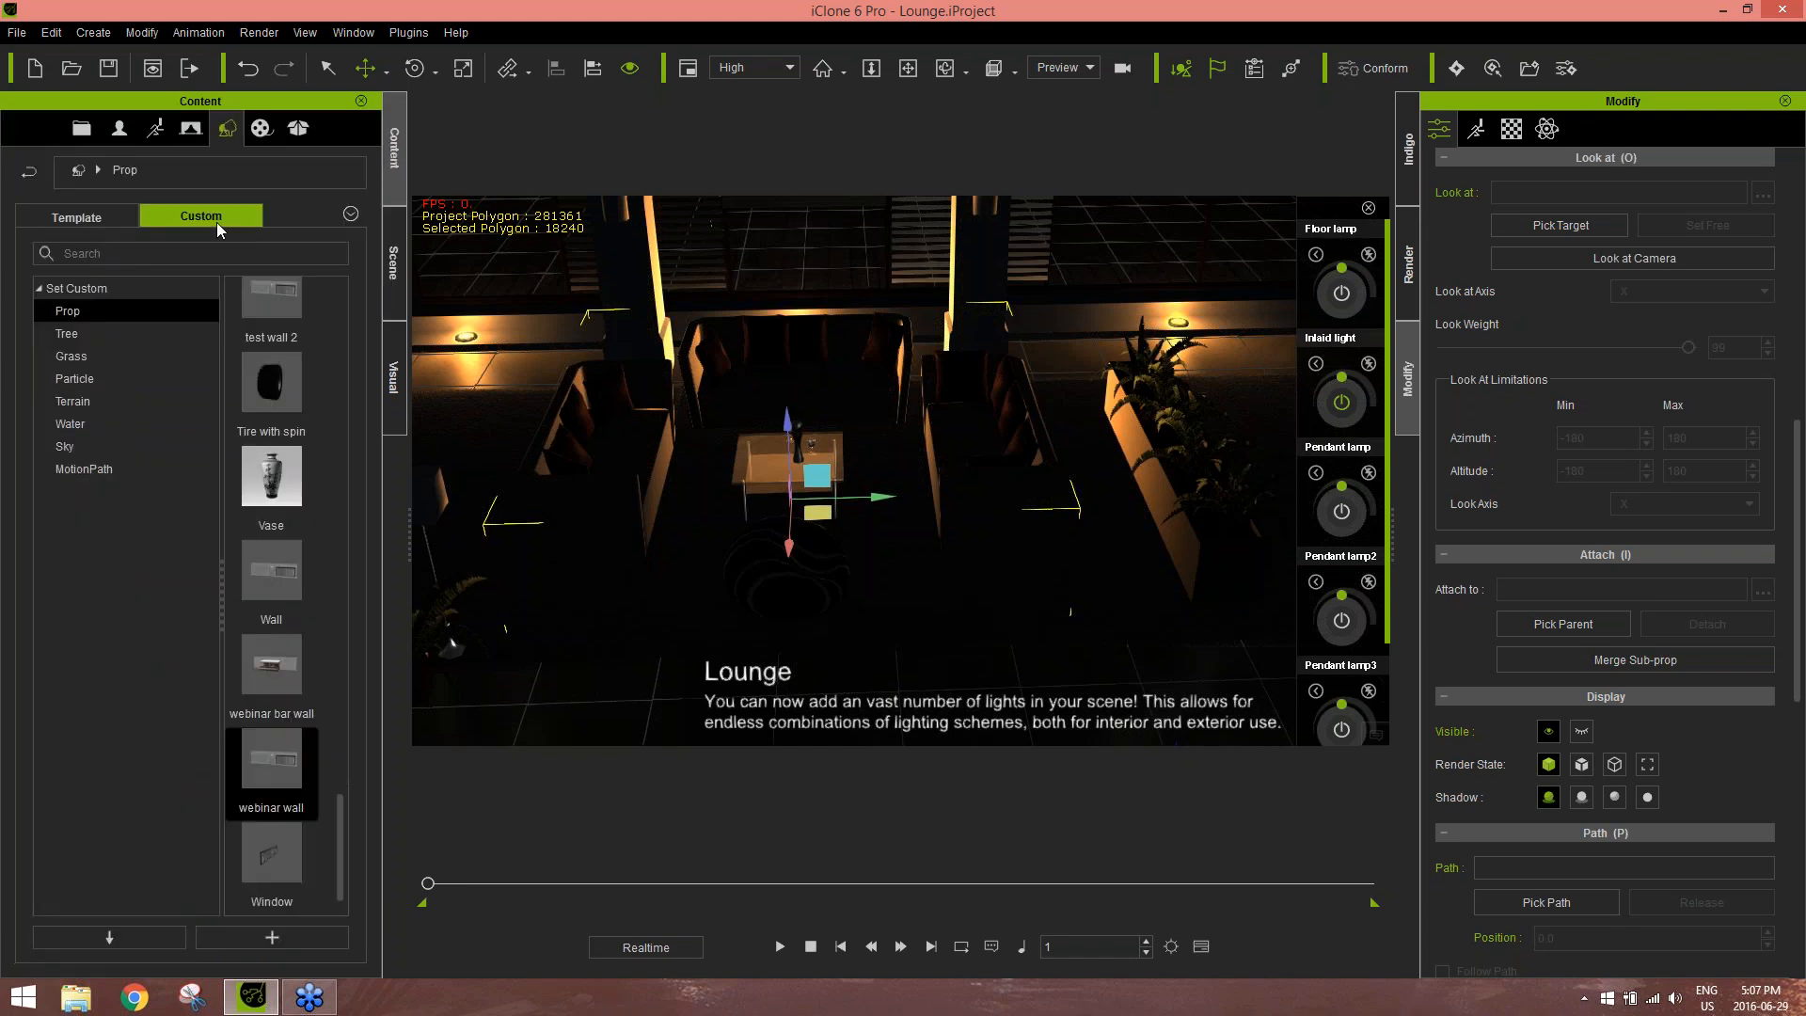
{"action": "left_click", "coordinate": [272, 937]}
{"action": "left_click", "coordinate": [1008, 532]}
{"action": "left_click", "coordinate": [272, 937]}
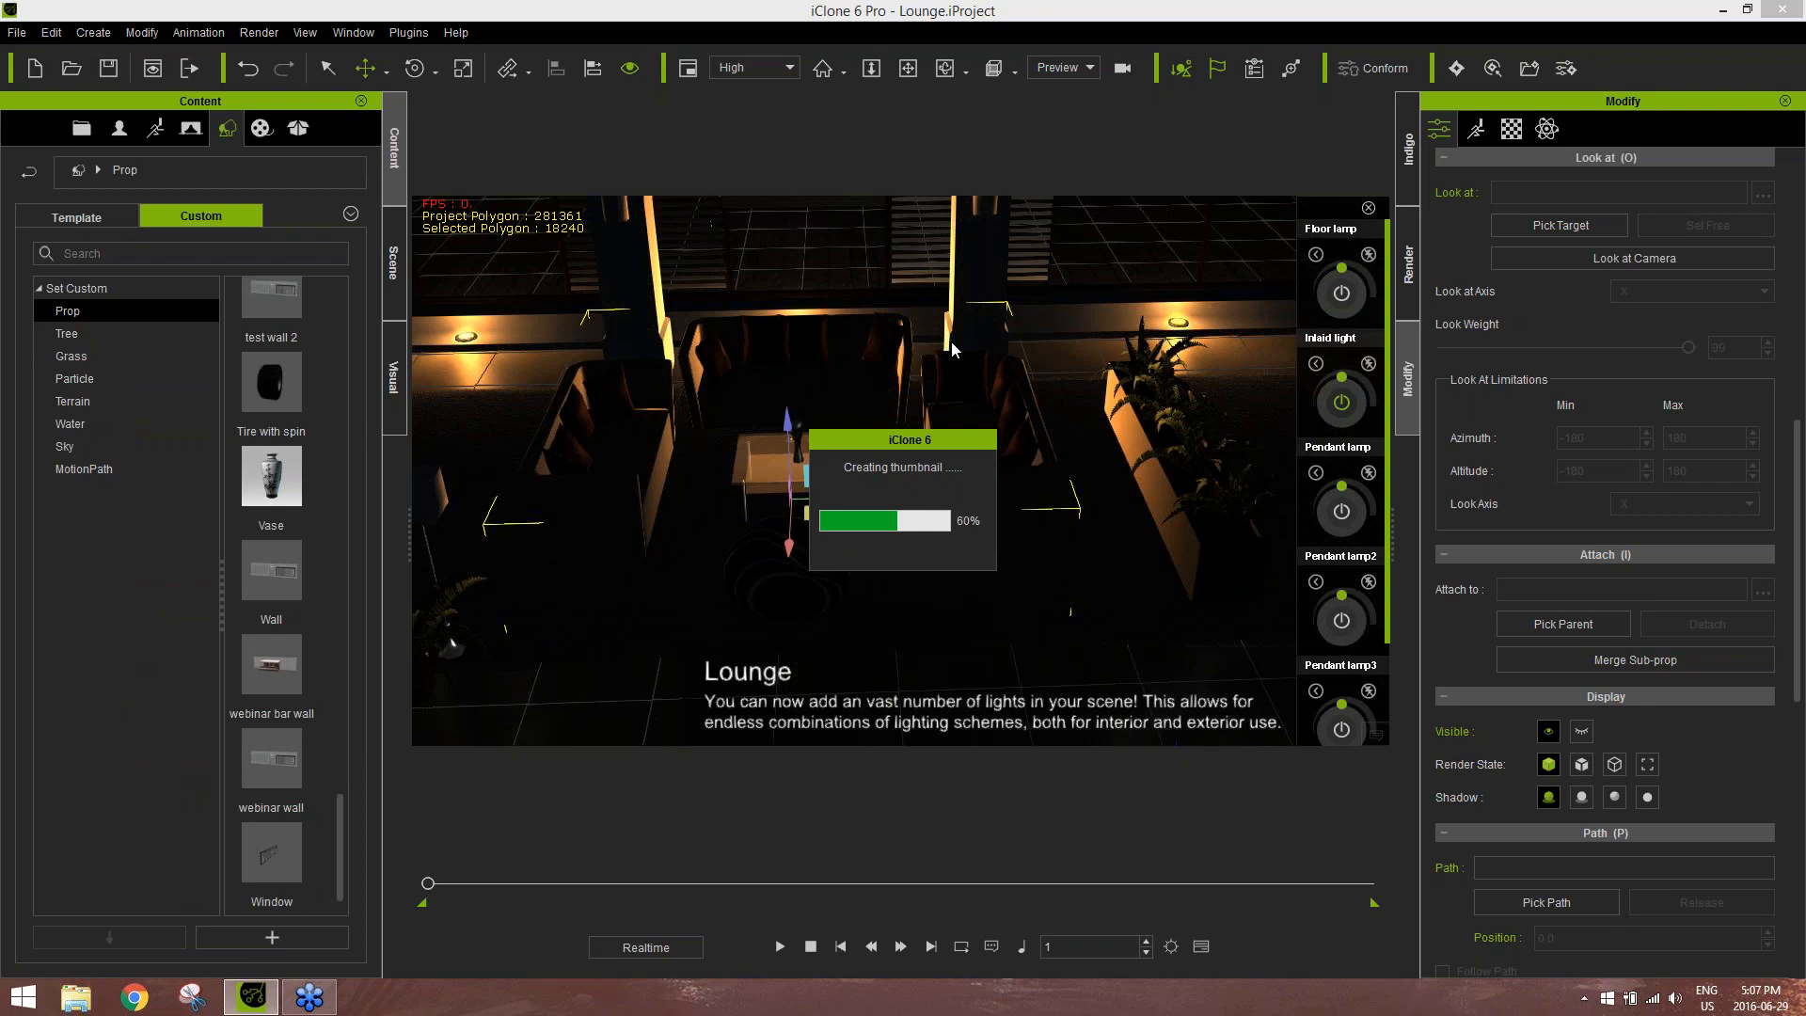
{"action": "type", "text": "web"}
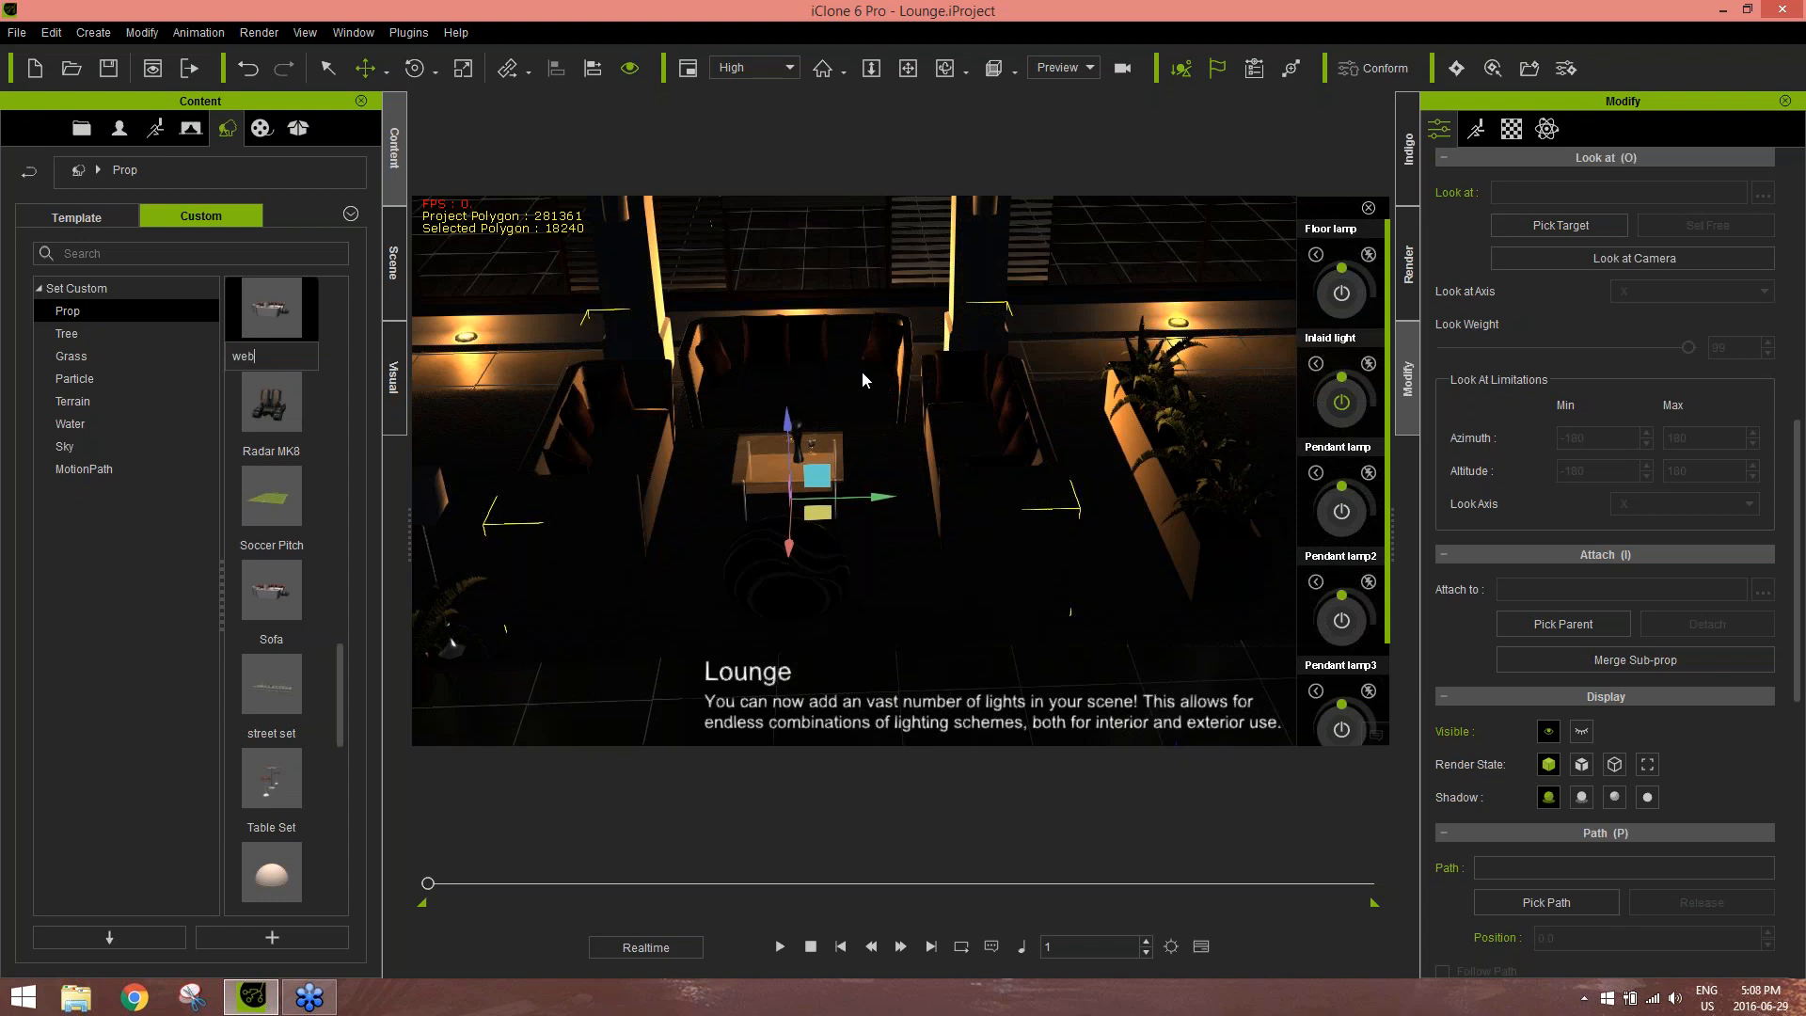
{"action": "type", "text": "inar sofa set"}
{"action": "key", "text": "Return"}
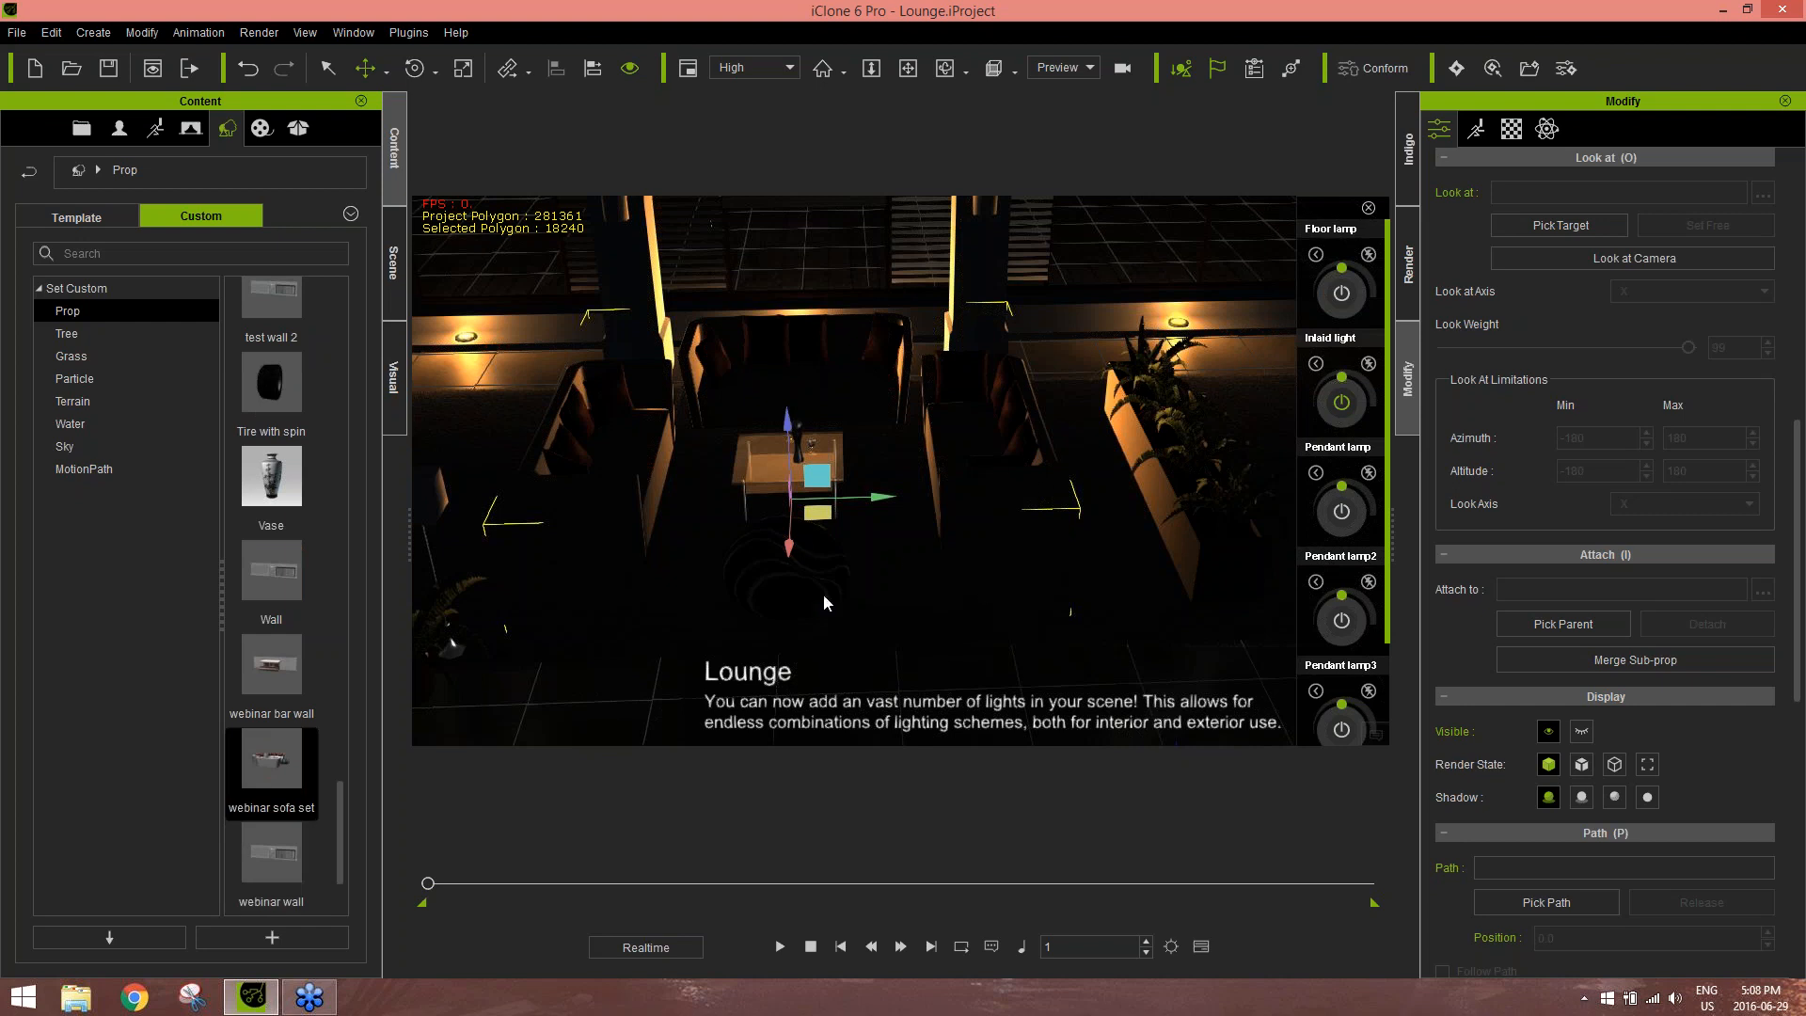
Review the whole lounge from outside and replace it with a new empty project
{"action": "right_click_drag", "start_coordinate": [804, 548], "coordinate": [1129, 470]}
{"action": "middle_click_drag", "start_coordinate": [1129, 471], "coordinate": [645, 464]}
{"action": "right_click_drag", "start_coordinate": [645, 464], "coordinate": [969, 423]}
{"action": "middle_click_drag", "start_coordinate": [889, 419], "coordinate": [1070, 391]}
{"action": "right_click_drag", "start_coordinate": [1057, 342], "coordinate": [1084, 411]}
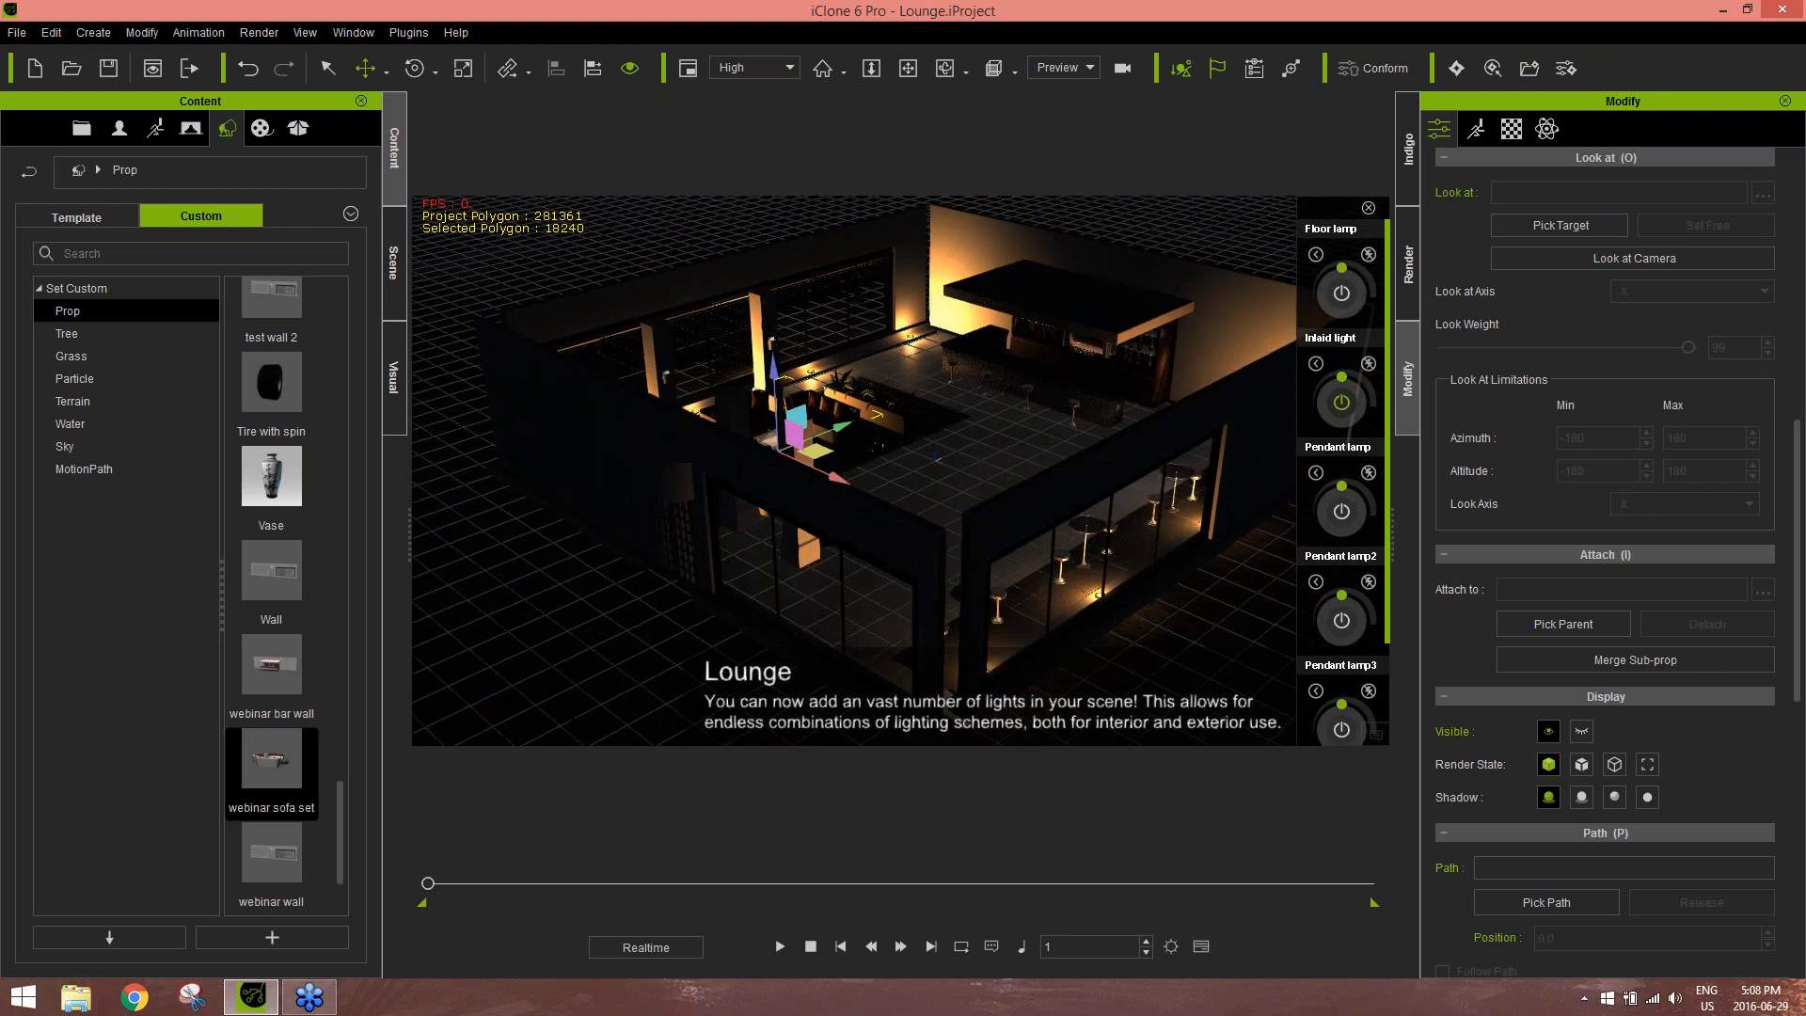
{"action": "left_click", "coordinate": [37, 66]}
{"action": "left_click", "coordinate": [967, 533]}
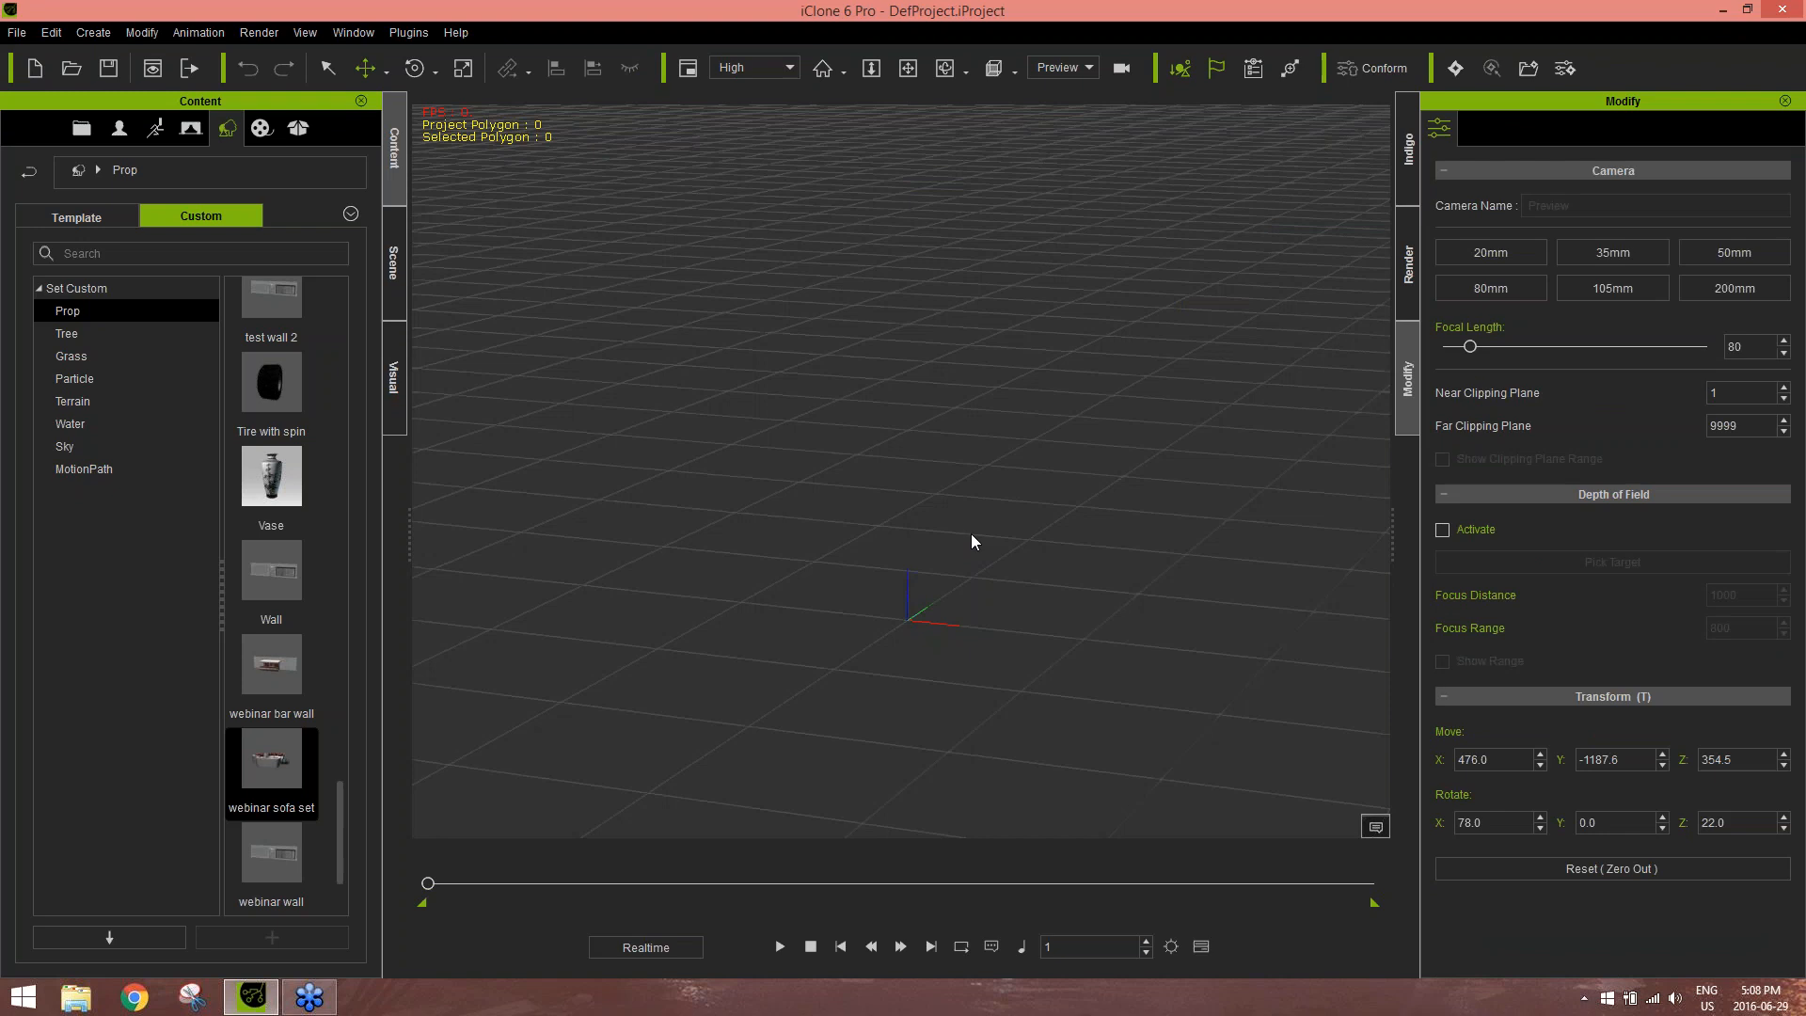
Load the custom prop "webinar bar wall" into the empty scene
{"action": "right_click_drag", "start_coordinate": [860, 332], "coordinate": [915, 583], "text": "alt"}
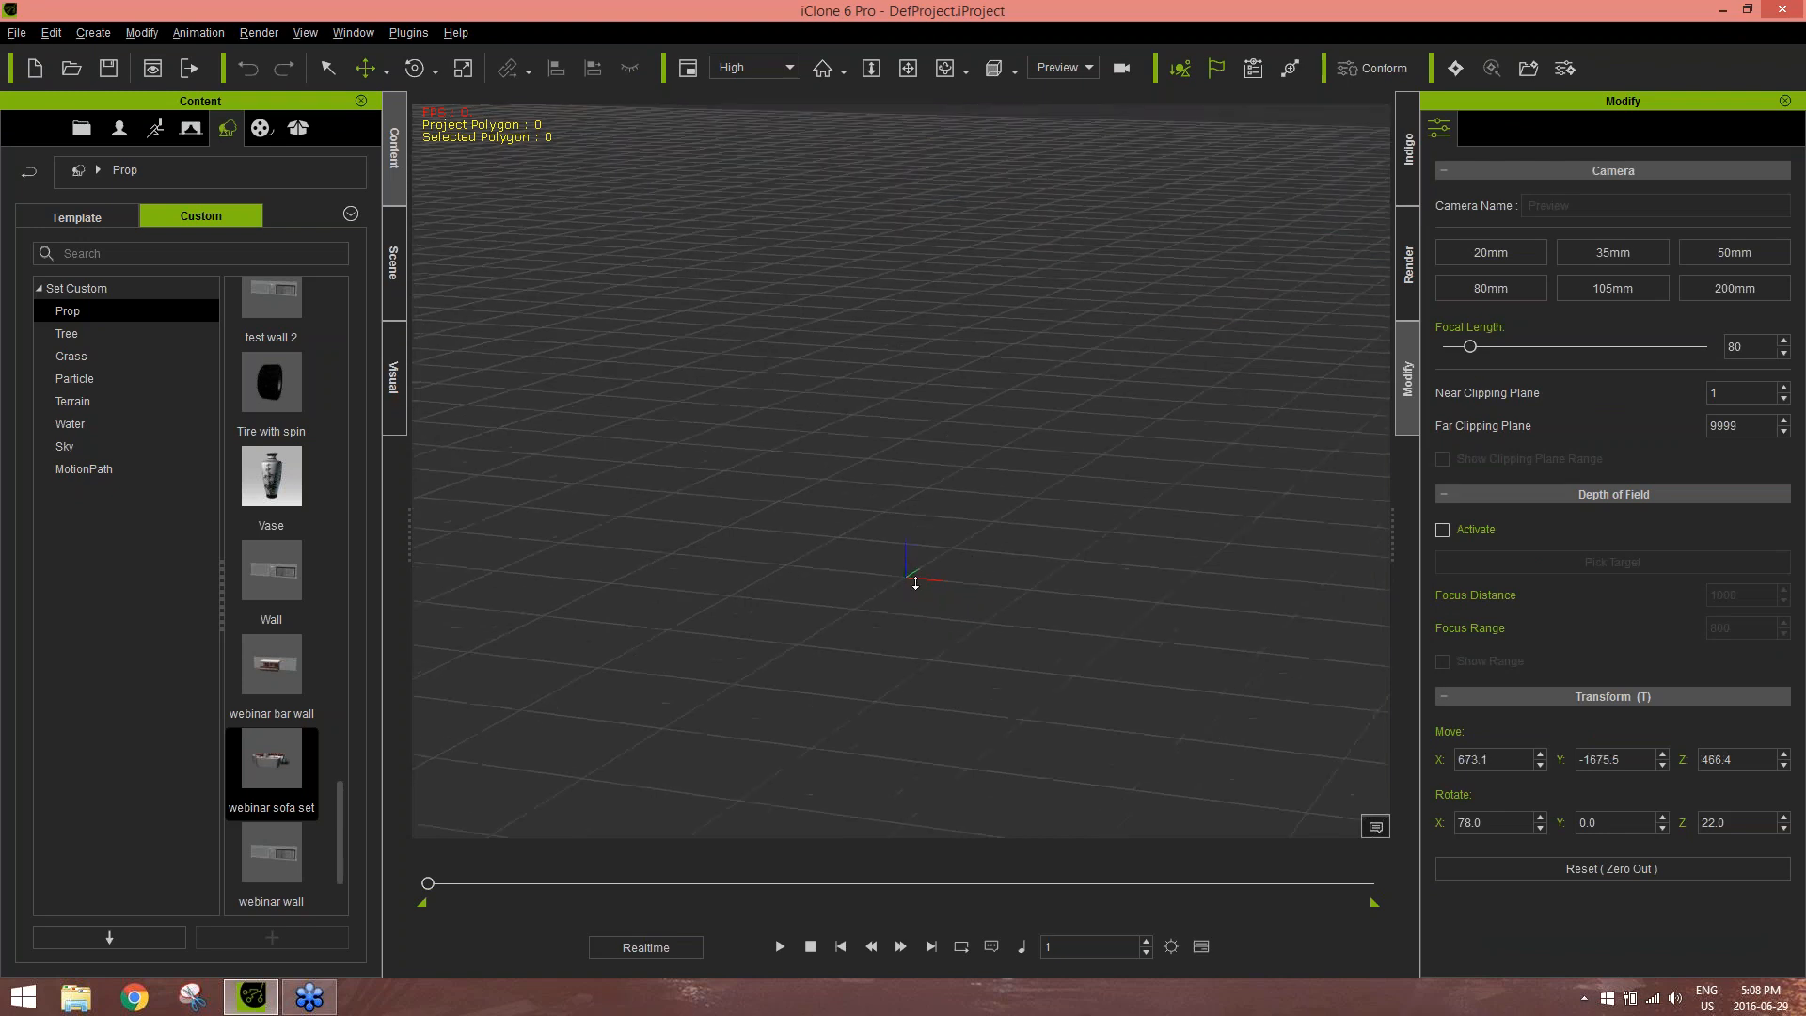
{"action": "left_click_drag", "start_coordinate": [915, 584], "coordinate": [864, 464], "text": "alt"}
{"action": "right_click_drag", "start_coordinate": [866, 282], "coordinate": [907, 399], "text": "alt"}
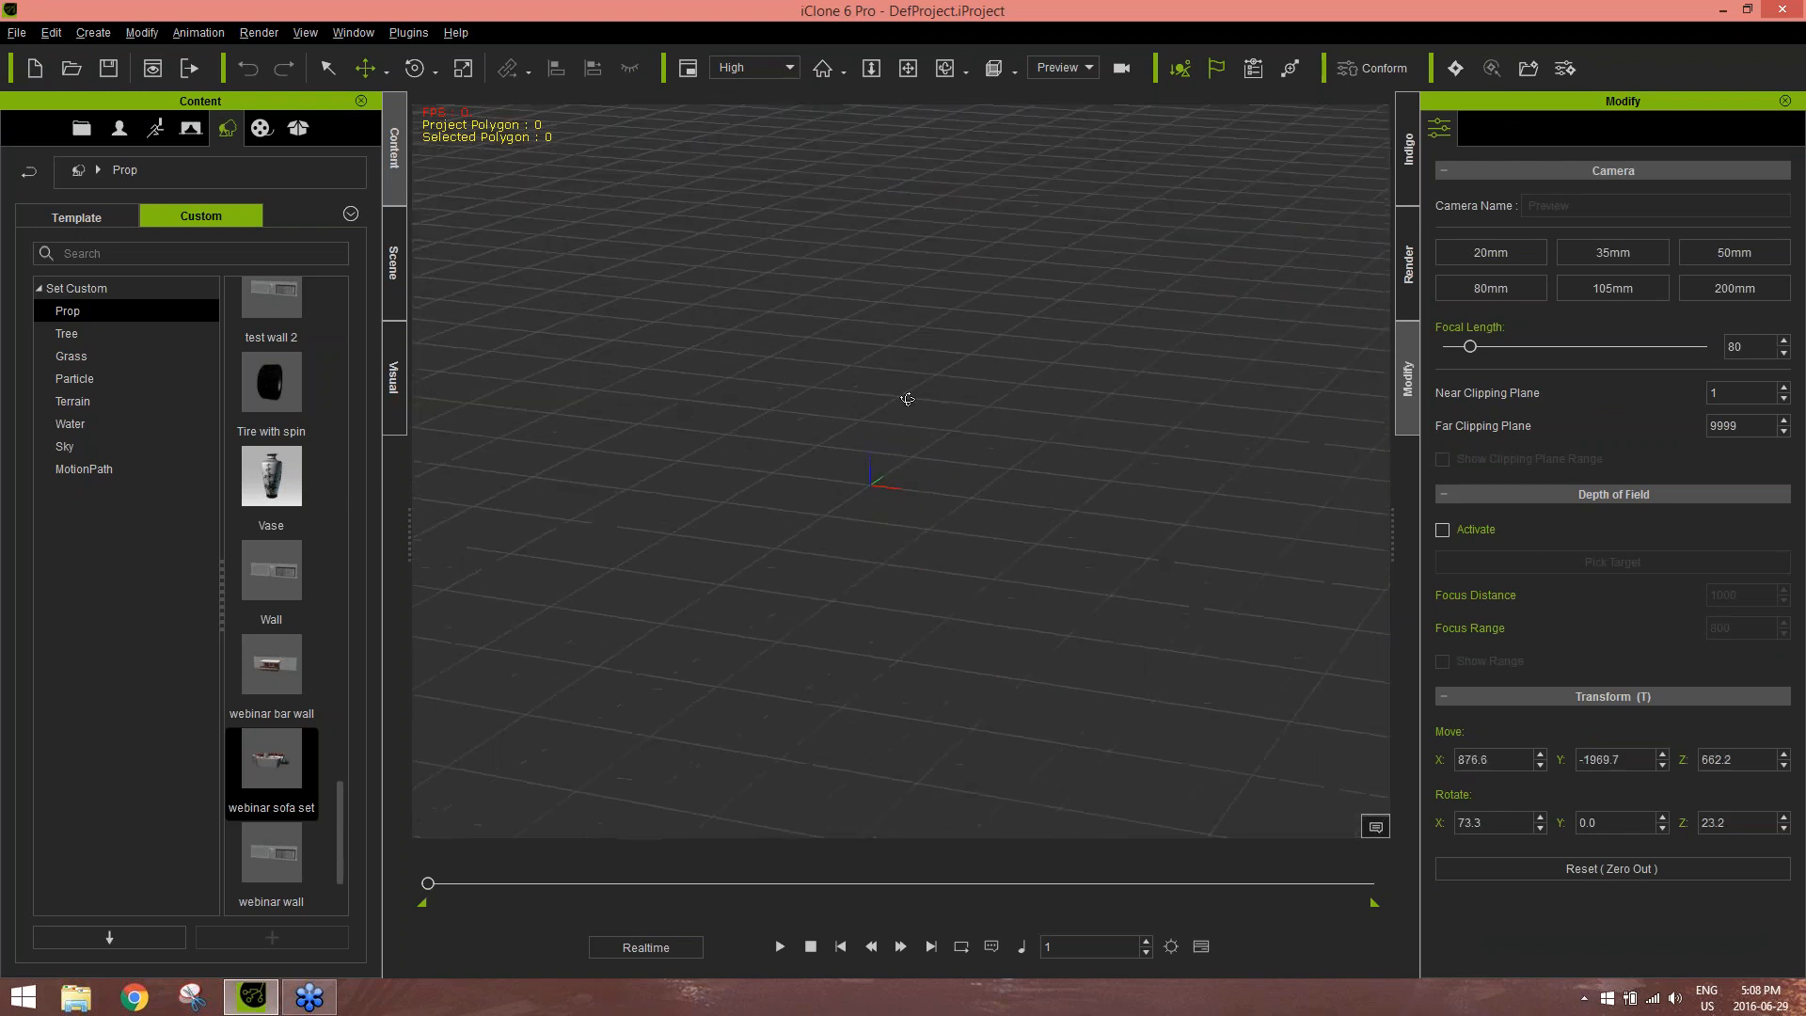
{"action": "left_click_drag", "start_coordinate": [923, 343], "coordinate": [903, 367], "text": "alt"}
{"action": "right_click_drag", "start_coordinate": [903, 367], "coordinate": [908, 442], "text": "alt"}
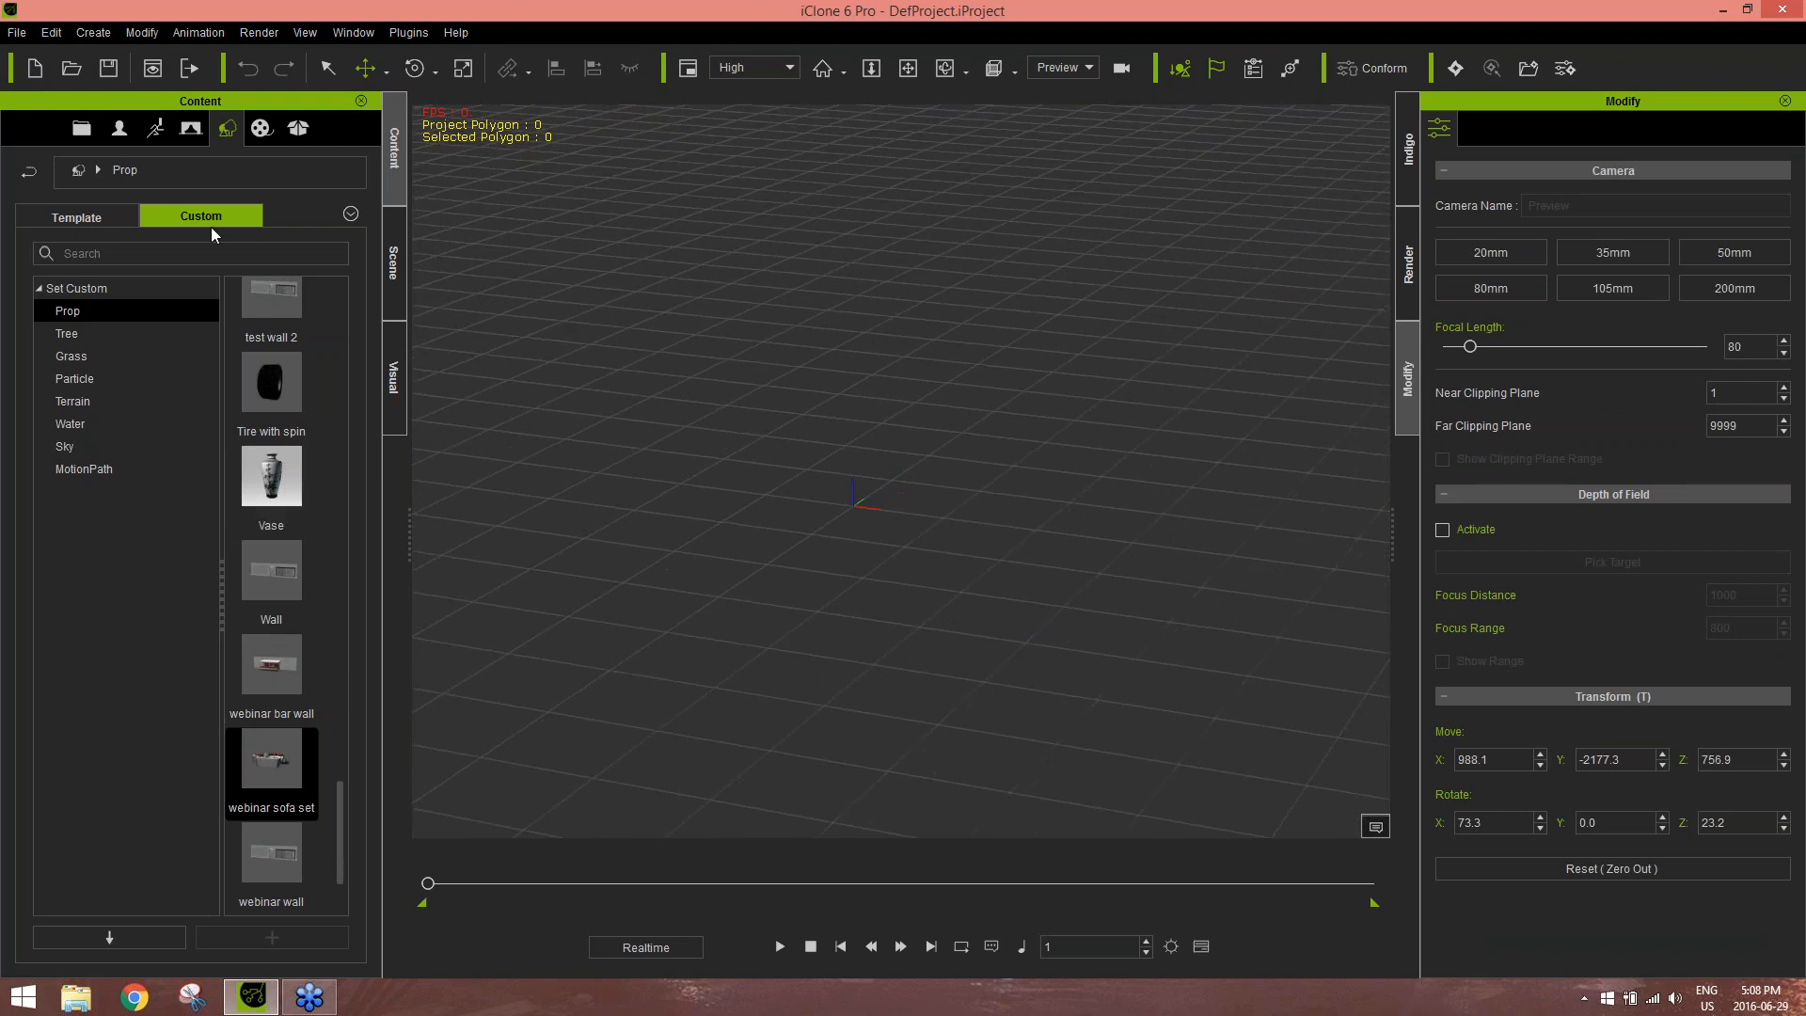
{"action": "double_click", "coordinate": [267, 670]}
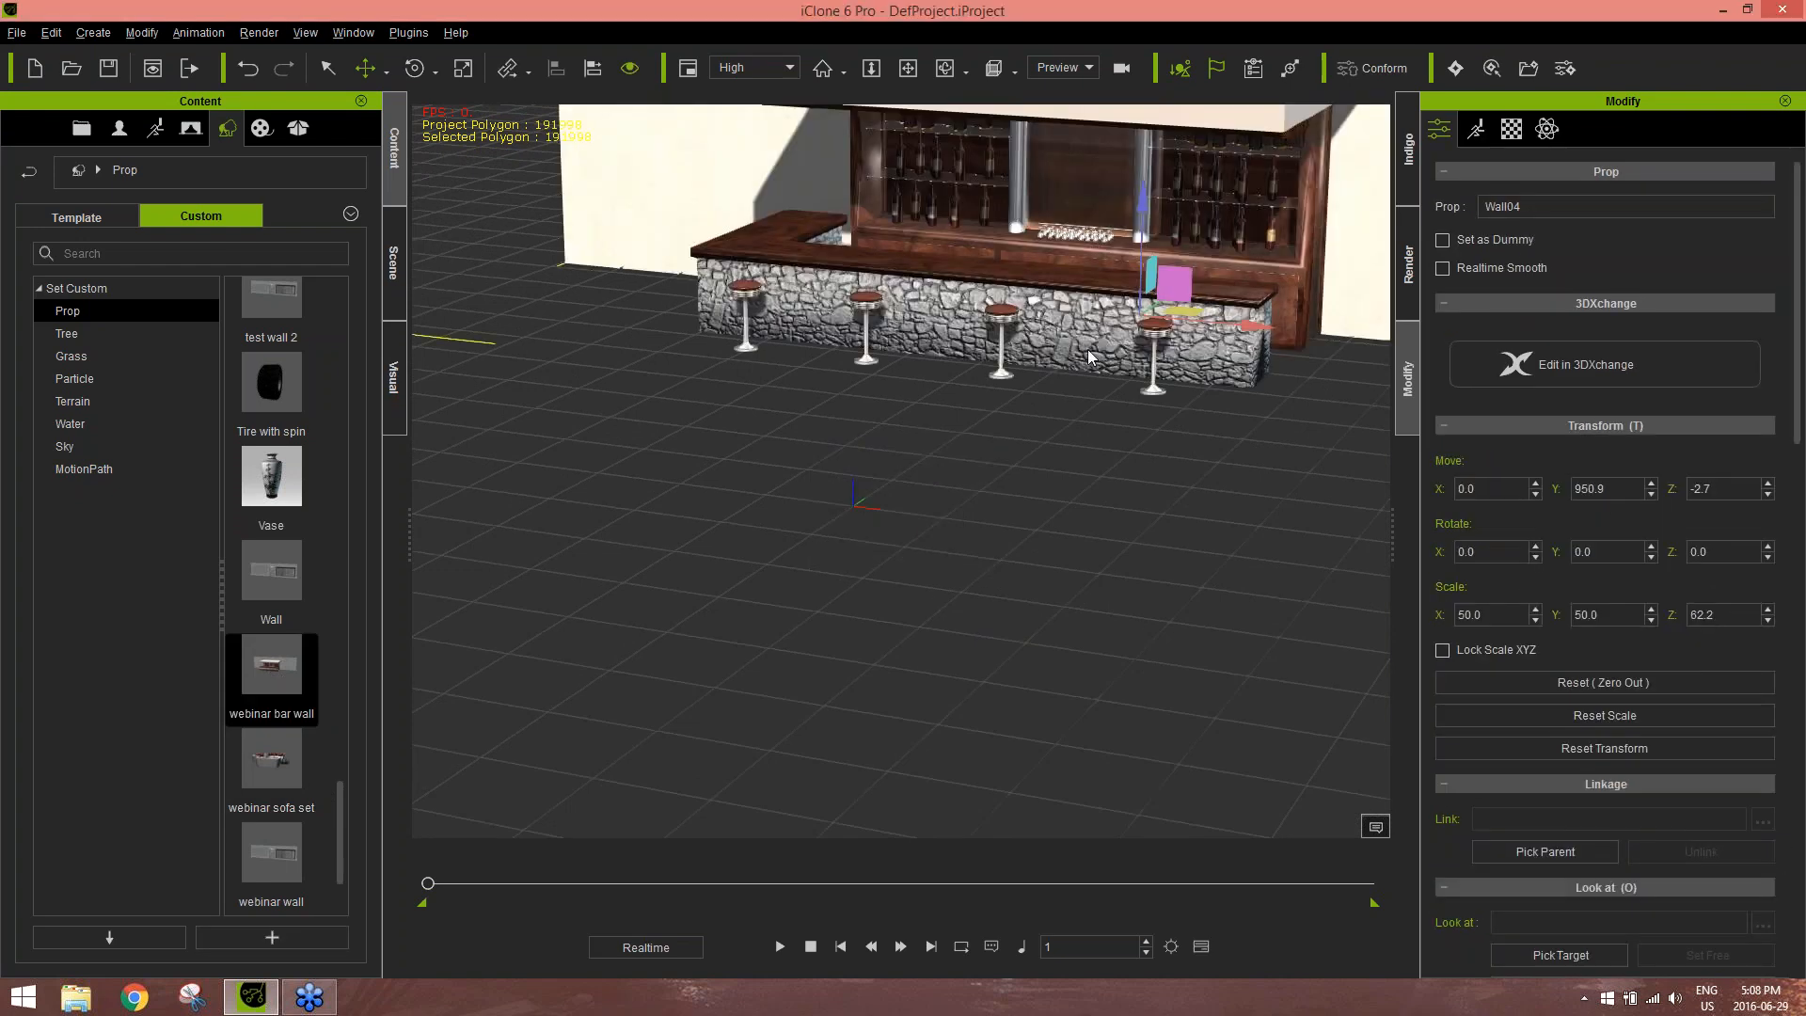
Examine the loaded bar wall, its stools and its bottle shelves from near and far
{"action": "middle_click_drag", "start_coordinate": [976, 530], "coordinate": [887, 548]}
{"action": "middle_click_drag", "start_coordinate": [939, 455], "coordinate": [858, 471]}
{"action": "scroll", "coordinate": [859, 470], "scroll_direction": "down", "scroll_amount": 2}
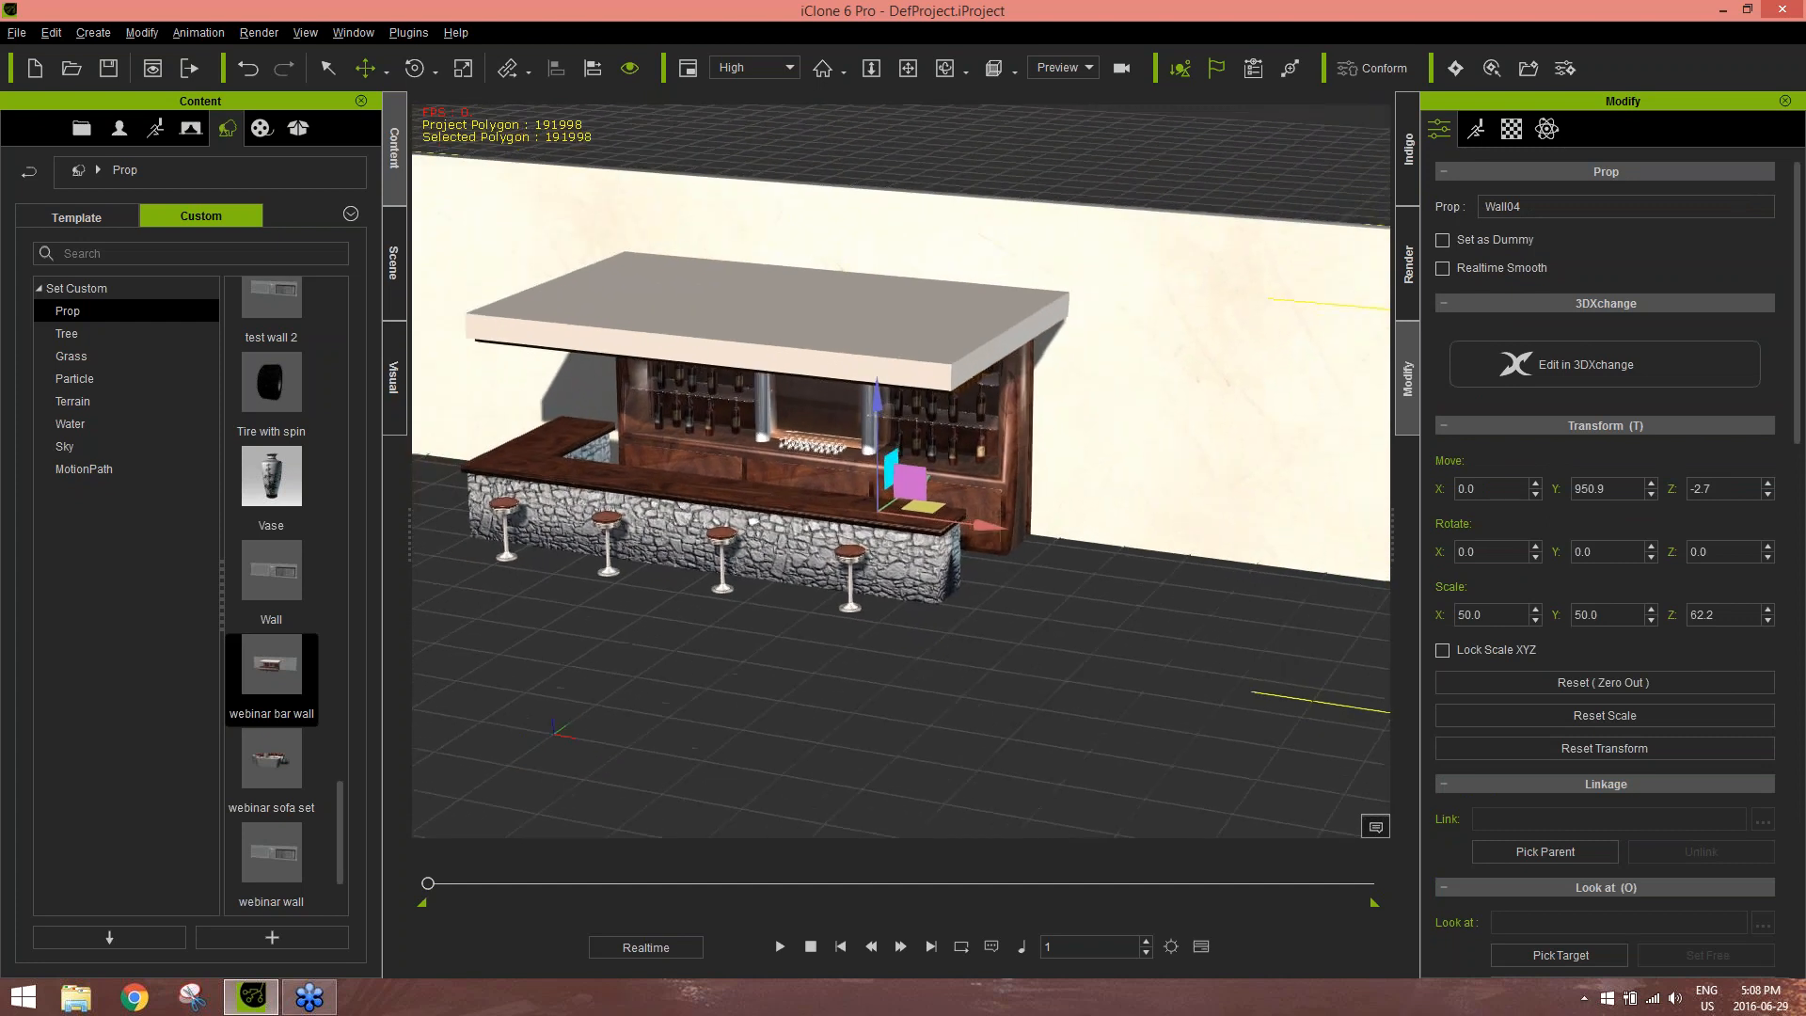
{"action": "scroll", "coordinate": [844, 688], "scroll_direction": "down", "scroll_amount": 4}
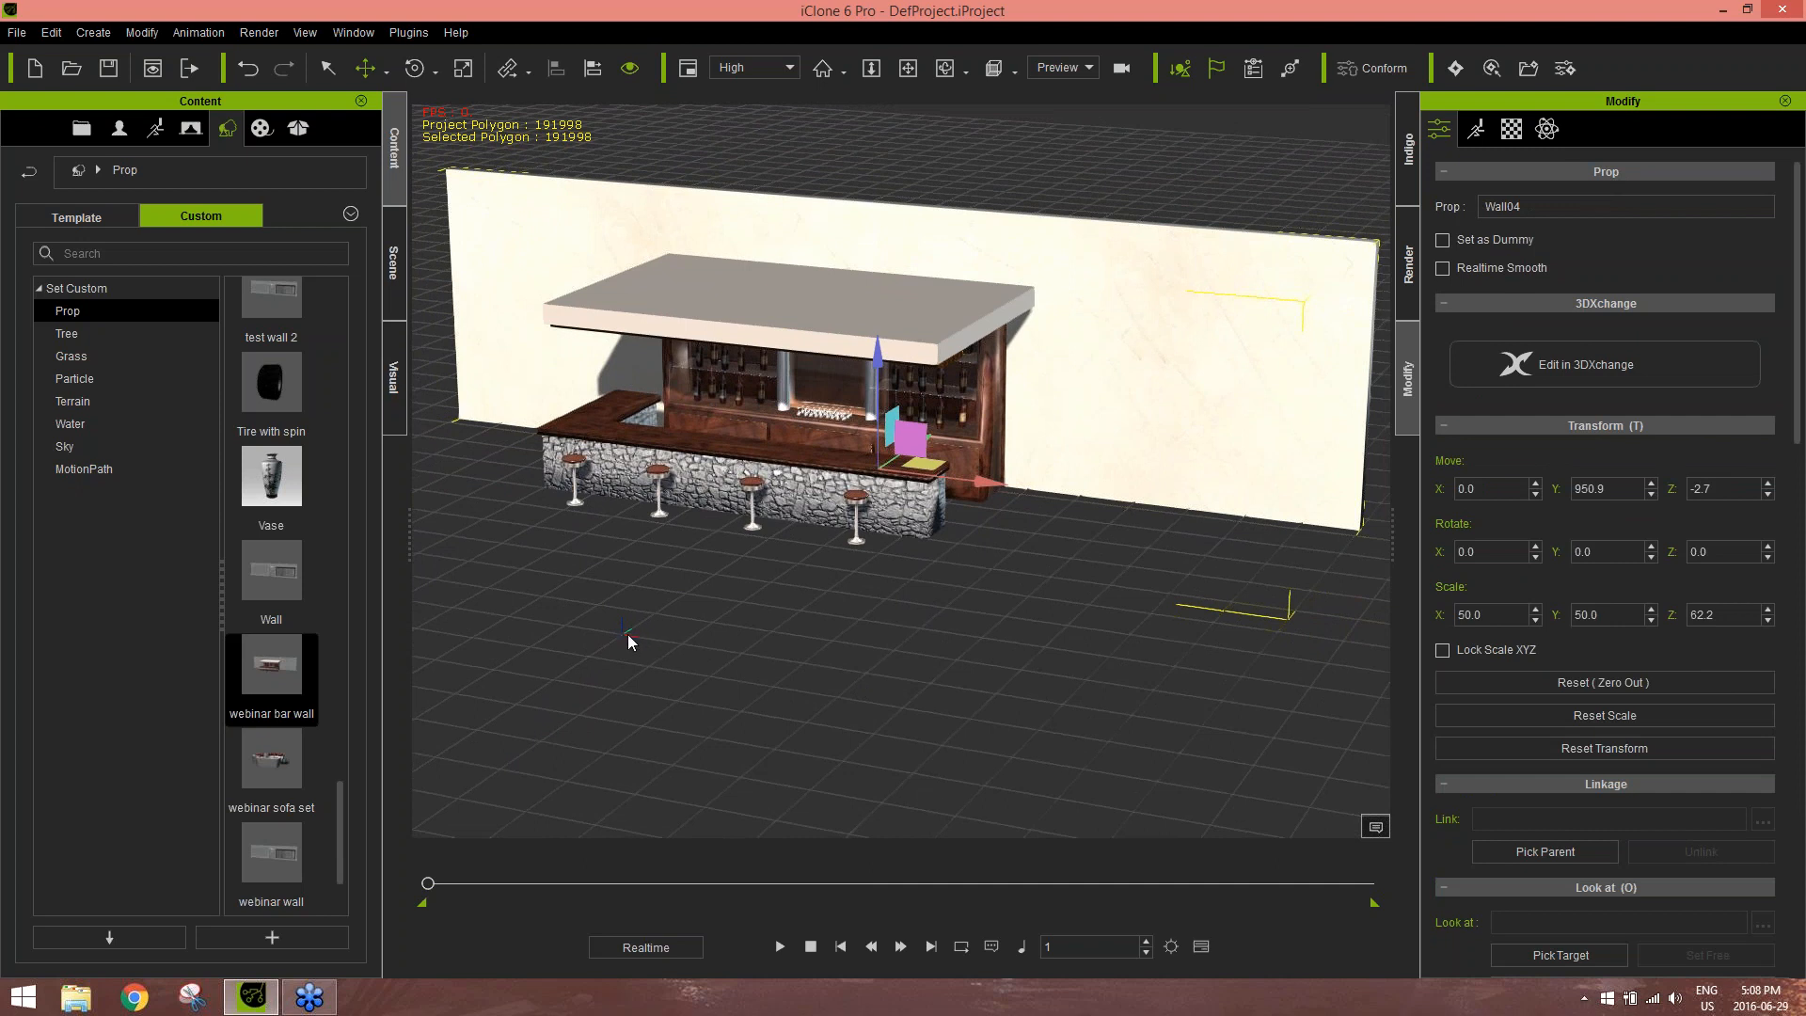
{"action": "middle_click_drag", "start_coordinate": [618, 621], "coordinate": [807, 442]}
{"action": "scroll", "coordinate": [825, 584], "scroll_direction": "up", "scroll_amount": 6}
{"action": "scroll", "coordinate": [825, 583], "scroll_direction": "down", "scroll_amount": 3}
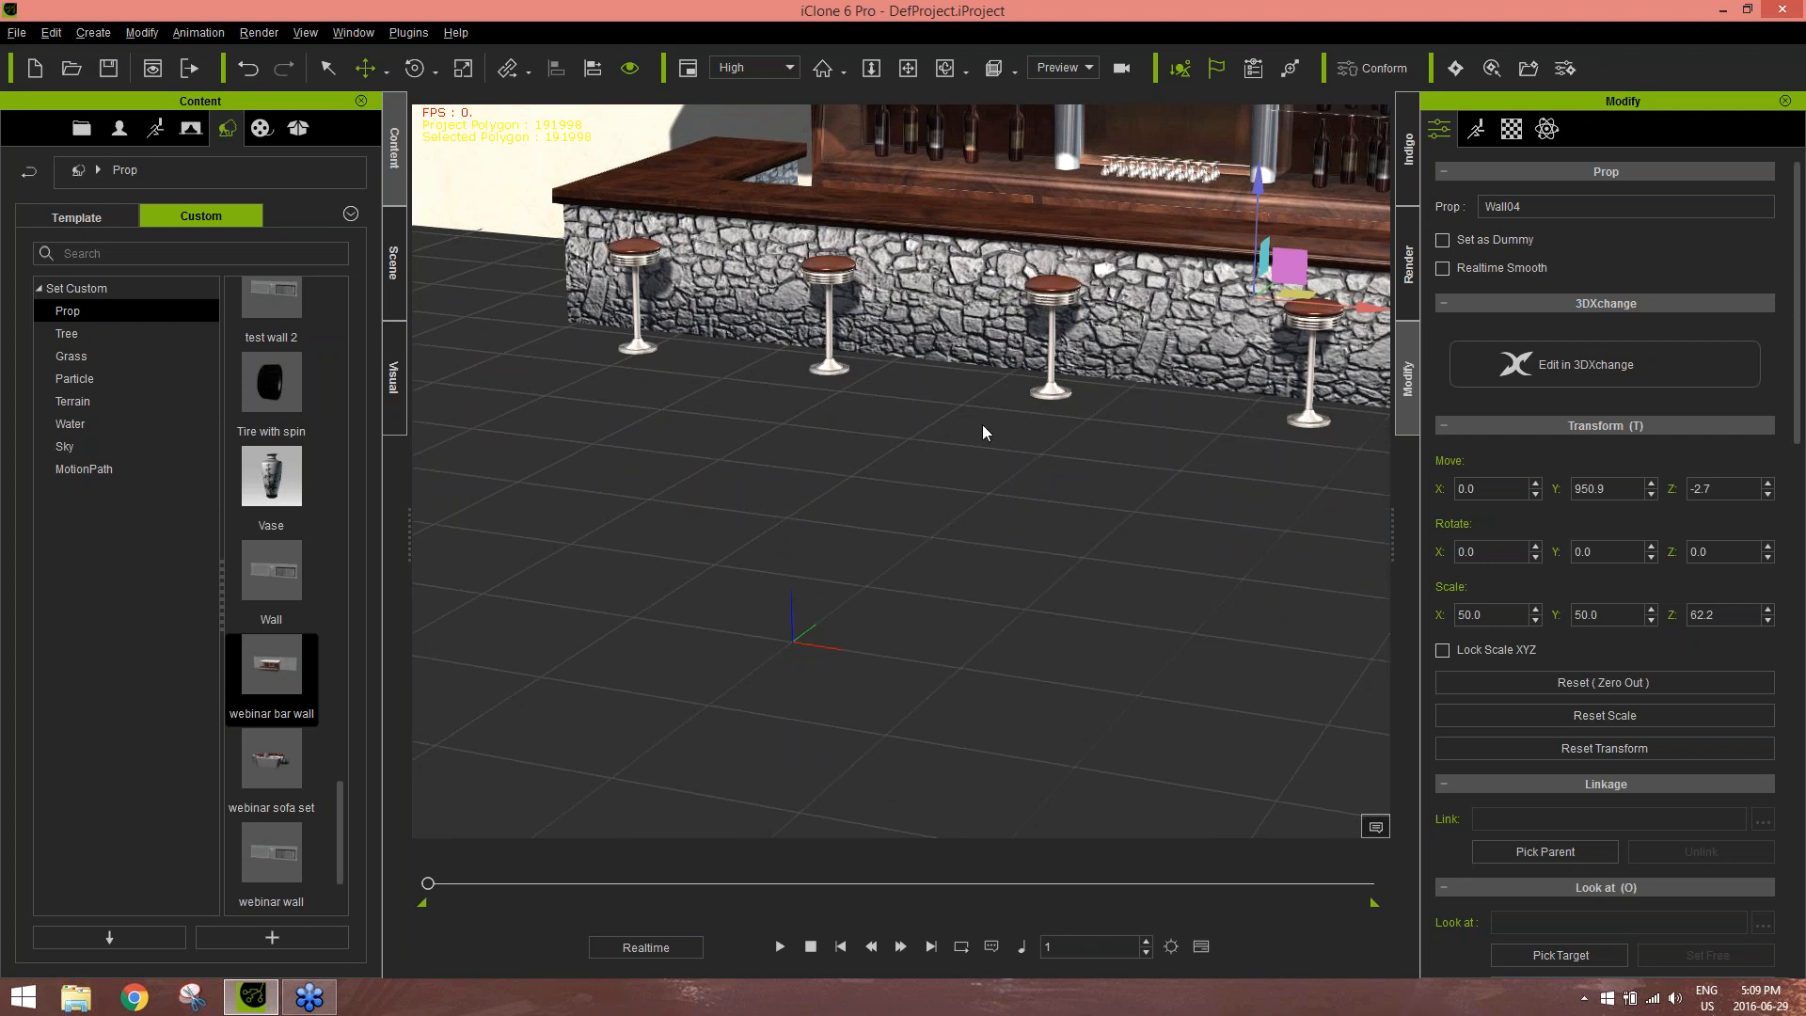
{"action": "scroll", "coordinate": [982, 433], "scroll_direction": "down", "scroll_amount": 6}
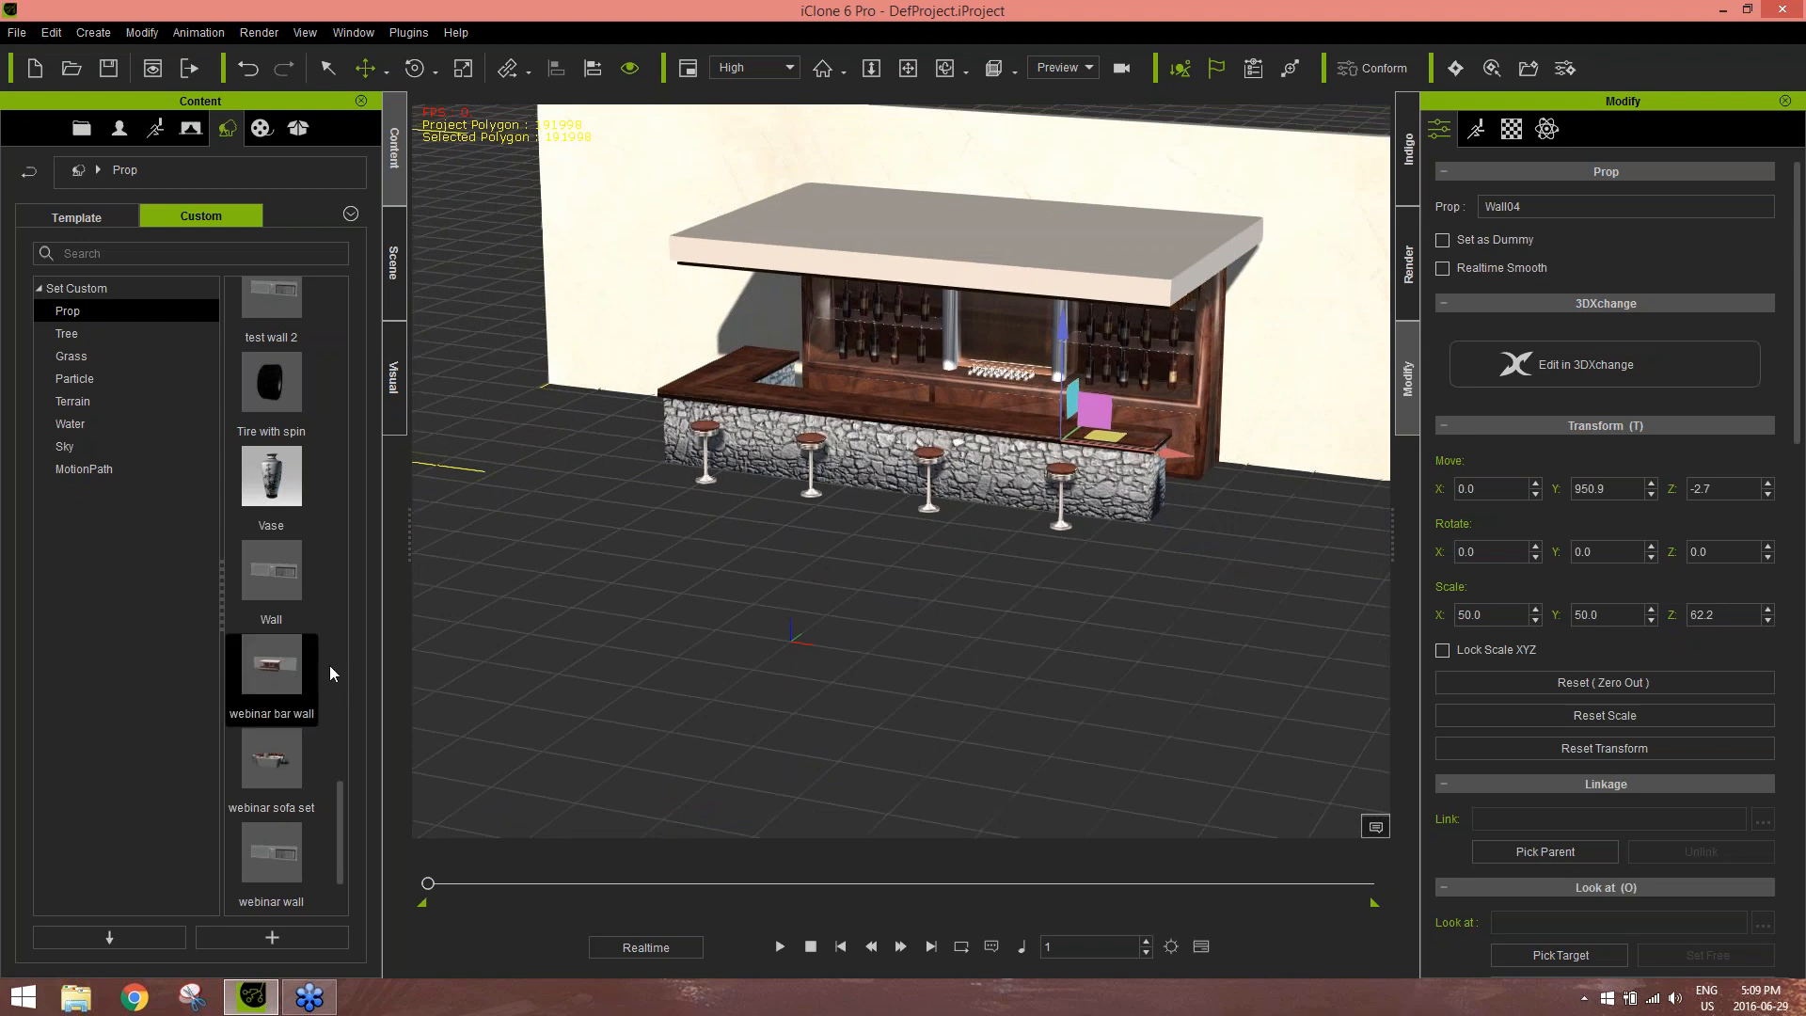
Load the custom prop "webinar wall" into the scene opposite the bar wall
{"action": "scroll", "coordinate": [927, 524], "scroll_direction": "down", "scroll_amount": 5}
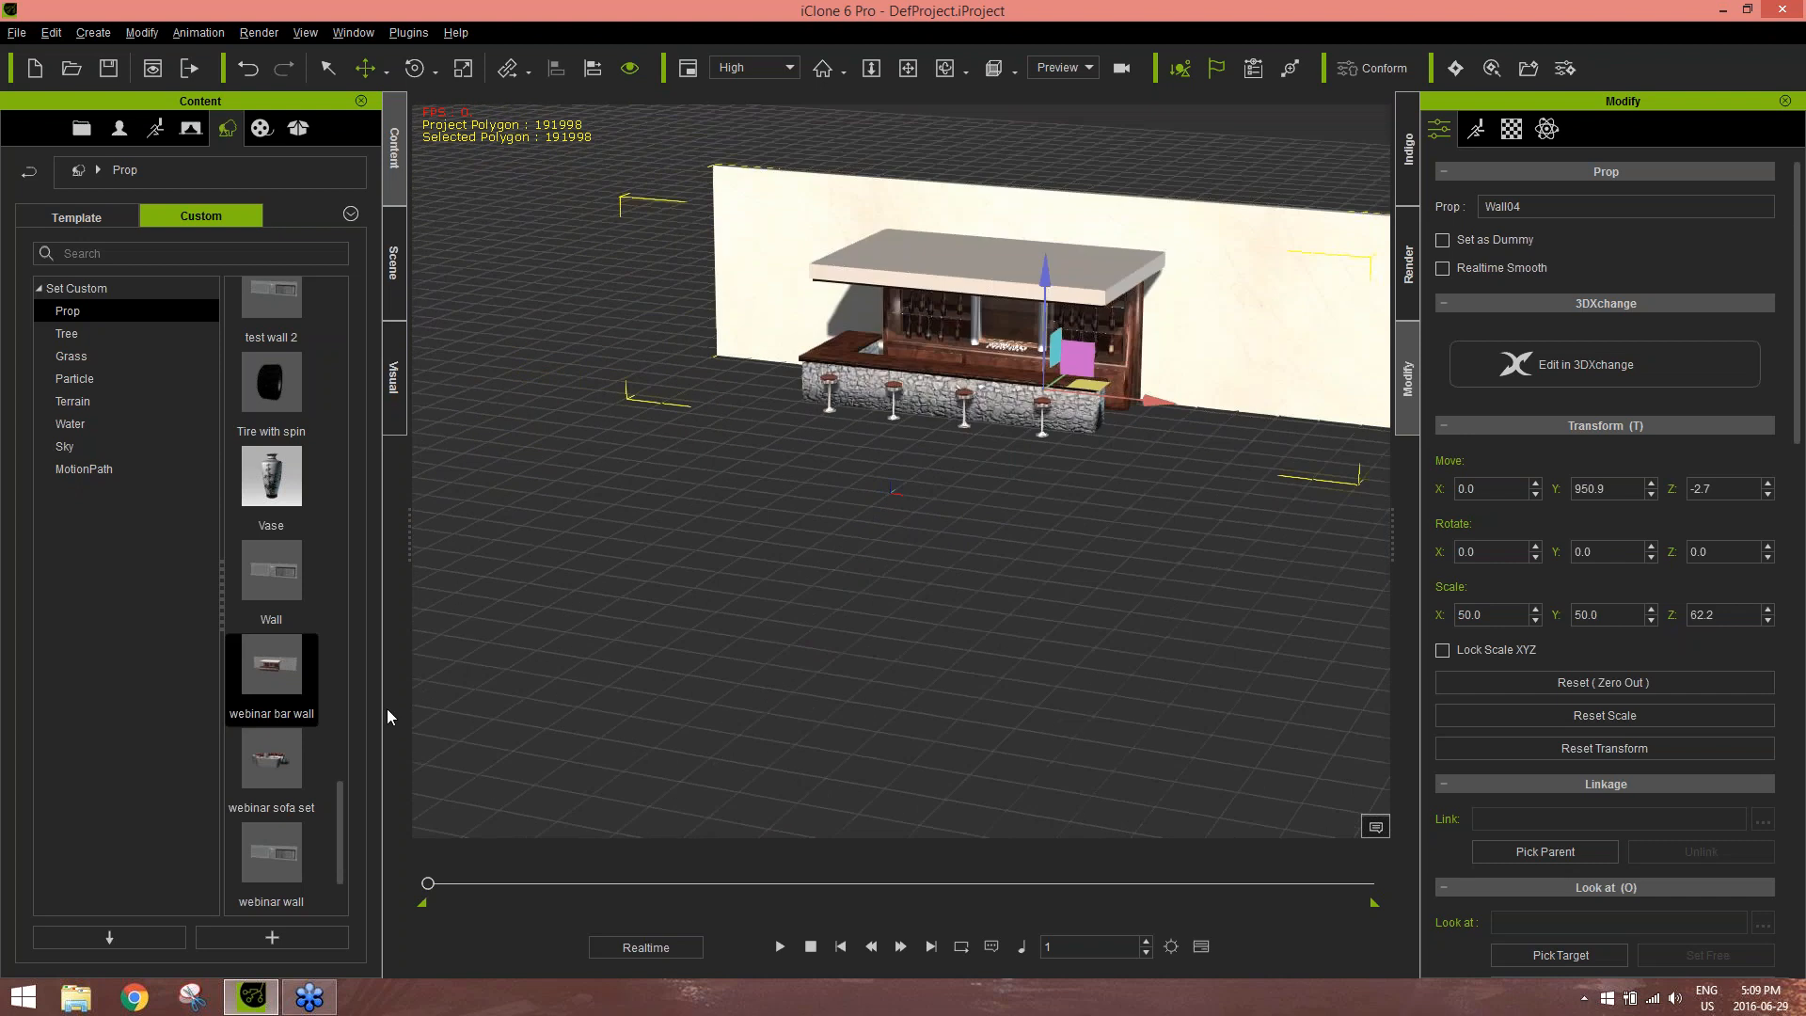
{"action": "double_click", "coordinate": [288, 854]}
{"action": "right_click_drag", "start_coordinate": [1006, 535], "coordinate": [771, 535], "text": "alt"}
{"action": "left_click_drag", "start_coordinate": [772, 535], "coordinate": [499, 489], "text": "alt"}
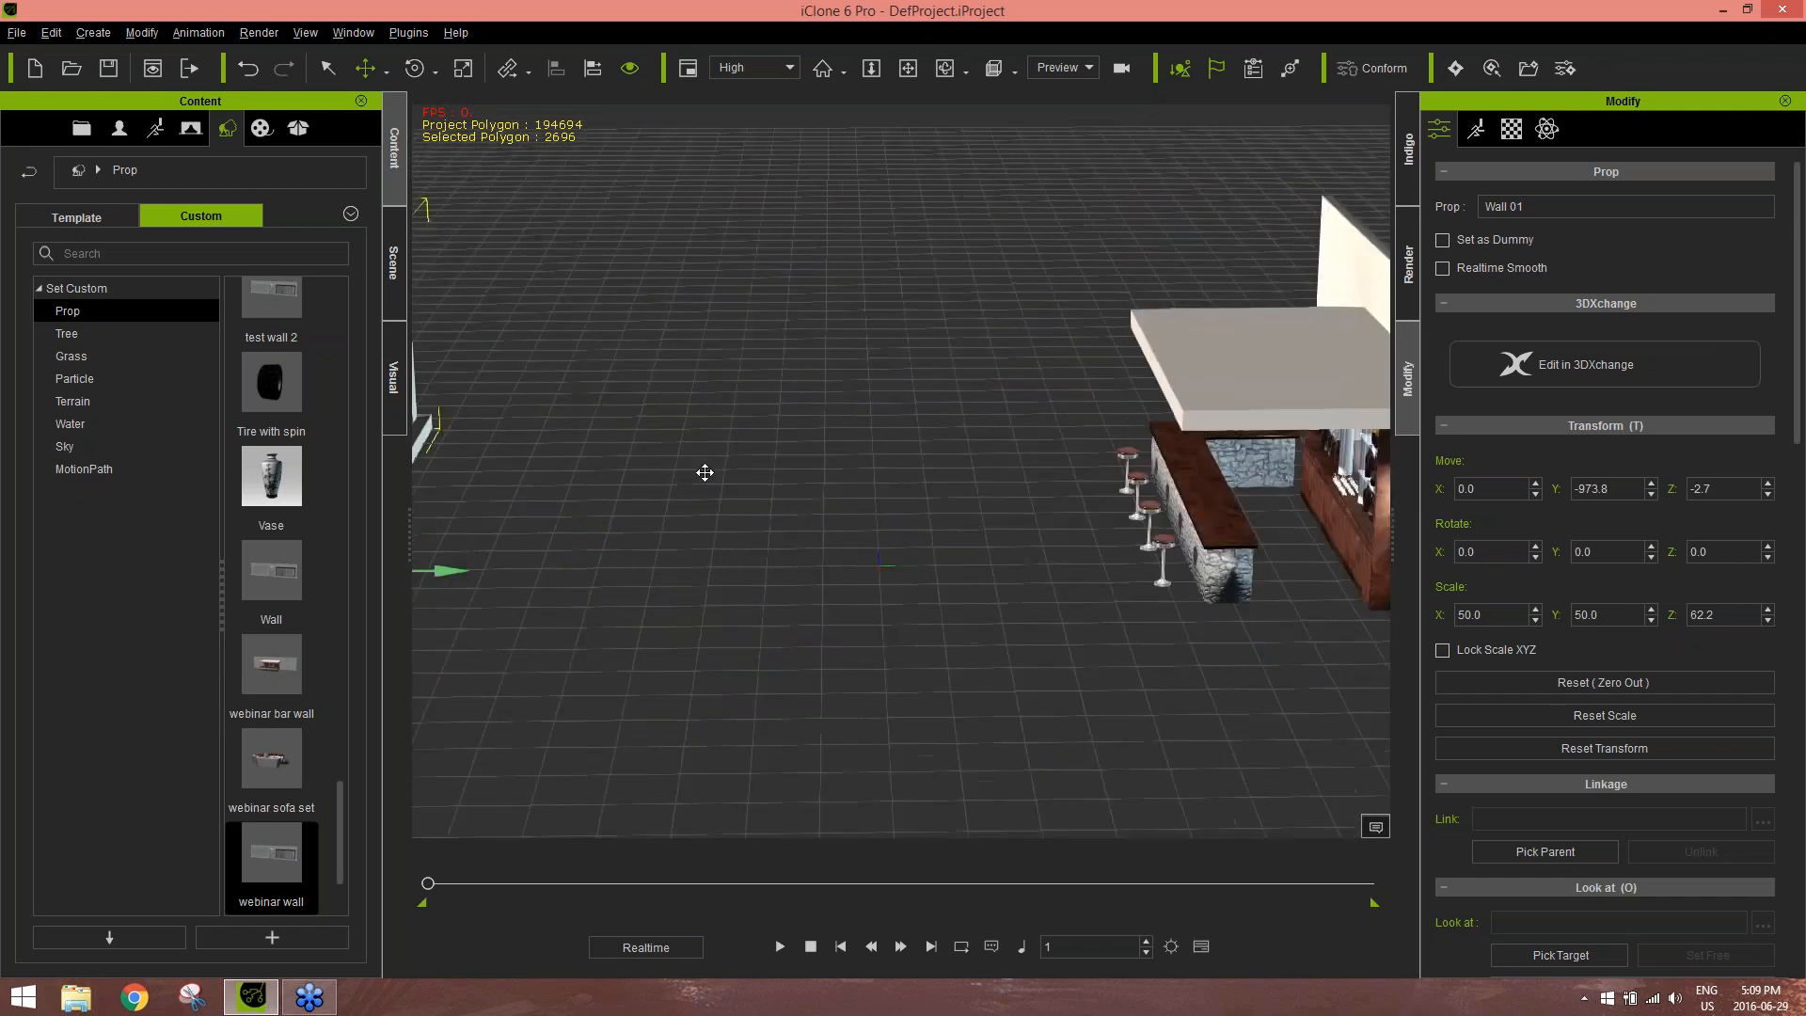
{"action": "right_click_drag", "start_coordinate": [499, 489], "coordinate": [738, 499], "text": "alt"}
{"action": "left_click_drag", "start_coordinate": [738, 499], "coordinate": [950, 555], "text": "alt"}
{"action": "mouse_move", "coordinate": [1016, 498]}
{"action": "right_mouse_down", "text": "alt"}
{"action": "mouse_move", "coordinate": [726, 496]}
{"action": "mouse_move", "coordinate": [1011, 488]}
{"action": "mouse_move", "coordinate": [838, 509]}
{"action": "mouse_move", "coordinate": [1020, 481]}
{"action": "mouse_move", "coordinate": [1002, 482]}
{"action": "right_mouse_up", "text": "alt"}
{"action": "left_click_drag", "start_coordinate": [1063, 484], "coordinate": [971, 533], "text": "alt"}
{"action": "scroll", "coordinate": [995, 645], "scroll_direction": "down", "scroll_amount": 2}
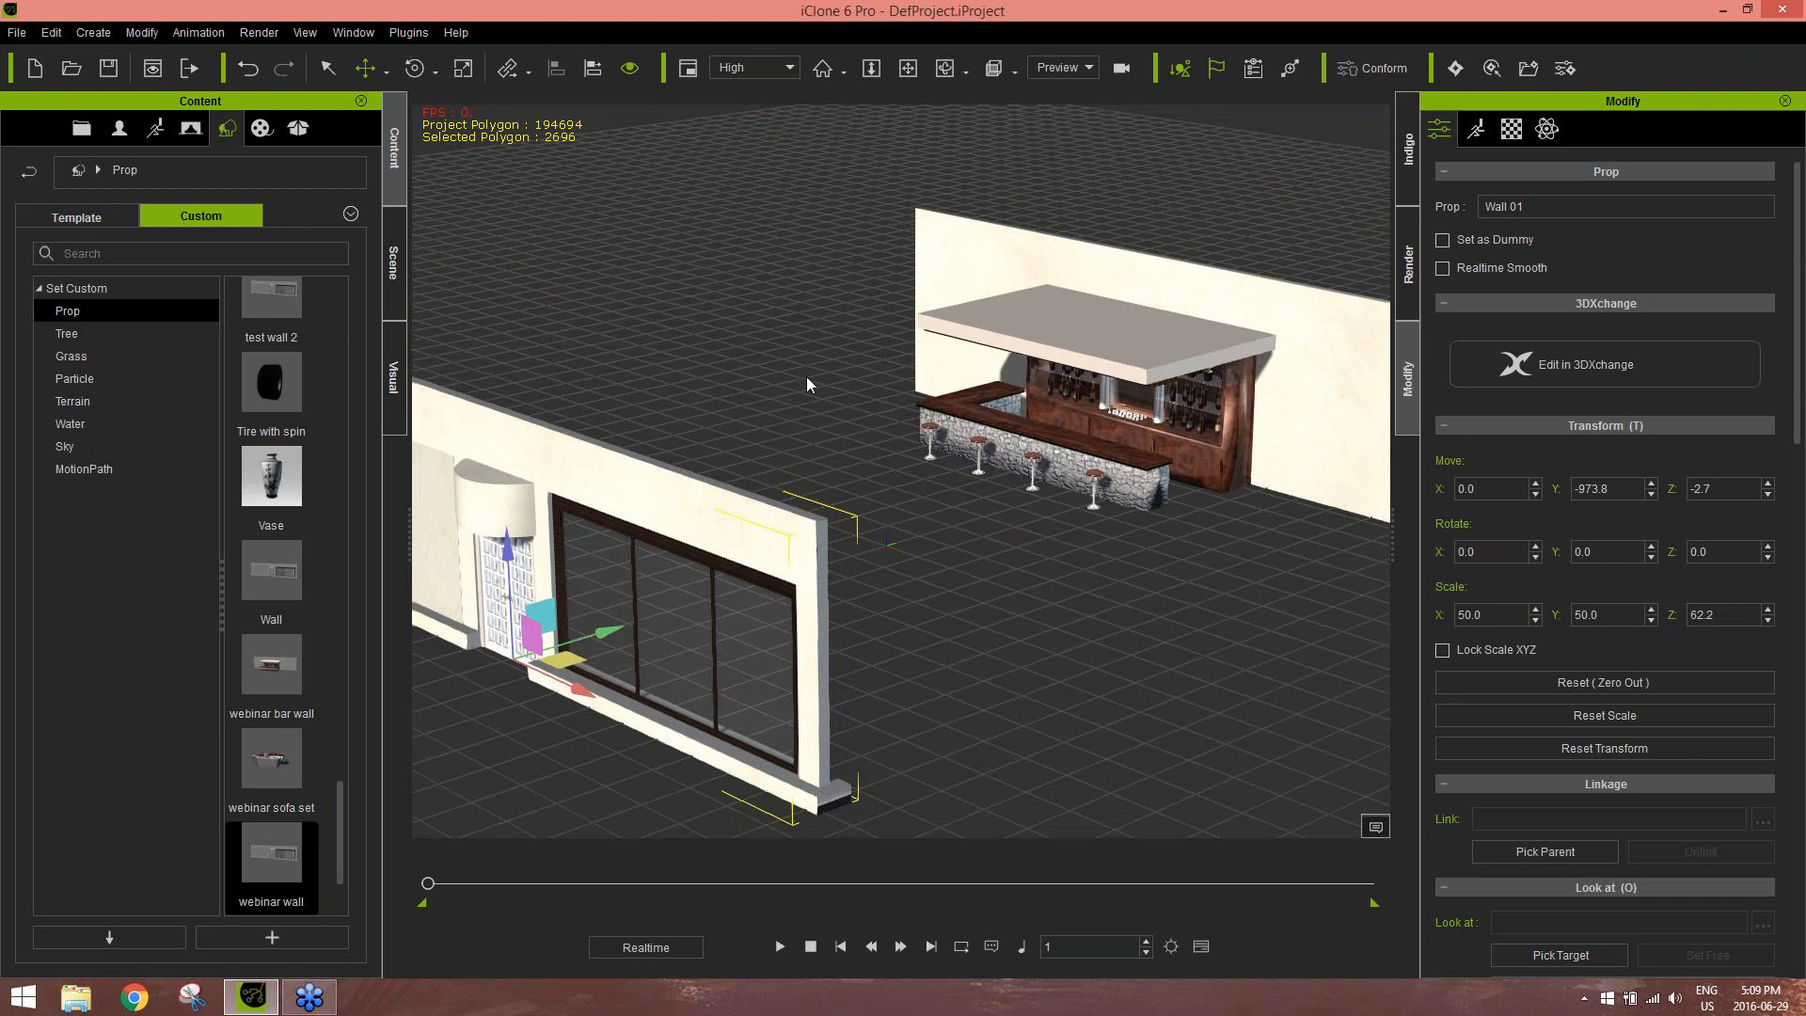
Open the Wall and Floor folder under 3D Blocks in the template prop library
{"action": "left_click", "coordinate": [96, 210]}
{"action": "double_click", "coordinate": [82, 310]}
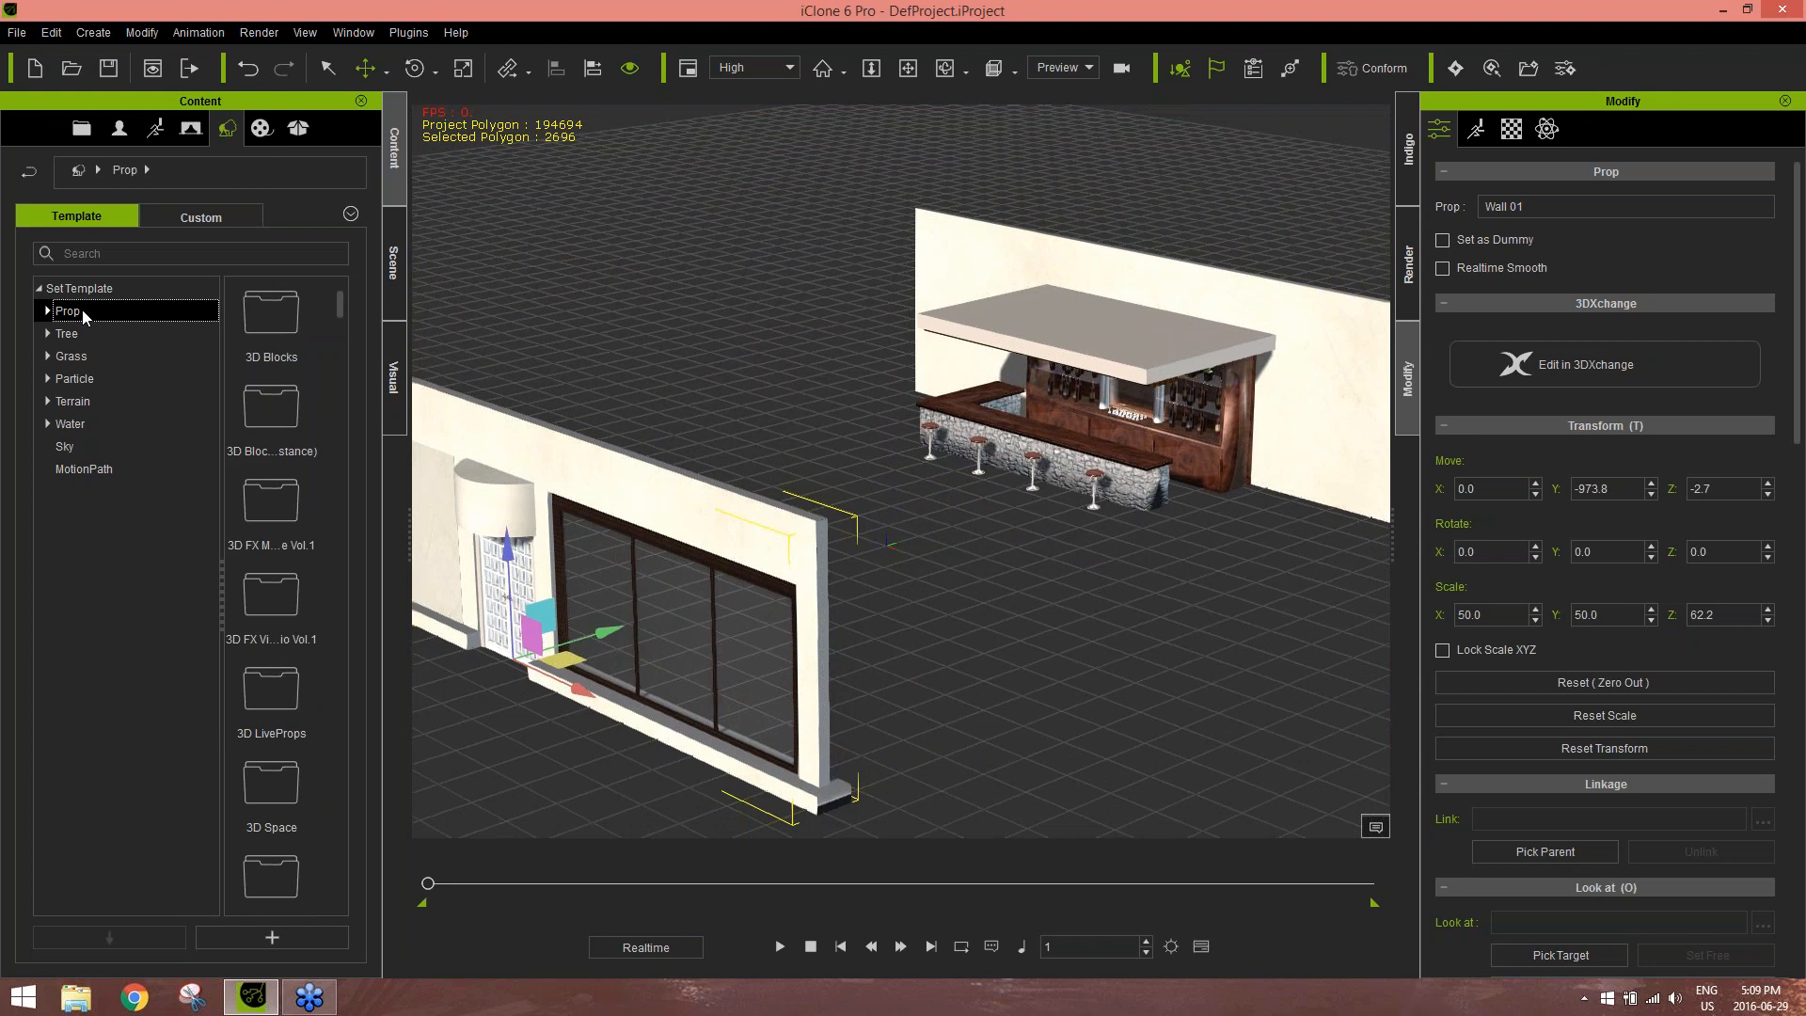
{"action": "left_click", "coordinate": [94, 332]}
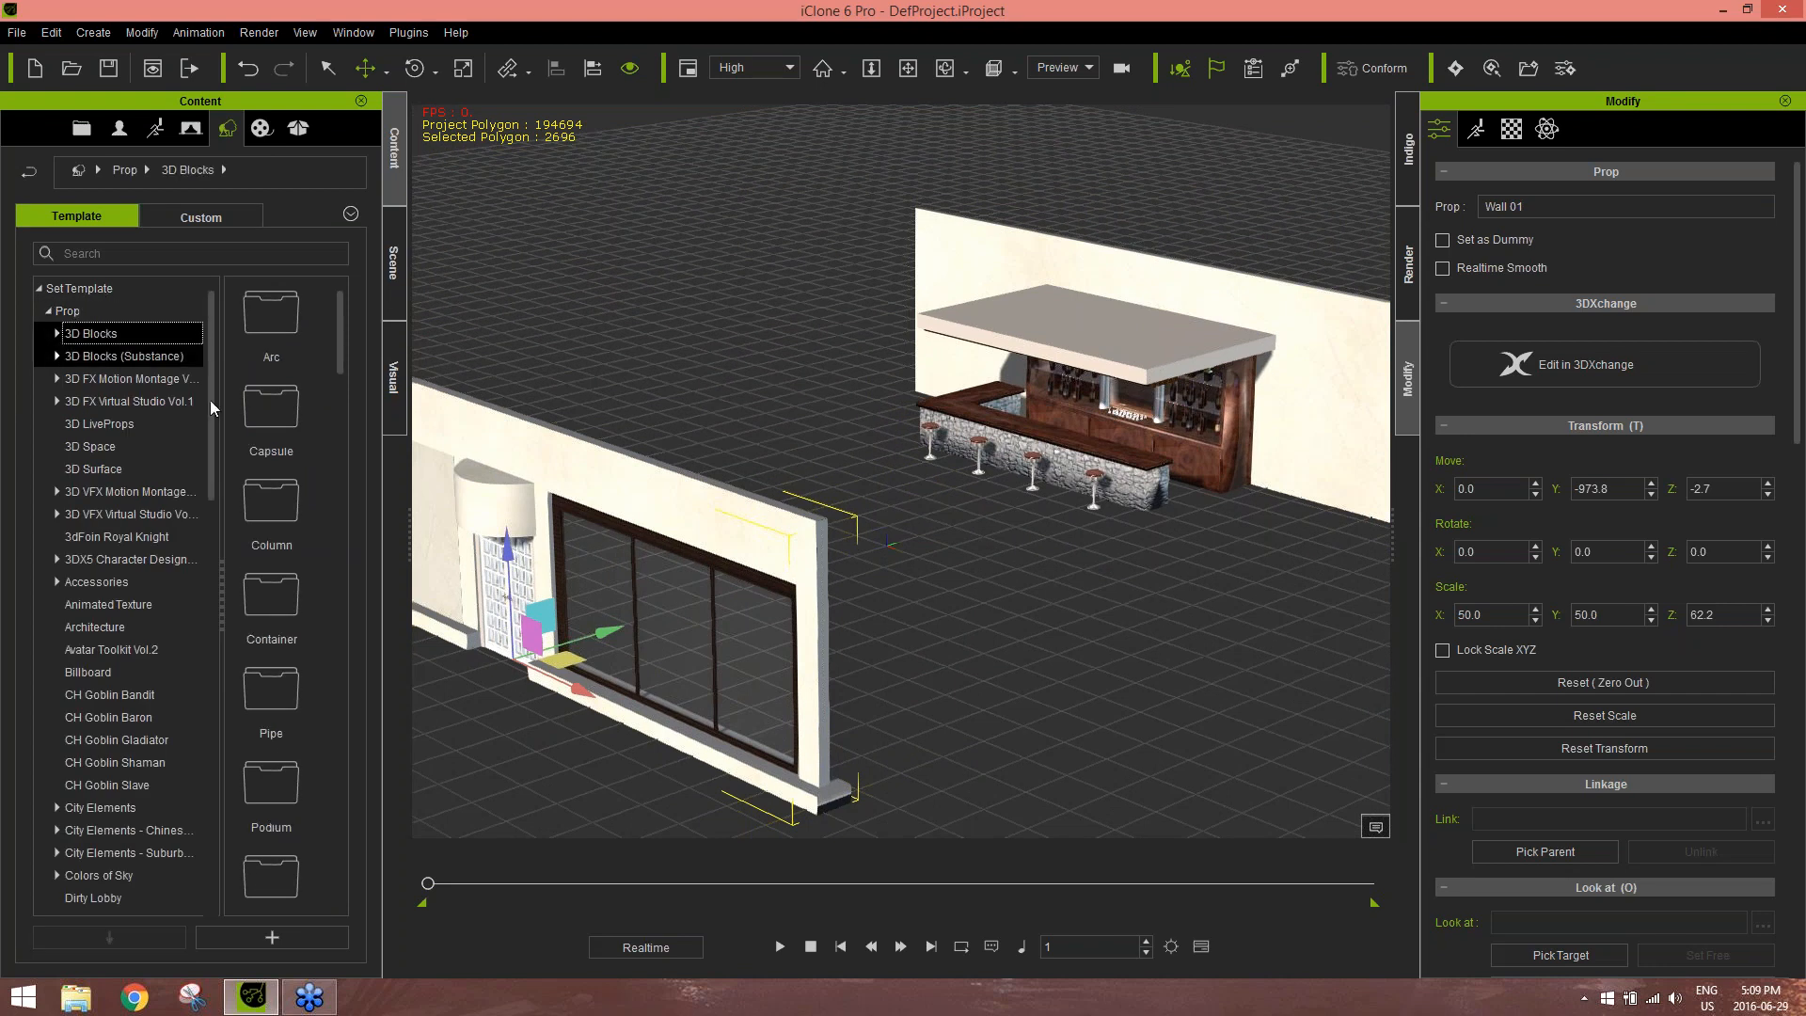
{"action": "left_click_drag", "start_coordinate": [338, 348], "coordinate": [365, 432]}
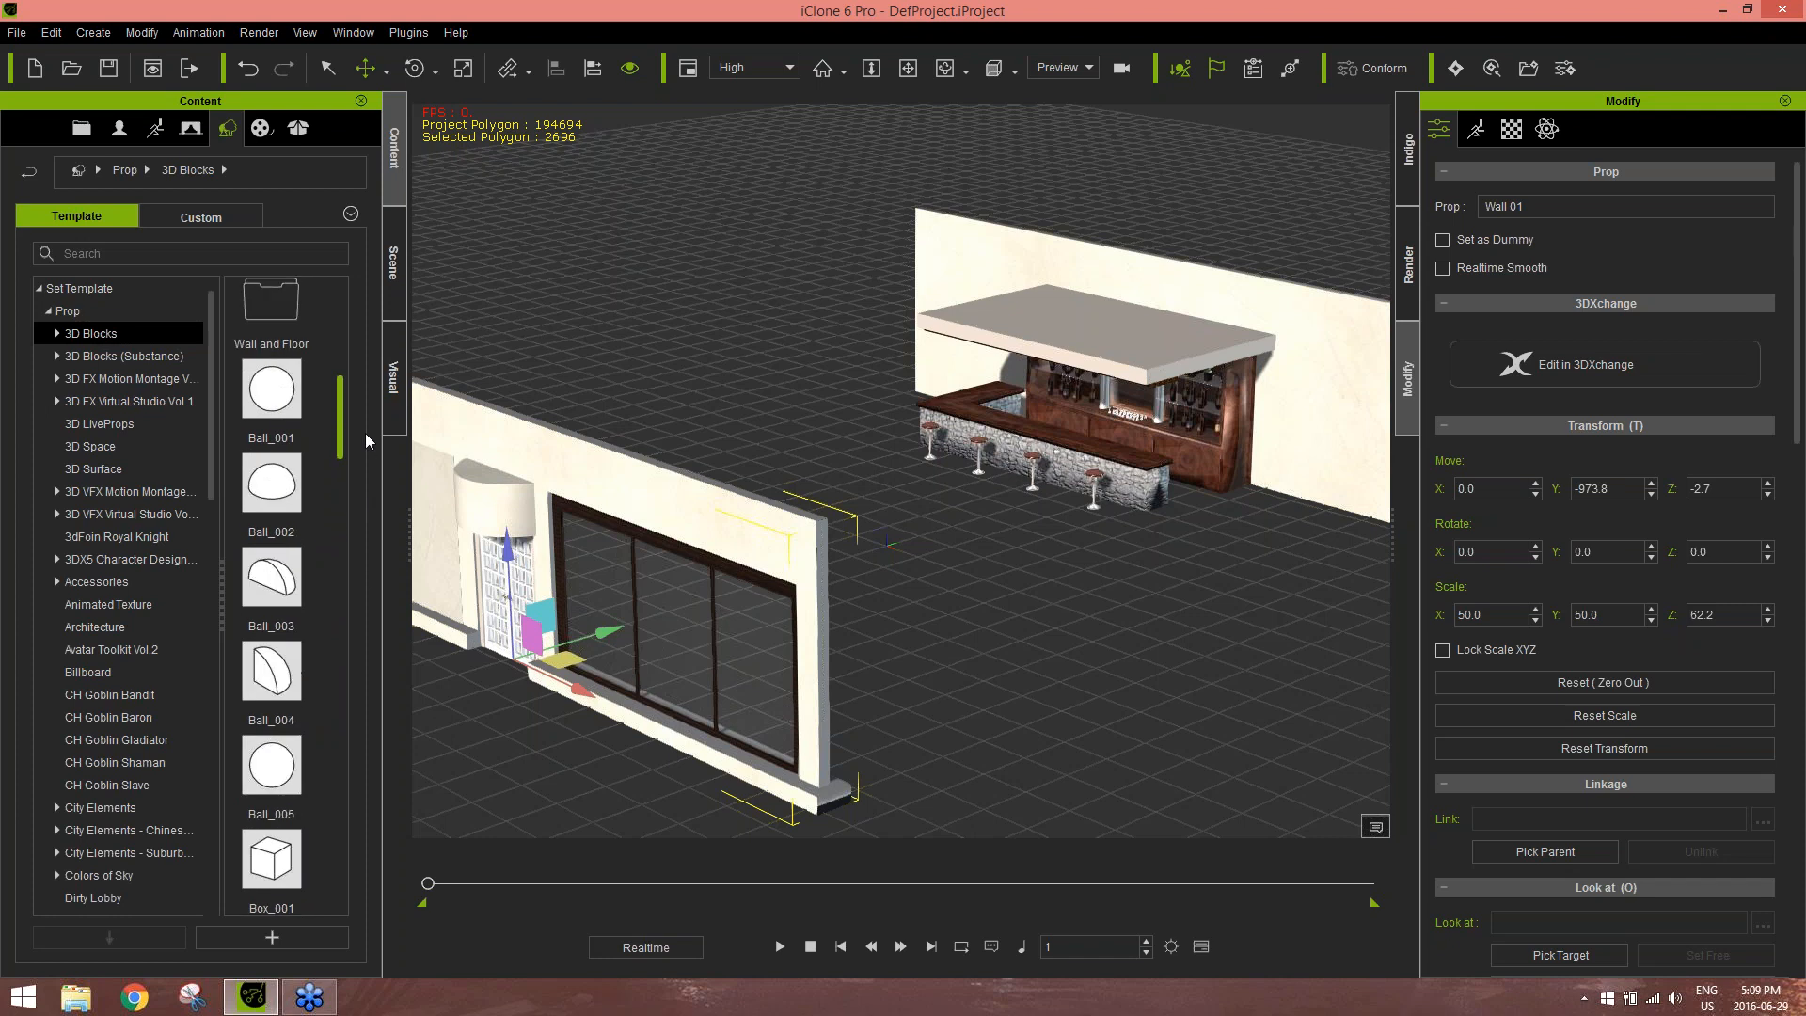
{"action": "double_click", "coordinate": [94, 334]}
{"action": "left_click", "coordinate": [116, 491]}
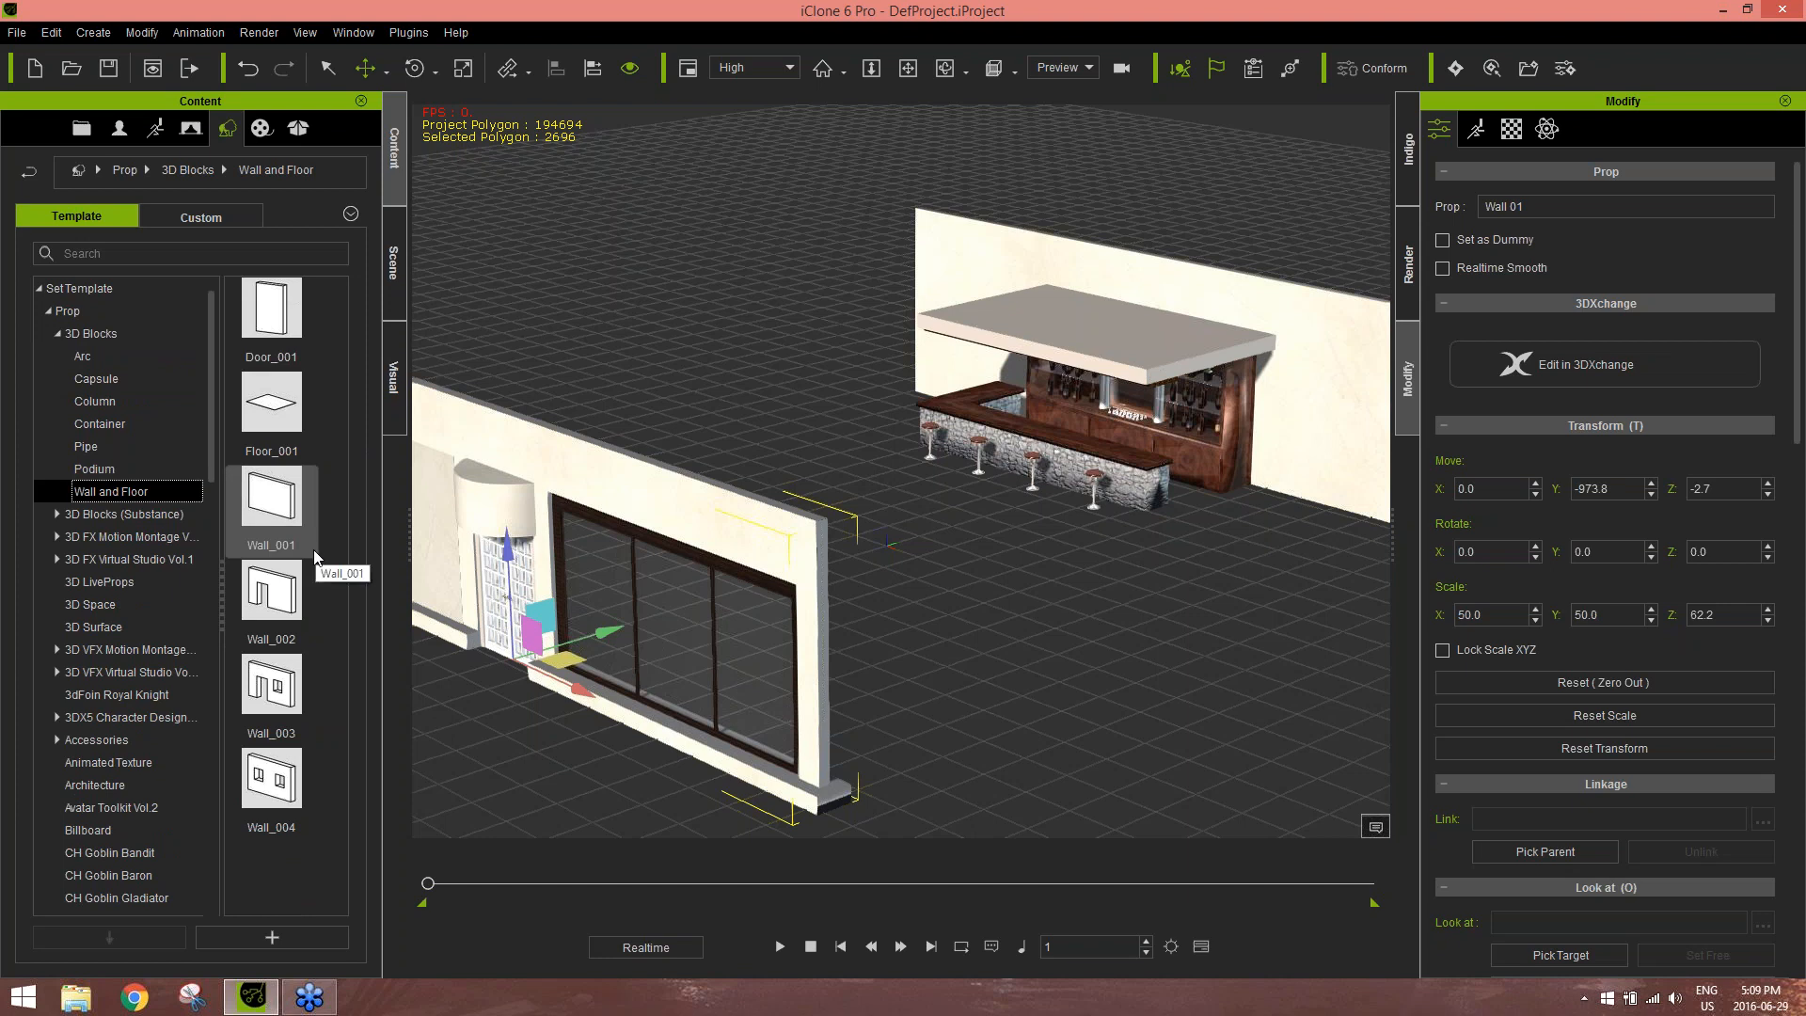
Add the Floor_001 template prop to the scene between the bar wall and the windowed wall
{"action": "middle_click_drag", "start_coordinate": [1087, 632], "coordinate": [884, 398]}
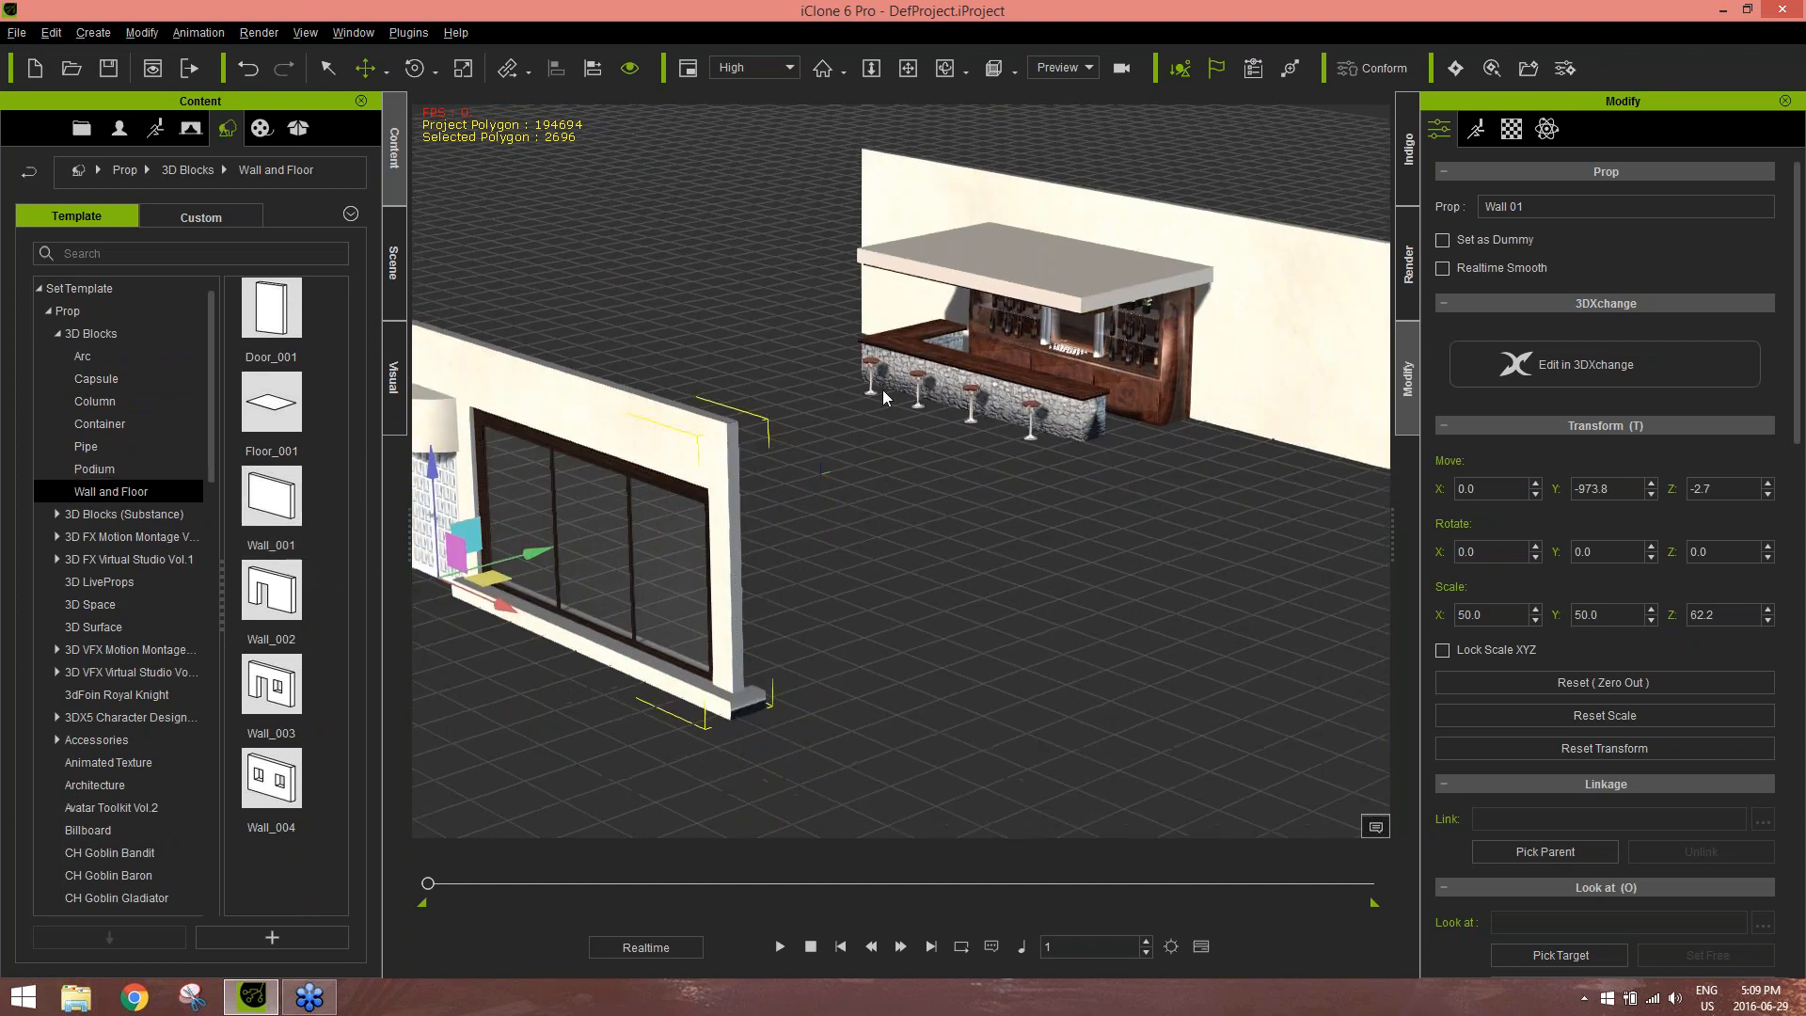
{"action": "scroll", "coordinate": [884, 398], "scroll_direction": "down", "scroll_amount": 3}
{"action": "right_click_drag", "start_coordinate": [884, 398], "coordinate": [939, 398]}
{"action": "double_click", "coordinate": [275, 415]}
{"action": "left_click_drag", "start_coordinate": [275, 415], "coordinate": [814, 468]}
{"action": "right_click_drag", "start_coordinate": [814, 468], "coordinate": [1207, 451]}
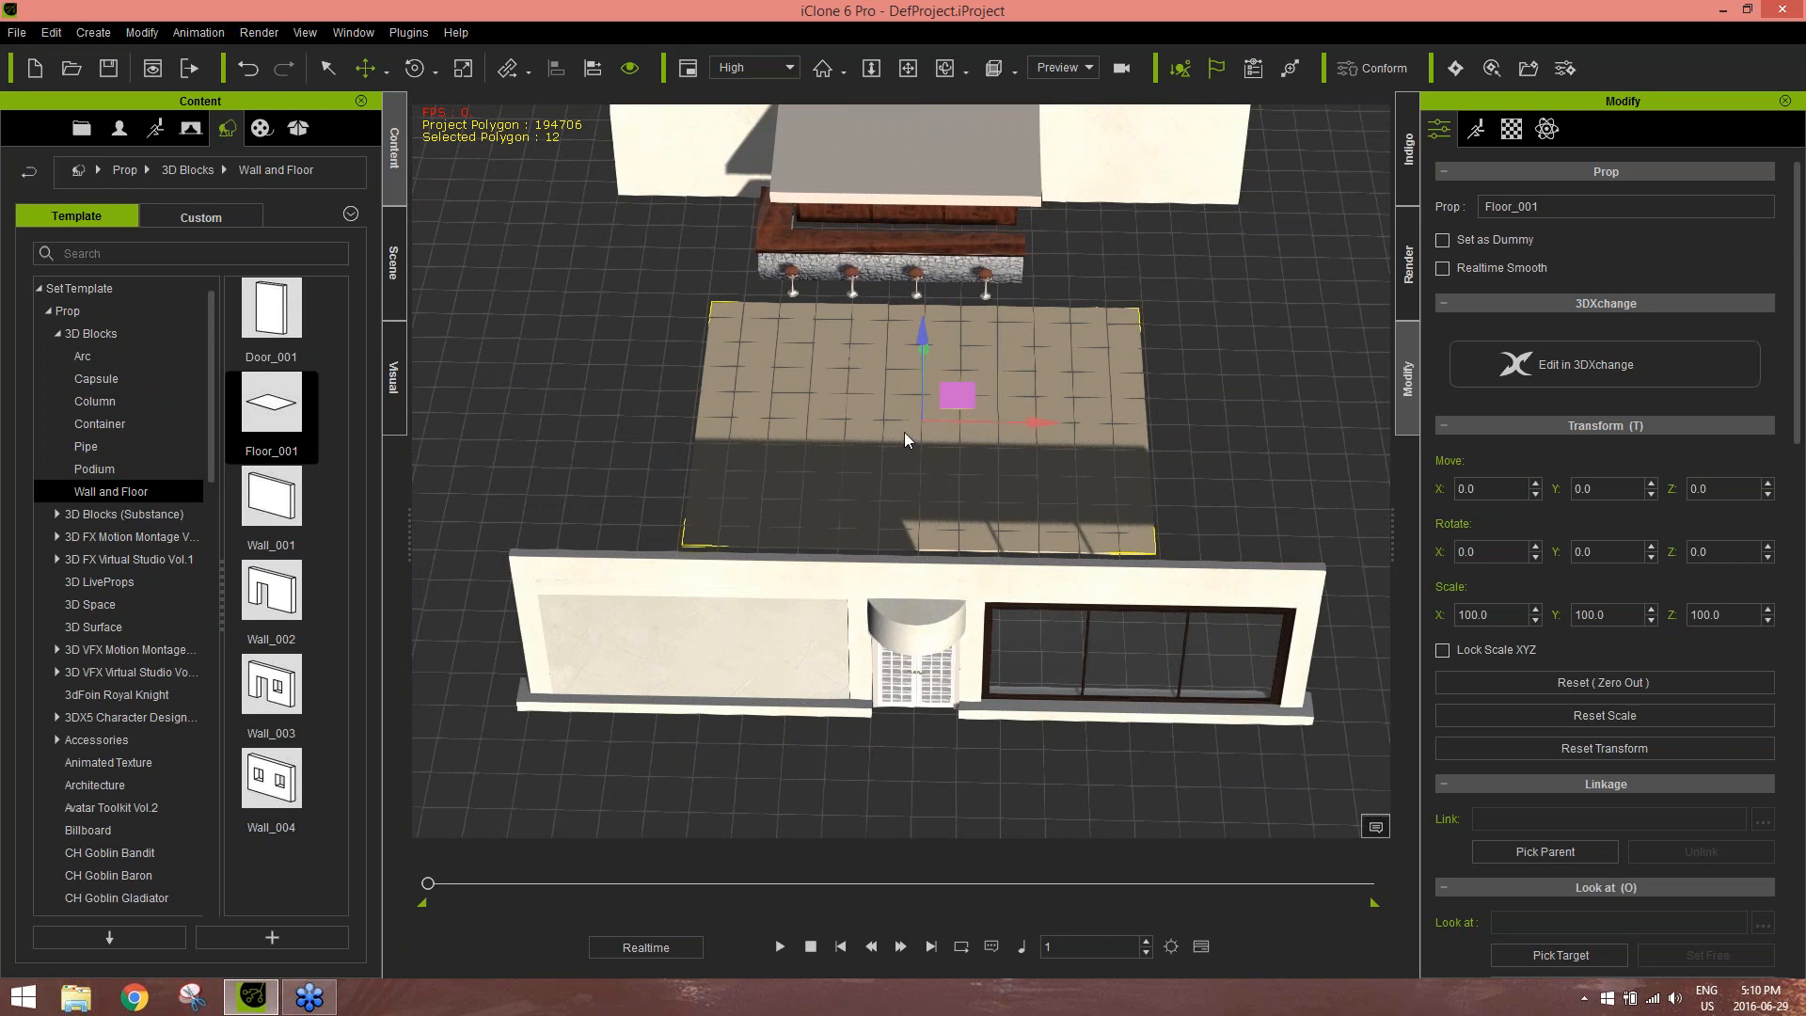
{"action": "key", "text": "ctrl+shift+p"}
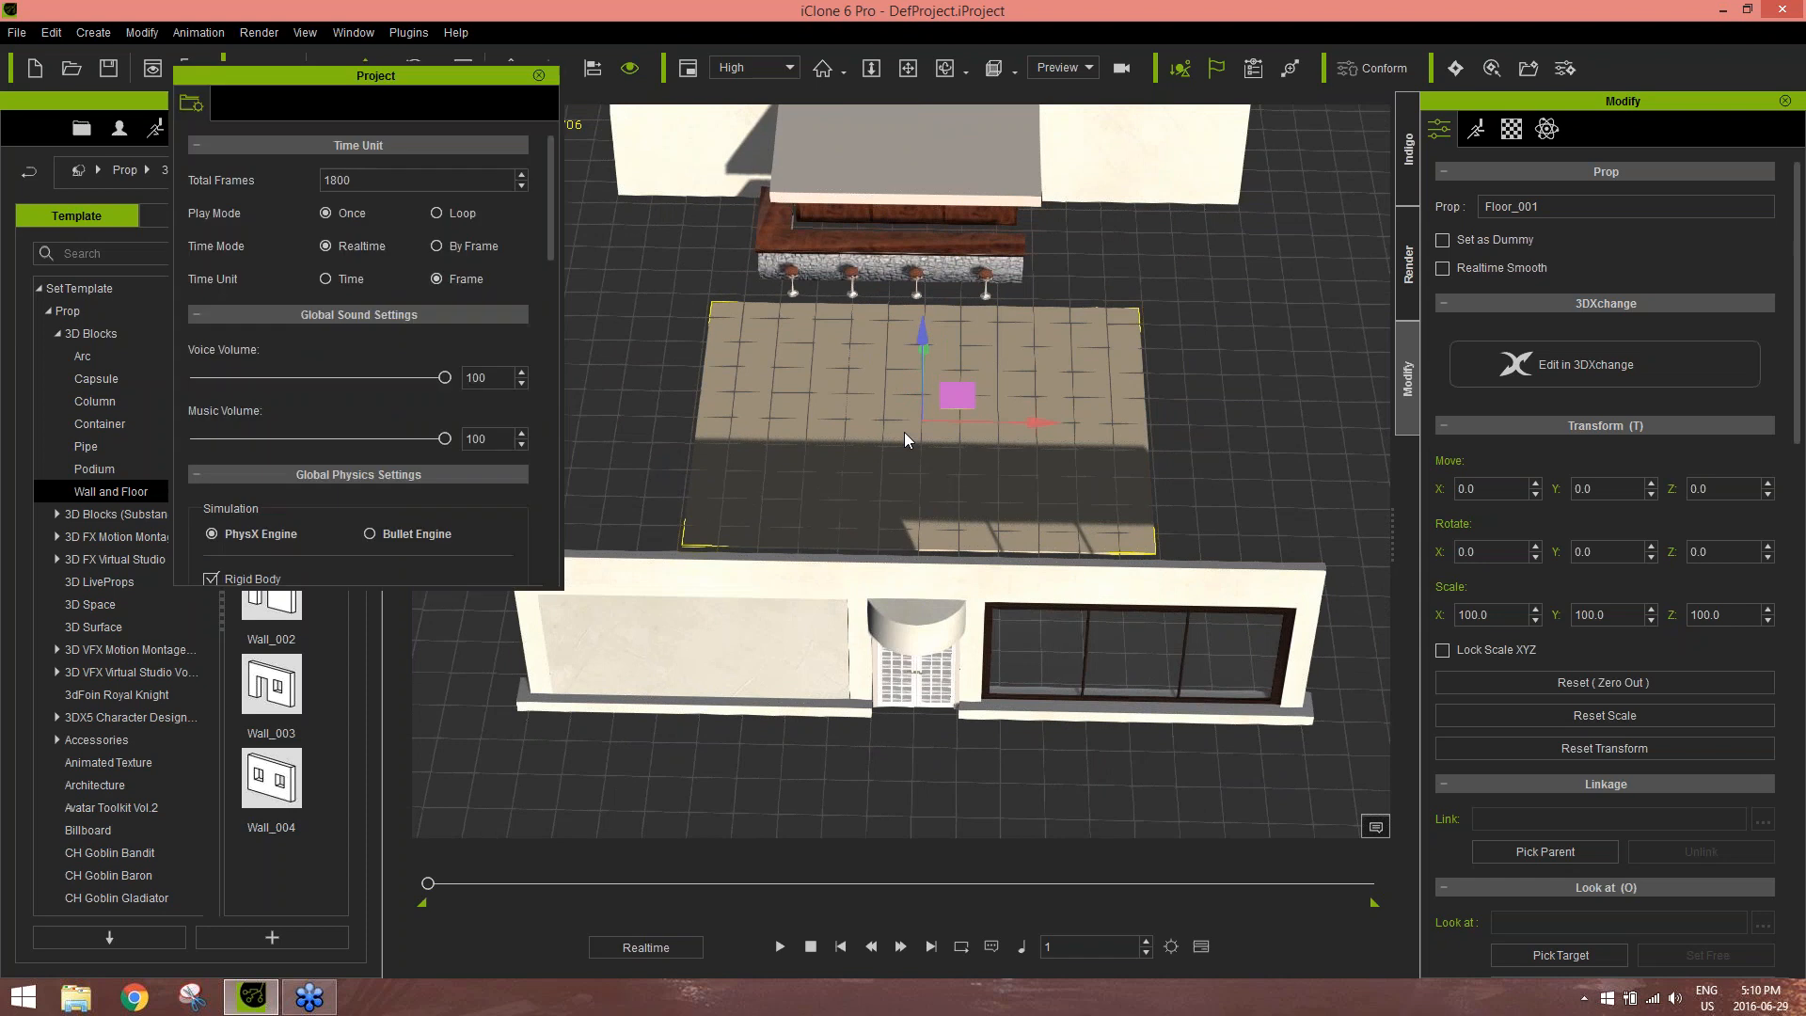
{"action": "left_click_drag", "start_coordinate": [552, 203], "coordinate": [557, 273]}
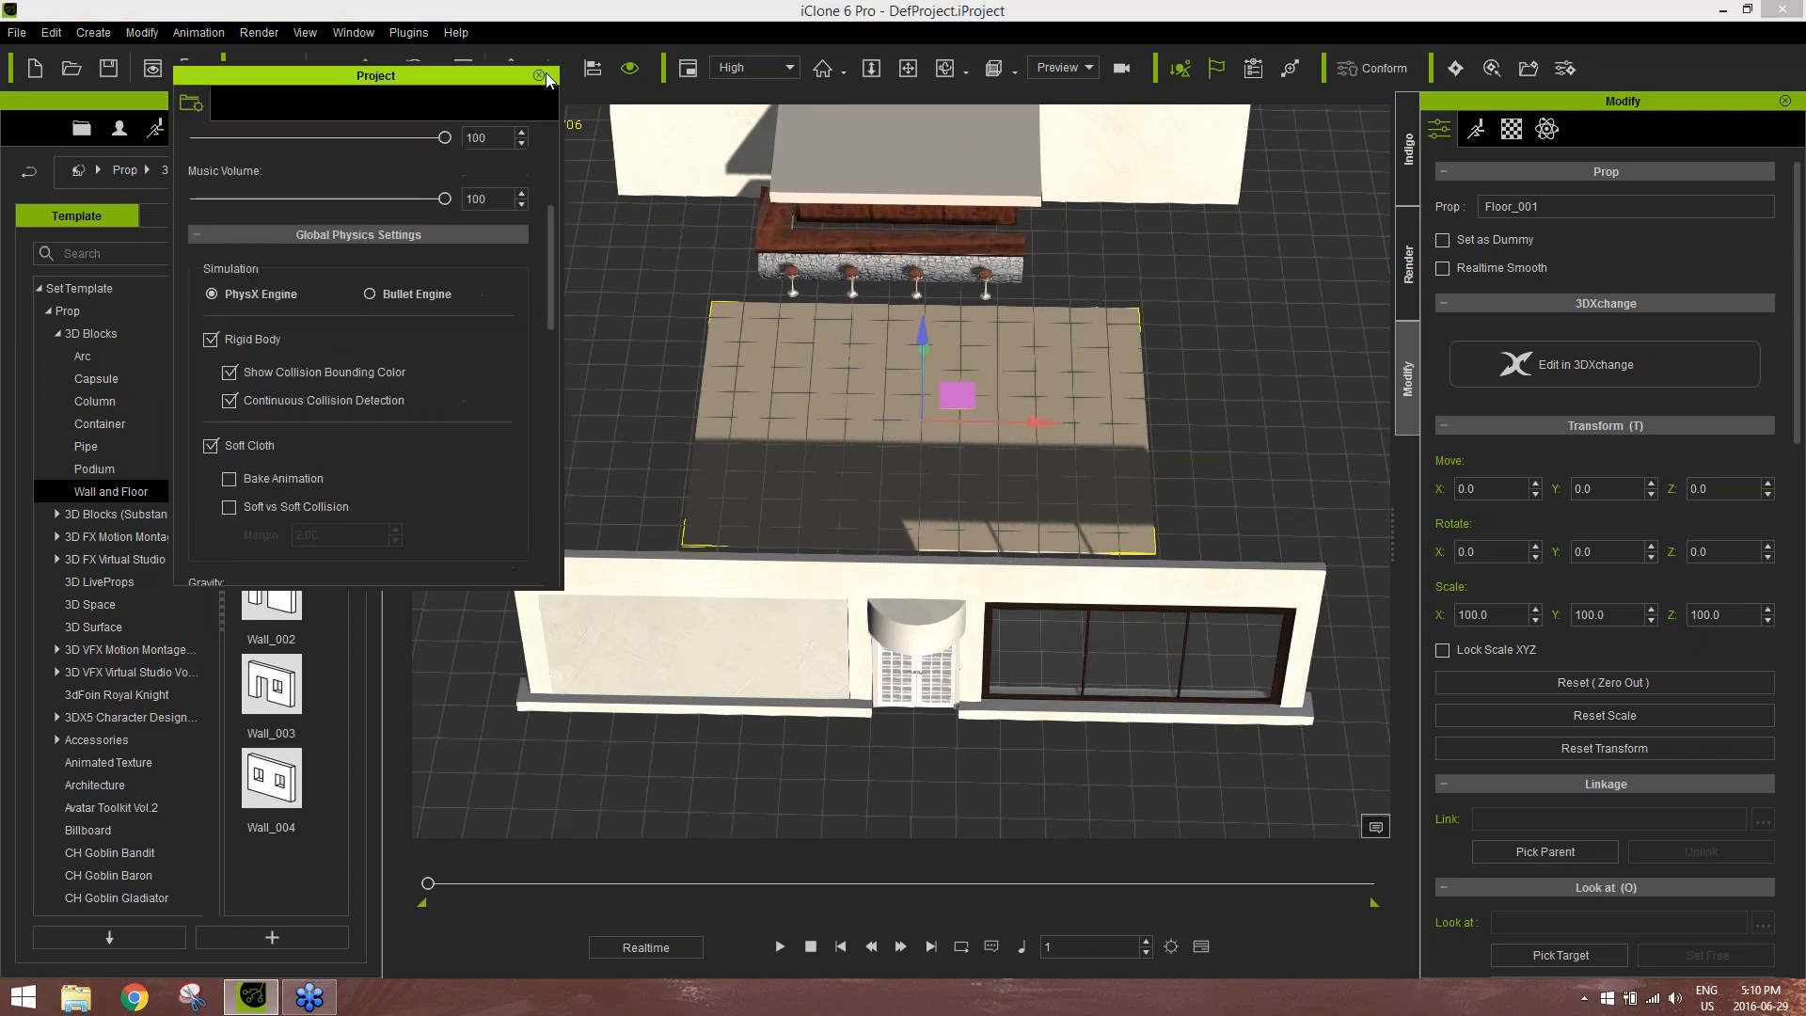
{"action": "left_click", "coordinate": [539, 76]}
Enable Snap to Model in the program preferences
{"action": "key", "text": "ctrl+p"}
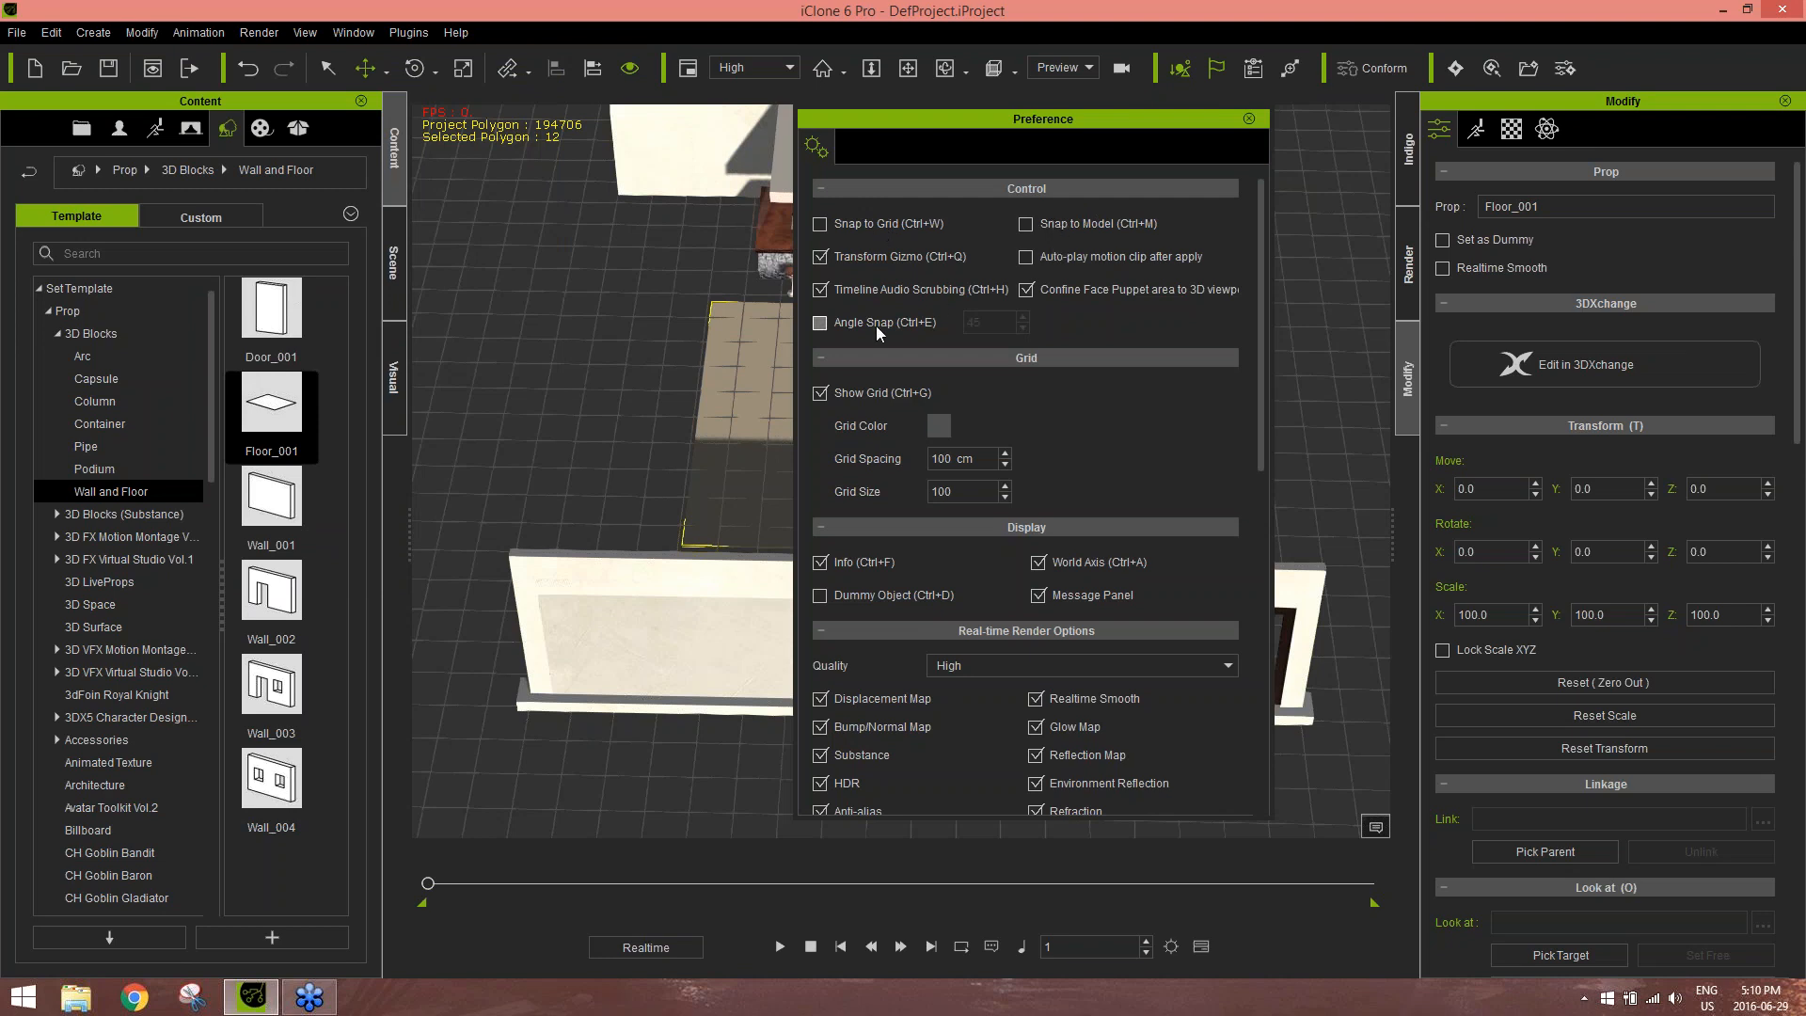
{"action": "left_click", "coordinate": [1054, 231]}
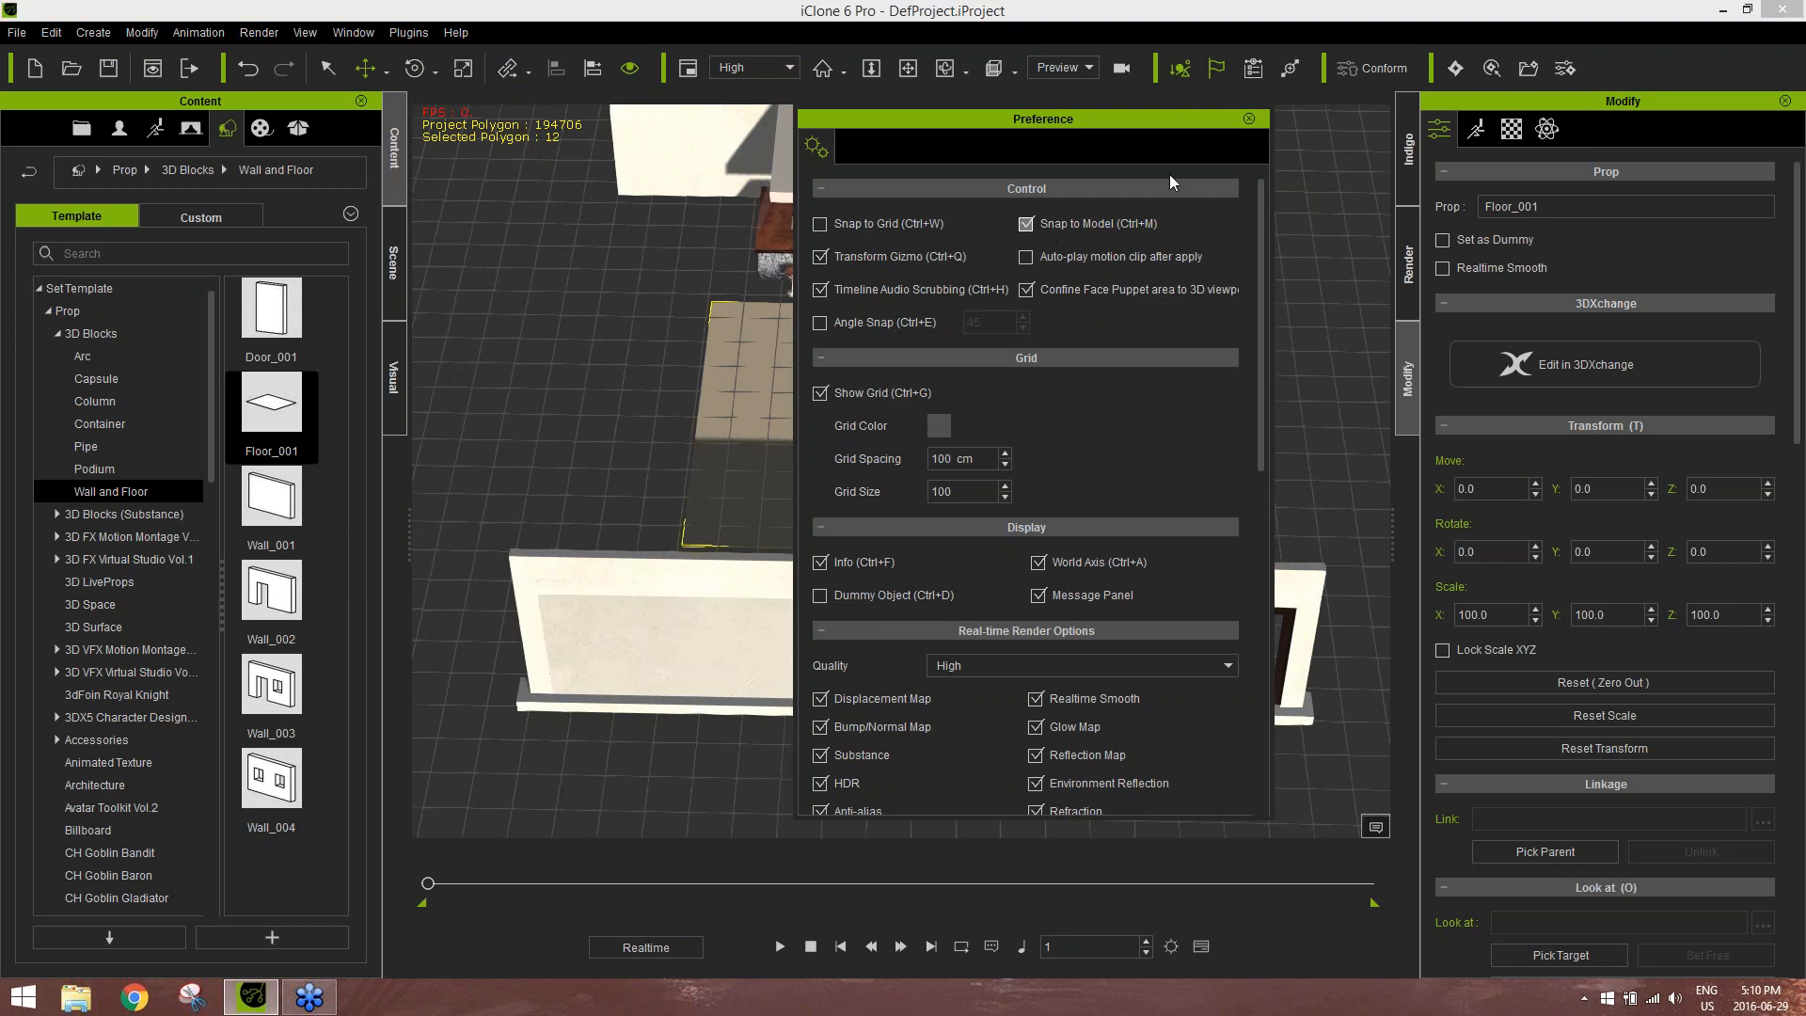
{"action": "left_click", "coordinate": [1250, 120]}
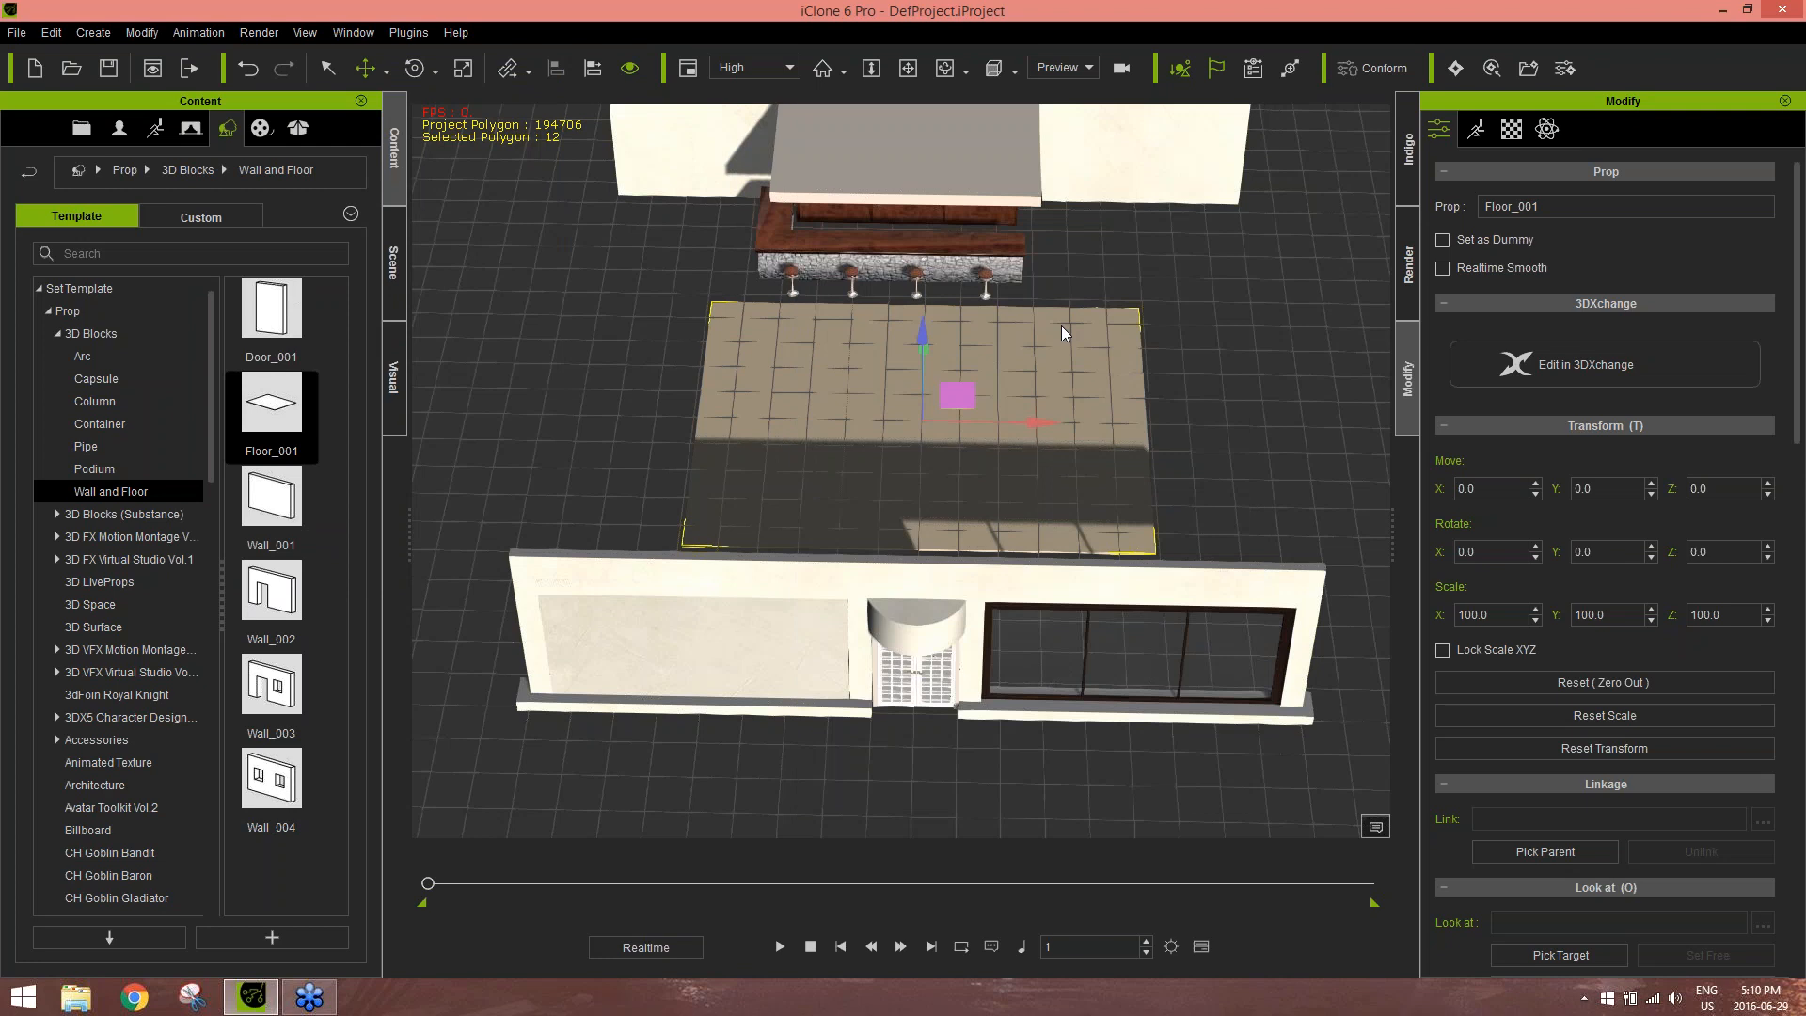
Move the floor against the windowed wall's blank end, to about X -336.4, Y -452.7, Z 2.9
{"action": "middle_click_drag", "start_coordinate": [1016, 484], "coordinate": [899, 470]}
{"action": "left_click_drag", "start_coordinate": [982, 407], "coordinate": [773, 482]}
{"action": "right_click_drag", "start_coordinate": [551, 663], "coordinate": [574, 208]}
{"action": "right_click_drag", "start_coordinate": [1100, 466], "coordinate": [1044, 624]}
Try scaling the floor uniformly to about 152 around its middle pivot, and undo it
{"action": "key", "text": "r"}
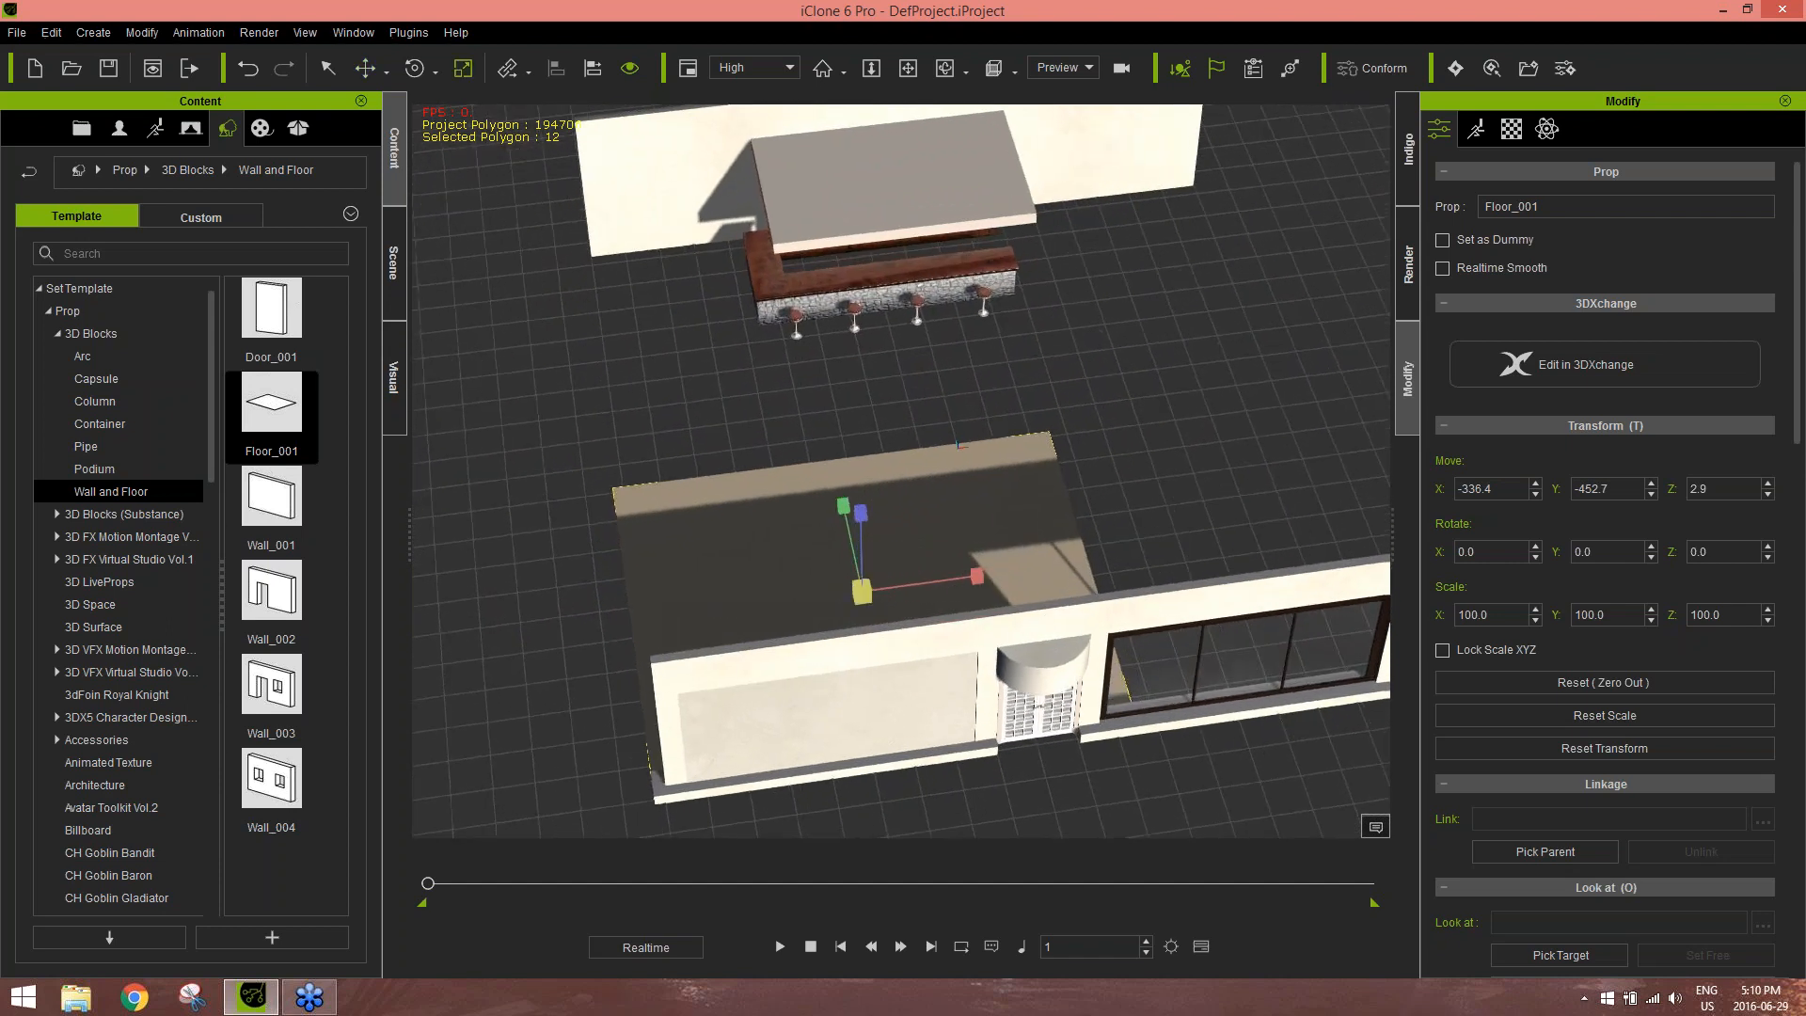
{"action": "left_click_drag", "start_coordinate": [862, 590], "coordinate": [1003, 526]}
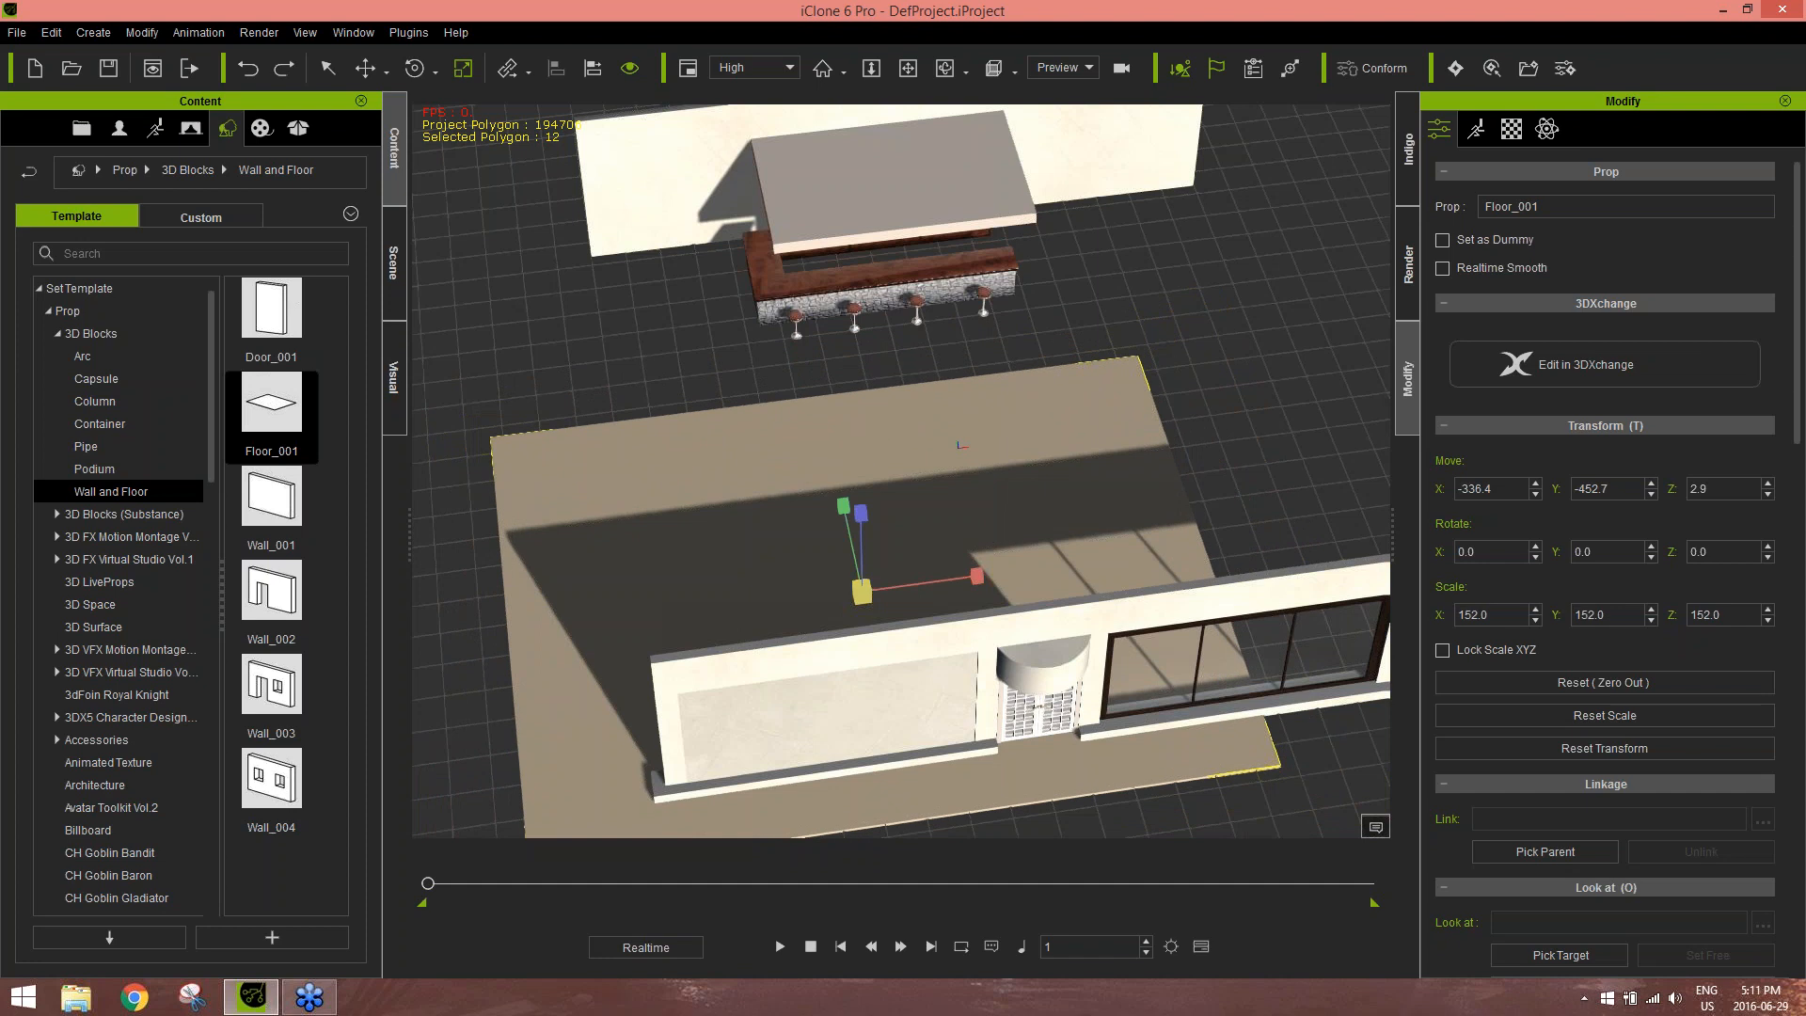
{"action": "key", "text": "ctrl+z"}
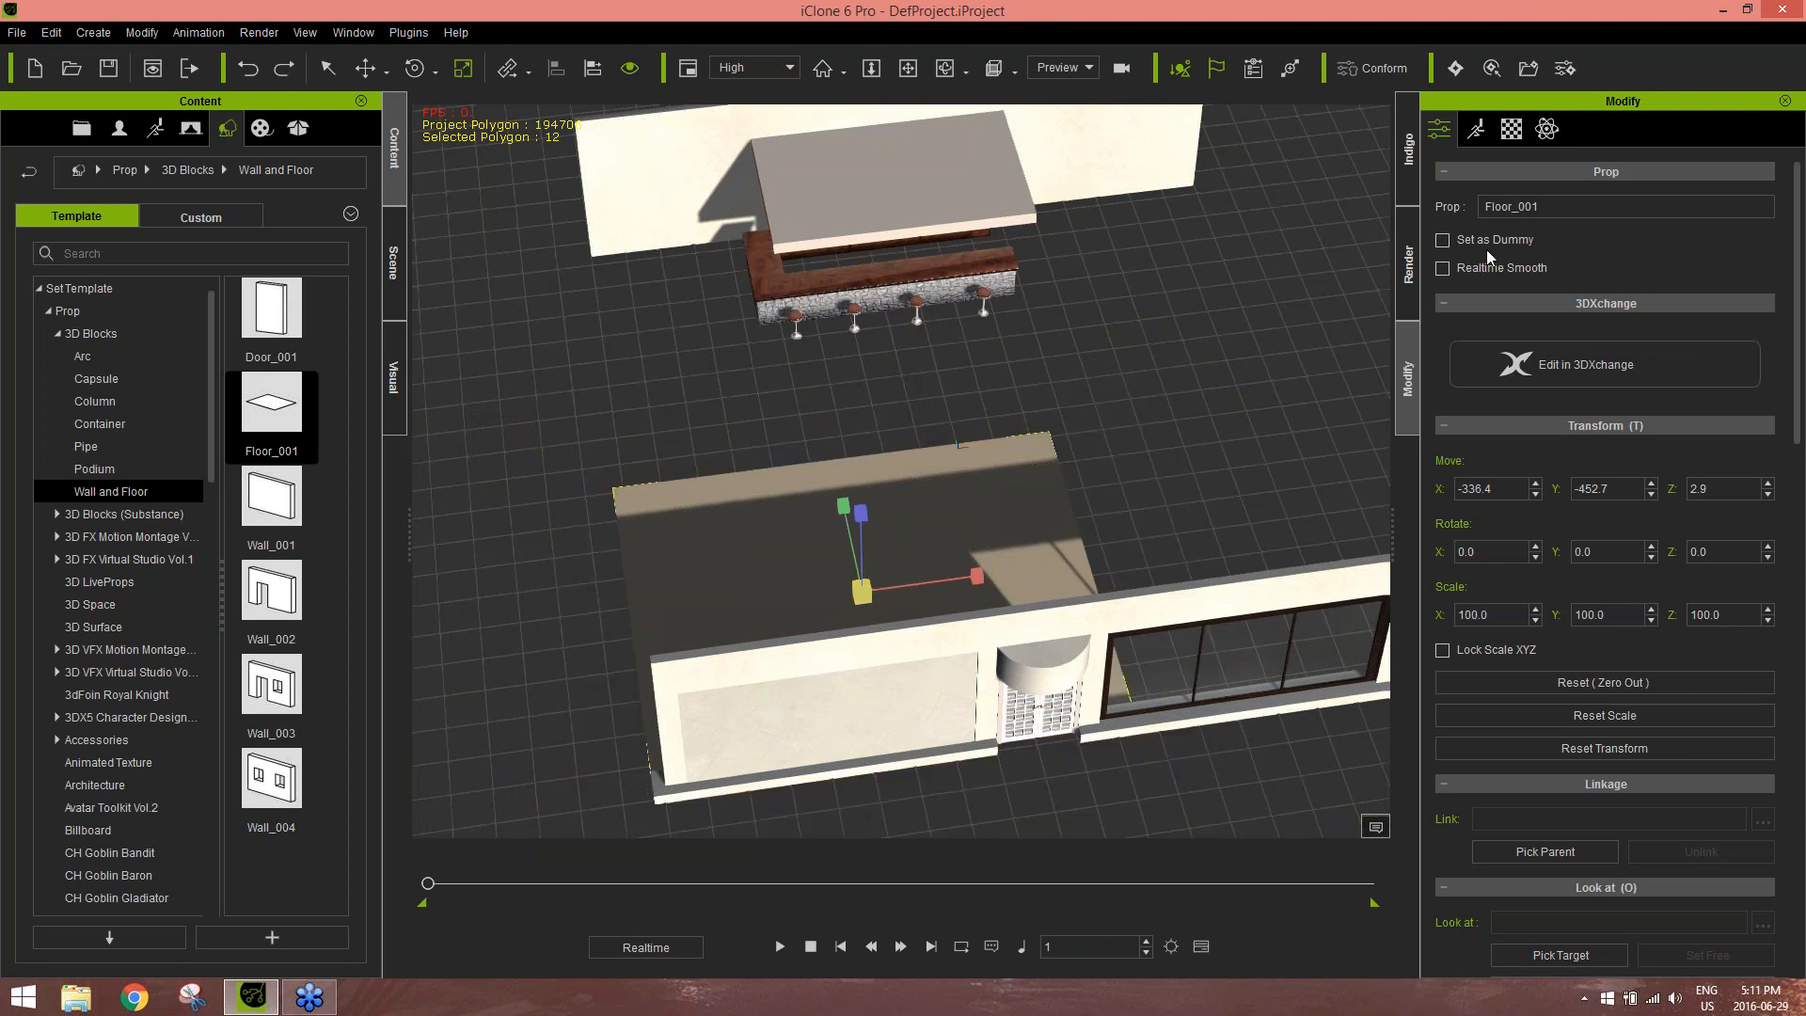
Set the floor's pivot with Quick Set Front, at the corner beside the windowed wall's blank end
{"action": "scroll", "coordinate": [1801, 442], "scroll_direction": "down", "scroll_amount": 3}
{"action": "left_click_drag", "start_coordinate": [1801, 442], "coordinate": [1803, 851]}
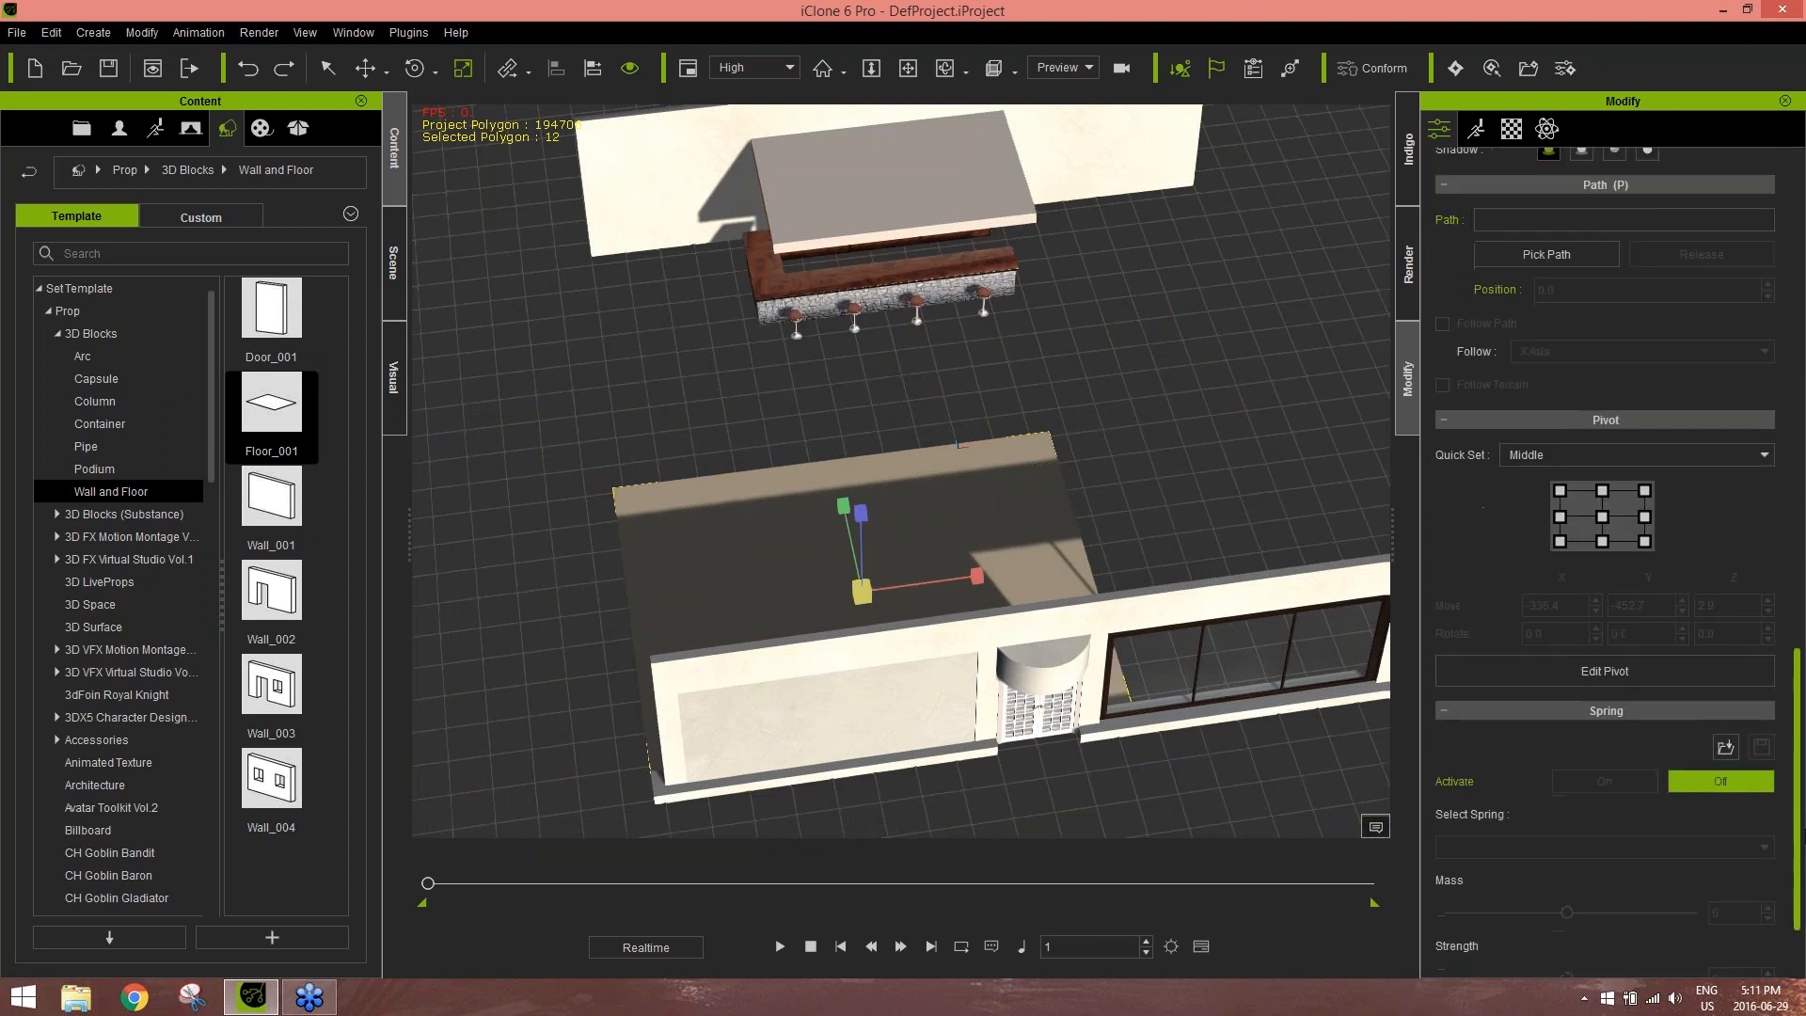
{"action": "left_click", "coordinate": [1558, 455]}
{"action": "left_click", "coordinate": [1536, 513]}
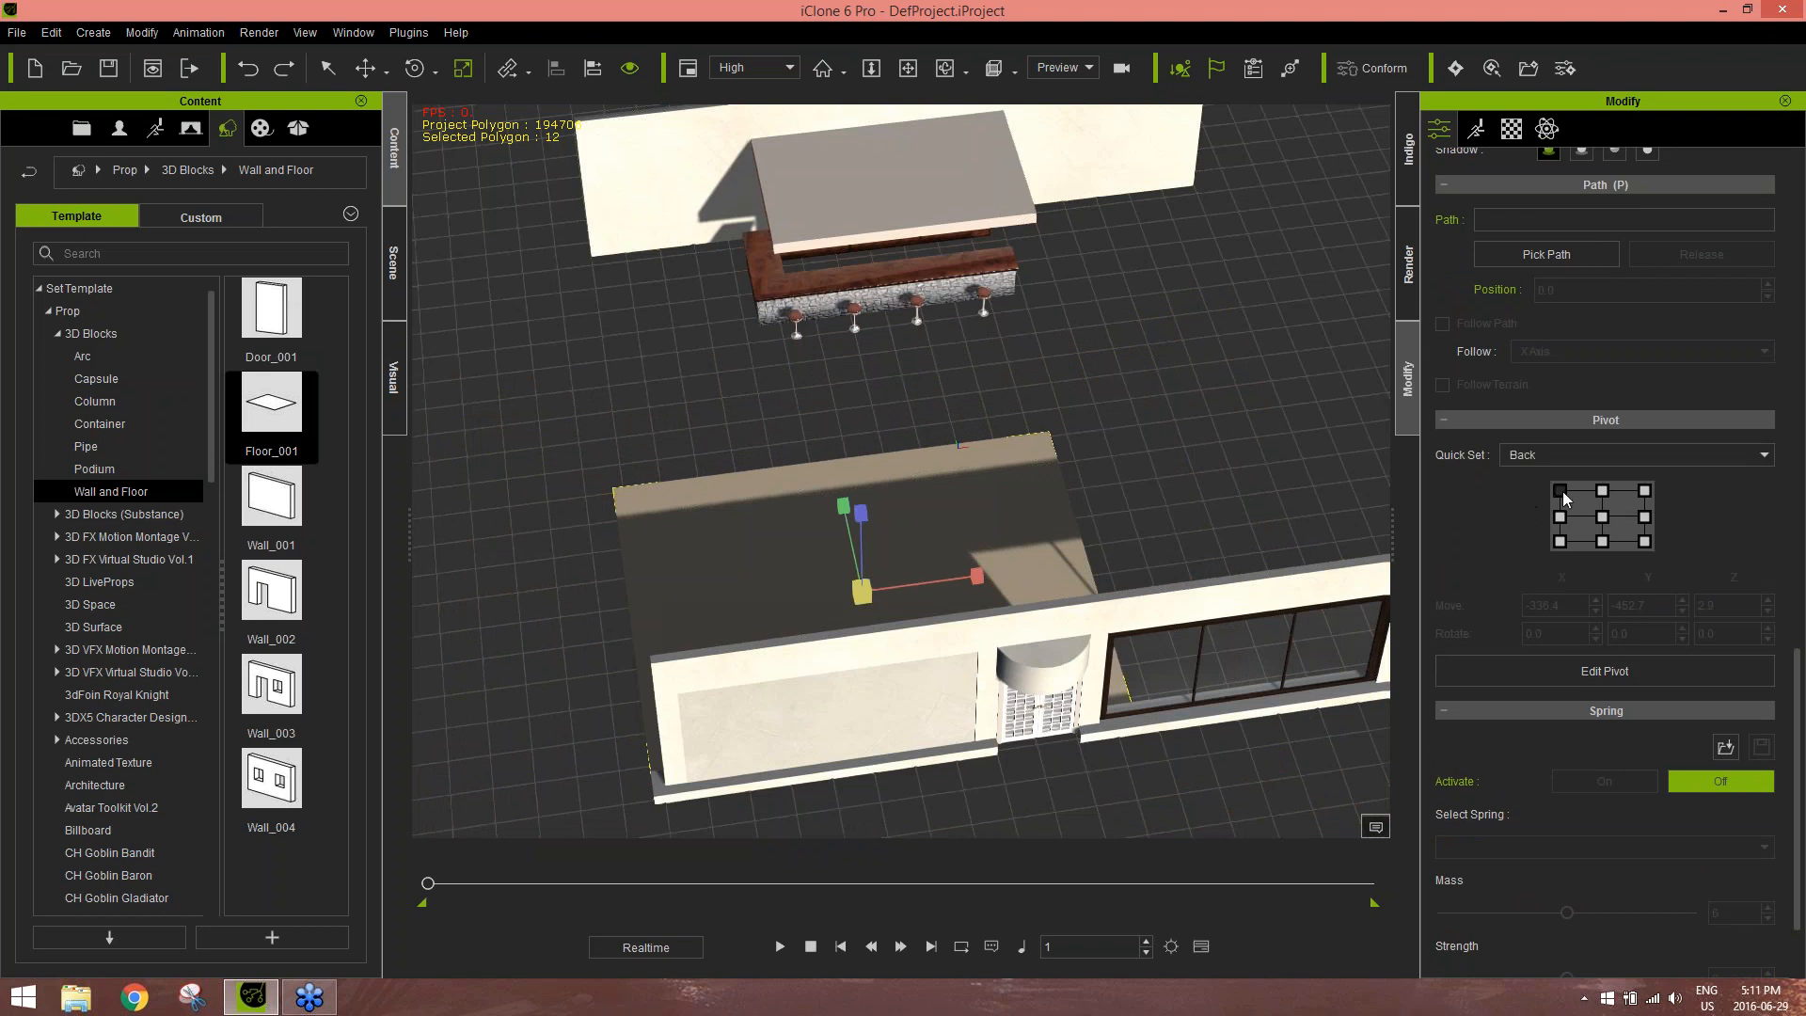
{"action": "left_click", "coordinate": [1562, 492]}
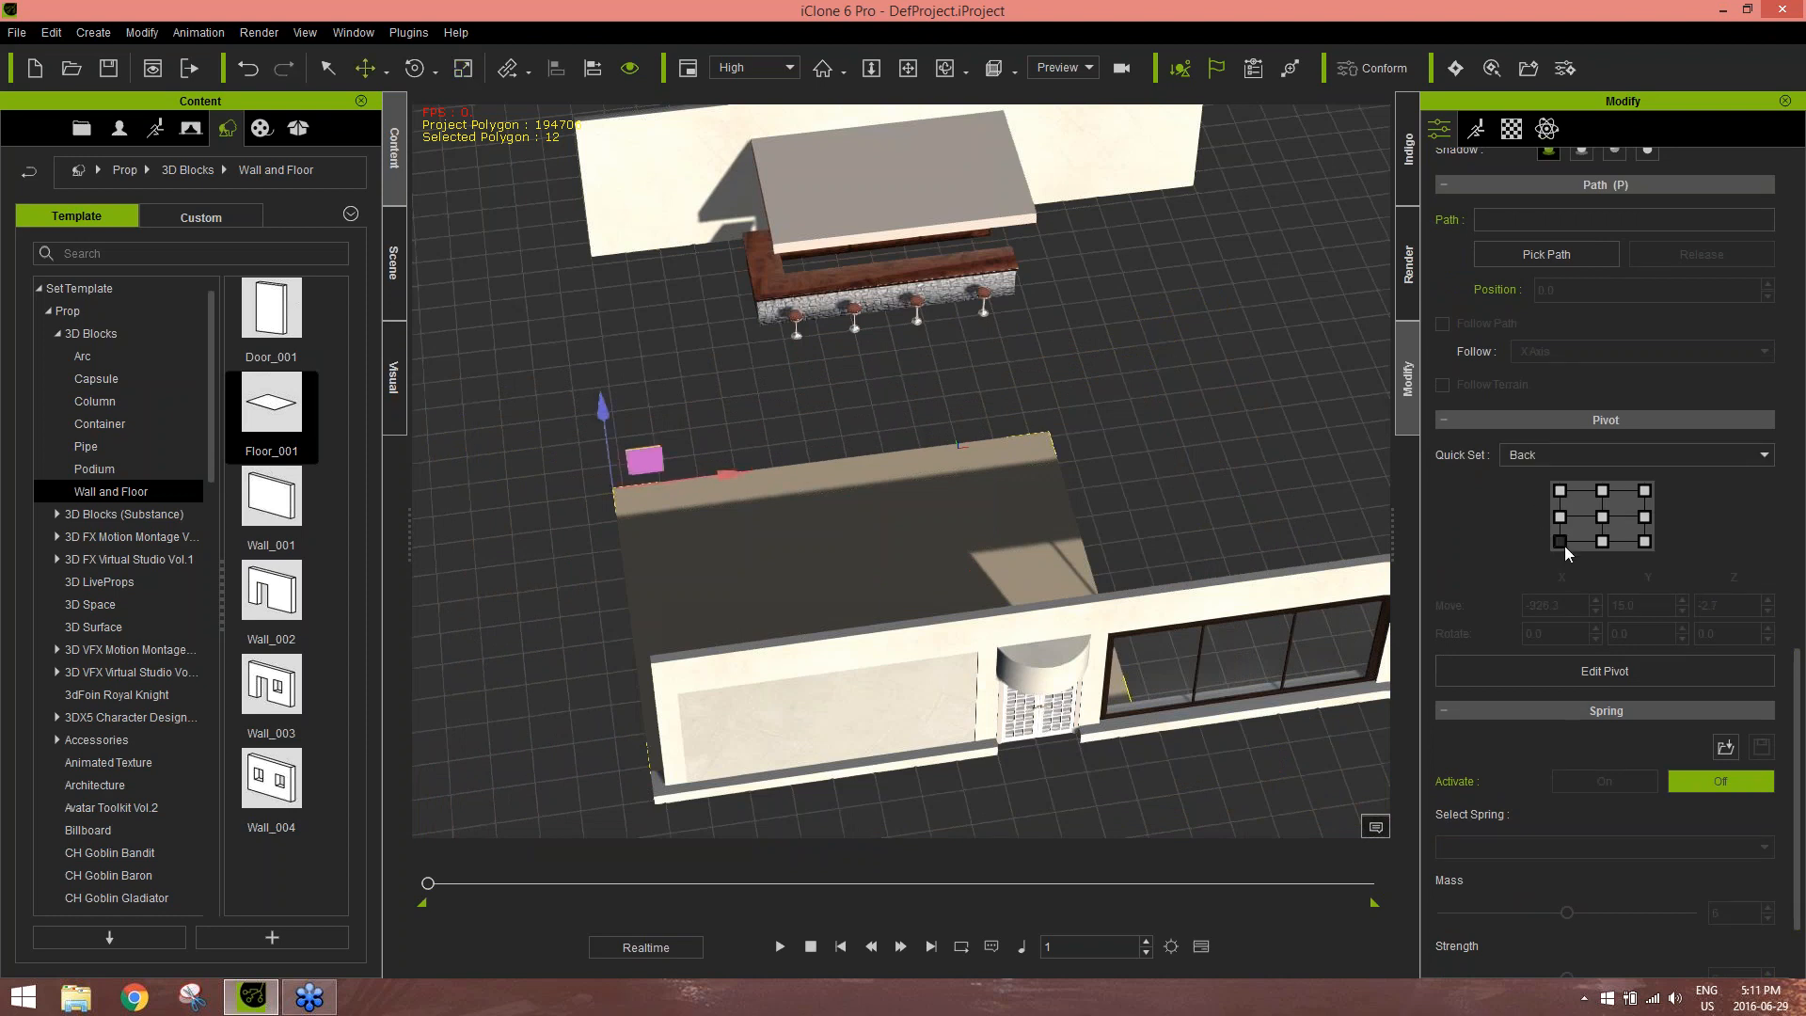
{"action": "left_click", "coordinate": [1643, 542]}
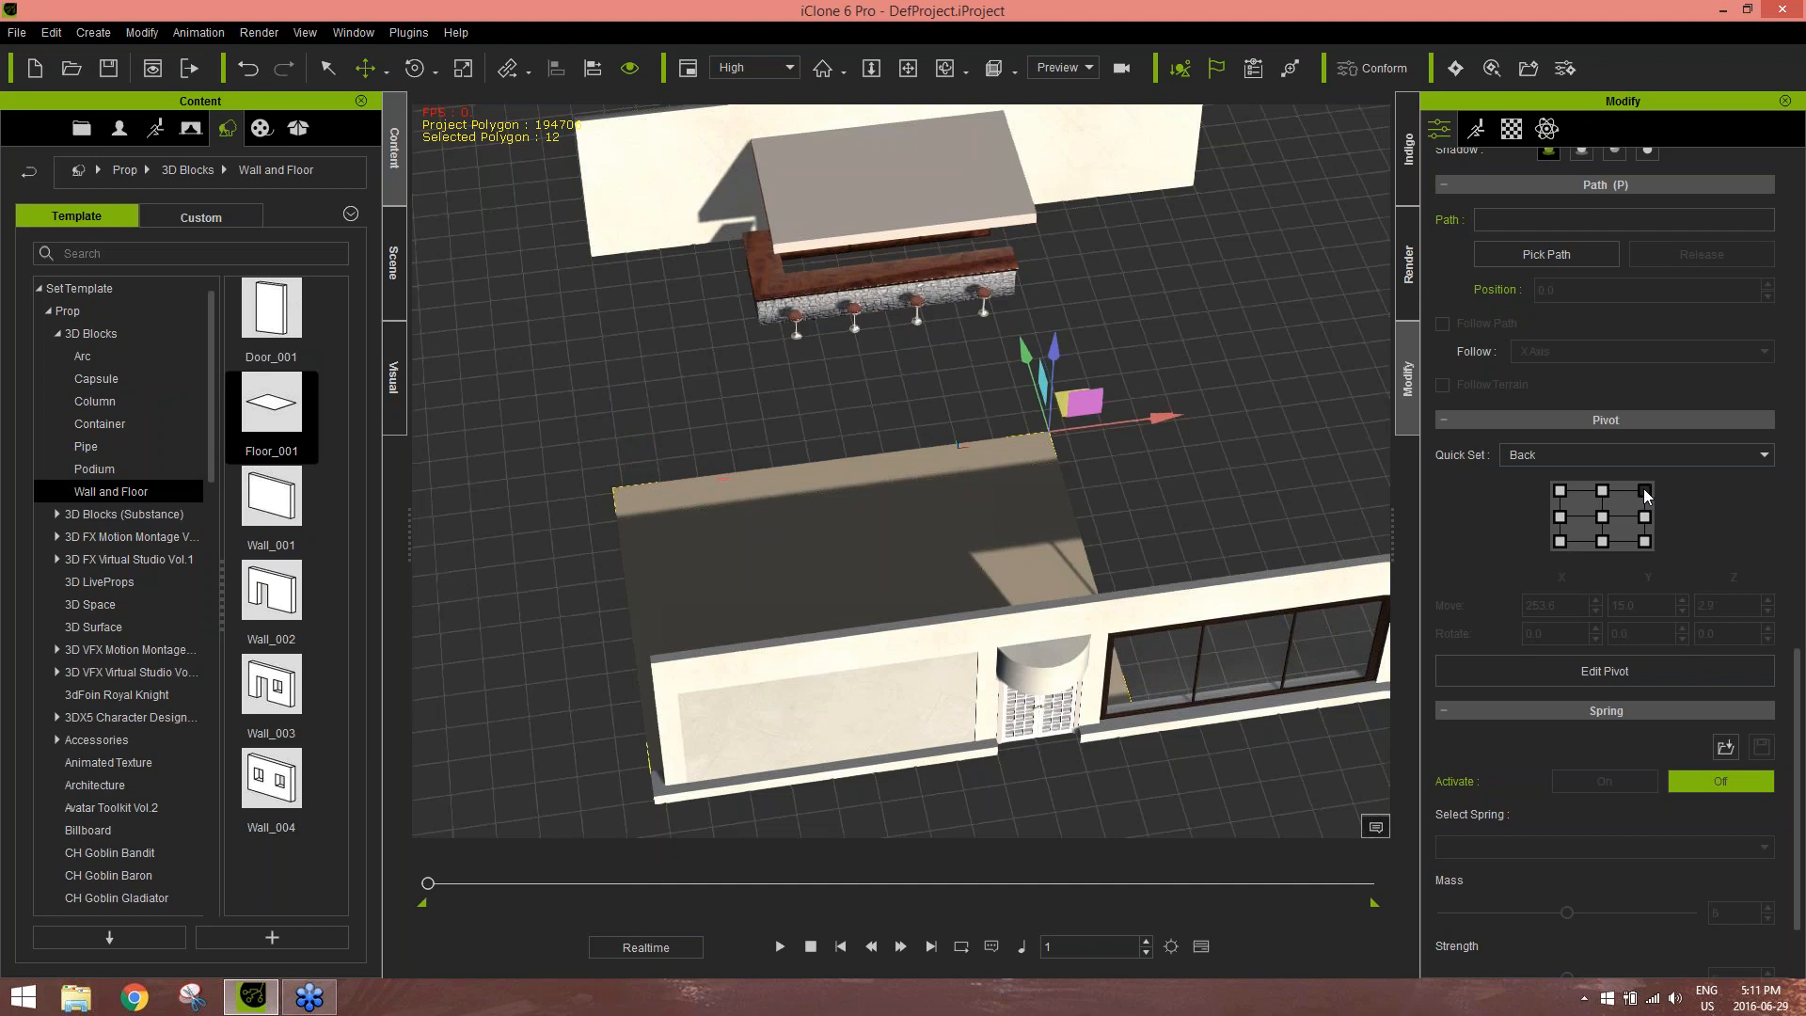
{"action": "left_click", "coordinate": [1609, 457]}
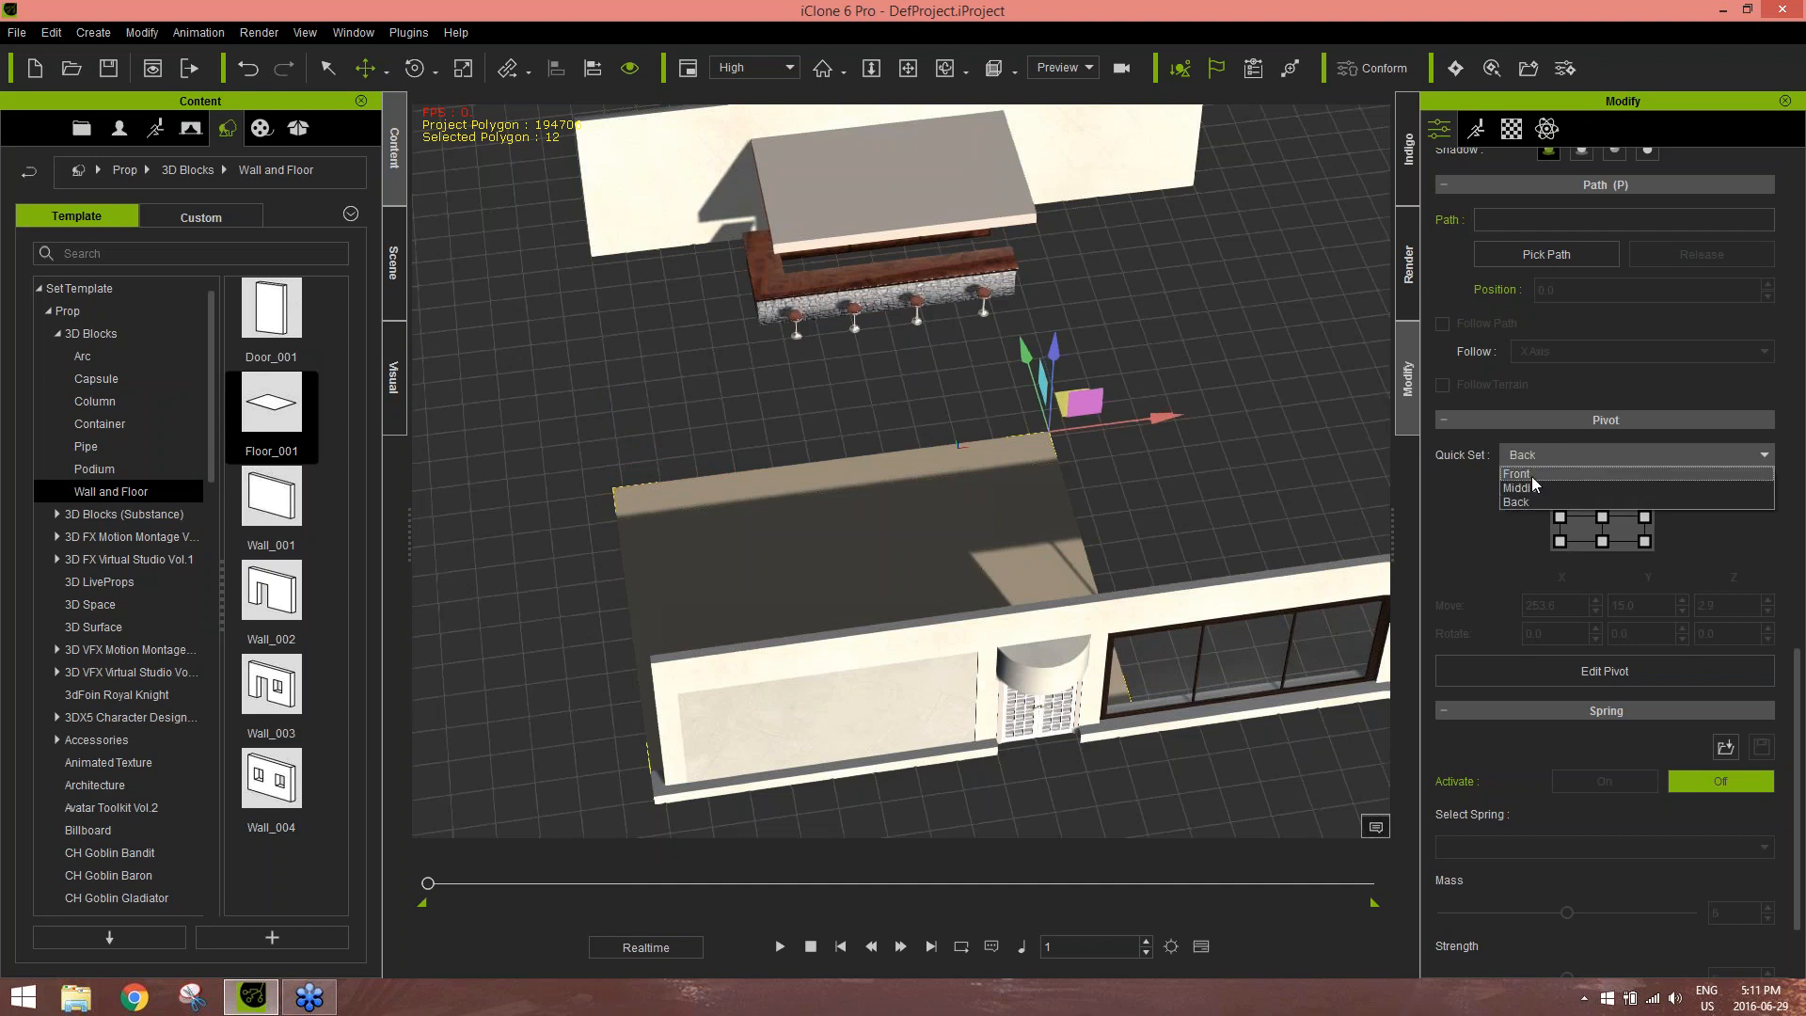
{"action": "left_click", "coordinate": [1529, 474]}
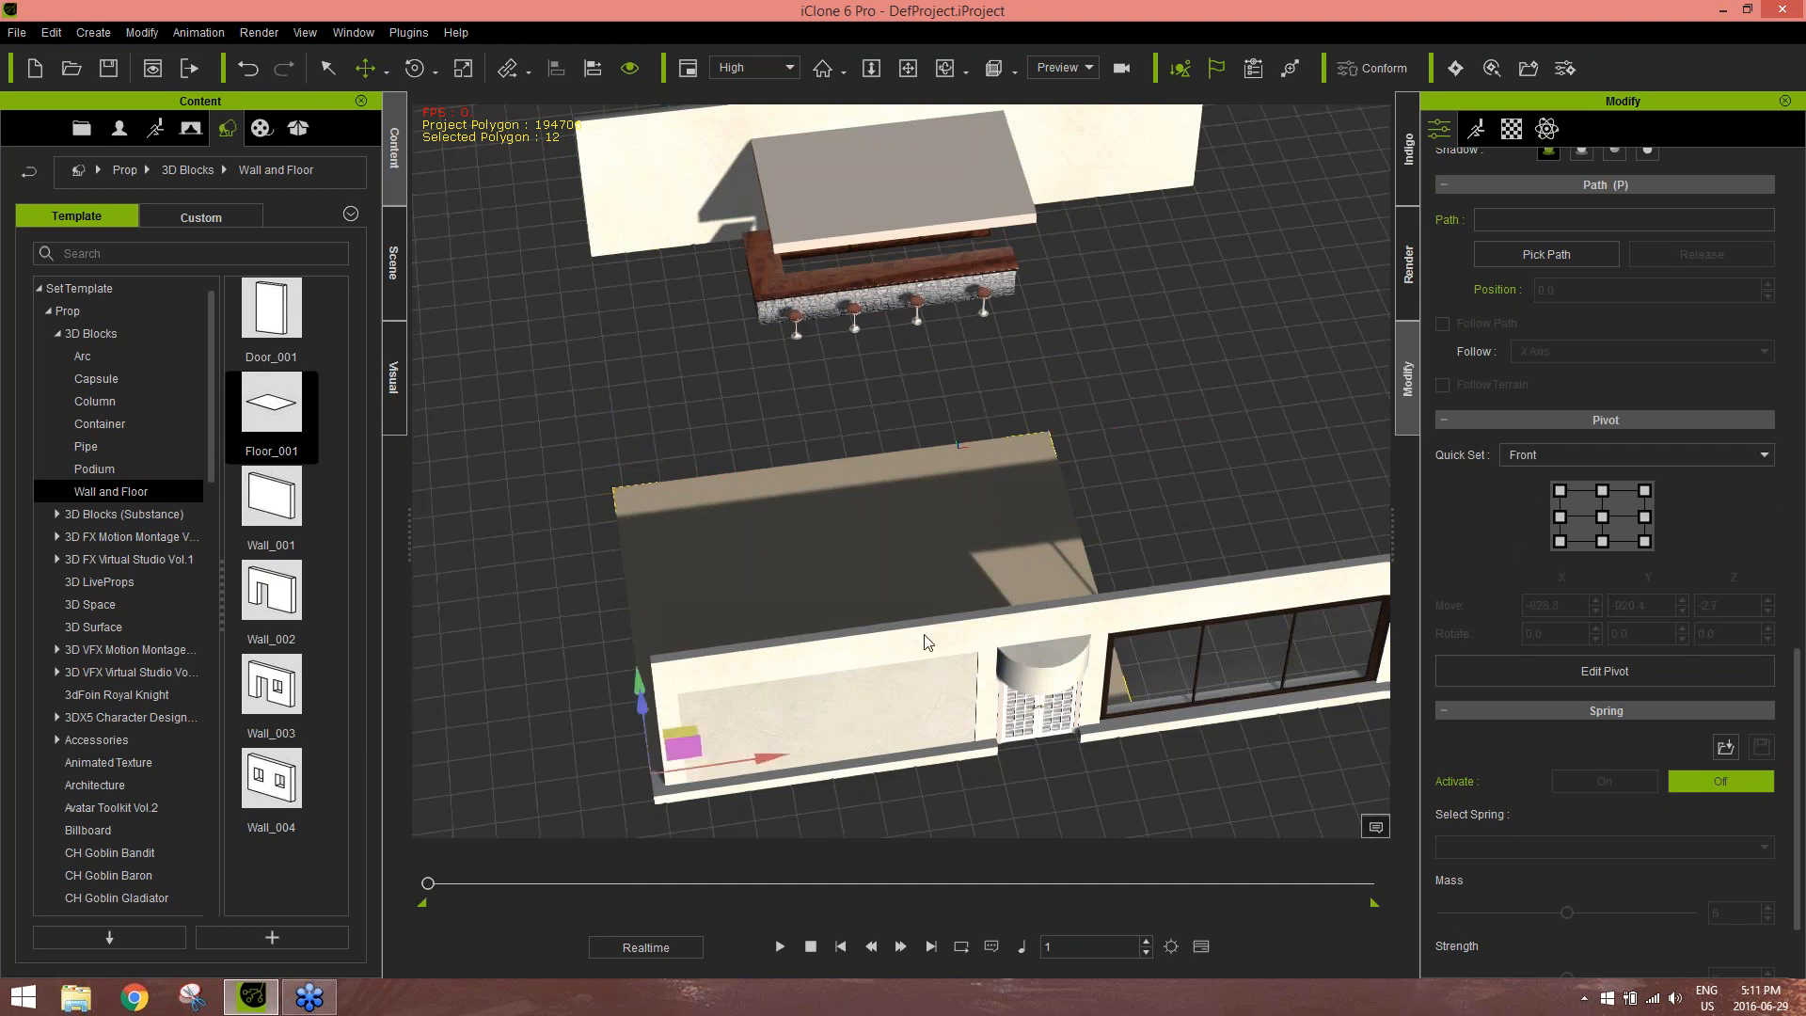
Scale the floor from its front corner pivot until it spans the full area between the two walls
{"action": "middle_click_drag", "start_coordinate": [918, 640], "coordinate": [1021, 561]}
{"action": "middle_click_drag", "start_coordinate": [1185, 527], "coordinate": [1103, 527]}
{"action": "middle_click_drag", "start_coordinate": [1155, 420], "coordinate": [1026, 428]}
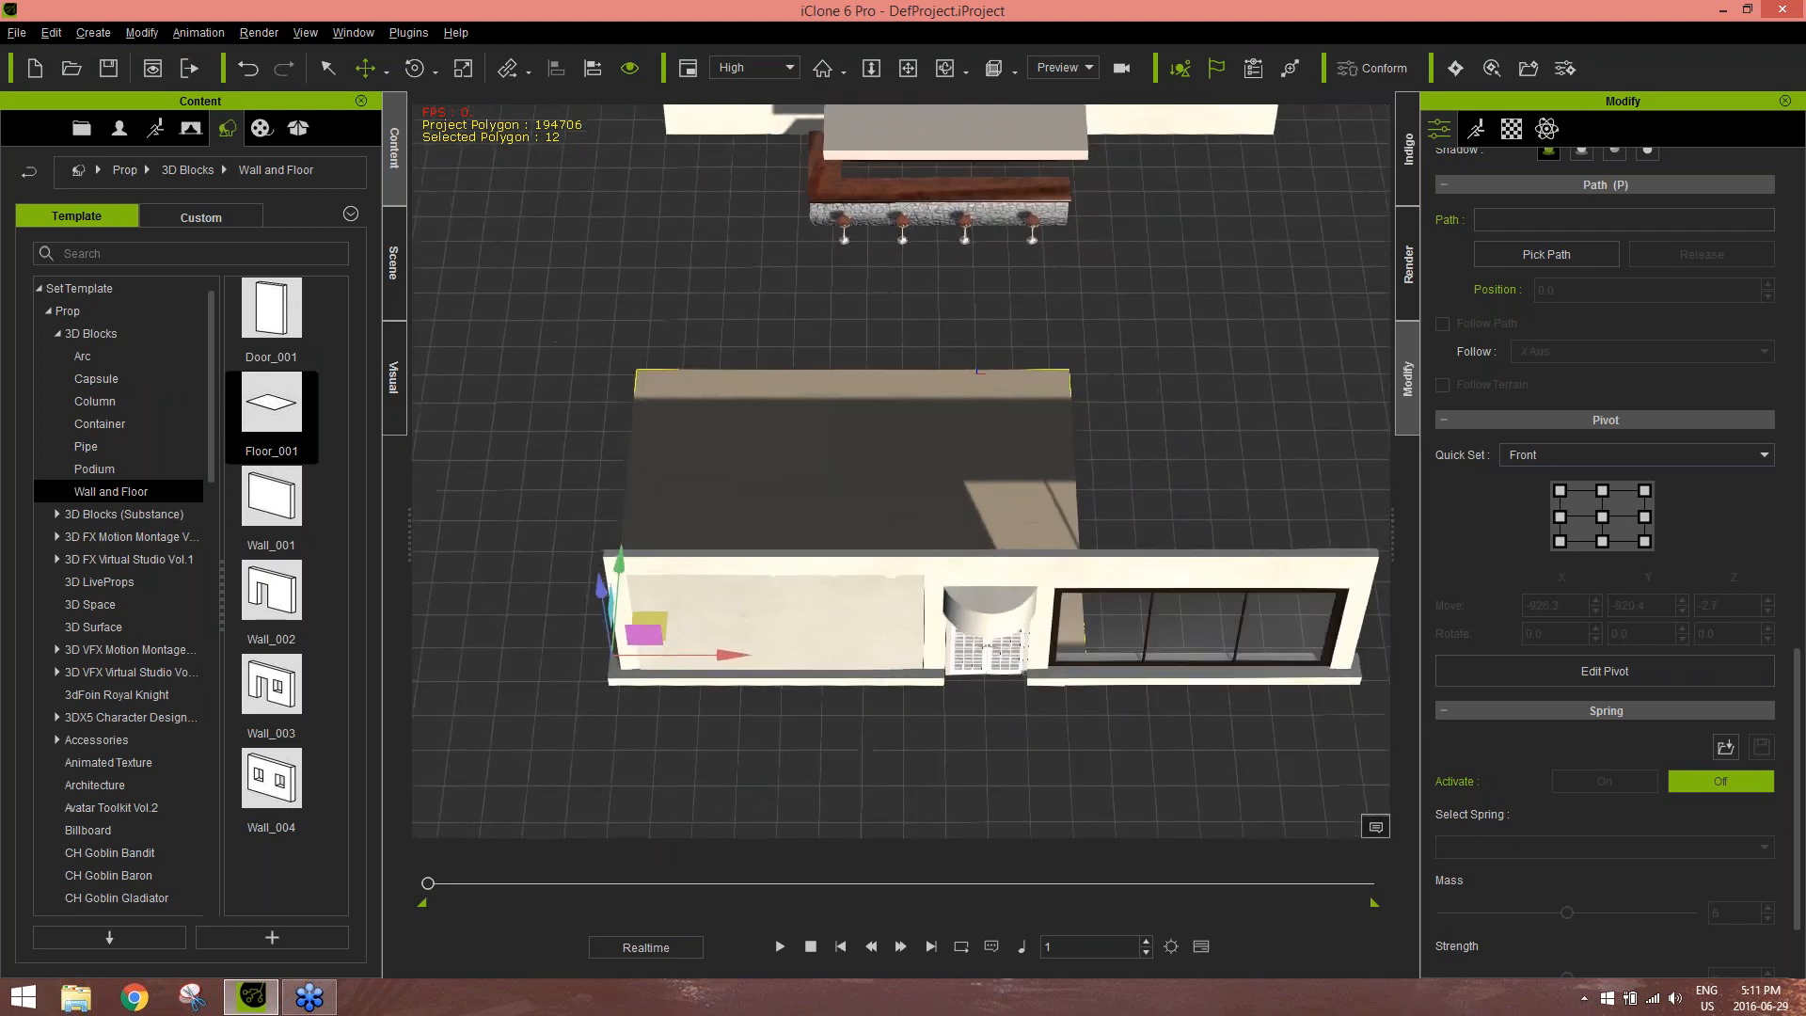
{"action": "middle_click_drag", "start_coordinate": [851, 475], "coordinate": [852, 509]}
{"action": "middle_click_drag", "start_coordinate": [941, 331], "coordinate": [907, 467]}
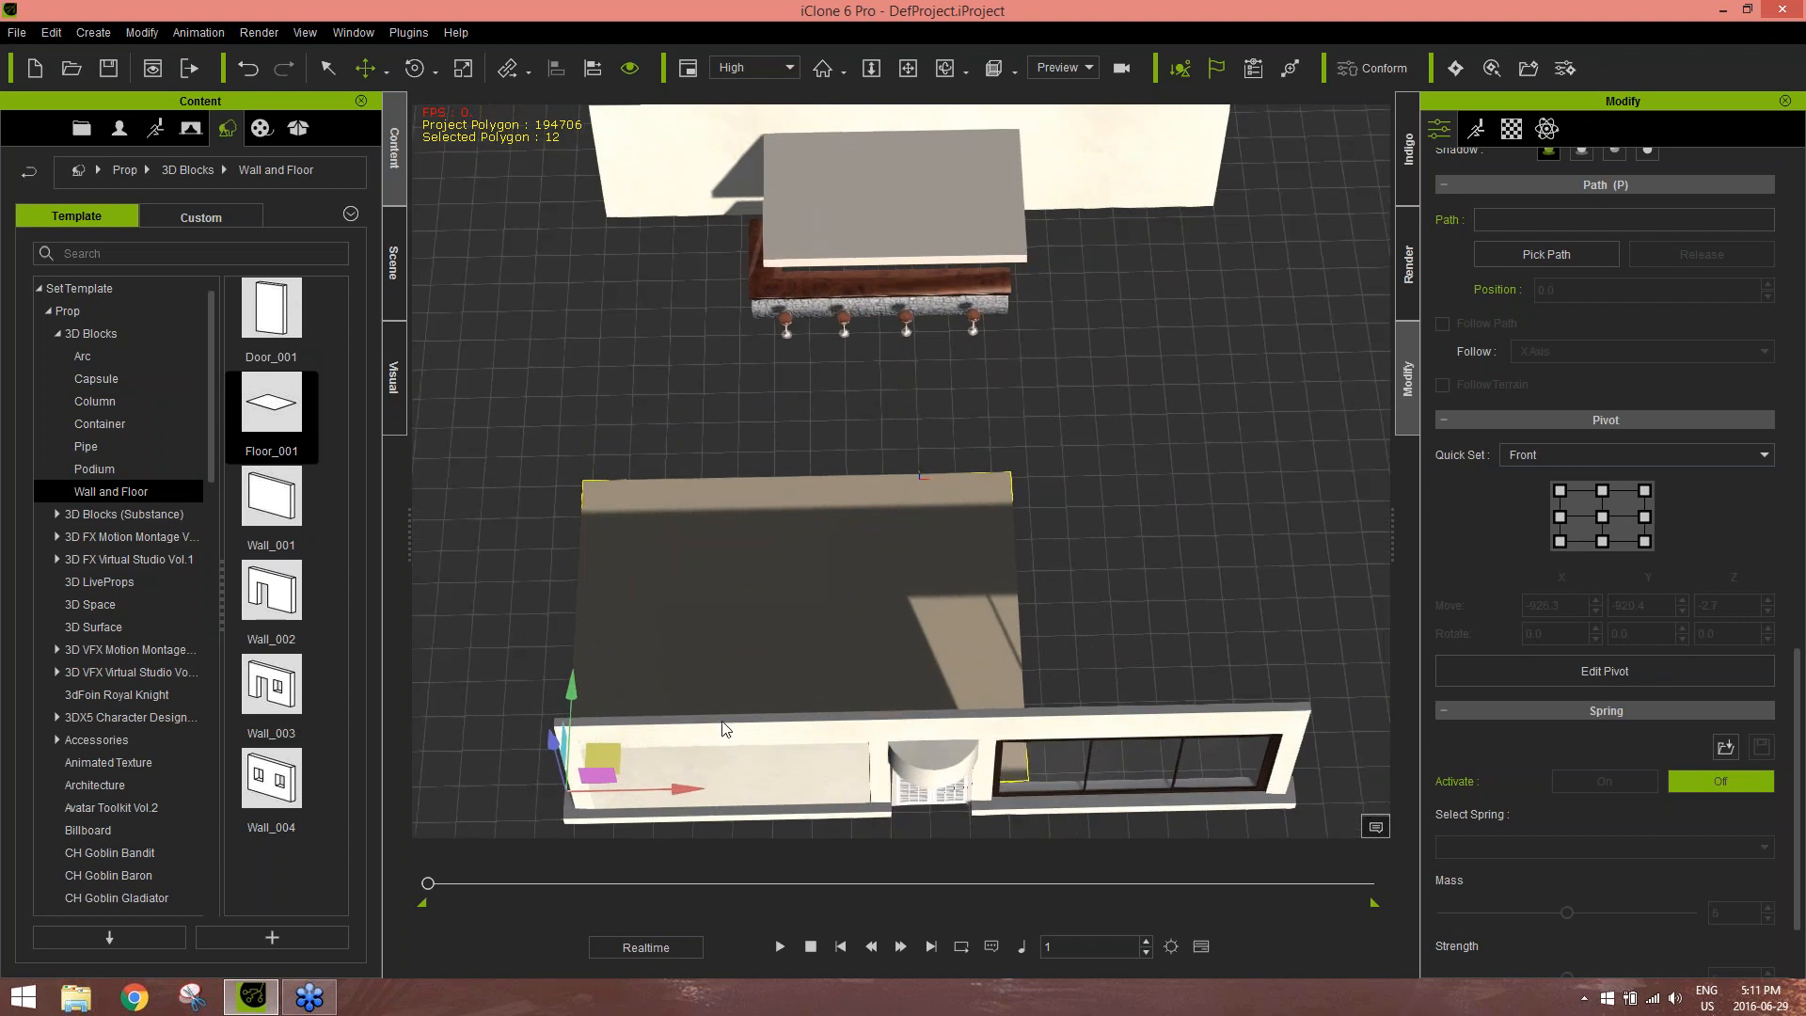
{"action": "key", "text": "r"}
{"action": "left_click_drag", "start_coordinate": [568, 790], "coordinate": [593, 648]}
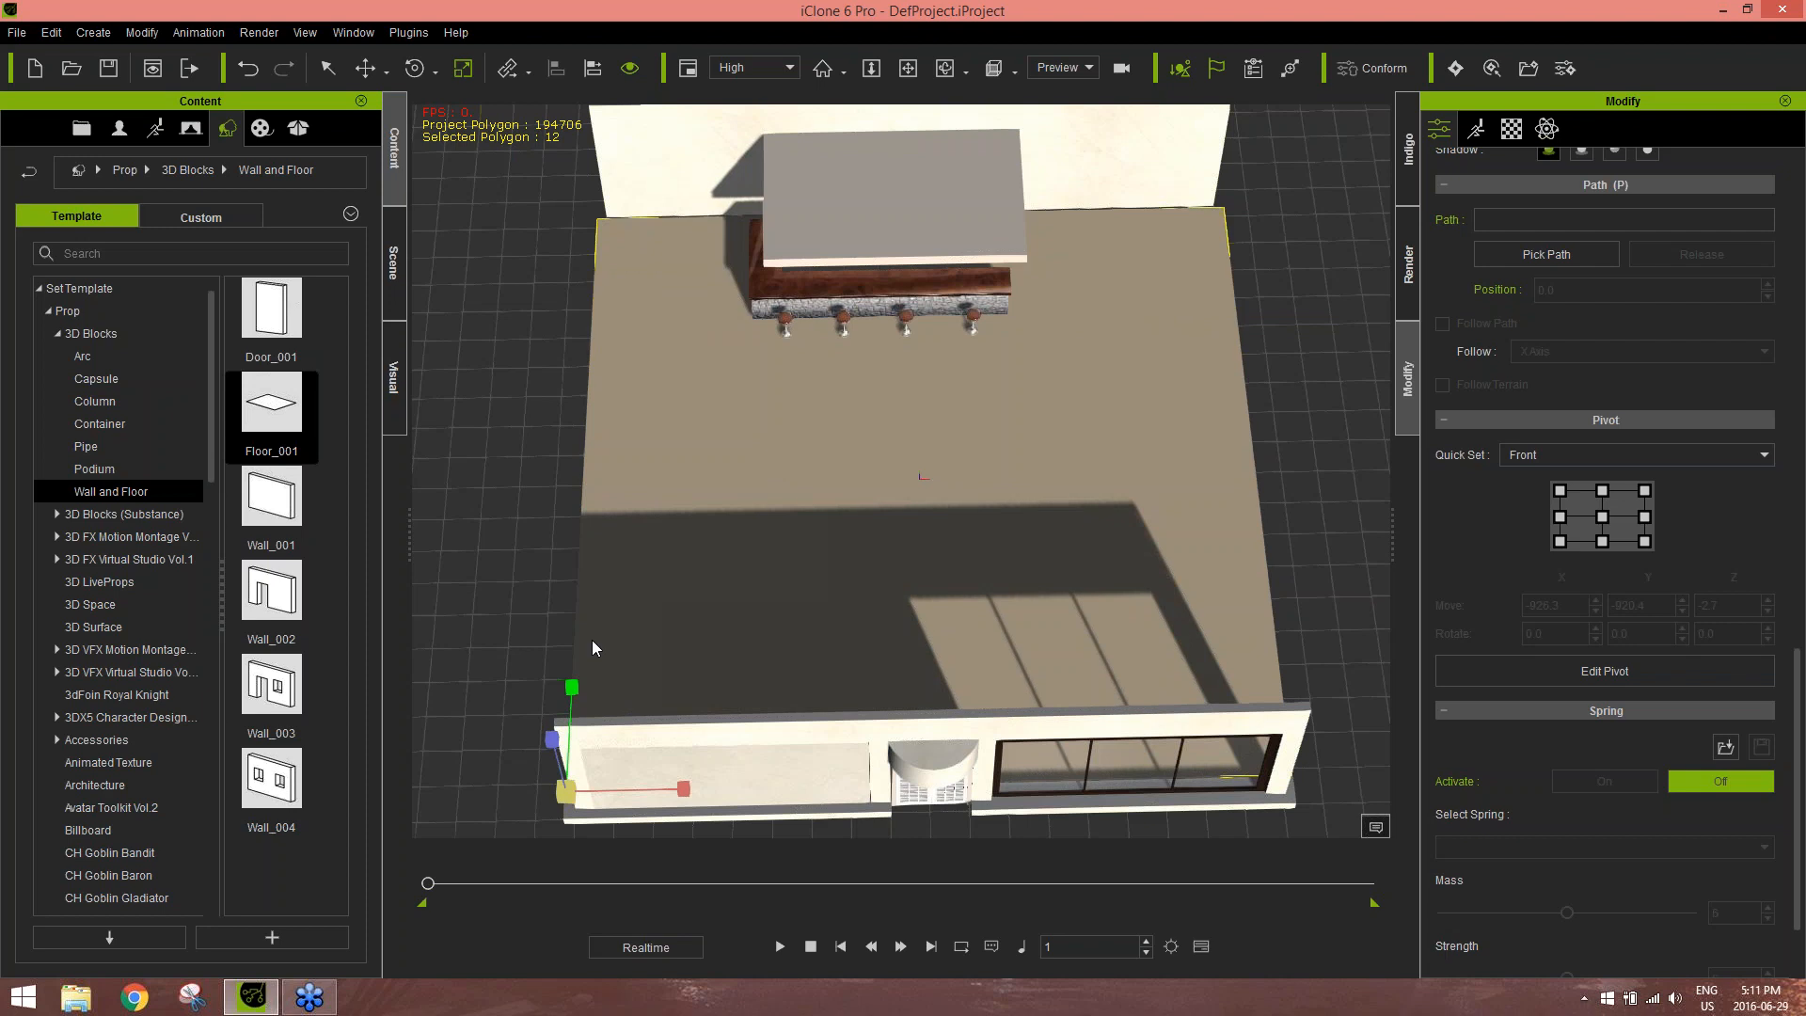
{"action": "right_click_drag", "start_coordinate": [1068, 608], "coordinate": [1108, 226]}
{"action": "right_click_drag", "start_coordinate": [618, 567], "coordinate": [572, 685]}
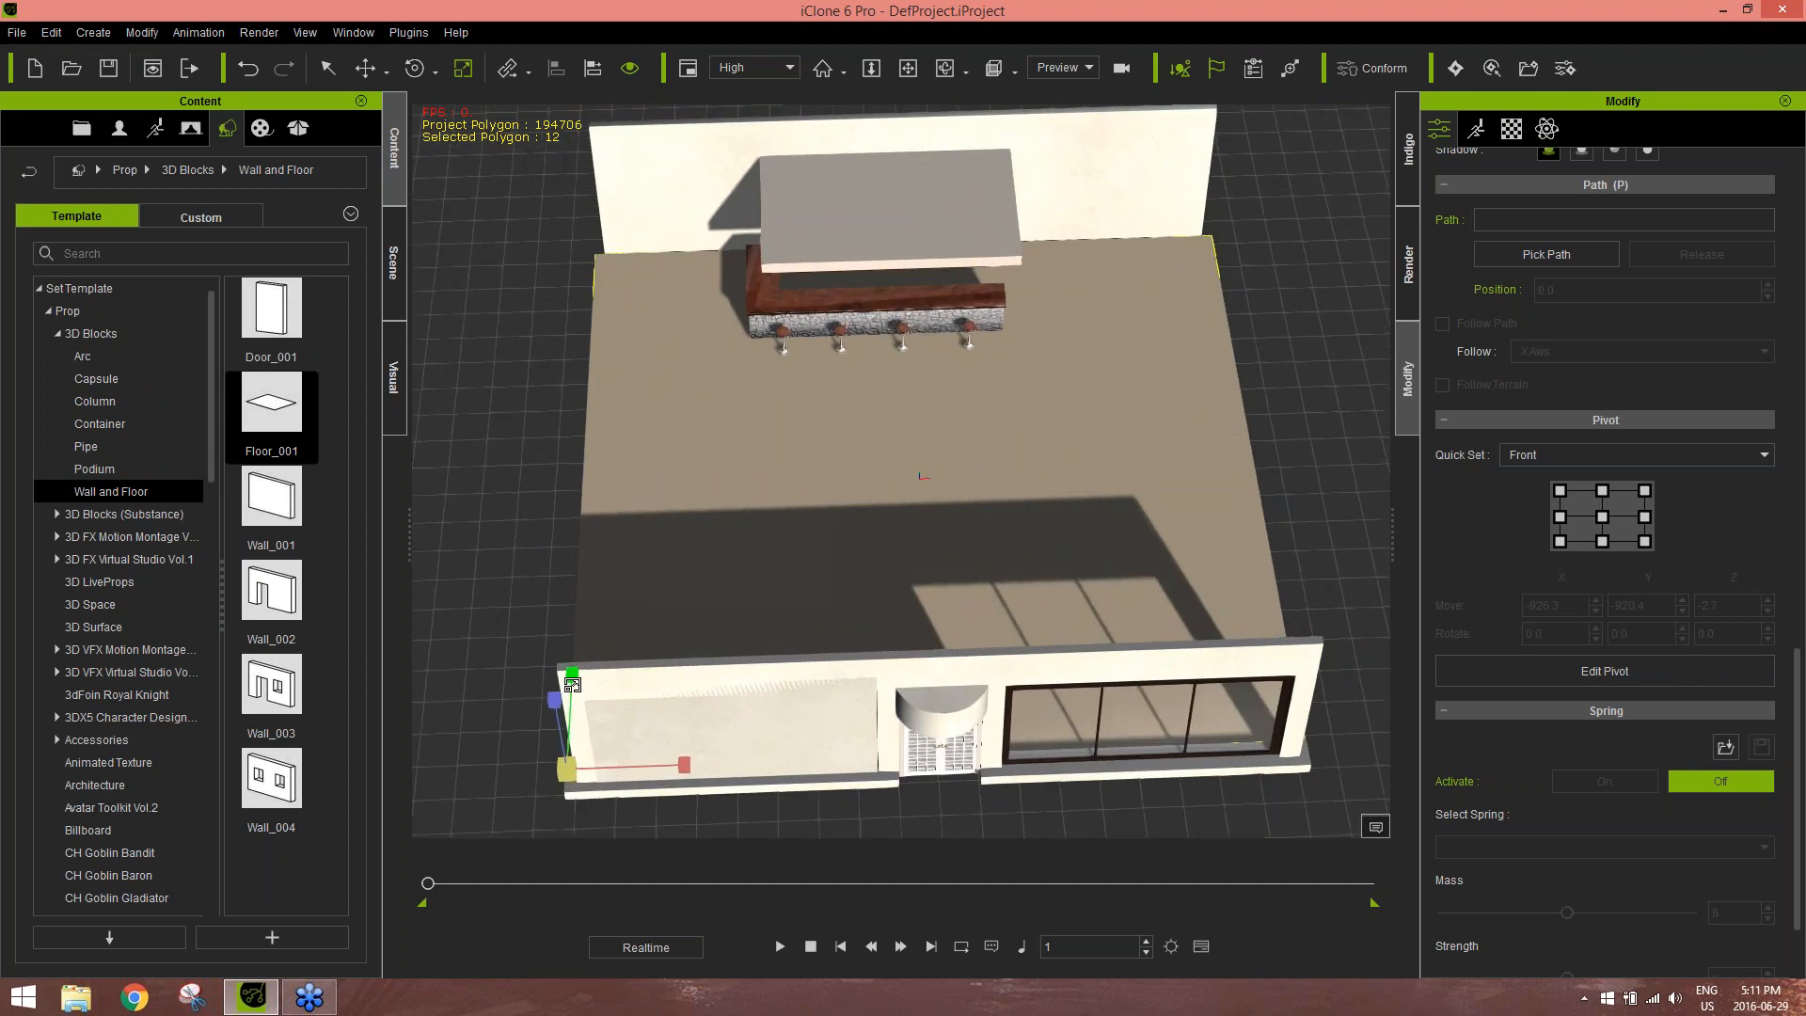
{"action": "right_click_drag", "start_coordinate": [1116, 443], "coordinate": [1048, 324]}
{"action": "right_click_drag", "start_coordinate": [1210, 561], "coordinate": [400, 472]}
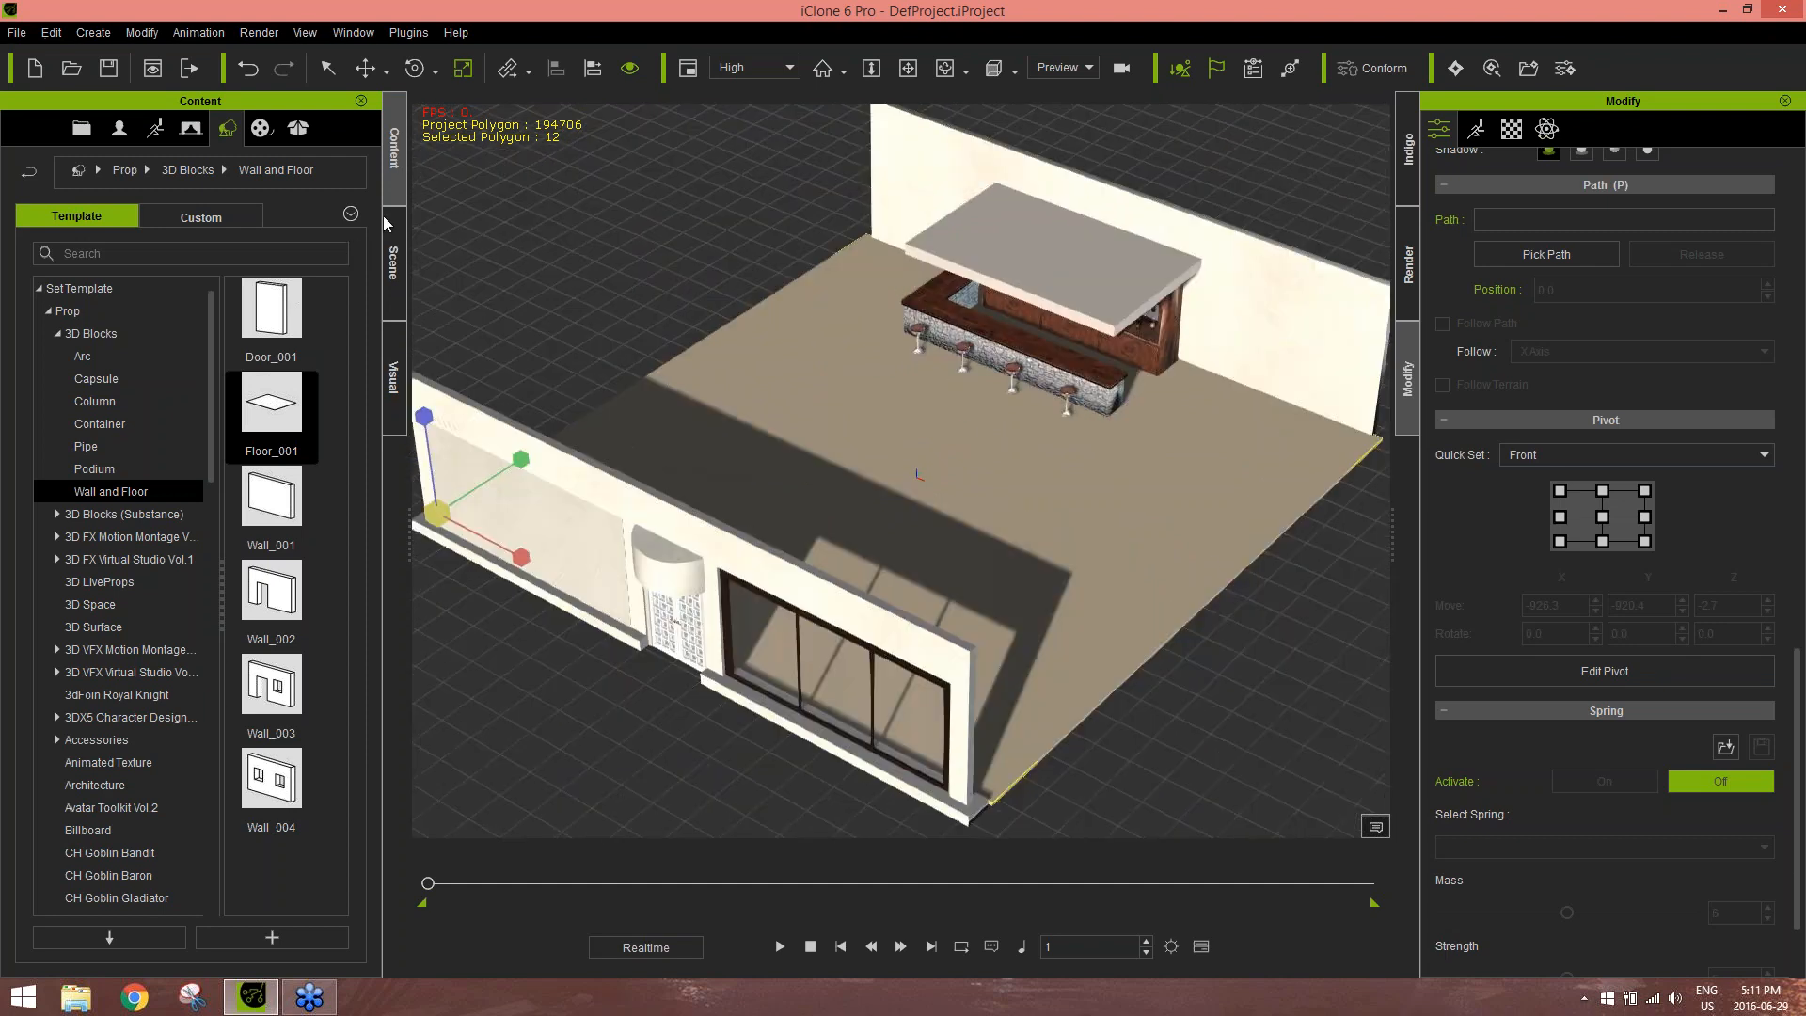
Load the custom prop "Window" into the scene
{"action": "left_click", "coordinate": [226, 216]}
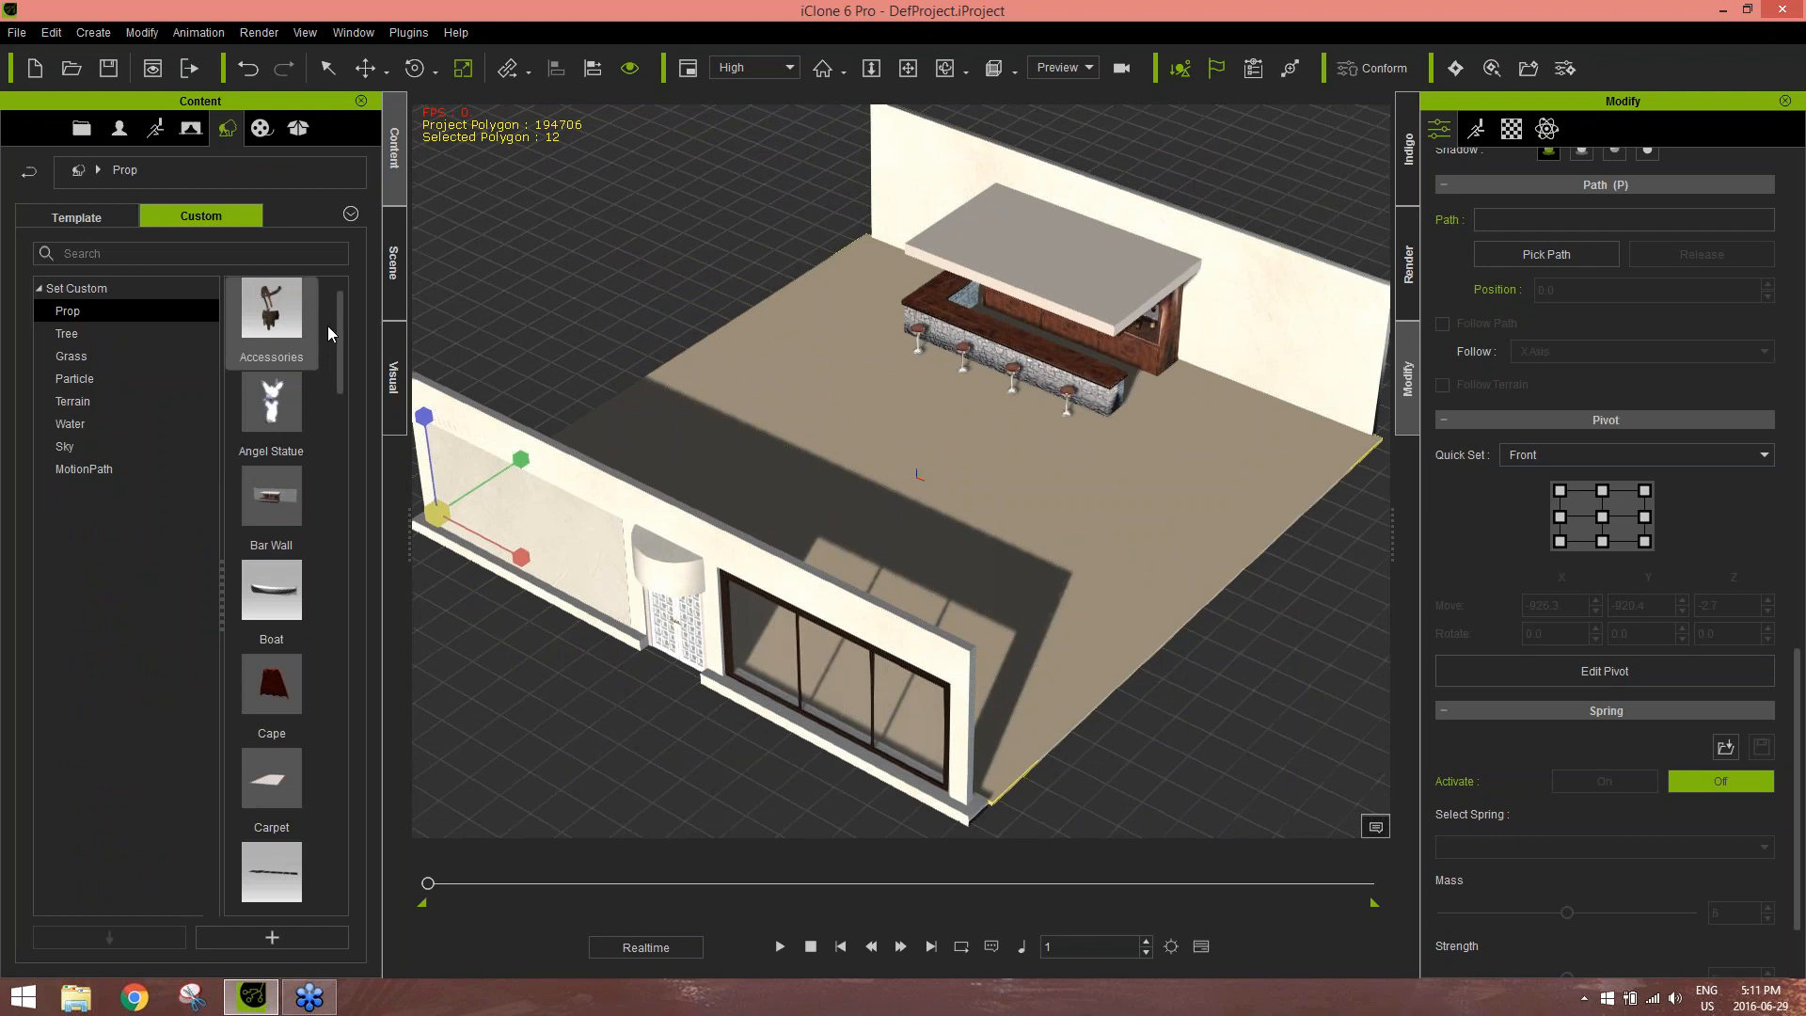
{"action": "left_click_drag", "start_coordinate": [333, 374], "coordinate": [347, 866]}
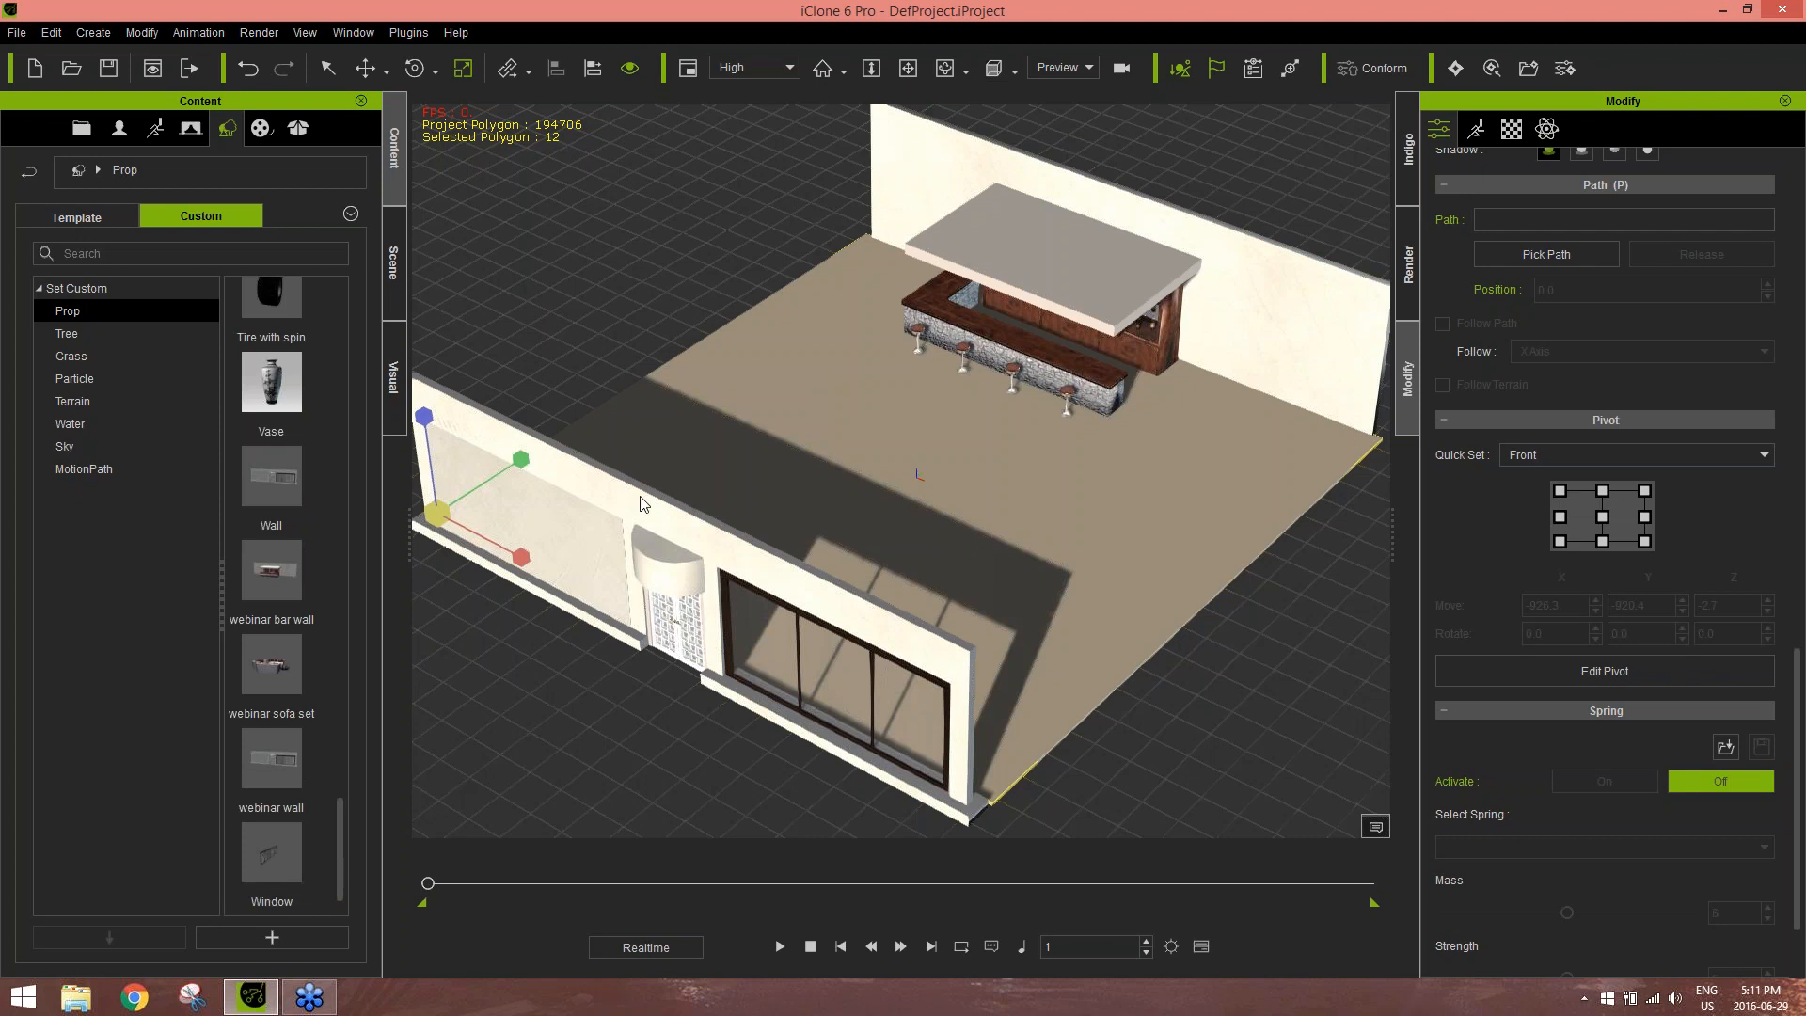
{"action": "double_click", "coordinate": [277, 866]}
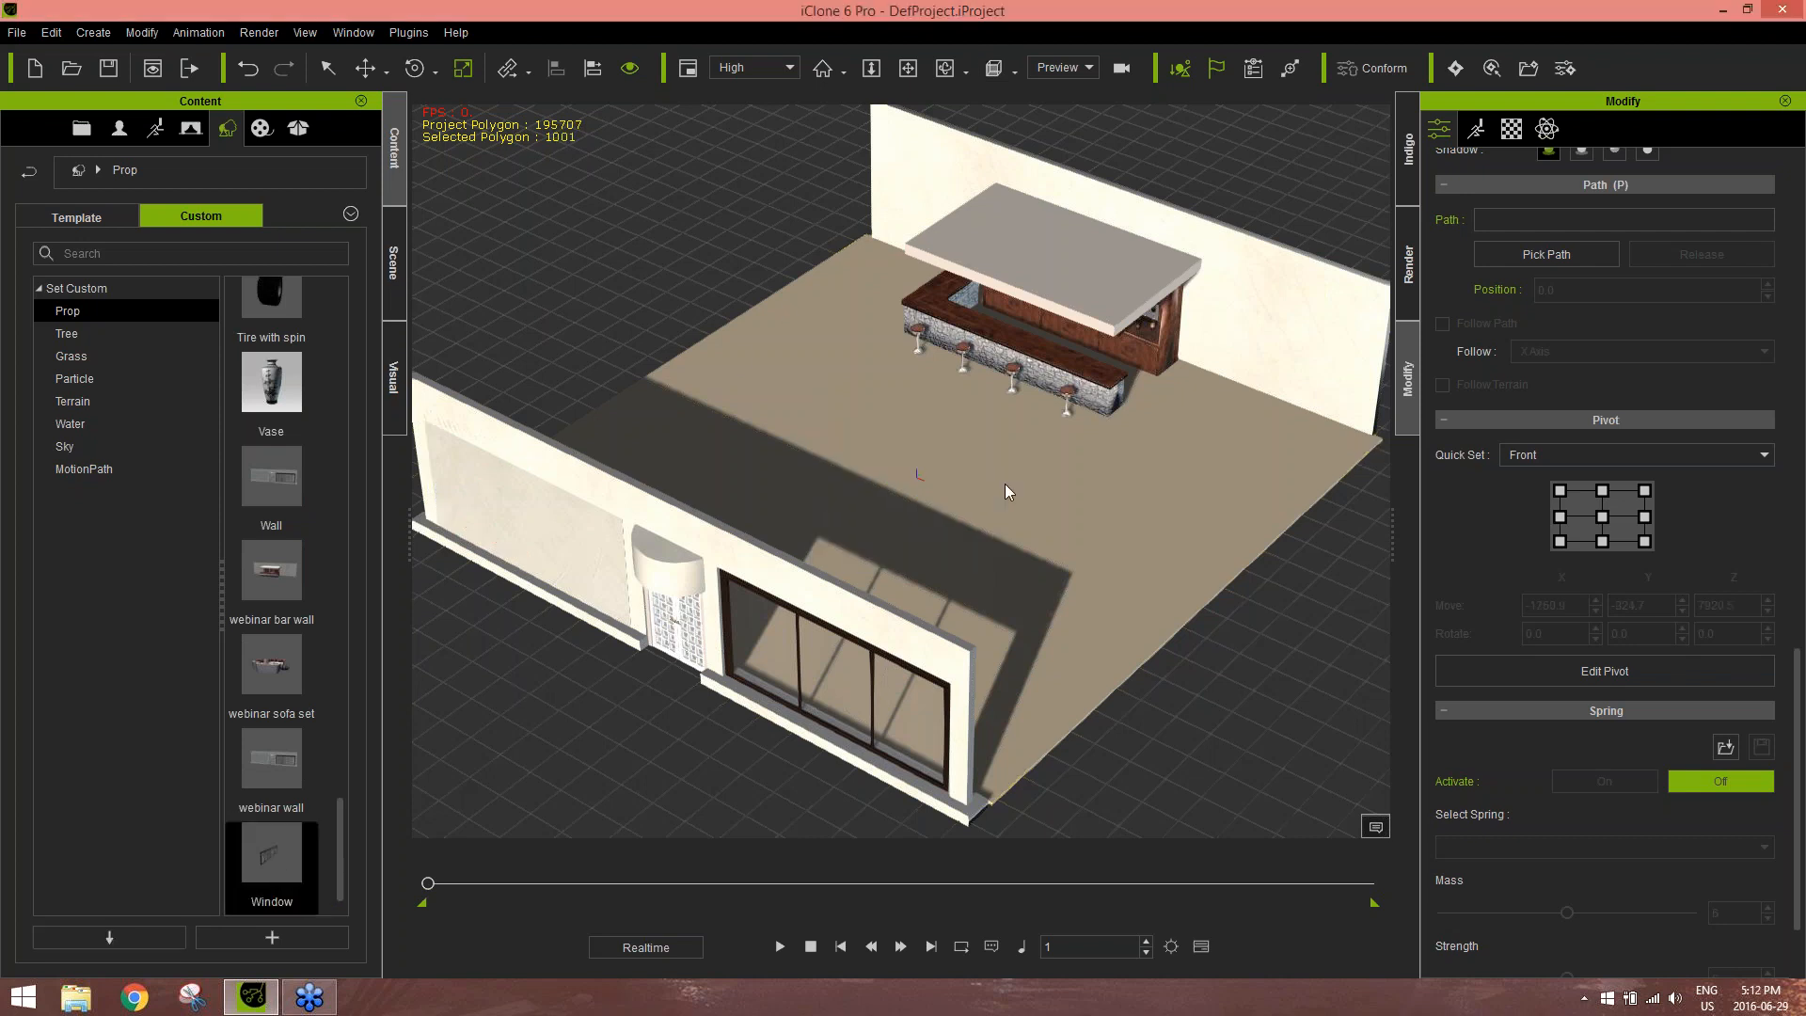
Locate the loaded window prop and examine where it sits relative to the floor and walls
{"action": "left_click_drag", "start_coordinate": [811, 414], "coordinate": [832, 445], "text": "alt"}
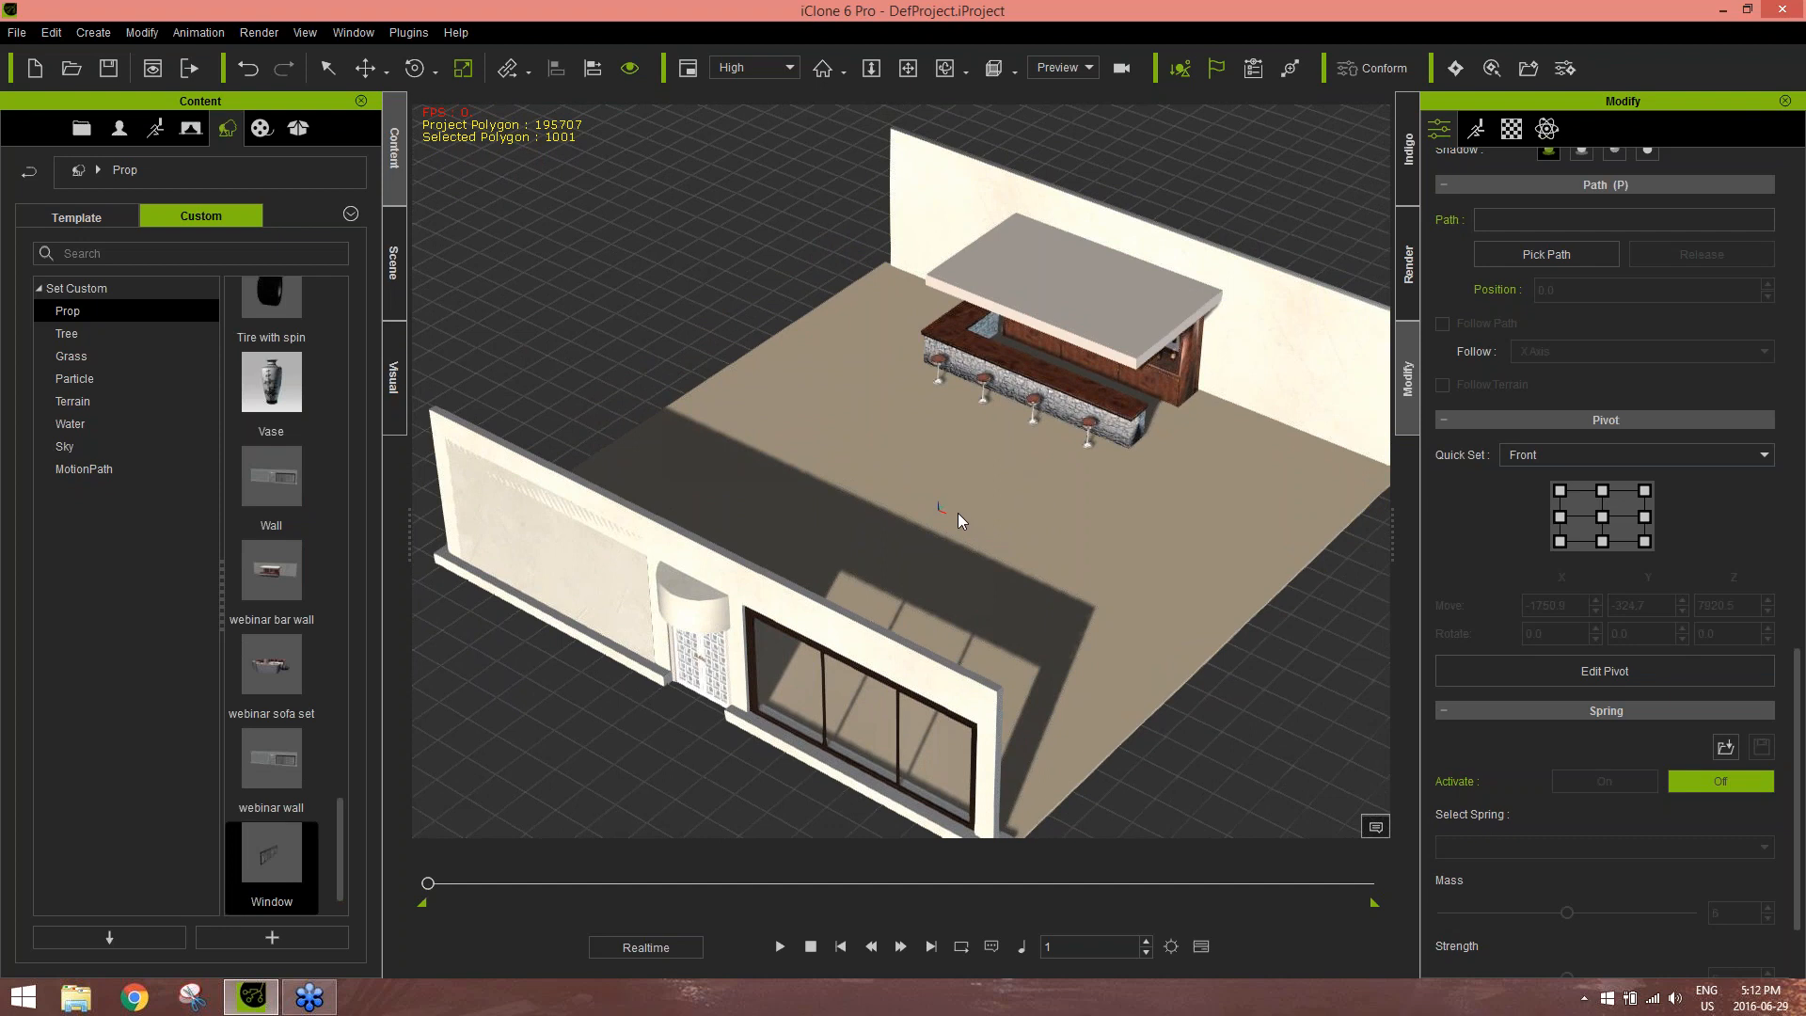
{"action": "key", "text": "z"}
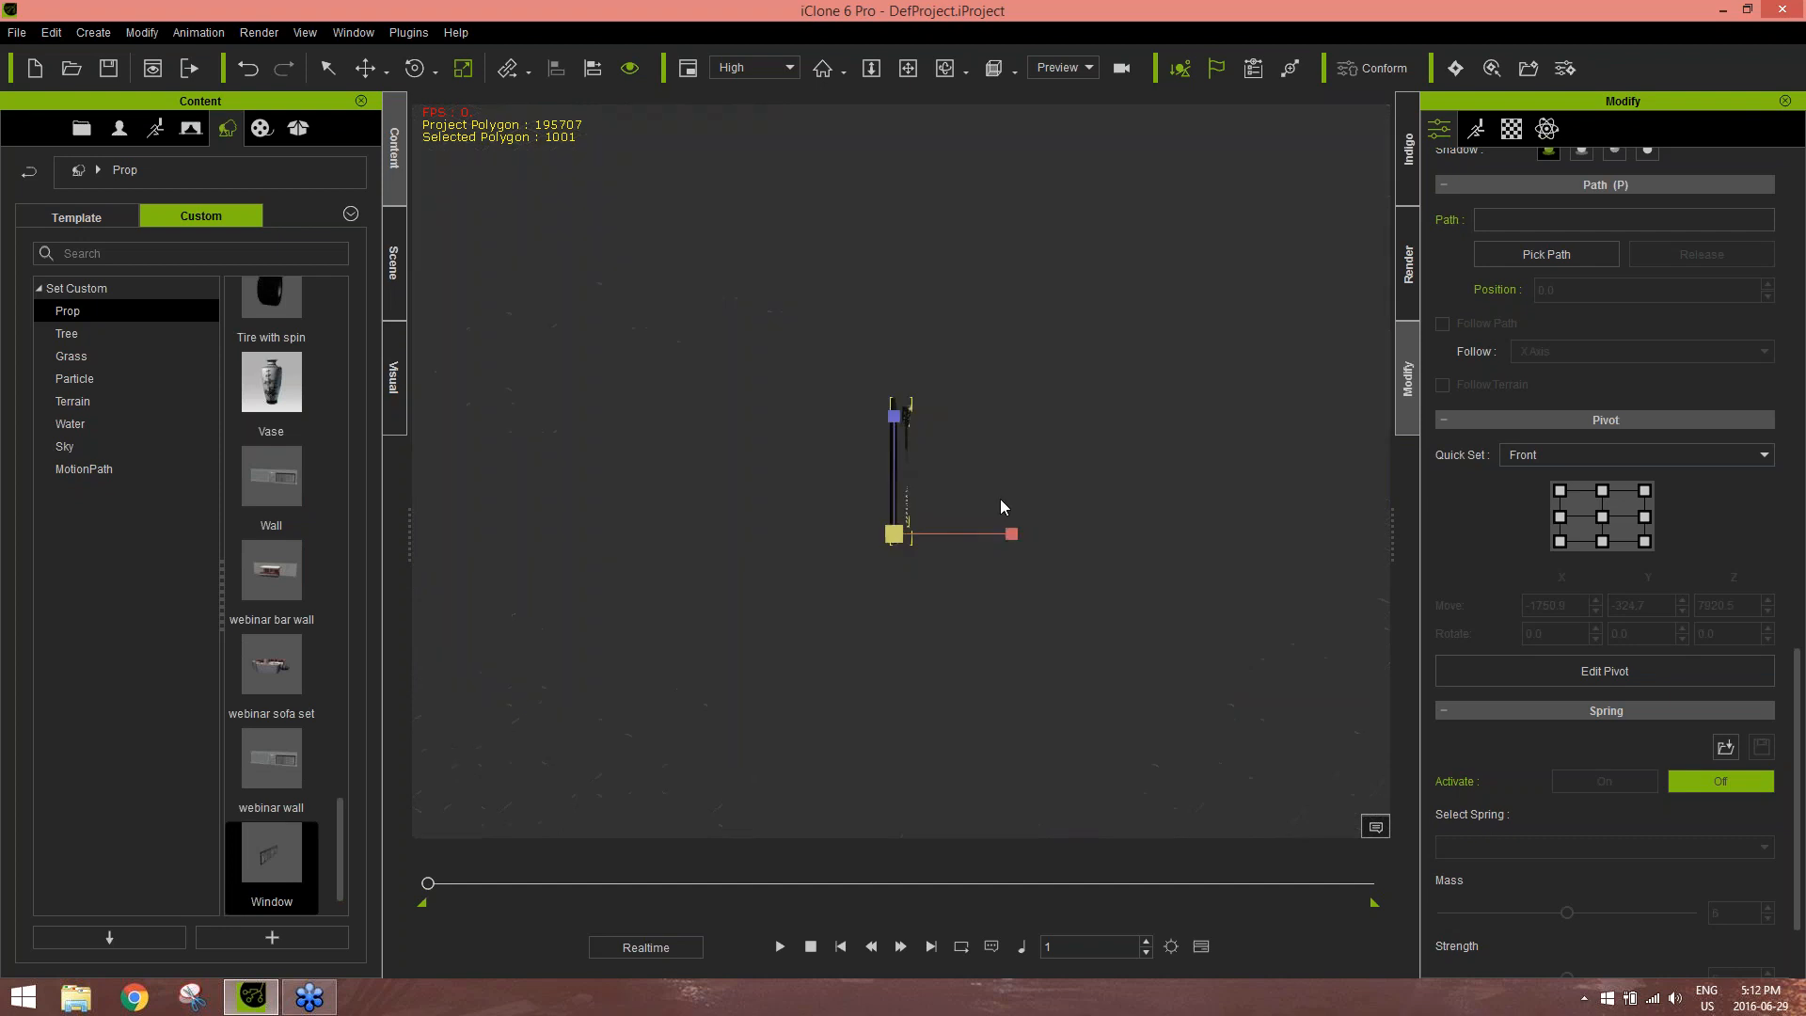
{"action": "right_click_drag", "start_coordinate": [1018, 575], "coordinate": [1004, 791], "text": "alt"}
{"action": "left_click_drag", "start_coordinate": [1000, 786], "coordinate": [876, 331], "text": "alt"}
{"action": "scroll", "coordinate": [876, 331], "scroll_direction": "down", "scroll_amount": 3}
{"action": "mouse_move", "coordinate": [935, 697]}
{"action": "left_mouse_down", "text": "alt"}
{"action": "mouse_move", "coordinate": [846, 404]}
{"action": "mouse_move", "coordinate": [915, 693]}
{"action": "left_mouse_up", "text": "alt"}
{"action": "scroll", "coordinate": [993, 448], "scroll_direction": "down", "scroll_amount": 1}
{"action": "mouse_move", "coordinate": [1003, 651]}
{"action": "left_mouse_down", "text": "alt"}
{"action": "mouse_move", "coordinate": [963, 601]}
{"action": "mouse_move", "coordinate": [972, 631]}
{"action": "left_mouse_up", "text": "alt"}
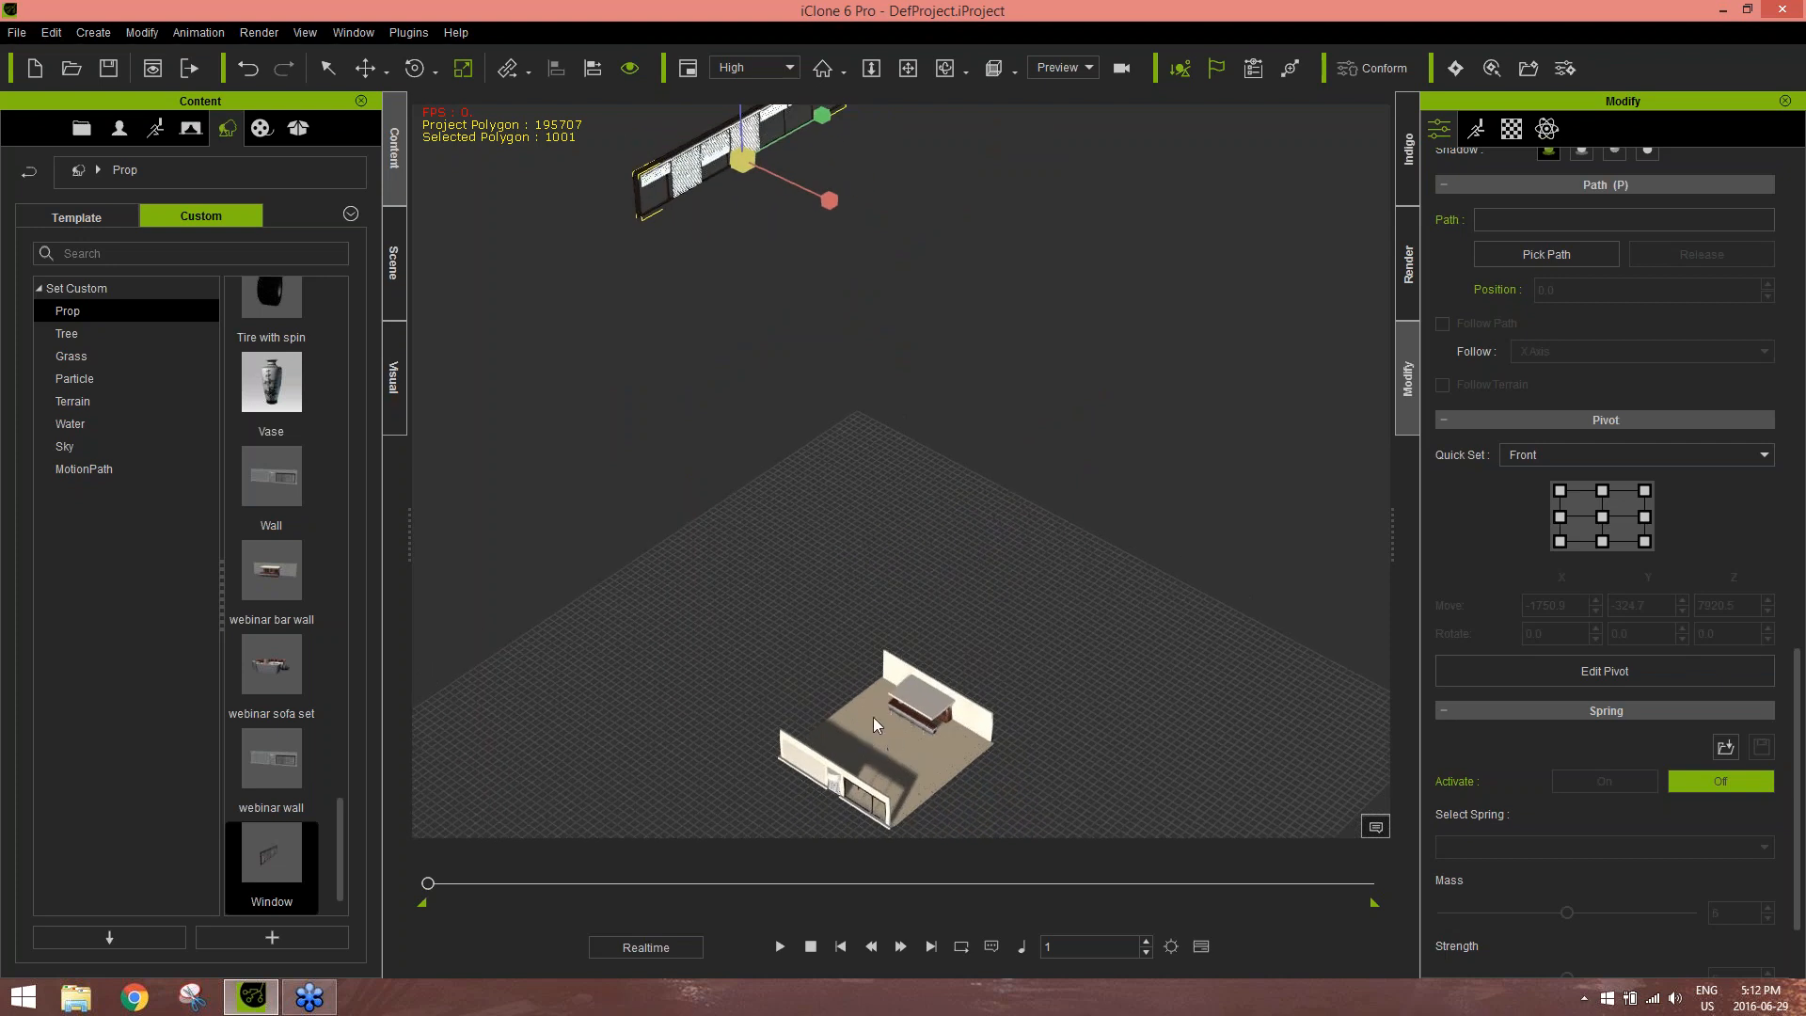
{"action": "left_click_drag", "start_coordinate": [981, 726], "coordinate": [966, 717], "text": "alt"}
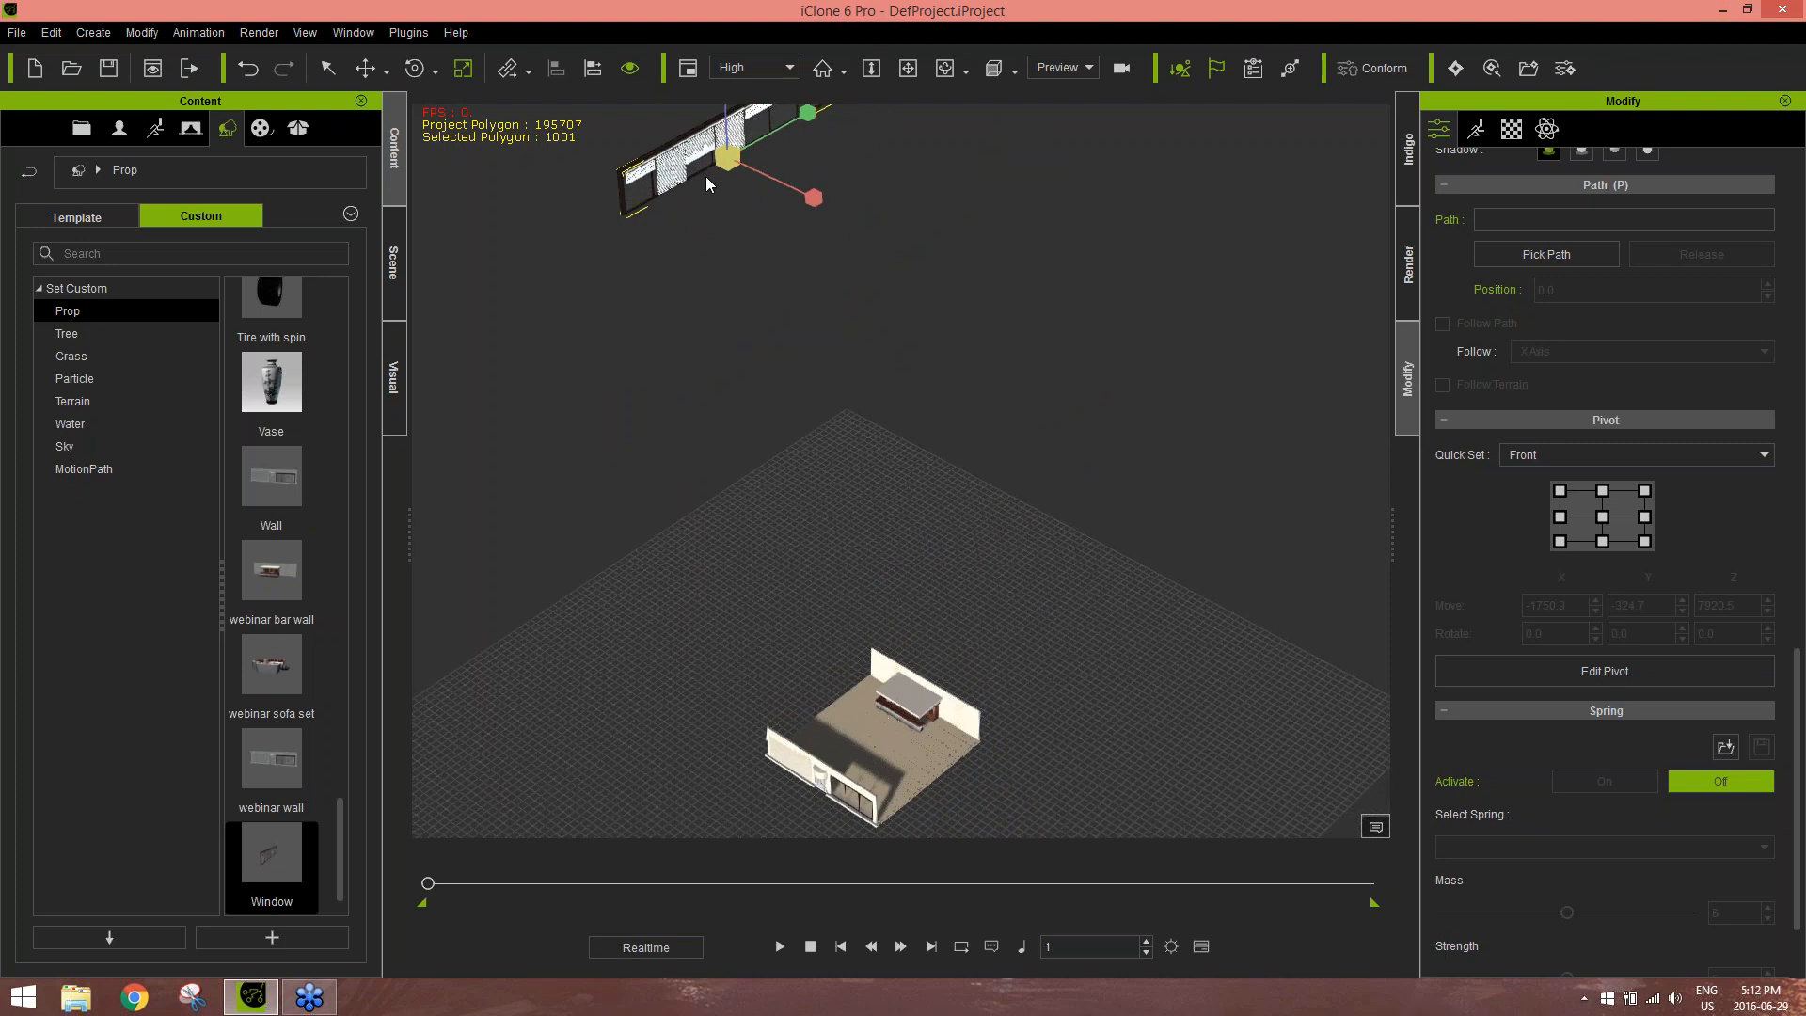
Align the window prop to the bar on the X, Y and Z axes, using the pivot as reference
{"action": "left_click", "coordinate": [592, 68]}
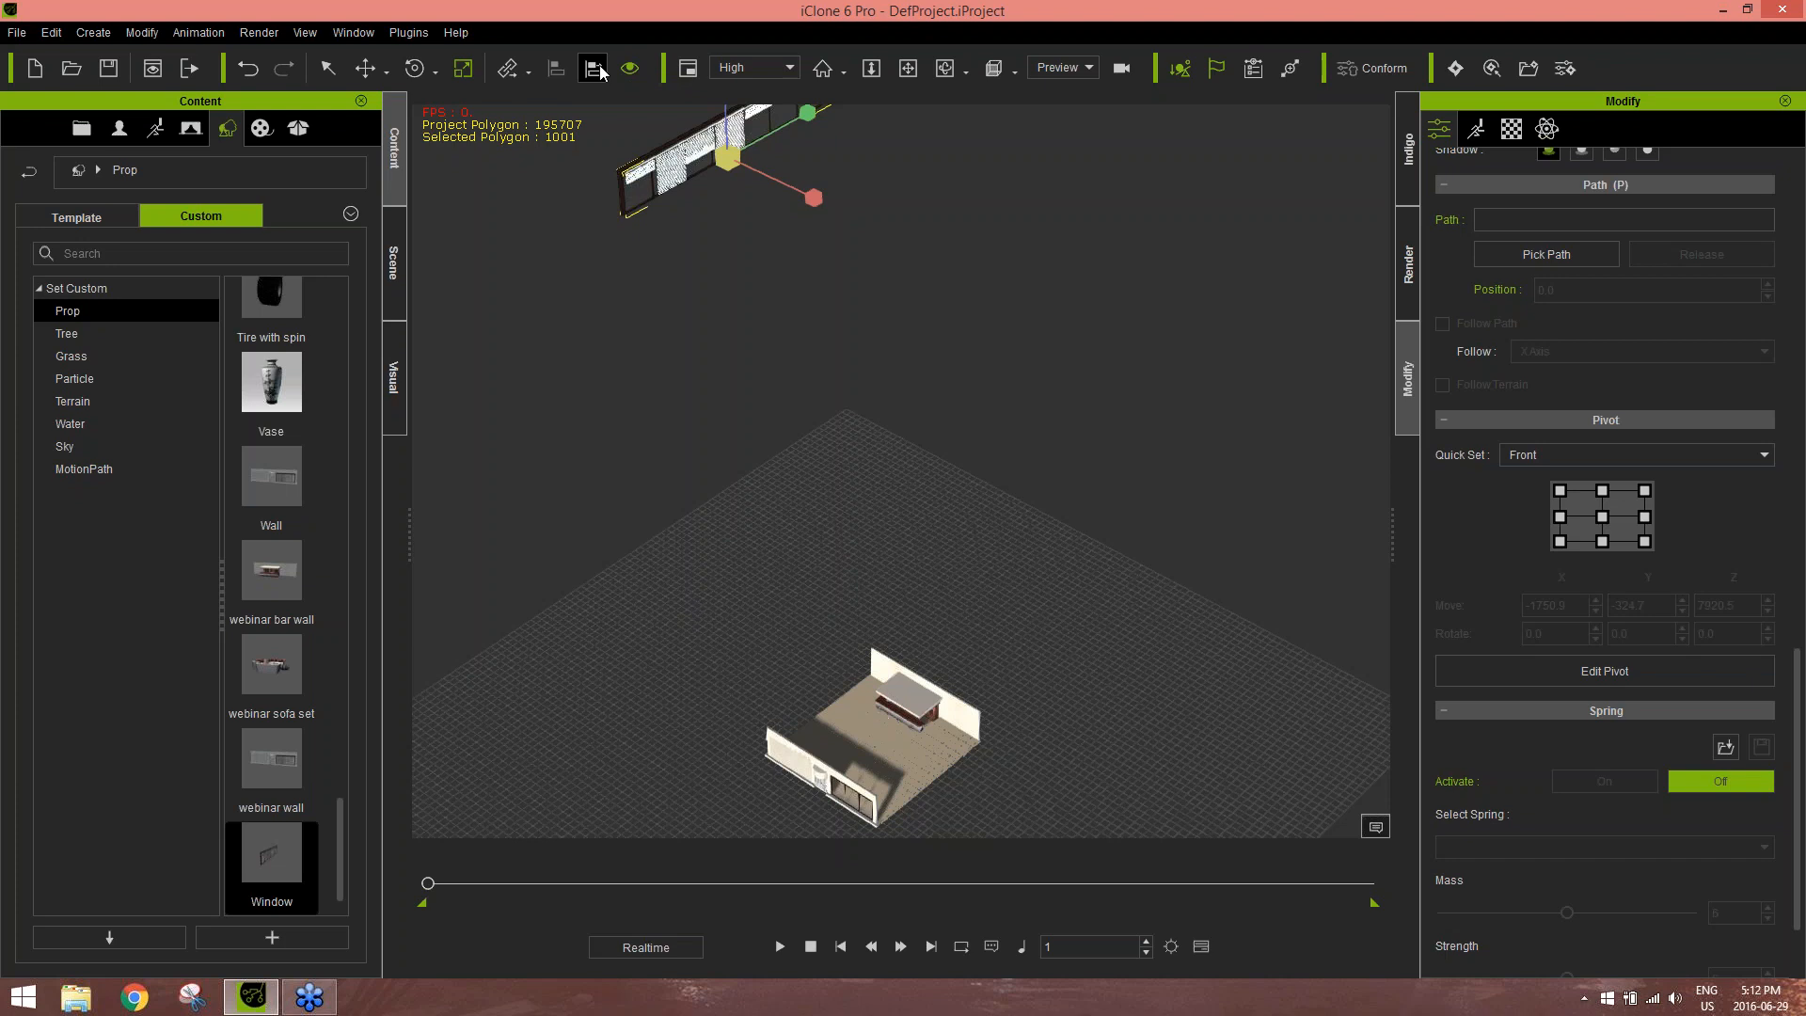
{"action": "left_click", "coordinate": [898, 700]}
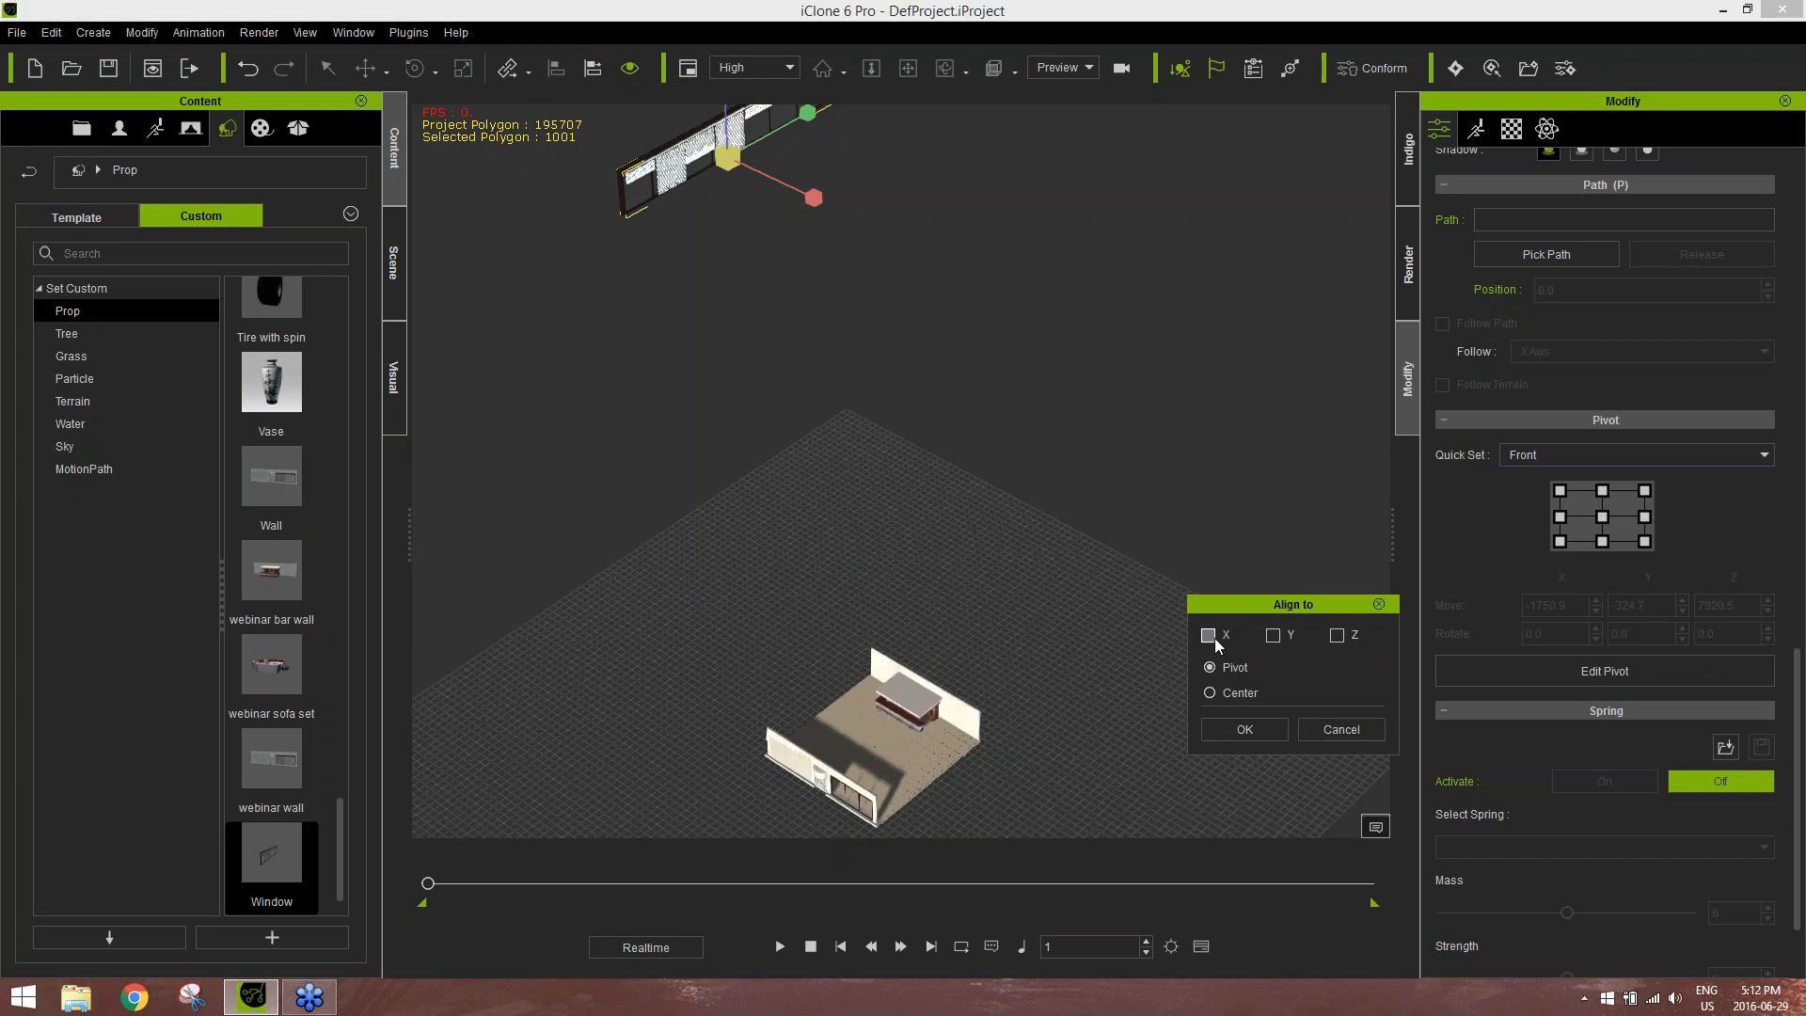
{"action": "left_click", "coordinate": [1210, 636]}
{"action": "left_click", "coordinate": [1274, 636]}
{"action": "left_click", "coordinate": [1336, 637]}
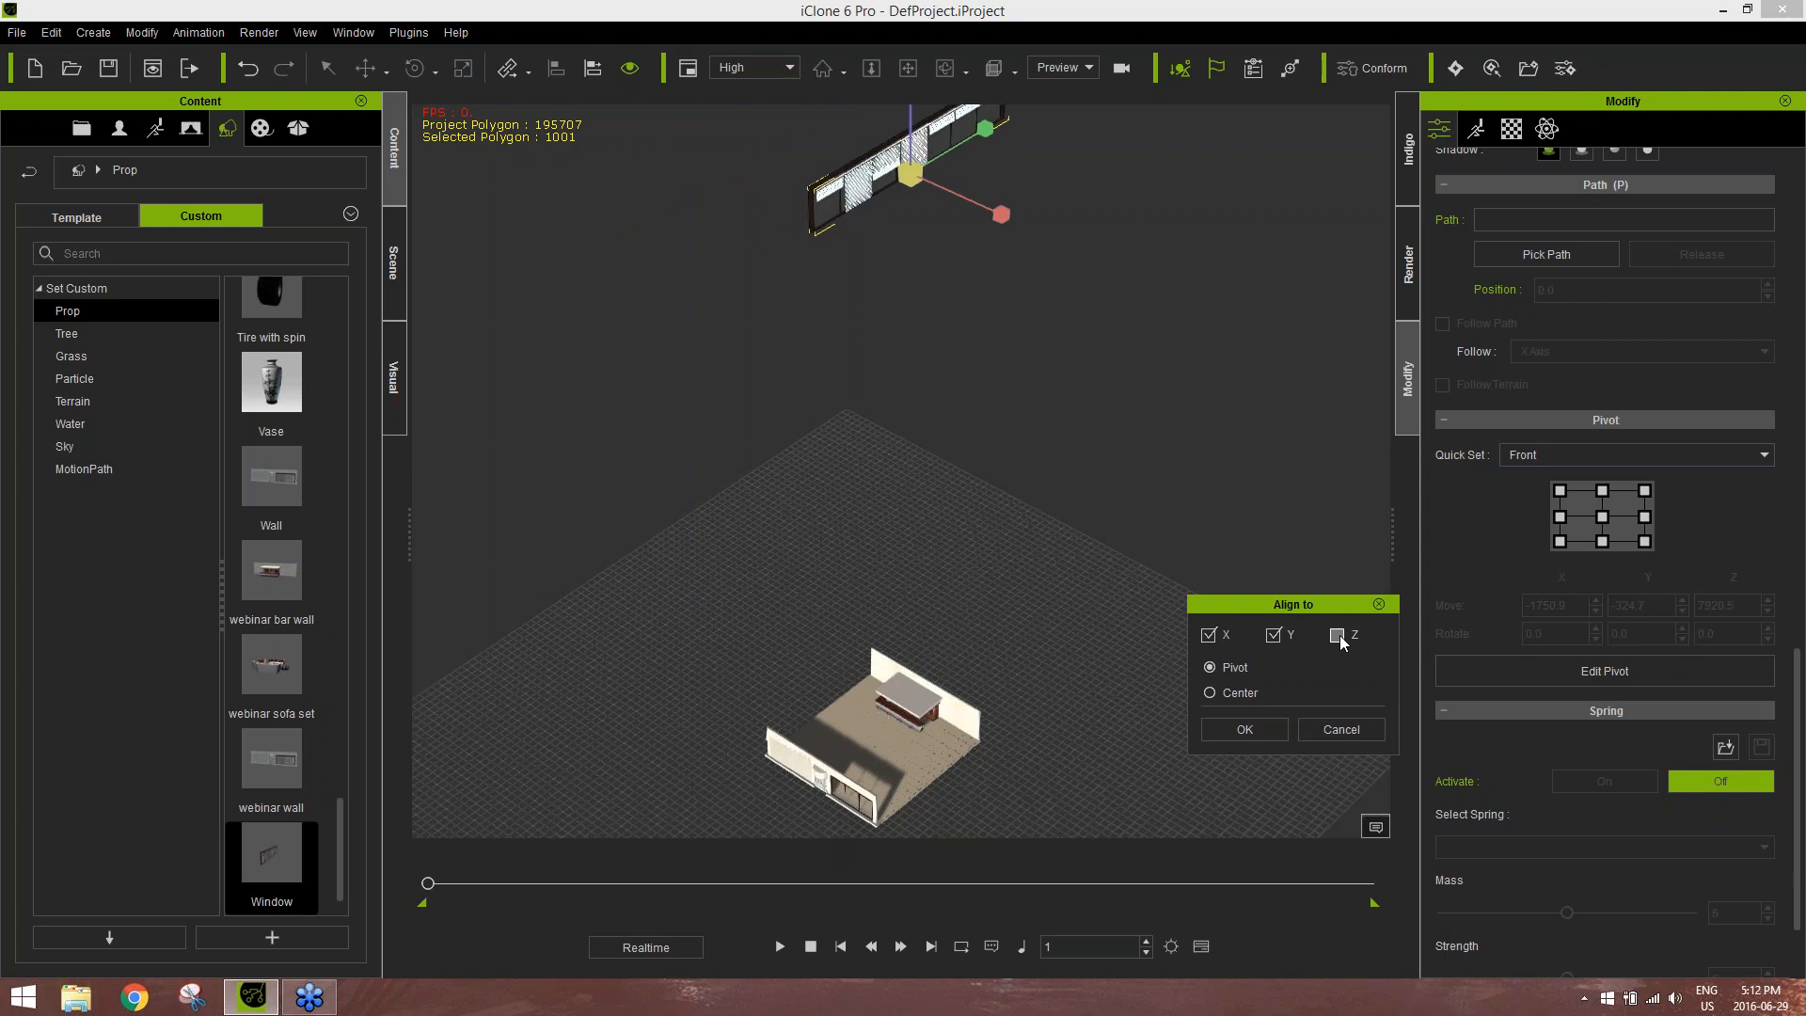
{"action": "left_click", "coordinate": [1247, 729]}
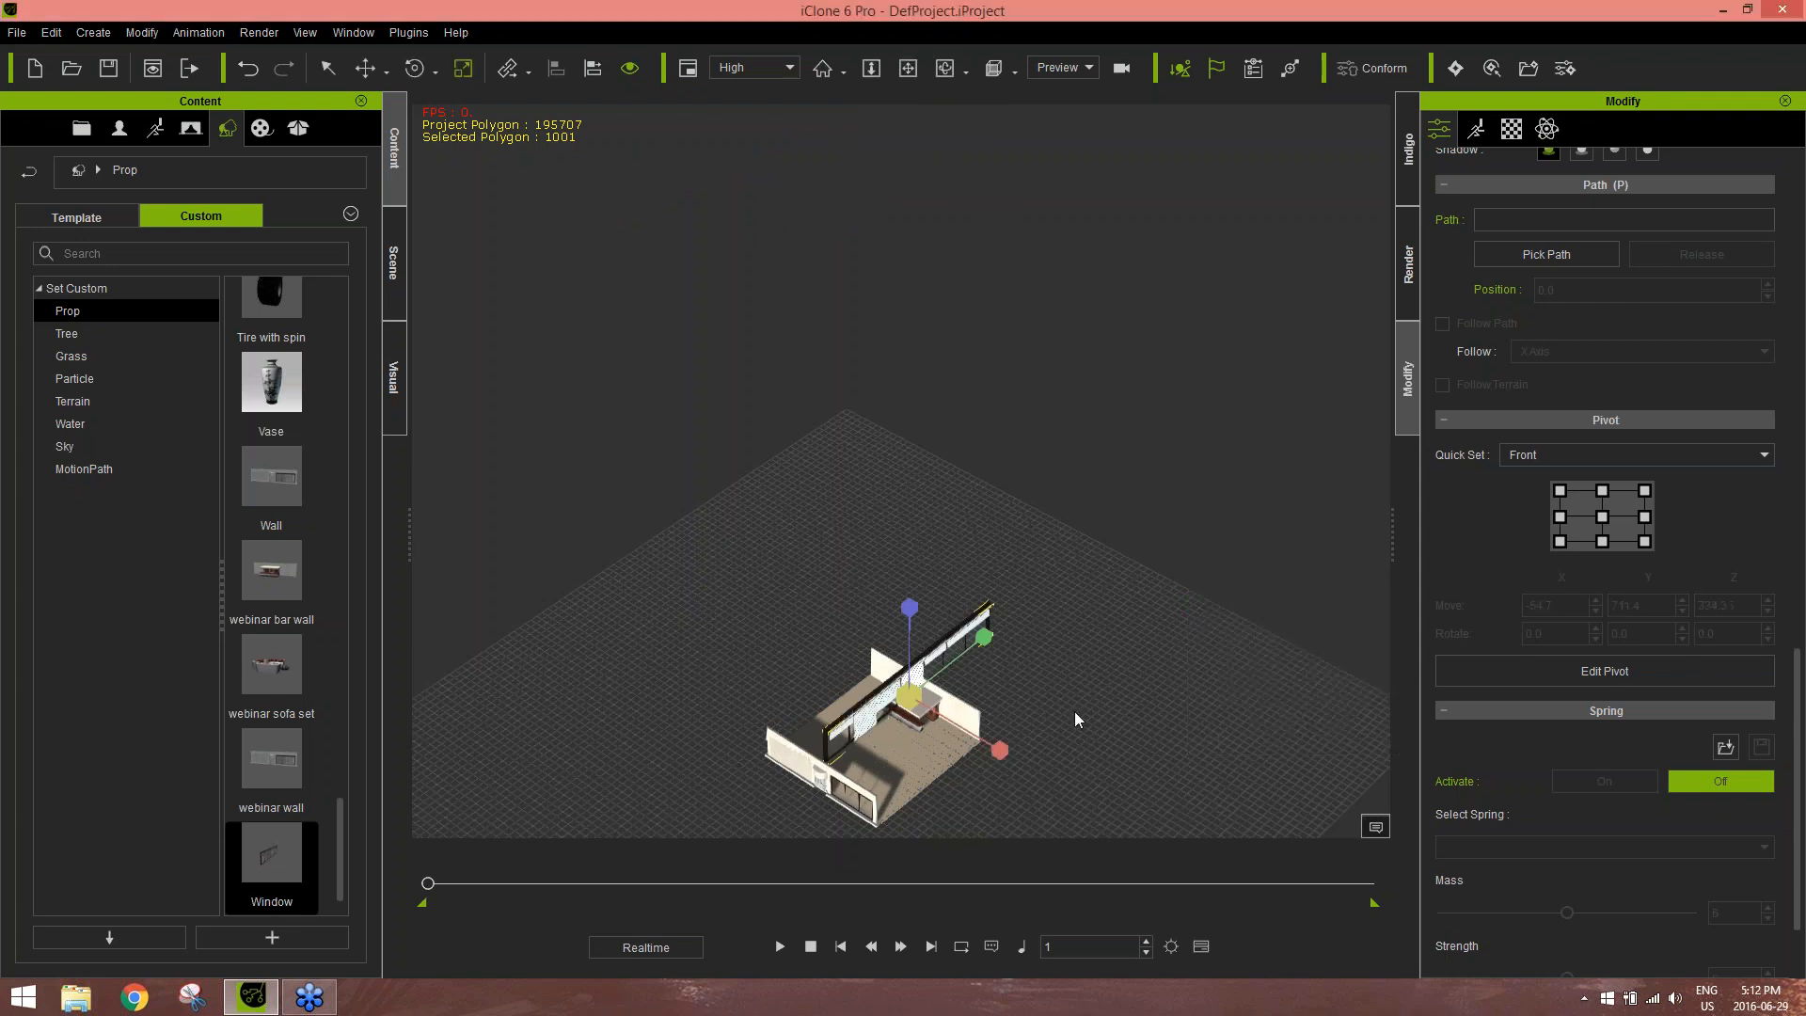
Lower the window to floor level and move it to the floor's open edge at the windowed wall's blank end
{"action": "key", "text": "f"}
{"action": "right_click_drag", "start_coordinate": [957, 564], "coordinate": [879, 414]}
{"action": "scroll", "coordinate": [882, 512], "scroll_direction": "up", "scroll_amount": 4}
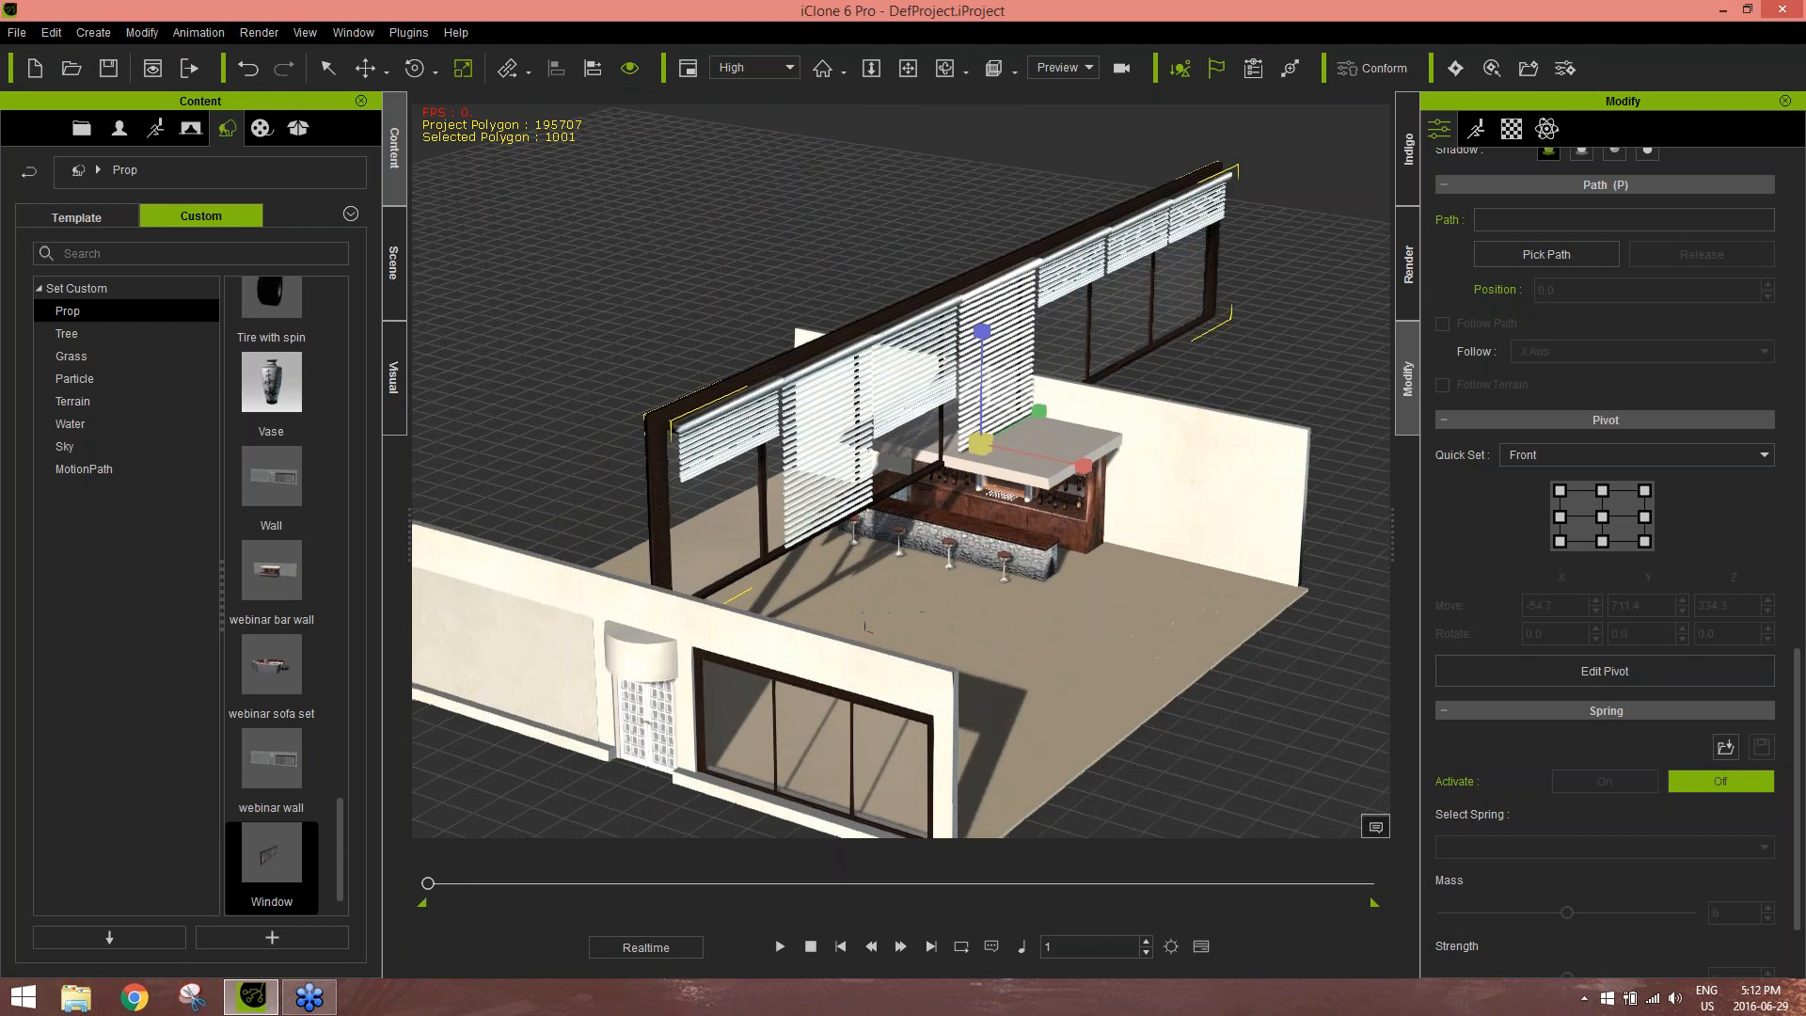
{"action": "key", "text": "w"}
{"action": "mouse_move", "coordinate": [982, 353]}
{"action": "left_mouse_down"}
{"action": "mouse_move", "coordinate": [979, 419]}
{"action": "mouse_move", "coordinate": [988, 383]}
{"action": "left_mouse_up"}
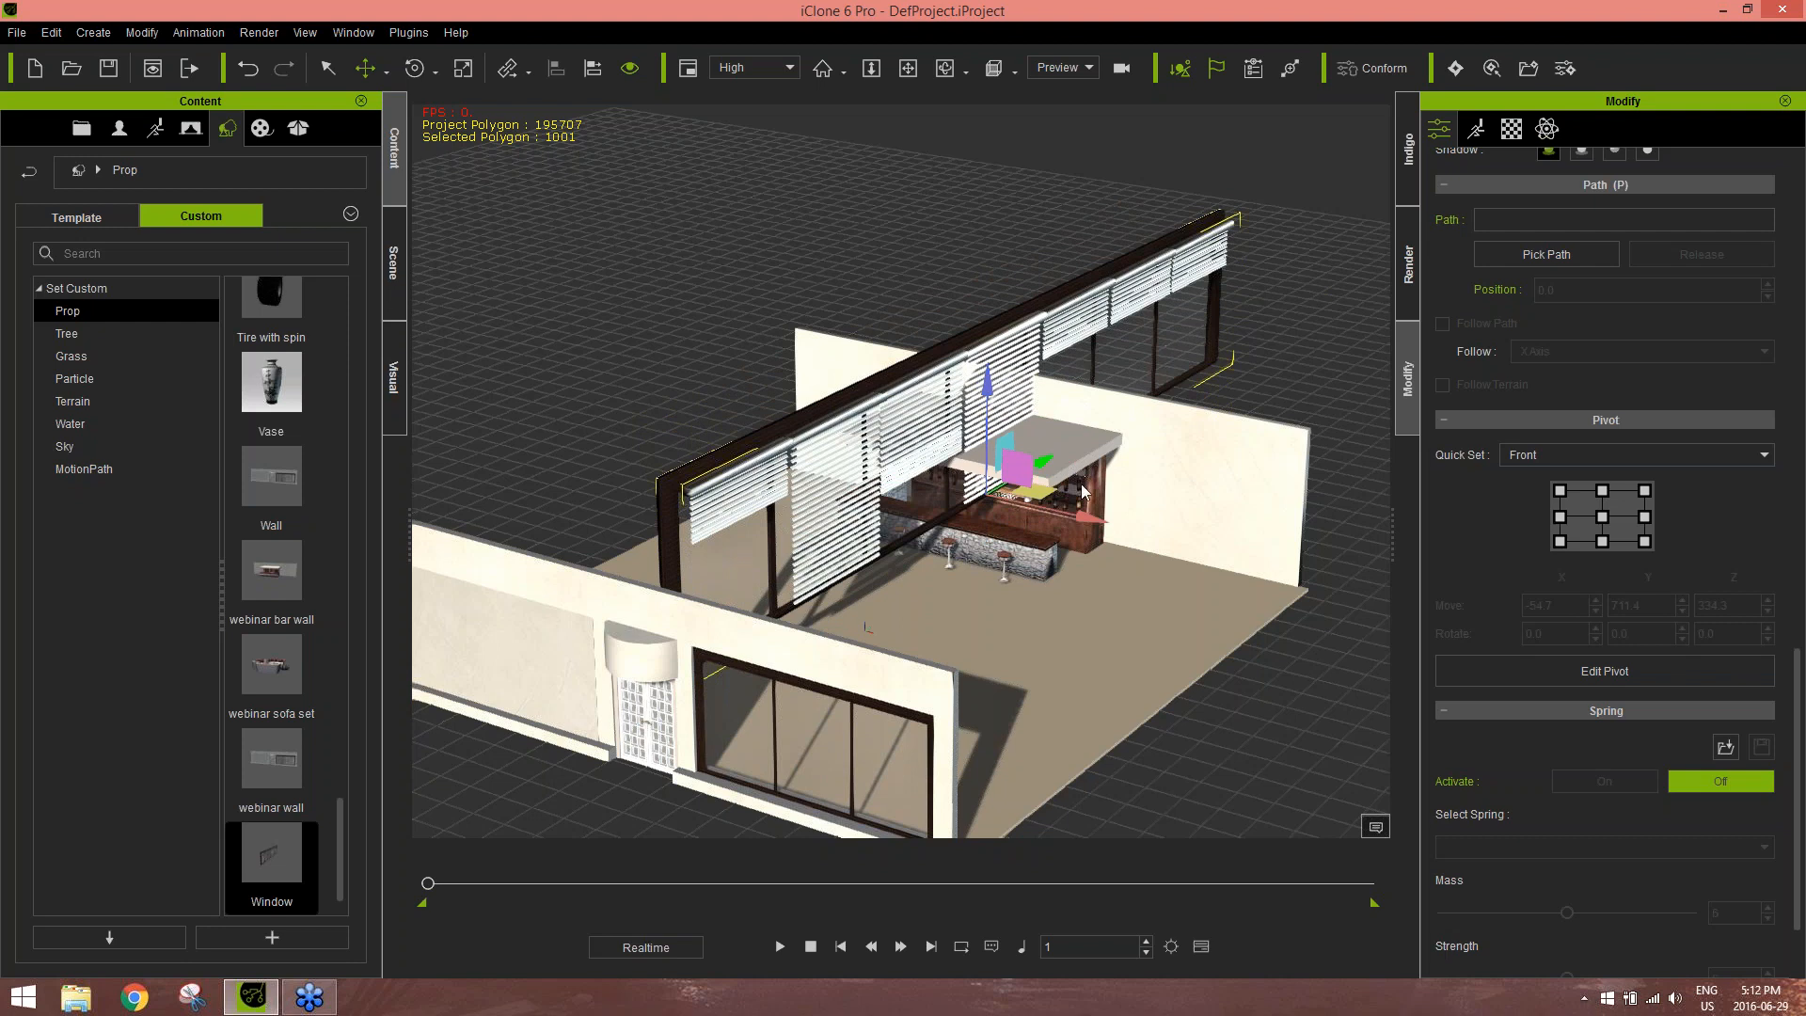
{"action": "left_click_drag", "start_coordinate": [1037, 492], "coordinate": [1039, 570]}
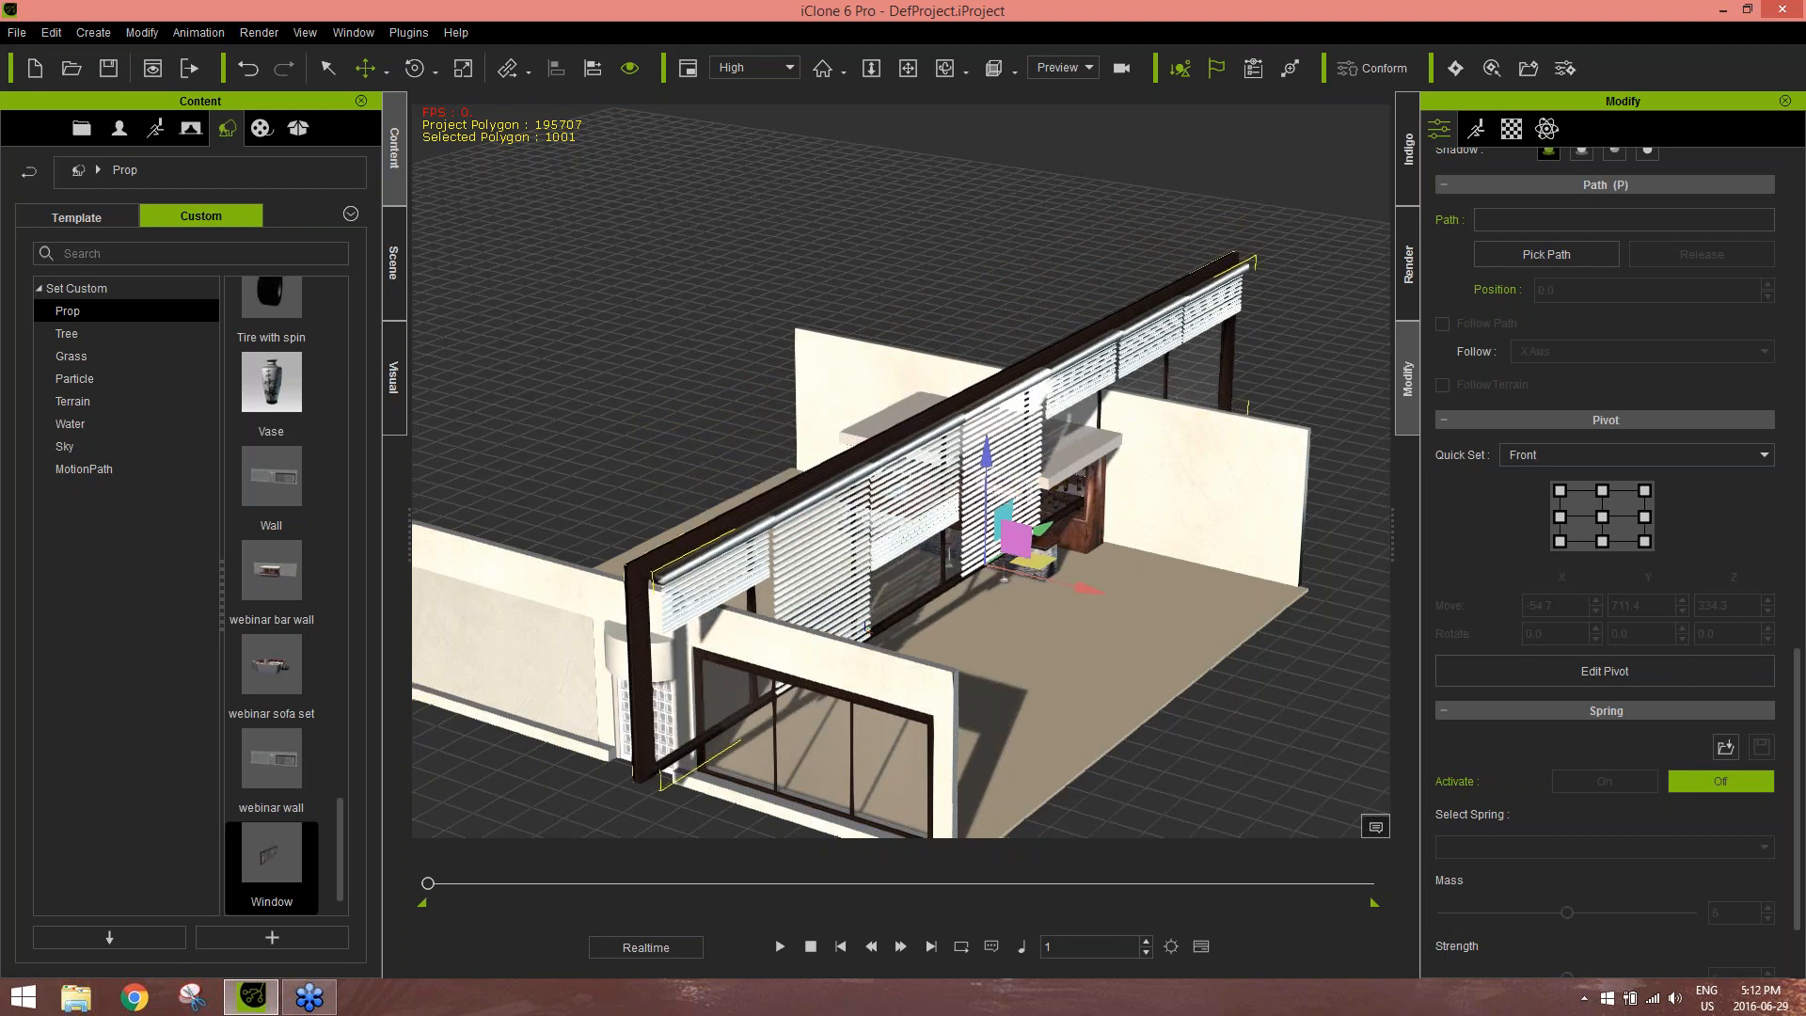
{"action": "left_click_drag", "start_coordinate": [990, 453], "coordinate": [991, 495]}
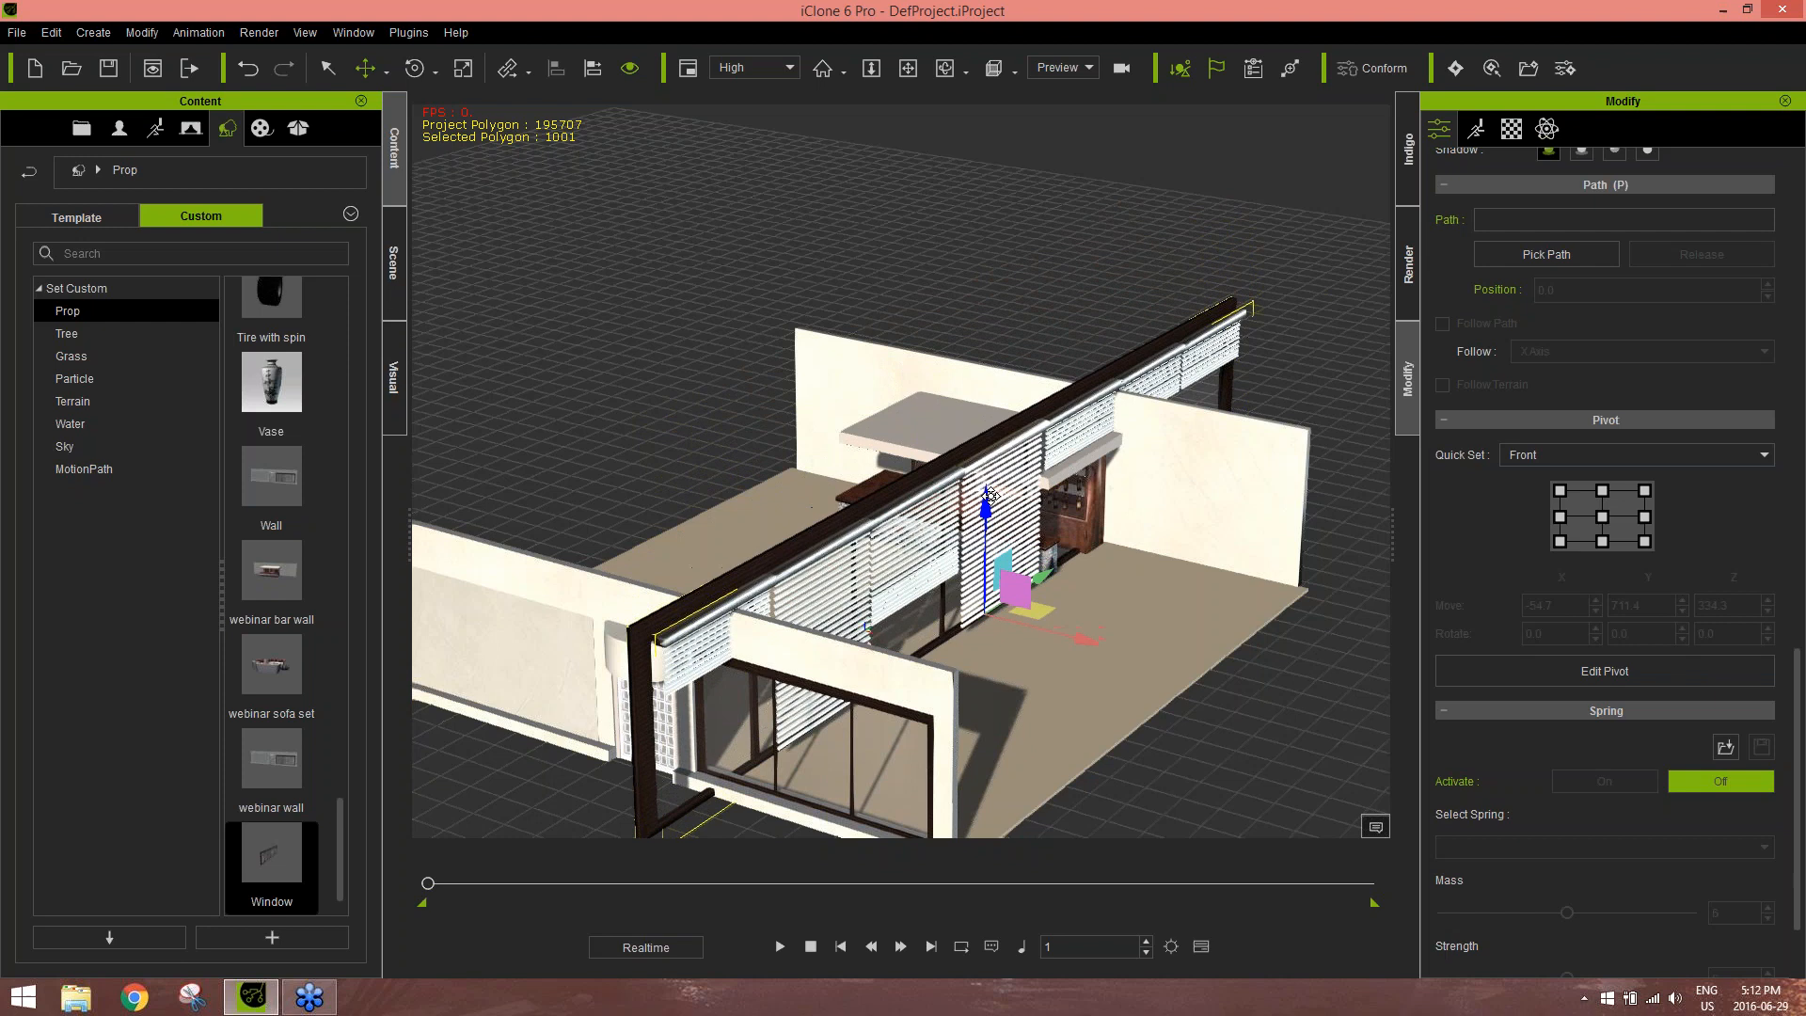
{"action": "left_click_drag", "start_coordinate": [1081, 639], "coordinate": [856, 581]}
{"action": "middle_click_drag", "start_coordinate": [541, 656], "coordinate": [810, 669]}
{"action": "right_click_drag", "start_coordinate": [809, 669], "coordinate": [1138, 632]}
Scale the window along its length to about 62.7% and position it to fit between the two walls
{"action": "key", "text": "r"}
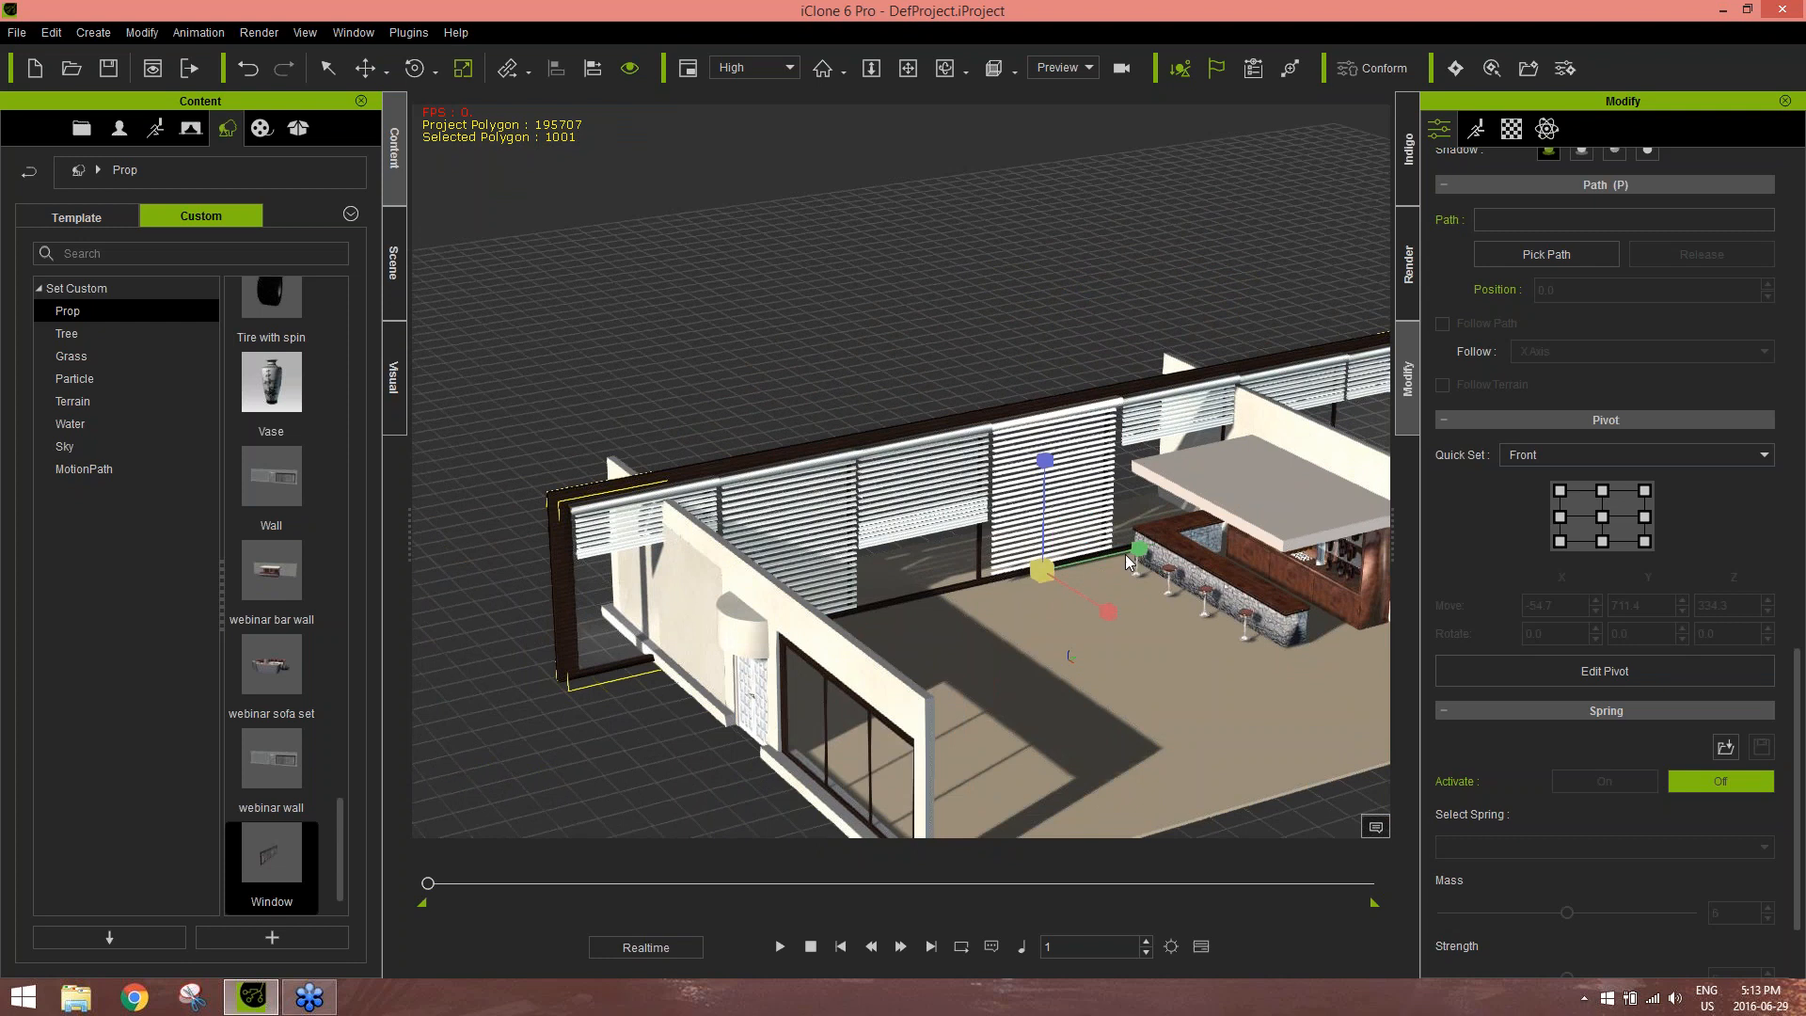
{"action": "left_click_drag", "start_coordinate": [1129, 563], "coordinate": [981, 555]}
{"action": "key", "text": "w"}
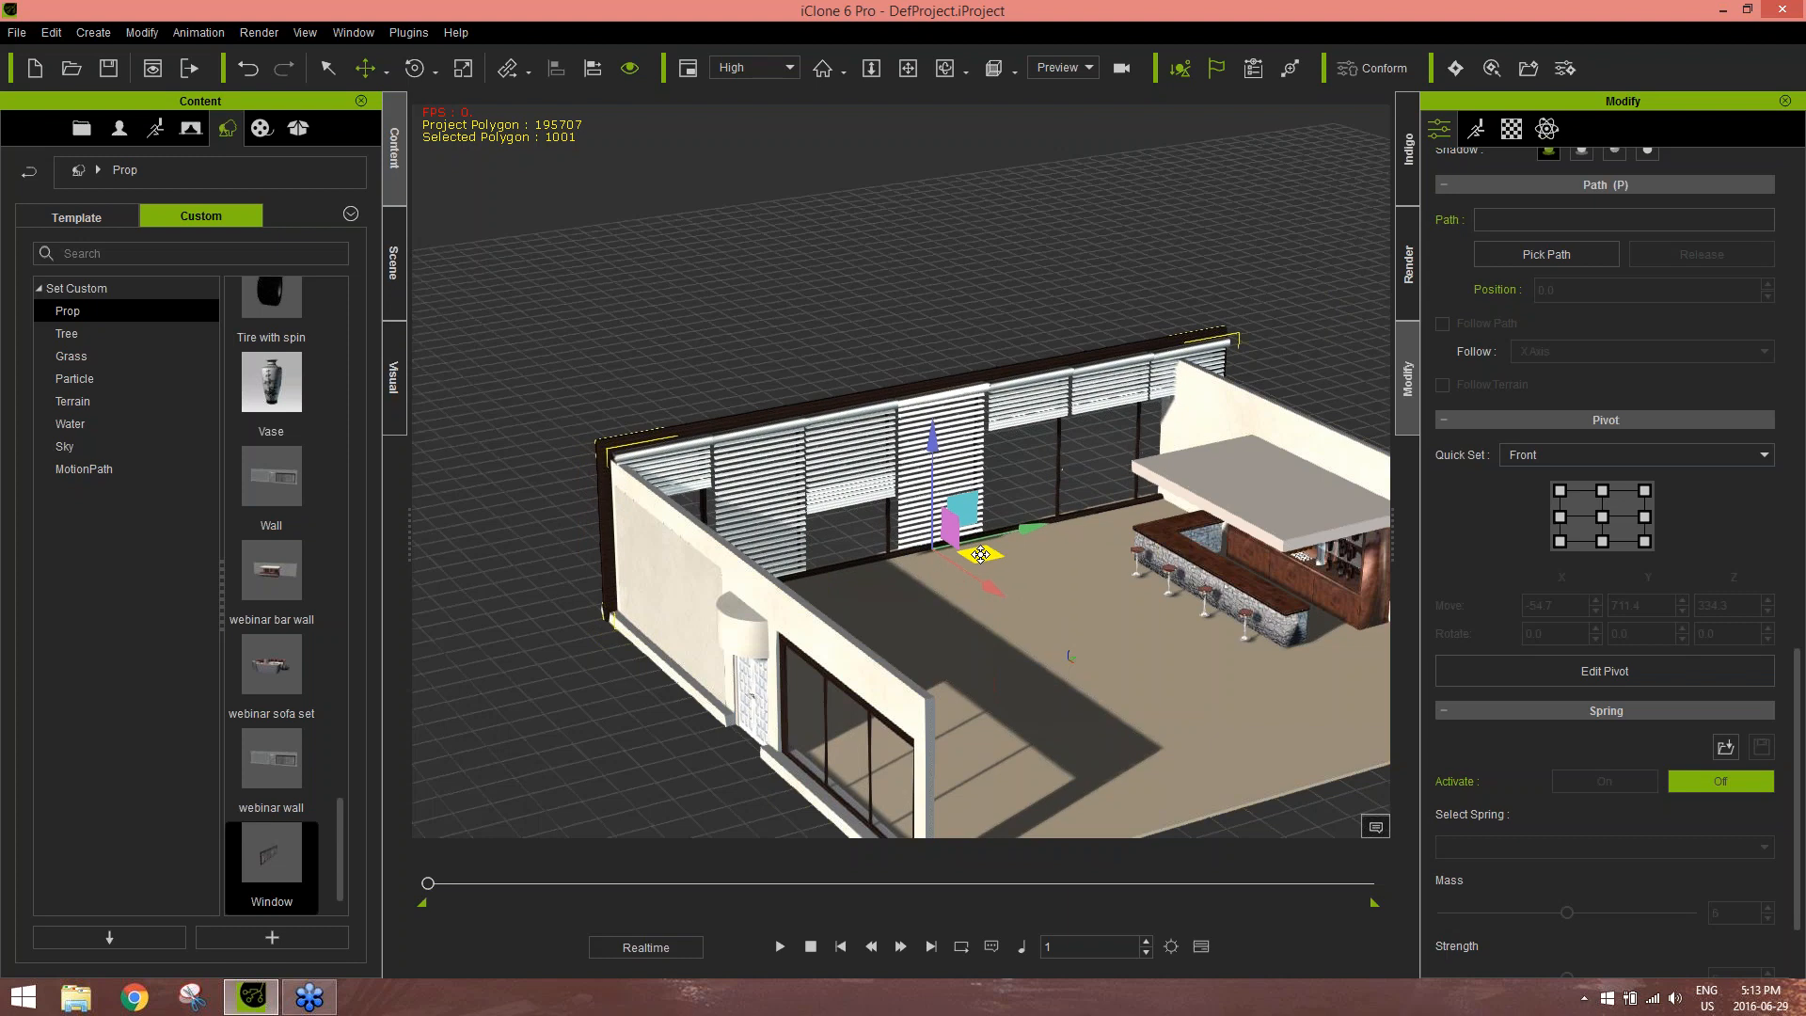
{"action": "right_click_drag", "start_coordinate": [1197, 459], "coordinate": [1085, 510]}
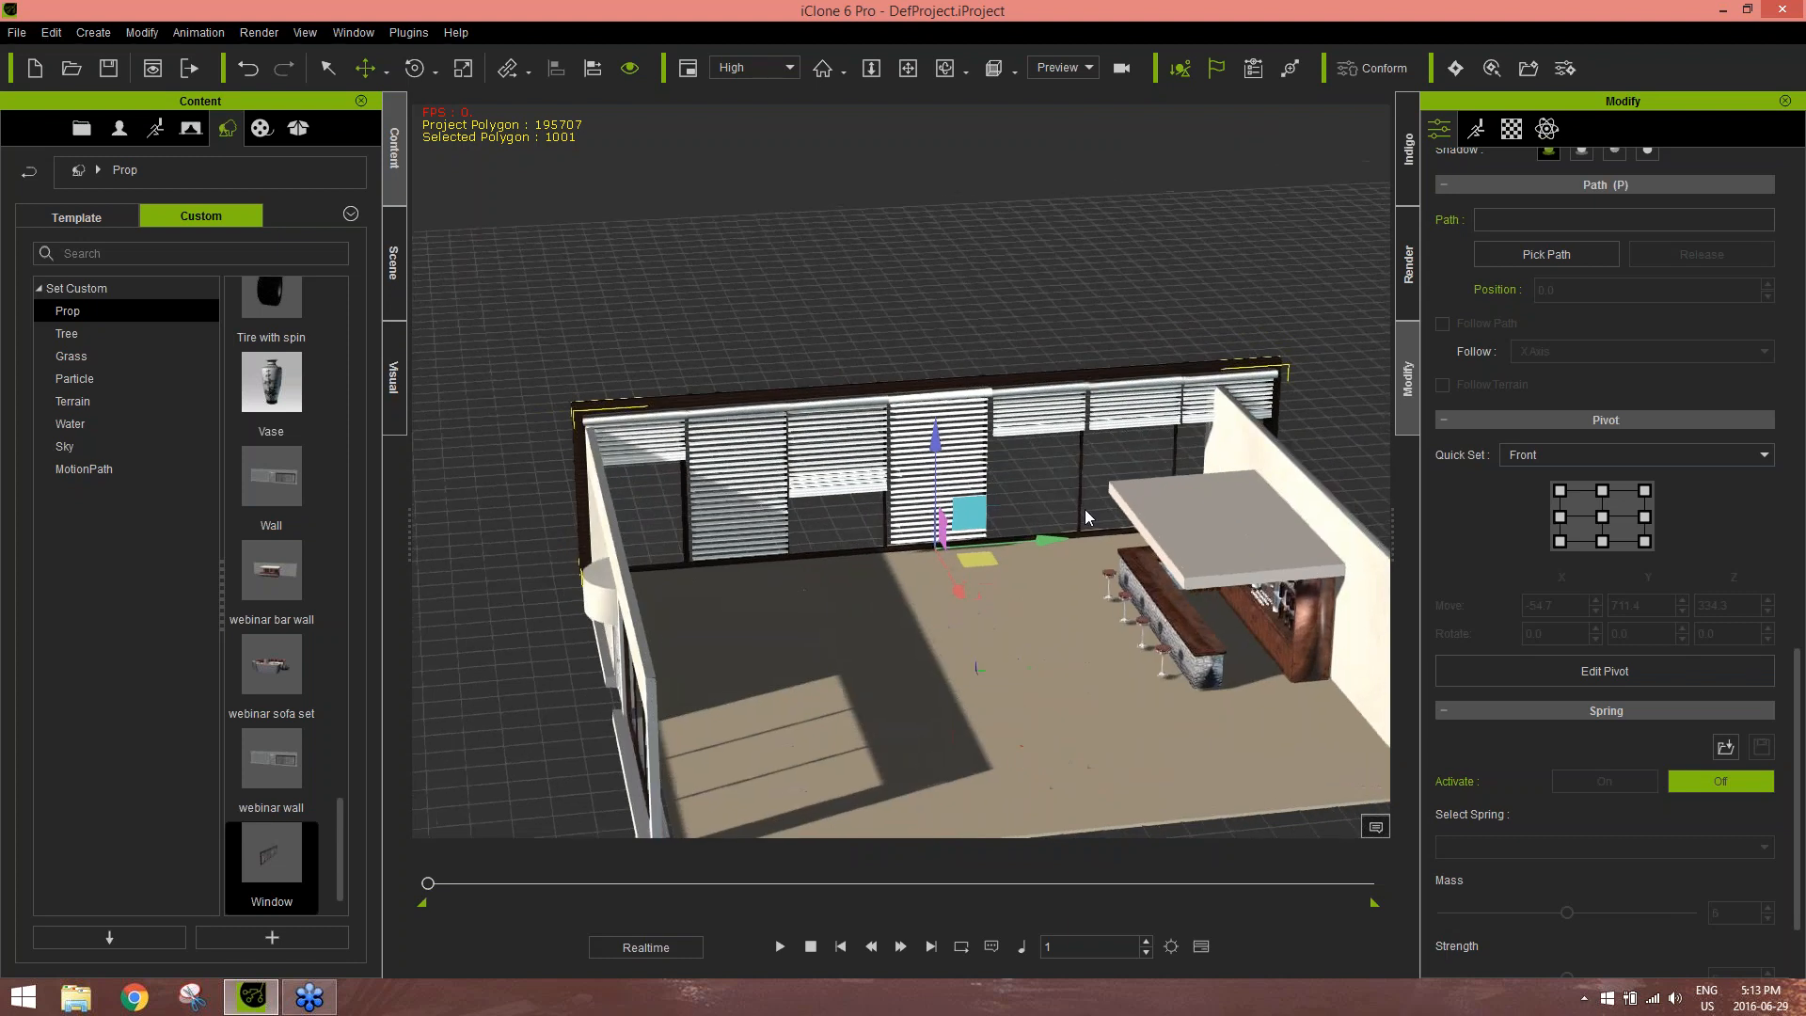
{"action": "left_click_drag", "start_coordinate": [1043, 539], "coordinate": [1025, 540]}
Duplicate the window along the X axis onto the opposite open edge of the floor, at about X 919.5
{"action": "left_click_drag", "start_coordinate": [775, 663], "coordinate": [1033, 566], "text": "alt"}
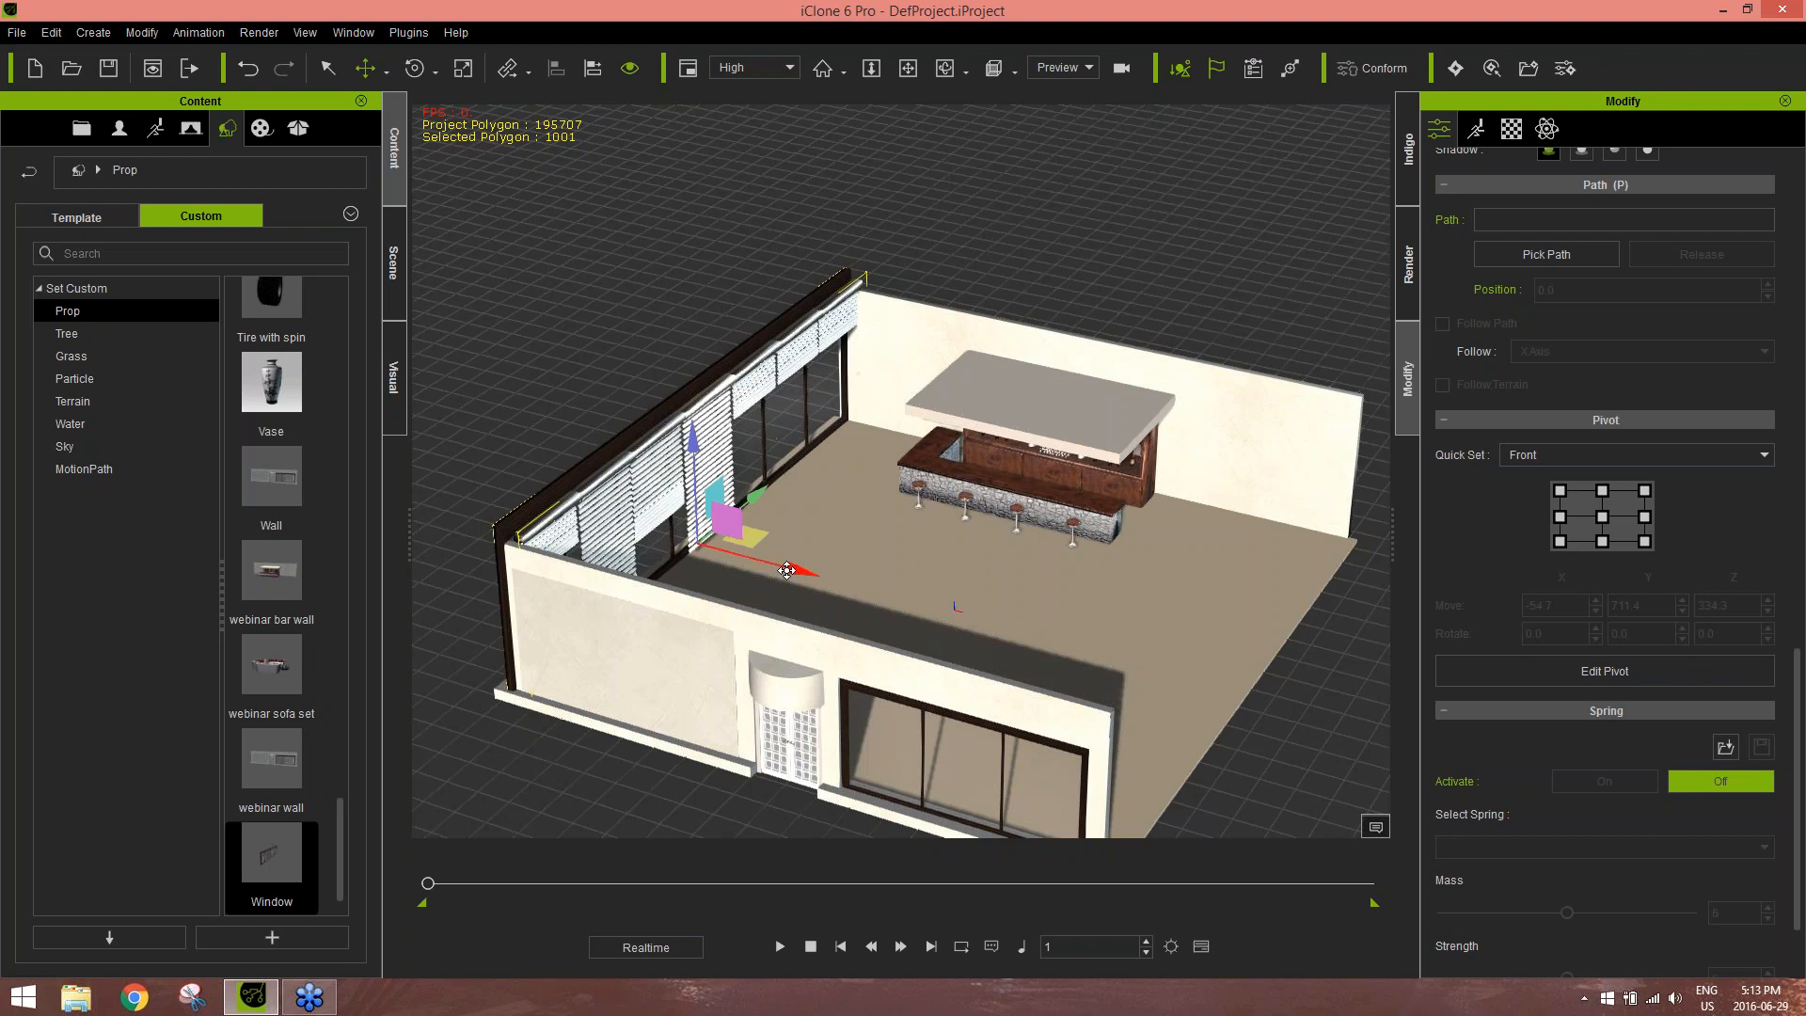
{"action": "left_click_drag", "start_coordinate": [787, 571], "coordinate": [1354, 740]}
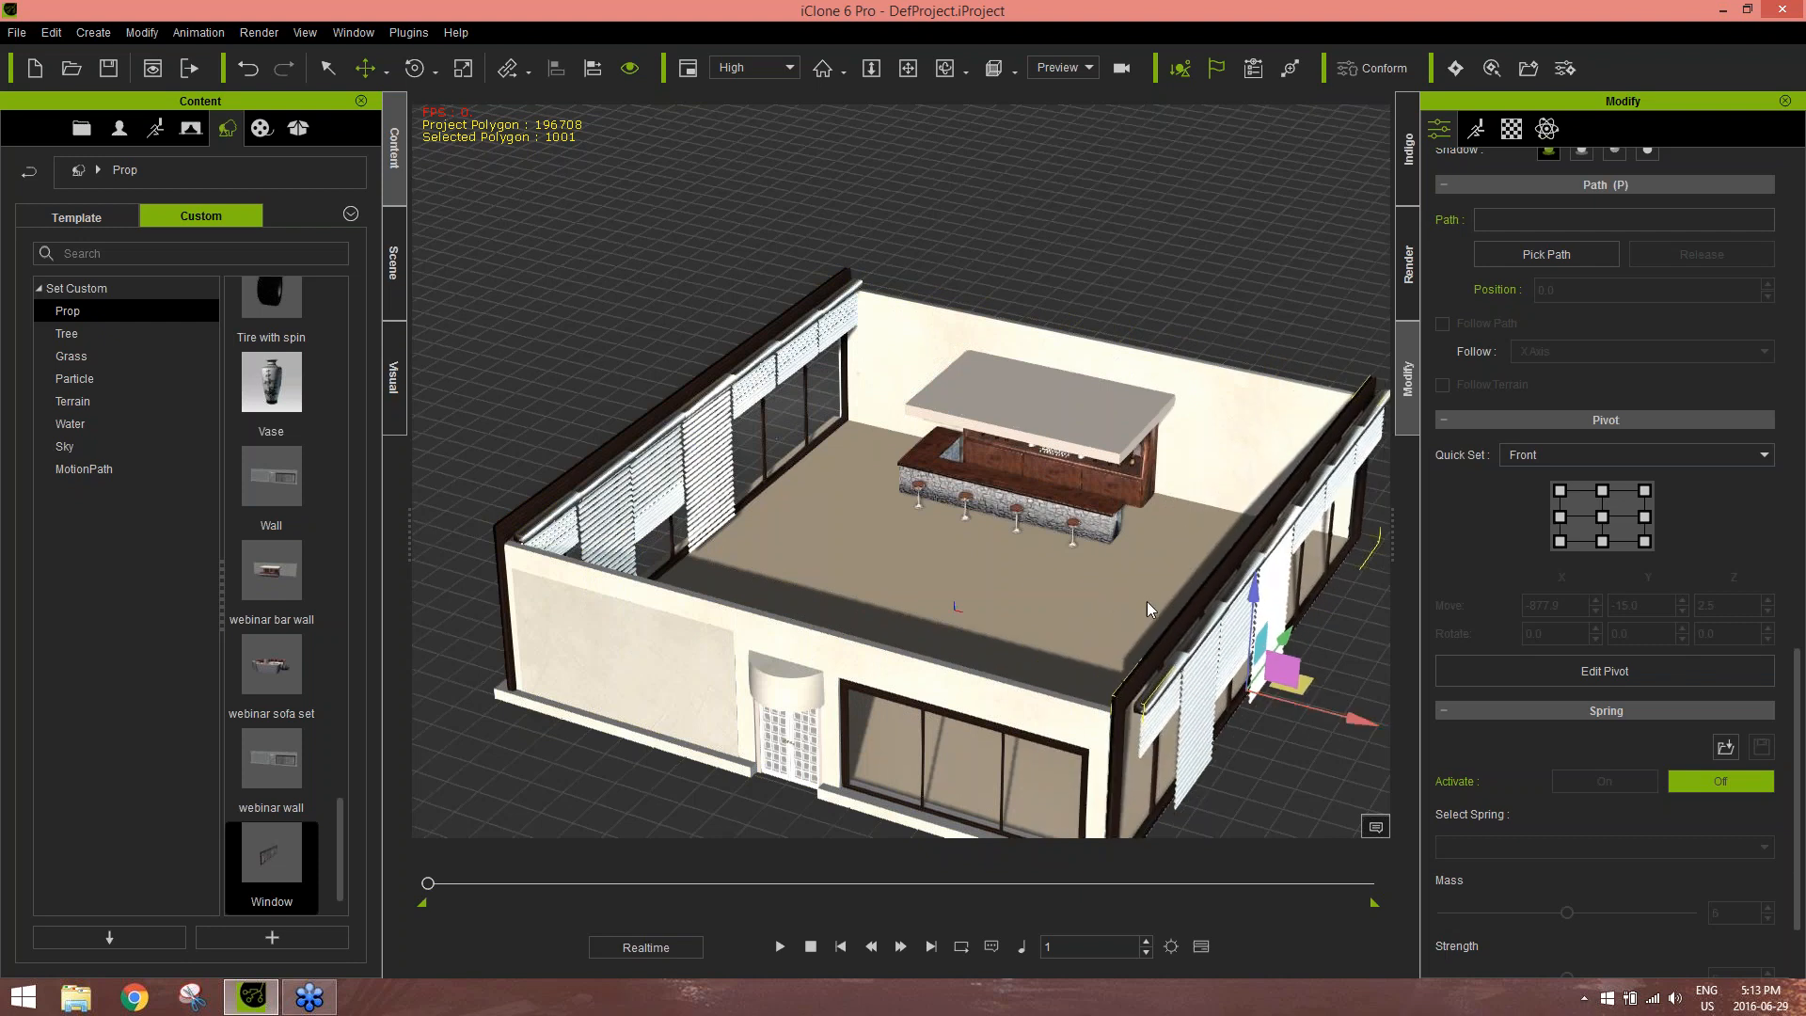
{"action": "scroll", "coordinate": [1060, 619], "scroll_direction": "up", "scroll_amount": 3}
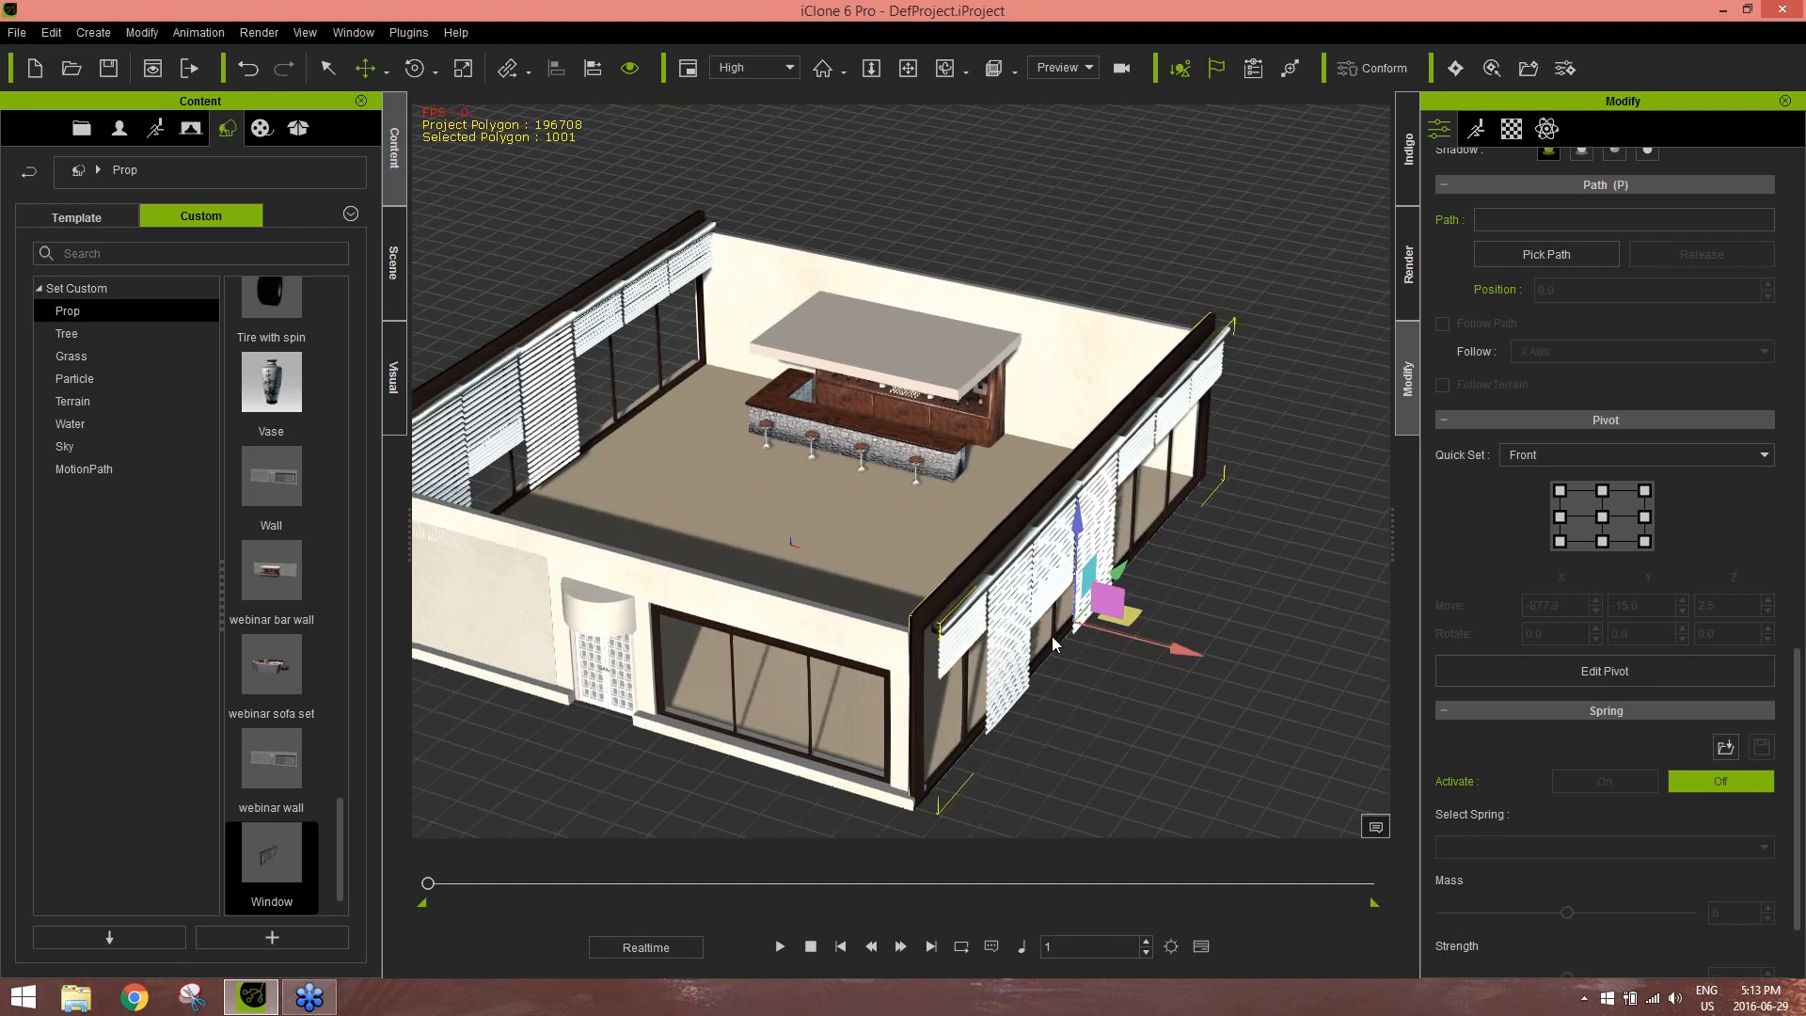
Rotate the duplicated window to 180 degrees around Z so its blinds face into the room
{"action": "key", "text": "e"}
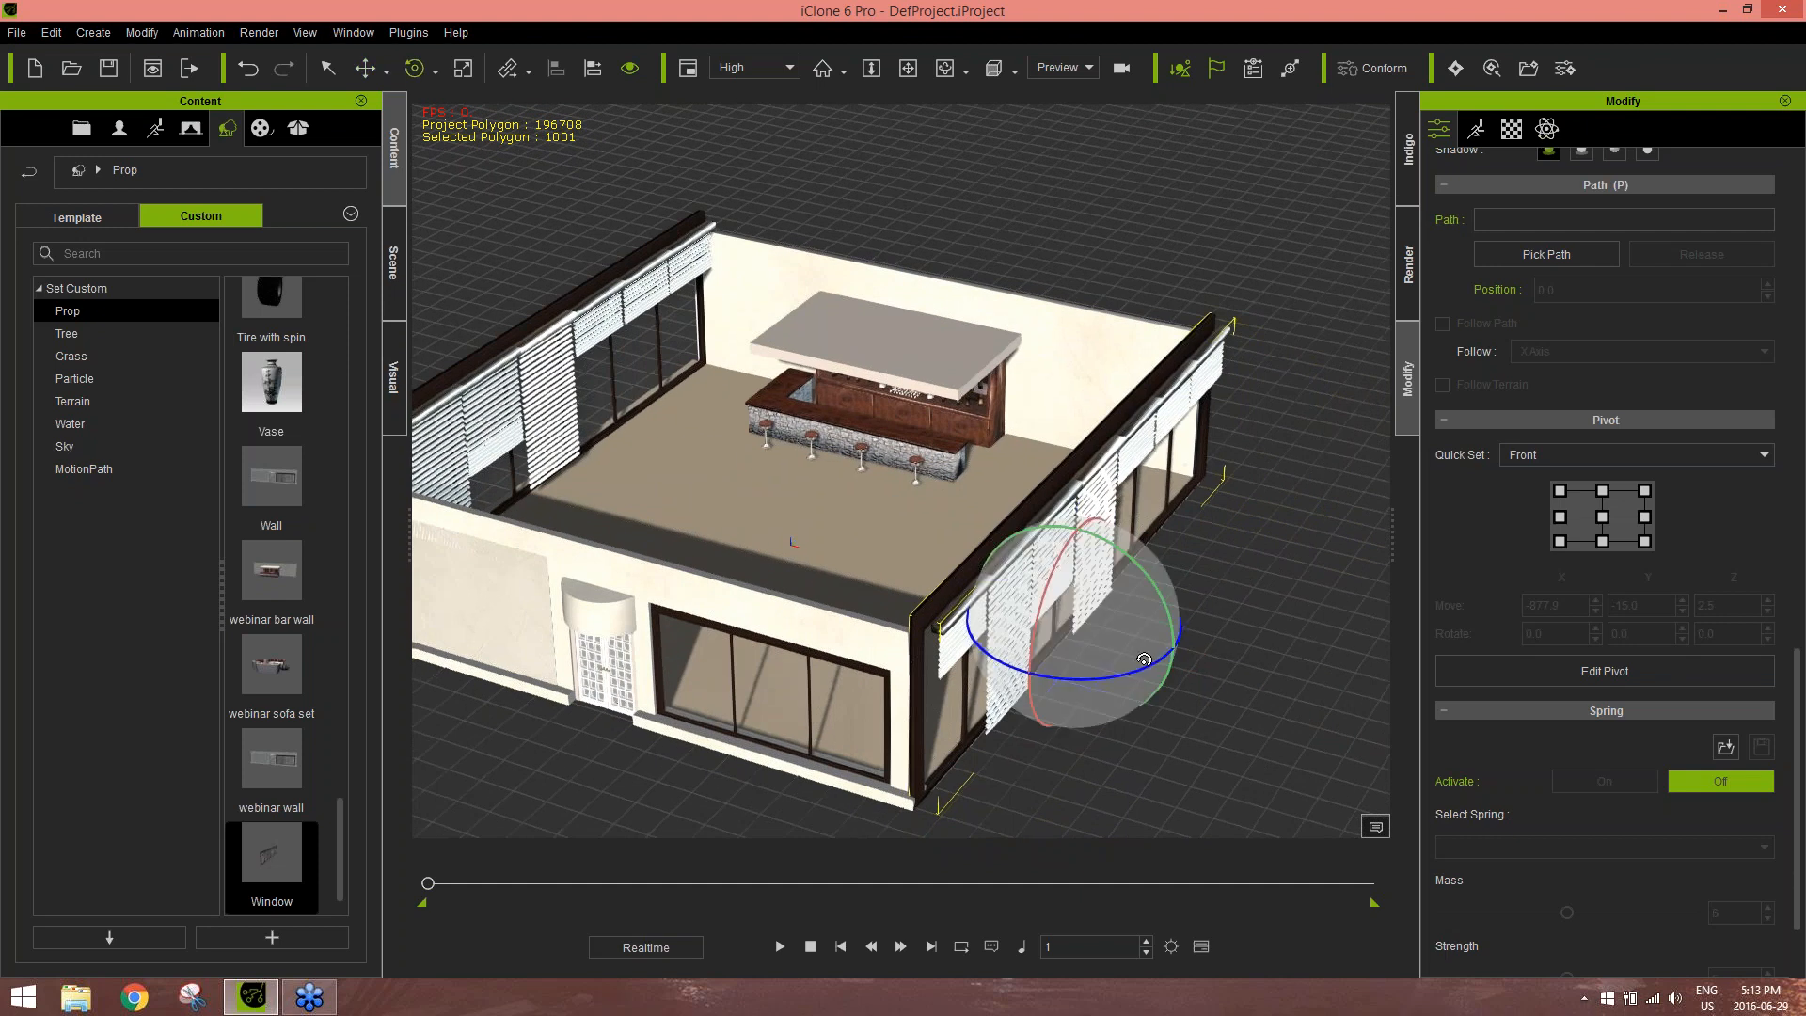
{"action": "left_click_drag", "start_coordinate": [1145, 659], "coordinate": [1004, 724]}
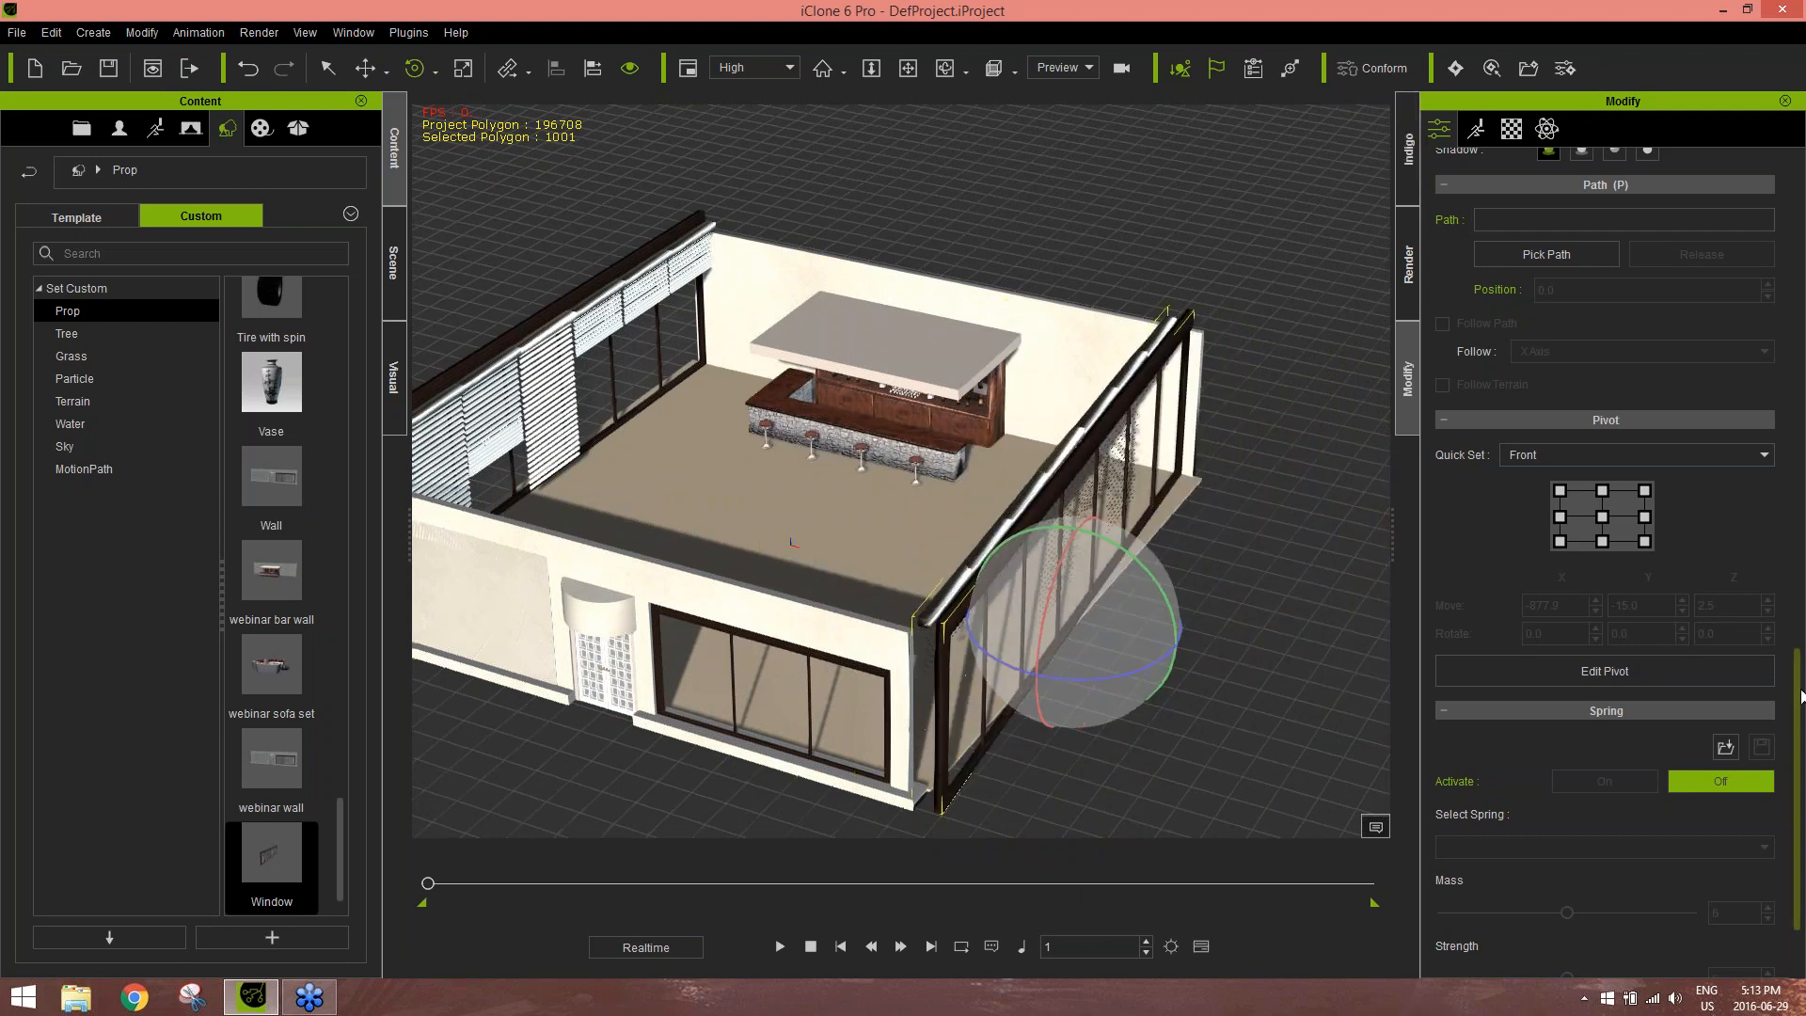
{"action": "scroll", "coordinate": [1802, 696], "scroll_direction": "up", "scroll_amount": 10}
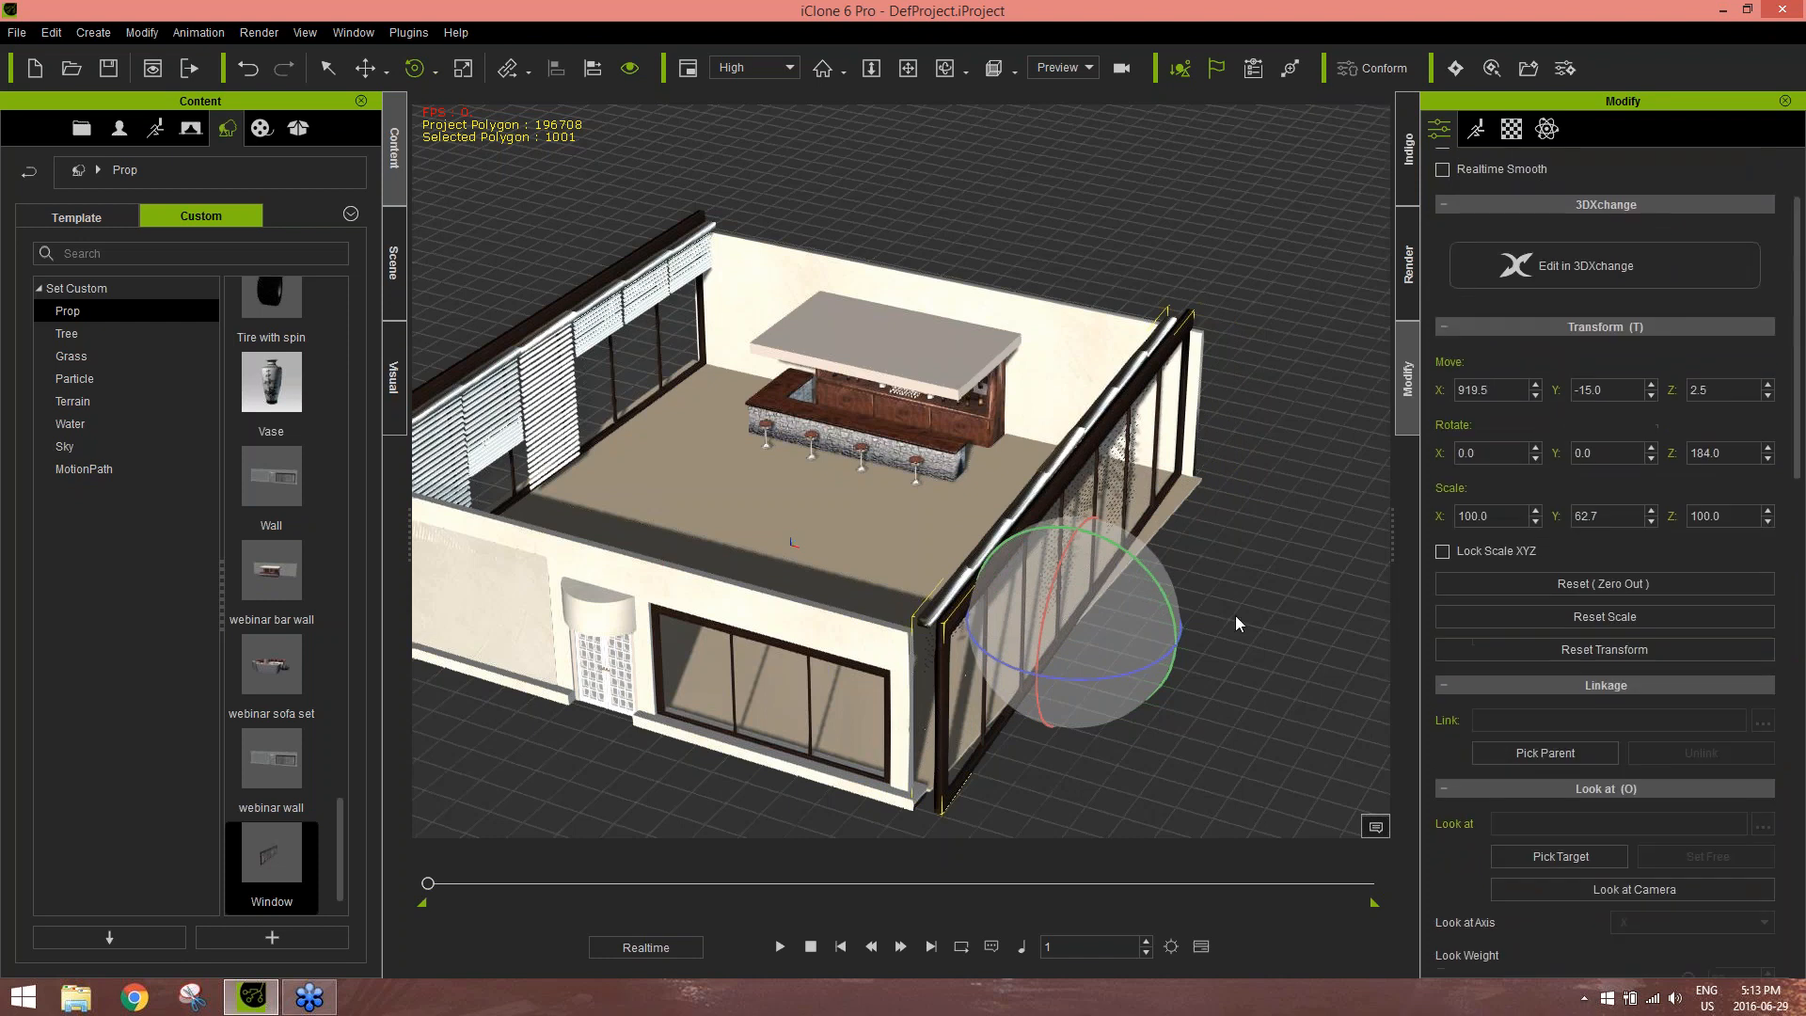
{"action": "left_click_drag", "start_coordinate": [1103, 677], "coordinate": [1143, 667]}
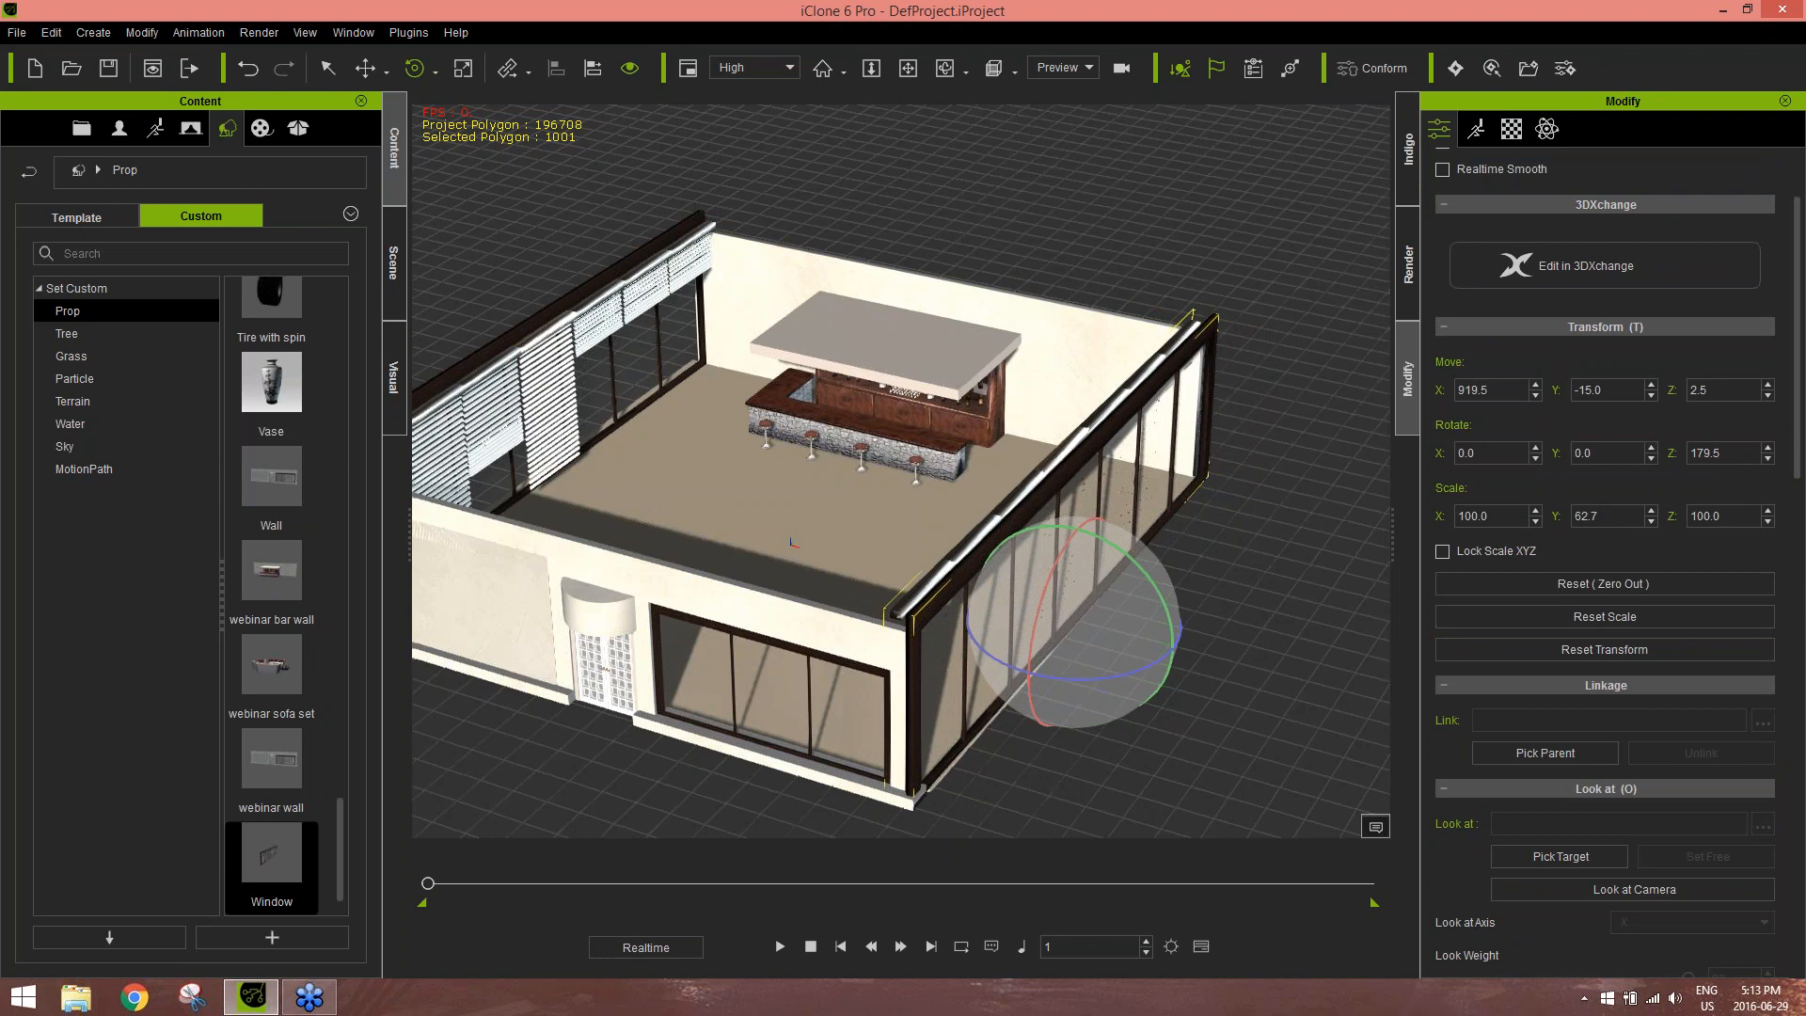
{"action": "left_click_drag", "start_coordinate": [1734, 454], "coordinate": [1646, 455]}
{"action": "key", "text": "Up"}
{"action": "key", "text": "Up"}
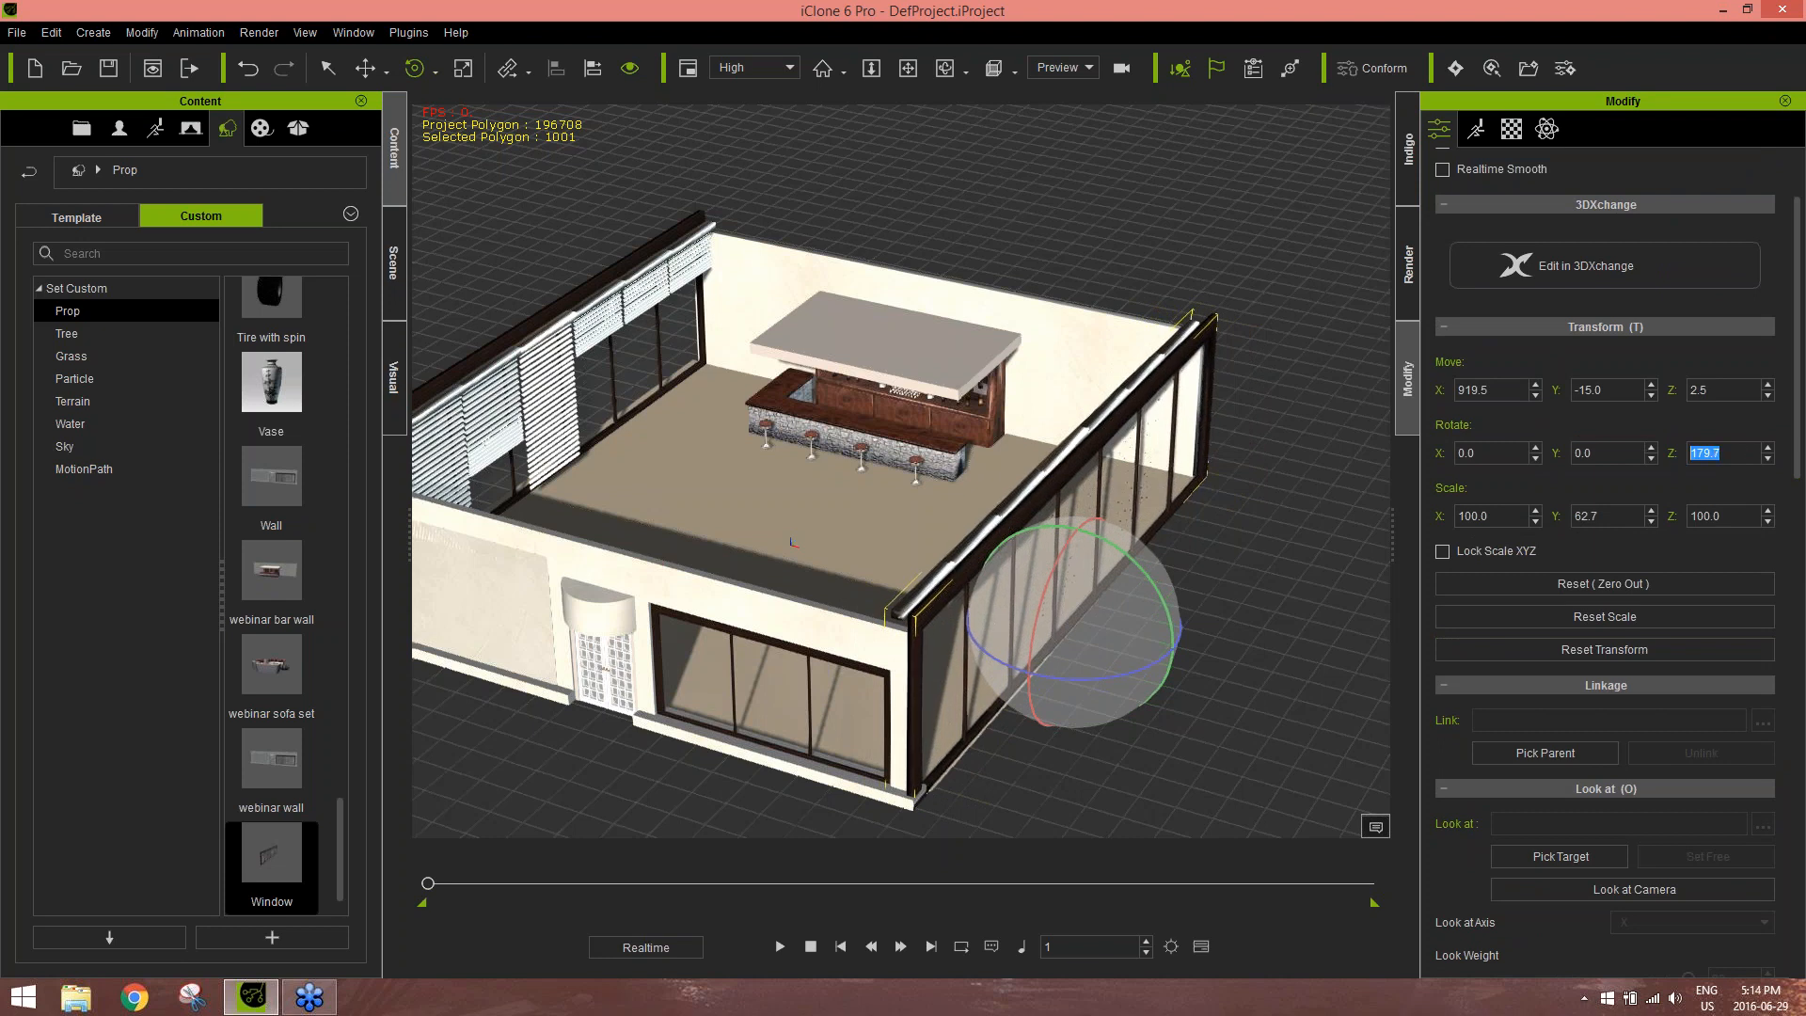
{"action": "type", "text": "180"}
{"action": "key", "text": "Return"}
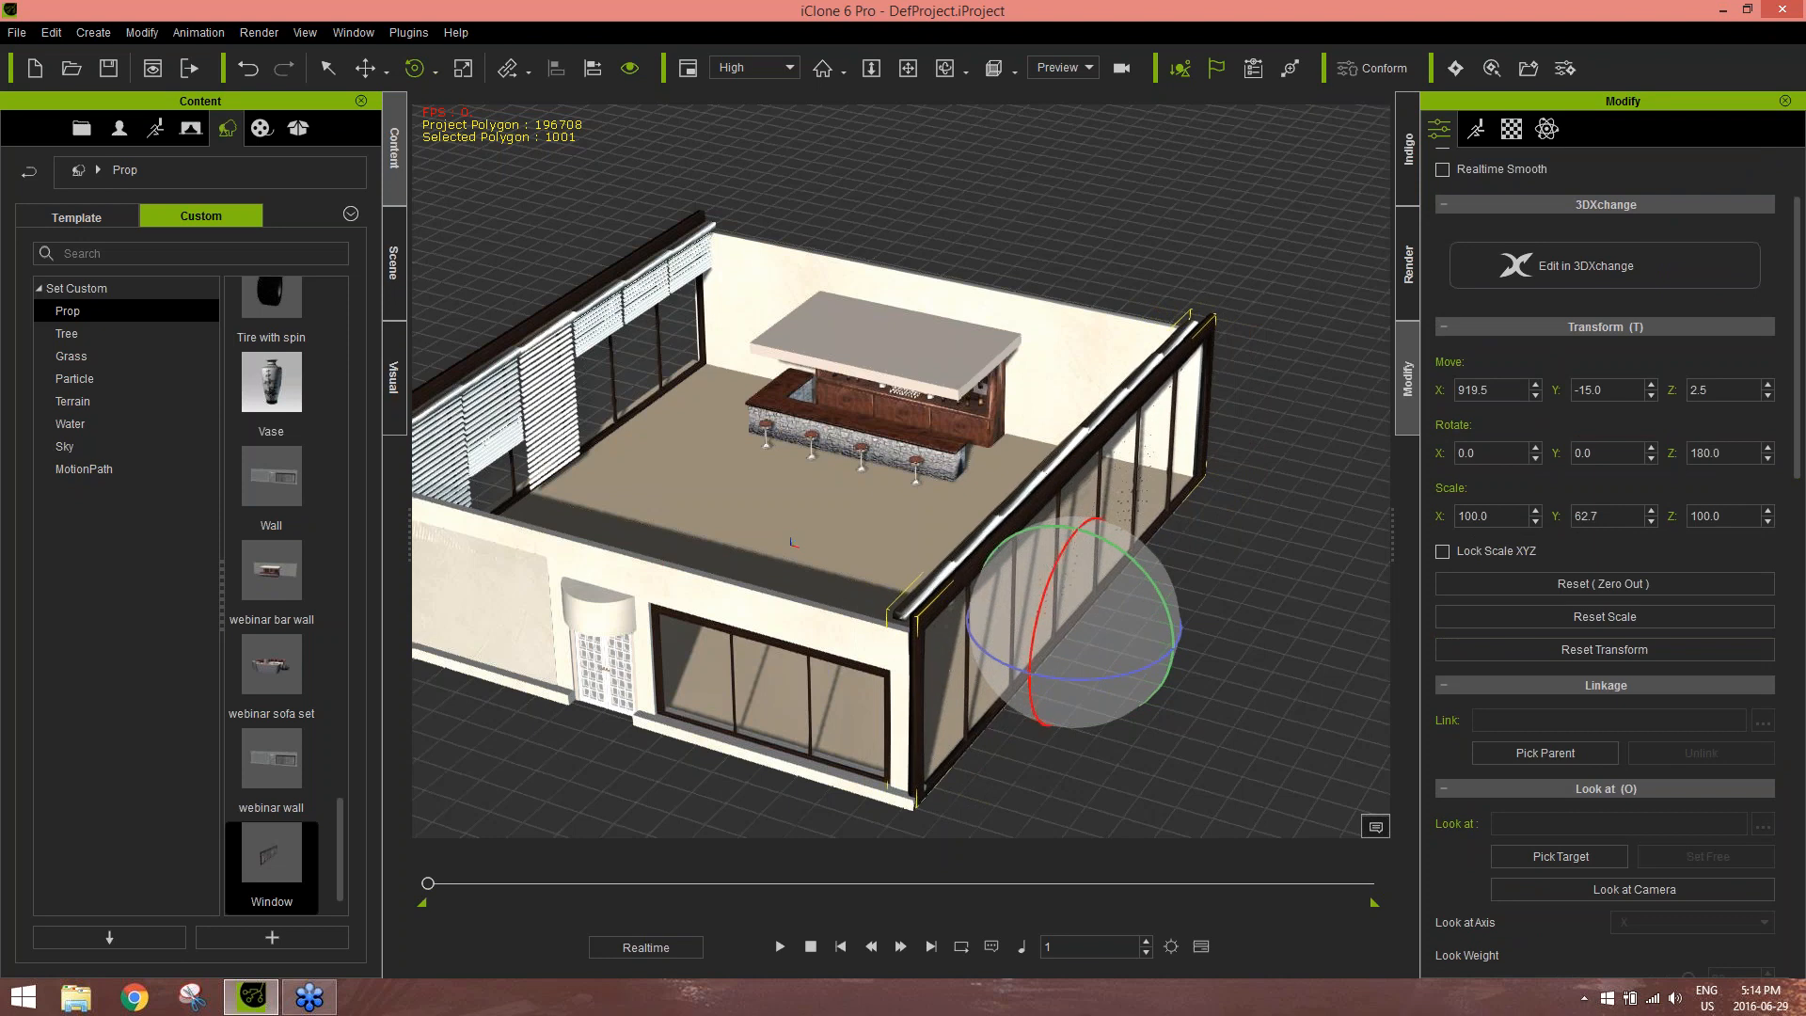
Load the texture FloorsMarble0026_1_M from the Texture Maps folder as the floor's diffuse map
{"action": "right_click_drag", "start_coordinate": [850, 588], "coordinate": [809, 474]}
{"action": "middle_click_drag", "start_coordinate": [809, 474], "coordinate": [941, 446]}
{"action": "right_click_drag", "start_coordinate": [941, 447], "coordinate": [941, 350]}
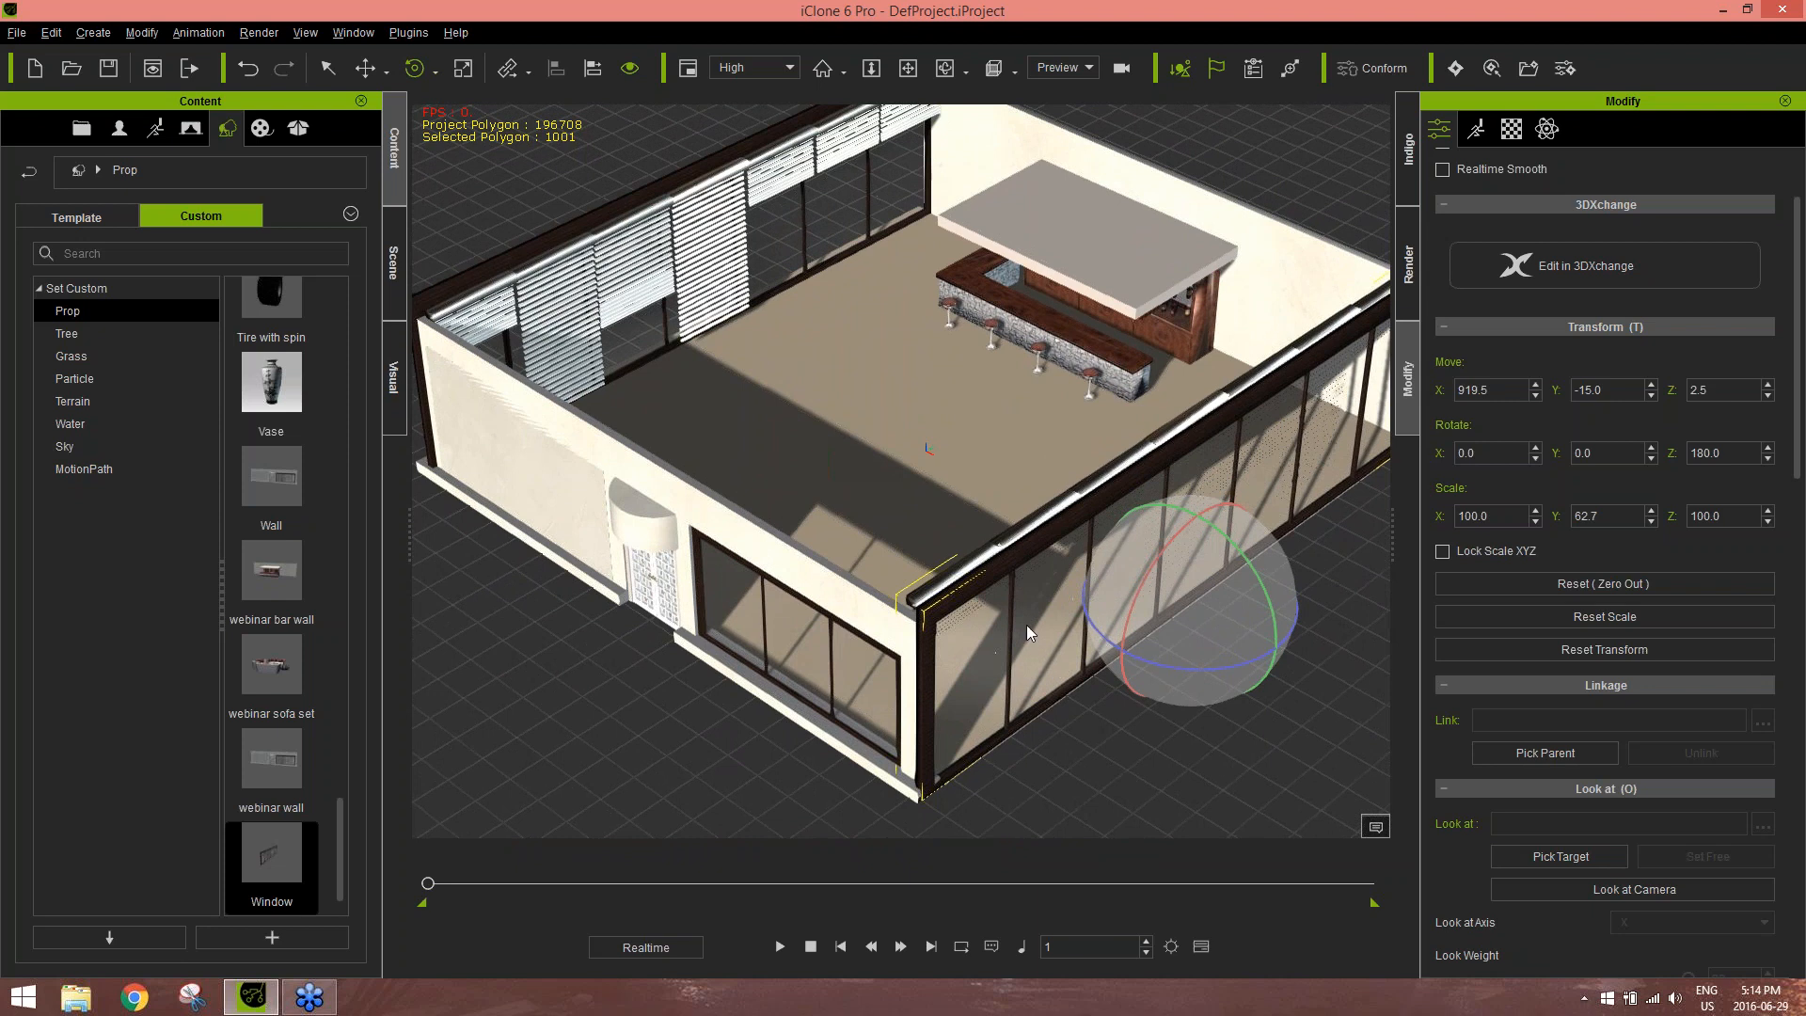
{"action": "scroll", "coordinate": [1019, 288], "scroll_direction": "up", "scroll_amount": 4}
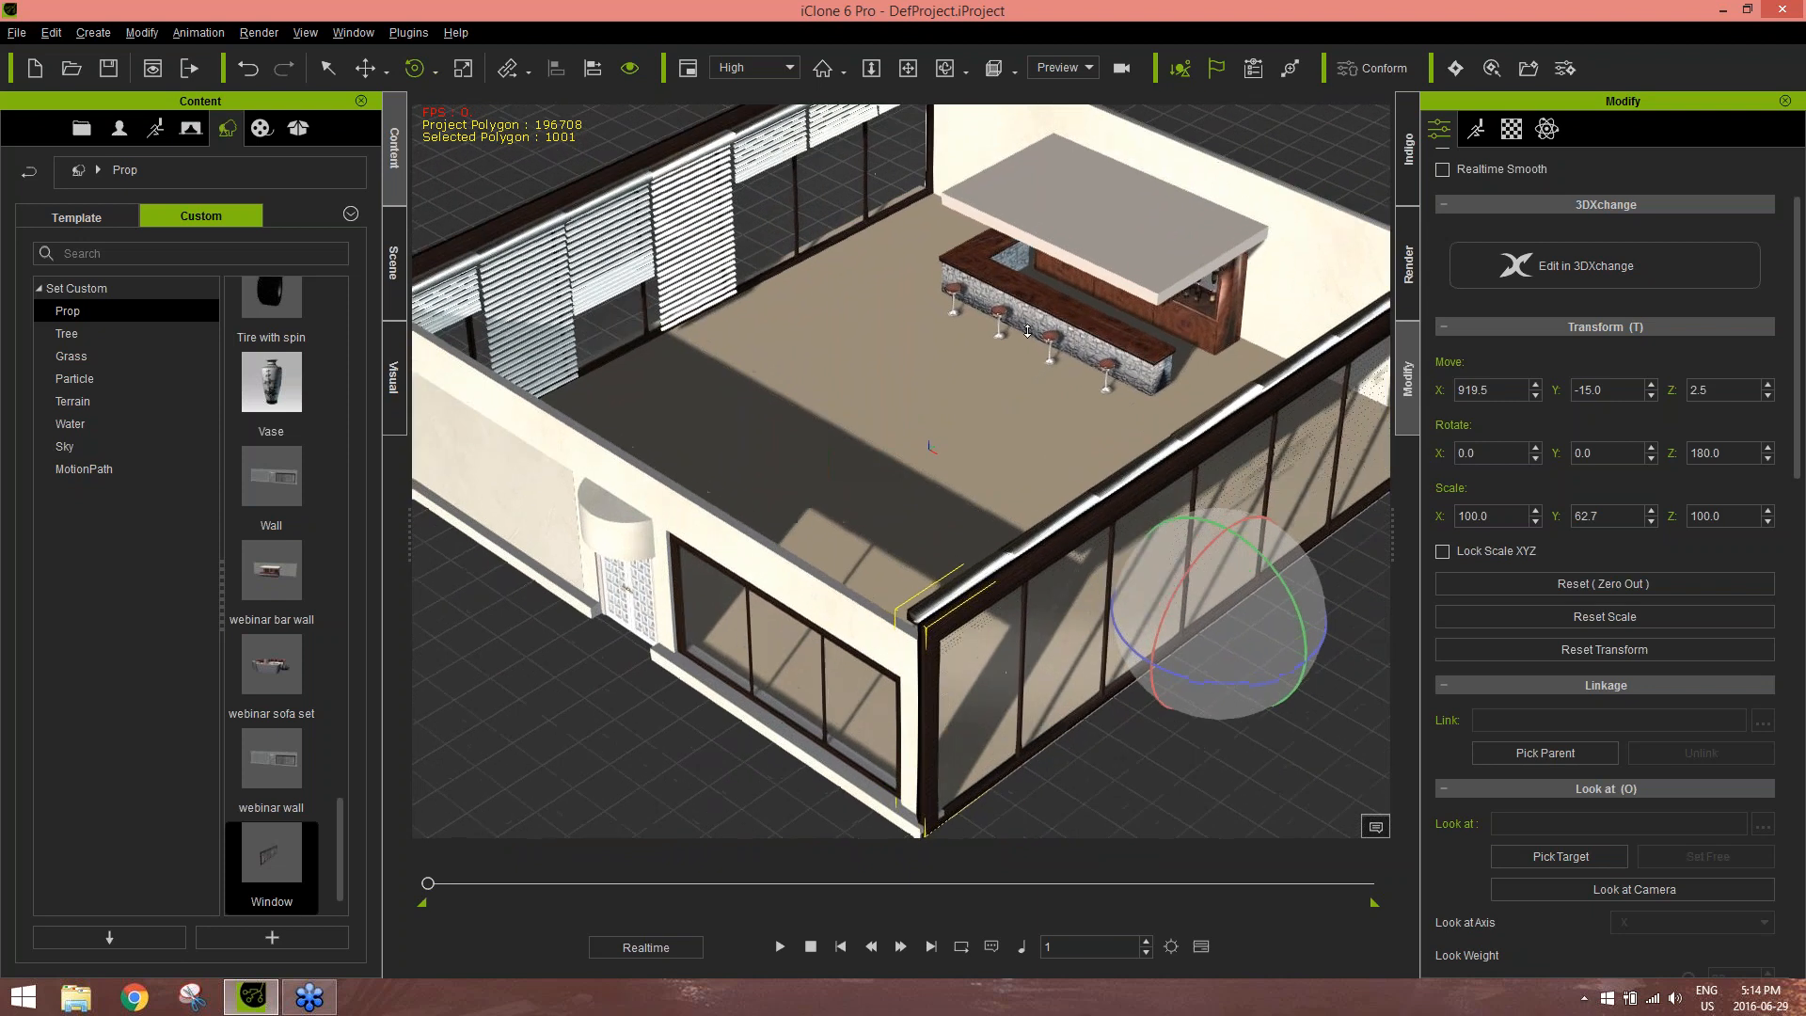
{"action": "middle_click_drag", "start_coordinate": [1009, 299], "coordinate": [987, 365]}
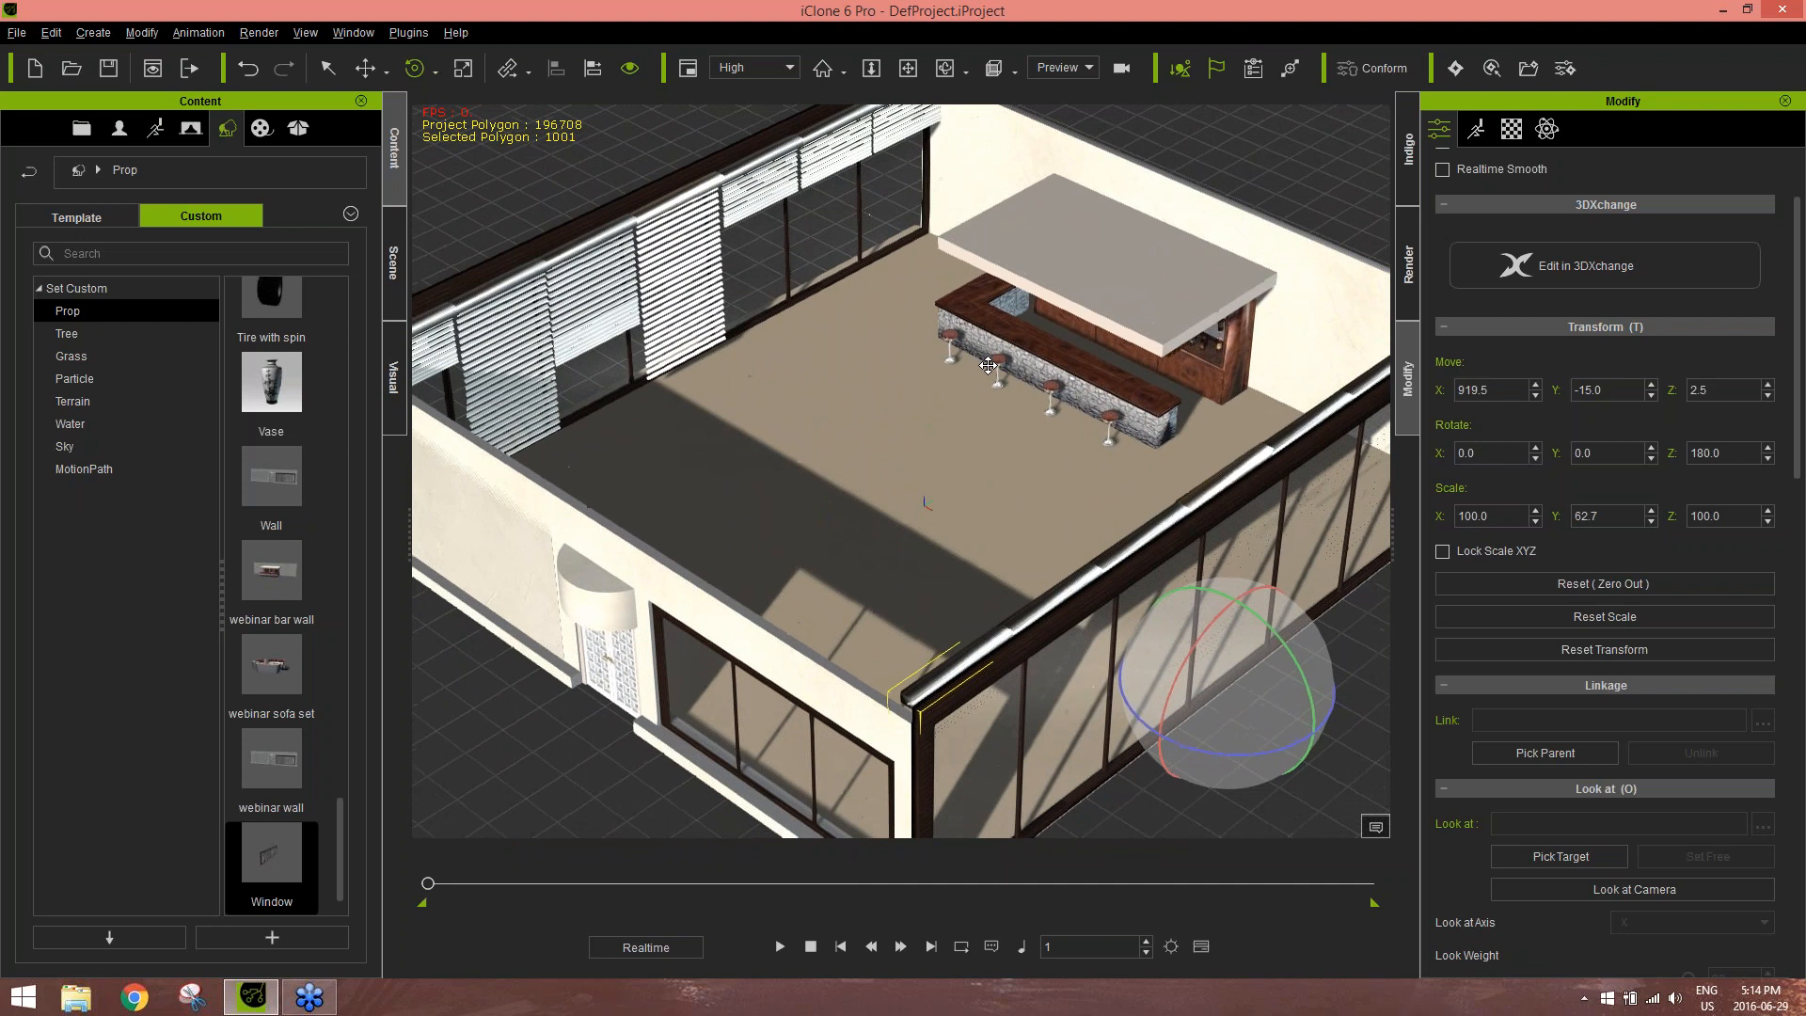
{"action": "left_click", "coordinate": [930, 407]}
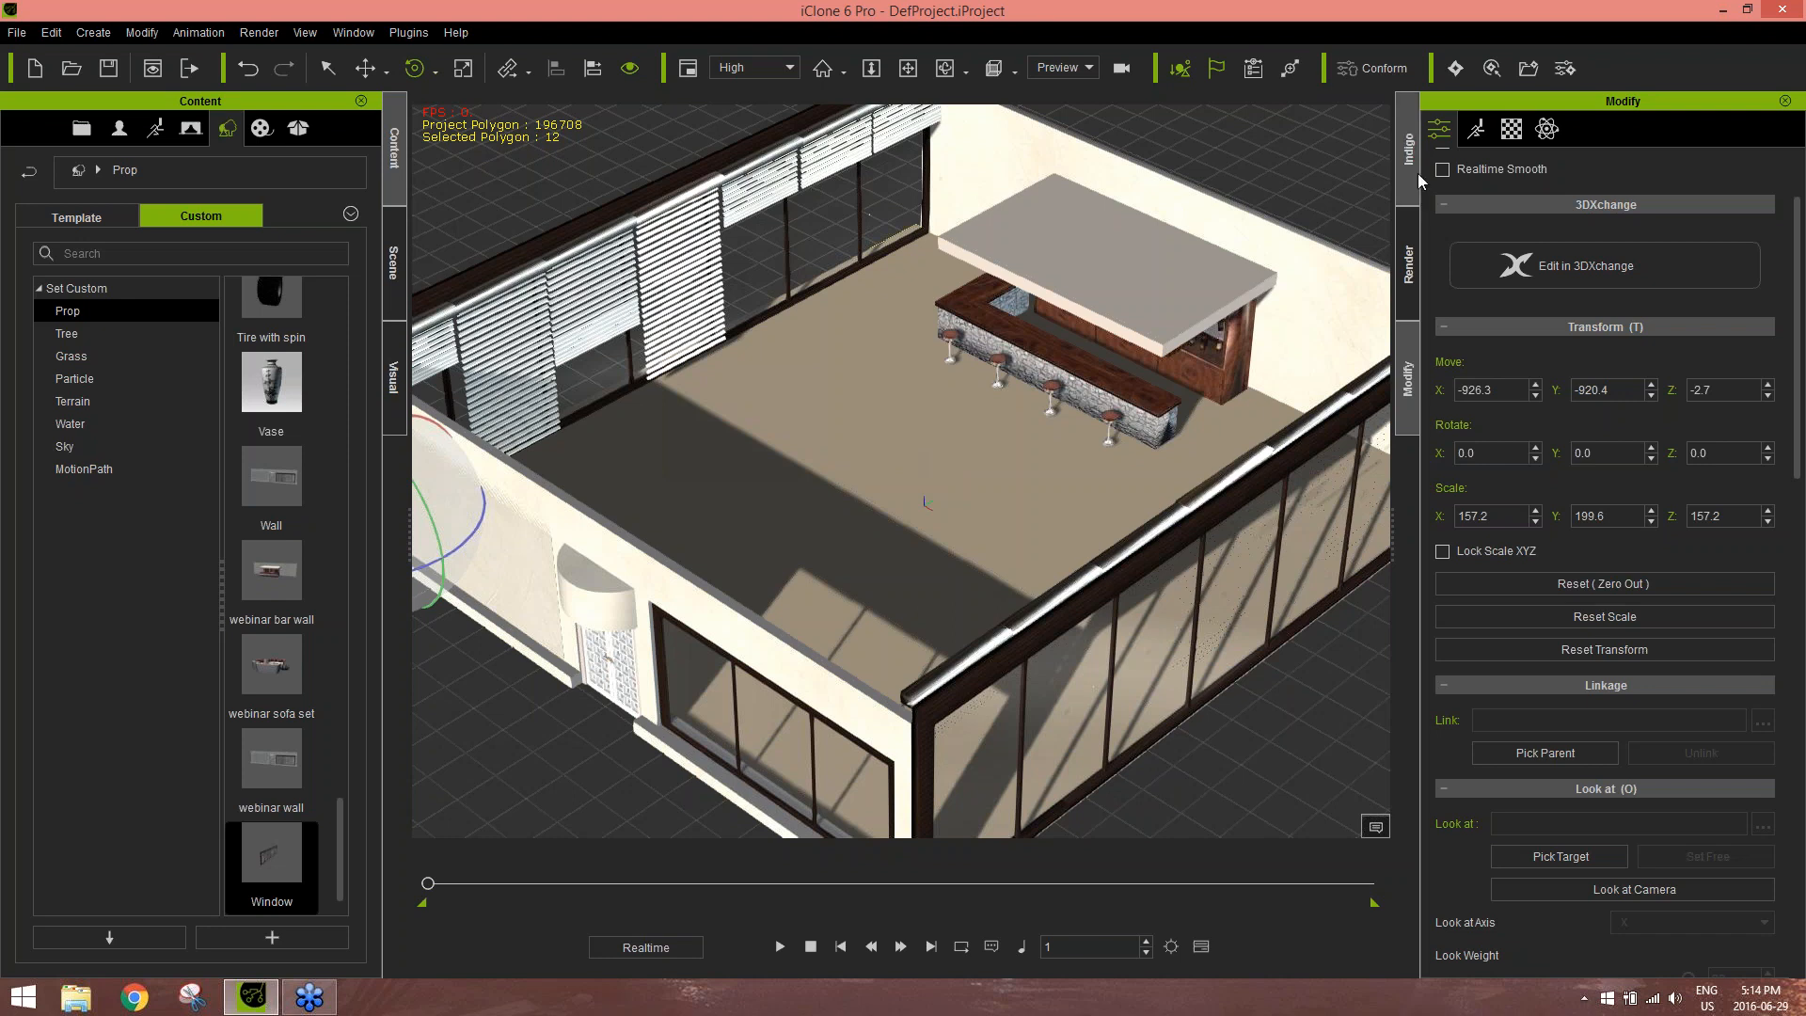
{"action": "left_click", "coordinate": [1513, 131]}
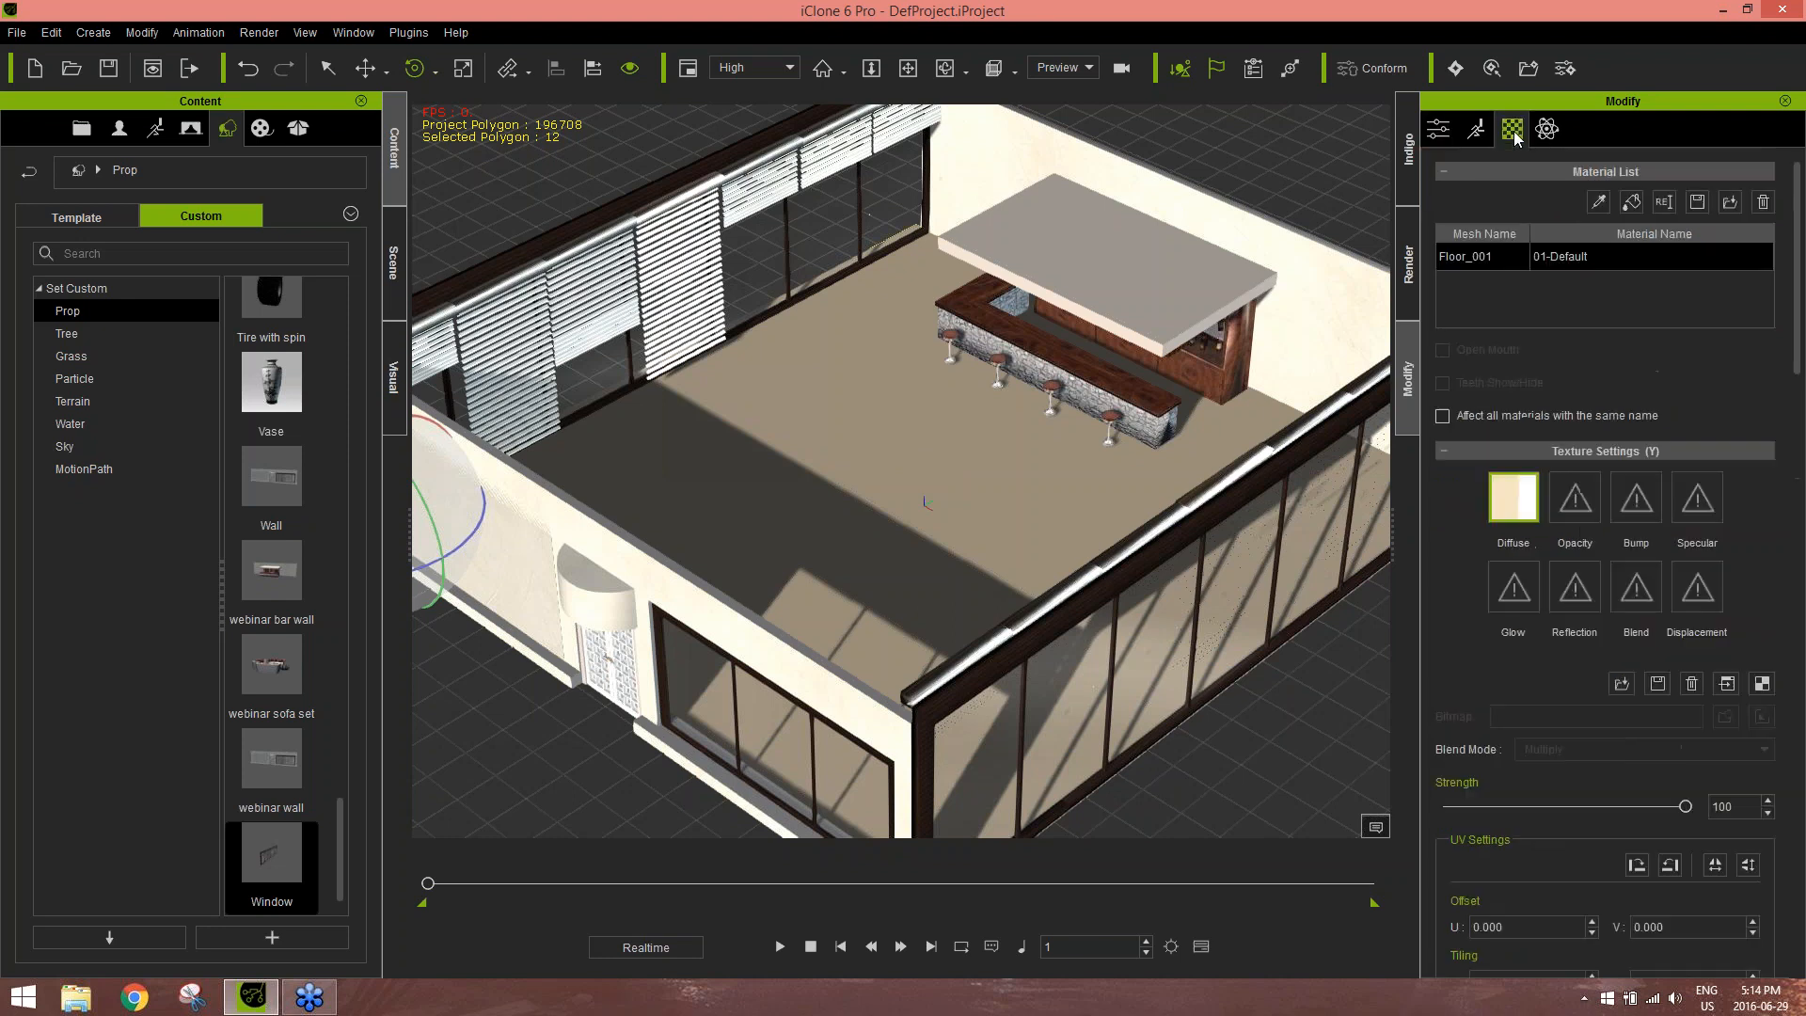
{"action": "double_click", "coordinate": [1524, 509]}
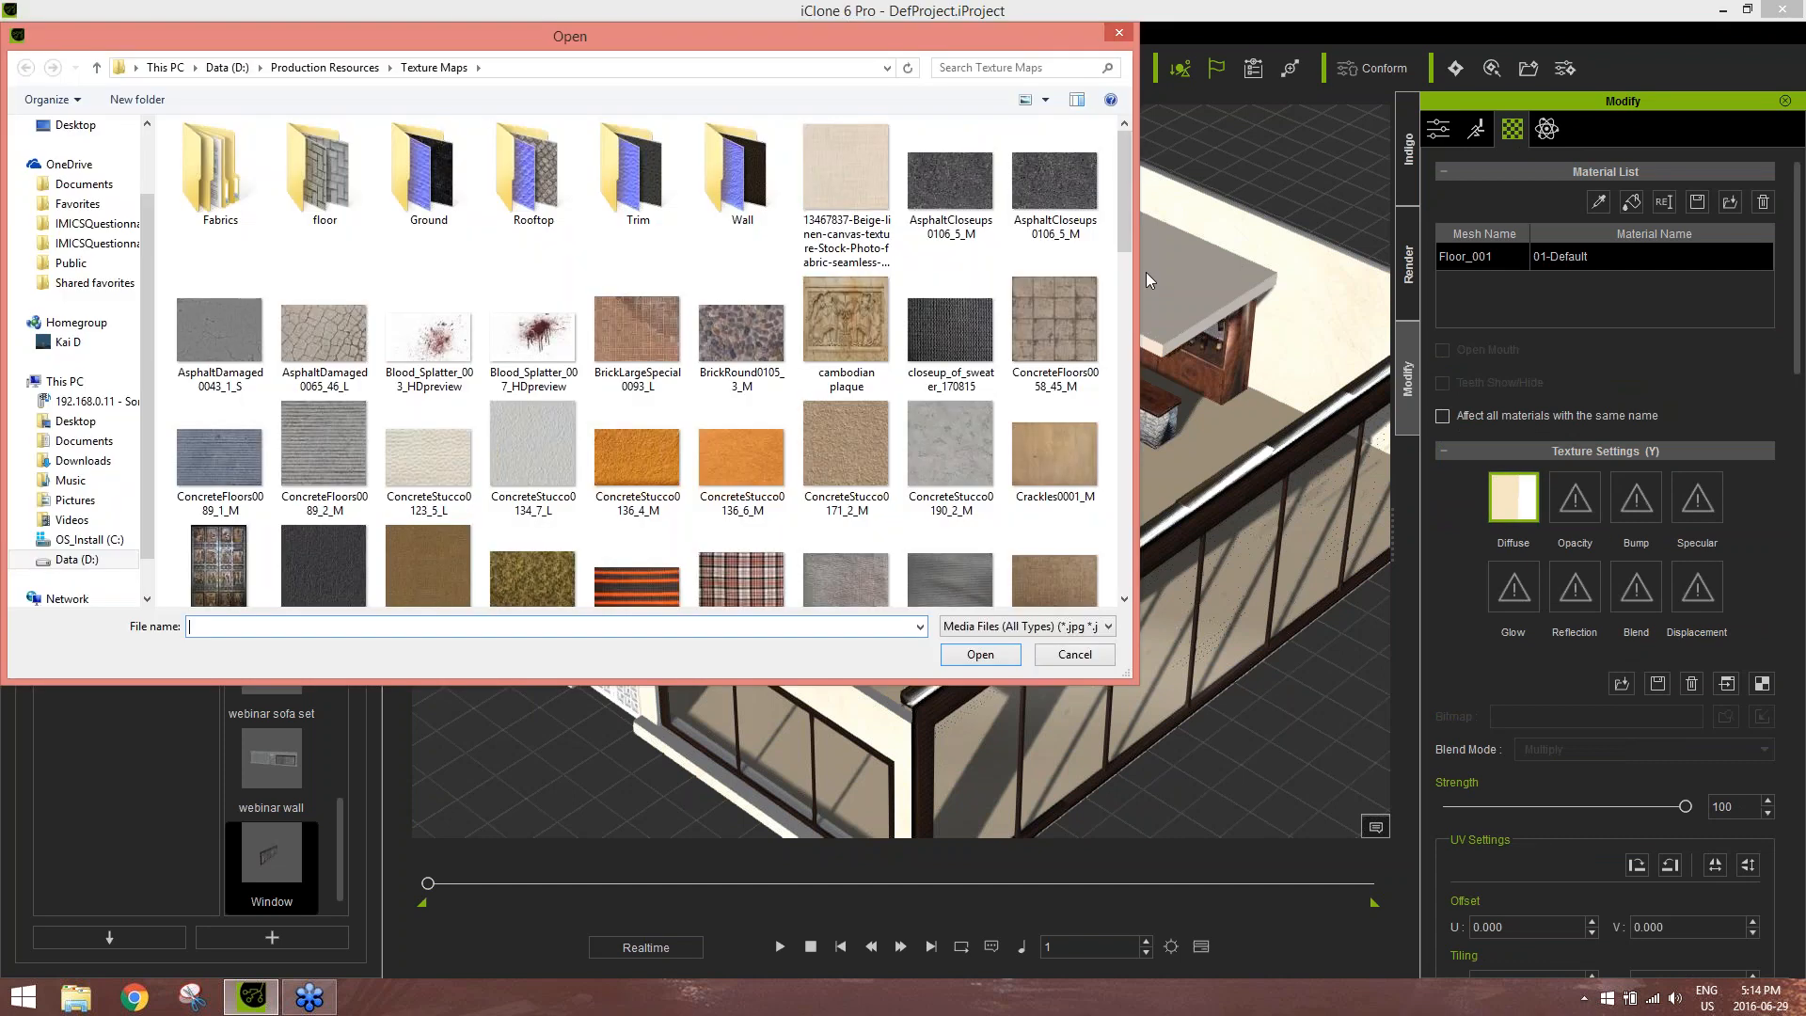
{"action": "left_click_drag", "start_coordinate": [1125, 209], "coordinate": [1126, 309]}
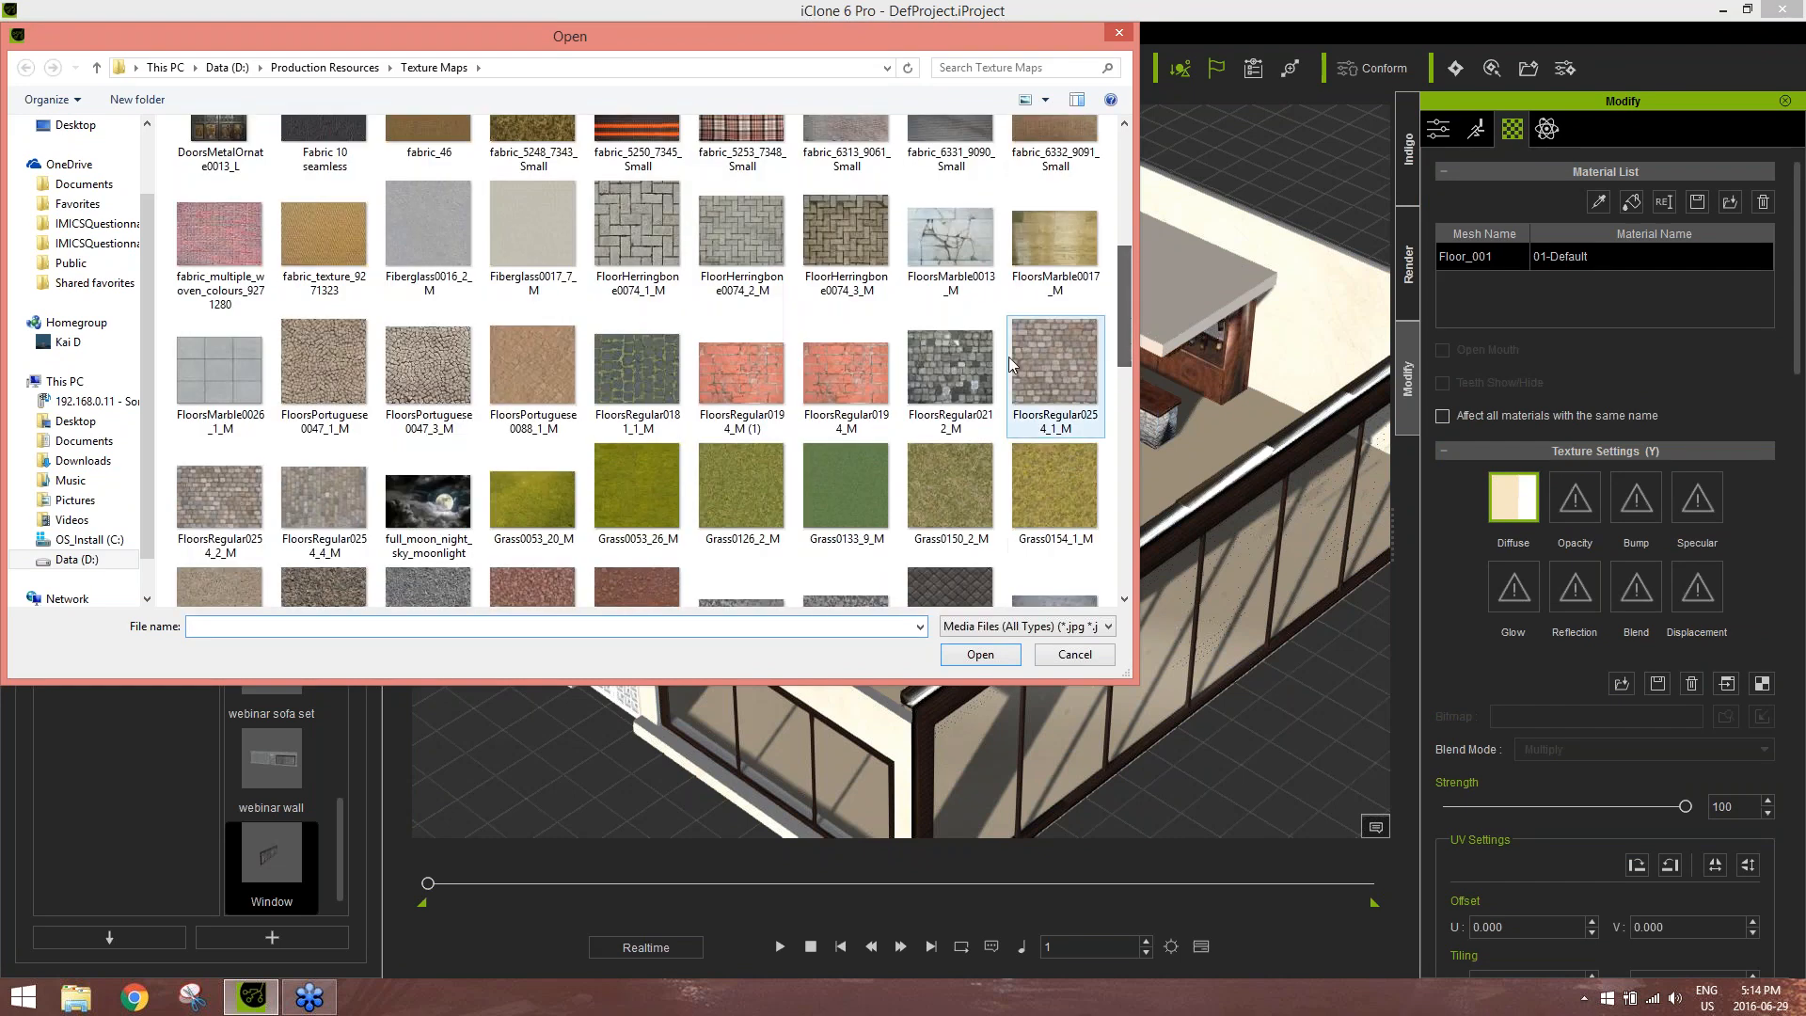
{"action": "double_click", "coordinate": [228, 374]}
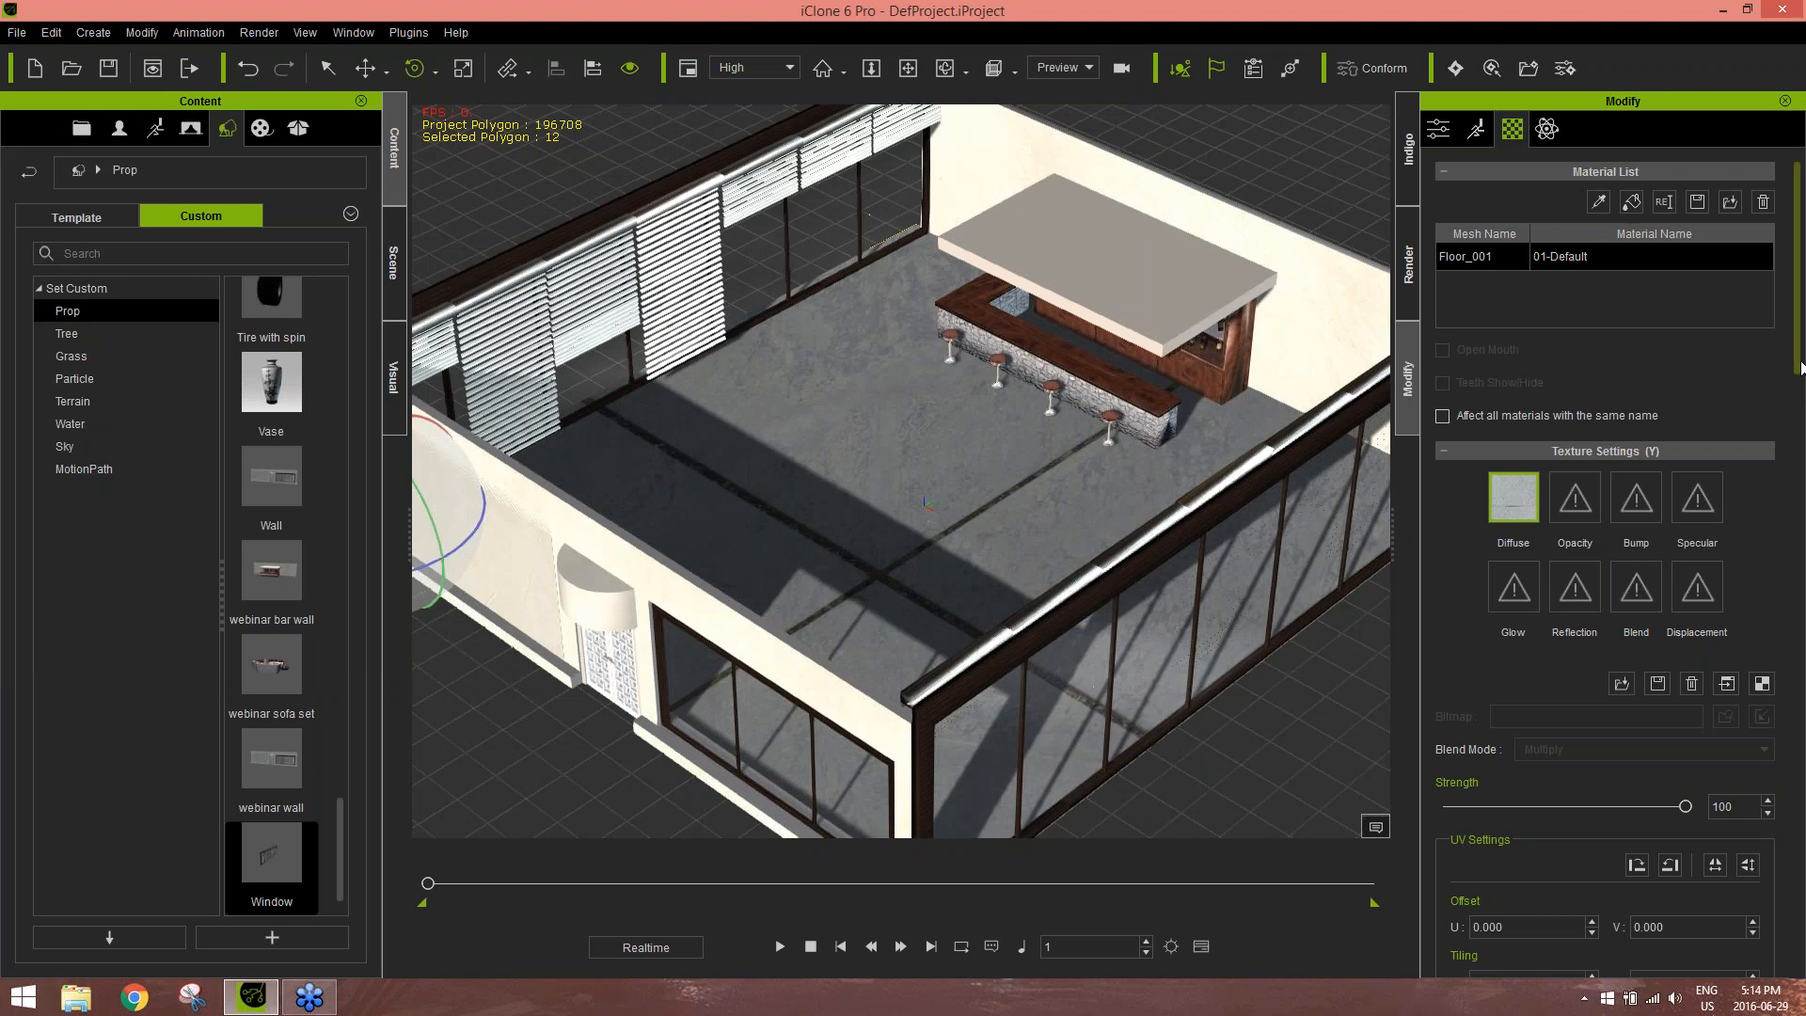
Set the floor texture's U and V tiling to 10 and check the tiles across the room
{"action": "left_click_drag", "start_coordinate": [1799, 358], "coordinate": [1801, 500]}
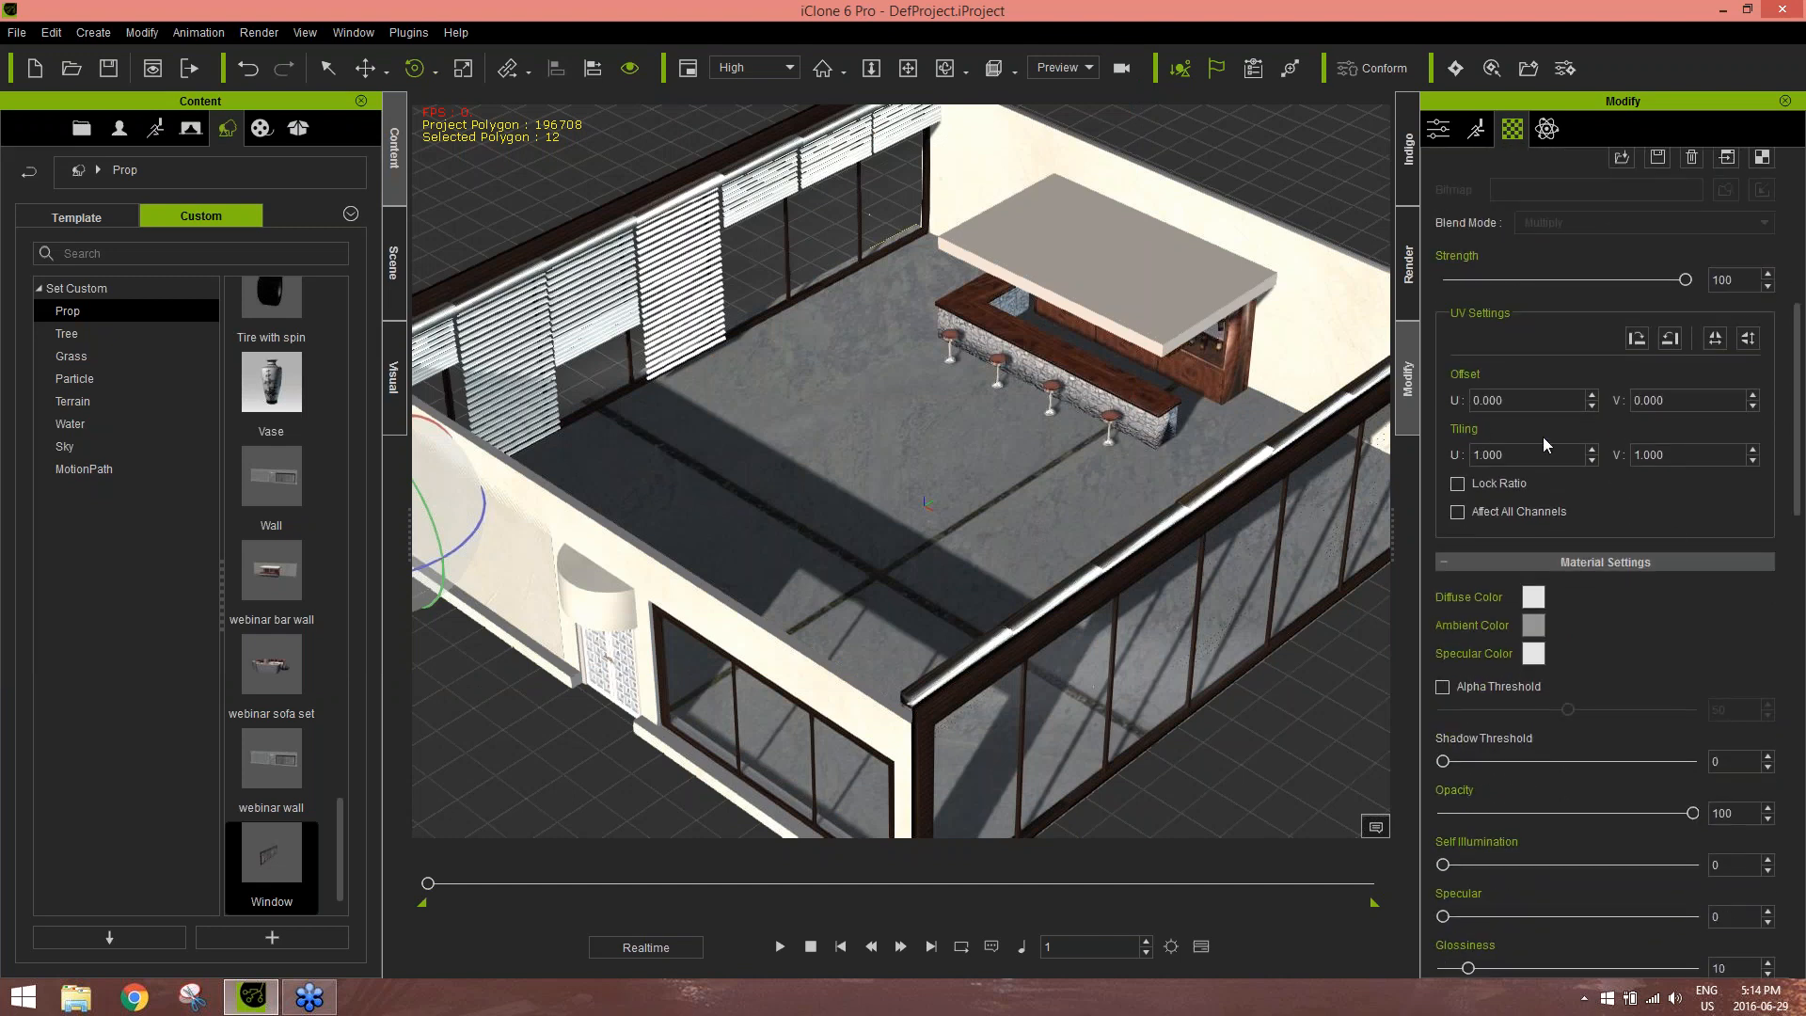
{"action": "double_click", "coordinate": [1488, 454]}
{"action": "double_click", "coordinate": [1679, 454]}
{"action": "type", "text": "10"}
{"action": "key", "text": "Return"}
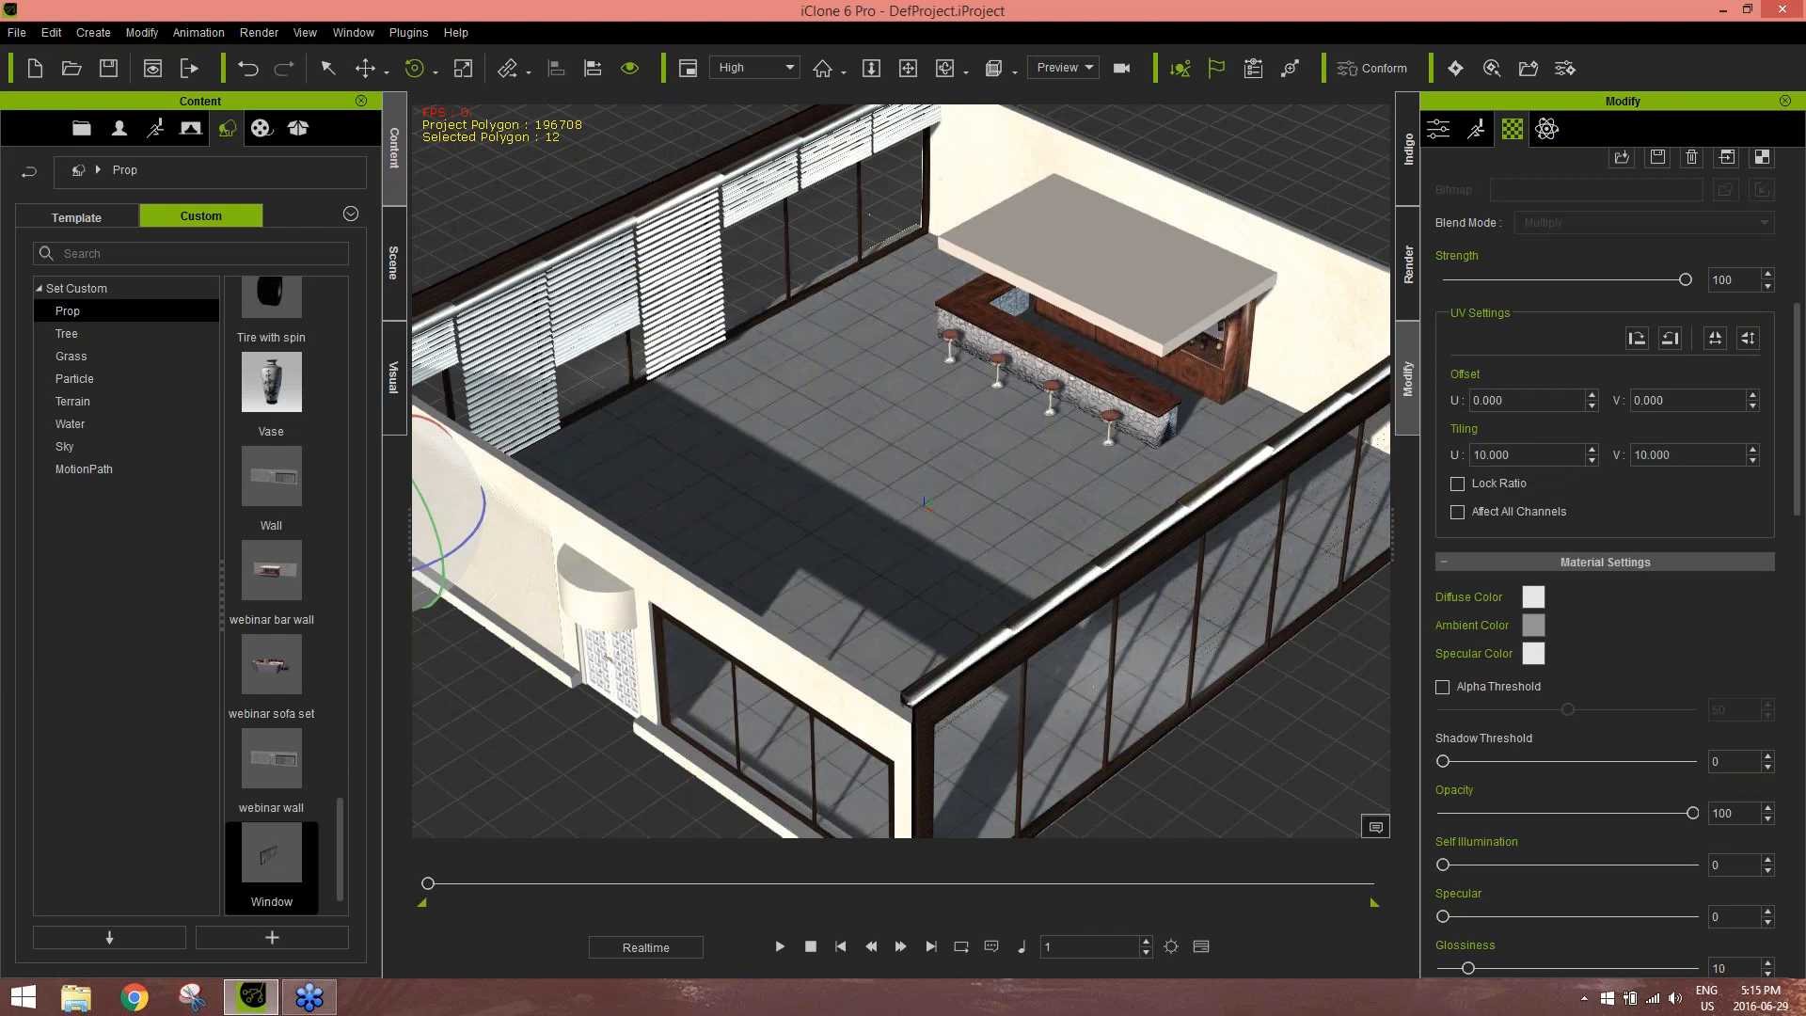
{"action": "right_click_drag", "start_coordinate": [1206, 657], "coordinate": [1050, 266], "text": "alt"}
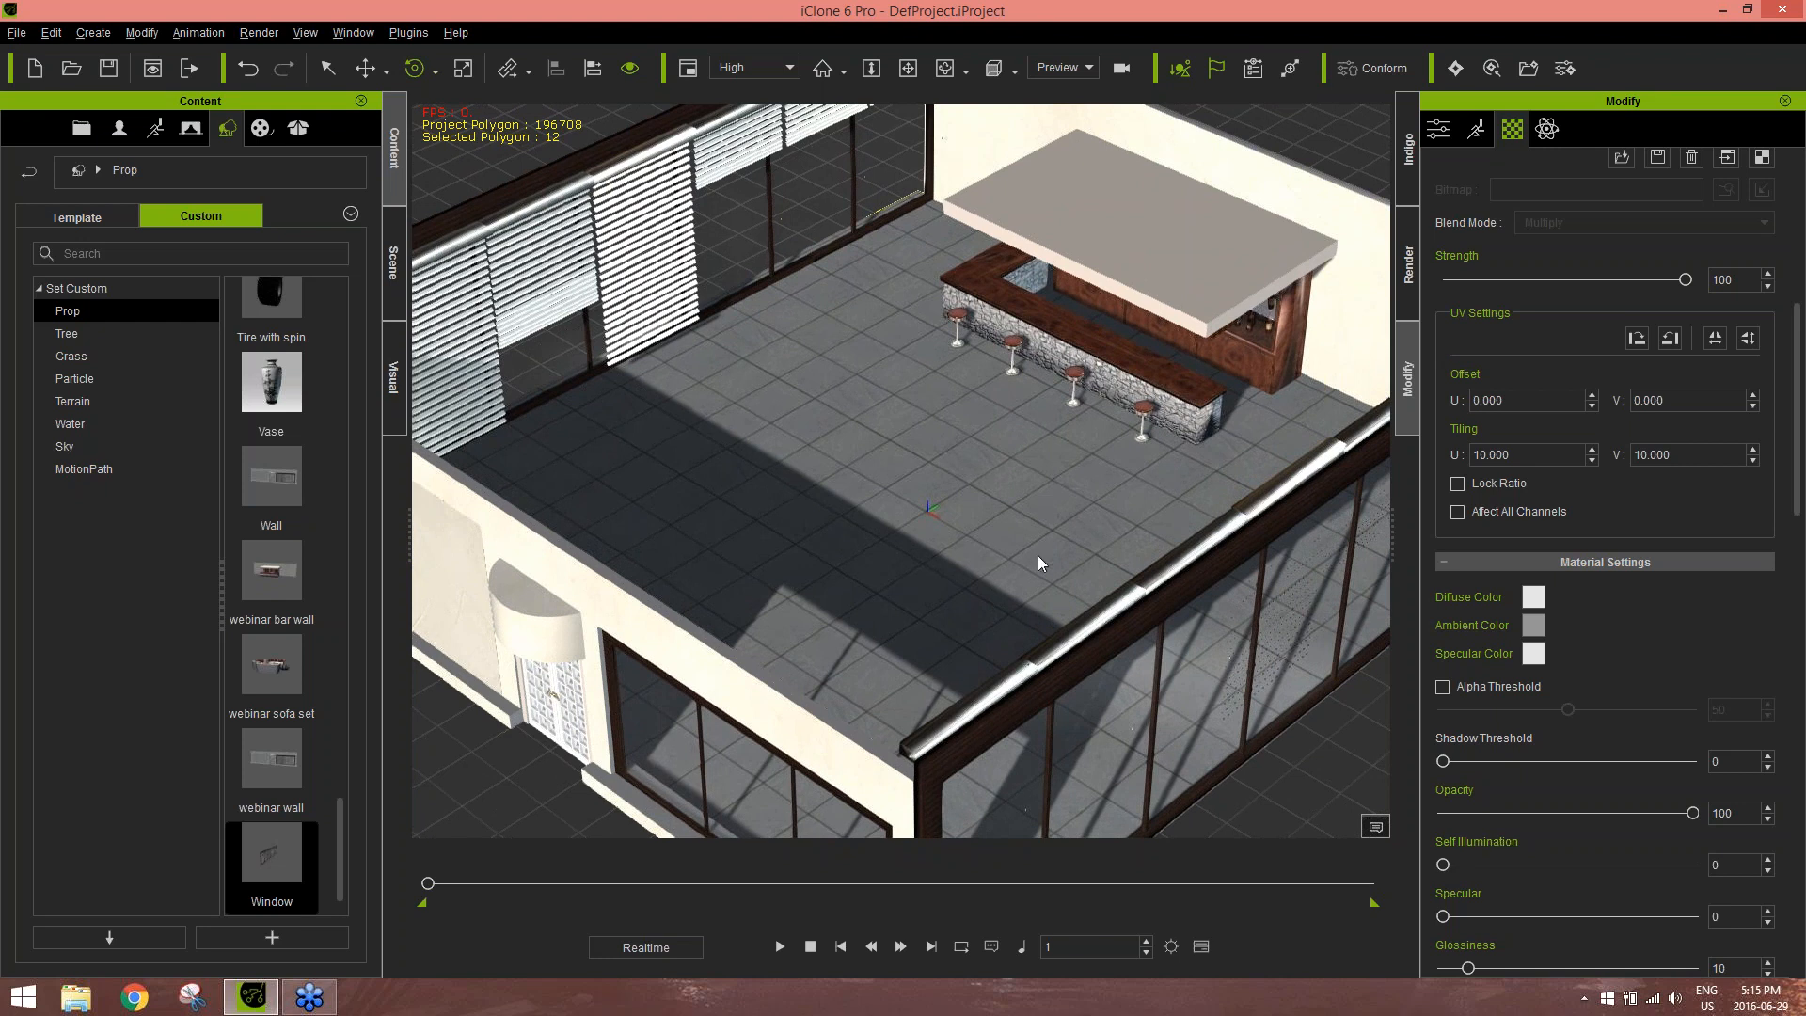
{"action": "right_click_drag", "start_coordinate": [1082, 567], "coordinate": [1105, 481]}
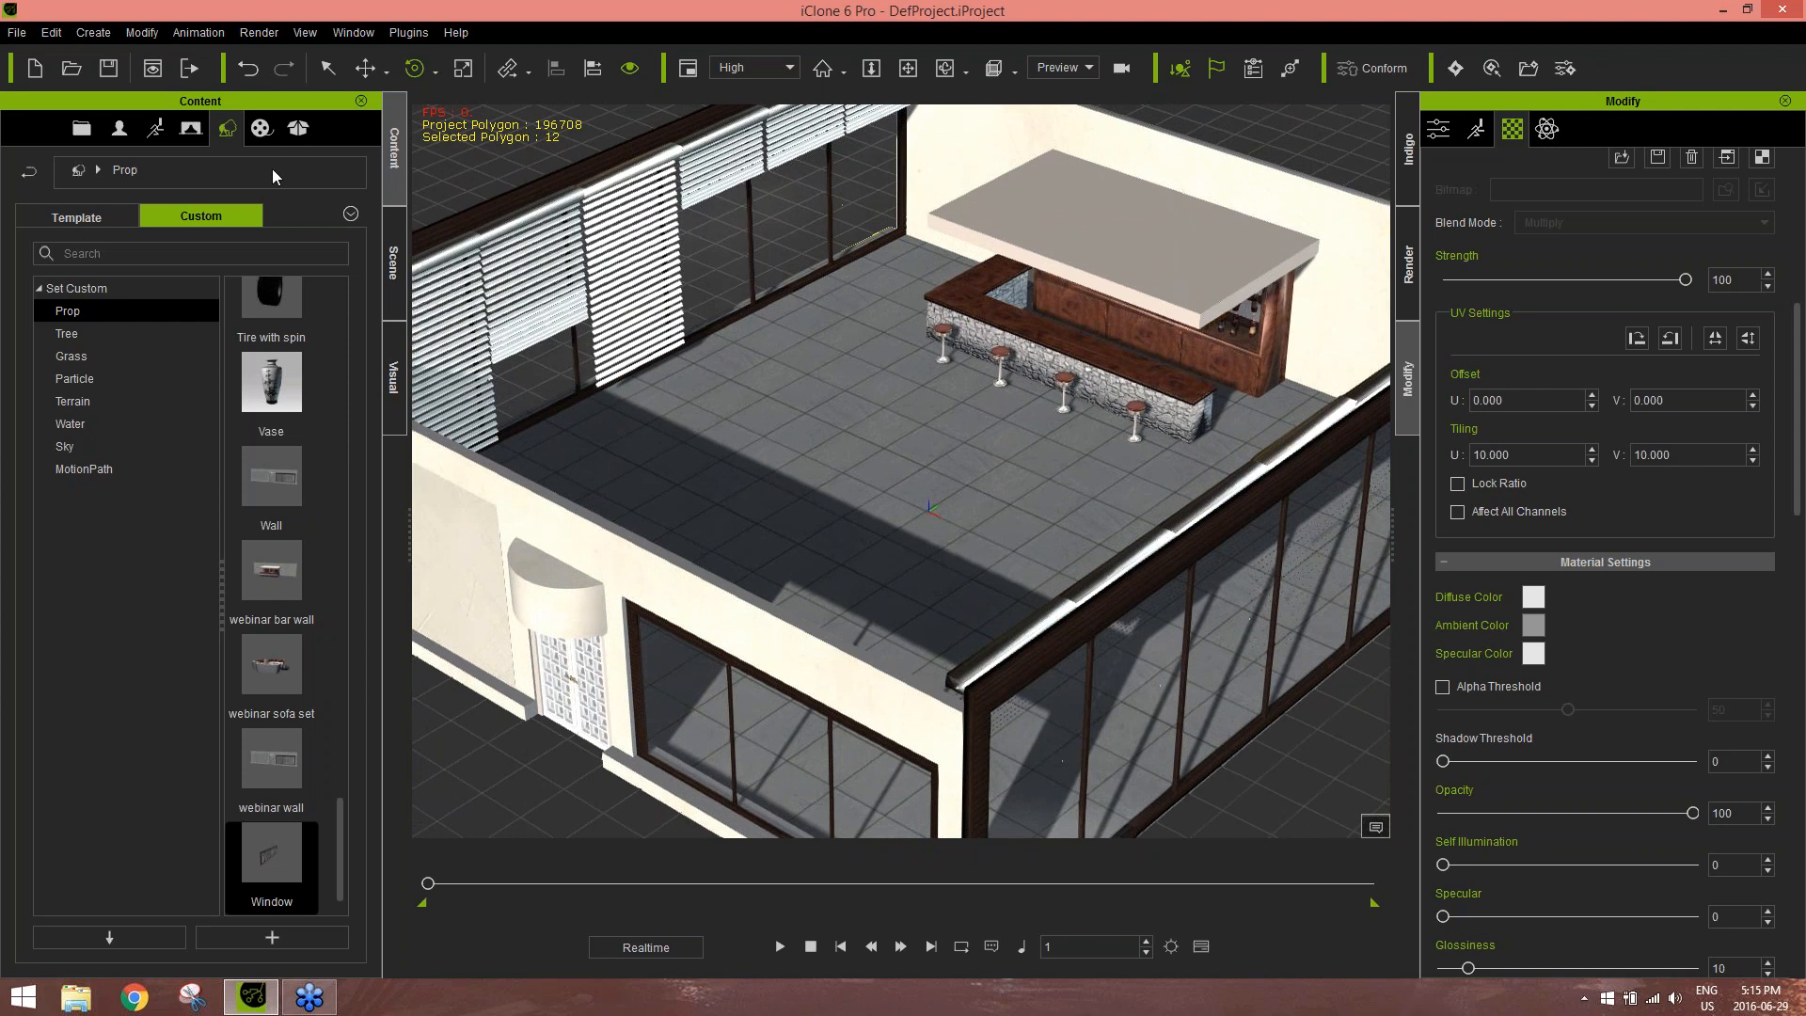
Browse the template materials in Substance and in the Architecture & Street, Ground and Metals folders of Substance Power 200
{"action": "left_click", "coordinate": [260, 129]}
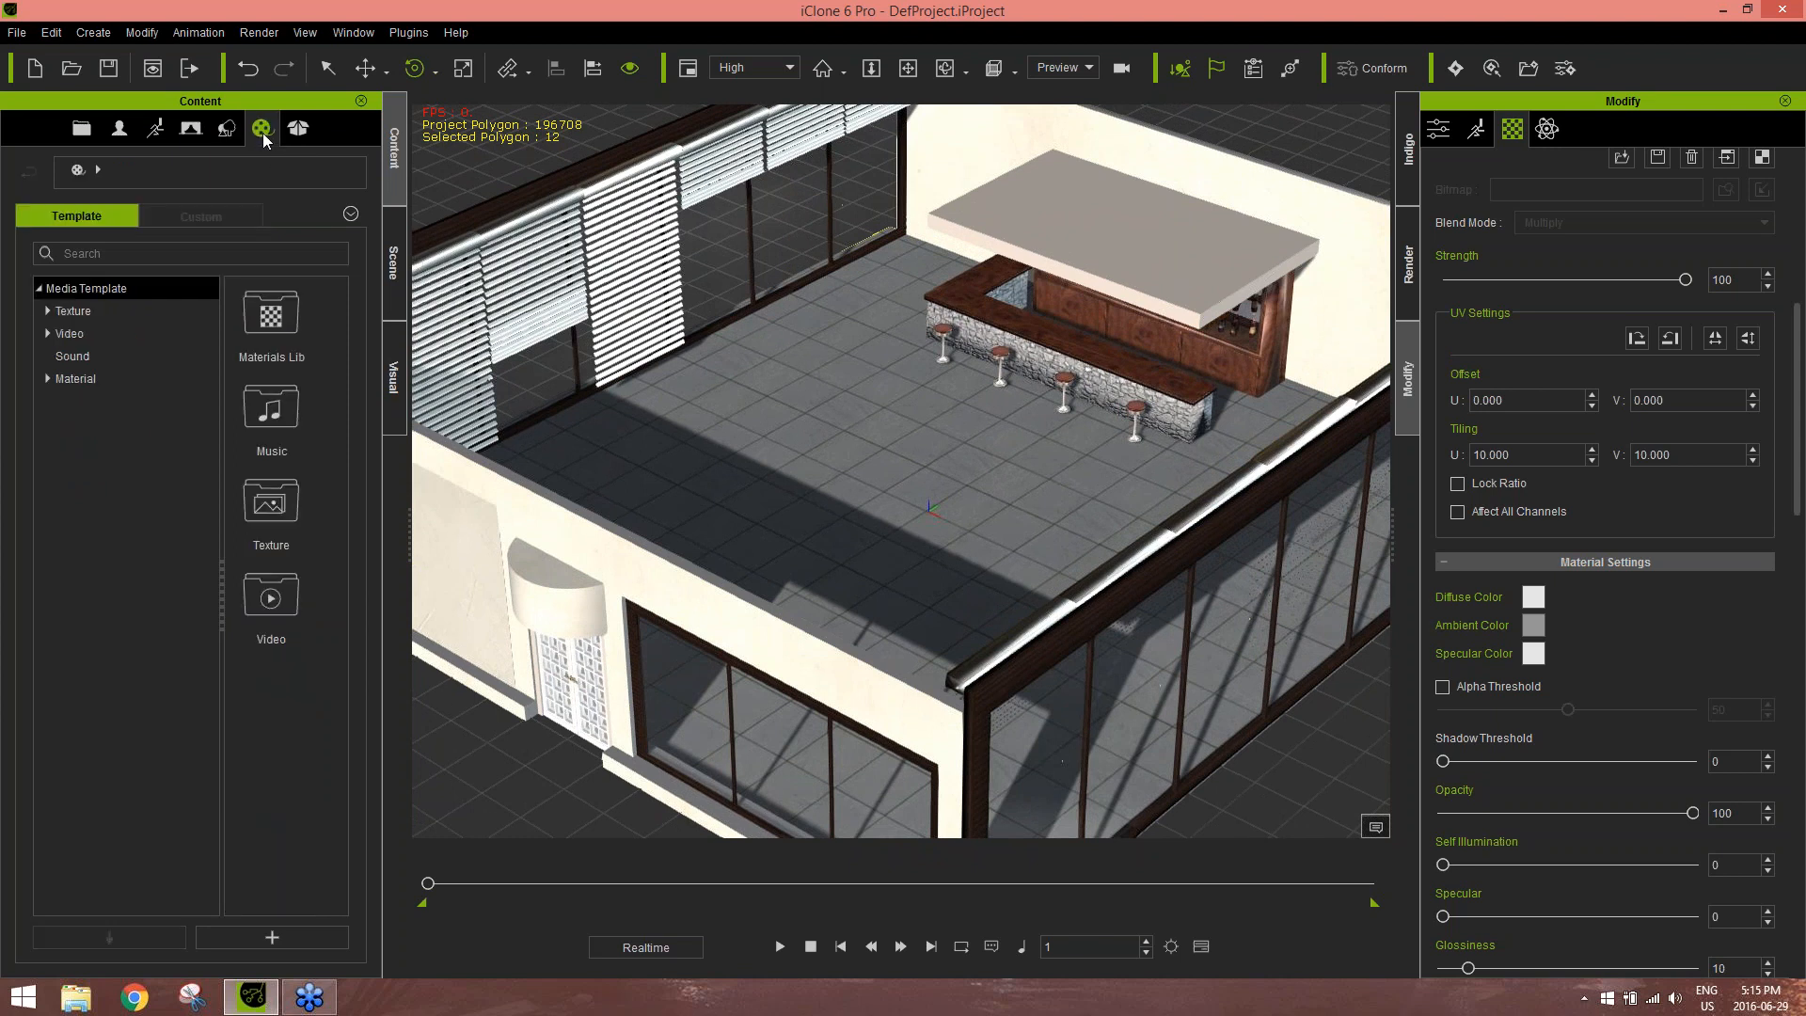
{"action": "left_click", "coordinate": [47, 312]}
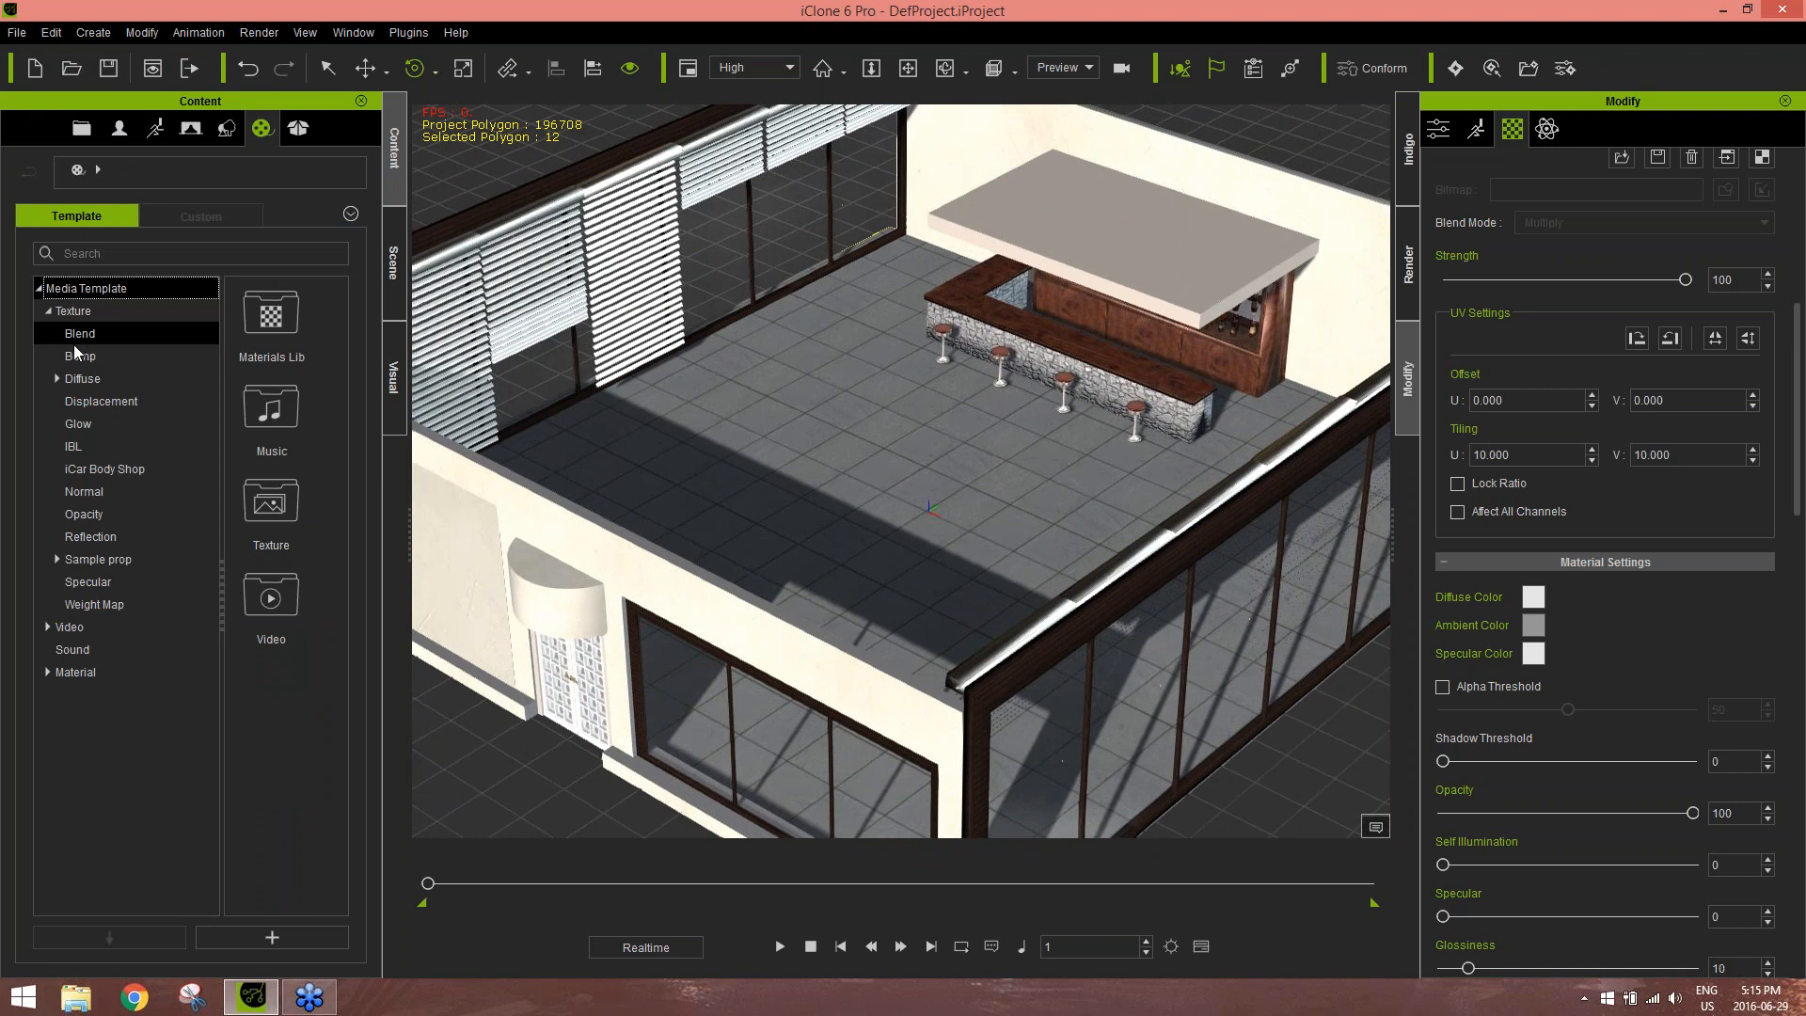
{"action": "left_click", "coordinate": [47, 312]}
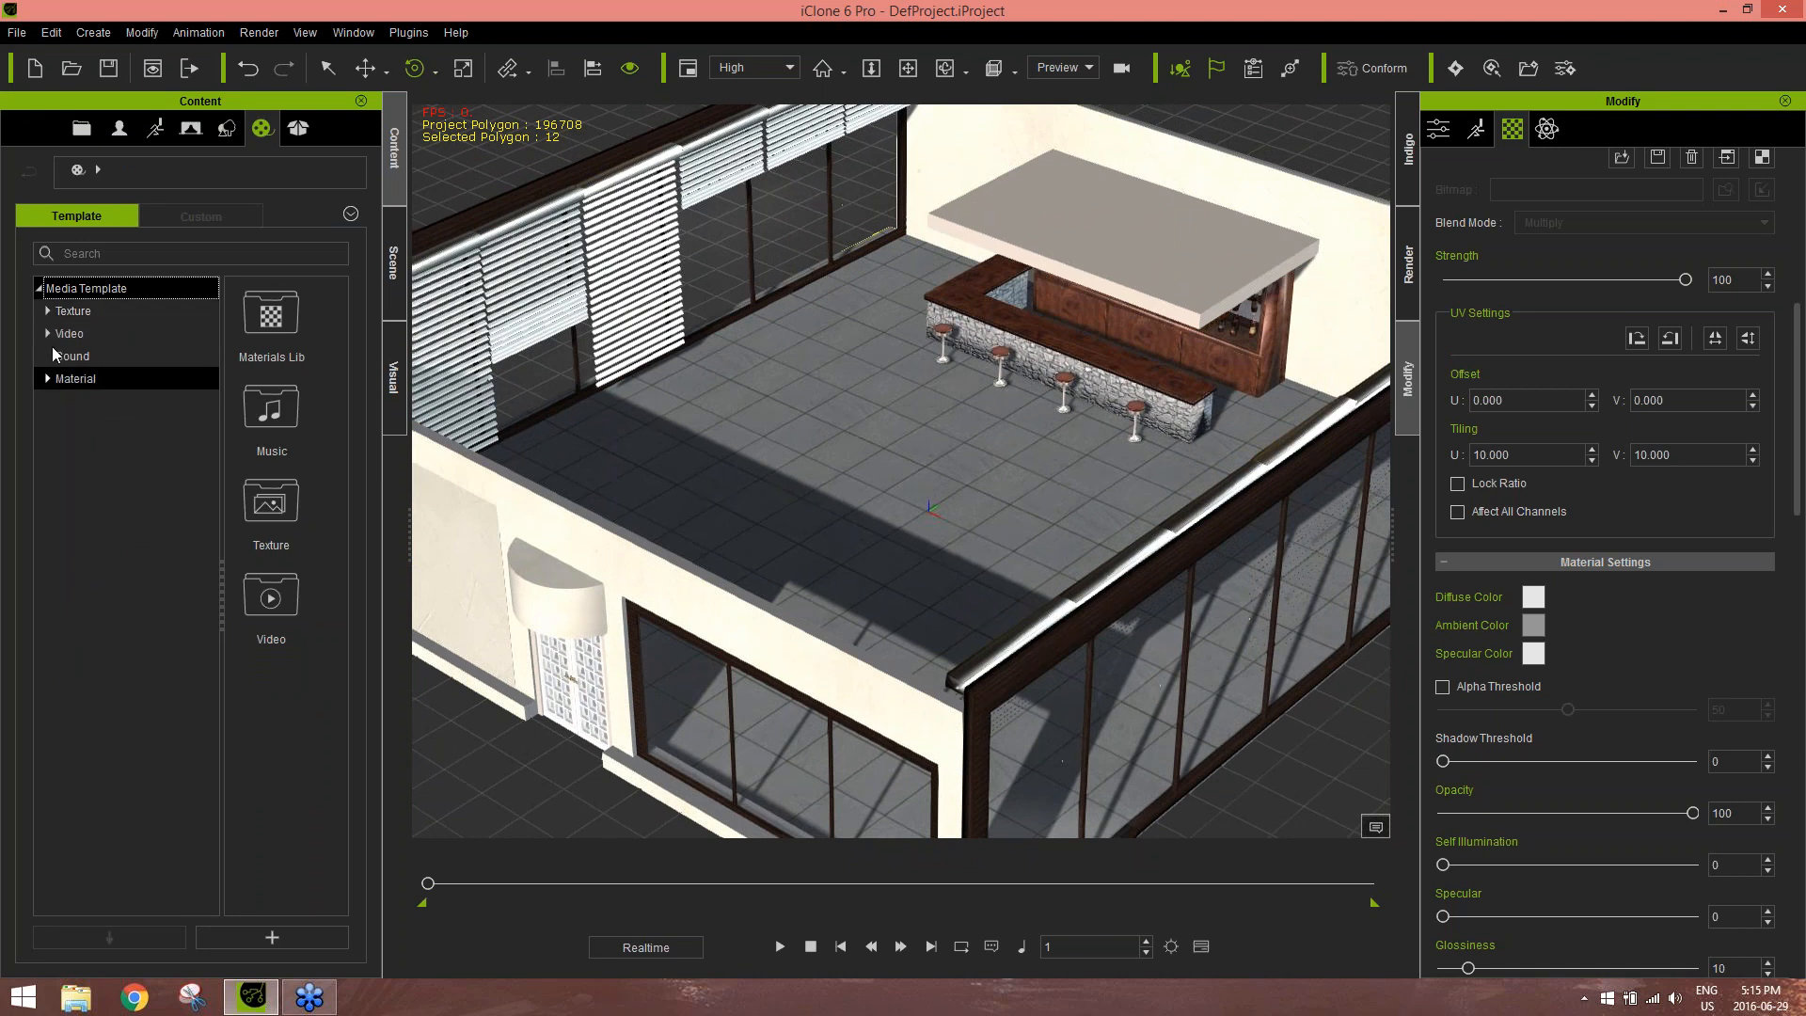
{"action": "left_click", "coordinate": [47, 381]}
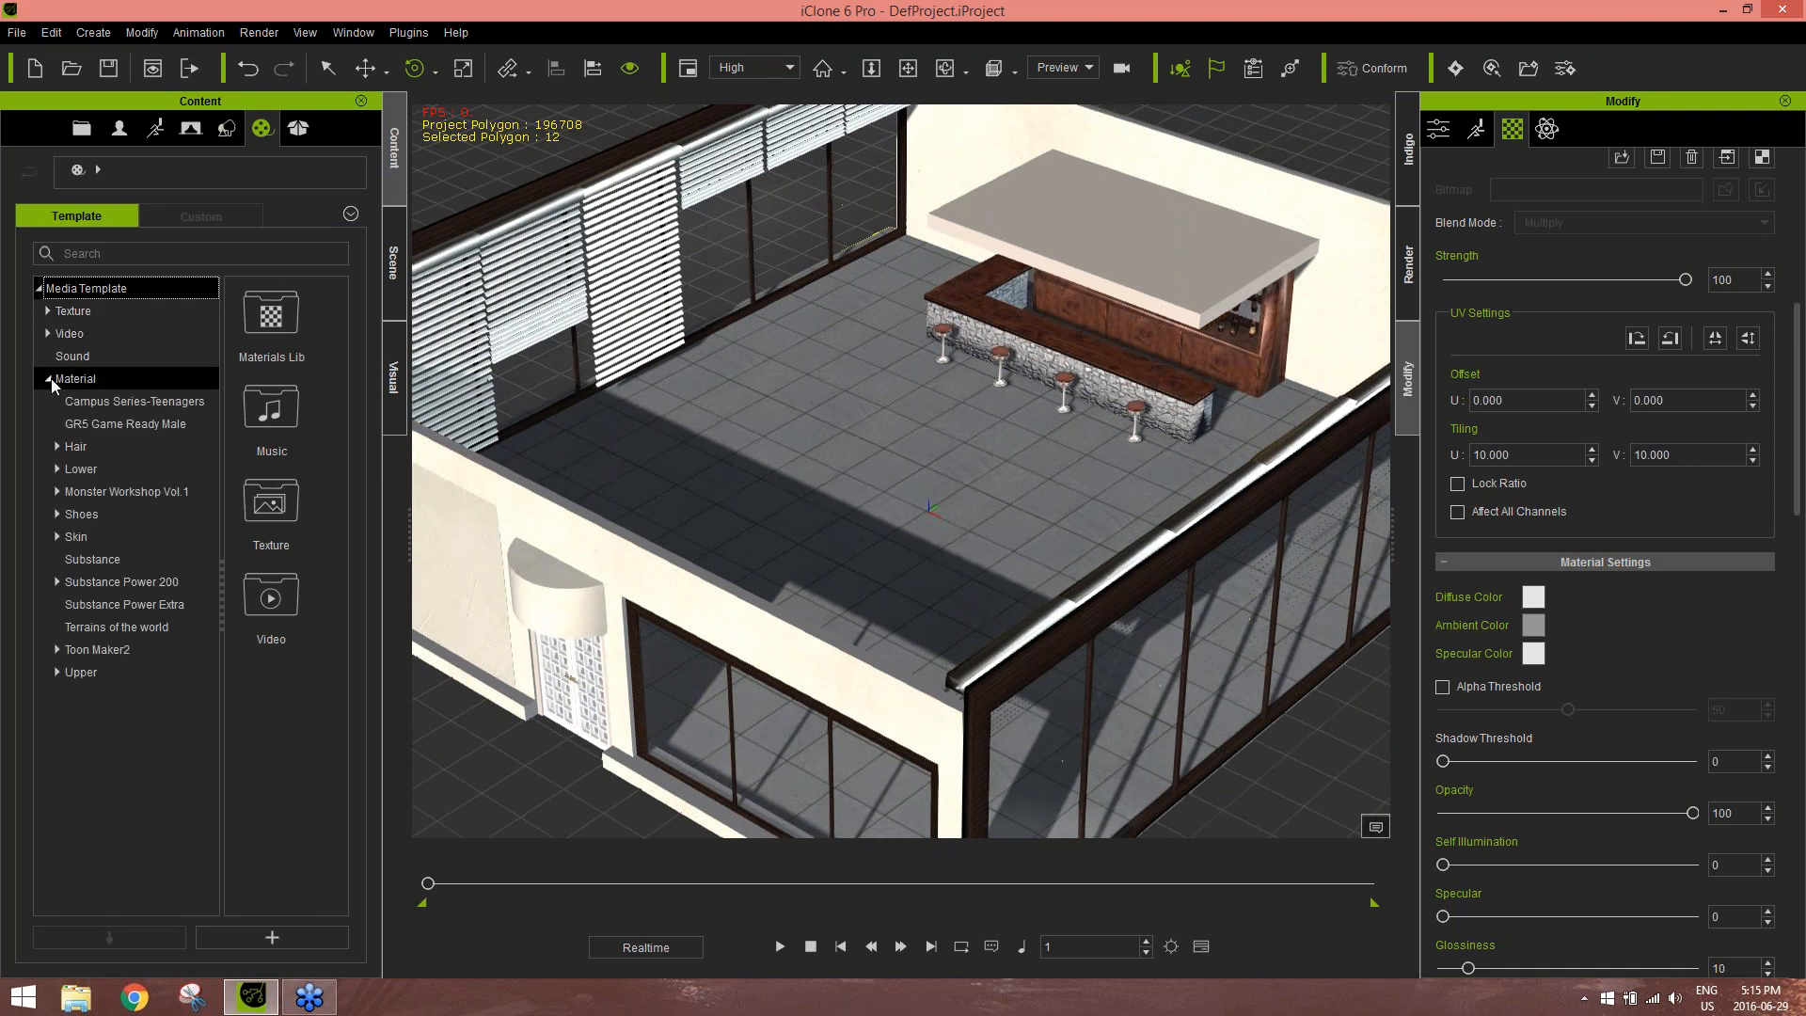
{"action": "left_click", "coordinate": [124, 560]}
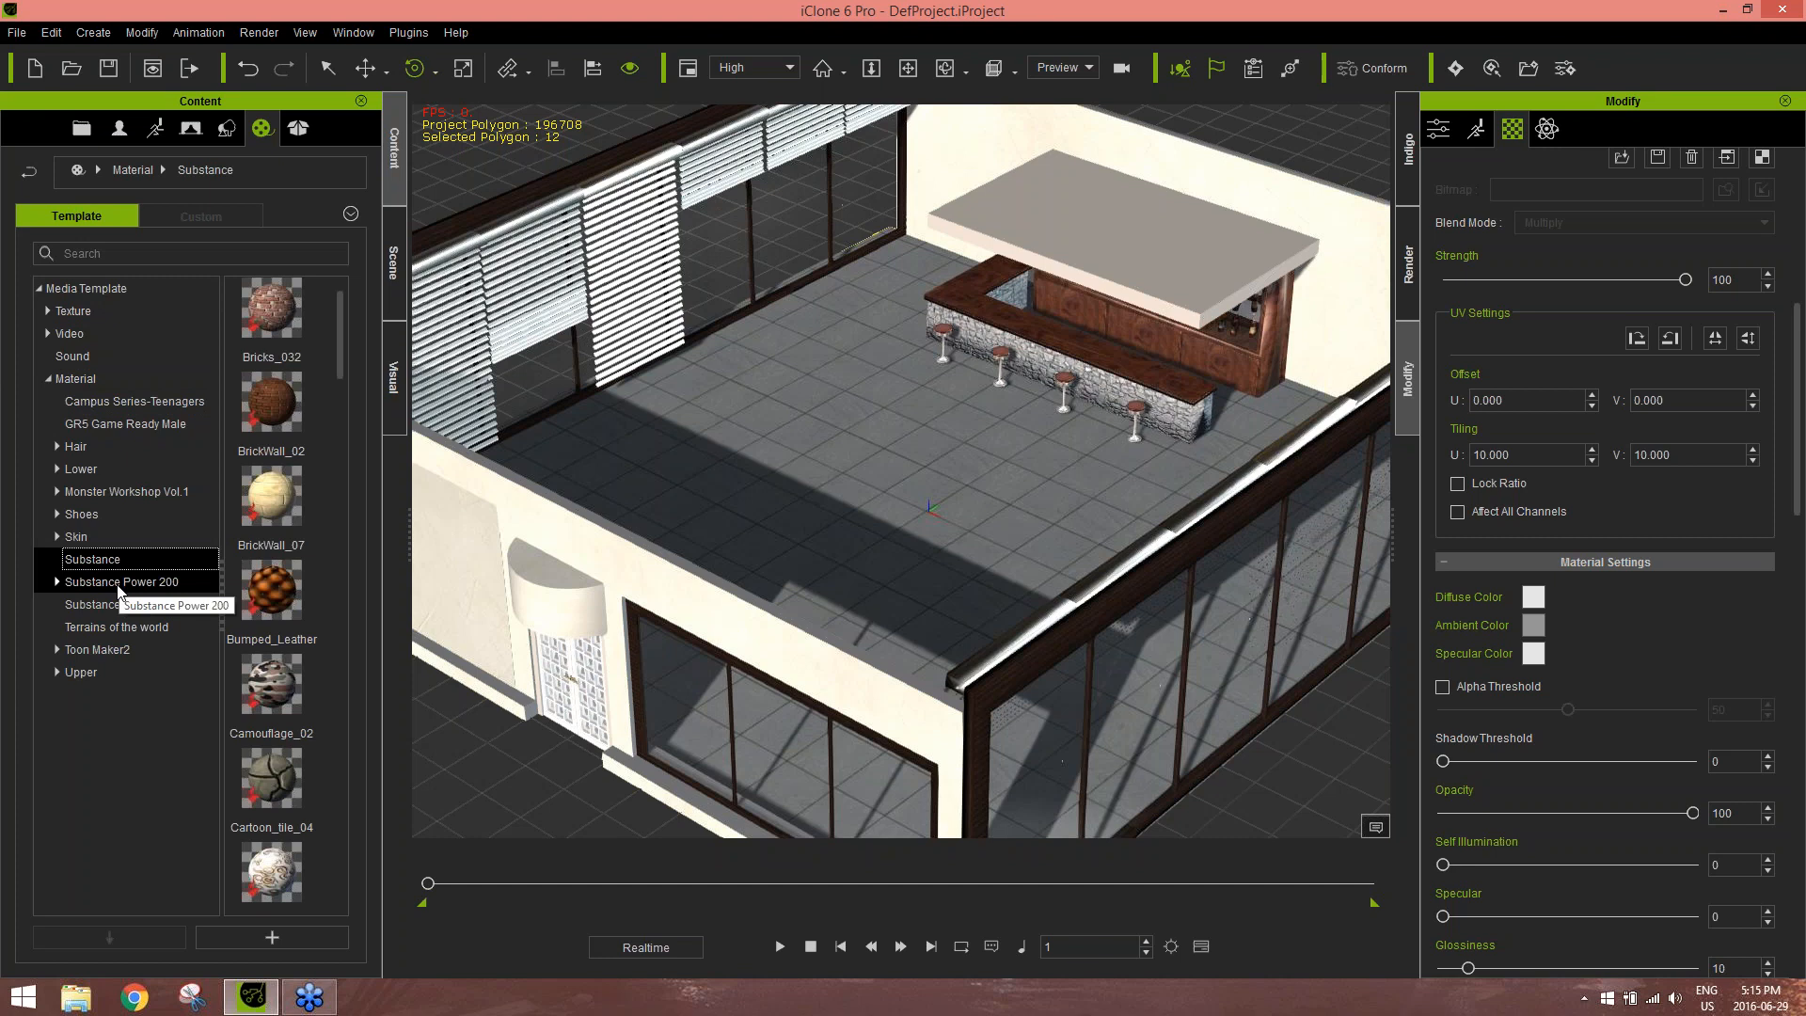
{"action": "left_click", "coordinate": [117, 584]}
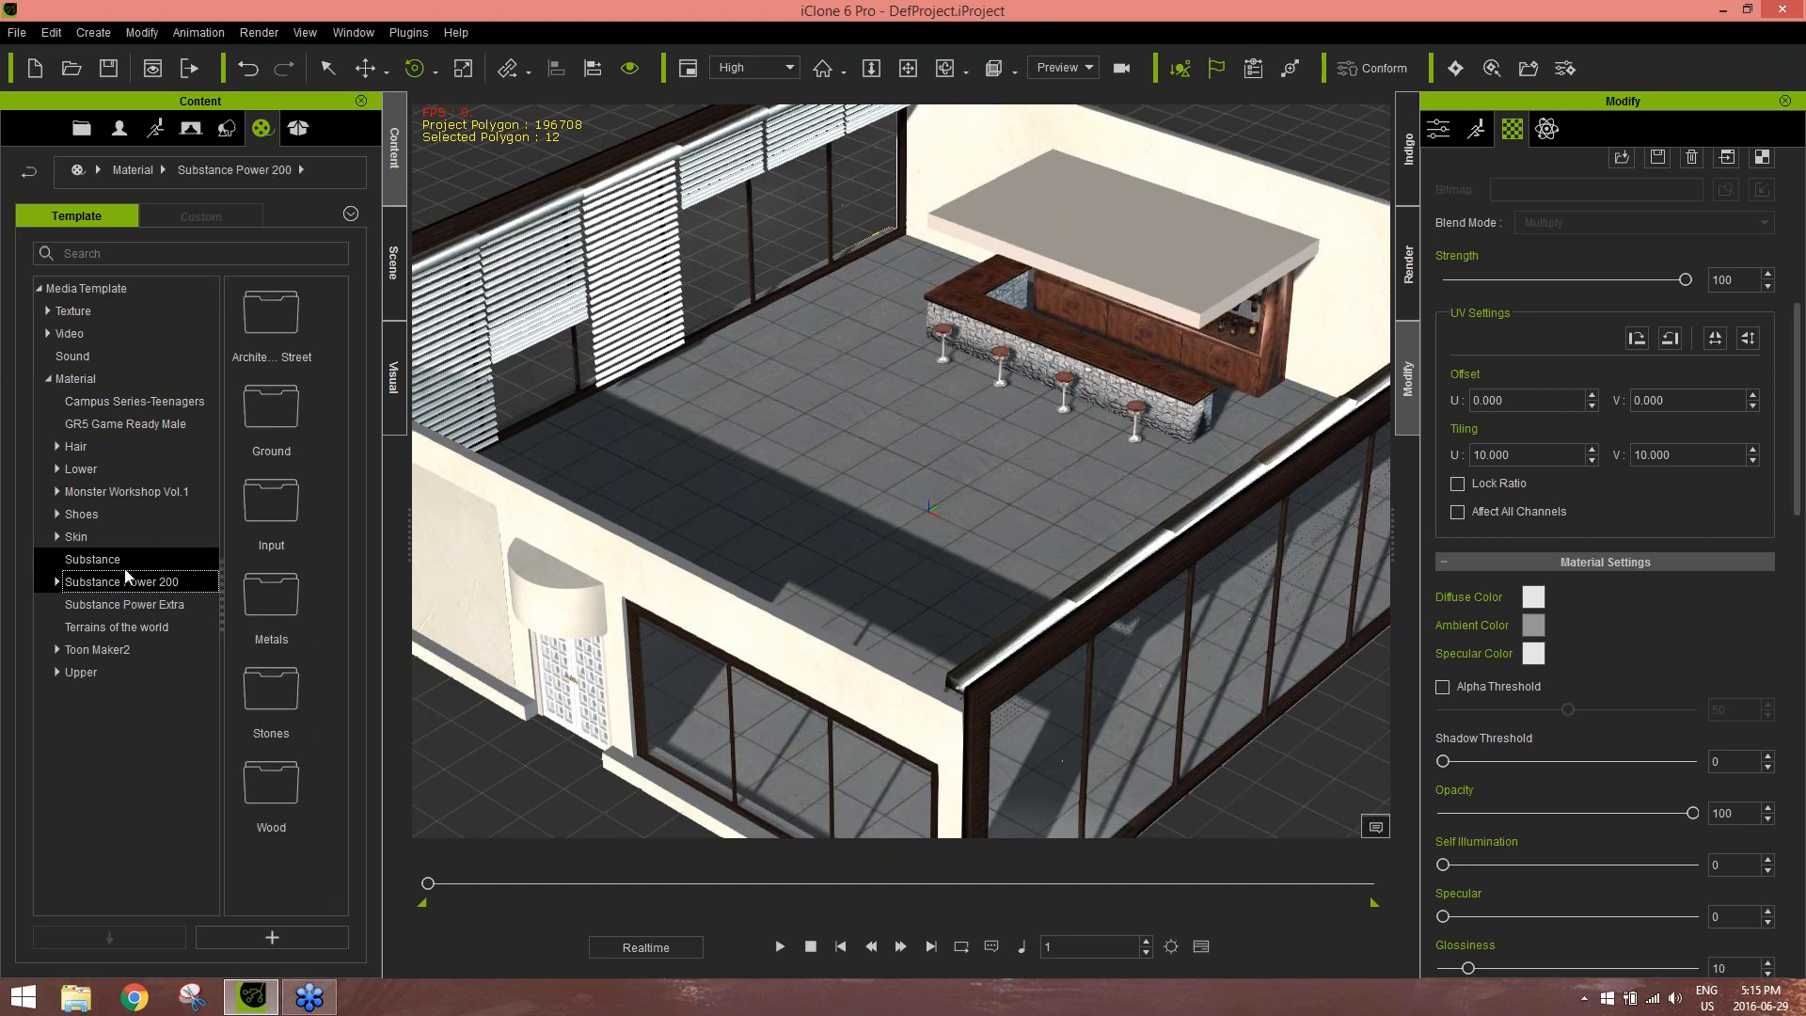
{"action": "left_click", "coordinate": [58, 581]}
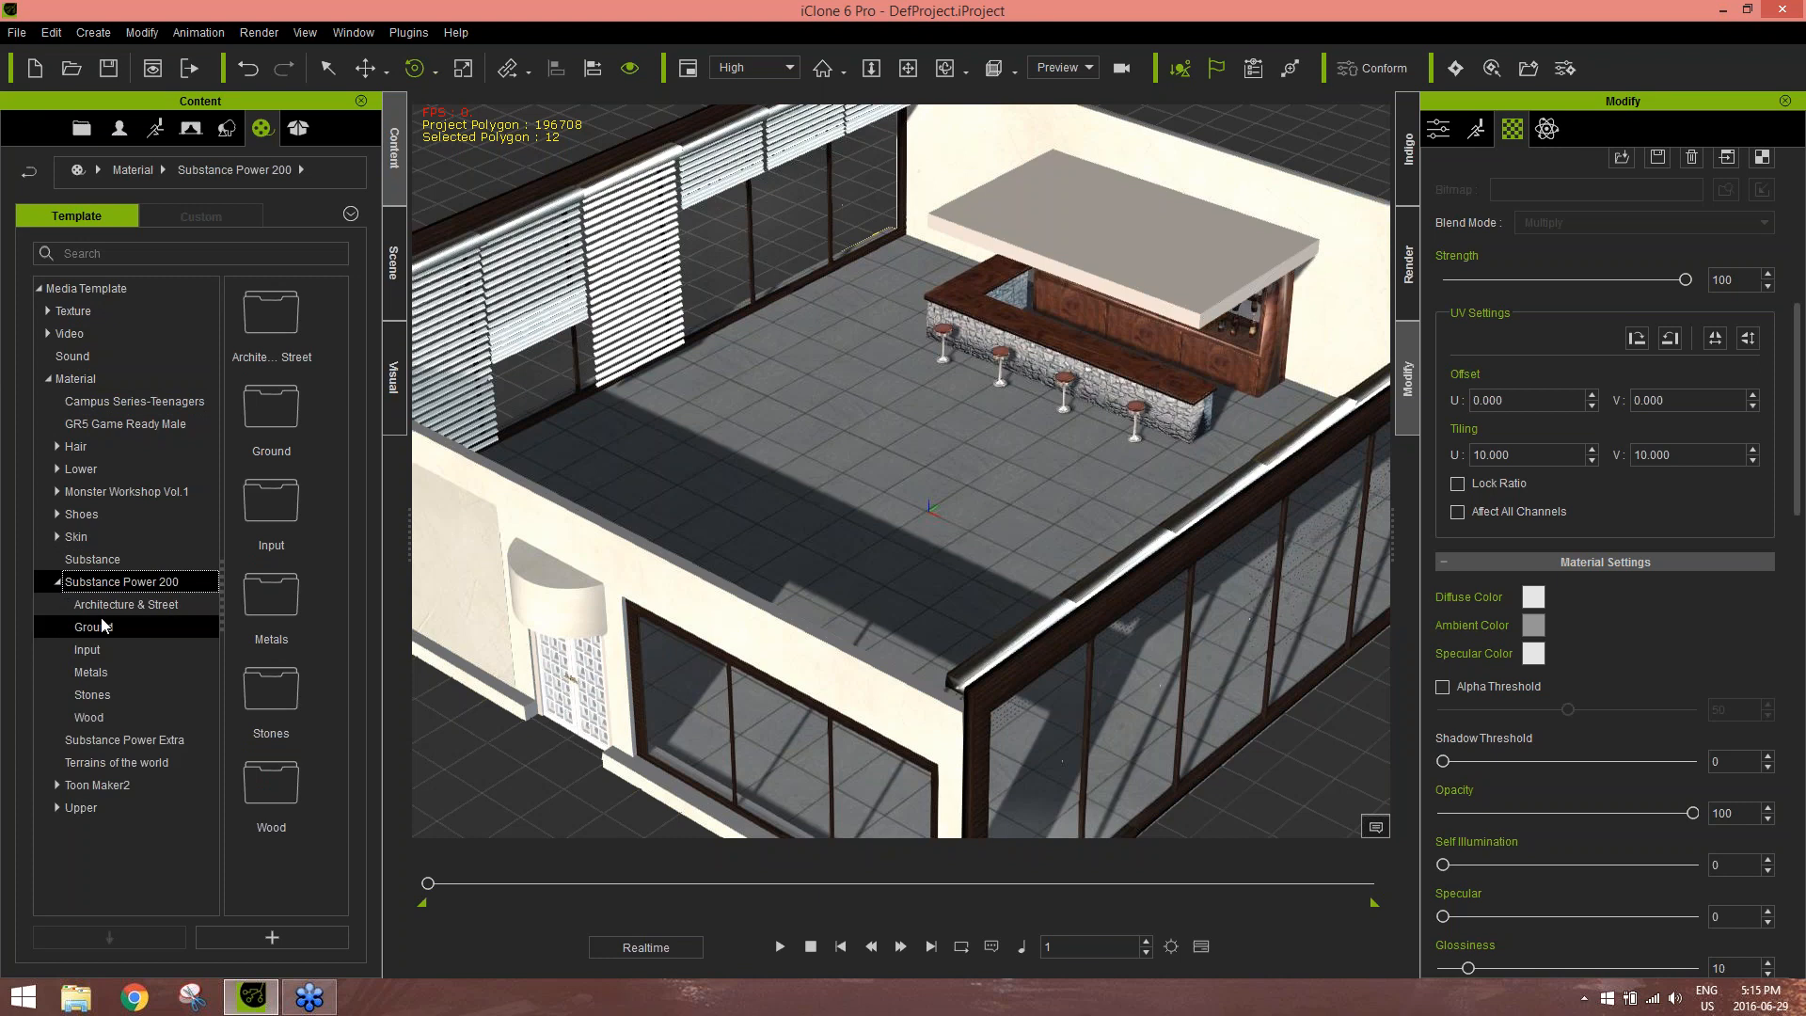
{"action": "left_click", "coordinate": [86, 602]}
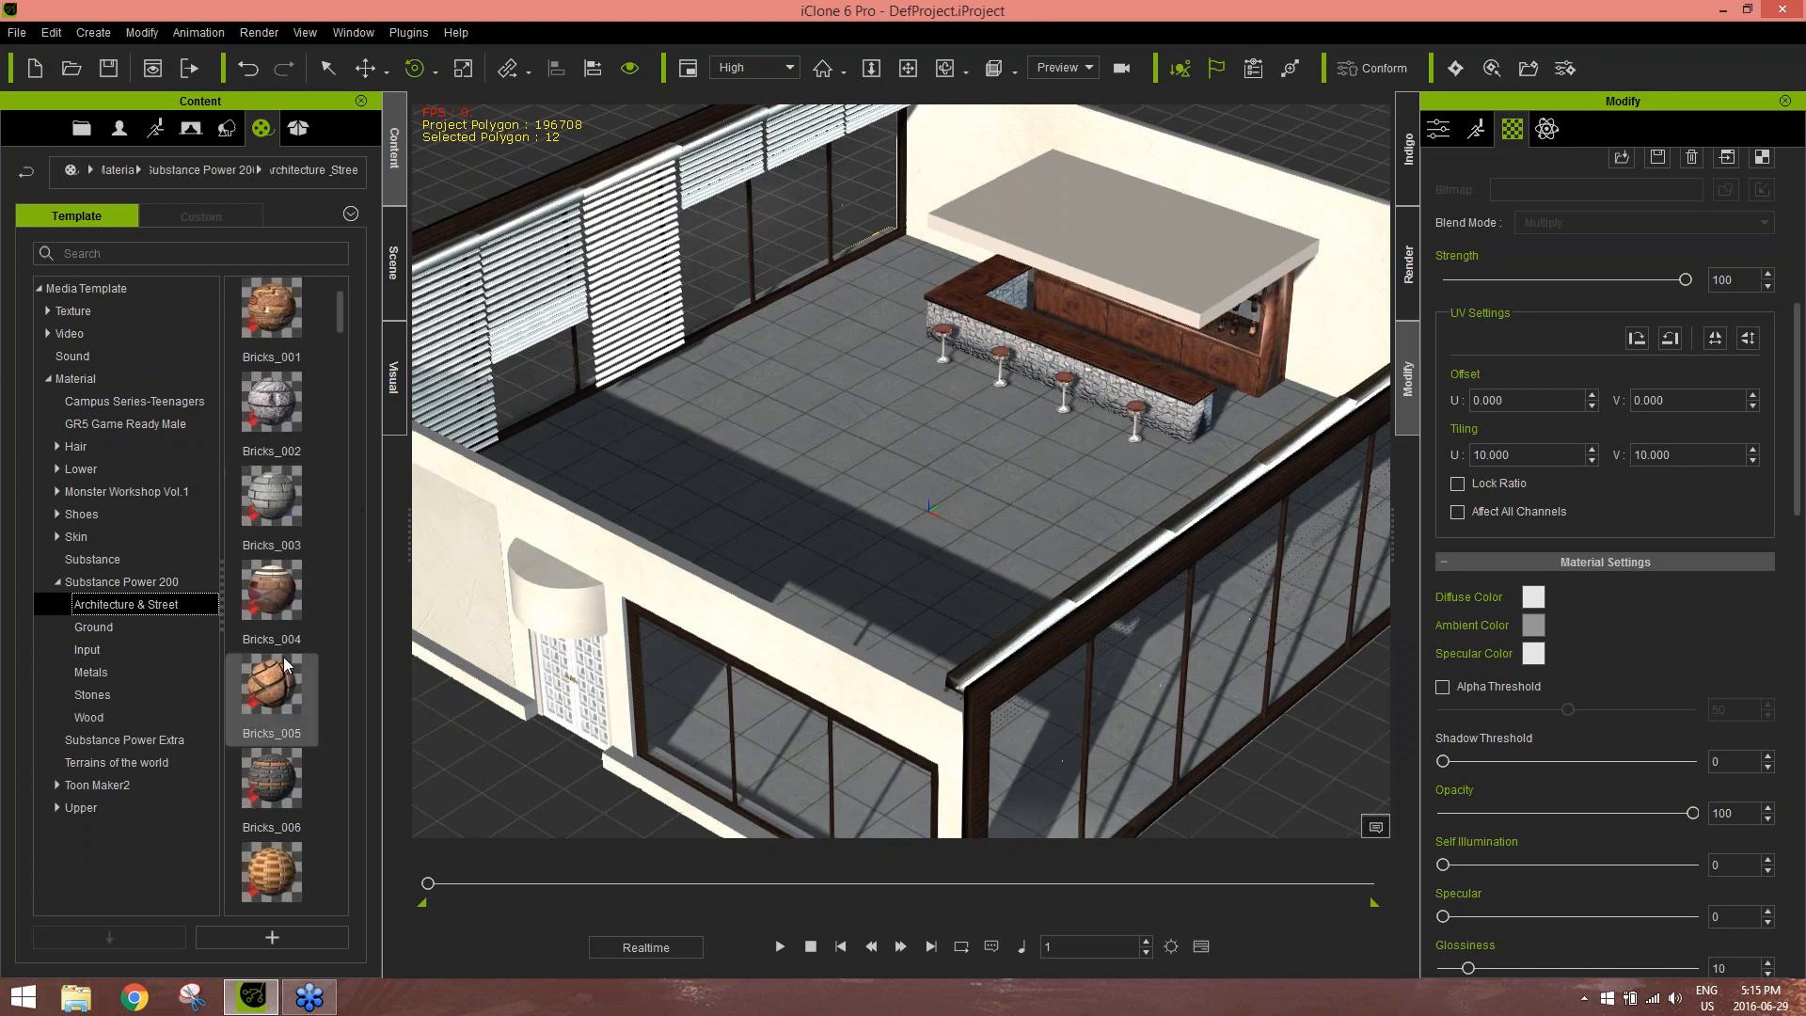
{"action": "scroll", "coordinate": [282, 651], "scroll_direction": "down", "scroll_amount": 1}
{"action": "left_click", "coordinate": [129, 632]}
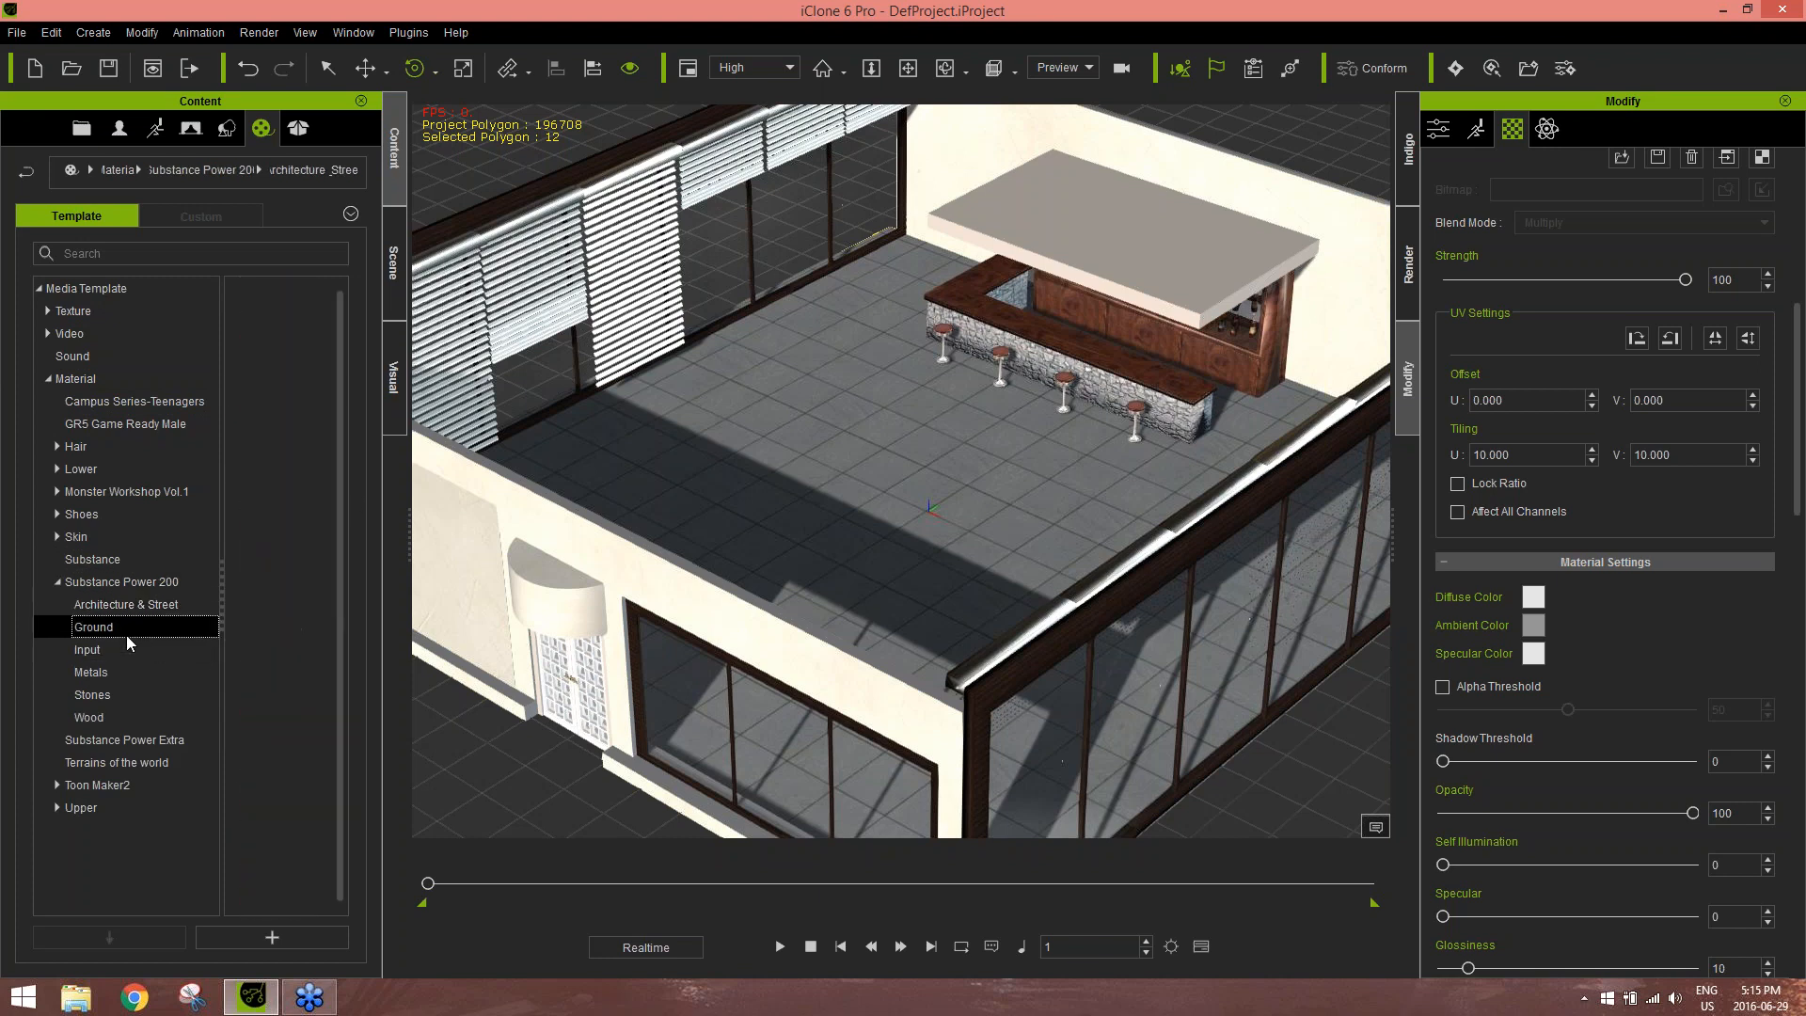
{"action": "left_click", "coordinate": [107, 670]}
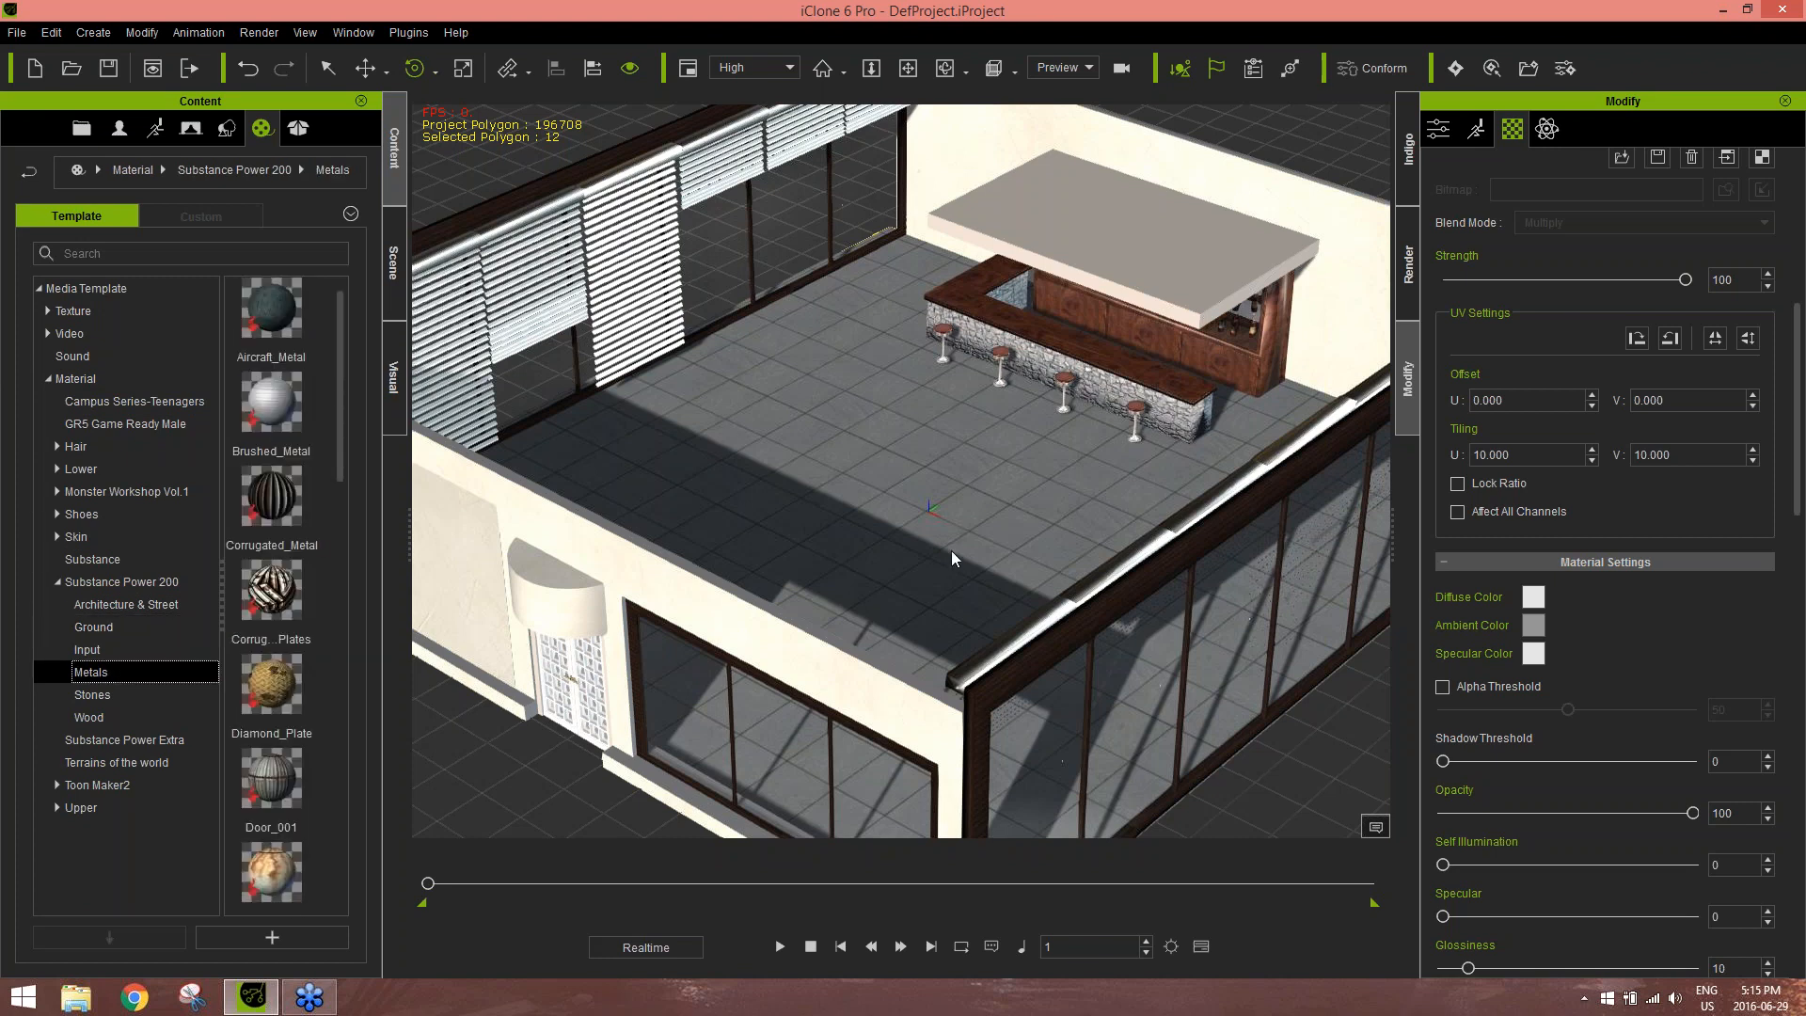
Duplicate the floor slightly downward along the Z axis to create a base beneath the room
{"action": "left_click_drag", "start_coordinate": [949, 533], "coordinate": [949, 423], "text": "alt"}
{"action": "scroll", "coordinate": [943, 419], "scroll_direction": "down", "scroll_amount": 4}
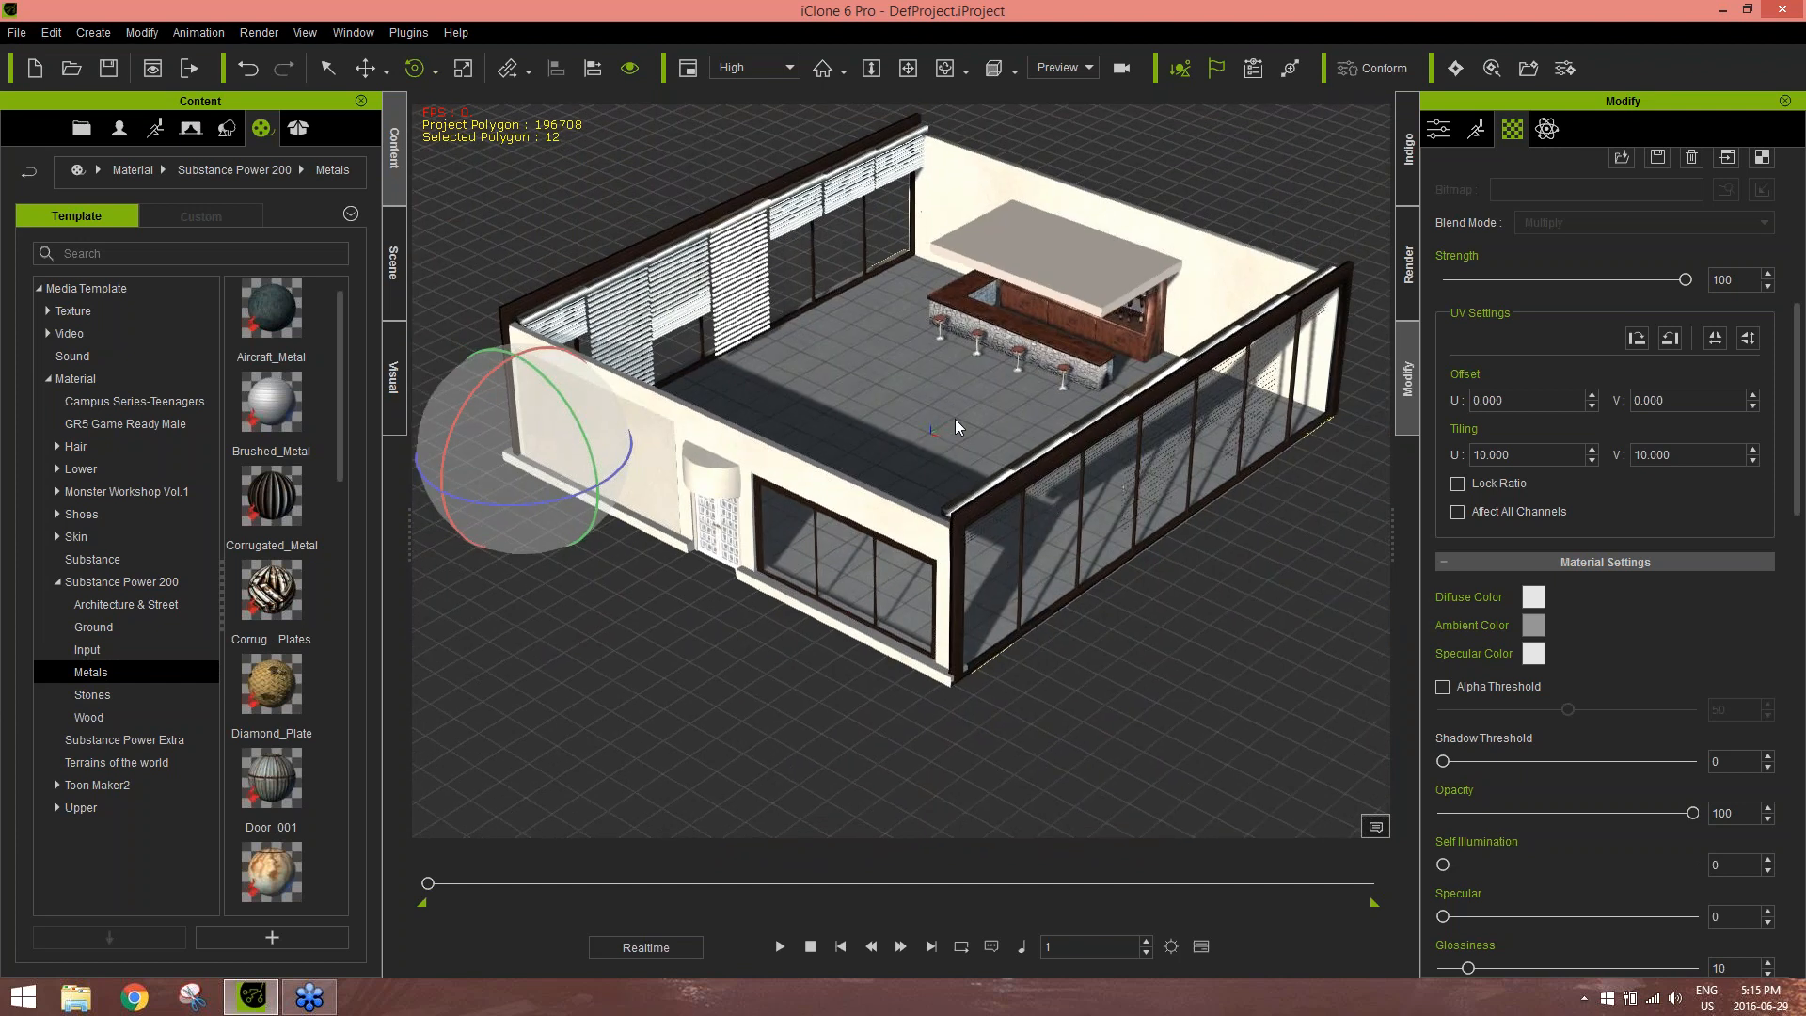
{"action": "key", "text": "w"}
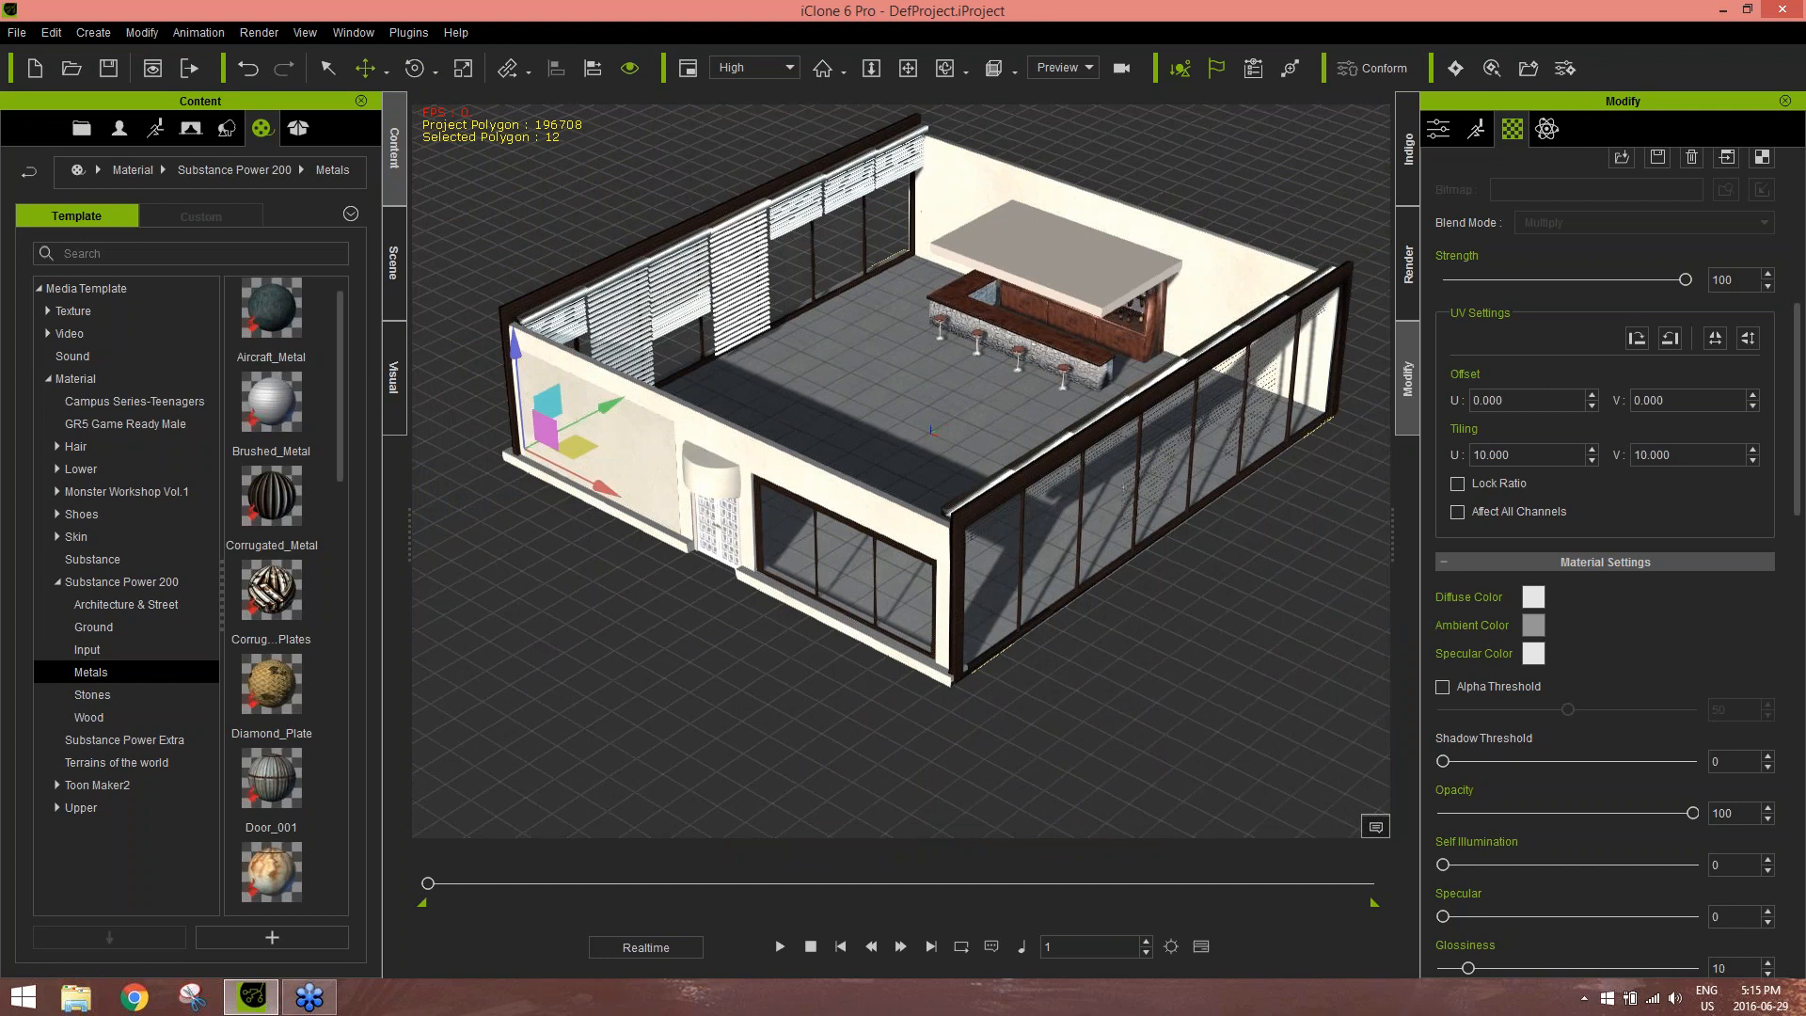
{"action": "left_click_drag", "start_coordinate": [515, 345], "coordinate": [514, 352], "text": "ctrl"}
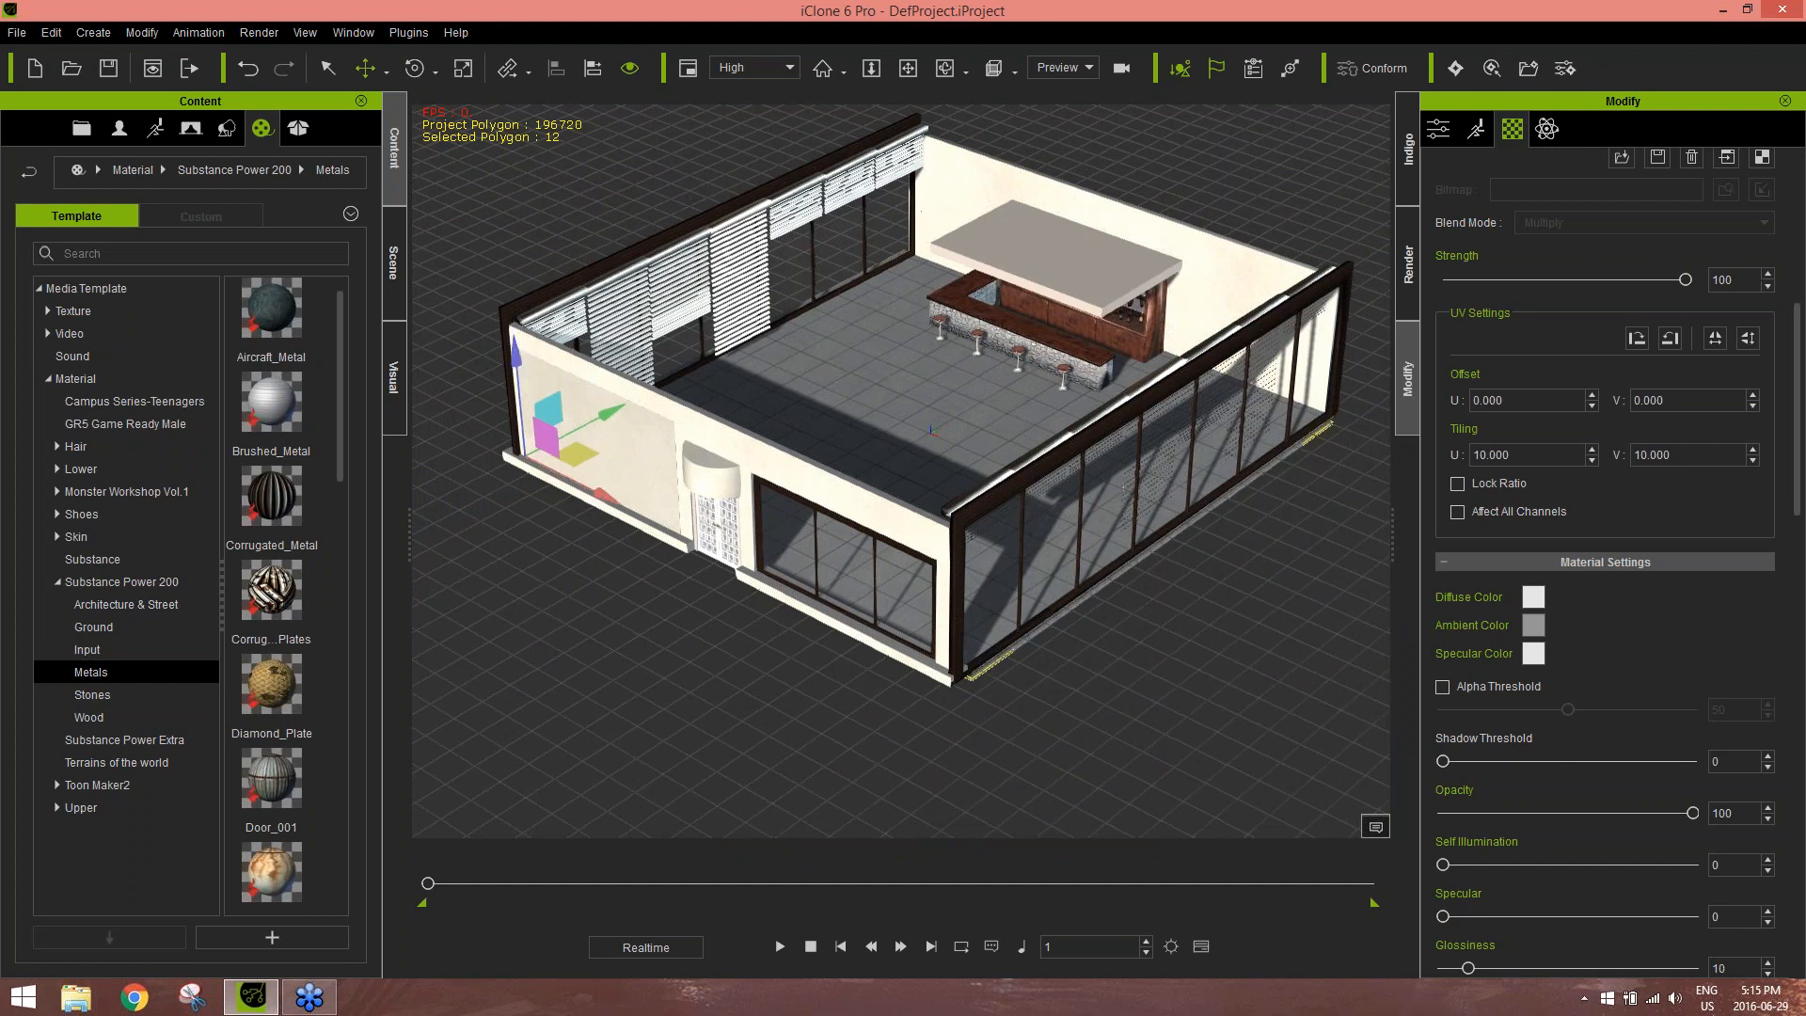
Set the duplicated floor's pivot to its centre using the Middle quick set
{"action": "left_click_drag", "start_coordinate": [1802, 494], "coordinate": [1799, 301]}
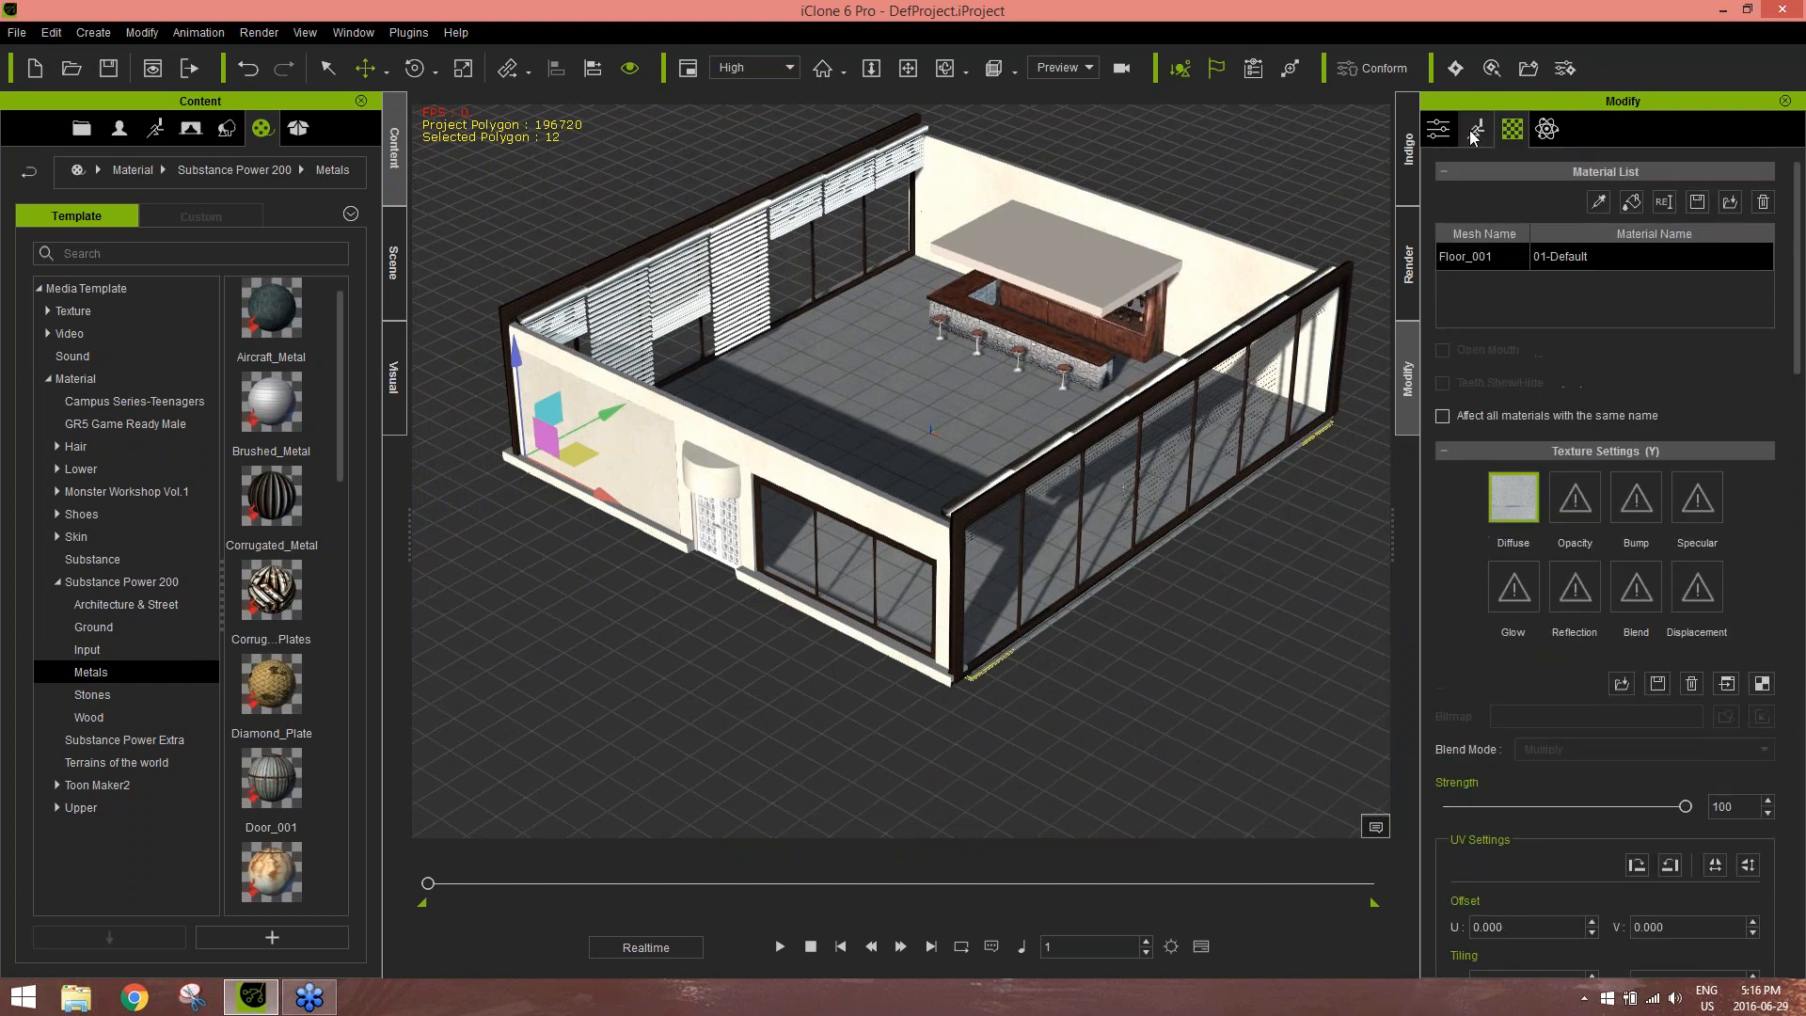
{"action": "left_click", "coordinate": [1440, 129]}
{"action": "scroll", "coordinate": [1614, 712], "scroll_direction": "down", "scroll_amount": 10}
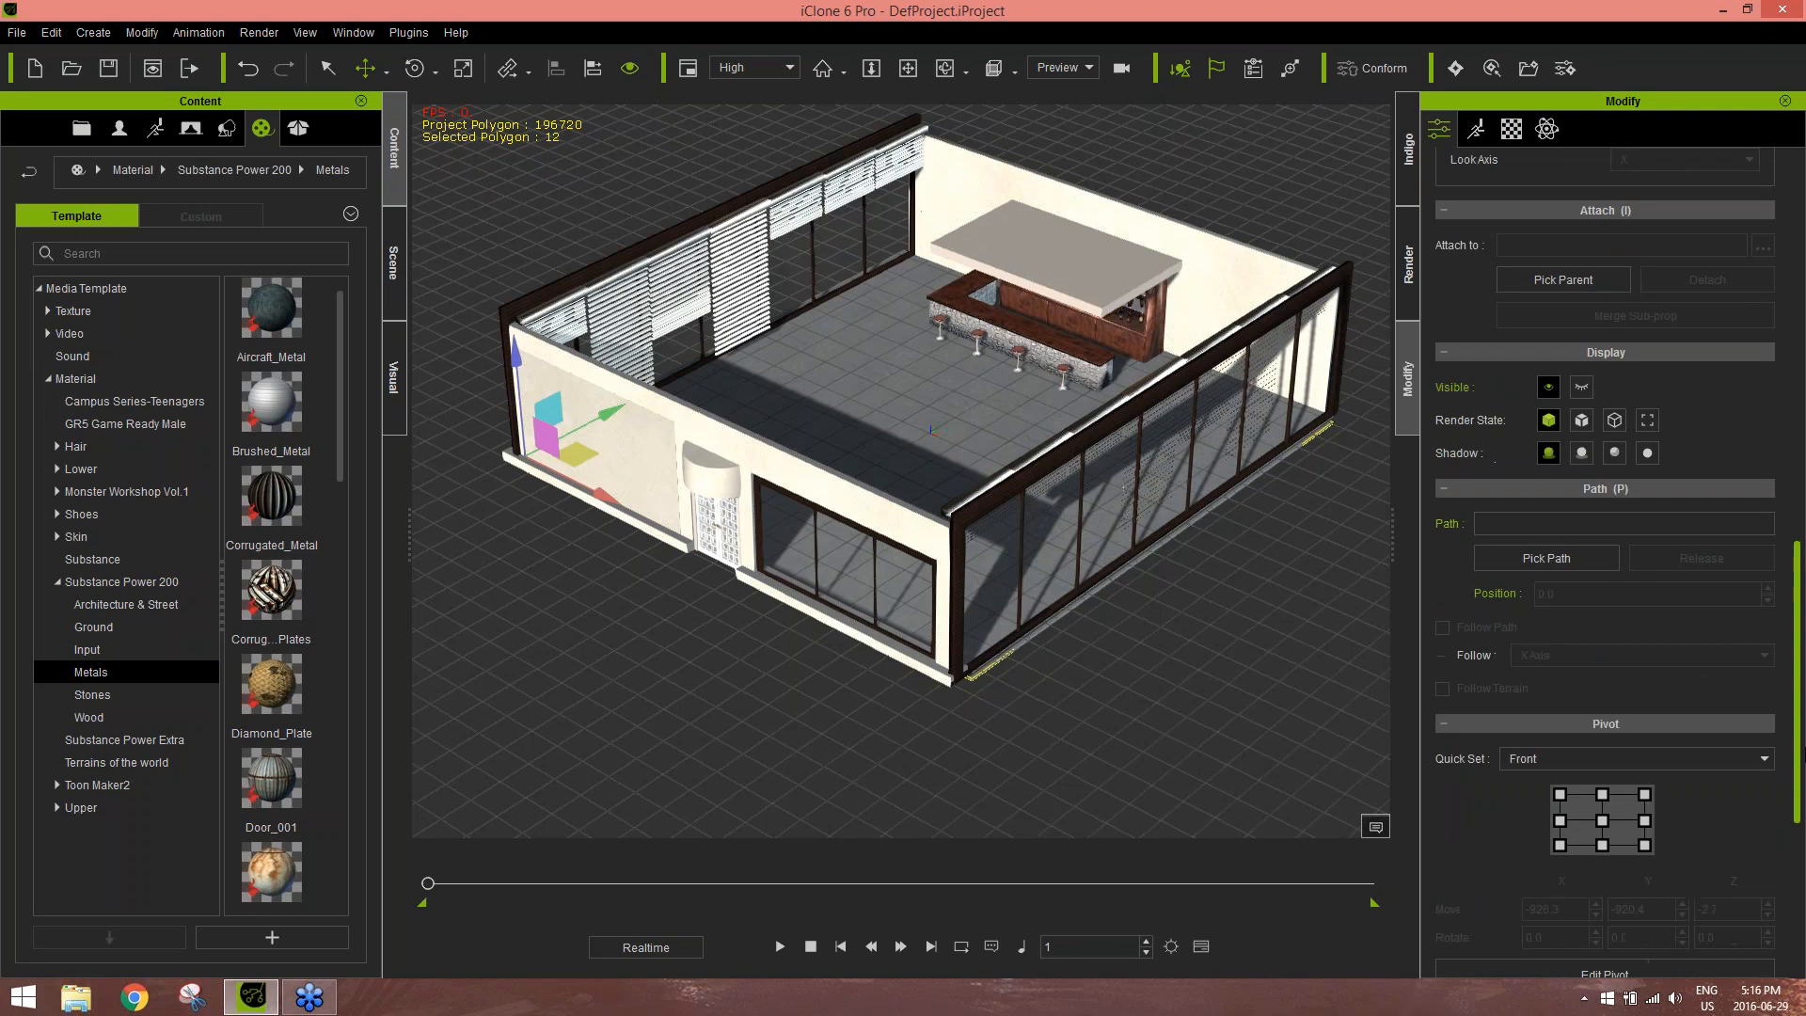
{"action": "left_click", "coordinate": [1602, 715]}
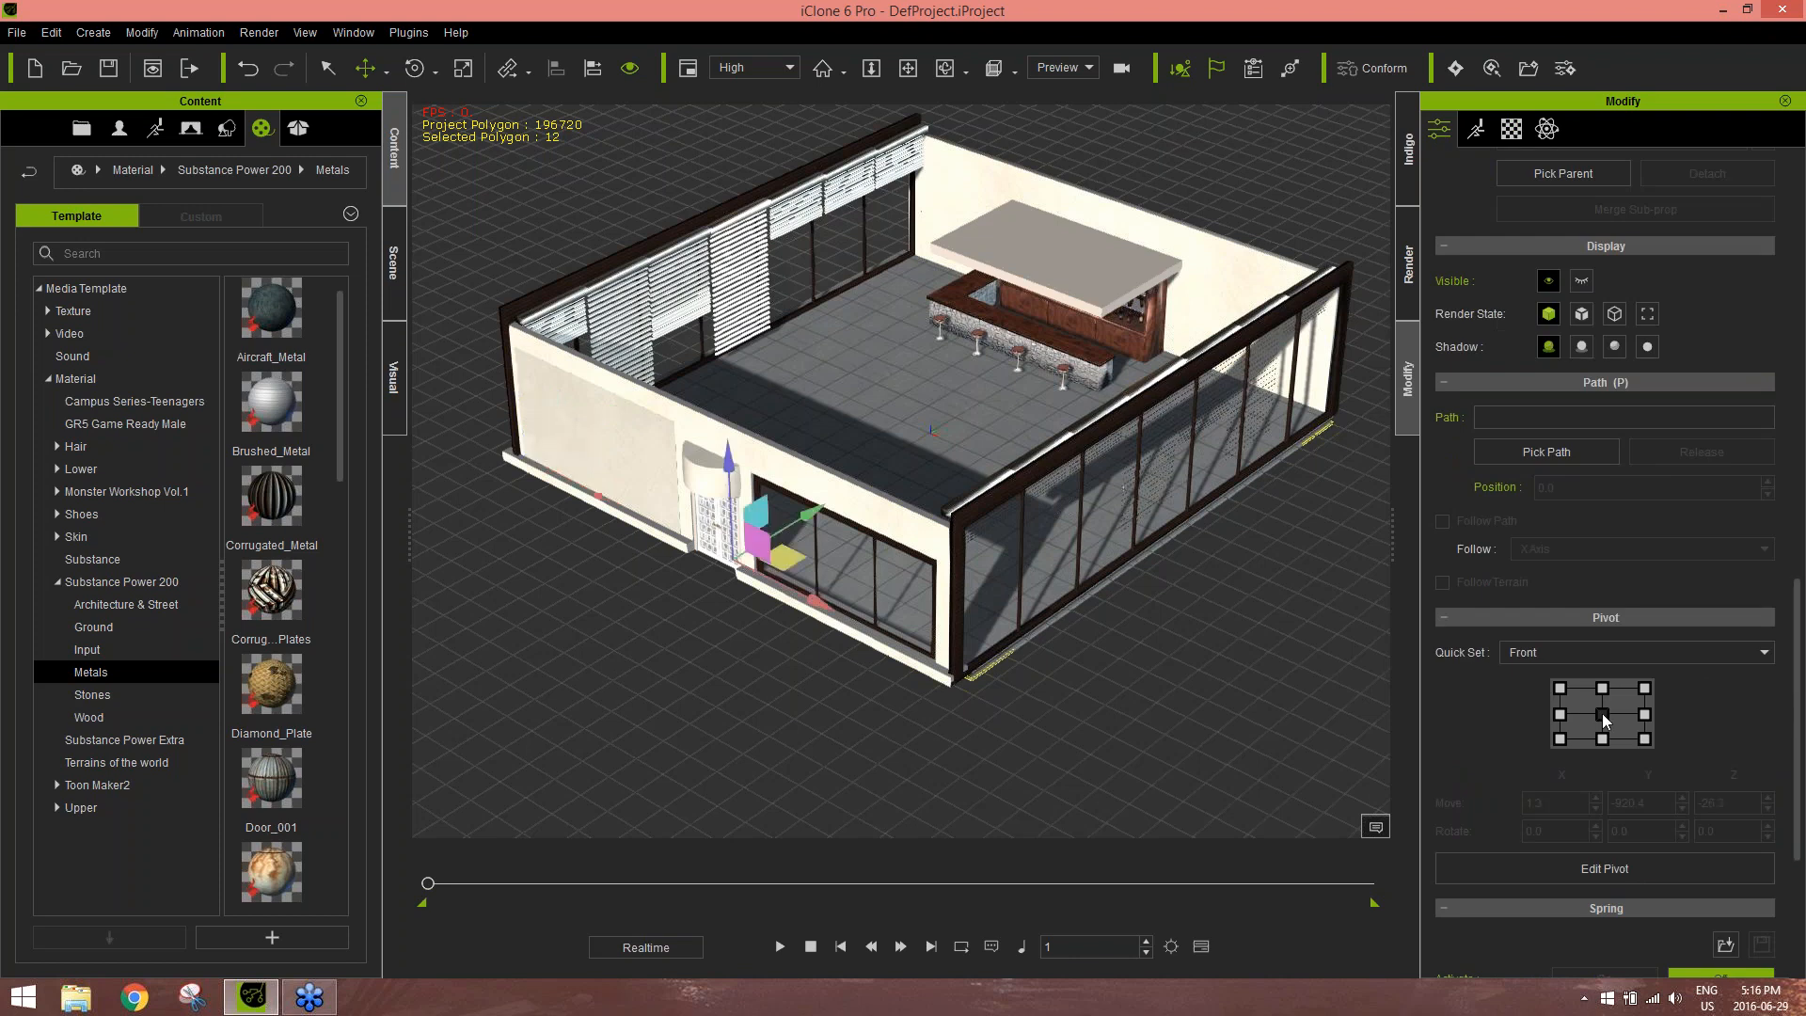
{"action": "left_click", "coordinate": [1635, 650]}
{"action": "left_click", "coordinate": [1573, 685]}
{"action": "left_click", "coordinate": [1600, 714]}
Scale the duplicated floor up uniformly so it extends past the walls, and lower it slightly along Z
{"action": "key", "text": "r"}
{"action": "left_click_drag", "start_coordinate": [933, 437], "coordinate": [1000, 379]}
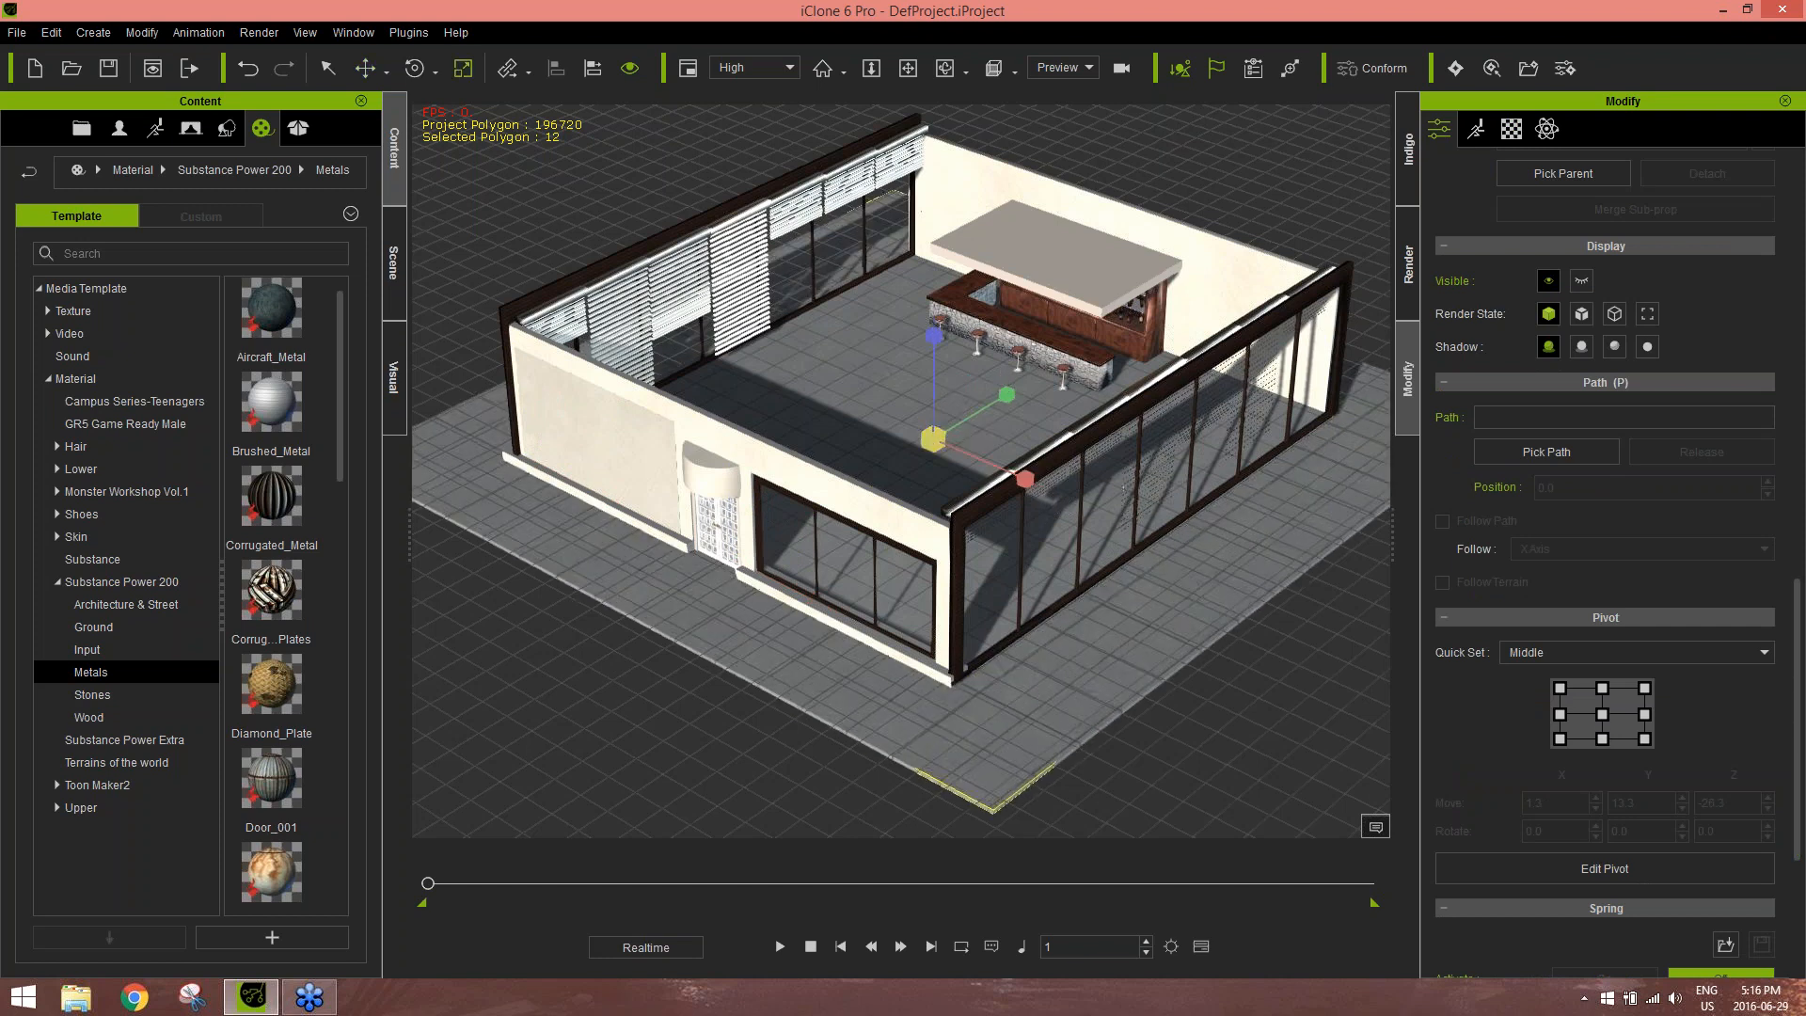
{"action": "key", "text": "w"}
{"action": "left_click_drag", "start_coordinate": [937, 338], "coordinate": [938, 343]}
{"action": "right_click_drag", "start_coordinate": [1074, 624], "coordinate": [1039, 516], "text": "alt"}
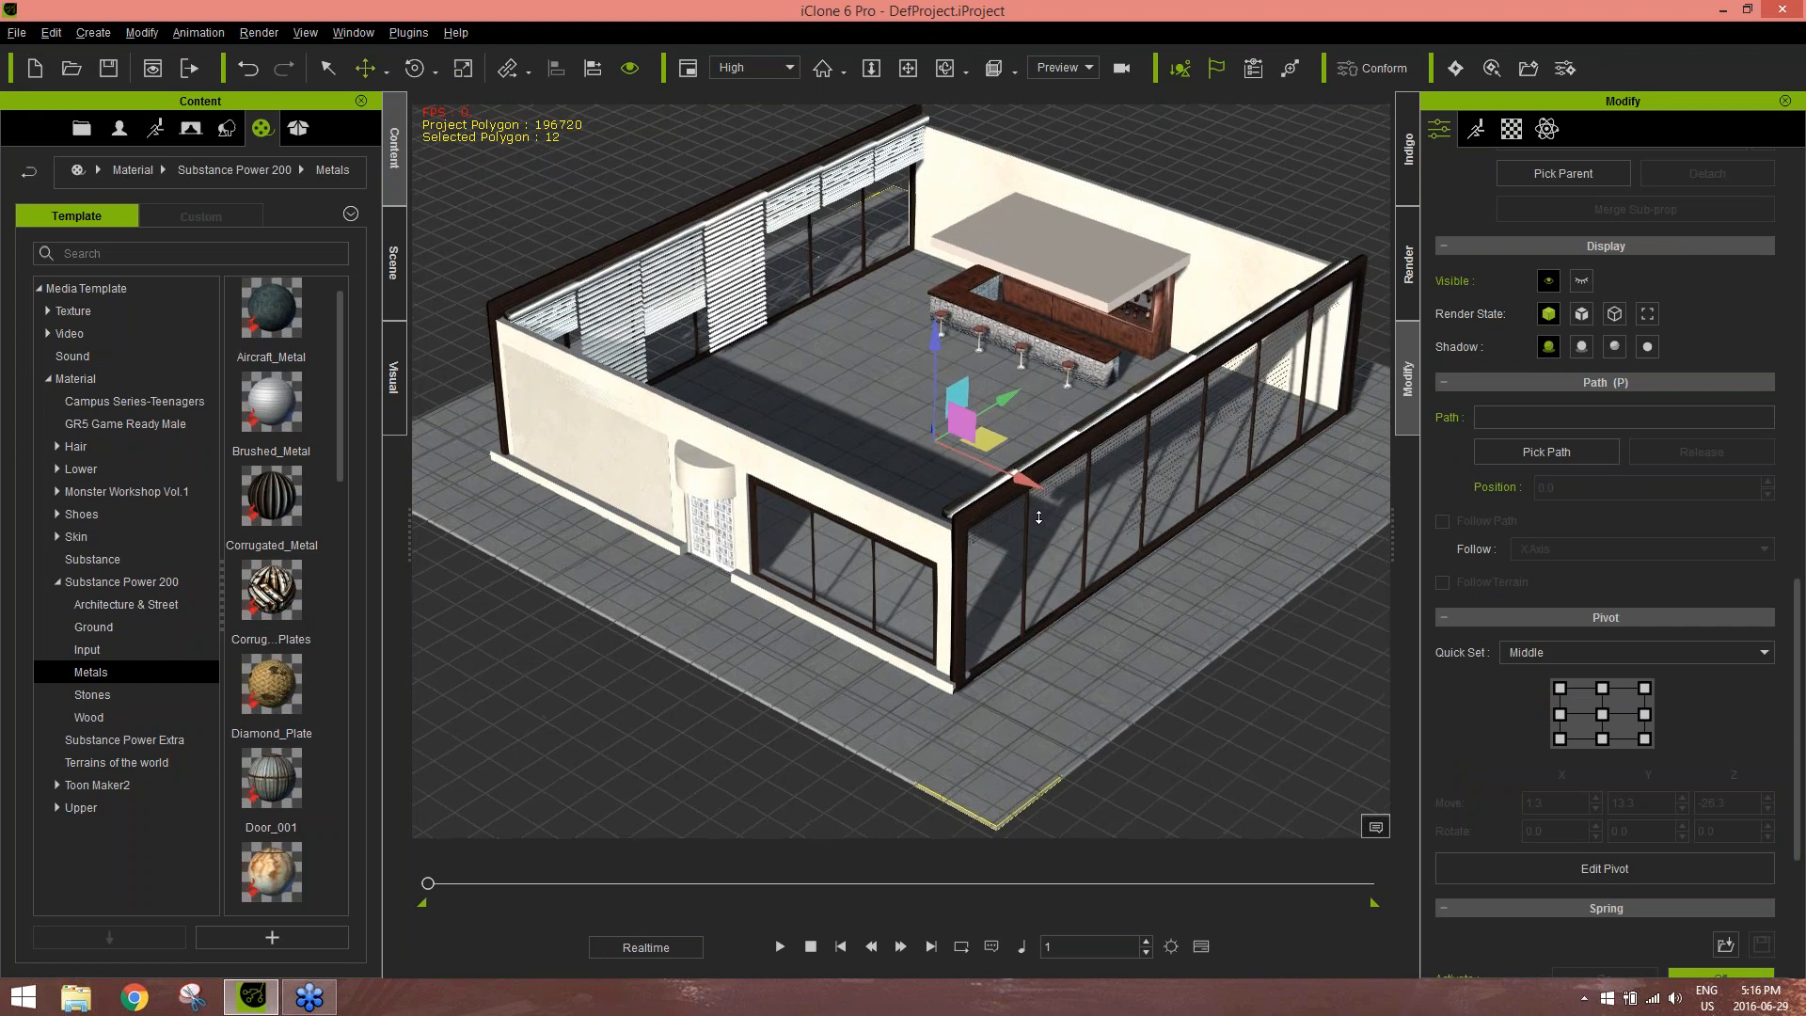
Apply the Wood_Planks_01 Substance material to the enlarged outer floor and check the decking around the building
{"action": "left_click", "coordinate": [92, 559]}
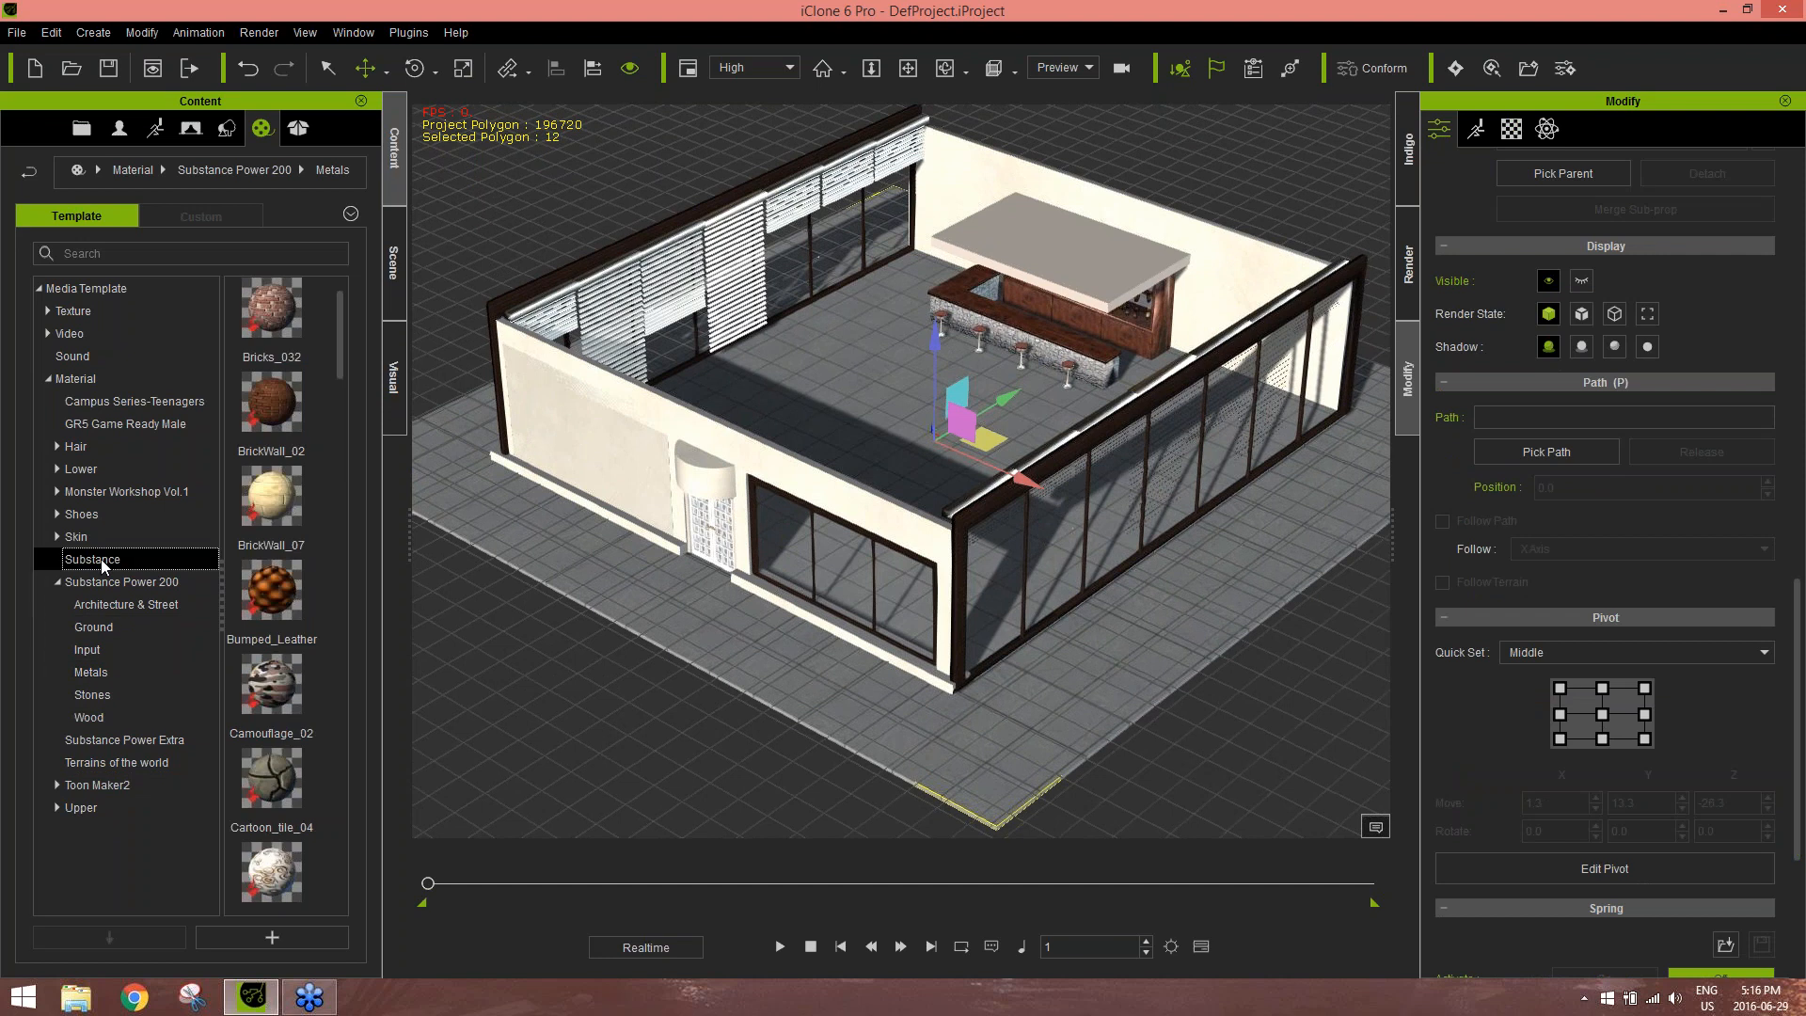
{"action": "left_click_drag", "start_coordinate": [342, 337], "coordinate": [332, 882]}
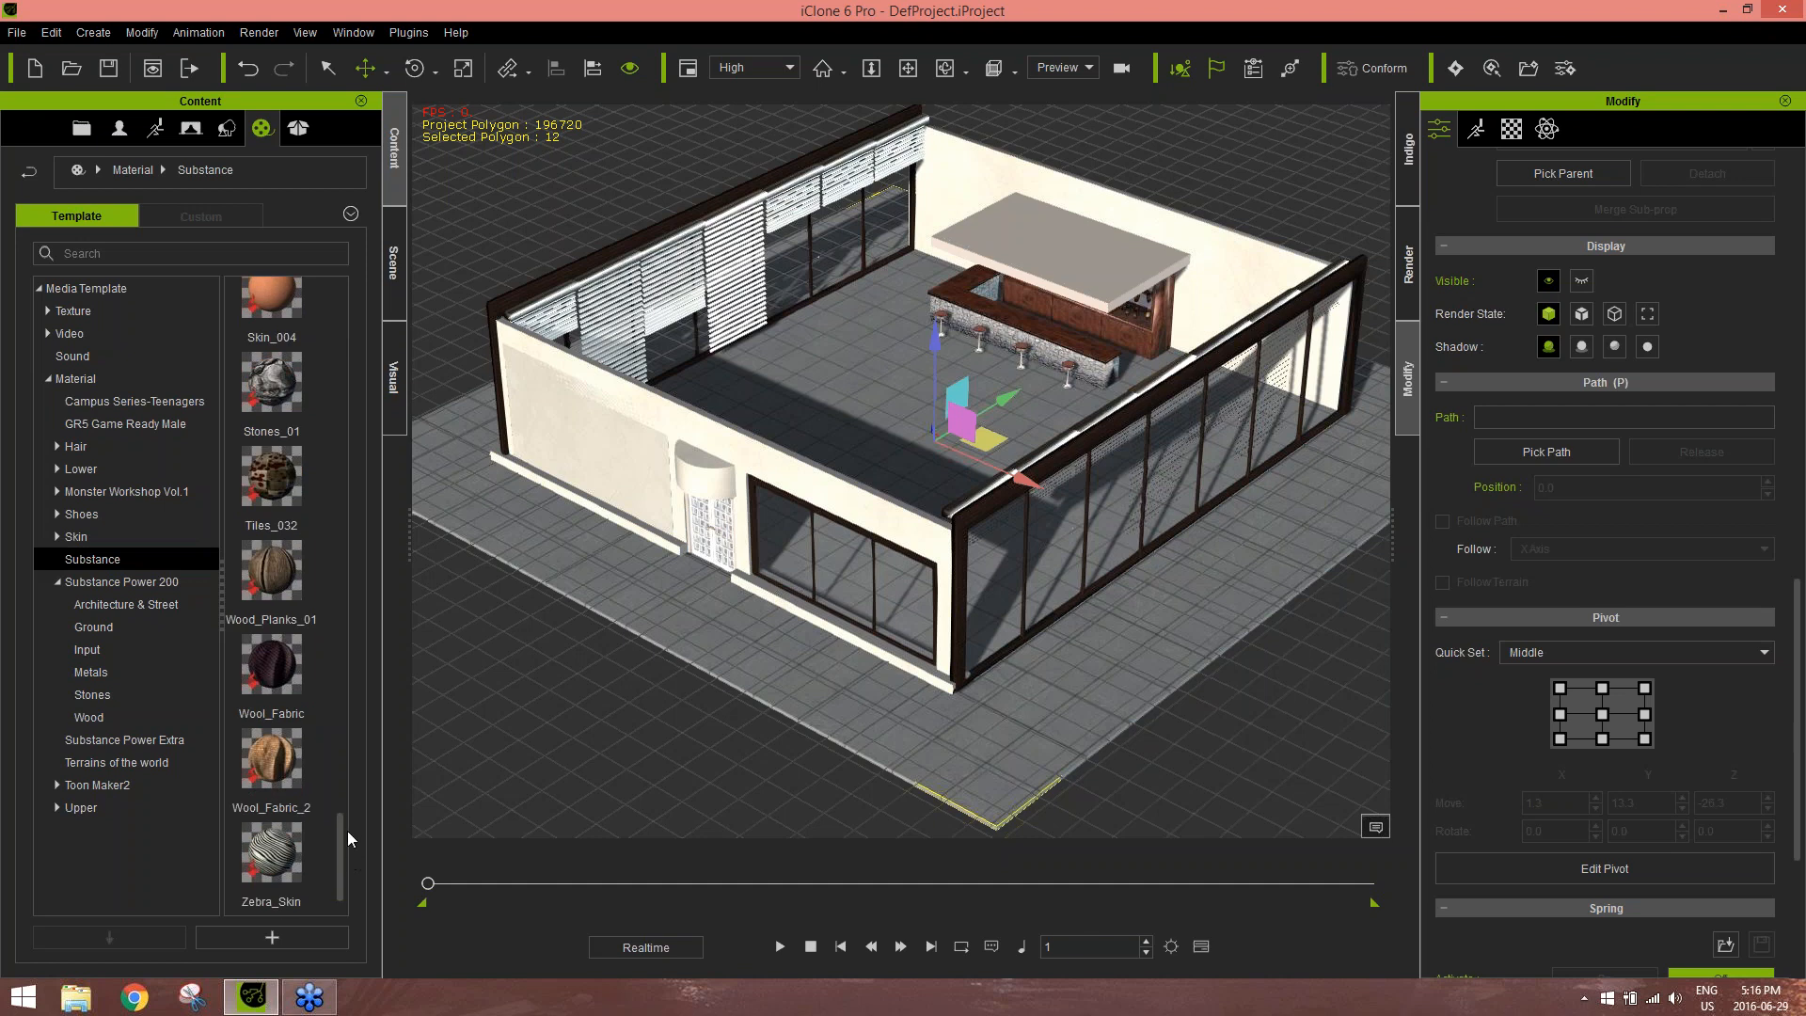
{"action": "left_click_drag", "start_coordinate": [269, 571], "coordinate": [874, 711]}
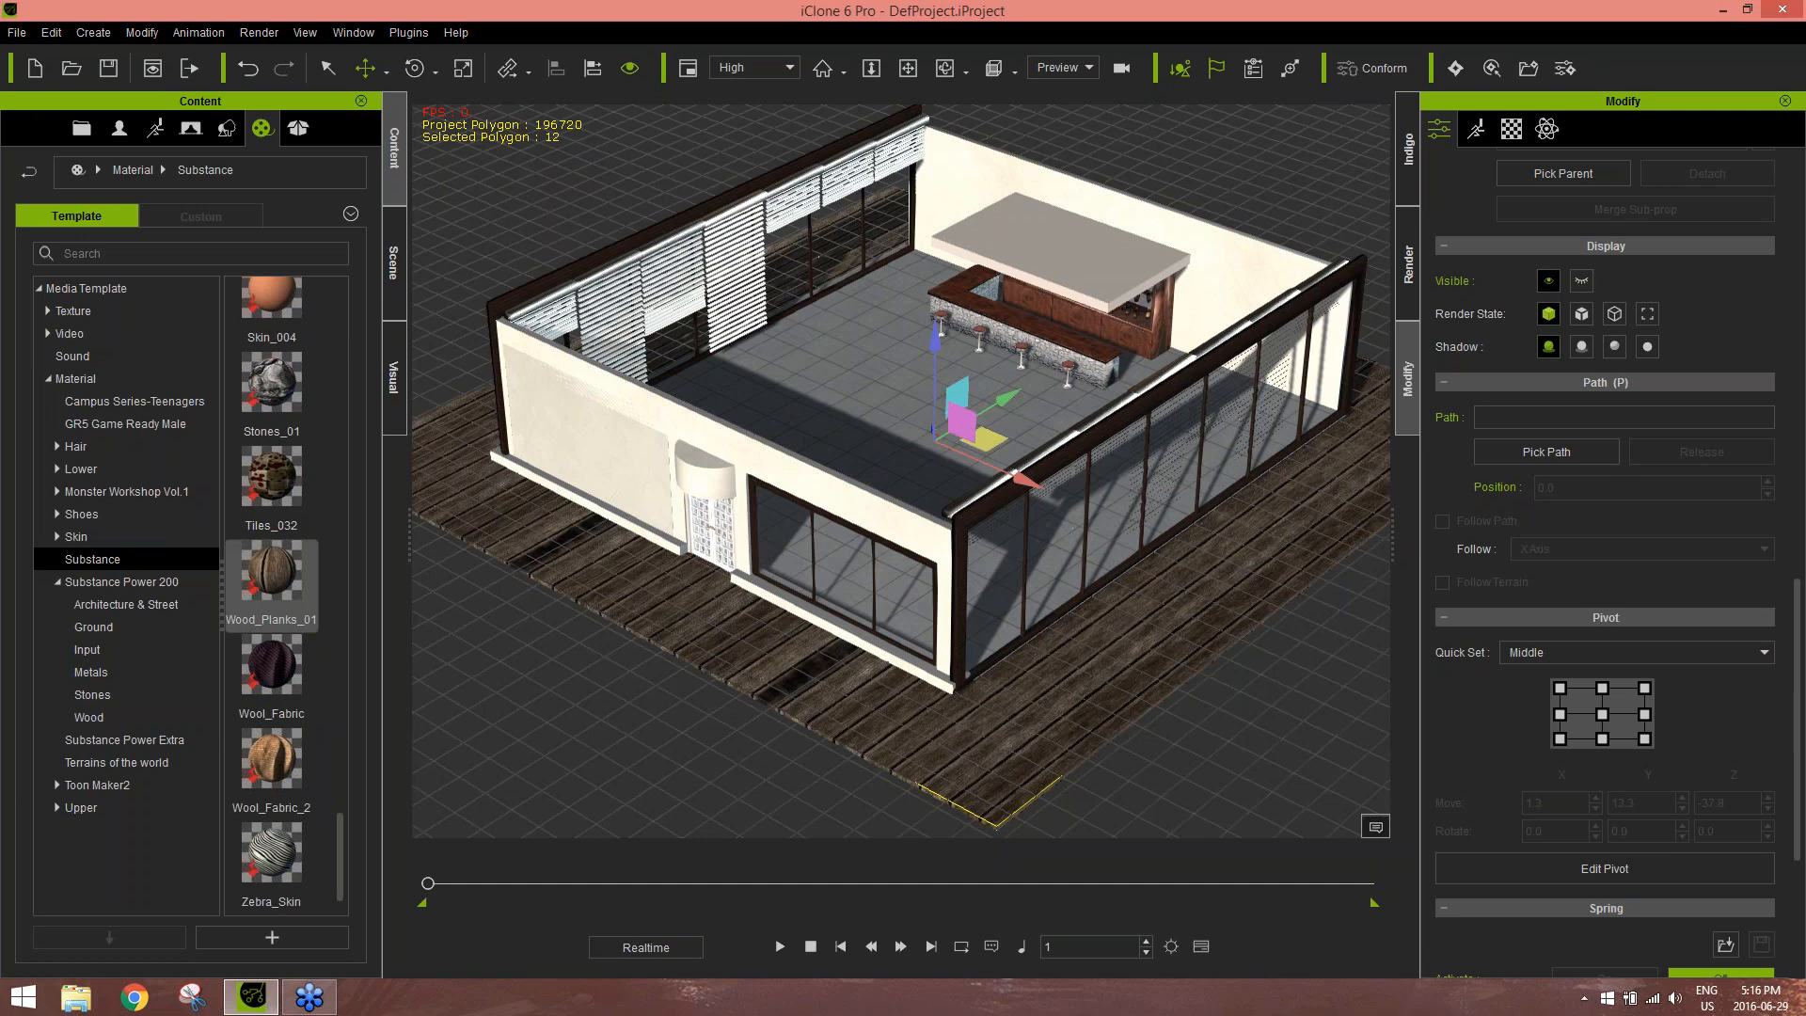
{"action": "right_click_drag", "start_coordinate": [1223, 685], "coordinate": [1074, 553]}
{"action": "scroll", "coordinate": [1074, 554], "scroll_direction": "up", "scroll_amount": 5}
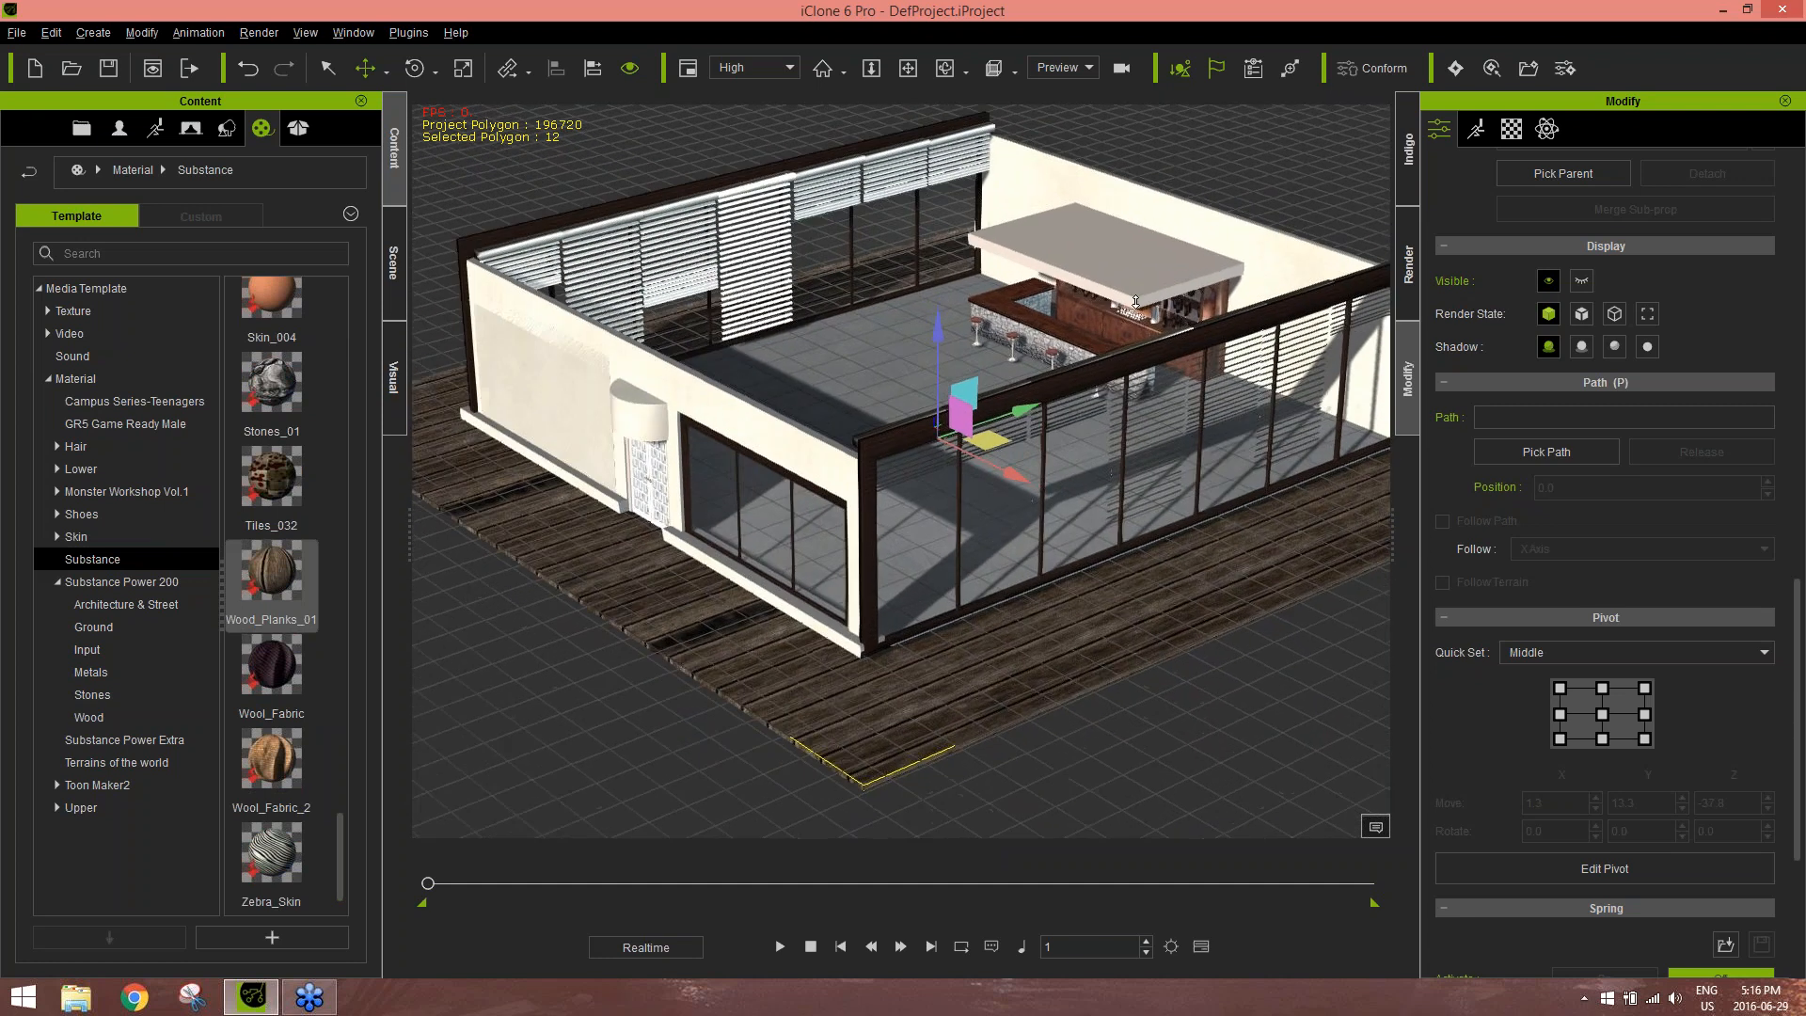
{"action": "scroll", "coordinate": [1136, 592], "scroll_direction": "up", "scroll_amount": 4}
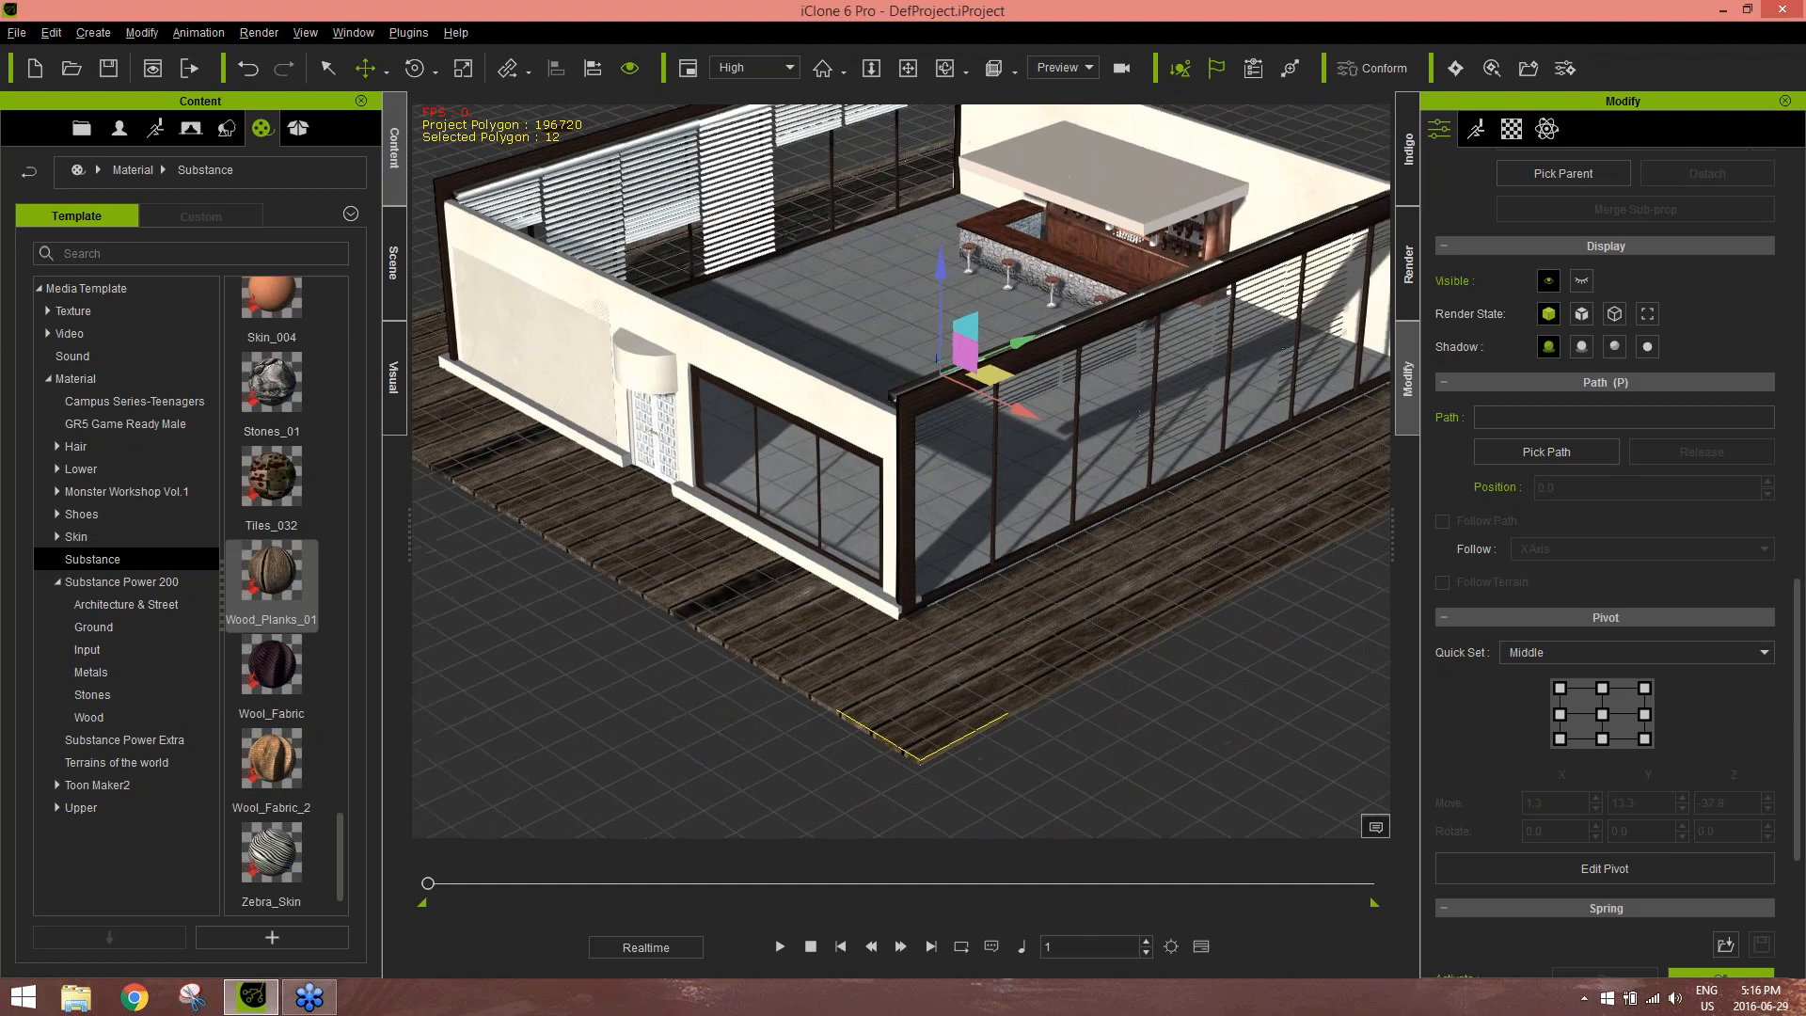
{"action": "right_click_drag", "start_coordinate": [1135, 593], "coordinate": [1140, 570]}
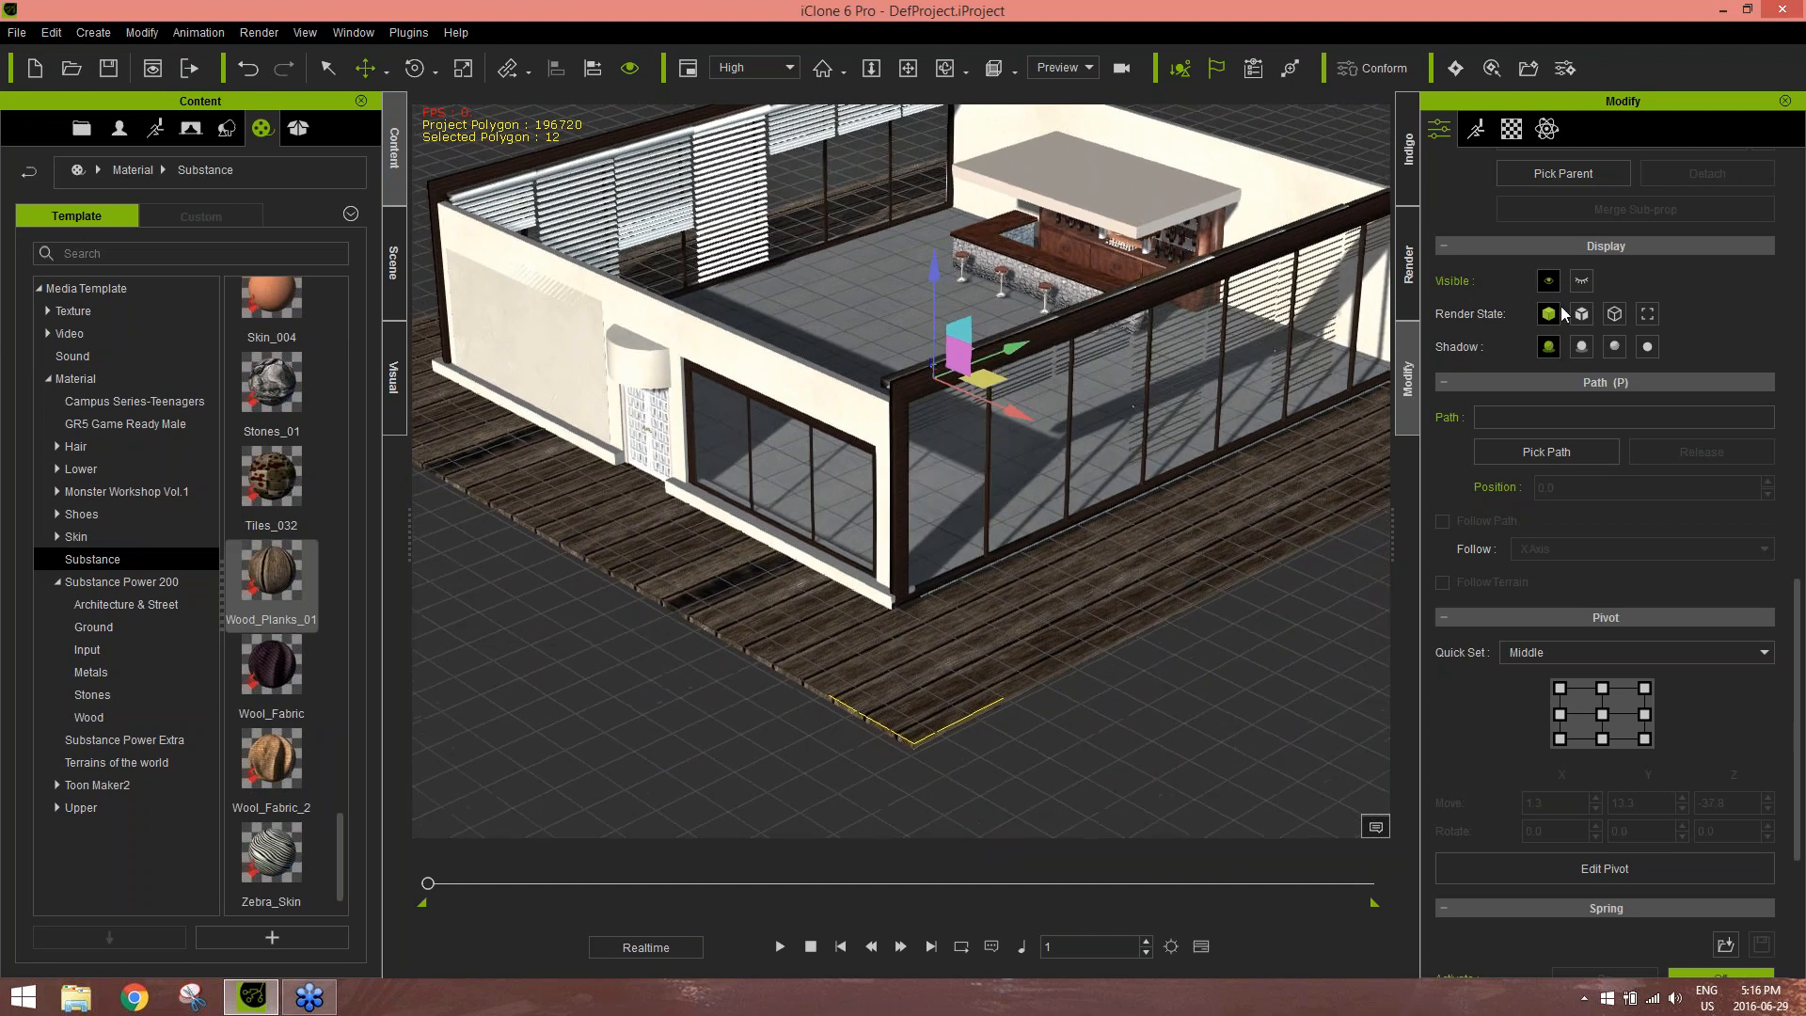
Set the output size of the deck's Wood_Planks_01 substance to 2048x2048 and inspect the planks up close
{"action": "left_click", "coordinate": [1521, 136]}
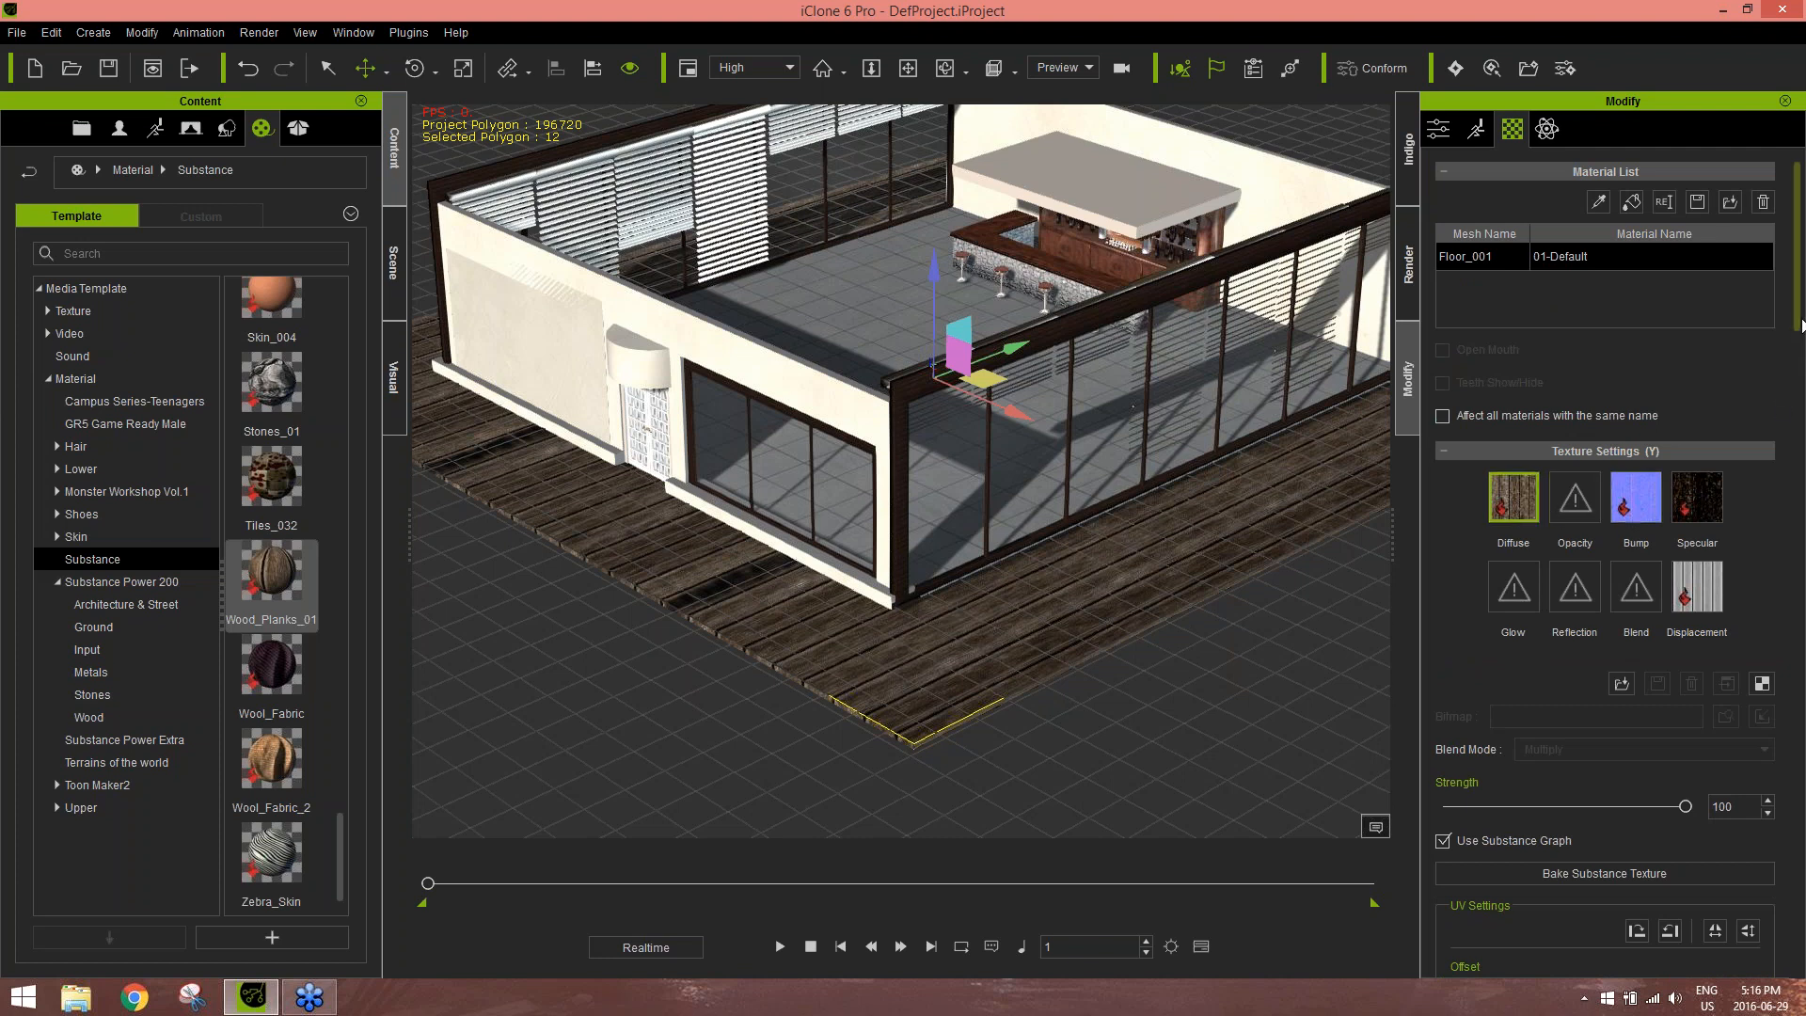
{"action": "left_click_drag", "start_coordinate": [1799, 325], "coordinate": [1804, 673]}
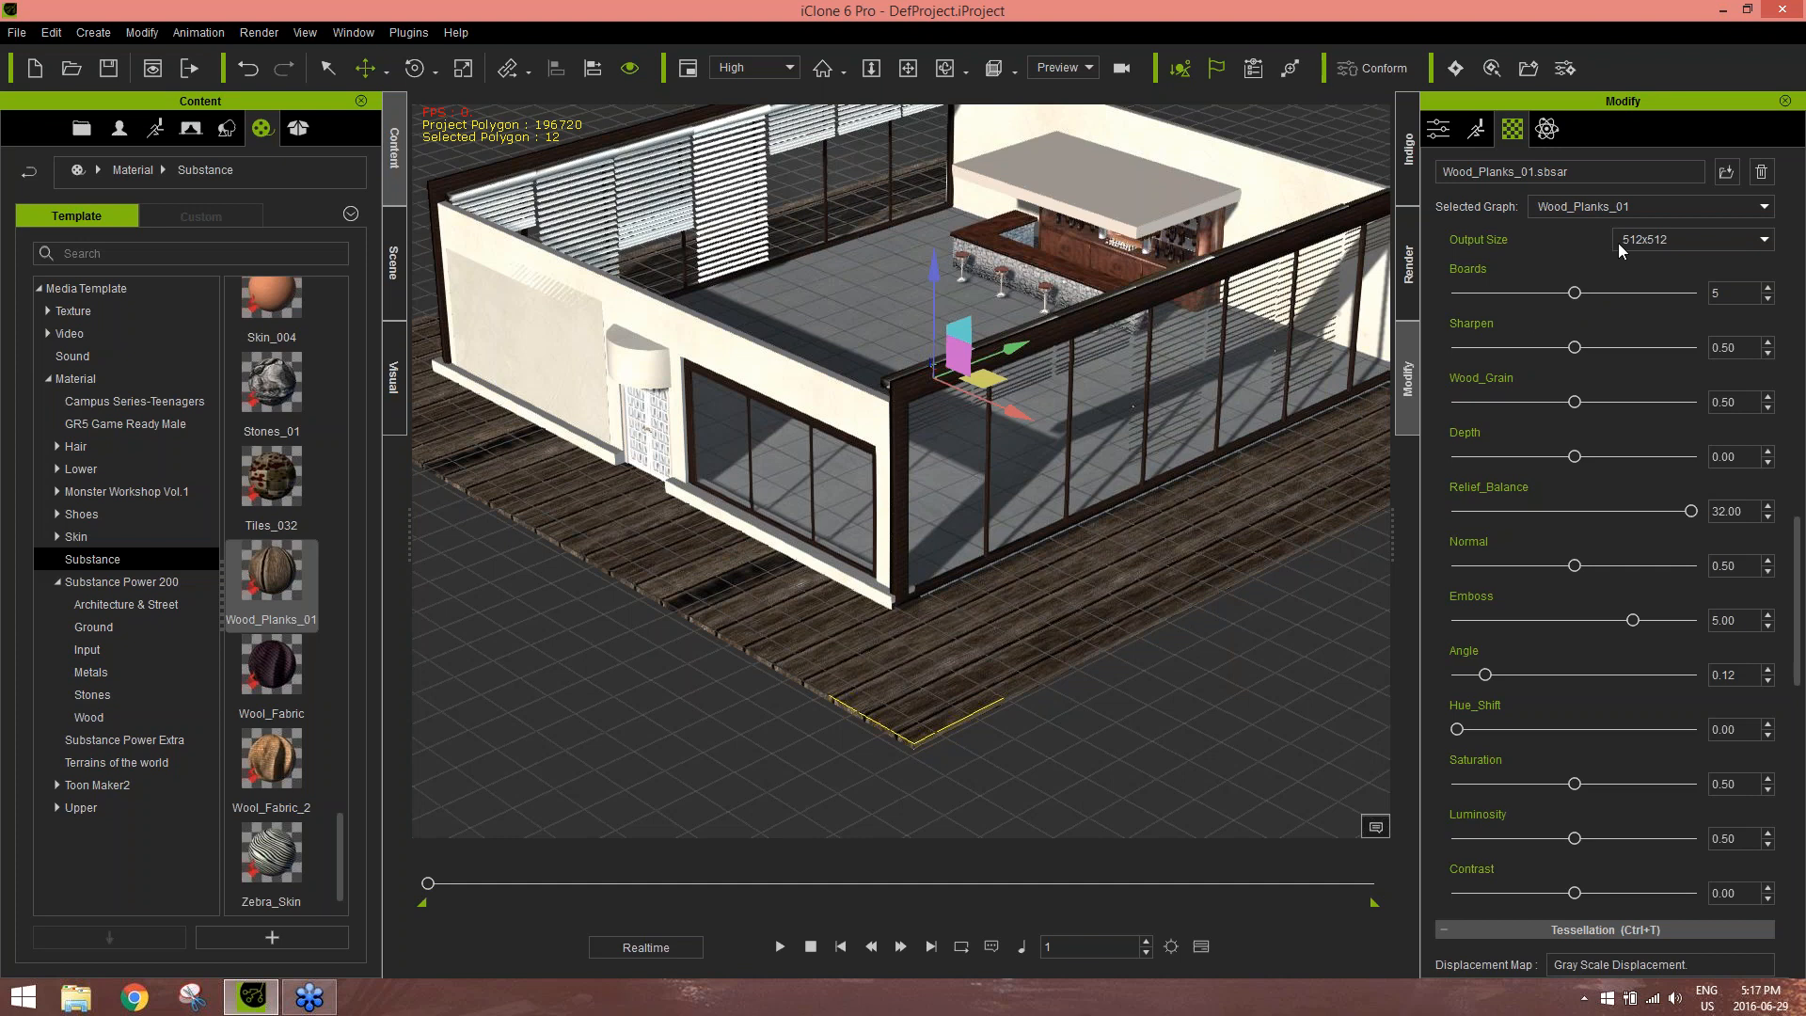
{"action": "left_click", "coordinate": [1662, 242]}
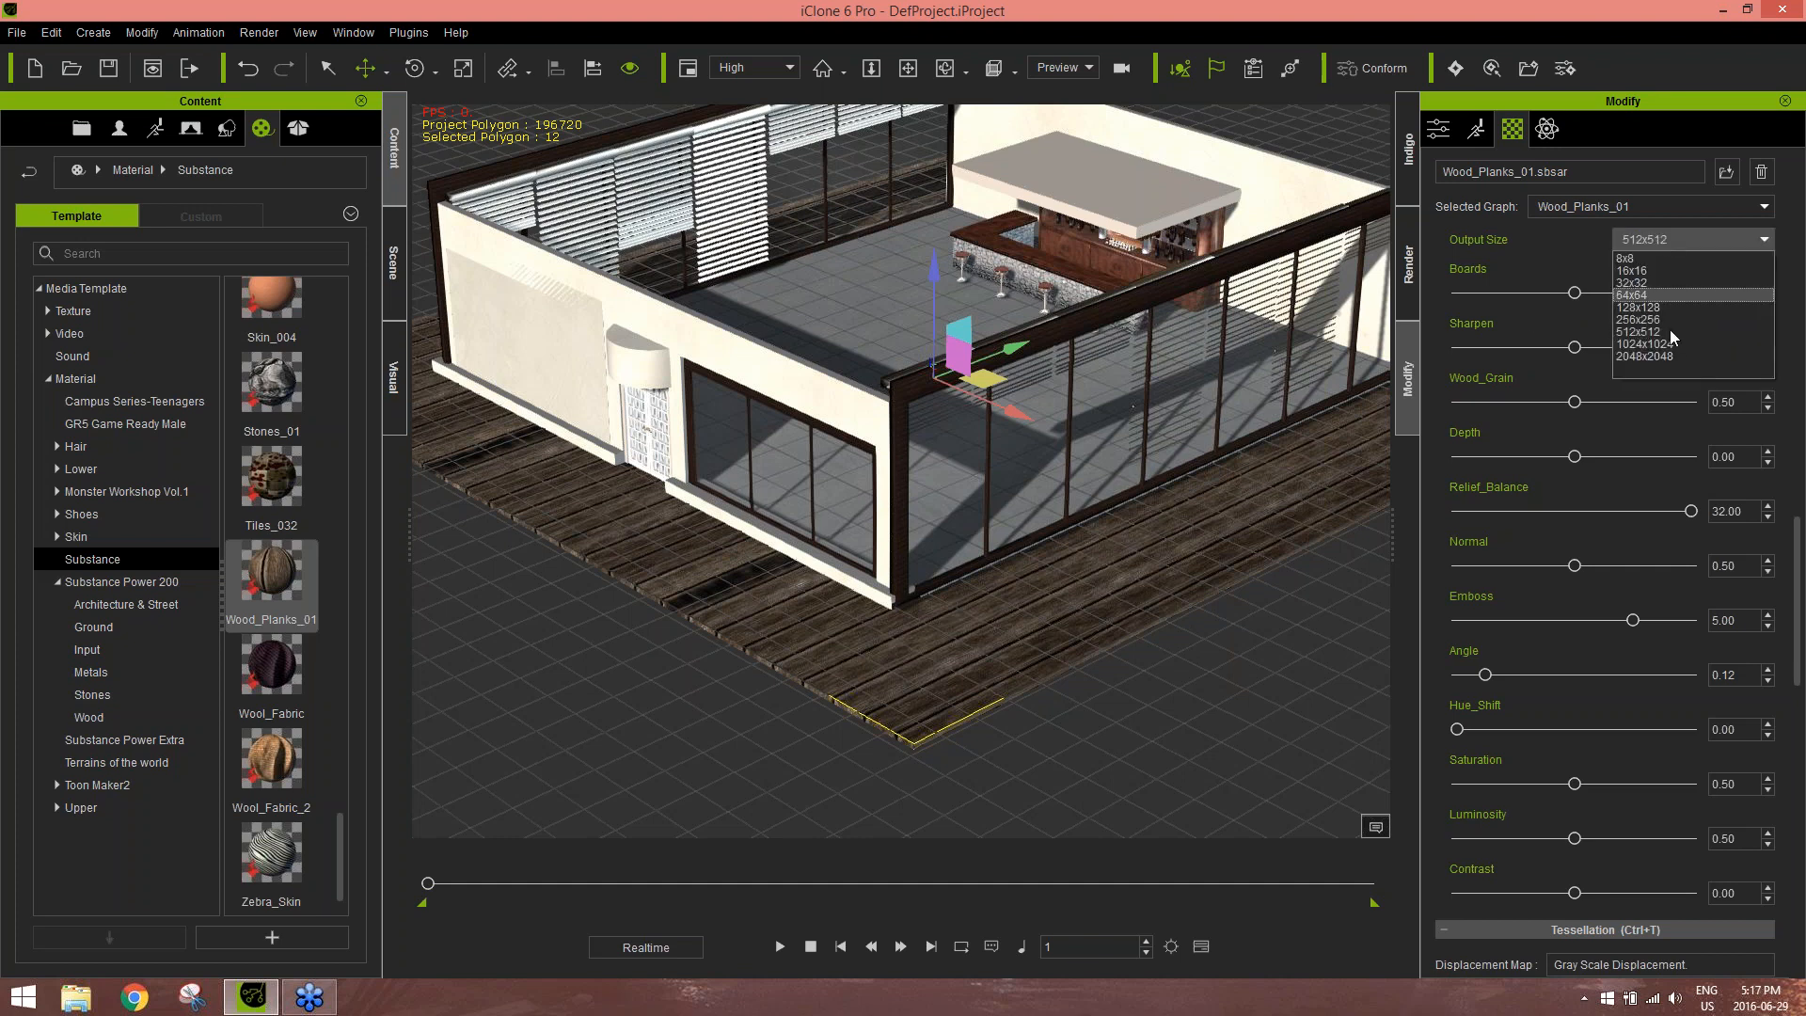
{"action": "left_click", "coordinate": [1670, 358]}
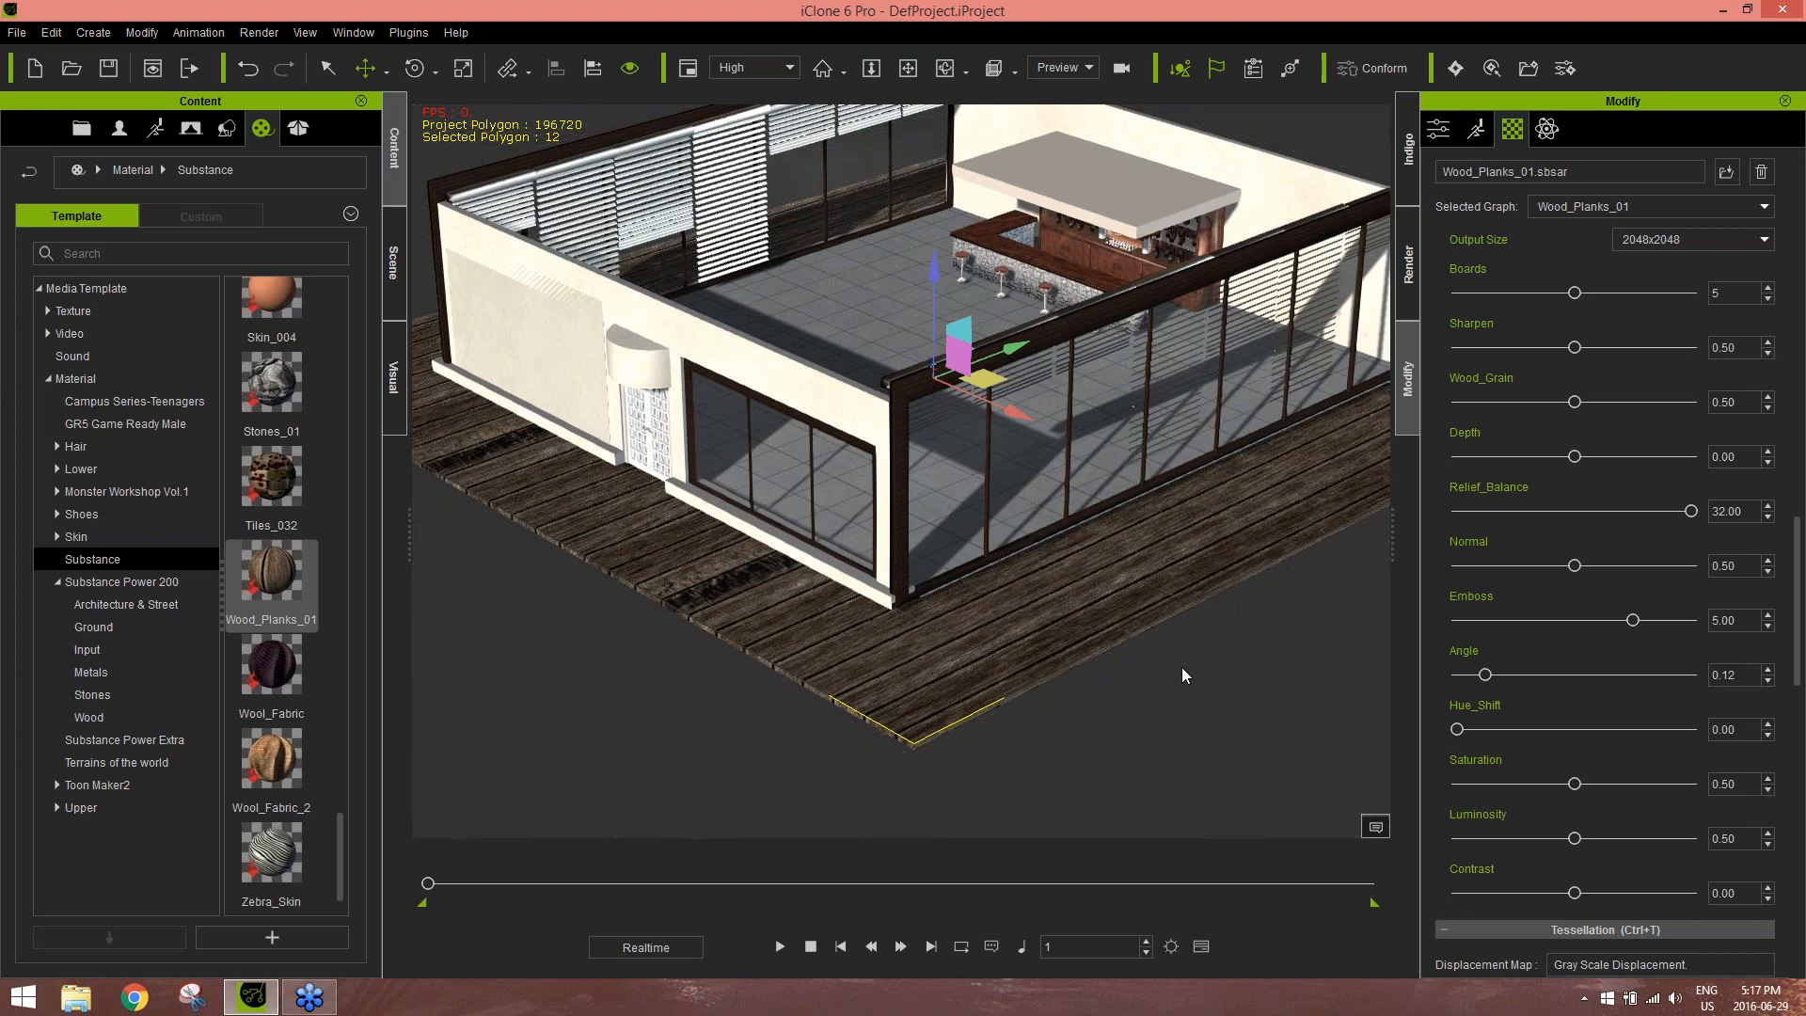
{"action": "scroll", "coordinate": [1157, 714], "scroll_direction": "up", "scroll_amount": 3}
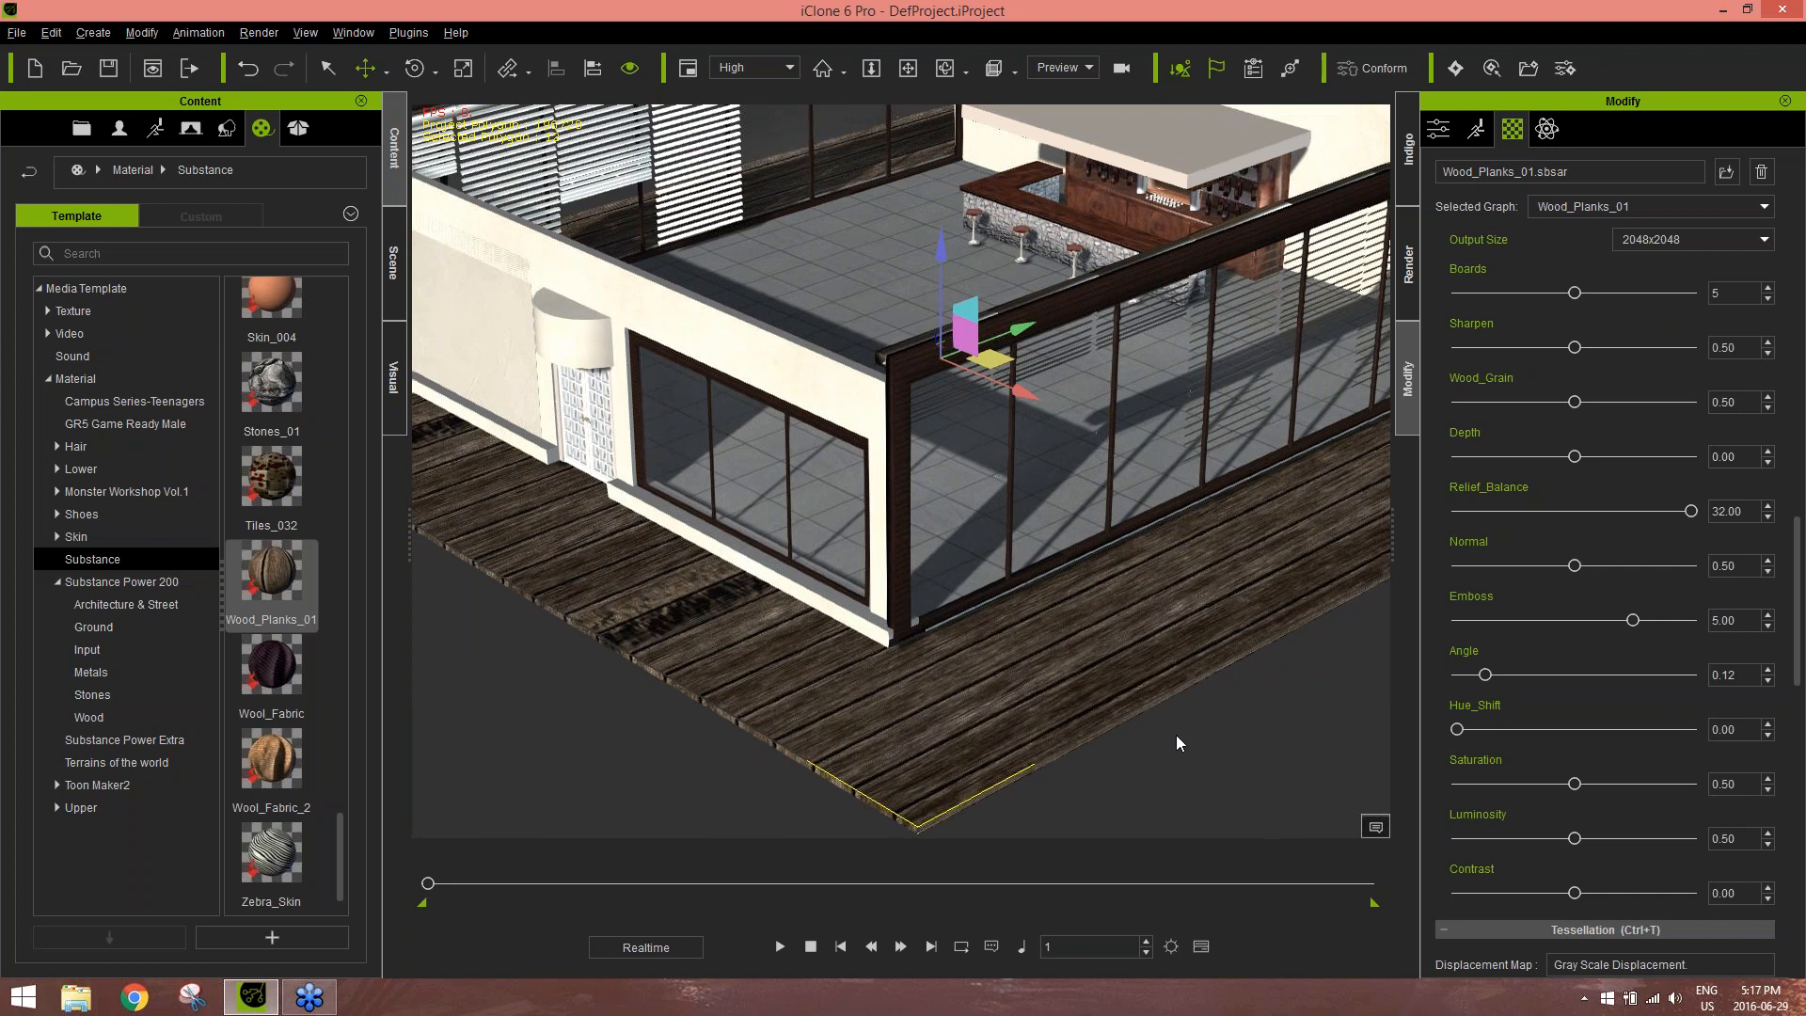
{"action": "scroll", "coordinate": [1177, 744], "scroll_direction": "up", "scroll_amount": 4}
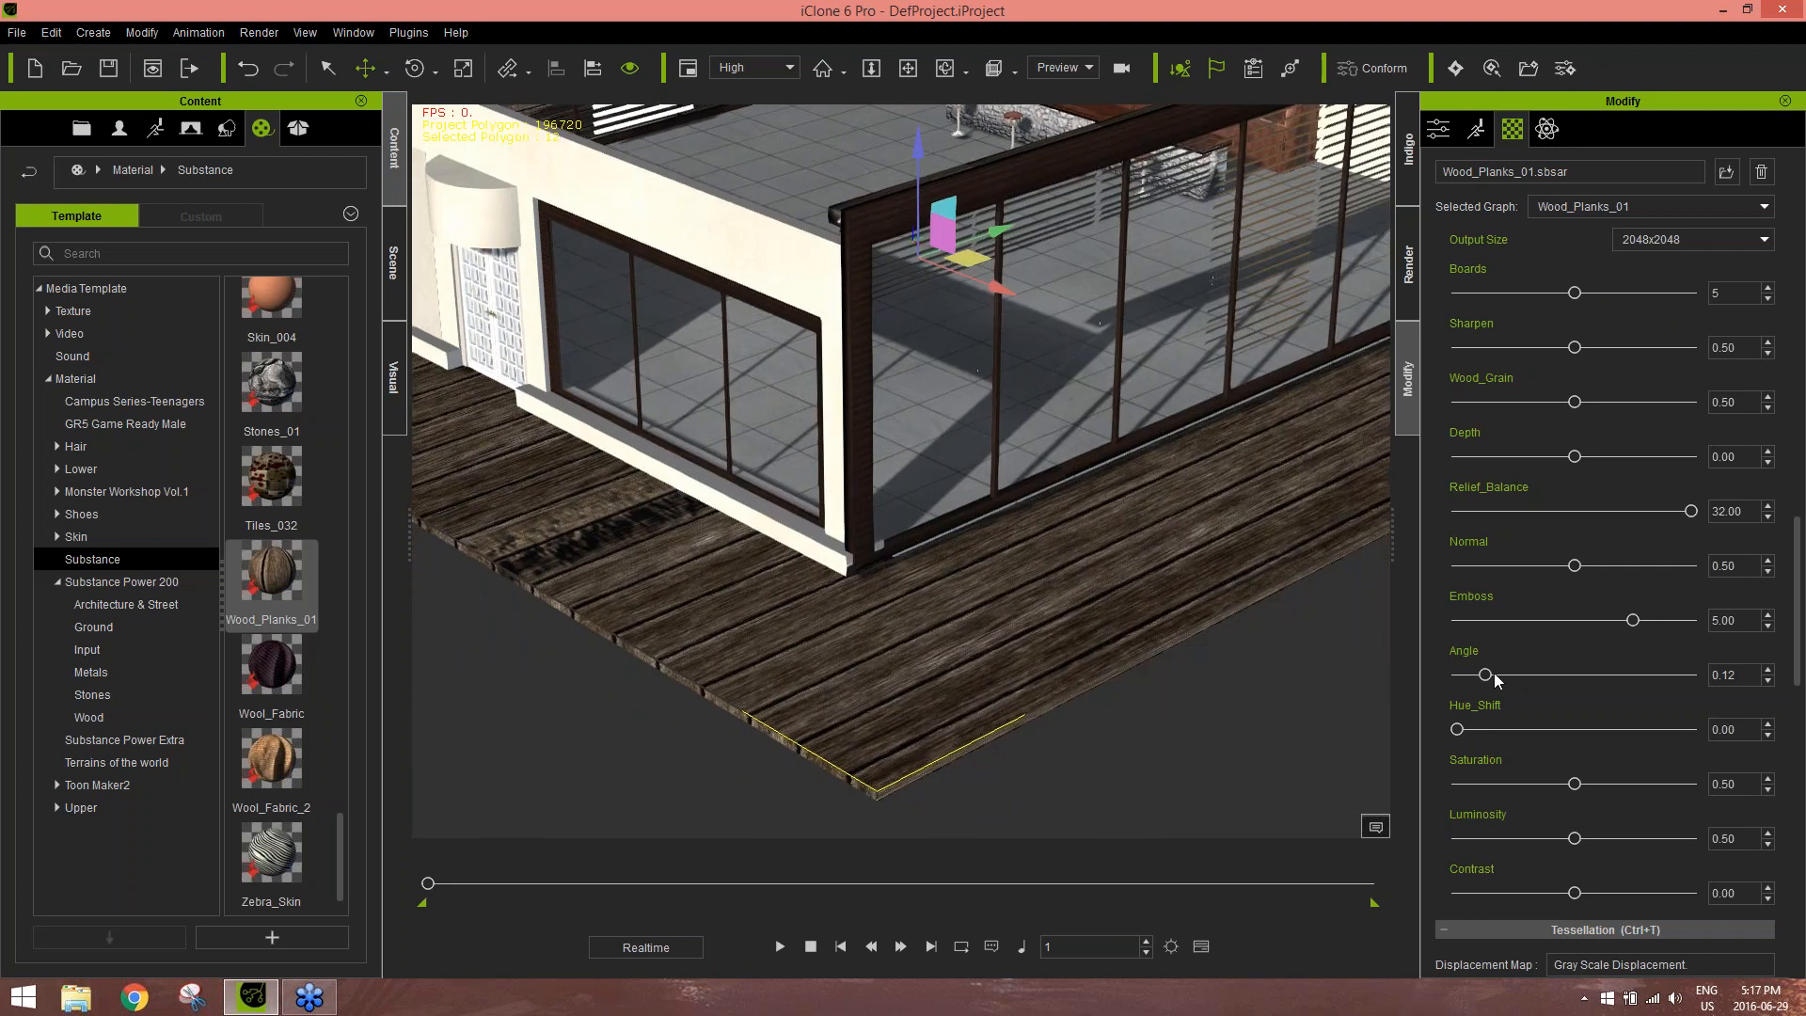
Set the deck substance's Angle to 0.25 and Wood_Grain to 0.42
{"action": "left_click_drag", "start_coordinate": [1486, 676], "coordinate": [1526, 674]}
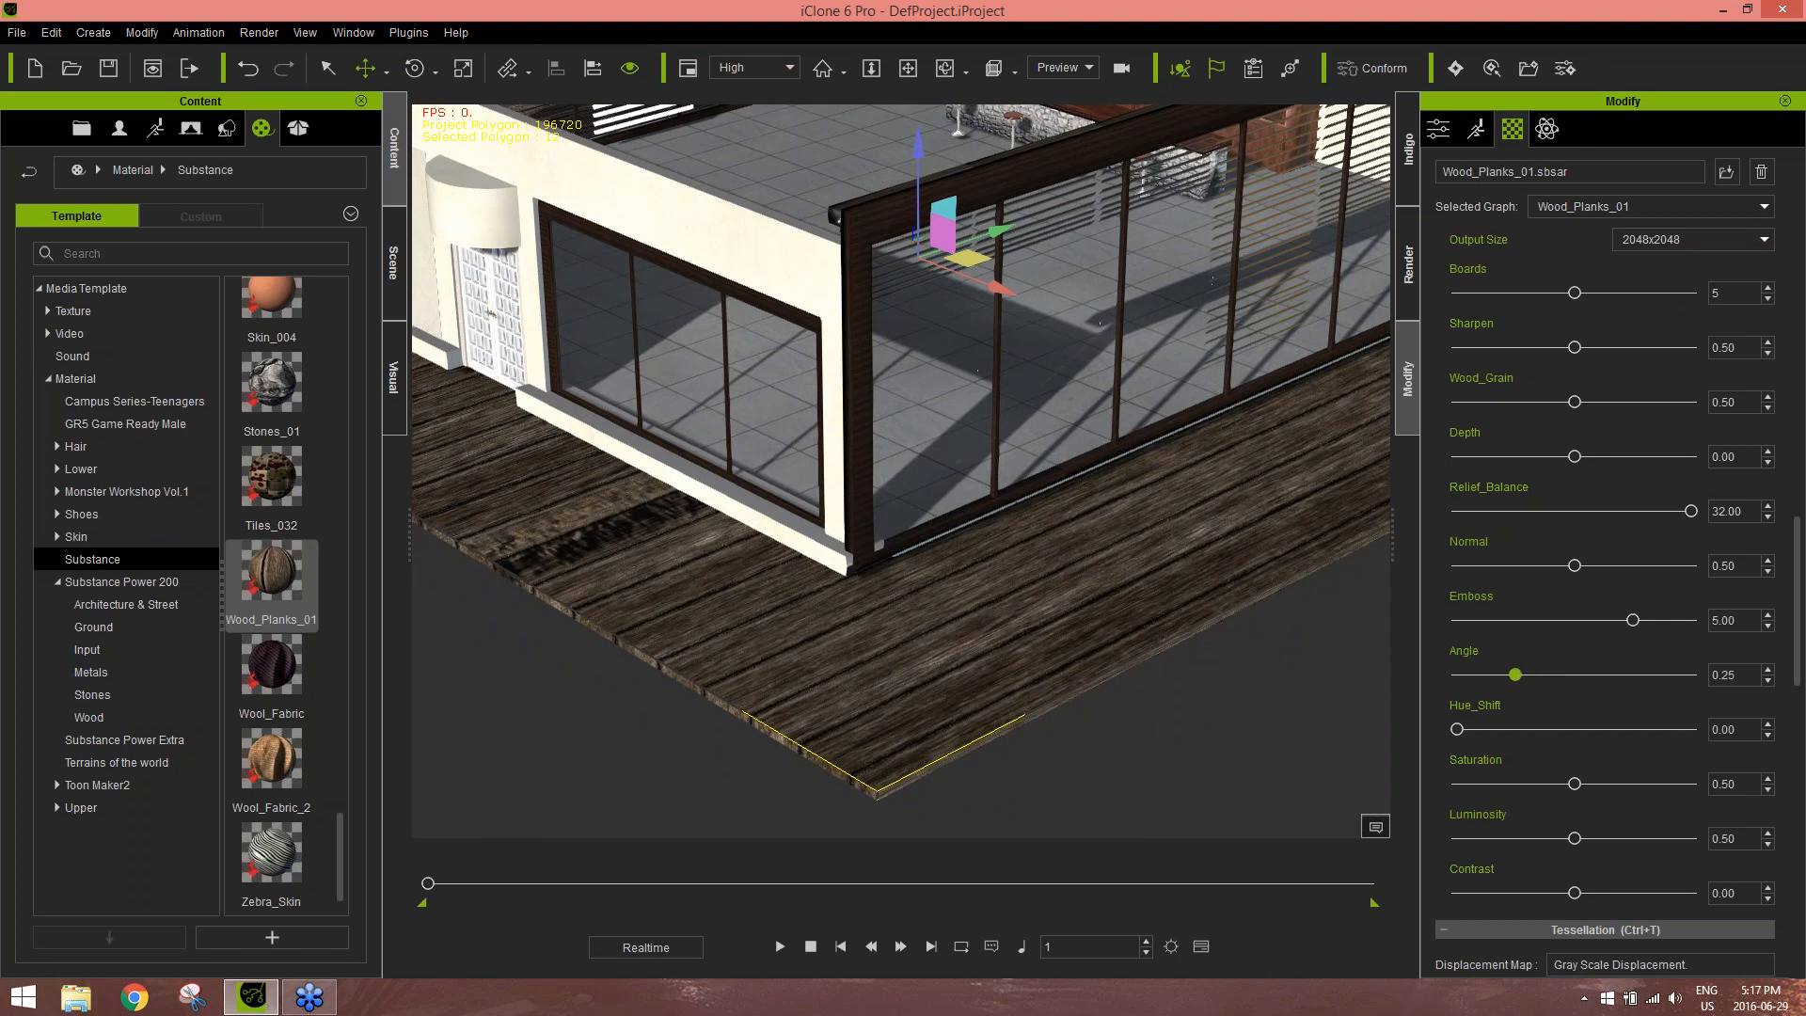
{"action": "mouse_move", "coordinate": [1566, 410]}
{"action": "left_mouse_down"}
{"action": "mouse_move", "coordinate": [1701, 404]}
{"action": "mouse_move", "coordinate": [1558, 417]}
{"action": "left_mouse_up"}
{"action": "mouse_move", "coordinate": [1574, 294]}
{"action": "left_mouse_down"}
{"action": "mouse_move", "coordinate": [1644, 298]}
{"action": "mouse_move", "coordinate": [1543, 308]}
{"action": "mouse_move", "coordinate": [1566, 308]}
{"action": "left_mouse_up"}
{"action": "middle_click_drag", "start_coordinate": [1089, 531], "coordinate": [1065, 270]}
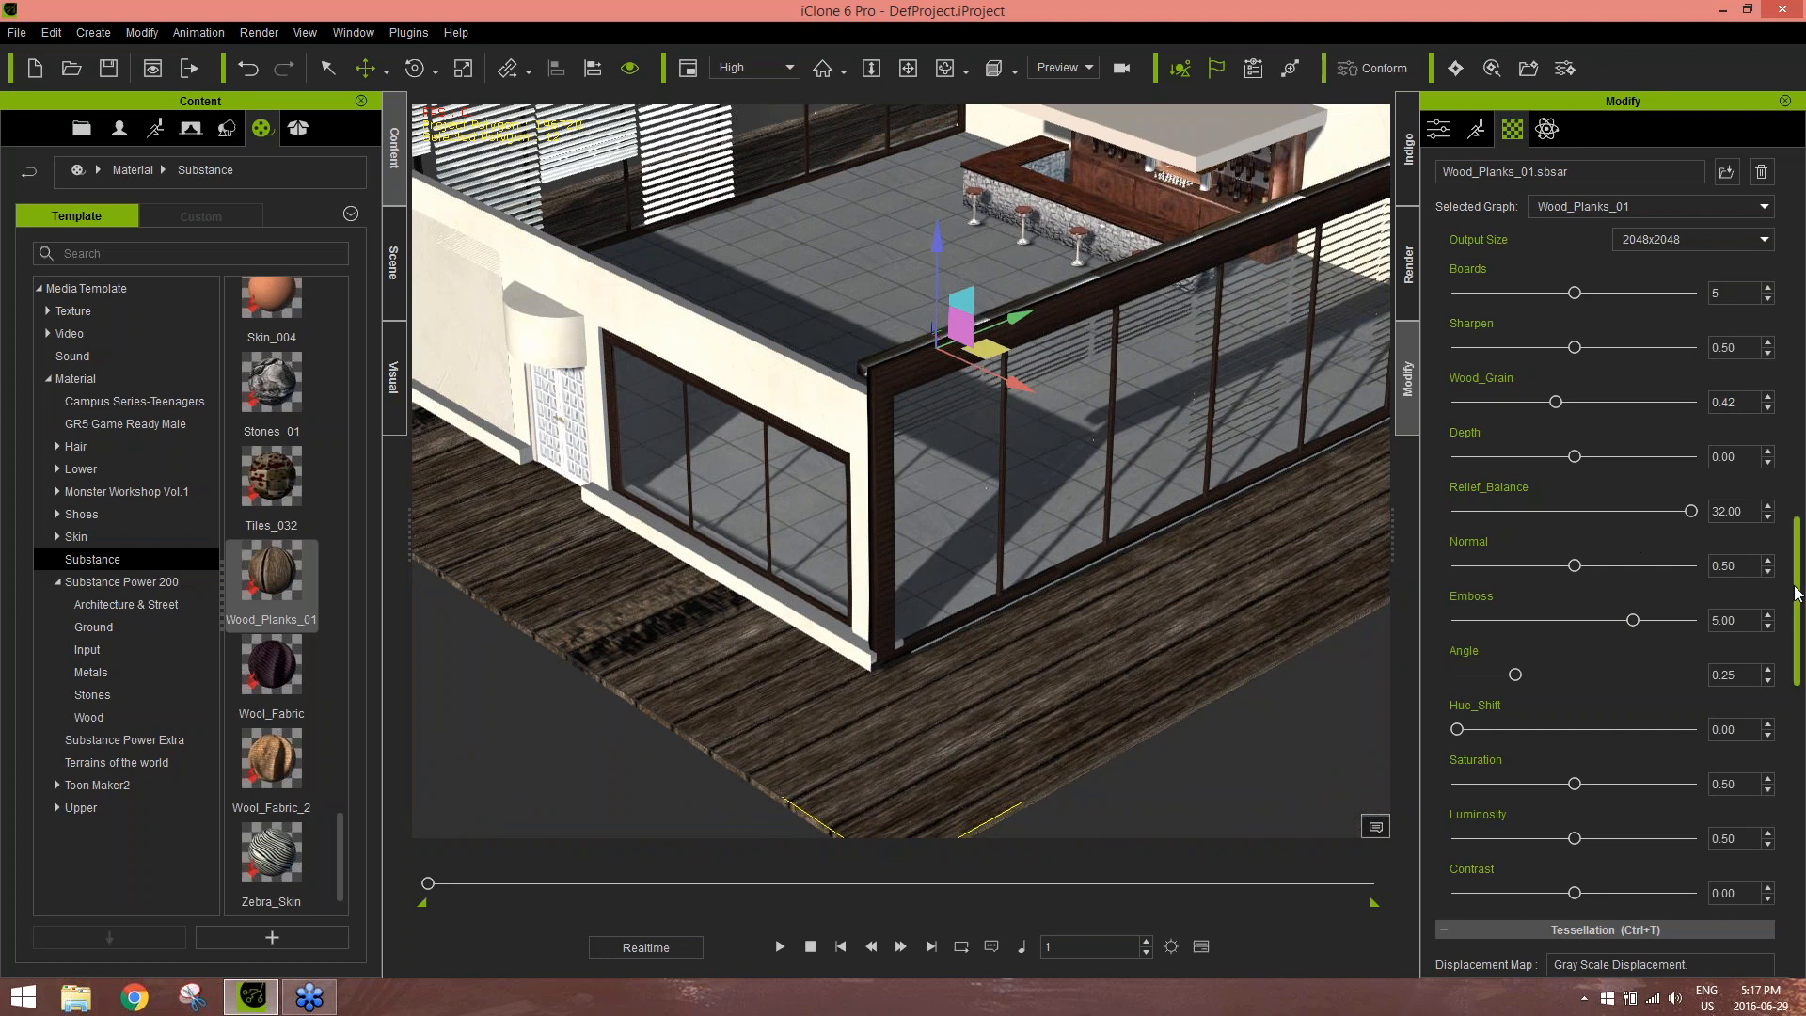
{"action": "scroll", "coordinate": [1800, 591], "scroll_direction": "down", "scroll_amount": 2}
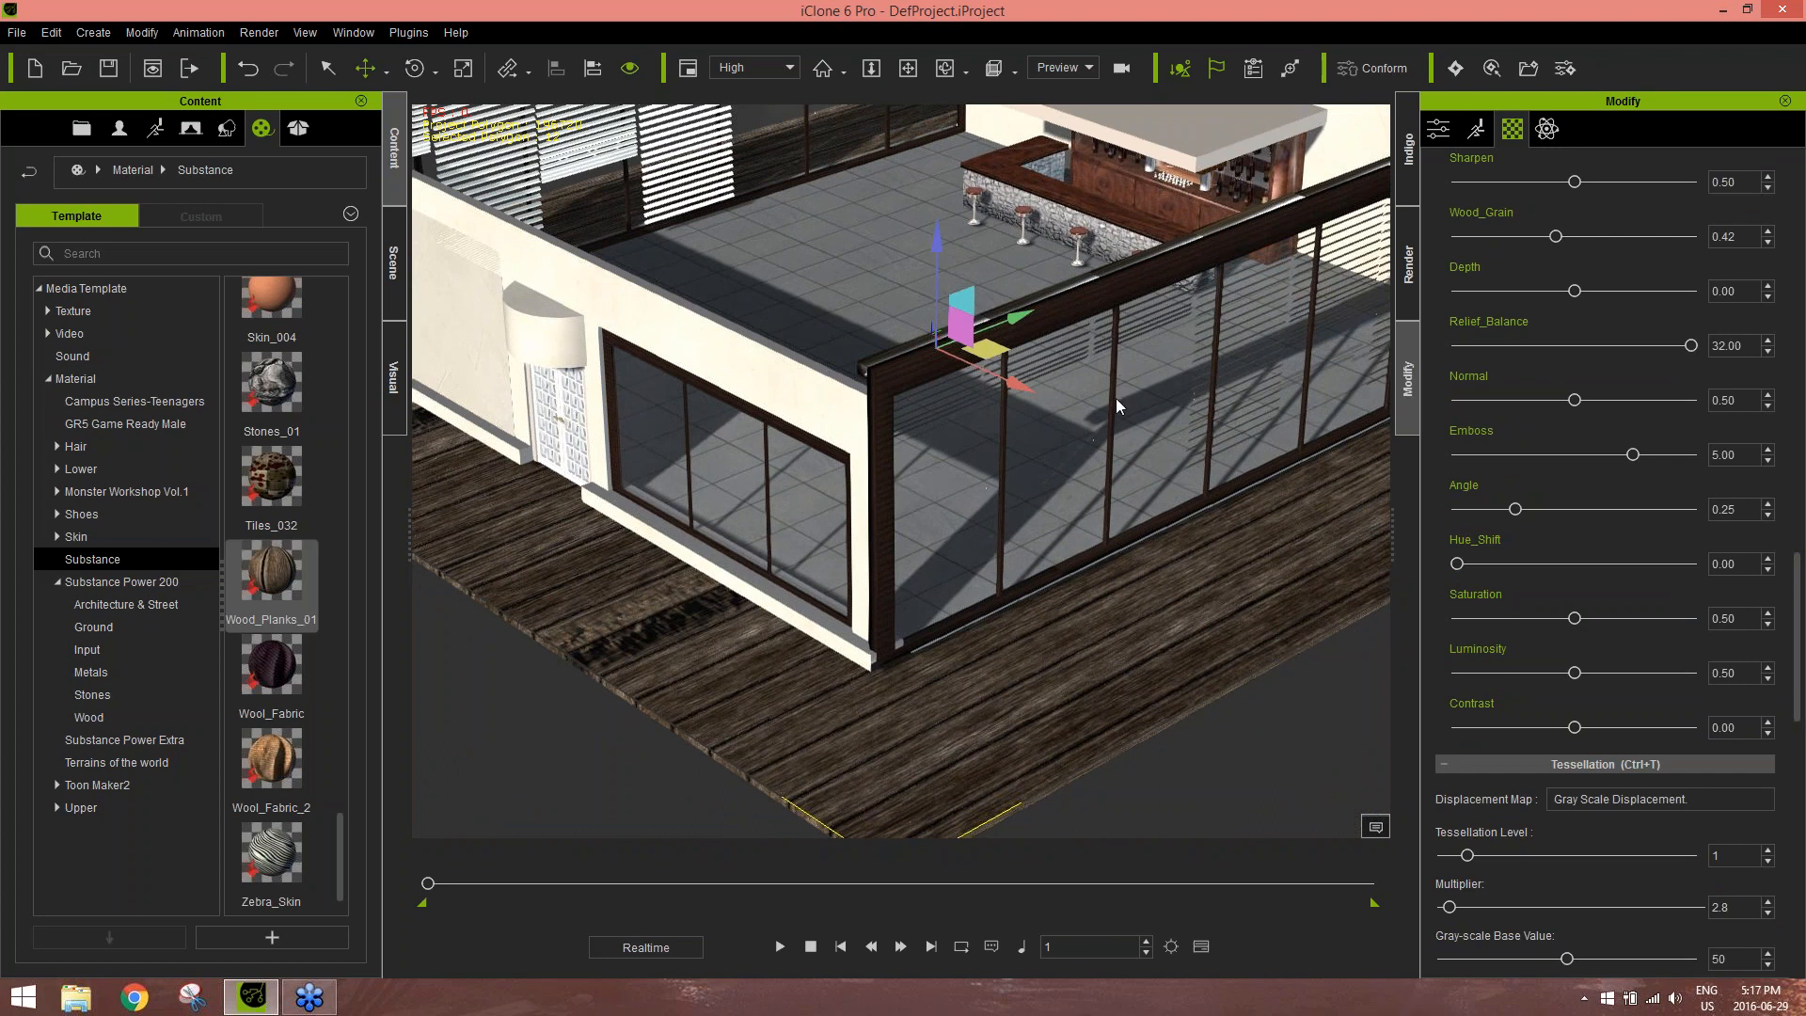
{"action": "left_click_drag", "start_coordinate": [1114, 391], "coordinate": [1182, 555], "text": "alt"}
{"action": "scroll", "coordinate": [1150, 481], "scroll_direction": "up", "scroll_amount": 3}
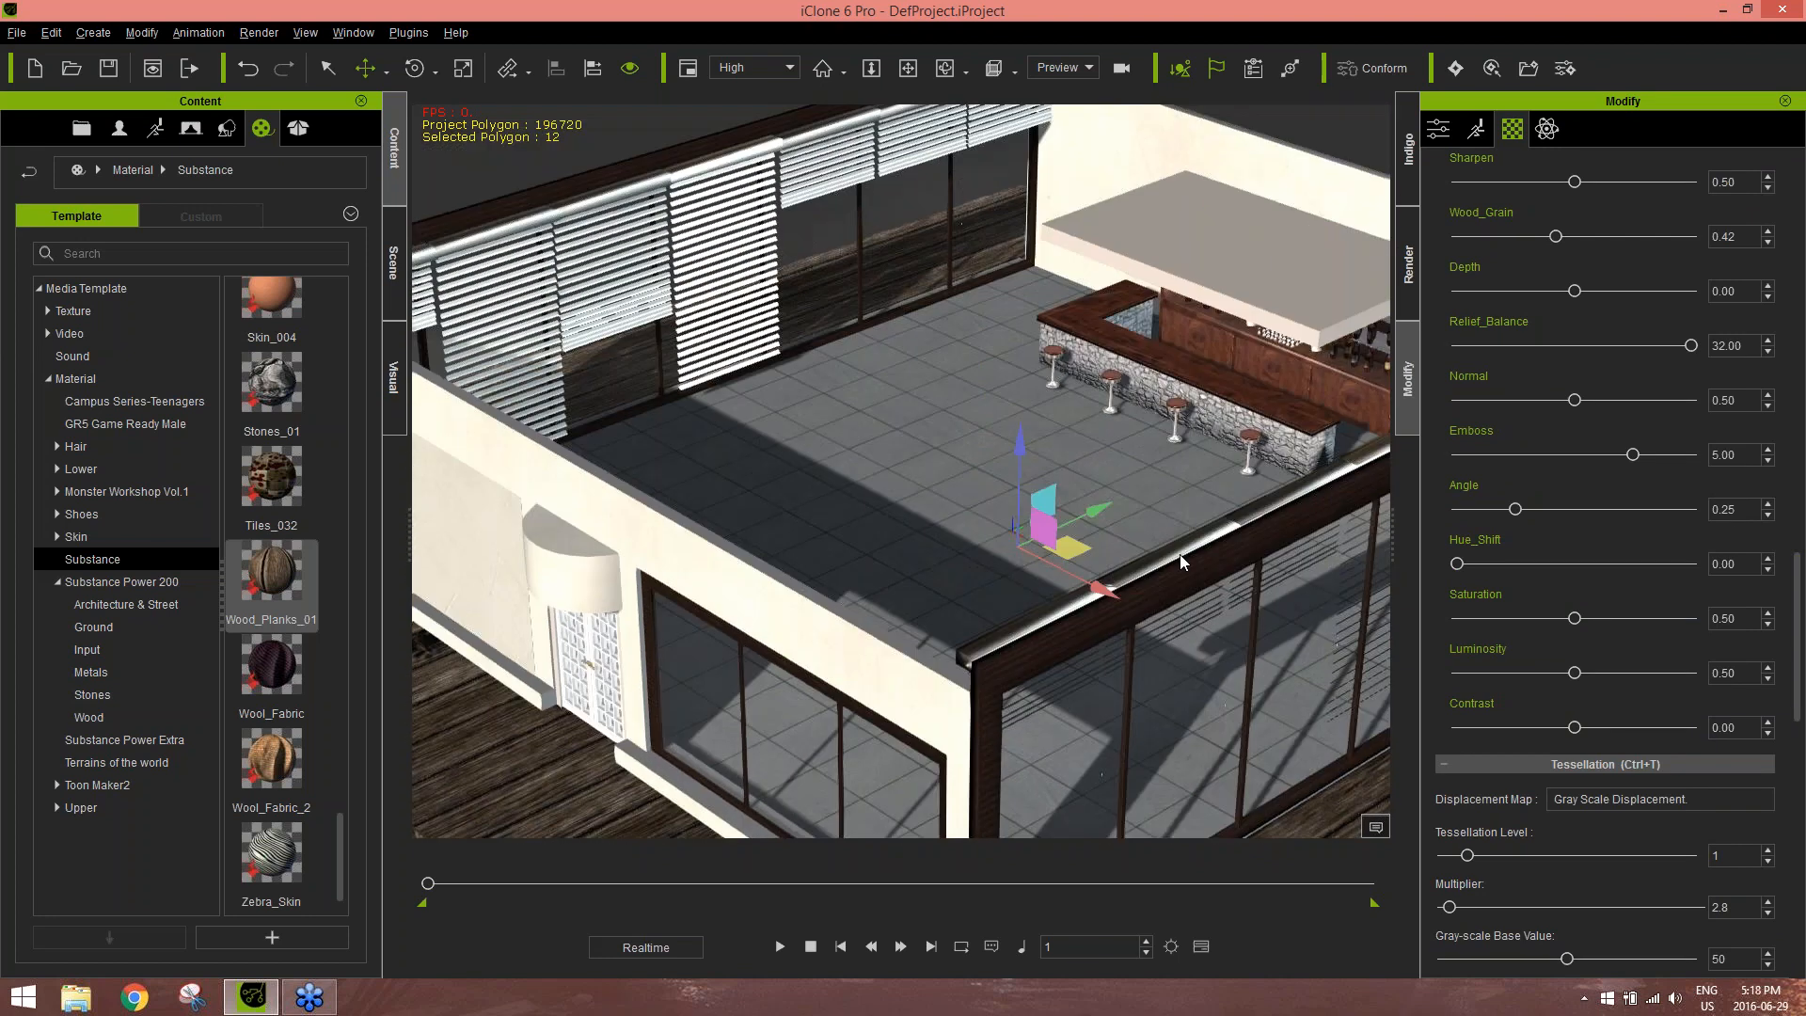
{"action": "scroll", "coordinate": [1181, 562], "scroll_direction": "up", "scroll_amount": 3}
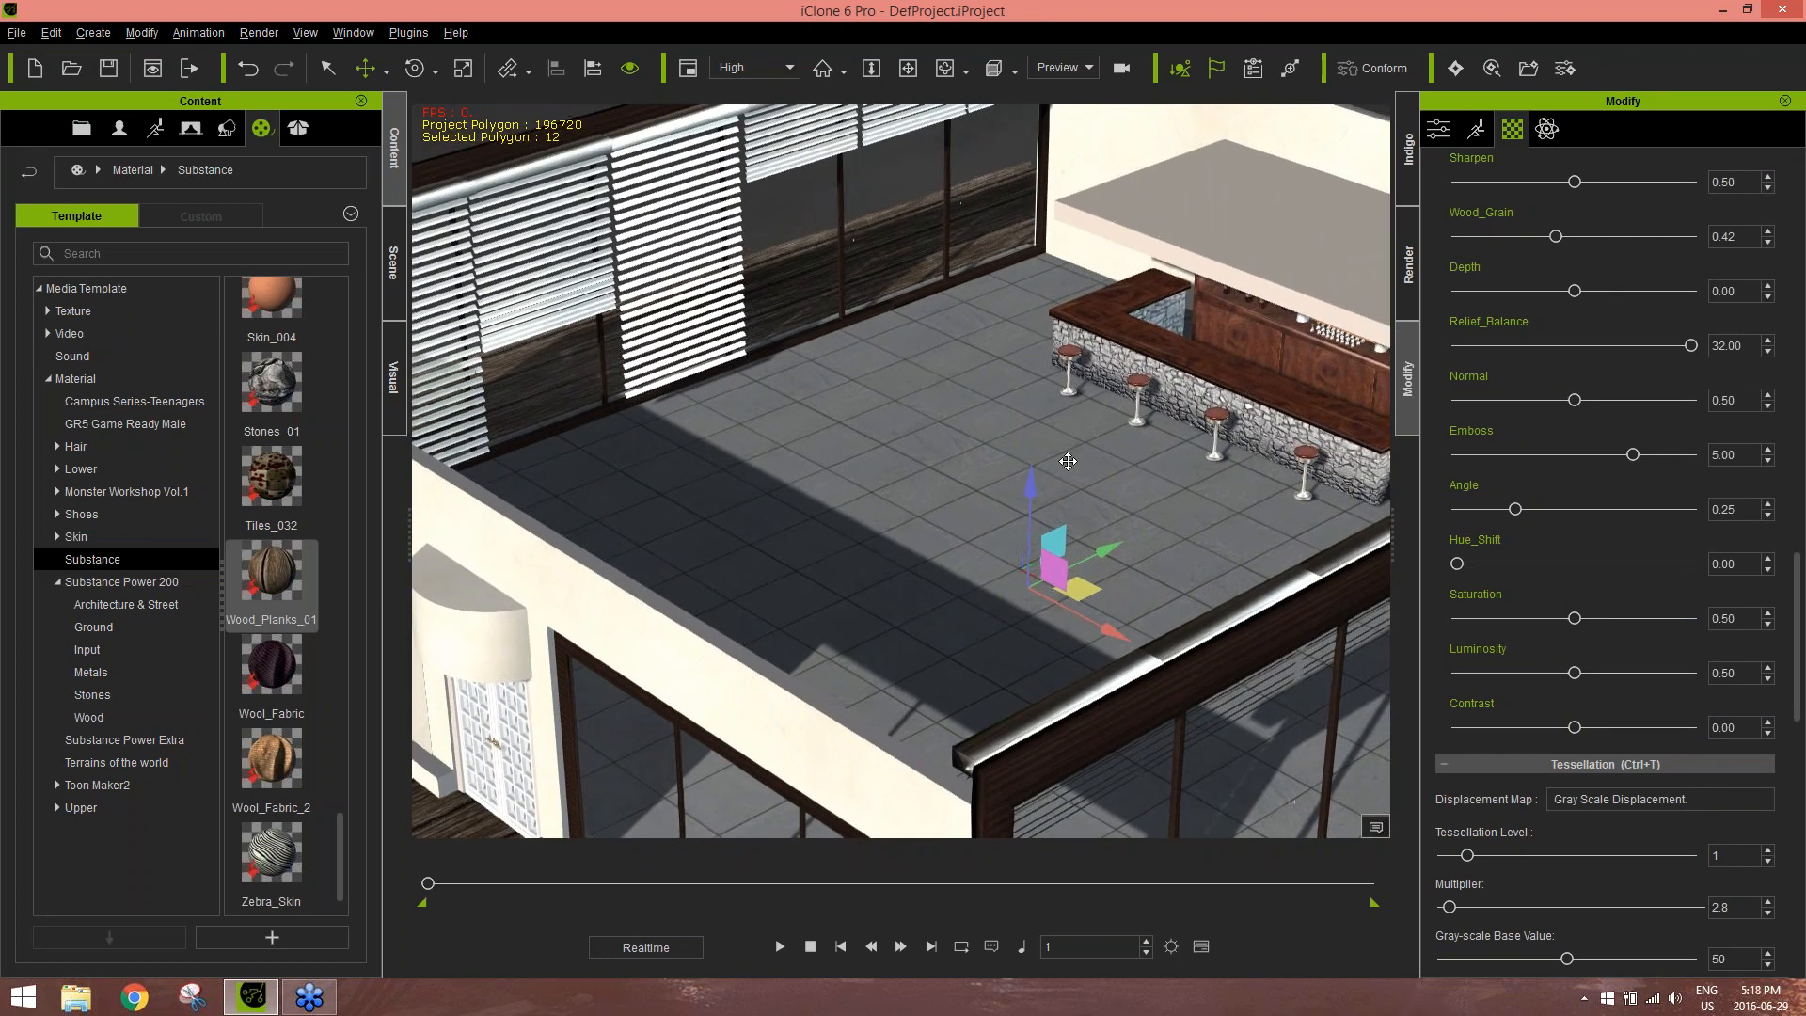
Place the custom webinar sofa set prop on the tiled floor near the blinds and shift it along Y away from the side wall
{"action": "scroll", "coordinate": [1067, 461], "scroll_direction": "up", "scroll_amount": 2}
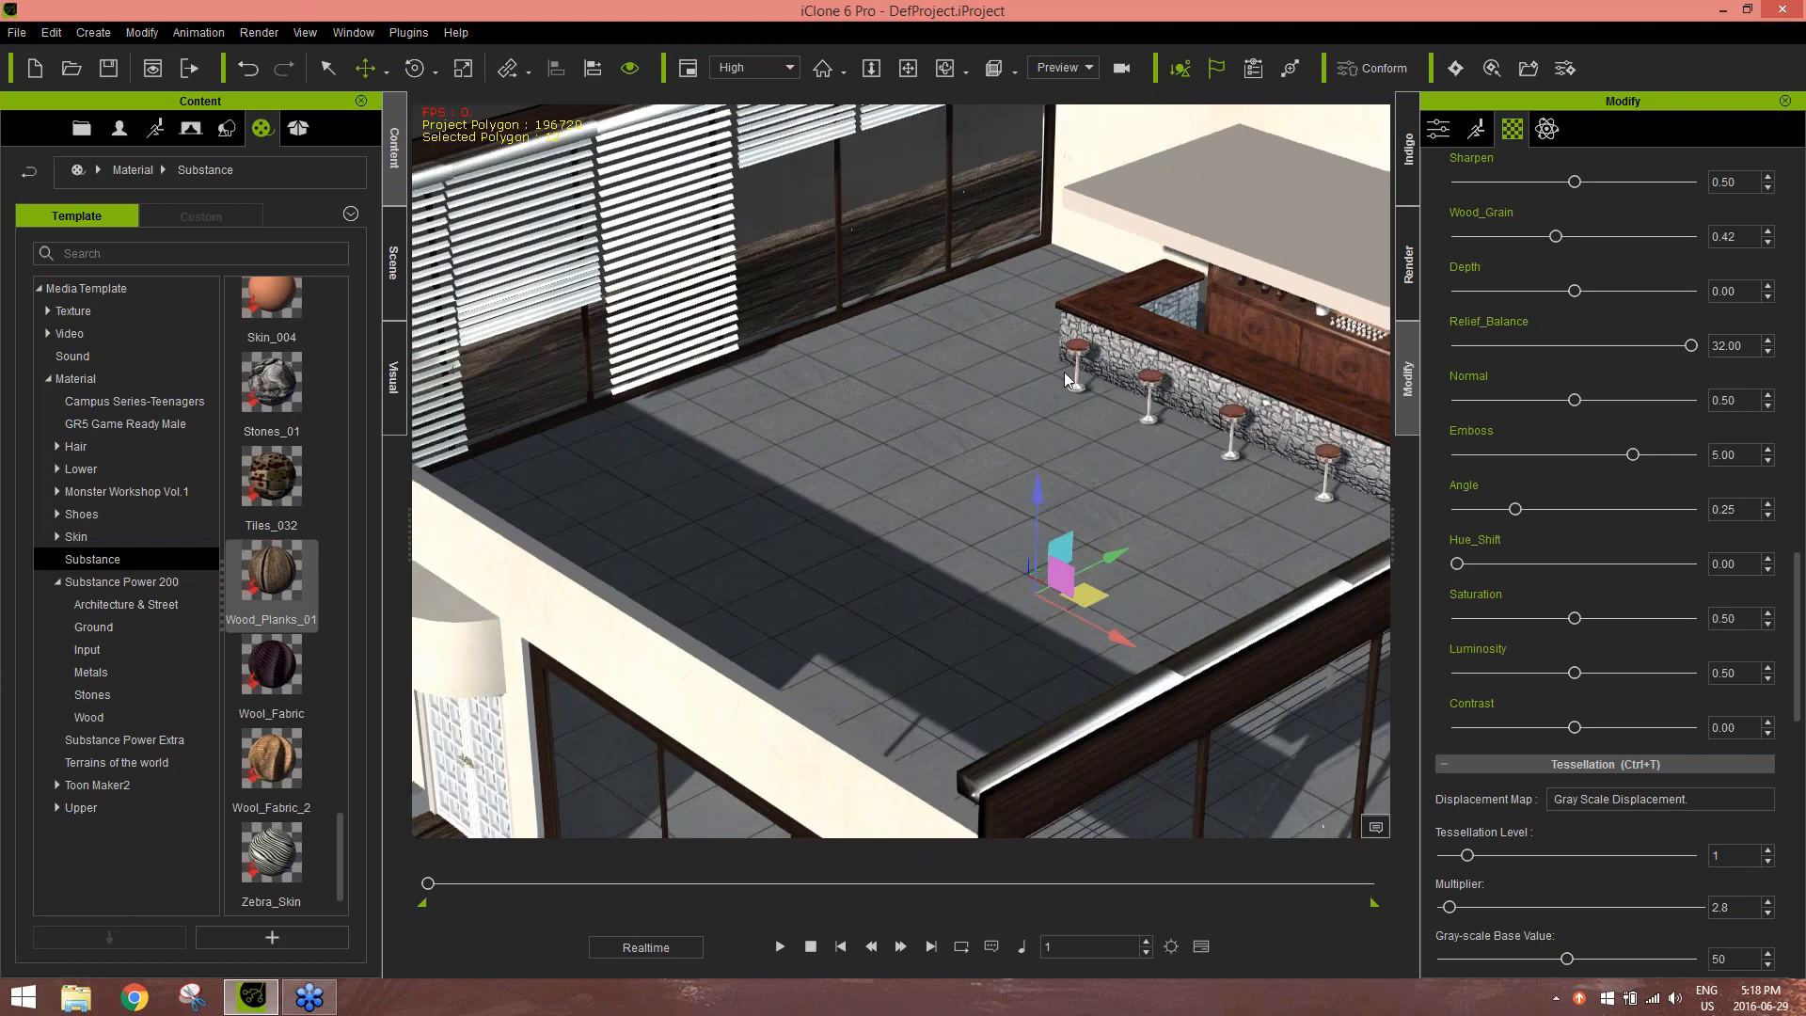
{"action": "left_click", "coordinate": [390, 261]}
{"action": "left_click", "coordinate": [394, 155]}
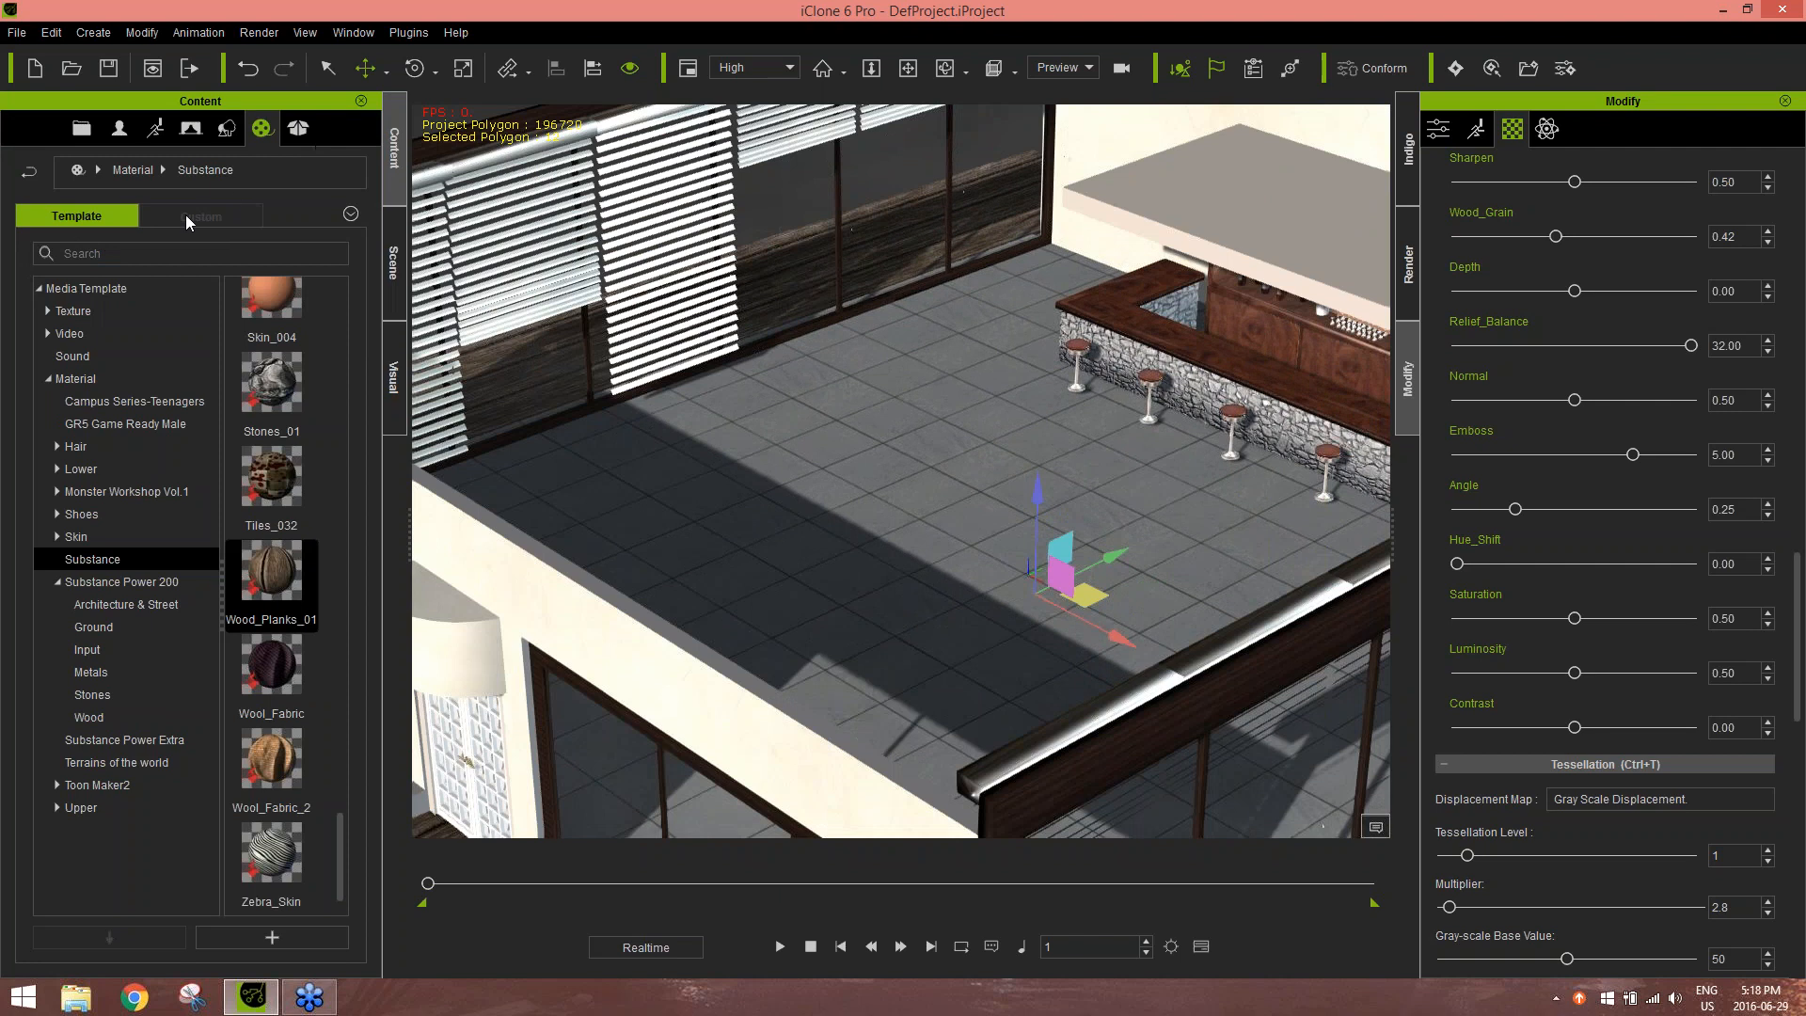
{"action": "left_click", "coordinate": [225, 132]}
{"action": "left_click", "coordinate": [217, 205]}
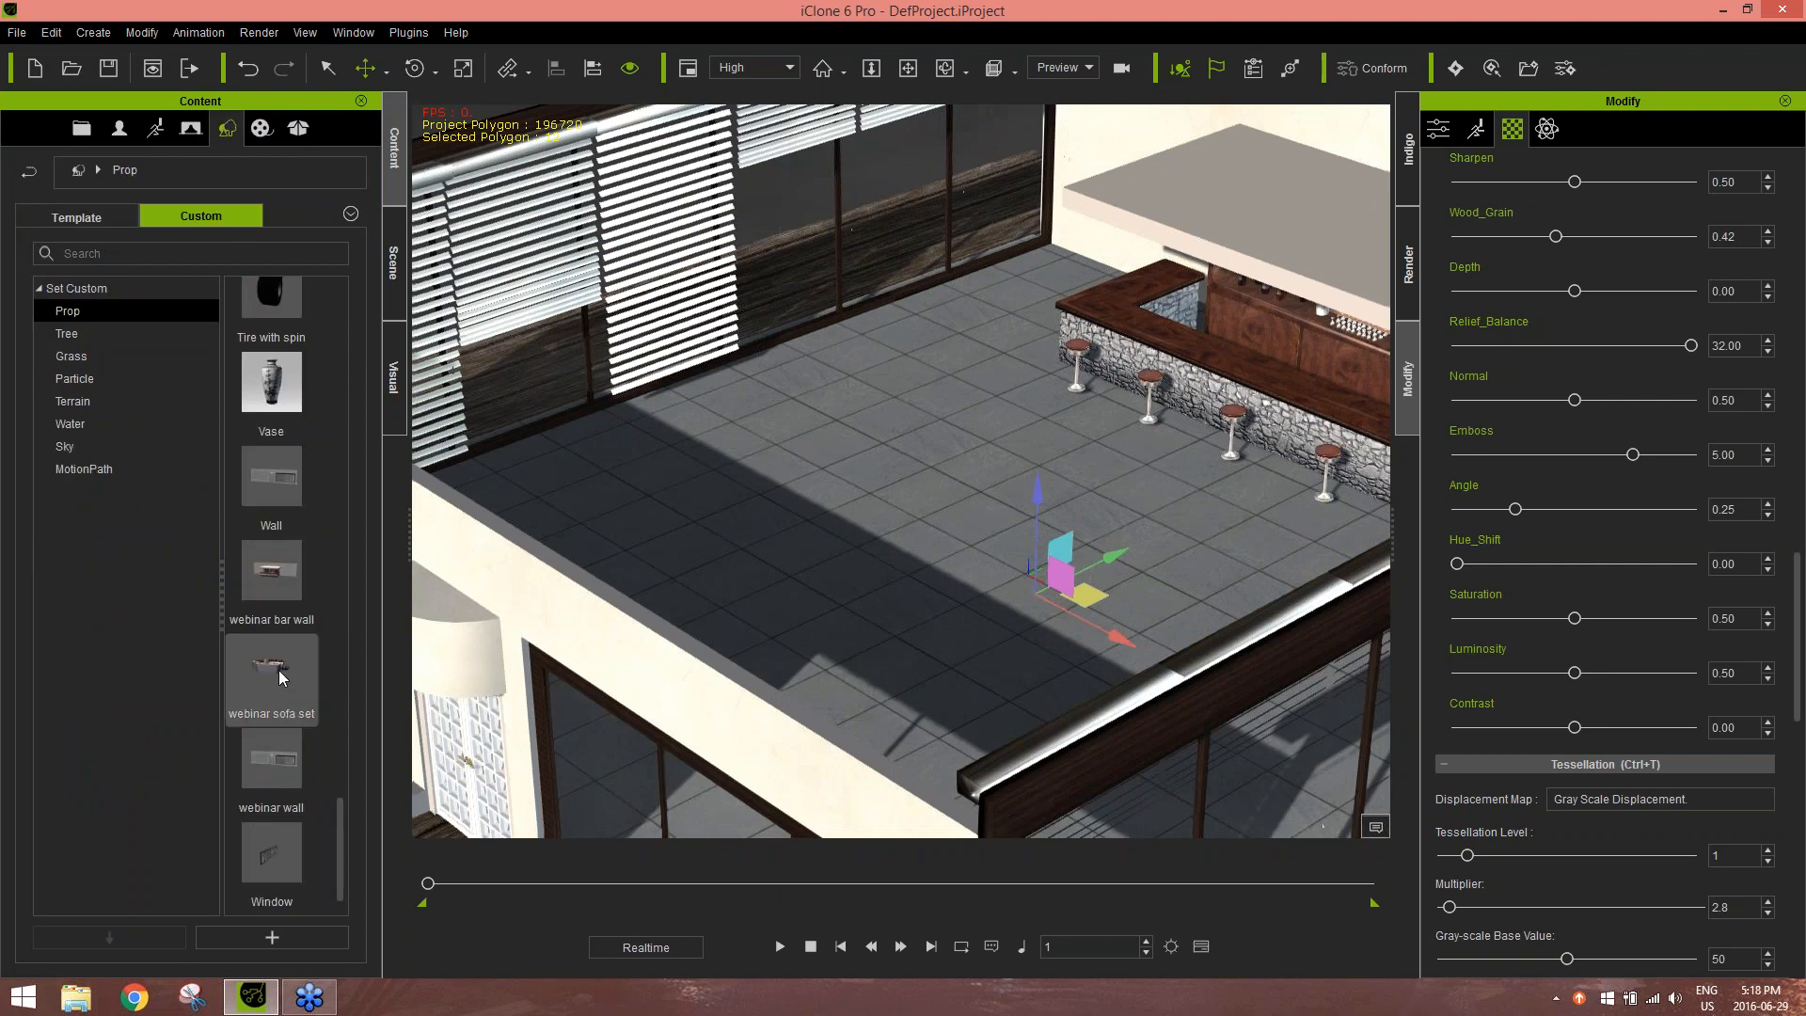
{"action": "left_click_drag", "start_coordinate": [278, 668], "coordinate": [583, 588]}
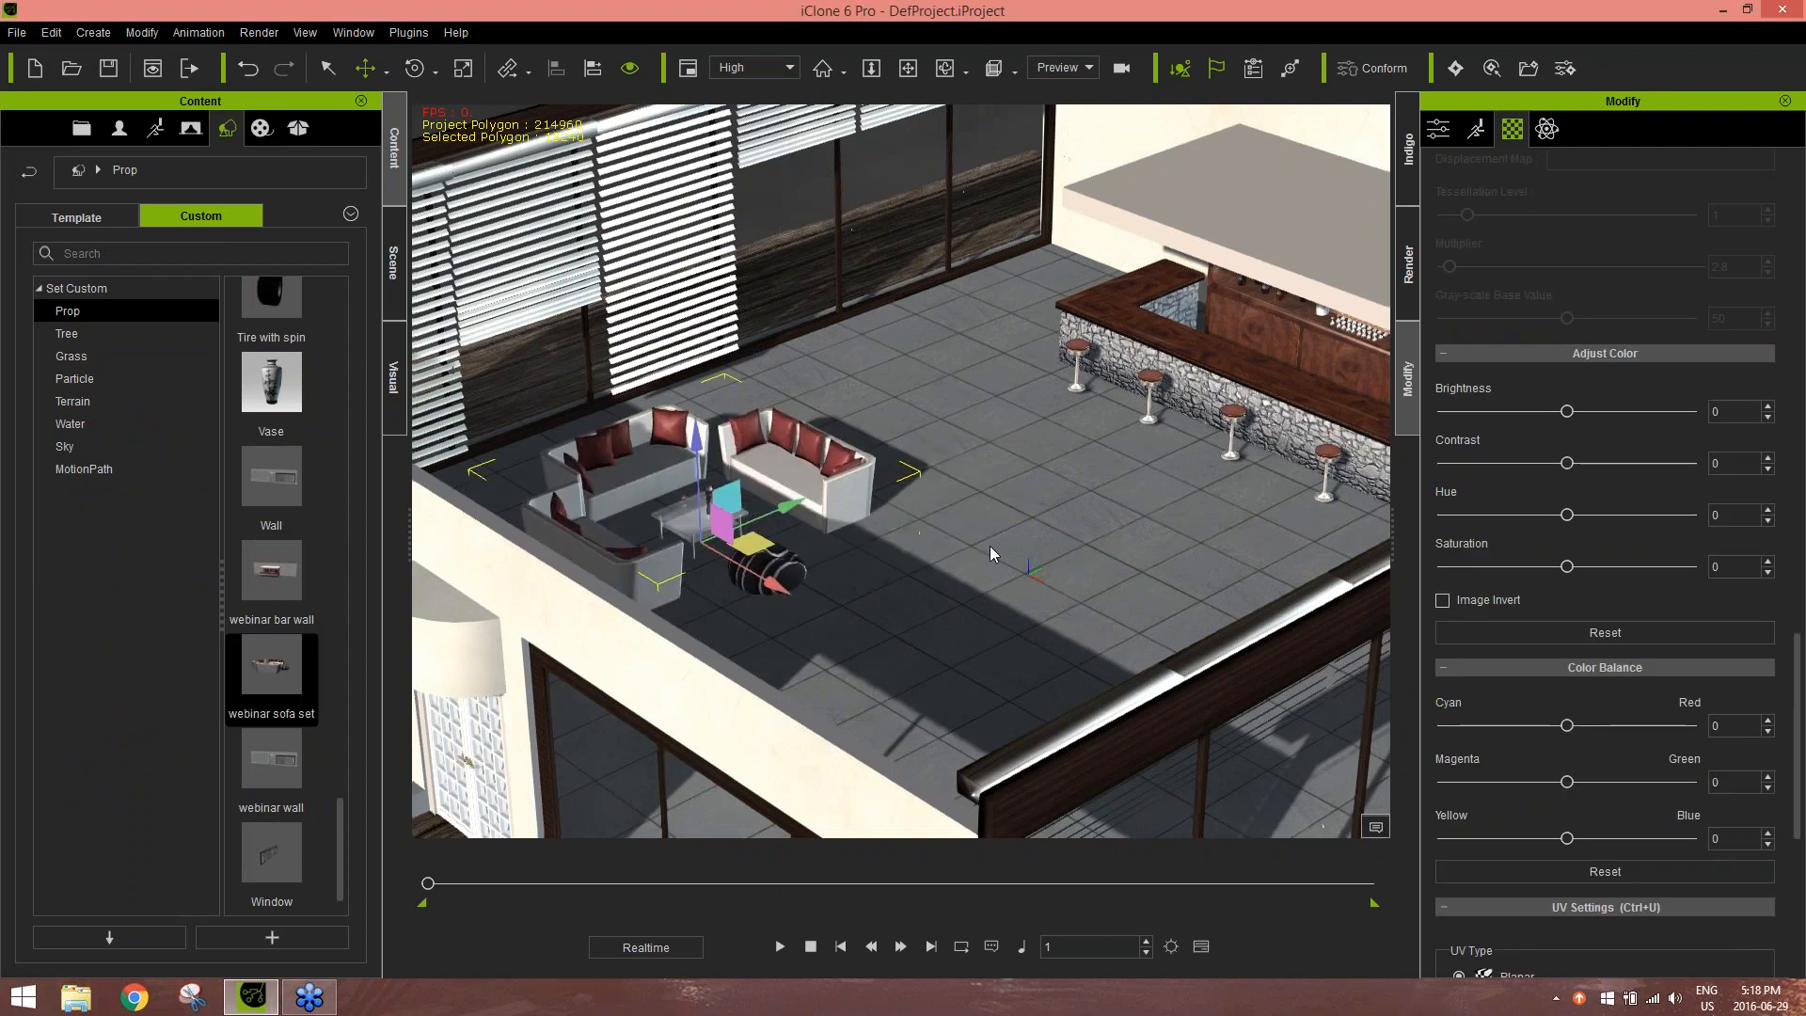
{"action": "right_click_drag", "start_coordinate": [838, 553], "coordinate": [659, 606]}
{"action": "left_click_drag", "start_coordinate": [920, 498], "coordinate": [1023, 487]}
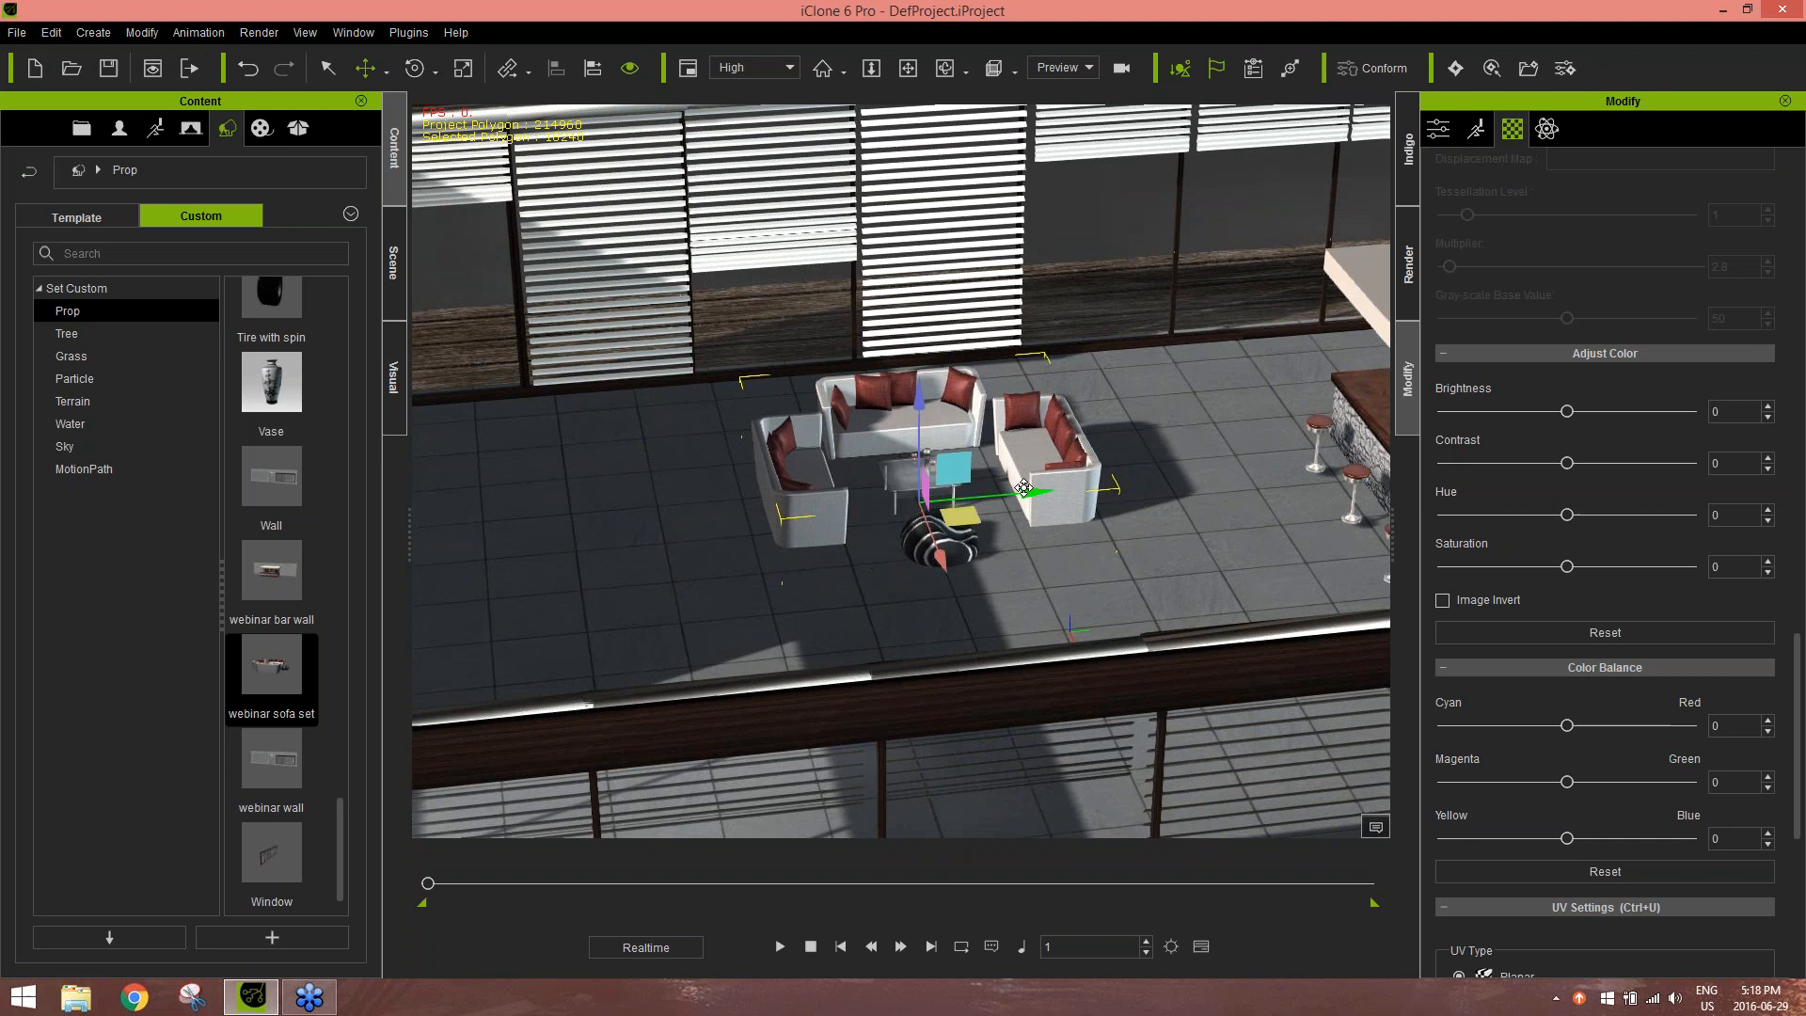
Place the custom Table Set prop on the floor beside the striped bean bag
{"action": "left_click_drag", "start_coordinate": [343, 863], "coordinate": [338, 712]}
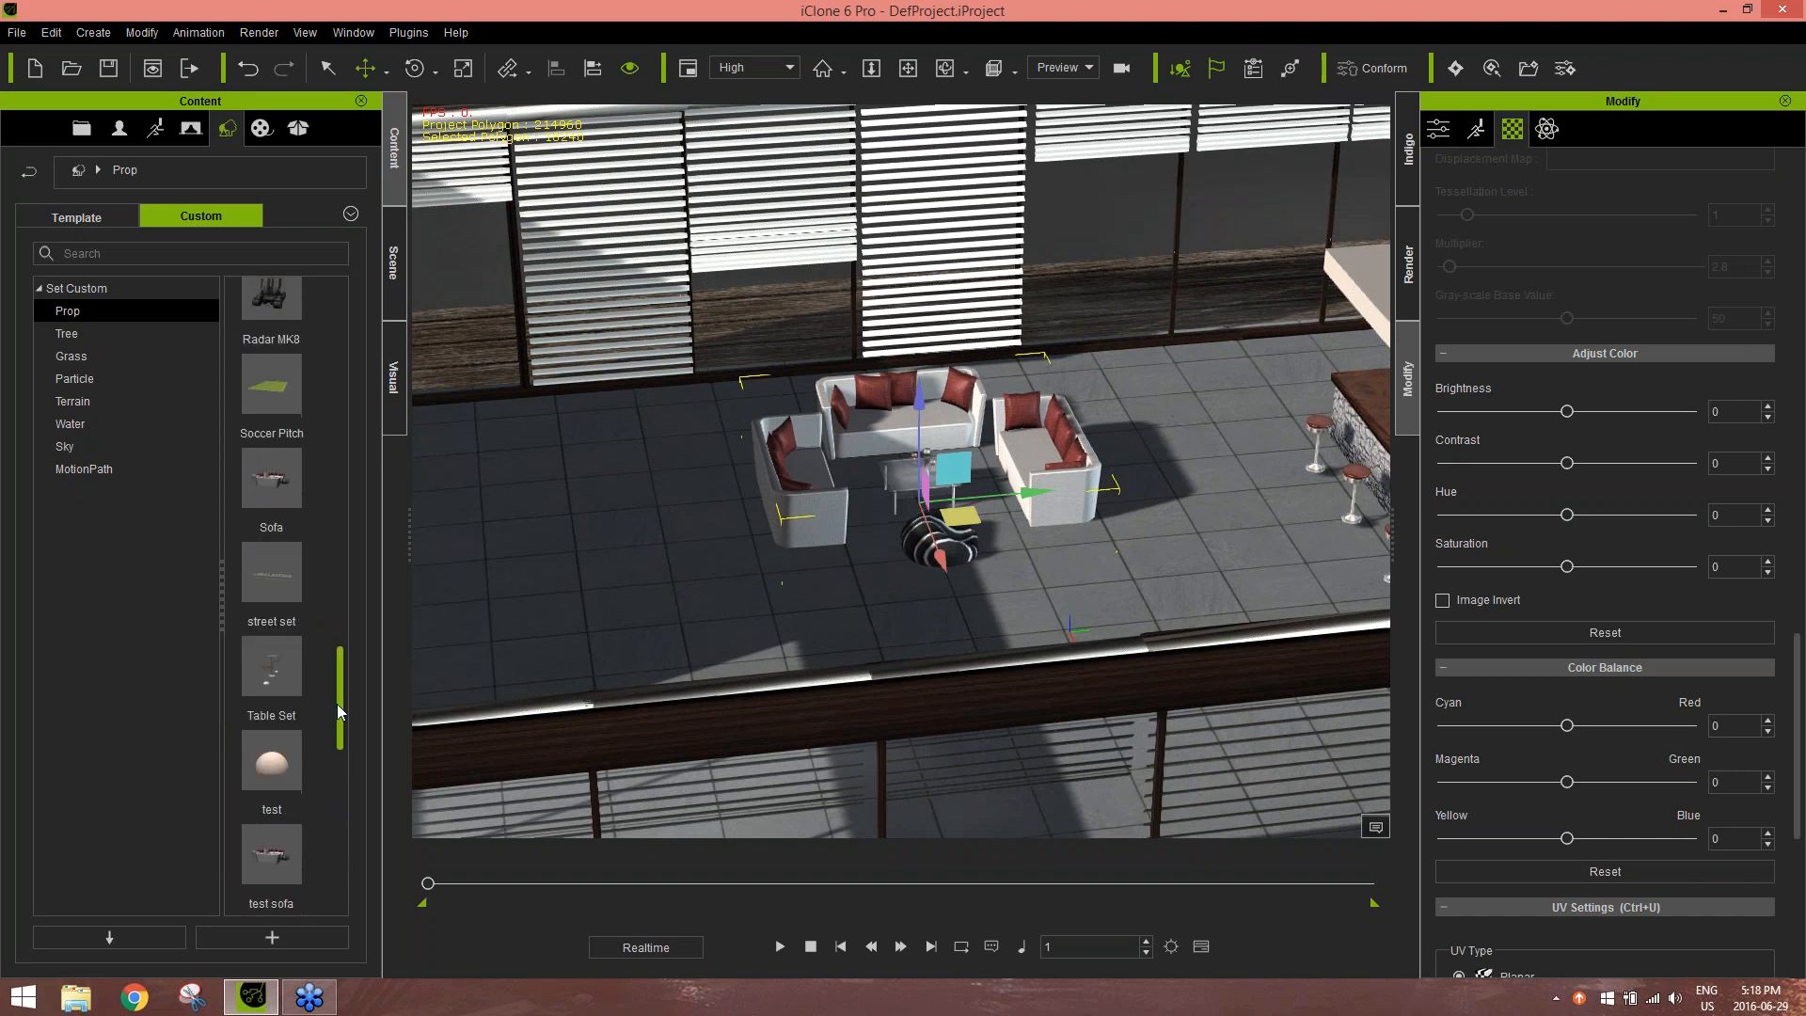
{"action": "left_click_drag", "start_coordinate": [271, 668], "coordinate": [966, 619]}
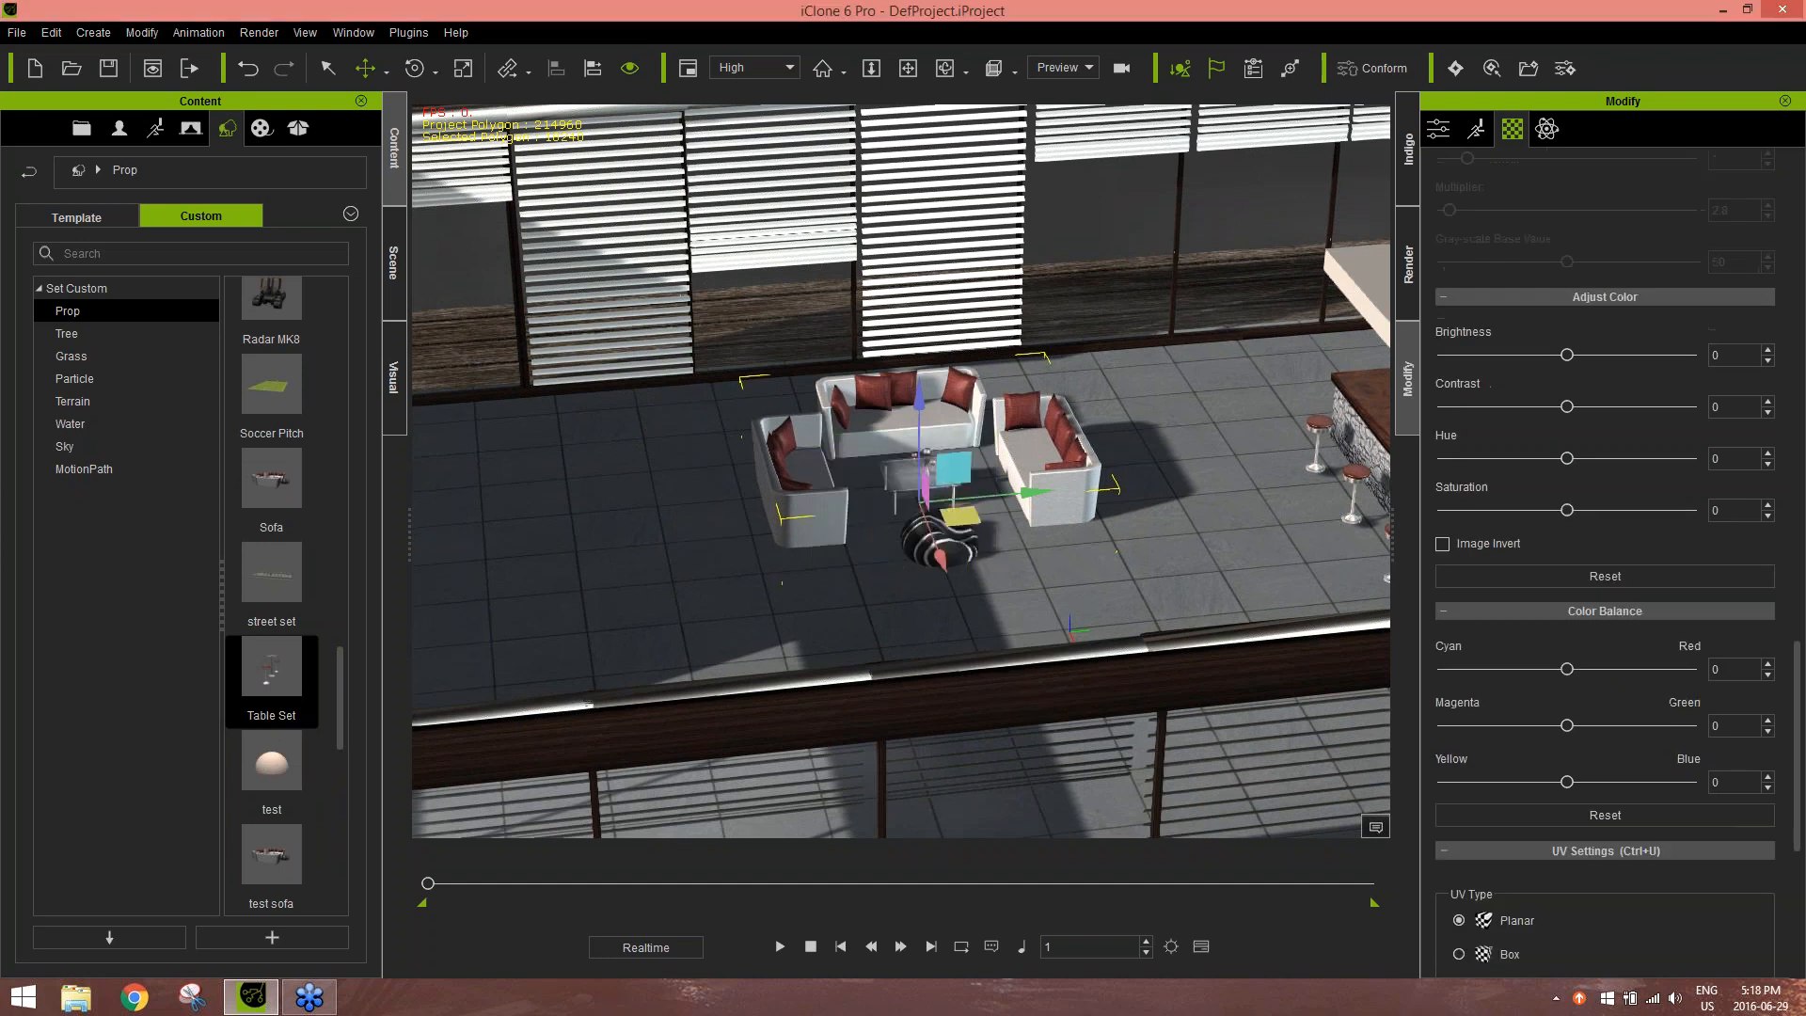
{"action": "right_click_drag", "start_coordinate": [908, 629], "coordinate": [1024, 605], "text": "alt"}
{"action": "left_click_drag", "start_coordinate": [1025, 605], "coordinate": [941, 485], "text": "alt"}
{"action": "right_click_drag", "start_coordinate": [940, 485], "coordinate": [1181, 552], "text": "alt"}
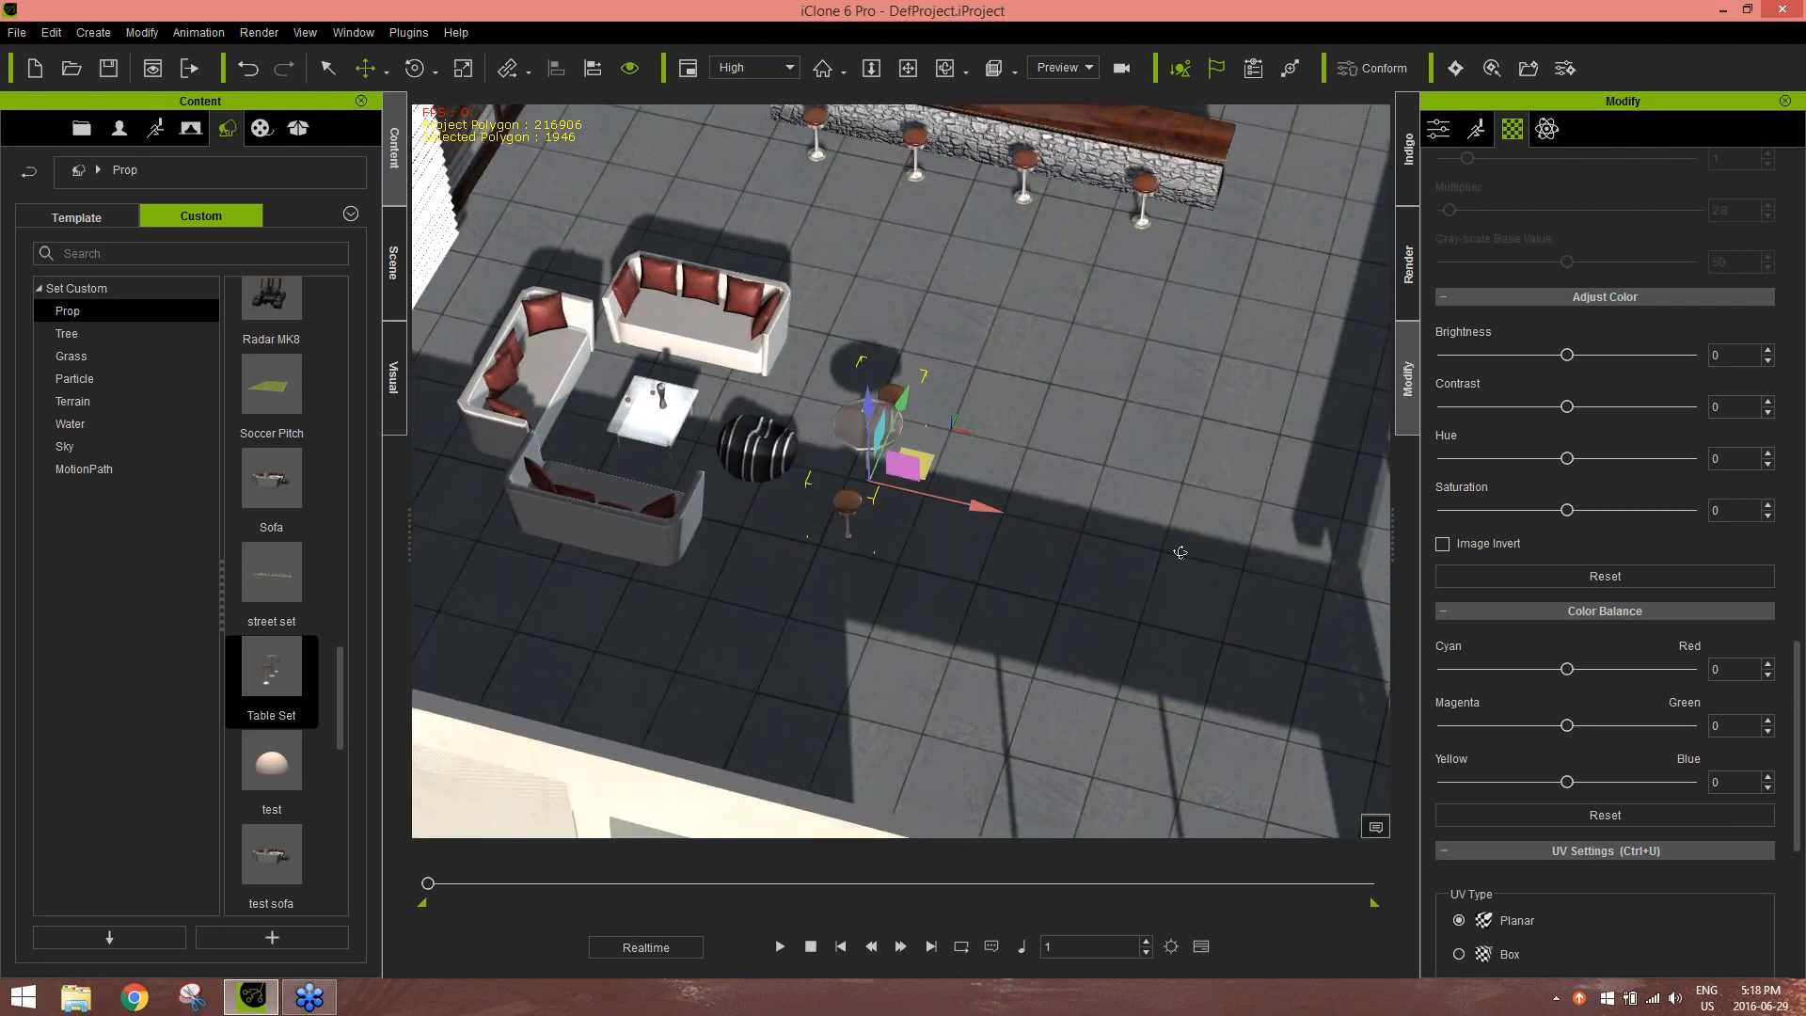
In top view, move the table set near the window wall opposite the sofas and line up three copies of it along that wall
{"action": "key", "text": "j"}
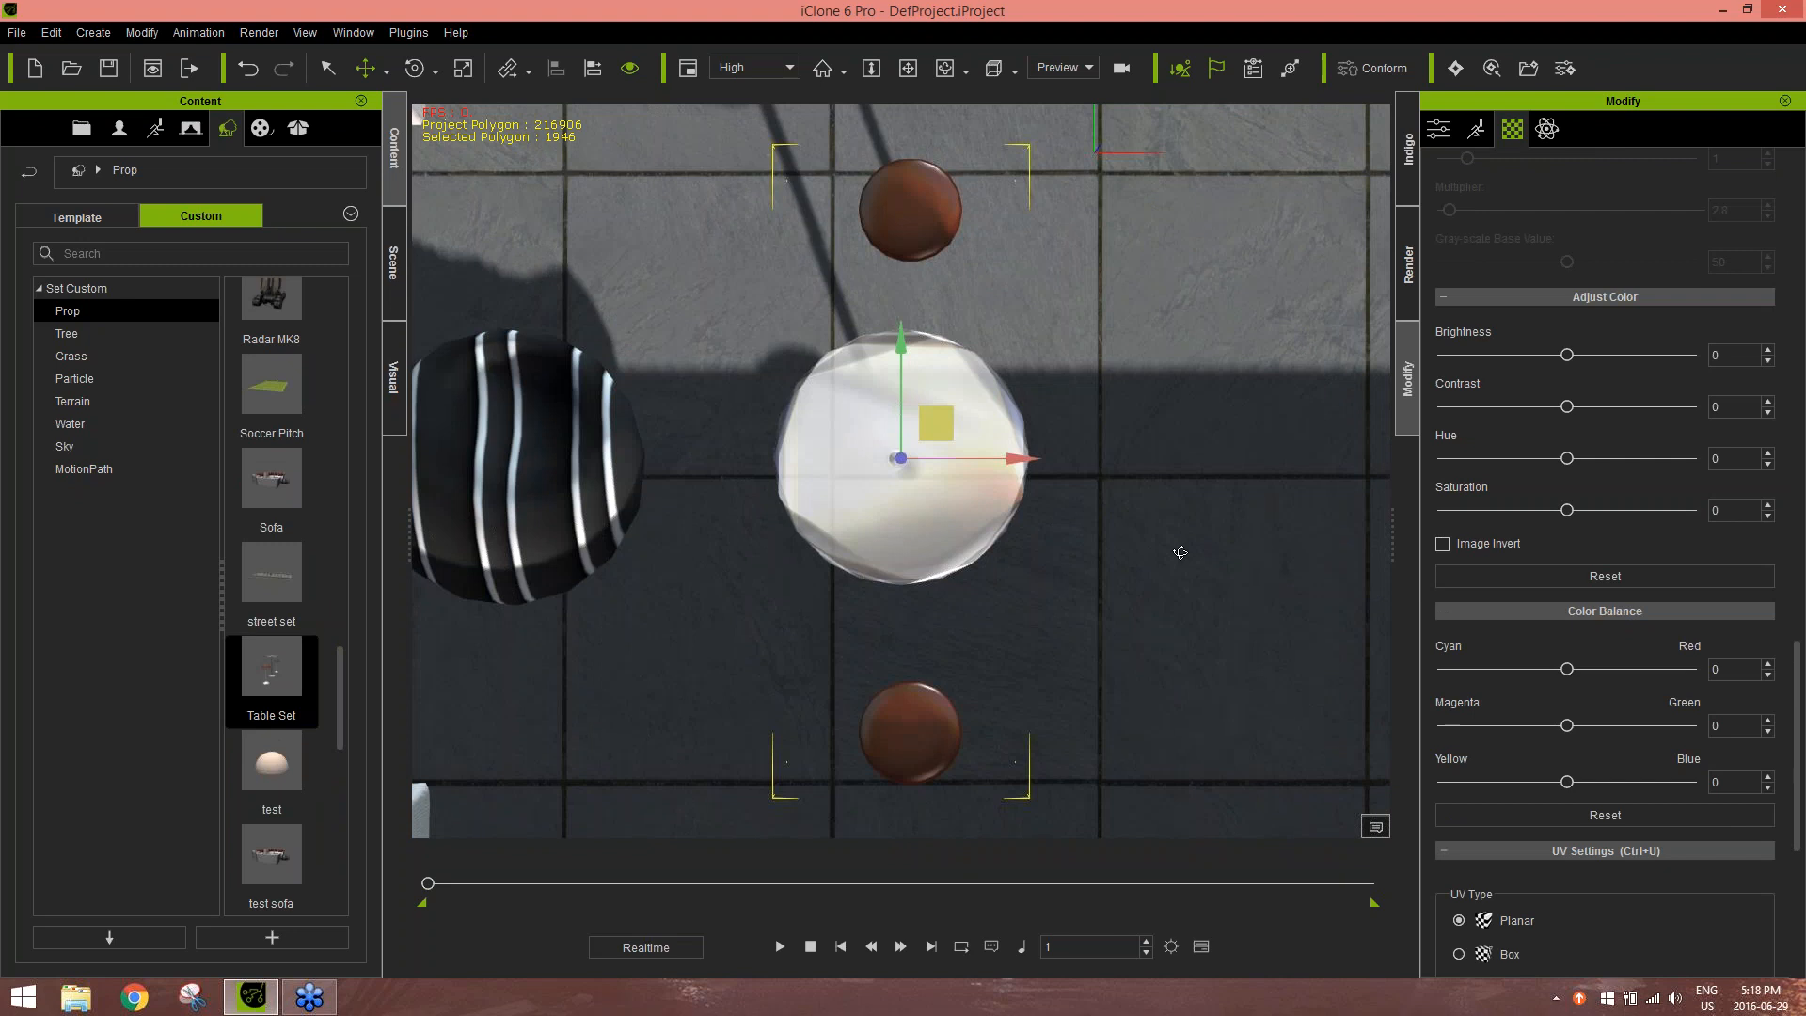
{"action": "scroll", "coordinate": [1169, 456], "scroll_direction": "down", "scroll_amount": 5}
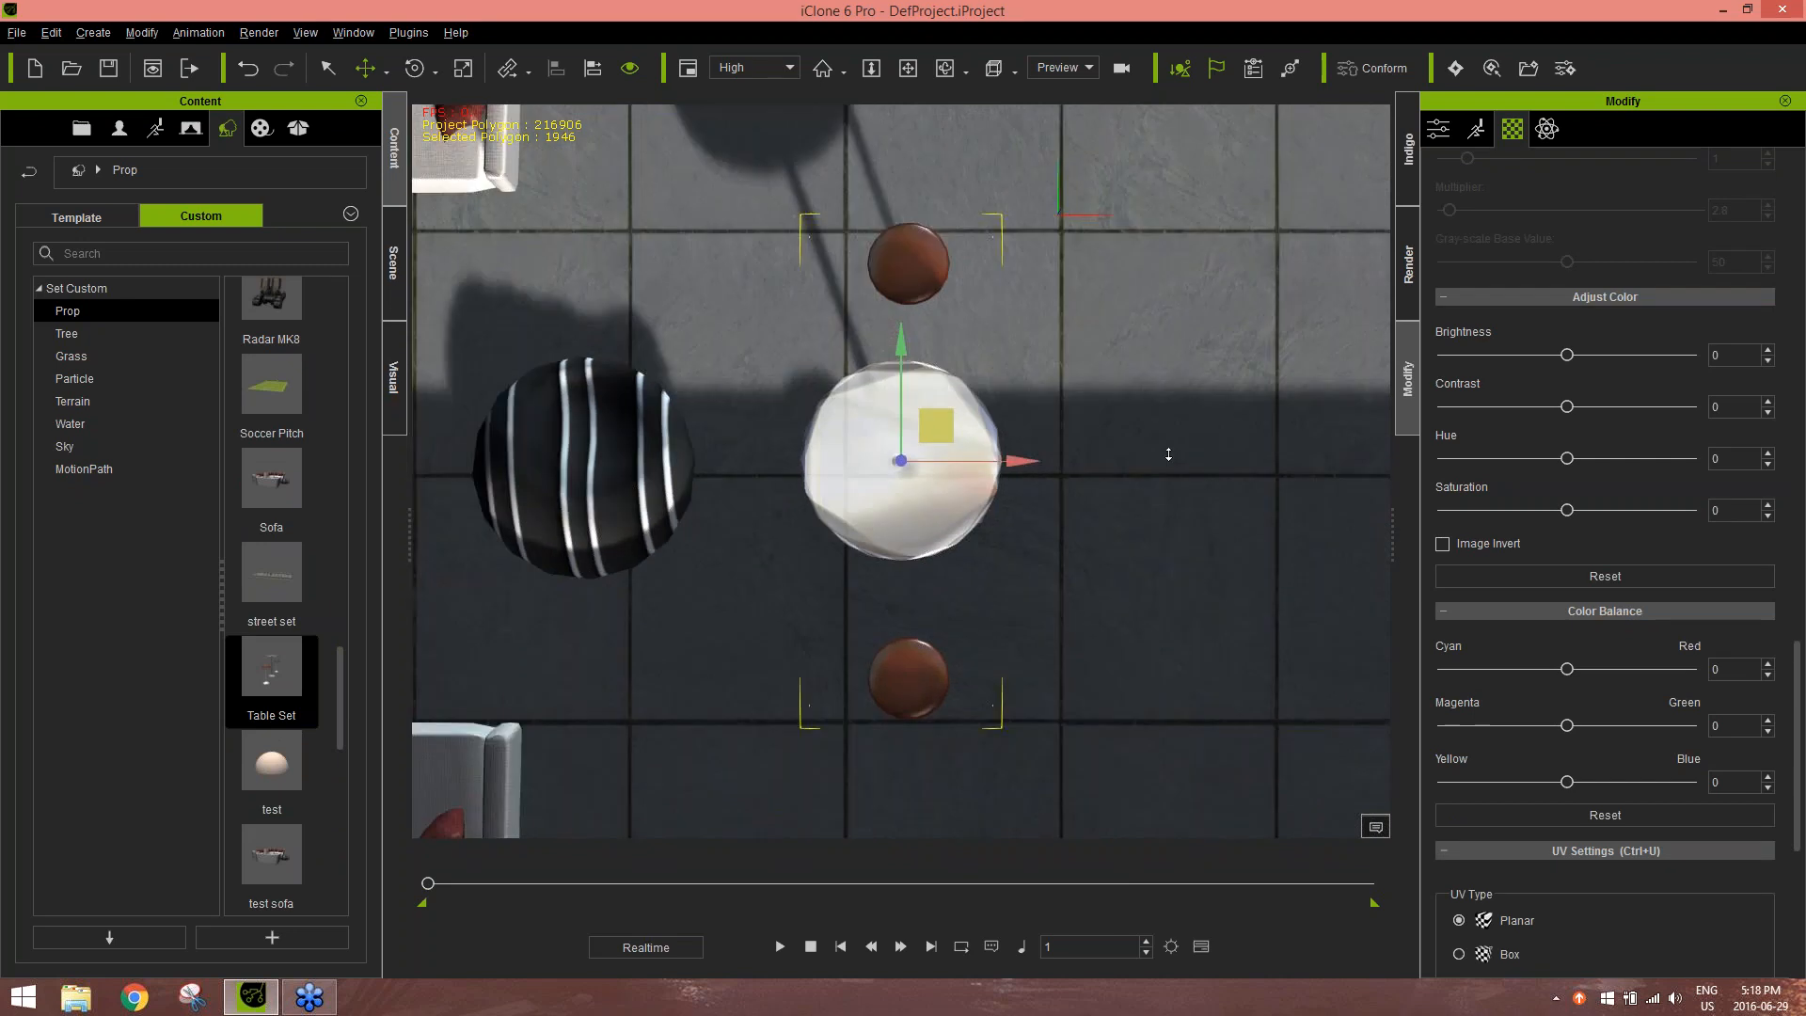
{"action": "scroll", "coordinate": [1169, 515], "scroll_direction": "down", "scroll_amount": 5}
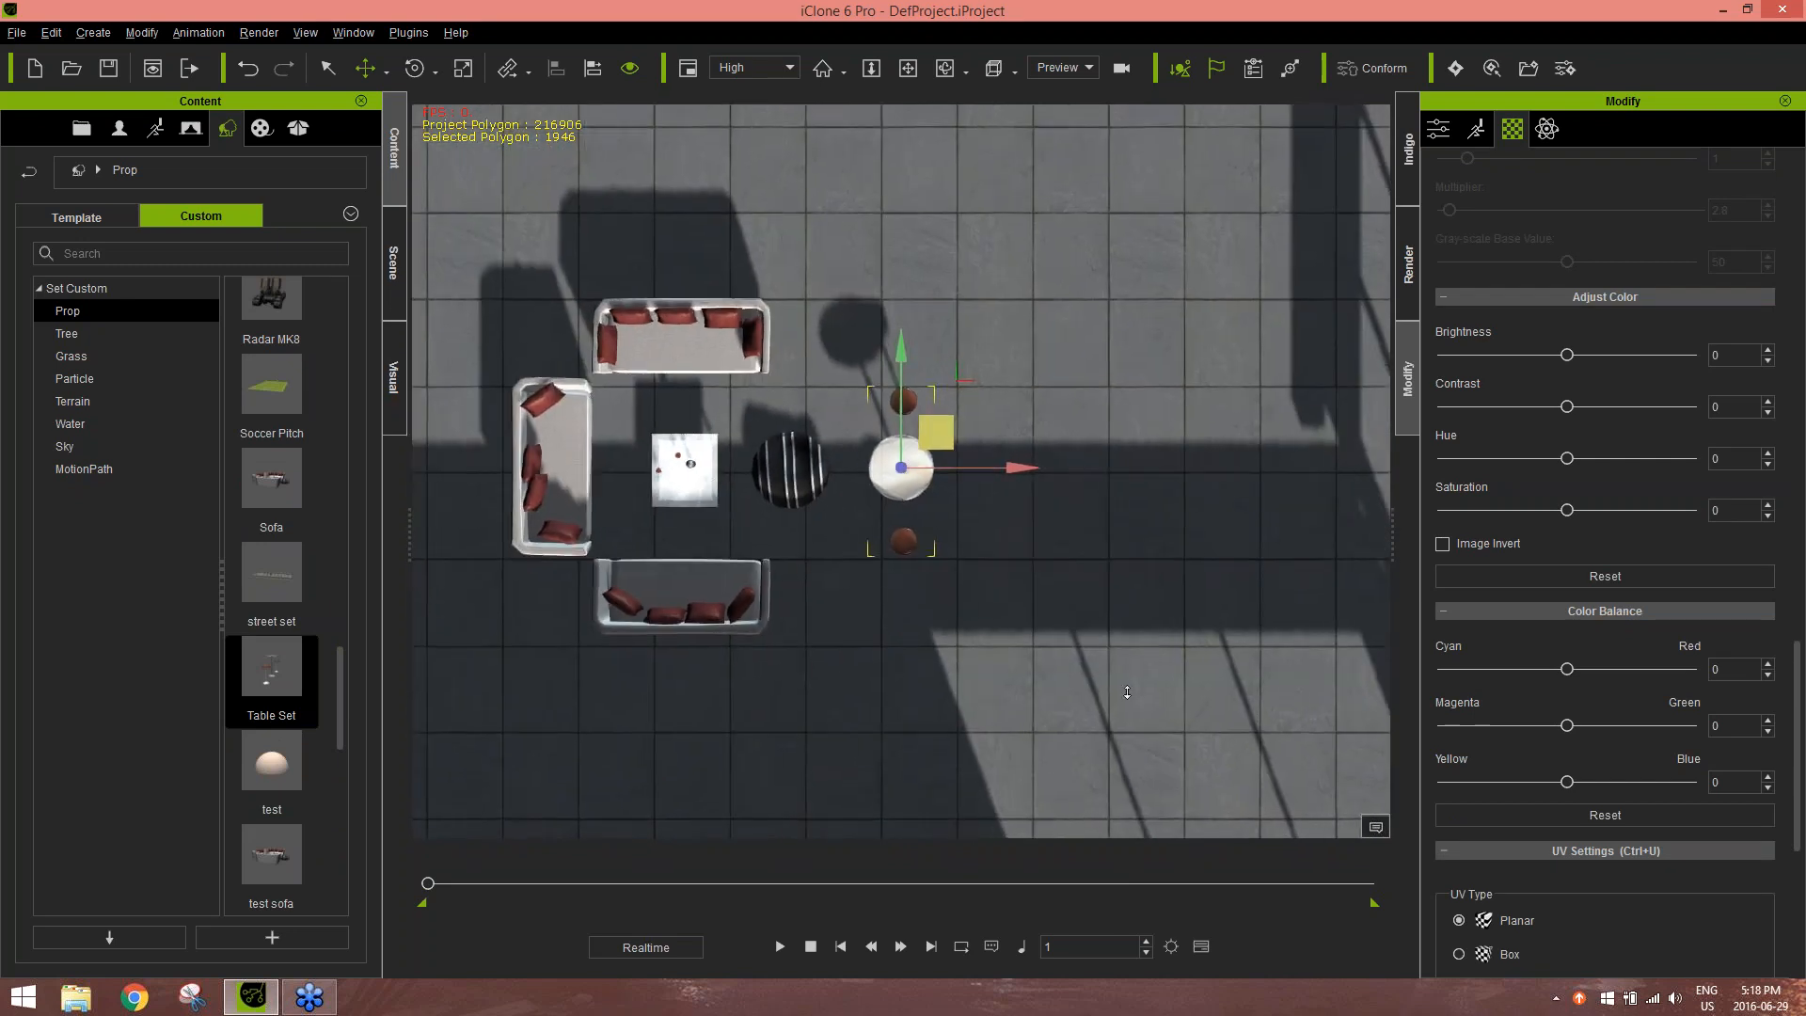
{"action": "scroll", "coordinate": [1210, 402], "scroll_direction": "down", "scroll_amount": 5}
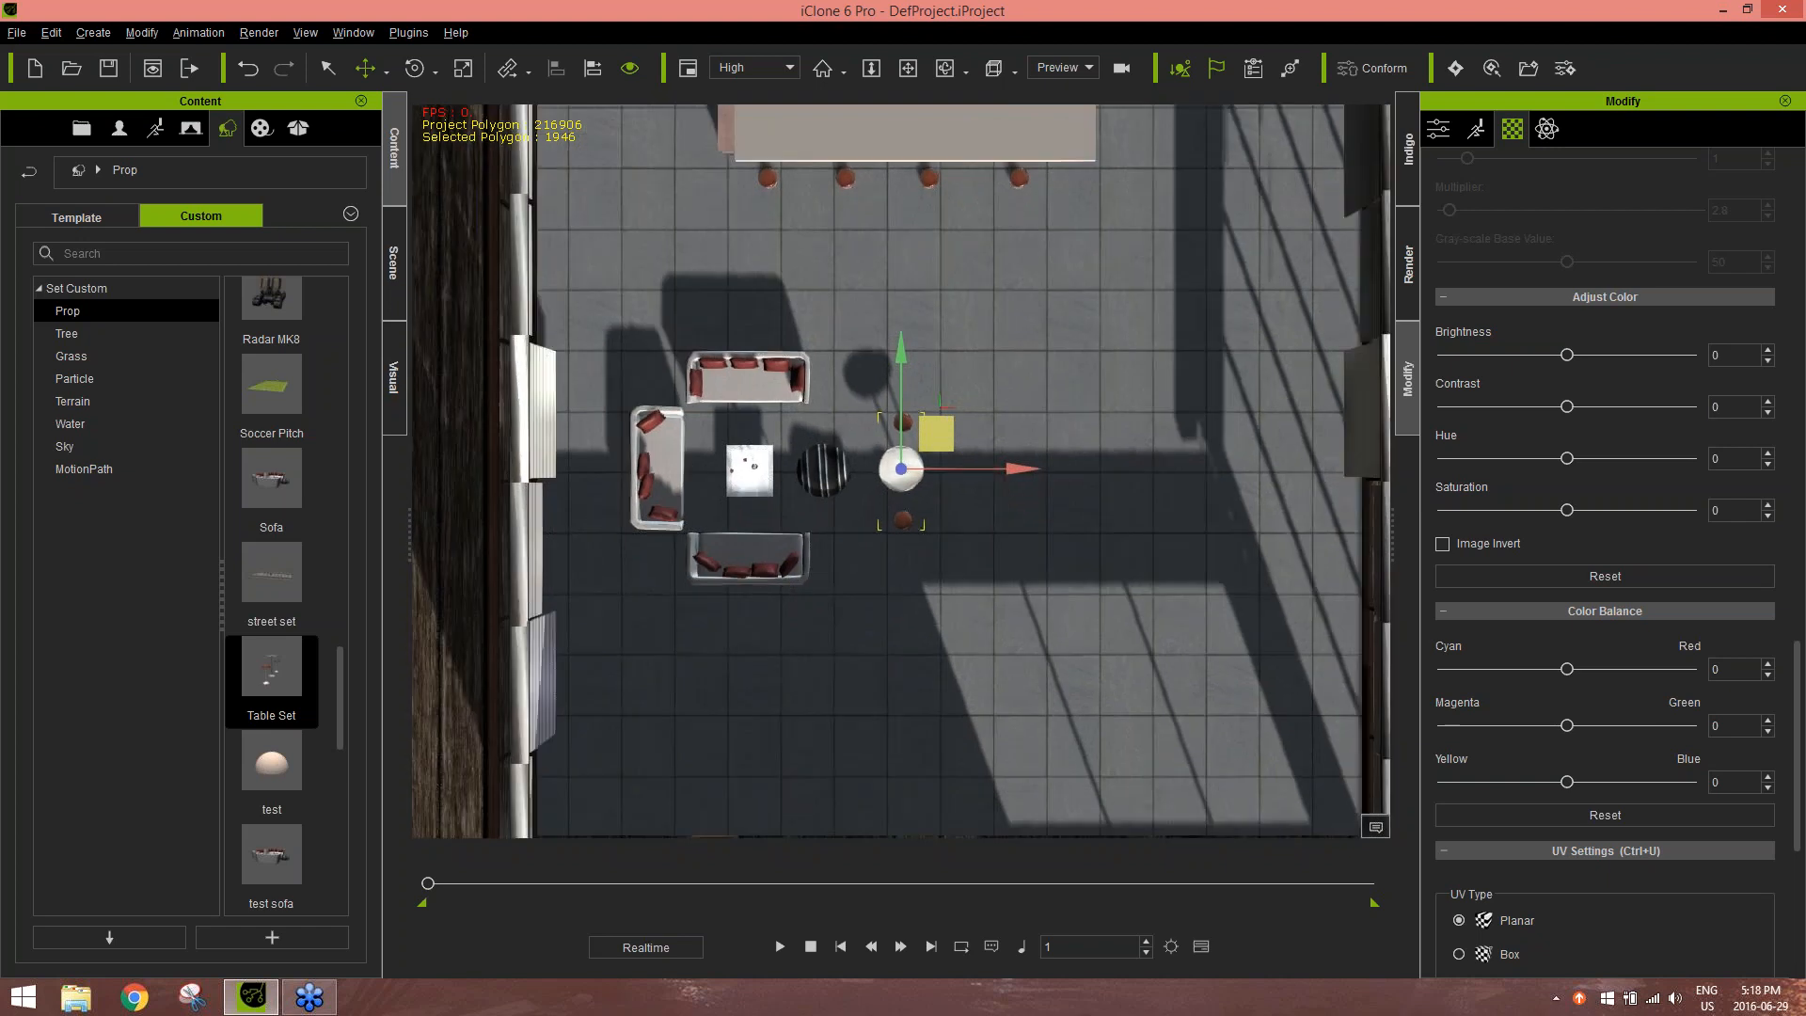
{"action": "middle_click_drag", "start_coordinate": [1175, 436], "coordinate": [1163, 429]}
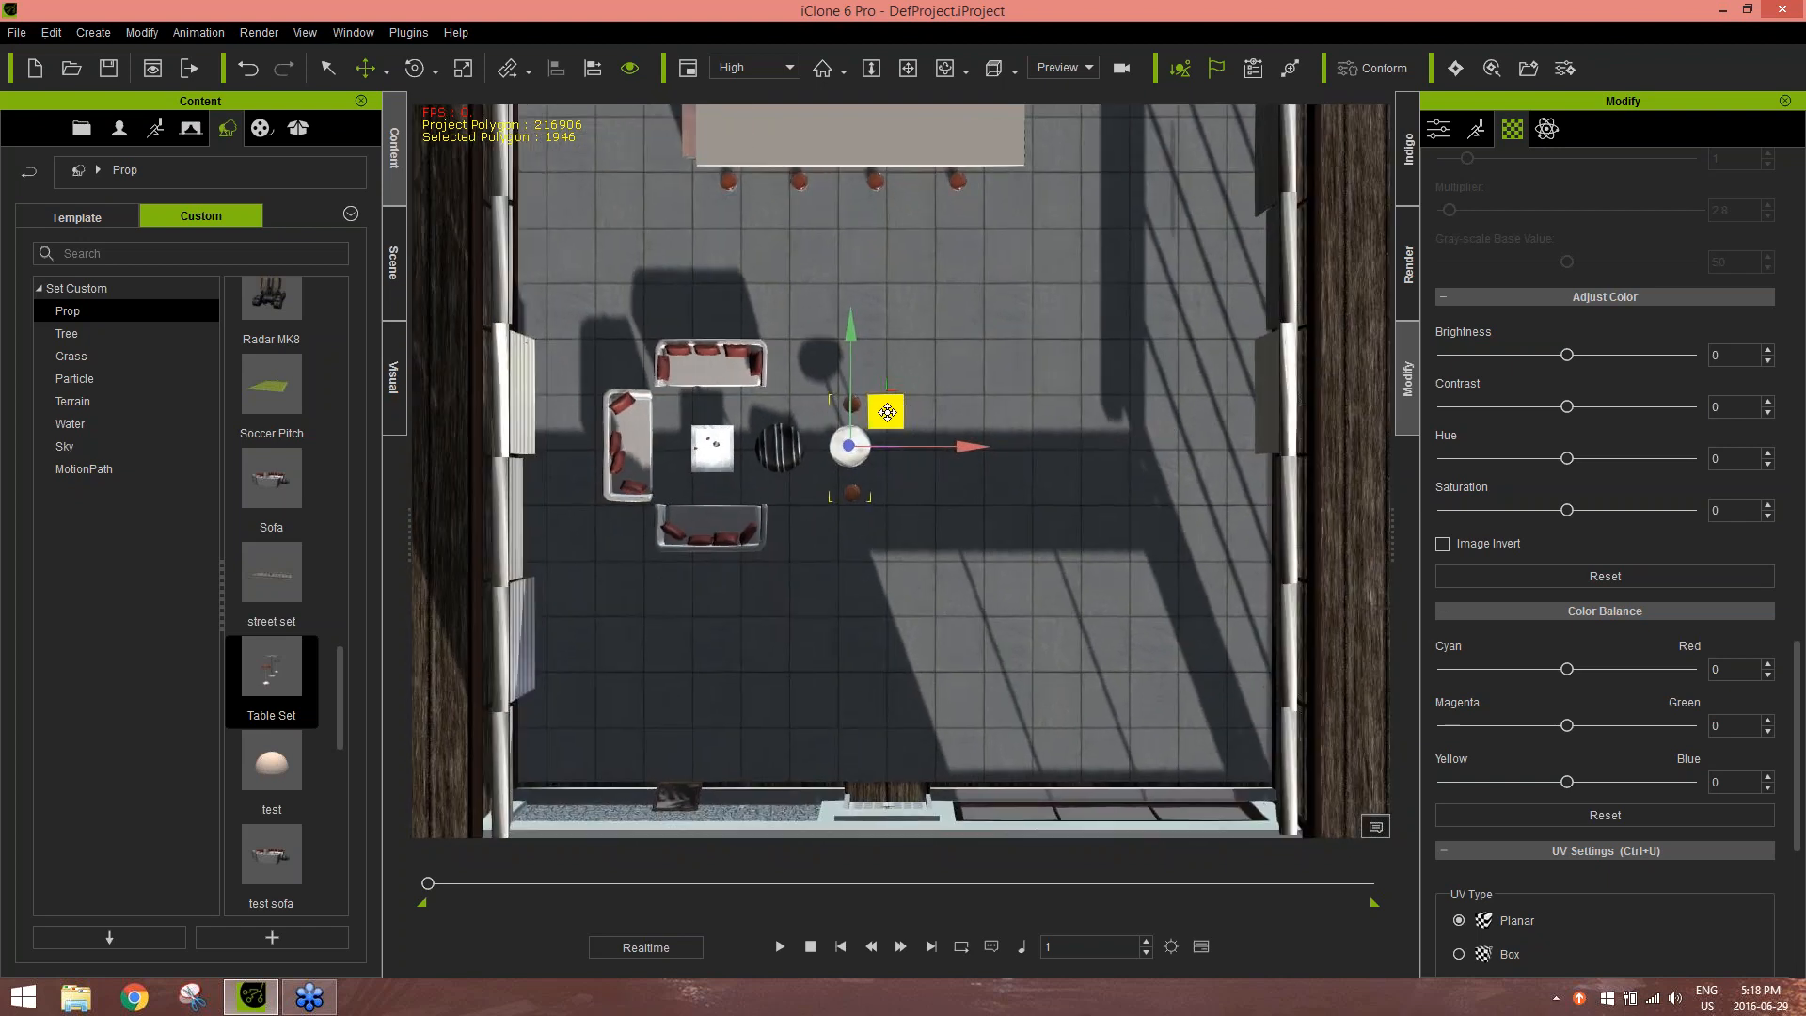
{"action": "left_click_drag", "start_coordinate": [901, 408], "coordinate": [1238, 630]}
{"action": "left_click_drag", "start_coordinate": [1203, 556], "coordinate": [1208, 222], "text": "ctrl"}
{"action": "middle_click_drag", "start_coordinate": [1340, 267], "coordinate": [1263, 443]}
{"action": "left_click_drag", "start_coordinate": [1130, 397], "coordinate": [1154, 207], "text": "ctrl"}
Inspect the placement of the table sets and sofas in the lounge from several angles
{"action": "middle_click_drag", "start_coordinate": [1038, 684], "coordinate": [1137, 709]}
{"action": "right_click_drag", "start_coordinate": [1138, 709], "coordinate": [1251, 659]}
{"action": "middle_click_drag", "start_coordinate": [1251, 659], "coordinate": [1071, 792]}
{"action": "right_click_drag", "start_coordinate": [1071, 792], "coordinate": [1119, 386]}
{"action": "middle_click_drag", "start_coordinate": [1119, 386], "coordinate": [1028, 482]}
{"action": "scroll", "coordinate": [1070, 418], "scroll_direction": "up", "scroll_amount": 5}
{"action": "right_click_drag", "start_coordinate": [1028, 481], "coordinate": [602, 551]}
{"action": "middle_click_drag", "start_coordinate": [602, 550], "coordinate": [1101, 616]}
{"action": "right_click_drag", "start_coordinate": [1100, 616], "coordinate": [799, 479]}
{"action": "middle_click_drag", "start_coordinate": [799, 480], "coordinate": [1126, 560]}
{"action": "right_click_drag", "start_coordinate": [1125, 561], "coordinate": [789, 354]}
{"action": "middle_click_drag", "start_coordinate": [788, 354], "coordinate": [1204, 484]}
{"action": "right_click_drag", "start_coordinate": [1204, 484], "coordinate": [896, 511]}
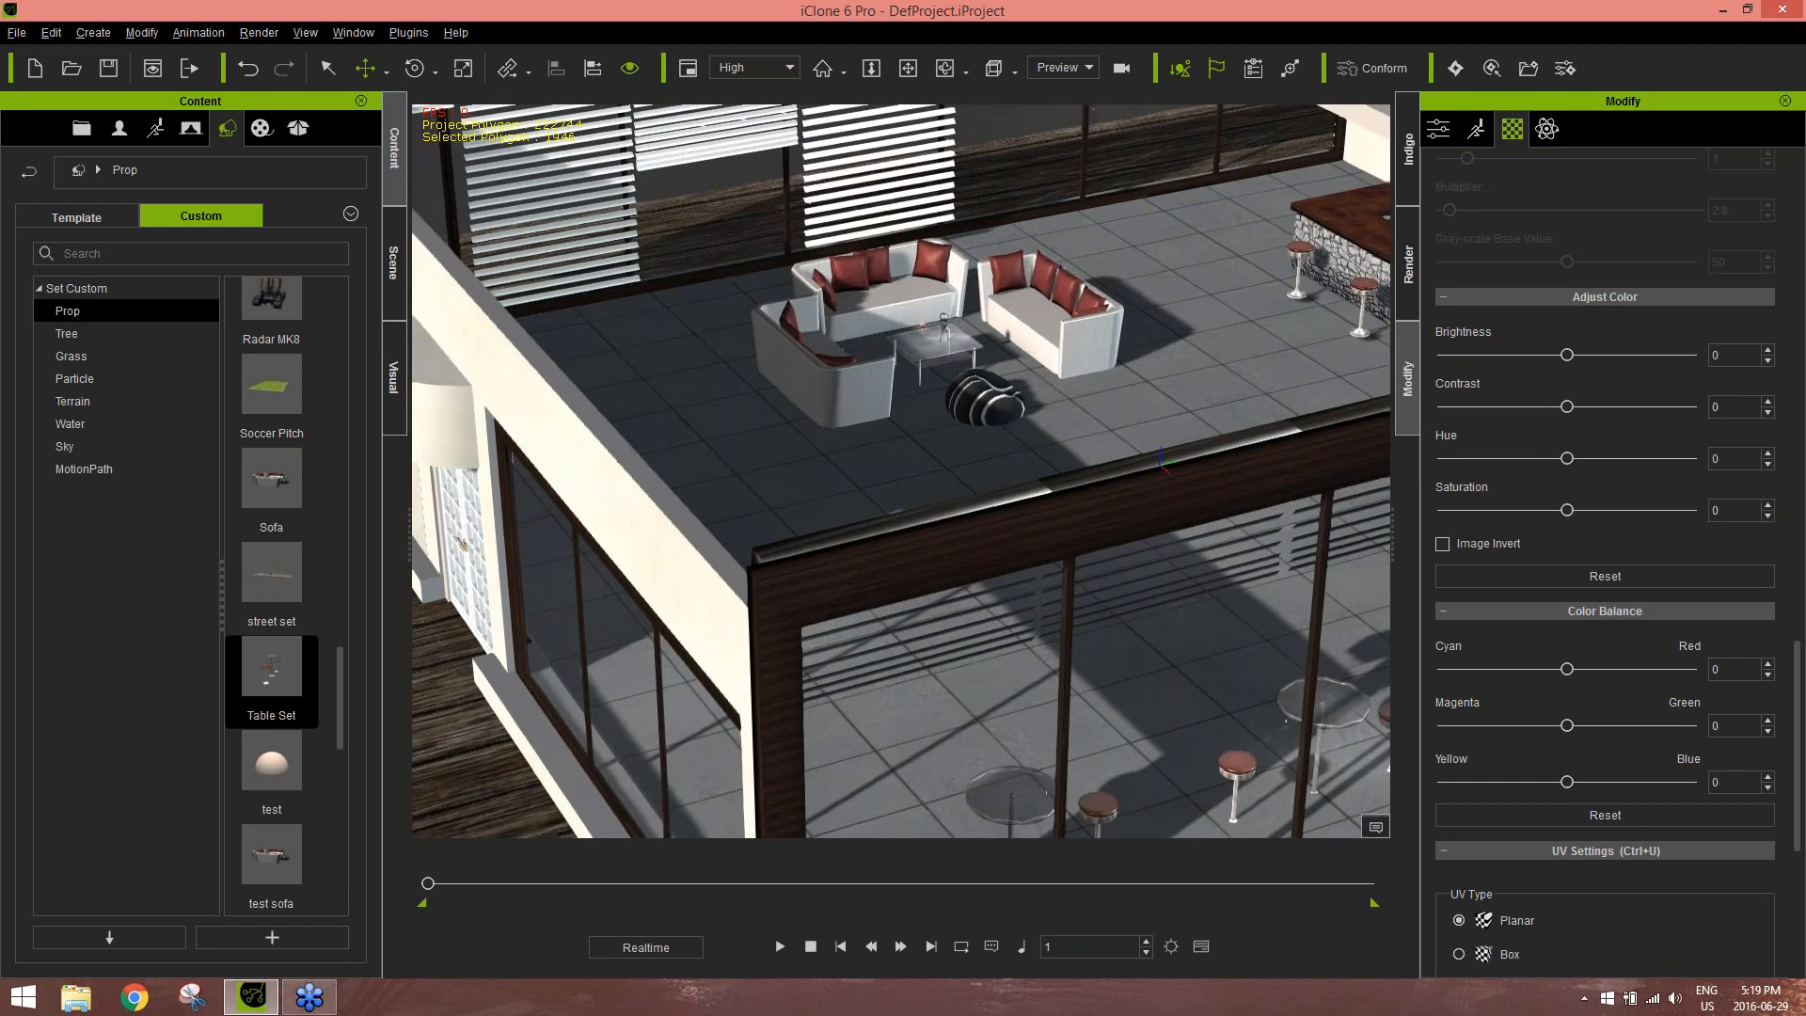
Place the custom Carpet prop on the floor under the sofa set
{"action": "middle_click_drag", "start_coordinate": [985, 421], "coordinate": [1040, 584]}
{"action": "scroll", "coordinate": [1040, 584], "scroll_direction": "up", "scroll_amount": 2}
{"action": "scroll", "coordinate": [287, 513], "scroll_direction": "up", "scroll_amount": 10}
{"action": "left_click_drag", "start_coordinate": [277, 403], "coordinate": [659, 611]}
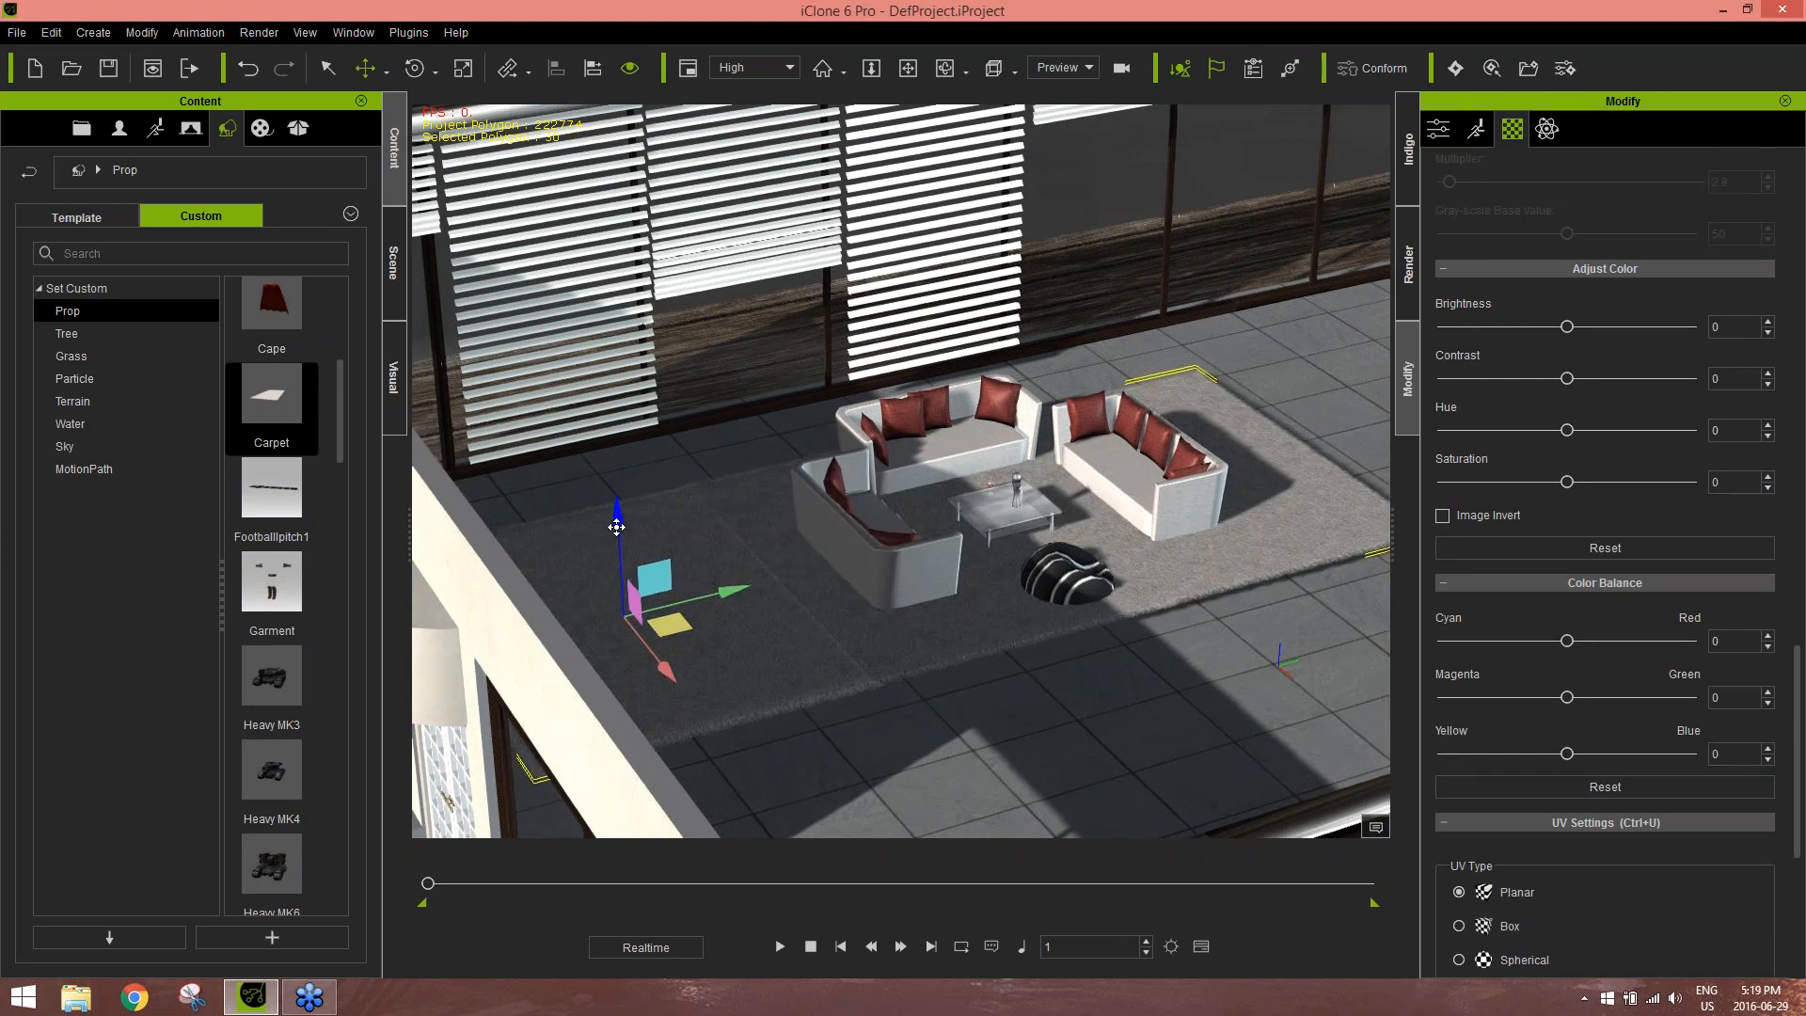
Lower the carpet slightly along Z so the sofas and table stand on top of it
{"action": "right_click_drag", "start_coordinate": [1114, 550], "coordinate": [890, 612]}
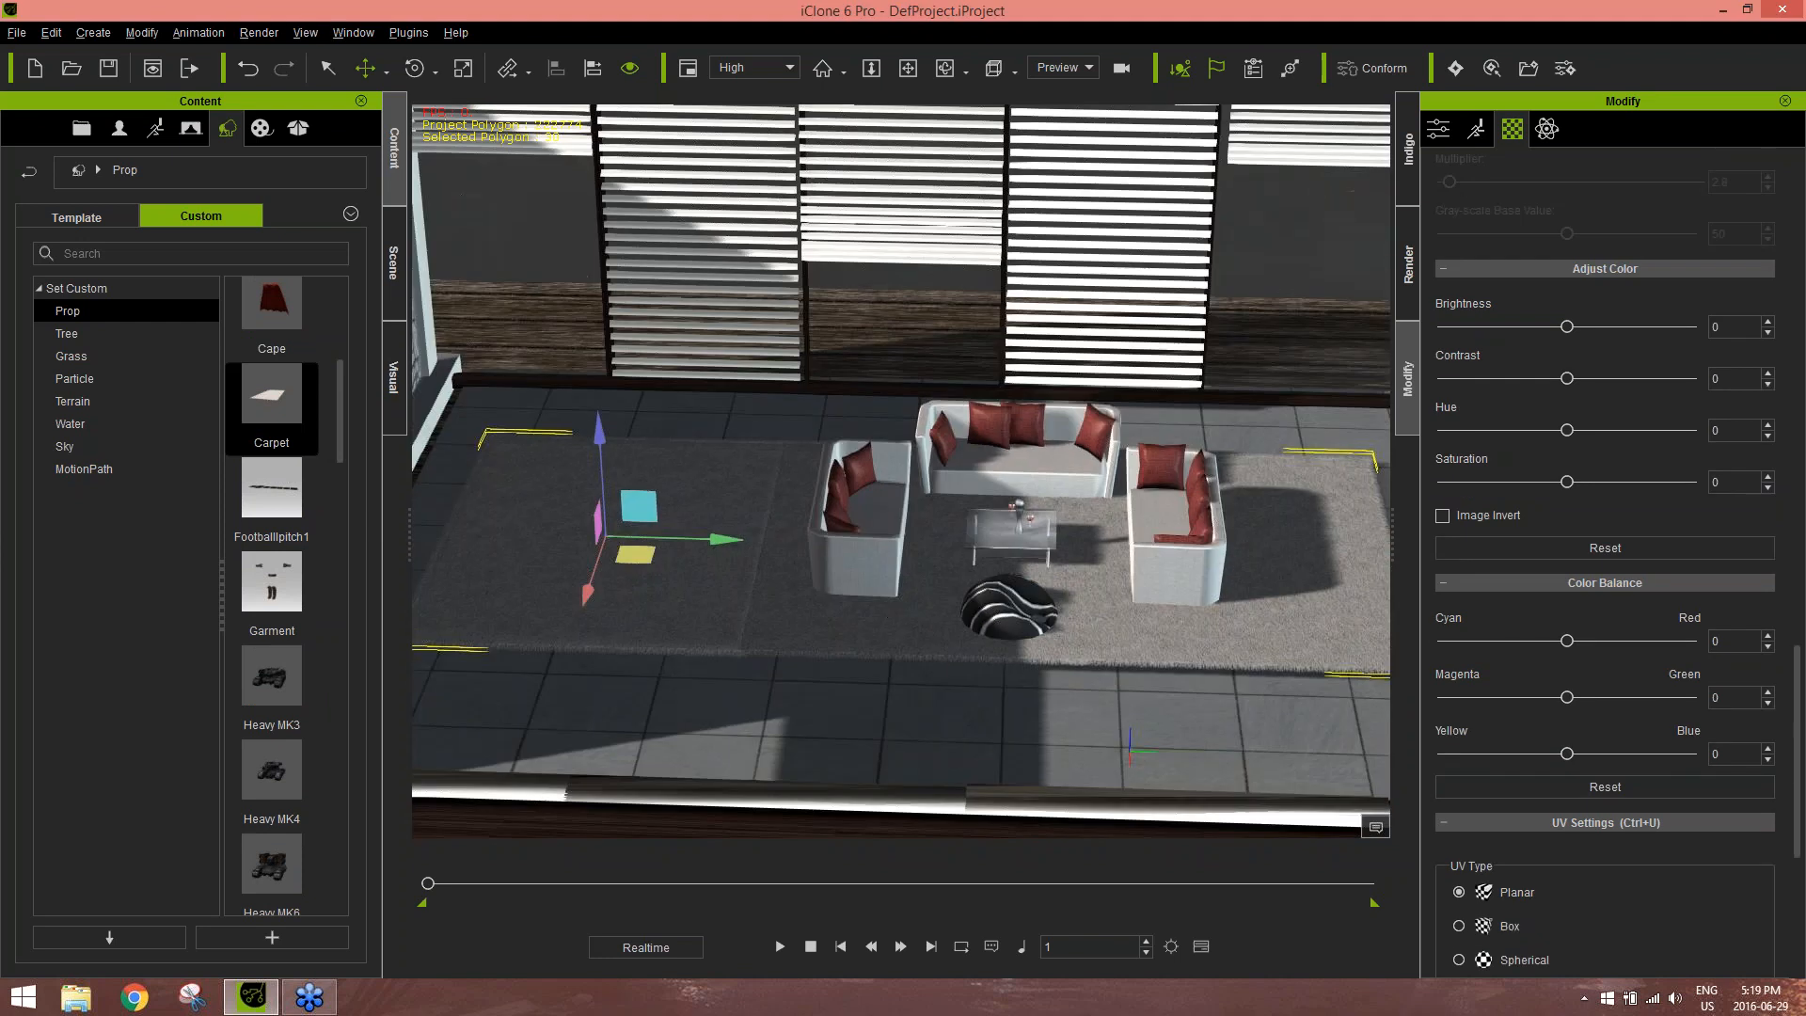
{"action": "scroll", "coordinate": [1032, 687], "scroll_direction": "up", "scroll_amount": 3}
{"action": "scroll", "coordinate": [1031, 687], "scroll_direction": "up", "scroll_amount": 1}
{"action": "middle_click_drag", "start_coordinate": [1032, 687], "coordinate": [1088, 631]}
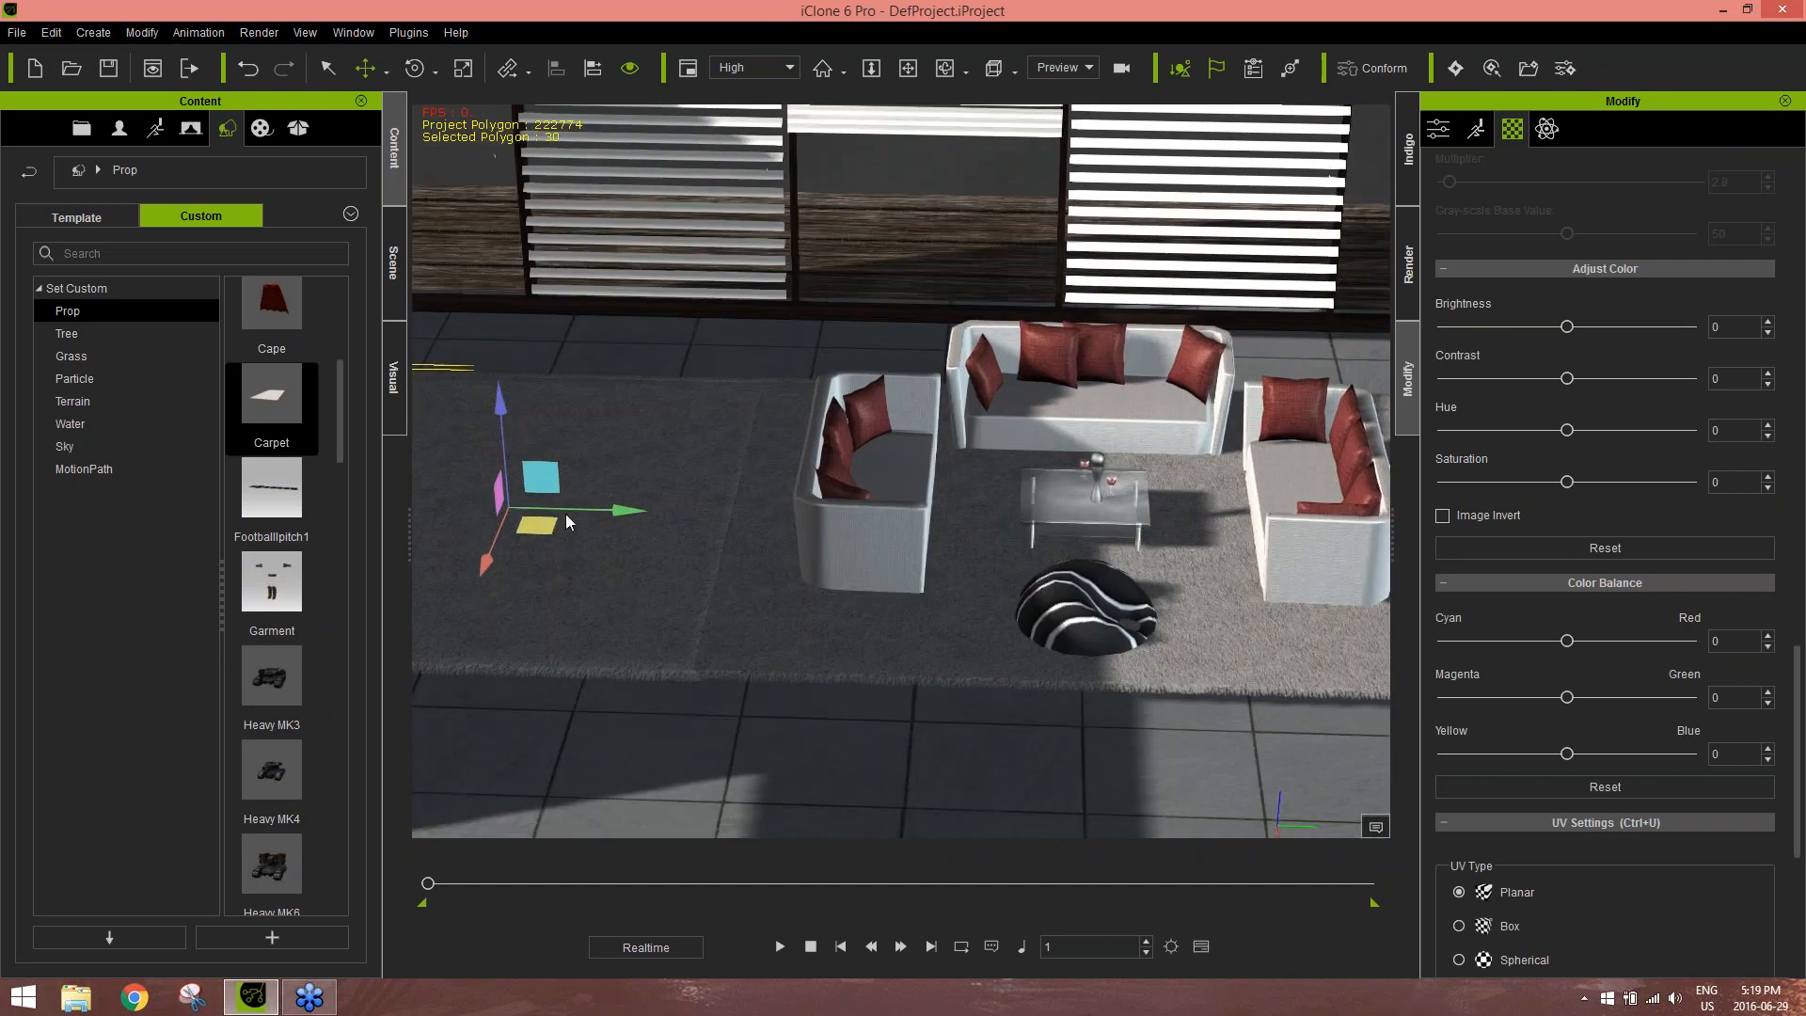
{"action": "left_click_drag", "start_coordinate": [501, 407], "coordinate": [506, 416]}
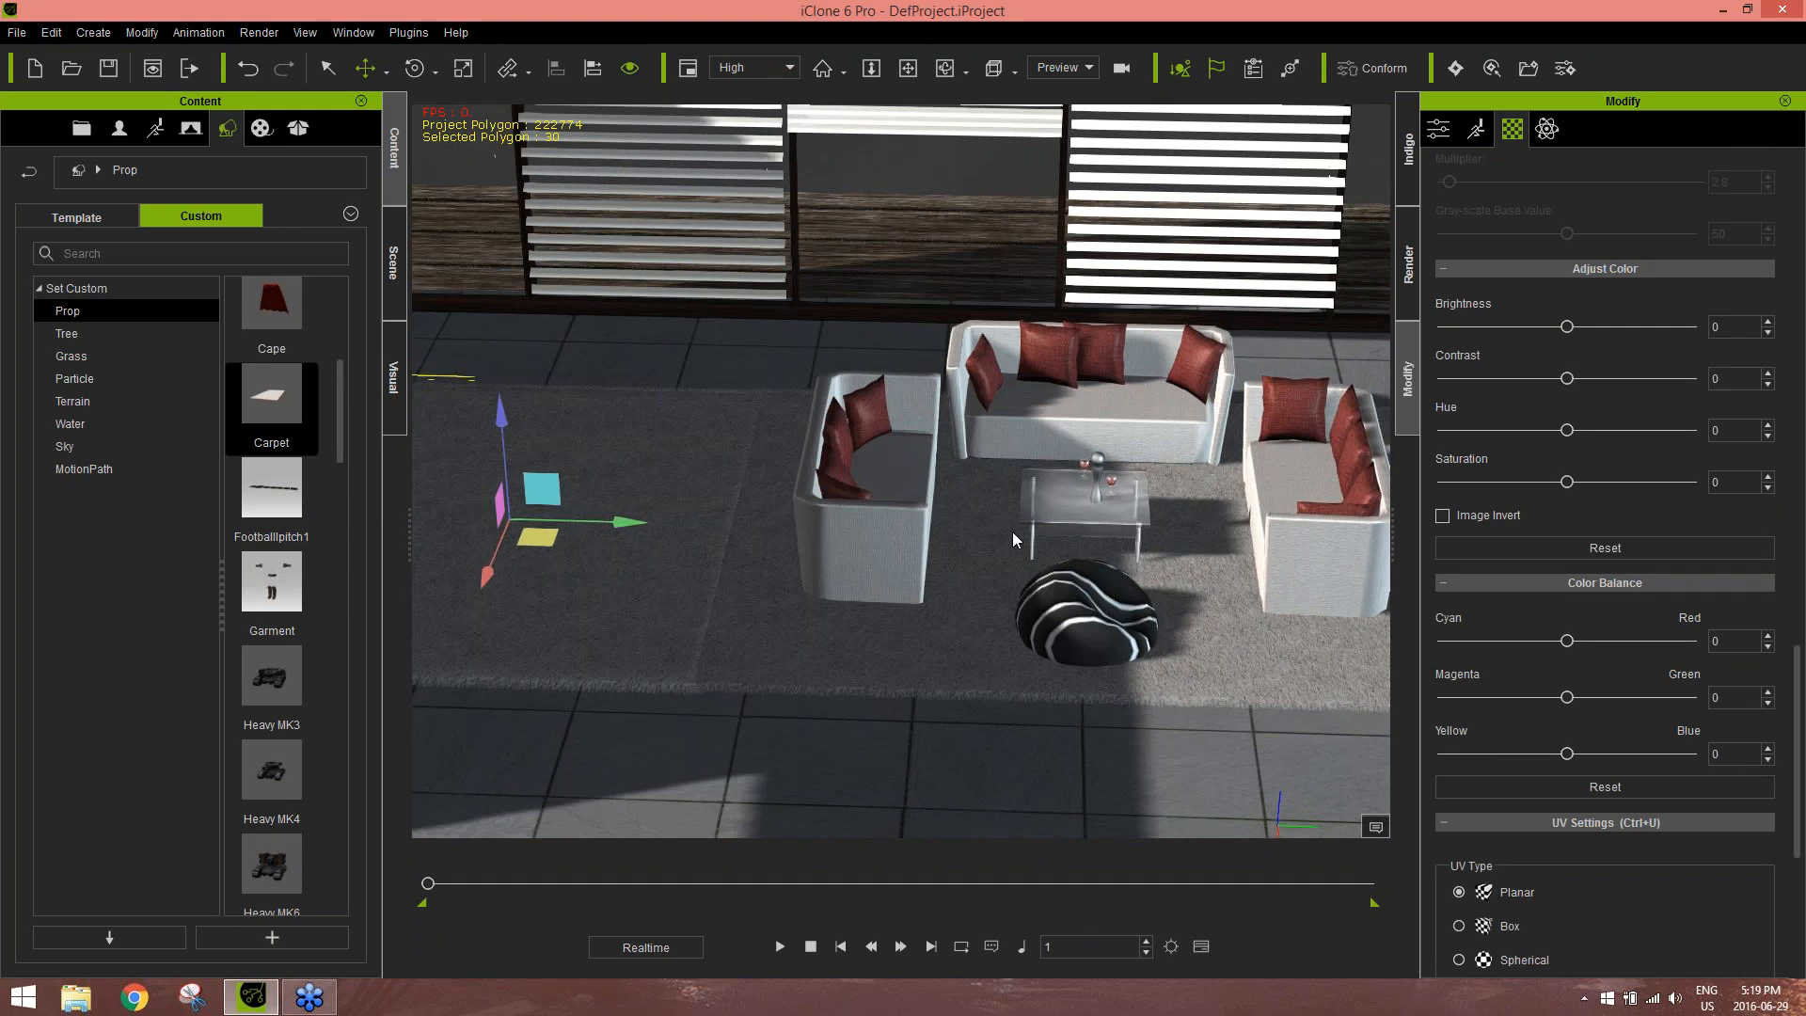
Delete the BeanBag child prop from the Table group of the sofa set
{"action": "middle_click_drag", "start_coordinate": [1223, 698], "coordinate": [1063, 715]}
{"action": "scroll", "coordinate": [1021, 566], "scroll_direction": "up", "scroll_amount": 6}
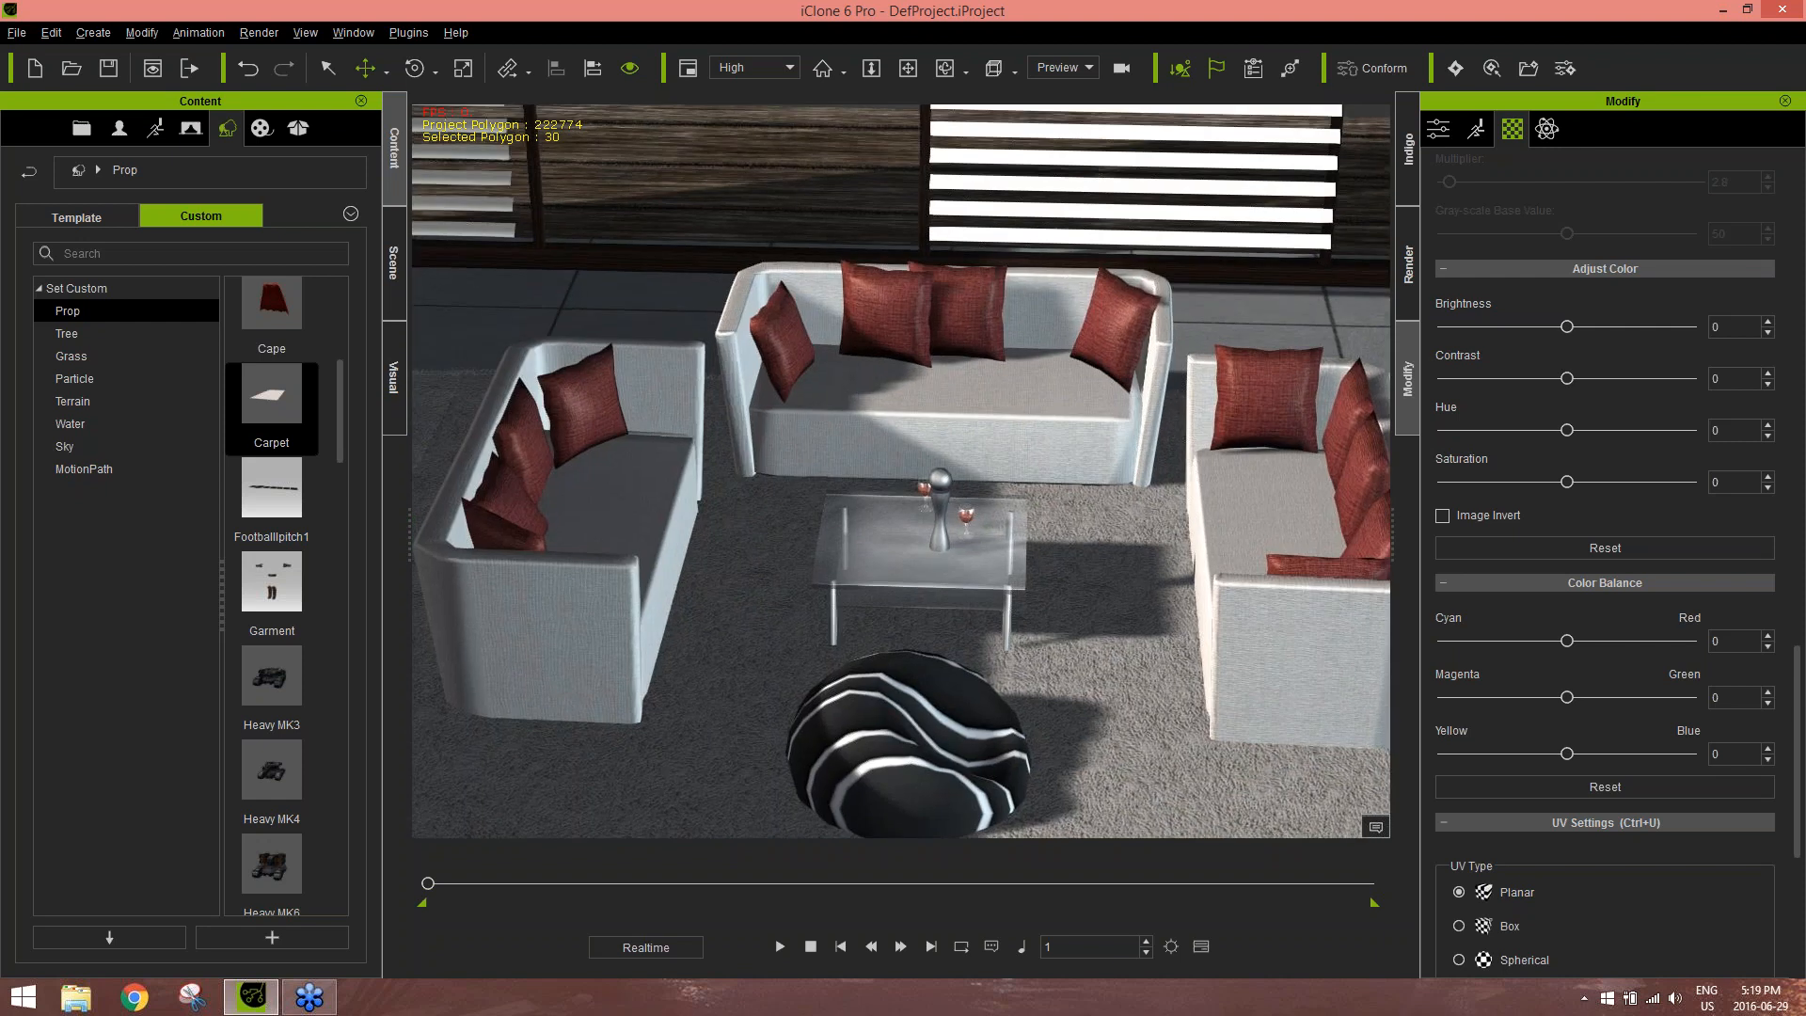
{"action": "right_click_drag", "start_coordinate": [1021, 566], "coordinate": [1028, 616]}
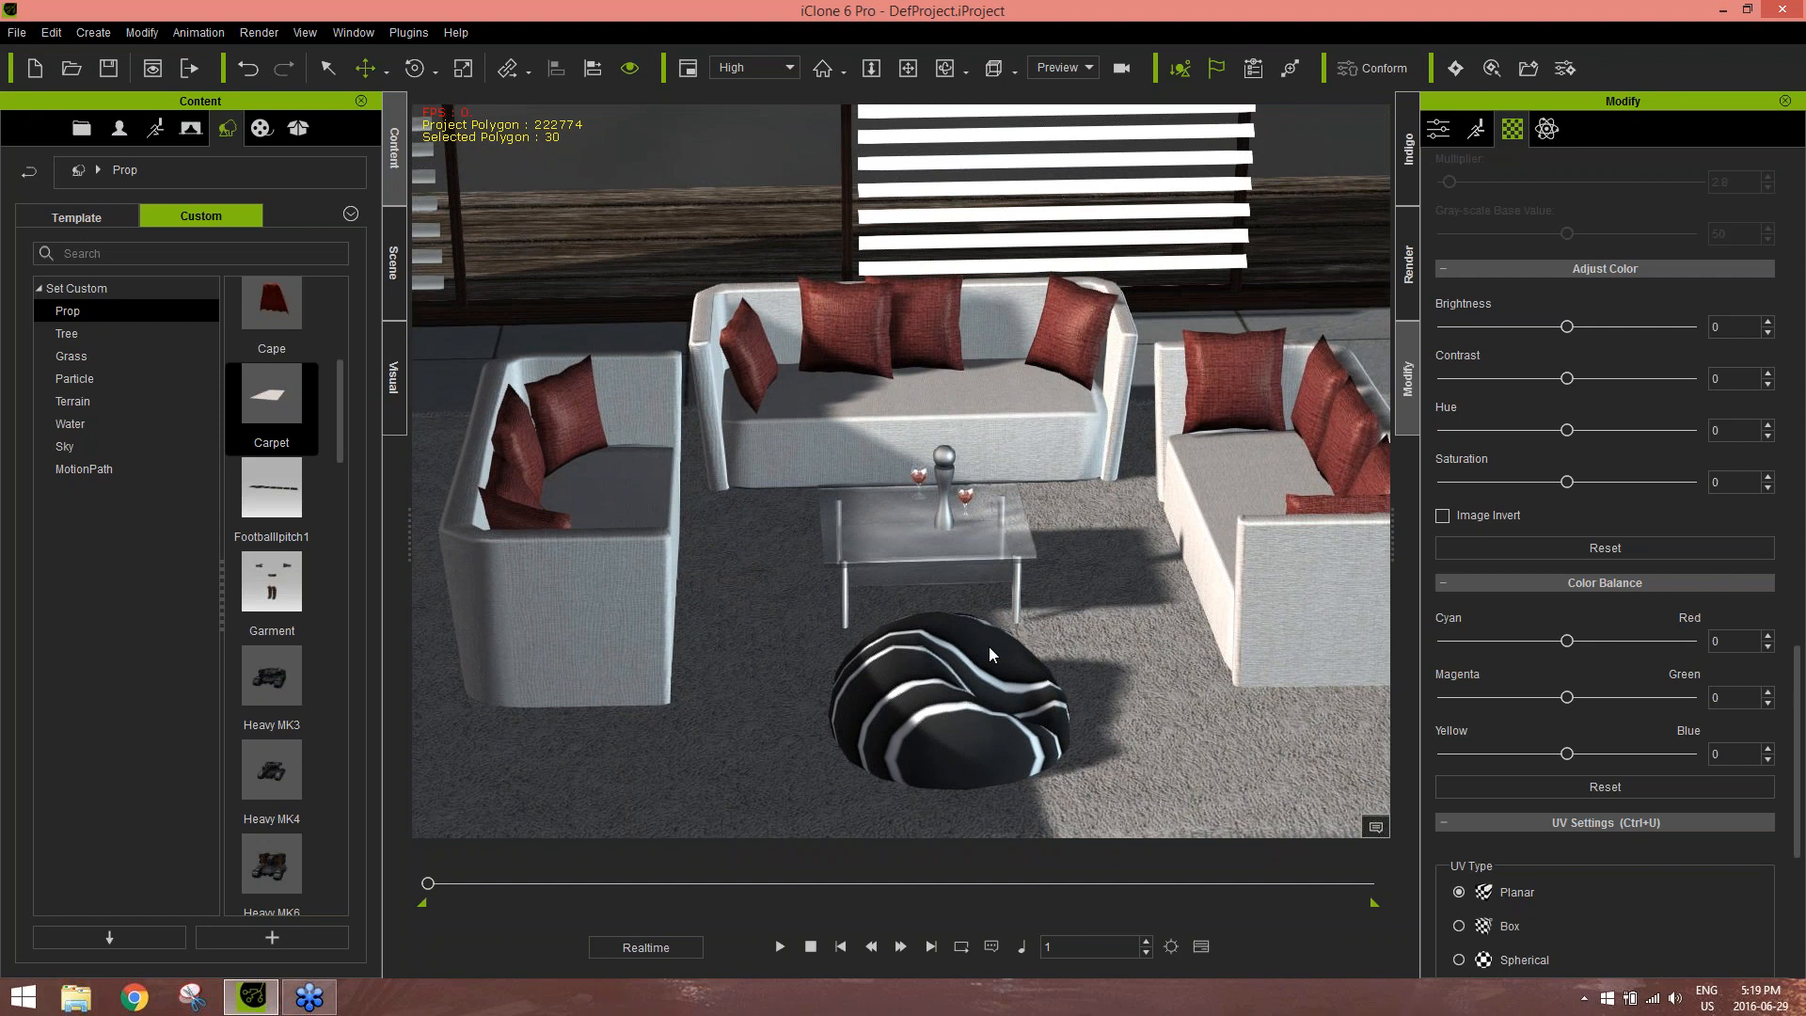
{"action": "left_click", "coordinate": [433, 420]}
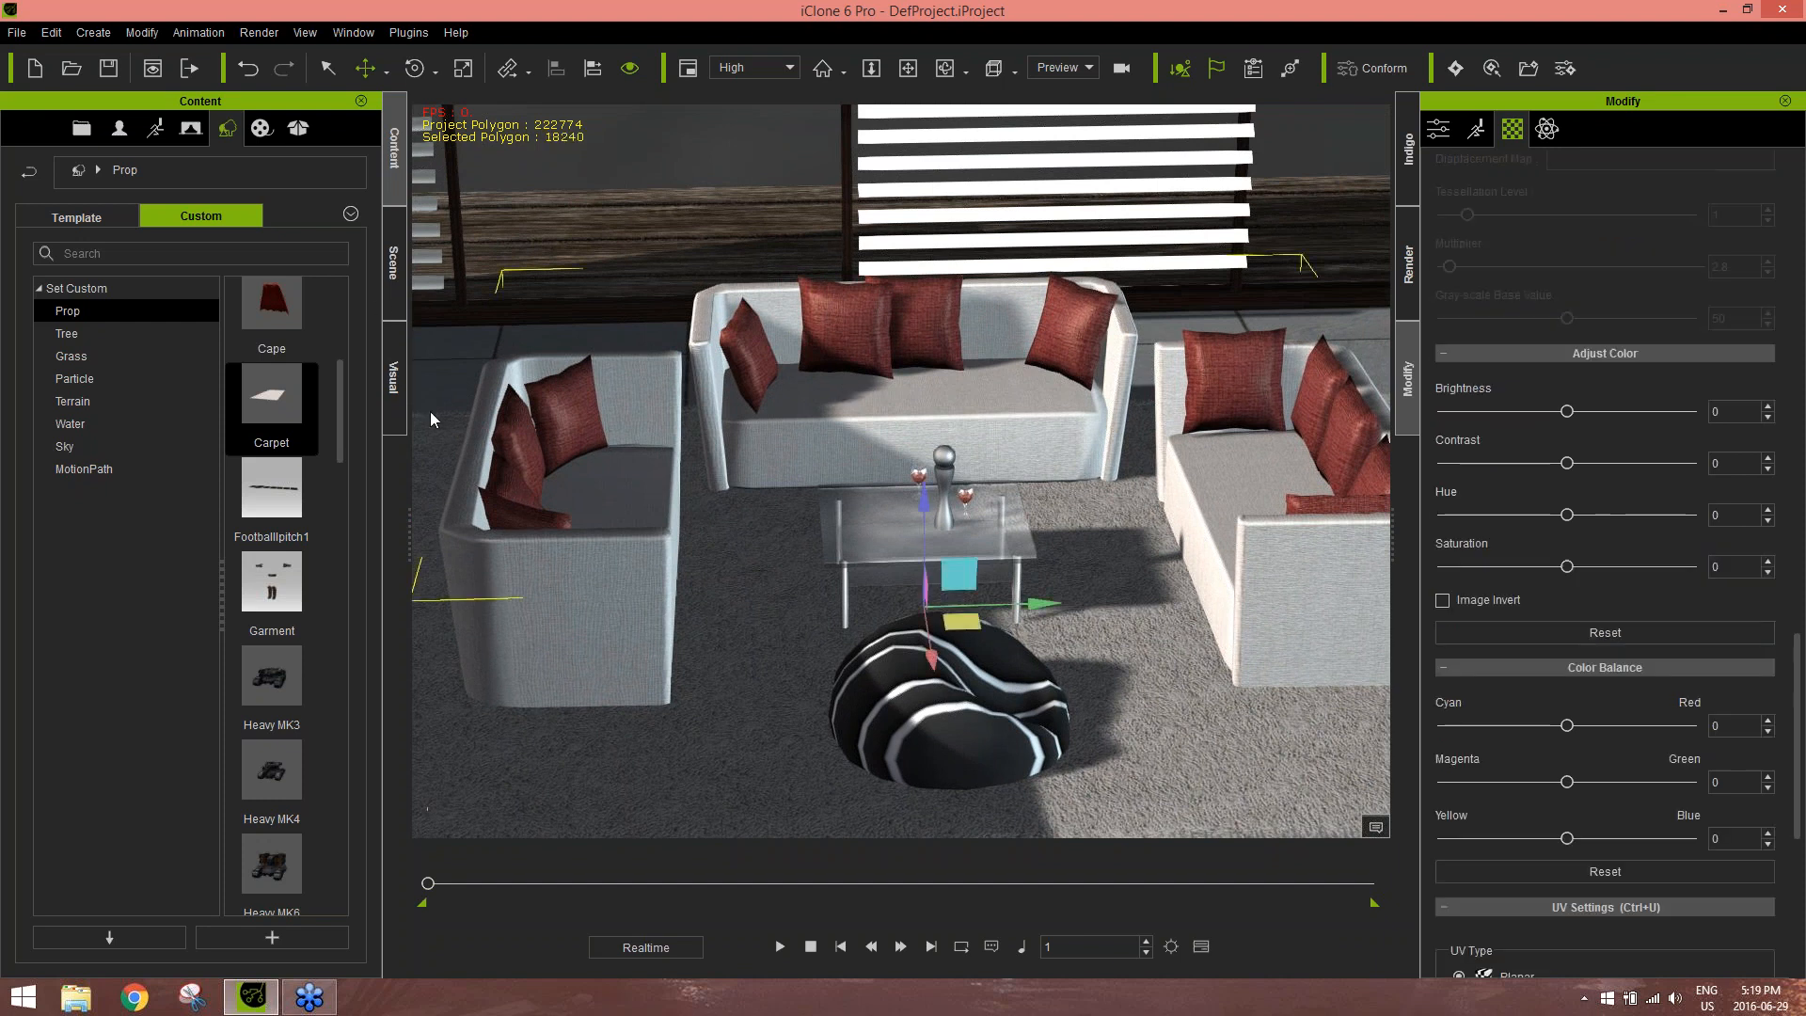
{"action": "left_click", "coordinate": [390, 303]}
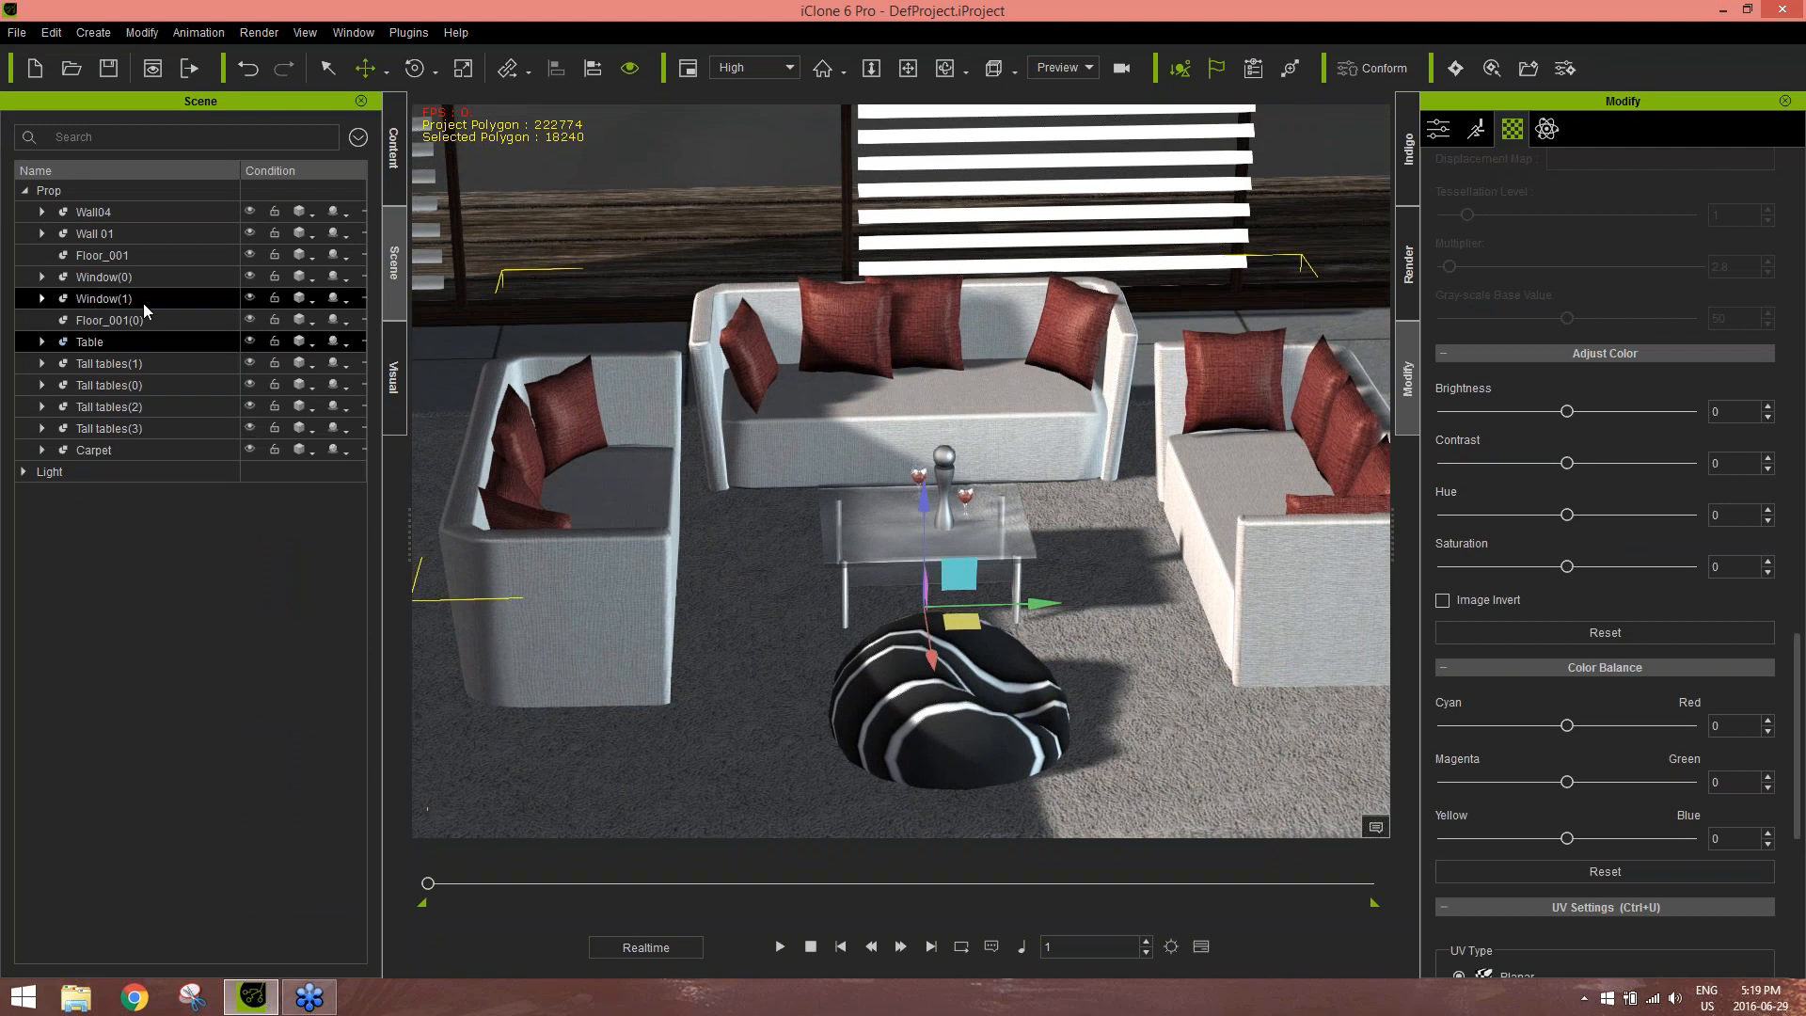
{"action": "left_click", "coordinate": [42, 341]}
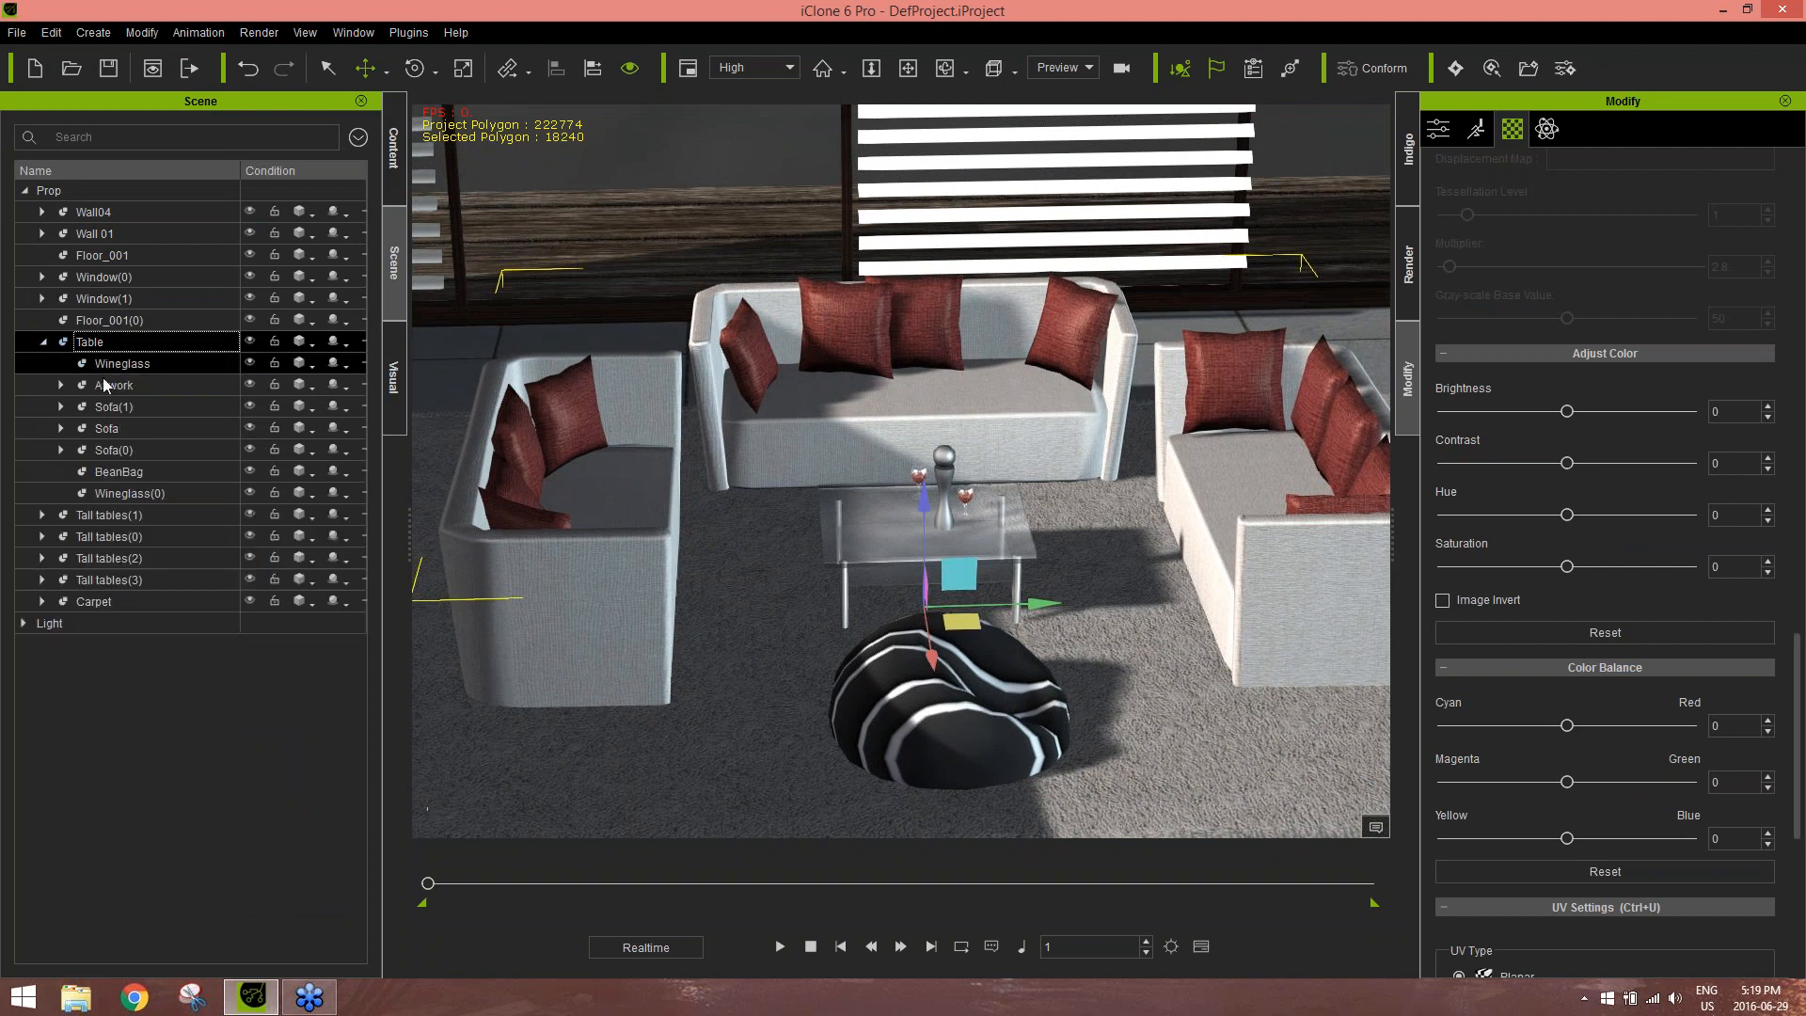
{"action": "left_click", "coordinate": [137, 478]}
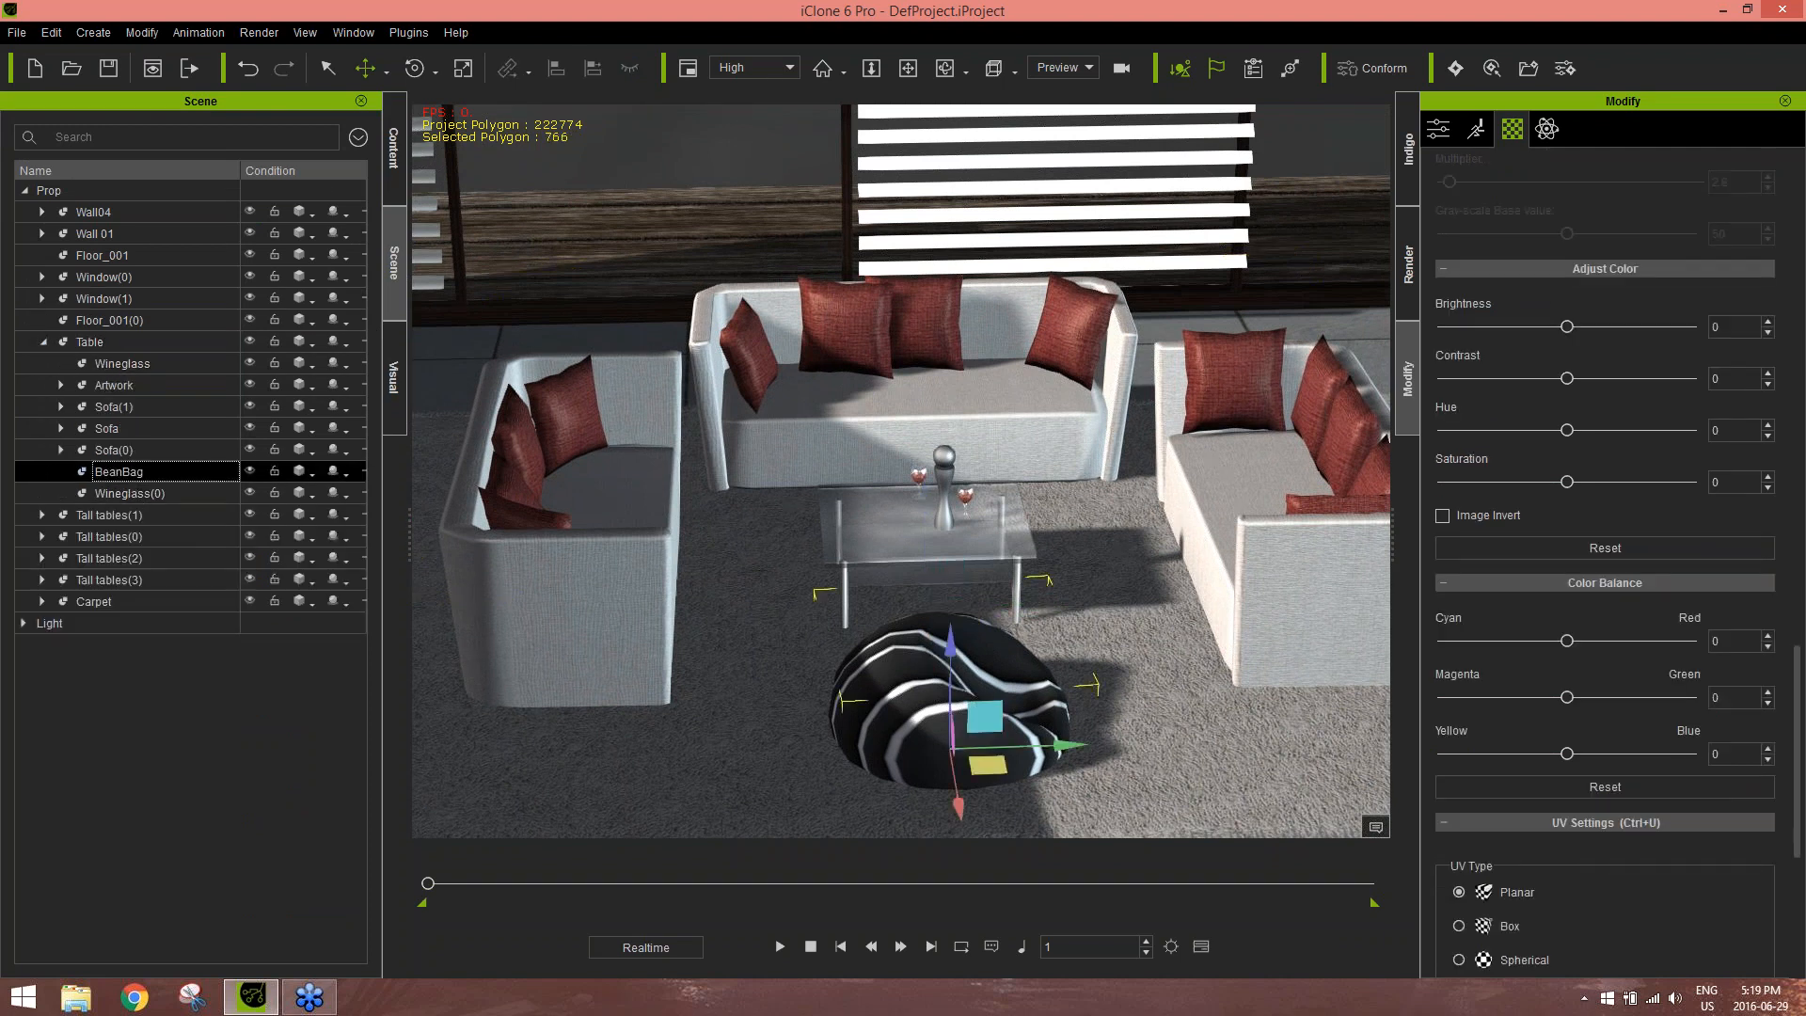
{"action": "key", "text": "Delete"}
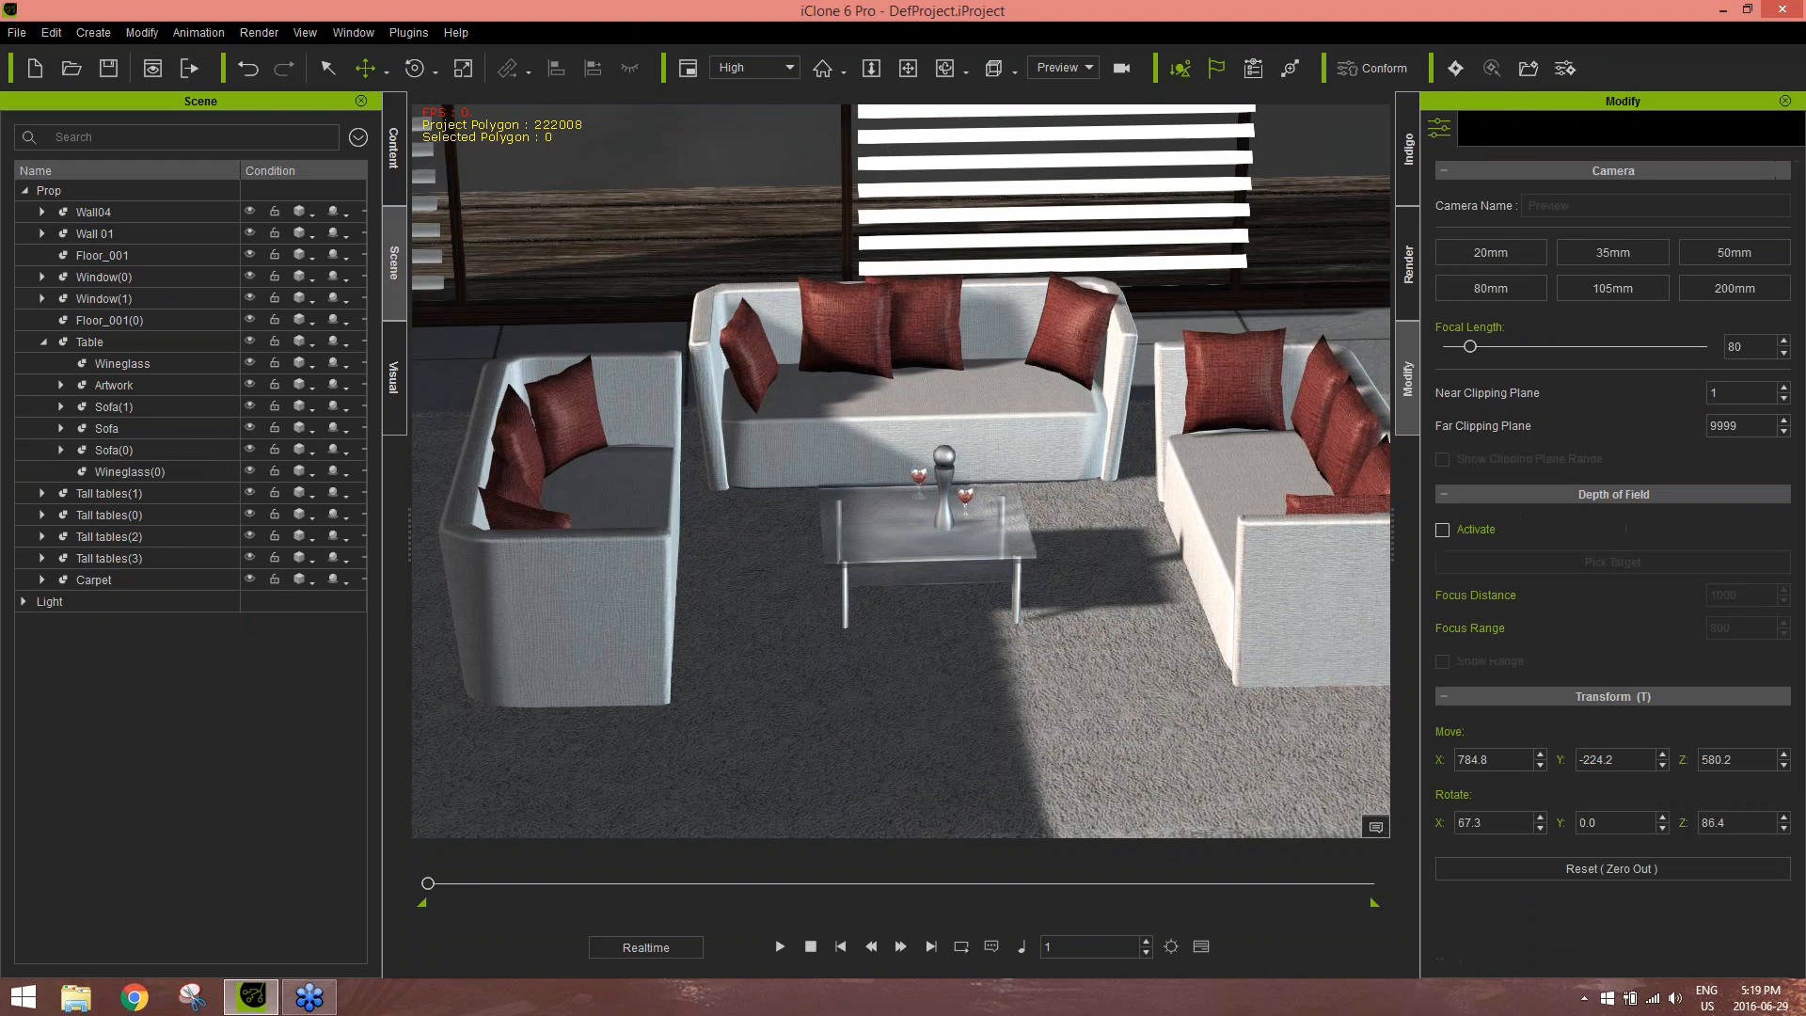
Find the back sofa, Sofa(1), in the Table group and delete it
{"action": "left_click", "coordinate": [121, 428]}
{"action": "left_click", "coordinate": [133, 449]}
{"action": "left_click", "coordinate": [124, 407]}
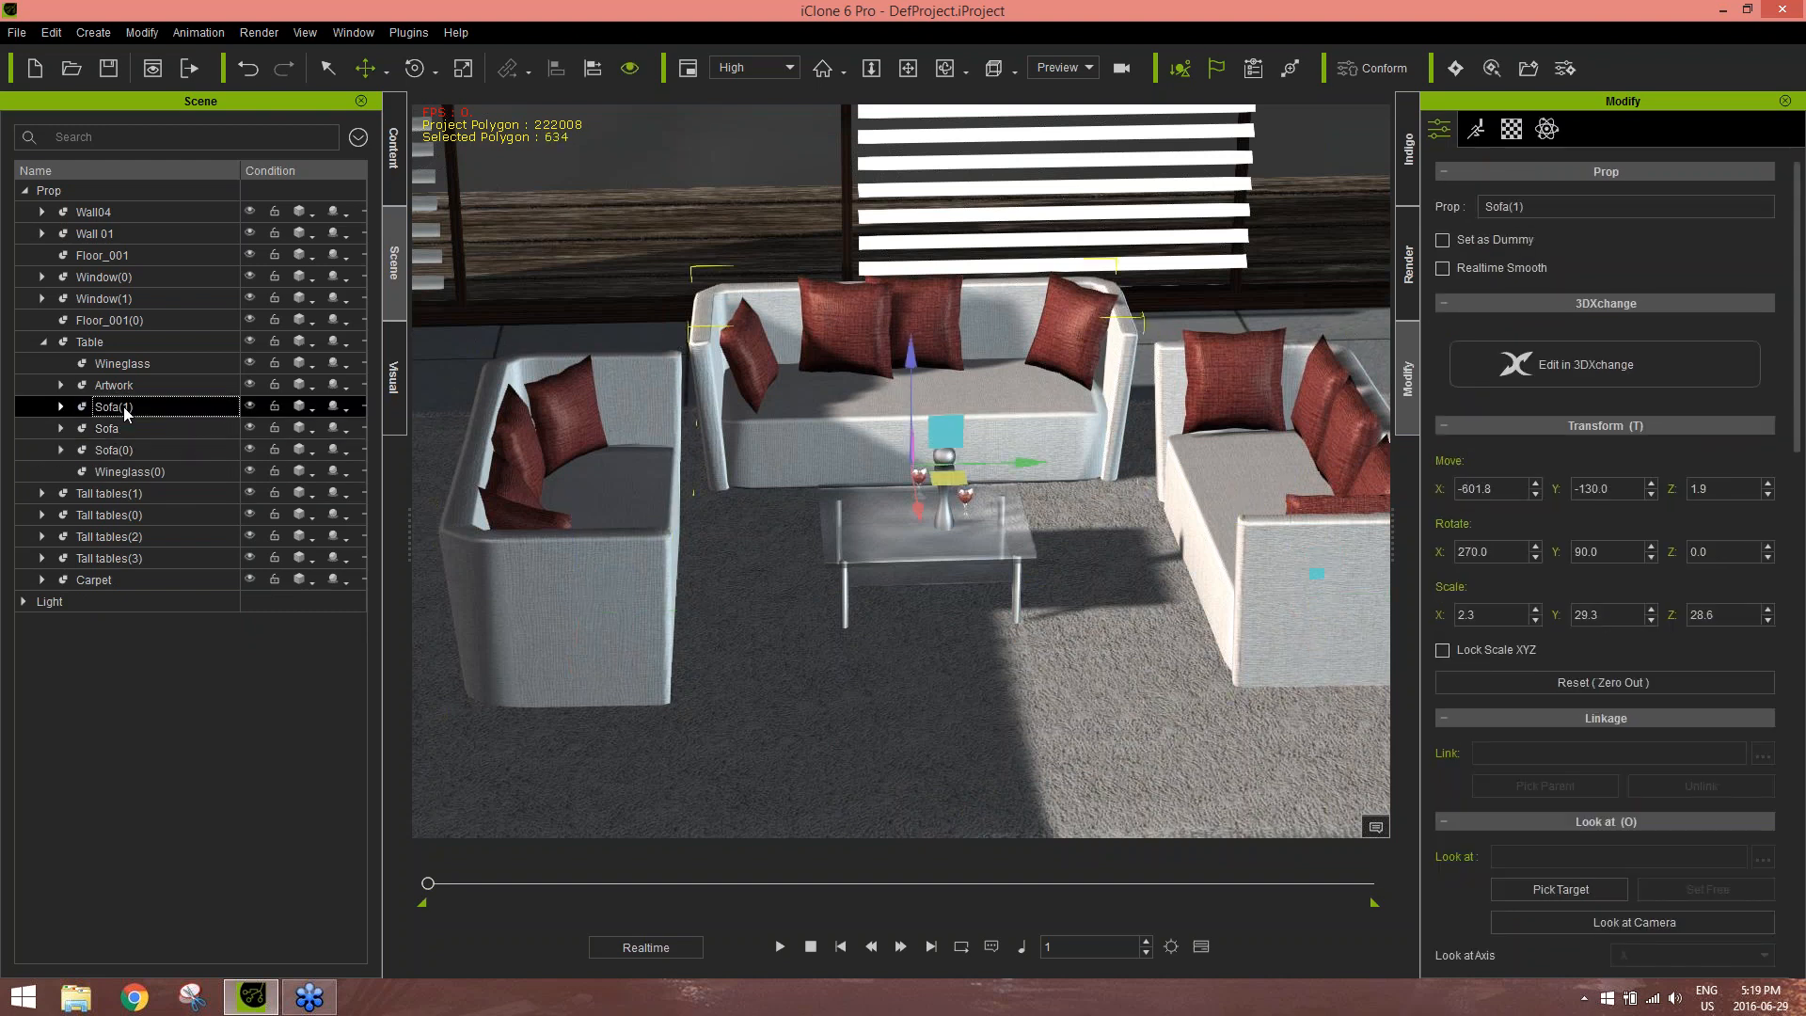
{"action": "left_click_drag", "start_coordinate": [124, 414], "coordinate": [205, 472]}
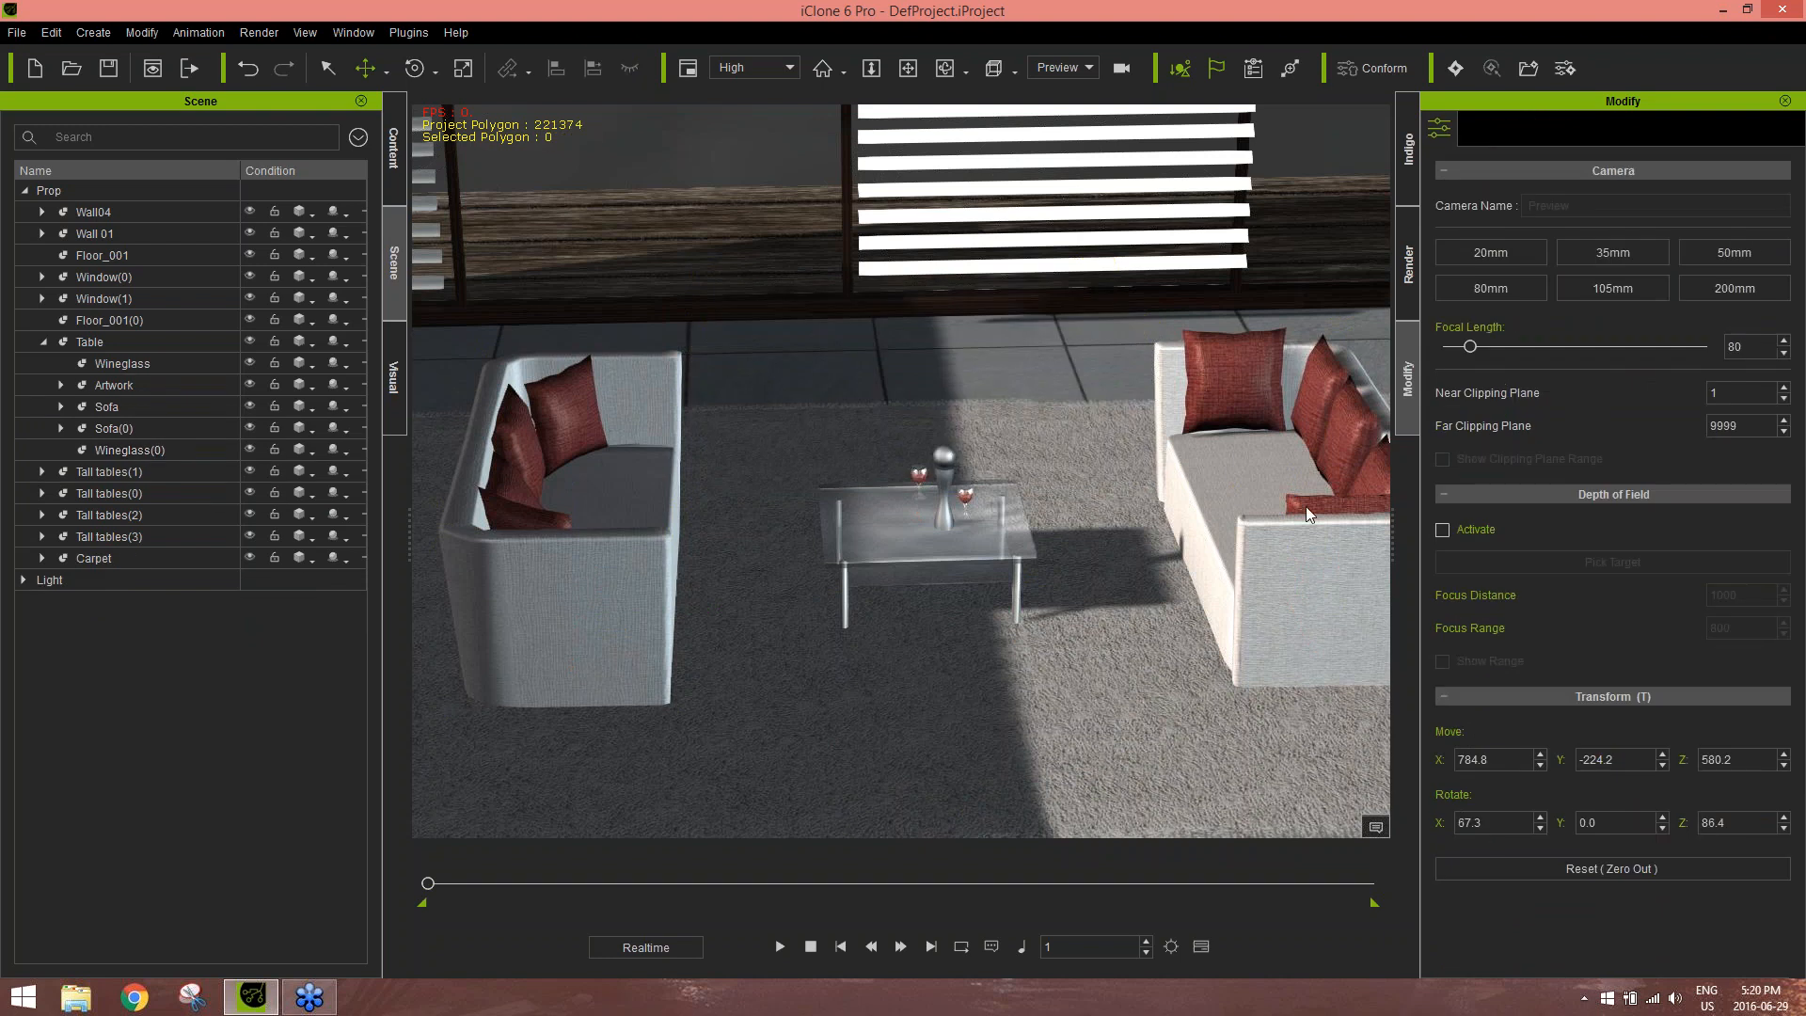
Move the two remaining sofas along Y closer to the glass table, placing Sofa(0) at Y 31.6
{"action": "left_click", "coordinate": [111, 408]}
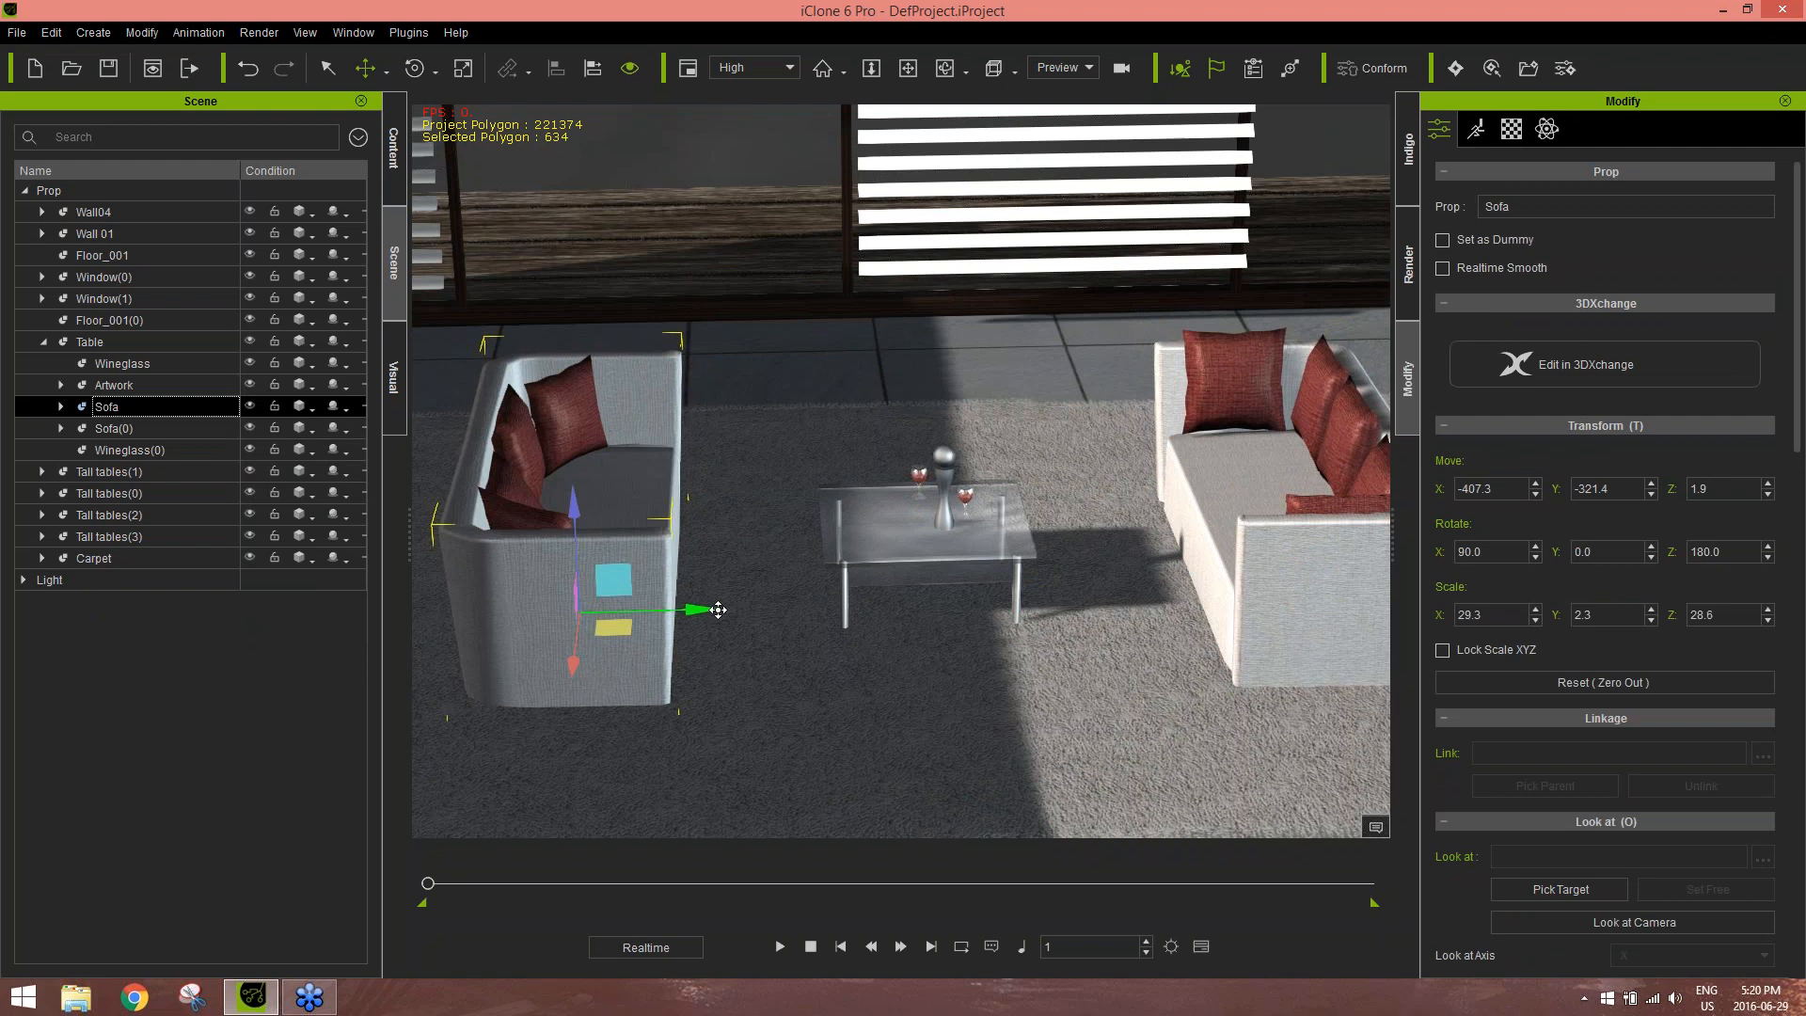
{"action": "left_click_drag", "start_coordinate": [712, 610], "coordinate": [764, 619]}
{"action": "left_click", "coordinate": [113, 428]}
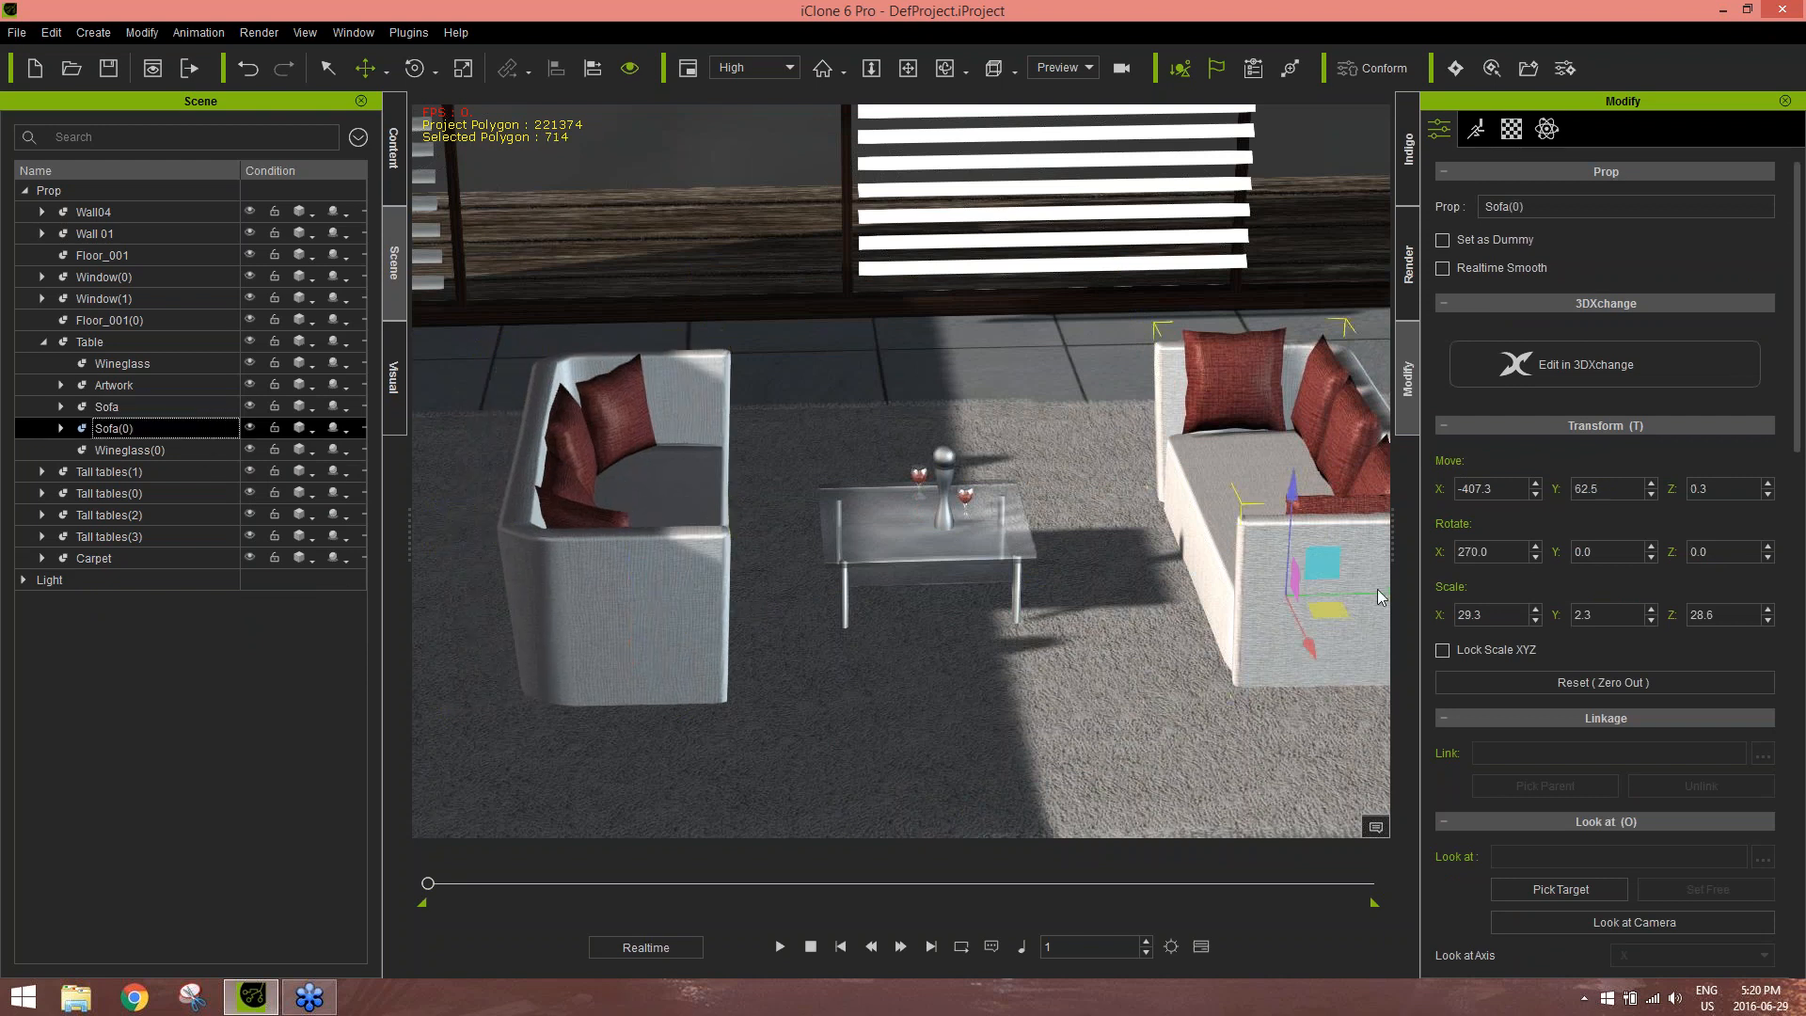
{"action": "left_click_drag", "start_coordinate": [1375, 595], "coordinate": [1323, 602]}
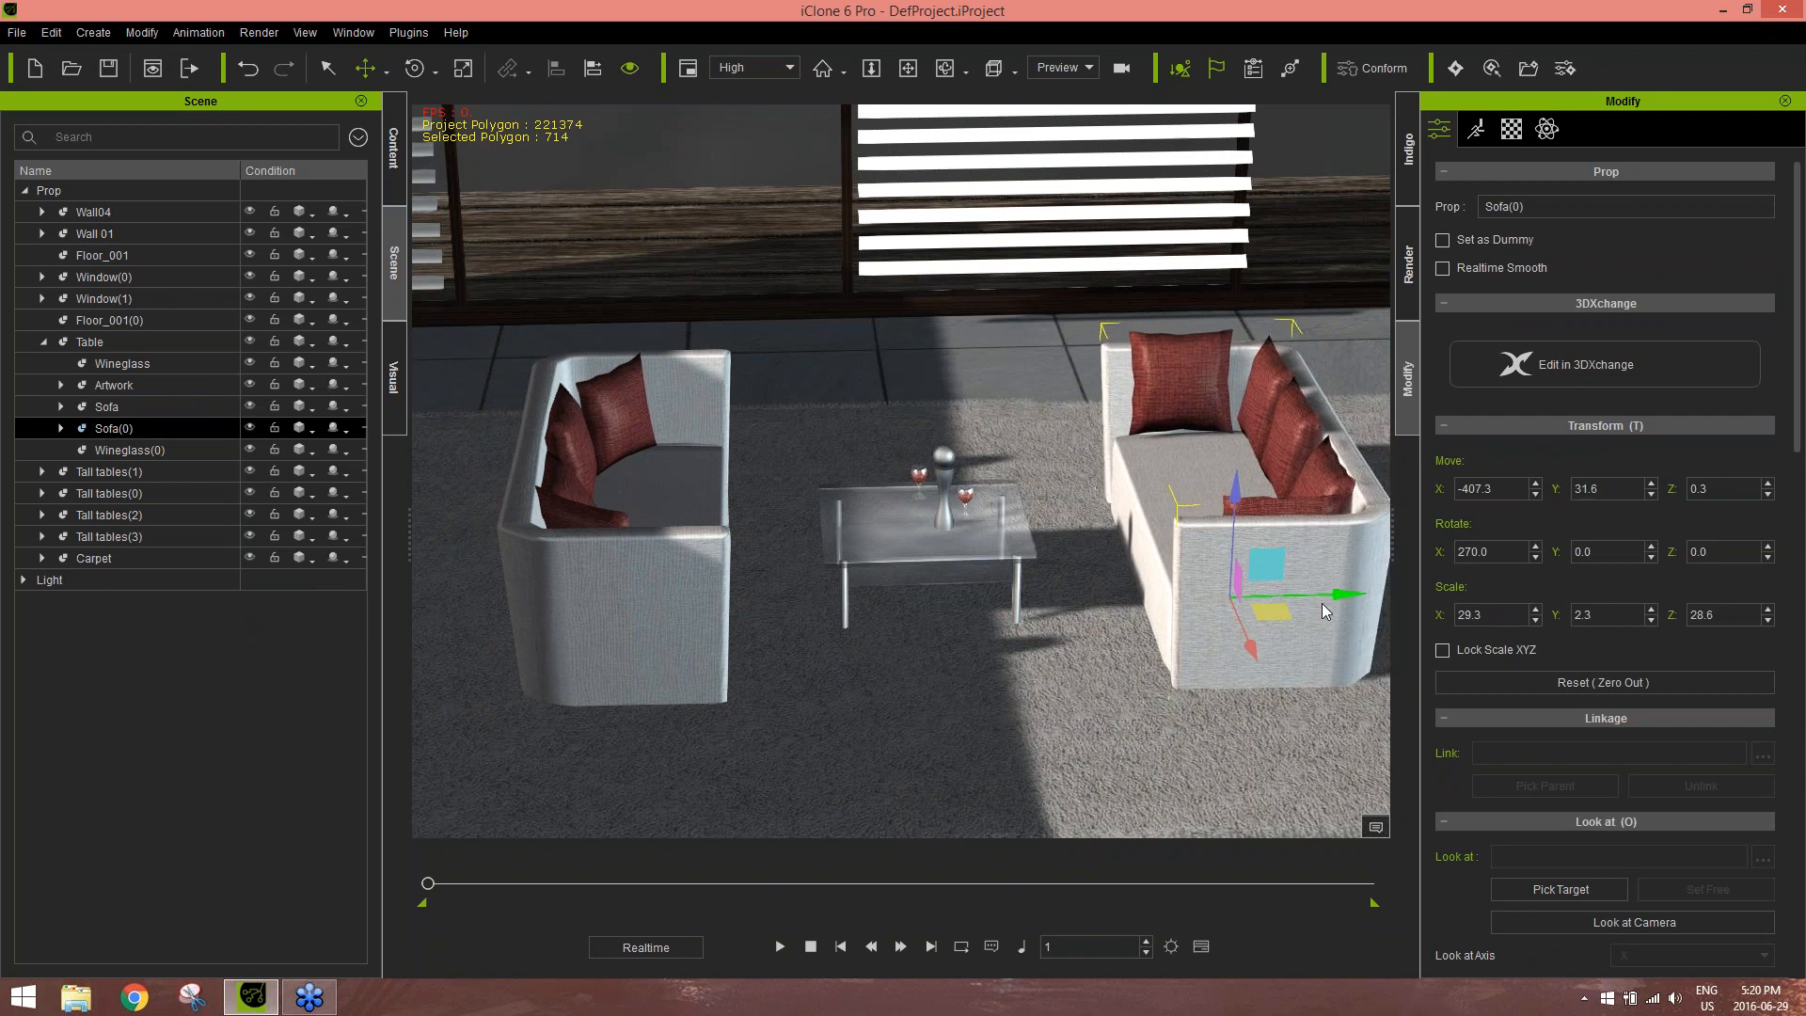
{"action": "right_click_drag", "start_coordinate": [1187, 608], "coordinate": [1166, 570]}
{"action": "right_click_drag", "start_coordinate": [857, 514], "coordinate": [916, 557]}
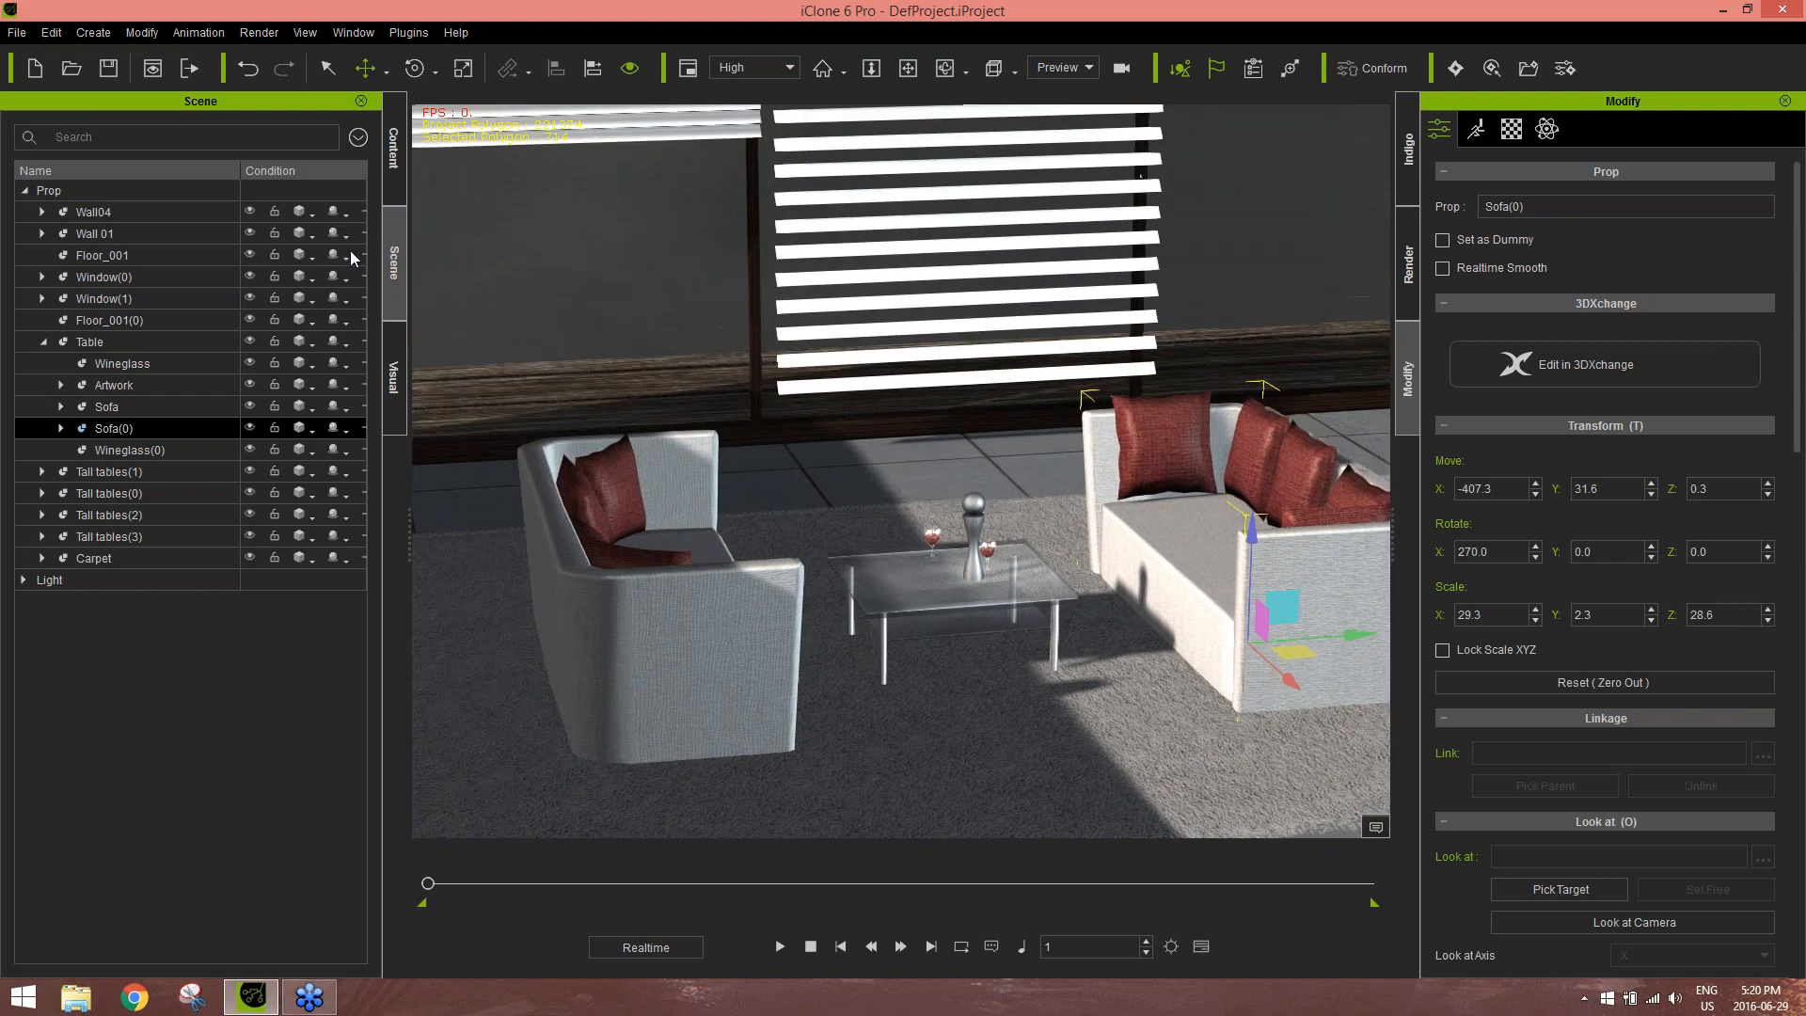
Place the custom Pillar prop by the blinds behind the seating area and move it along X to -731.5
{"action": "left_click", "coordinate": [388, 161]}
{"action": "left_click_drag", "start_coordinate": [341, 470], "coordinate": [342, 630]}
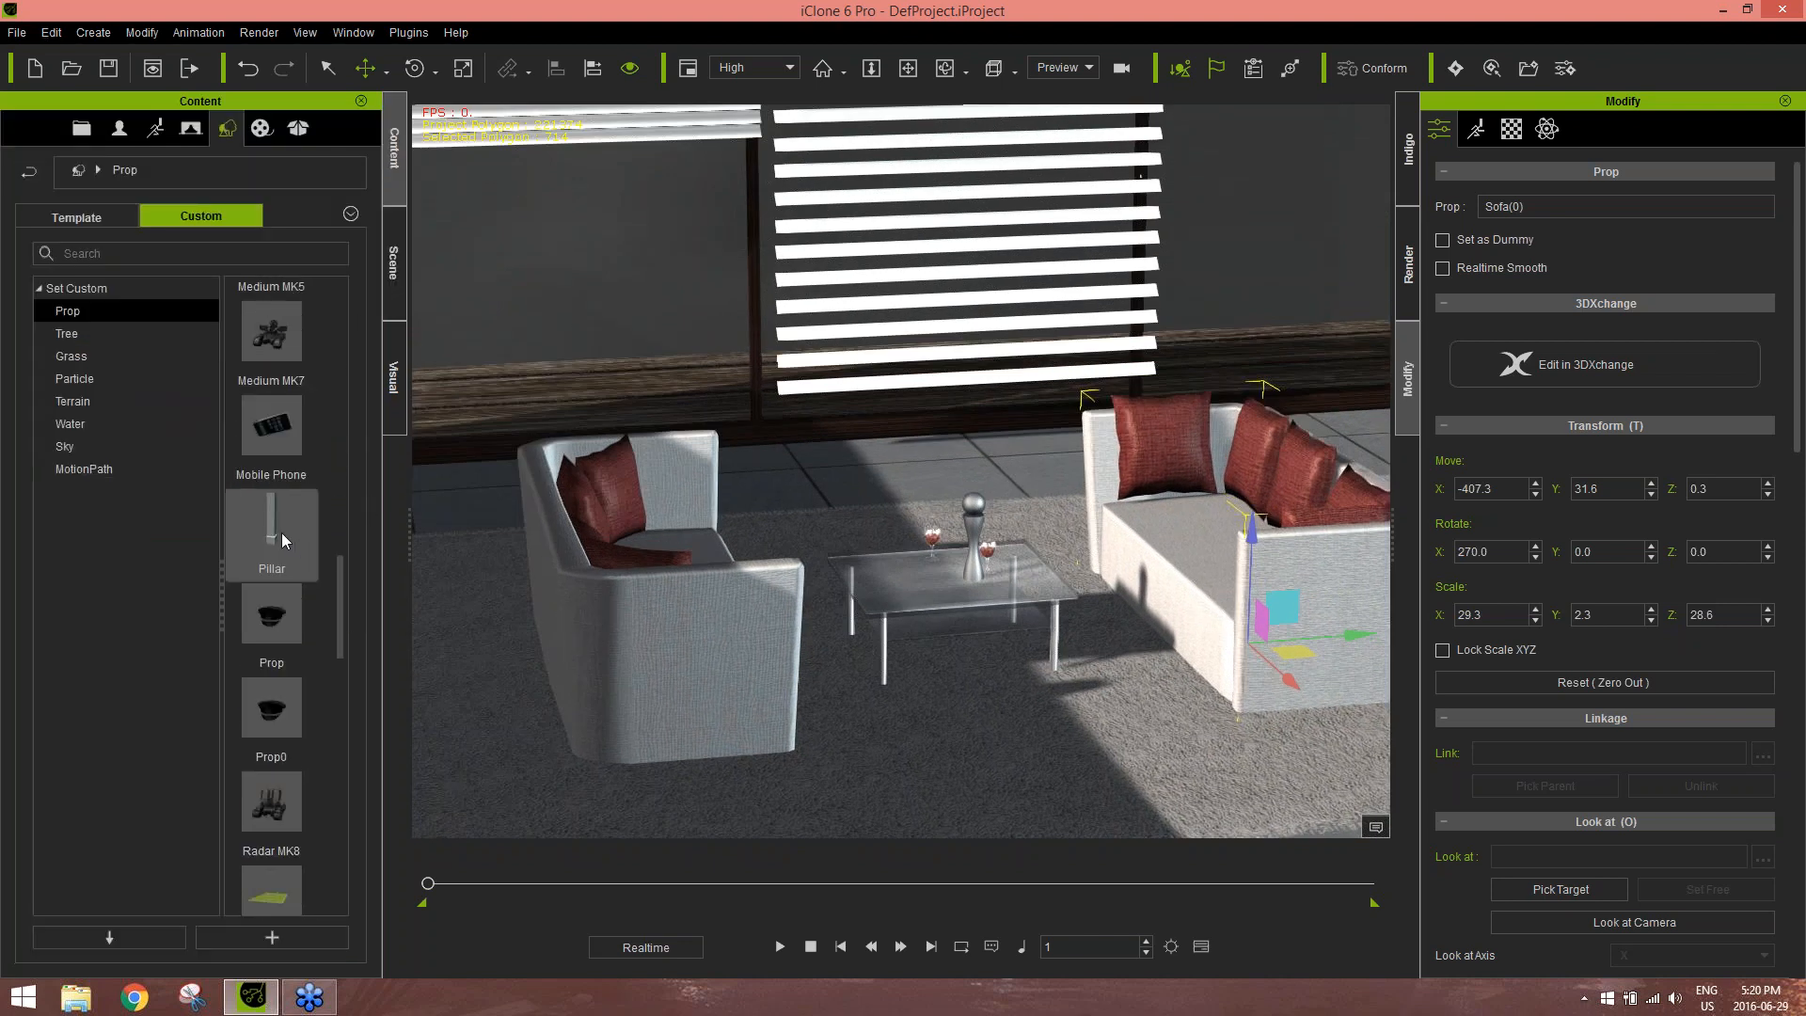
{"action": "left_click_drag", "start_coordinate": [272, 527], "coordinate": [1060, 466]}
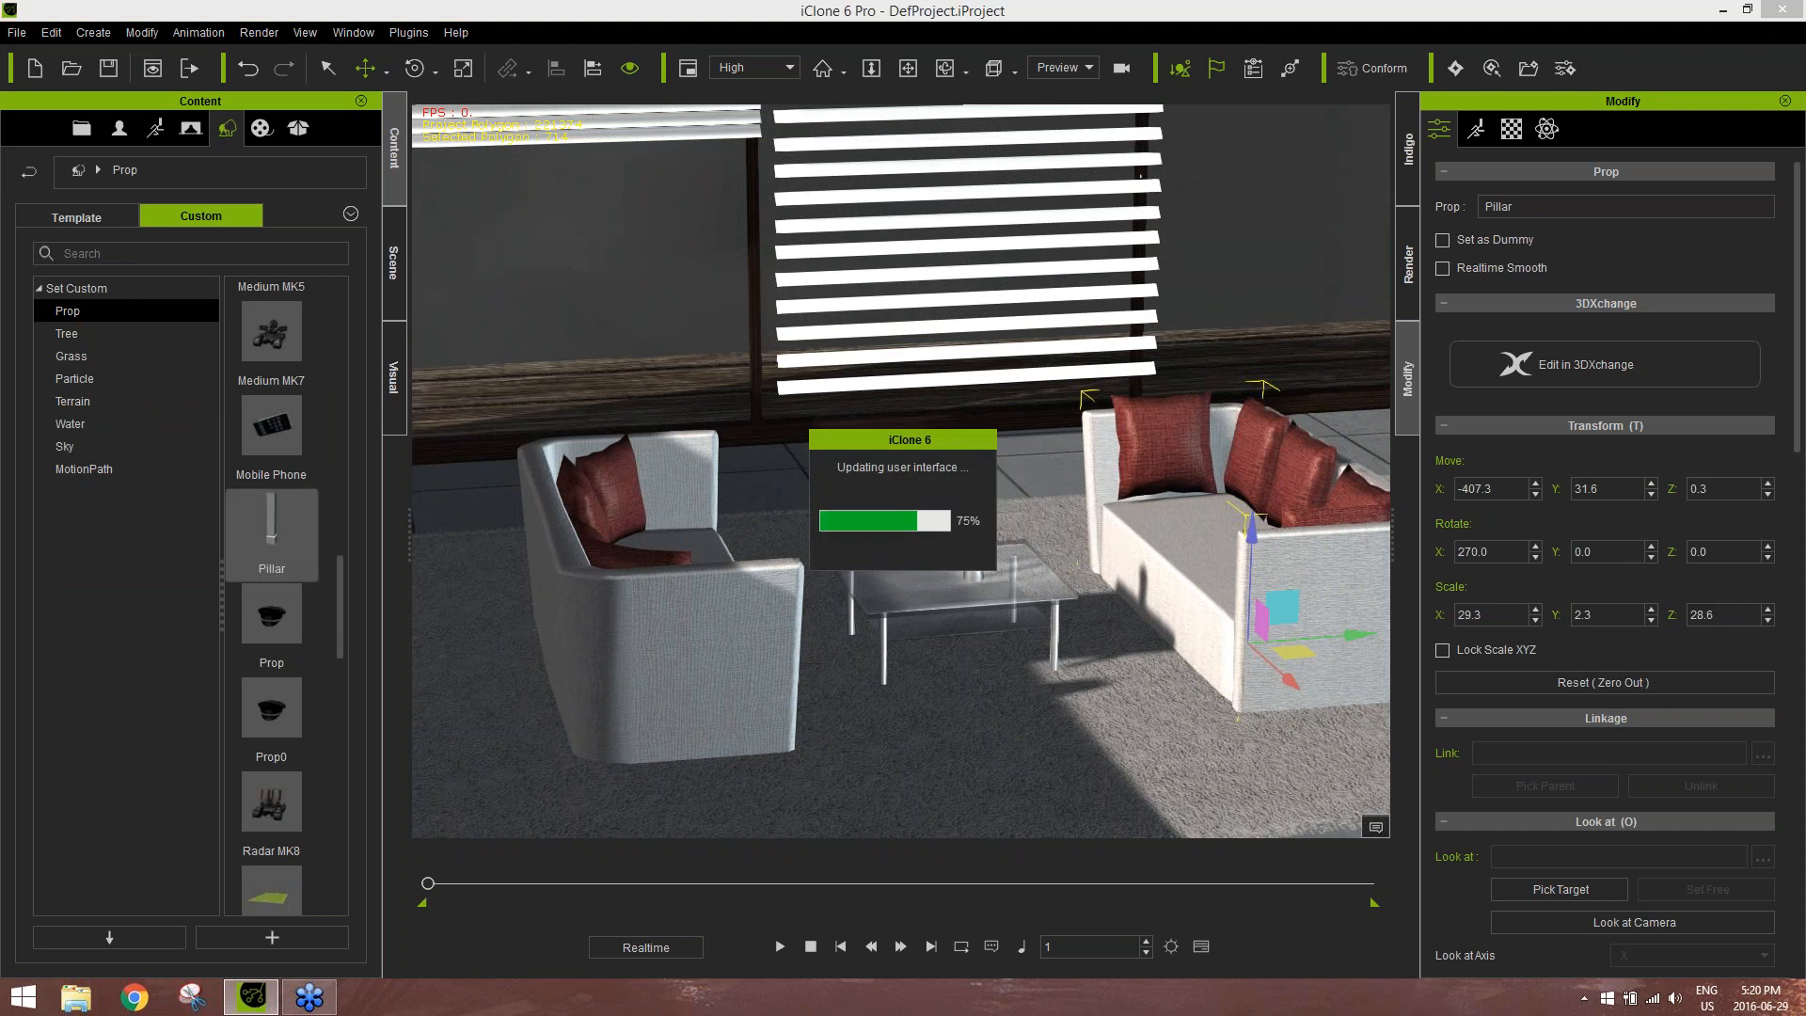
{"action": "key", "text": "z"}
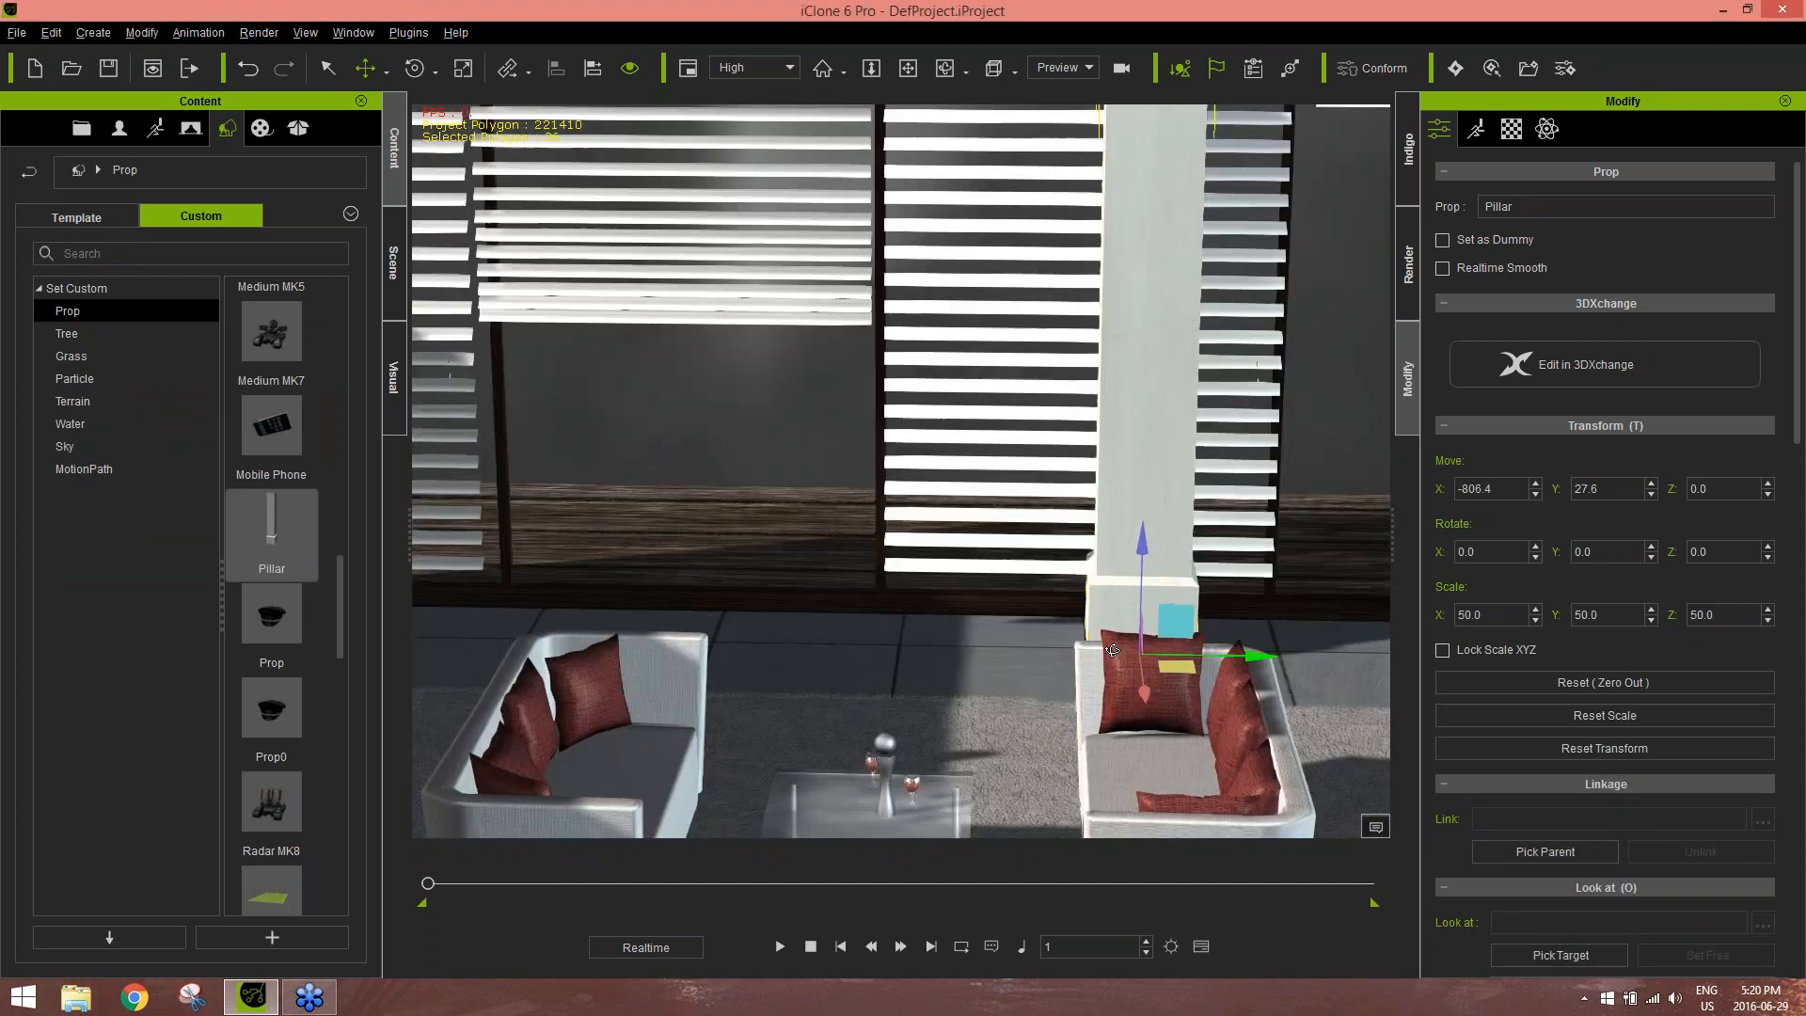
{"action": "right_click_drag", "start_coordinate": [1115, 616], "coordinate": [1091, 721]}
{"action": "left_click_drag", "start_coordinate": [1106, 708], "coordinate": [1108, 731]}
{"action": "right_click_drag", "start_coordinate": [1106, 724], "coordinate": [1110, 632]}
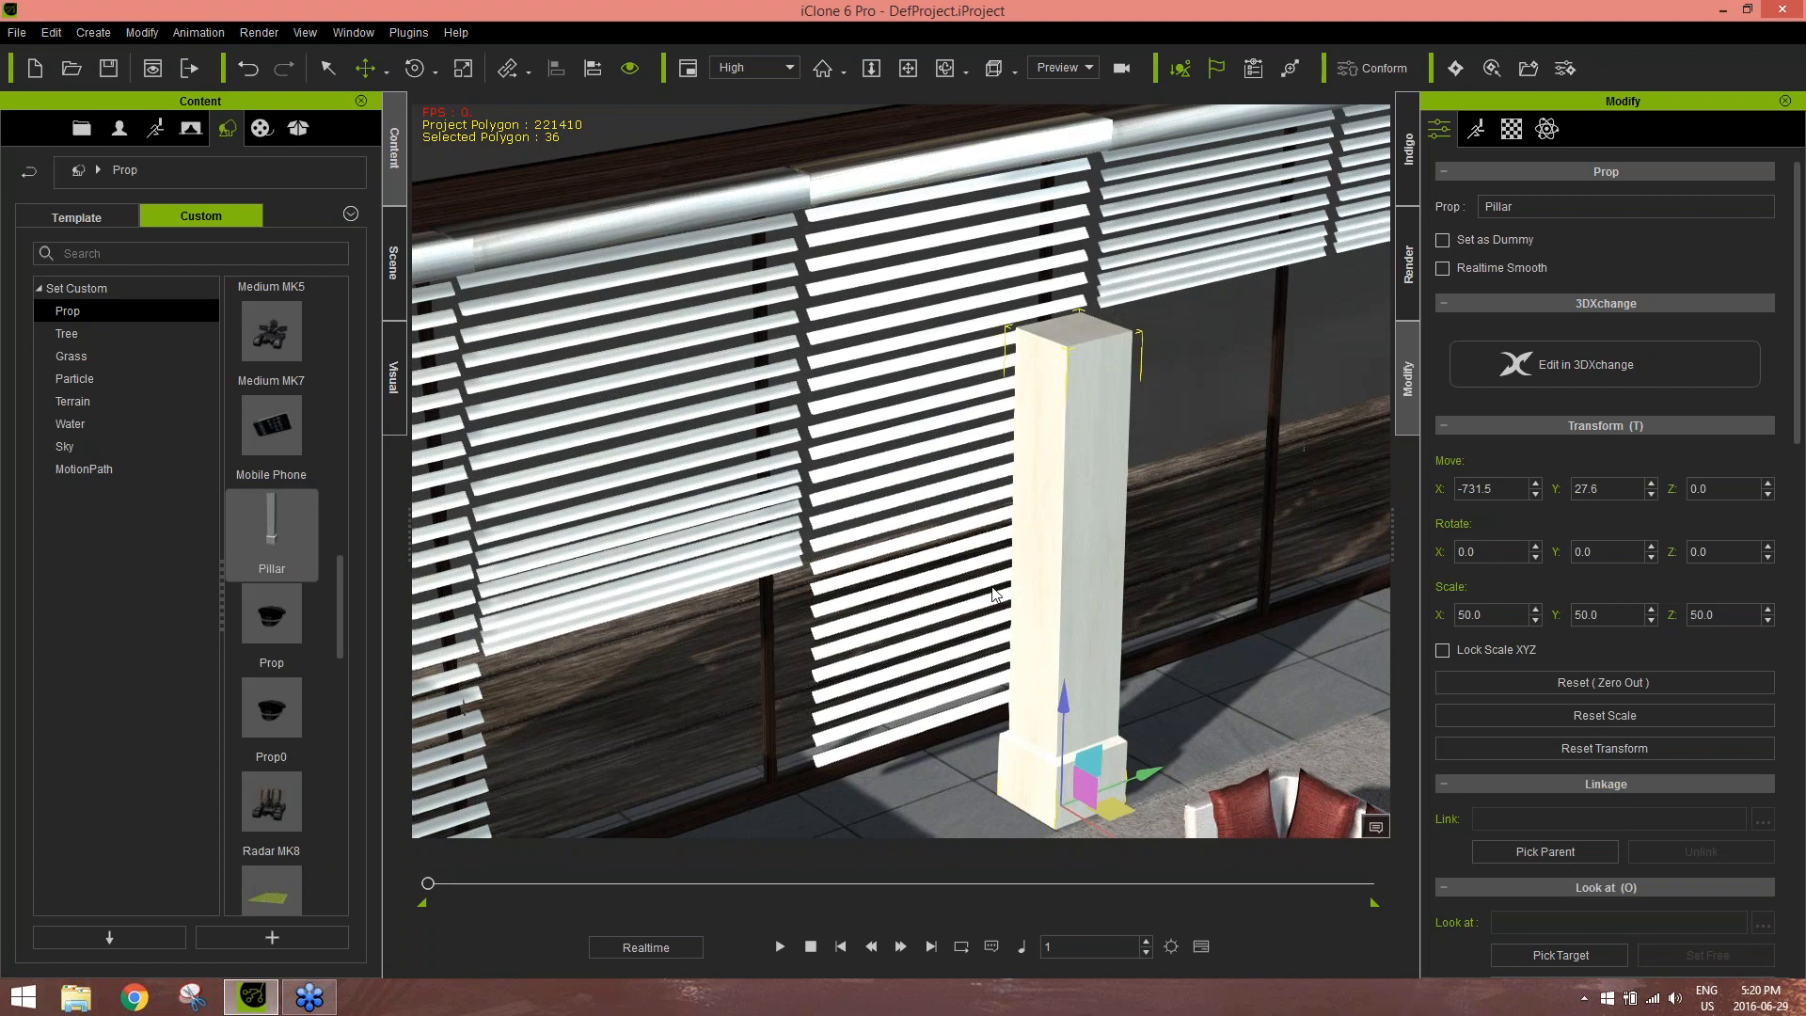
Stretch the pillar to a Z scale of 67.7 and place a duplicate along Y at about -300.4
{"action": "left_click_drag", "start_coordinate": [1075, 693], "coordinate": [1076, 641]}
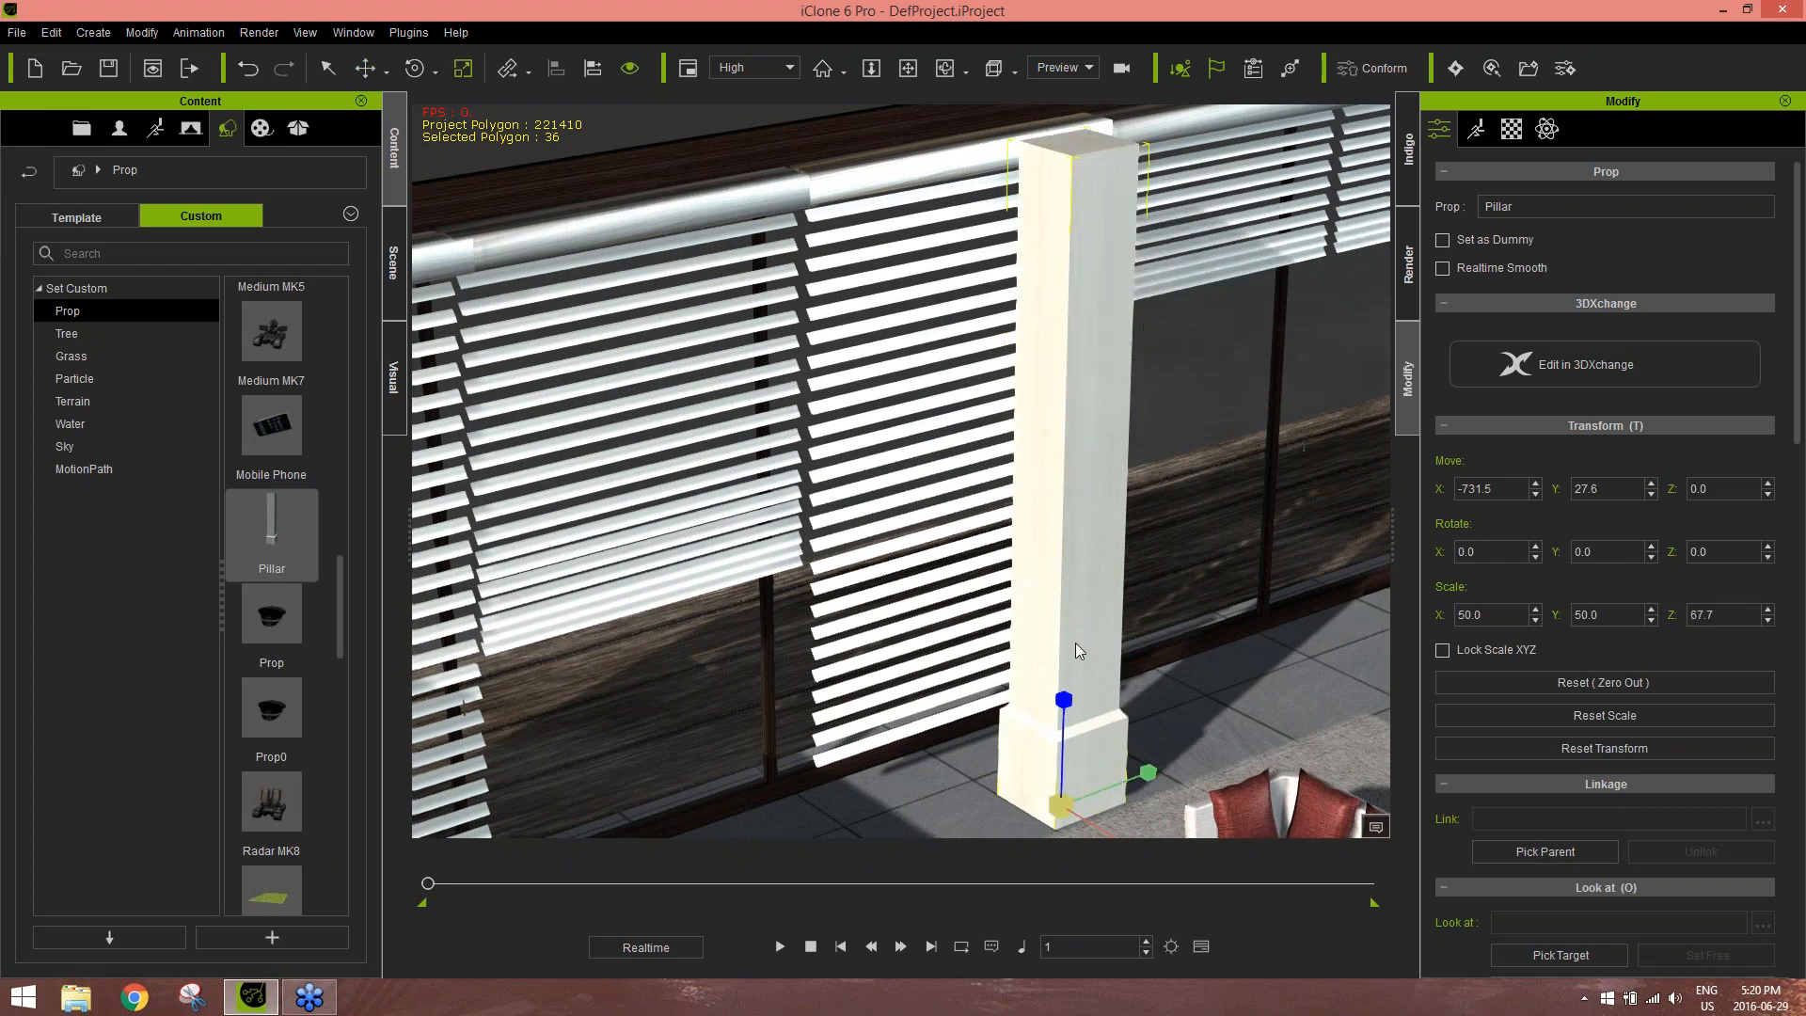
{"action": "right_click_drag", "start_coordinate": [1249, 627], "coordinate": [884, 666]}
{"action": "middle_click_drag", "start_coordinate": [1063, 823], "coordinate": [1155, 743]}
{"action": "scroll", "coordinate": [1155, 743], "scroll_direction": "down", "scroll_amount": 2}
{"action": "key", "text": "w"}
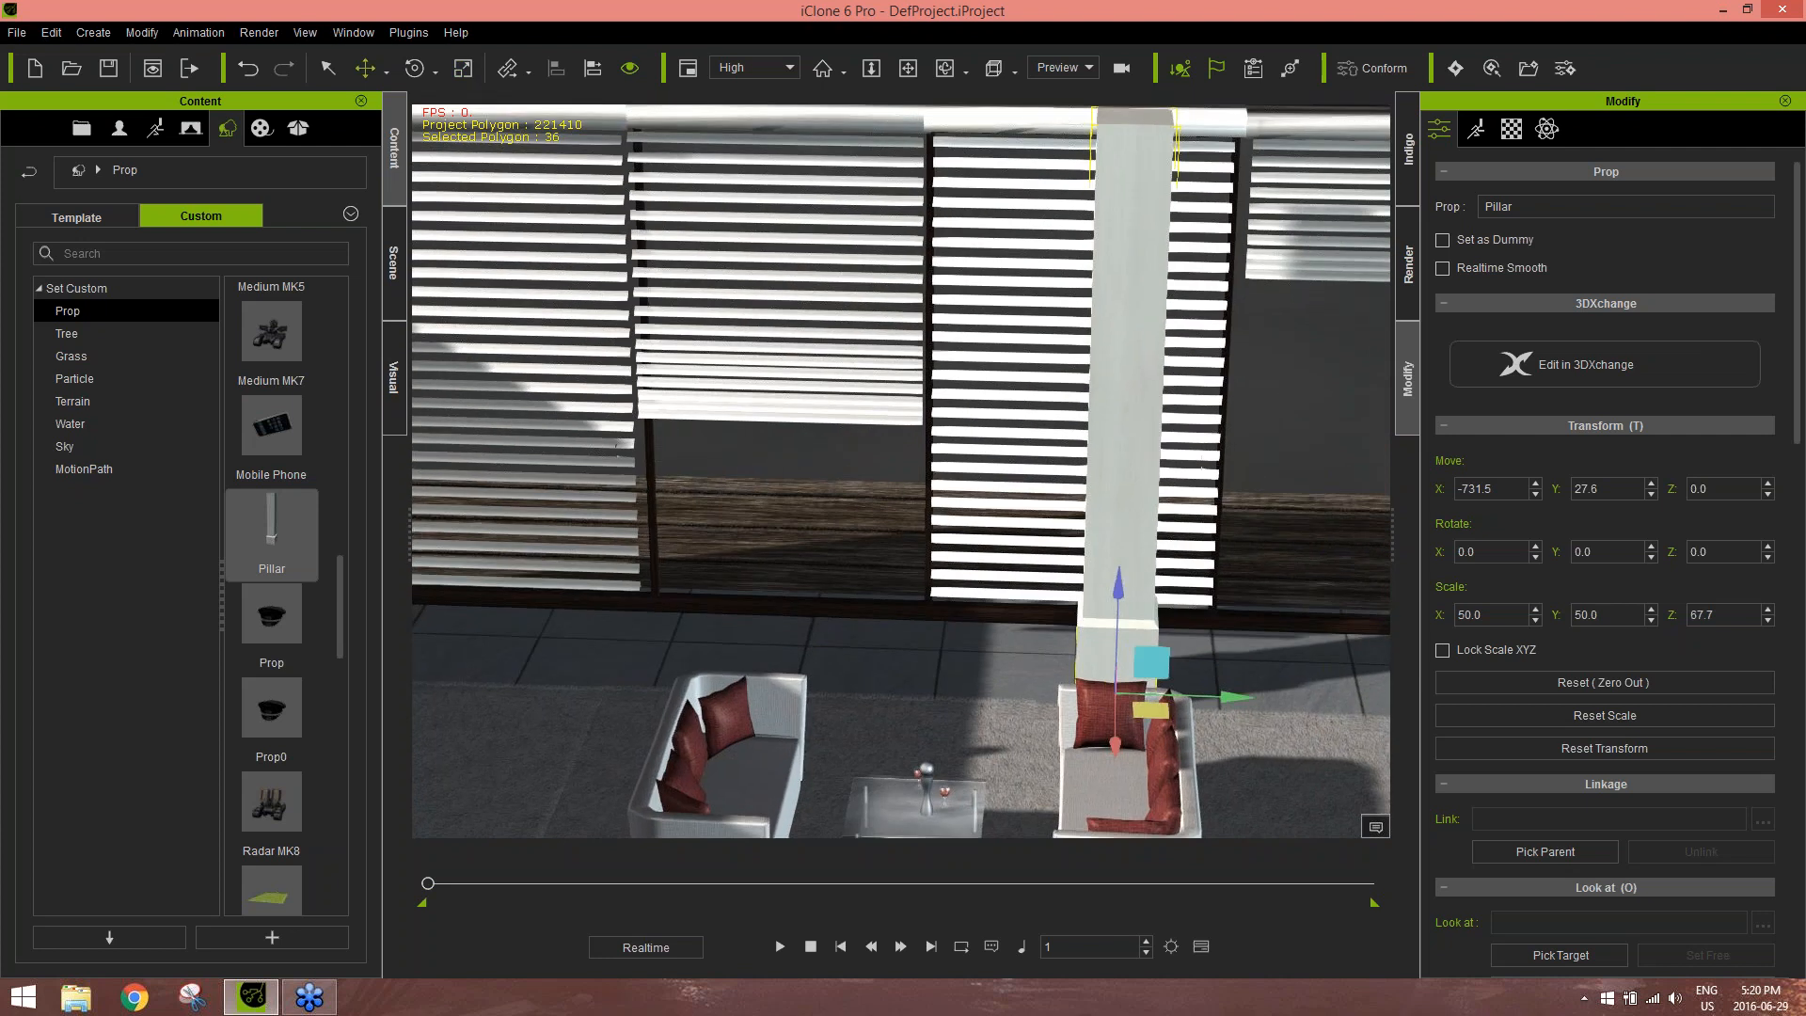
{"action": "left_click_drag", "start_coordinate": [1176, 694], "coordinate": [892, 699], "text": "ctrl"}
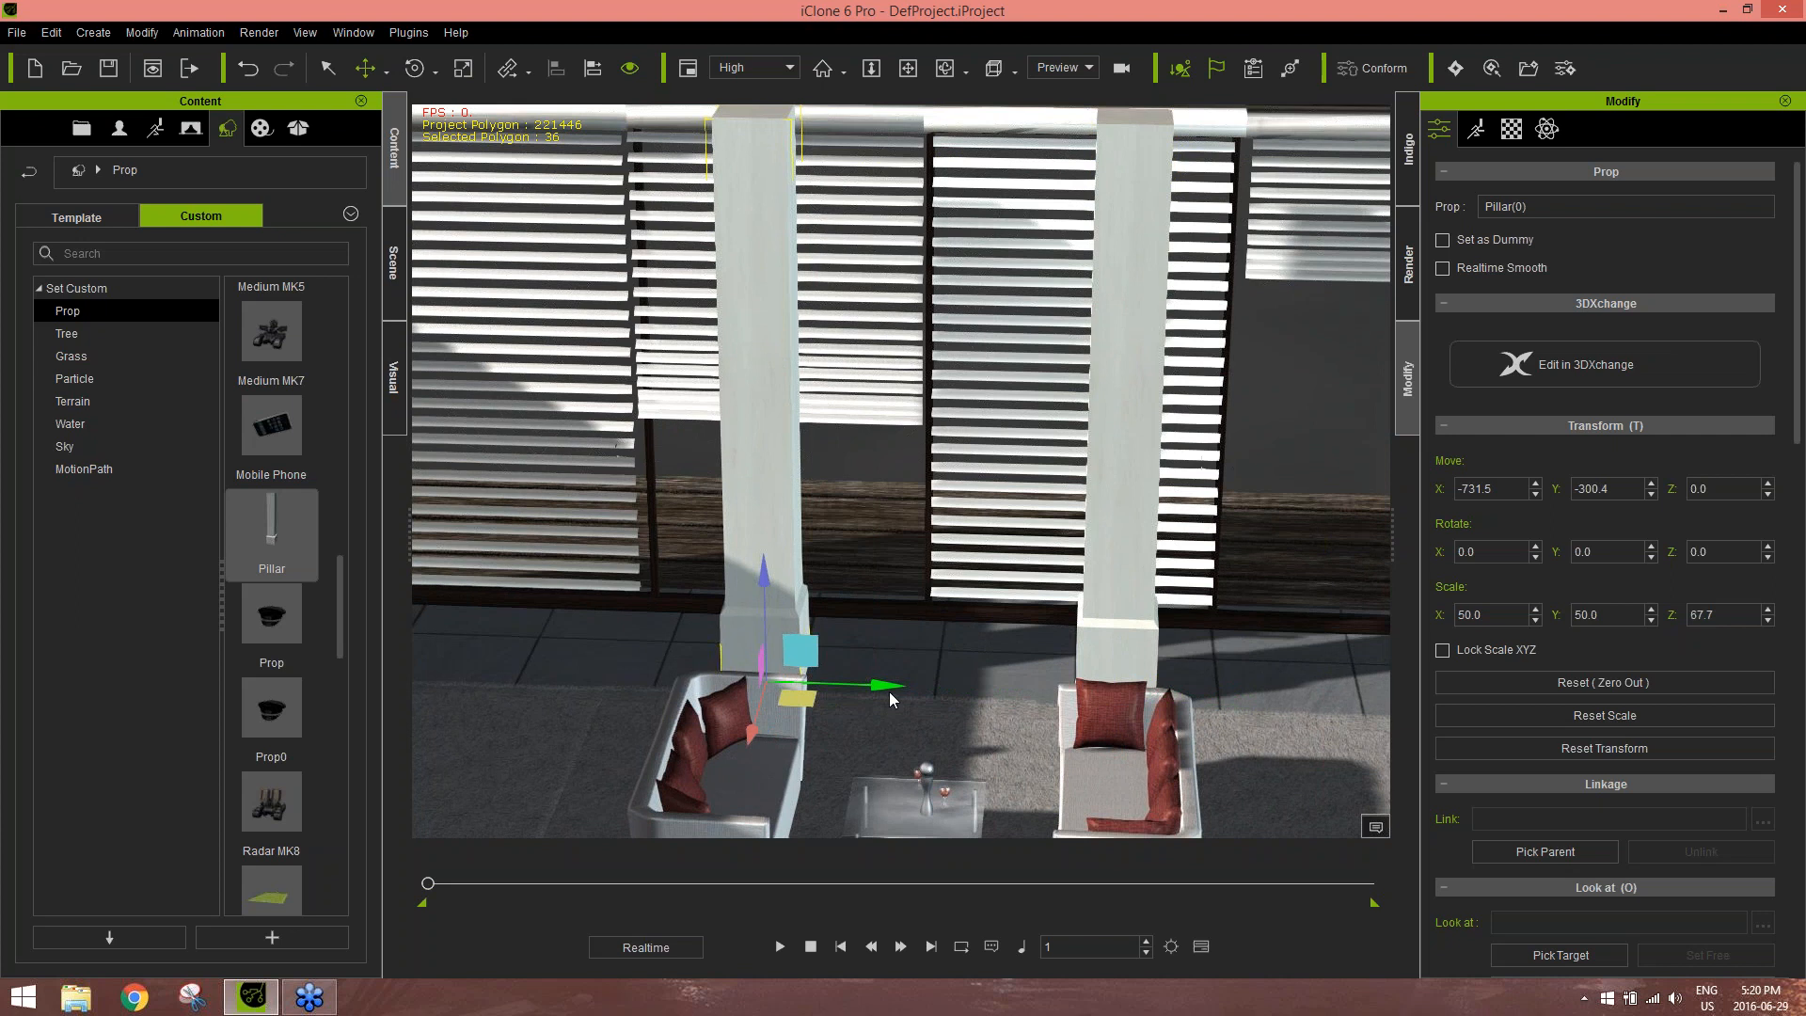
Add the gangster man avatar from the Creating & Animating Character Scene folder in Webinars, placing it in front of the glass table
{"action": "right_click_drag", "start_coordinate": [1091, 757], "coordinate": [1214, 753], "text": "alt"}
{"action": "scroll", "coordinate": [1213, 759], "scroll_direction": "up", "scroll_amount": 6}
{"action": "left_click_drag", "start_coordinate": [1213, 759], "coordinate": [1159, 603], "text": "alt"}
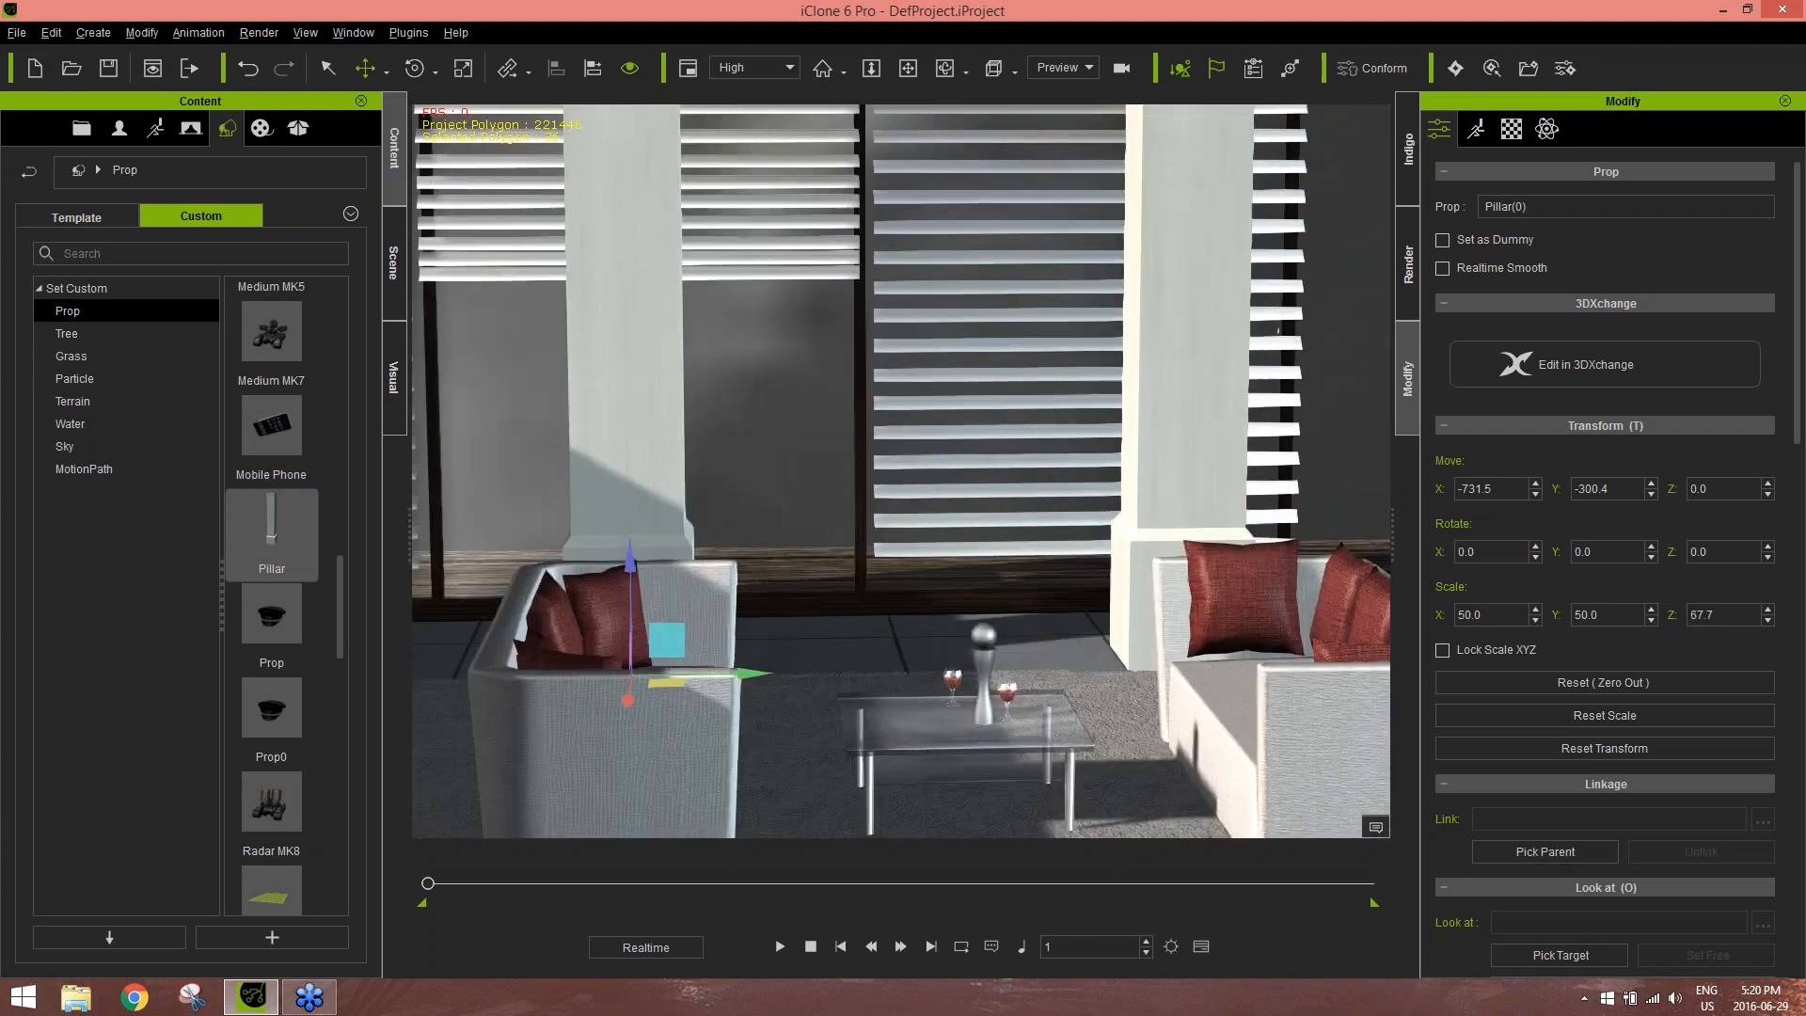
{"action": "left_click_drag", "start_coordinate": [991, 500], "coordinate": [960, 393], "text": "alt"}
{"action": "right_click_drag", "start_coordinate": [960, 393], "coordinate": [966, 430], "text": "alt"}
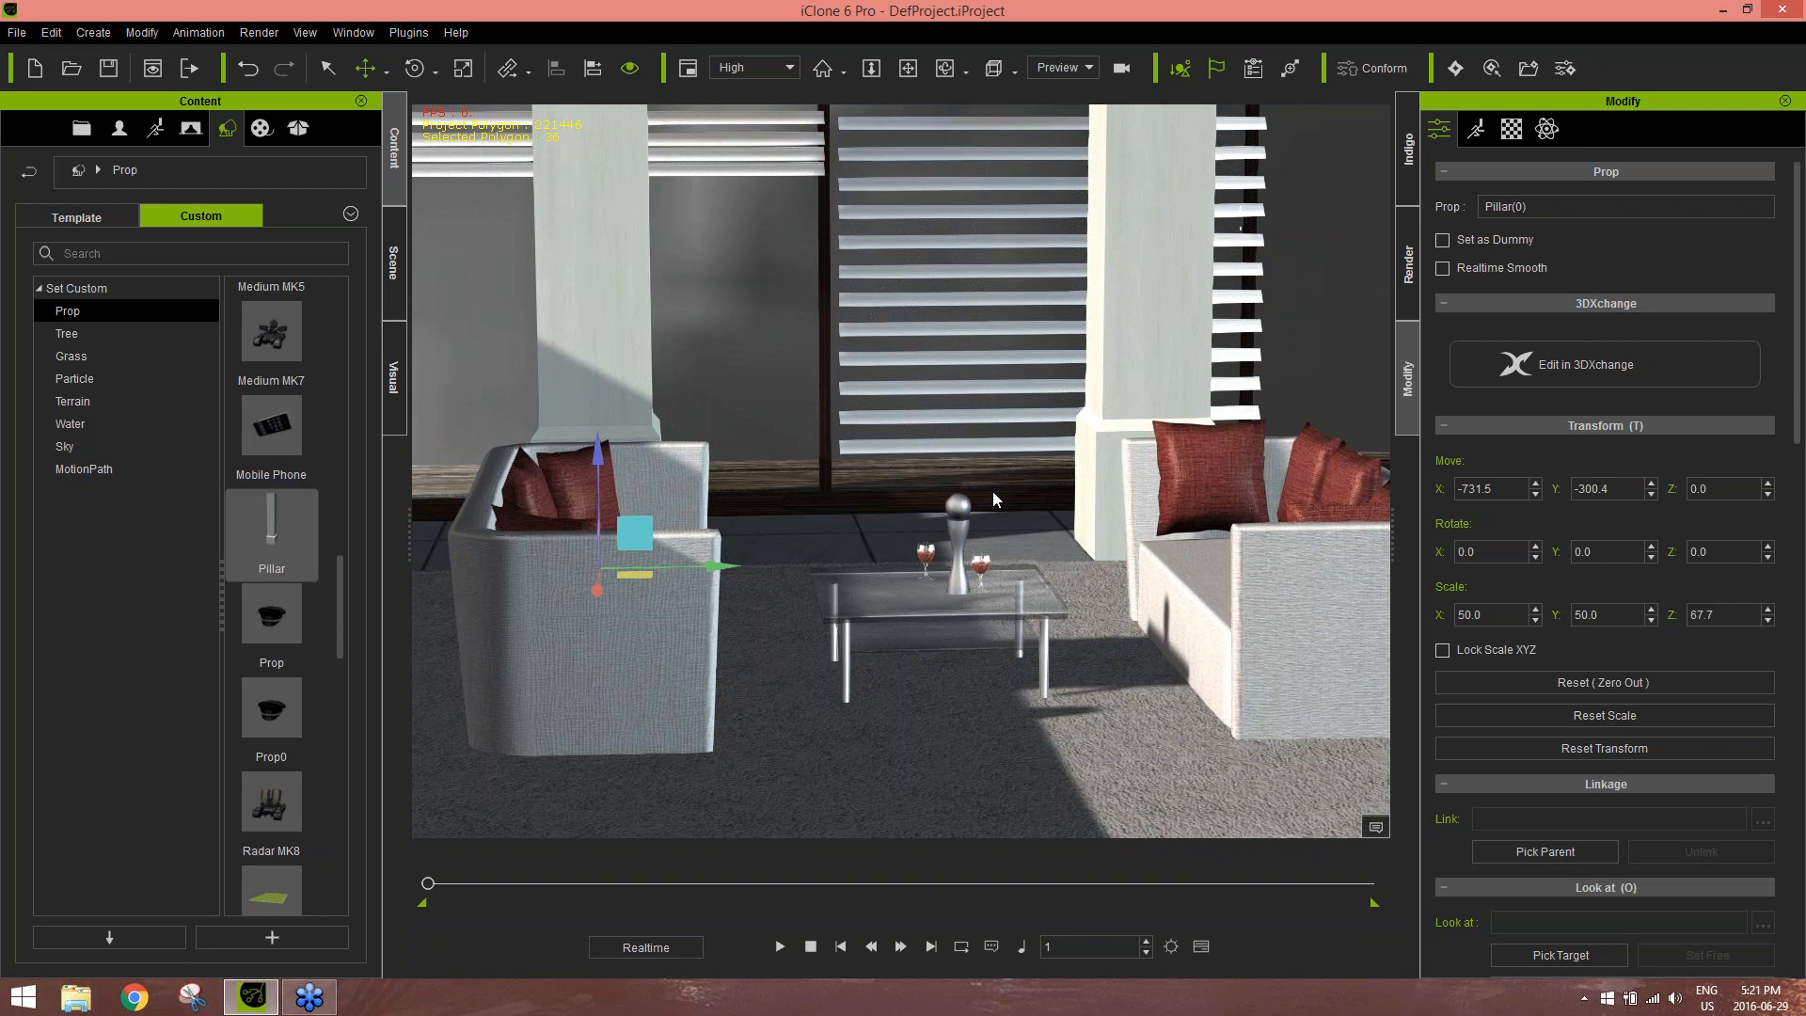
{"action": "left_click", "coordinate": [121, 129]}
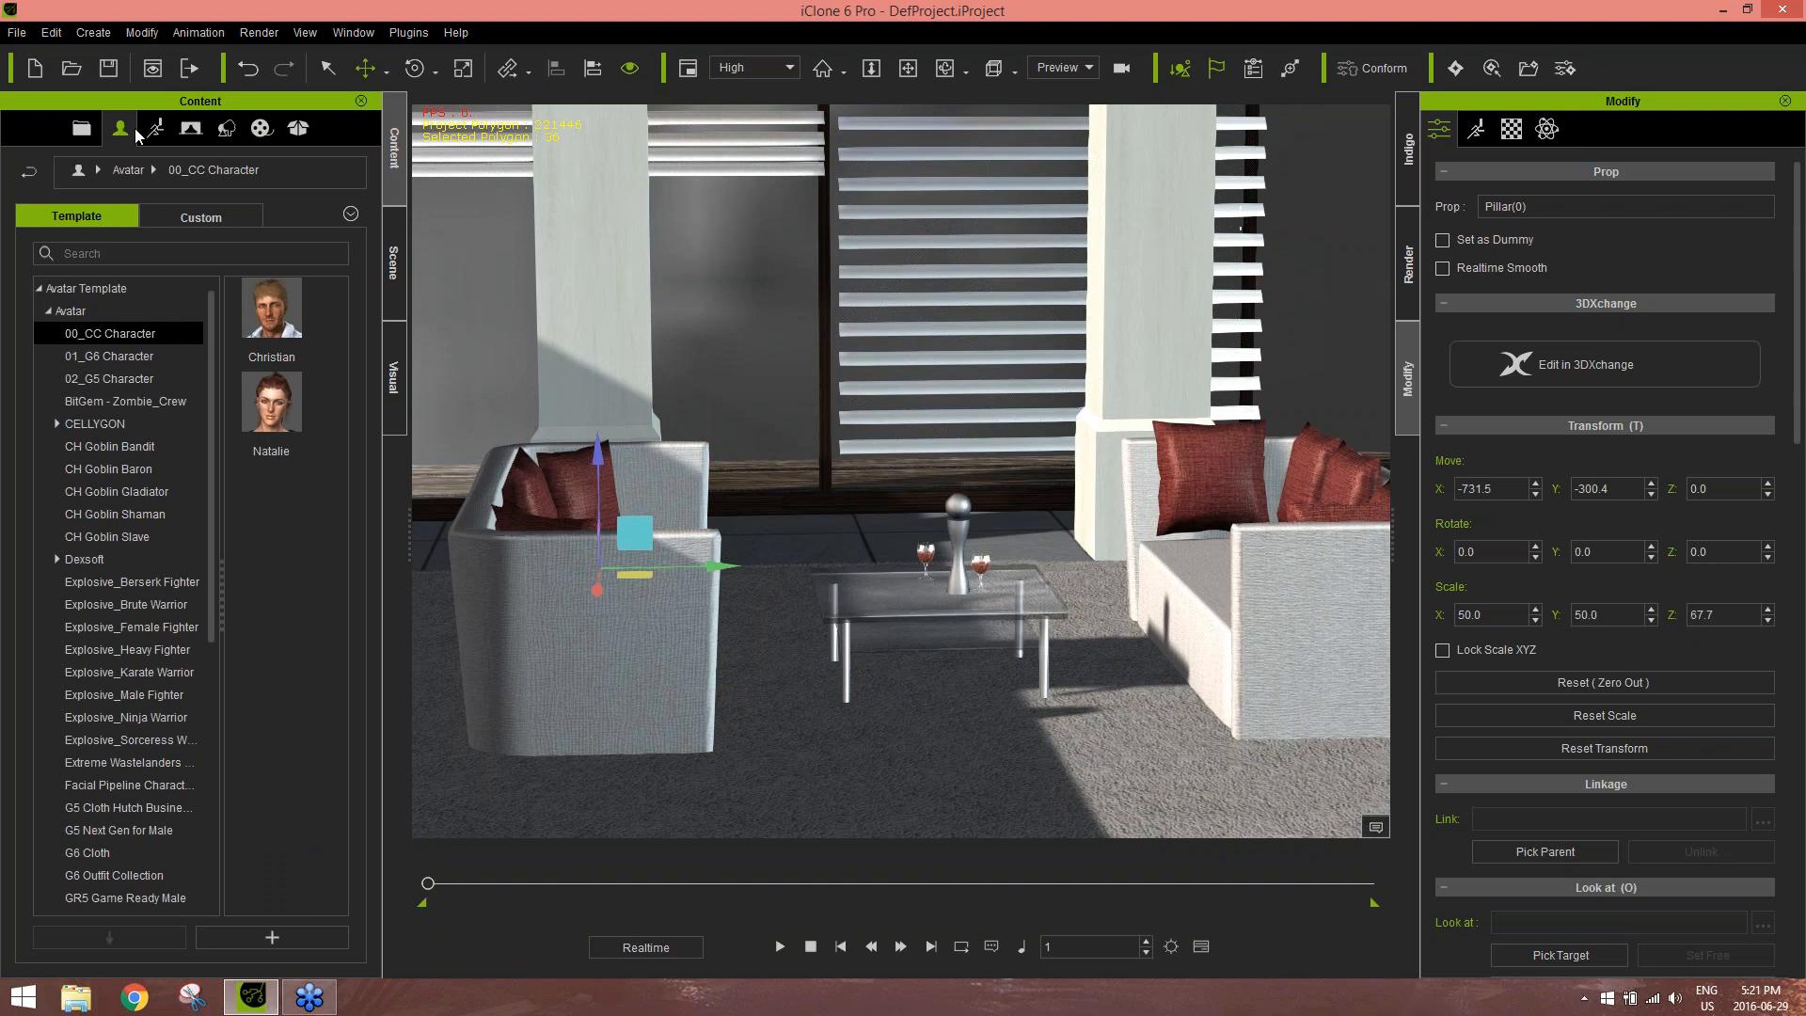
{"action": "left_click", "coordinate": [309, 997]}
{"action": "left_click", "coordinate": [1804, 999]}
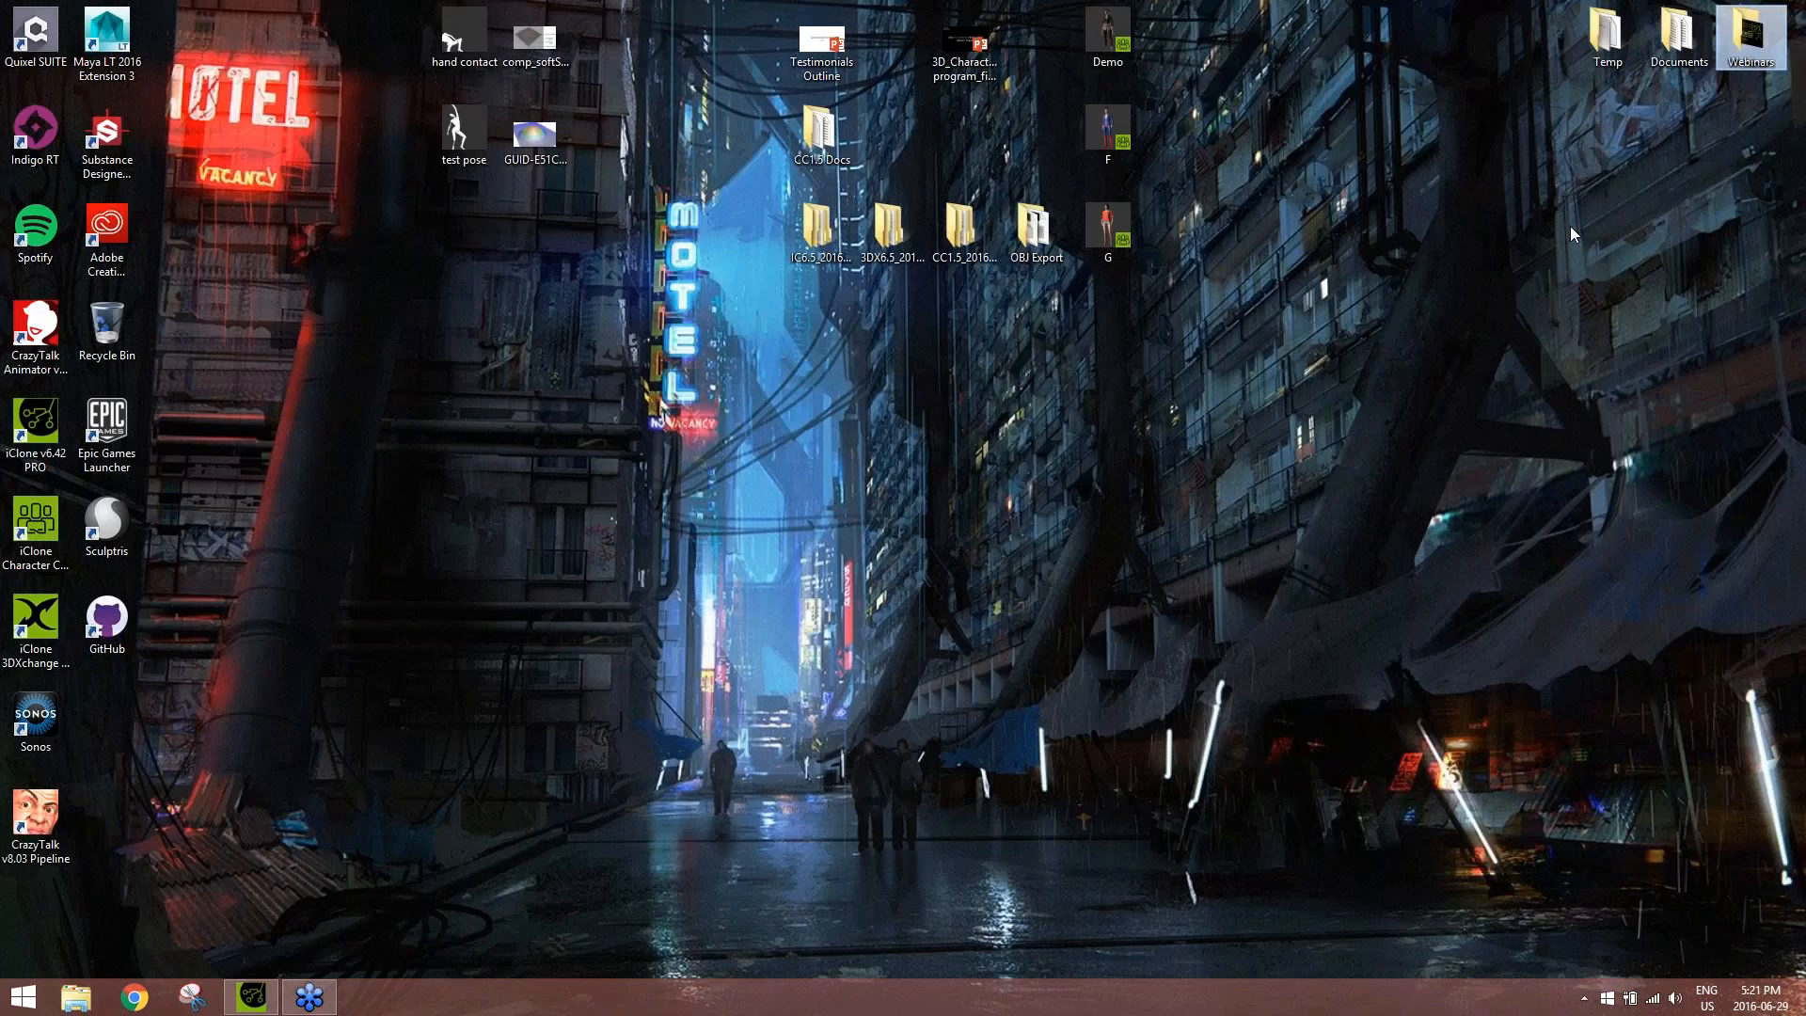
{"action": "double_click", "coordinate": [1751, 37]}
{"action": "double_click", "coordinate": [668, 357]}
{"action": "left_click_drag", "start_coordinate": [647, 457], "coordinate": [918, 764]}
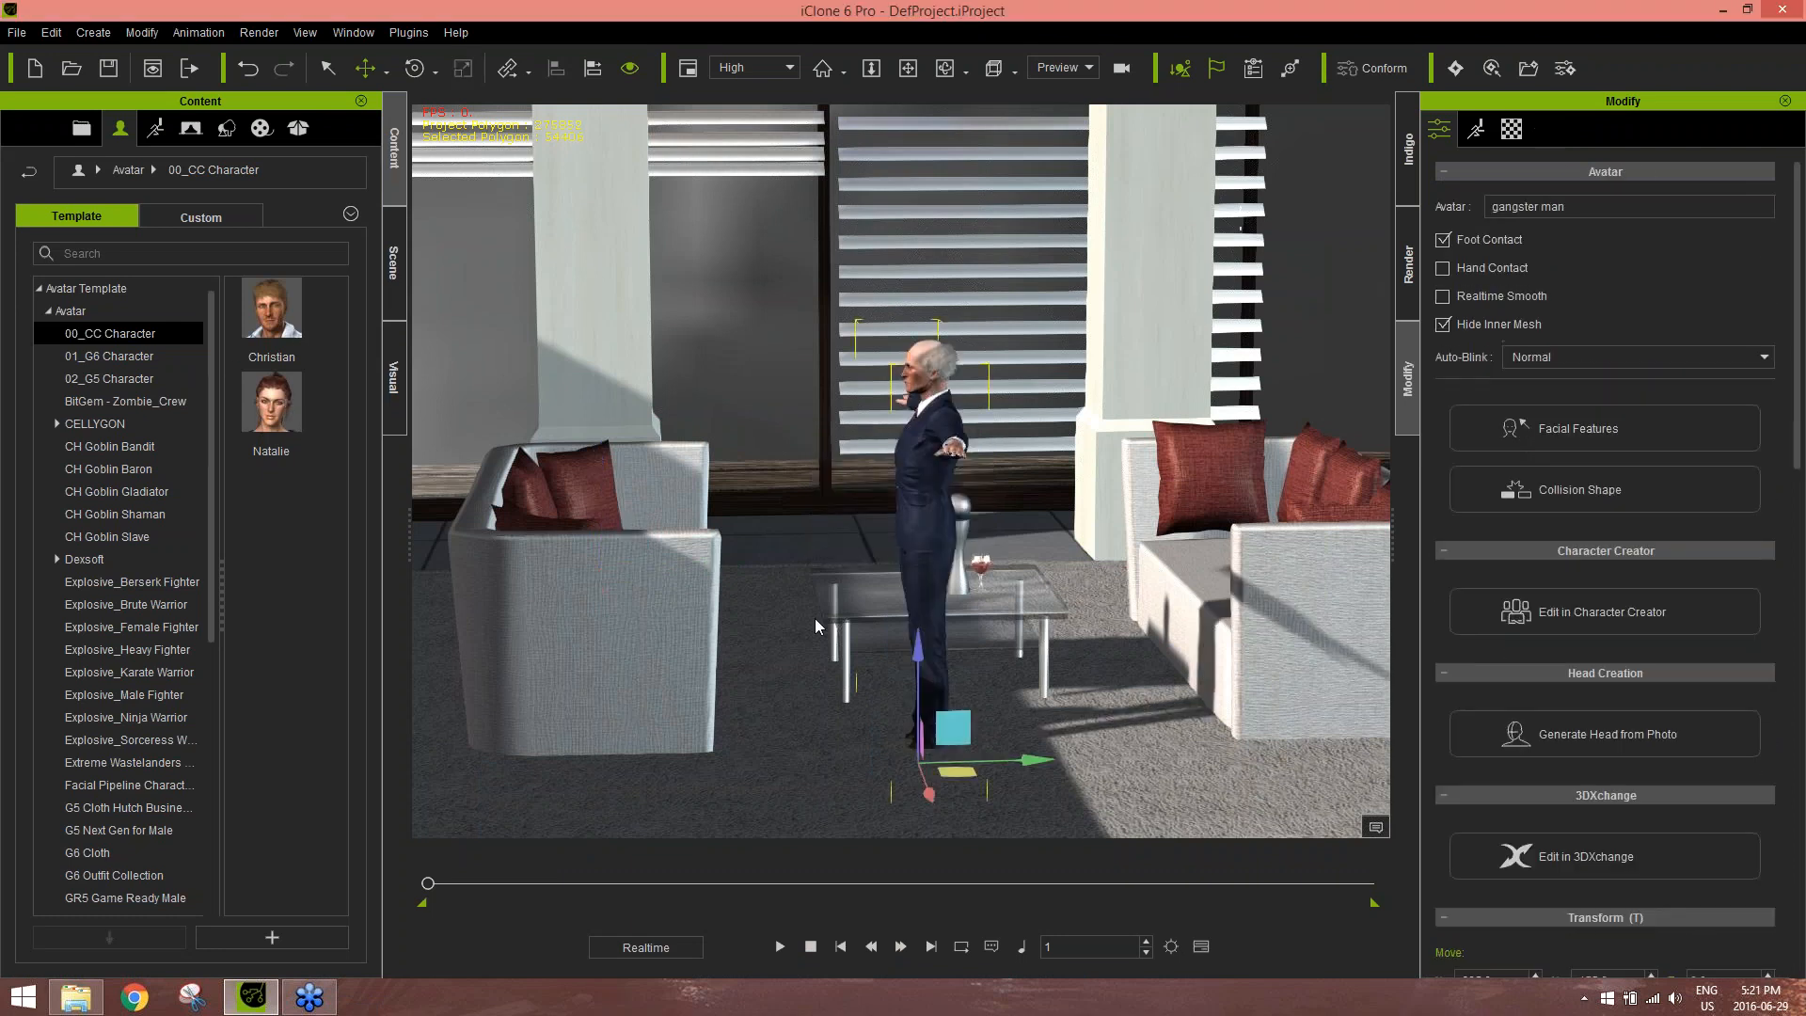
Examine the gangster man's size and footing against the sofas, table and carpet from several distances and angles
{"action": "right_click_drag", "start_coordinate": [825, 542], "coordinate": [956, 460]}
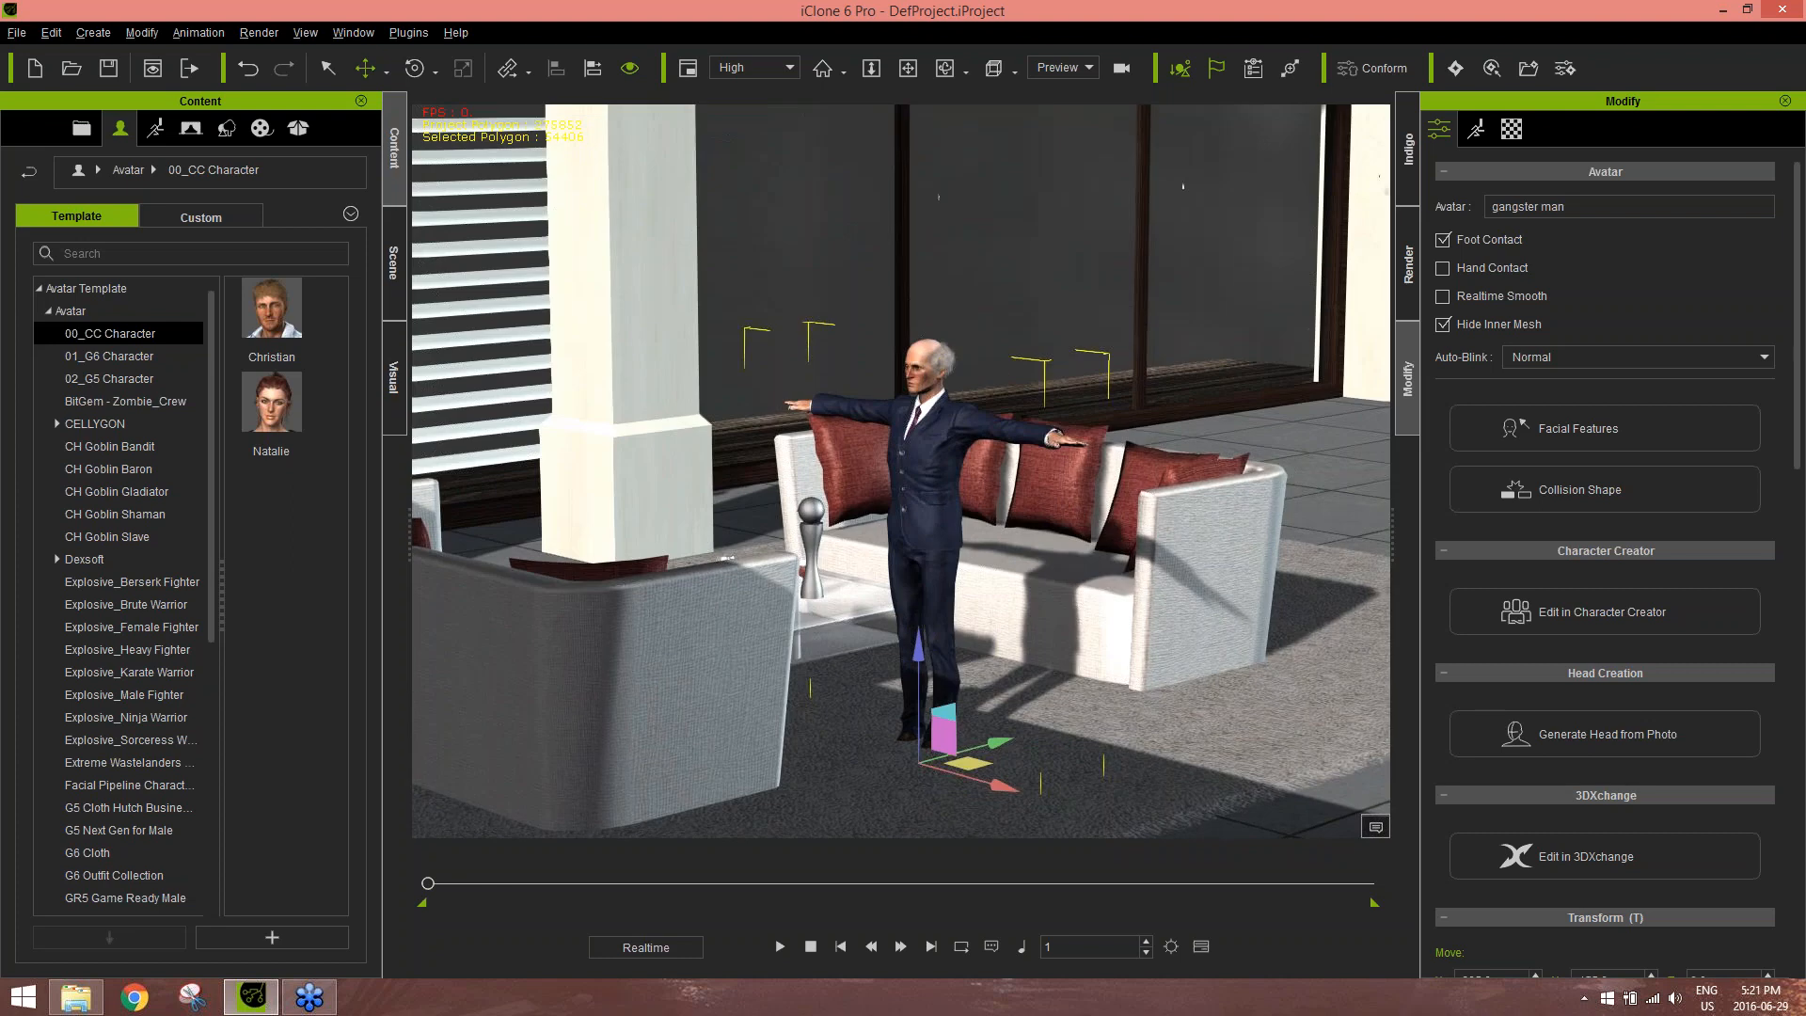
{"action": "scroll", "coordinate": [955, 460], "scroll_direction": "up", "scroll_amount": 5}
{"action": "scroll", "coordinate": [956, 460], "scroll_direction": "down", "scroll_amount": 6}
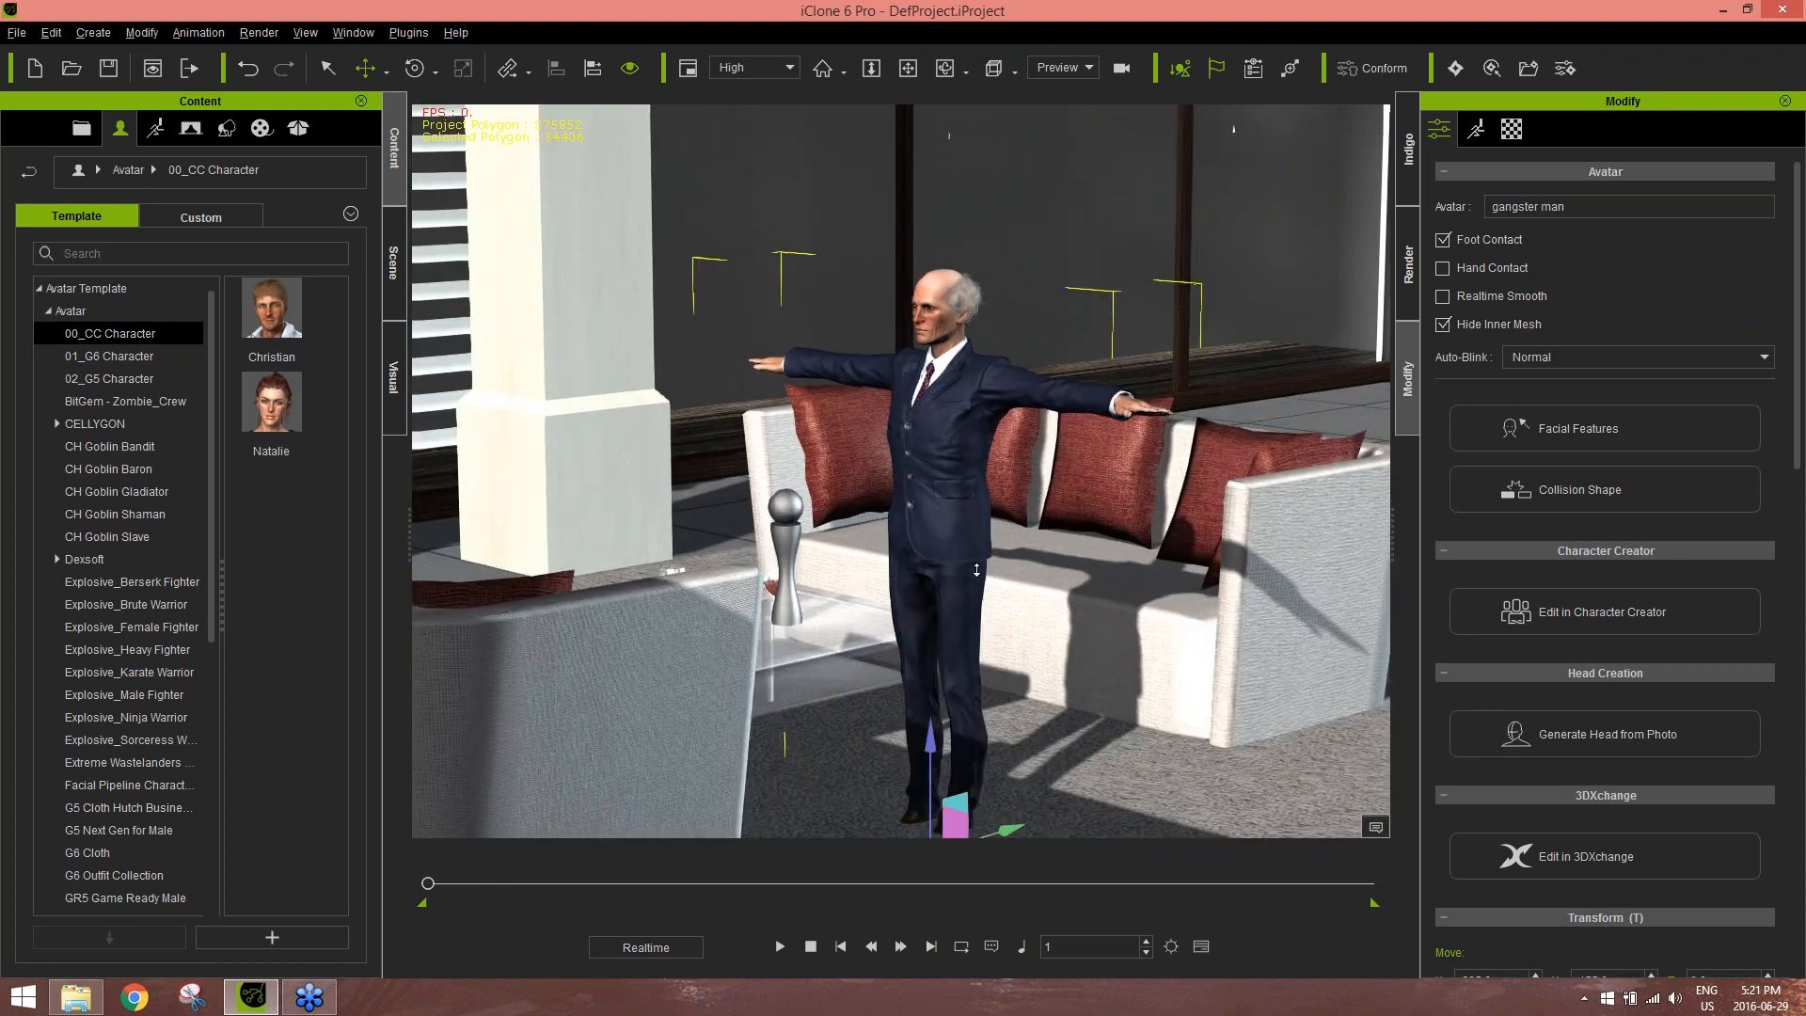
{"action": "scroll", "coordinate": [976, 569], "scroll_direction": "down", "scroll_amount": 3}
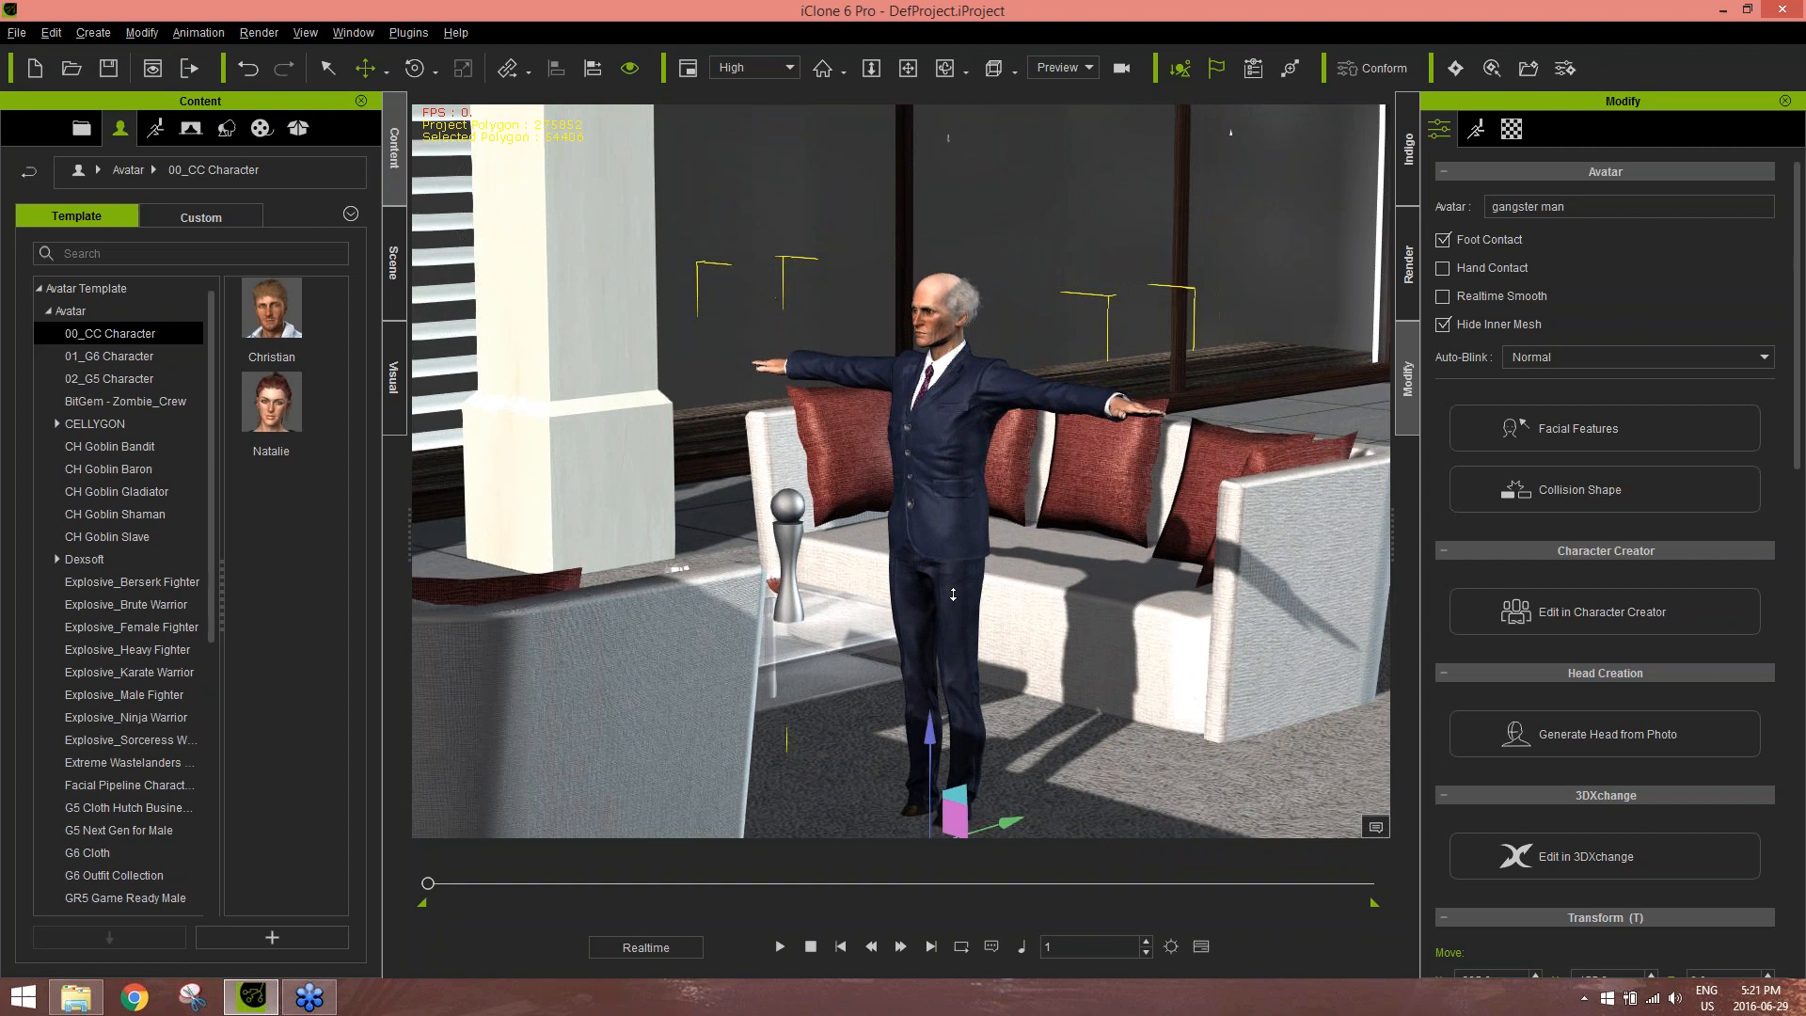
{"action": "middle_click_drag", "start_coordinate": [933, 603], "coordinate": [918, 583]}
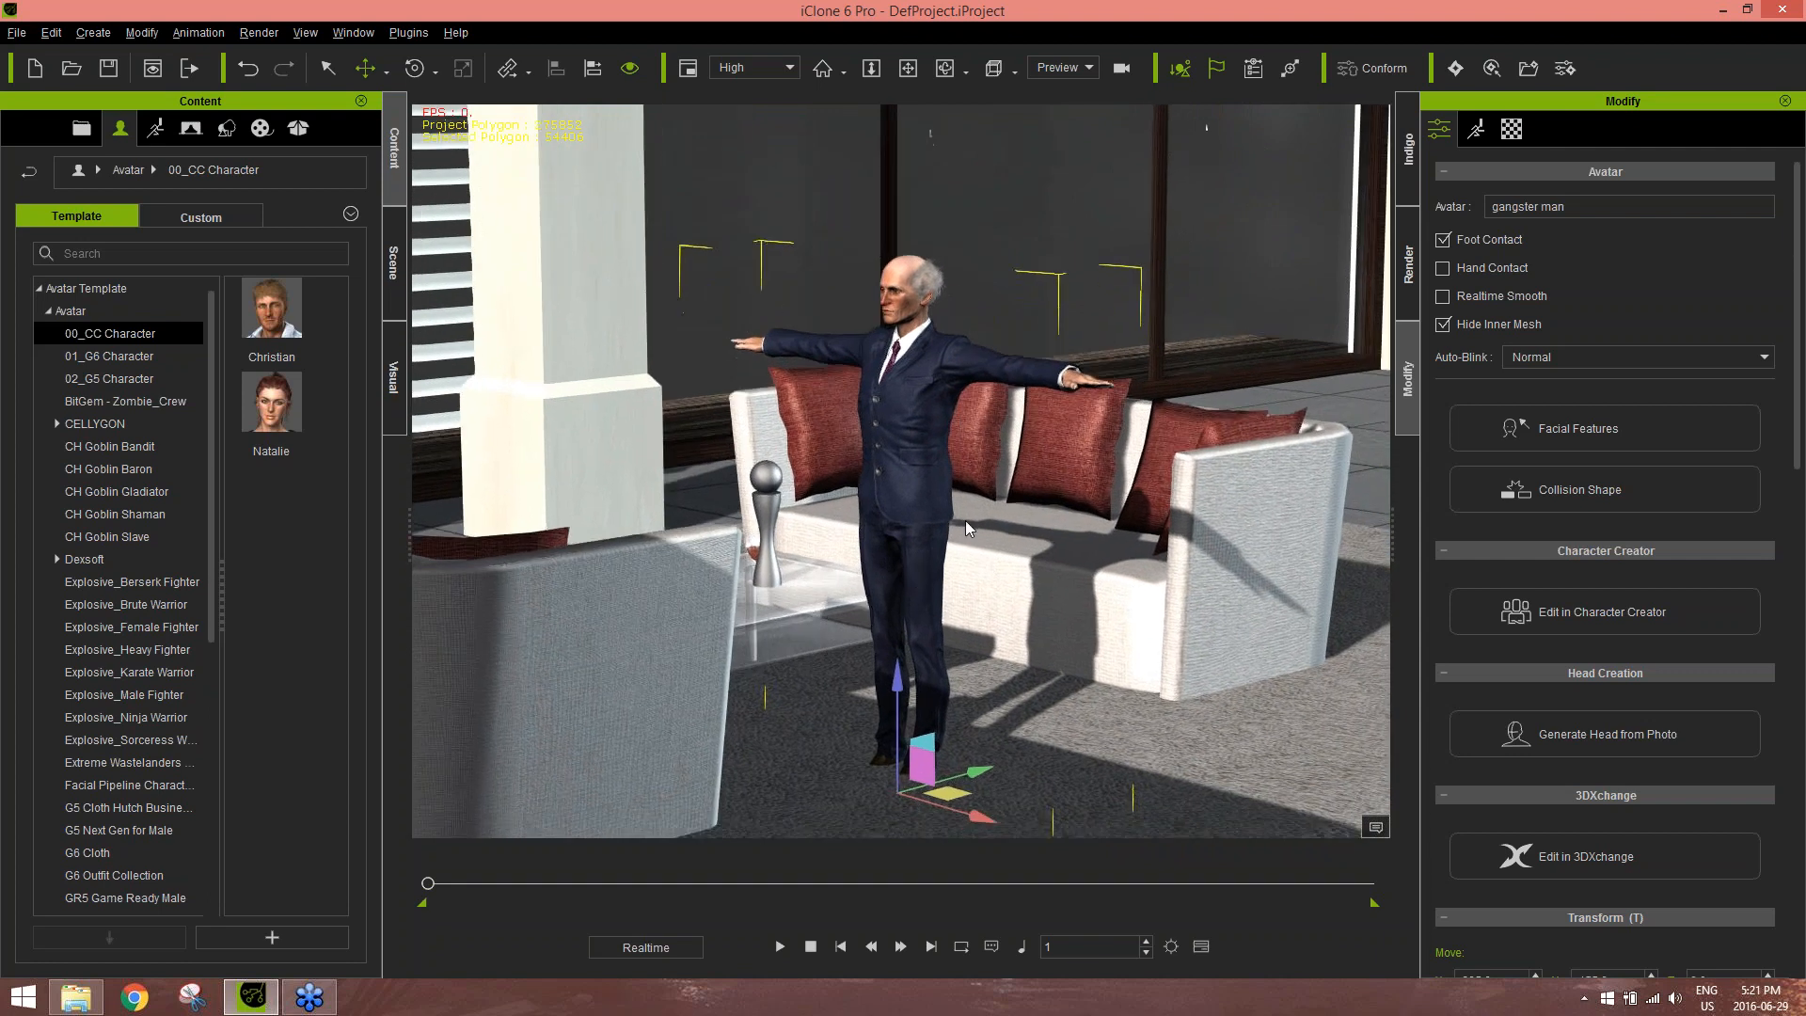
{"action": "scroll", "coordinate": [916, 587], "scroll_direction": "down", "scroll_amount": 5}
{"action": "scroll", "coordinate": [916, 593], "scroll_direction": "up", "scroll_amount": 8}
{"action": "middle_click_drag", "start_coordinate": [908, 609], "coordinate": [883, 370]}
{"action": "scroll", "coordinate": [909, 454], "scroll_direction": "down", "scroll_amount": 2}
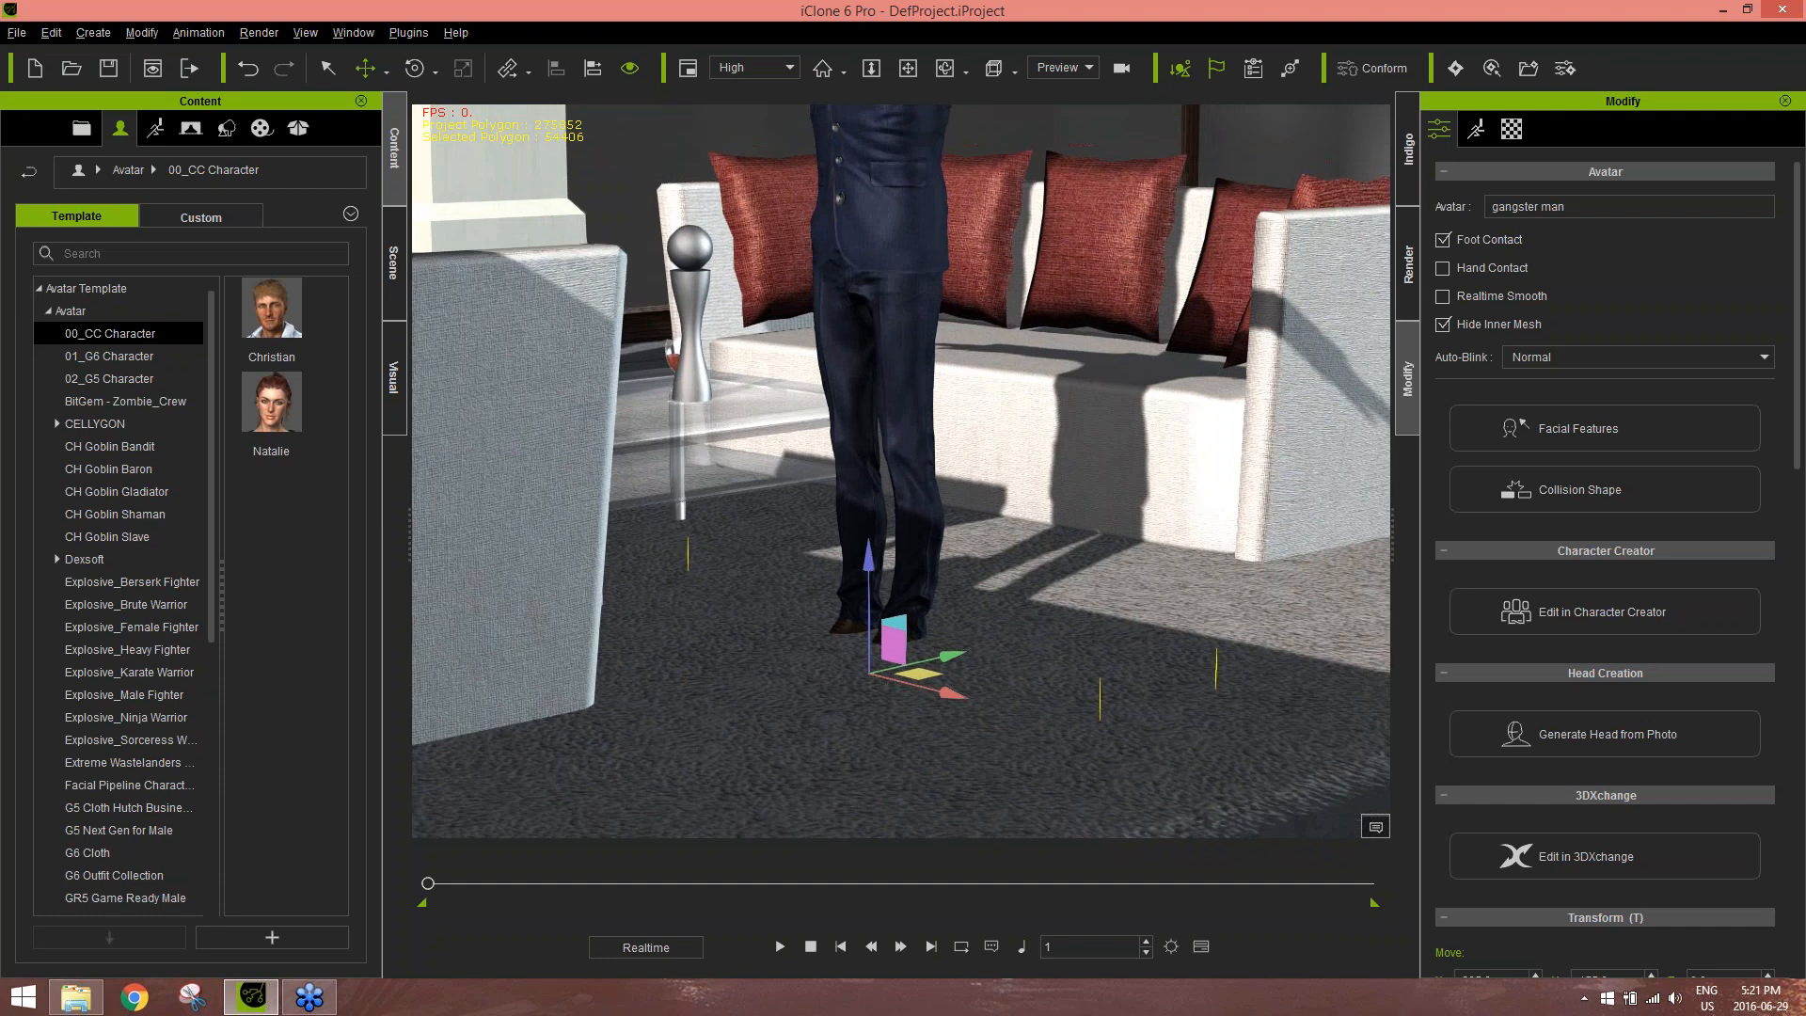
{"action": "middle_click_drag", "start_coordinate": [1001, 534], "coordinate": [923, 513]}
{"action": "scroll", "coordinate": [925, 528], "scroll_direction": "down", "scroll_amount": 5}
{"action": "right_click_drag", "start_coordinate": [926, 527], "coordinate": [854, 623]}
{"action": "left_click", "coordinate": [854, 623]}
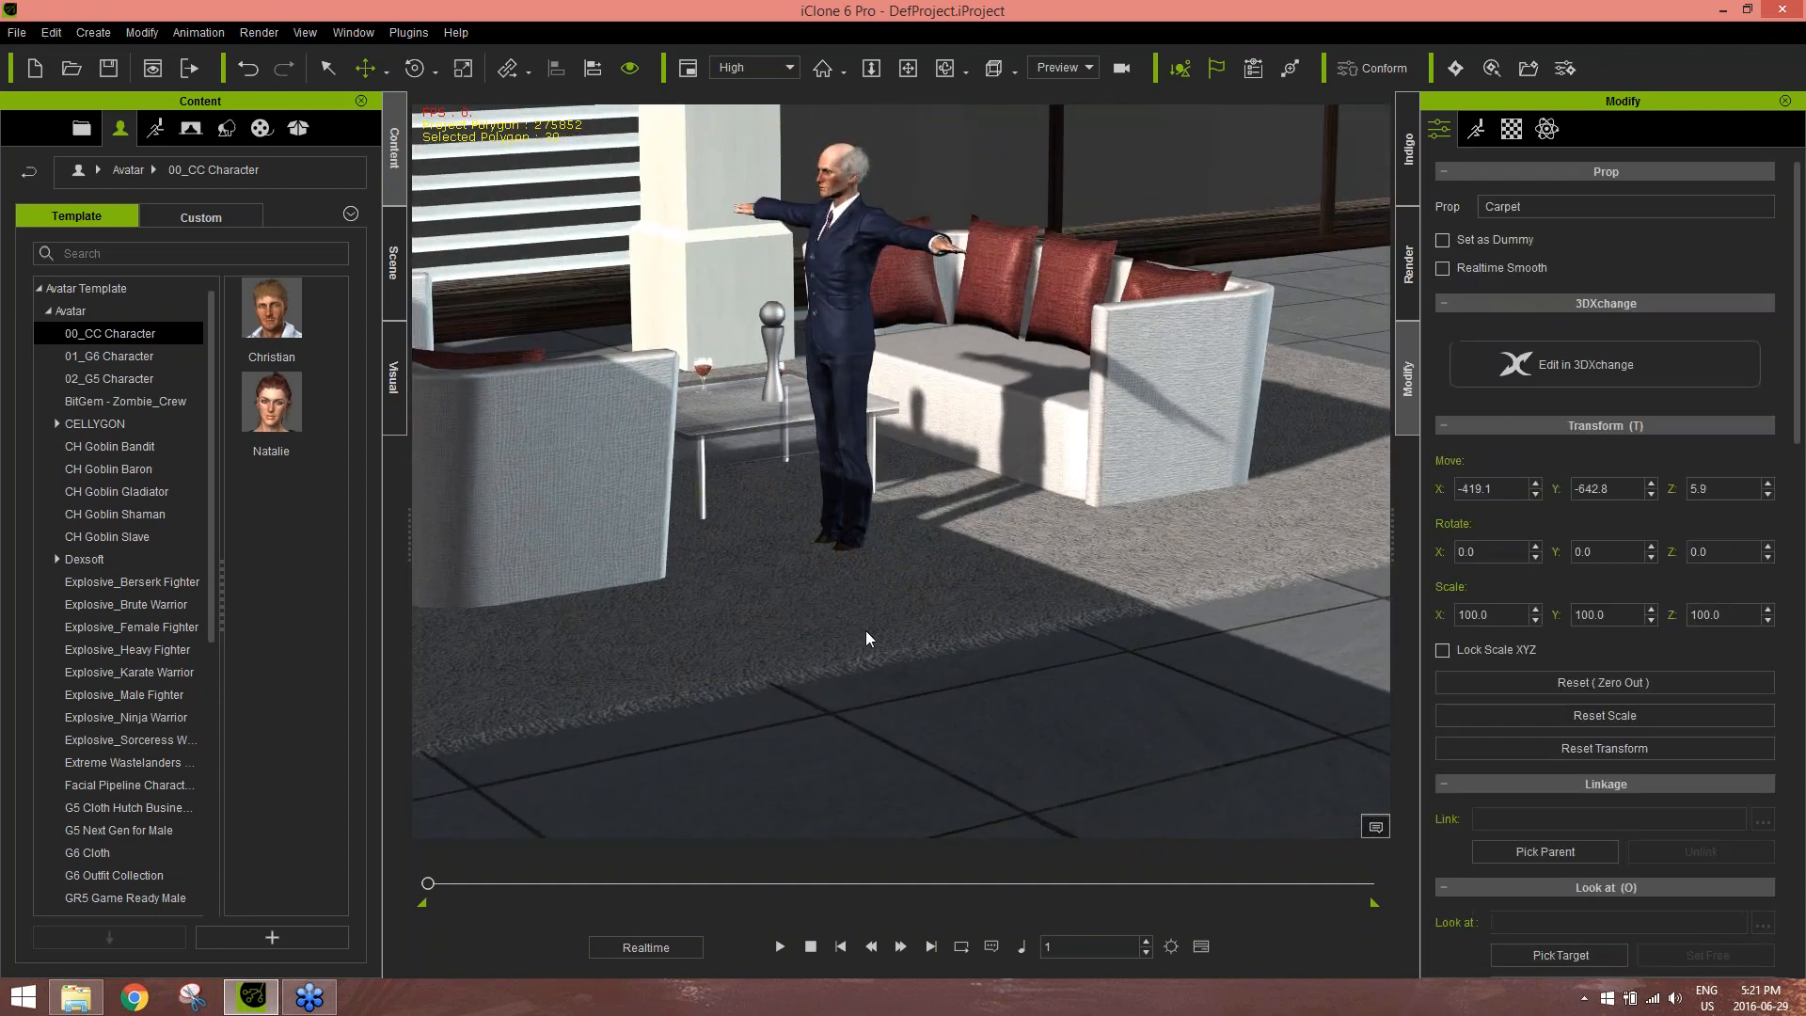
{"action": "scroll", "coordinate": [861, 557], "scroll_direction": "down", "scroll_amount": 6}
{"action": "right_click_drag", "start_coordinate": [861, 557], "coordinate": [779, 700]}
{"action": "left_click", "coordinate": [862, 677], "text": "ctrl"}
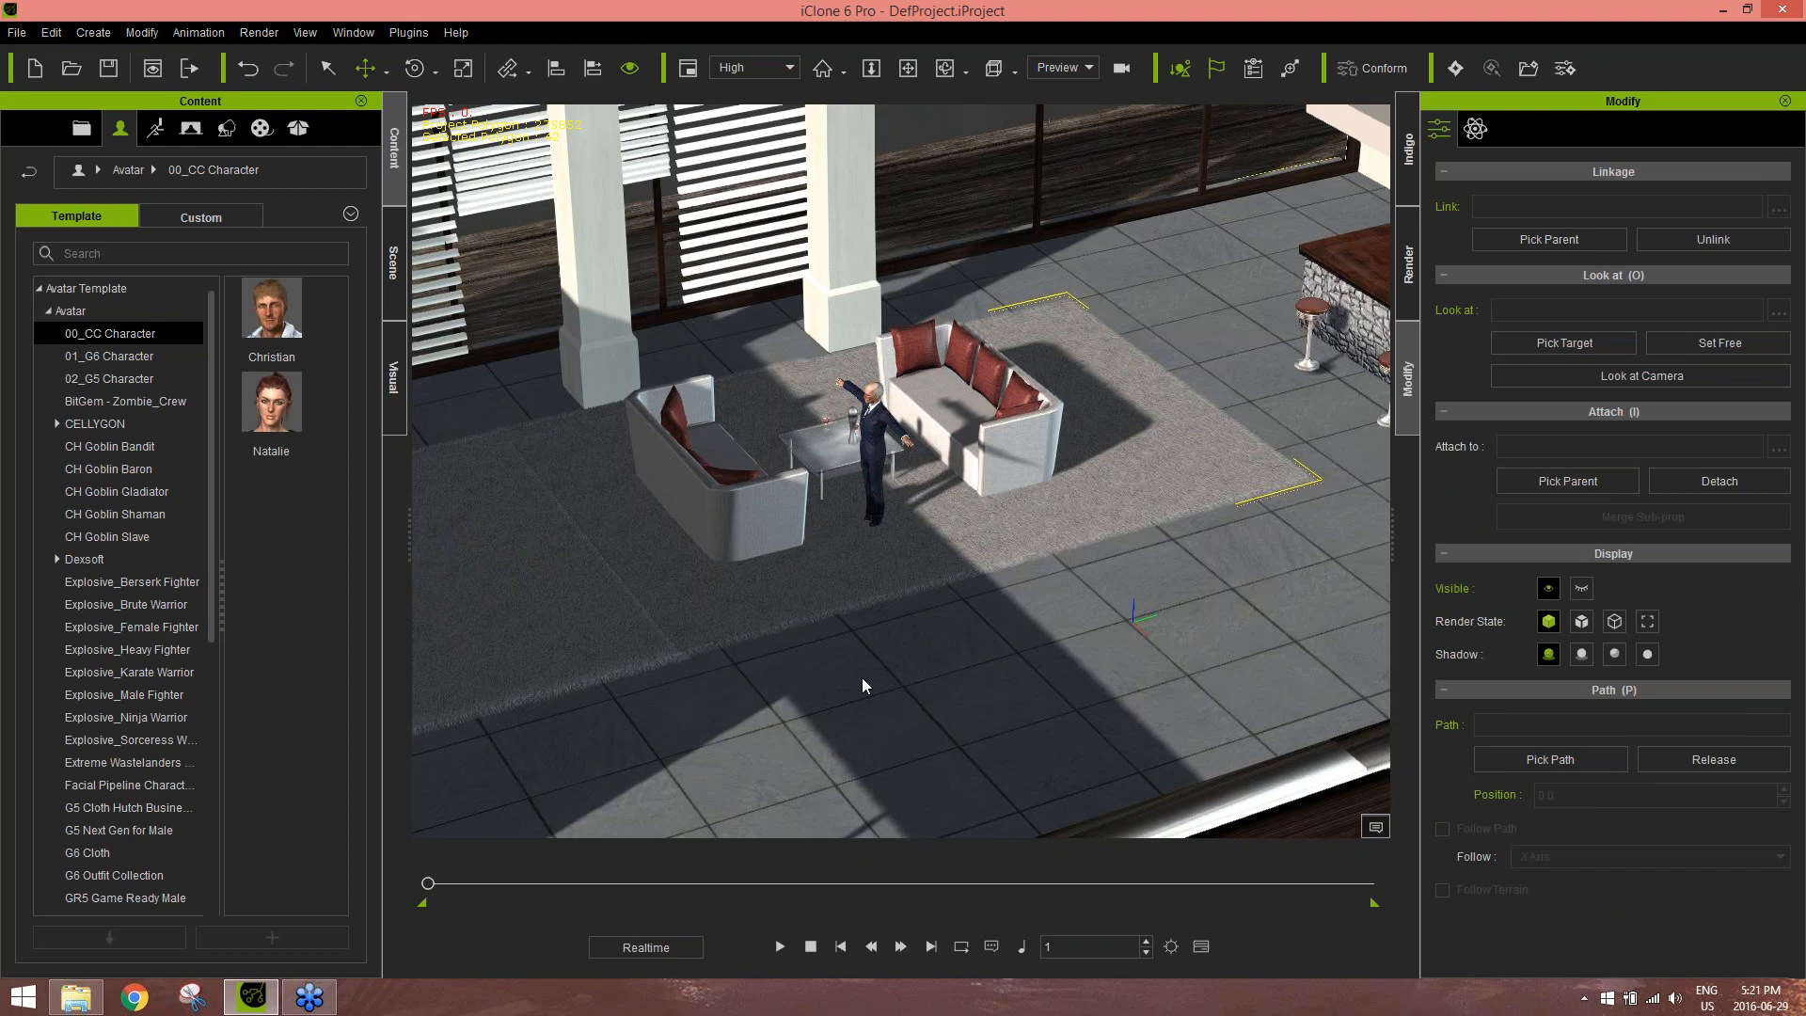
{"action": "scroll", "coordinate": [953, 473], "scroll_direction": "down", "scroll_amount": 3}
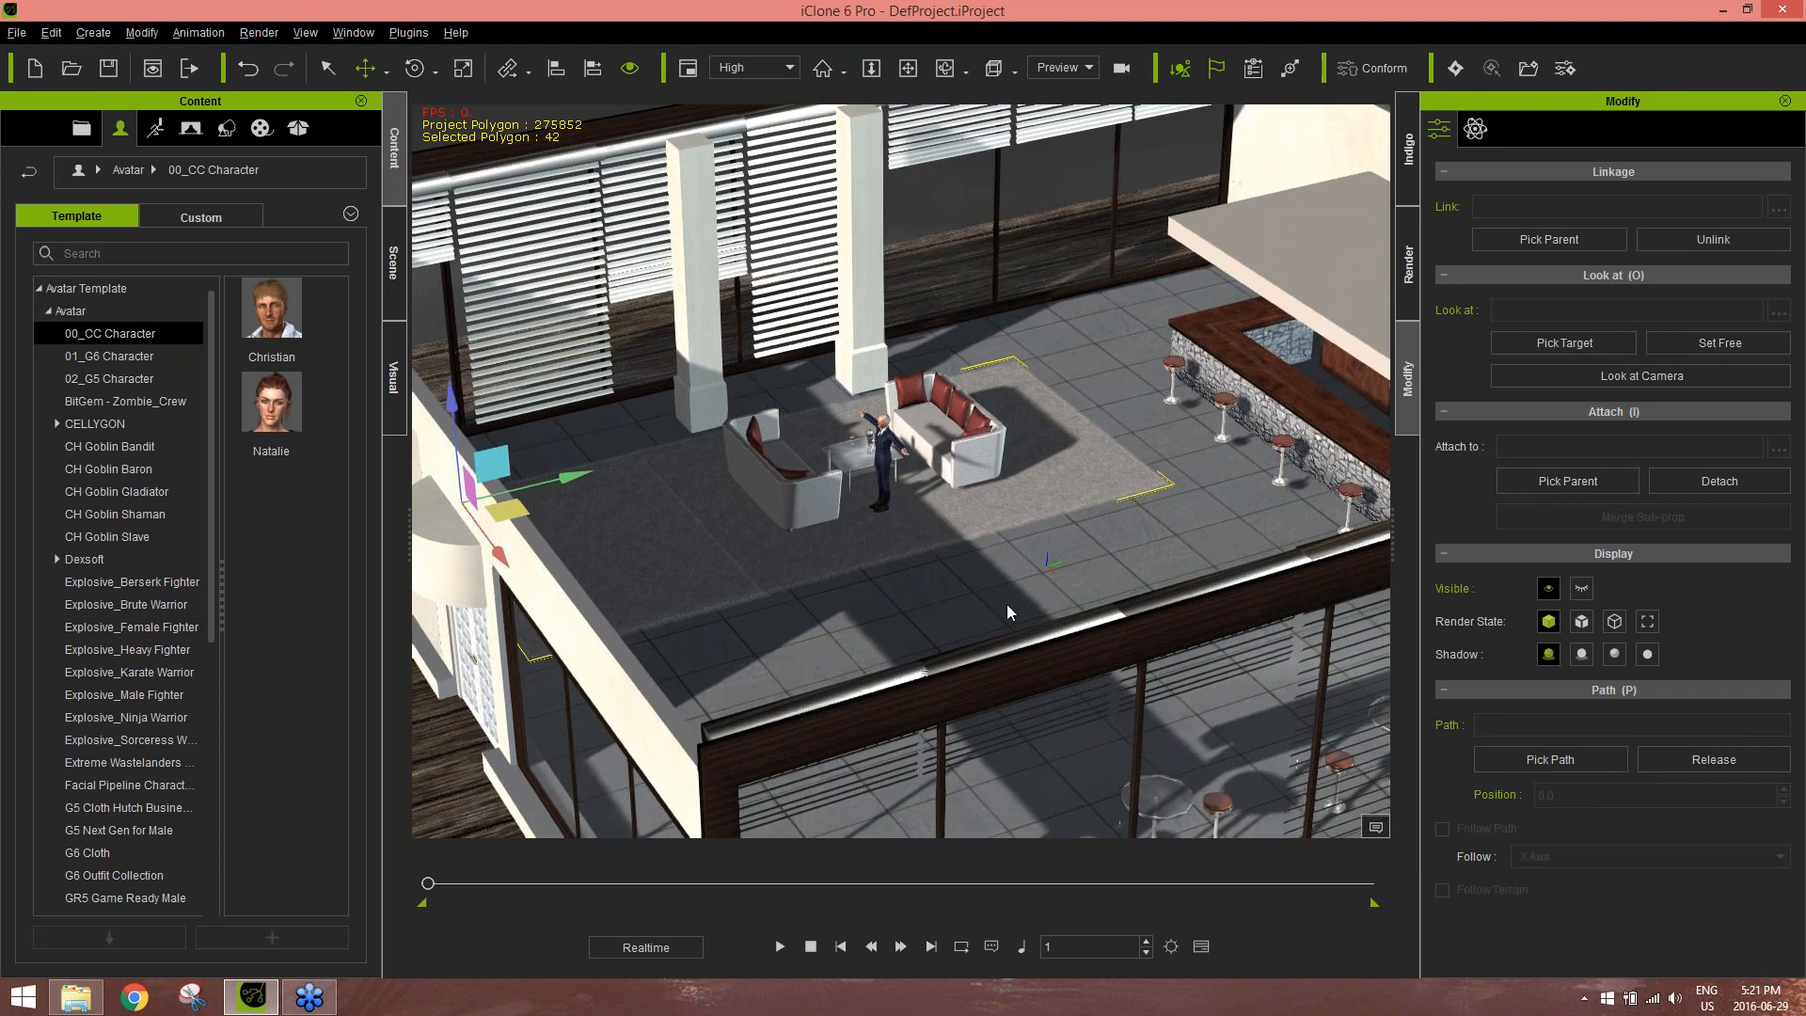
{"action": "right_click_drag", "start_coordinate": [1011, 621], "coordinate": [928, 466]}
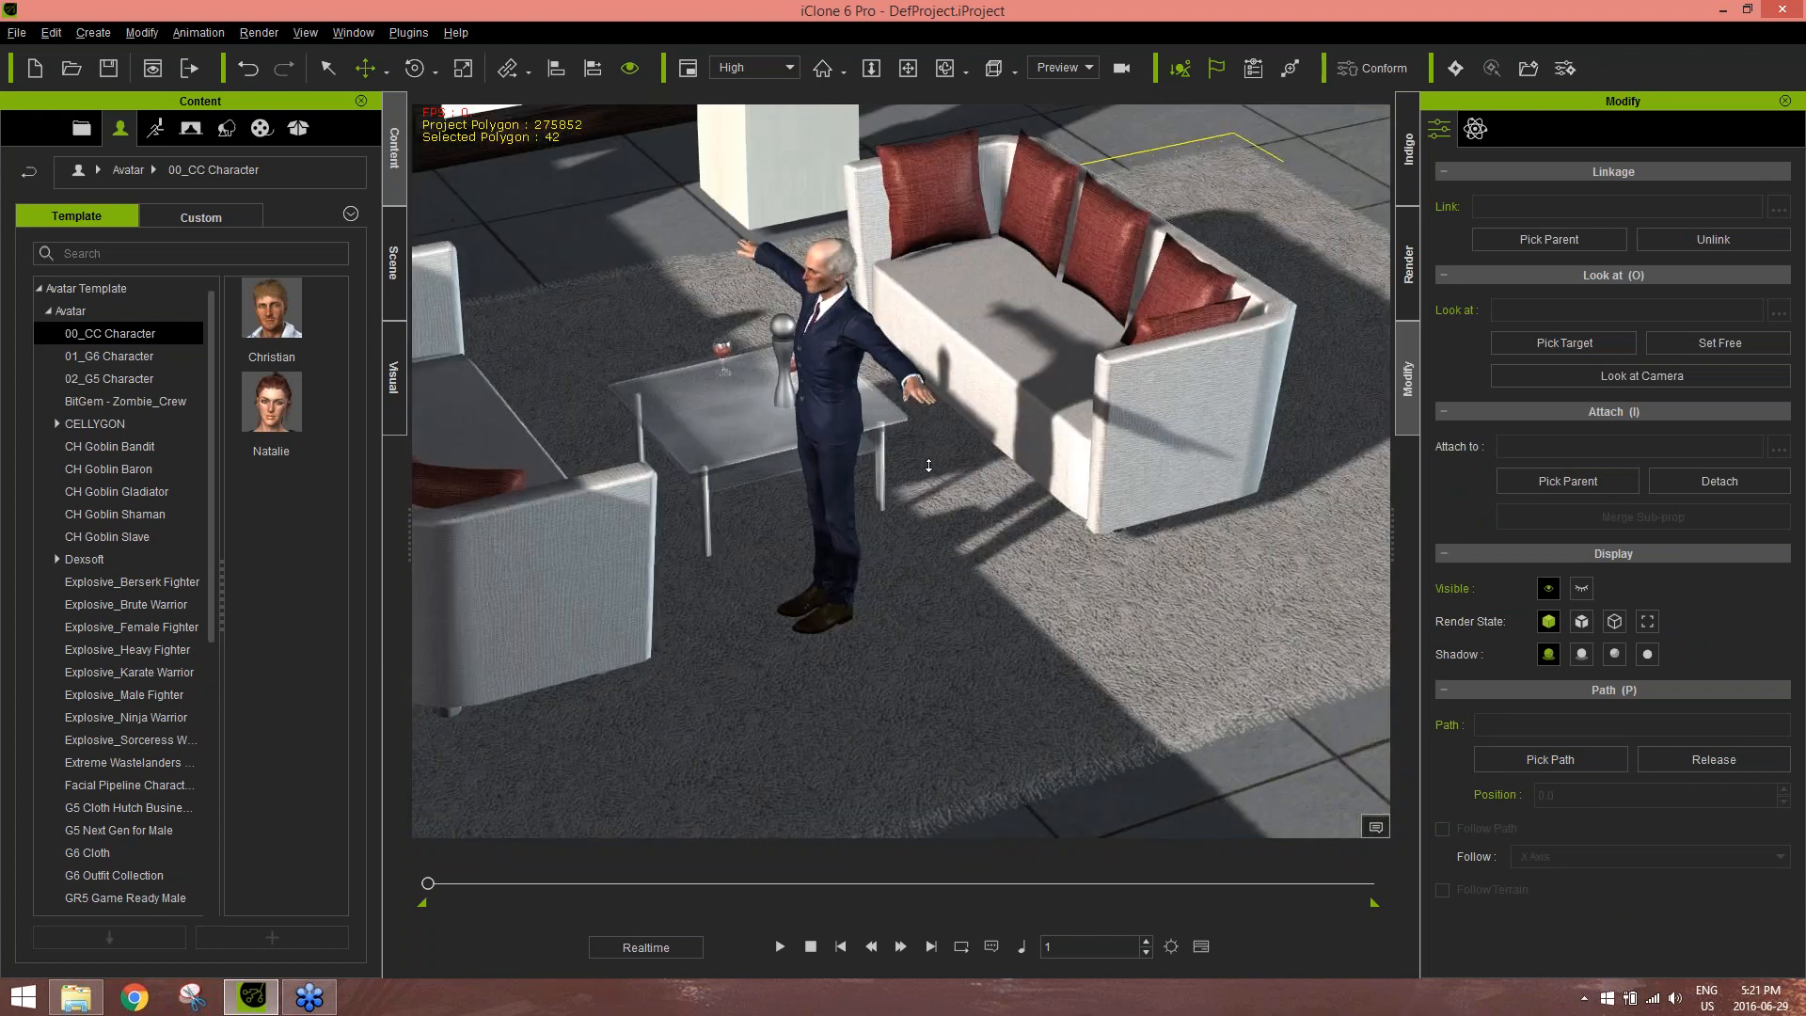
{"action": "middle_click_drag", "start_coordinate": [928, 466], "coordinate": [992, 444]}
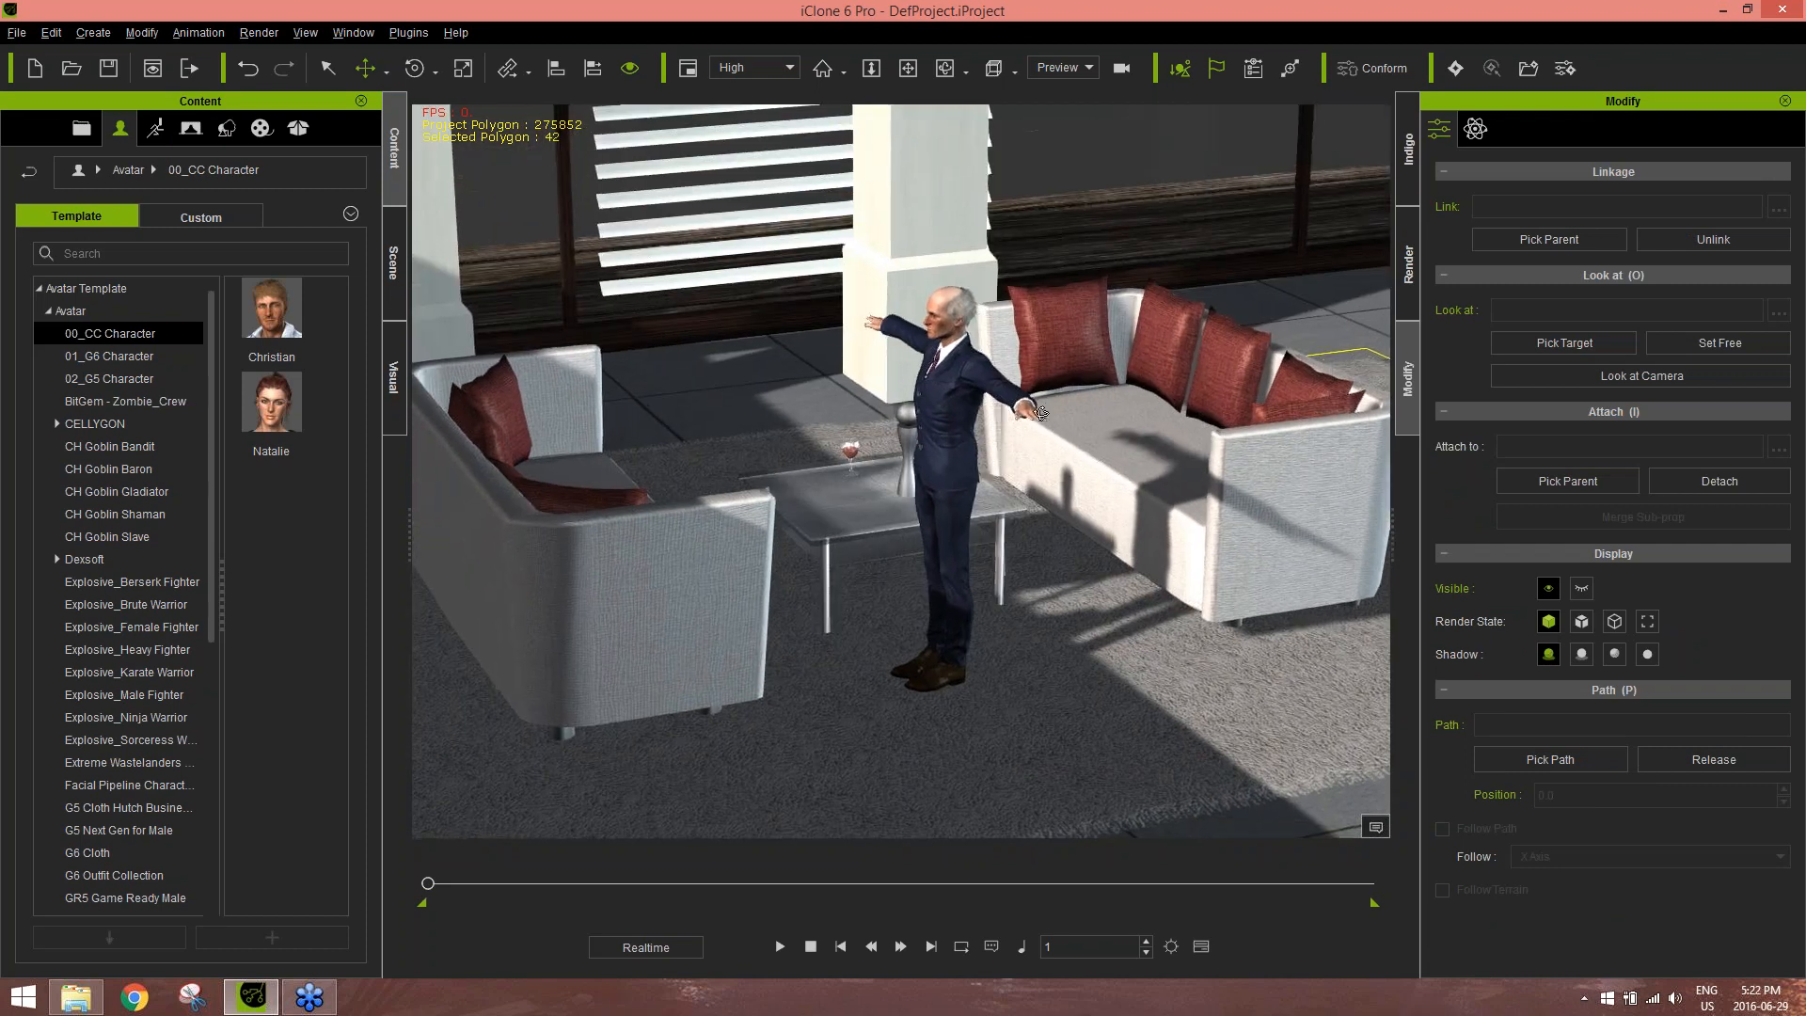
Add the mercenary avatar from the same project folder onto the carpet beside the gangster man
{"action": "left_click", "coordinate": [946, 415]}
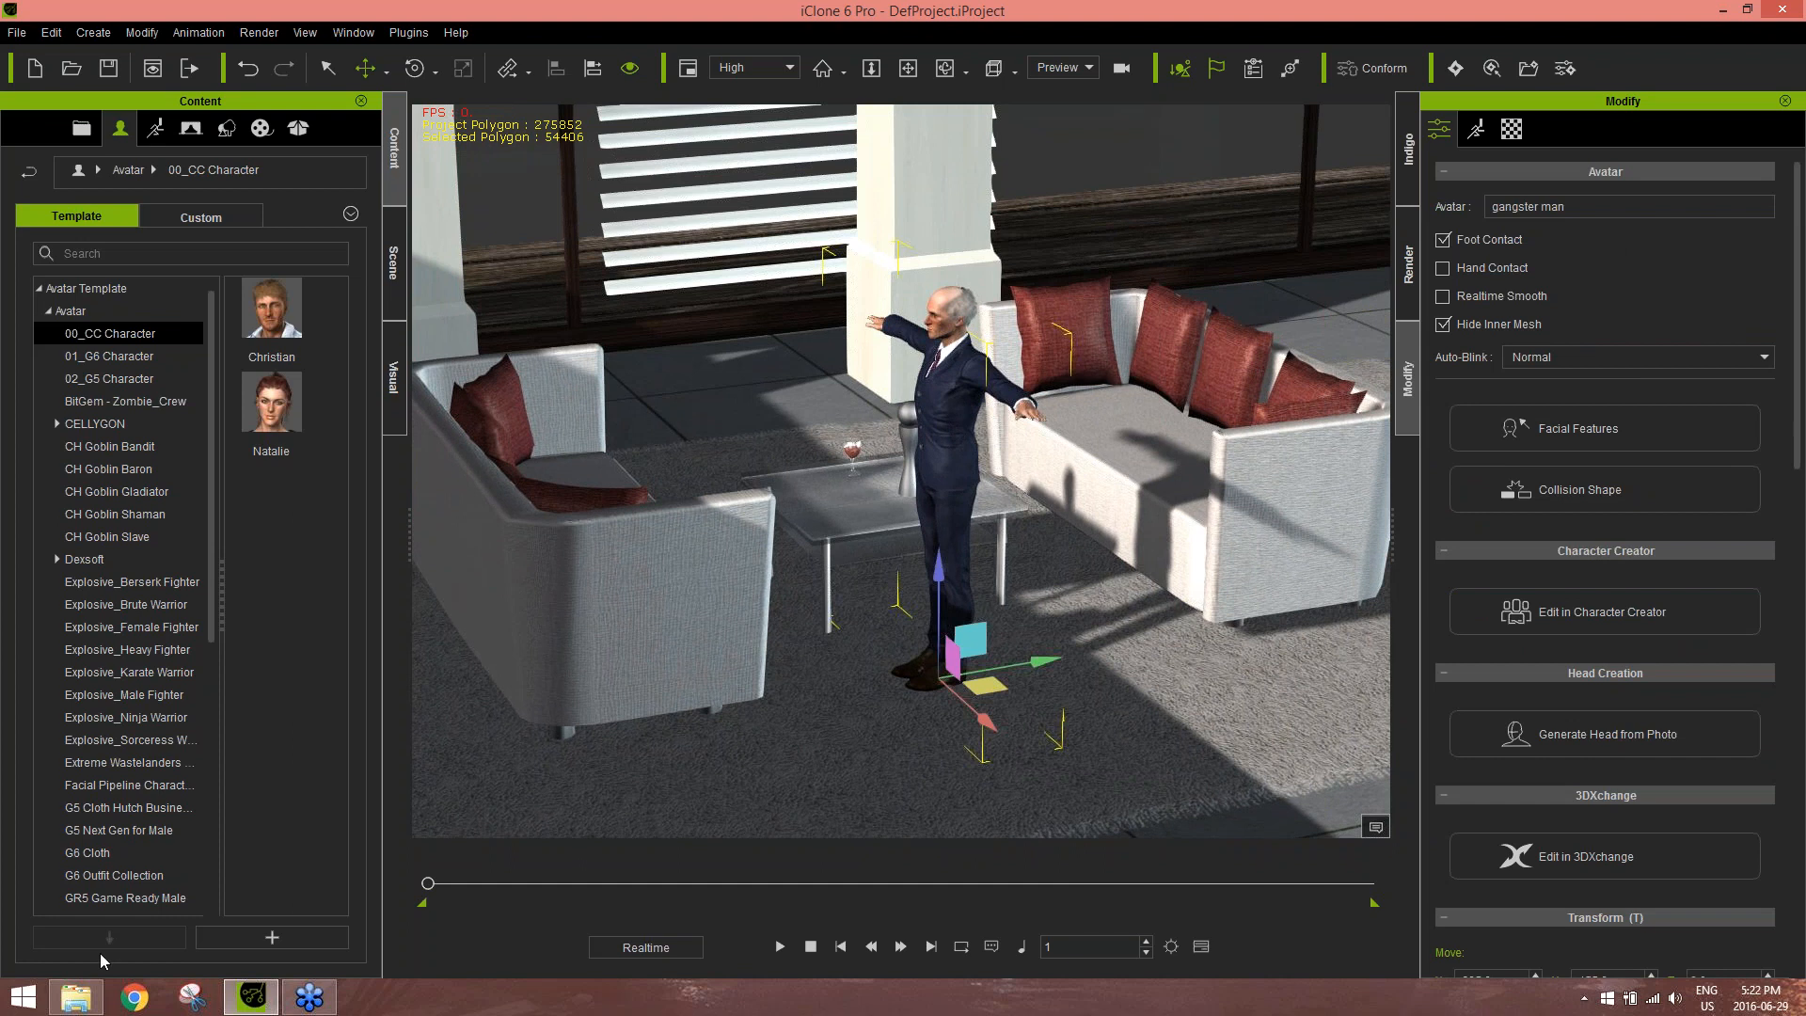
{"action": "left_click", "coordinate": [75, 996]}
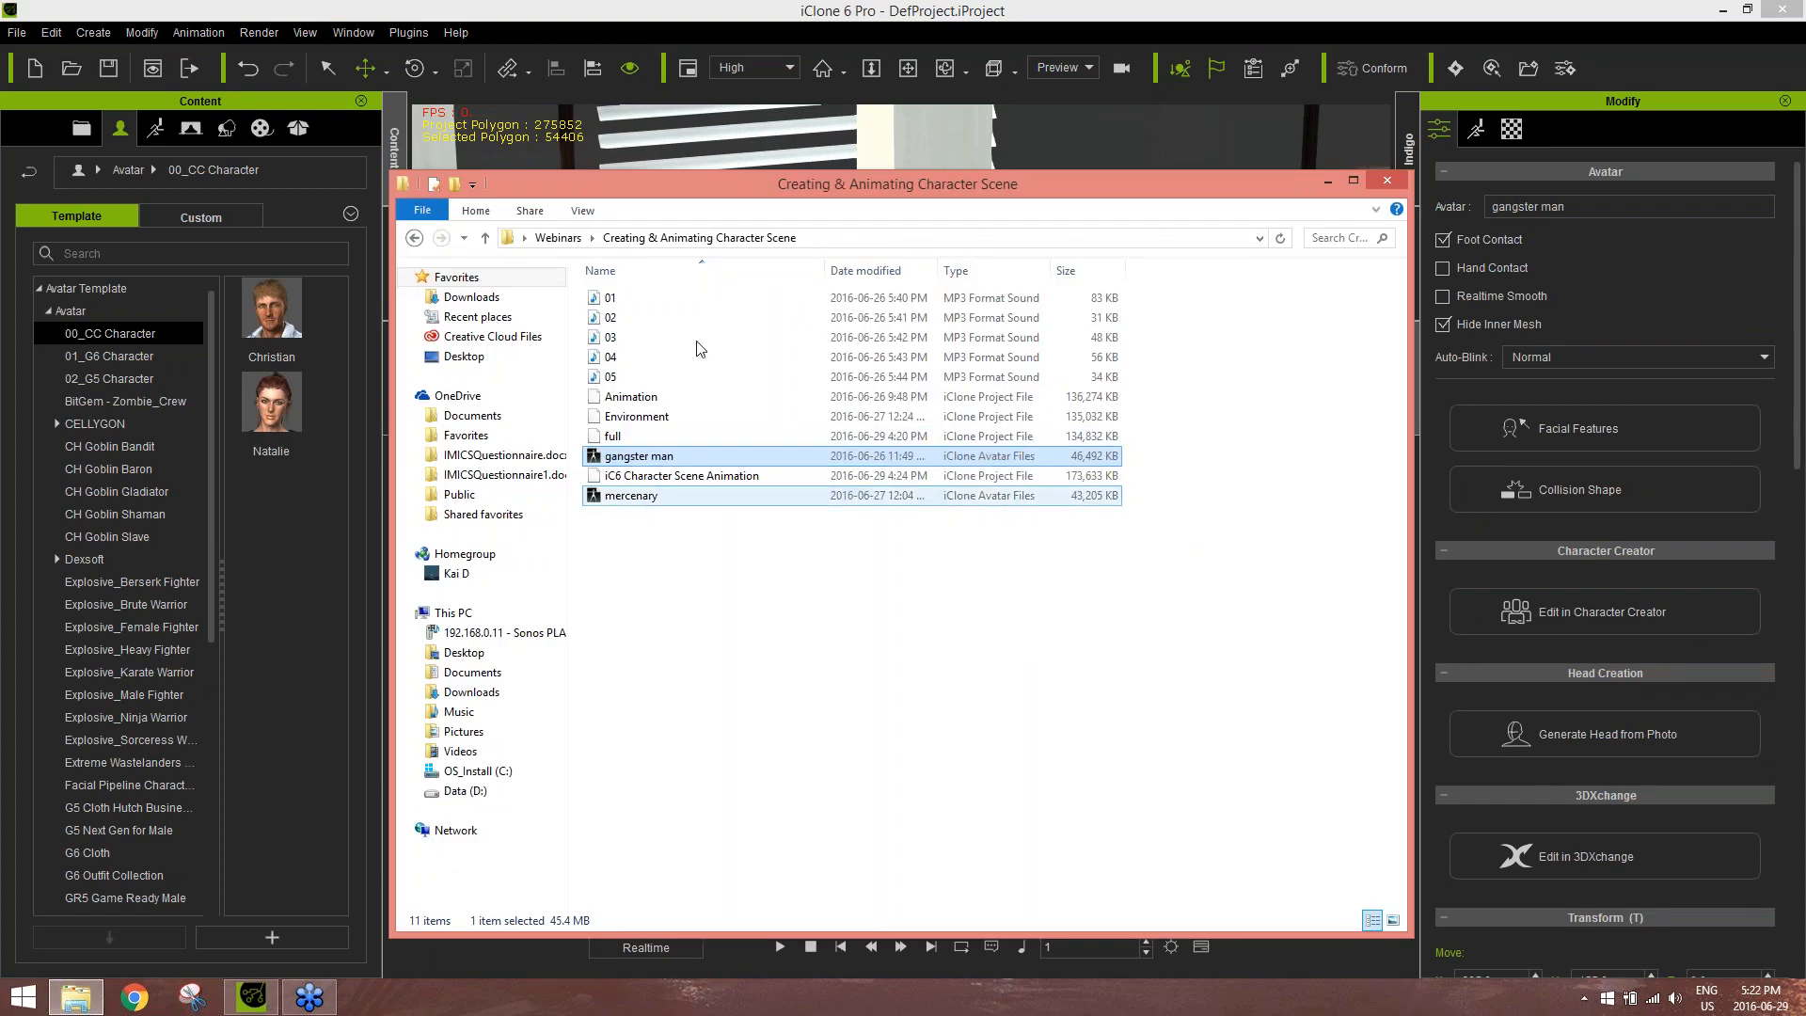
{"action": "left_click_drag", "start_coordinate": [743, 192], "coordinate": [447, 129]}
{"action": "left_click_drag", "start_coordinate": [115, 317], "coordinate": [381, 317]}
{"action": "left_click_drag", "start_coordinate": [642, 118], "coordinate": [1325, 133]}
{"action": "left_click_drag", "start_coordinate": [1288, 451], "coordinate": [818, 686]}
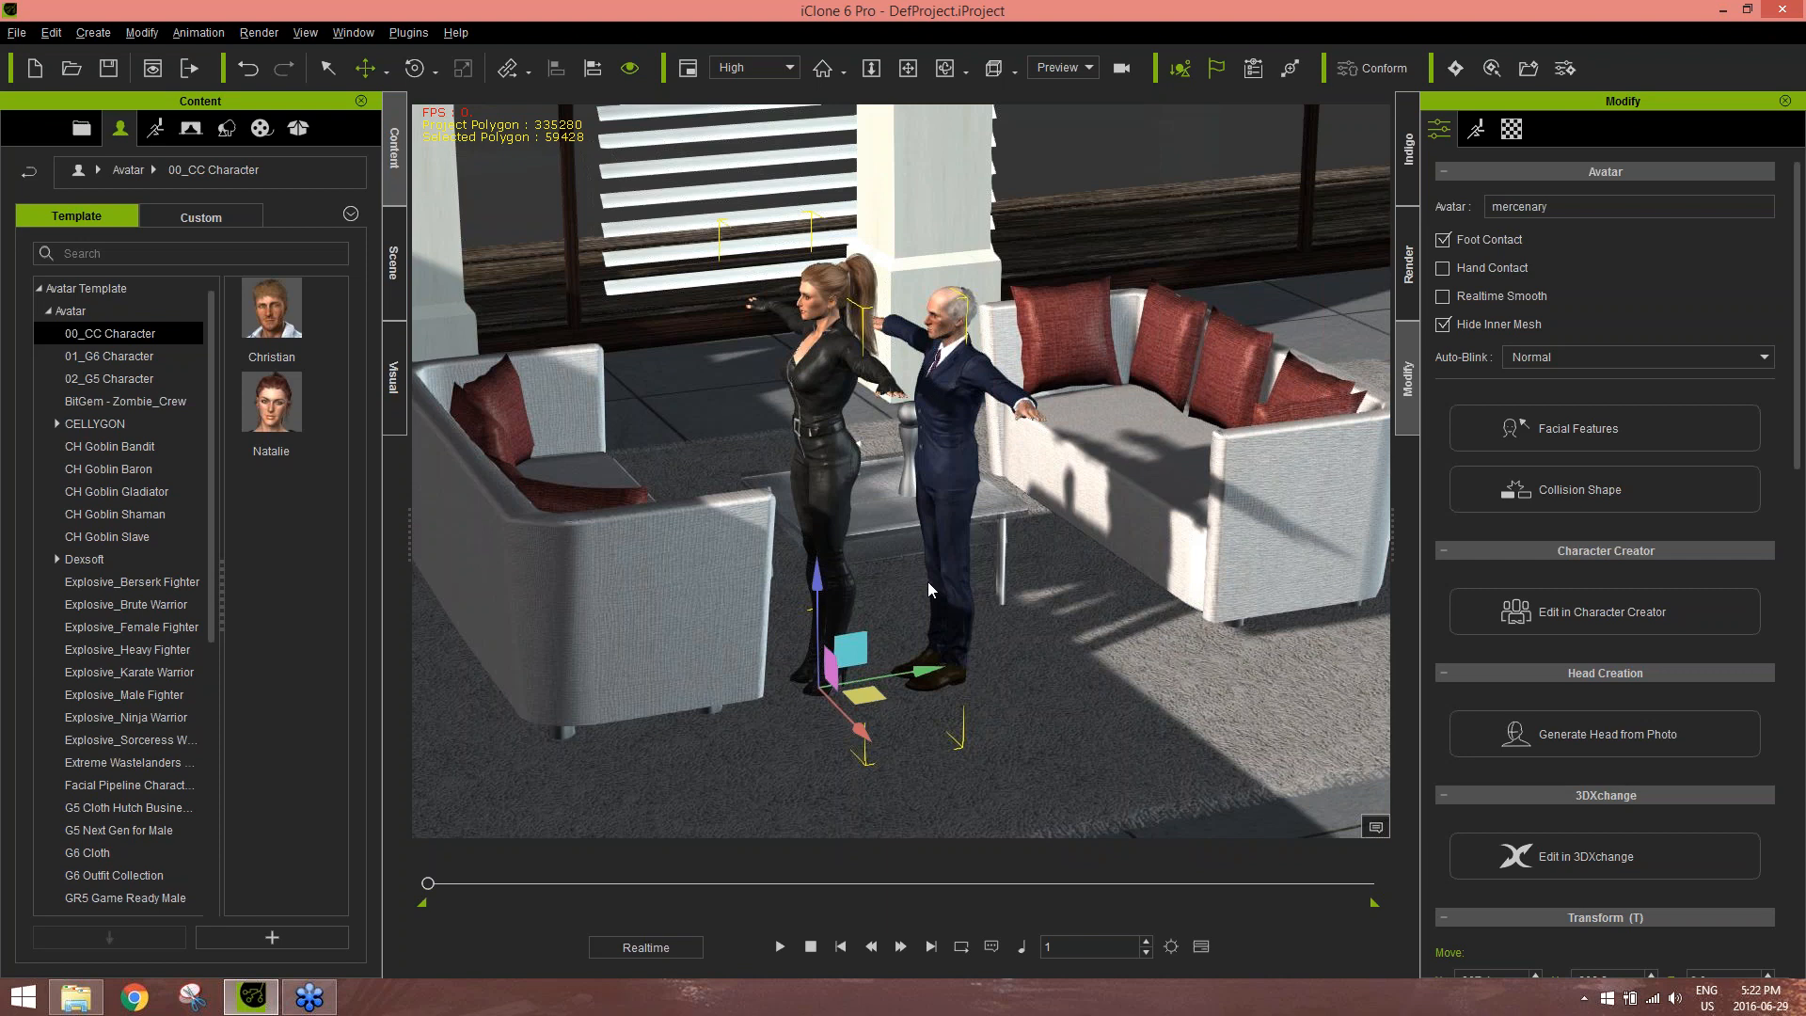
Rotate the mercenary about her vertical axis to face the gangster man
{"action": "right_click_drag", "start_coordinate": [952, 455], "coordinate": [898, 459]}
{"action": "scroll", "coordinate": [976, 539], "scroll_direction": "up", "scroll_amount": 4}
{"action": "scroll", "coordinate": [977, 539], "scroll_direction": "down", "scroll_amount": 1}
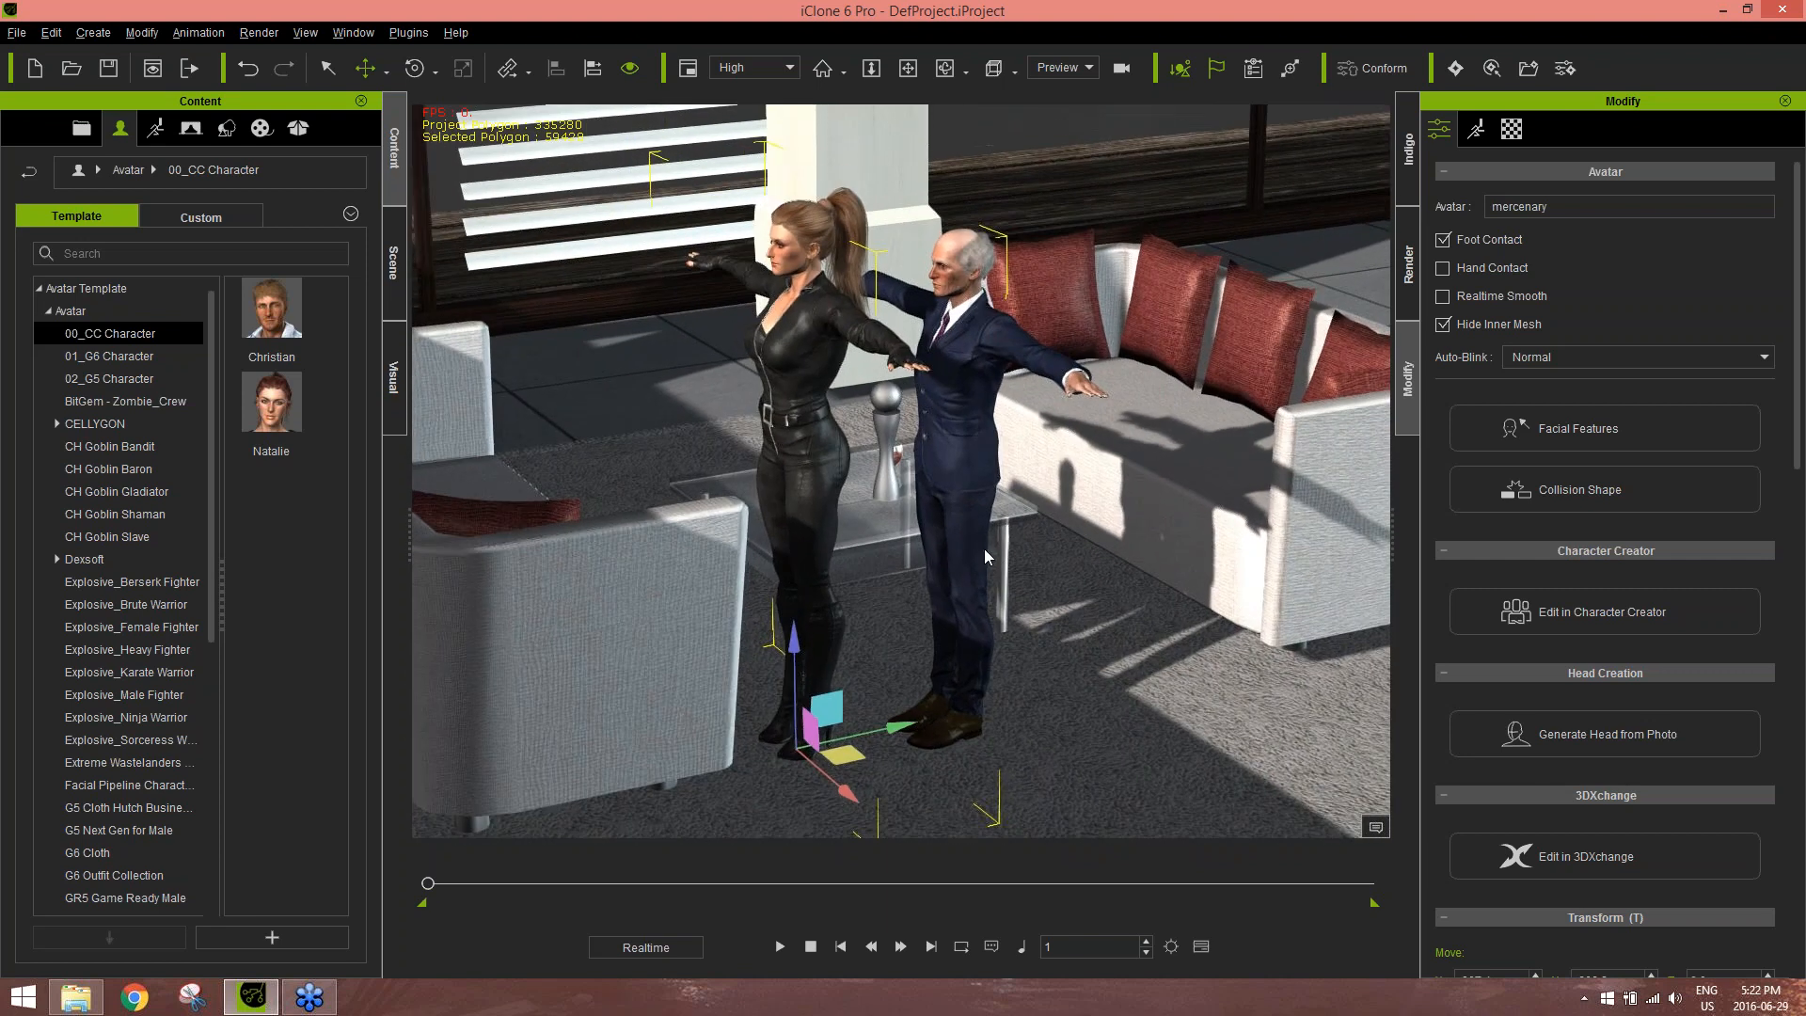
{"action": "middle_click_drag", "start_coordinate": [985, 557], "coordinate": [1059, 568]}
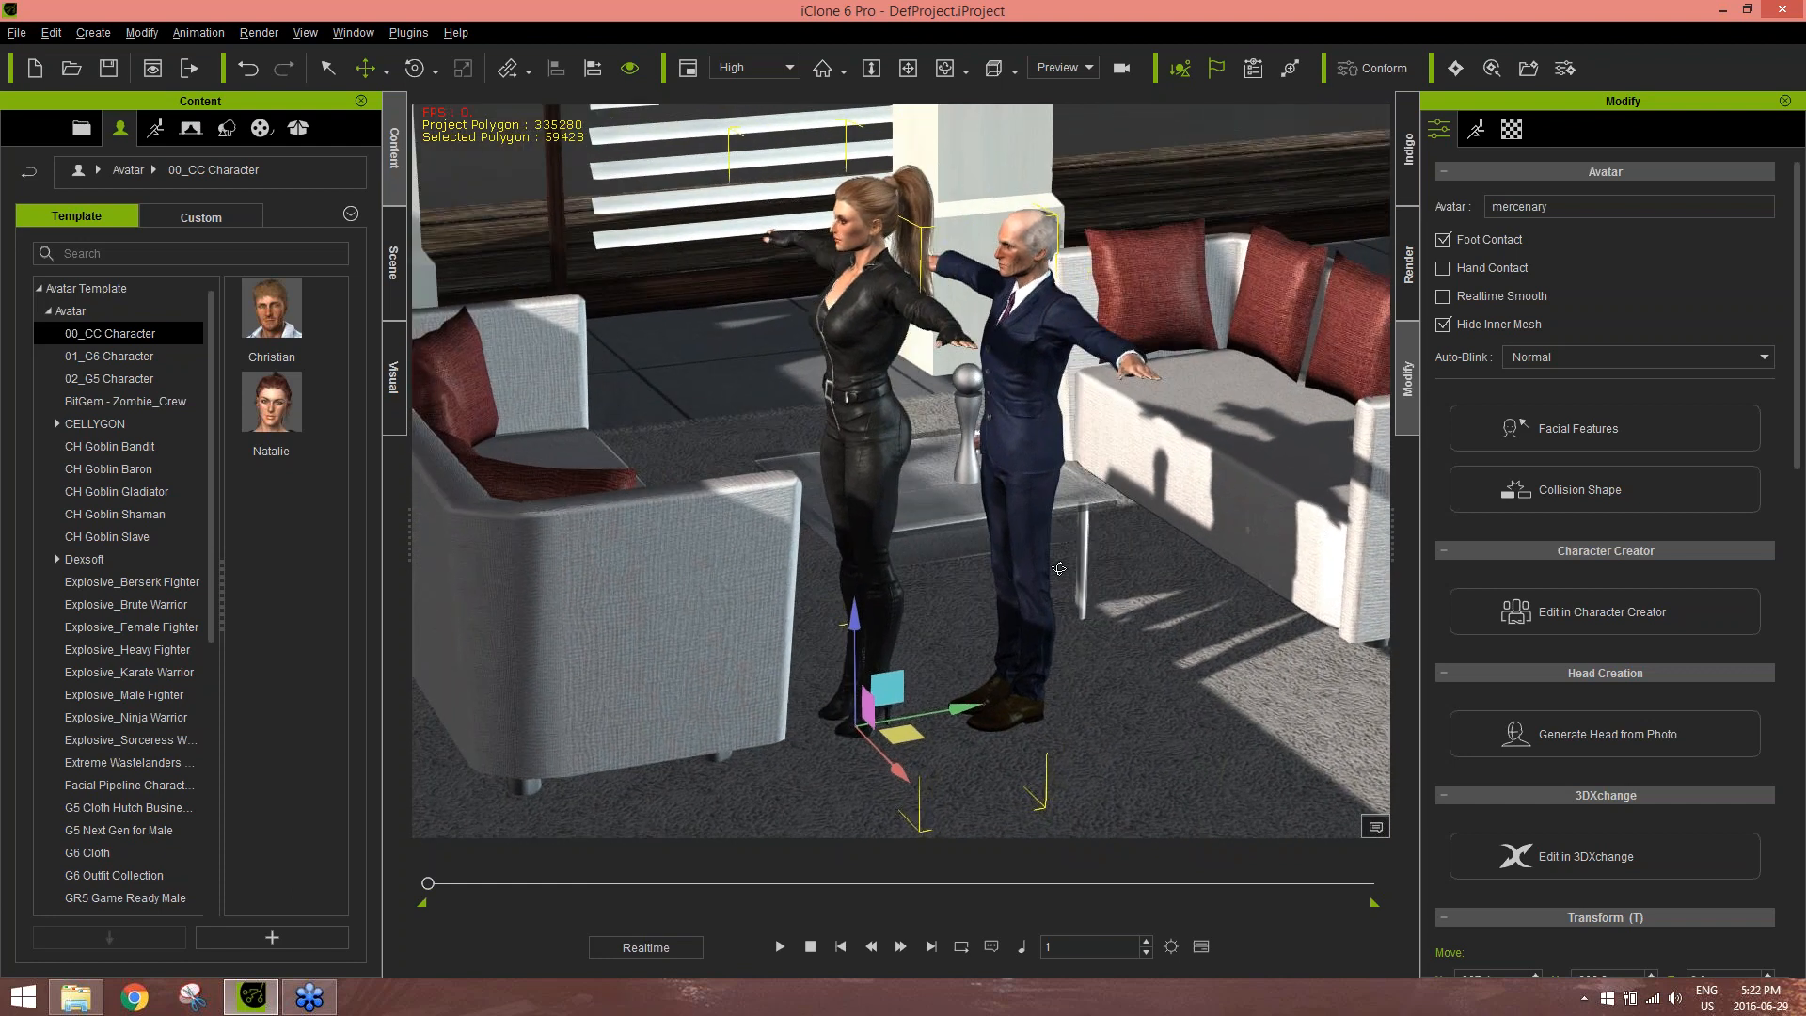
{"action": "mouse_move", "coordinate": [1059, 568]}
{"action": "right_mouse_down"}
{"action": "mouse_move", "coordinate": [927, 564]}
{"action": "mouse_move", "coordinate": [1029, 566]}
{"action": "right_mouse_up"}
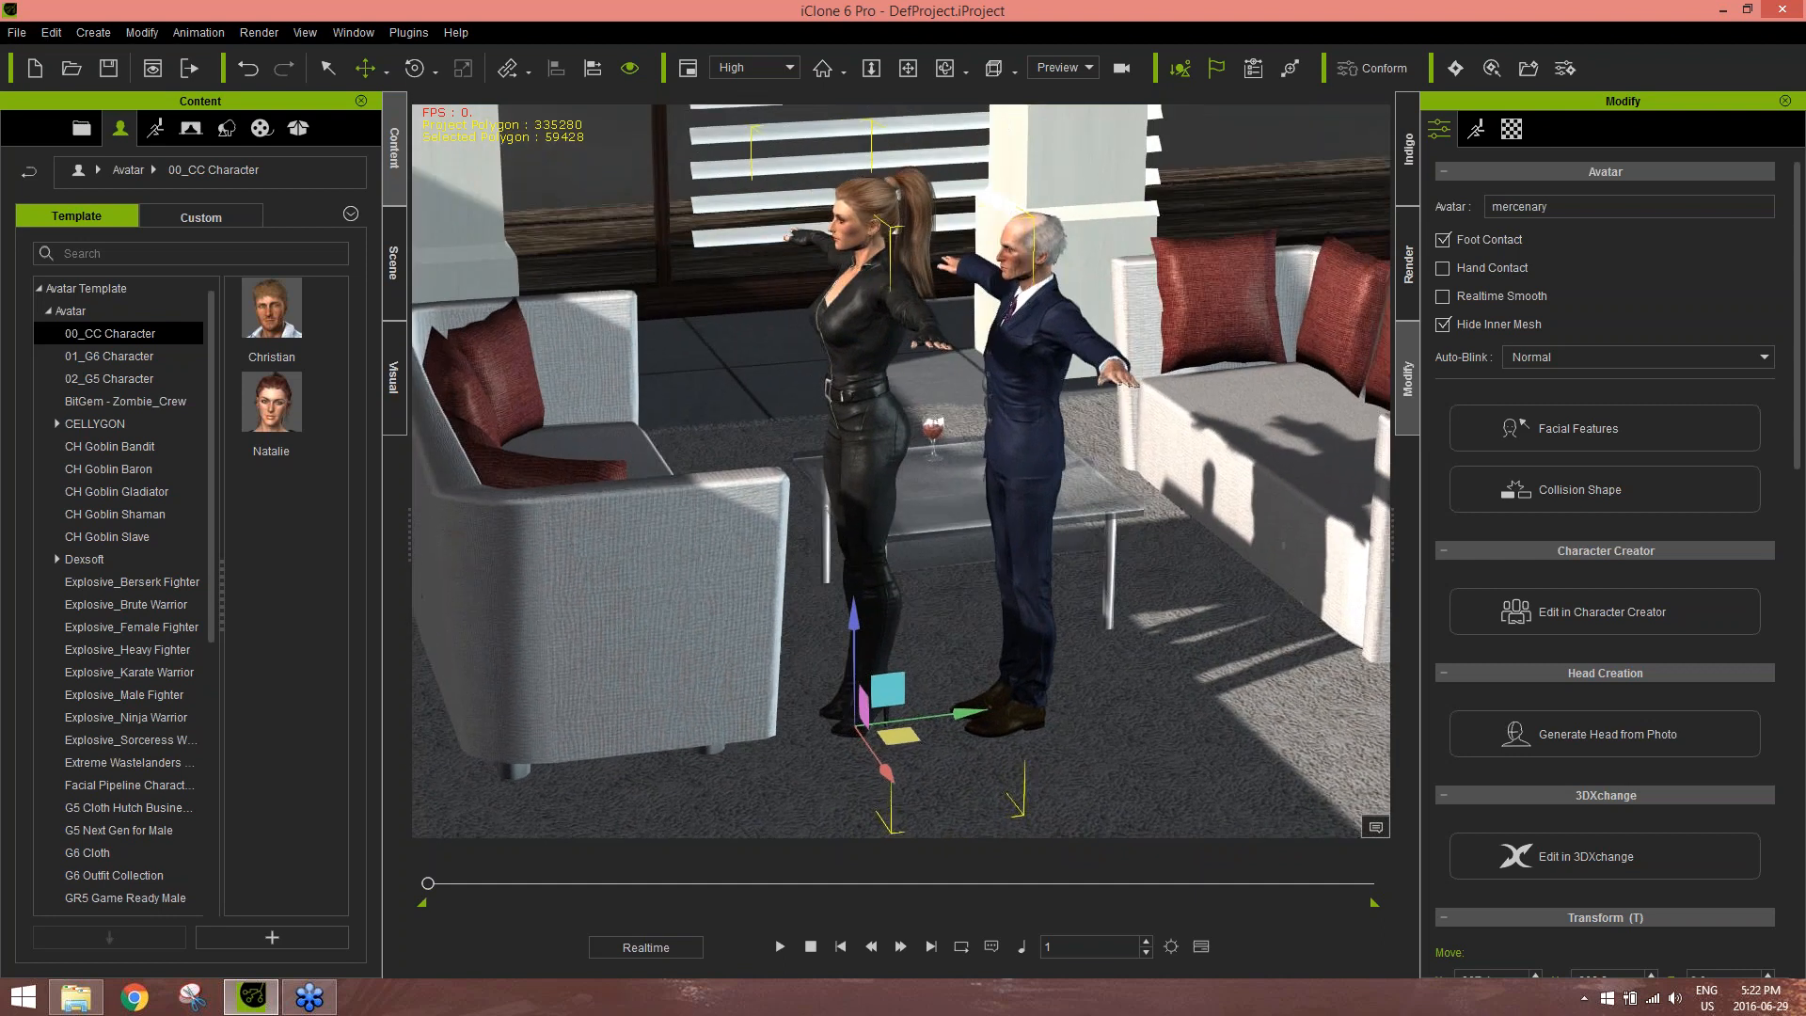
{"action": "key", "text": "e"}
{"action": "left_click_drag", "start_coordinate": [925, 755], "coordinate": [1102, 710]}
Lower the carpet slightly along Z to match the level of the characters' feet
{"action": "right_click_drag", "start_coordinate": [1070, 643], "coordinate": [985, 427]}
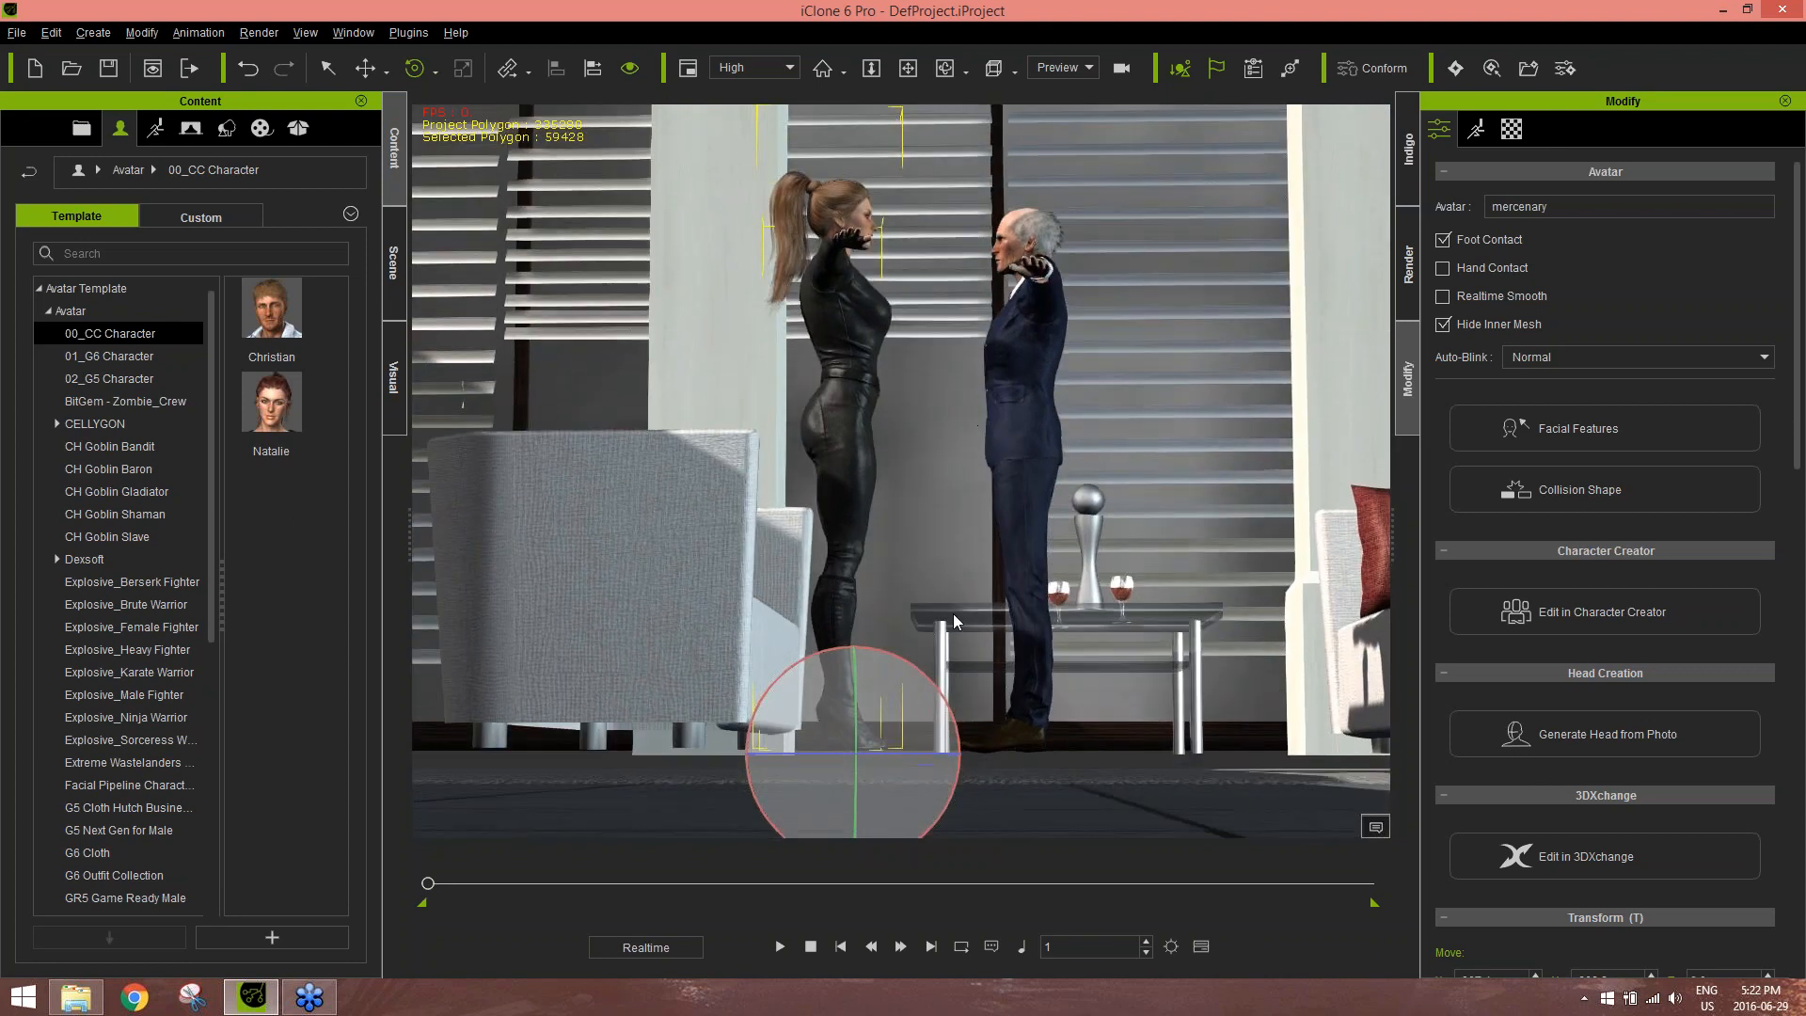
{"action": "left_click", "coordinate": [1020, 777]}
{"action": "right_click_drag", "start_coordinate": [1020, 779], "coordinate": [951, 851]}
{"action": "scroll", "coordinate": [847, 639], "scroll_direction": "down", "scroll_amount": 5}
{"action": "middle_click_drag", "start_coordinate": [753, 607], "coordinate": [943, 674]}
{"action": "key", "text": "w"}
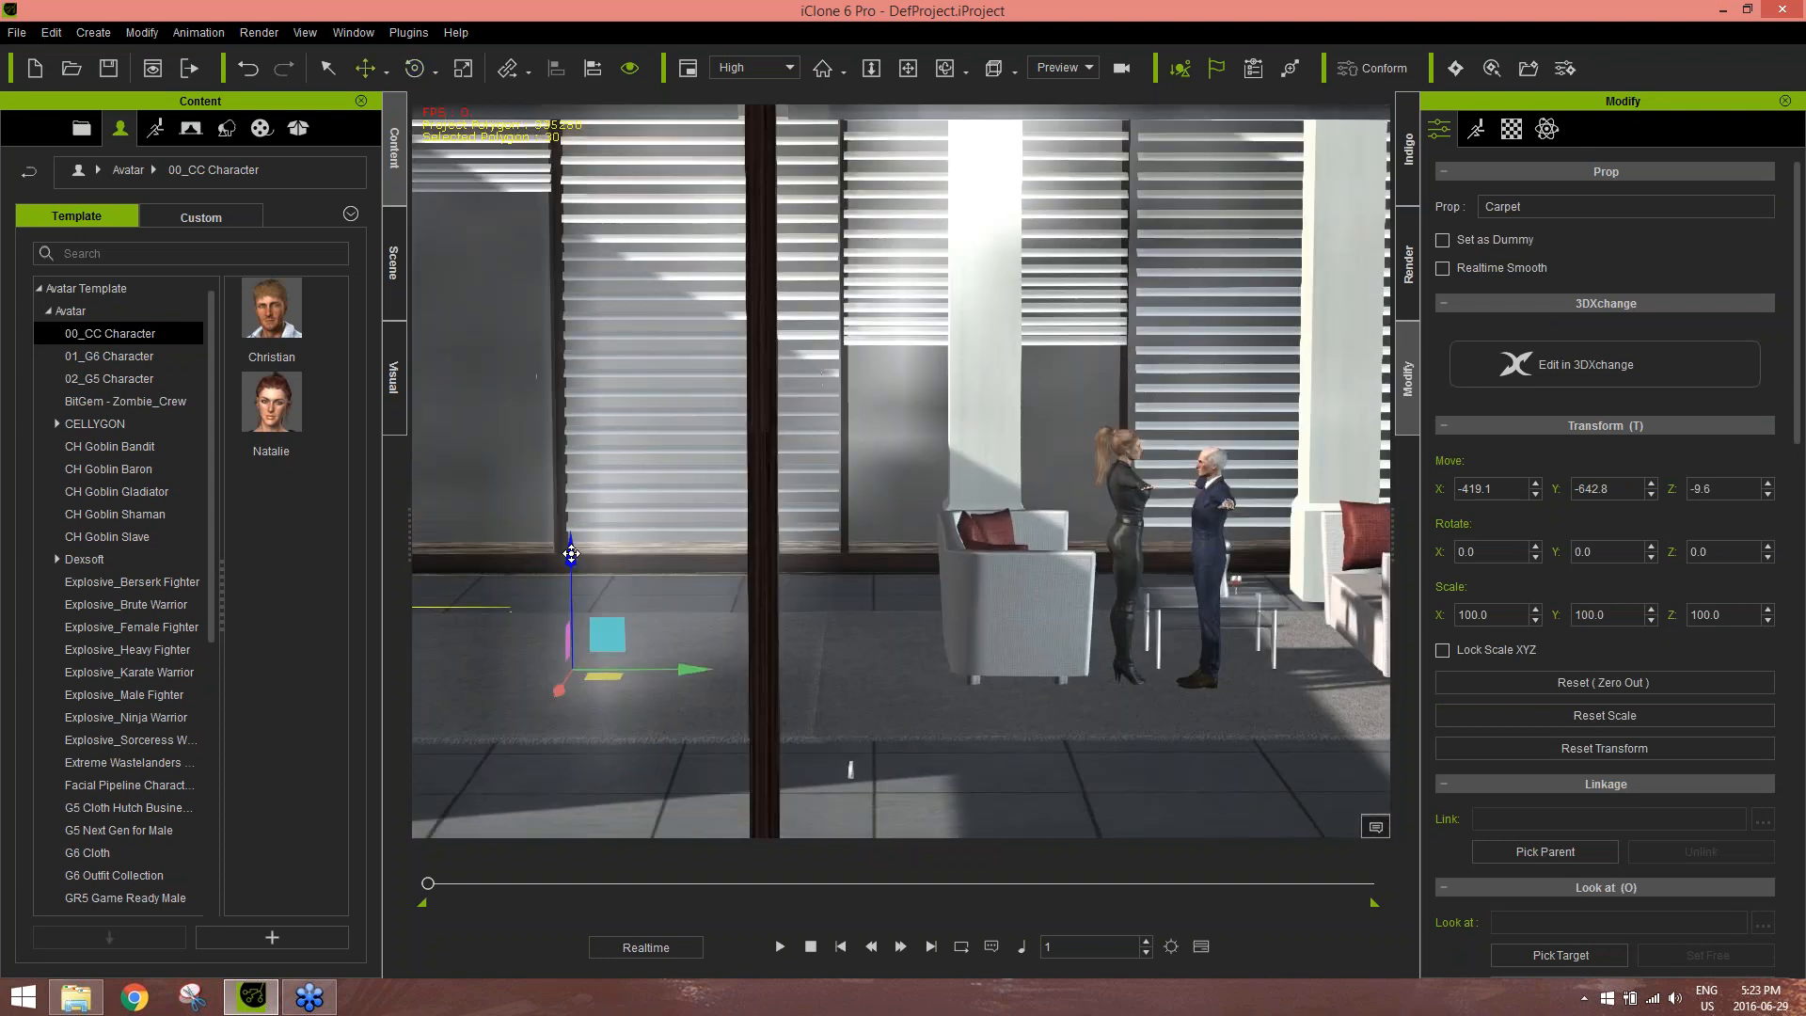
{"action": "left_click_drag", "start_coordinate": [571, 555], "coordinate": [571, 548]}
Move the mercenary slightly along X toward the windows
{"action": "middle_click_drag", "start_coordinate": [1147, 641], "coordinate": [846, 391]}
{"action": "scroll", "coordinate": [1037, 690], "scroll_direction": "up", "scroll_amount": 5}
{"action": "right_click_drag", "start_coordinate": [846, 391], "coordinate": [862, 576]}
{"action": "left_click", "coordinate": [784, 452]}
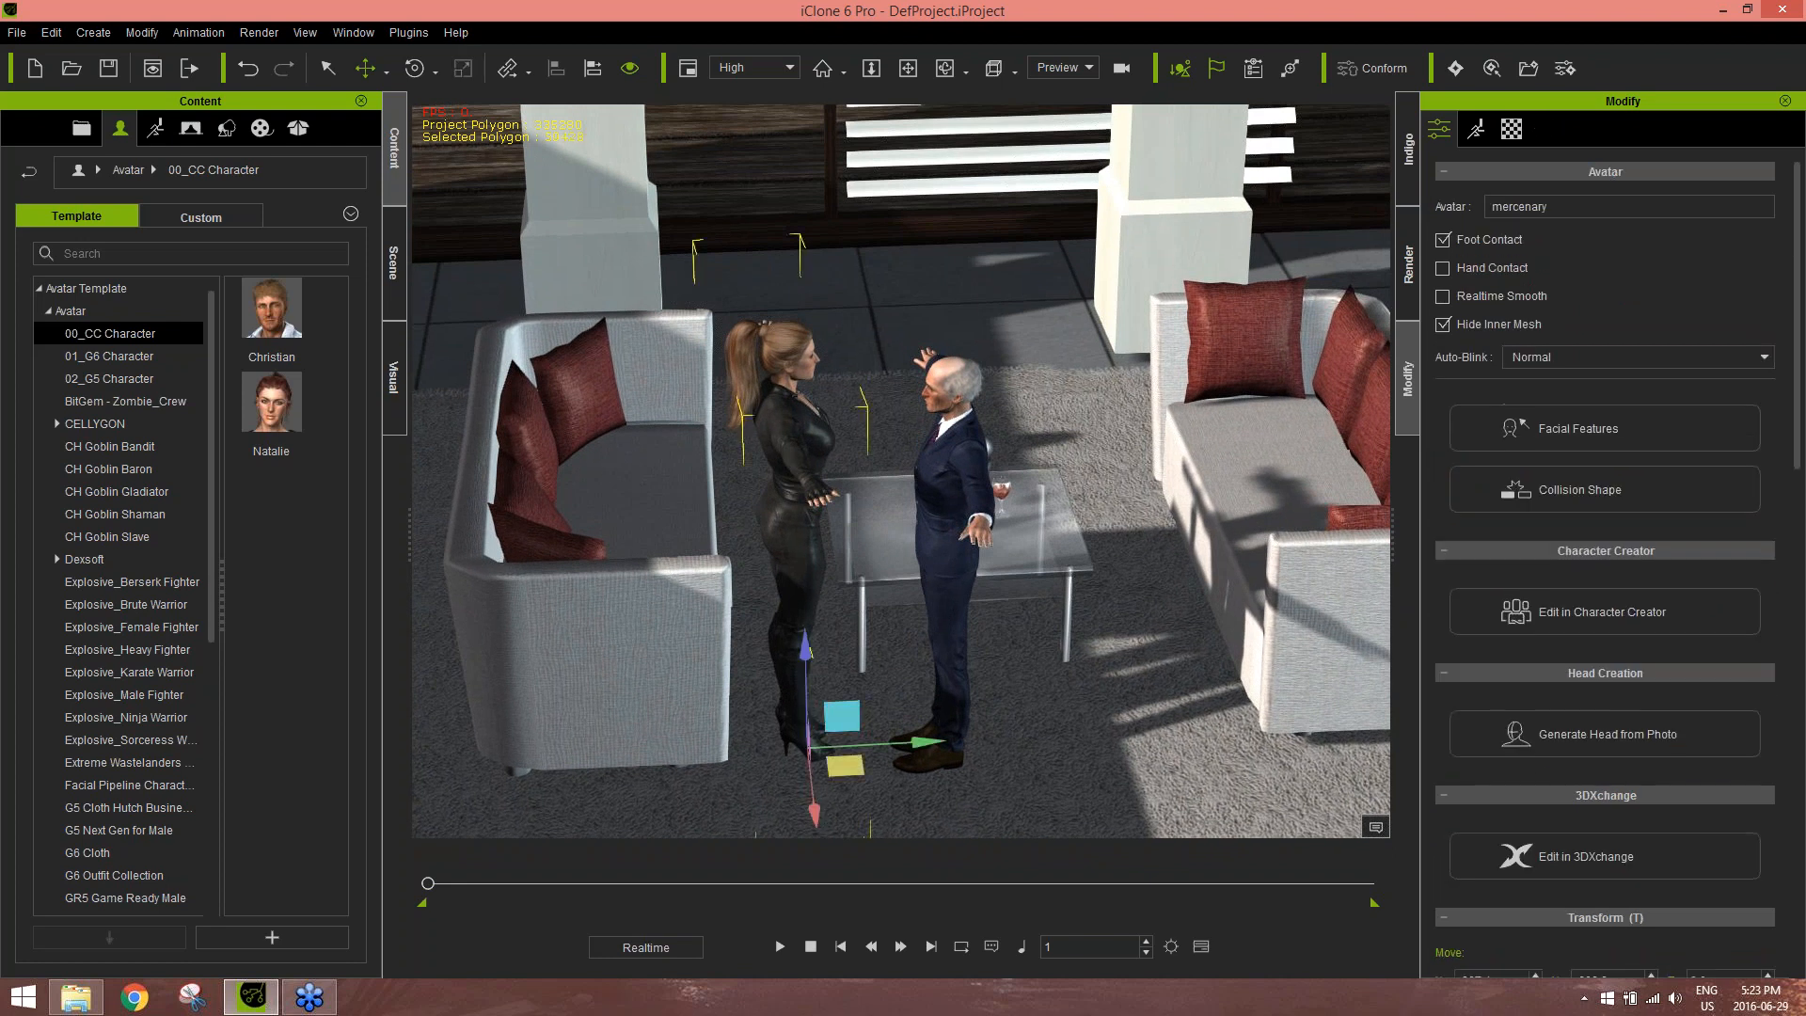
{"action": "left_click_drag", "start_coordinate": [814, 812], "coordinate": [811, 784]}
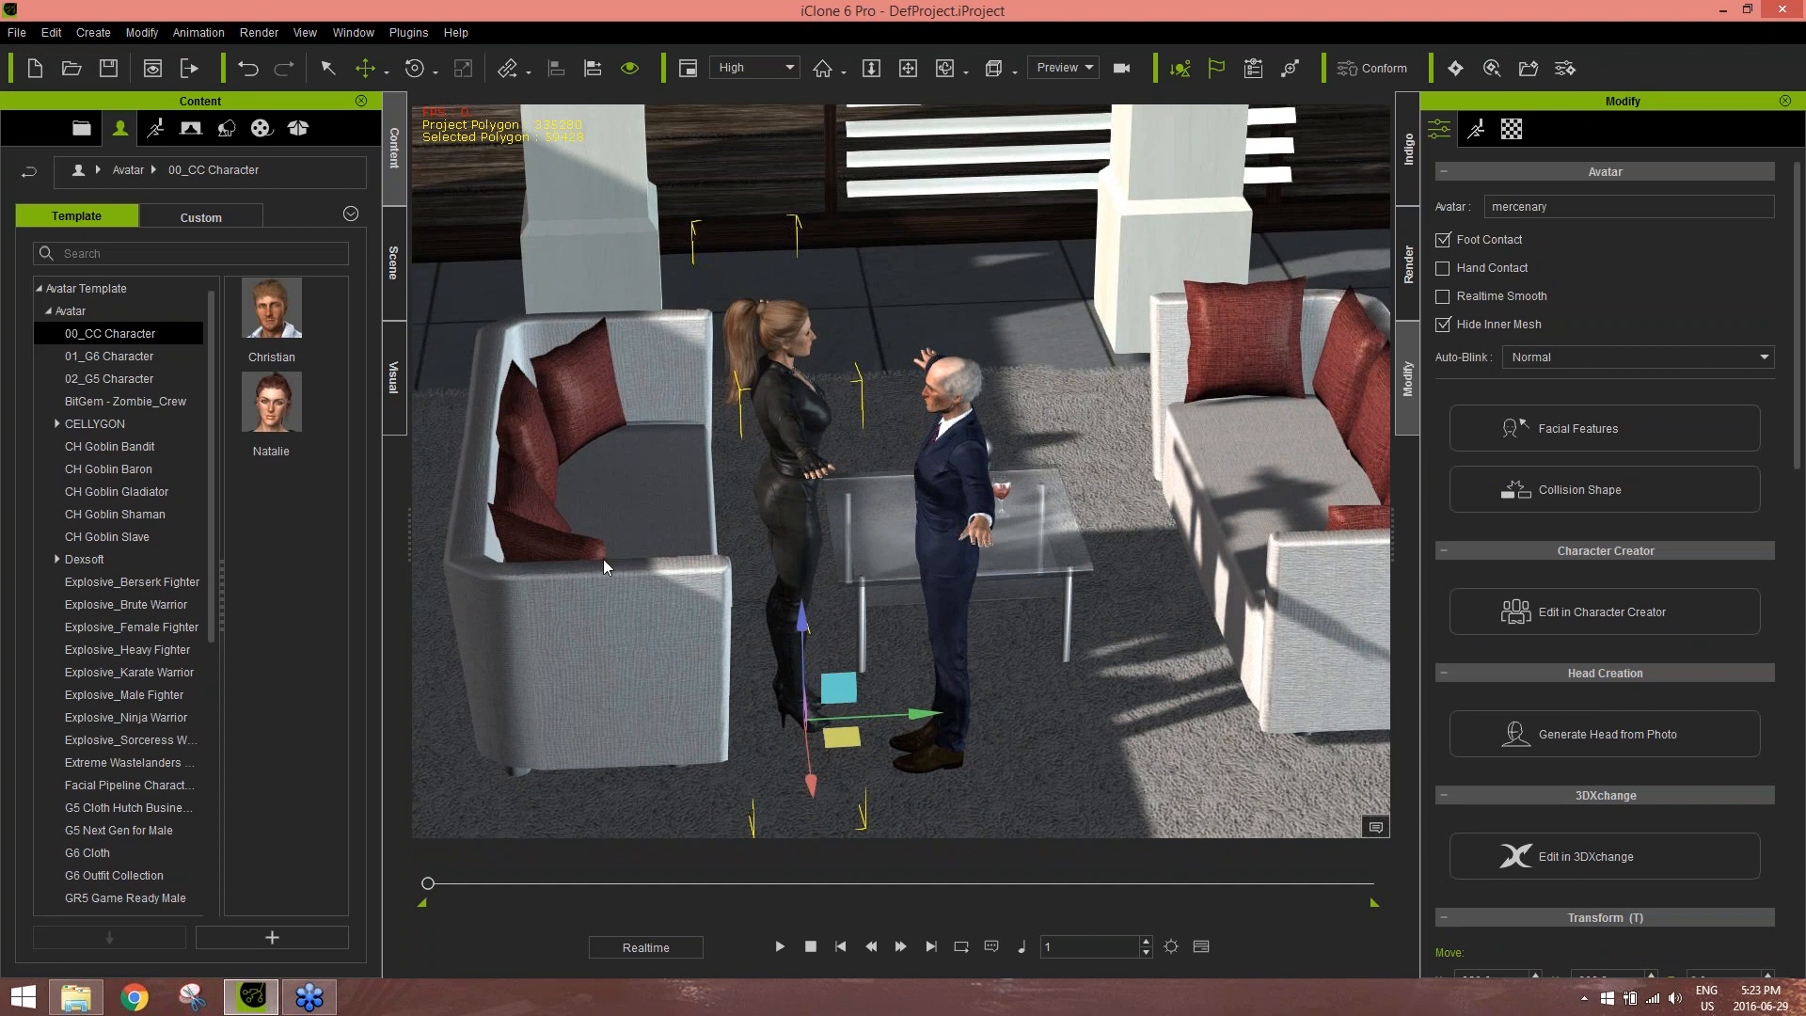
Inspect the Table group and its Wineglass child in the scene hierarchy, and try shifting the group along X
{"action": "left_click", "coordinate": [394, 263]}
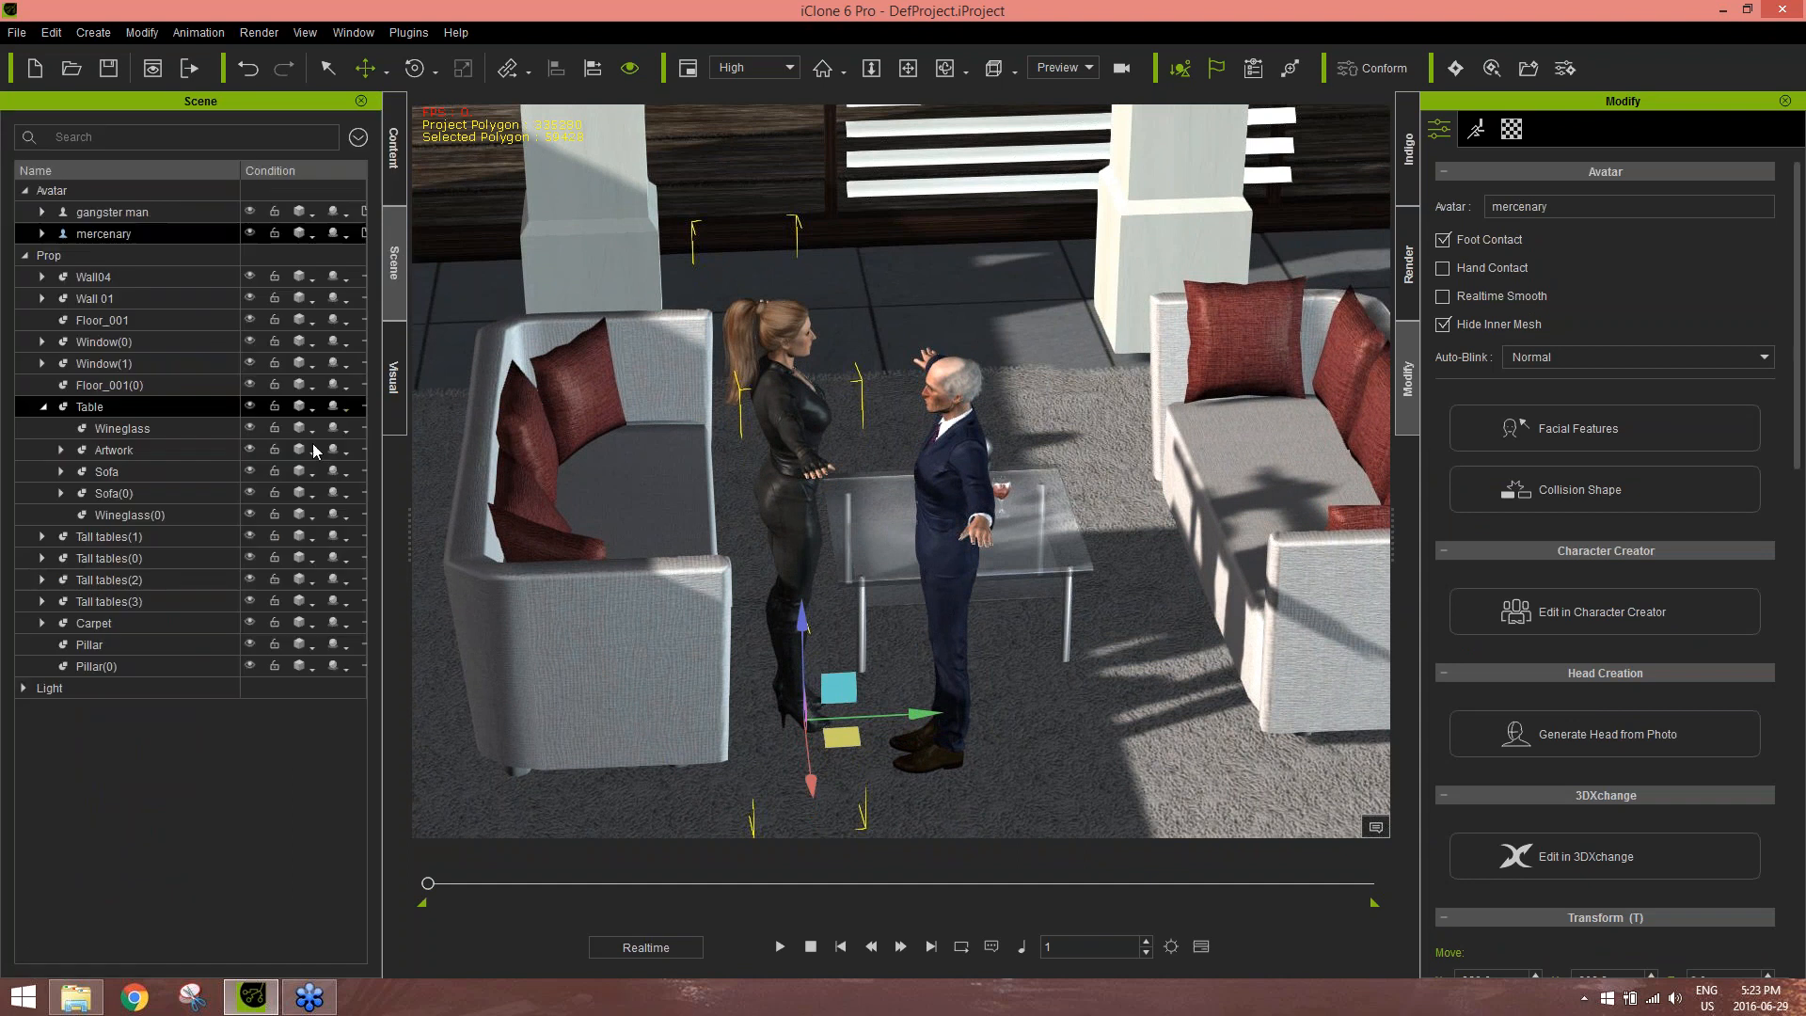
{"action": "left_click", "coordinate": [896, 561]}
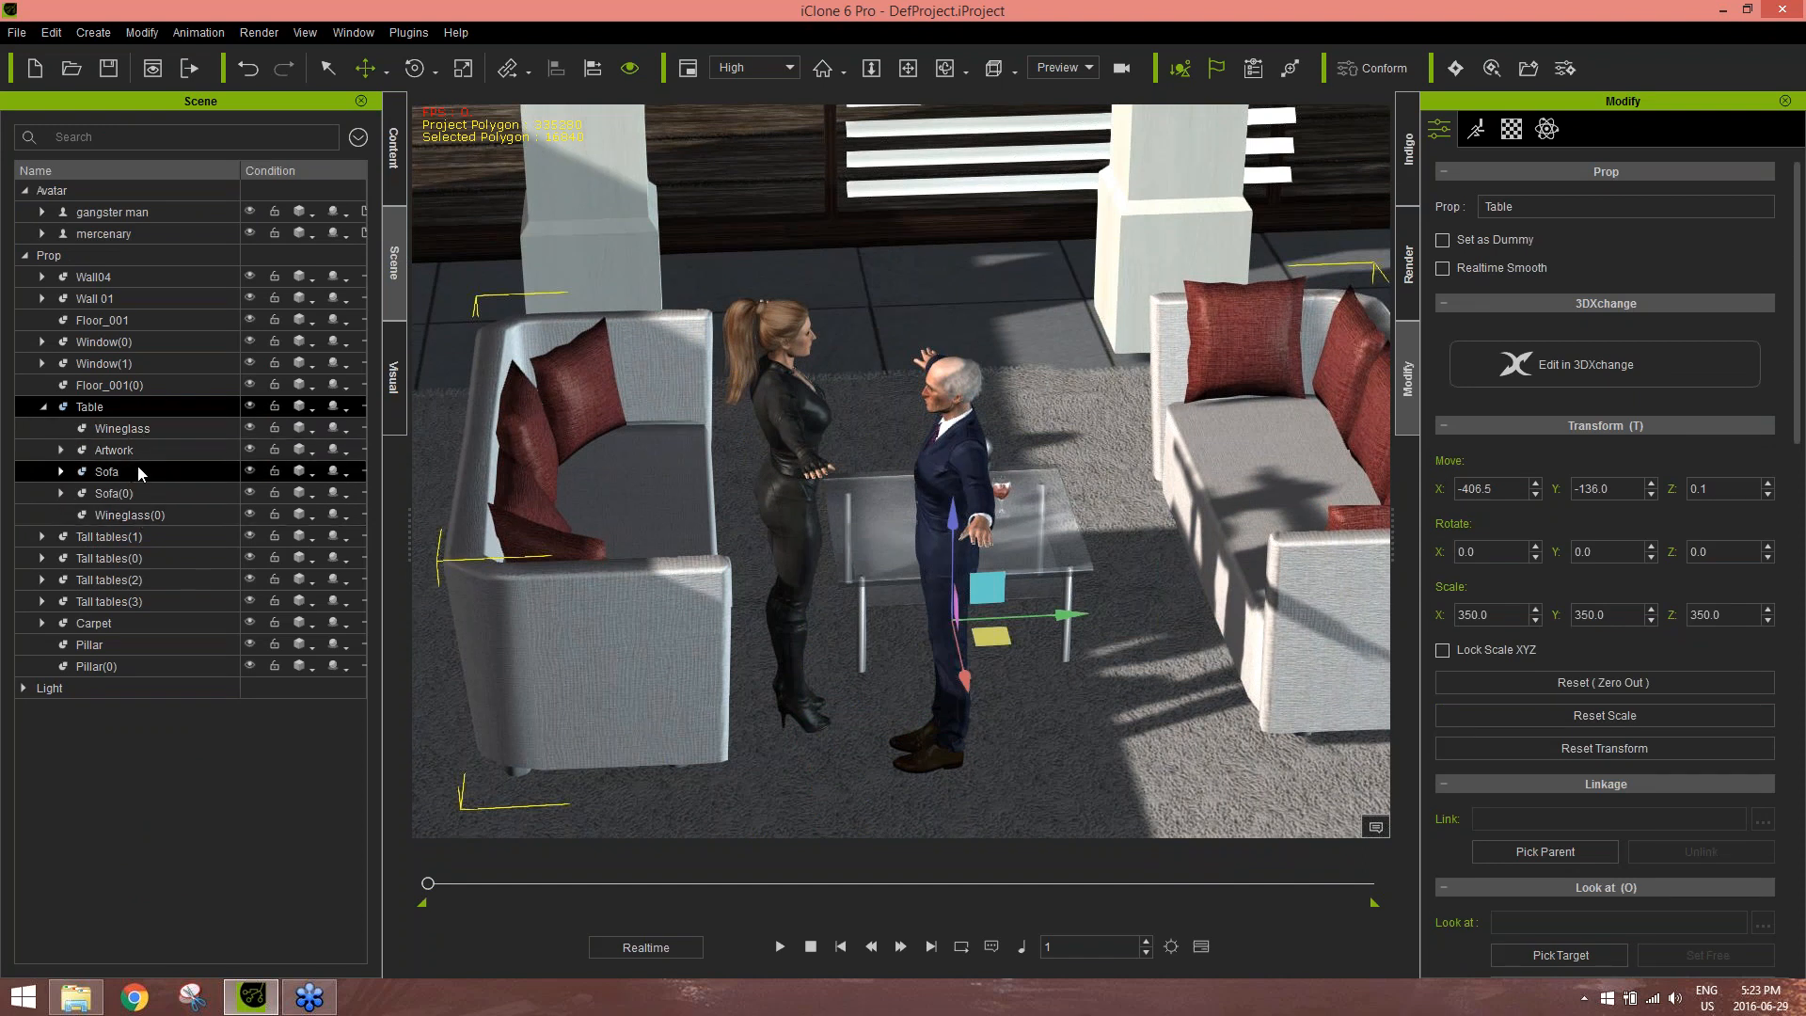
{"action": "left_click", "coordinate": [136, 433]}
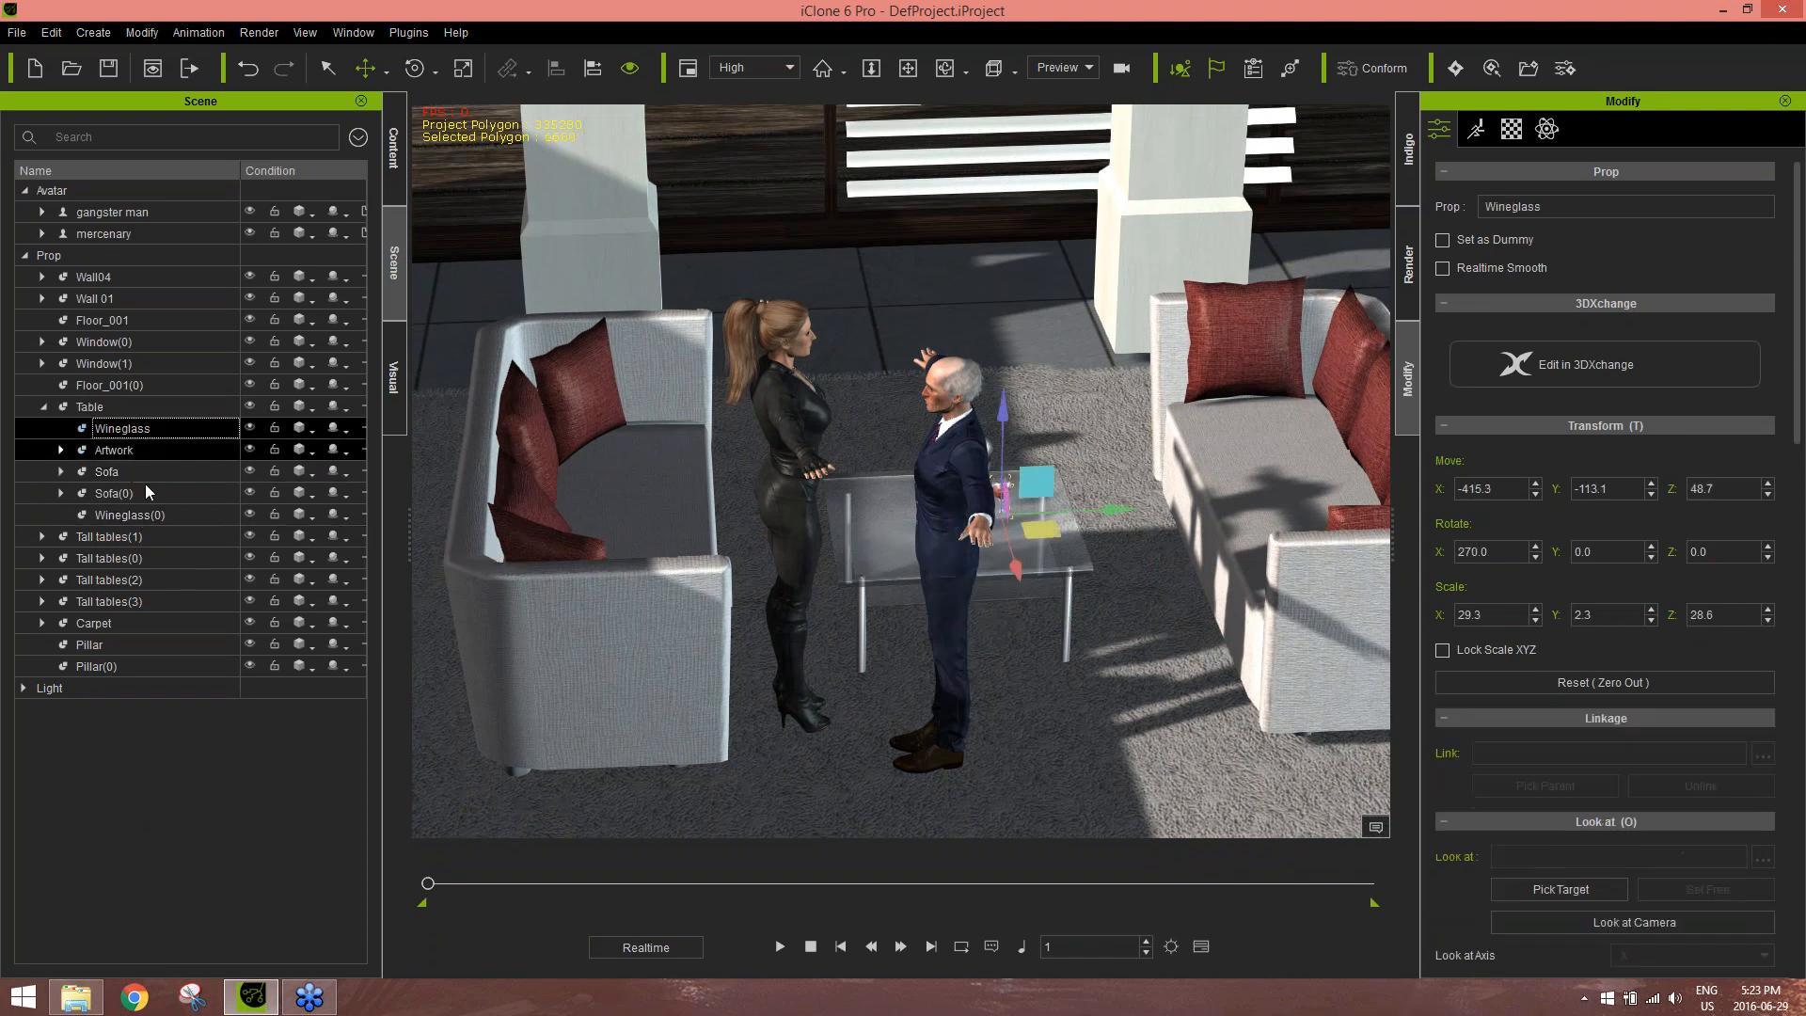
{"action": "left_click", "coordinate": [115, 411]}
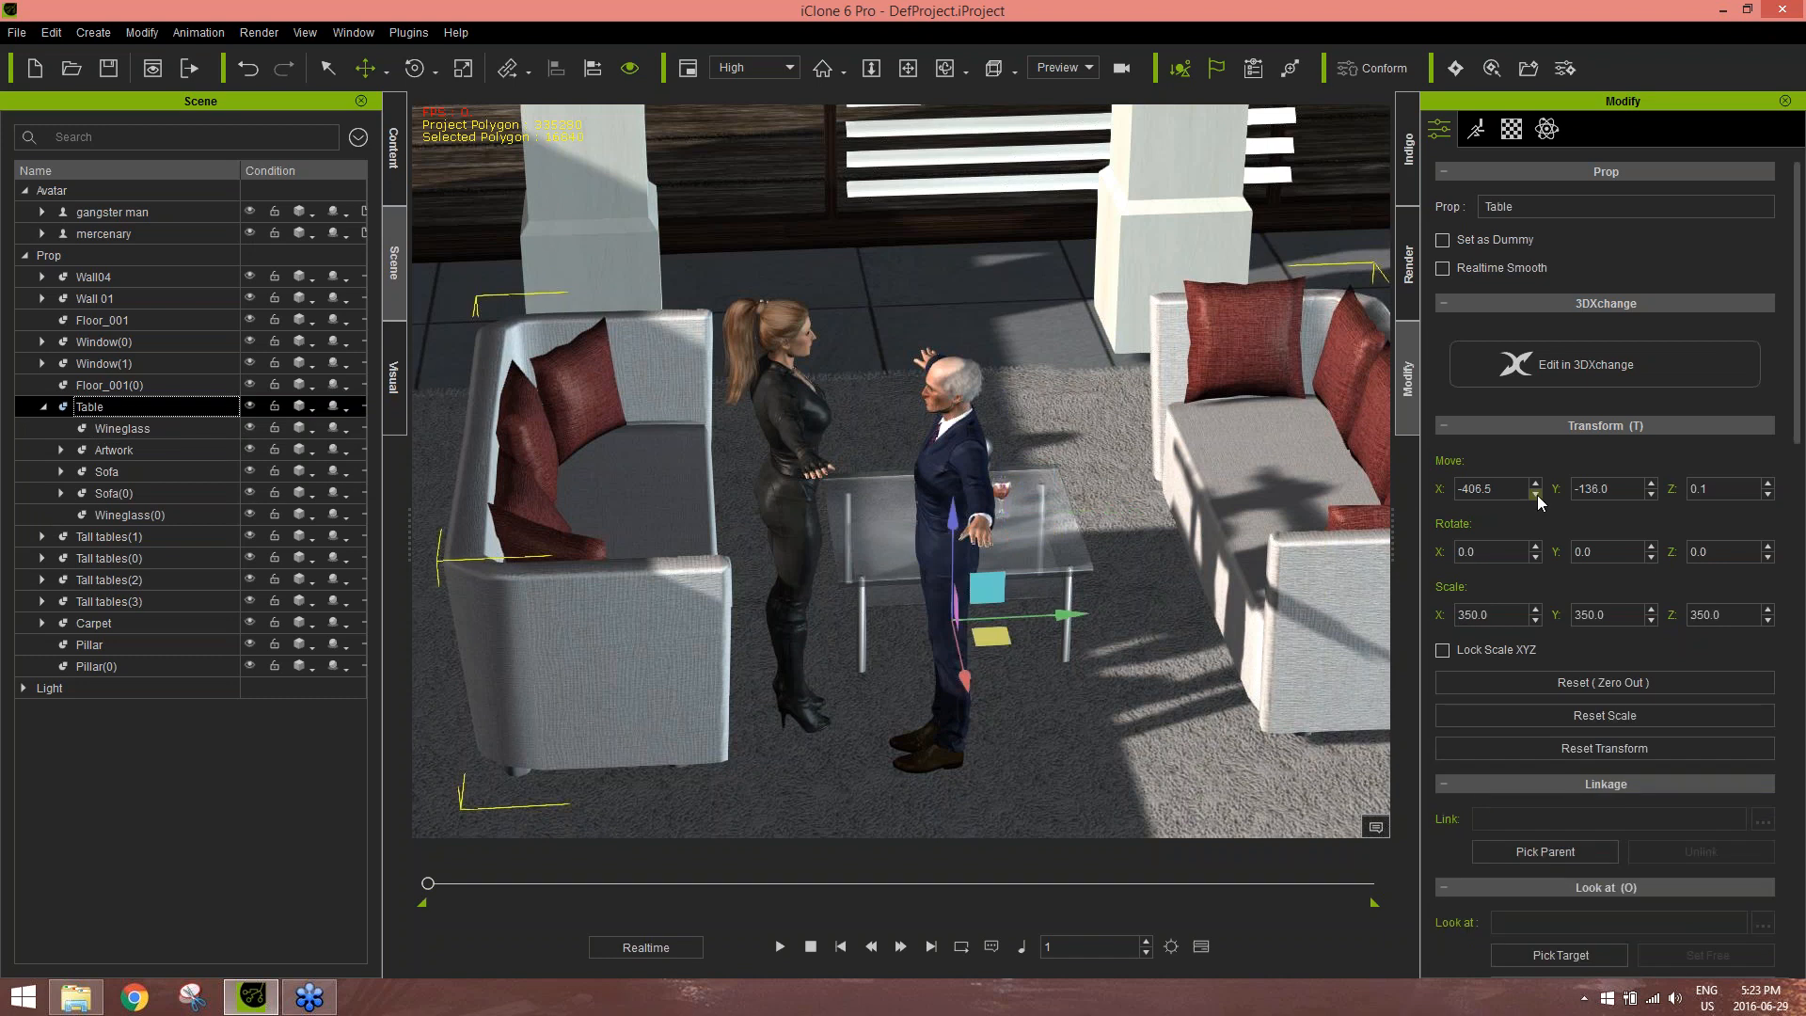
{"action": "left_click_drag", "start_coordinate": [965, 678], "coordinate": [965, 678]}
Rotate the gangster man about his vertical axis so he turns away from the mercenary and faces the windows
{"action": "left_click", "coordinate": [950, 428]}
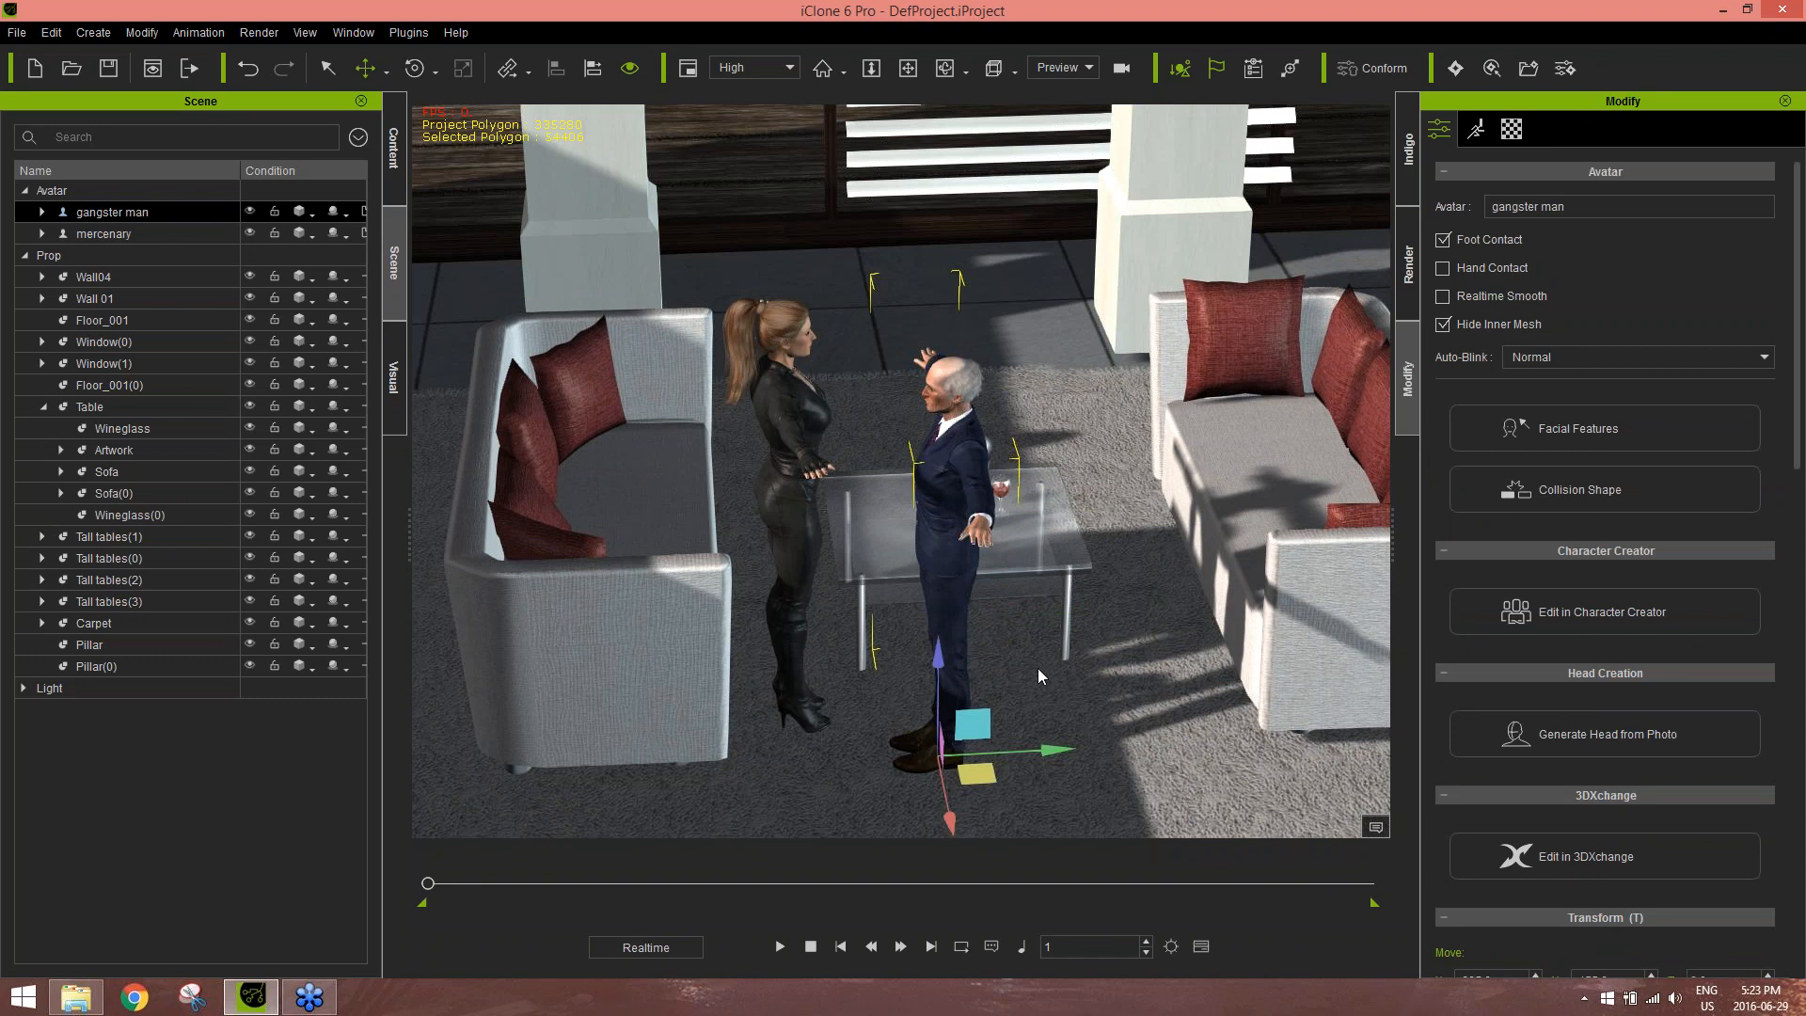
{"action": "scroll", "coordinate": [1044, 674], "scroll_direction": "down", "scroll_amount": 5}
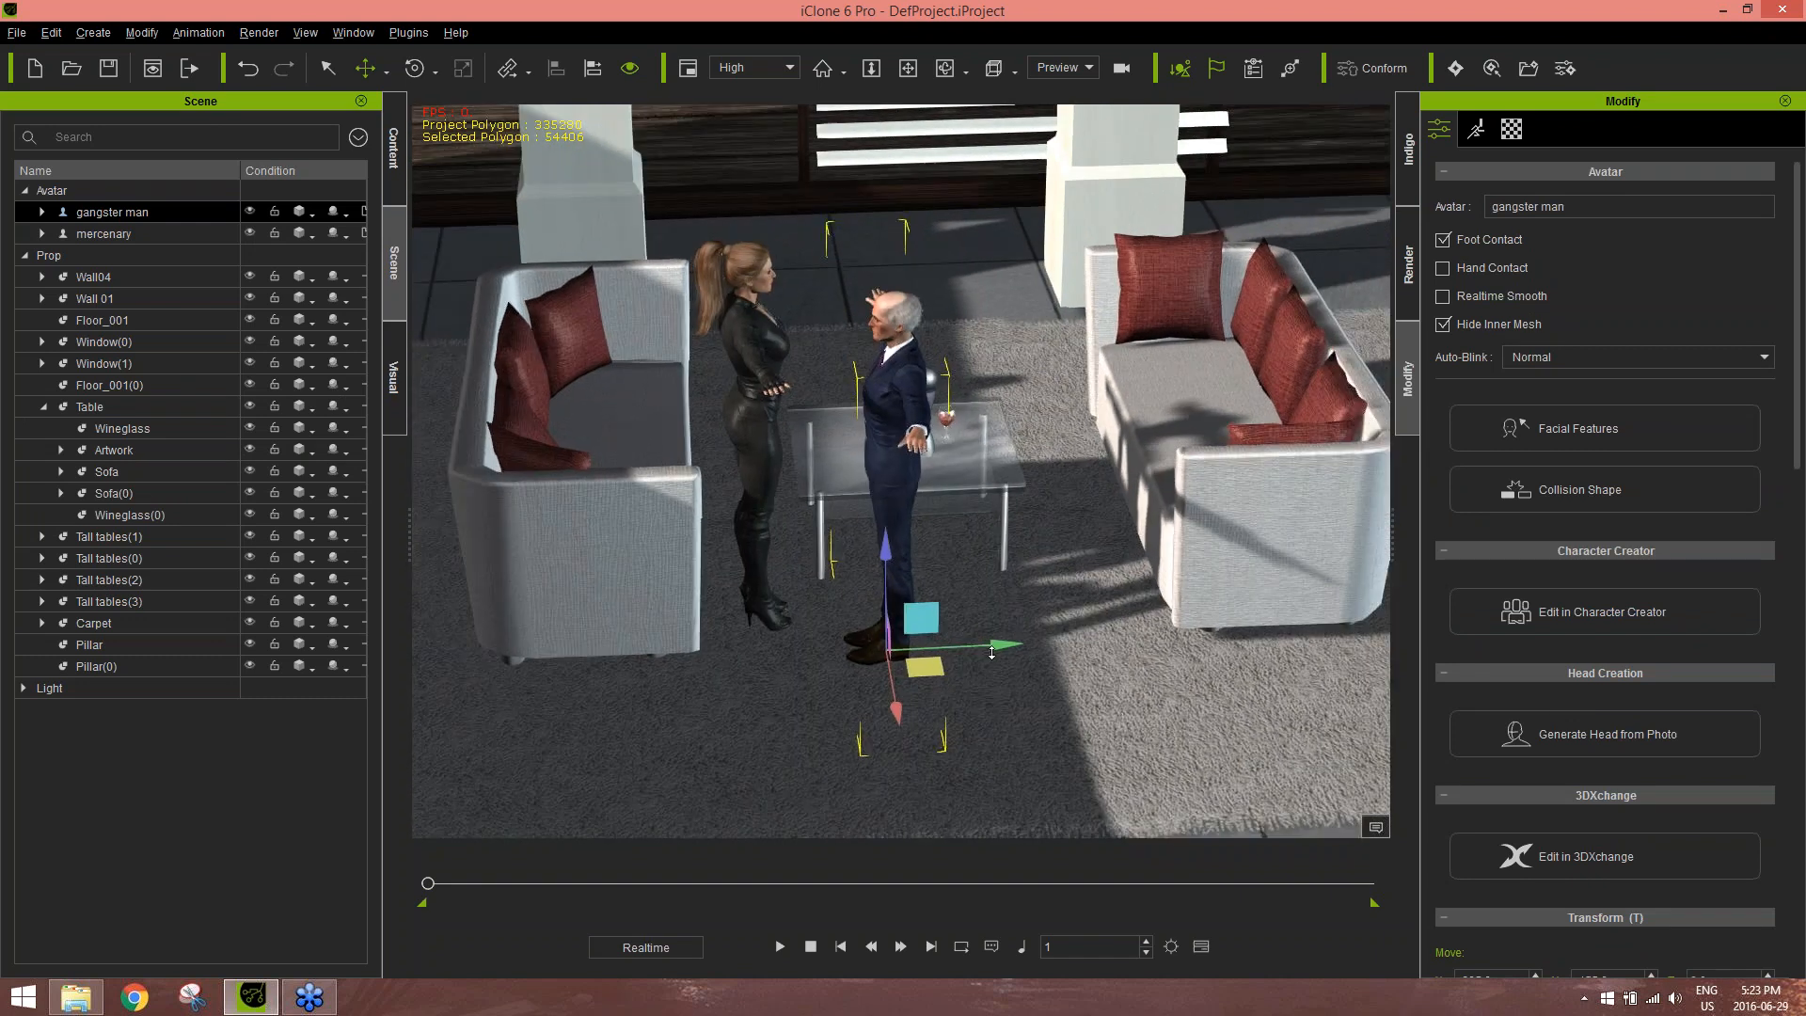
{"action": "right_click_drag", "start_coordinate": [993, 657], "coordinate": [1036, 656]}
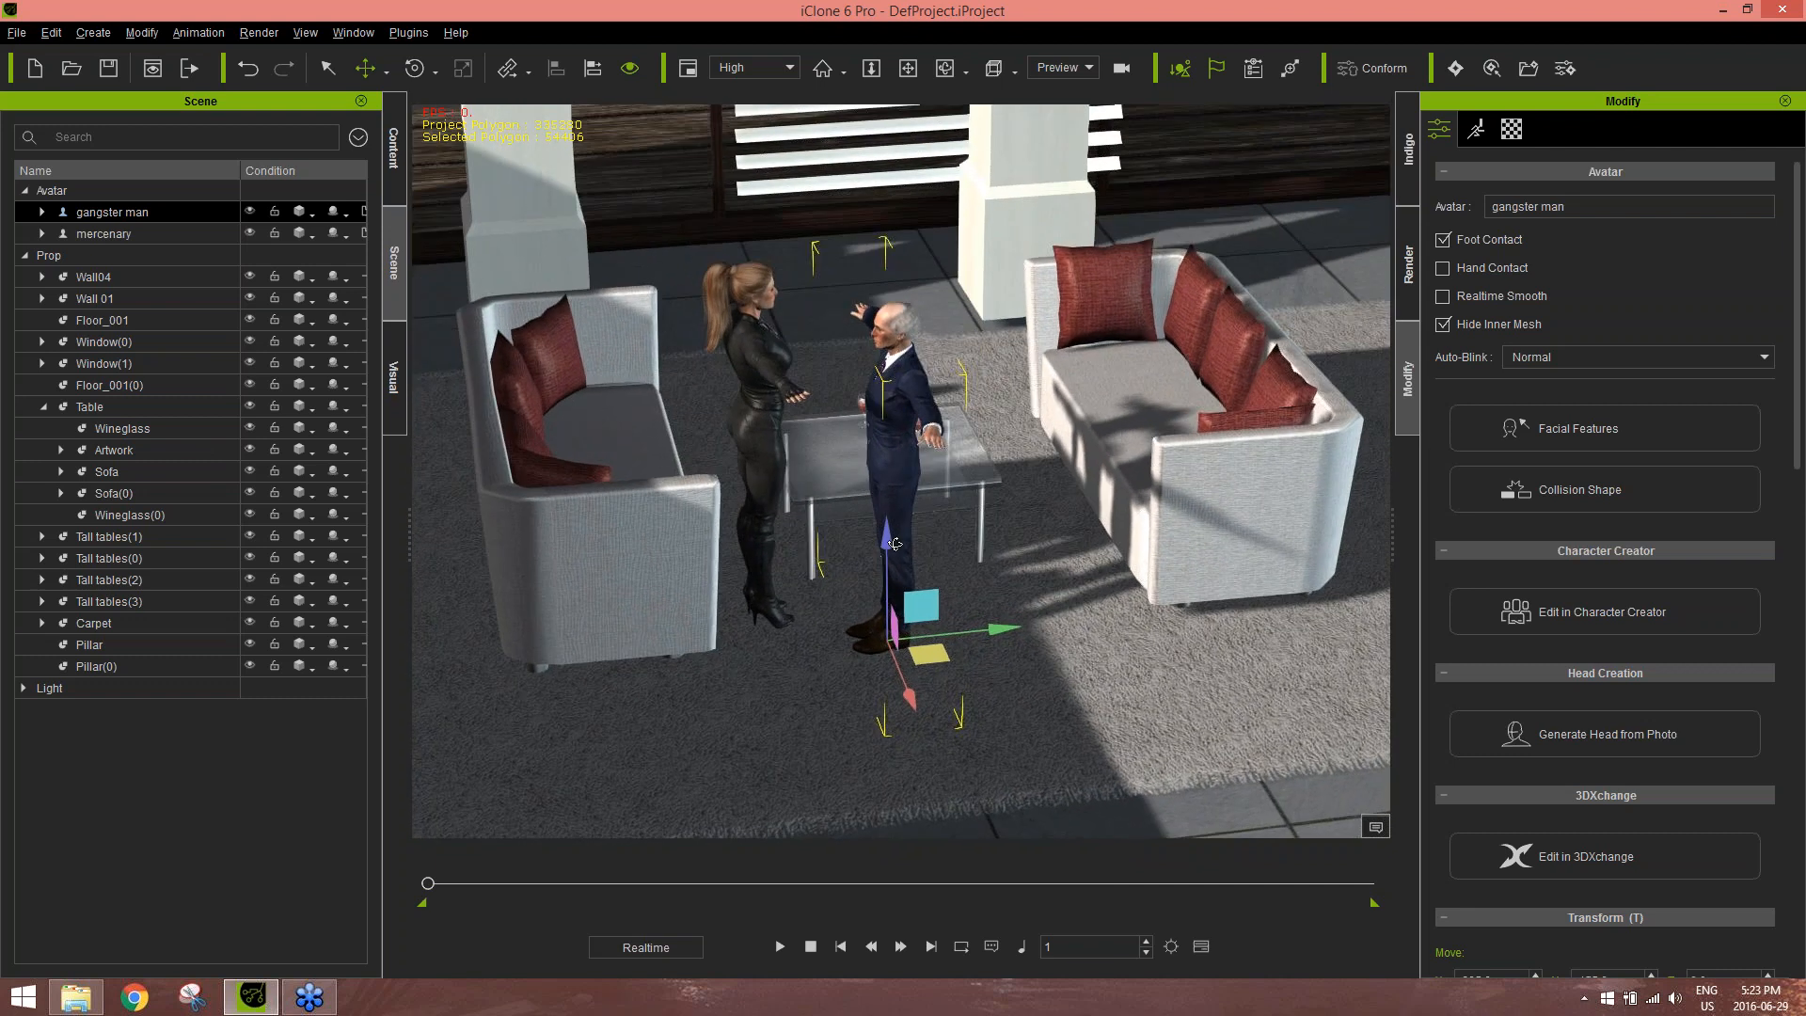
{"action": "scroll", "coordinate": [1039, 656], "scroll_direction": "up", "scroll_amount": 3}
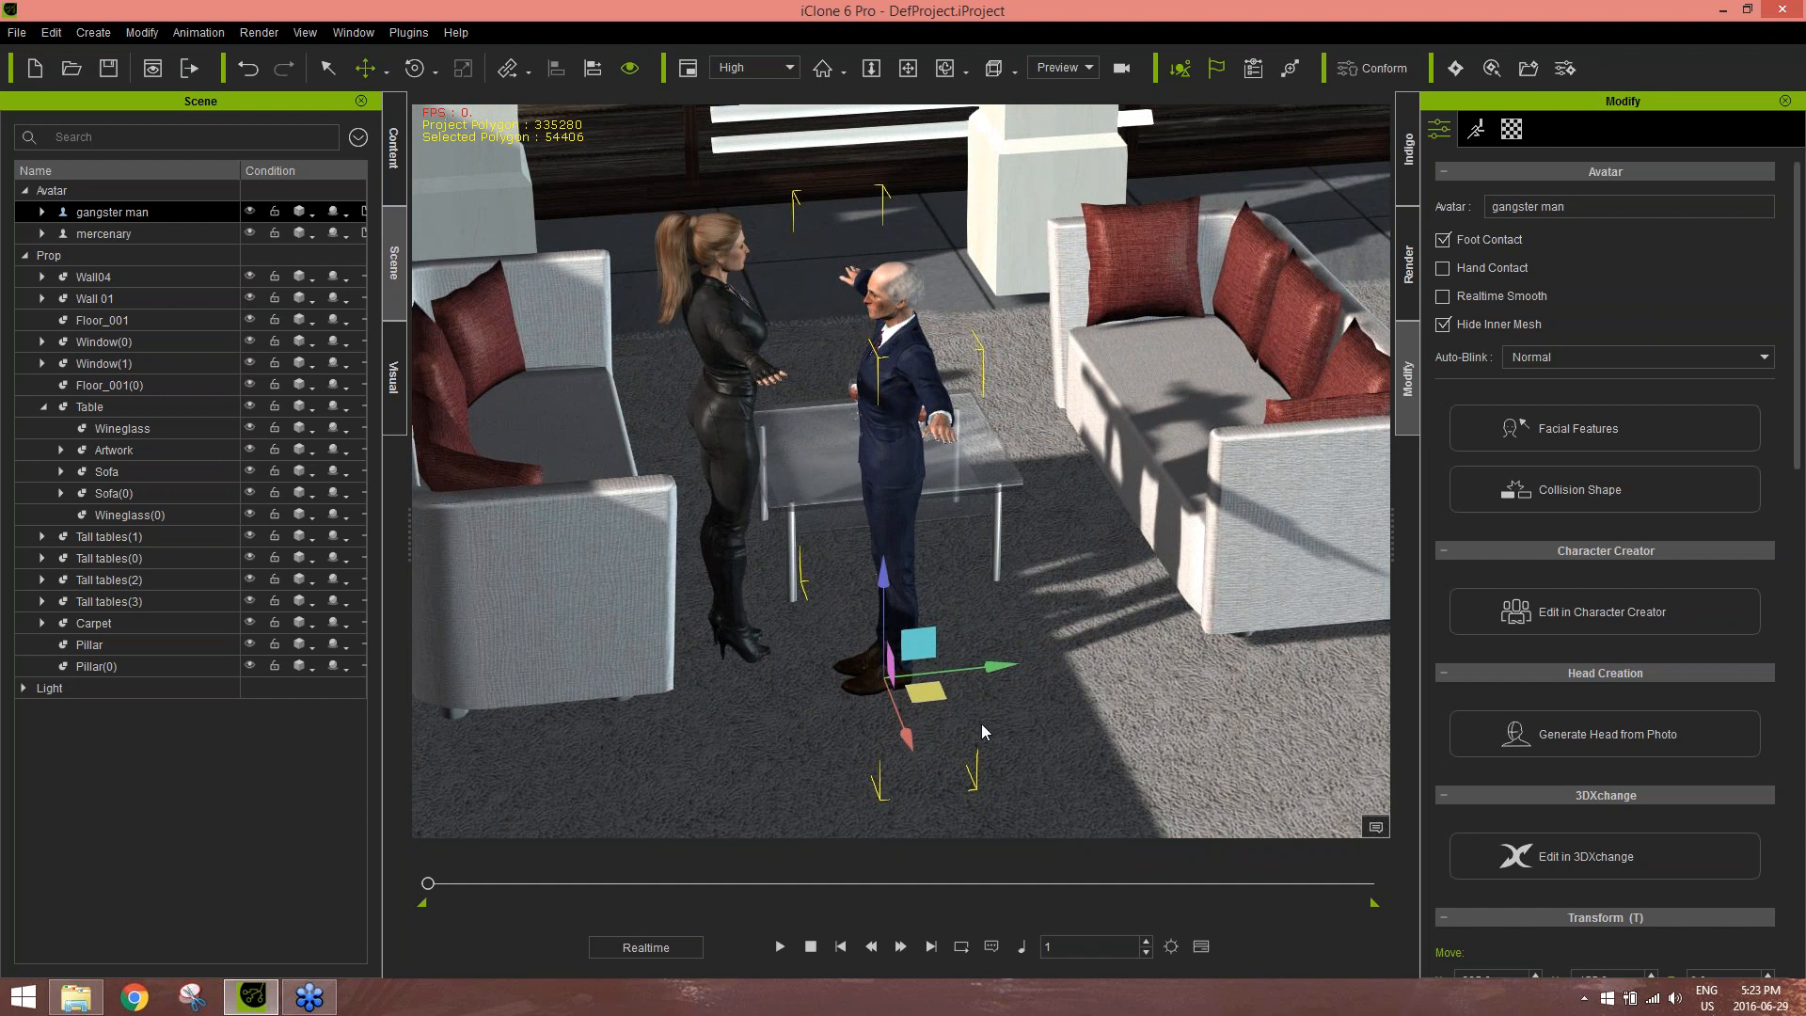
{"action": "key", "text": "e"}
{"action": "left_click_drag", "start_coordinate": [955, 729], "coordinate": [1150, 662]}
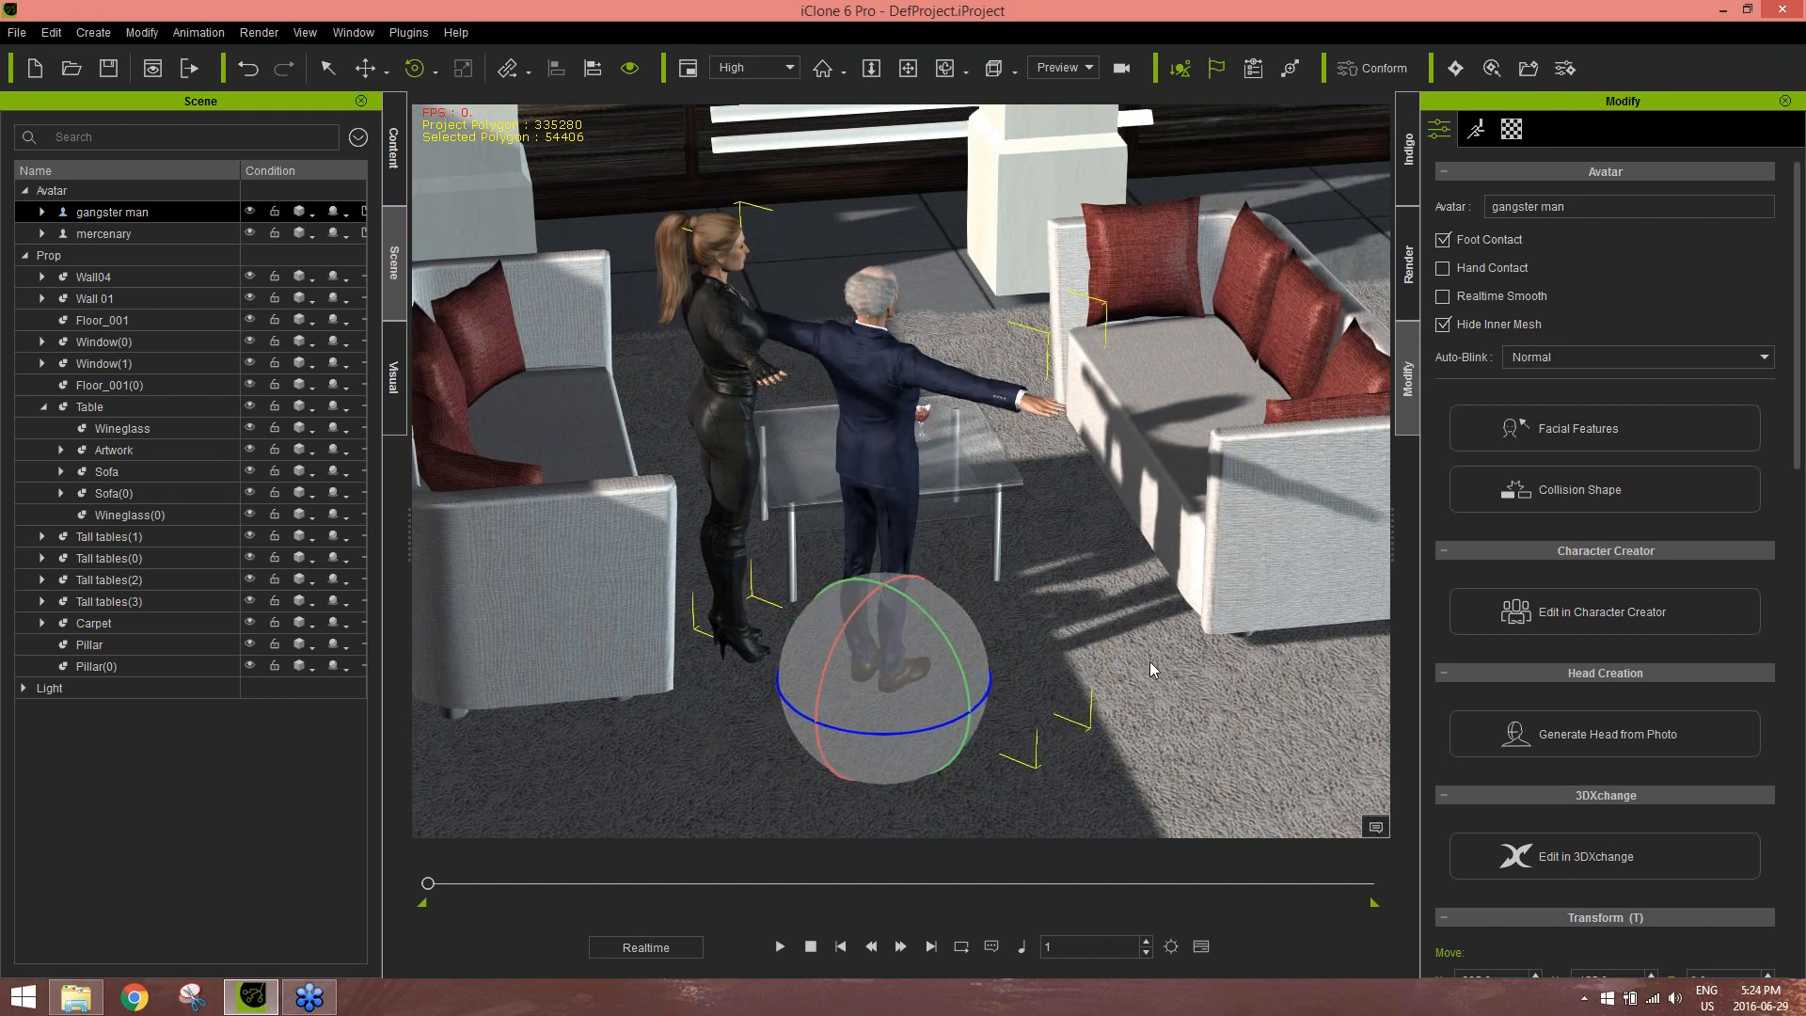
Move the gangster man across the floor plane, back from the coffee table and clear of the mercenary
{"action": "key", "text": "w"}
{"action": "left_click_drag", "start_coordinate": [930, 698], "coordinate": [927, 832]}
{"action": "right_click_drag", "start_coordinate": [745, 635], "coordinate": [874, 640]}
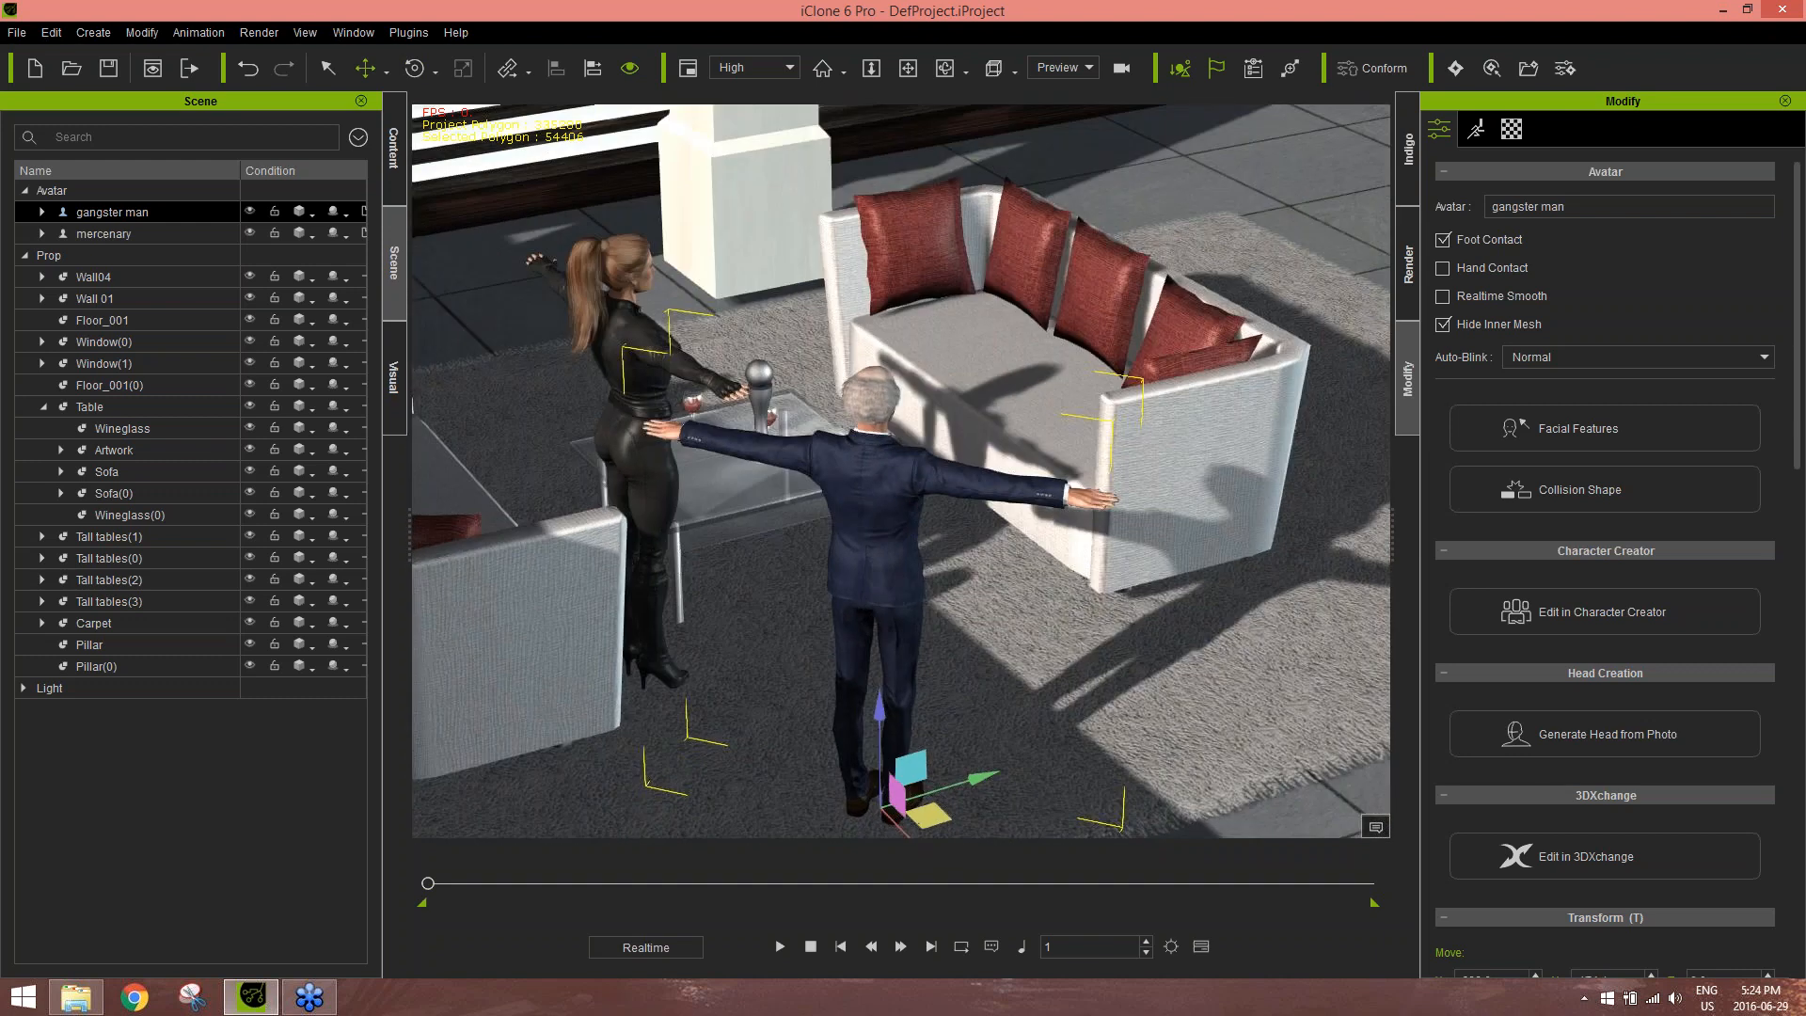
{"action": "mouse_move", "coordinate": [927, 815]}
{"action": "left_mouse_down"}
{"action": "mouse_move", "coordinate": [927, 758]}
{"action": "mouse_move", "coordinate": [951, 810]}
{"action": "left_mouse_up"}
{"action": "key", "text": "e"}
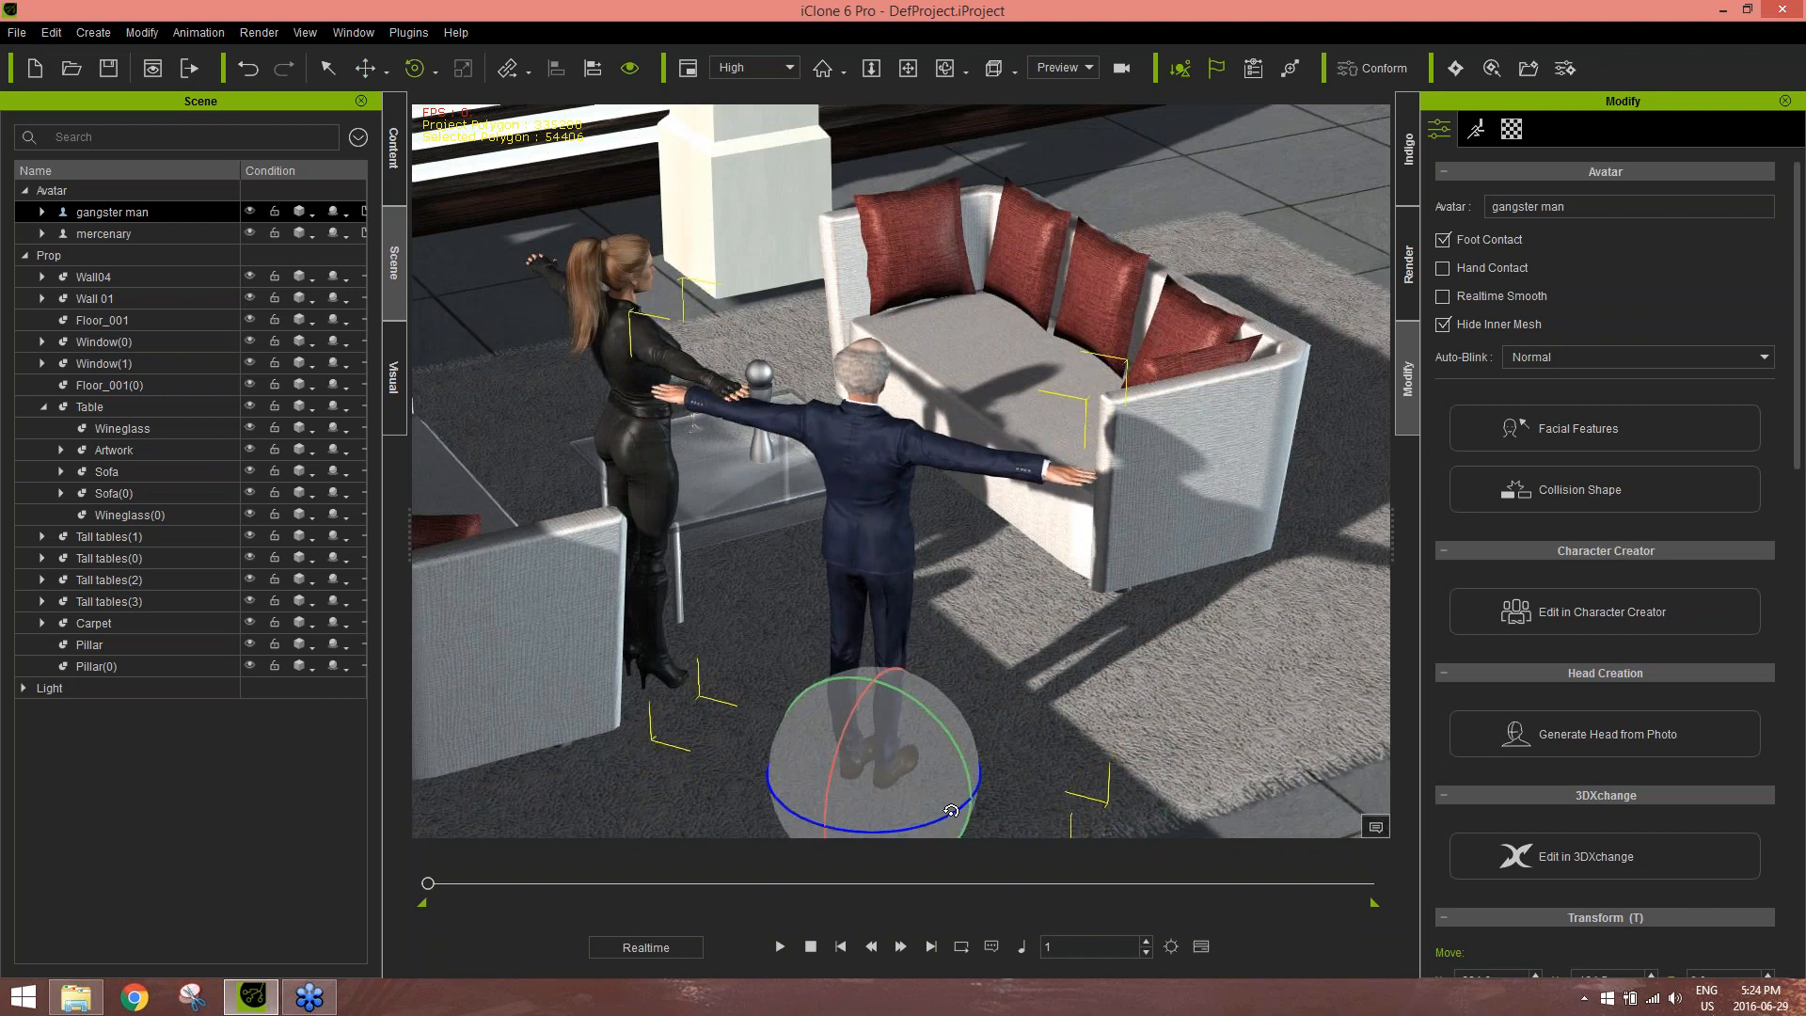
{"action": "right_click_drag", "start_coordinate": [824, 574], "coordinate": [926, 553]}
{"action": "middle_click_drag", "start_coordinate": [1016, 502], "coordinate": [940, 524]}
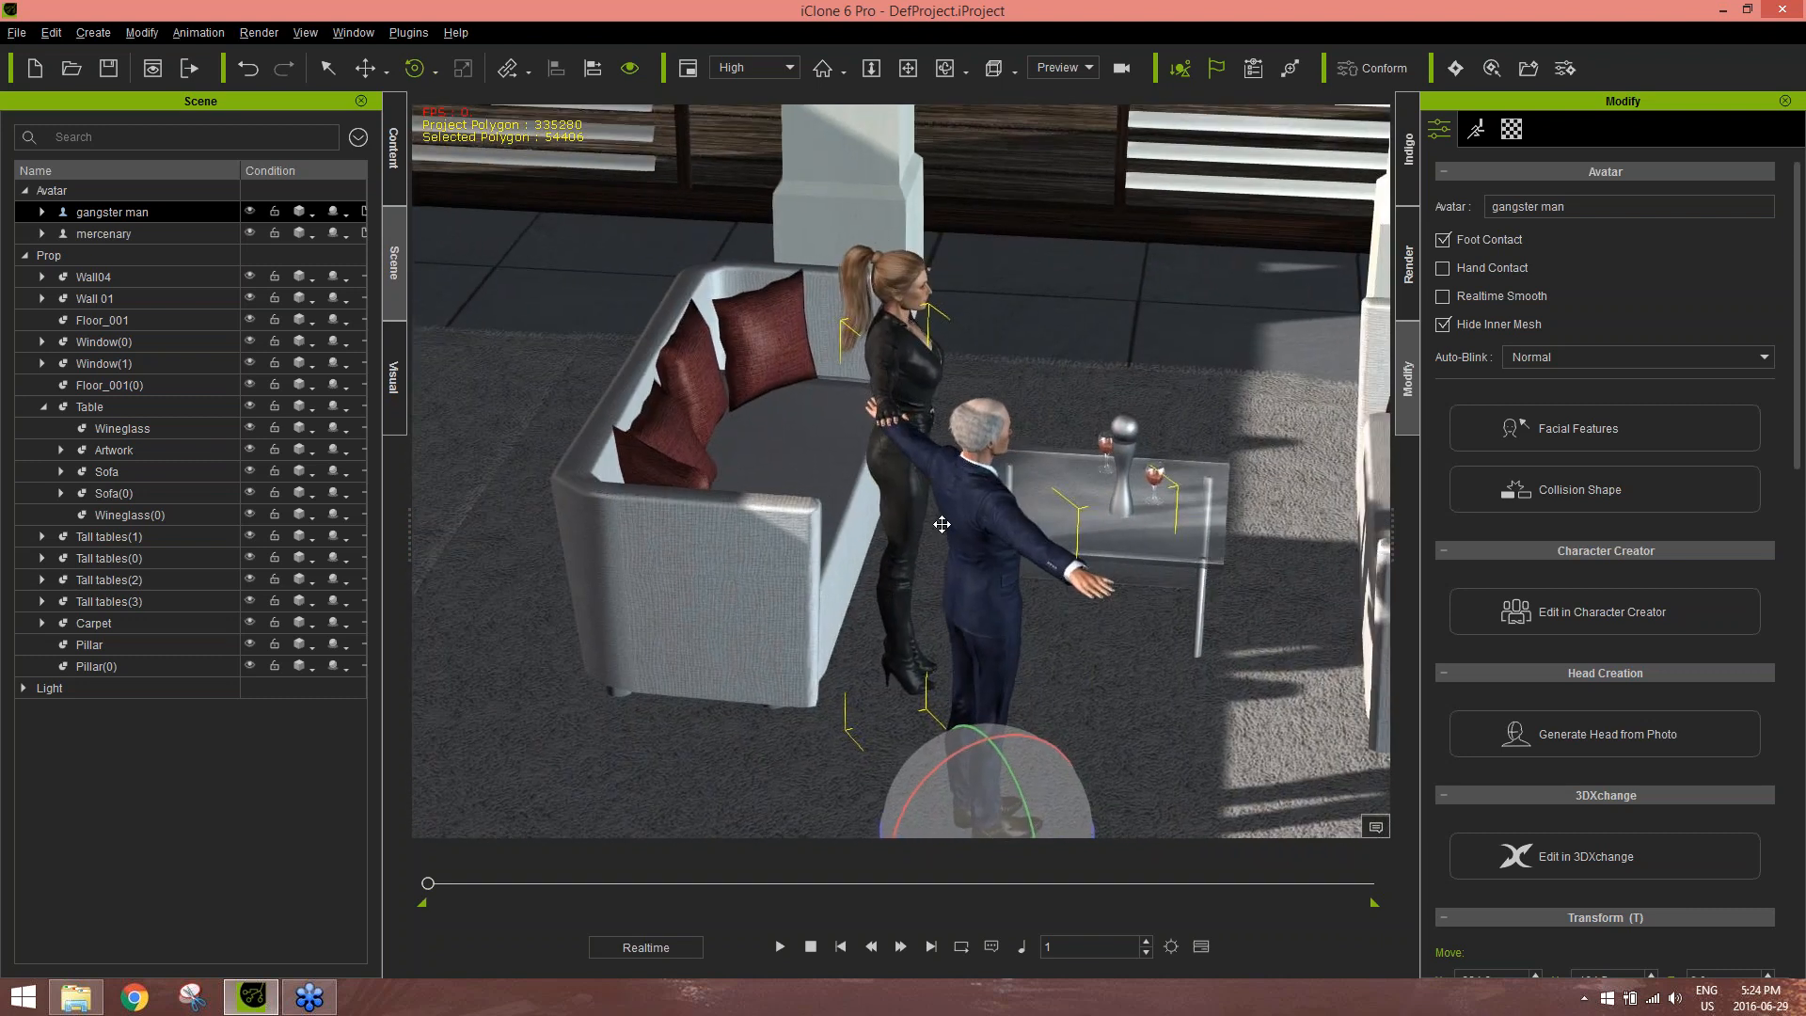
Select the mercenary and open the 04_G5 MixMove_Female motion template collection
{"action": "left_click", "coordinate": [919, 346]}
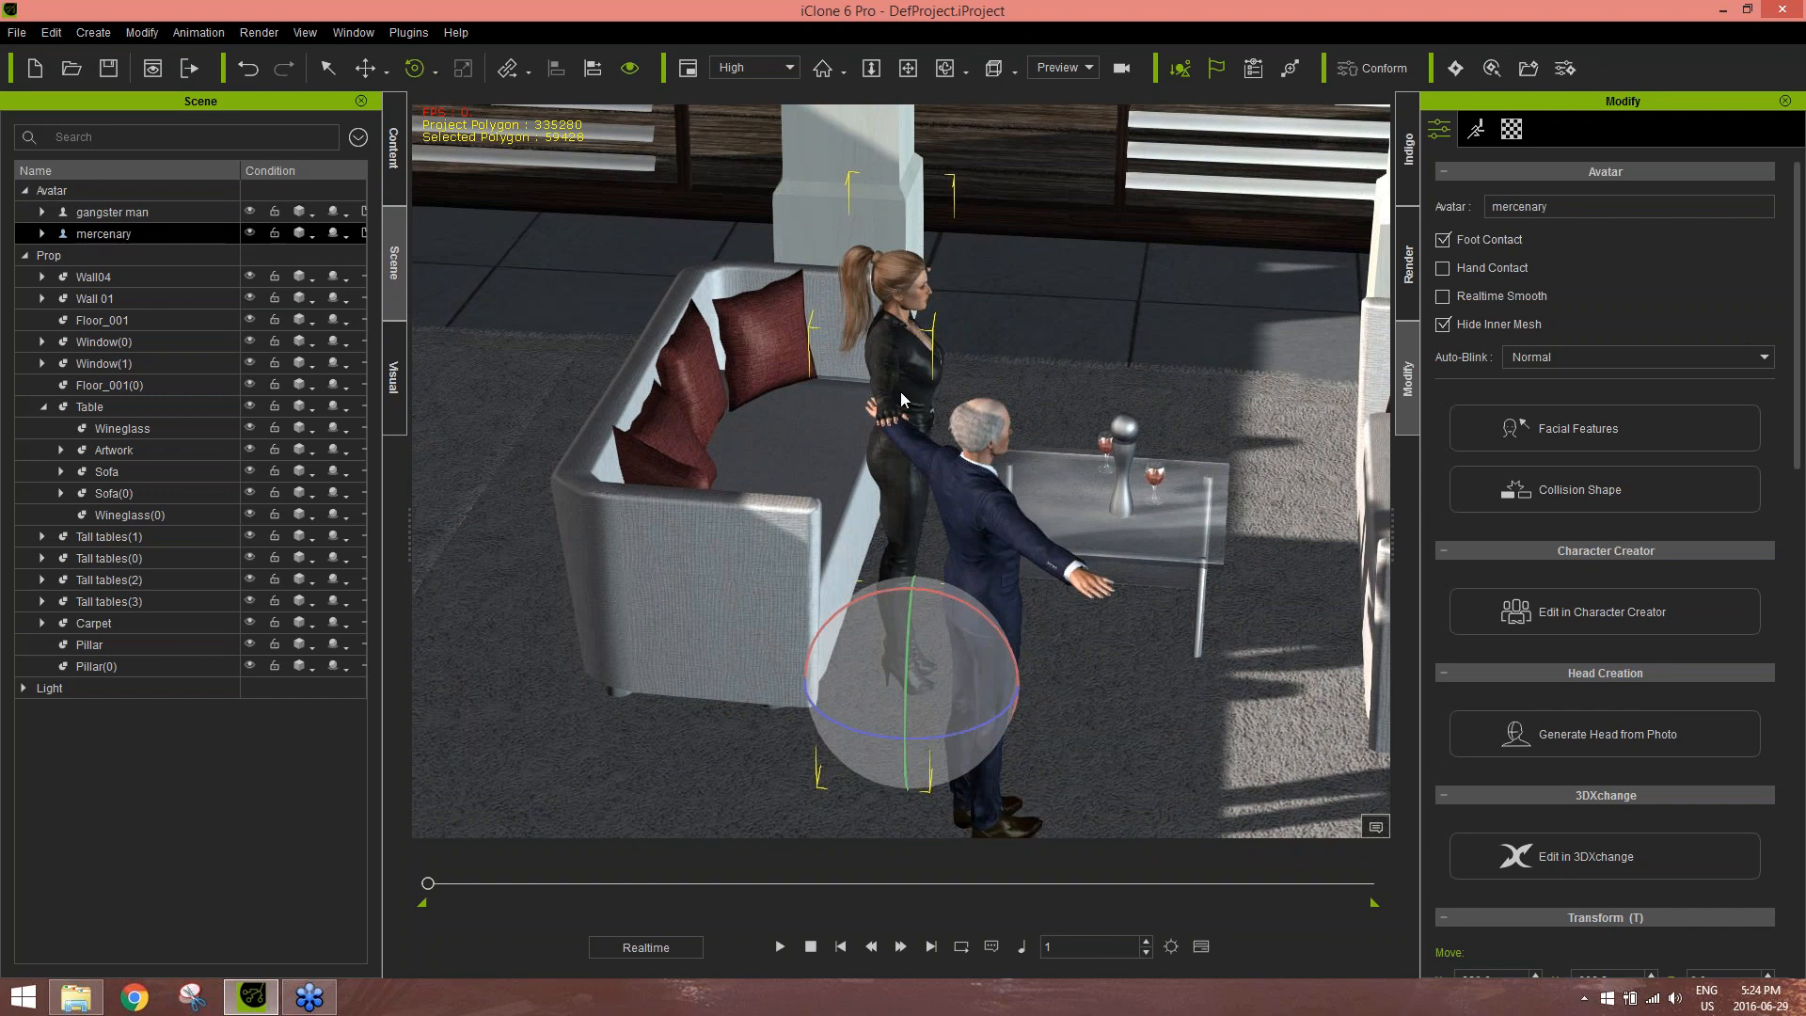
{"action": "left_click", "coordinate": [398, 165]}
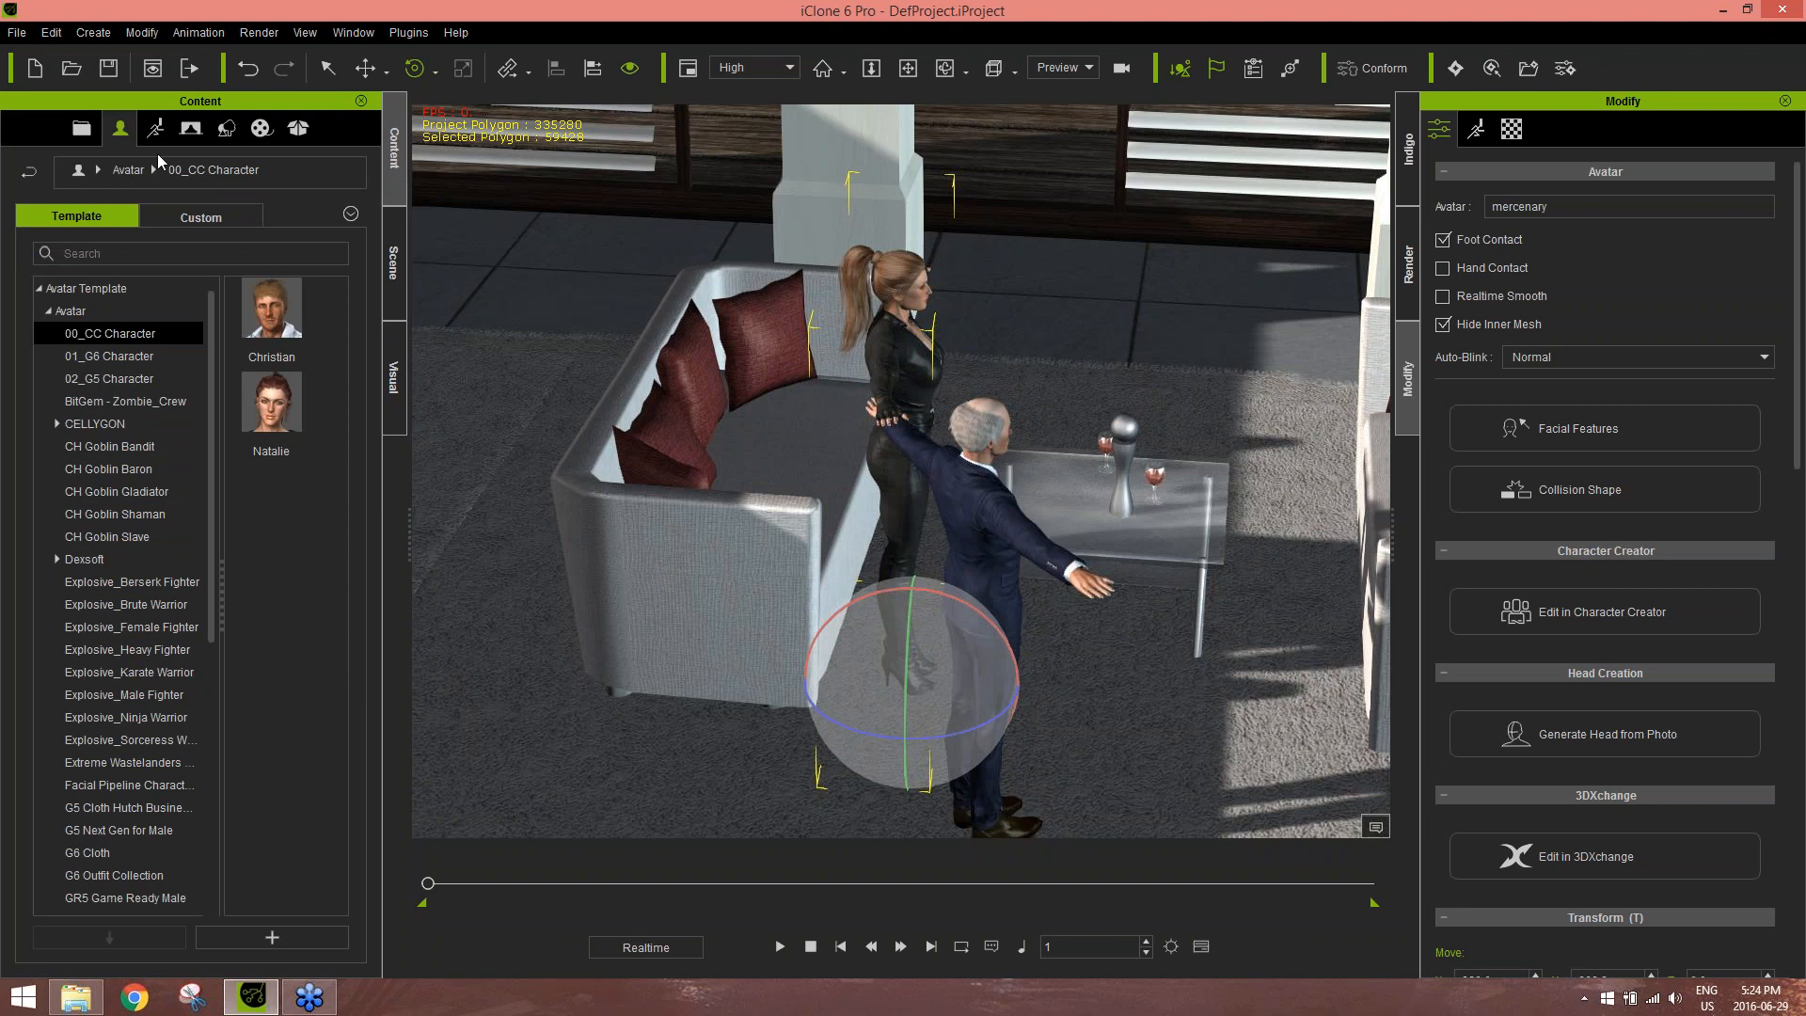
{"action": "left_click", "coordinate": [155, 128]}
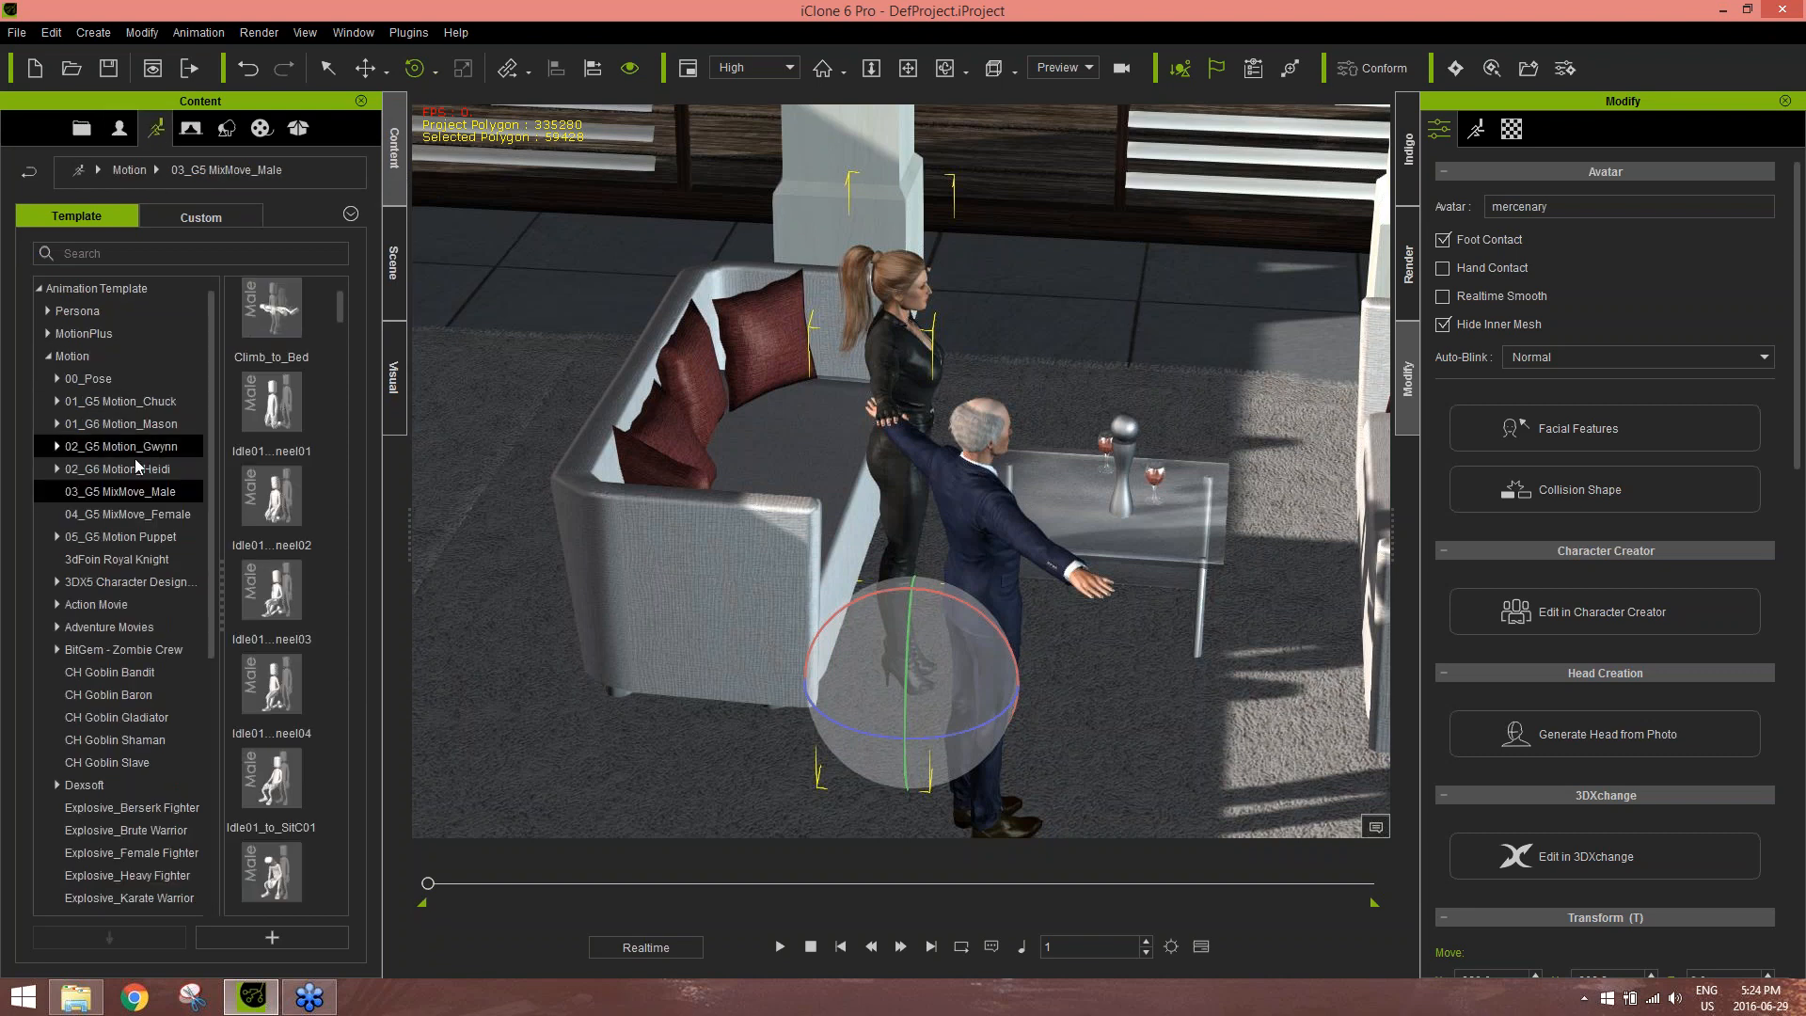
{"action": "left_click", "coordinate": [130, 512]}
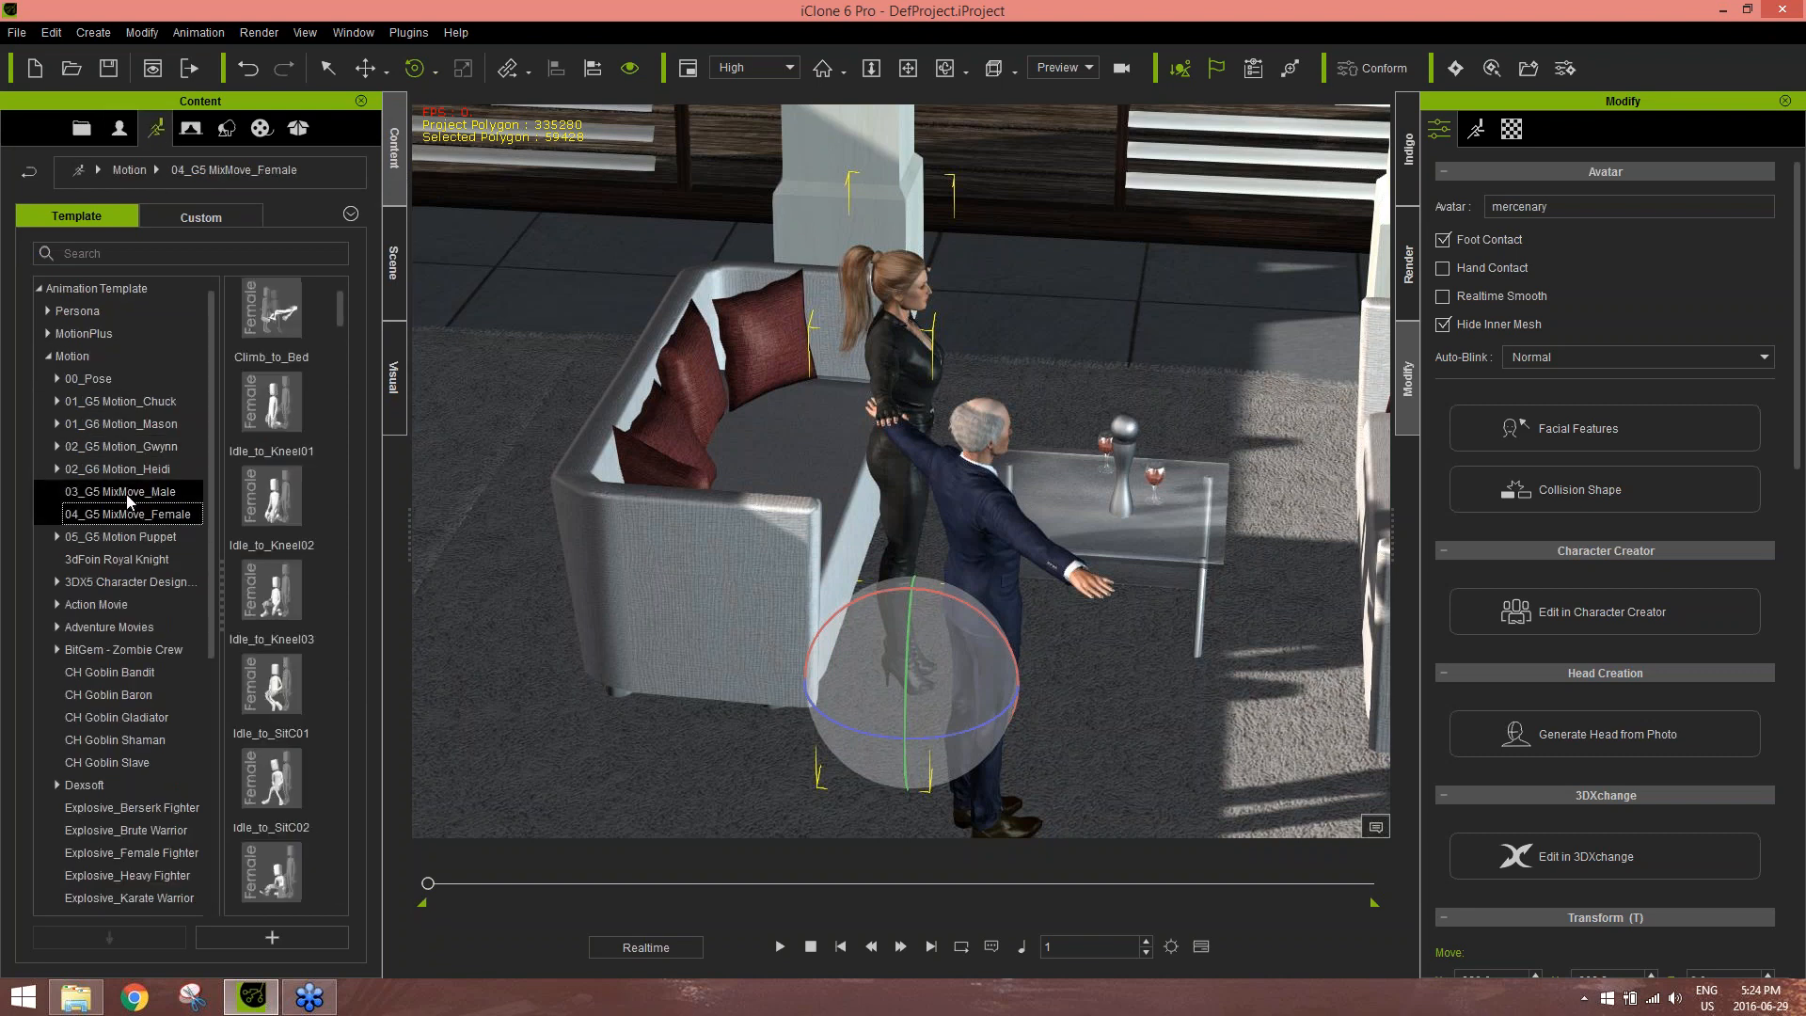
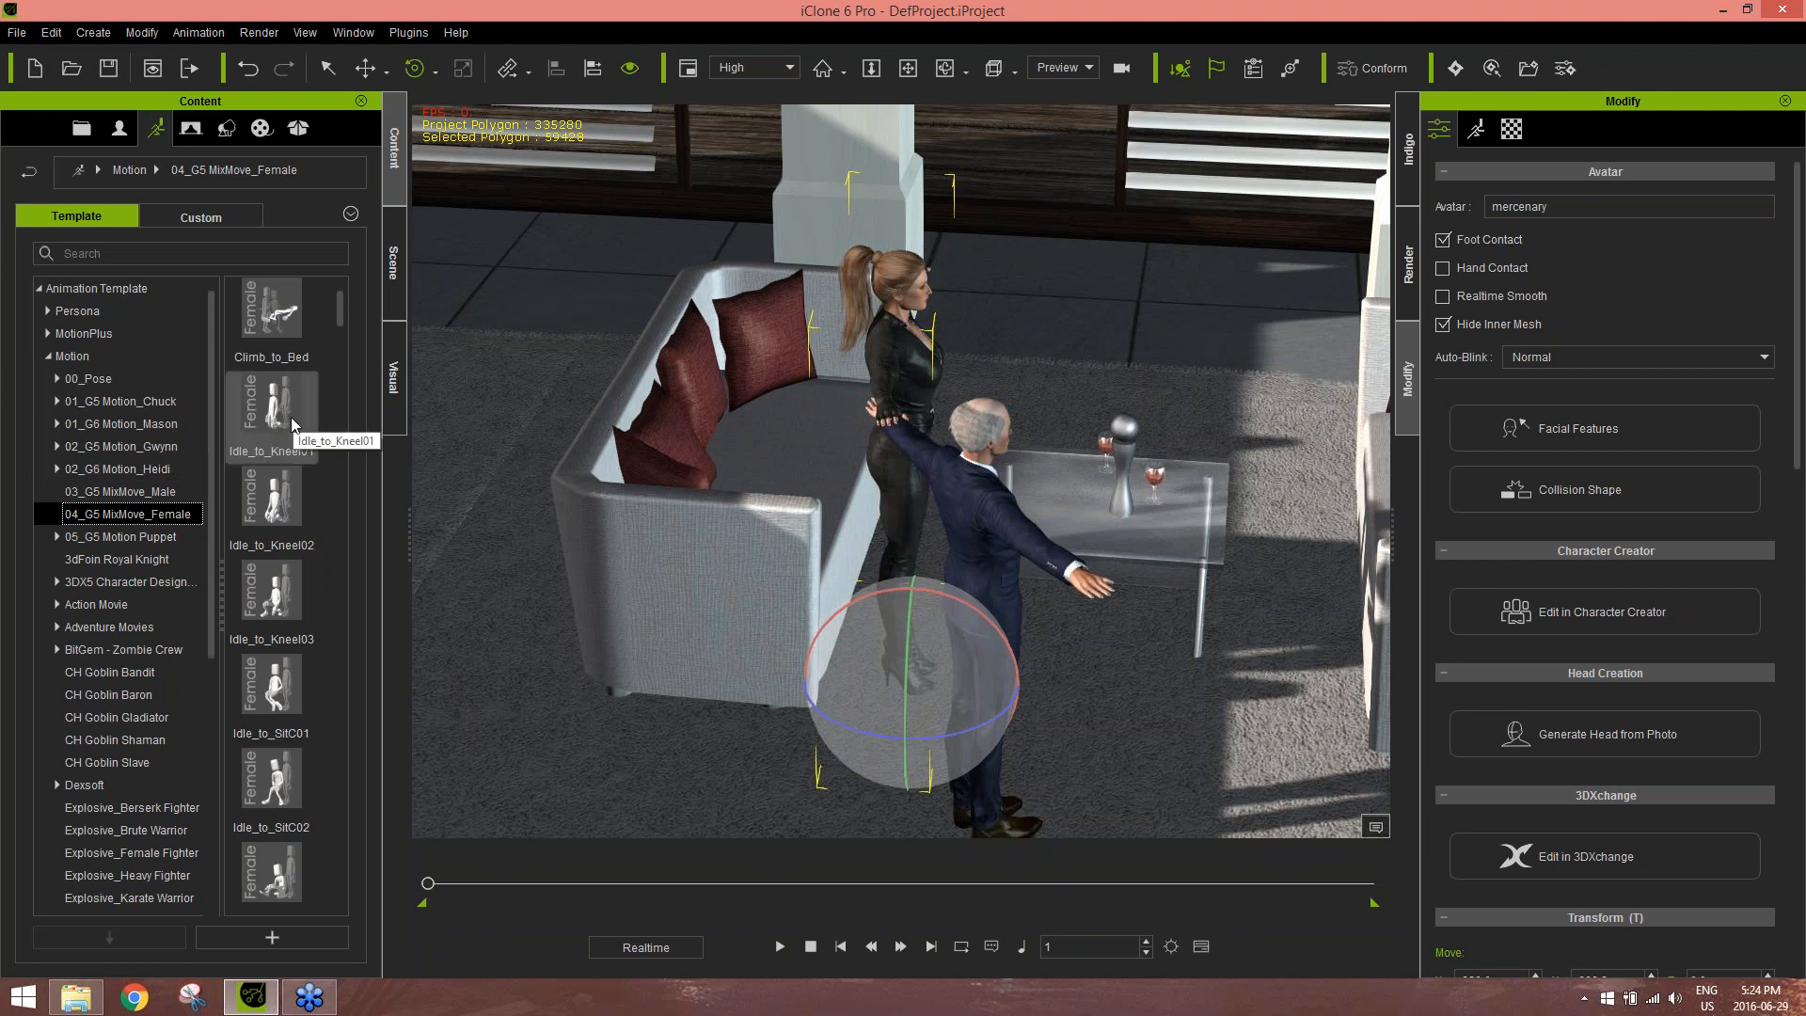
Find the SitC01 motion in the collection, apply it to the mercenary and preview the animation
{"action": "left_click_drag", "start_coordinate": [822, 594], "coordinate": [901, 556], "text": "alt"}
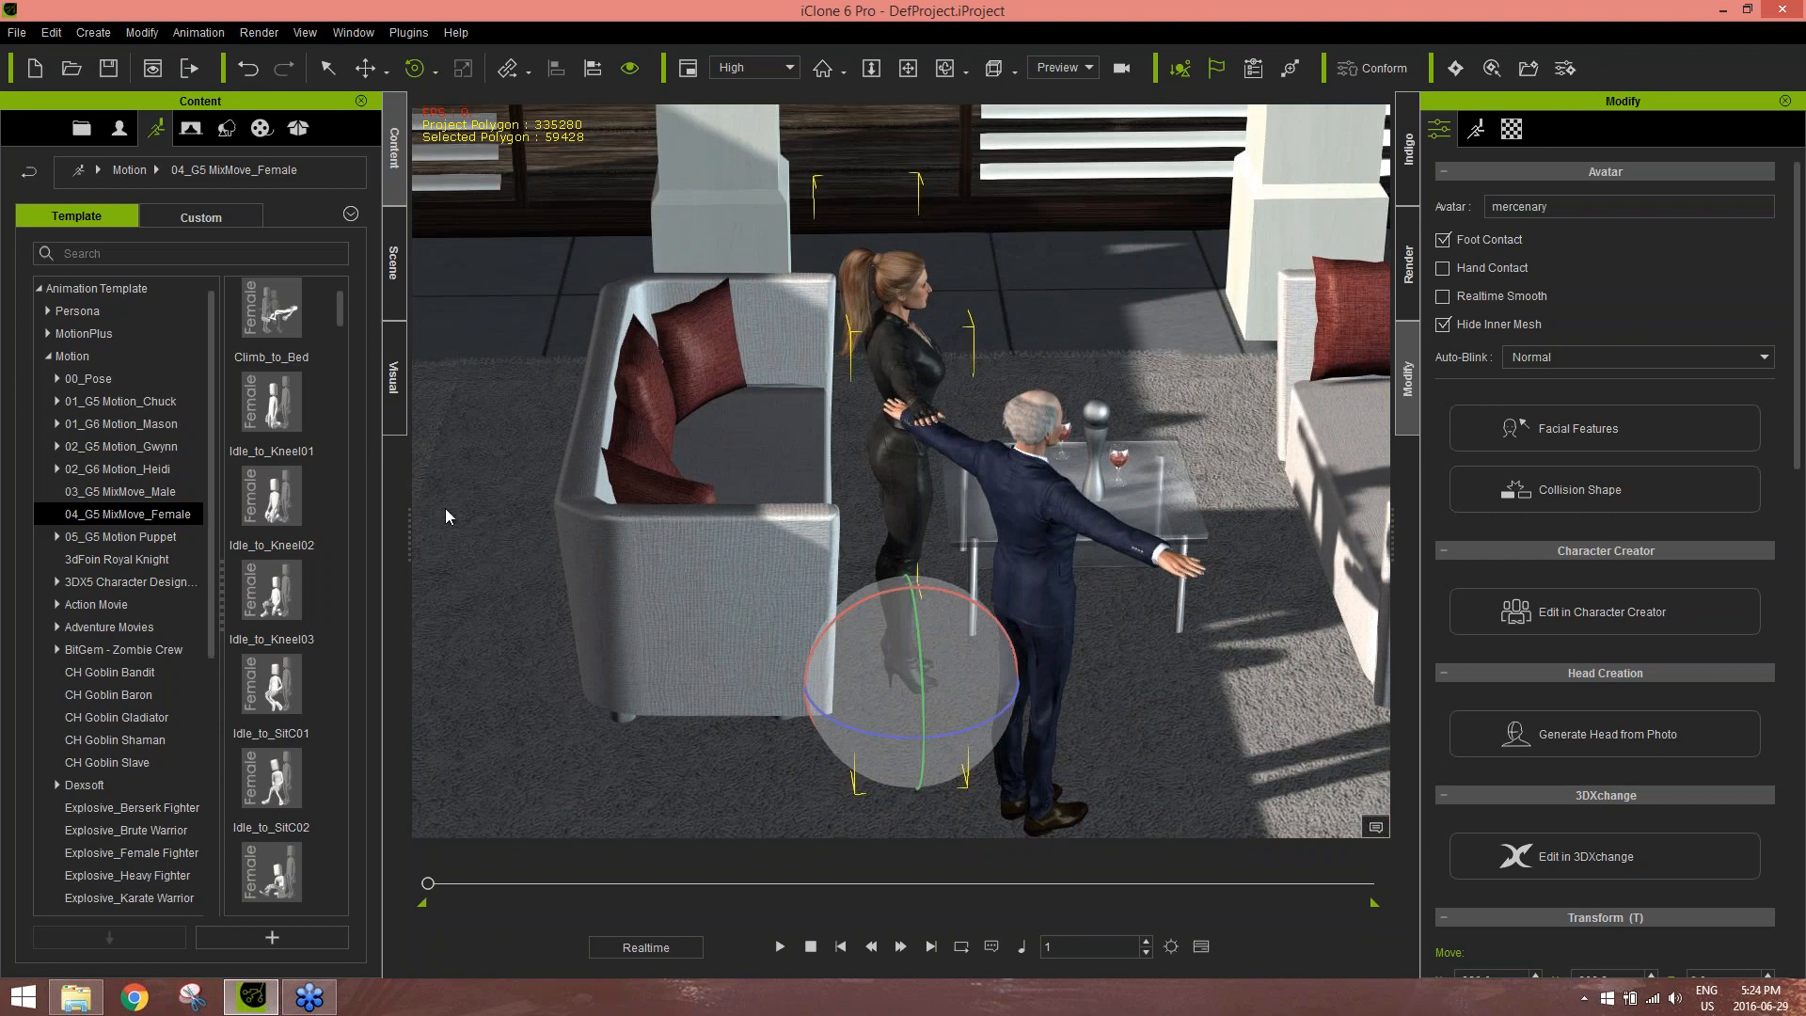
{"action": "left_click_drag", "start_coordinate": [337, 307], "coordinate": [321, 876]}
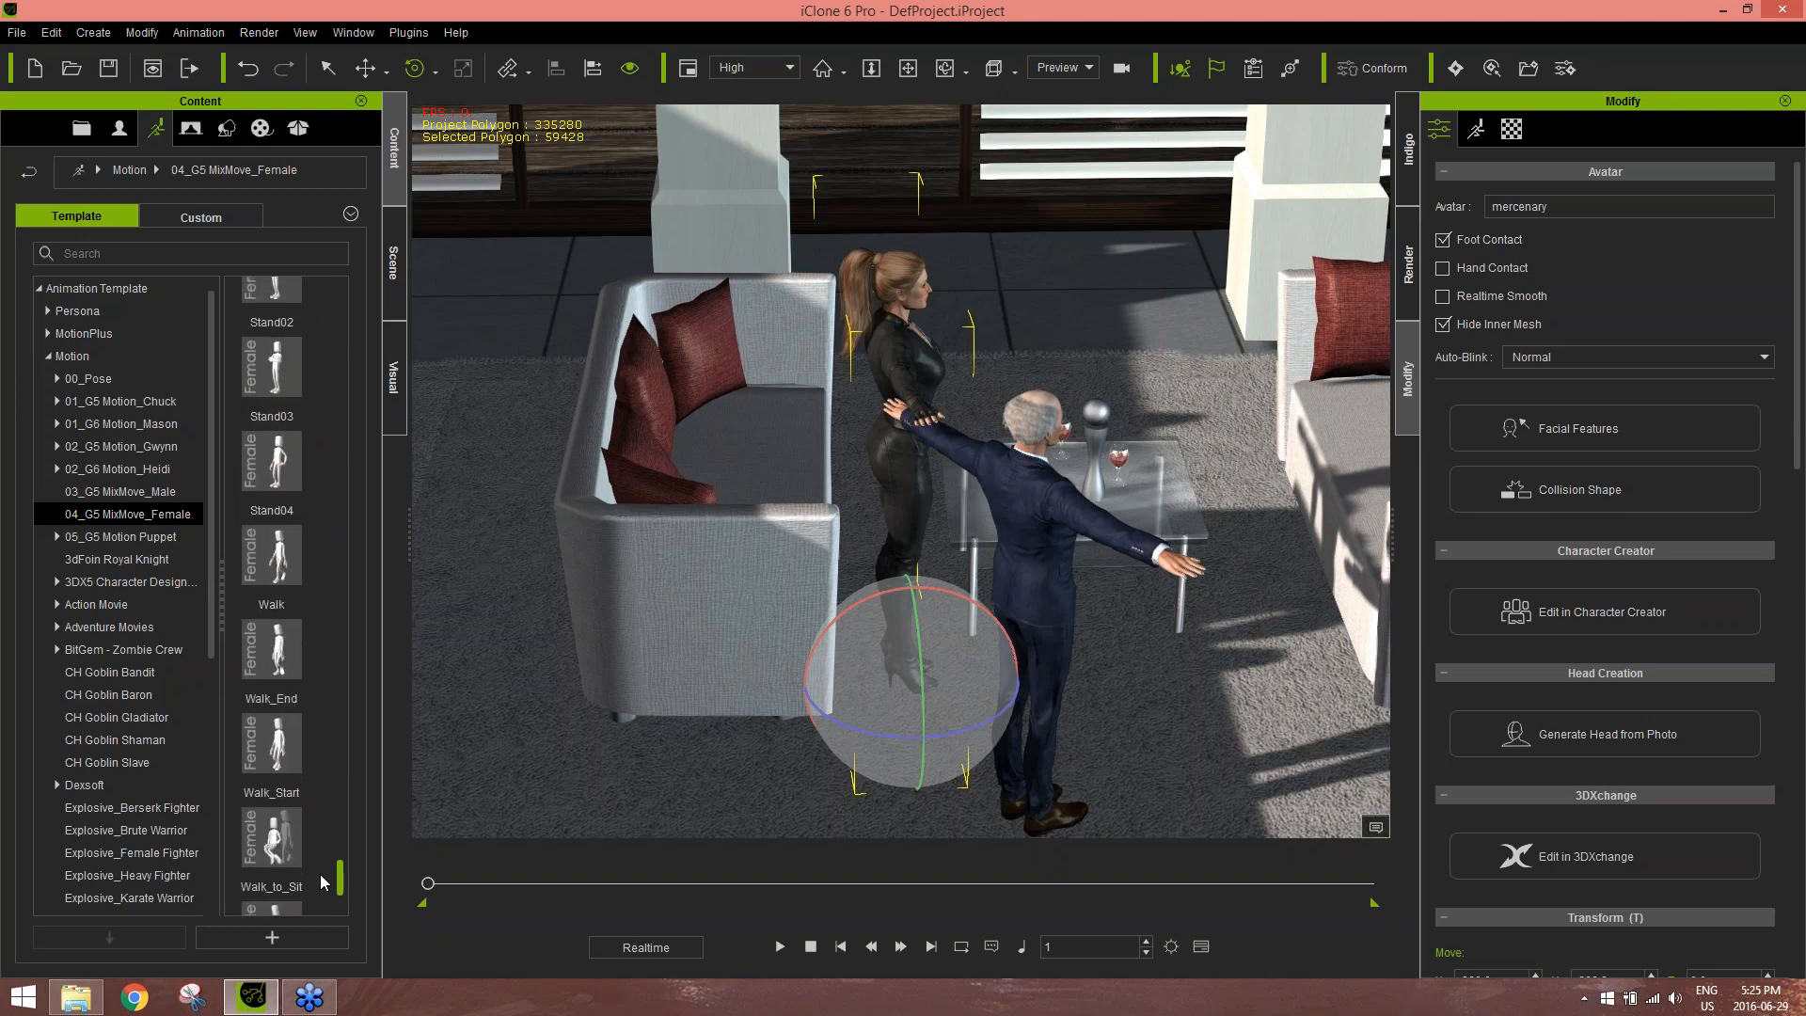
{"action": "left_click_drag", "start_coordinate": [320, 873], "coordinate": [370, 691]}
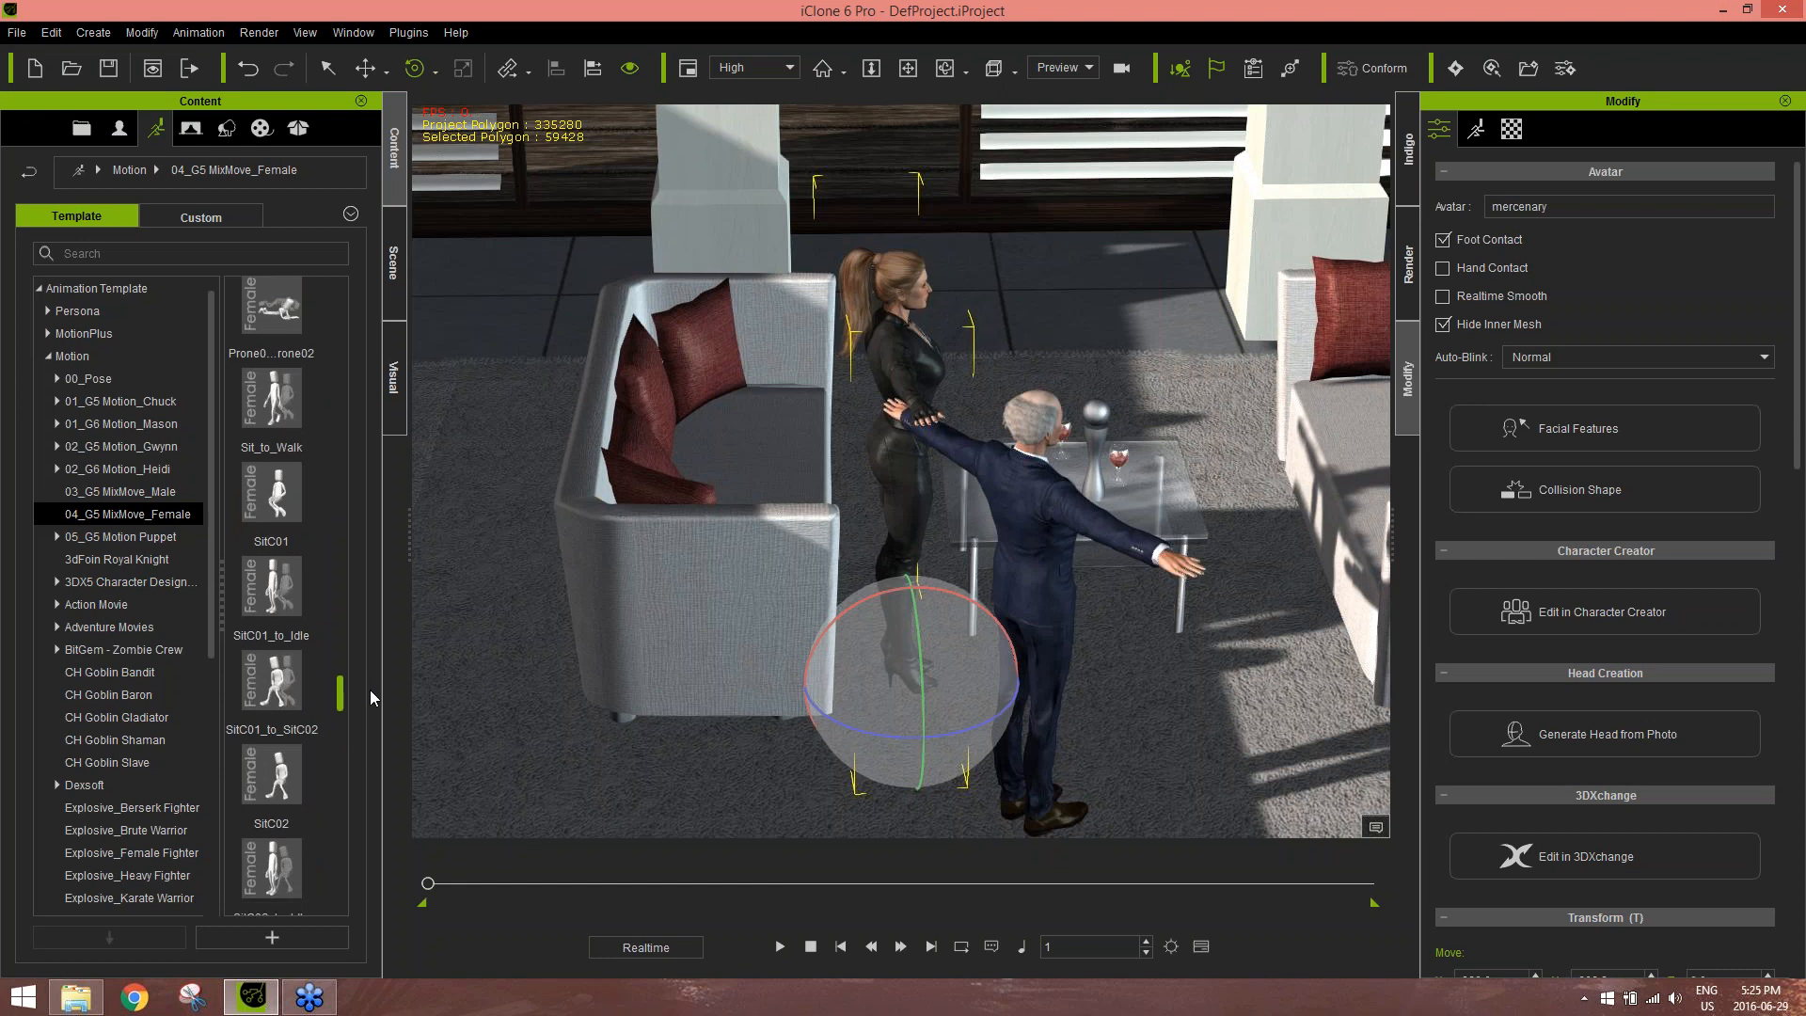
{"action": "left_click_drag", "start_coordinate": [371, 698], "coordinate": [370, 698]}
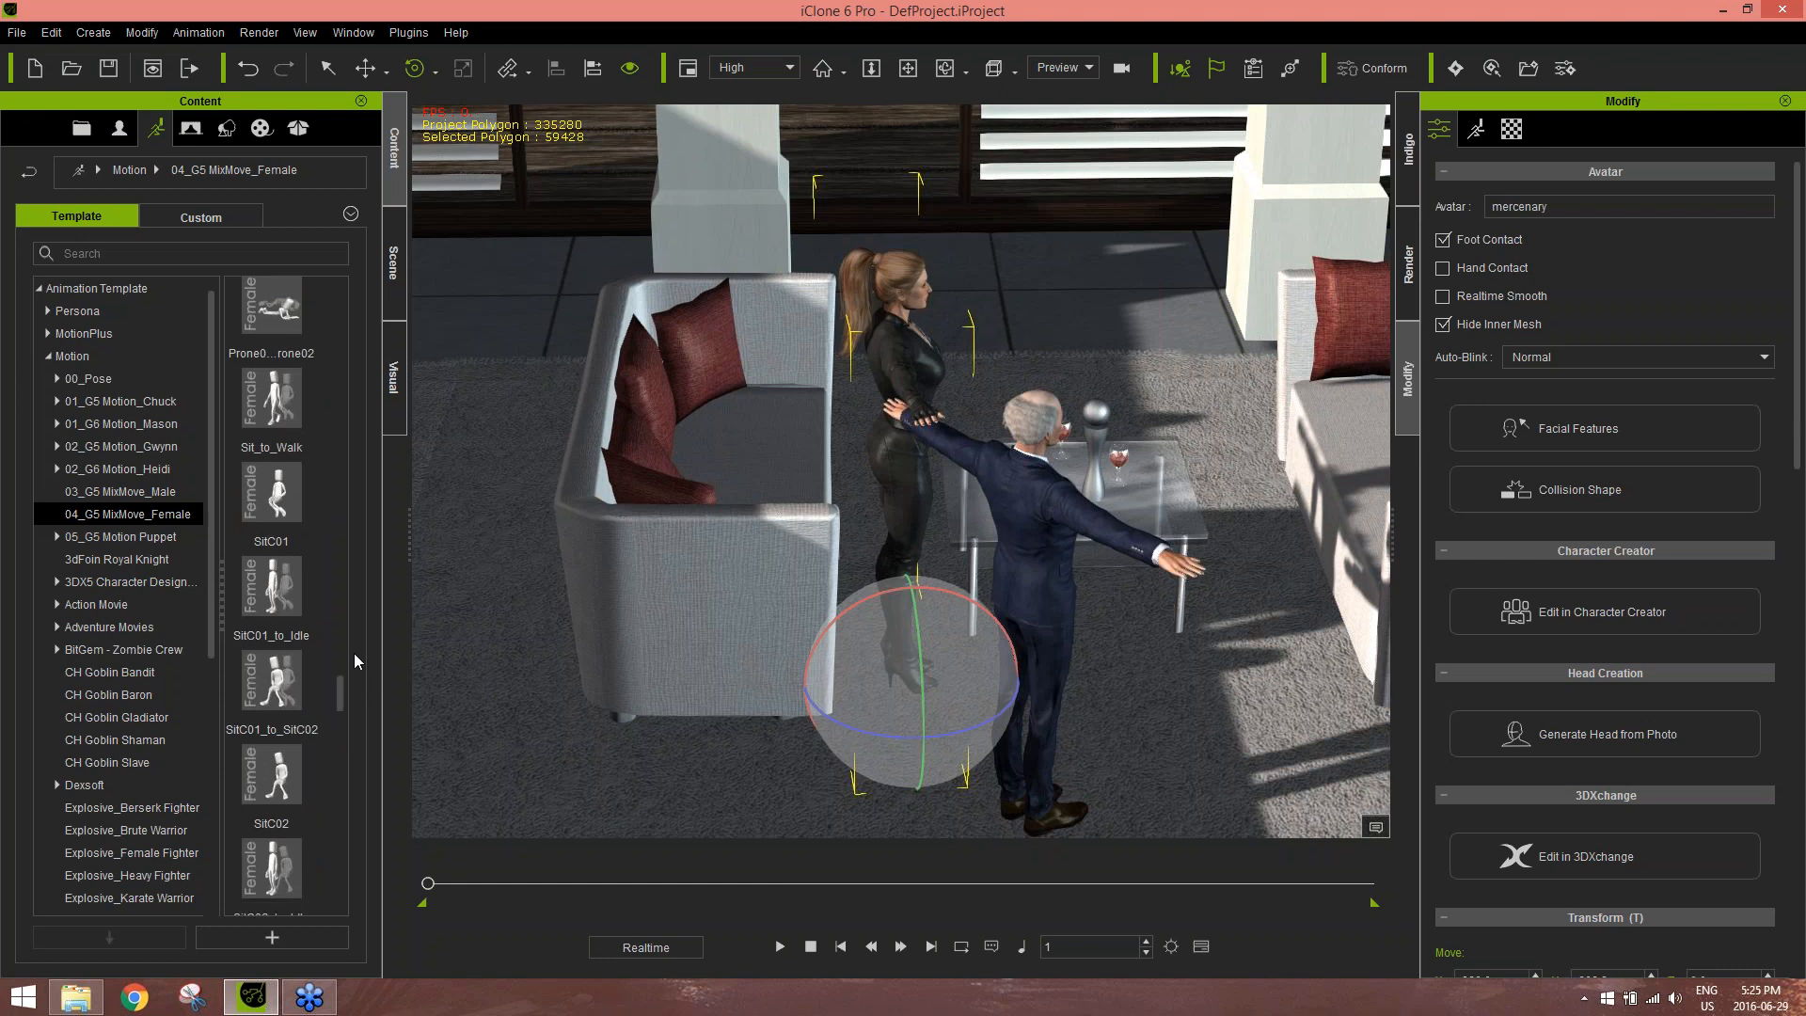
{"action": "double_click", "coordinate": [281, 496]}
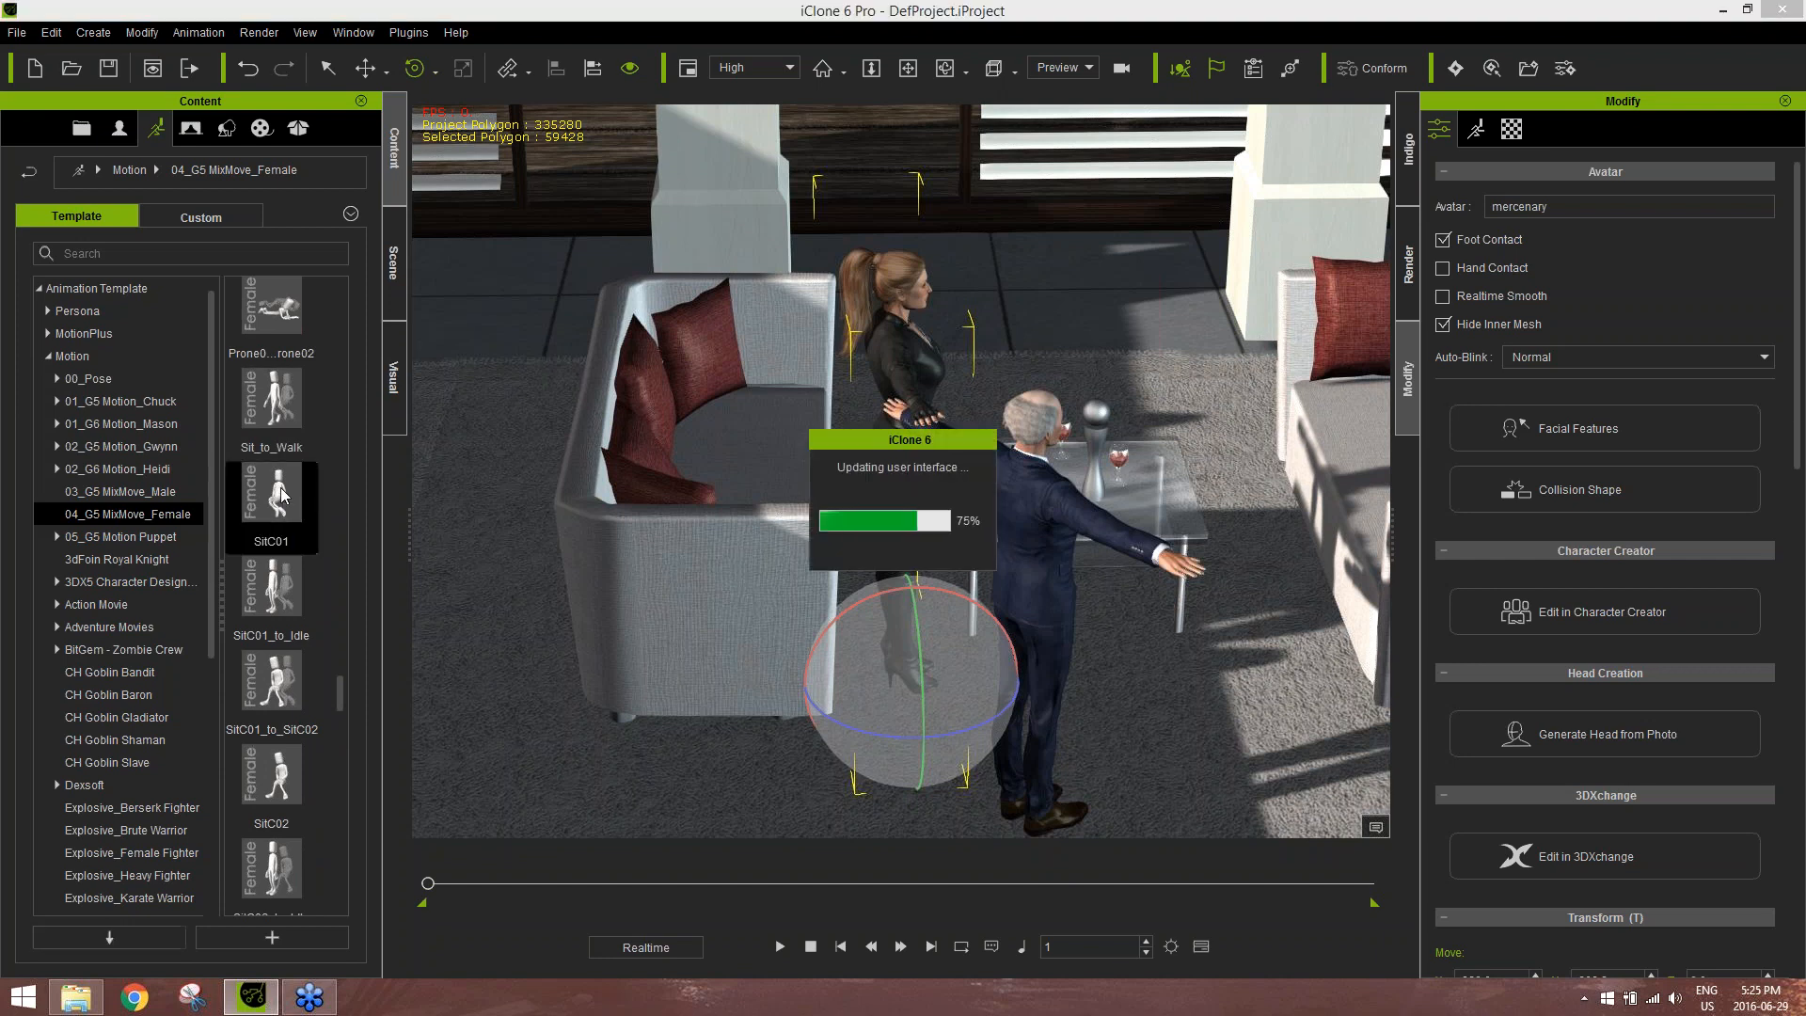
{"action": "left_click", "coordinate": [780, 946]}
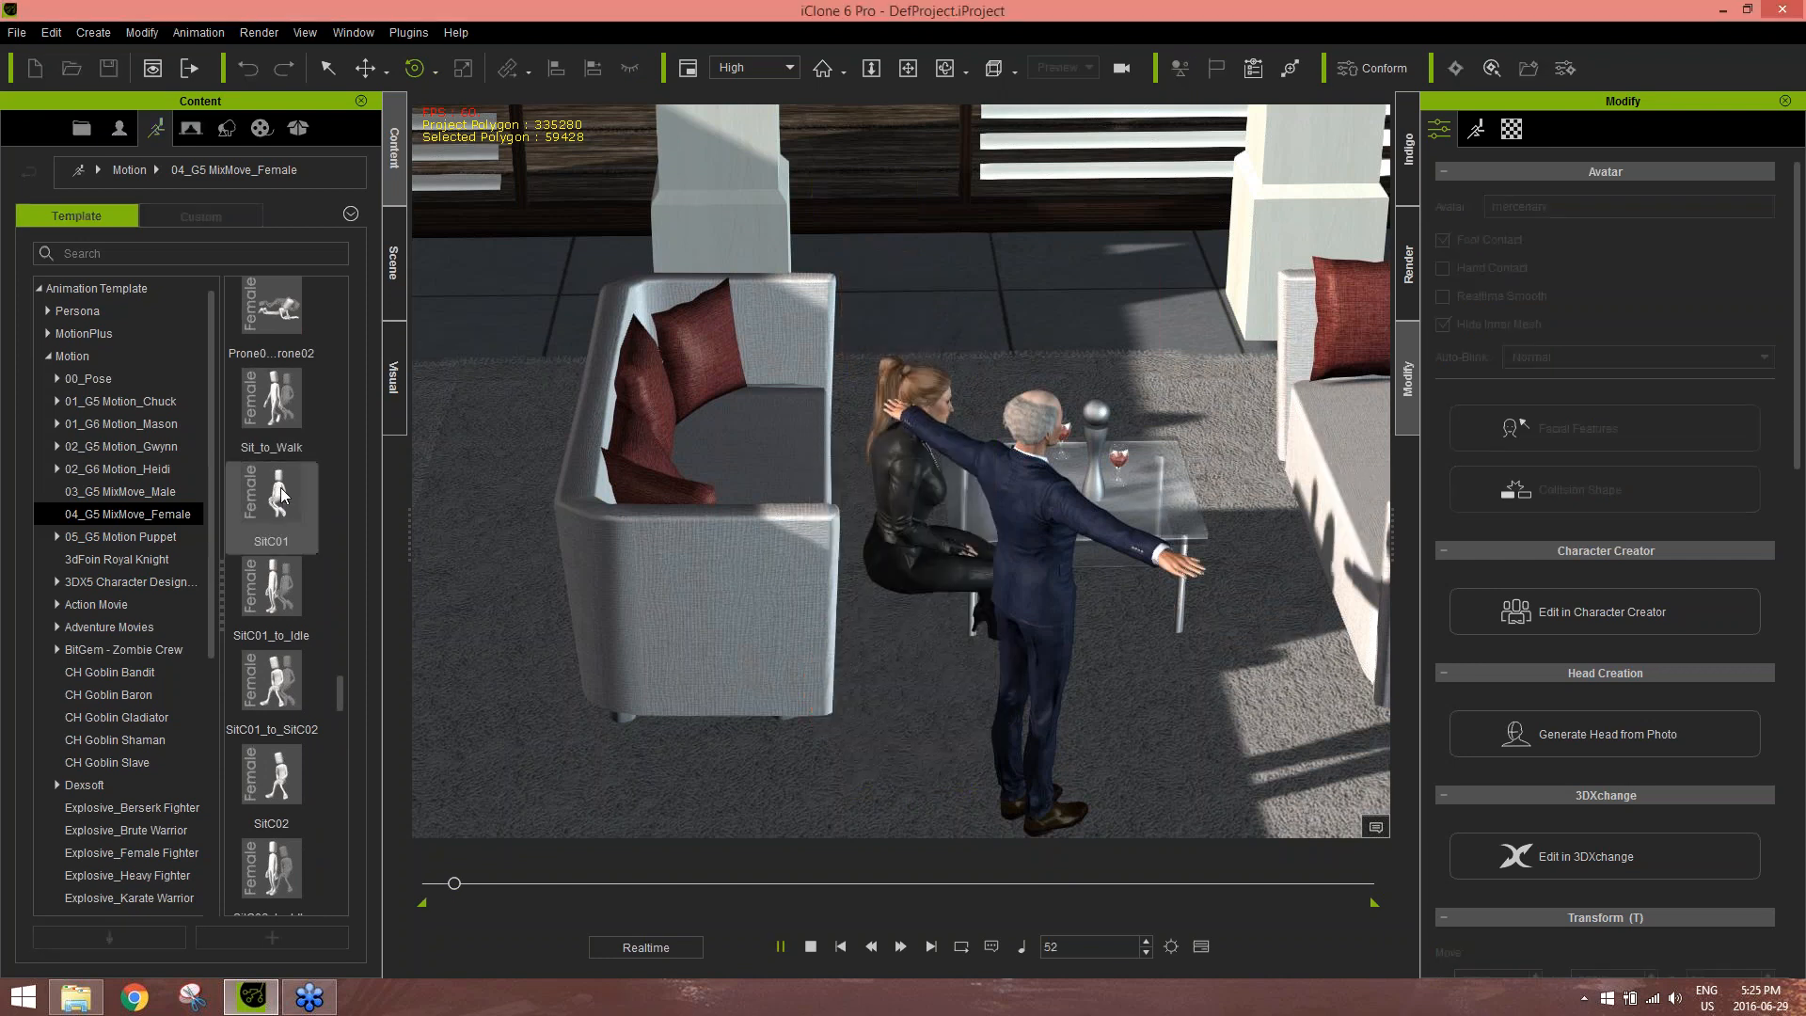
{"action": "left_click", "coordinate": [810, 948]}
Apply the Idle_to_SitC01 motion to the mercenary and check where she ends up sitting on the sofa
{"action": "scroll", "coordinate": [355, 663], "scroll_direction": "up", "scroll_amount": 5}
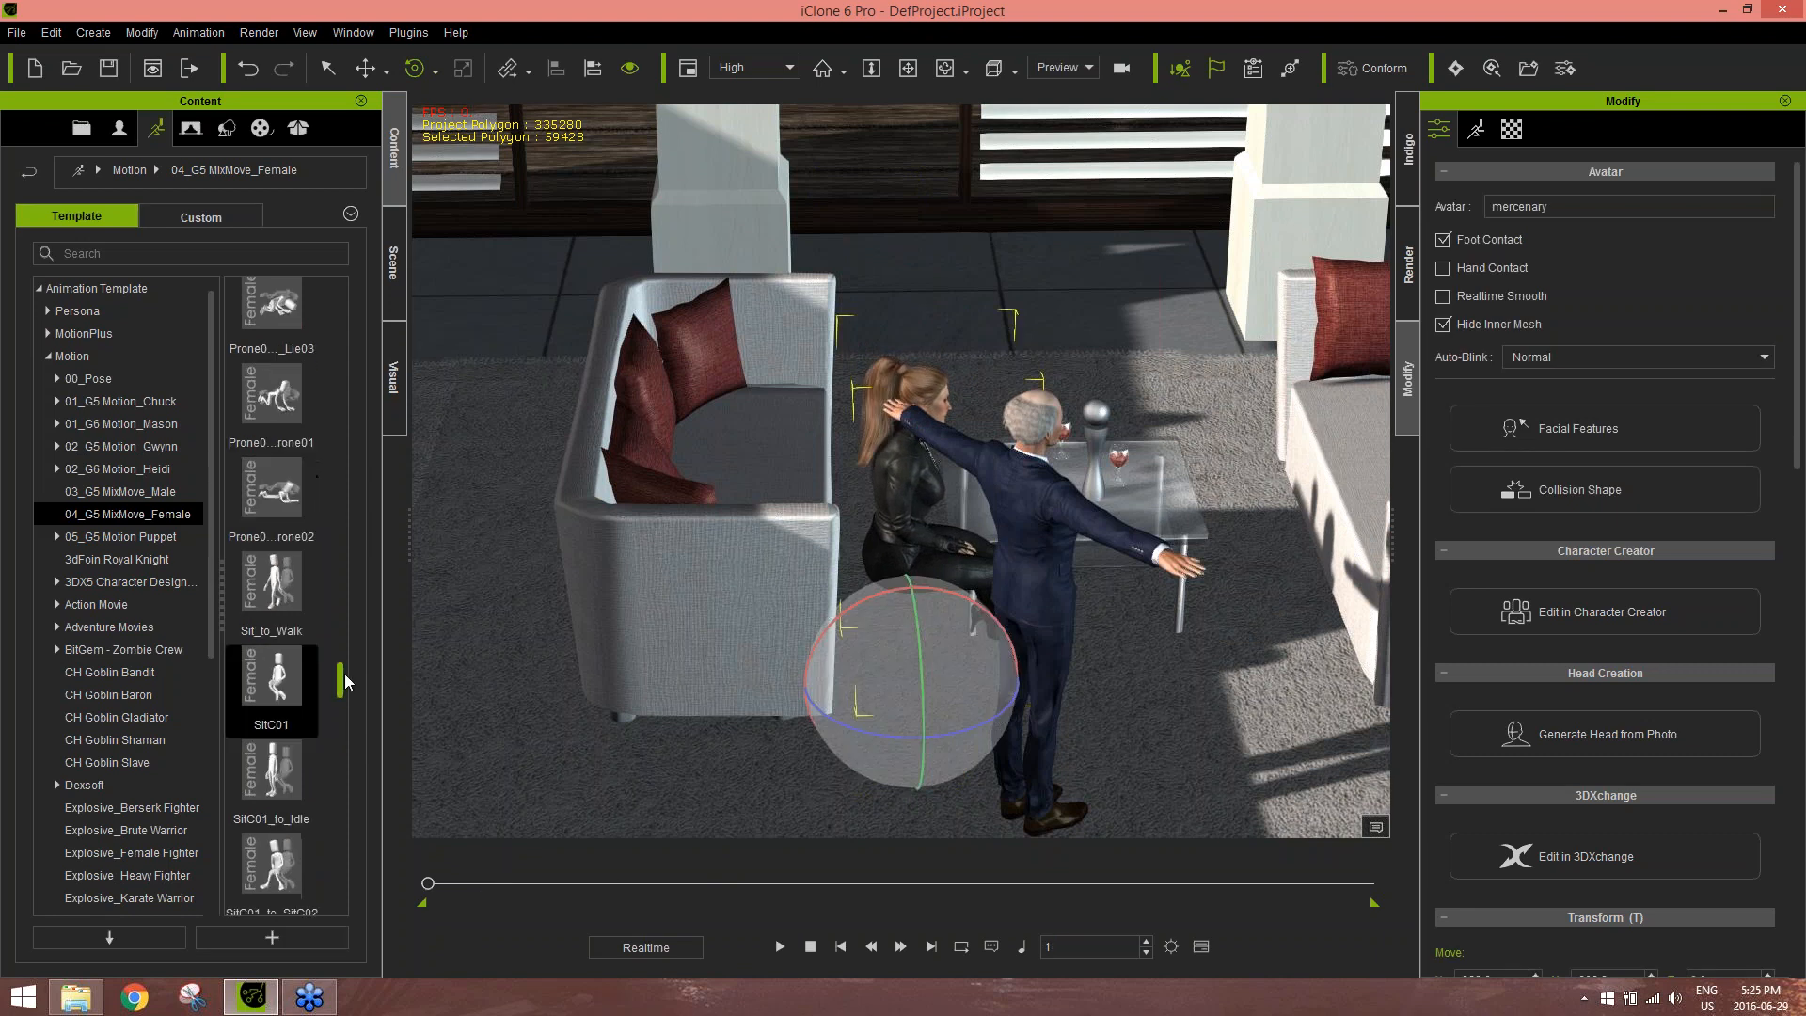
{"action": "left_click_drag", "start_coordinate": [356, 662], "coordinate": [350, 296]}
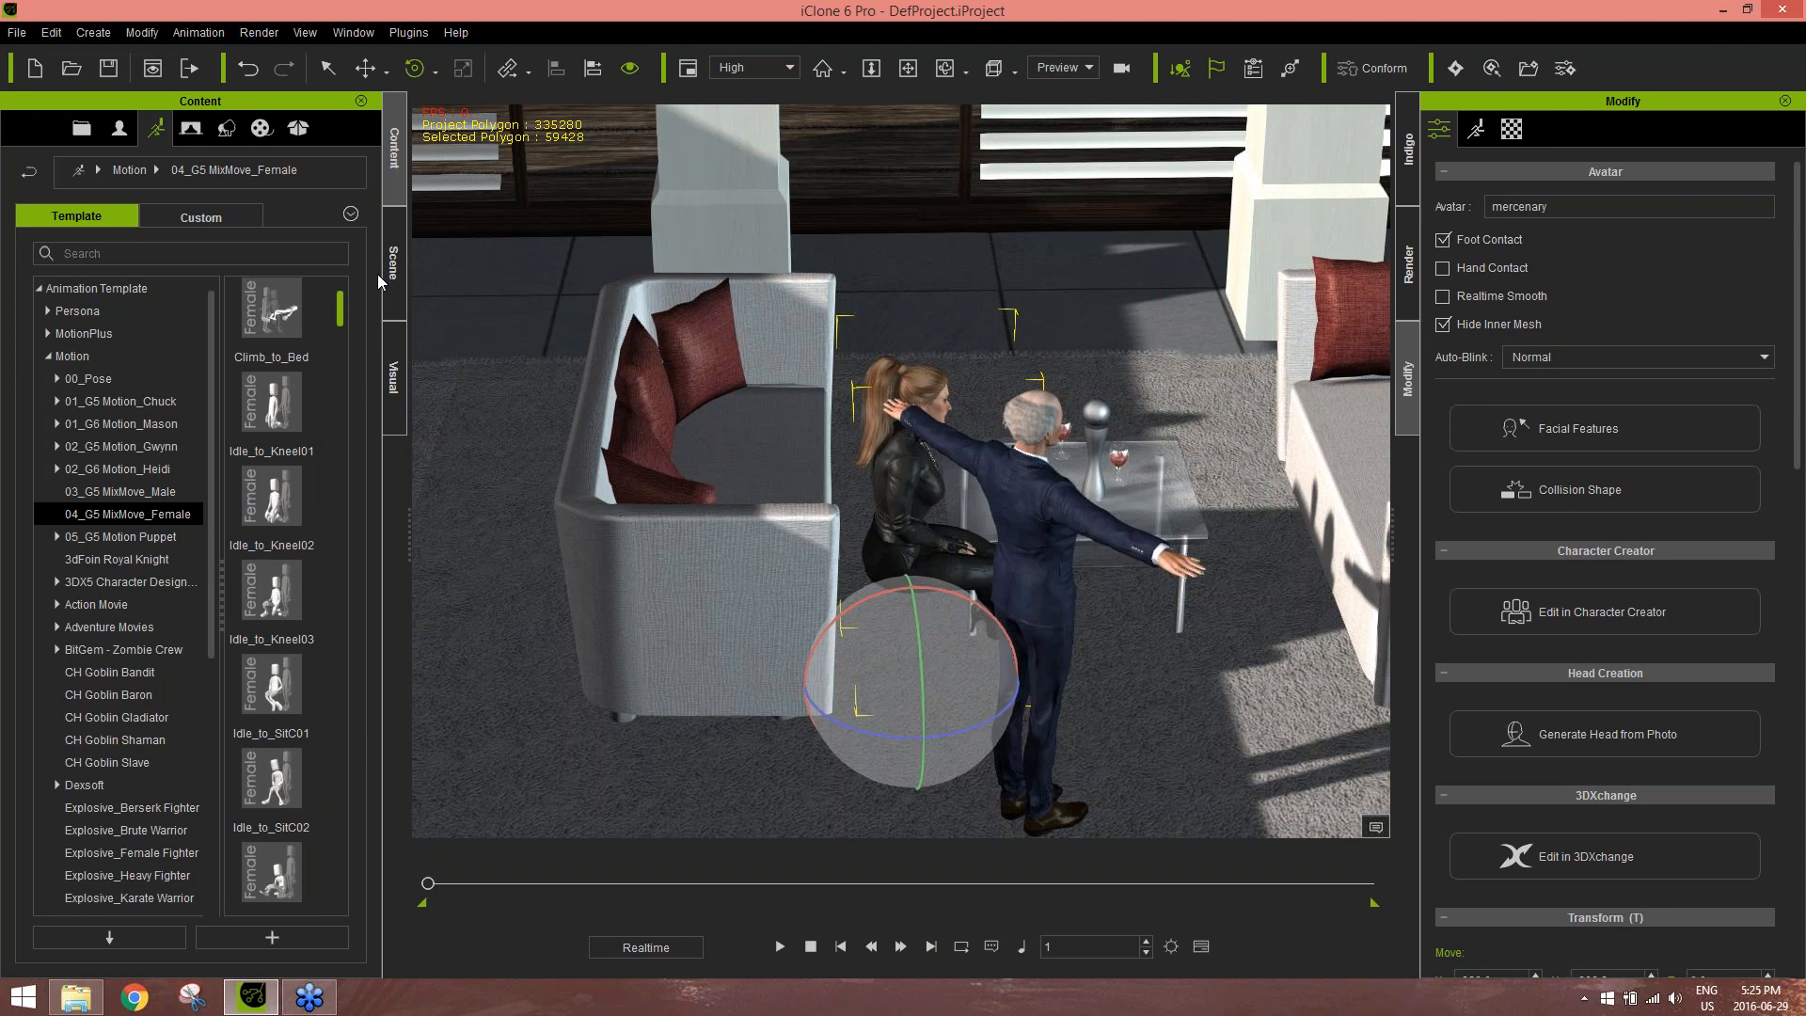
{"action": "double_click", "coordinate": [274, 691]}
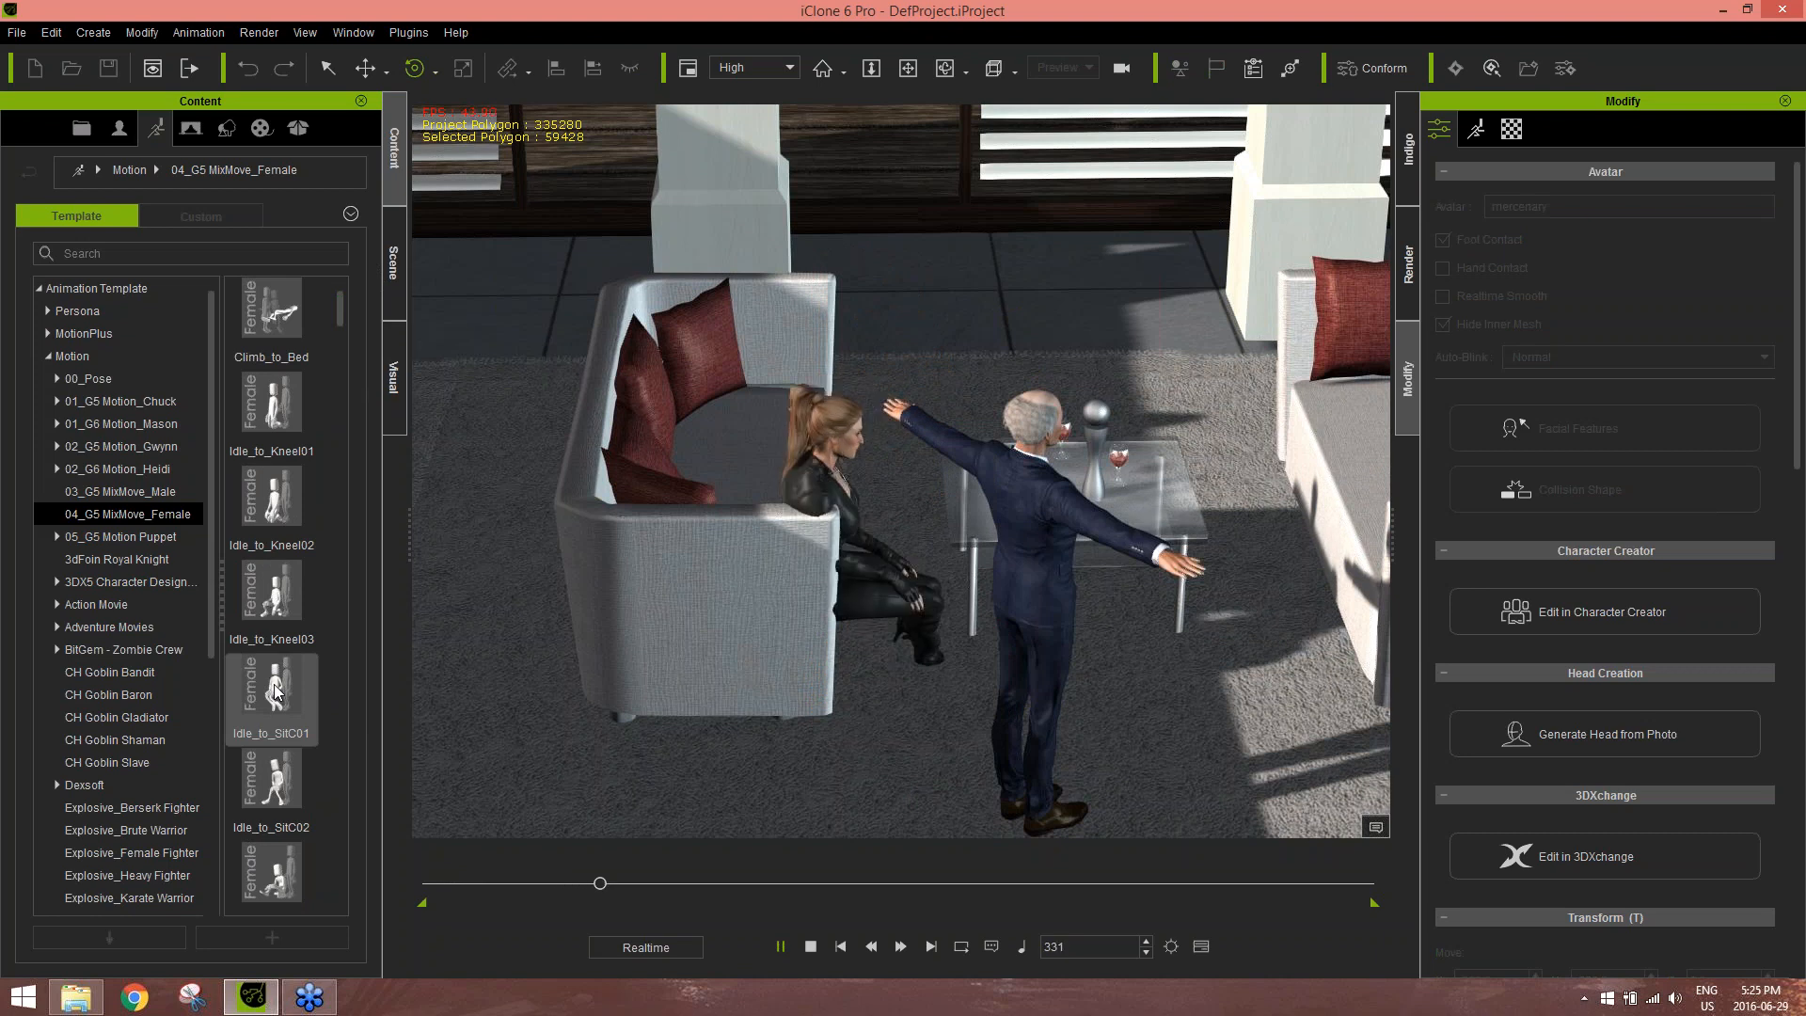
{"action": "left_click", "coordinate": [812, 946]}
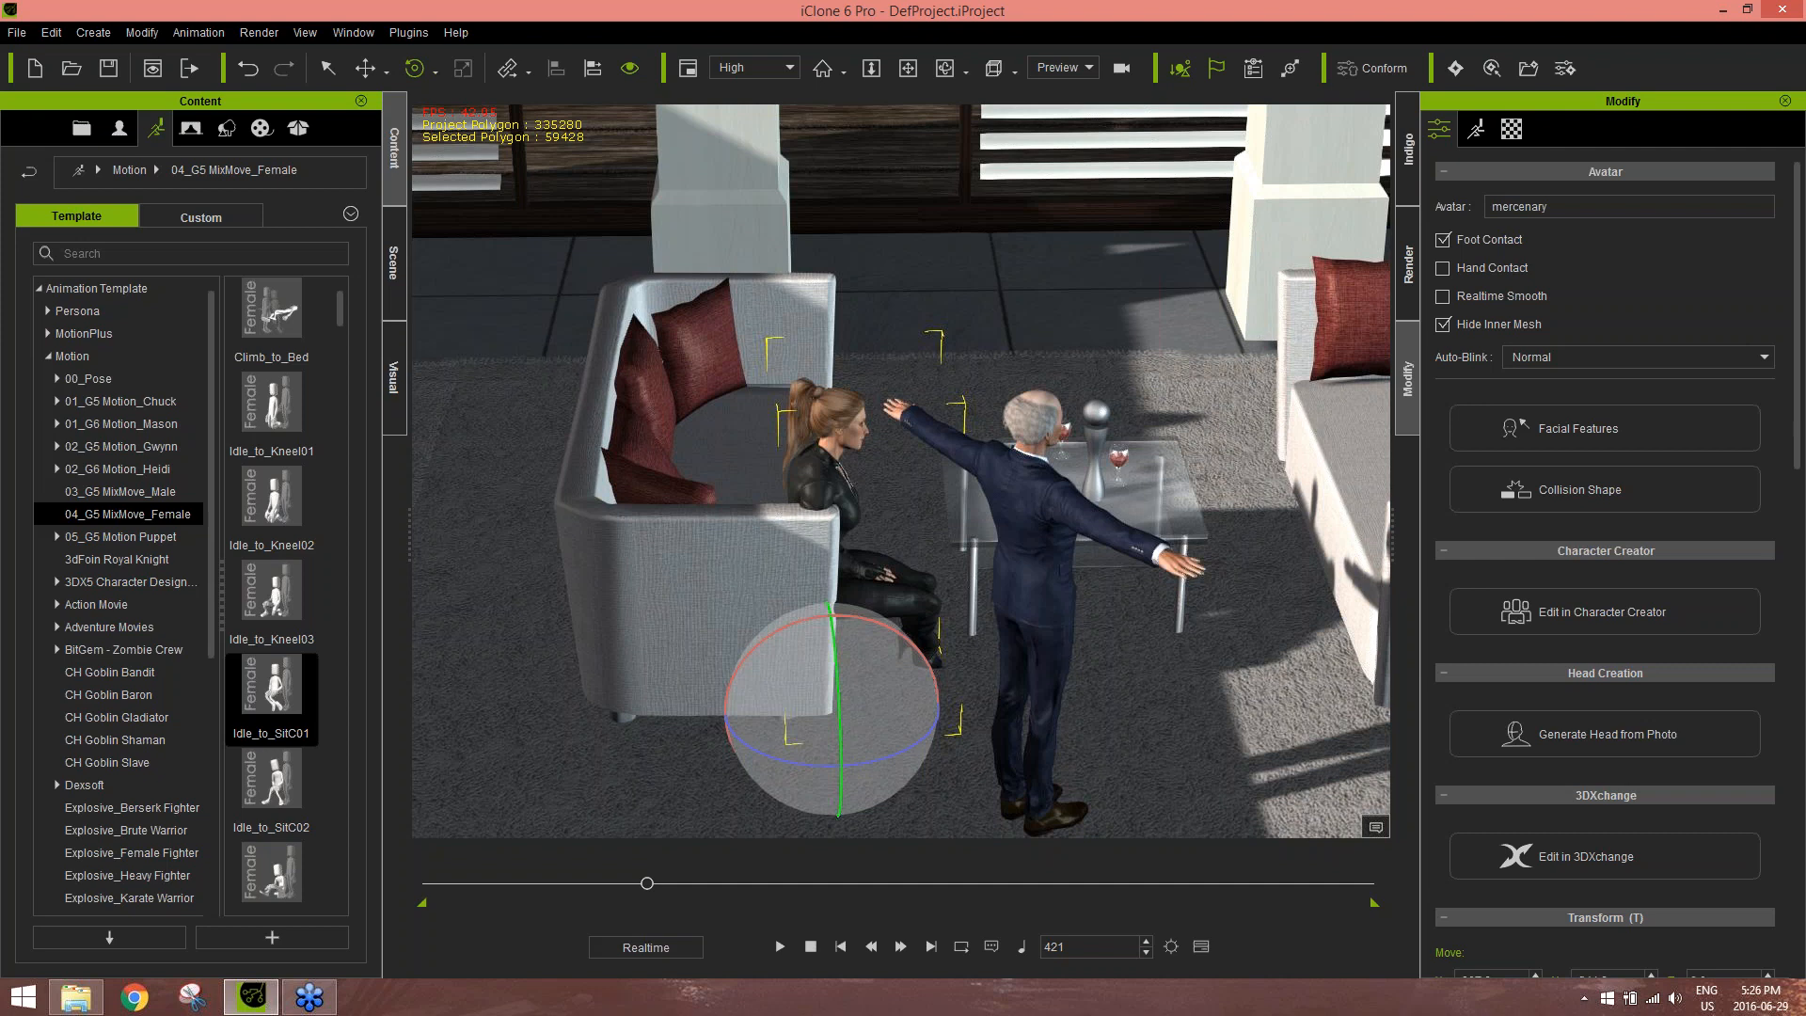
{"action": "right_click_drag", "start_coordinate": [1047, 601], "coordinate": [481, 618]}
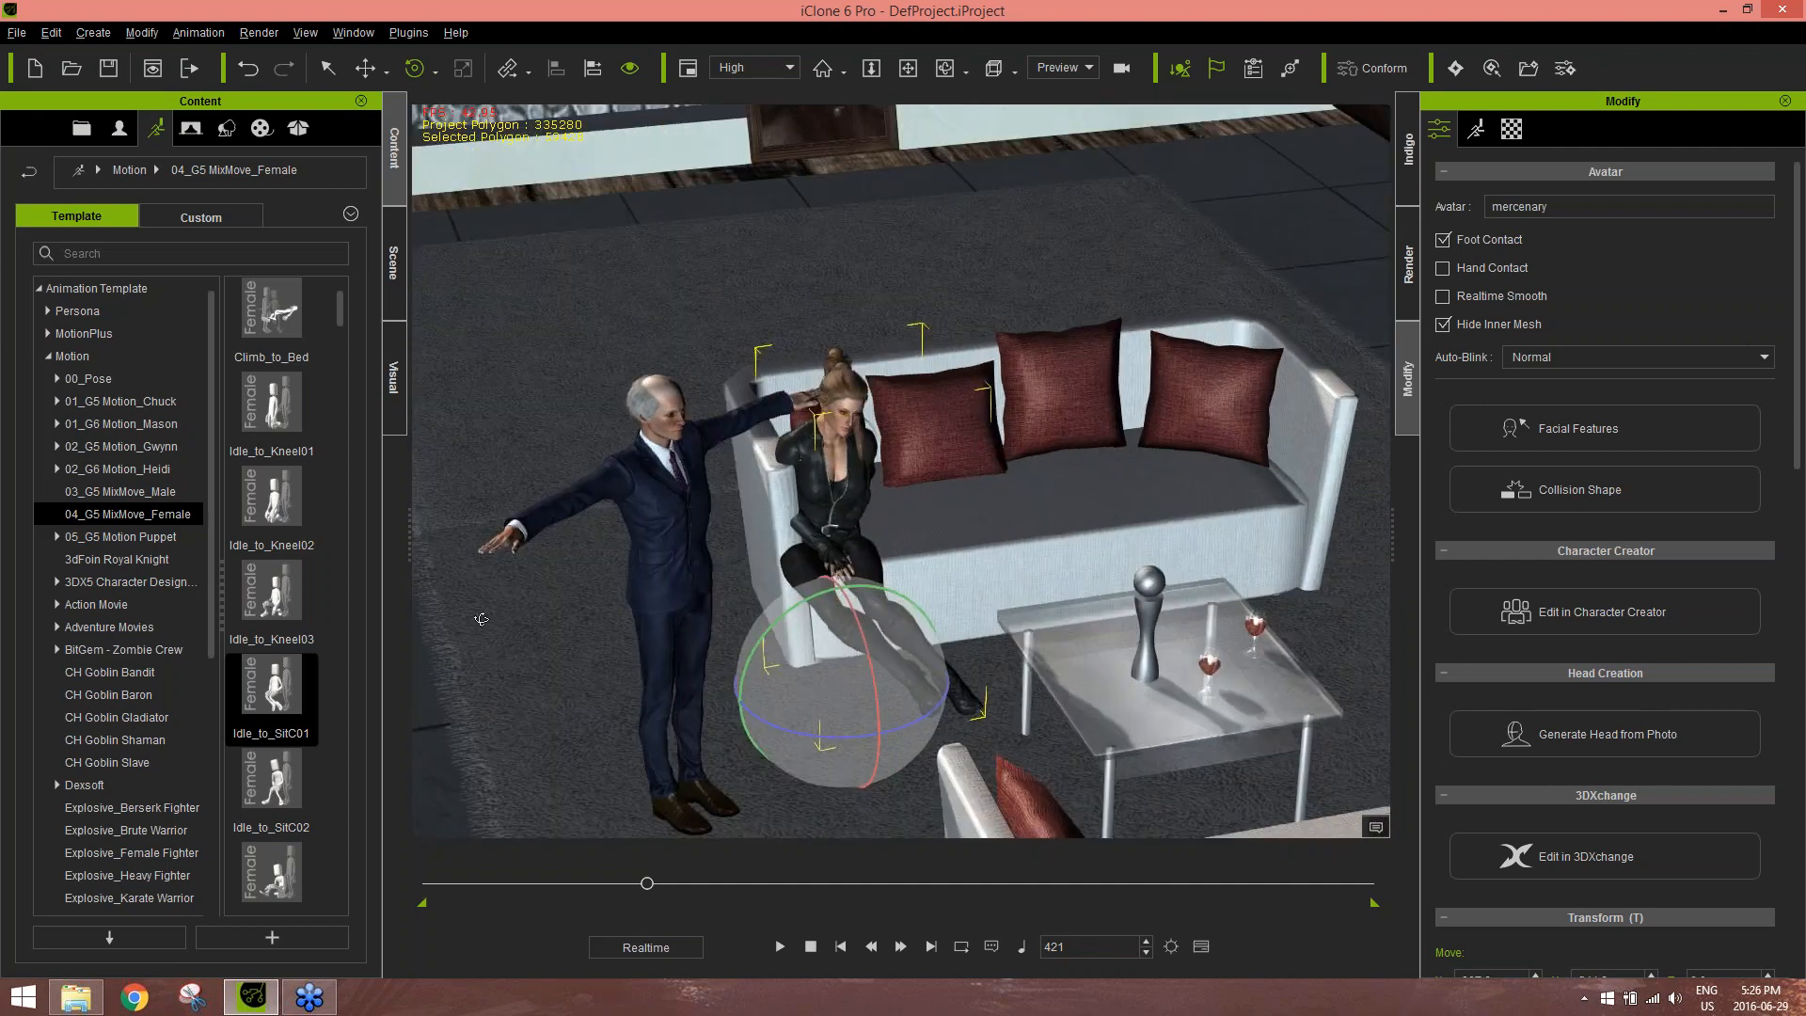
{"action": "right_click_drag", "start_coordinate": [912, 579], "coordinate": [866, 570]}
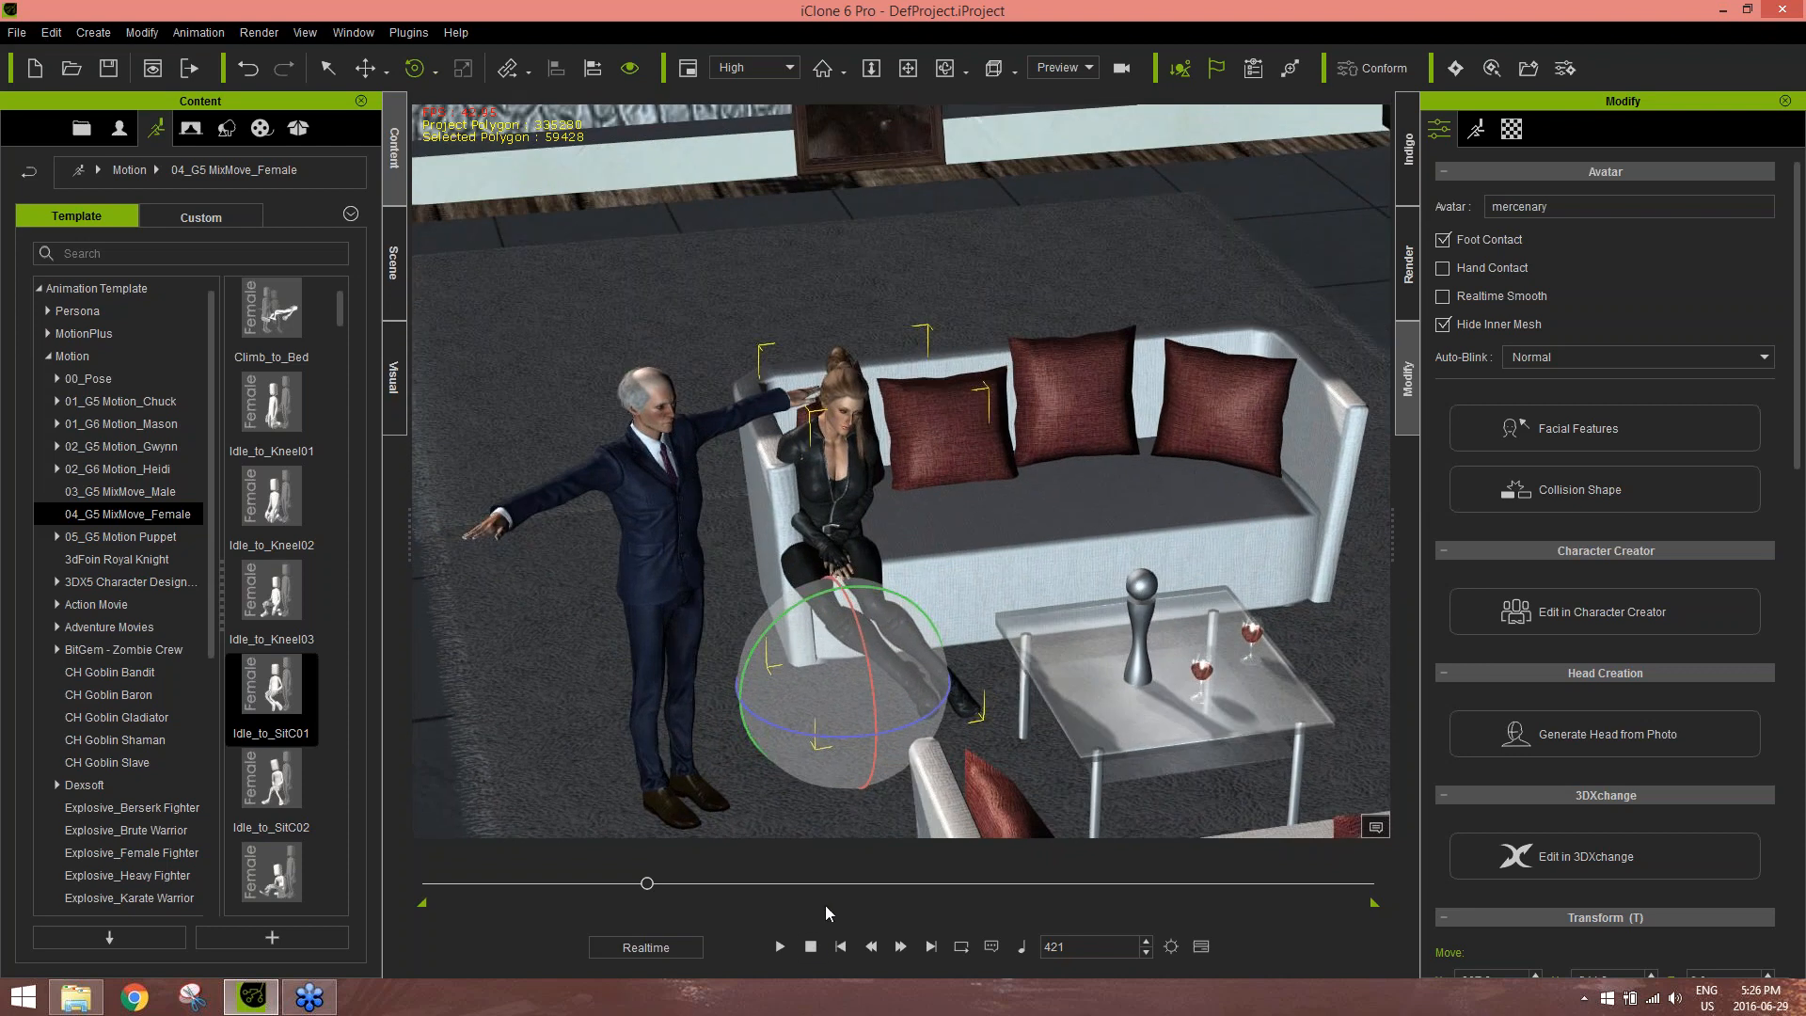
Return to the first frame and move the mercenary along X toward the middle of the sofa
{"action": "left_click", "coordinate": [815, 947]}
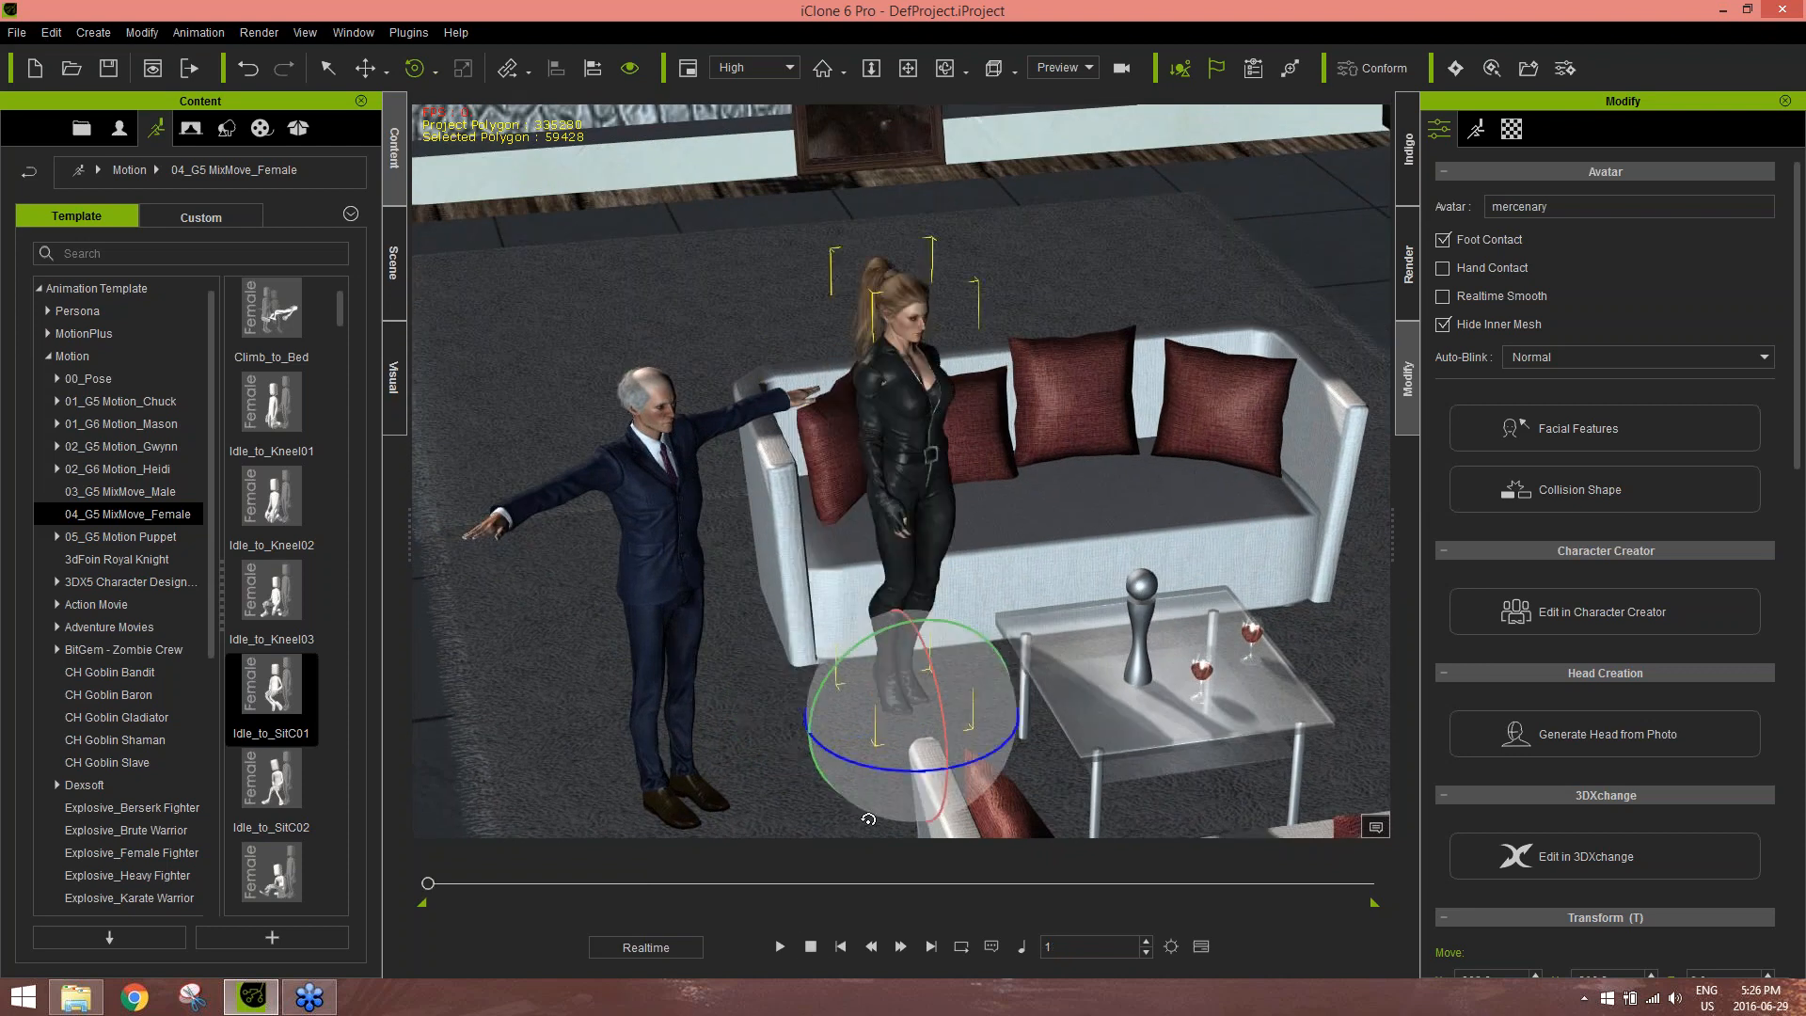
{"action": "key", "text": "w"}
{"action": "left_click_drag", "start_coordinate": [795, 729], "coordinate": [851, 724]}
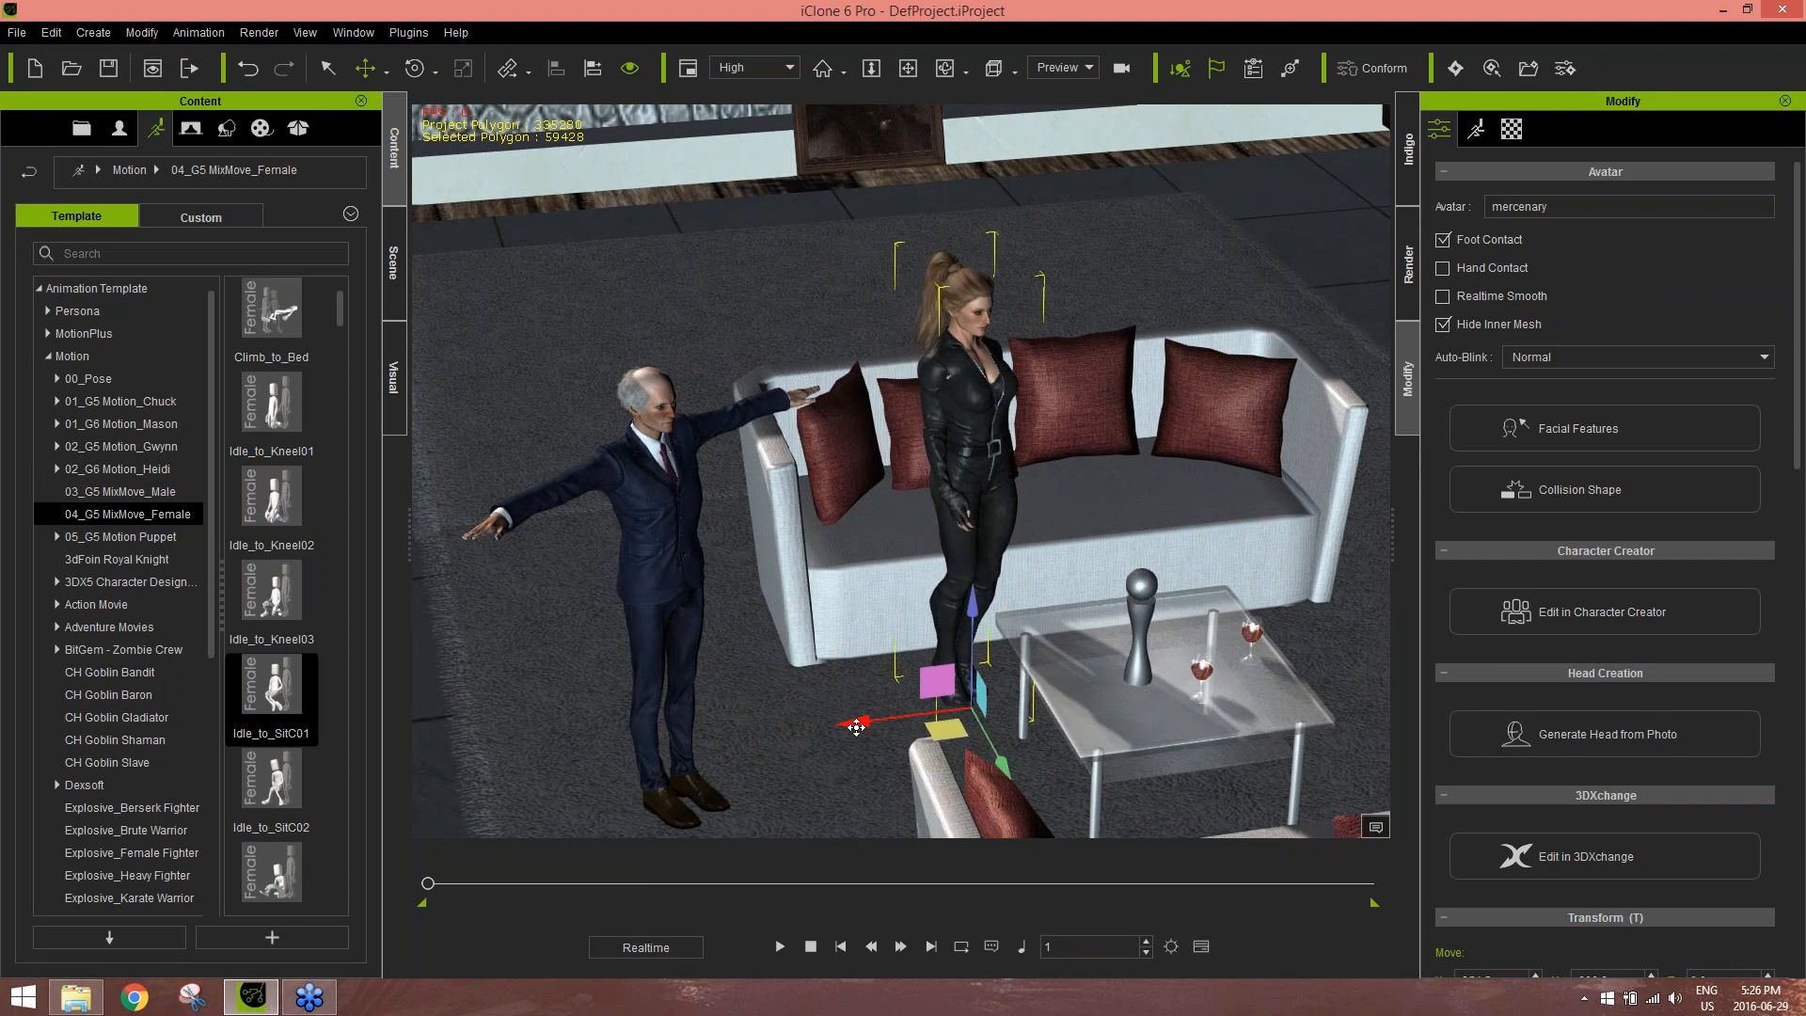
Rotate the mercenary slightly about her vertical axis to align with the sofa, and scrub the timeline to check her seated pose
{"action": "right_click_drag", "start_coordinate": [778, 653], "coordinate": [1047, 720]}
{"action": "key", "text": "e"}
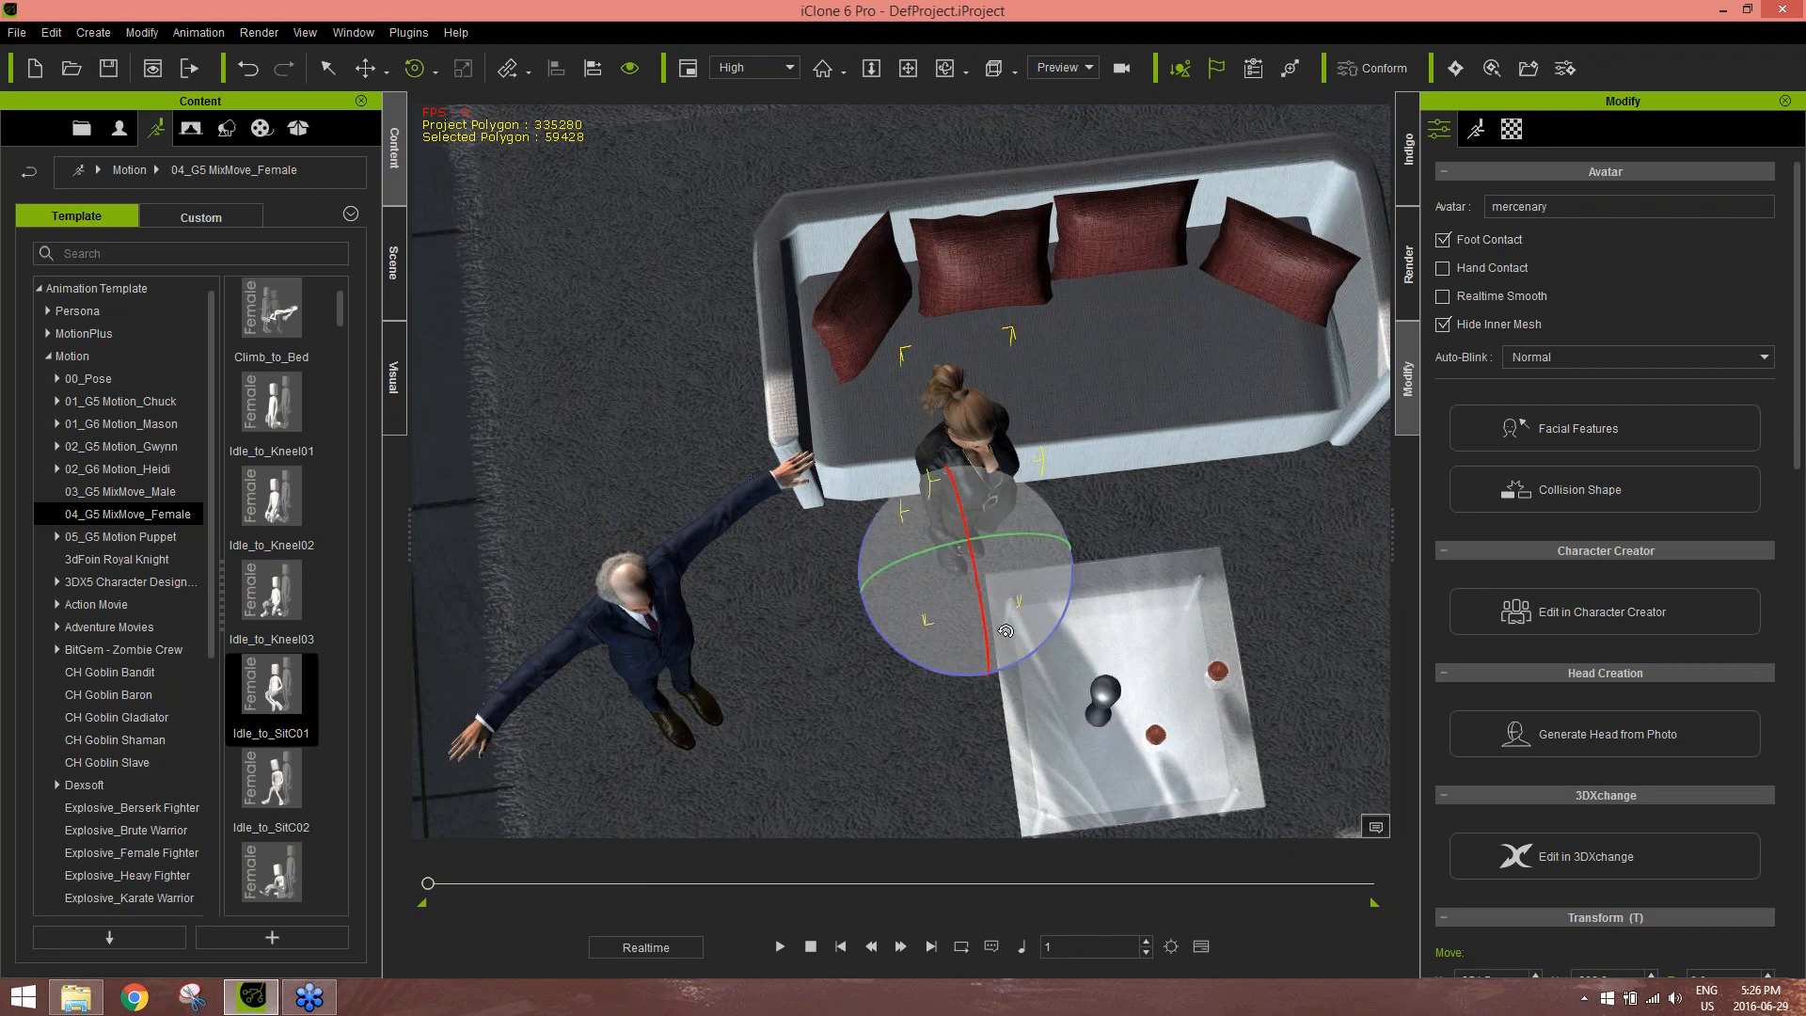
{"action": "left_click_drag", "start_coordinate": [1039, 640], "coordinate": [1030, 659]}
{"action": "left_click_drag", "start_coordinate": [432, 886], "coordinate": [601, 871]}
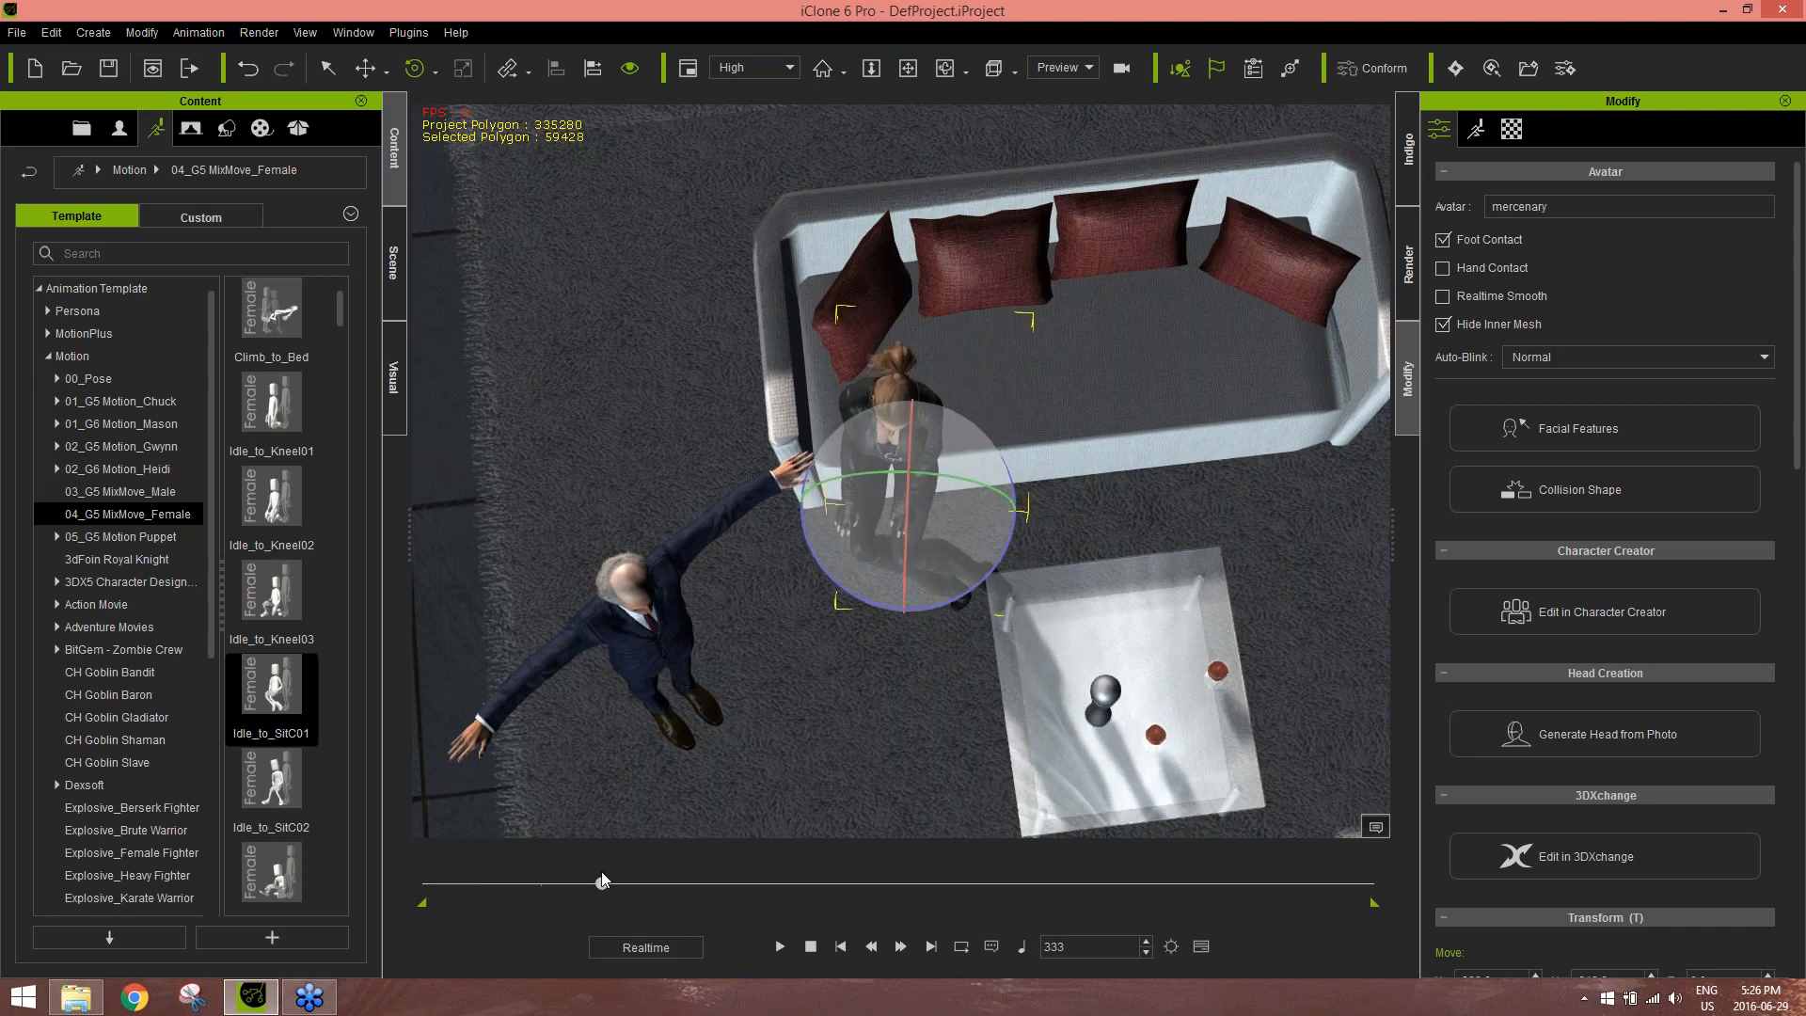
{"action": "right_click_drag", "start_coordinate": [1164, 614], "coordinate": [1209, 428]}
{"action": "right_click_drag", "start_coordinate": [977, 509], "coordinate": [1374, 478]}
{"action": "middle_click_drag", "start_coordinate": [1021, 572], "coordinate": [981, 582]}
{"action": "left_click", "coordinate": [811, 946]}
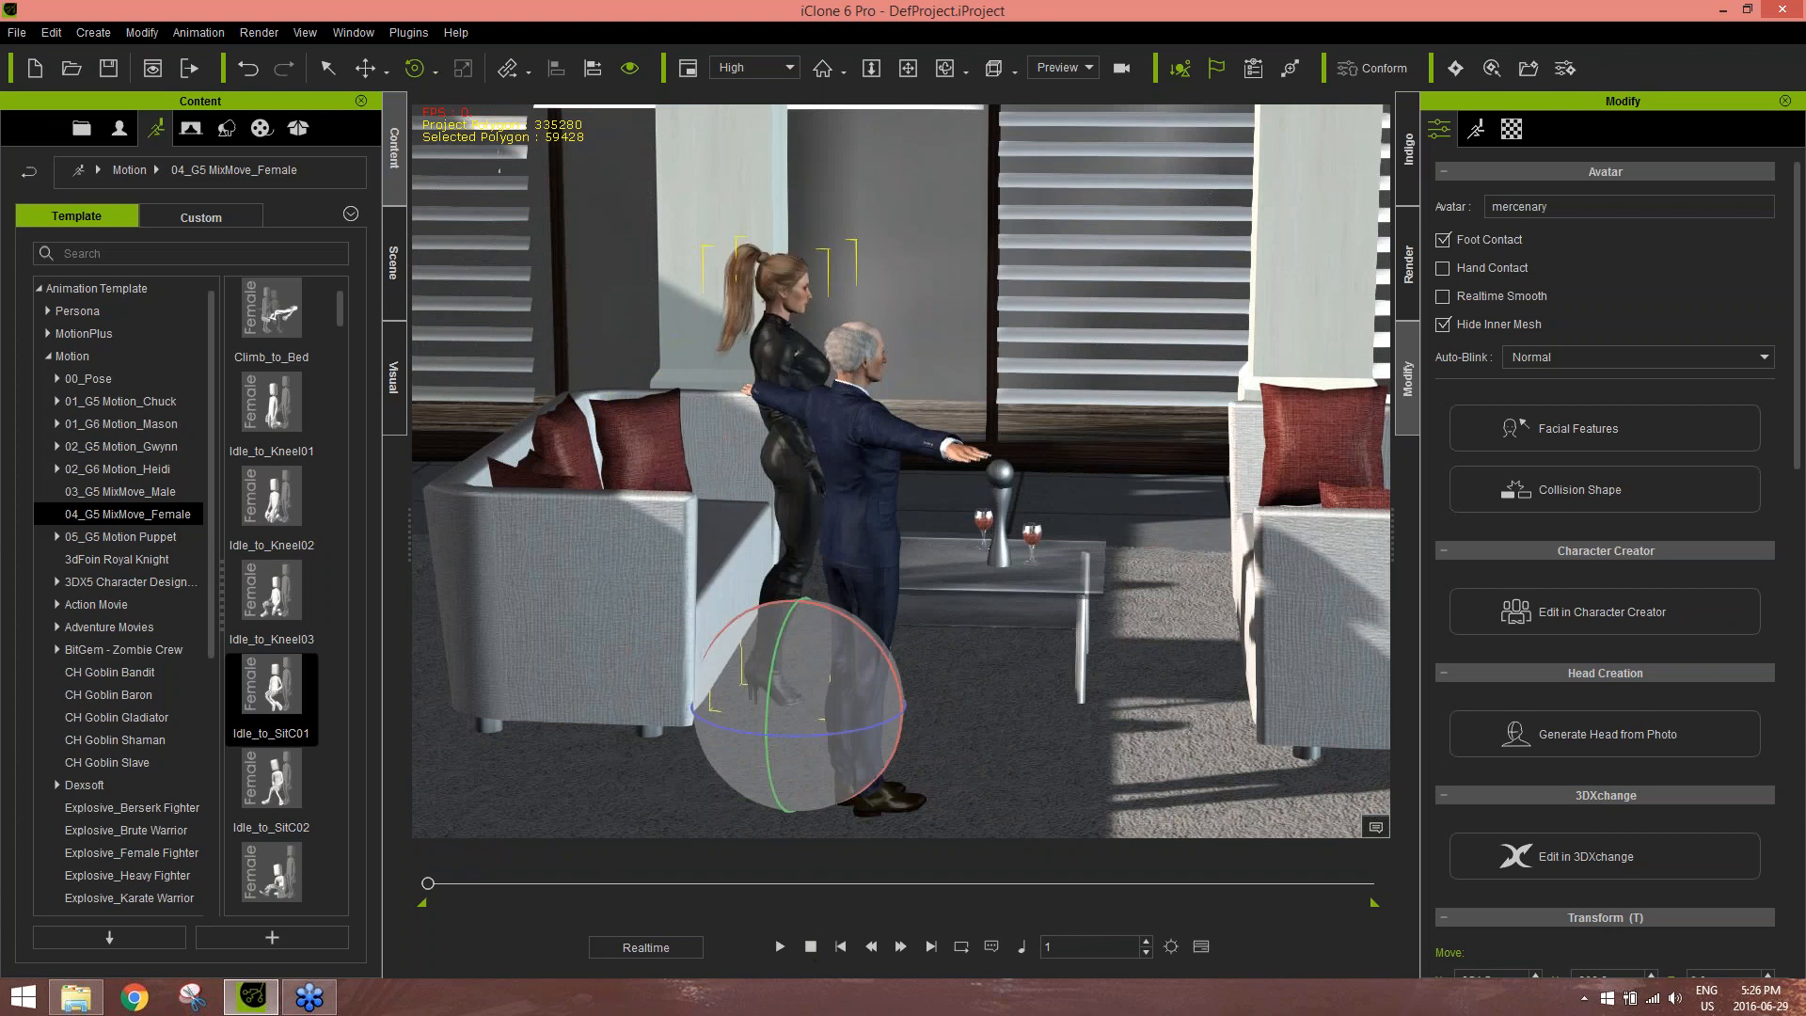
Apply the Walk_to_Sit motion from 03_G5 MixMove_Male to the gangster man, play it, and return to the first frame
{"action": "middle_click_drag", "start_coordinate": [843, 463], "coordinate": [807, 441]}
{"action": "left_click", "coordinate": [815, 446]}
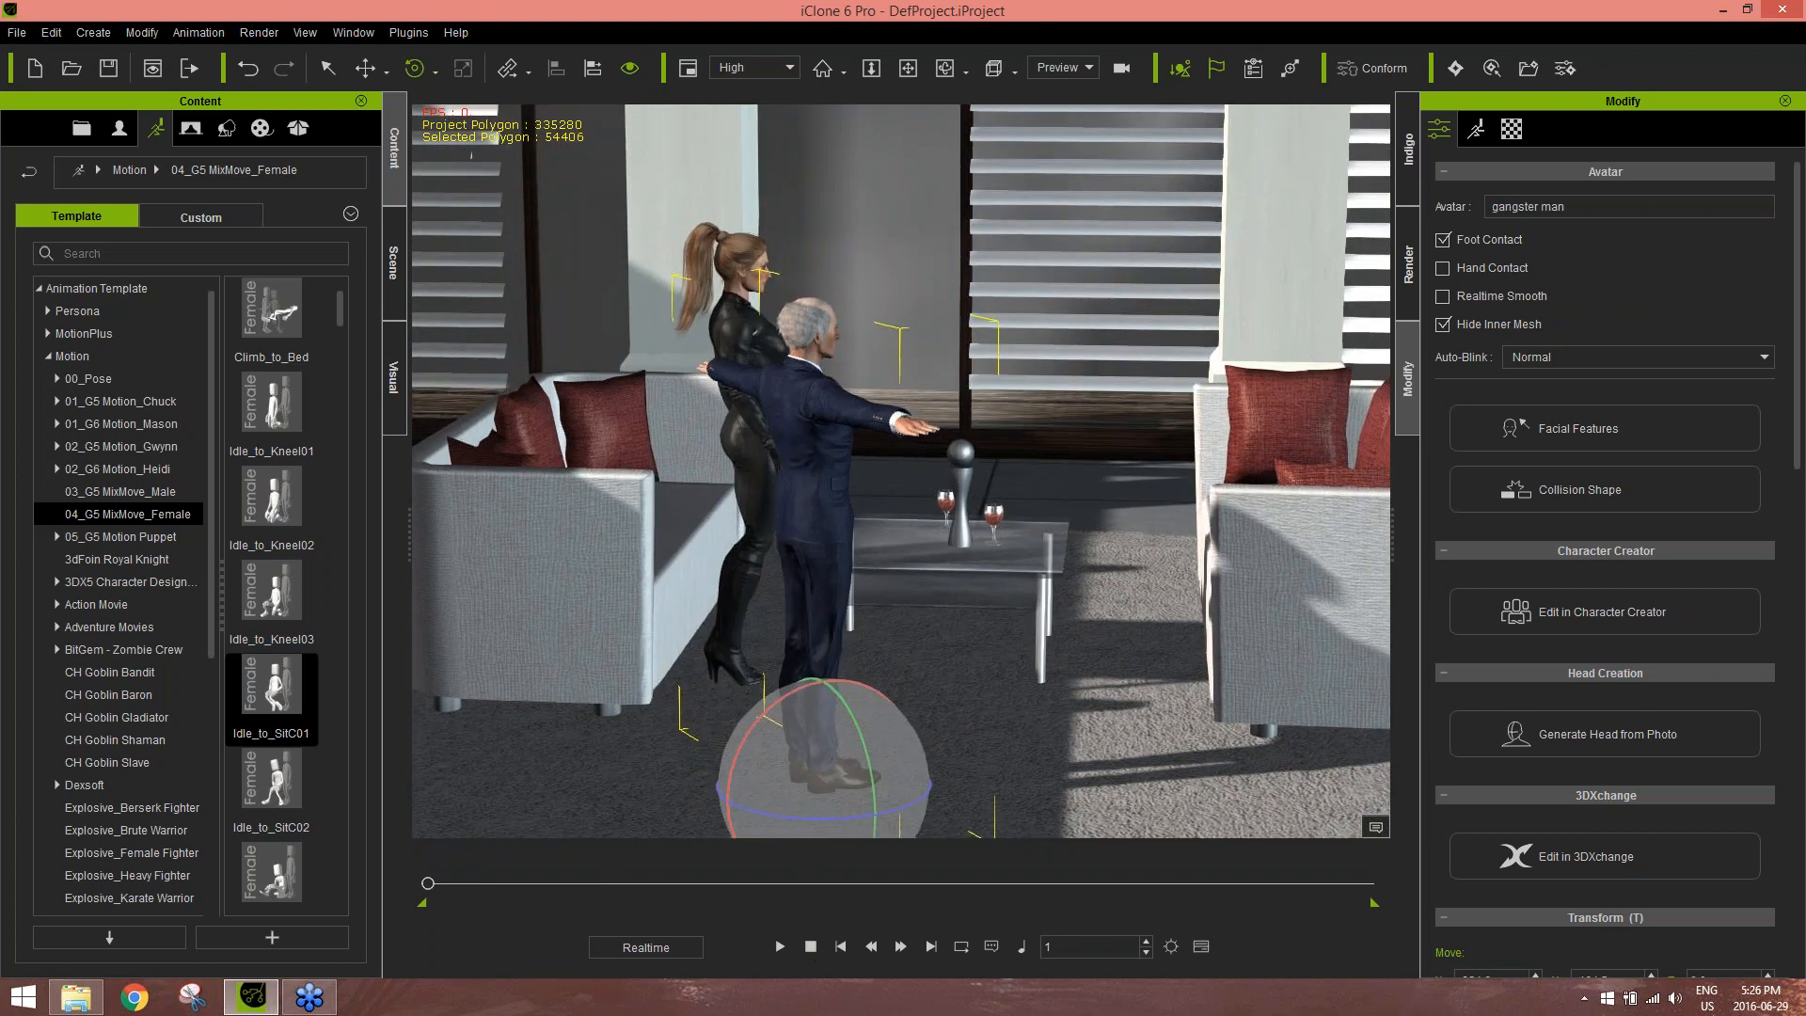
{"action": "left_click", "coordinate": [137, 491]}
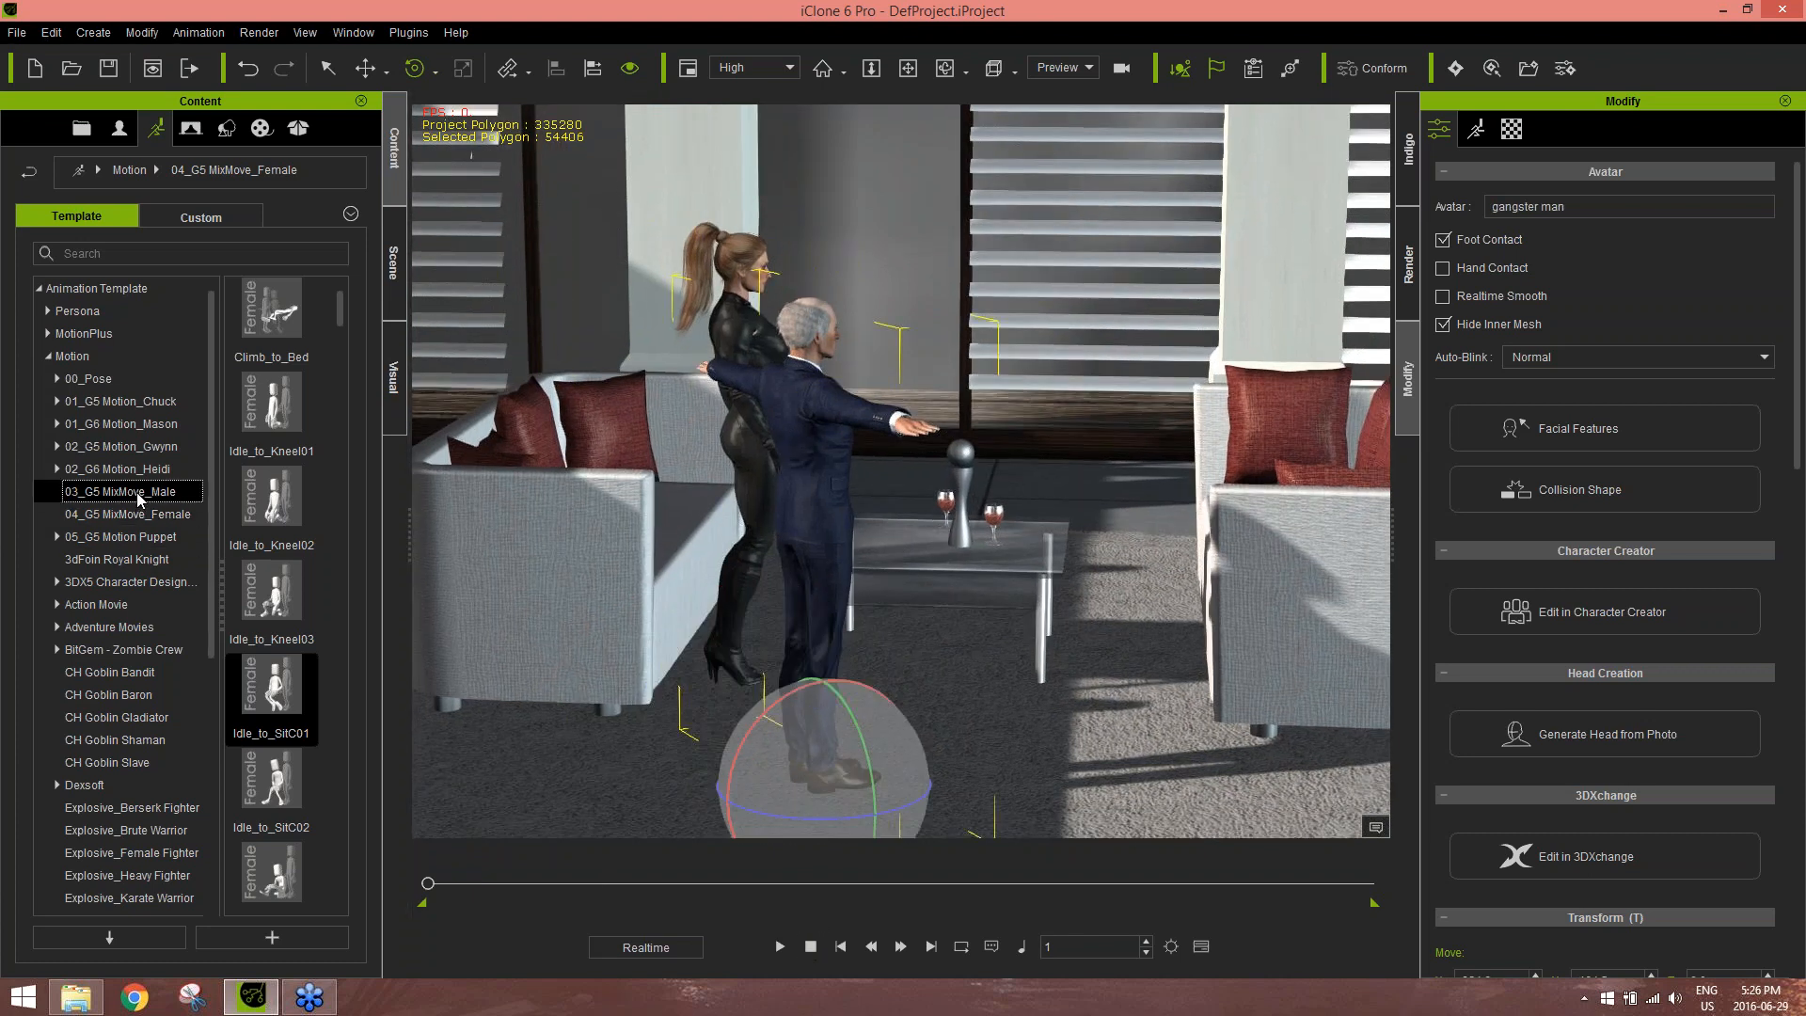
{"action": "left_click_drag", "start_coordinate": [340, 315], "coordinate": [337, 885]}
{"action": "middle_click_drag", "start_coordinate": [640, 734], "coordinate": [743, 645]}
{"action": "scroll", "coordinate": [743, 645], "scroll_direction": "down", "scroll_amount": 3}
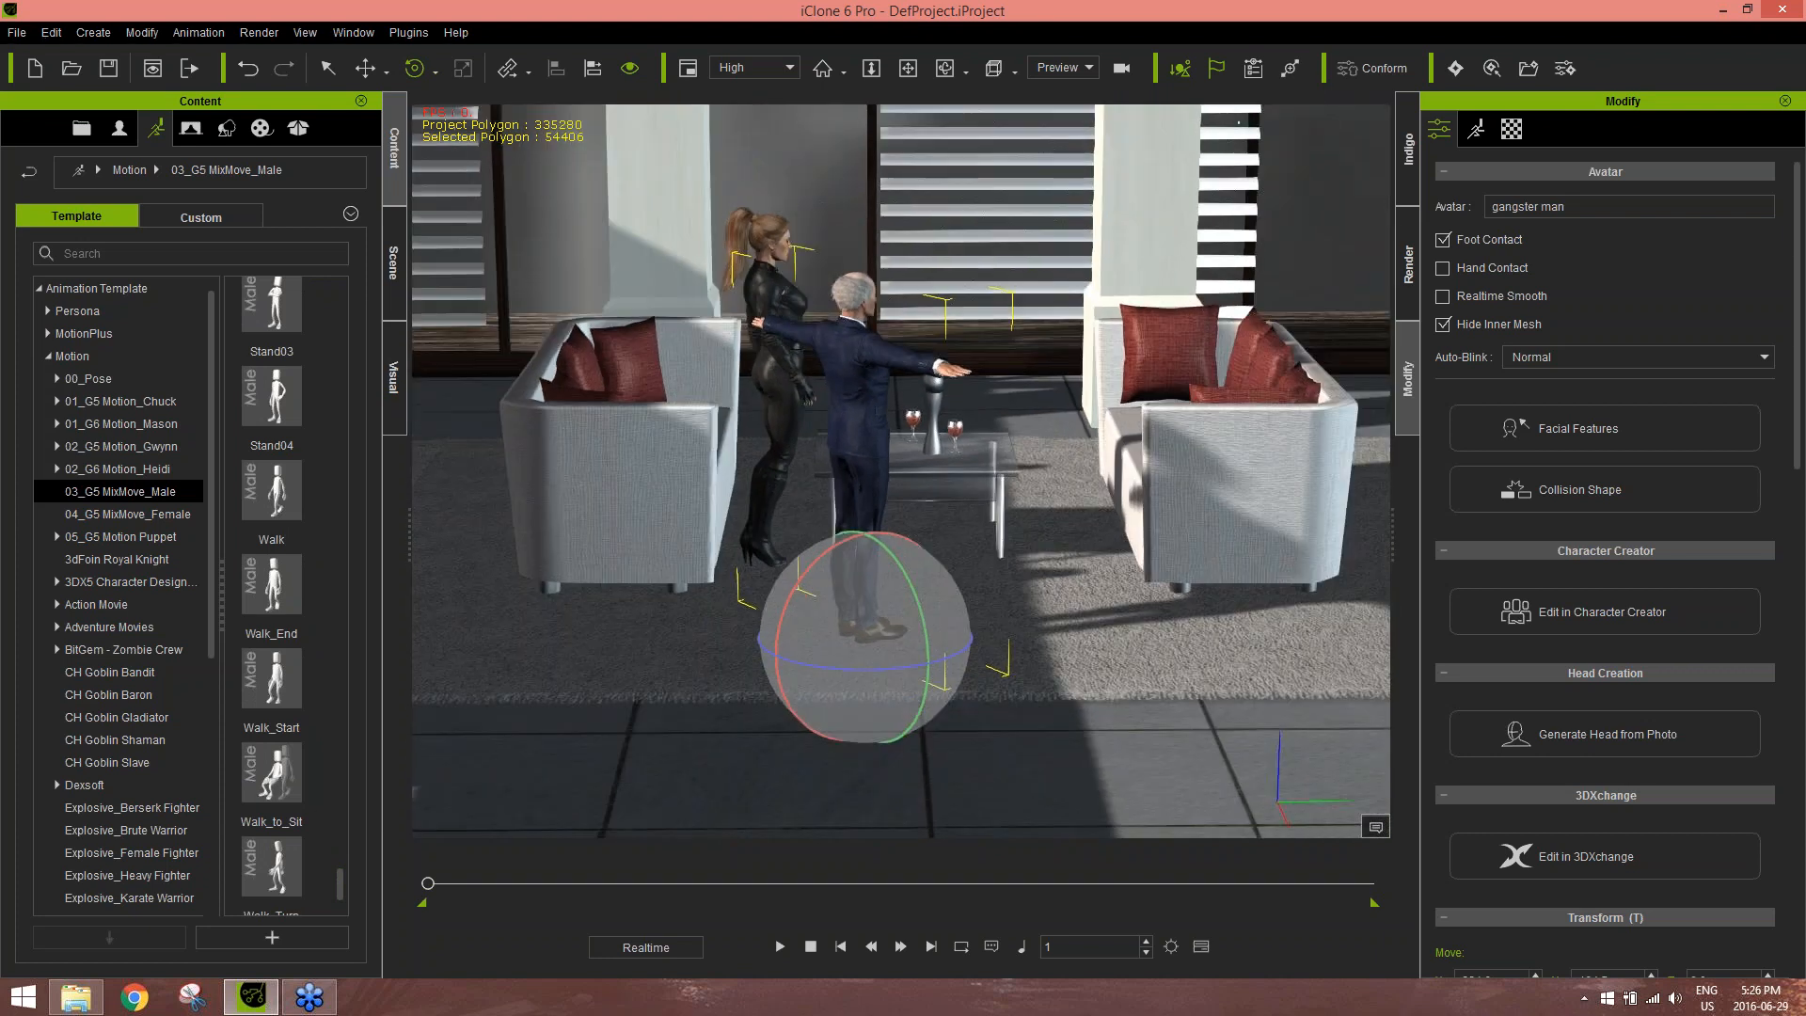
{"action": "double_click", "coordinate": [274, 776]}
{"action": "key", "text": "space"}
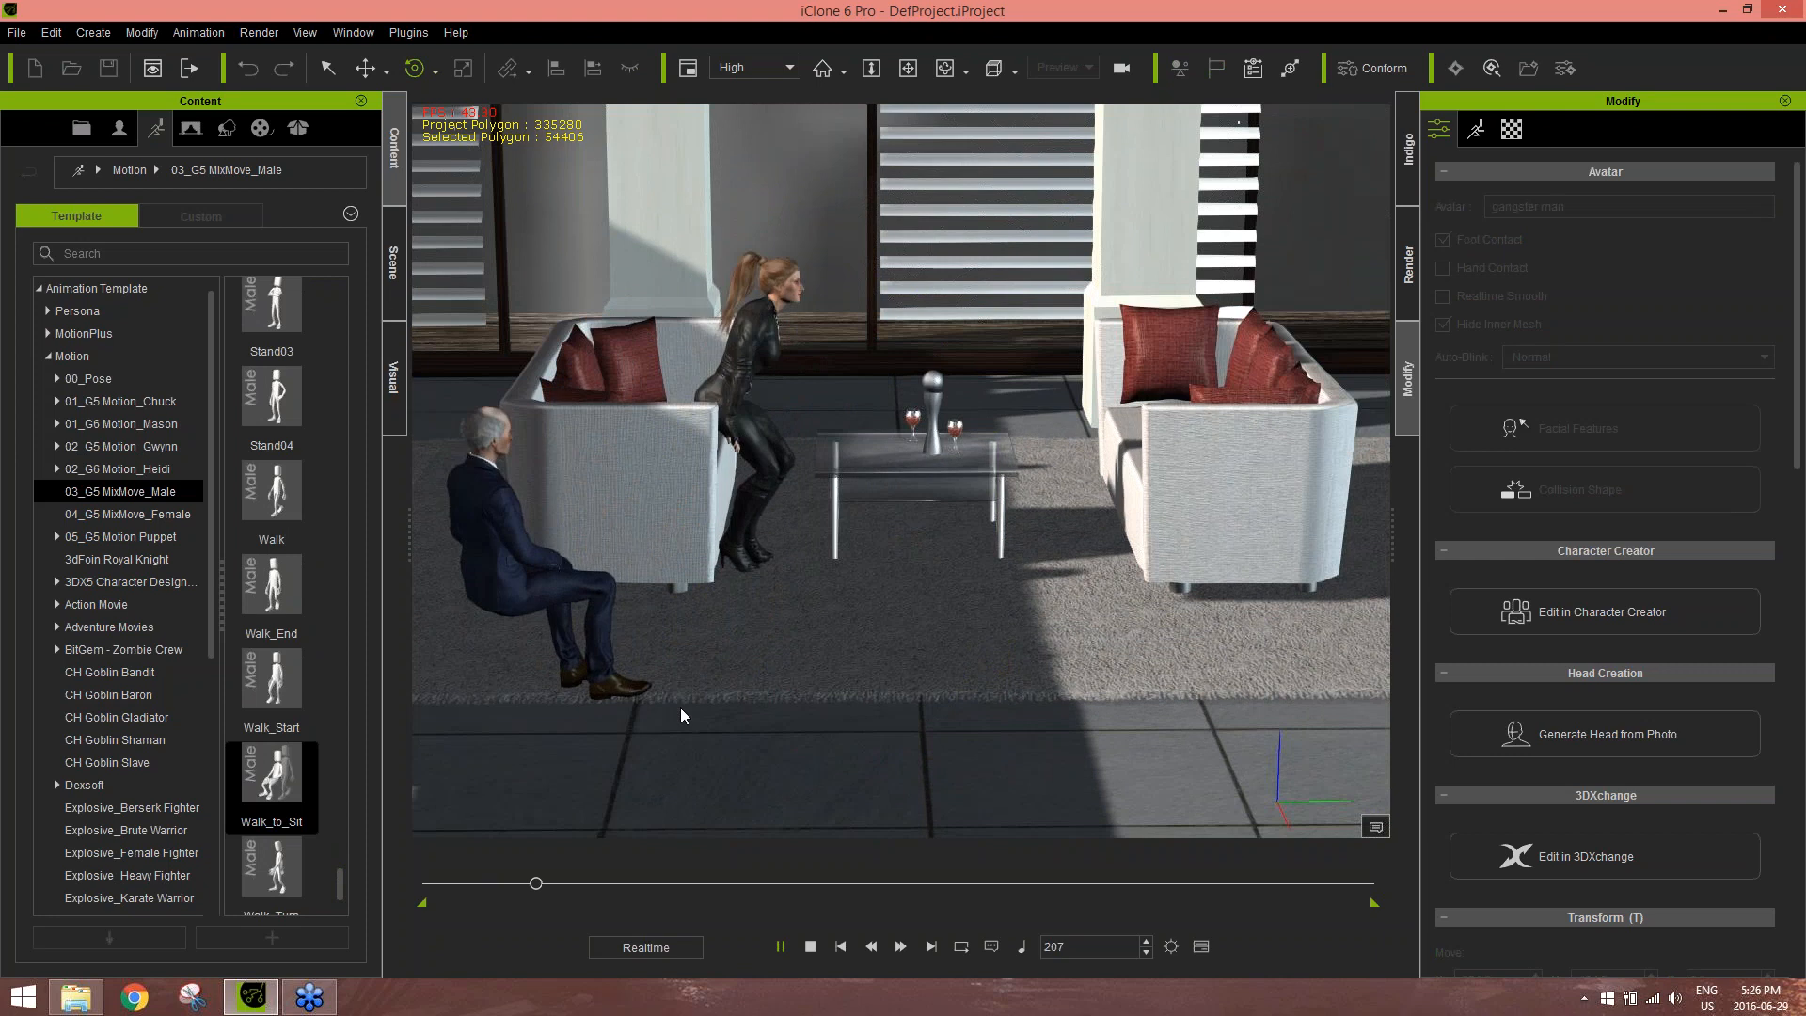
{"action": "left_click", "coordinate": [813, 947]}
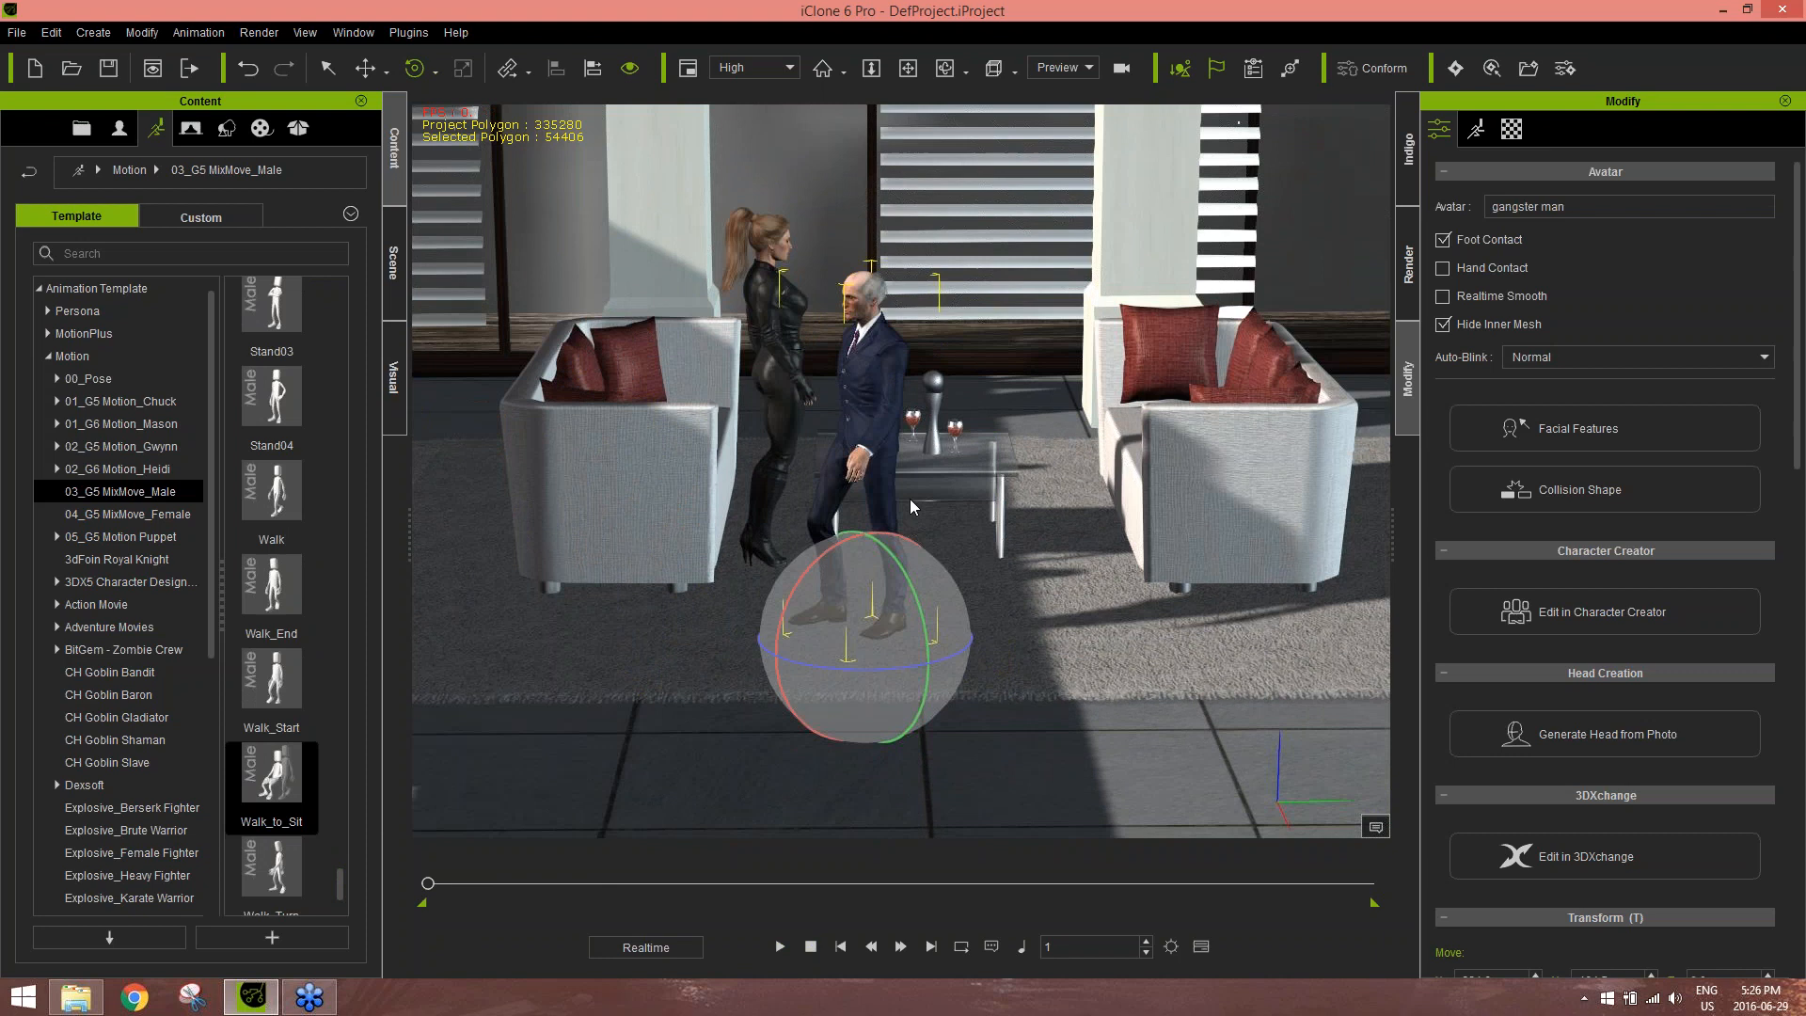
Remove the gangster man's object animation and rotate him about his vertical axis so his walk heads toward the empty sofa
{"action": "right_click", "coordinate": [870, 380]}
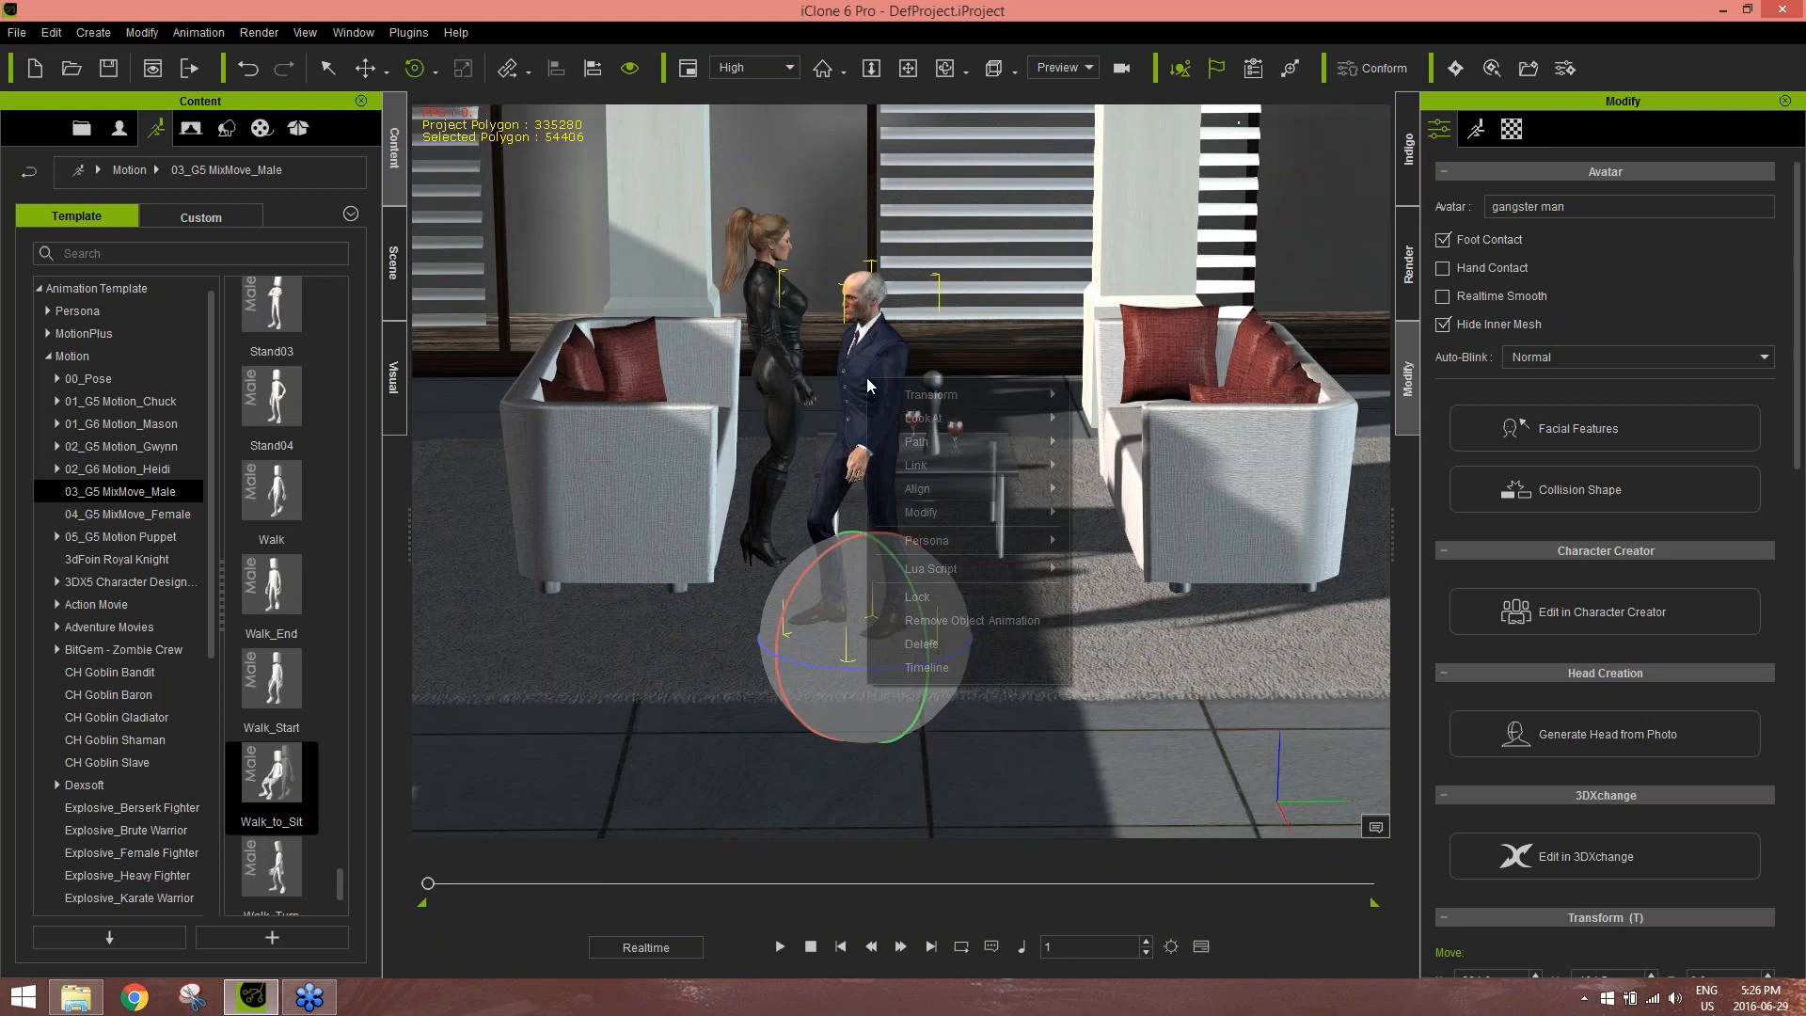
{"action": "left_click", "coordinate": [974, 621]}
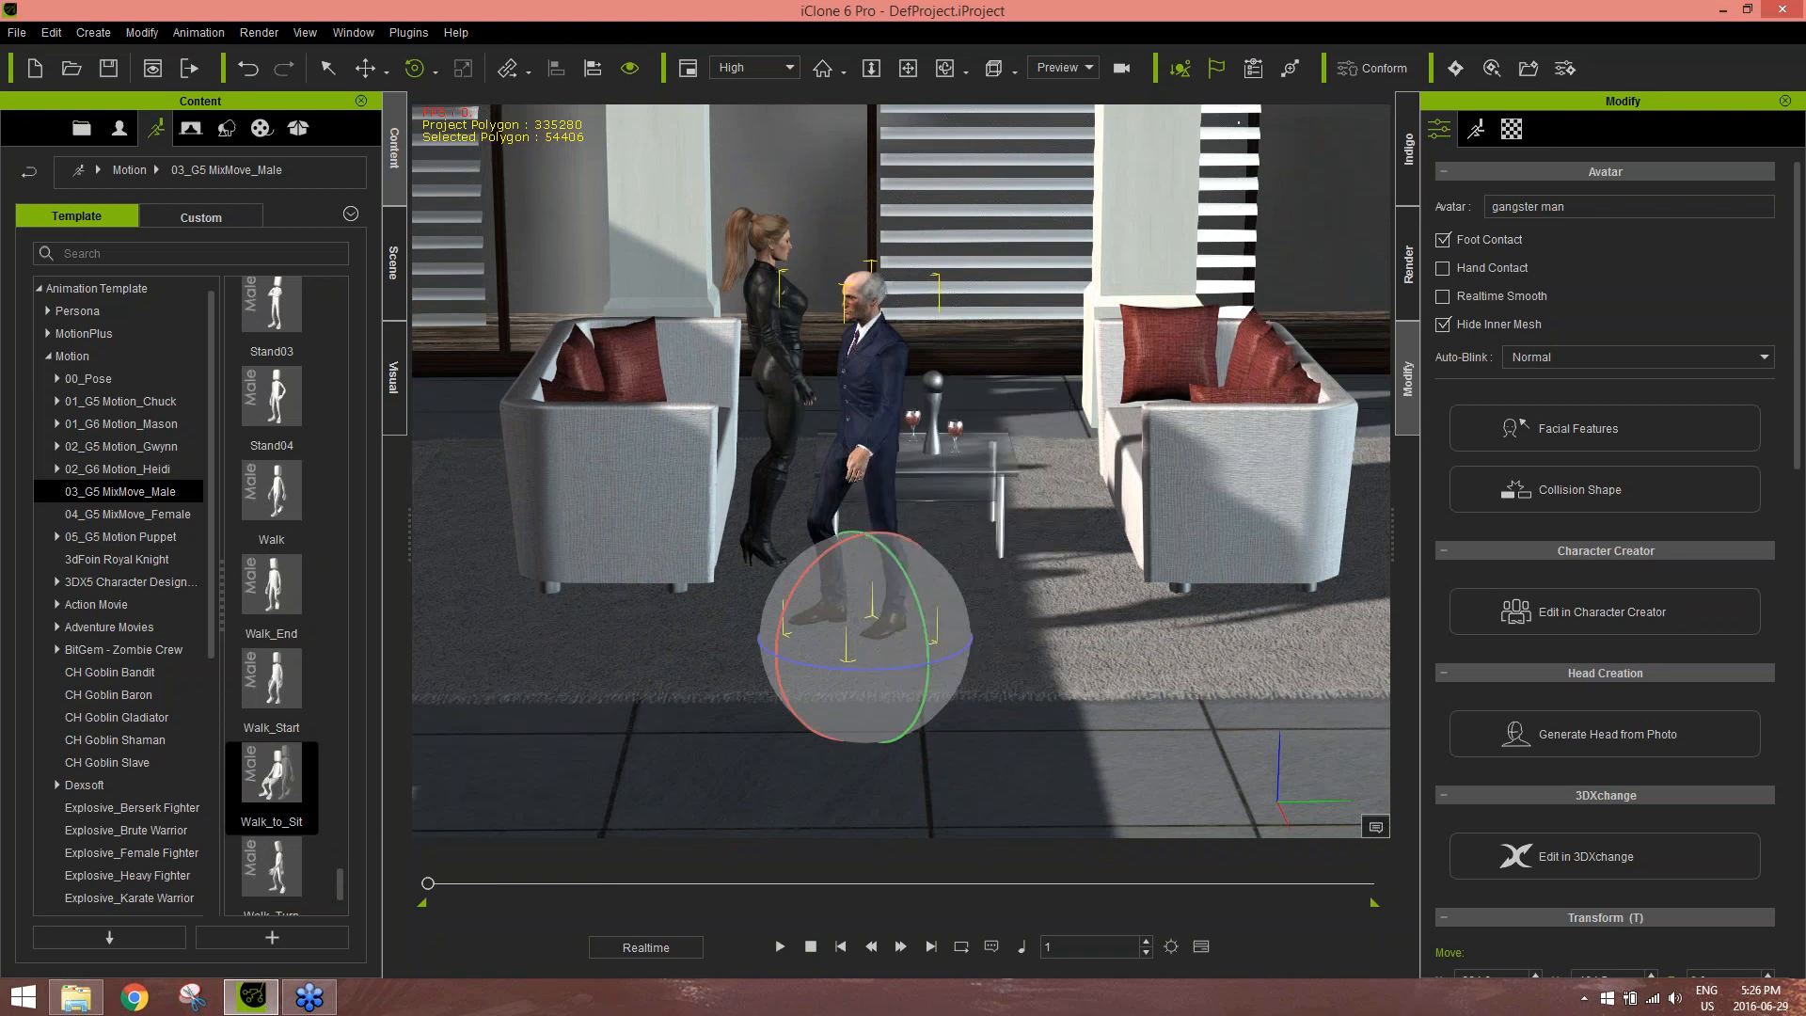
{"action": "left_click_drag", "start_coordinate": [835, 664], "coordinate": [1028, 660]}
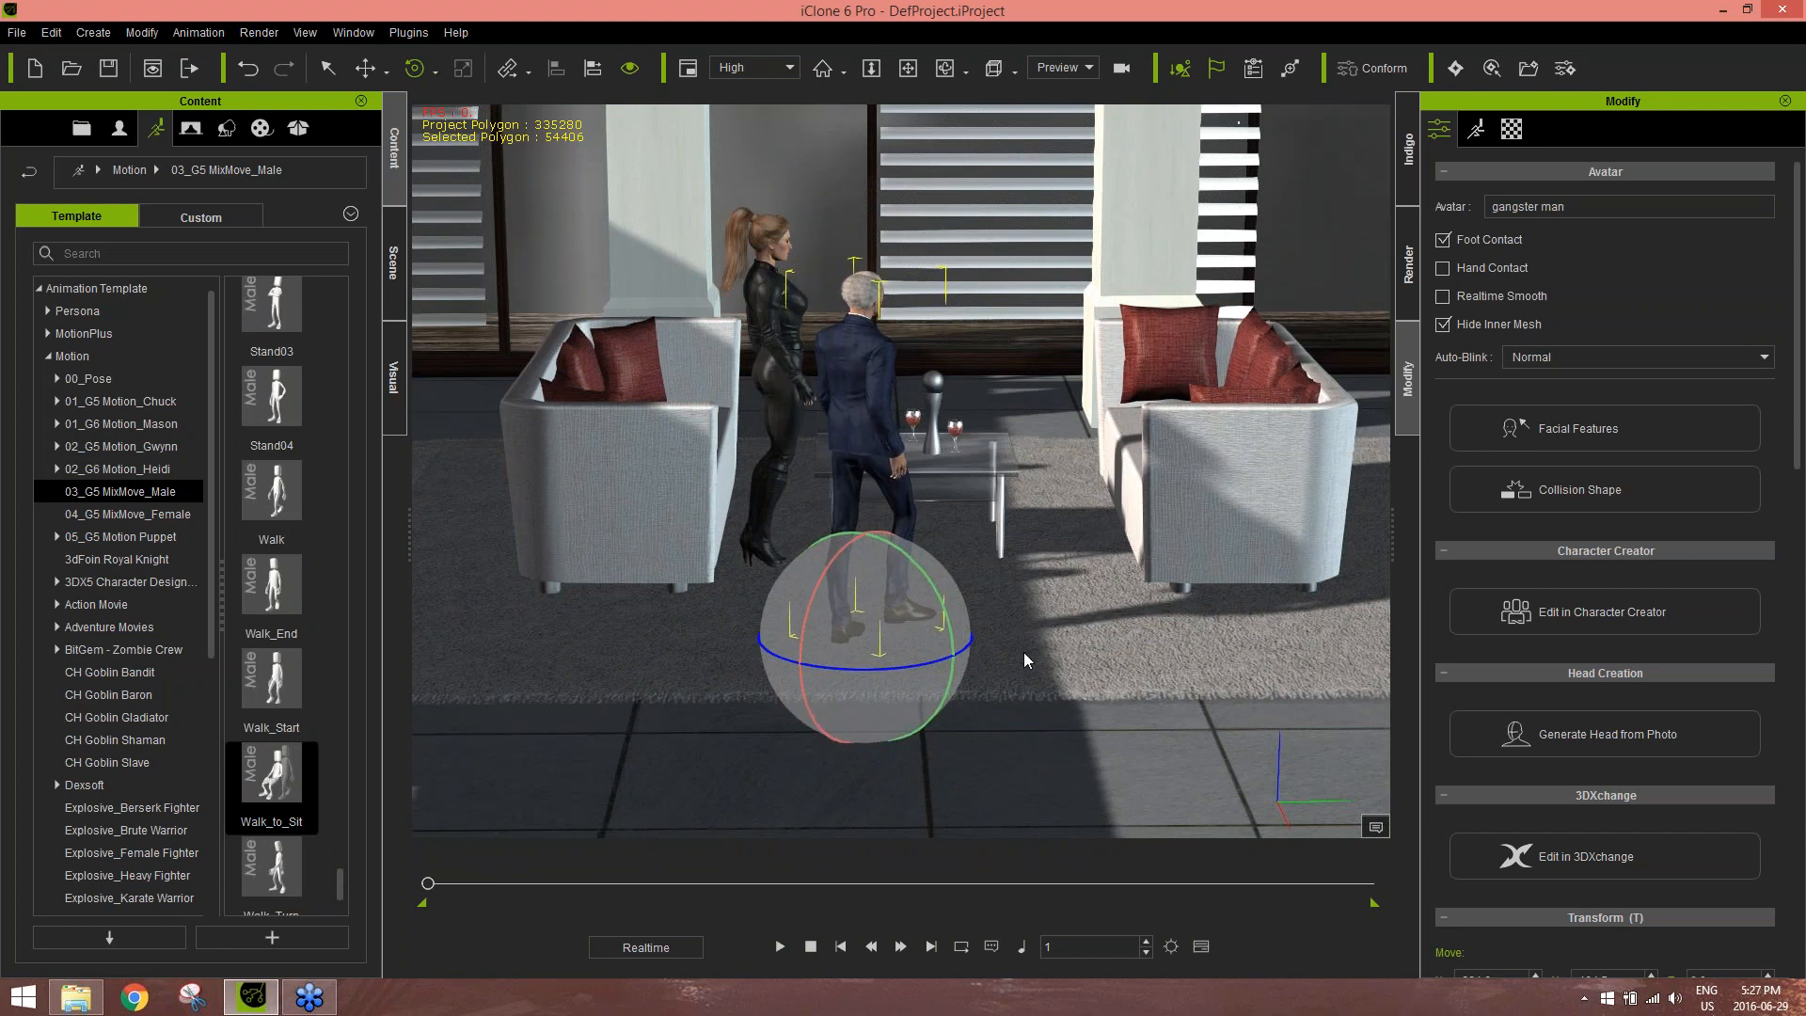
{"action": "right_click_drag", "start_coordinate": [1028, 659], "coordinate": [963, 638]}
{"action": "left_click_drag", "start_coordinate": [957, 643], "coordinate": [947, 653]}
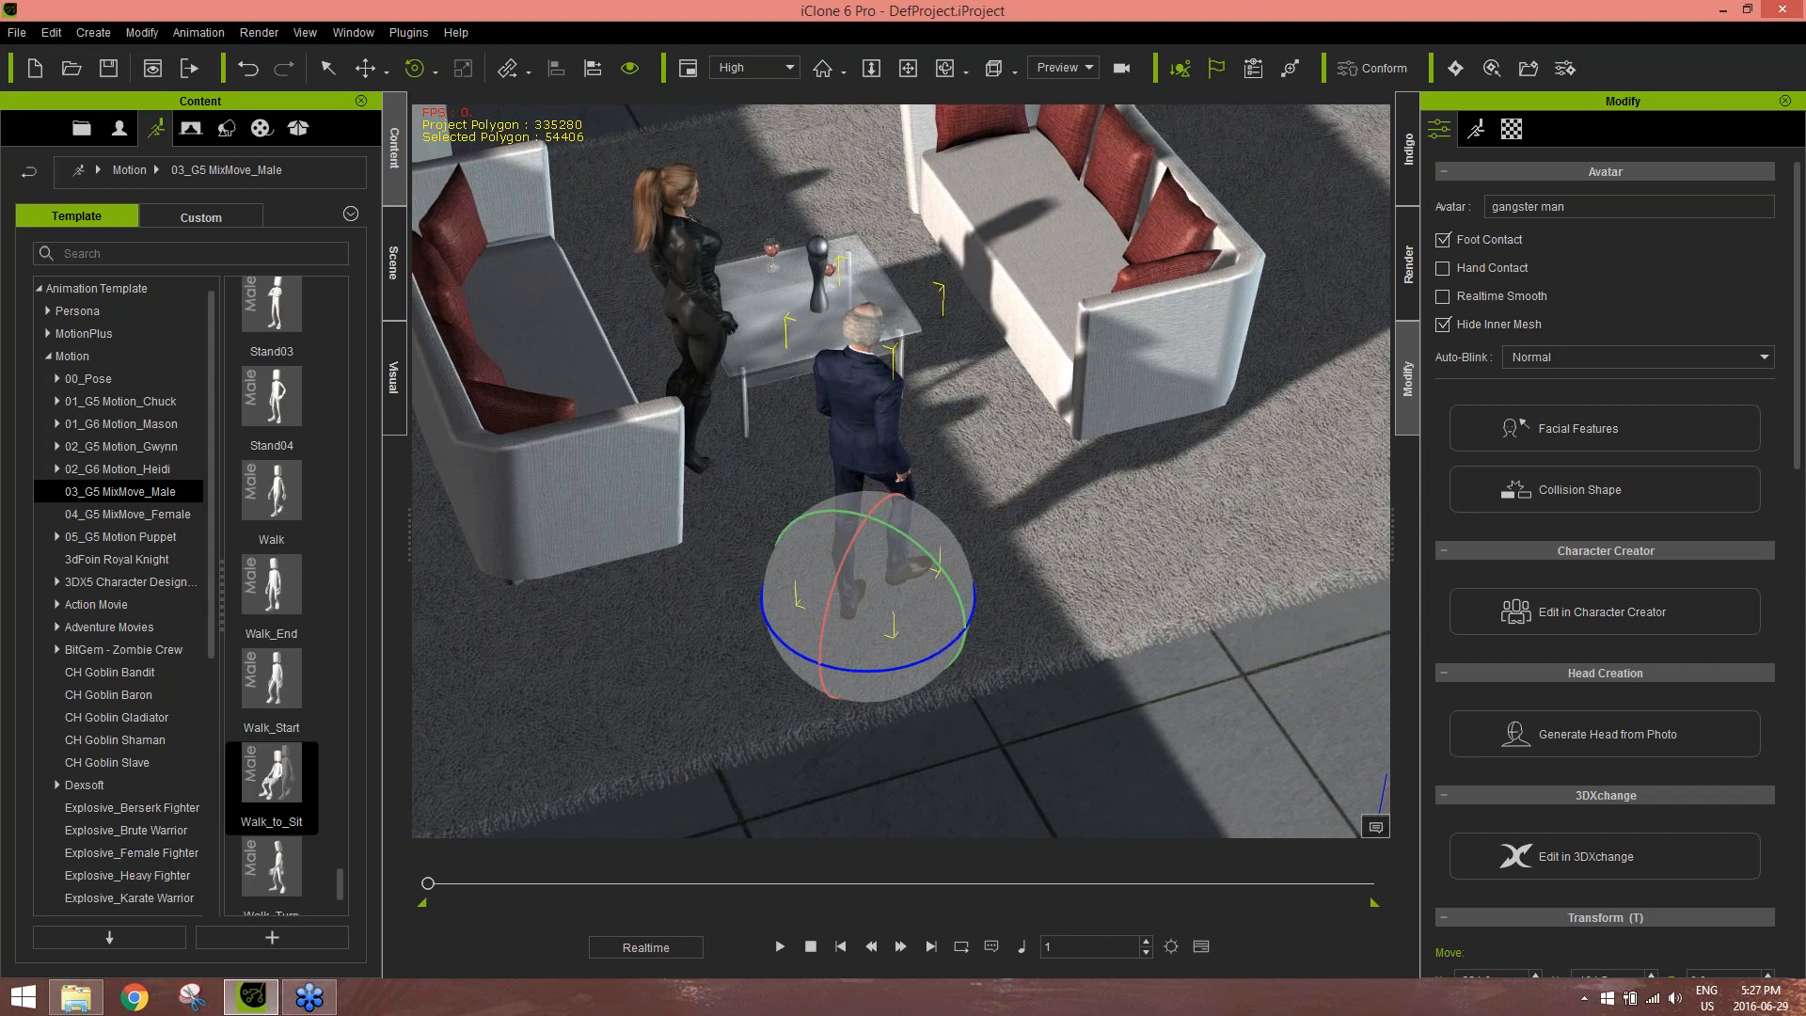
Reapply the Walk_to_Sit motion to the gangster man, watch where he sits, and return to the first frame
{"action": "double_click", "coordinate": [272, 773]}
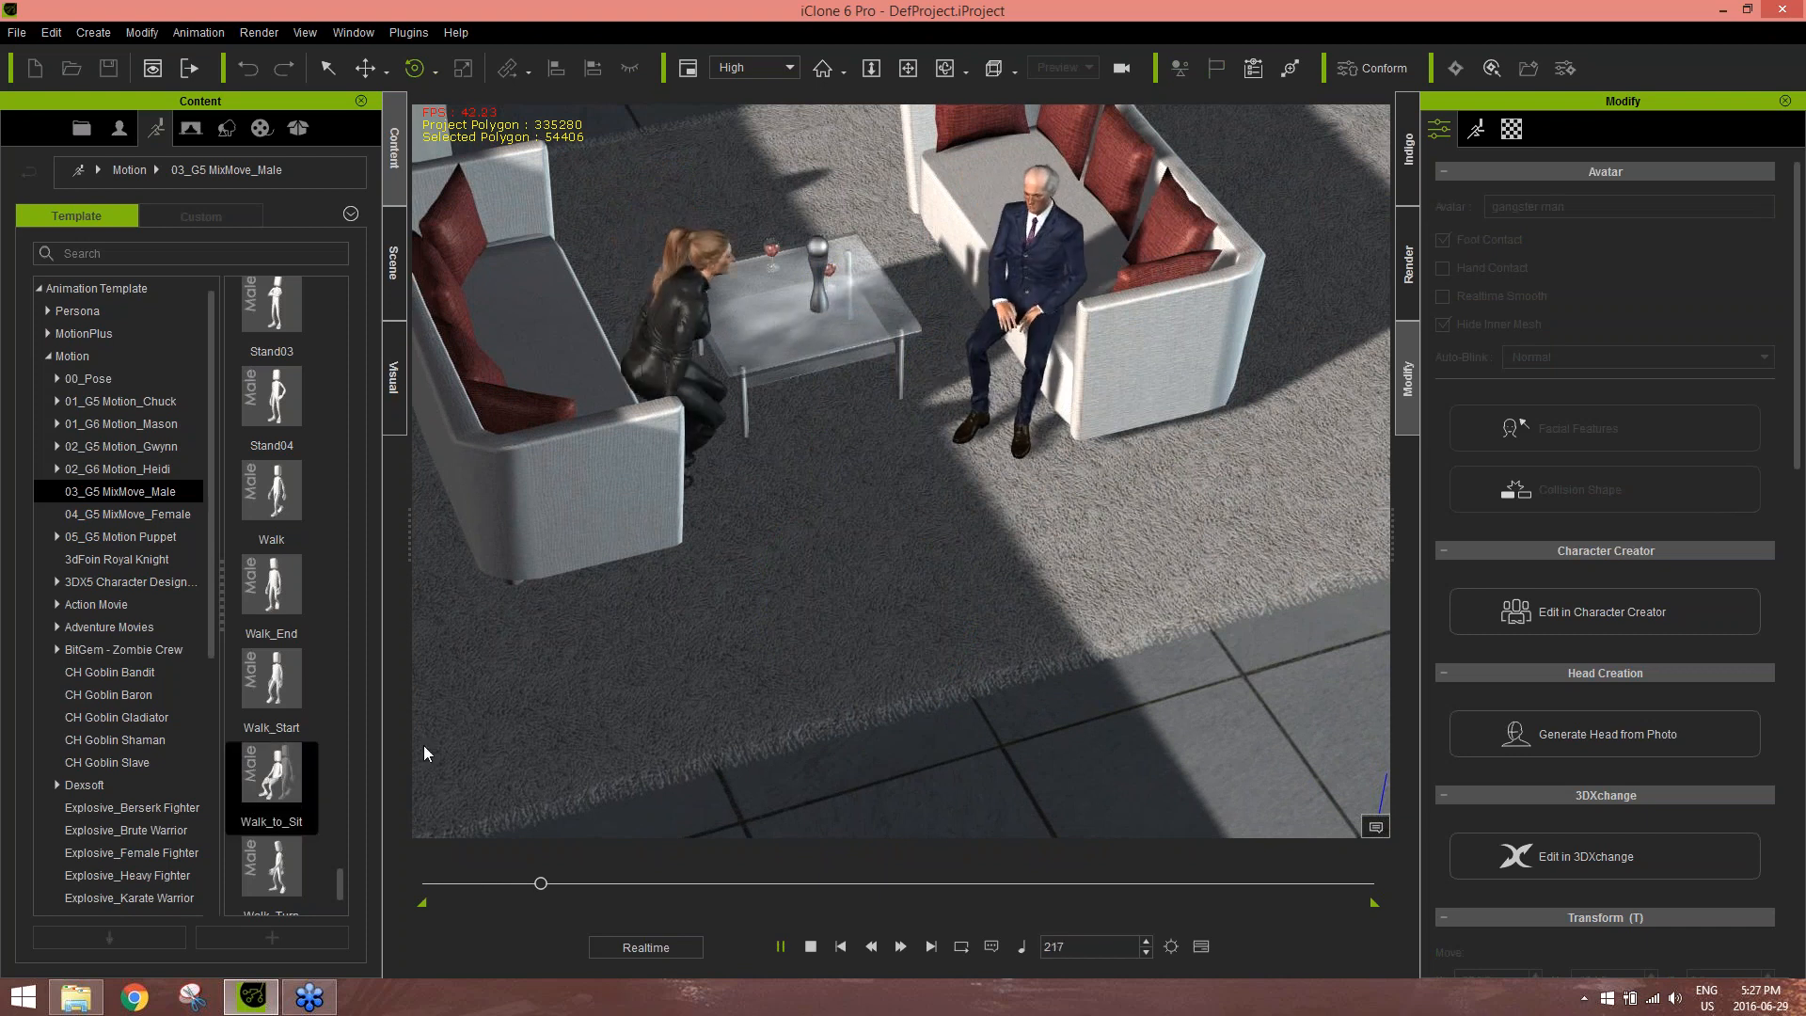
{"action": "left_click", "coordinate": [810, 948]}
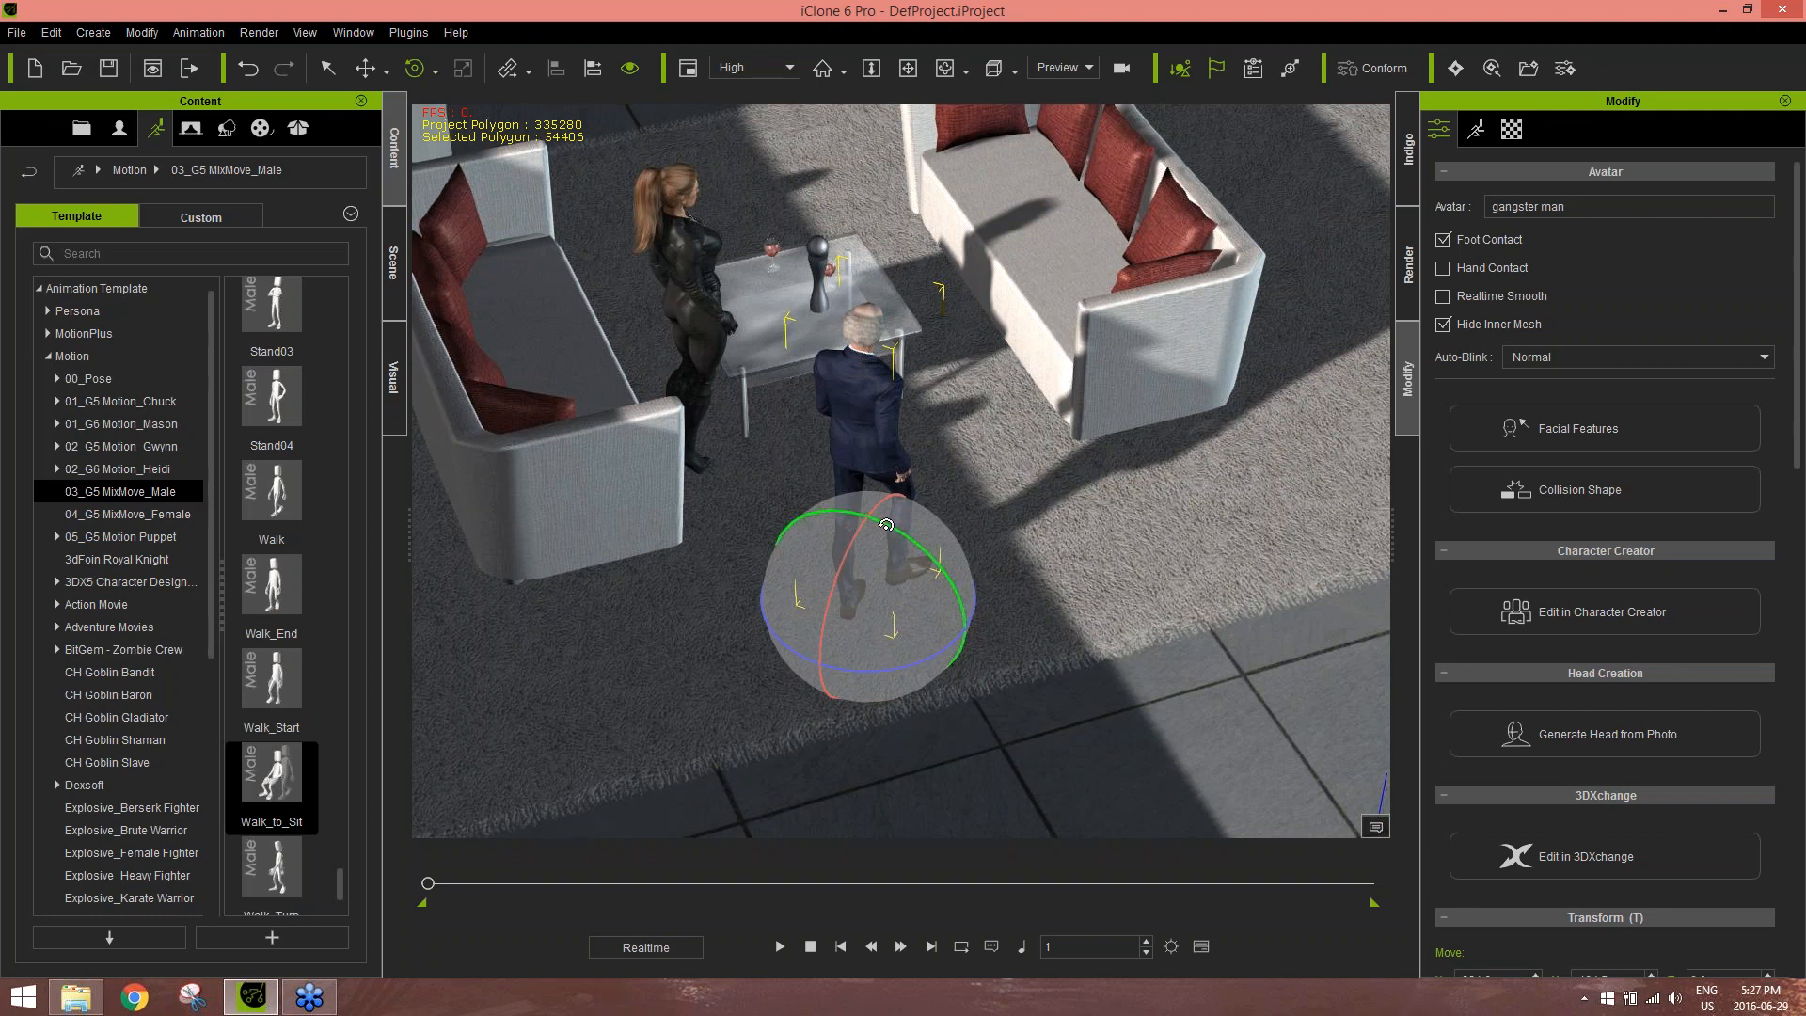
{"action": "right_click", "coordinate": [865, 455]}
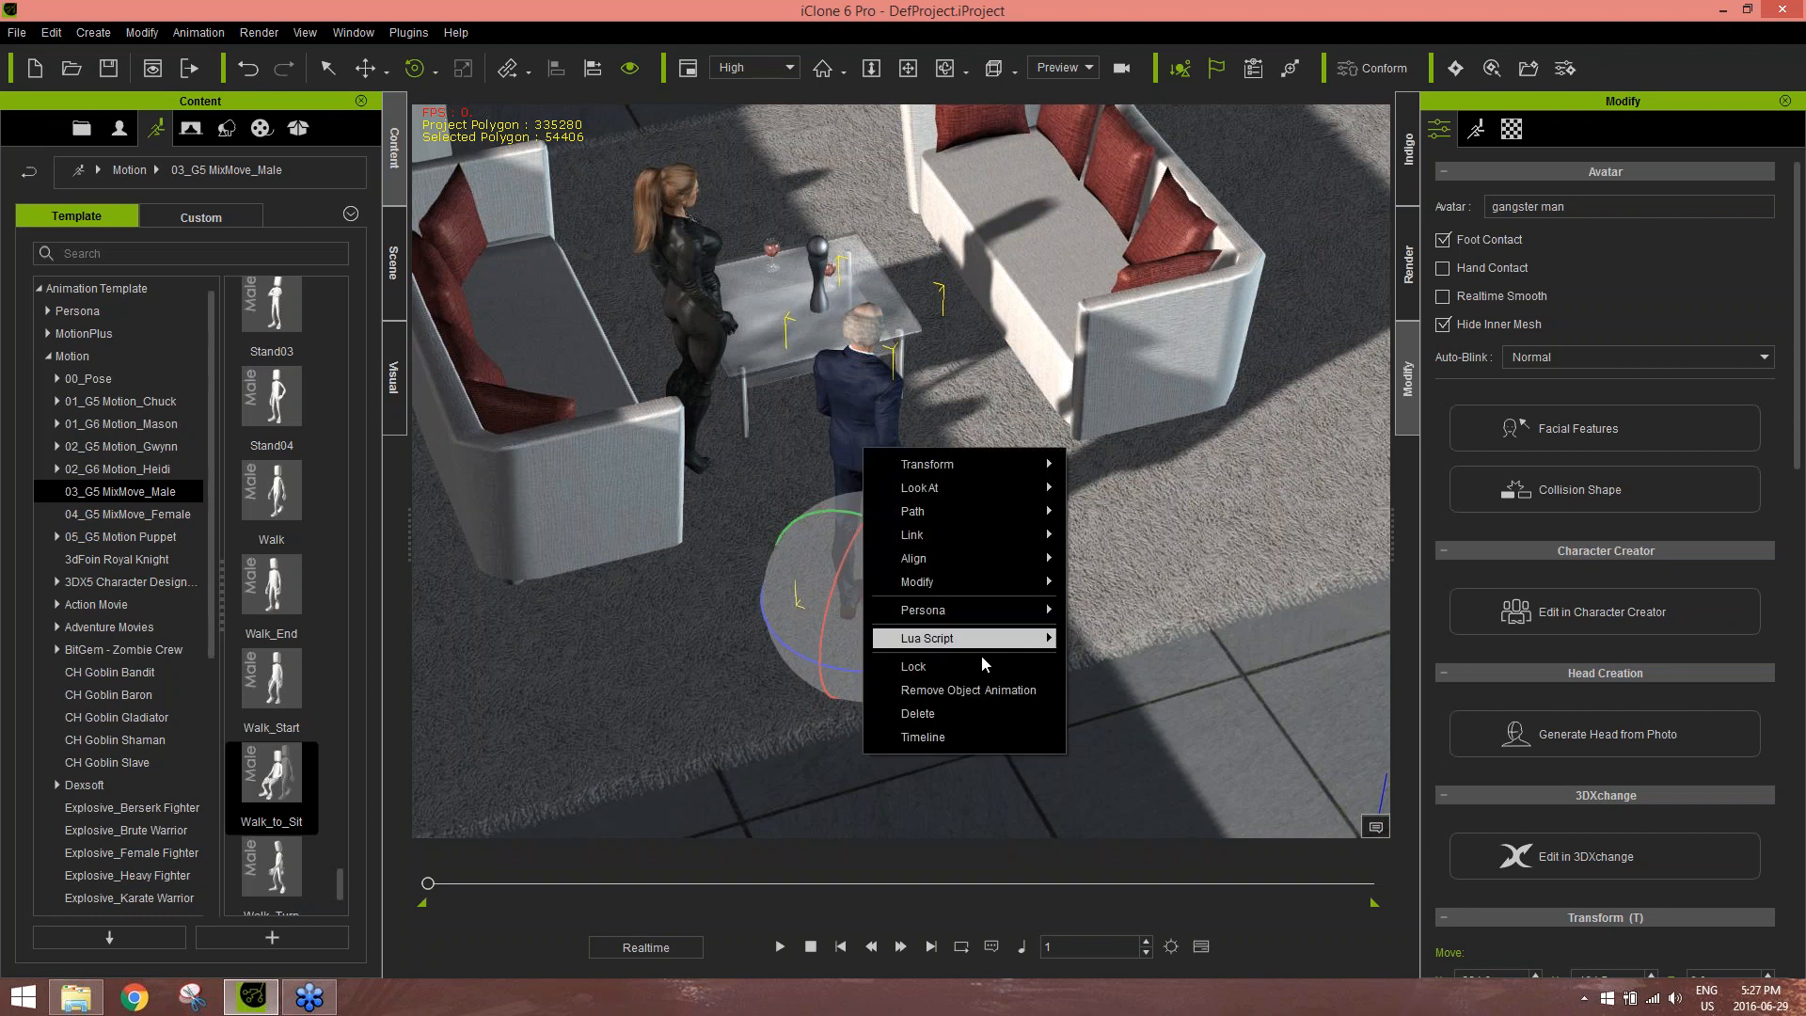
{"action": "left_click", "coordinate": [992, 19]}
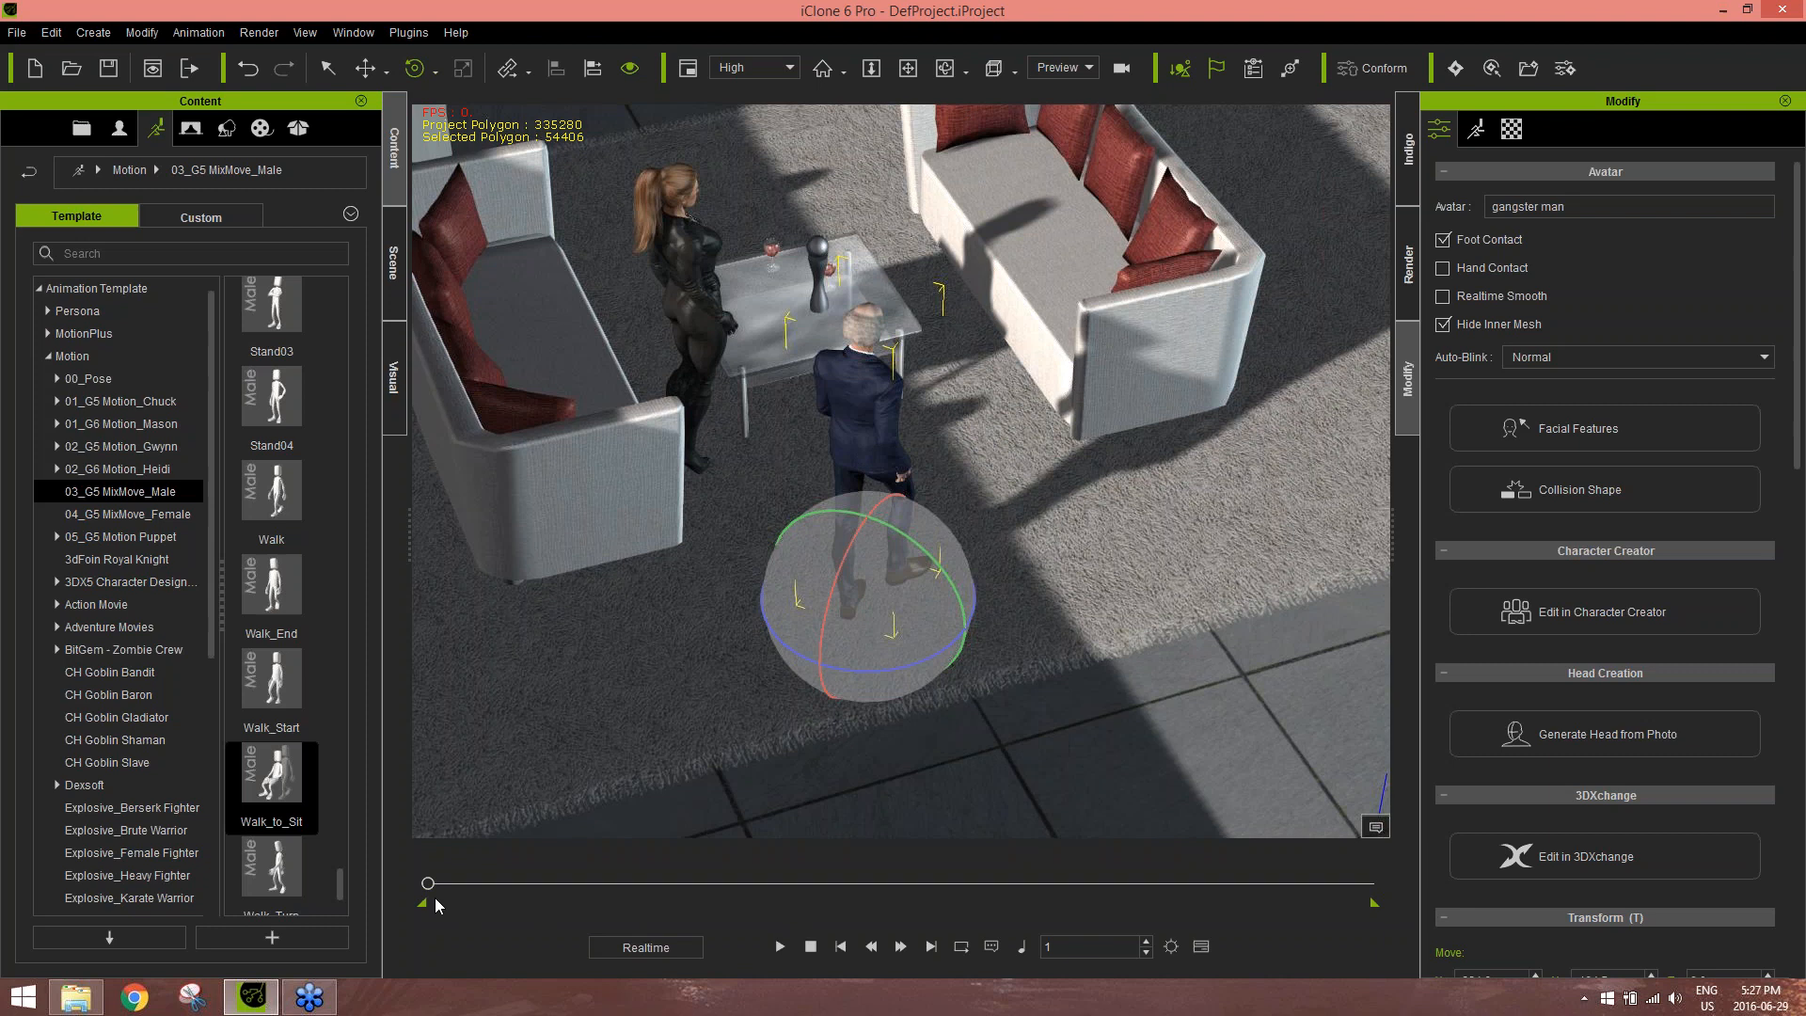
Add a Transform key for the gangster man at frame 93, just before he turns to sit on the sofa
{"action": "left_click_drag", "start_coordinate": [428, 891], "coordinate": [512, 885]}
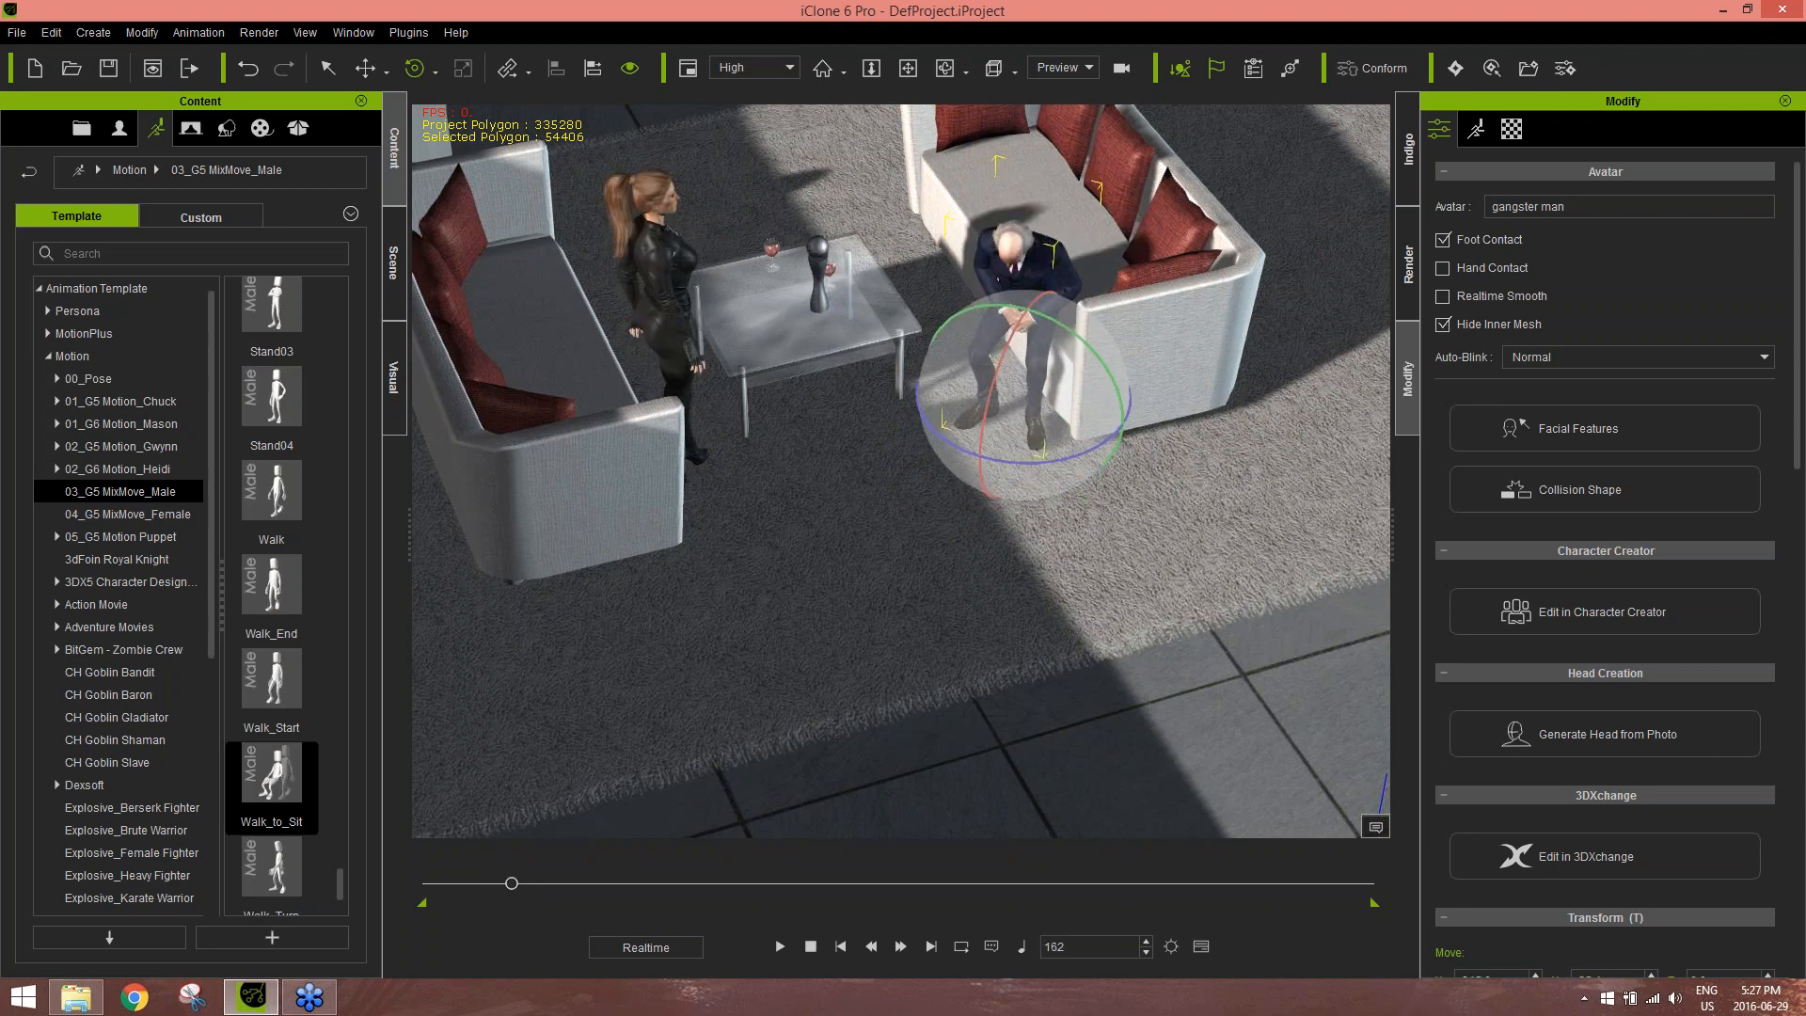
{"action": "left_click_drag", "start_coordinate": [511, 892], "coordinate": [478, 894]}
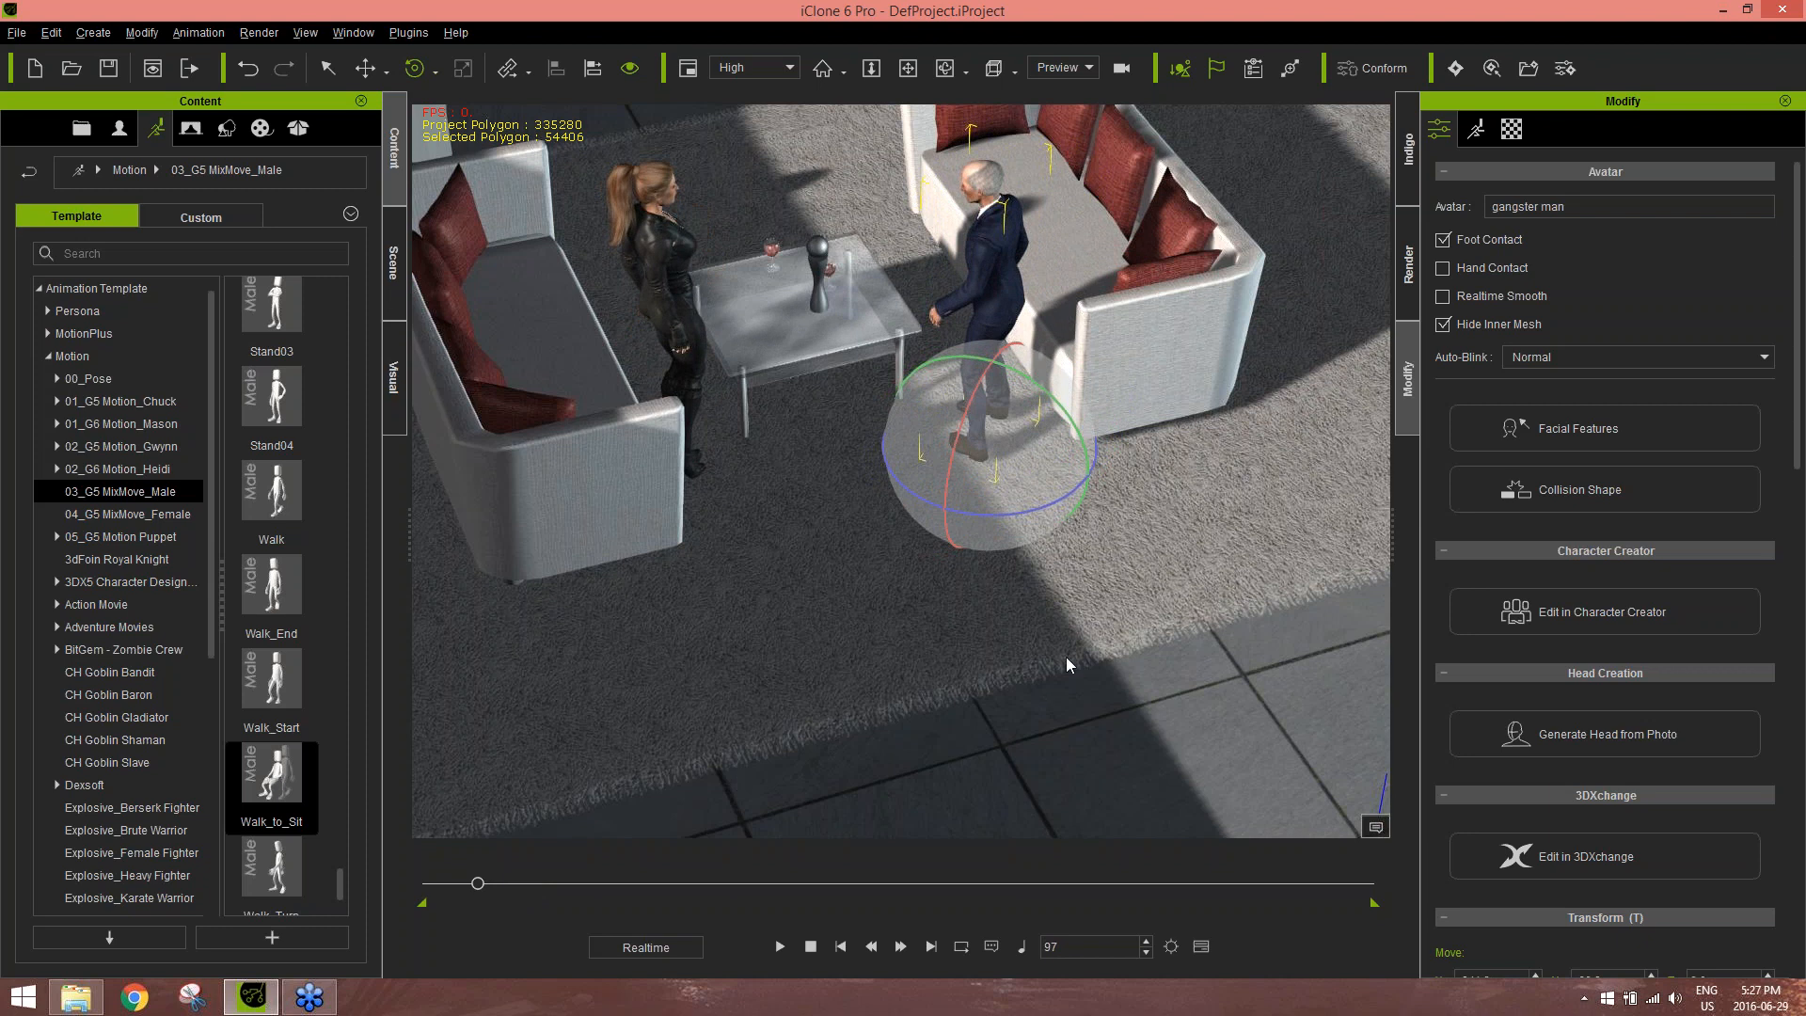
{"action": "scroll", "coordinate": [1067, 658], "scroll_direction": "up", "scroll_amount": 5}
{"action": "middle_click_drag", "start_coordinate": [1082, 329], "coordinate": [920, 632]}
{"action": "right_click_drag", "start_coordinate": [920, 632], "coordinate": [912, 541]}
{"action": "mouse_move", "coordinate": [478, 885]}
{"action": "left_mouse_down"}
{"action": "mouse_move", "coordinate": [457, 886]}
{"action": "mouse_move", "coordinate": [477, 886]}
{"action": "left_mouse_up"}
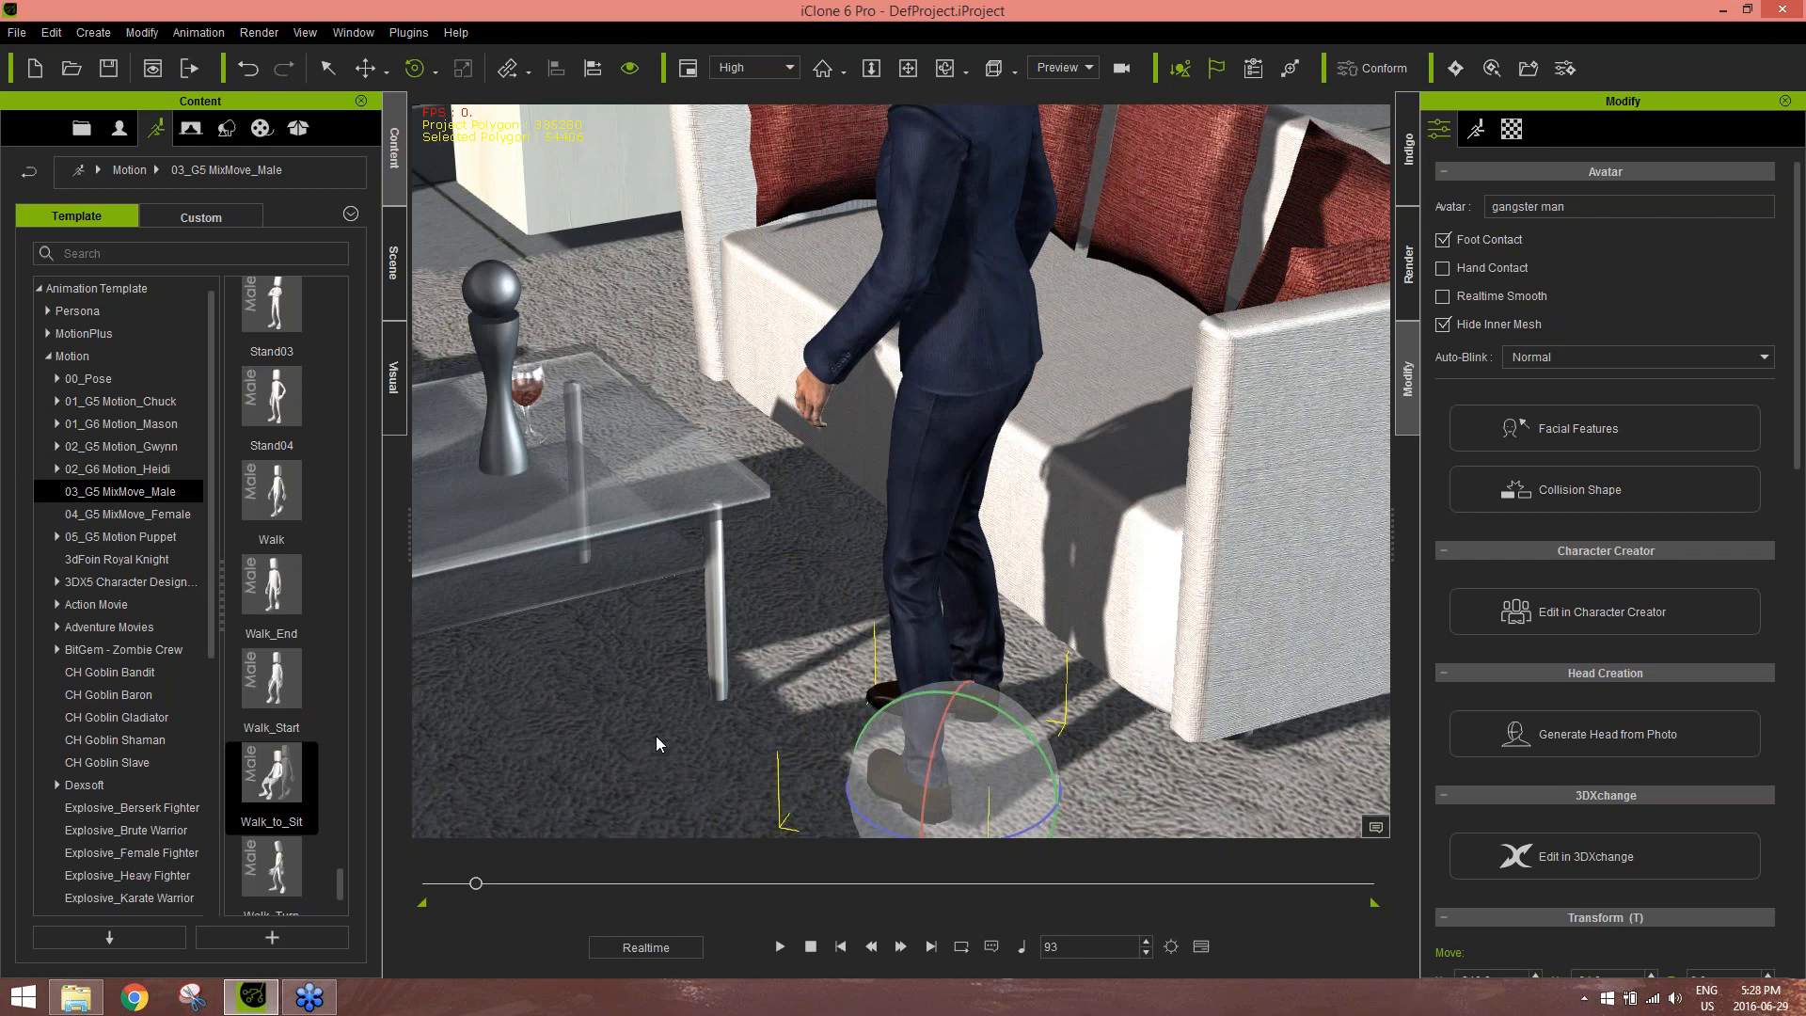
{"action": "key", "text": "F3"}
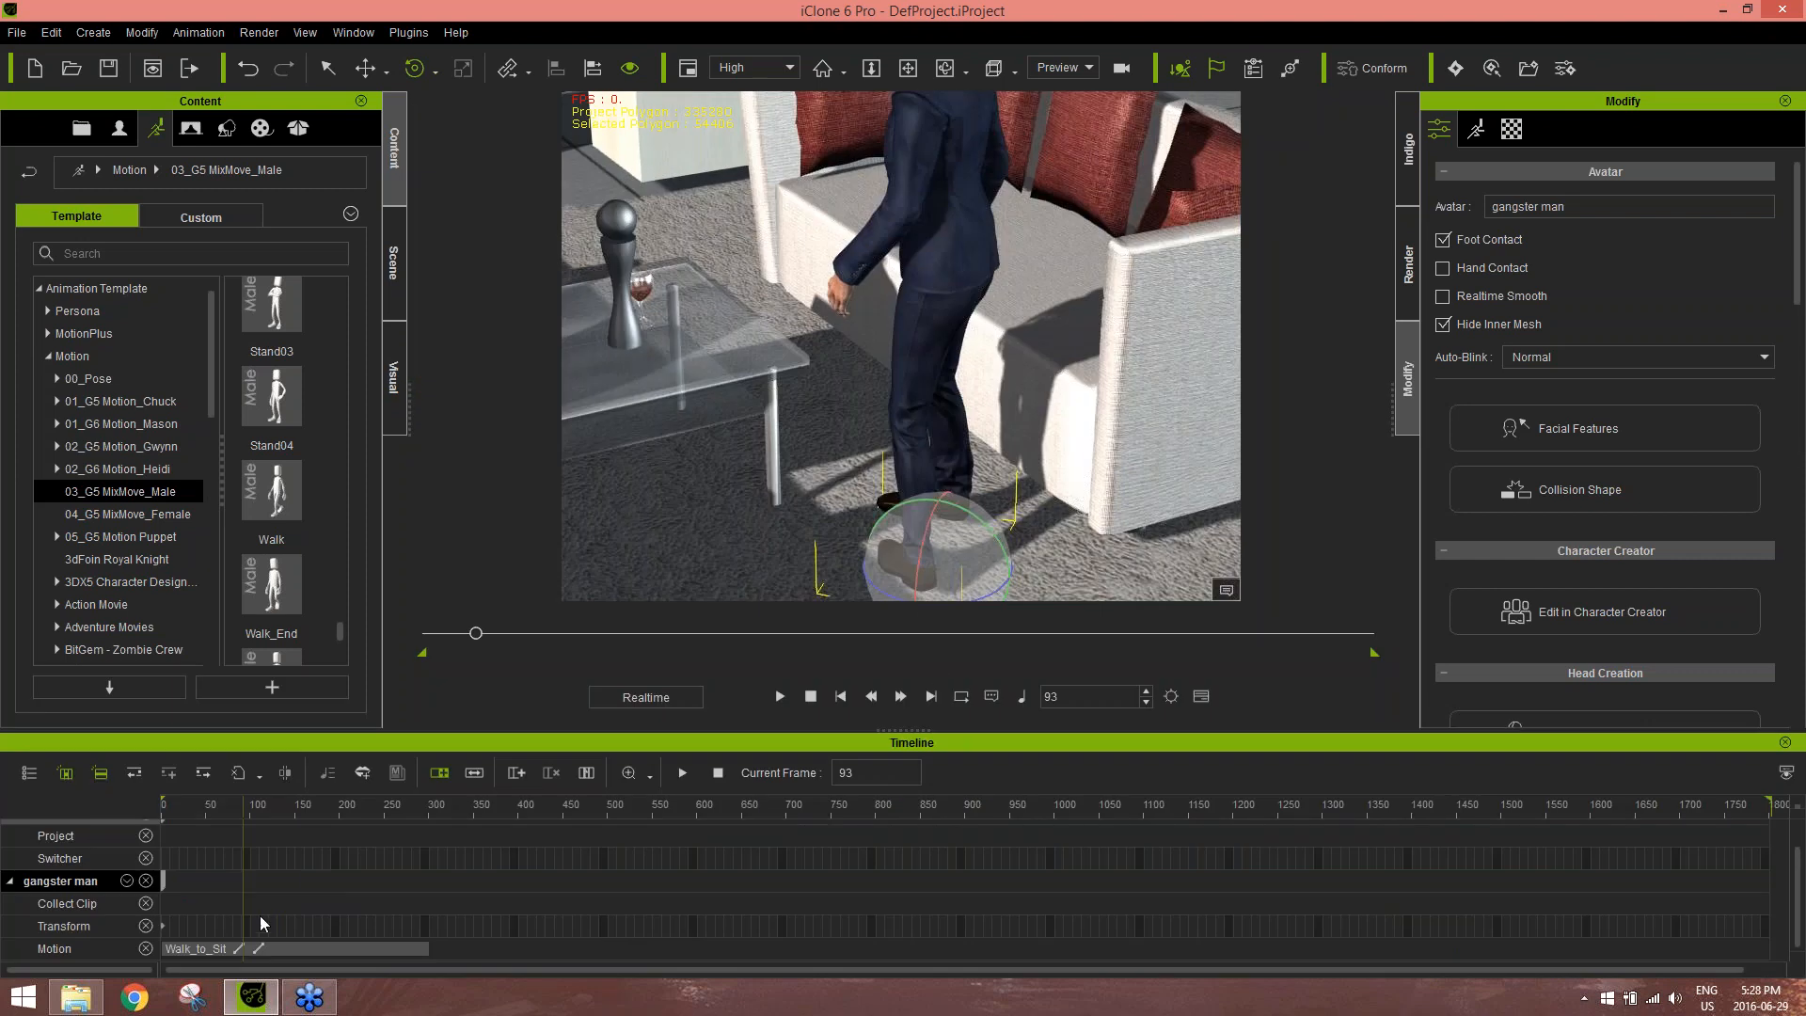
{"action": "scroll", "coordinate": [264, 952], "scroll_direction": "up", "scroll_amount": 5}
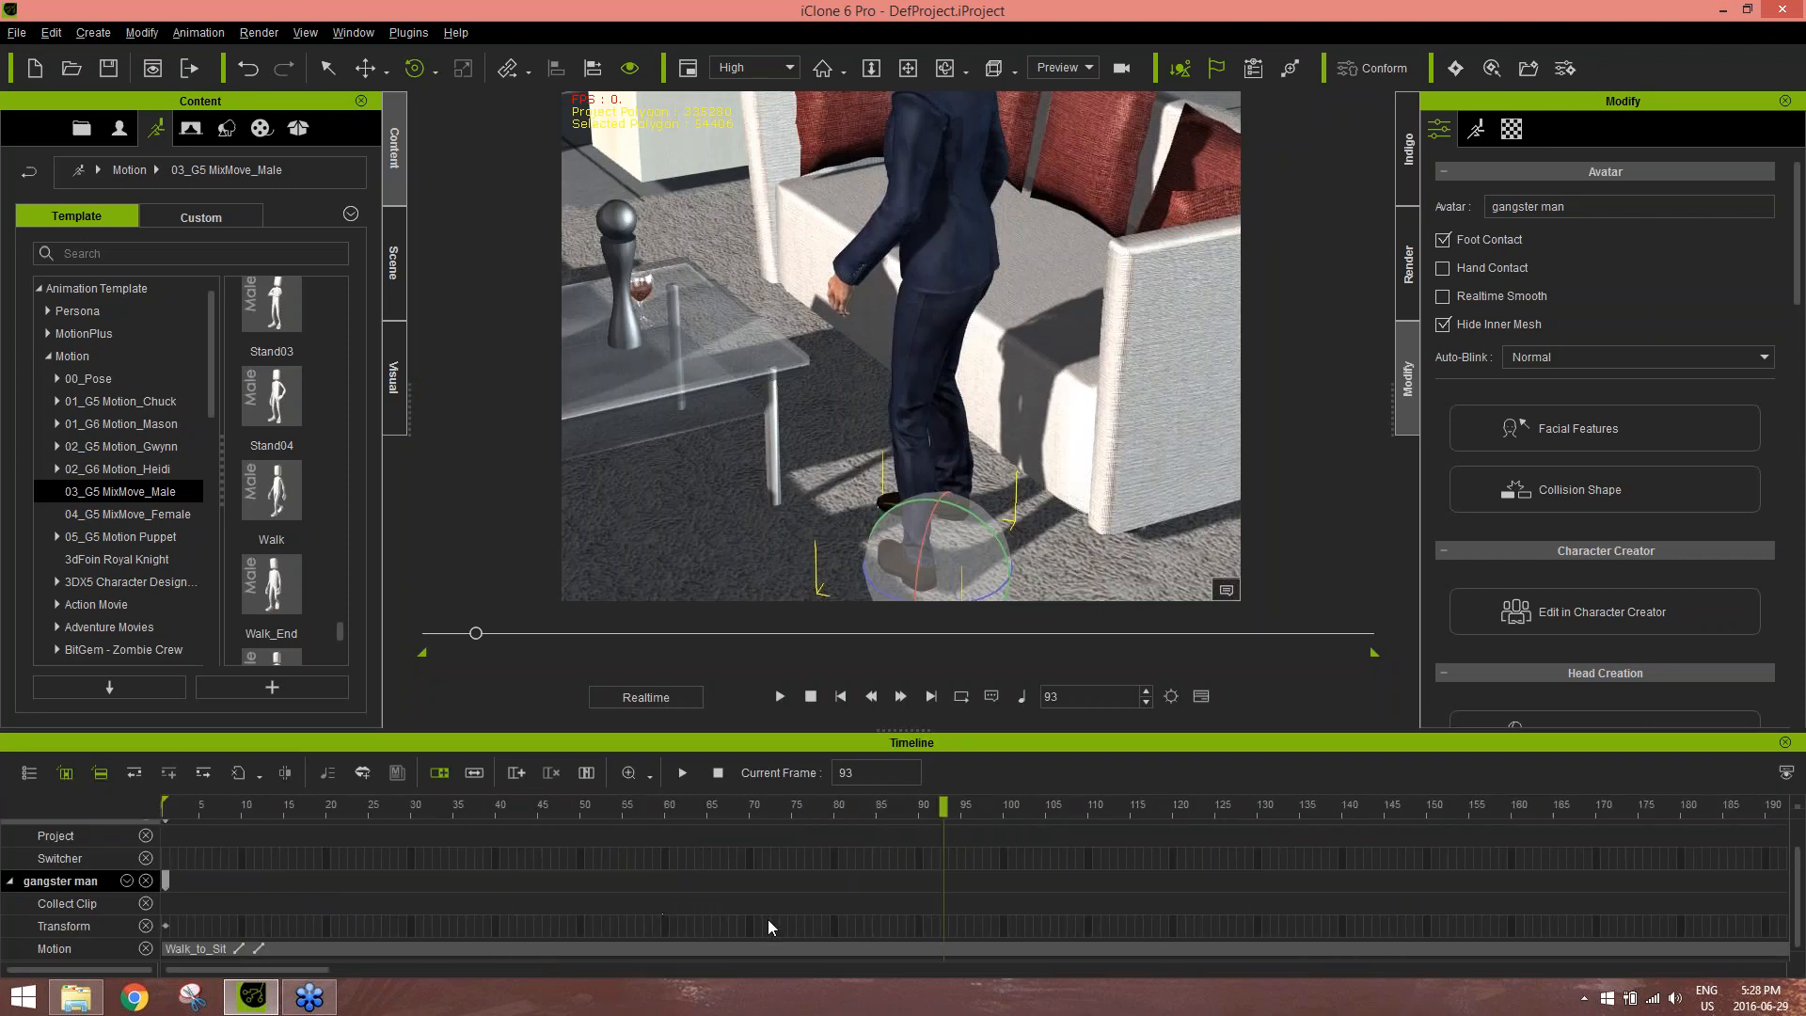
{"action": "left_click", "coordinate": [947, 928]}
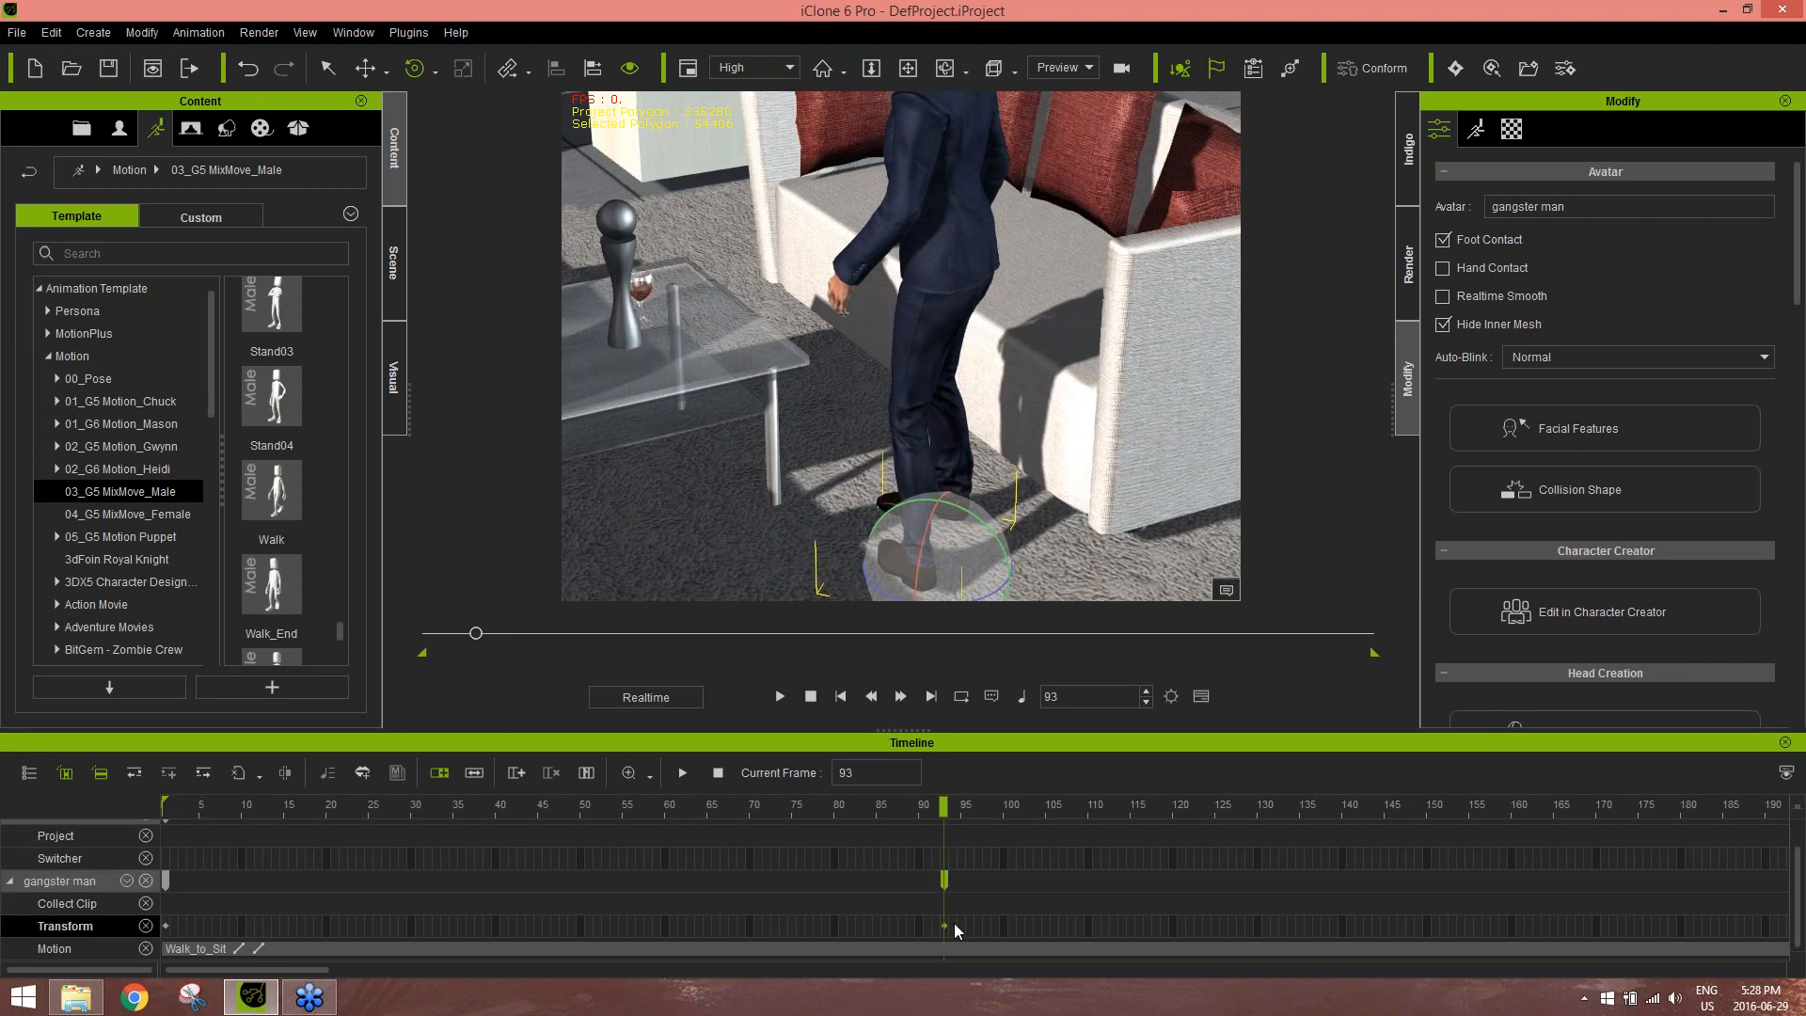
At frame 134, rotate the gangster man about his vertical axis toward the coffee table, and scrub the timeline to check the turn
{"action": "left_click_drag", "start_coordinate": [946, 807], "coordinate": [1293, 779]}
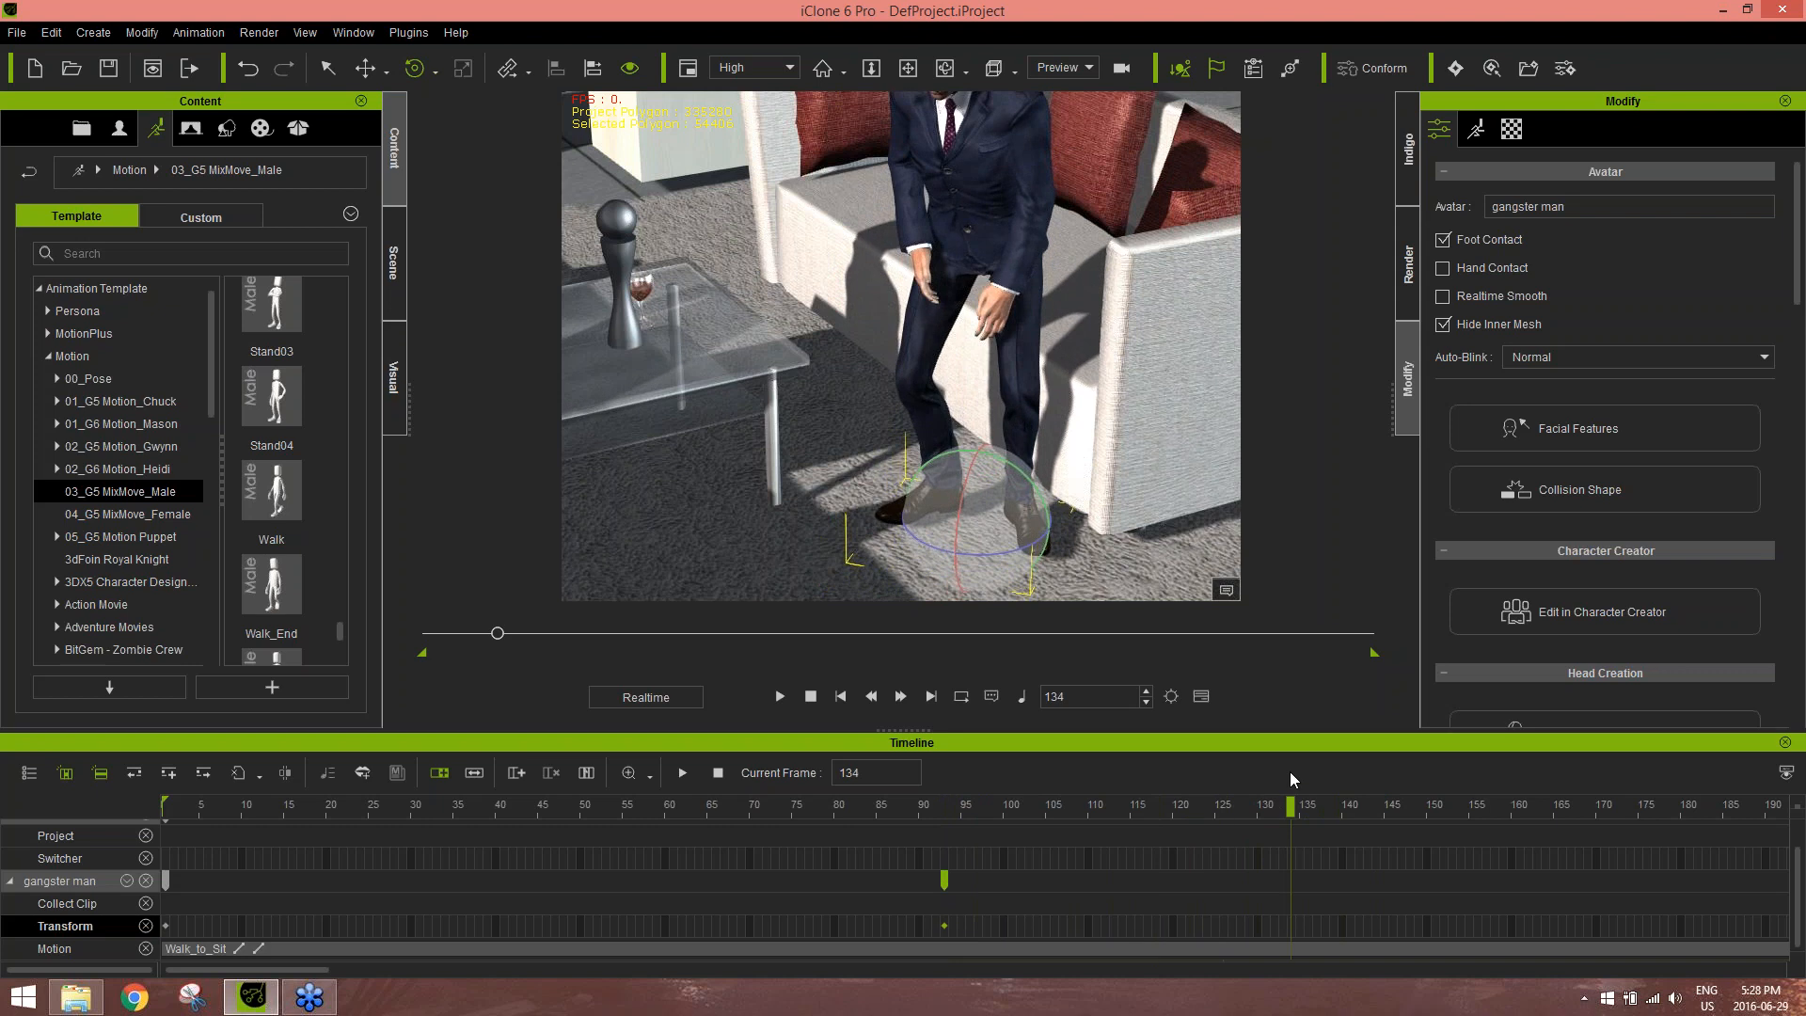
{"action": "left_click_drag", "start_coordinate": [1001, 548], "coordinate": [975, 560]}
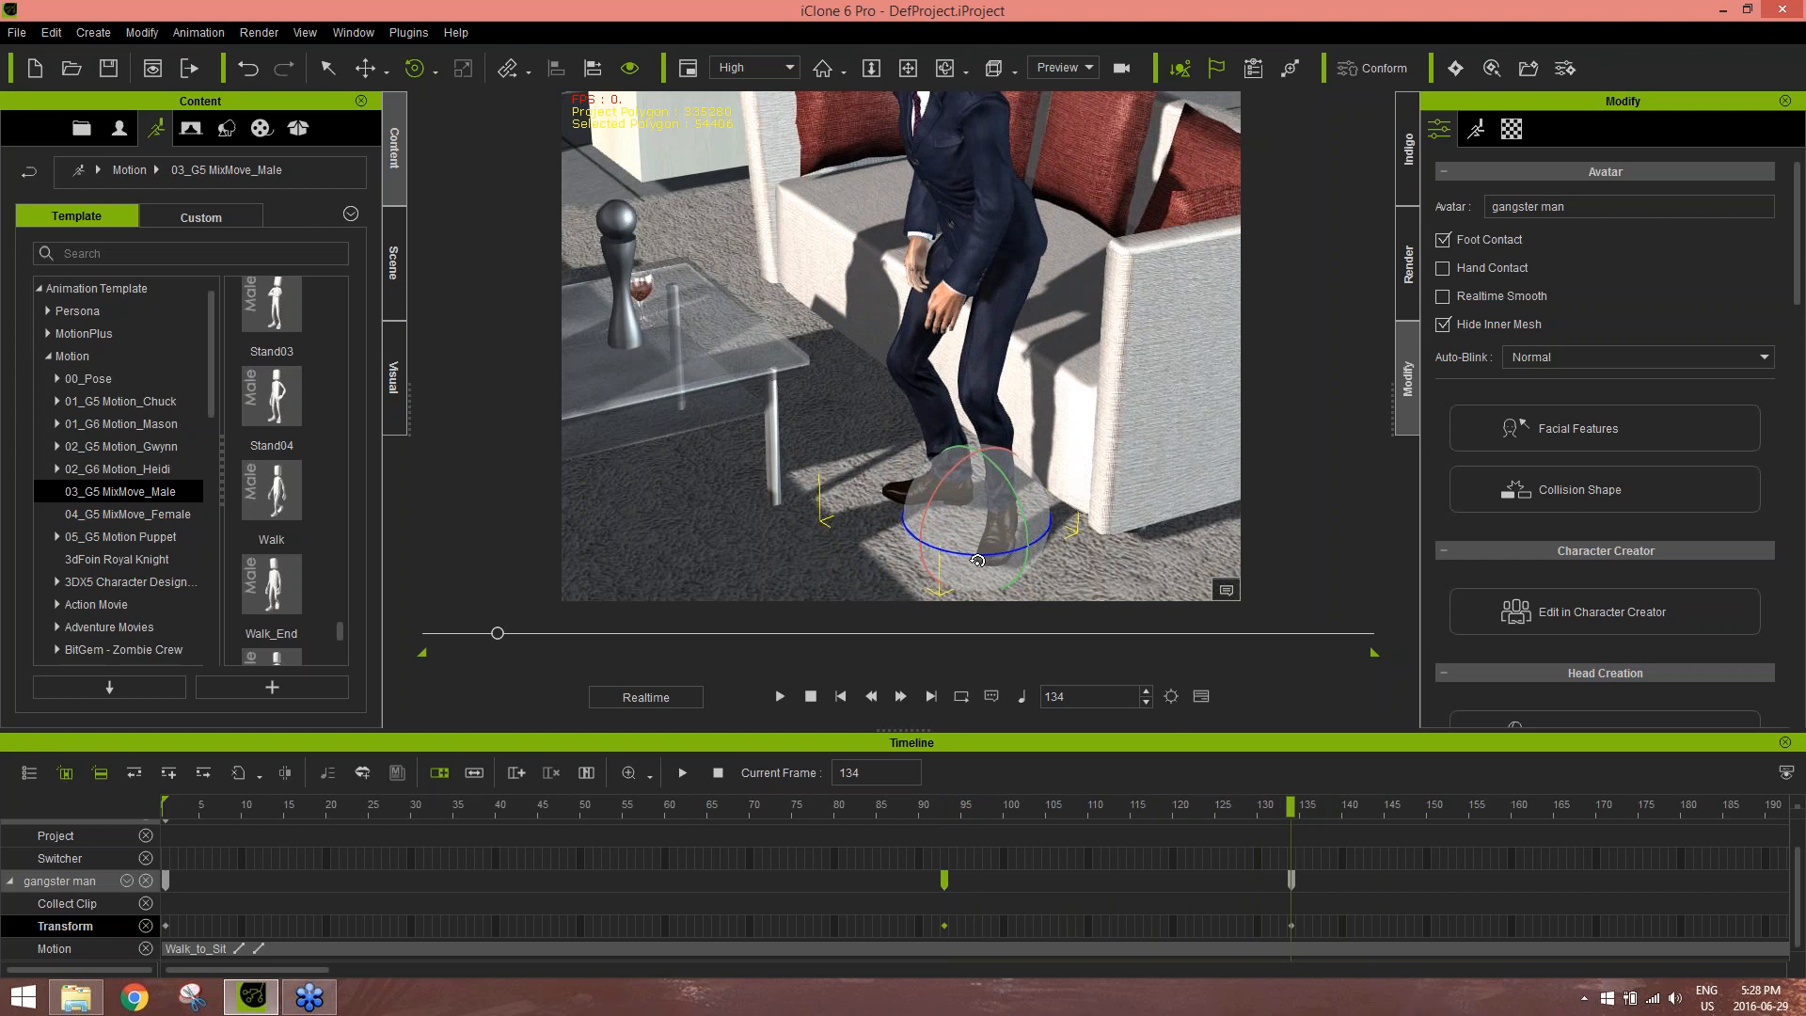
{"action": "left_click_drag", "start_coordinate": [982, 809], "coordinate": [1295, 810]}
{"action": "mouse_move", "coordinate": [1294, 811]}
{"action": "left_mouse_down"}
{"action": "mouse_move", "coordinate": [1645, 804]}
{"action": "mouse_move", "coordinate": [1295, 844]}
{"action": "left_mouse_up"}
Place the Ball_001 prop from the 3D Blocks templates beside the gangster man's foot as a position marker
{"action": "left_click", "coordinate": [226, 128]}
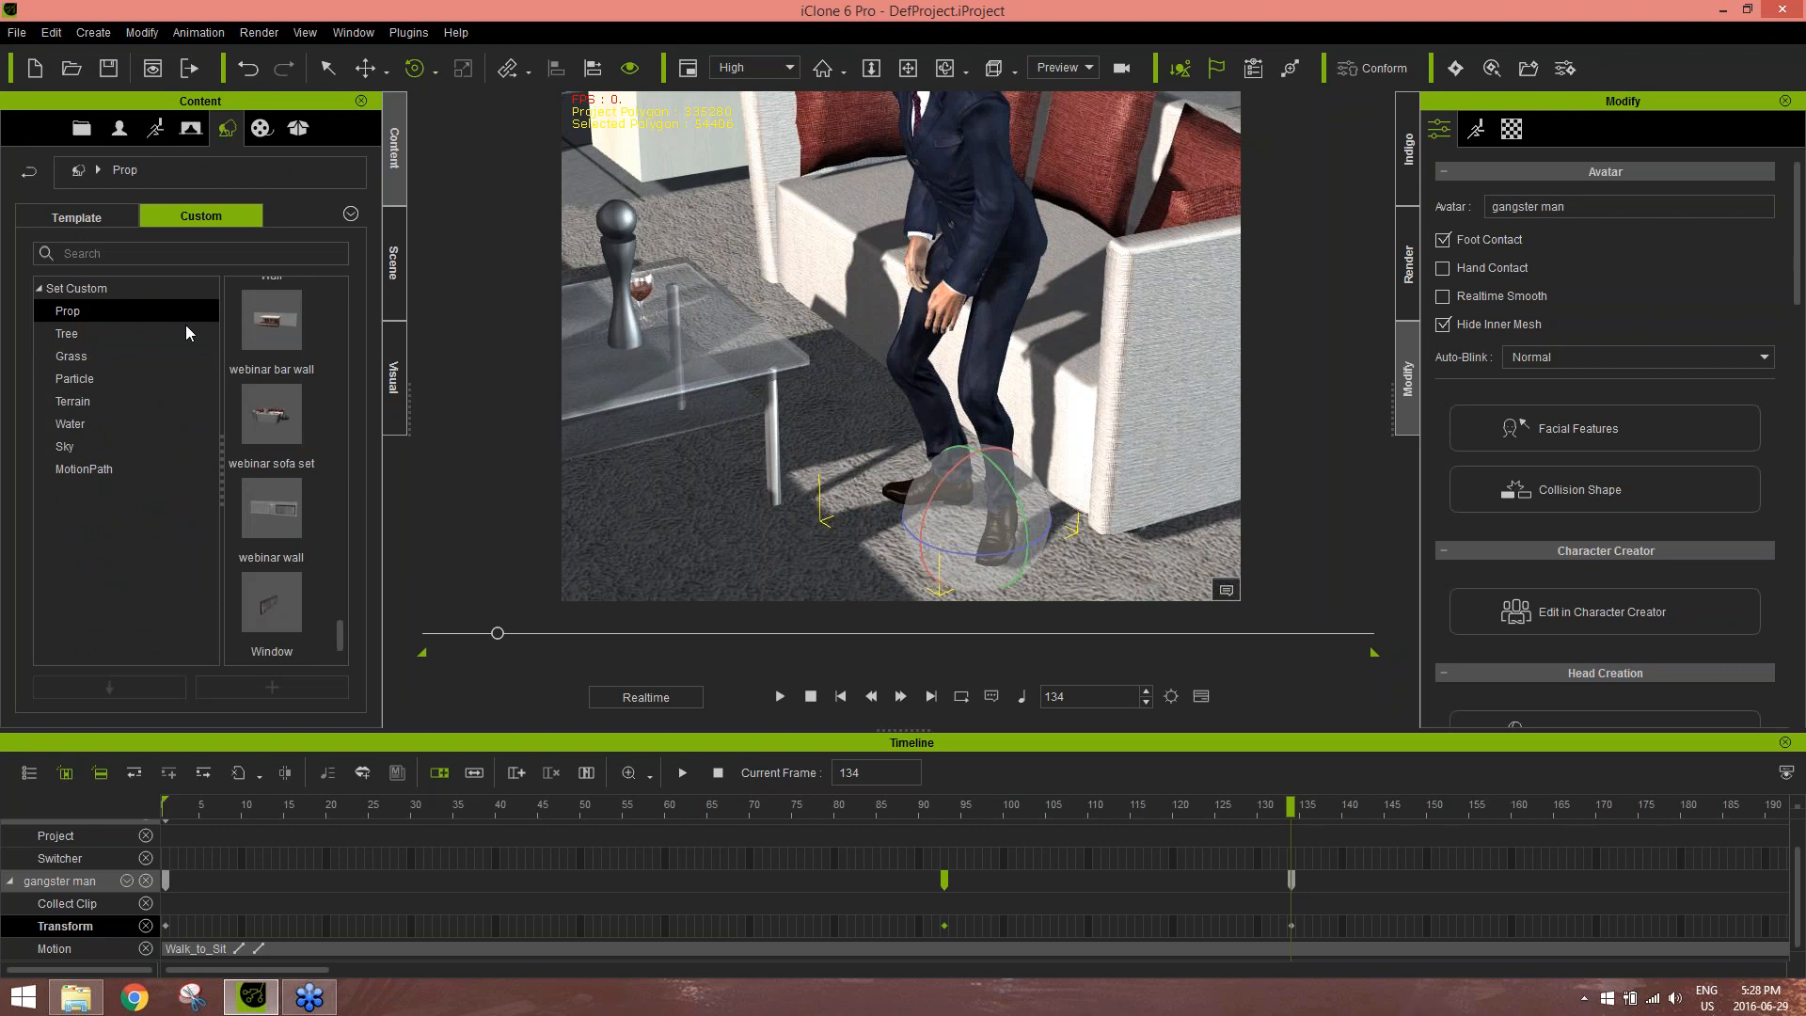
{"action": "left_click_drag", "start_coordinate": [343, 642], "coordinate": [351, 369]}
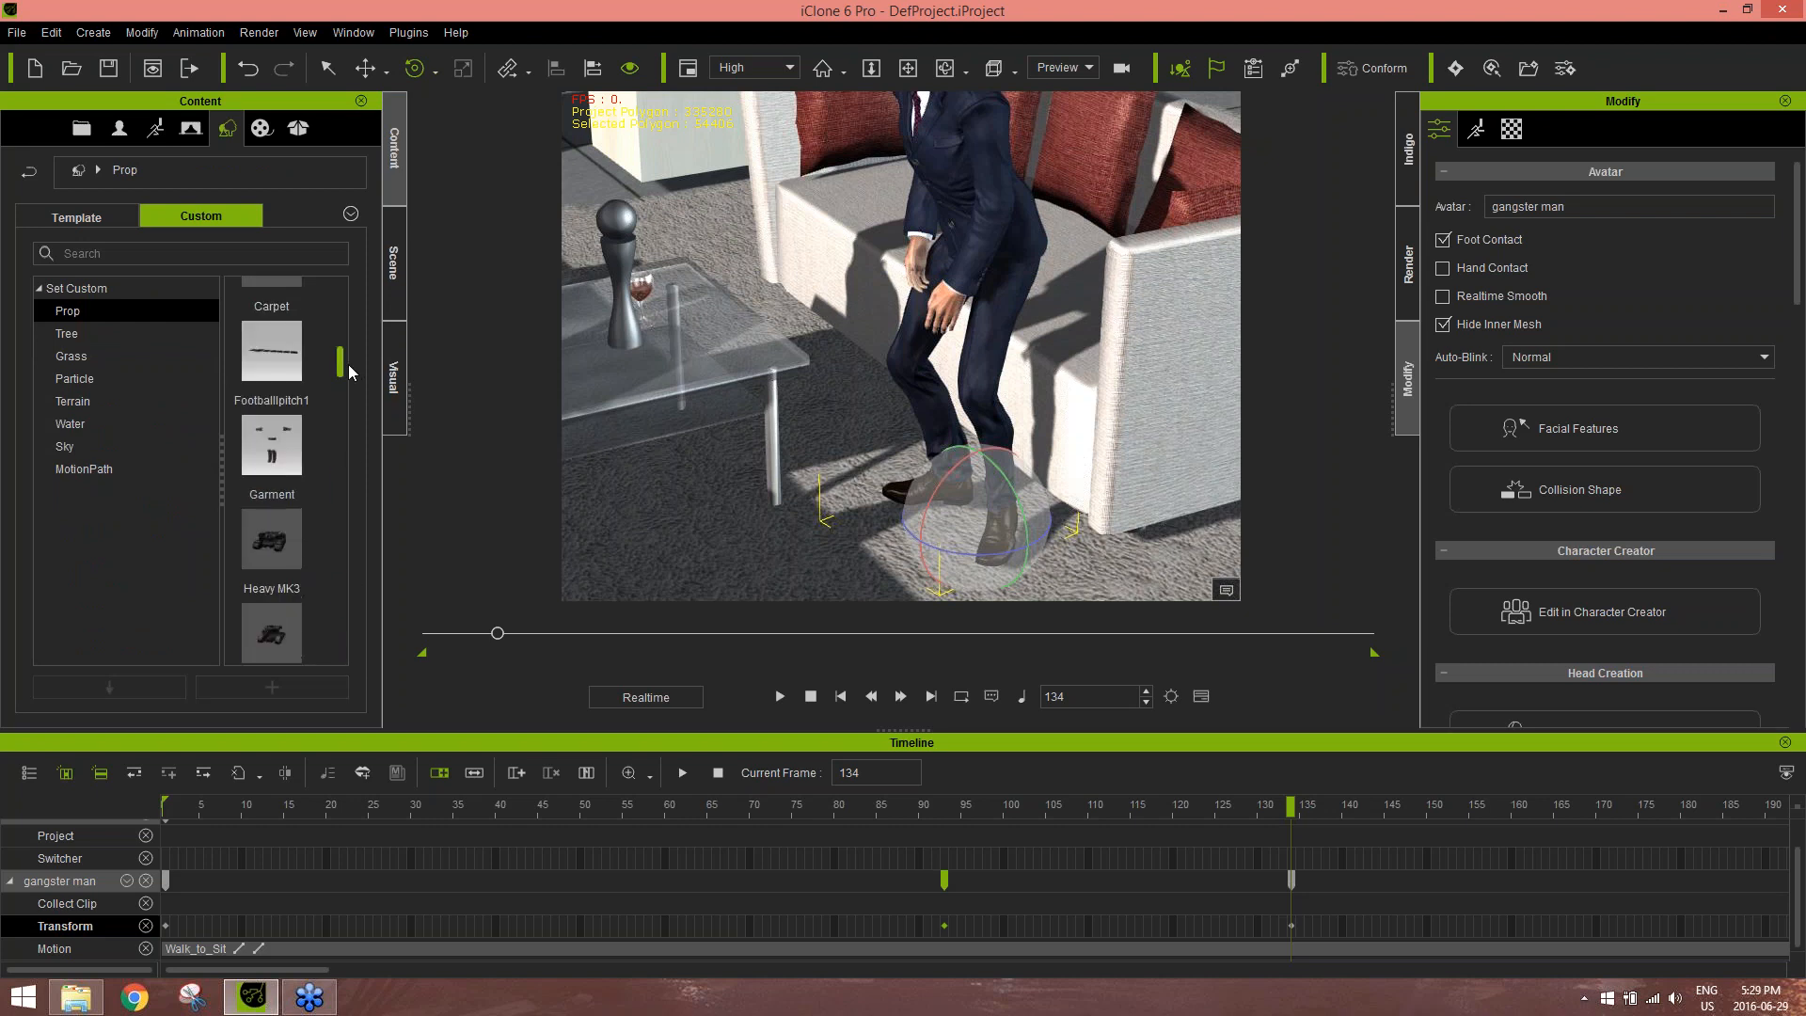
{"action": "left_click", "coordinate": [129, 215]}
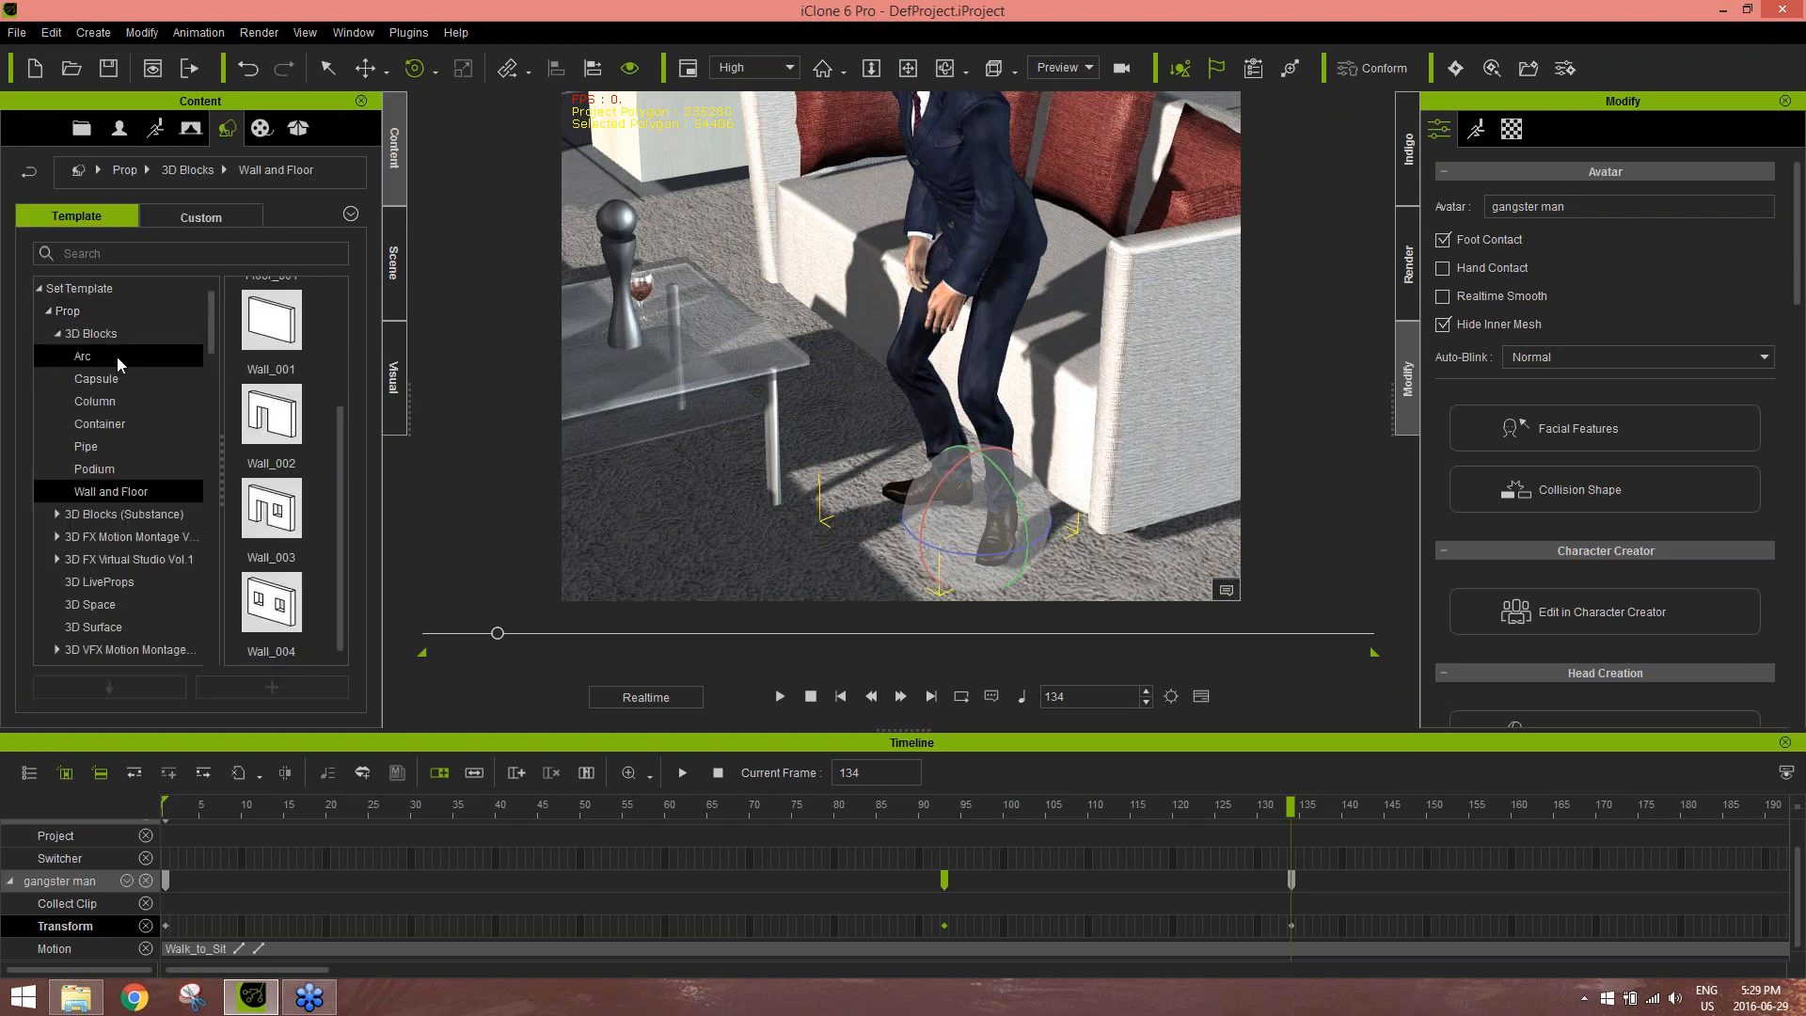
{"action": "left_click", "coordinate": [114, 338]}
{"action": "scroll", "coordinate": [340, 350], "scroll_direction": "down", "scroll_amount": 5}
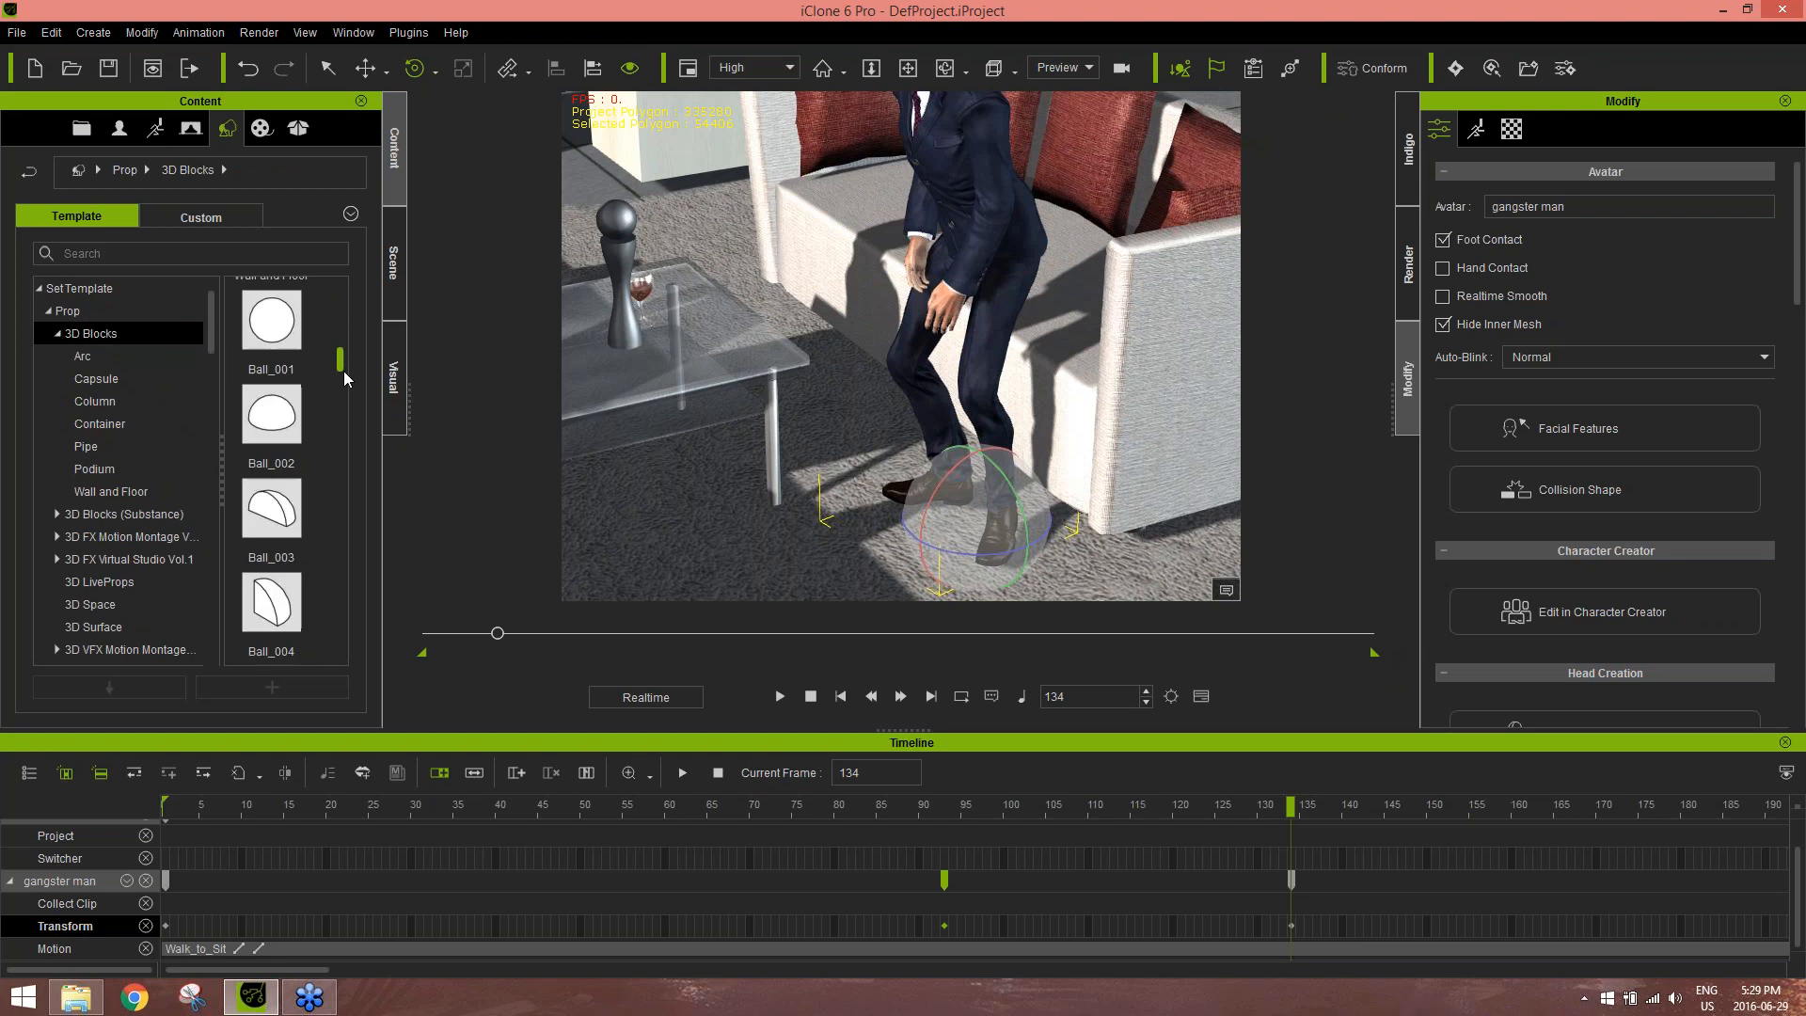
{"action": "left_click_drag", "start_coordinate": [271, 374], "coordinate": [948, 516]}
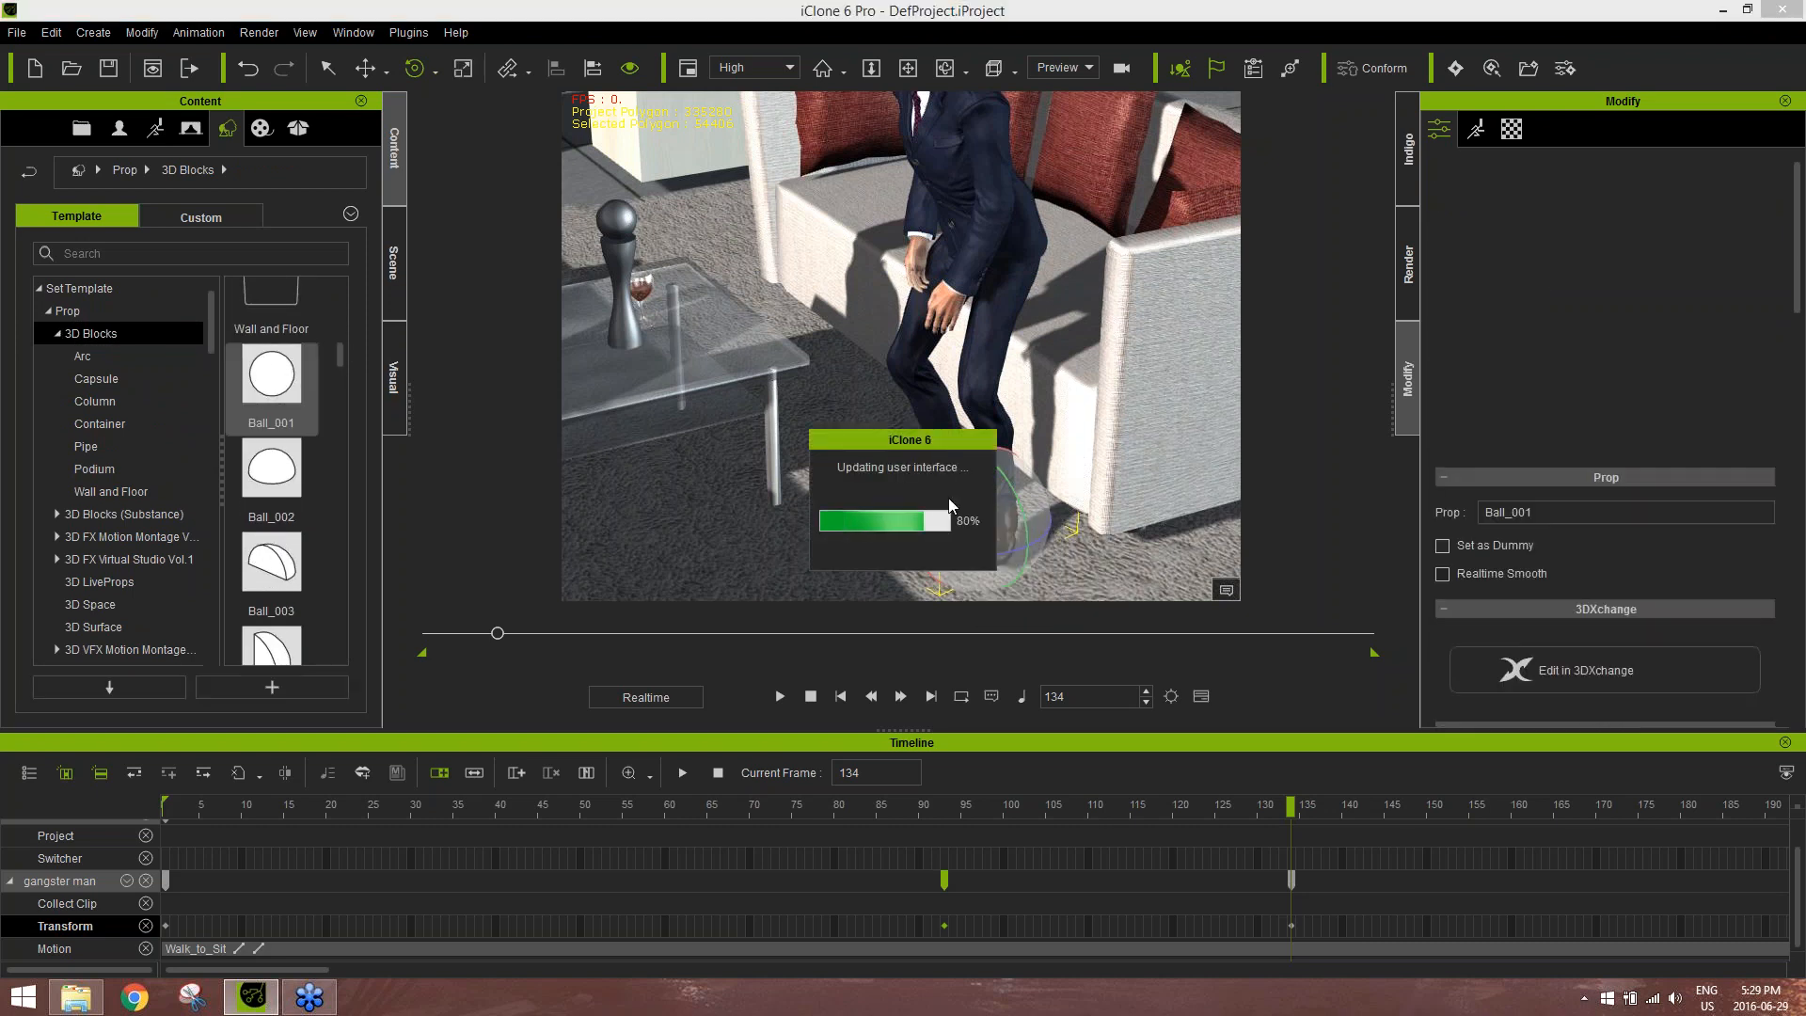
Scale the marker ball down to about 17.1 on all axes and remove its object animation
{"action": "key", "text": "r"}
{"action": "left_click_drag", "start_coordinate": [945, 499], "coordinate": [696, 828]}
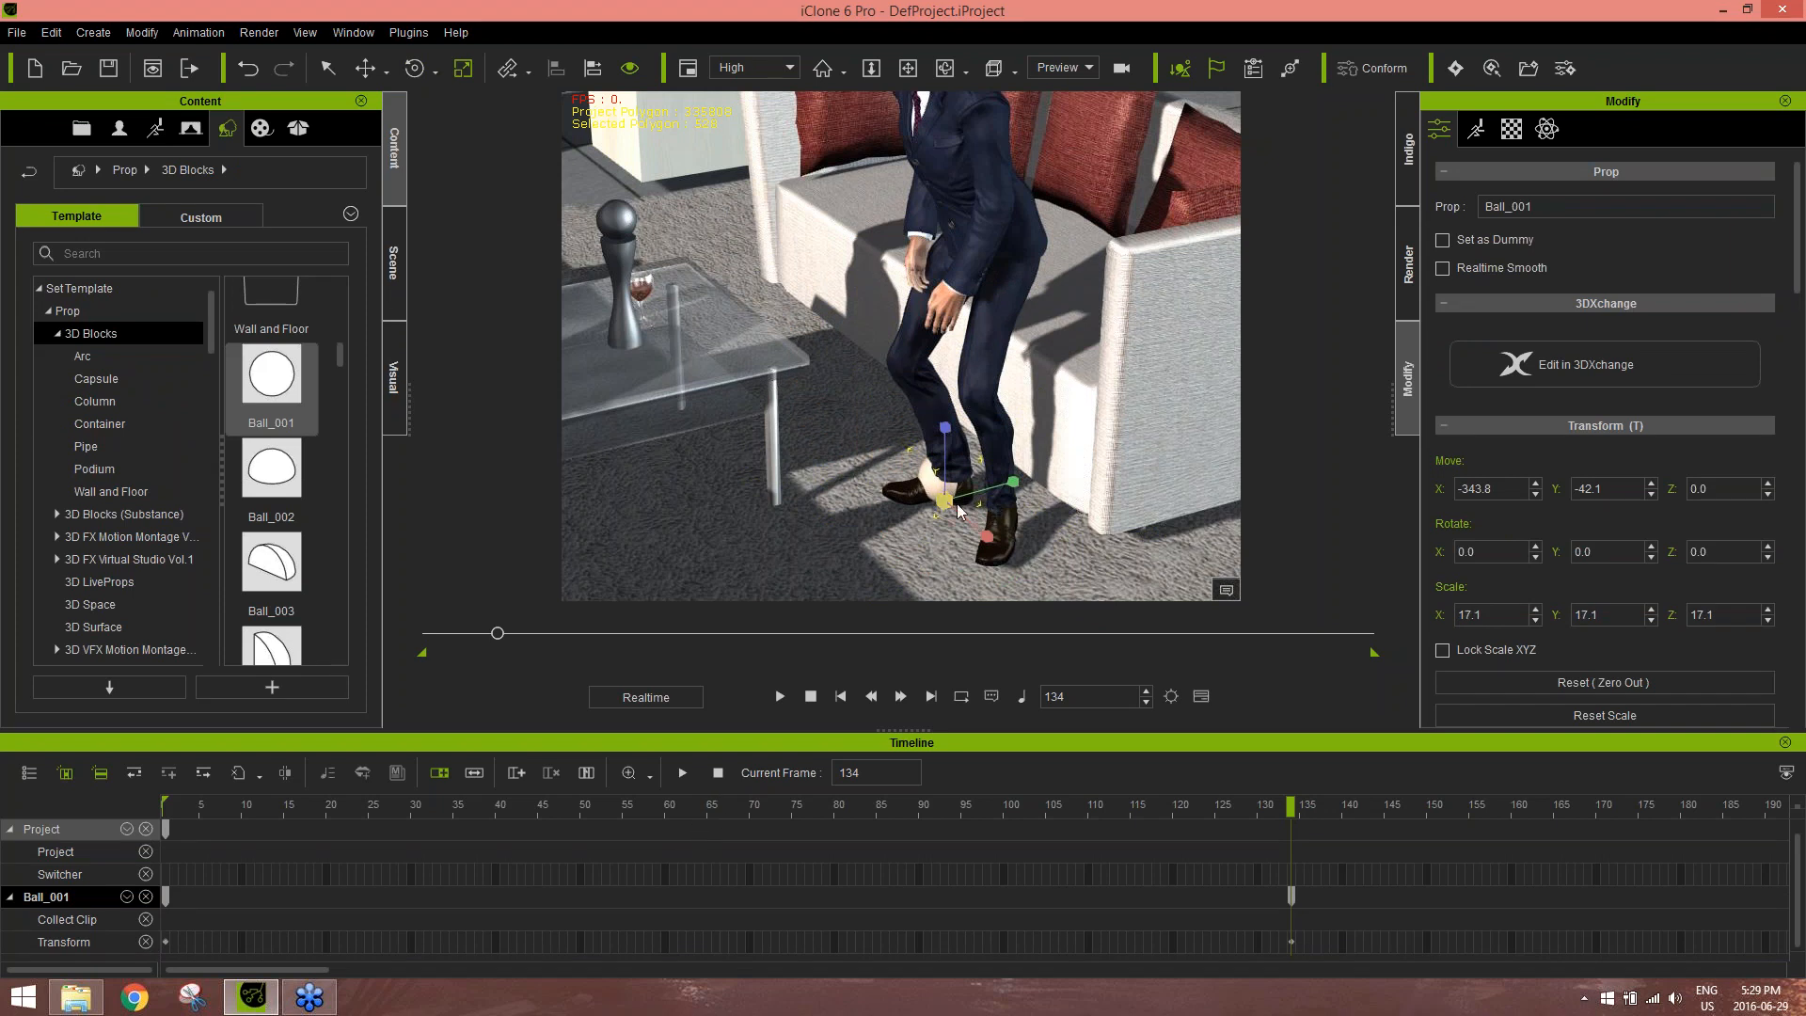
{"action": "right_click", "coordinate": [929, 491]}
{"action": "left_click", "coordinate": [1035, 775]}
{"action": "key", "text": "w"}
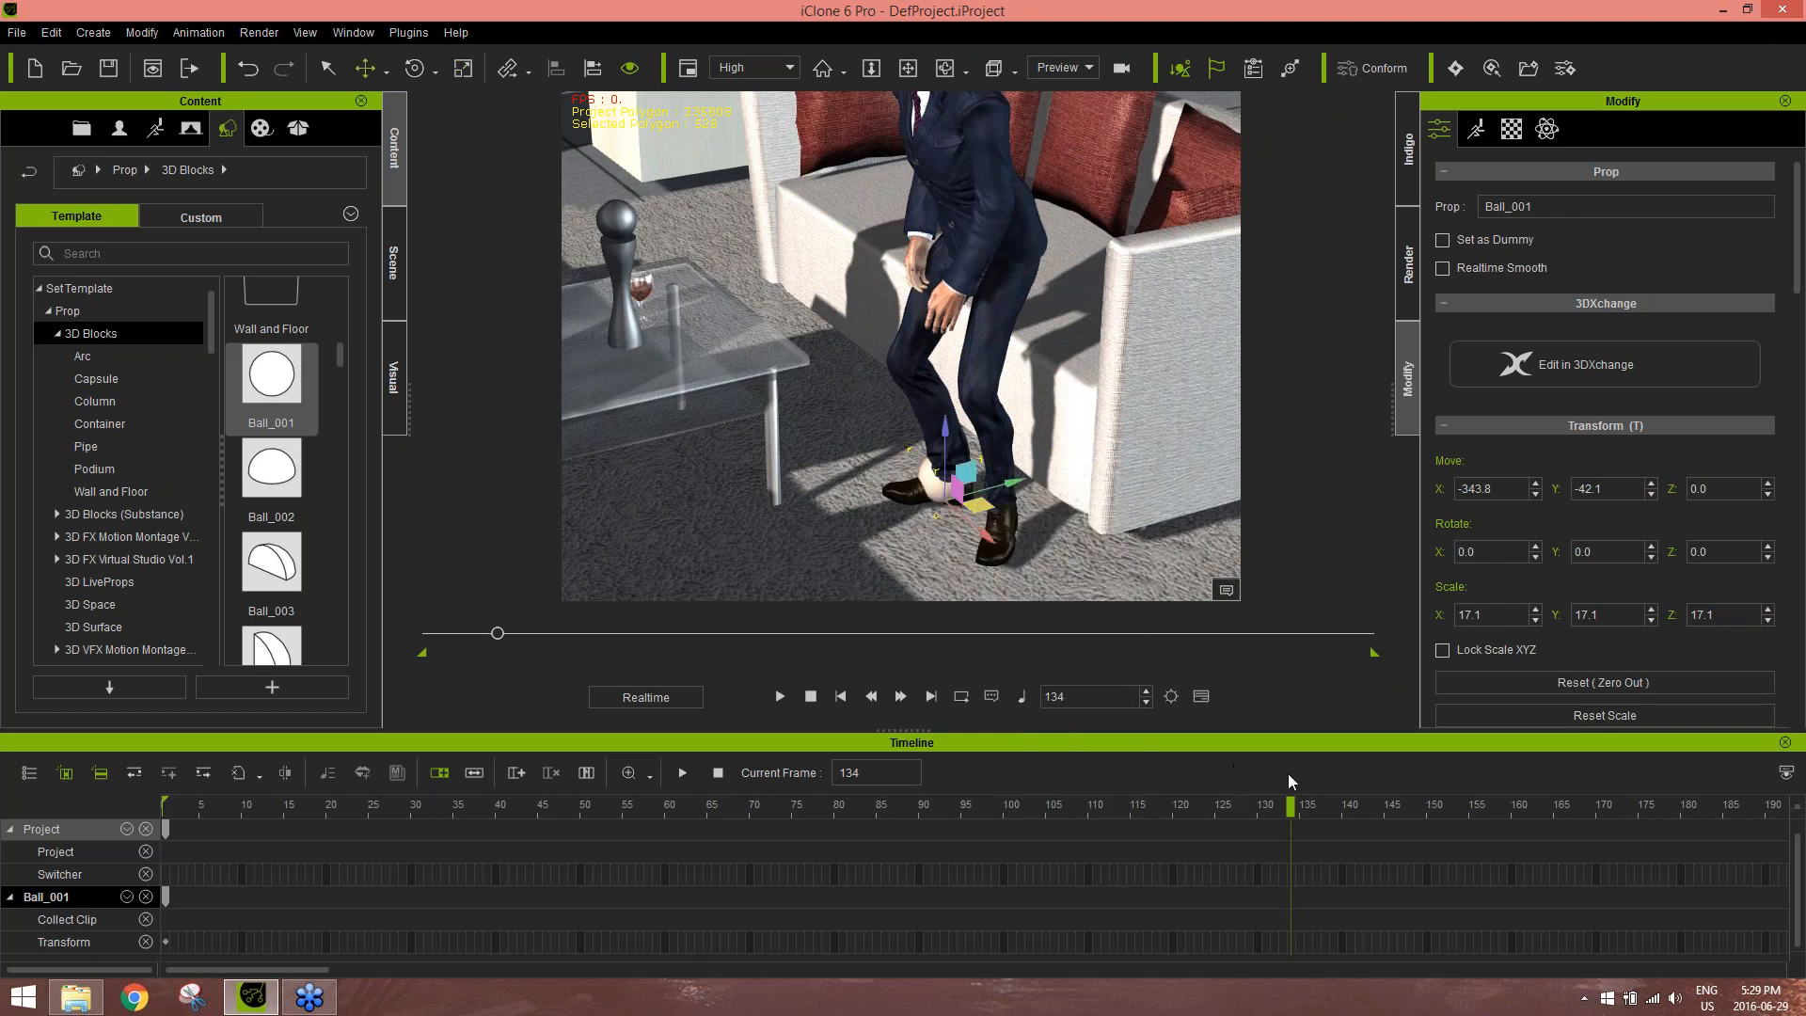
At frame 181, move the gangster man back across the floor until his foot lines up with the marker ball, and scrub to check it
{"action": "left_click", "coordinate": [938, 488]}
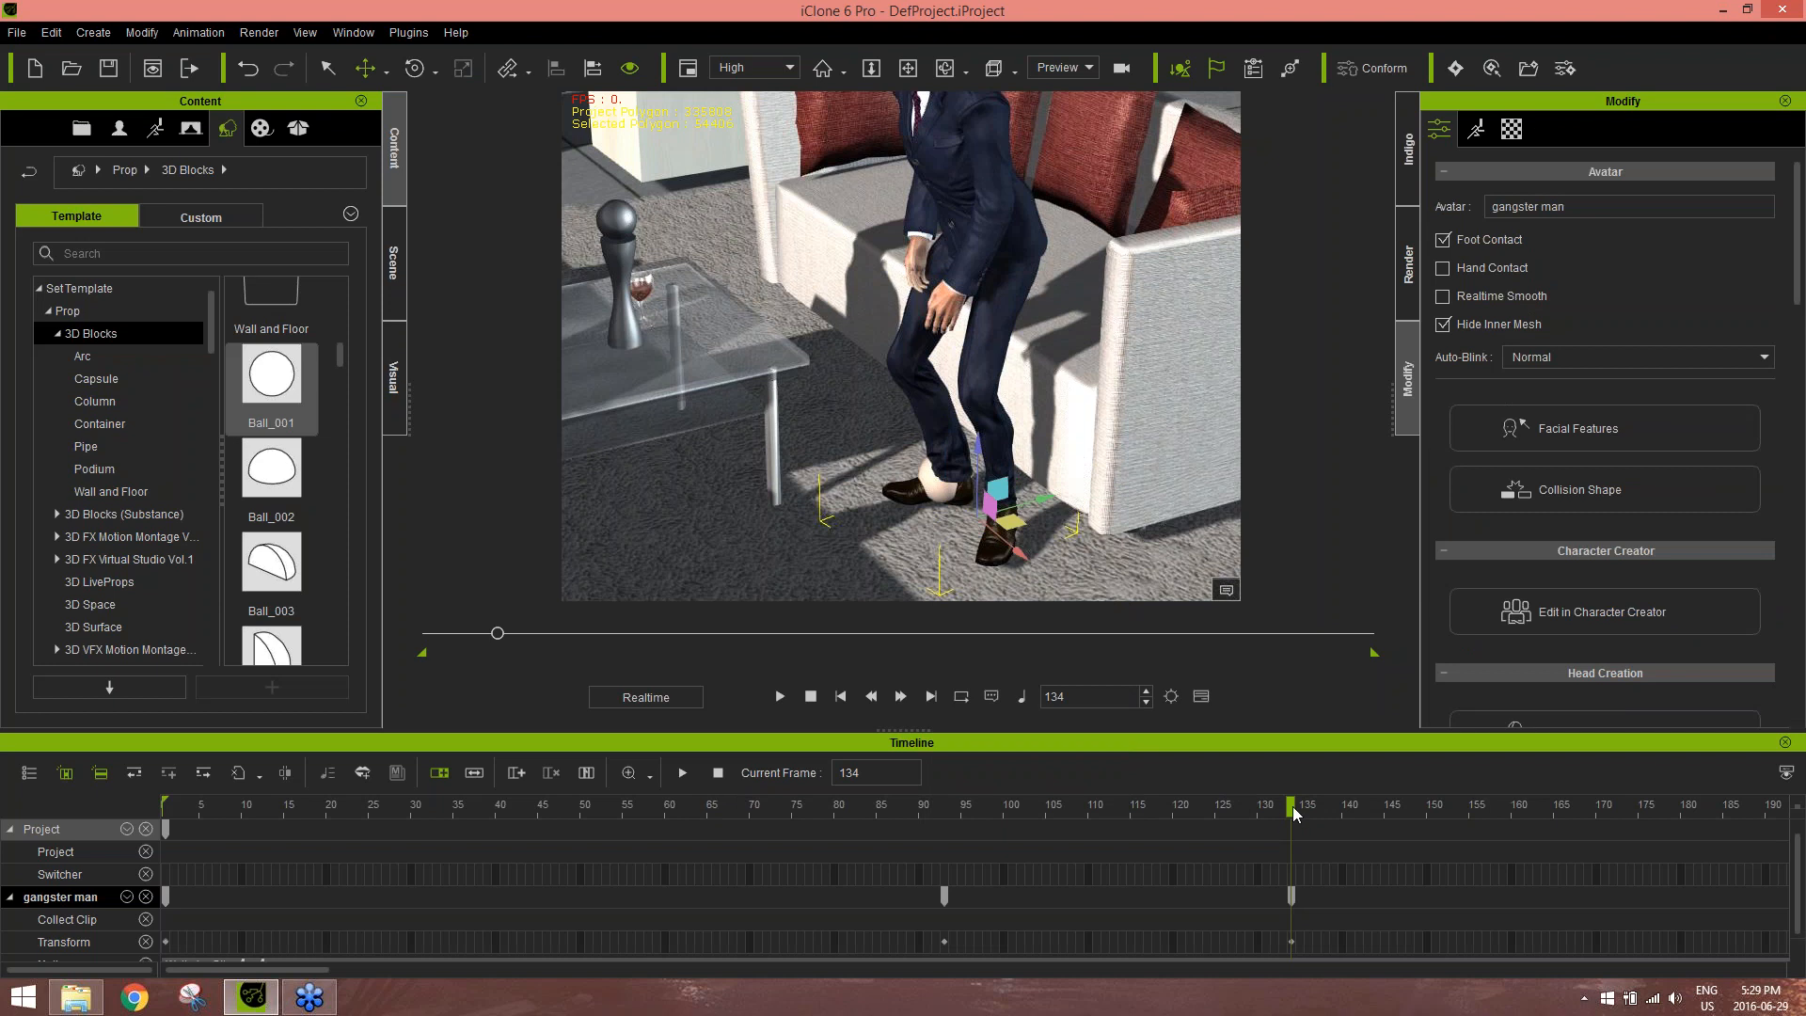
{"action": "left_click_drag", "start_coordinate": [1292, 805], "coordinate": [1686, 809]}
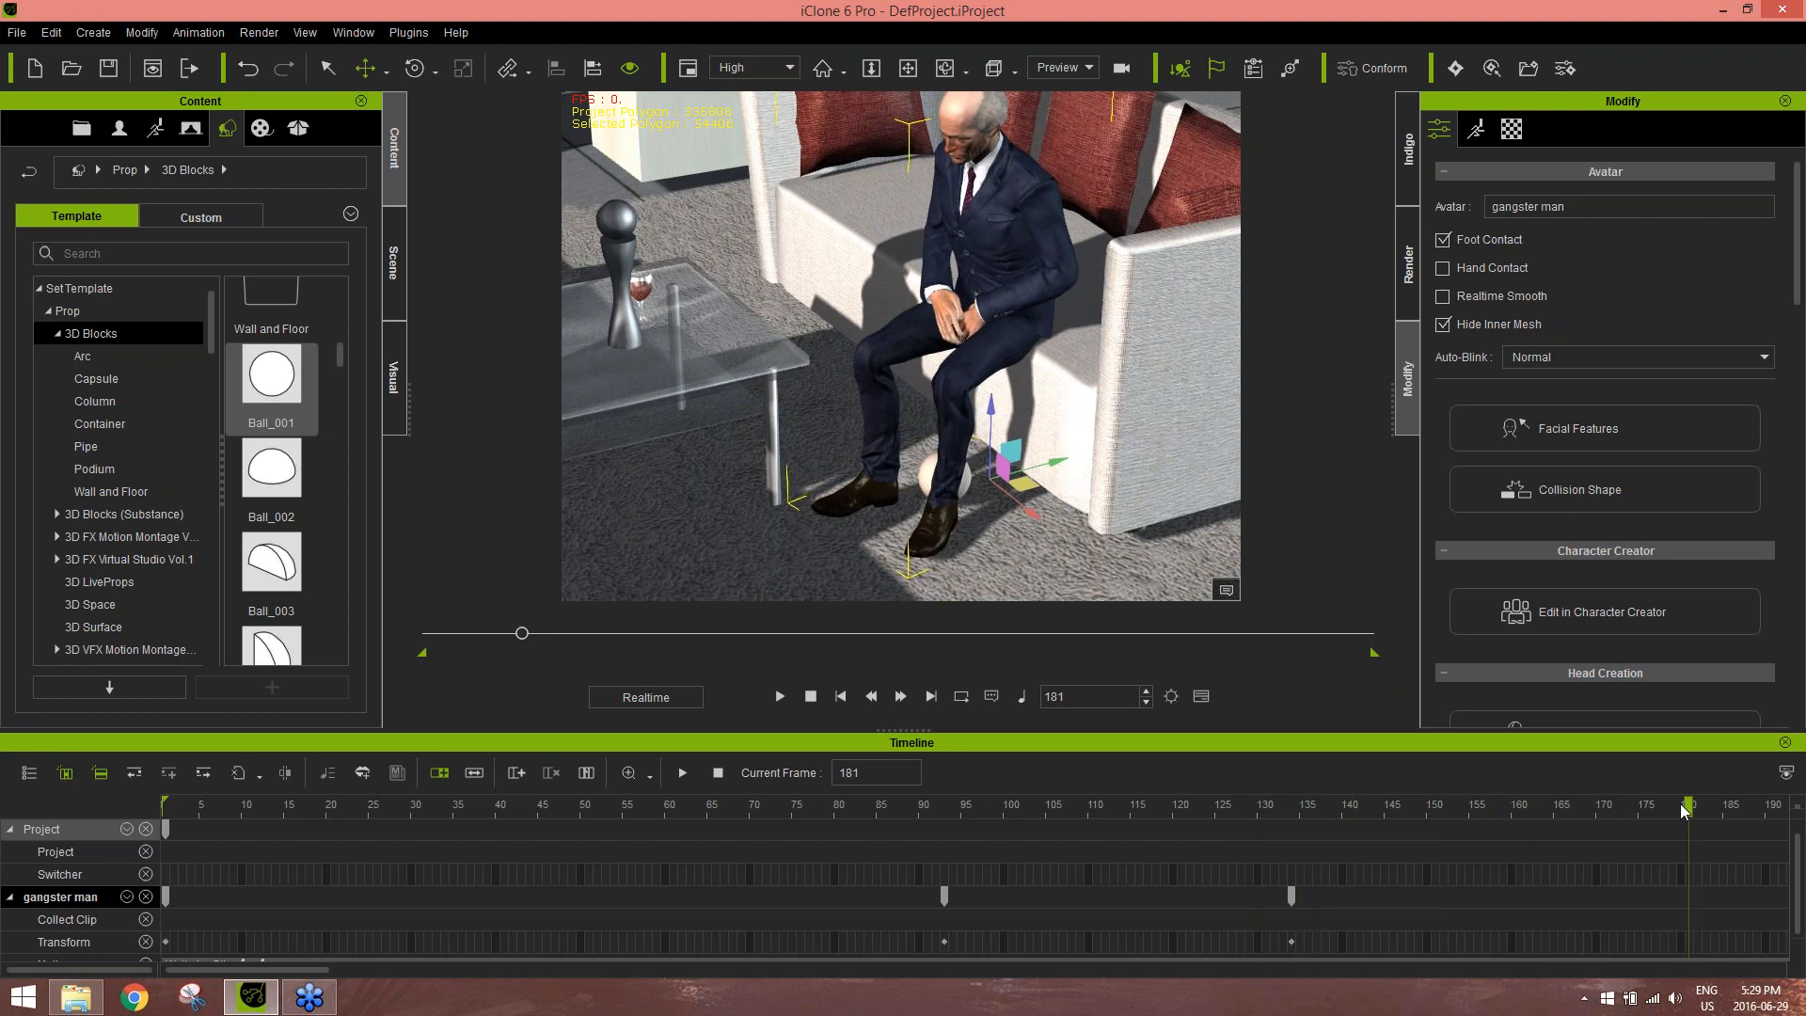
{"action": "left_click_drag", "start_coordinate": [1025, 483], "coordinate": [1084, 487]}
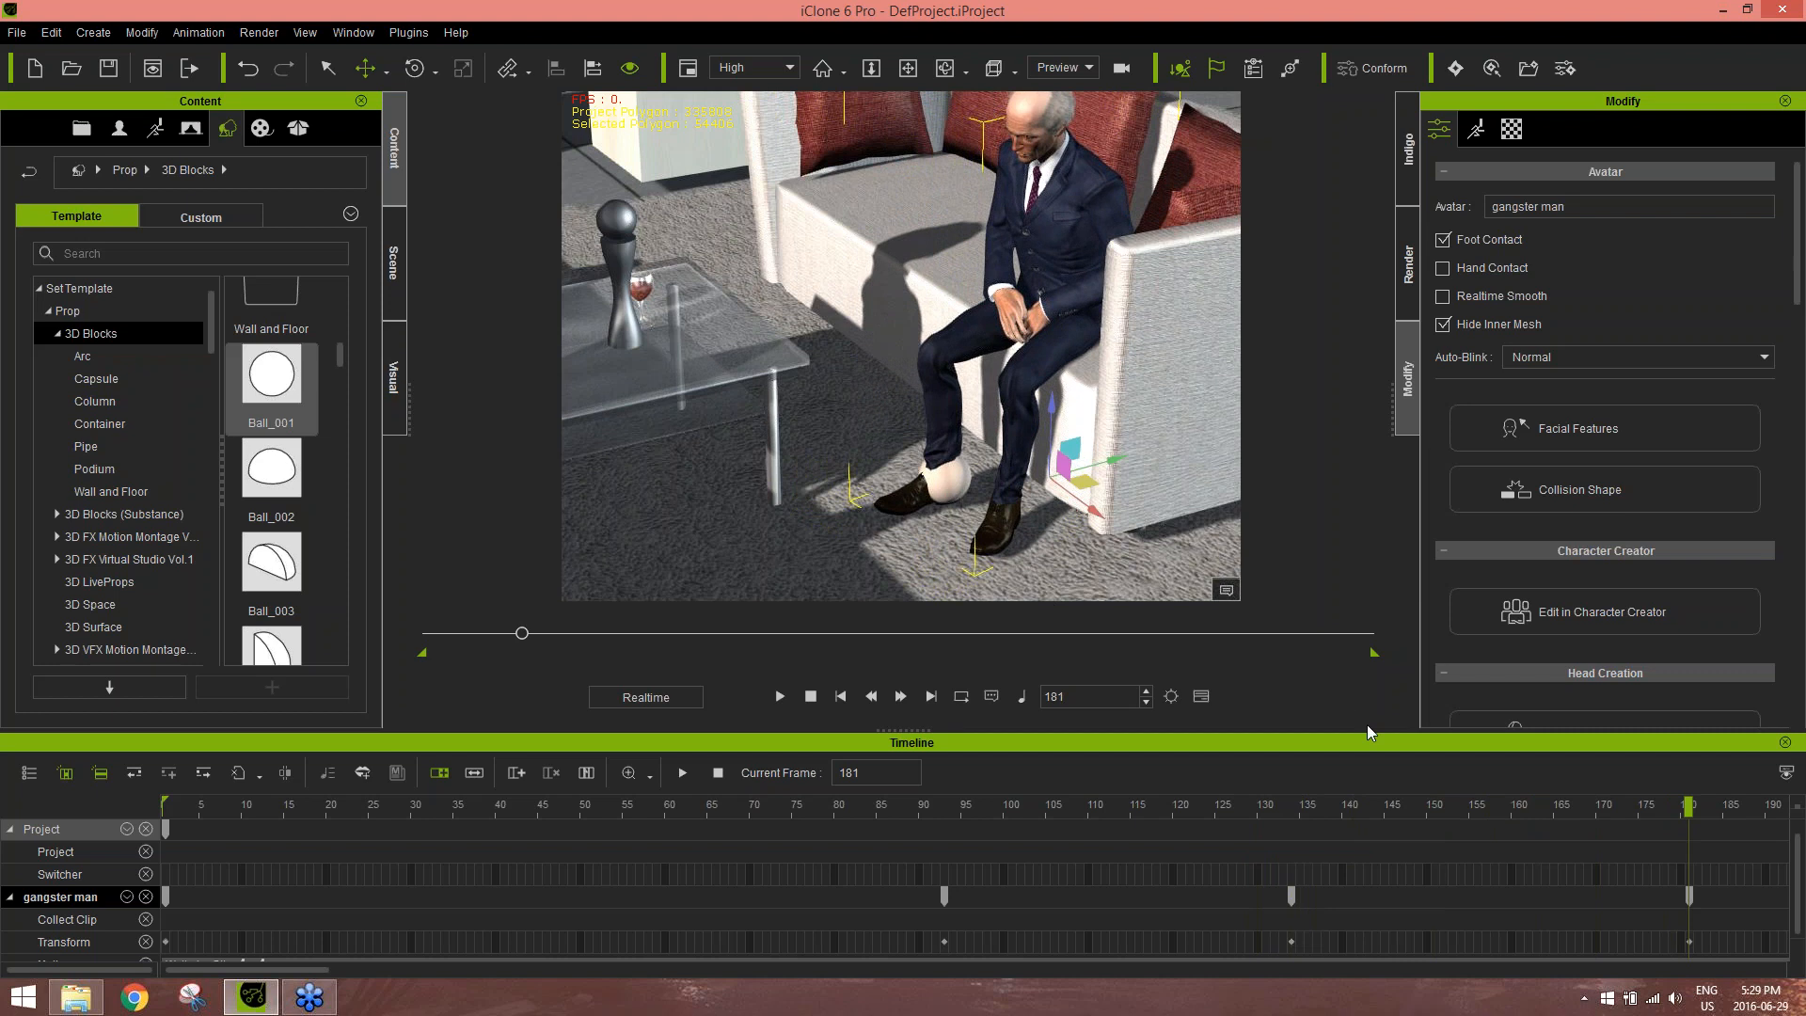
{"action": "left_click_drag", "start_coordinate": [1291, 806], "coordinate": [1700, 810]}
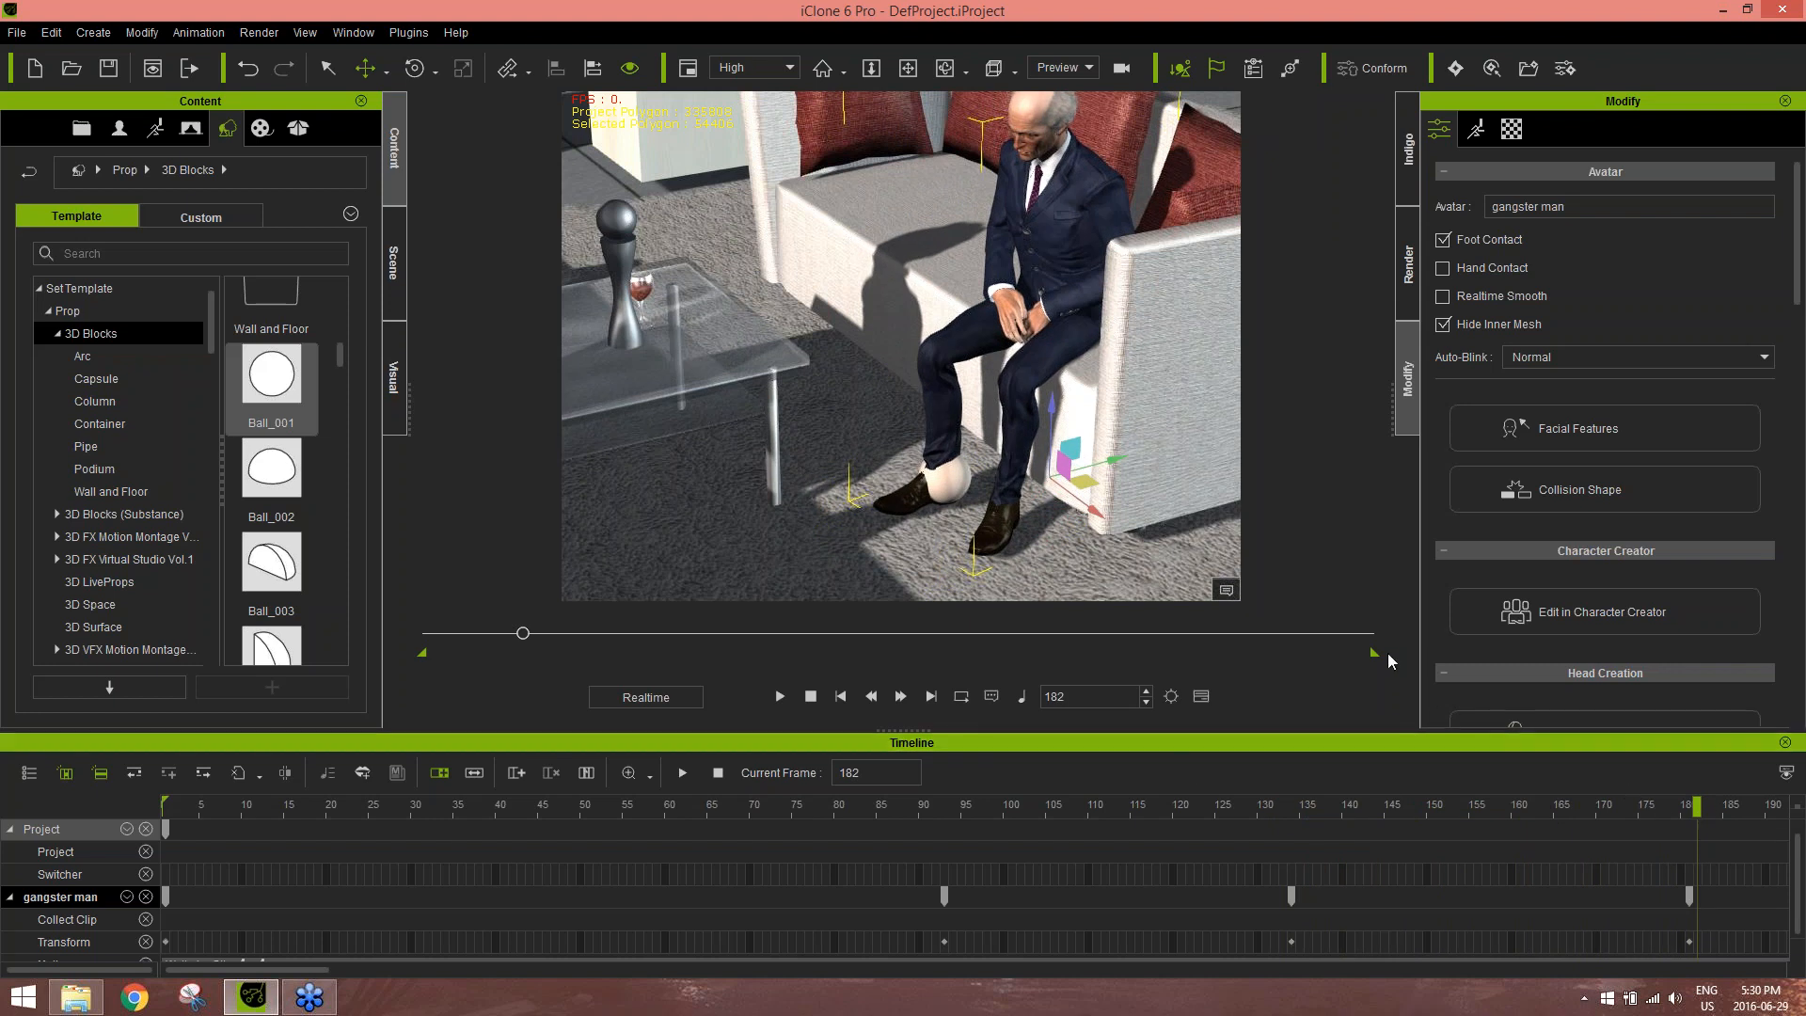
Close the timeline, return to the first frame, and delete the marker ball from the scene
{"action": "left_click", "coordinate": [1784, 741]}
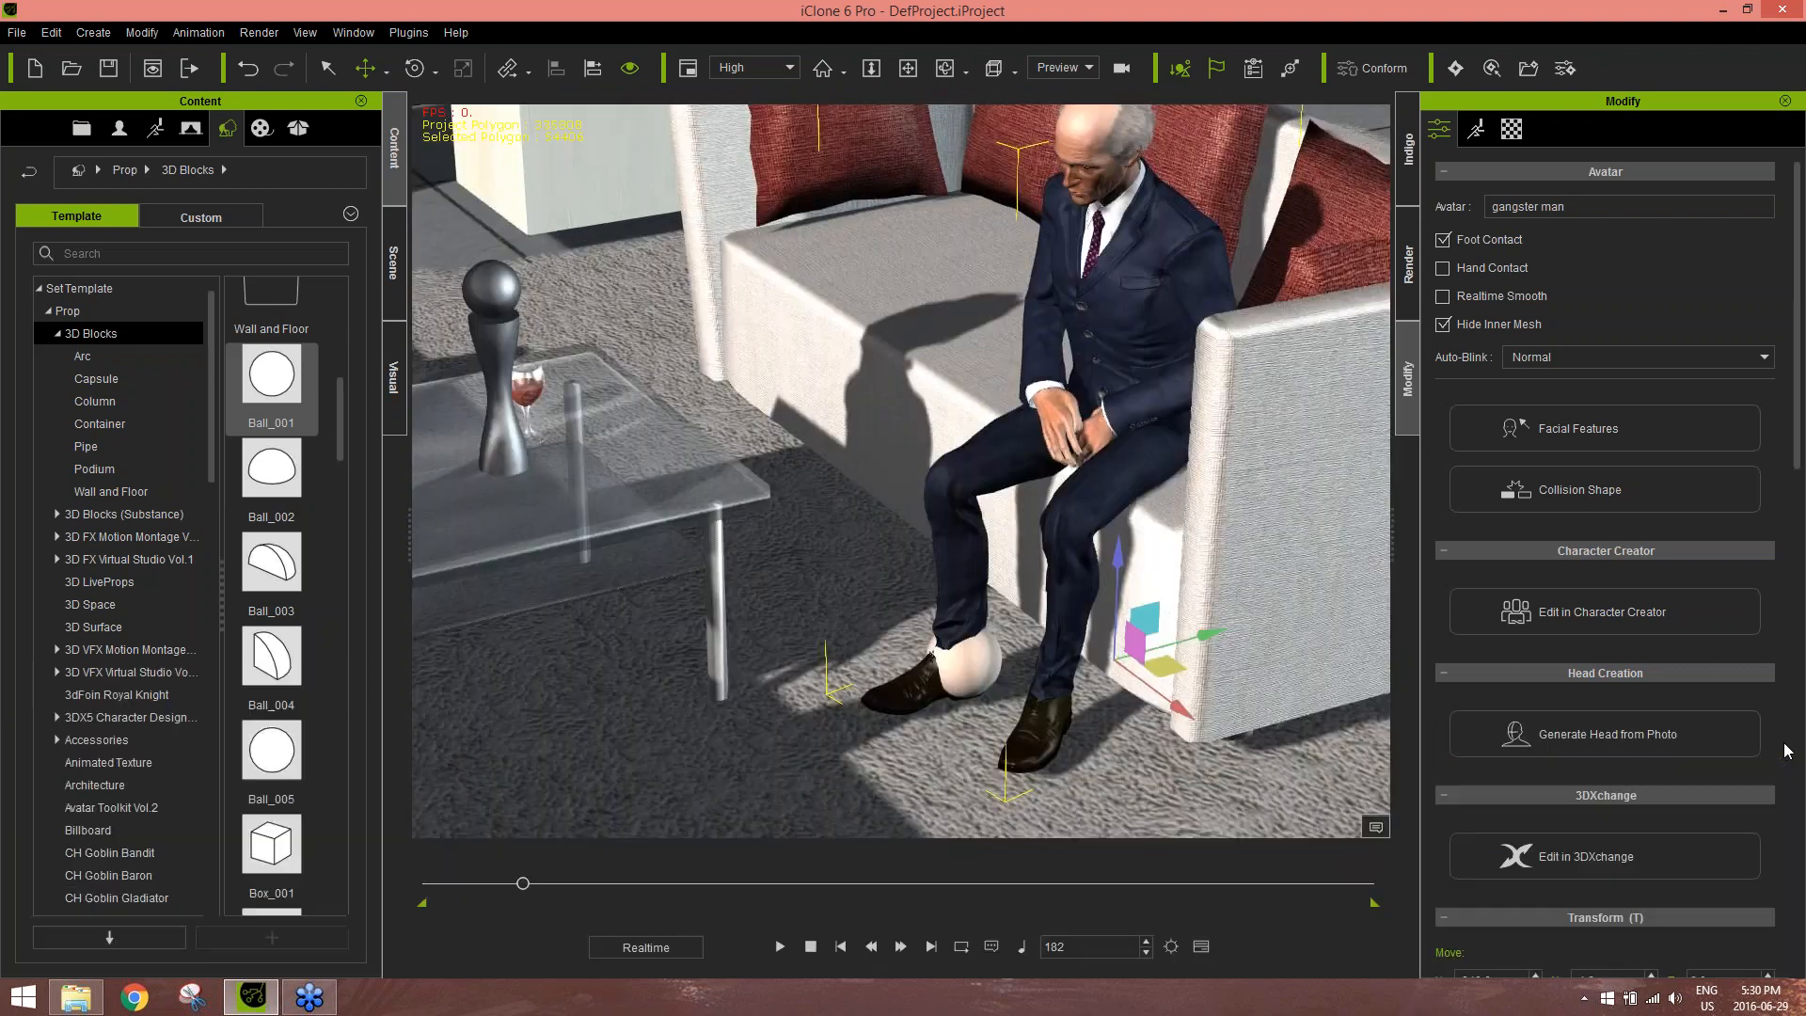
{"action": "left_click", "coordinate": [811, 947]}
{"action": "scroll", "coordinate": [842, 381], "scroll_direction": "down", "scroll_amount": 6}
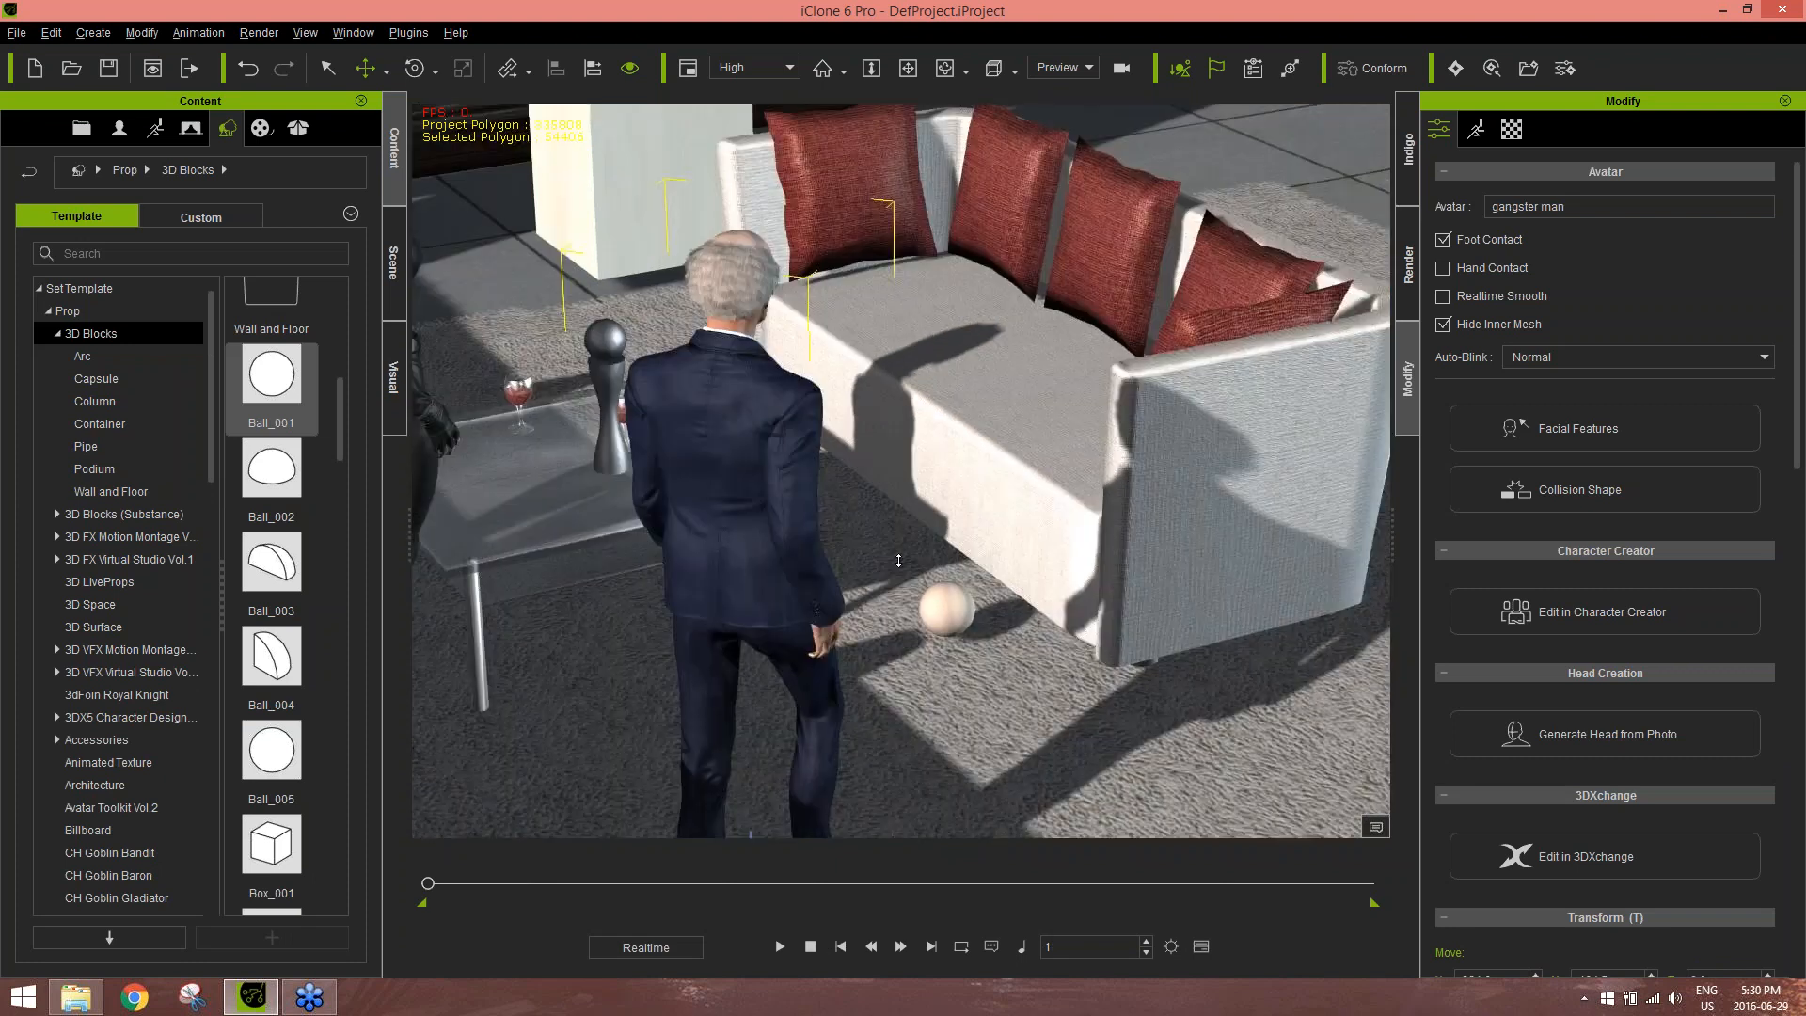
{"action": "middle_click_drag", "start_coordinate": [843, 381], "coordinate": [1057, 591]}
{"action": "left_click", "coordinate": [1058, 592]}
{"action": "key", "text": "Delete"}
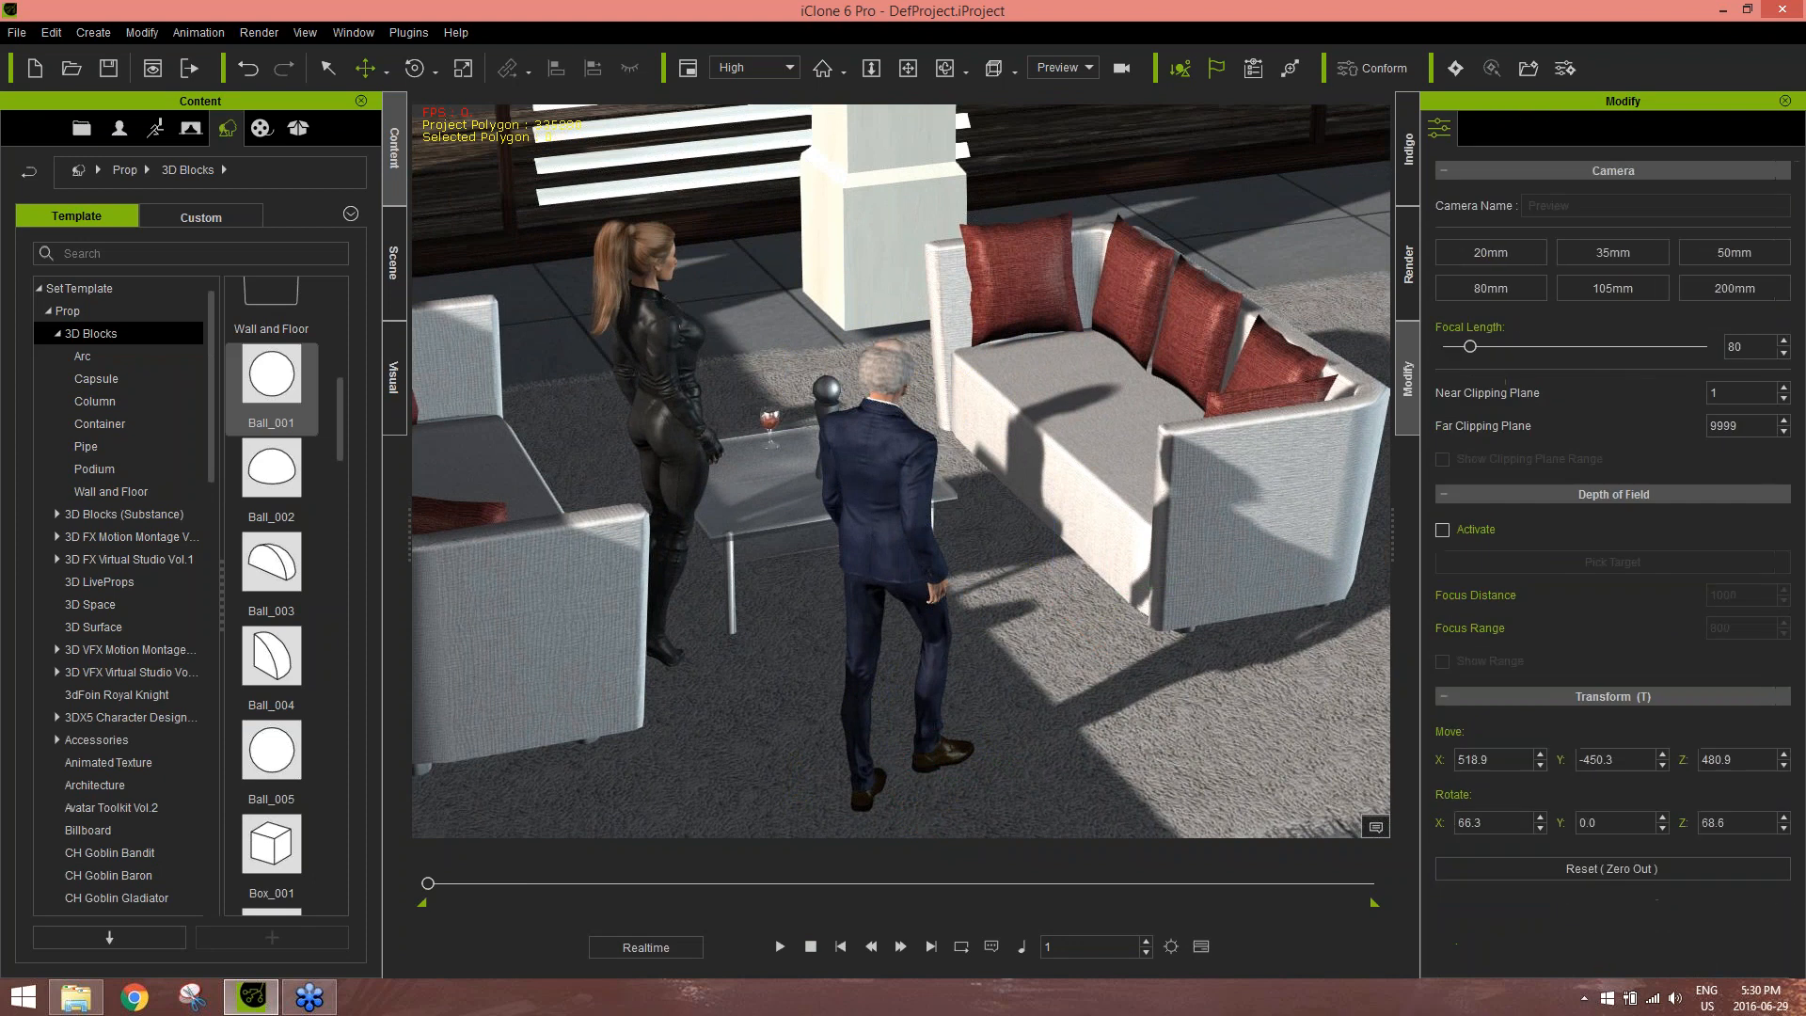
Play the animation and examine both avatars sitting down on their sofas from different angles
{"action": "left_click", "coordinate": [779, 946]}
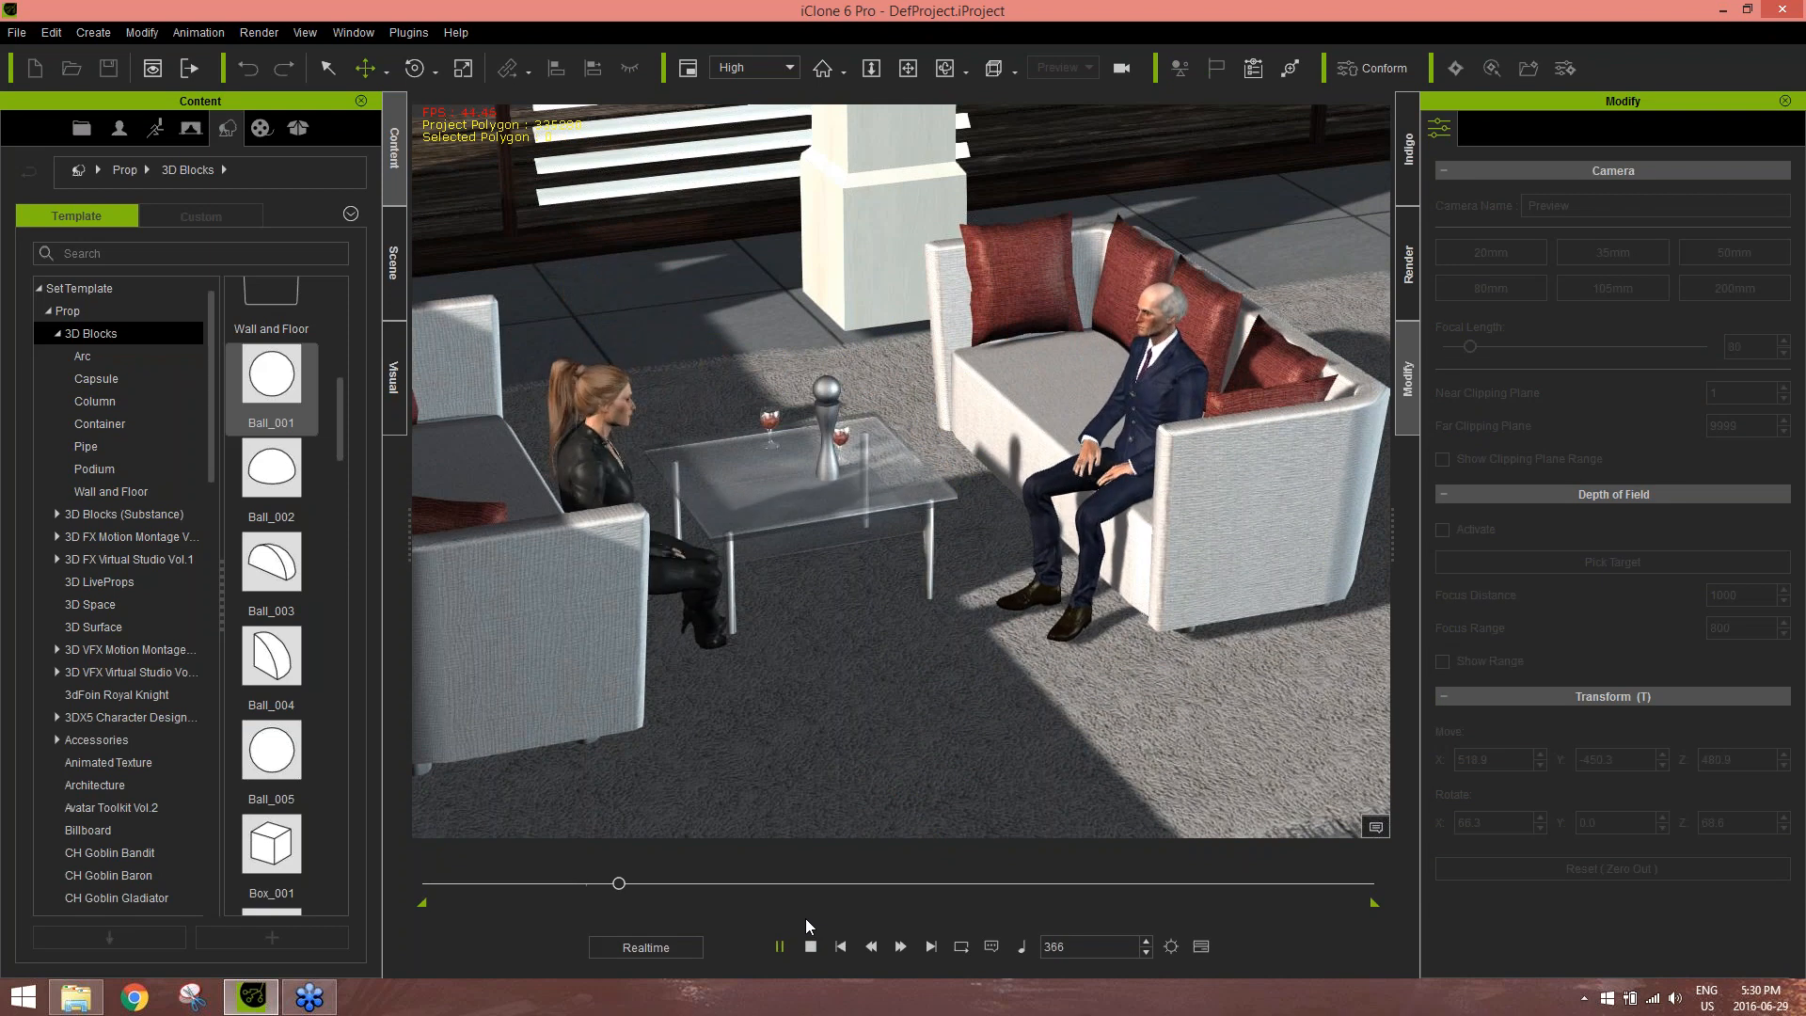
{"action": "right_click_drag", "start_coordinate": [834, 679], "coordinate": [671, 686]}
{"action": "middle_click_drag", "start_coordinate": [941, 613], "coordinate": [844, 618]}
{"action": "right_click_drag", "start_coordinate": [877, 607], "coordinate": [988, 595]}
{"action": "middle_click_drag", "start_coordinate": [895, 583], "coordinate": [1050, 594]}
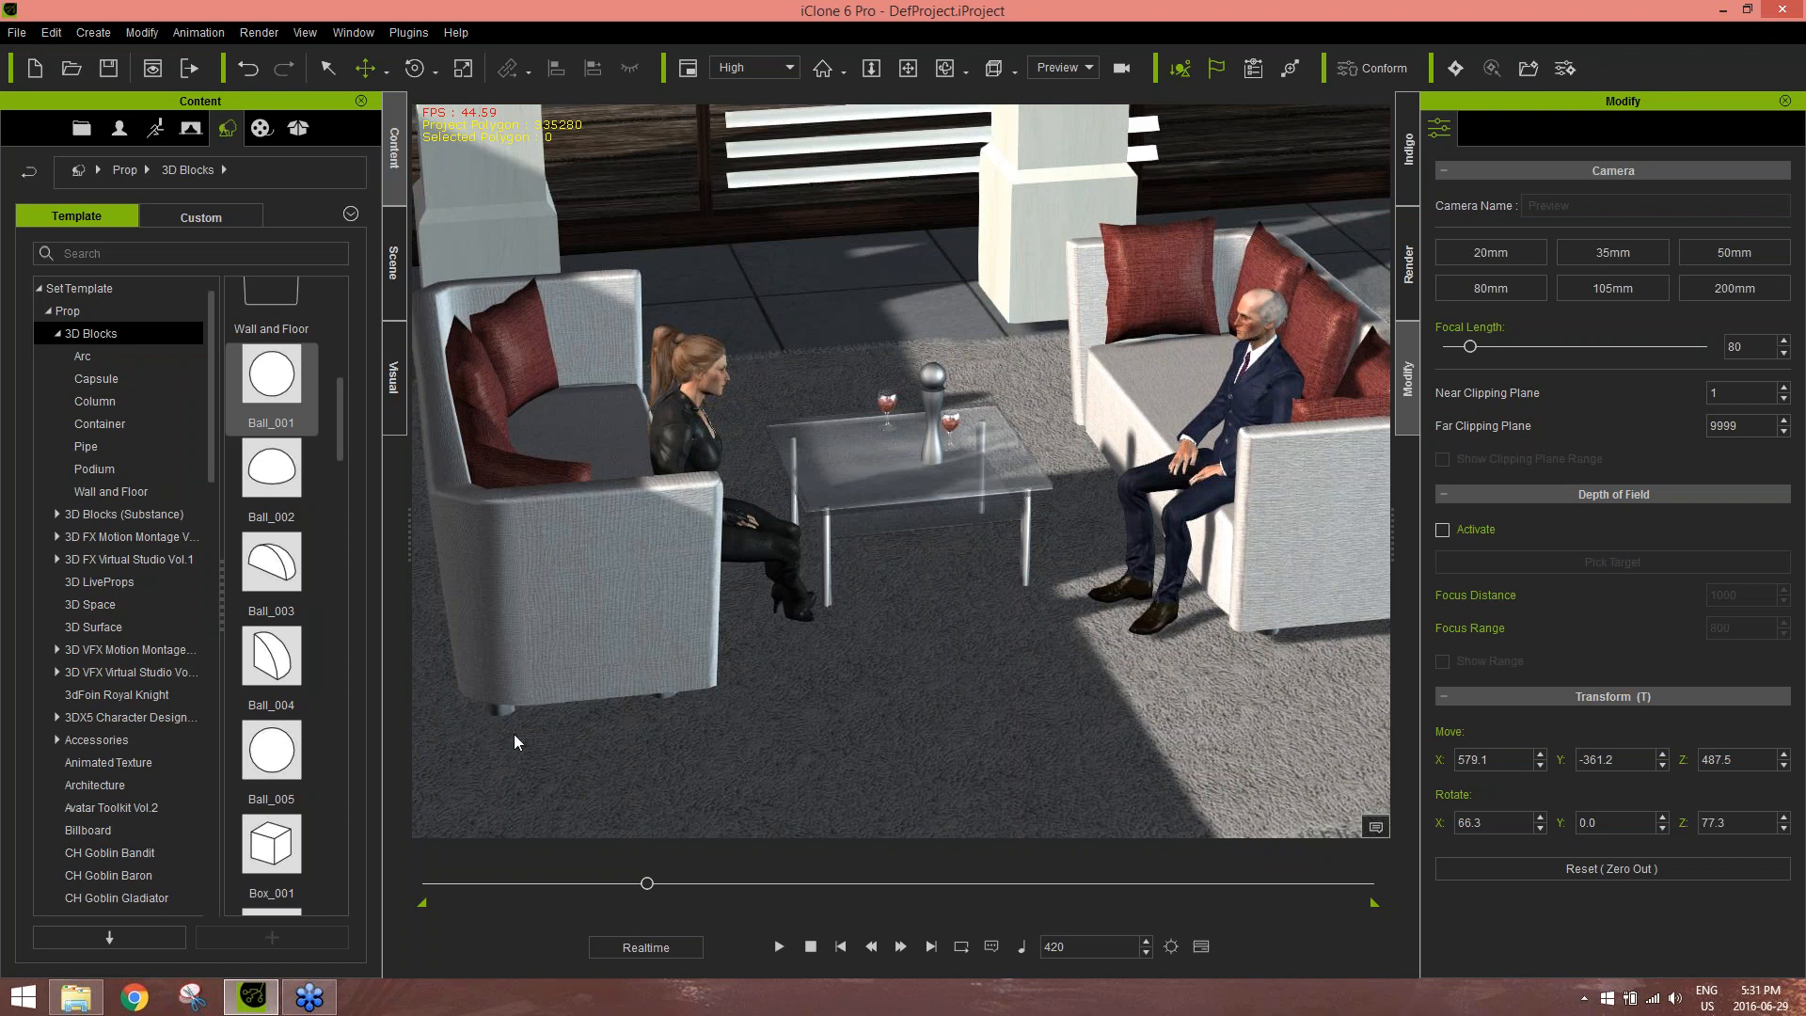
Switch to Chrome and search the web for "reallusion tts"
{"action": "left_click", "coordinate": [135, 996]}
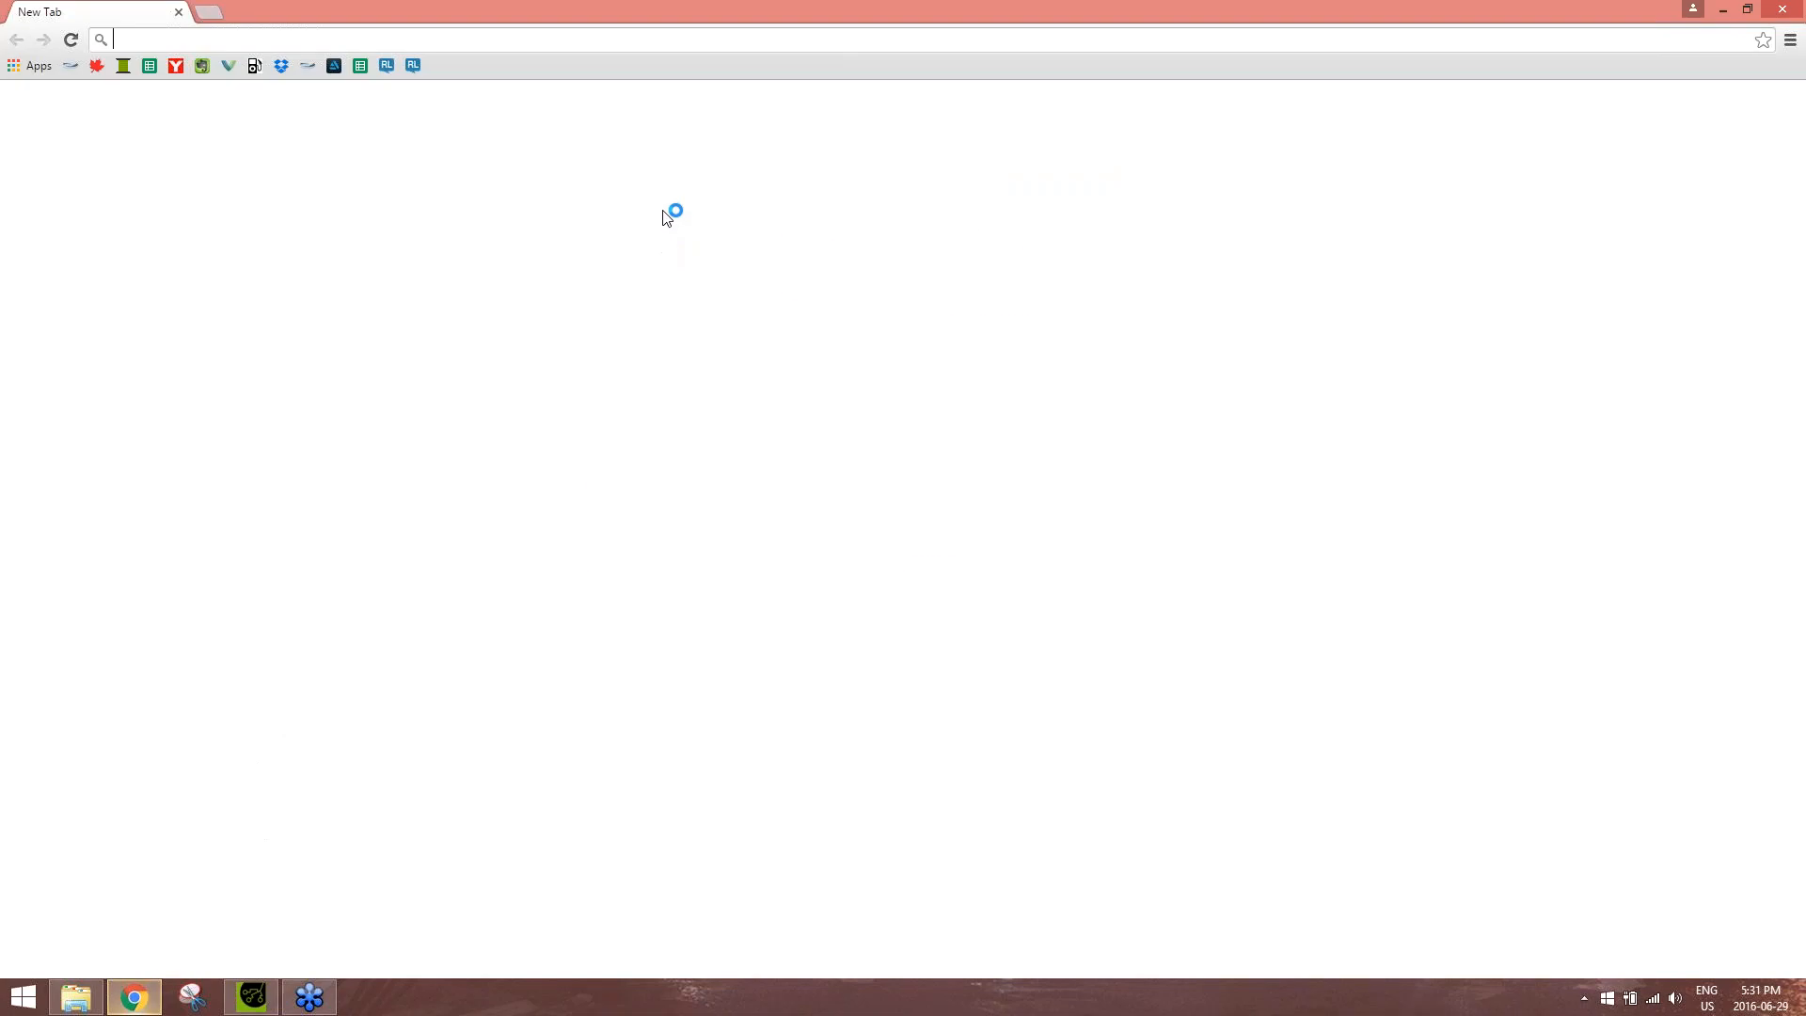
{"action": "type", "text": "reallusion t"}
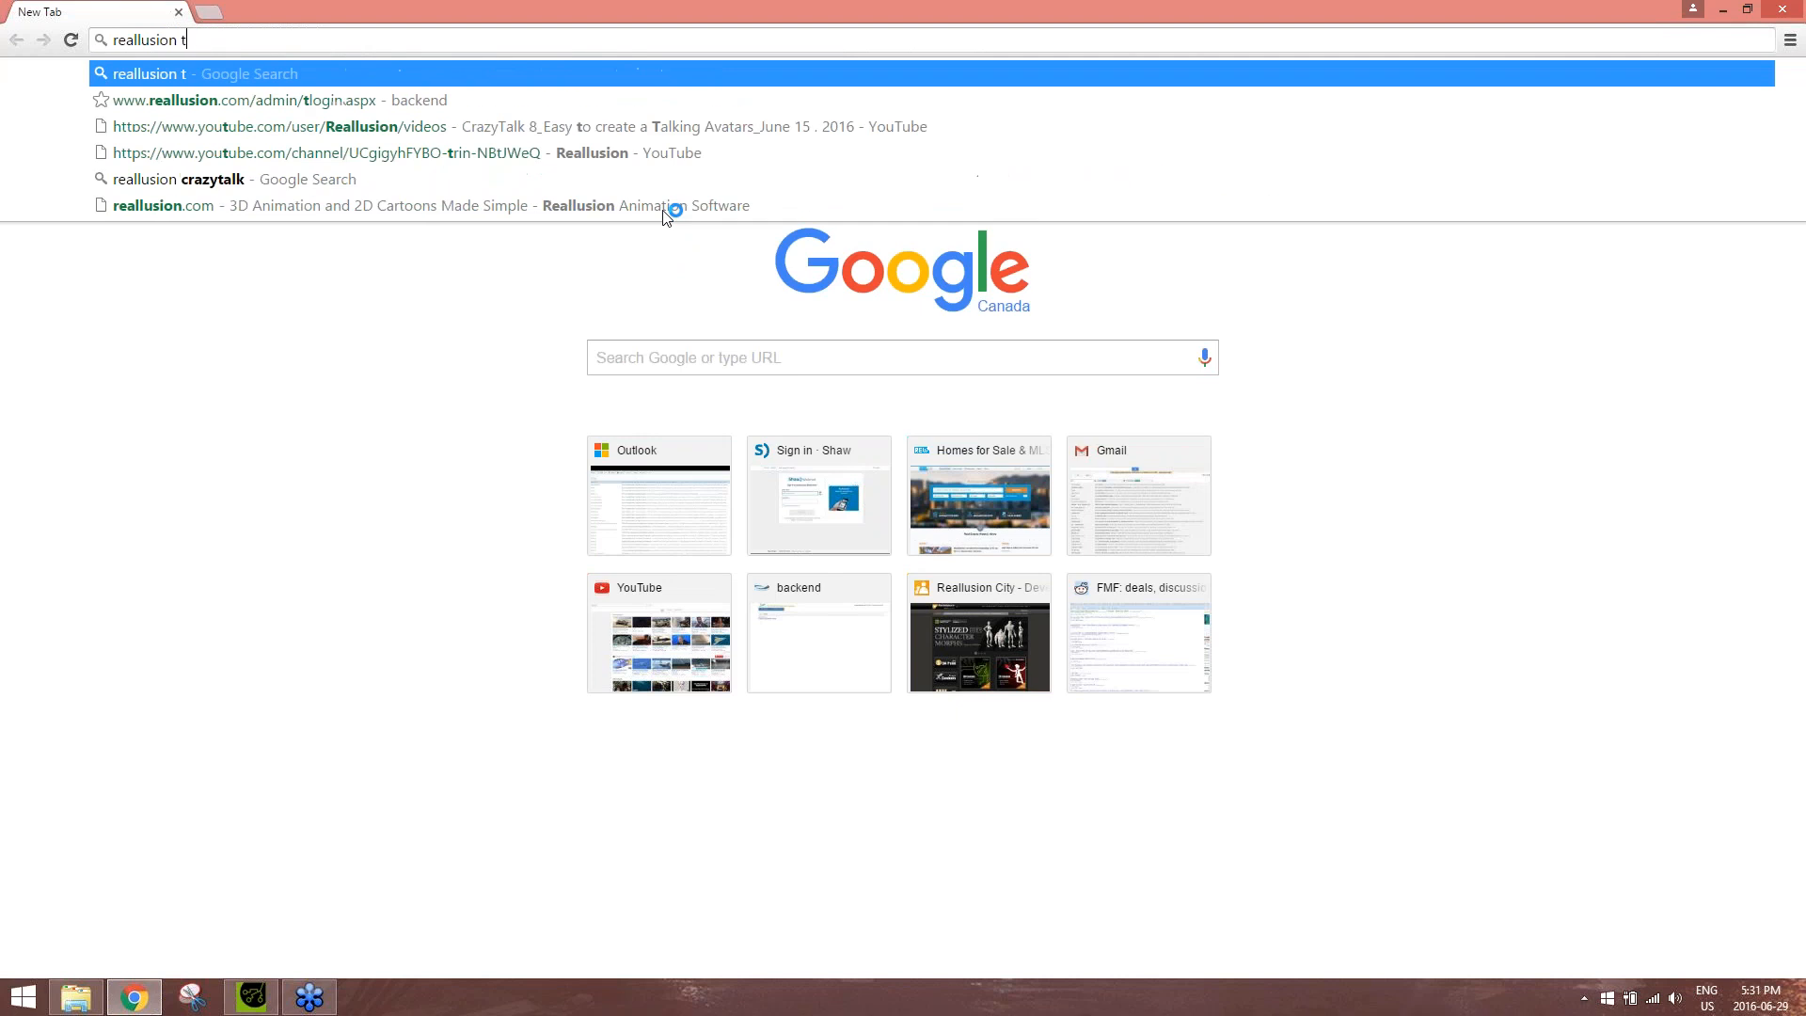
{"action": "key", "text": "Return"}
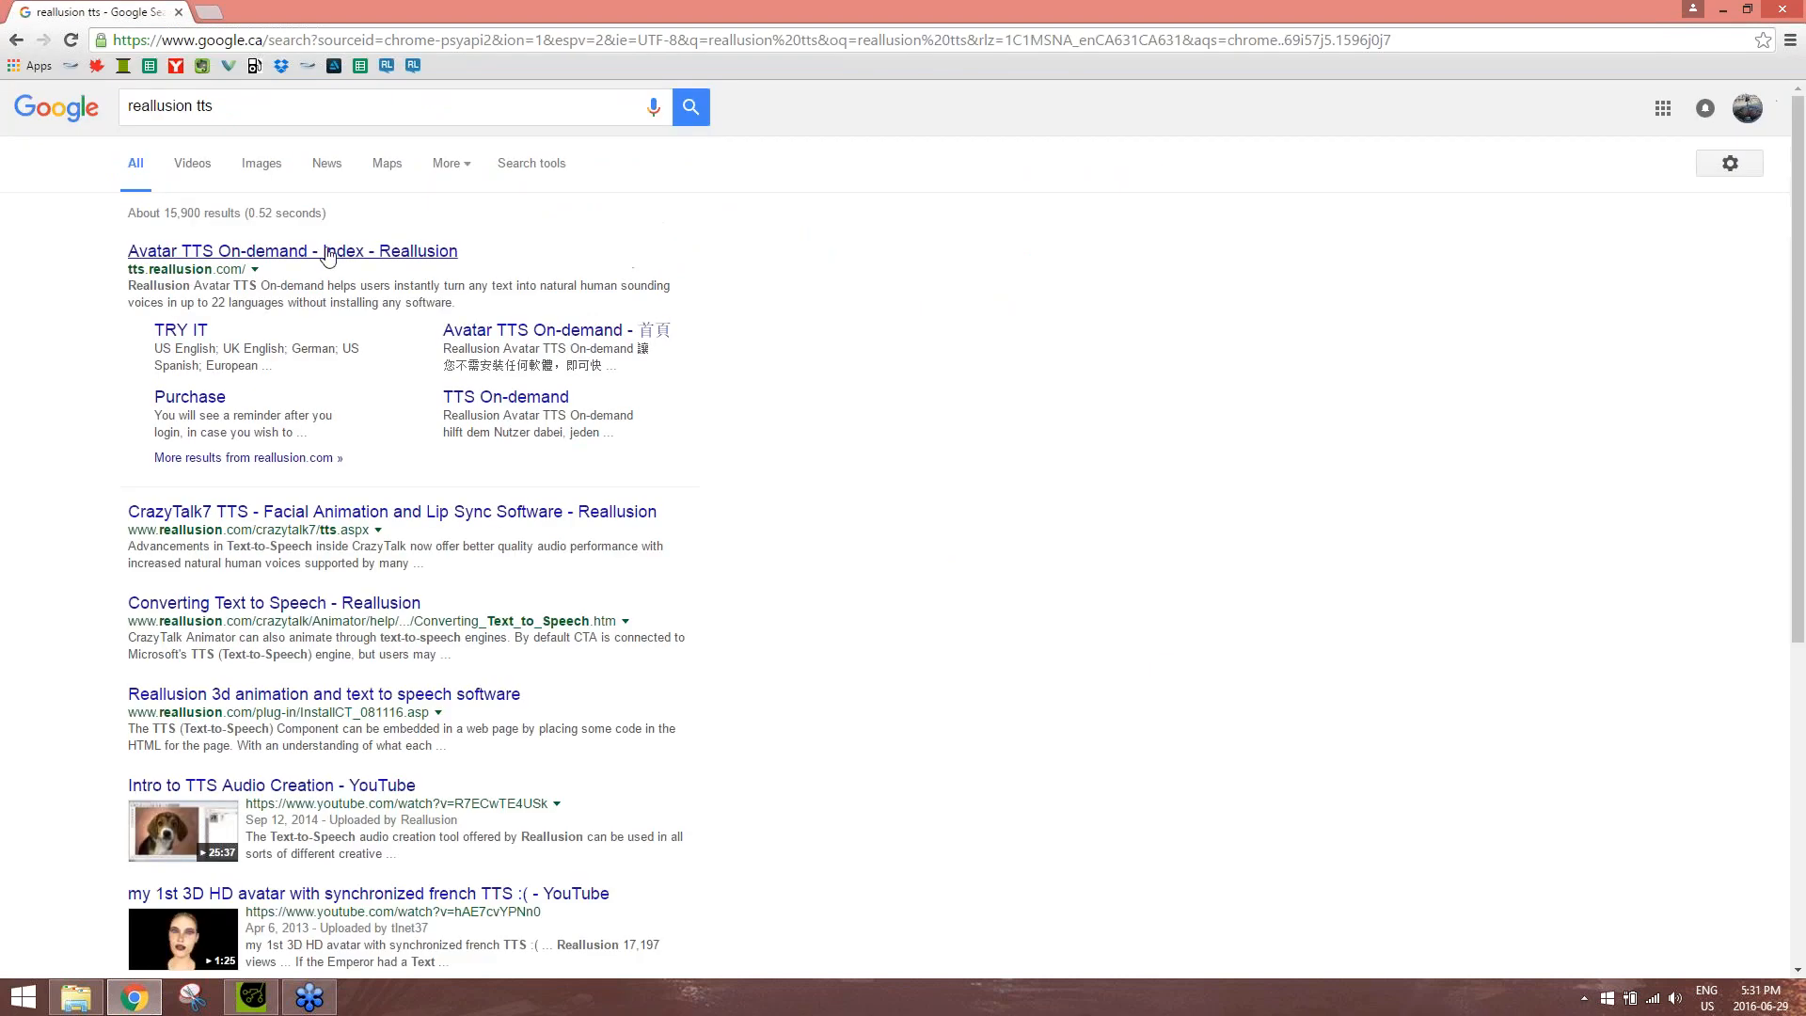
Open Reallusion's Avatar TTS On-demand page, examine its features and audio creation steps, and close Chrome to return to iClone
{"action": "left_click", "coordinate": [337, 250]}
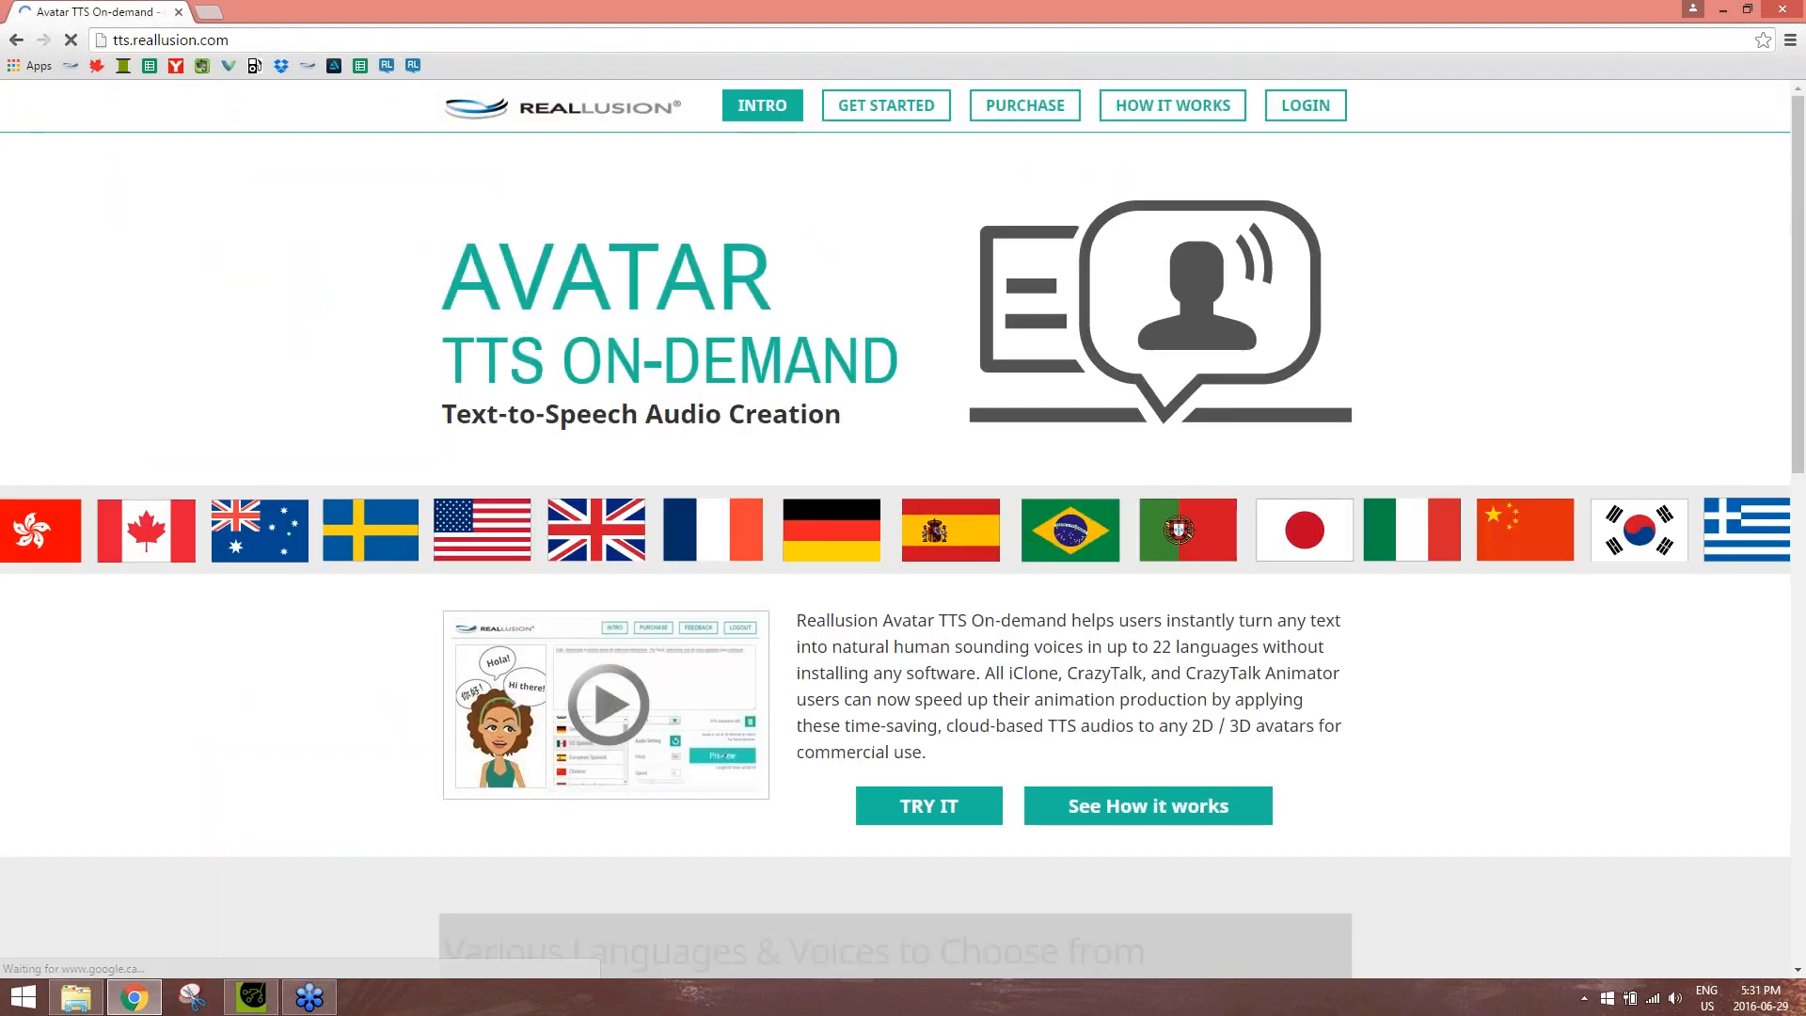
{"action": "scroll", "coordinate": [1481, 623], "scroll_direction": "down", "scroll_amount": 5}
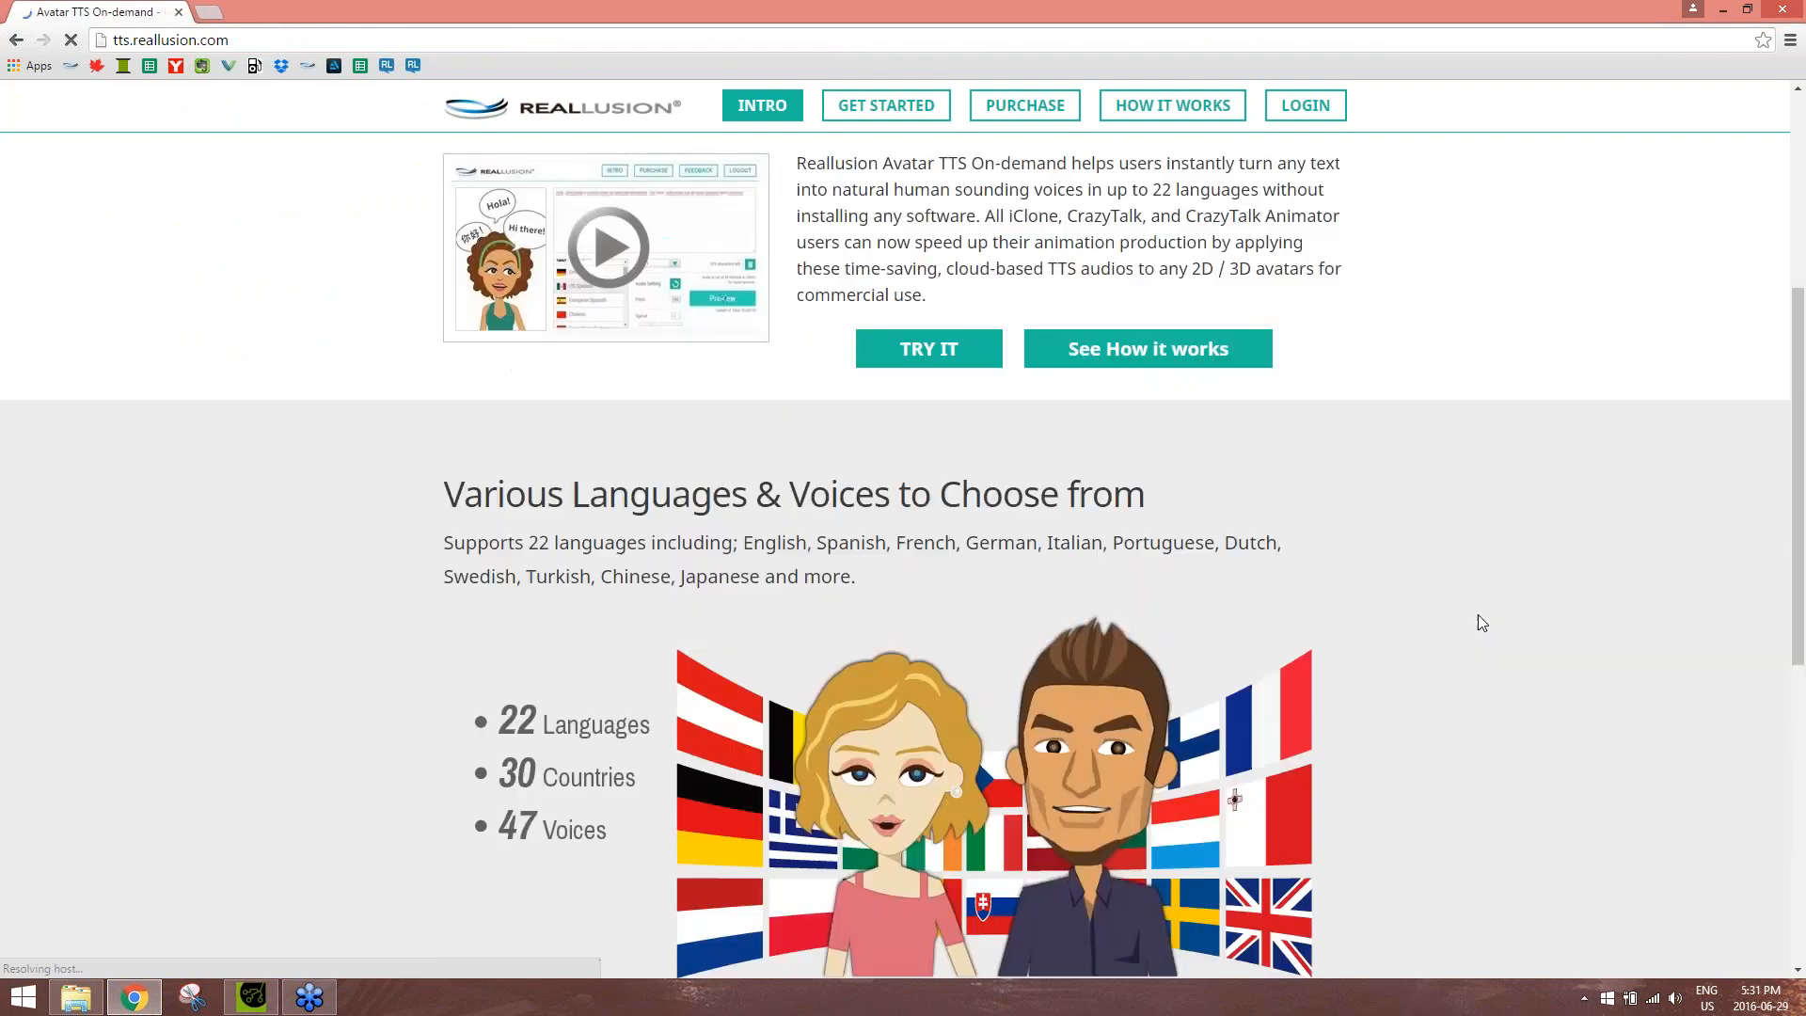
{"action": "scroll", "coordinate": [1479, 621], "scroll_direction": "down", "scroll_amount": 4}
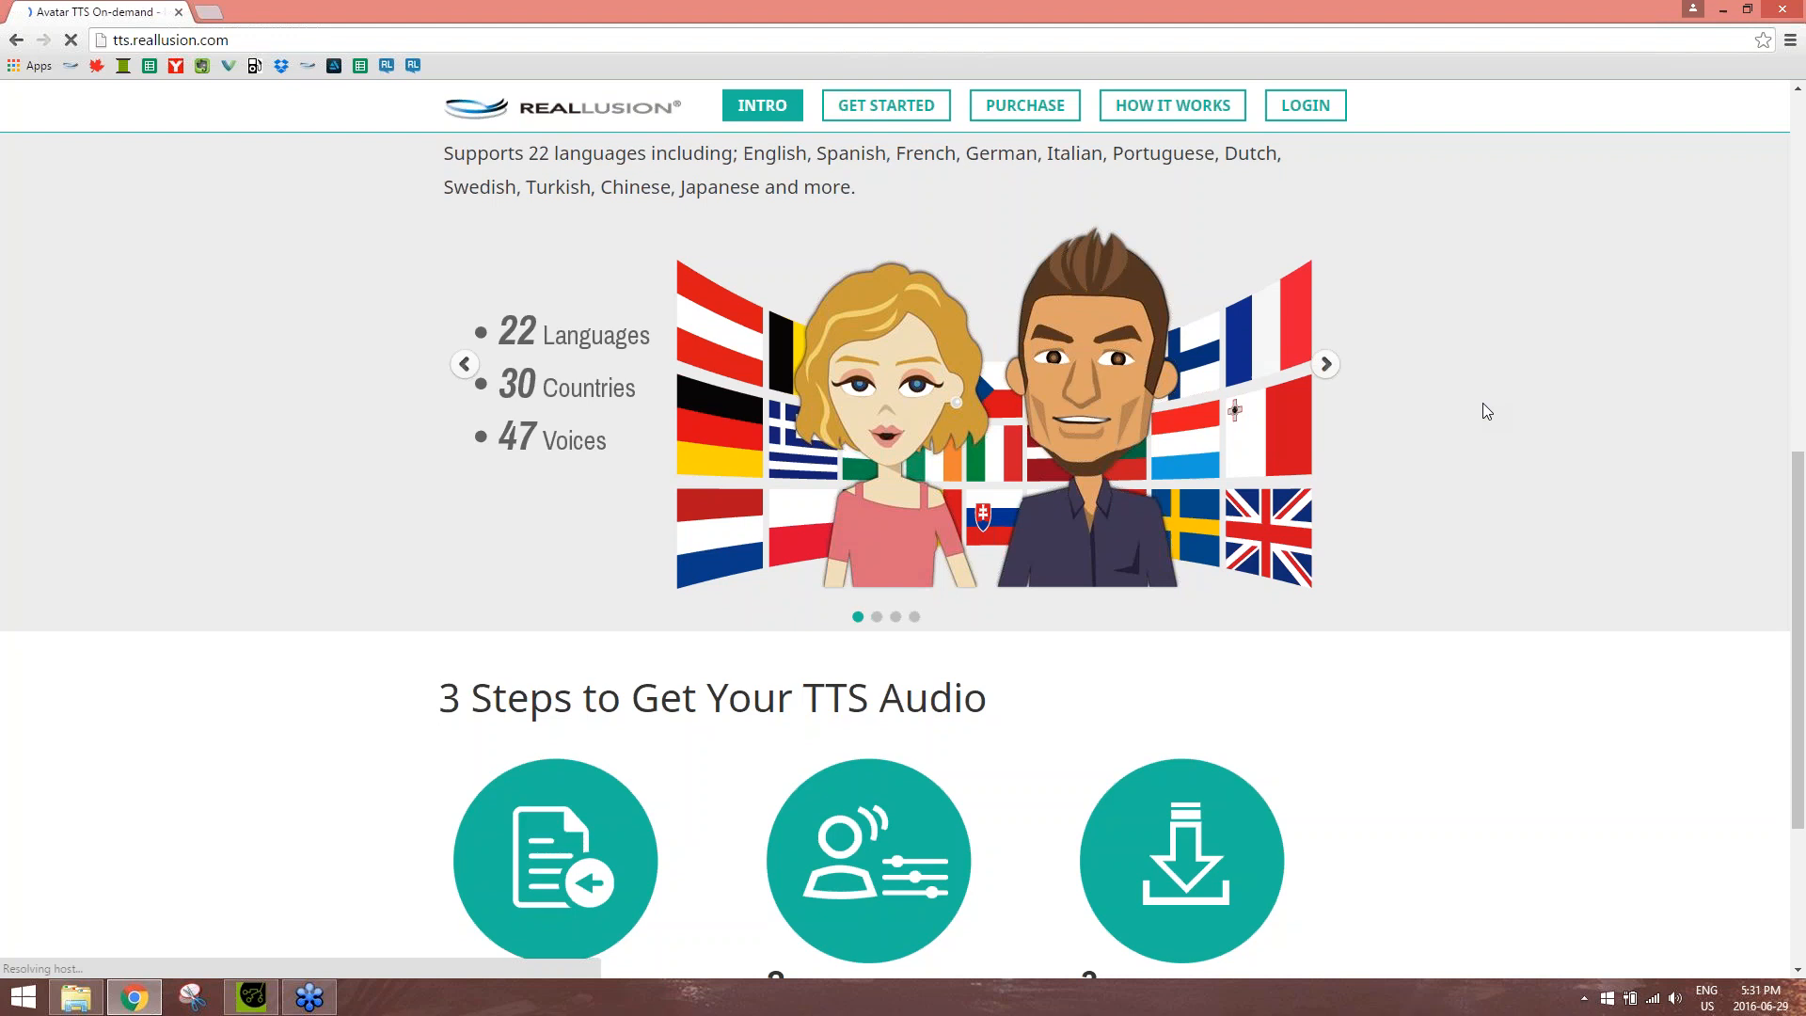
{"action": "scroll", "coordinate": [1547, 418], "scroll_direction": "down", "scroll_amount": 3}
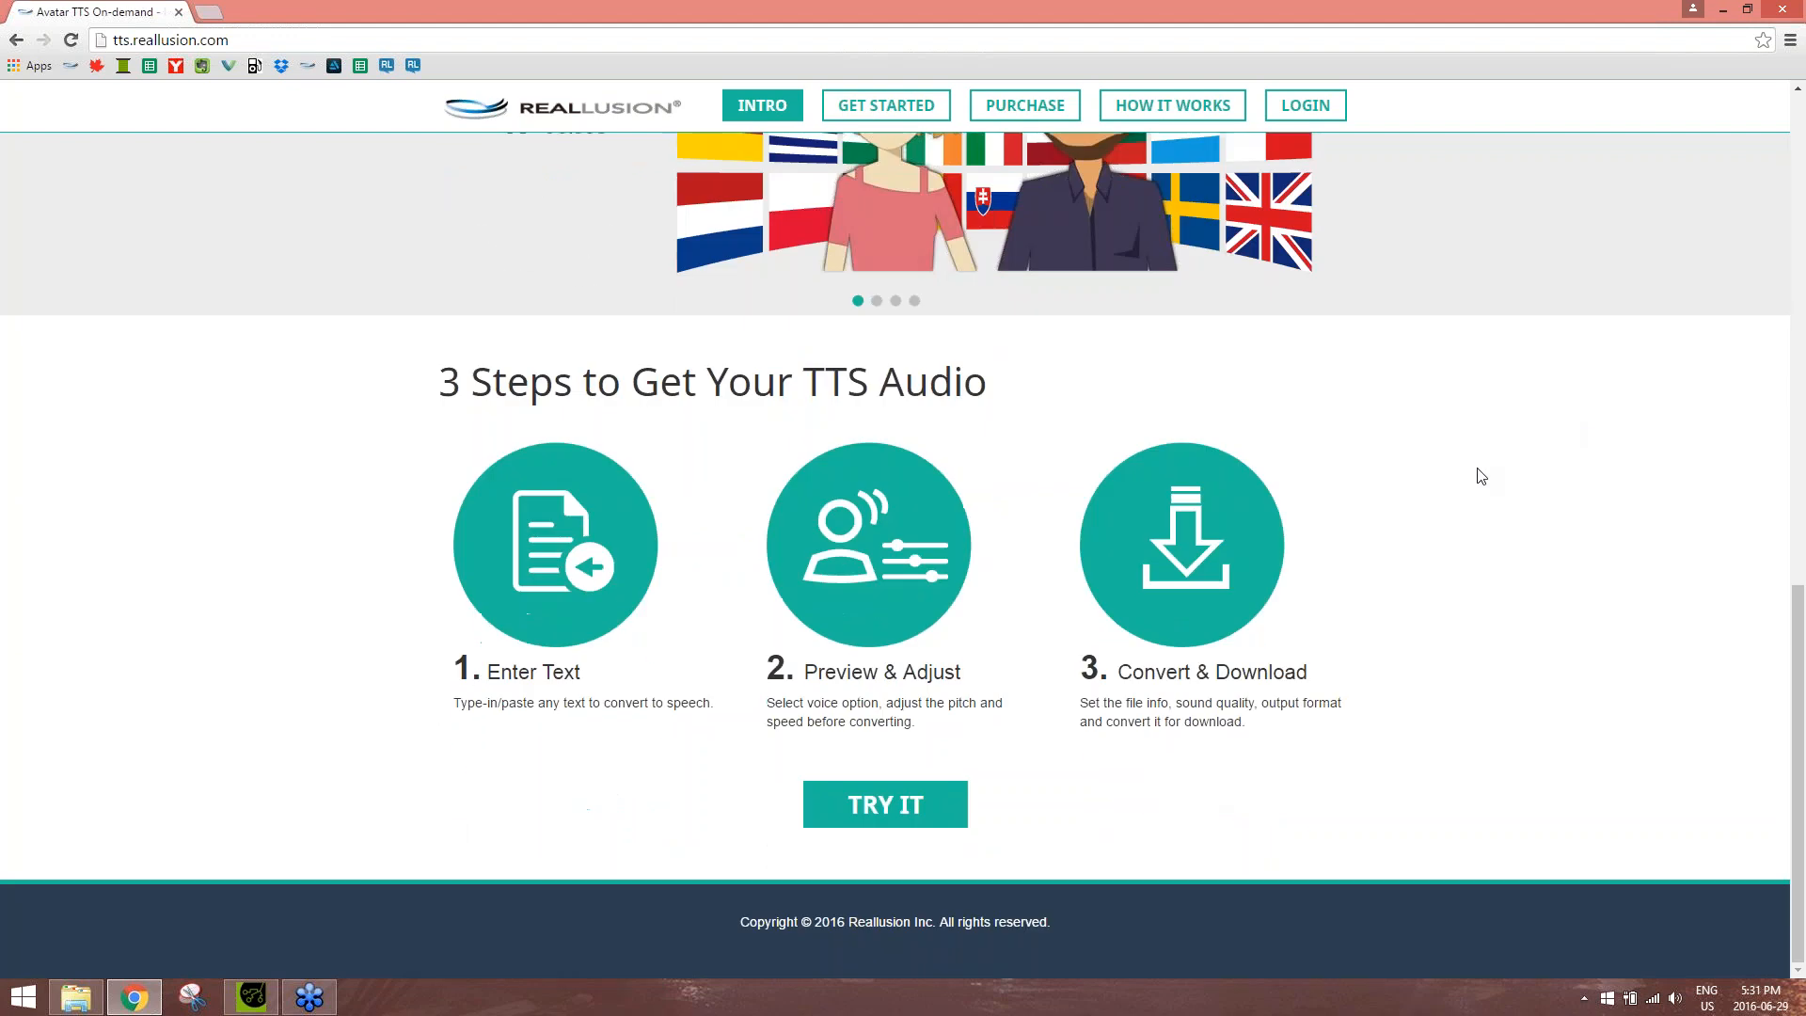
{"action": "scroll", "coordinate": [1480, 475], "scroll_direction": "up", "scroll_amount": 15}
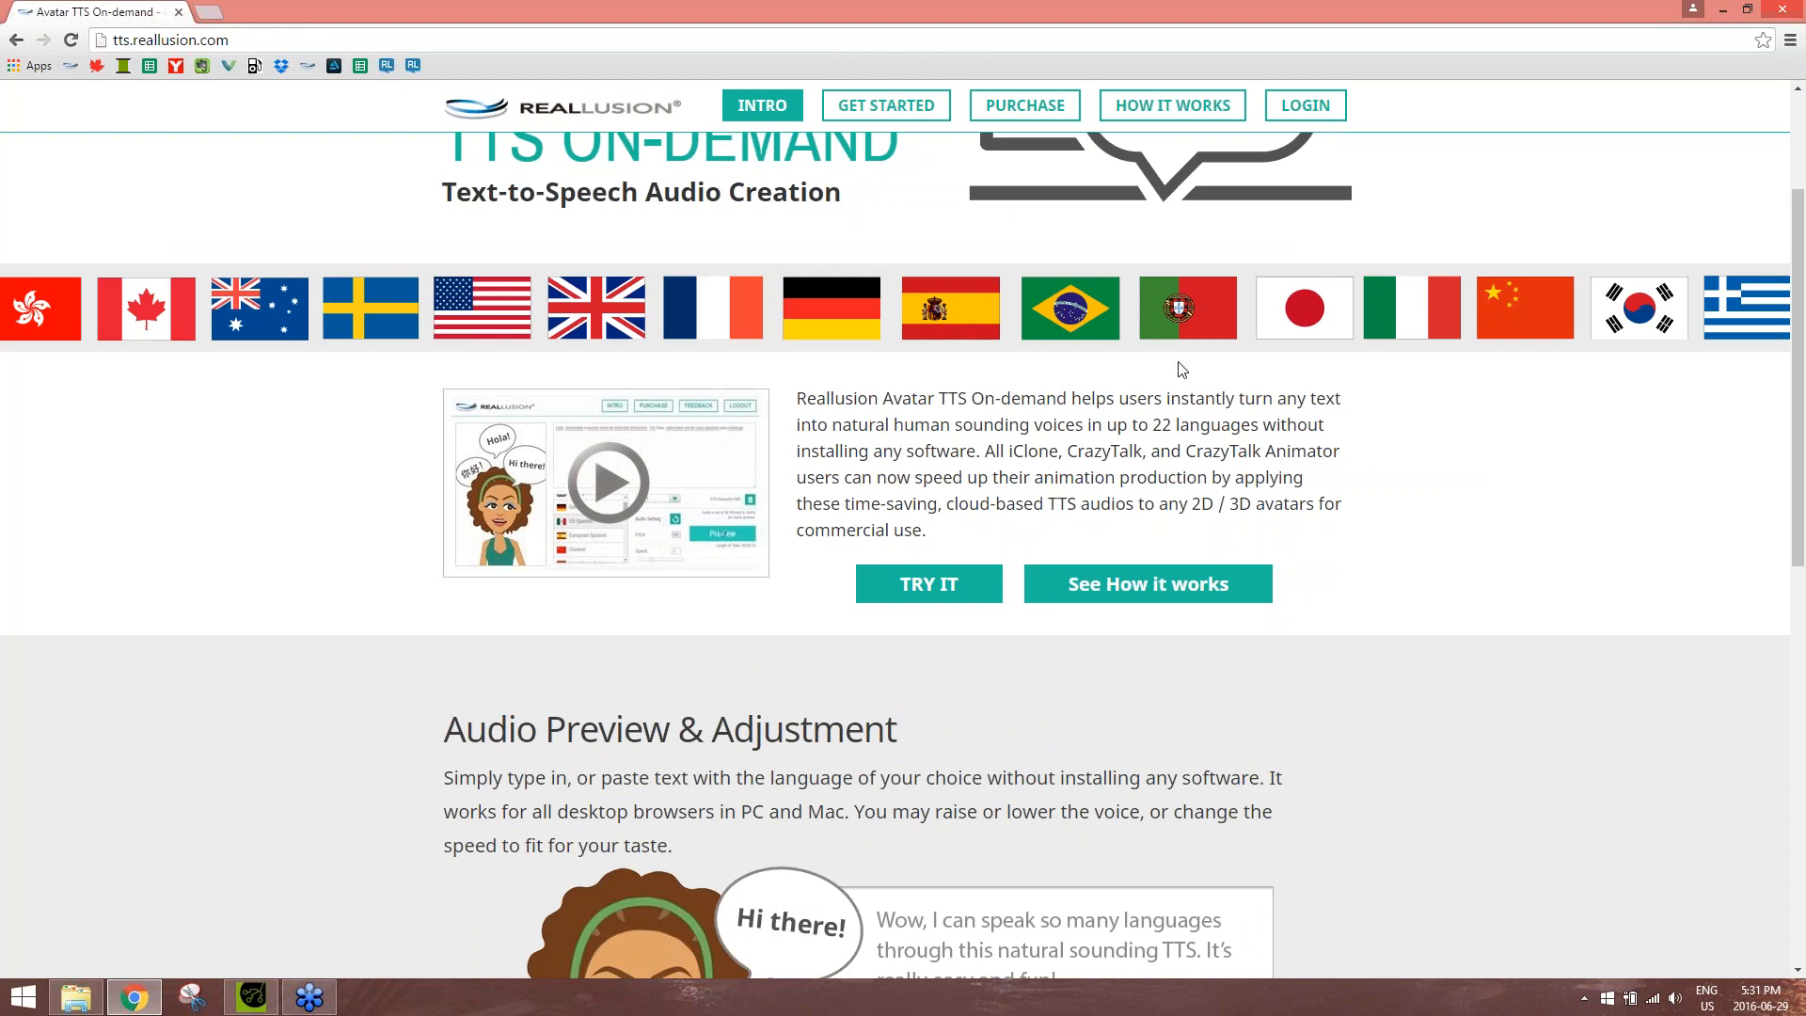
{"action": "scroll", "coordinate": [1182, 368], "scroll_direction": "up", "scroll_amount": 3}
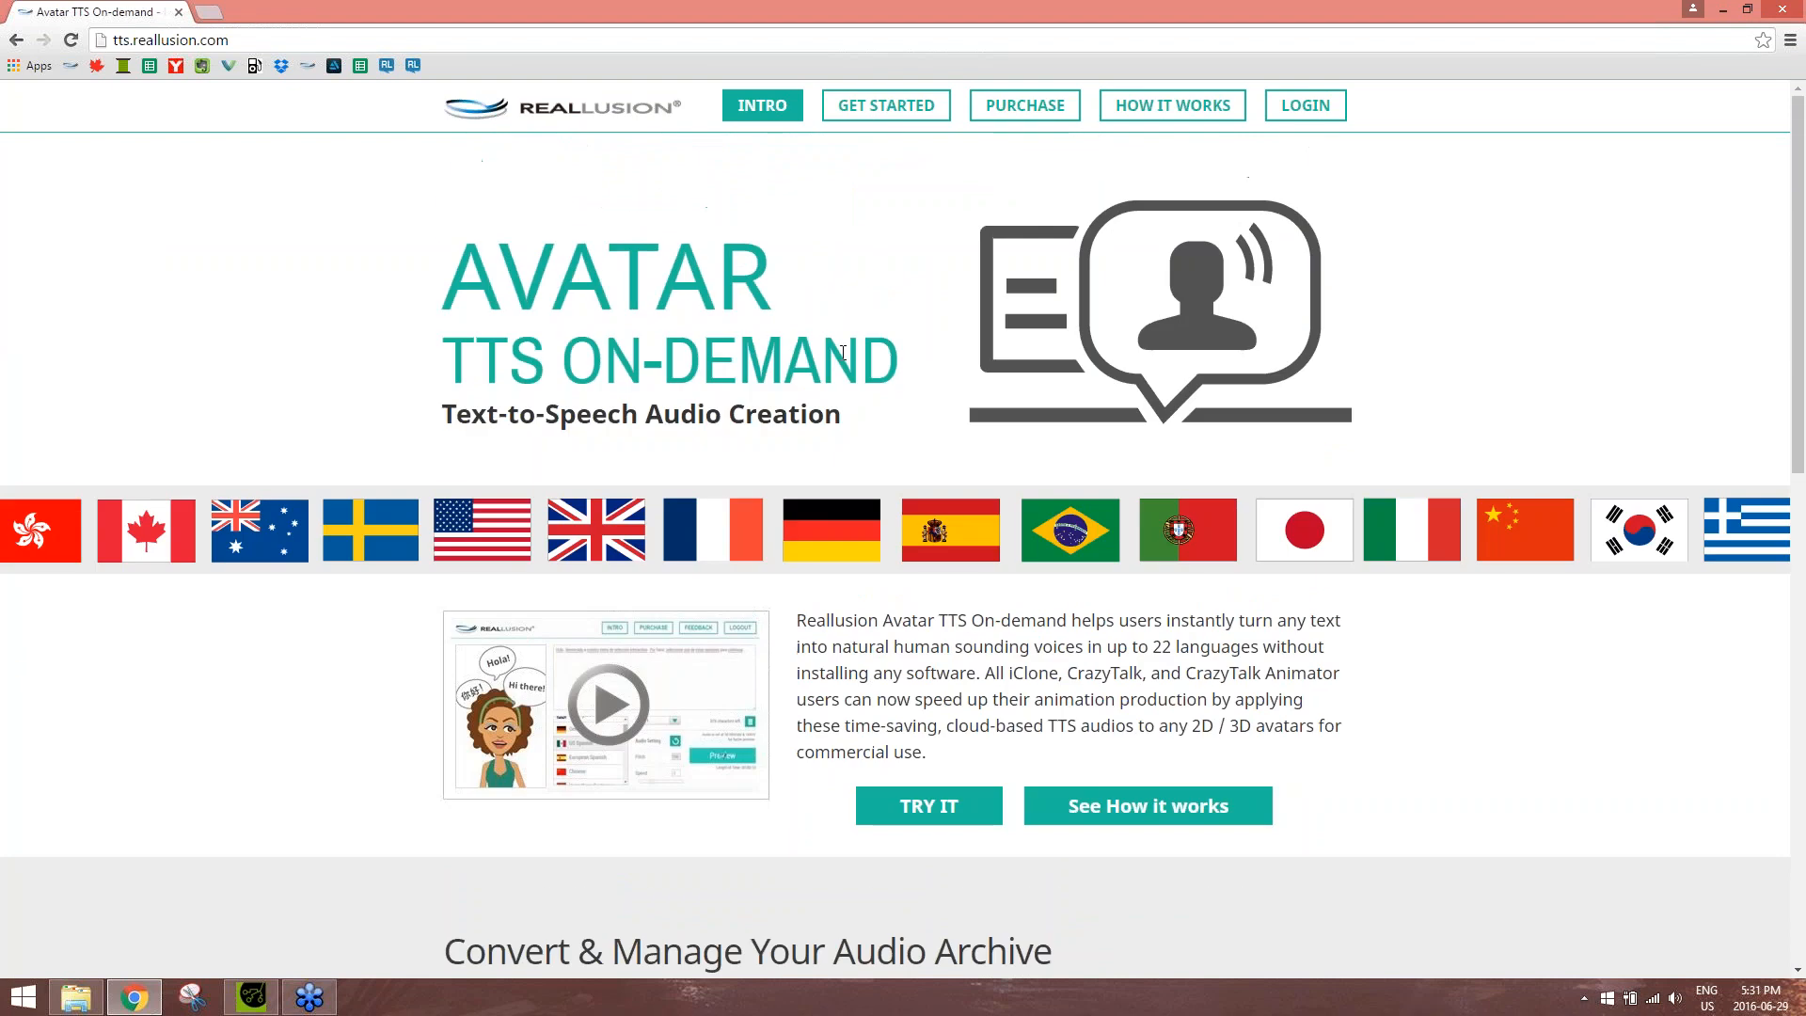
{"action": "left_click", "coordinate": [1790, 11]}
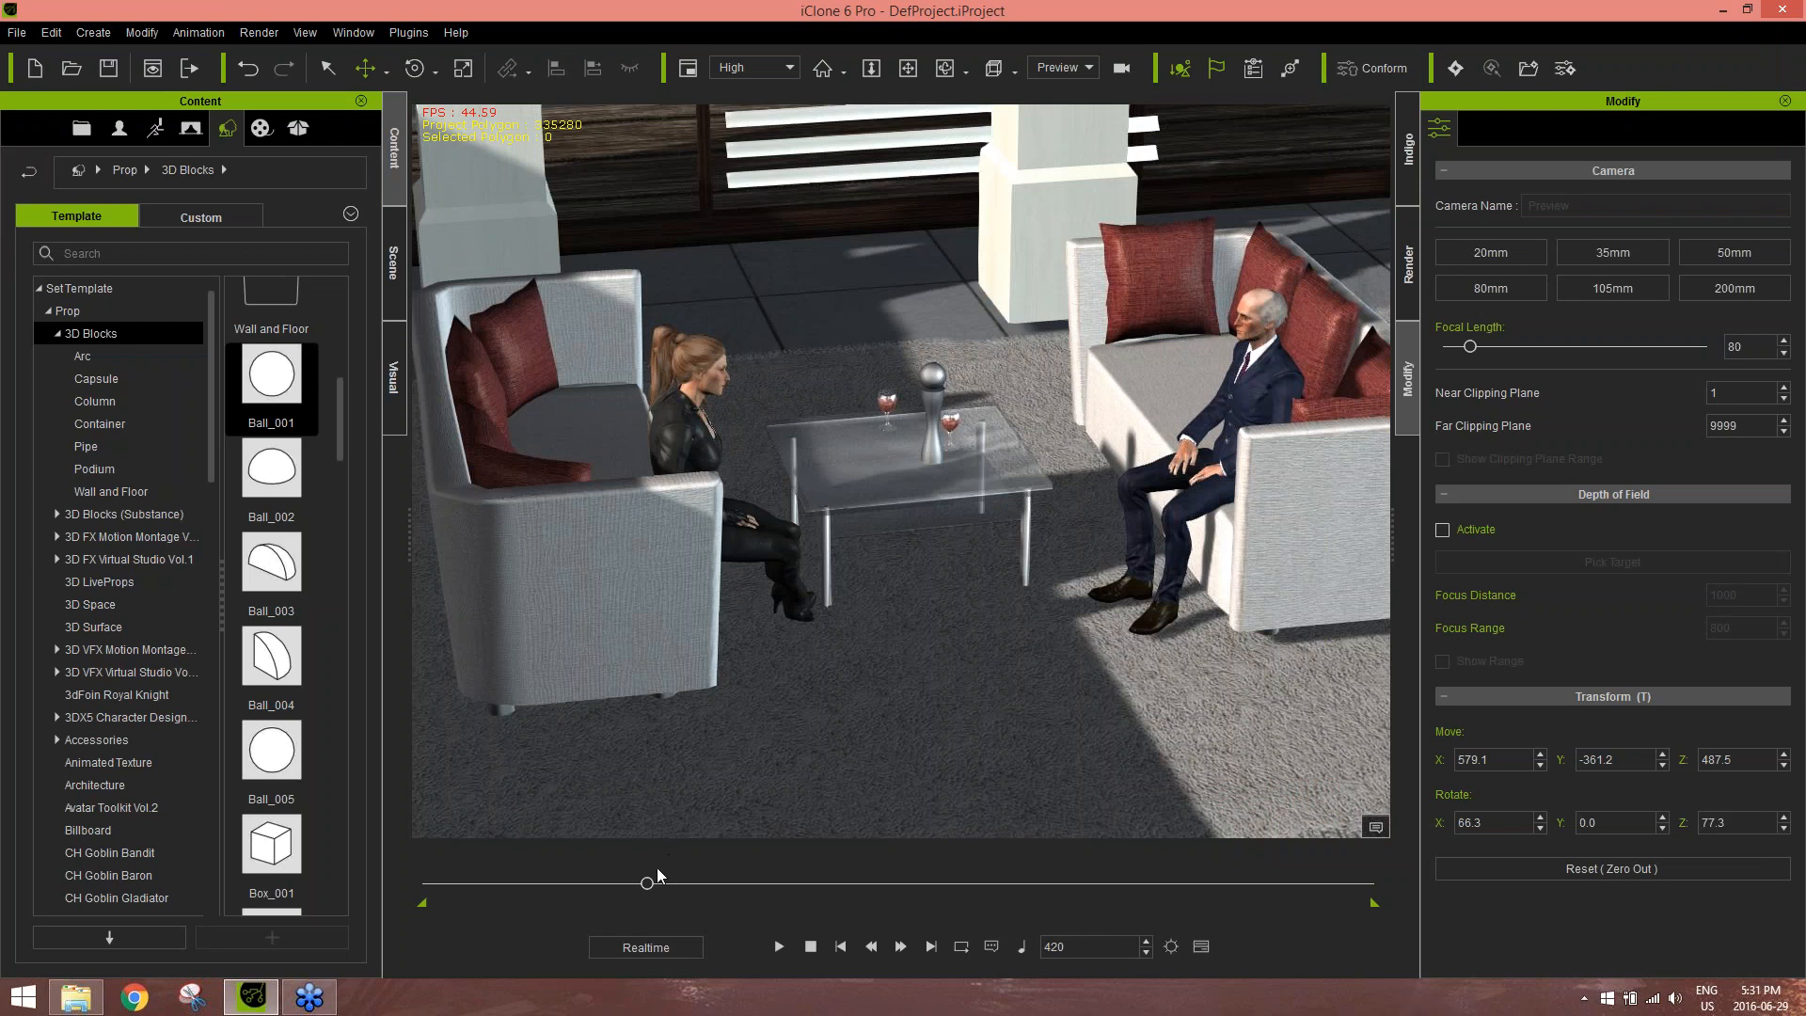
At frame 393, create a facial voice script for the gangster man from audio file 01 and preview it
{"action": "mouse_move", "coordinate": [647, 885]}
{"action": "left_mouse_down"}
{"action": "mouse_move", "coordinate": [470, 900]}
{"action": "mouse_move", "coordinate": [633, 885]}
{"action": "left_mouse_up"}
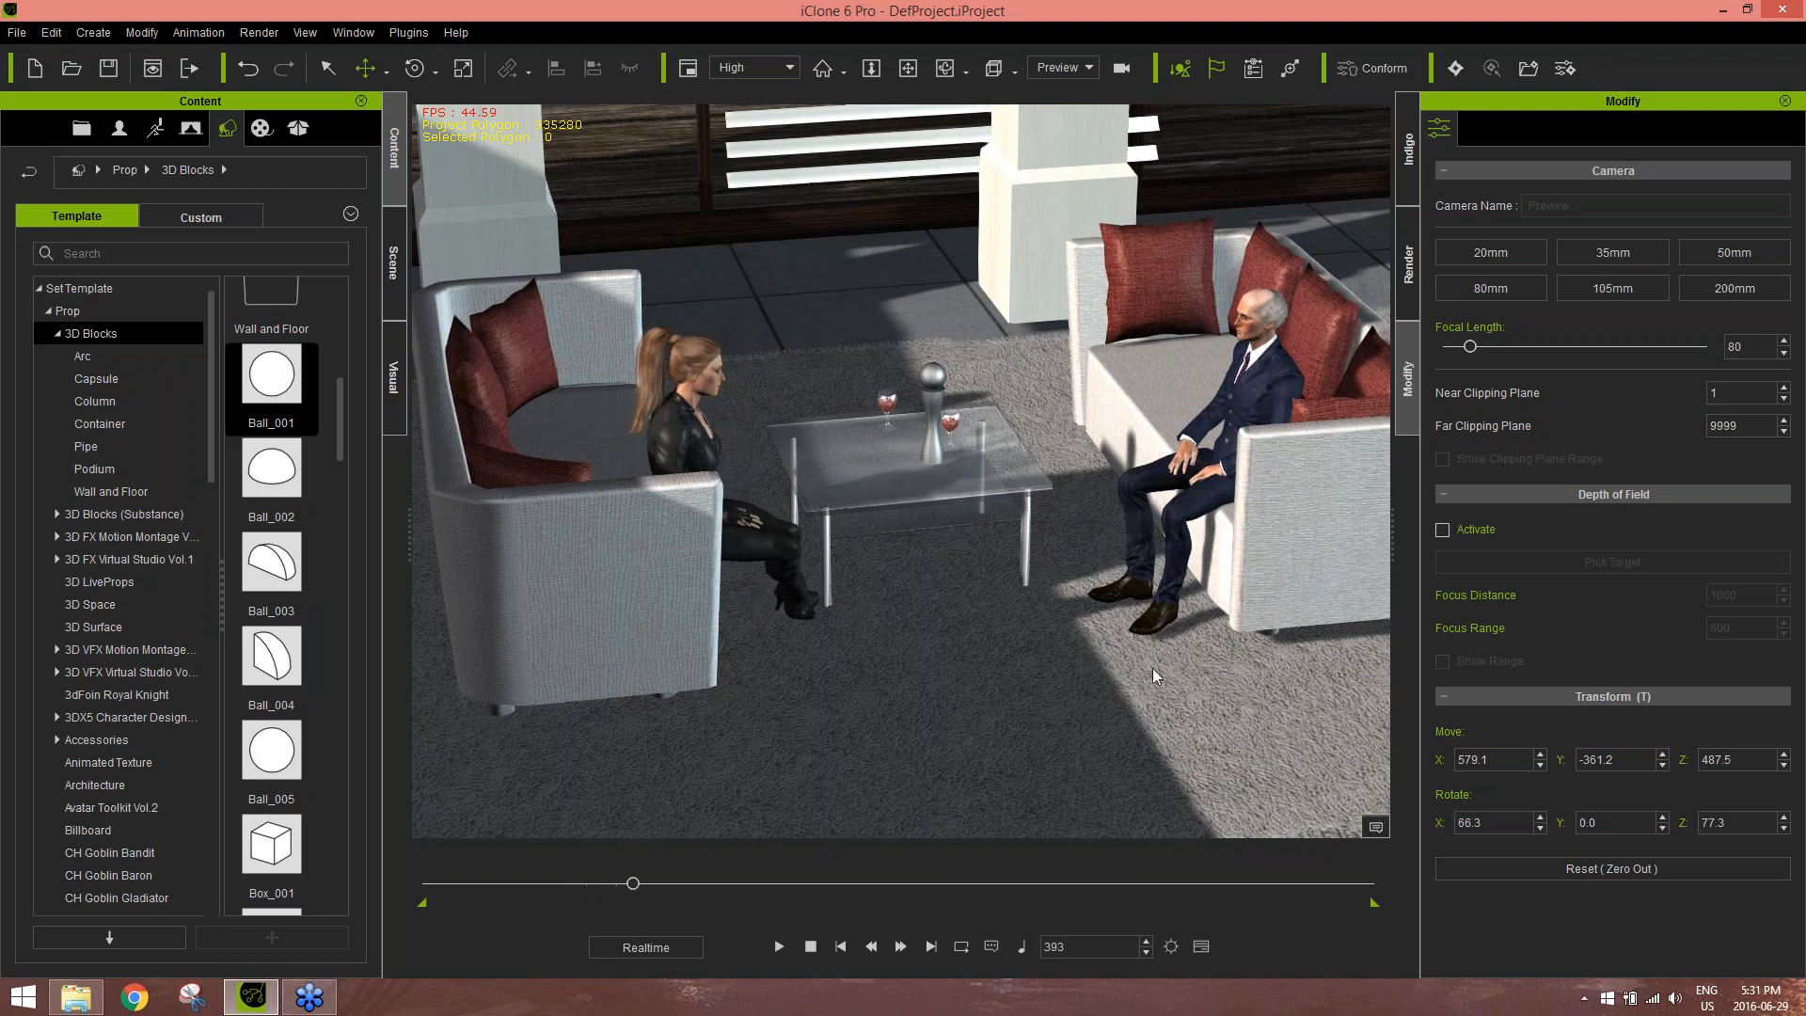
{"action": "left_click", "coordinate": [1264, 367]}
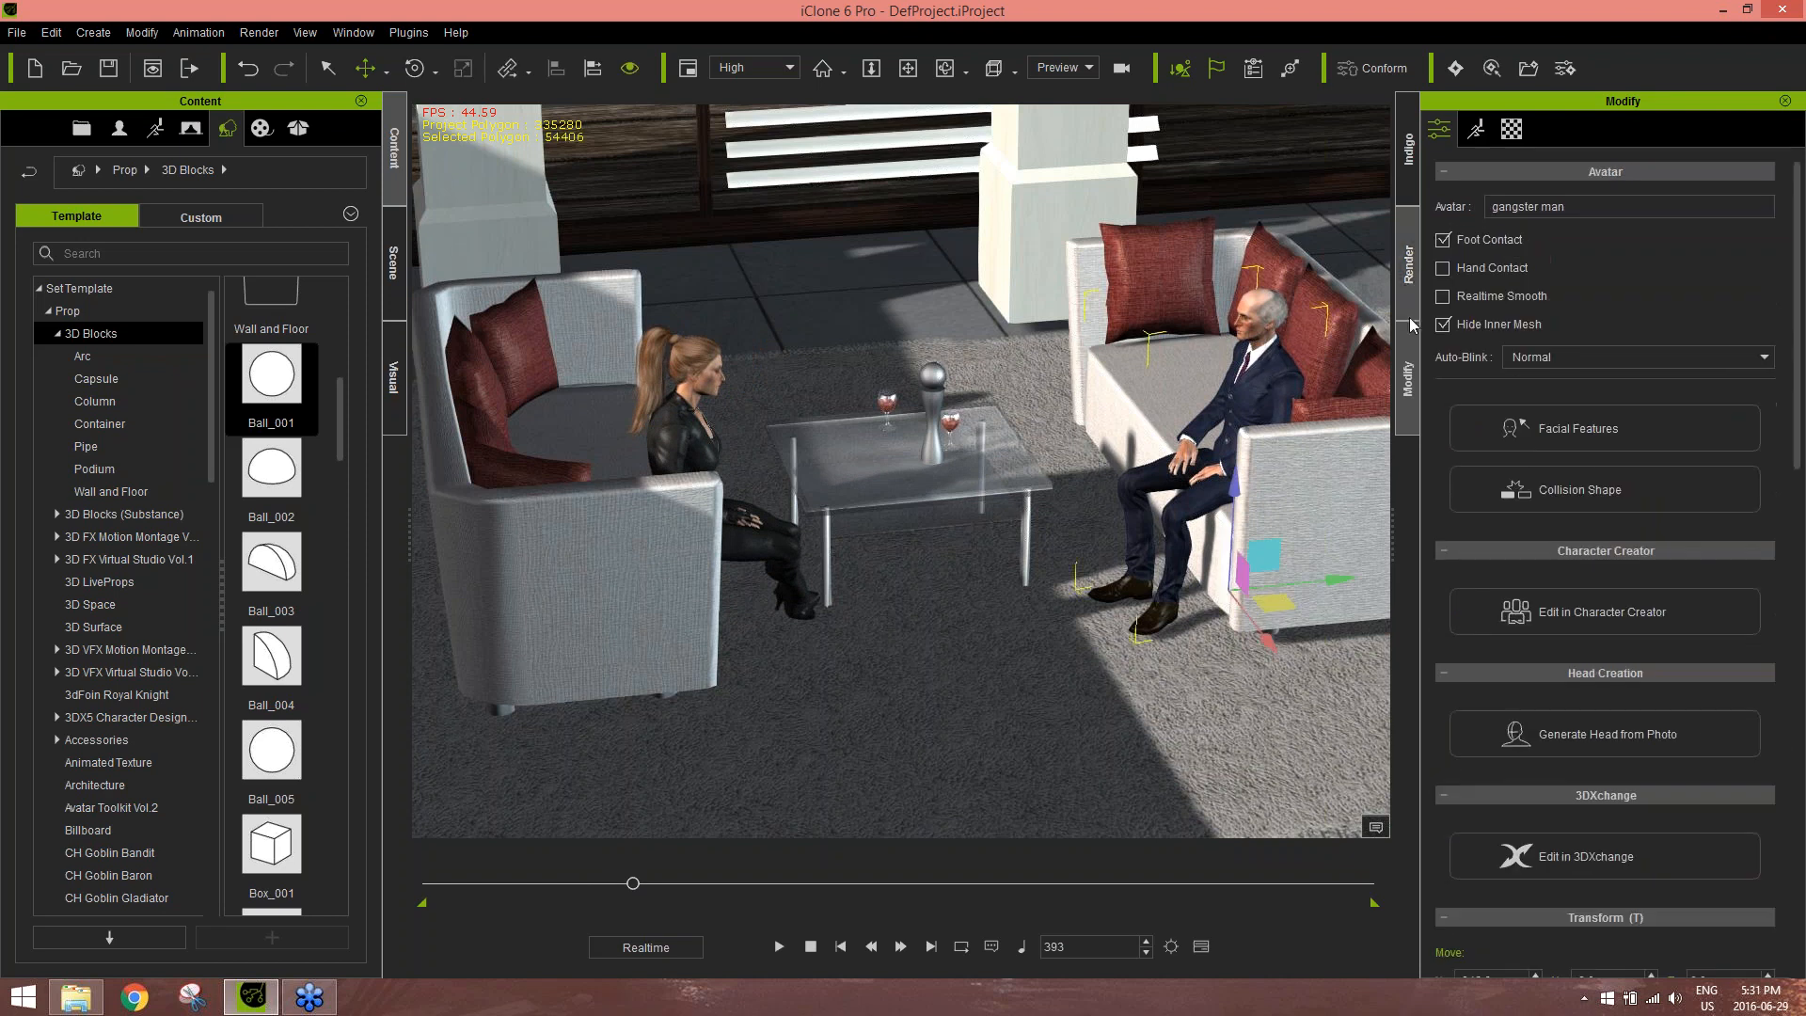
{"action": "middle_click_drag", "start_coordinate": [1258, 363], "coordinate": [1044, 452]}
{"action": "right_click_drag", "start_coordinate": [1115, 574], "coordinate": [1046, 246]}
{"action": "middle_click_drag", "start_coordinate": [1046, 246], "coordinate": [951, 329]}
{"action": "right_click_drag", "start_coordinate": [950, 329], "coordinate": [1082, 258]}
{"action": "right_click_drag", "start_coordinate": [1110, 489], "coordinate": [1129, 339]}
{"action": "middle_click_drag", "start_coordinate": [1199, 414], "coordinate": [1134, 406]}
{"action": "right_click_drag", "start_coordinate": [1133, 406], "coordinate": [1308, 409]}
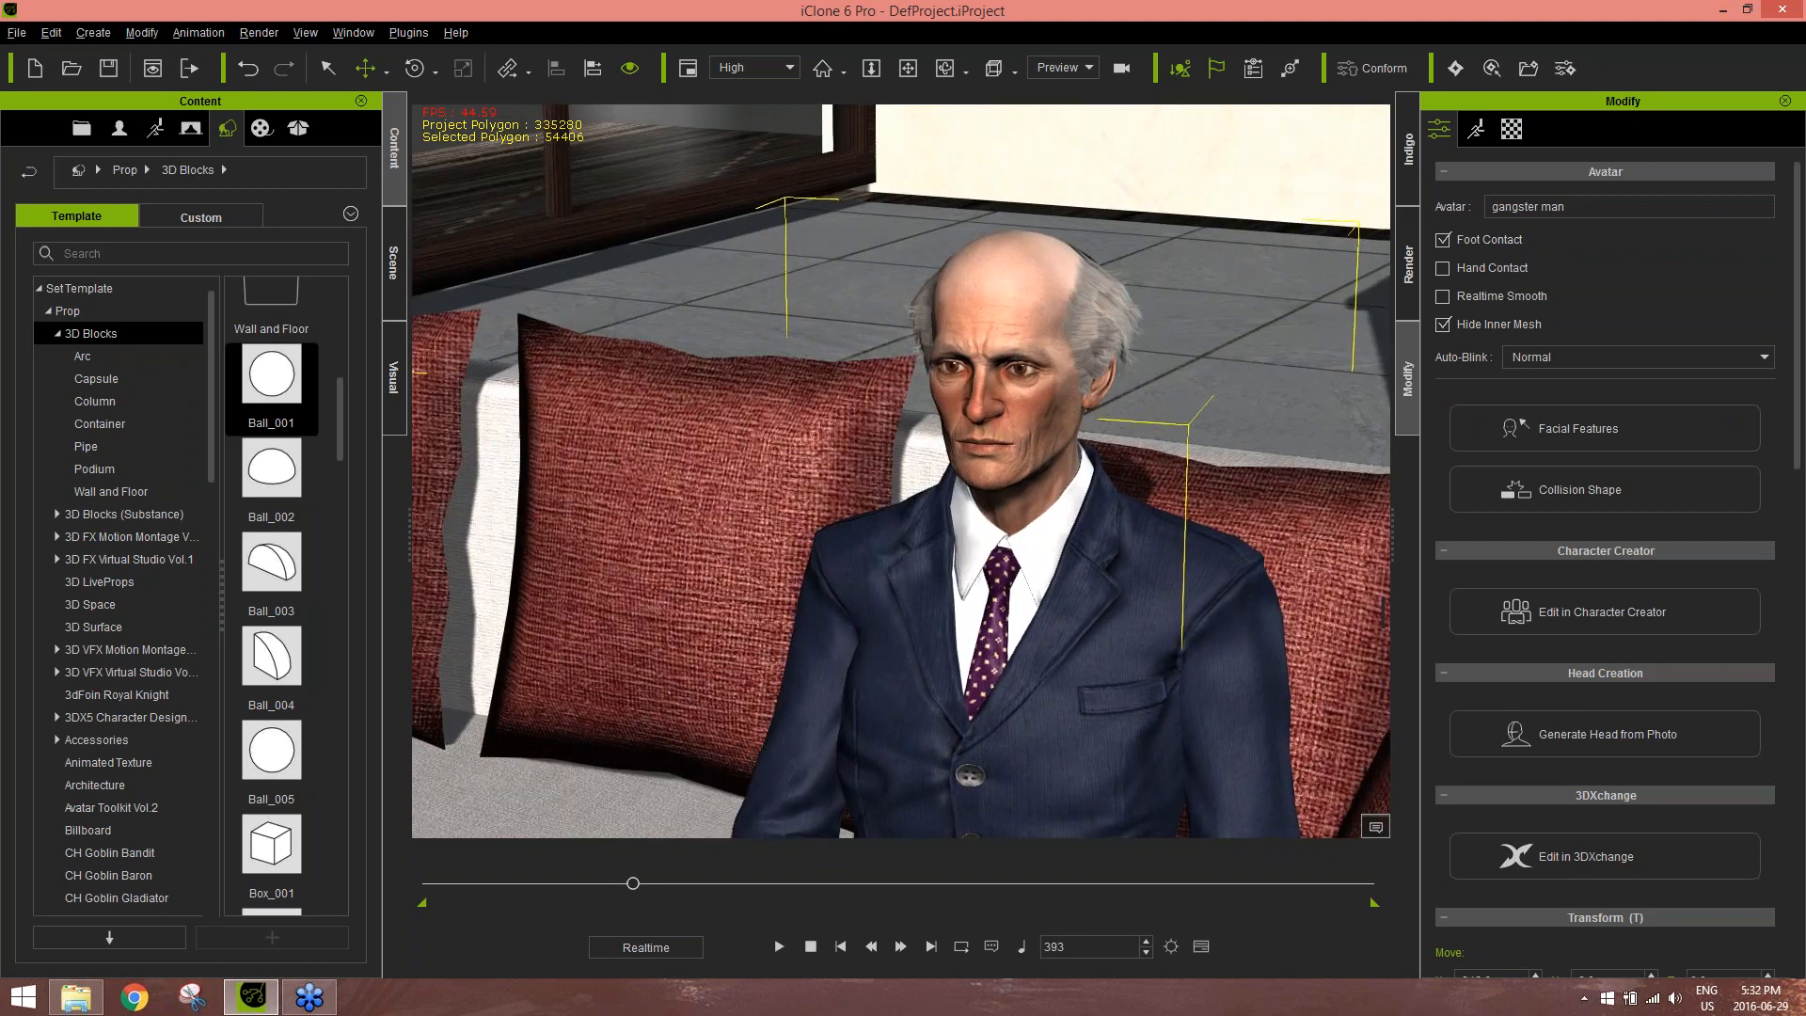
{"action": "left_click", "coordinate": [1476, 130]}
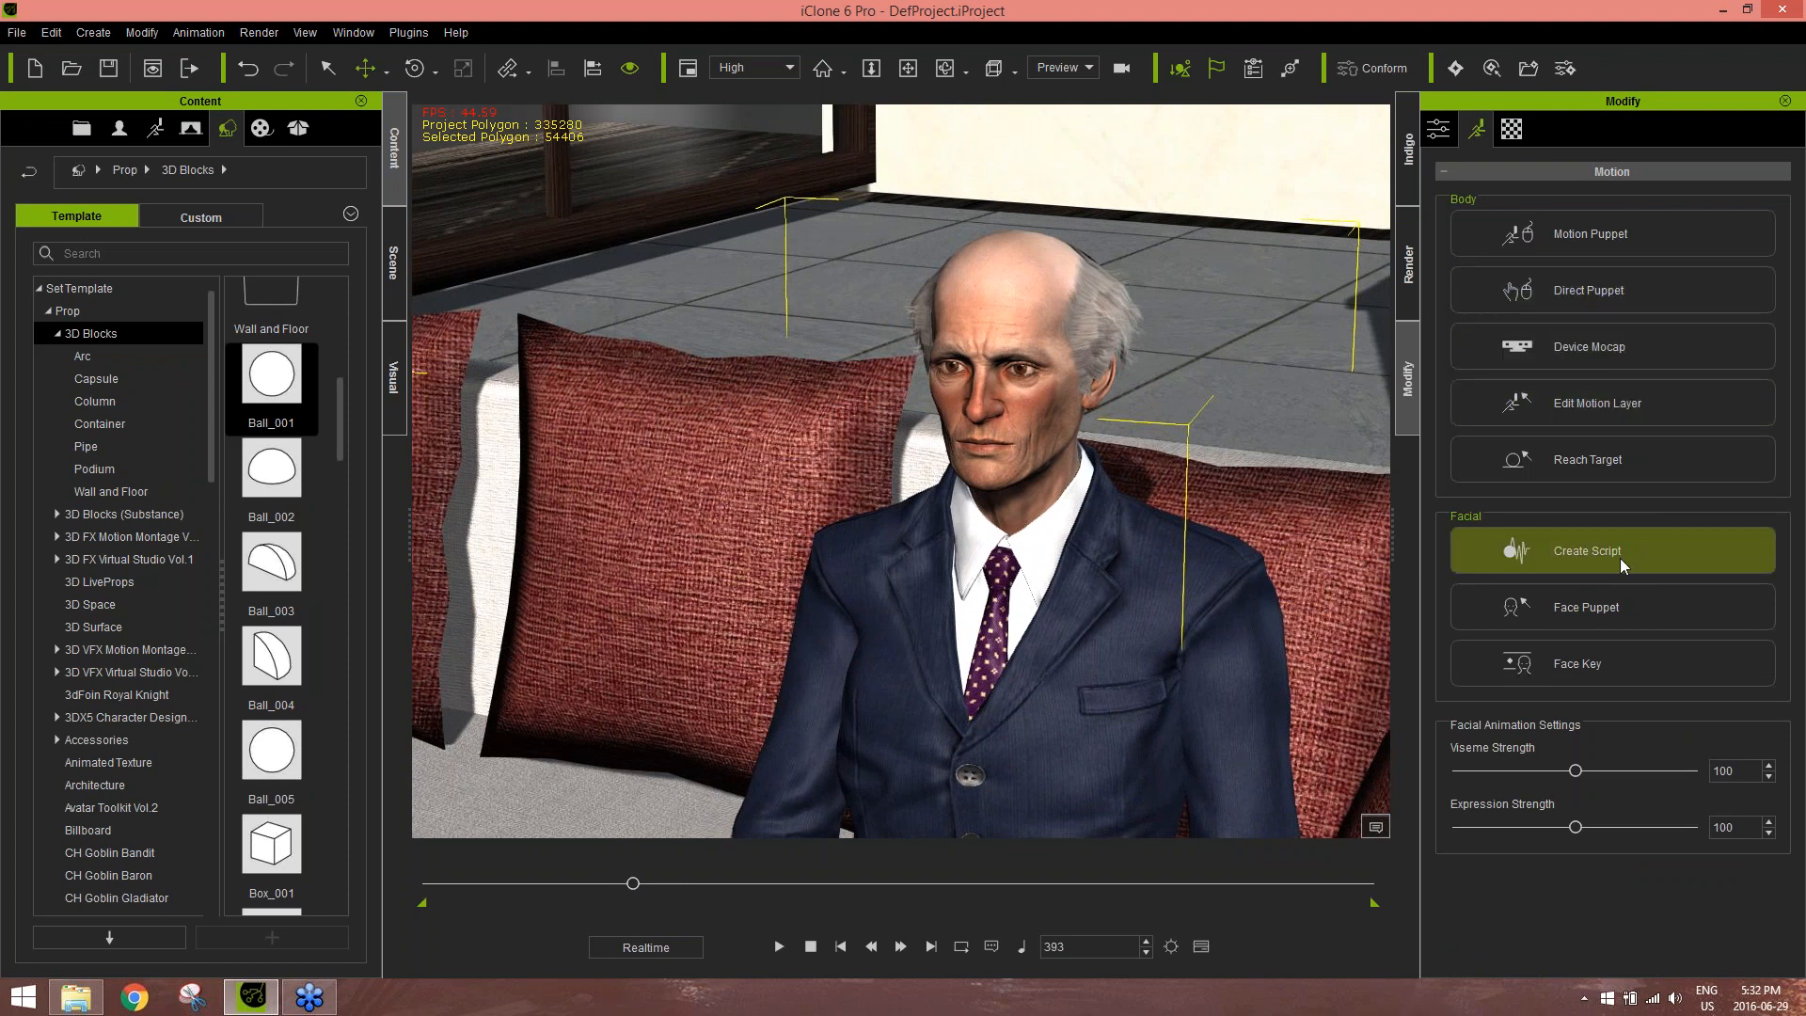
{"action": "left_click", "coordinate": [1560, 550]}
{"action": "left_click_drag", "start_coordinate": [1288, 158], "coordinate": [1251, 96]}
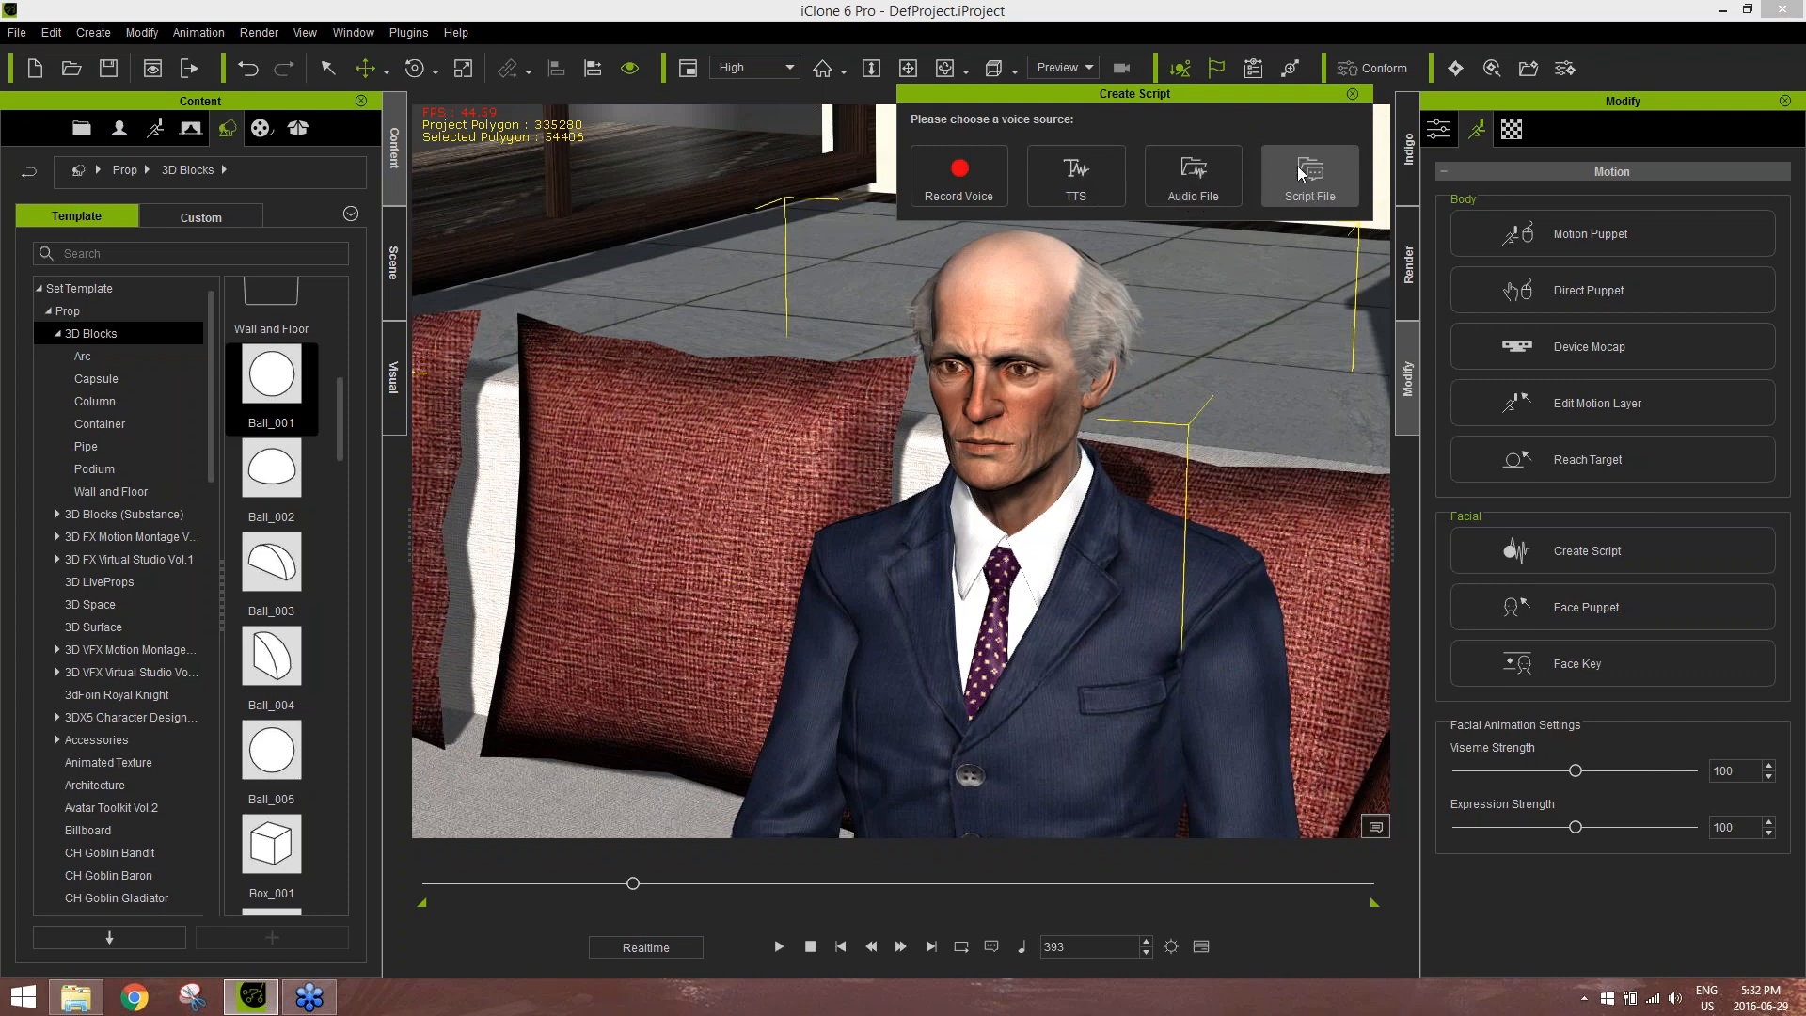
{"action": "left_click", "coordinate": [1198, 177]}
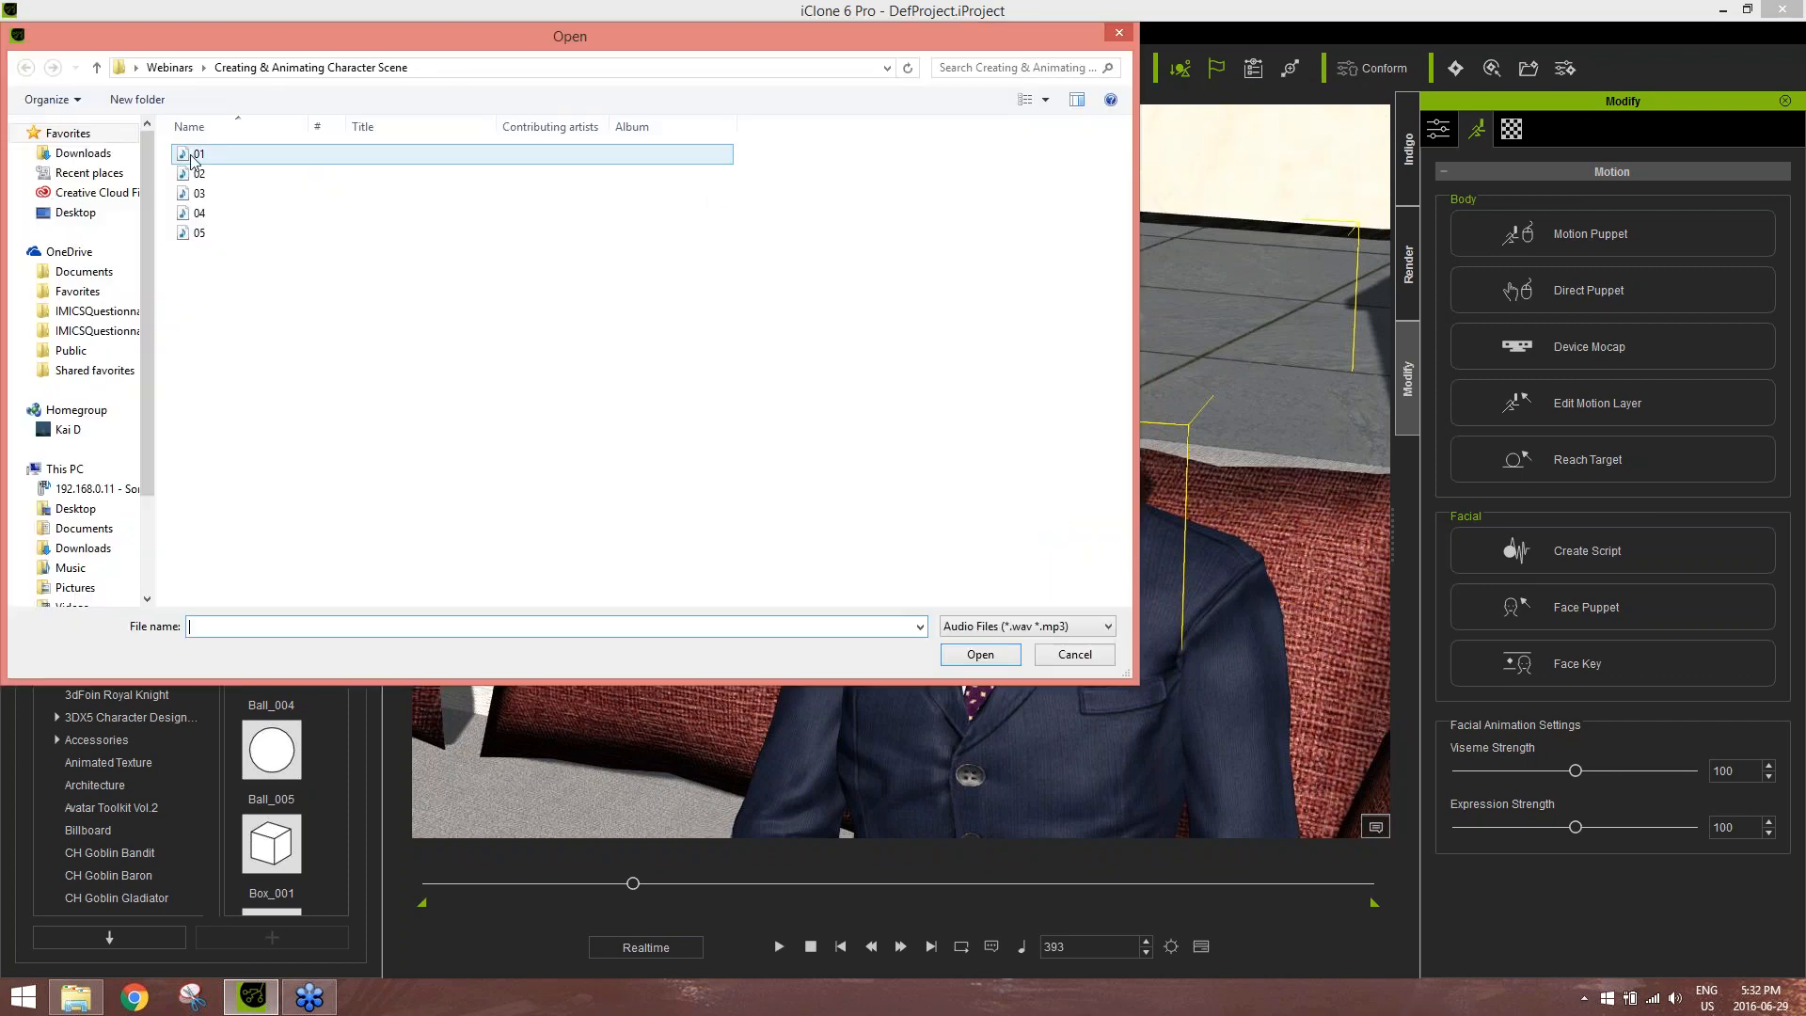
{"action": "double_click", "coordinate": [197, 156]}
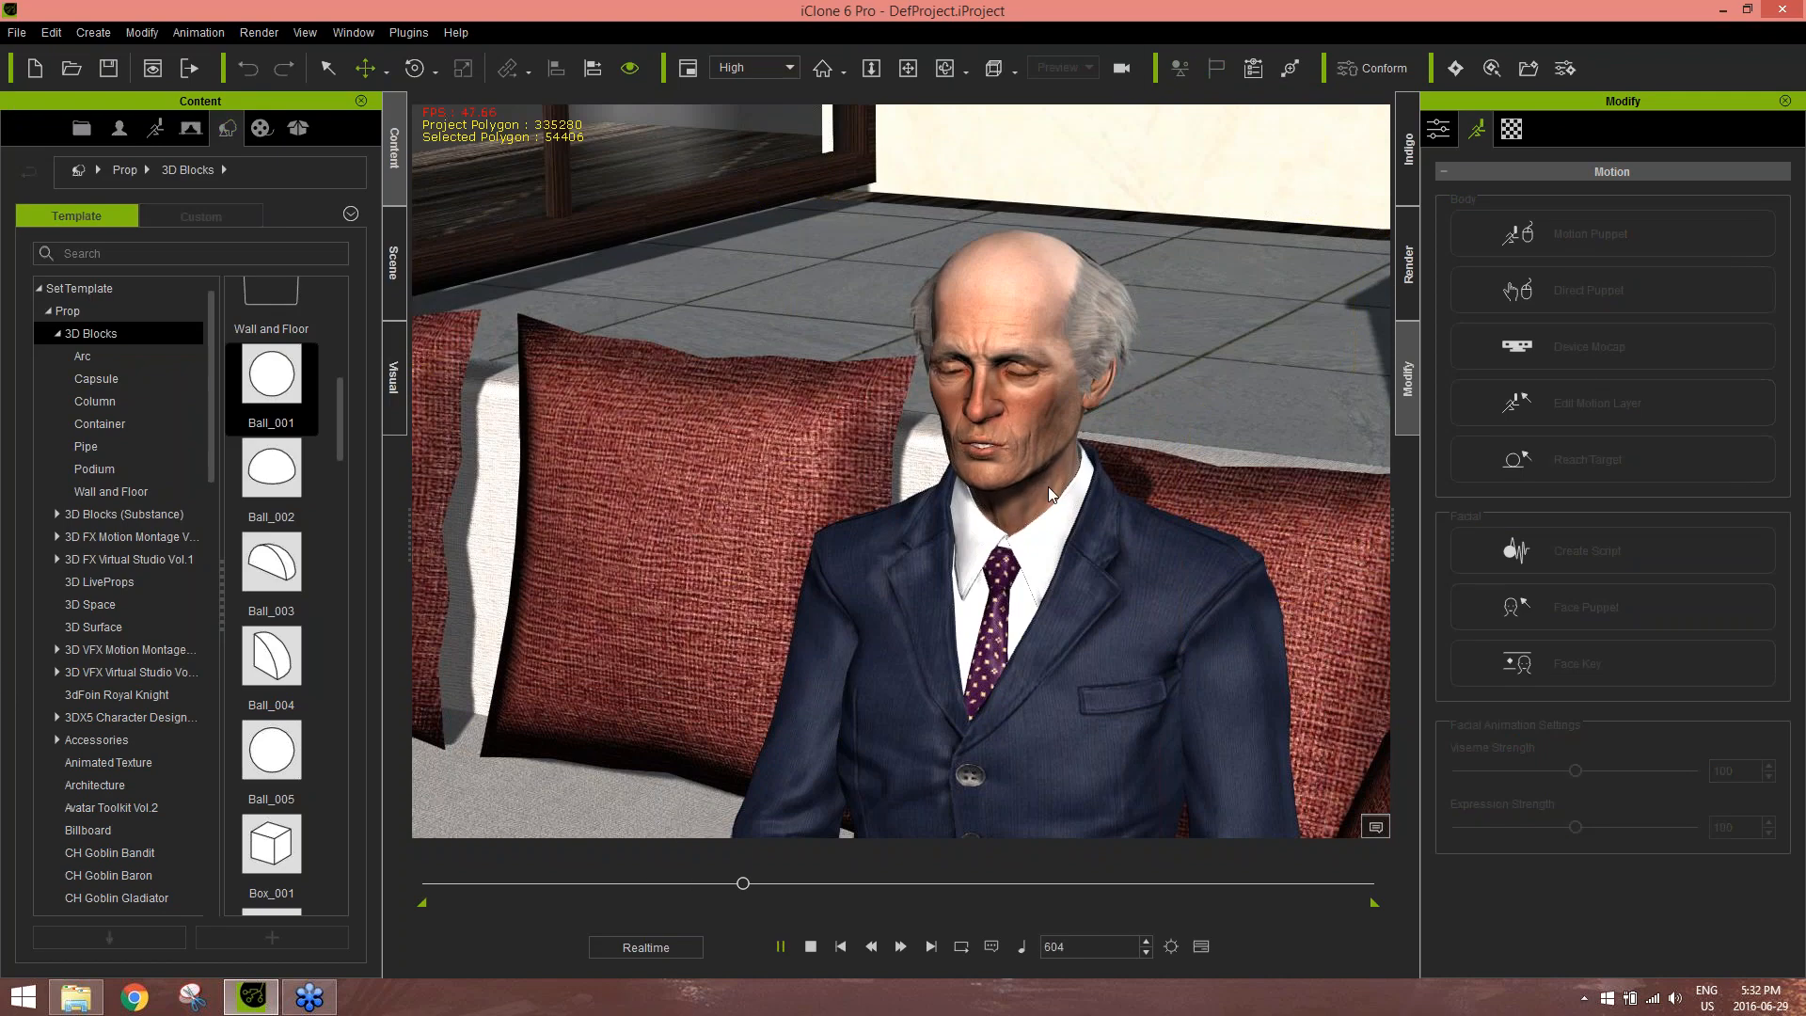
{"action": "key", "text": "space"}
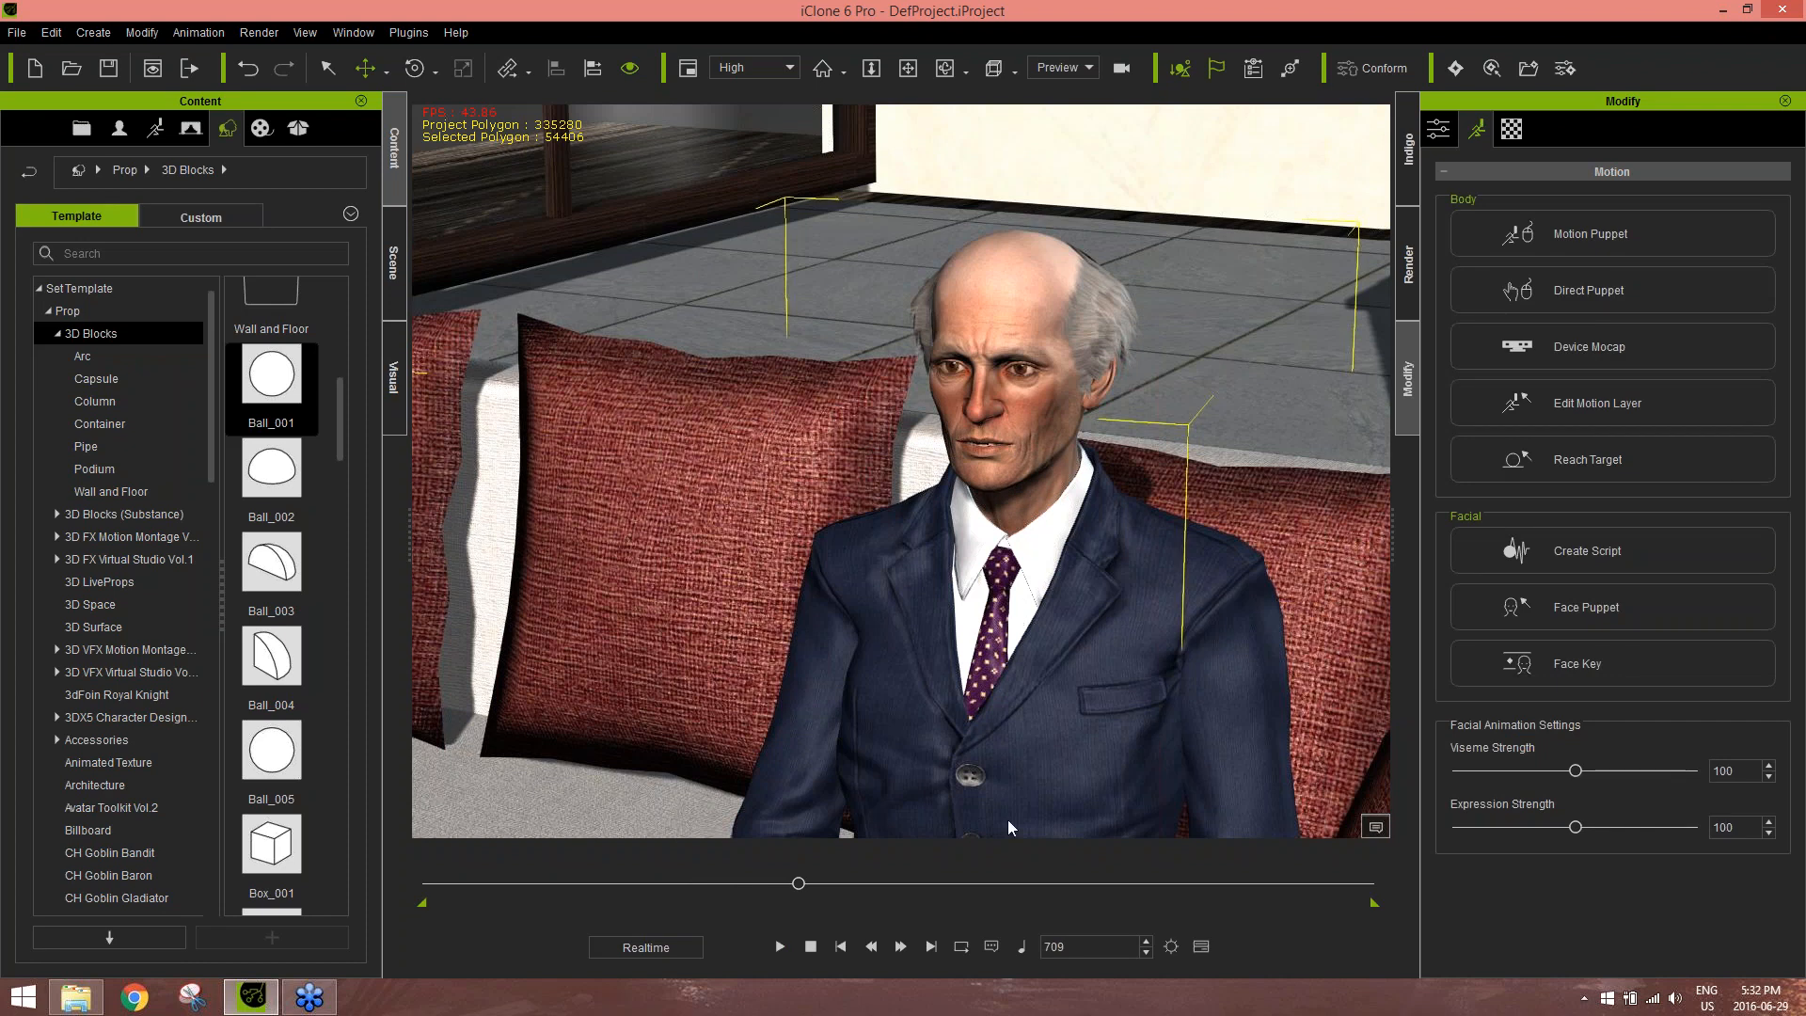
At frame 715, create a facial voice script for the mercenary woman on the opposite sofa from audio file 02
{"action": "left_click", "coordinate": [1148, 940]}
{"action": "left_click_drag", "start_coordinate": [1025, 705], "coordinate": [1246, 635], "text": "alt"}
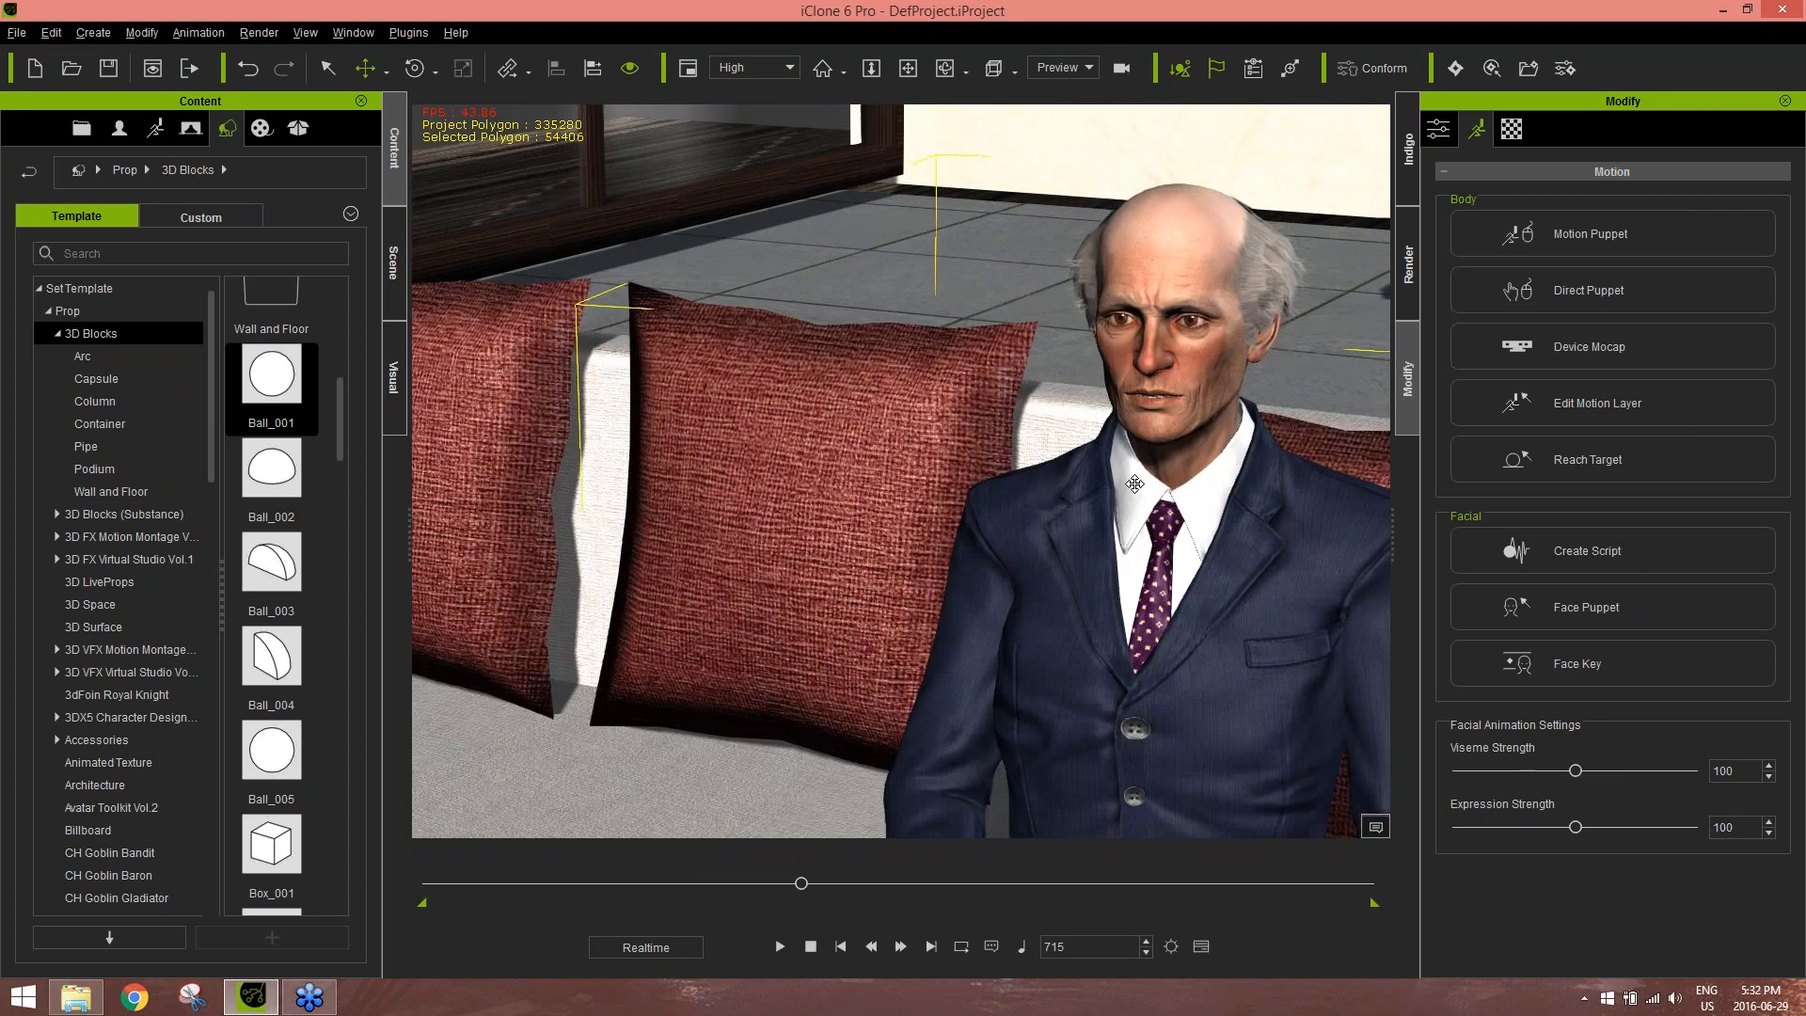
{"action": "right_click_drag", "start_coordinate": [1246, 635], "coordinate": [698, 610], "text": "alt"}
{"action": "left_click_drag", "start_coordinate": [698, 609], "coordinate": [1186, 544], "text": "alt"}
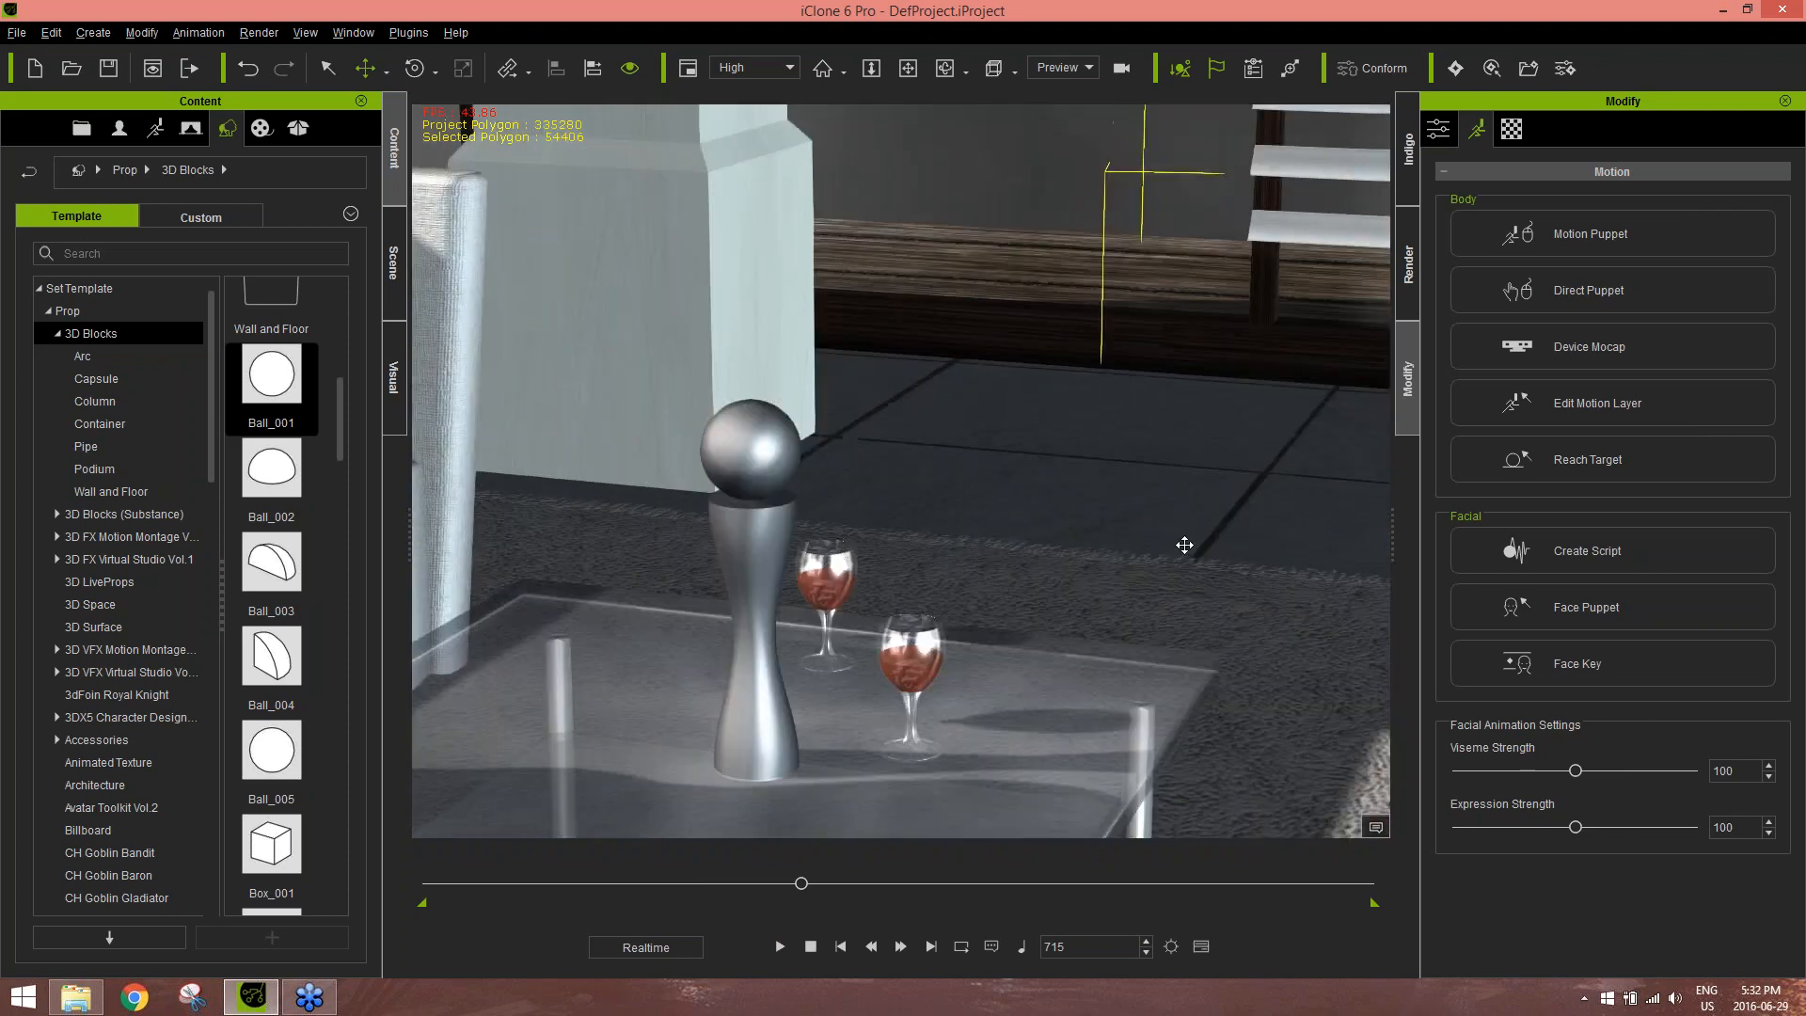
{"action": "scroll", "coordinate": [1185, 545], "scroll_direction": "down", "scroll_amount": 3}
{"action": "scroll", "coordinate": [784, 517], "scroll_direction": "down", "scroll_amount": 5}
{"action": "left_click_drag", "start_coordinate": [784, 517], "coordinate": [945, 538], "text": "alt"}
{"action": "right_click_drag", "start_coordinate": [945, 538], "coordinate": [715, 513], "text": "alt"}
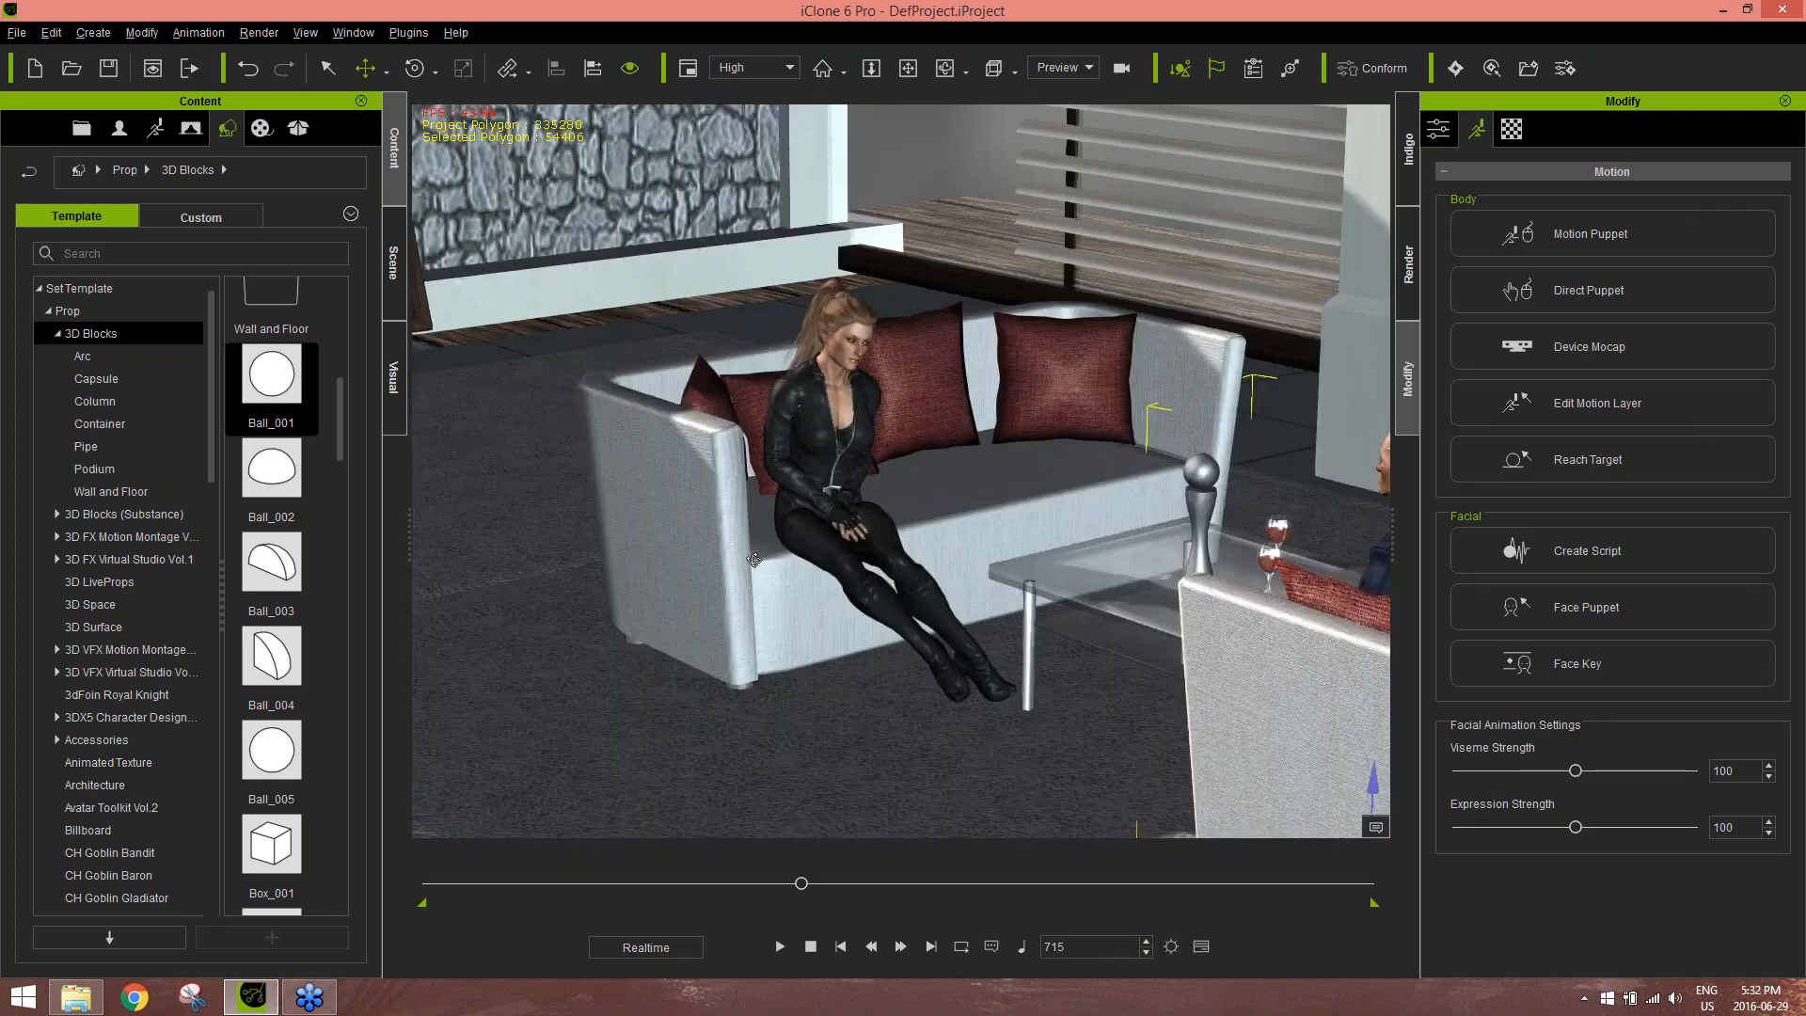
{"action": "scroll", "coordinate": [767, 348], "scroll_direction": "up", "scroll_amount": 5}
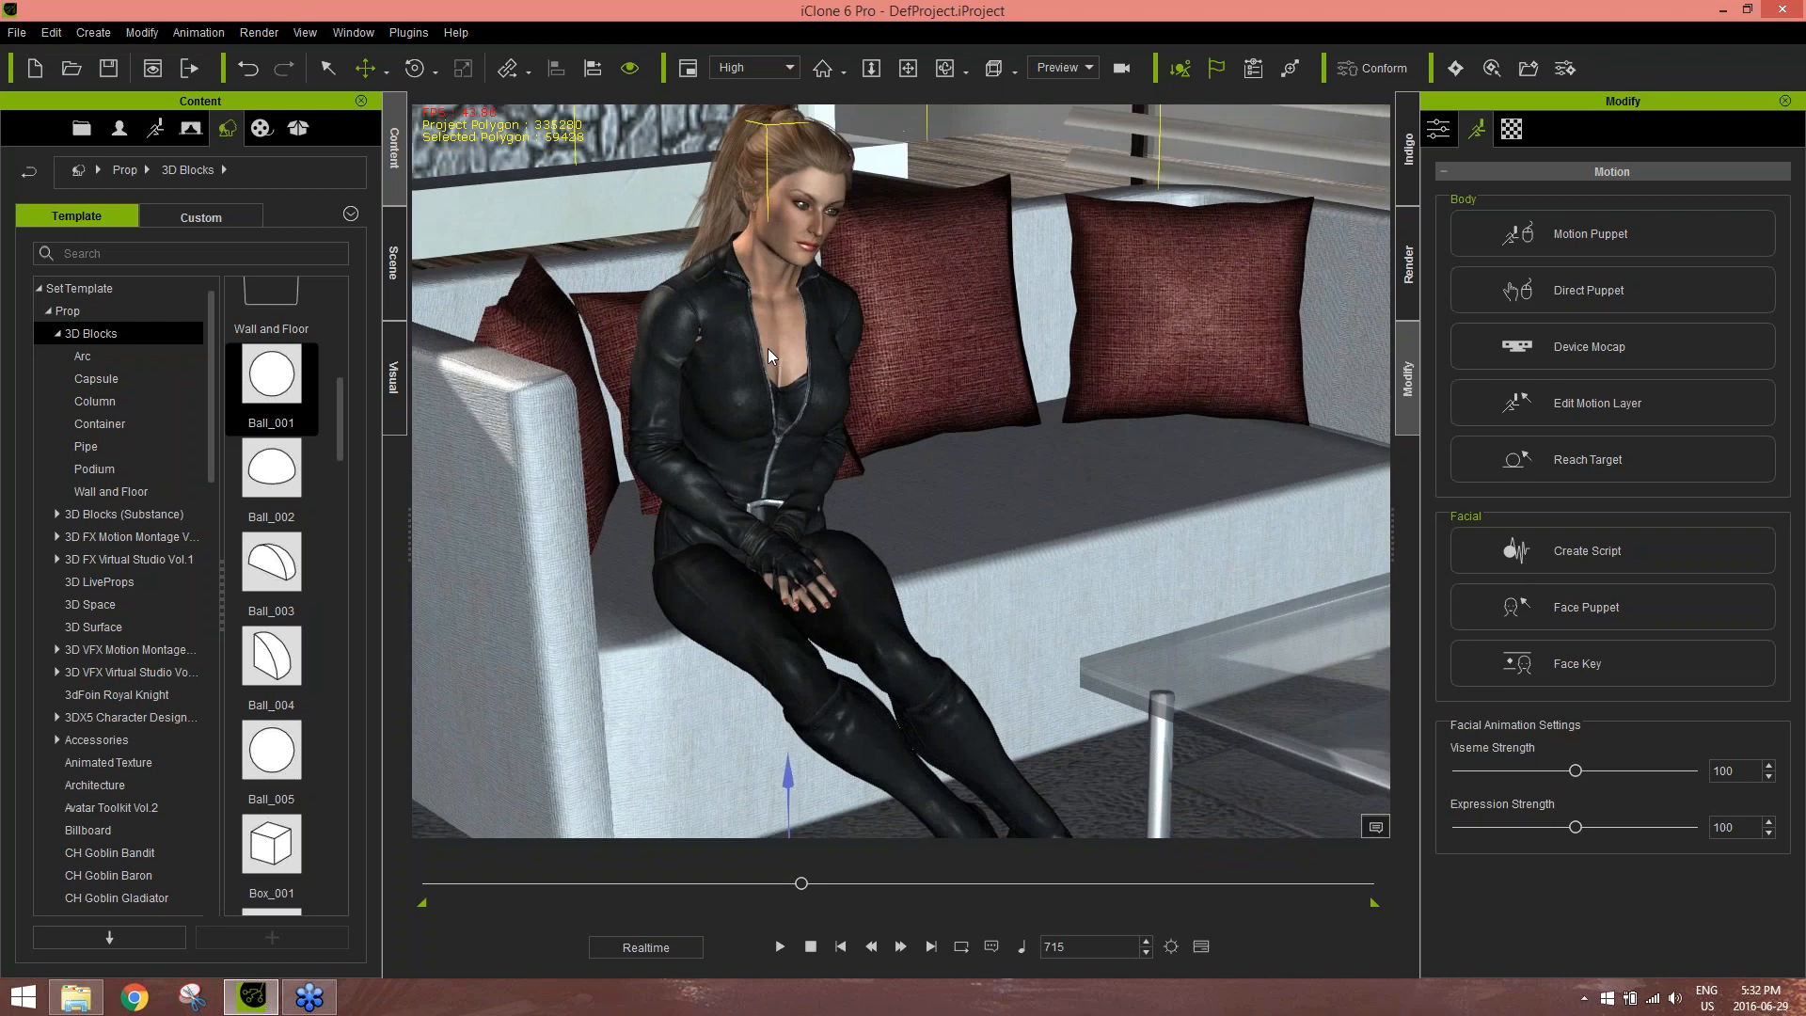
{"action": "left_click", "coordinate": [1556, 555]}
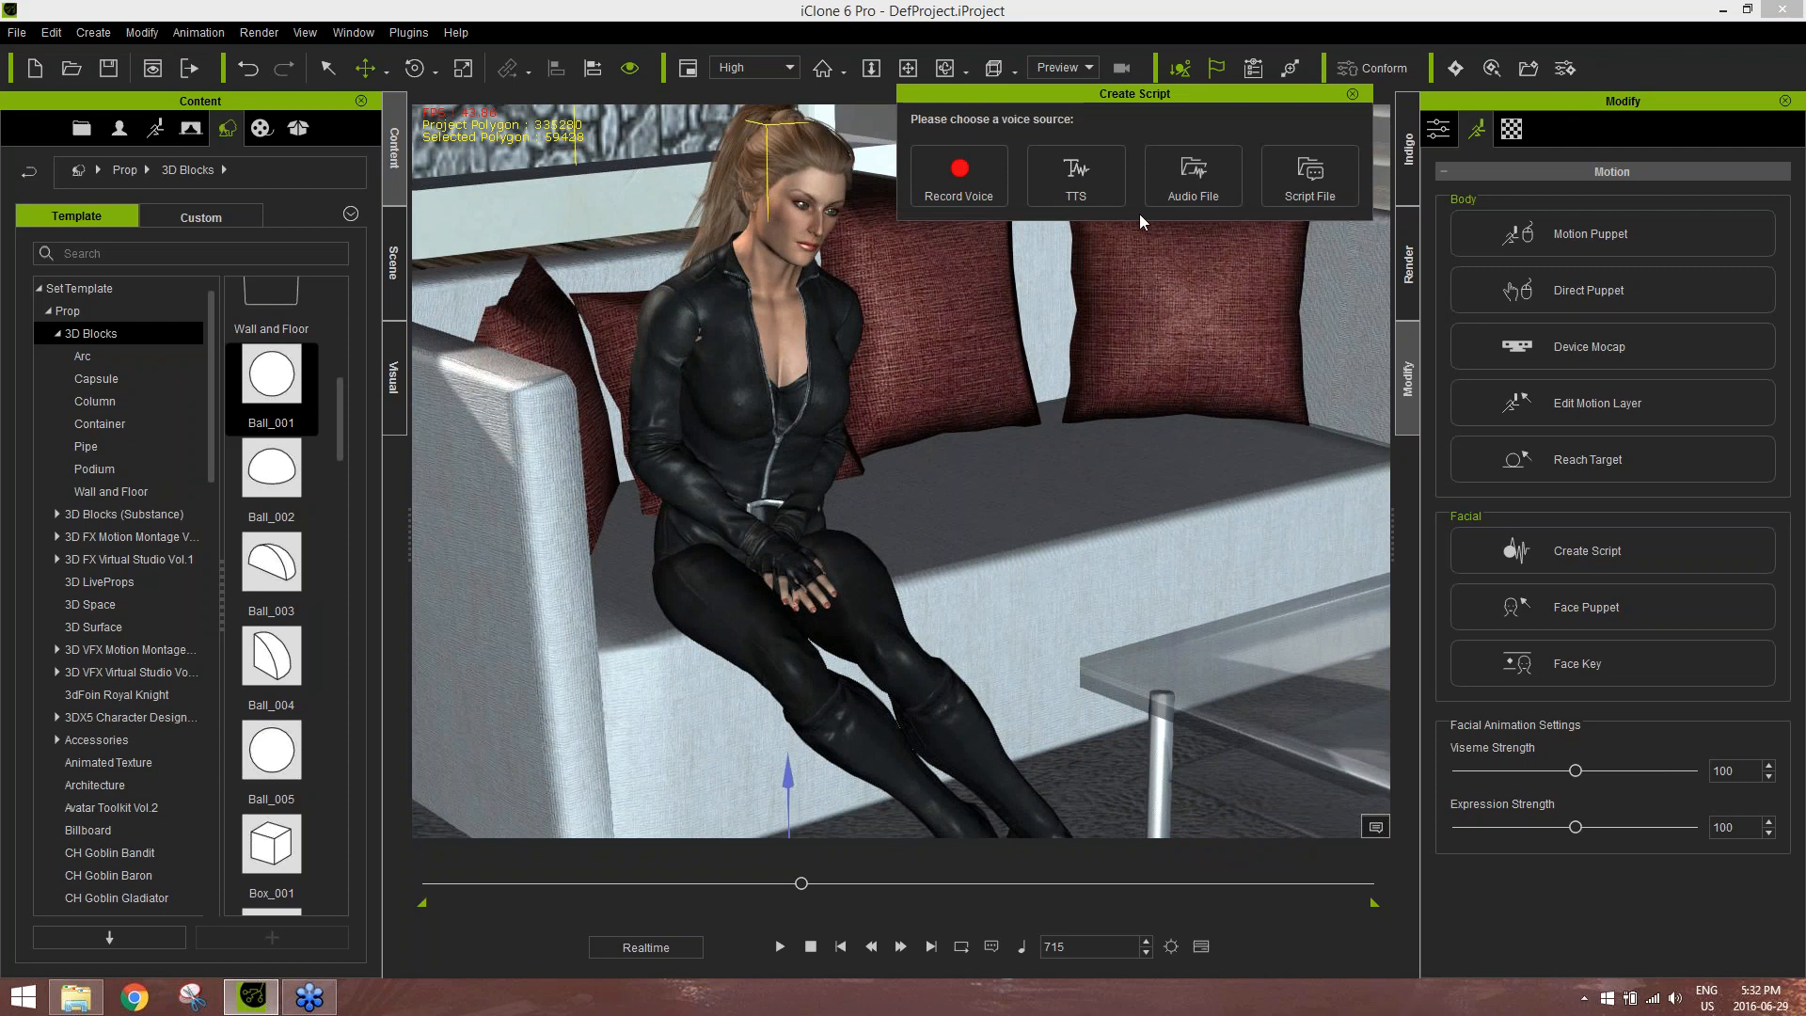
{"action": "left_click", "coordinate": [1222, 170]}
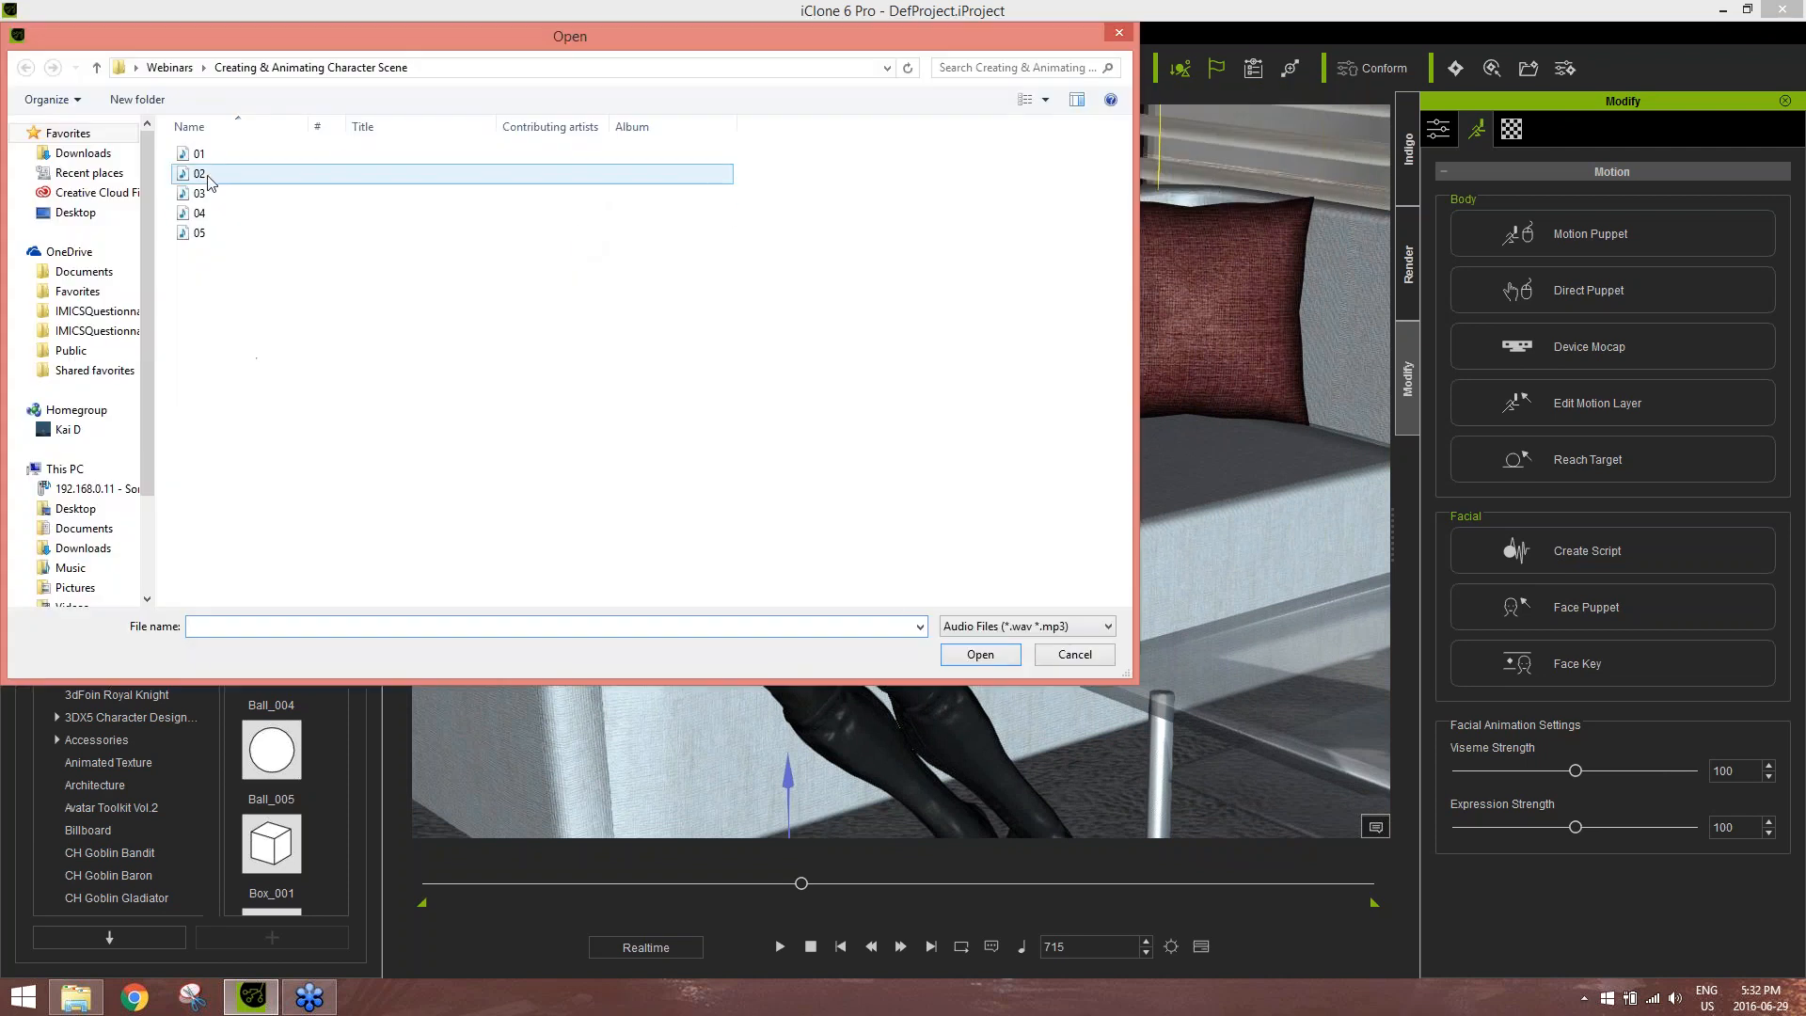
{"action": "double_click", "coordinate": [203, 174]}
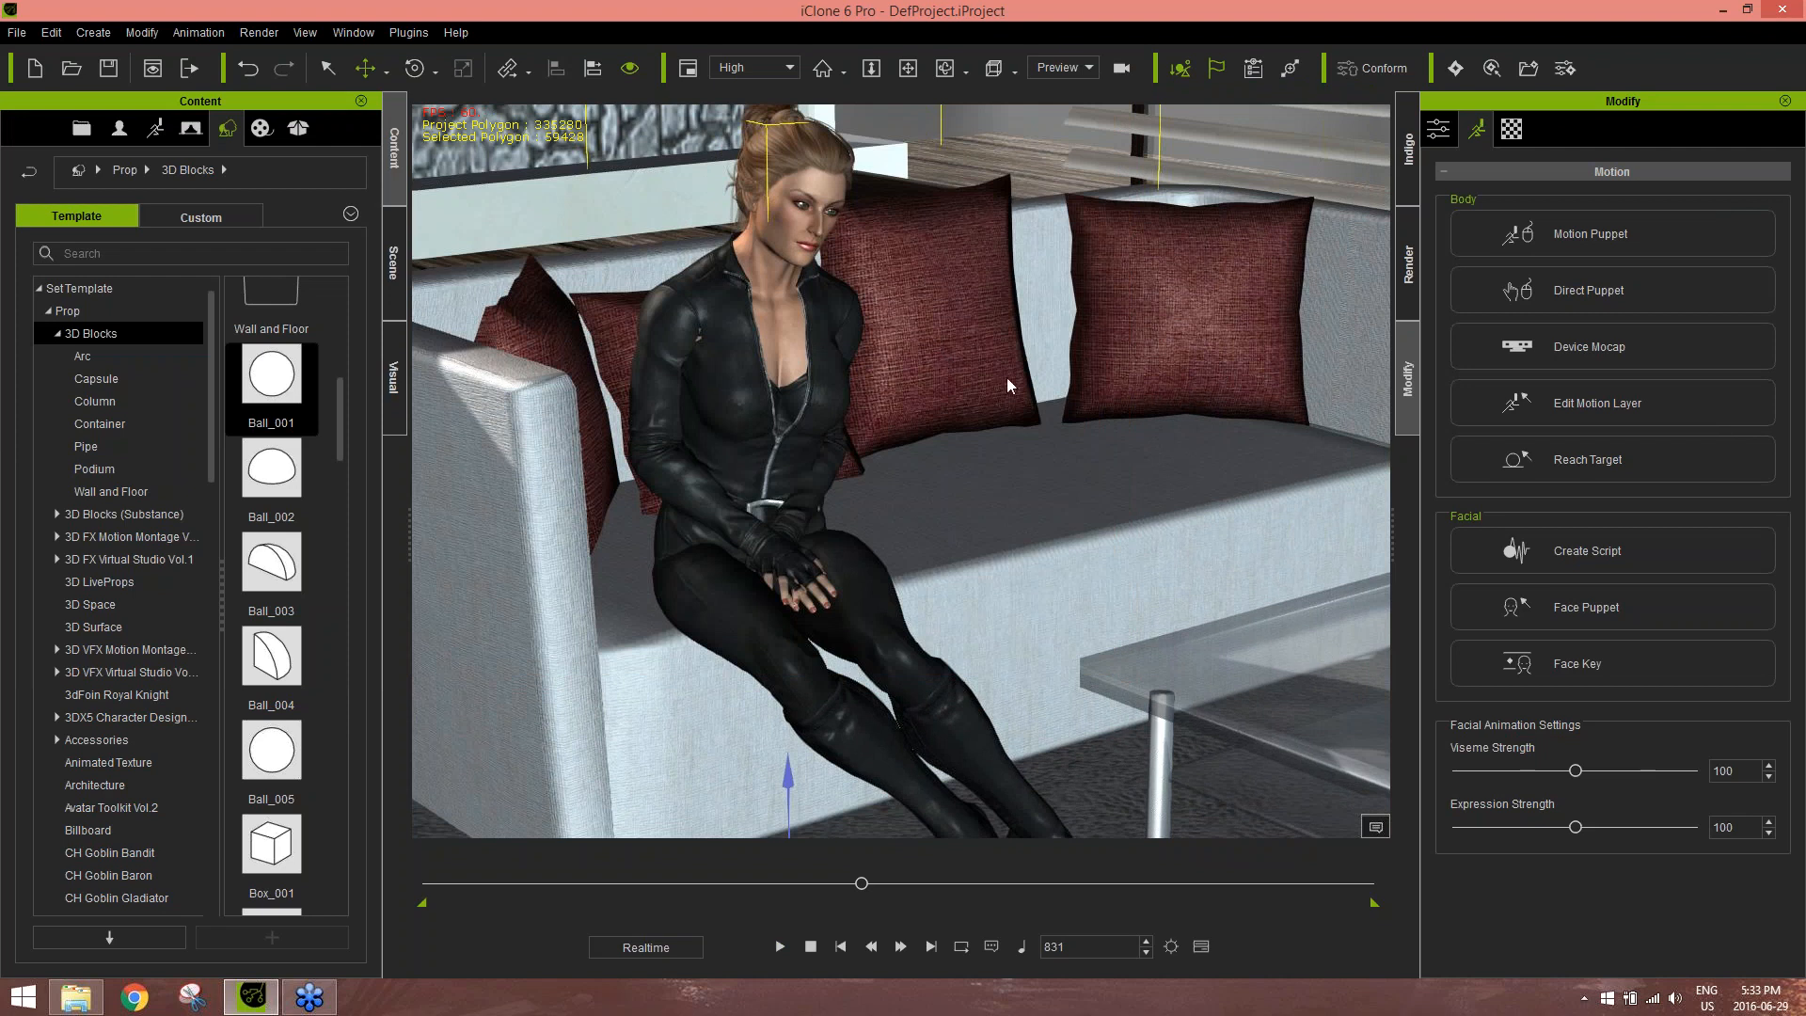
At frame 840, create a facial voice script for the gangster man from audio file 03
{"action": "right_click_drag", "start_coordinate": [1103, 348], "coordinate": [621, 480]}
{"action": "right_click_drag", "start_coordinate": [847, 424], "coordinate": [1004, 387]}
{"action": "scroll", "coordinate": [1004, 387], "scroll_direction": "up", "scroll_amount": 5}
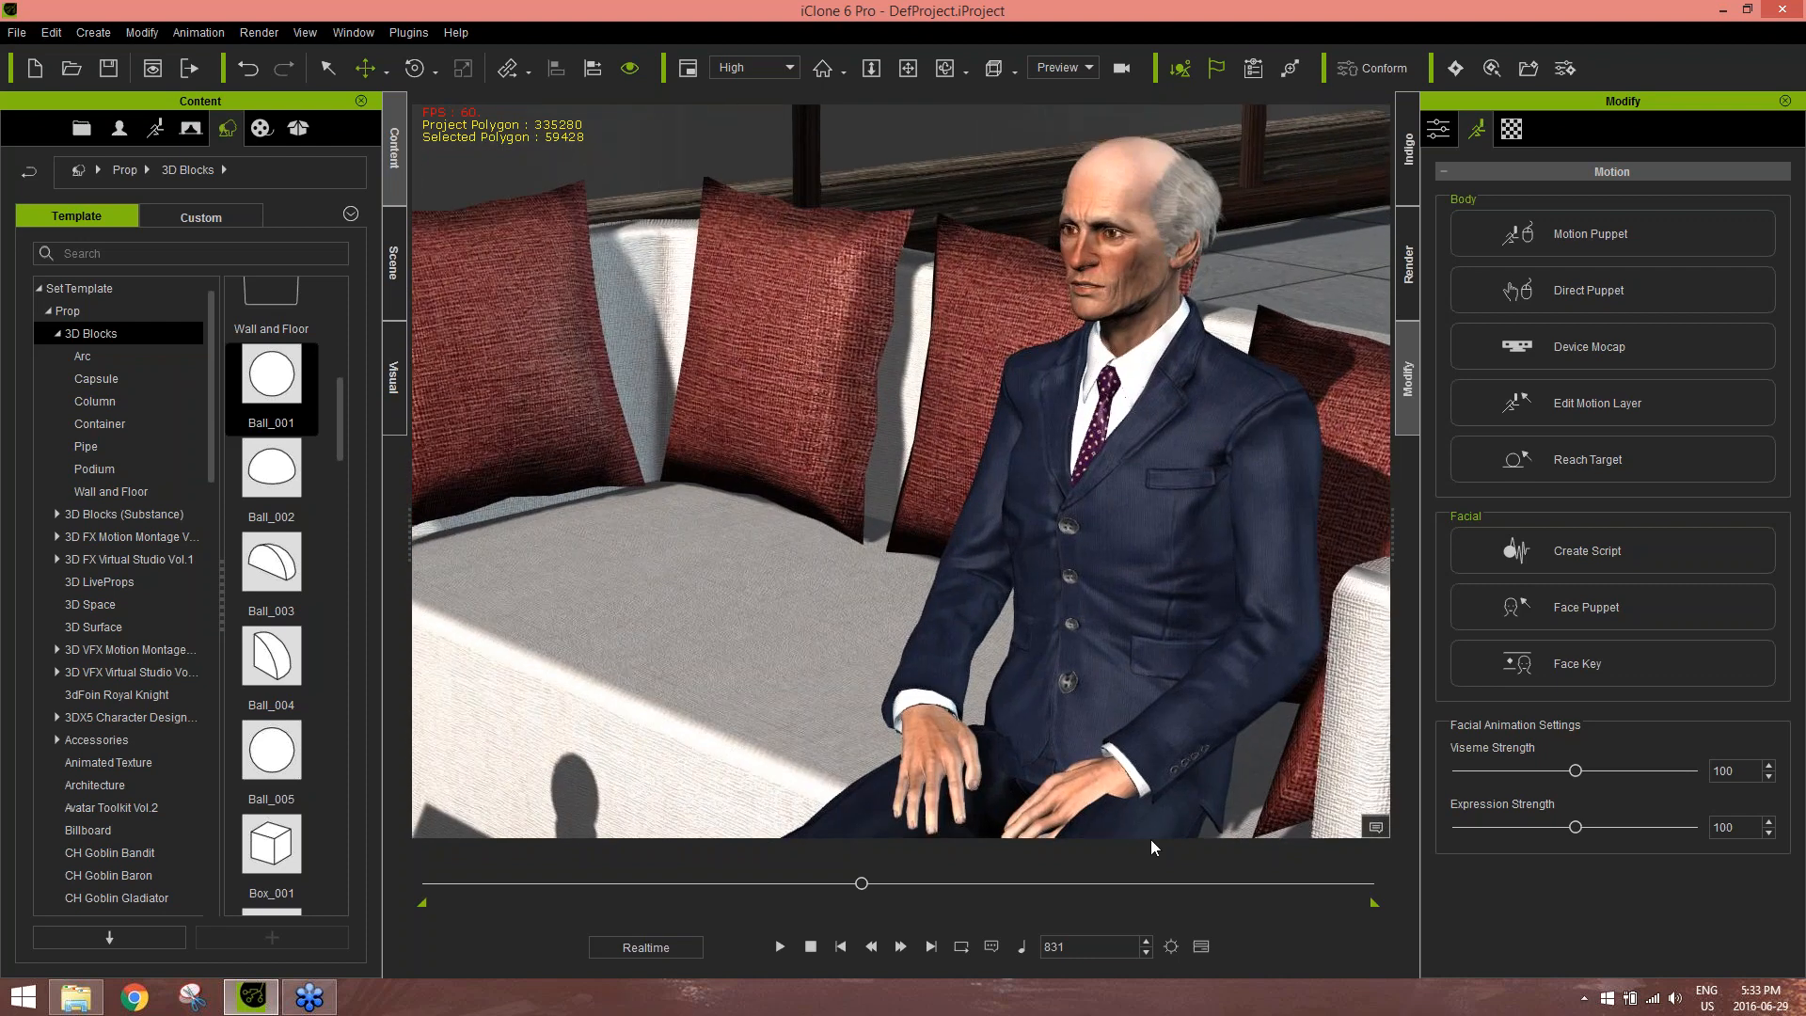
{"action": "left_click", "coordinate": [1146, 941]}
{"action": "left_click", "coordinate": [1165, 353]}
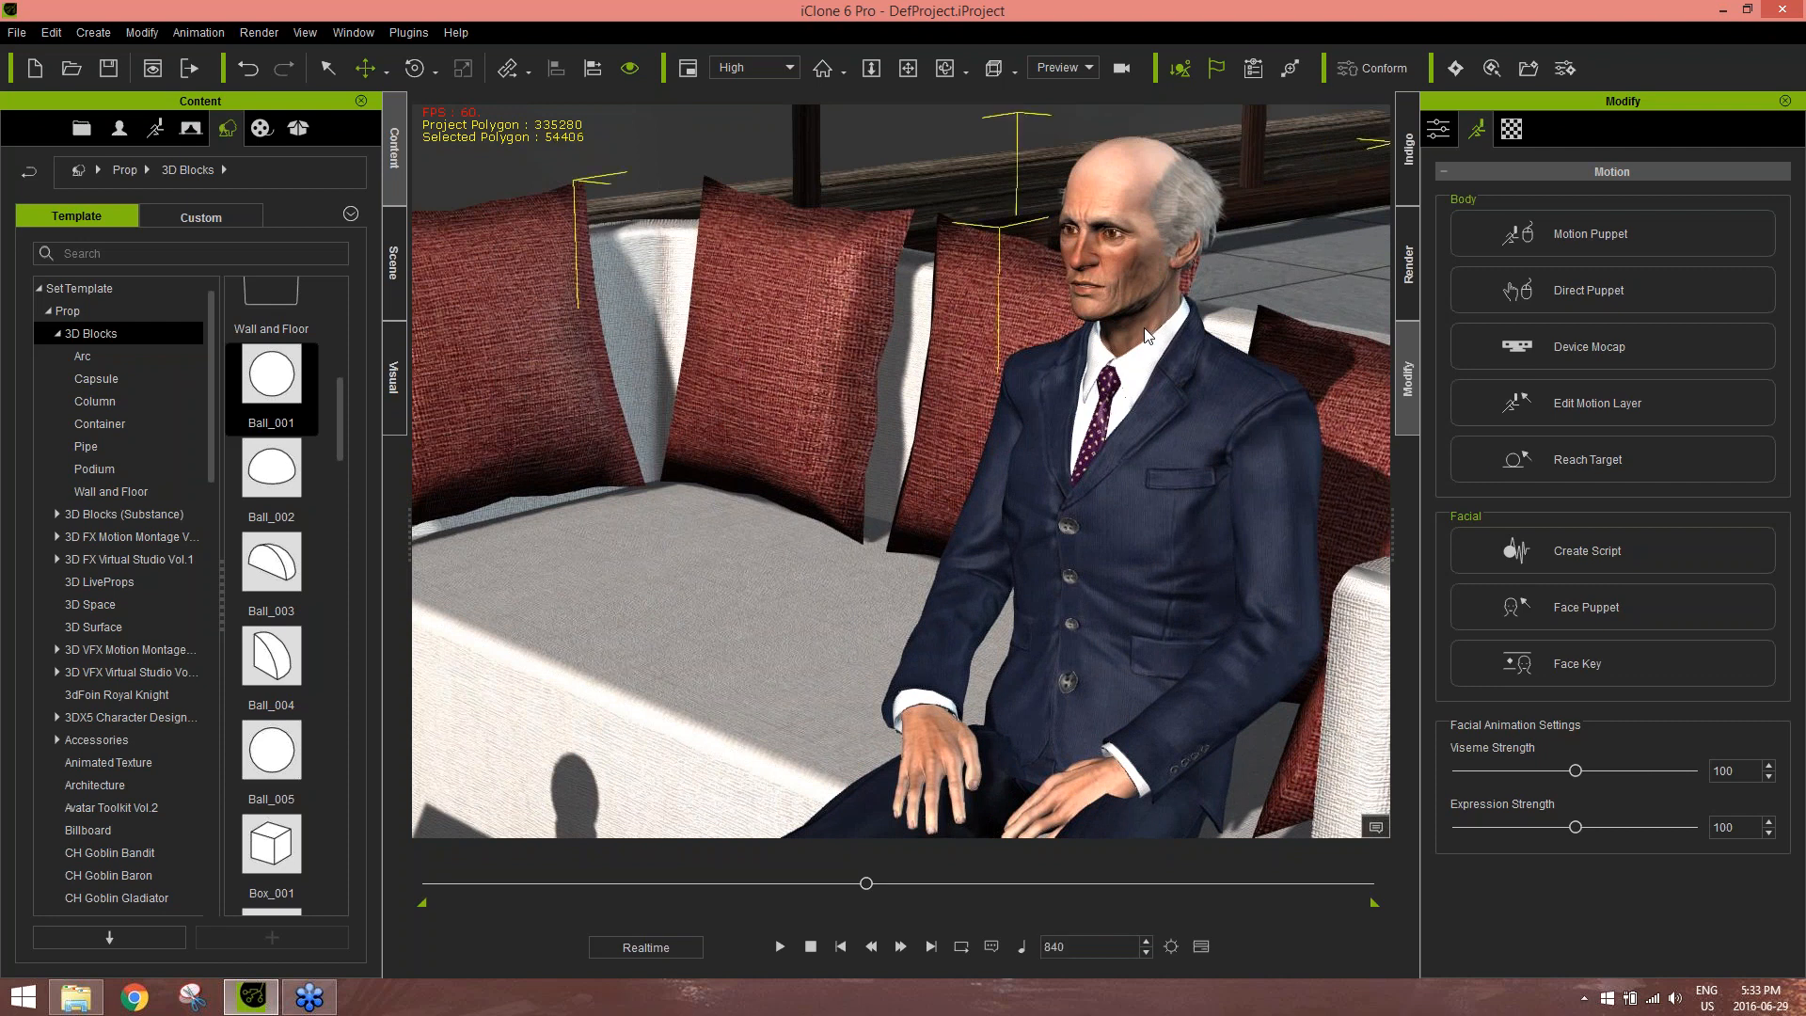
{"action": "left_click", "coordinate": [1607, 548]}
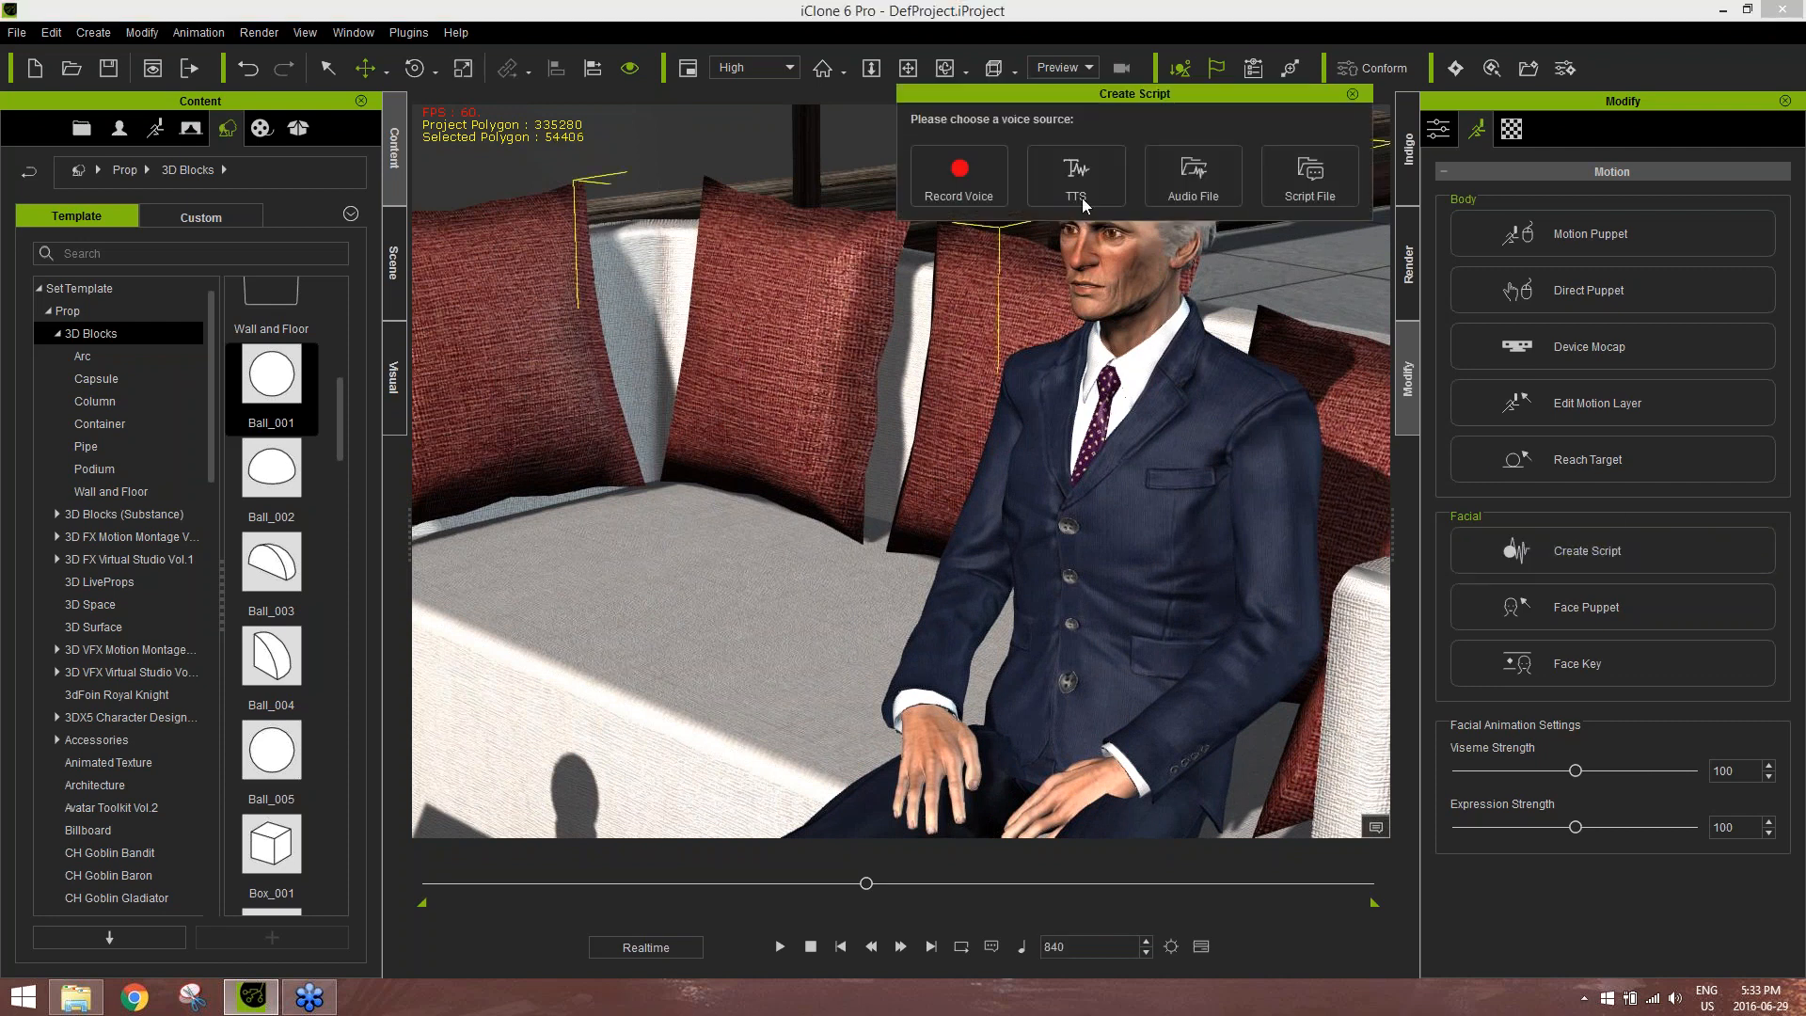
{"action": "left_click", "coordinate": [1215, 177]}
{"action": "left_click", "coordinate": [212, 200]}
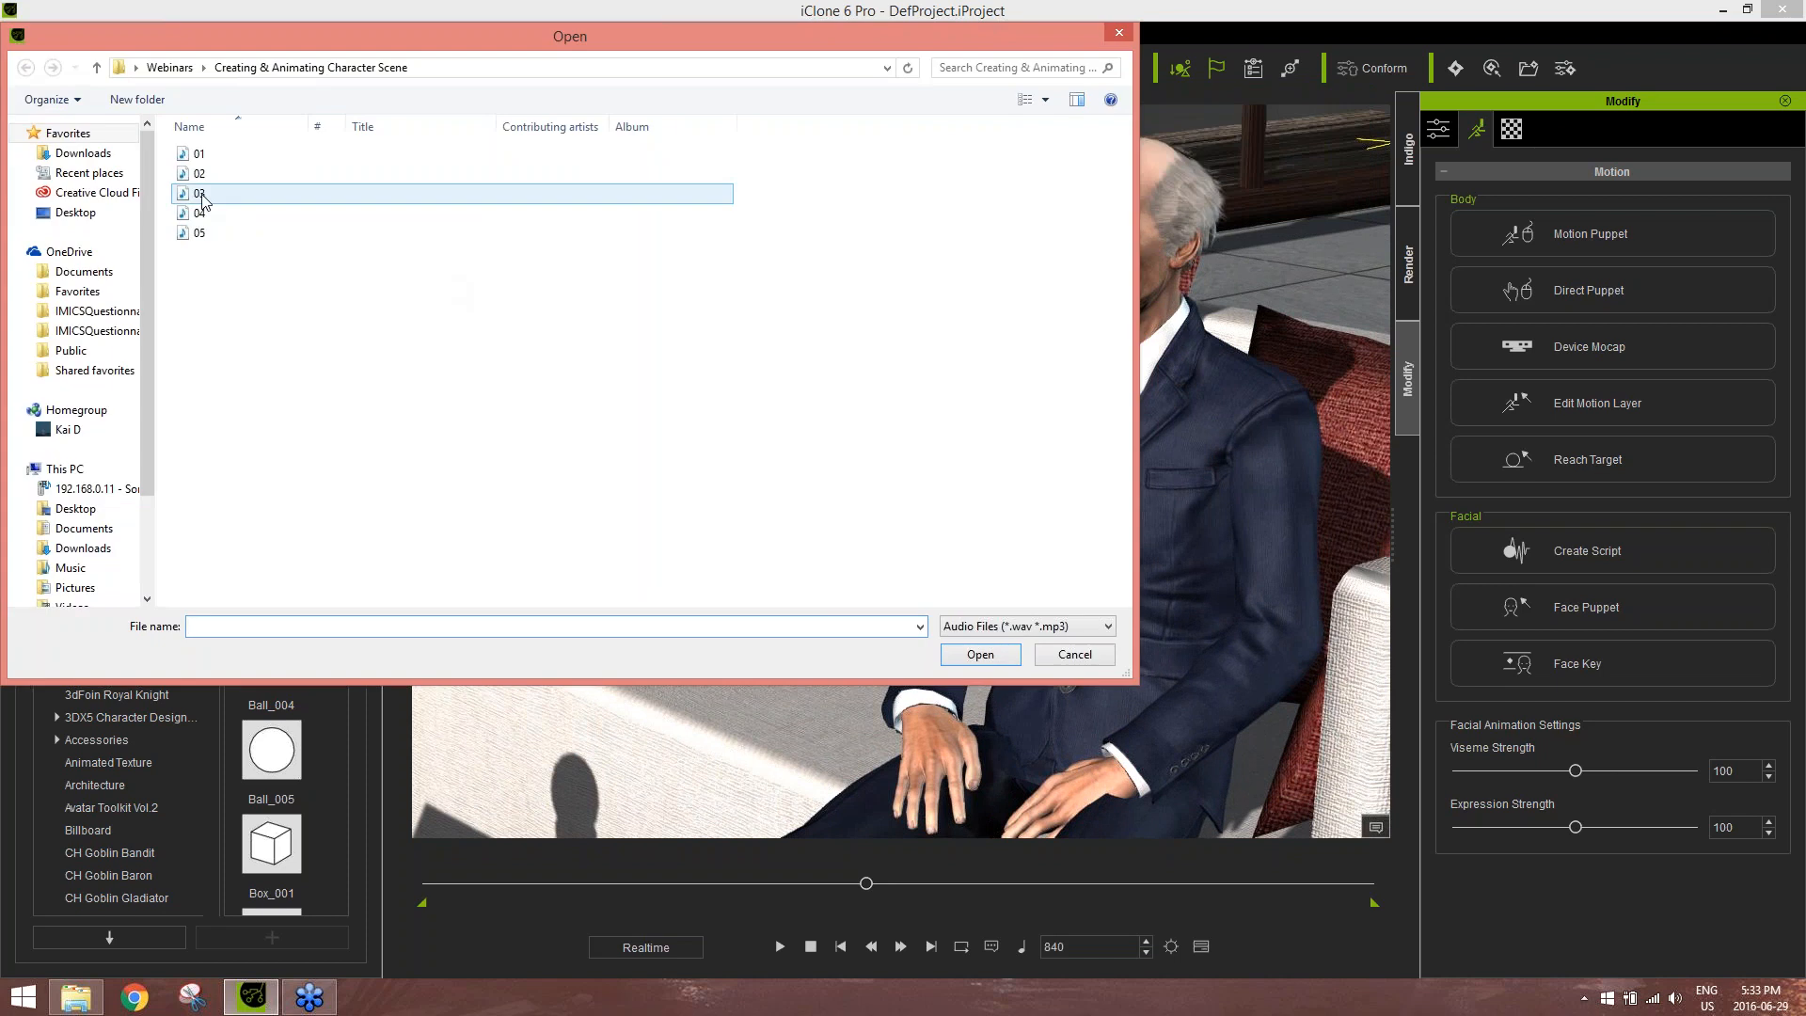
{"action": "double_click", "coordinate": [211, 199]}
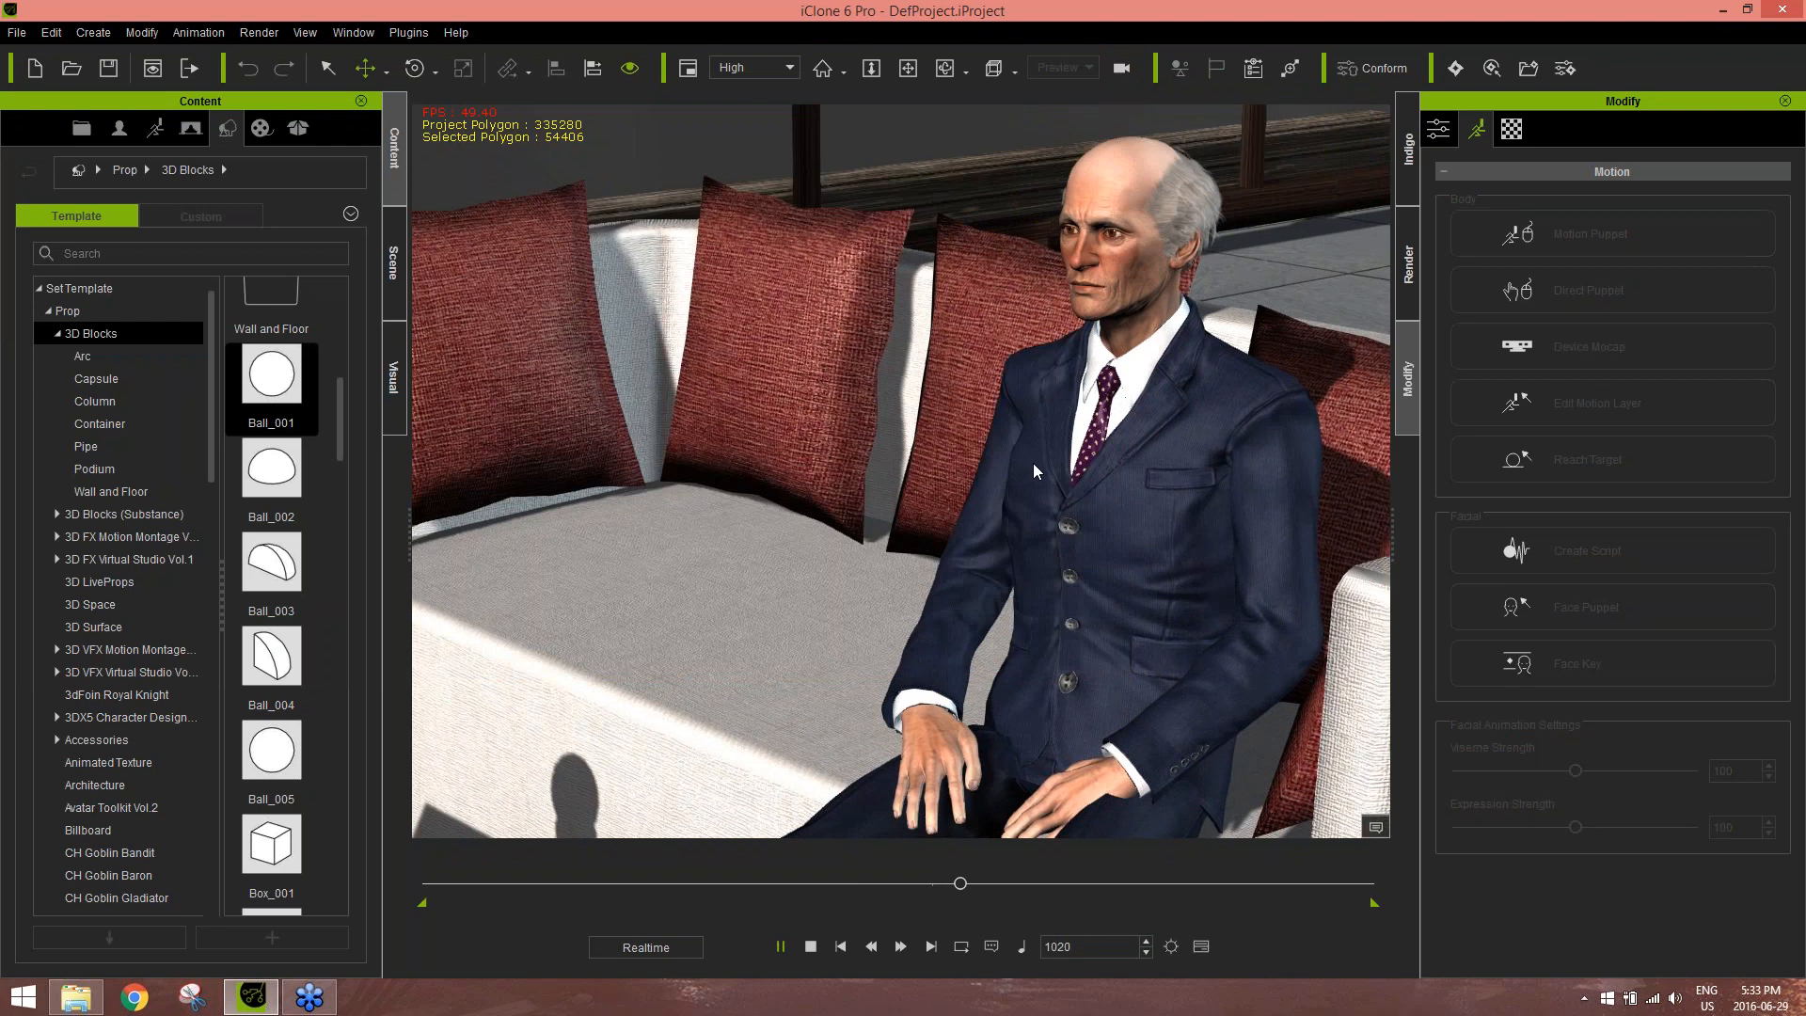
At frame 1028, create a facial voice script for the mercenary woman from audio file 04 and play it back
{"action": "left_click", "coordinate": [1147, 941]}
{"action": "left_click", "coordinate": [1147, 942]}
{"action": "left_click", "coordinate": [1146, 941]}
{"action": "left_click", "coordinate": [1147, 942]}
{"action": "left_click", "coordinate": [1147, 942]}
{"action": "left_click", "coordinate": [1147, 942]}
{"action": "left_click", "coordinate": [1147, 941]}
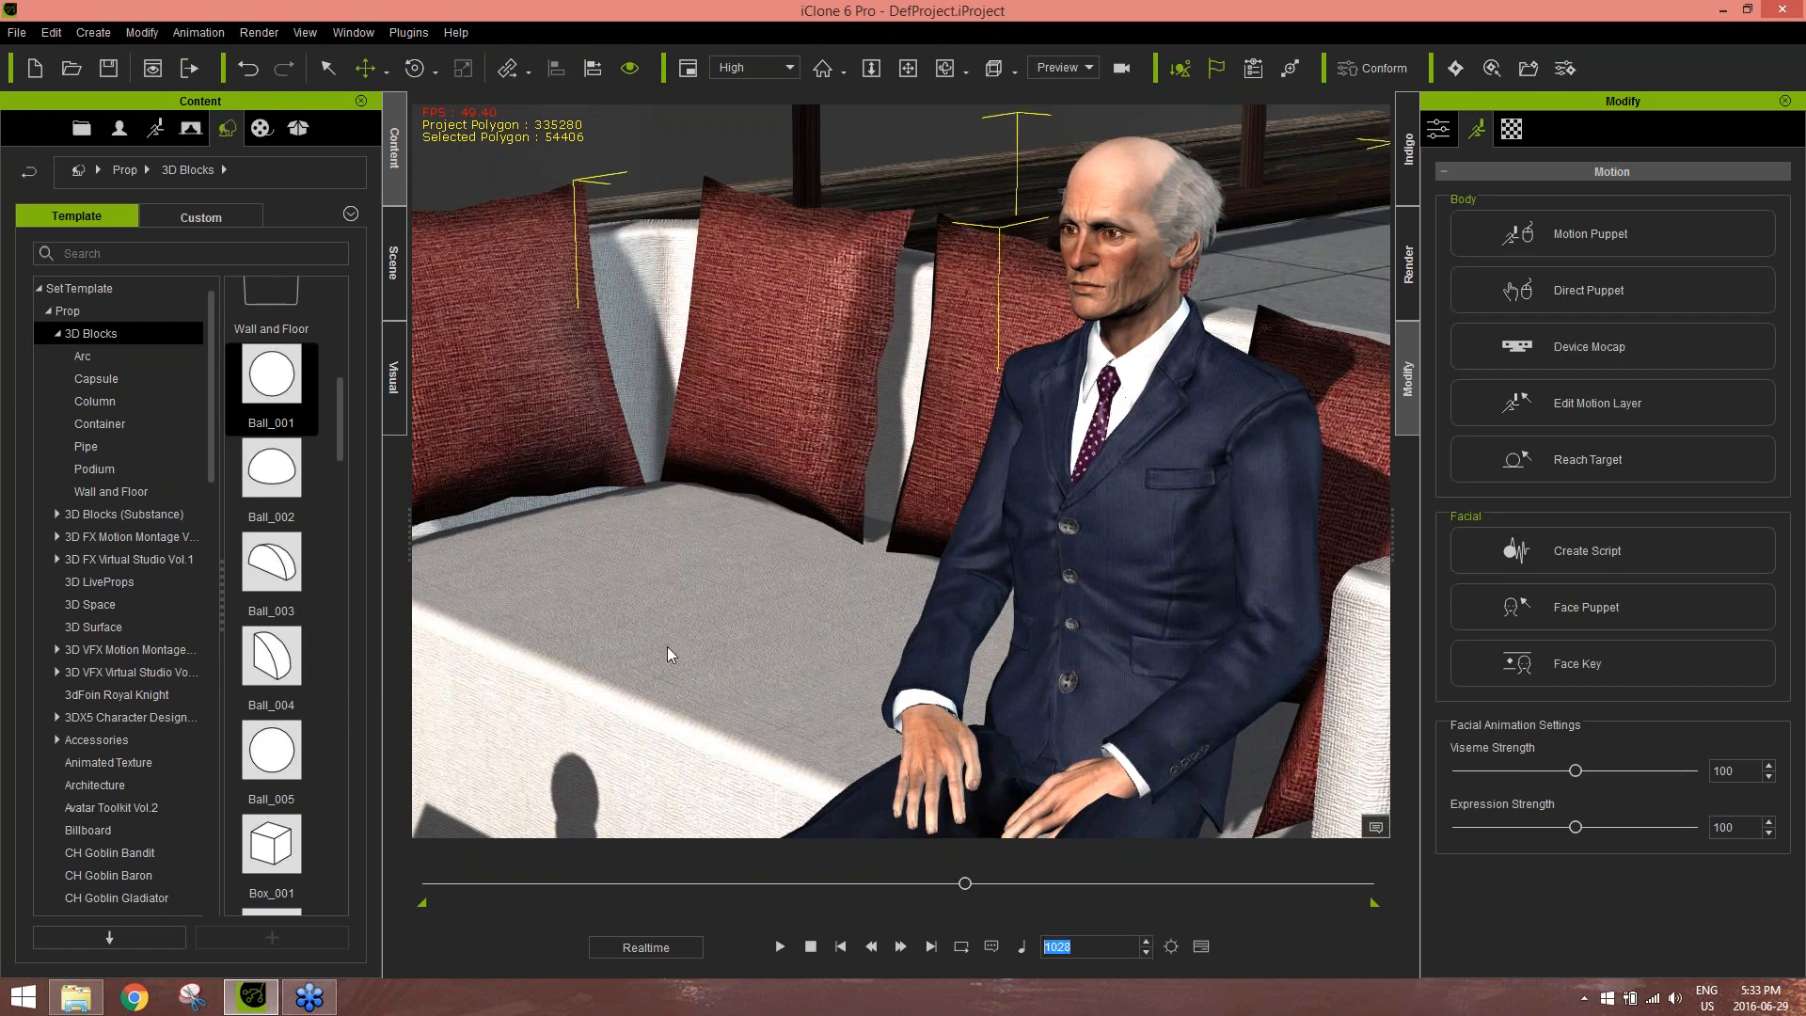
{"action": "left_click_drag", "start_coordinate": [614, 610], "coordinate": [692, 594], "text": "alt"}
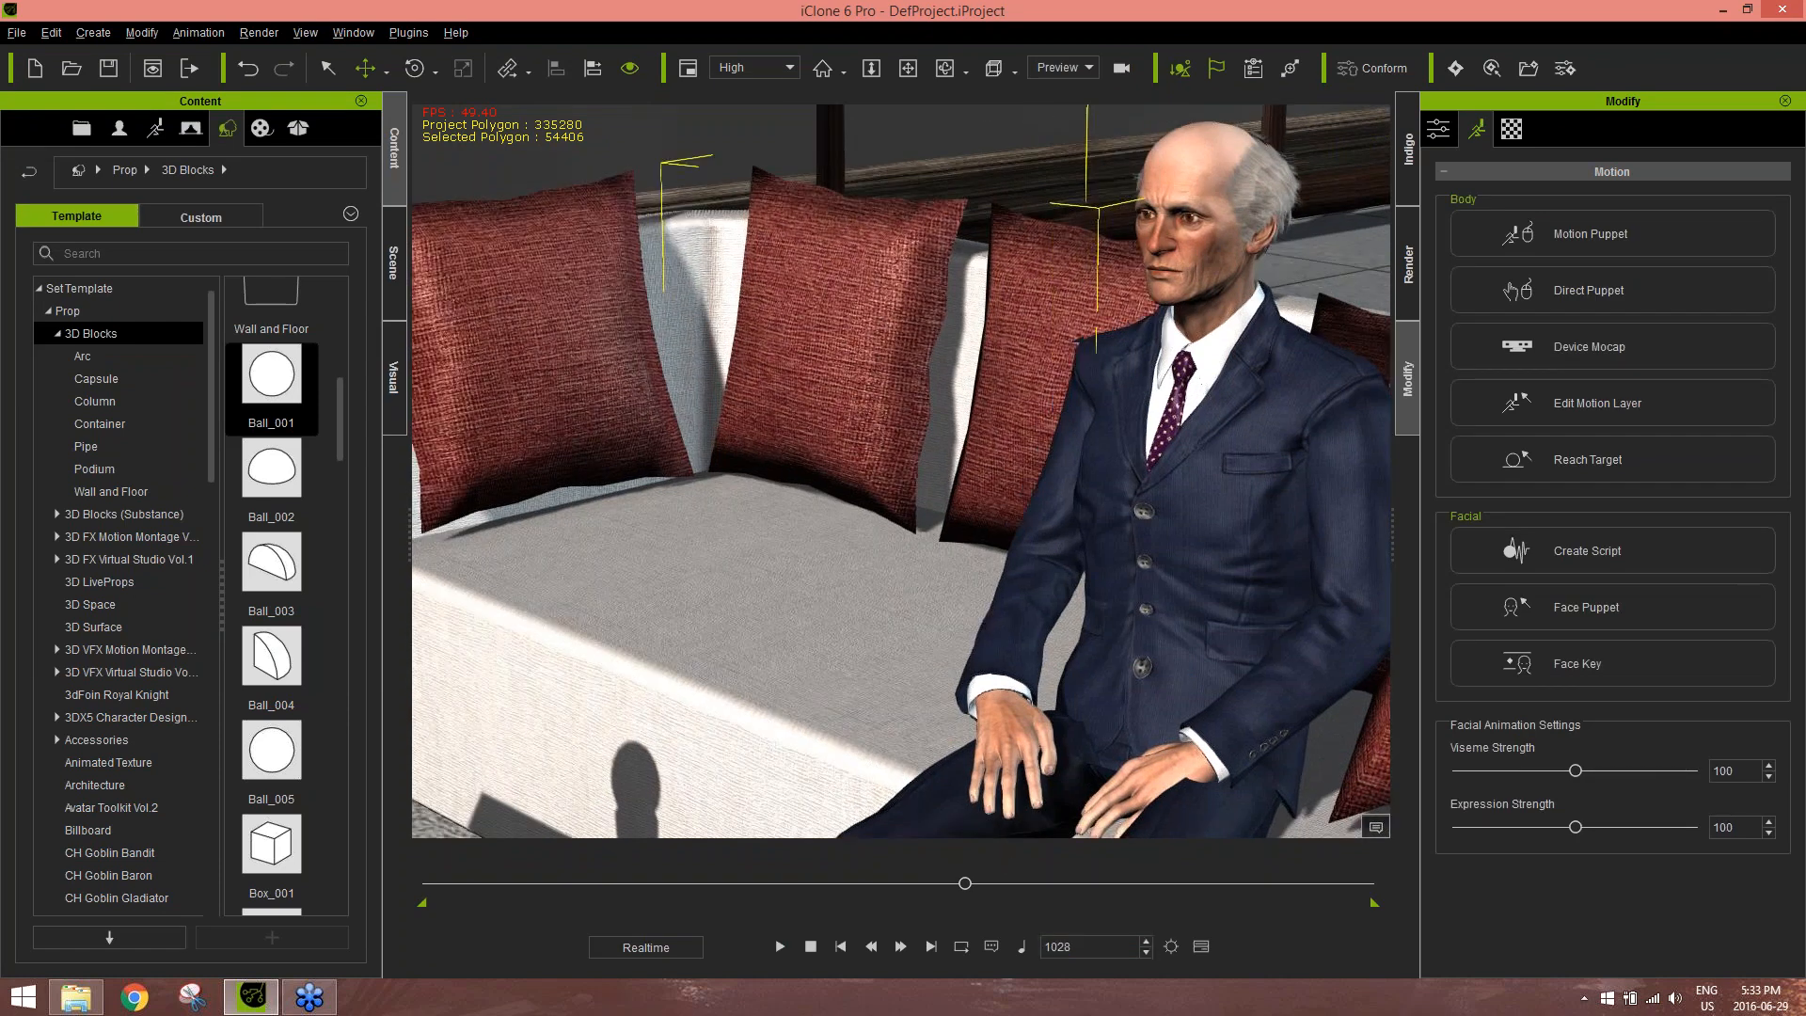
{"action": "right_click_drag", "start_coordinate": [692, 595], "coordinate": [818, 526], "text": "alt"}
{"action": "left_click_drag", "start_coordinate": [584, 404], "coordinate": [785, 478], "text": "alt"}
{"action": "left_click", "coordinate": [657, 358]}
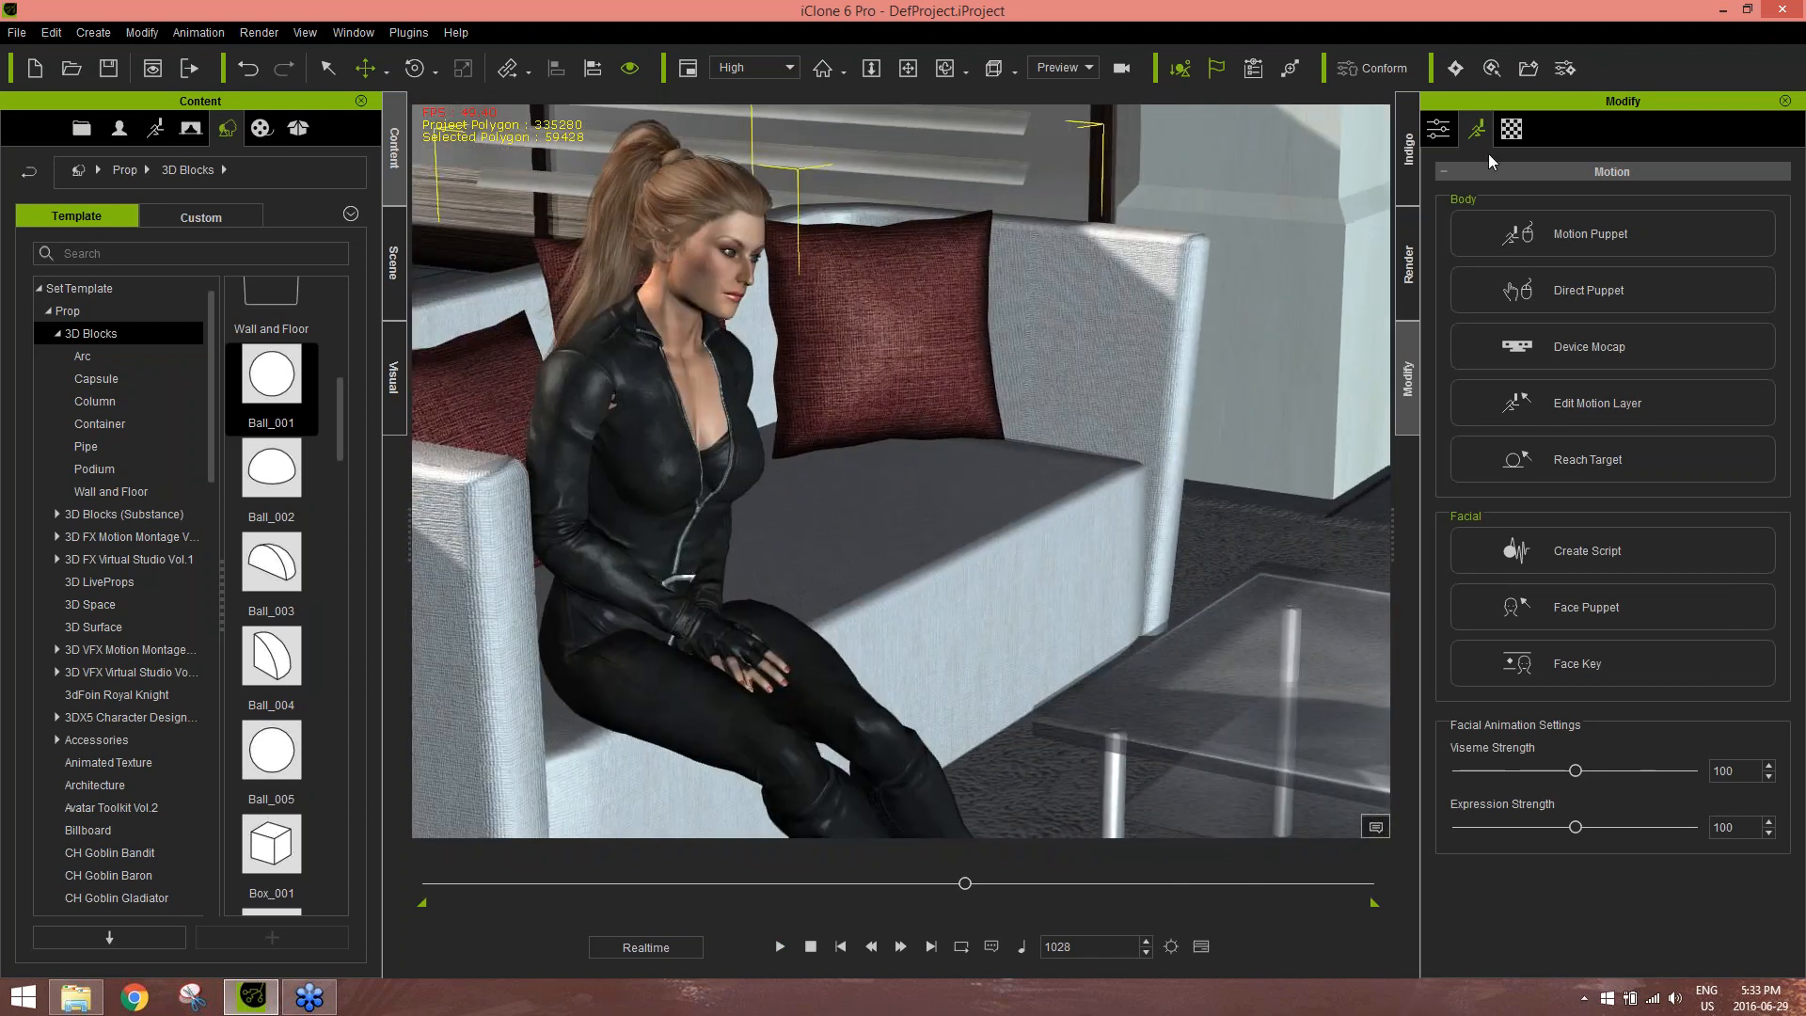
{"action": "left_click", "coordinate": [1616, 550]}
{"action": "left_click", "coordinate": [1191, 181]}
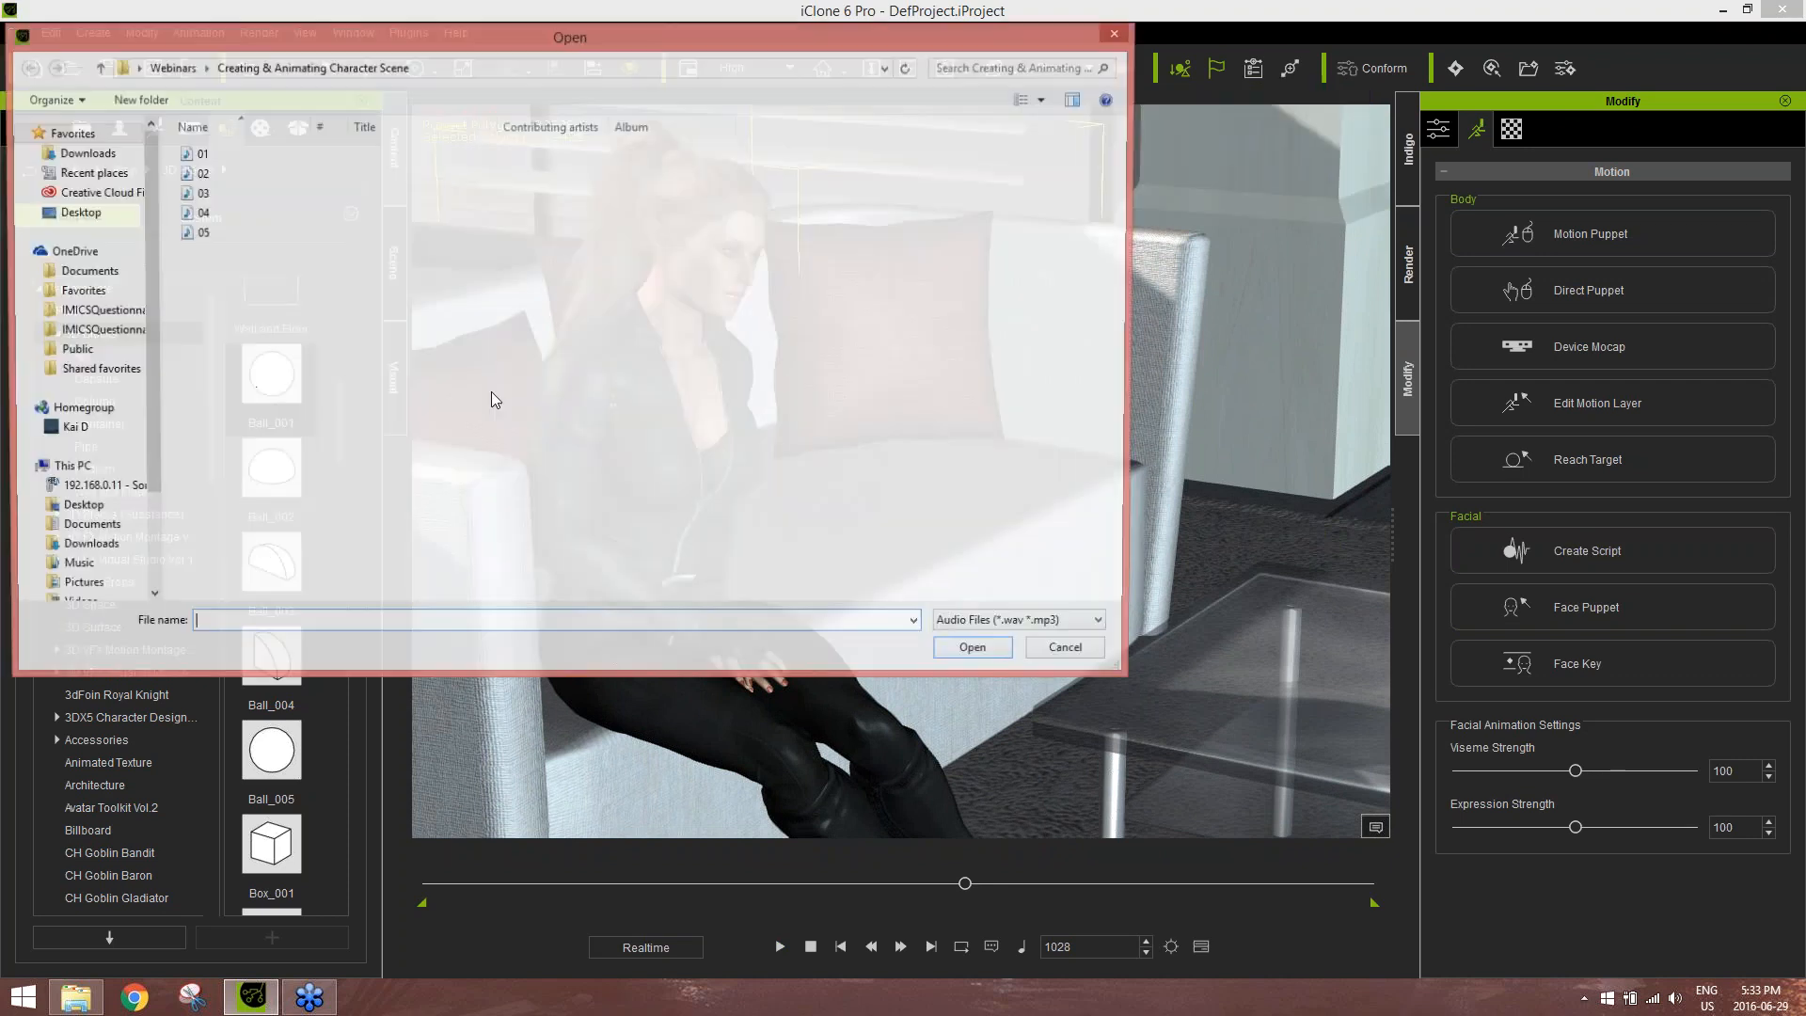
{"action": "double_click", "coordinate": [206, 221]}
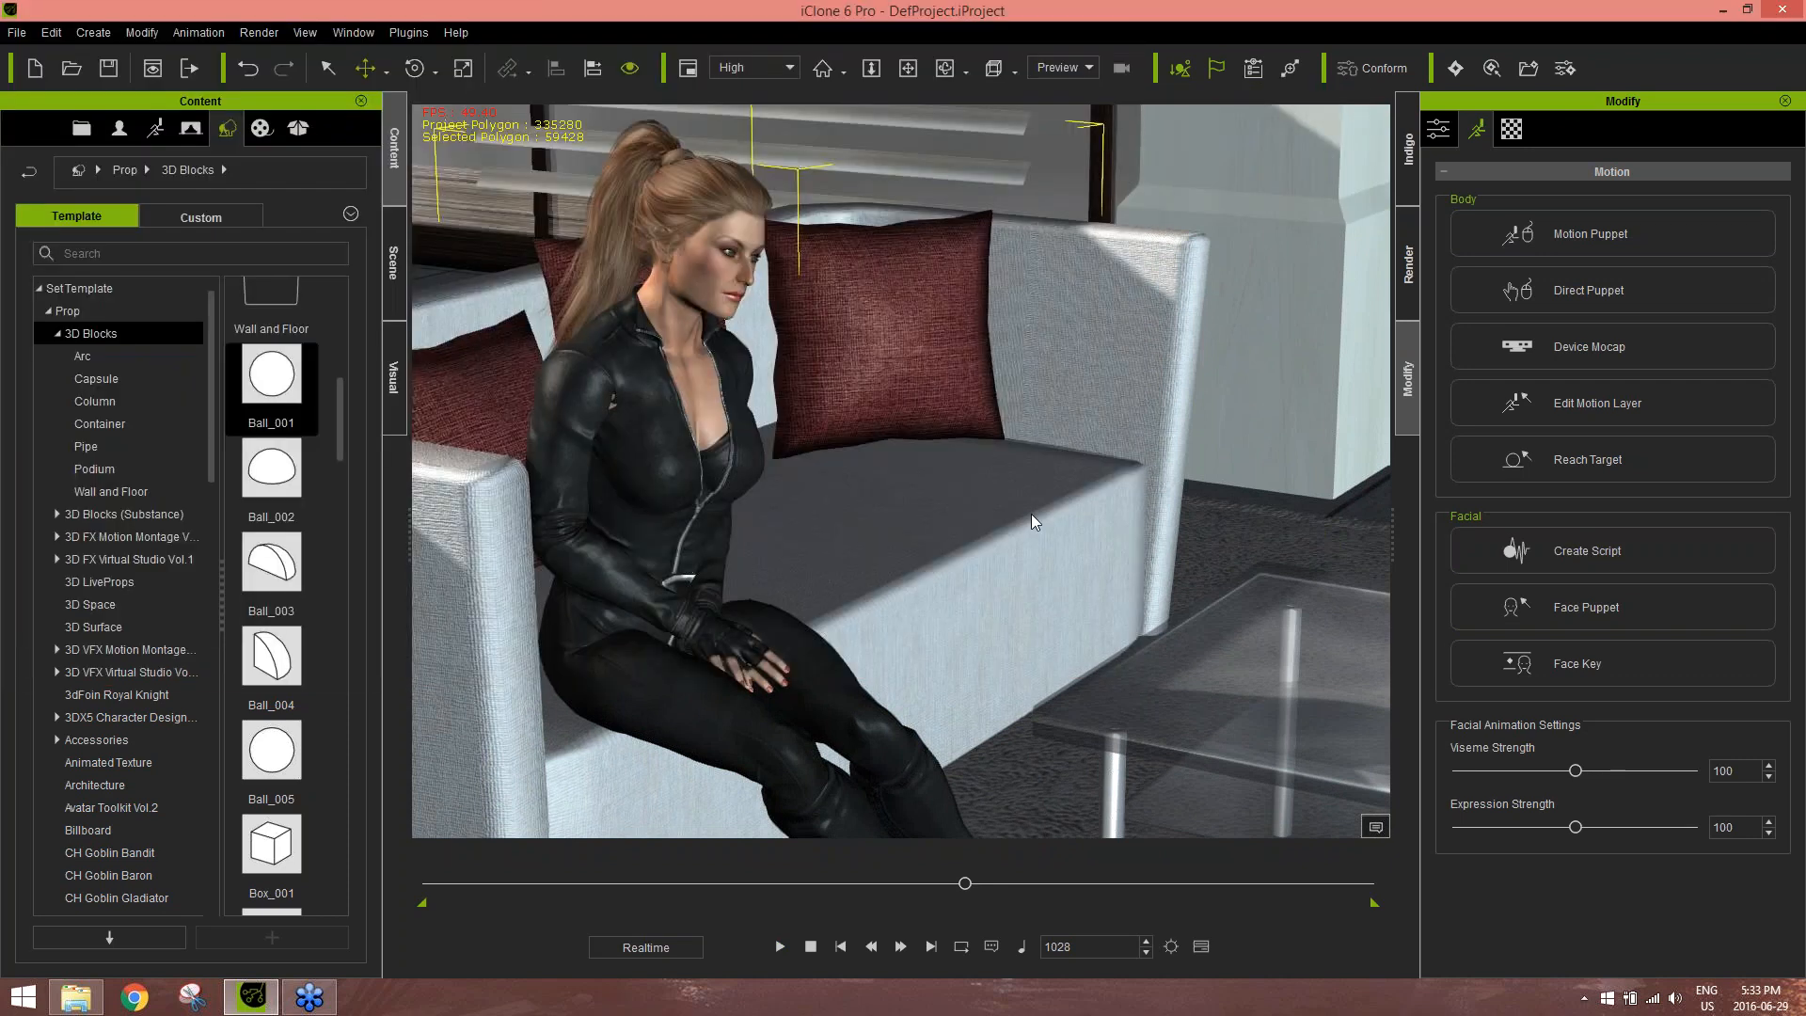
{"action": "key", "text": "space"}
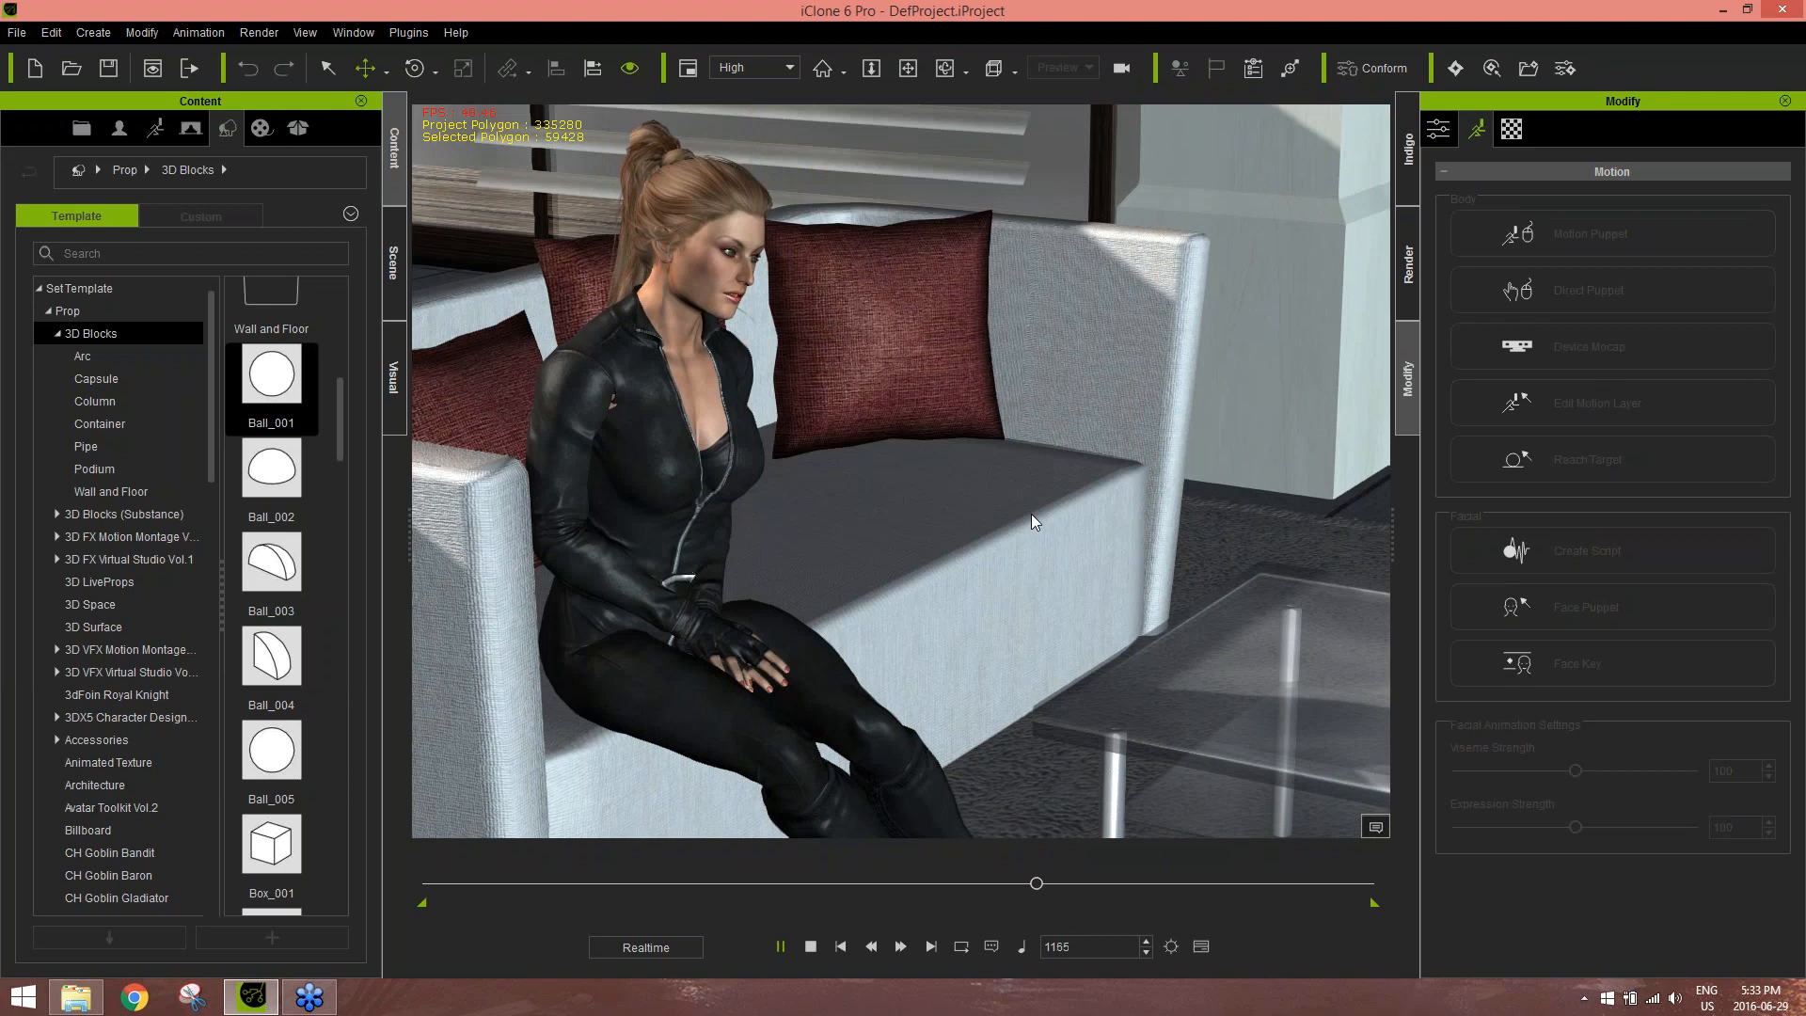
{"action": "key", "text": "space"}
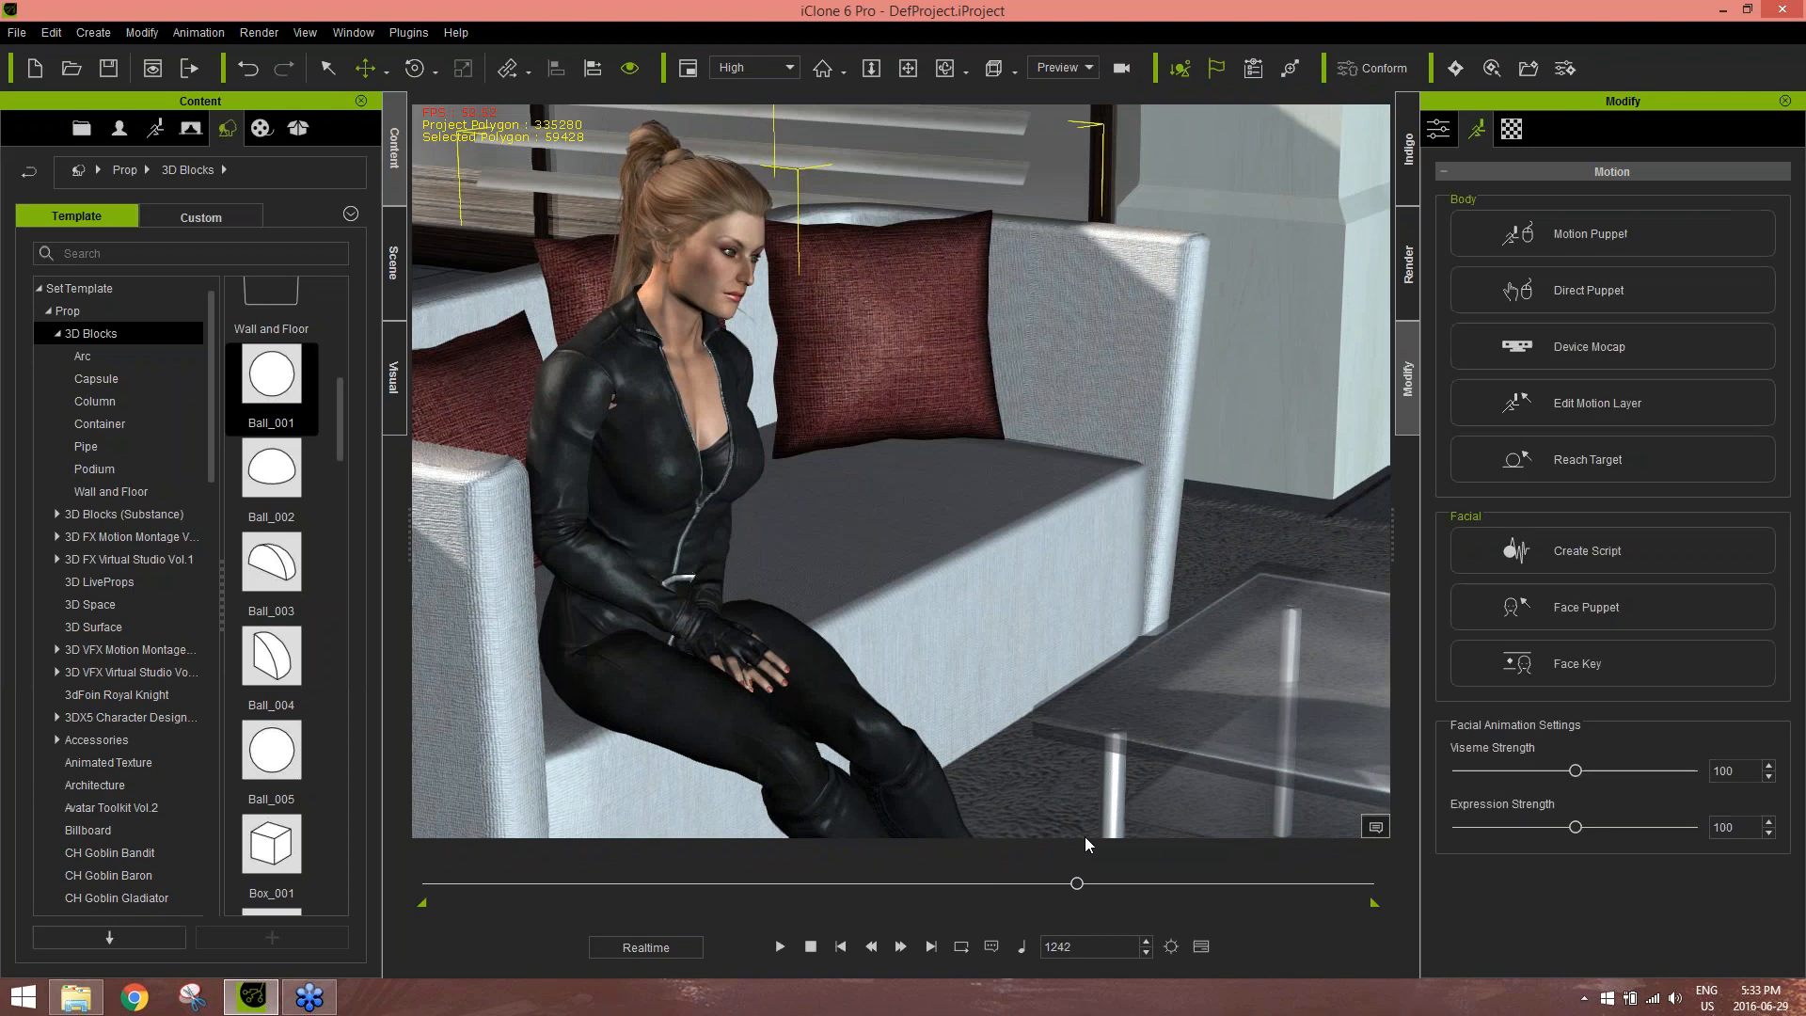
At frame 1246, create a facial voice script for the gangster man from audio file 05 and play it back
{"action": "left_click", "coordinate": [1146, 942]}
{"action": "left_click", "coordinate": [1147, 941]}
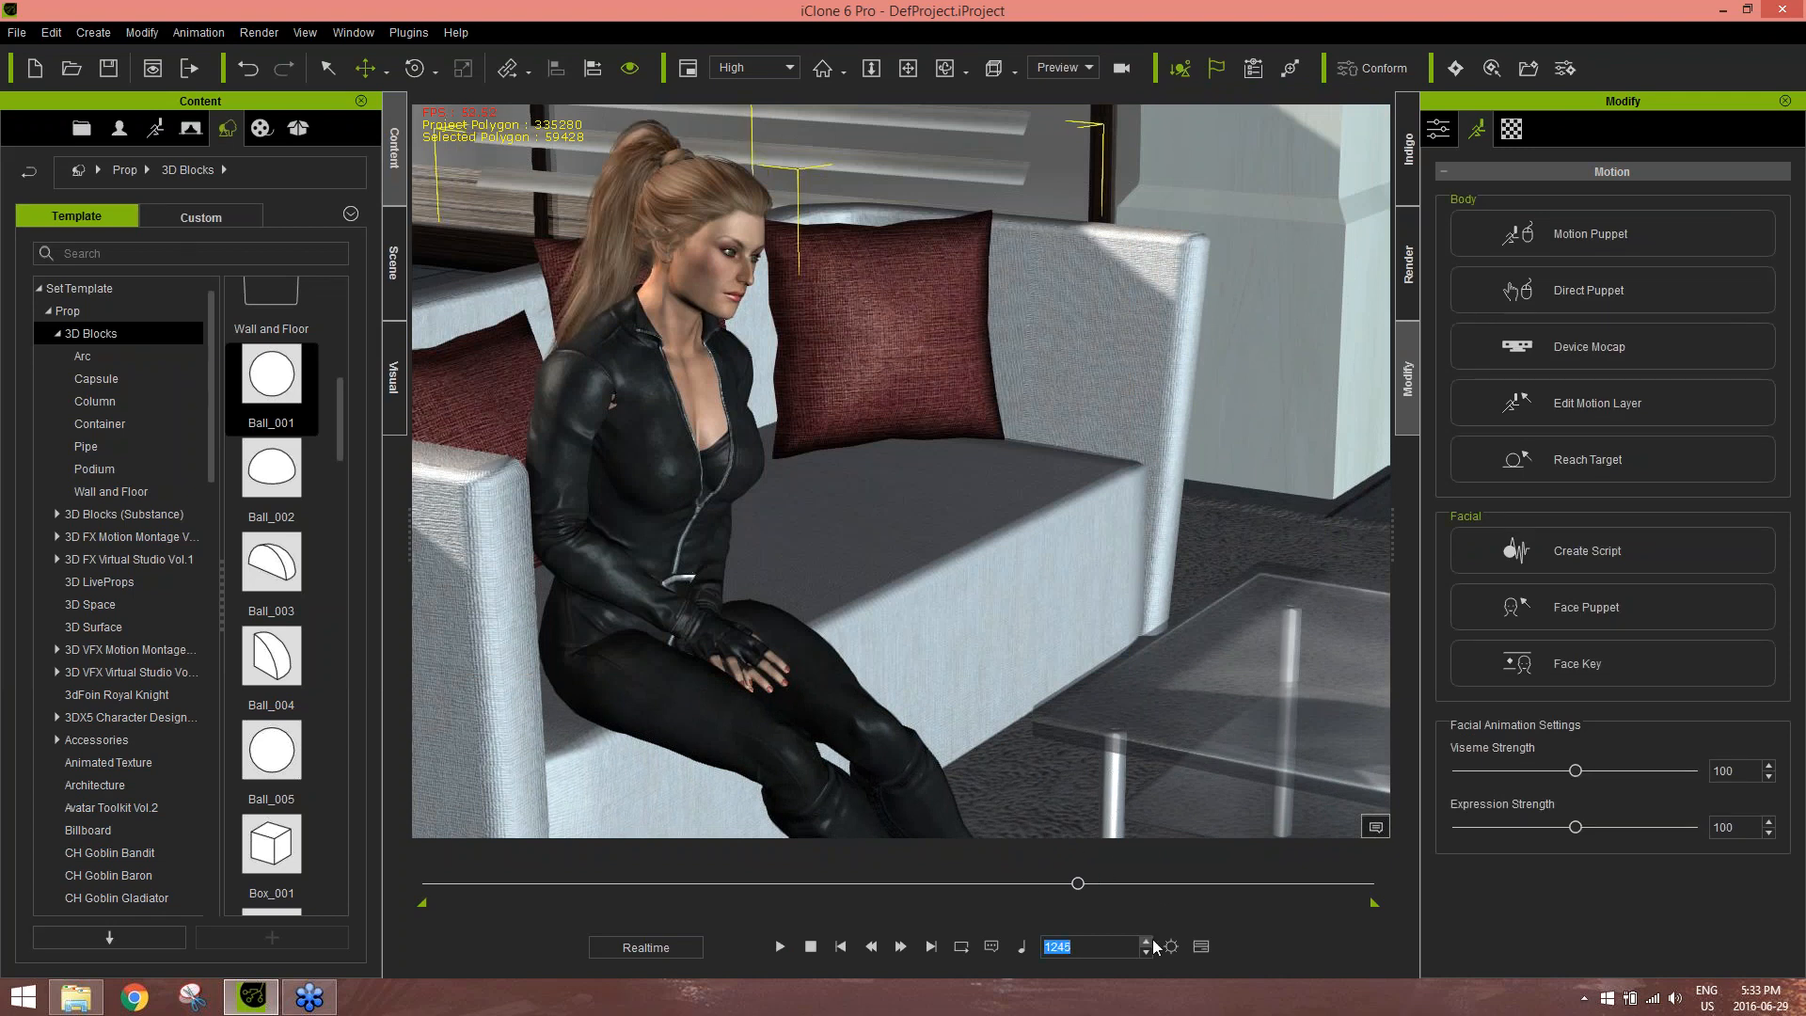
{"action": "left_click", "coordinate": [1147, 942]}
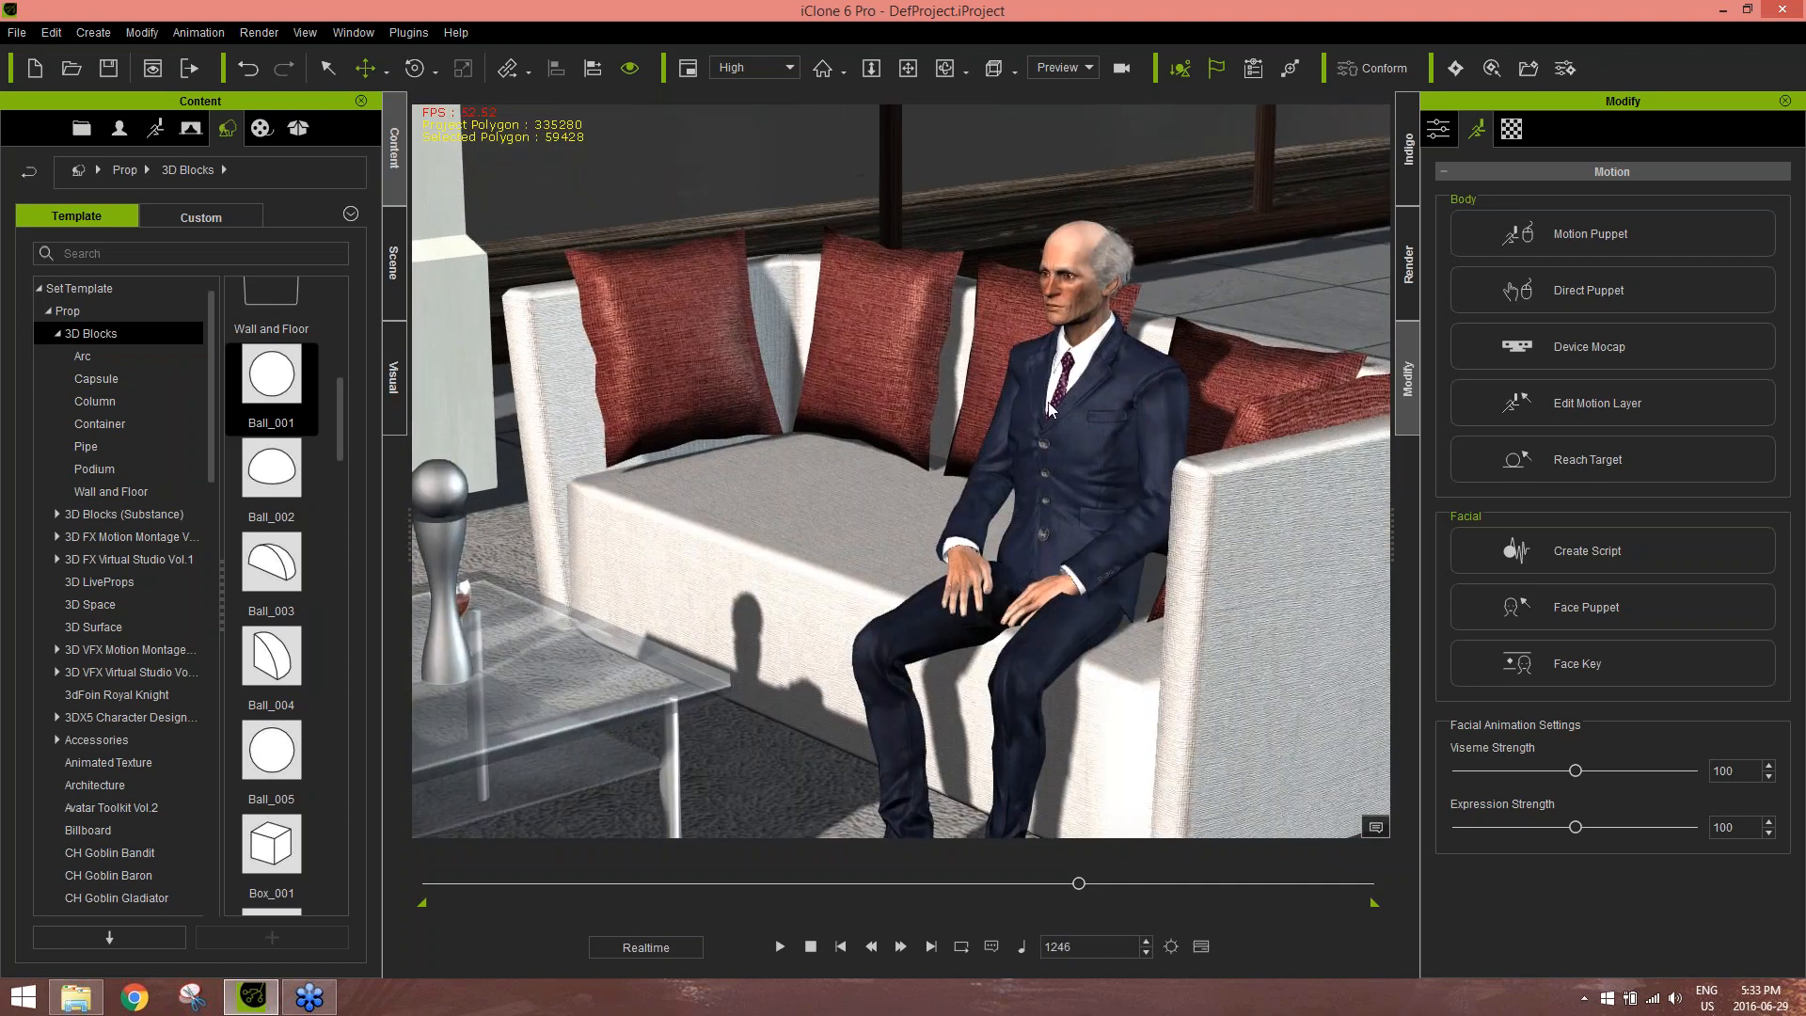
{"action": "left_click", "coordinate": [1053, 407]}
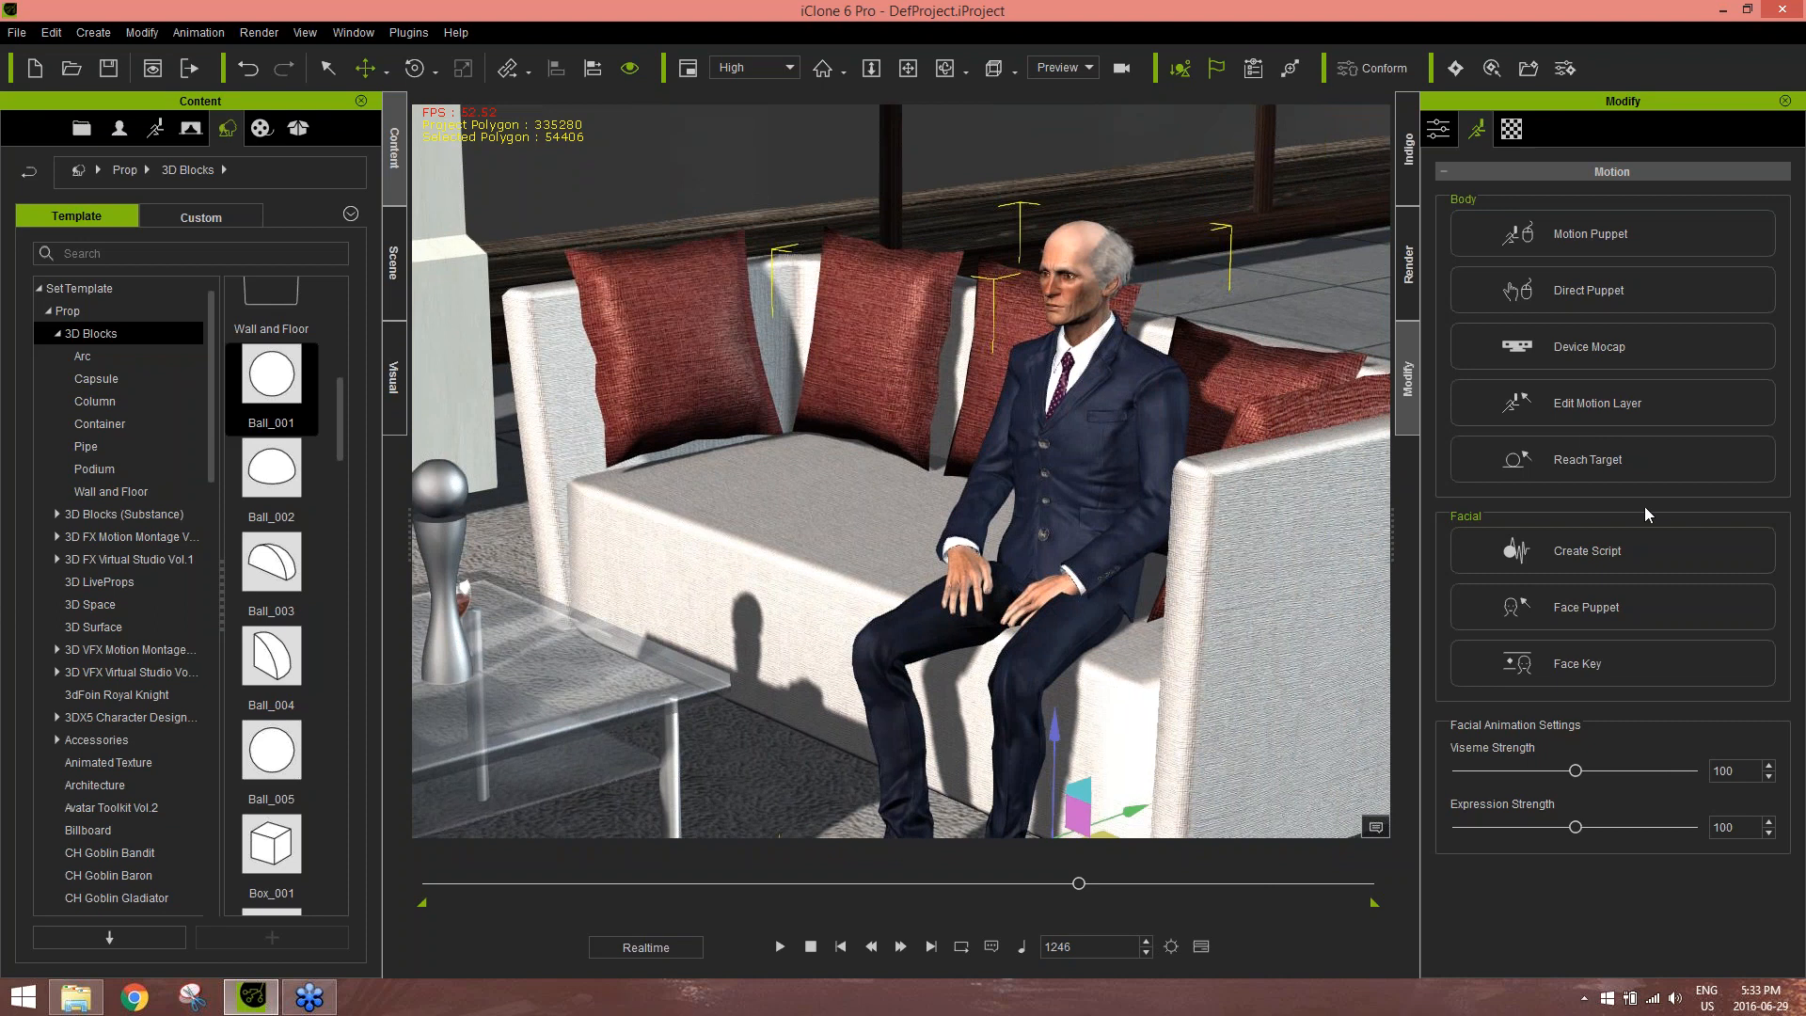
{"action": "left_click", "coordinate": [1644, 546]}
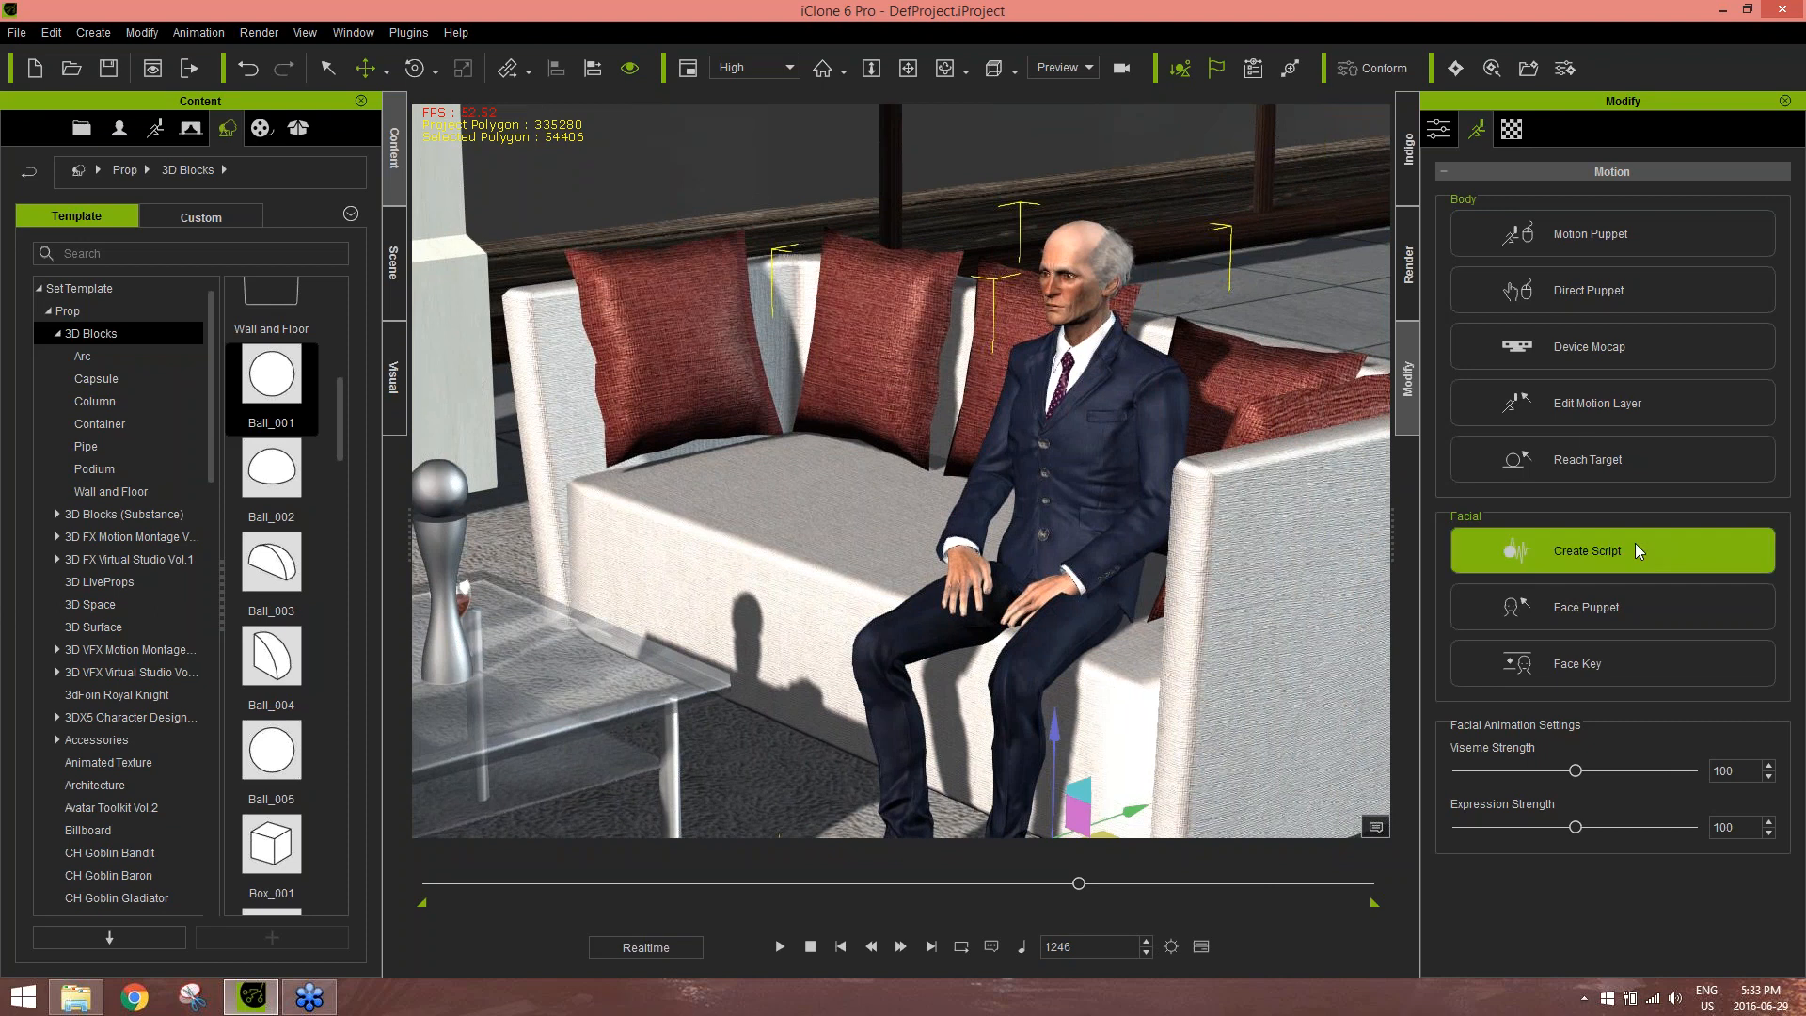
{"action": "left_click", "coordinate": [1203, 177]}
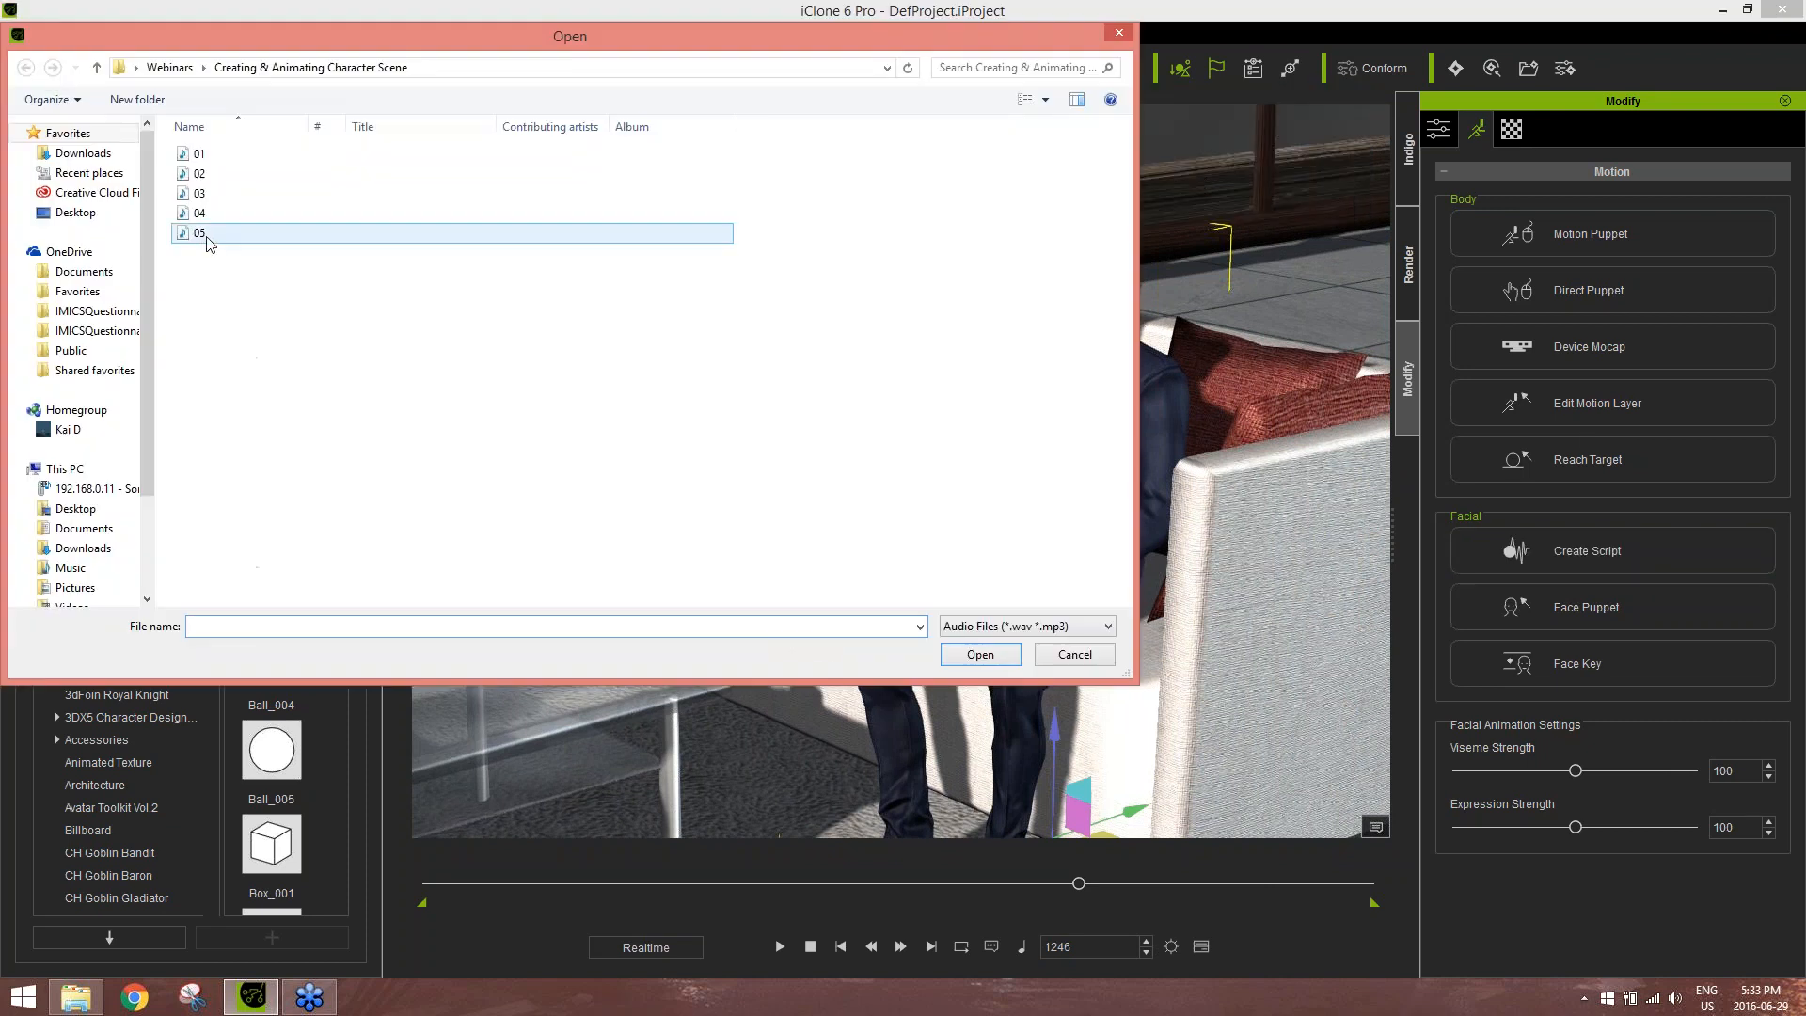
{"action": "double_click", "coordinate": [213, 238]}
{"action": "key", "text": "space"}
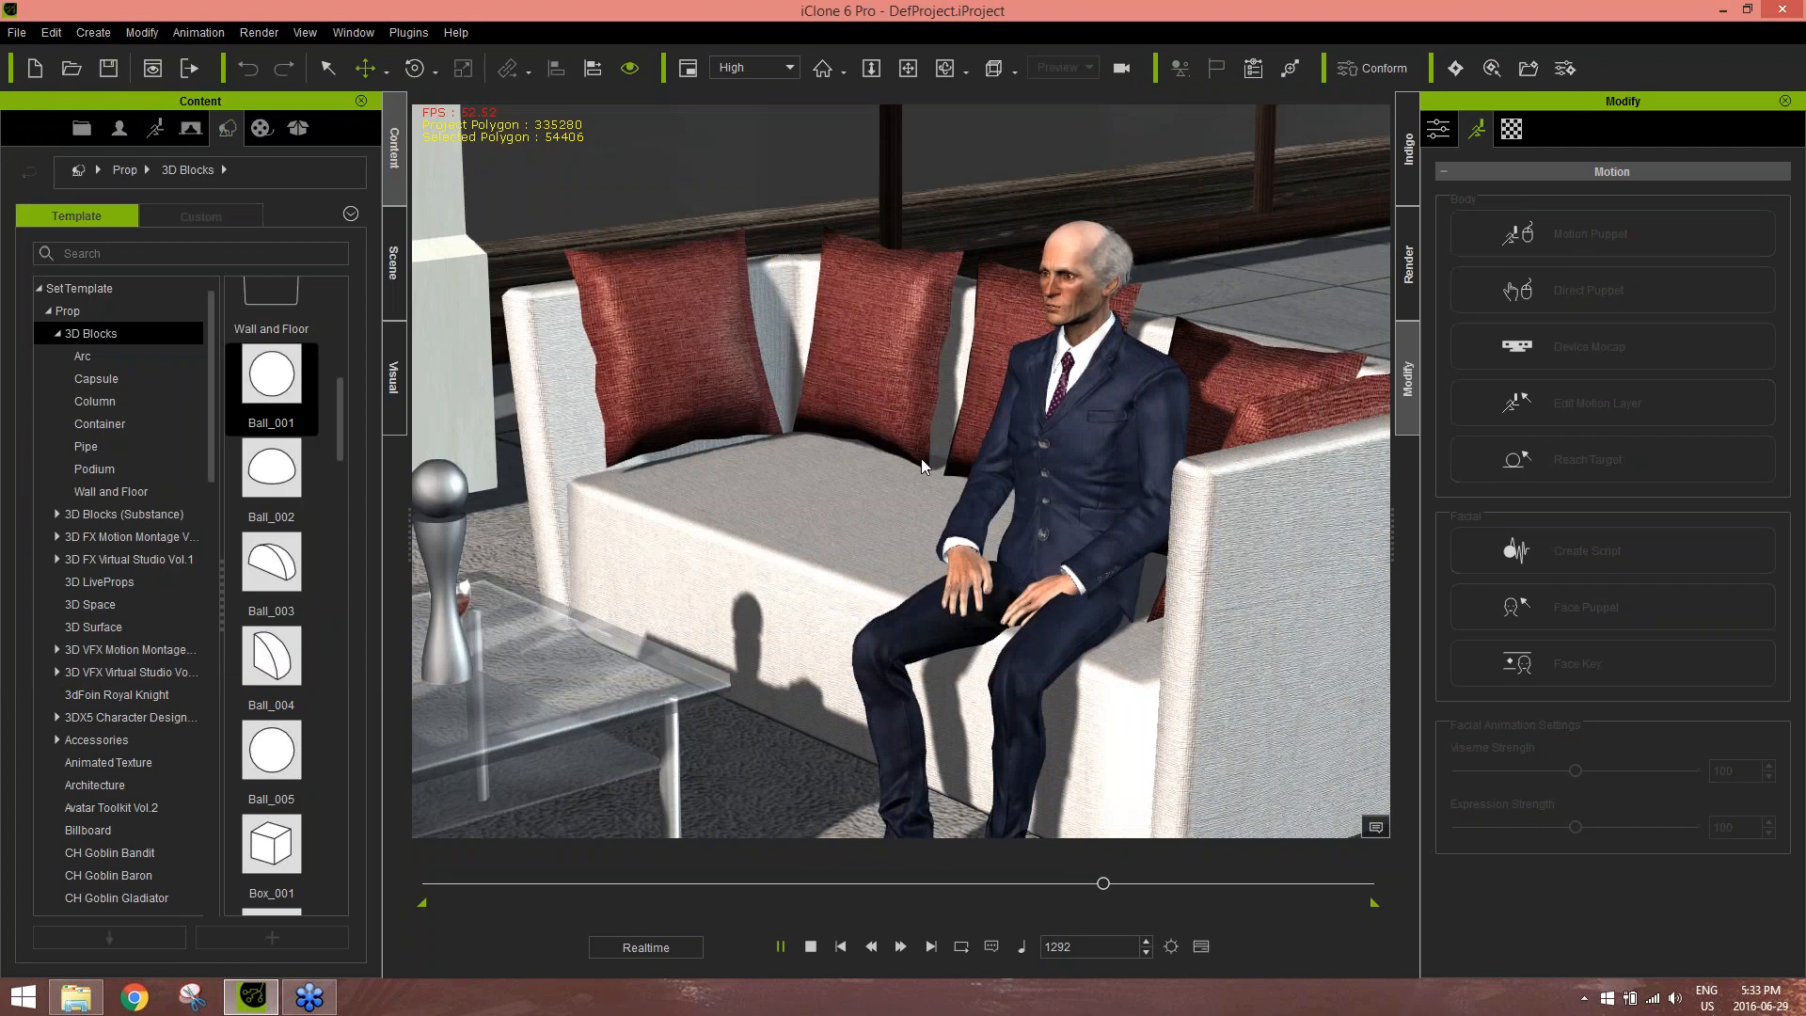
{"action": "key", "text": "space"}
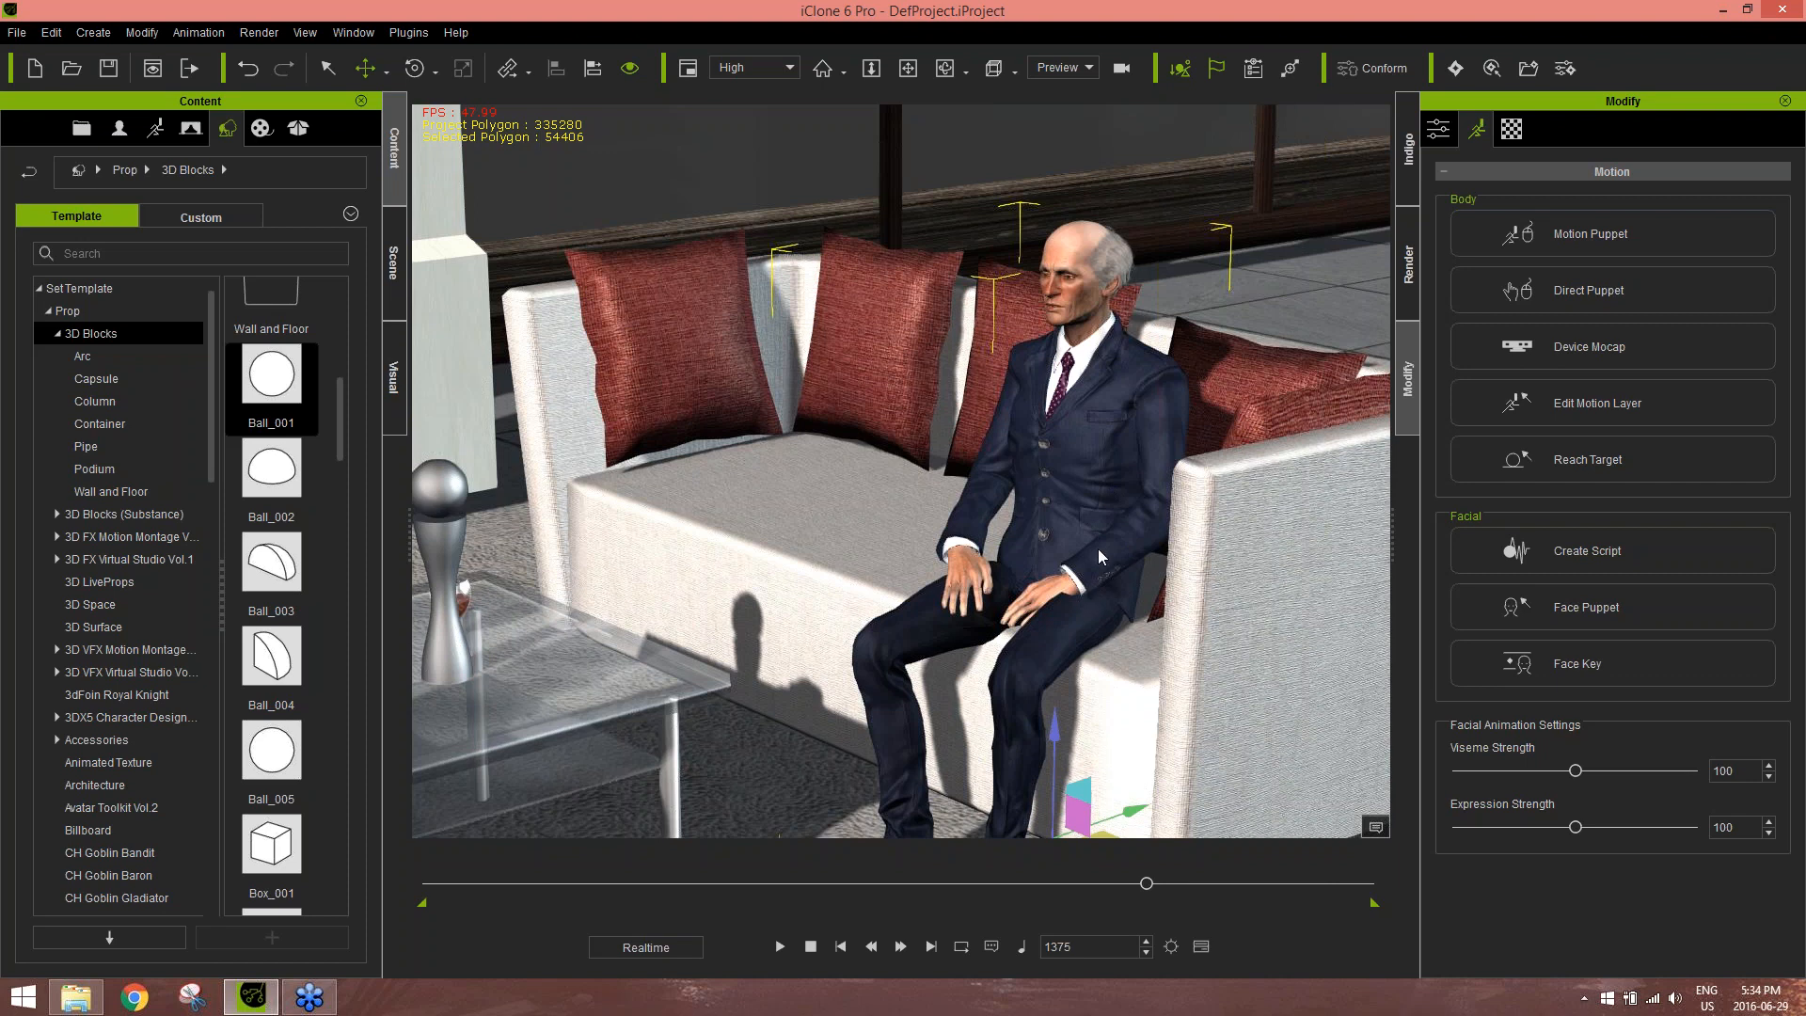
{"action": "right_click_drag", "start_coordinate": [1121, 549], "coordinate": [1209, 504]}
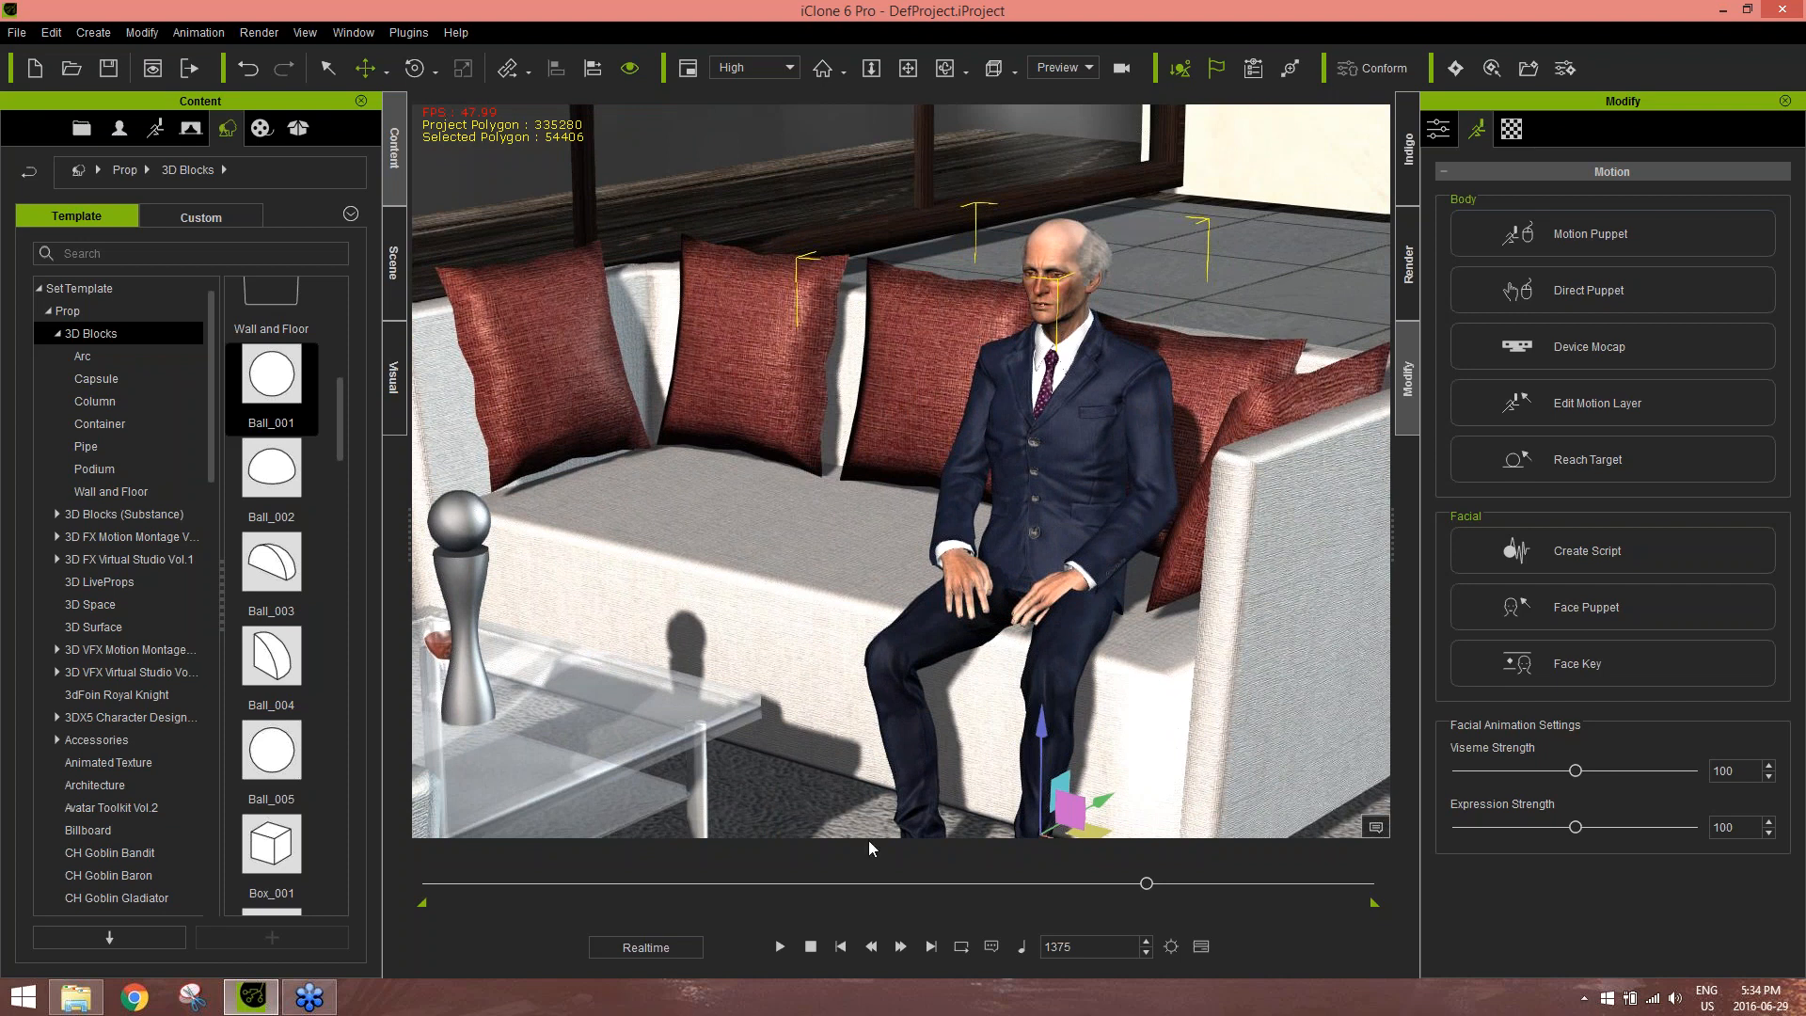
Return the timeline to frame 1 and set the render output frame size to HD 720p (1280x720)
{"action": "left_click", "coordinate": [810, 947]}
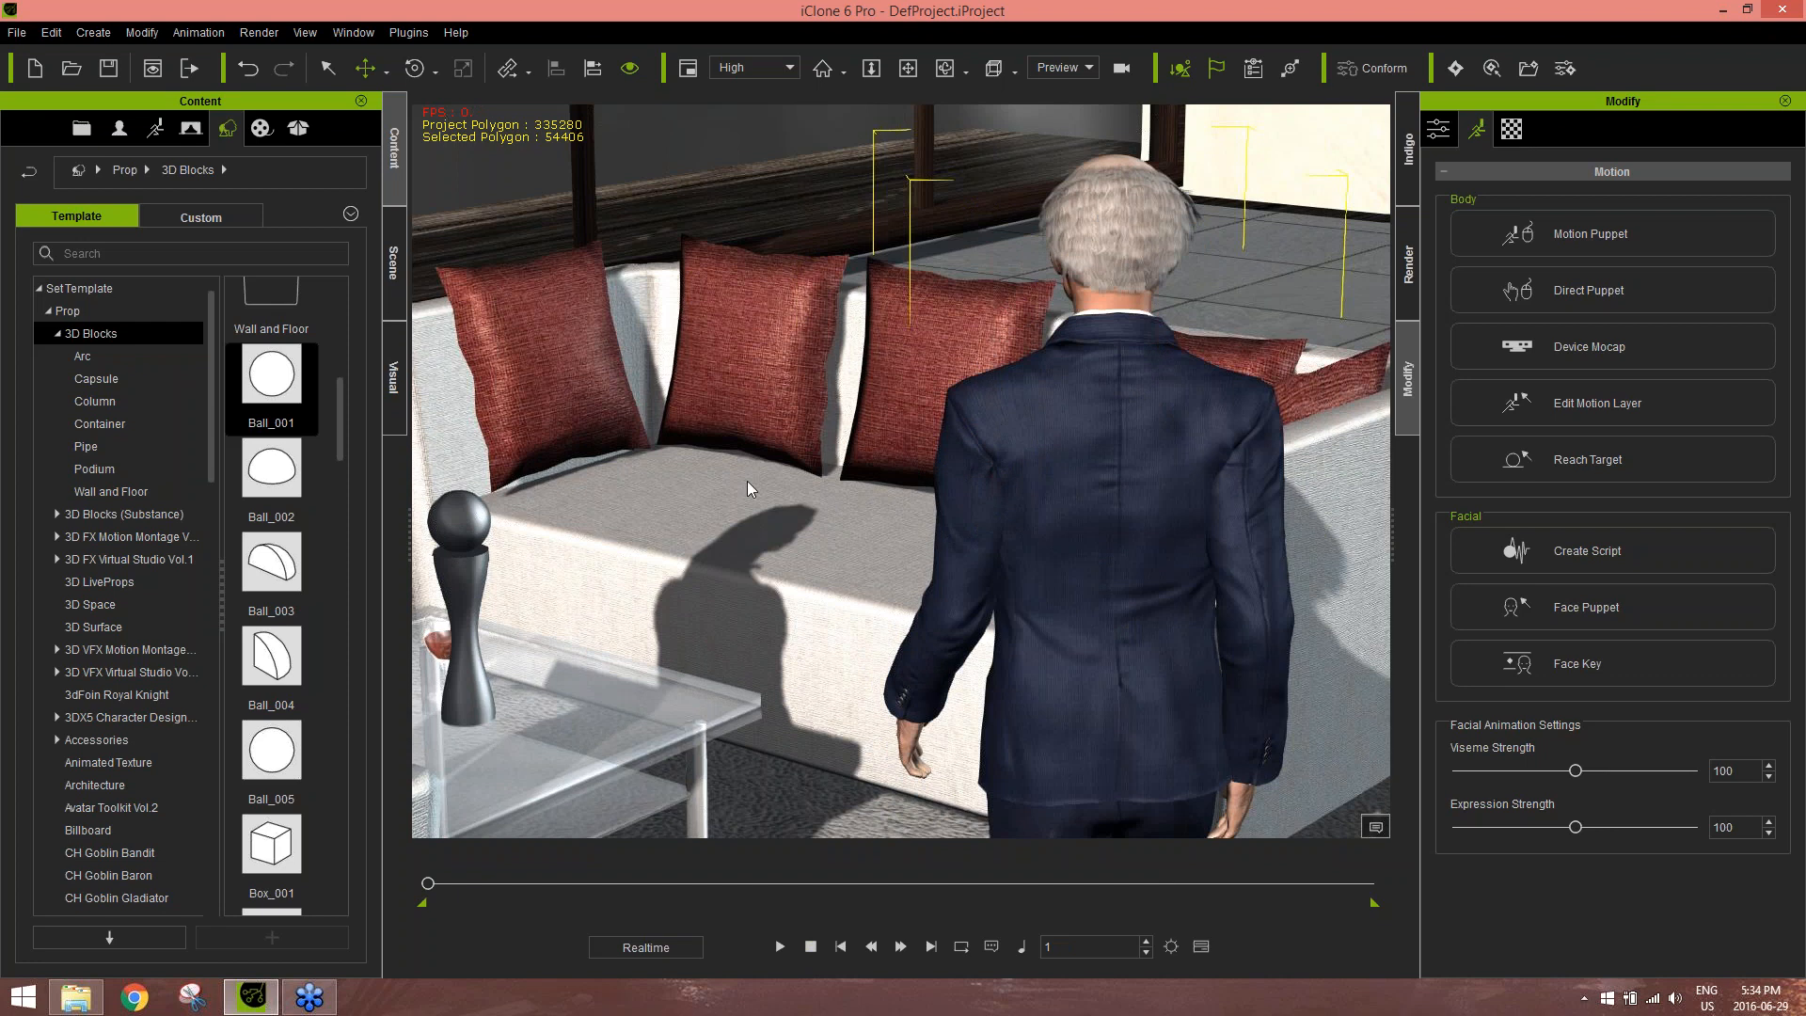
{"action": "left_click", "coordinate": [1409, 265]}
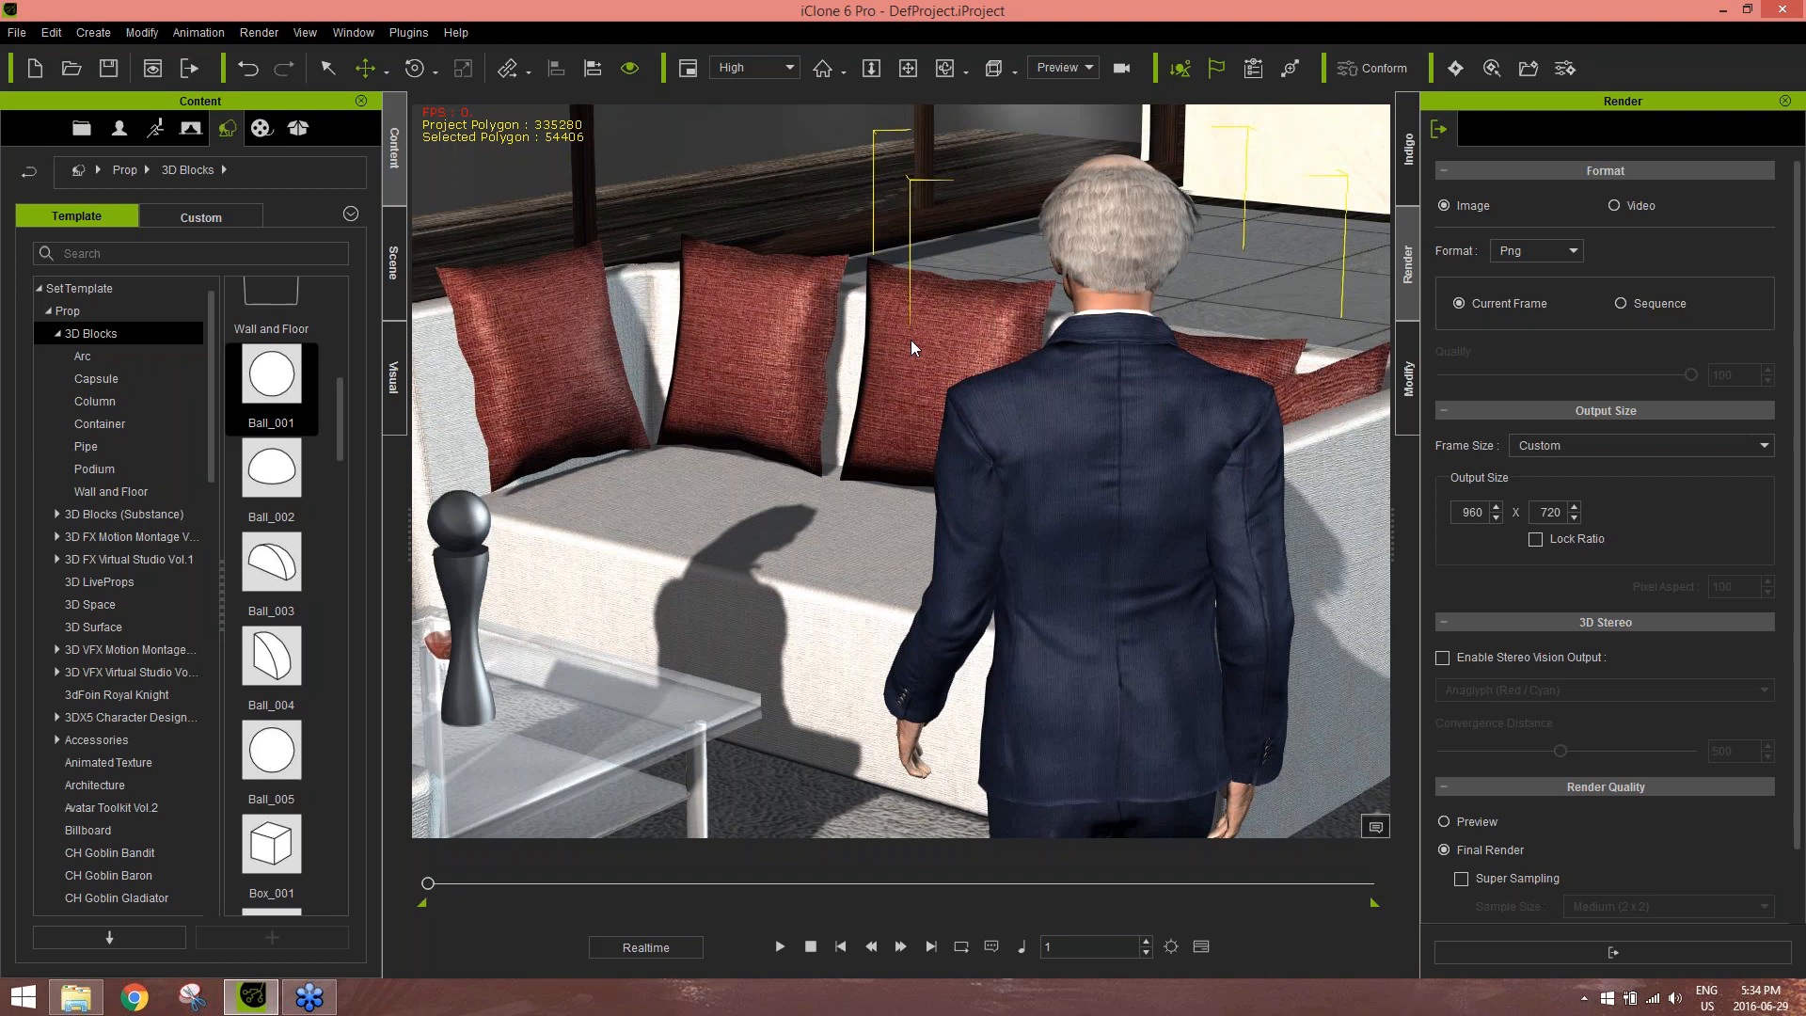
{"action": "left_click", "coordinate": [1606, 444]}
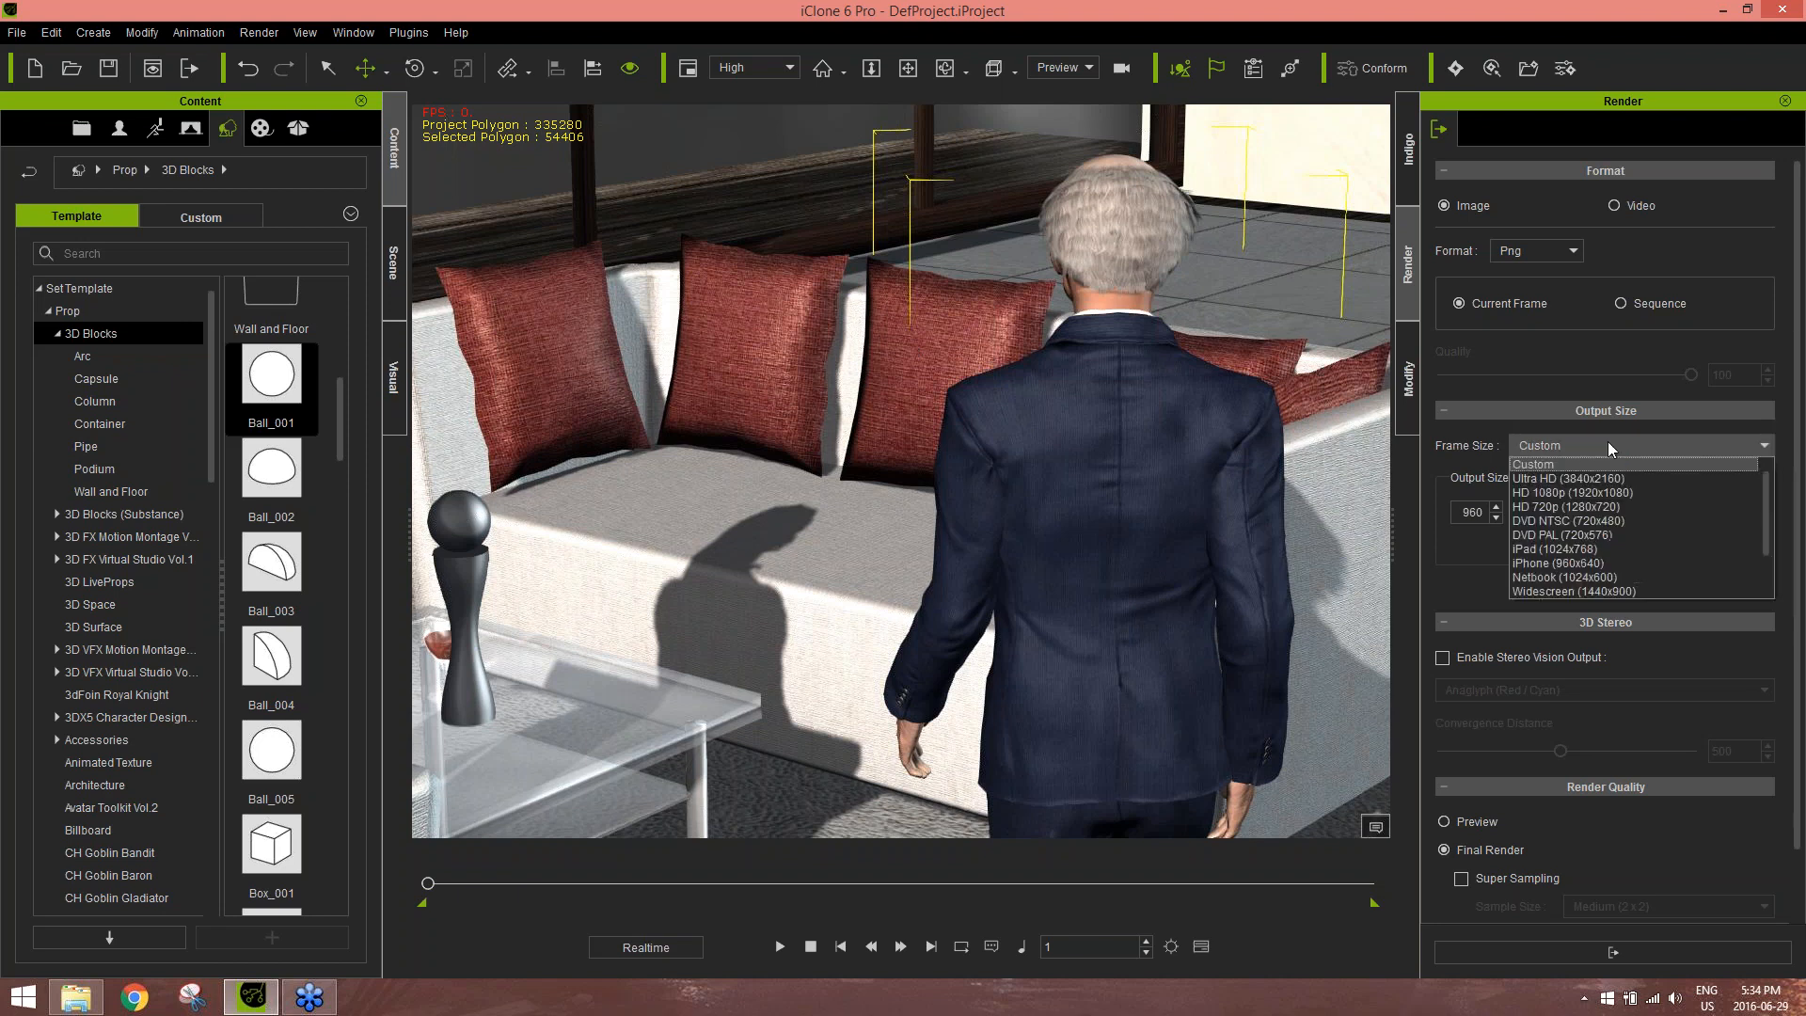
{"action": "left_click", "coordinate": [1604, 504]}
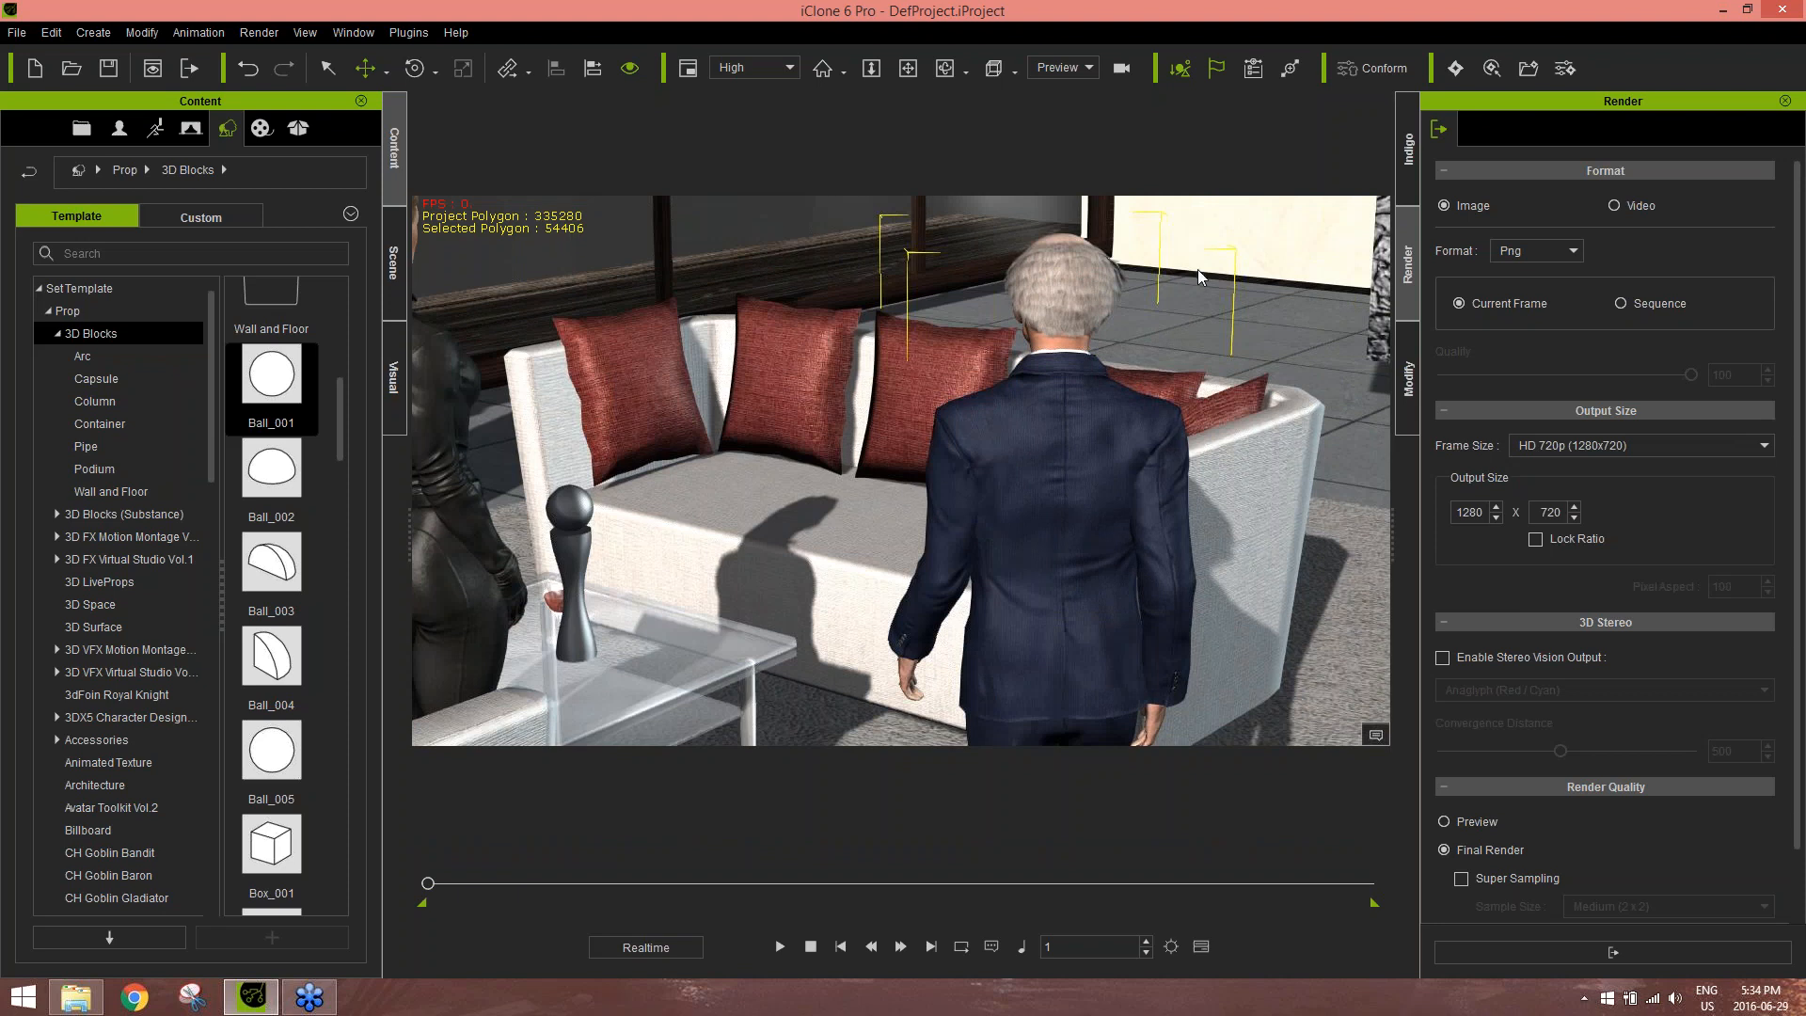
Add three new cameras to the scene
{"action": "left_click", "coordinate": [93, 32]}
{"action": "left_click", "coordinate": [104, 228]}
{"action": "left_click", "coordinate": [93, 32]}
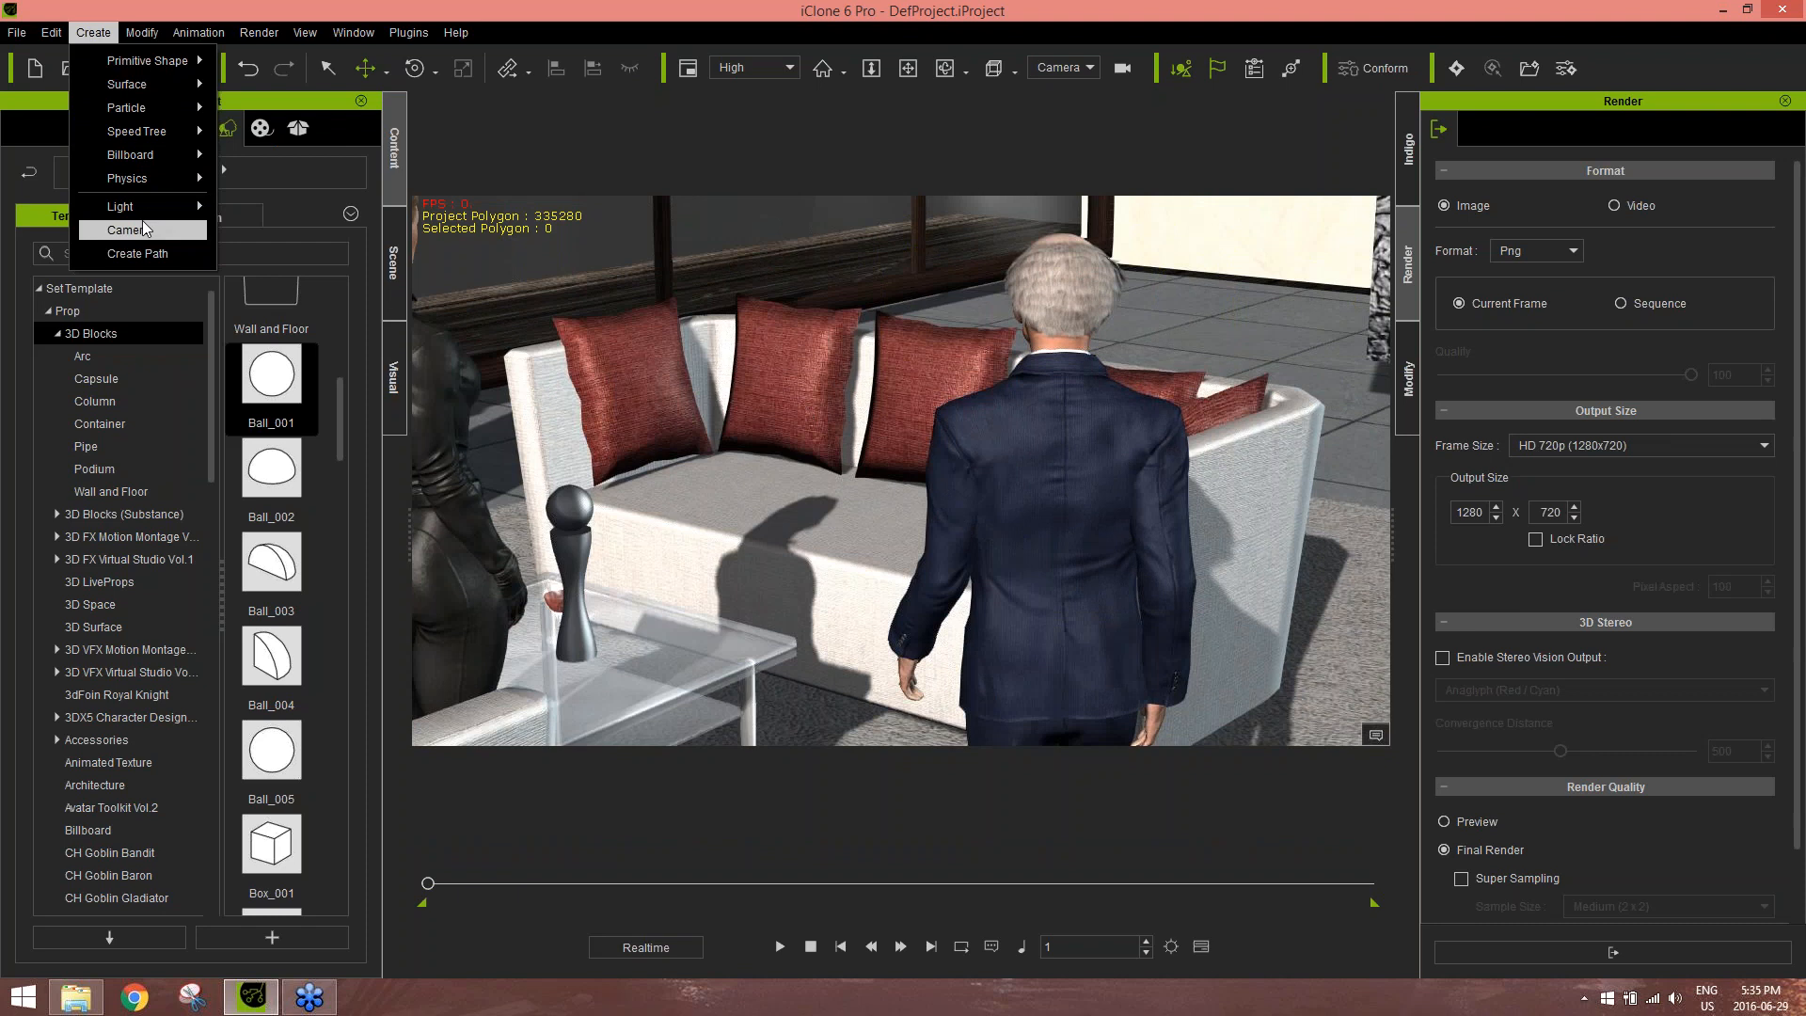
{"action": "left_click", "coordinate": [139, 231]}
{"action": "left_click", "coordinate": [96, 39]}
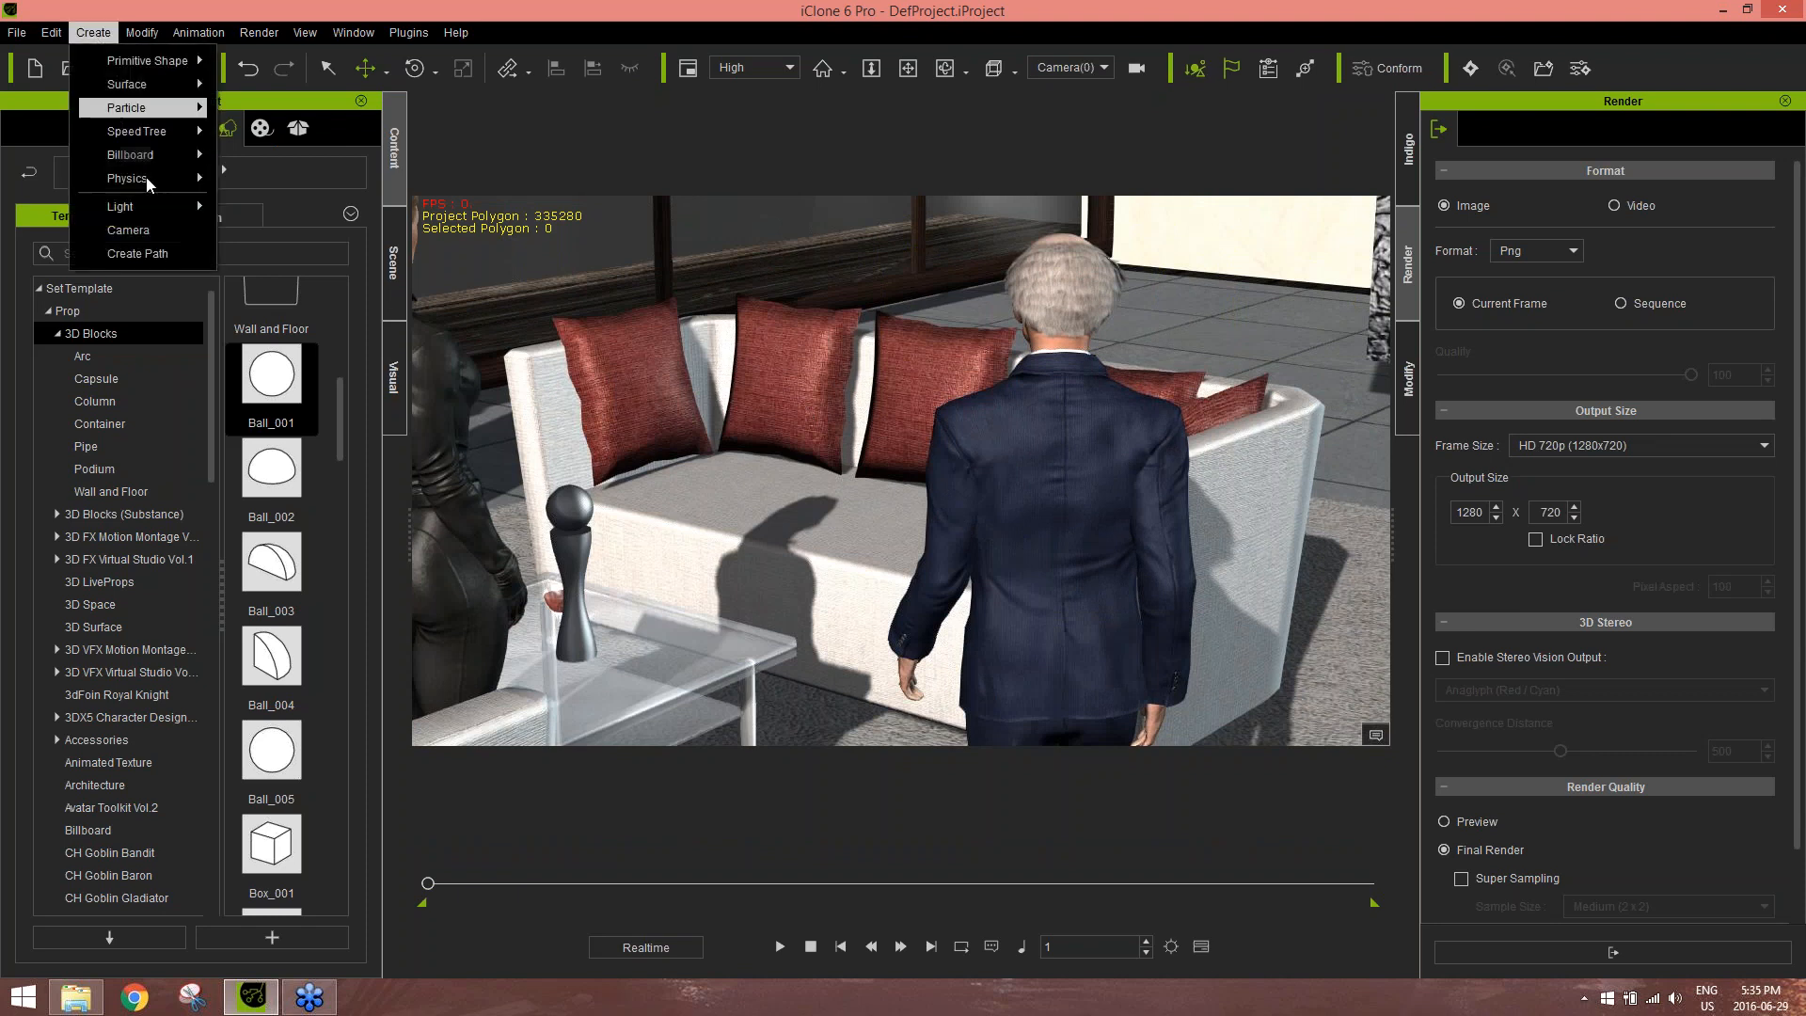
{"action": "left_click", "coordinate": [144, 234]}
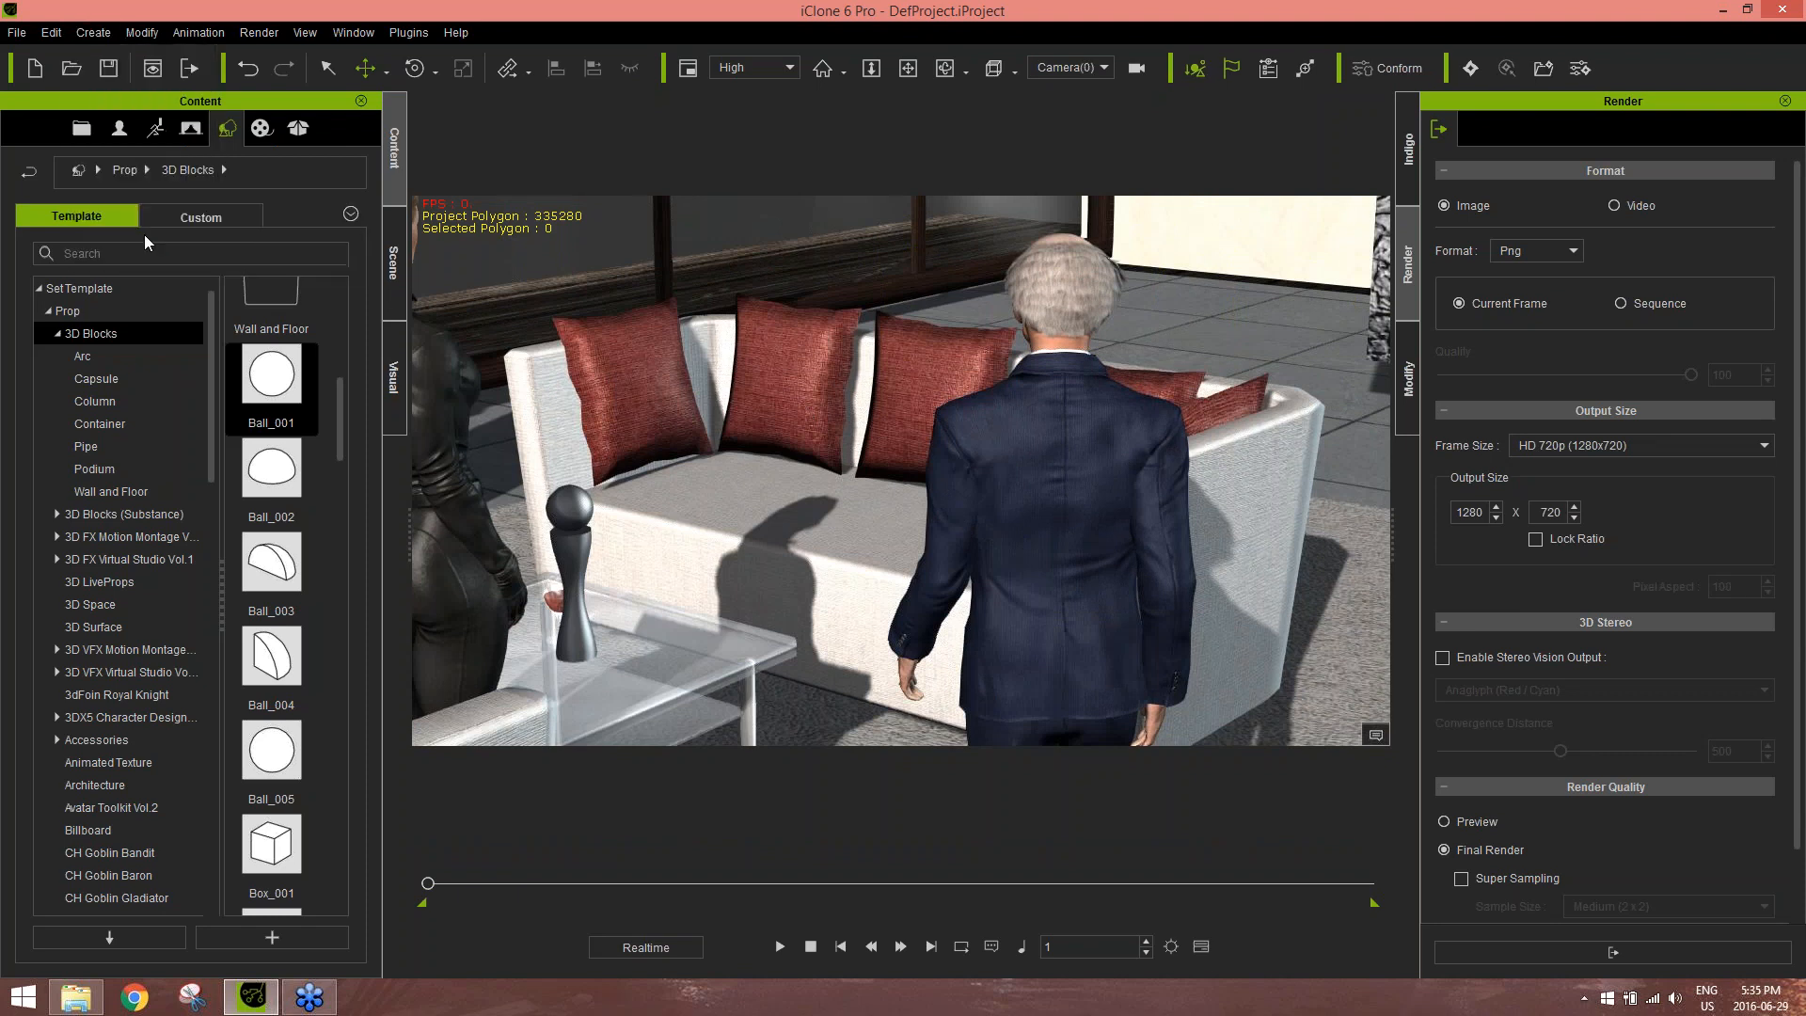
Rename the first new camera in the scene list as Establish Shot
{"action": "left_click", "coordinate": [395, 241]}
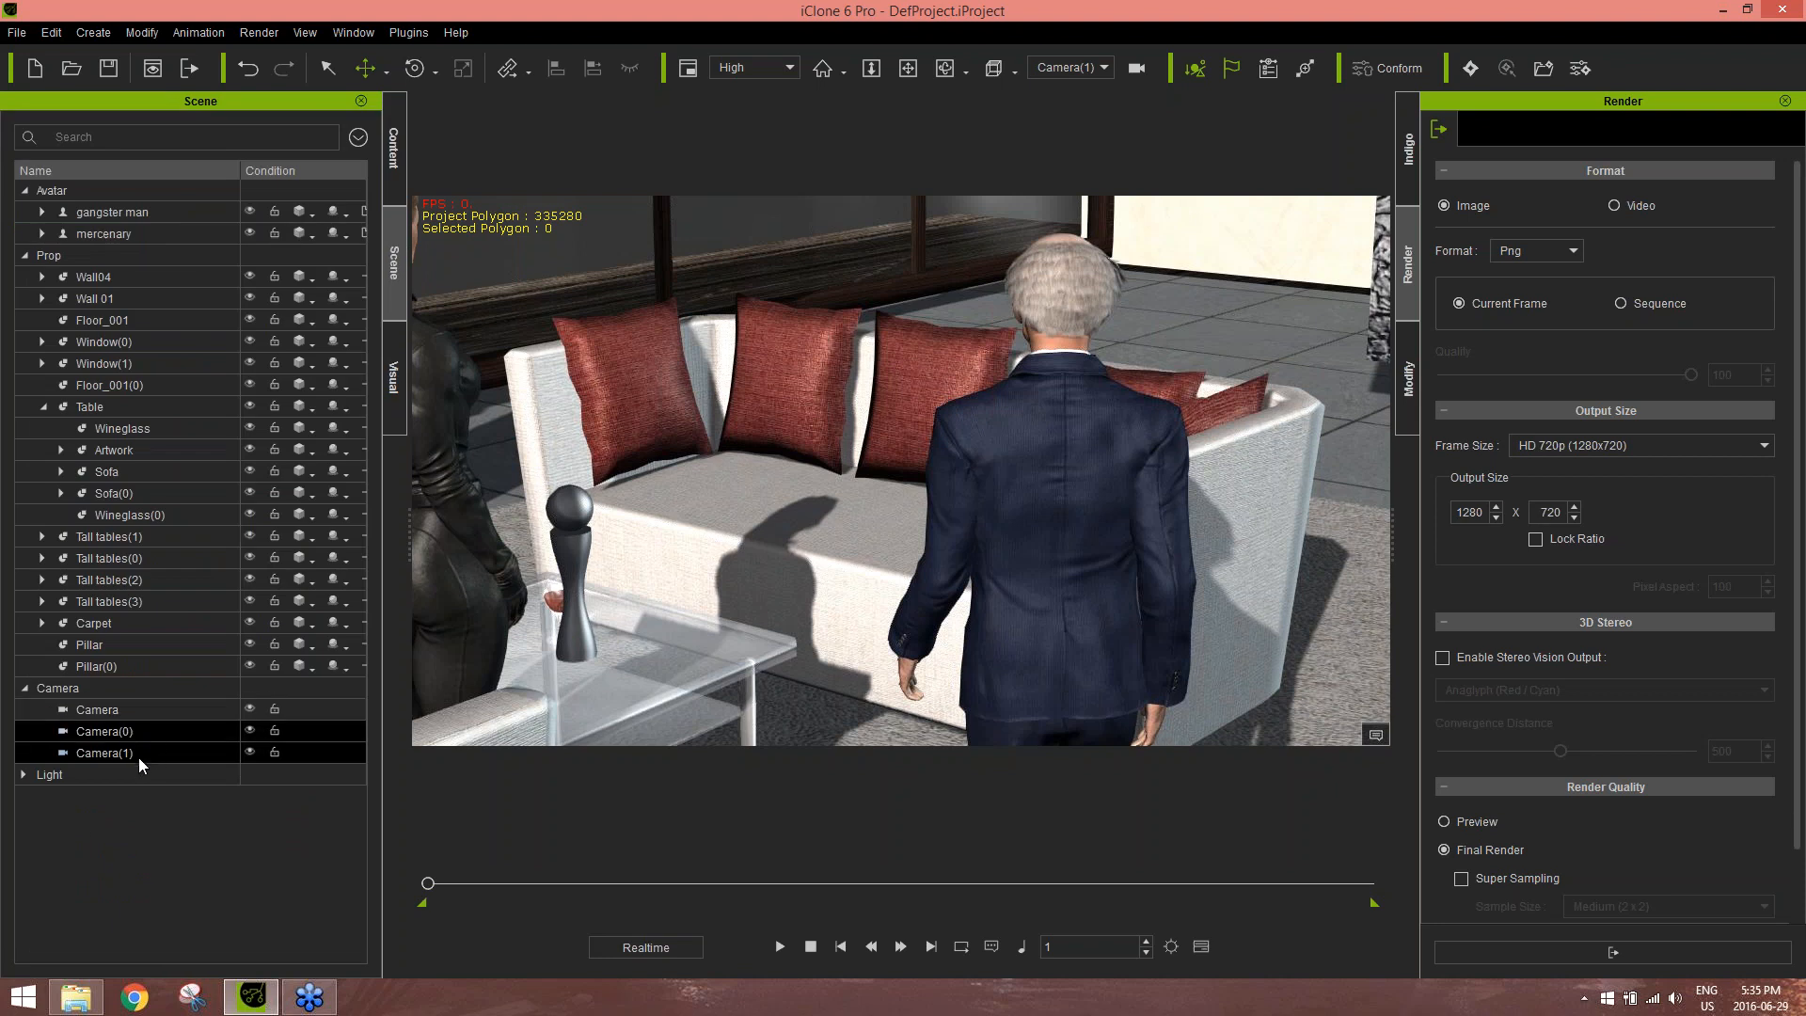
{"action": "left_click", "coordinate": [155, 713]}
{"action": "double_click", "coordinate": [121, 713]}
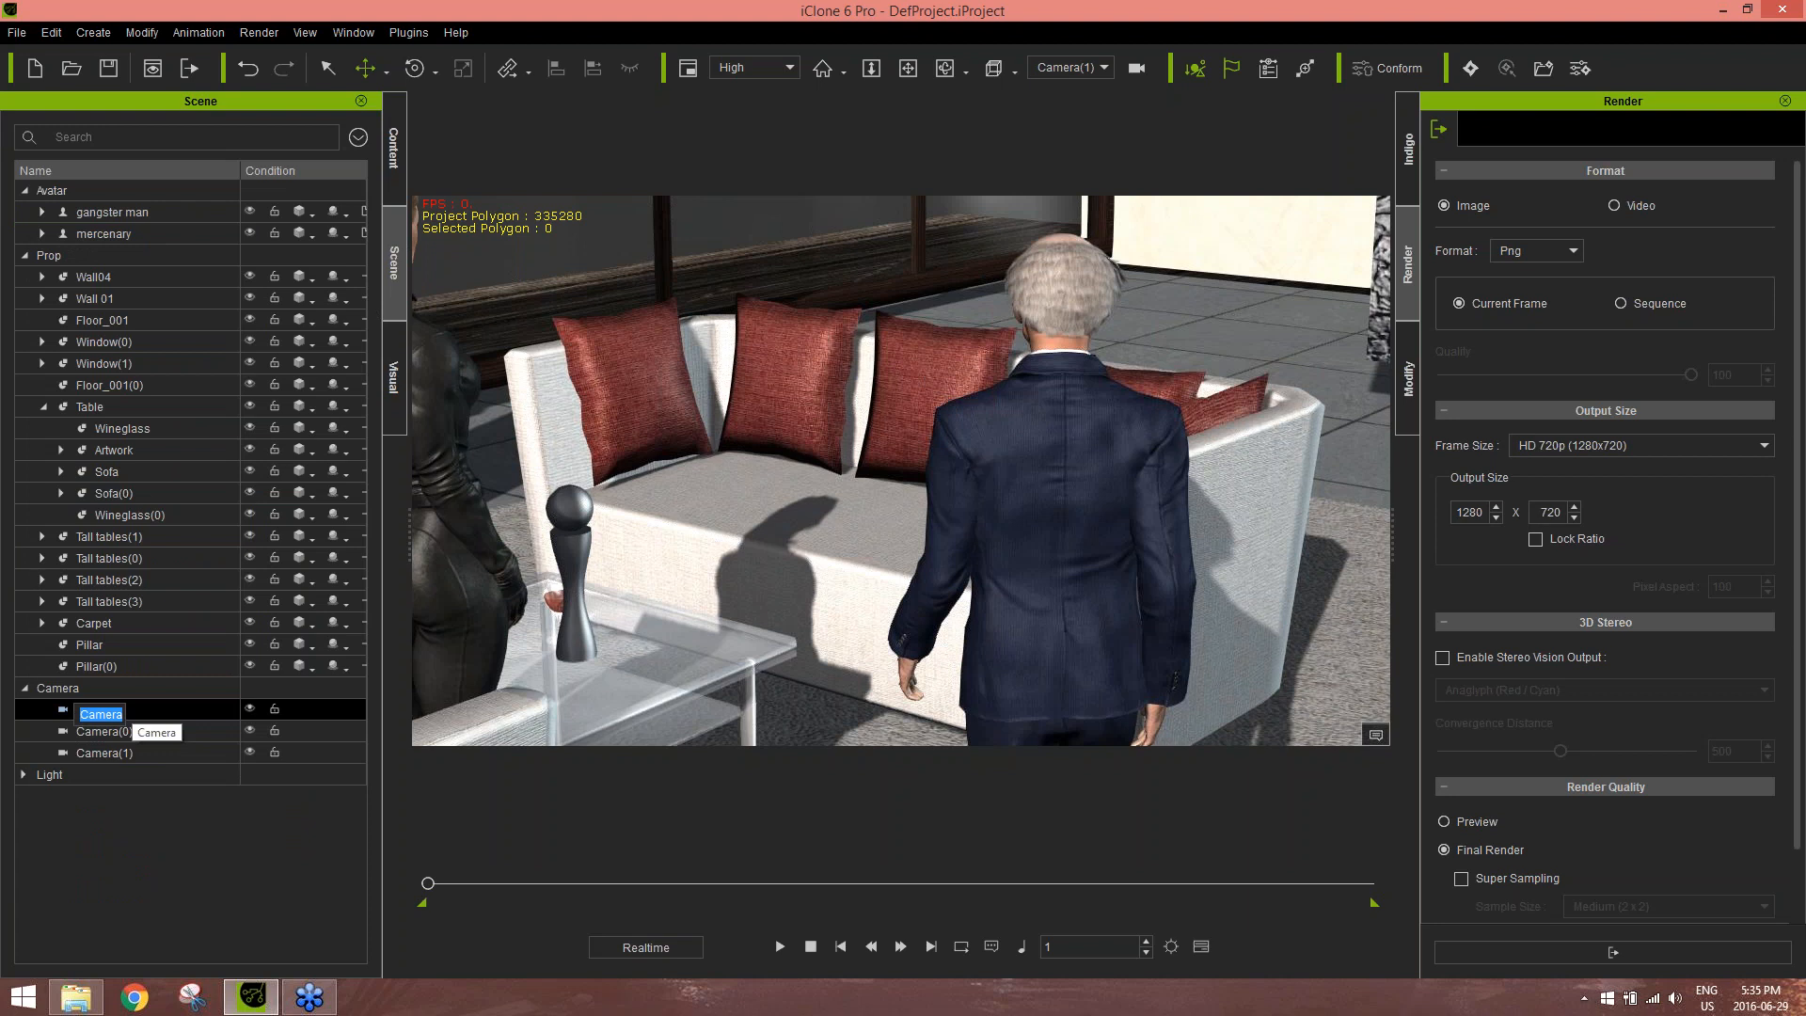
{"action": "type", "text": "Establish Shot"}
{"action": "key", "text": "Return"}
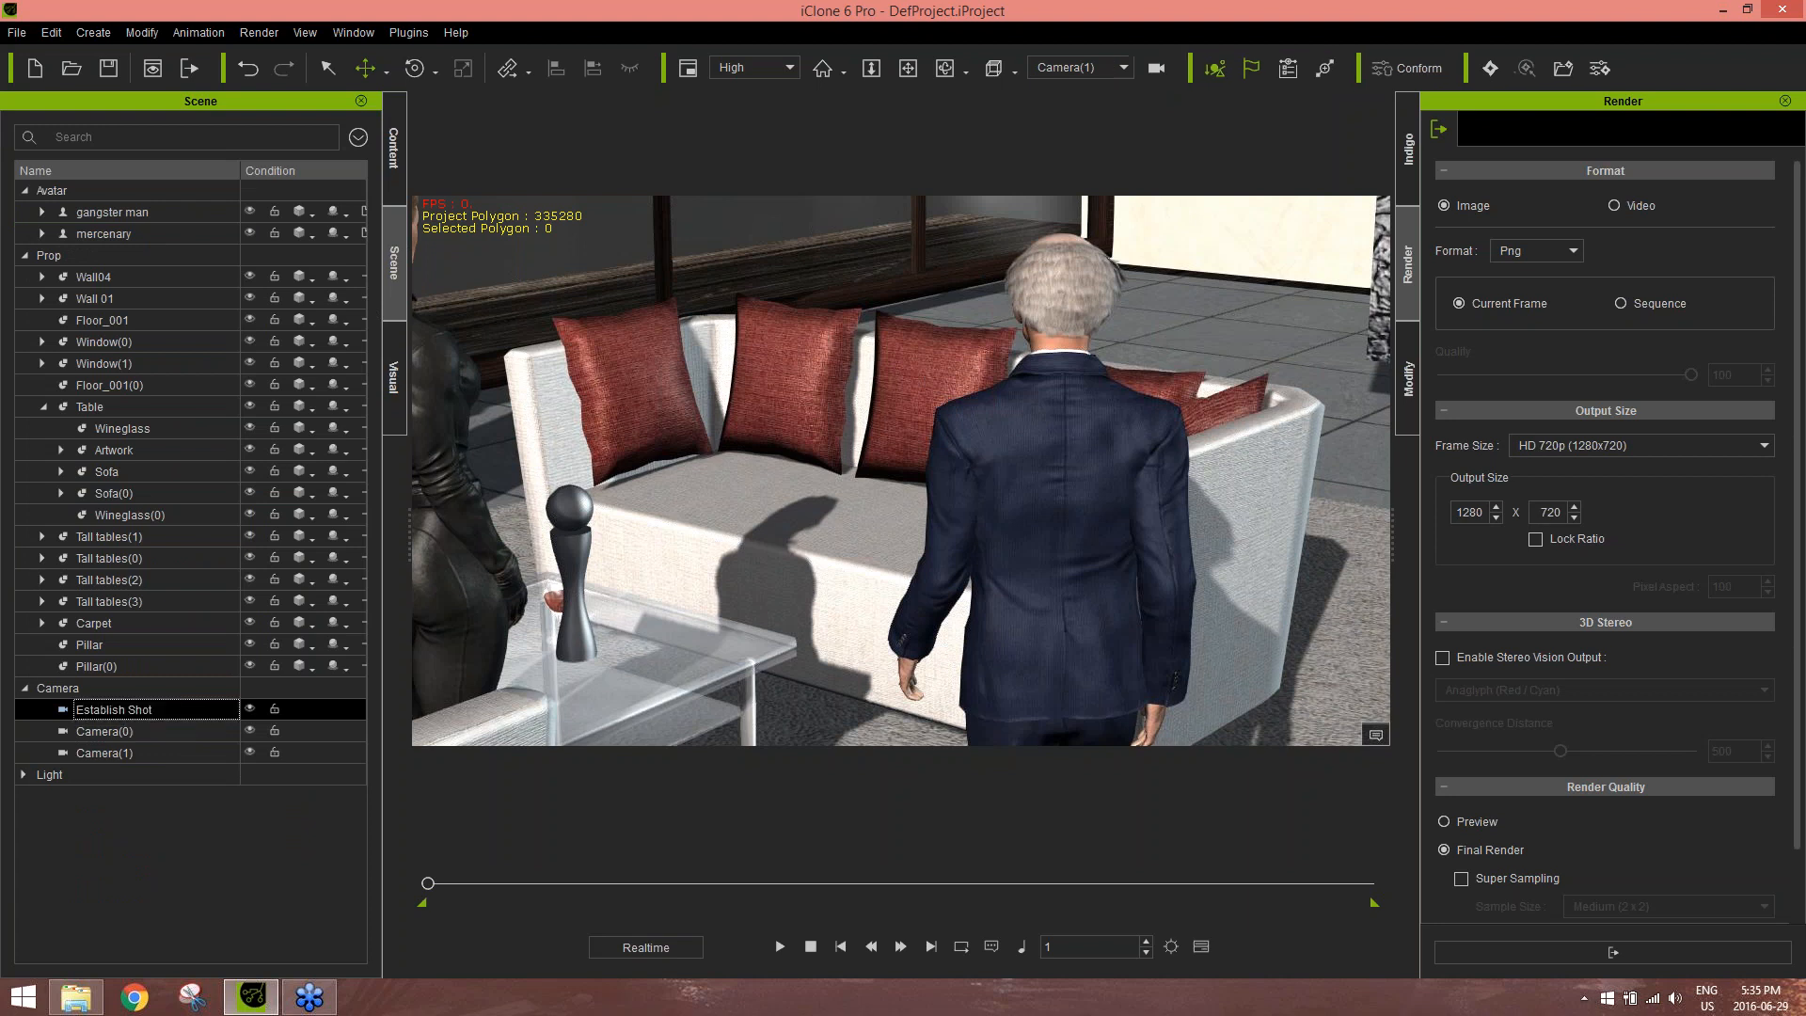
Rename the second camera as Man and the third camera as Woman
{"action": "left_click", "coordinate": [117, 733], "text": "ctrl"}
{"action": "double_click", "coordinate": [116, 733]}
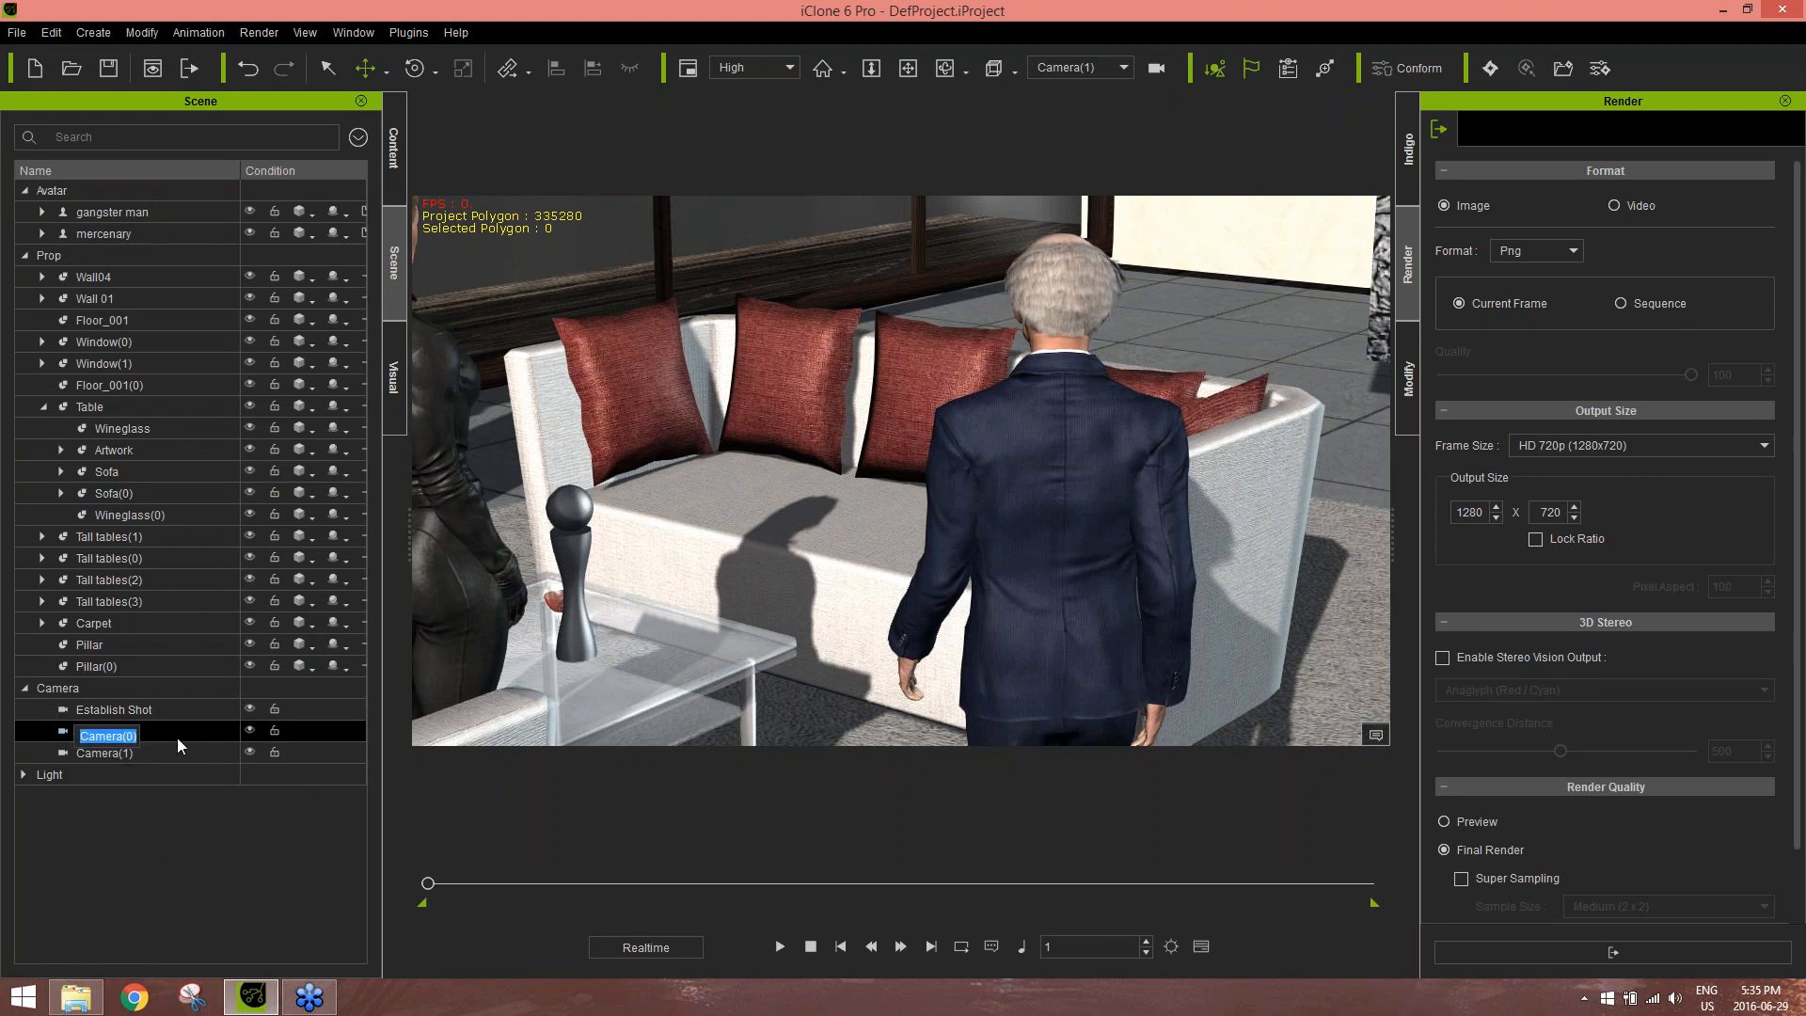
{"action": "type", "text": "Man"}
{"action": "key", "text": "Return"}
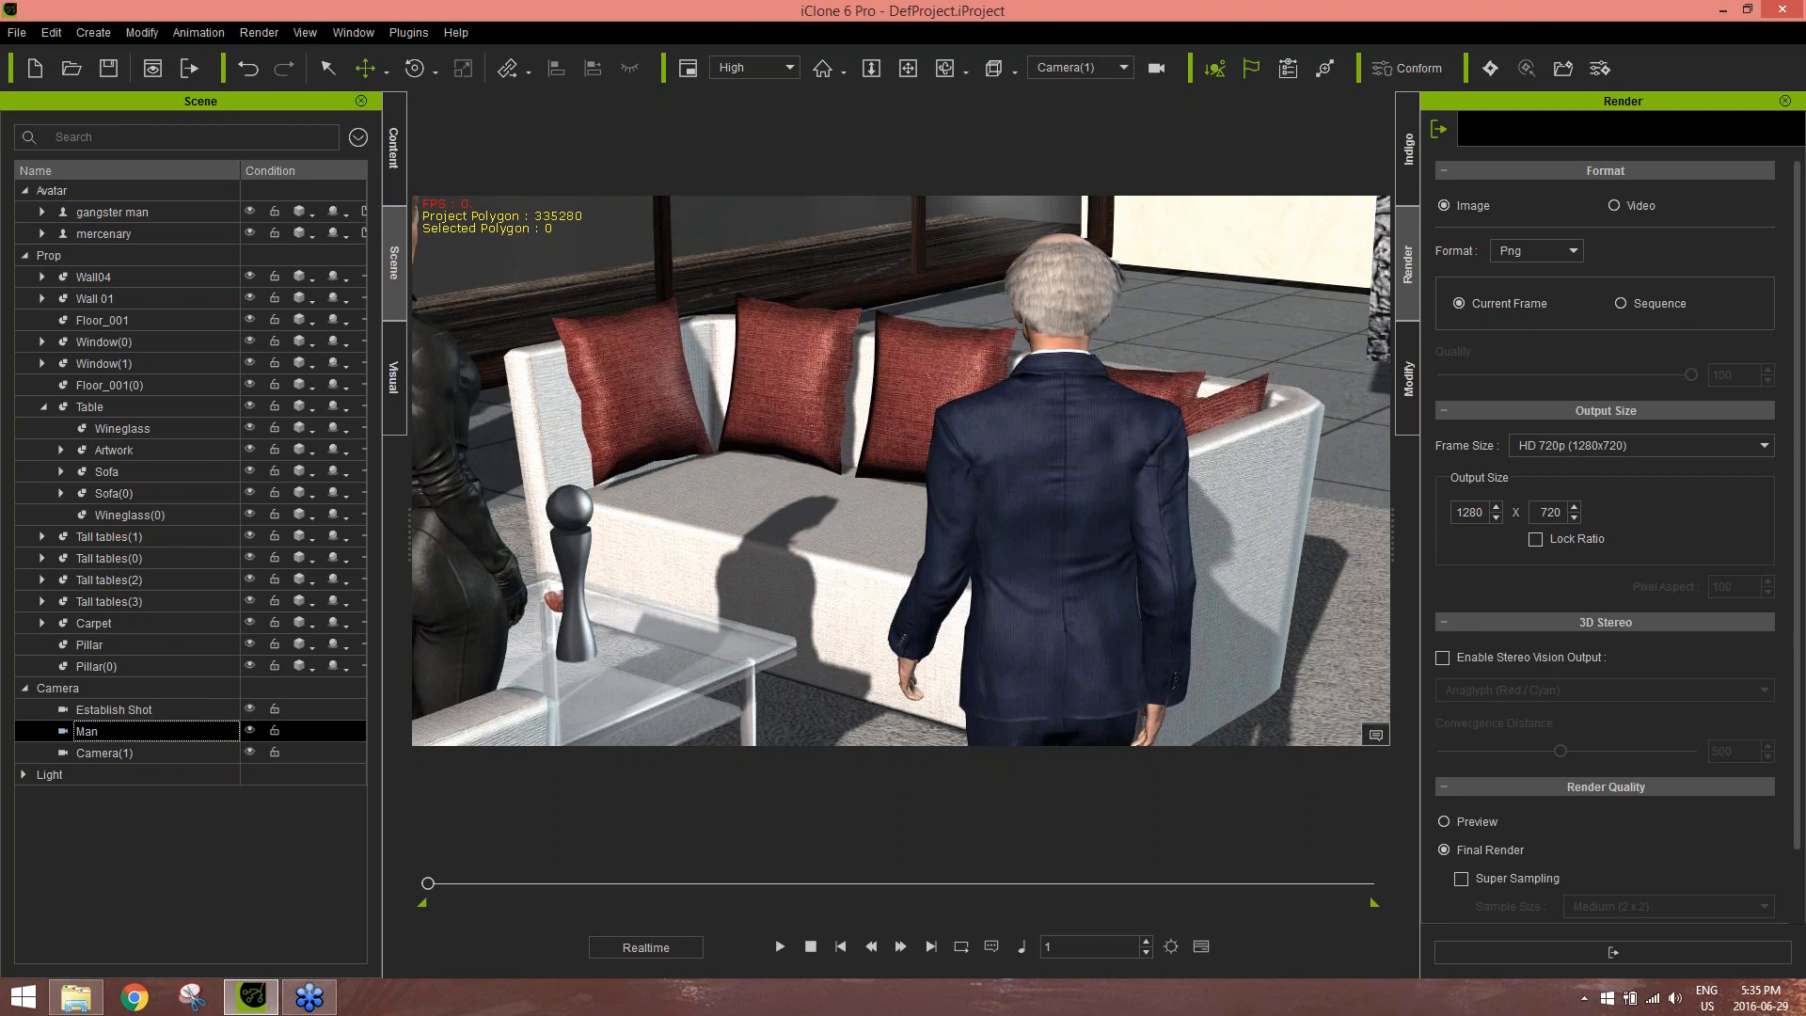
{"action": "left_click", "coordinate": [111, 753]}
{"action": "double_click", "coordinate": [111, 753]}
{"action": "type", "text": "Woman"}
{"action": "key", "text": "Return"}
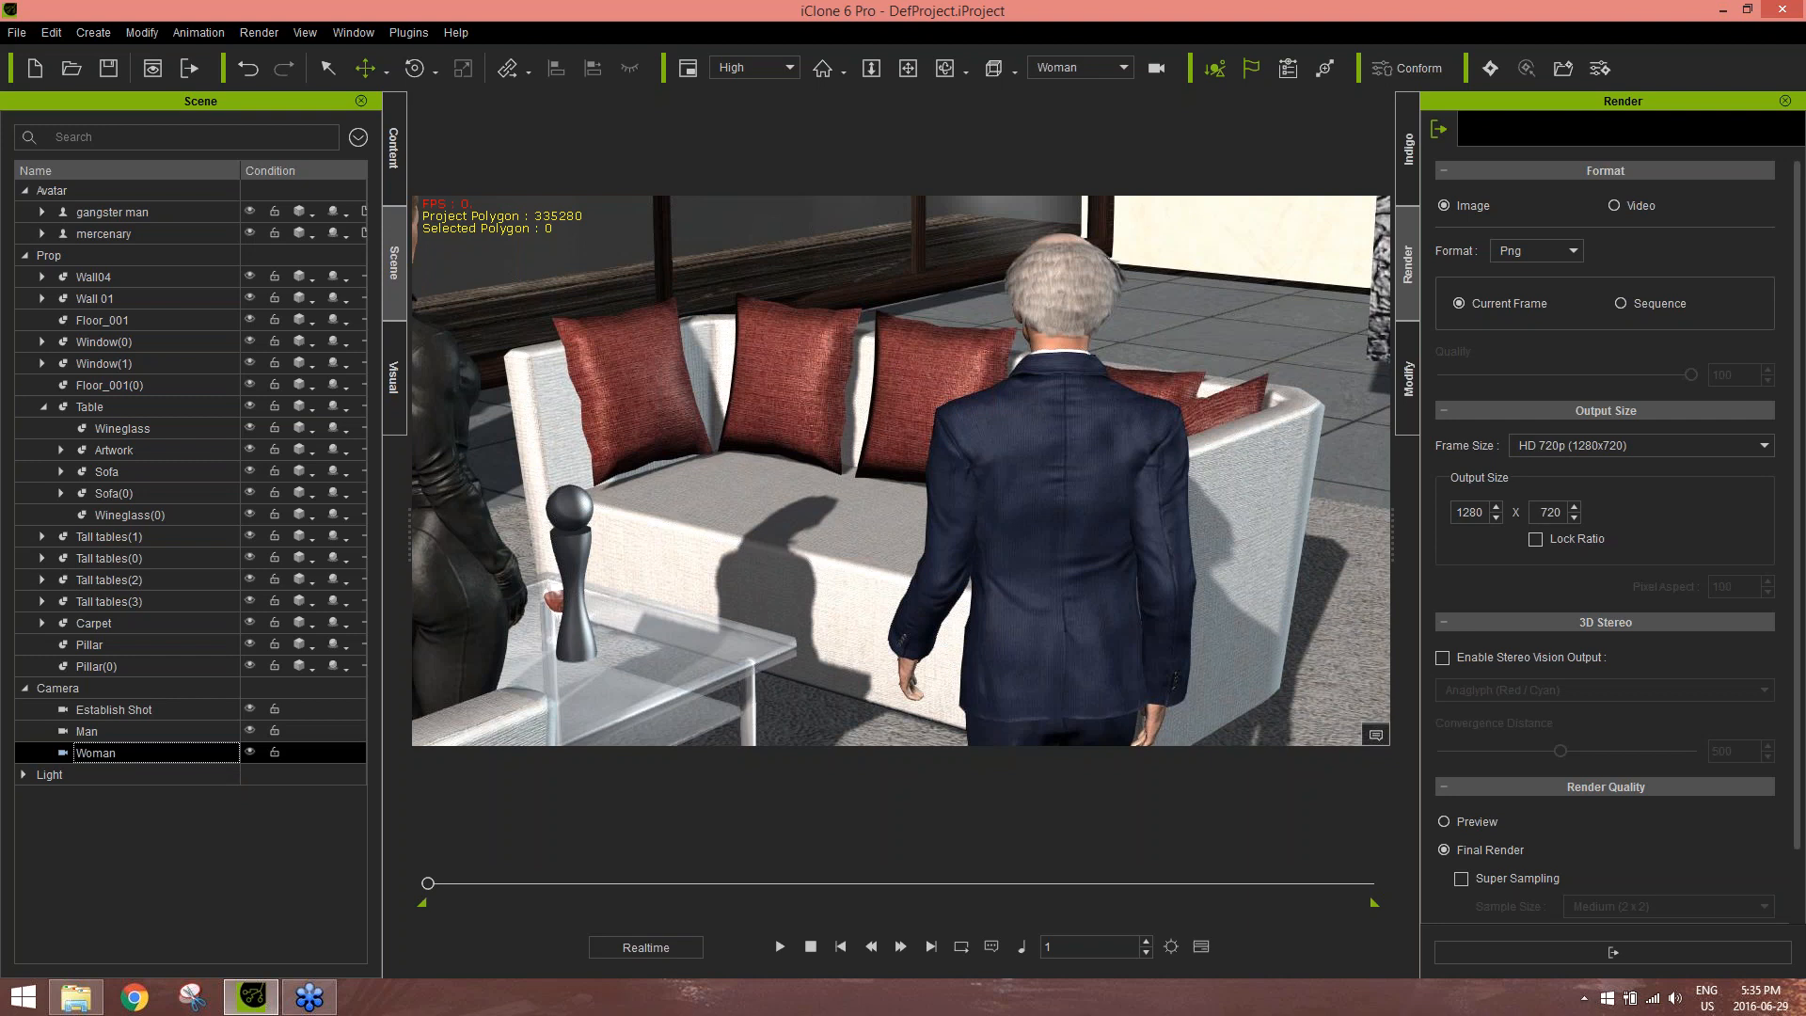
Hide the Establish Shot, Man and Woman camera objects so they do not block the viewport
{"action": "left_click", "coordinate": [127, 711]}
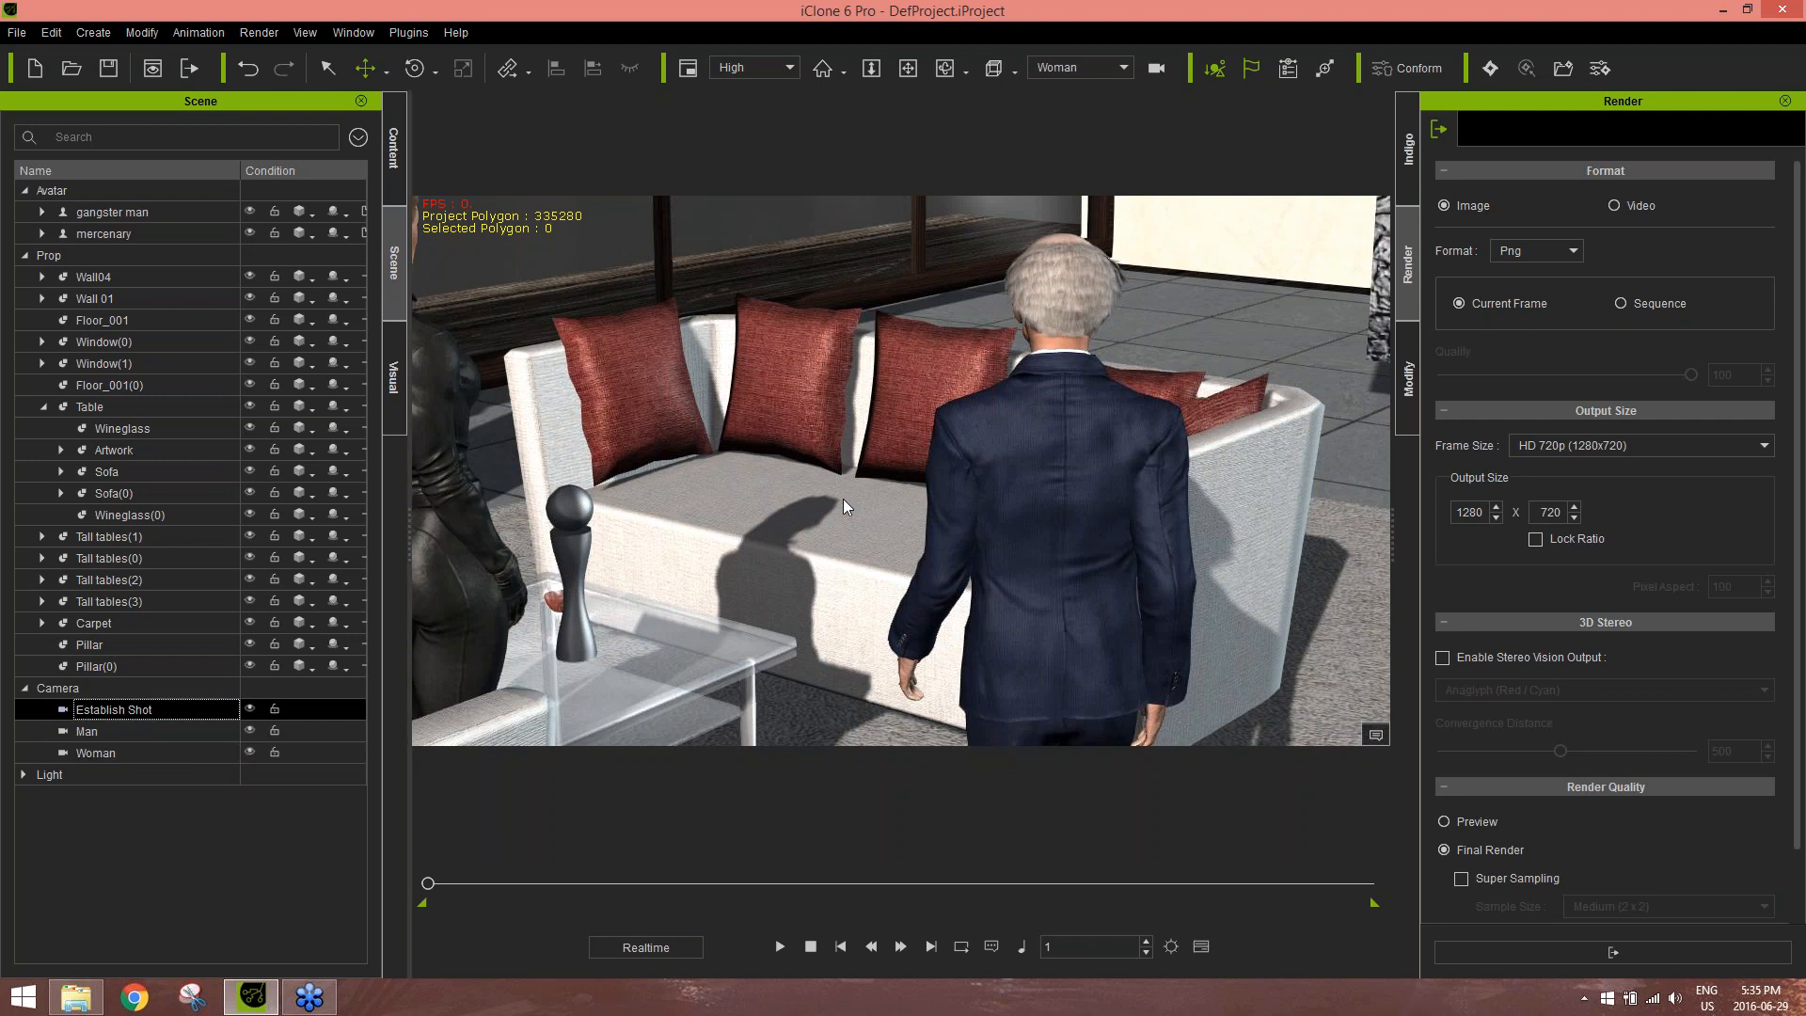
{"action": "left_click_drag", "start_coordinate": [886, 377], "coordinate": [873, 455], "text": "alt"}
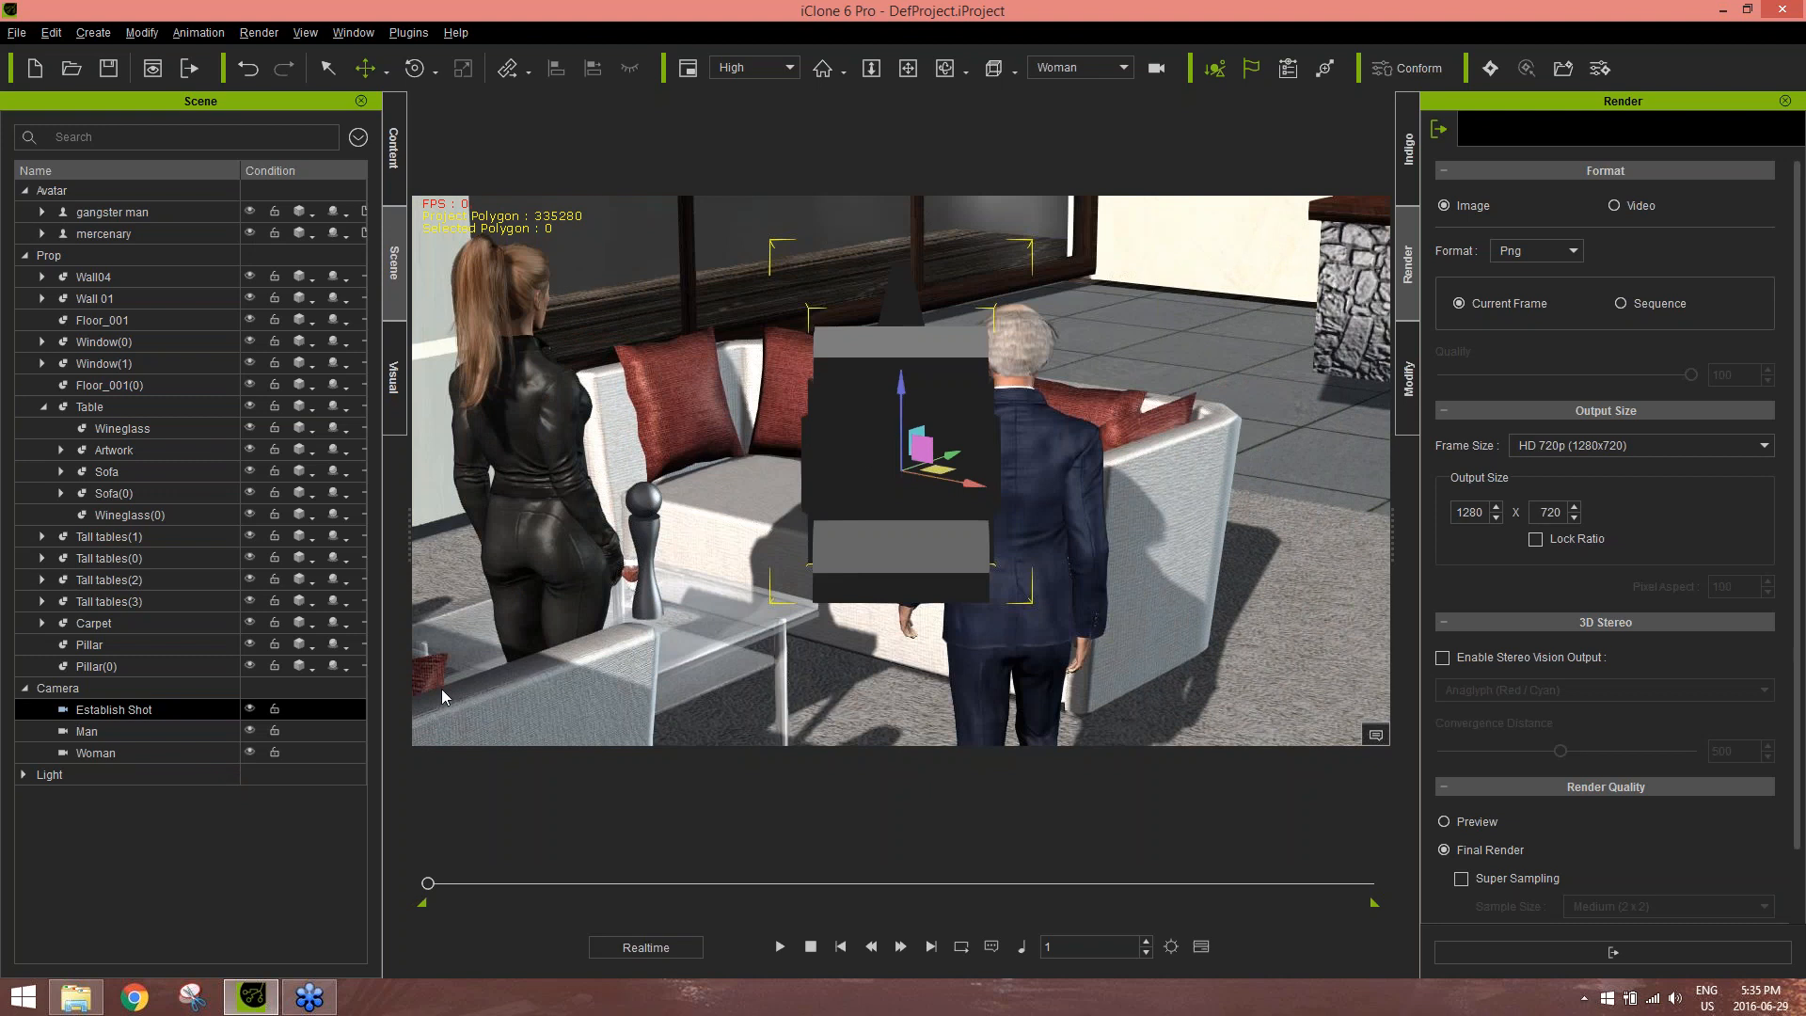
{"action": "left_click", "coordinate": [249, 712]}
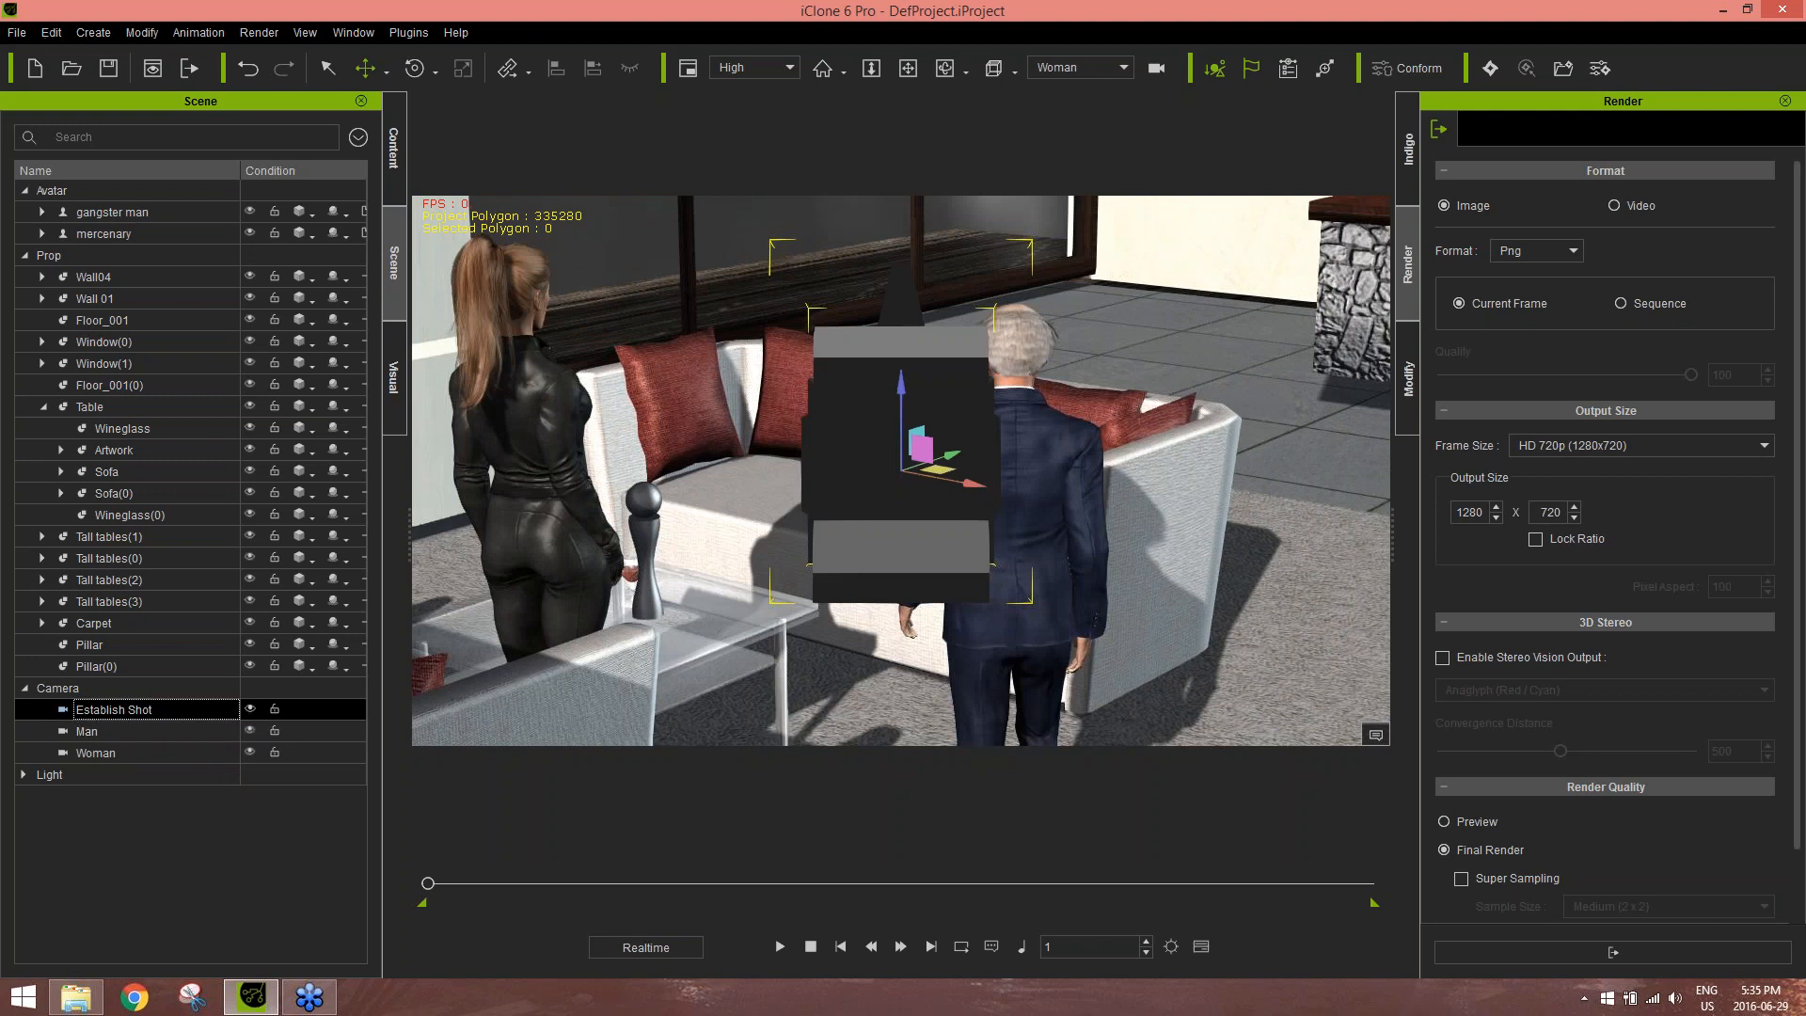
{"action": "left_click", "coordinate": [249, 731]}
{"action": "left_click", "coordinate": [251, 753]}
{"action": "left_click", "coordinate": [251, 753]}
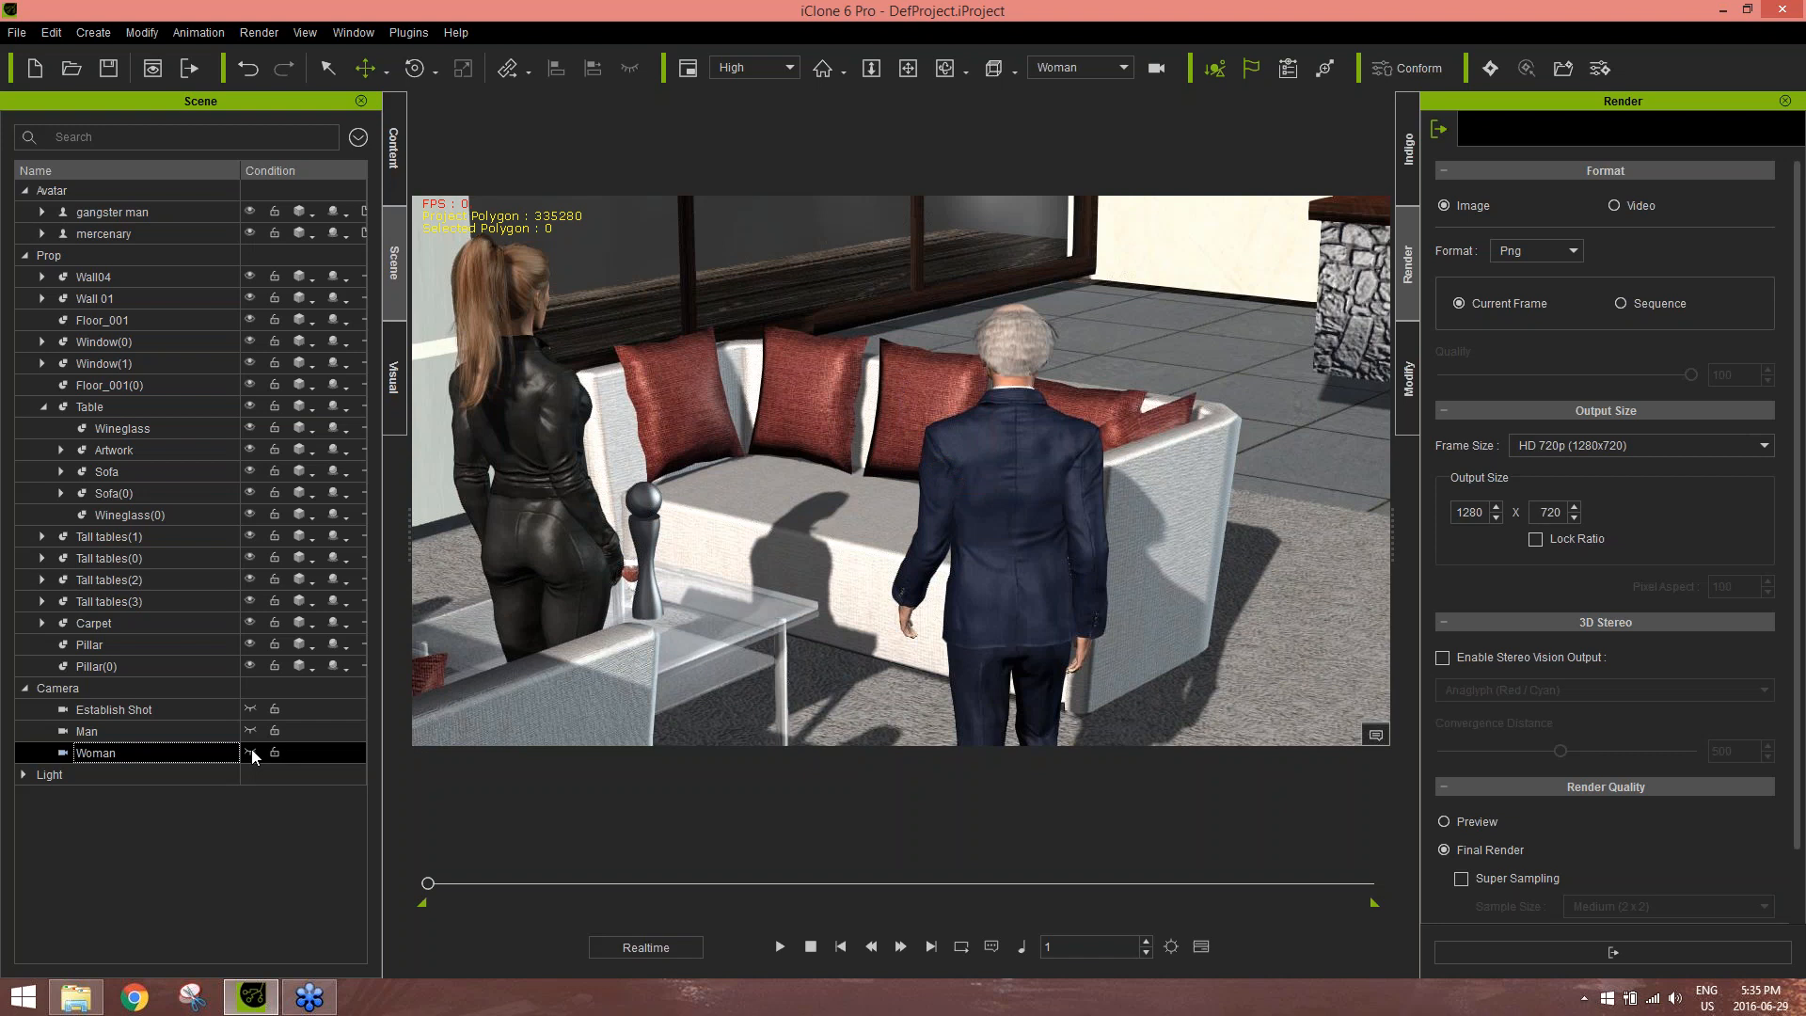
Play the animation from the first frame to frame 374, where both characters are seated
{"action": "scroll", "coordinate": [844, 415], "scroll_direction": "down", "scroll_amount": 3}
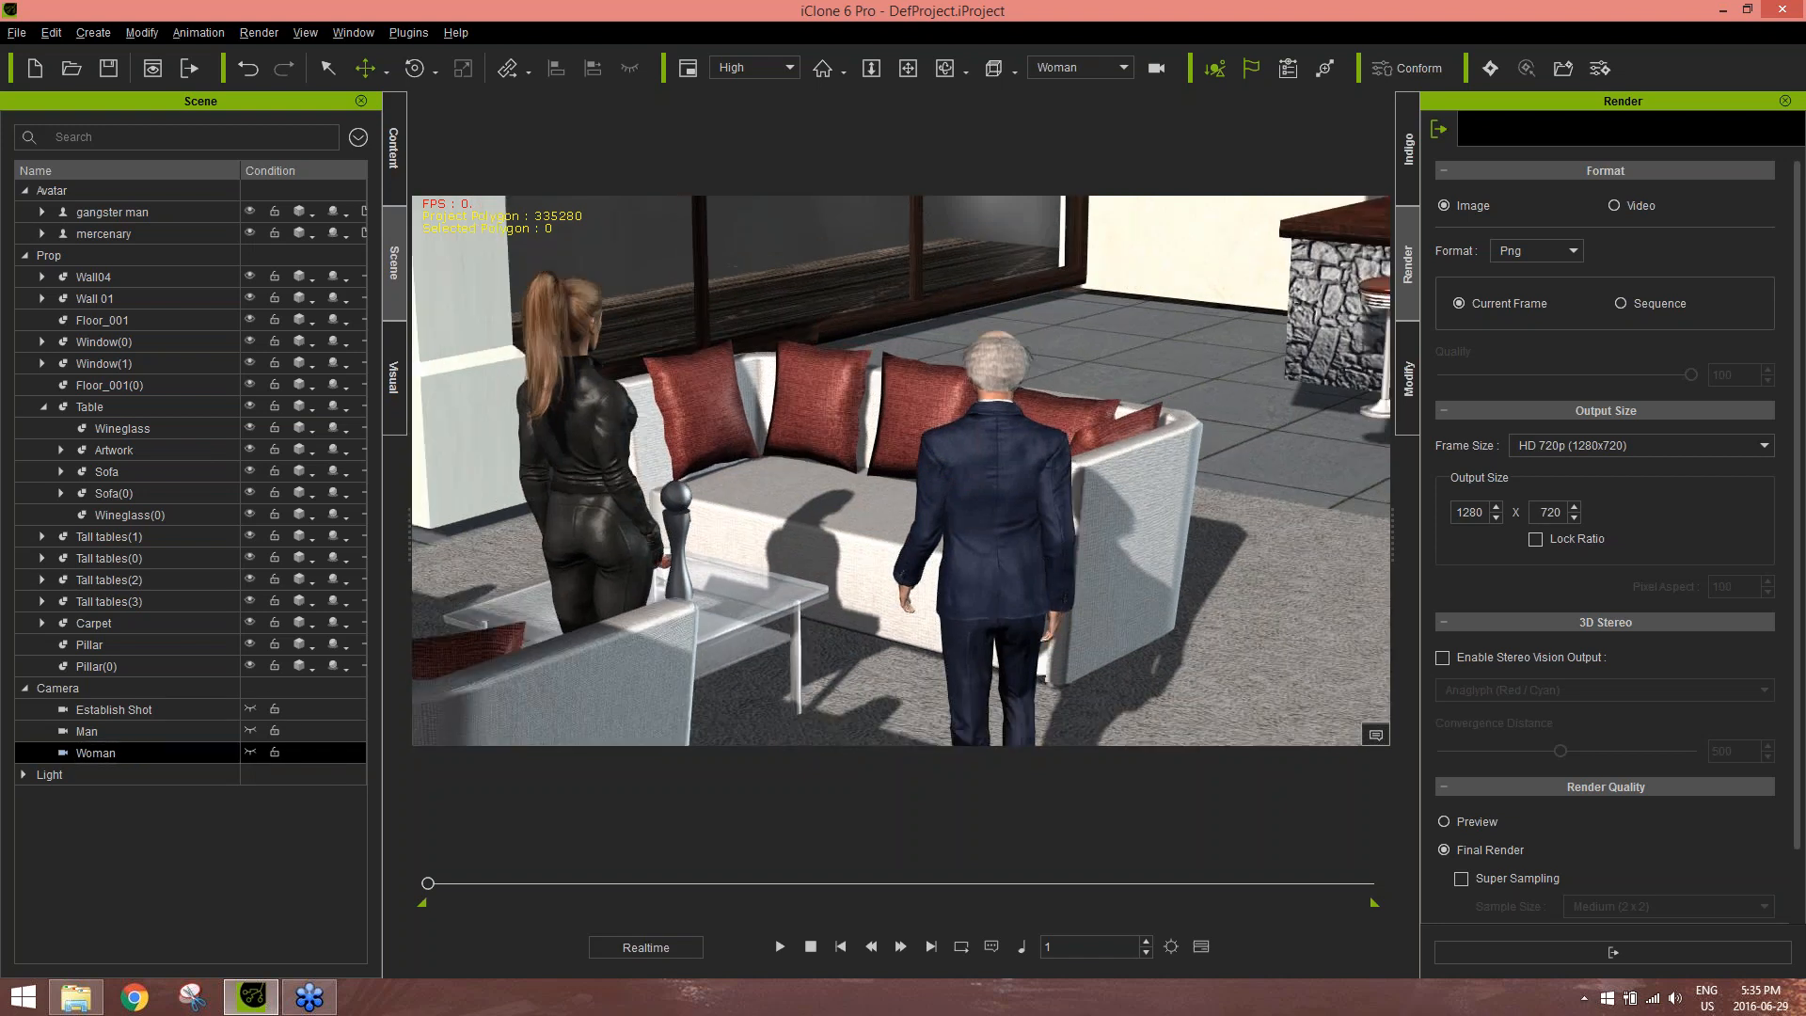
{"action": "right_click_drag", "start_coordinate": [844, 415], "coordinate": [759, 565]}
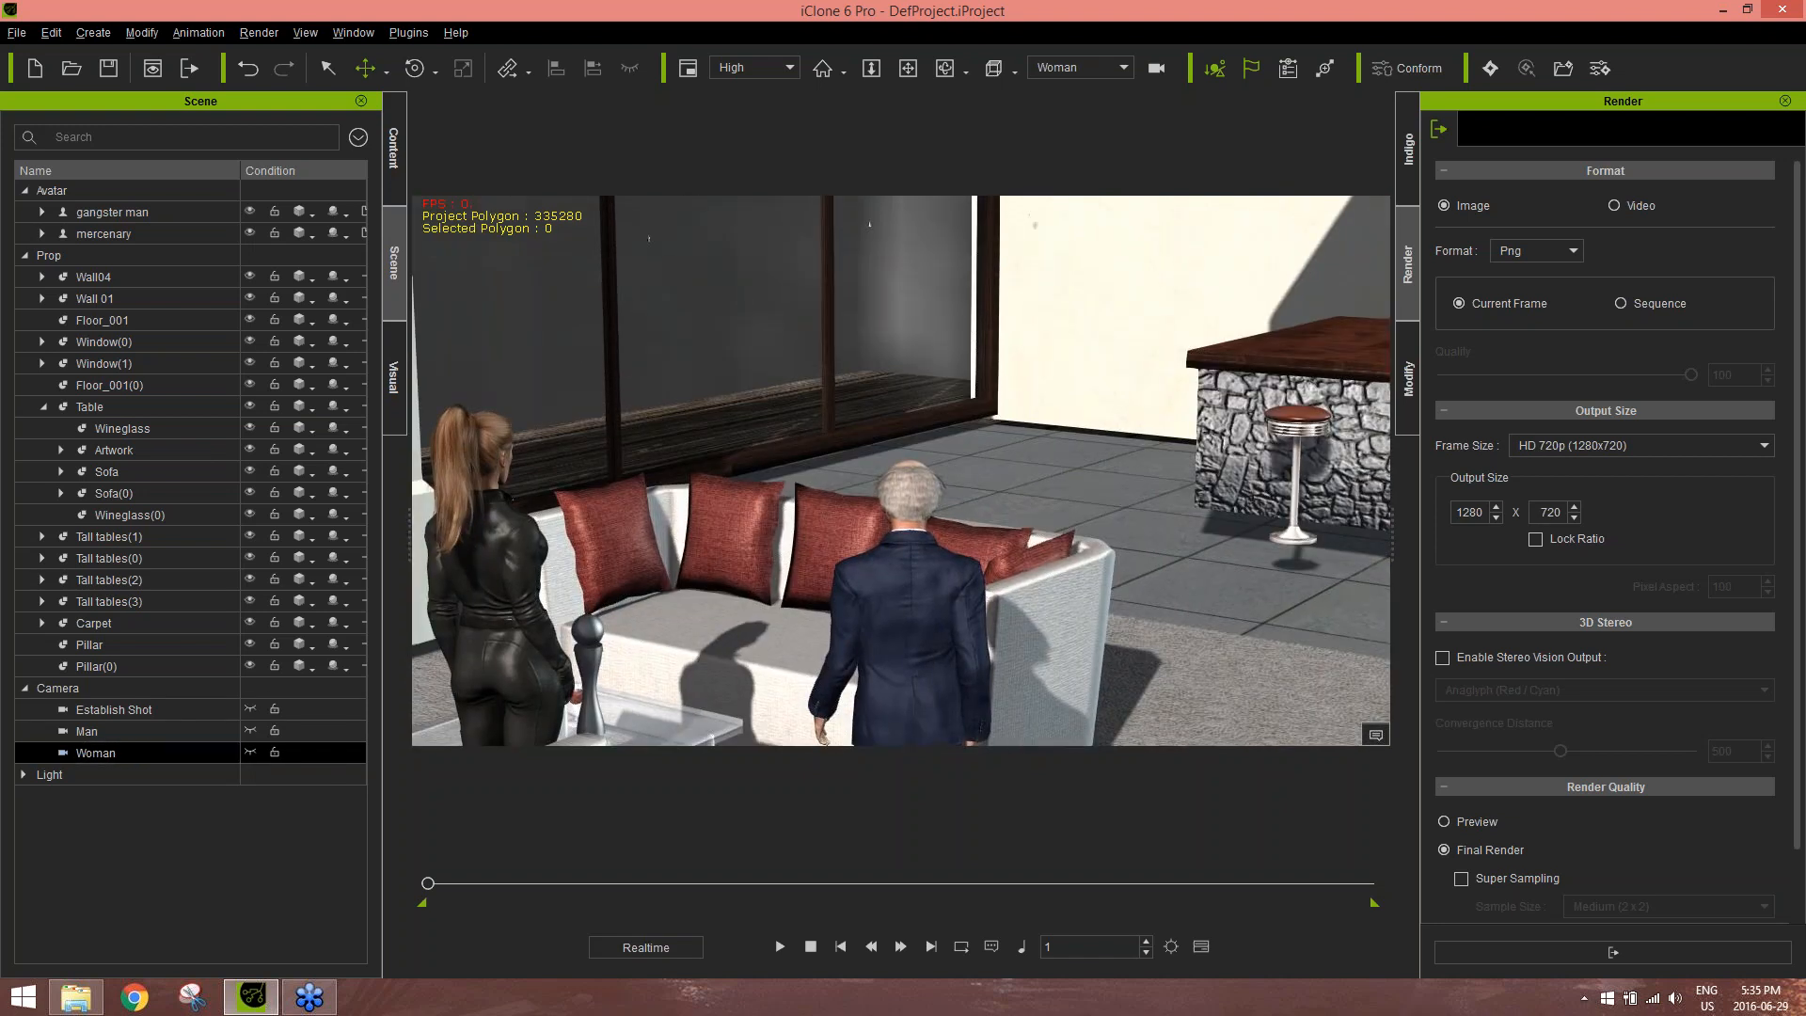
{"action": "left_click", "coordinate": [842, 592]}
{"action": "middle_click_drag", "start_coordinate": [842, 593], "coordinate": [863, 483]}
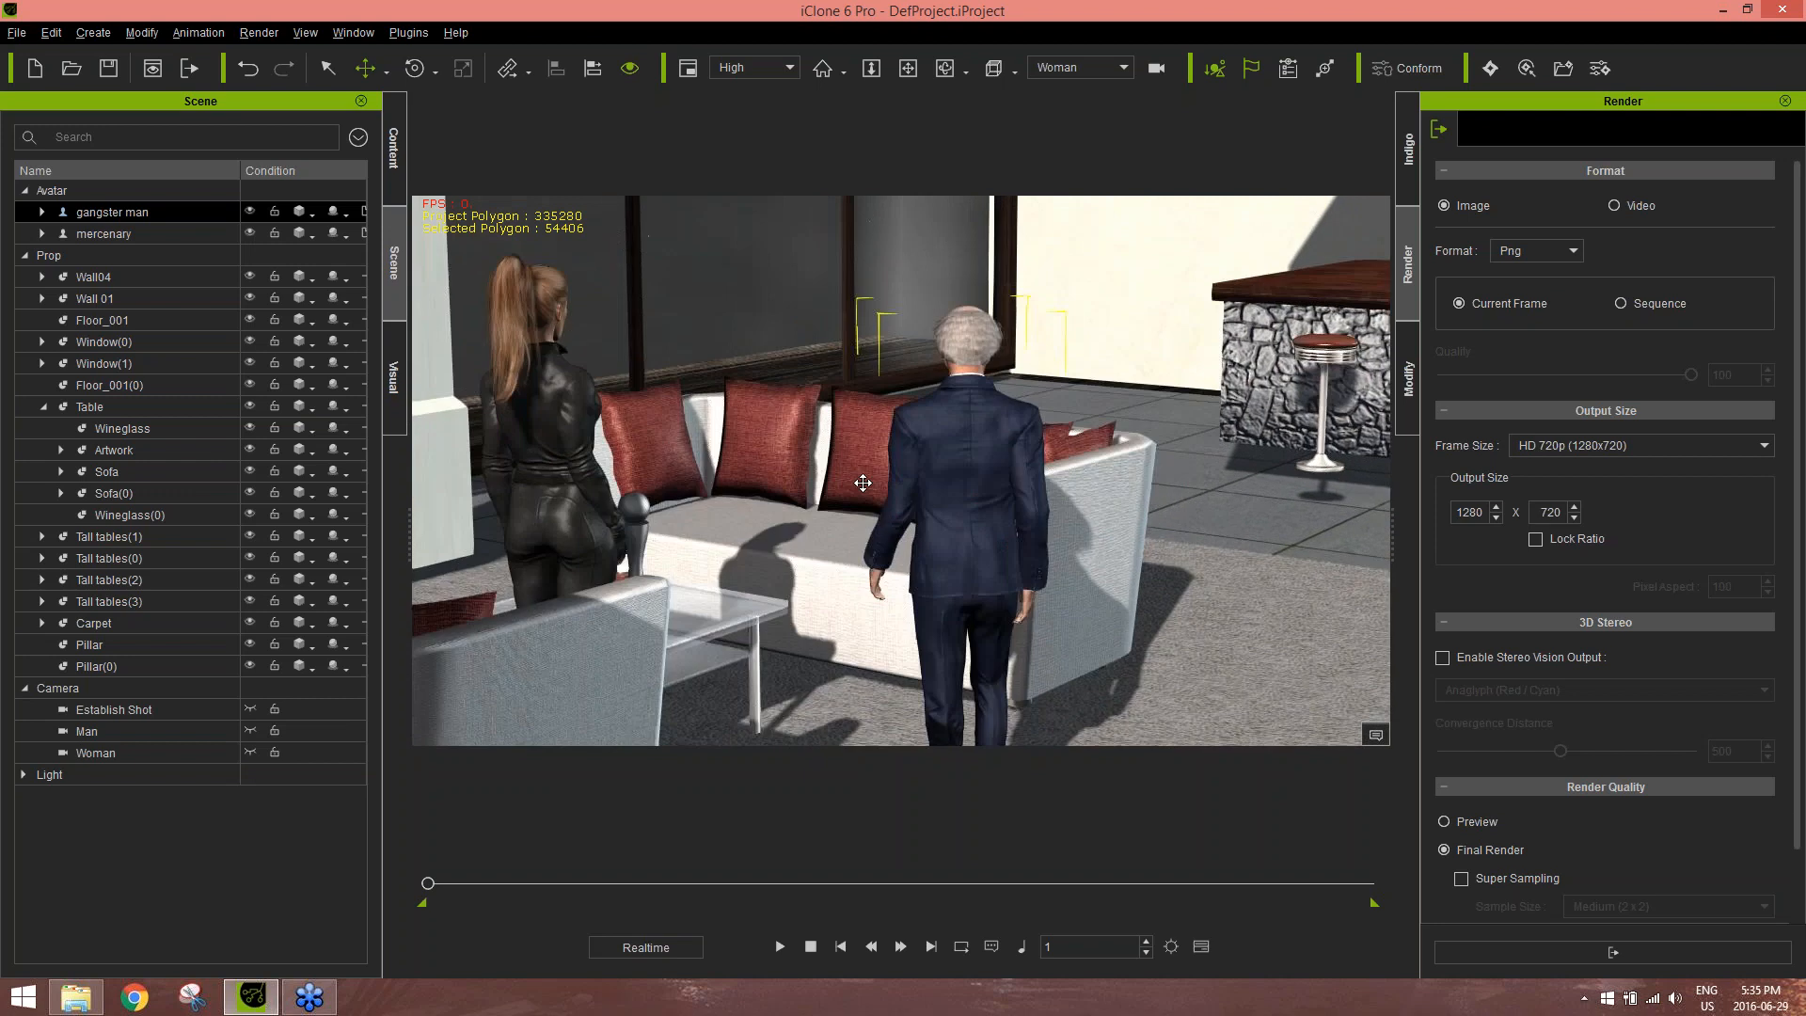
{"action": "right_click_drag", "start_coordinate": [862, 482], "coordinate": [846, 541]}
{"action": "middle_click_drag", "start_coordinate": [846, 541], "coordinate": [868, 556]}
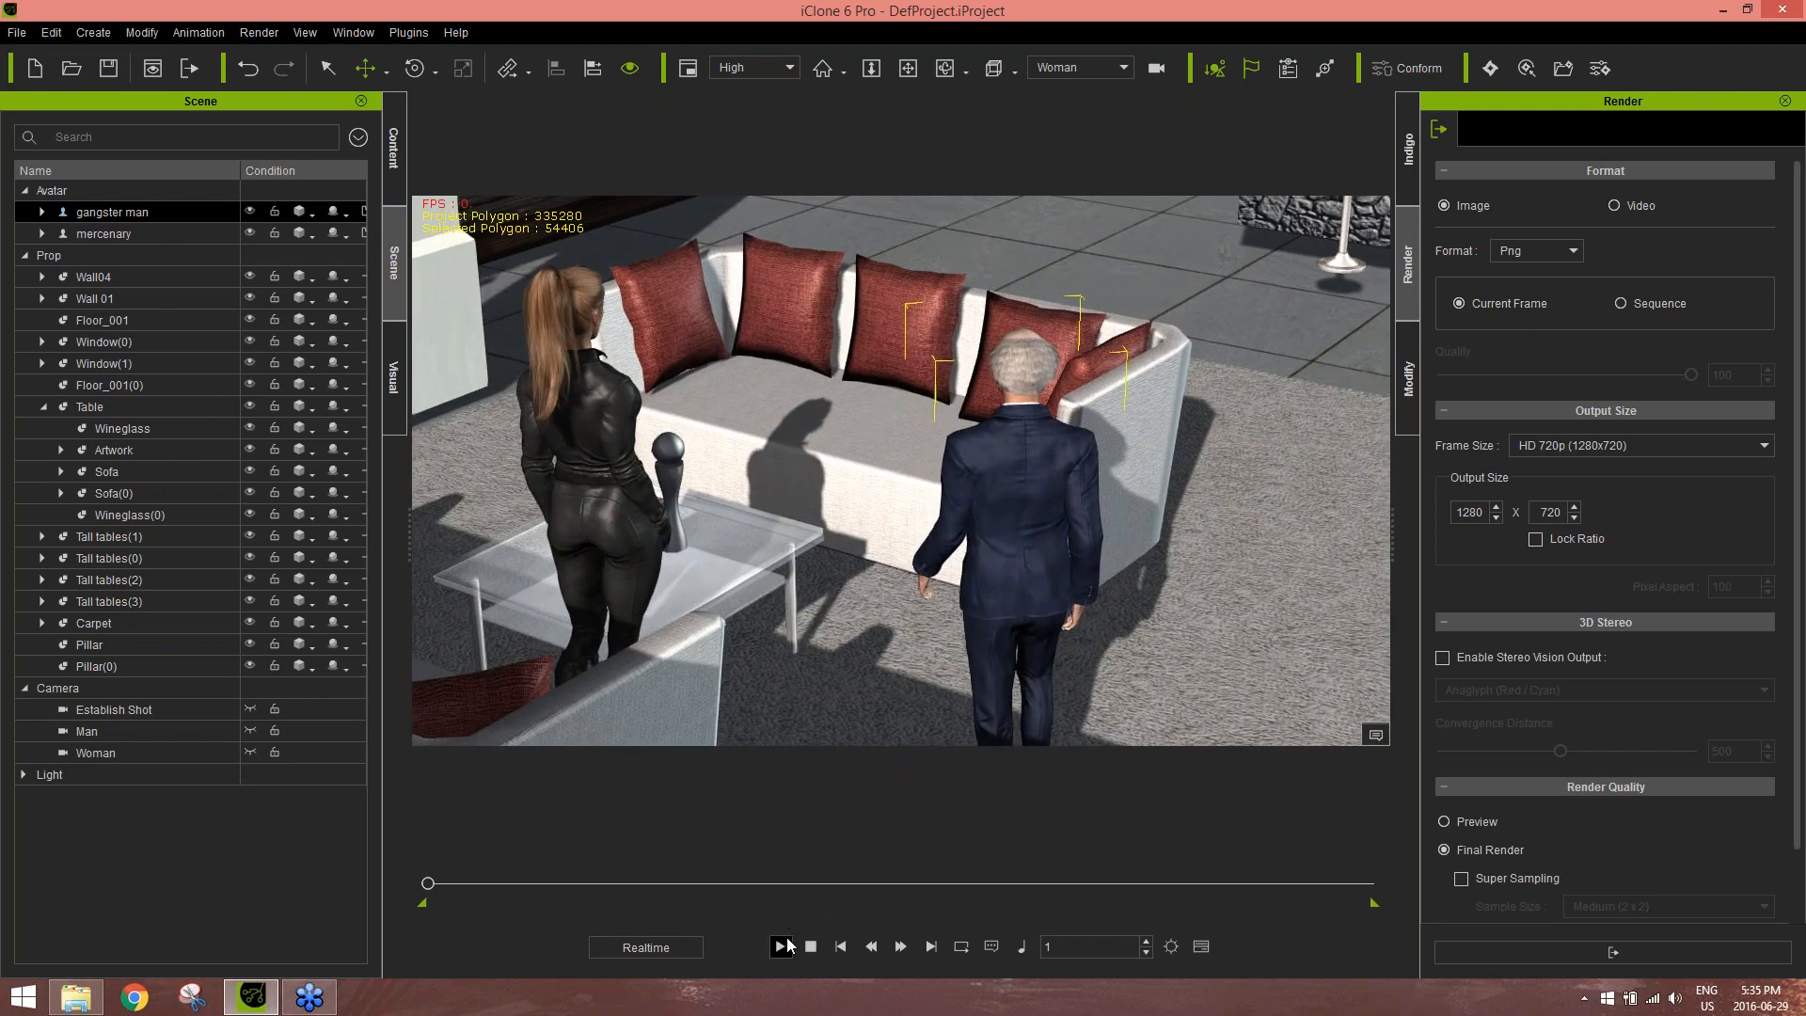
{"action": "left_click", "coordinate": [788, 946]}
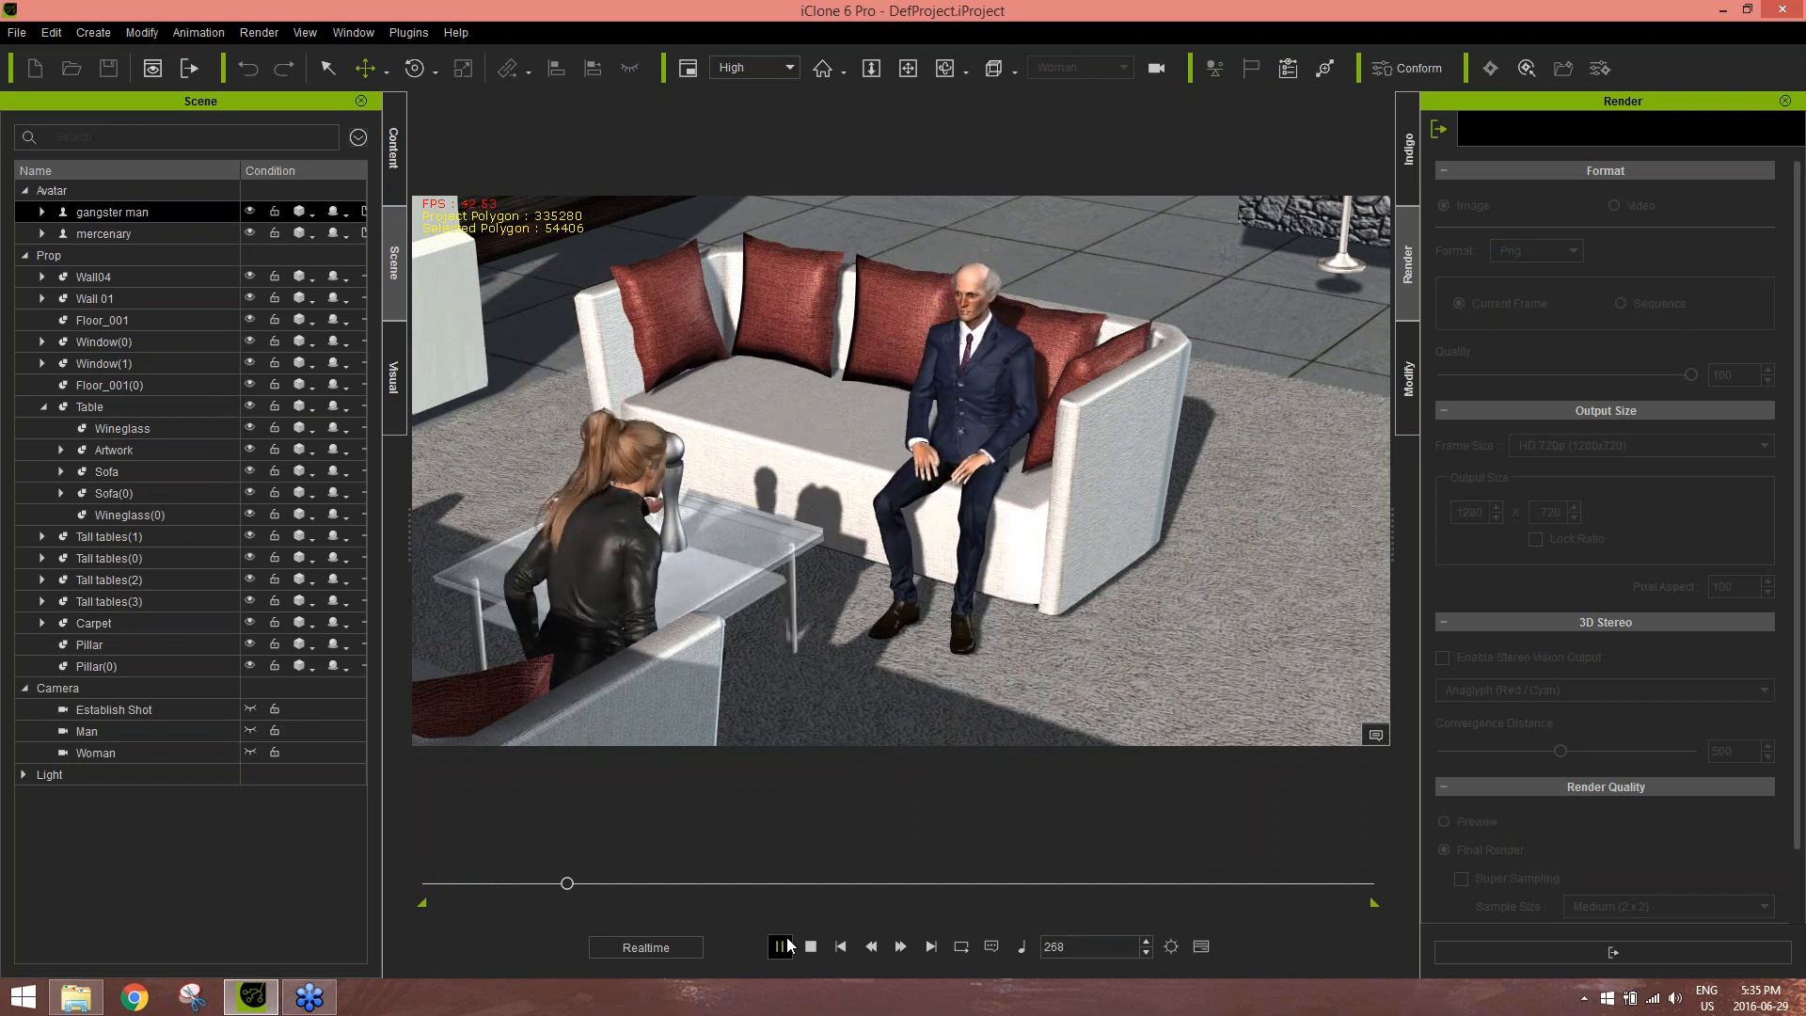
{"action": "left_click", "coordinate": [781, 945]}
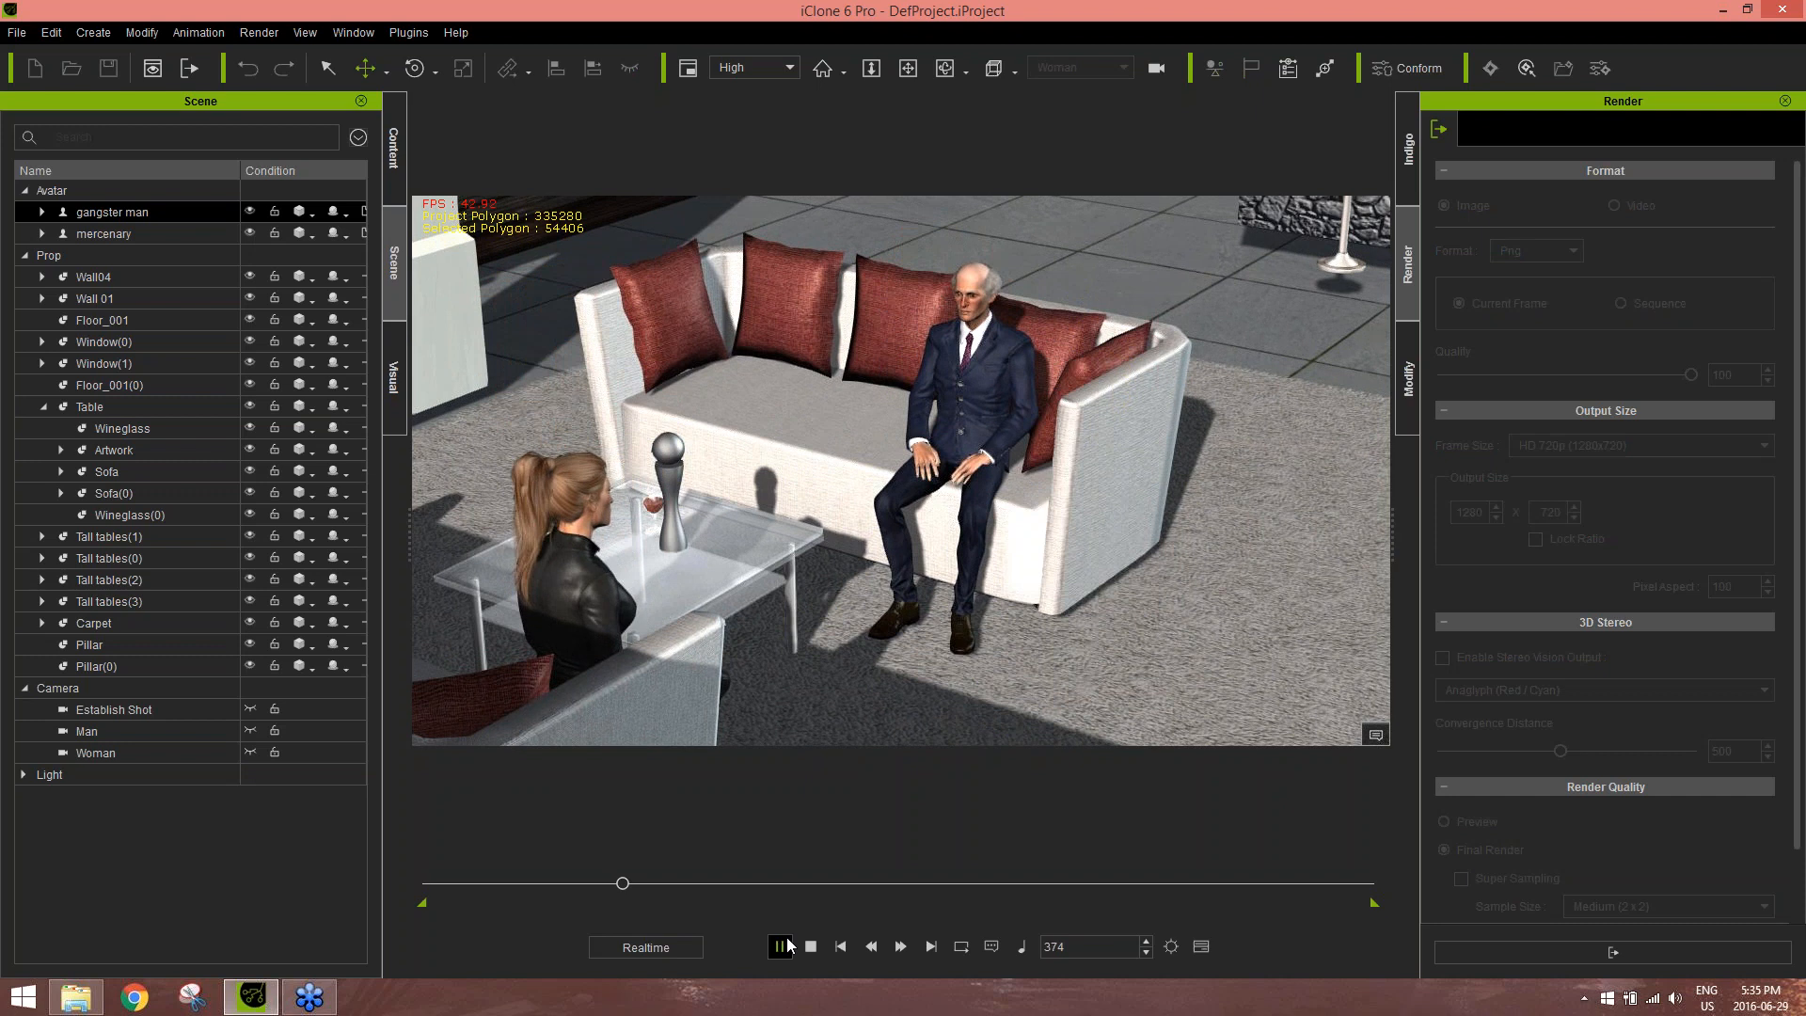
Frame a side-on shot of both seated characters facing each other across the glass table and preview playback to frame 431
{"action": "right_click_drag", "start_coordinate": [1030, 636], "coordinate": [823, 642]}
{"action": "middle_click_drag", "start_coordinate": [823, 642], "coordinate": [1072, 705]}
{"action": "right_click_drag", "start_coordinate": [1072, 705], "coordinate": [1095, 565]}
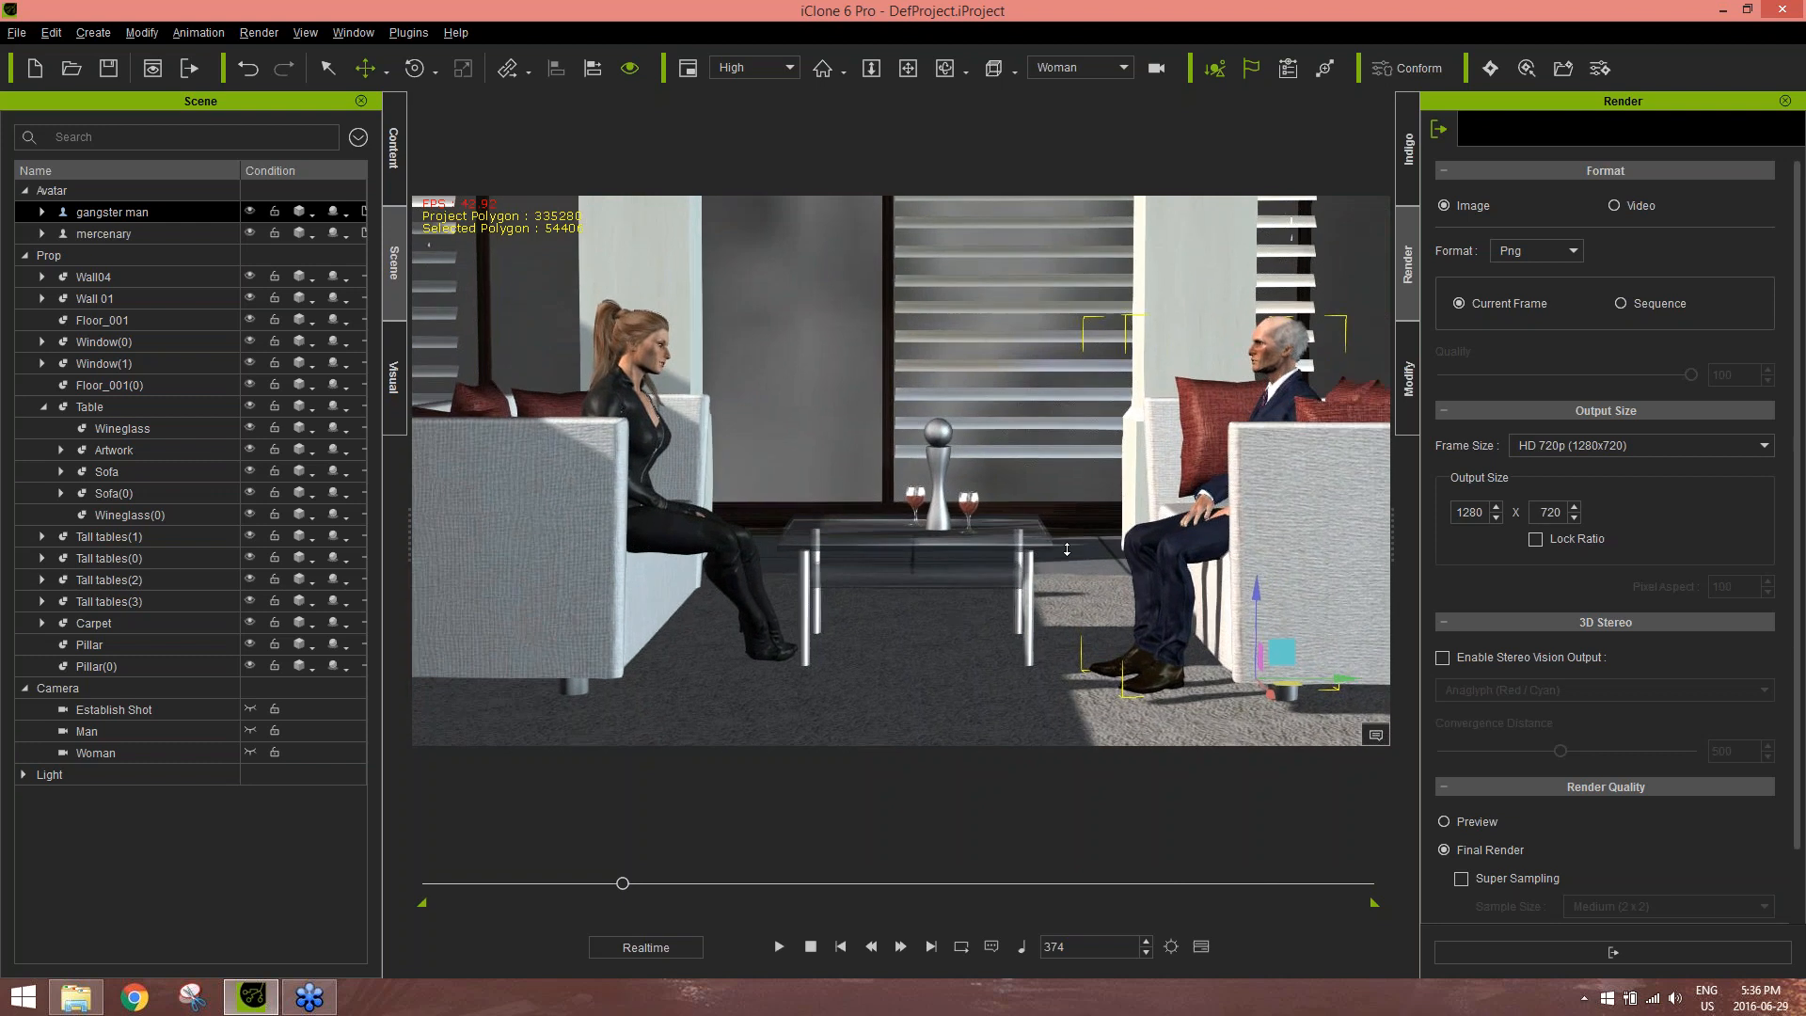
{"action": "scroll", "coordinate": [1093, 527], "scroll_direction": "up", "scroll_amount": 2}
{"action": "middle_click_drag", "start_coordinate": [1095, 499], "coordinate": [1061, 493]}
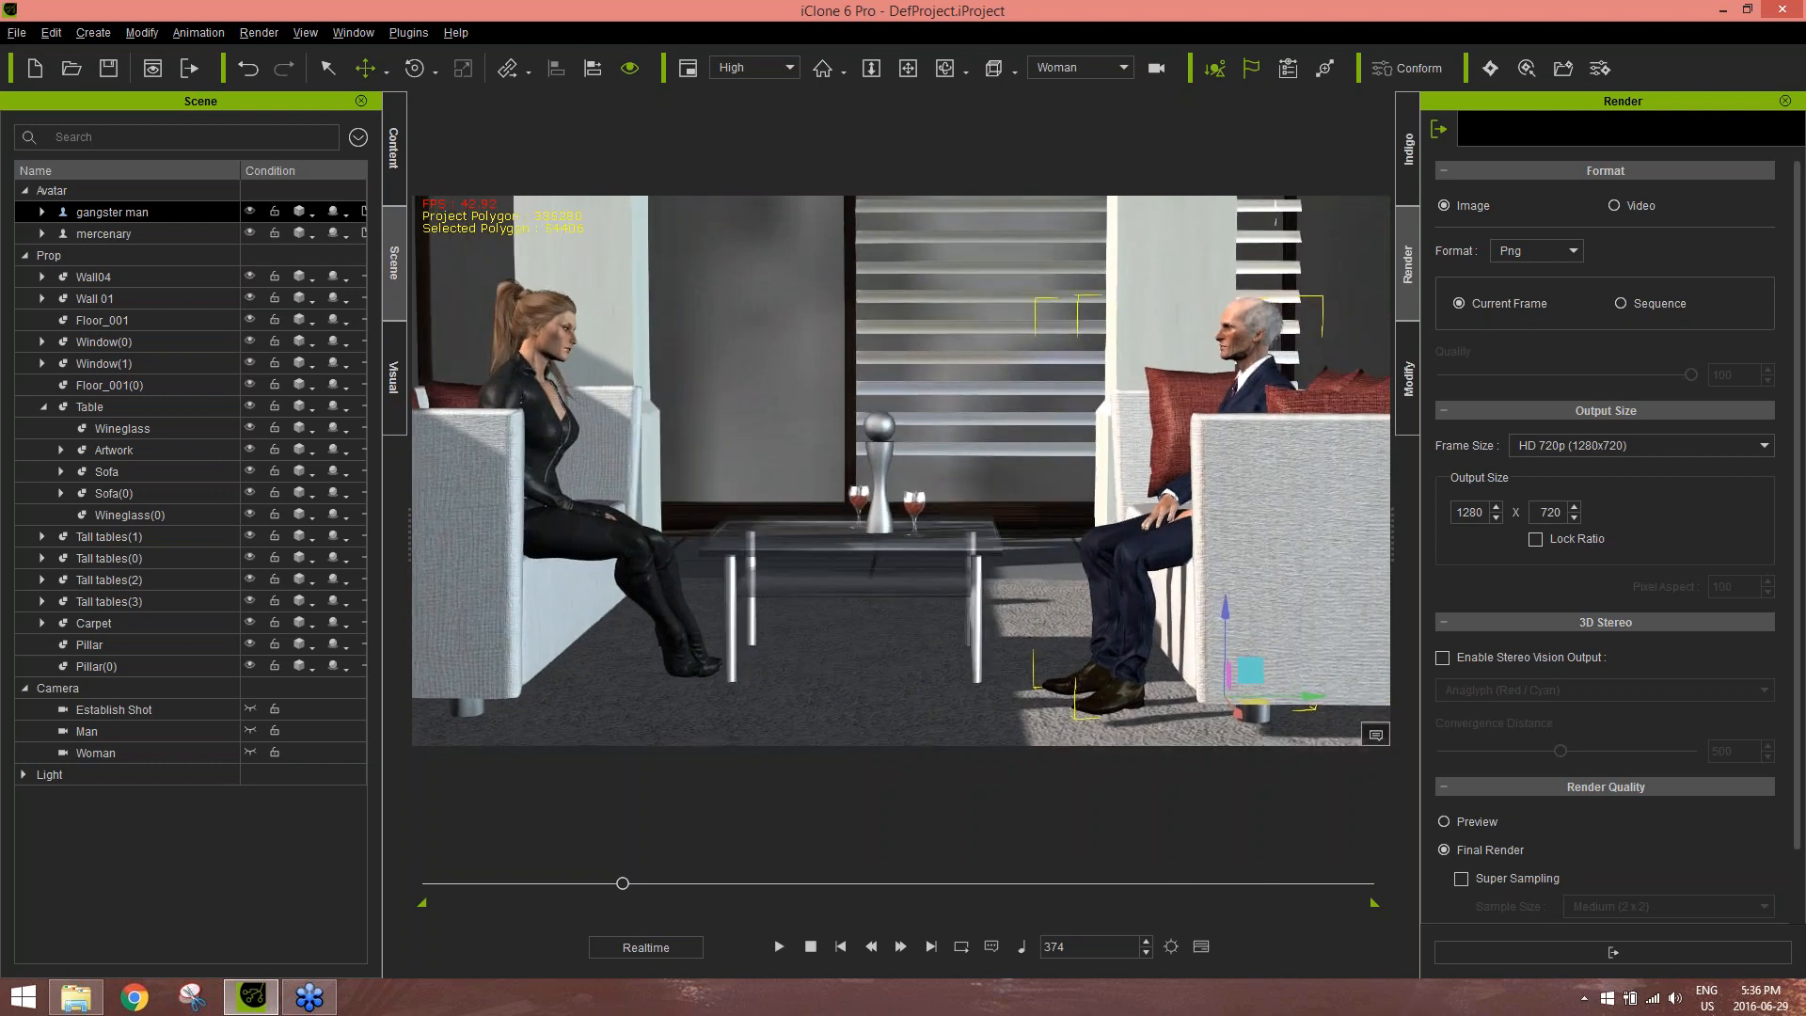
{"action": "scroll", "coordinate": [1060, 492], "scroll_direction": "up", "scroll_amount": 2}
{"action": "scroll", "coordinate": [1059, 481], "scroll_direction": "up", "scroll_amount": 2}
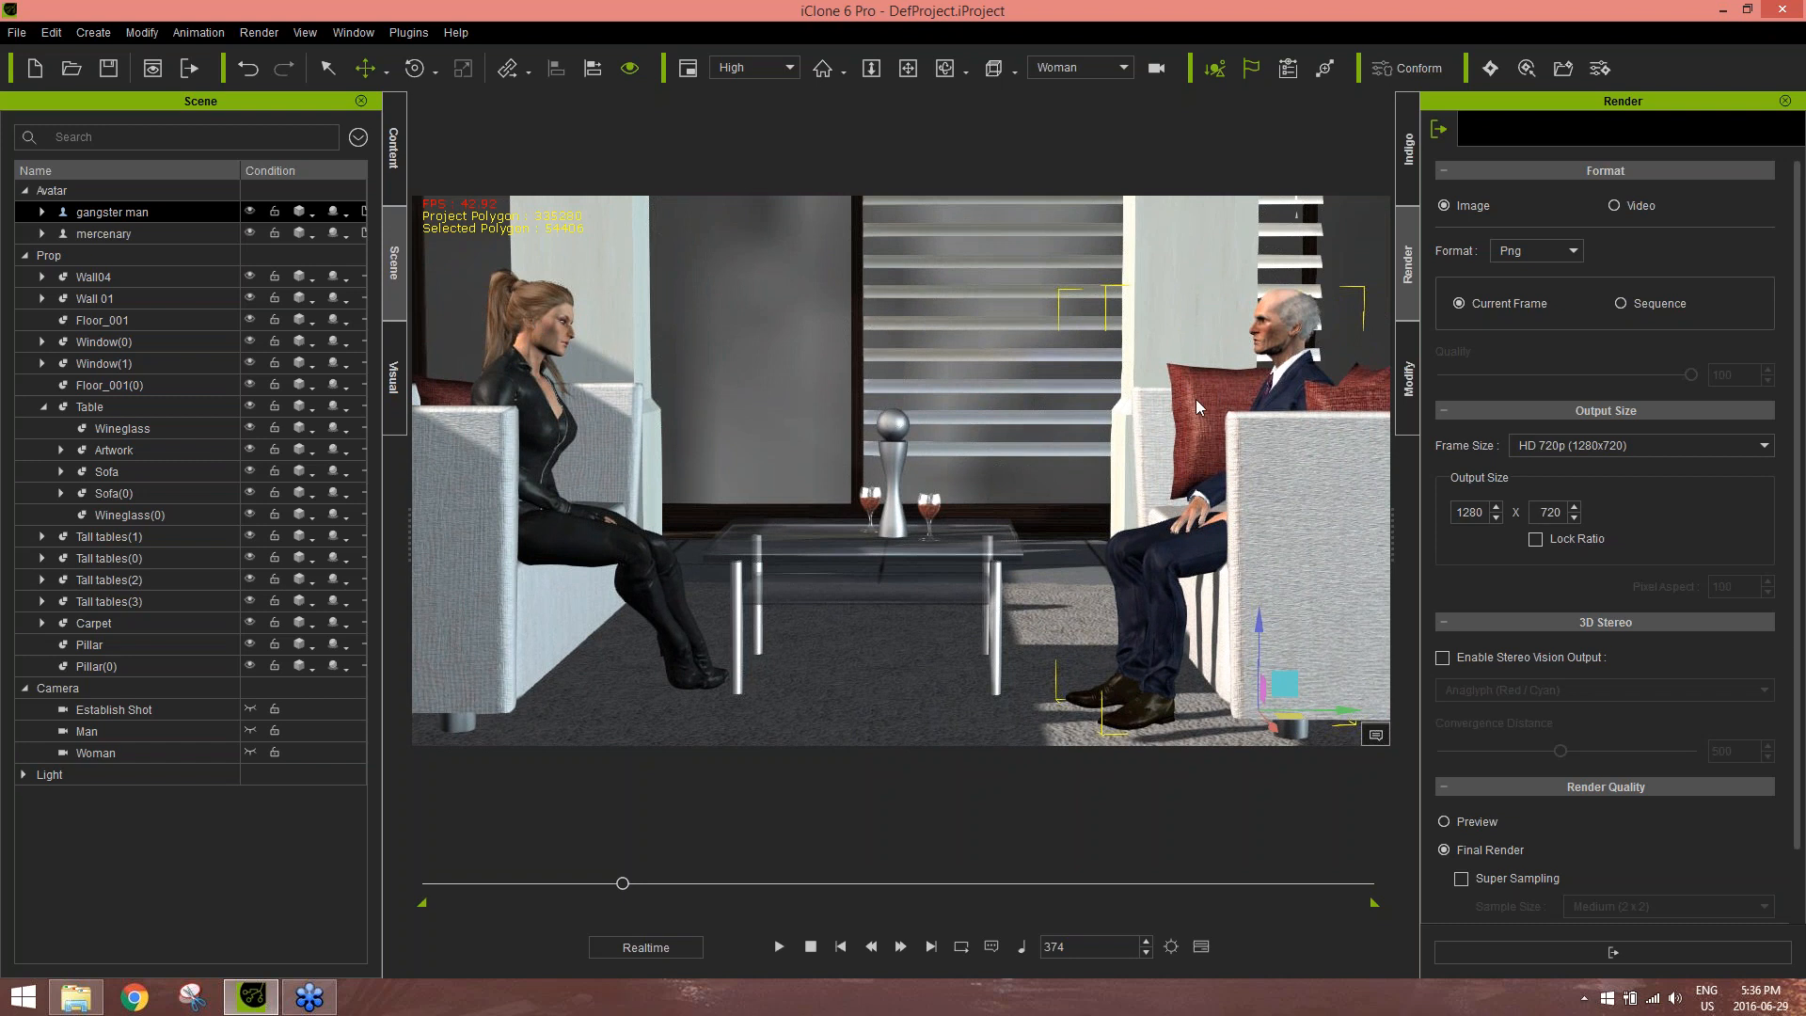
{"action": "left_click", "coordinate": [809, 946]}
{"action": "left_click", "coordinate": [779, 946]}
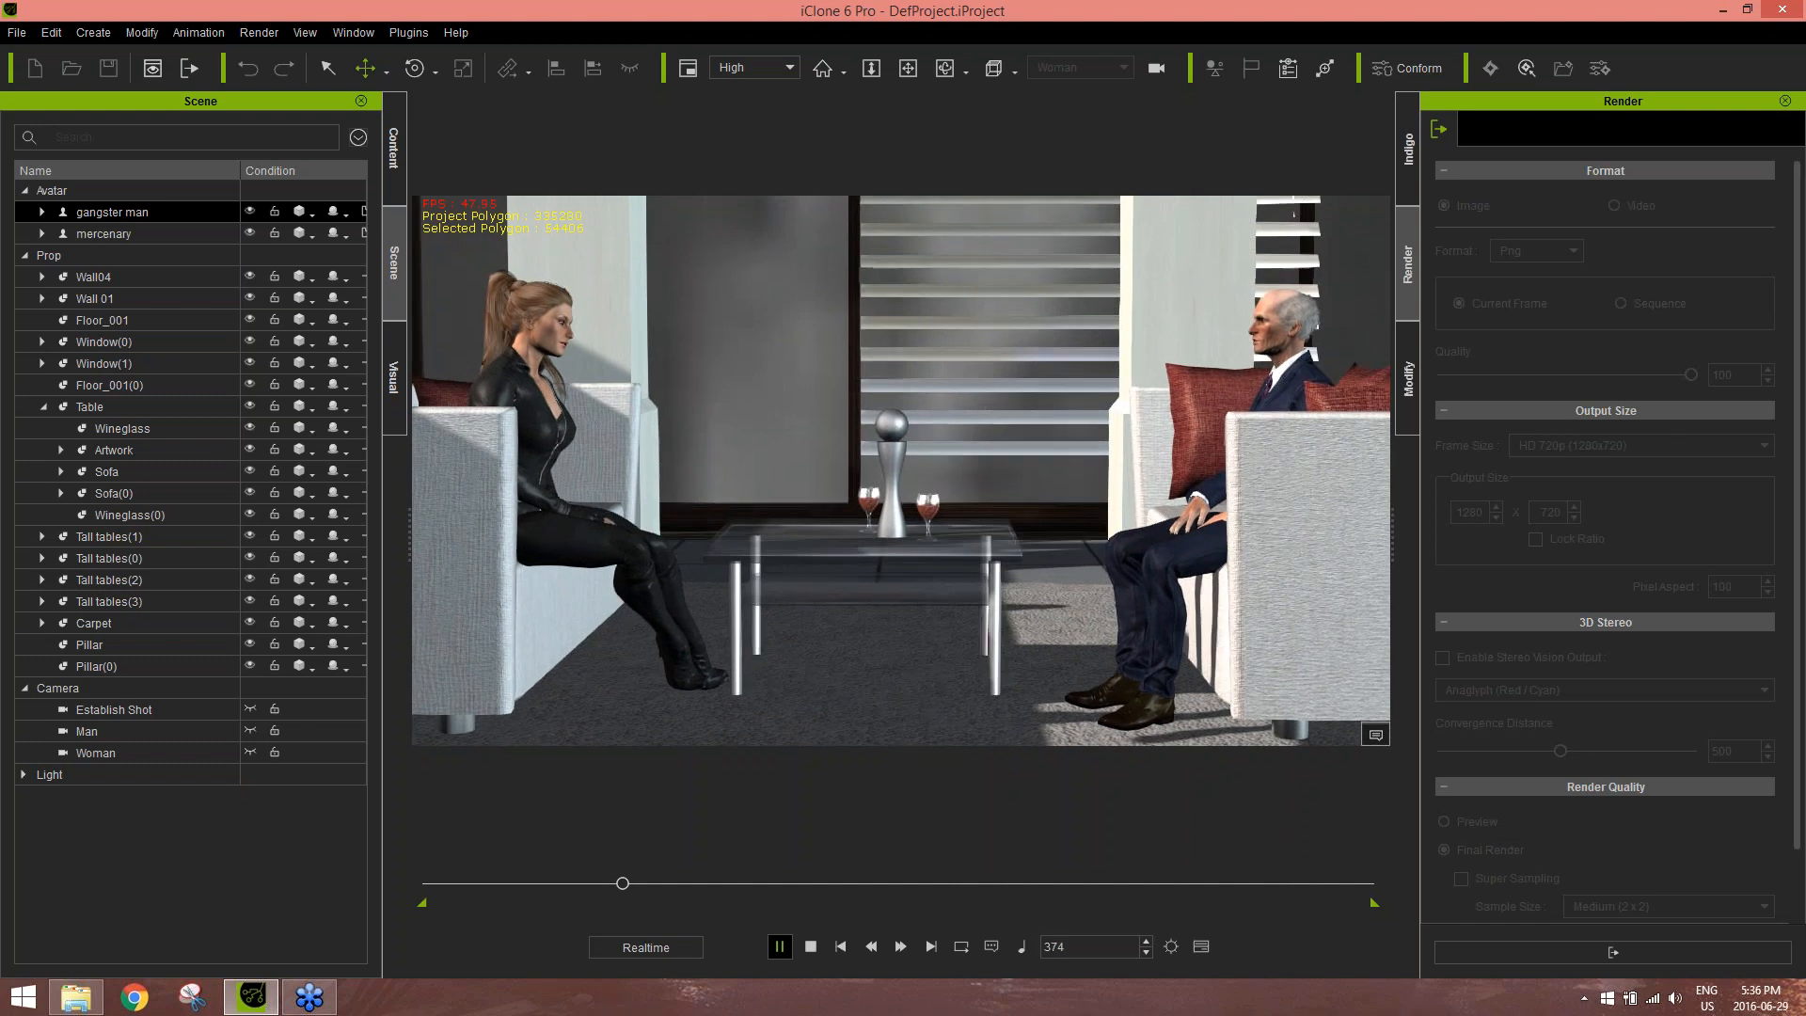
{"action": "left_click", "coordinate": [780, 948]}
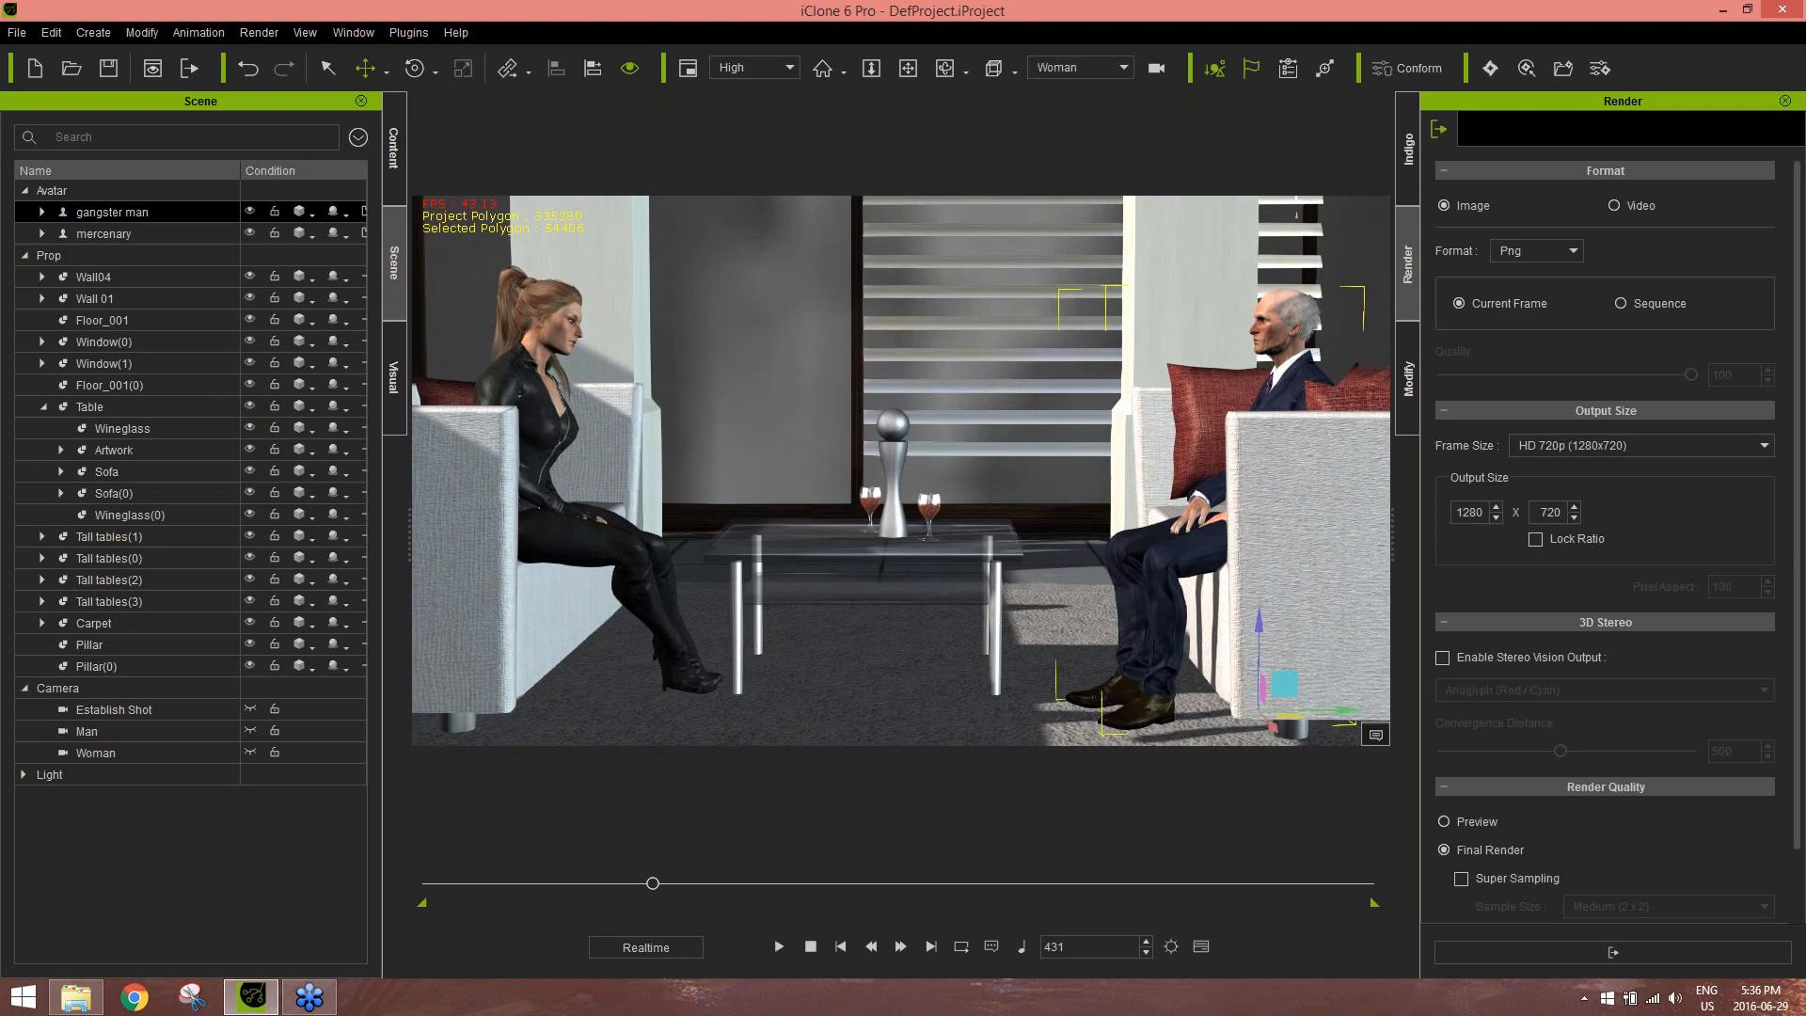
Show the timeline and inspect the keyframes of the Establish Shot, Man and Woman cameras
{"action": "key", "text": "F3"}
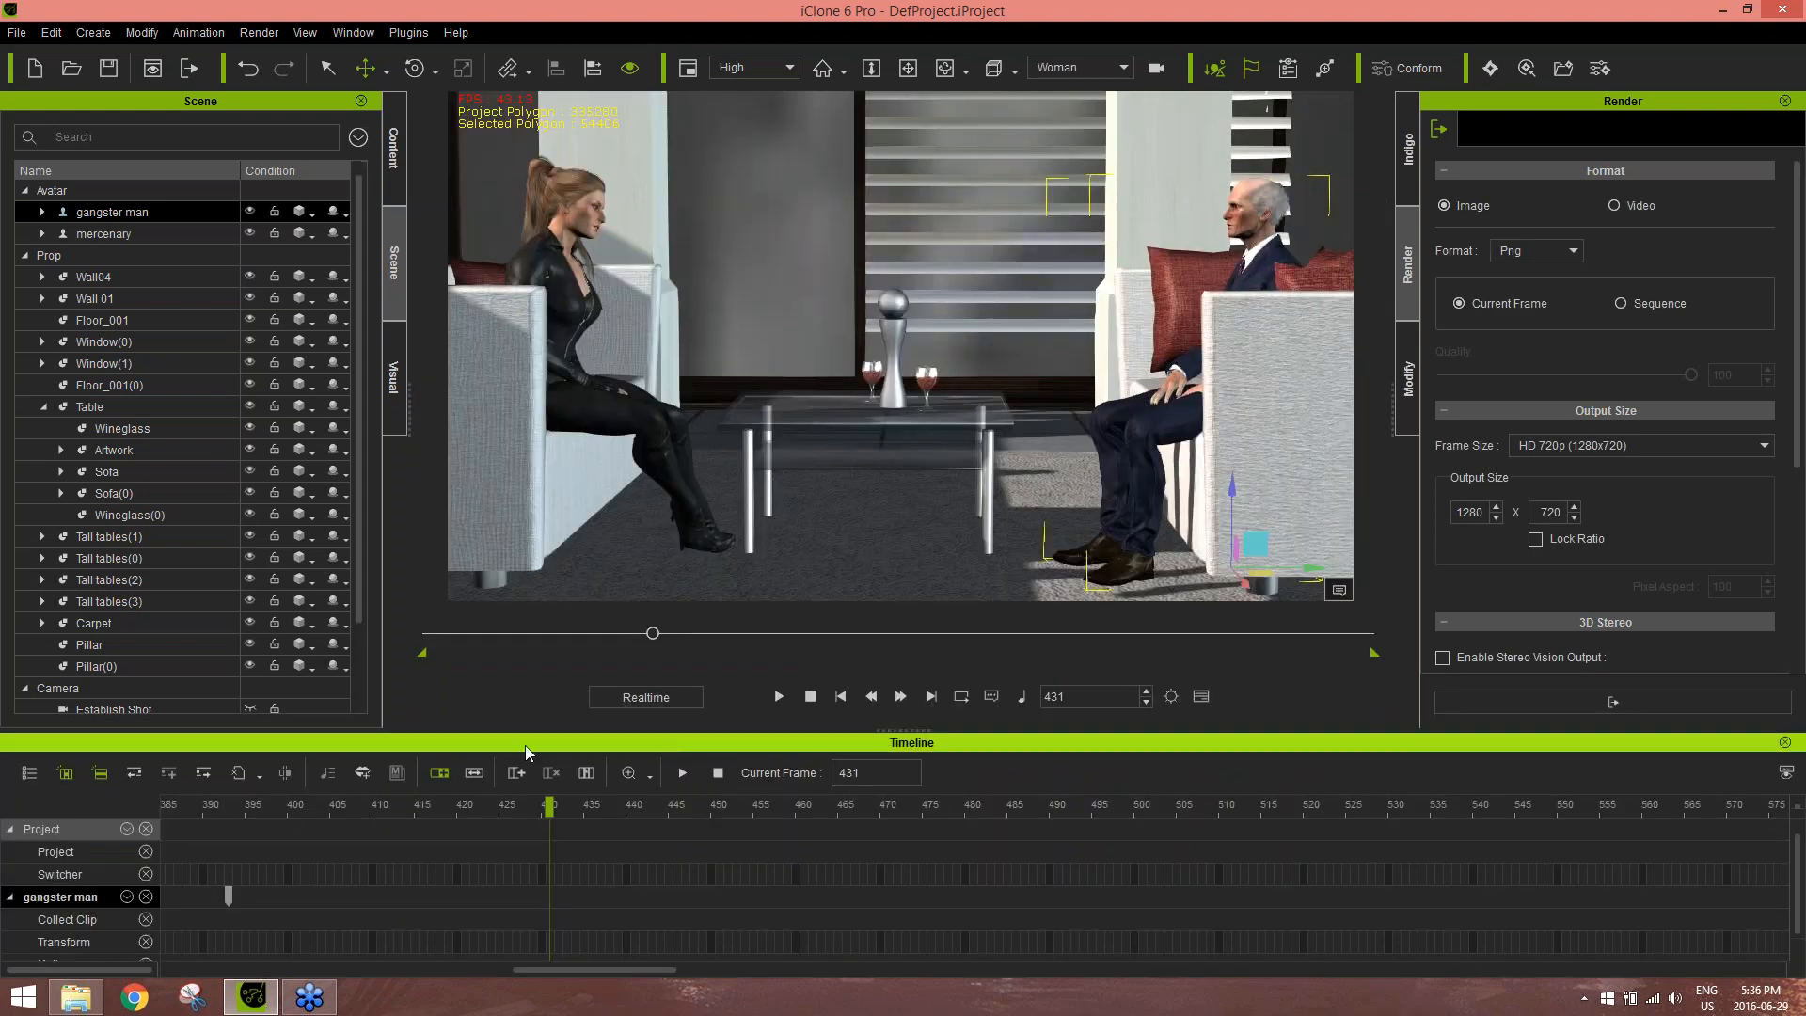
{"action": "scroll", "coordinate": [195, 589], "scroll_direction": "down", "scroll_amount": 2}
{"action": "left_click", "coordinate": [166, 625]}
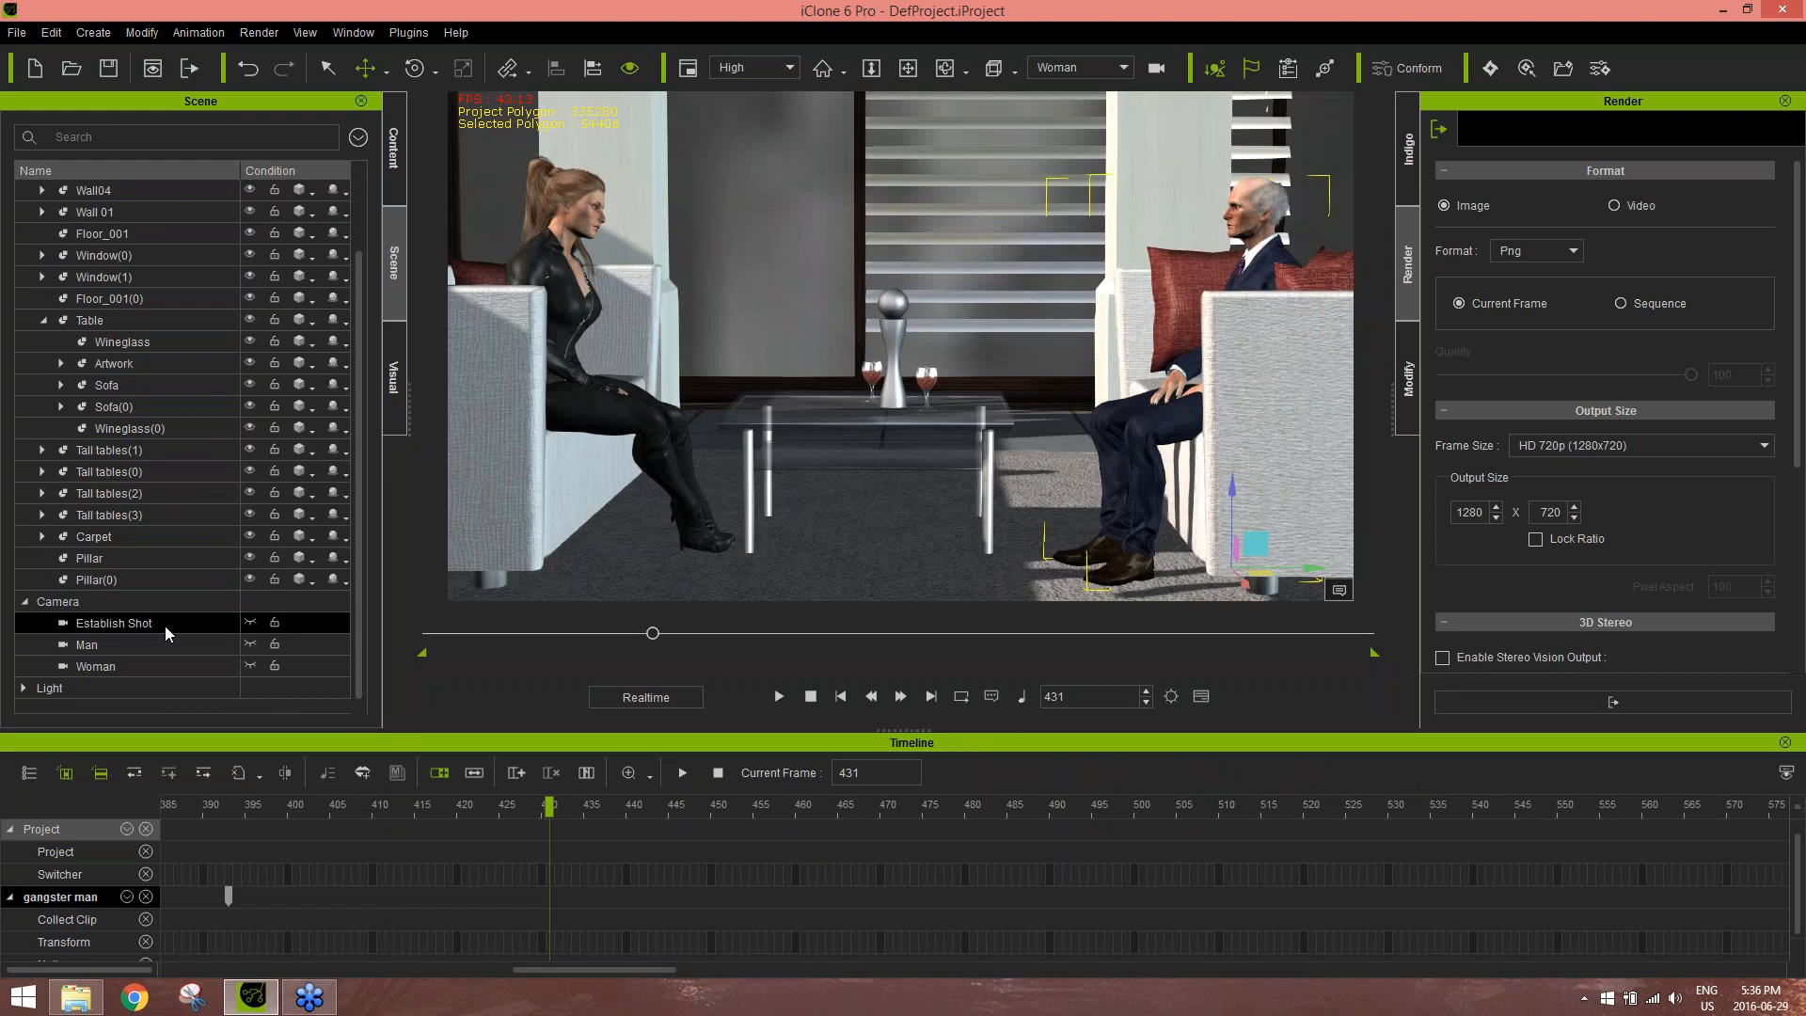
{"action": "scroll", "coordinate": [493, 906], "scroll_direction": "down", "scroll_amount": 5}
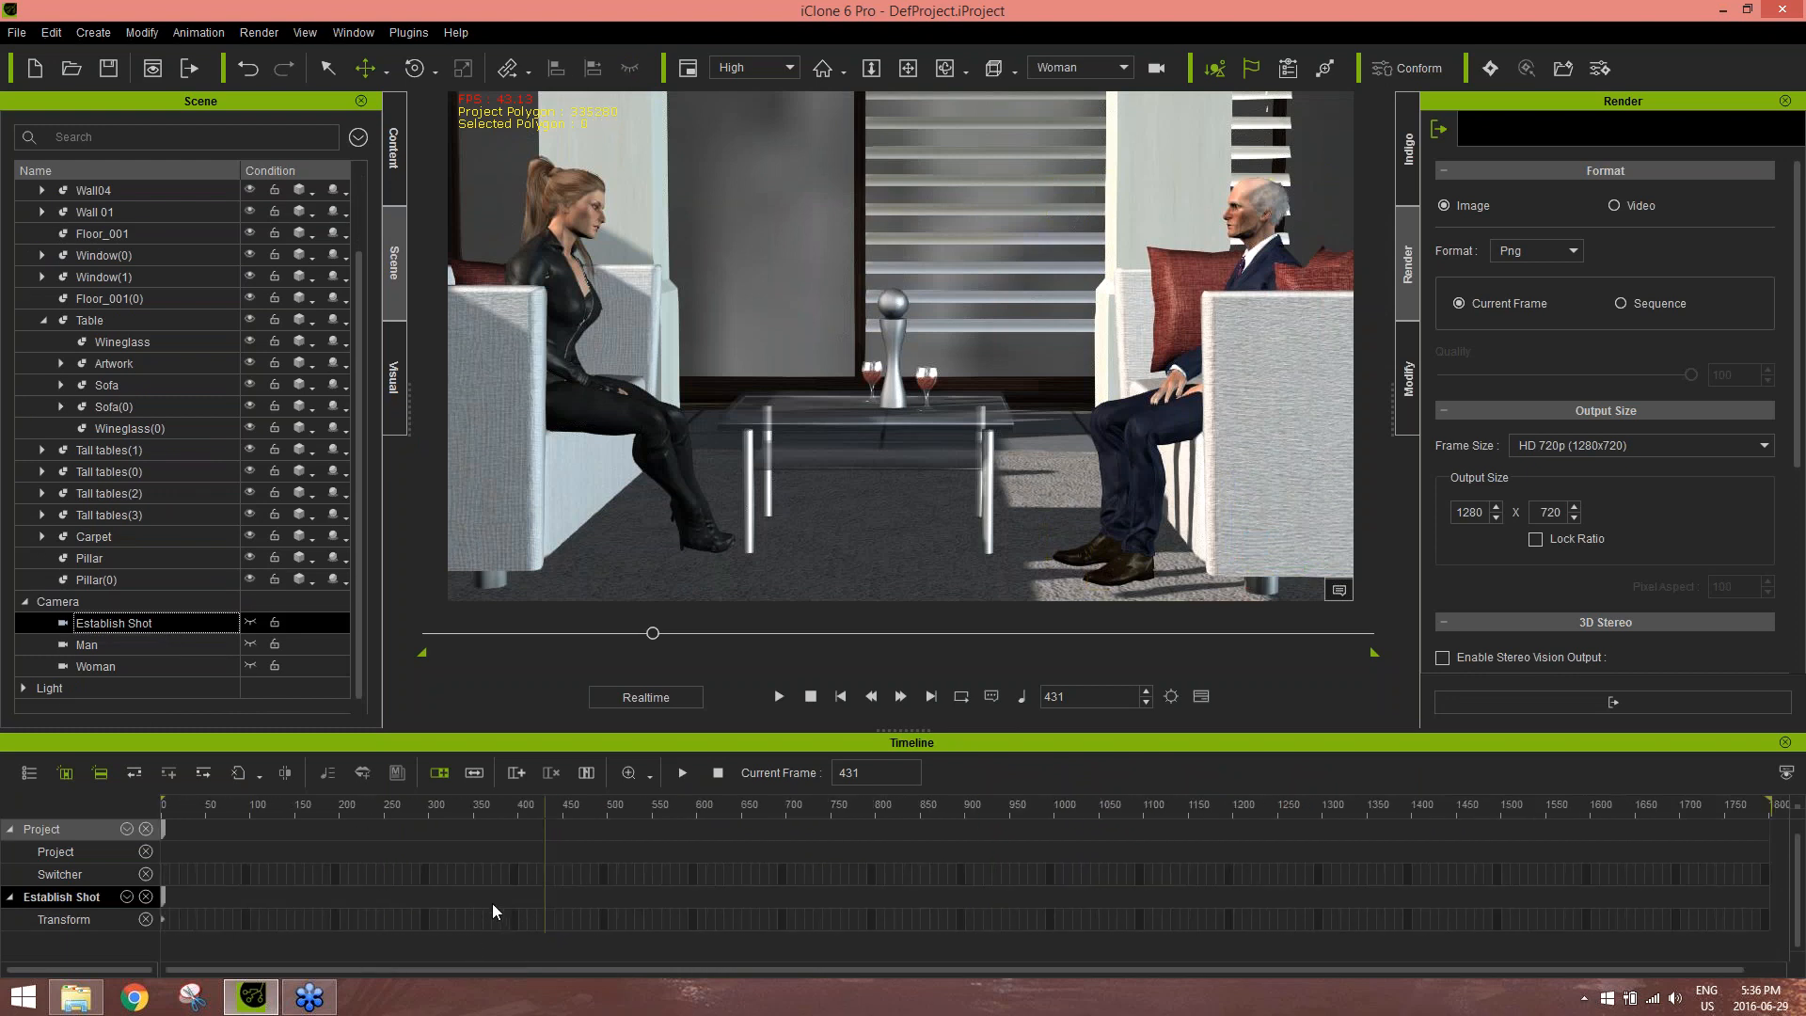
{"action": "left_click", "coordinate": [111, 645]}
{"action": "left_click", "coordinate": [119, 666]}
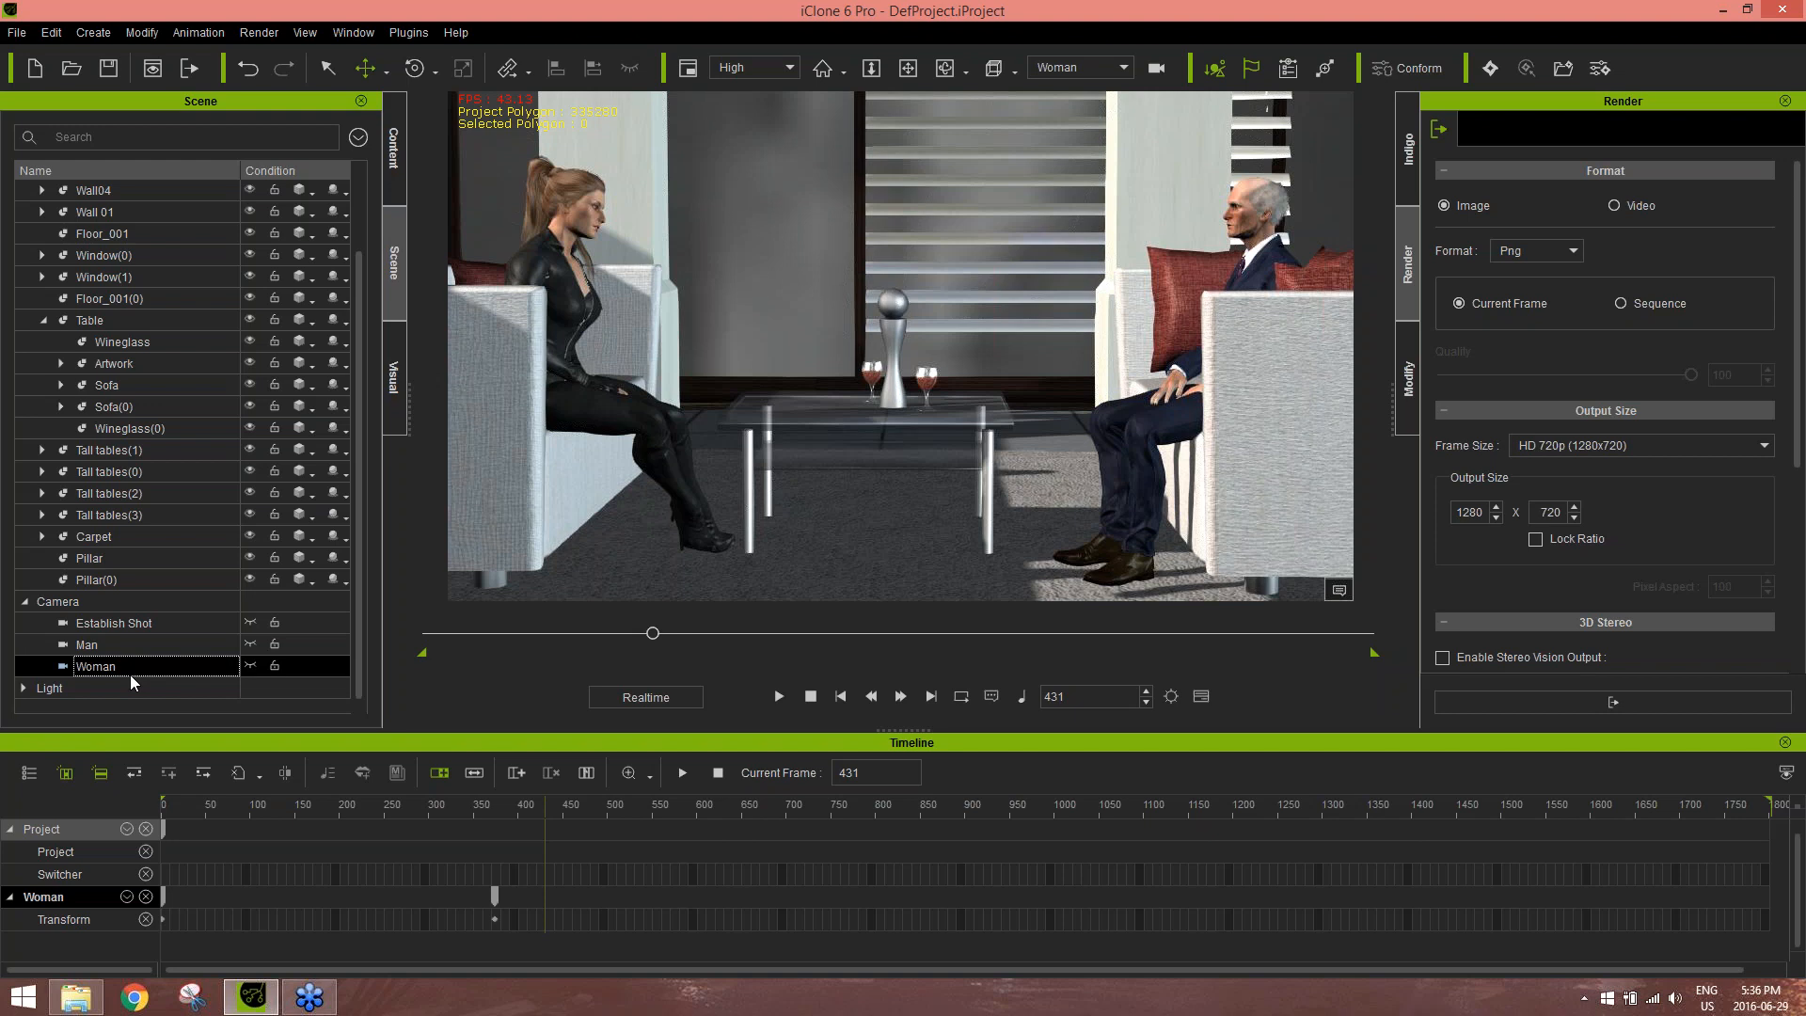
Rename the Woman camera as Establish and the Establish Shot camera as Woman
{"action": "left_click", "coordinate": [120, 671]}
{"action": "type", "text": "Establish"}
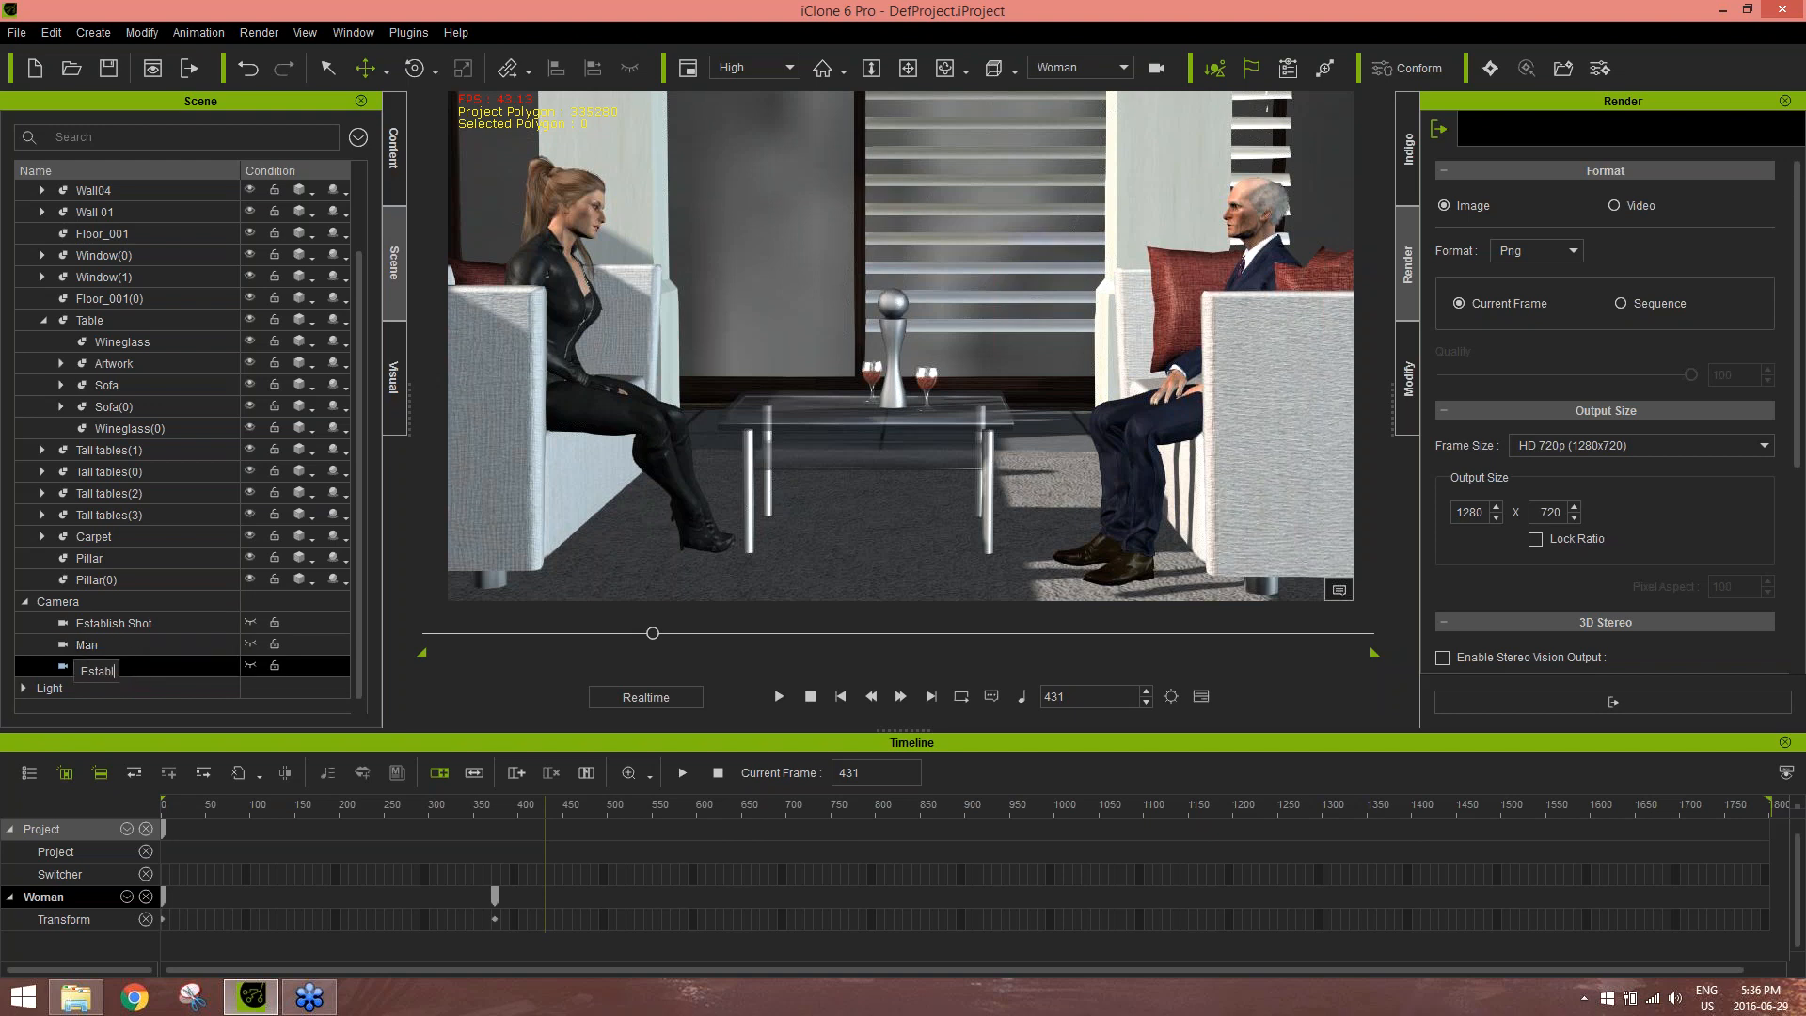
{"action": "key", "text": "Return"}
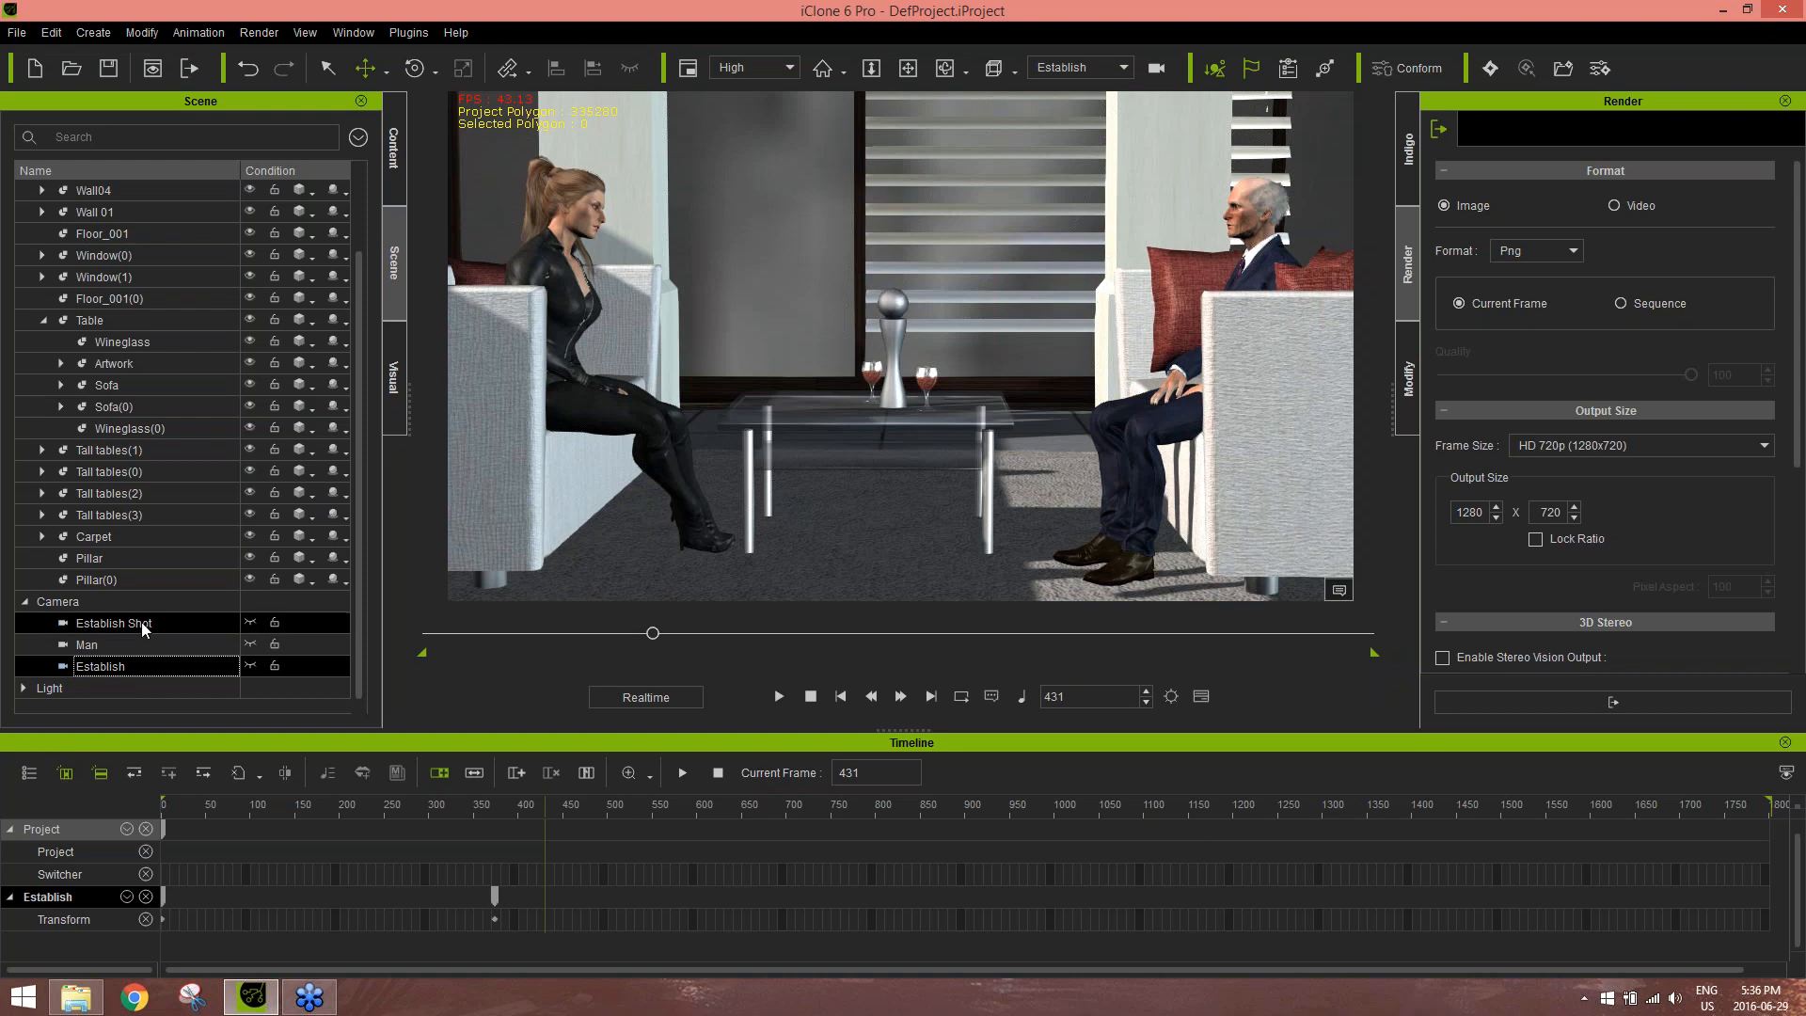
{"action": "double_click", "coordinate": [139, 623]}
{"action": "type", "text": "Woman"}
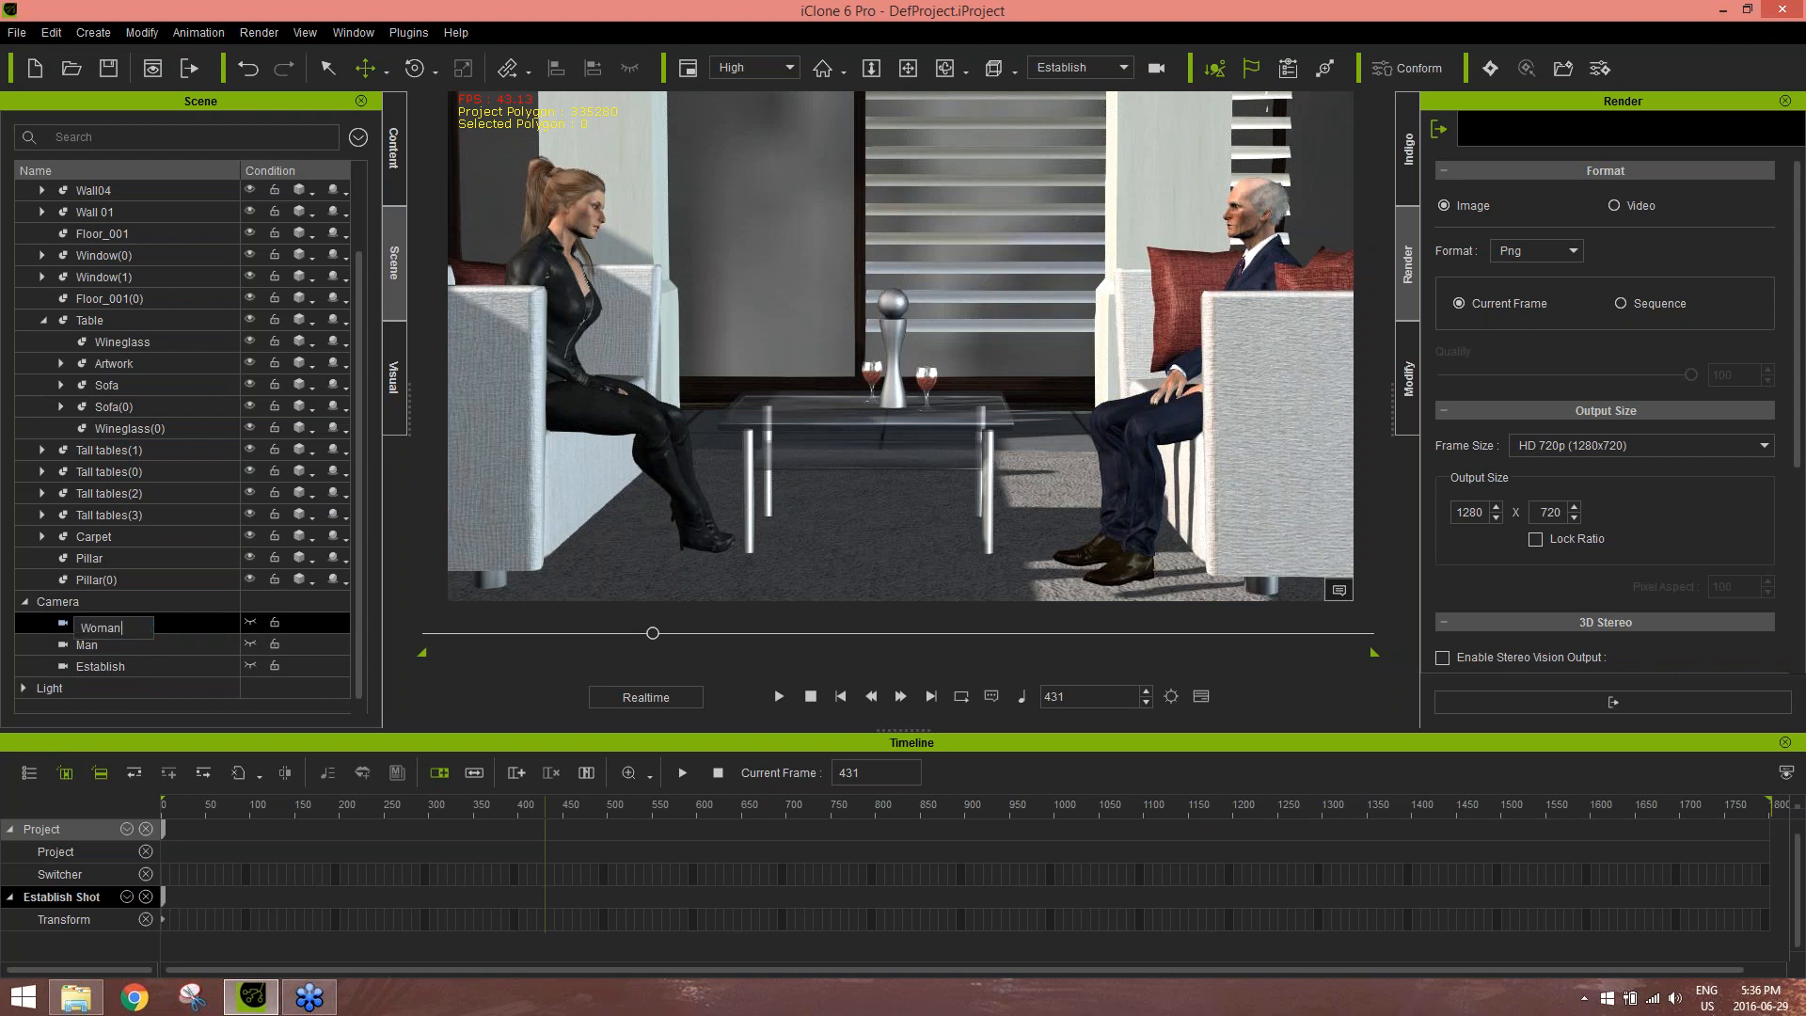
{"action": "key", "text": "Return"}
Set the transition curve of the Establish camera's Transform key at frame 375 to Ease In Out
{"action": "left_click", "coordinate": [125, 666]}
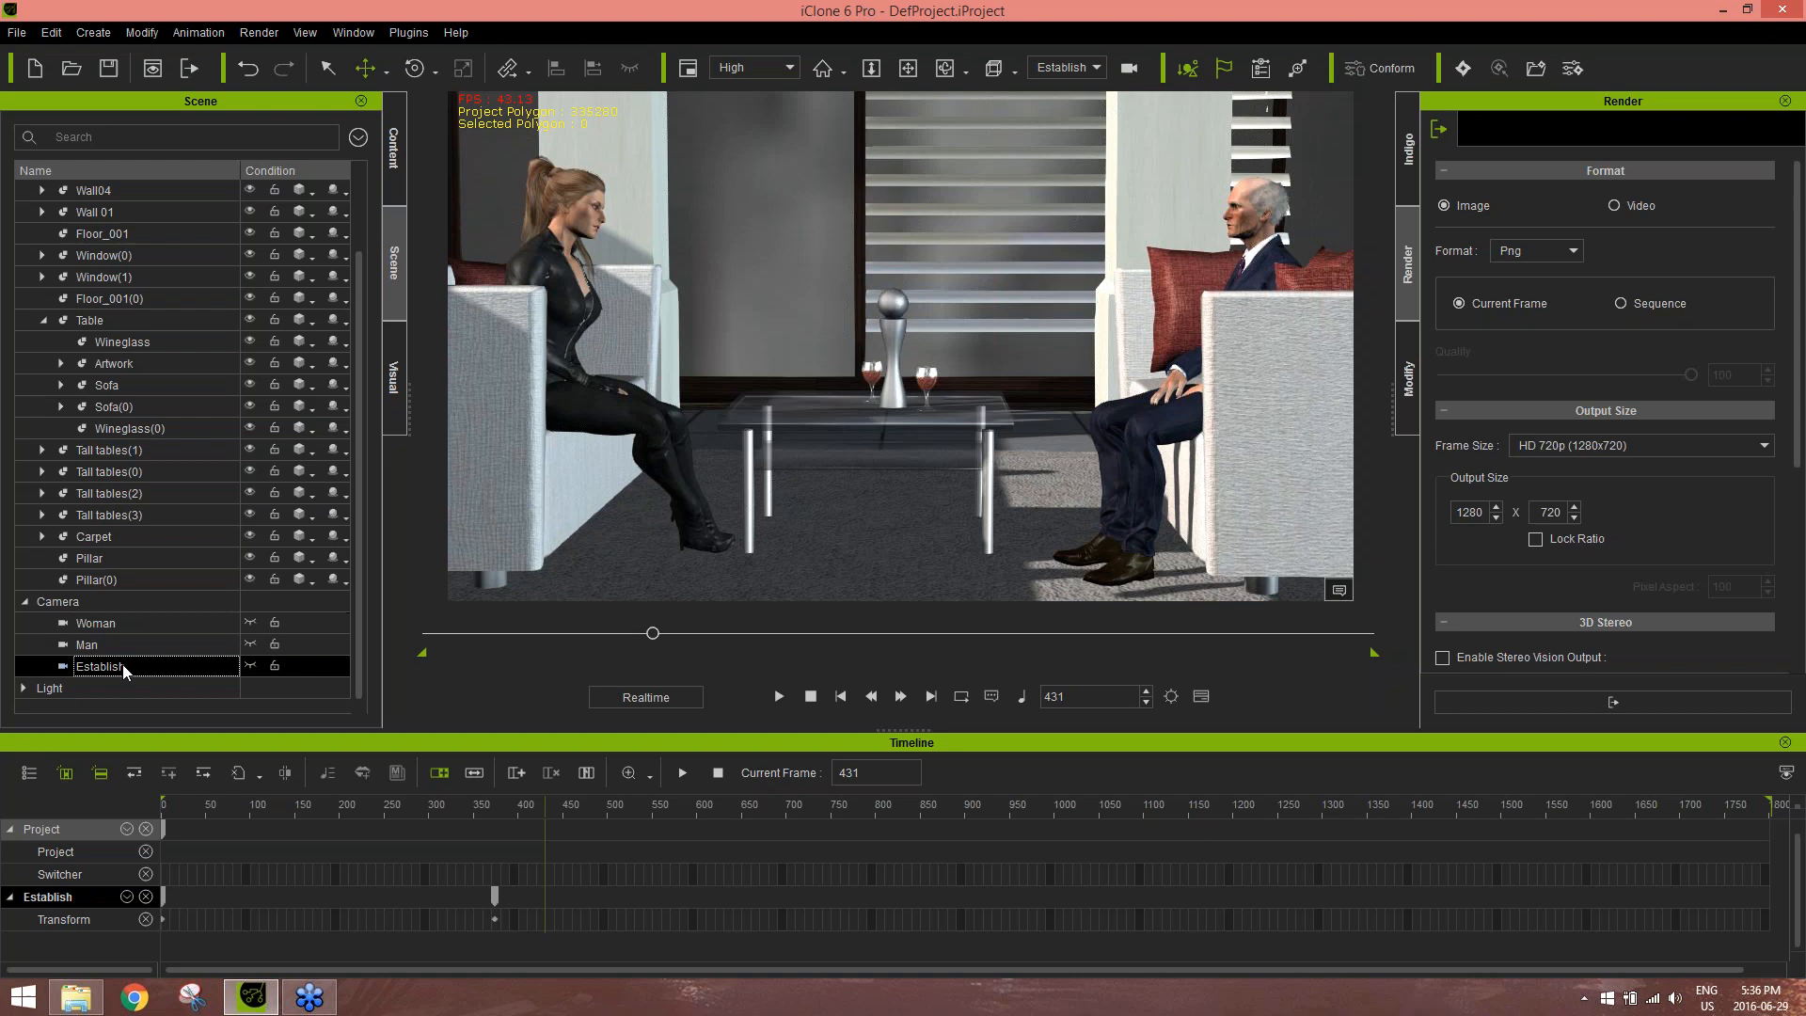
{"action": "mouse_move", "coordinate": [469, 824]}
{"action": "left_mouse_down"}
{"action": "mouse_move", "coordinate": [226, 820]}
{"action": "mouse_move", "coordinate": [458, 816]}
{"action": "left_mouse_up"}
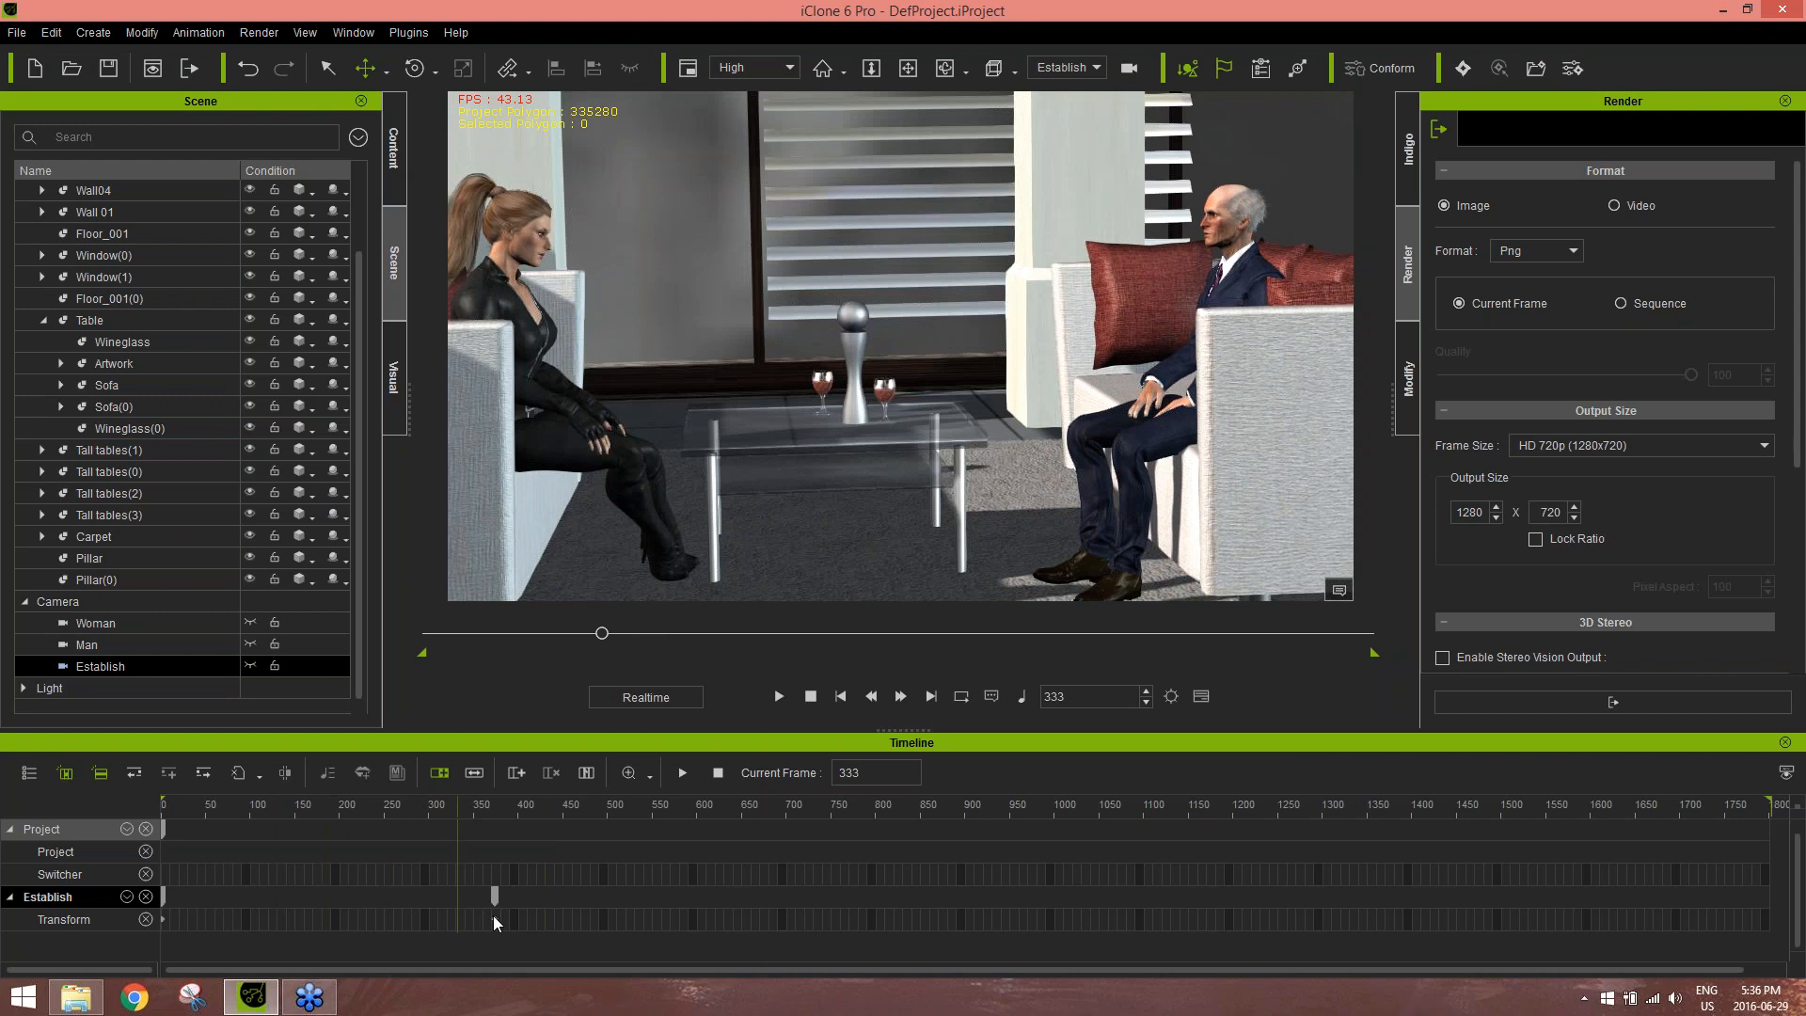
{"action": "left_click_drag", "start_coordinate": [292, 812], "coordinate": [508, 856]}
{"action": "left_click", "coordinate": [496, 921]}
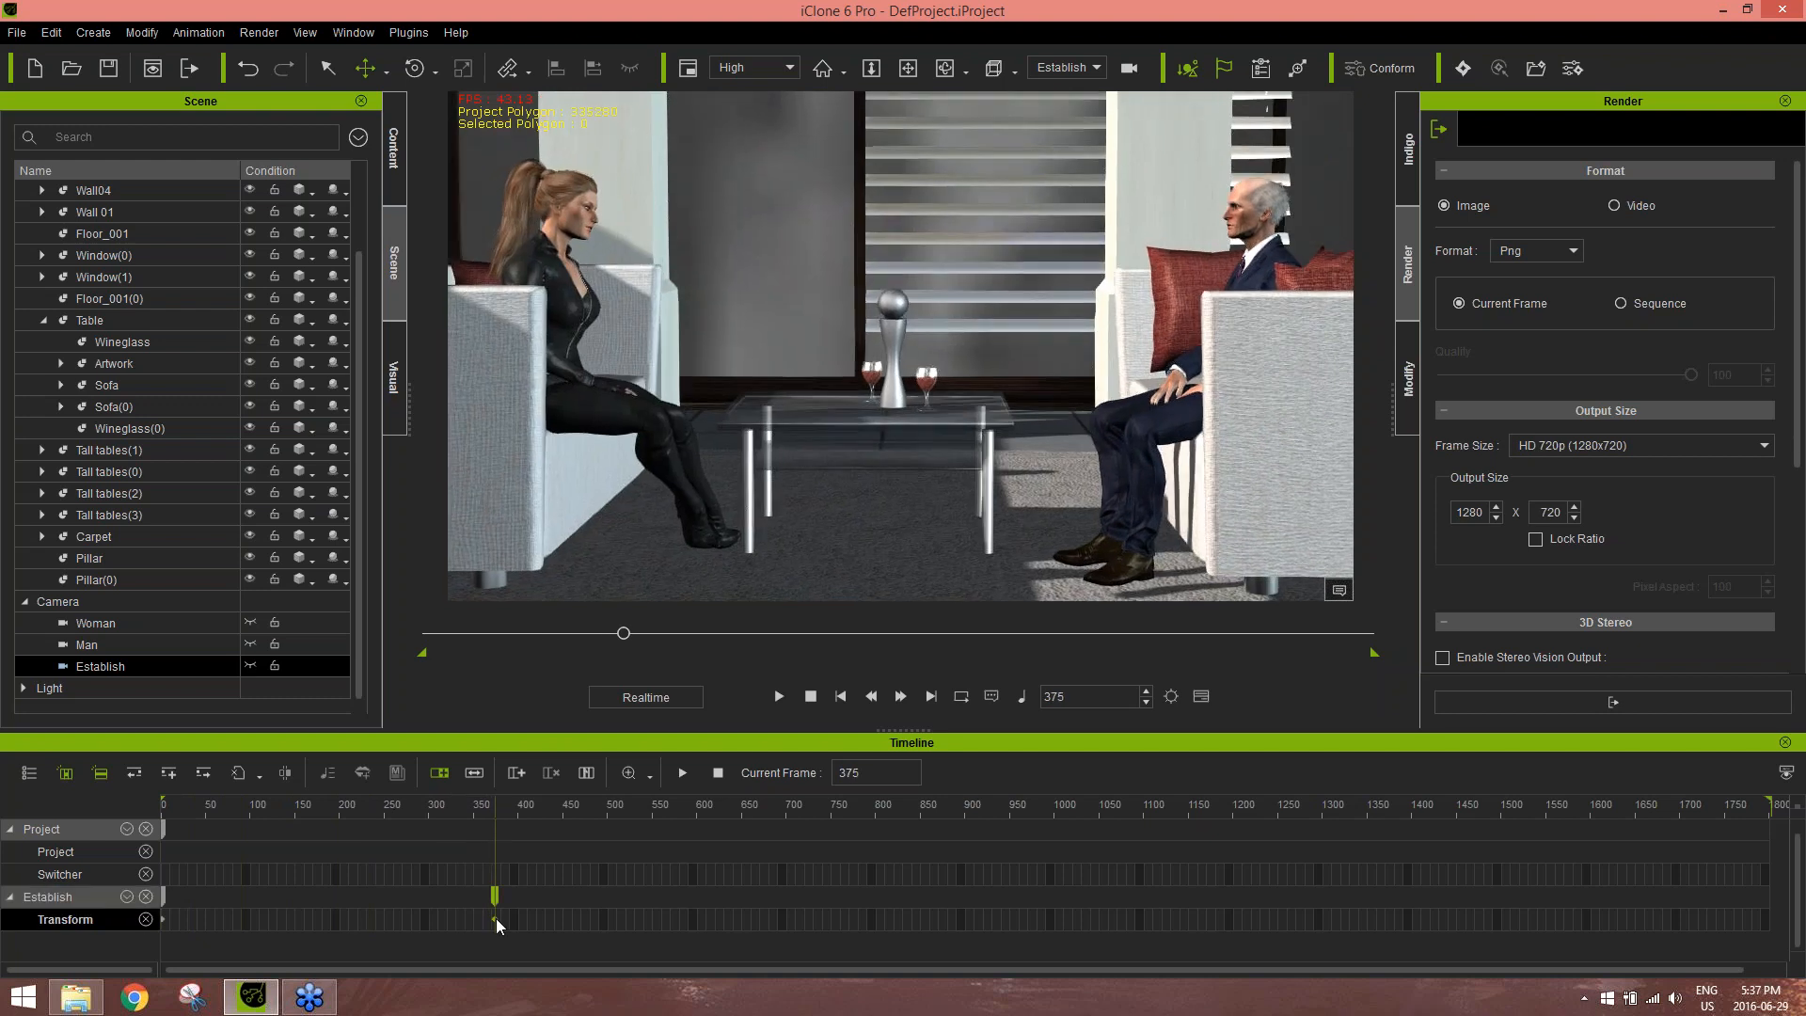
{"action": "right_click", "coordinate": [497, 923]}
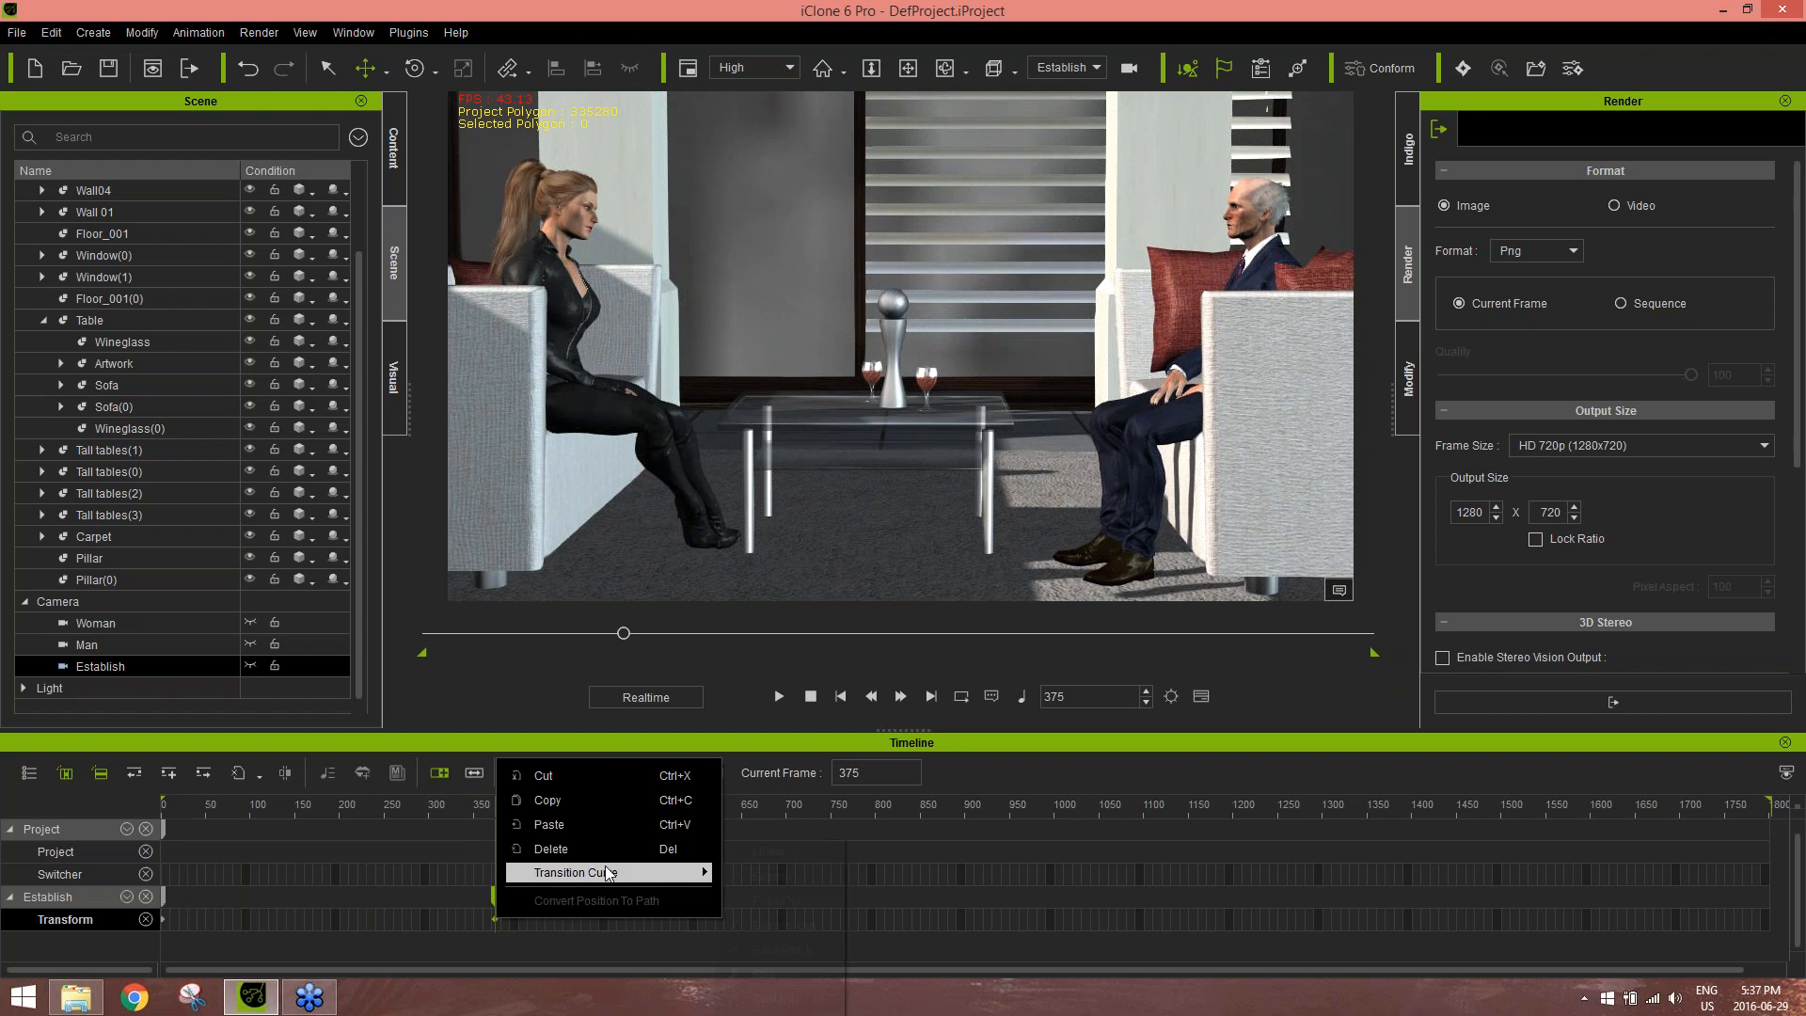
{"action": "mouse_move", "coordinate": [621, 873]}
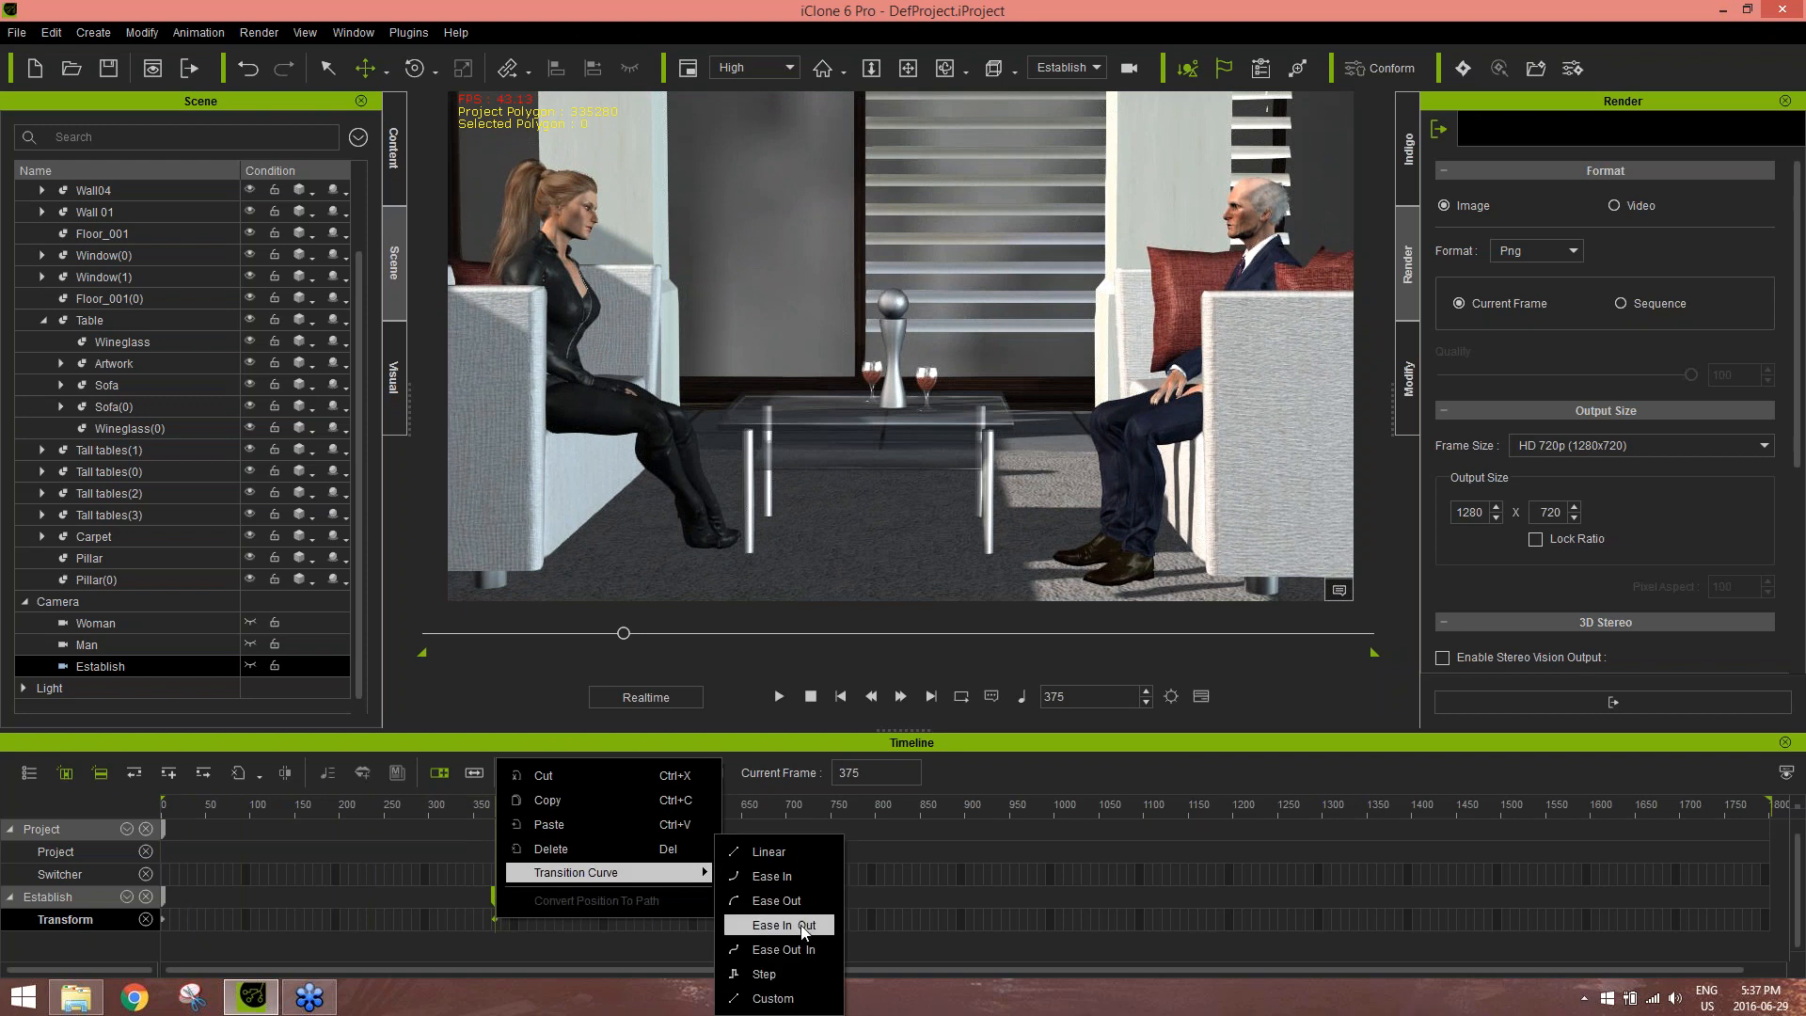
{"action": "left_click", "coordinate": [783, 925]}
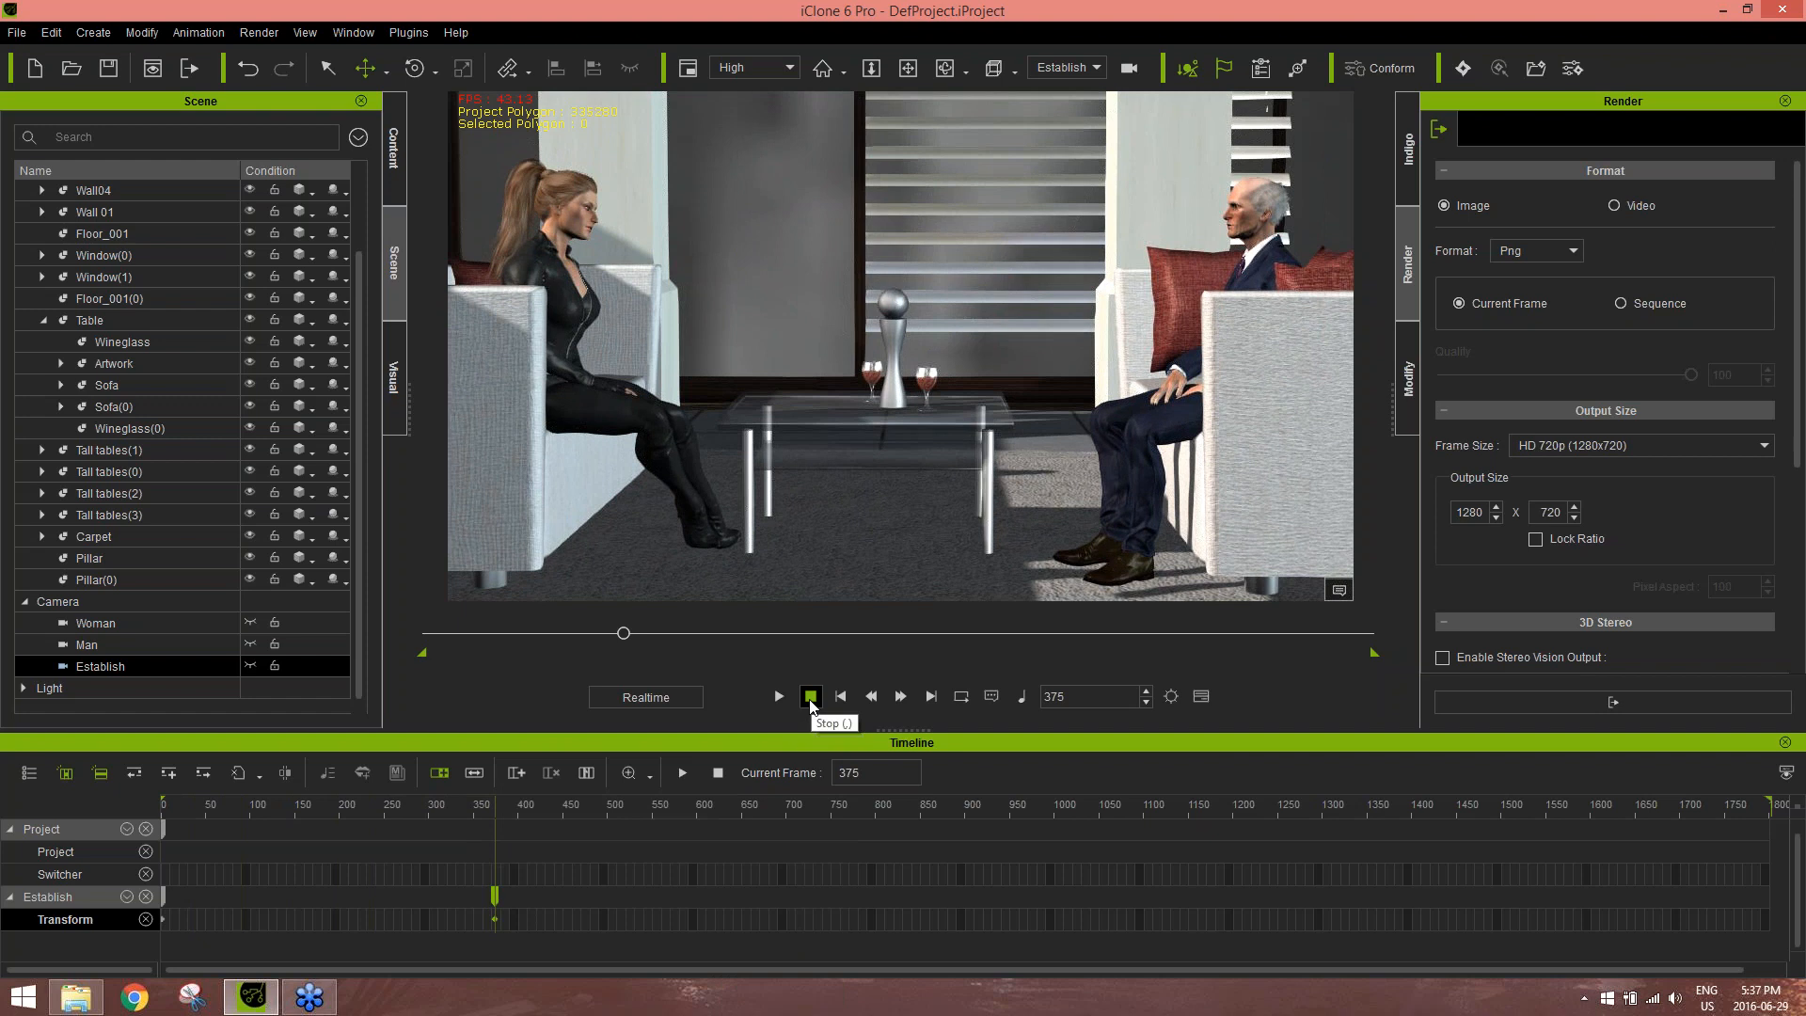
Play the animation from the first frame past the end of the Establish camera's move and stop it
{"action": "left_click", "coordinate": [810, 697]}
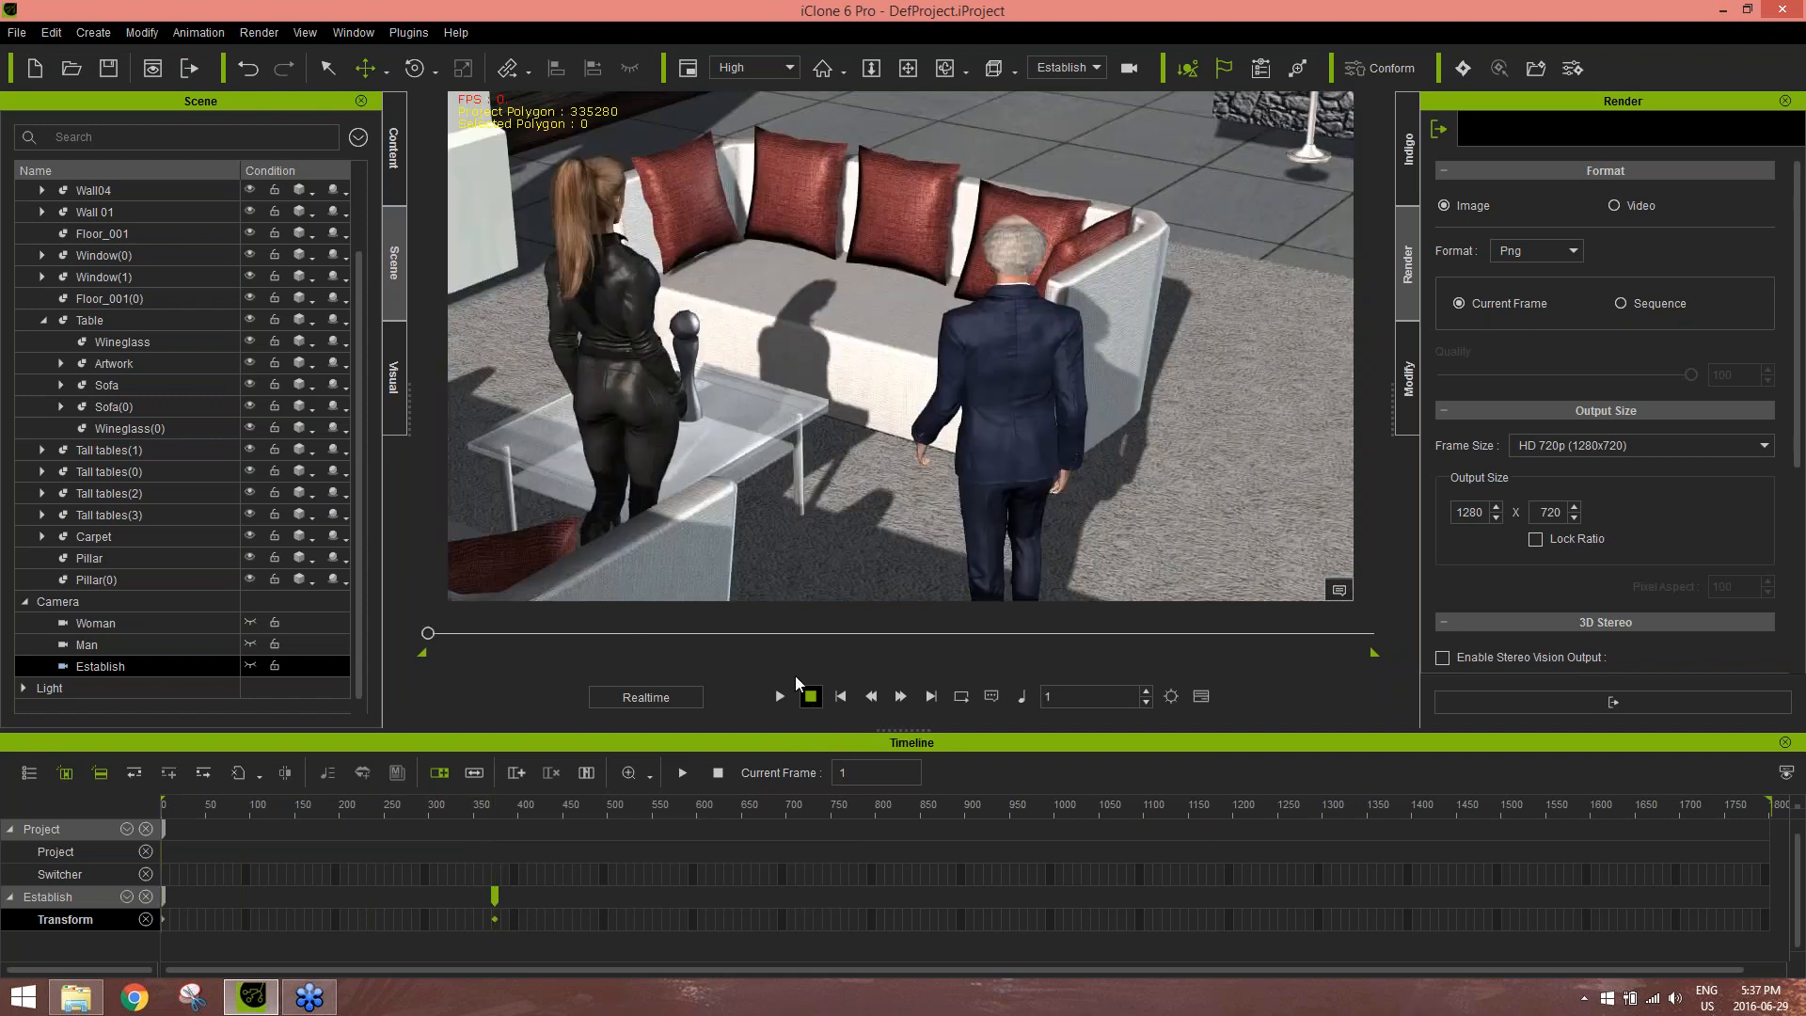
{"action": "left_click", "coordinate": [782, 697]}
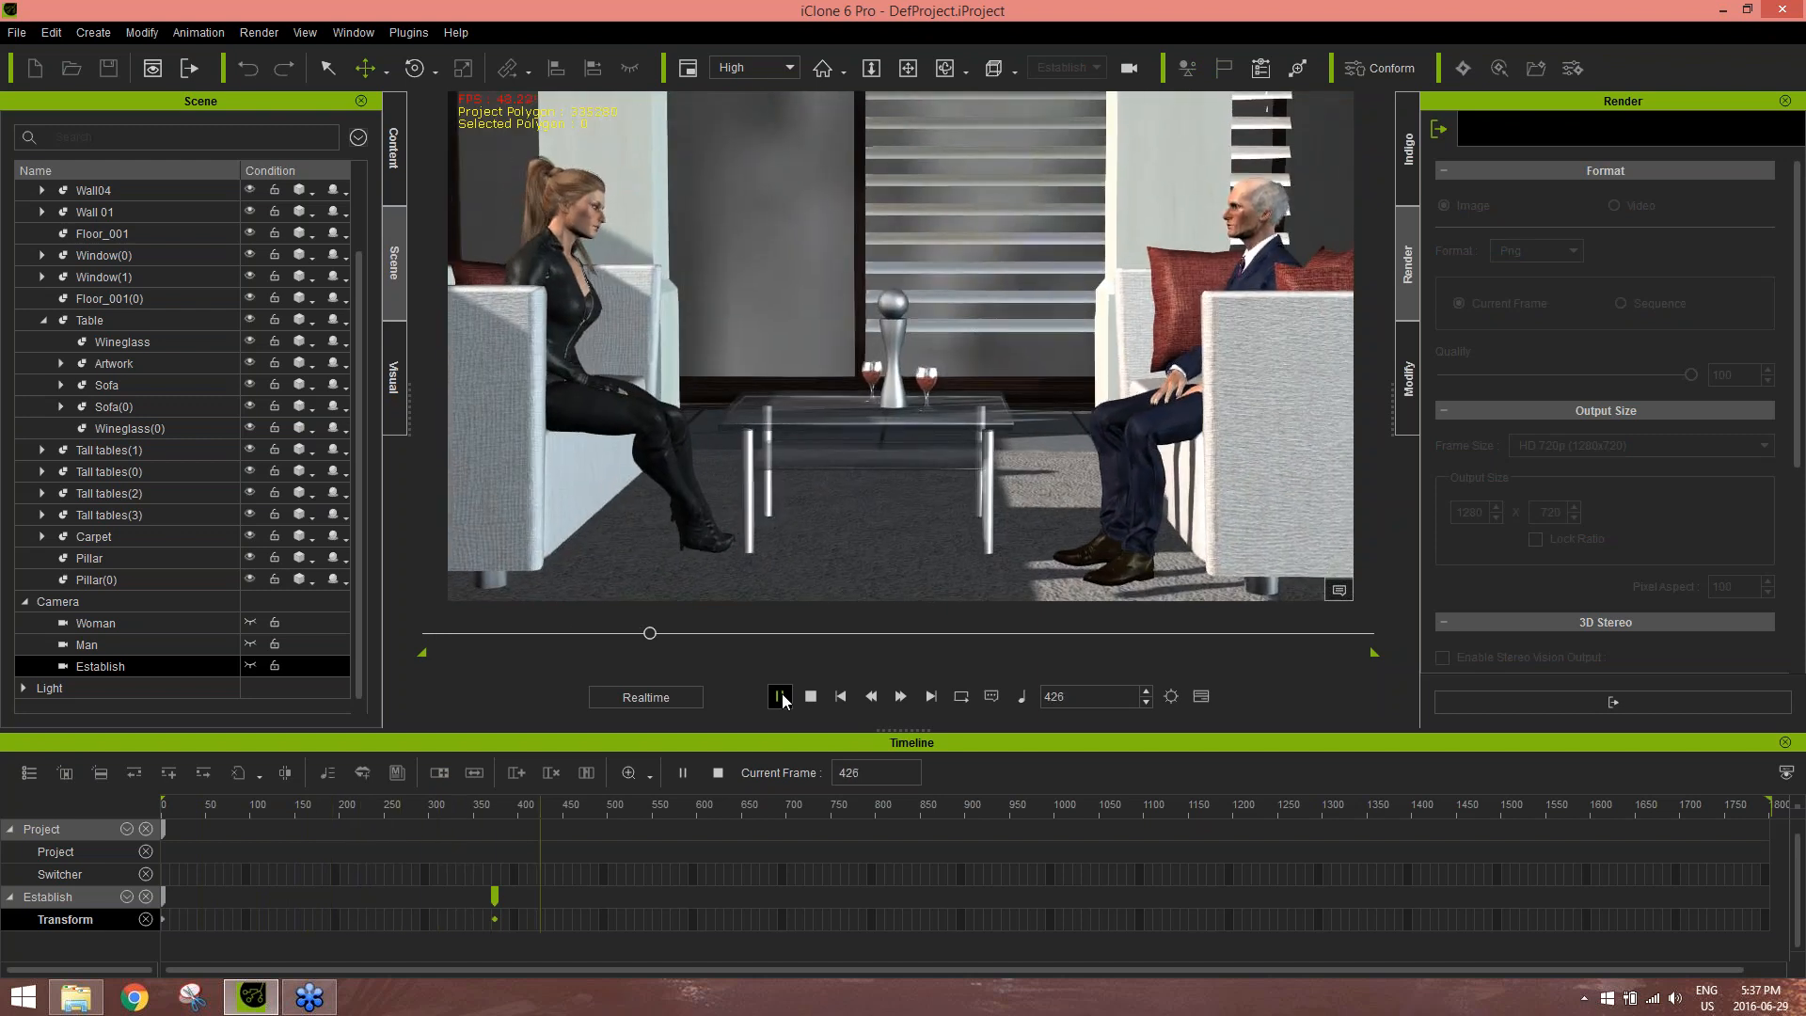
{"action": "left_click", "coordinate": [781, 696]}
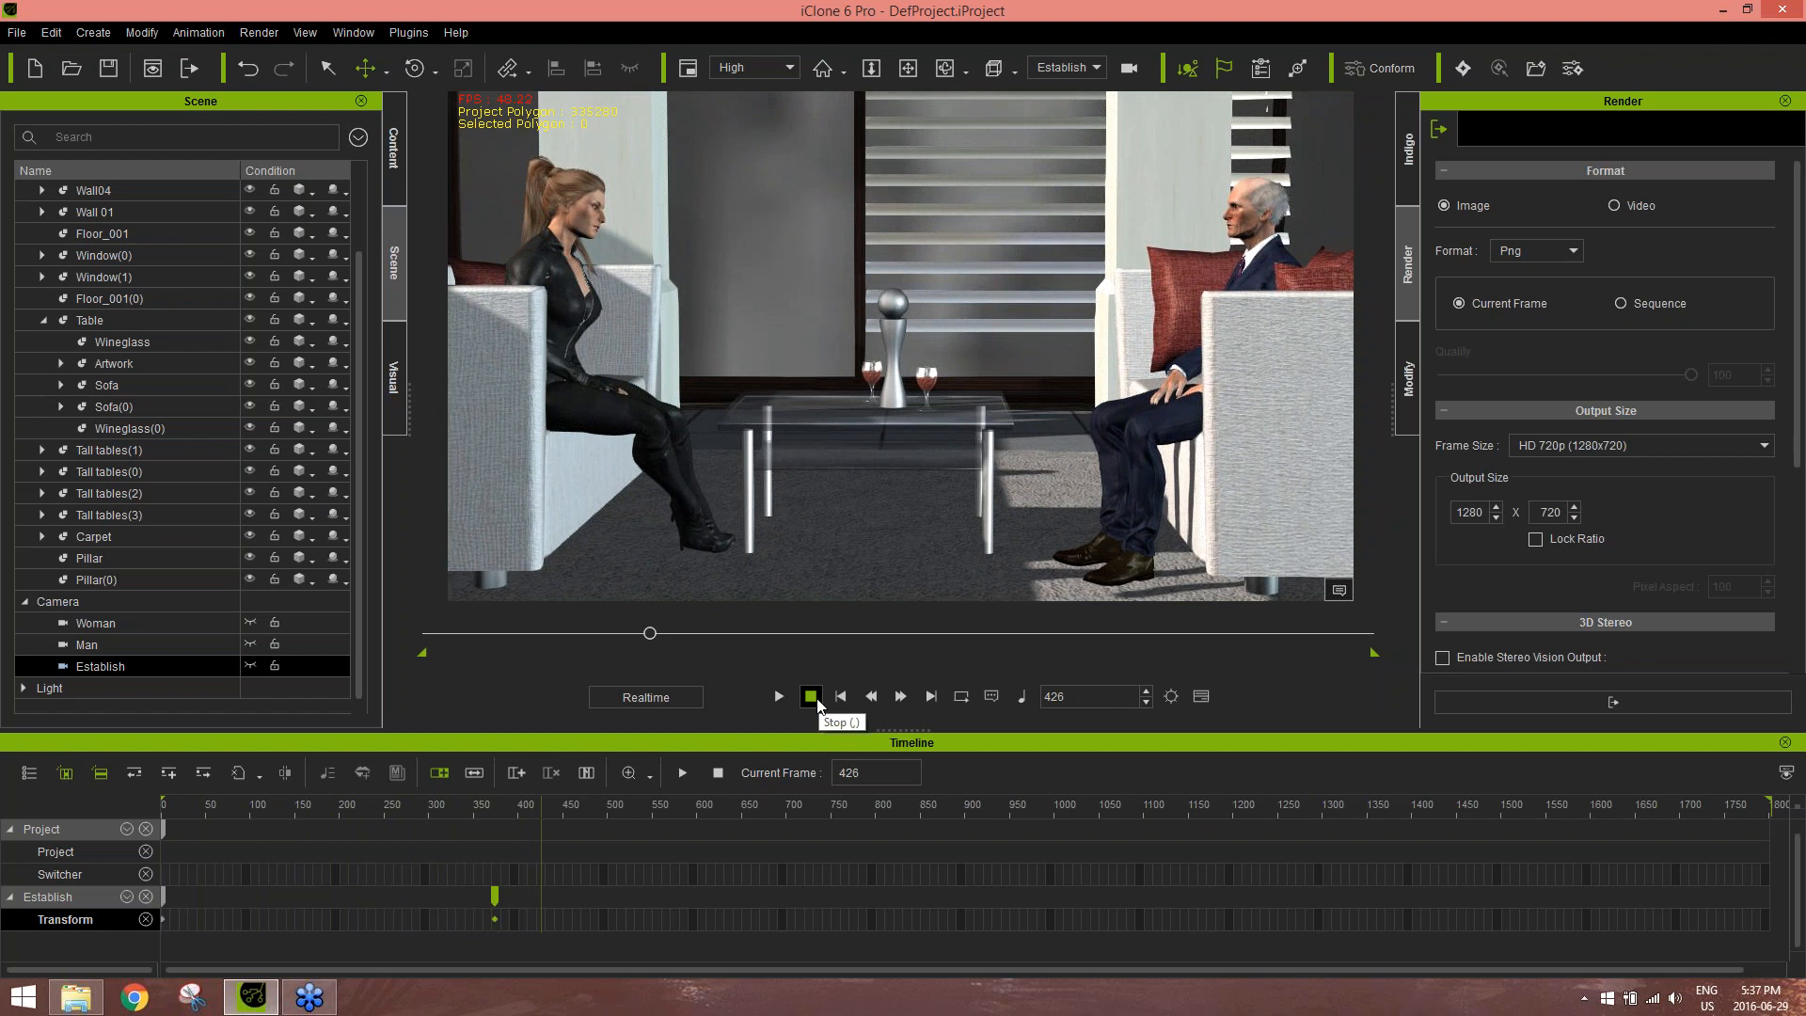
{"action": "left_click", "coordinate": [814, 700]}
Move the playhead to frame 467, select the Man camera and look through it
{"action": "left_click_drag", "start_coordinate": [435, 635], "coordinate": [672, 635]}
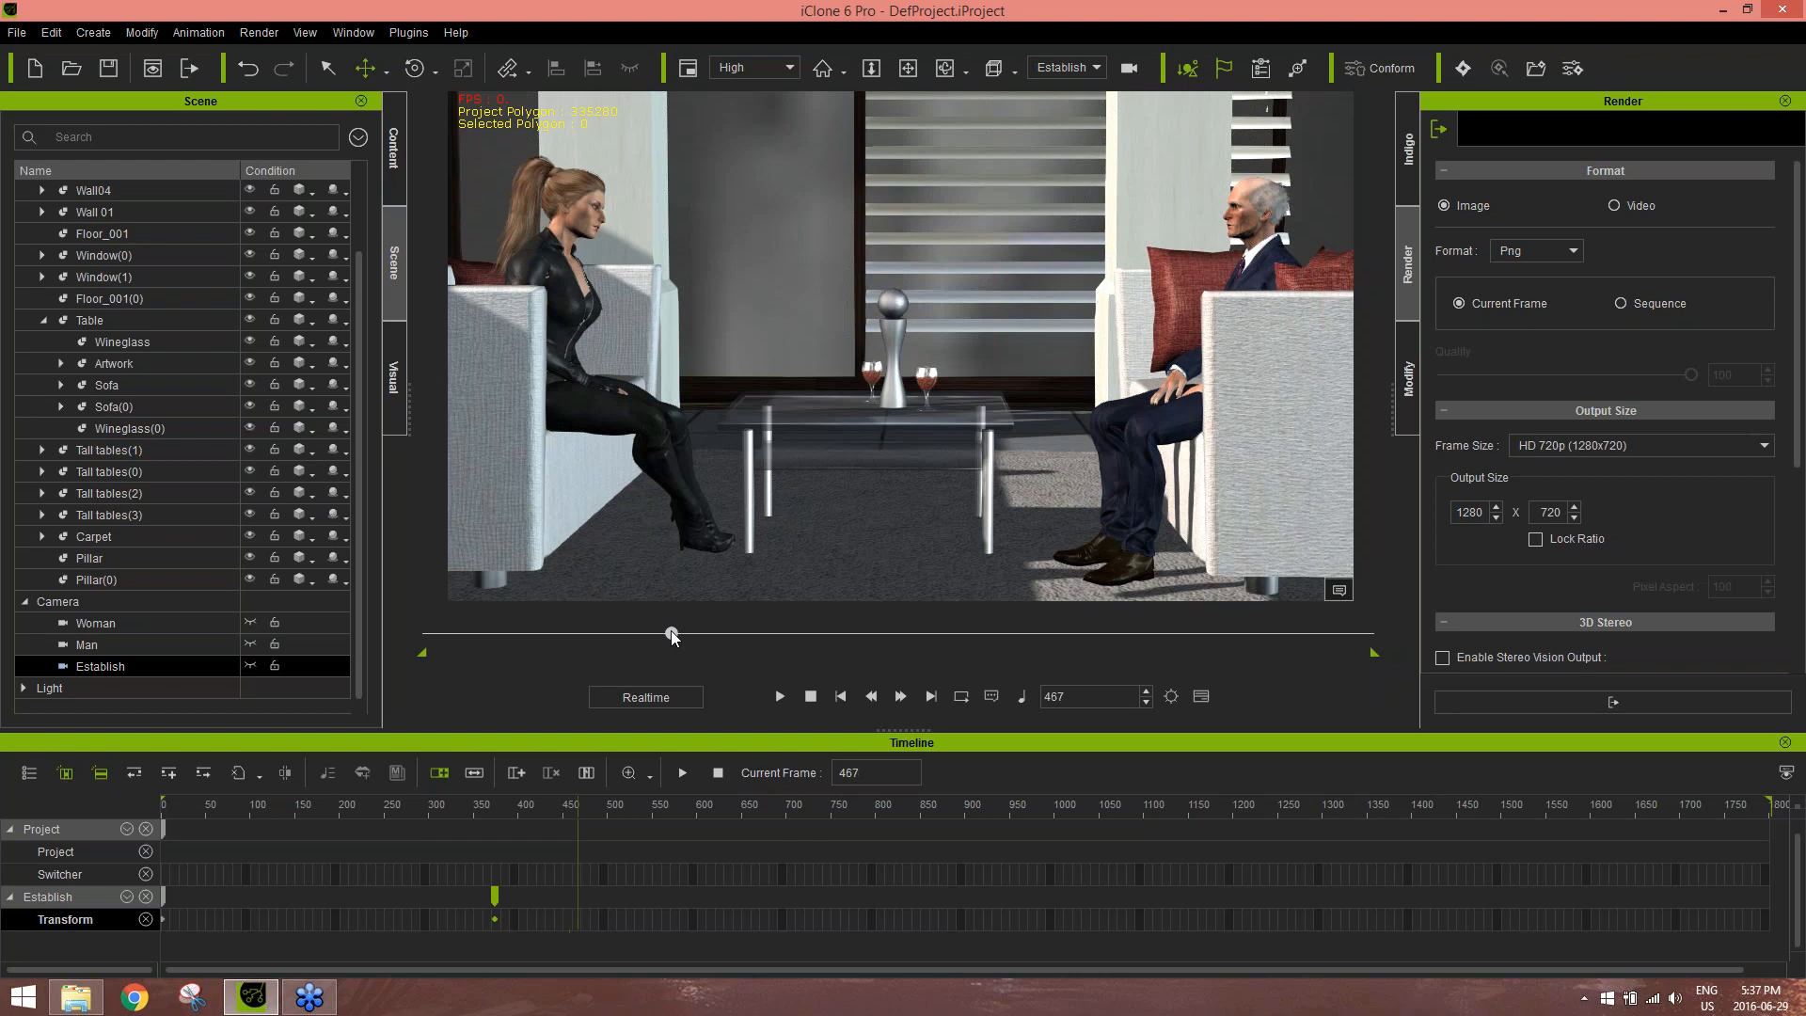
{"action": "left_click", "coordinate": [145, 645]}
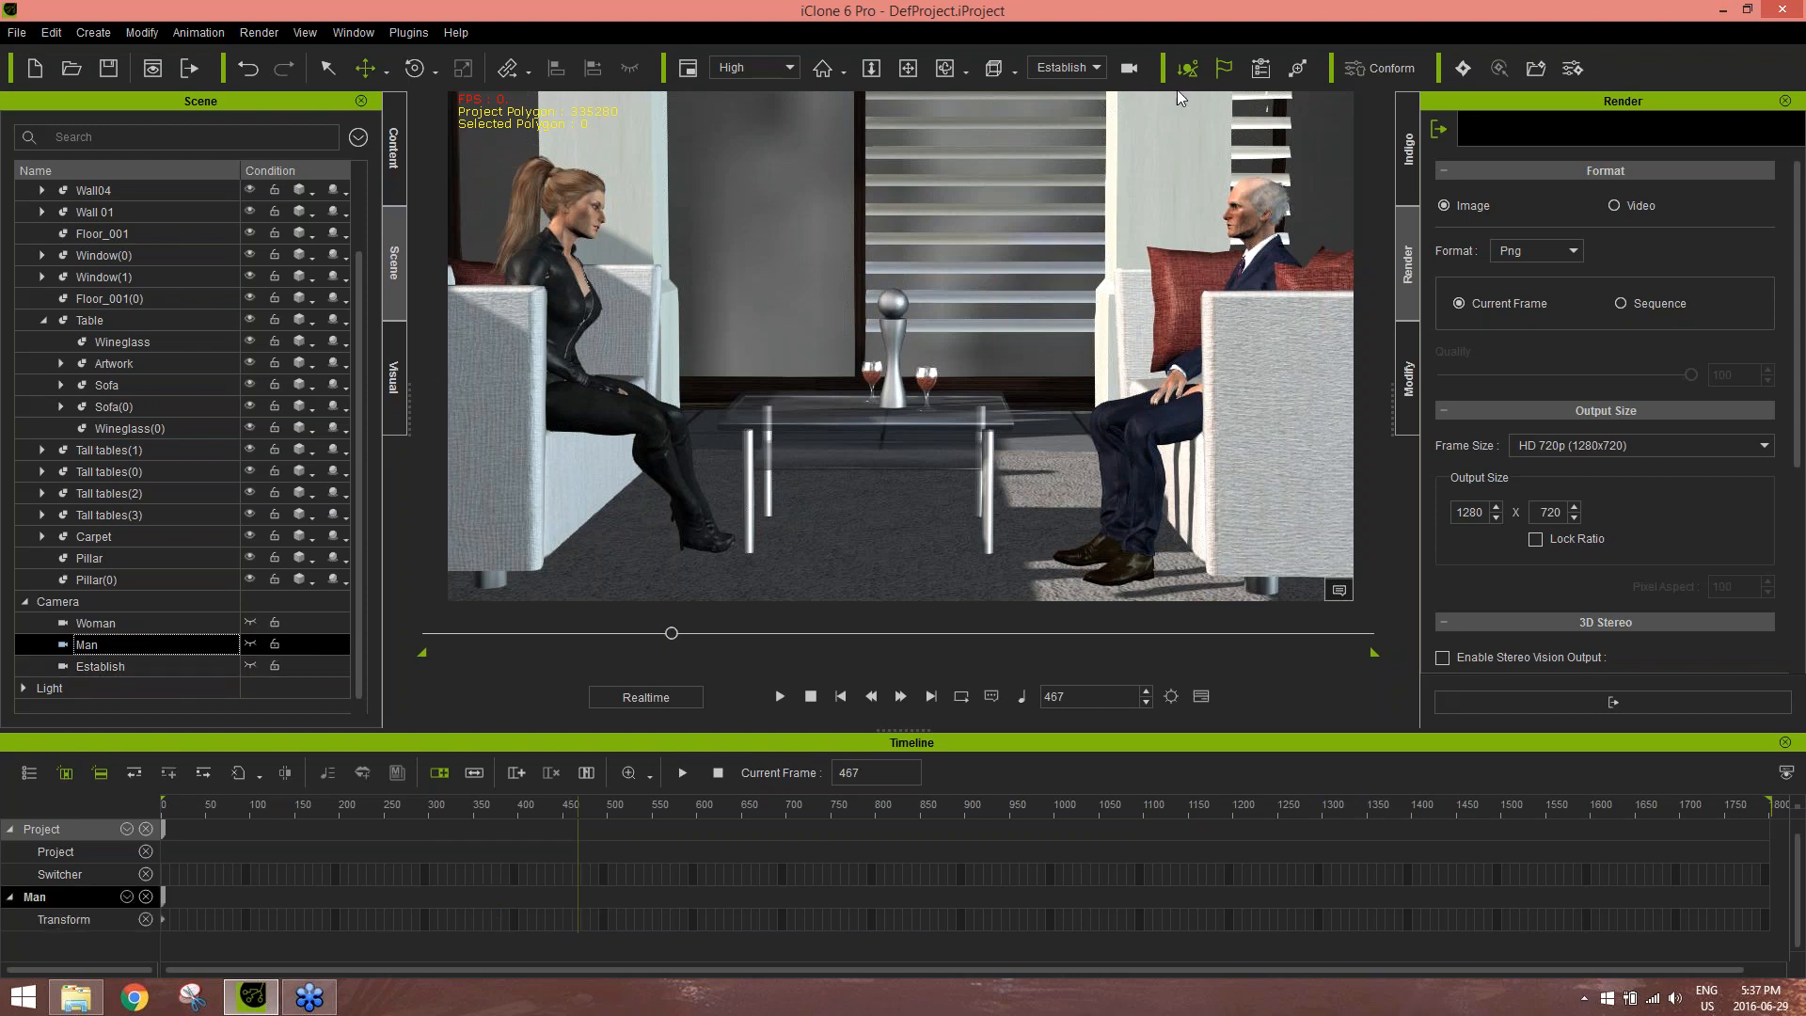
{"action": "left_click", "coordinate": [1097, 69]}
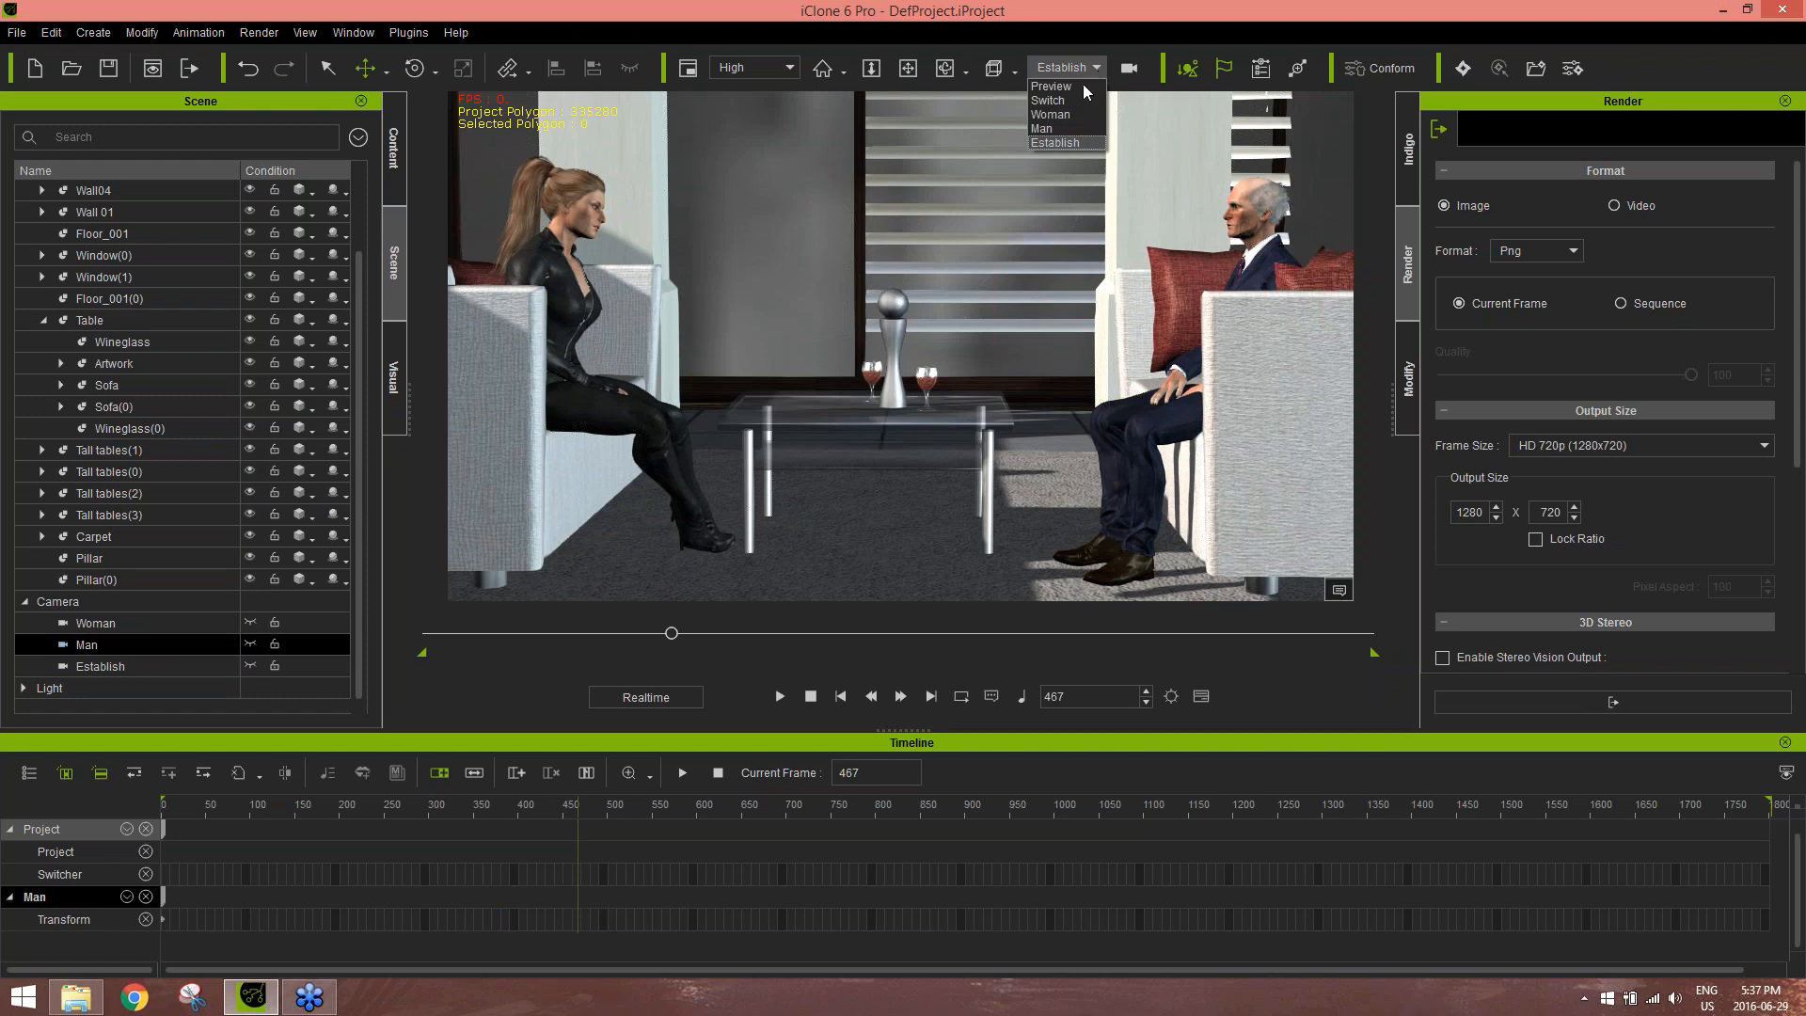
{"action": "left_click", "coordinate": [1054, 129]}
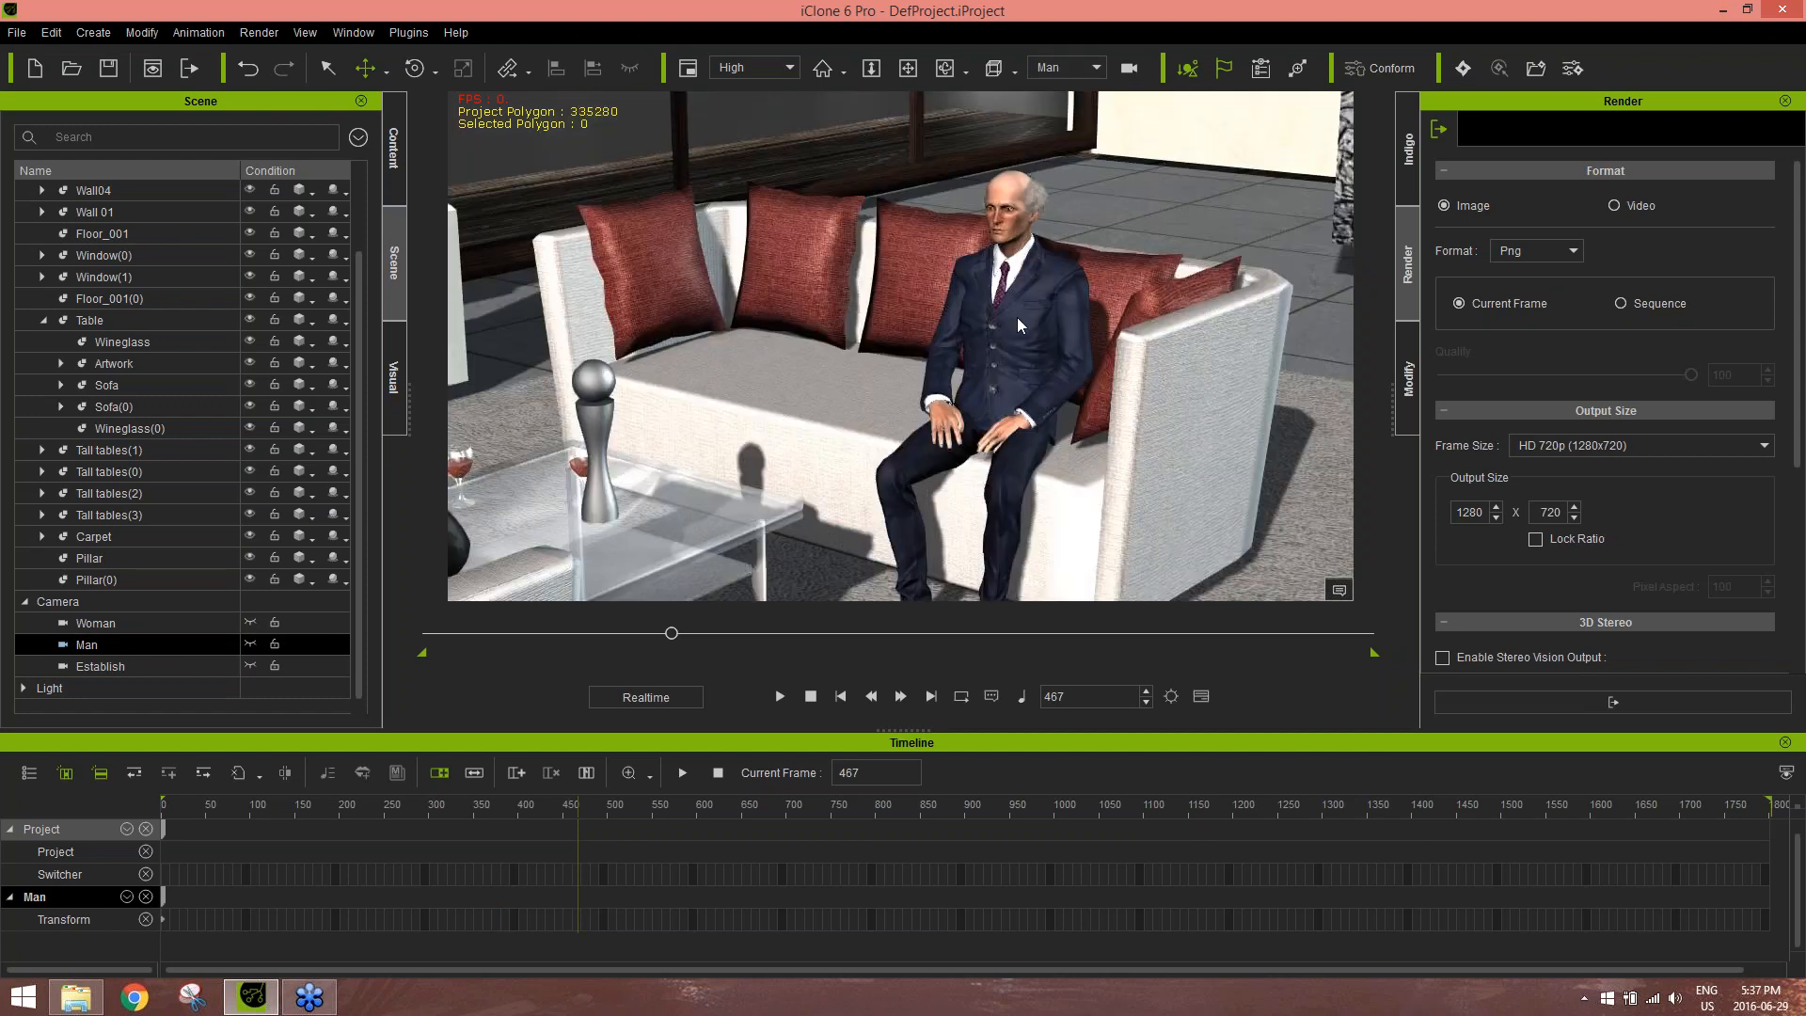
Select the seated man and orbit, pan and zoom the Man camera into an over-the-shoulder shot of him from behind the woman
{"action": "left_click", "coordinate": [990, 354]}
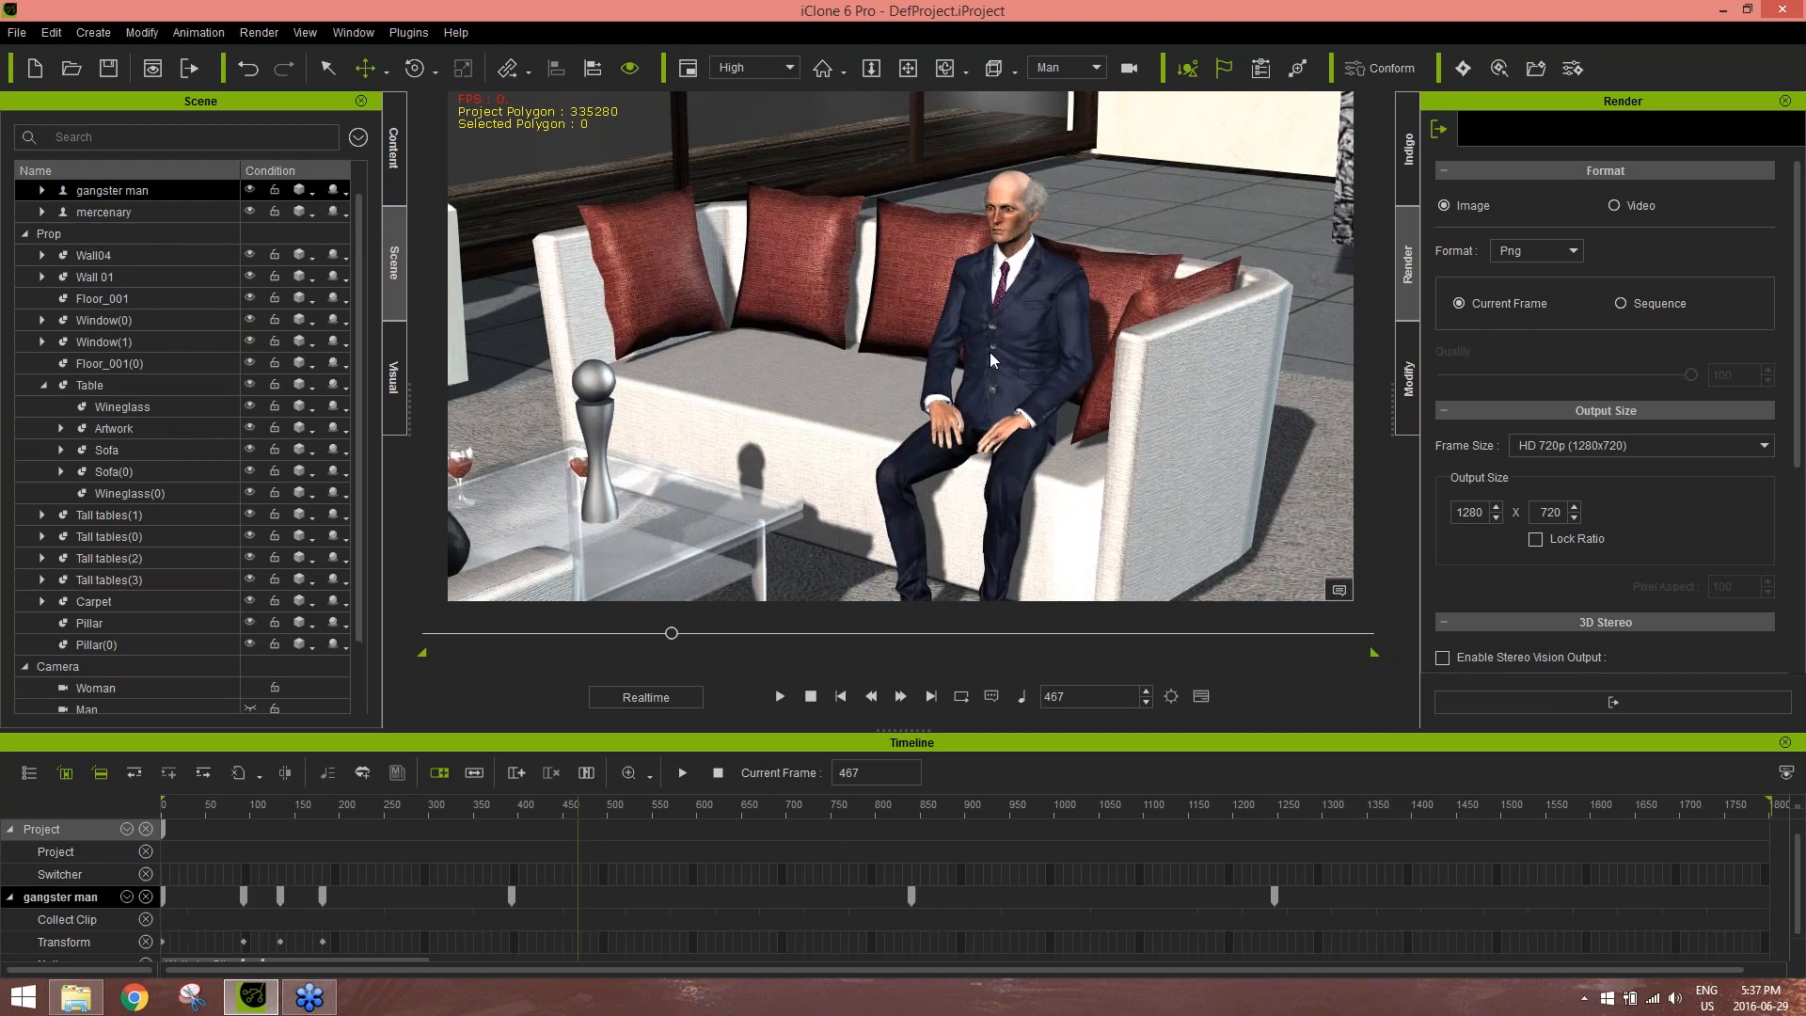
{"action": "right_click_drag", "start_coordinate": [748, 472], "coordinate": [1021, 251]}
{"action": "scroll", "coordinate": [1129, 338], "scroll_direction": "up", "scroll_amount": 5}
{"action": "middle_click_drag", "start_coordinate": [1129, 338], "coordinate": [1096, 364]}
{"action": "right_click_drag", "start_coordinate": [1096, 364], "coordinate": [1132, 330]}
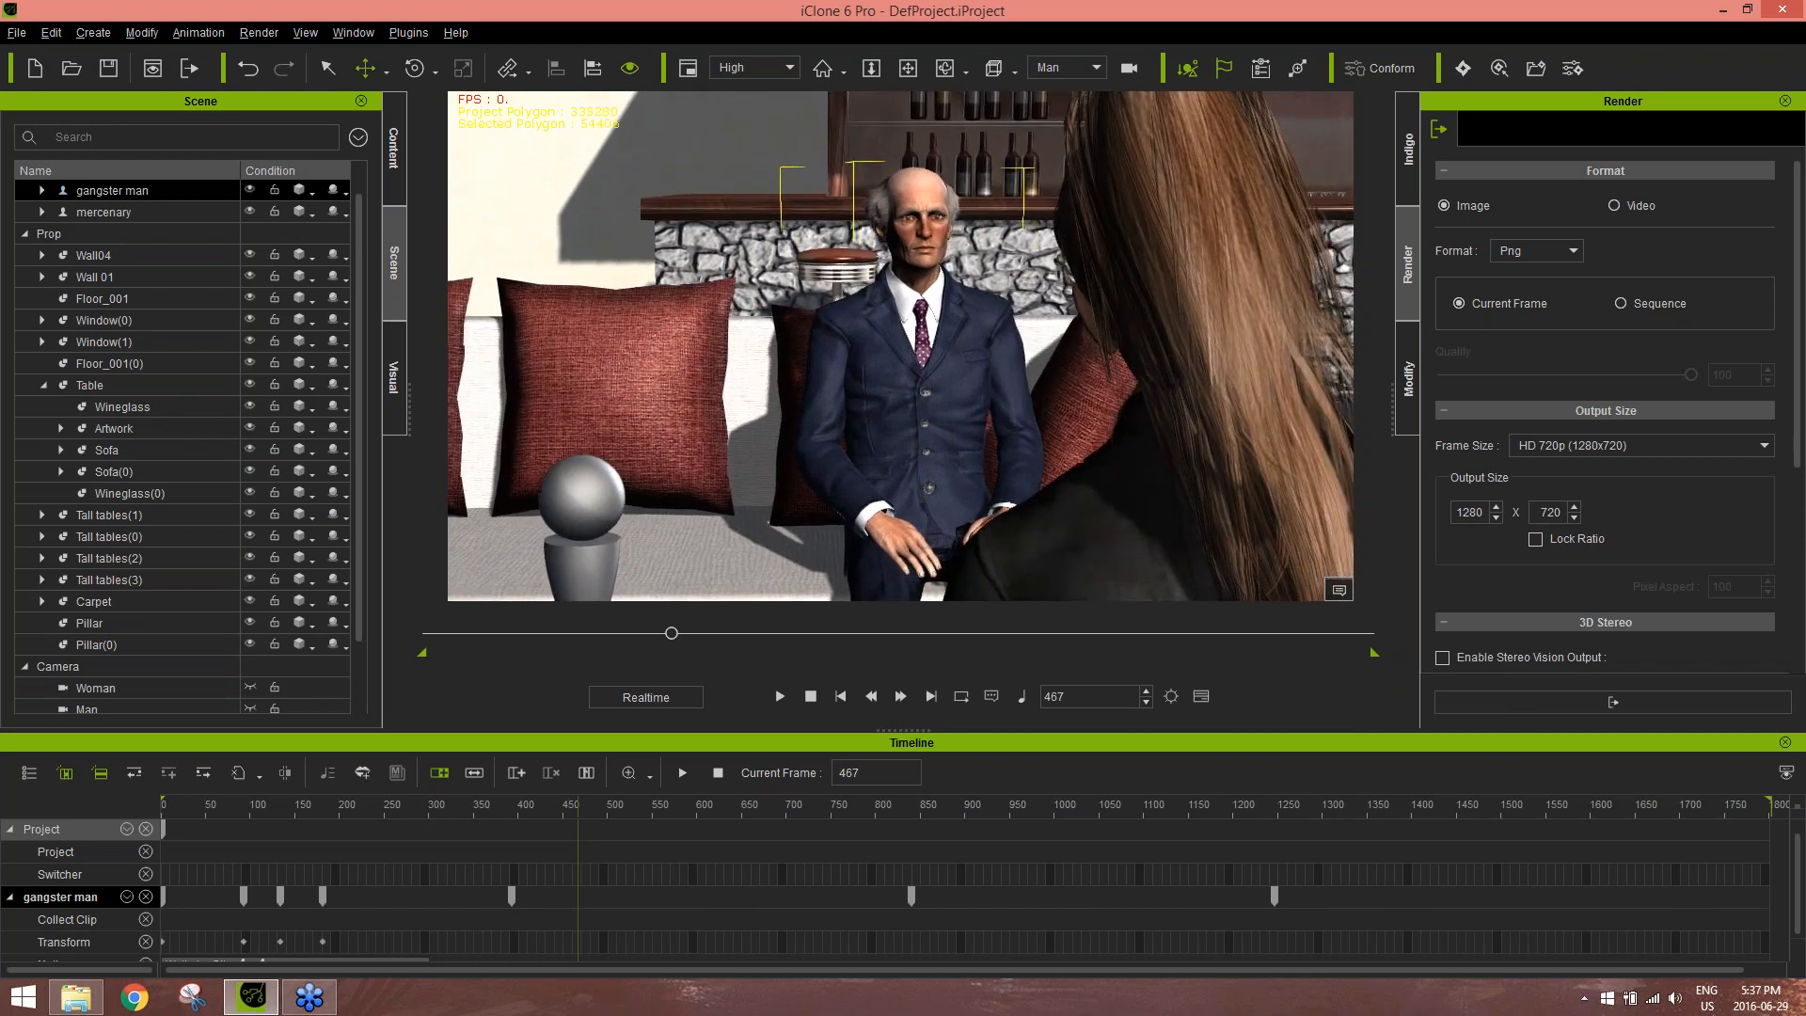
{"action": "middle_click_drag", "start_coordinate": [1133, 329], "coordinate": [1065, 365]}
{"action": "right_click_drag", "start_coordinate": [1065, 365], "coordinate": [1080, 365]}
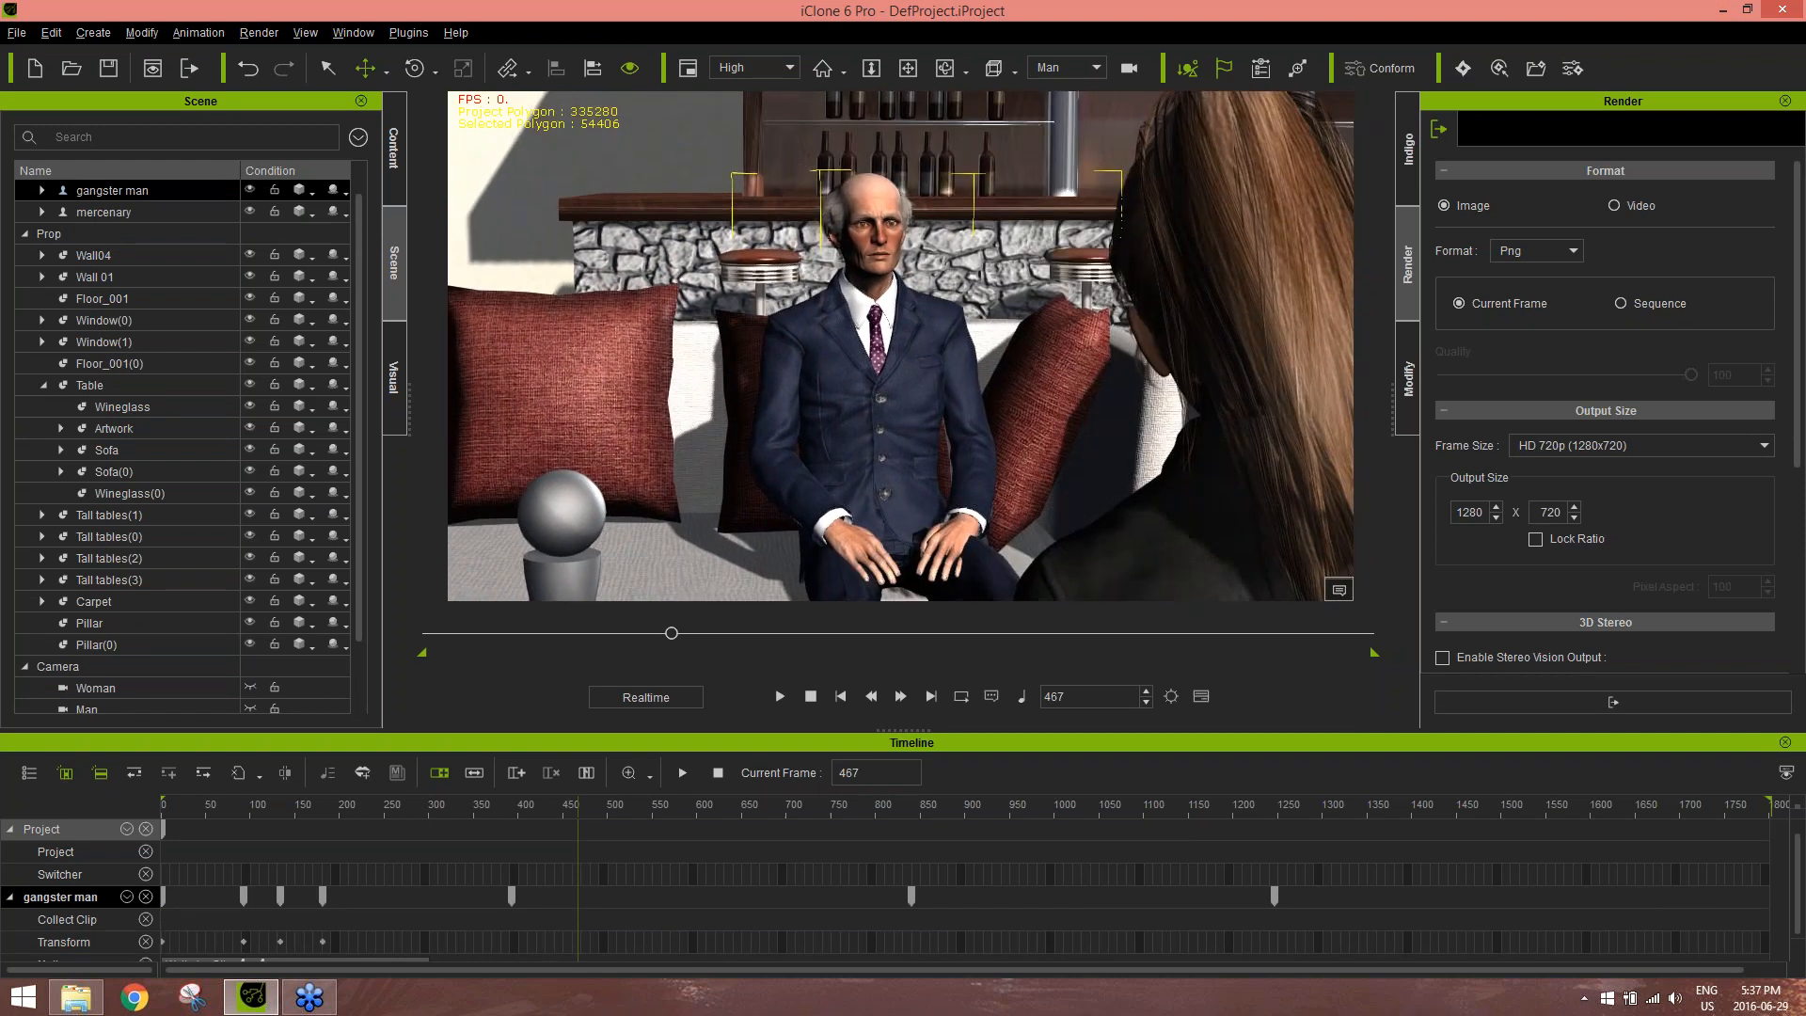
{"action": "middle_click_drag", "start_coordinate": [1110, 362], "coordinate": [1052, 350]}
{"action": "right_click_drag", "start_coordinate": [1052, 350], "coordinate": [1064, 363]}
{"action": "scroll", "coordinate": [1064, 363], "scroll_direction": "up", "scroll_amount": 3}
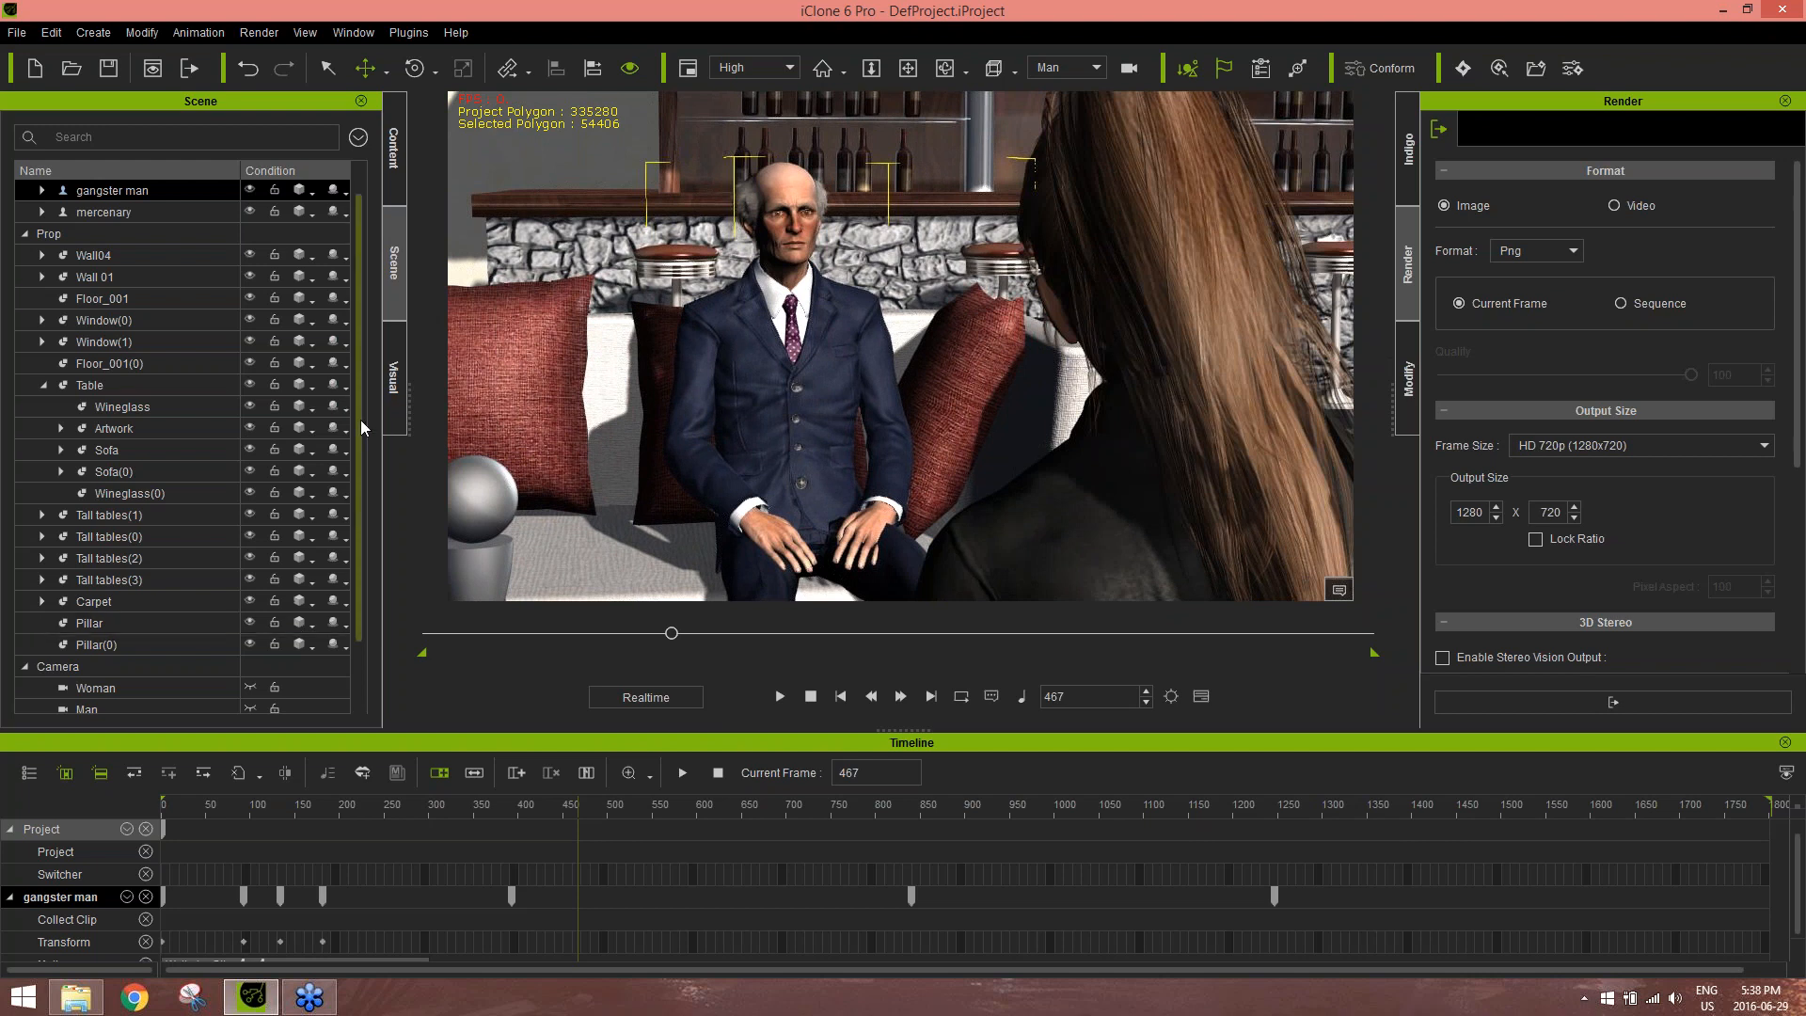
Set the Man camera's focal length to 105 mm and adjust its framing to leave more room above the man's head
{"action": "scroll", "coordinate": [359, 420], "scroll_direction": "down", "scroll_amount": 1}
{"action": "left_click", "coordinate": [137, 643]}
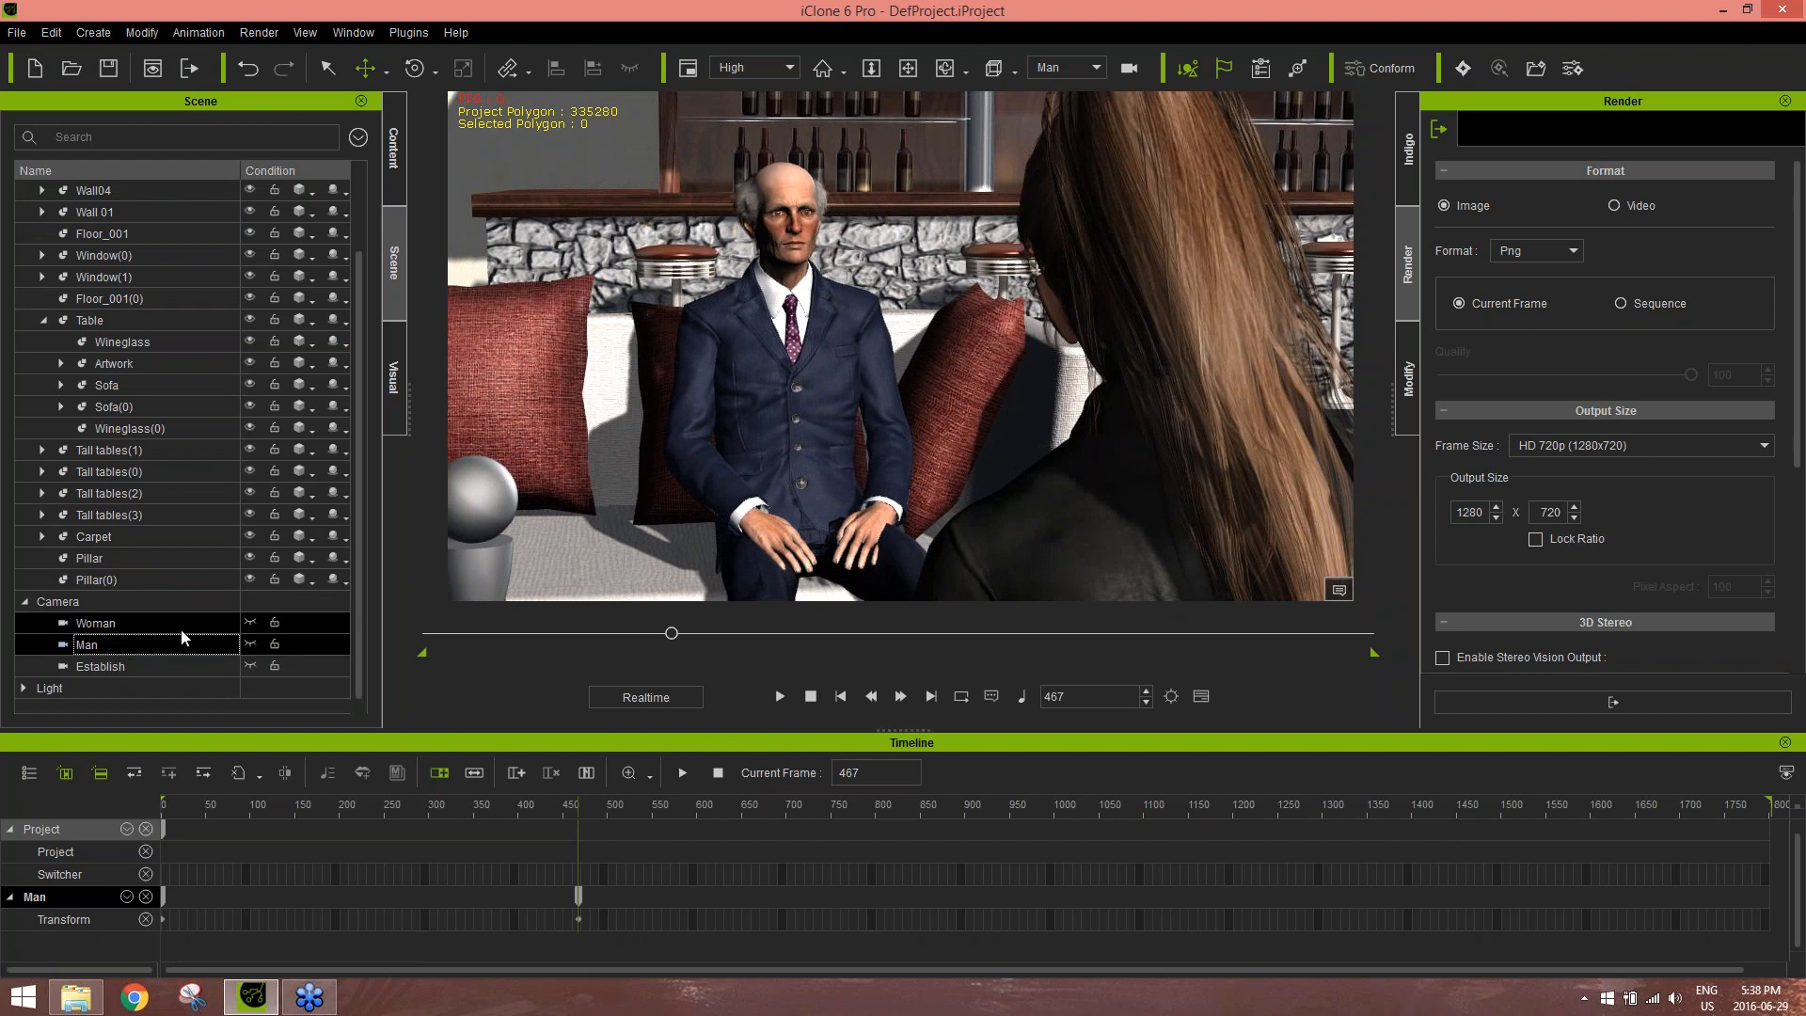
{"action": "left_click", "coordinate": [1411, 369]}
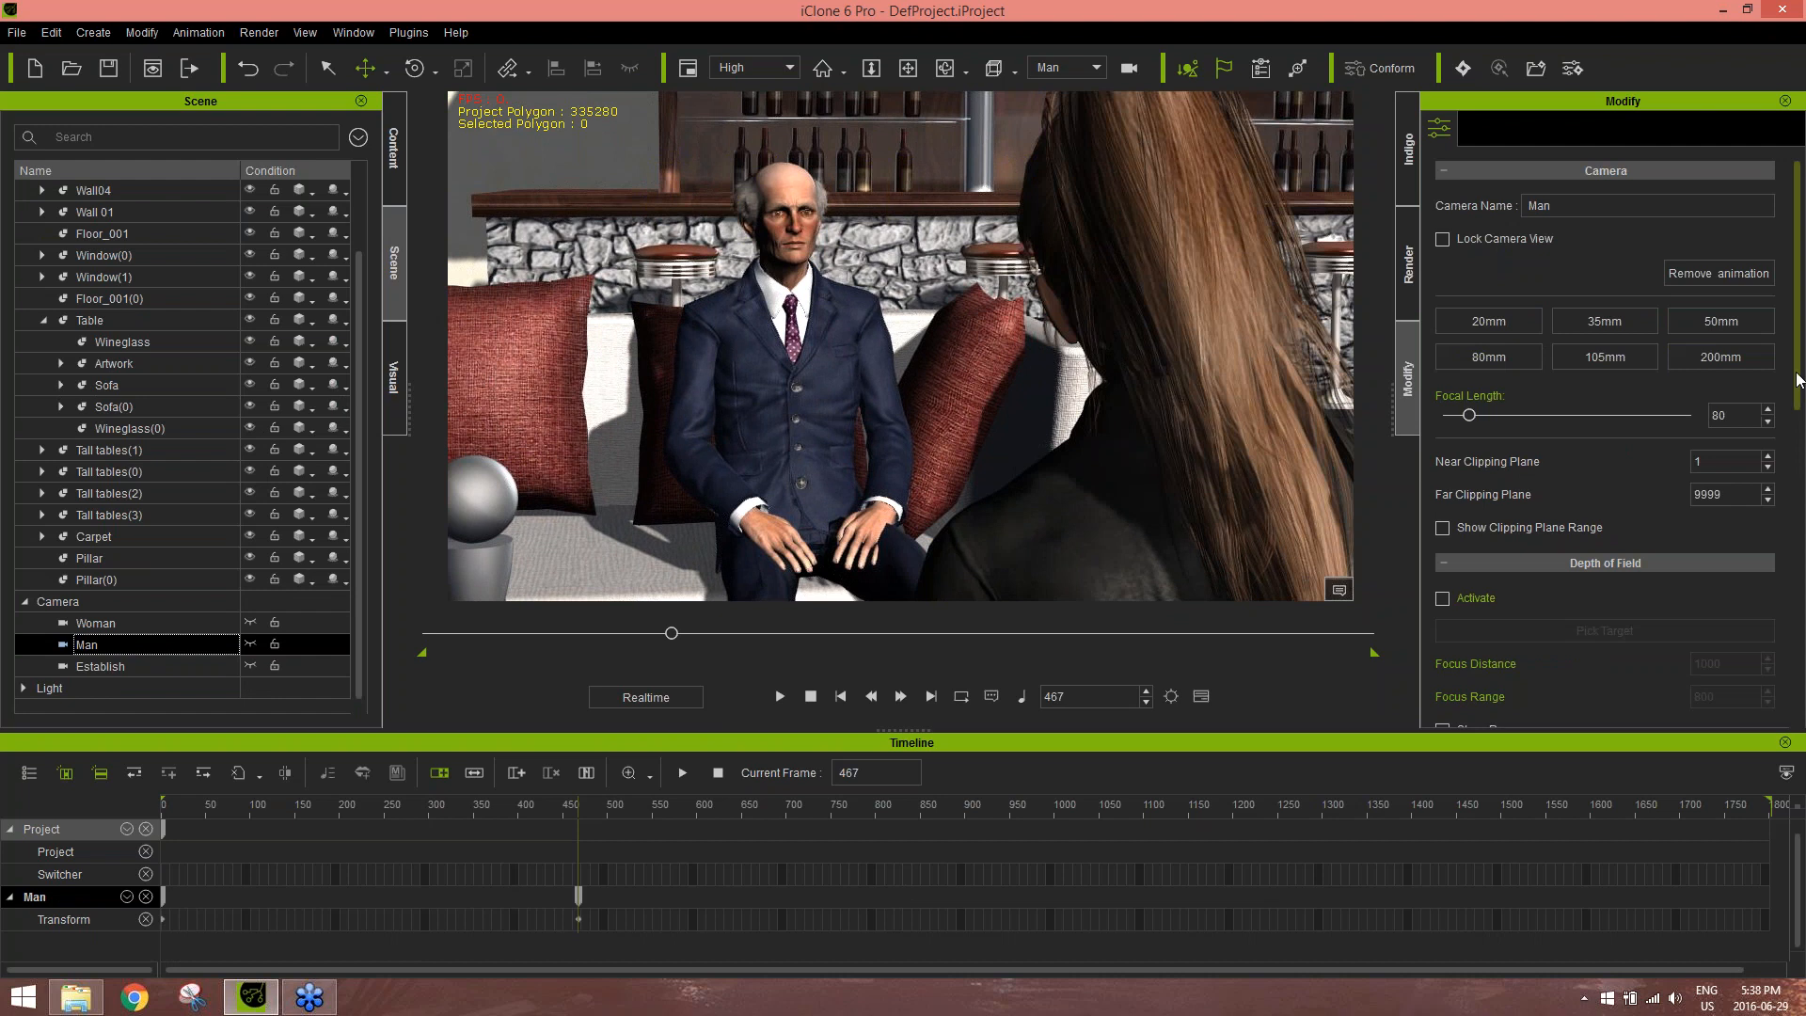
{"action": "left_click", "coordinate": [1473, 415]}
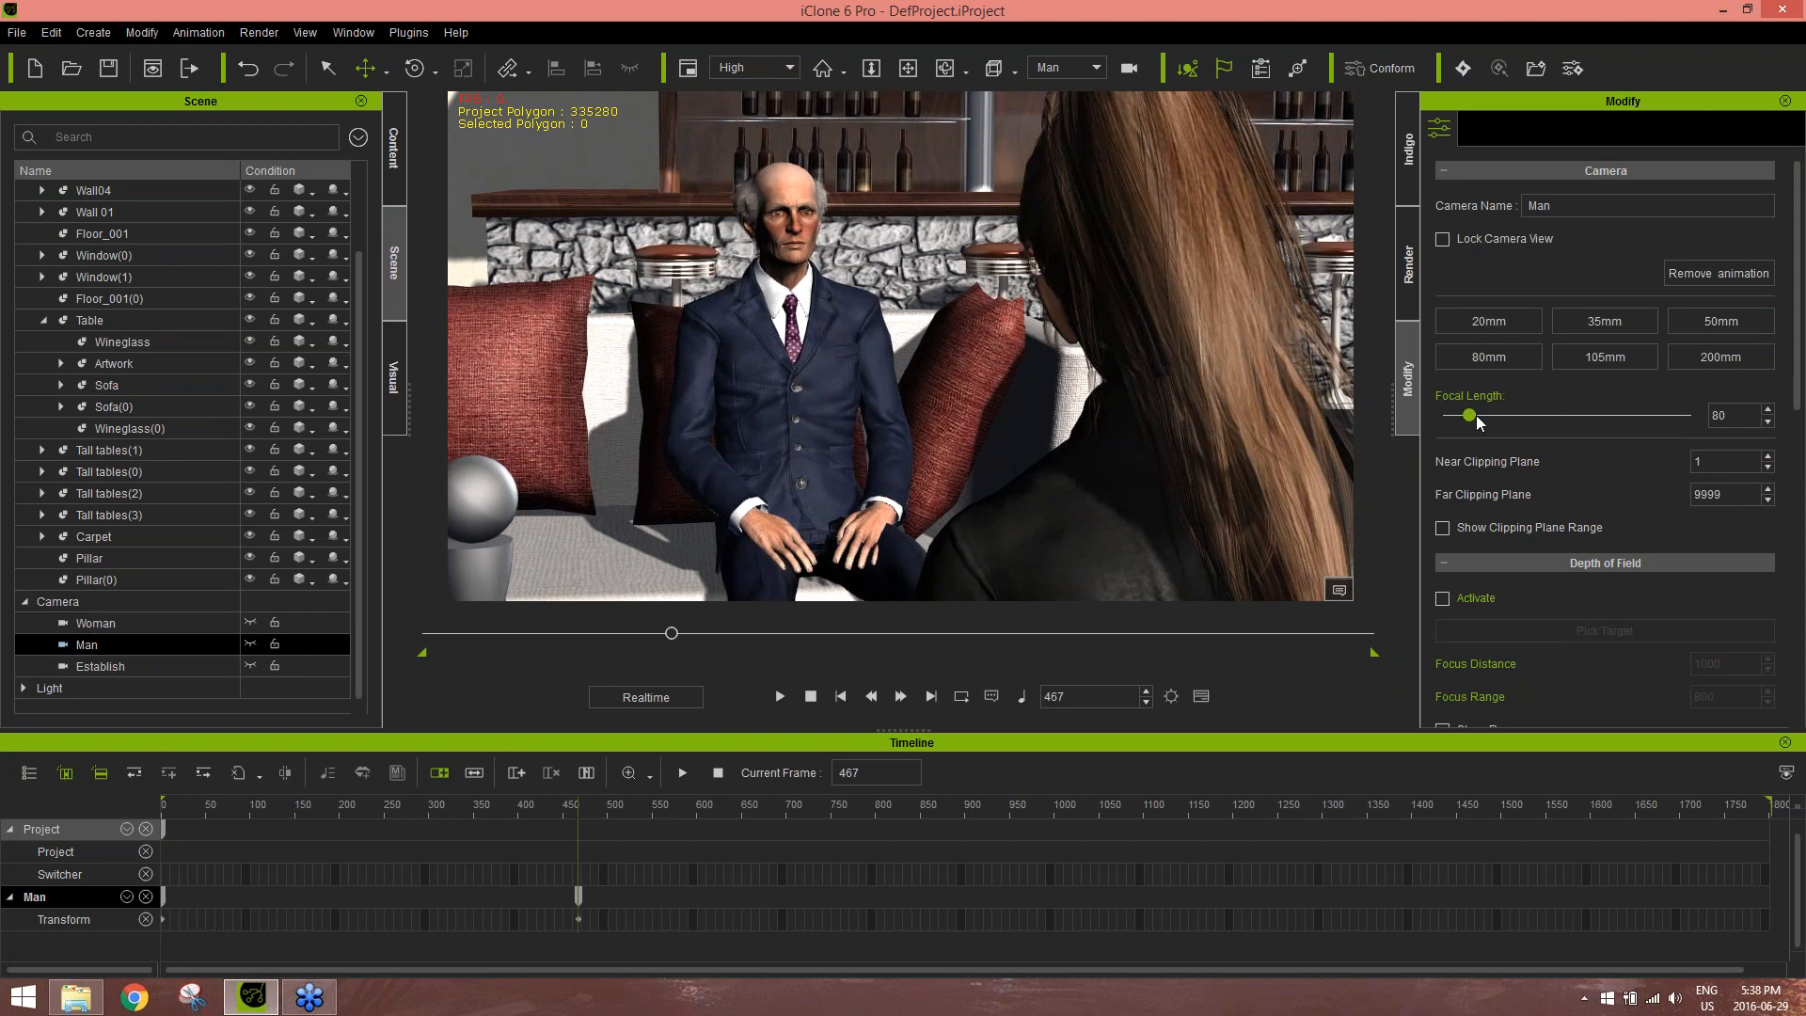
{"action": "left_click_drag", "start_coordinate": [1476, 415], "coordinate": [1477, 415]}
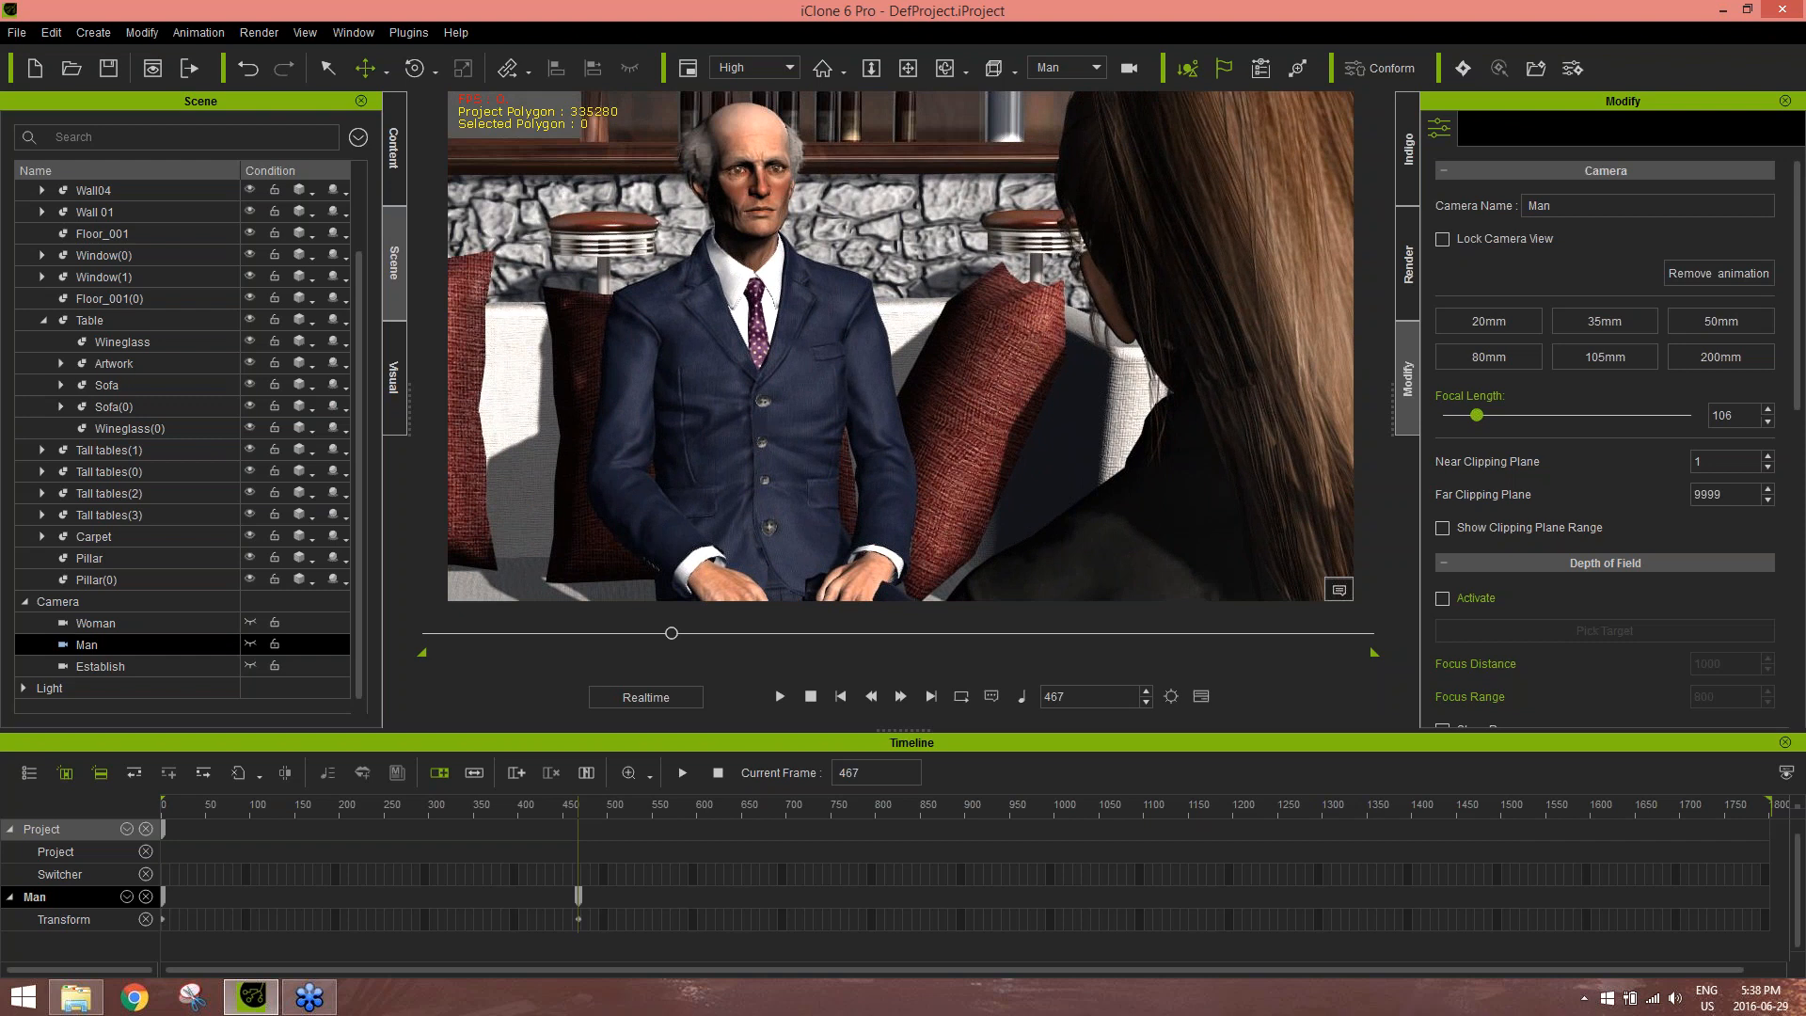
{"action": "left_click", "coordinate": [1589, 355]}
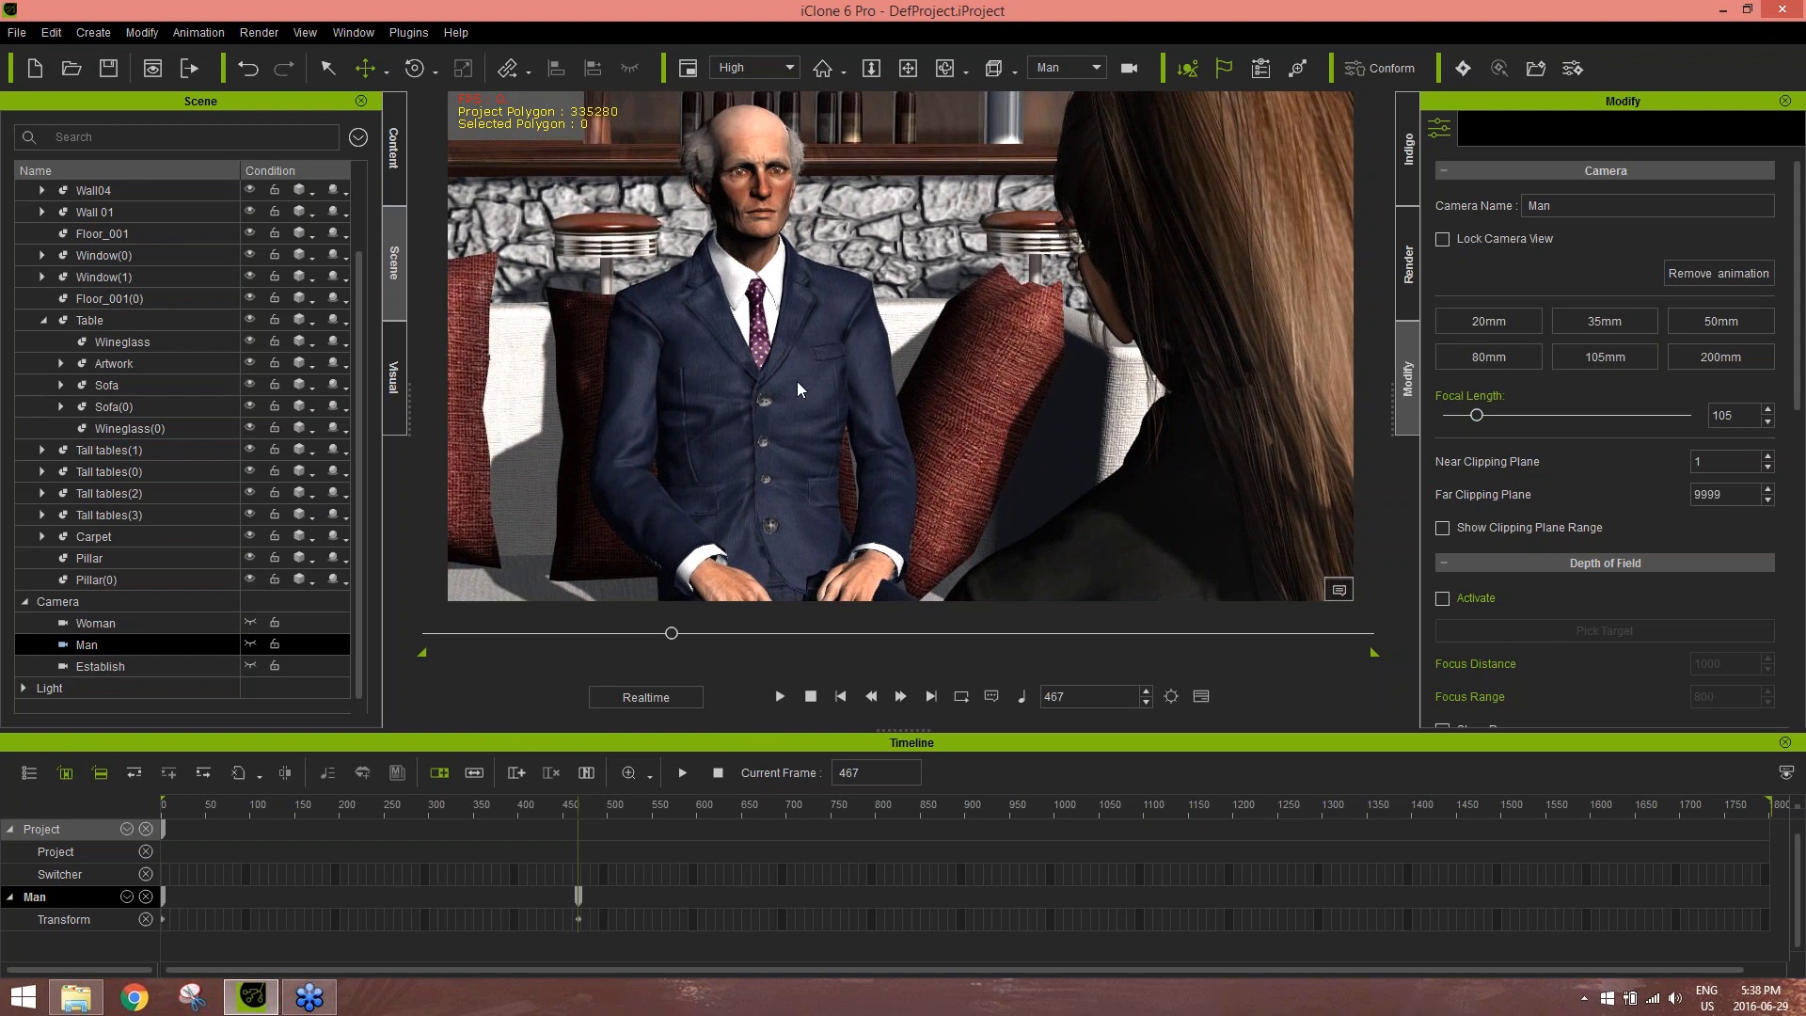
{"action": "mouse_move", "coordinate": [933, 382]}
{"action": "right_mouse_down"}
{"action": "mouse_move", "coordinate": [983, 384]}
{"action": "mouse_move", "coordinate": [978, 362]}
{"action": "mouse_move", "coordinate": [959, 344]}
{"action": "mouse_move", "coordinate": [948, 402]}
{"action": "right_mouse_up"}
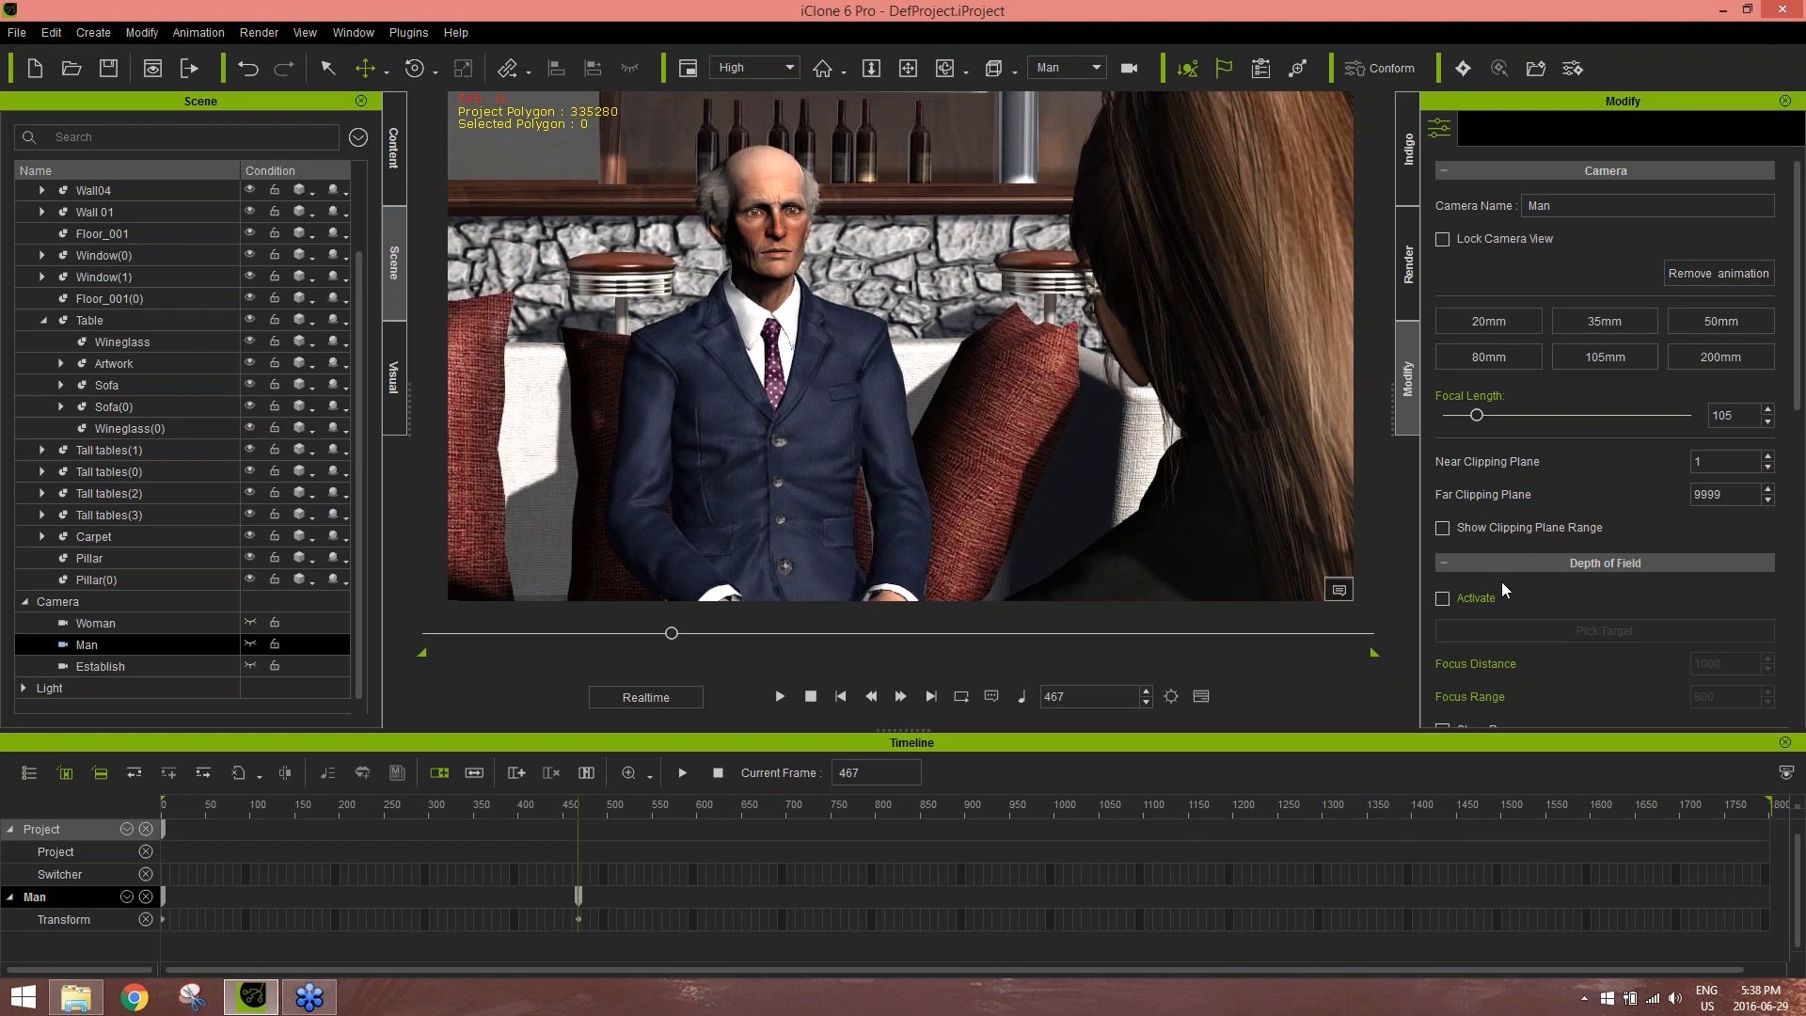
Activate depth of field on the Man camera and pick the man's face as the focus target
{"action": "left_click", "coordinate": [1469, 597]}
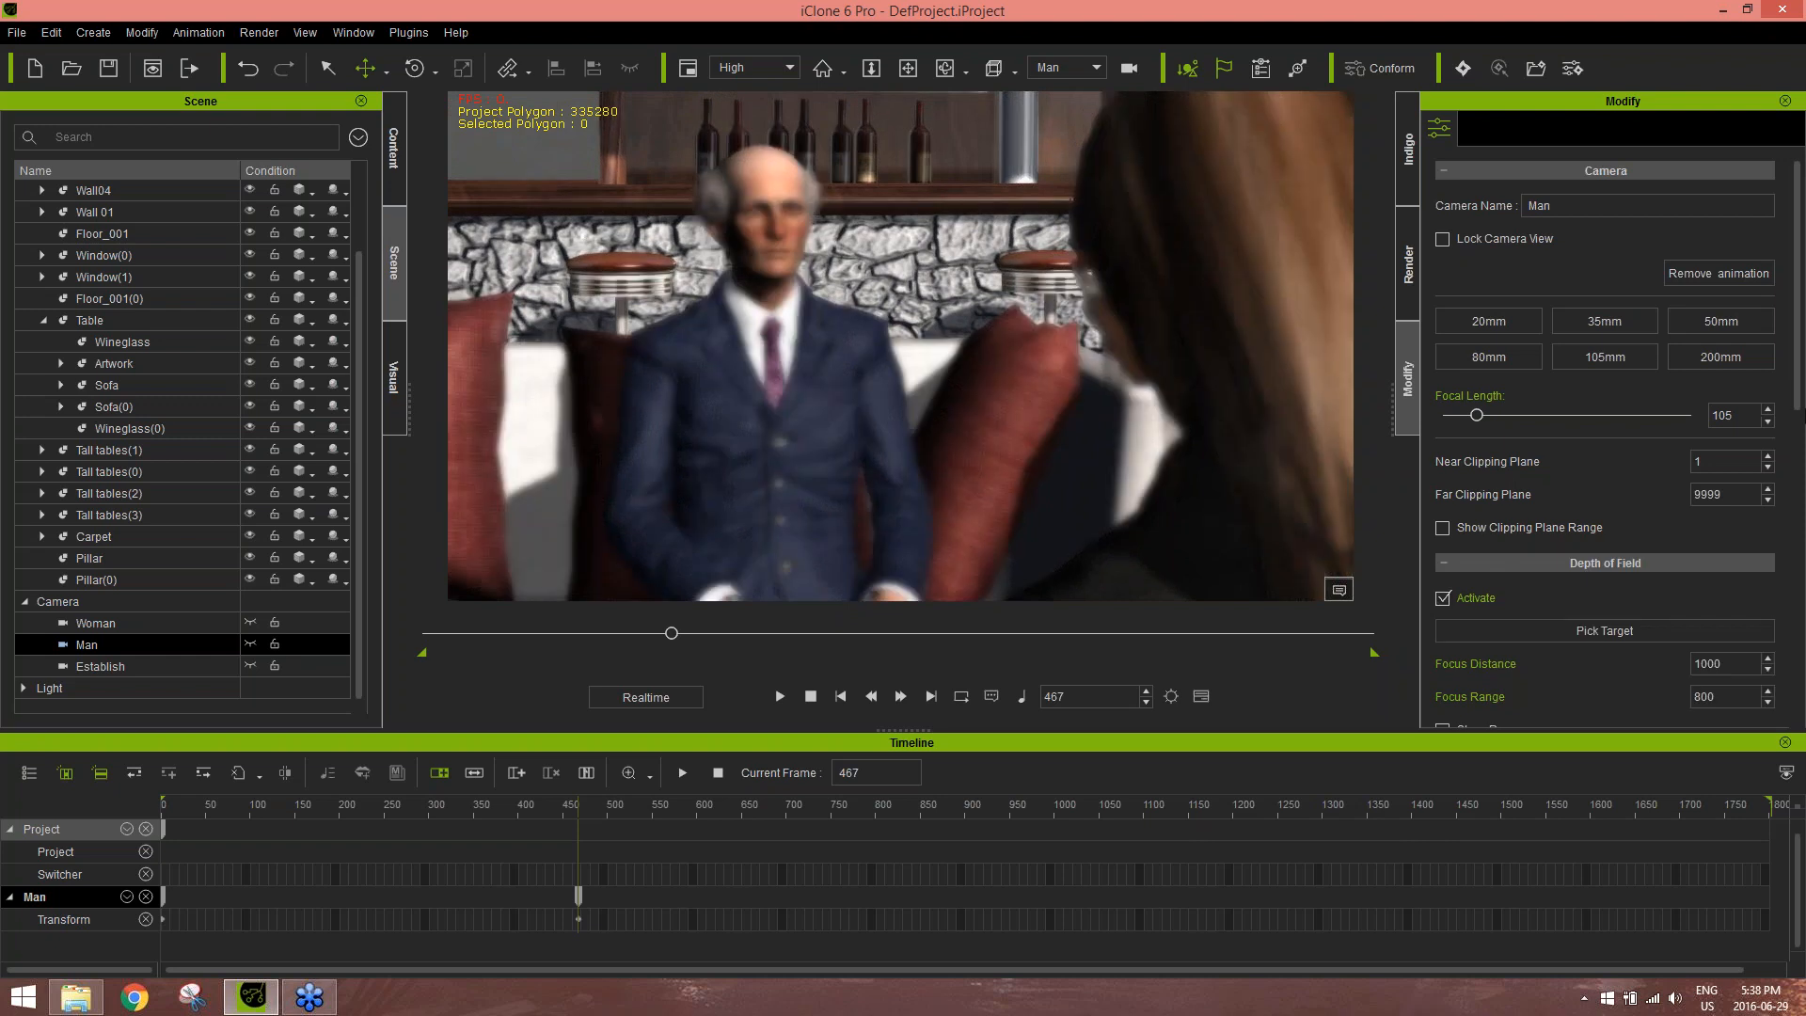
{"action": "scroll", "coordinate": [1800, 393], "scroll_direction": "down", "scroll_amount": 1}
{"action": "scroll", "coordinate": [1801, 393], "scroll_direction": "down", "scroll_amount": 5}
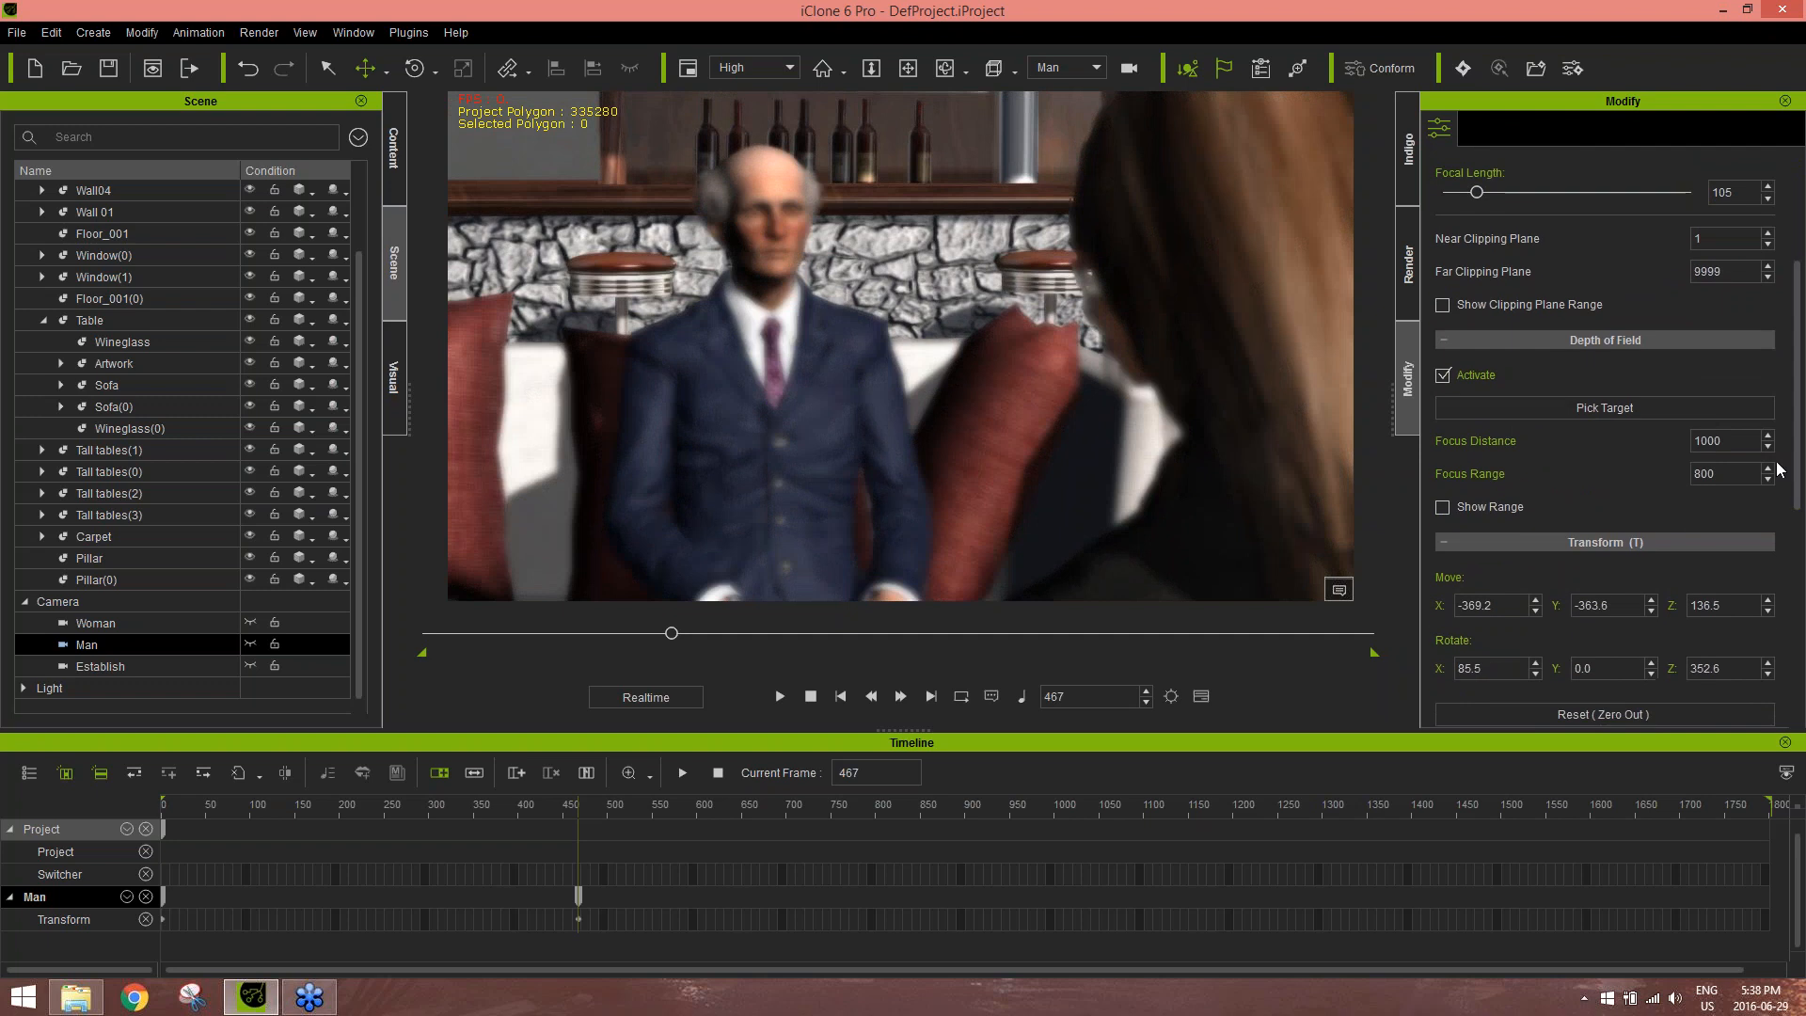
{"action": "left_click", "coordinate": [1626, 414]}
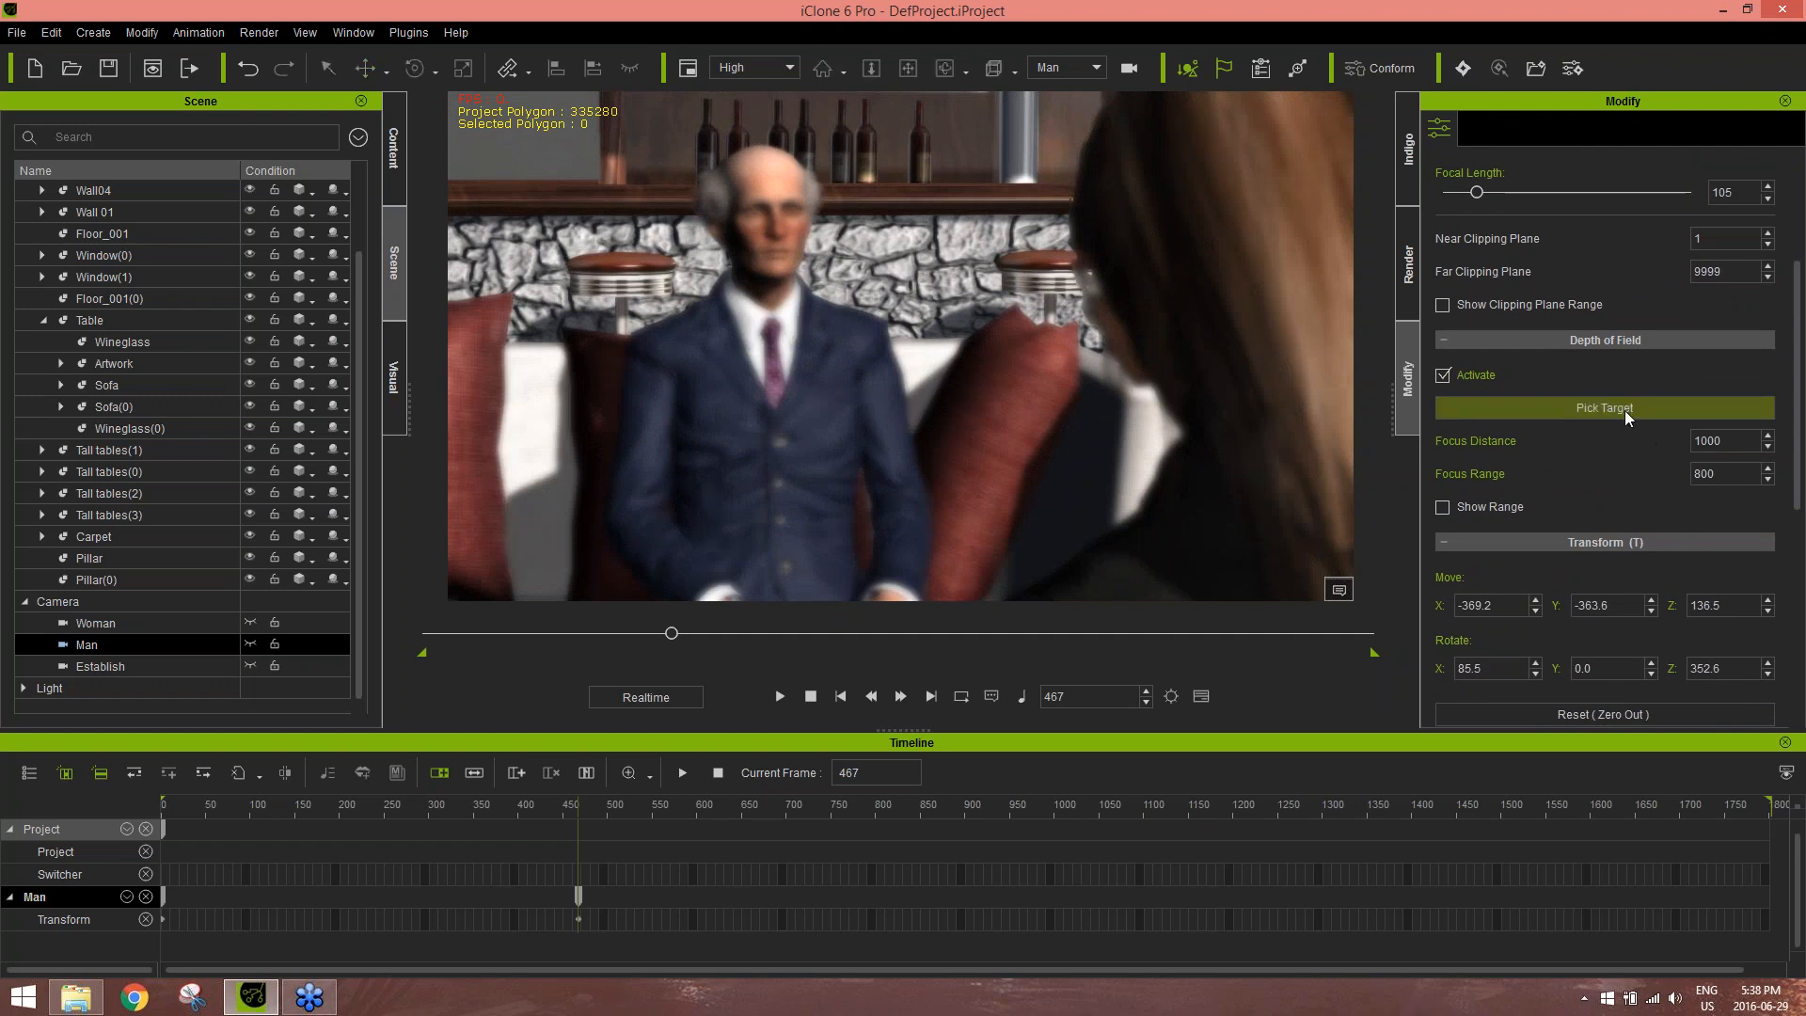
{"action": "left_click", "coordinate": [781, 239]}
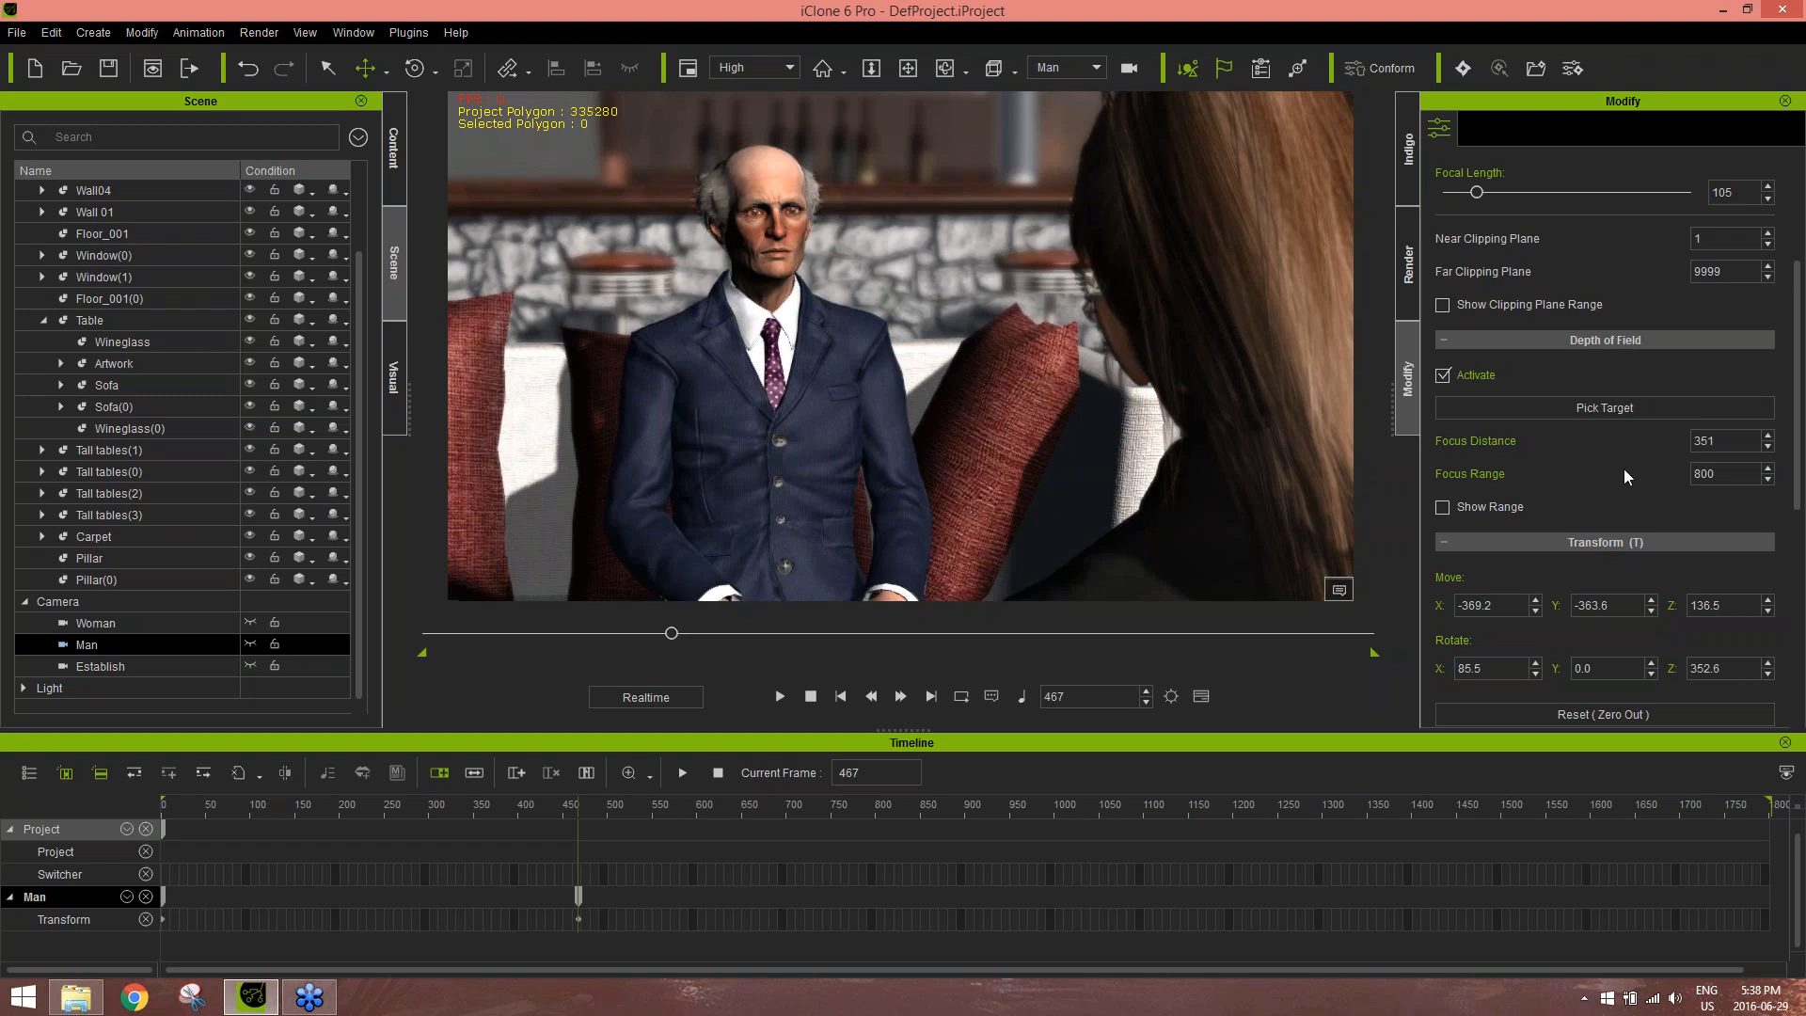
Set the Man camera's depth-of-field focus range to 300
{"action": "double_click", "coordinate": [1727, 480]}
{"action": "type", "text": "30"}
{"action": "key", "text": "Return"}
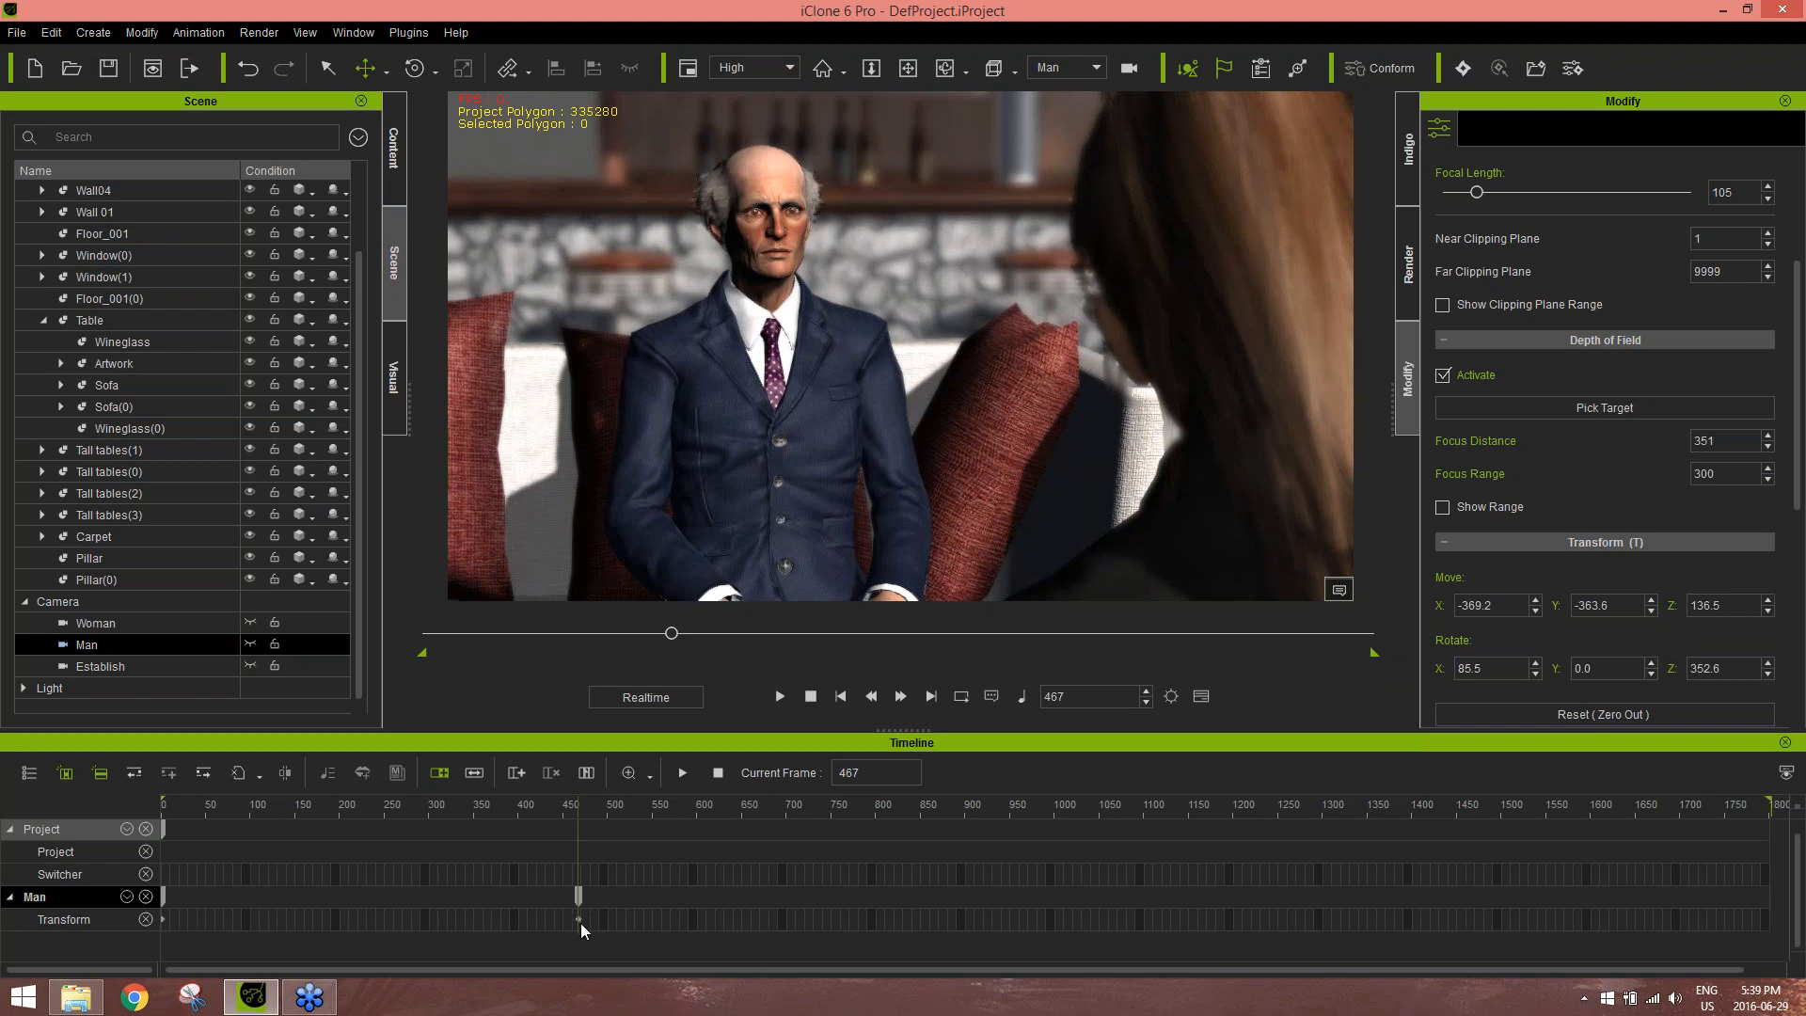
Show the Man camera's DOF track in the timeline and move its frame 467 keyframe to the start of the project
{"action": "left_click", "coordinate": [129, 897]}
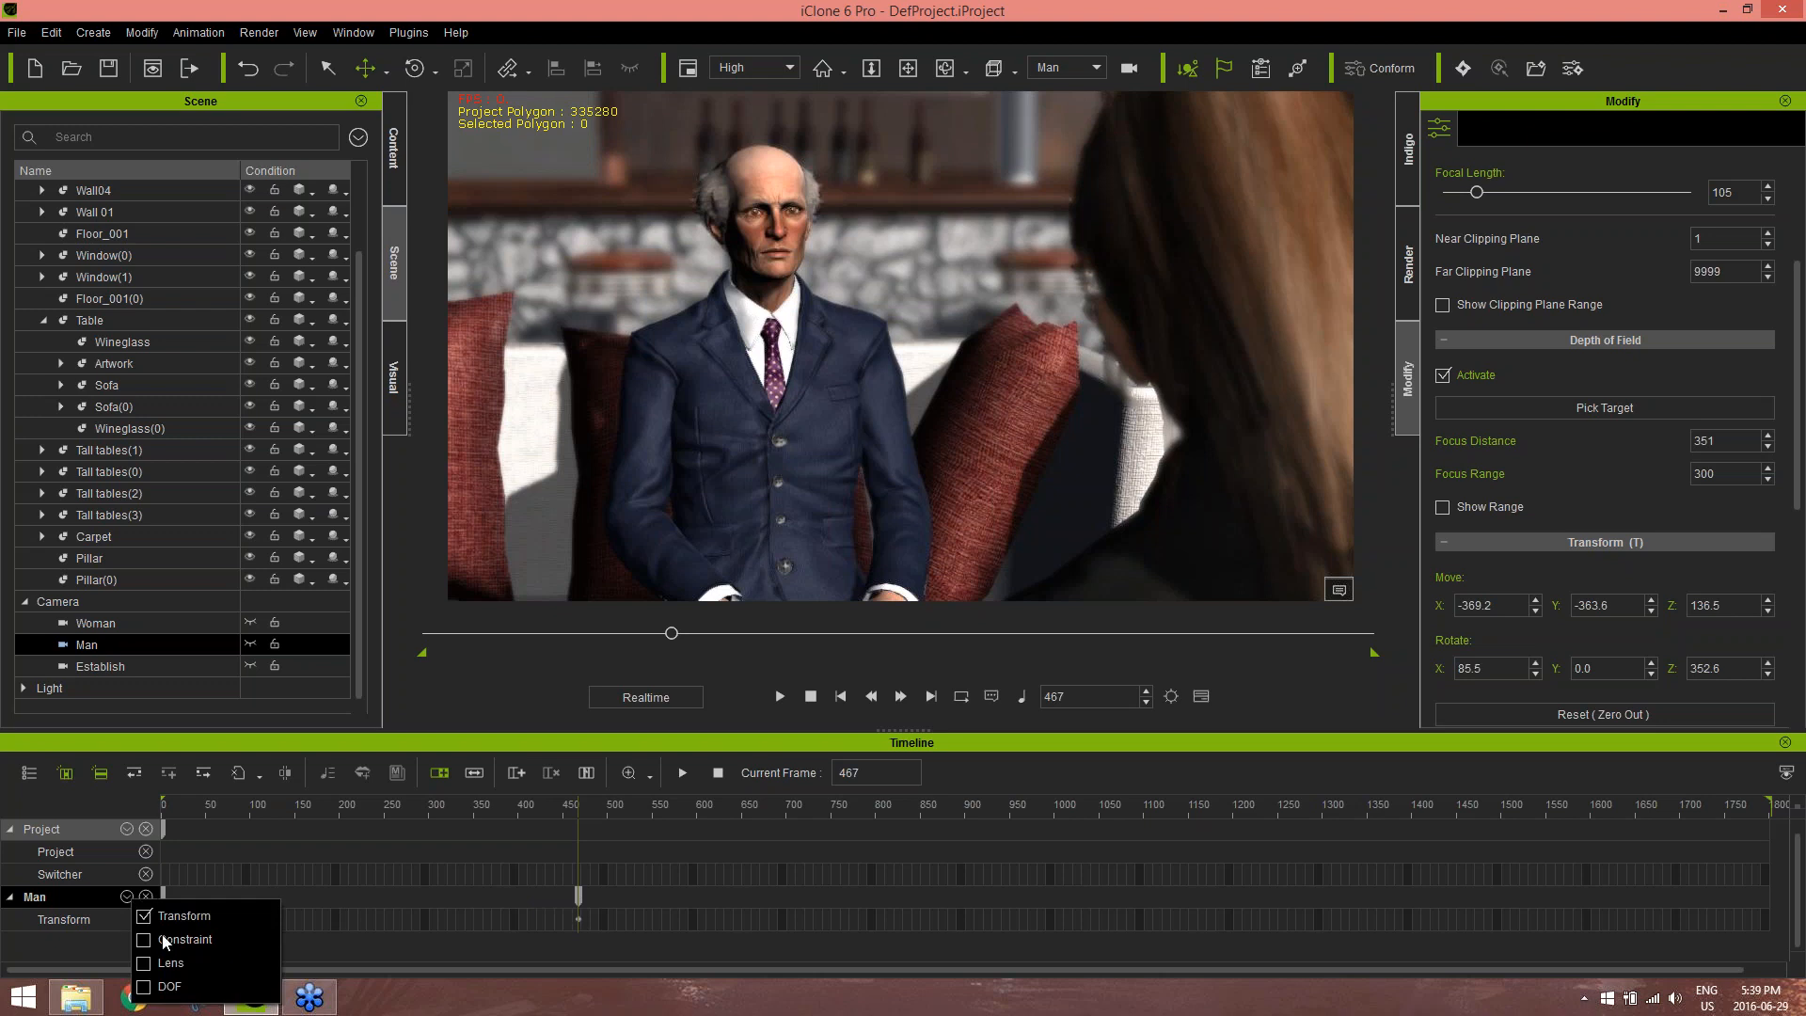
{"action": "left_click", "coordinate": [166, 984]}
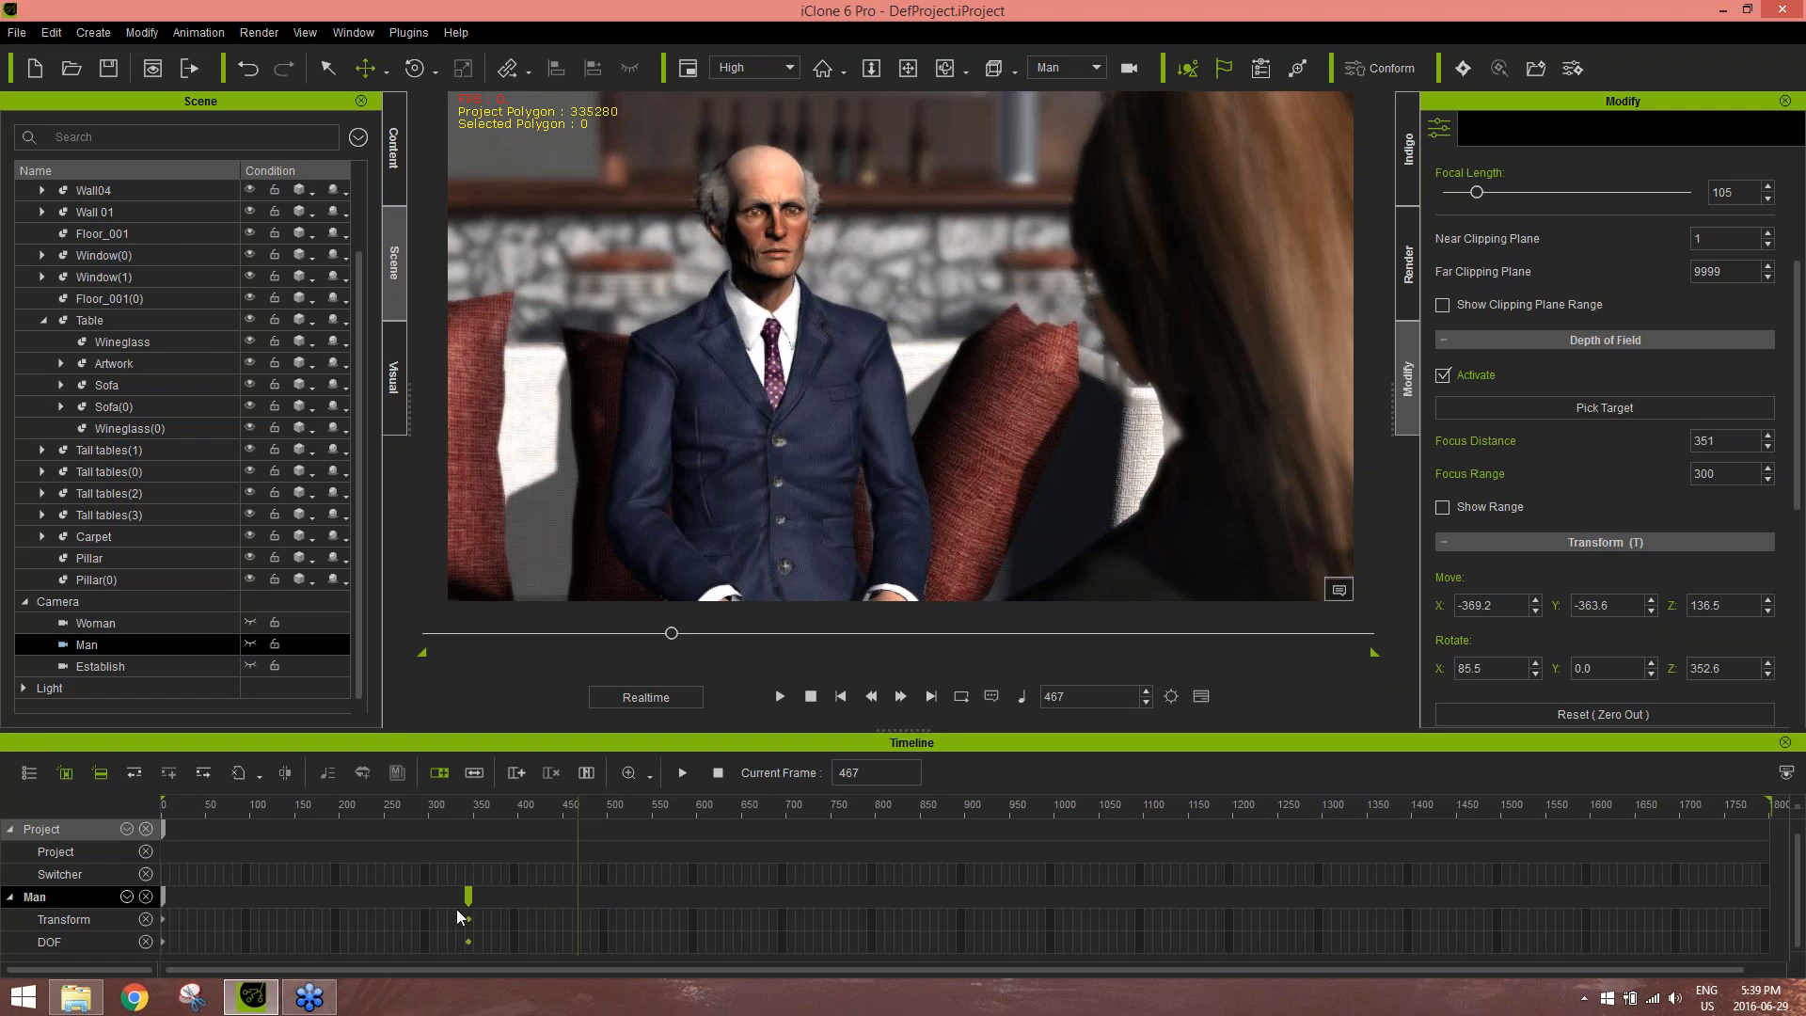
{"action": "left_click_drag", "start_coordinate": [372, 908], "coordinate": [133, 906]}
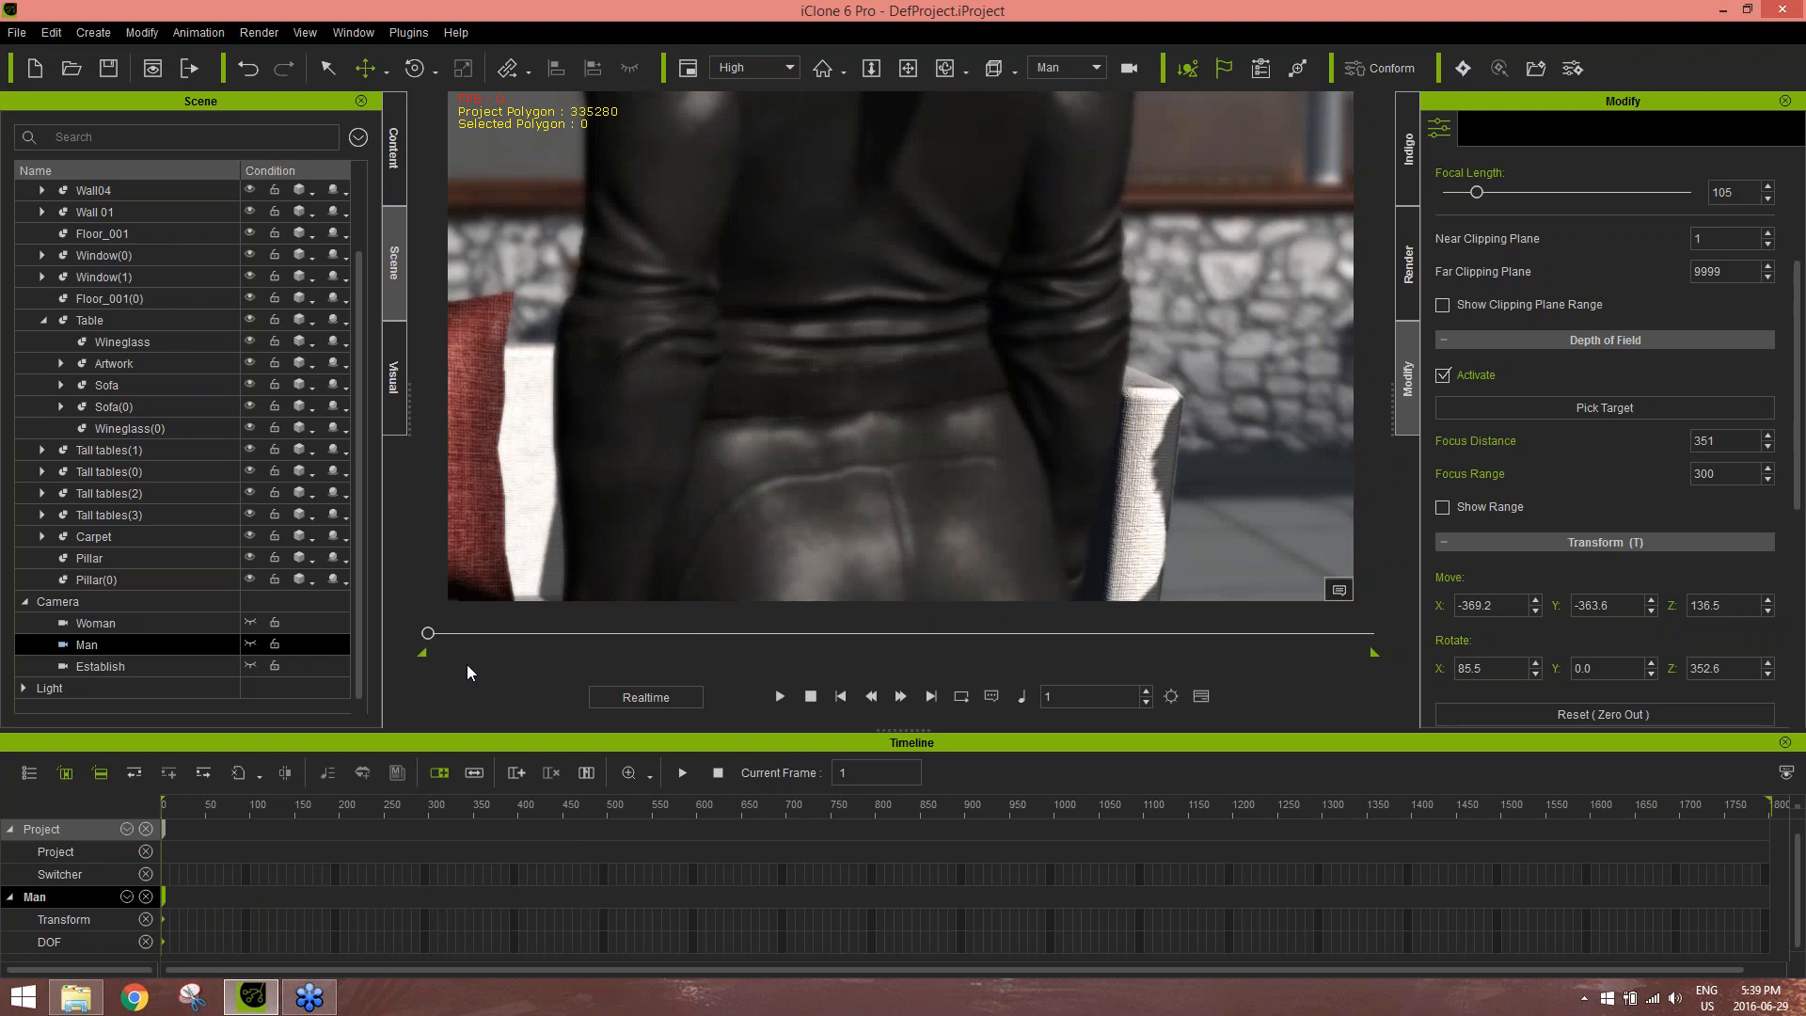
{"action": "left_click_drag", "start_coordinate": [433, 635], "coordinate": [391, 648]}
Switch to the Woman camera at frame 550 and orbit around the seated woman into an over-the-shoulder shot from behind the man
{"action": "left_click", "coordinate": [1091, 71]}
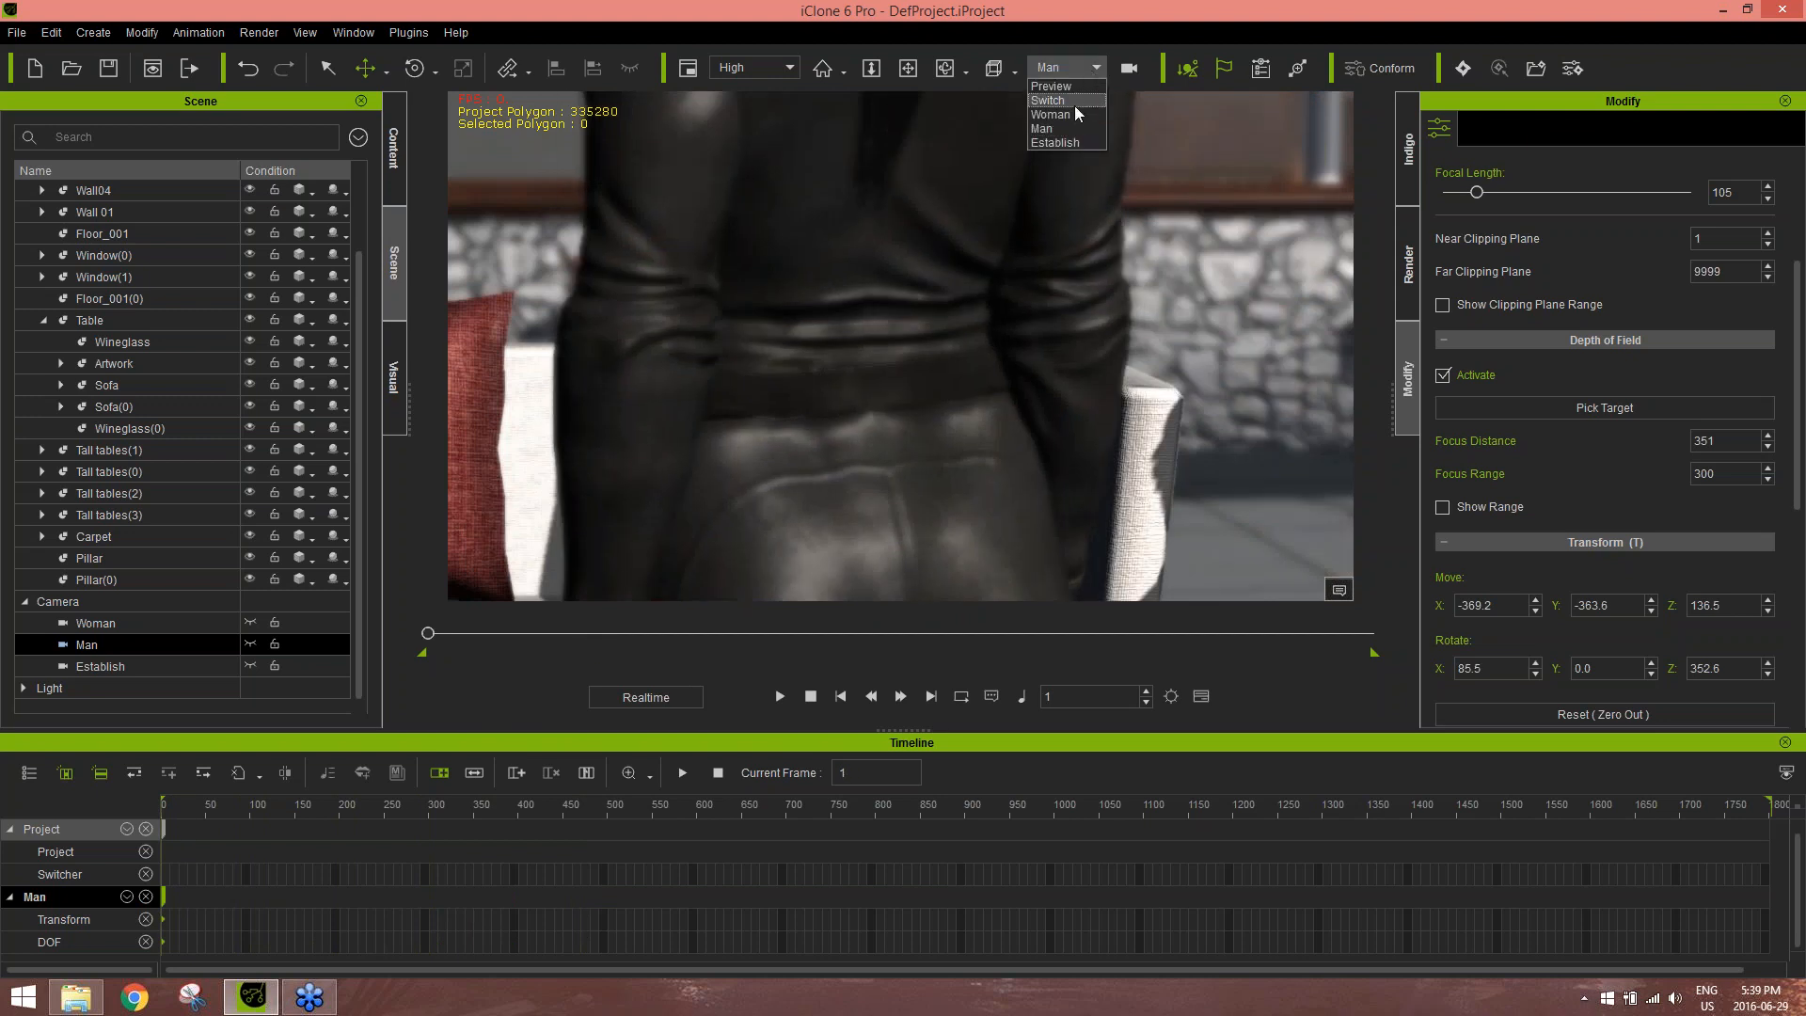
{"action": "left_click", "coordinate": [1074, 115]}
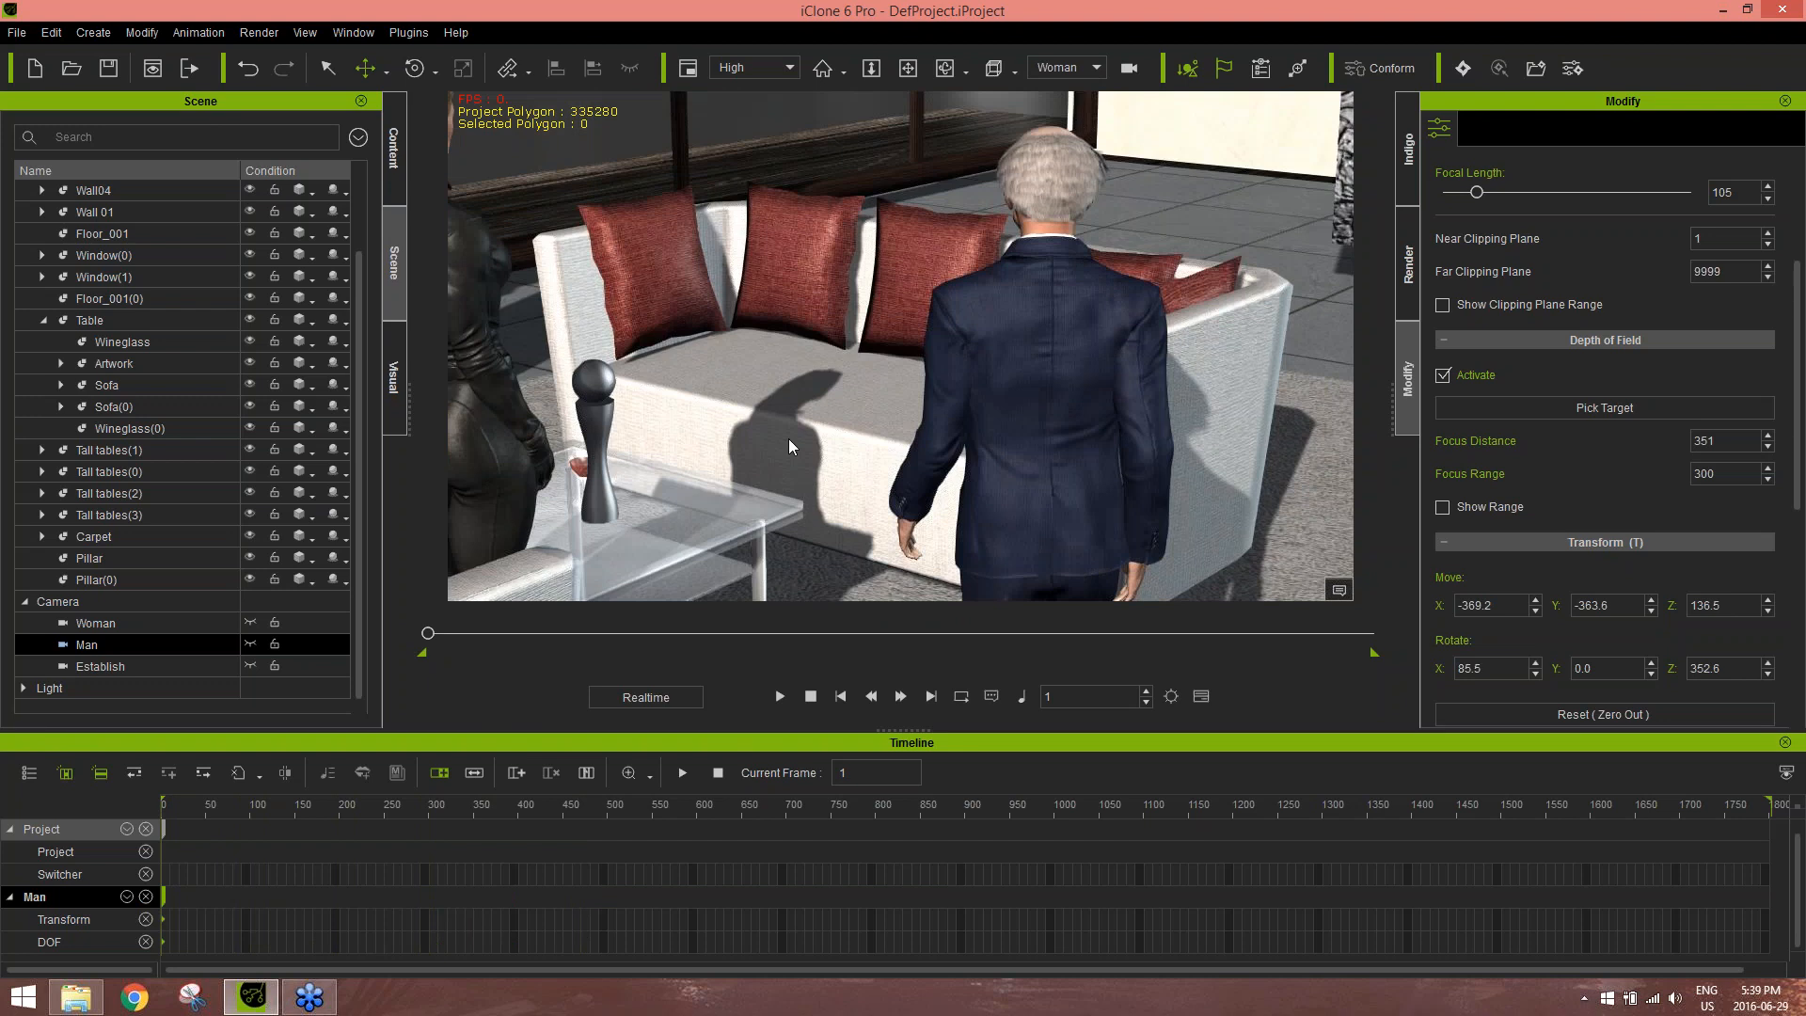
{"action": "left_click_drag", "start_coordinate": [431, 632], "coordinate": [714, 623]}
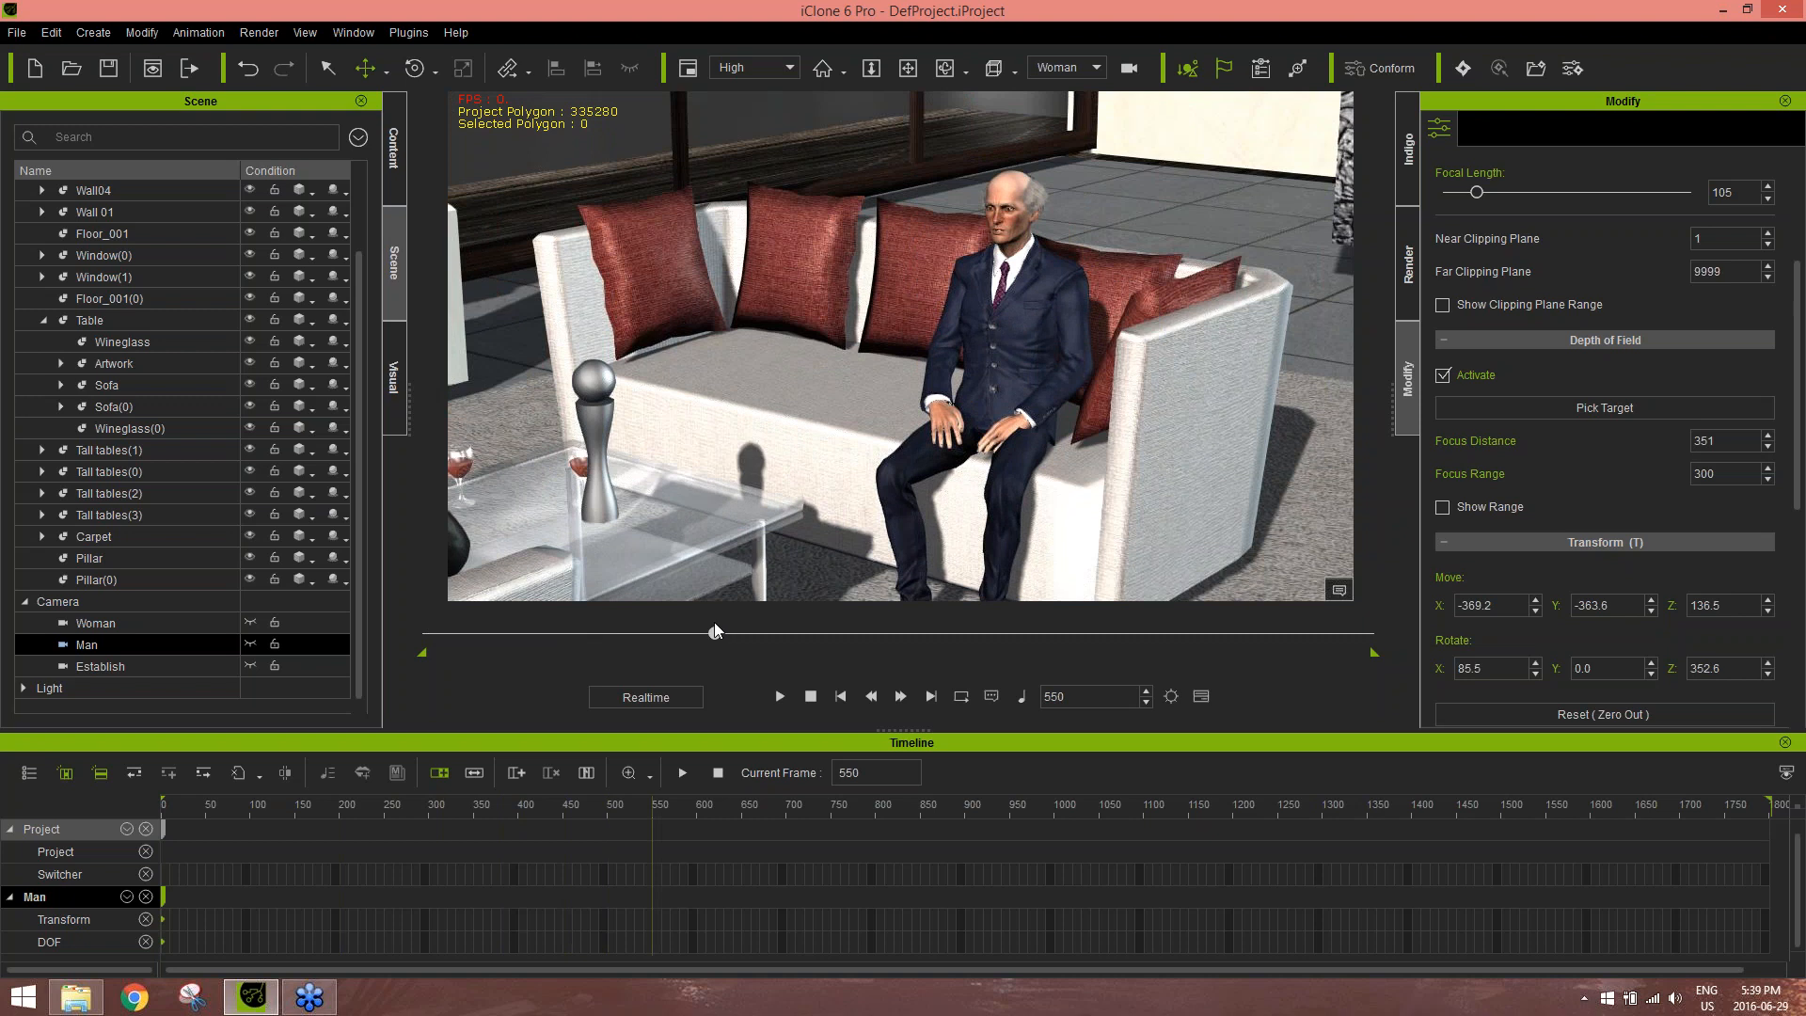
{"action": "right_click_drag", "start_coordinate": [781, 428], "coordinate": [682, 442]}
{"action": "middle_click_drag", "start_coordinate": [753, 442], "coordinate": [904, 221]}
{"action": "left_click", "coordinate": [696, 391]}
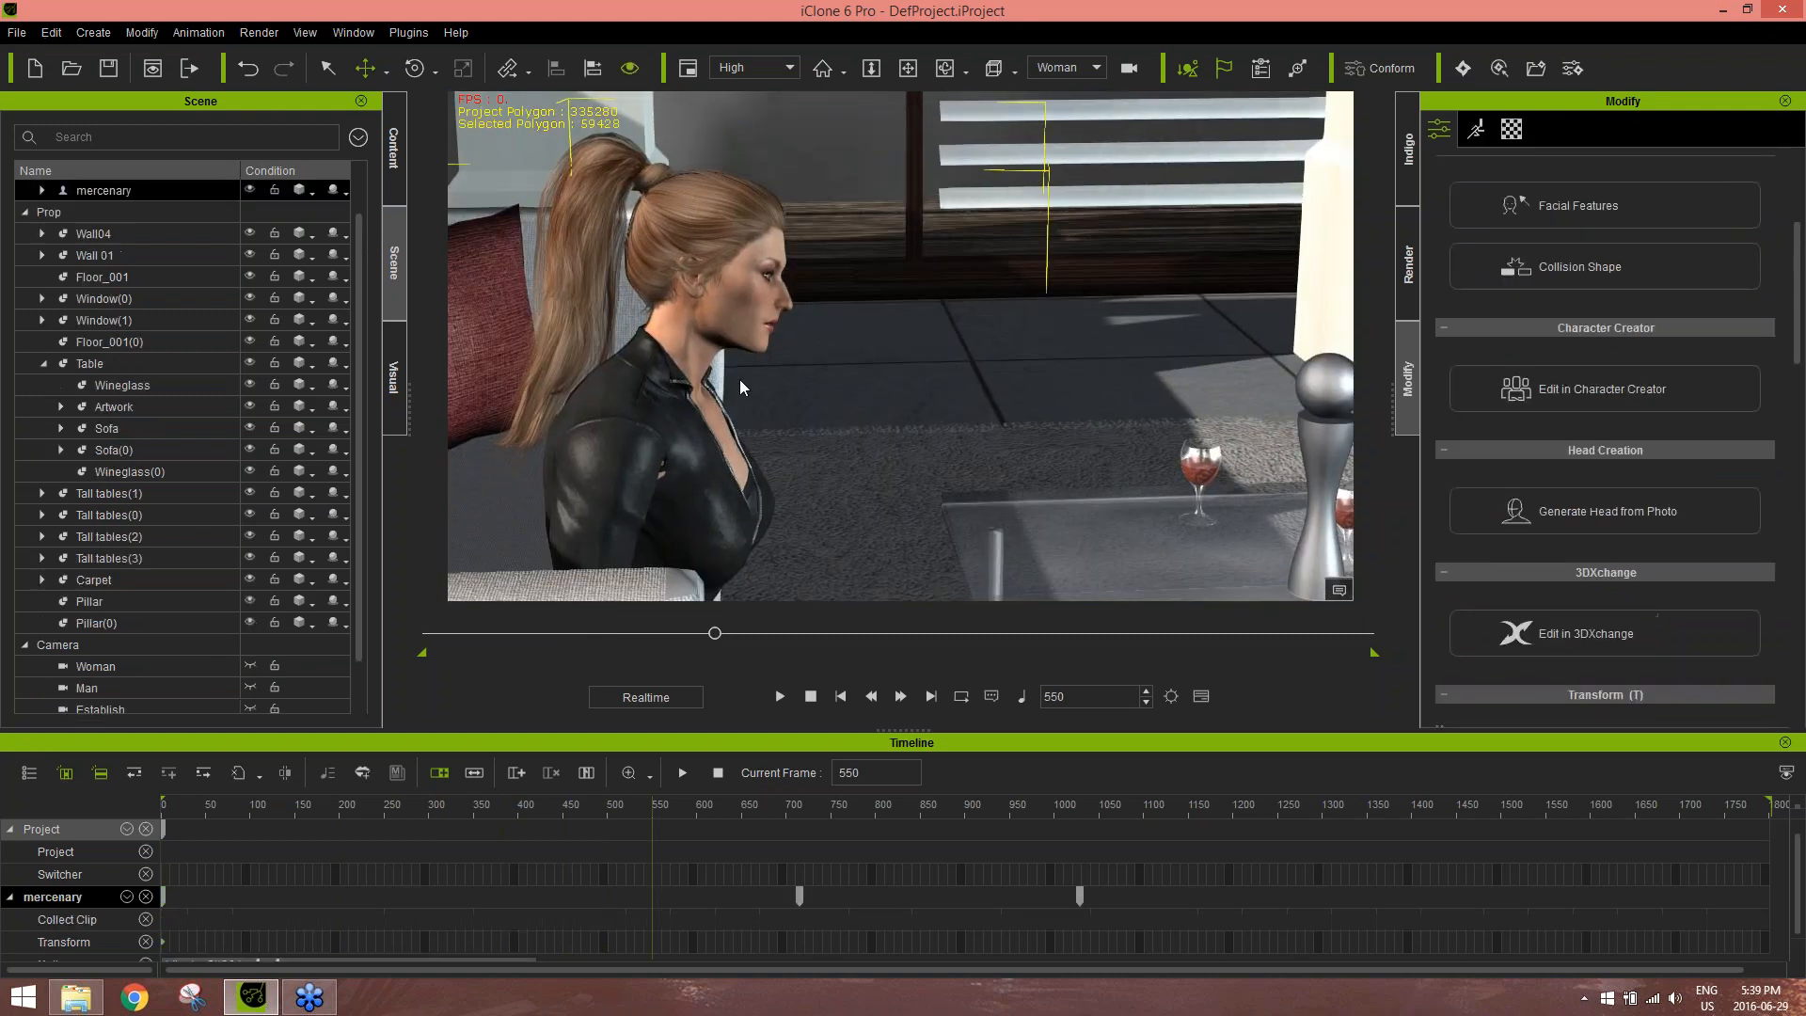
{"action": "key", "text": "z"}
{"action": "right_click_drag", "start_coordinate": [477, 430], "coordinate": [1010, 226]}
Set the Woman camera's focal length to 105 mm and reframe it to show the woman's head and torso past the man's shoulder
{"action": "left_click", "coordinate": [129, 668]}
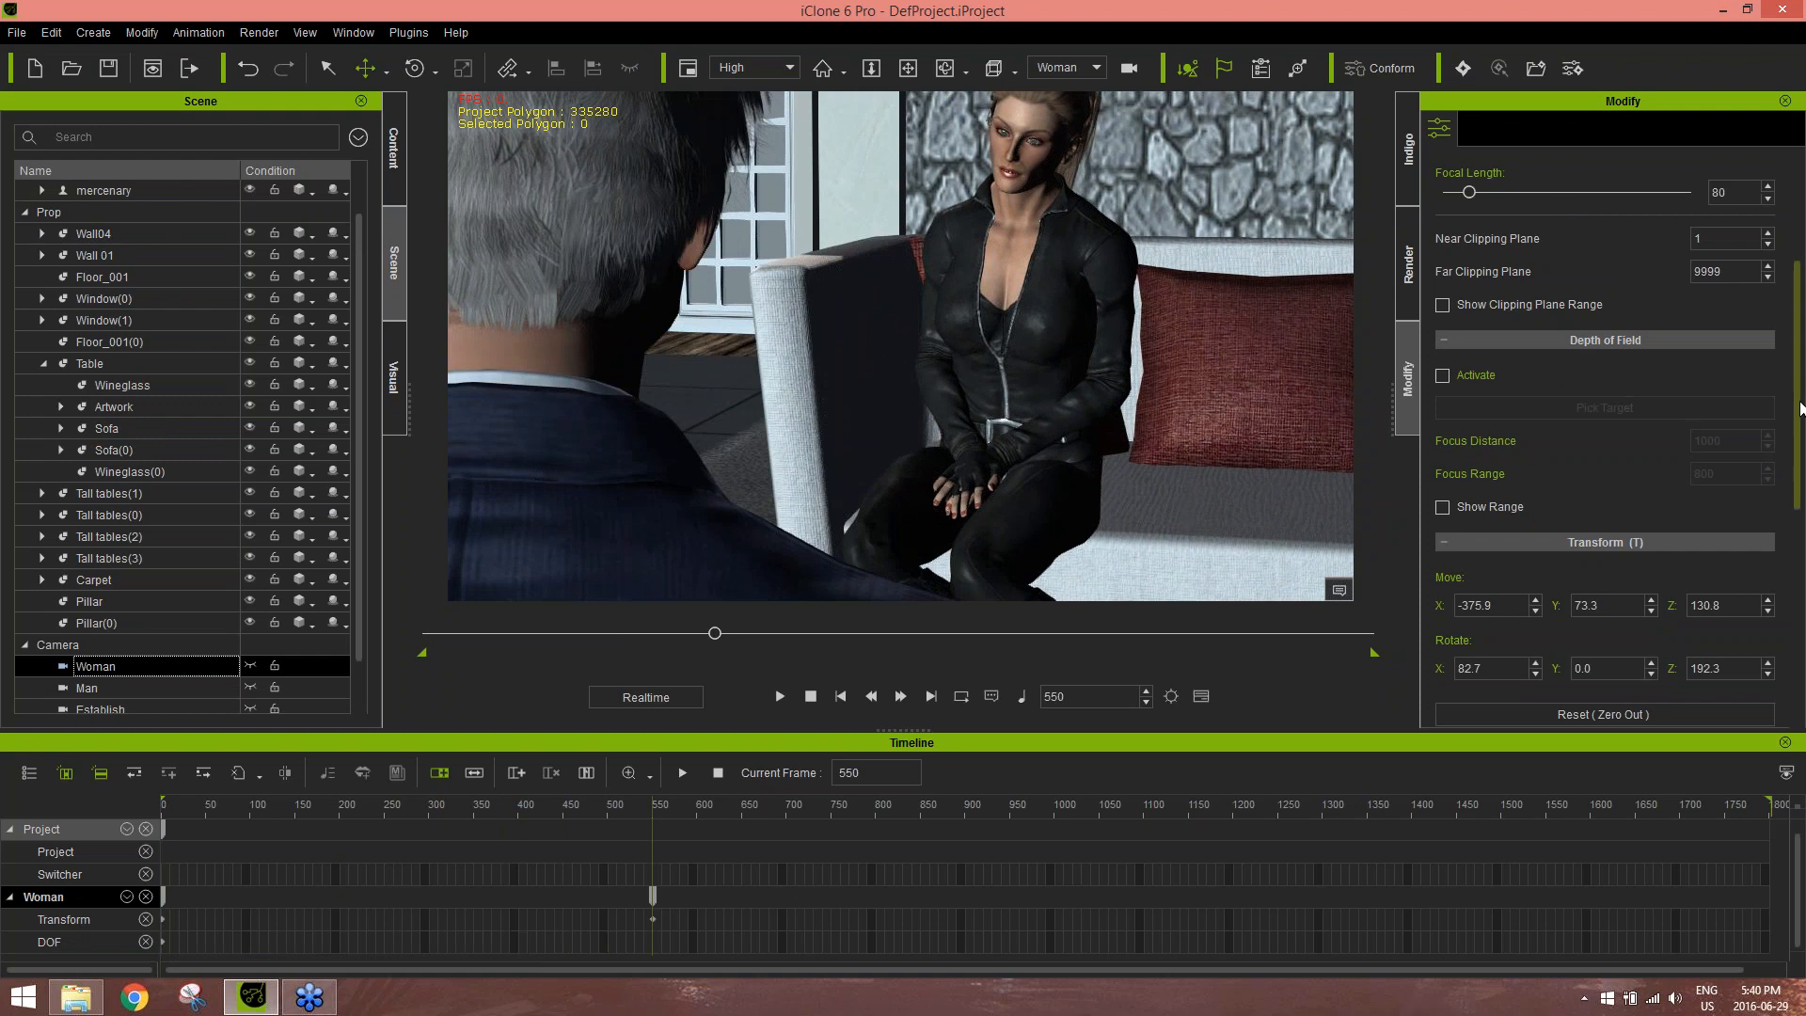
{"action": "scroll", "coordinate": [1801, 406], "scroll_direction": "up", "scroll_amount": 4}
{"action": "left_click", "coordinate": [1627, 322]}
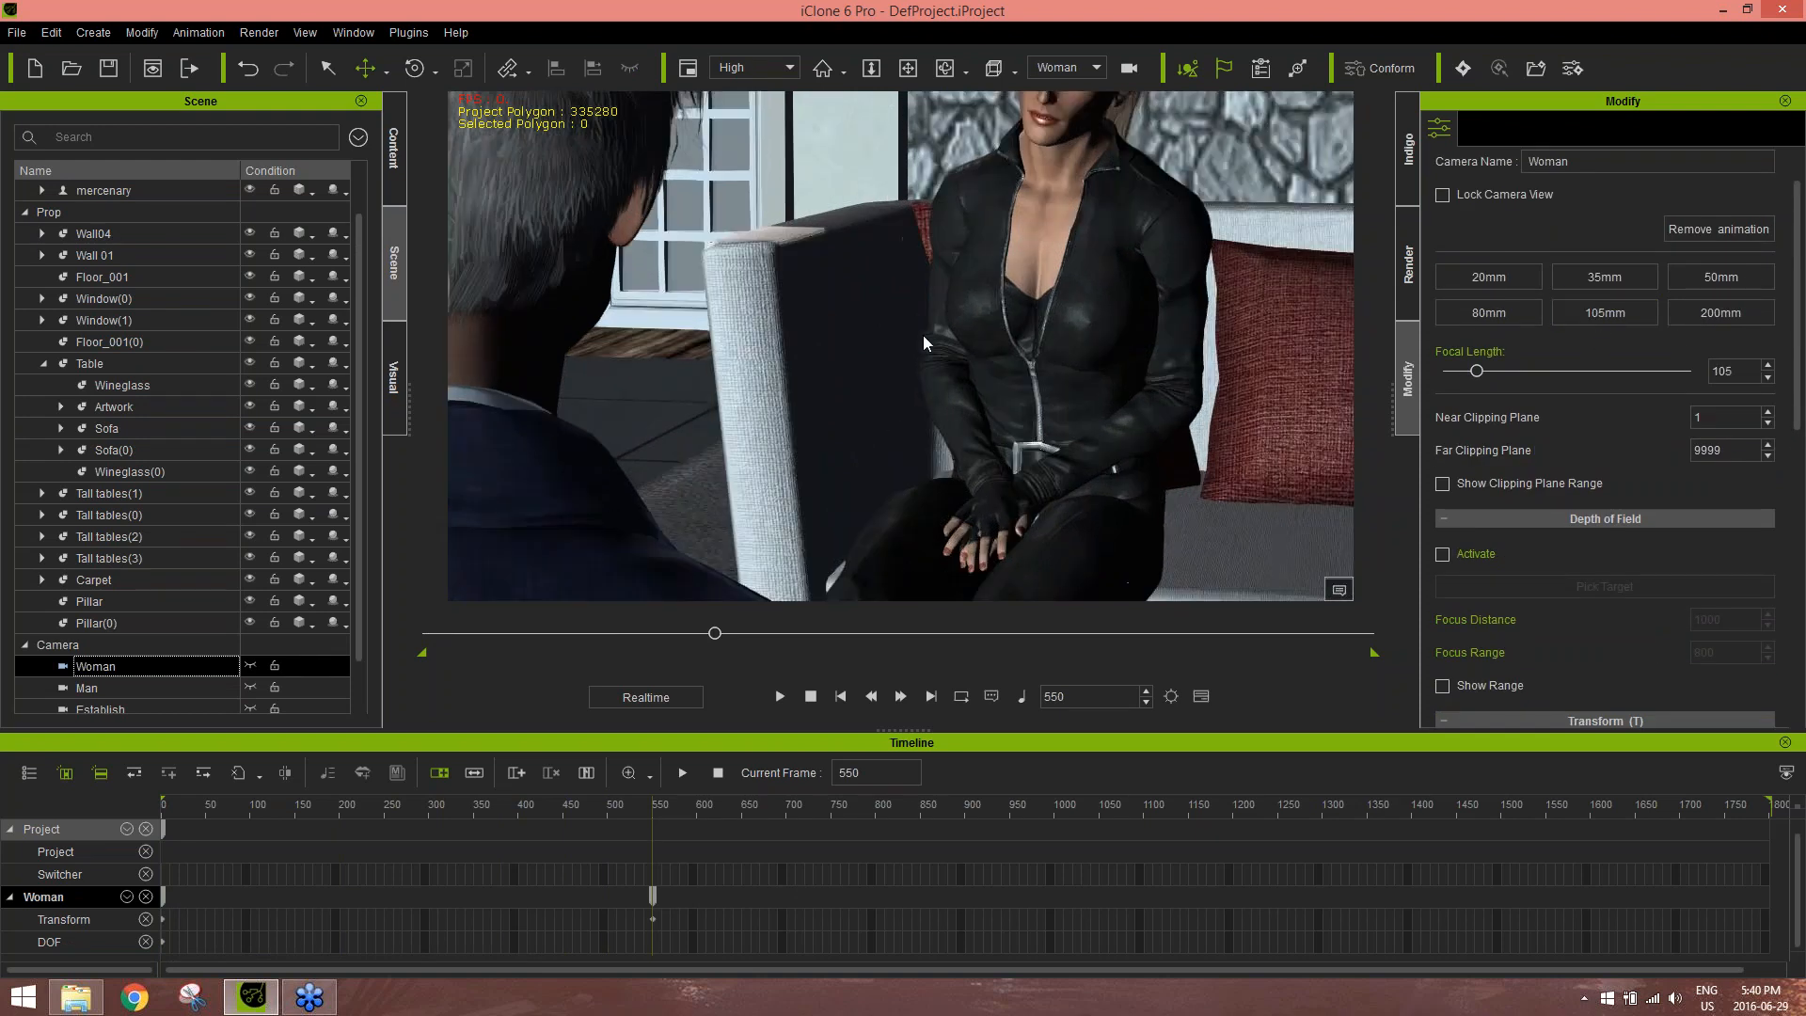
{"action": "right_click_drag", "start_coordinate": [923, 370], "coordinate": [983, 505]}
{"action": "right_click_drag", "start_coordinate": [984, 510], "coordinate": [1052, 207]}
{"action": "right_click_drag", "start_coordinate": [1098, 392], "coordinate": [1048, 344]}
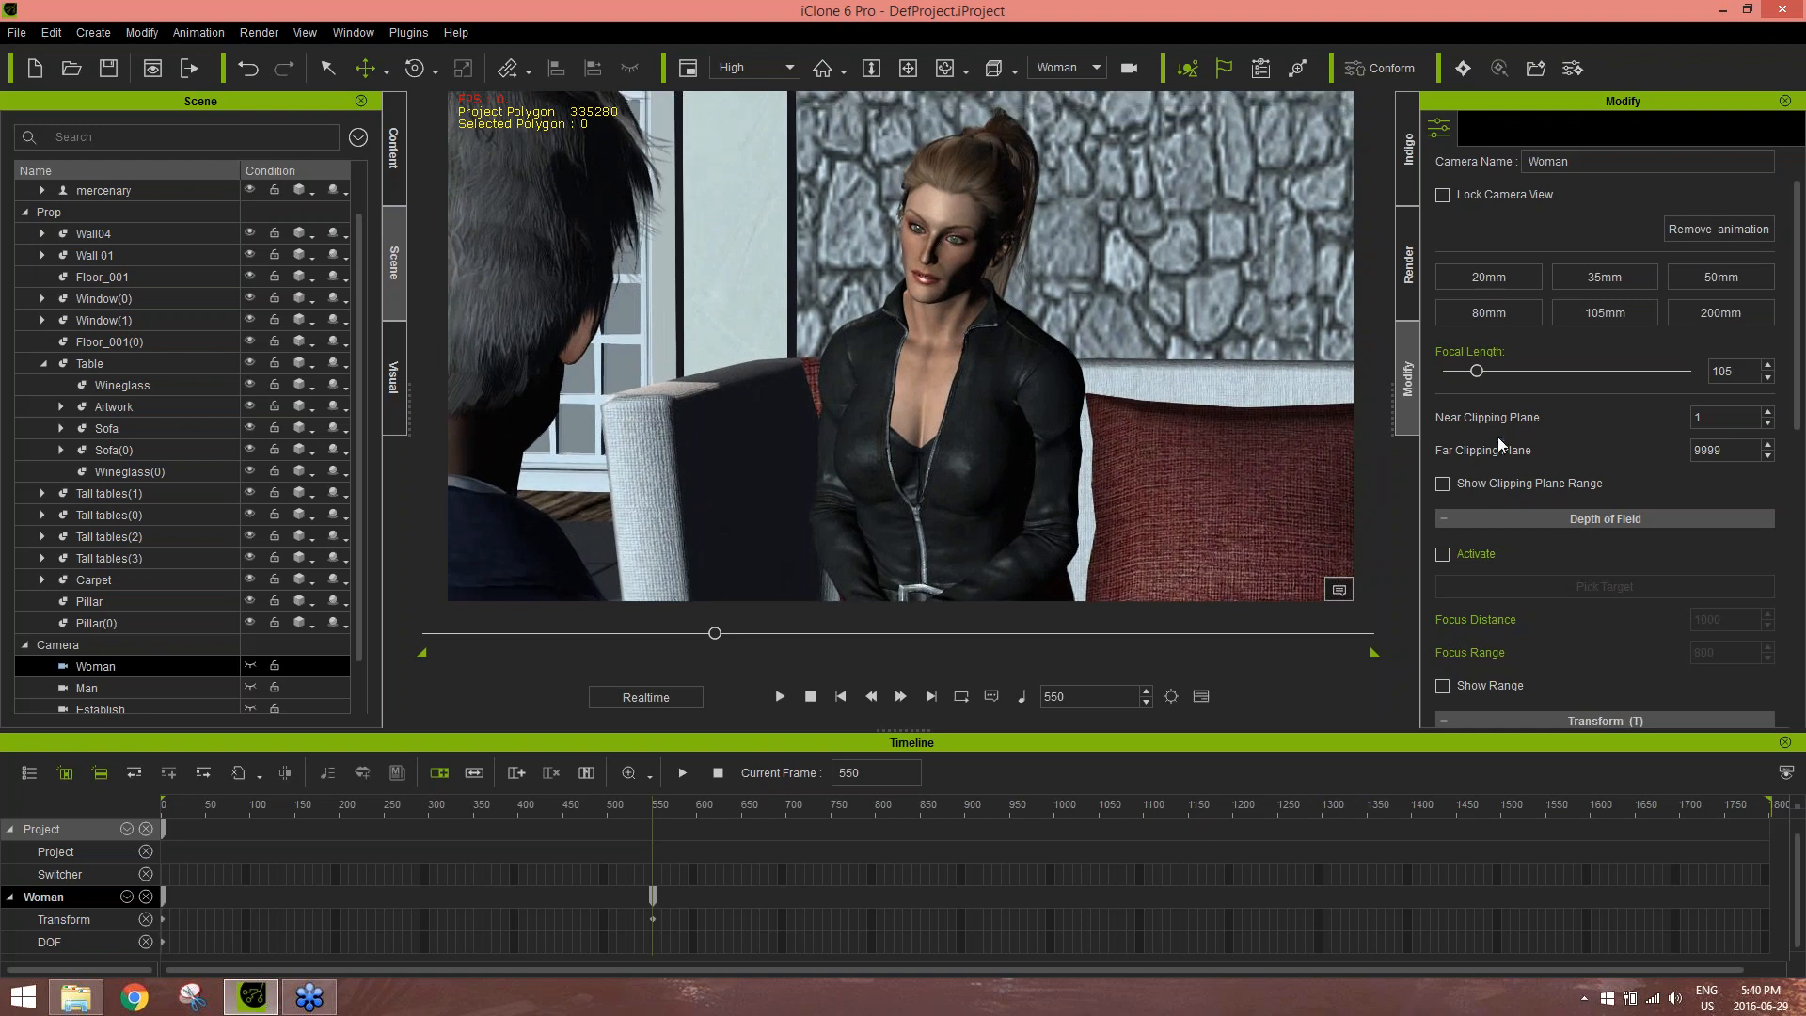
Activate depth of field on the Woman camera and pick the woman's face as the focus target
{"action": "left_click", "coordinate": [1475, 554]}
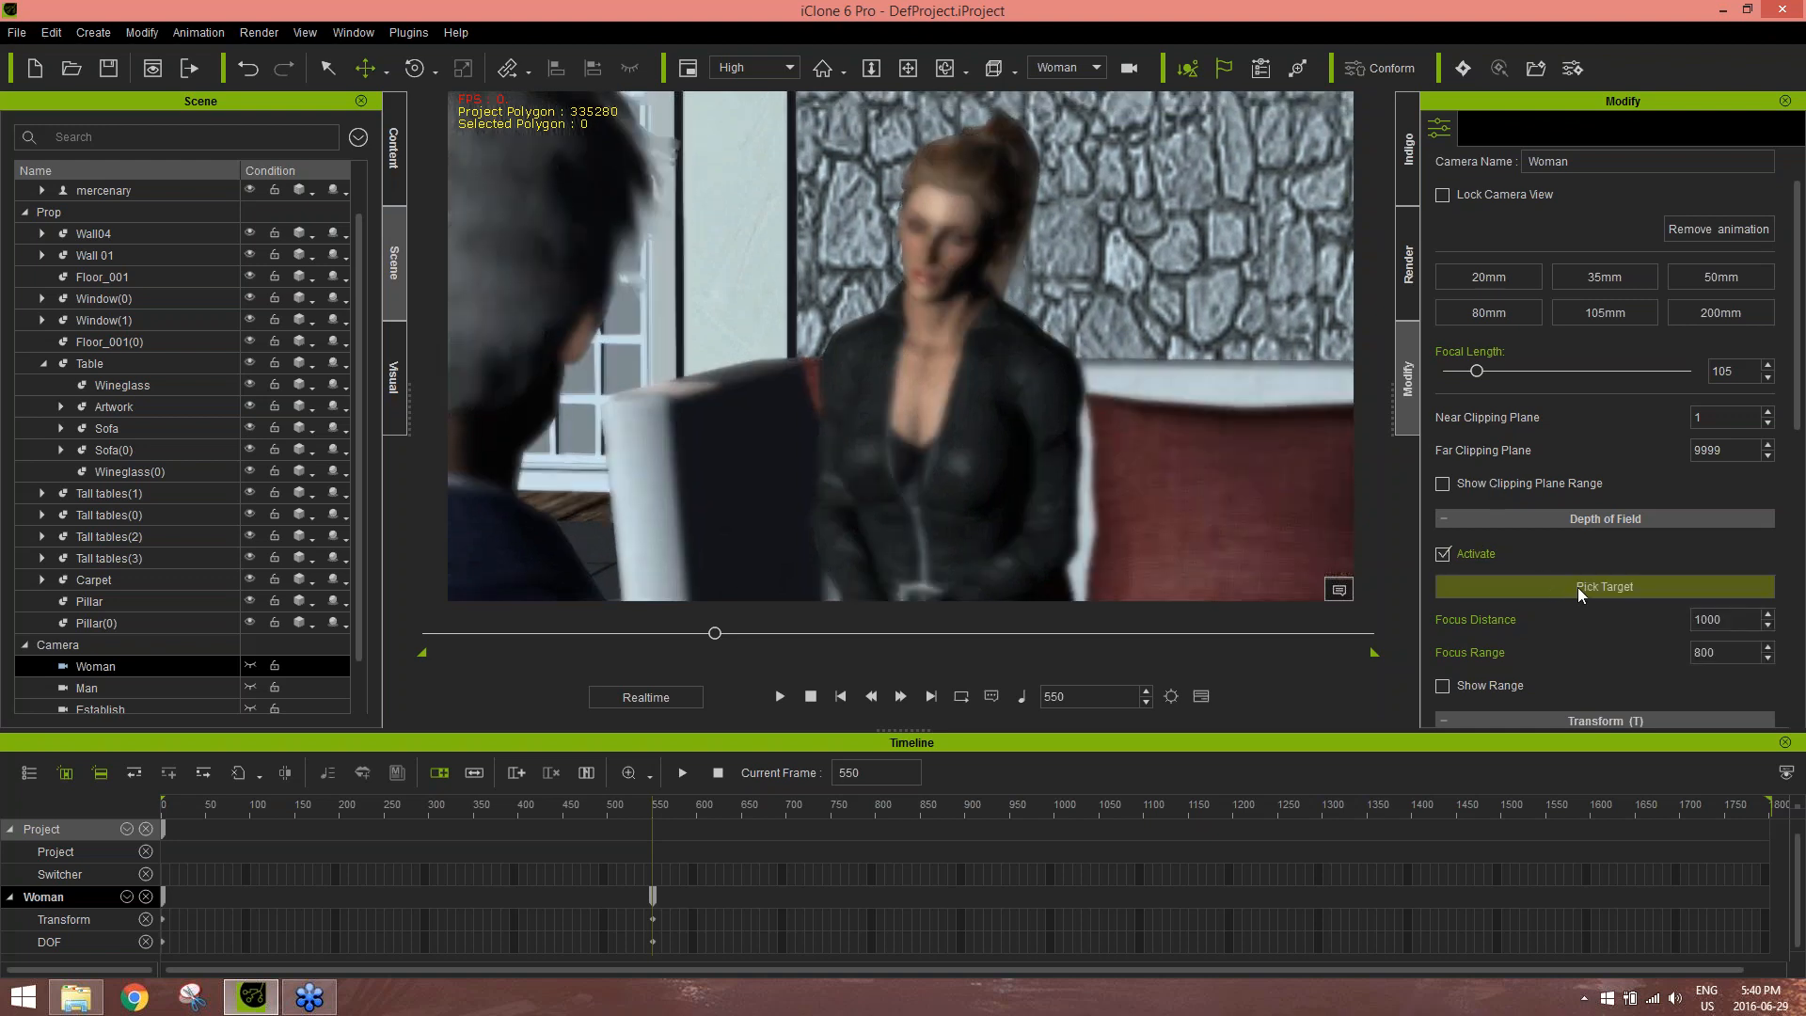
{"action": "left_click", "coordinate": [1578, 587]}
{"action": "left_click", "coordinate": [937, 233]}
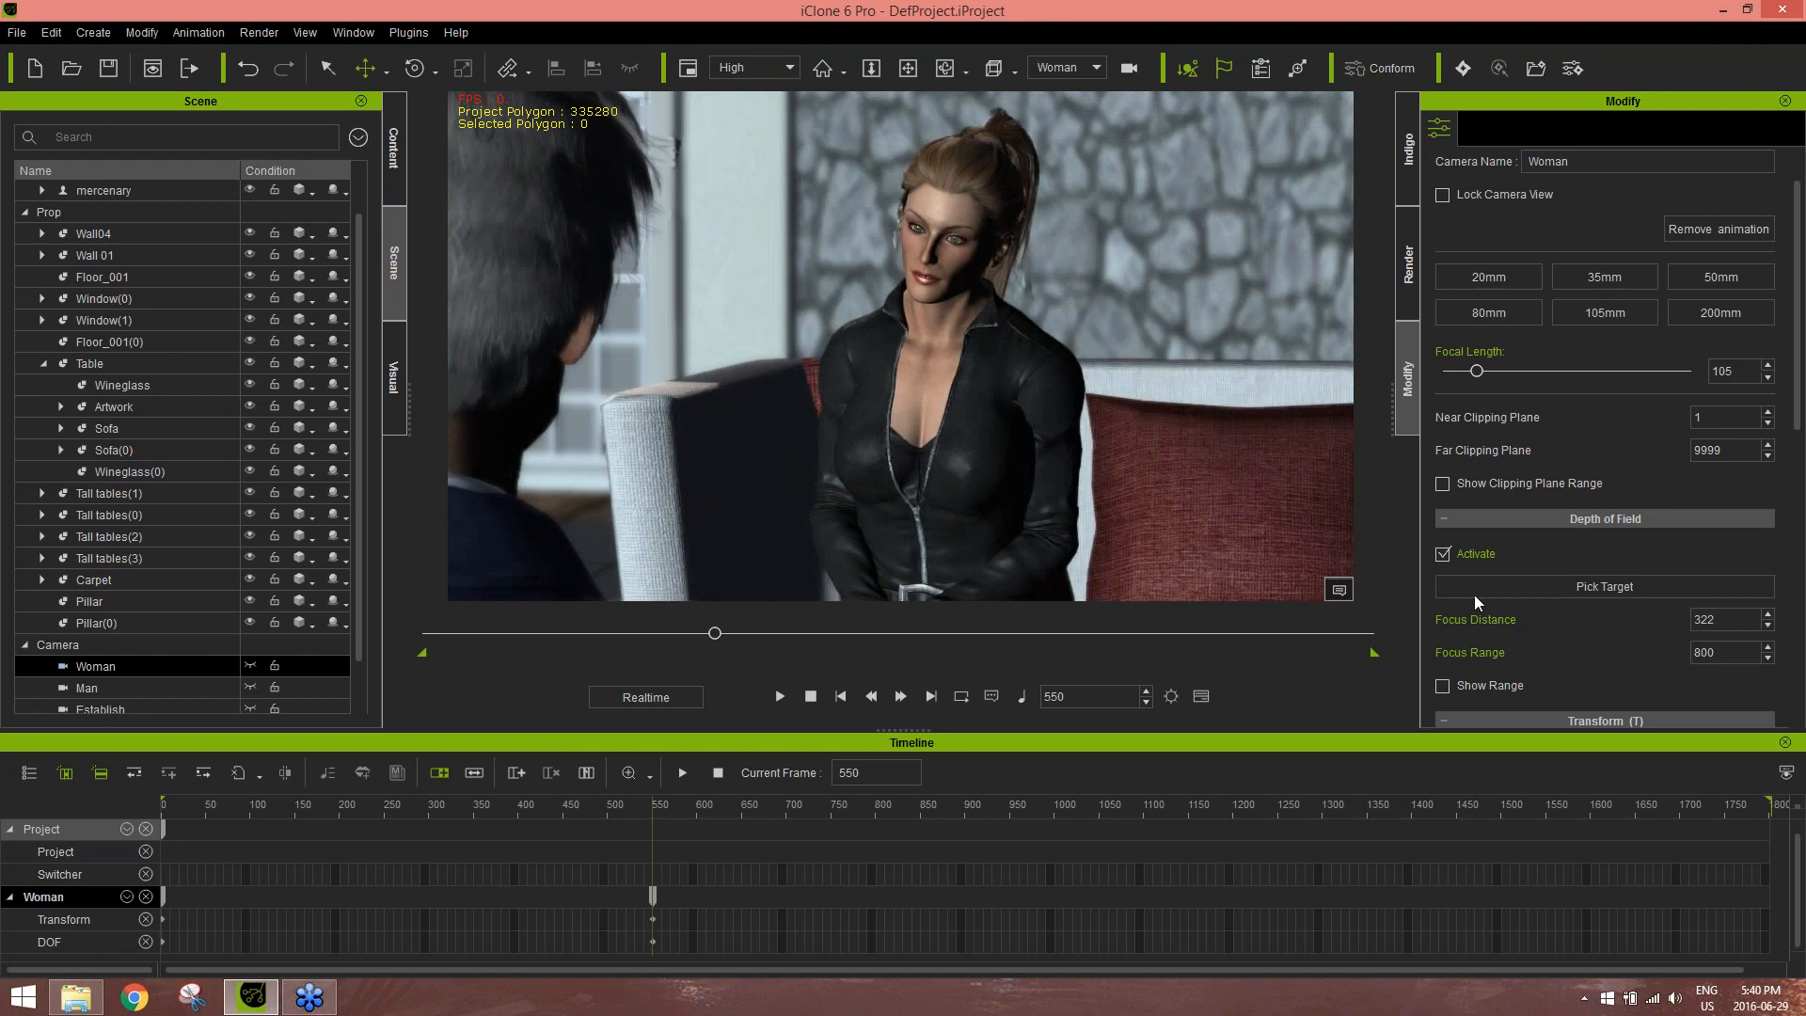
Set the Woman camera's focus range to 300 and move its frame 550 keyframe to the start of the timeline
{"action": "double_click", "coordinate": [1727, 652]}
{"action": "type", "text": "300"}
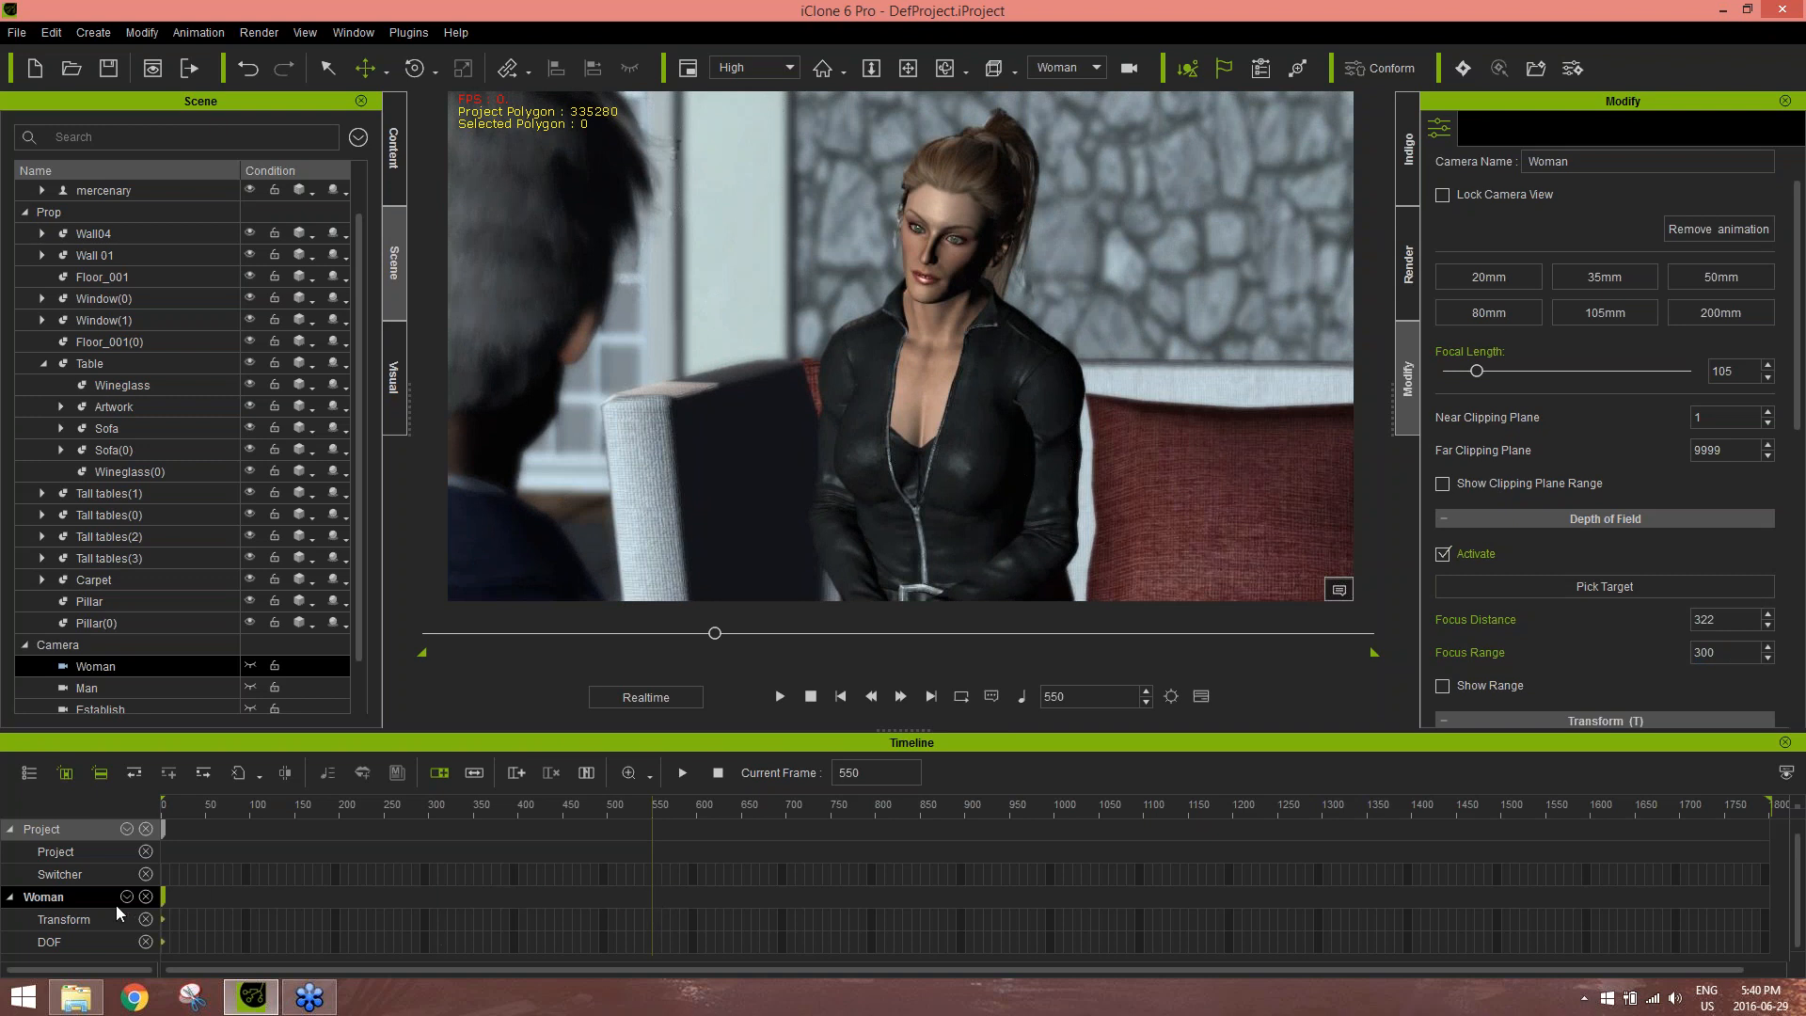
{"action": "left_click", "coordinate": [164, 899]}
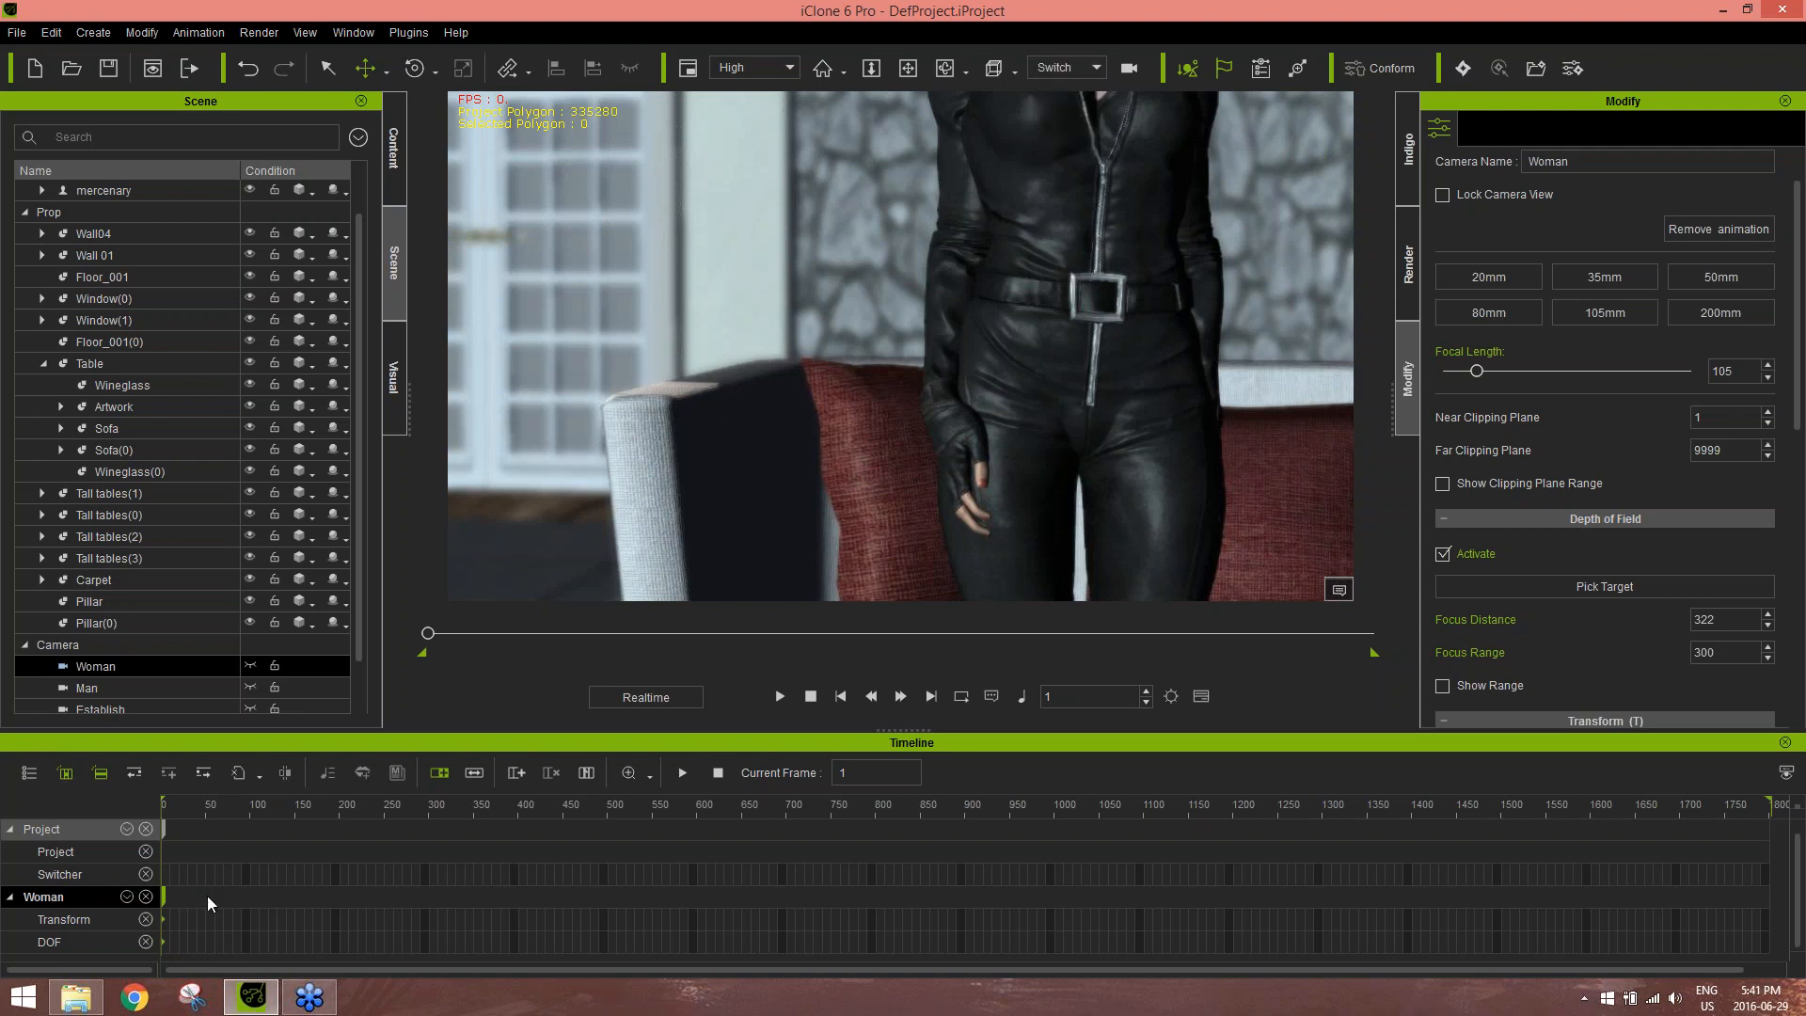
Assign the Establish camera on the Switcher track at the first frame
{"action": "scroll", "coordinate": [190, 886], "scroll_direction": "up", "scroll_amount": 5}
{"action": "right_click", "coordinate": [166, 868]}
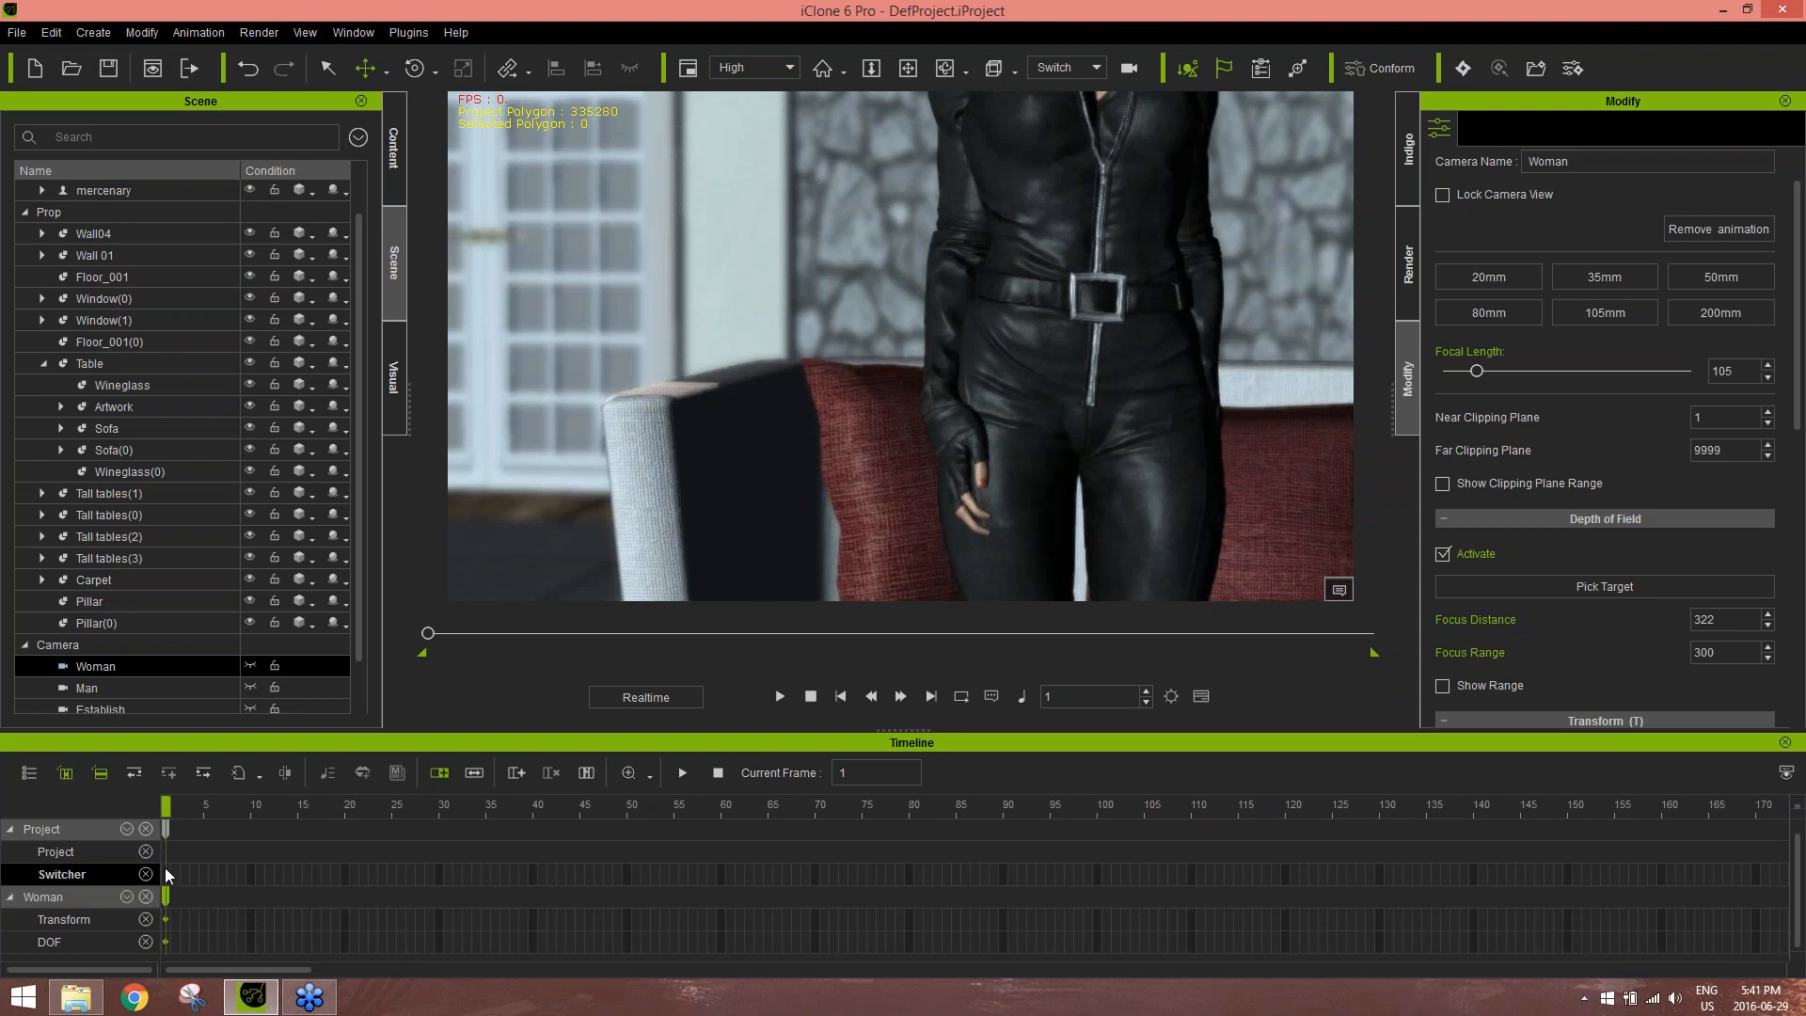
{"action": "mouse_move", "coordinate": [240, 985]}
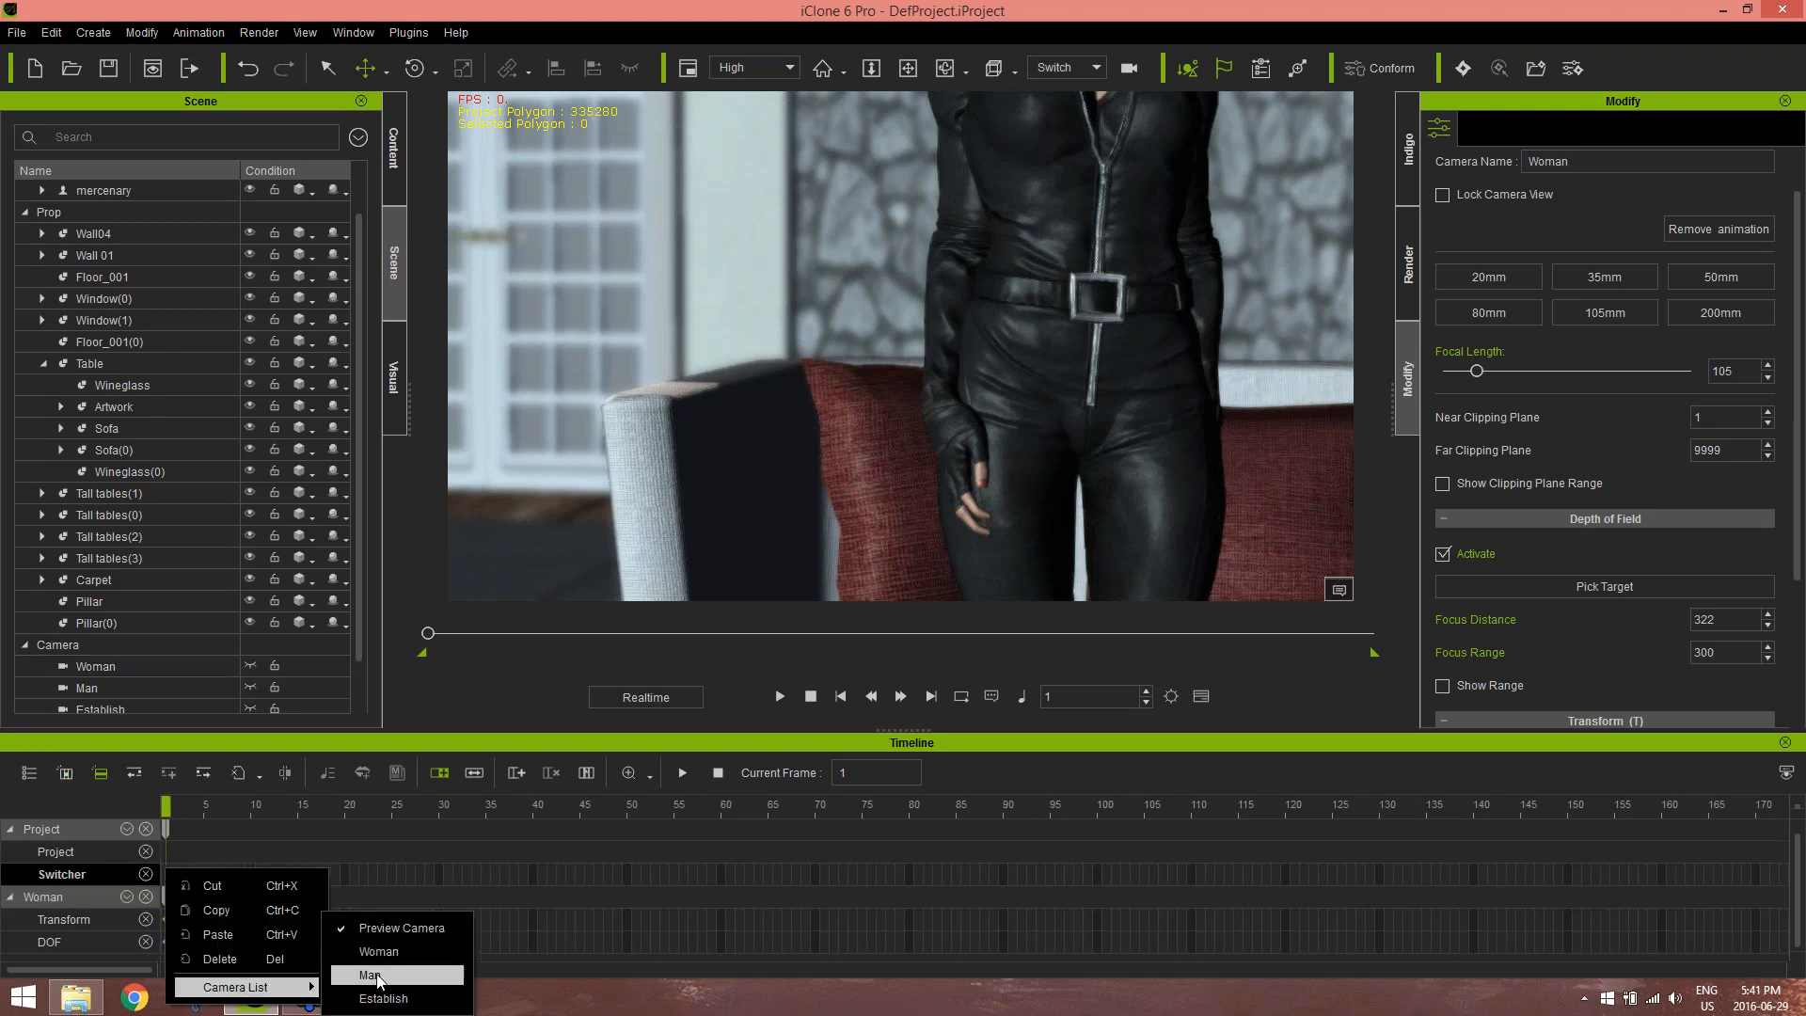
{"action": "left_click", "coordinate": [400, 1000]}
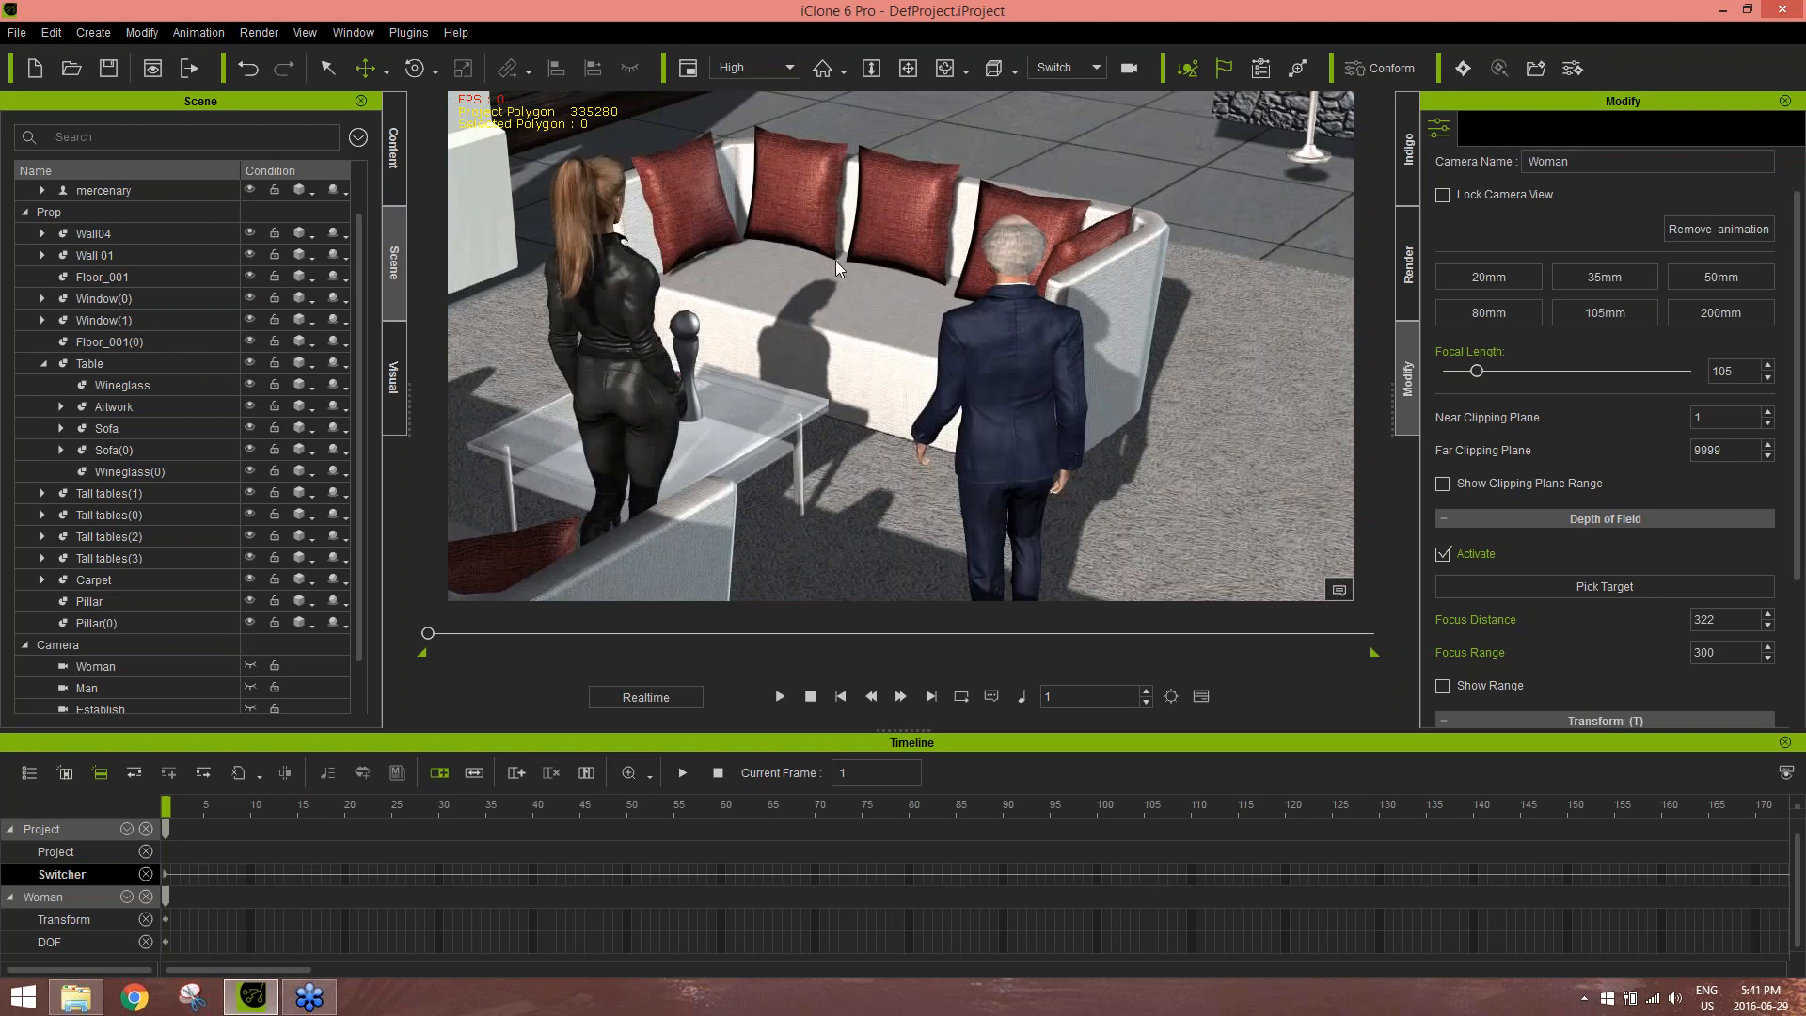
Play the establishing shot until both characters are seated, and cut to the Man camera at frame 403 on the Switcher track
{"action": "left_click", "coordinate": [781, 696]}
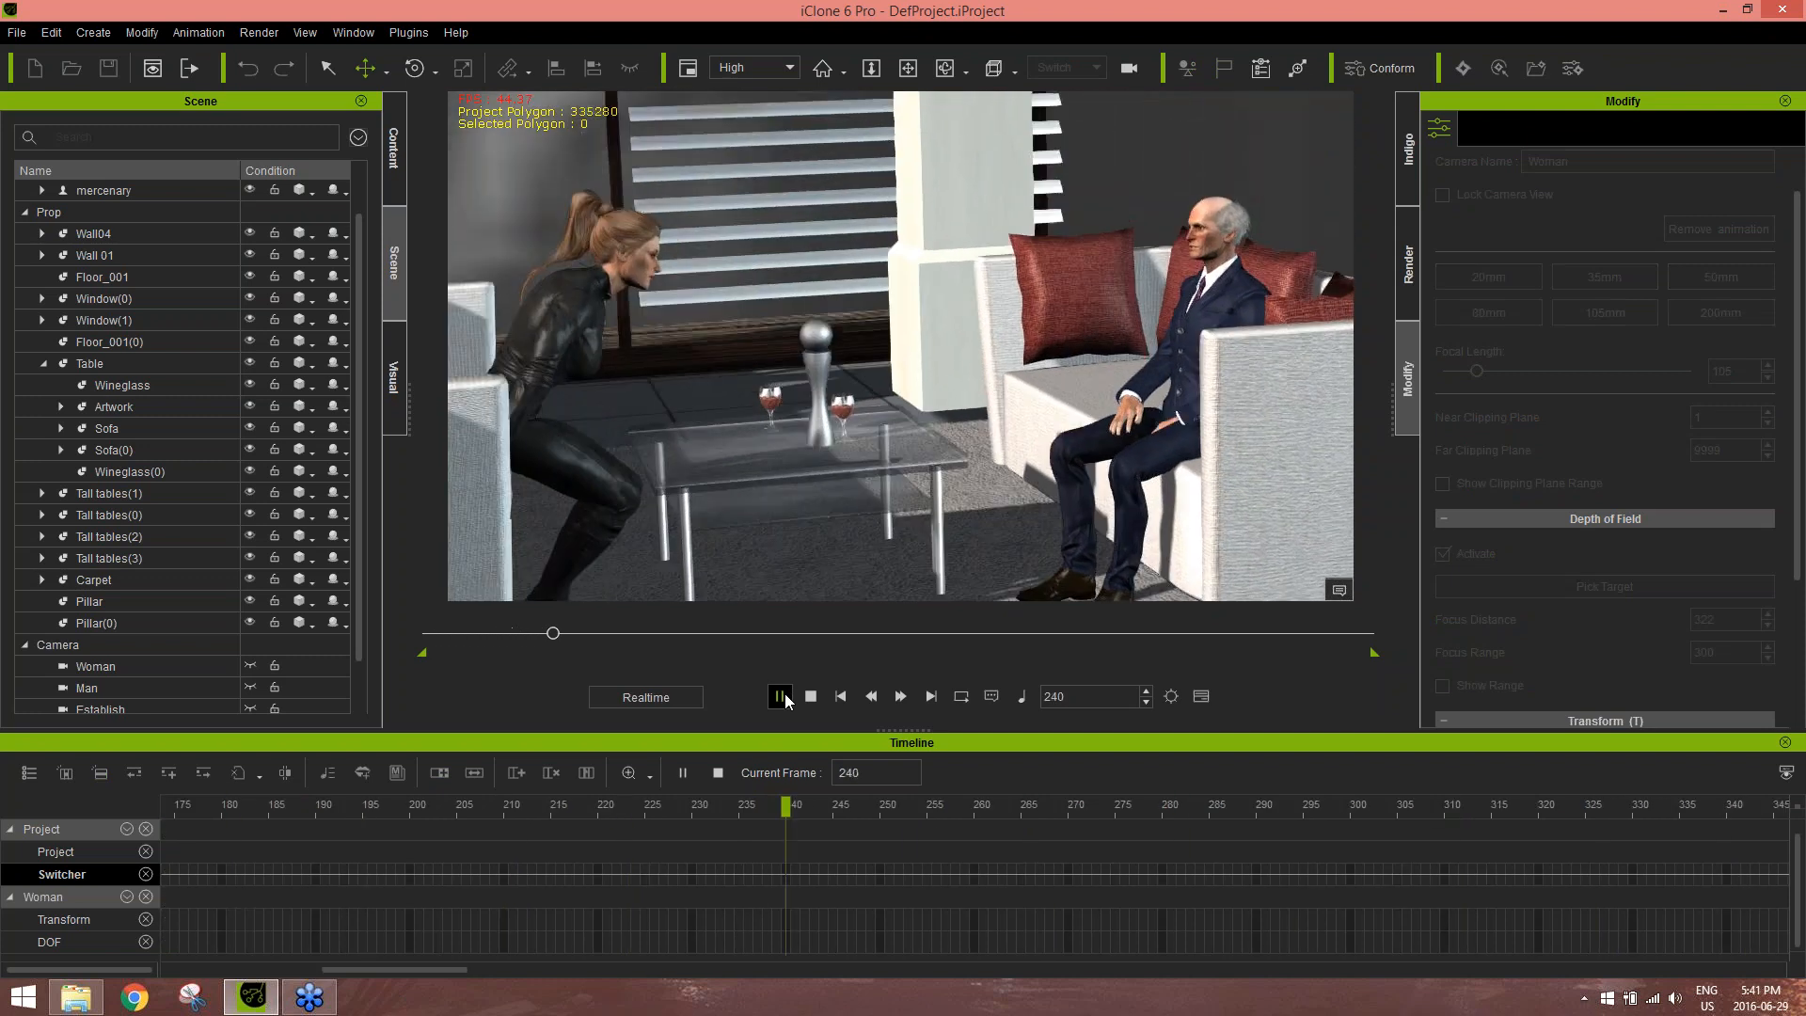
{"action": "left_click", "coordinate": [780, 696]}
{"action": "left_click_drag", "start_coordinate": [528, 815], "coordinate": [694, 806]}
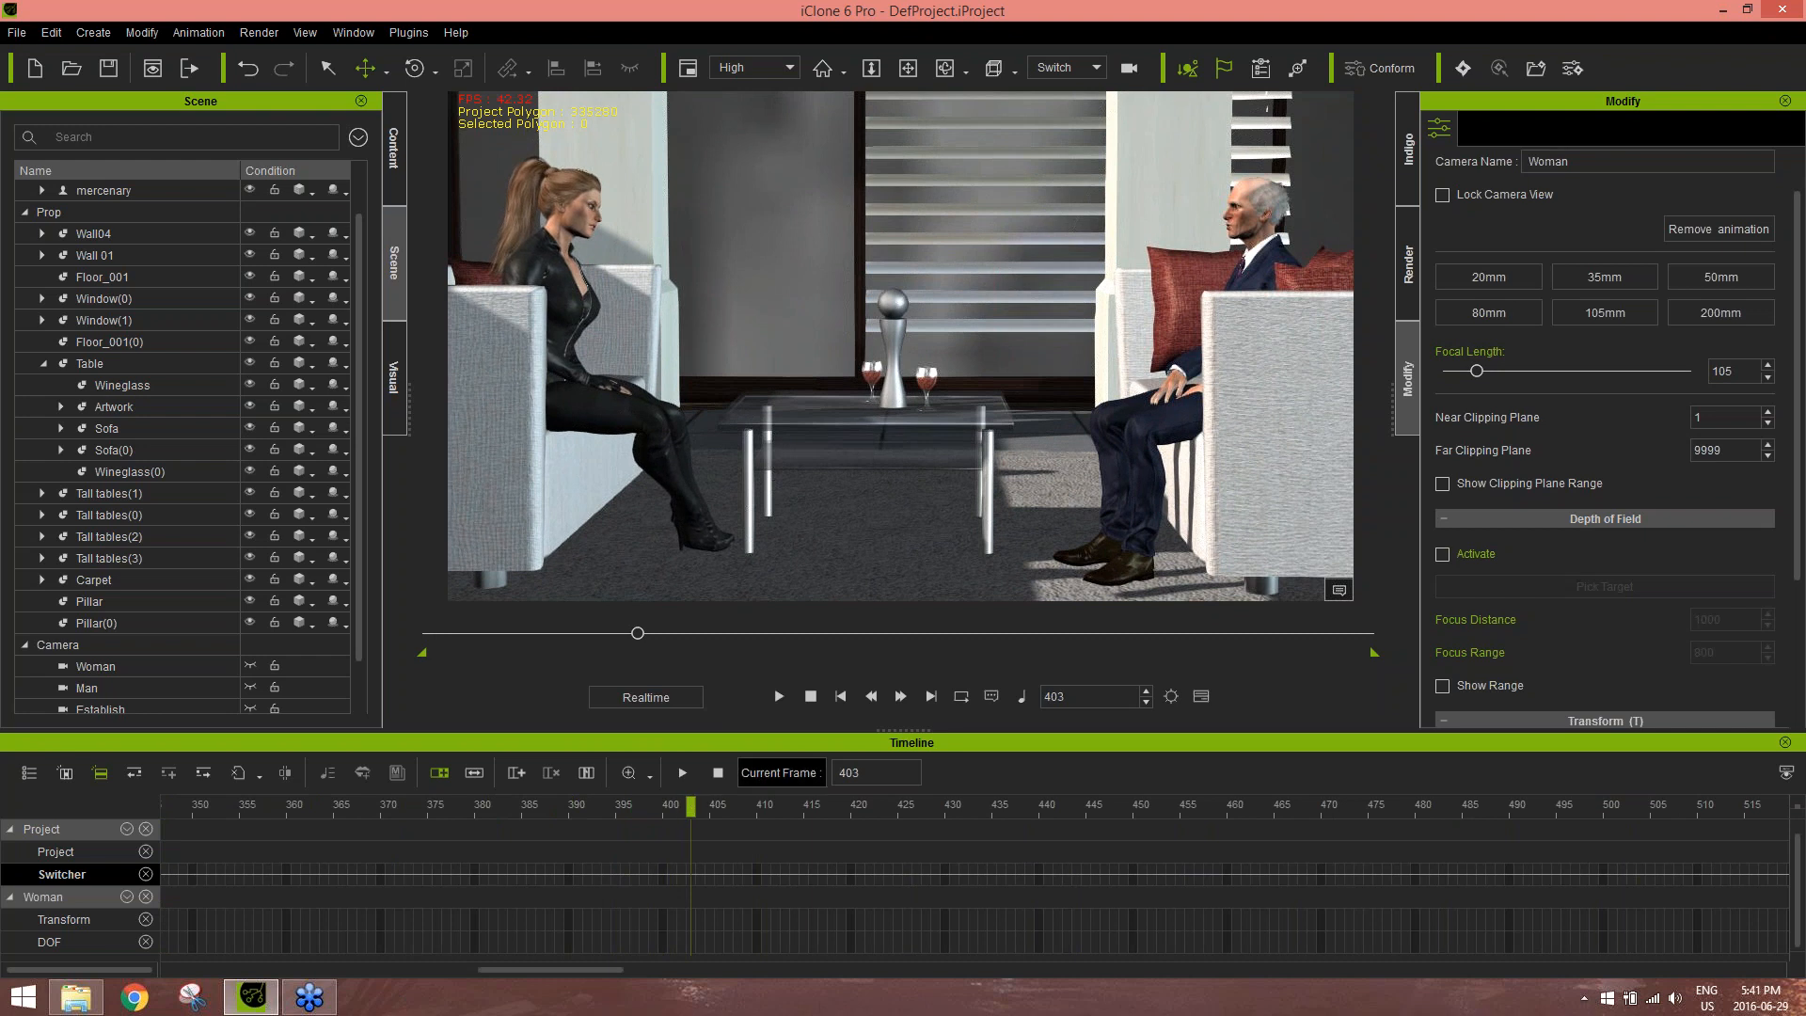
{"action": "right_click", "coordinate": [690, 879]}
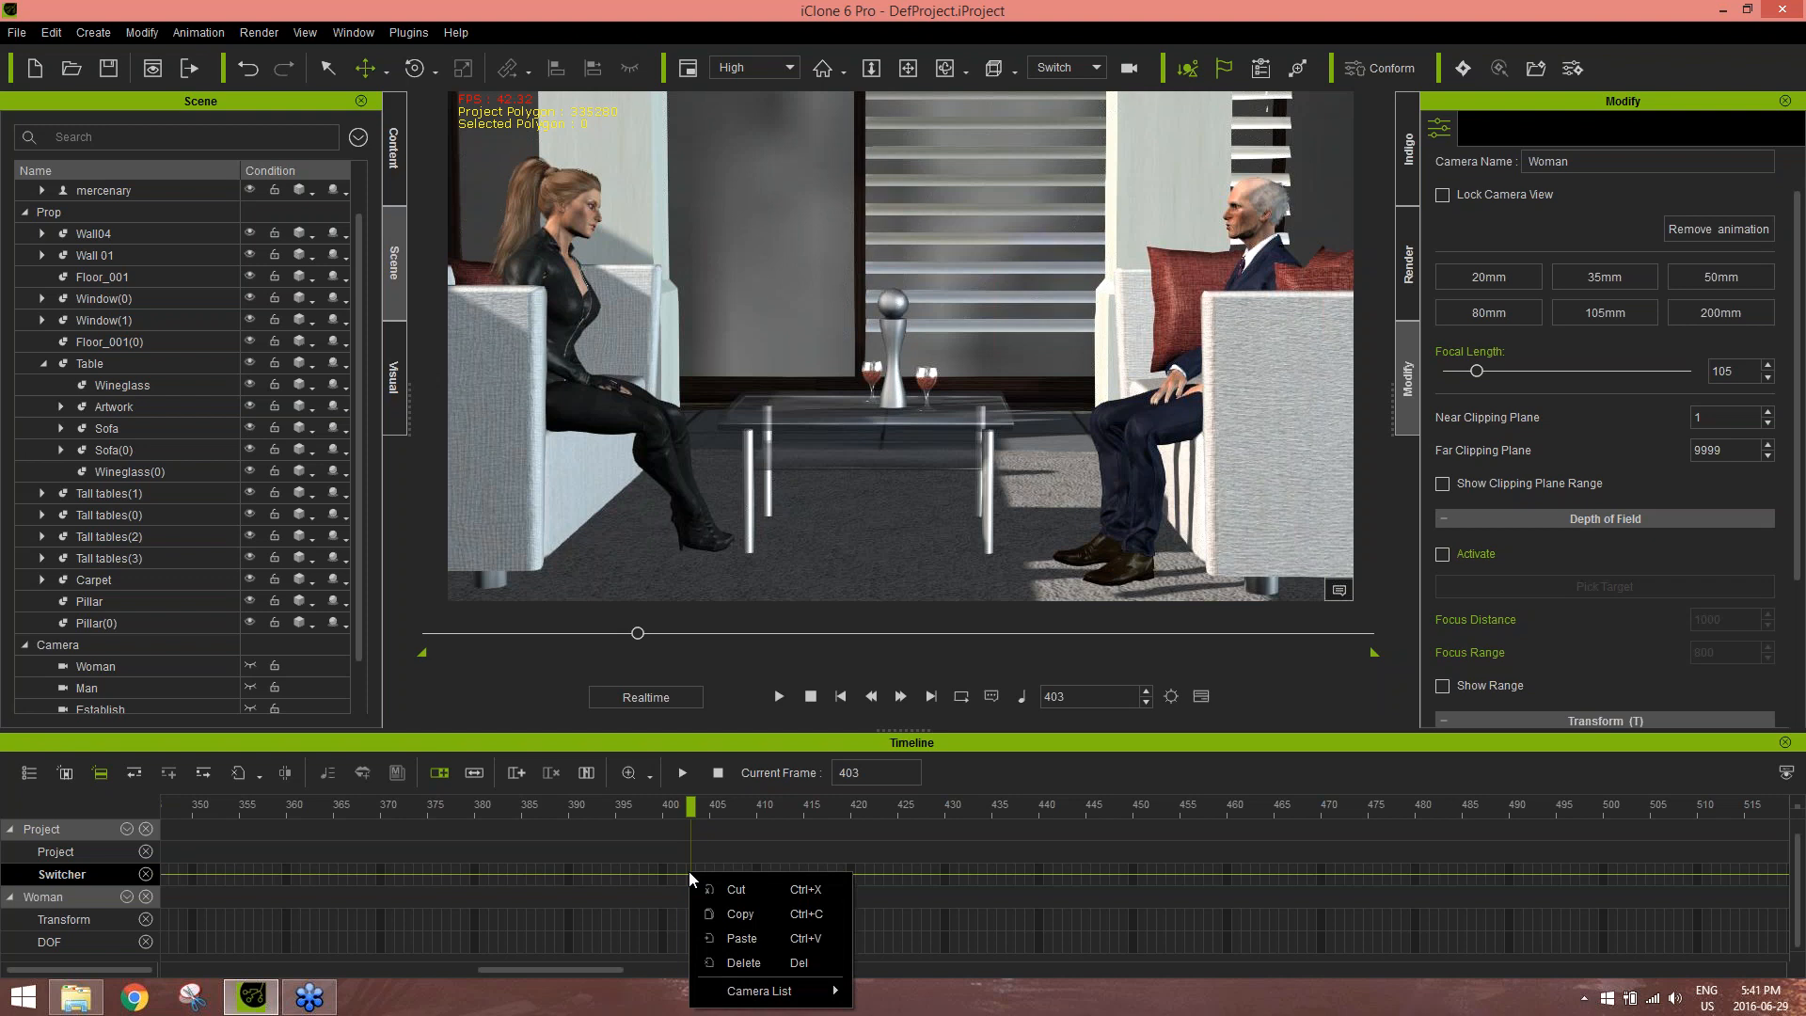
{"action": "mouse_move", "coordinate": [788, 991]}
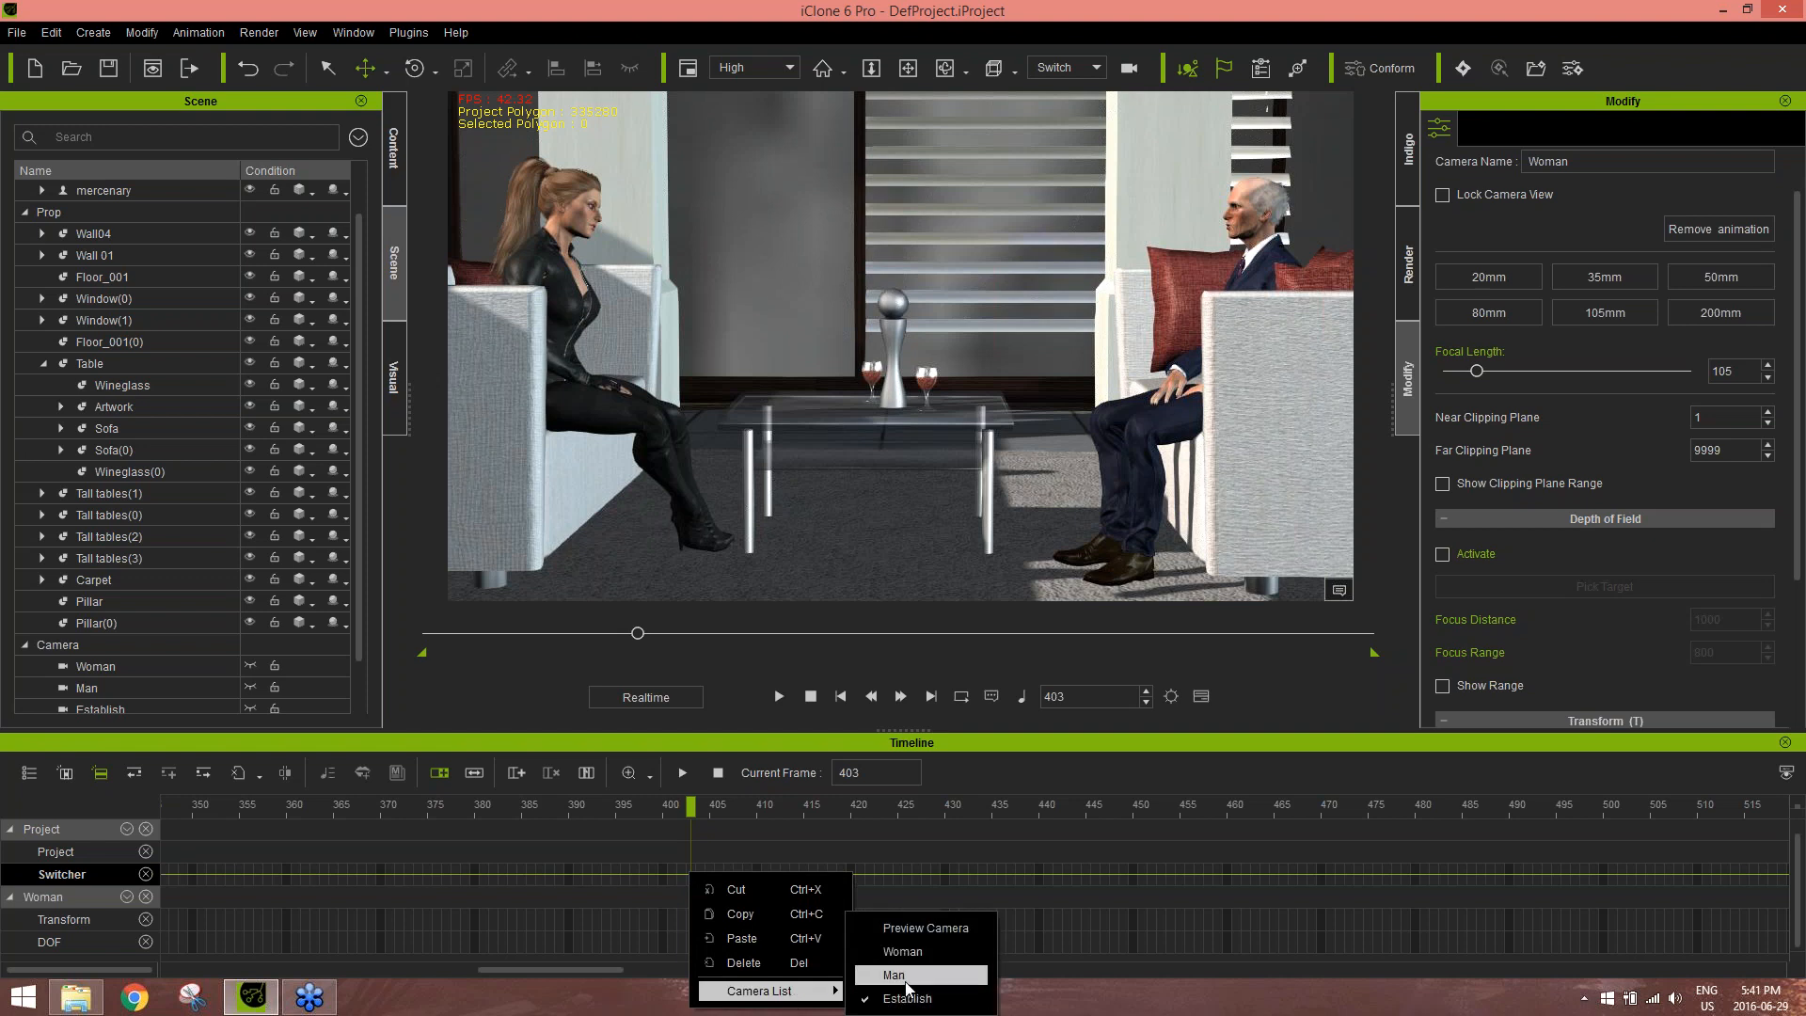
{"action": "left_click", "coordinate": [908, 990]}
Play through the man's shot and cut to the Woman camera at frame 719 on the Switcher track
{"action": "left_click", "coordinate": [778, 696]}
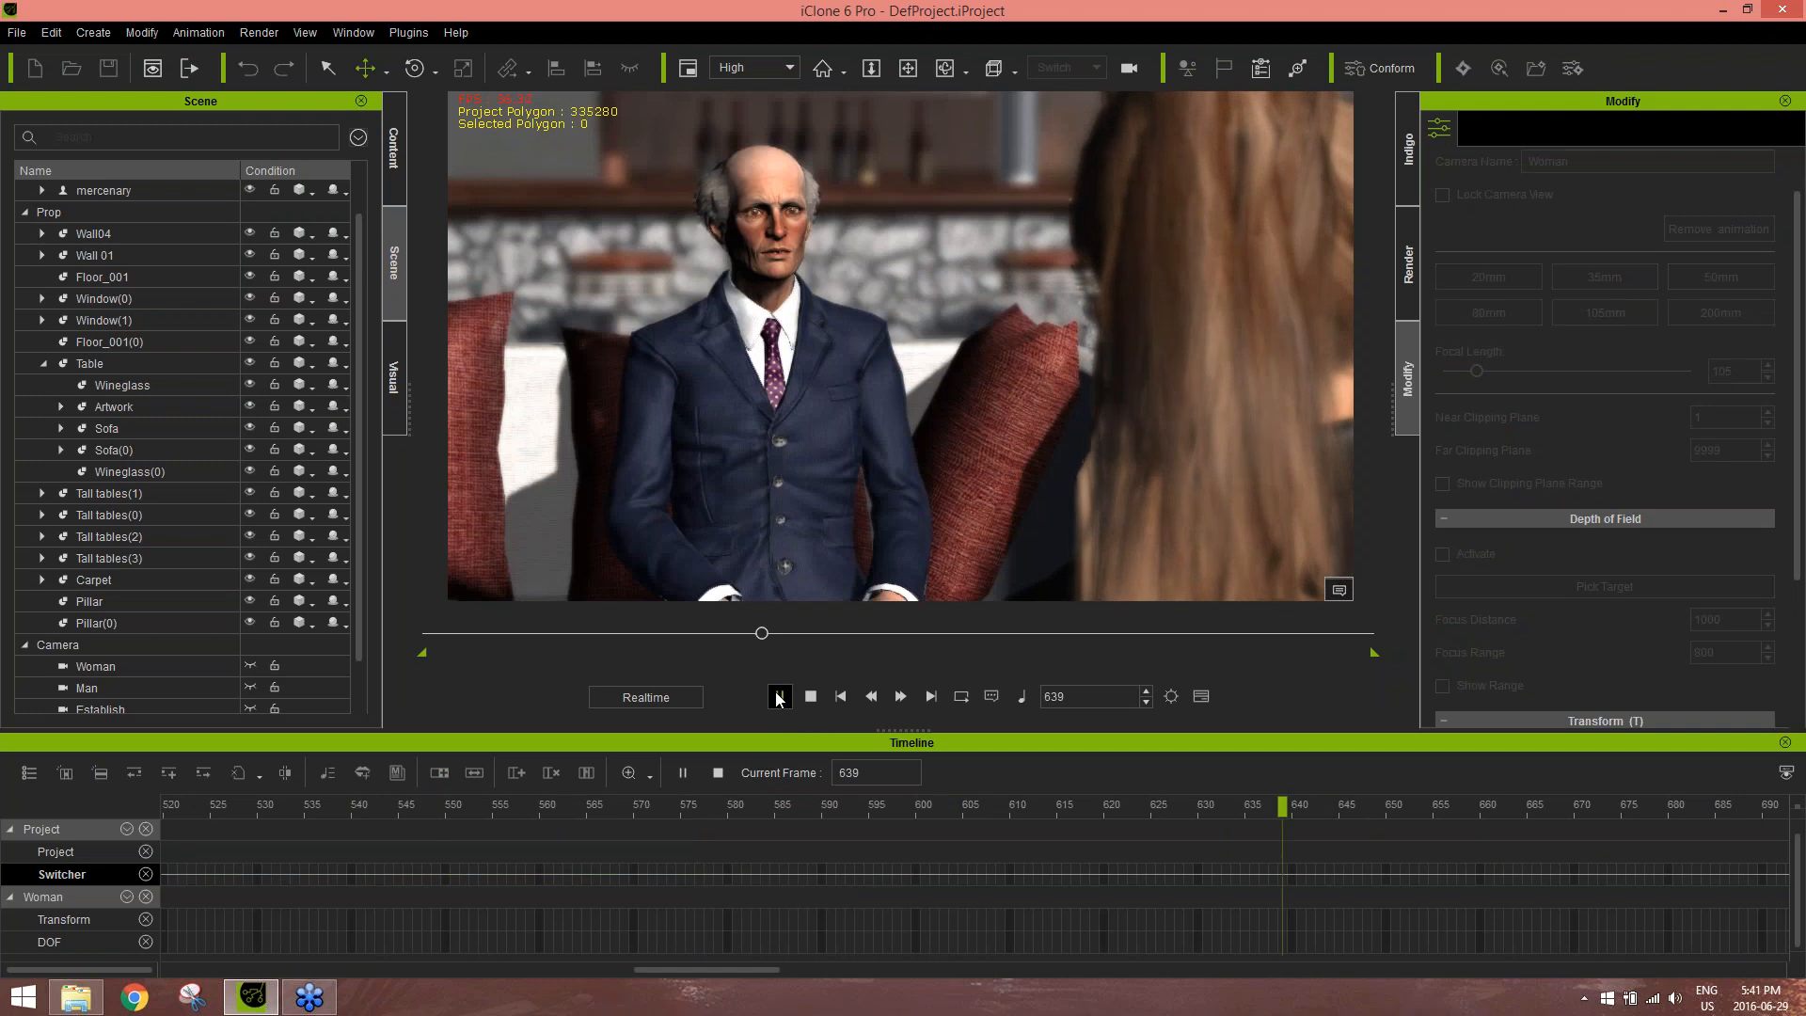
{"action": "left_click", "coordinate": [778, 697]}
{"action": "left_click", "coordinate": [409, 882]}
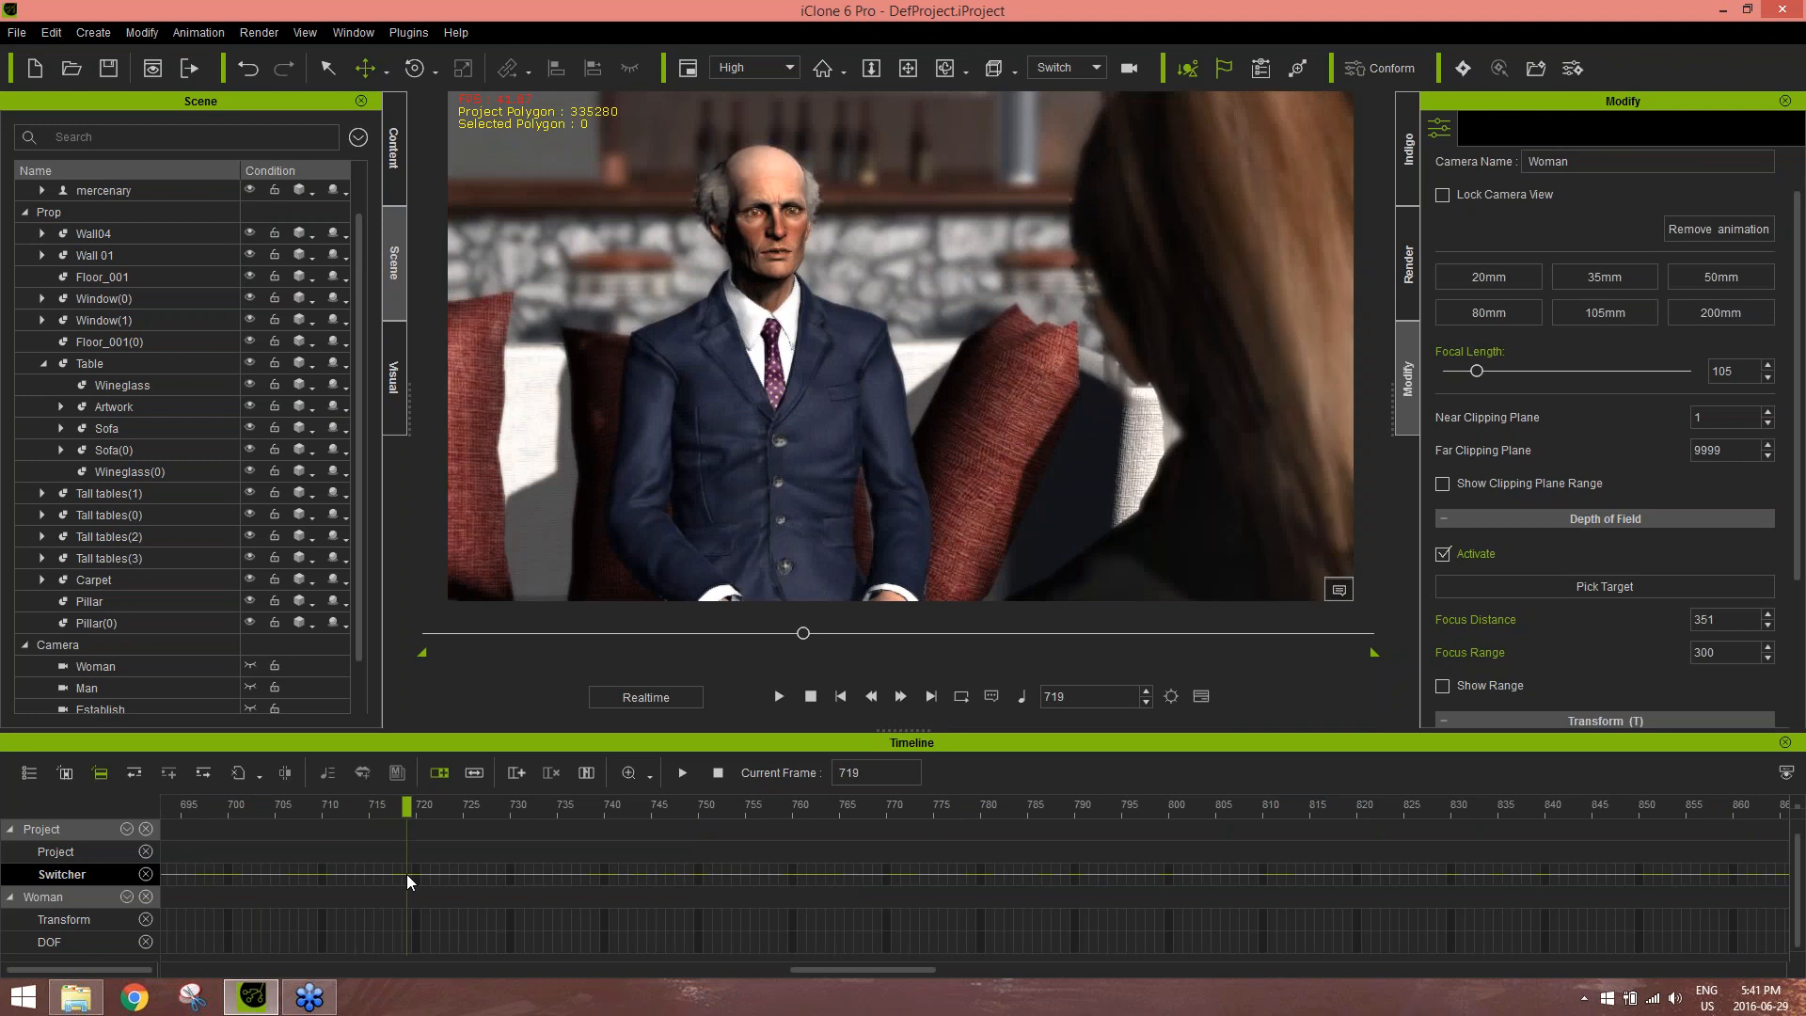
{"action": "right_click", "coordinate": [410, 884]}
{"action": "mouse_move", "coordinate": [523, 994]}
{"action": "left_click", "coordinate": [621, 951]}
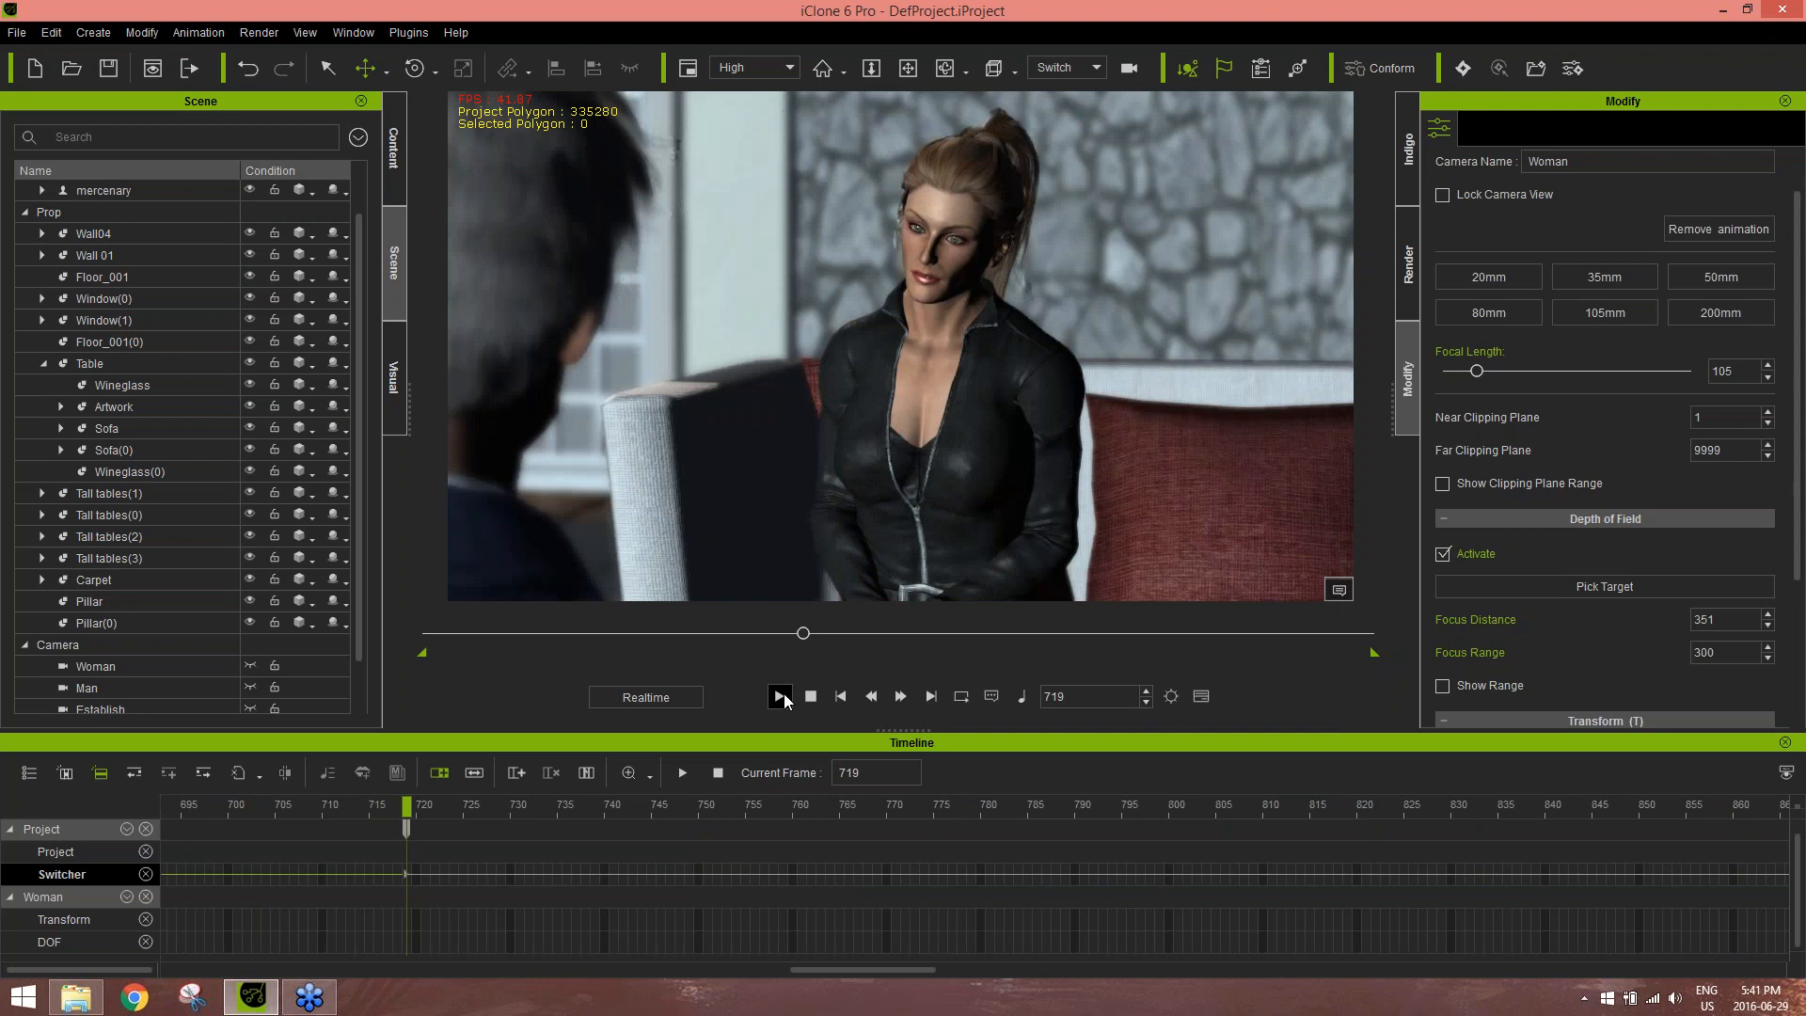
Play through the woman's shot and cut back to the Man camera at frame 850 on the Switcher track
{"action": "left_click", "coordinate": [782, 696]}
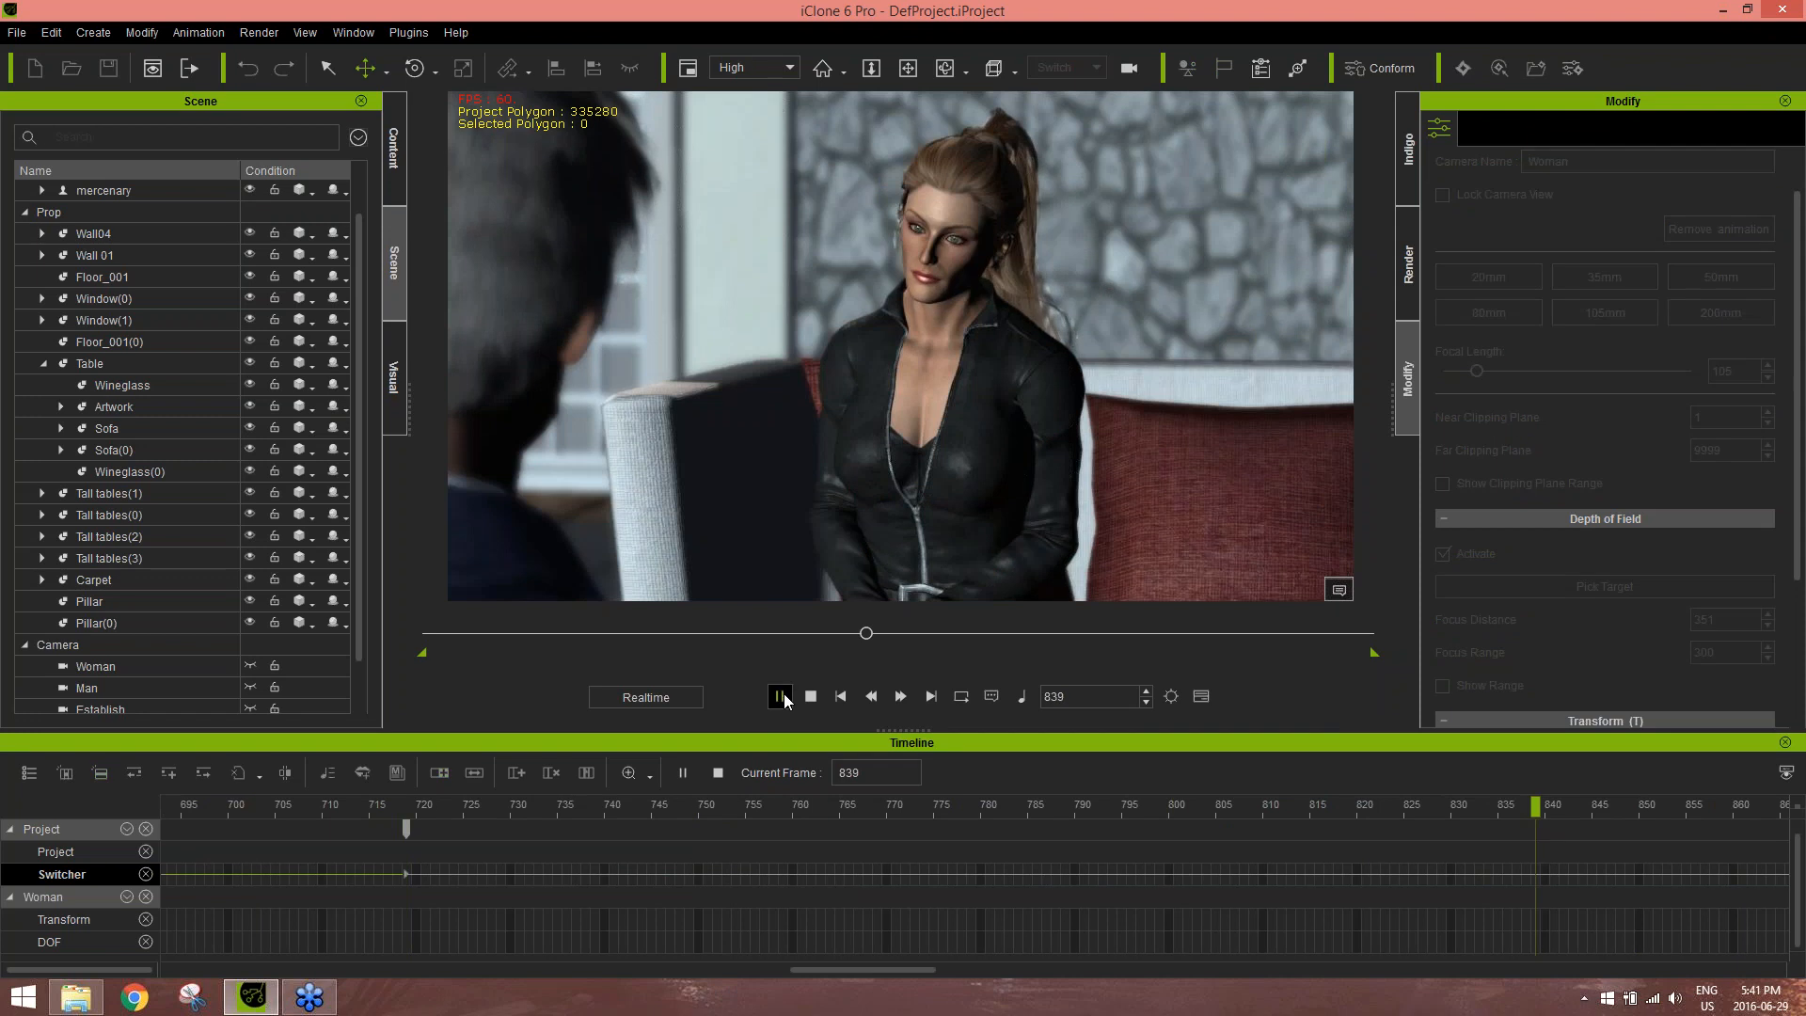
{"action": "key", "text": "space"}
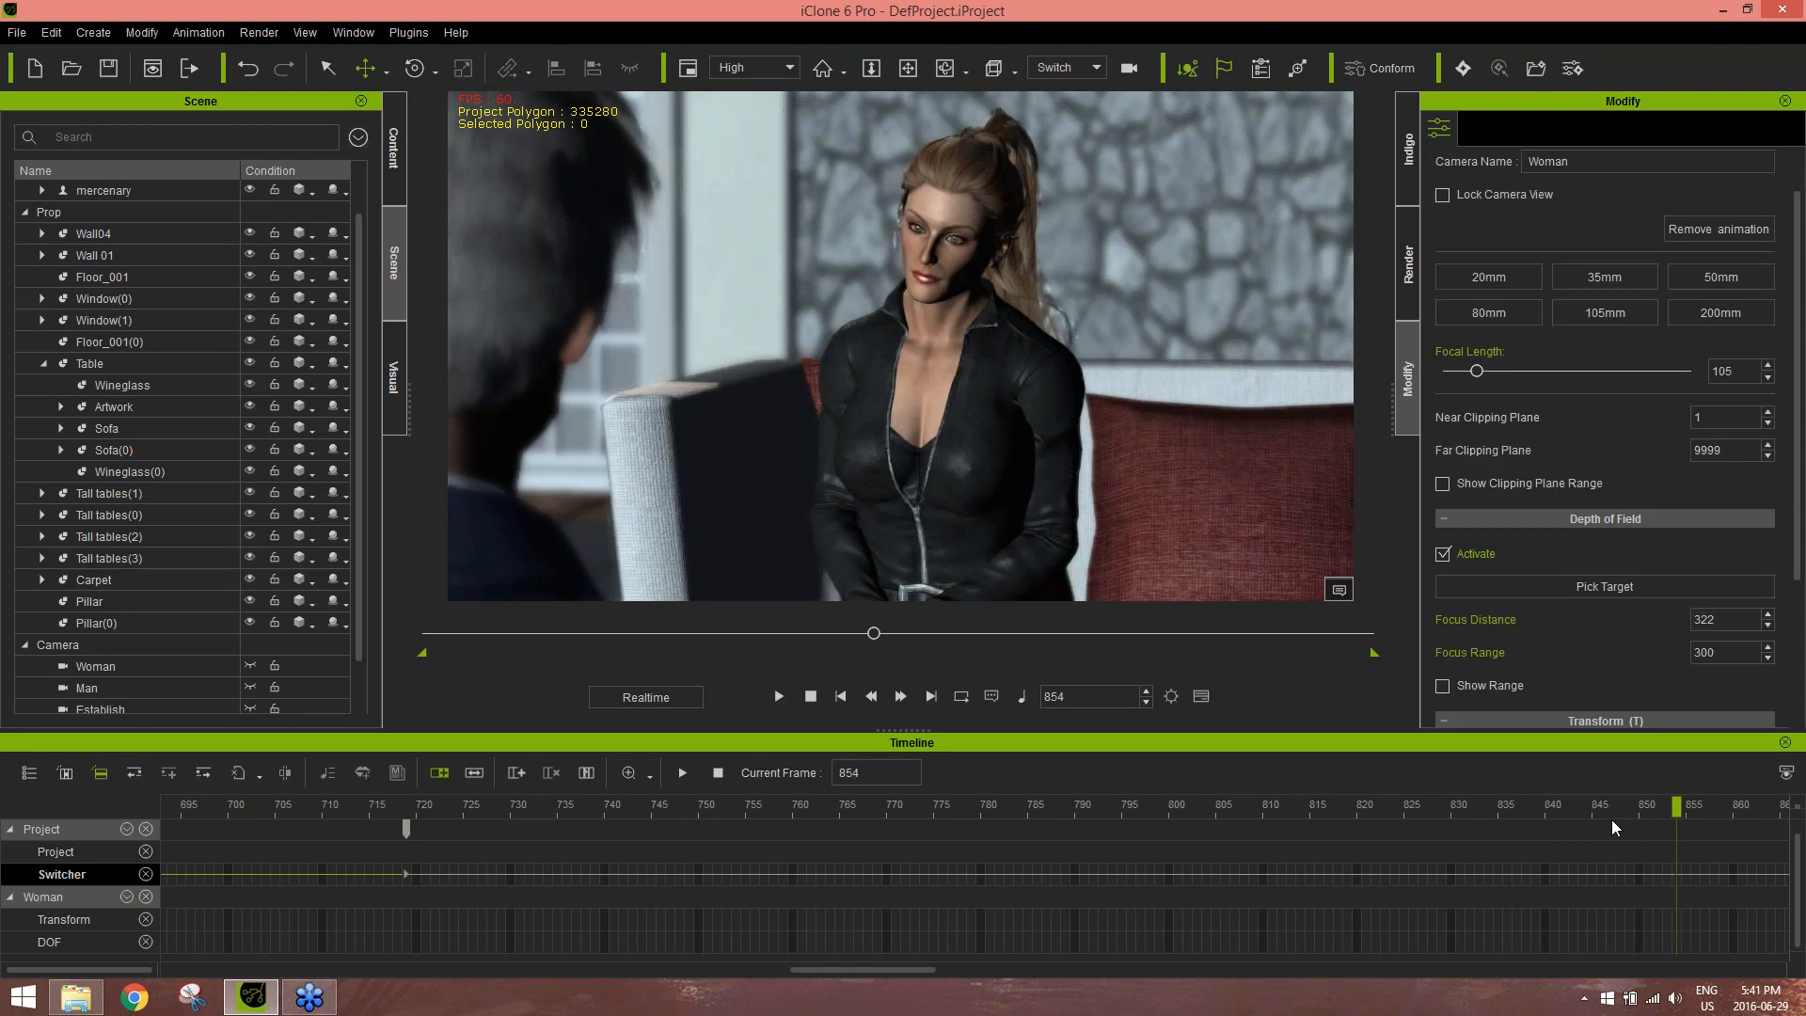
{"action": "left_click", "coordinate": [1637, 880]}
{"action": "right_click", "coordinate": [1636, 881]}
{"action": "mouse_move", "coordinate": [1677, 995]}
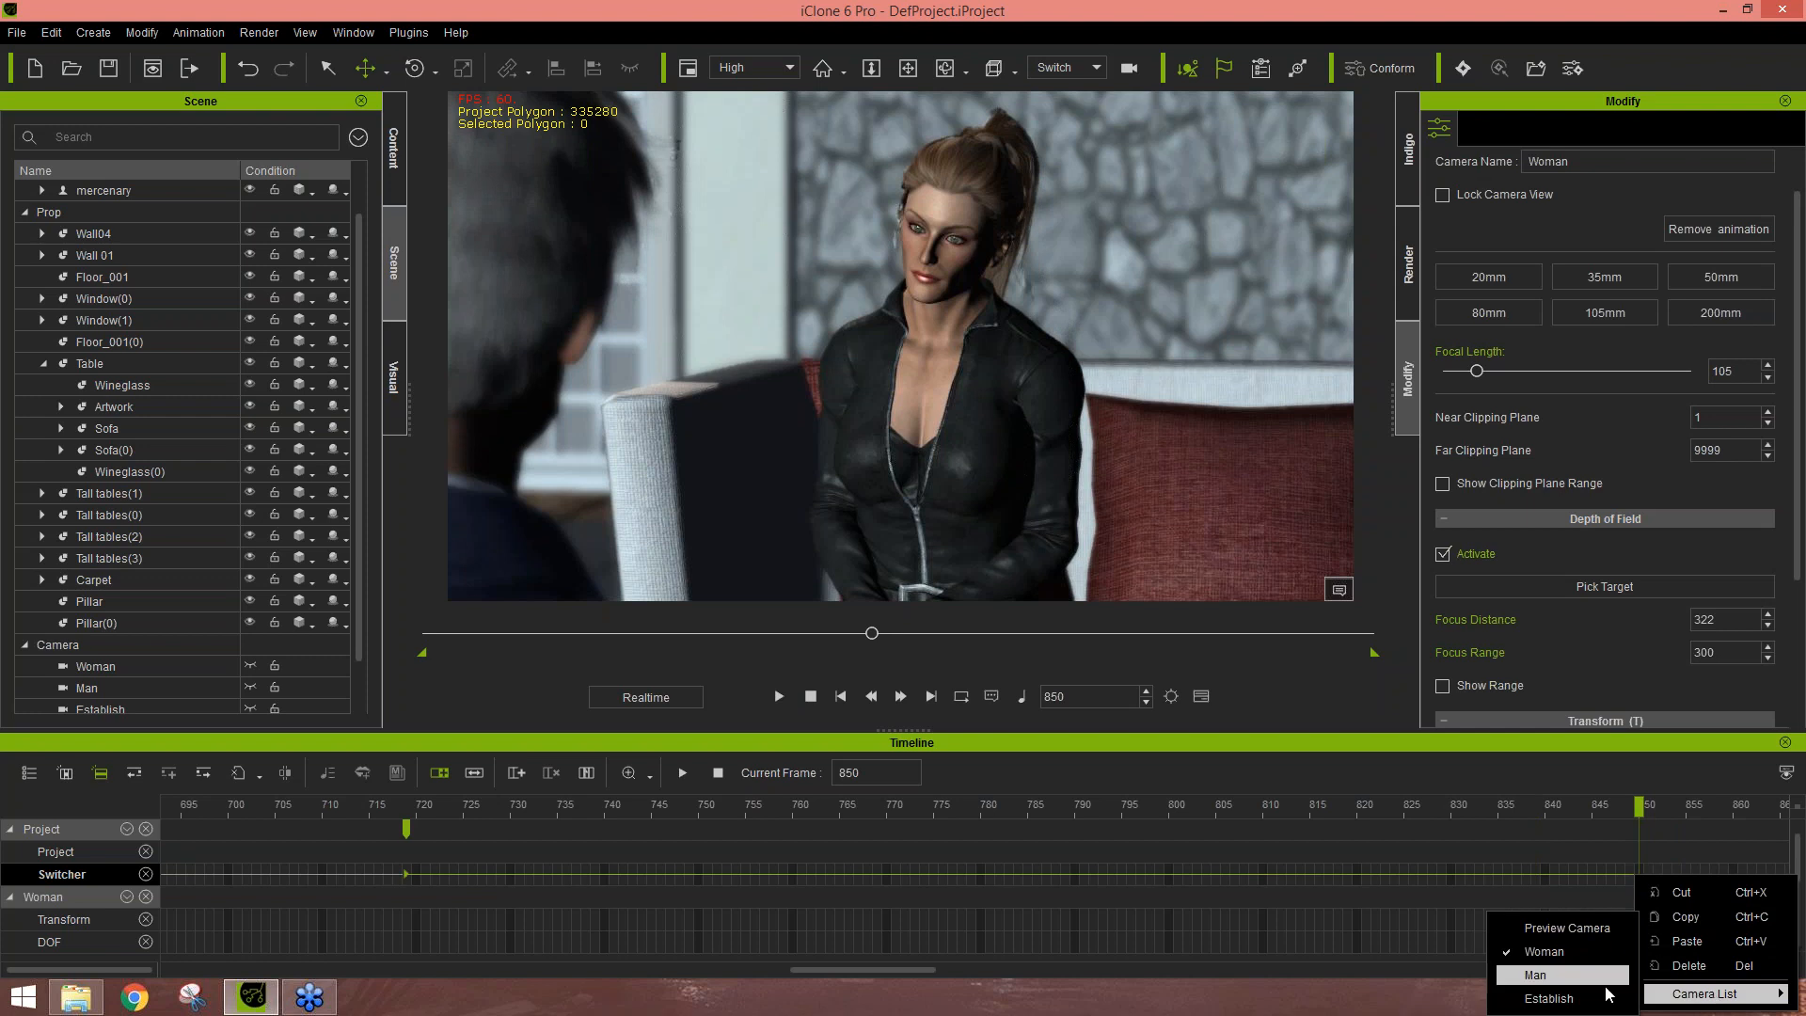
{"action": "left_click", "coordinate": [1542, 974]}
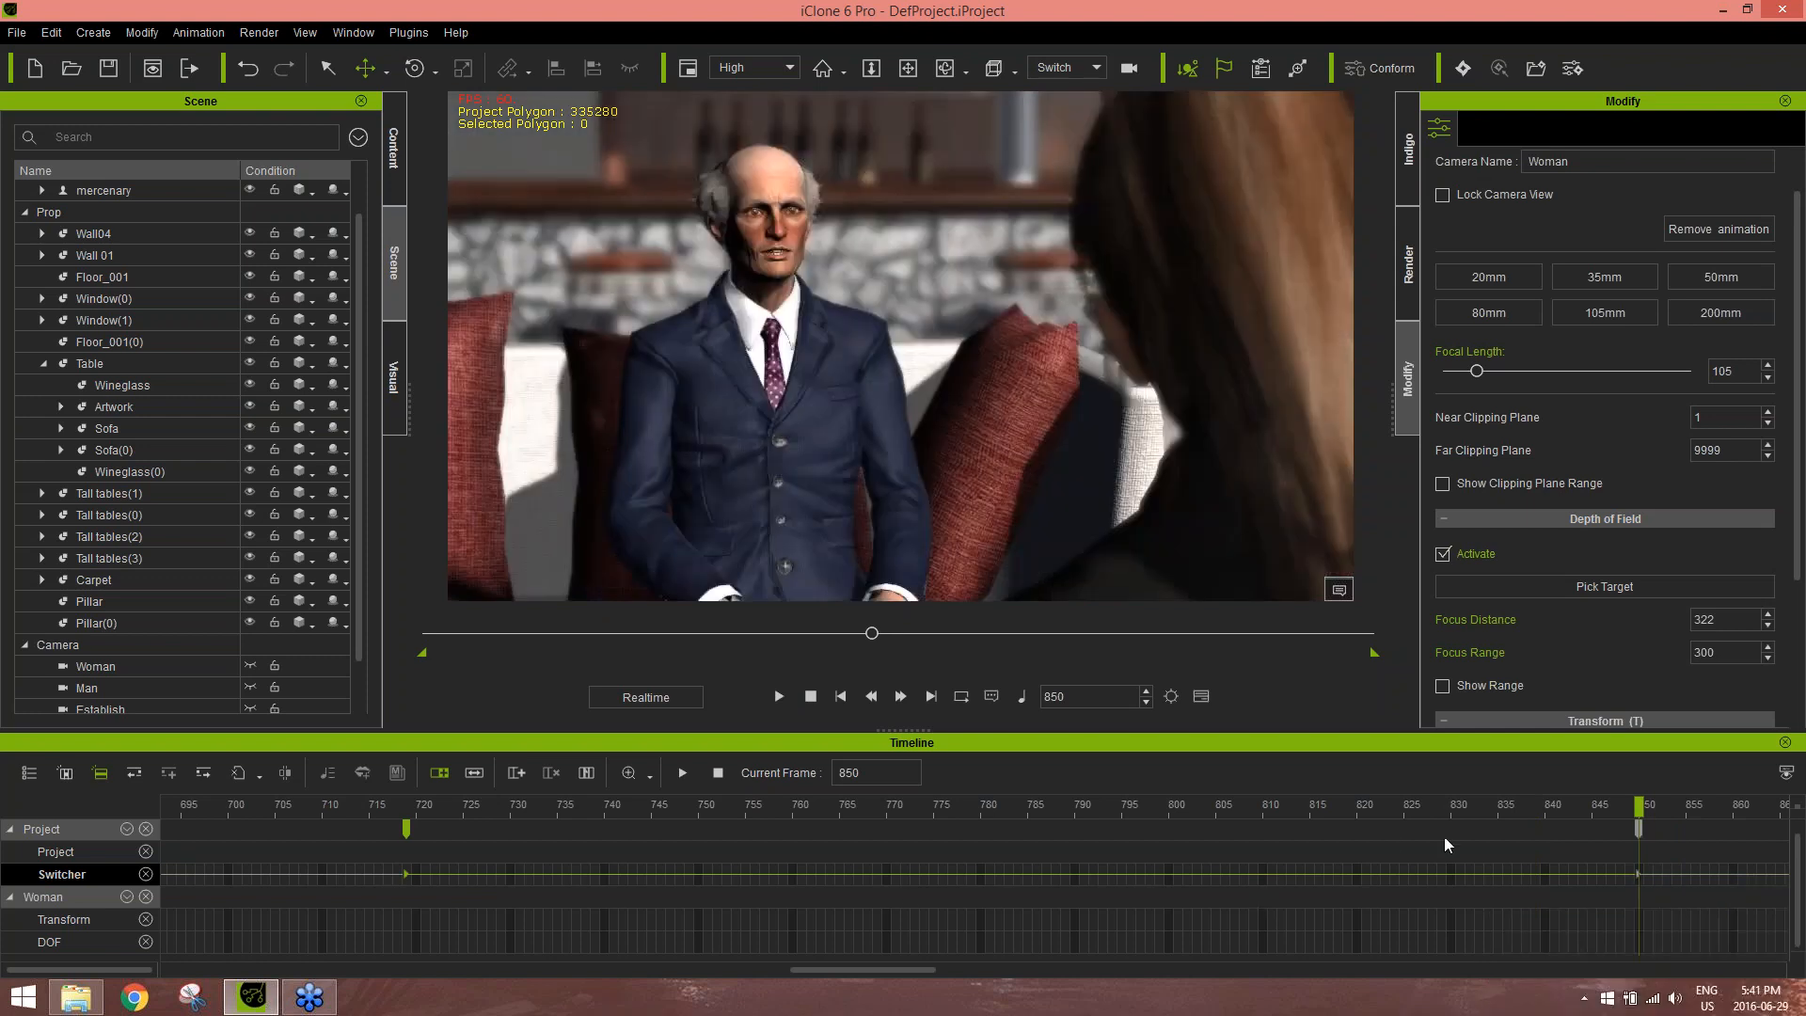
Play on from frame 850 and cut to the Woman camera at frame 1041 on the Switcher track
{"action": "left_click", "coordinate": [777, 696]}
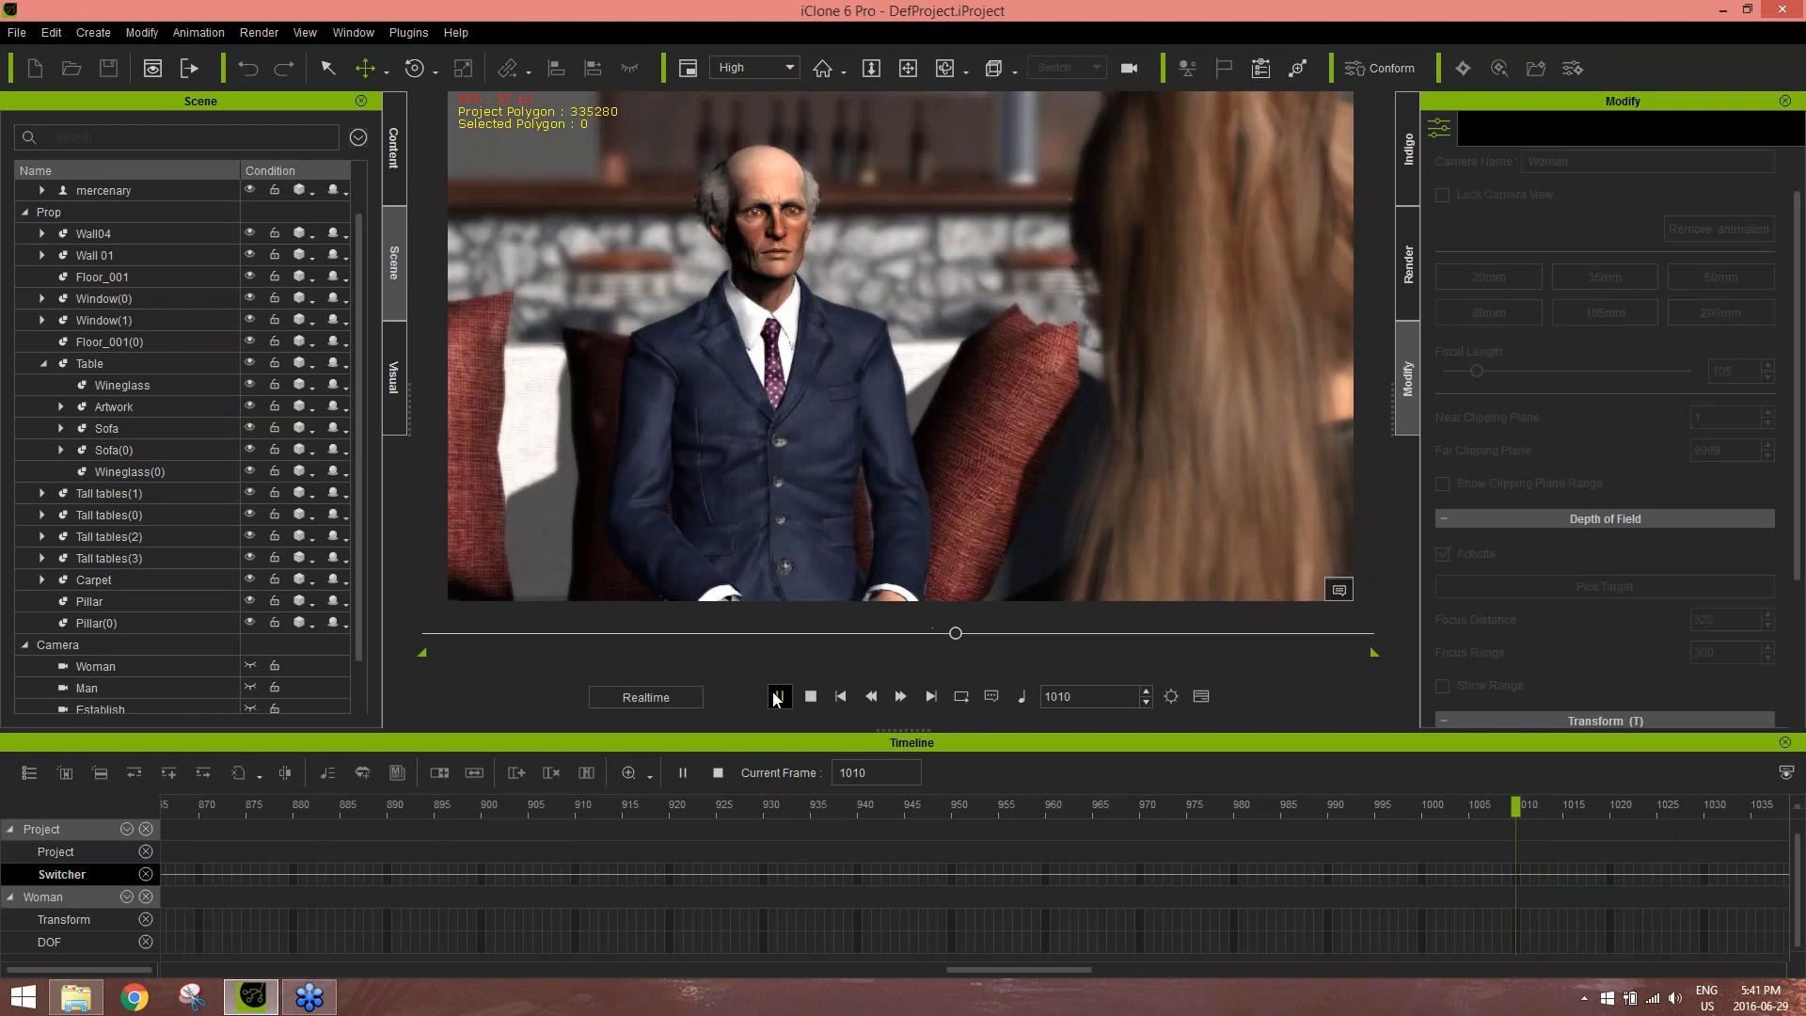
{"action": "key", "text": "space"}
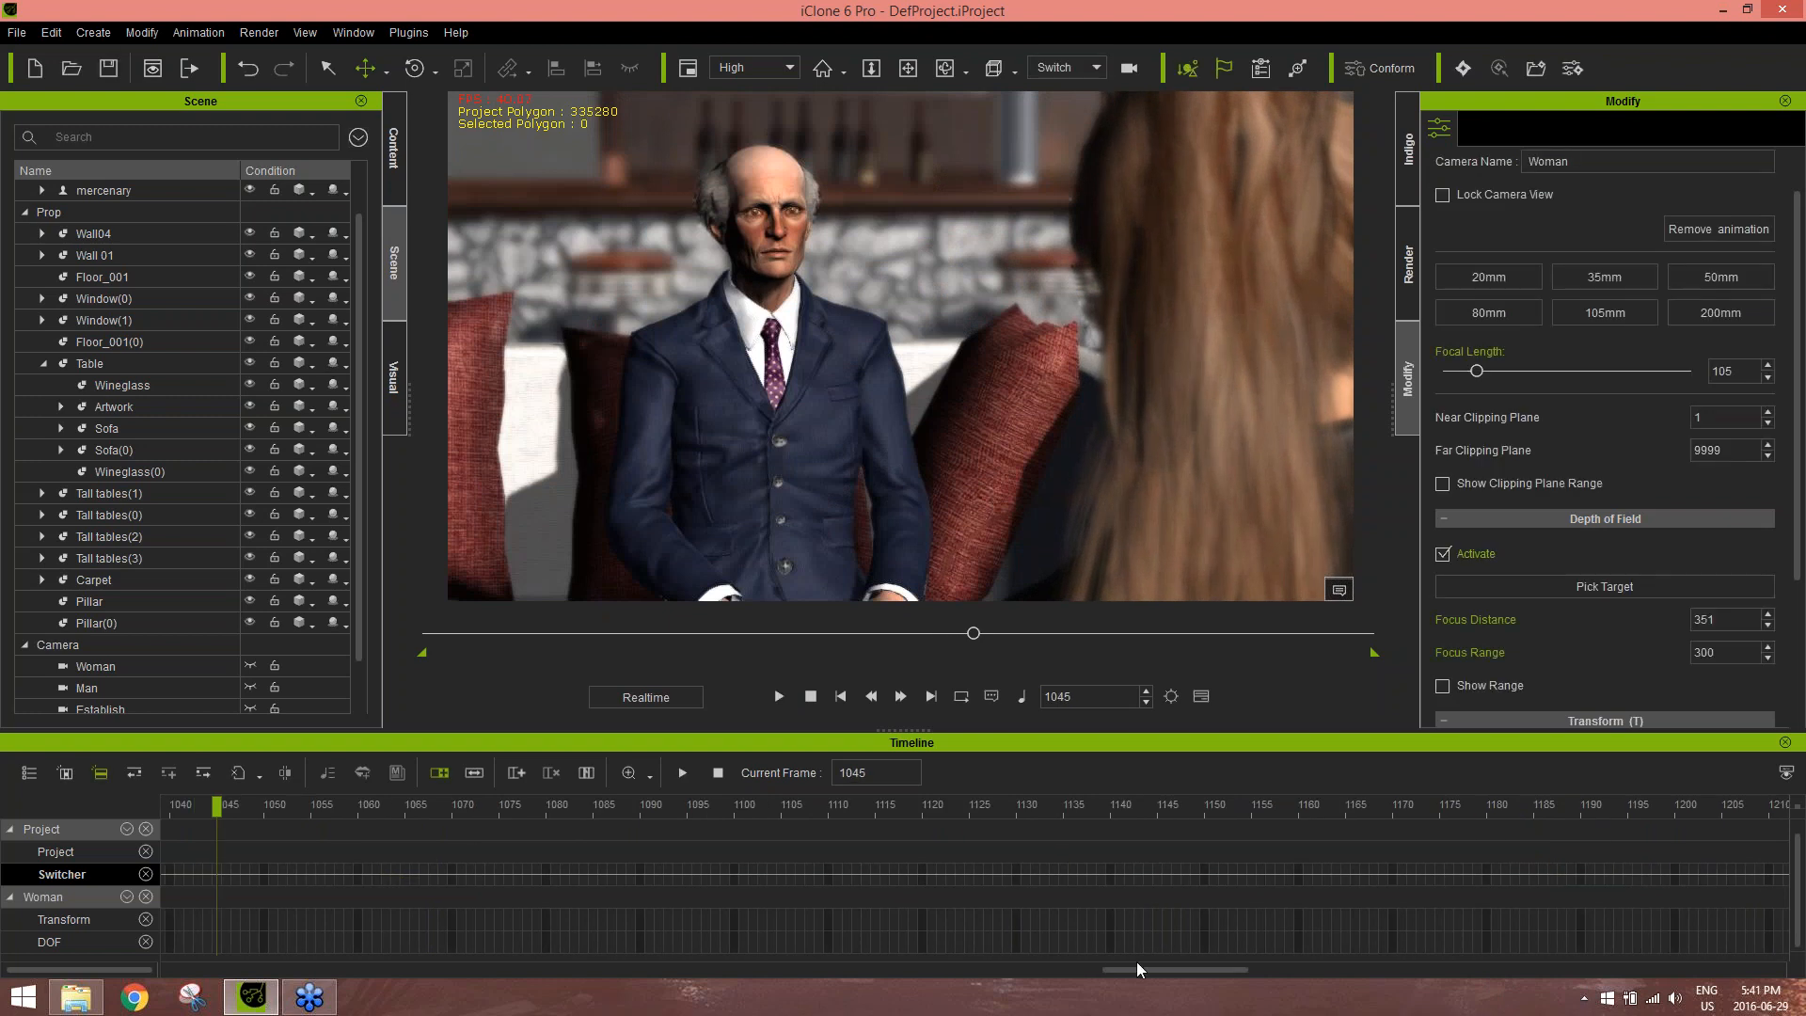
{"action": "left_click_drag", "start_coordinate": [1140, 972], "coordinate": [1090, 971]}
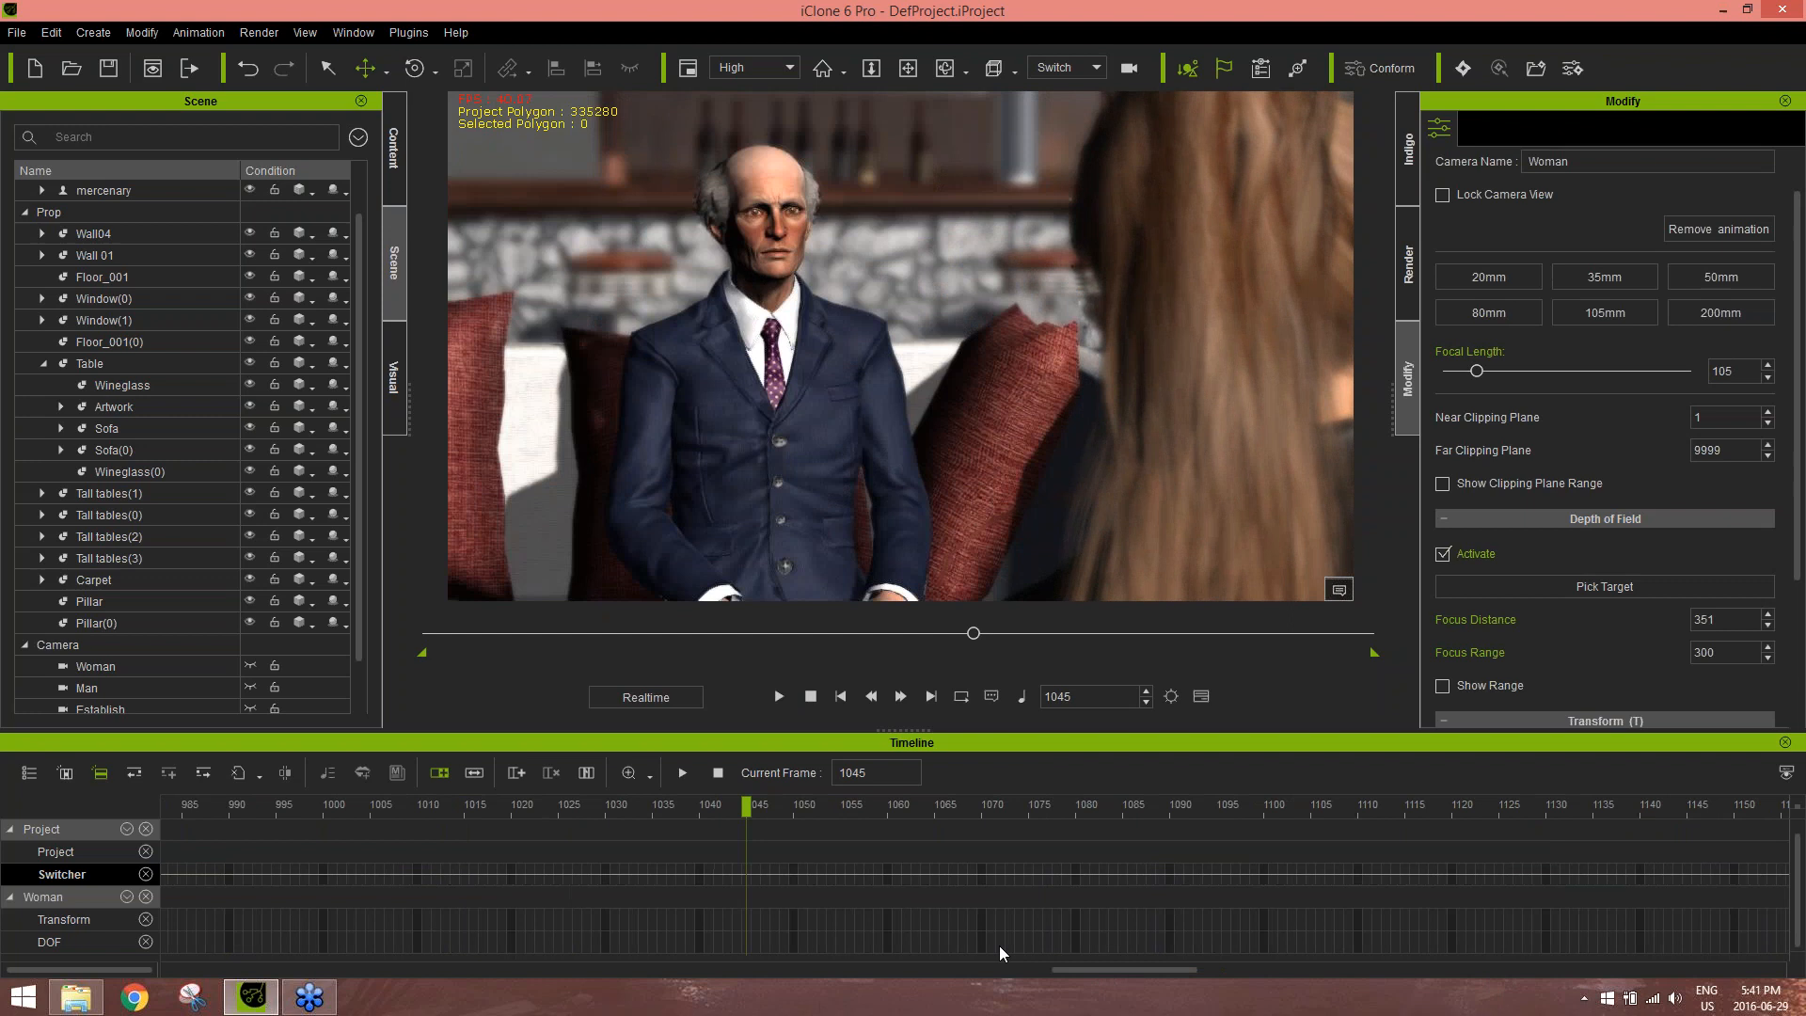
{"action": "left_click", "coordinate": [710, 879]}
{"action": "right_click", "coordinate": [712, 879]}
{"action": "mouse_move", "coordinate": [813, 997]}
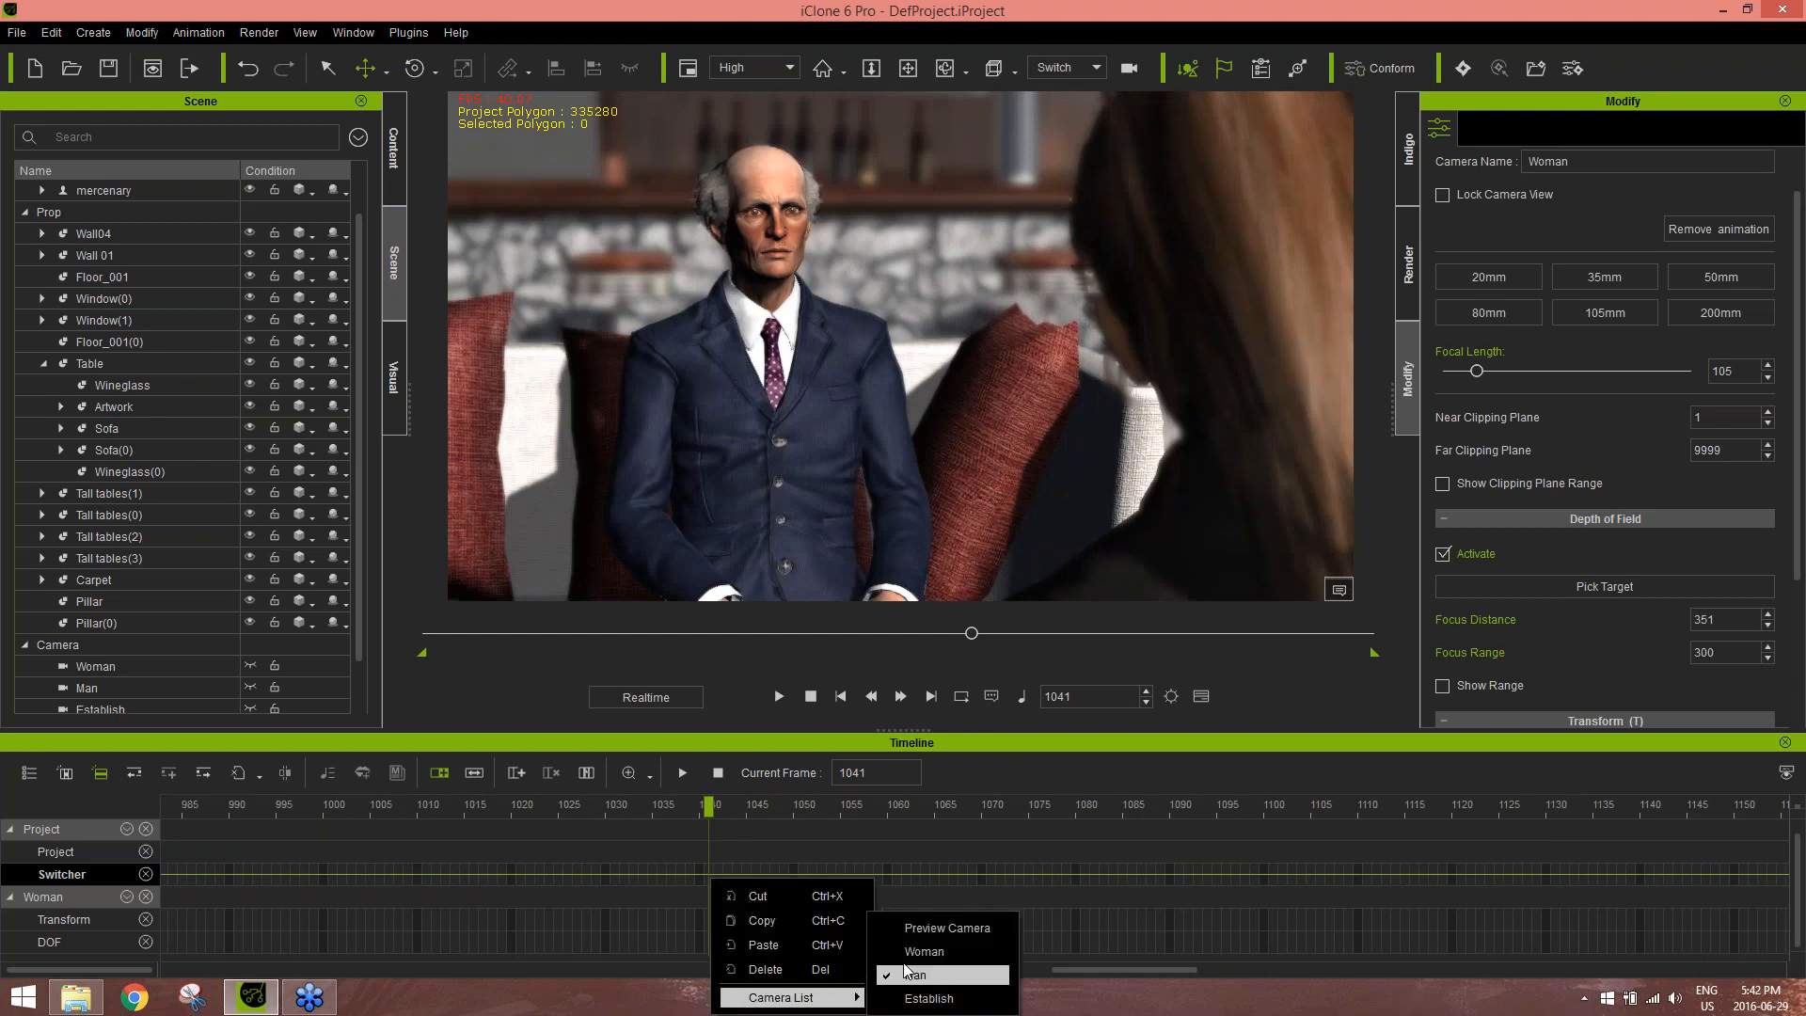
{"action": "left_click", "coordinate": [927, 951]}
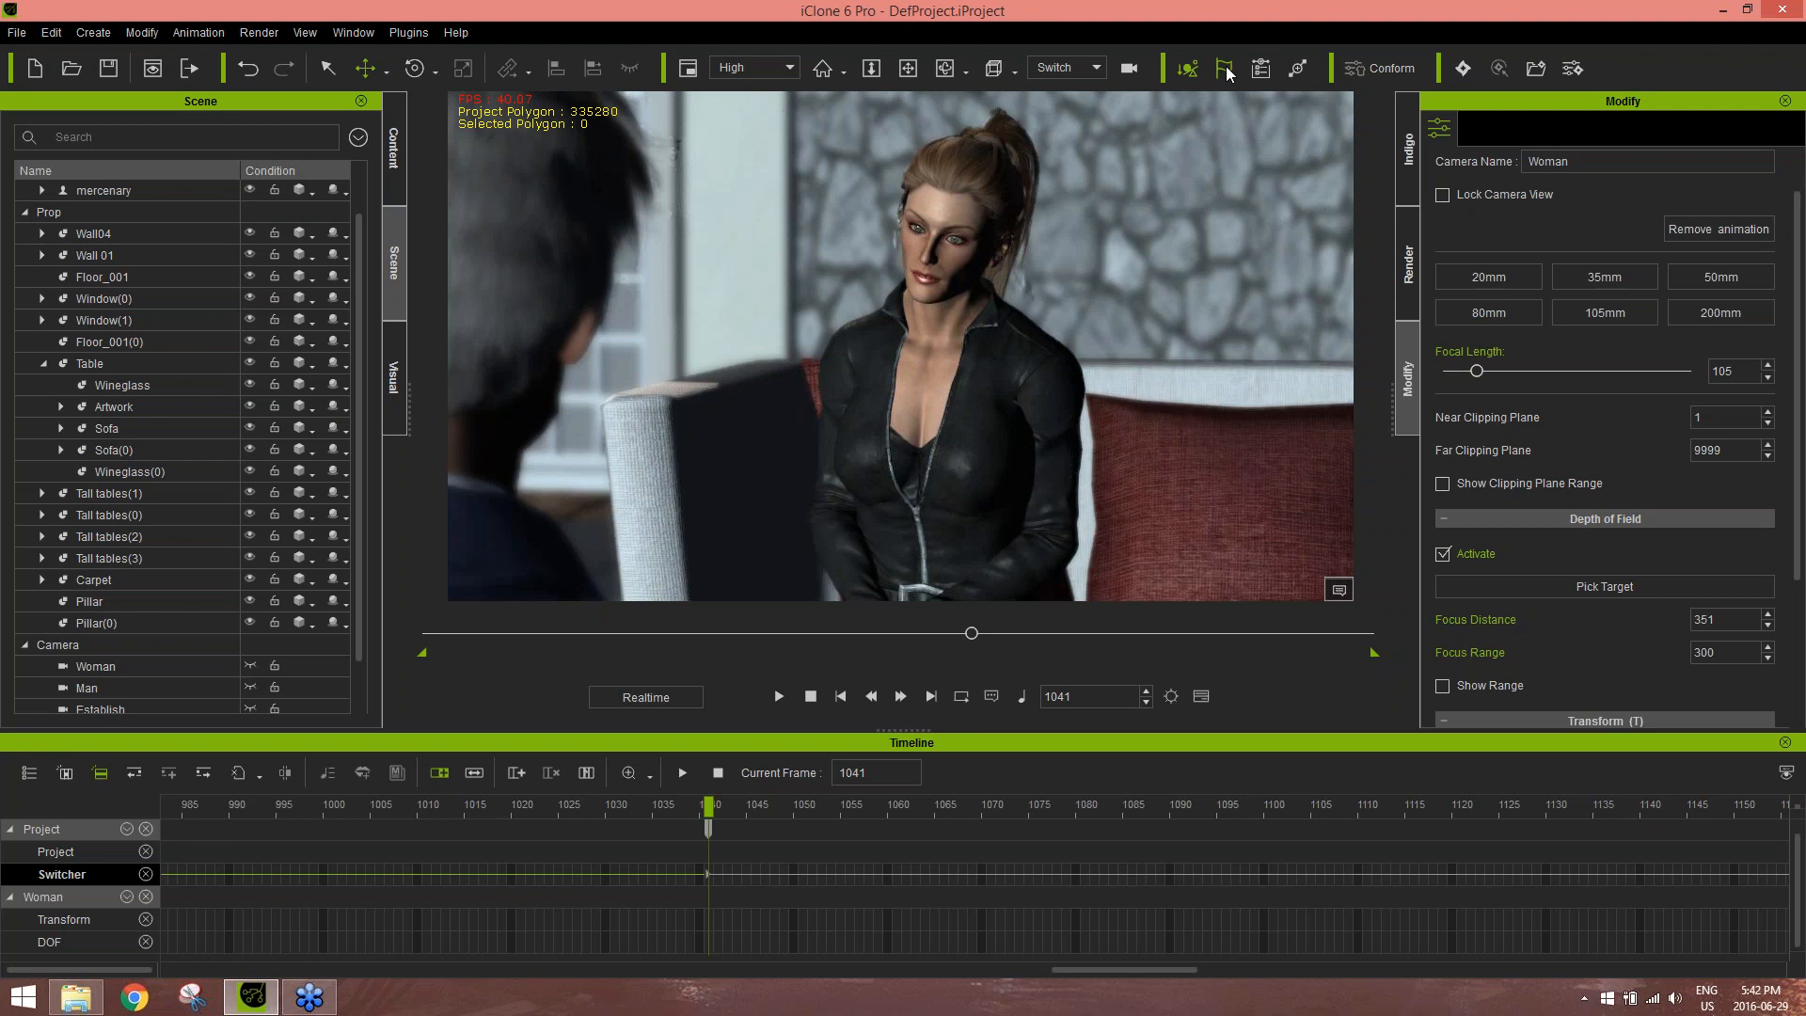
Play on from frame 1041 and cut to the Man camera at frame 1240 on the Switcher track
{"action": "left_click", "coordinate": [1224, 69]}
{"action": "left_click", "coordinate": [779, 697]}
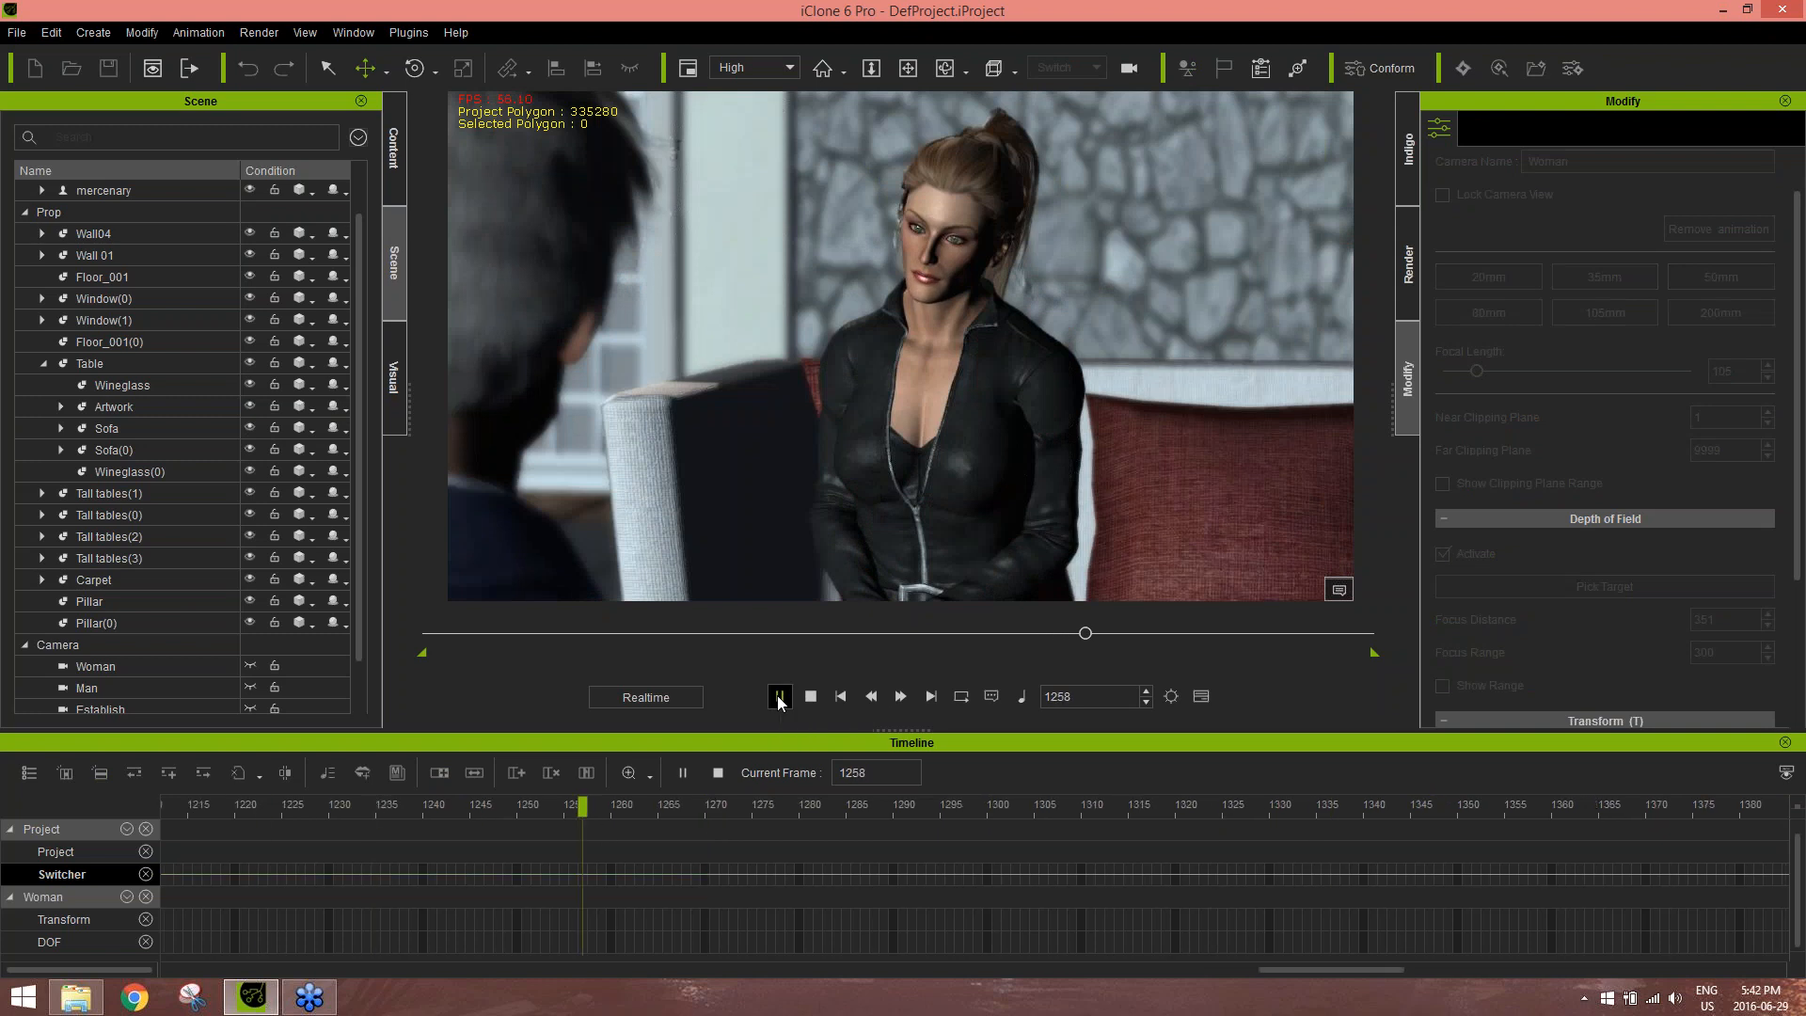
{"action": "key", "text": "space"}
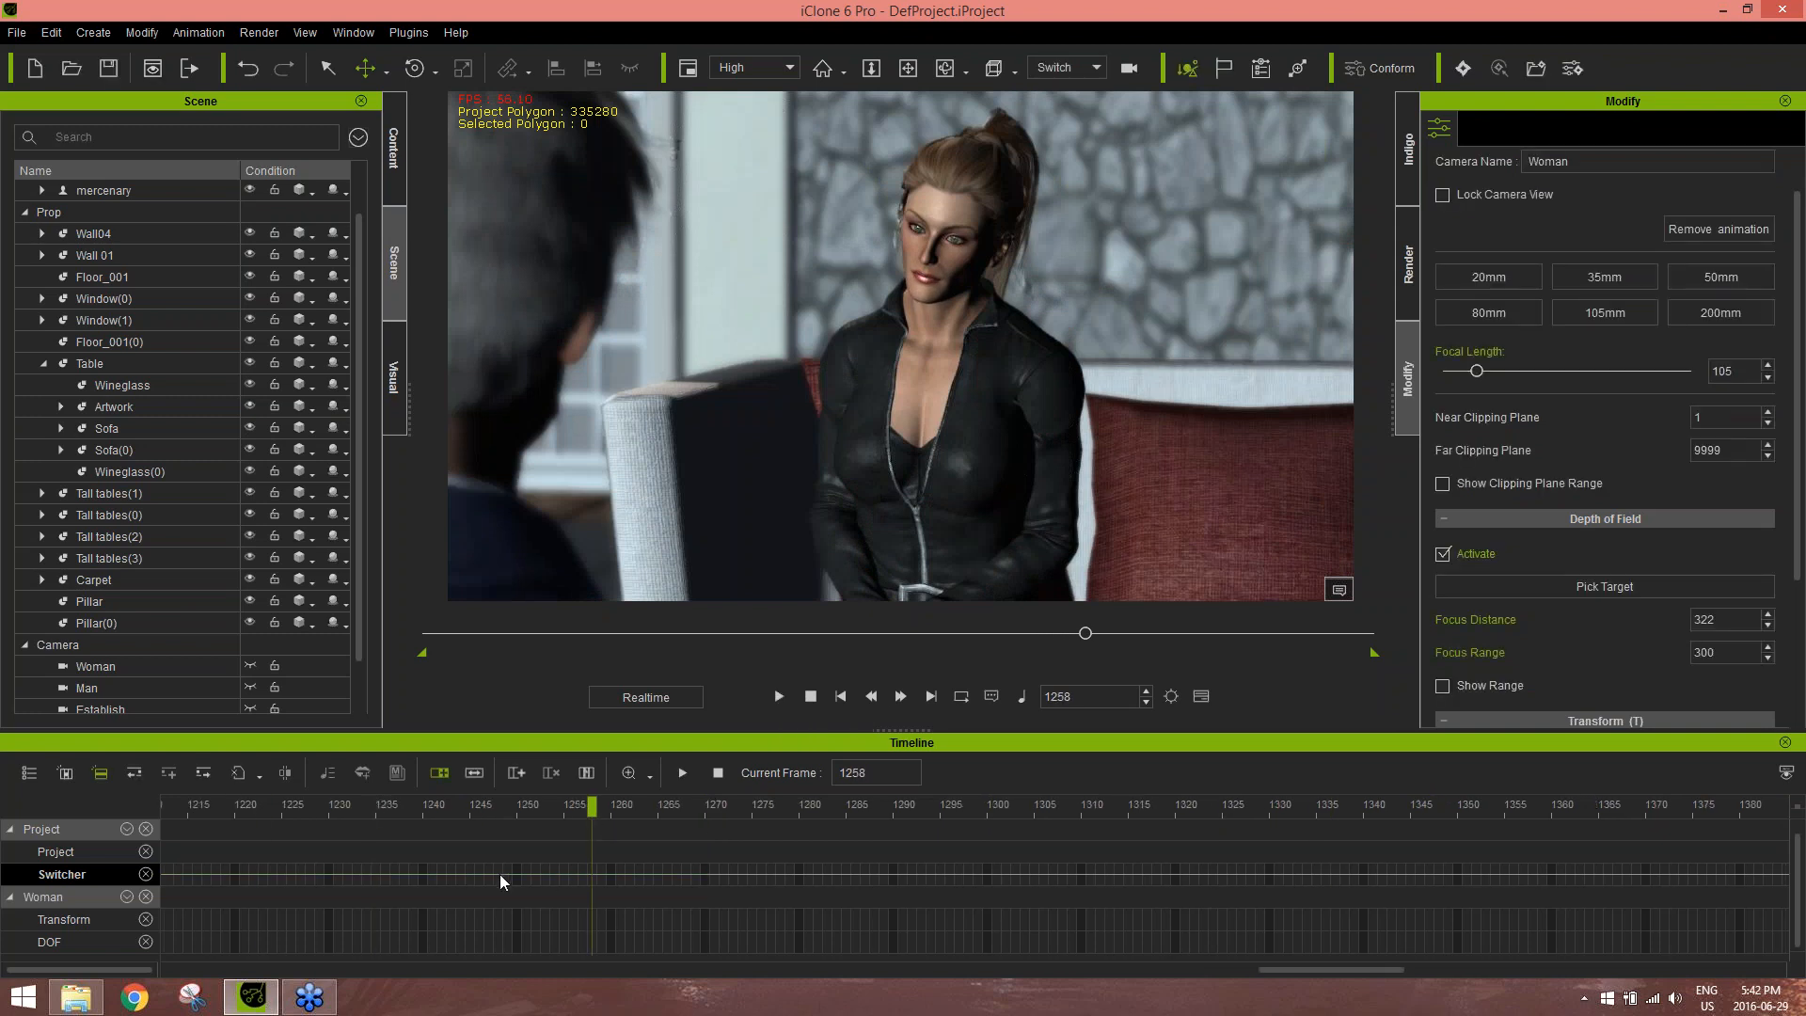
{"action": "left_click", "coordinate": [427, 875]}
{"action": "right_click", "coordinate": [426, 879]}
{"action": "mouse_move", "coordinate": [555, 992]}
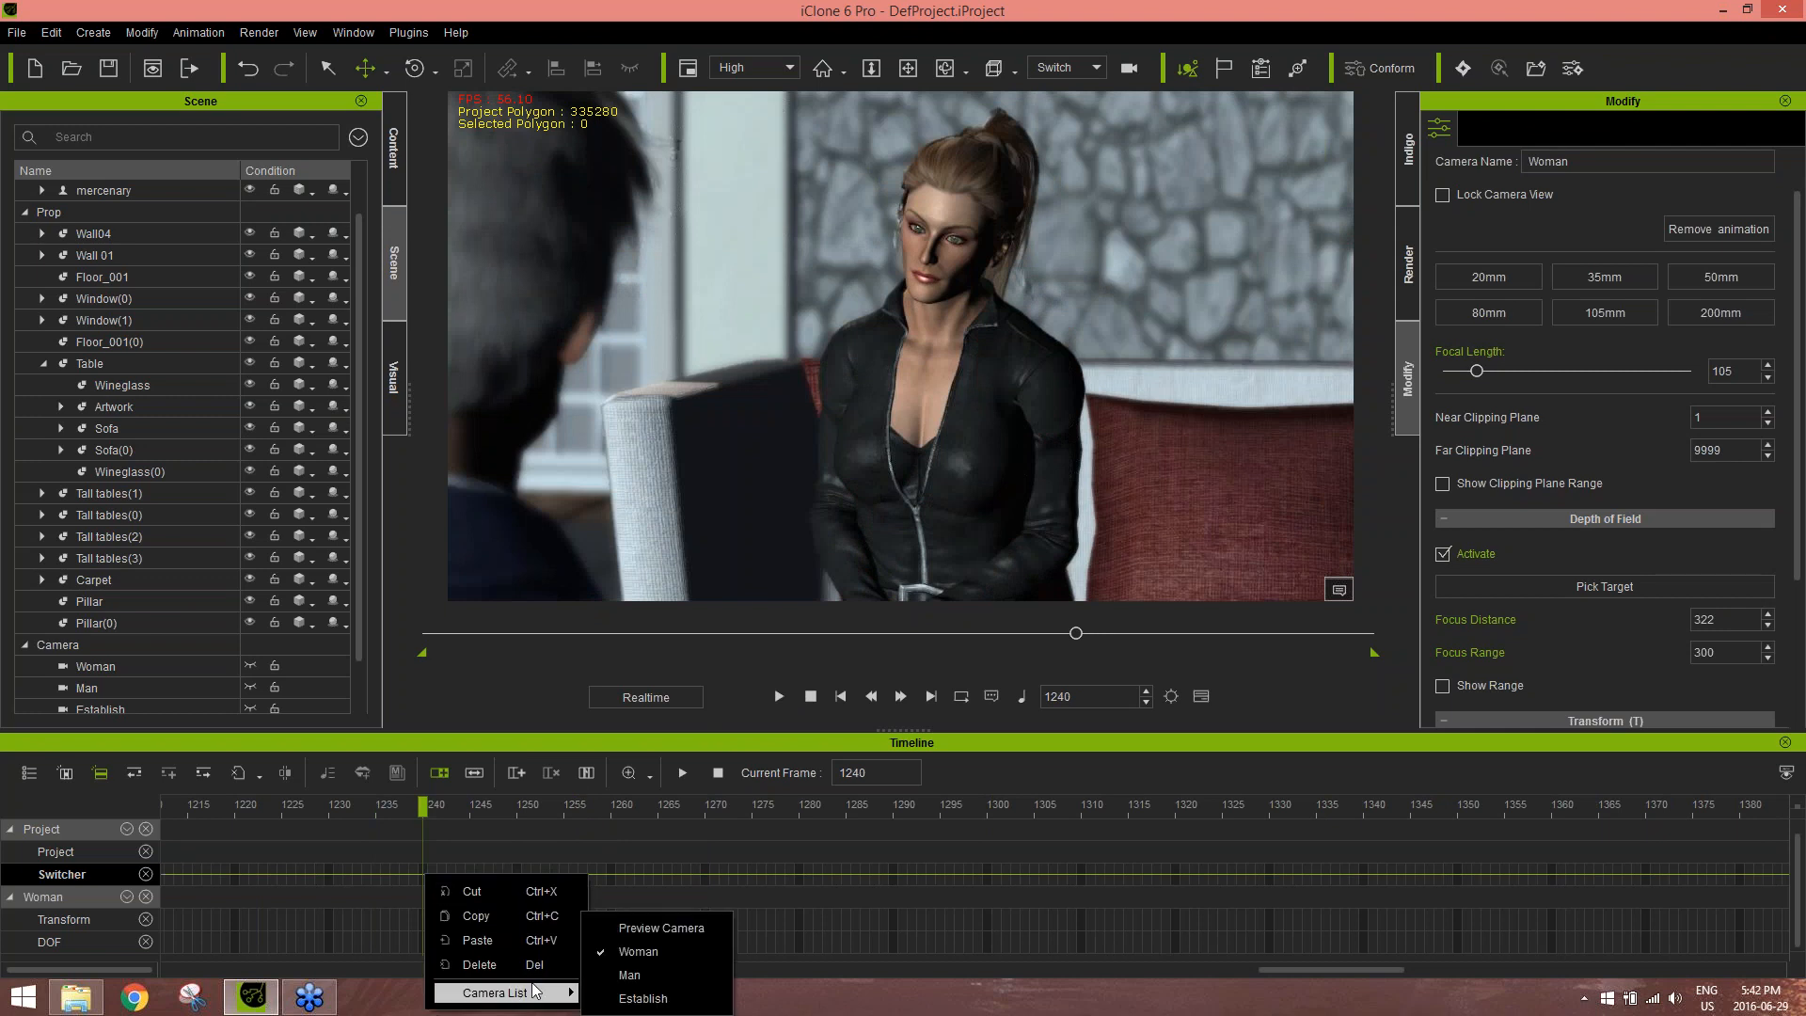
{"action": "left_click", "coordinate": [629, 975]}
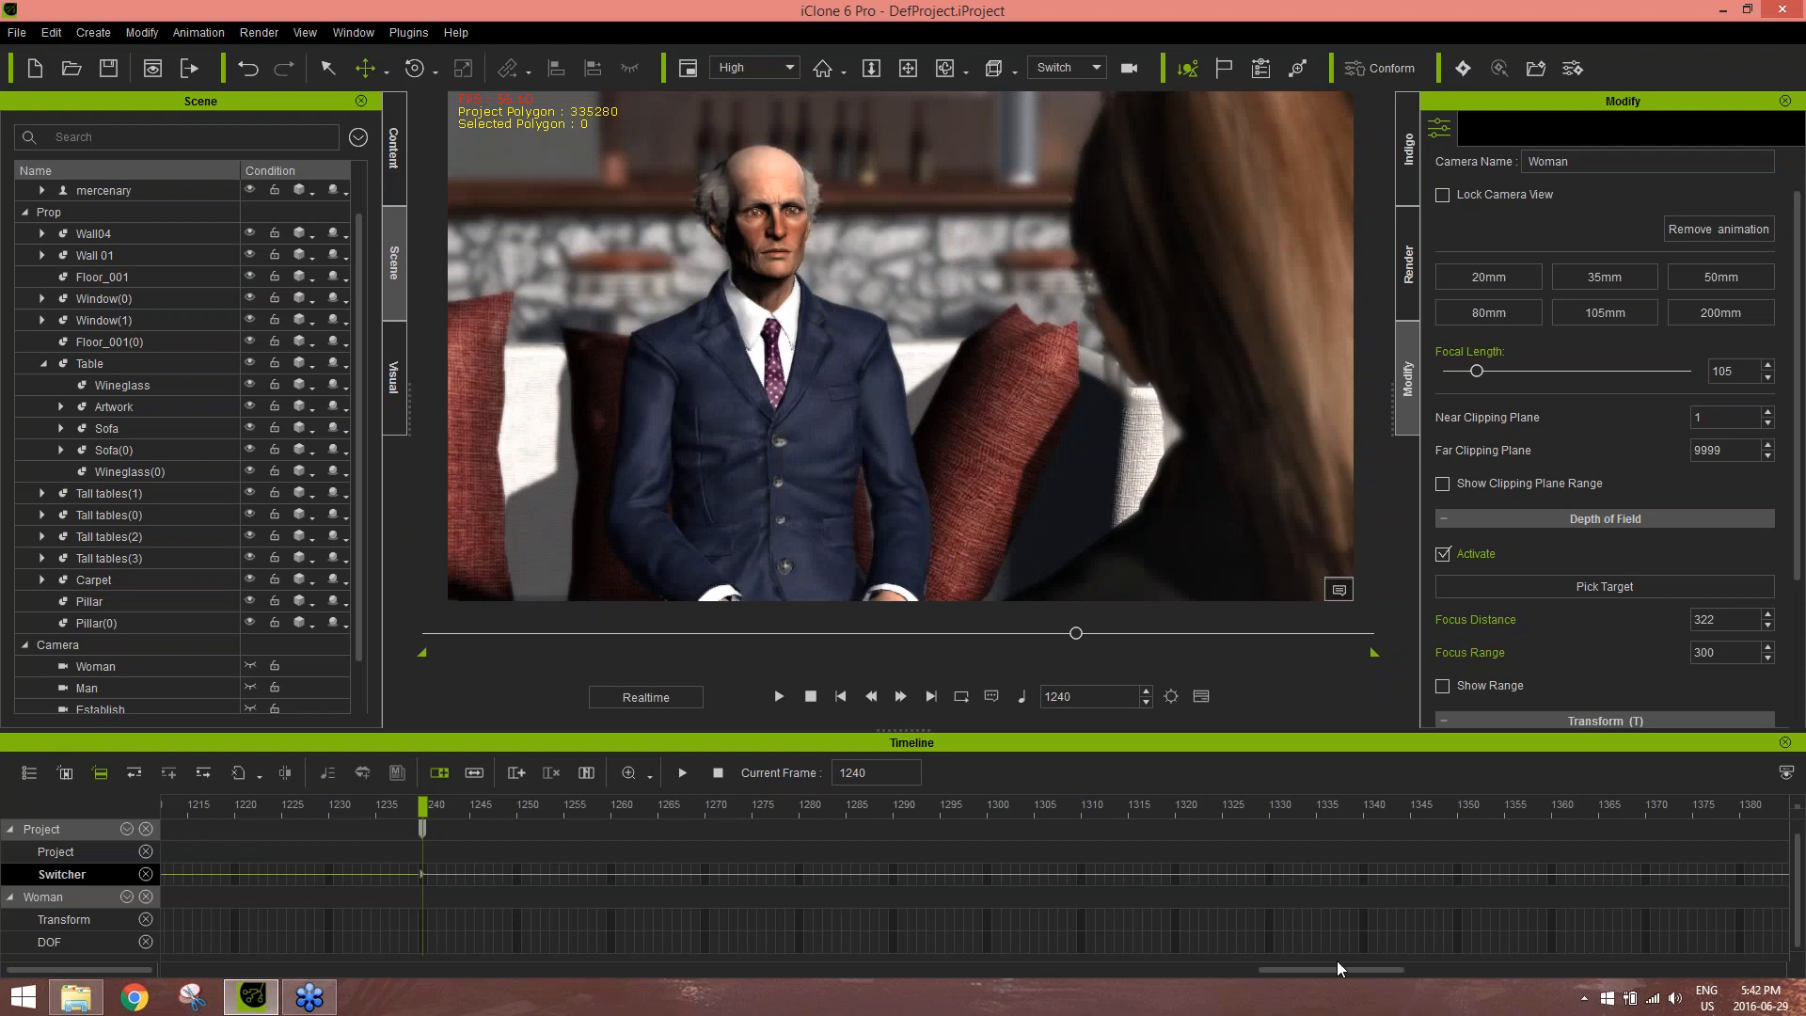
Return to frame 1 and play the sequence into the woman's second shot to review the camera cuts
{"action": "left_click_drag", "start_coordinate": [1343, 976], "coordinate": [246, 970]}
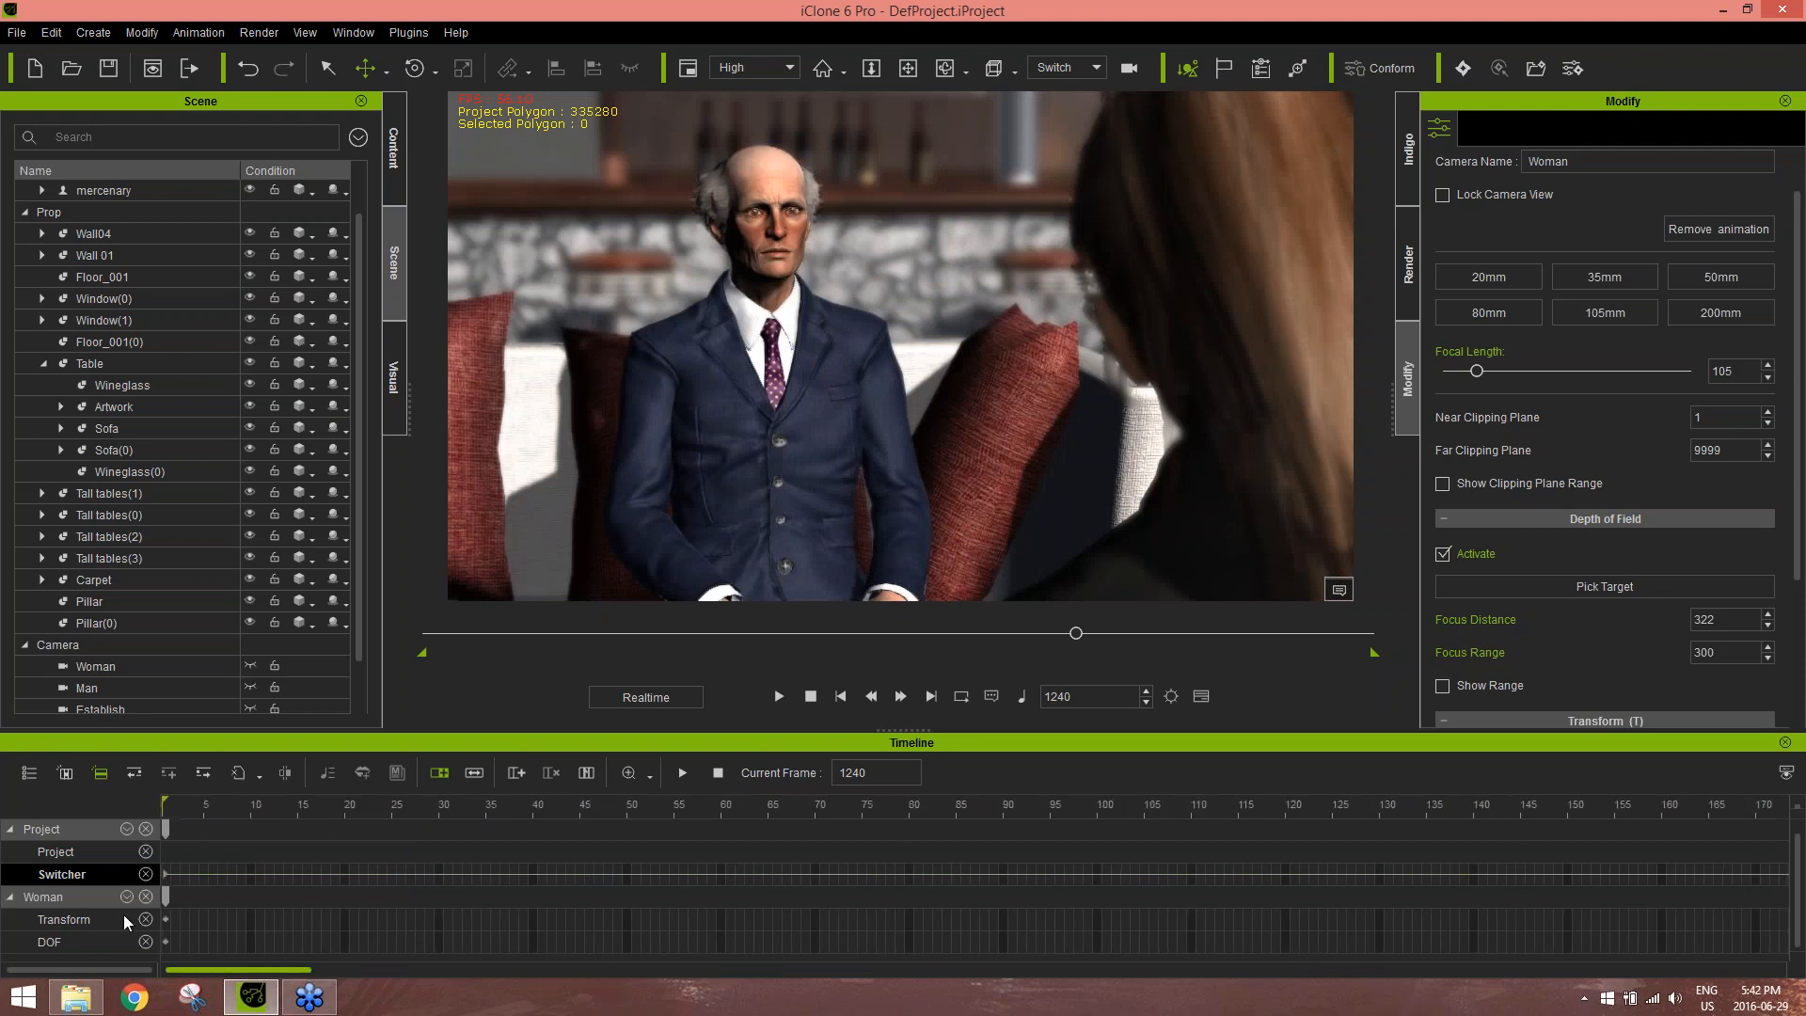
{"action": "left_click_drag", "start_coordinate": [228, 809], "coordinate": [143, 802]}
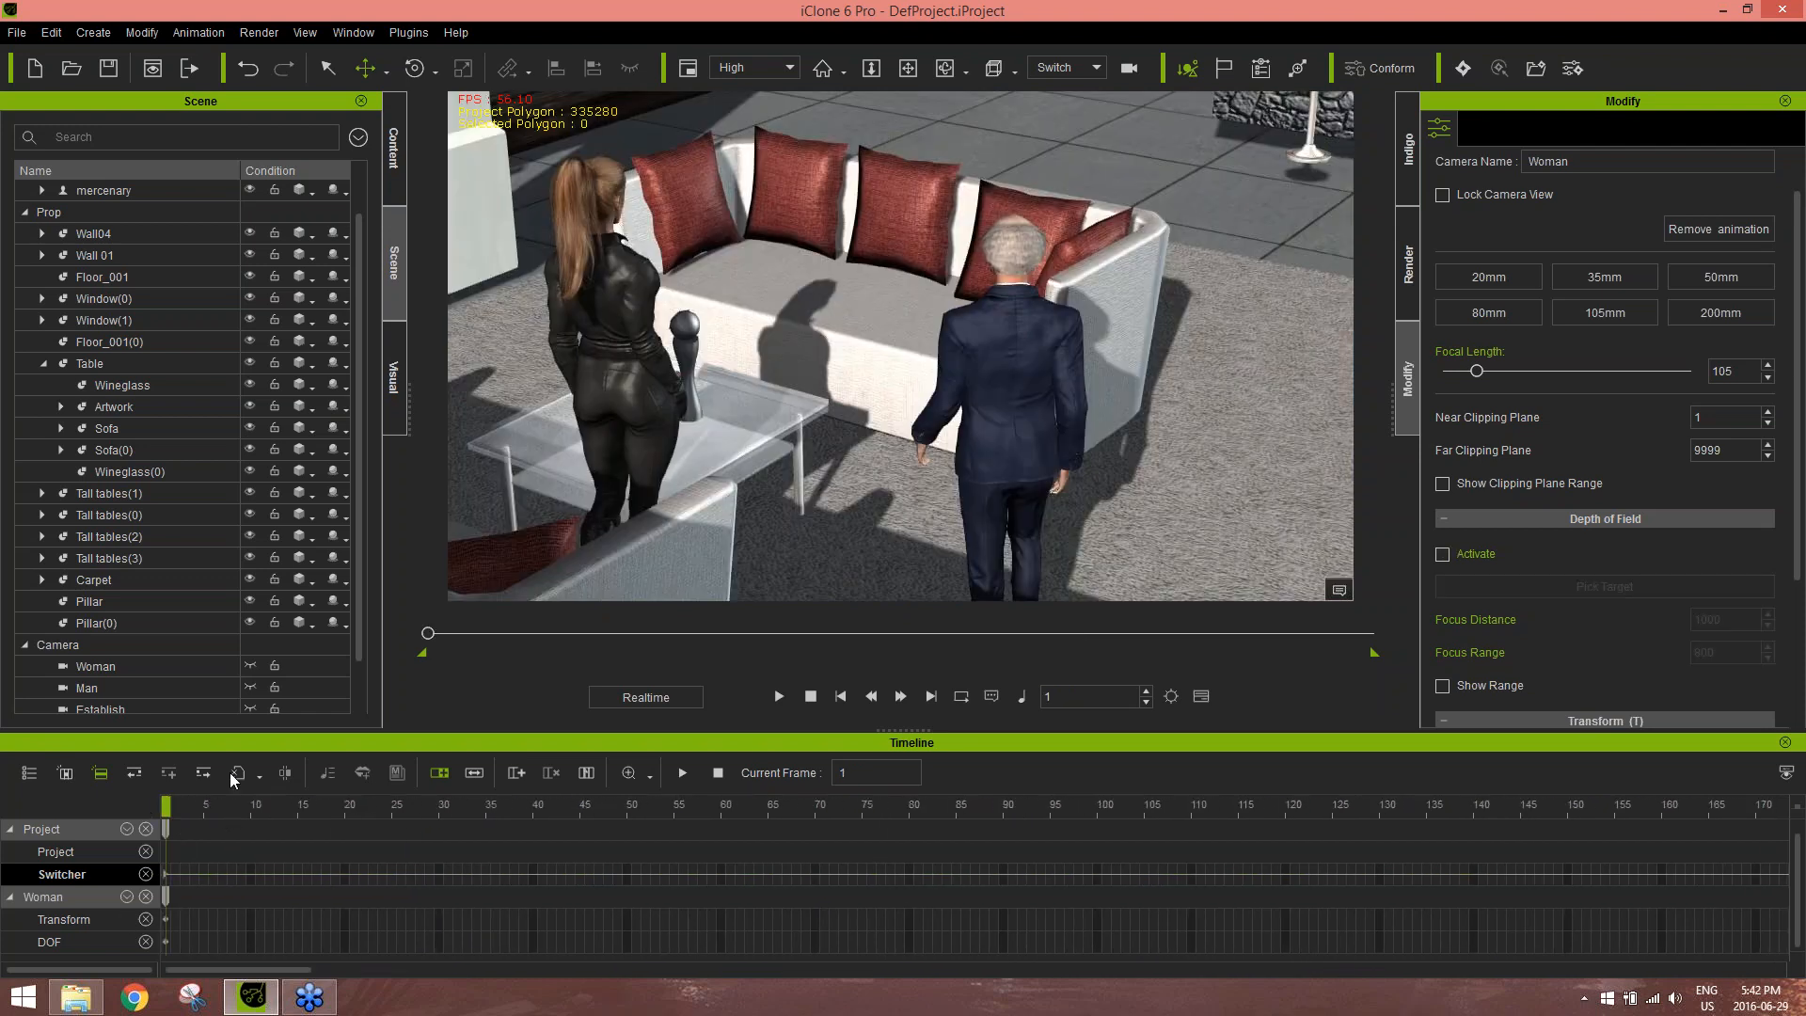
{"action": "key", "text": "space"}
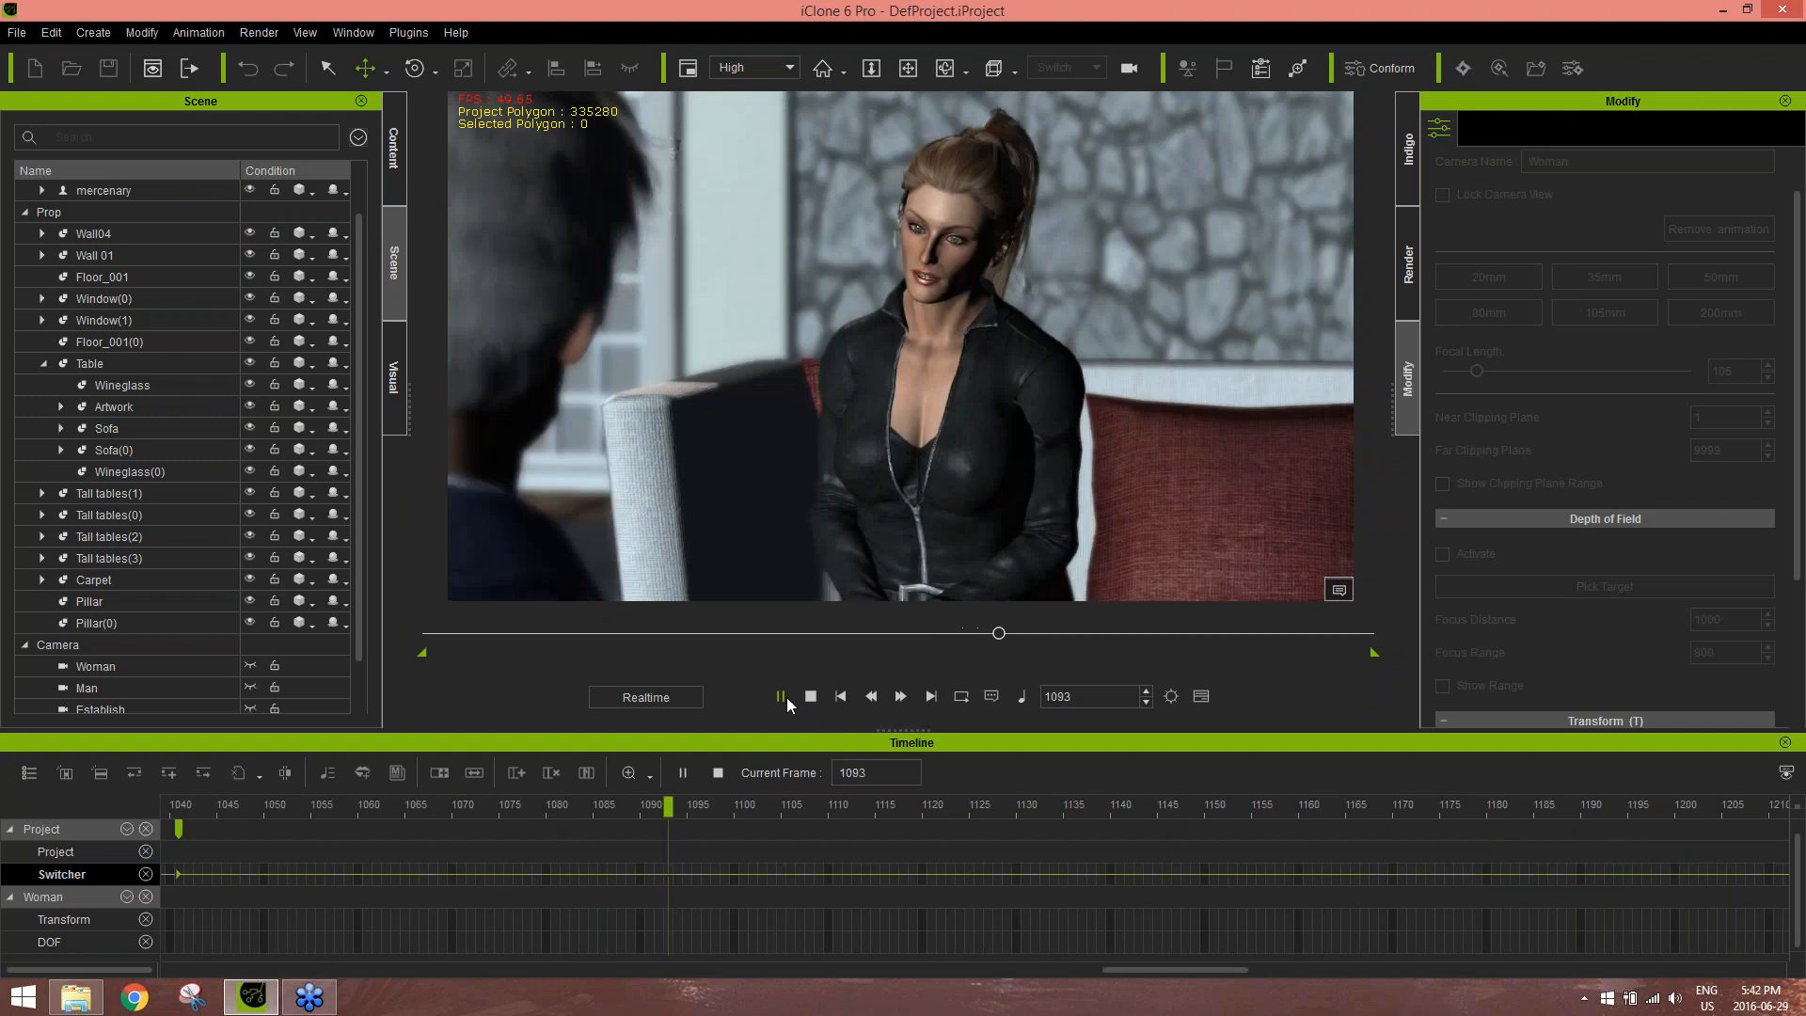
{"action": "left_click", "coordinate": [782, 698]}
Go to frame 440 in the man's first shot, select the gangster man avatar and open Face Puppet for him
{"action": "left_click_drag", "start_coordinate": [1021, 634], "coordinate": [652, 632]}
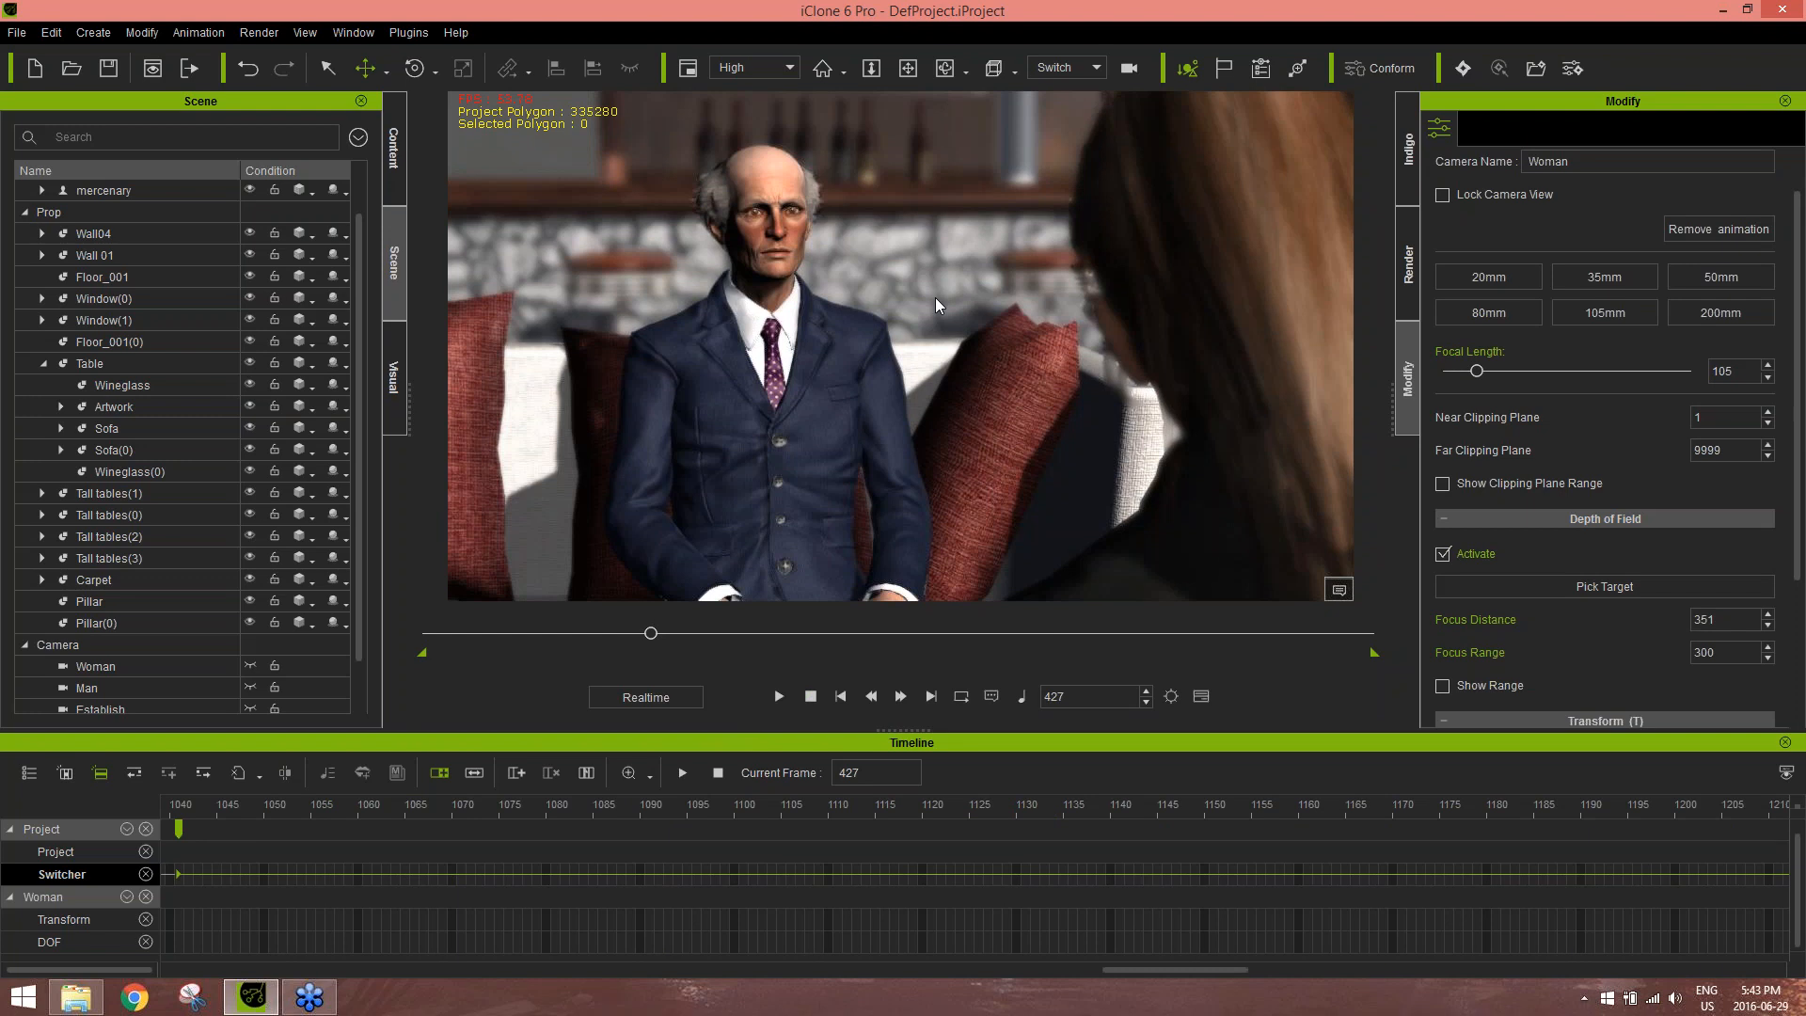
{"action": "mouse_move", "coordinate": [651, 634]}
{"action": "left_mouse_down"}
{"action": "mouse_move", "coordinate": [614, 633]}
{"action": "mouse_move", "coordinate": [657, 632]}
{"action": "left_mouse_up"}
{"action": "left_click", "coordinate": [752, 310]}
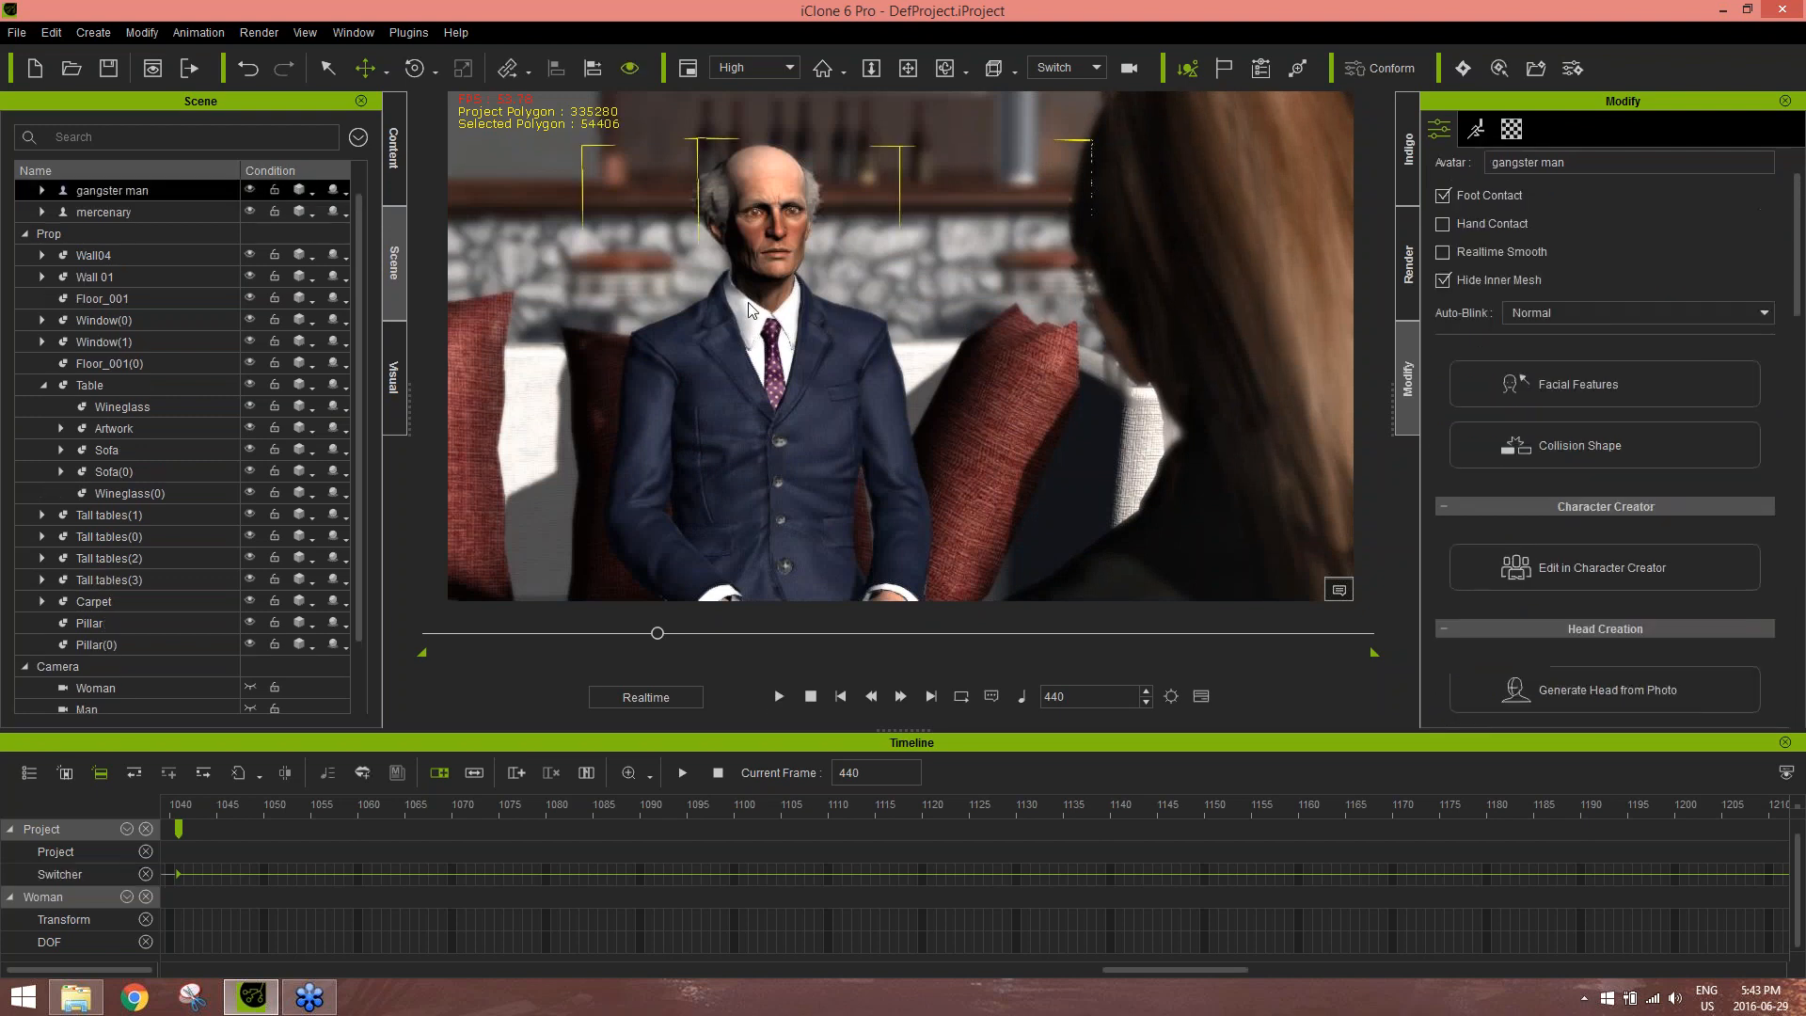
{"action": "left_click", "coordinate": [1477, 132]}
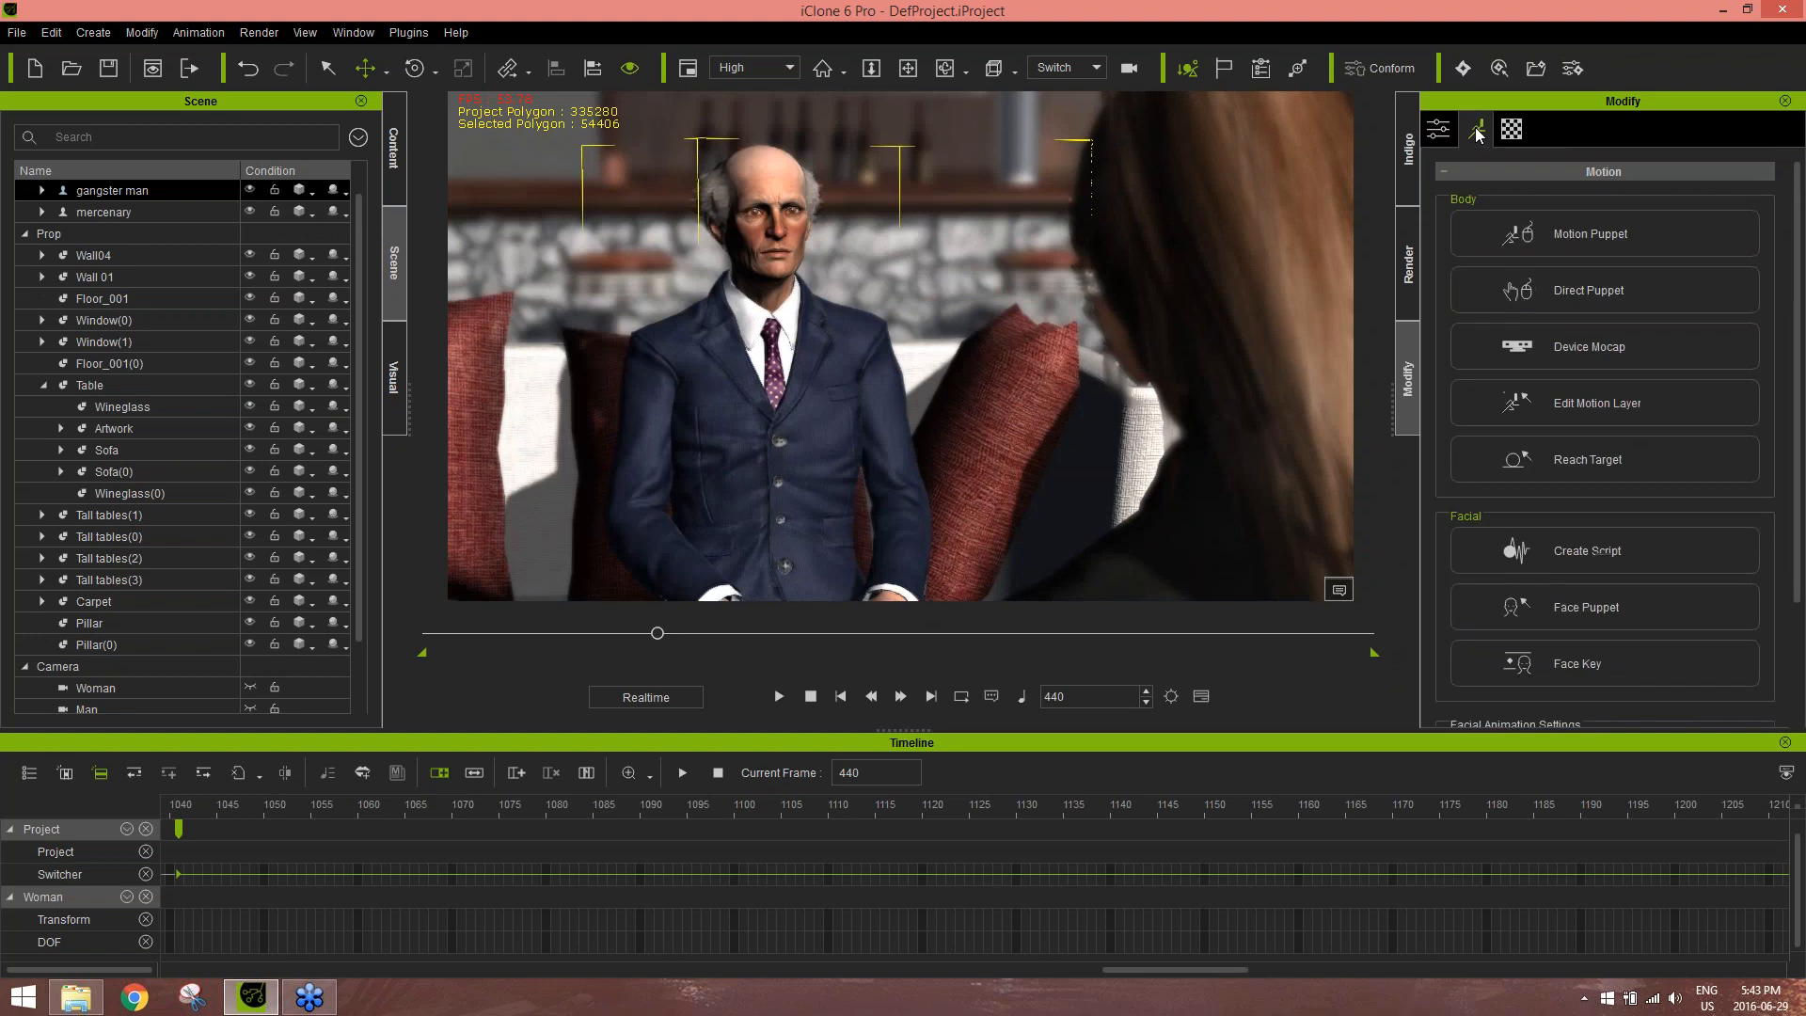
{"action": "left_click", "coordinate": [1617, 615]}
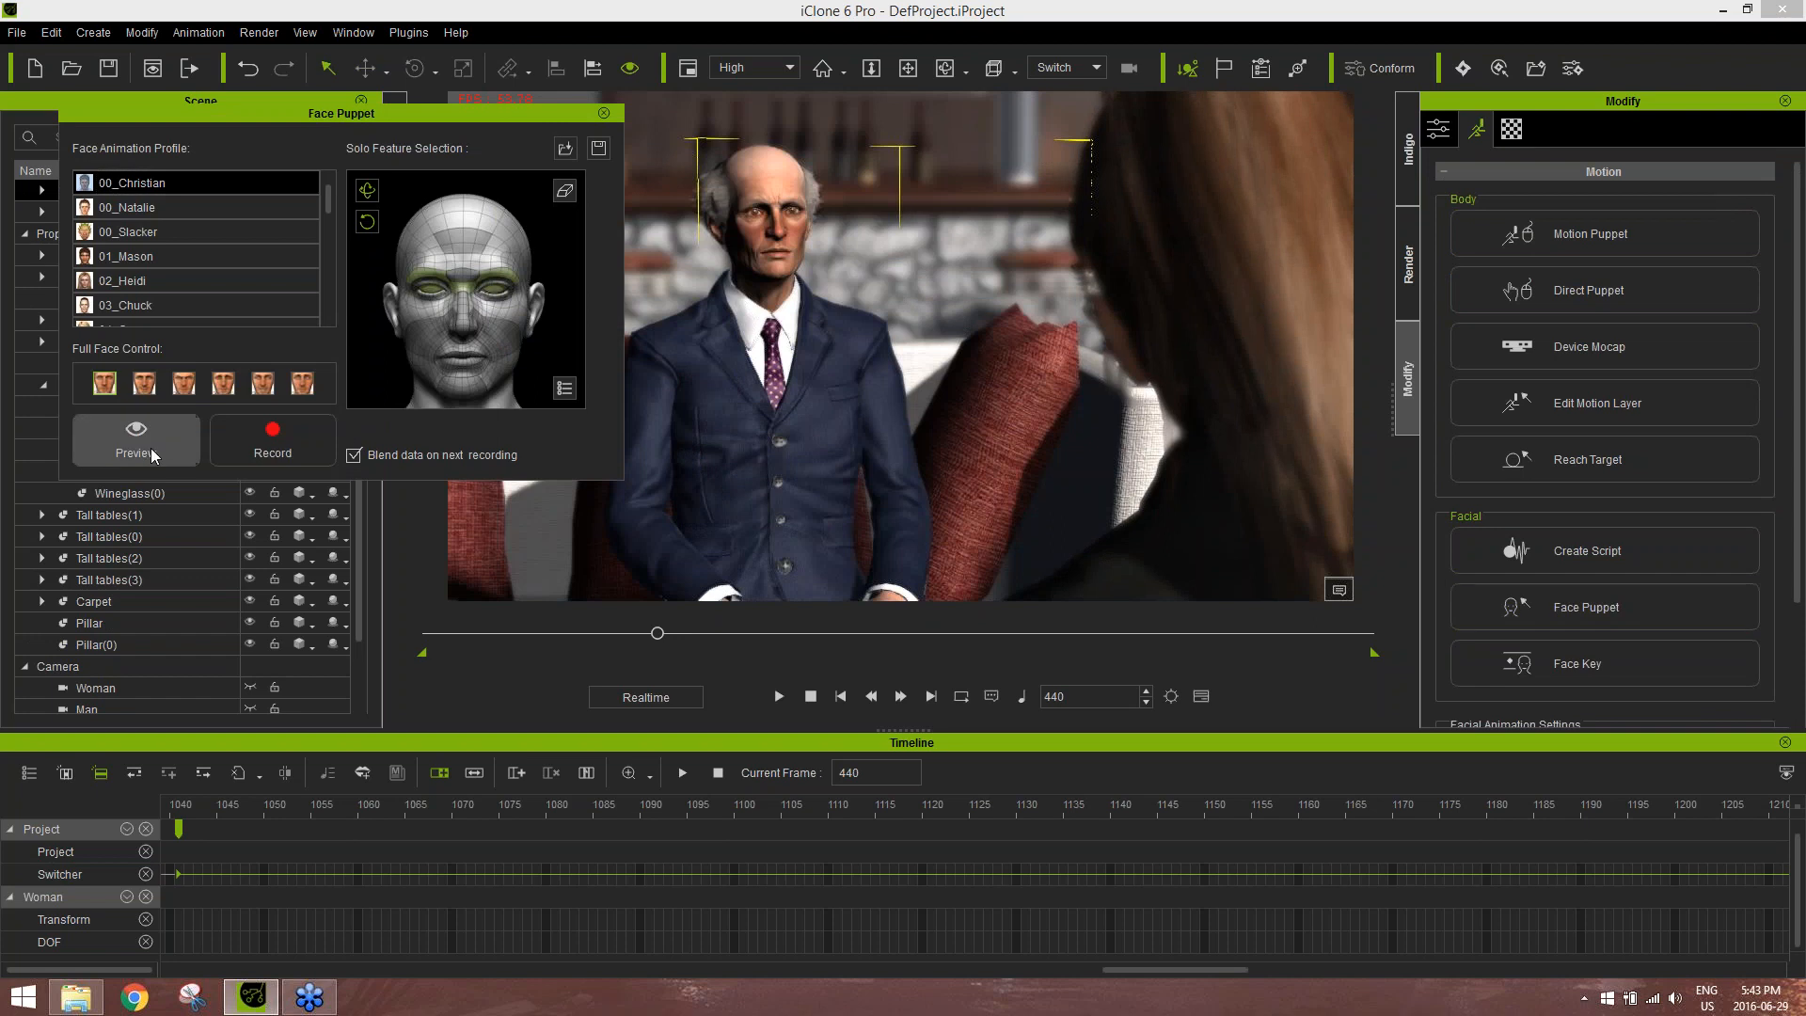
Preview the first, fourth and third Full Face Control presets of the 00_Christian profile on the man, leaving the third one selected
{"action": "left_click", "coordinate": [185, 451]}
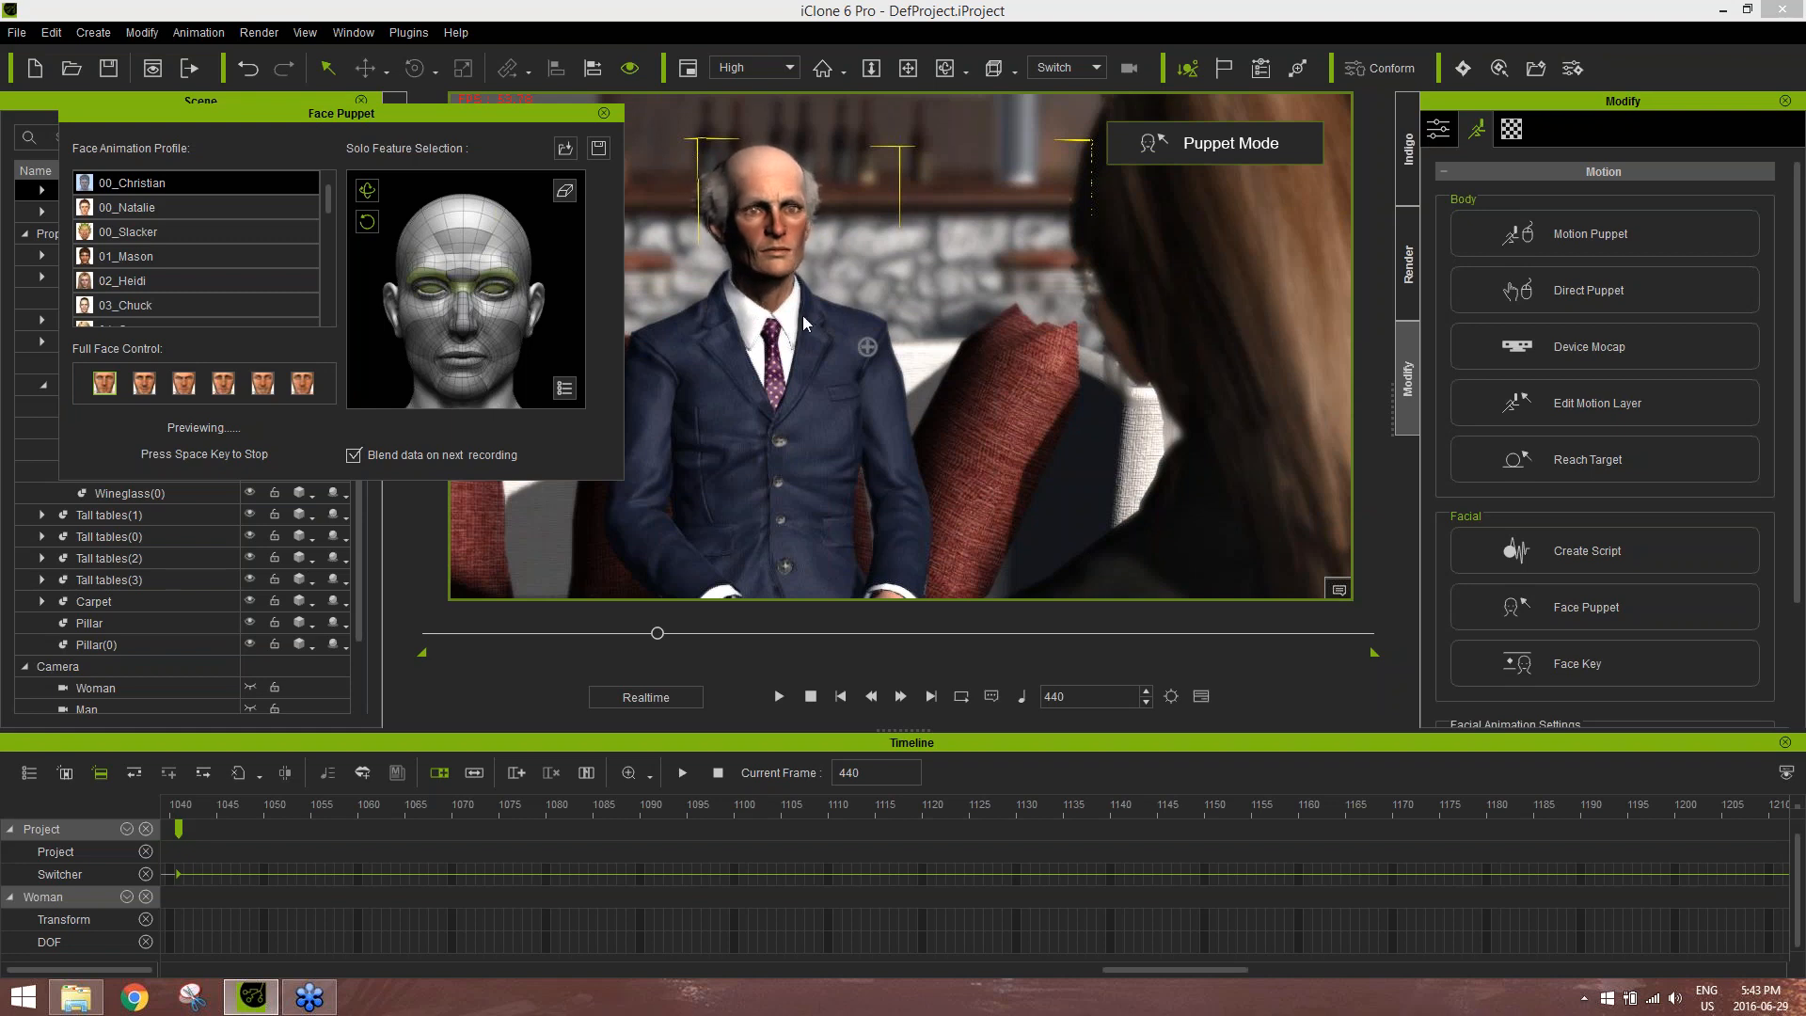
{"action": "key", "text": "space"}
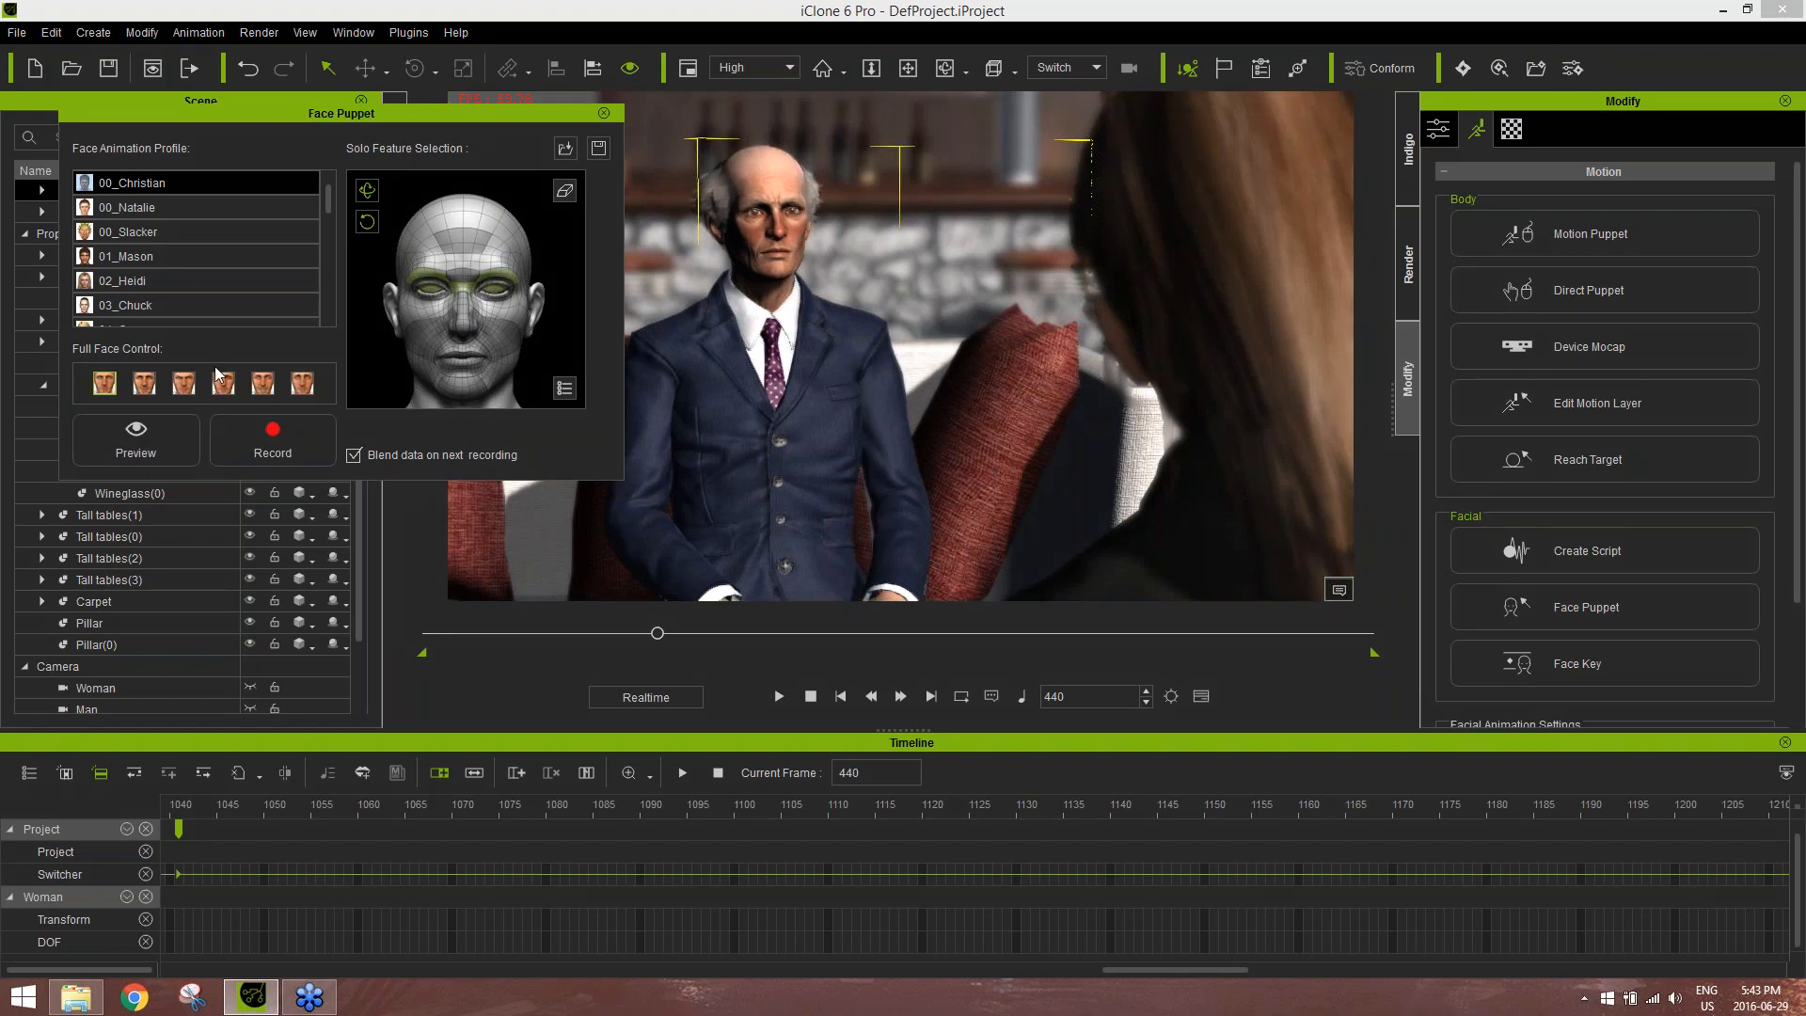
{"action": "left_click", "coordinate": [223, 384]}
{"action": "key", "text": "space"}
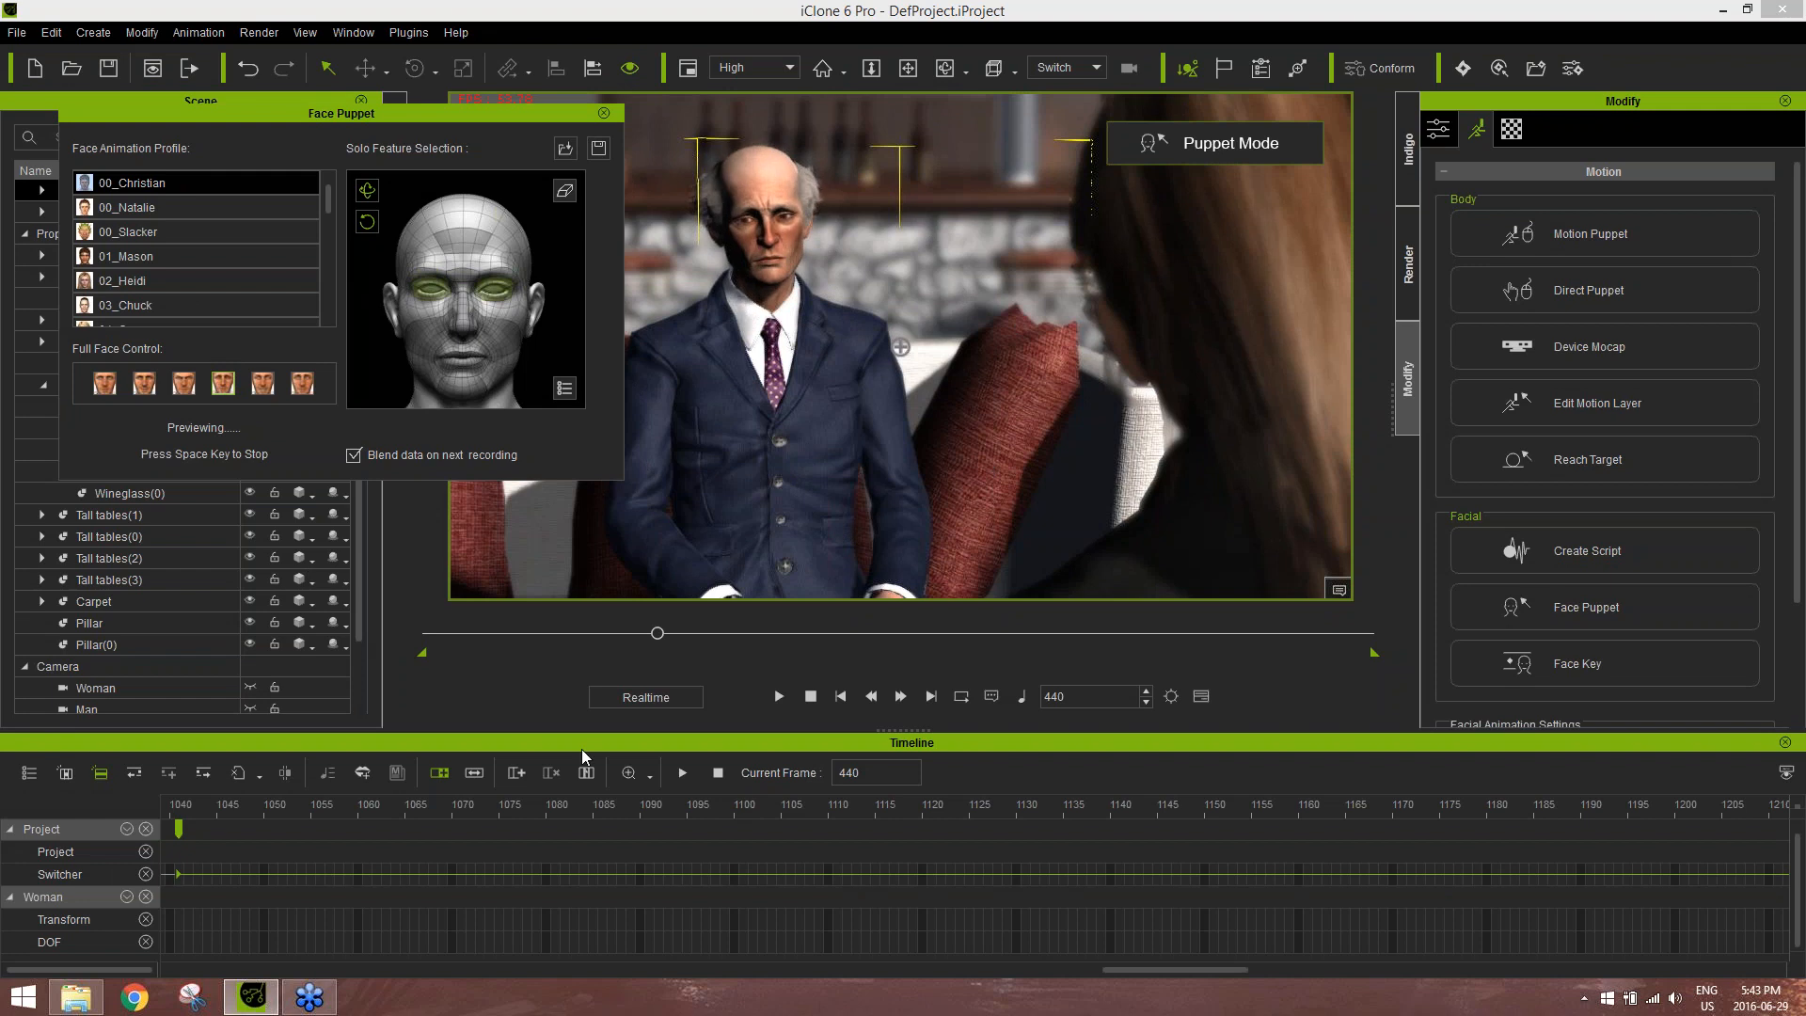
{"action": "key", "text": "space"}
{"action": "left_click", "coordinate": [183, 383]}
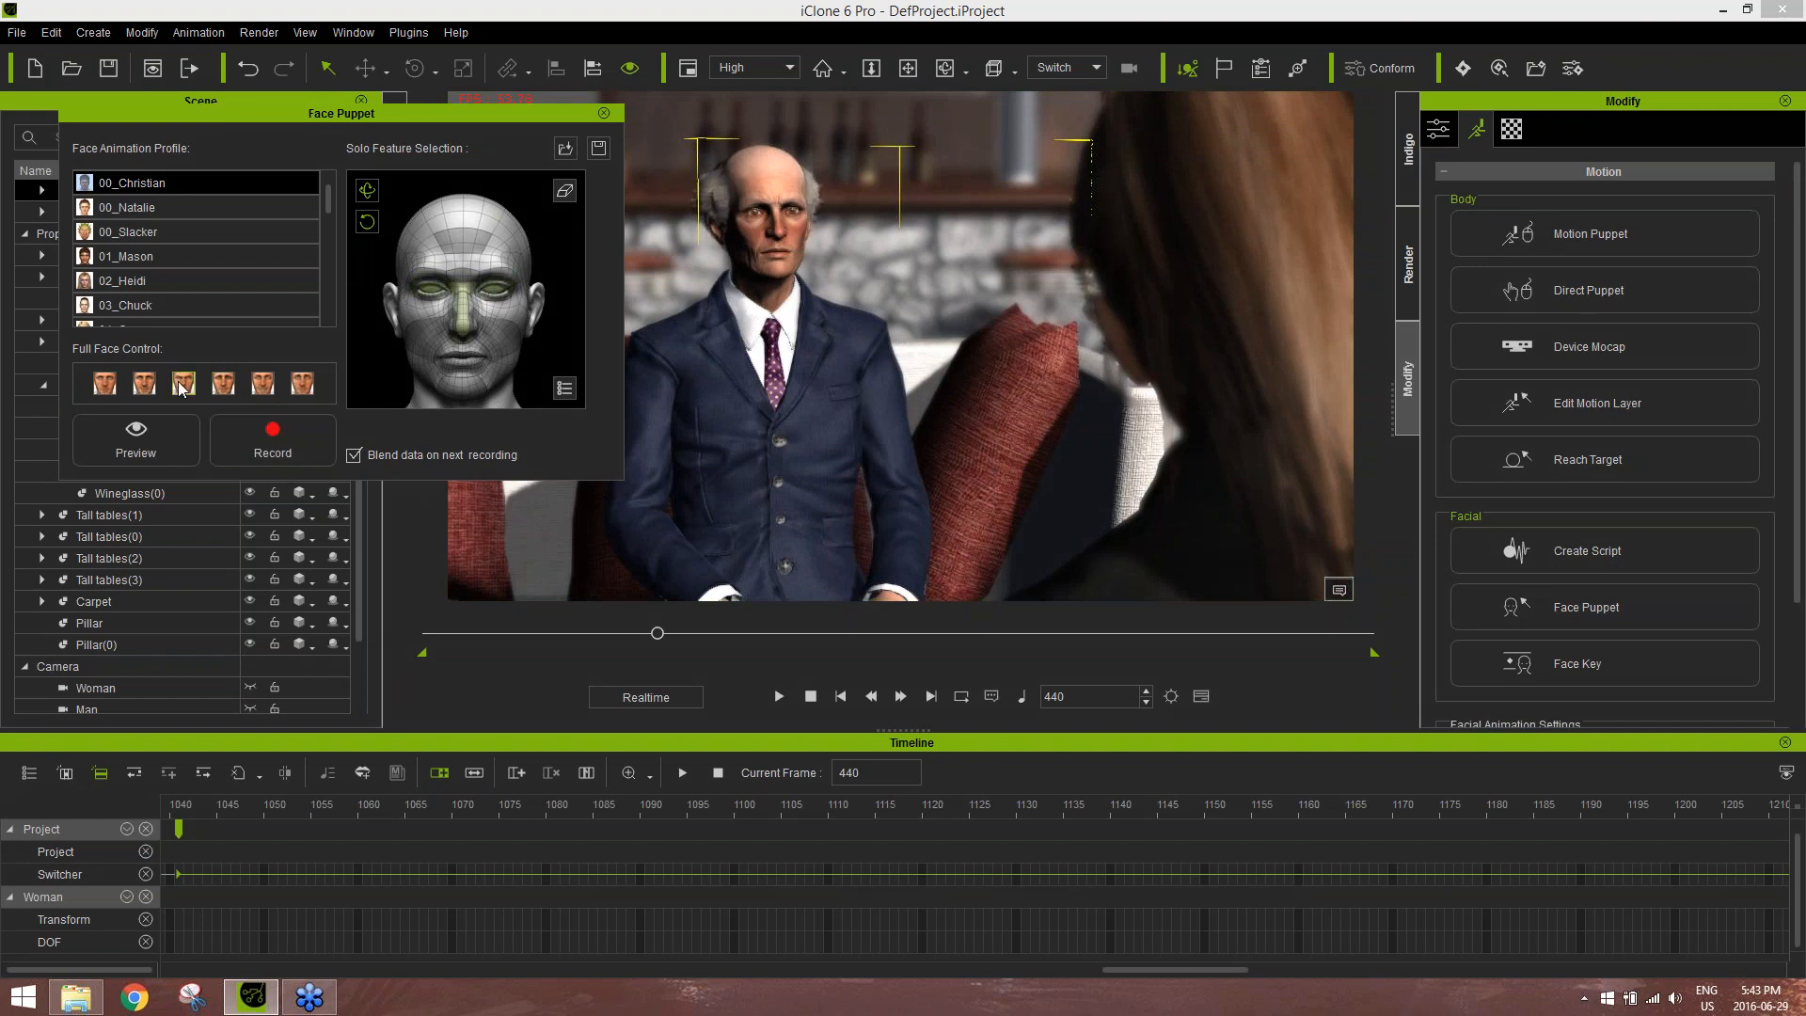
{"action": "left_click", "coordinate": [183, 435]}
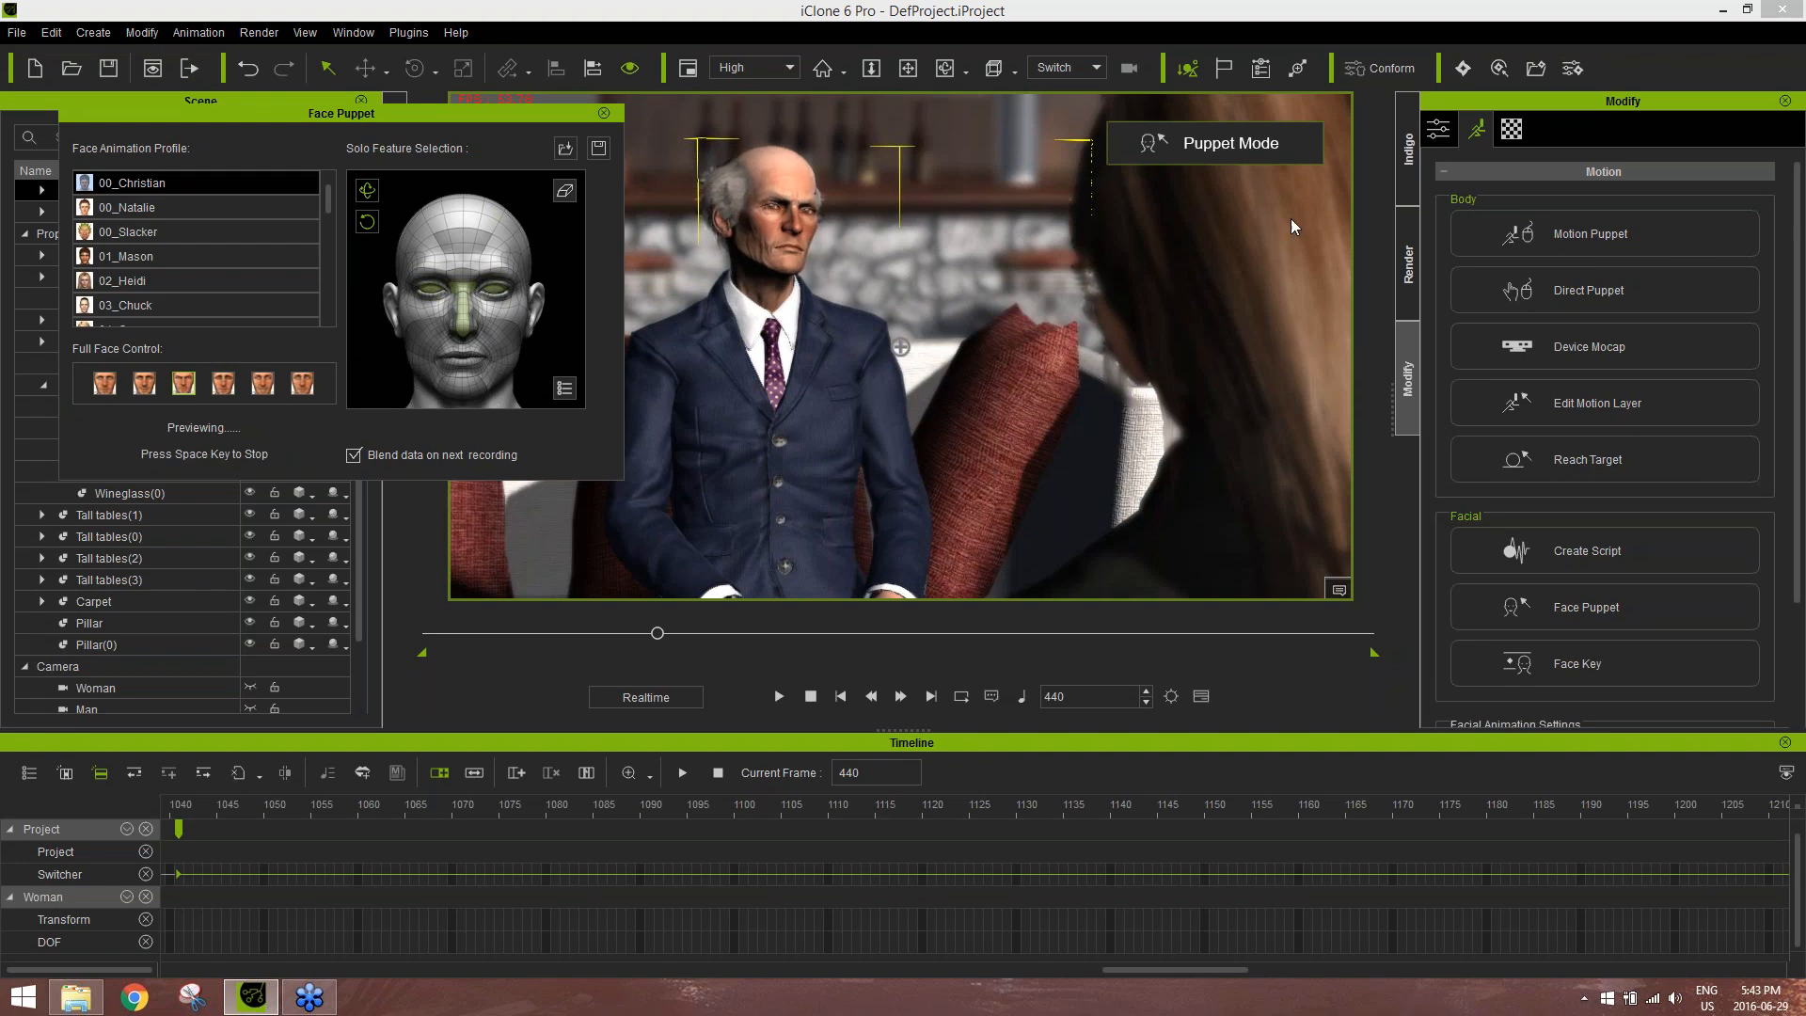
{"action": "key", "text": "space"}
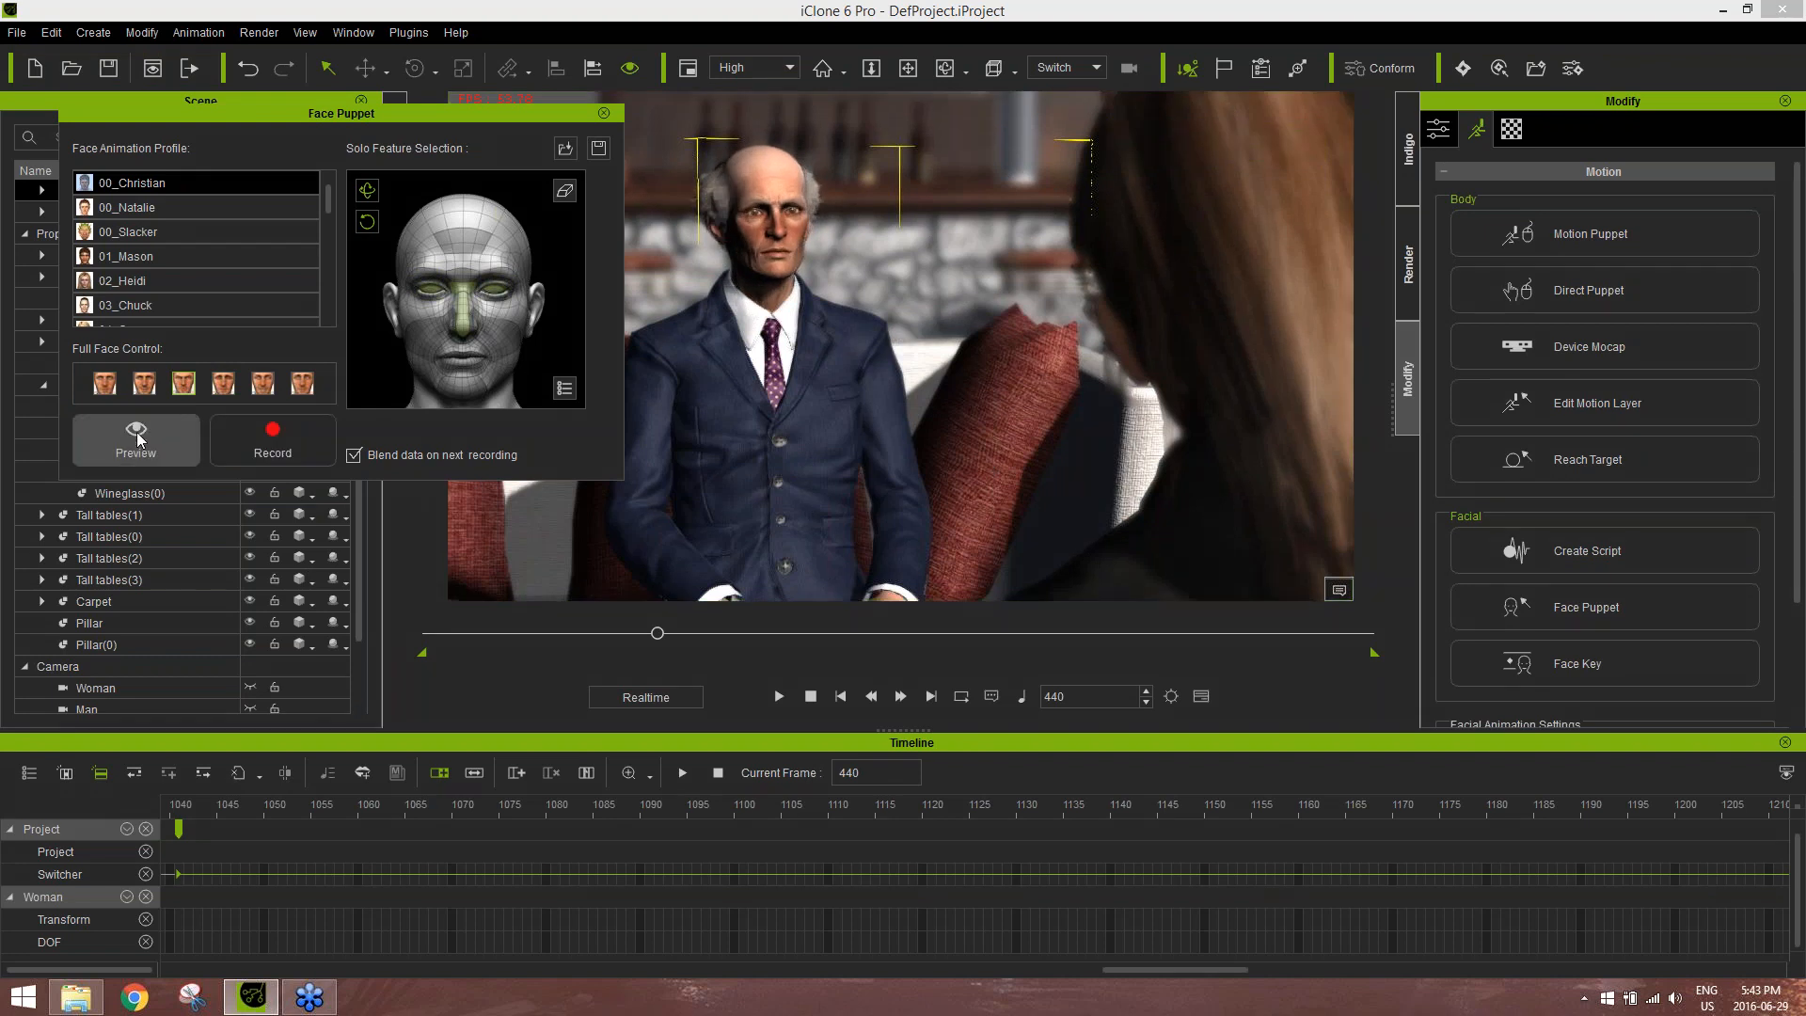
Record the man's facial animation from frame 440 to about frame 755 with the third Full Face Control preset
{"action": "left_click", "coordinate": [295, 453]}
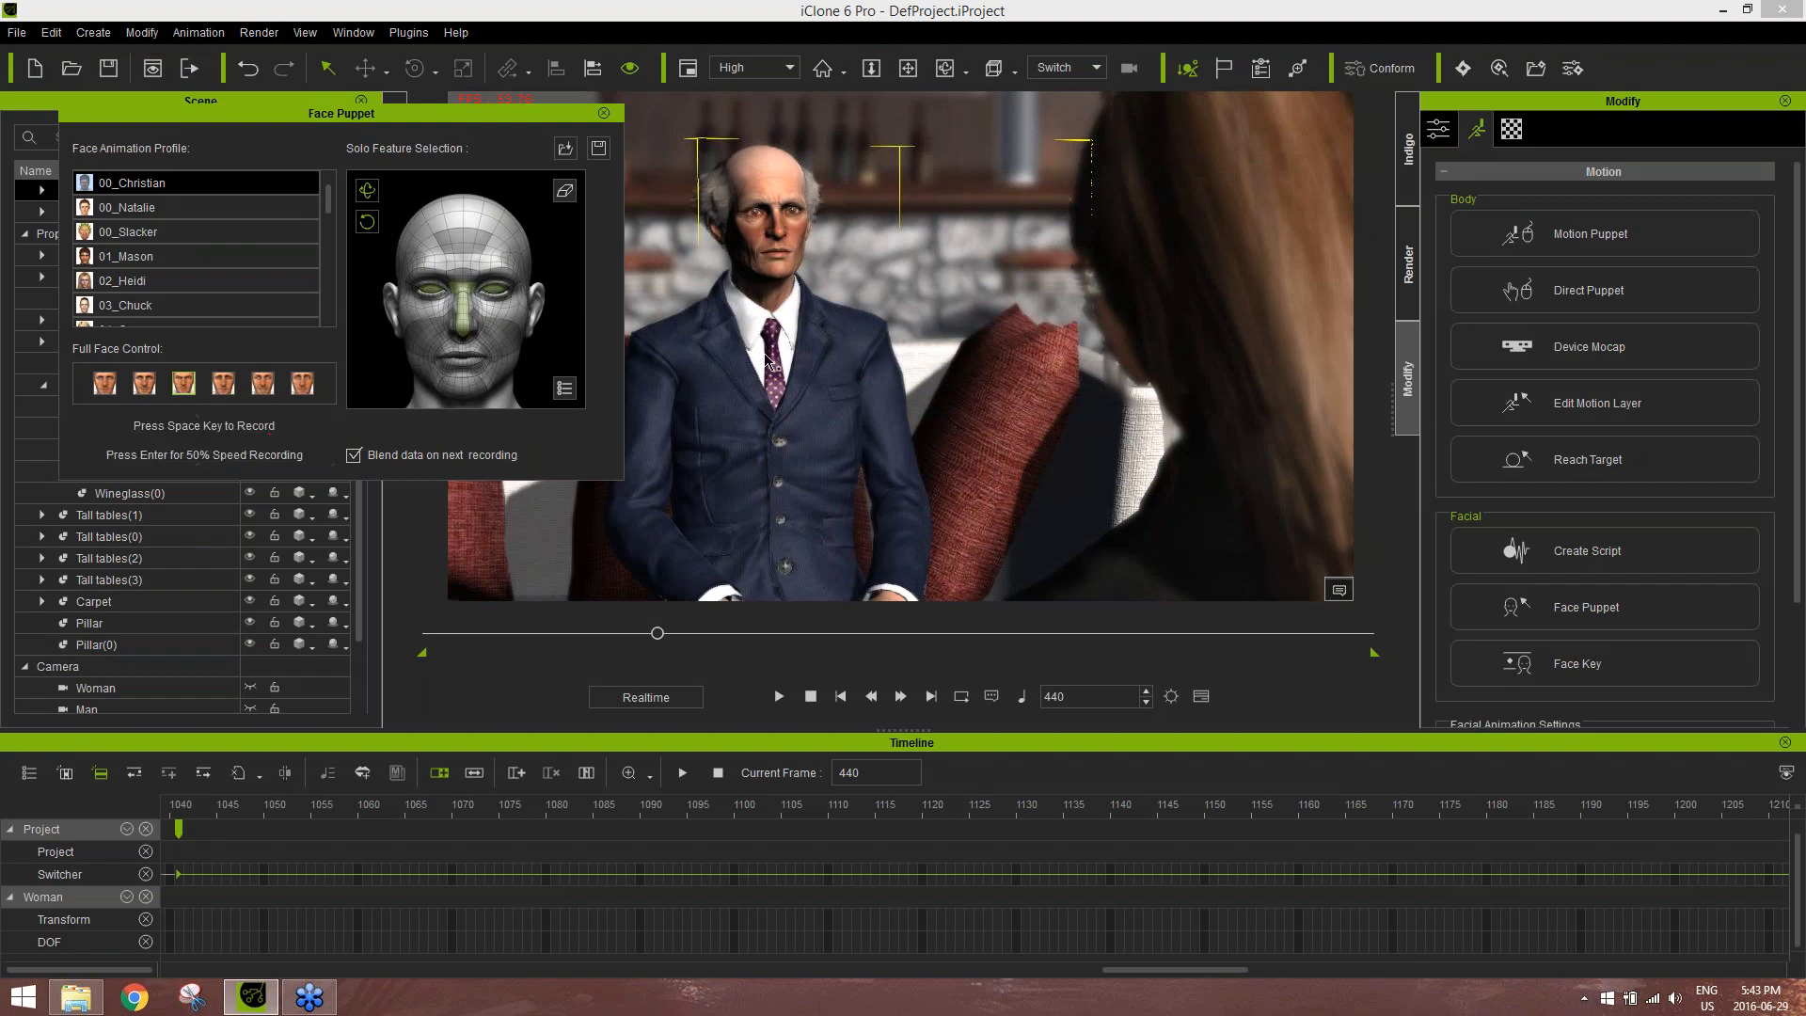
{"action": "key", "text": "space"}
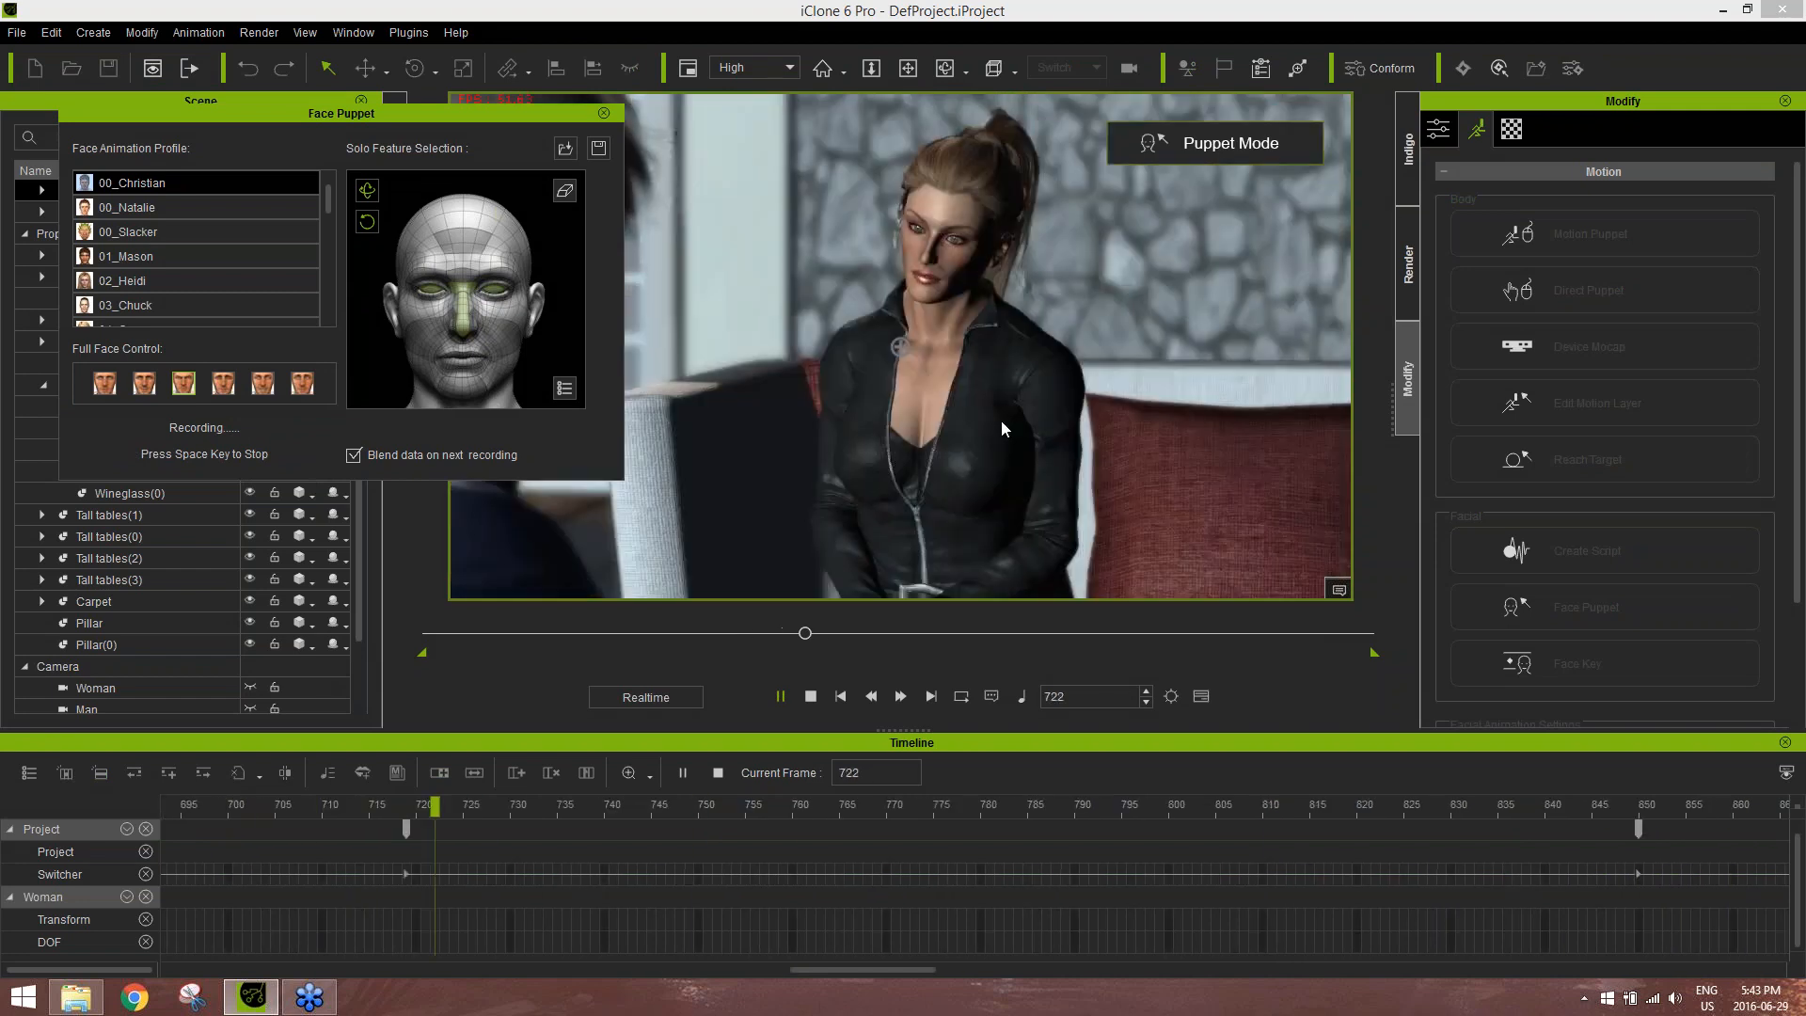
{"action": "key", "text": "space"}
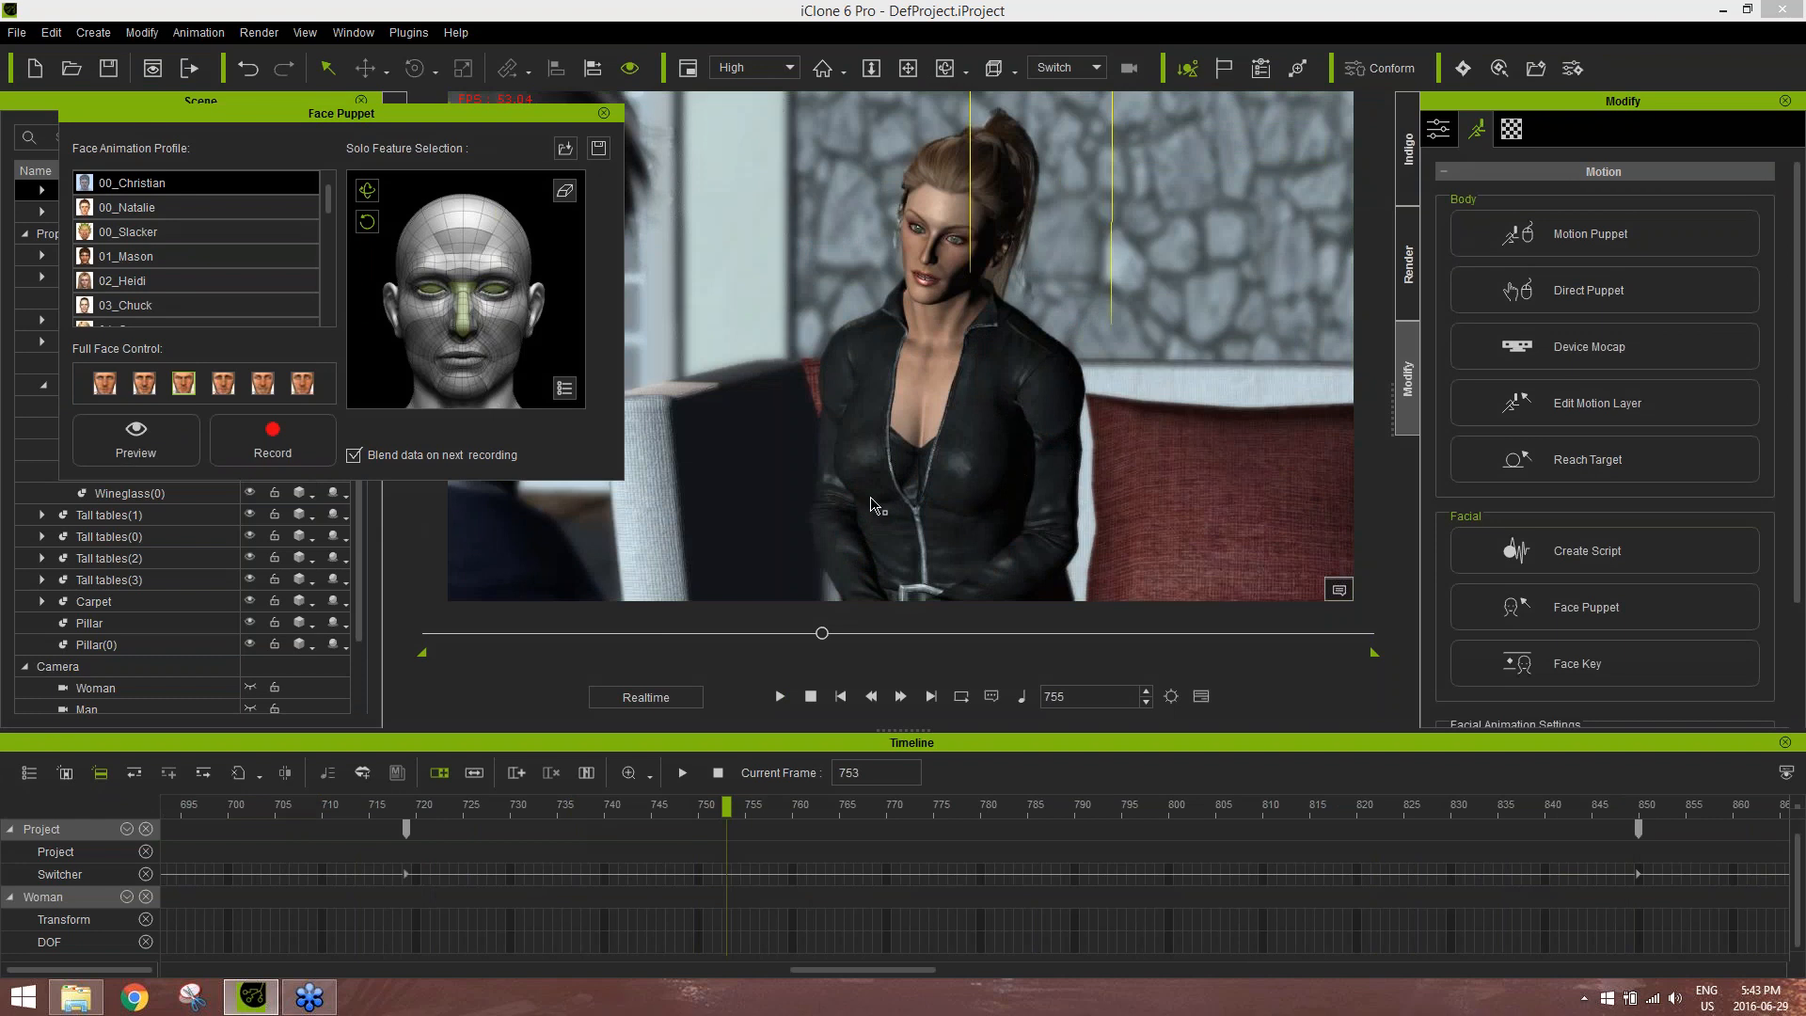
Find the start of the man's second shot and set the playhead to frame 850
{"action": "left_click_drag", "start_coordinate": [823, 634], "coordinate": [868, 637]}
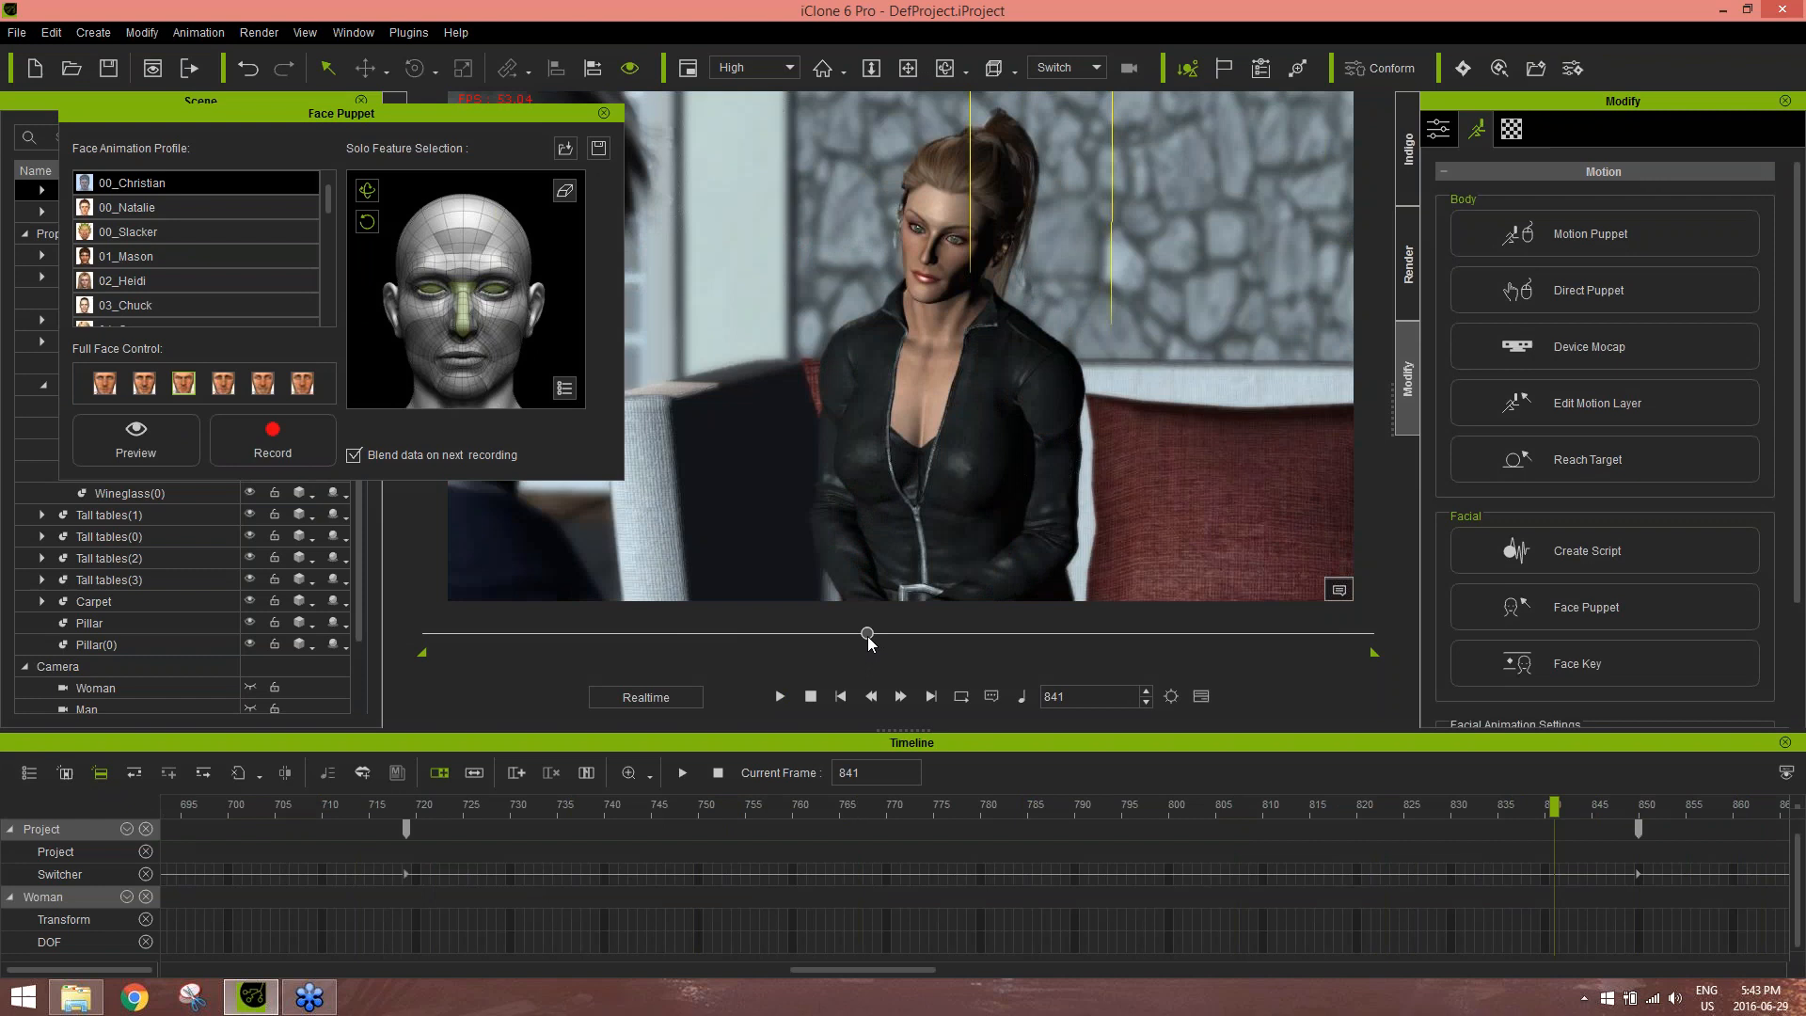
{"action": "left_click", "coordinate": [786, 696]}
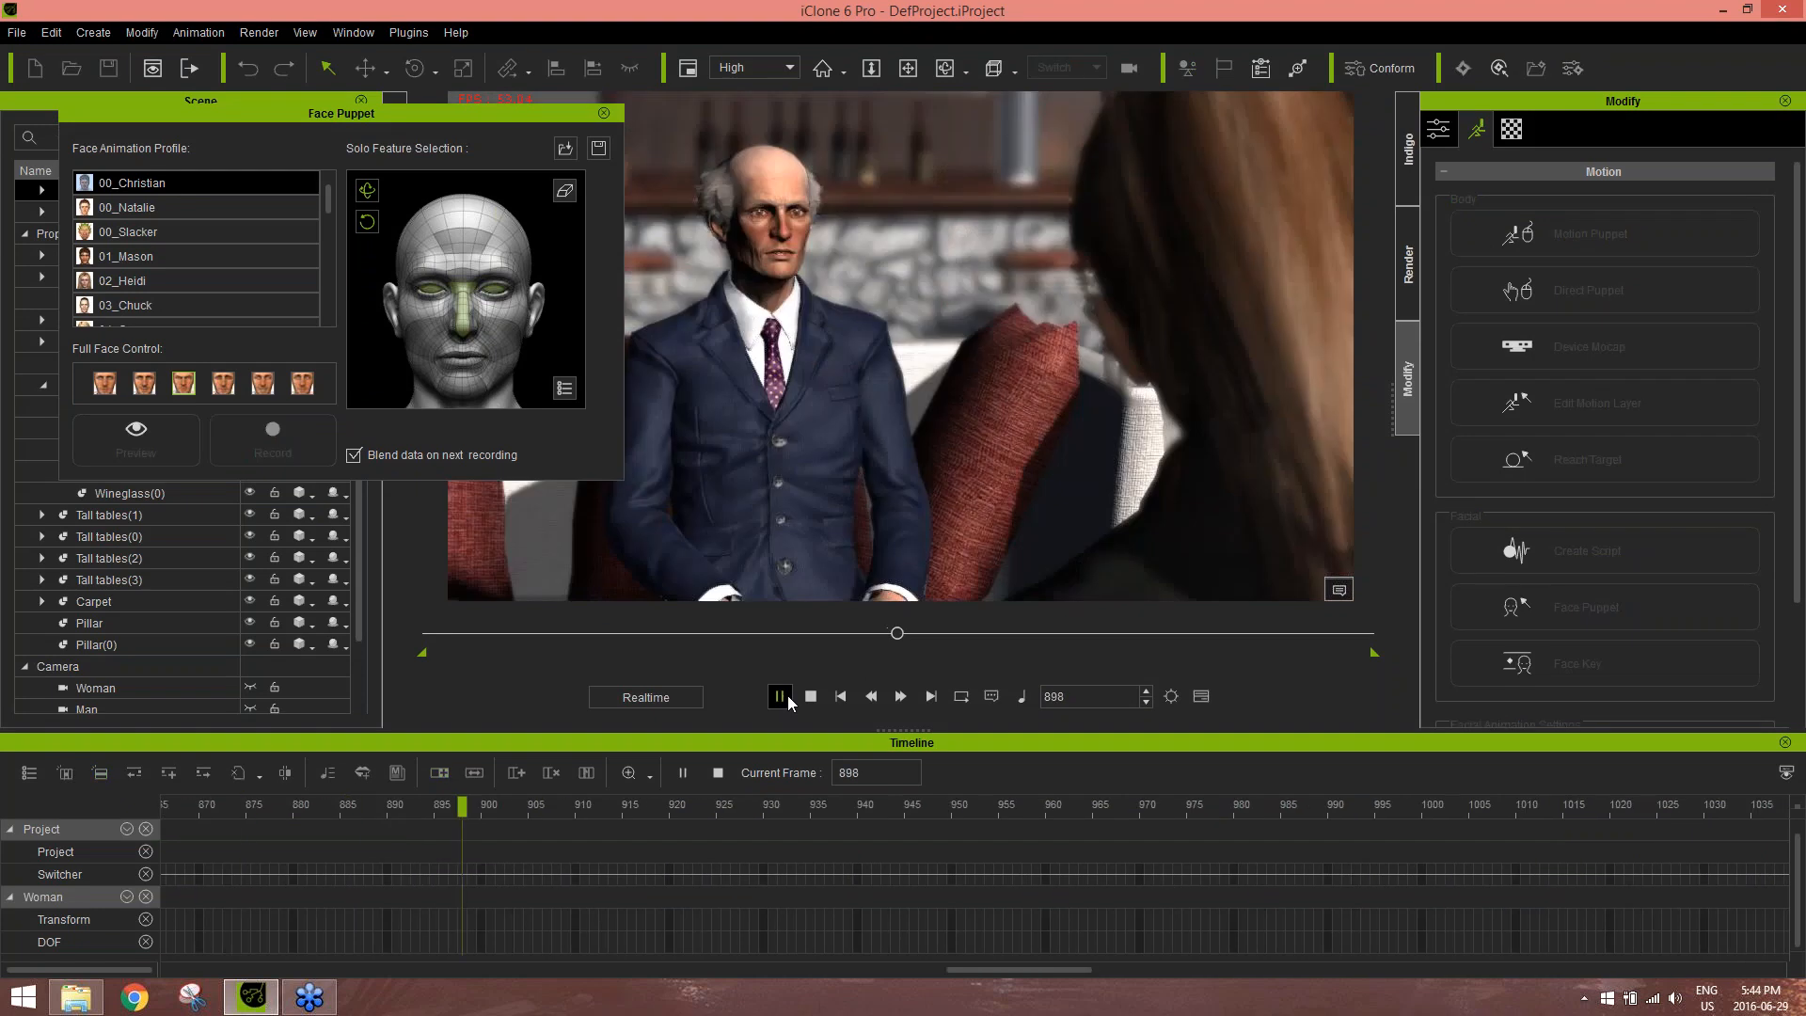
{"action": "left_click_drag", "start_coordinate": [911, 637], "coordinate": [875, 638]}
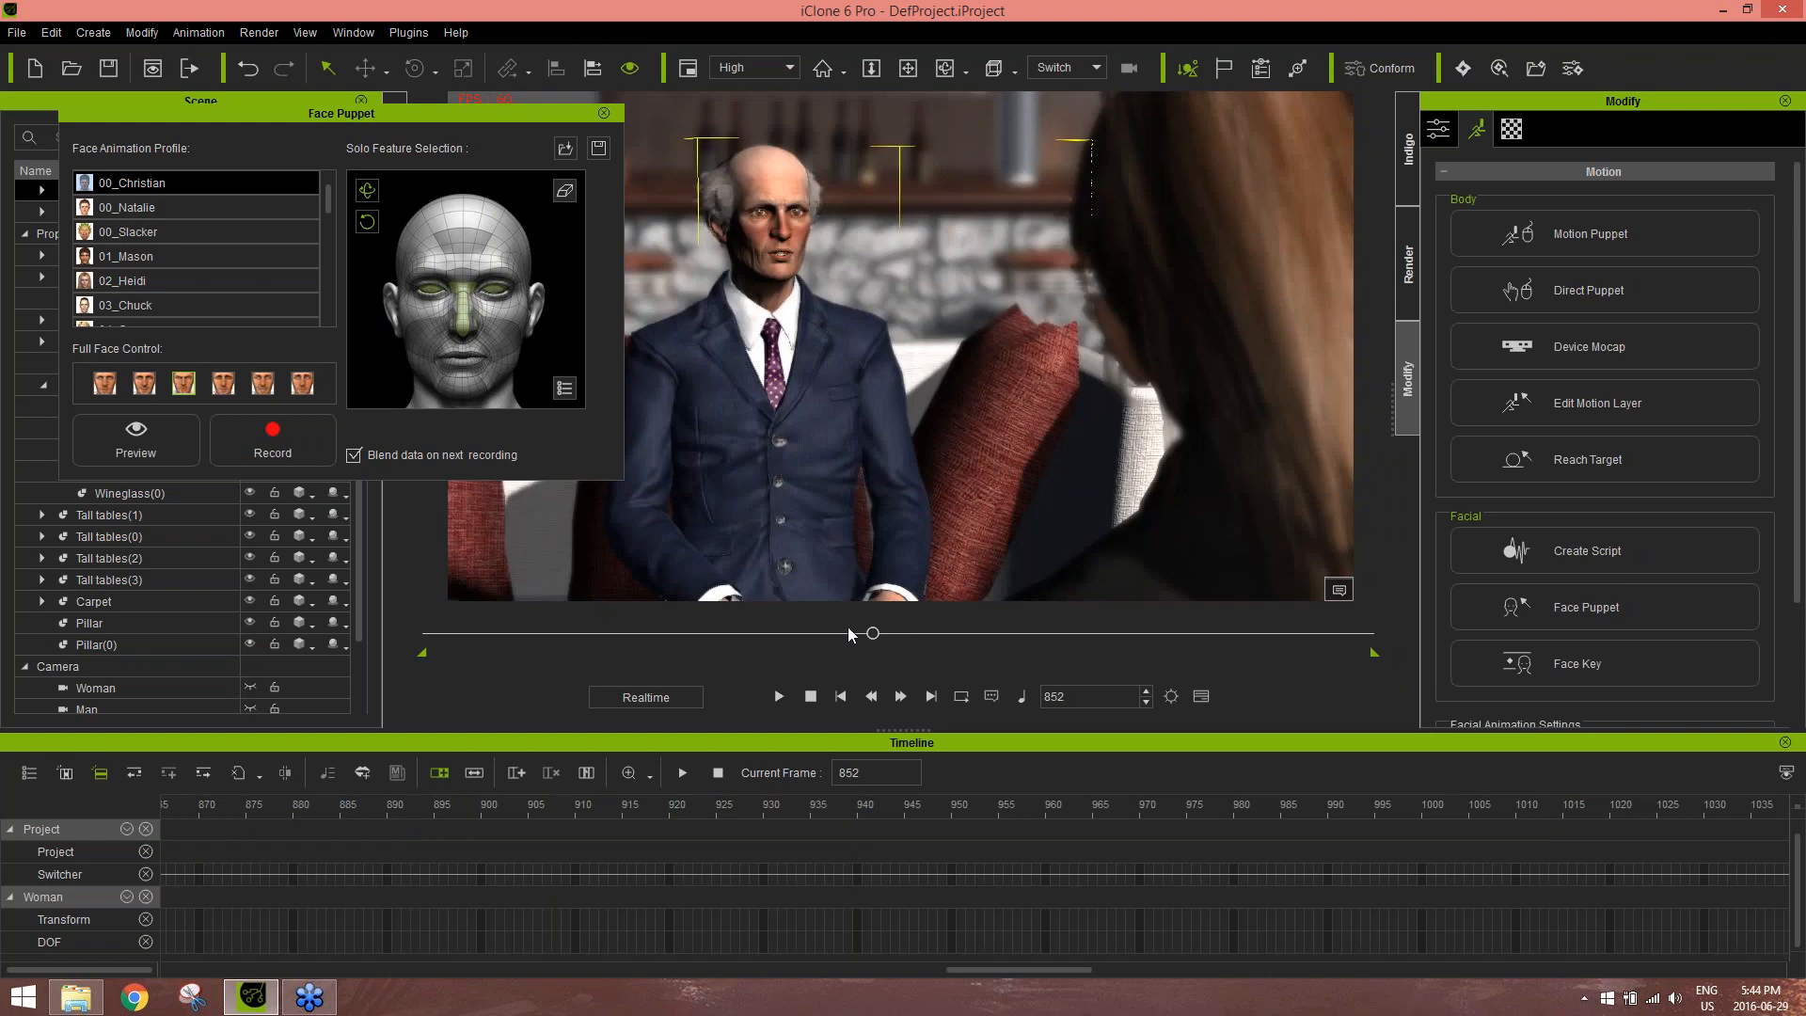
{"action": "left_click_drag", "start_coordinate": [872, 637], "coordinate": [874, 637]}
Preview the fifth Full Face Control preset on the man's face at frame 850
{"action": "left_click", "coordinate": [262, 383]}
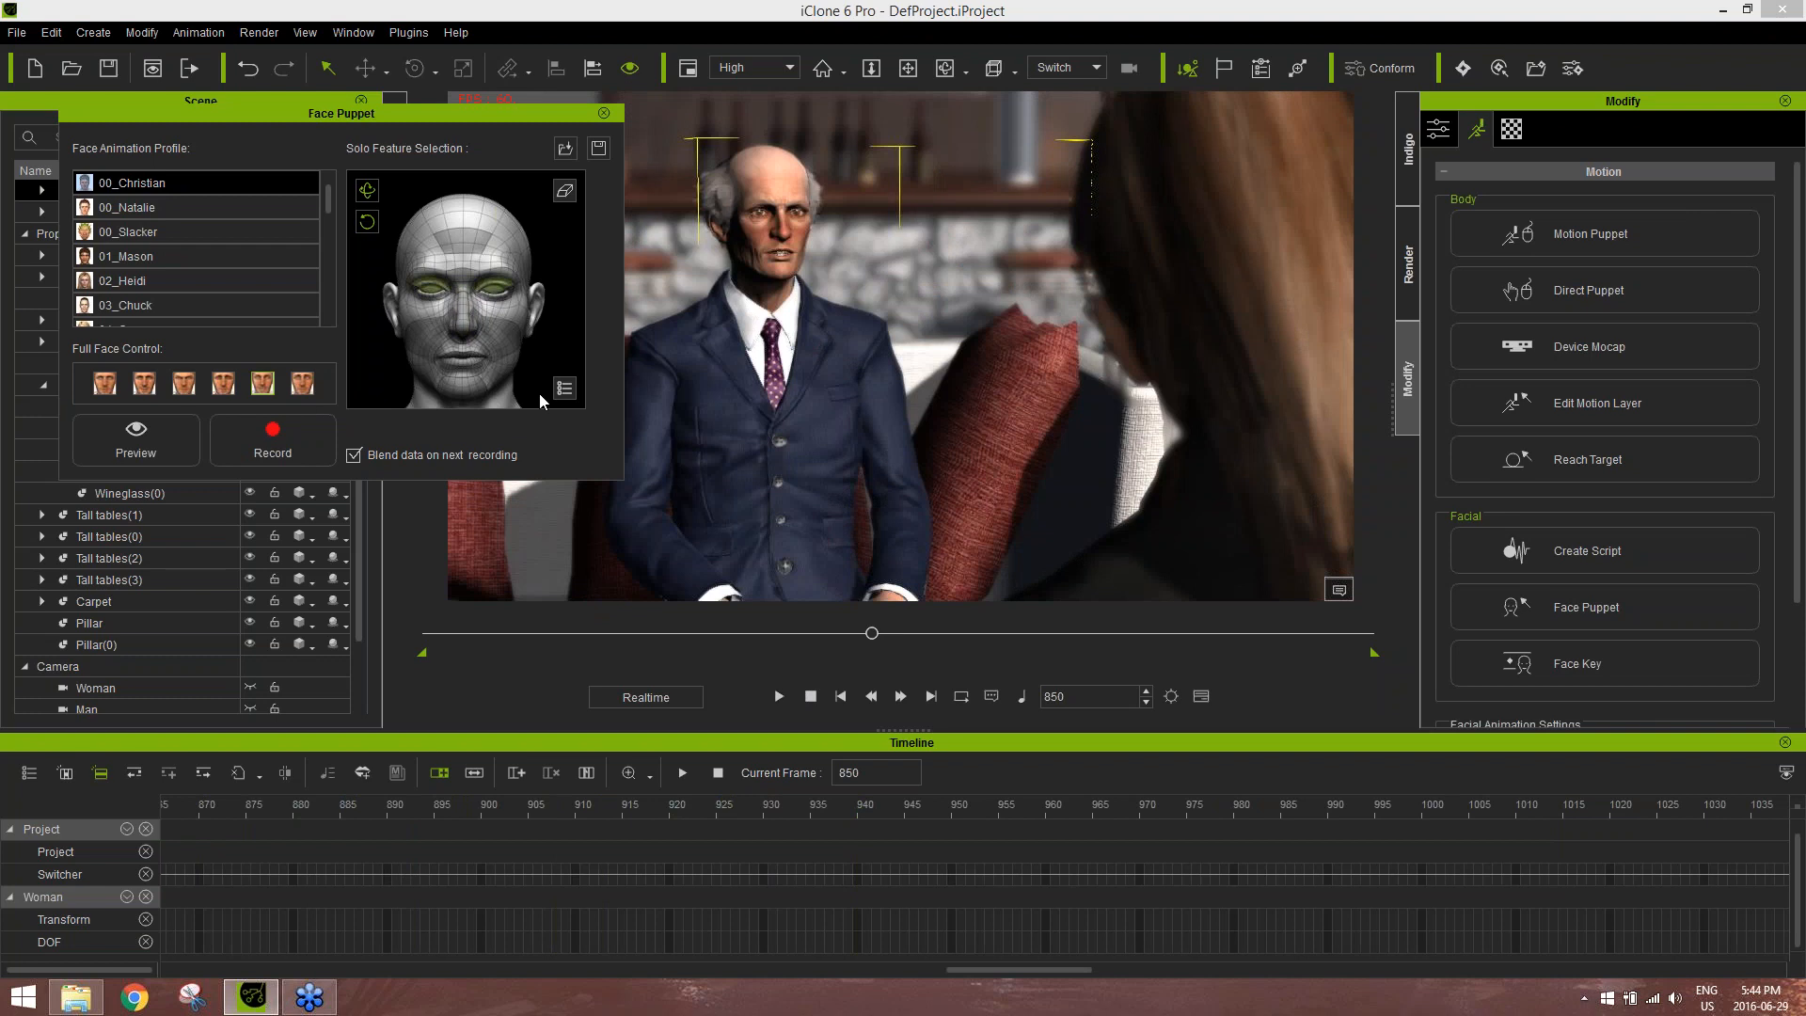
{"action": "key", "text": "space"}
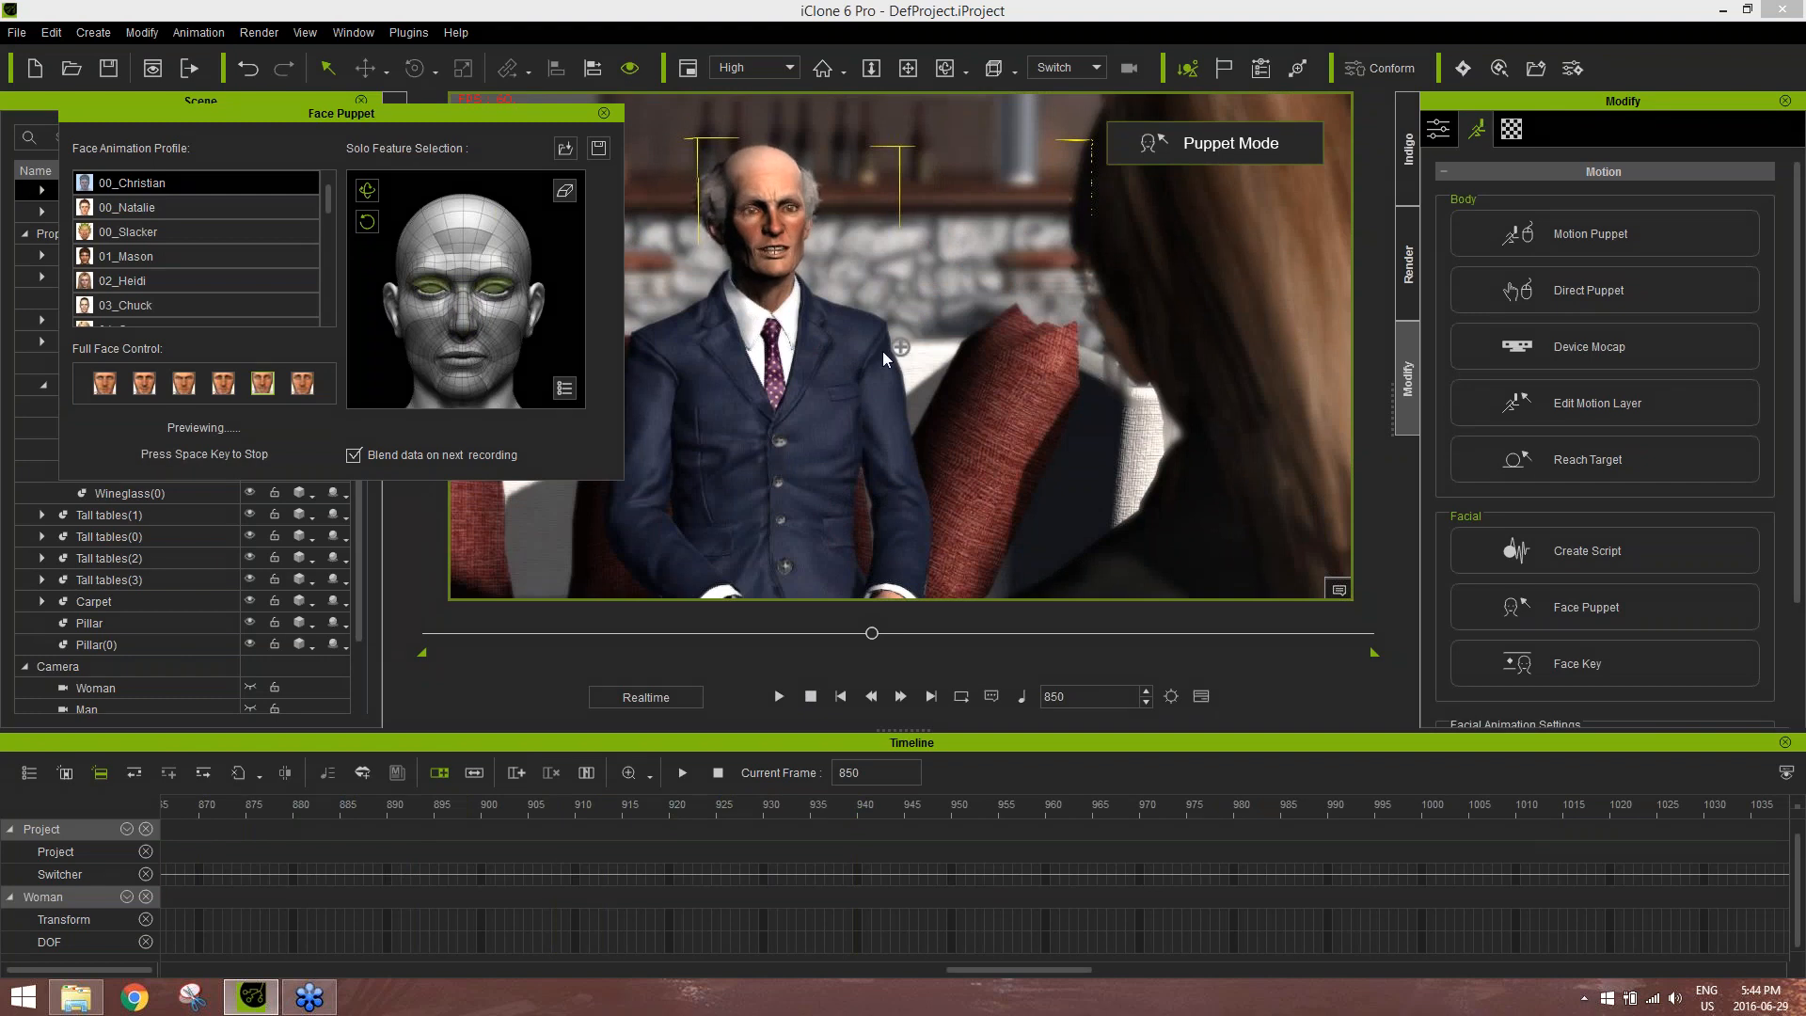
{"action": "key", "text": "space"}
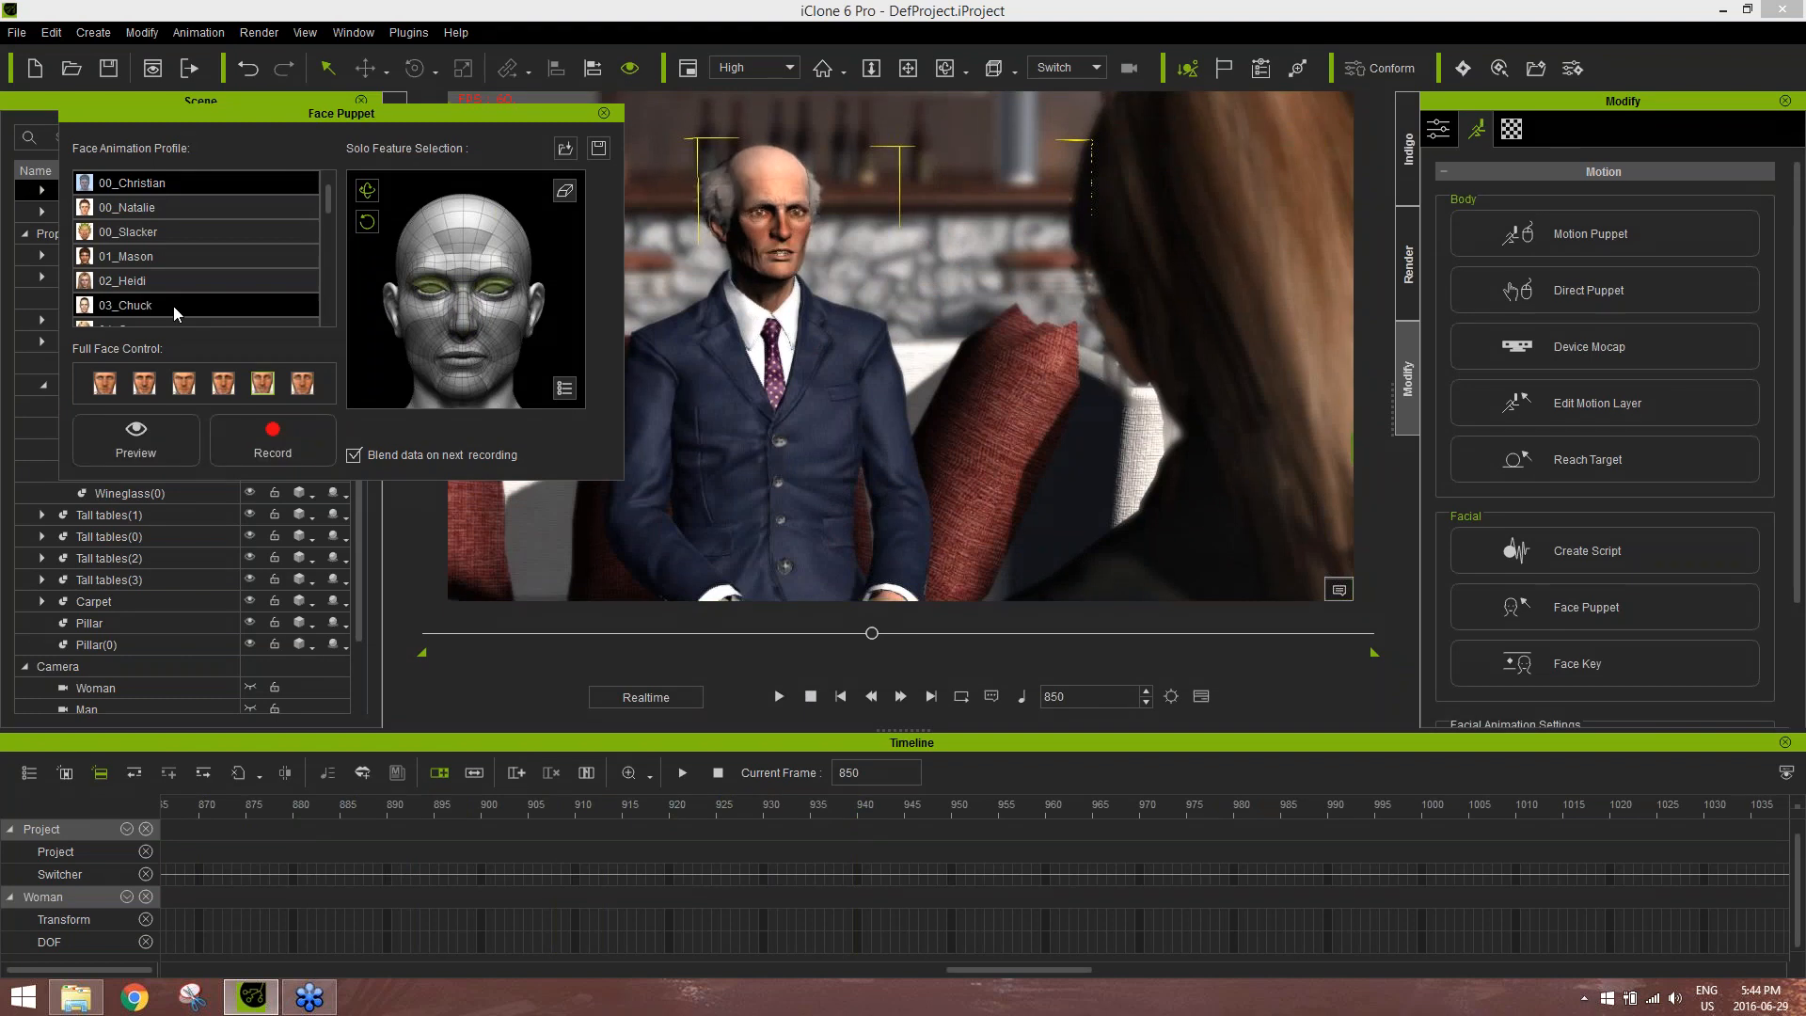
Preview the second Full Face Control preset and record the man's facial animation with it from frame 850 to frame 1059
{"action": "left_click", "coordinate": [145, 390]}
{"action": "key", "text": "space"}
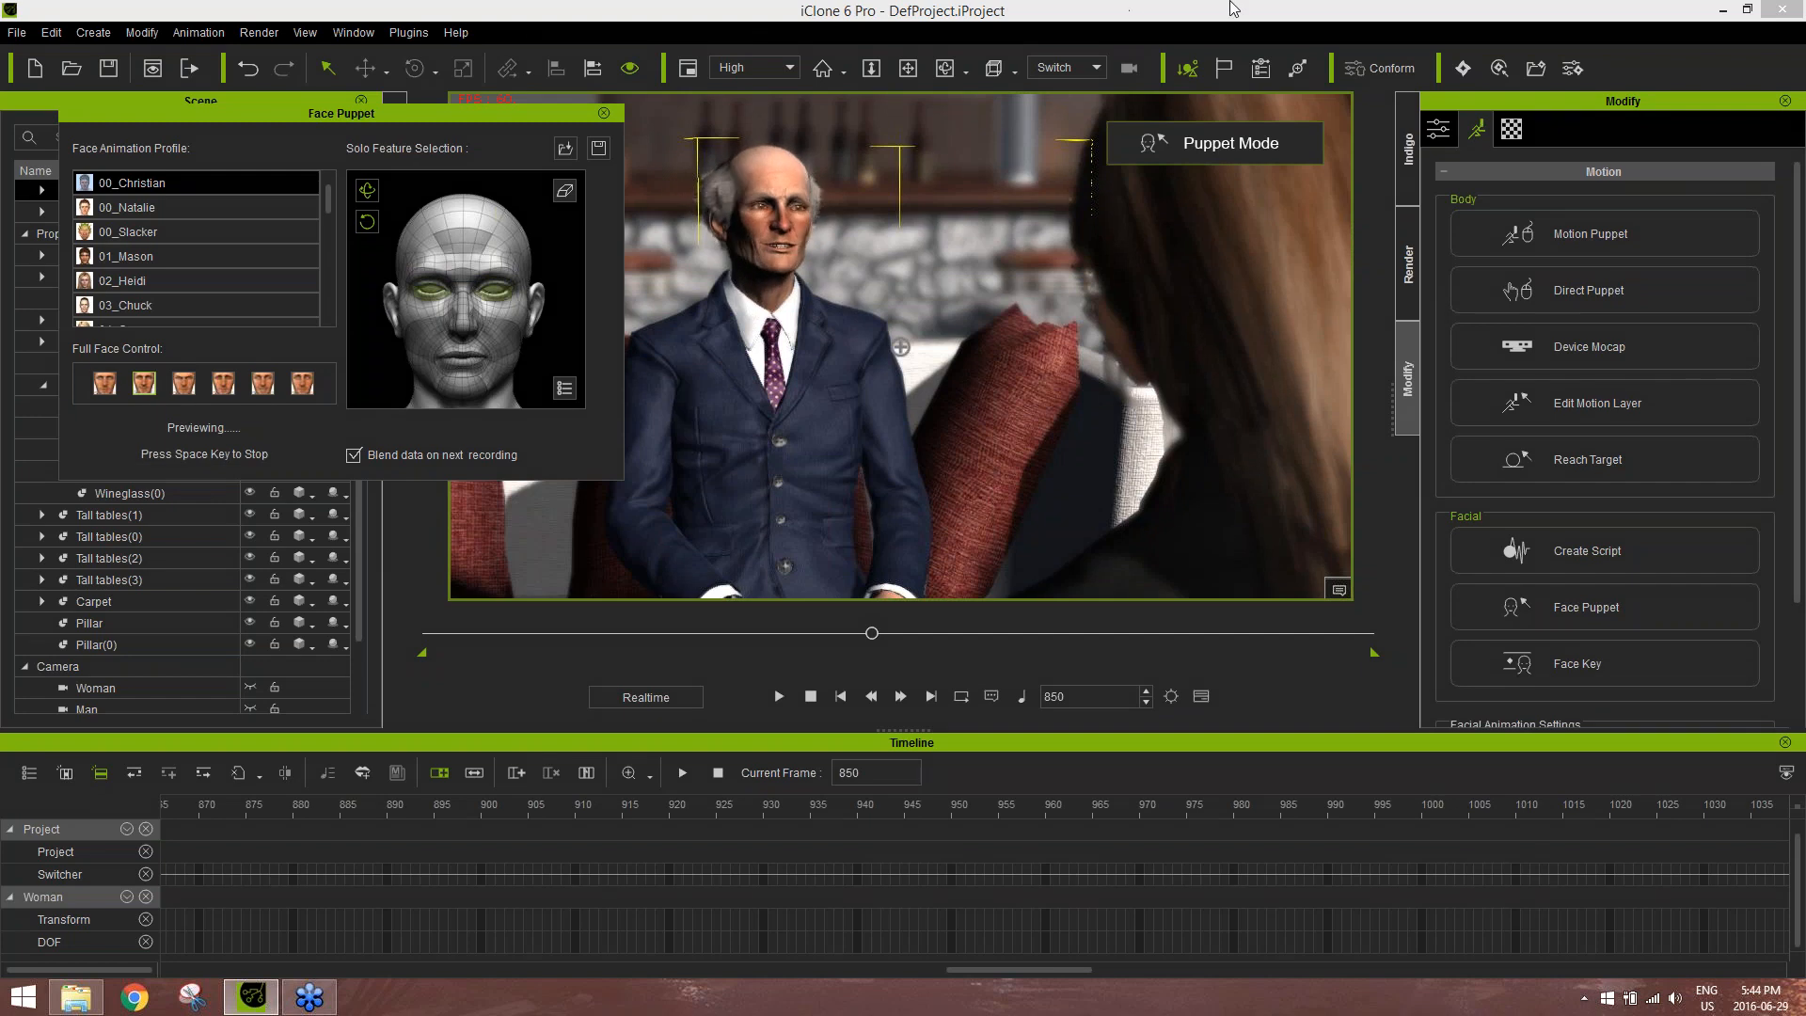
{"action": "key", "text": "space"}
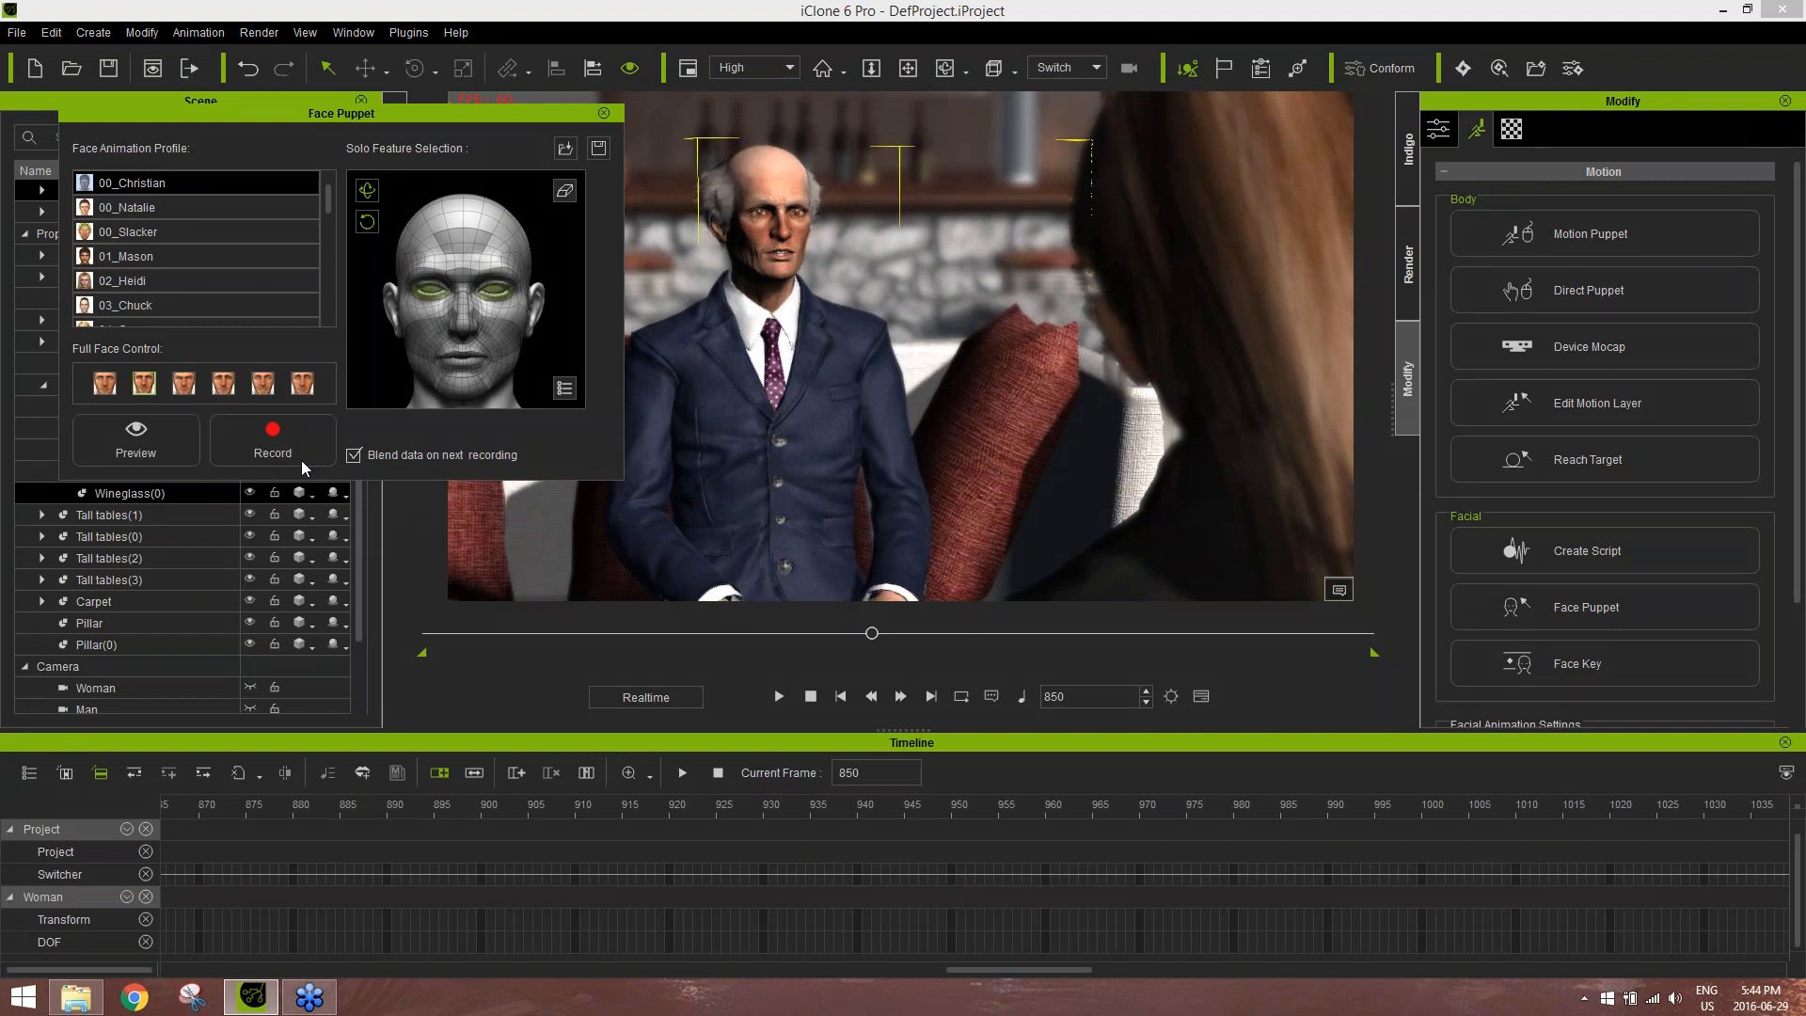
{"action": "key", "text": "space"}
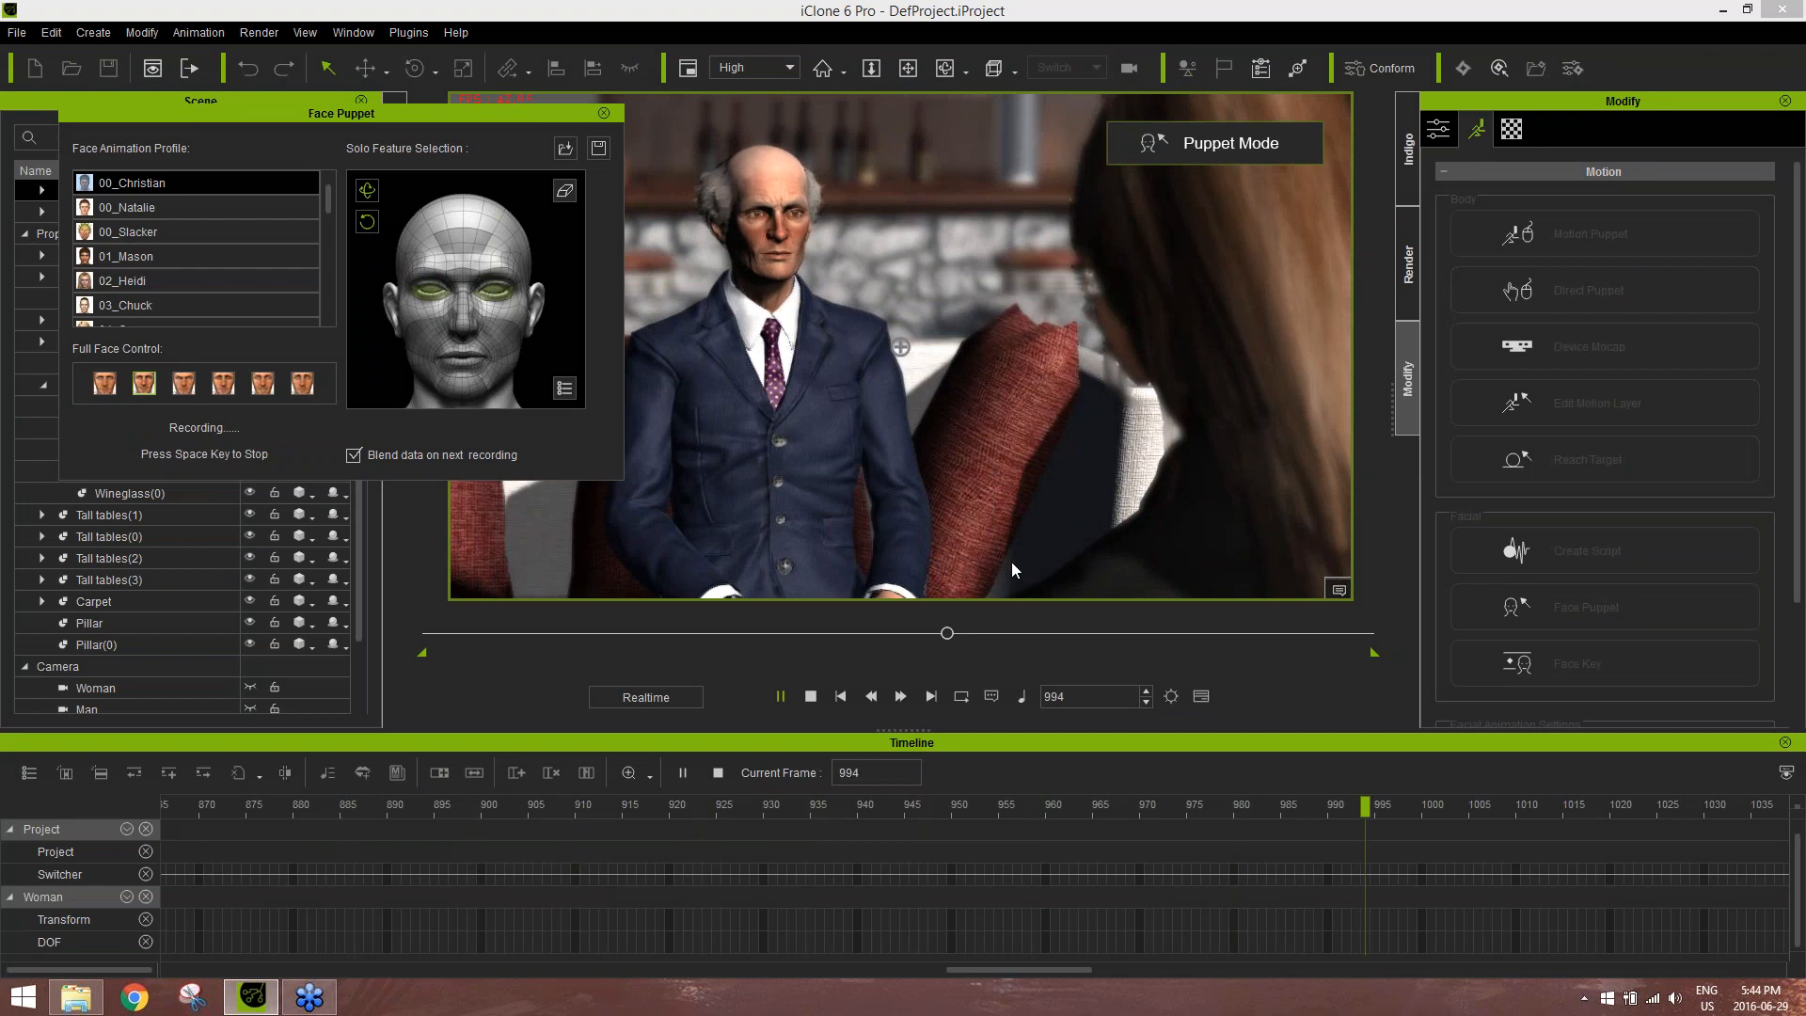
{"action": "key", "text": "space"}
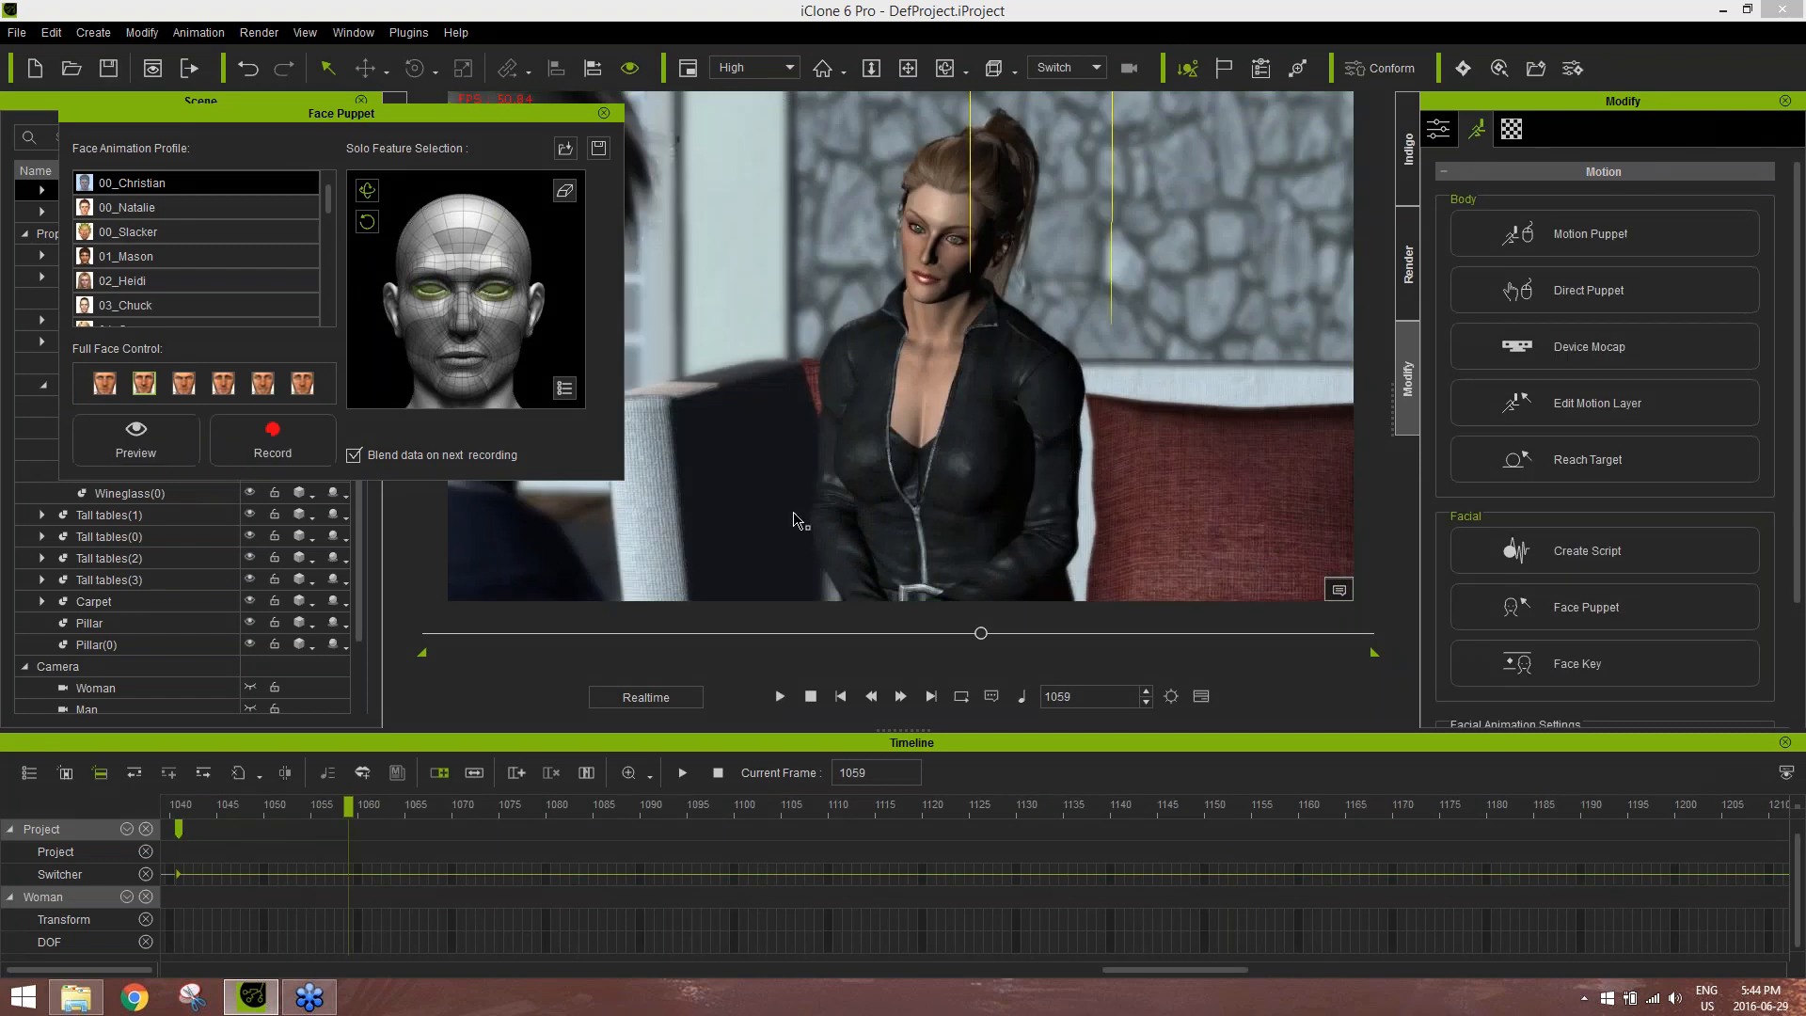
Go to frame 1242, preview the fourth Full Face Control preset and record the man's facial animation with it to about frame 1466
{"action": "left_click_drag", "start_coordinate": [996, 634], "coordinate": [1079, 636]}
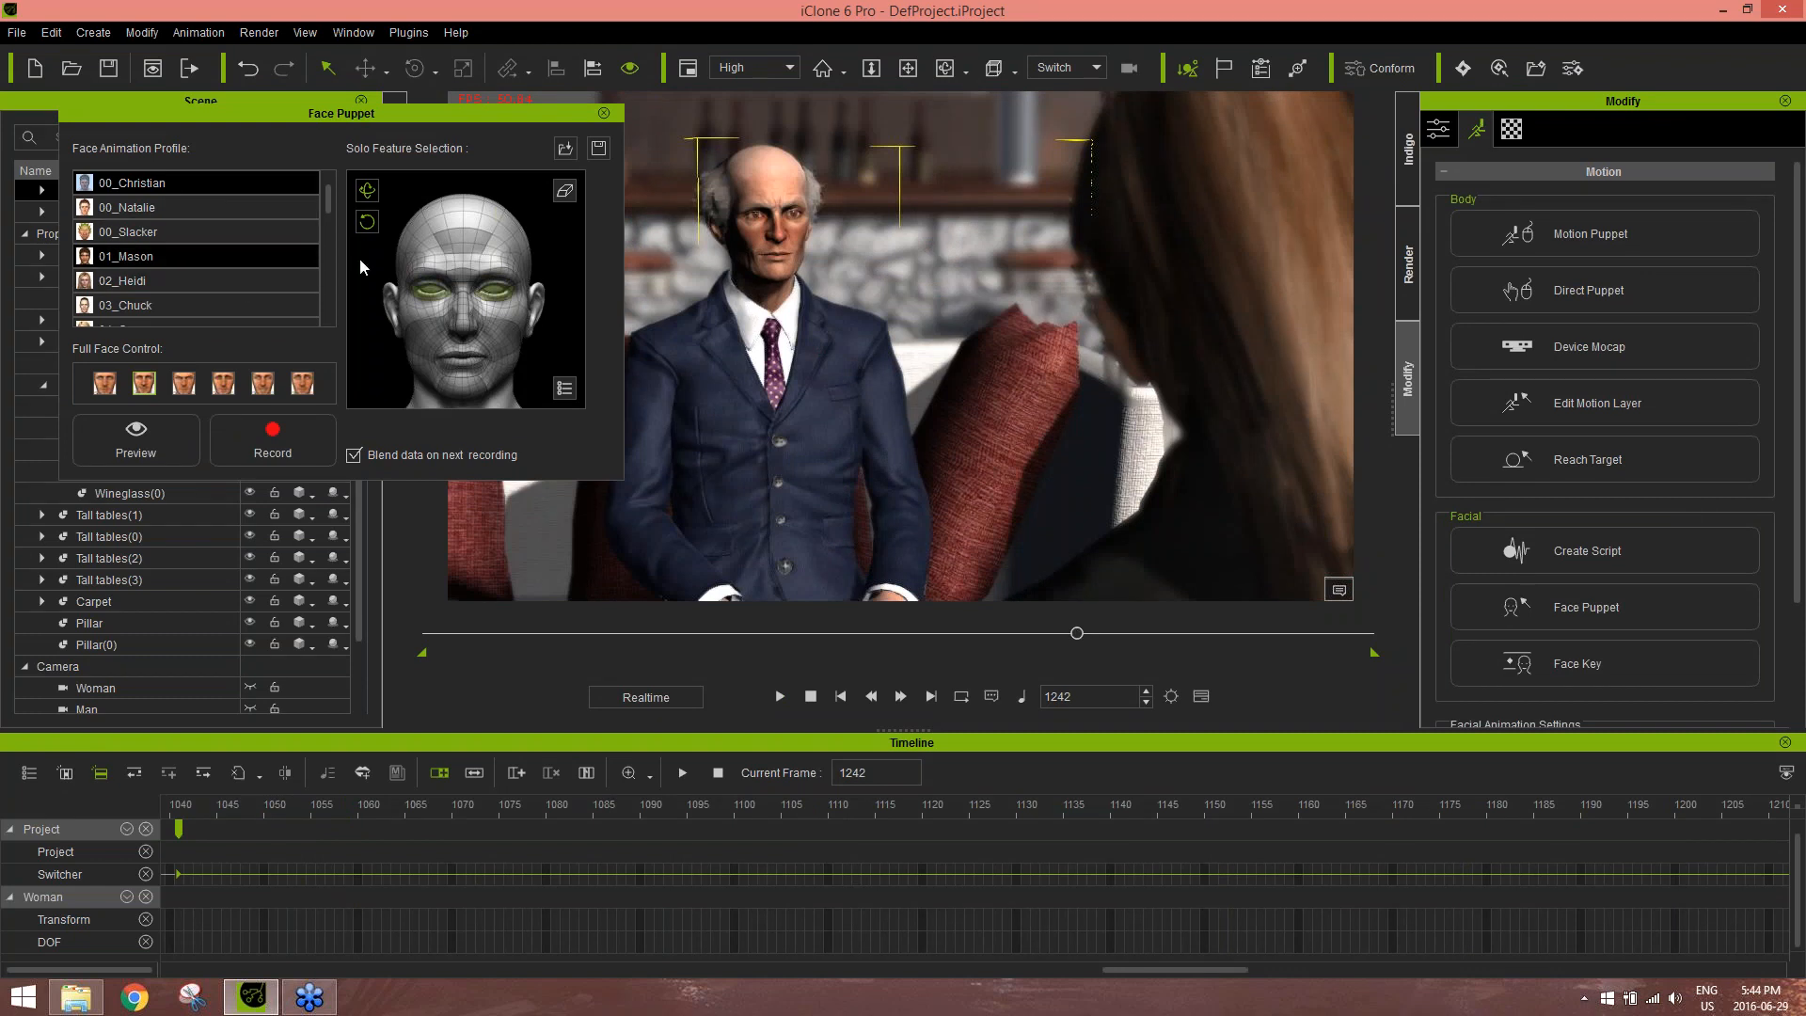
{"action": "left_click", "coordinate": [226, 390]}
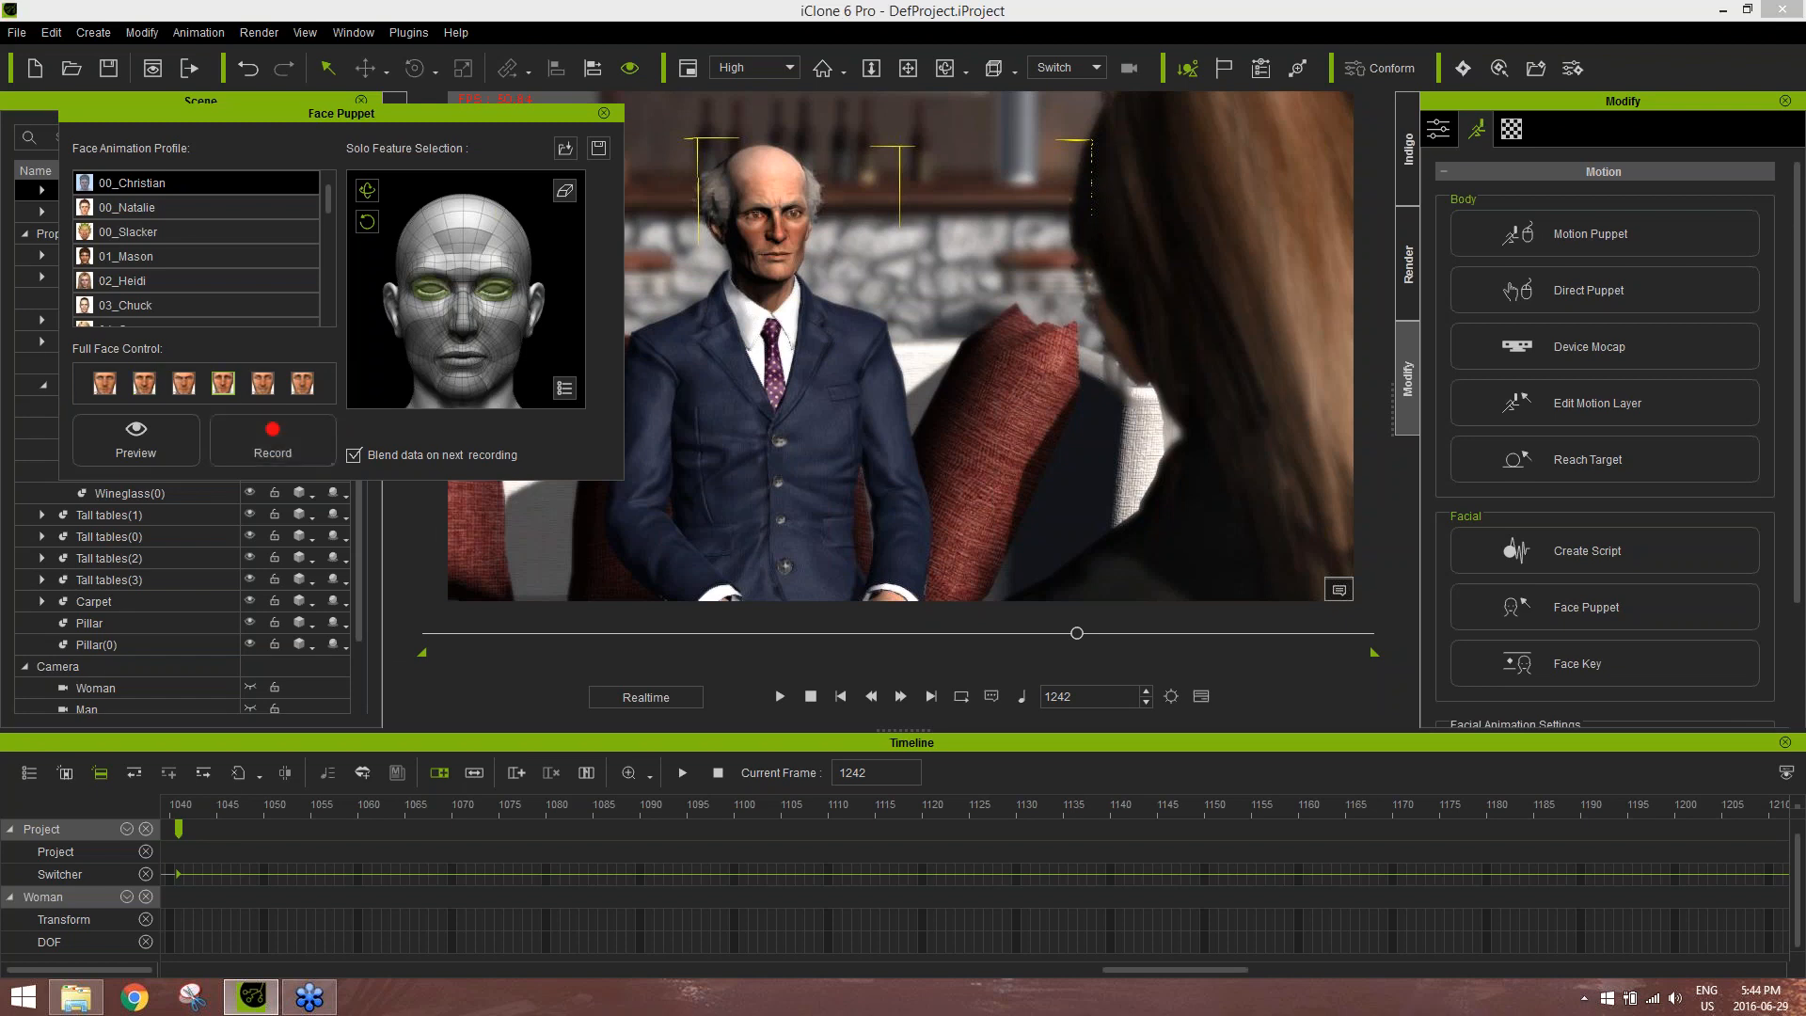
{"action": "key", "text": "space"}
{"action": "key", "text": "space"}
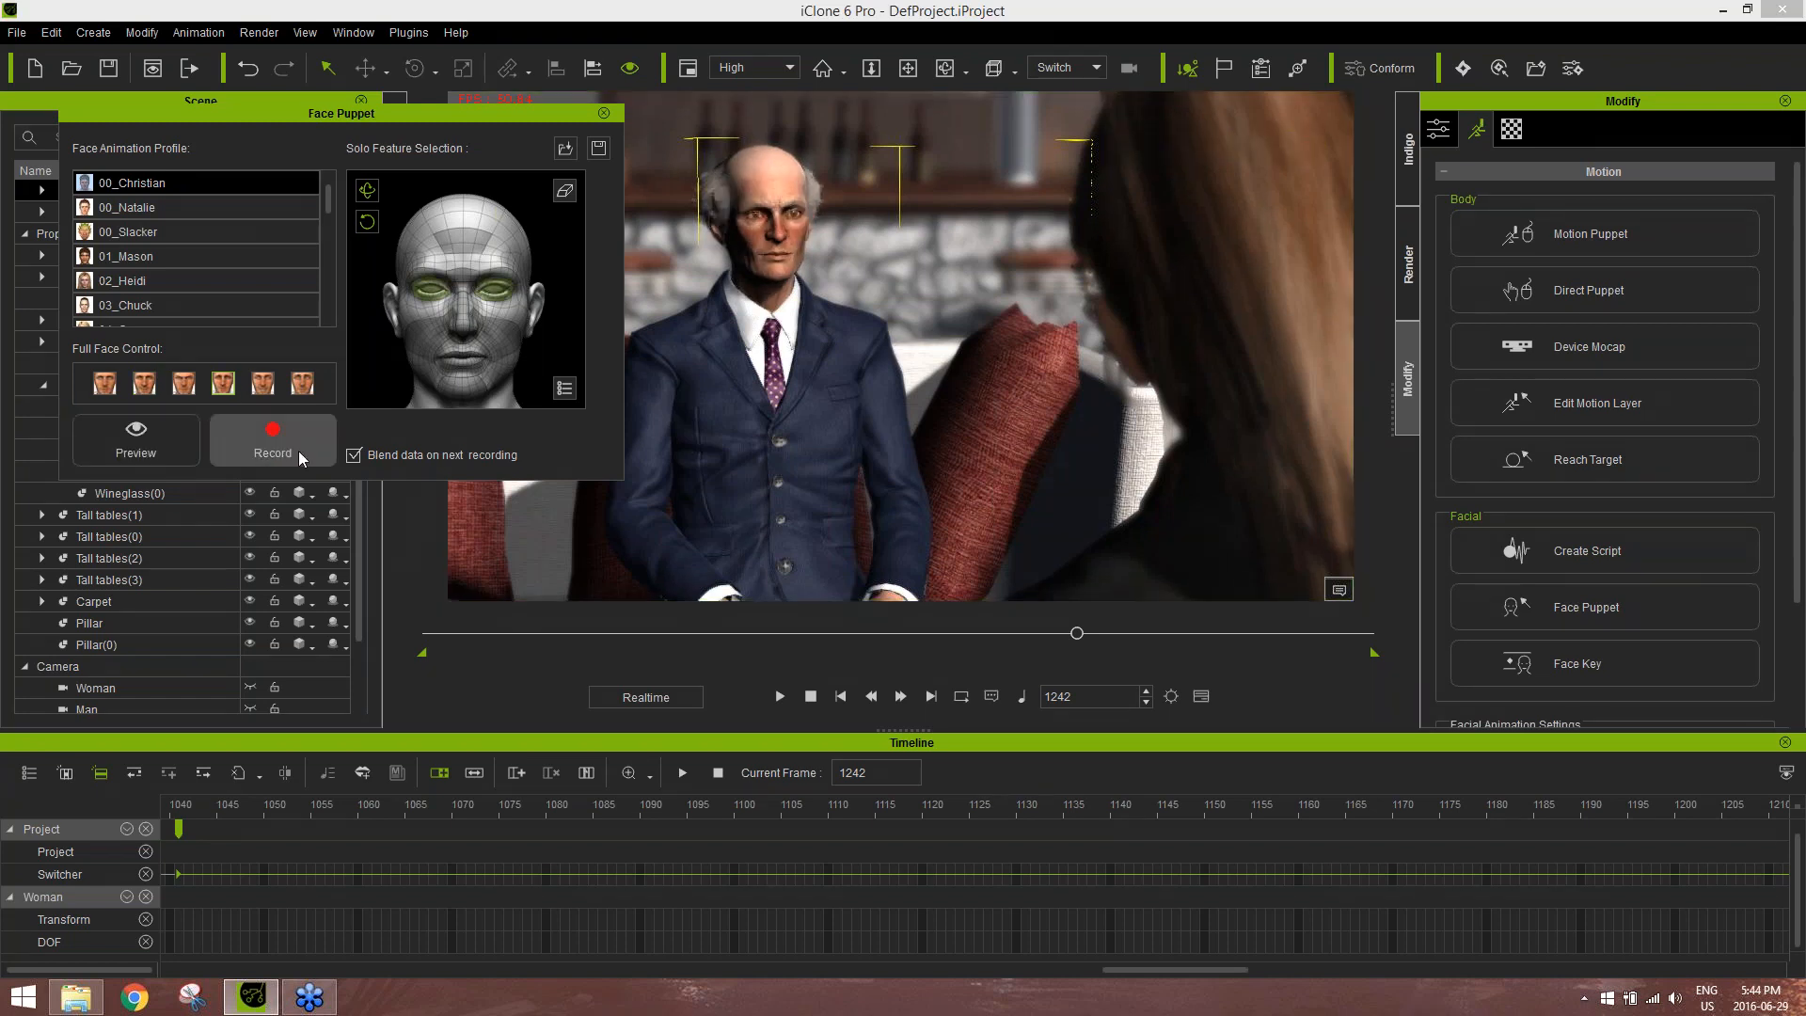
{"action": "key", "text": "space"}
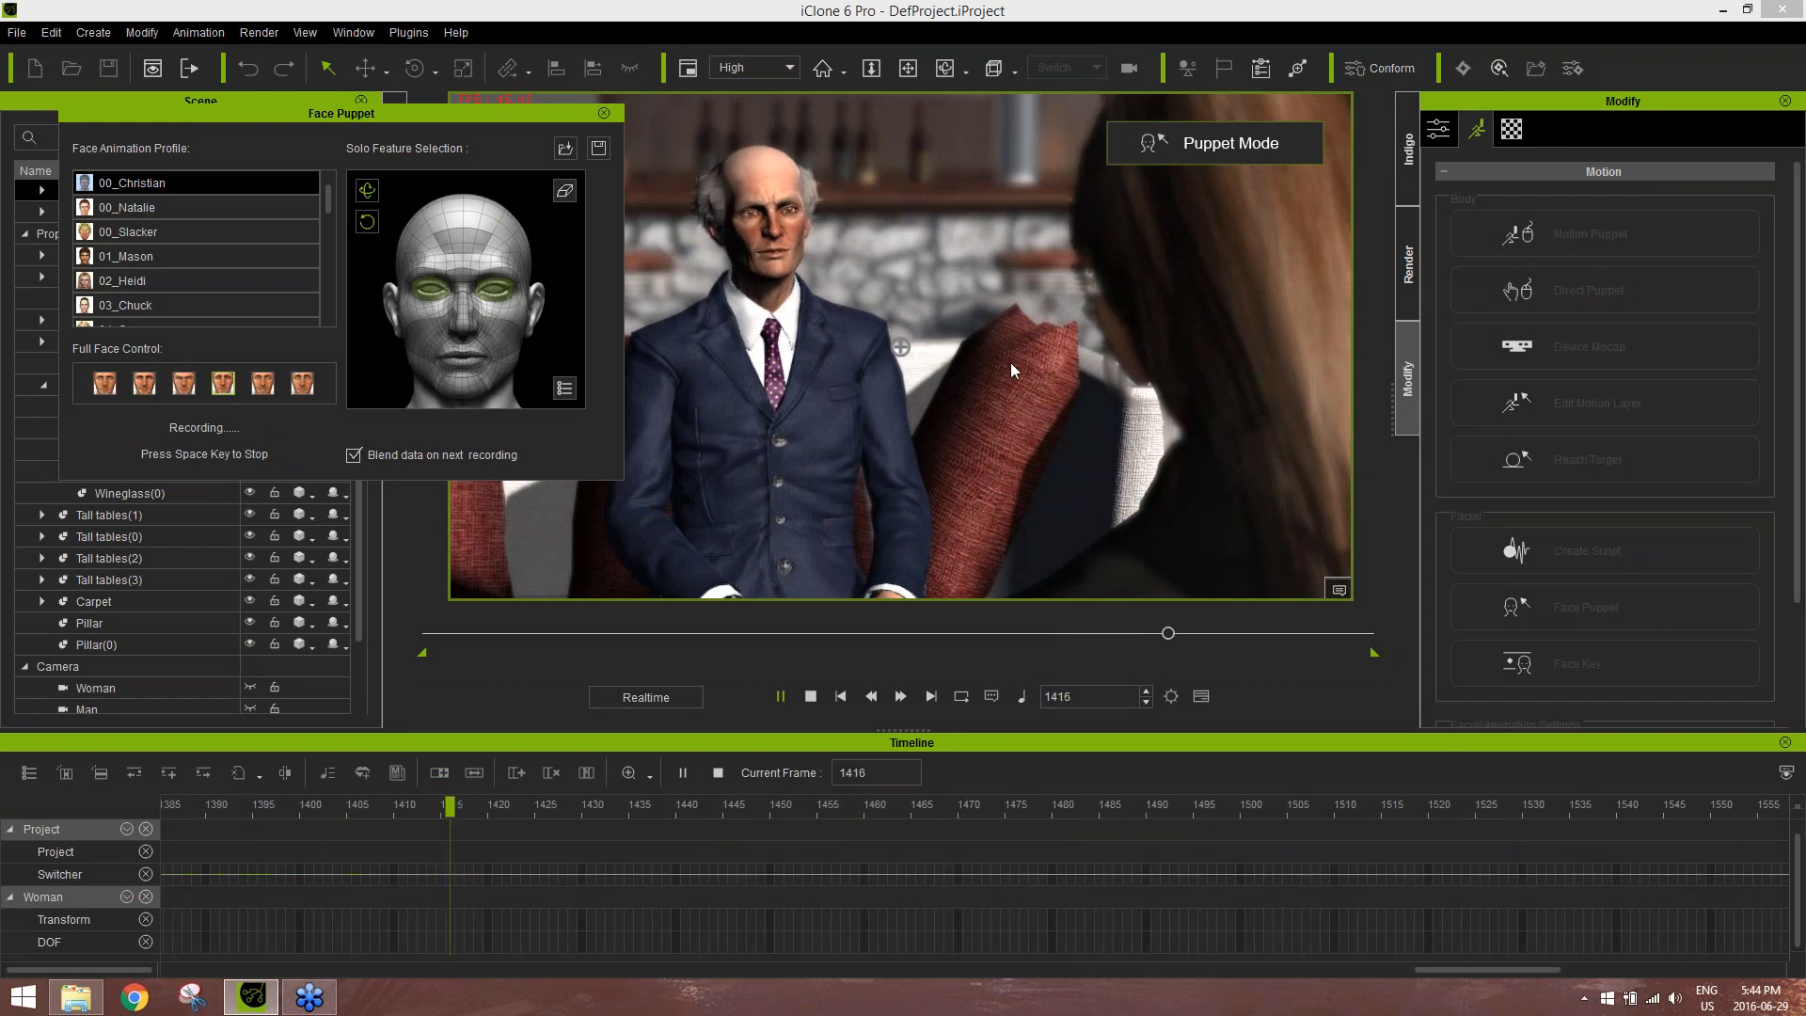
{"action": "key", "text": "space"}
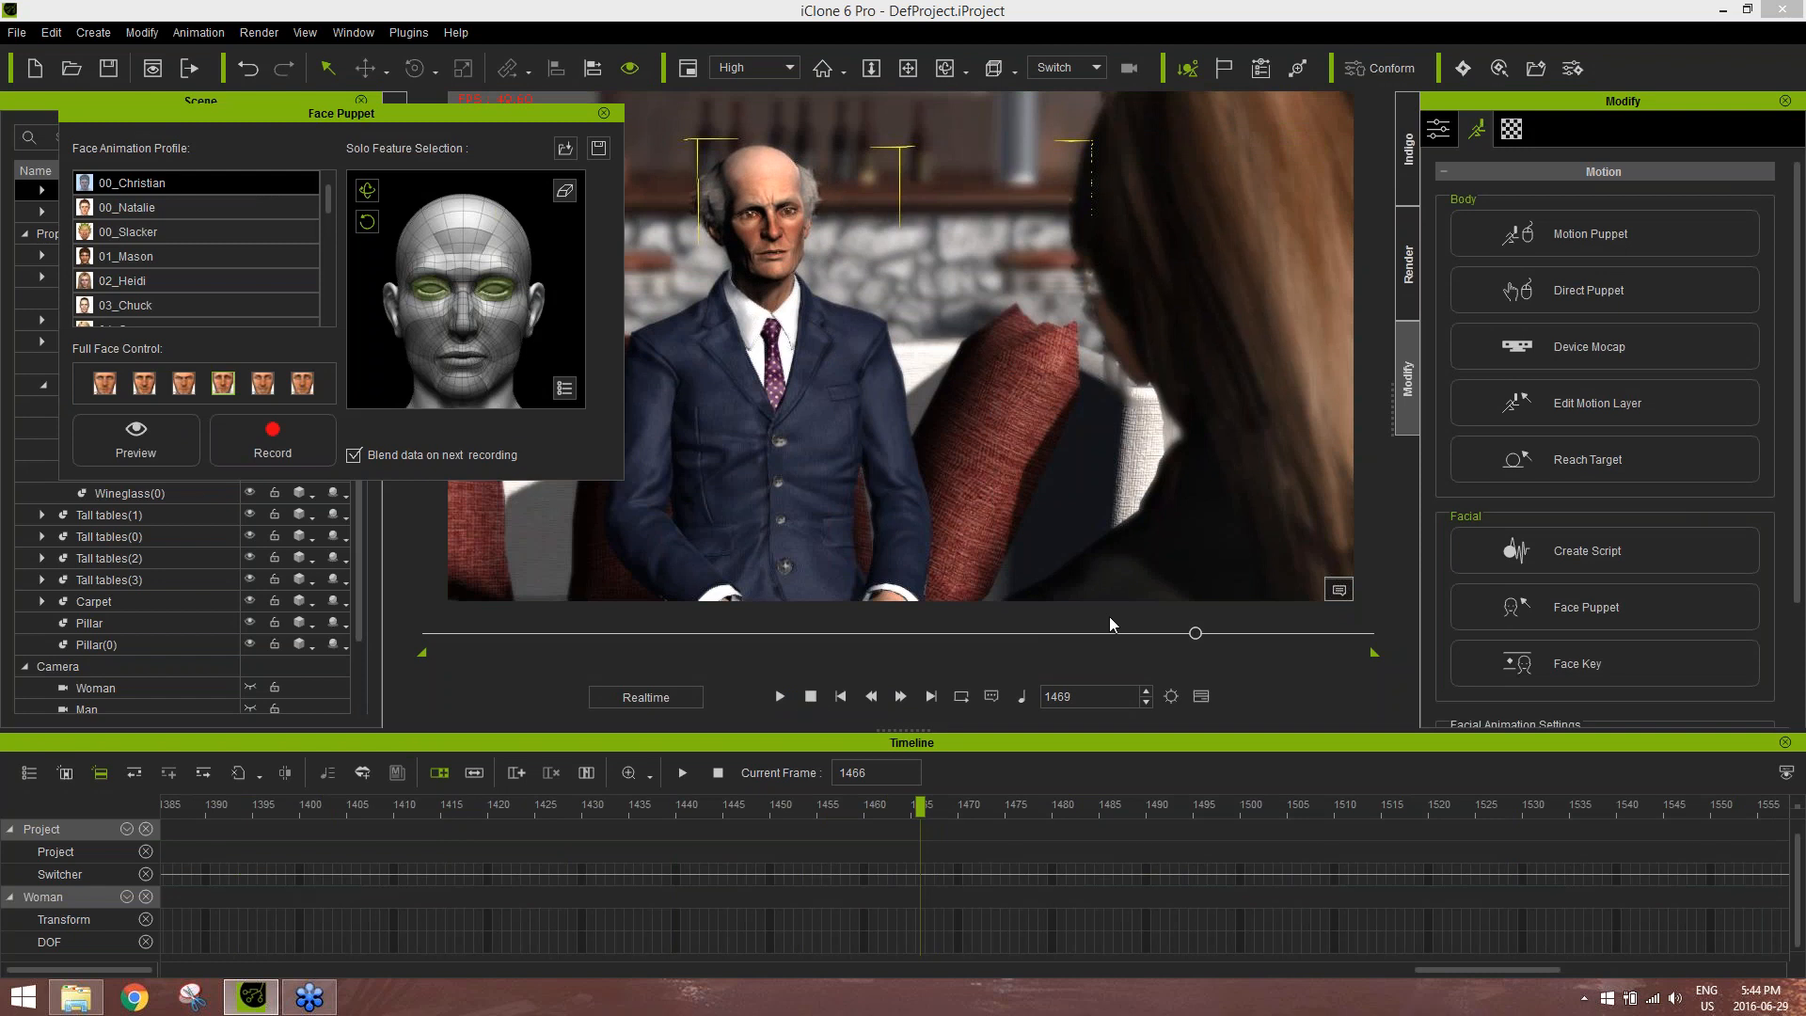
Go to frame 722, choose the 00_Natalie face animation profile and preview its second Full Face Control preset
{"action": "left_click_drag", "start_coordinate": [1188, 632], "coordinate": [806, 629]}
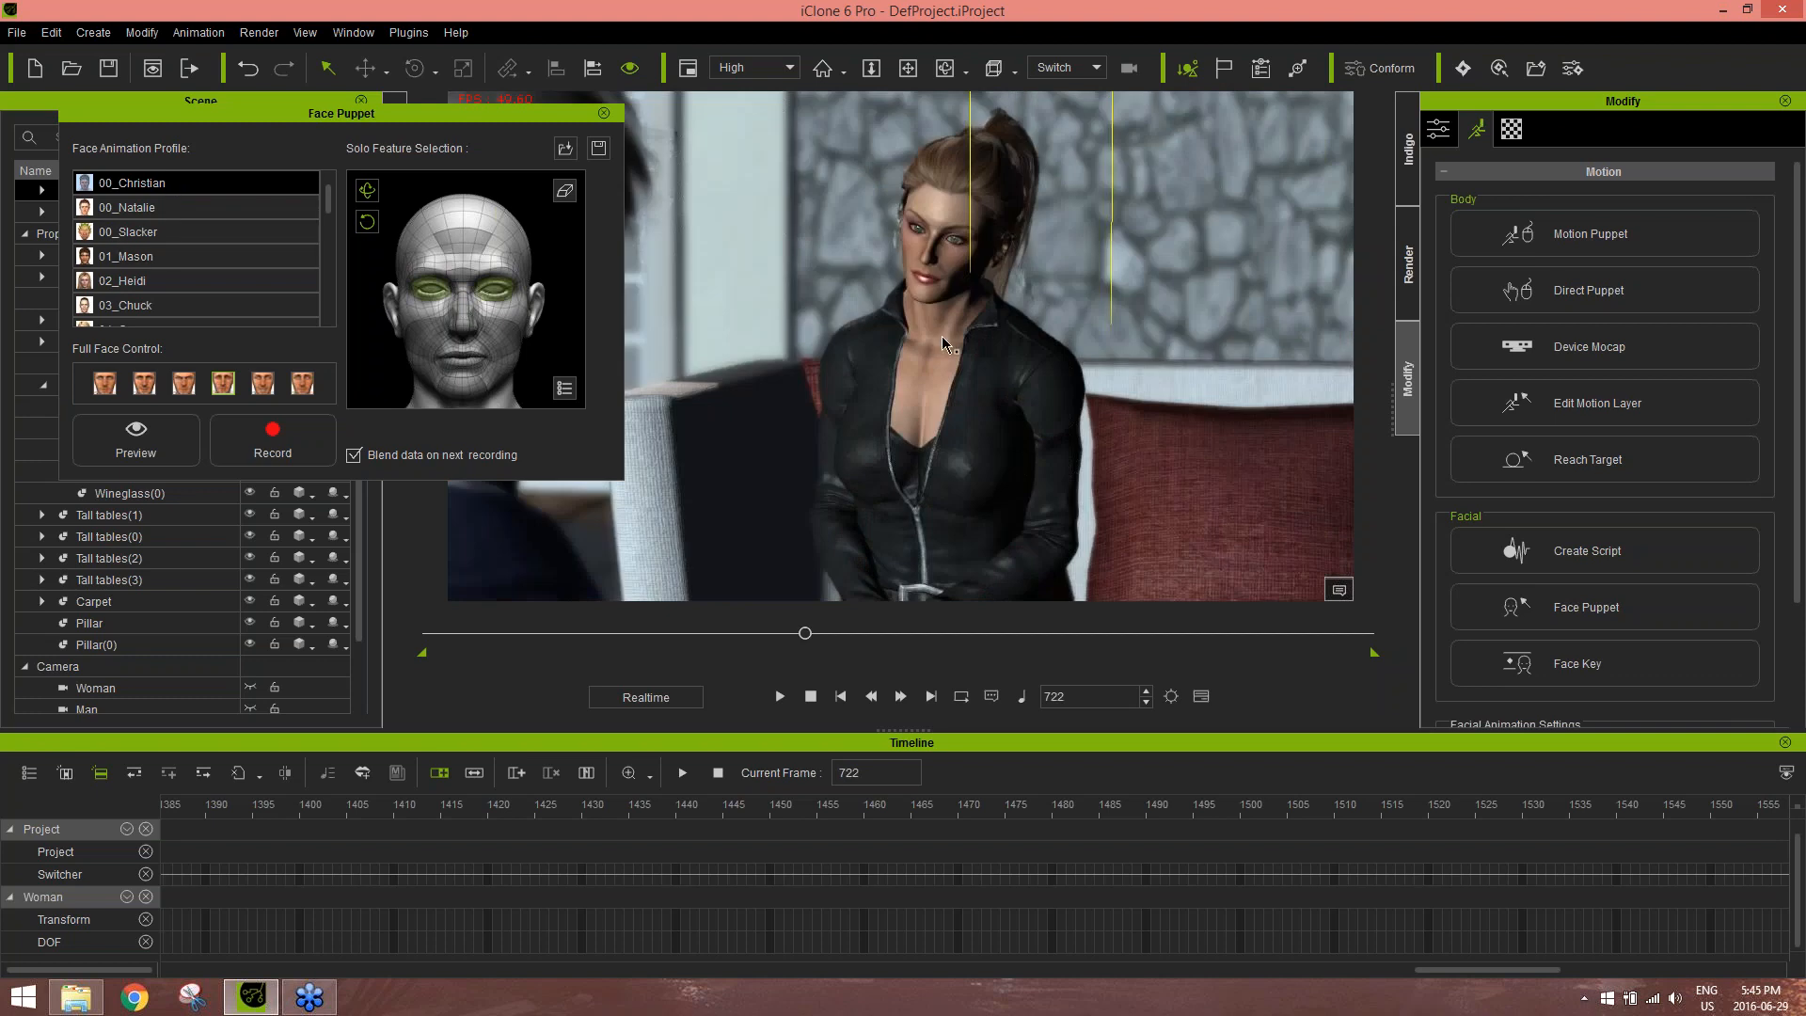
{"action": "left_click", "coordinate": [133, 207]}
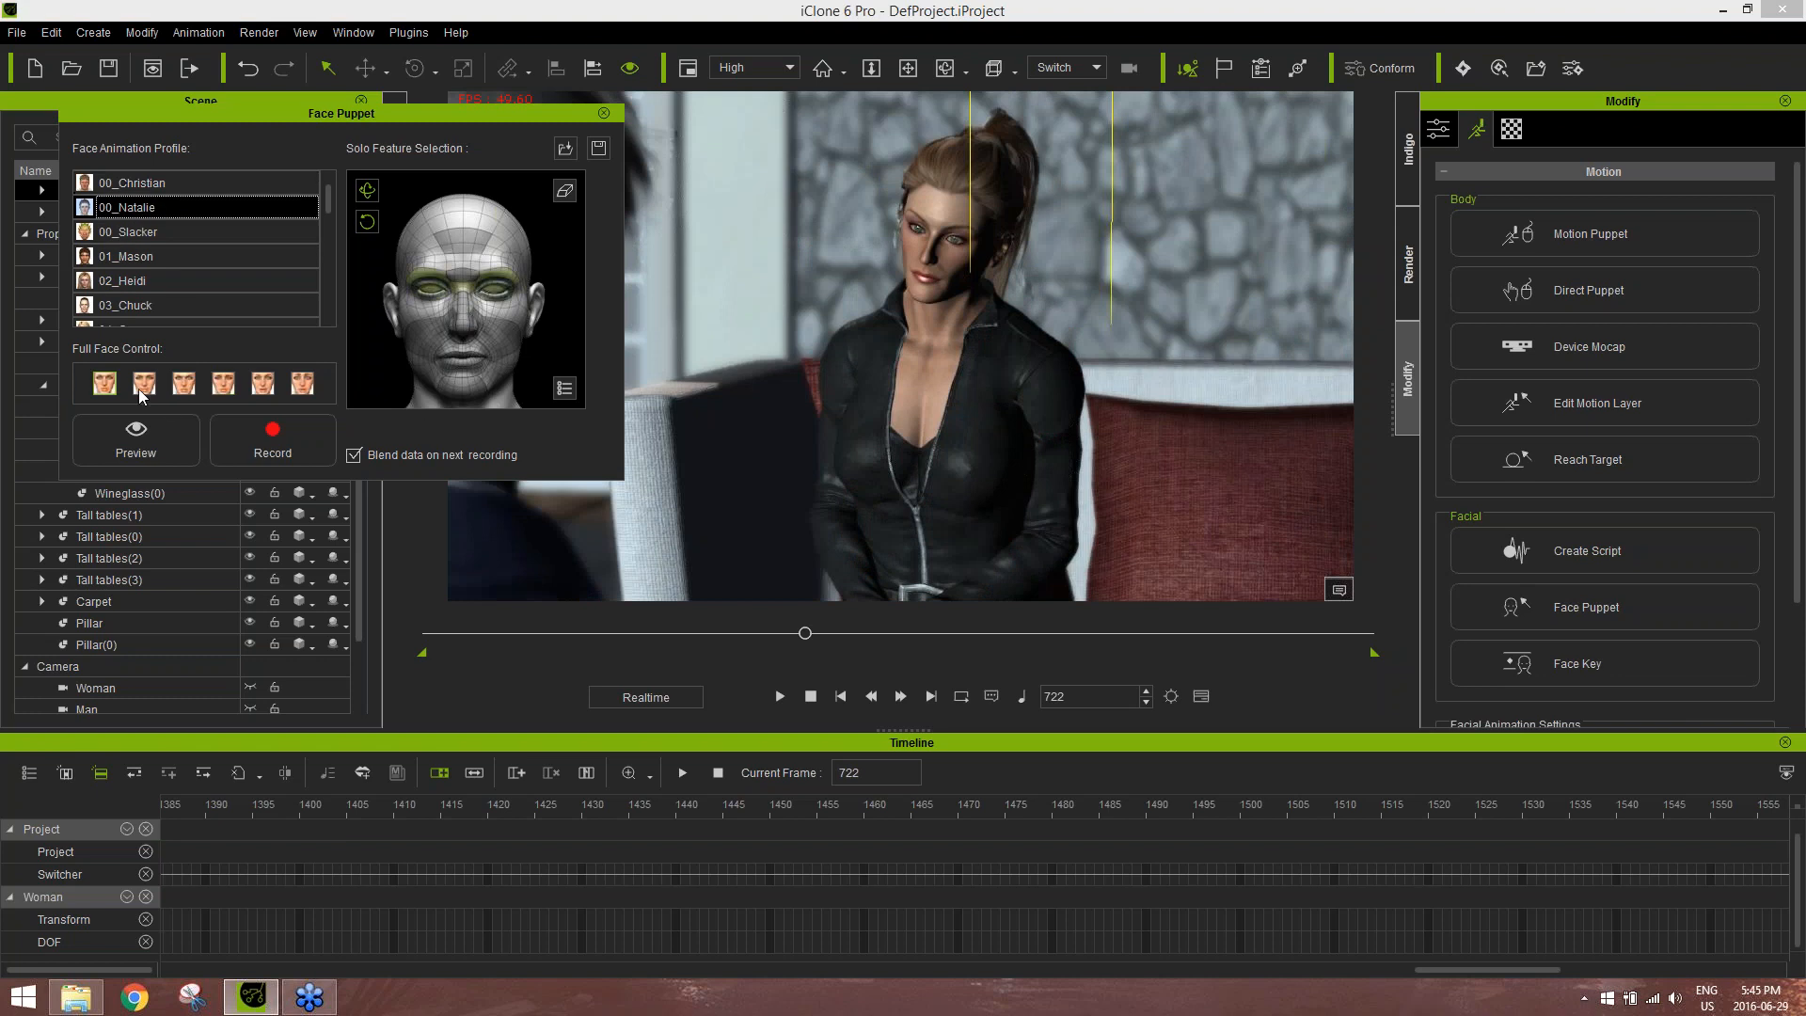
{"action": "left_click", "coordinate": [174, 432]}
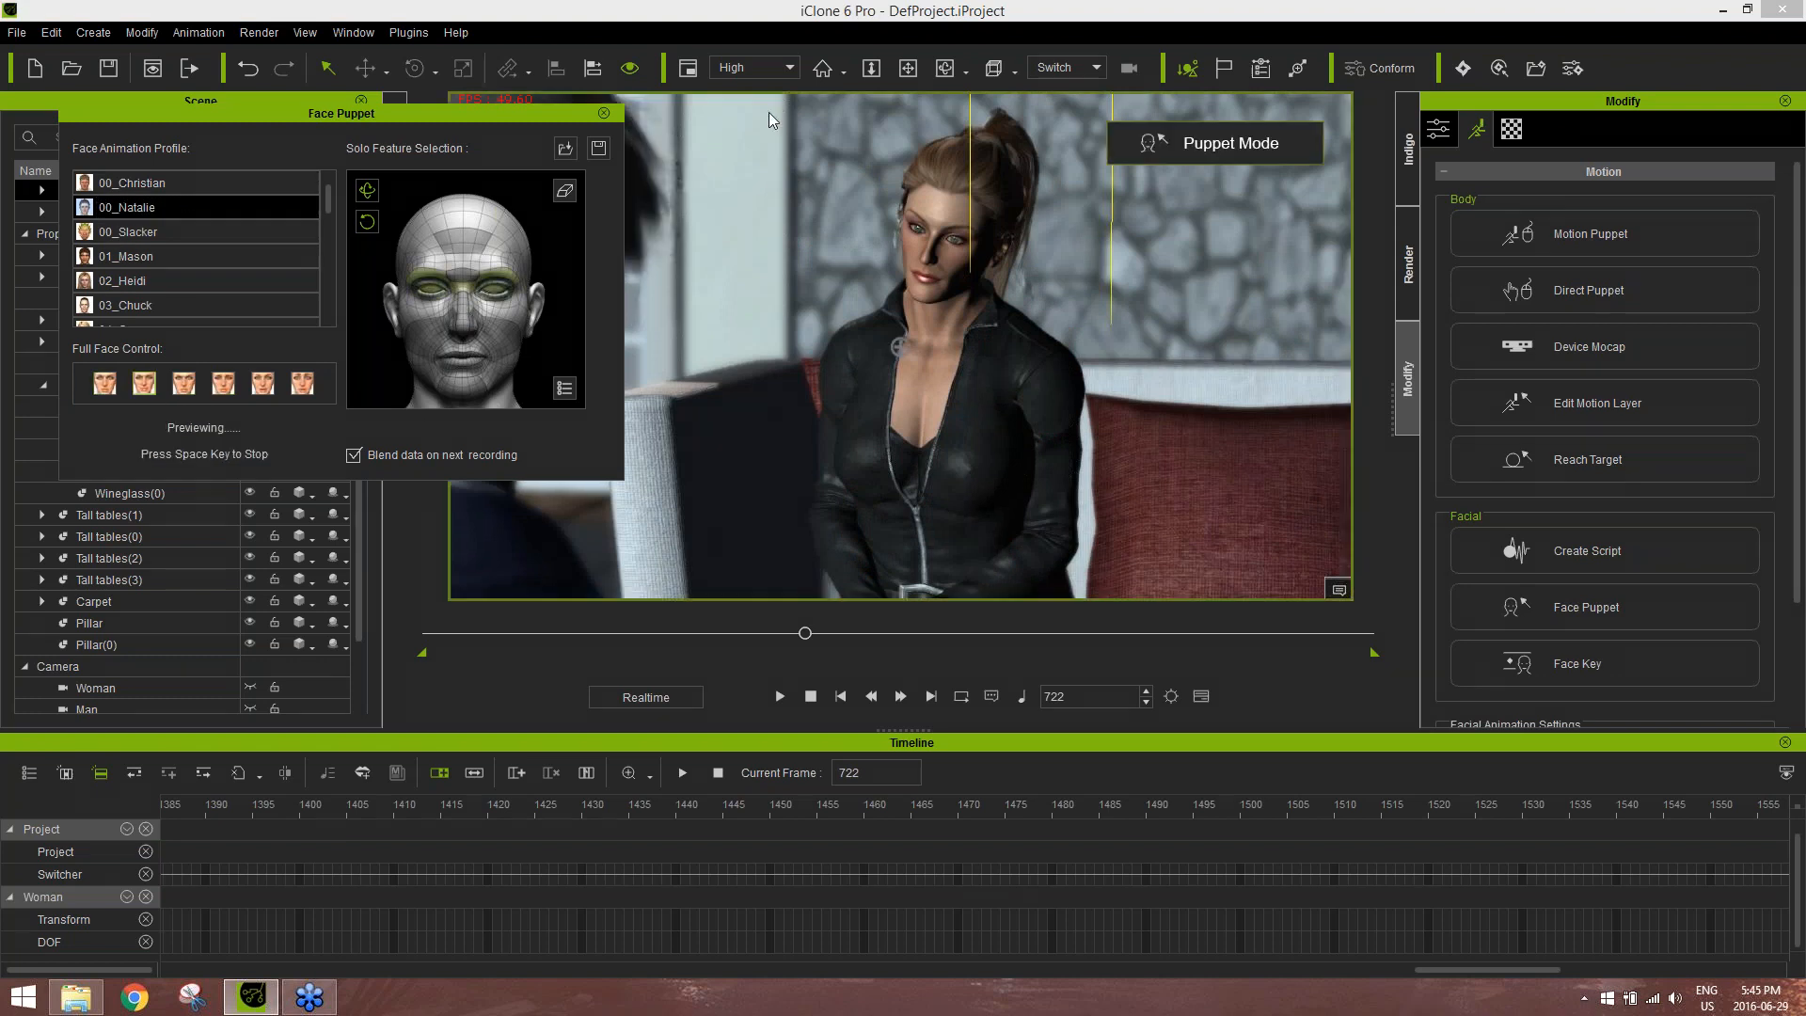
{"action": "key", "text": "space"}
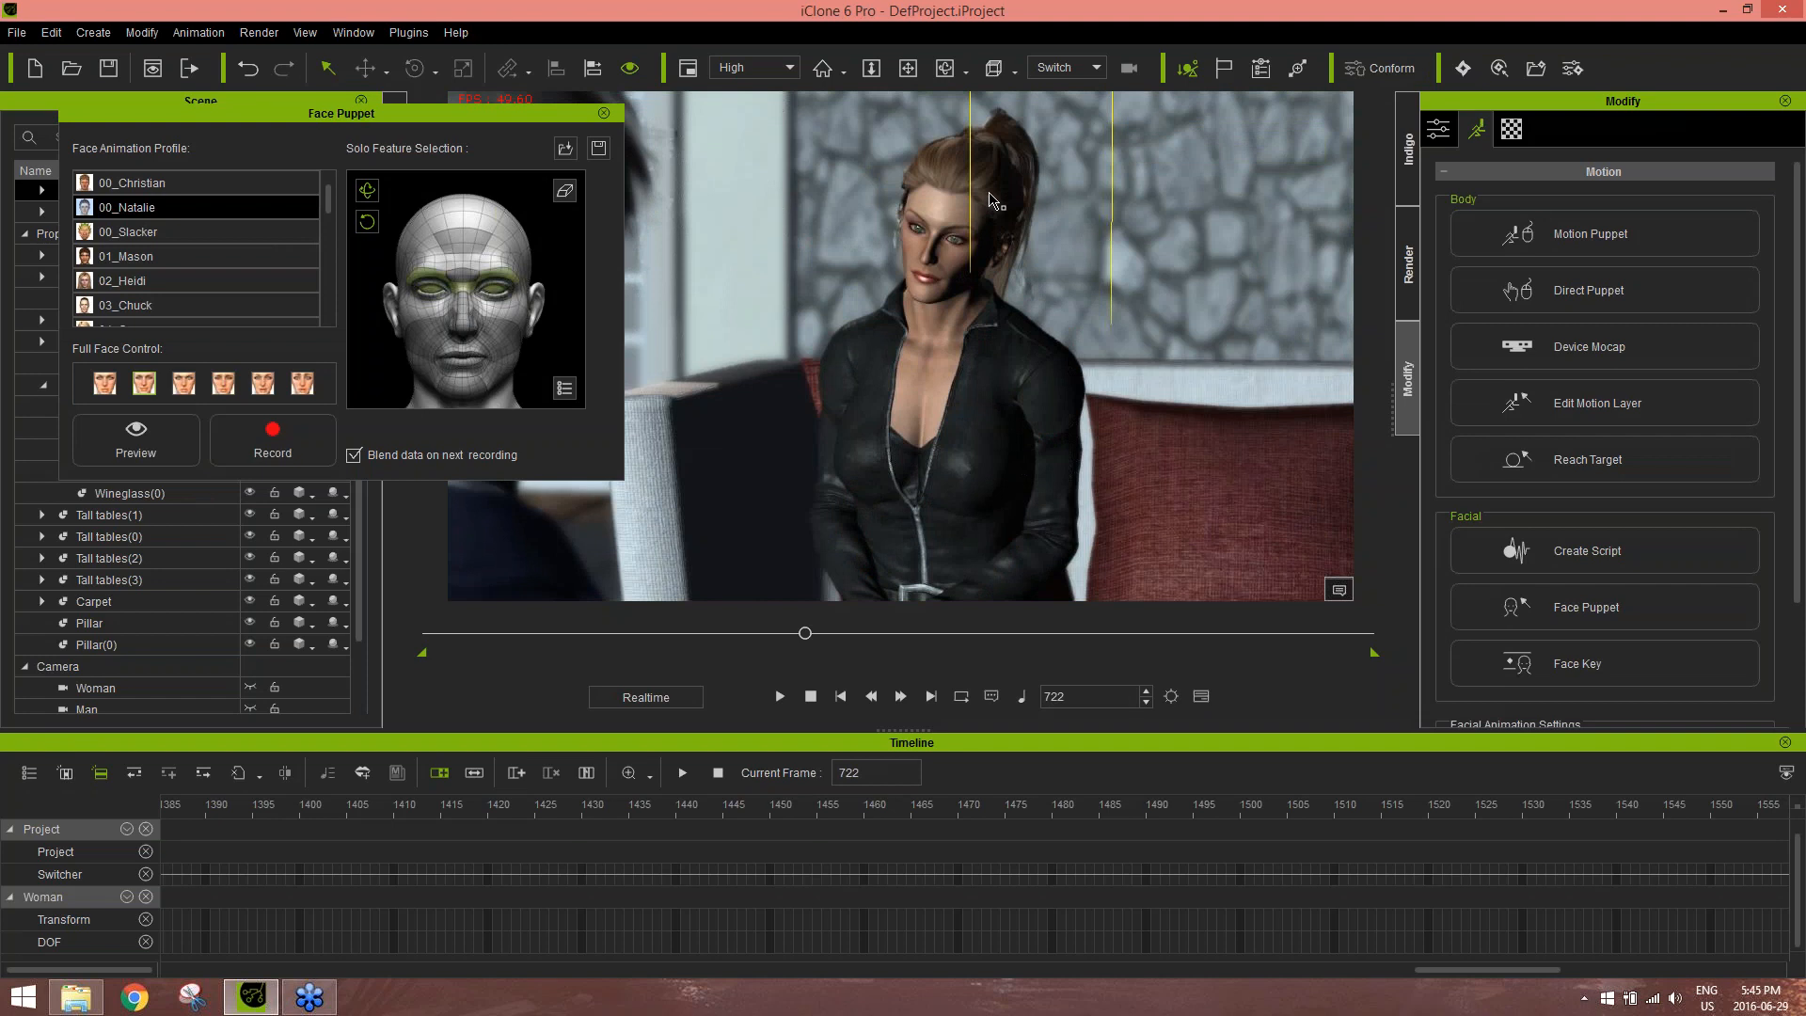
Close Face Puppet, select the mercenary woman and reopen Face Puppet for her
{"action": "left_click", "coordinate": [603, 113]}
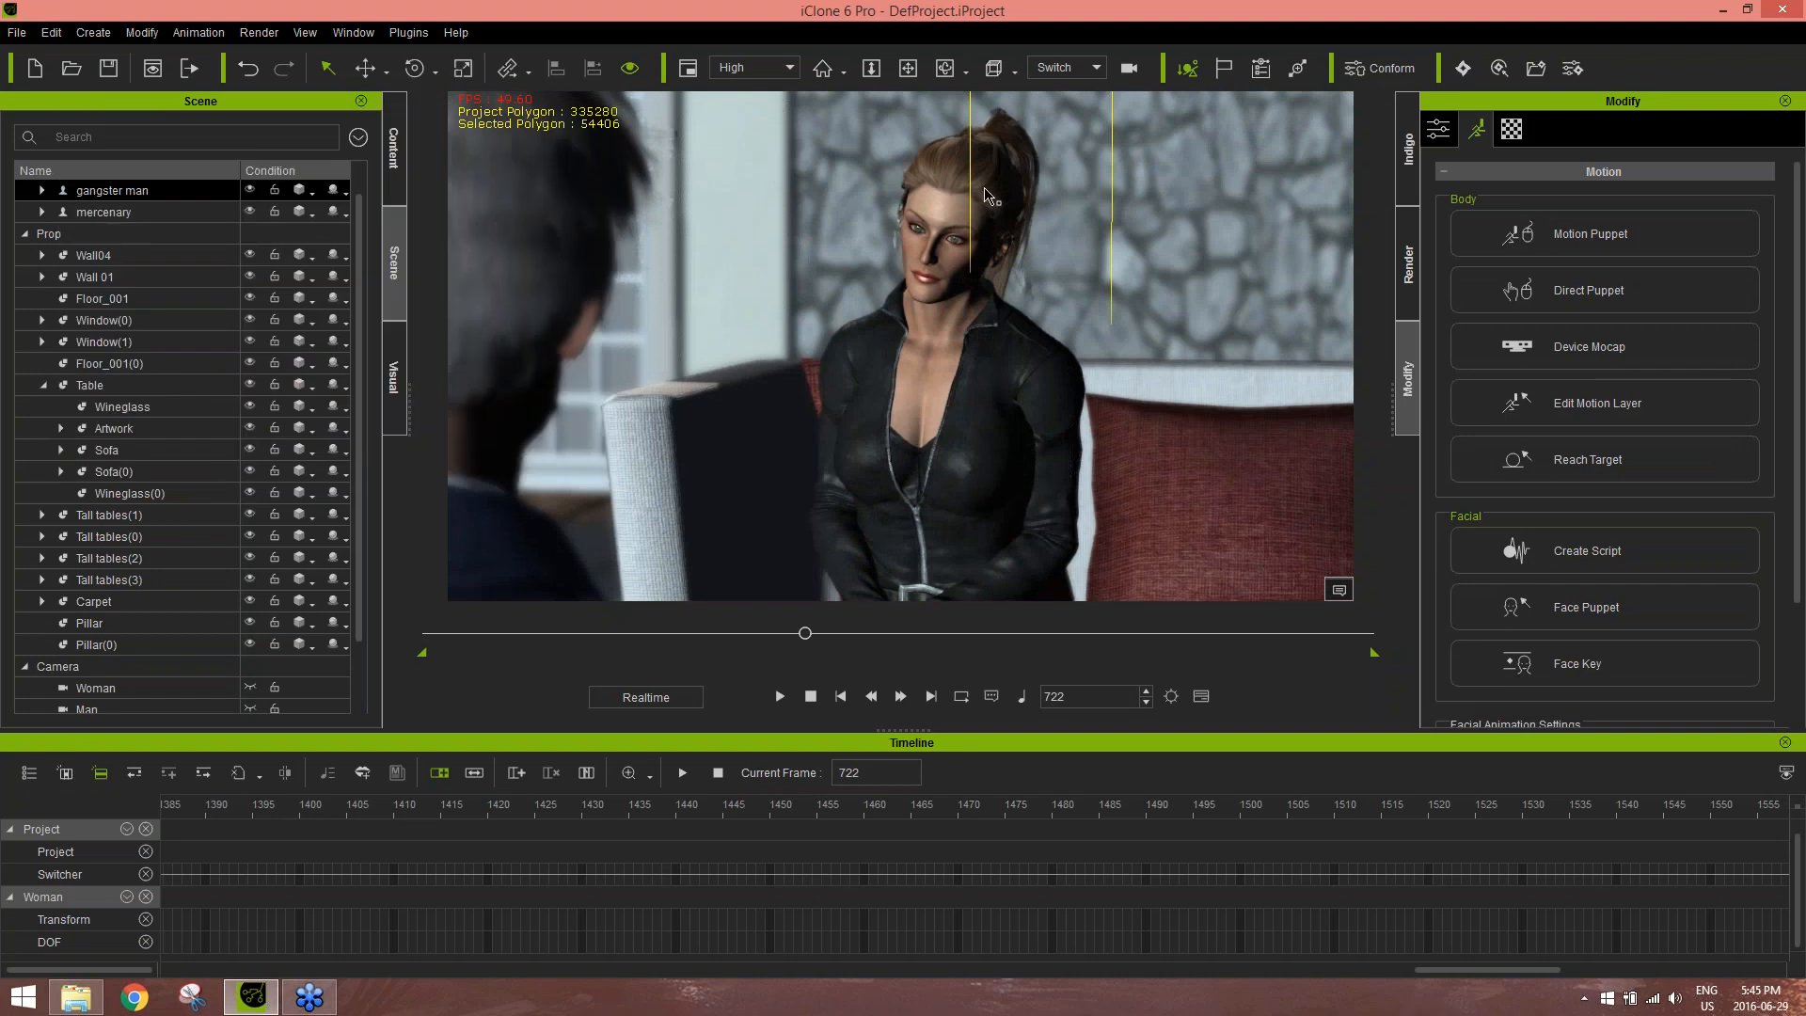
{"action": "left_click", "coordinate": [985, 192]}
{"action": "left_click", "coordinate": [957, 247]}
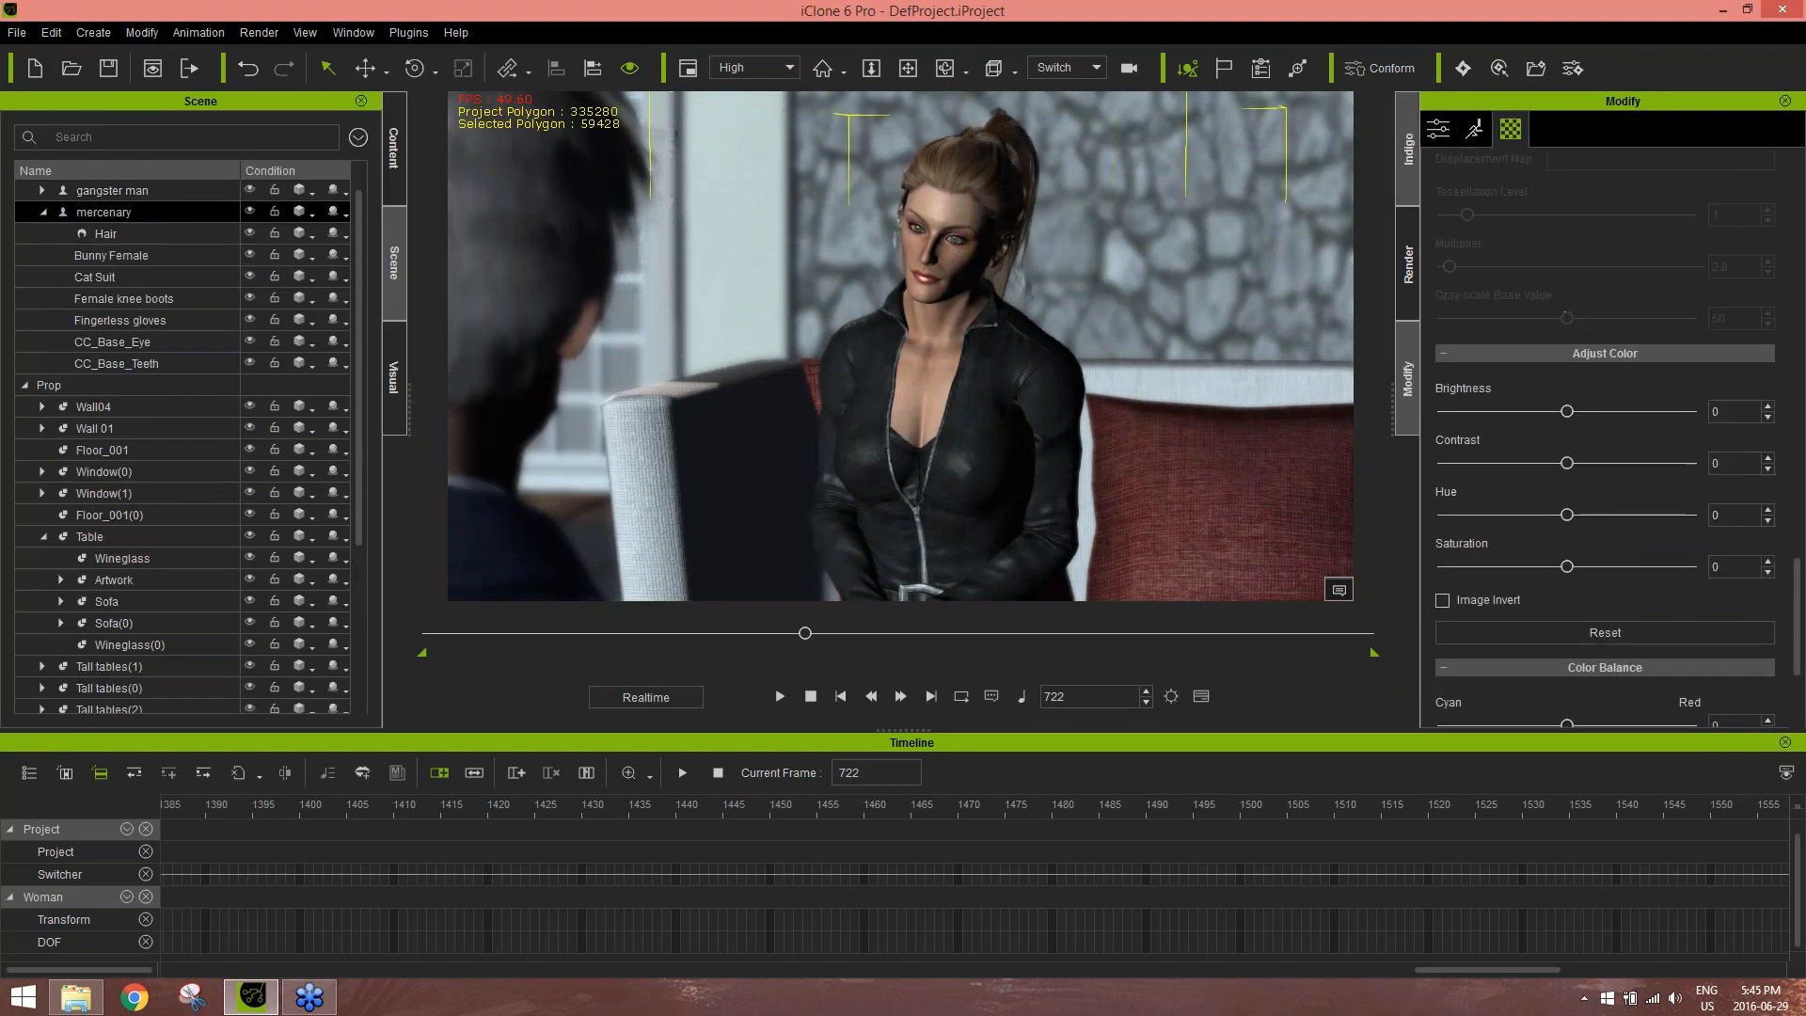
{"action": "left_click", "coordinate": [1475, 132]}
{"action": "left_click", "coordinate": [1656, 606]}
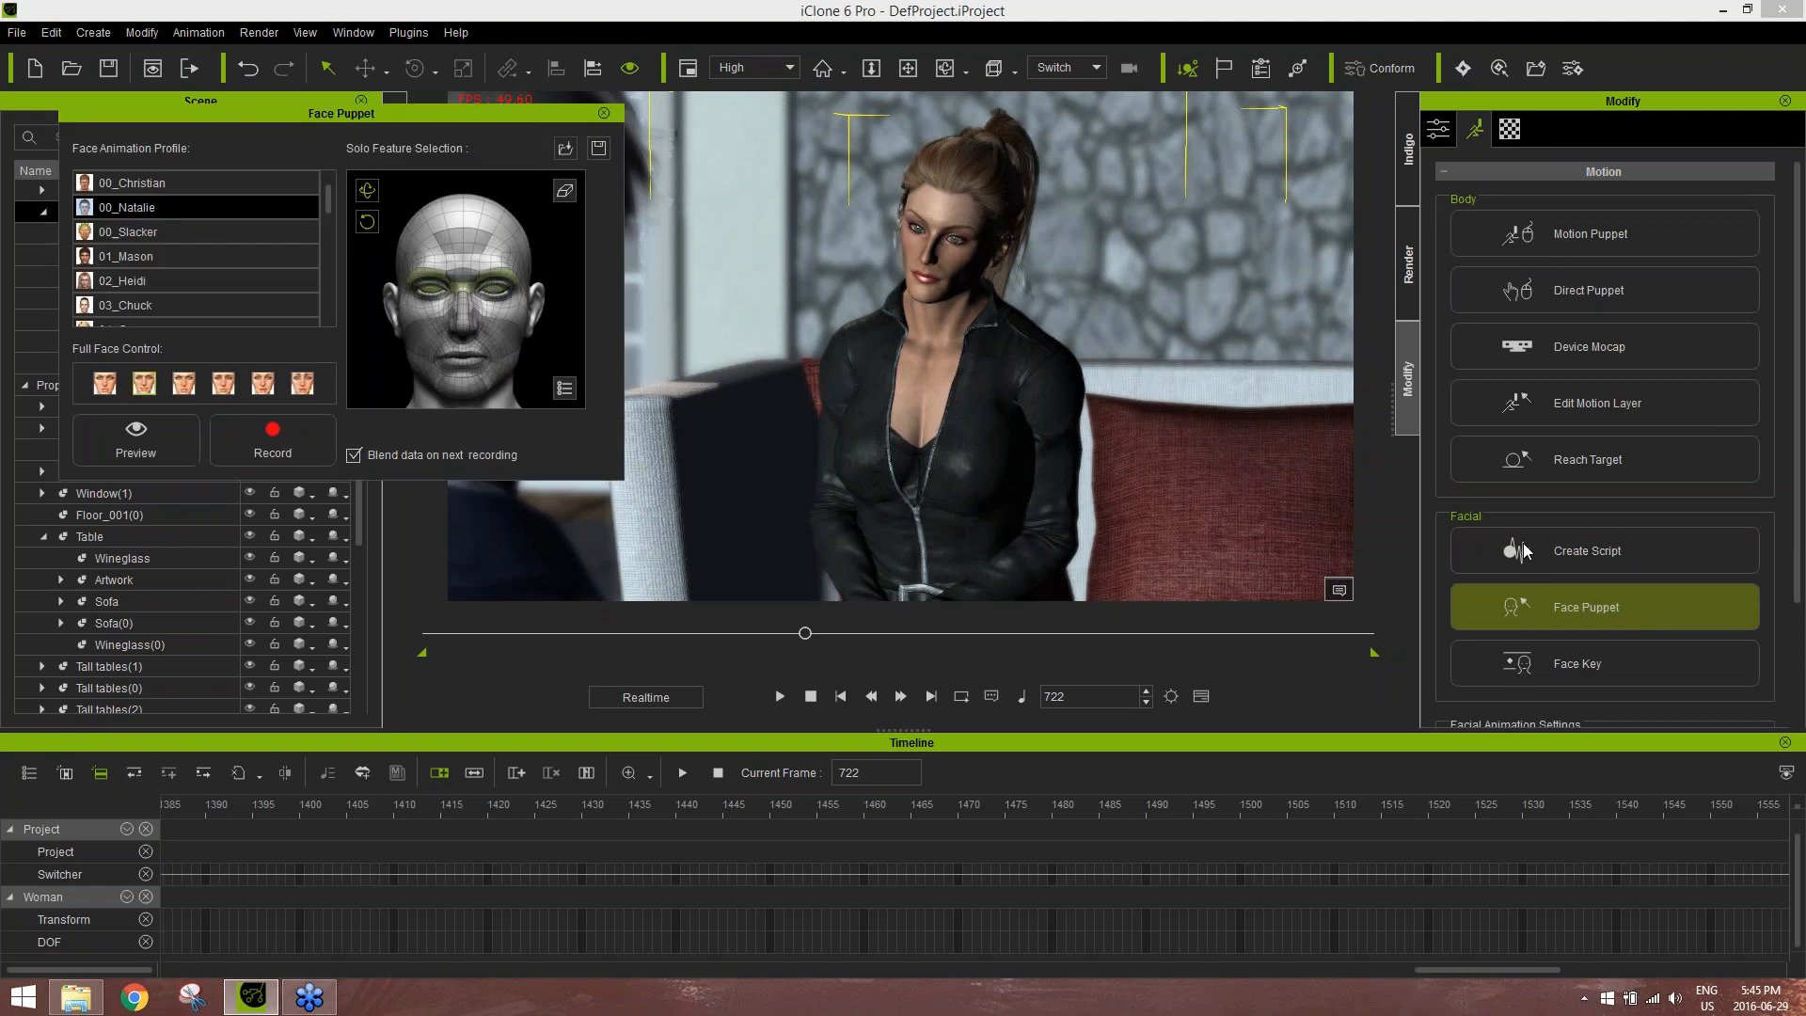
Preview the second Full Face Control preset on the woman and record her facial animation from frame 722 to about frame 905
{"action": "left_click", "coordinate": [124, 459]}
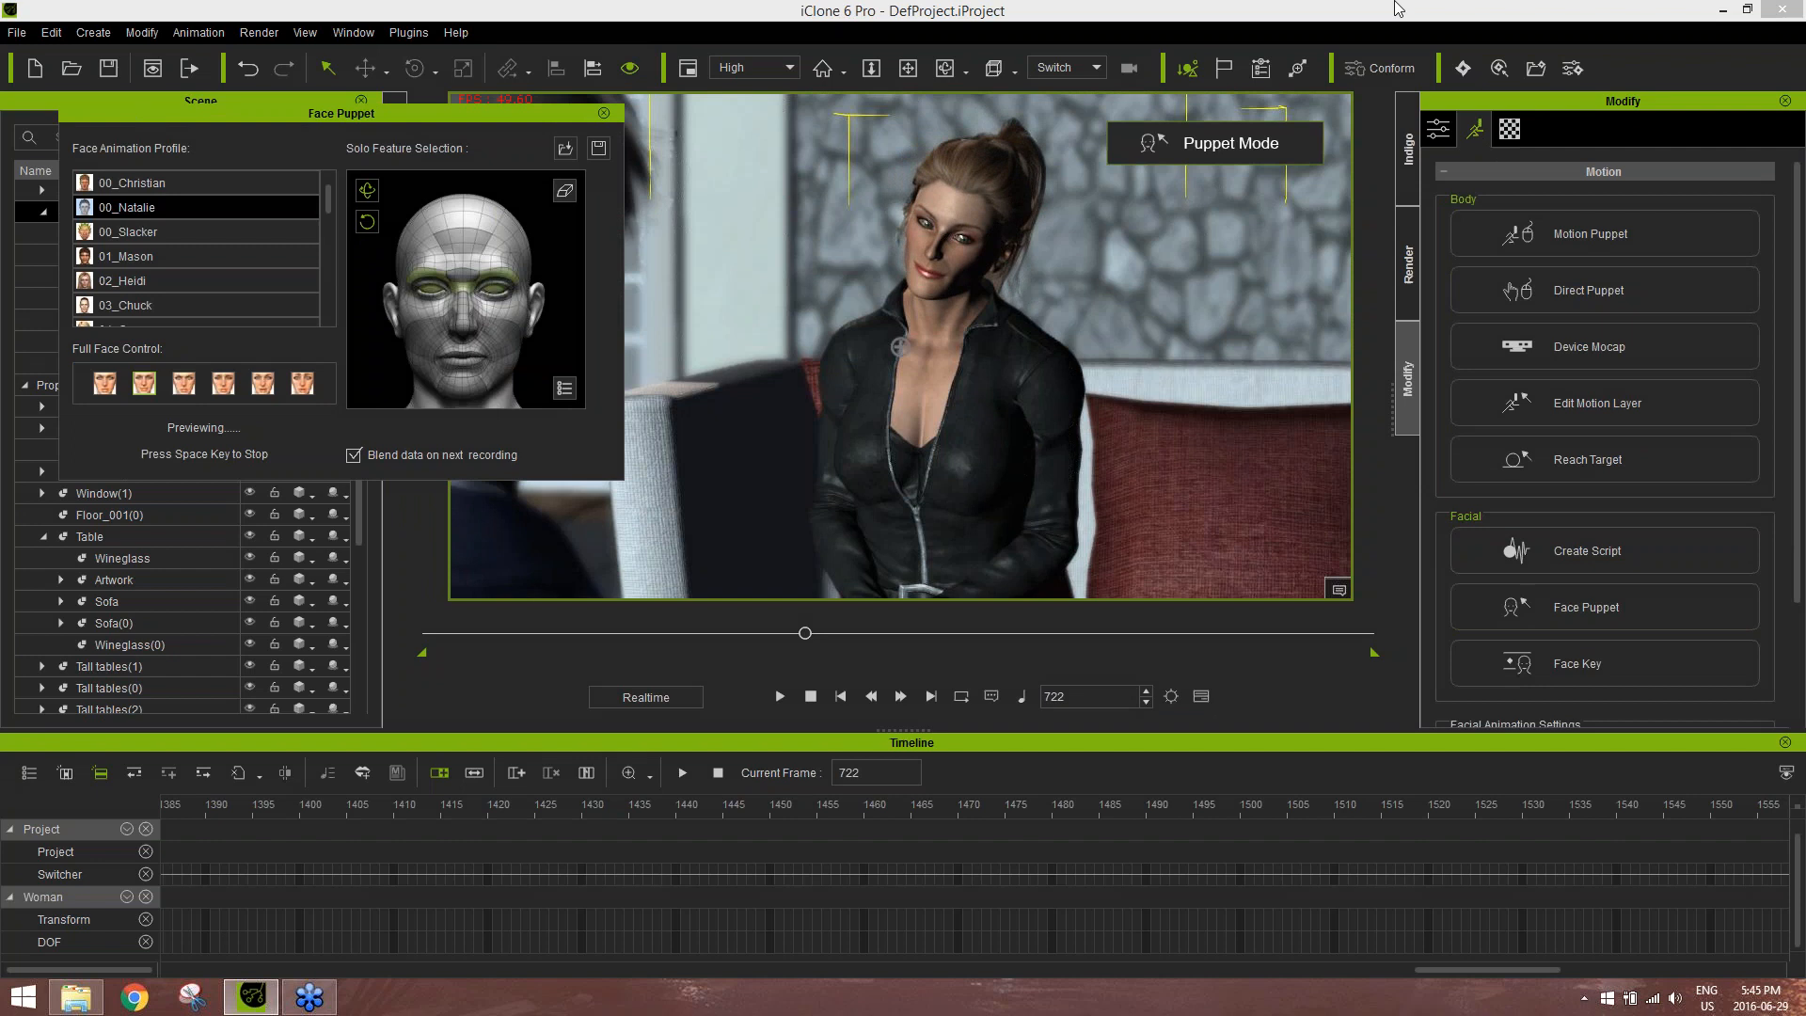
{"action": "key", "text": "space"}
{"action": "left_click", "coordinate": [268, 446]}
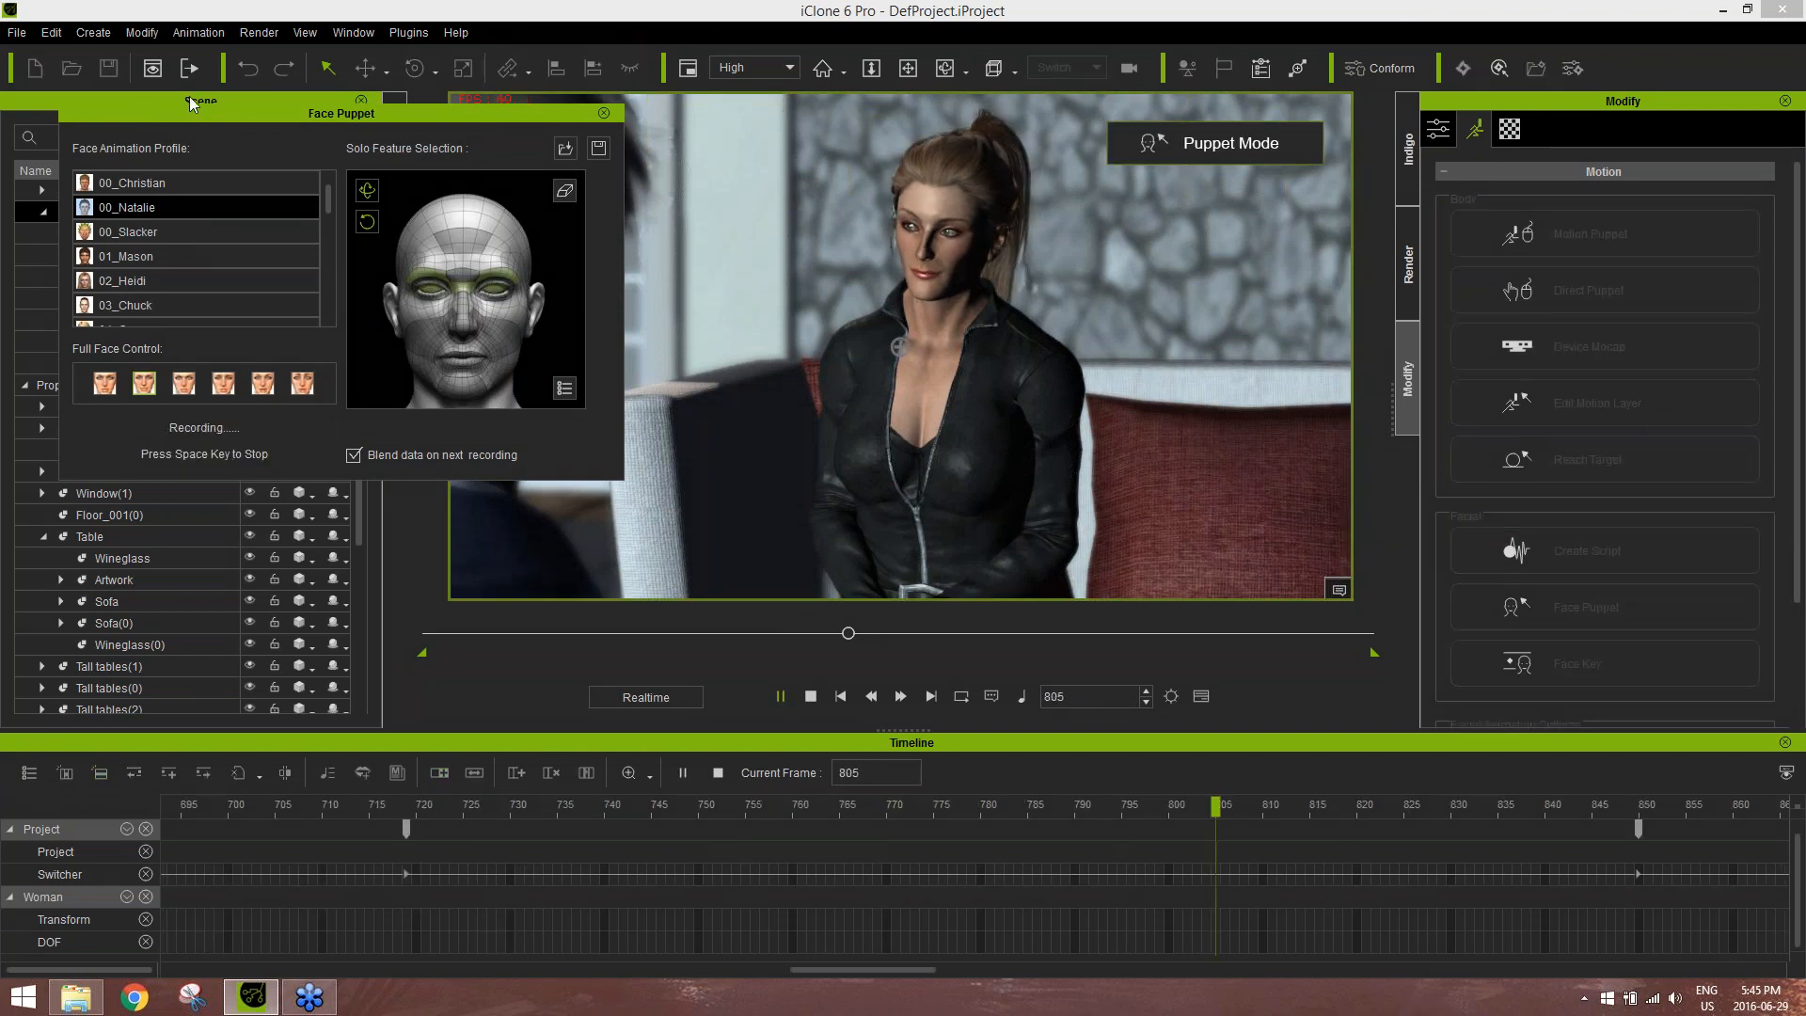
{"action": "key", "text": "space"}
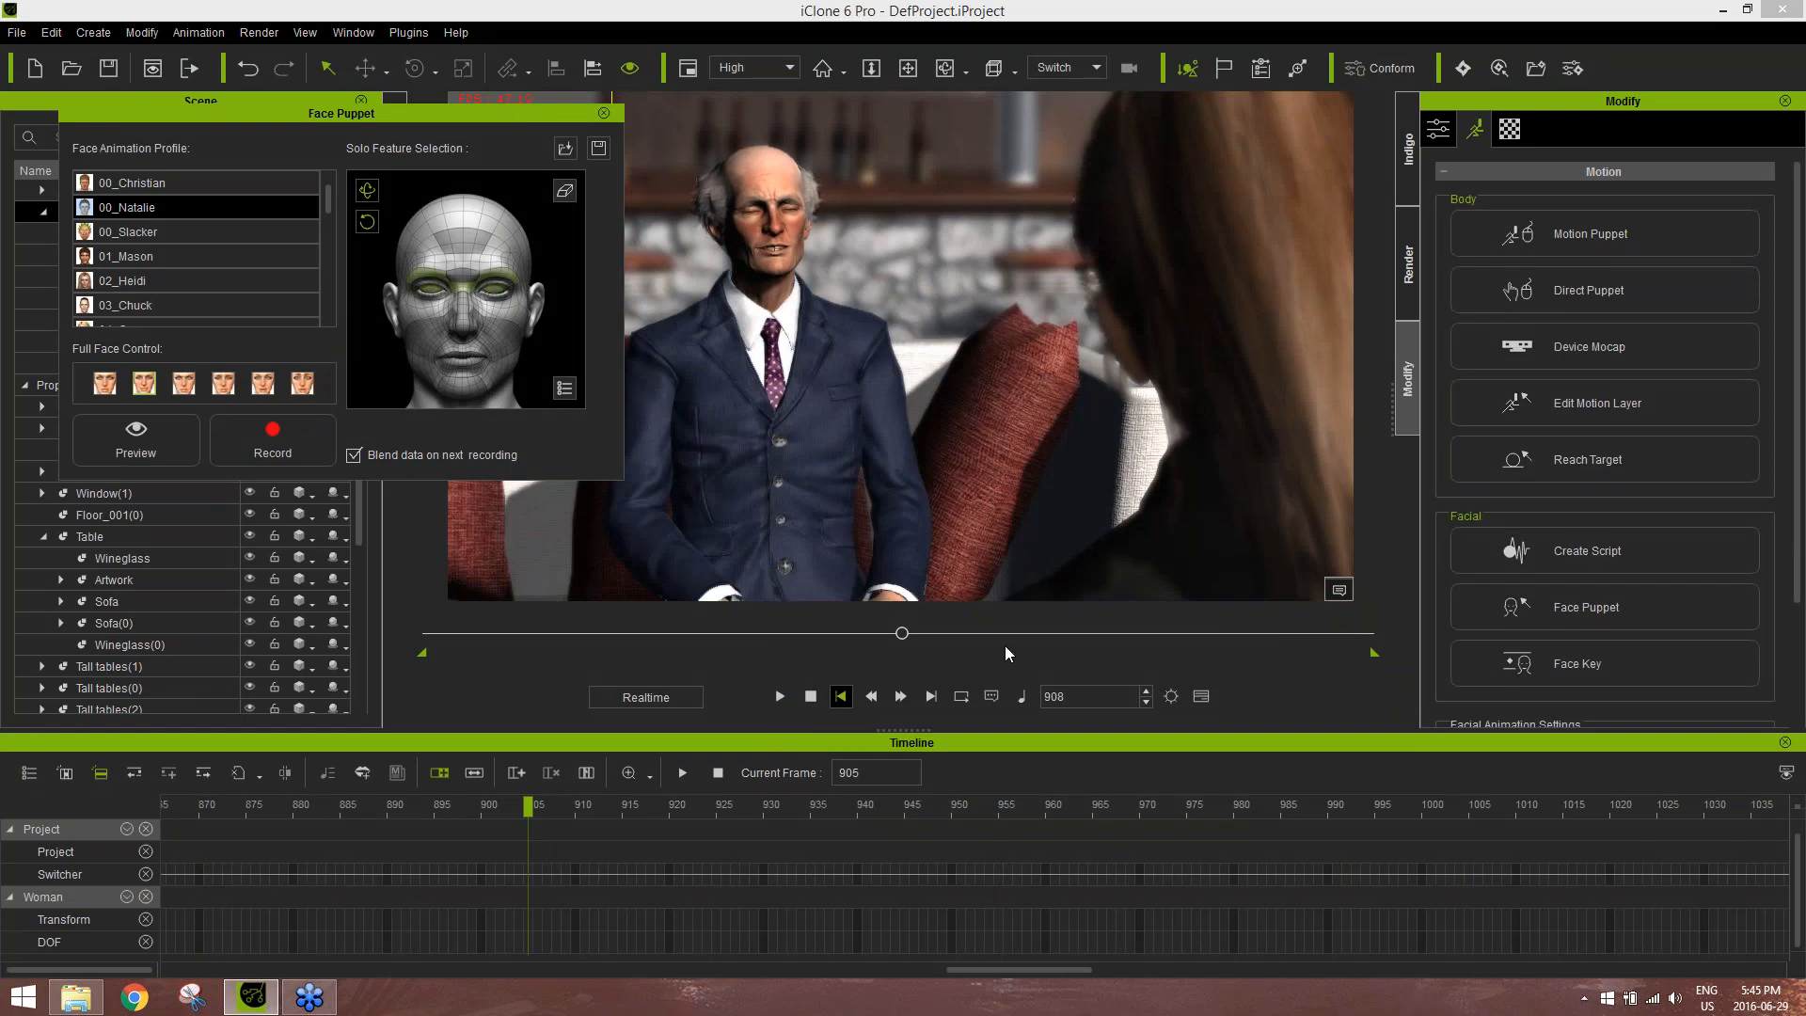
Go to frame 1052 and preview the fifth Full Face Control preset on the woman's face
{"action": "left_click_drag", "start_coordinate": [902, 633], "coordinate": [978, 621]}
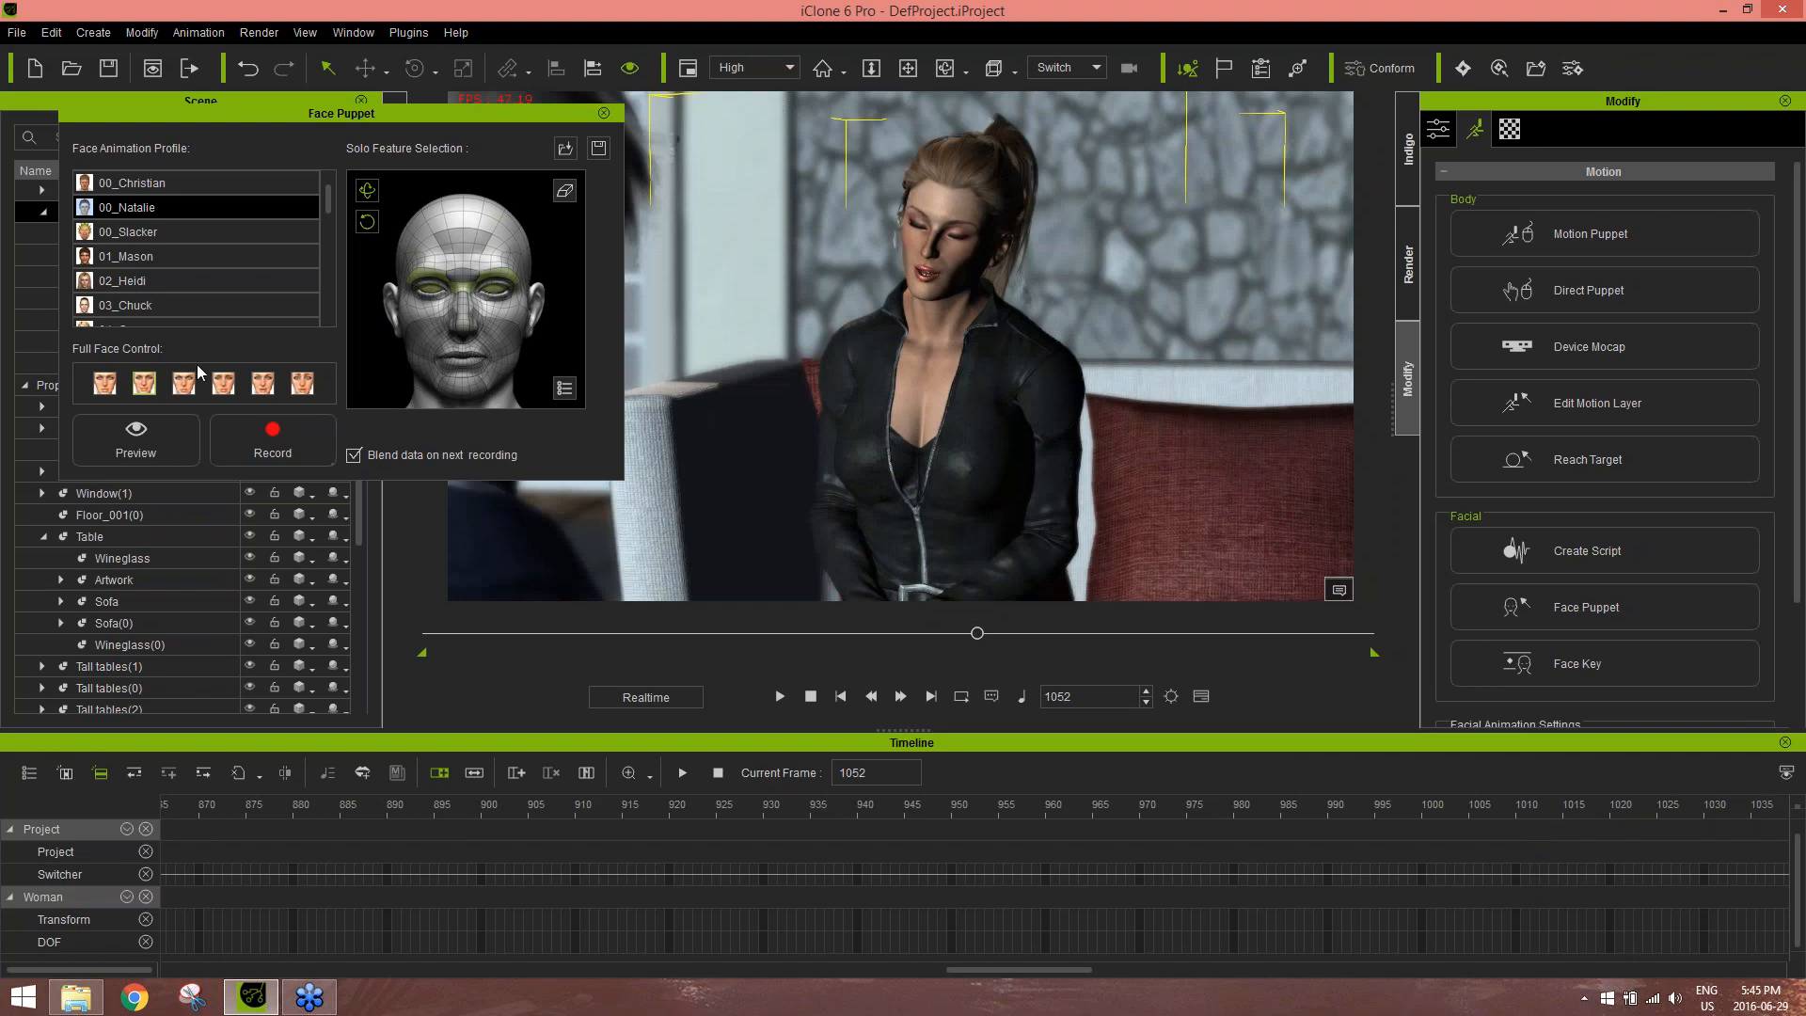
{"action": "left_click", "coordinate": [267, 381]}
{"action": "key", "text": "space"}
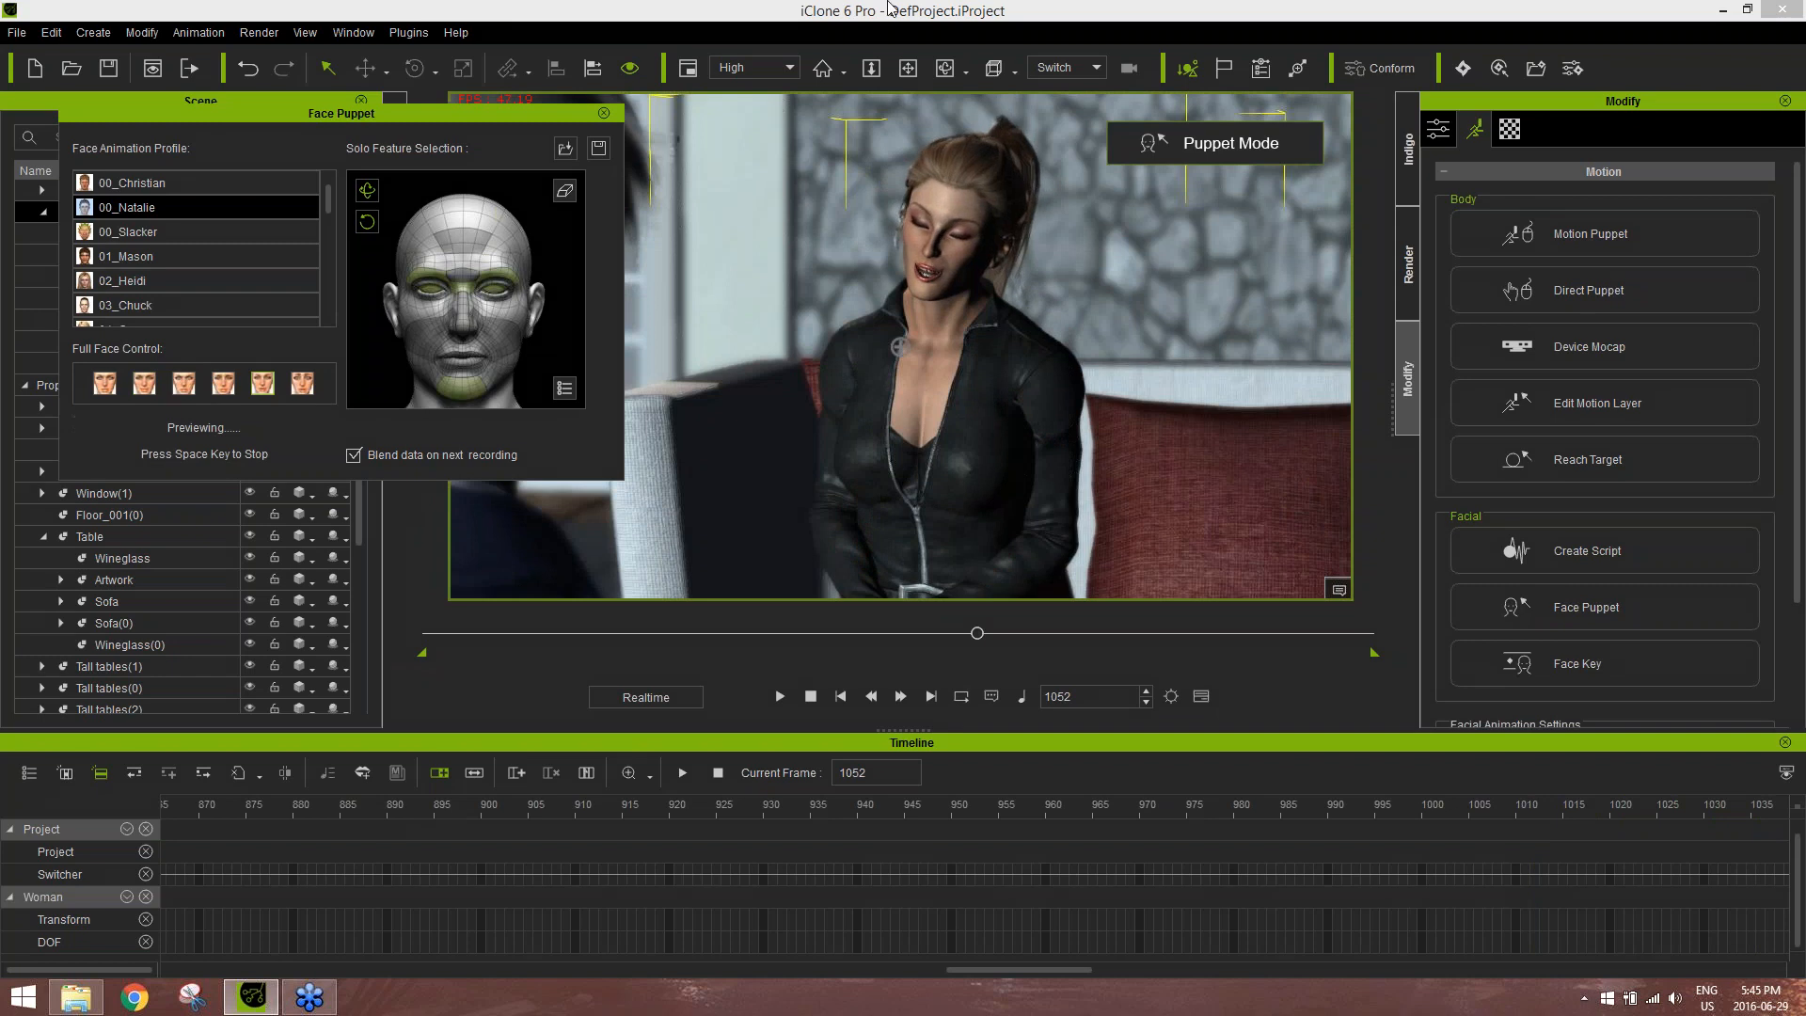
{"action": "key", "text": "space"}
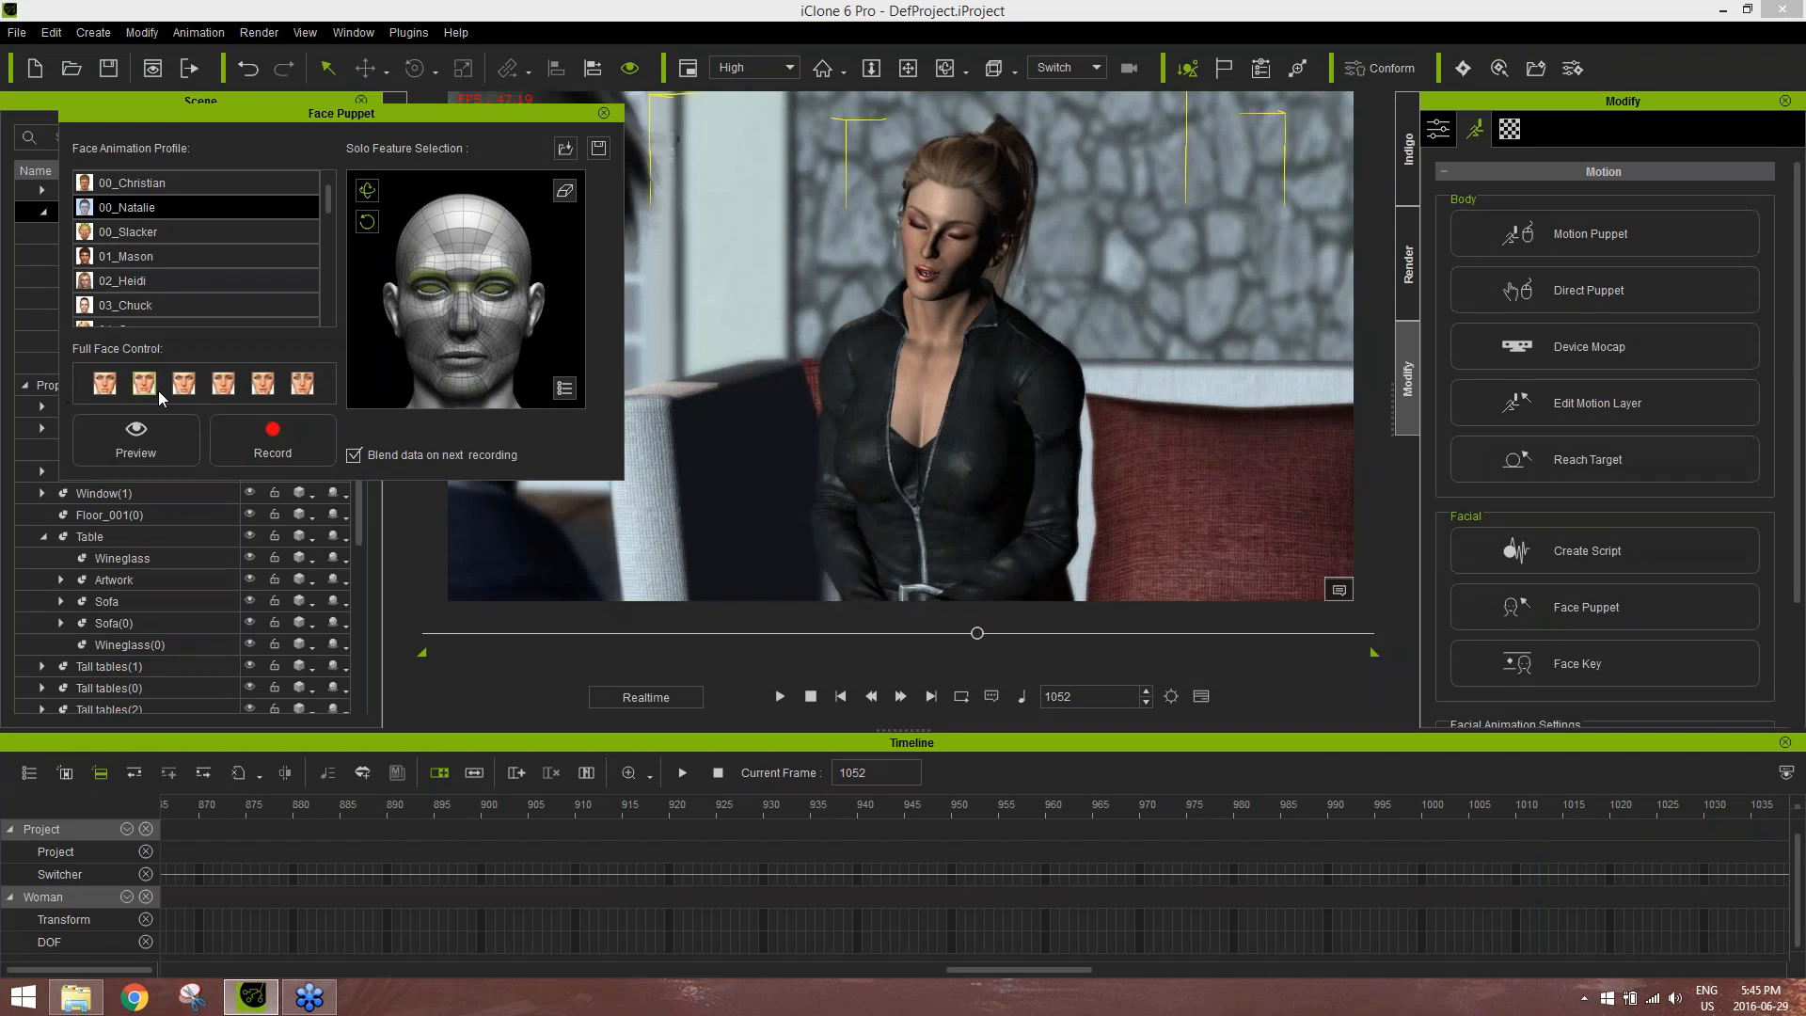
Record the woman's facial animation with the second preset from frame 1052 to about frame 1292, then close Face Puppet
{"action": "left_click", "coordinate": [288, 447]}
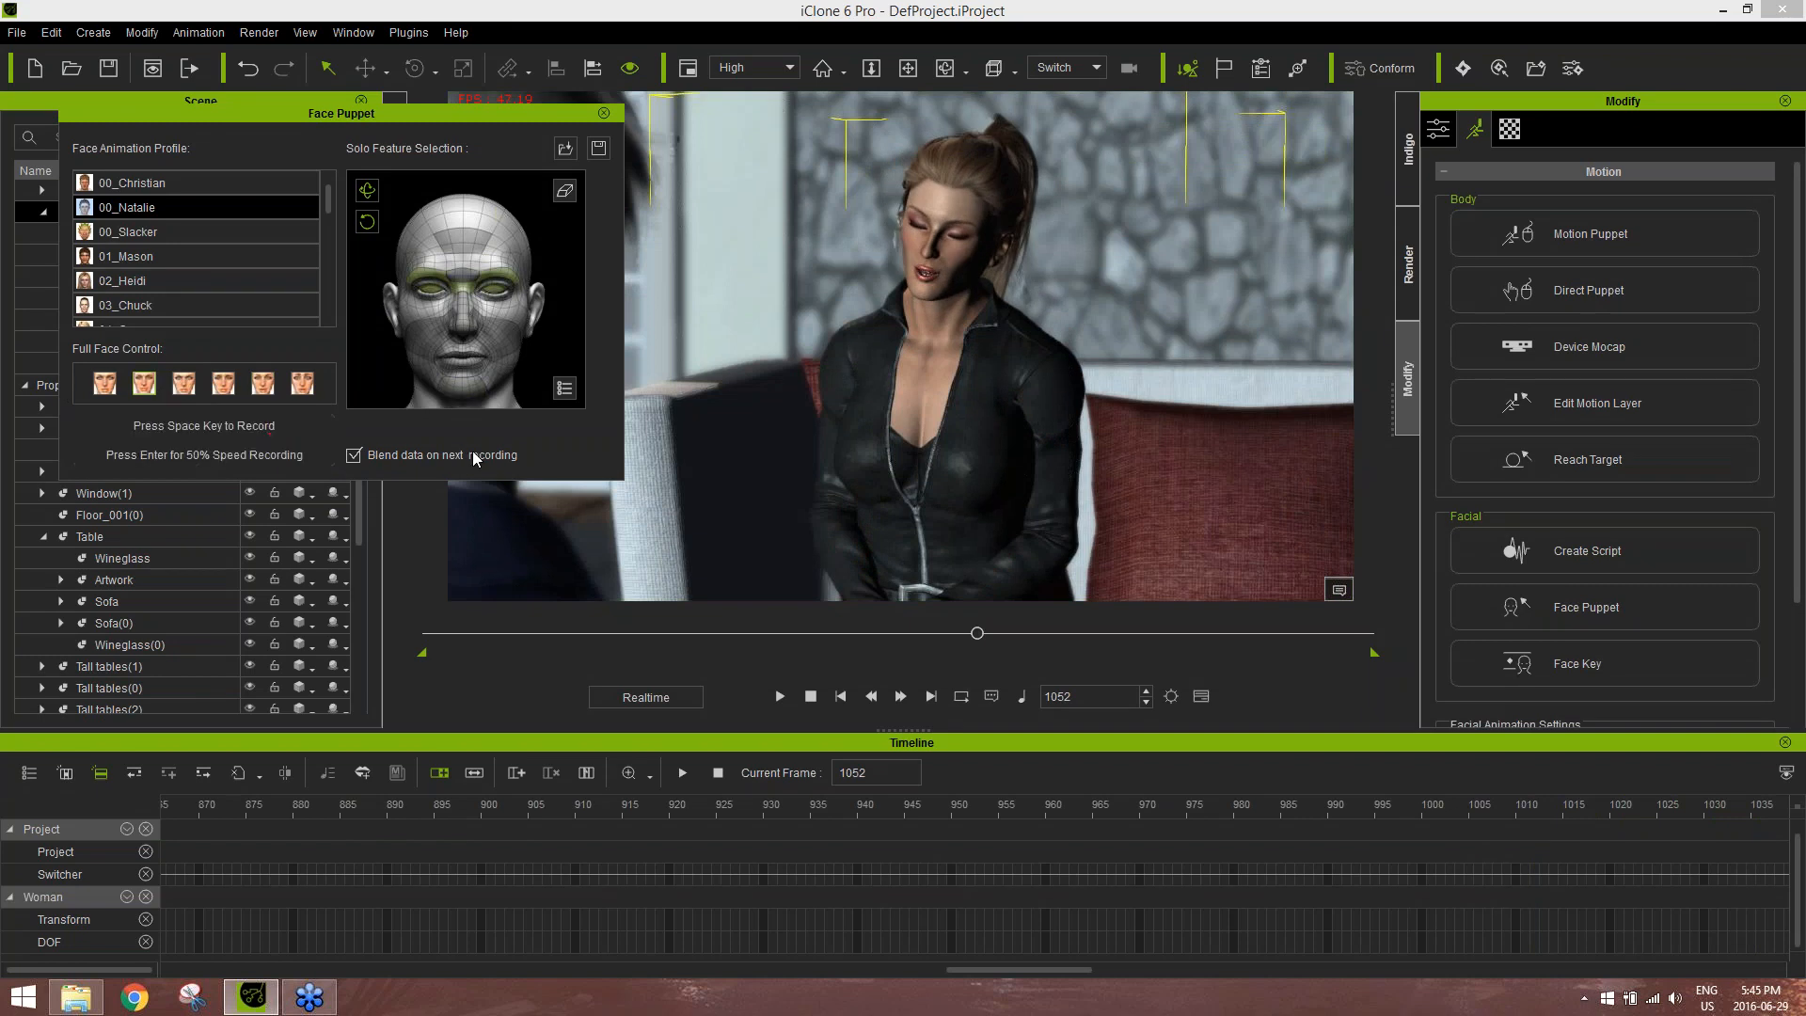
{"action": "key", "text": "space"}
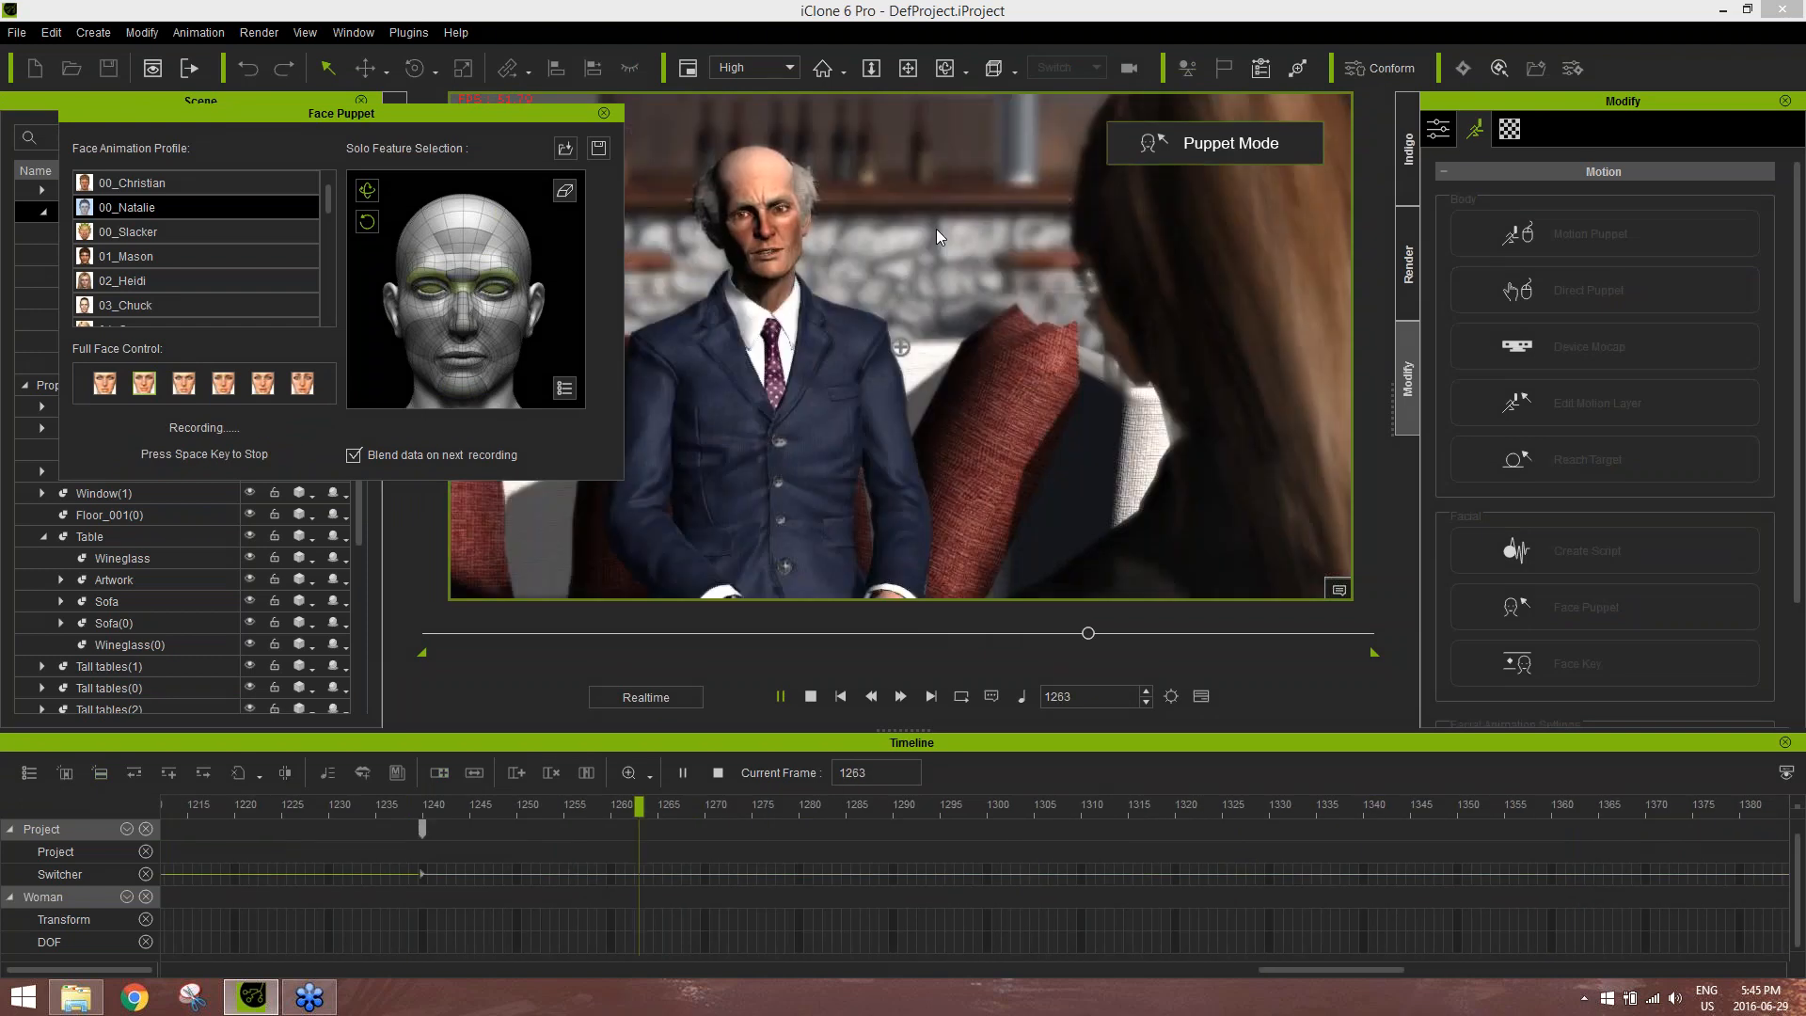
{"action": "key", "text": "space"}
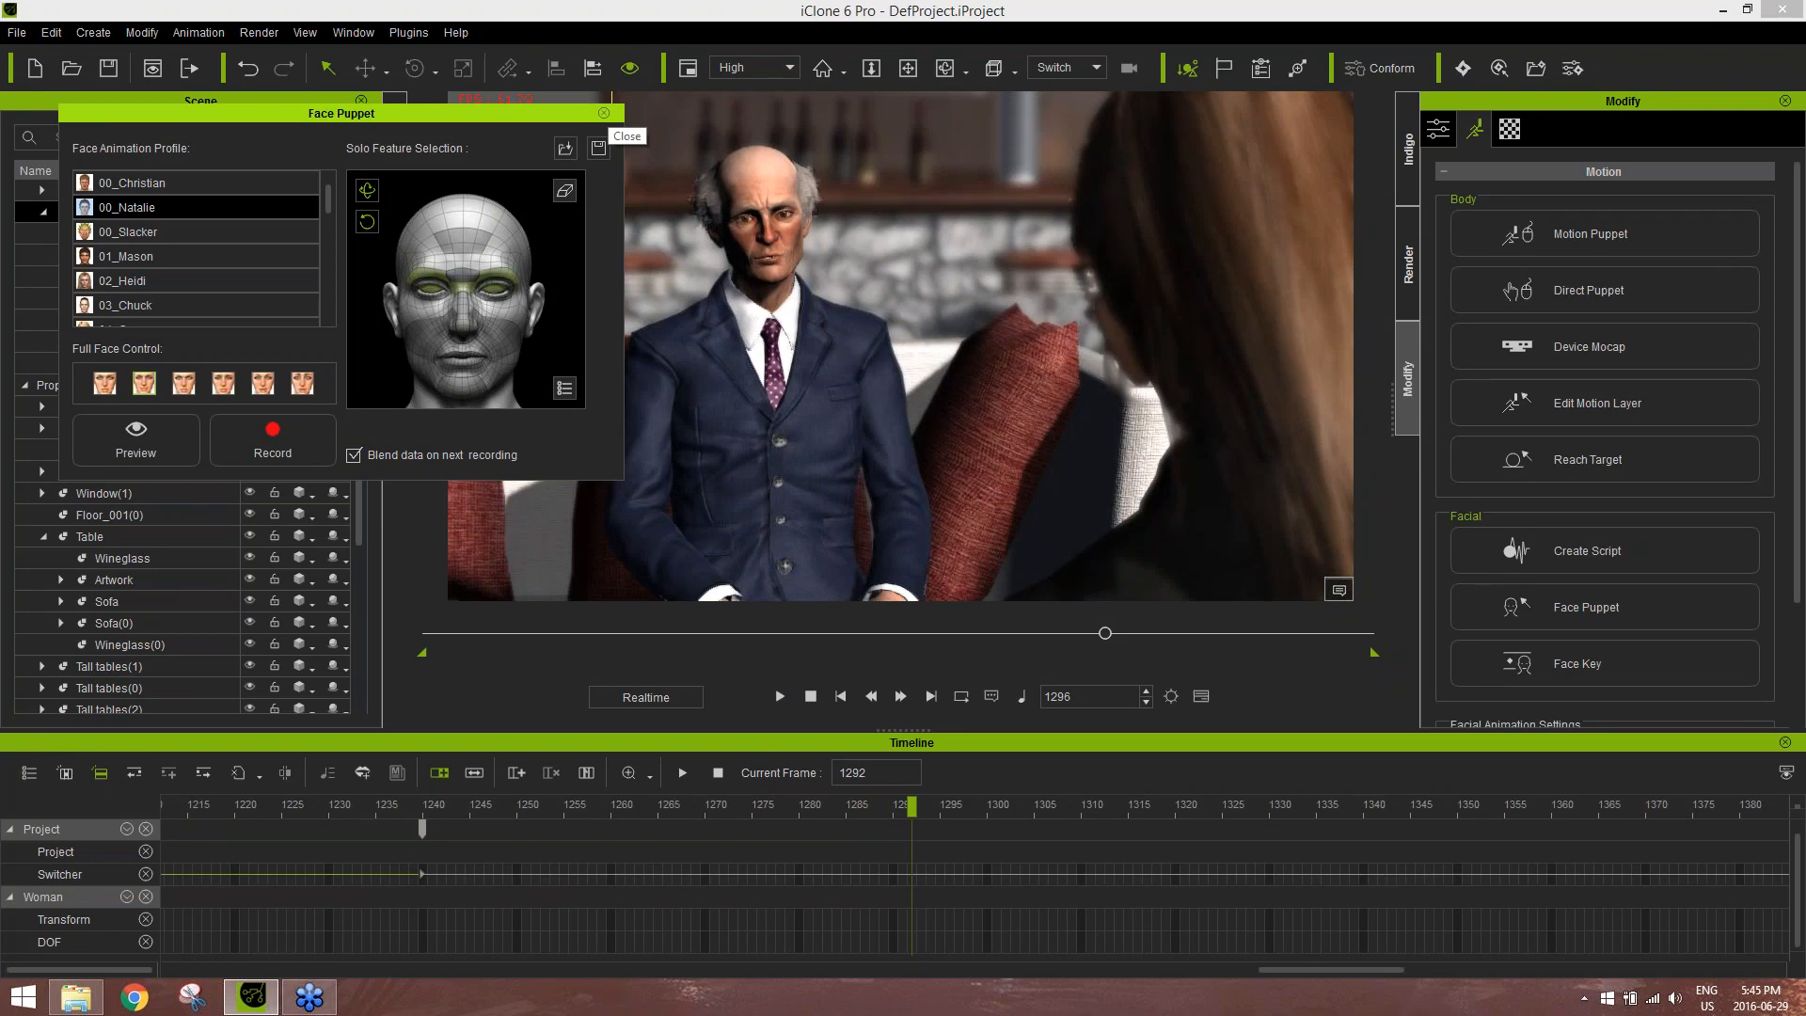
{"action": "left_click", "coordinate": [604, 113]}
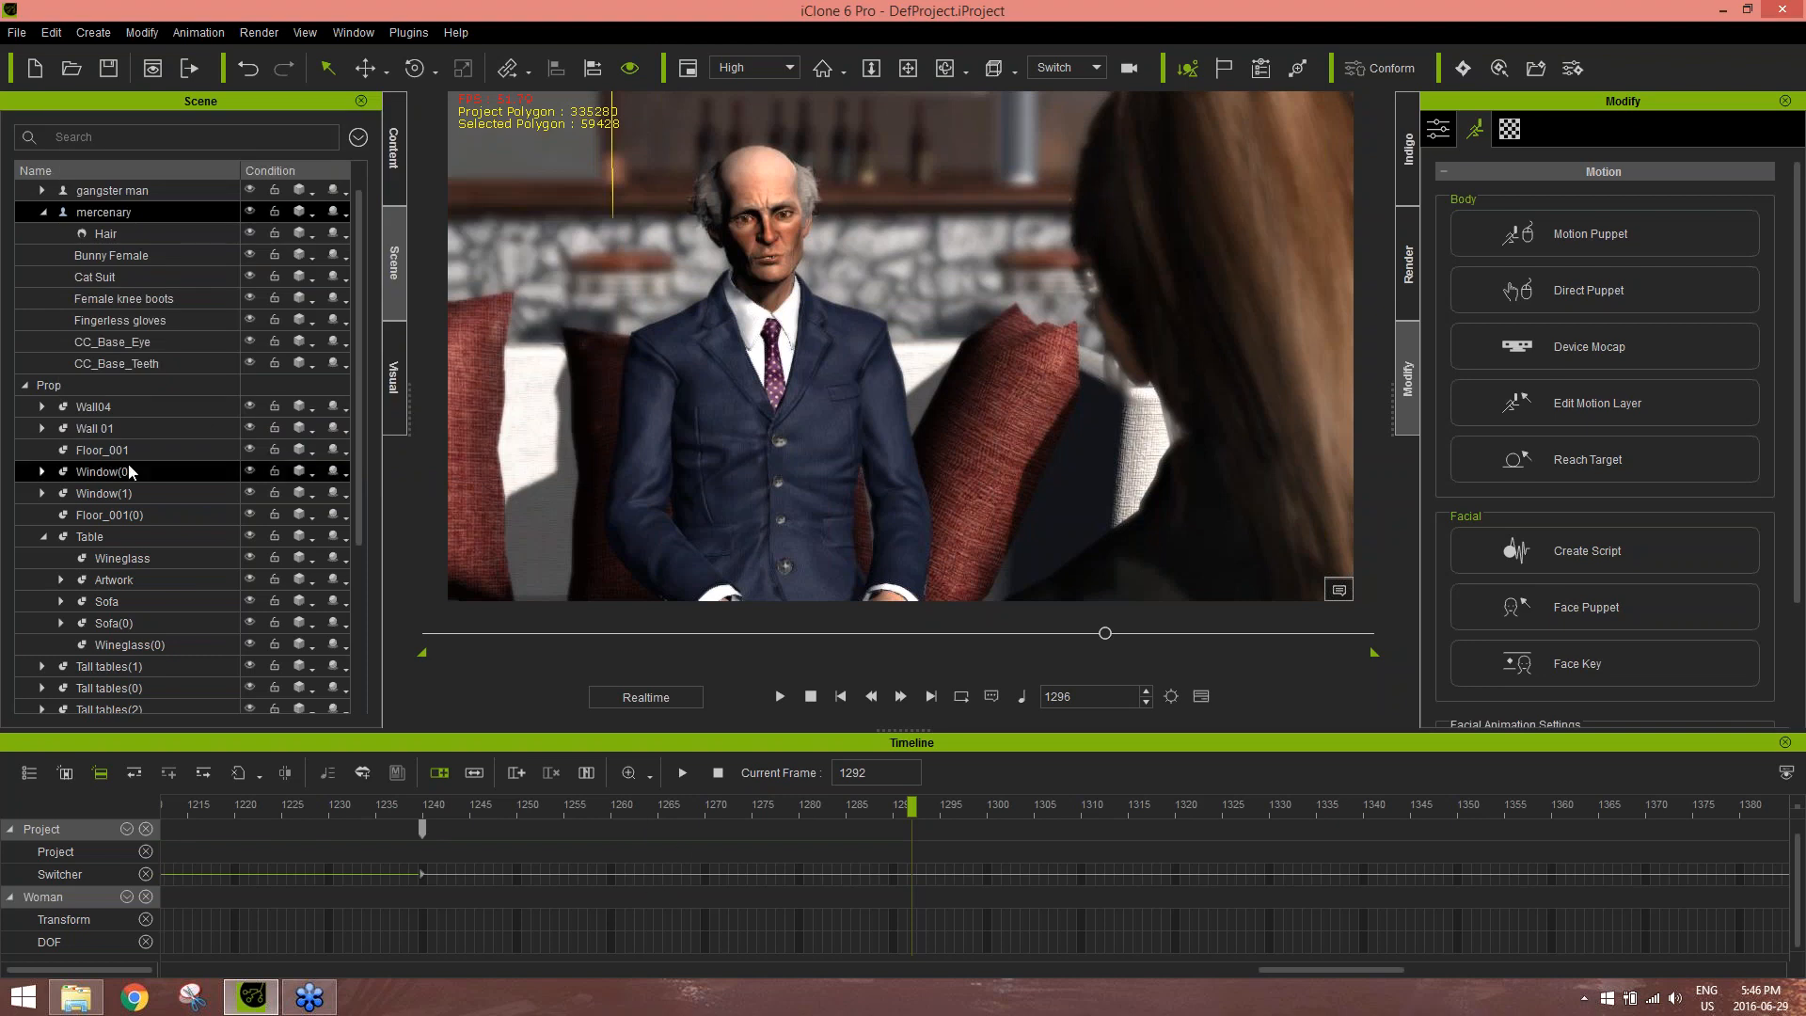
Show the mercenary's tracks in the timeline and remove the Woman camera's tracks from it
{"action": "left_click", "coordinate": [126, 216]}
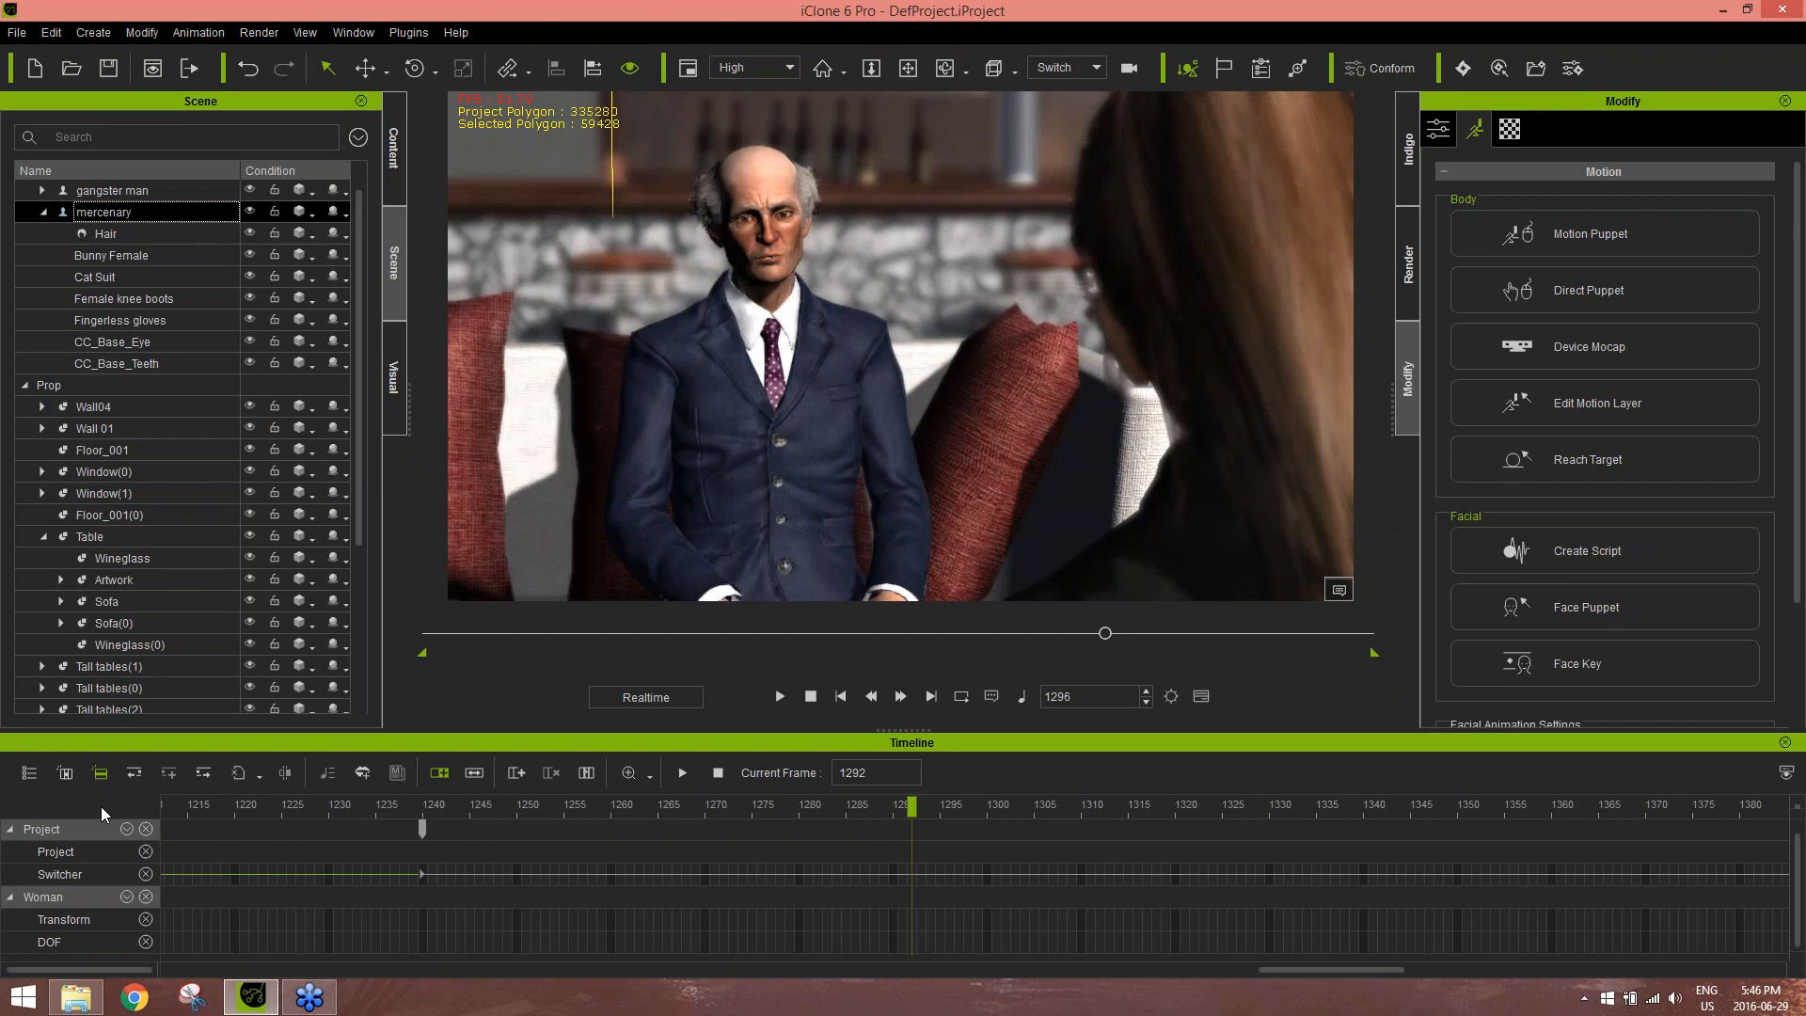
{"action": "left_click", "coordinate": [65, 773]}
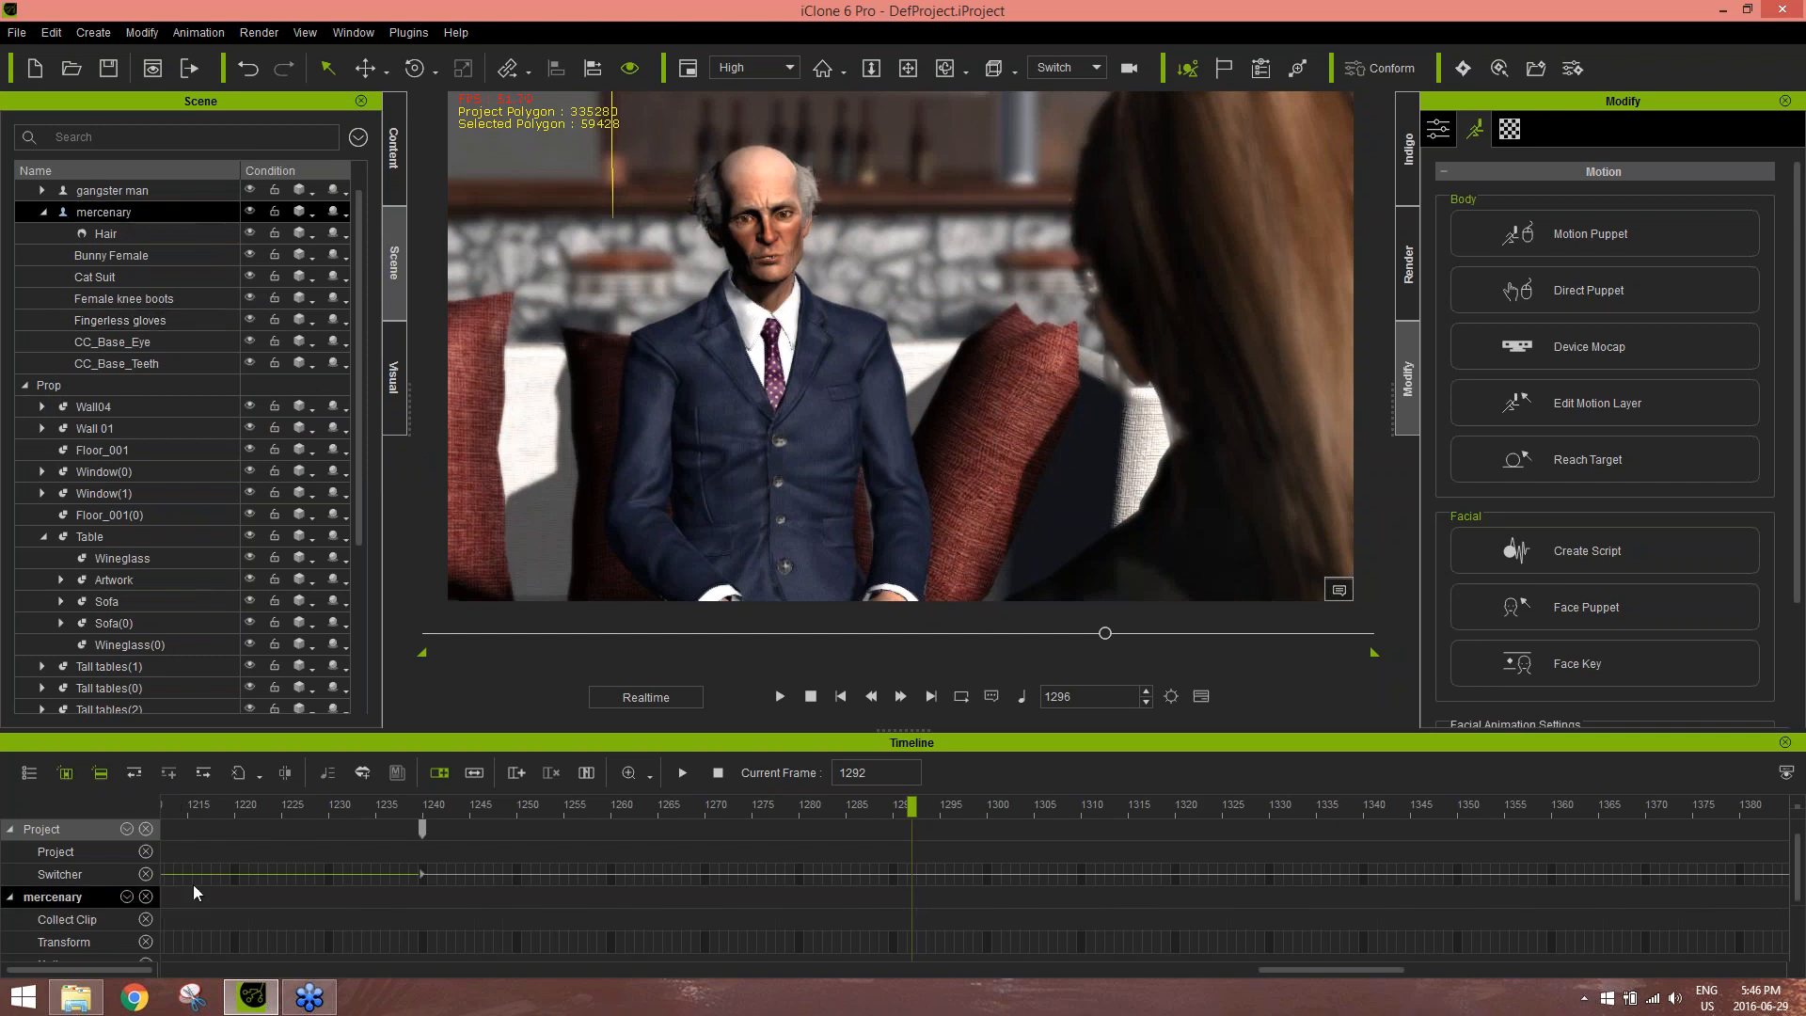
{"action": "scroll", "coordinate": [261, 901], "scroll_direction": "down", "scroll_amount": 3}
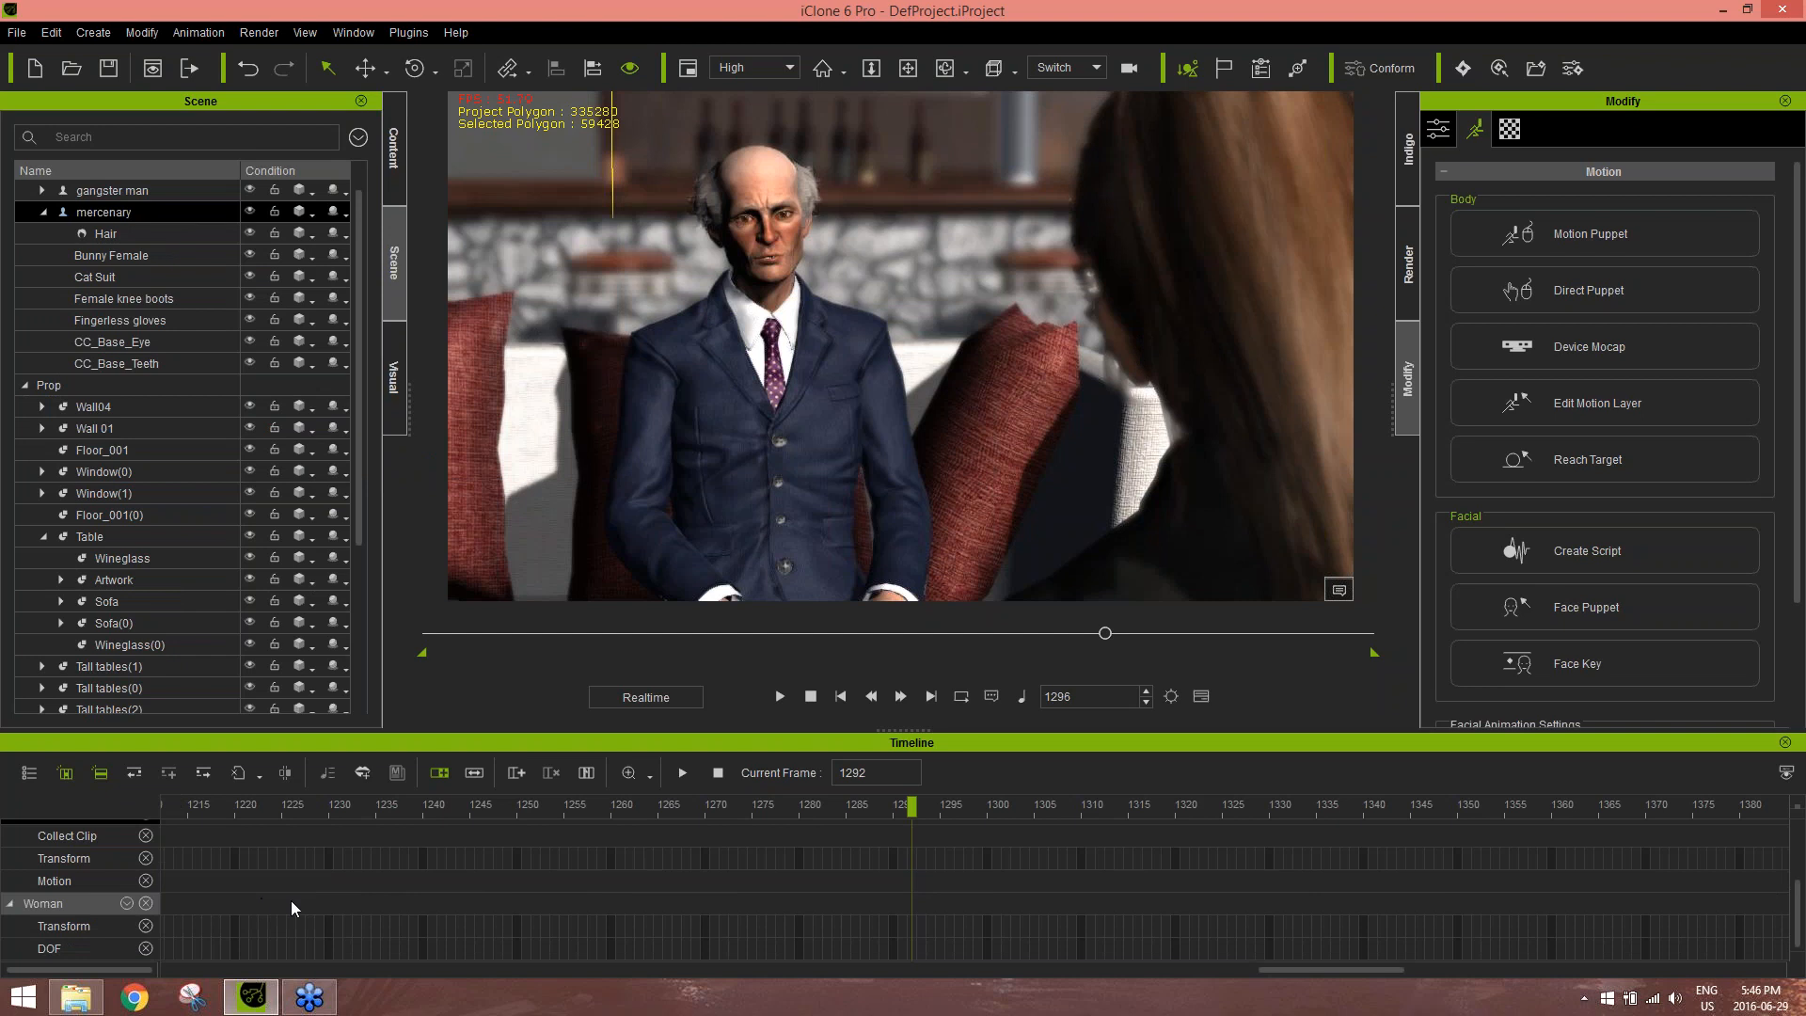
{"action": "left_click", "coordinate": [127, 904]}
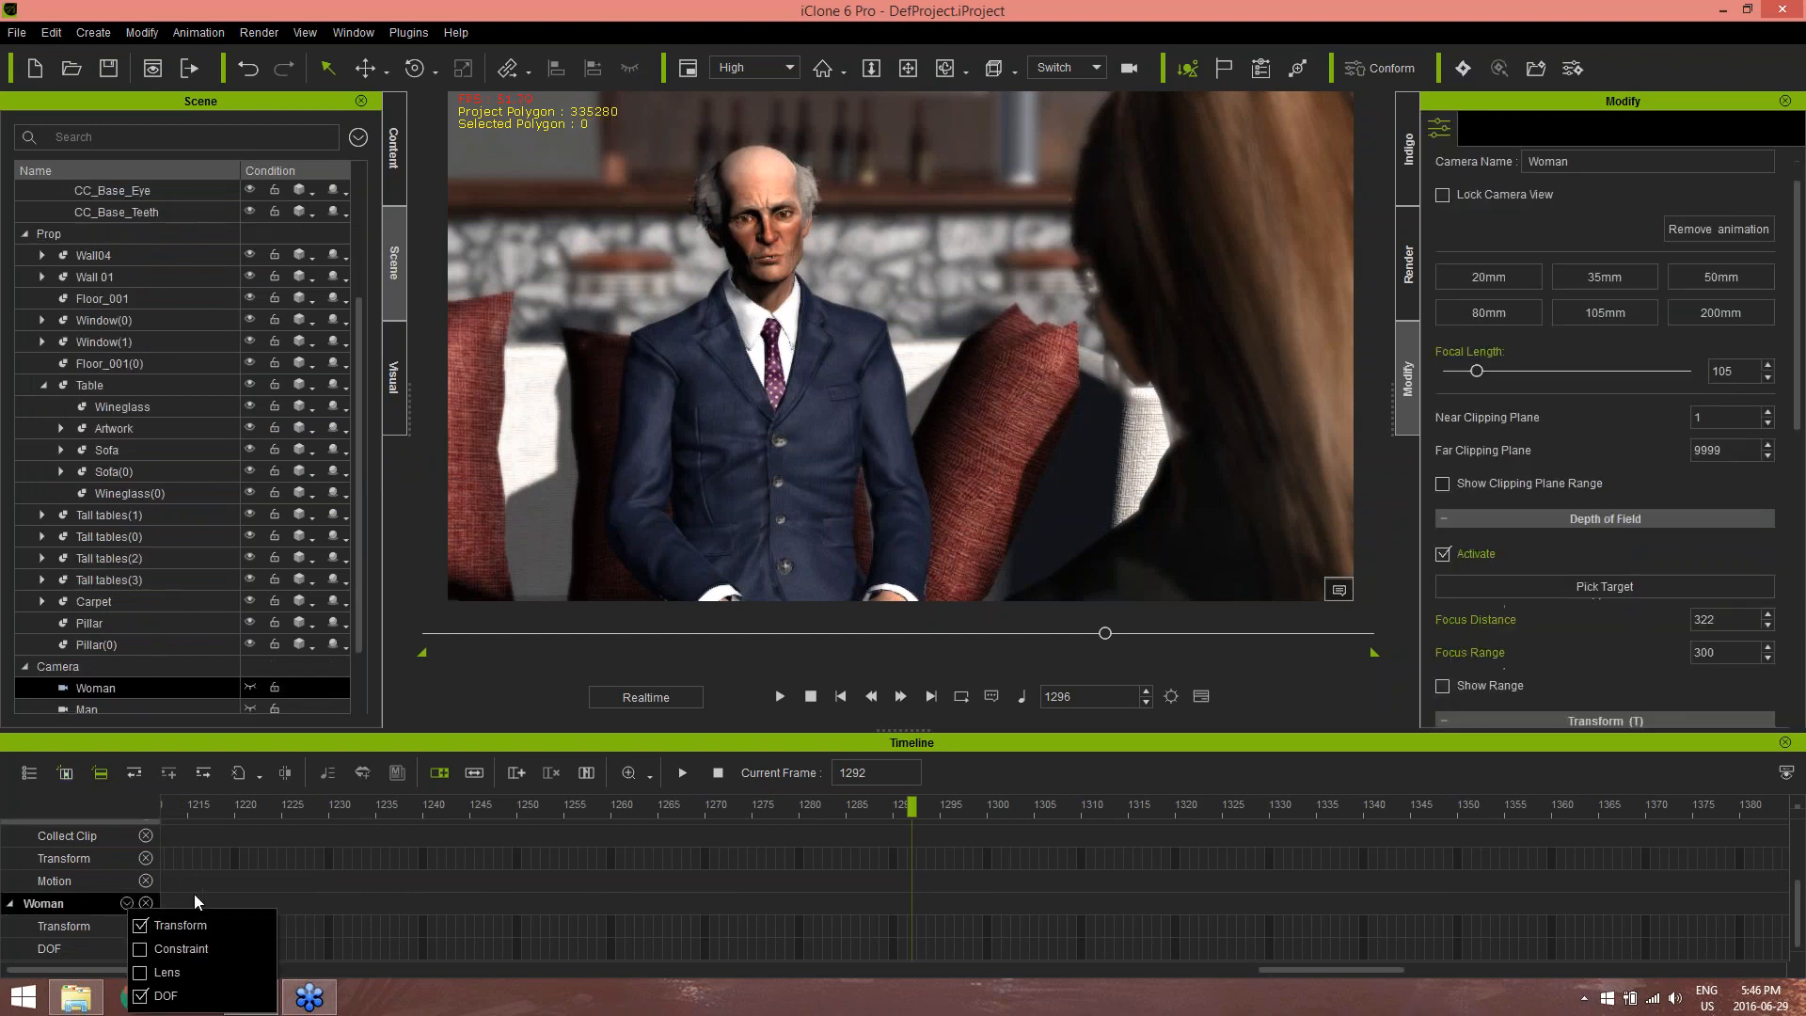
{"action": "left_click", "coordinate": [146, 904]}
Display the mercenary's Viseme and Expression tracks and move the playhead to frame 1023 to check the clips against the audio
{"action": "left_click", "coordinate": [127, 881]}
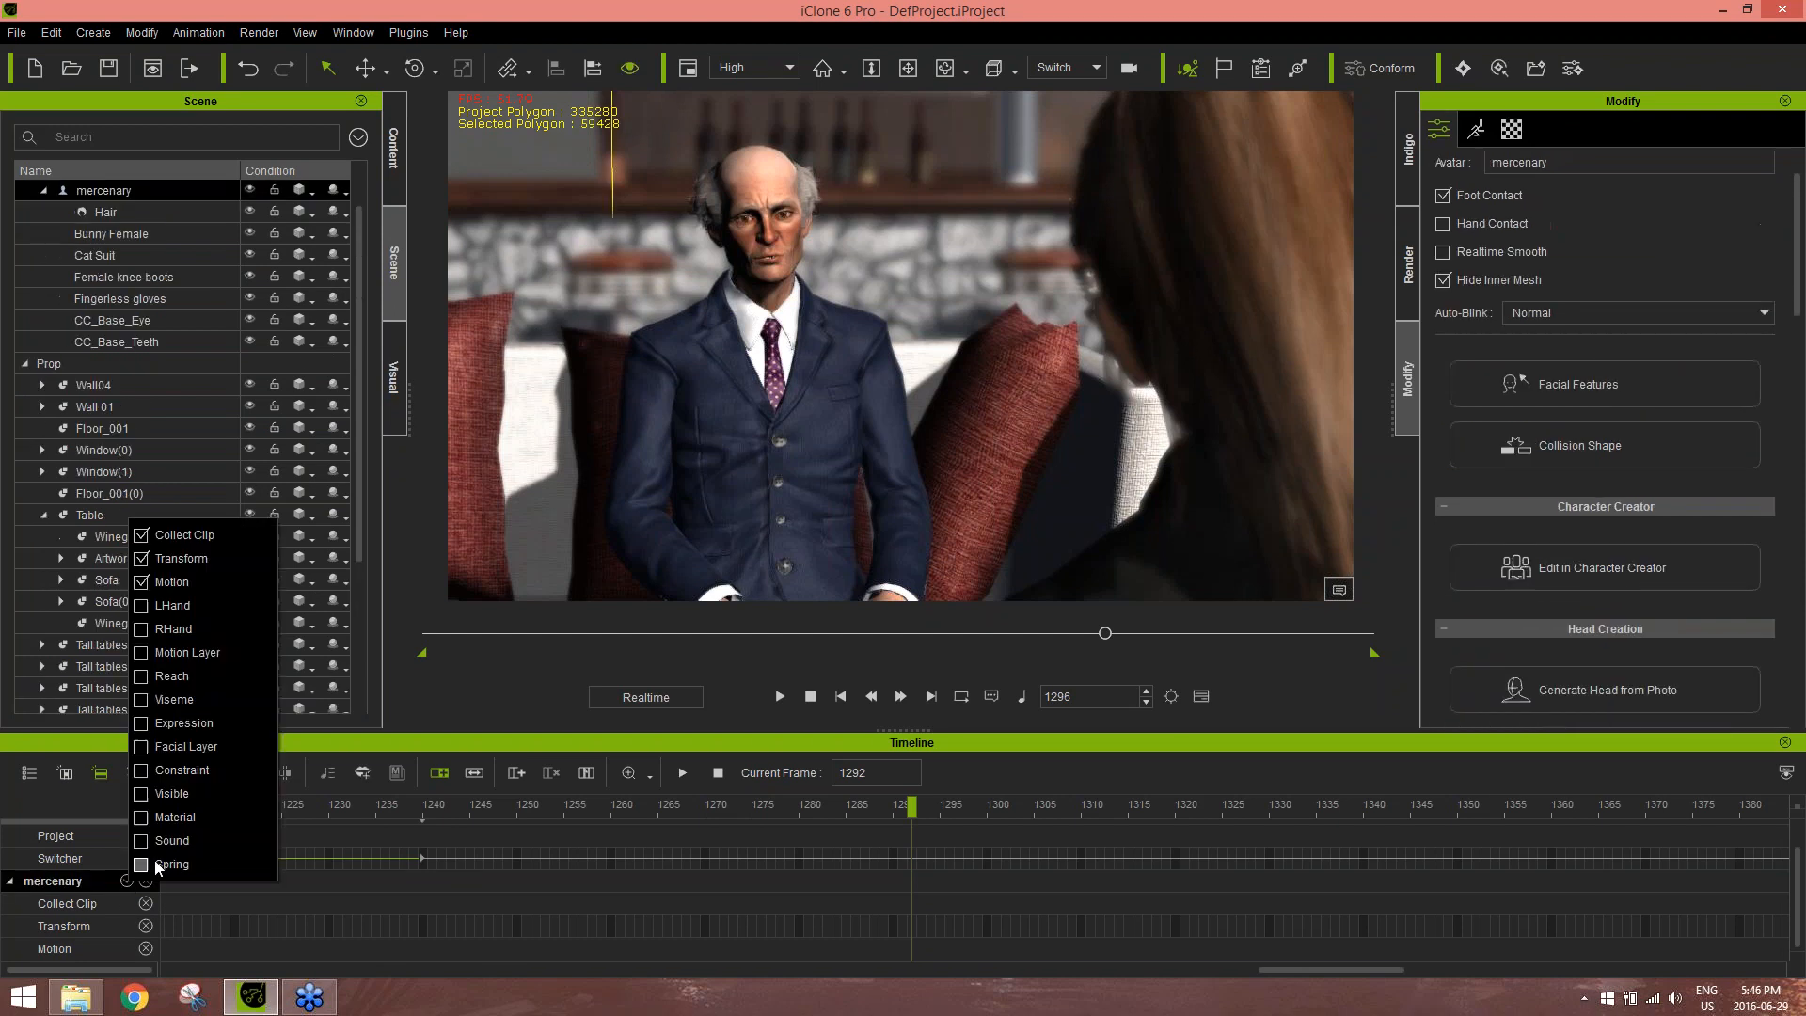
{"action": "left_click", "coordinate": [142, 654]}
{"action": "left_click", "coordinate": [142, 723]}
{"action": "left_click", "coordinate": [146, 653]}
{"action": "left_click", "coordinate": [381, 749]}
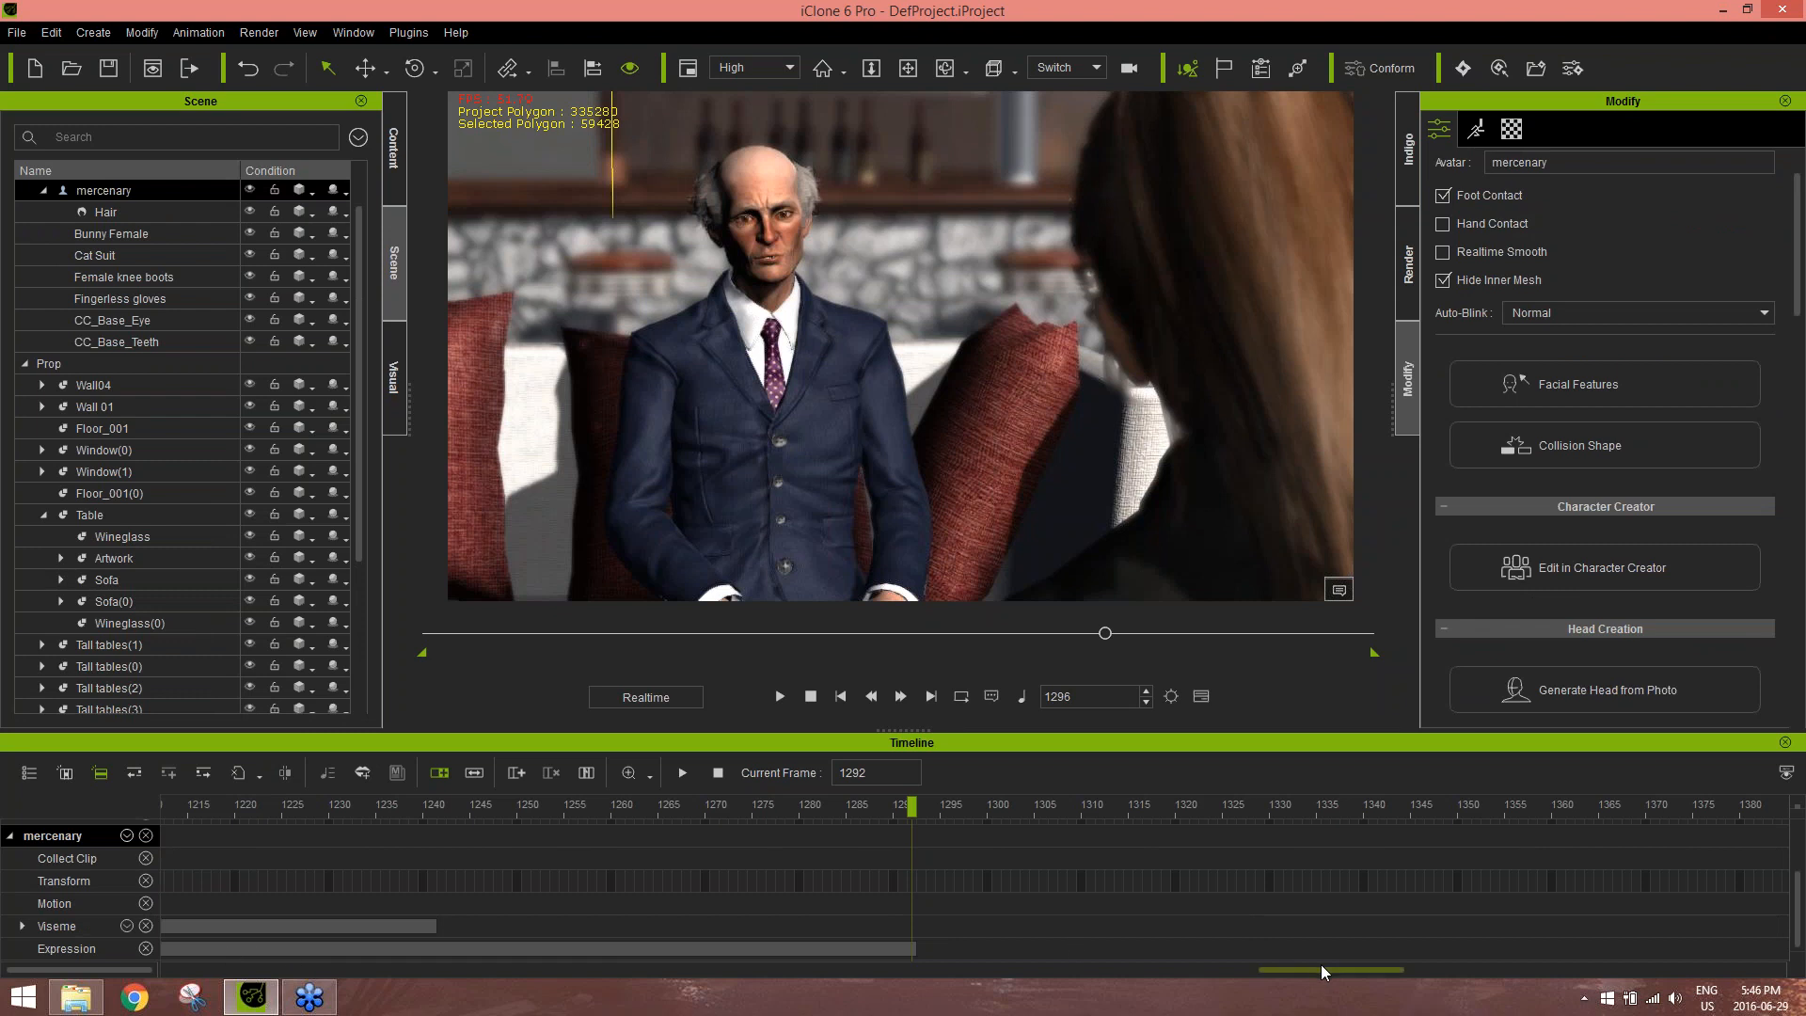
{"action": "left_click_drag", "start_coordinate": [1320, 964], "coordinate": [1211, 967]}
{"action": "scroll", "coordinate": [860, 877], "scroll_direction": "down", "scroll_amount": 3}
{"action": "scroll", "coordinate": [859, 877], "scroll_direction": "down", "scroll_amount": 3}
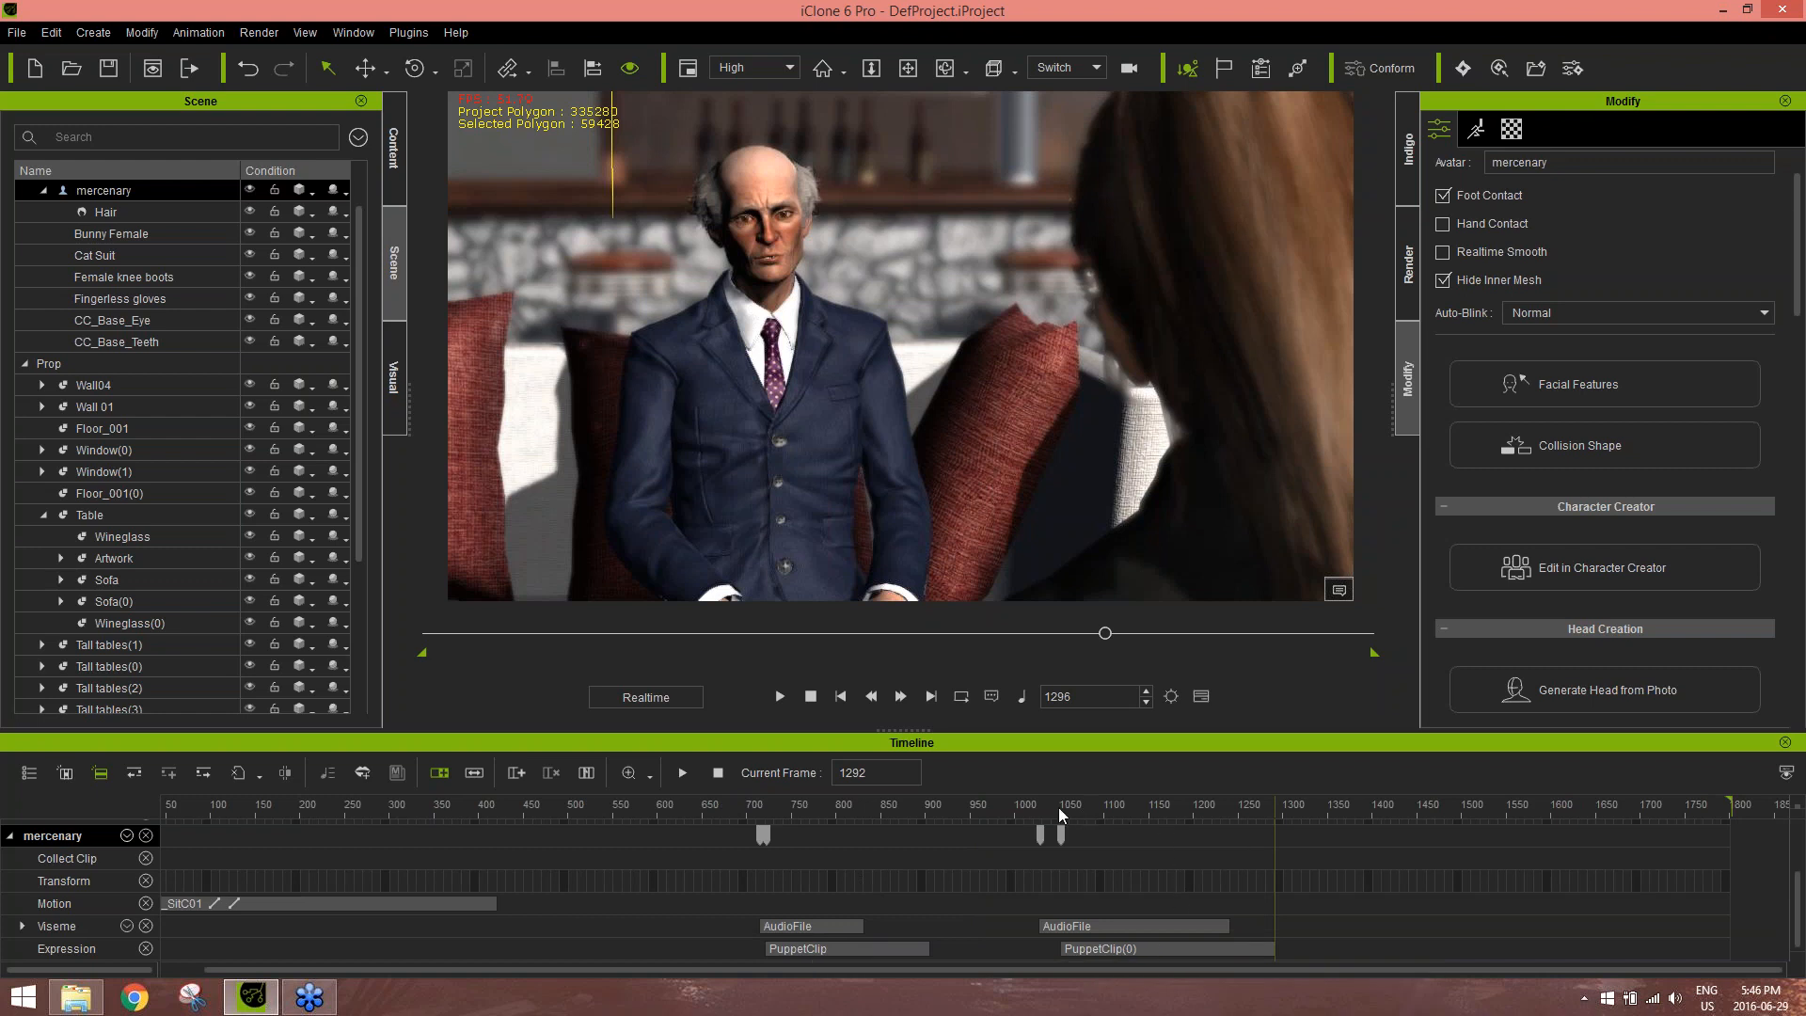
{"action": "left_click_drag", "start_coordinate": [1025, 805], "coordinate": [1034, 805]}
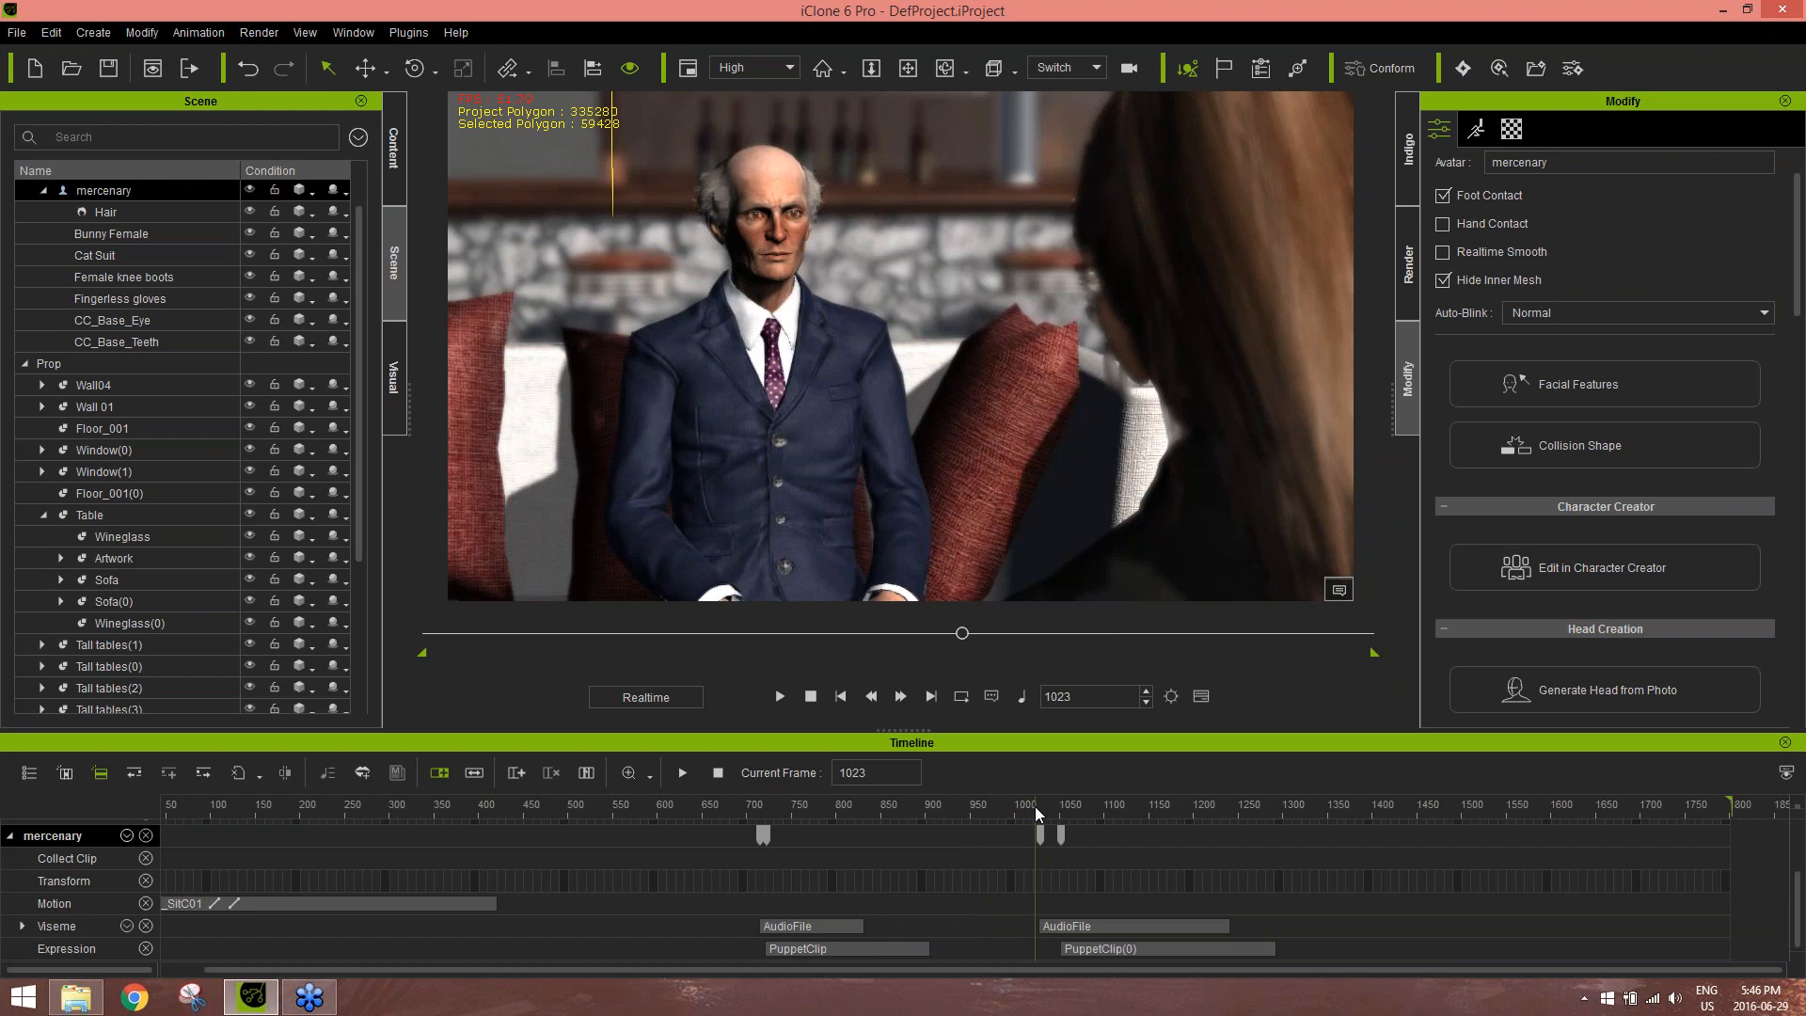
Return to frame 1 and pick the gangster man's head as the mercenary's Look at target
{"action": "left_click", "coordinate": [838, 696]}
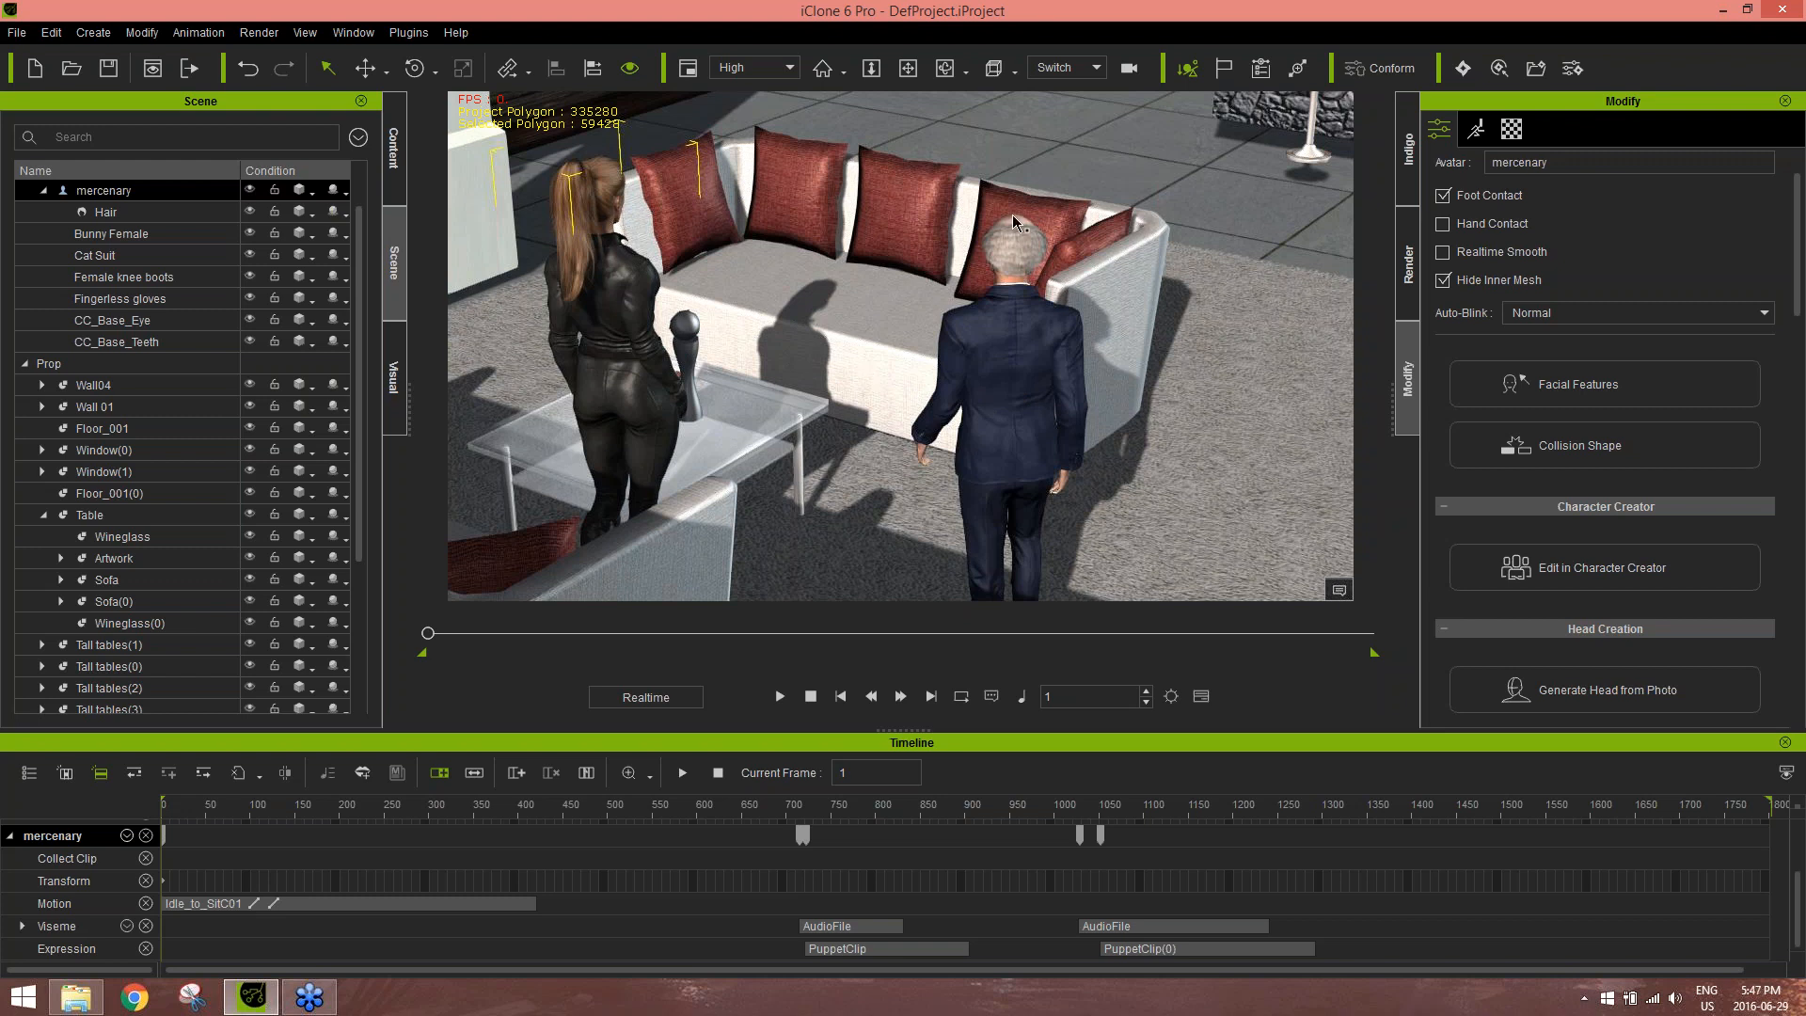
{"action": "left_click_drag", "start_coordinate": [1801, 295], "coordinate": [1800, 542]}
{"action": "left_click", "coordinate": [1576, 324]}
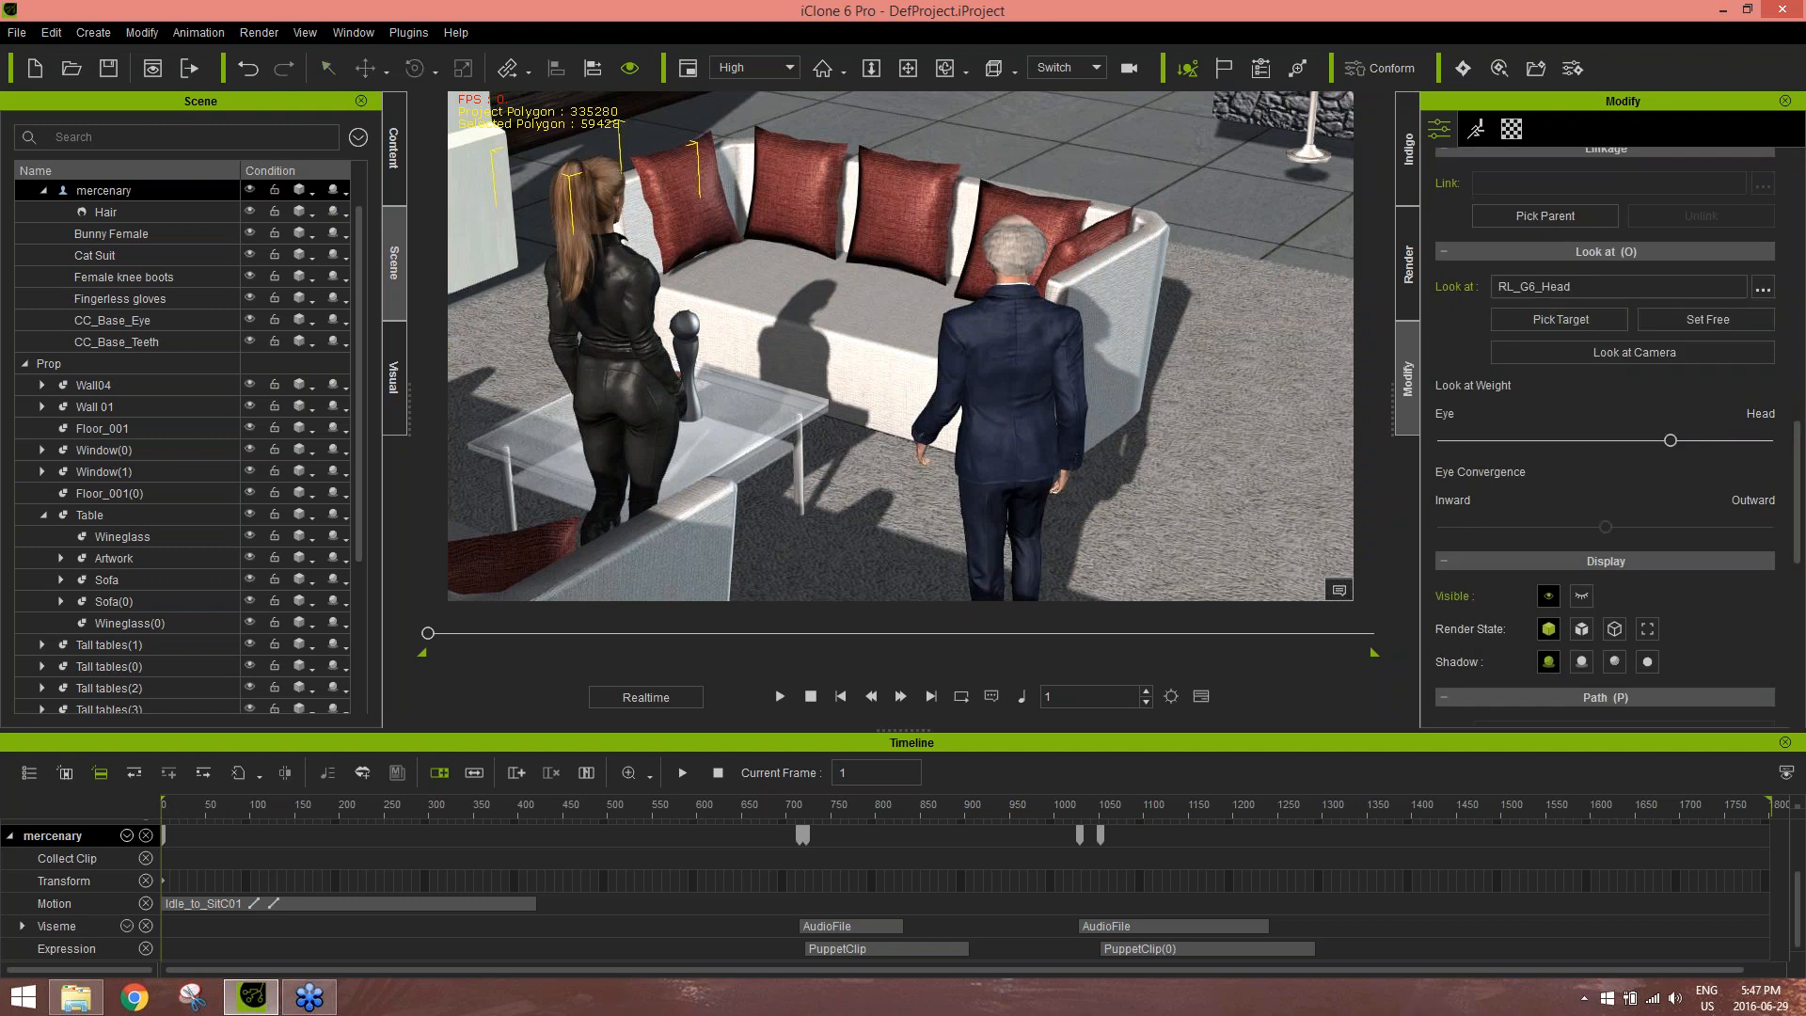
{"action": "left_click", "coordinate": [1010, 260]}
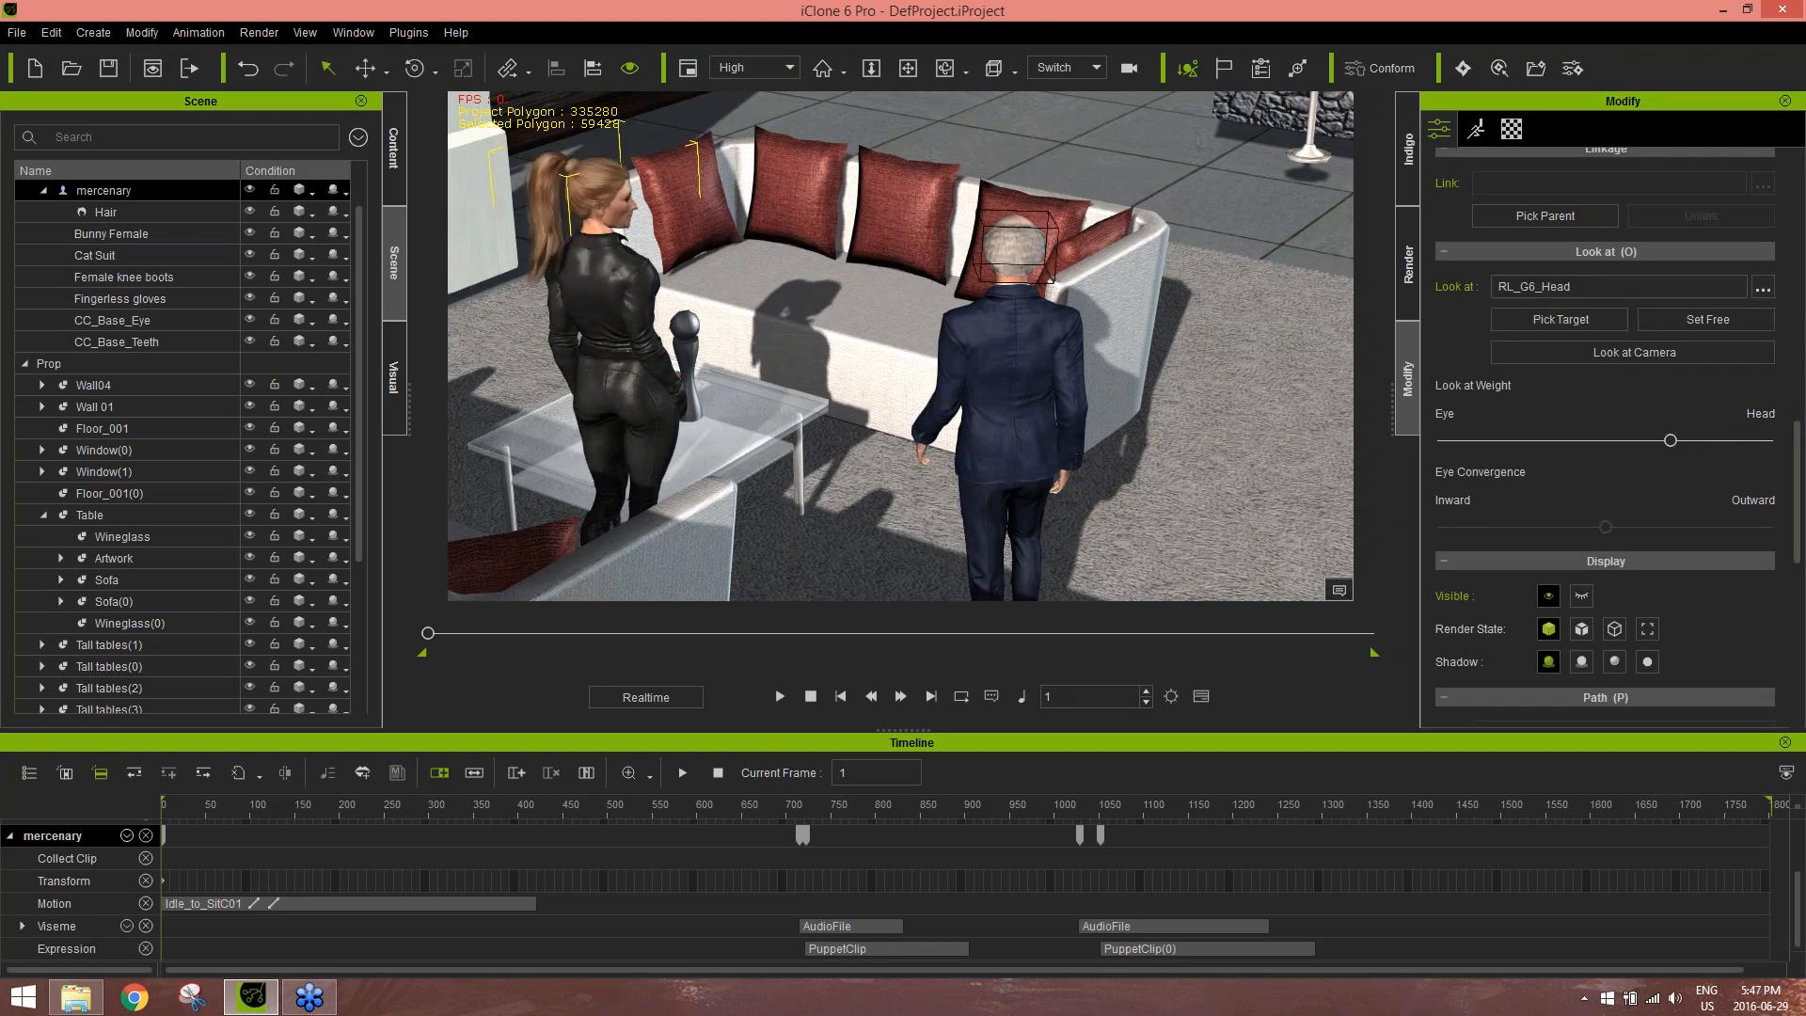
Select the gangster man and pick the mercenary's head as his Look at target
{"action": "left_click", "coordinate": [1038, 363]}
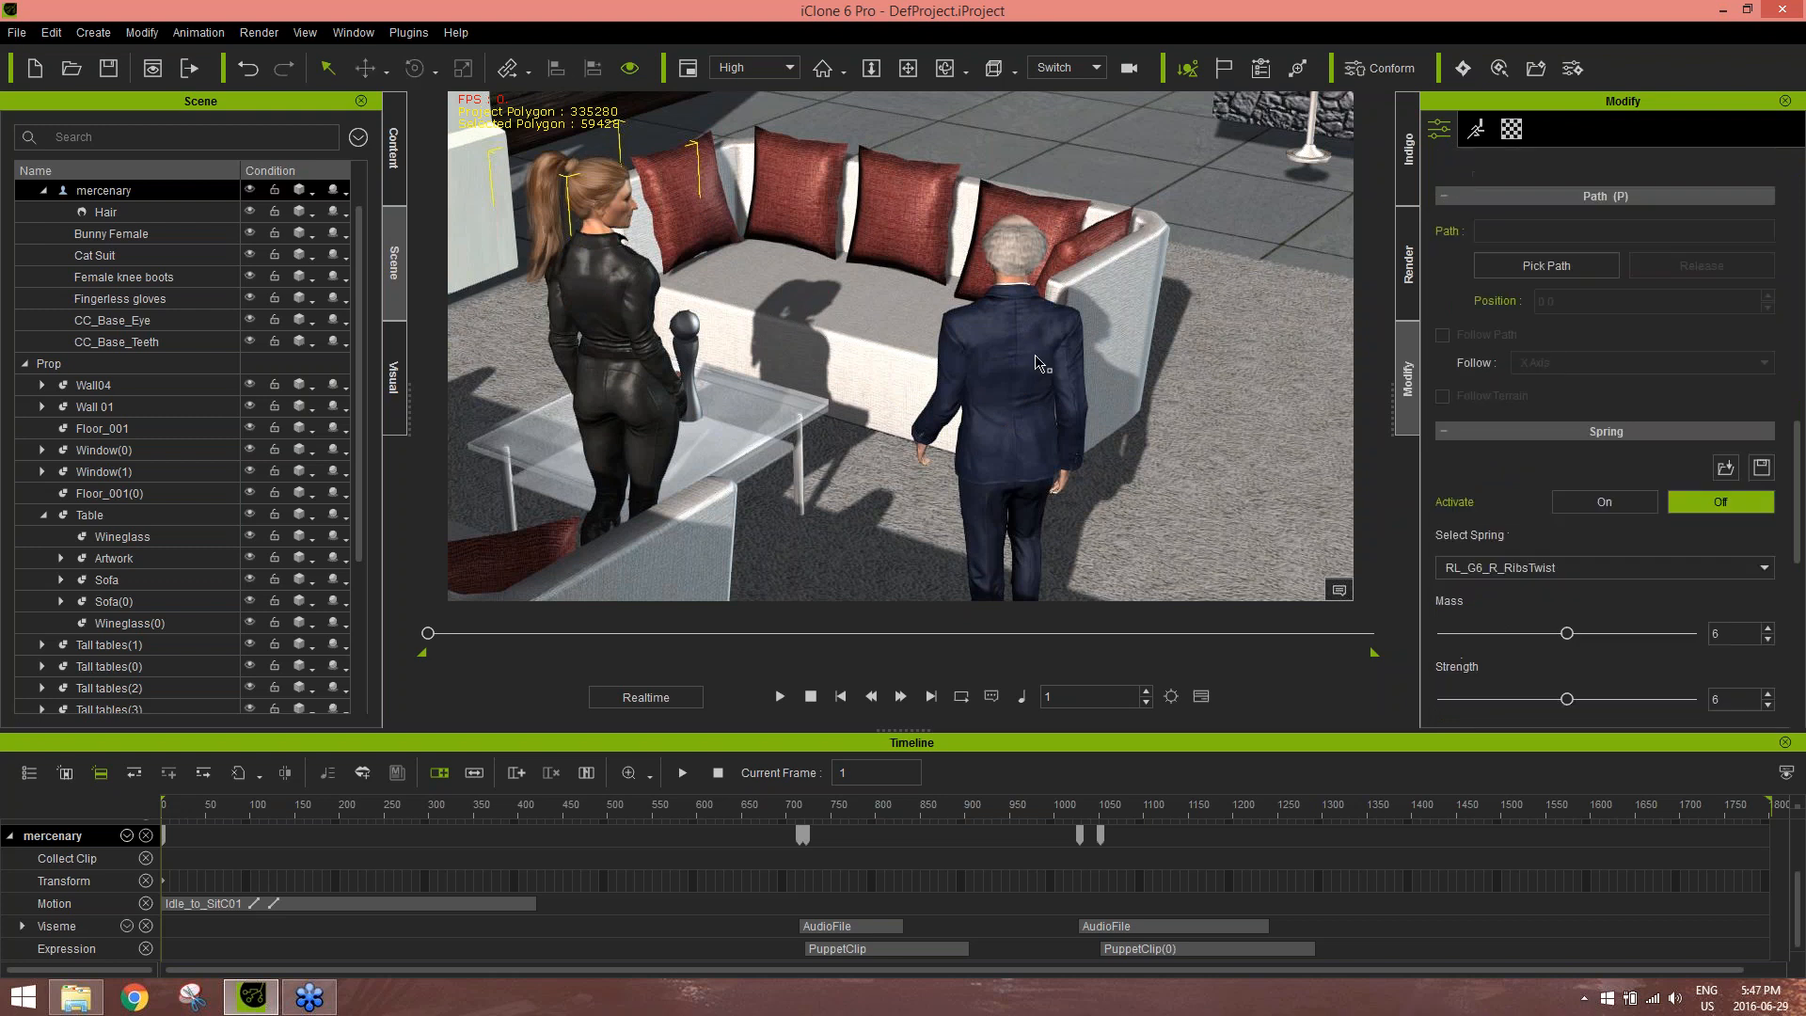
{"action": "left_click", "coordinate": [1021, 292]}
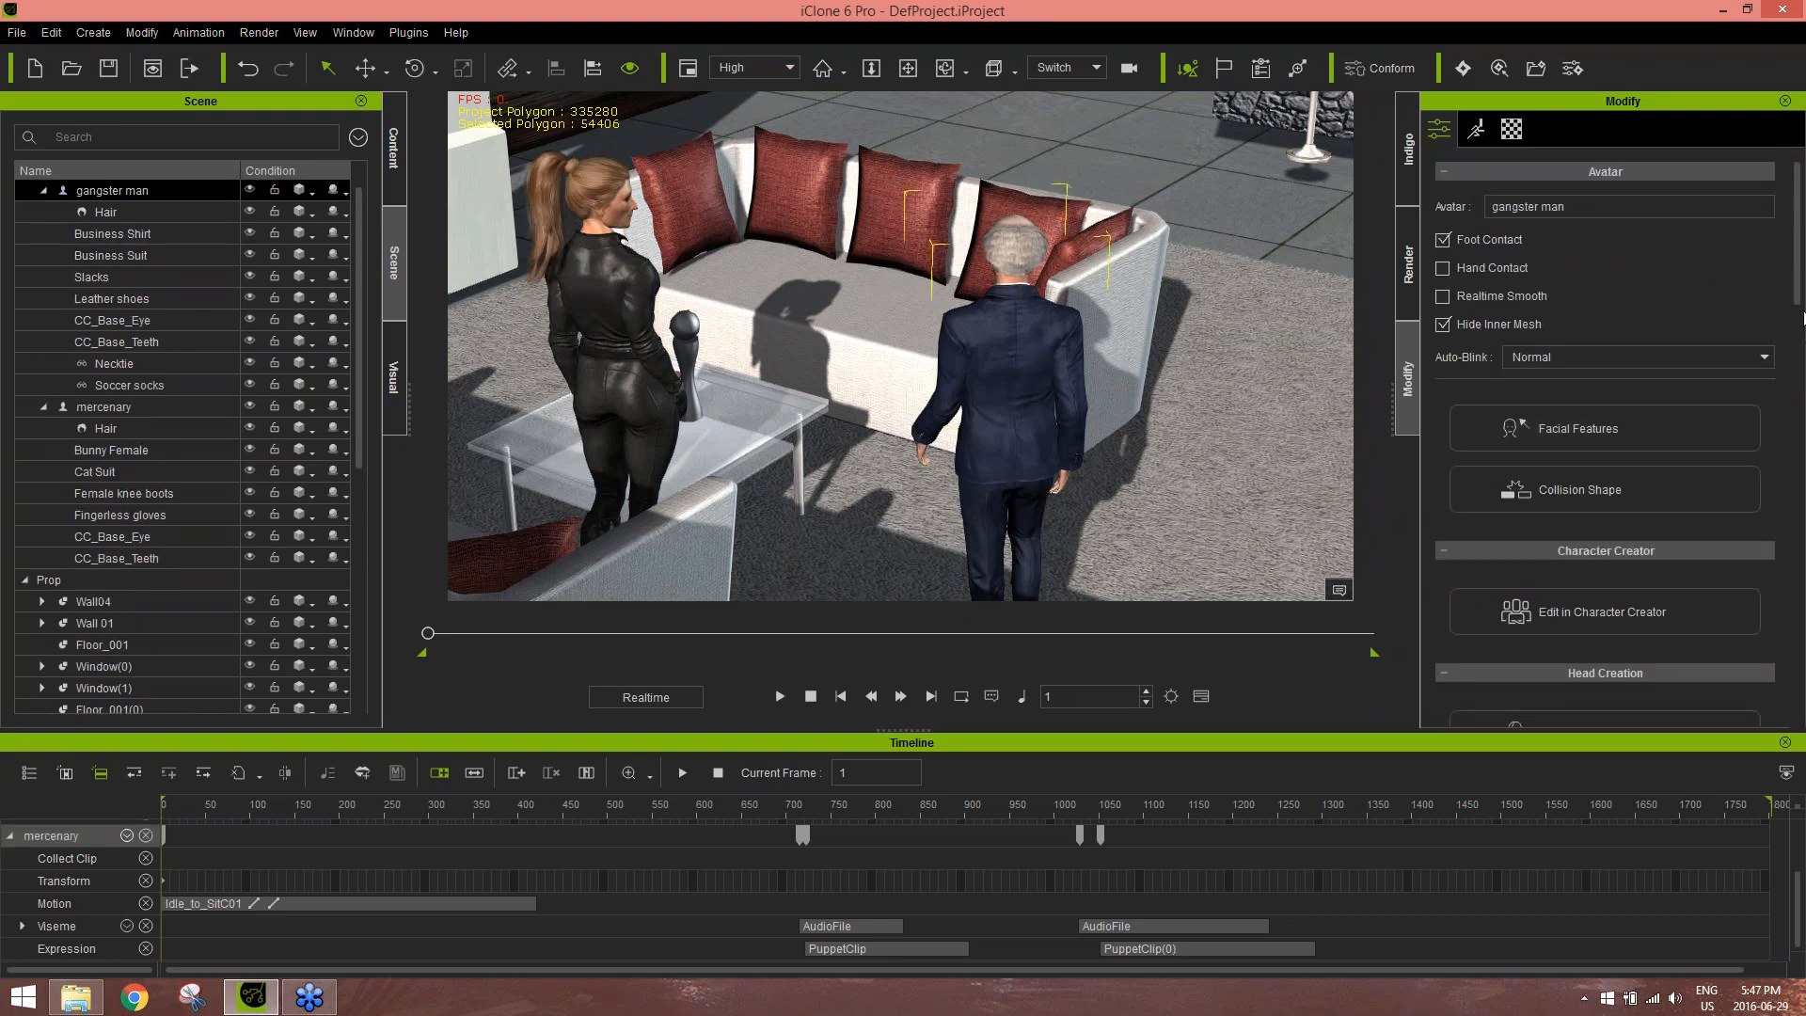
{"action": "scroll", "coordinate": [1613, 508], "scroll_direction": "down", "scroll_amount": 10}
{"action": "left_click", "coordinate": [1612, 499]}
{"action": "left_click", "coordinate": [613, 212]}
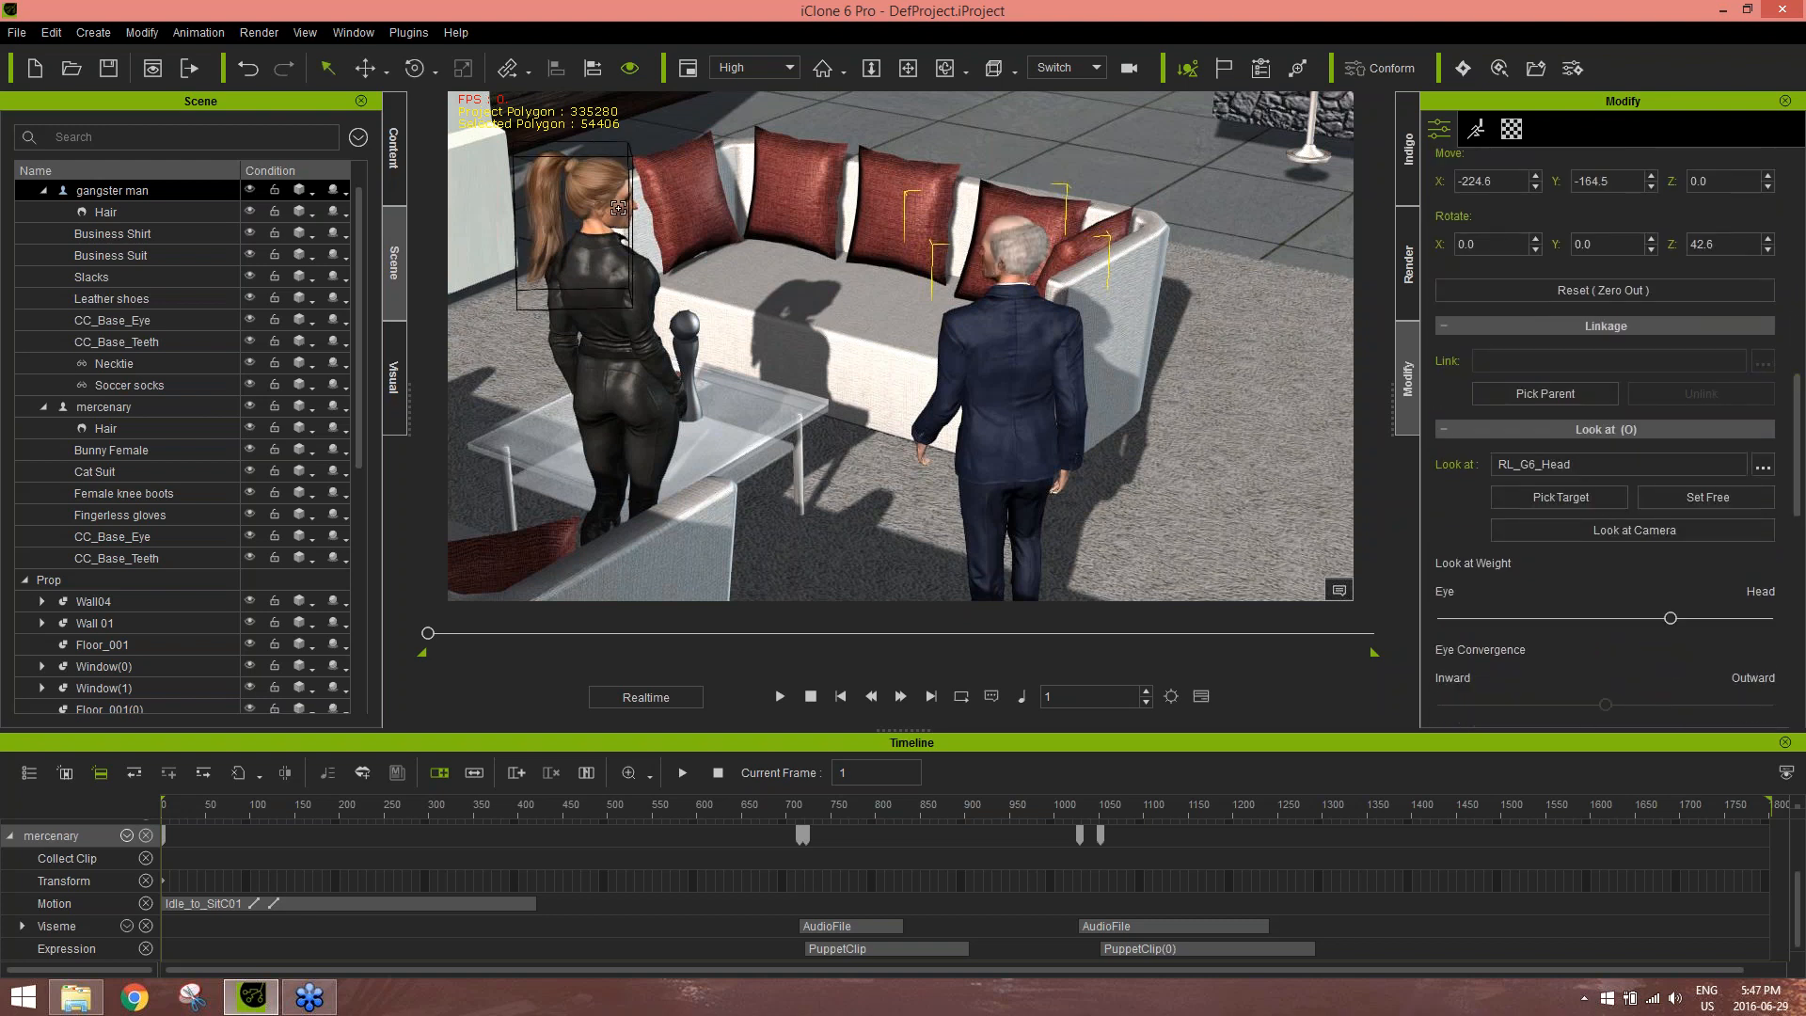
Go to frame 395, switch to the Preview camera, frame the seated gangster man from the front and play his shot
{"action": "left_click_drag", "start_coordinate": [428, 633], "coordinate": [634, 632]}
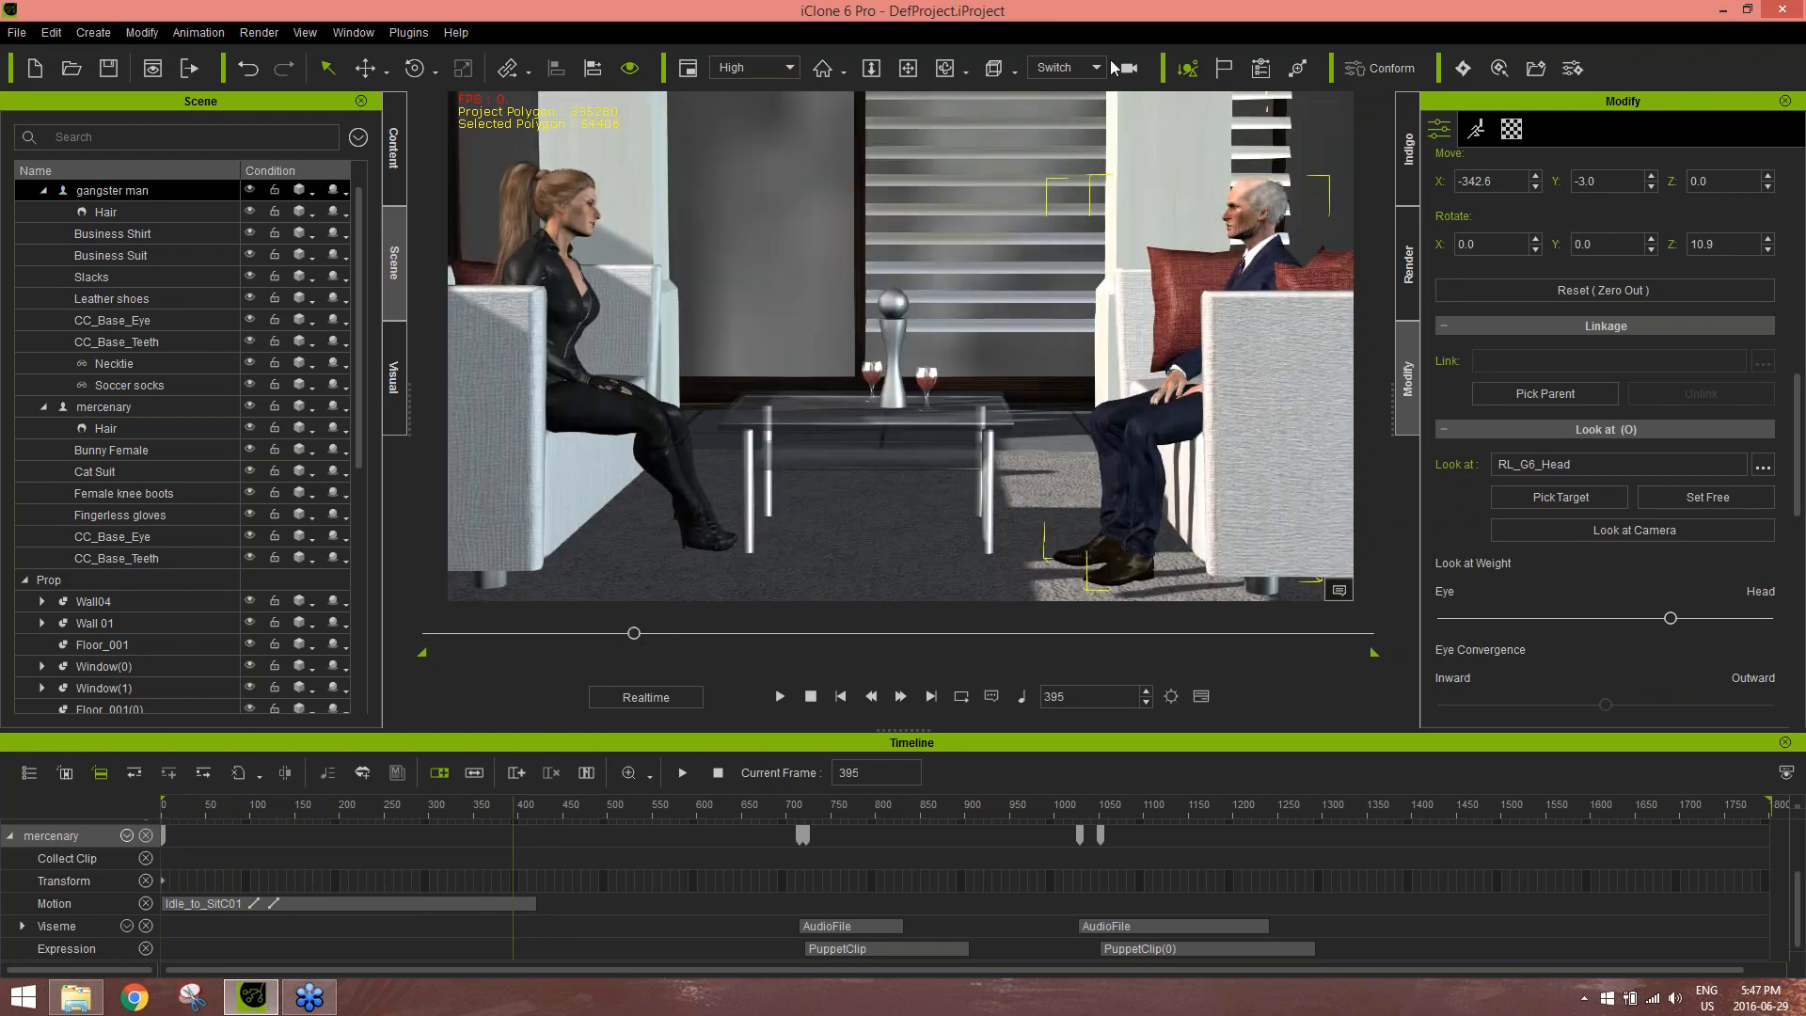
{"action": "left_click", "coordinate": [1061, 88]}
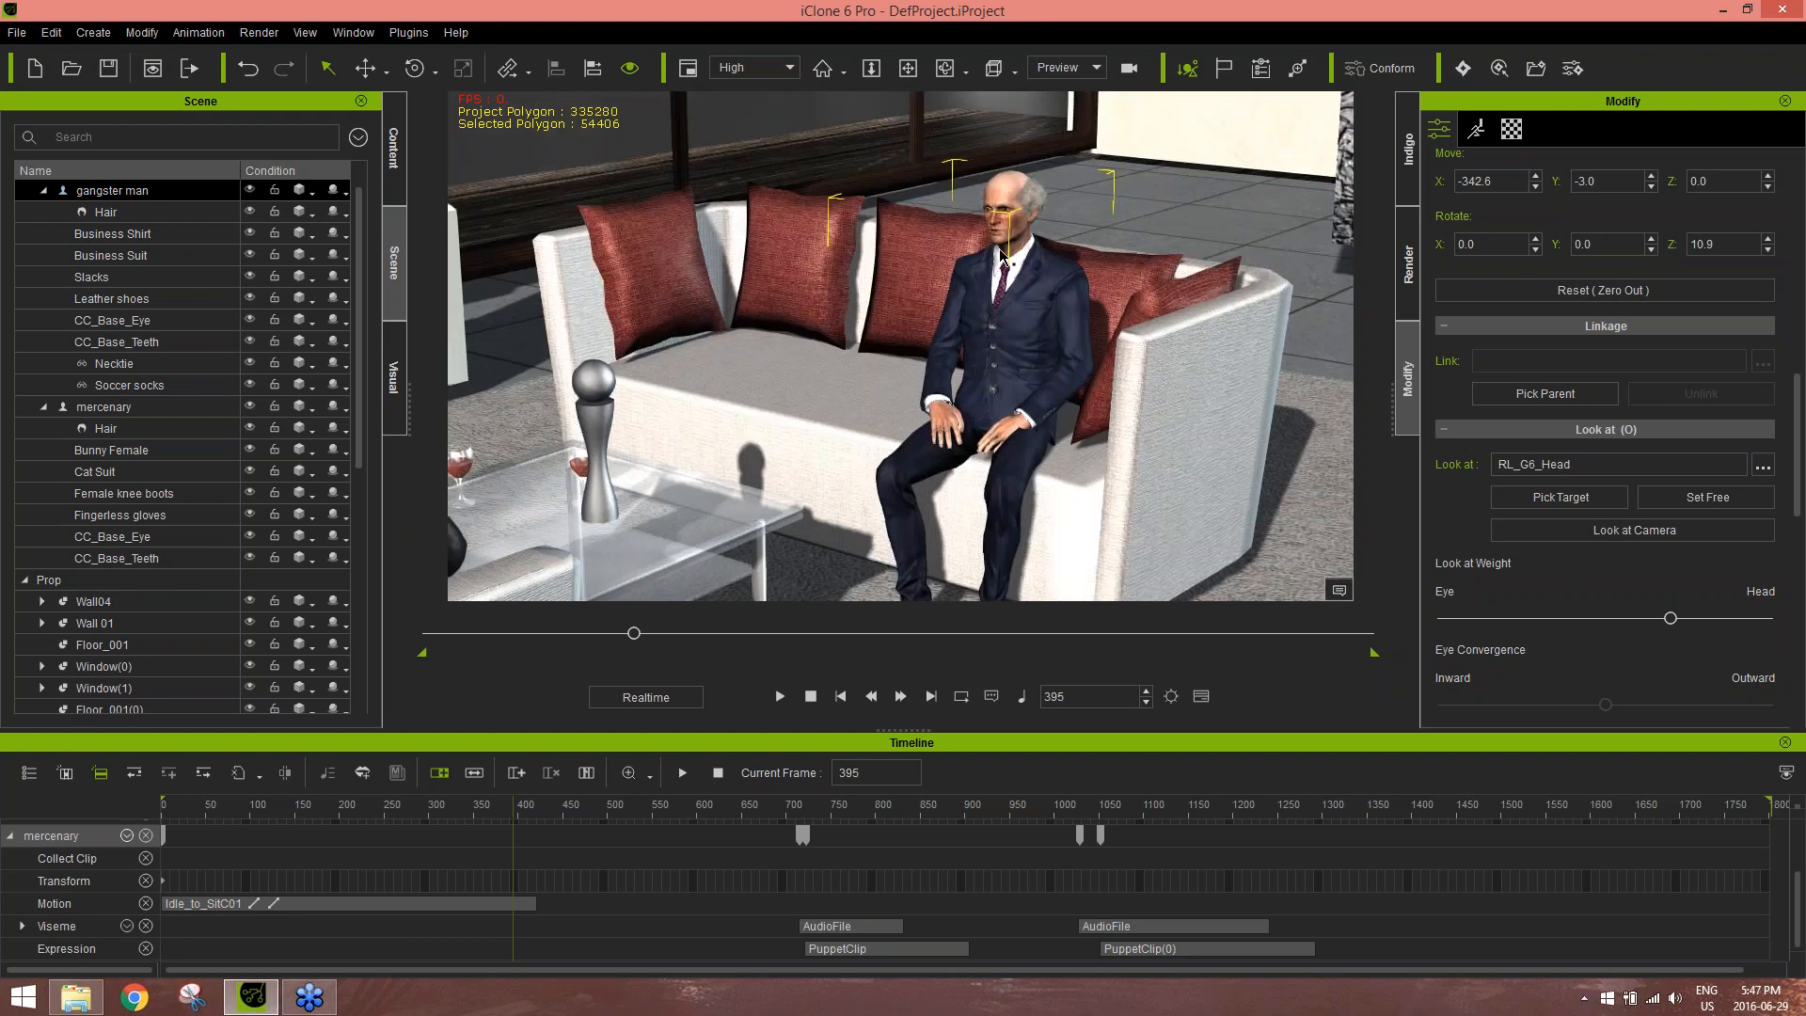
{"action": "right_click_drag", "start_coordinate": [903, 226], "coordinate": [1045, 238]}
{"action": "scroll", "coordinate": [1045, 238], "scroll_direction": "up", "scroll_amount": 5}
{"action": "scroll", "coordinate": [1045, 238], "scroll_direction": "down", "scroll_amount": 5}
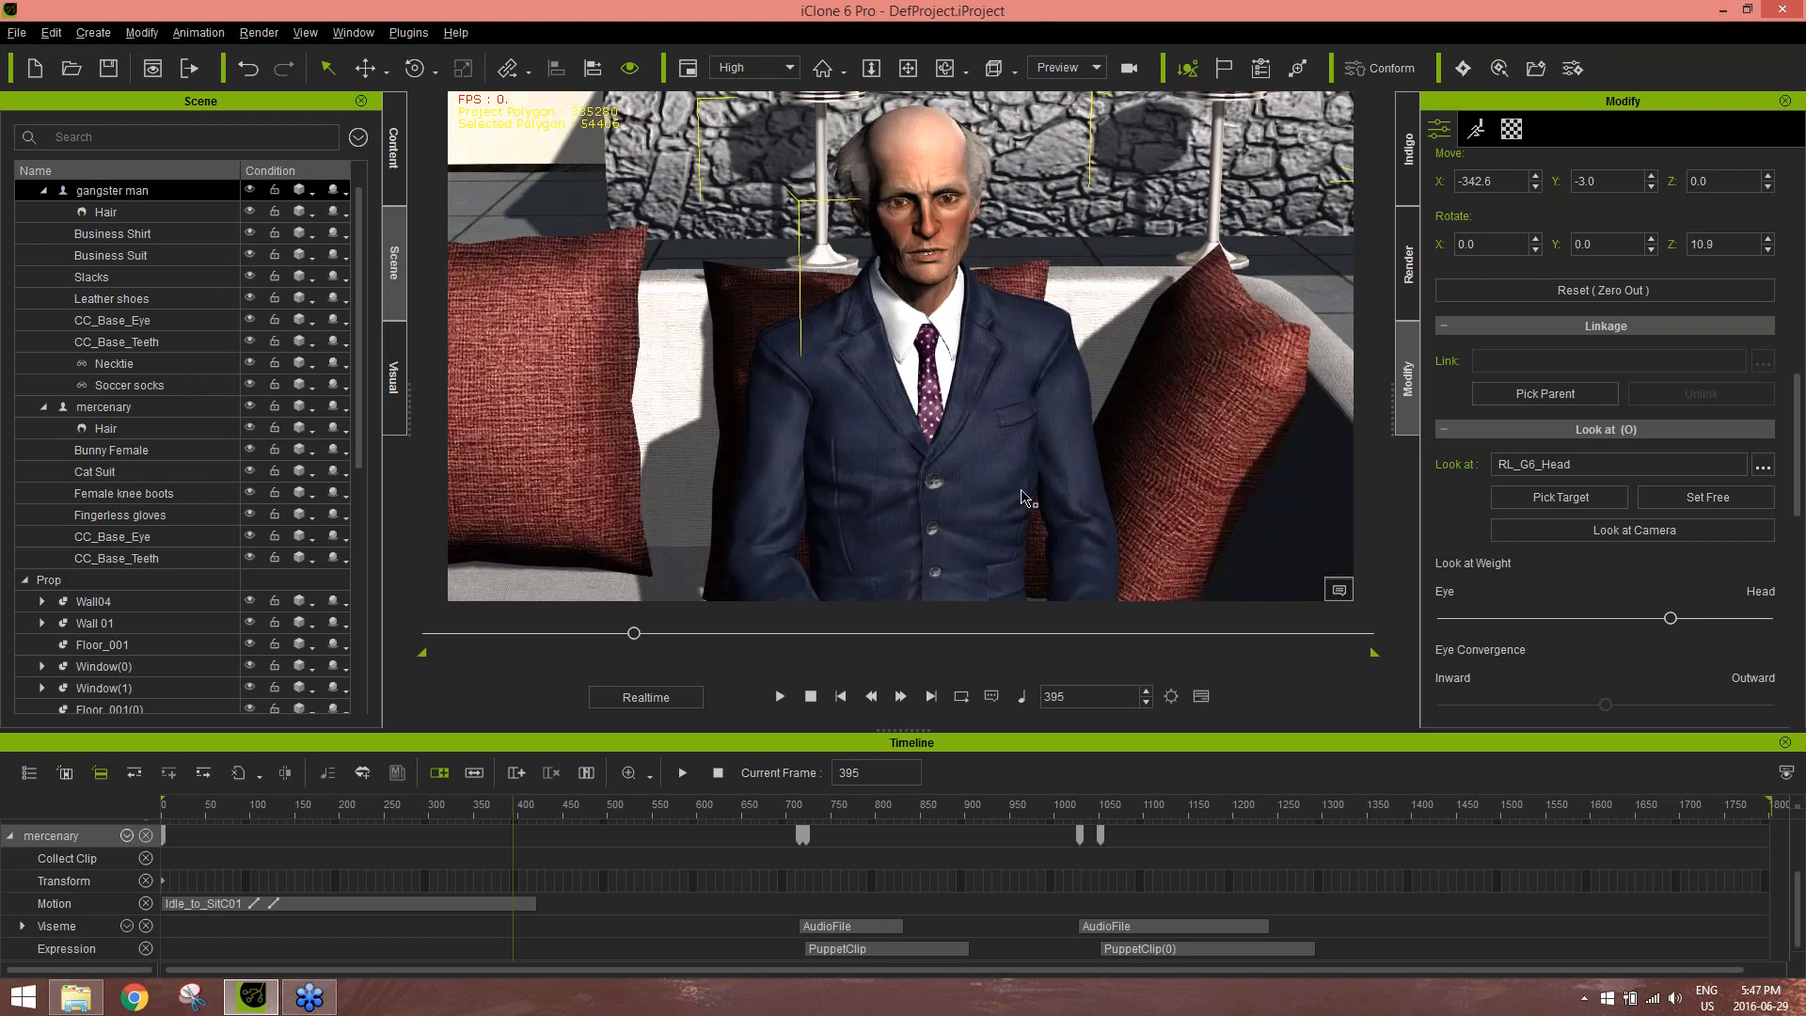
{"action": "scroll", "coordinate": [996, 335], "scroll_direction": "down", "scroll_amount": 4}
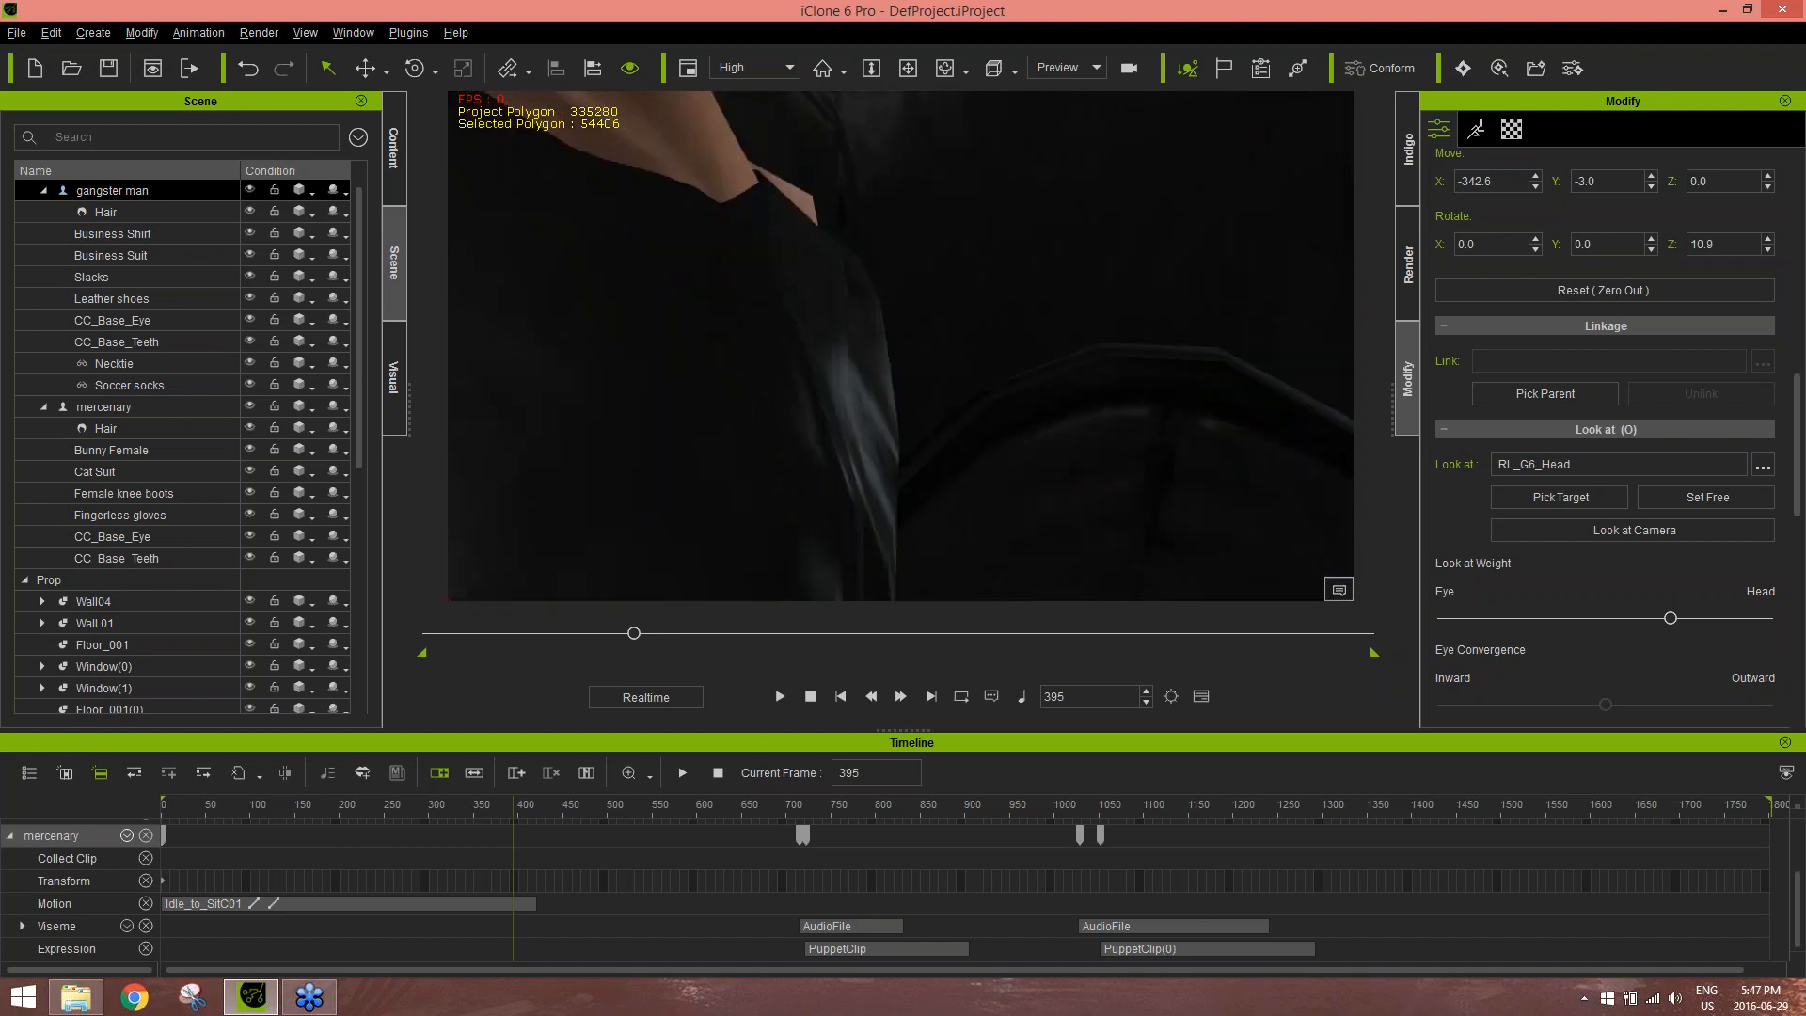
{"action": "scroll", "coordinate": [996, 341], "scroll_direction": "up", "scroll_amount": 4}
{"action": "right_click_drag", "start_coordinate": [974, 271], "coordinate": [974, 229]}
{"action": "middle_click_drag", "start_coordinate": [969, 350], "coordinate": [941, 357]}
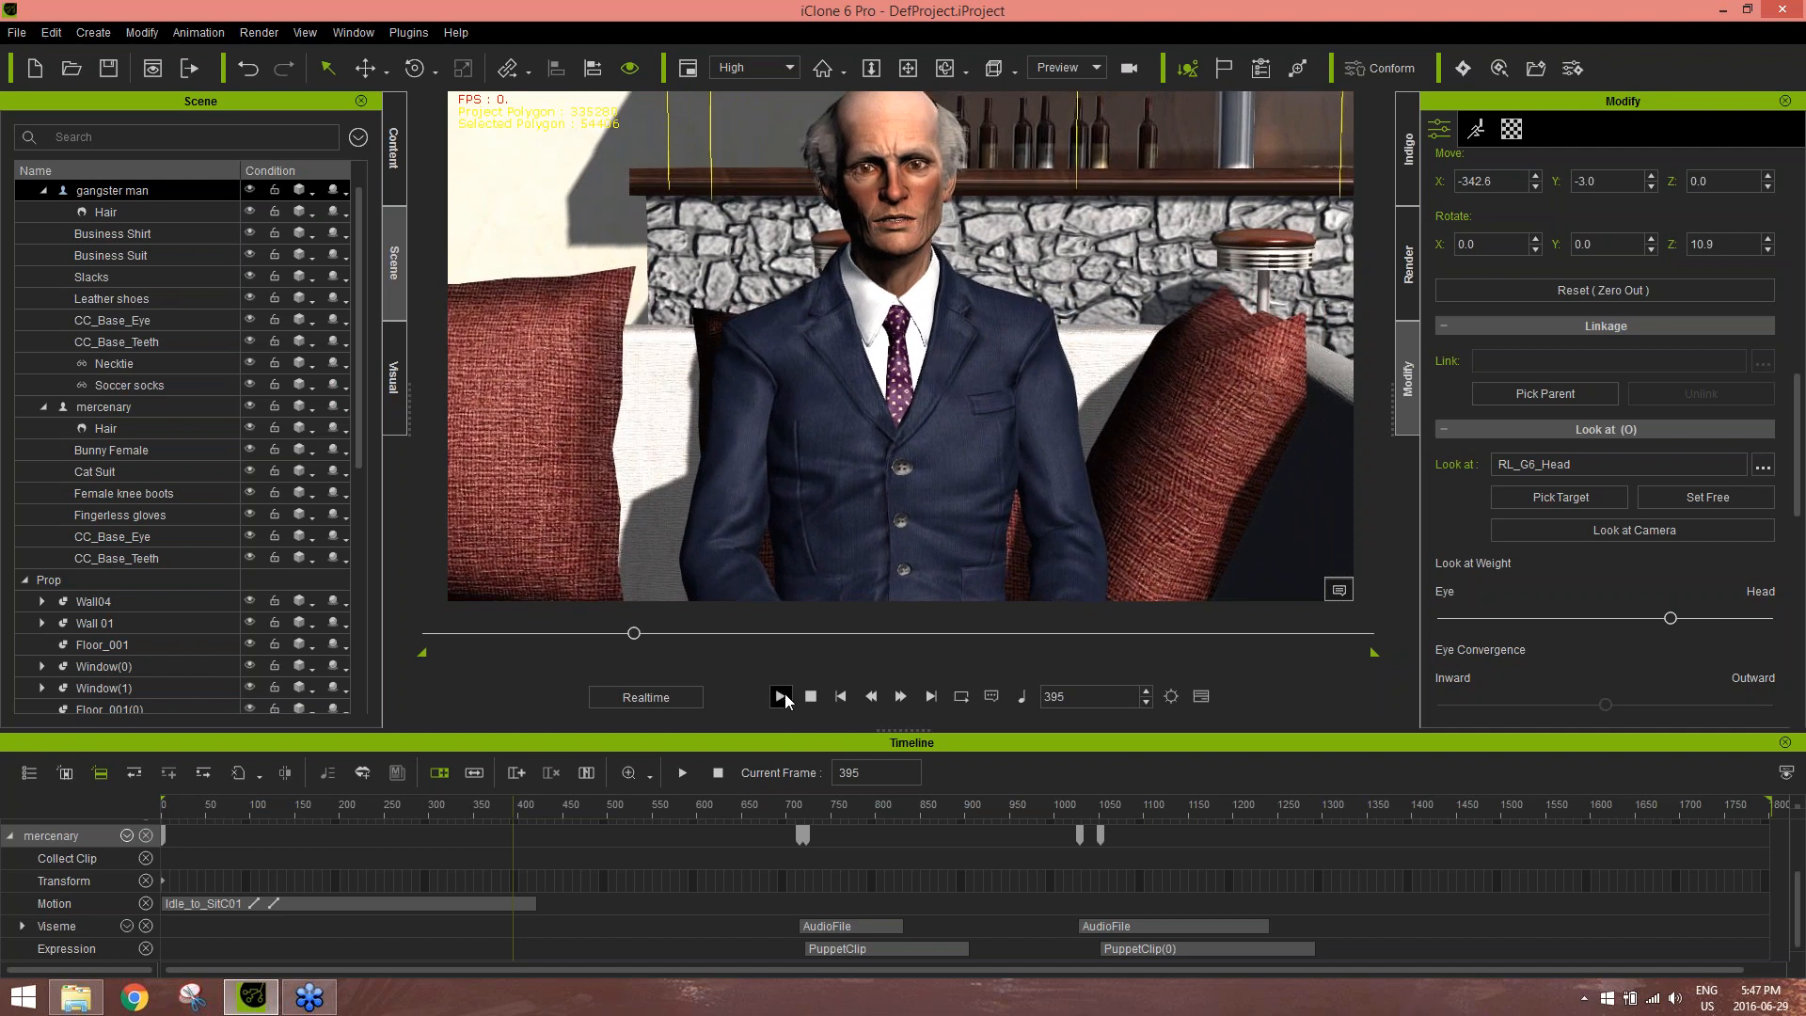
{"action": "left_click", "coordinate": [781, 696]}
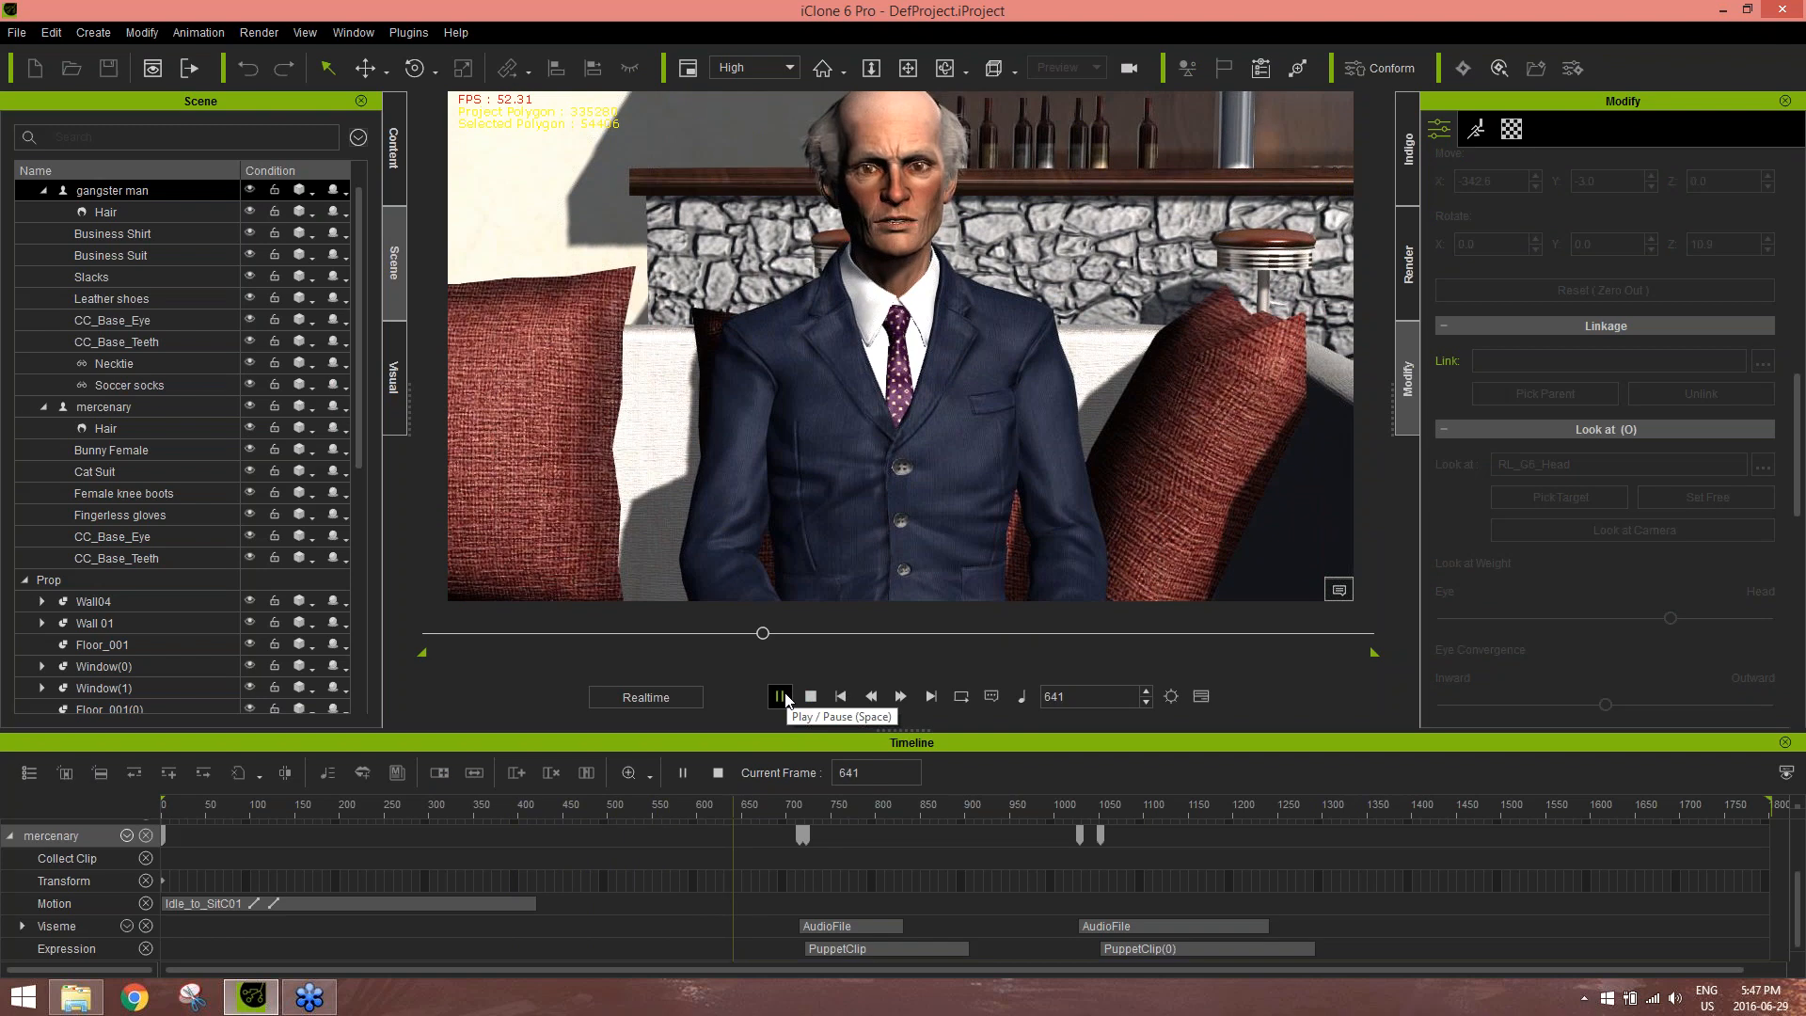
{"action": "key", "text": "space"}
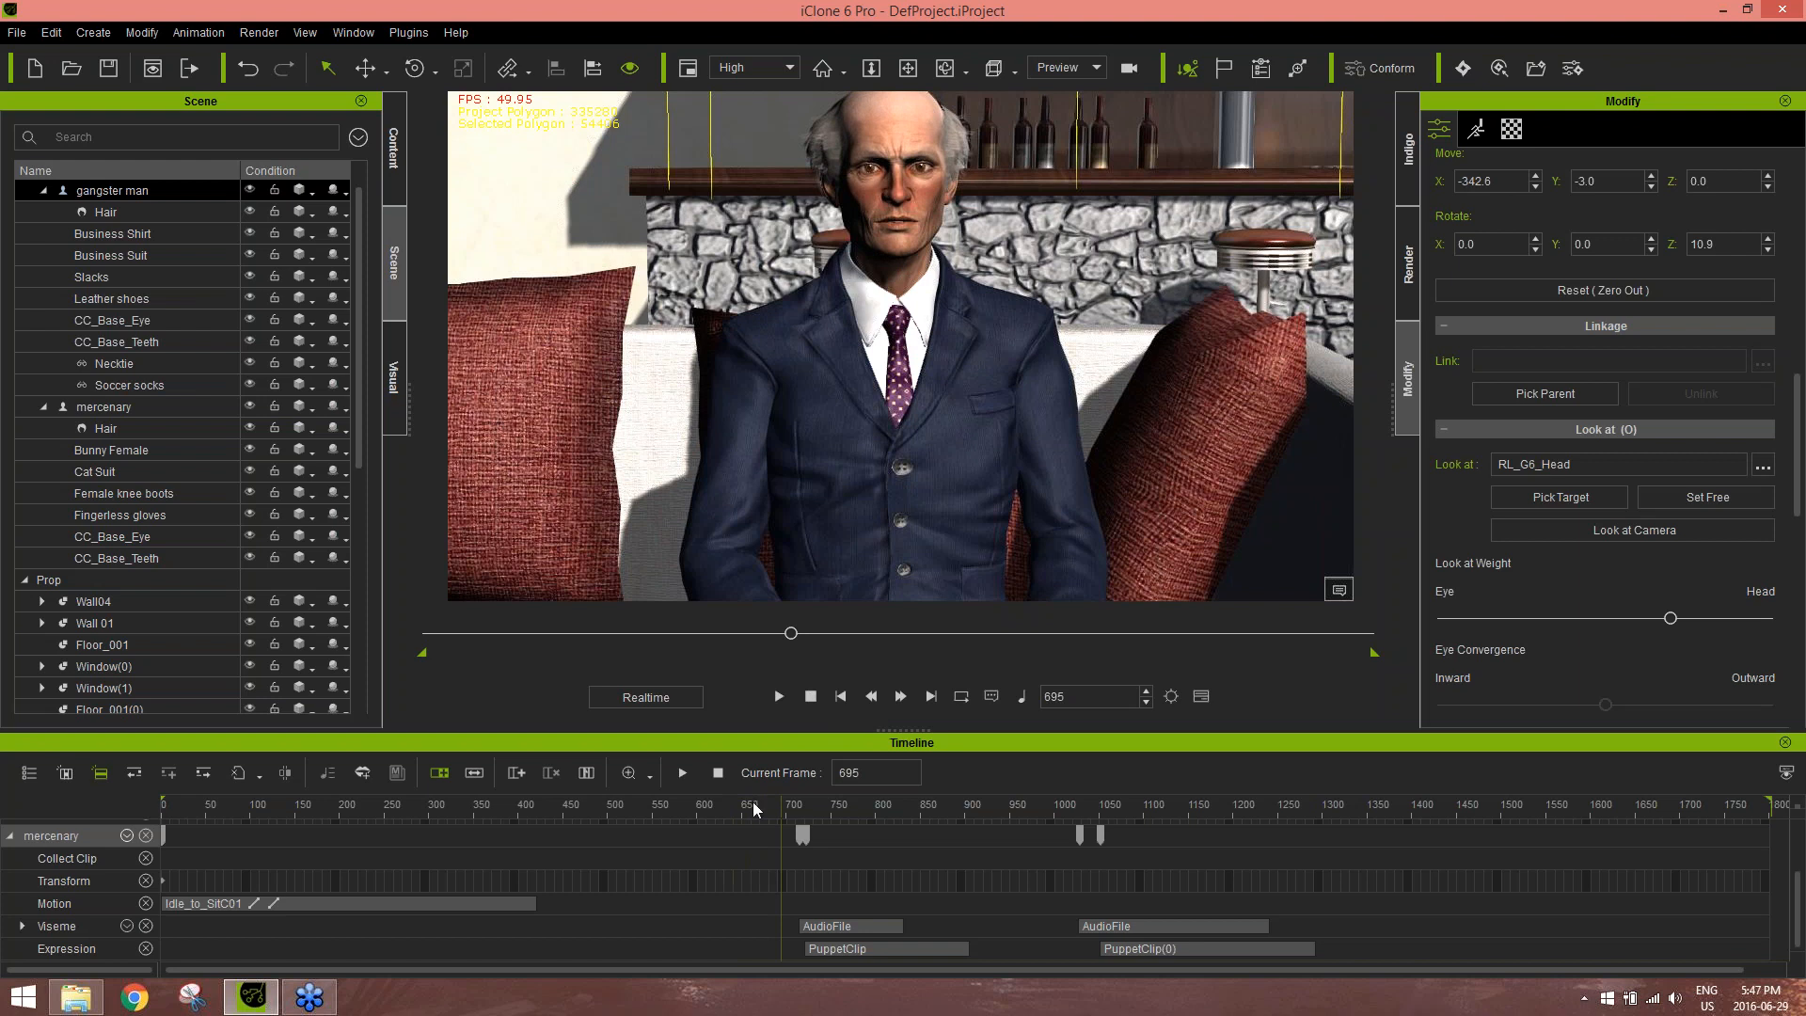
Move to frame 438 and preview rotating the gangster man's upper torso with Direct Puppet
{"action": "left_click_drag", "start_coordinate": [717, 832], "coordinate": [551, 814]}
{"action": "left_click", "coordinate": [1477, 130]}
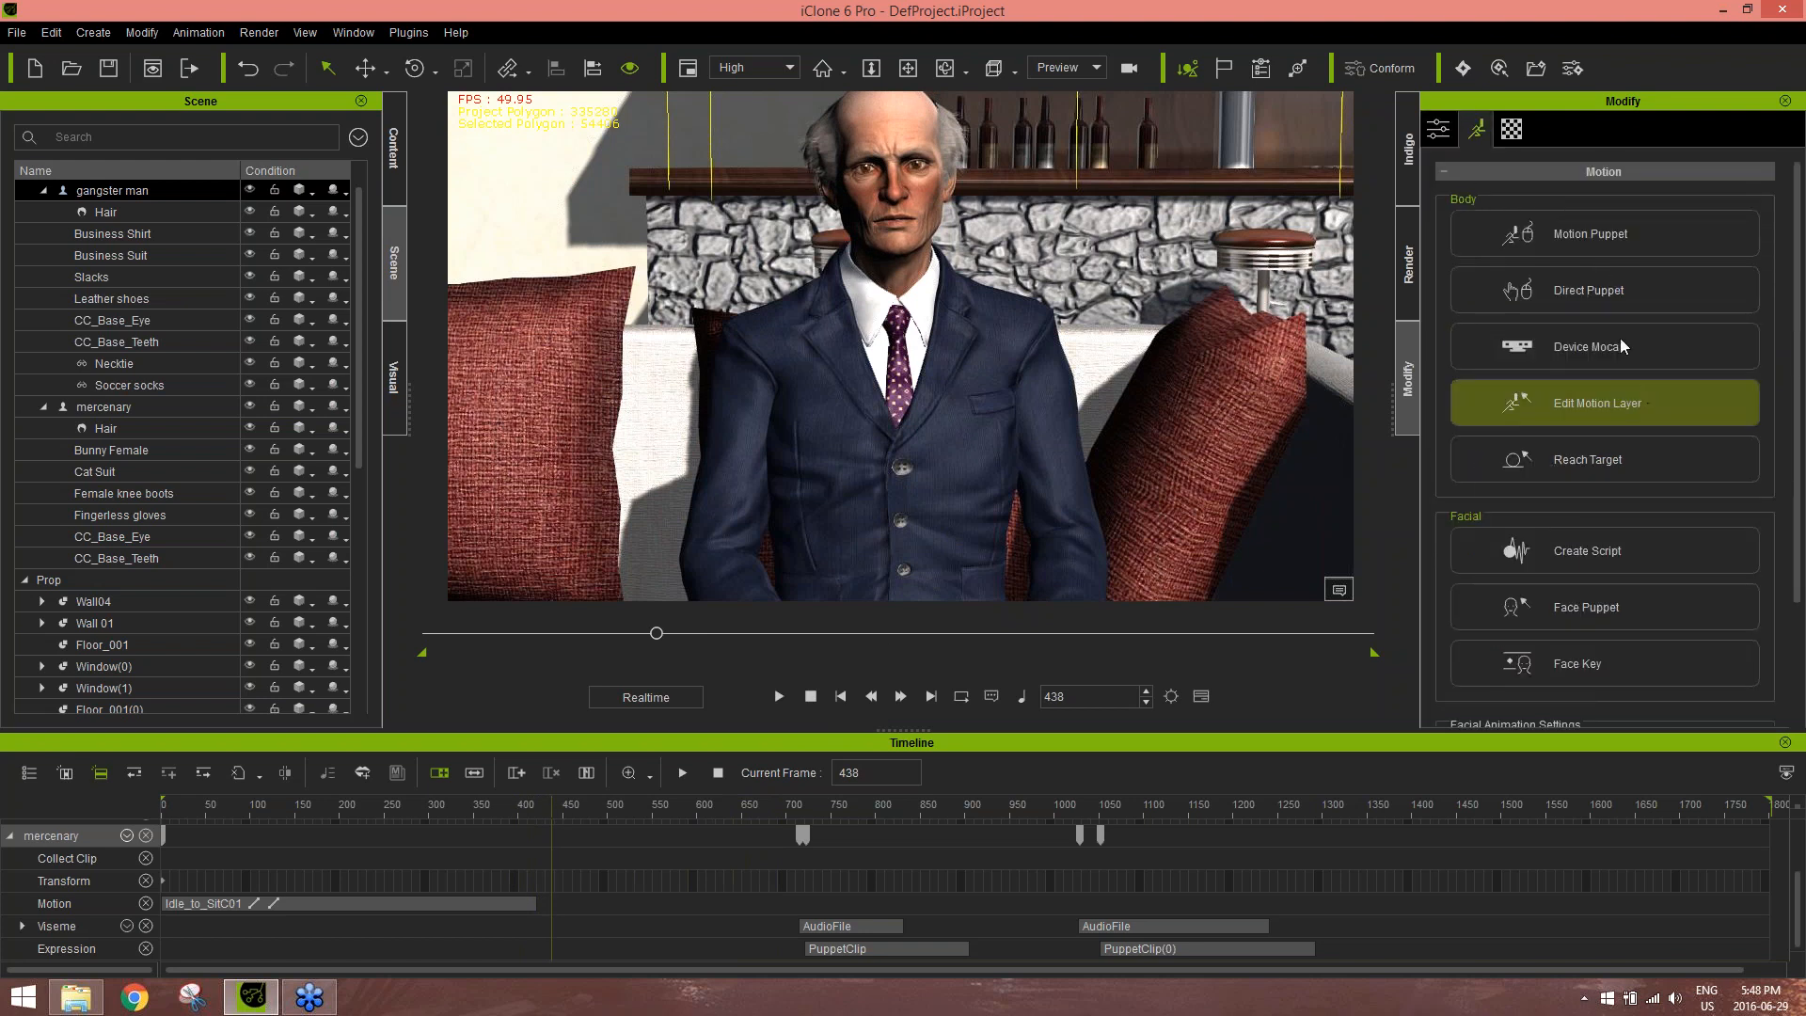
{"action": "left_click", "coordinate": [1606, 287]}
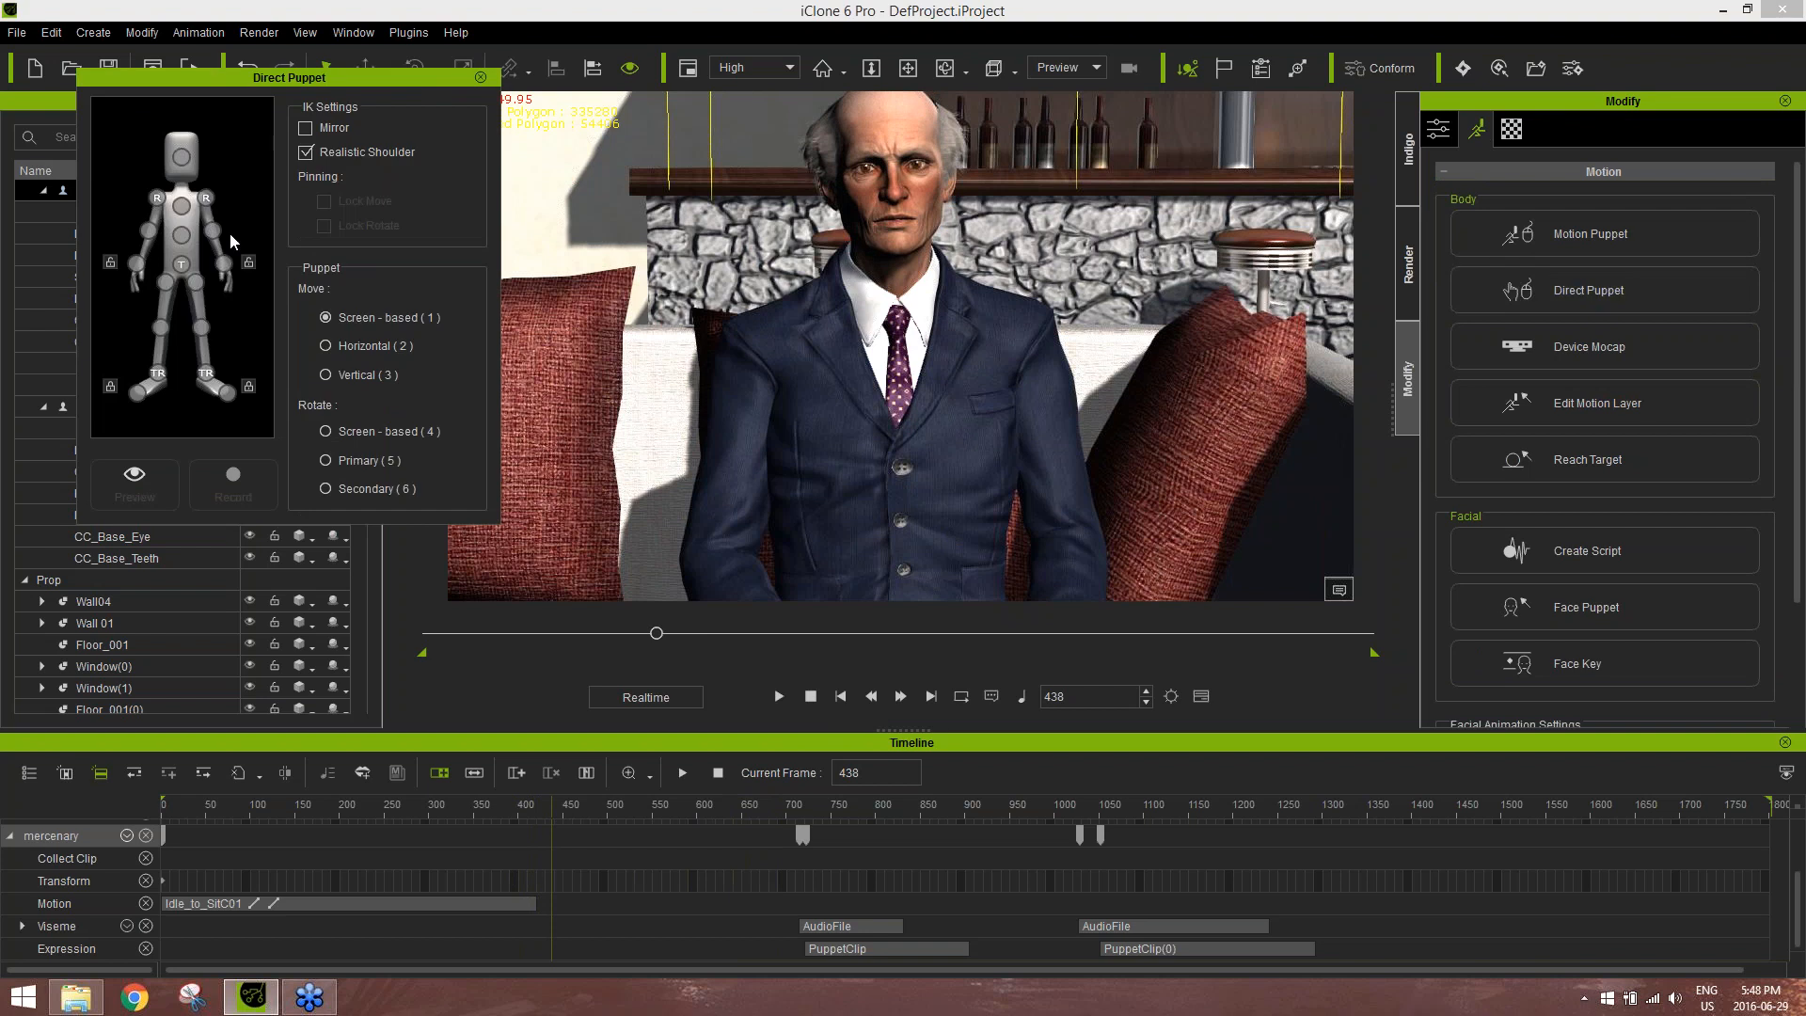
{"action": "left_click", "coordinate": [183, 211]}
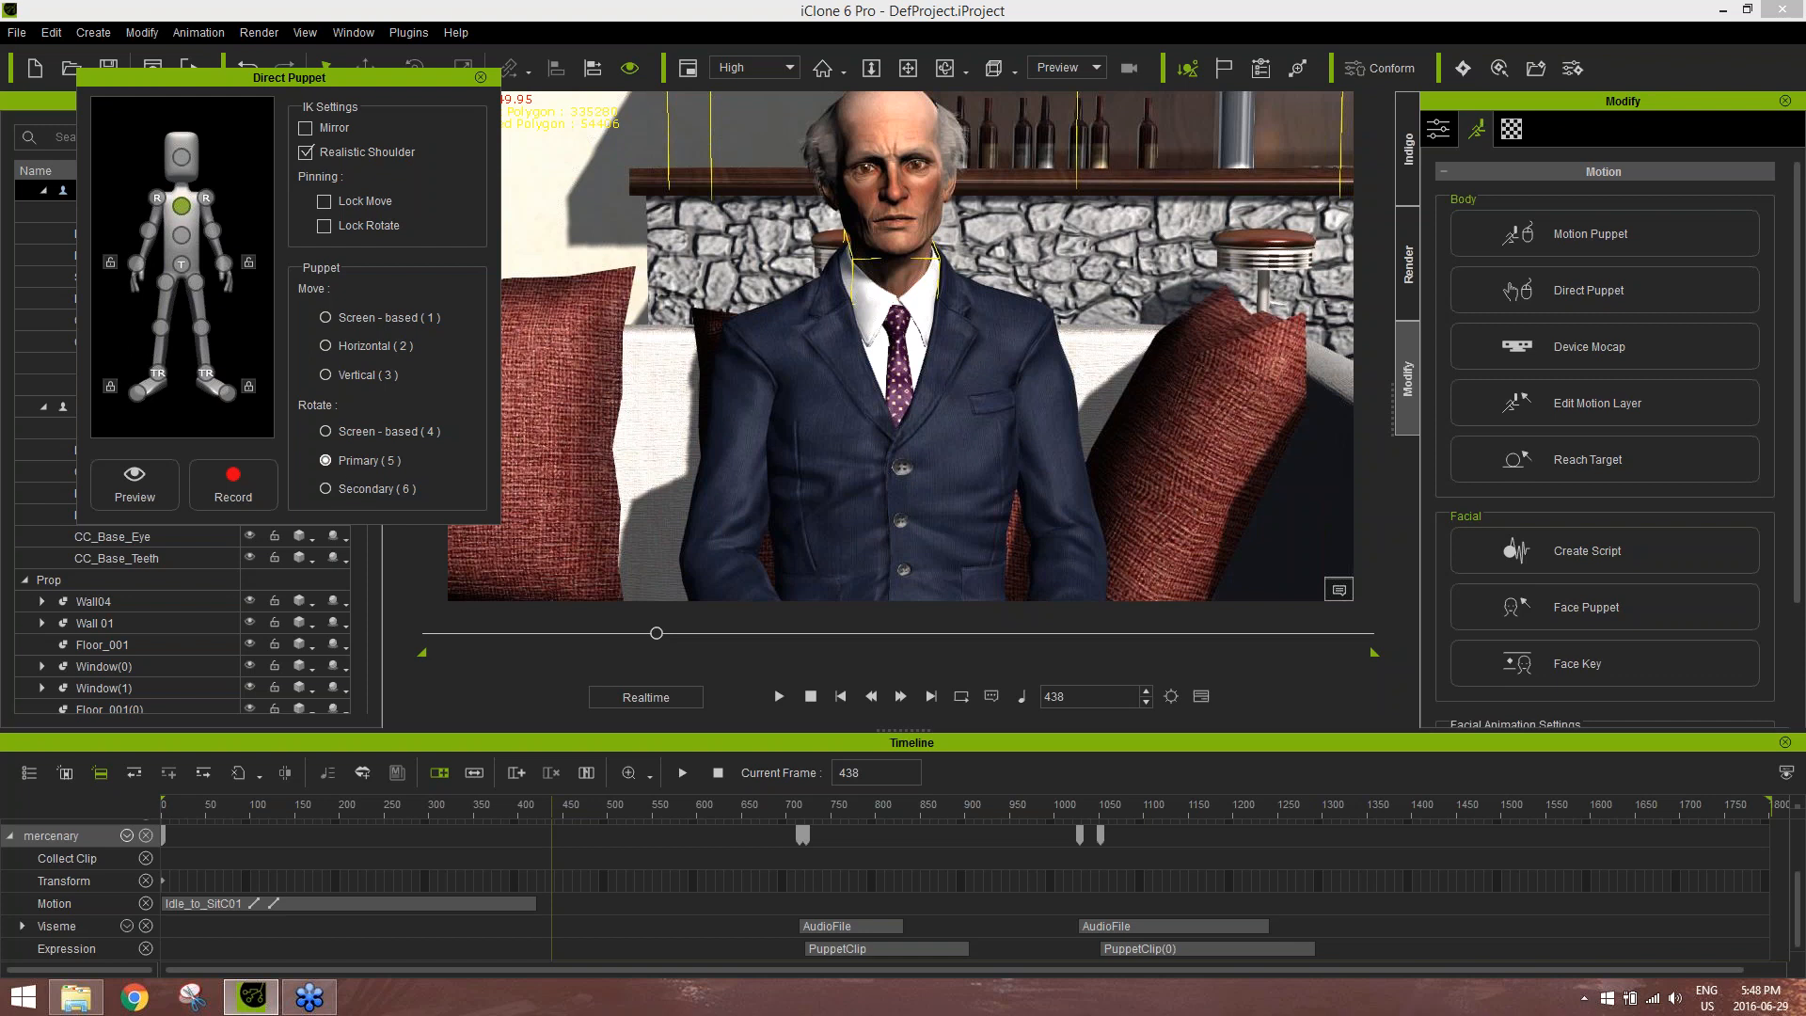
{"action": "key", "text": "space"}
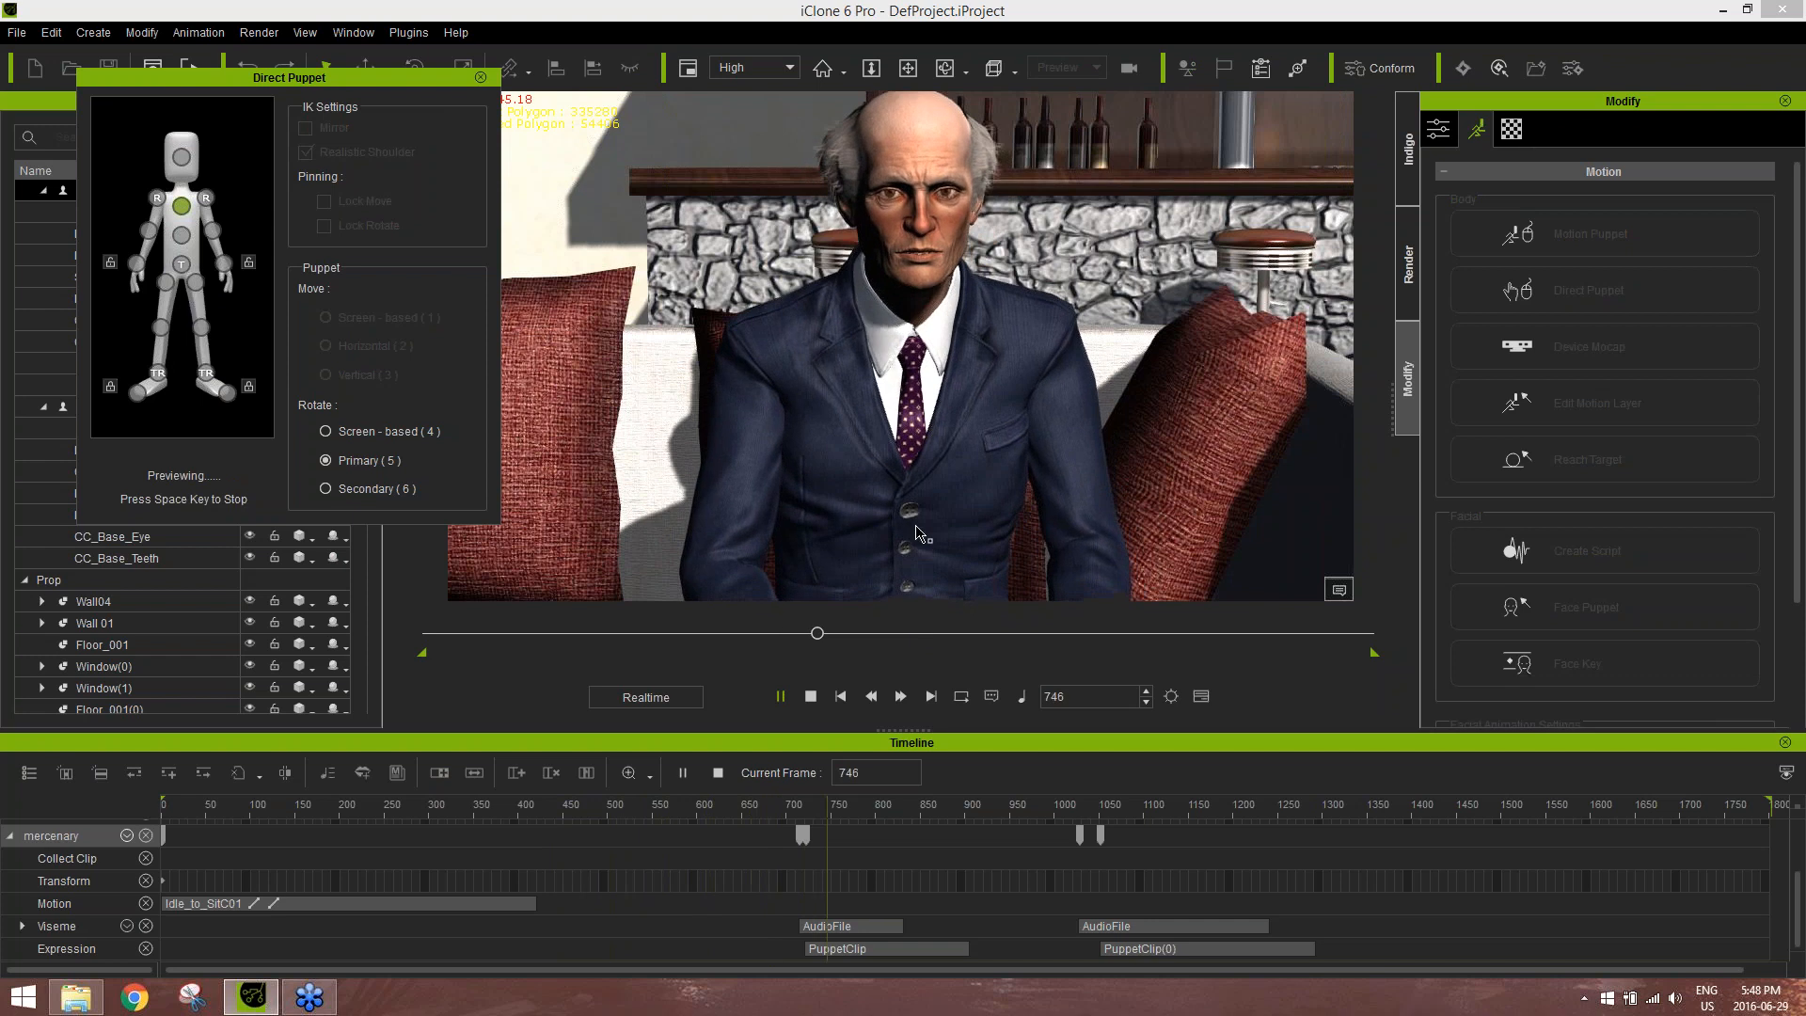
{"action": "key", "text": "space"}
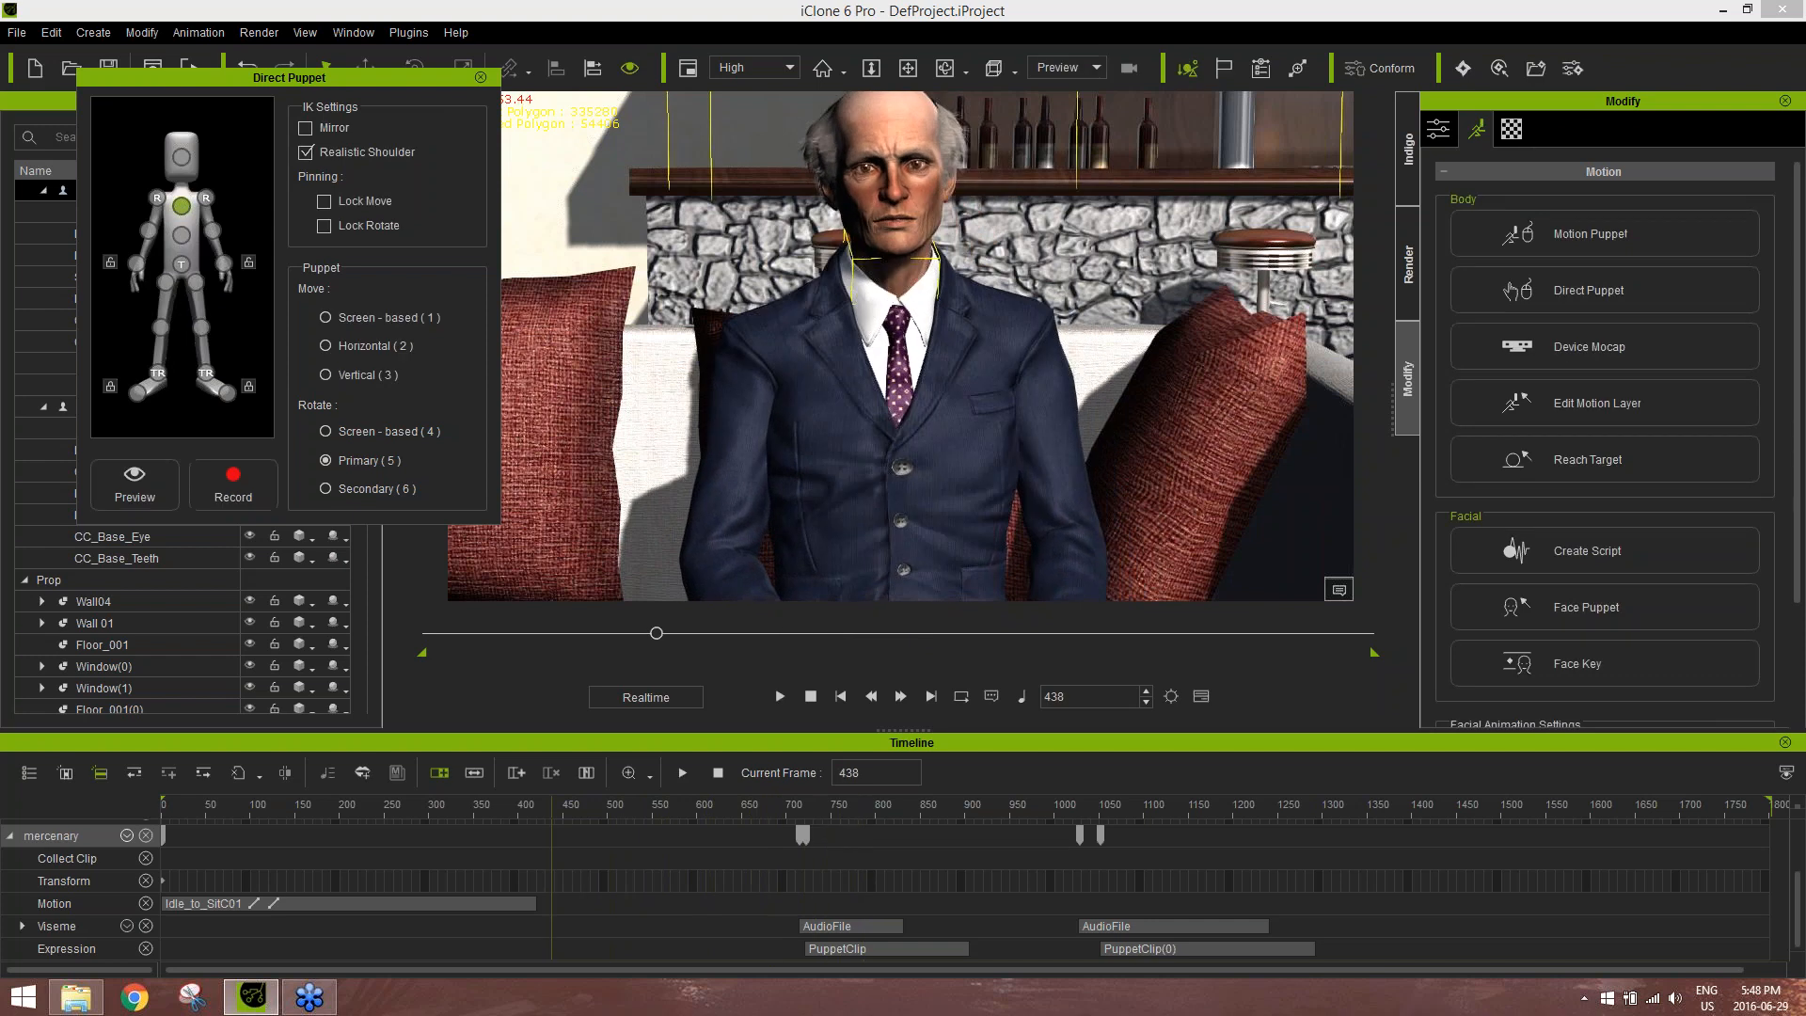
Record the gangster man's upper-torso puppet motion from frame 438 to frame 1418
{"action": "left_click", "coordinate": [235, 478]}
{"action": "key", "text": "space"}
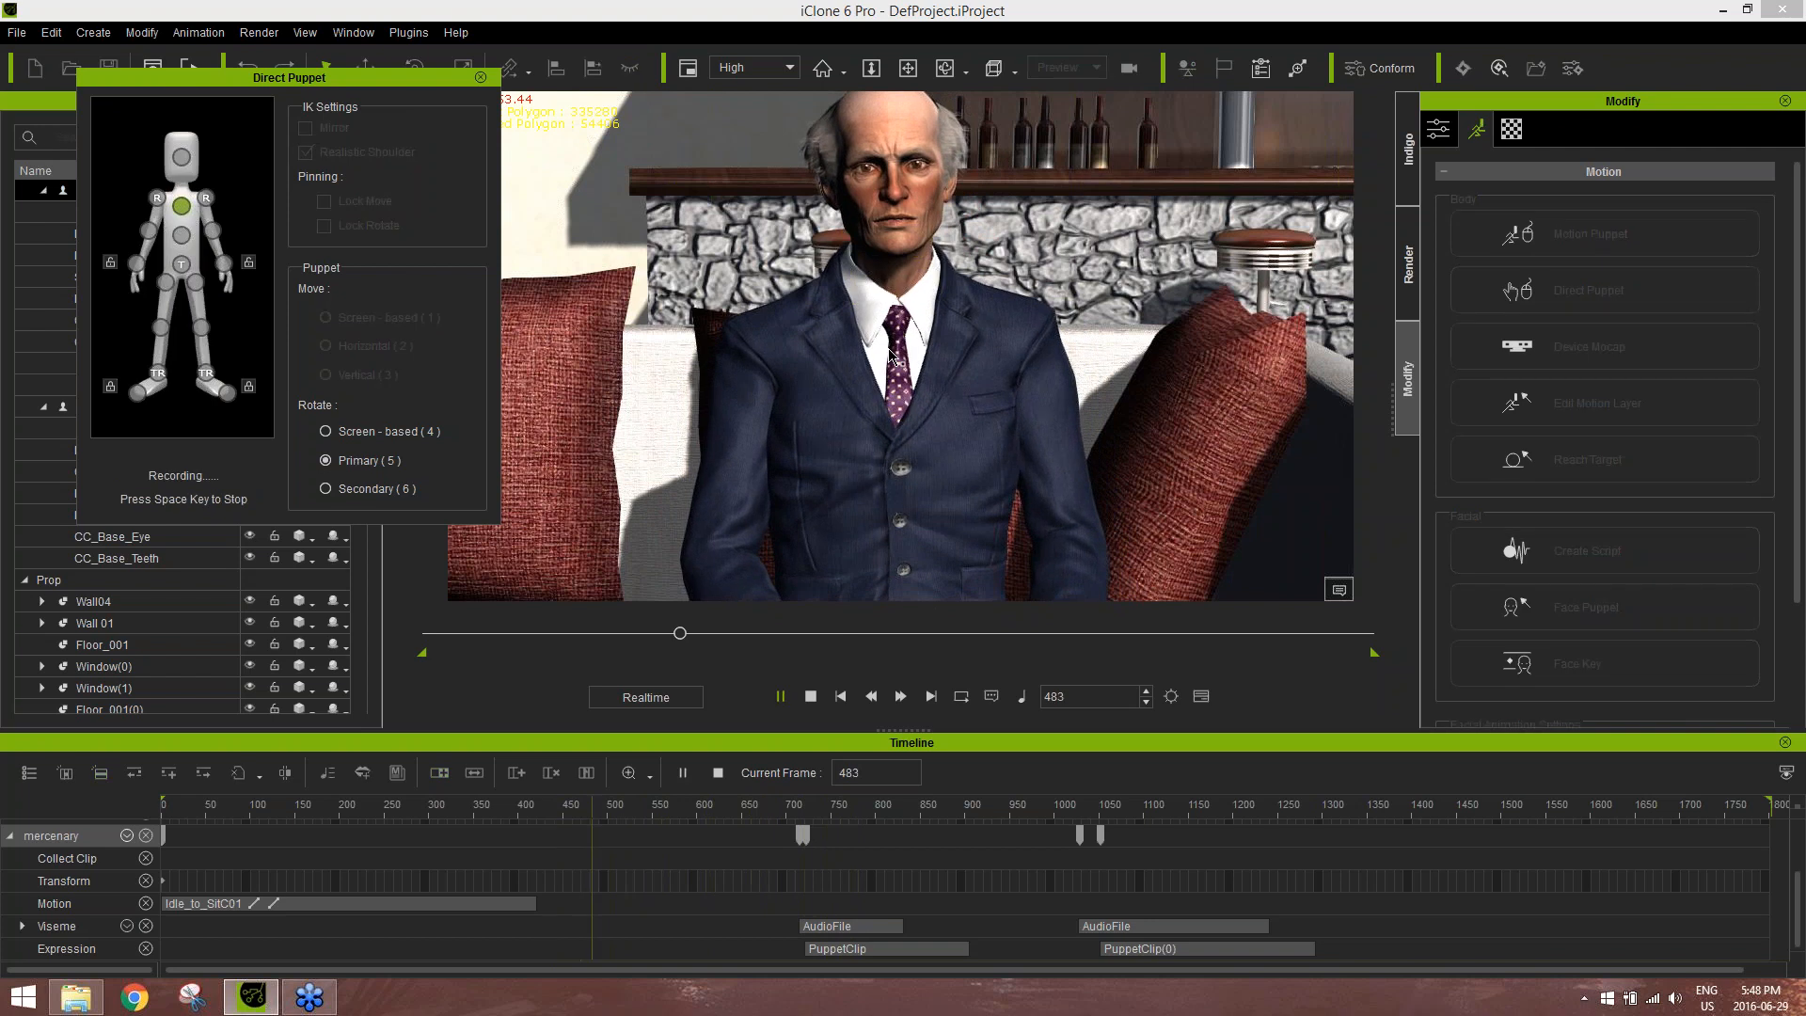
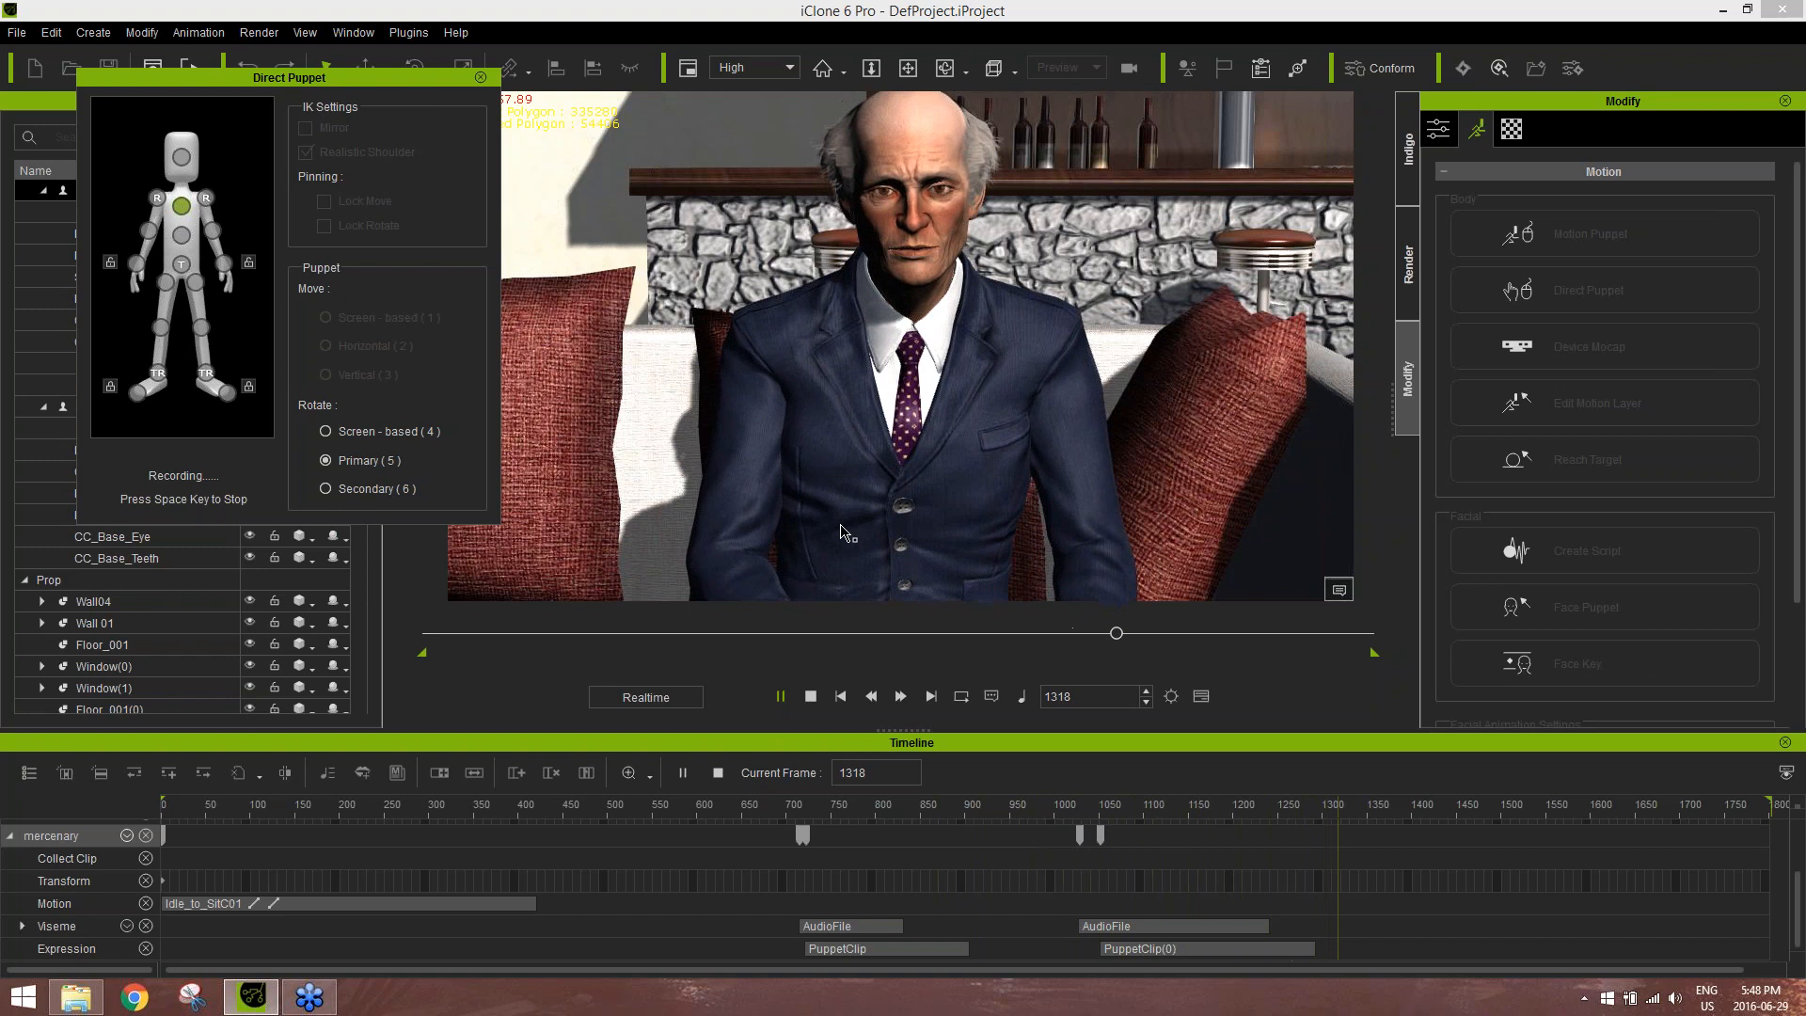
{"action": "key", "text": "space"}
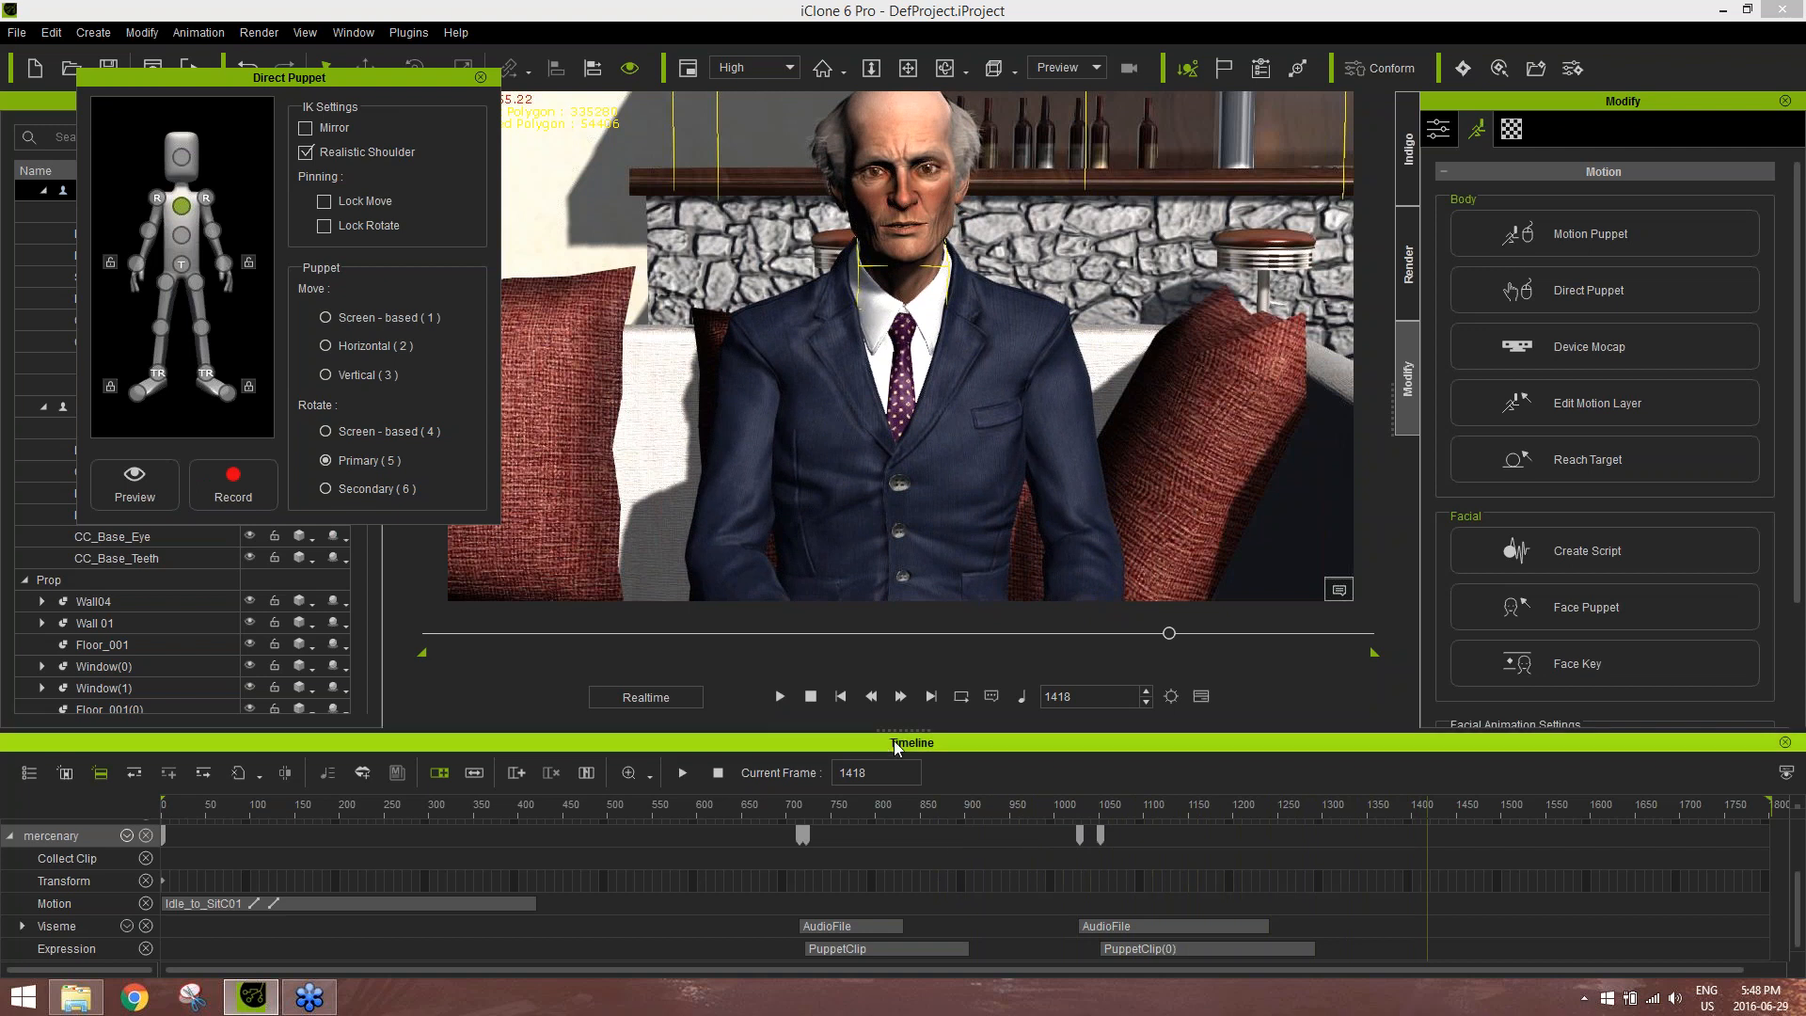
Close Direct Puppet, show the gangster man's timeline tracks and move the playhead to frame 461, near the new motion clip's start
{"action": "left_click", "coordinate": [123, 836]}
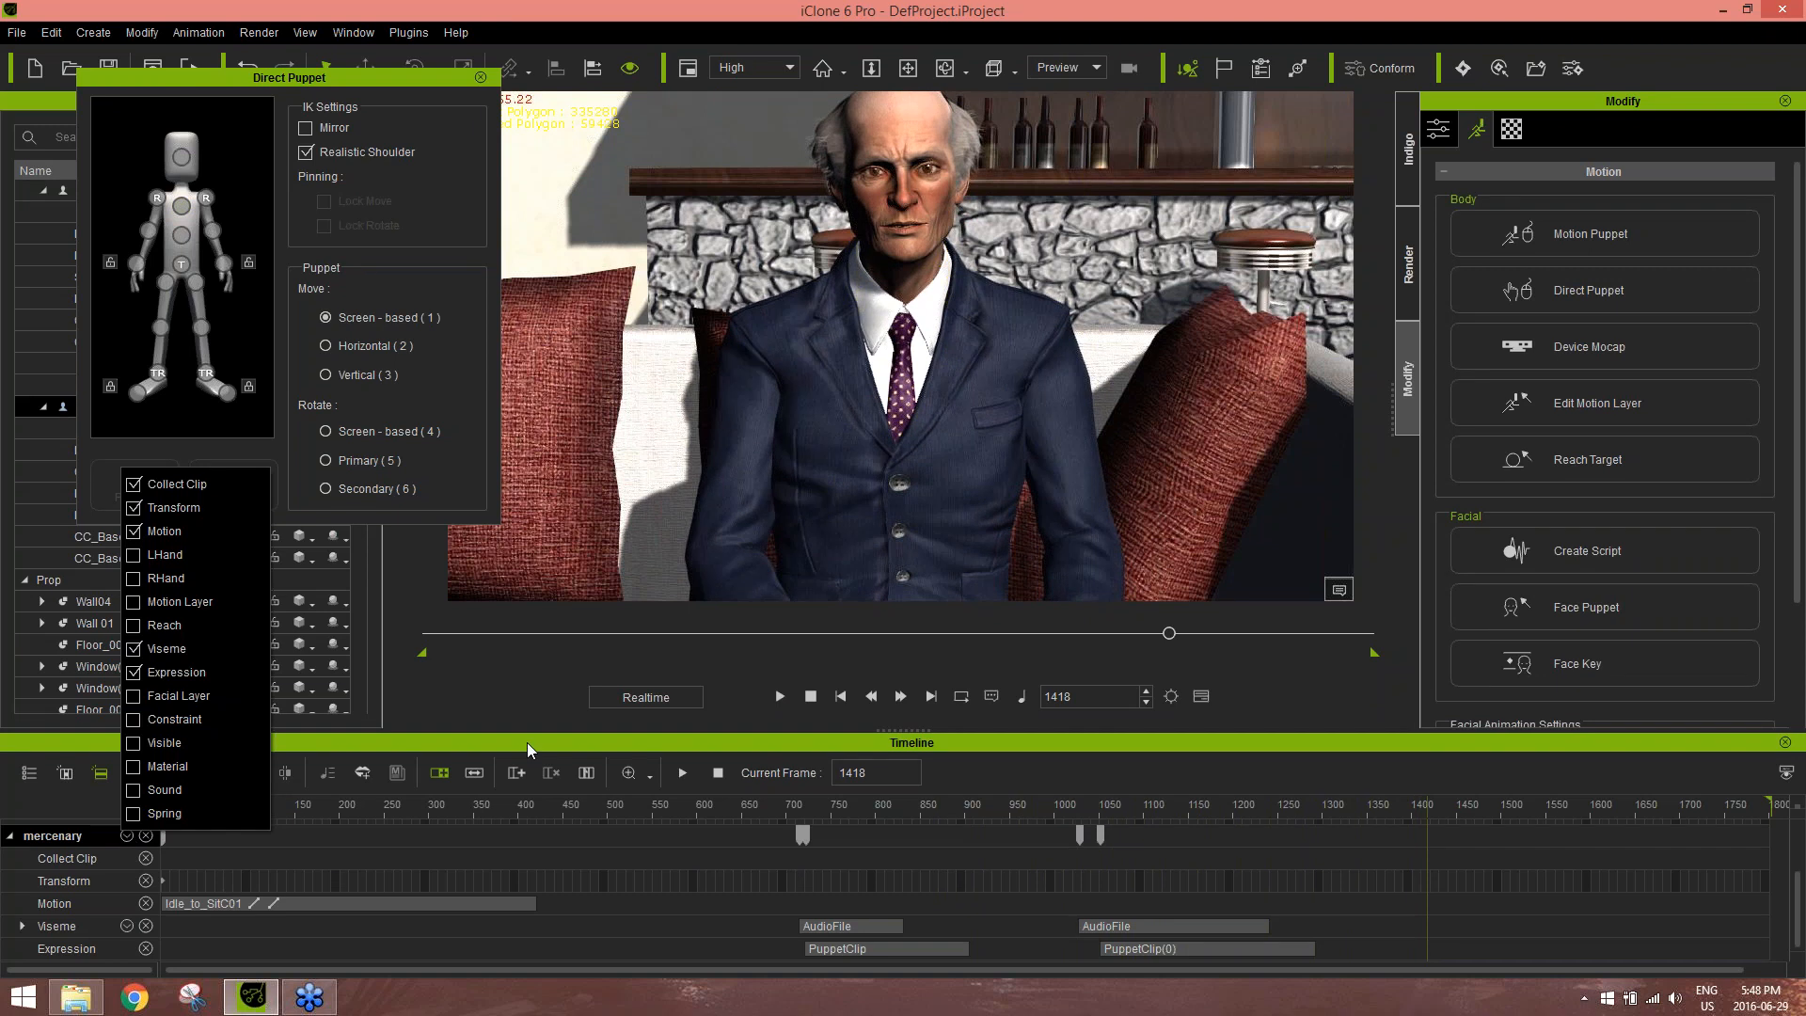
{"action": "left_click", "coordinate": [596, 743]}
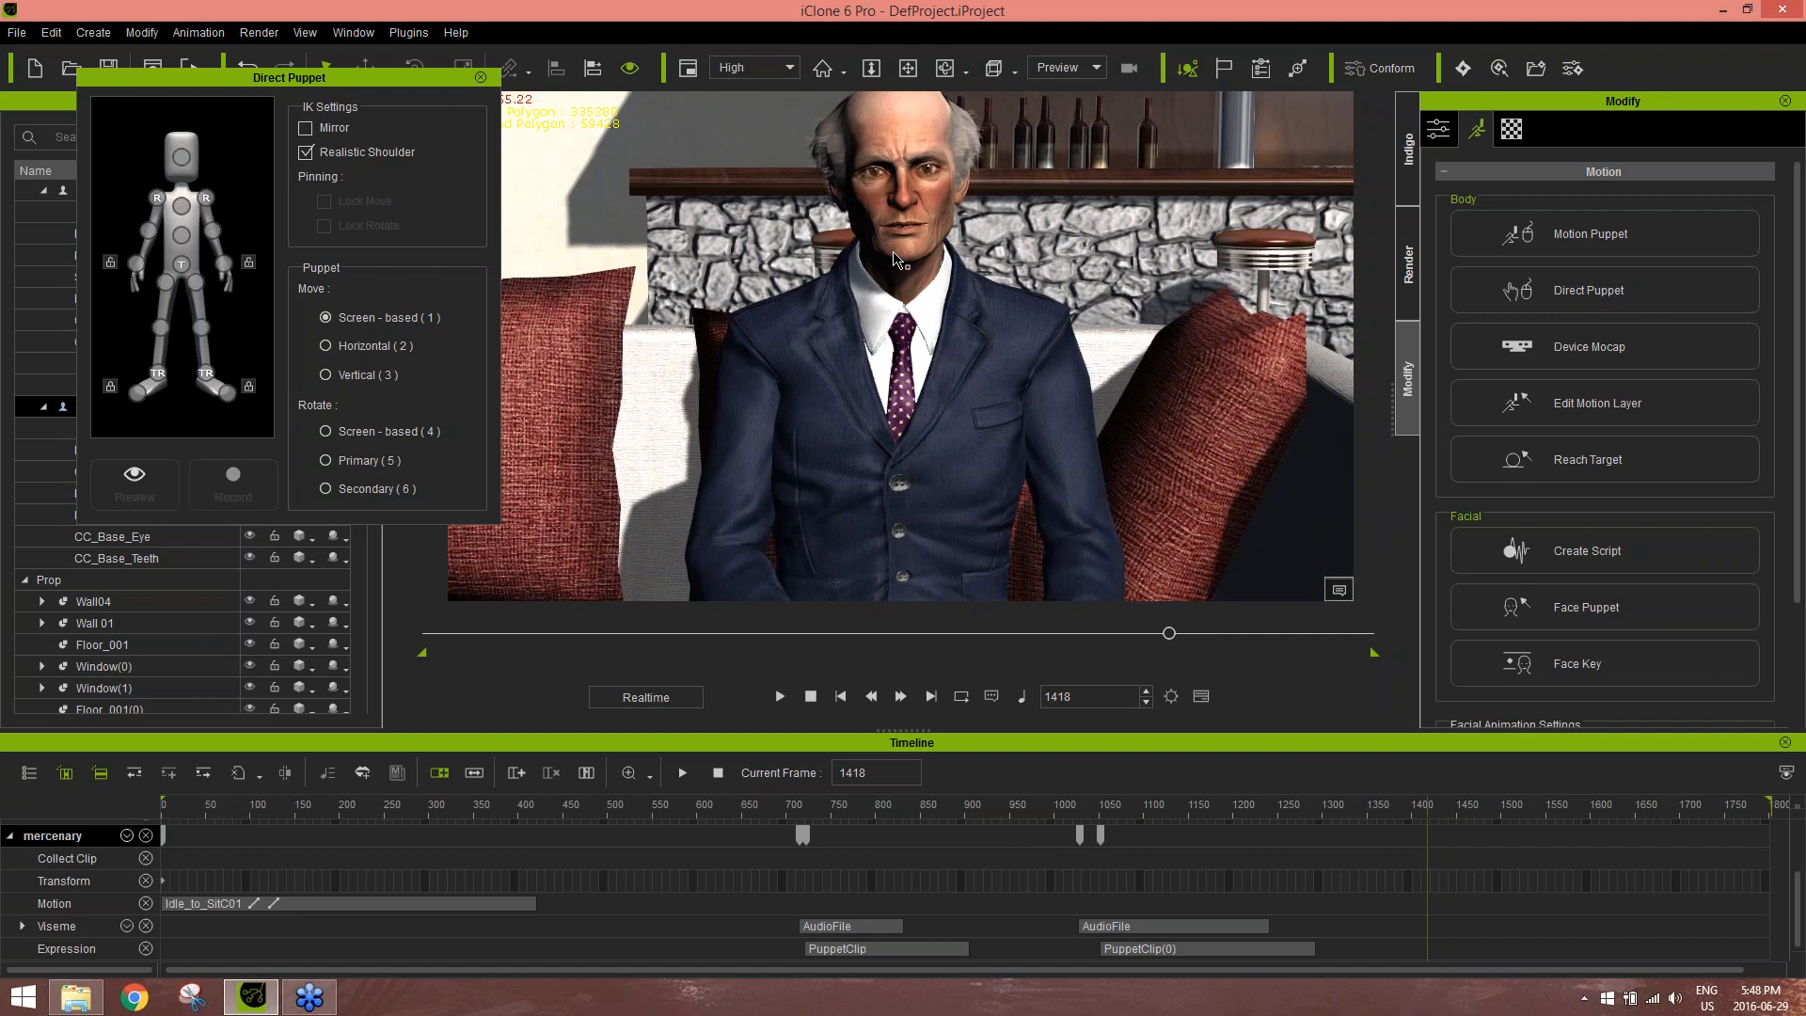
{"action": "left_click", "coordinate": [480, 77]}
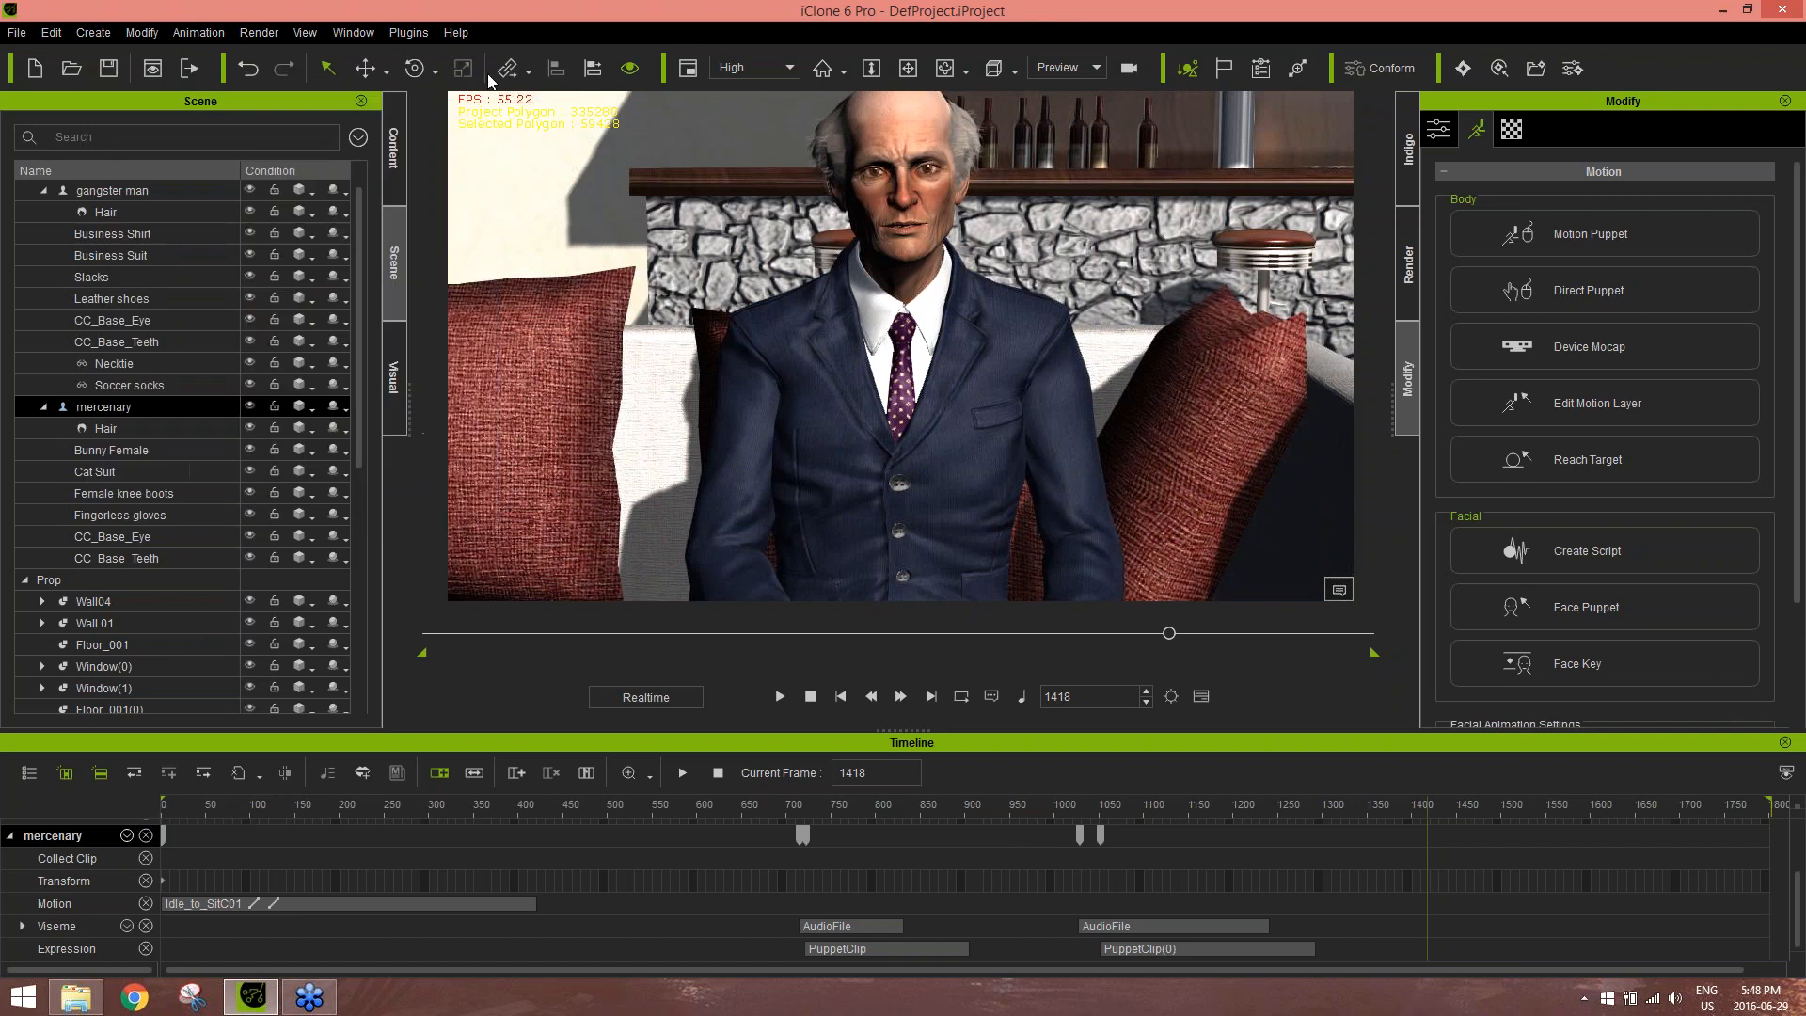
{"action": "left_click", "coordinate": [876, 218]}
{"action": "scroll", "coordinate": [260, 890], "scroll_direction": "down", "scroll_amount": 1}
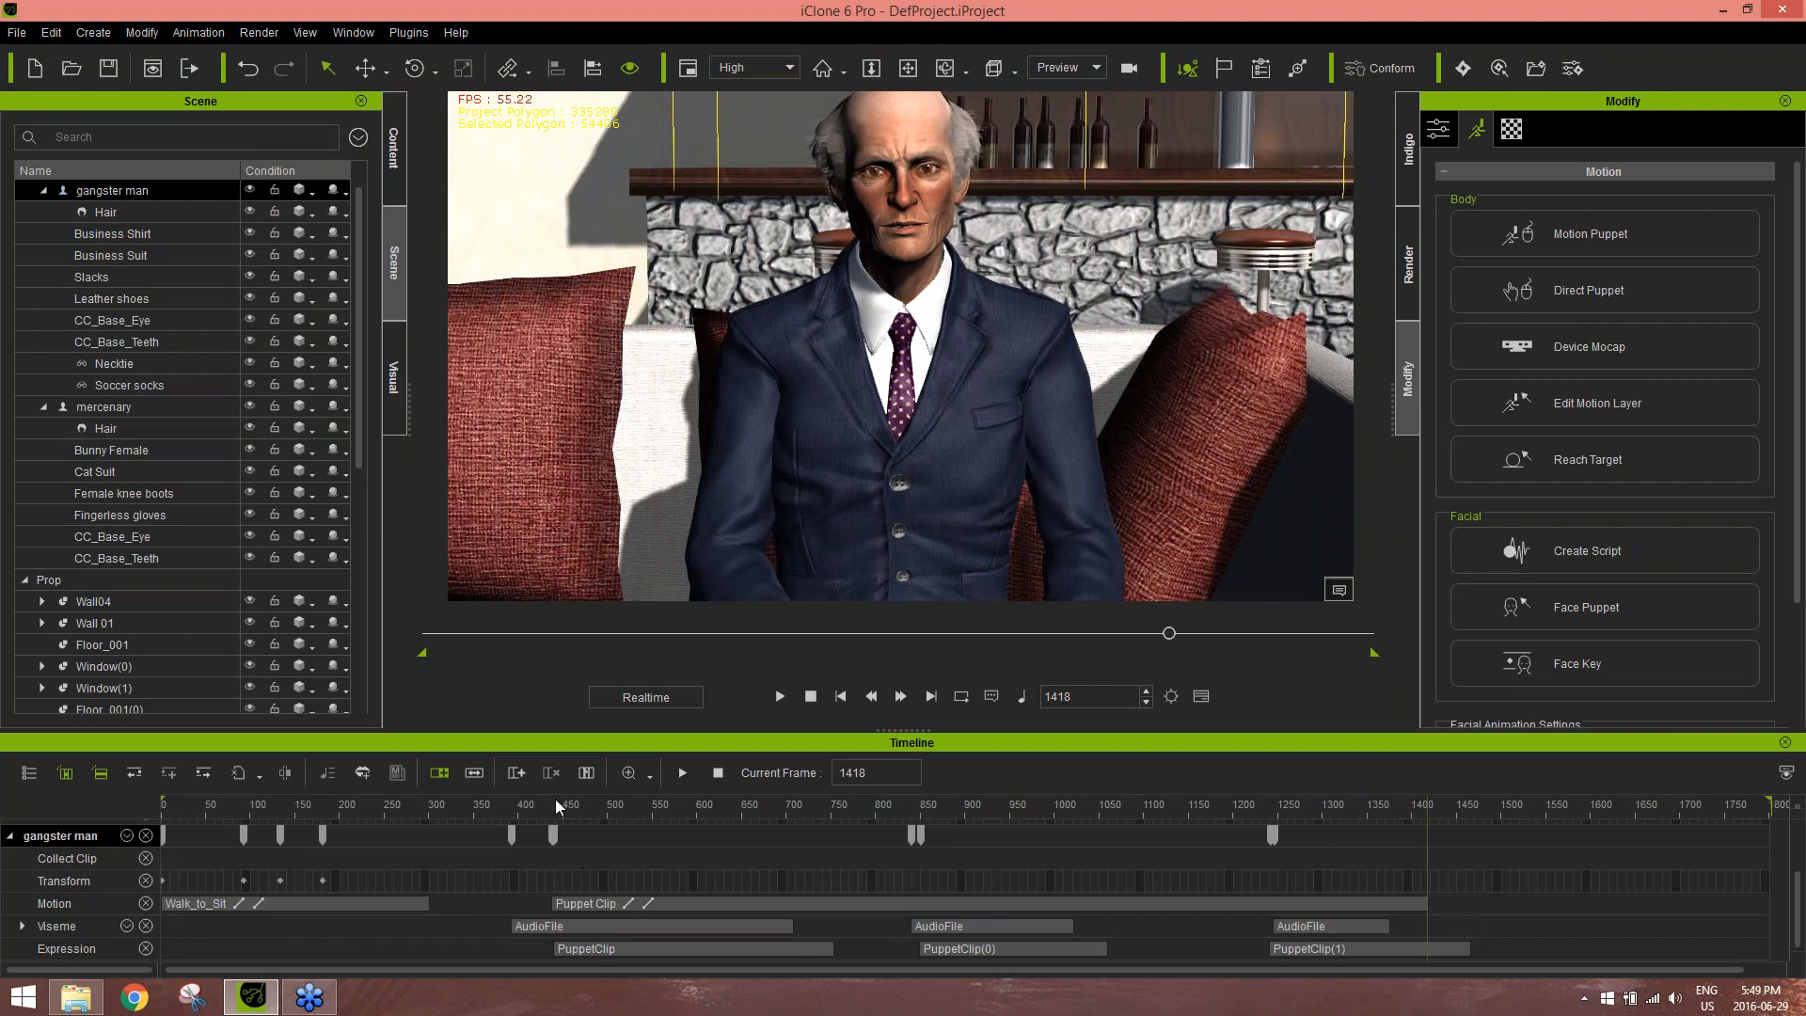
{"action": "mouse_move", "coordinate": [547, 800]}
{"action": "left_mouse_down"}
{"action": "mouse_move", "coordinate": [845, 798]}
{"action": "mouse_move", "coordinate": [548, 810]}
{"action": "left_mouse_up"}
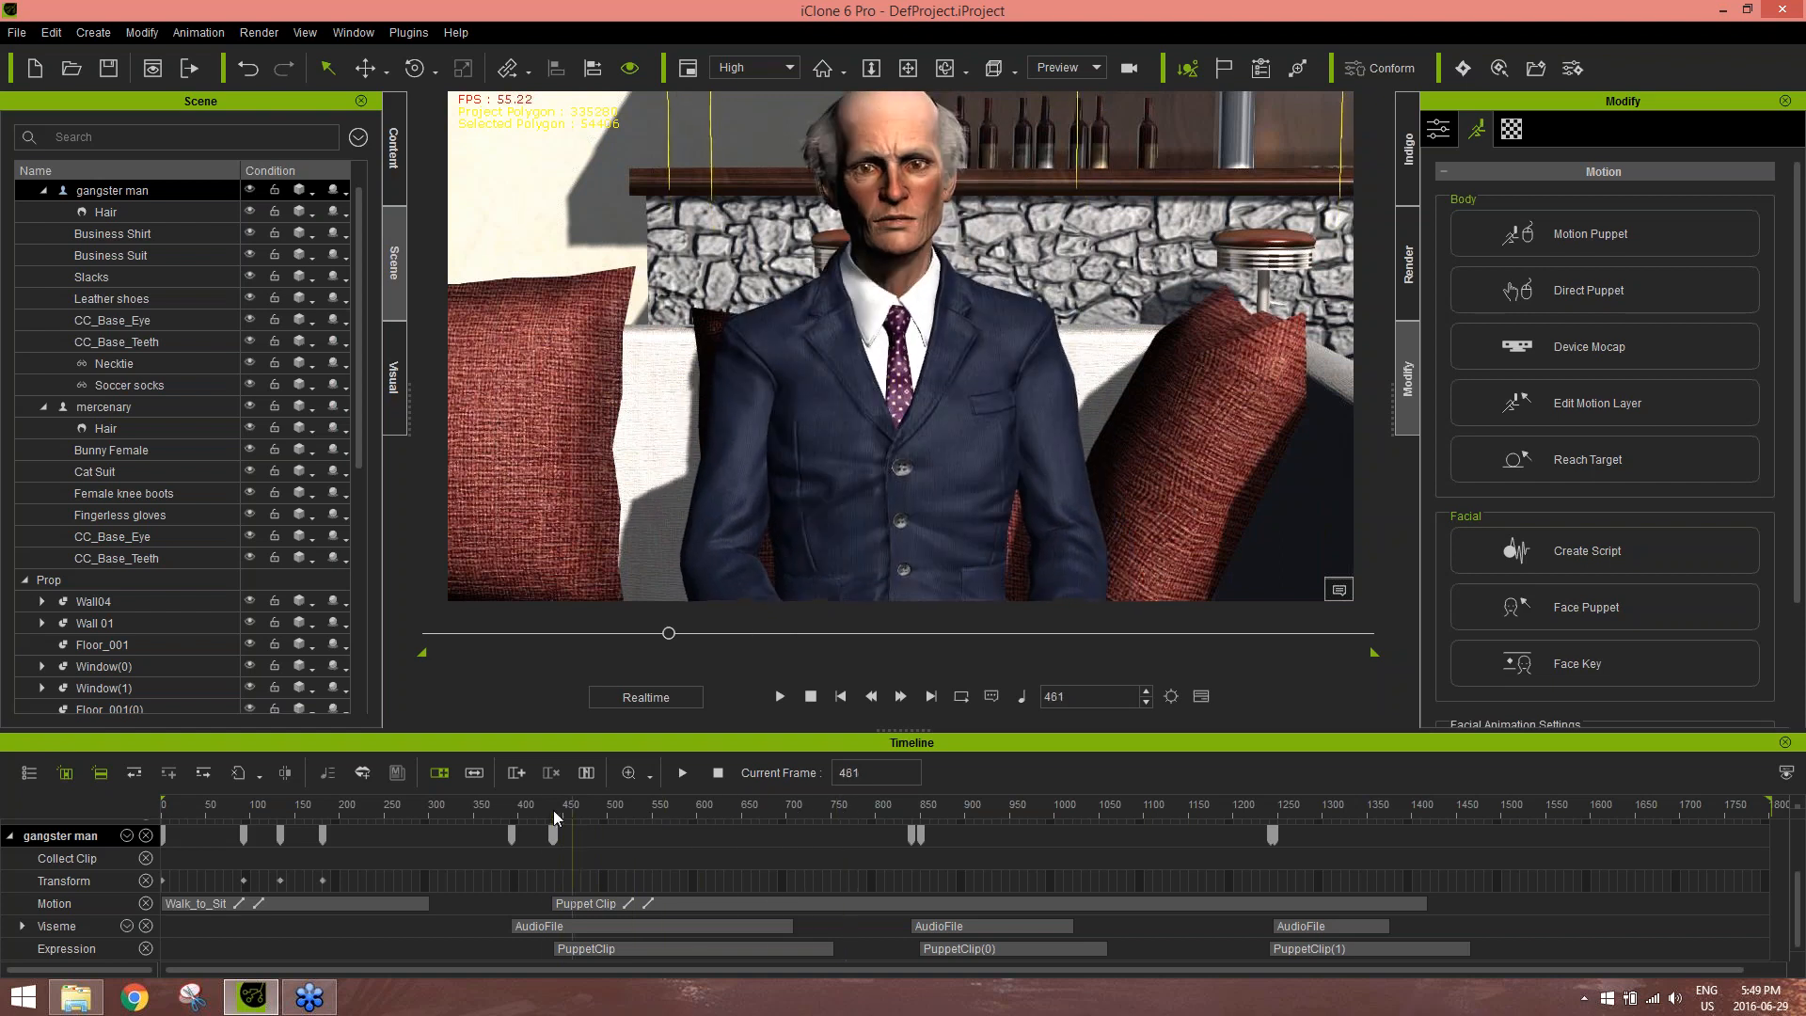
Return to frame 1 and turn the Preview camera toward the standing mercenary
{"action": "left_click", "coordinate": [811, 696]}
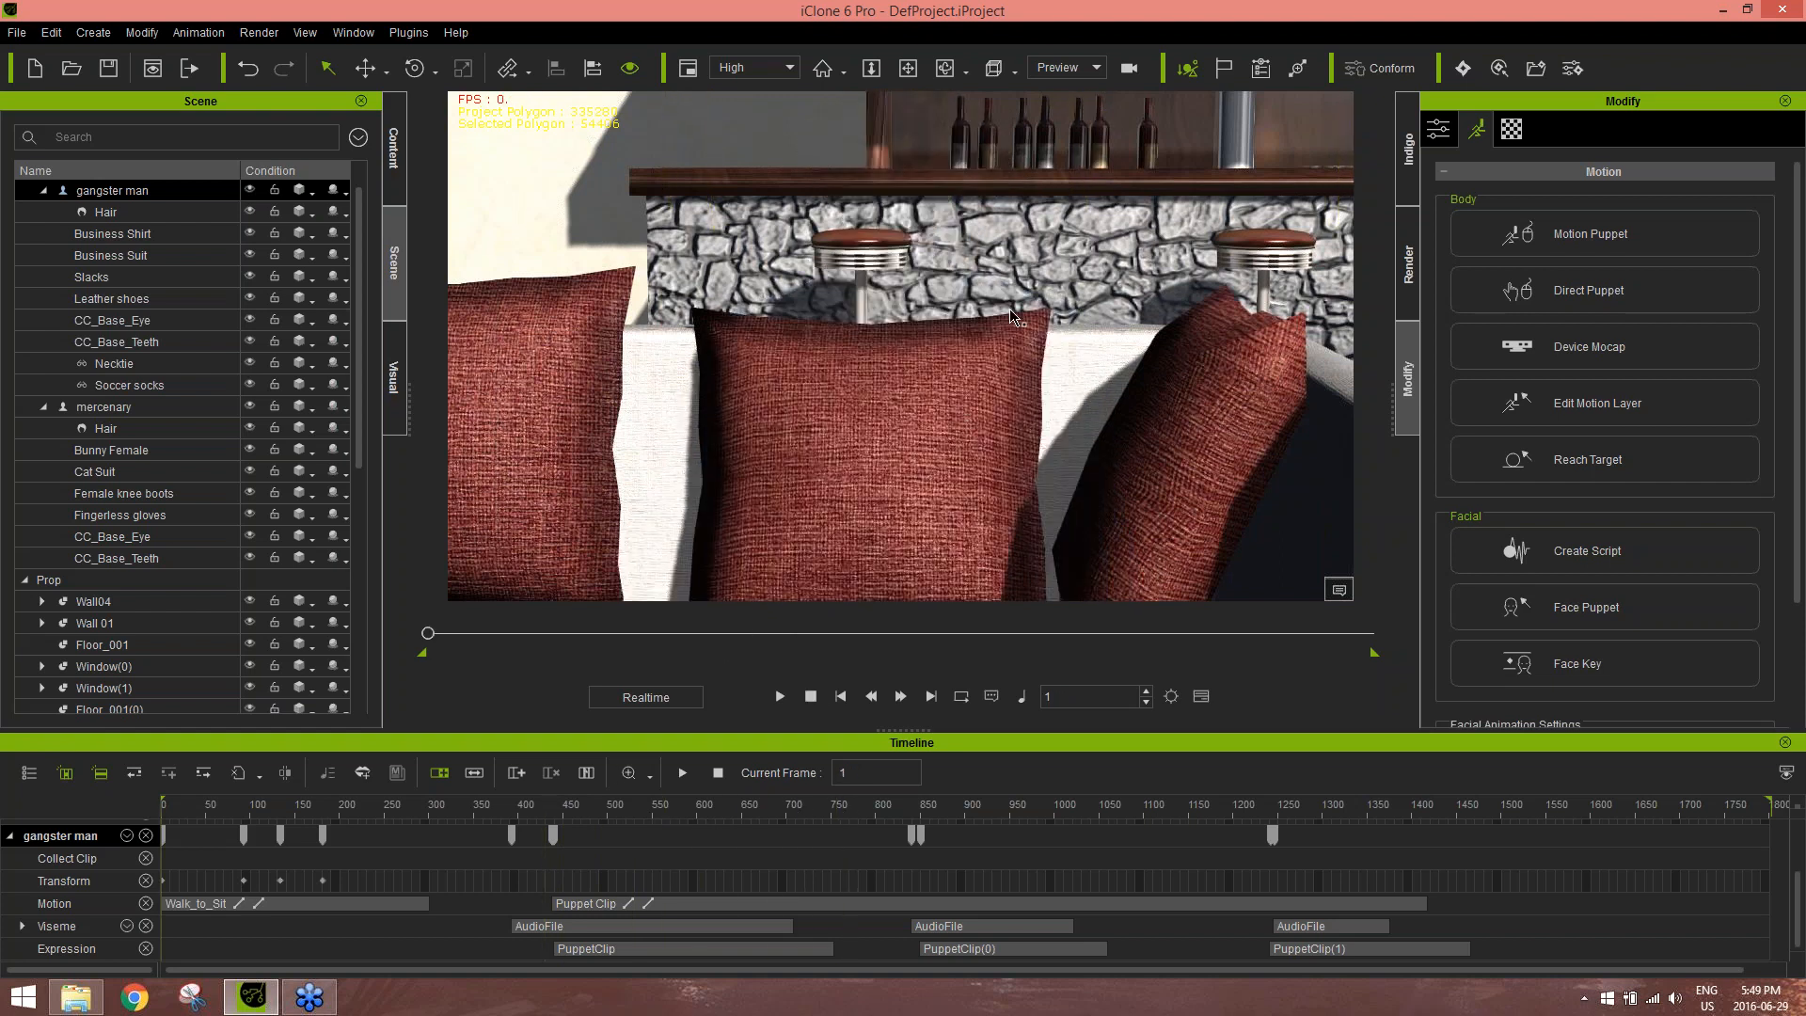
{"action": "right_click_drag", "start_coordinate": [1038, 355], "coordinate": [248, 553]}
{"action": "right_click_drag", "start_coordinate": [773, 332], "coordinate": [1087, 324]}
{"action": "middle_click_drag", "start_coordinate": [1083, 320], "coordinate": [607, 263]}
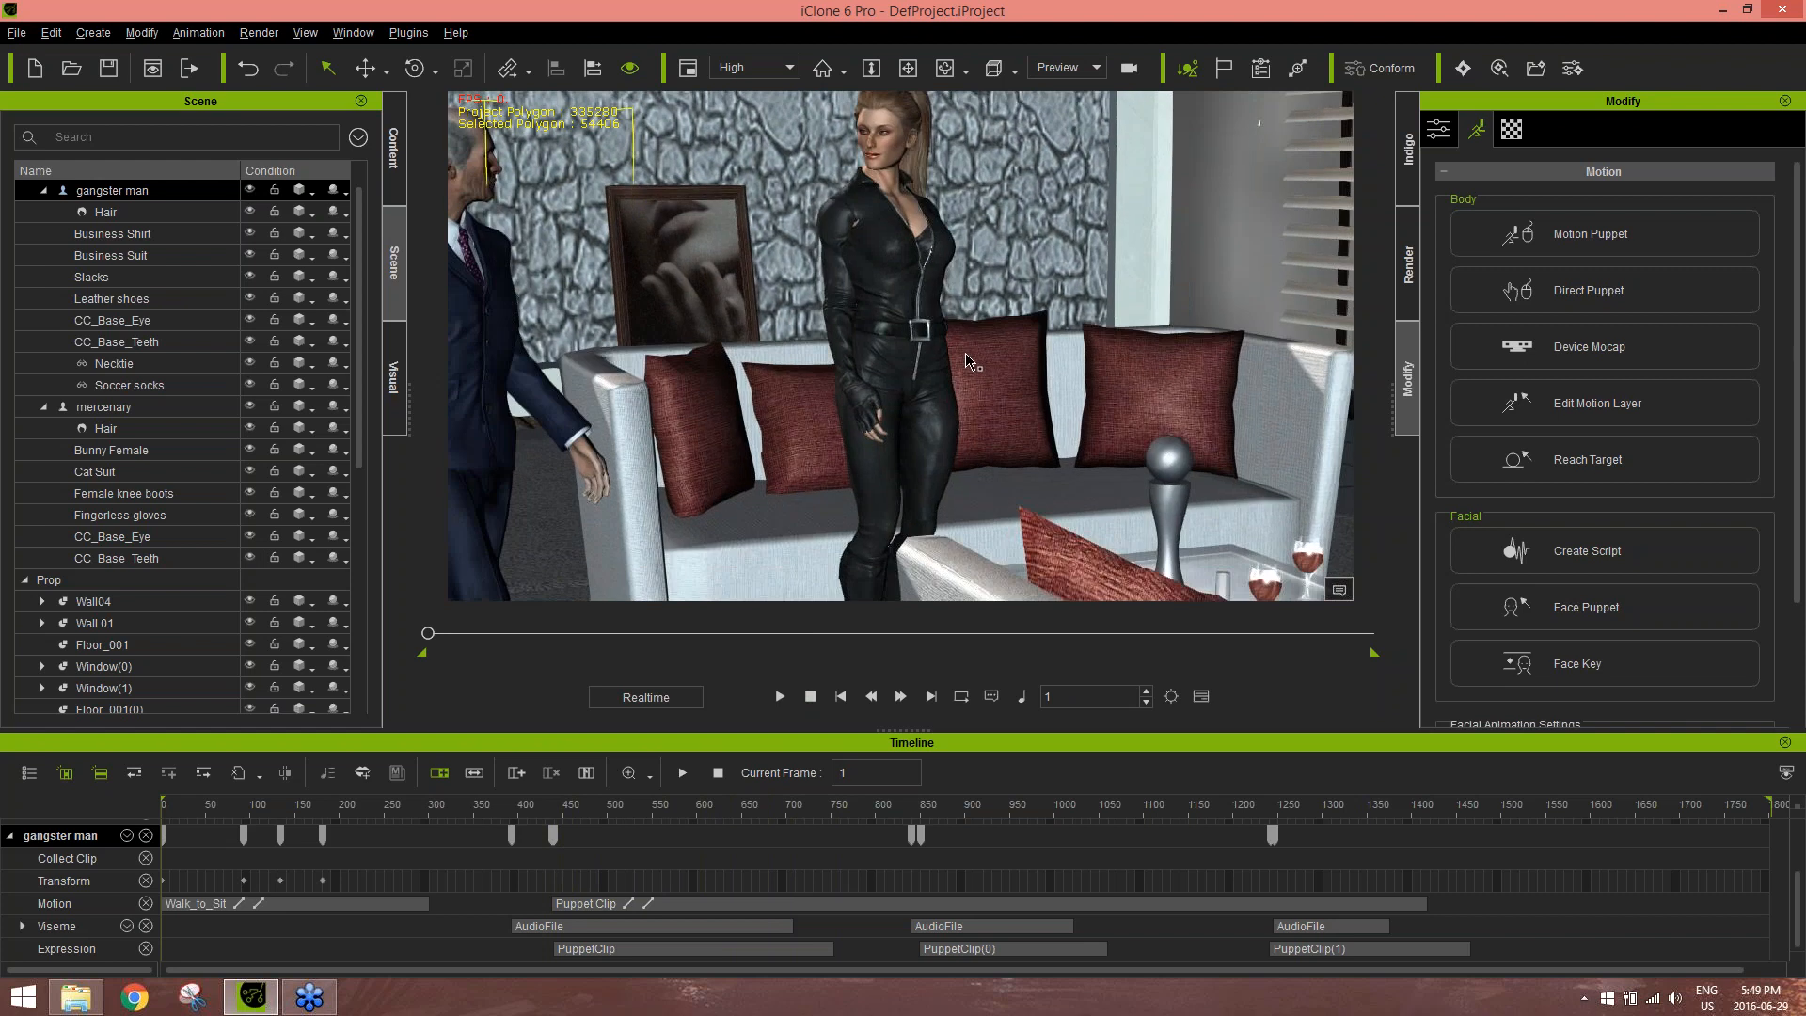
{"action": "right_click_drag", "start_coordinate": [966, 354], "coordinate": [866, 447]}
{"action": "middle_click_drag", "start_coordinate": [866, 447], "coordinate": [820, 416]}
{"action": "right_click_drag", "start_coordinate": [820, 417], "coordinate": [785, 417]}
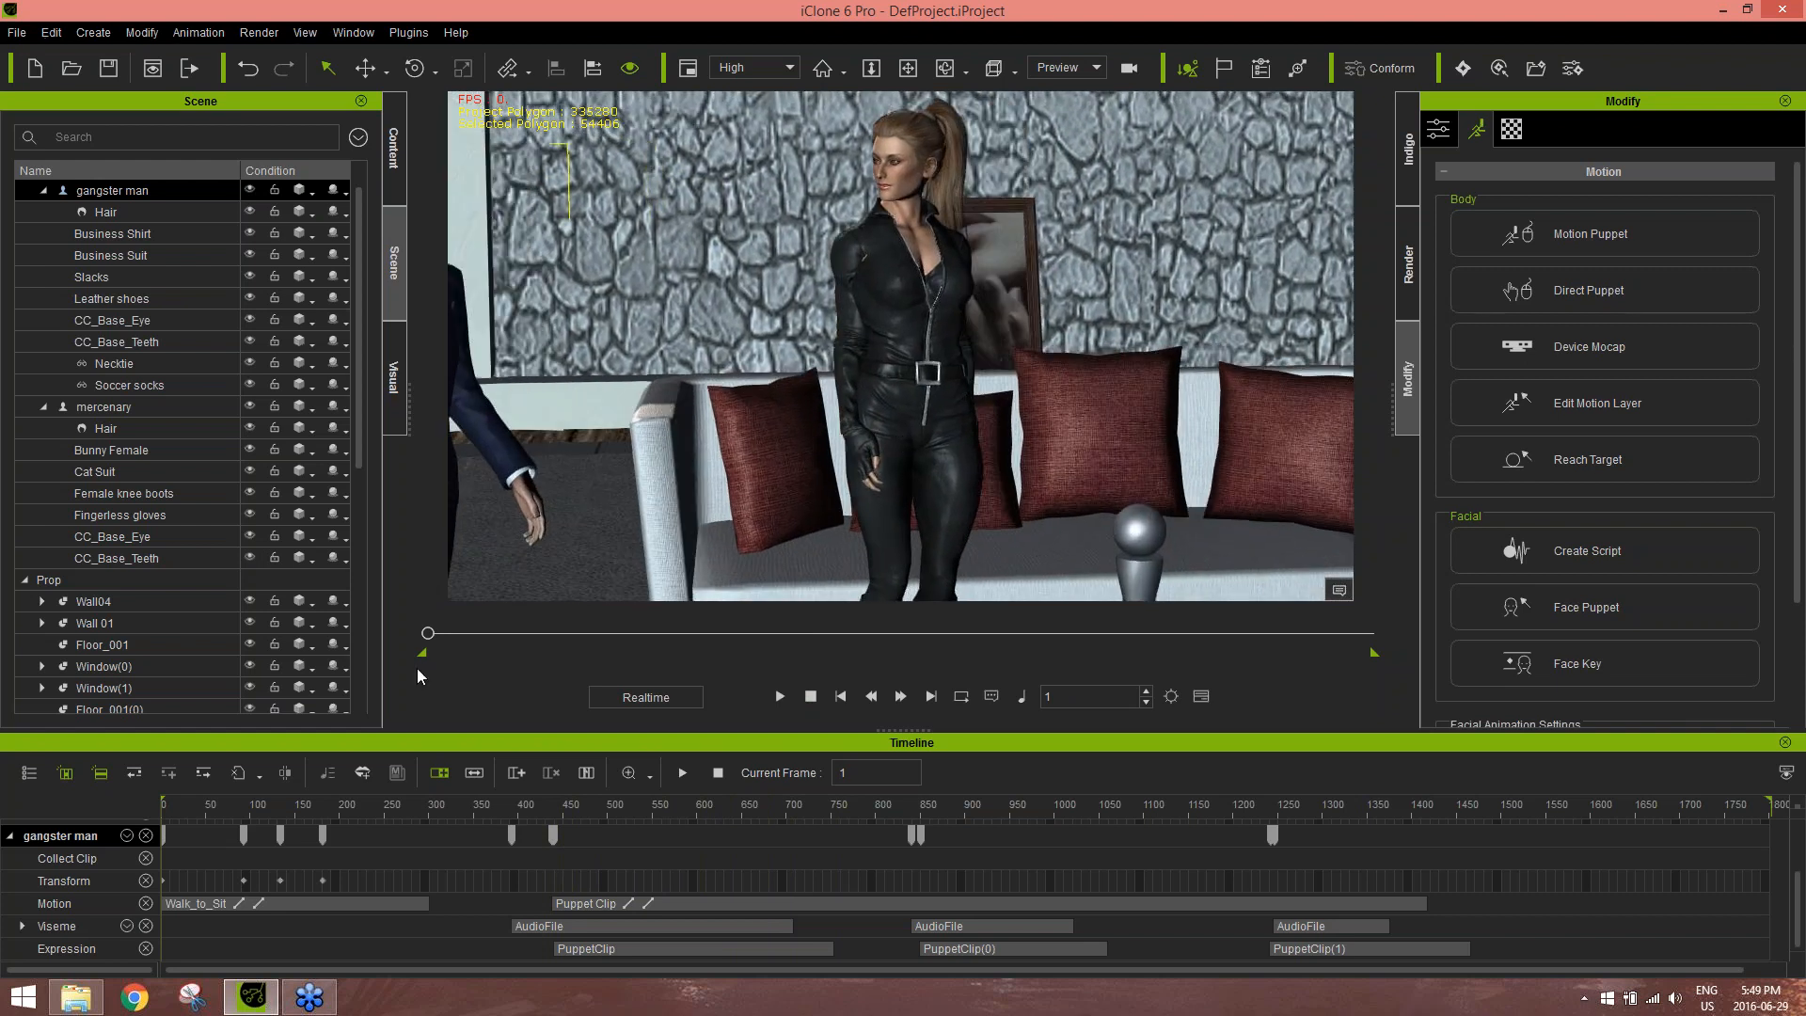
Go to frame 364, select the mercenary and frame her seated upper body from the front
{"action": "left_click_drag", "start_coordinate": [427, 634], "coordinate": [624, 647]}
{"action": "scroll", "coordinate": [991, 434], "scroll_direction": "up", "scroll_amount": 5}
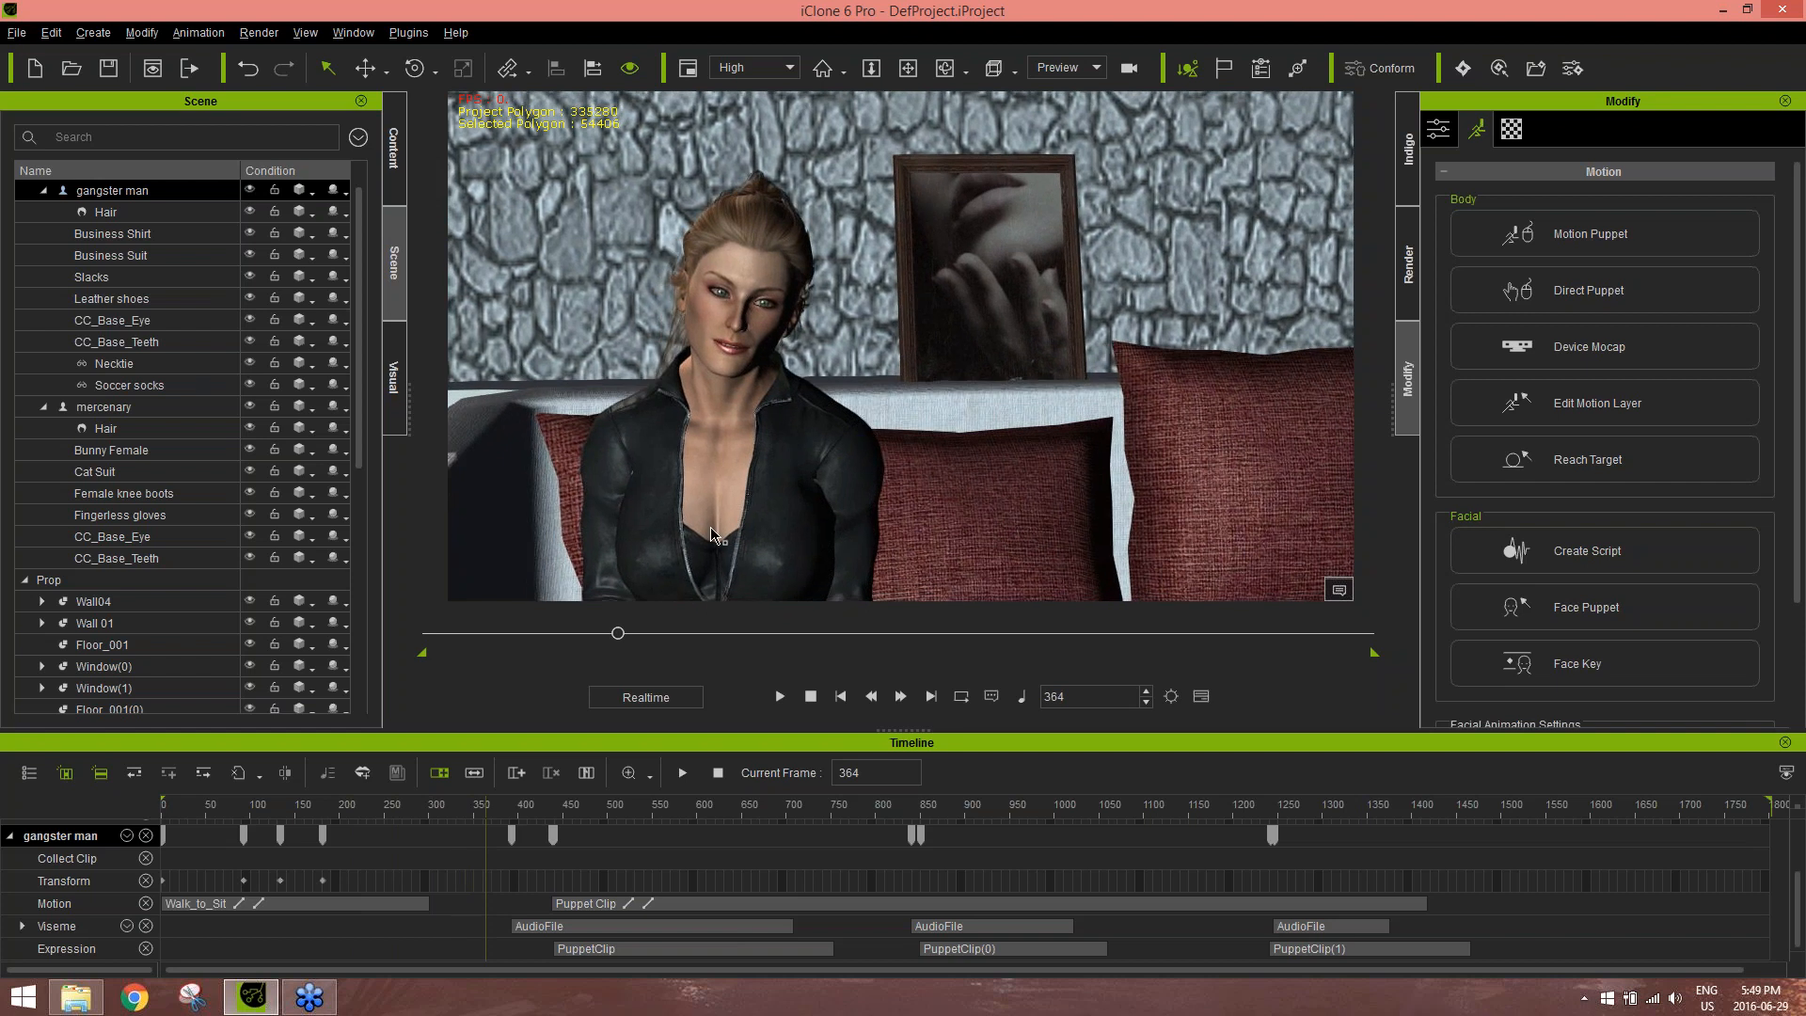
{"action": "left_click", "coordinate": [713, 465]}
{"action": "left_click_drag", "start_coordinate": [713, 466], "coordinate": [826, 425], "text": "alt"}
{"action": "right_click_drag", "start_coordinate": [826, 425], "coordinate": [903, 423], "text": "alt"}
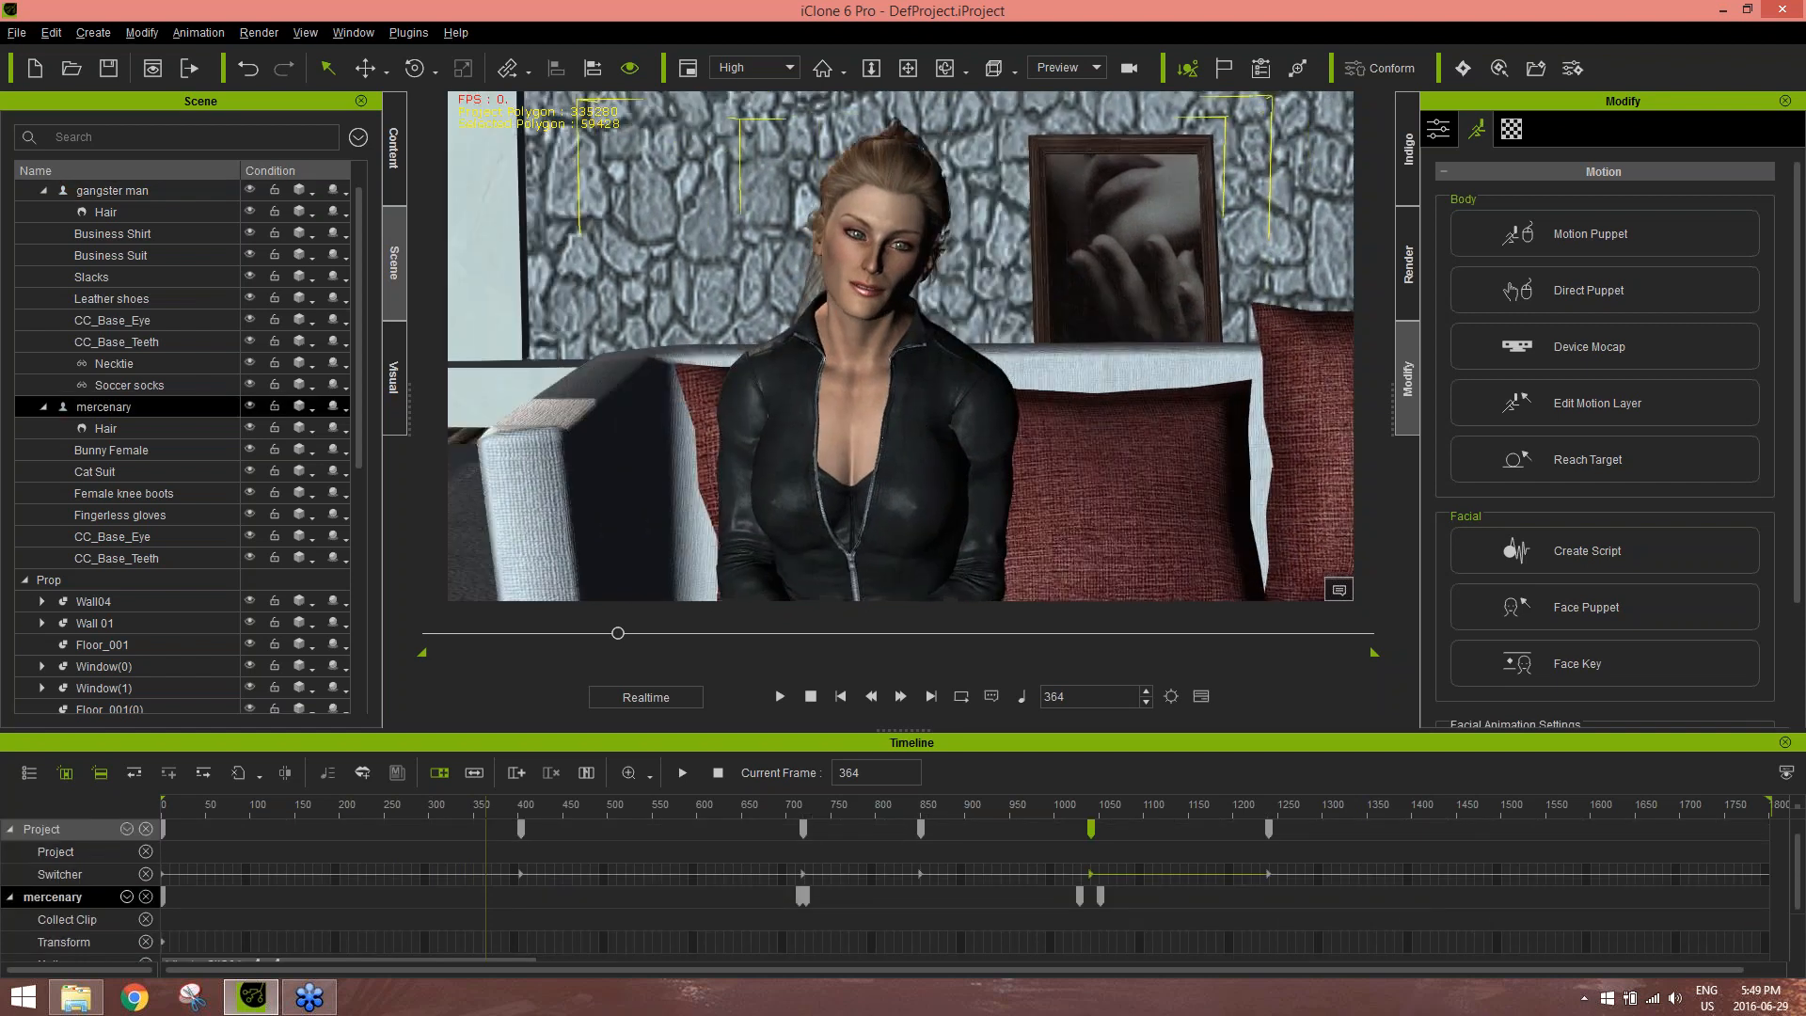
{"action": "left_click_drag", "start_coordinate": [924, 454], "coordinate": [886, 426], "text": "alt"}
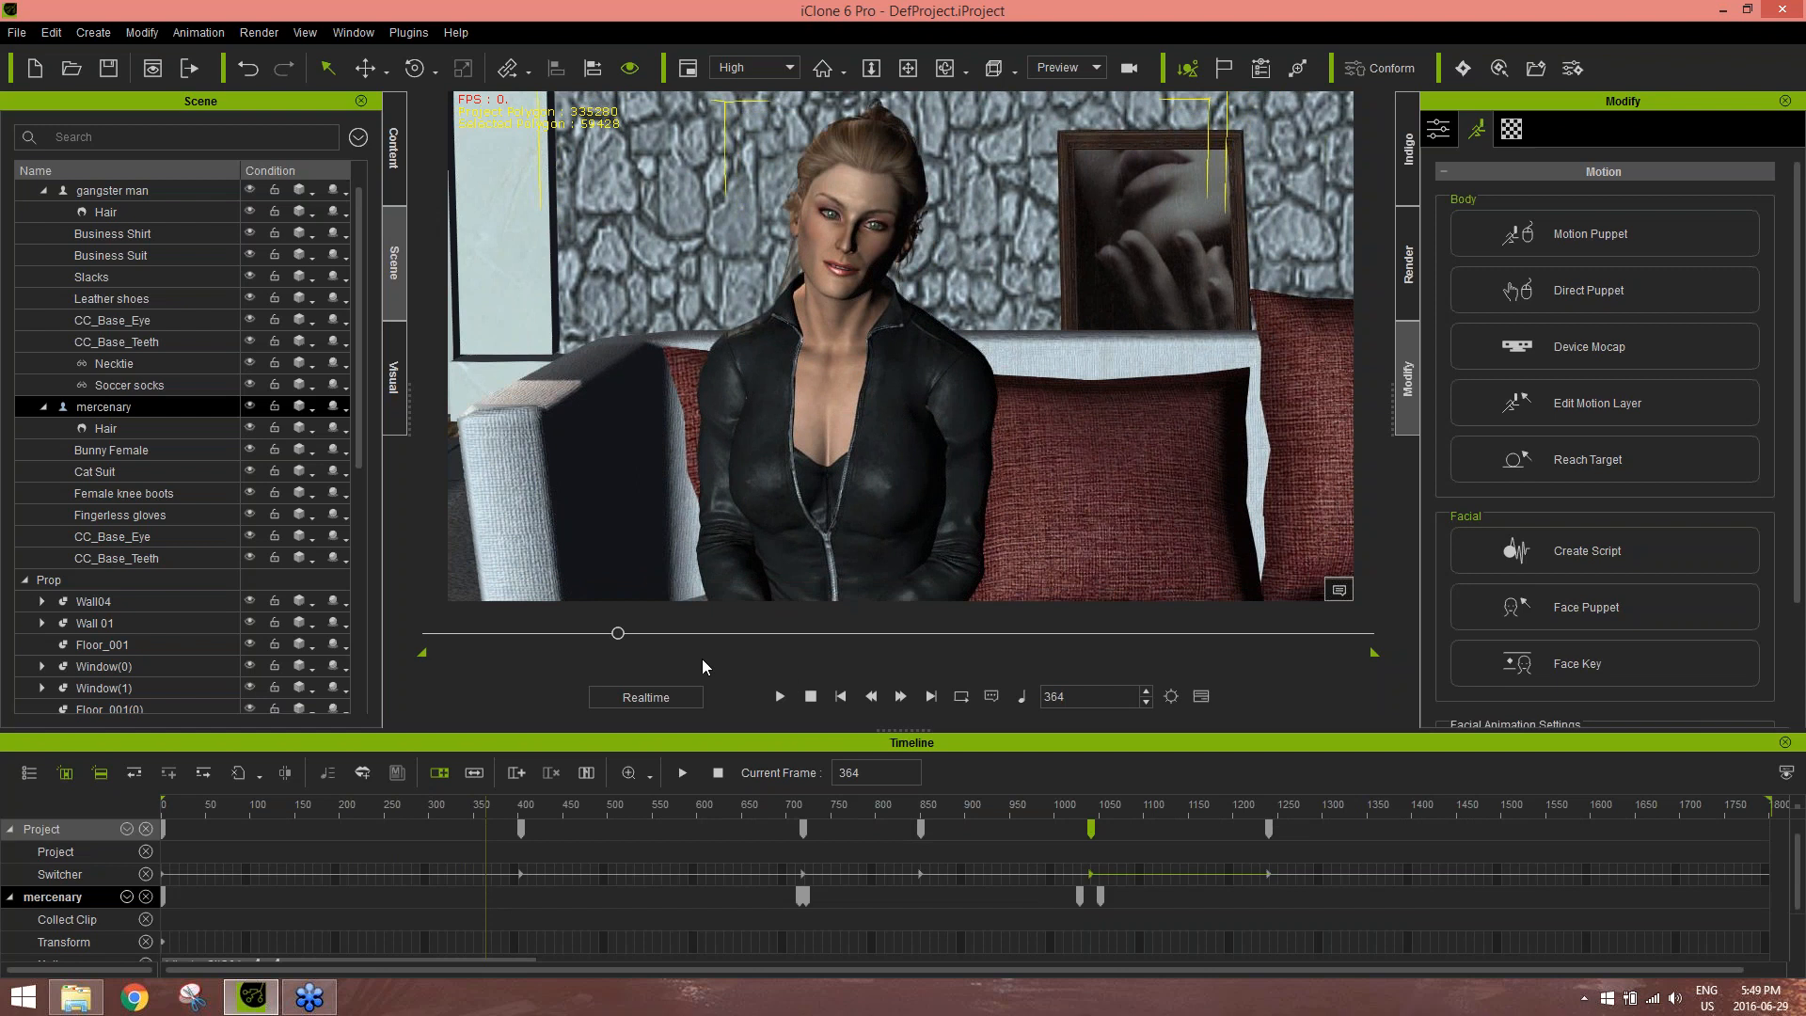
Play from frame 335 to frame 734 and preview rotating the mercenary's upper torso with Direct Puppet
{"action": "mouse_move", "coordinate": [621, 638]}
{"action": "left_mouse_down"}
{"action": "mouse_move", "coordinate": [750, 632]}
{"action": "mouse_move", "coordinate": [606, 637]}
{"action": "left_mouse_up"}
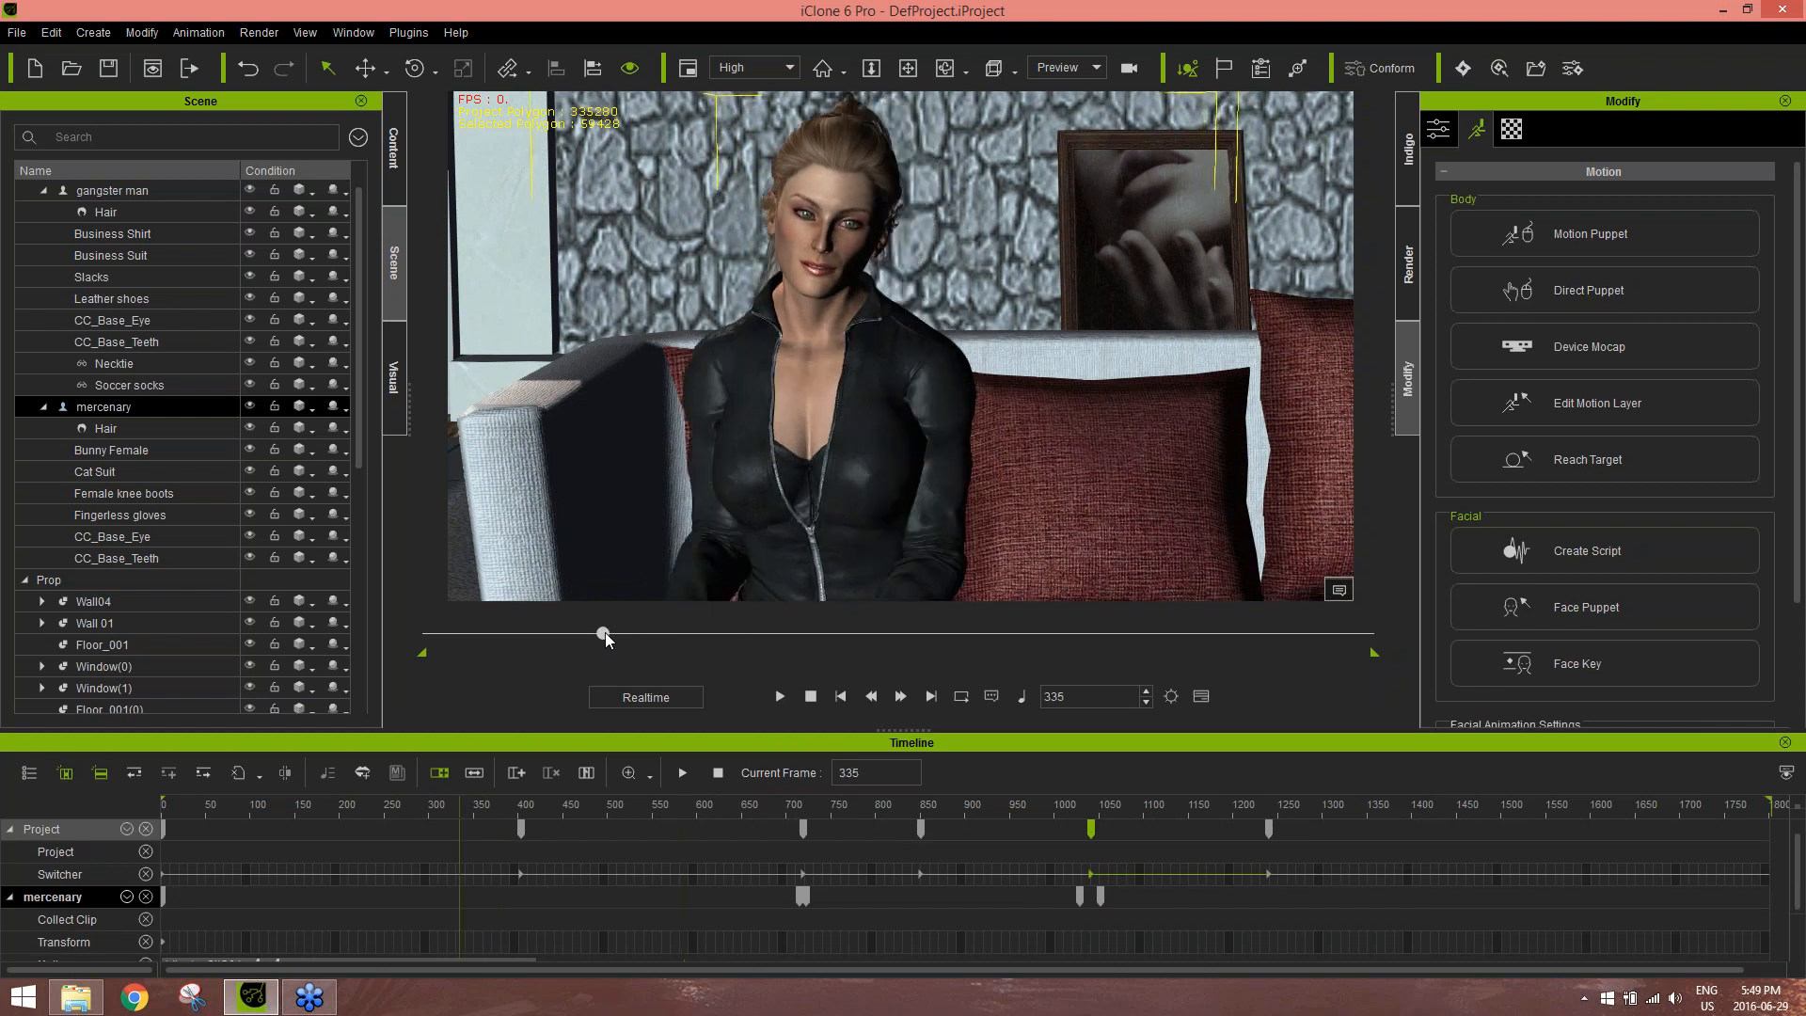
{"action": "left_click", "coordinate": [784, 698]}
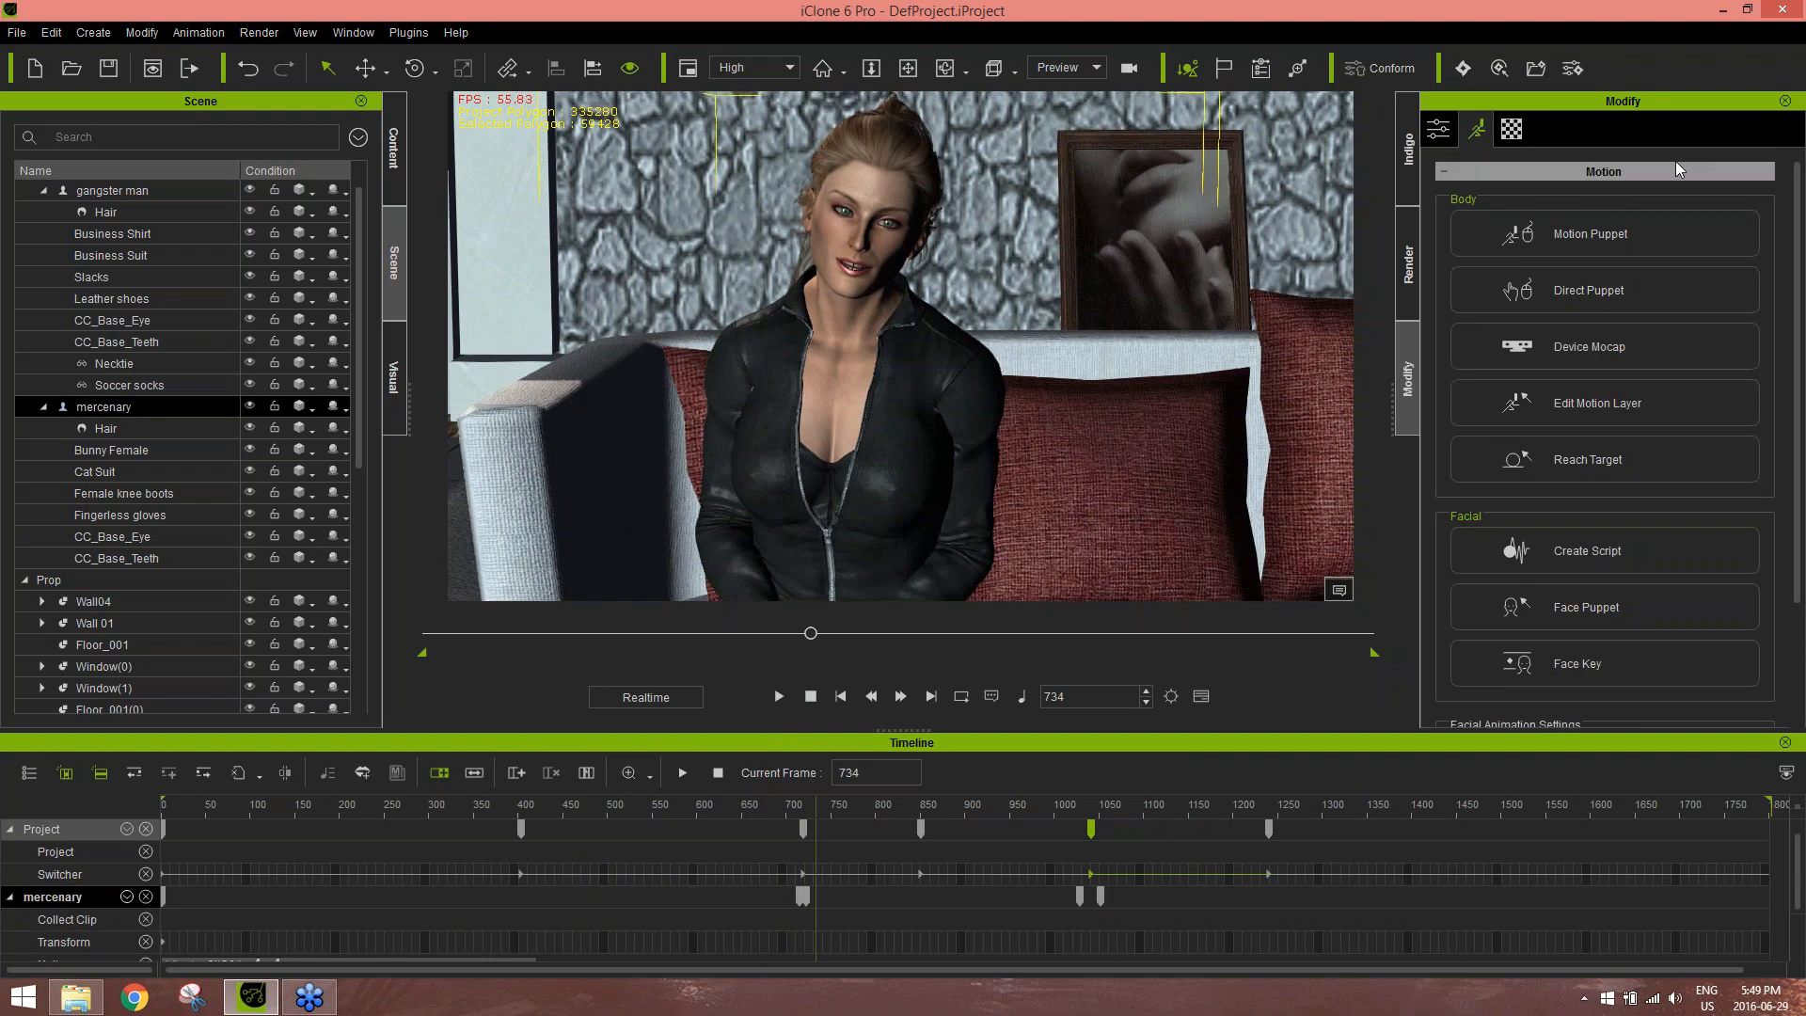
{"action": "left_click", "coordinate": [1580, 296]}
{"action": "left_click", "coordinate": [181, 205]}
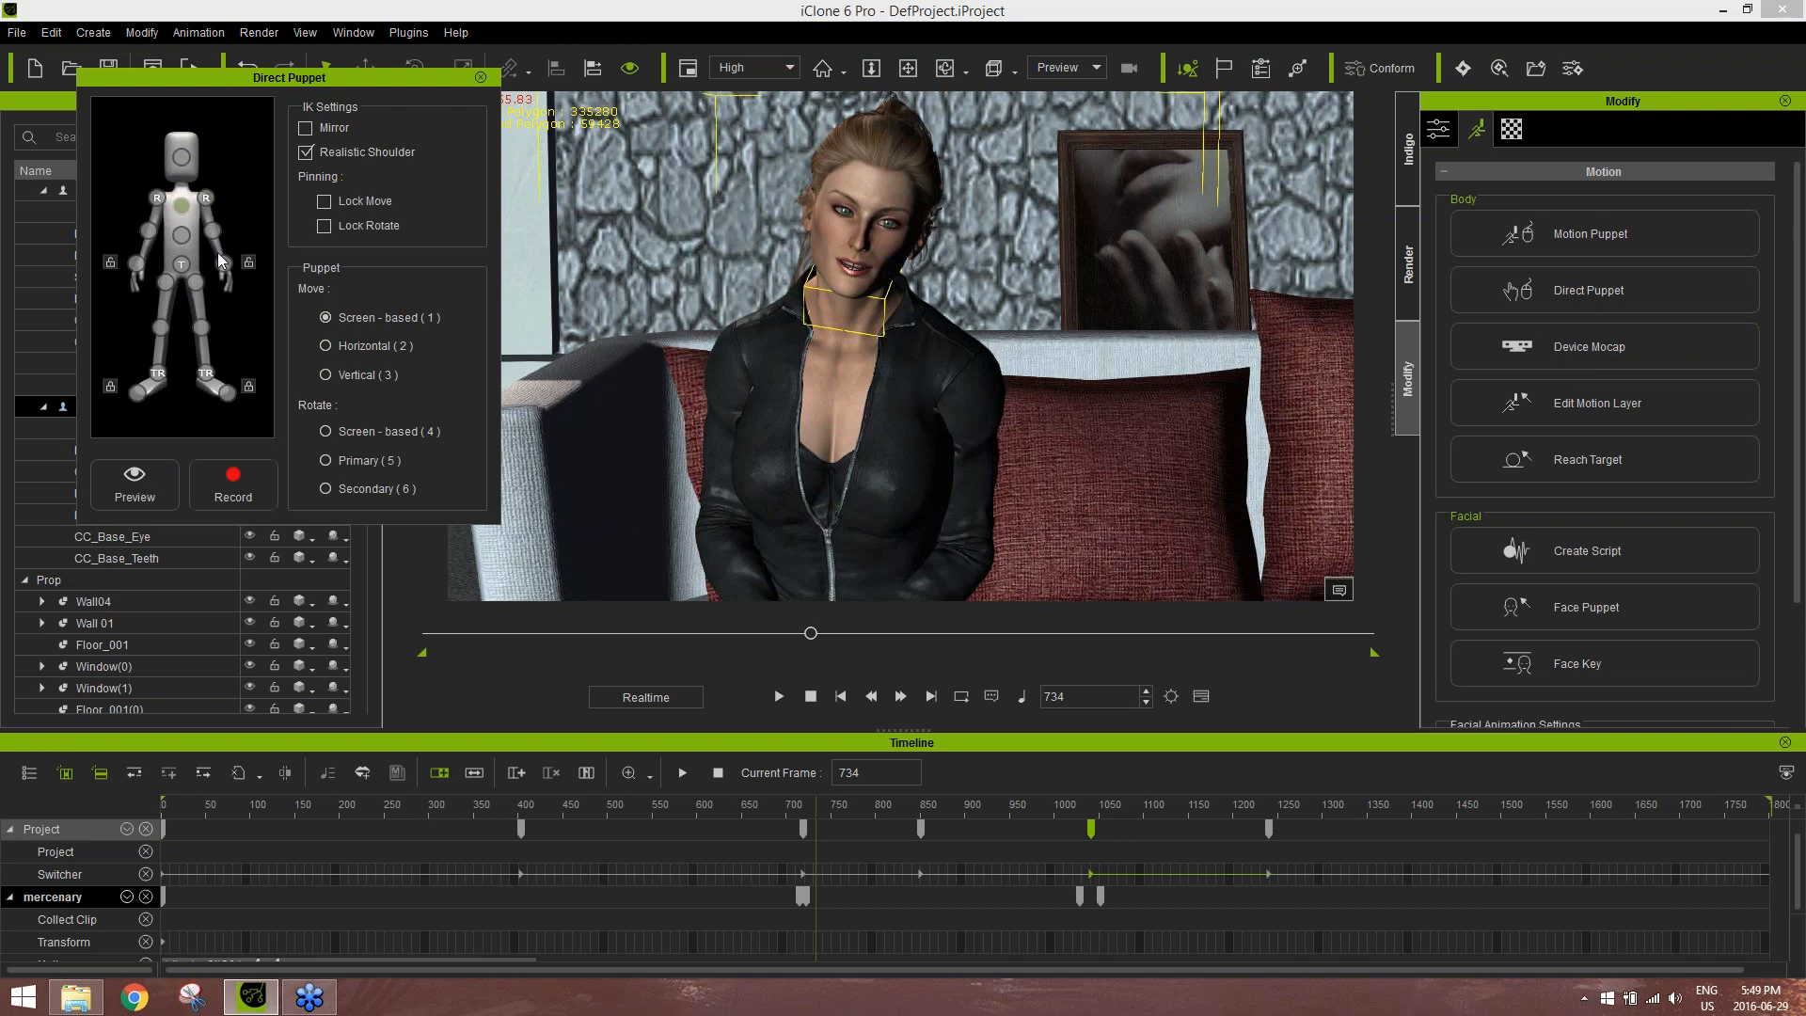
{"action": "key", "text": "space"}
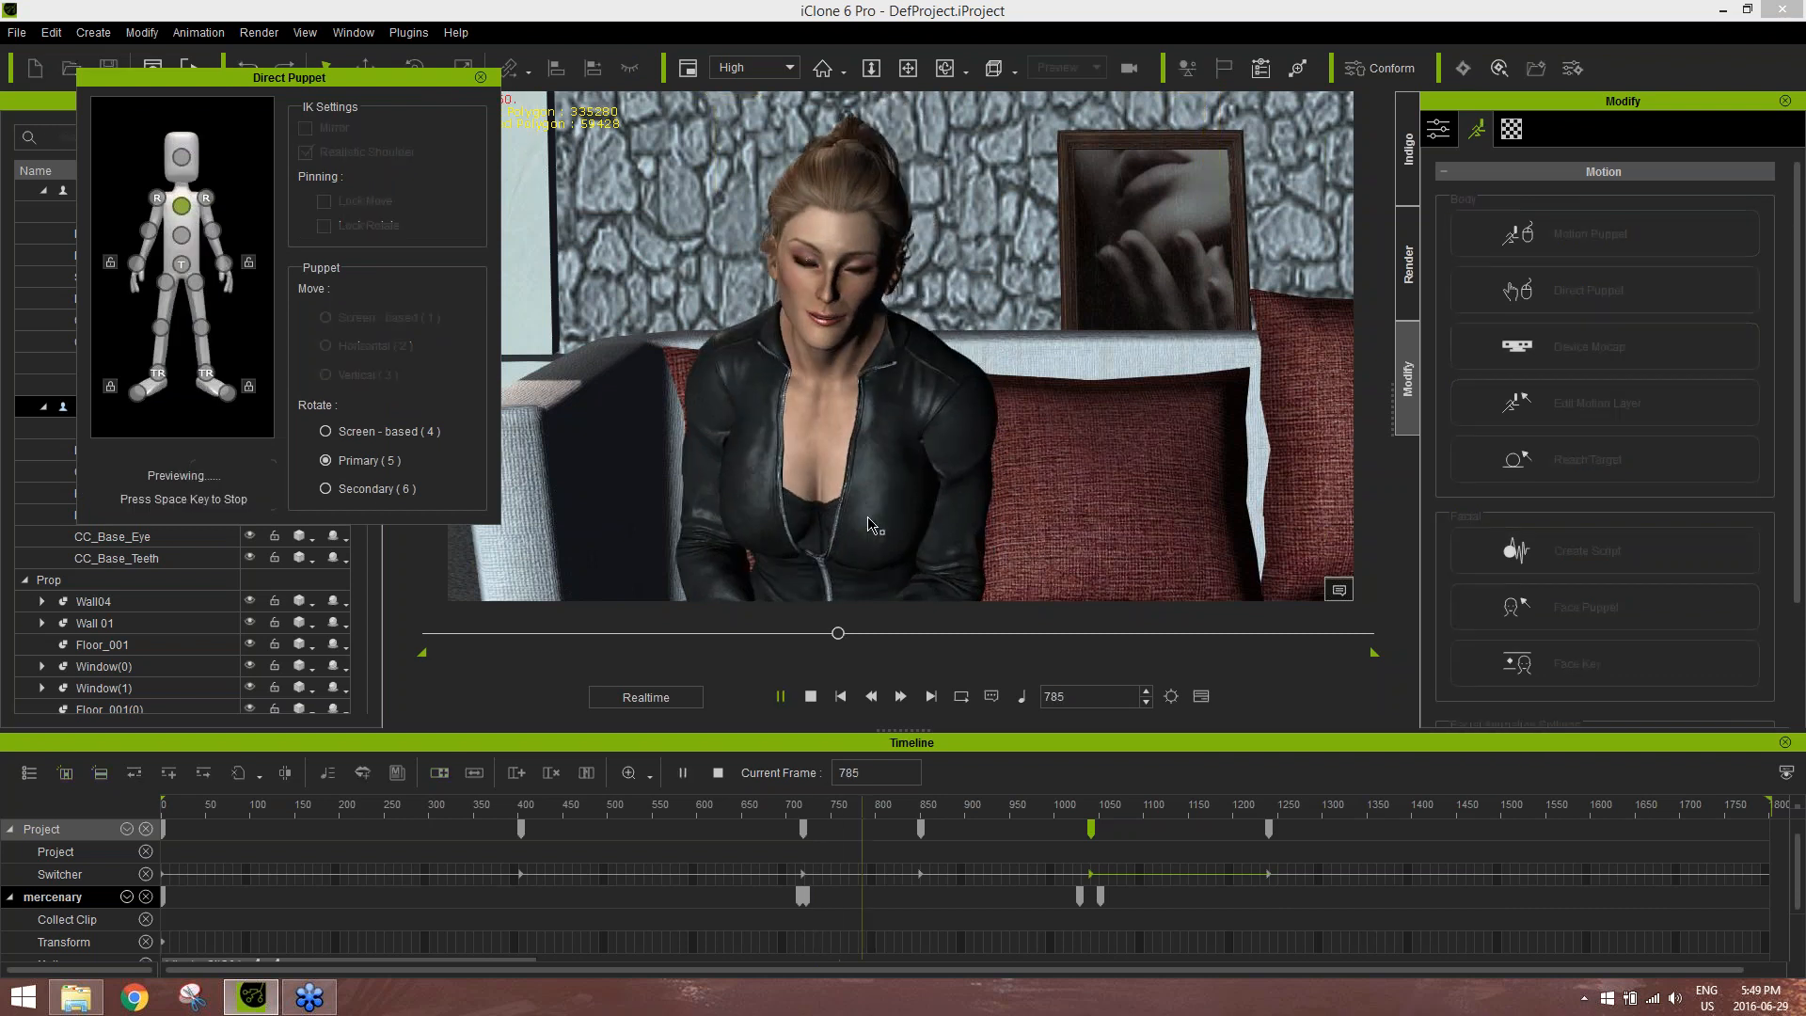
{"action": "key", "text": "space"}
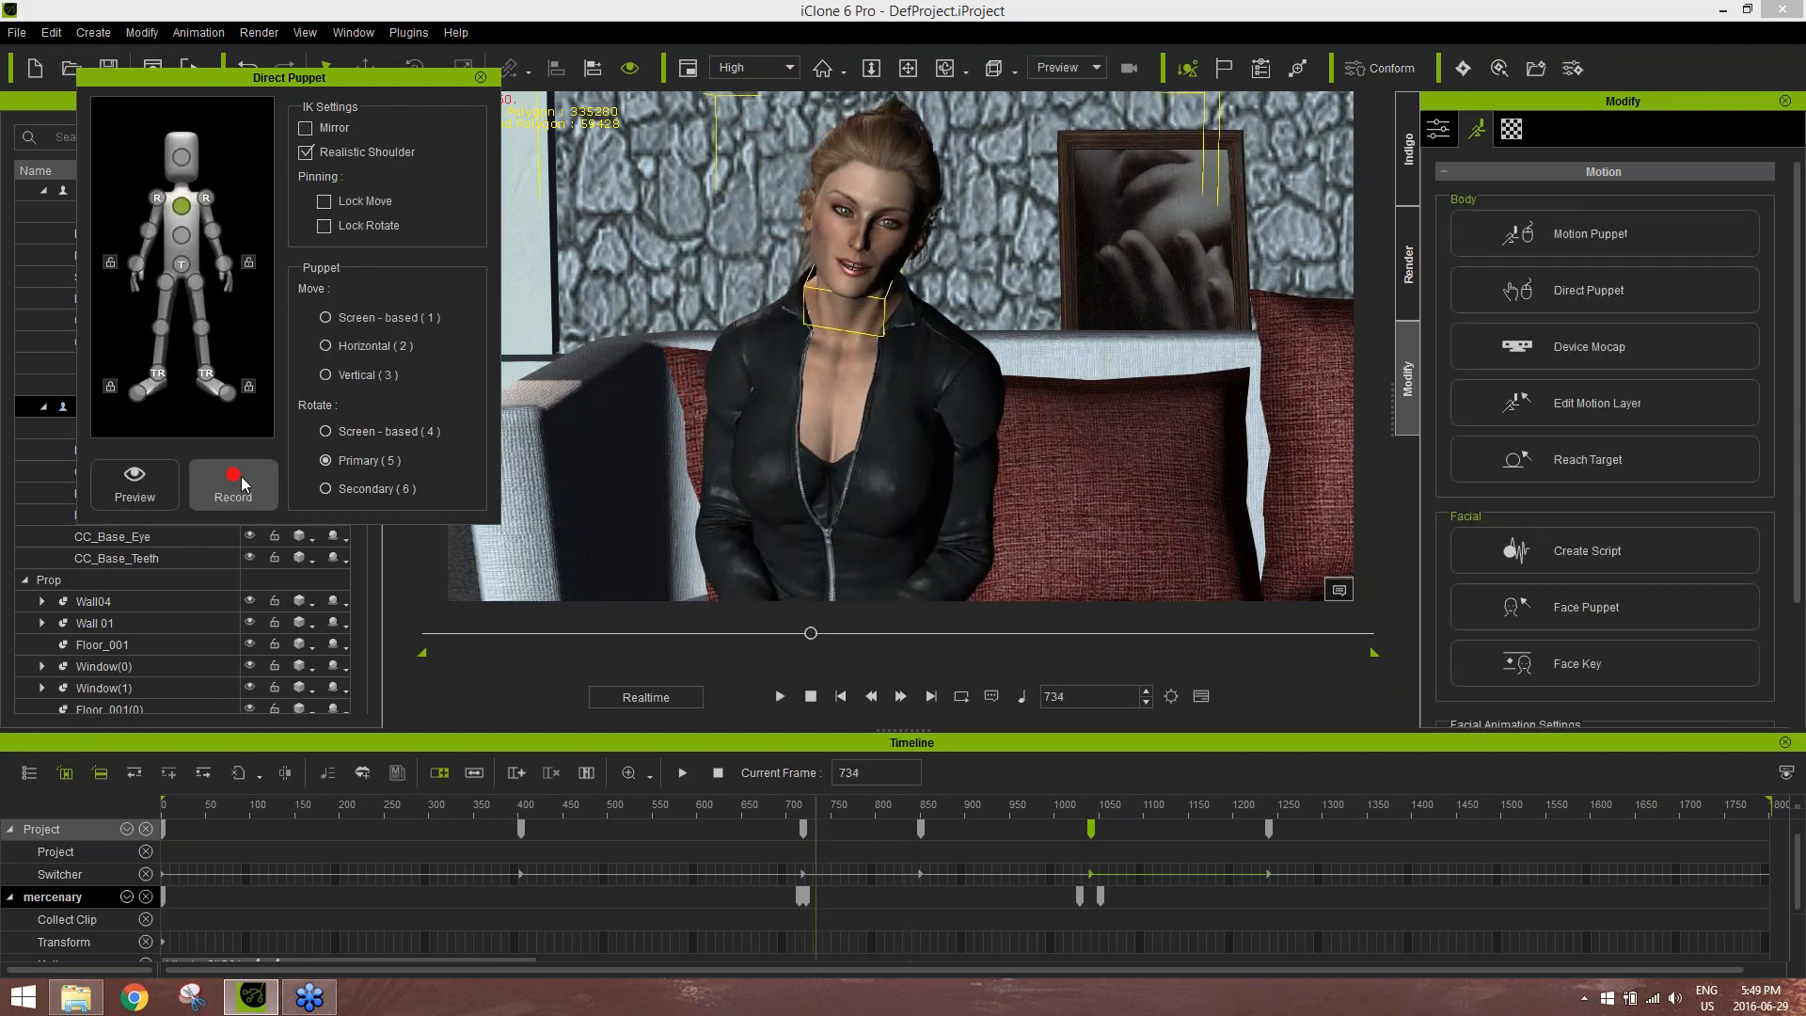
Record the mercenary's upper-torso puppet motion from frame 734 to frame 1424, close Direct Puppet and return to frame 1
{"action": "key", "text": "space"}
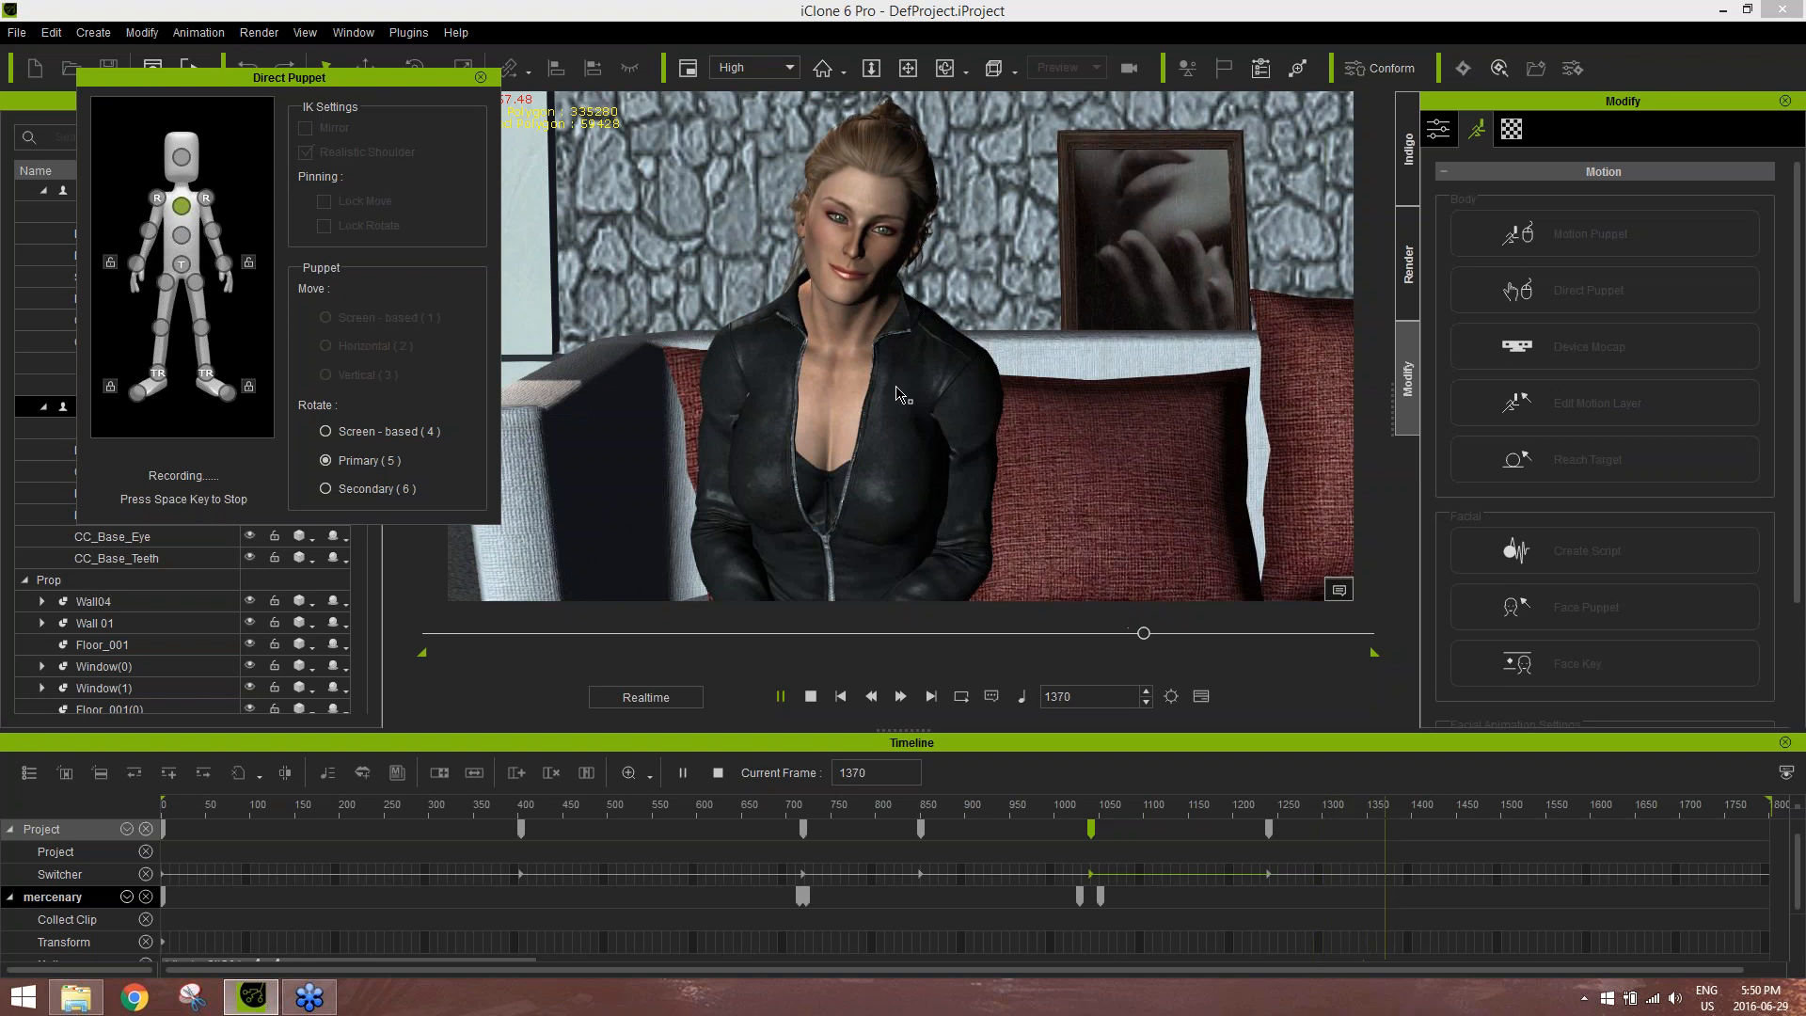
{"action": "key", "text": "space"}
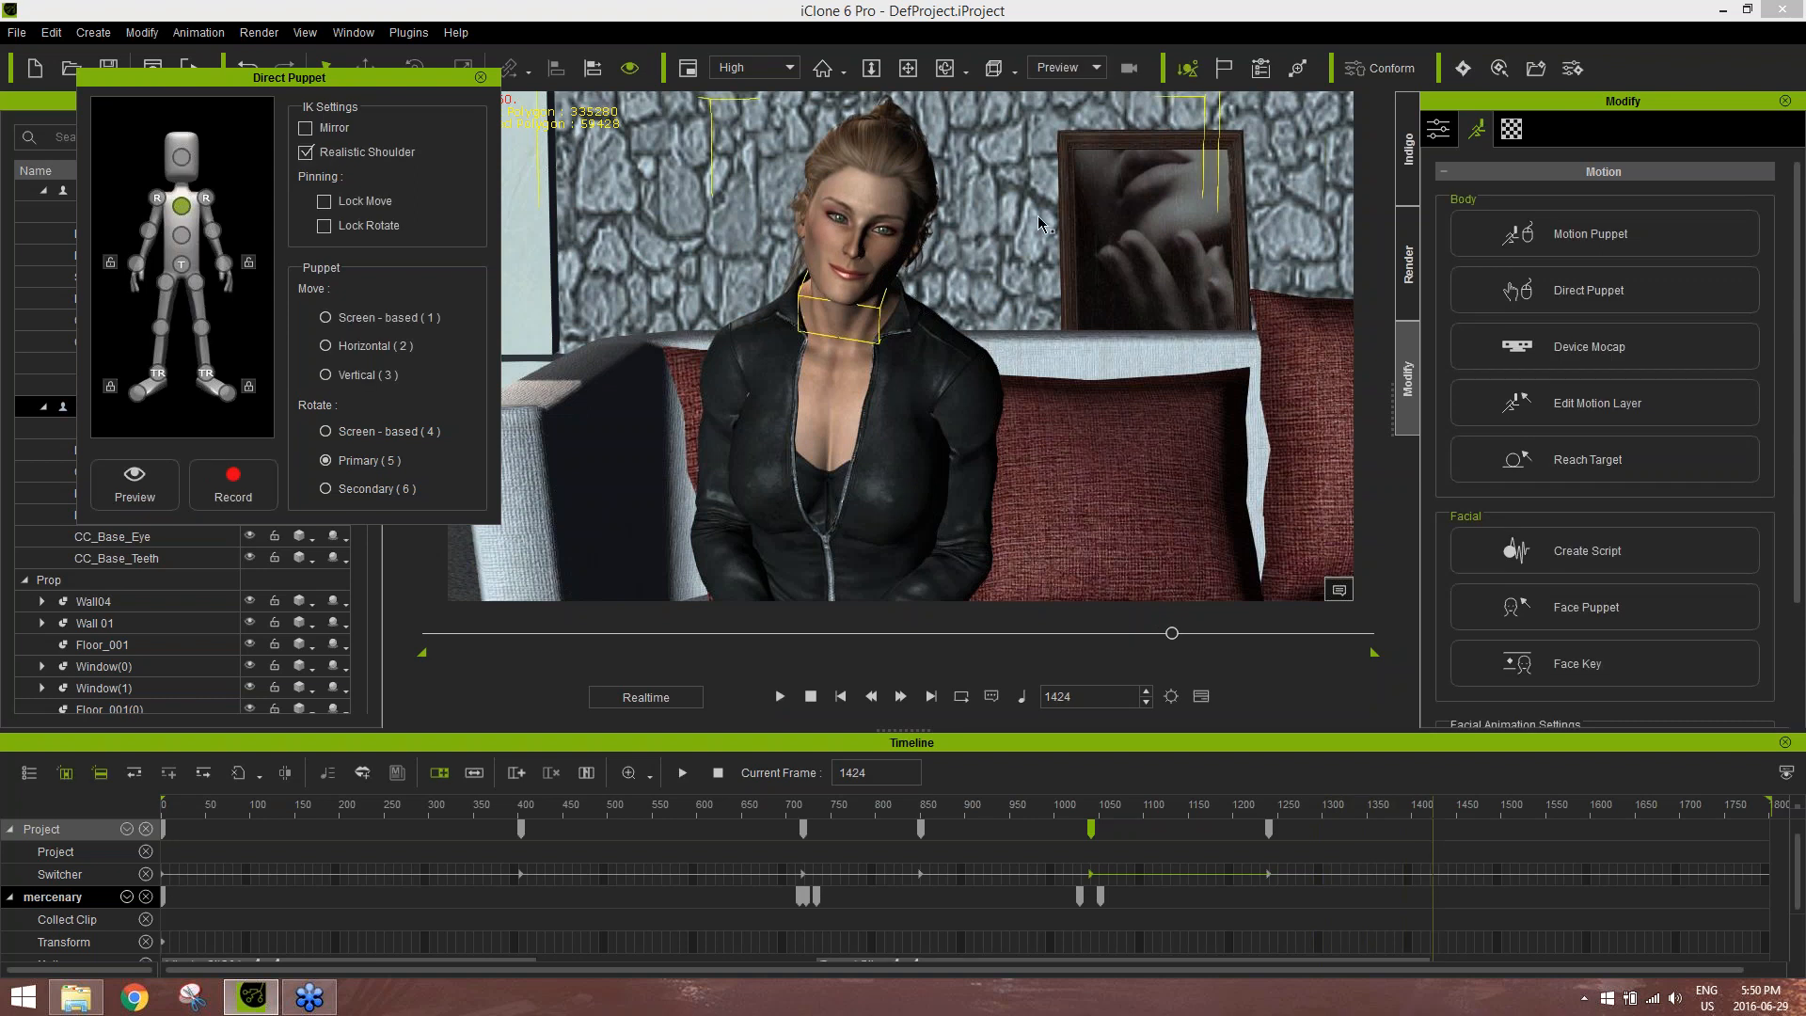
{"action": "left_click", "coordinate": [482, 77]}
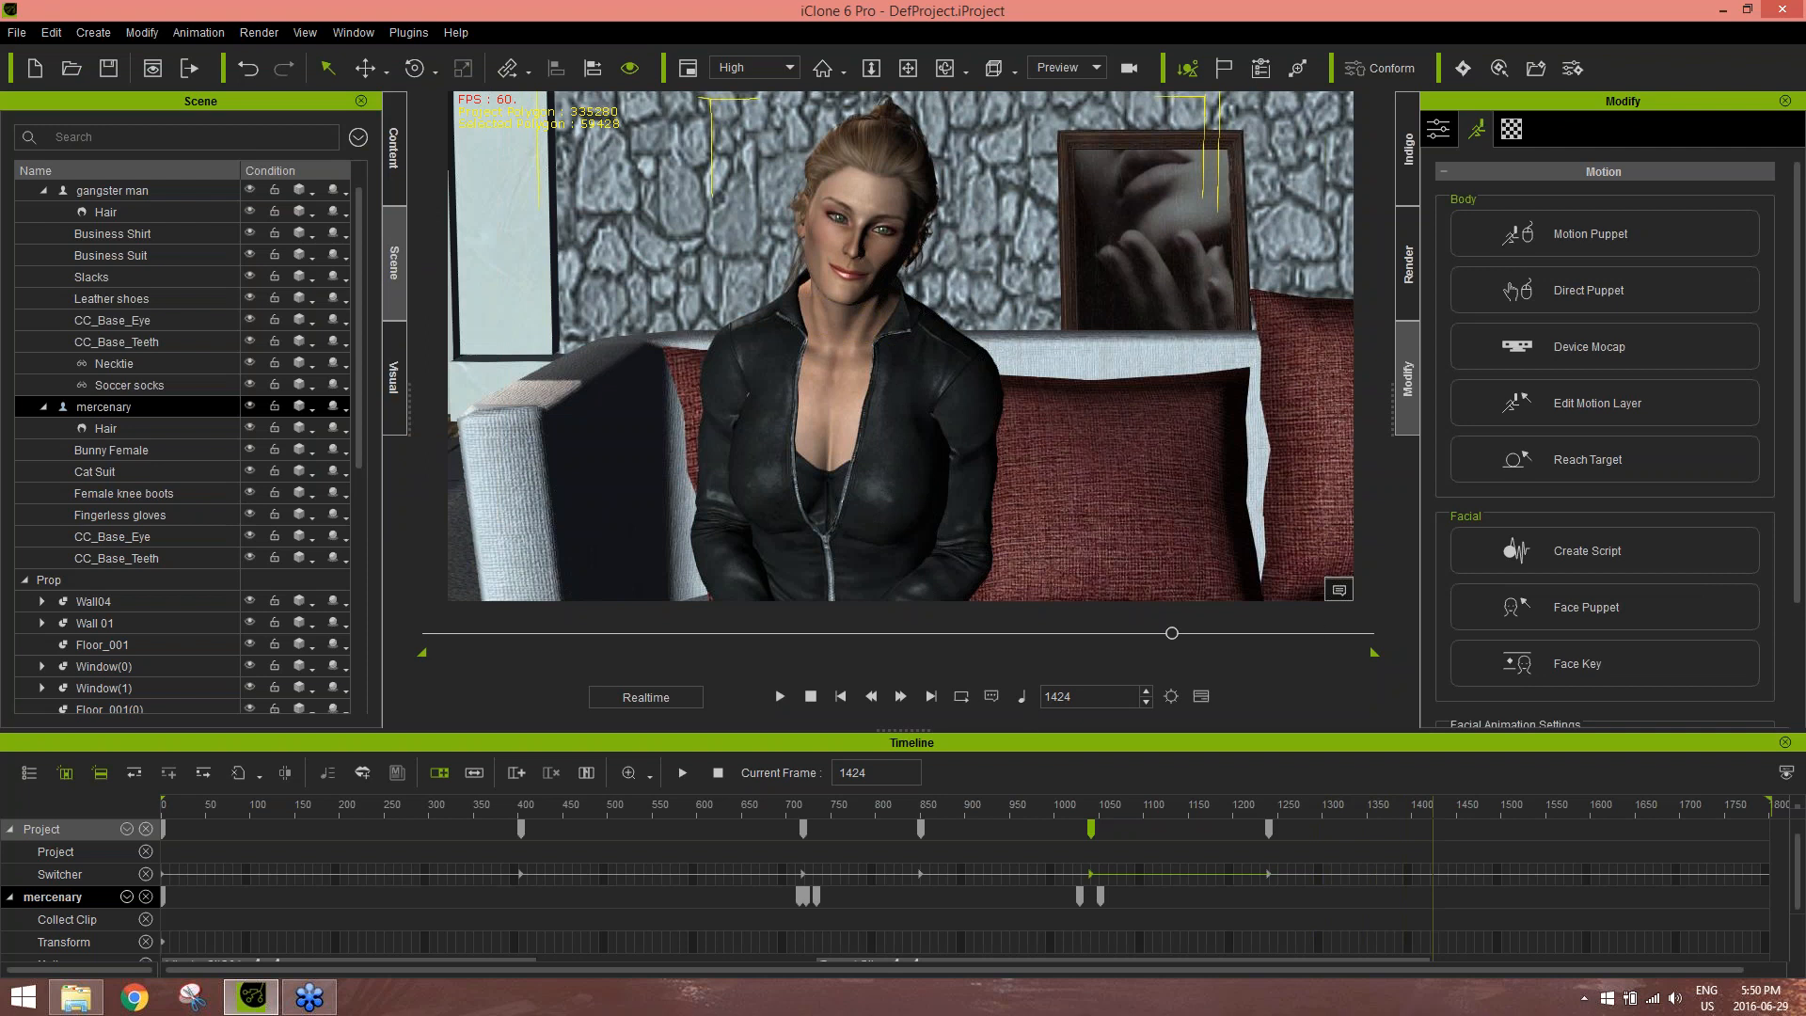
{"action": "left_click", "coordinate": [810, 696]}
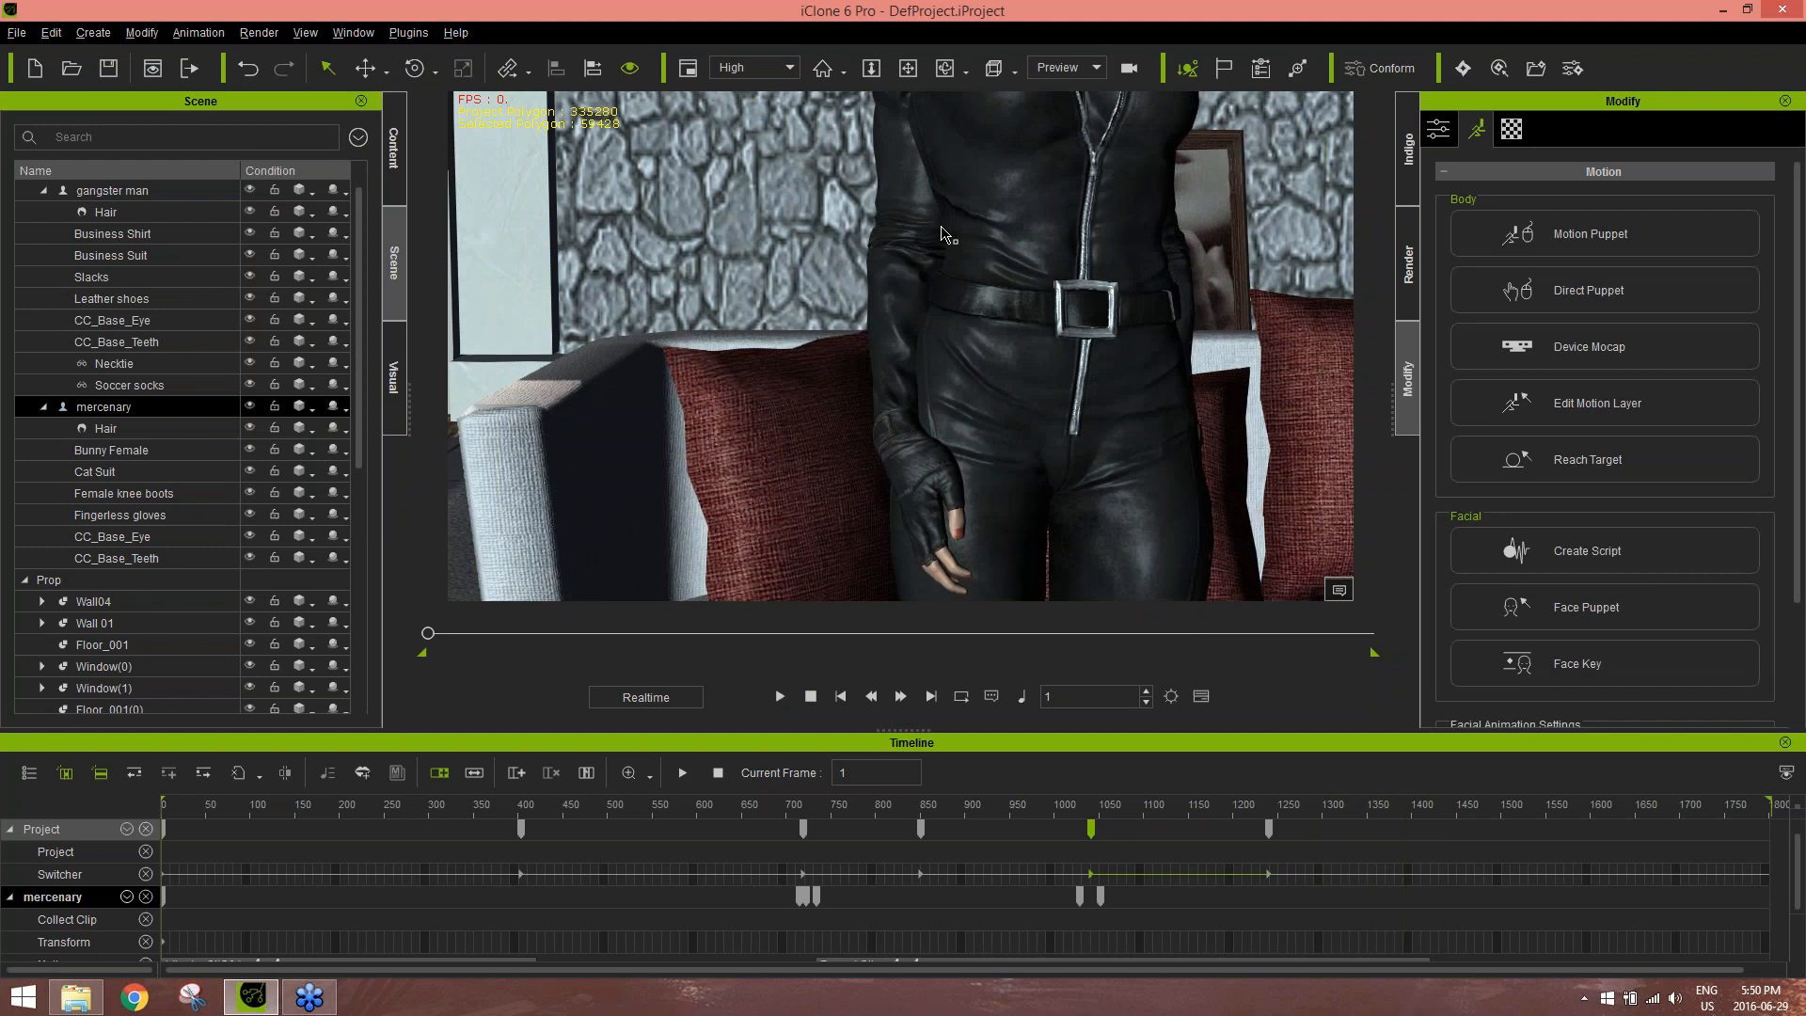
Frame both characters in the living room and turn off the Key and Rim lights
{"action": "scroll", "coordinate": [944, 234], "scroll_direction": "down", "scroll_amount": 5}
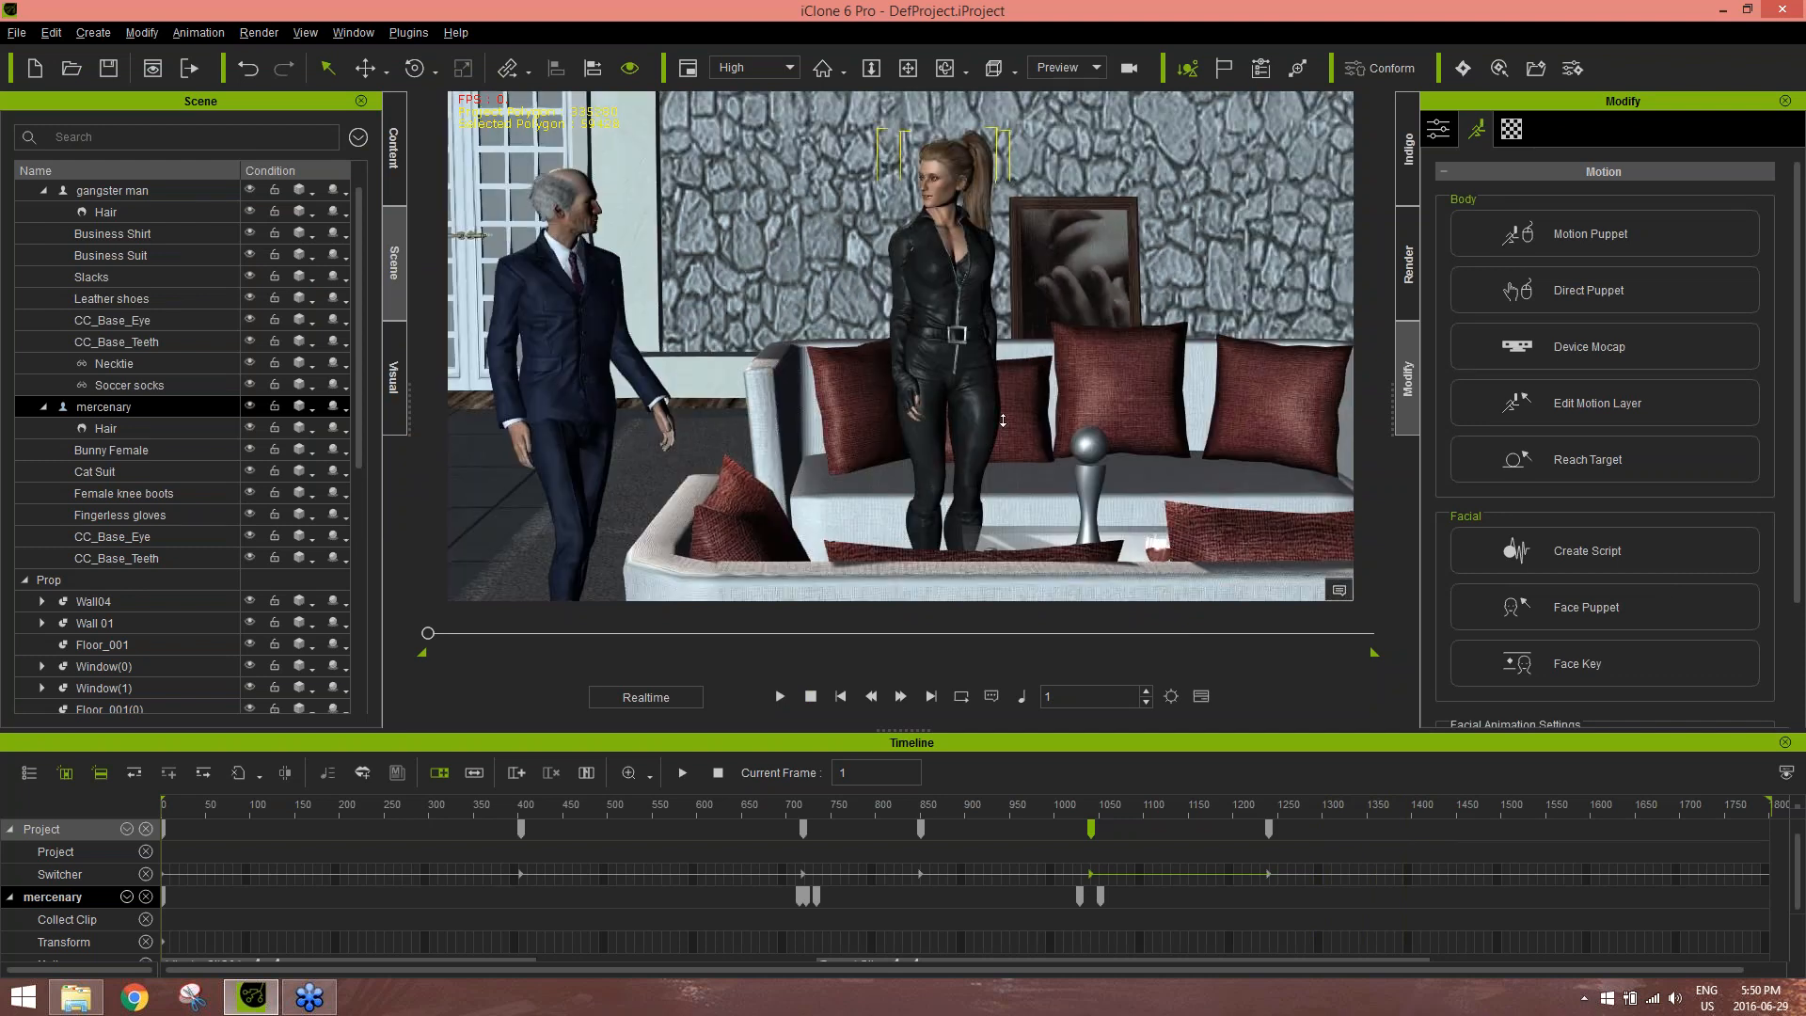
{"action": "right_click_drag", "start_coordinate": [696, 319], "coordinate": [847, 329]}
{"action": "middle_click_drag", "start_coordinate": [847, 329], "coordinate": [806, 351]}
{"action": "right_click_drag", "start_coordinate": [806, 351], "coordinate": [481, 364]}
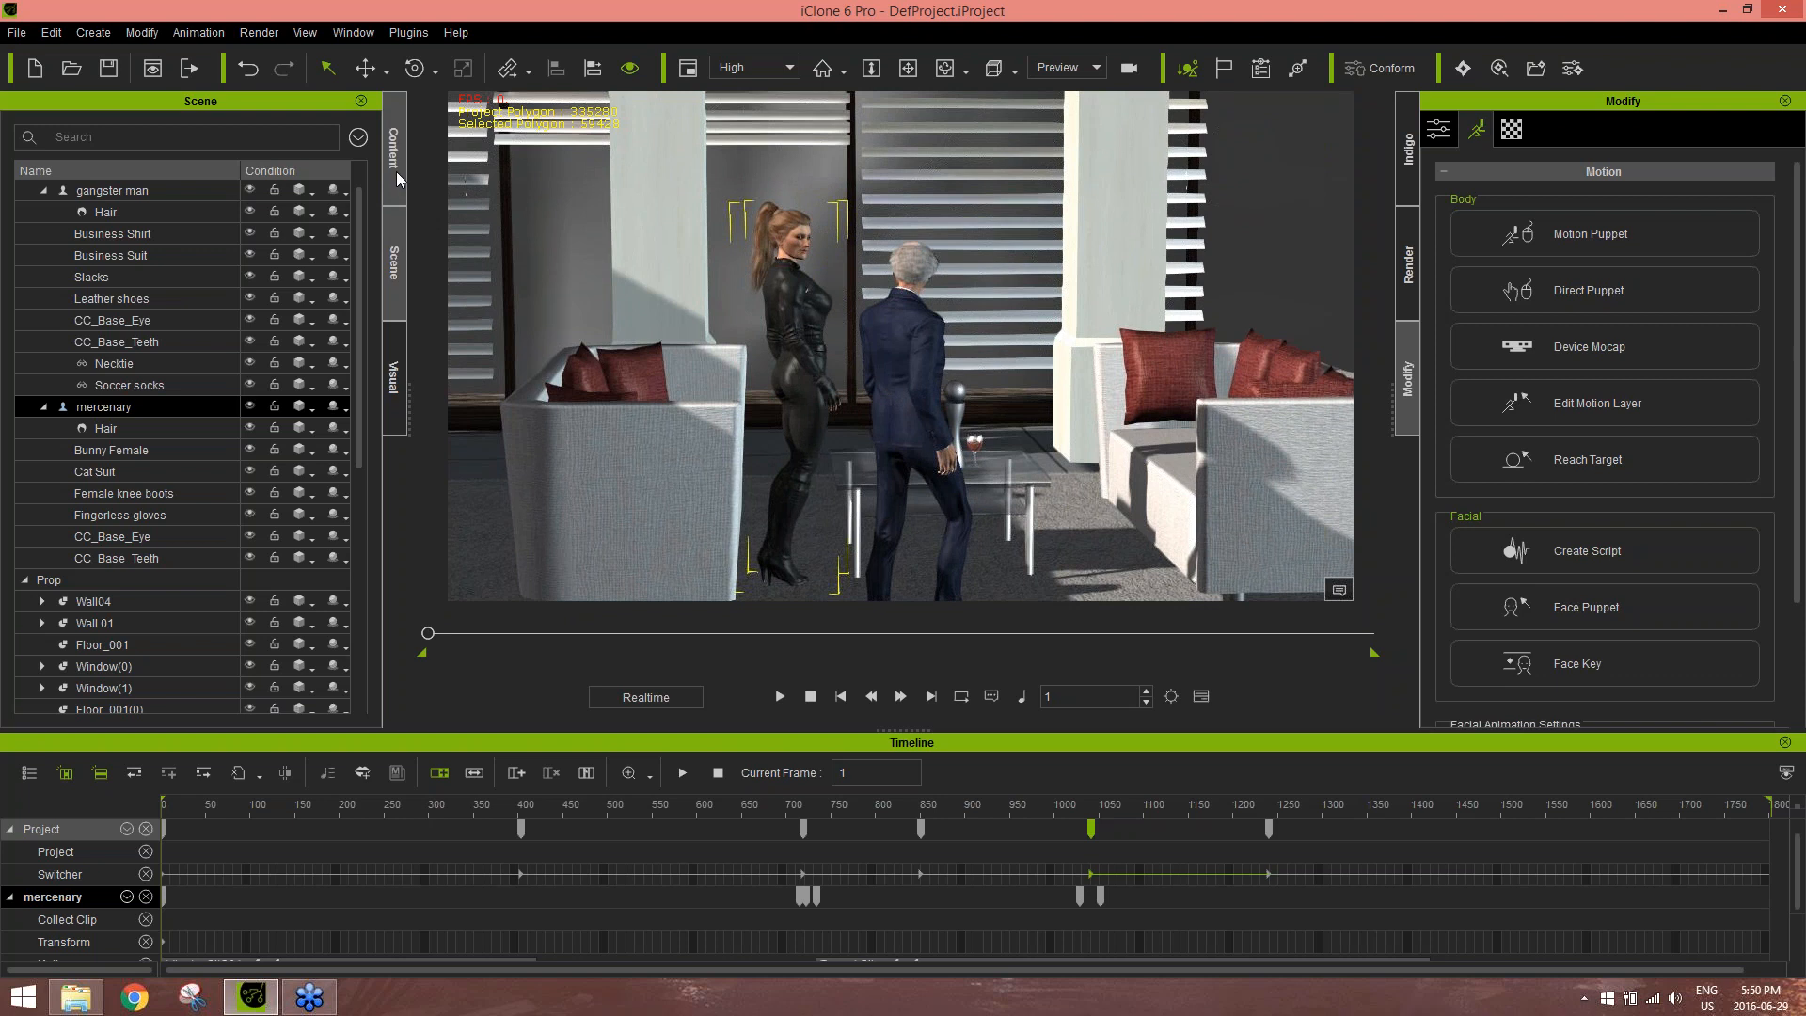
{"action": "left_click_drag", "start_coordinate": [363, 264], "coordinate": [365, 514]}
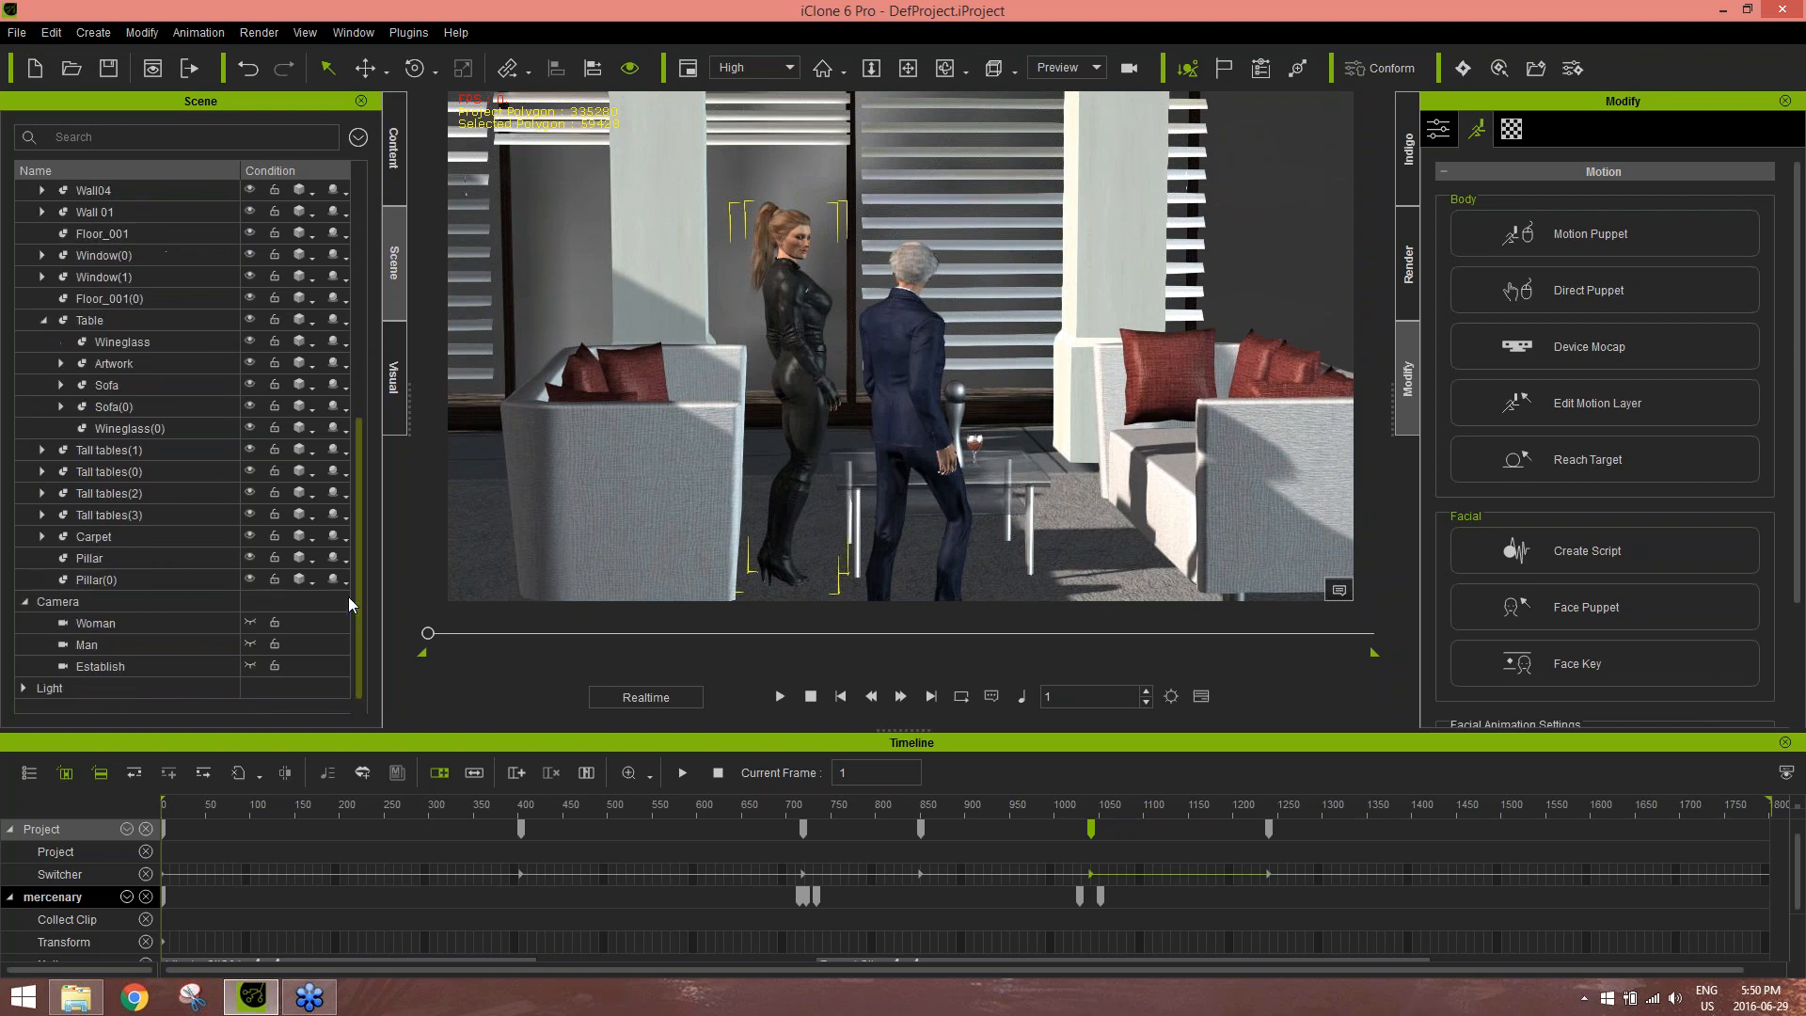
{"action": "left_click", "coordinate": [24, 689]}
{"action": "scroll", "coordinate": [98, 590], "scroll_direction": "down", "scroll_amount": 1}
{"action": "left_click", "coordinate": [126, 664]}
{"action": "left_click", "coordinate": [132, 687]}
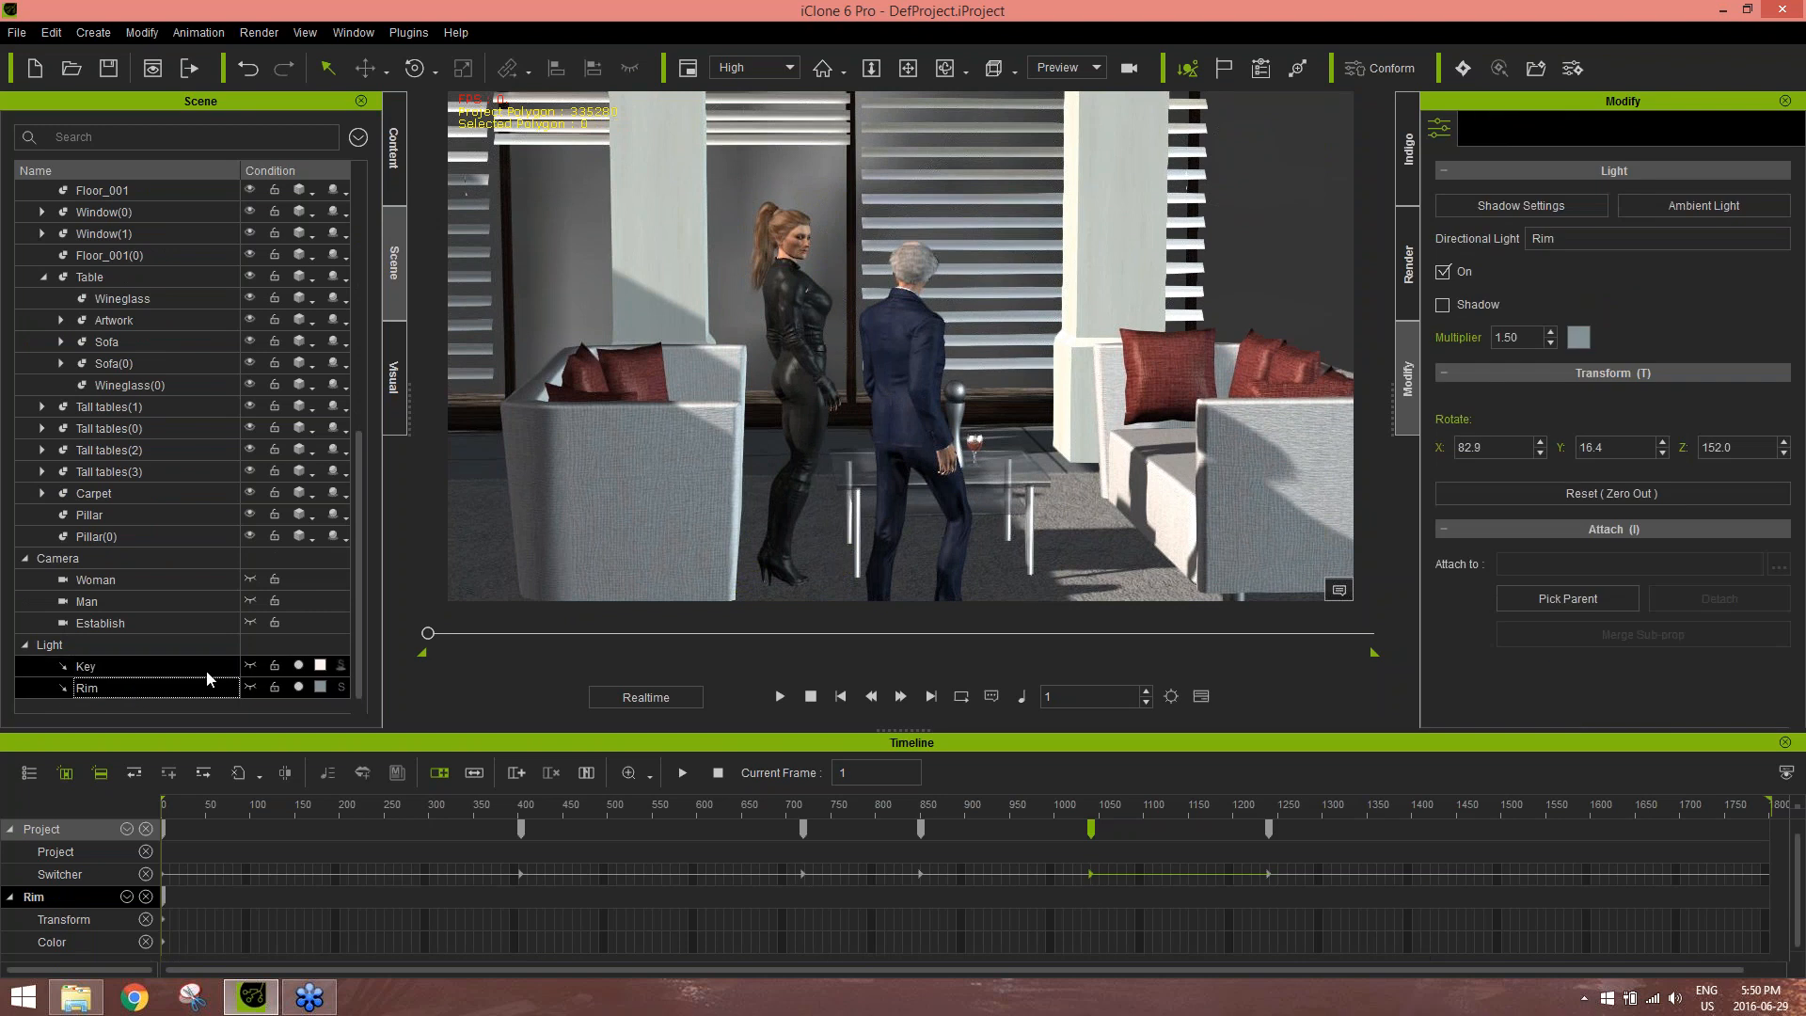
{"action": "left_click", "coordinate": [299, 665]}
{"action": "left_click", "coordinate": [299, 687]}
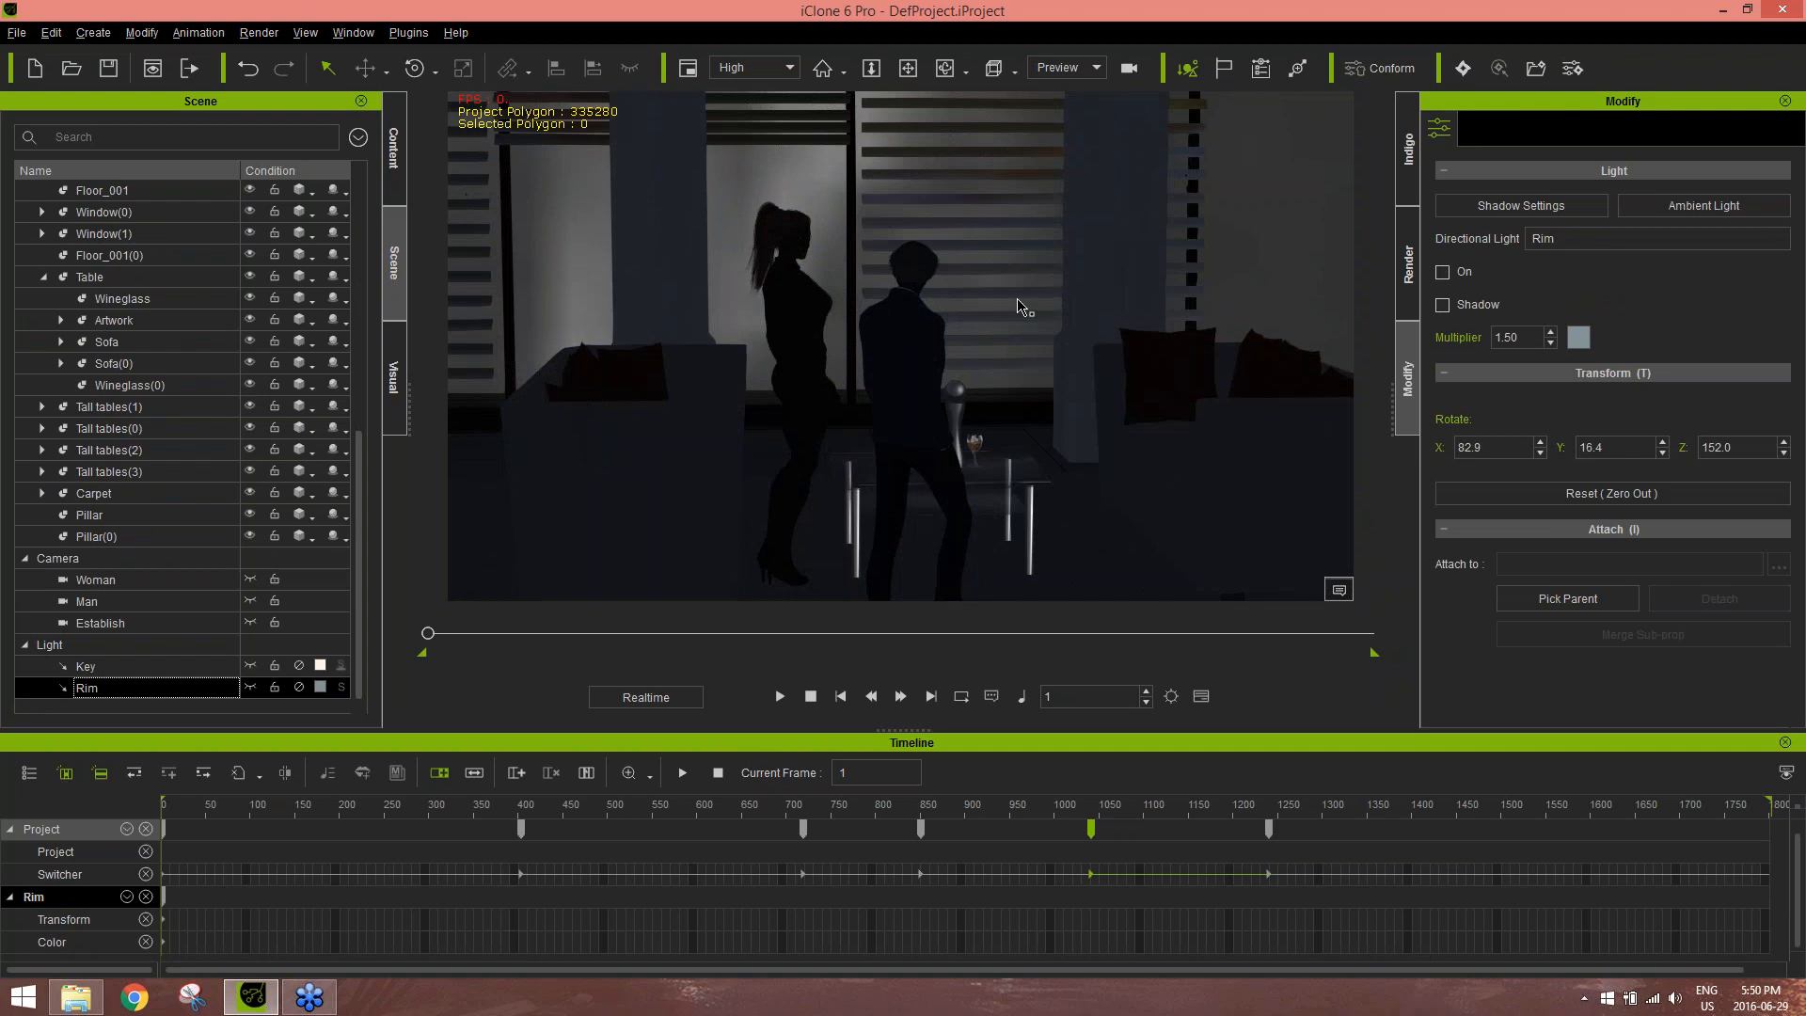
Add the Wall lamp from the Light Tool props to the darkened room
{"action": "middle_click_drag", "start_coordinate": [983, 326], "coordinate": [922, 323]}
{"action": "left_click", "coordinate": [396, 168]}
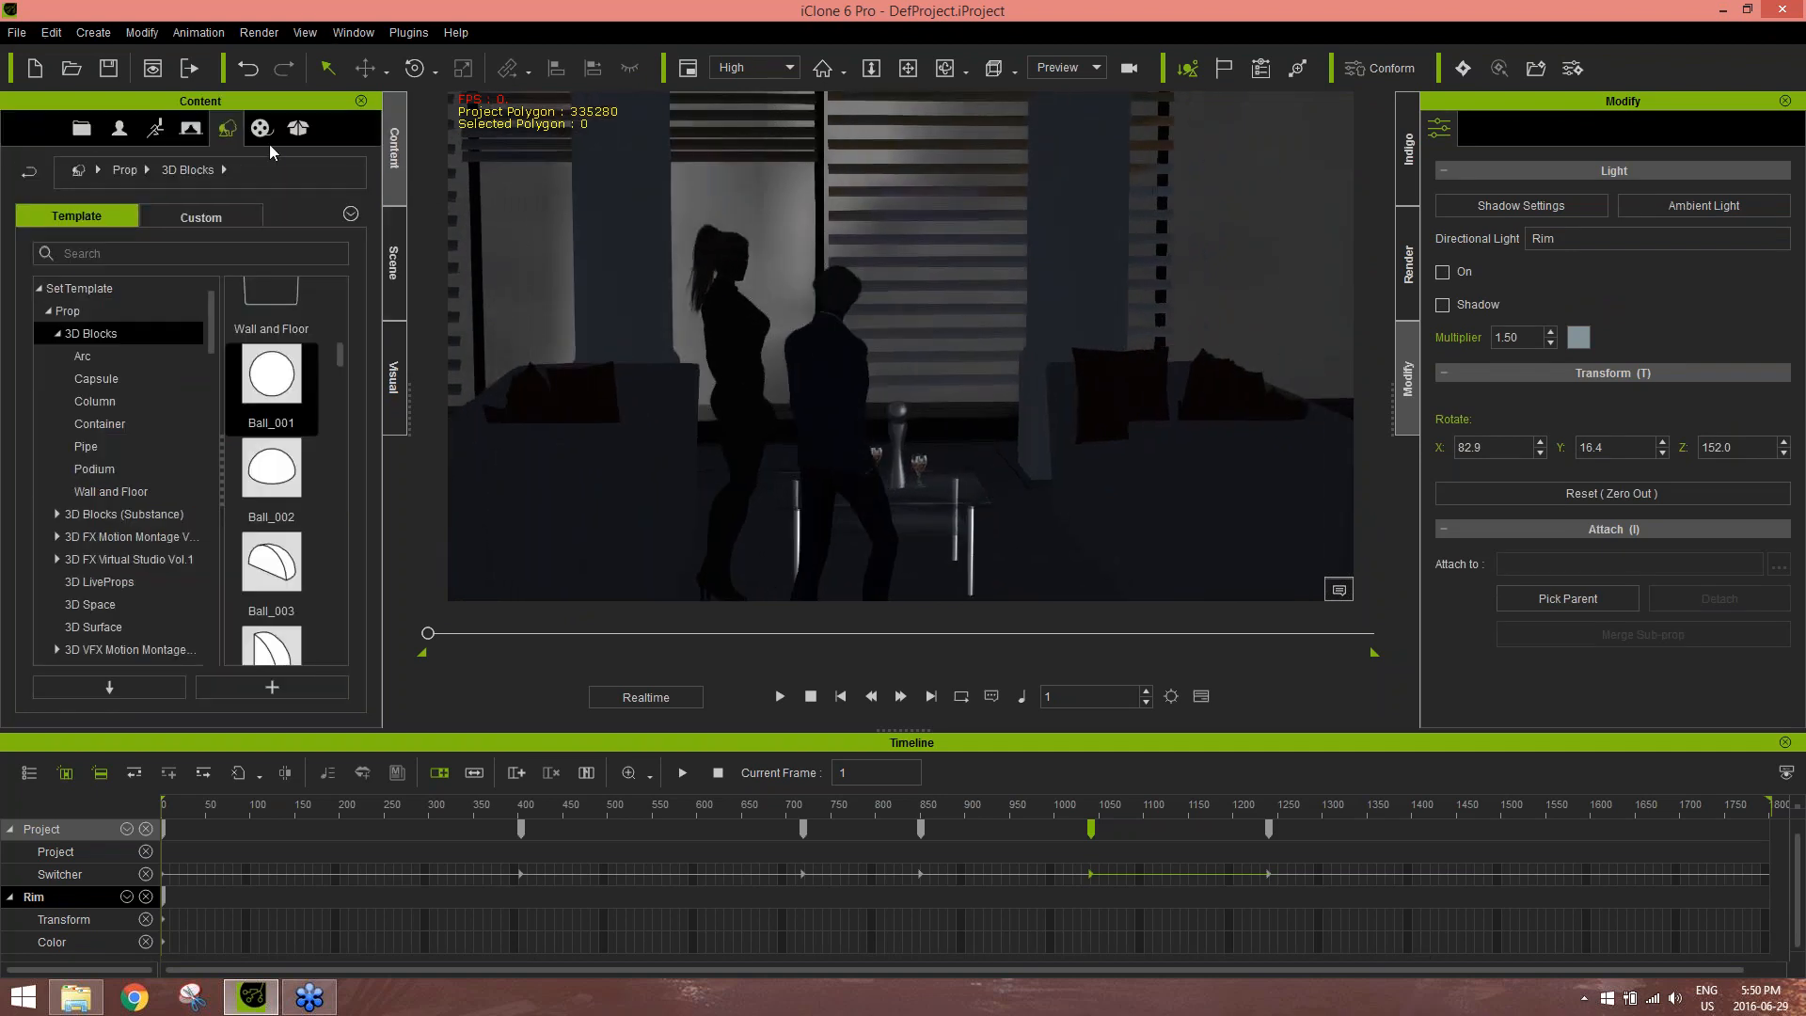
{"action": "left_click", "coordinate": [82, 316]}
{"action": "left_click", "coordinate": [48, 312]}
{"action": "scroll", "coordinate": [204, 448], "scroll_direction": "down", "scroll_amount": 10}
{"action": "scroll", "coordinate": [201, 466], "scroll_direction": "down", "scroll_amount": 3}
{"action": "left_click", "coordinate": [111, 403]}
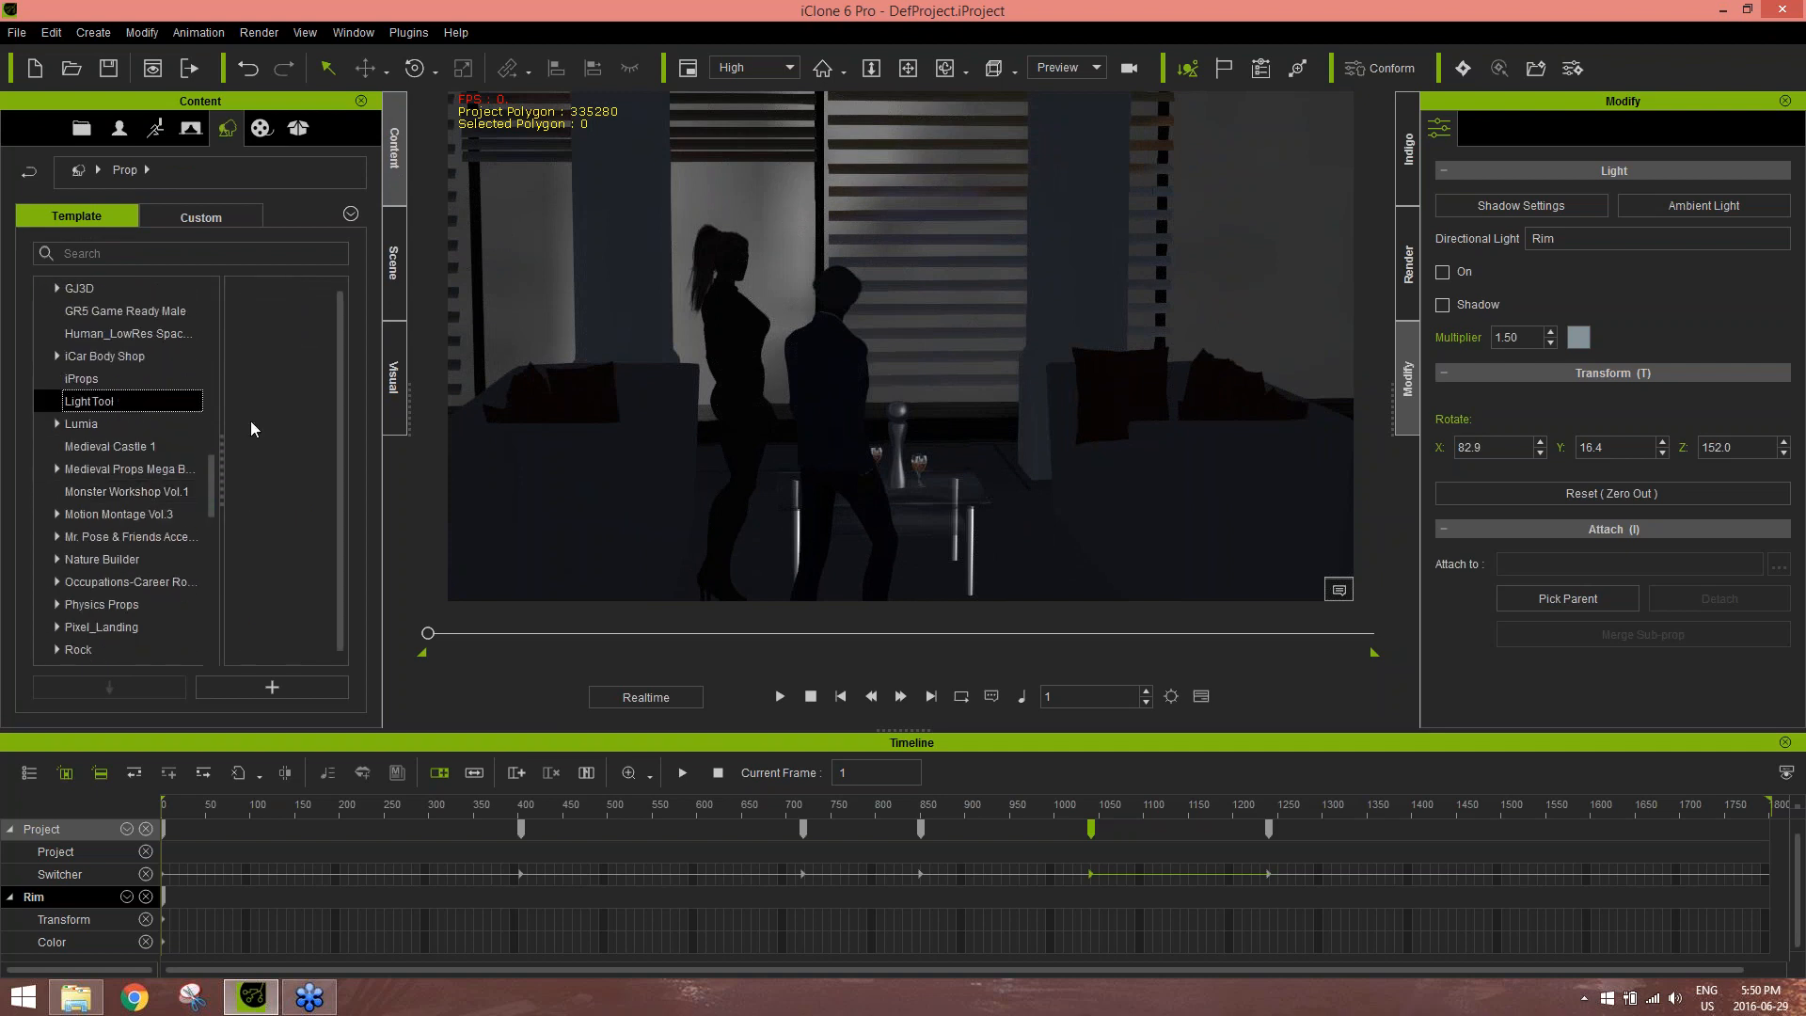
{"action": "left_click_drag", "start_coordinate": [339, 353], "coordinate": [333, 621]}
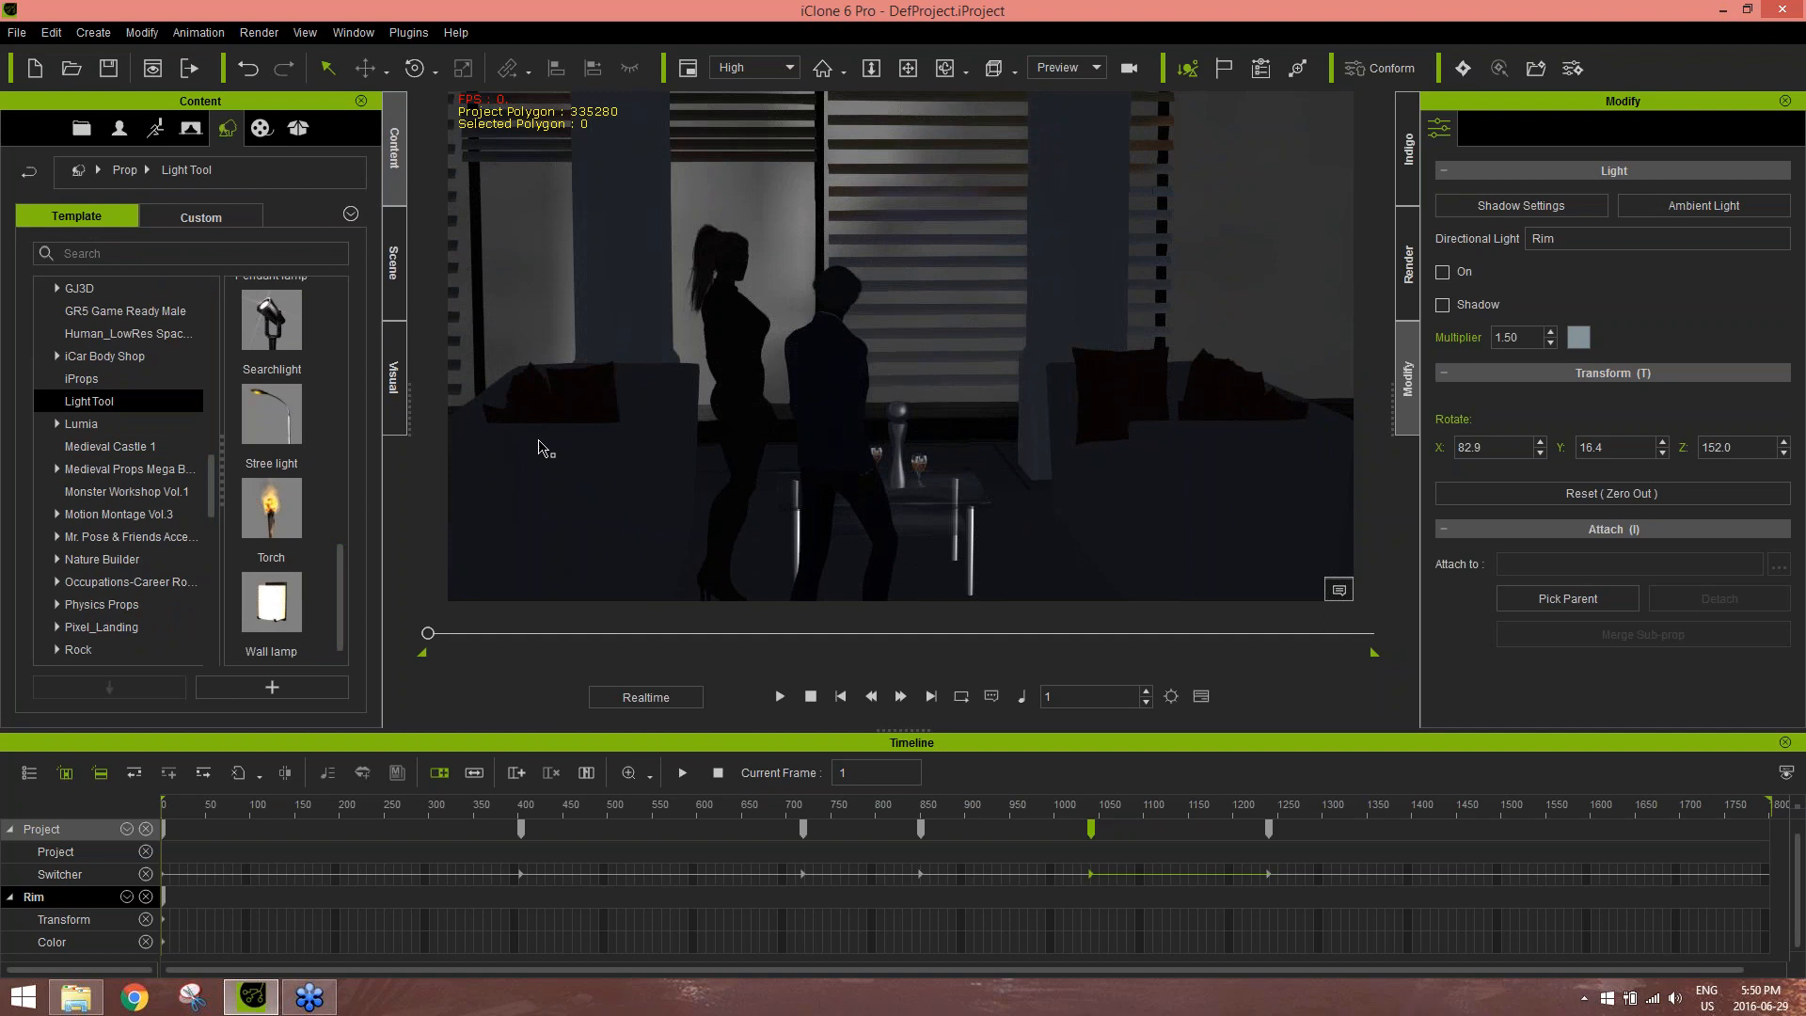
{"action": "middle_click_drag", "start_coordinate": [801, 267], "coordinate": [803, 315]}
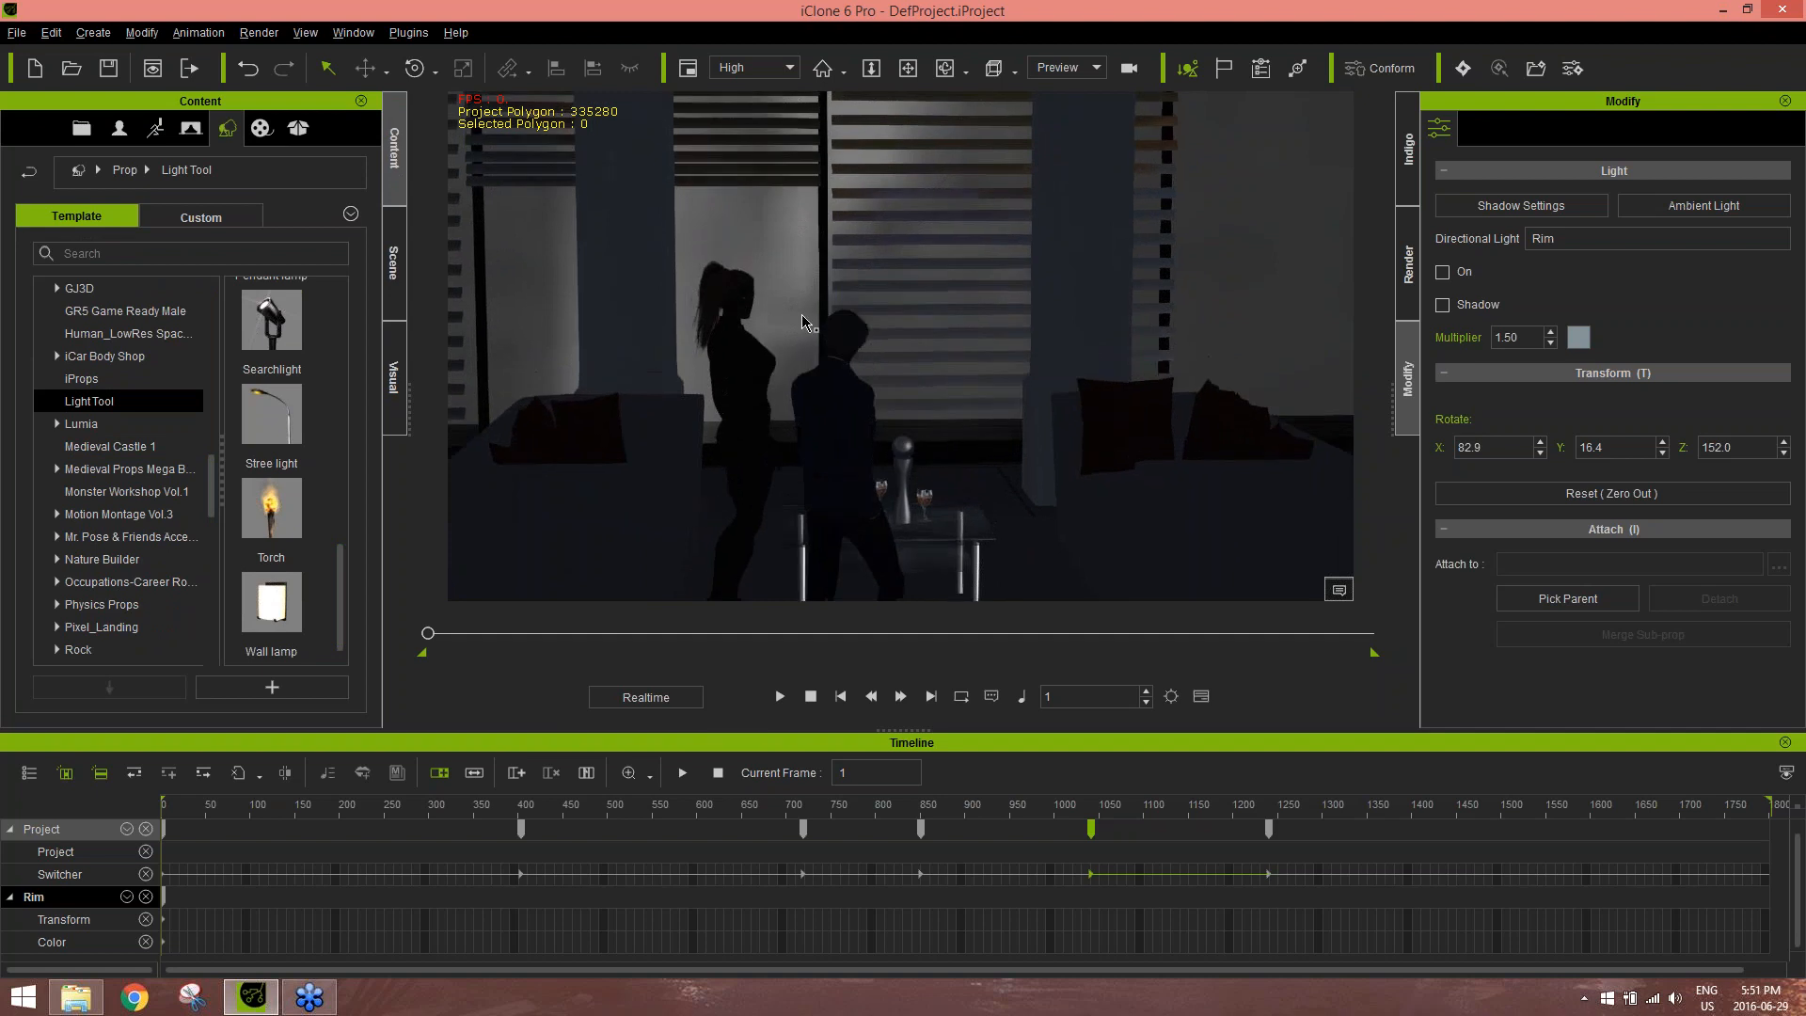
{"action": "right_click_drag", "start_coordinate": [804, 315], "coordinate": [807, 367]}
{"action": "left_click_drag", "start_coordinate": [271, 606], "coordinate": [653, 240]}
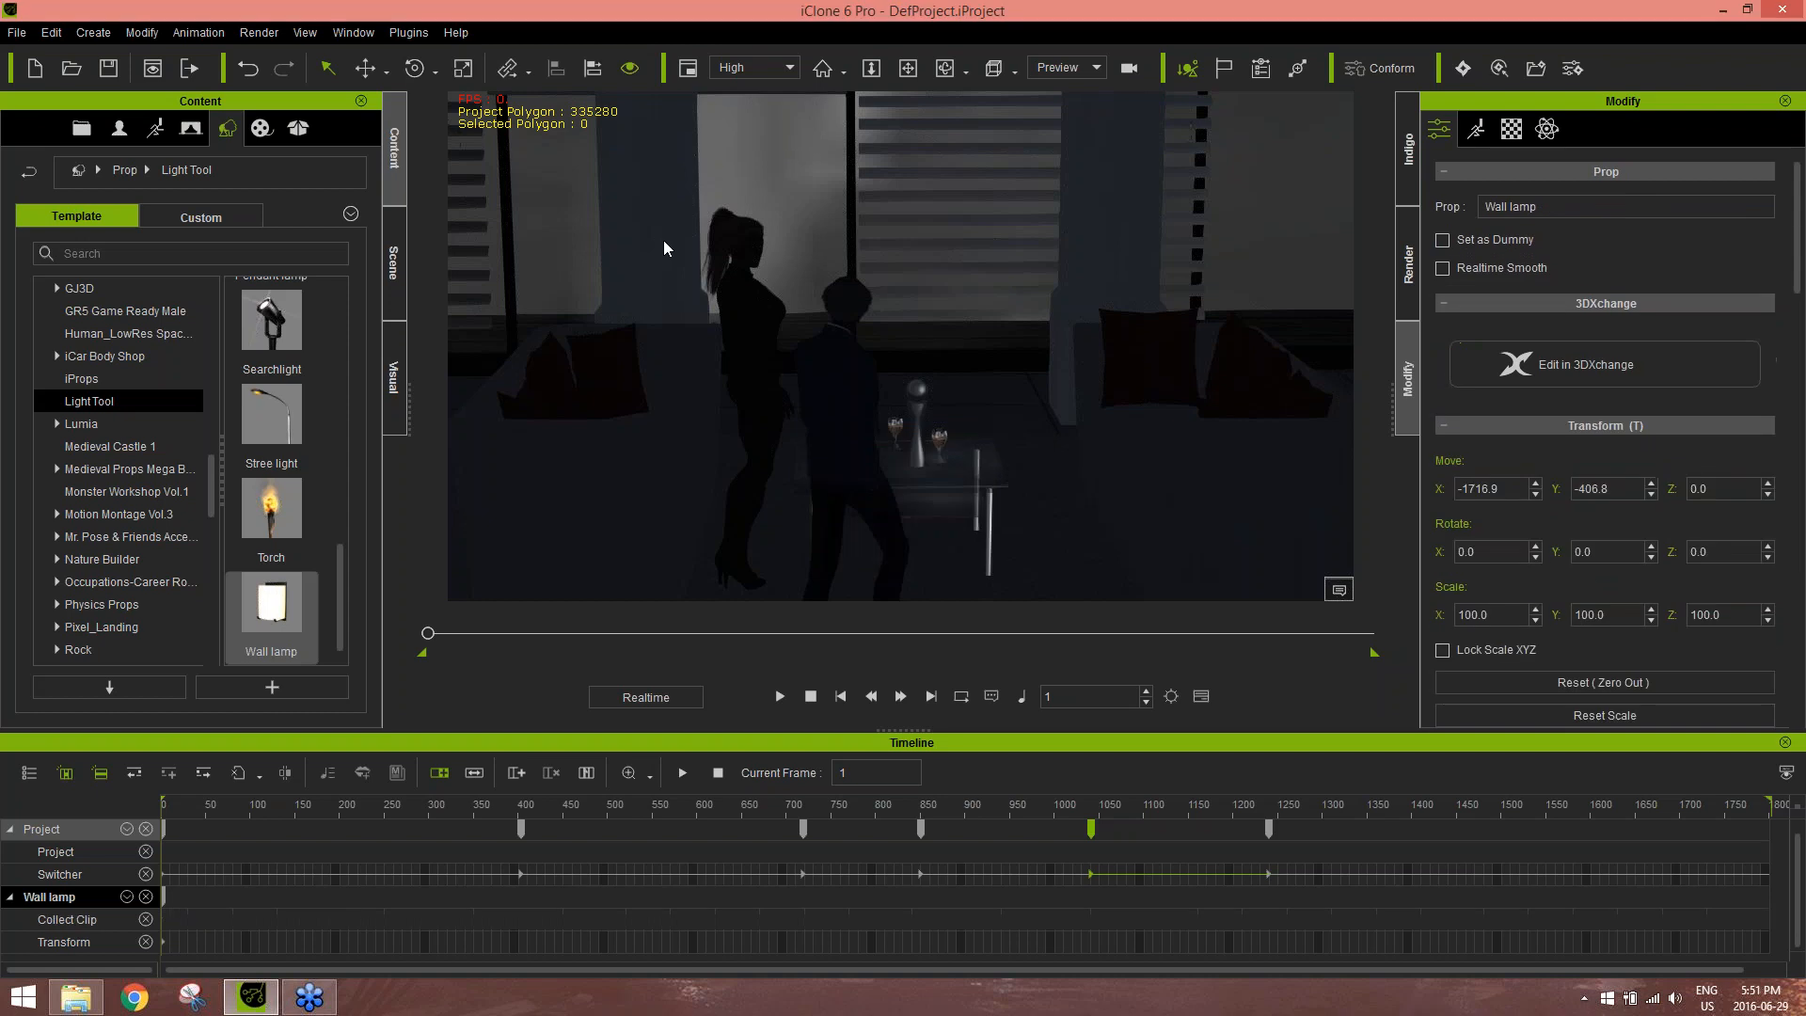
Align the wall lamp's pivot to the pillar behind the mercenary on the X and Y axes
{"action": "right_click_drag", "start_coordinate": [760, 160], "coordinate": [766, 111]}
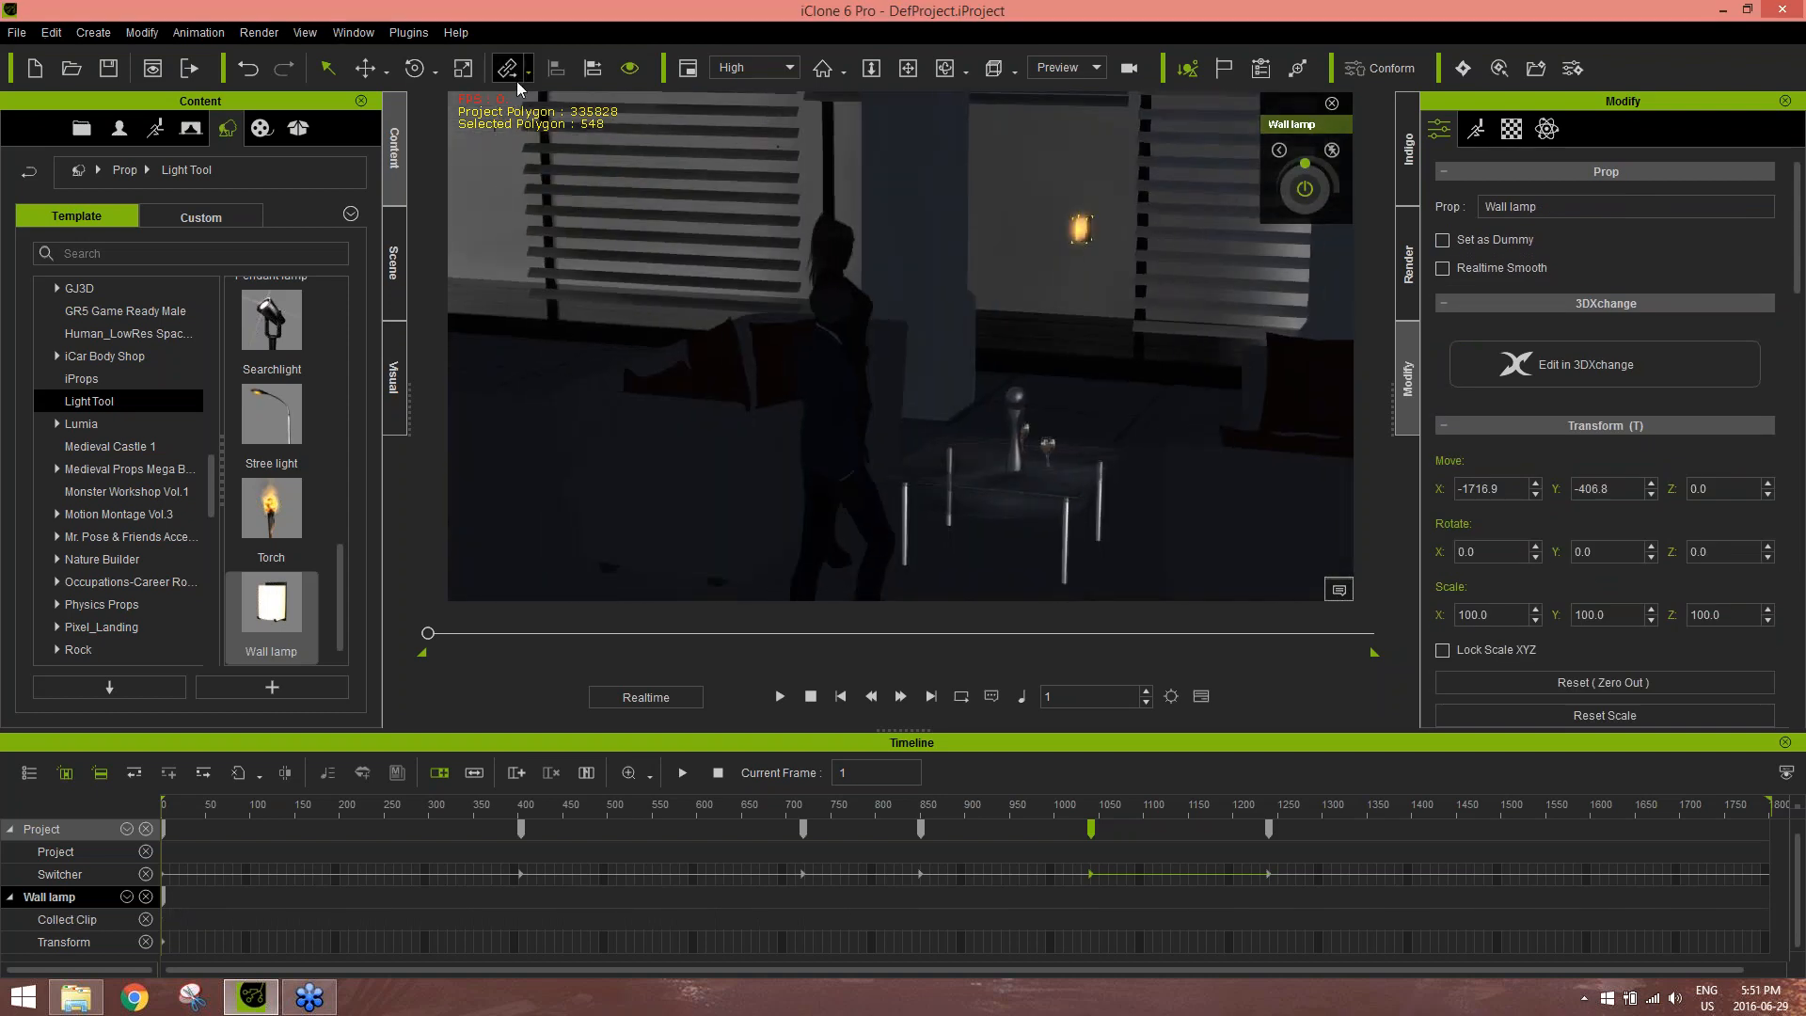
{"action": "left_click", "coordinate": [593, 67]}
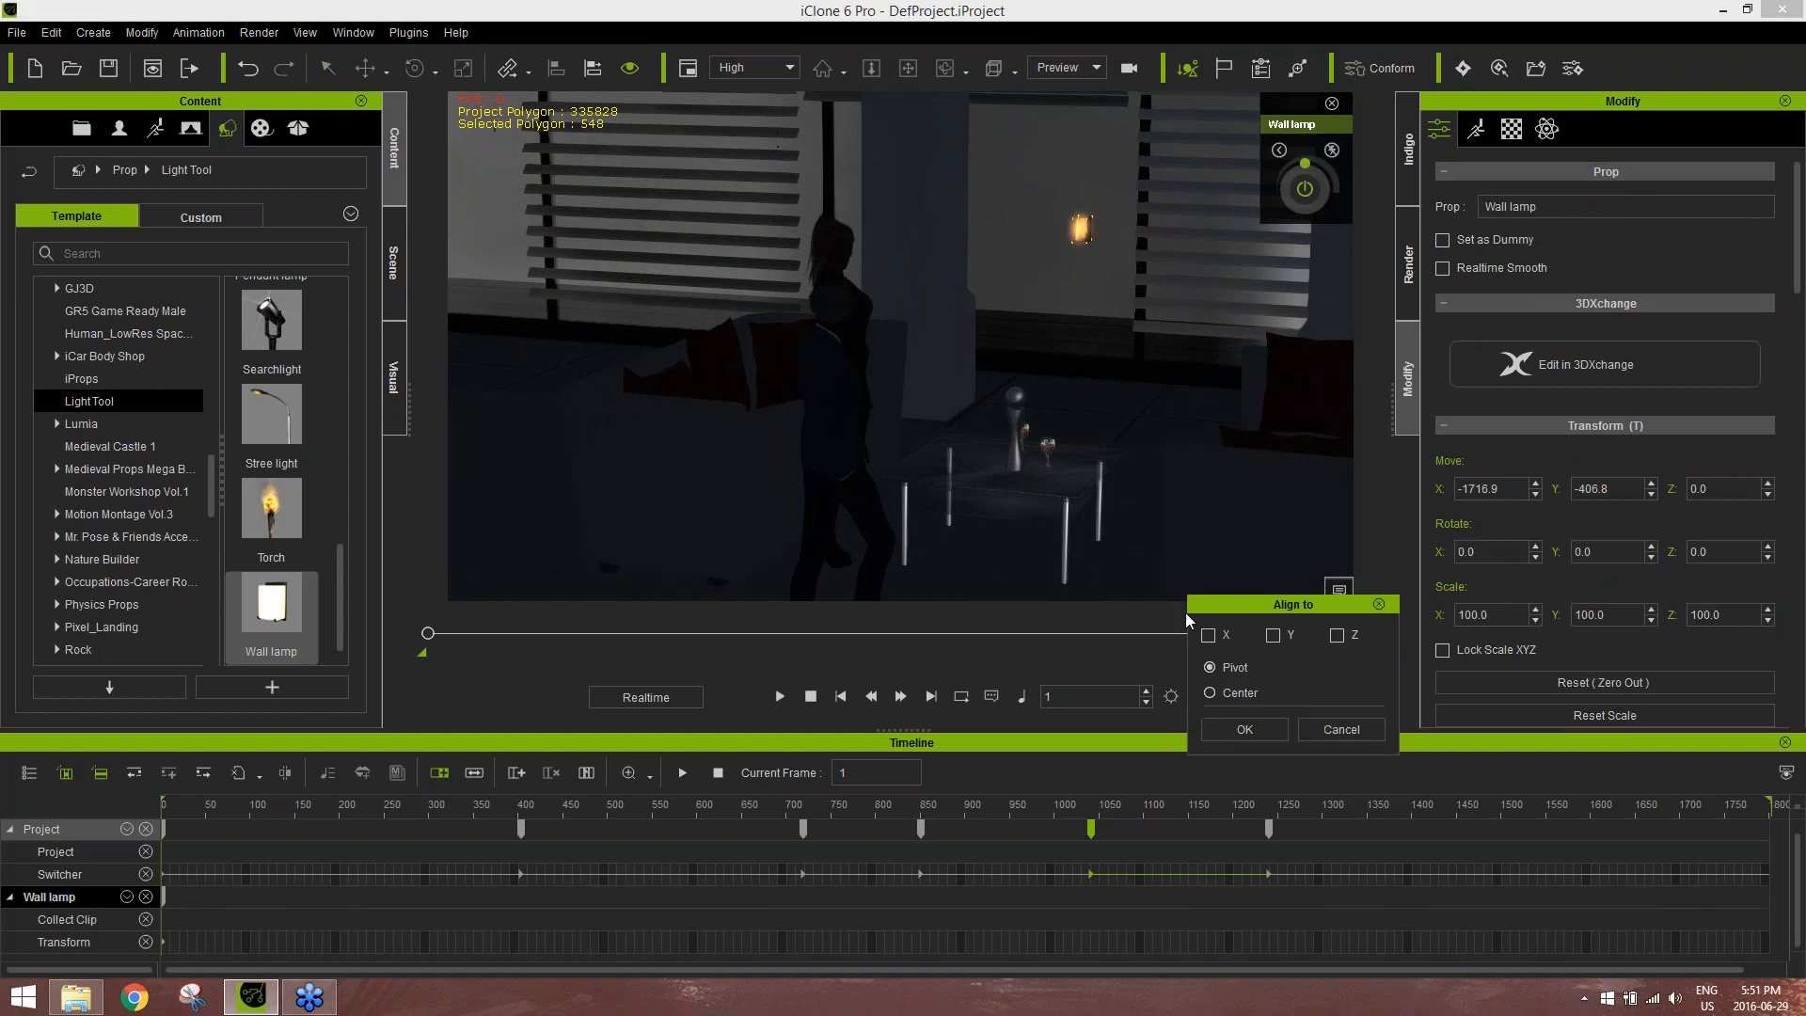
{"action": "left_click", "coordinate": [1209, 636]}
{"action": "left_click", "coordinate": [1276, 637]}
{"action": "left_click", "coordinate": [1266, 722]}
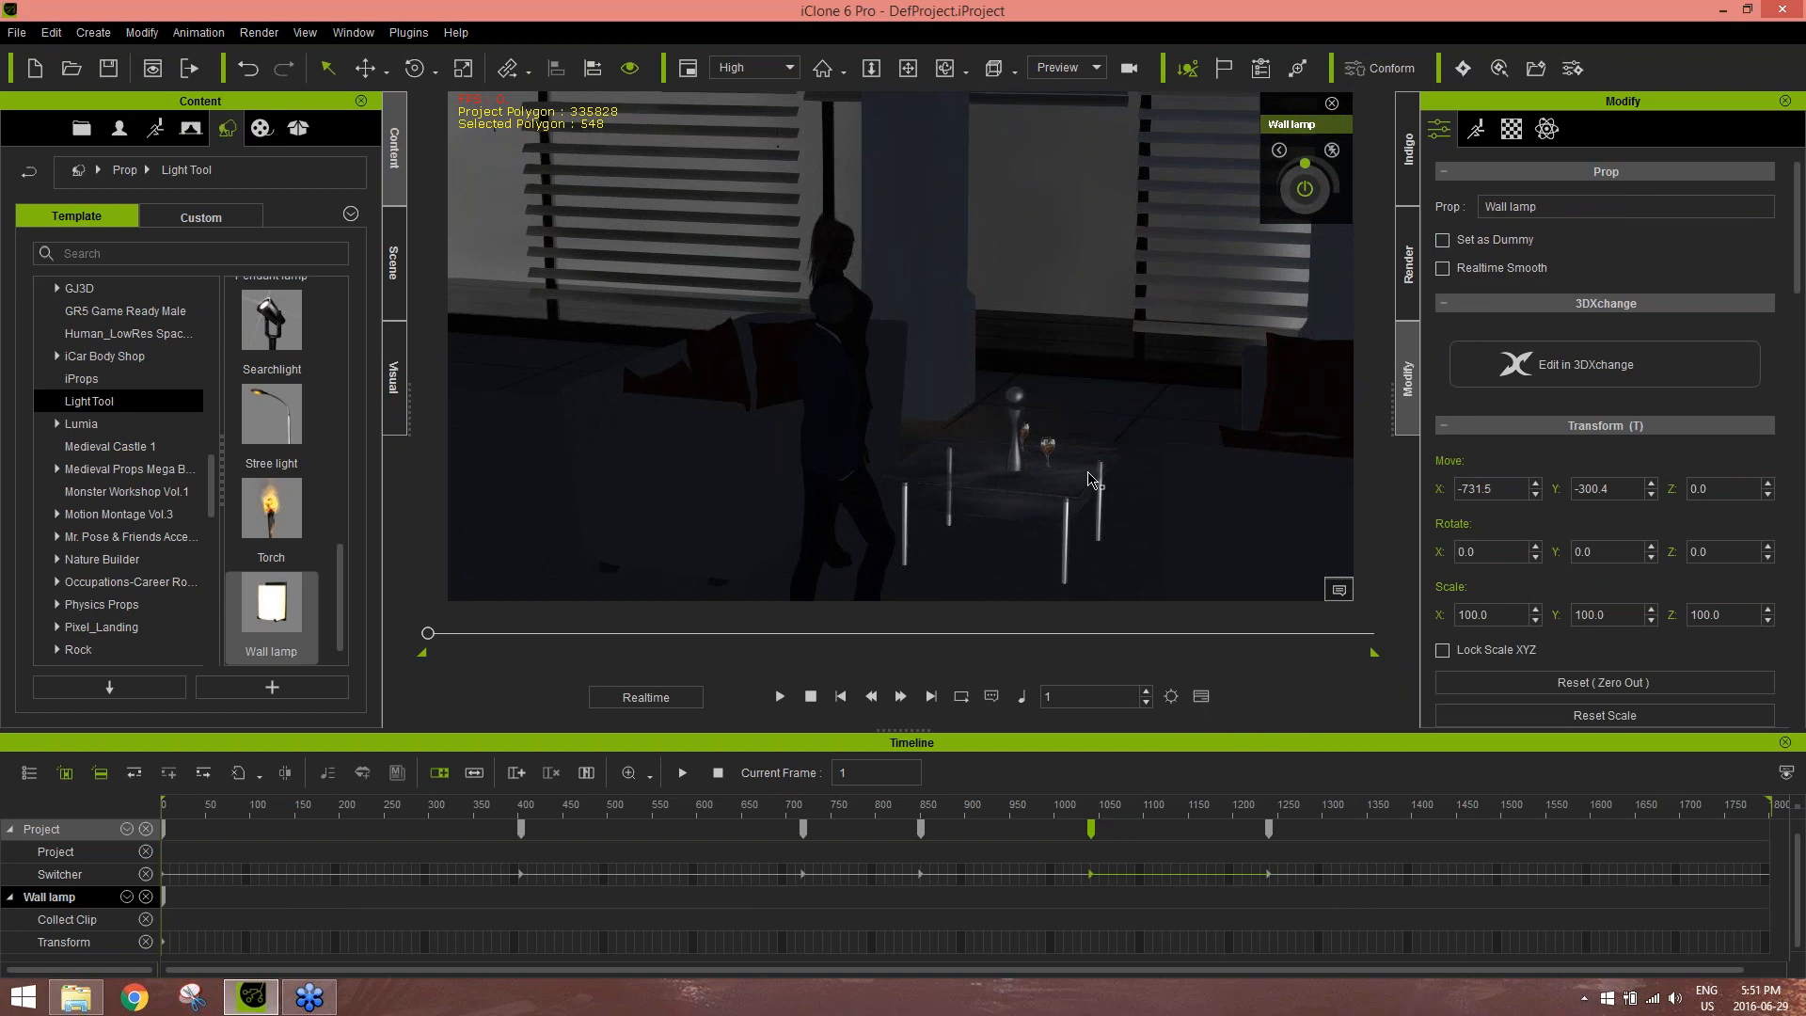
Raise the wall lamp to about Z 165.2 and bring it in front of the pillar at about X -682.5
{"action": "left_click_drag", "start_coordinate": [914, 320], "coordinate": [914, 99]}
{"action": "left_click_drag", "start_coordinate": [896, 200], "coordinate": [873, 222]}
{"action": "middle_click_drag", "start_coordinate": [916, 192], "coordinate": [929, 311]}
{"action": "right_click_drag", "start_coordinate": [930, 311], "coordinate": [1024, 414]}
{"action": "scroll", "coordinate": [953, 182], "scroll_direction": "up", "scroll_amount": 3}
{"action": "middle_click_drag", "start_coordinate": [953, 181], "coordinate": [940, 322]}
Set the wall lamp's Z rotation to 90 and move it against the pillar face at about X -692.4, Z 175.0
{"action": "key", "text": "e"}
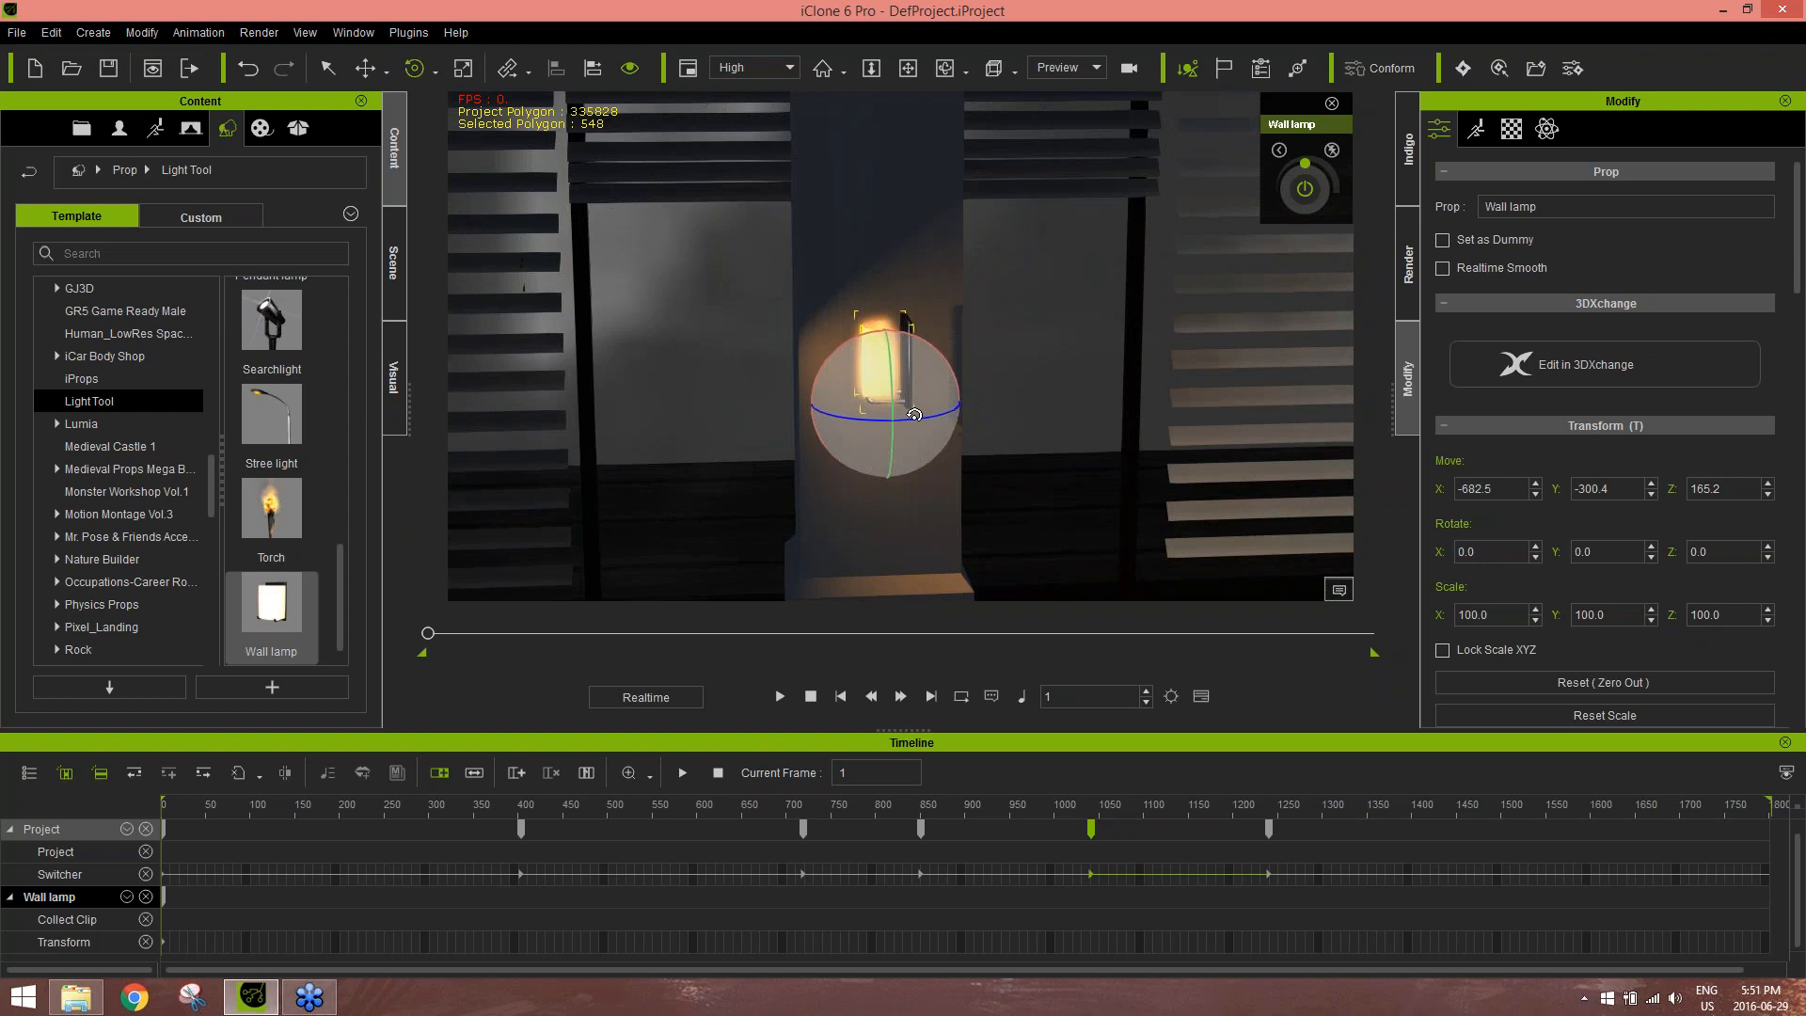
{"action": "left_click_drag", "start_coordinate": [915, 412], "coordinate": [989, 399]}
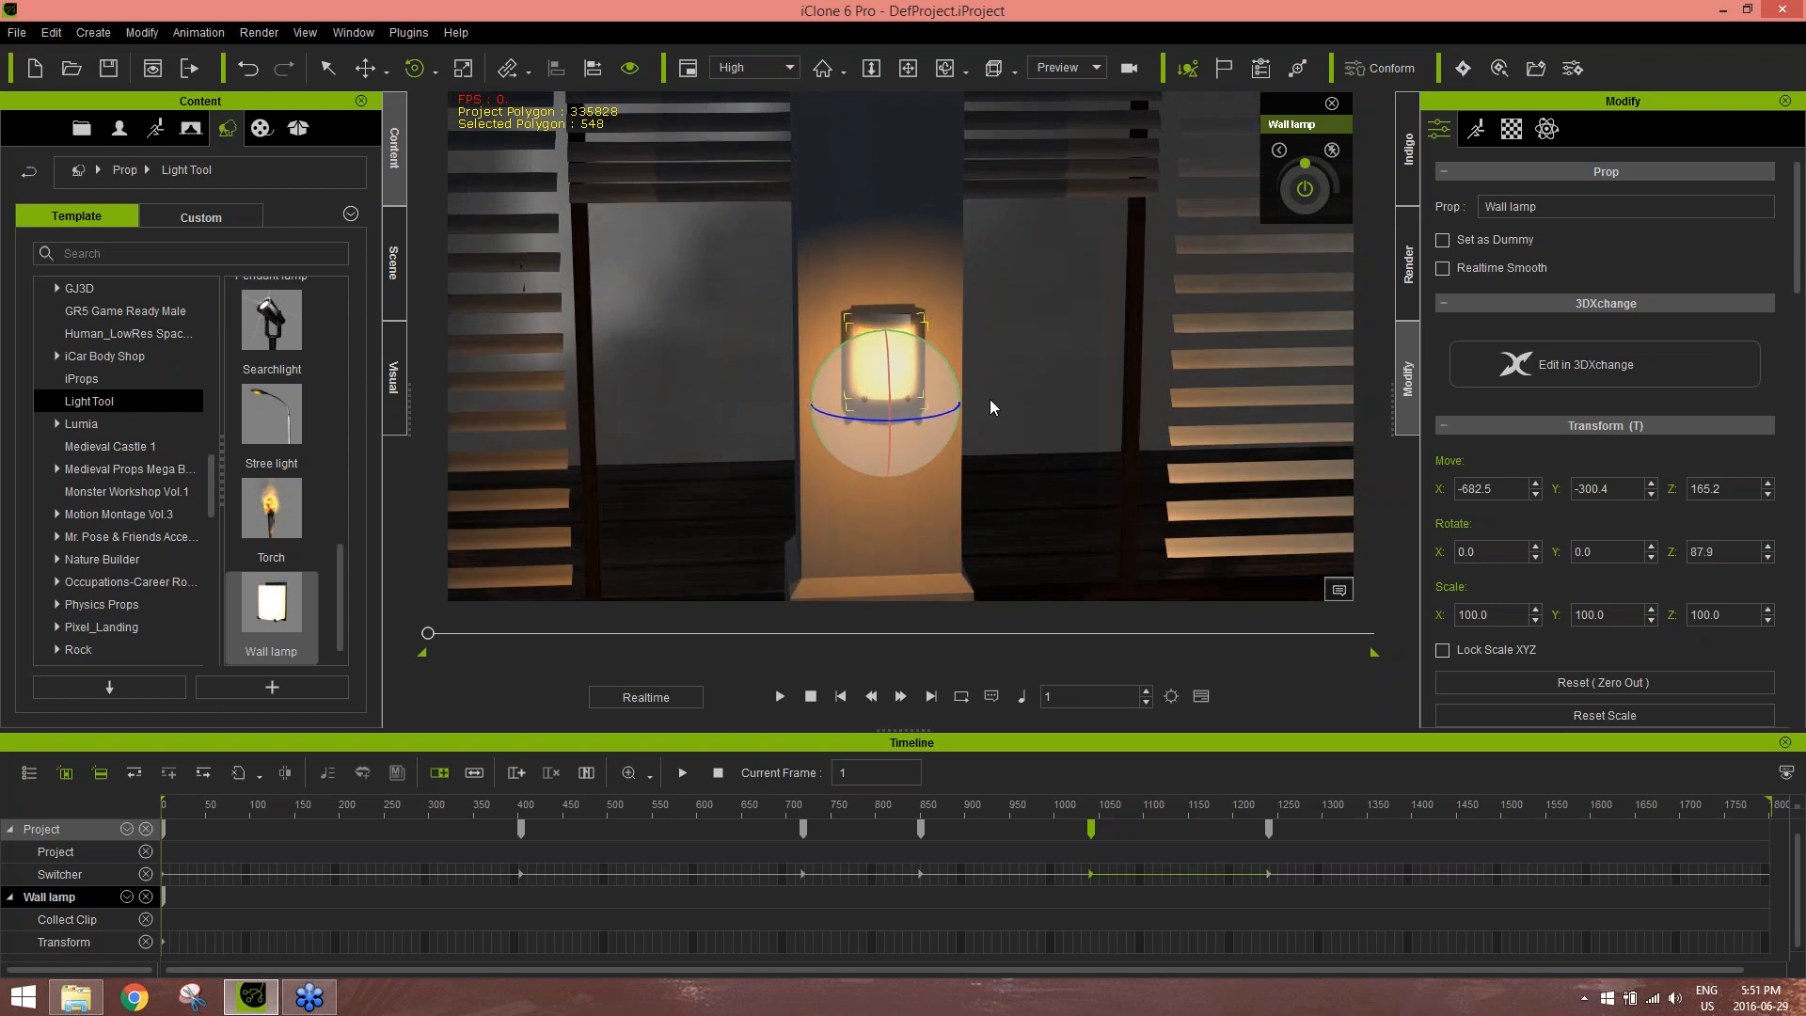
{"action": "right_click_drag", "start_coordinate": [1078, 356], "coordinate": [936, 367]}
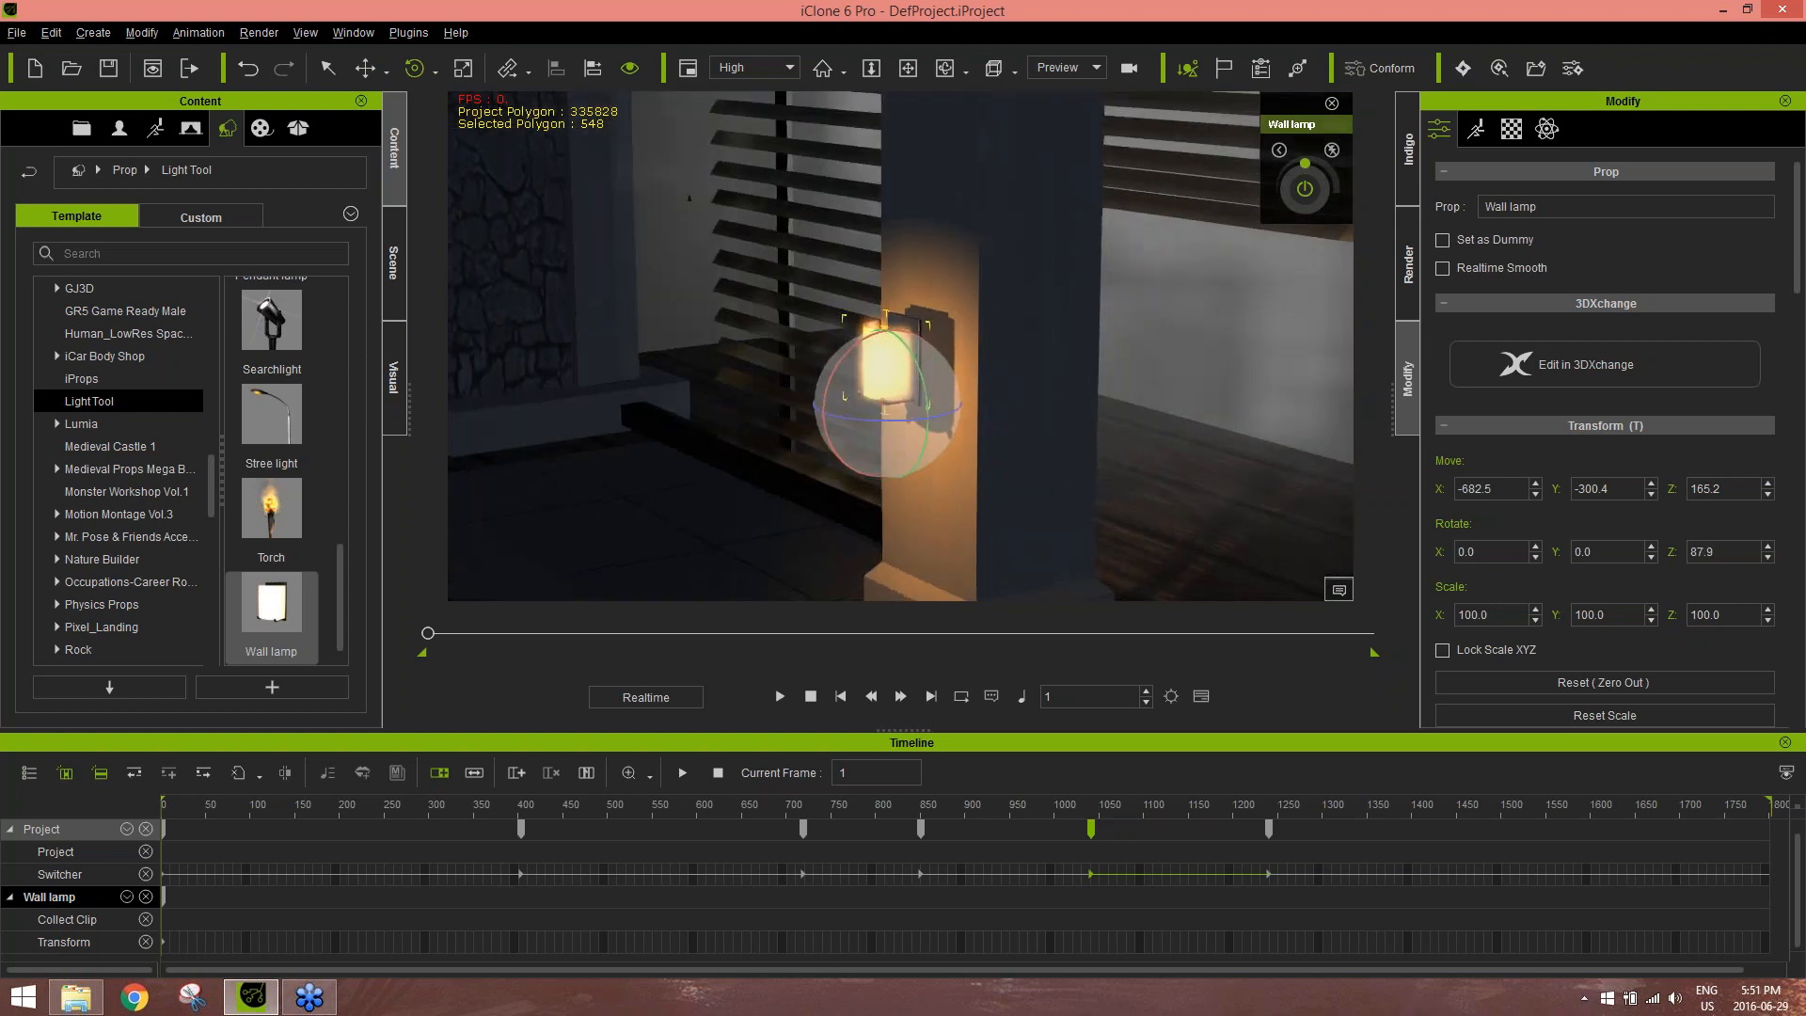
{"action": "left_click_drag", "start_coordinate": [872, 414], "coordinate": [867, 416]}
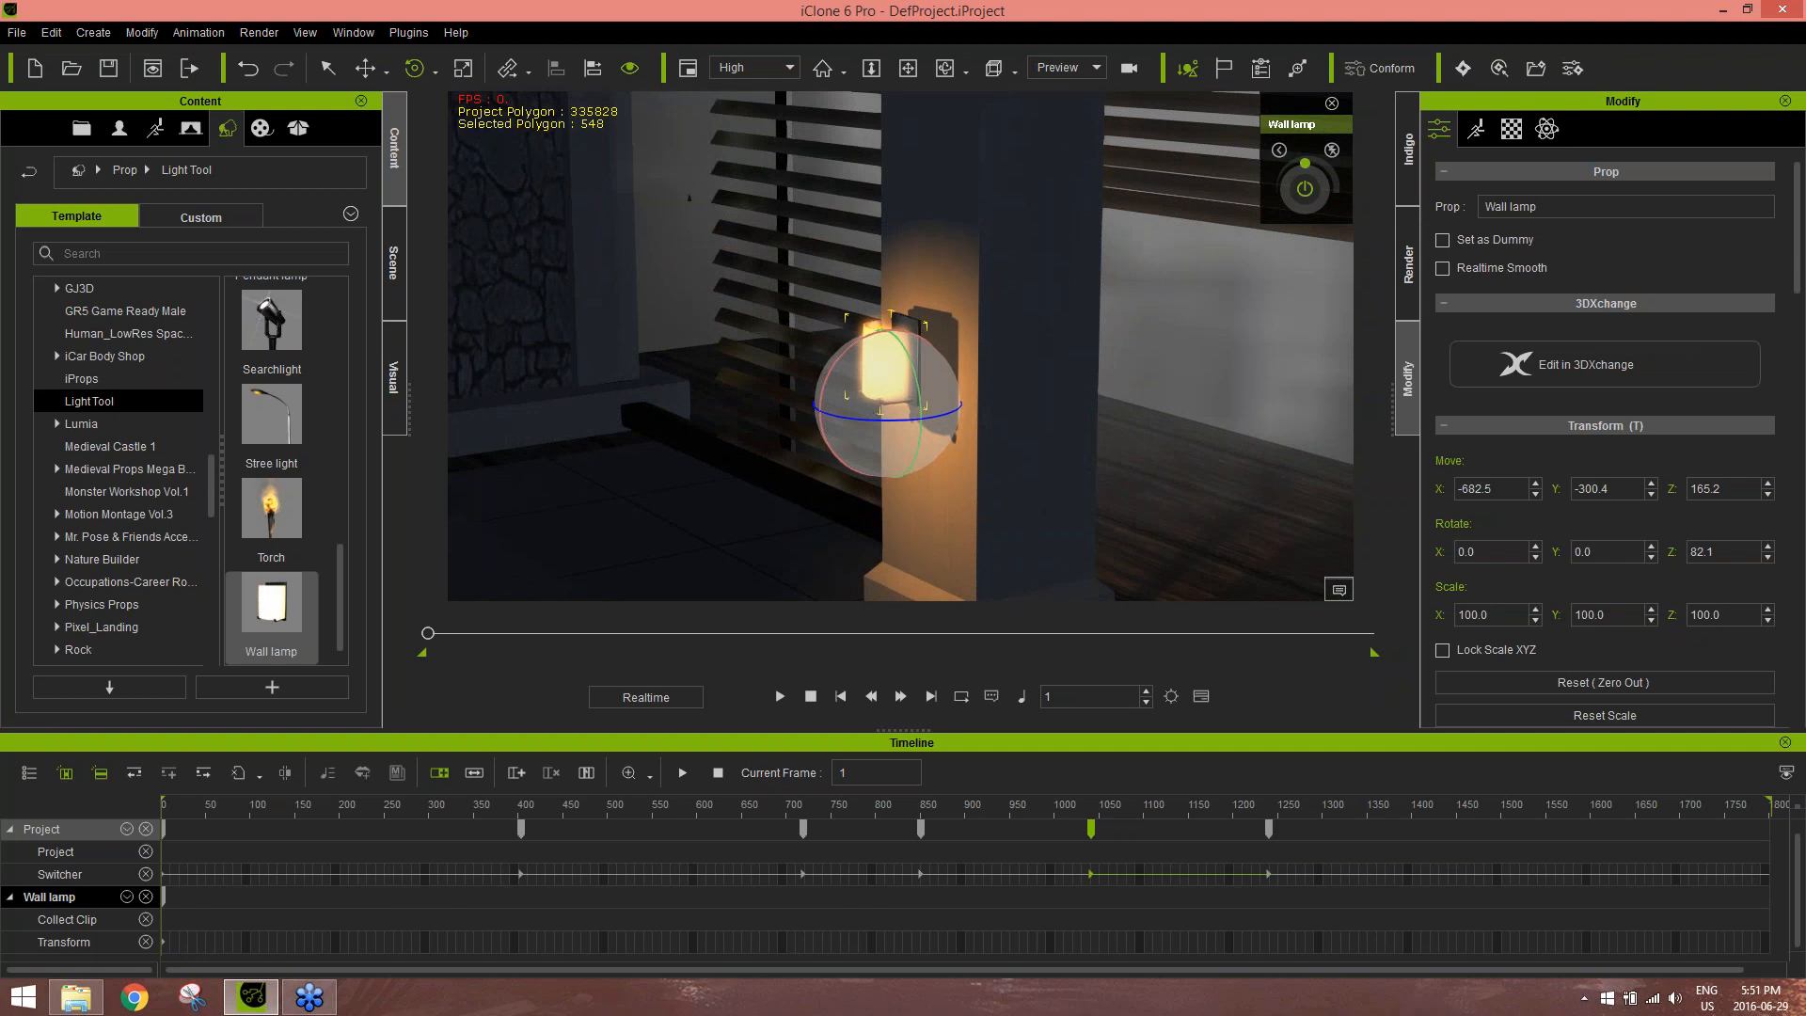
{"action": "type", "text": "90"}
{"action": "key", "text": "Return"}
{"action": "key", "text": "w"}
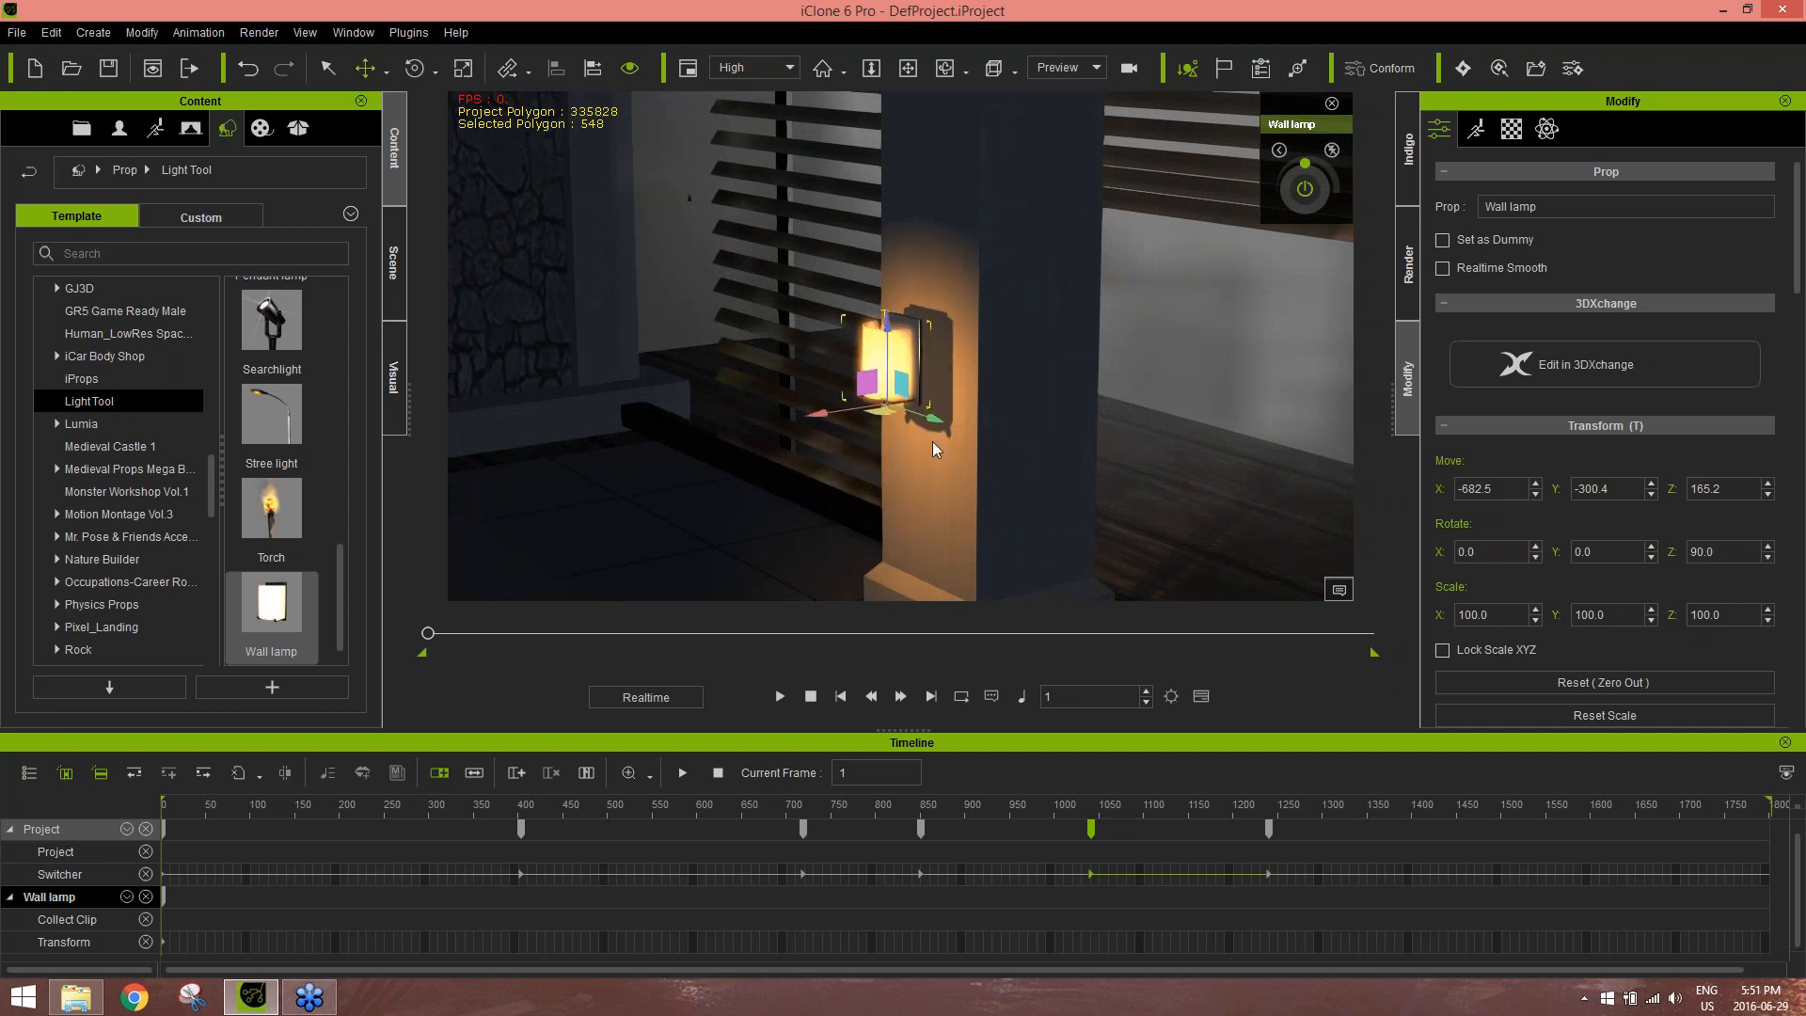
{"action": "left_click_drag", "start_coordinate": [868, 381], "coordinate": [889, 353]}
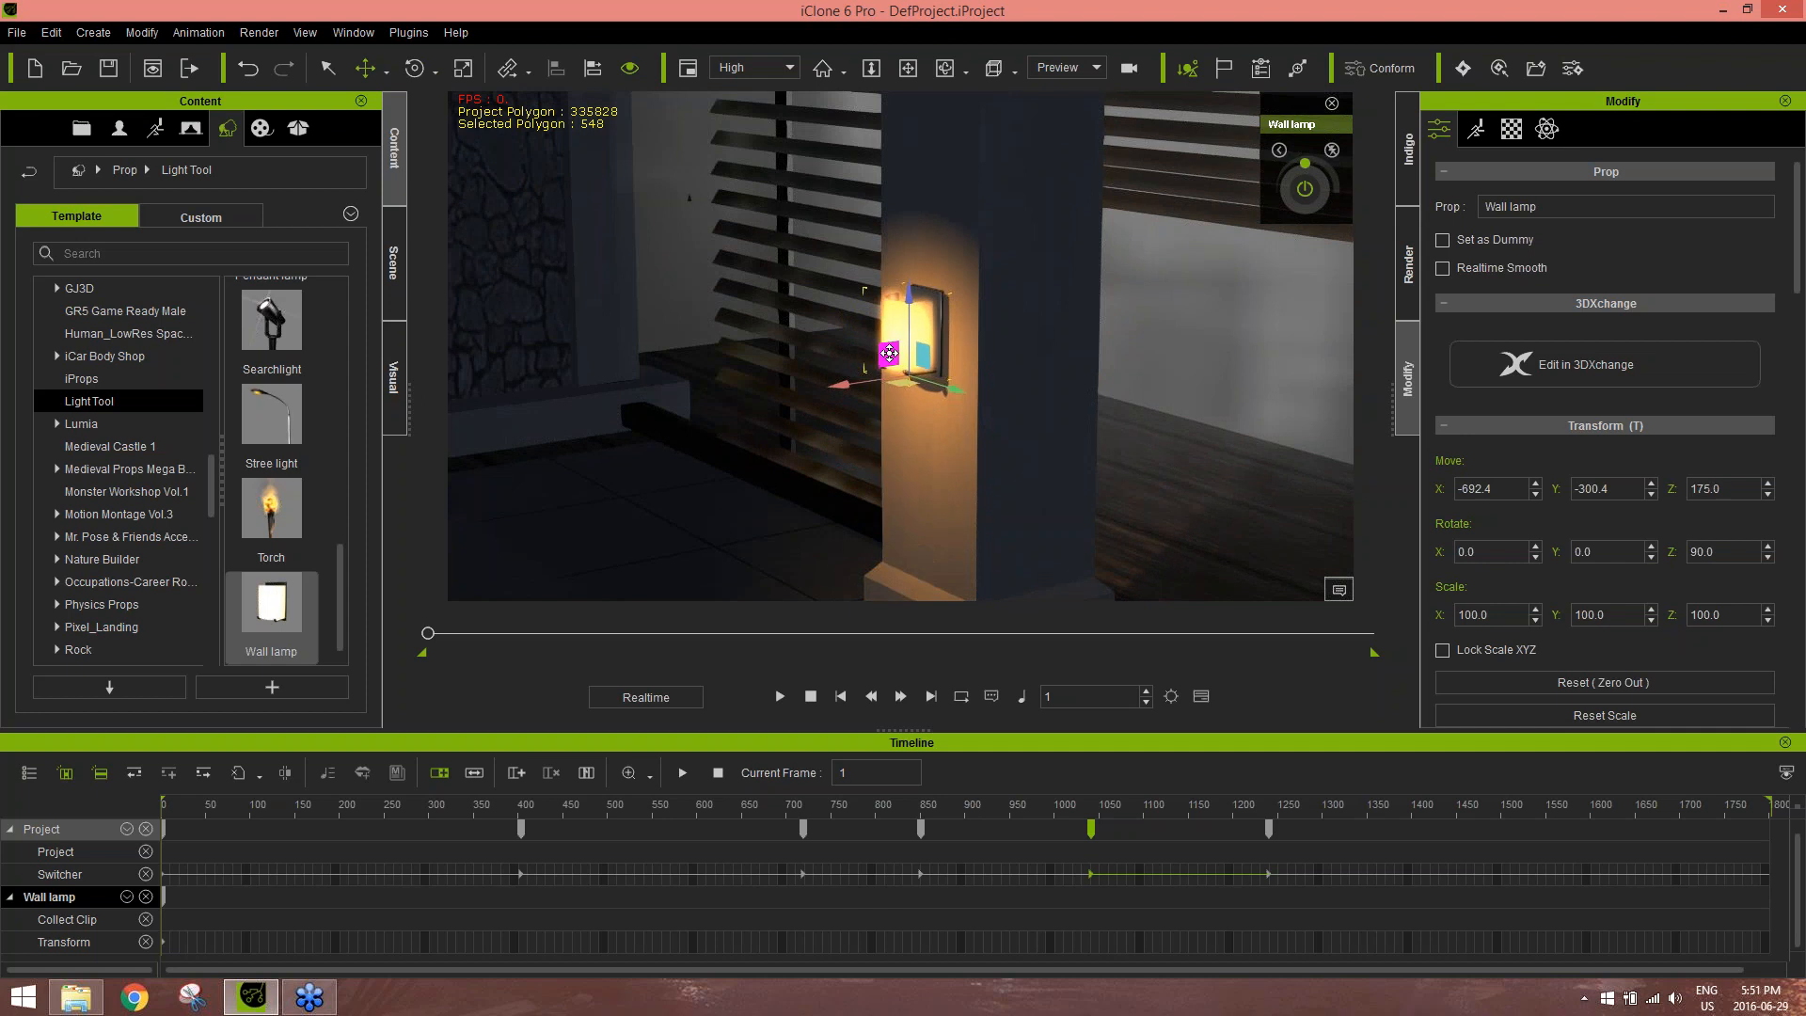
Duplicate the wall lamp onto the second pillar at about Y 29.9 and select the original lamp again
{"action": "scroll", "coordinate": [1141, 330], "scroll_direction": "down", "scroll_amount": 4}
{"action": "right_click_drag", "start_coordinate": [1141, 275], "coordinate": [1208, 378]}
{"action": "scroll", "coordinate": [1200, 374], "scroll_direction": "up", "scroll_amount": 1}
{"action": "middle_click_drag", "start_coordinate": [1200, 375], "coordinate": [1082, 341]}
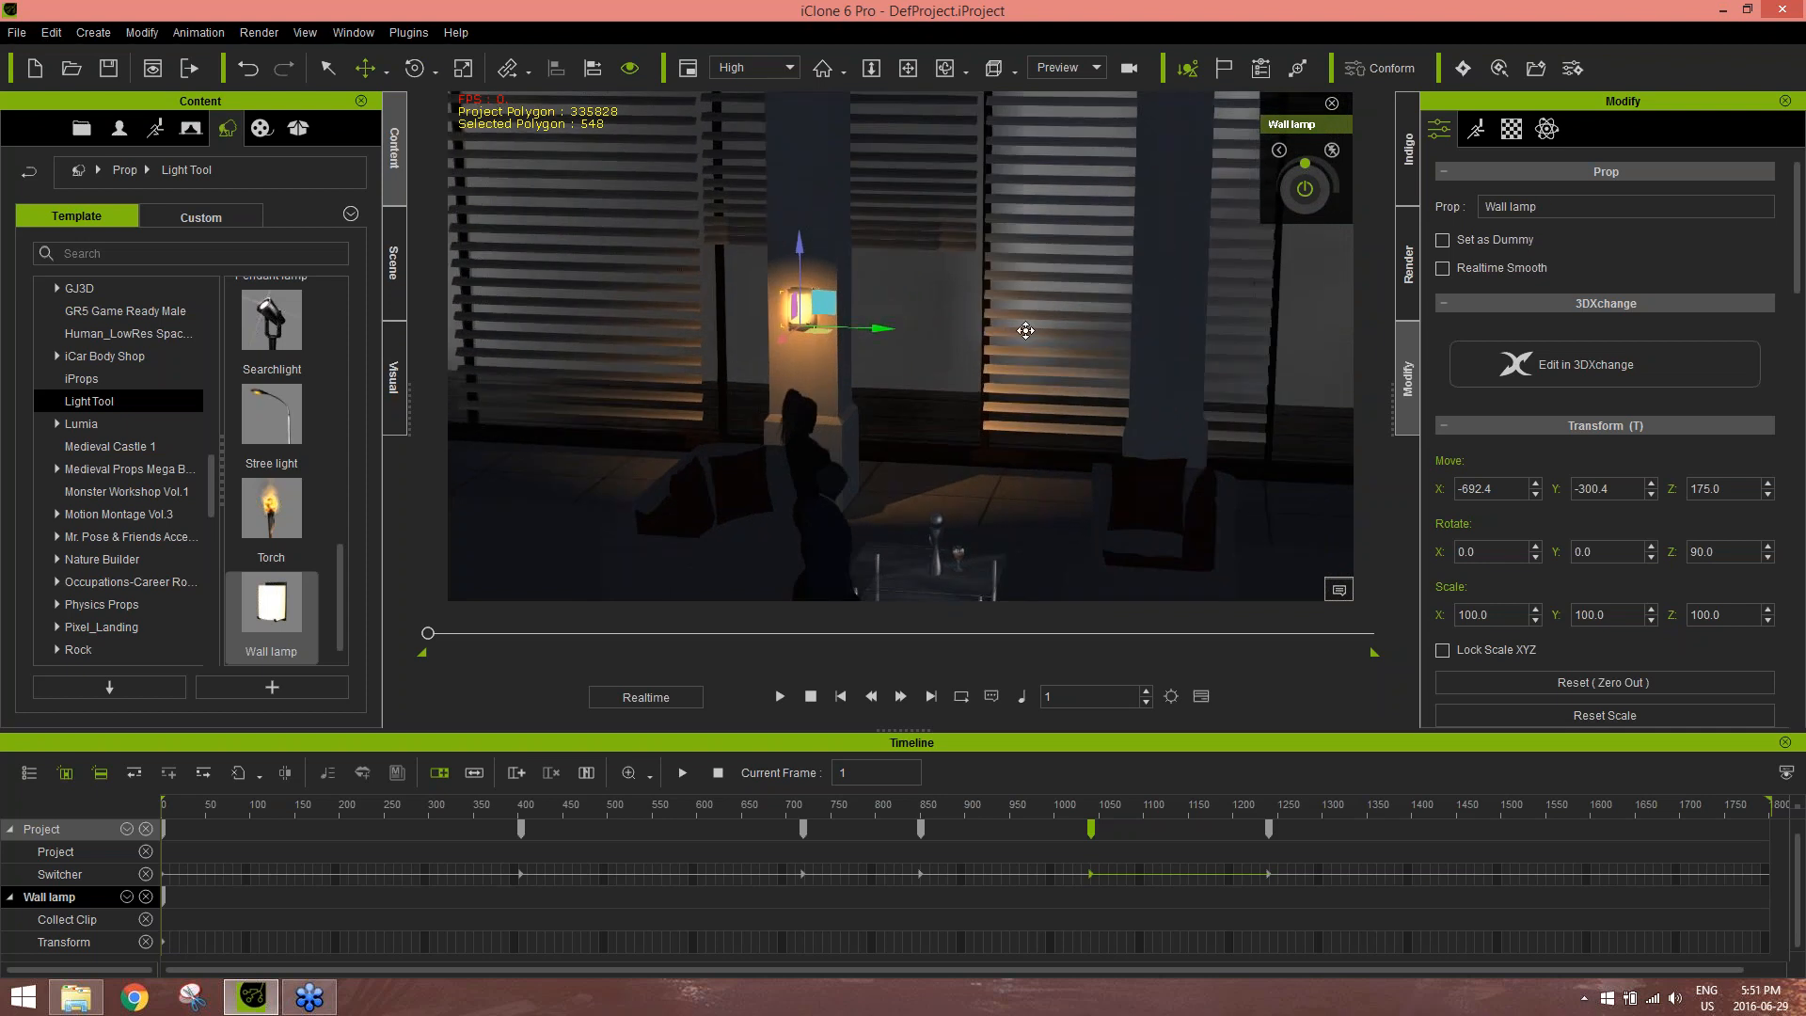
{"action": "left_click_drag", "start_coordinate": [880, 329], "coordinate": [1258, 339], "text": "shift"}
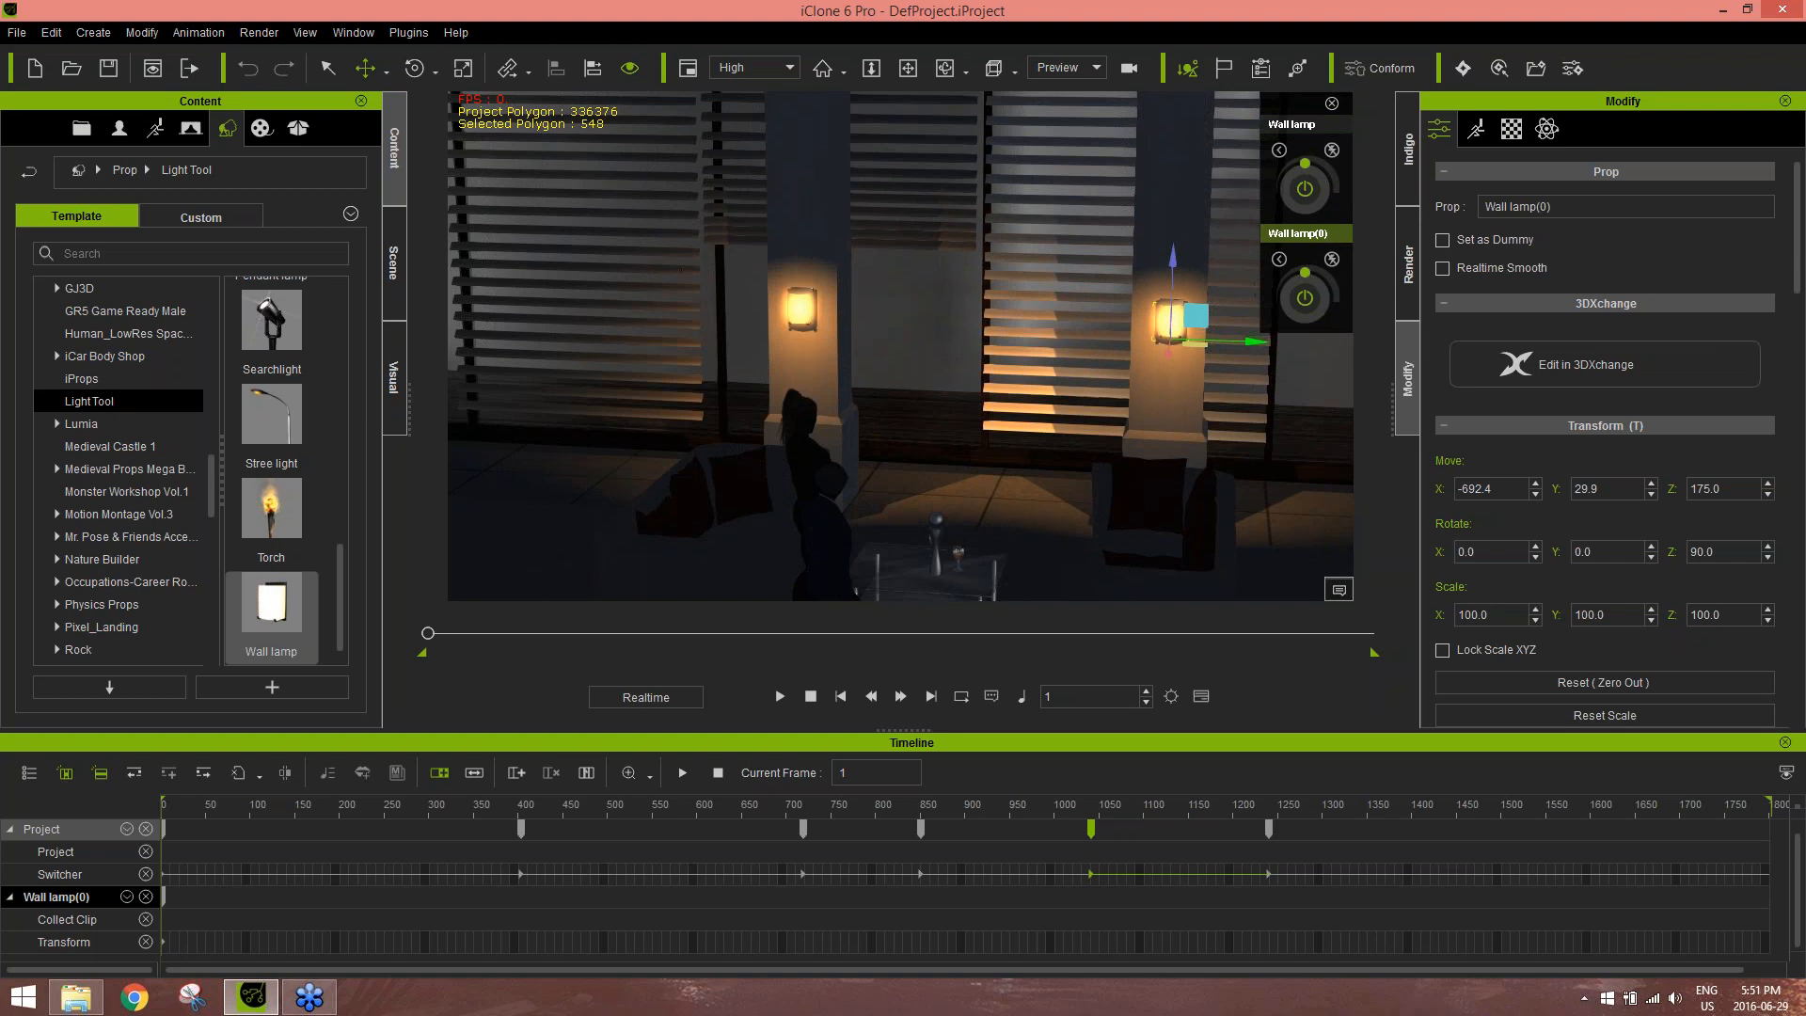
{"action": "mouse_move", "coordinate": [1308, 162]}
{"action": "left_mouse_down"}
{"action": "mouse_move", "coordinate": [1336, 196]}
{"action": "mouse_move", "coordinate": [1325, 174]}
{"action": "mouse_move", "coordinate": [1283, 177]}
{"action": "mouse_move", "coordinate": [1304, 158]}
{"action": "left_mouse_up"}
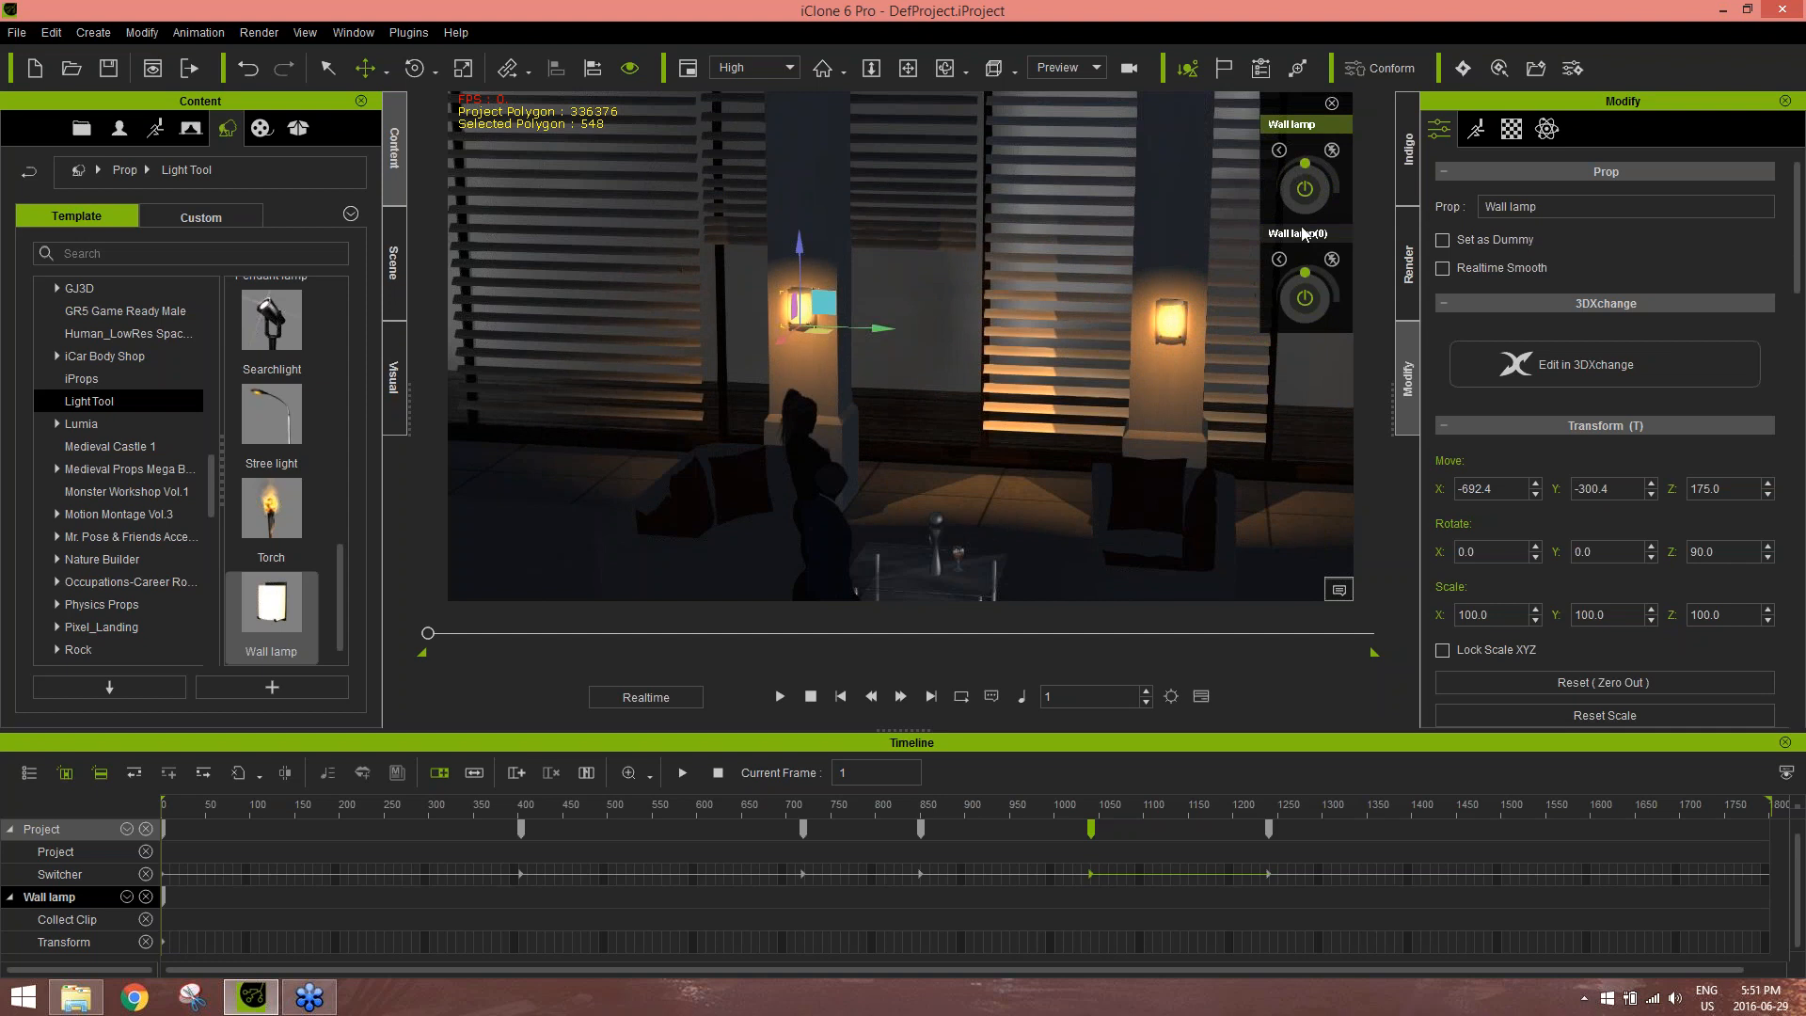
Add a Pendant lamp by the coffee table at about X -414.7, Y -129.6 and raise it to about Z 276.6
{"action": "middle_click_drag", "start_coordinate": [1070, 507], "coordinate": [1076, 399]}
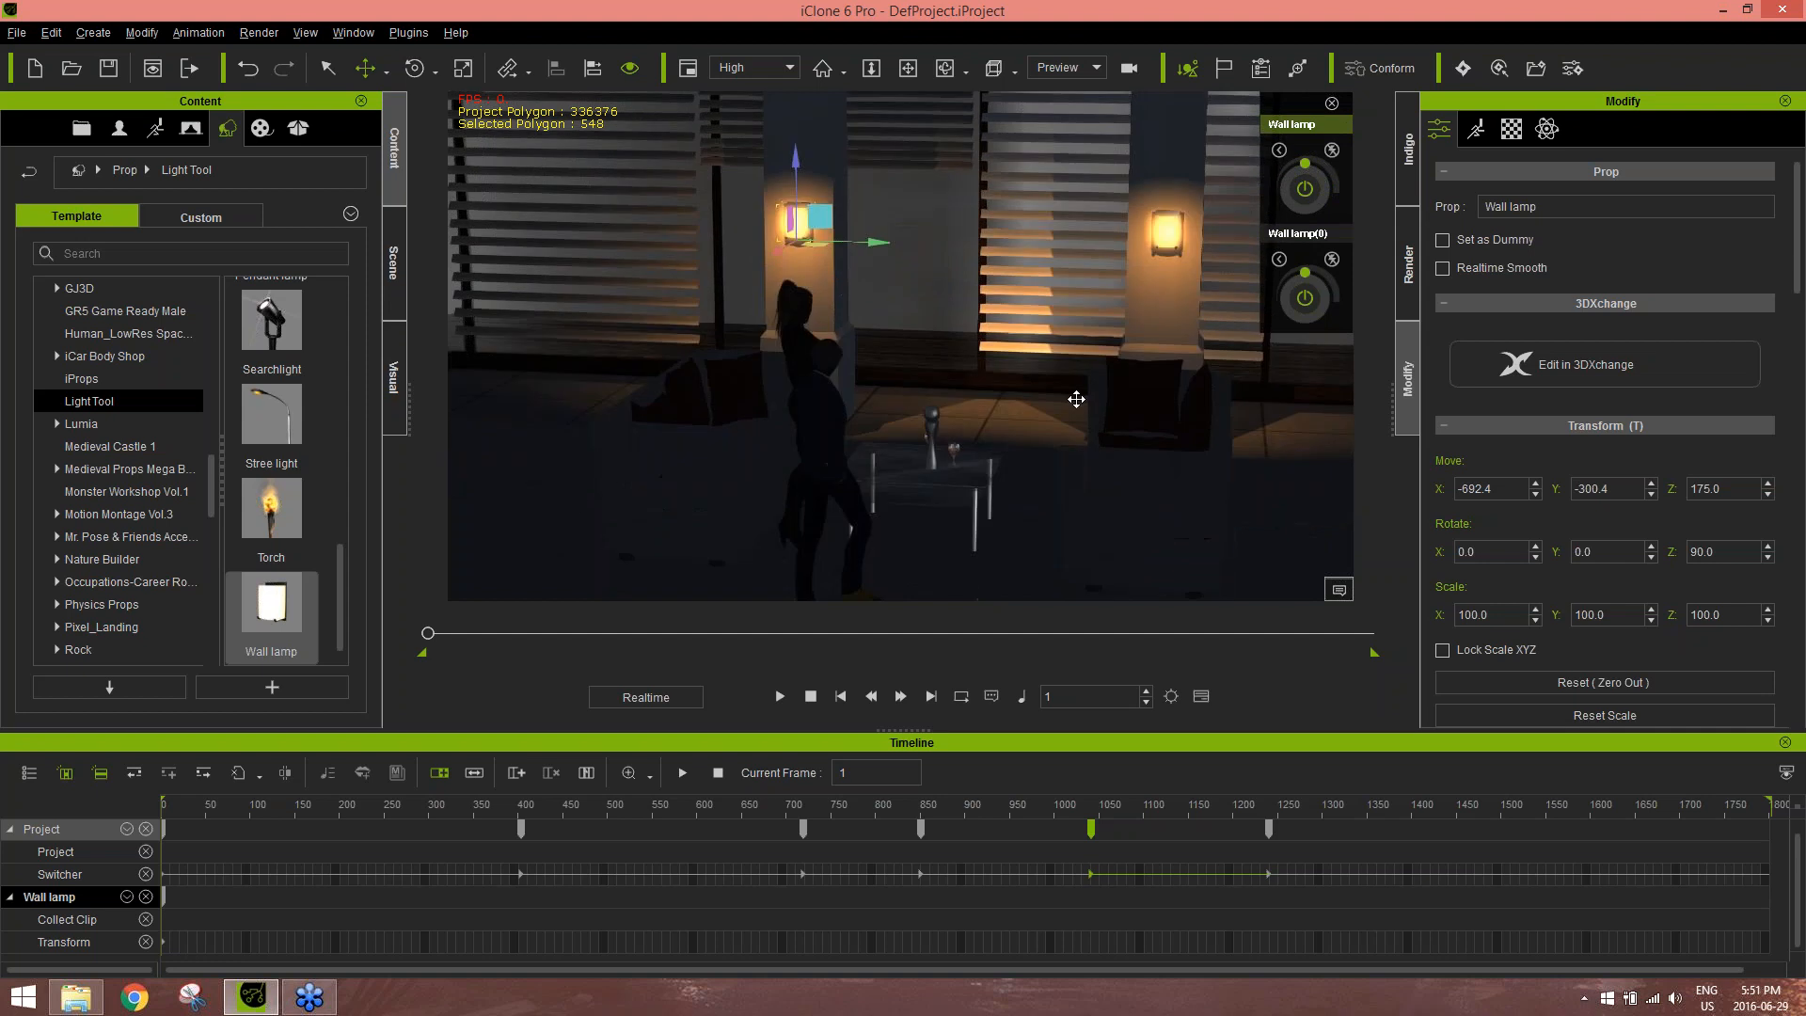
{"action": "left_click_drag", "start_coordinate": [344, 595], "coordinate": [931, 529]}
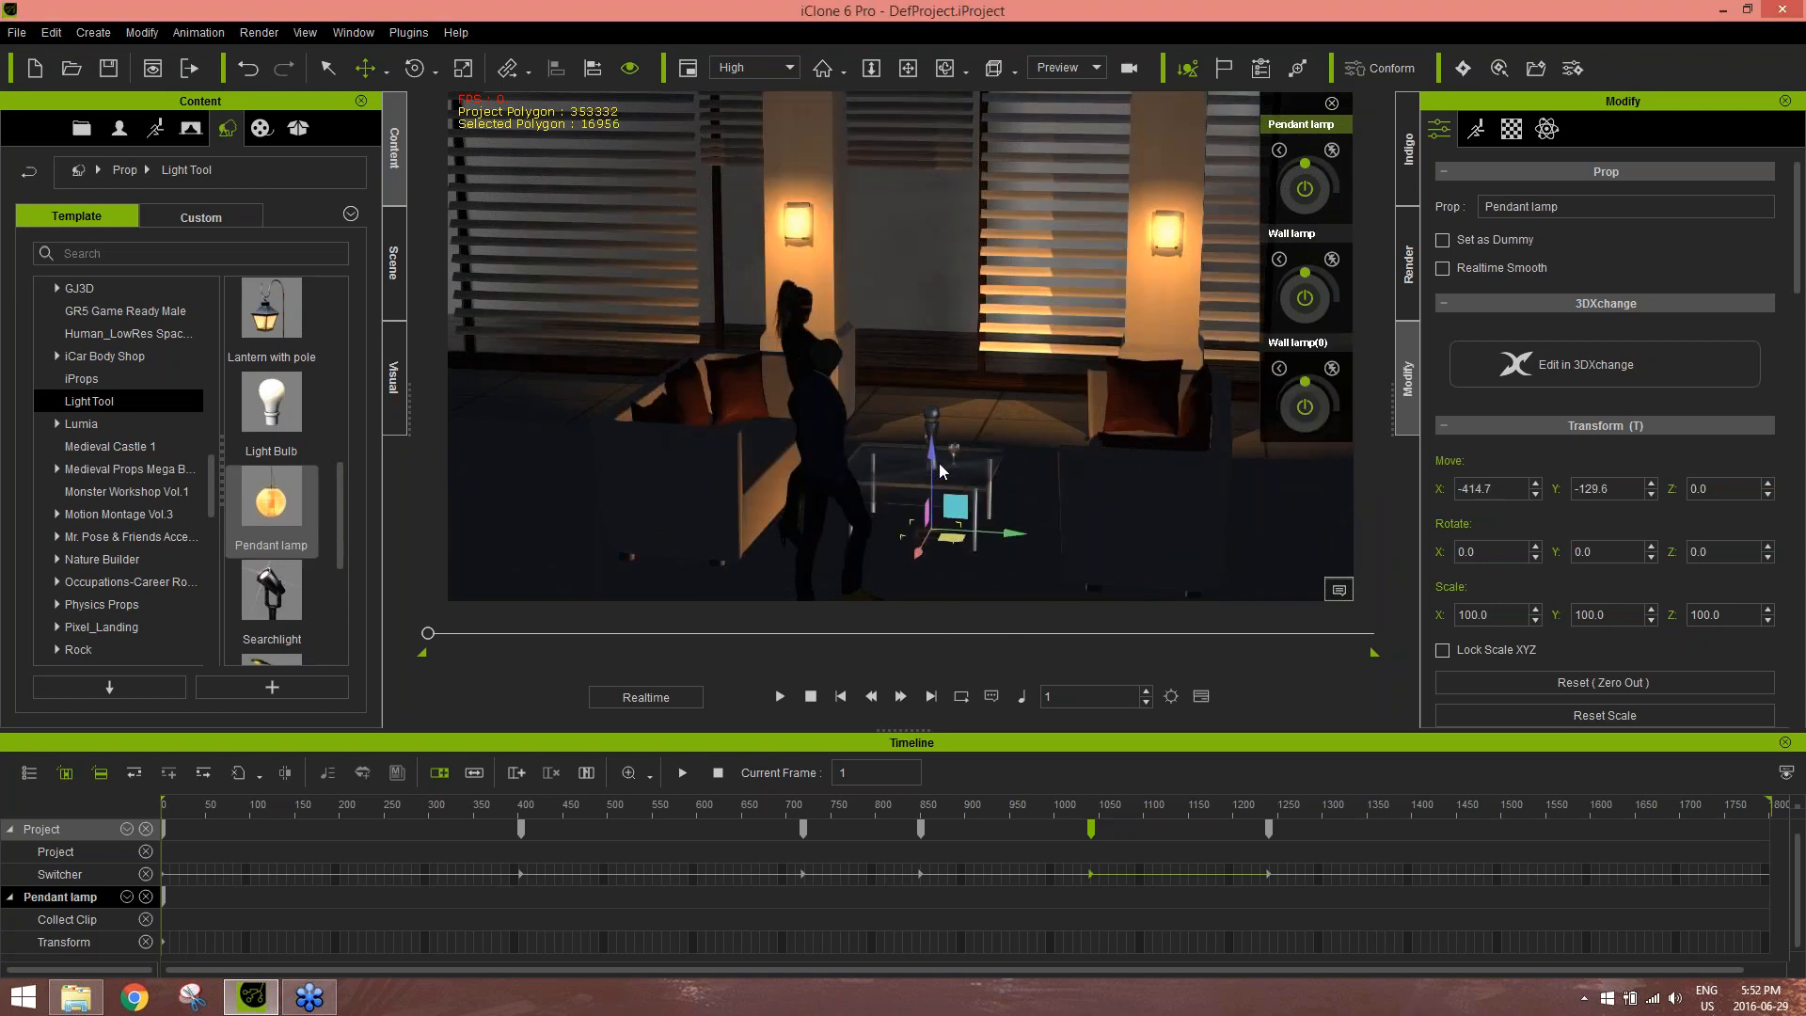
{"action": "left_click_drag", "start_coordinate": [933, 461], "coordinate": [954, 78]}
{"action": "middle_click_drag", "start_coordinate": [946, 329], "coordinate": [917, 428]}
{"action": "scroll", "coordinate": [917, 428], "scroll_direction": "down", "scroll_amount": 2}
{"action": "scroll", "coordinate": [917, 428], "scroll_direction": "up", "scroll_amount": 2}
{"action": "right_click_drag", "start_coordinate": [917, 417], "coordinate": [879, 423]}
{"action": "middle_click_drag", "start_coordinate": [880, 423], "coordinate": [843, 459]}
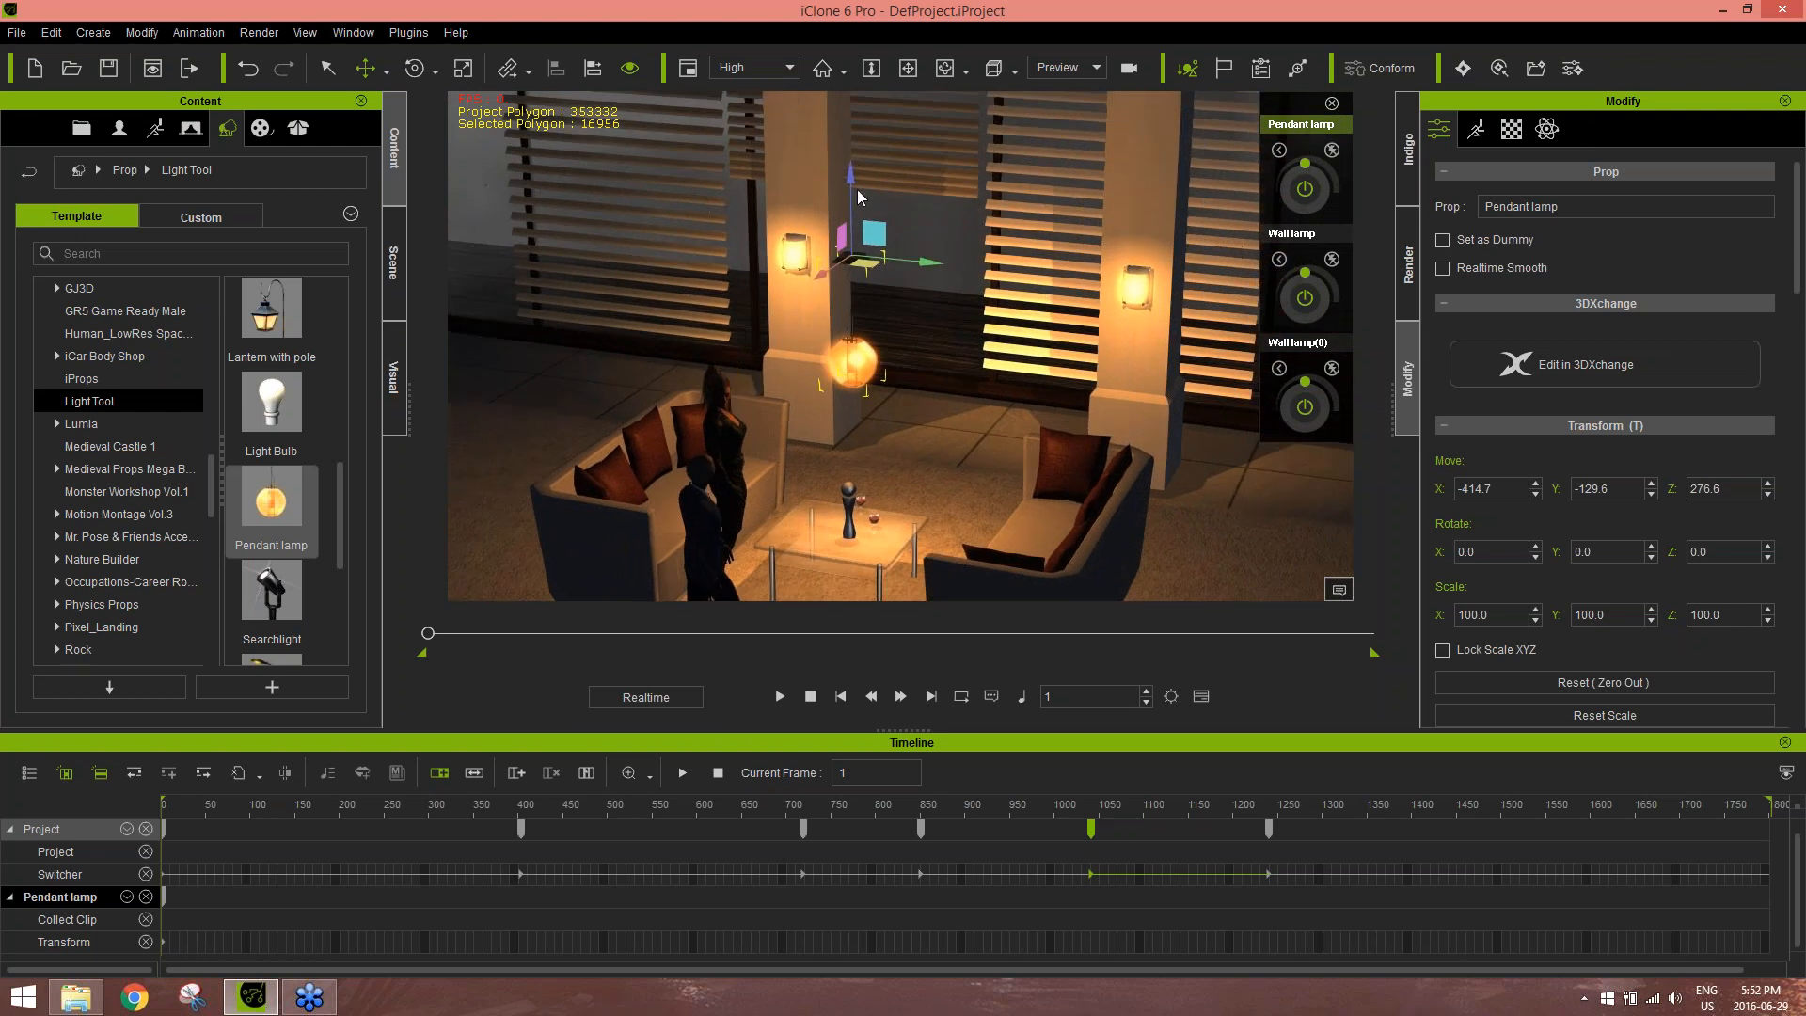
Raise the pendant lamp to about Z 541.9, high above the seating area
{"action": "left_click_drag", "start_coordinate": [854, 167], "coordinate": [864, 7]}
{"action": "middle_click_drag", "start_coordinate": [956, 198], "coordinate": [961, 327]}
{"action": "right_click_drag", "start_coordinate": [962, 326], "coordinate": [840, 349]}
{"action": "middle_click_drag", "start_coordinate": [840, 350], "coordinate": [840, 402]}
{"action": "left_click_drag", "start_coordinate": [849, 203], "coordinate": [844, 51]}
{"action": "middle_click_drag", "start_coordinate": [712, 368], "coordinate": [722, 246]}
{"action": "right_click_drag", "start_coordinate": [950, 450], "coordinate": [913, 452]}
{"action": "scroll", "coordinate": [841, 345], "scroll_direction": "up", "scroll_amount": 5}
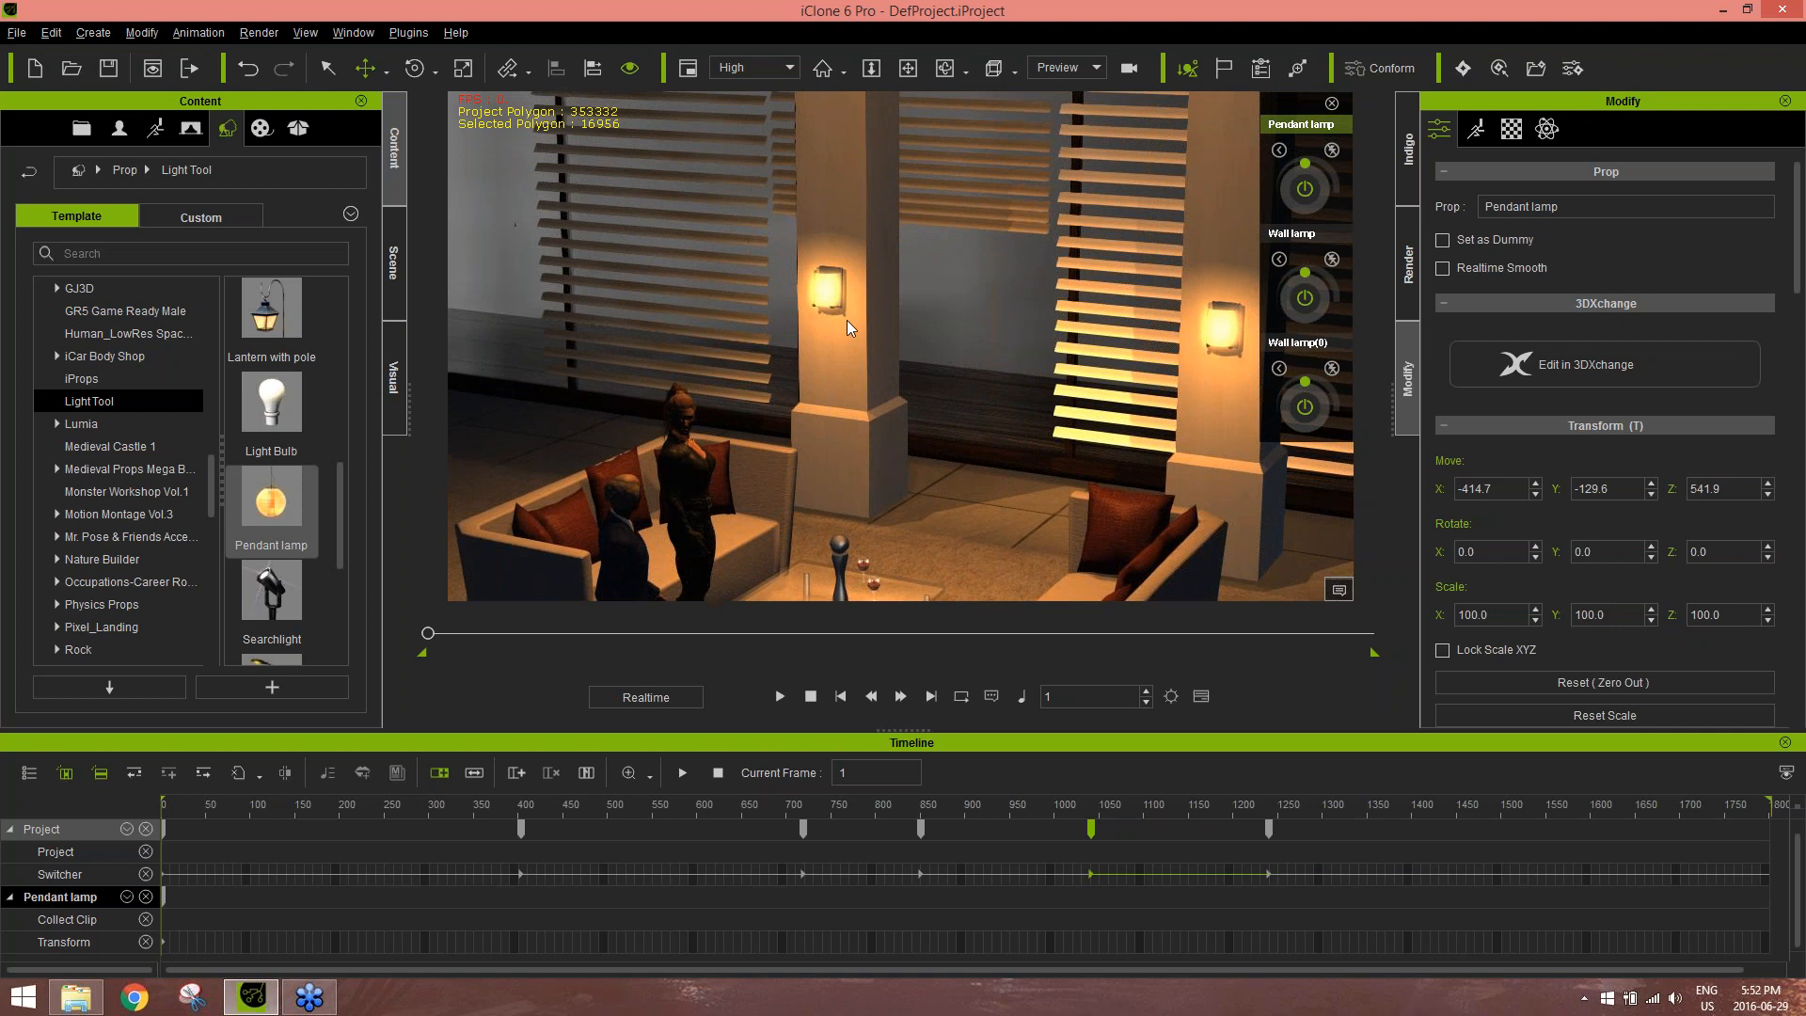
Use the Switch camera to check the lighting on the seated characters at frames 521 and 720
{"action": "right_click_drag", "start_coordinate": [841, 345], "coordinate": [927, 350]}
{"action": "middle_click_drag", "start_coordinate": [927, 350], "coordinate": [936, 263]}
{"action": "left_click", "coordinate": [1073, 69]}
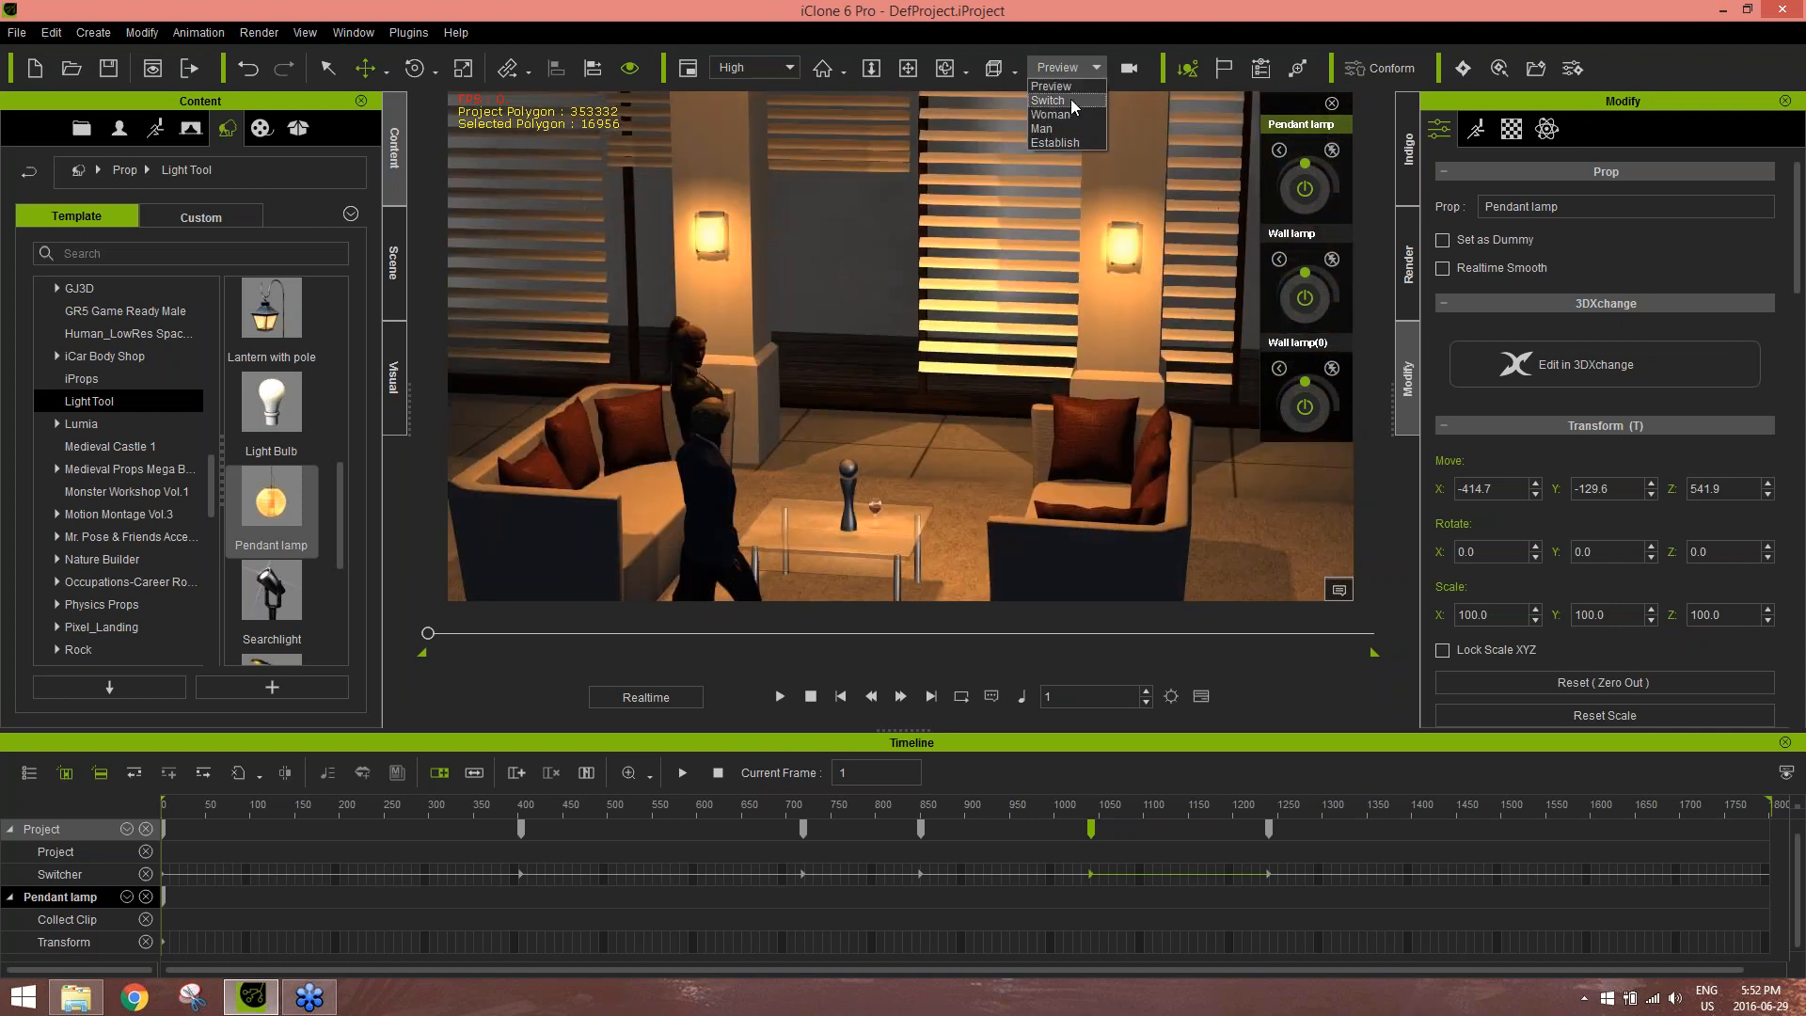
{"action": "left_click", "coordinate": [1071, 99]}
{"action": "left_click_drag", "start_coordinate": [429, 633], "coordinate": [702, 598]}
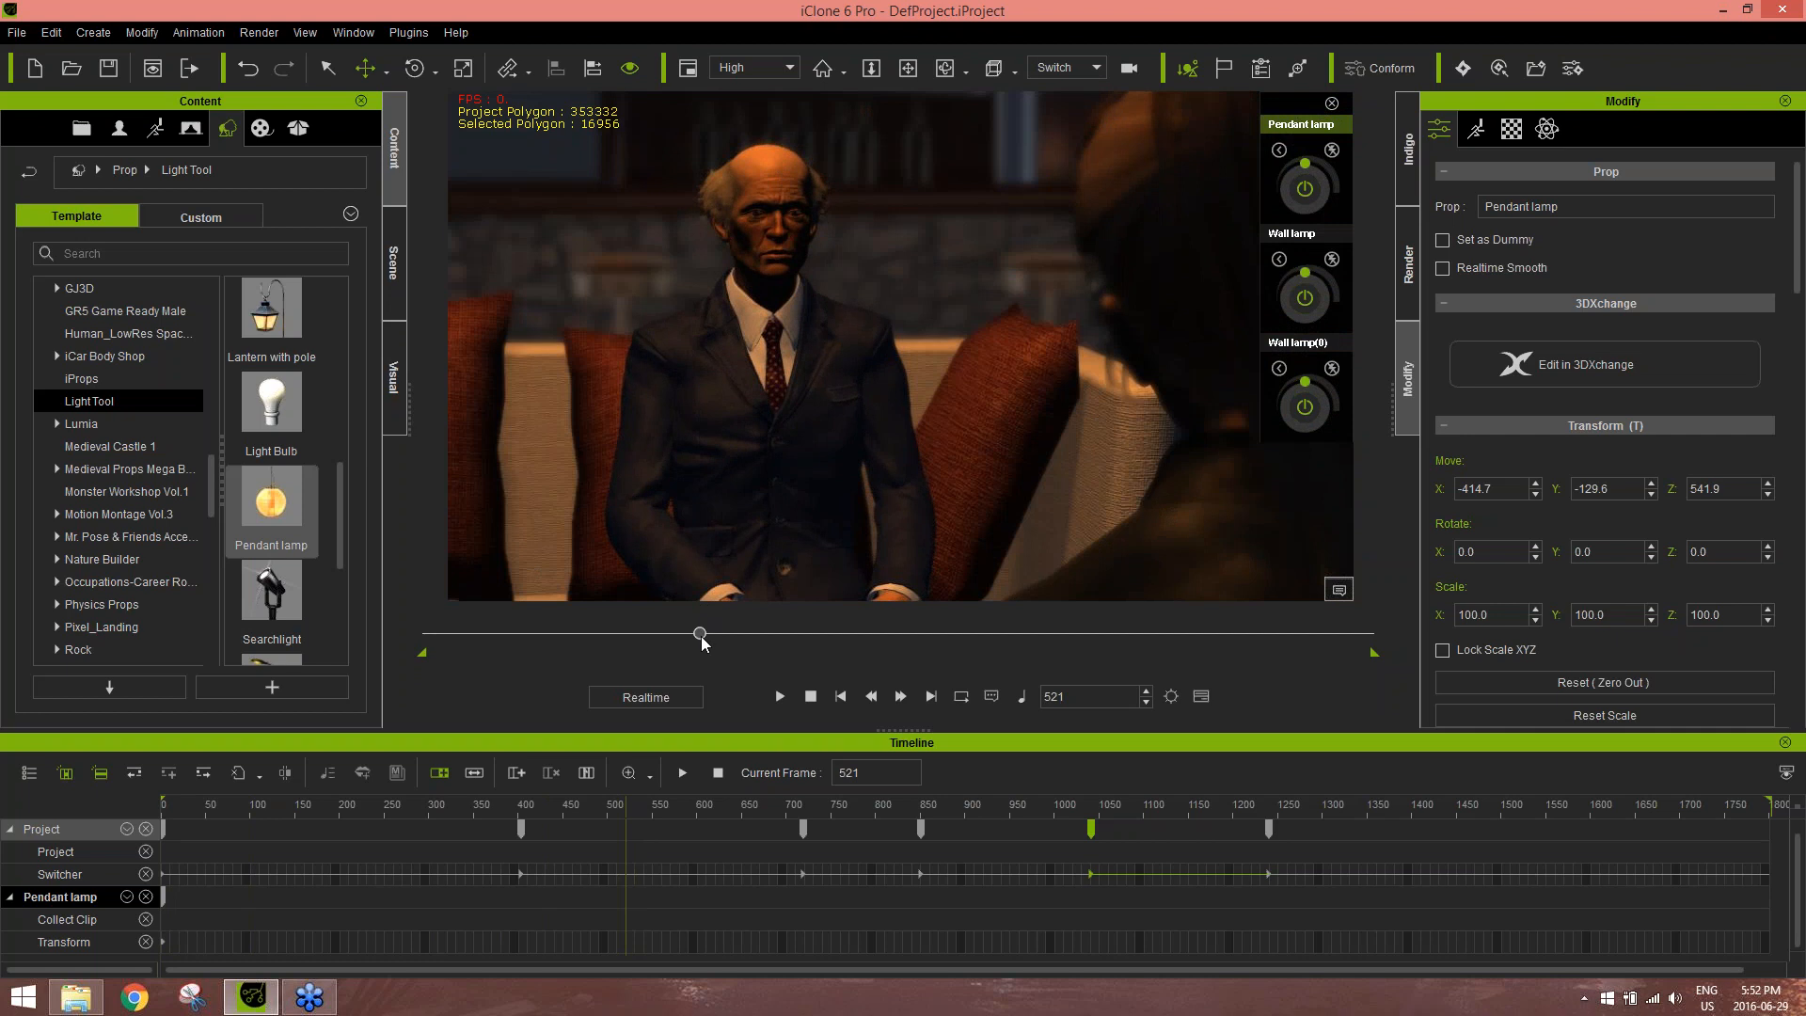
{"action": "left_click_drag", "start_coordinate": [702, 638], "coordinate": [804, 628]}
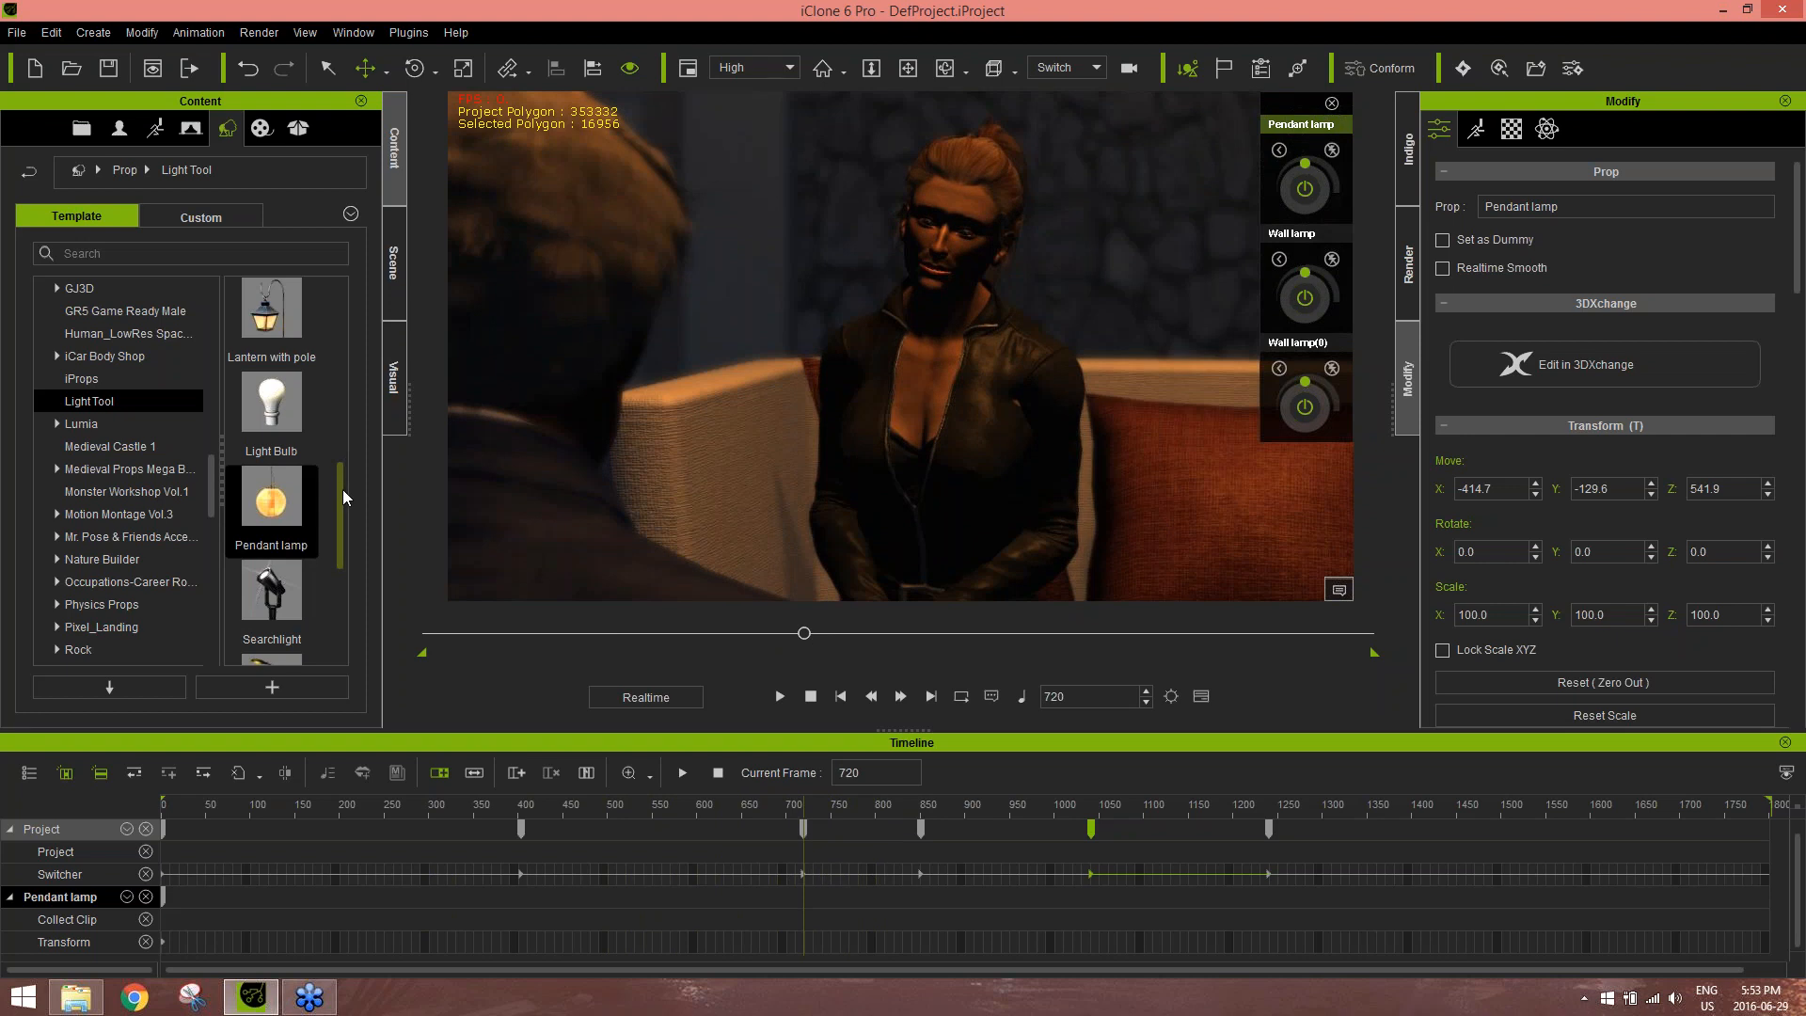
Return to the Preview camera and create a point light
{"action": "left_click", "coordinate": [1082, 71]}
{"action": "left_click", "coordinate": [1063, 144]}
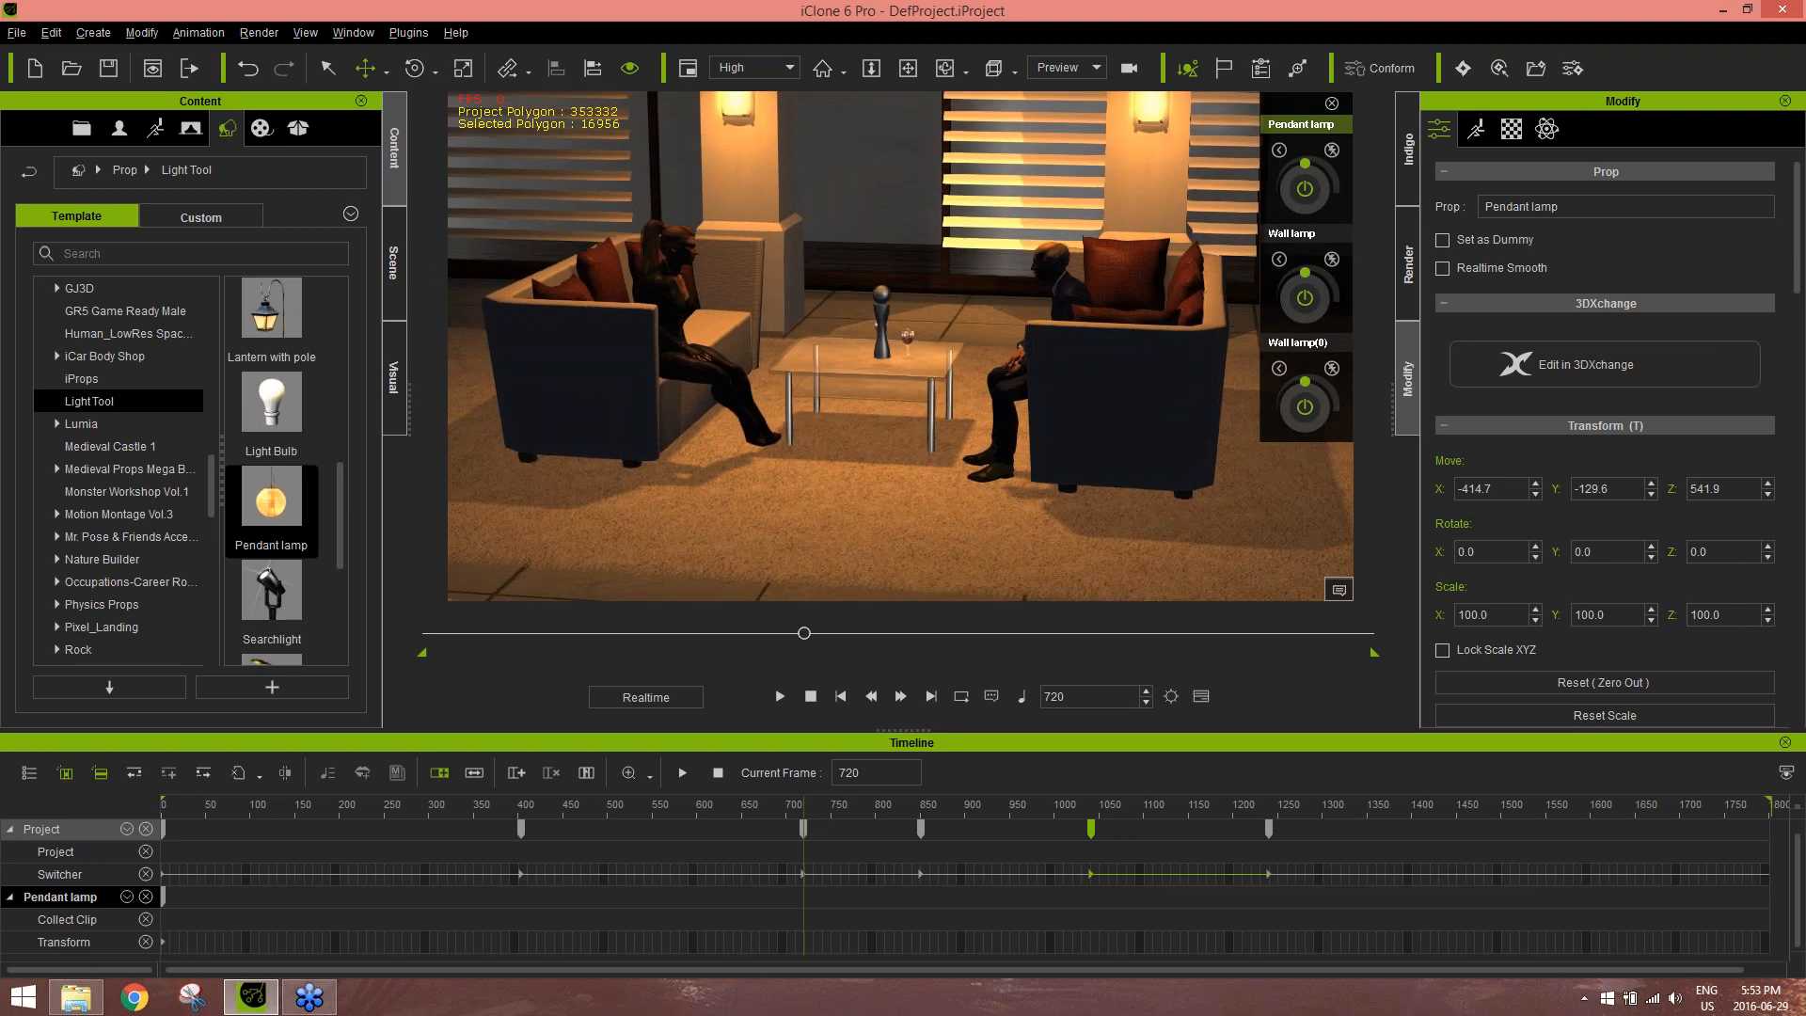
{"action": "left_click", "coordinate": [92, 33]}
{"action": "mouse_move", "coordinate": [149, 207]}
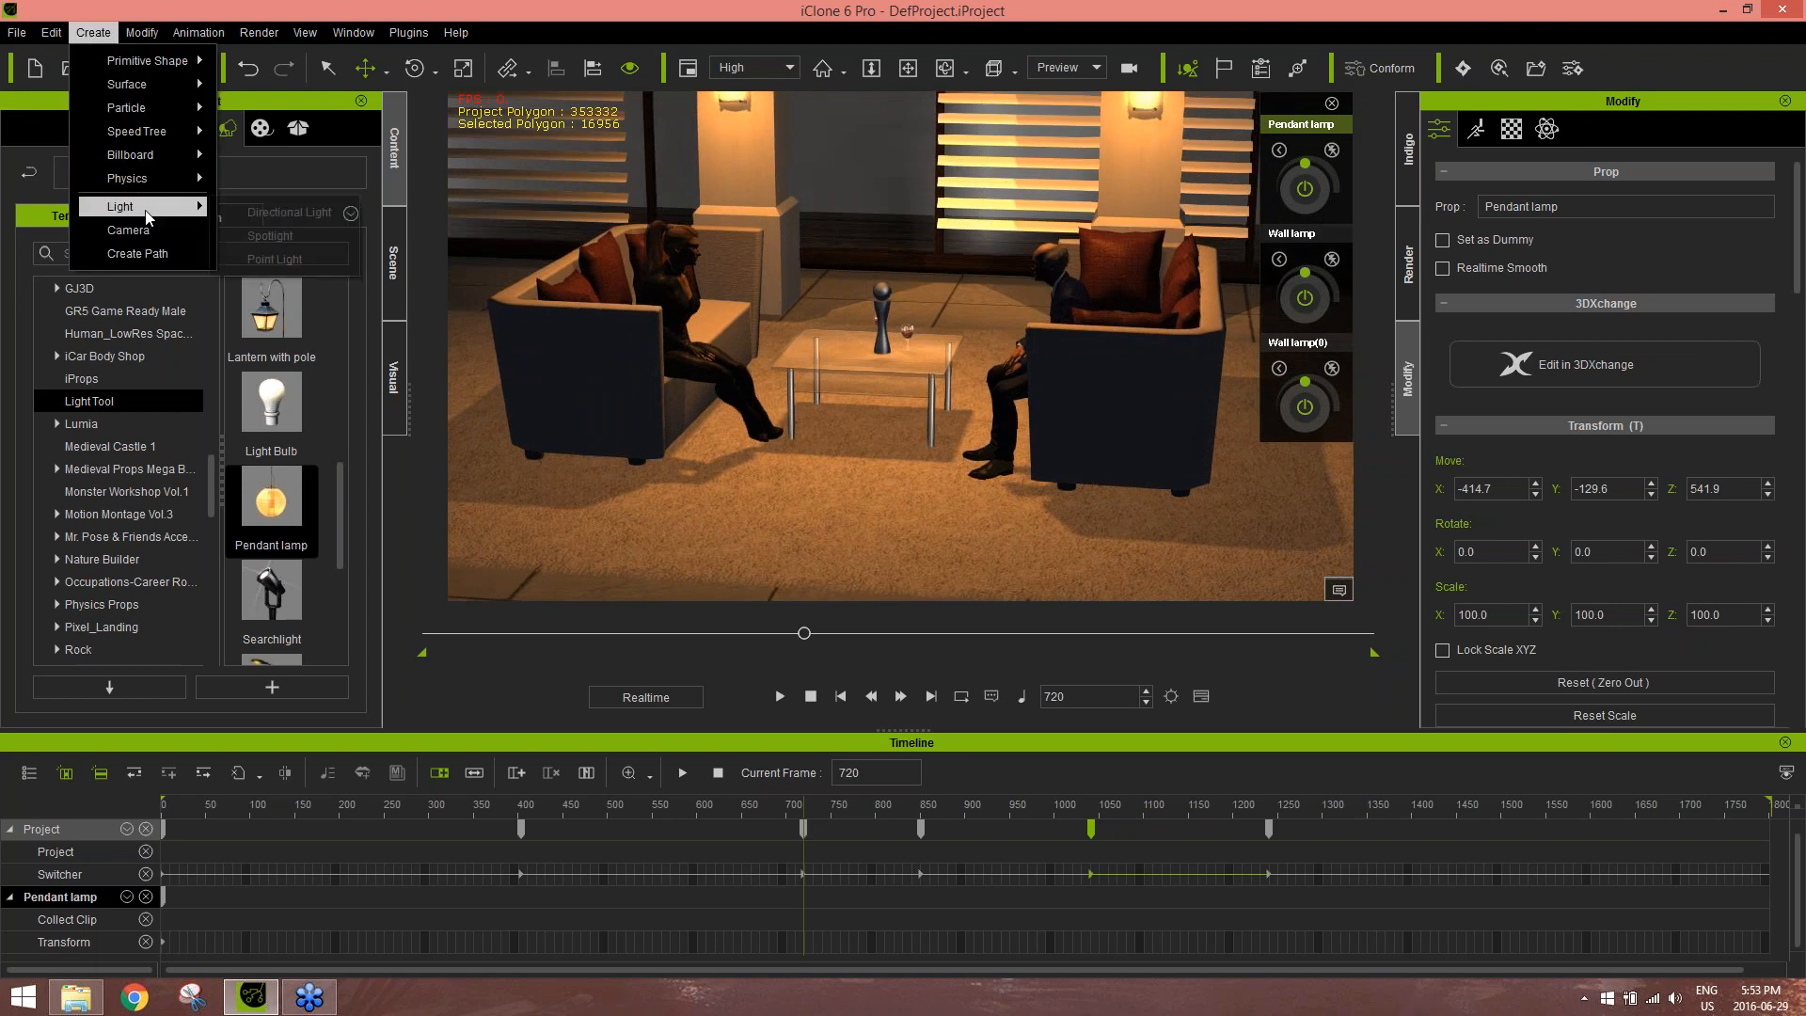
{"action": "left_click", "coordinate": [287, 260]}
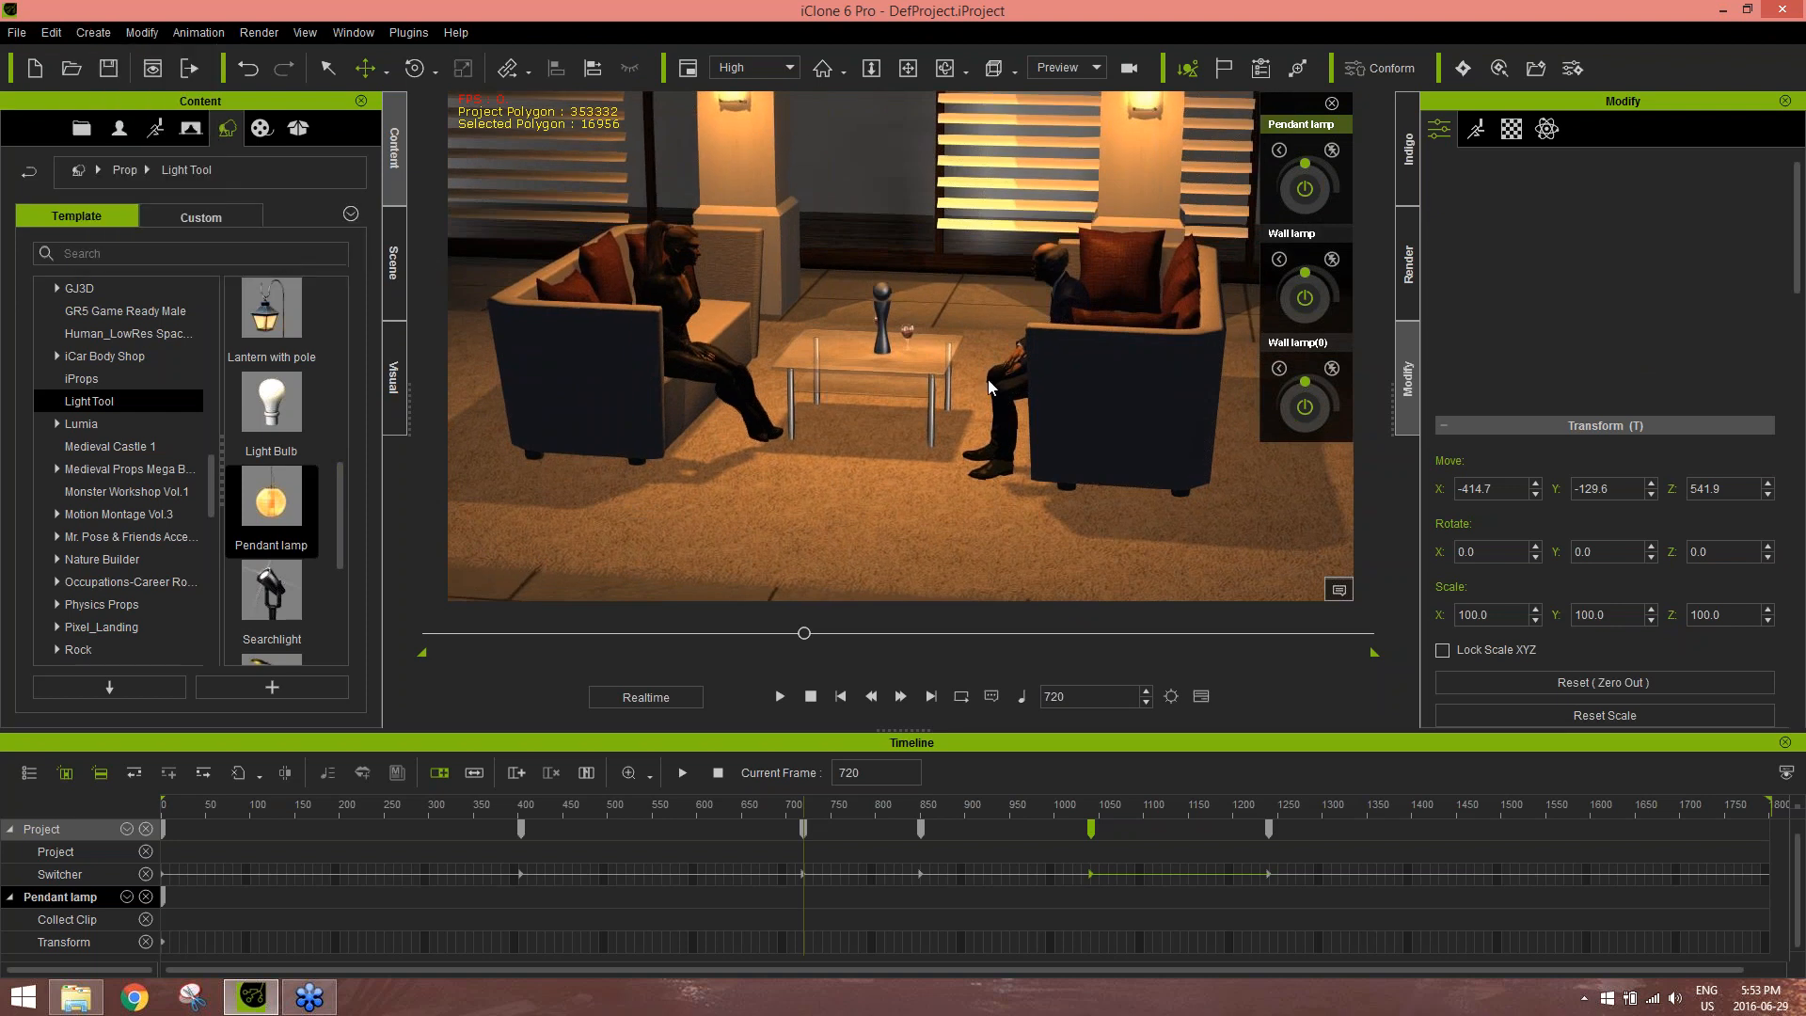
Move the point light near the seated mercenary to about X -253.2, Y -142.3, Z 162.3
{"action": "left_click_drag", "start_coordinate": [1044, 410], "coordinate": [993, 482], "text": "alt"}
{"action": "right_click_drag", "start_coordinate": [993, 482], "coordinate": [889, 411], "text": "alt"}
{"action": "left_click_drag", "start_coordinate": [889, 411], "coordinate": [846, 292], "text": "alt"}
{"action": "right_click_drag", "start_coordinate": [847, 292], "coordinate": [707, 285], "text": "alt"}
{"action": "left_click_drag", "start_coordinate": [707, 251], "coordinate": [974, 165]}
{"action": "right_click_drag", "start_coordinate": [975, 165], "coordinate": [736, 247], "text": "alt"}
{"action": "left_click_drag", "start_coordinate": [736, 247], "coordinate": [750, 179], "text": "alt"}
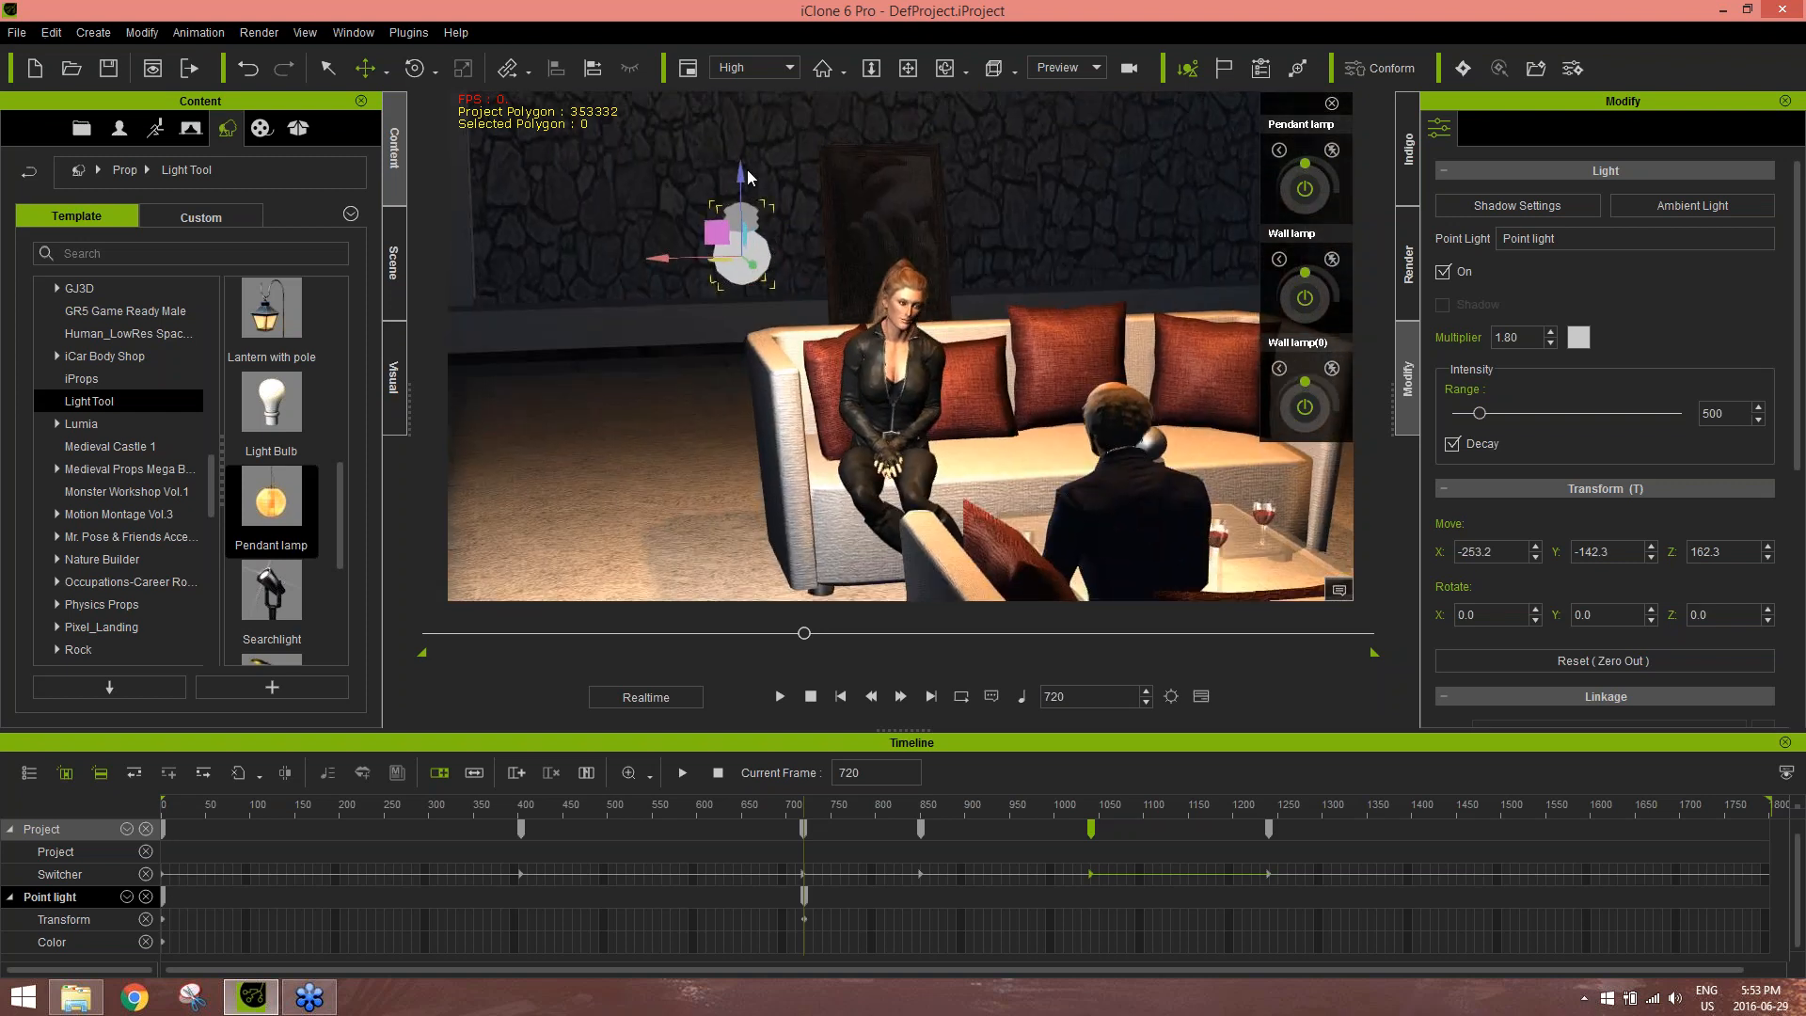
Lower the point light beside the mercenary's head to about X -280.2, Y -161.9, Z 128.5
{"action": "left_click_drag", "start_coordinate": [728, 257], "coordinate": [806, 345]}
{"action": "right_click_drag", "start_coordinate": [1023, 410], "coordinate": [1024, 331]}
{"action": "scroll", "coordinate": [1023, 331], "scroll_direction": "up", "scroll_amount": 2}
{"action": "scroll", "coordinate": [1024, 331], "scroll_direction": "up", "scroll_amount": 2}
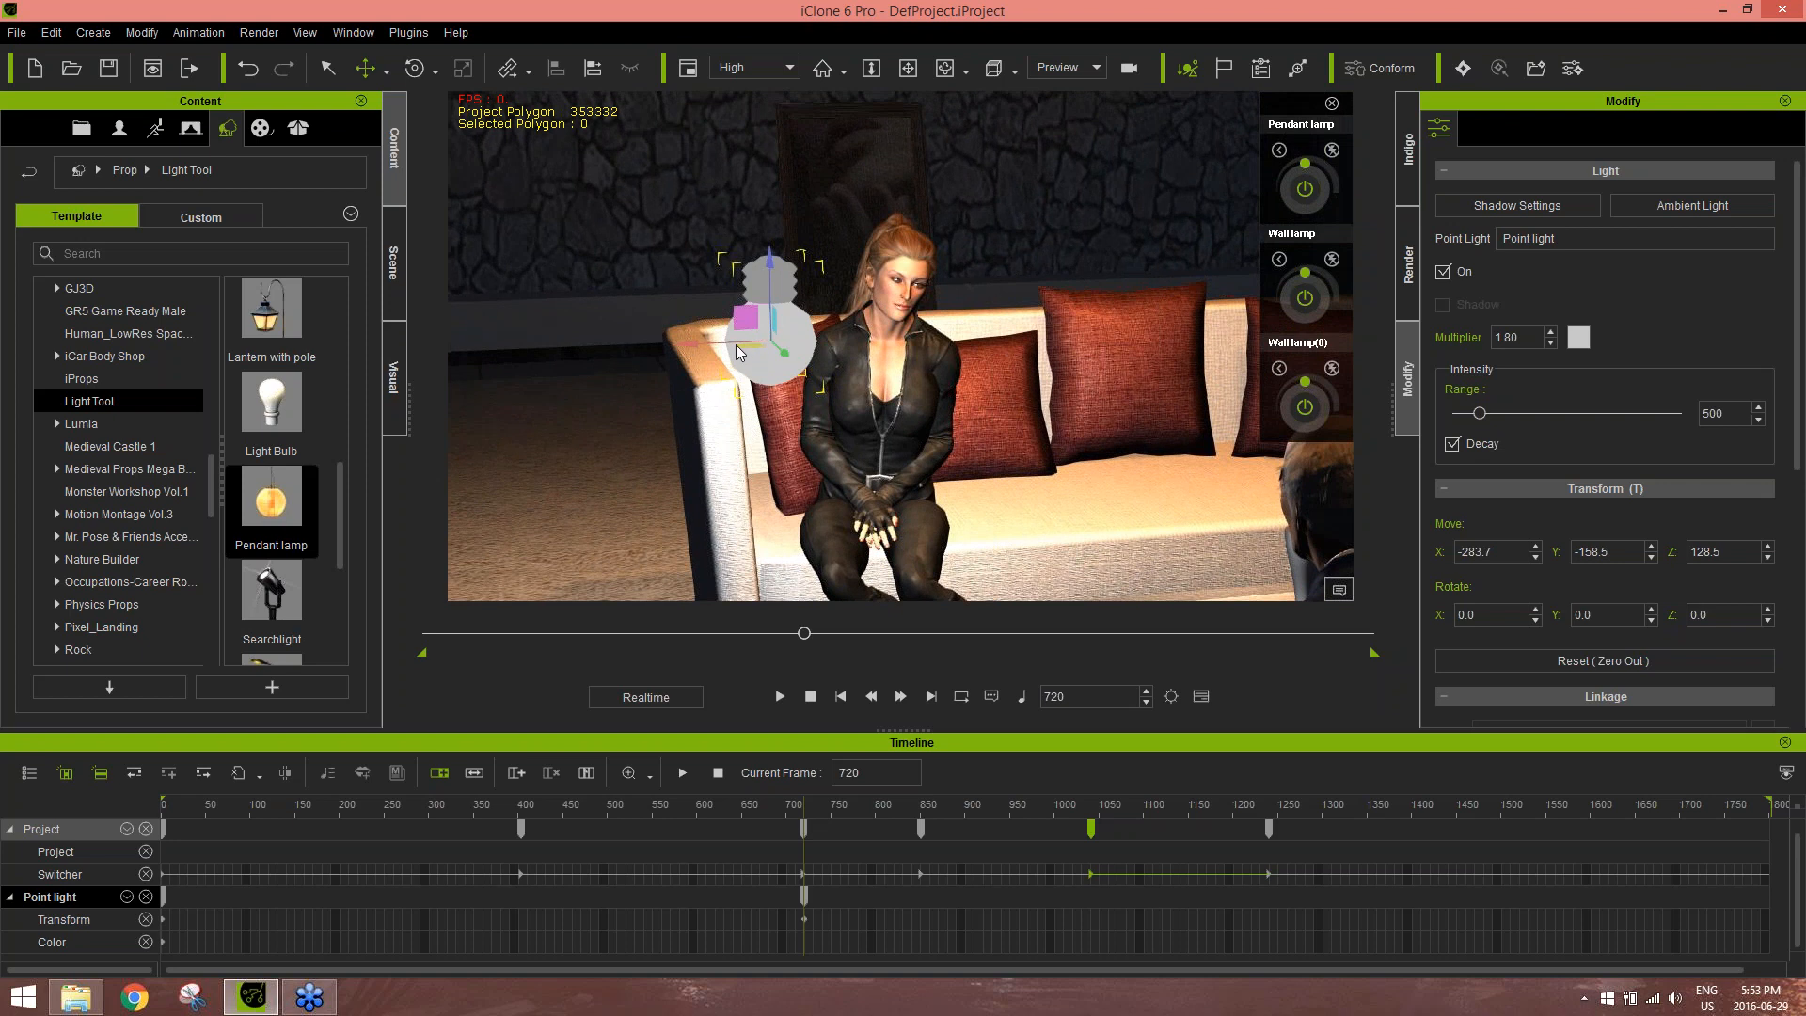
{"action": "left_click_drag", "start_coordinate": [751, 344], "coordinate": [731, 340]}
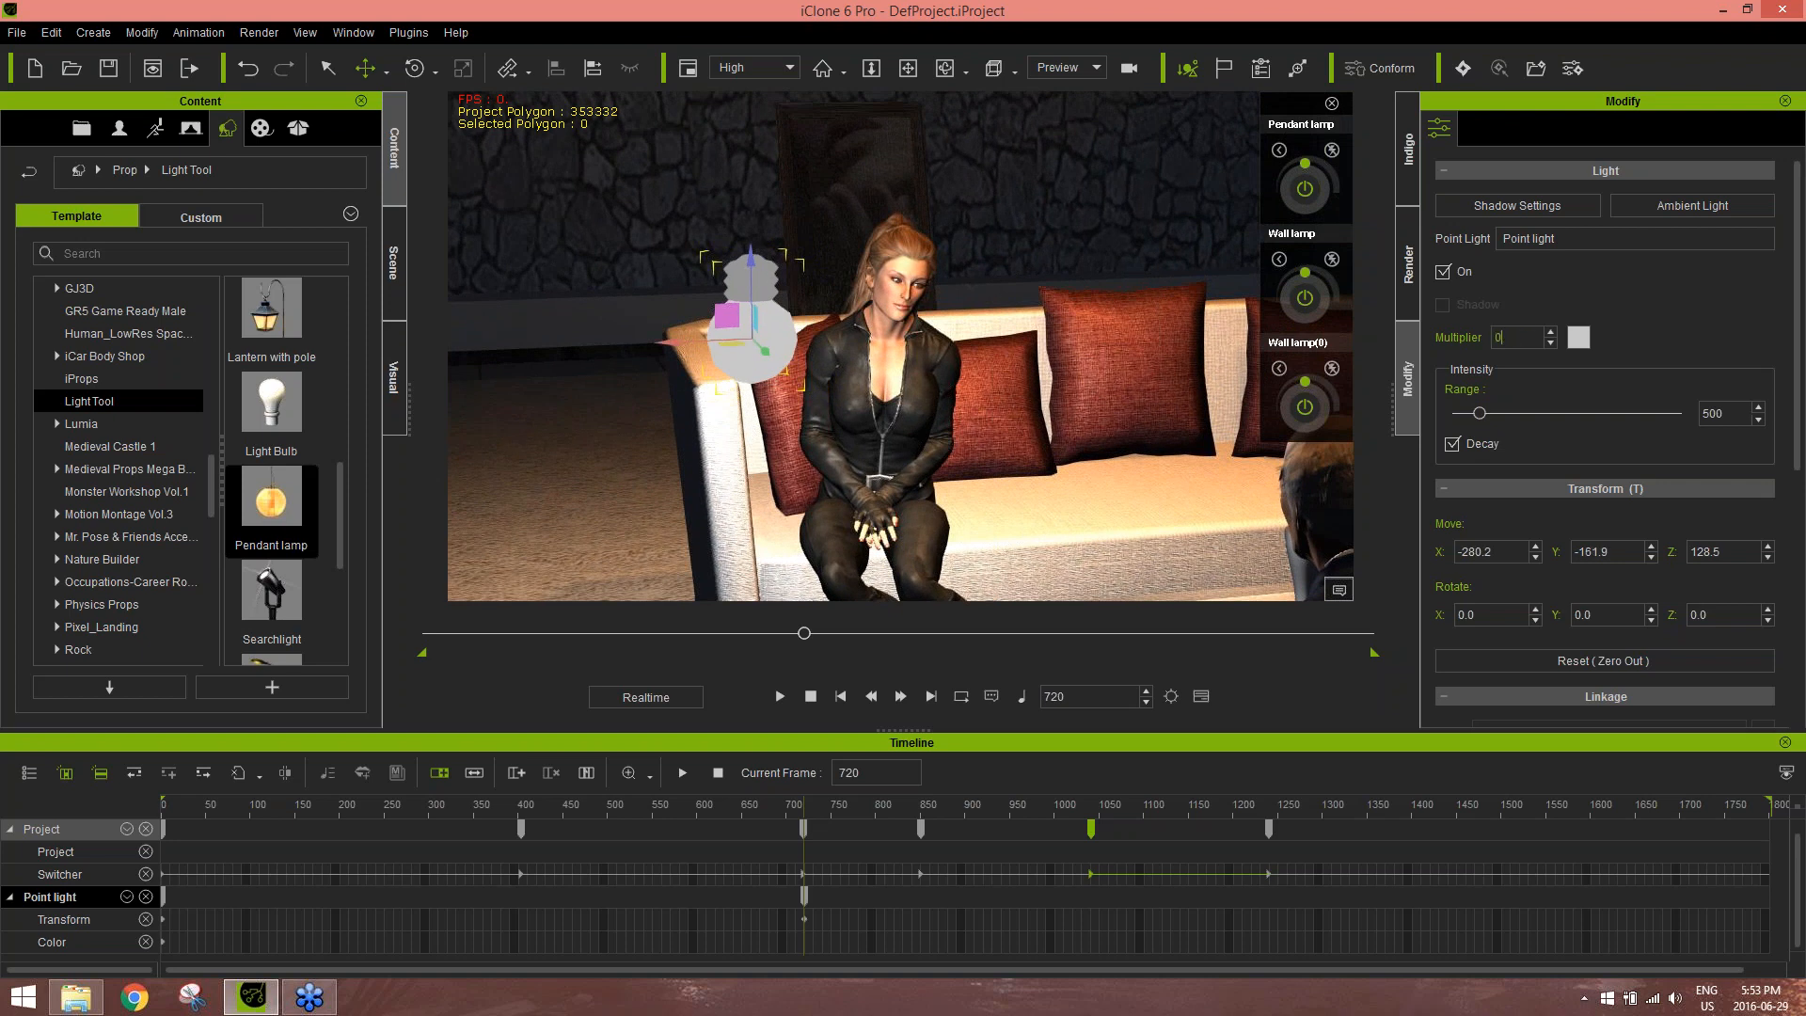
Set the point light's multiplier to 0.60 and its range to 250
{"action": "key", "text": "Return"}
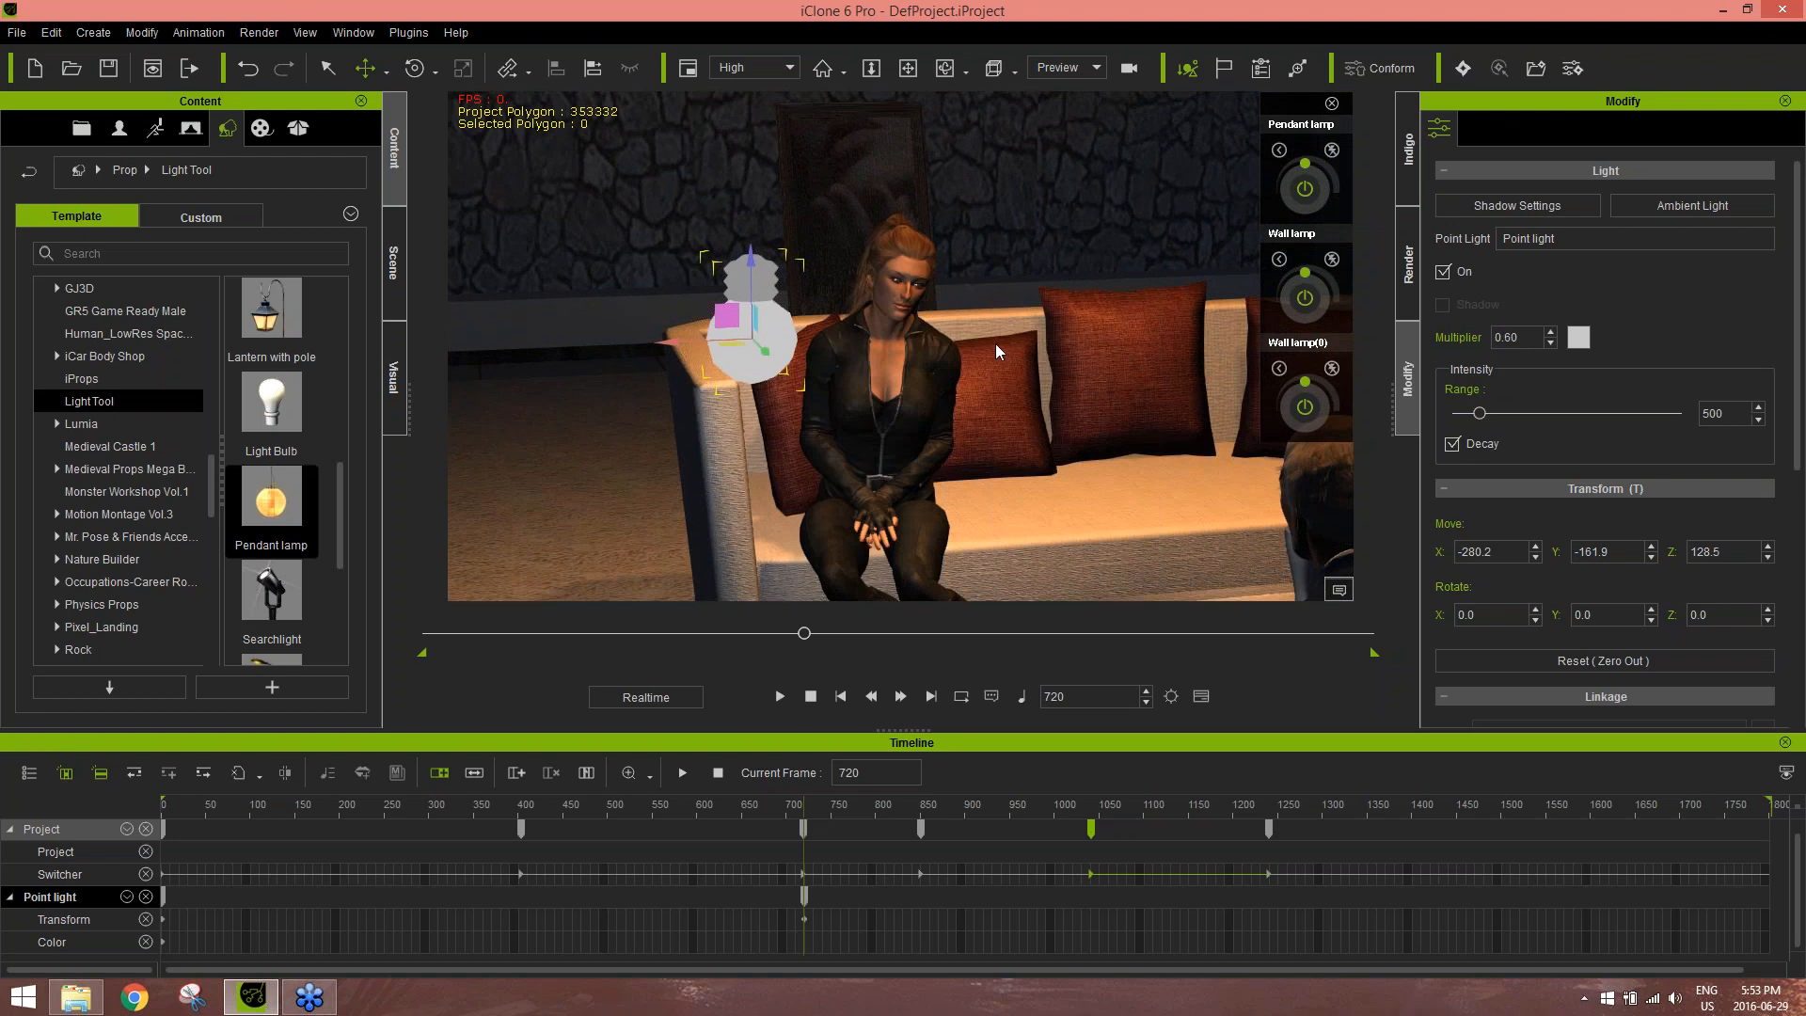
{"action": "scroll", "coordinate": [968, 395], "scroll_direction": "up", "scroll_amount": 5}
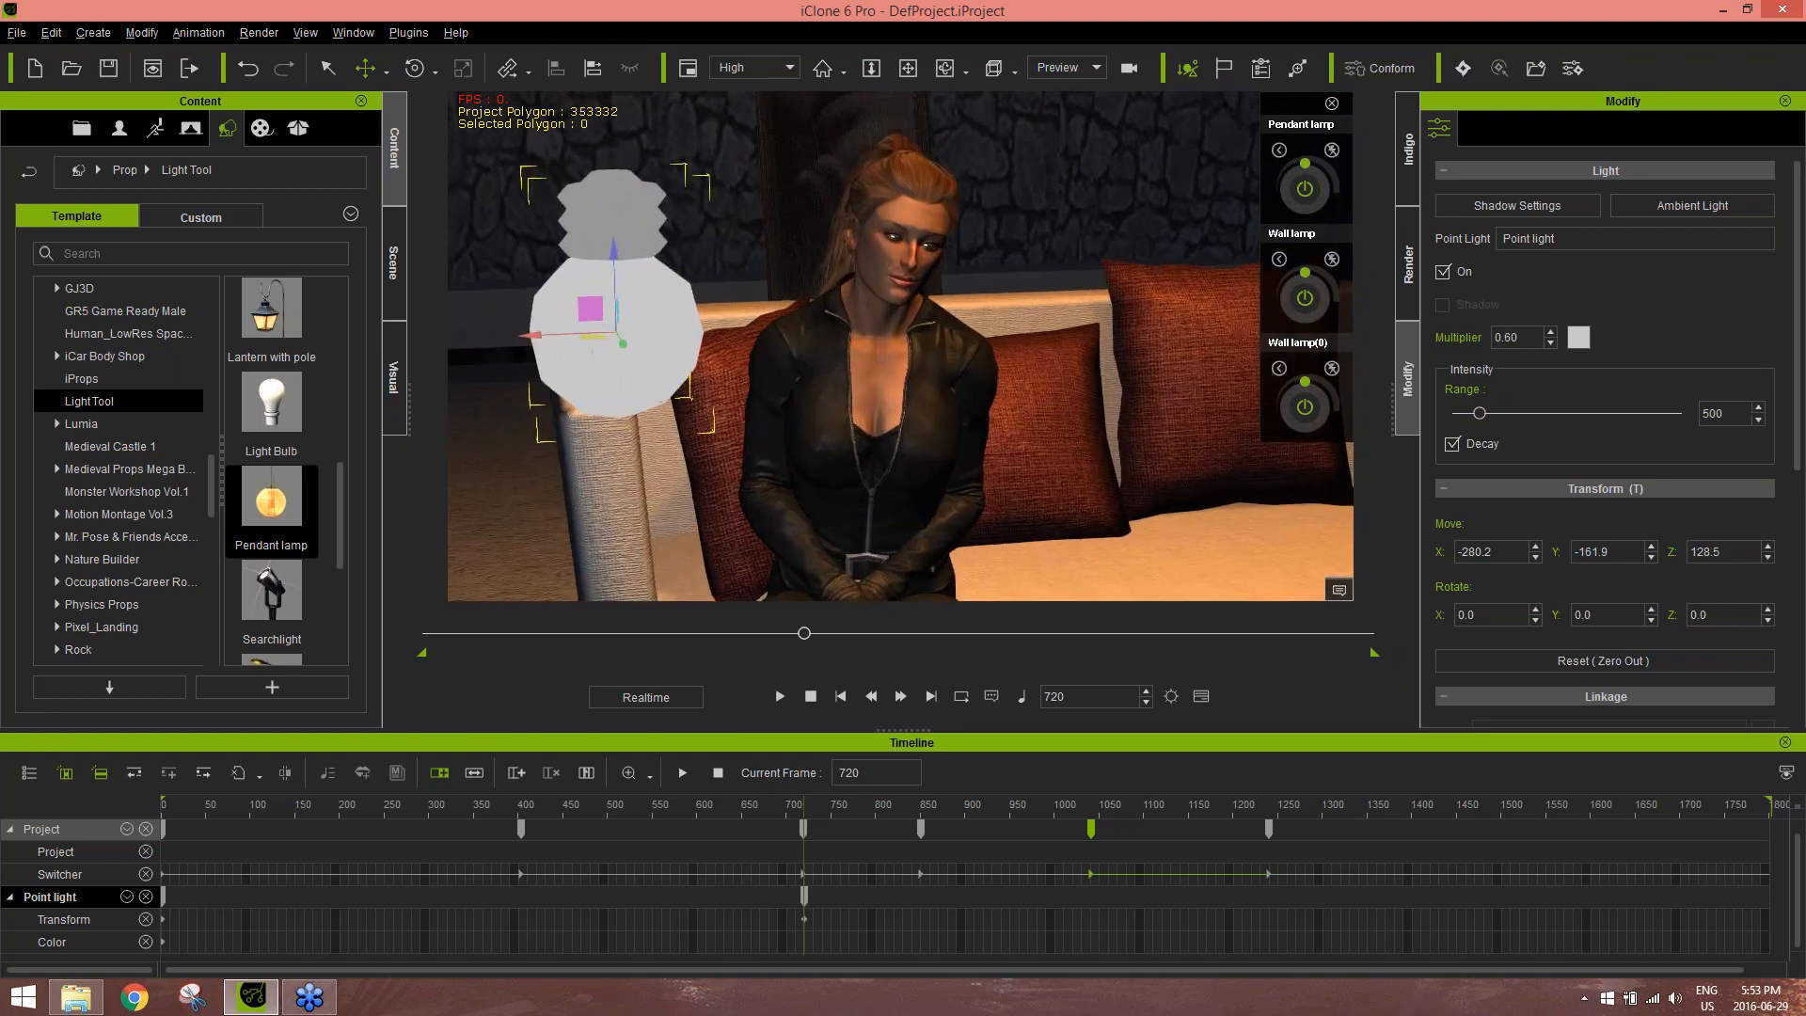
{"action": "scroll", "coordinate": [1016, 364], "scroll_direction": "up", "scroll_amount": 2}
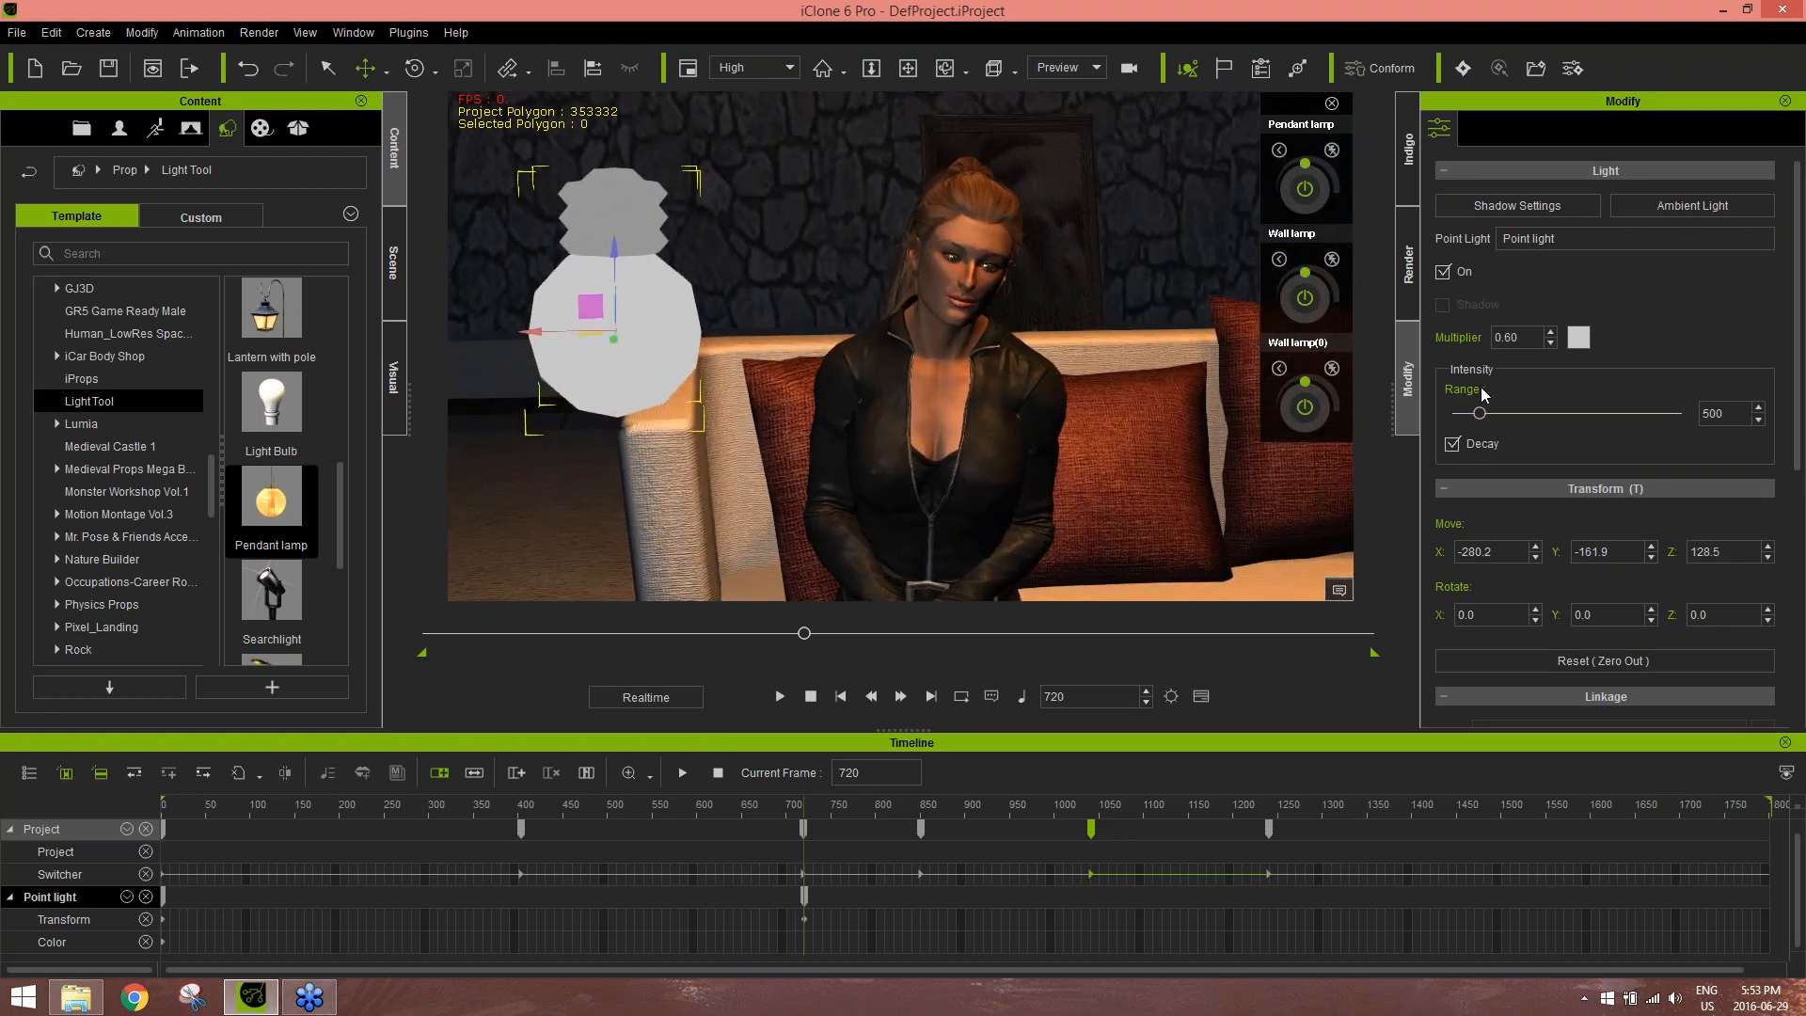
{"action": "left_click_drag", "start_coordinate": [1484, 415], "coordinate": [1473, 422]}
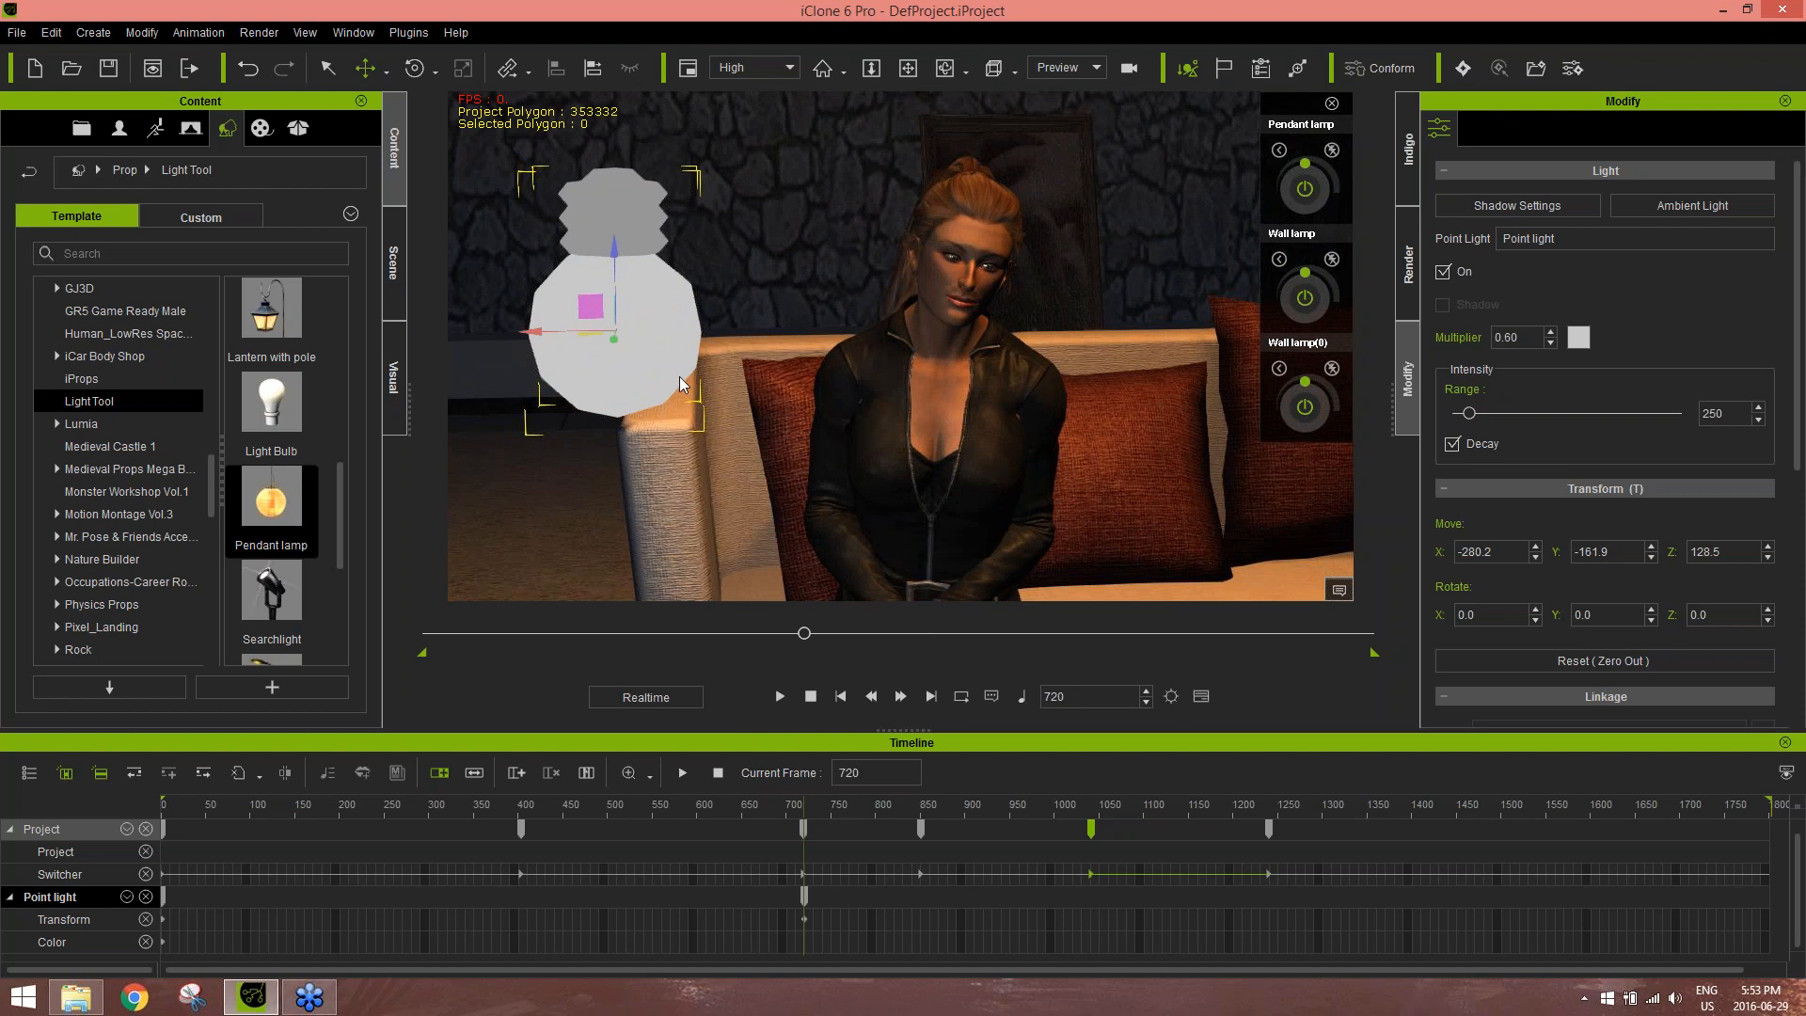
Remove the point light's object animation and go back to frame 1
{"action": "right_click", "coordinate": [657, 357]}
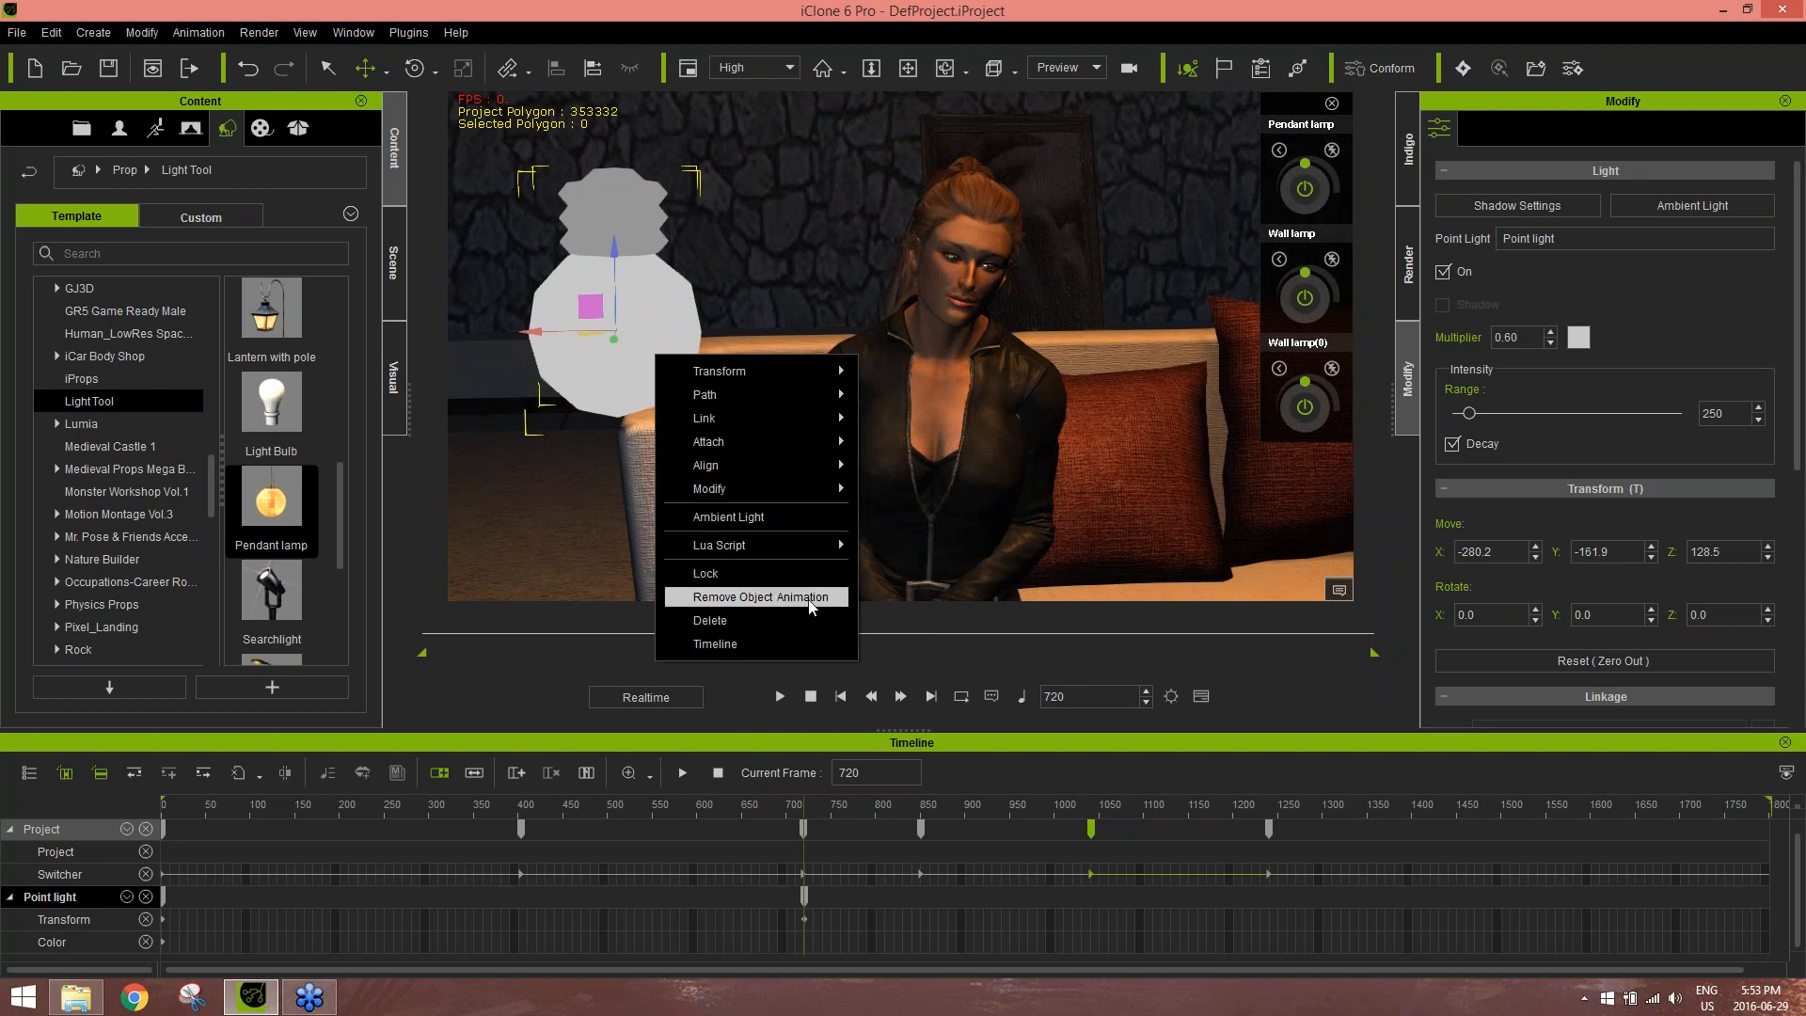
{"action": "left_click", "coordinate": [725, 590]}
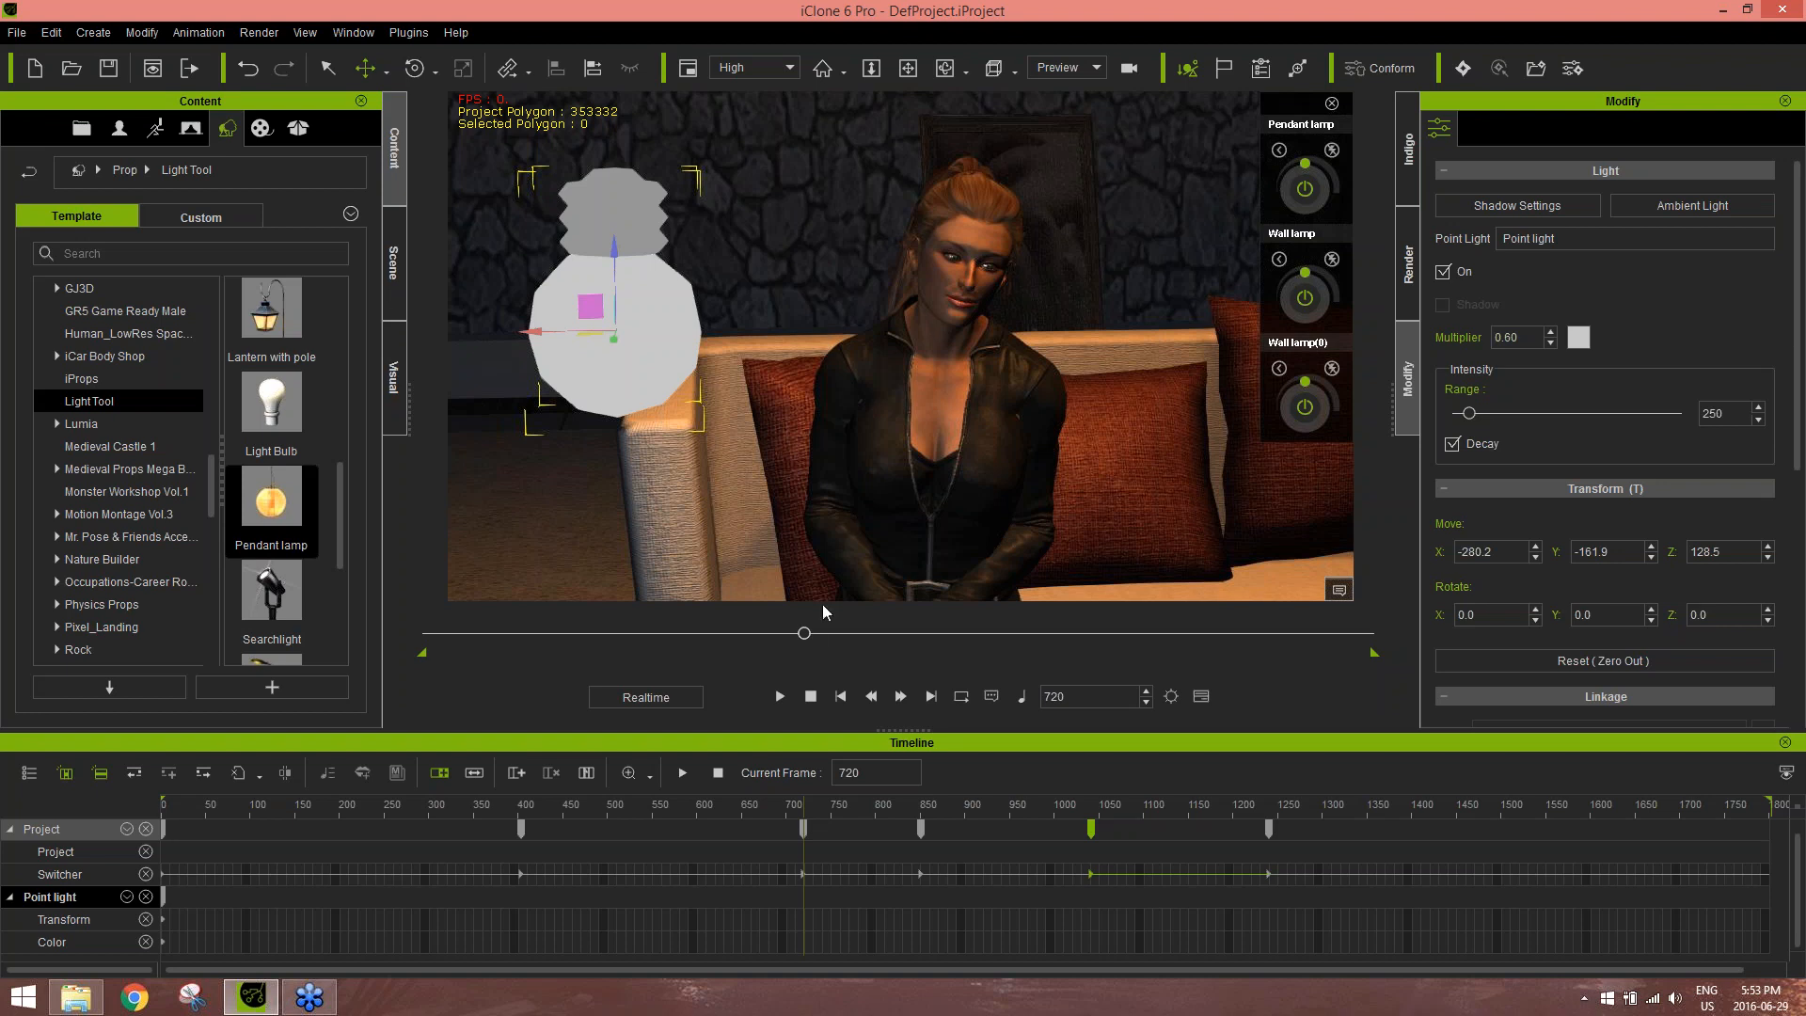
{"action": "left_click_drag", "start_coordinate": [804, 633], "coordinate": [369, 630]}
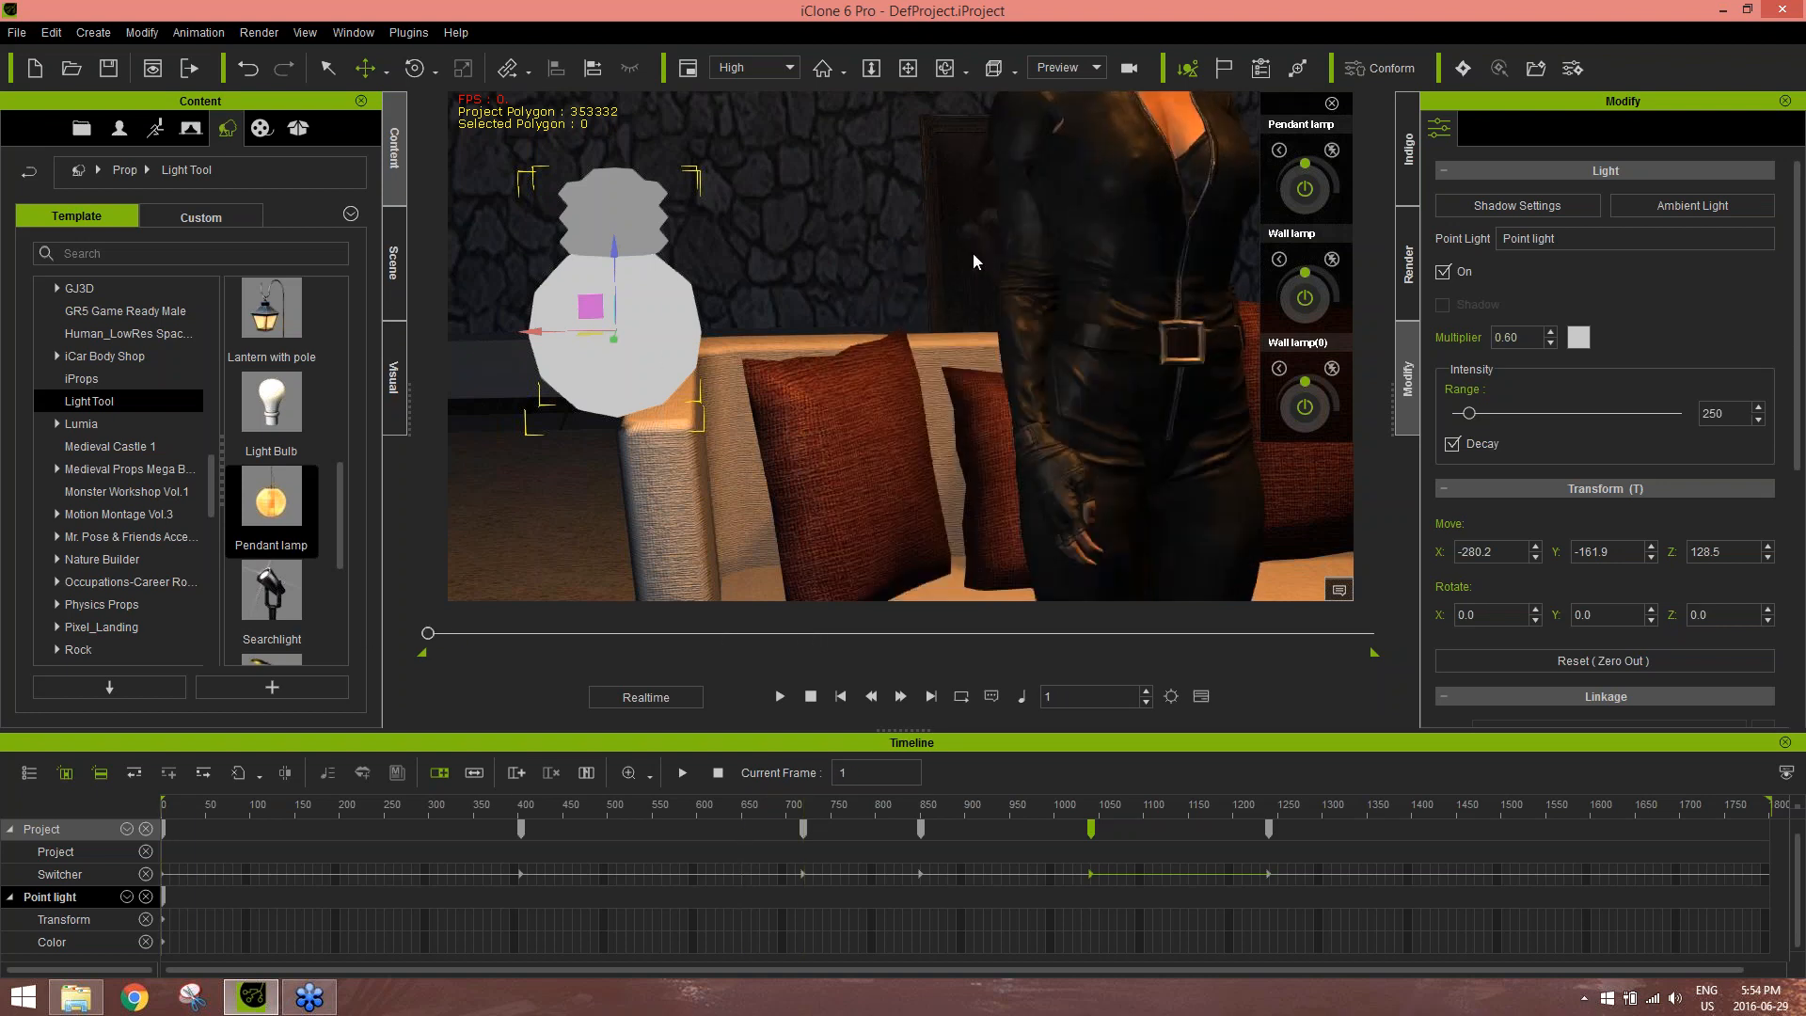
View the scene through the Switch camera and hide the point light's gizmo in the scene
{"action": "left_click", "coordinate": [1057, 69]}
{"action": "left_click", "coordinate": [1065, 98]}
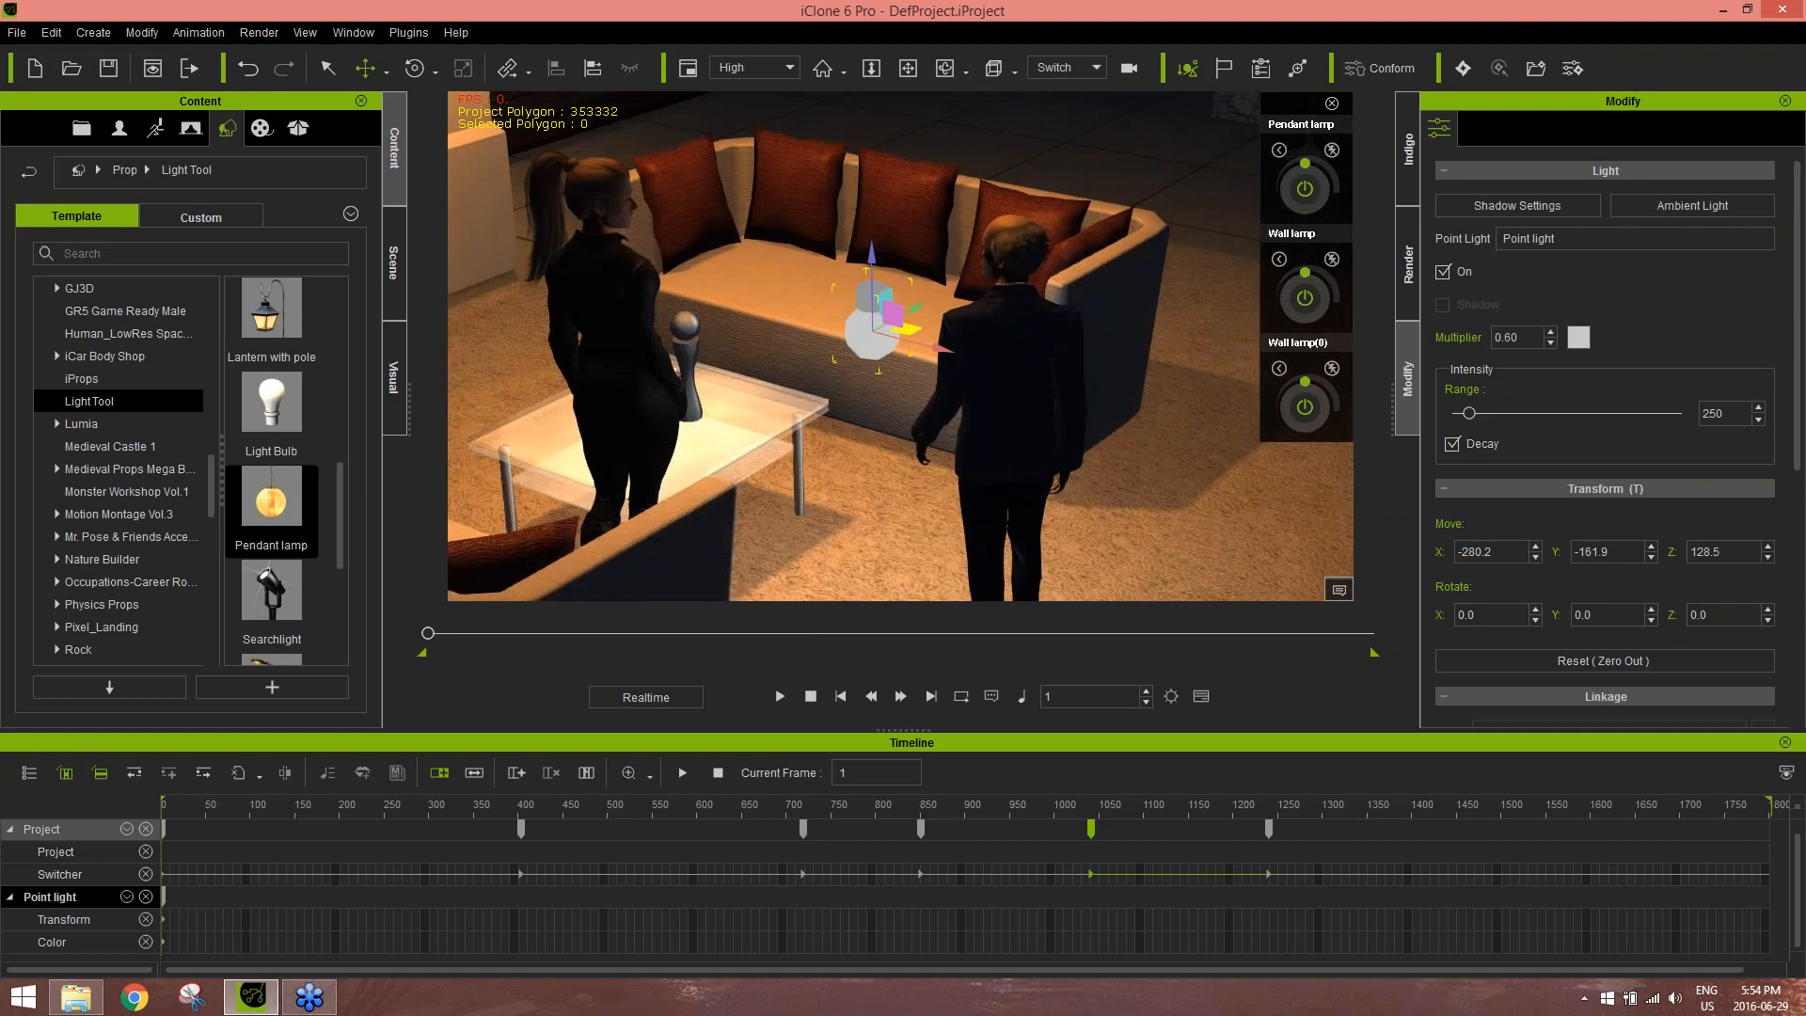
{"action": "left_click", "coordinate": [402, 279]}
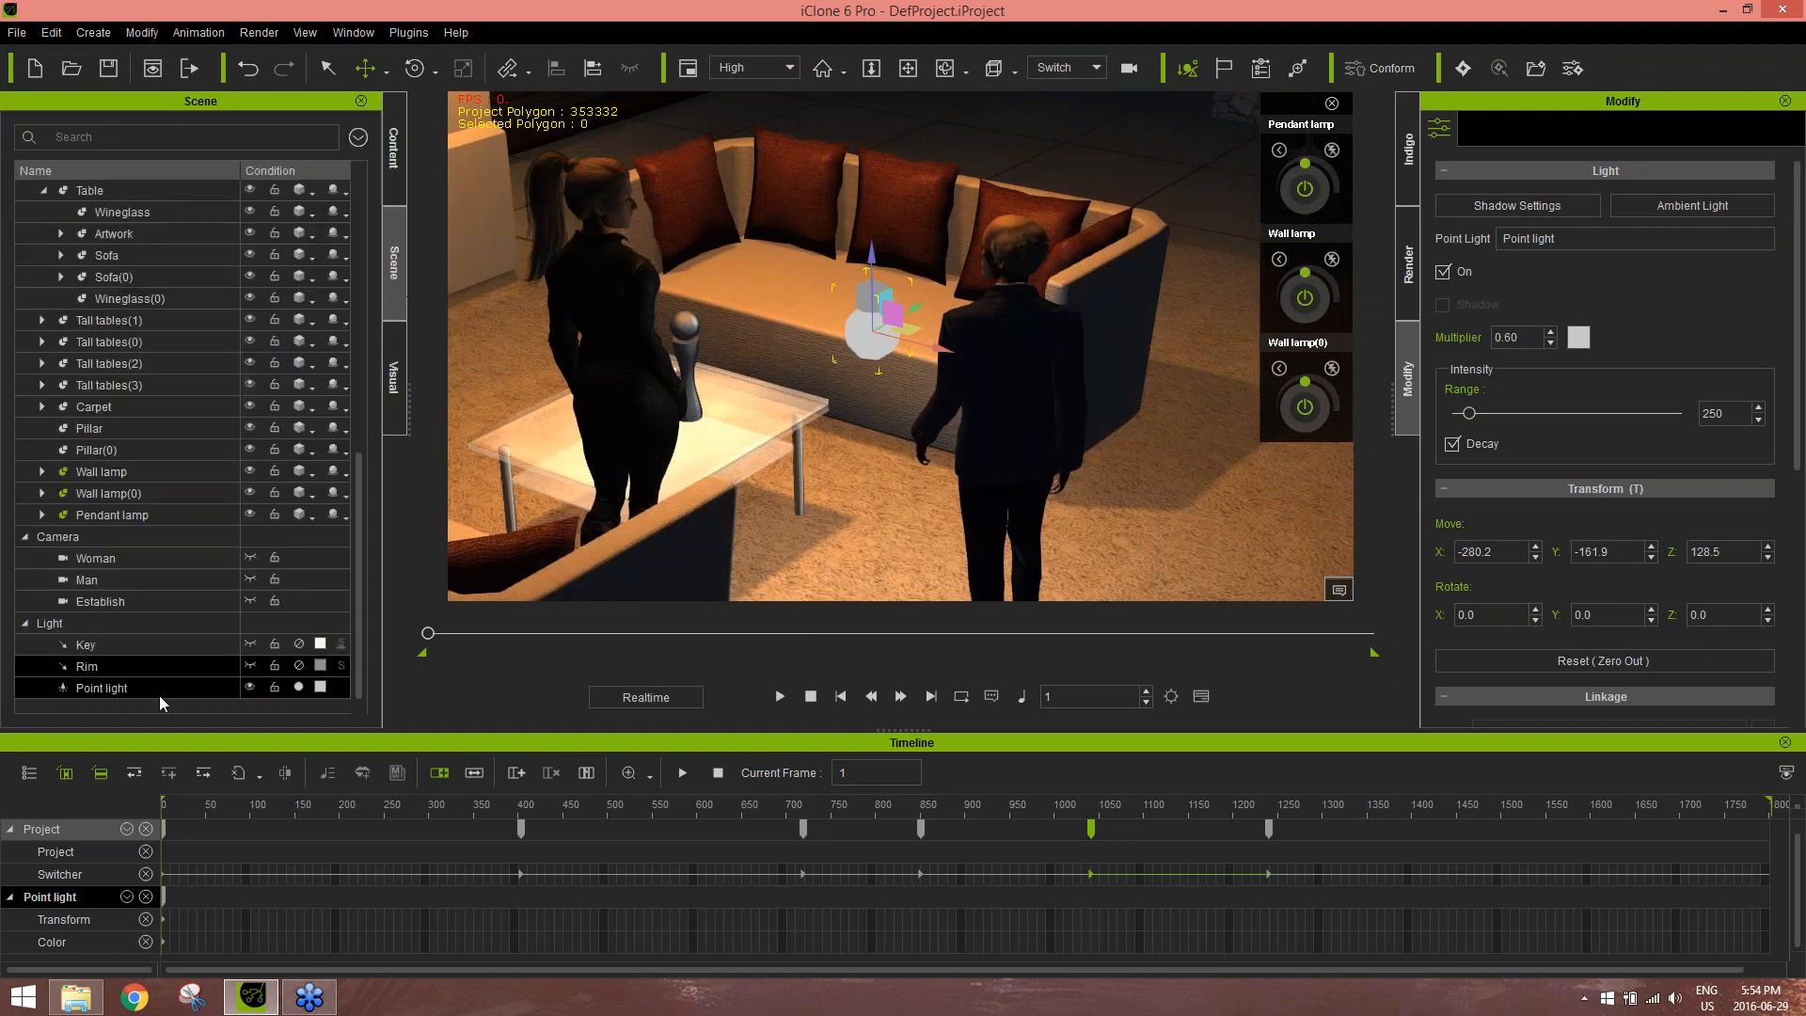
{"action": "left_click", "coordinate": [250, 688]}
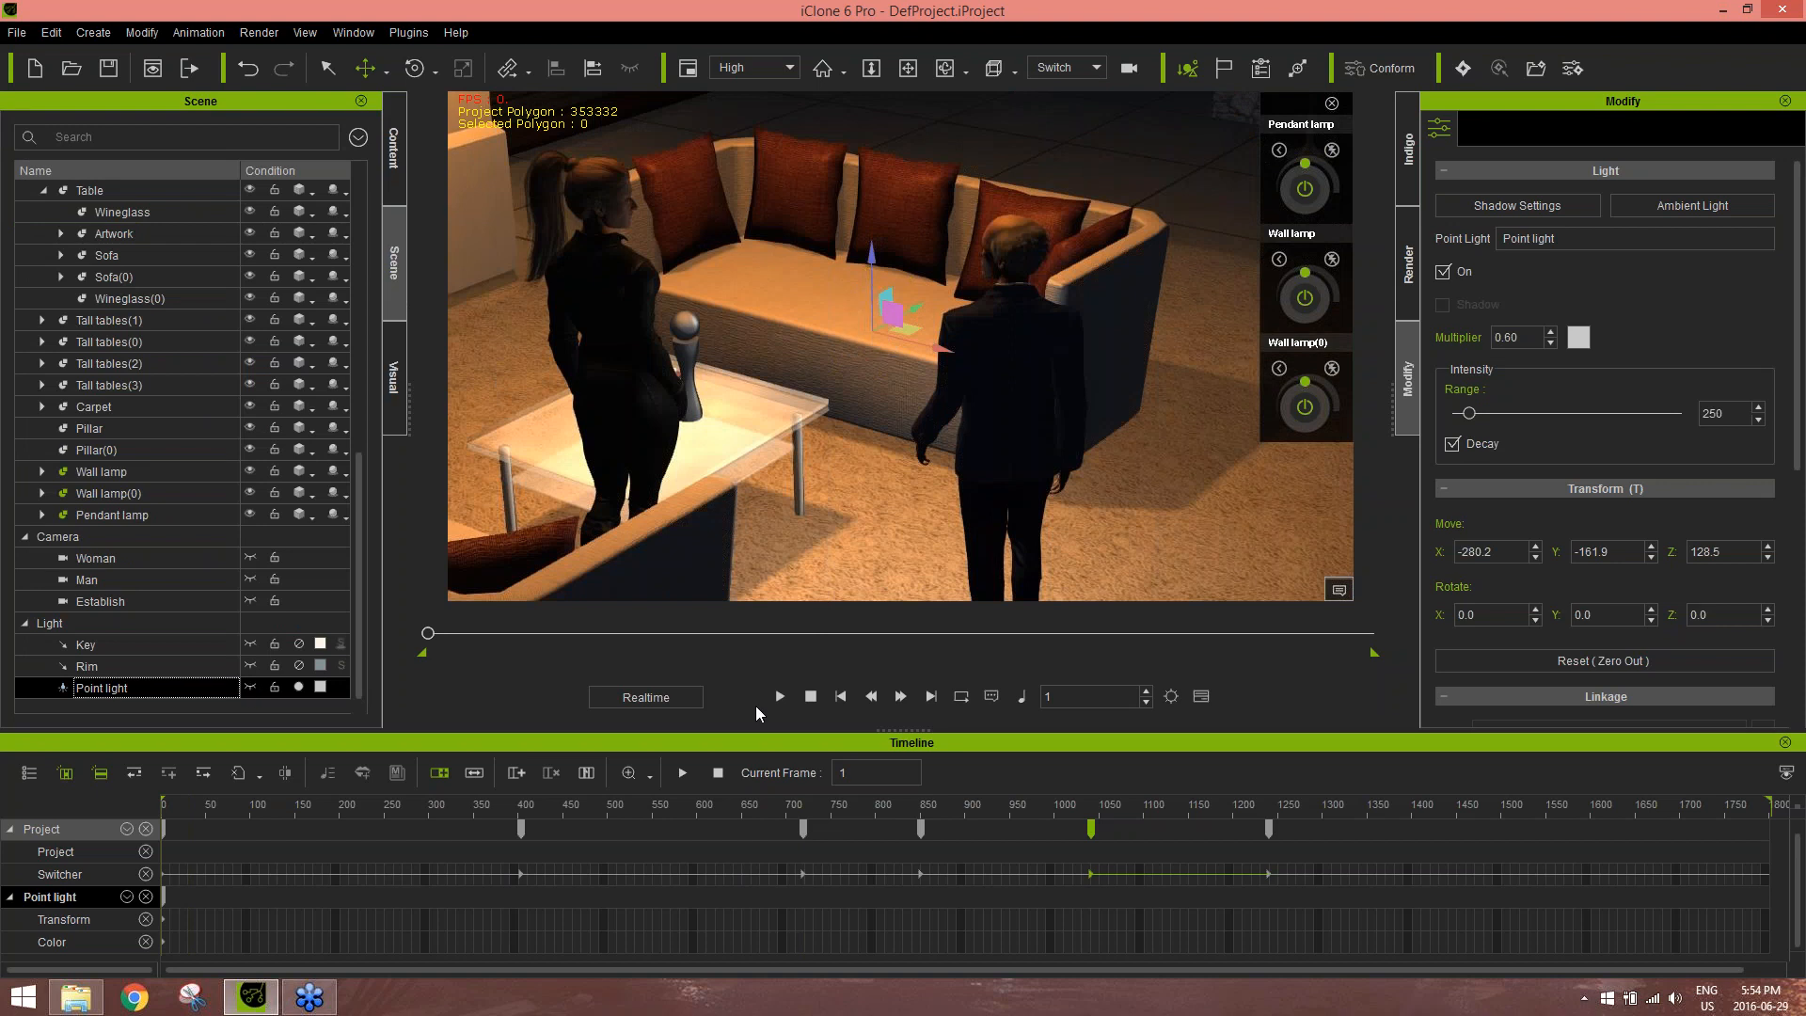
Play the sequence through the camera cuts to check the lighting on both characters, ending near frame 1339
{"action": "left_click", "coordinate": [780, 696]}
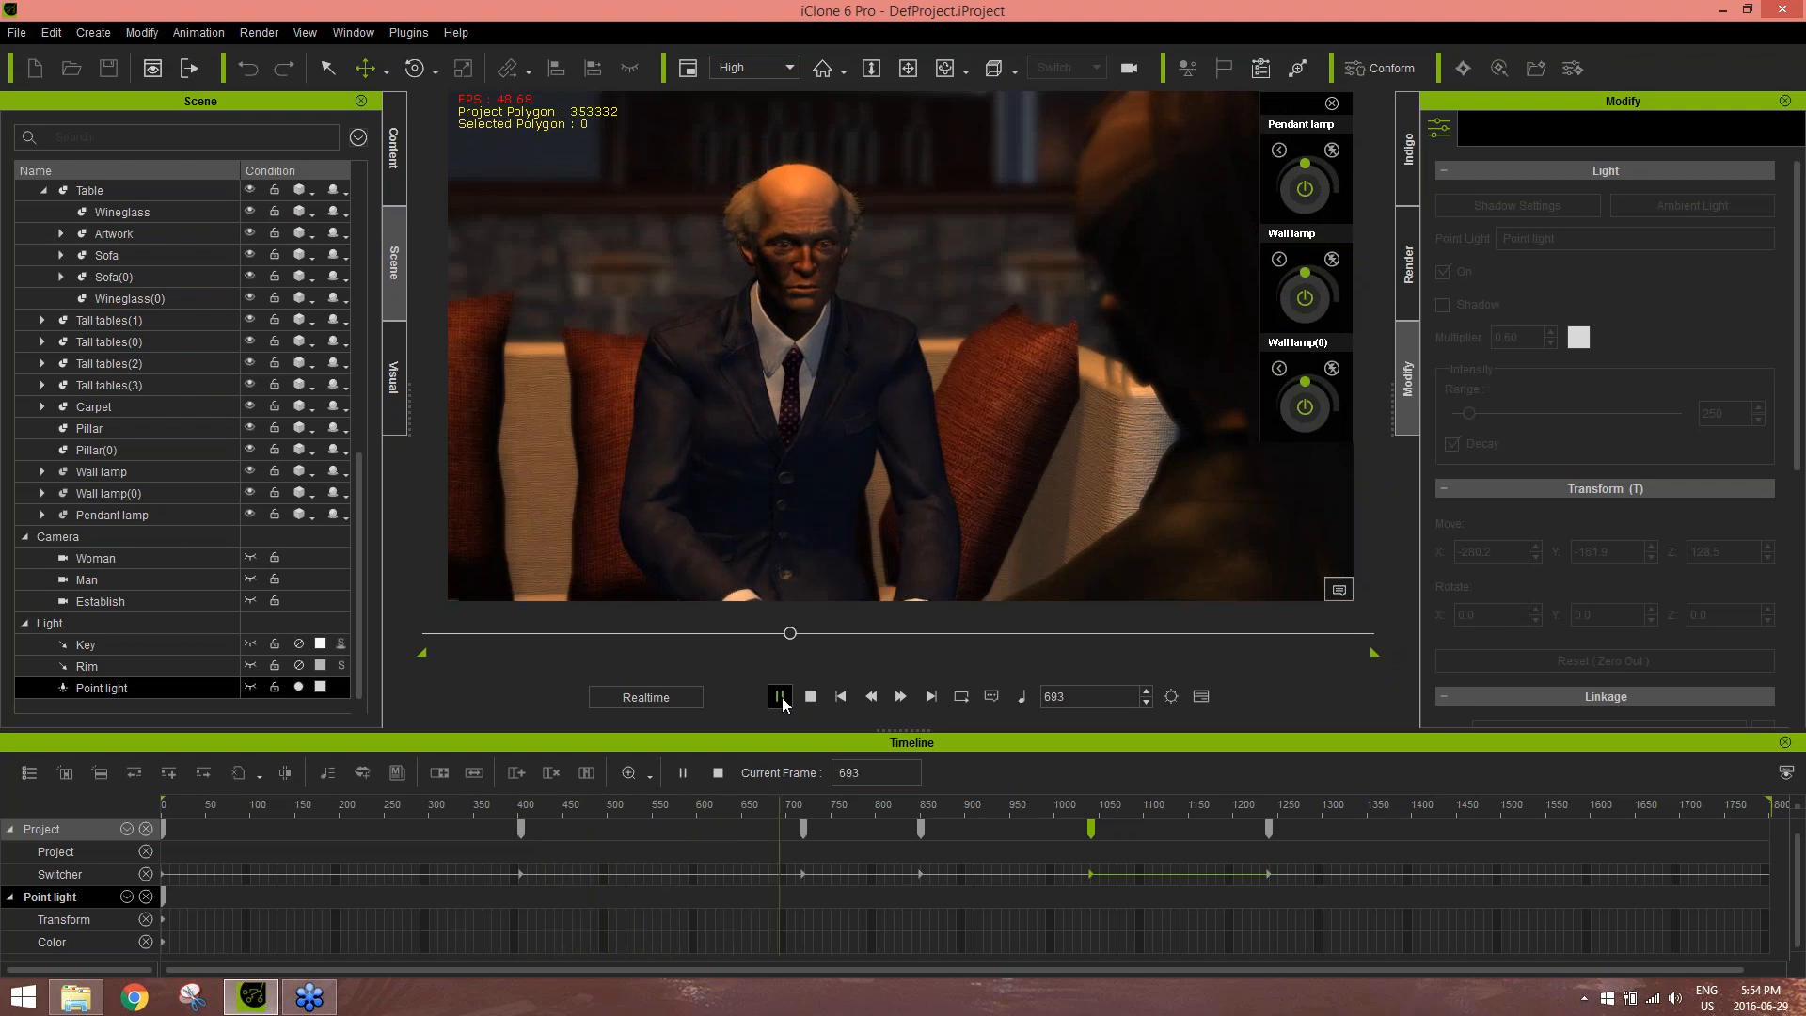
{"action": "left_click", "coordinate": [780, 697]}
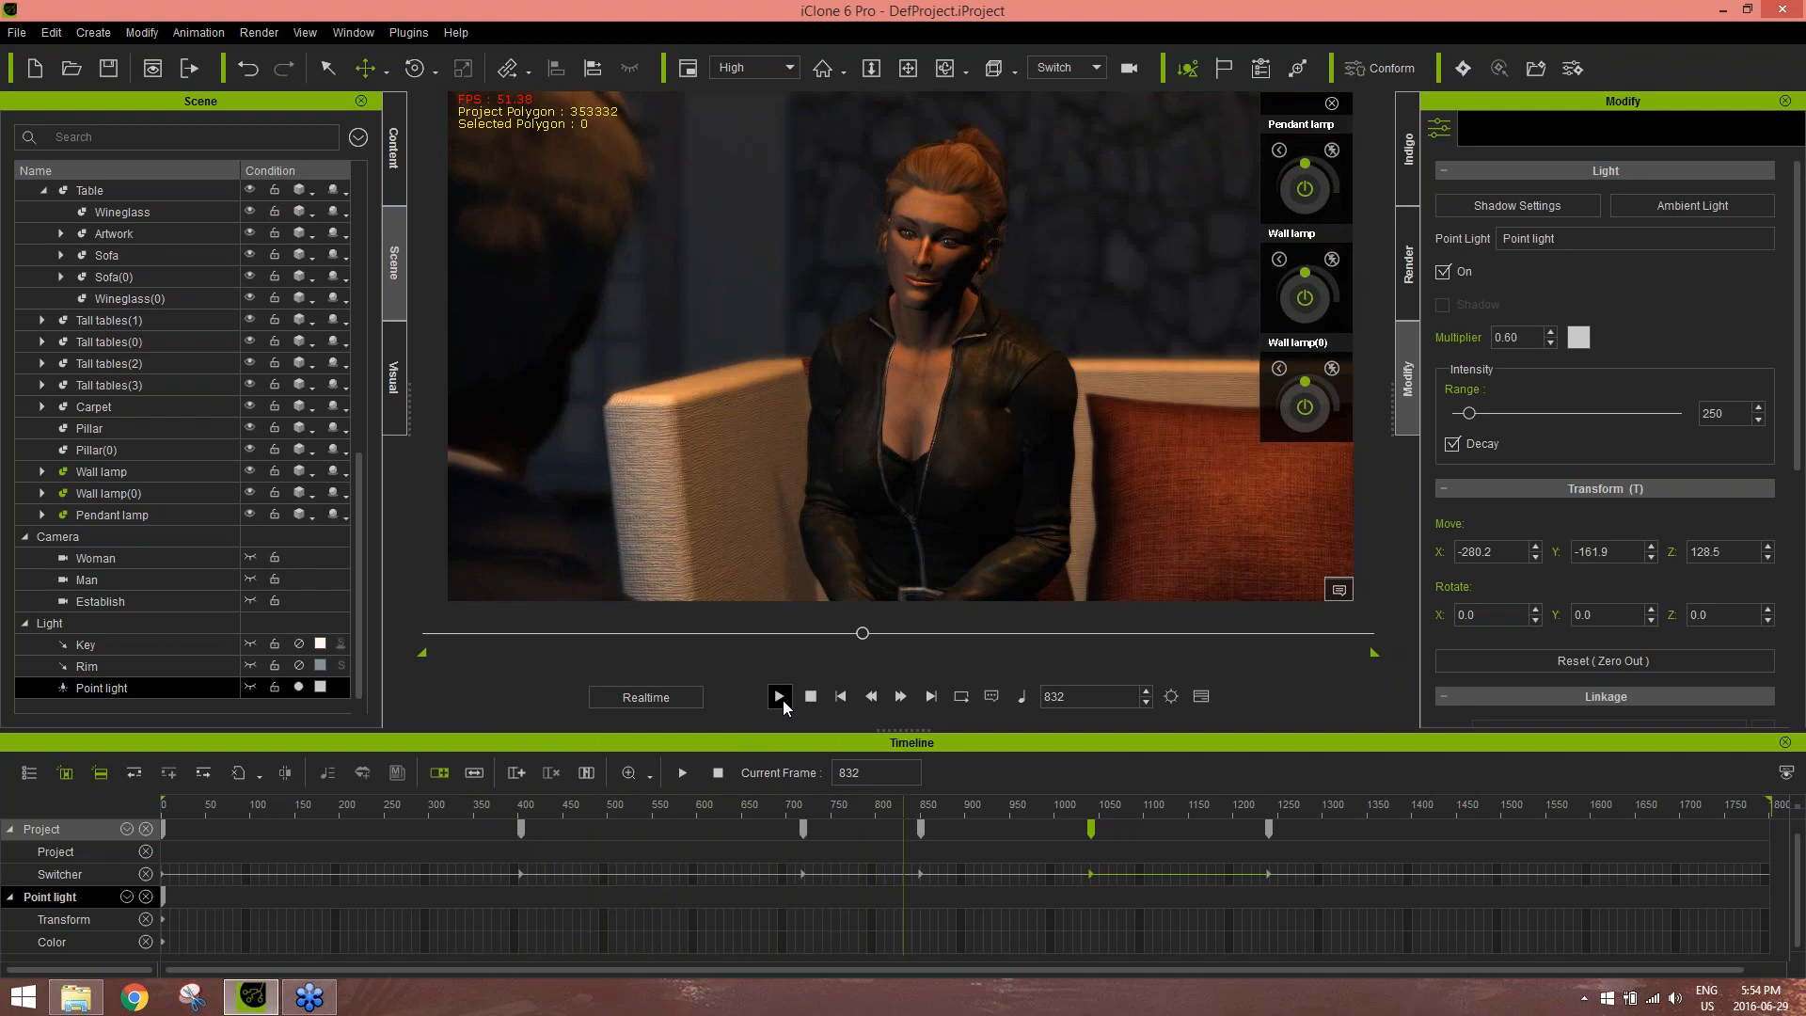
{"action": "left_click", "coordinate": [783, 699]}
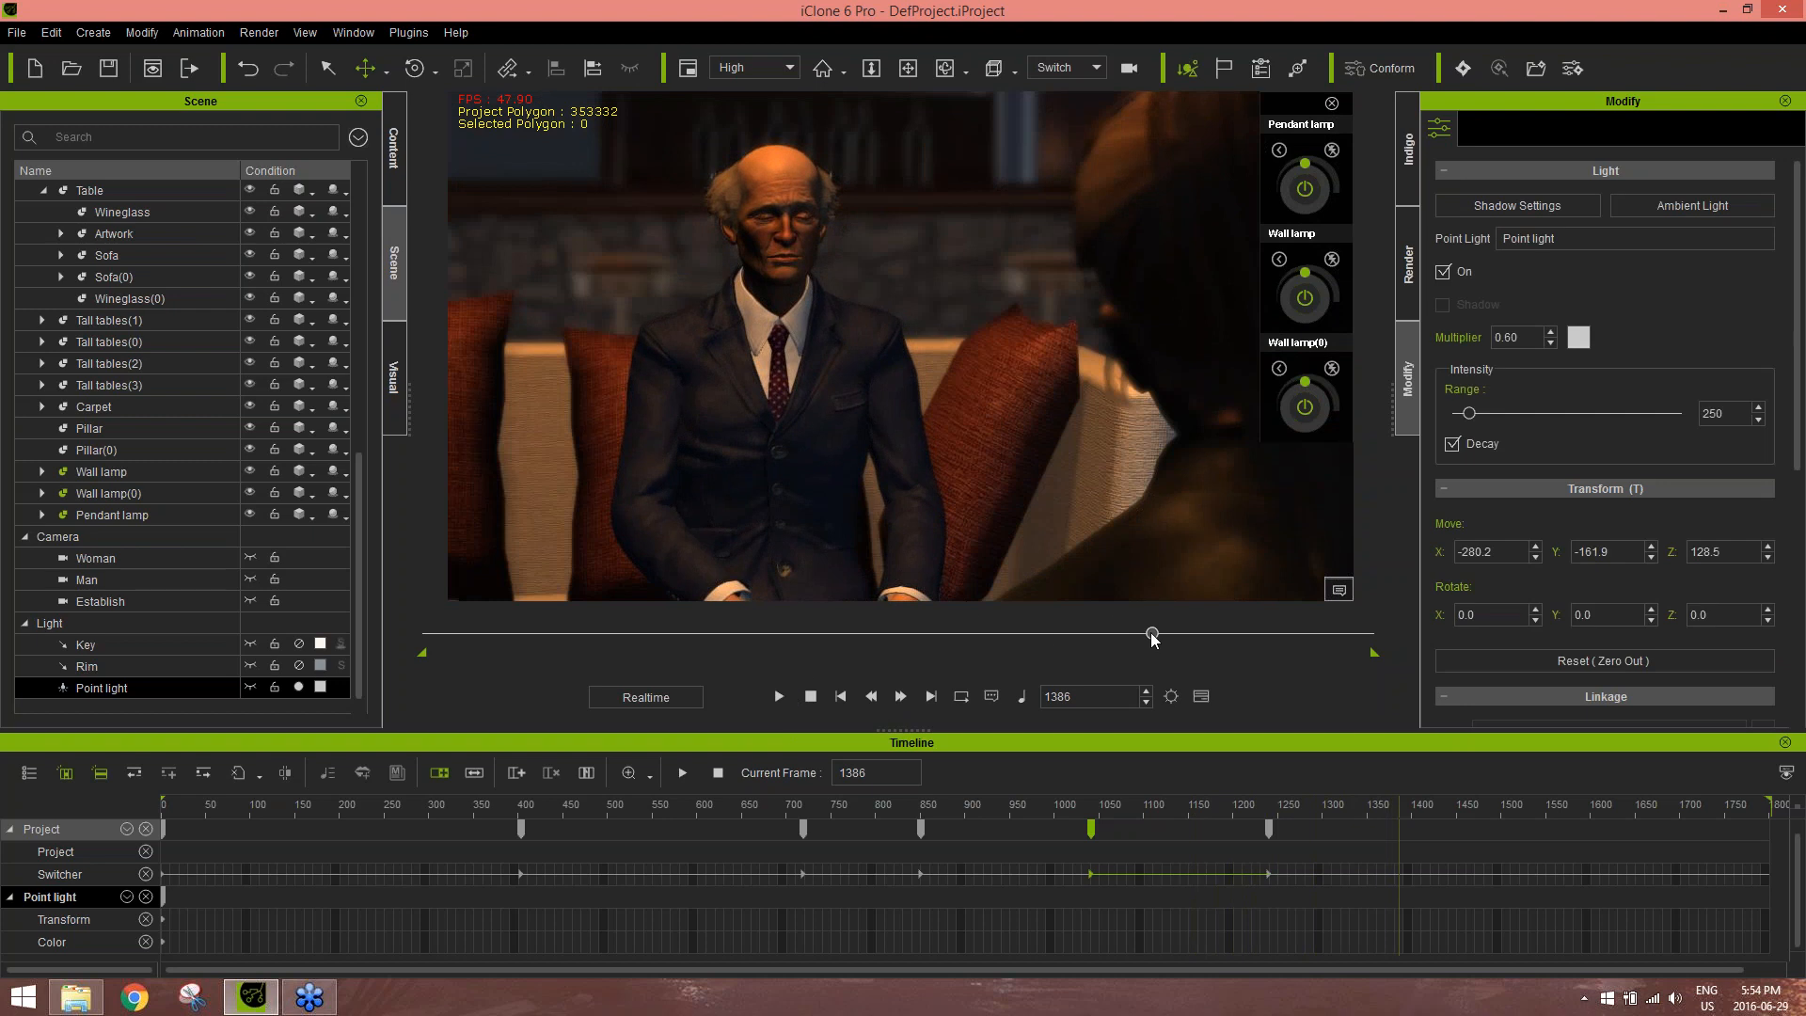
{"action": "mouse_move", "coordinate": [1154, 639]}
{"action": "left_mouse_down"}
{"action": "mouse_move", "coordinate": [1054, 640]}
{"action": "mouse_move", "coordinate": [1128, 636]}
{"action": "left_mouse_up"}
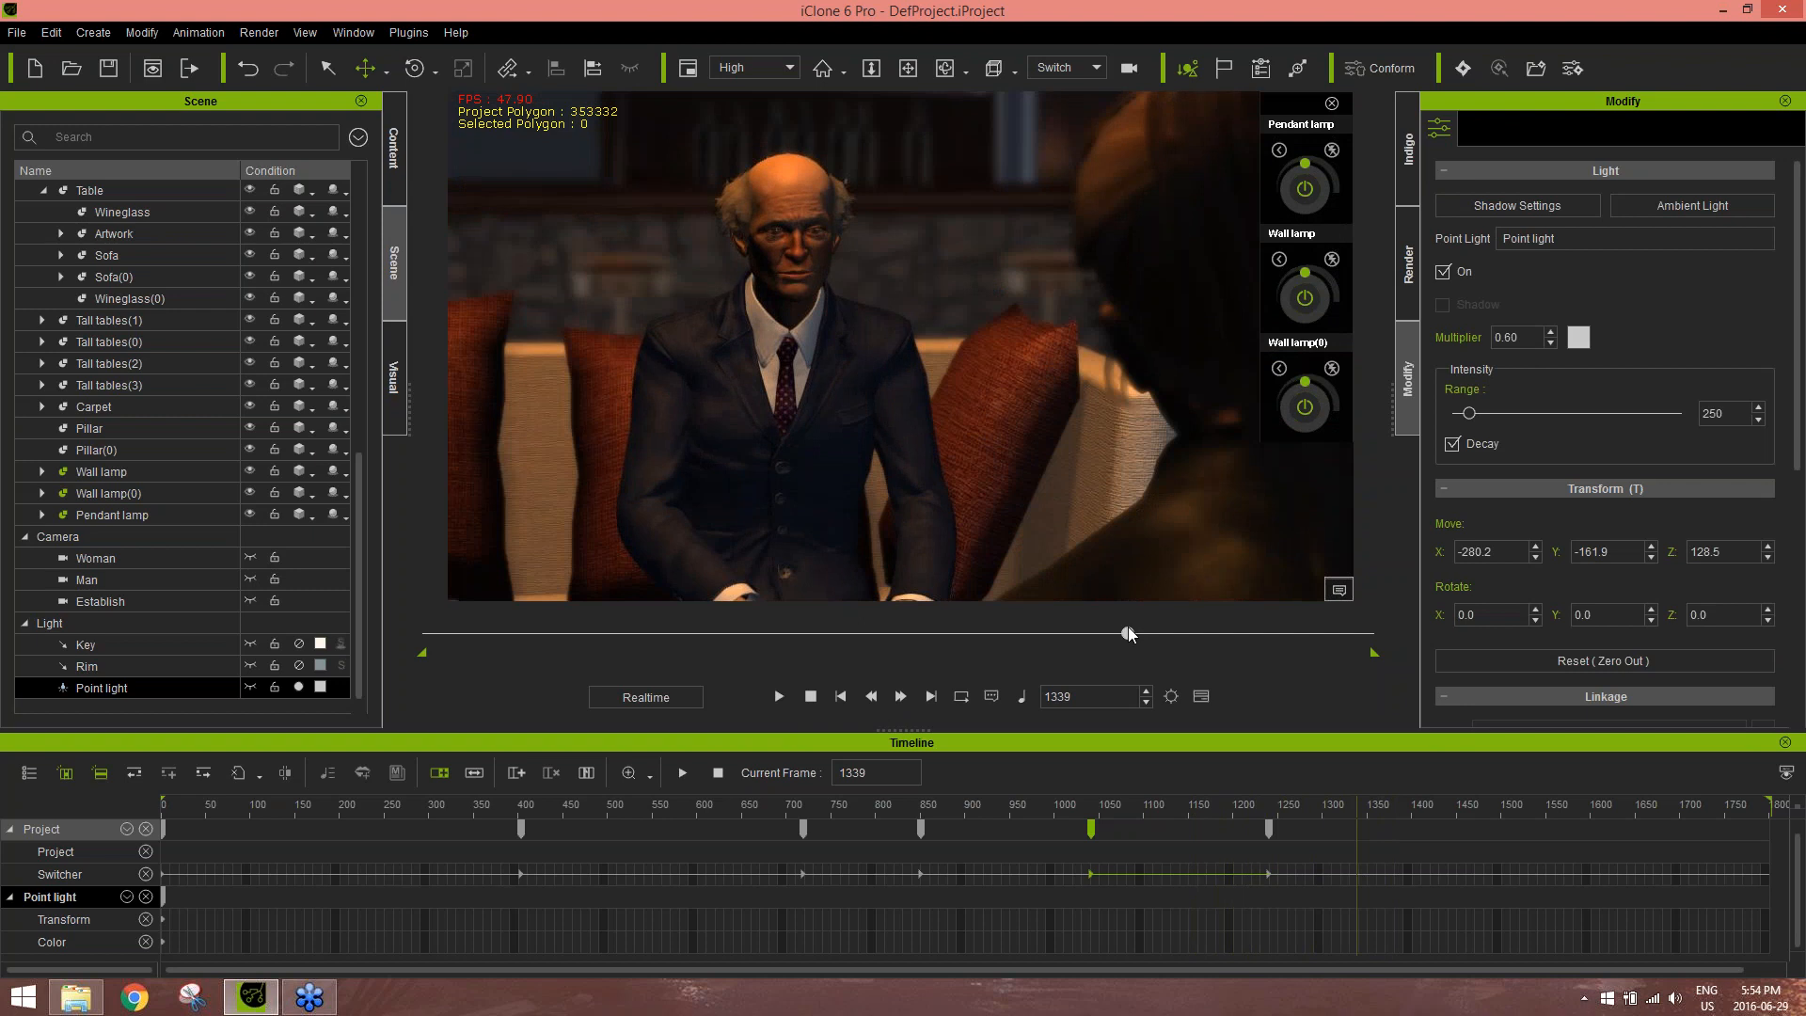
Raise the project's shadow opacity to 100 and its shadow resolution to 4096 x 4096
{"action": "left_click", "coordinate": [399, 381]}
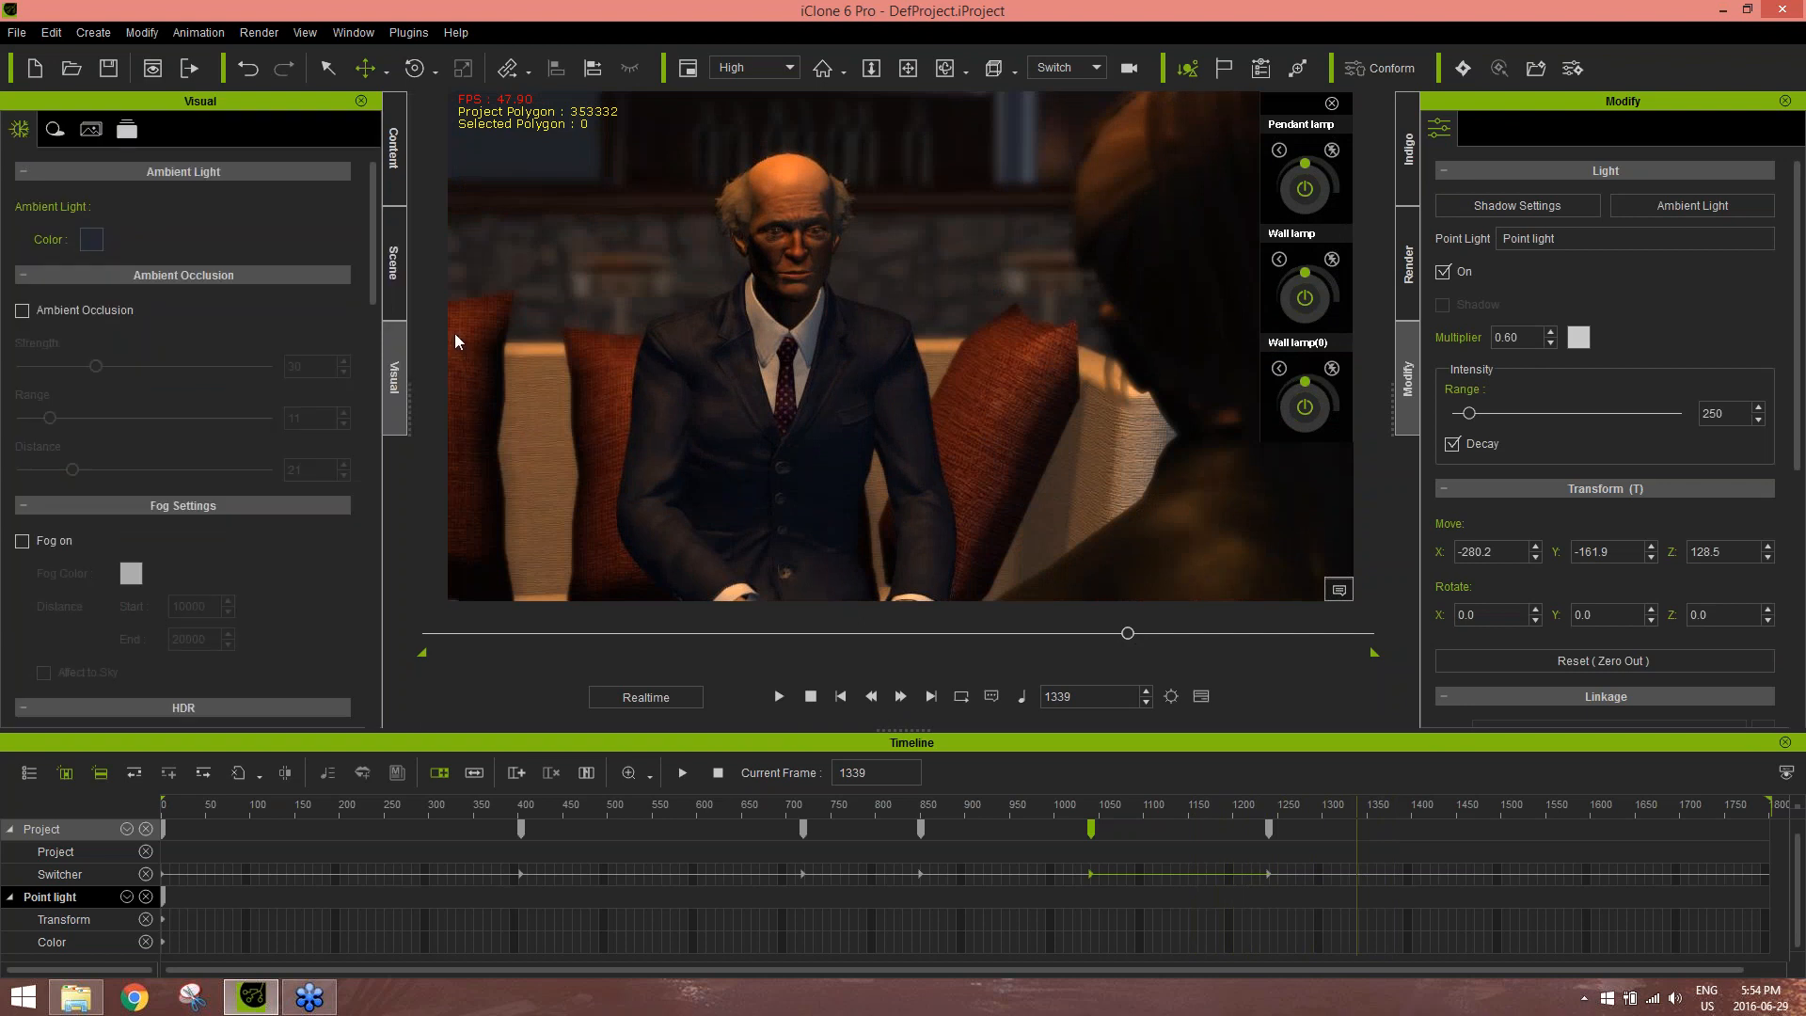
{"action": "left_click", "coordinate": [55, 130]}
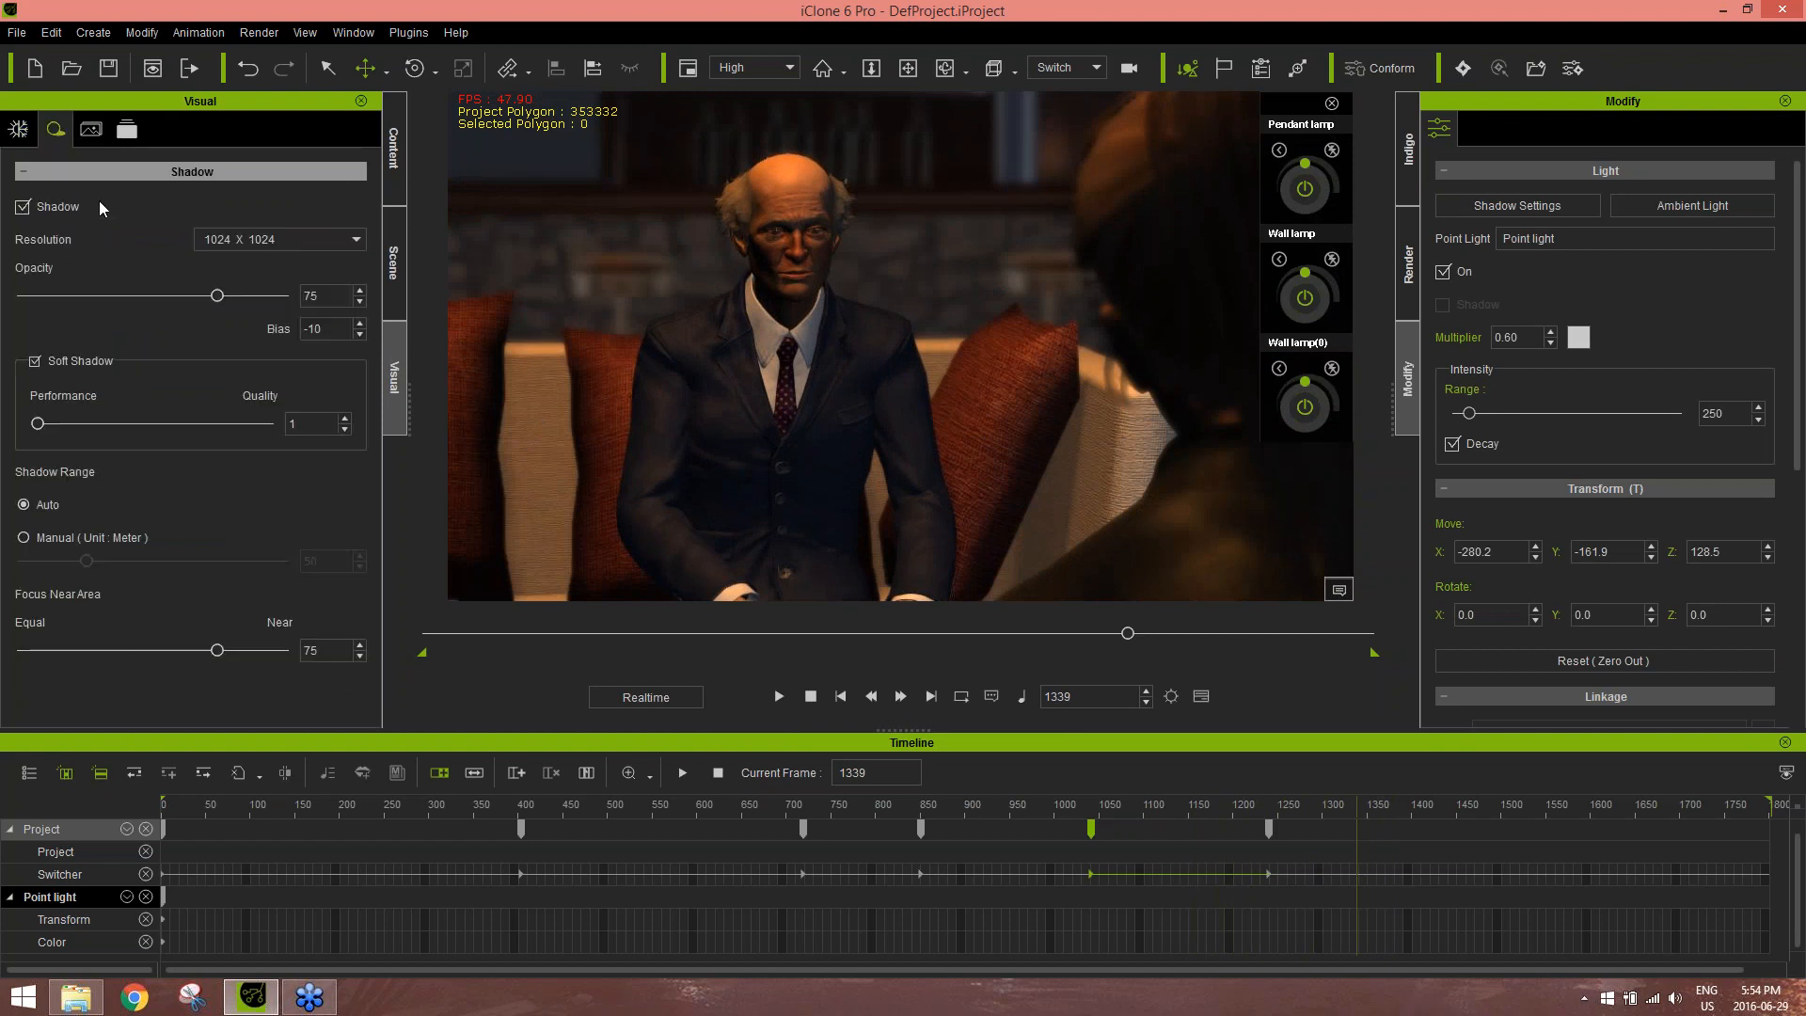
{"action": "left_click_drag", "start_coordinate": [217, 295], "coordinate": [314, 294]}
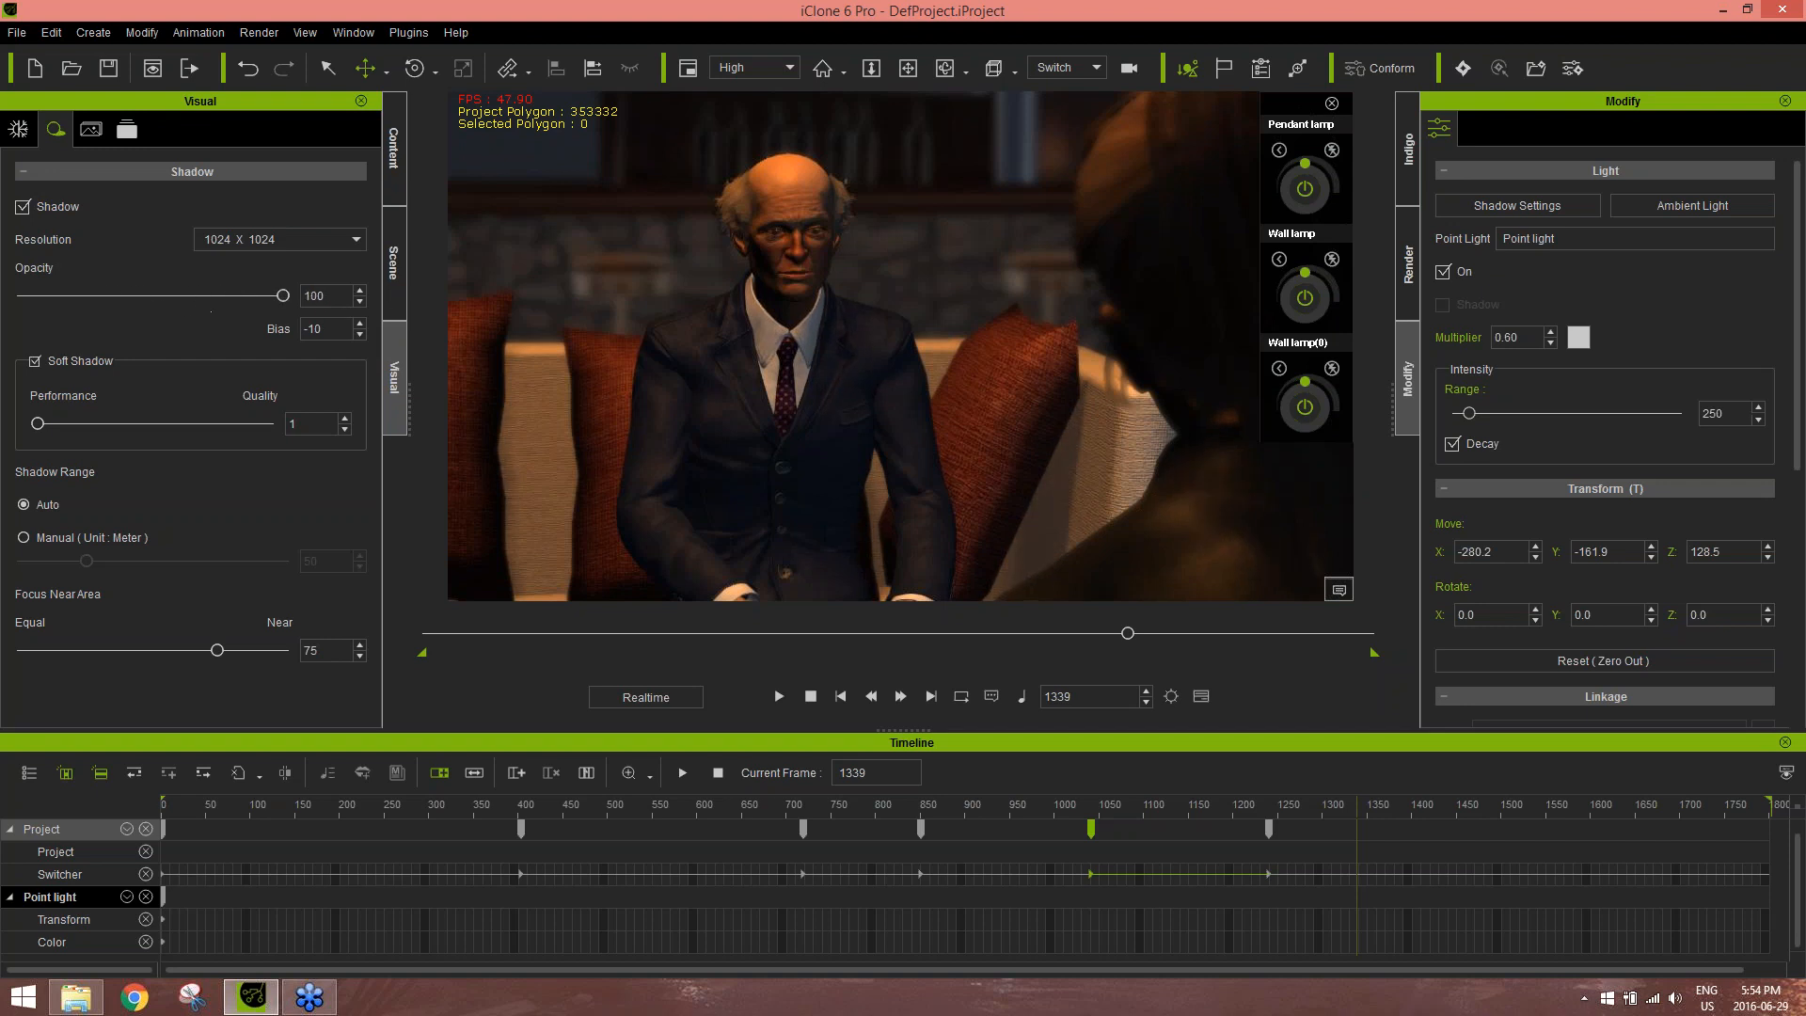
{"action": "left_click", "coordinate": [356, 243]}
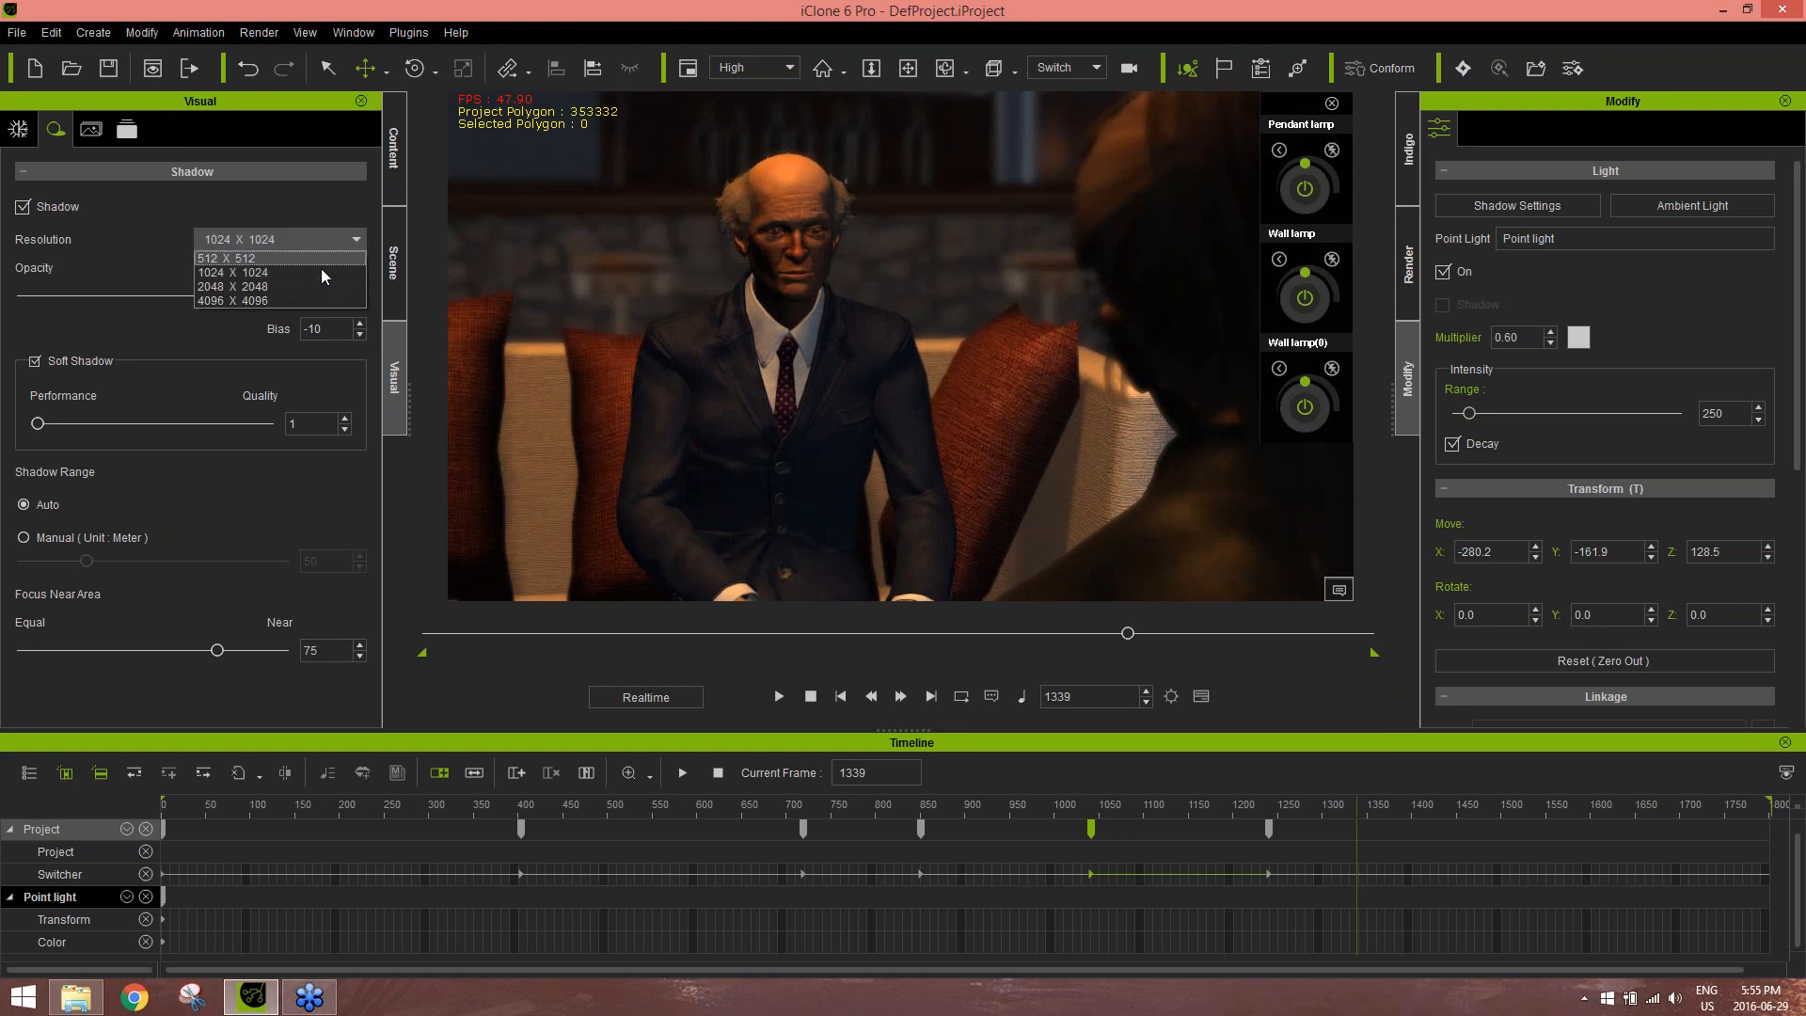
{"action": "left_click", "coordinate": [279, 301]}
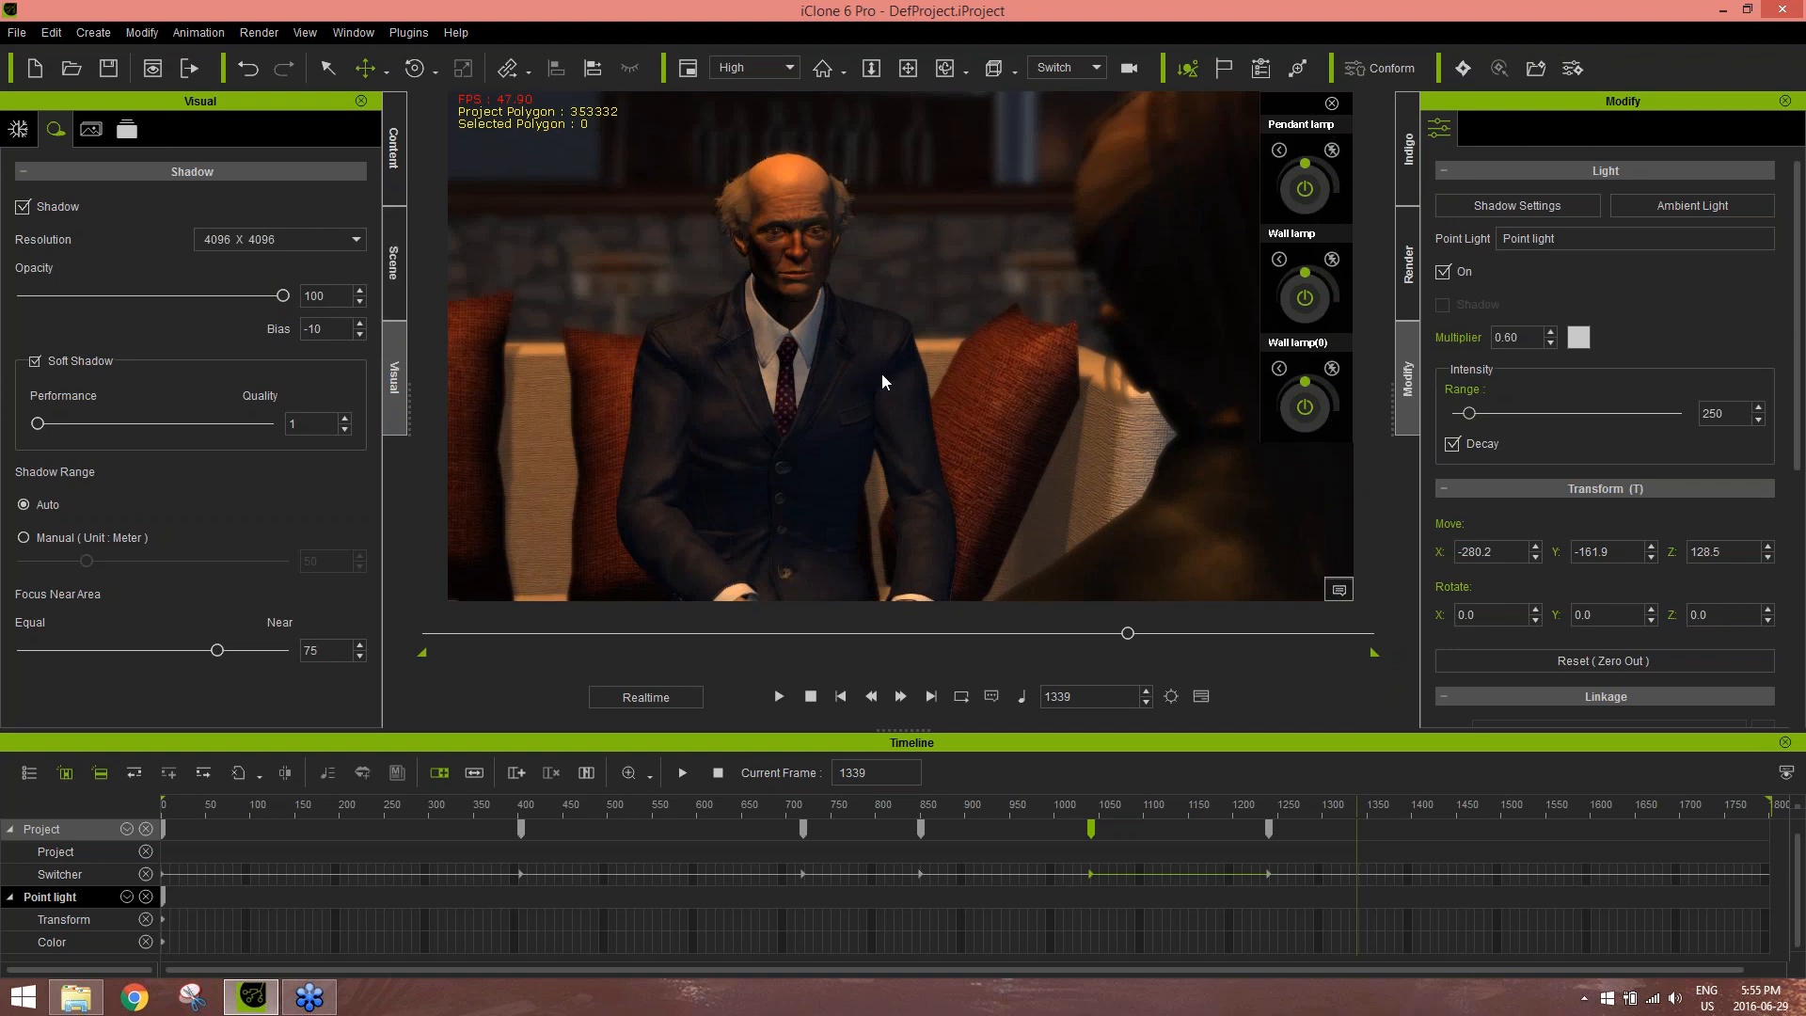
At frame 666, set shadow bias to 0 and soft shadow quality to 3, and raise the point light's range to 333
{"action": "left_click_drag", "start_coordinate": [1126, 636], "coordinate": [777, 627]}
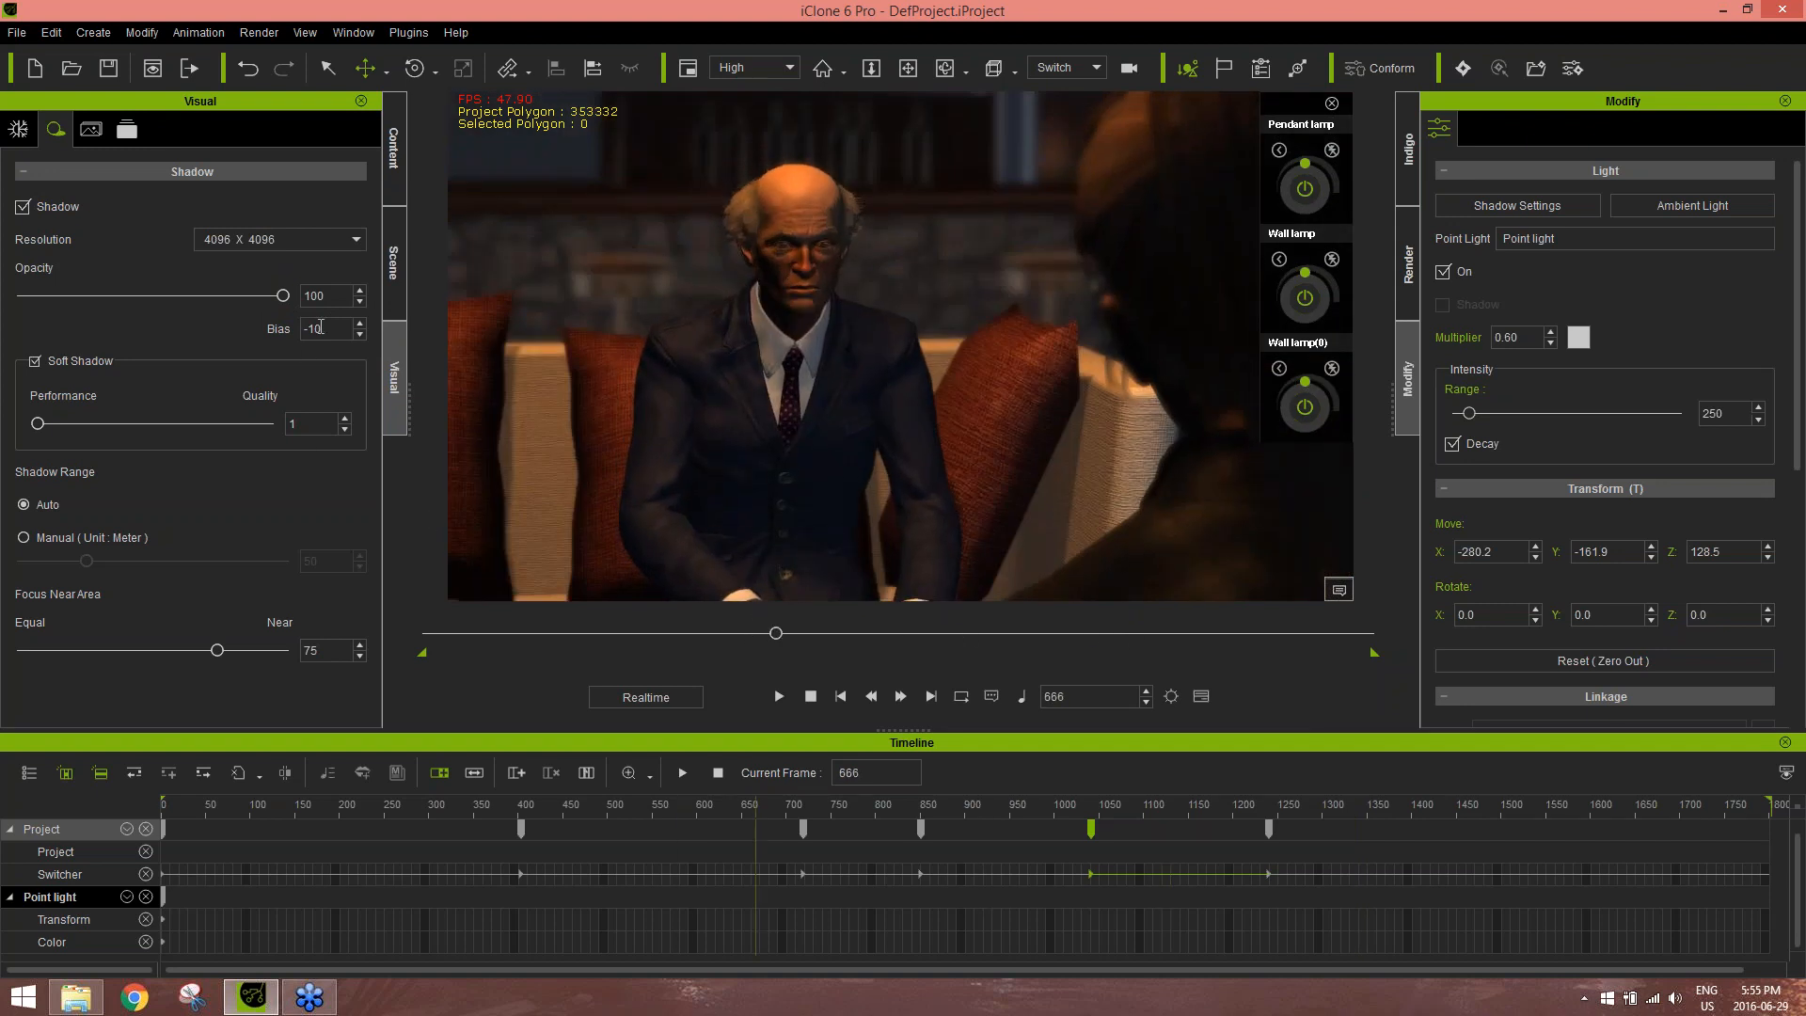
{"action": "double_click", "coordinate": [313, 326]}
{"action": "type", "text": "0"}
{"action": "left_click_drag", "start_coordinate": [50, 425], "coordinate": [291, 427]}
{"action": "left_click_drag", "start_coordinate": [1481, 417], "coordinate": [1473, 414]}
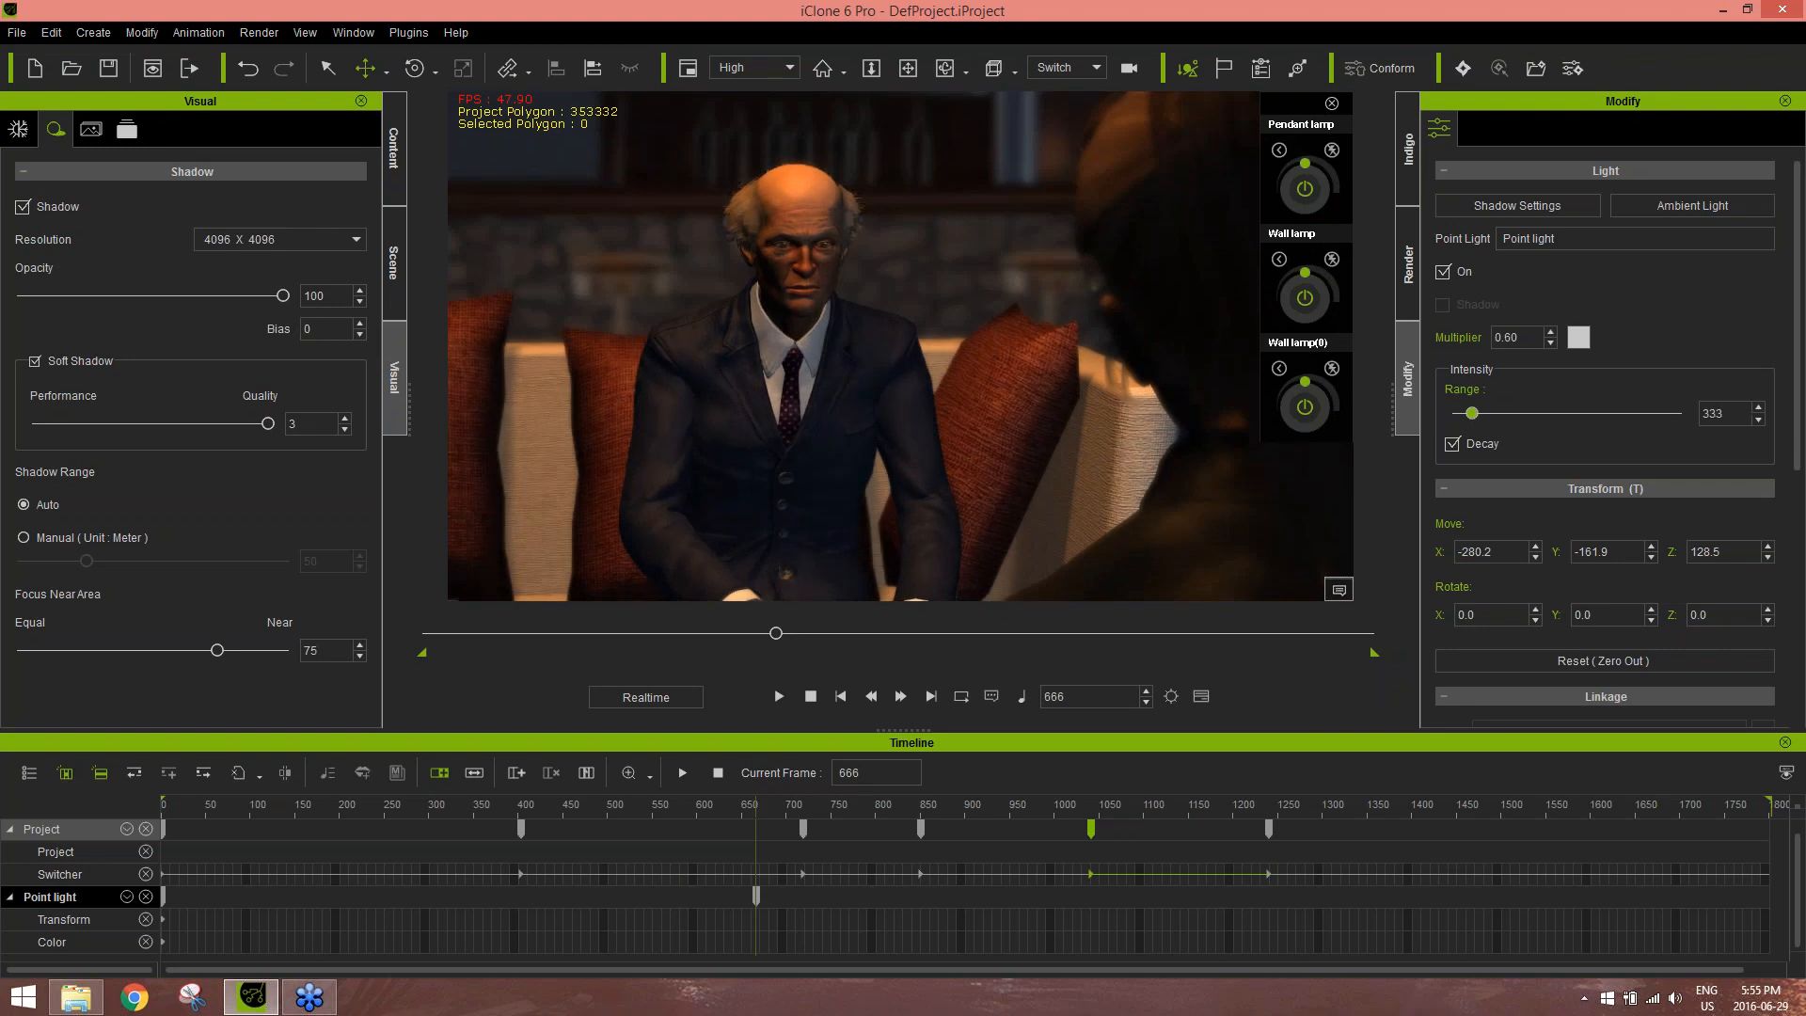
Adjust the Wall lamp's dimmer slightly and switch off the point light inside the pendant lamp
{"action": "left_click", "coordinate": [1304, 280]}
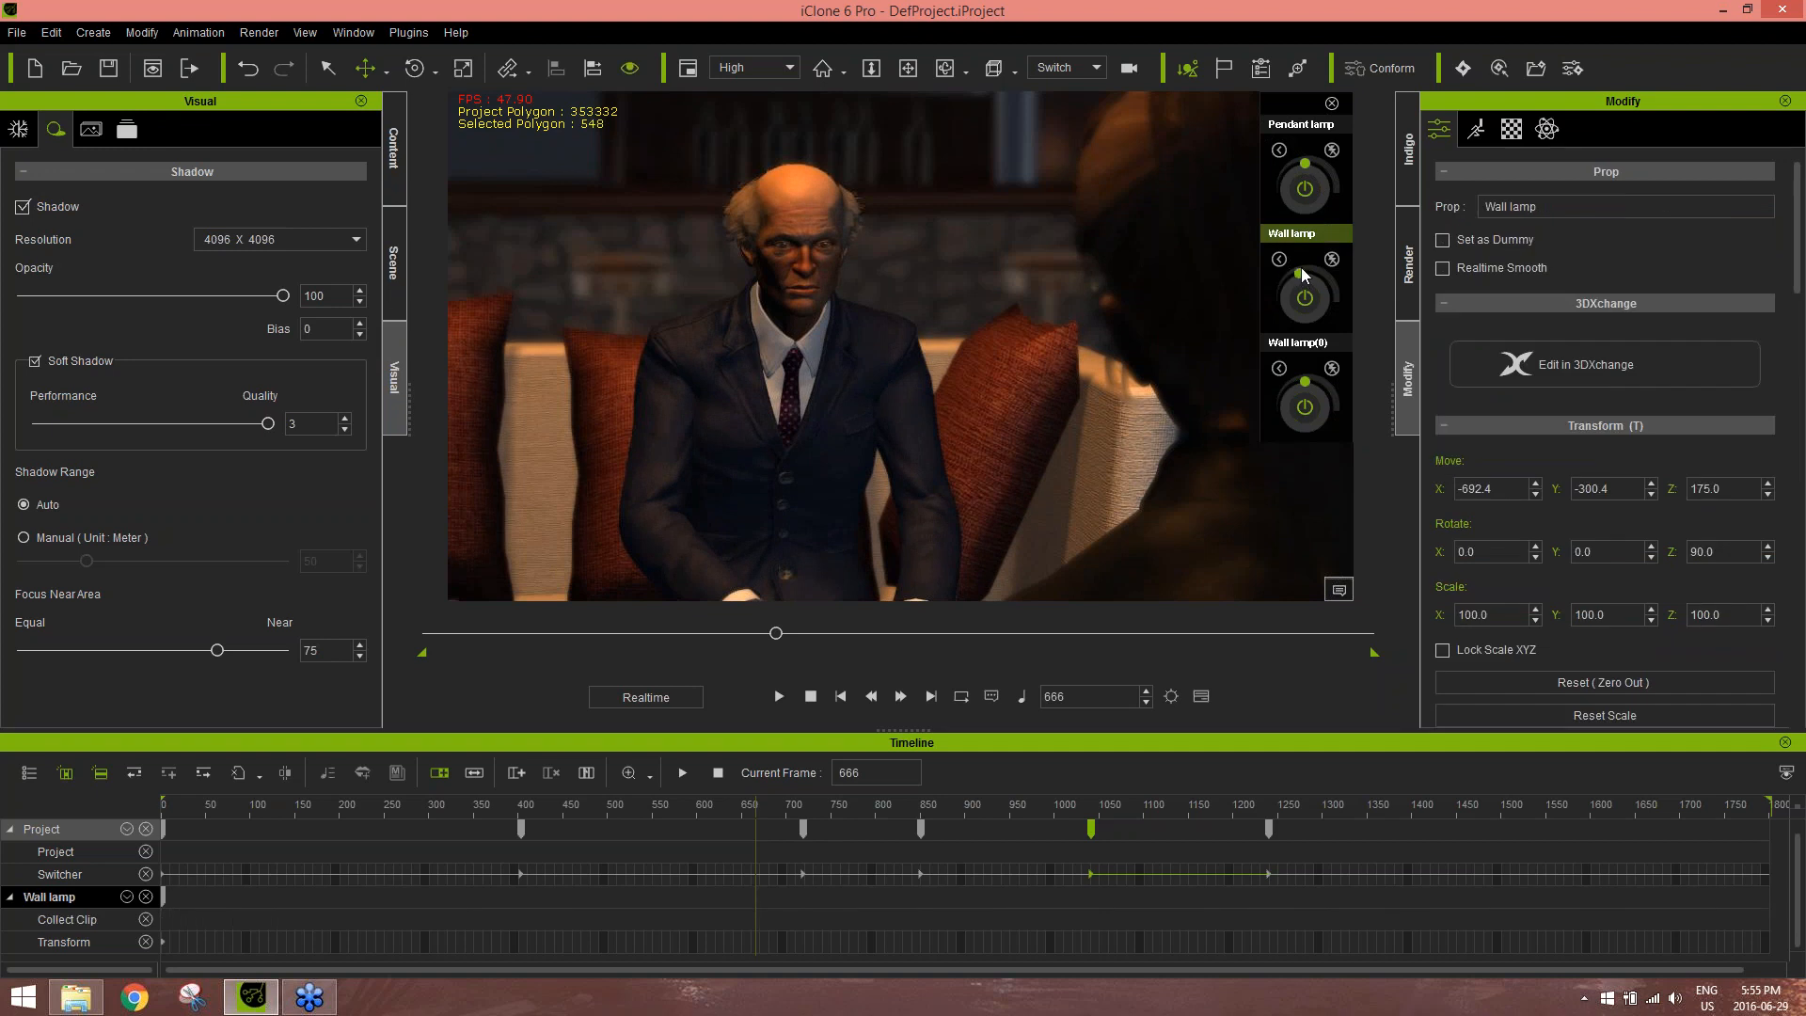
{"action": "left_click", "coordinate": [402, 275]}
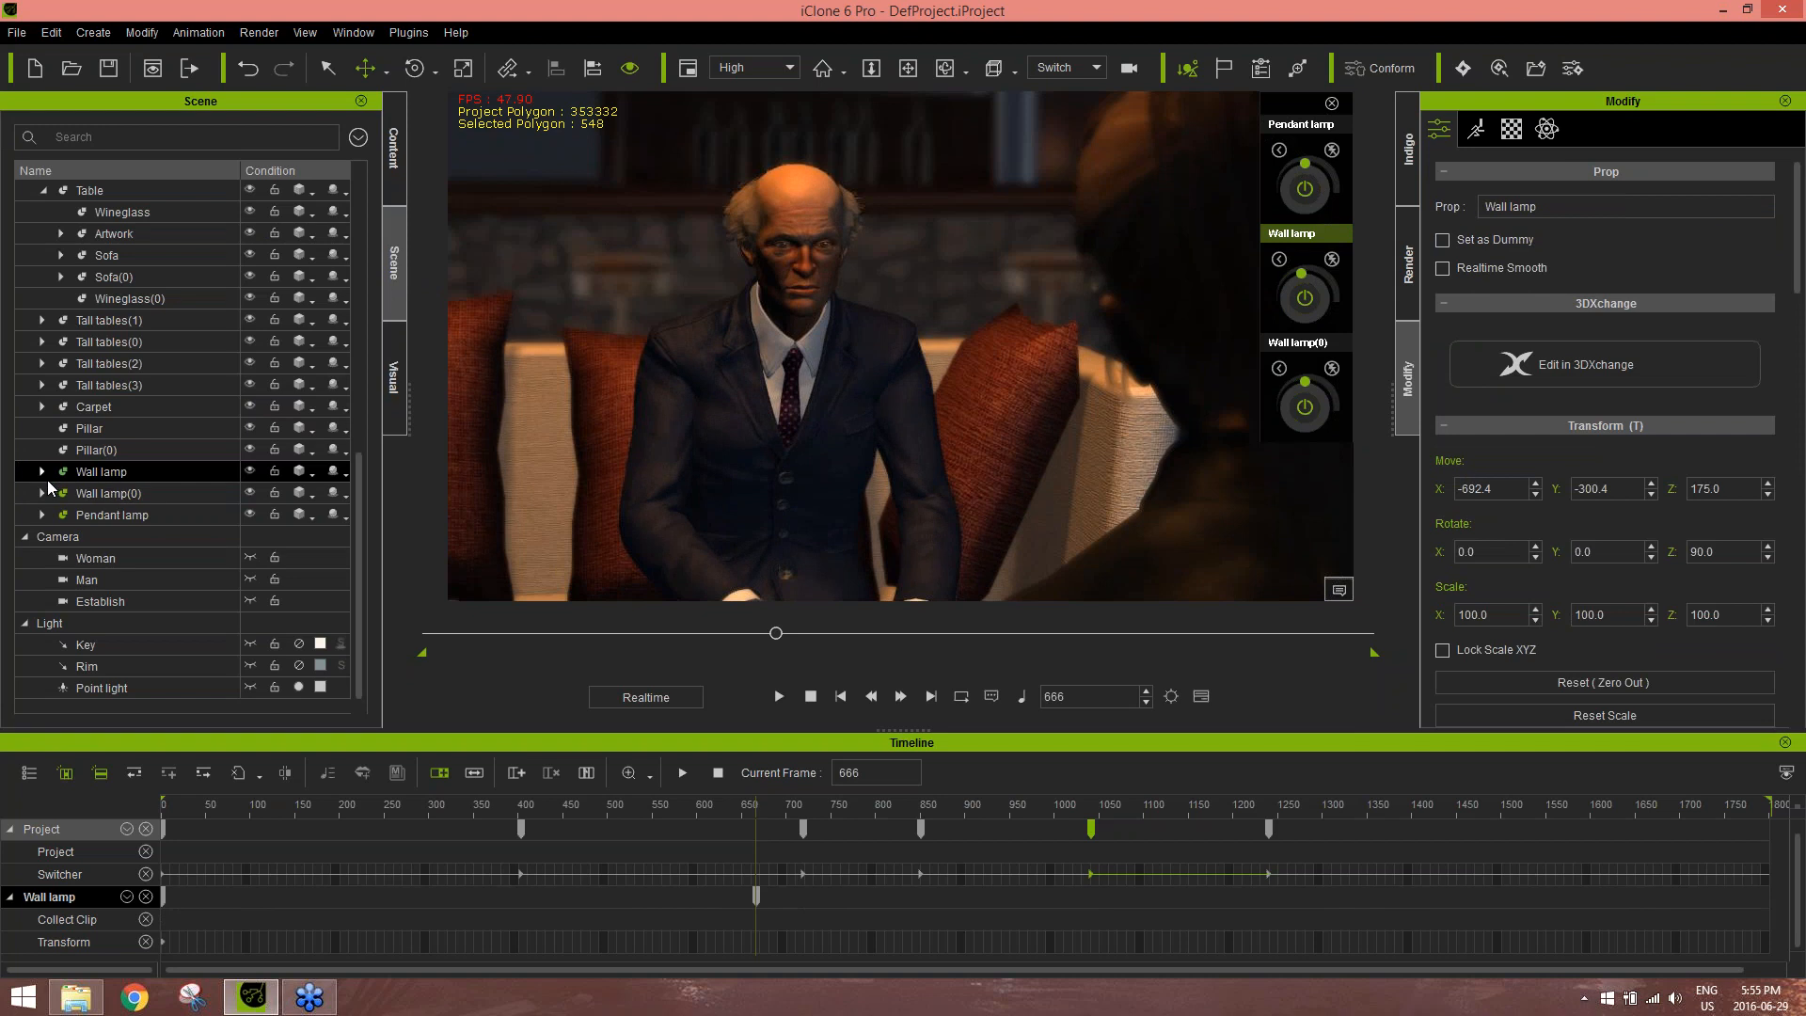
{"action": "left_click", "coordinate": [43, 516]}
{"action": "left_click", "coordinate": [120, 543]}
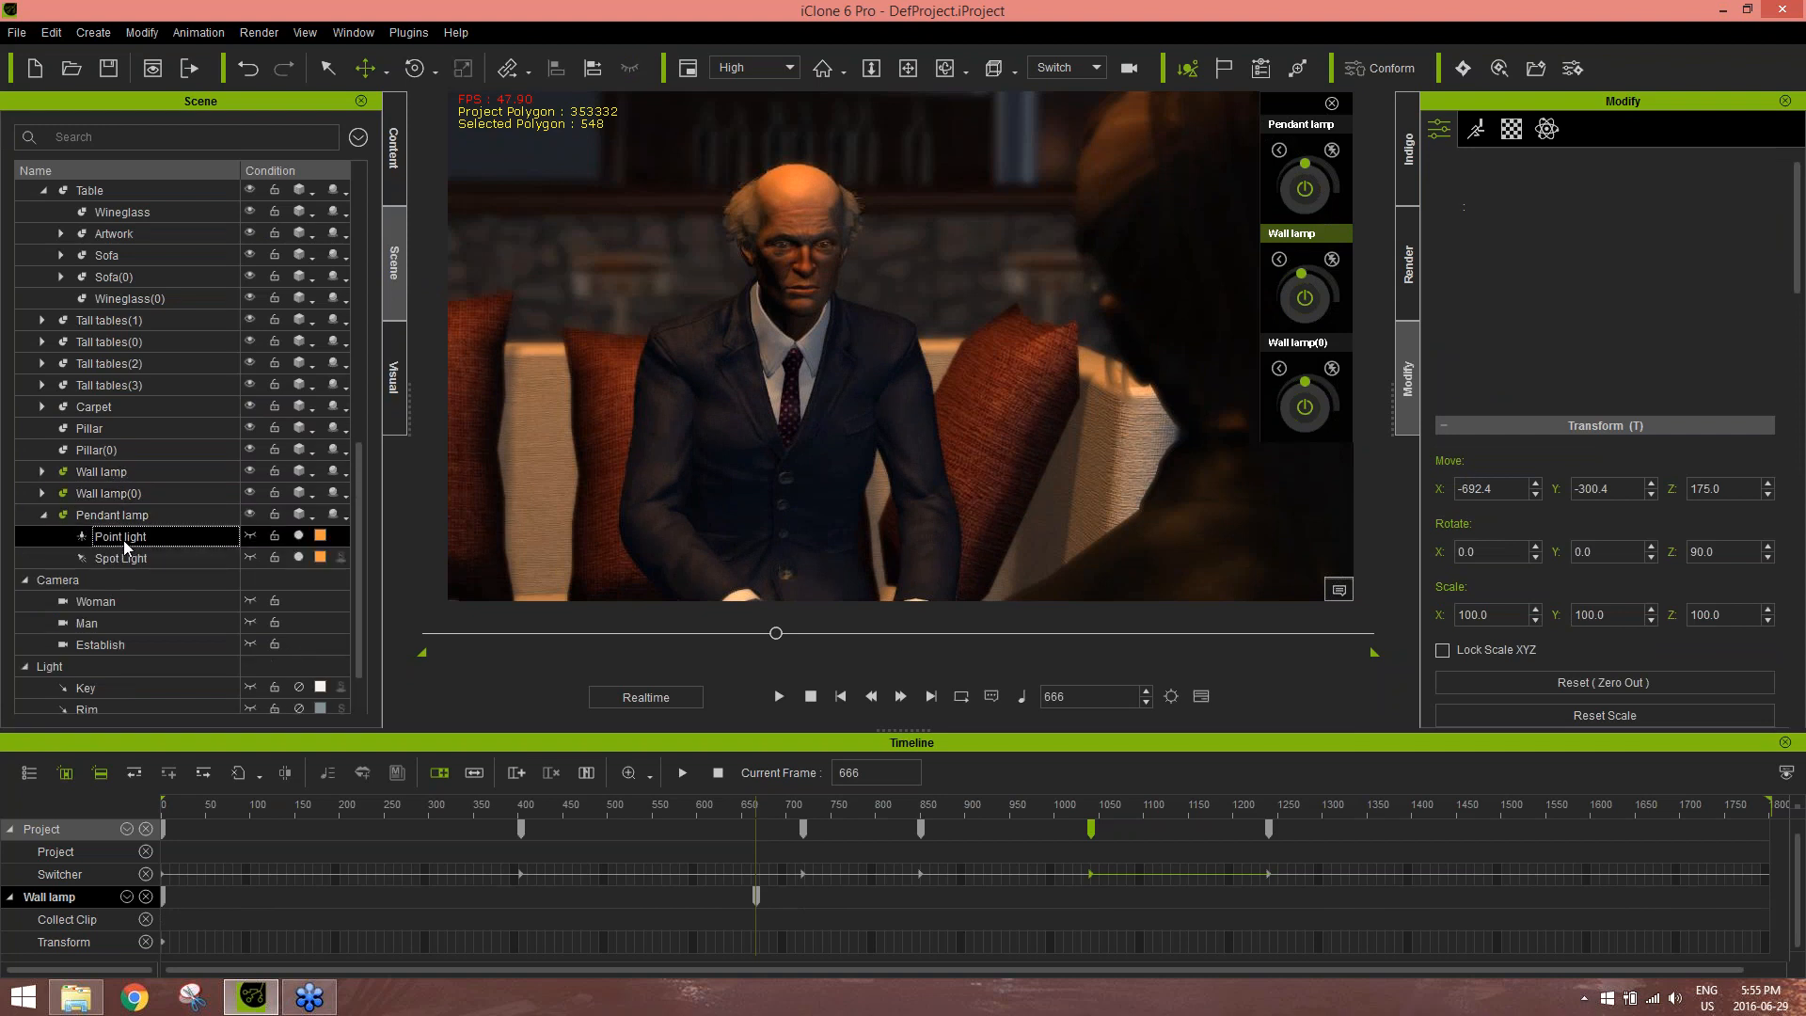
{"action": "left_click", "coordinate": [299, 537]}
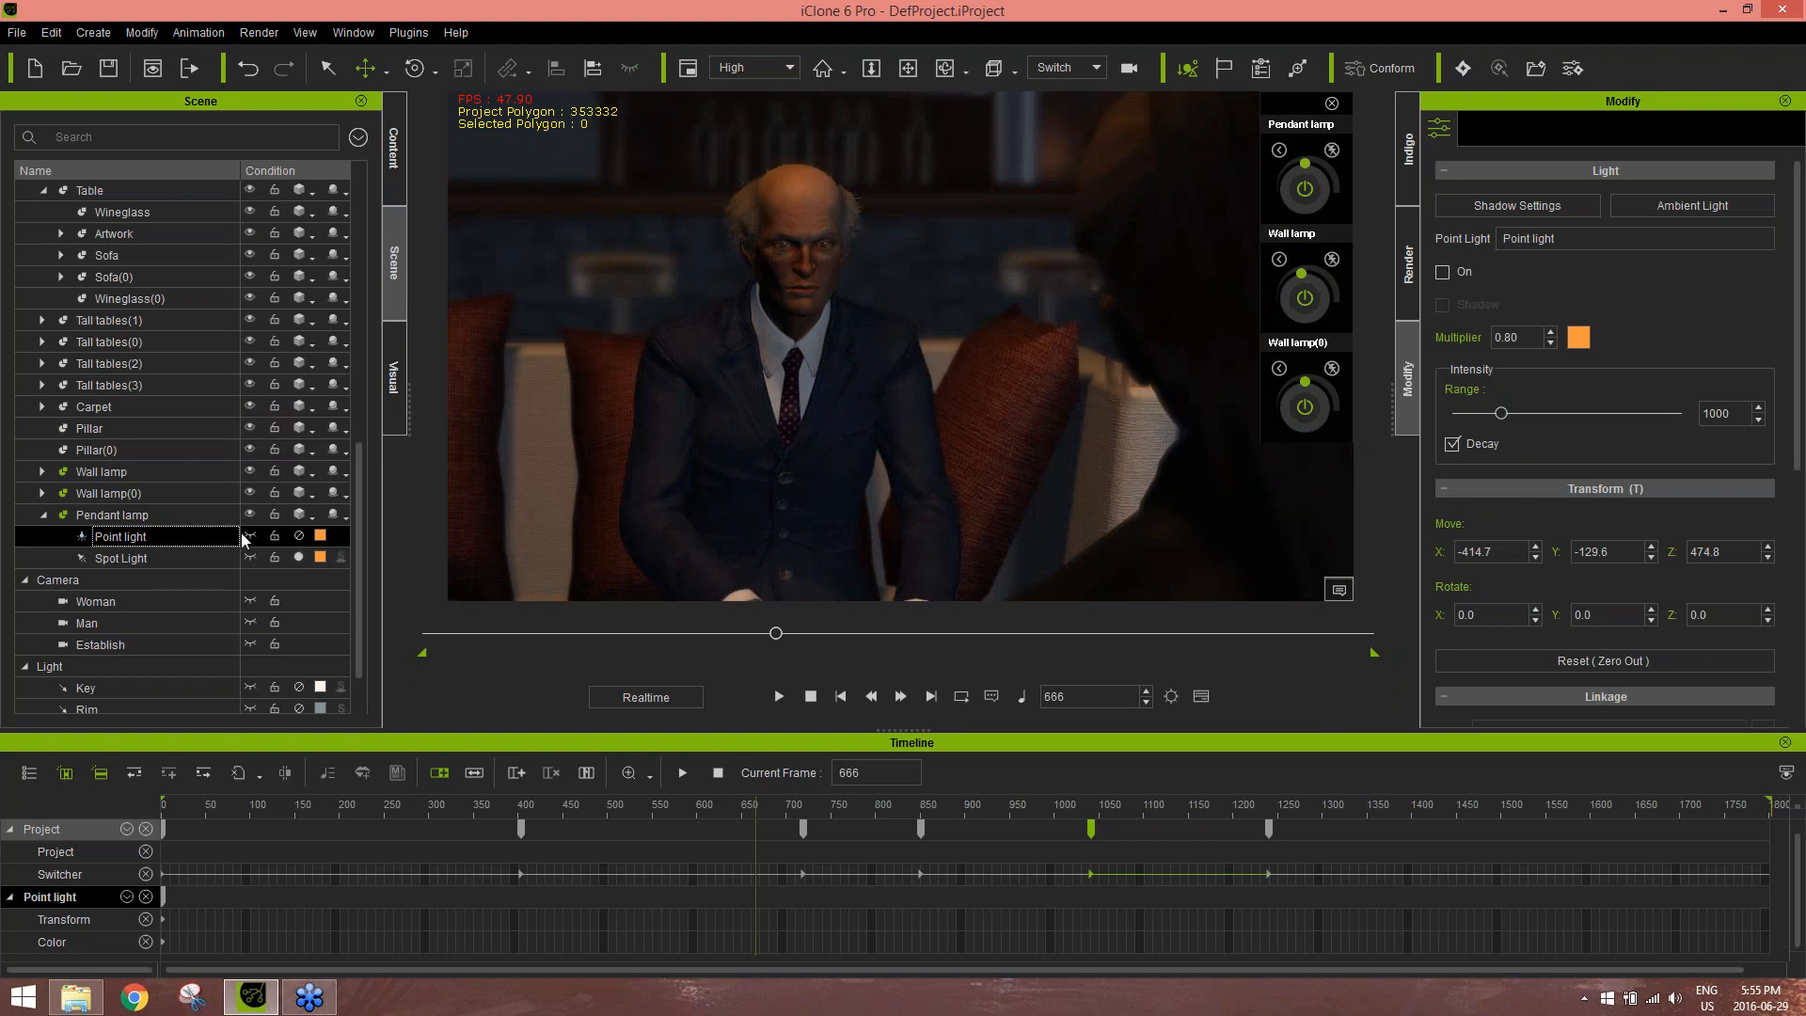
Set the pendant lamp's spot light to a range of 5000 and a multiplier of 1
{"action": "left_click", "coordinate": [177, 563]}
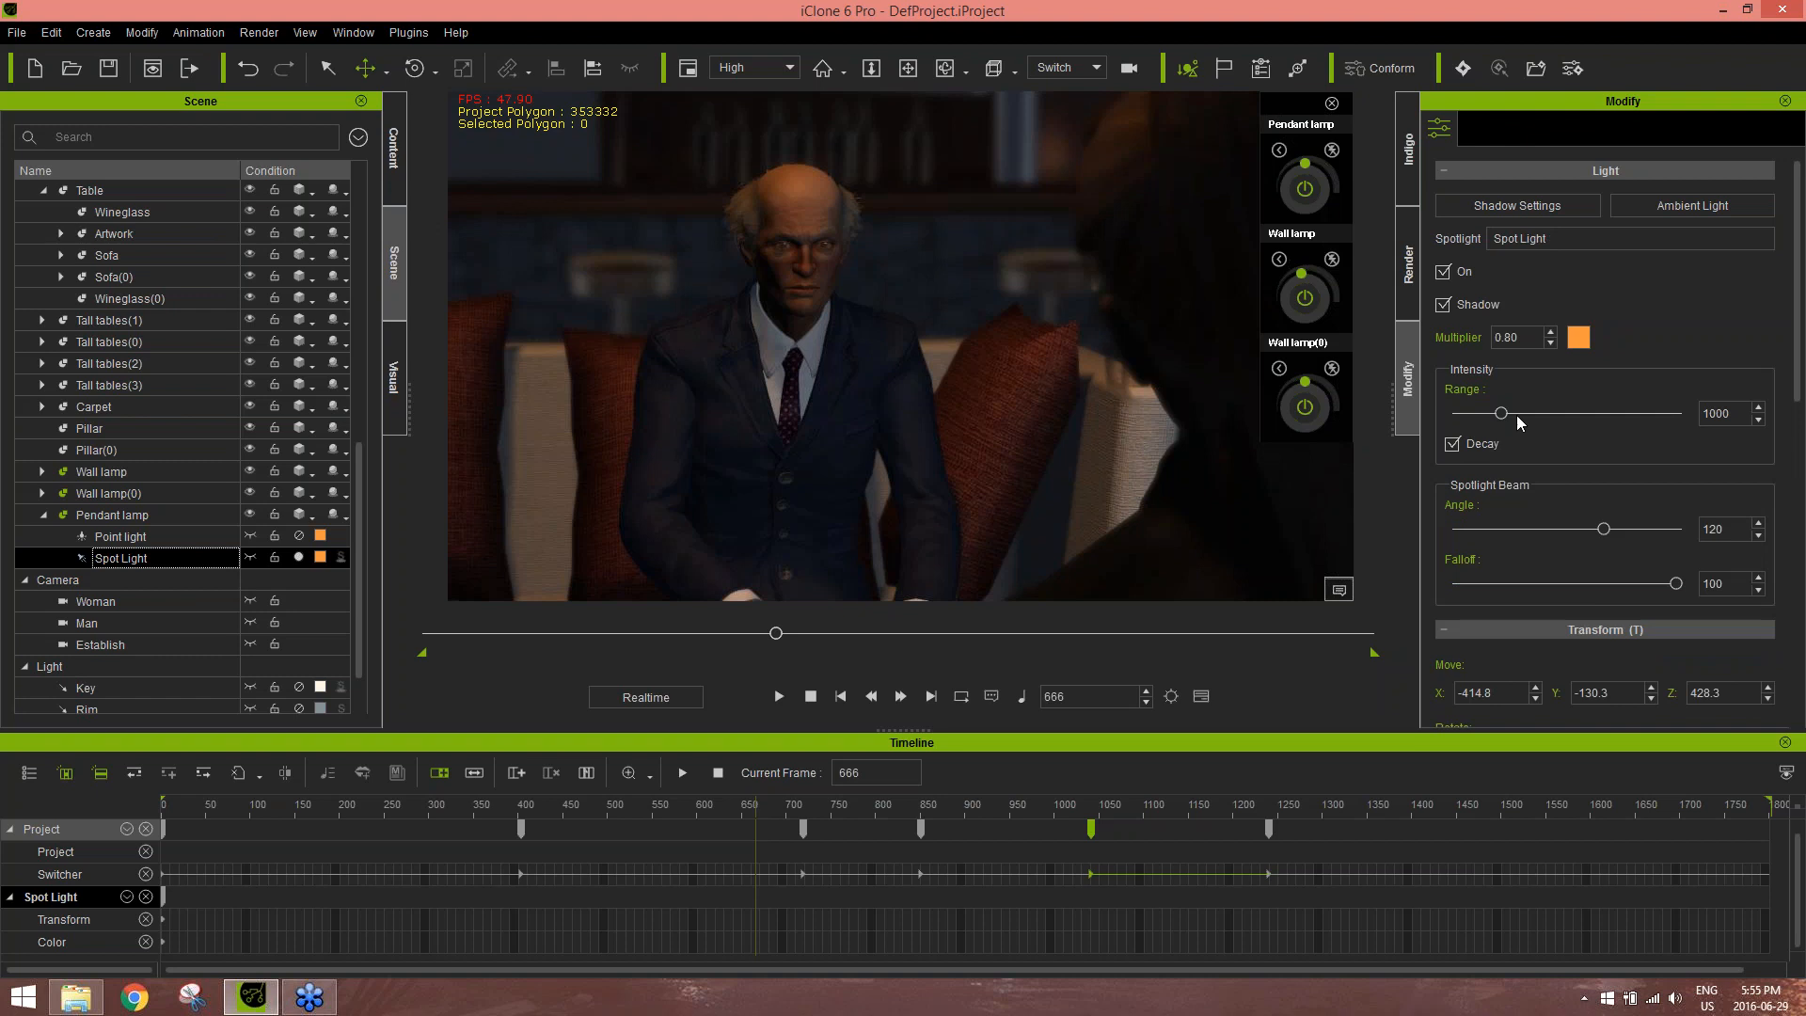
{"action": "left_click_drag", "start_coordinate": [1505, 424], "coordinate": [1690, 418]}
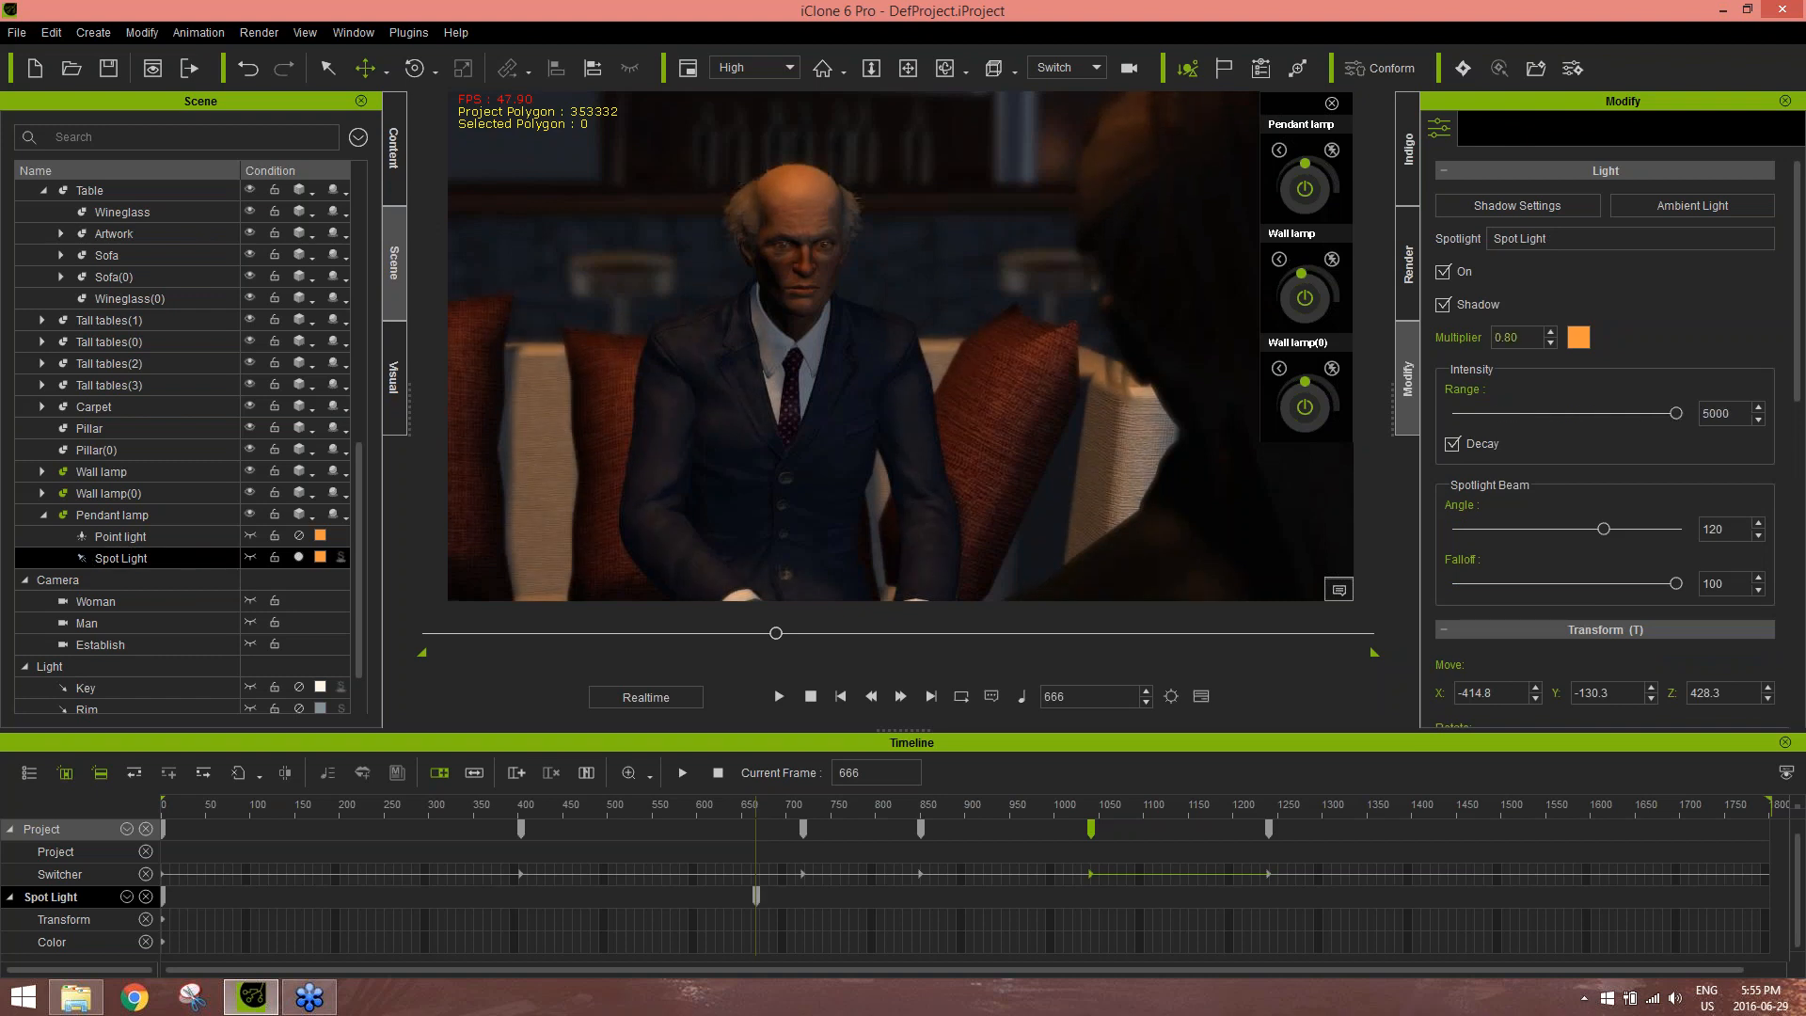
{"action": "left_click_drag", "start_coordinate": [1487, 338], "coordinate": [1479, 338]}
{"action": "type", "text": "1"}
{"action": "key", "text": "Return"}
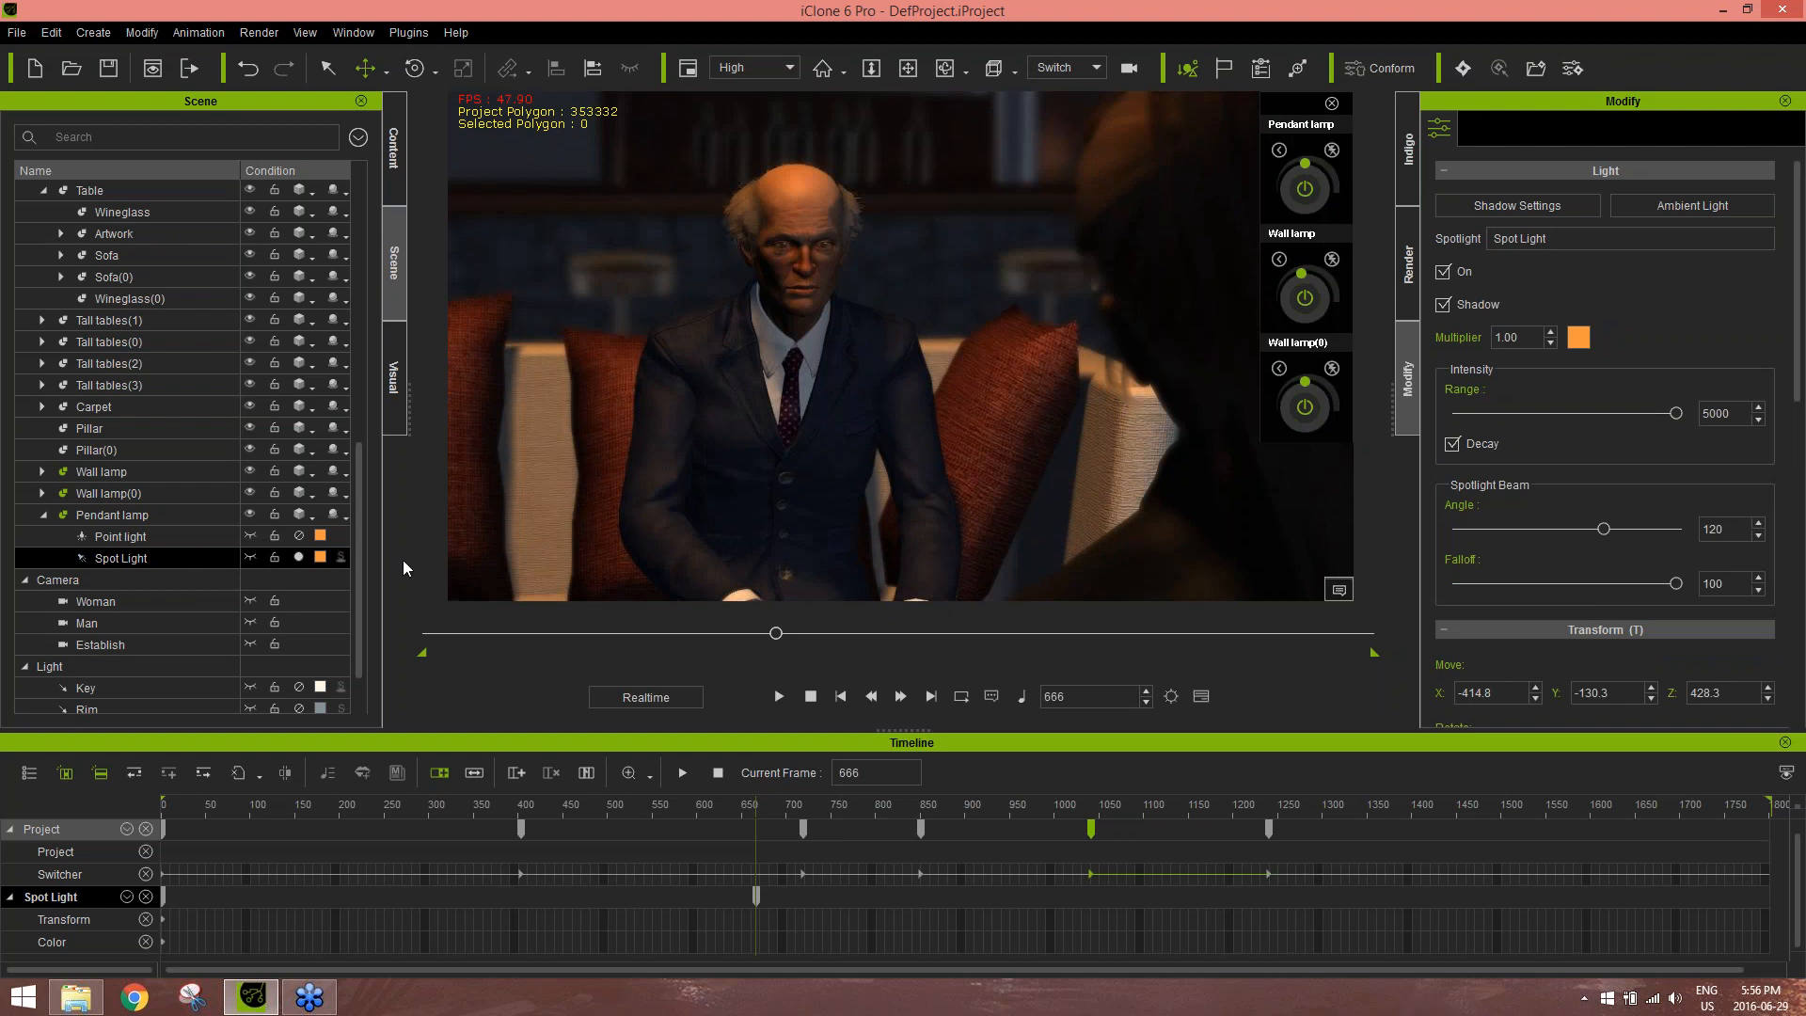
Reduce the standalone point light's range to 167 at frame 666
{"action": "left_click", "coordinate": [143, 645]}
{"action": "scroll", "coordinate": [146, 649], "scroll_direction": "down", "scroll_amount": 2}
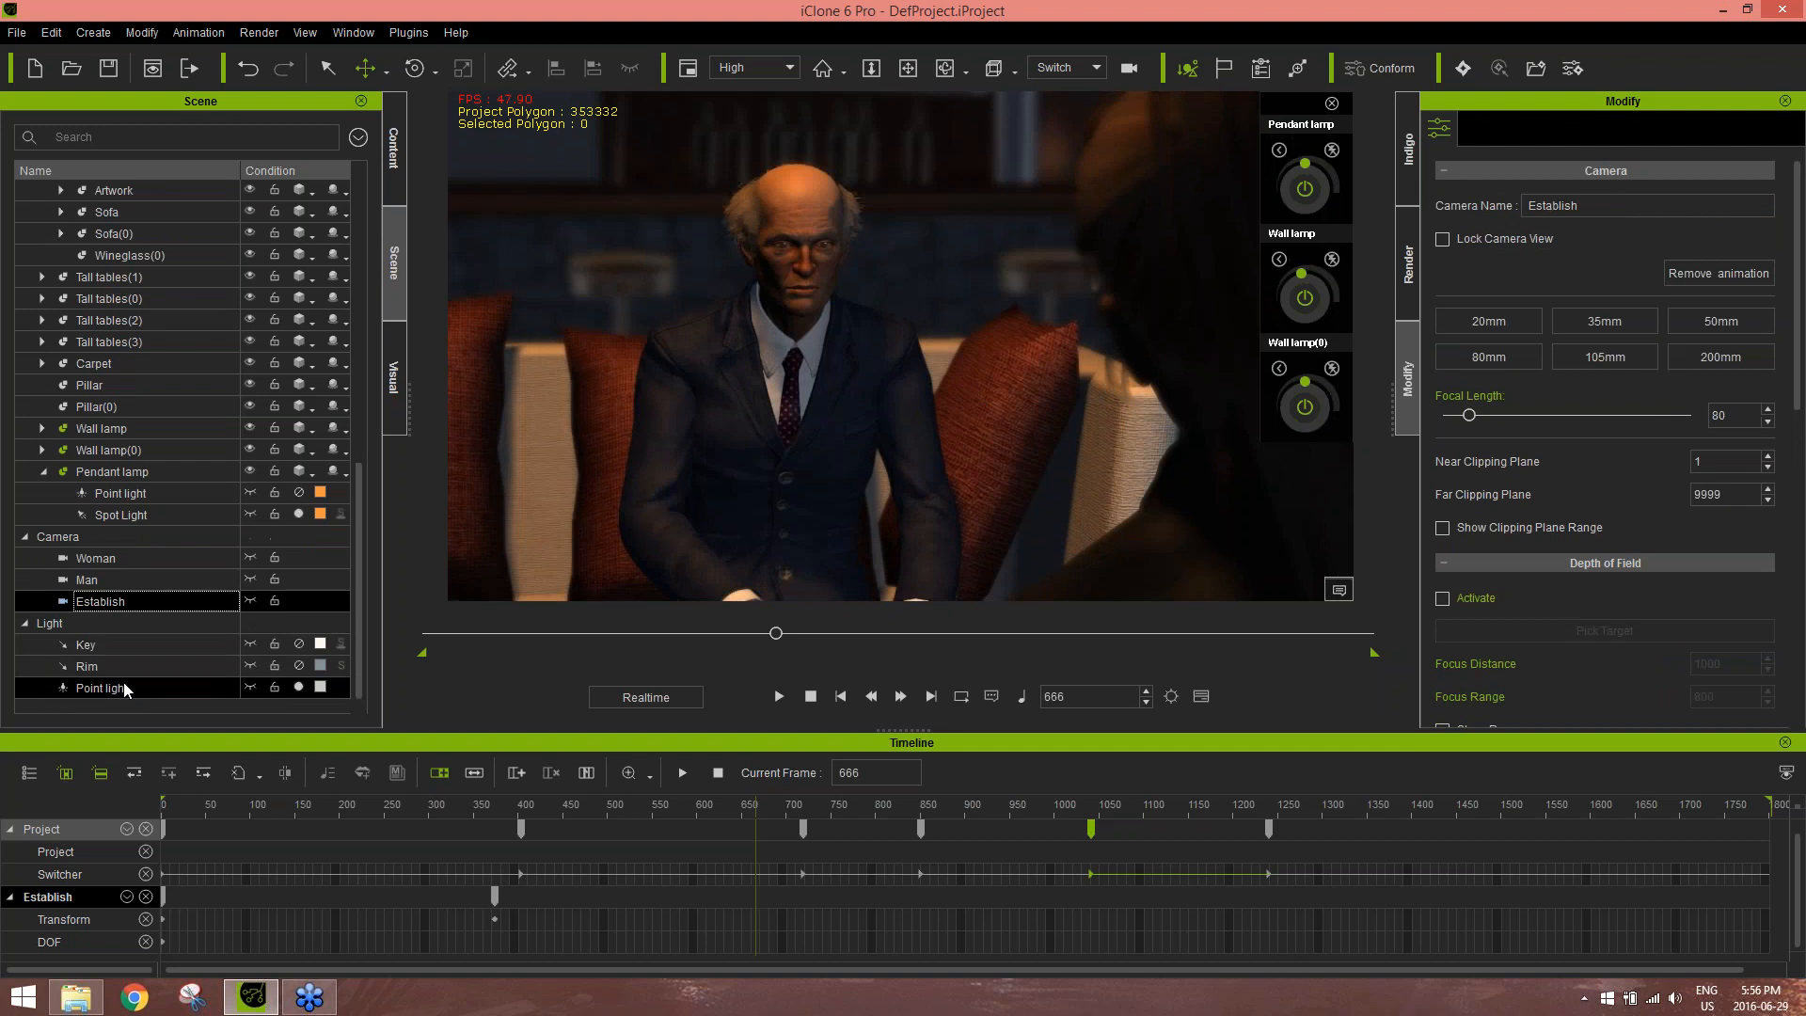
{"action": "left_click", "coordinate": [113, 688]}
{"action": "left_click_drag", "start_coordinate": [1473, 414], "coordinate": [1471, 417]}
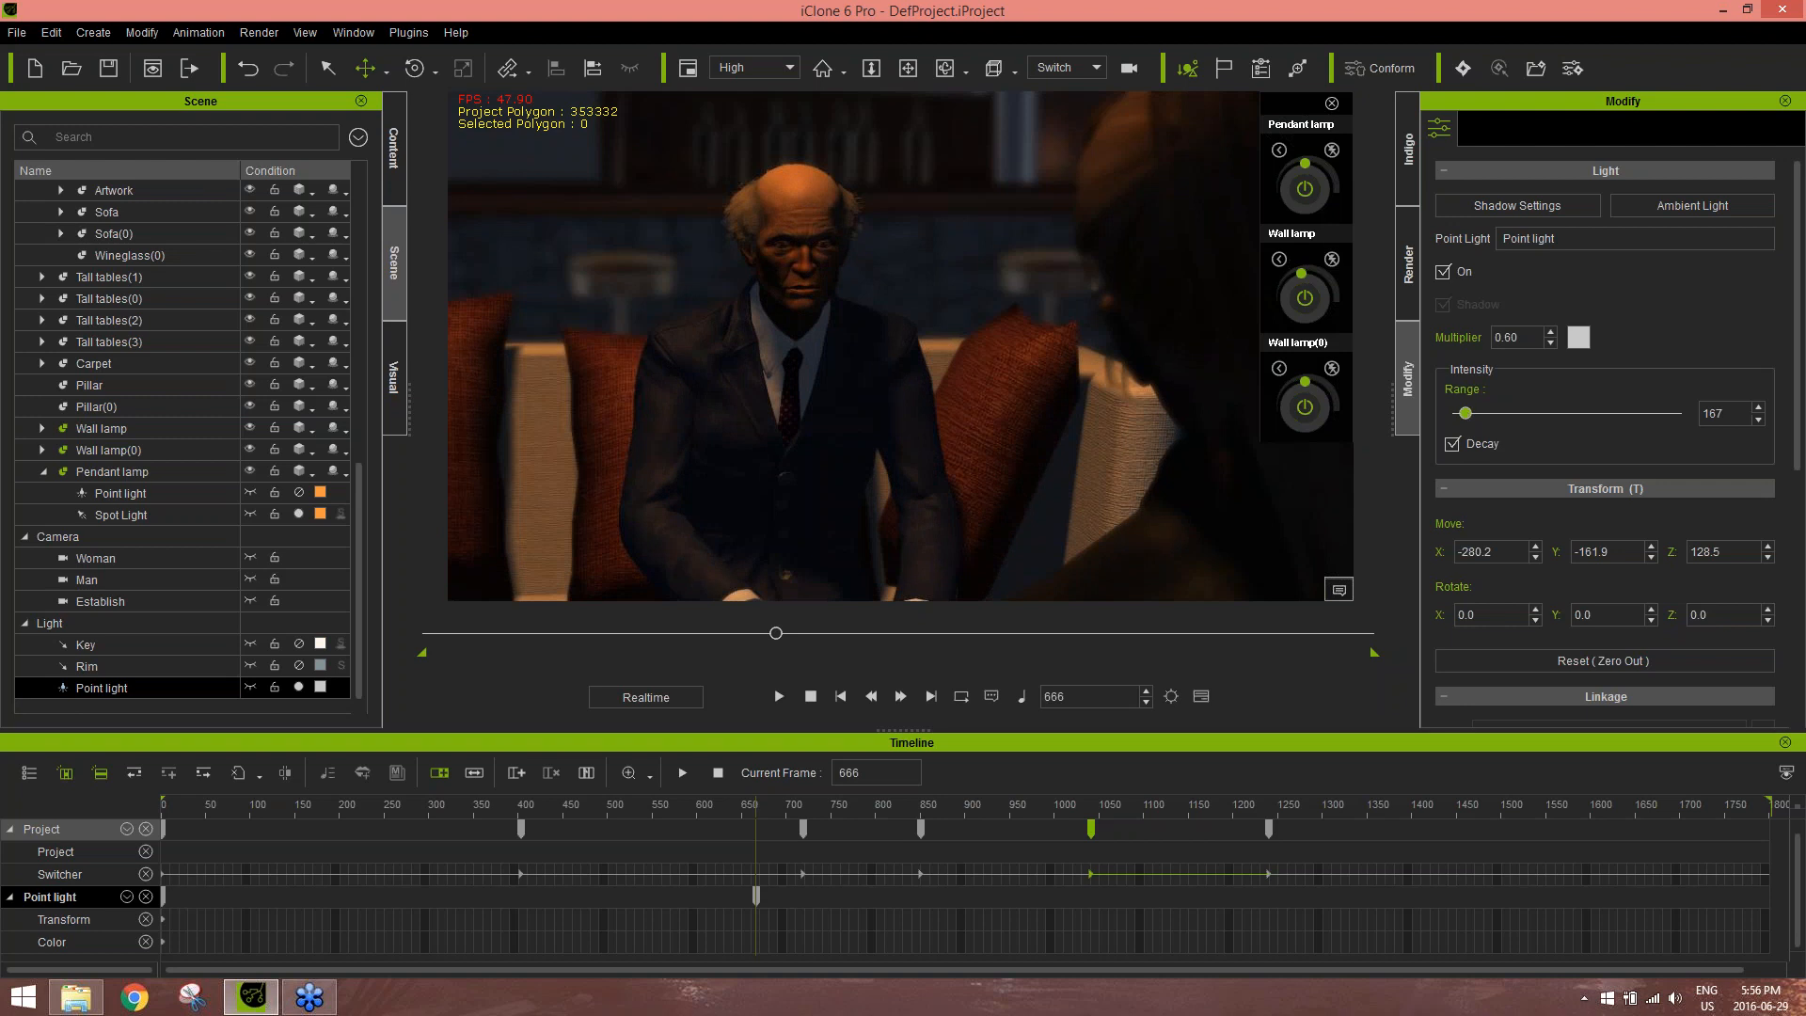
Test the shadow opacity, leaving it at 100, and check the lighting at frames 808 and 1
{"action": "left_click", "coordinate": [388, 375]}
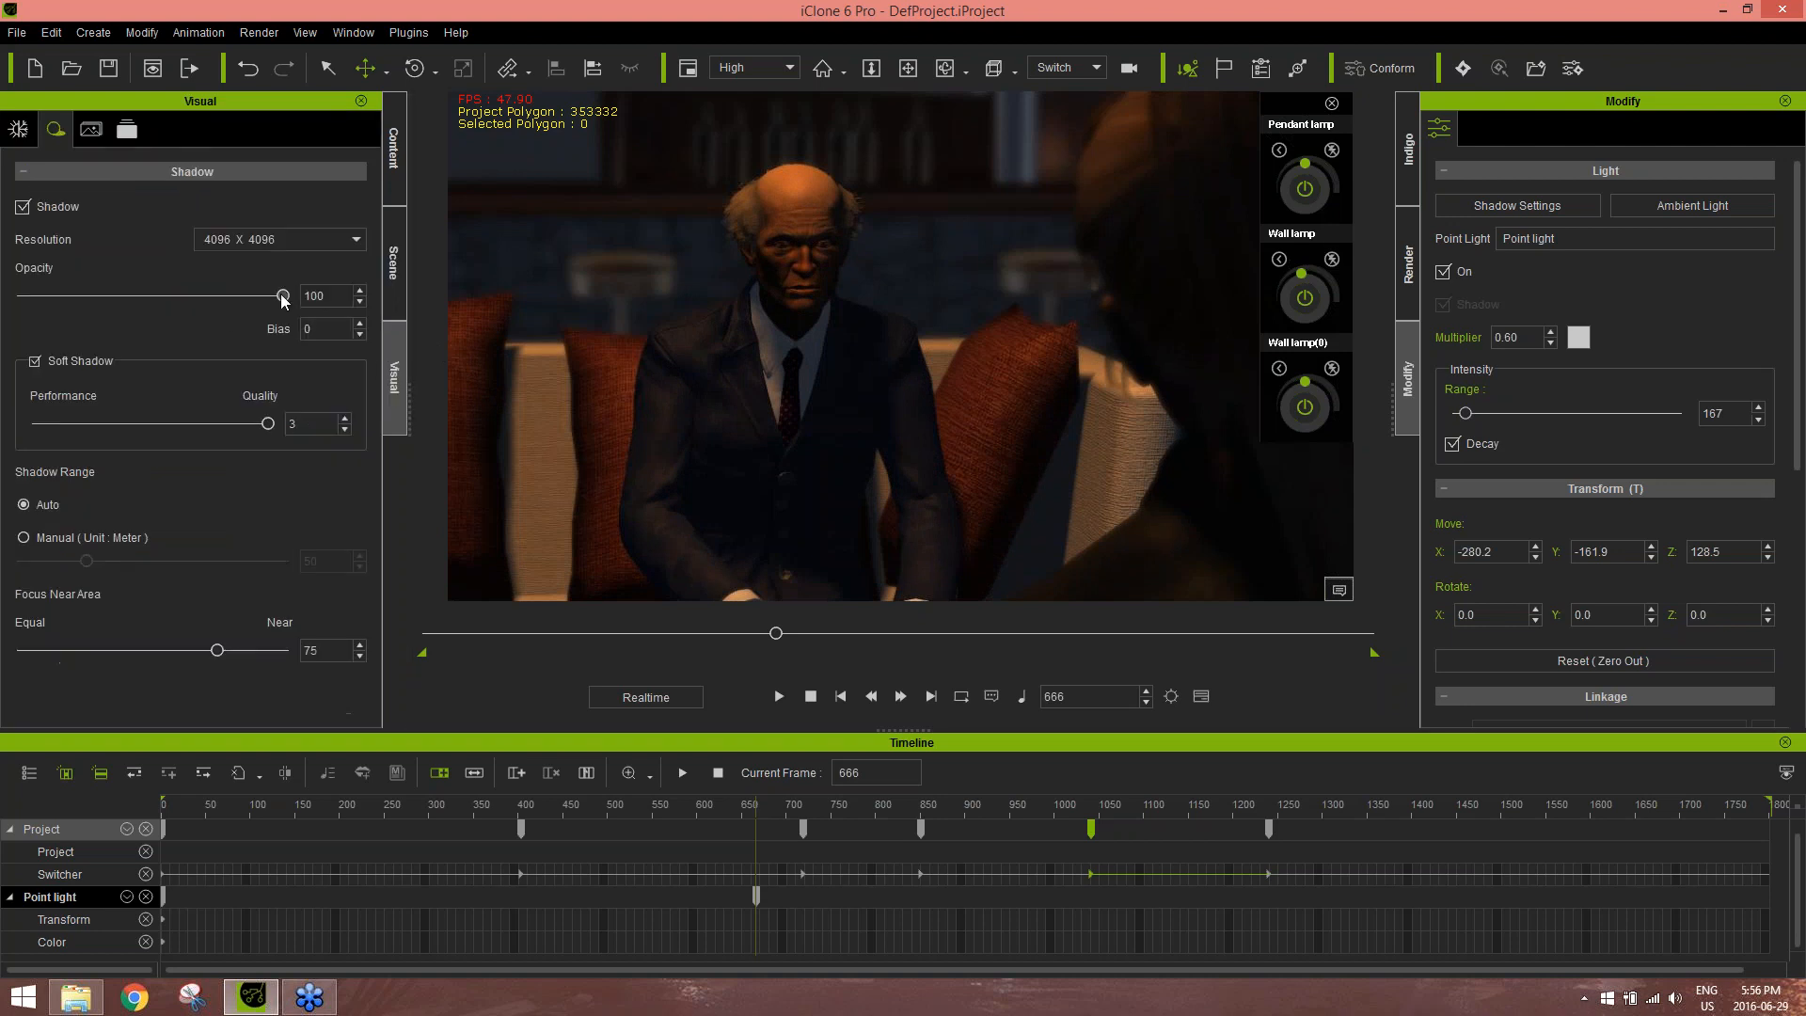
{"action": "left_click_drag", "start_coordinate": [260, 295], "coordinate": [303, 287]}
{"action": "left_click_drag", "start_coordinate": [778, 634], "coordinate": [851, 629]}
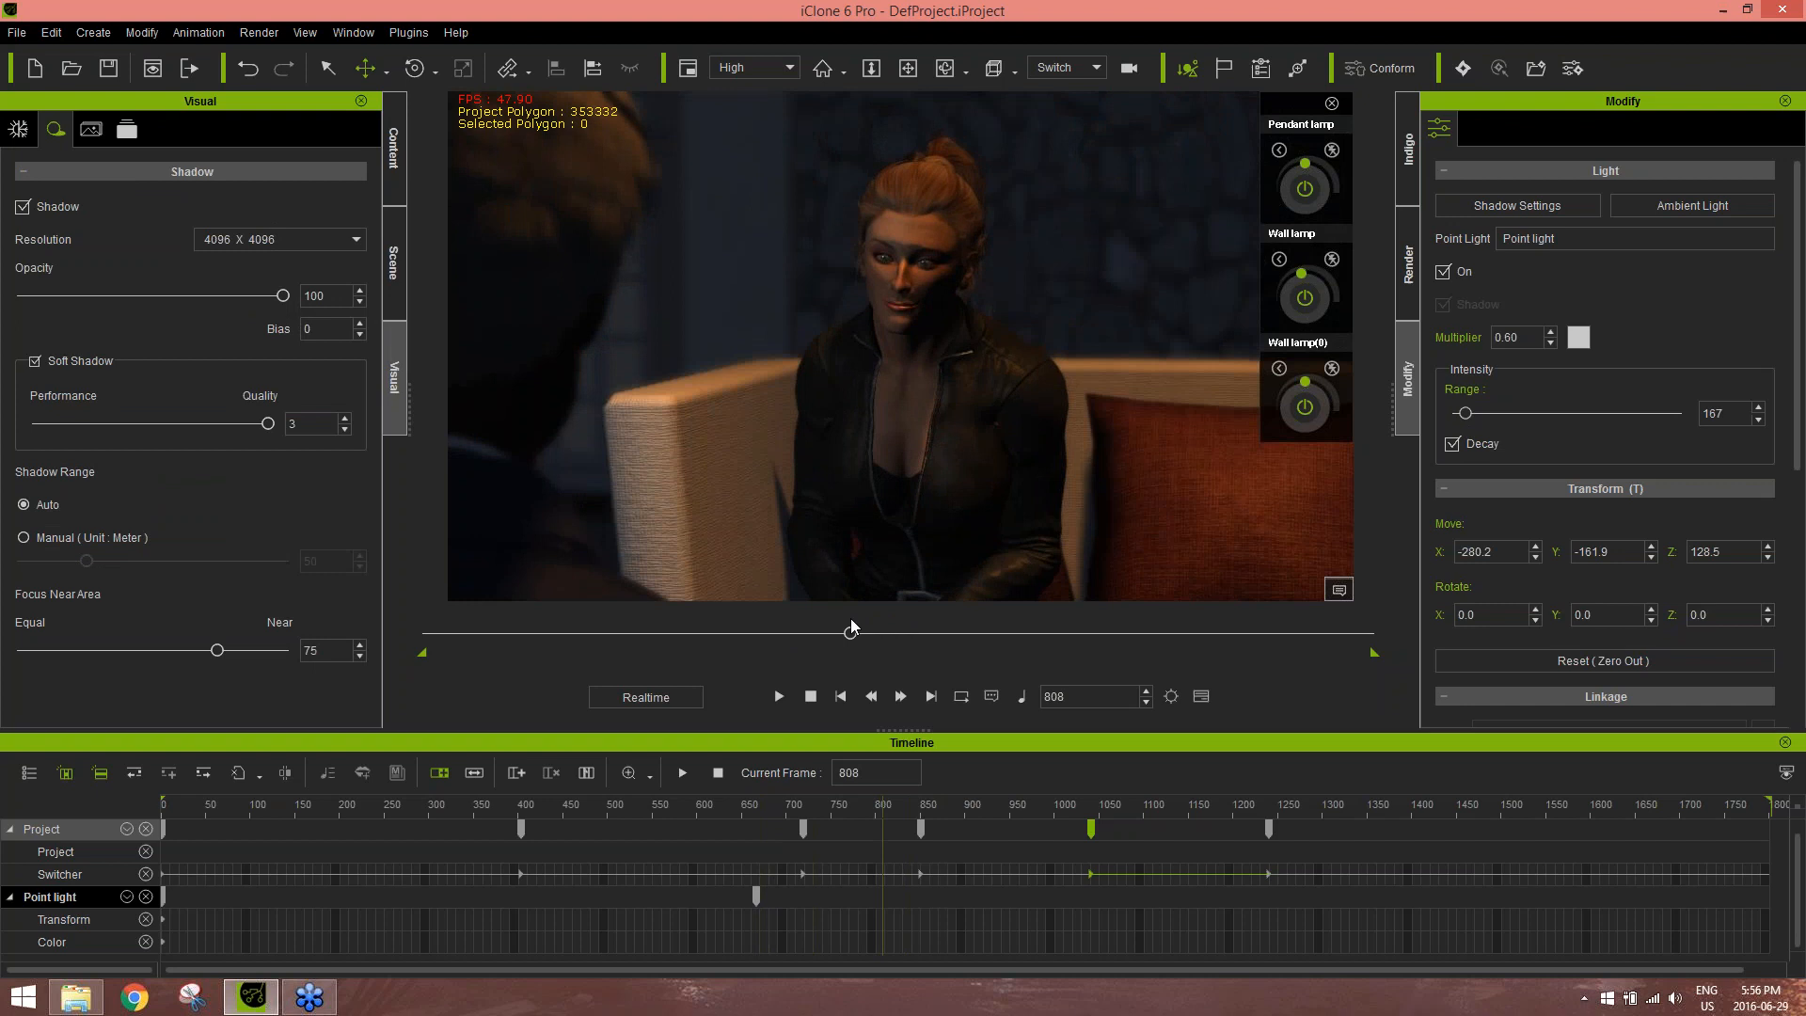
{"action": "left_click_drag", "start_coordinate": [851, 628], "coordinate": [406, 649]}
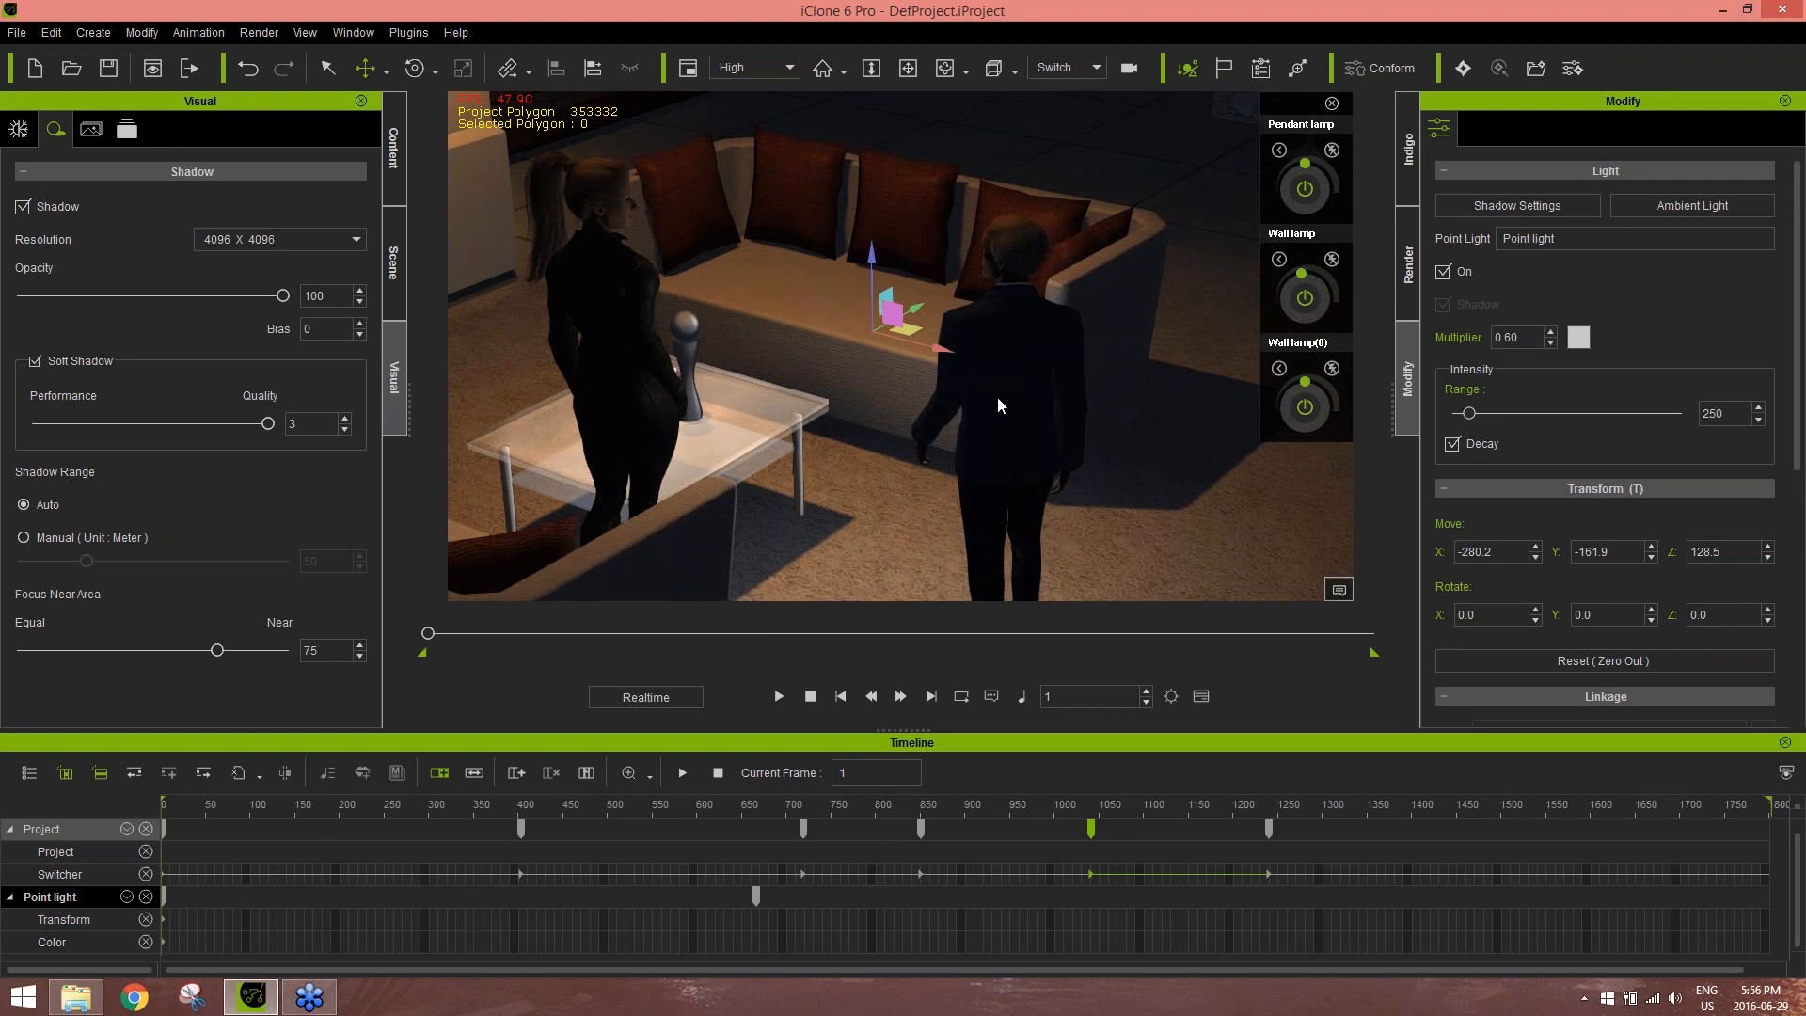
Close the timeline and switch to the Chrome browser
{"action": "left_click", "coordinate": [1787, 743]}
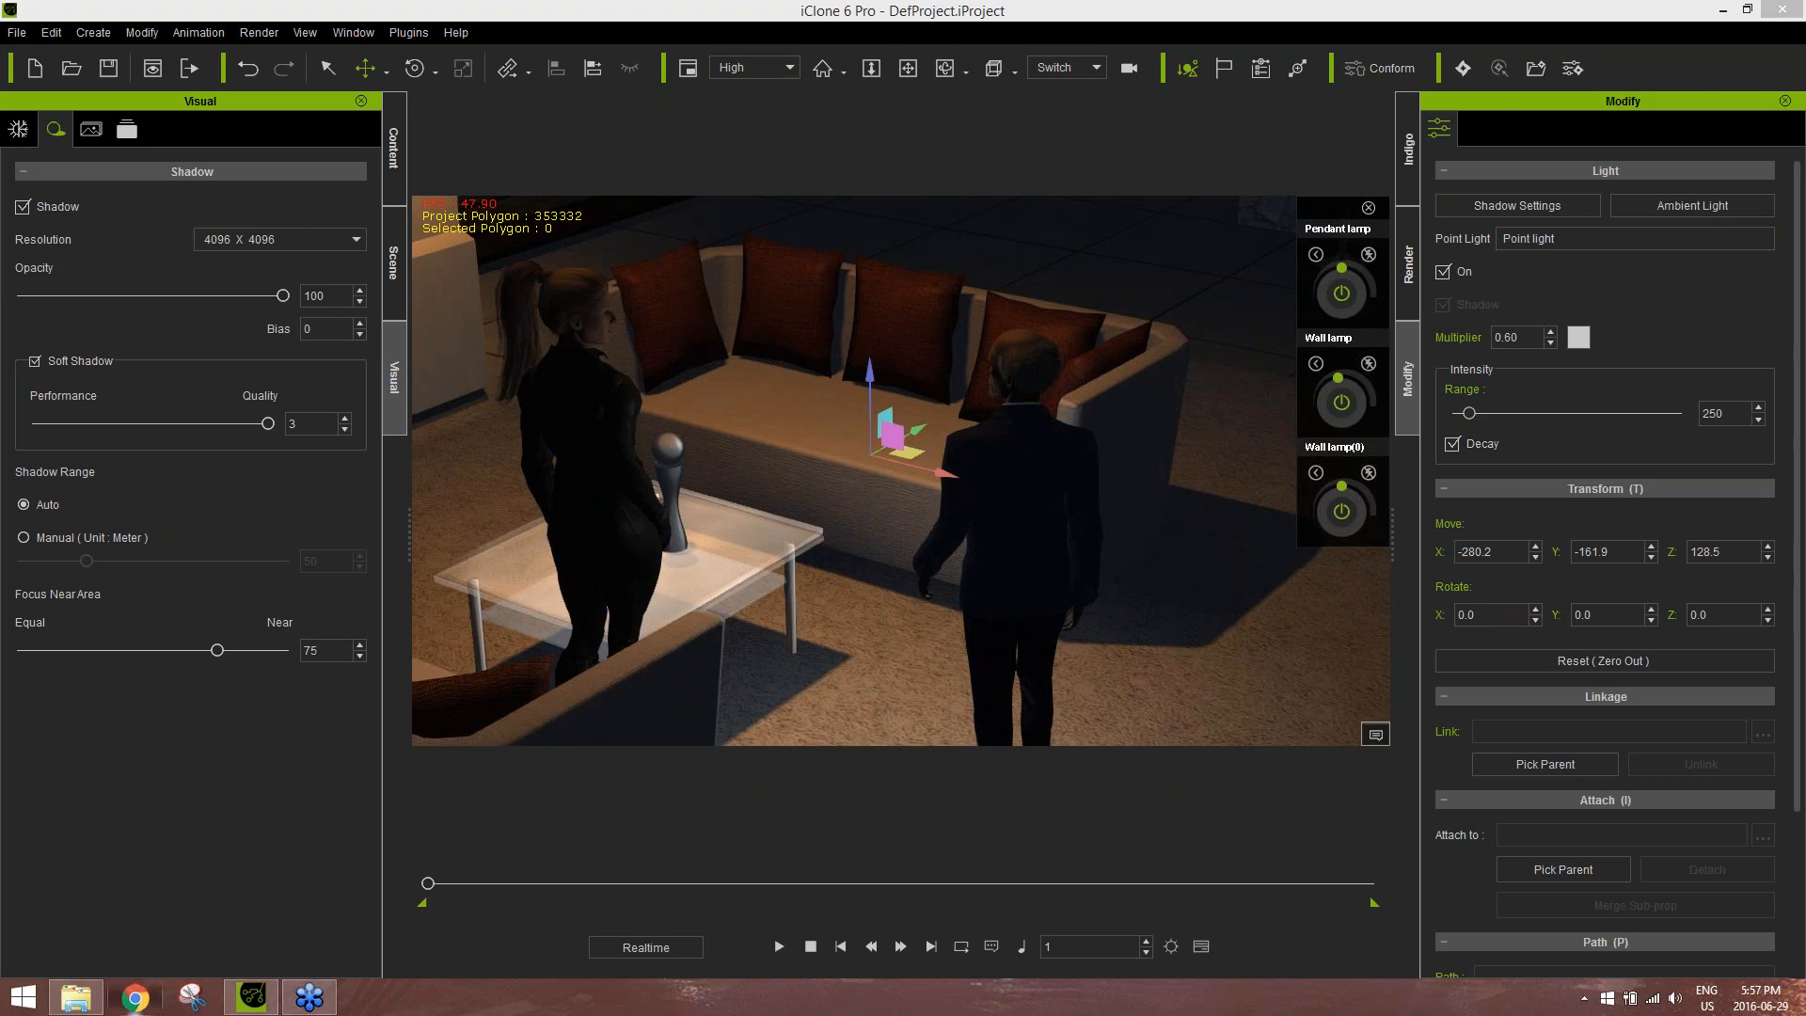
{"action": "left_click", "coordinate": [135, 997]}
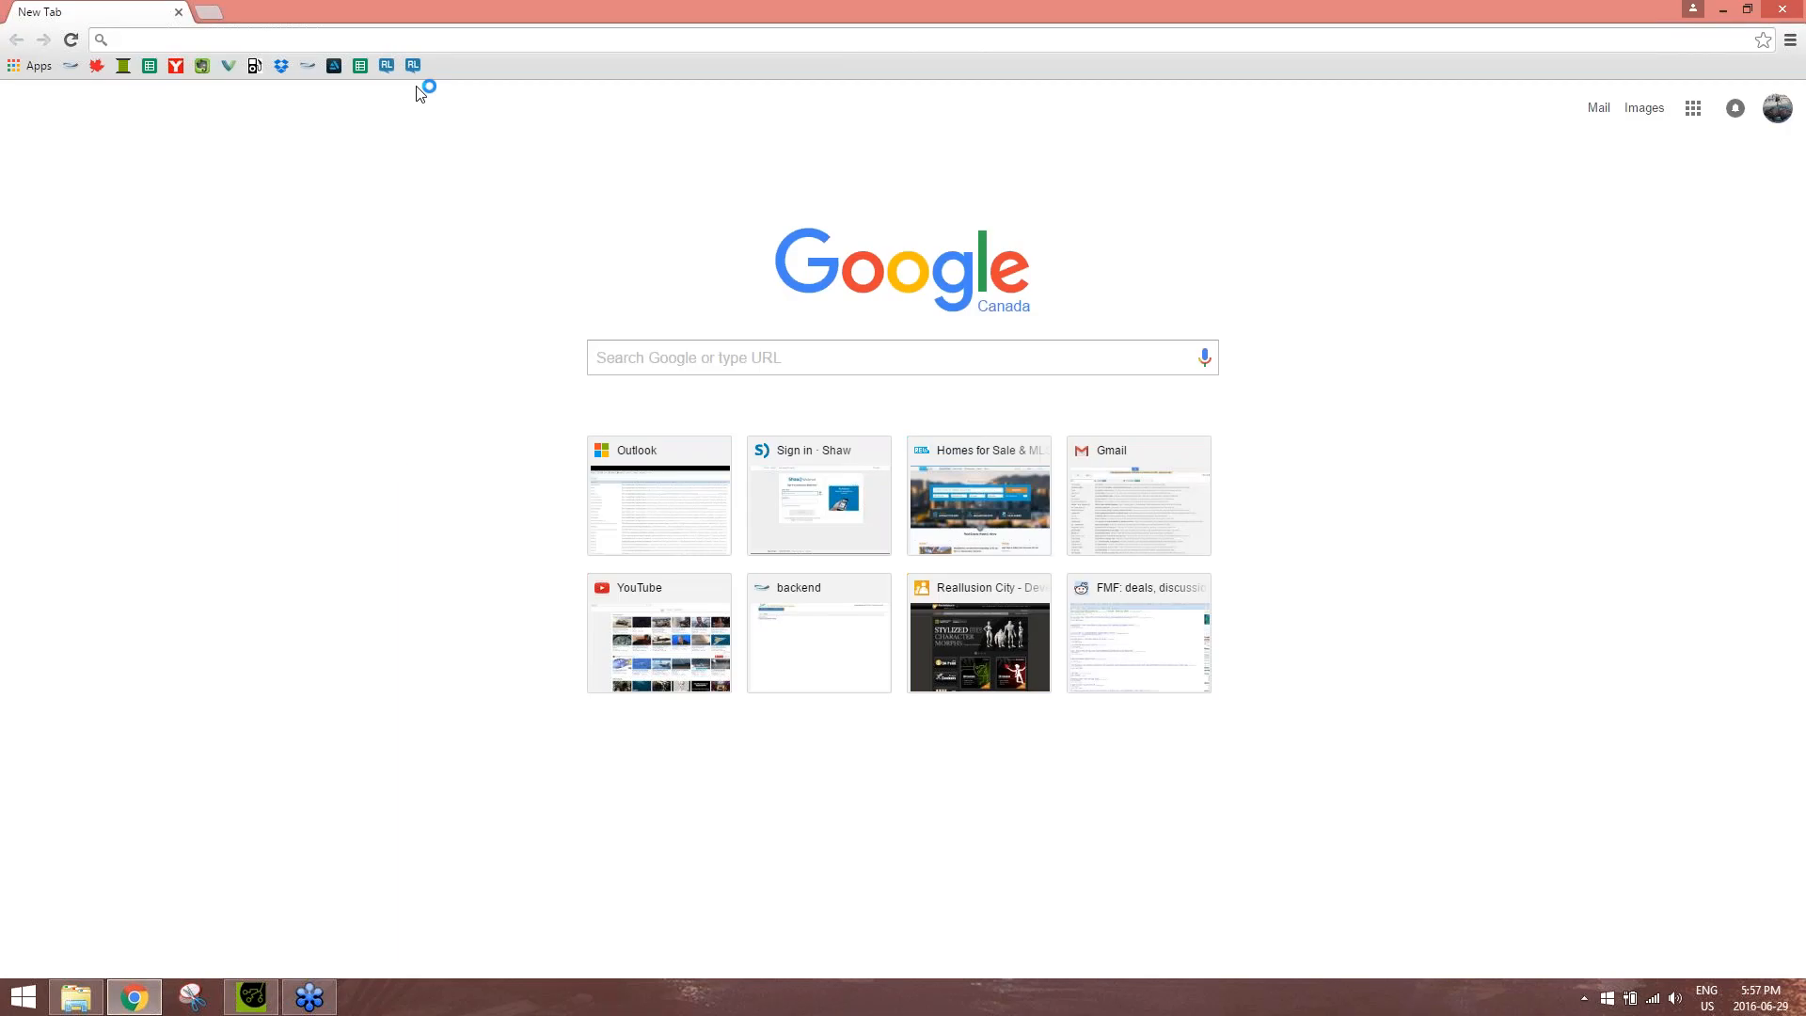
Open youtube.com in the current tab and reallusion.com in a new one
{"action": "type", "text": "youtube.com"}
{"action": "key", "text": "Return"}
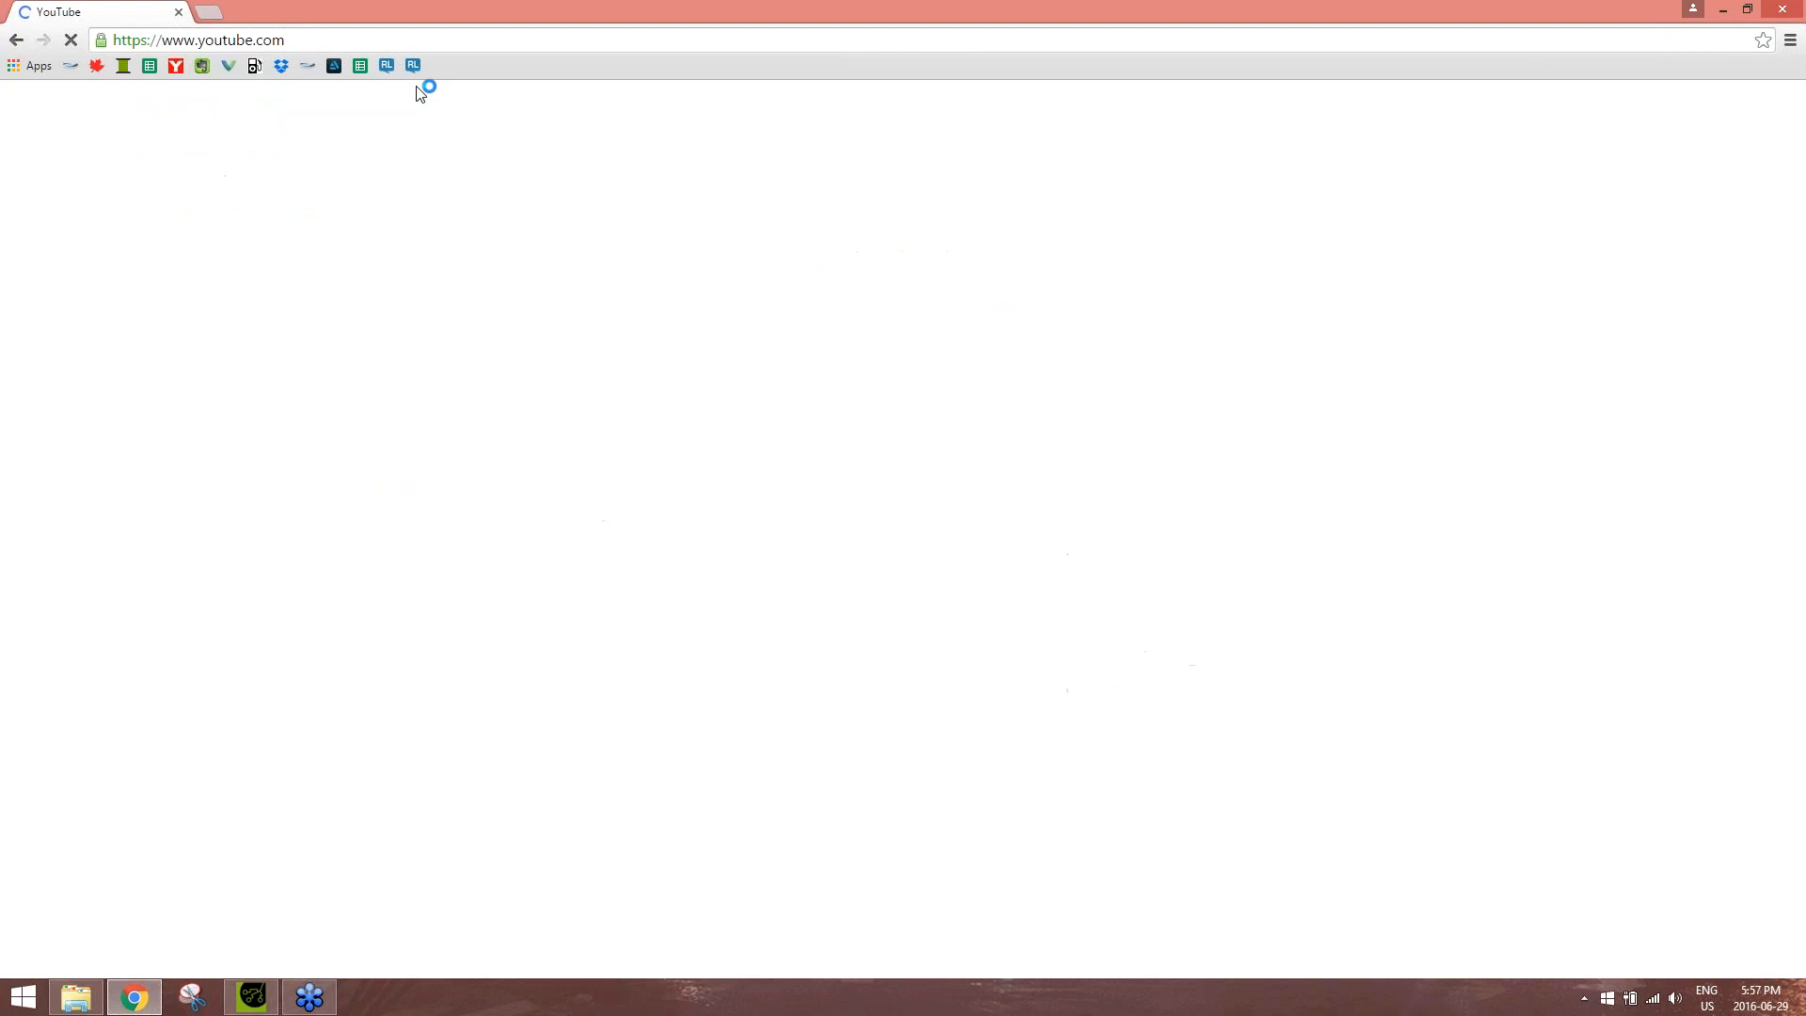
{"action": "key", "text": "ctrl+t"}
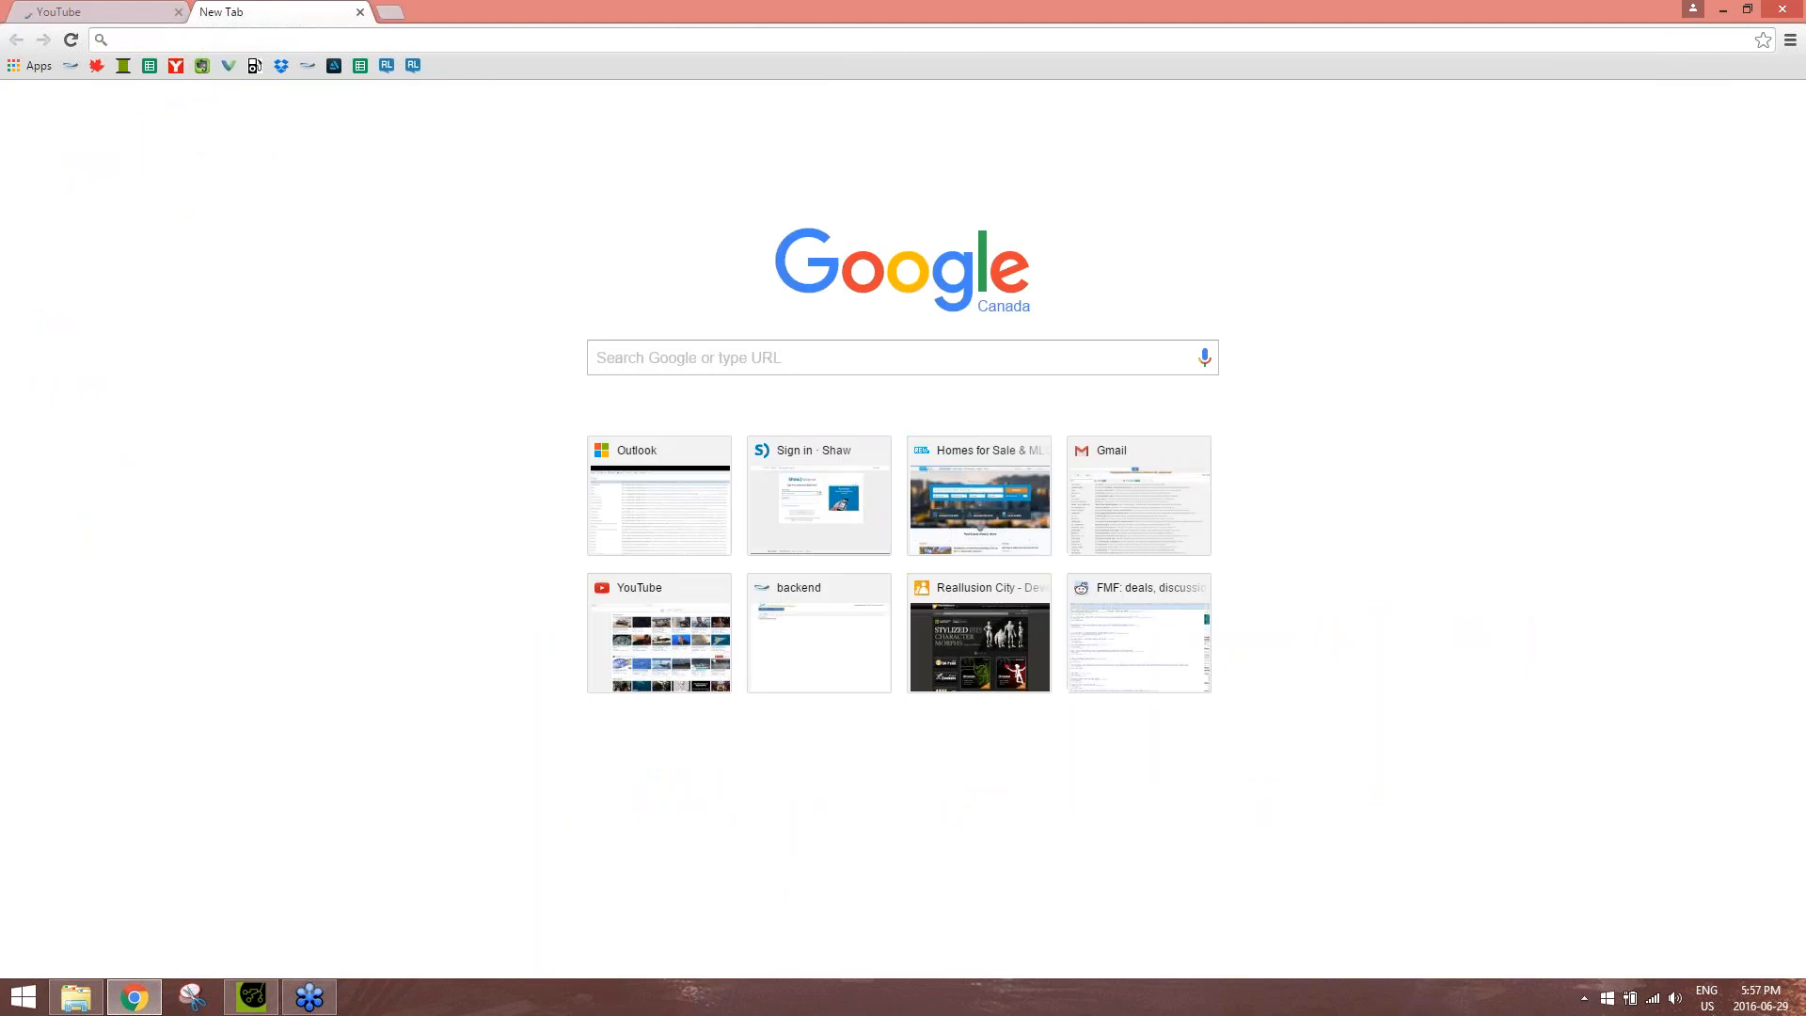
{"action": "left_click", "coordinate": [640, 40]}
{"action": "type", "text": "reallusion.com"}
{"action": "key", "text": "Return"}
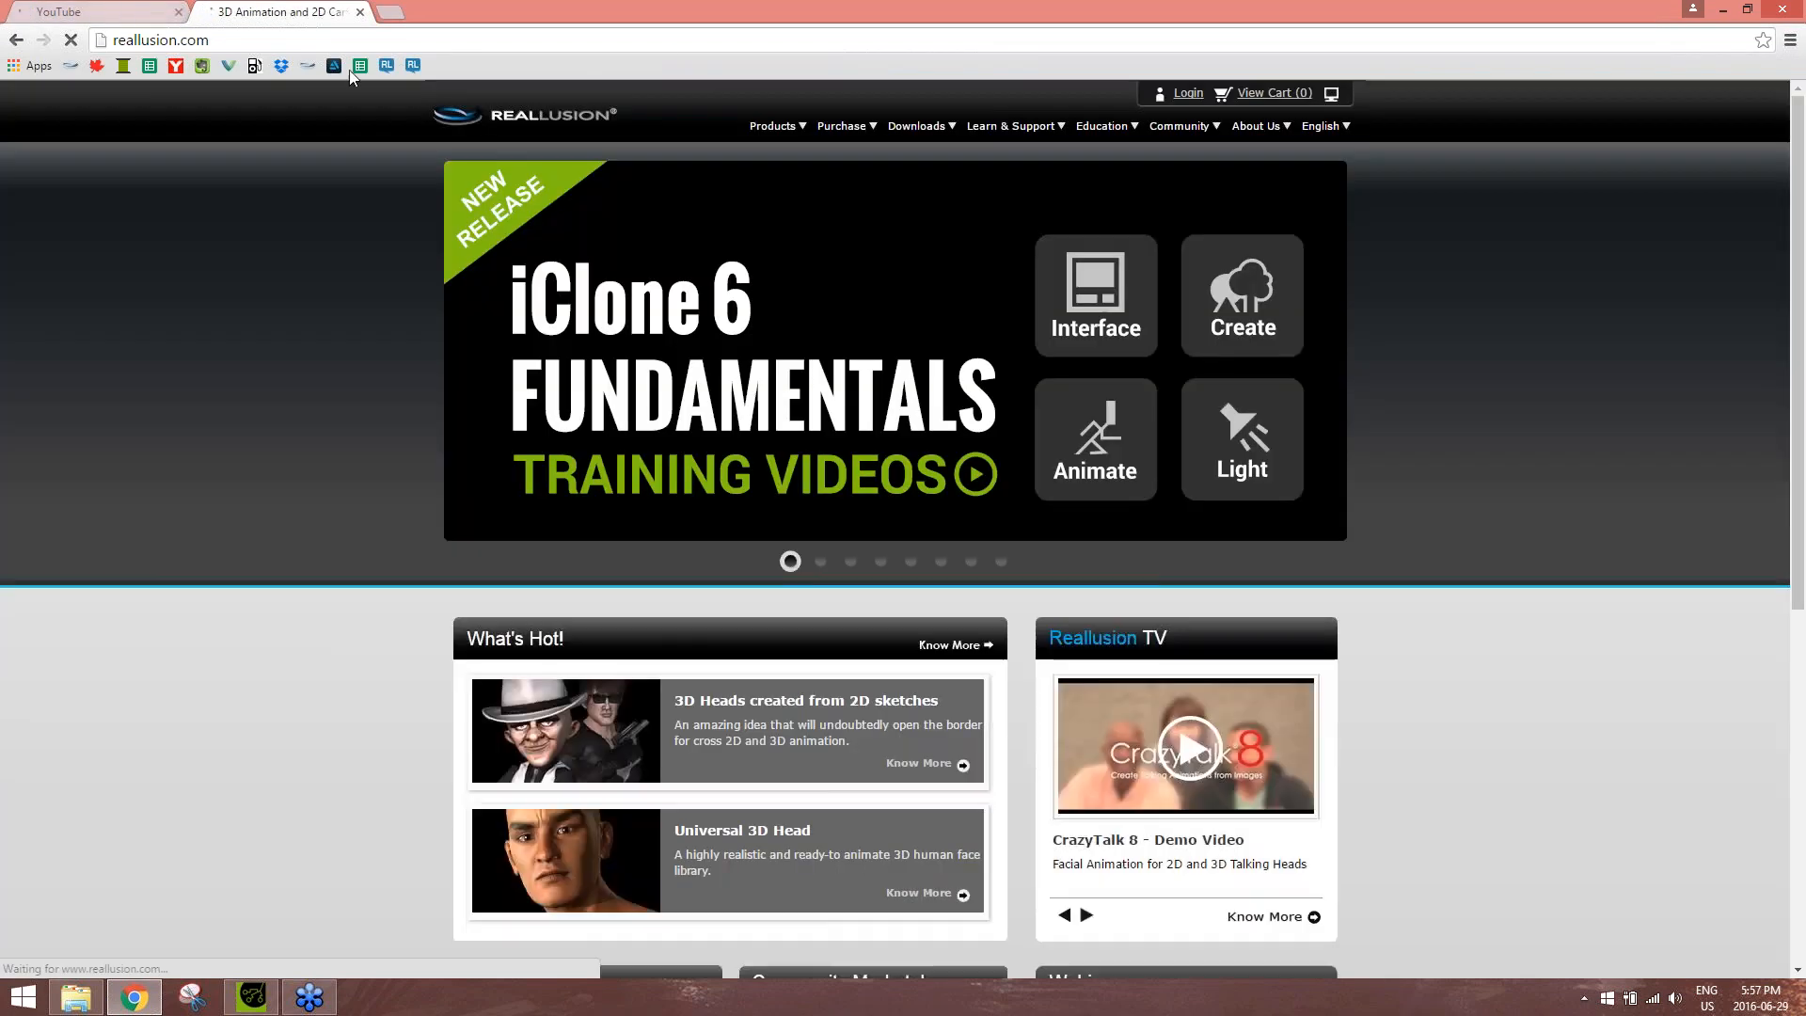
Open the iClone download page from the Reallusion site's list of downloads
{"action": "mouse_move", "coordinate": [779, 127]}
{"action": "mouse_move", "coordinate": [837, 134]}
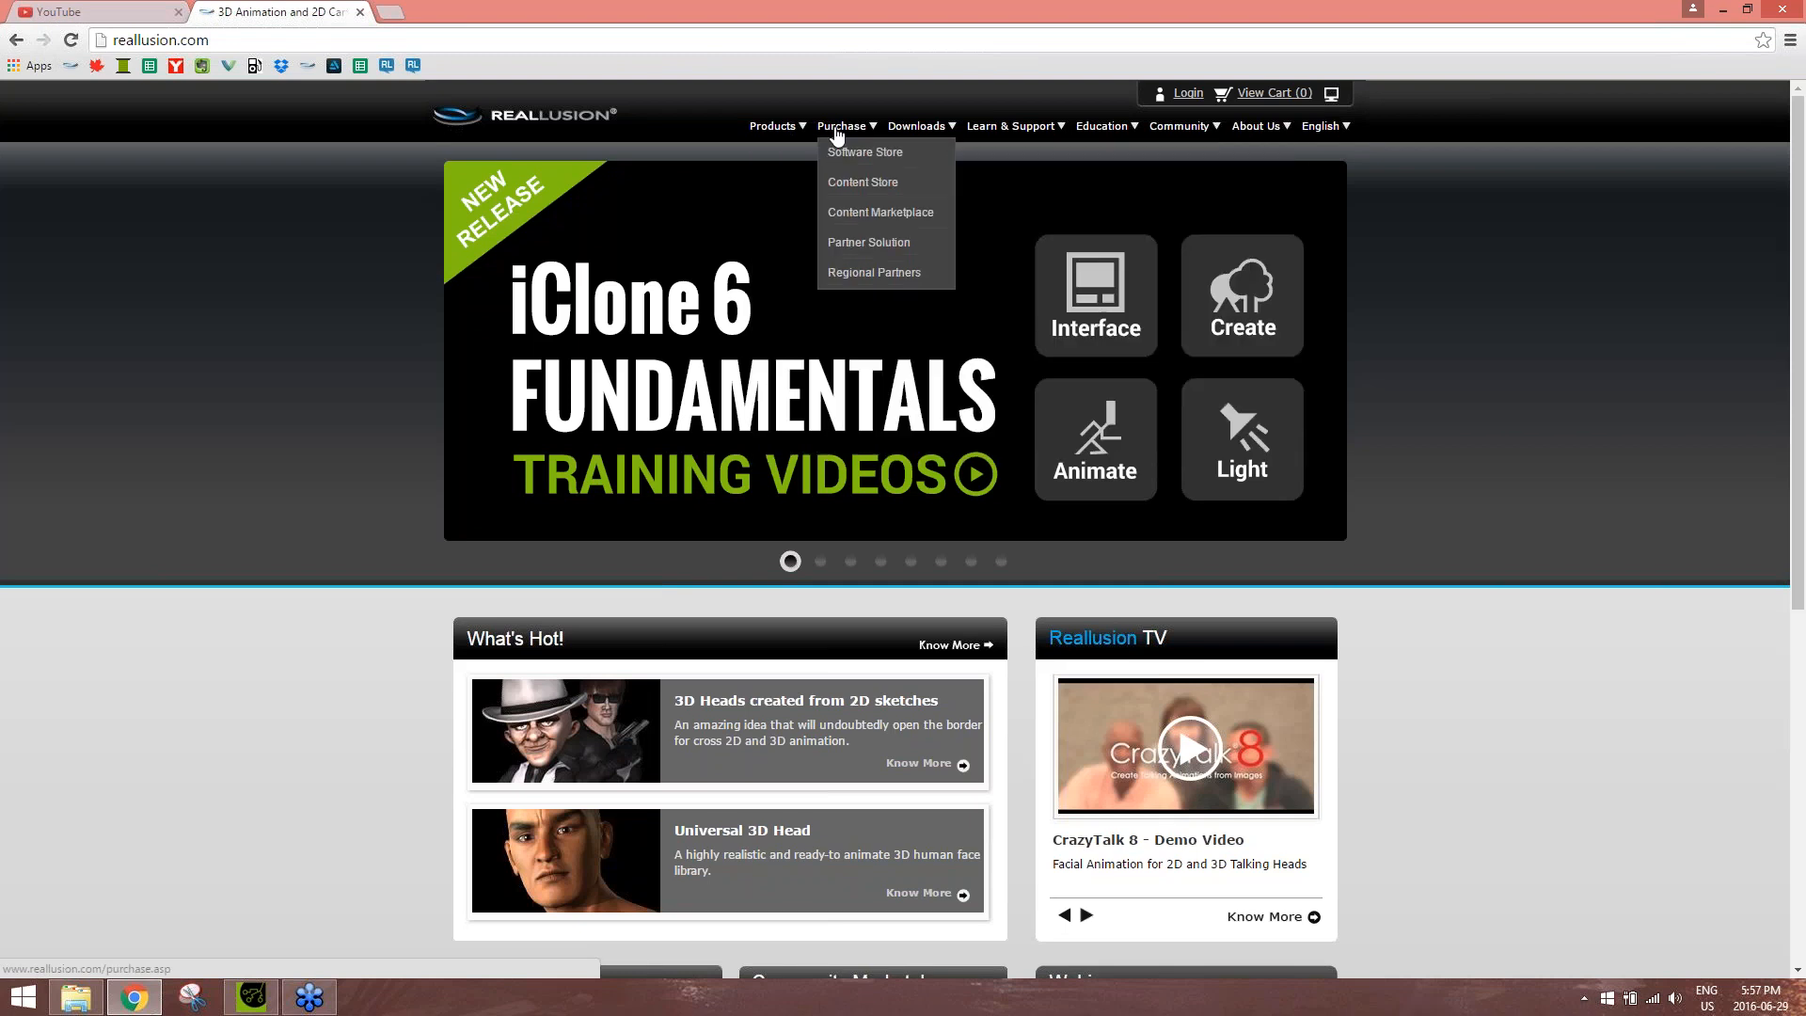
{"action": "mouse_move", "coordinate": [906, 132]}
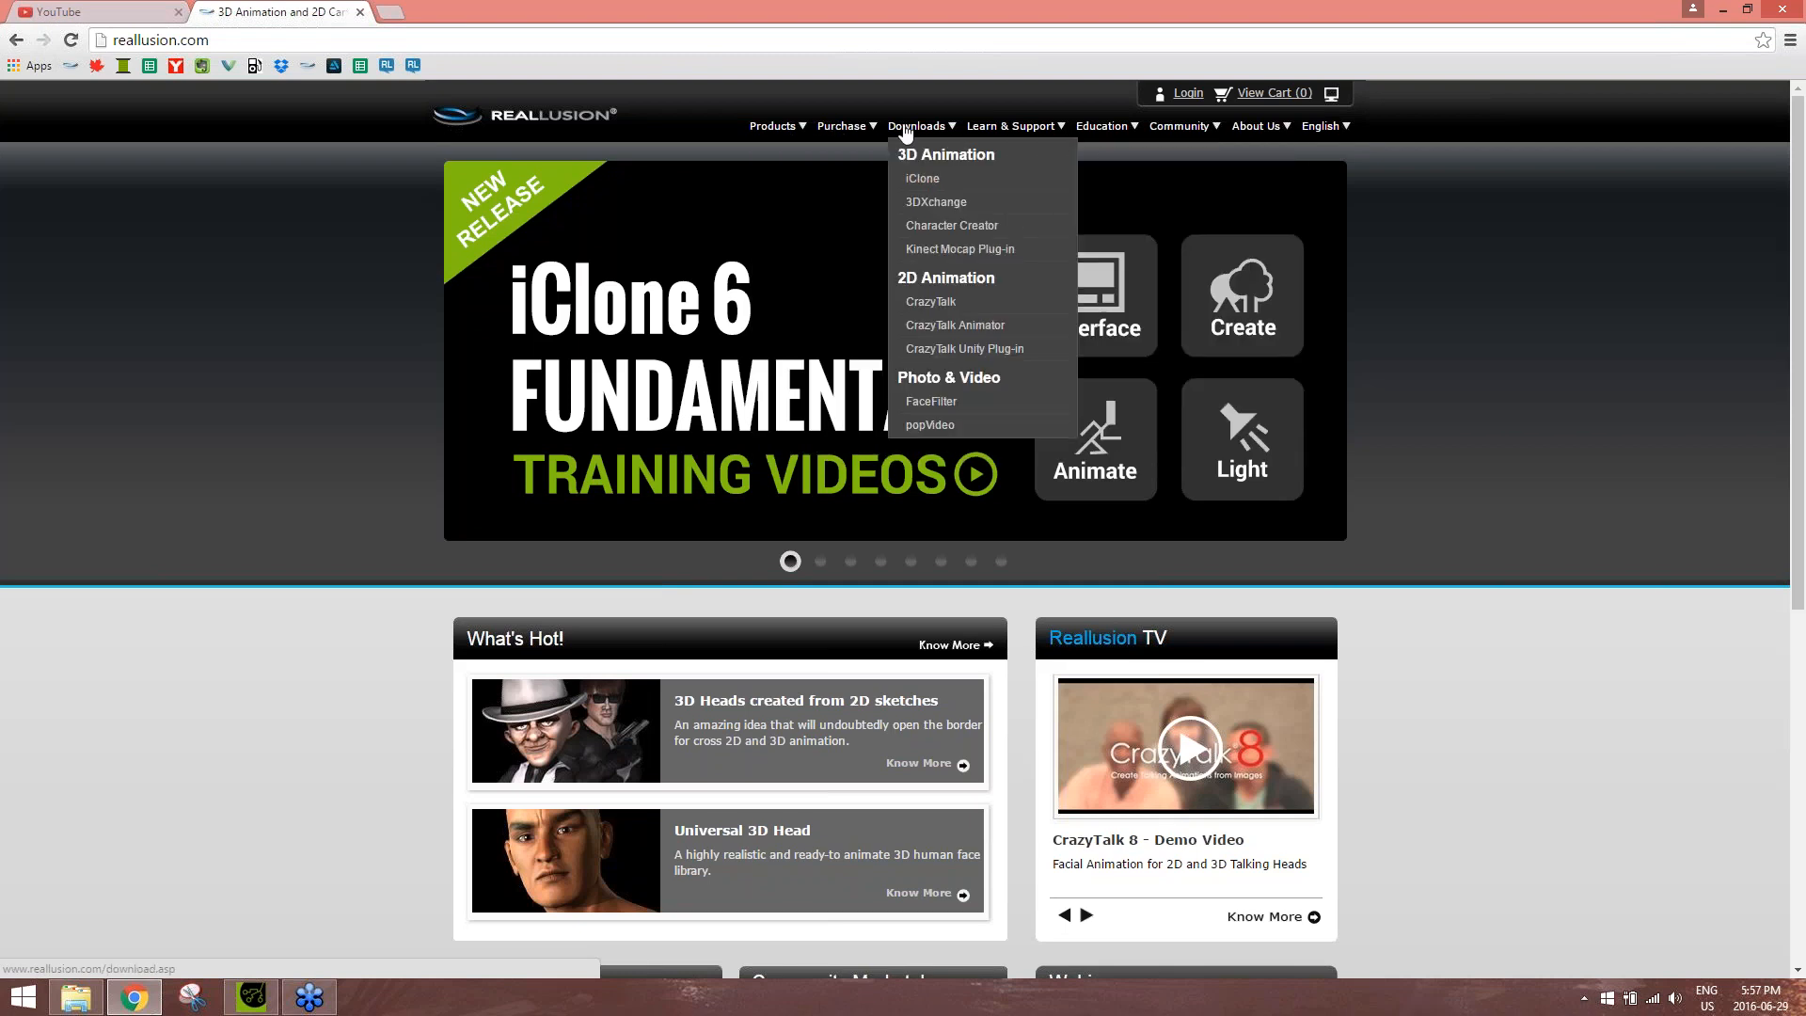
{"action": "left_click", "coordinate": [922, 179]}
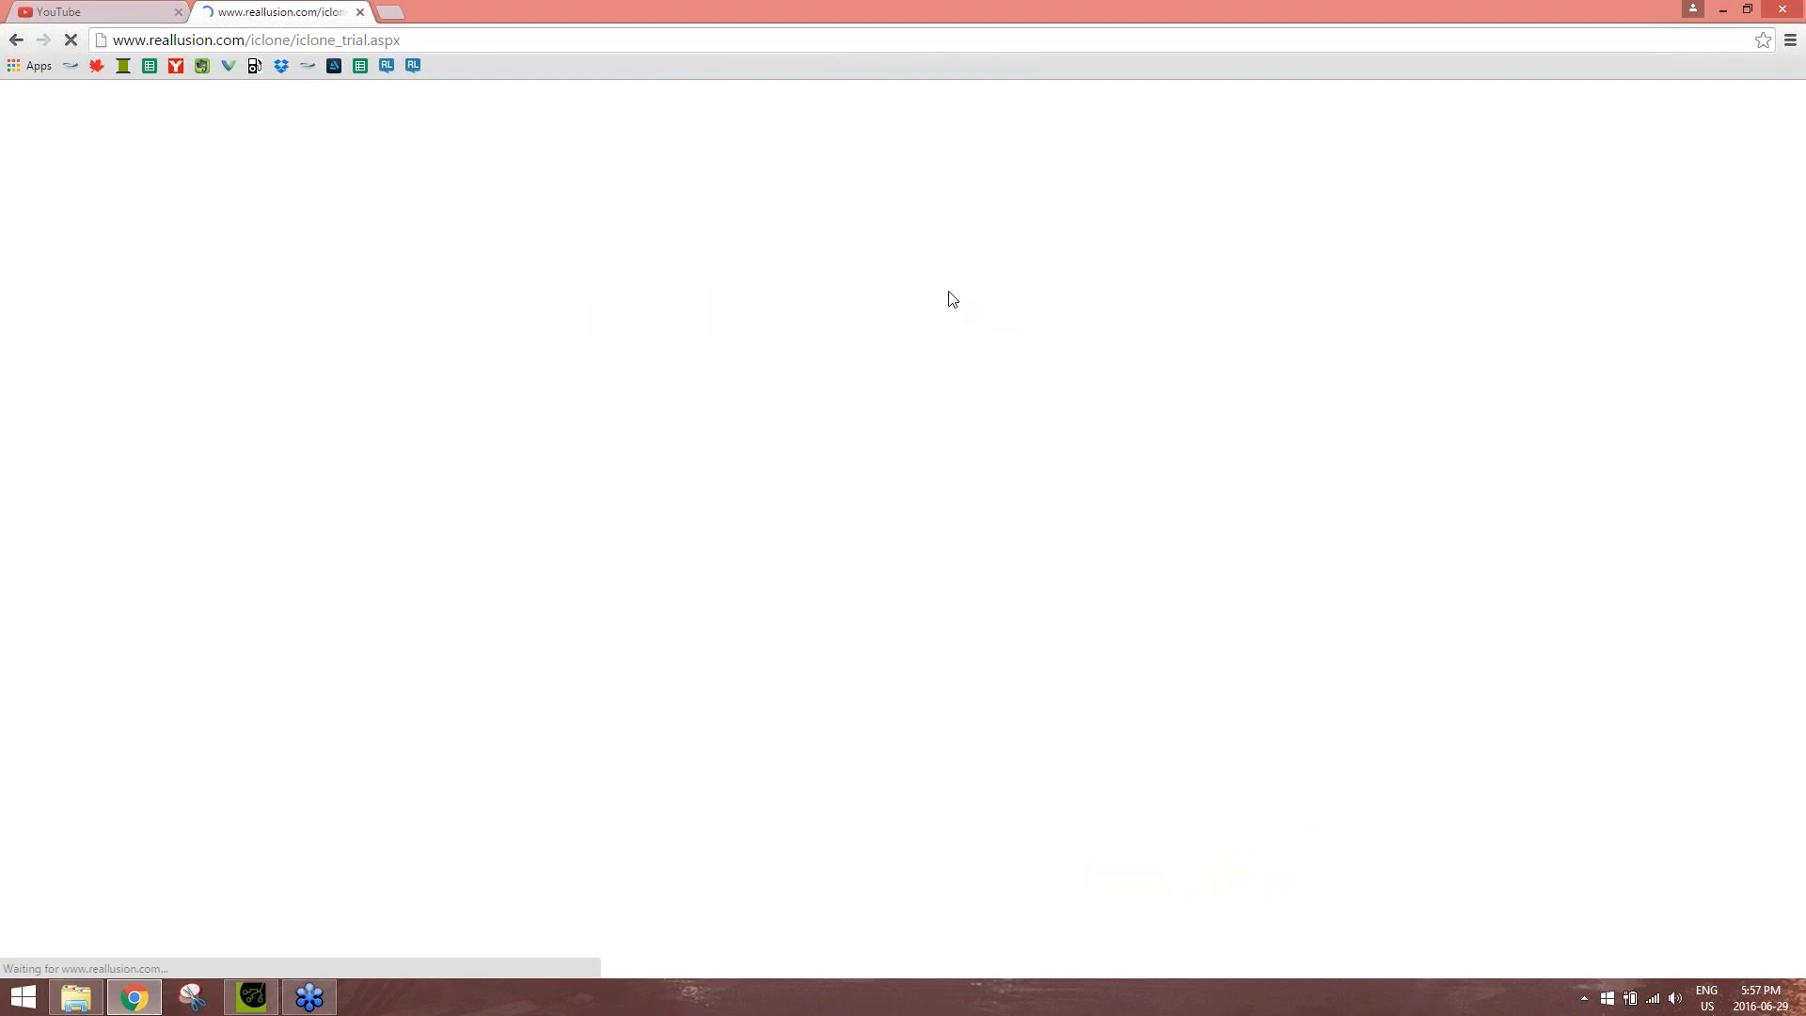
Search YouTube for "reallusion" and open the Reallusion channel
{"action": "left_click", "coordinate": [124, 14]}
{"action": "type", "text": "reallusion"}
{"action": "key", "text": "Return"}
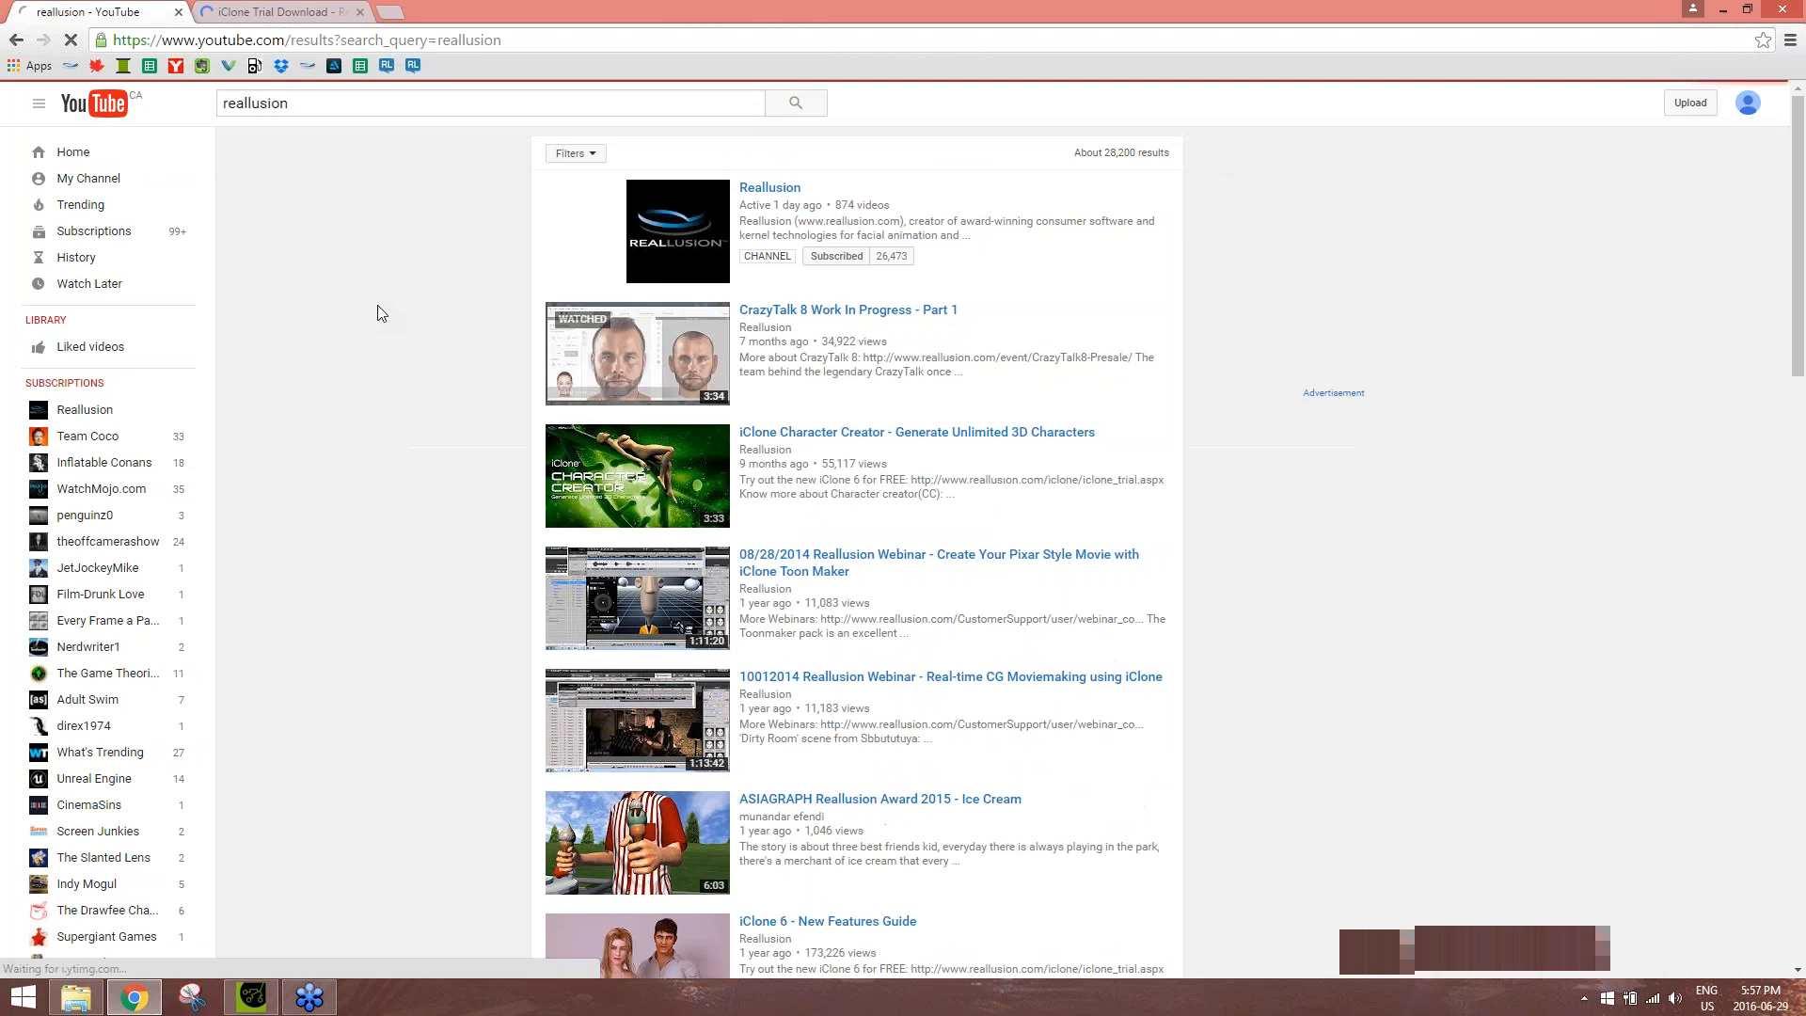
{"action": "left_click", "coordinate": [765, 195]}
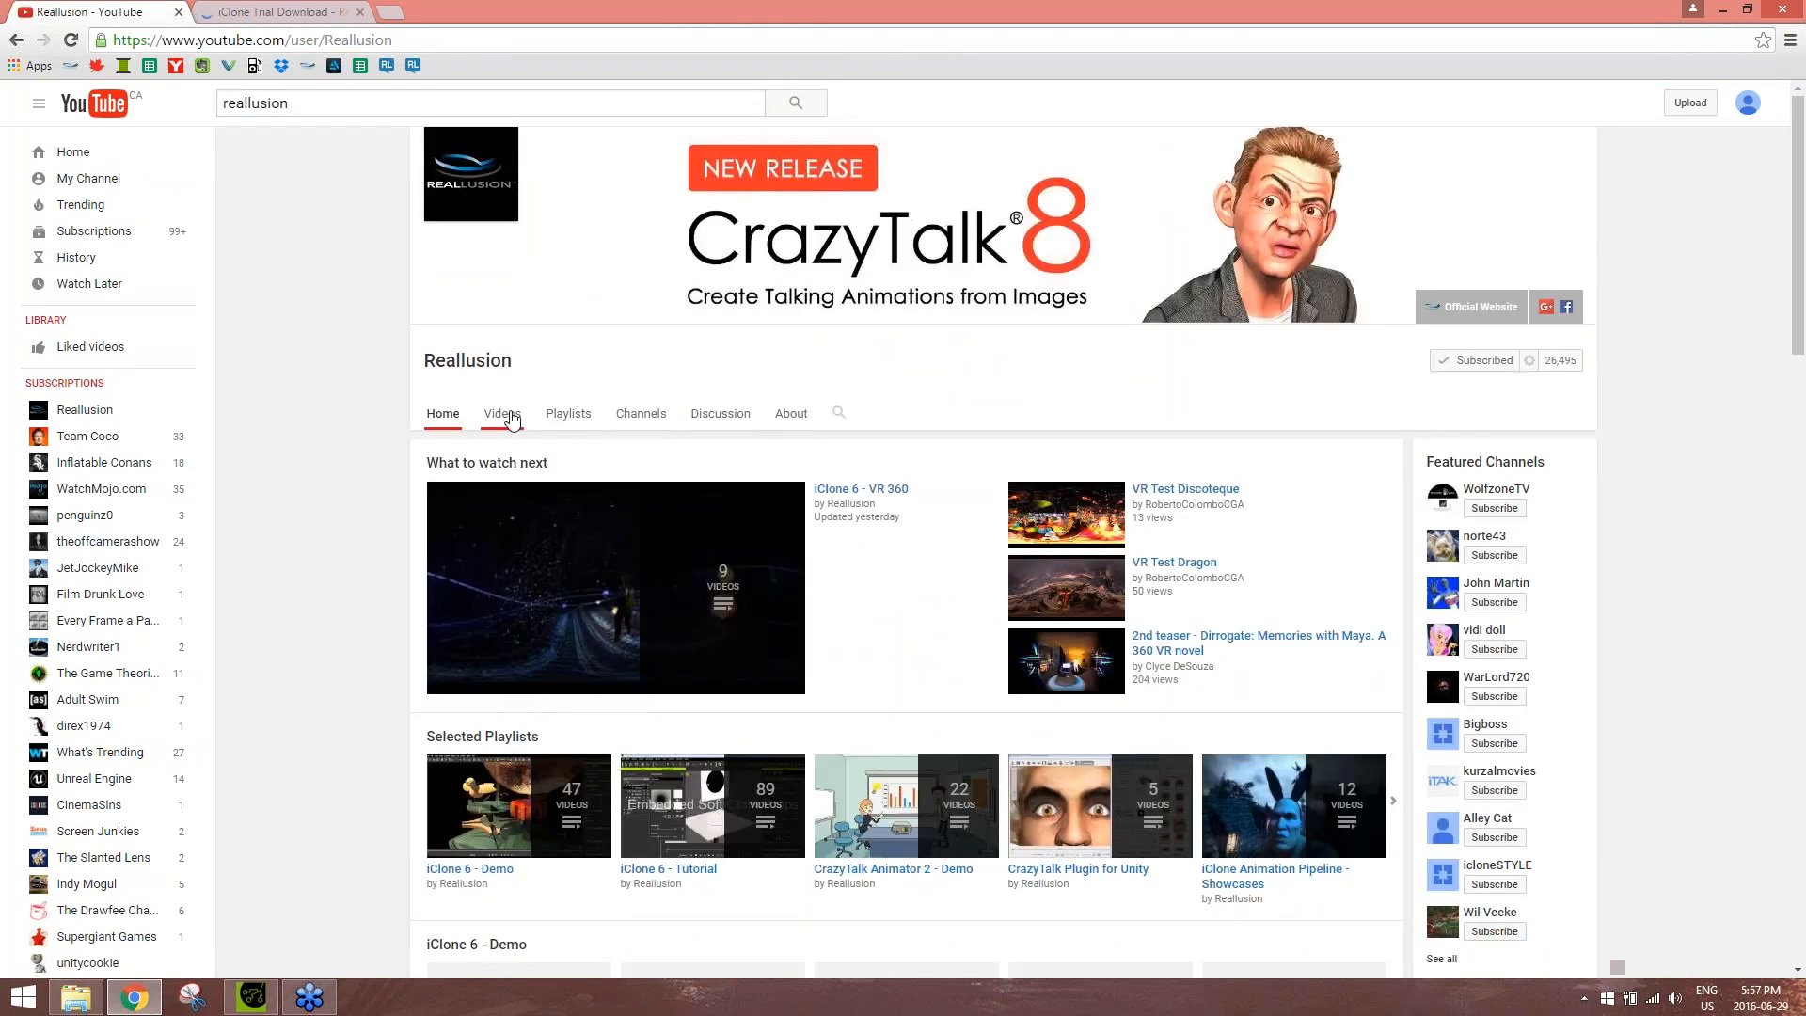
Show the full list of playlists created by the Reallusion channel and look through it
{"action": "left_click", "coordinate": [555, 419]}
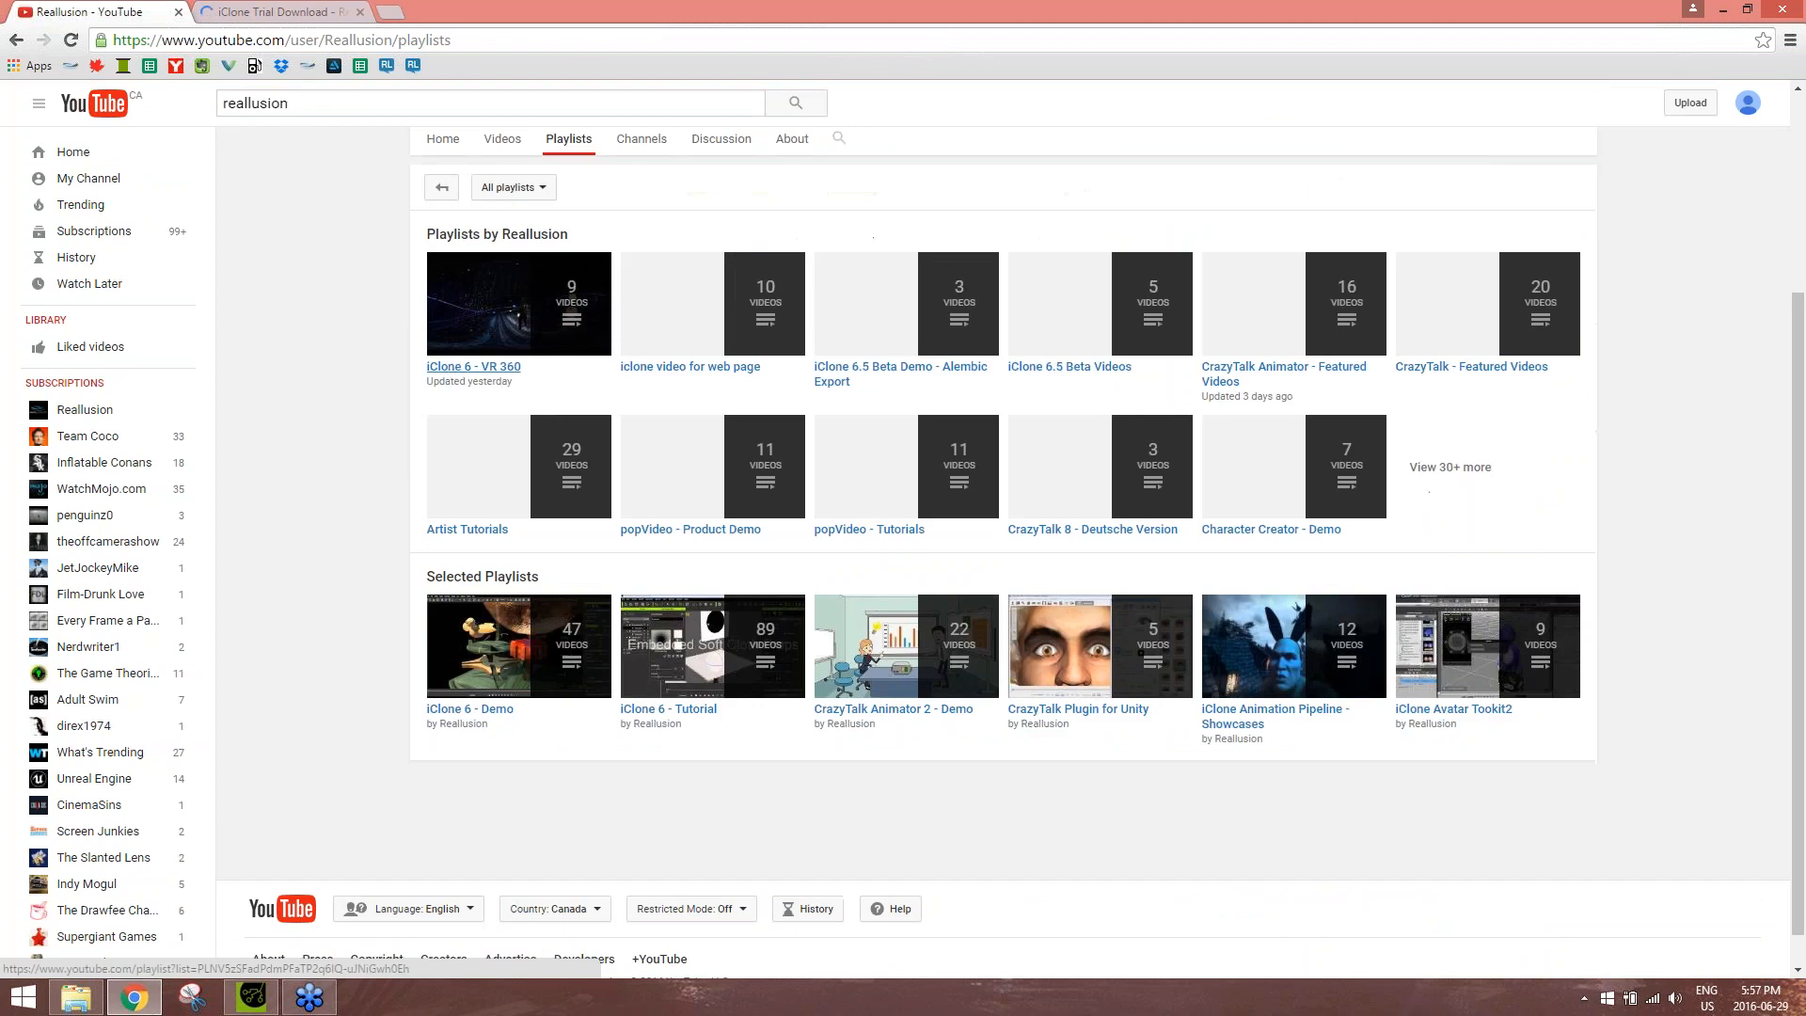
{"action": "left_click", "coordinate": [1459, 467]}
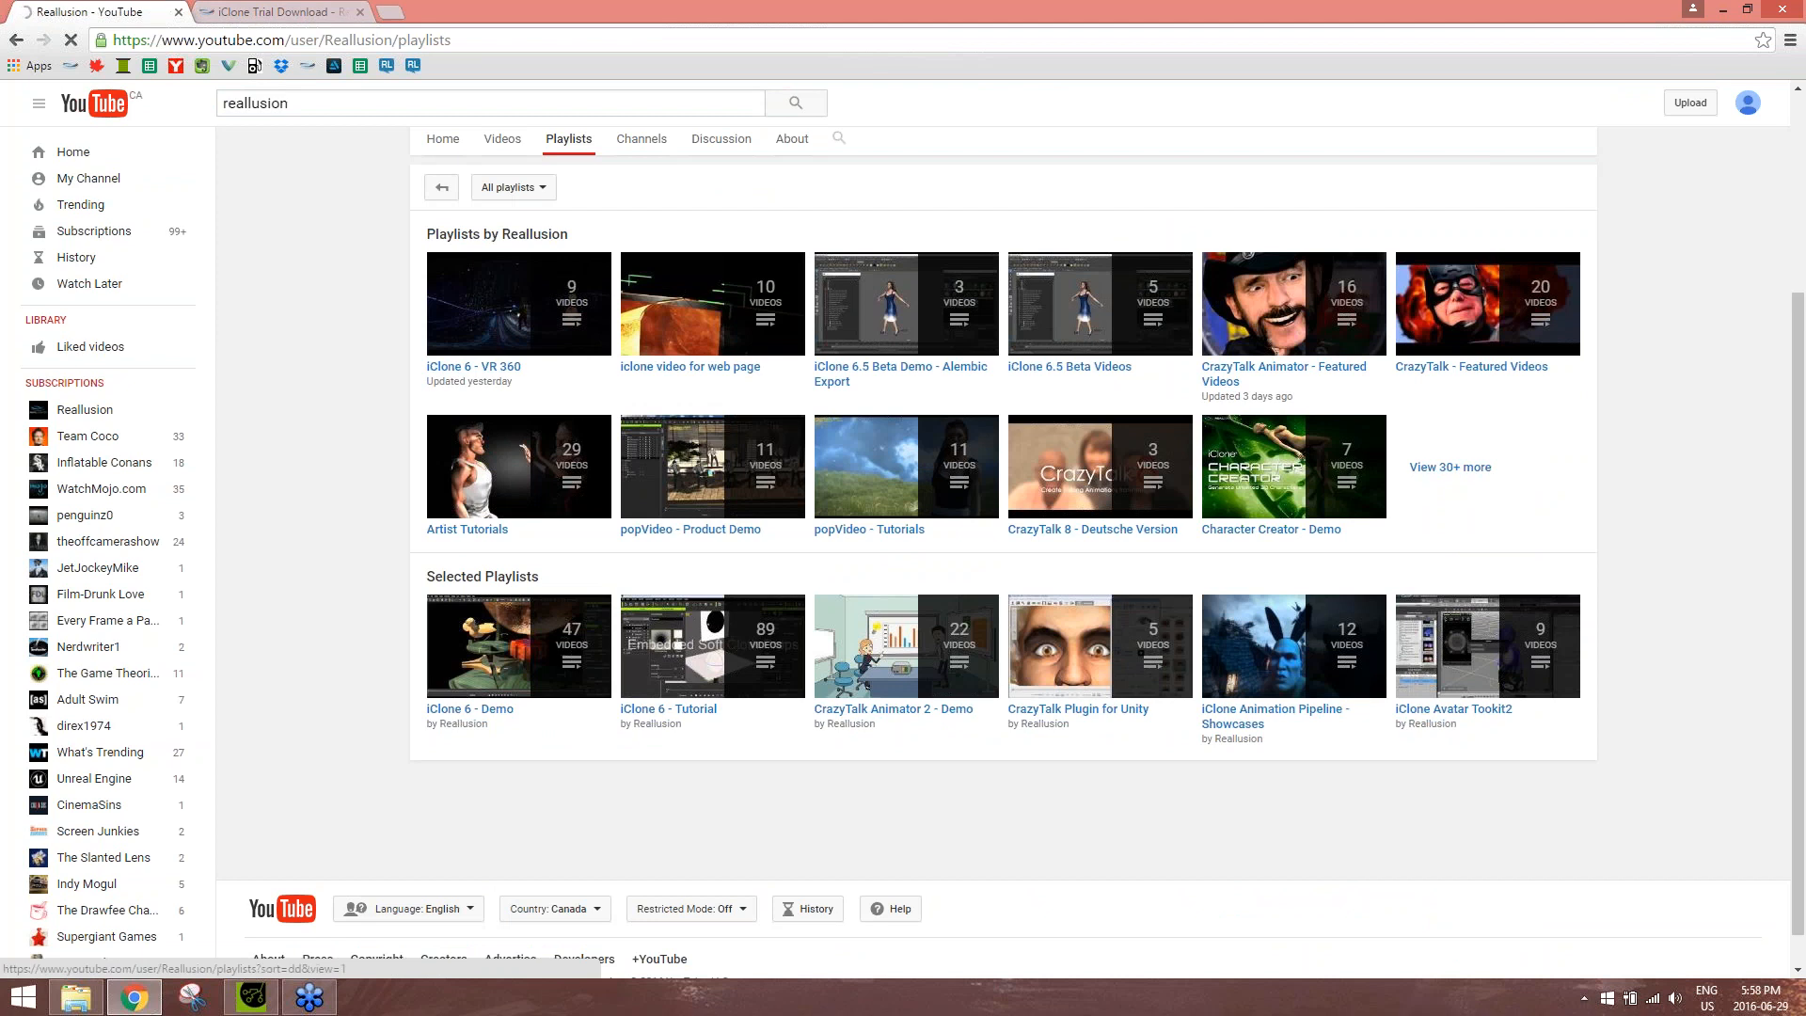
{"action": "scroll", "coordinate": [1214, 593], "scroll_direction": "down", "scroll_amount": 3}
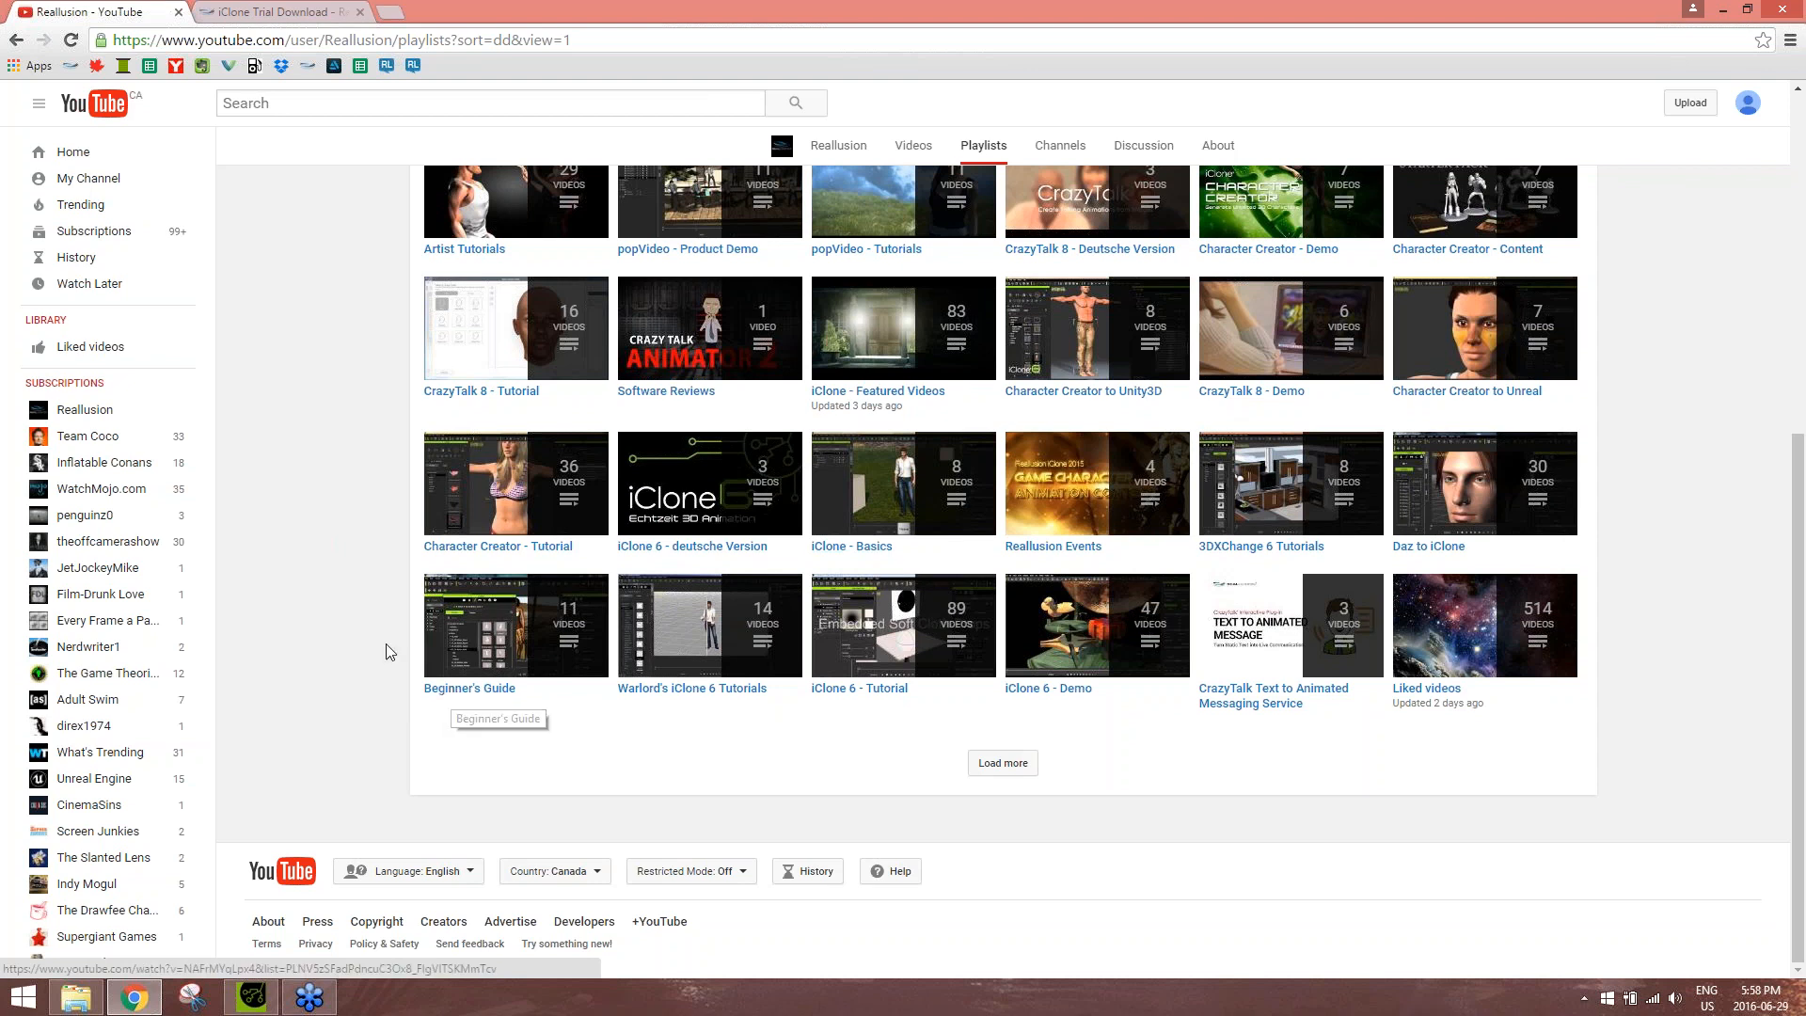
{"action": "scroll", "coordinate": [376, 639], "scroll_direction": "up", "scroll_amount": 4}
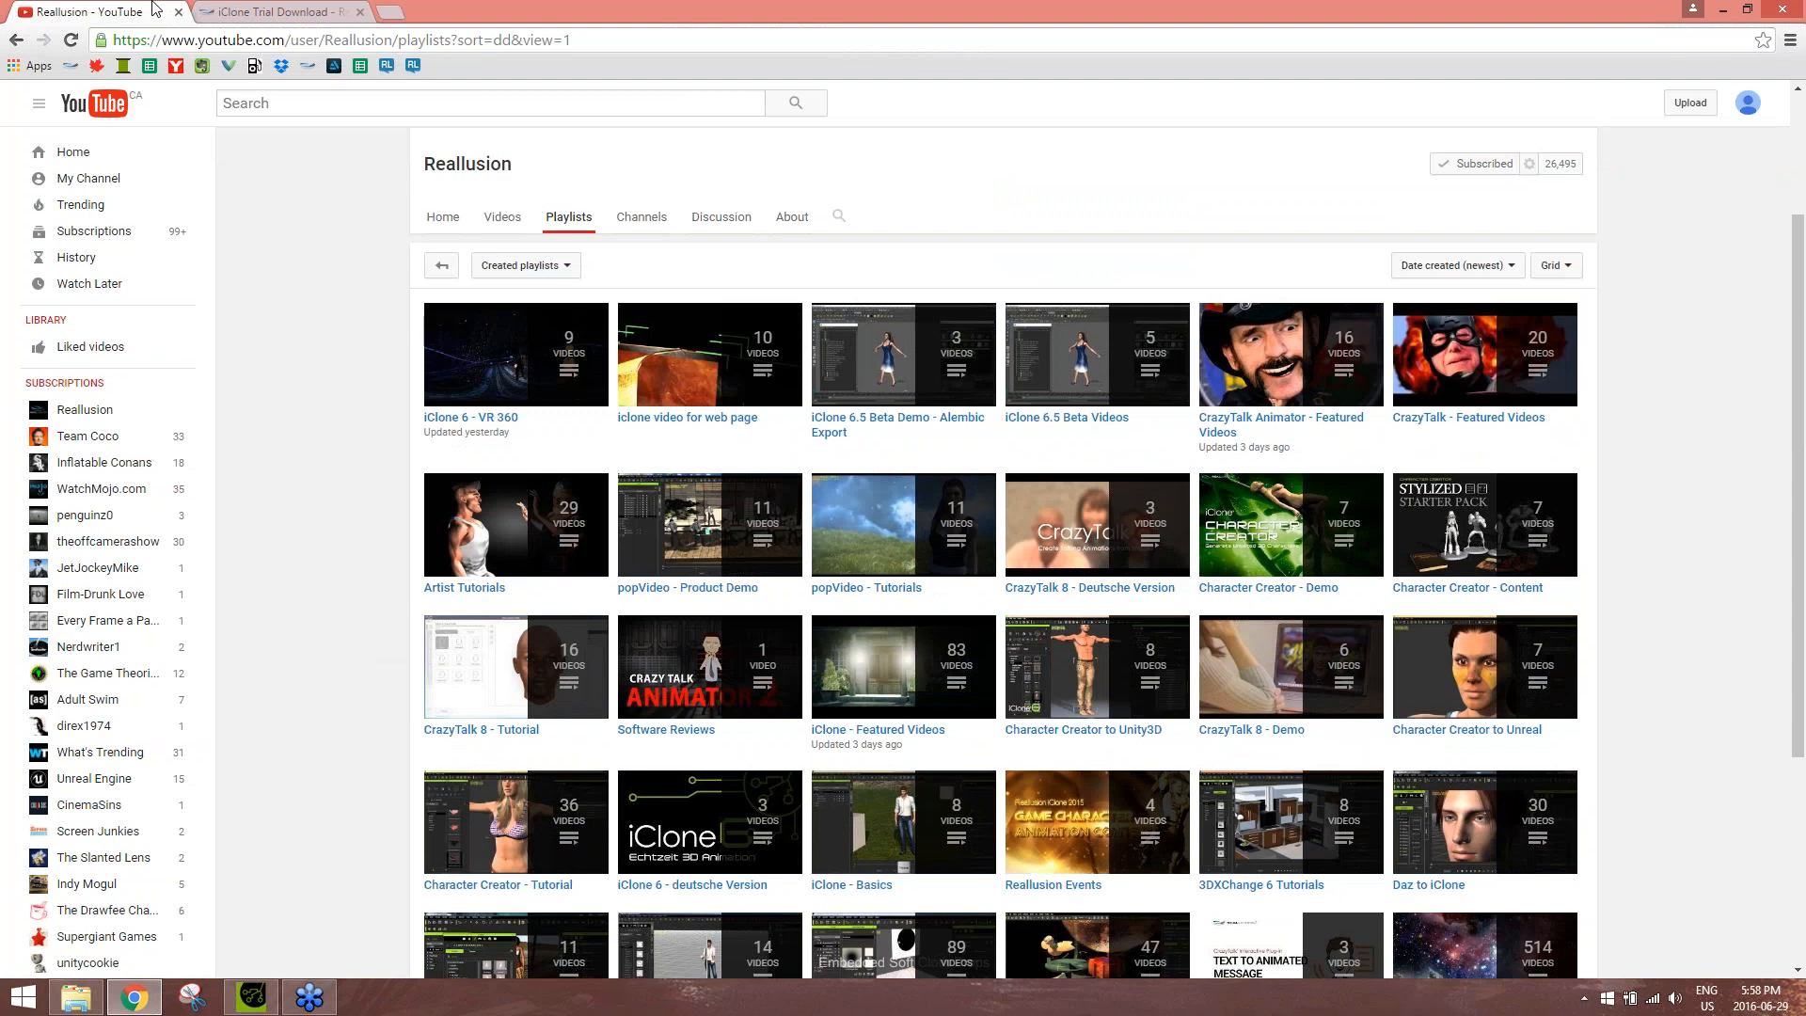
Return to the iClone site, open its Training Center and highlight the heading "Beginner's Guide for Your First Look at iClone 6"
{"action": "left_click", "coordinate": [264, 13]}
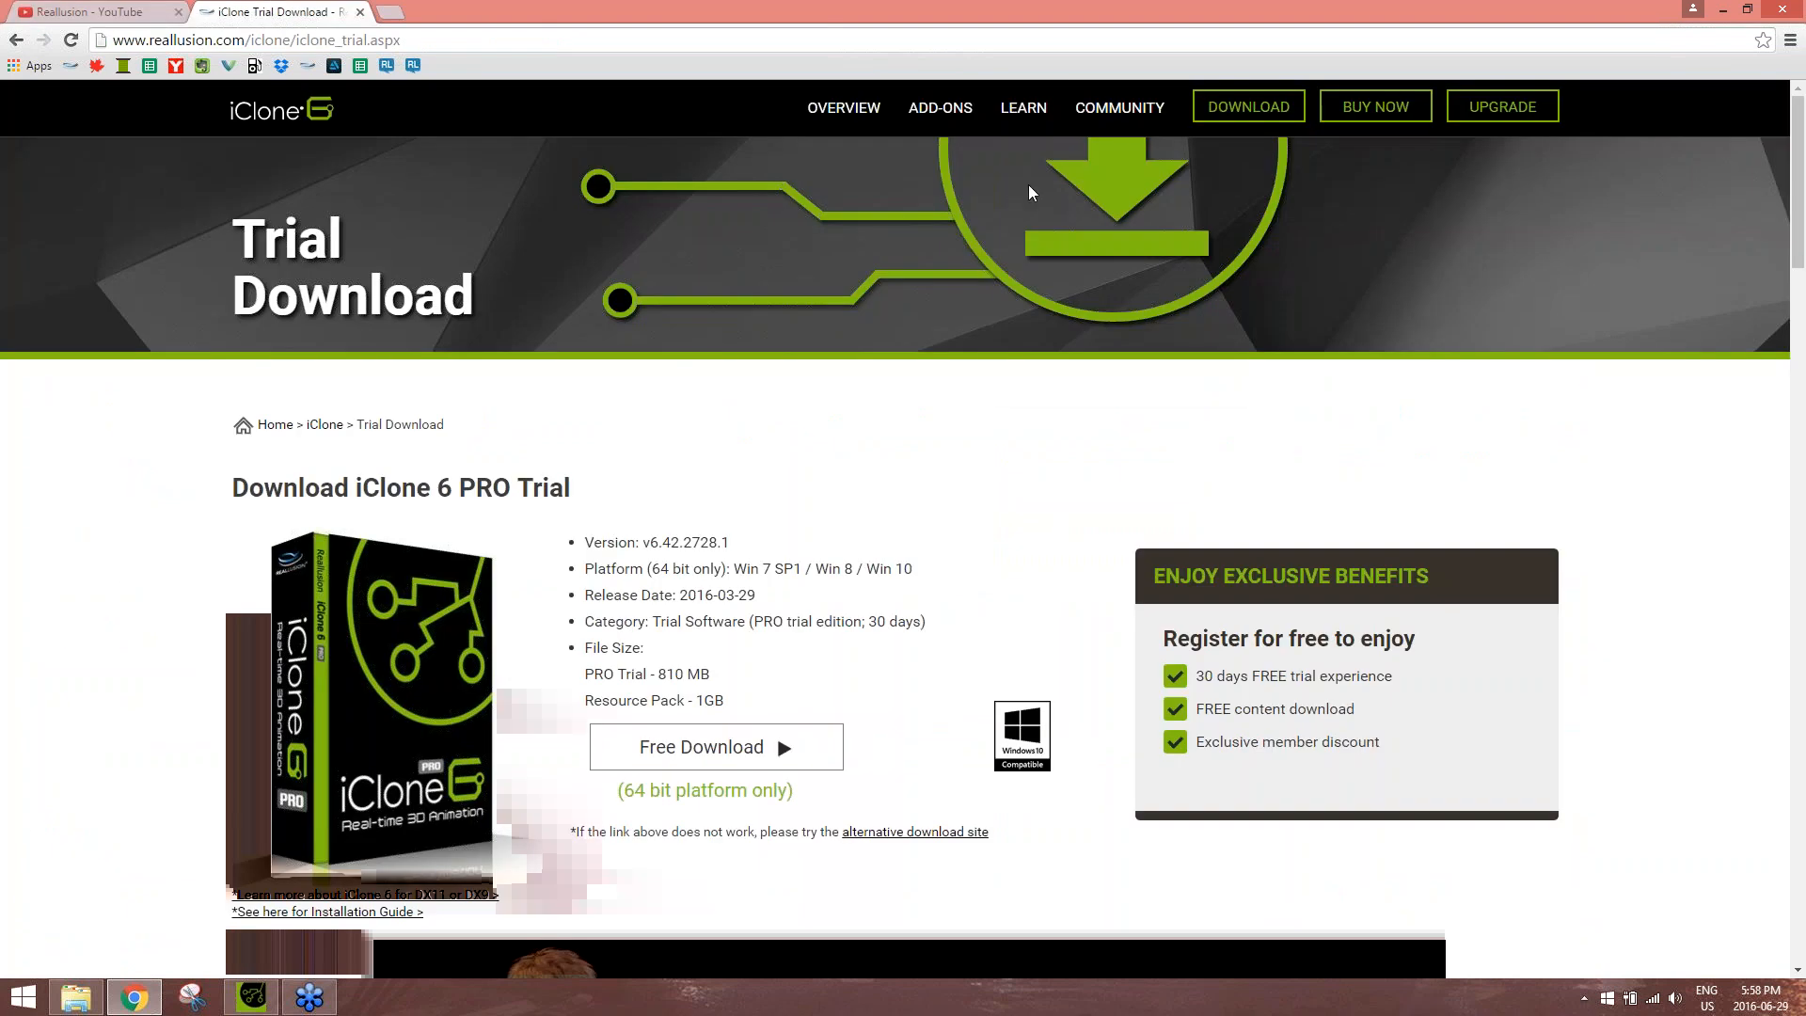
{"action": "mouse_move", "coordinate": [1032, 106]}
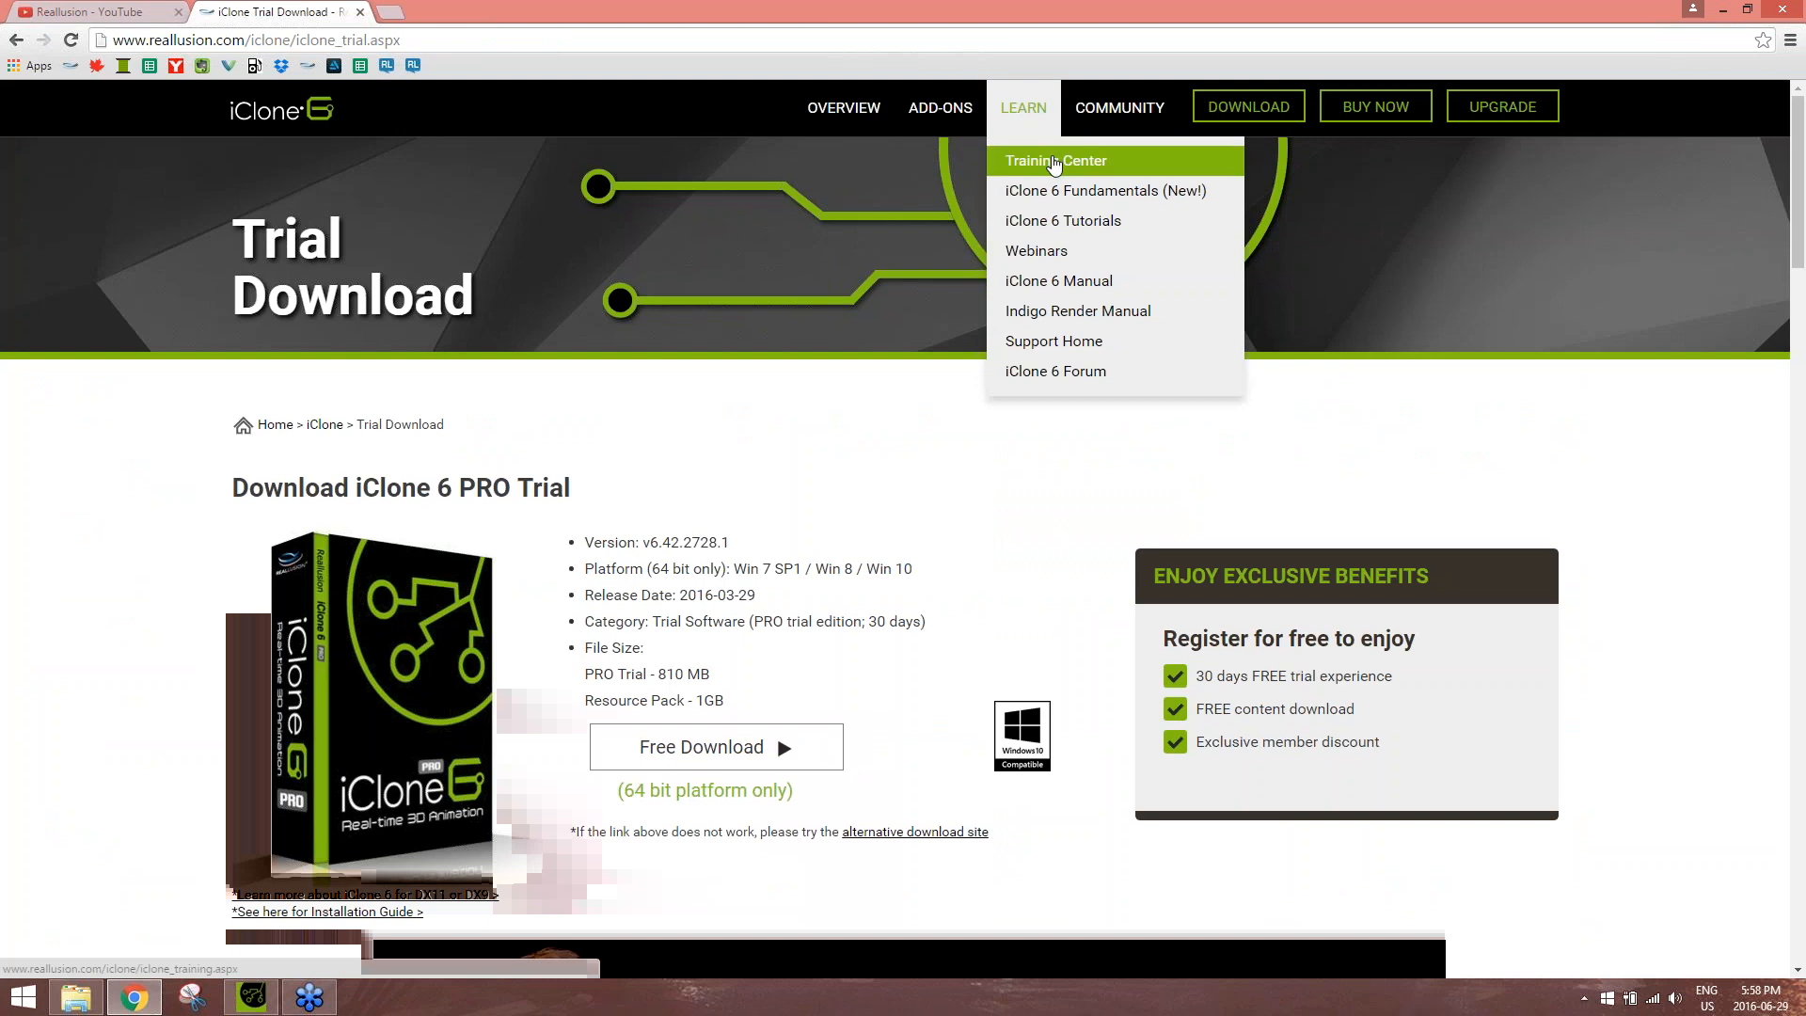
{"action": "left_click", "coordinate": [1055, 162]}
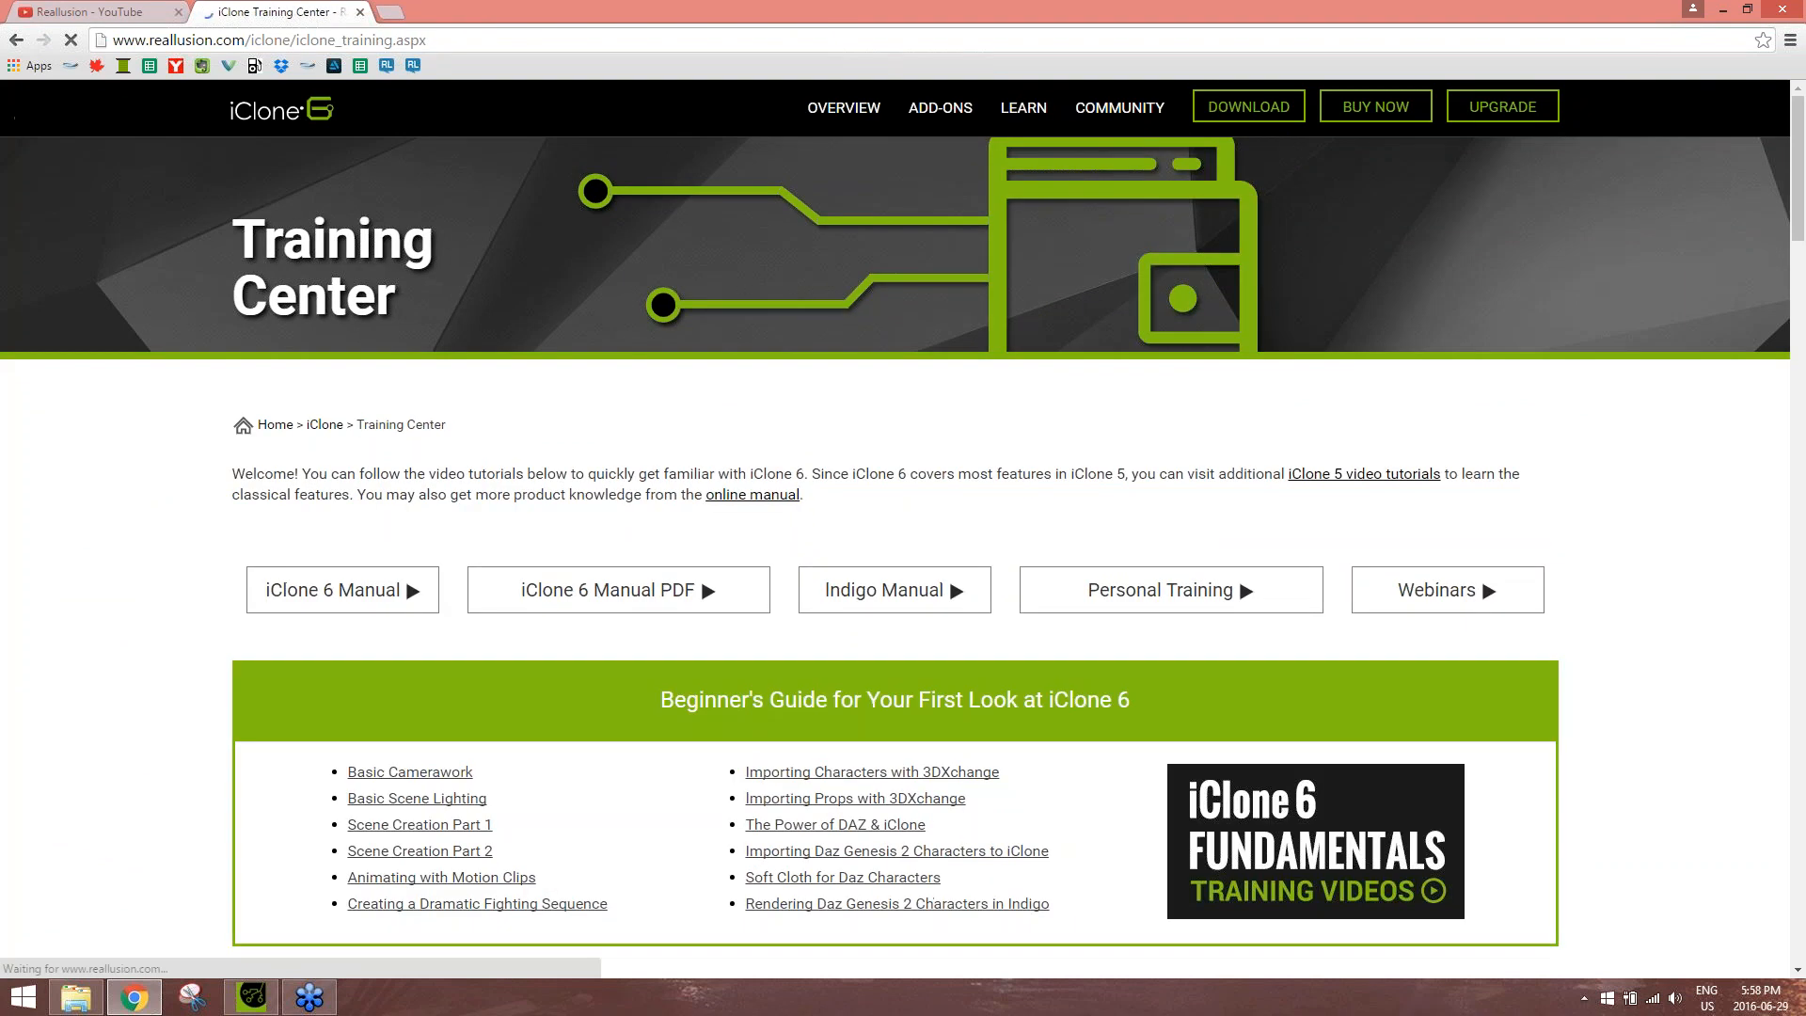
{"action": "scroll", "coordinate": [798, 412], "scroll_direction": "down", "scroll_amount": 3}
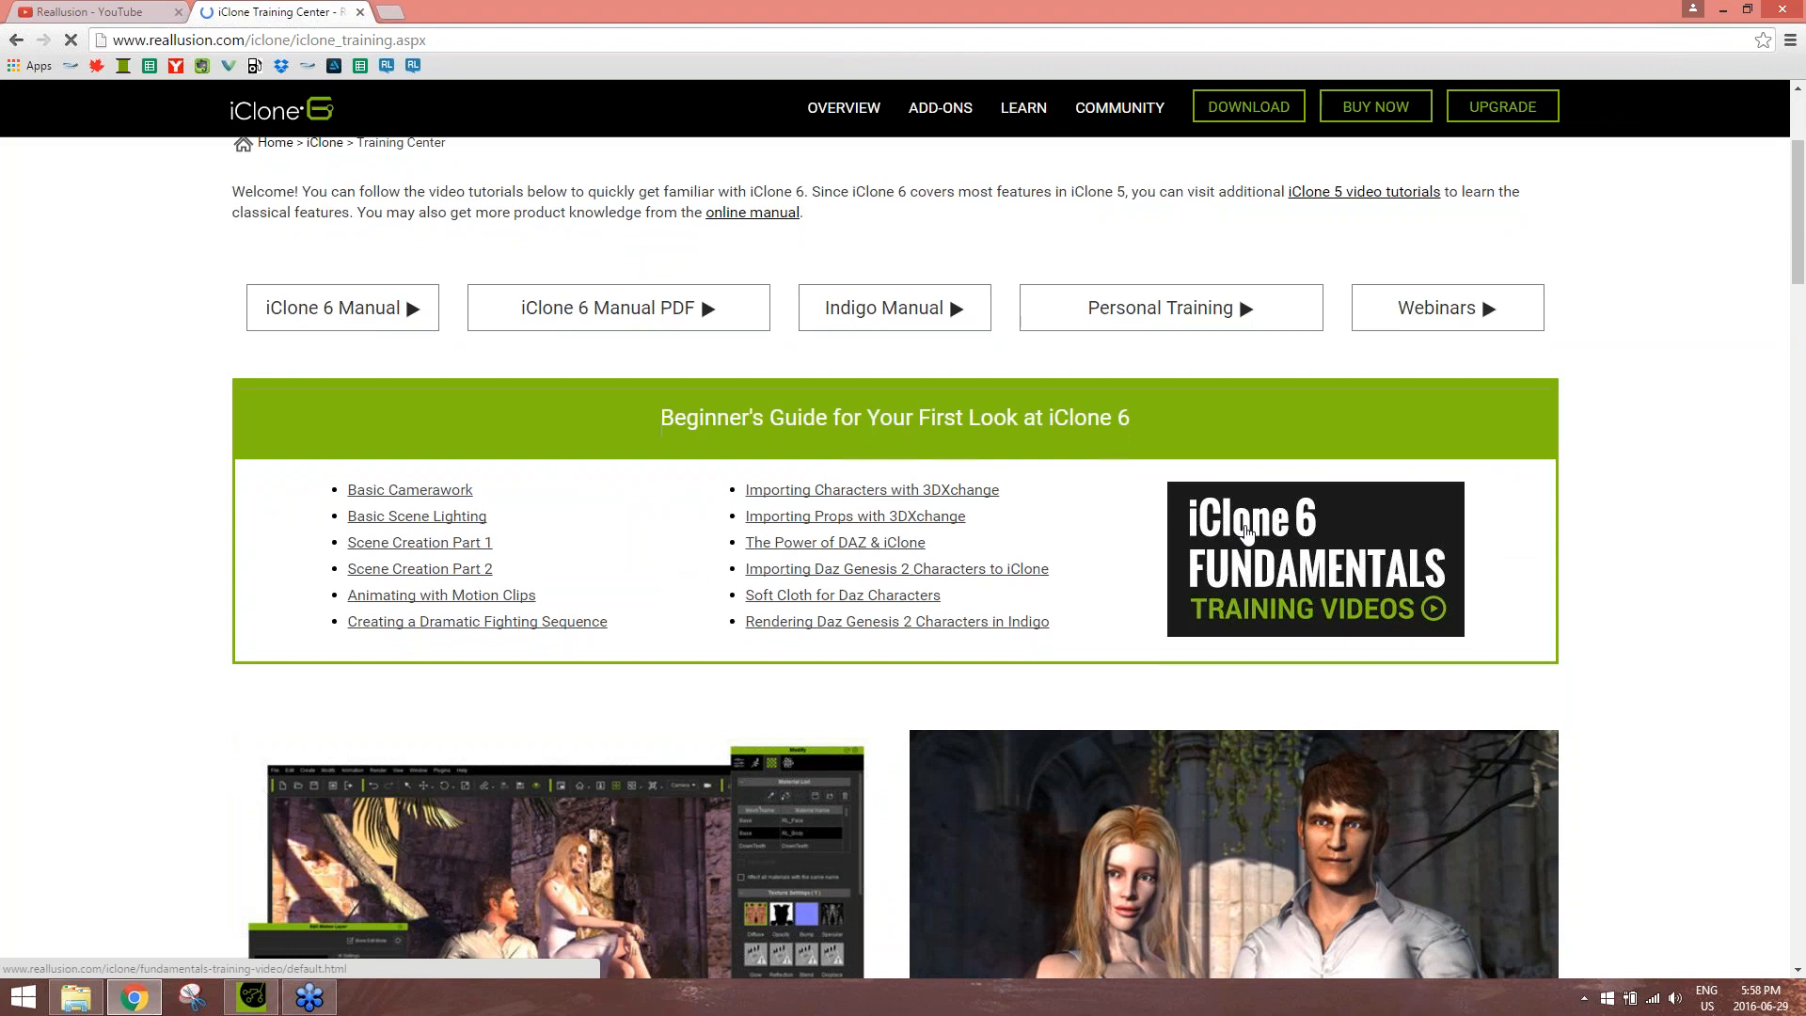
{"action": "left_click_drag", "start_coordinate": [658, 417], "coordinate": [1197, 419]}
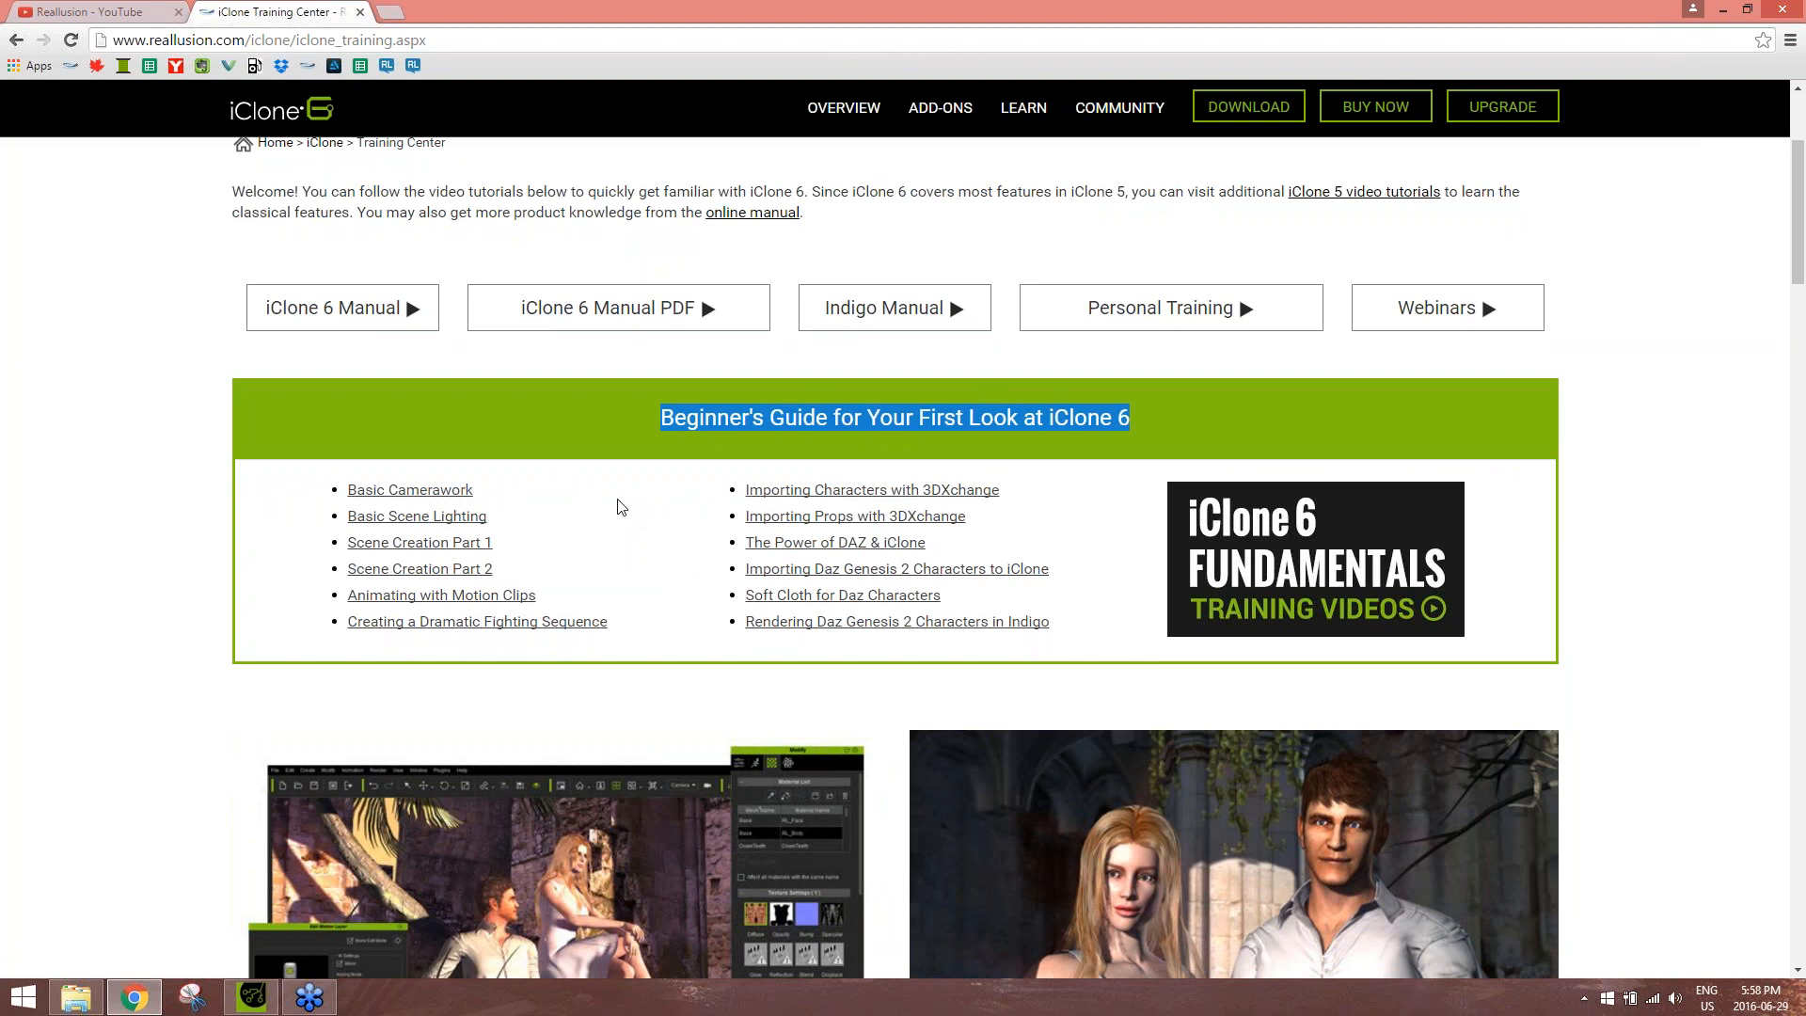
Switch back to iClone, preview the animation at frame 1269 and return to frame 1
{"action": "left_click", "coordinate": [252, 996]}
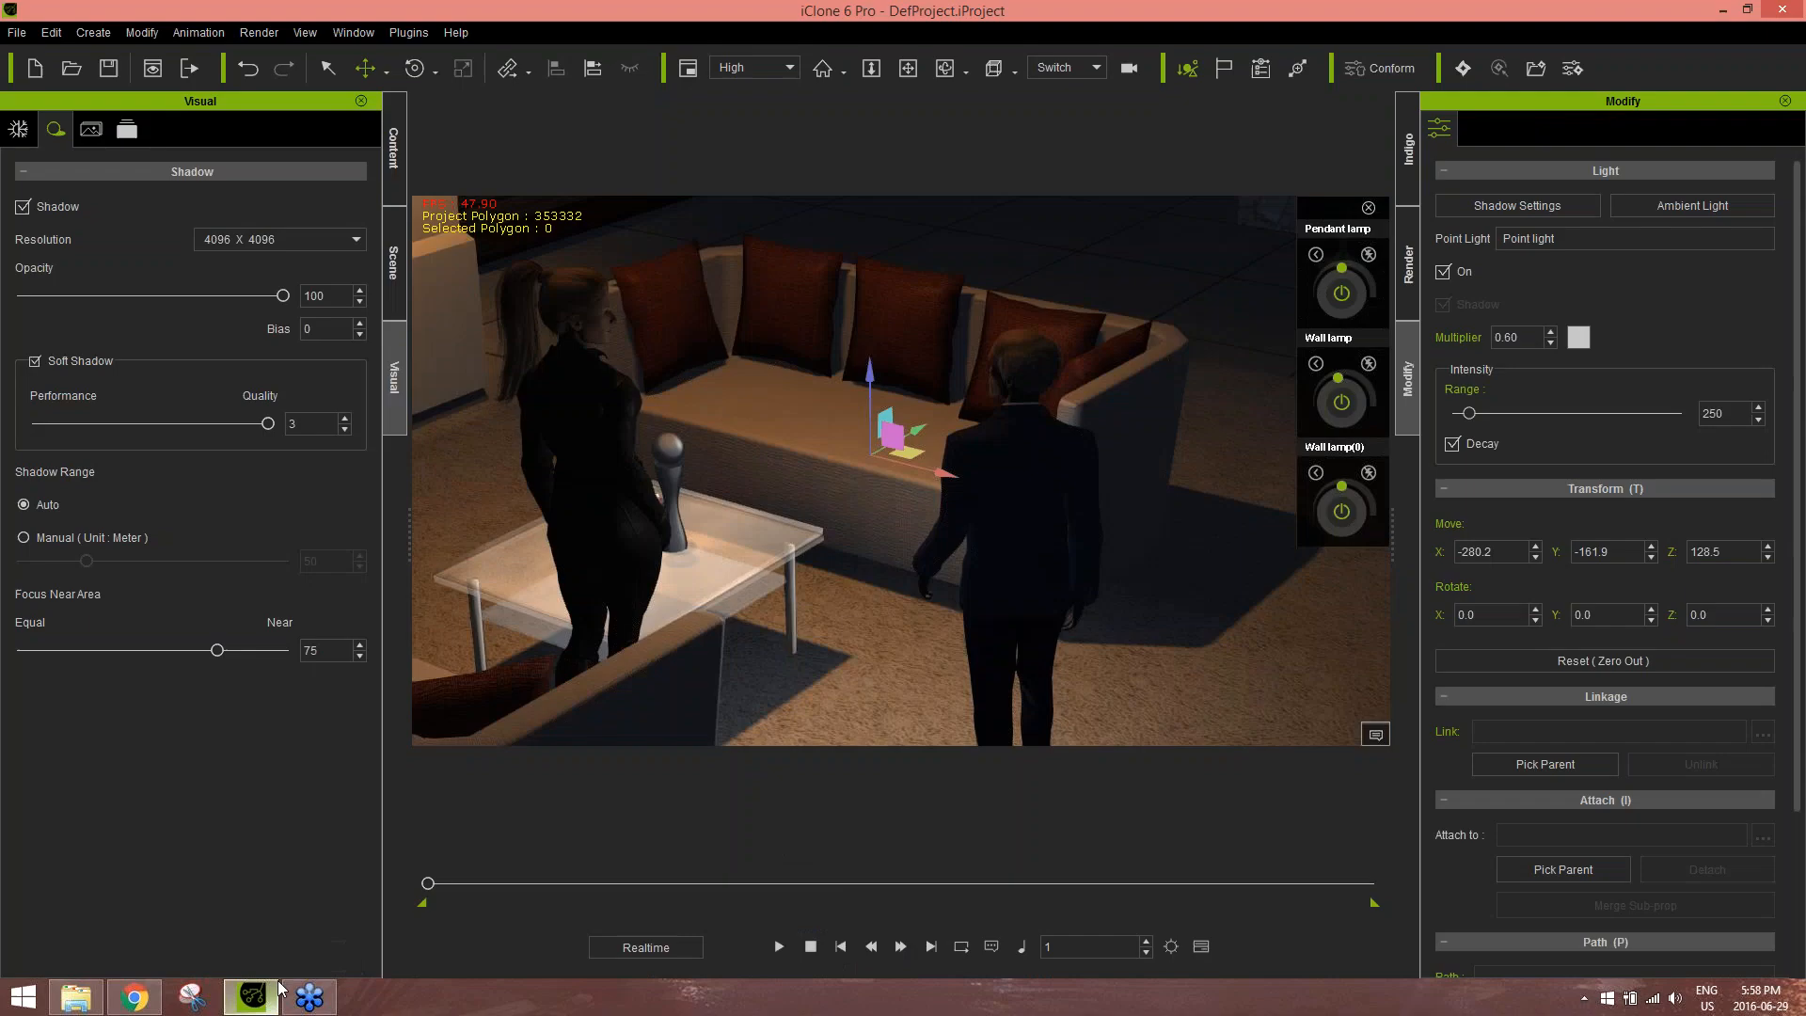
{"action": "left_click_drag", "start_coordinate": [435, 884], "coordinate": [1088, 852]}
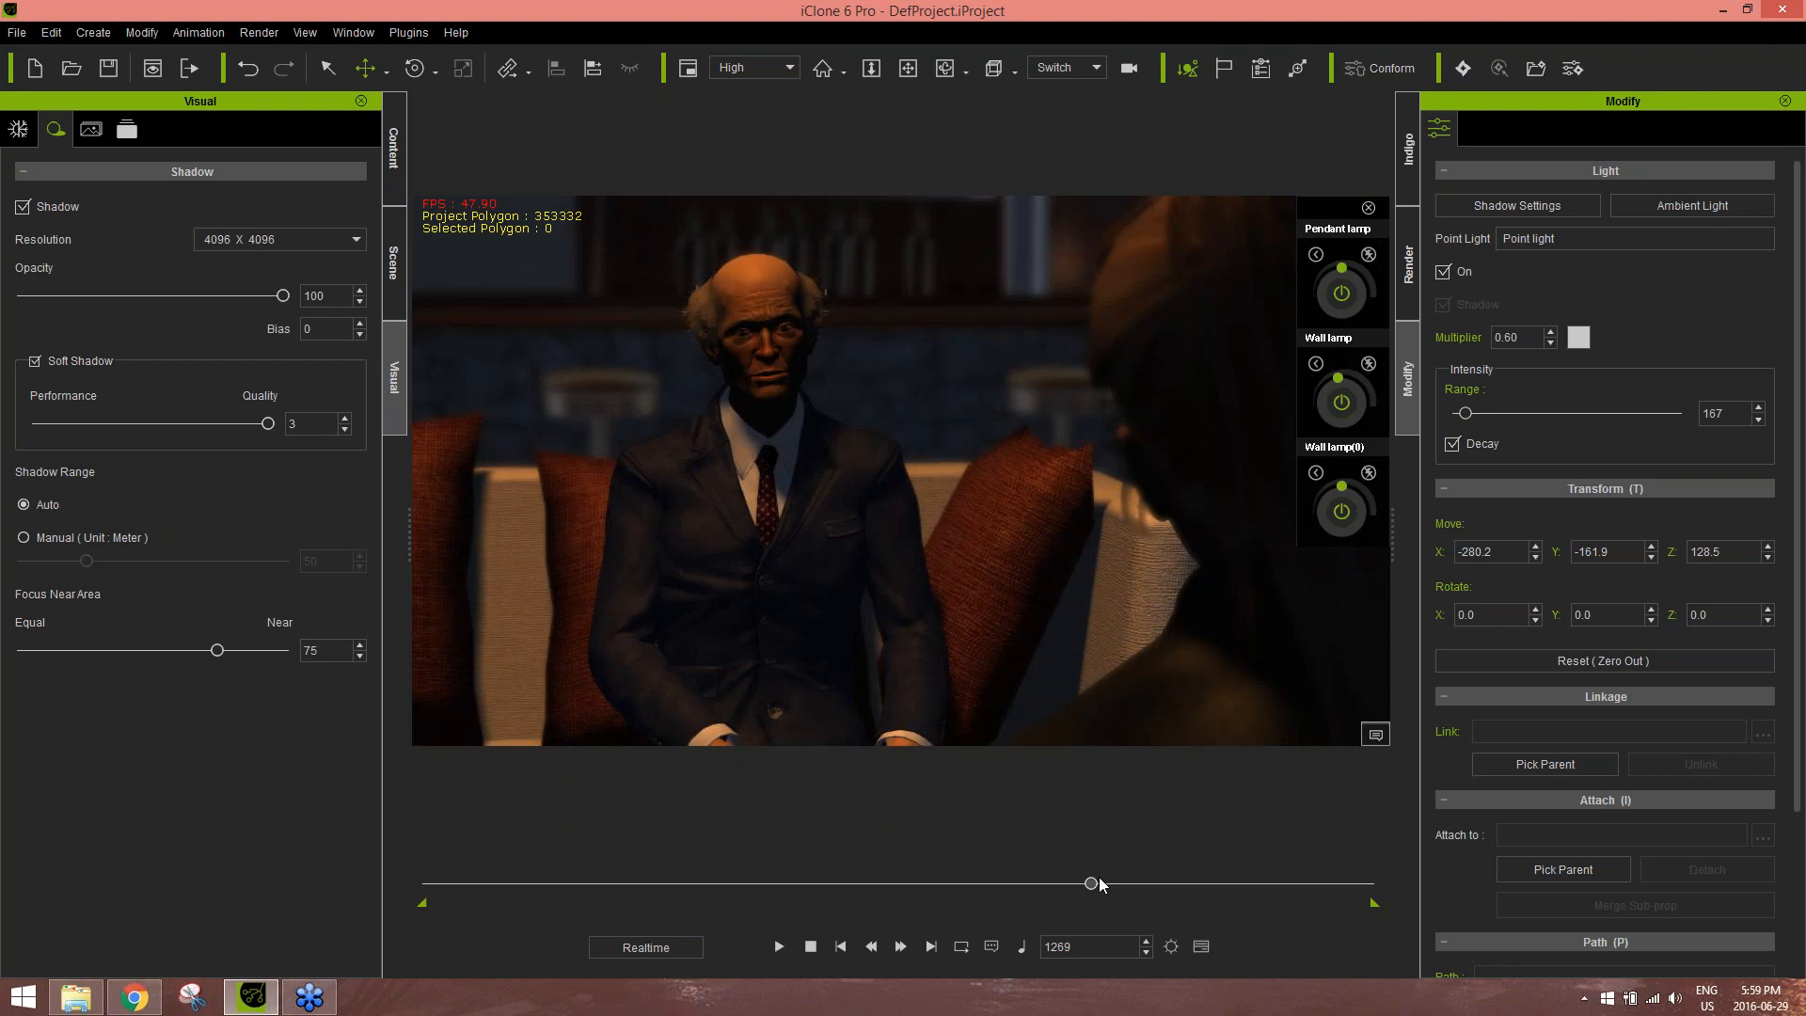
{"action": "left_click_drag", "start_coordinate": [1096, 883], "coordinate": [391, 871]}
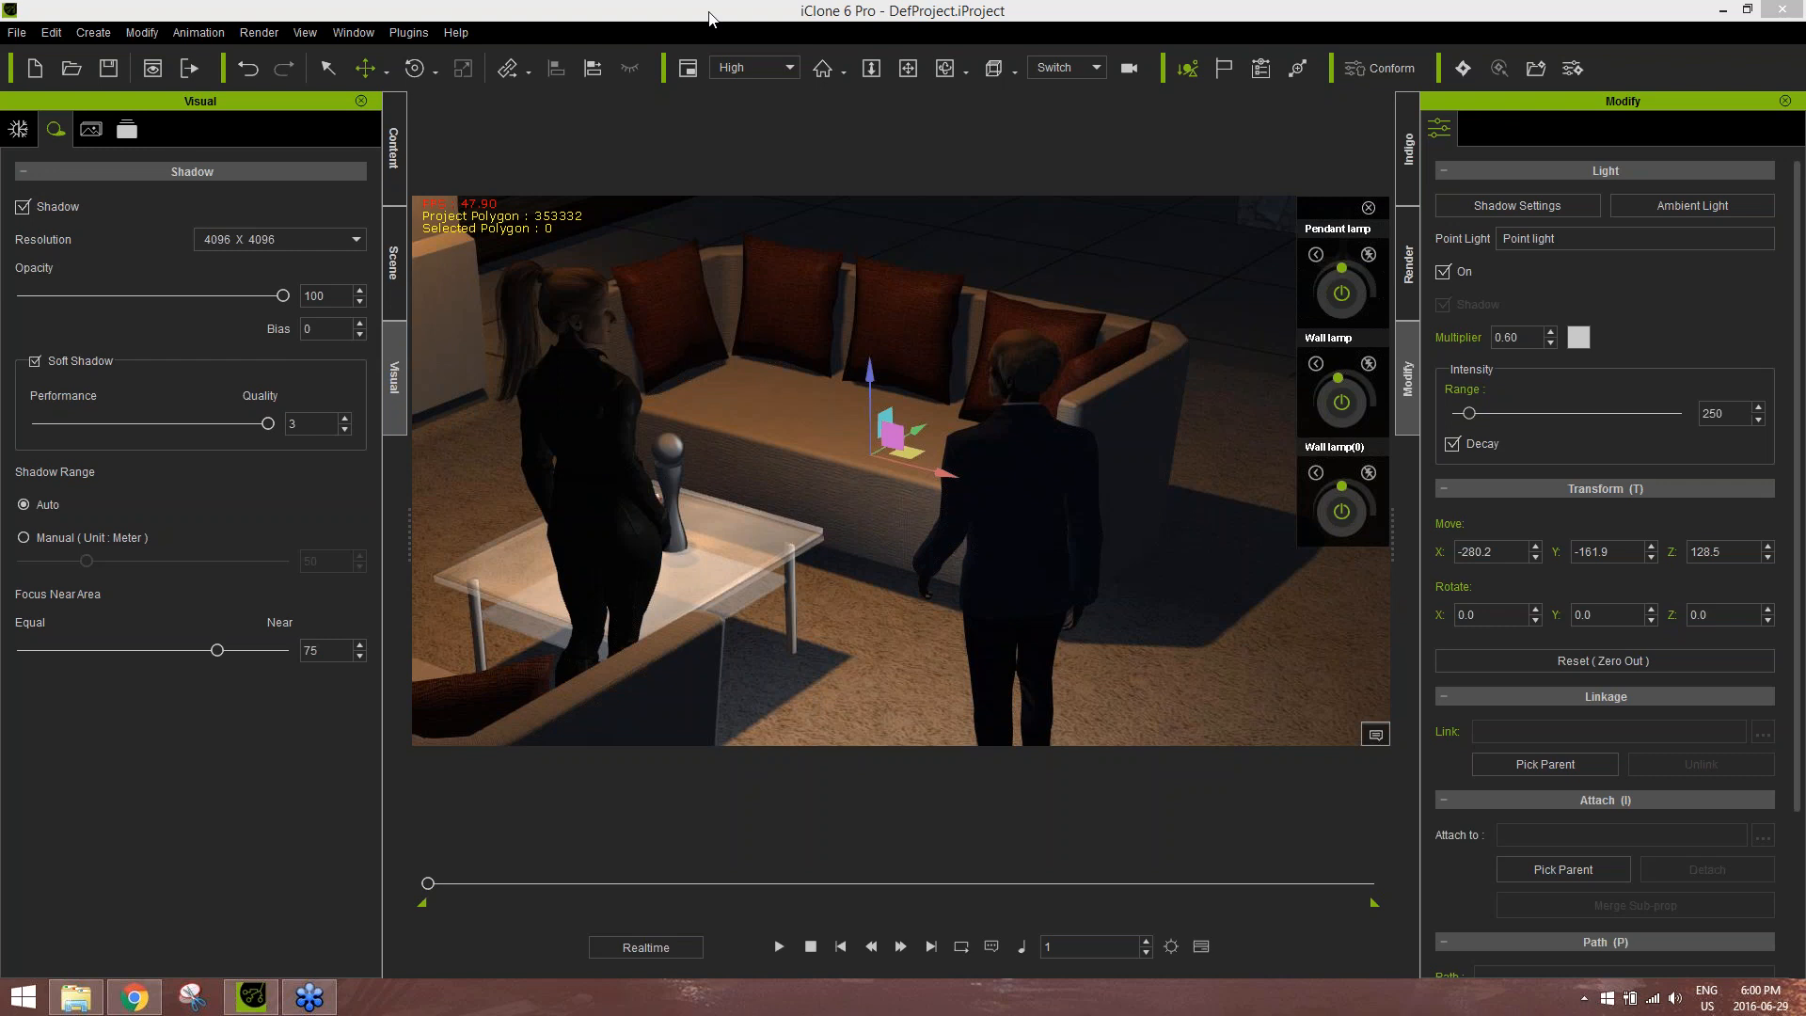
{"action": "left_click", "coordinate": [711, 15]}
Show the Woman camera from the scene list, try toggling its visibility, and leave it hidden
{"action": "left_click", "coordinate": [393, 263]}
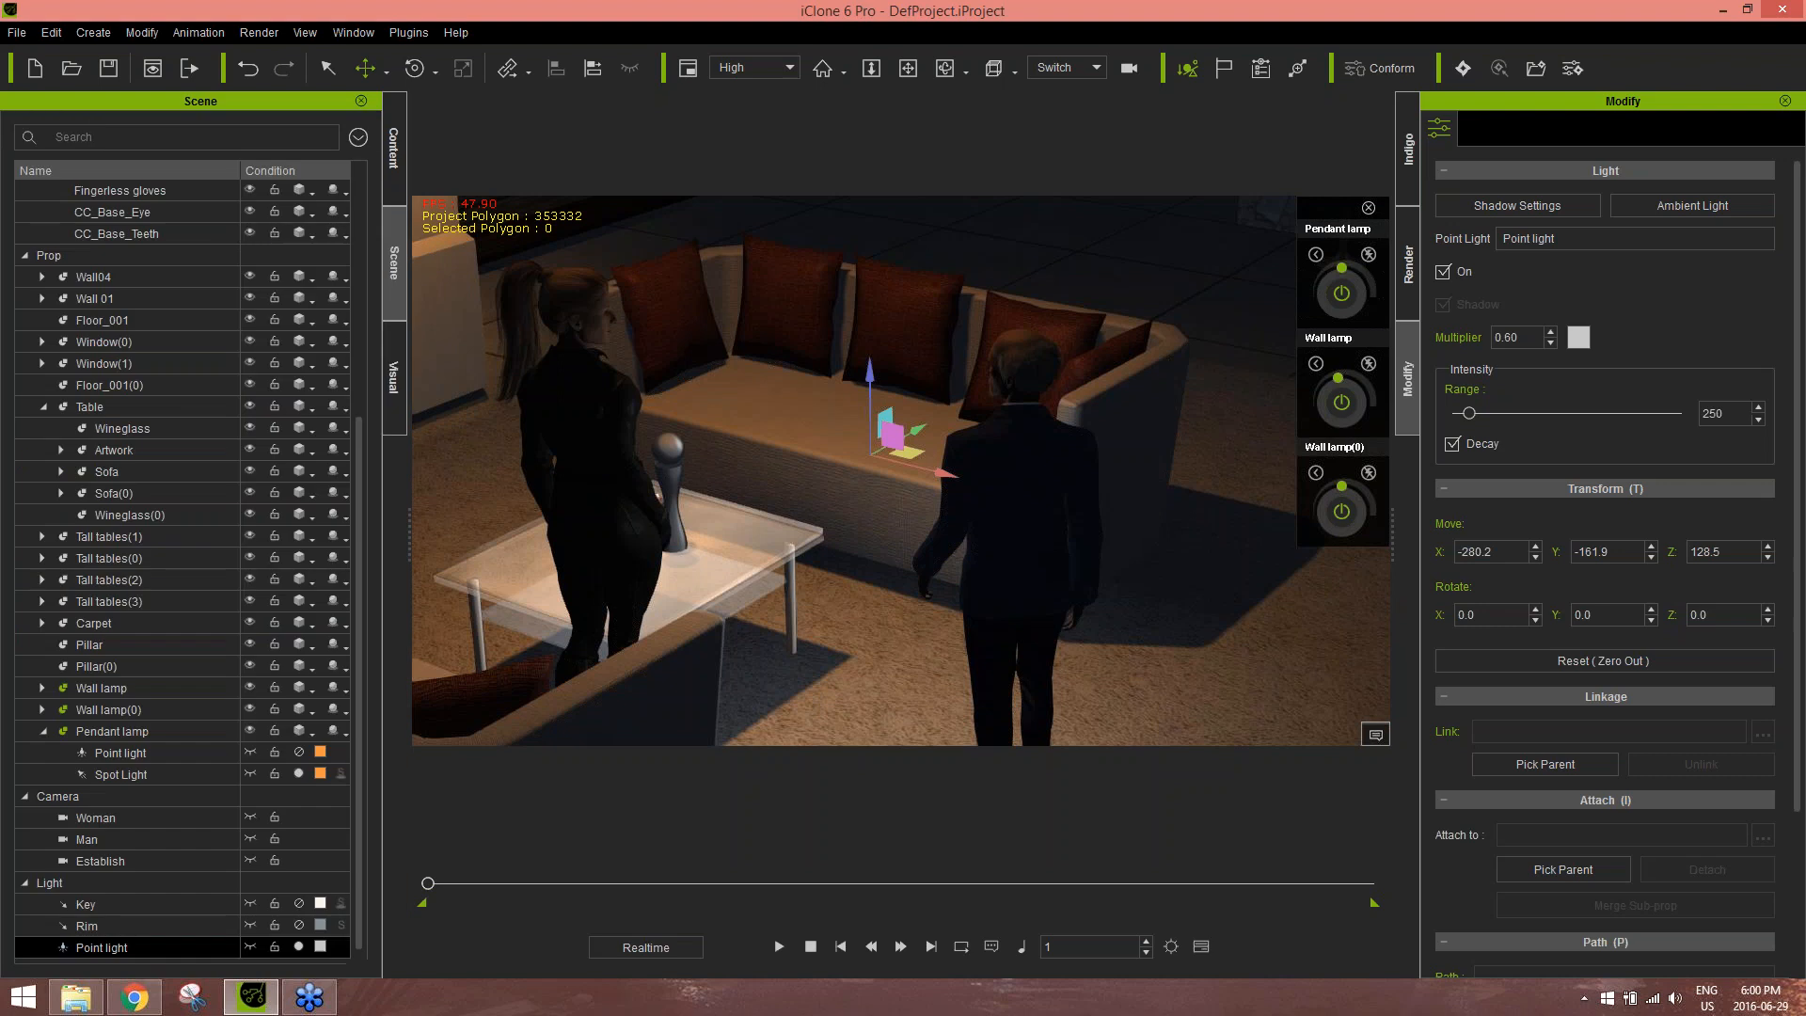
{"action": "left_click", "coordinate": [252, 824]}
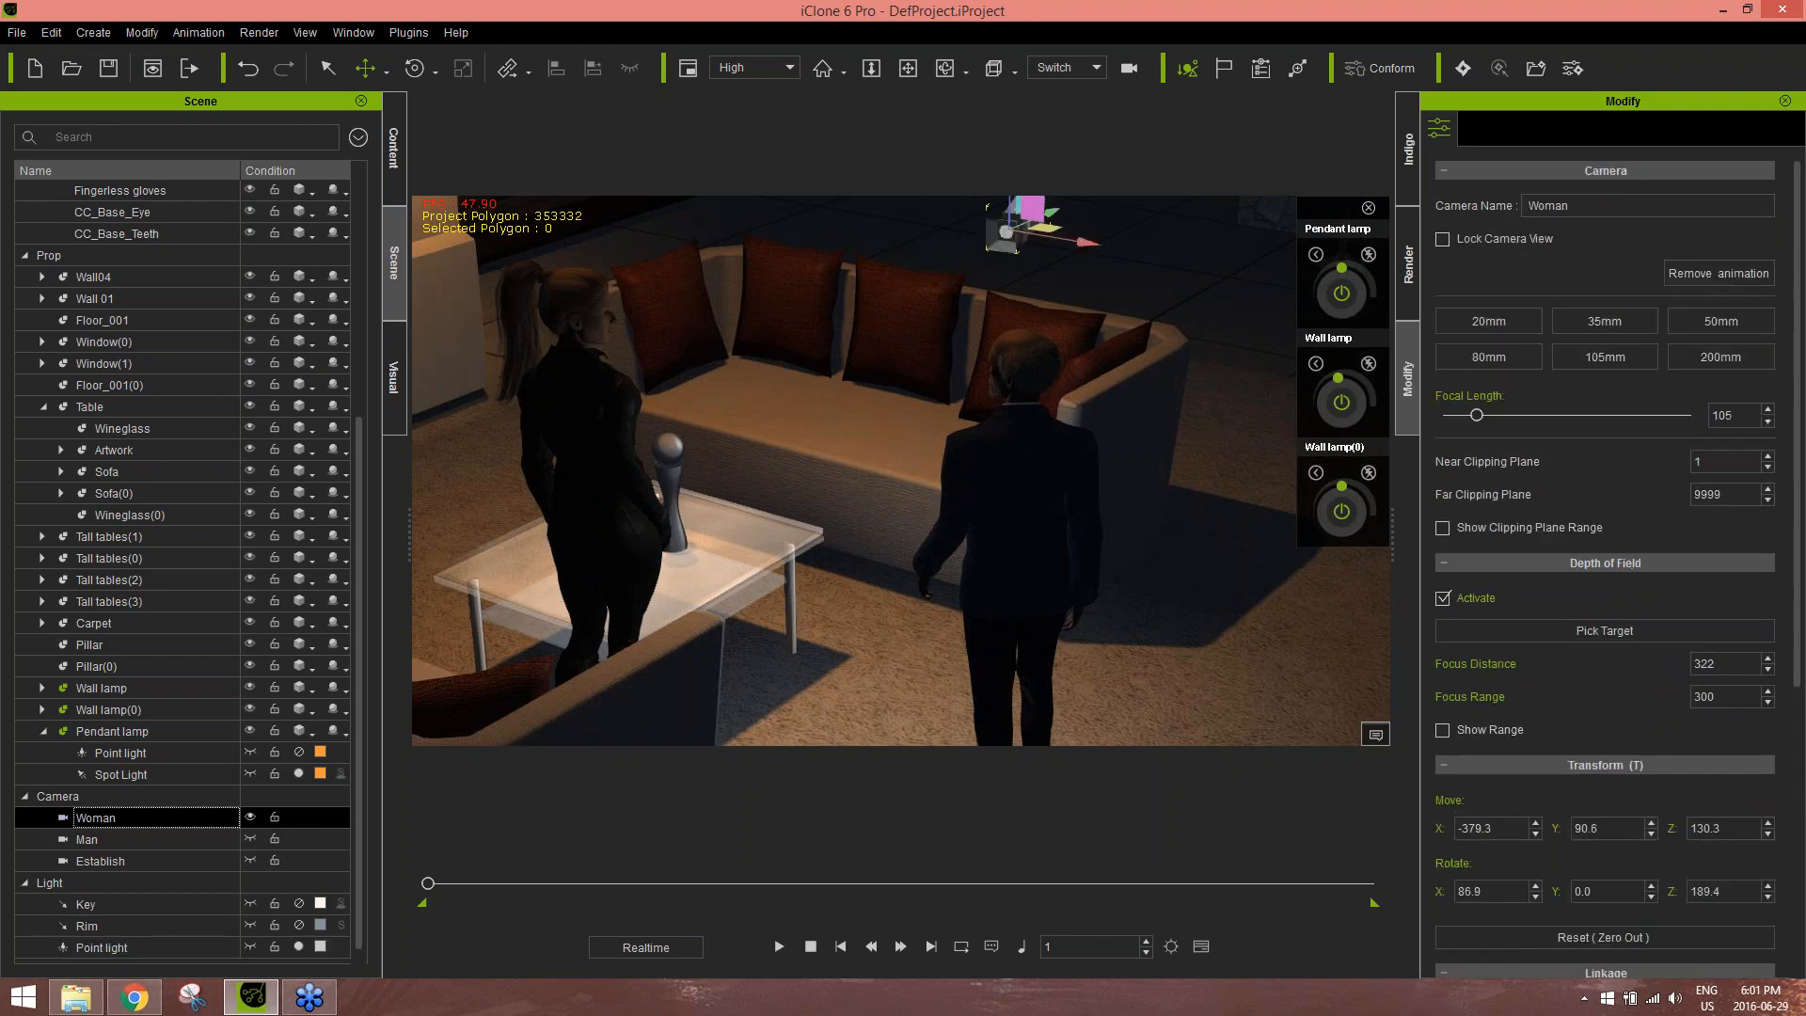
{"action": "left_click", "coordinate": [251, 817]}
{"action": "left_click", "coordinate": [250, 816]}
{"action": "left_click", "coordinate": [250, 816]}
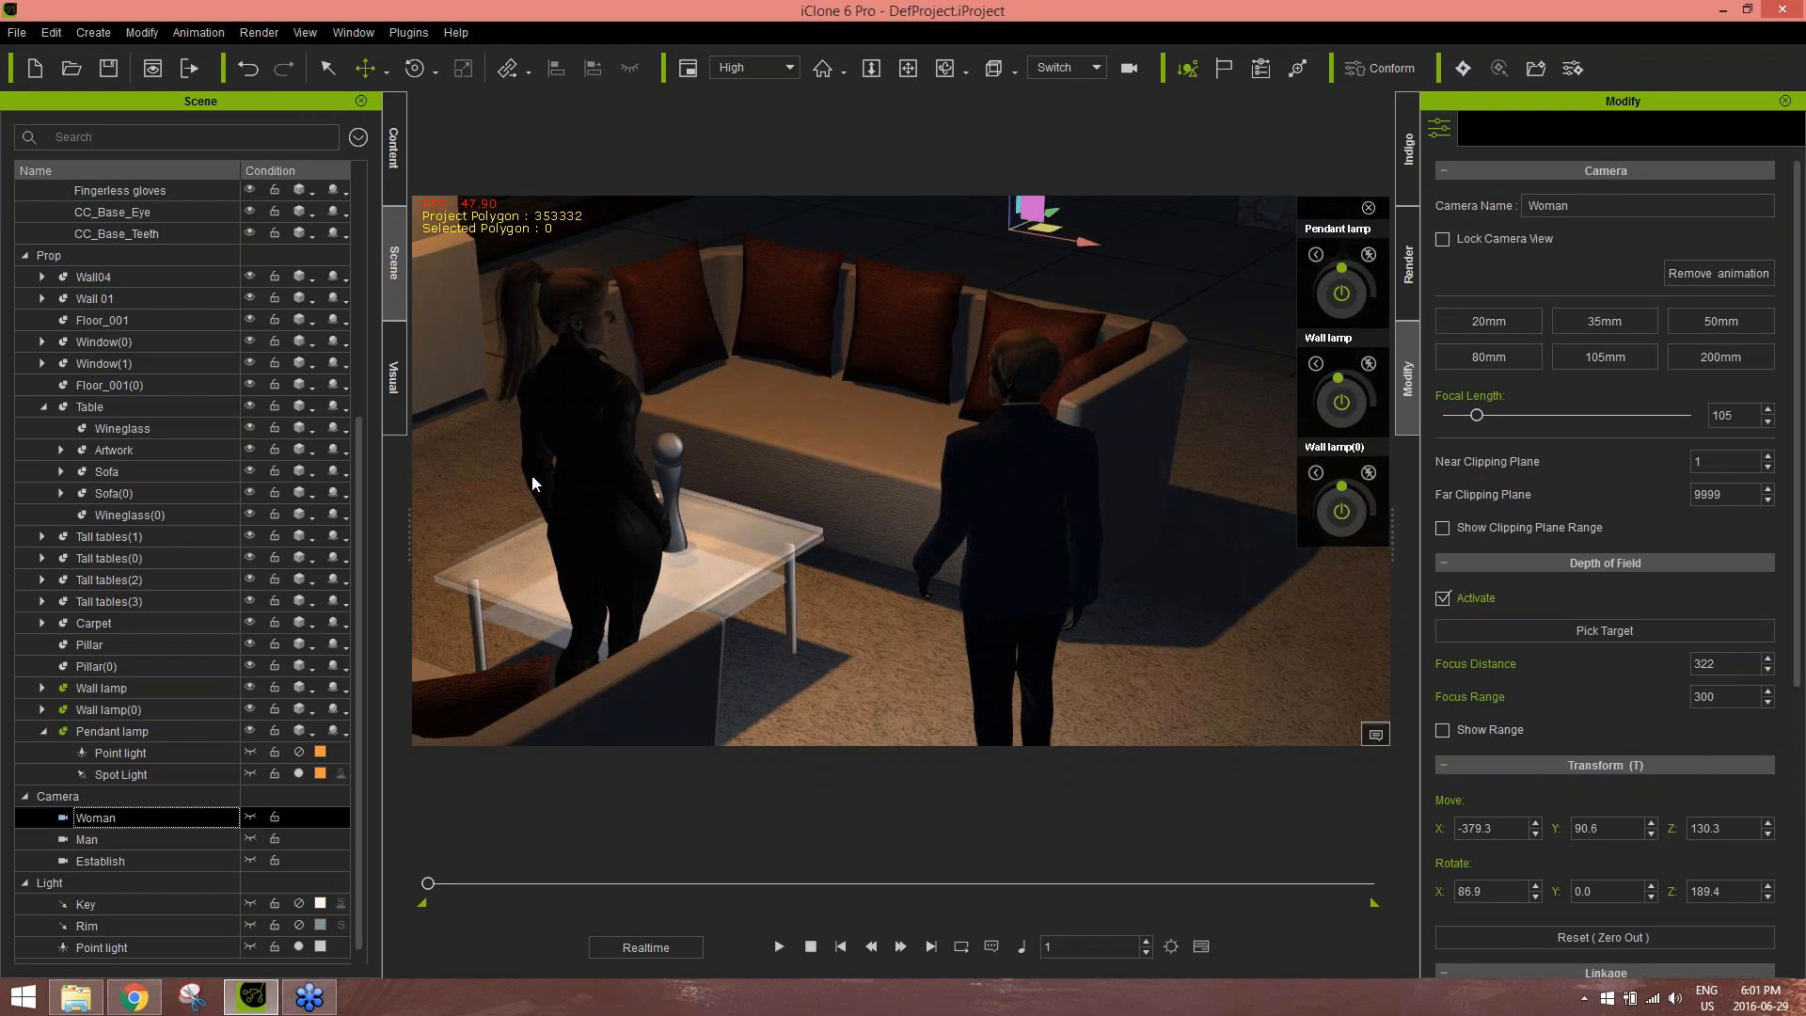
Select the mercenary avatar and toggle its visibility off and on, leaving it shown
{"action": "left_click", "coordinate": [563, 393]}
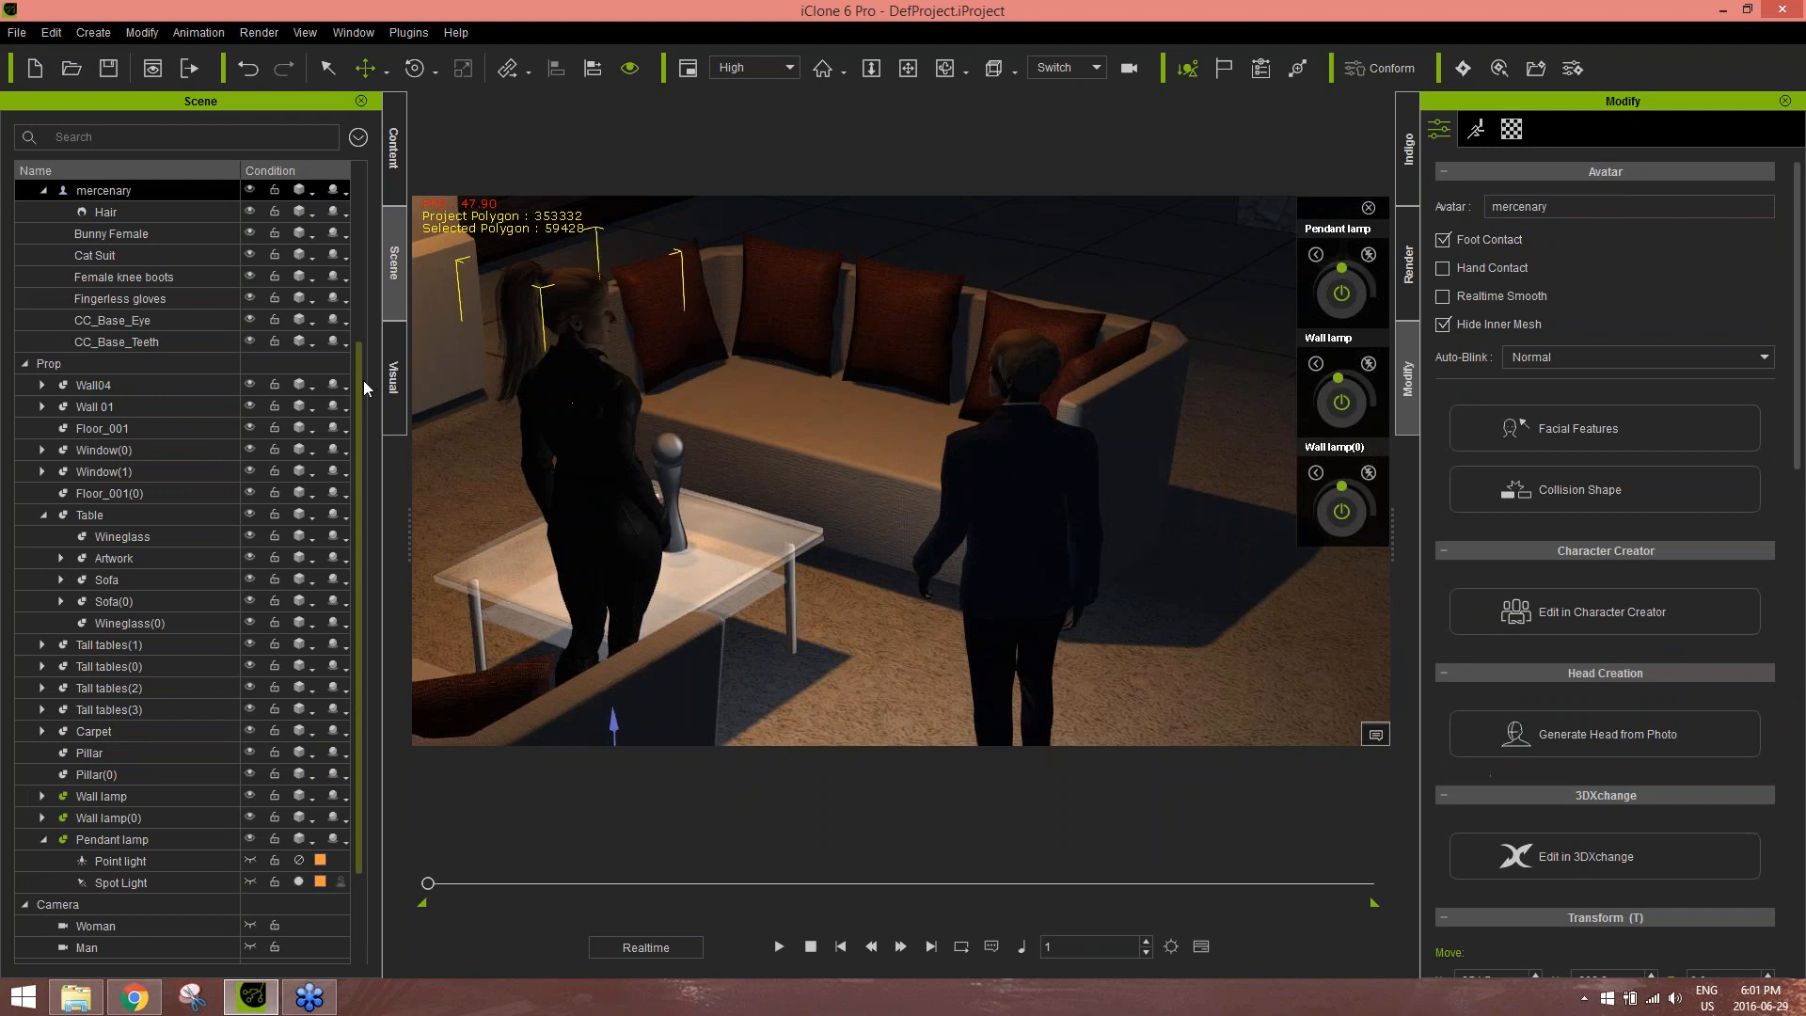
{"action": "left_click", "coordinate": [250, 363]}
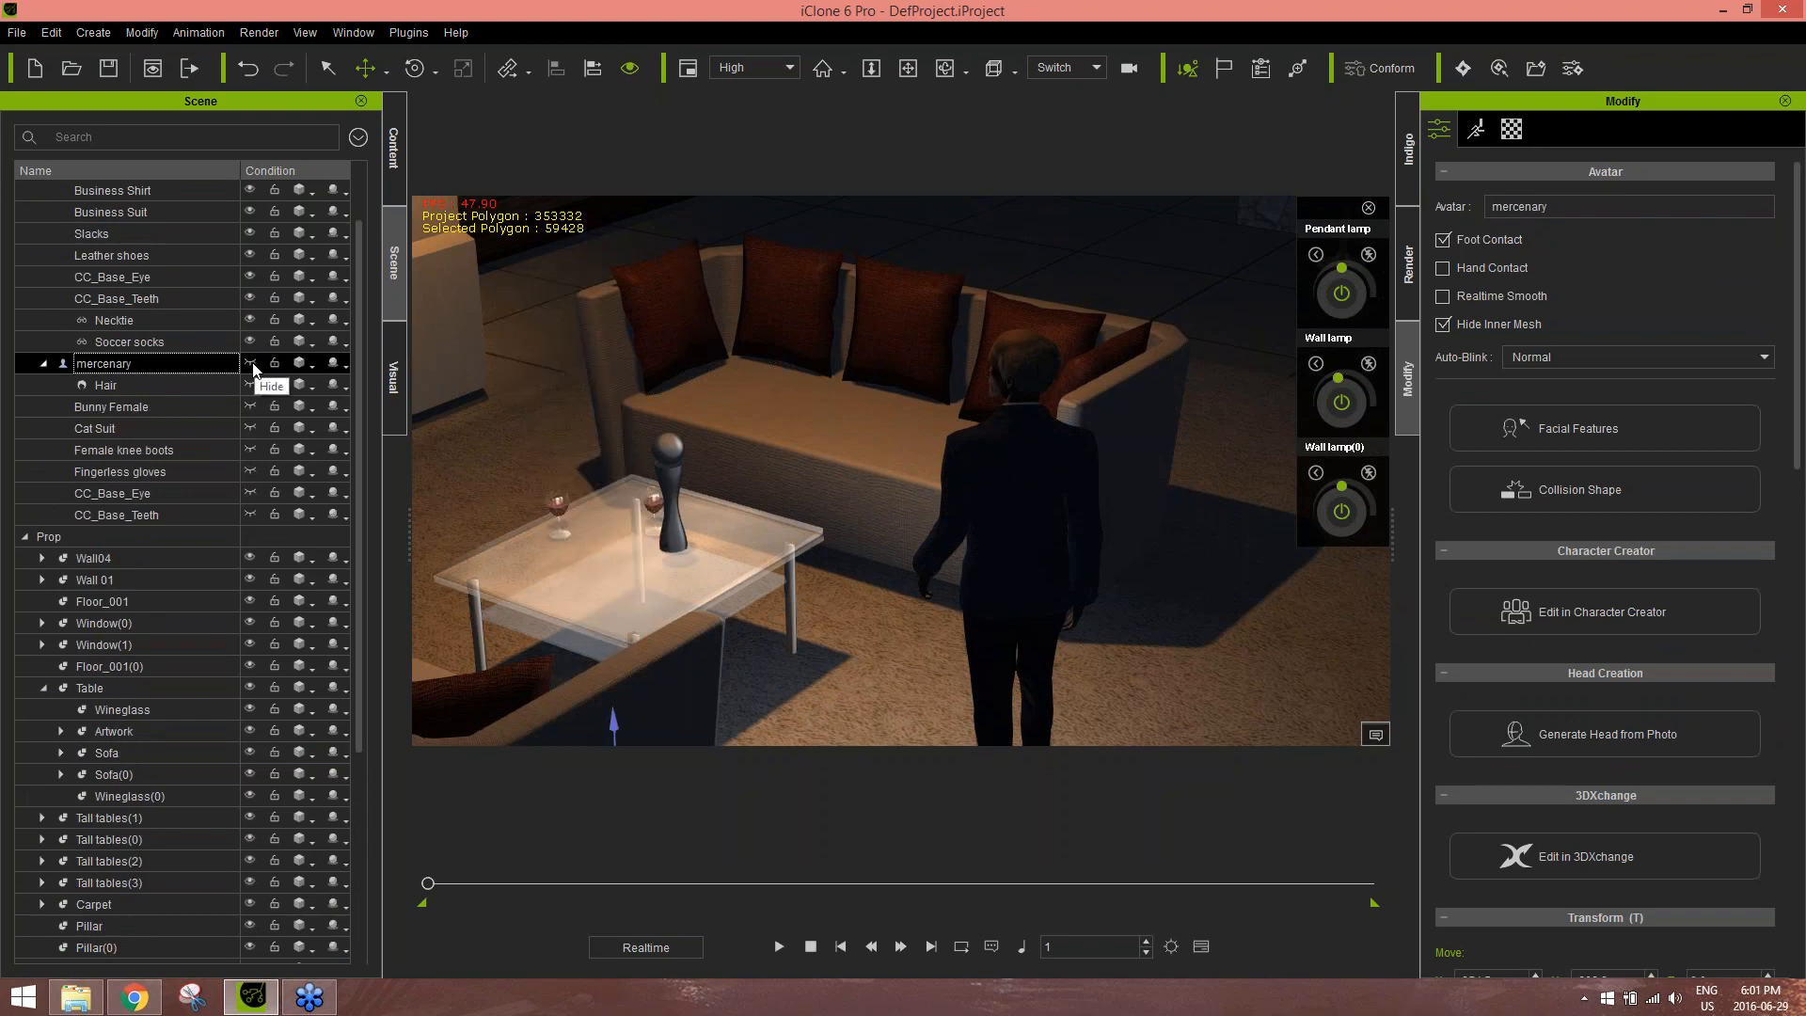
{"action": "left_click", "coordinate": [250, 364]}
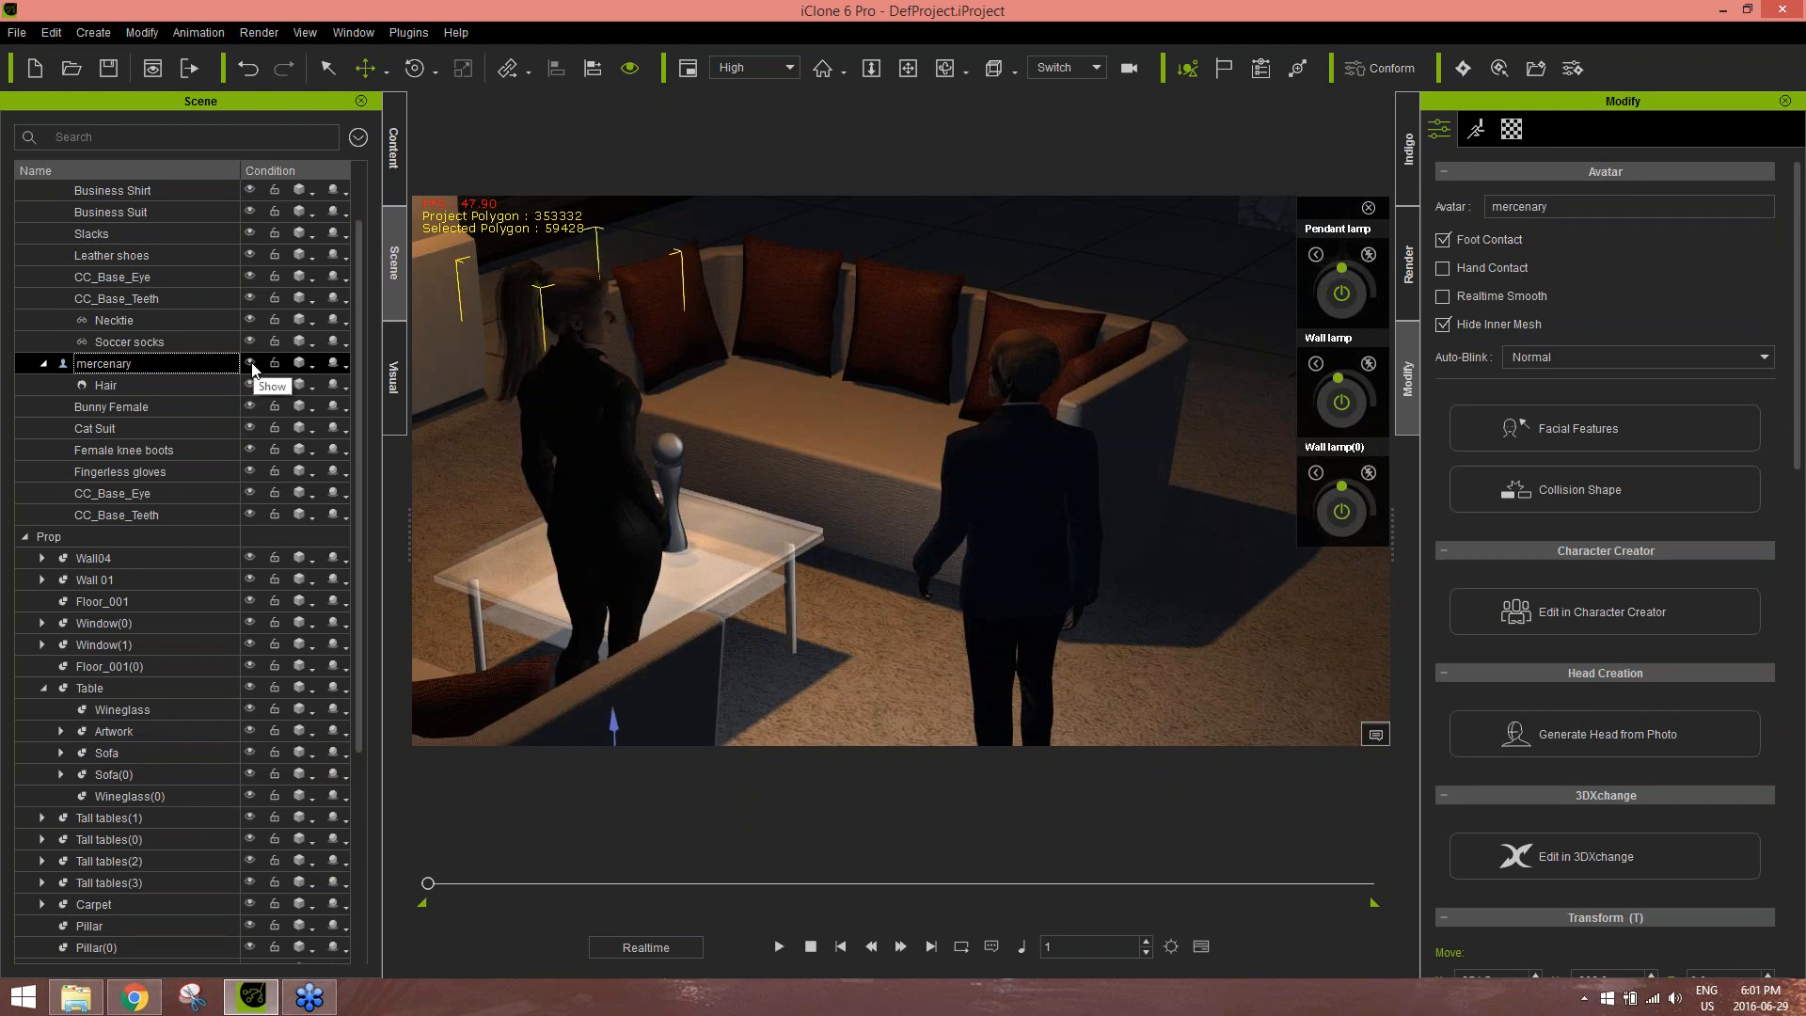
{"action": "left_click", "coordinate": [250, 364]}
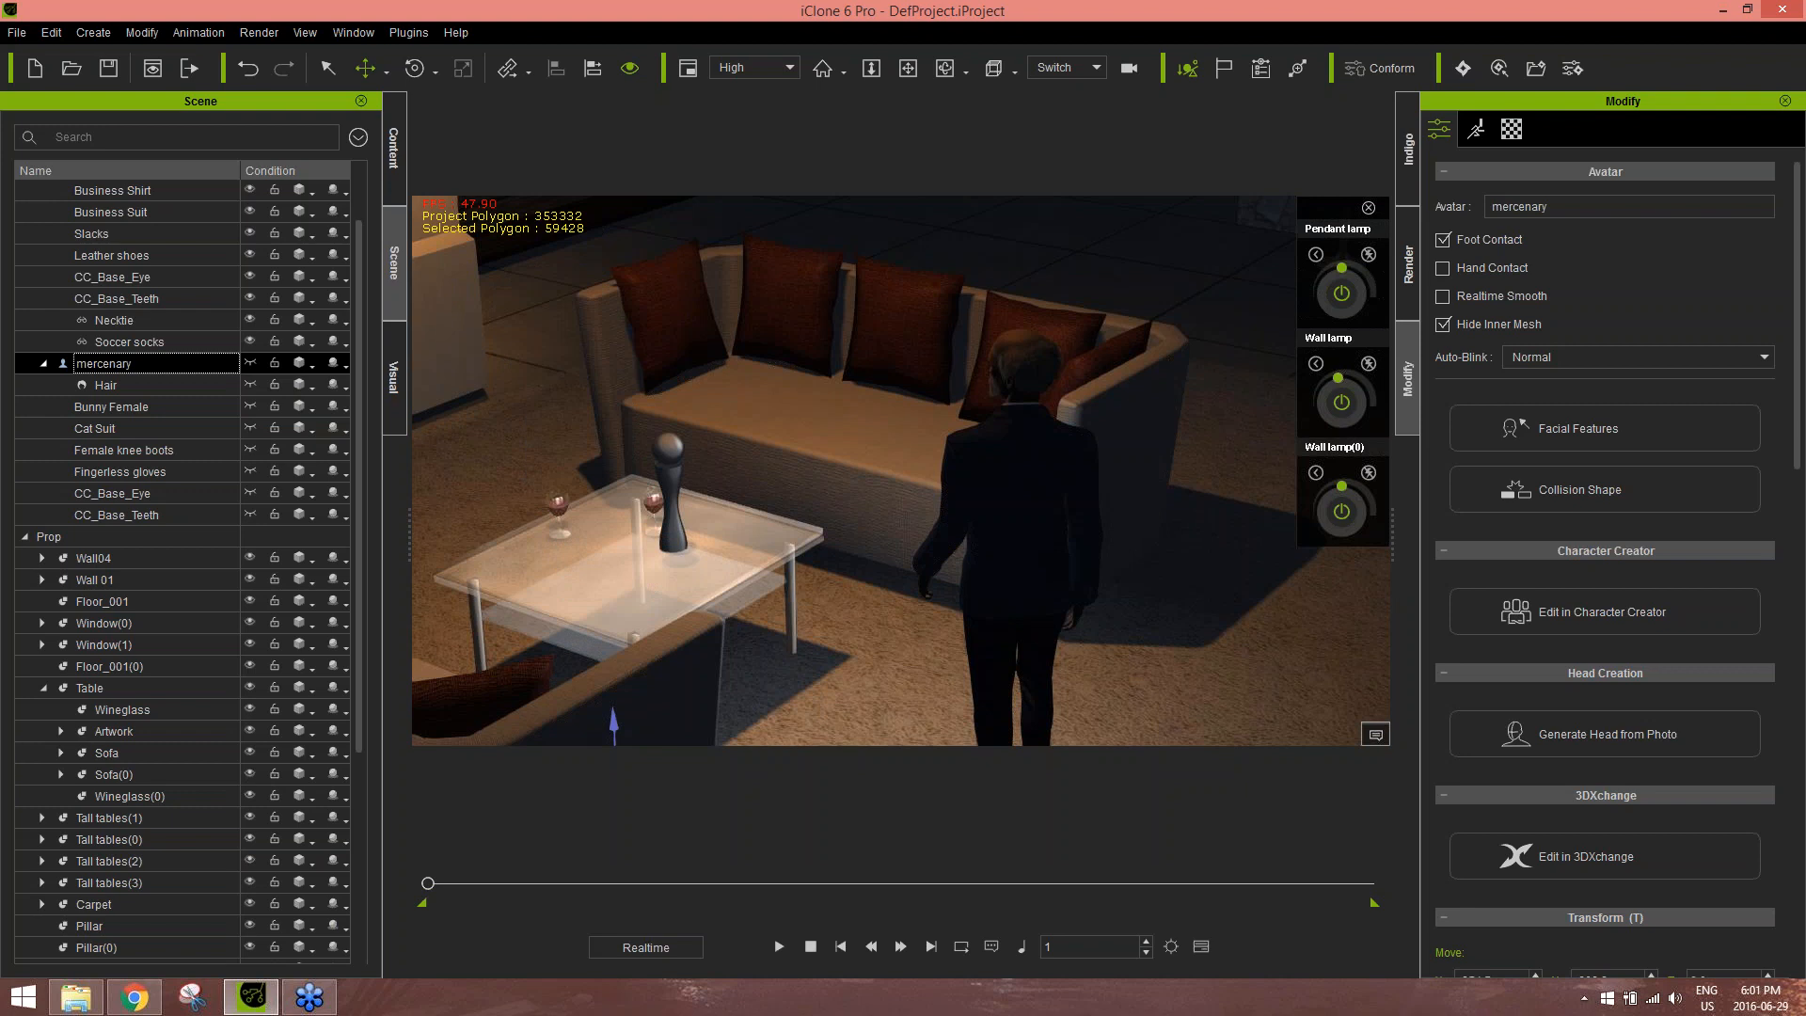
{"action": "left_click", "coordinate": [251, 364]}
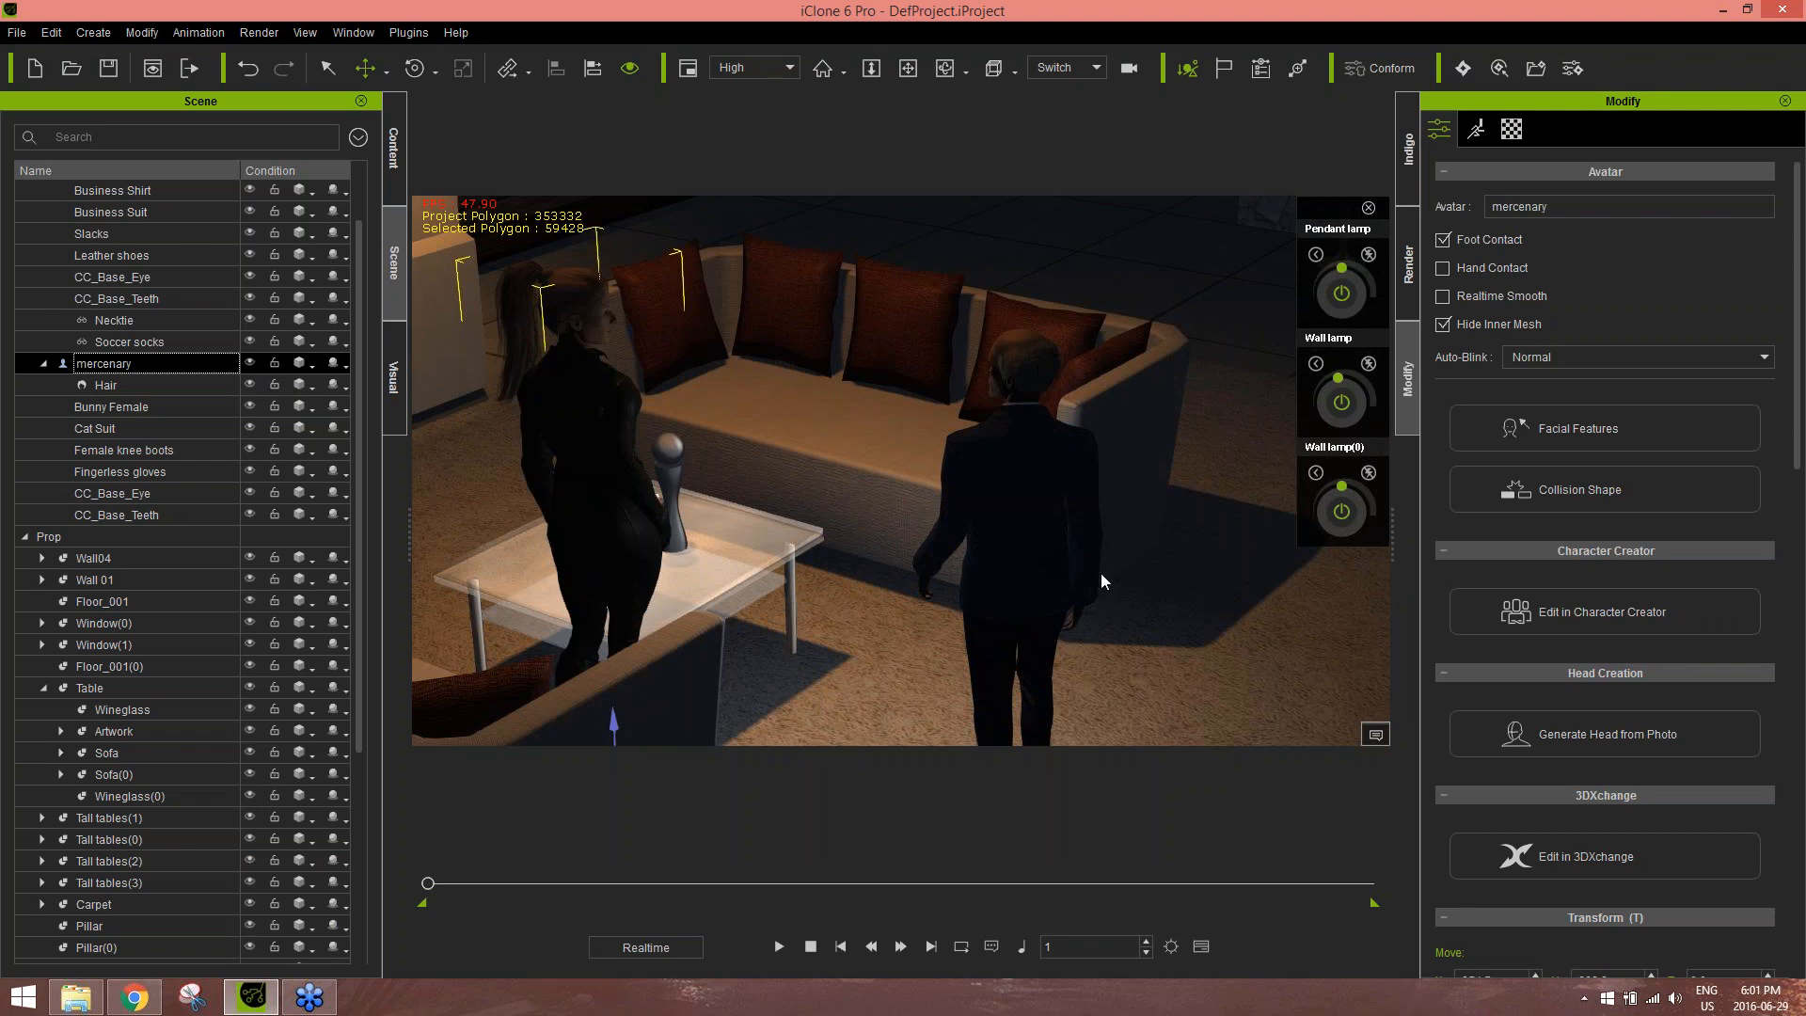
Go to the desktop, launch iClone Character Creator and dismiss its welcome window
{"action": "left_click", "coordinate": [1804, 1014]}
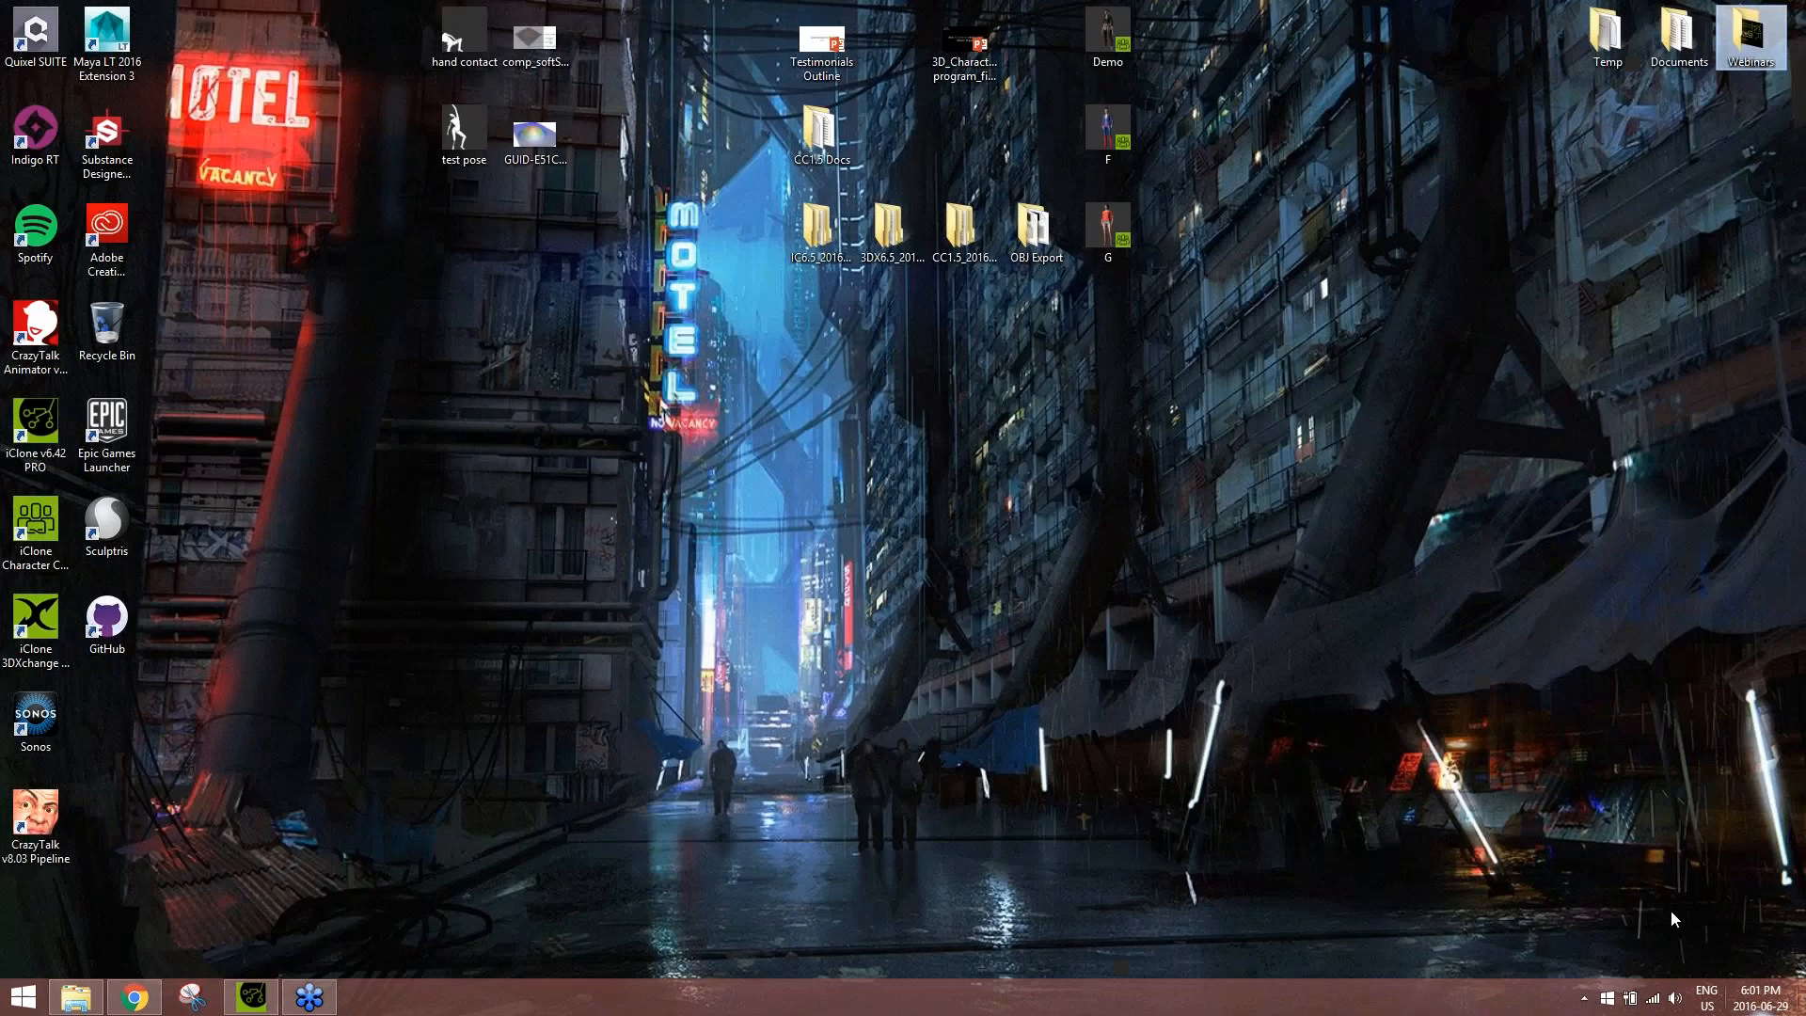
{"action": "double_click", "coordinate": [48, 532]}
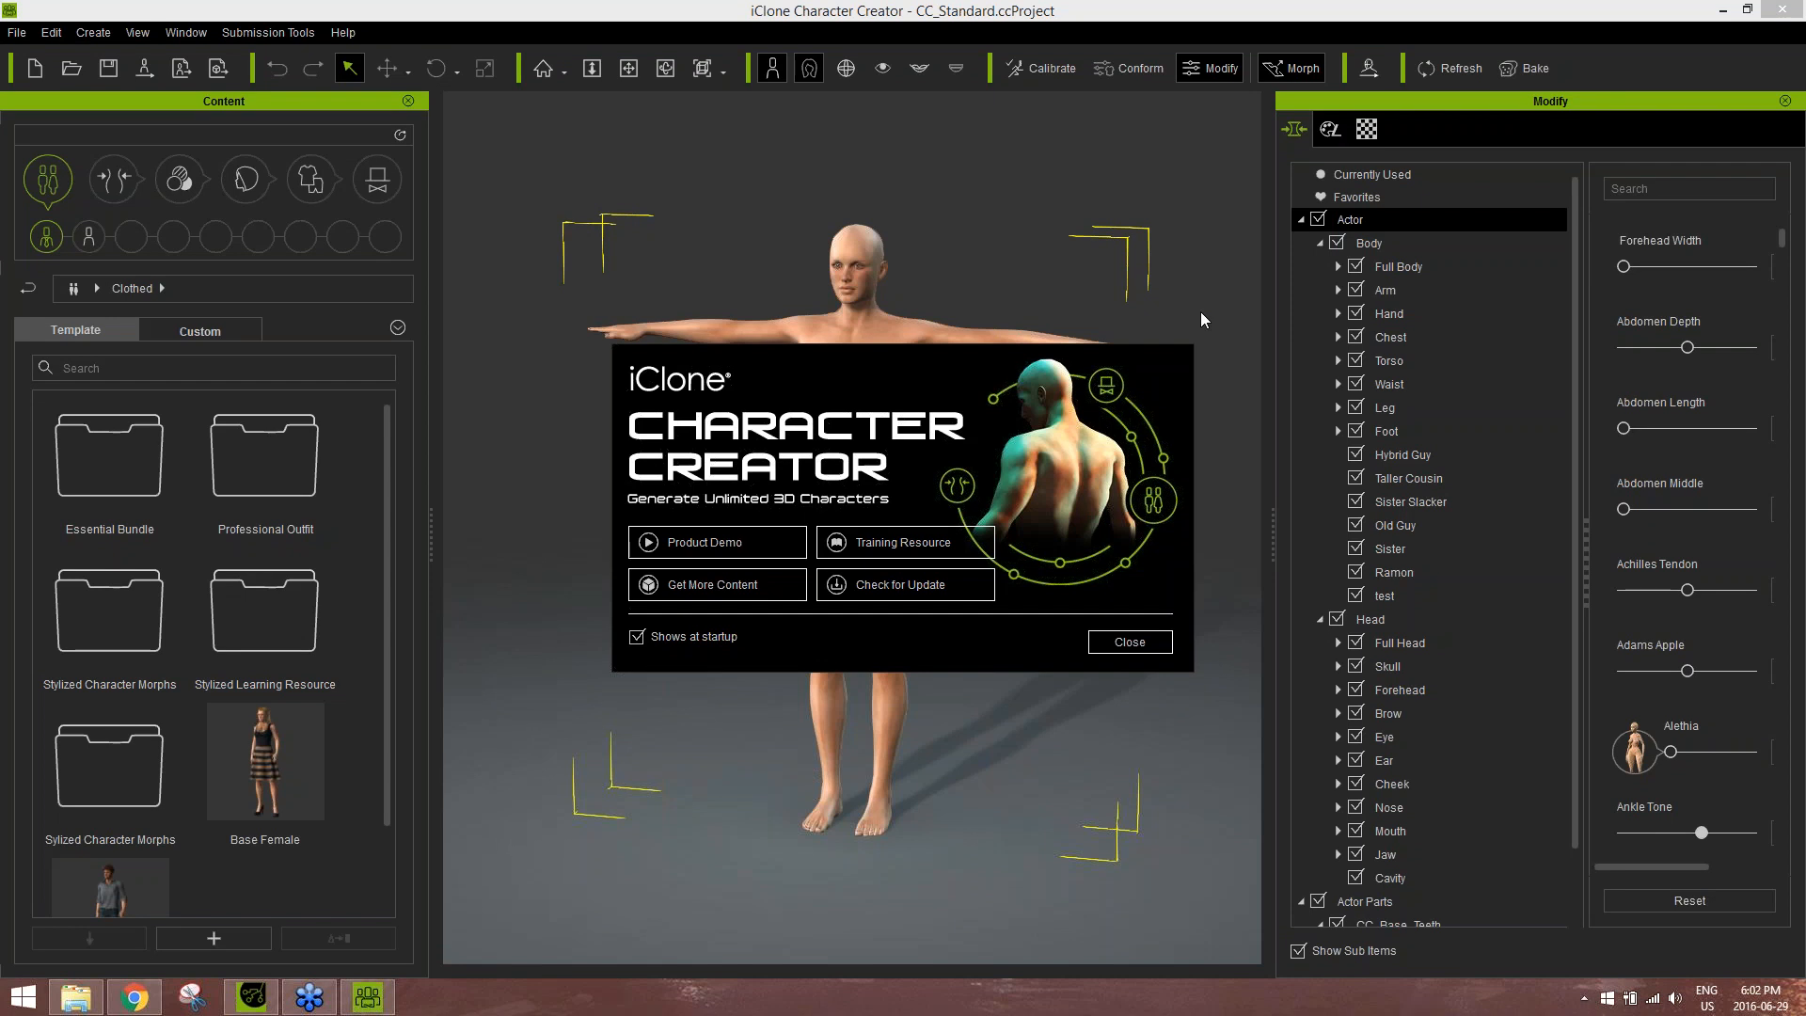
{"action": "left_click", "coordinate": [1132, 641]}
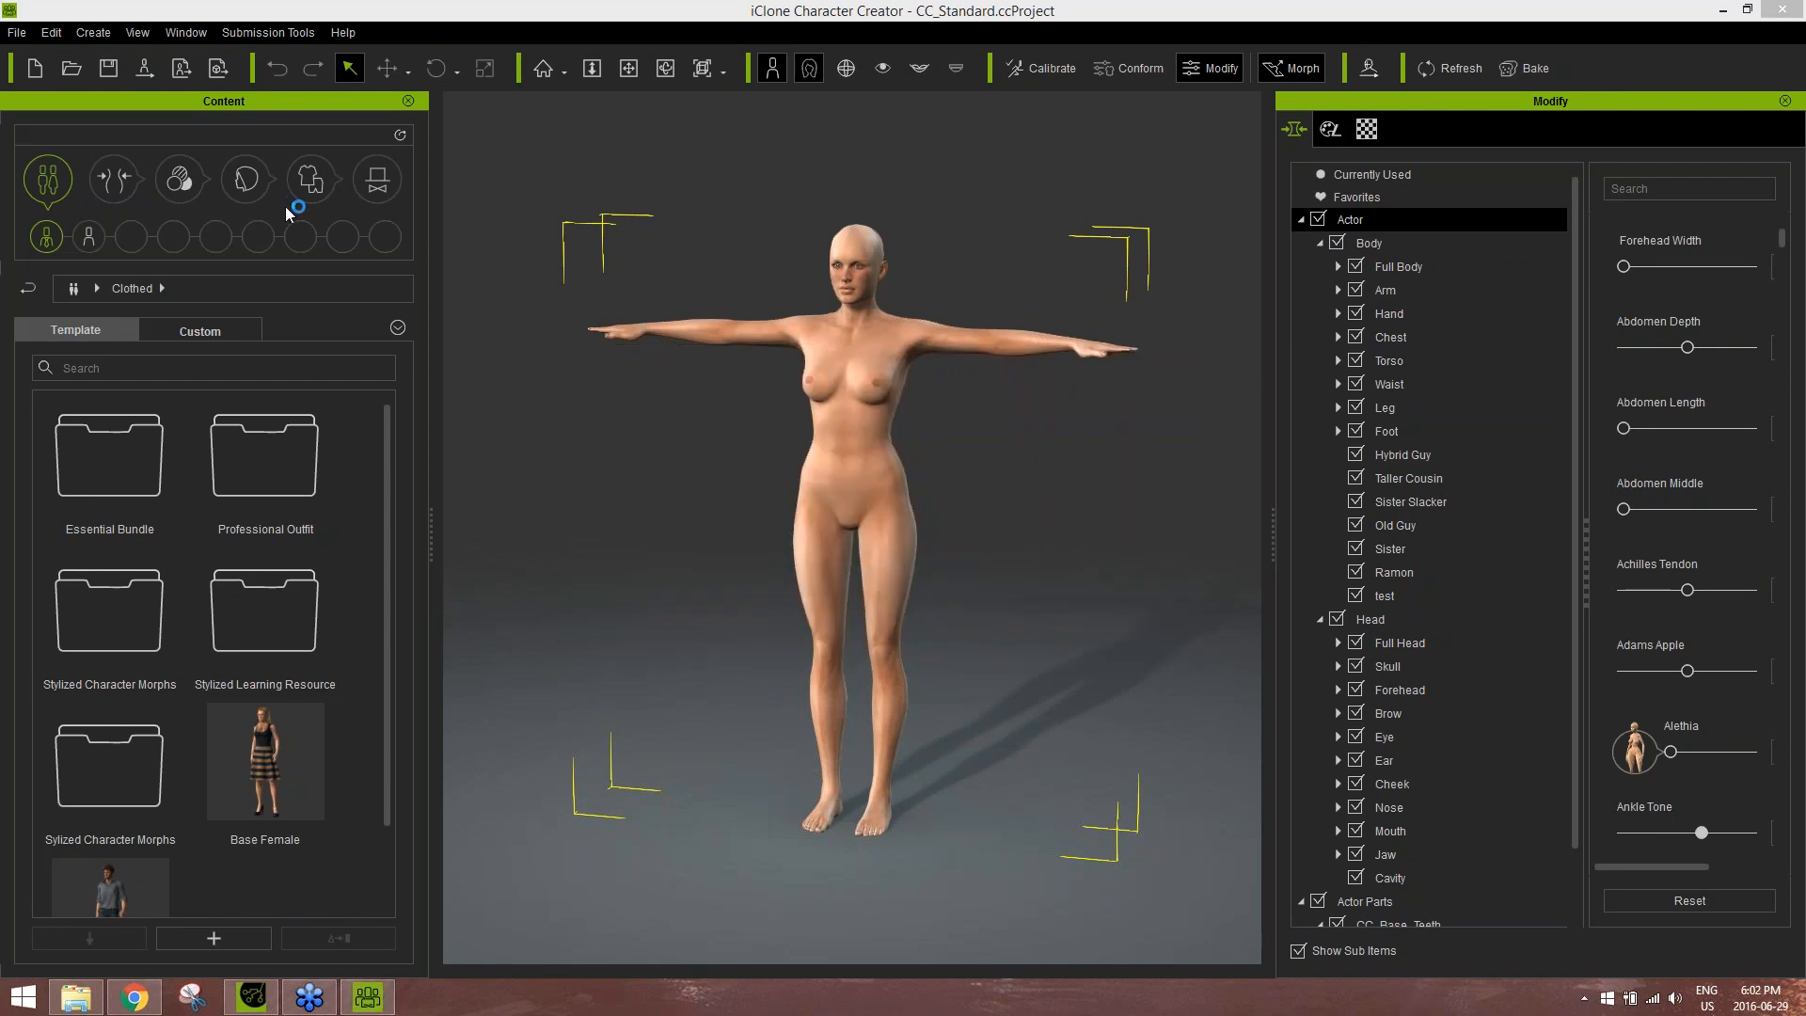
Load the PO_08 character from the Professional Outfit folder of the clothed actor templates
{"action": "left_click", "coordinate": [311, 179]}
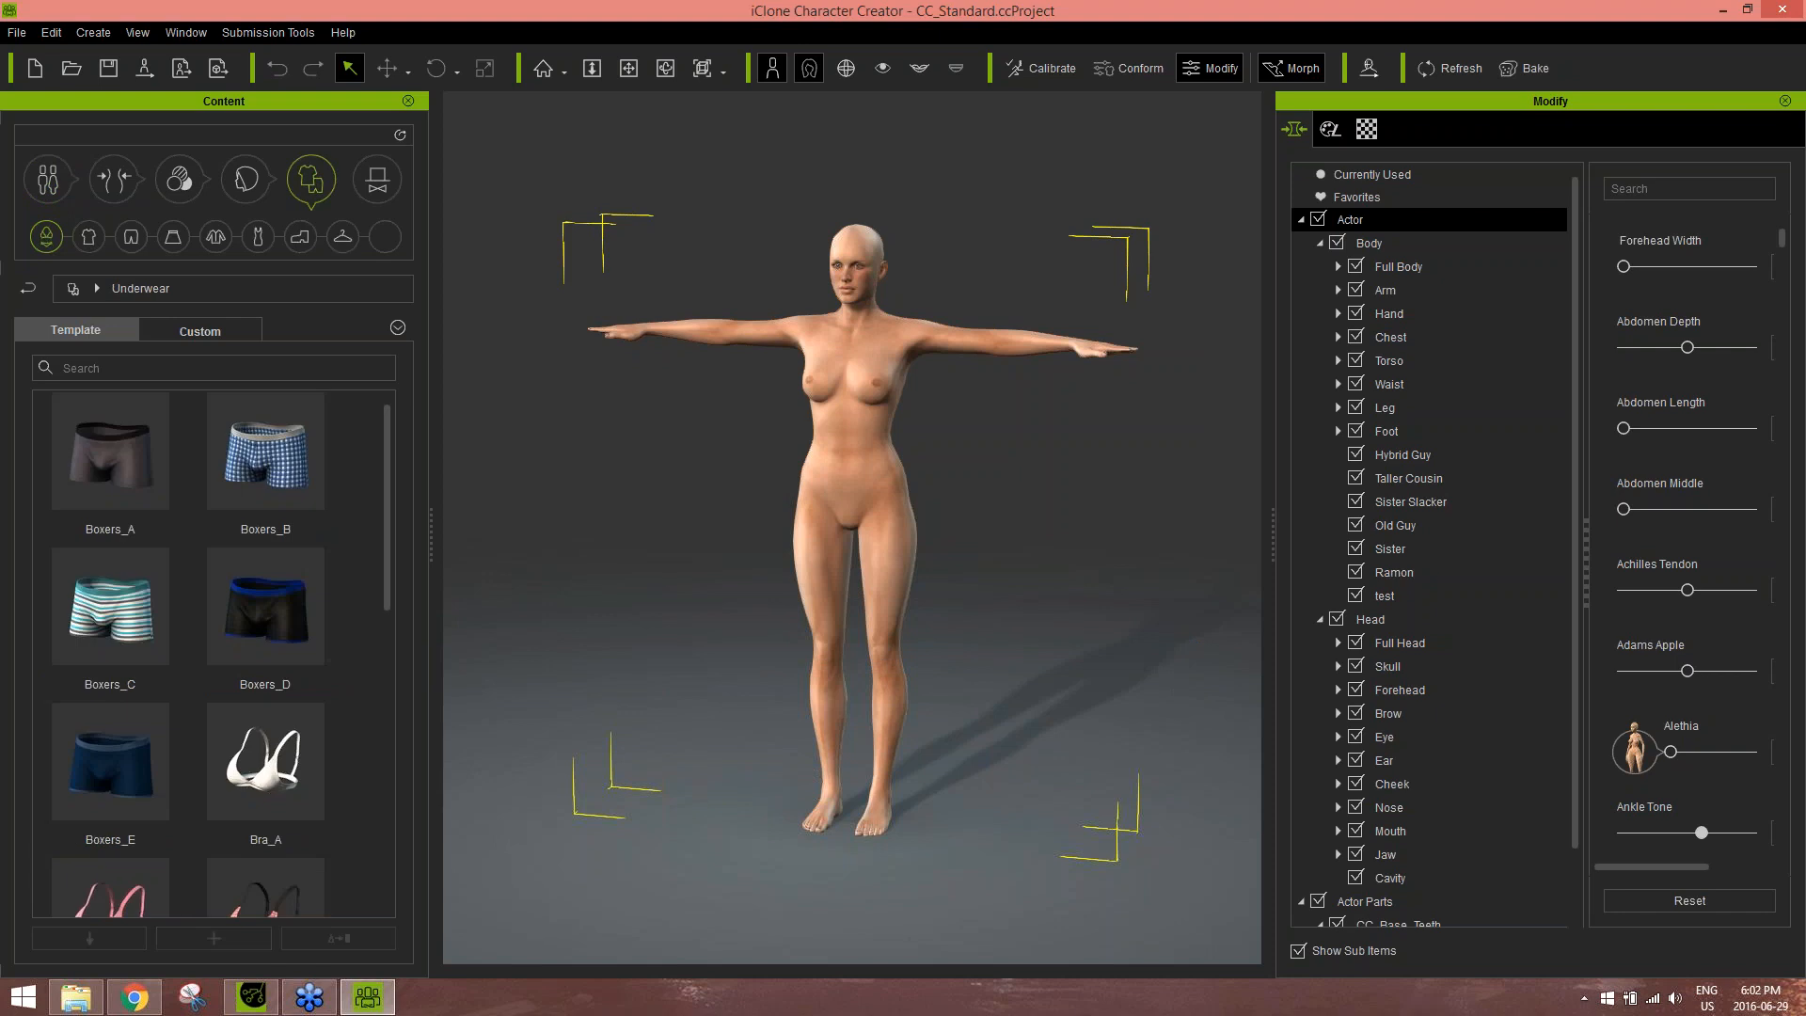
{"action": "left_click", "coordinate": [48, 179]}
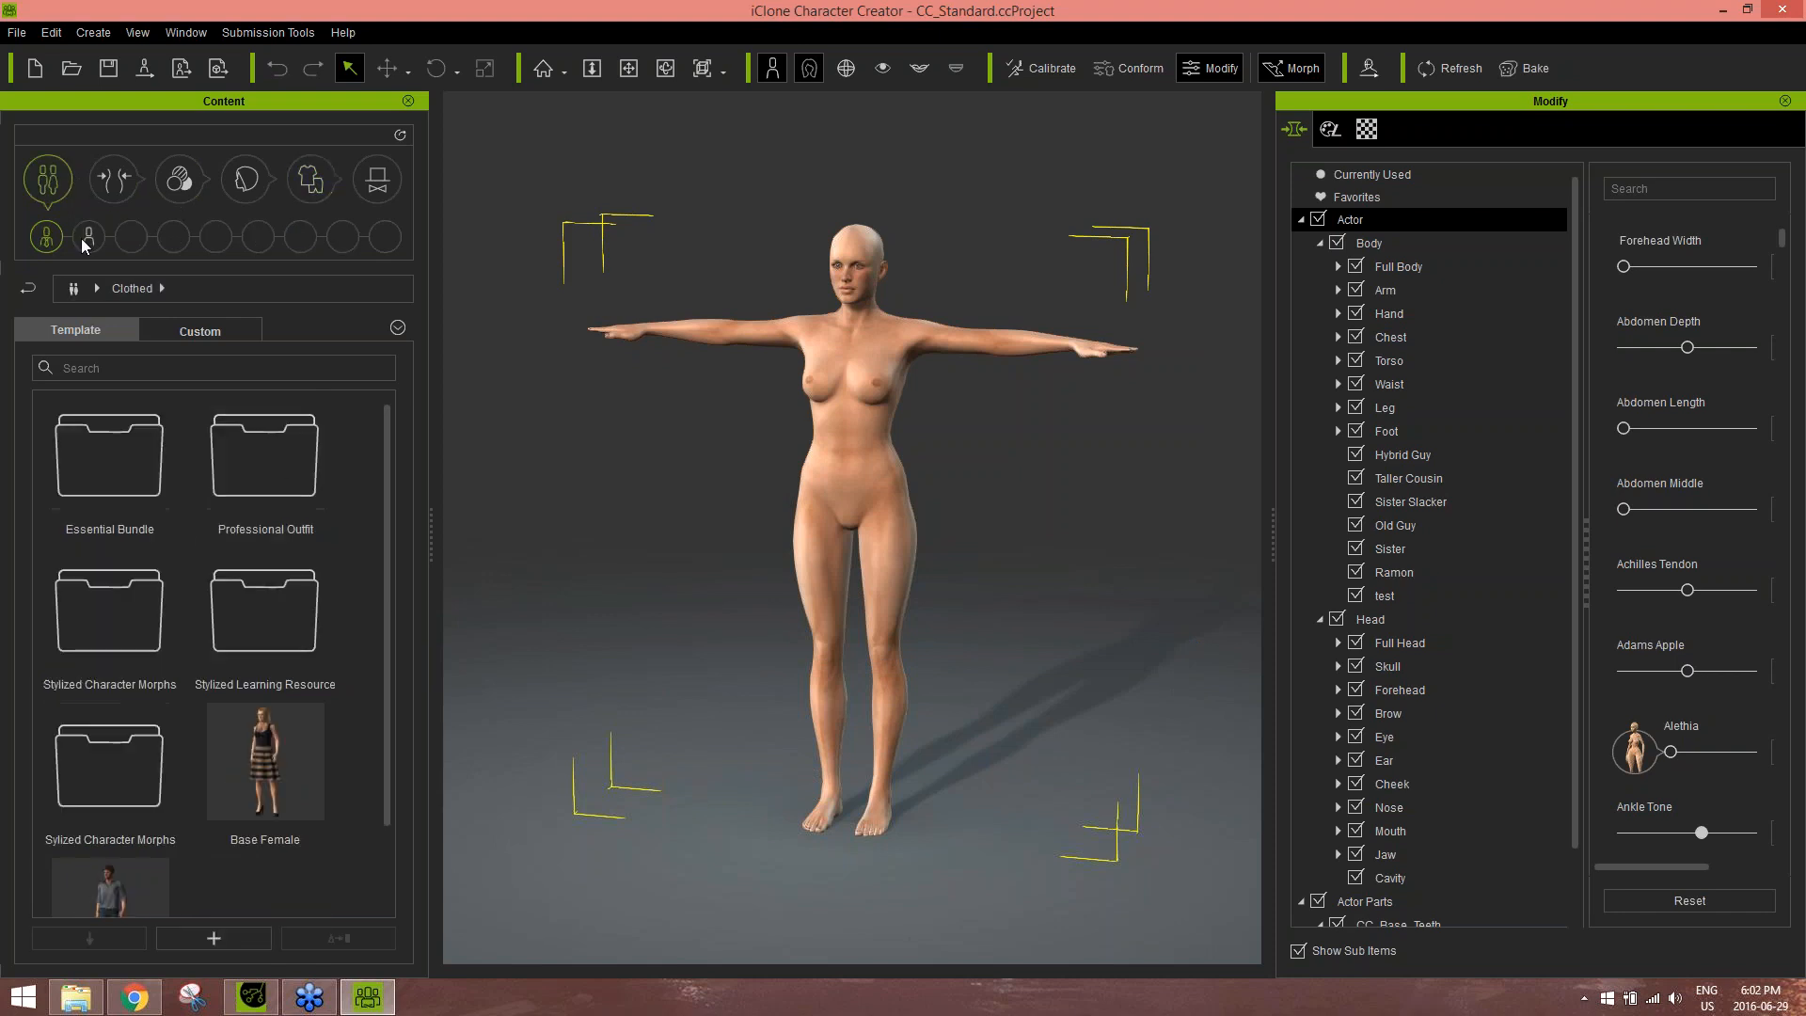
{"action": "double_click", "coordinate": [286, 463]}
{"action": "left_click_drag", "start_coordinate": [385, 518], "coordinate": [409, 644]}
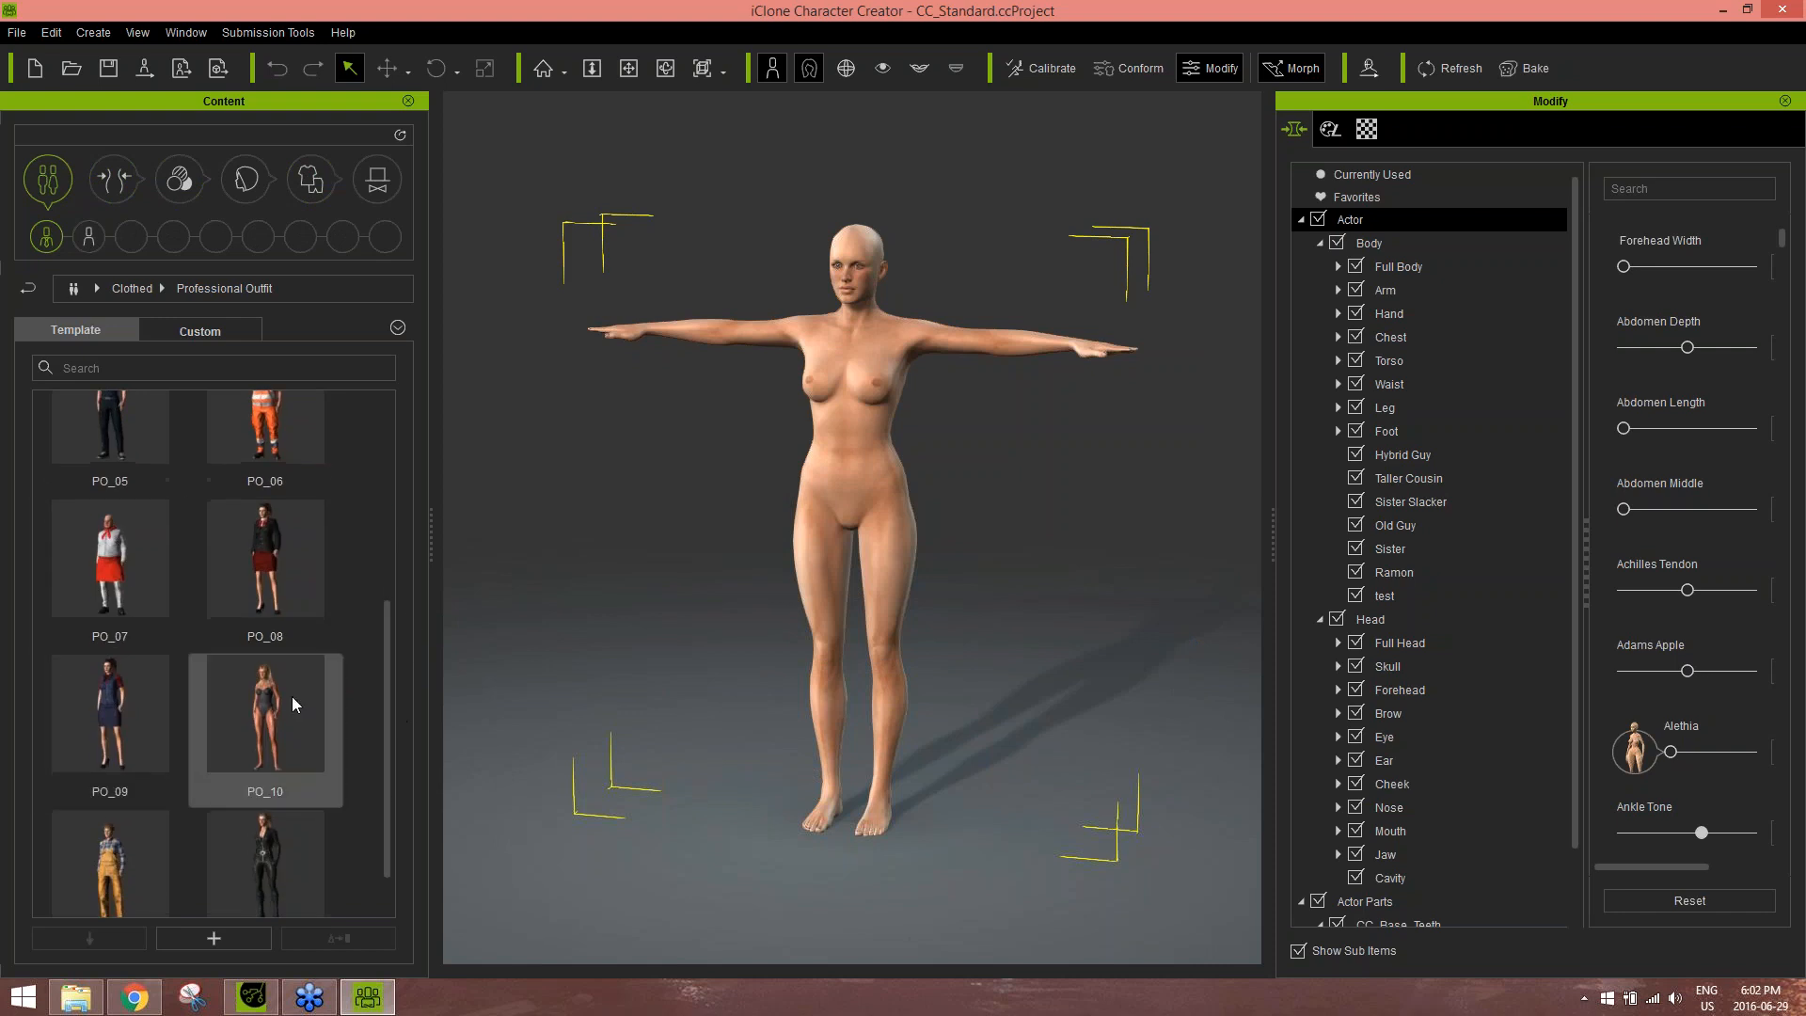
{"action": "double_click", "coordinate": [267, 551]}
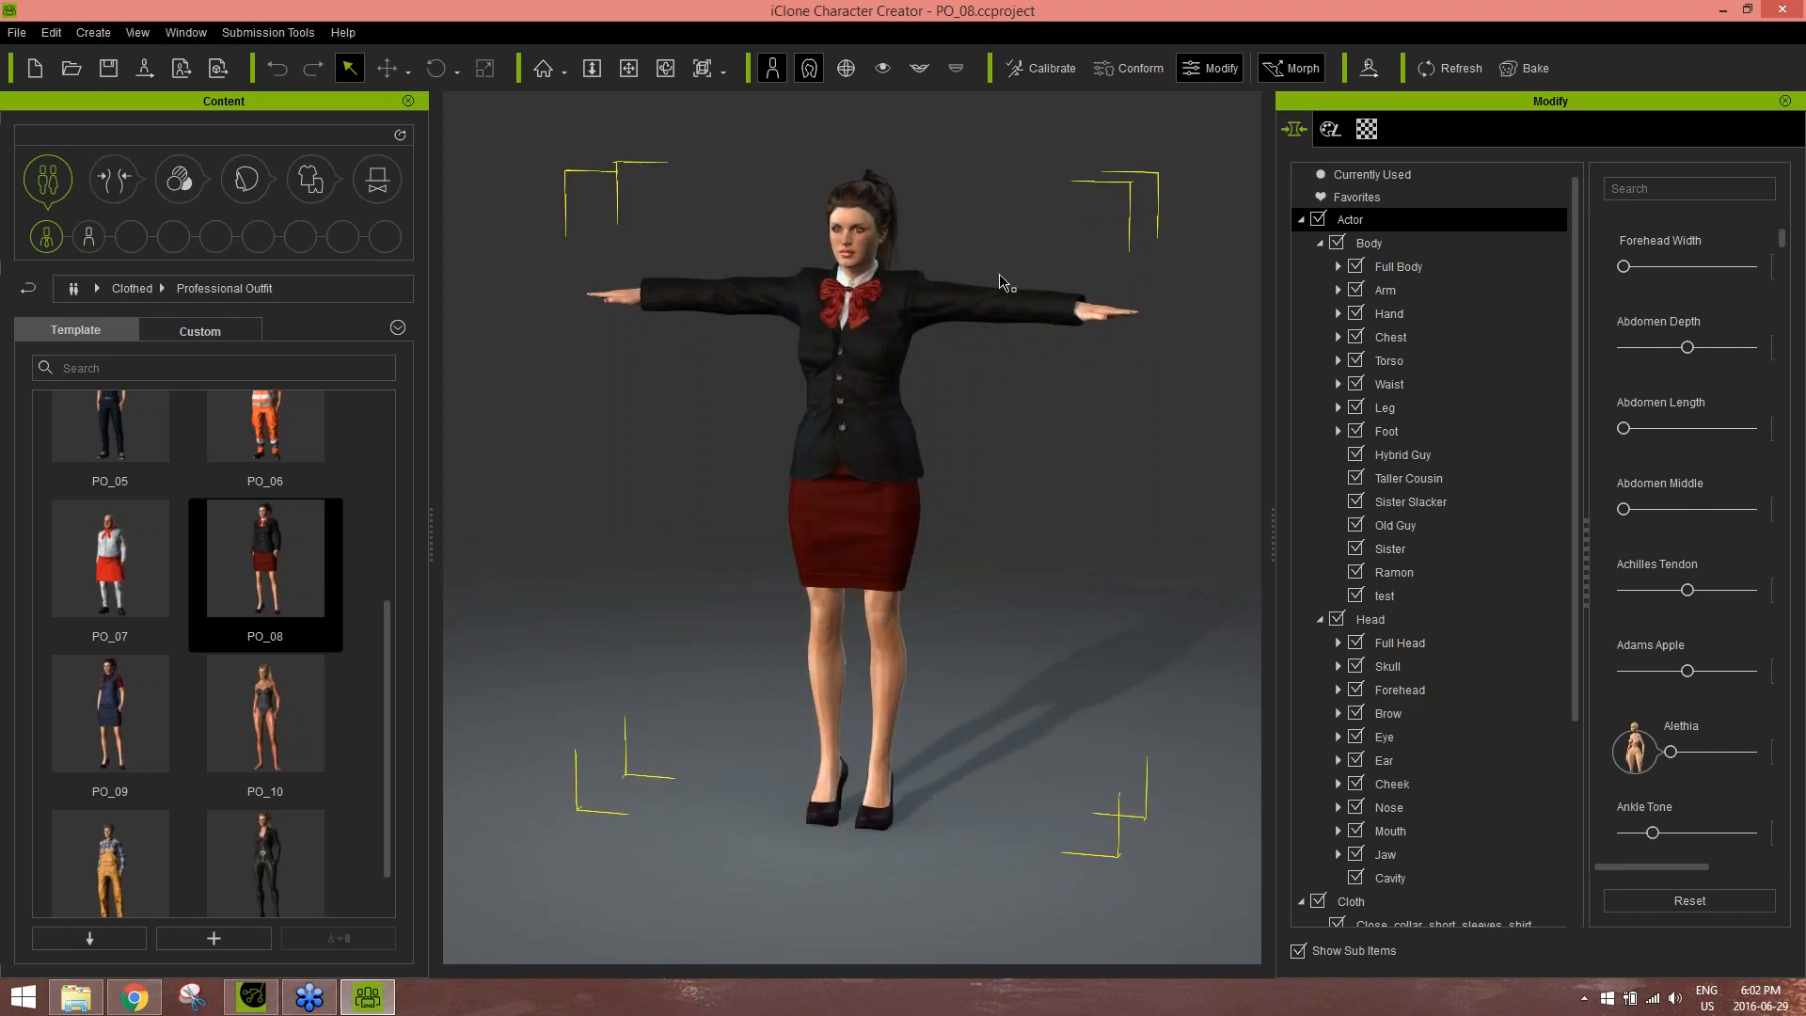
Sculpt the PO_08 character's jaw, lips and chin area directly on the face in the viewport
{"action": "scroll", "coordinate": [997, 419], "scroll_direction": "up", "scroll_amount": 5}
{"action": "scroll", "coordinate": [934, 424], "scroll_direction": "up", "scroll_amount": 5}
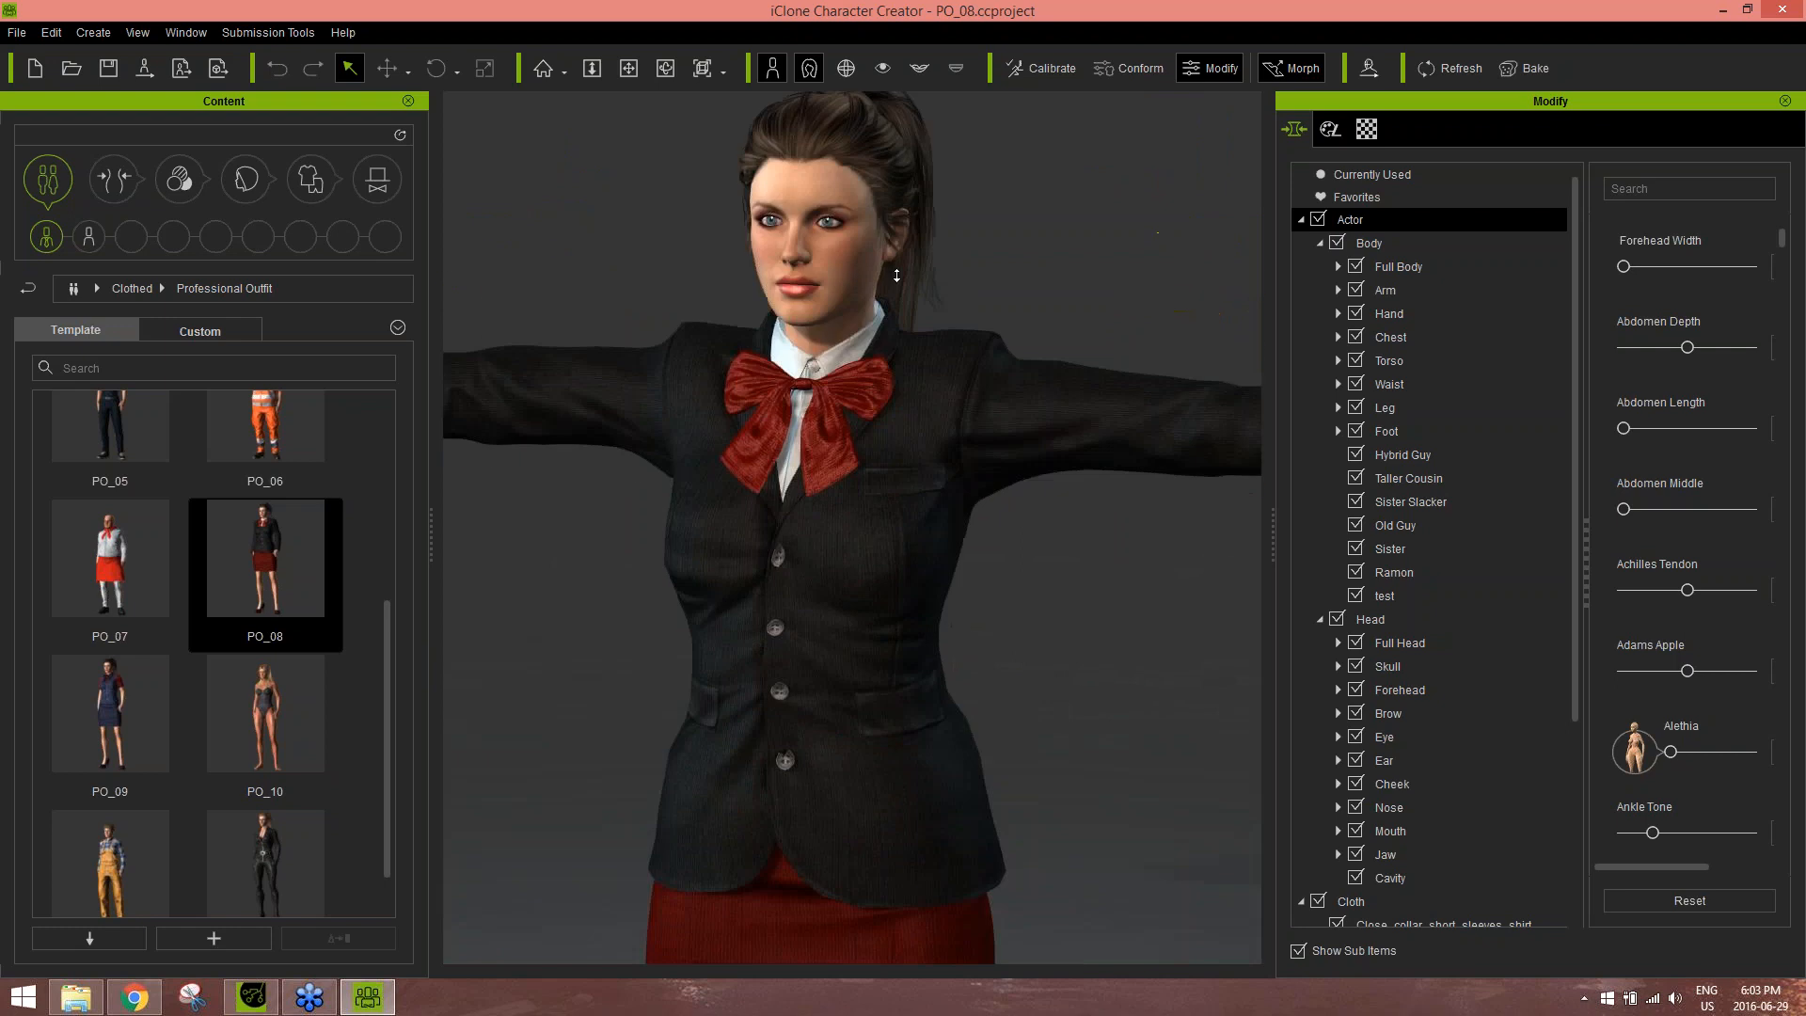
{"action": "middle_click_drag", "start_coordinate": [858, 150], "coordinate": [903, 453]}
{"action": "scroll", "coordinate": [903, 453], "scroll_direction": "up", "scroll_amount": 4}
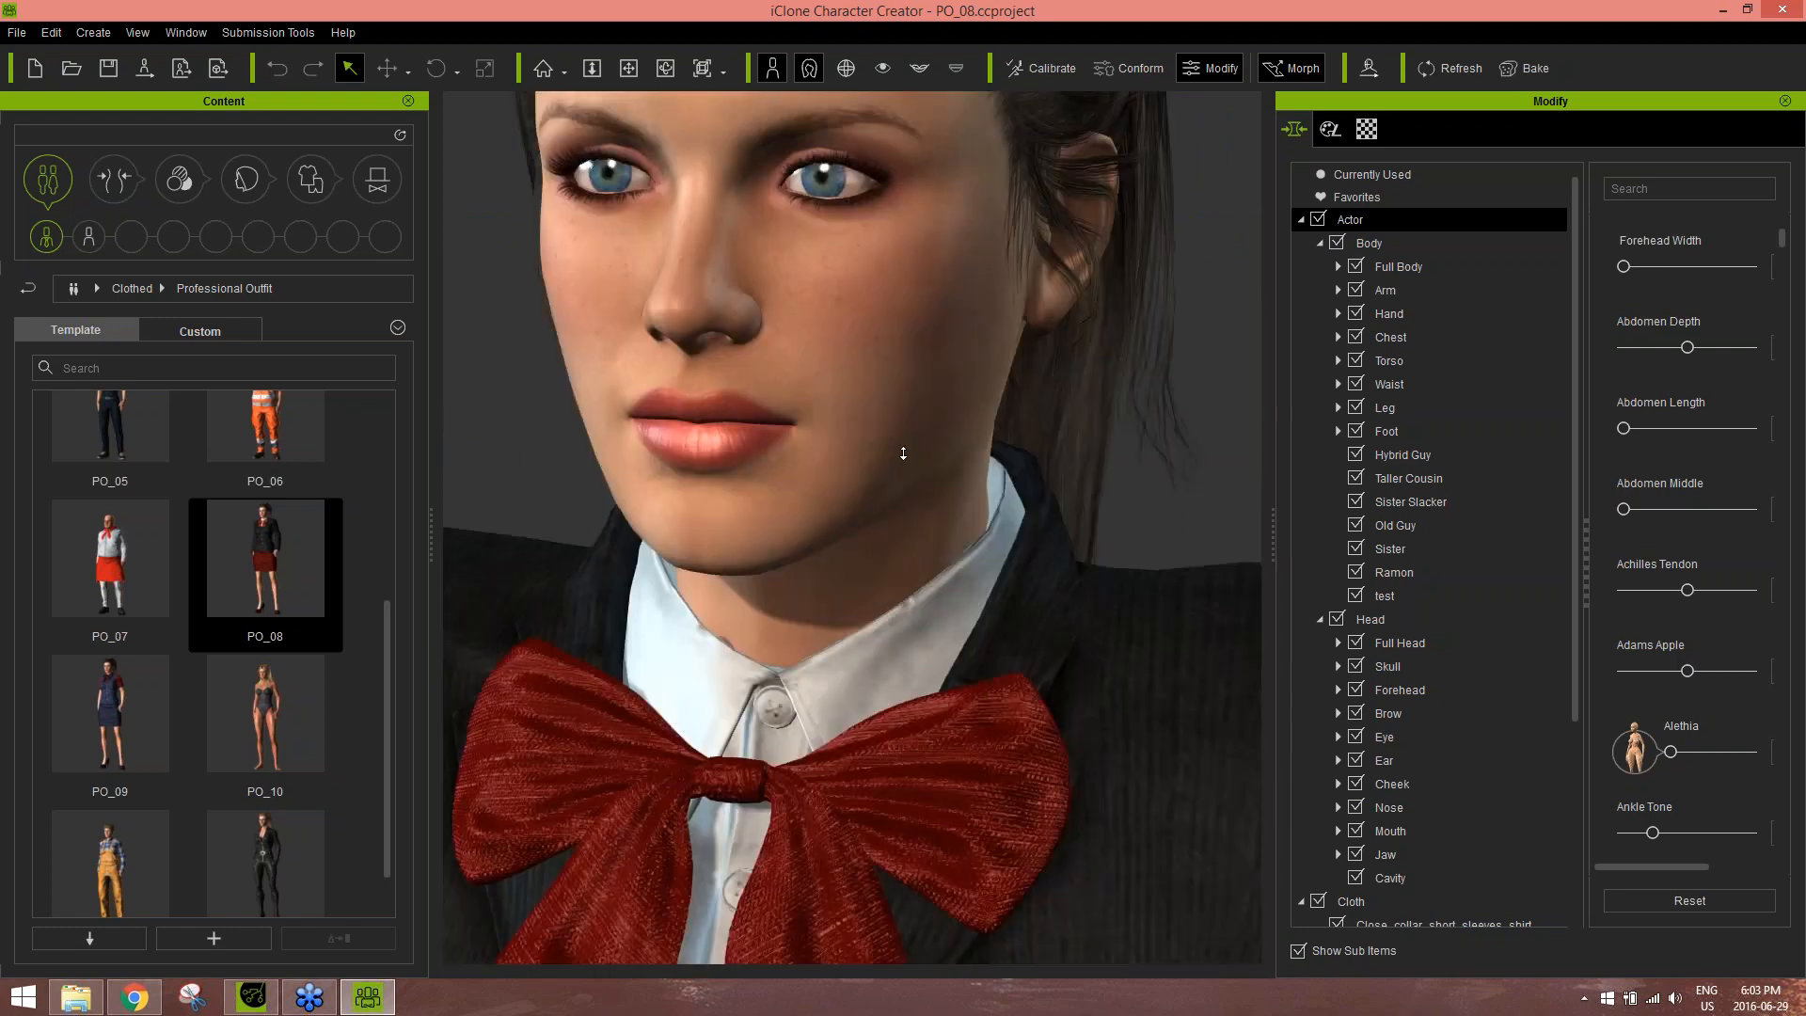
{"action": "scroll", "coordinate": [903, 453], "scroll_direction": "down", "scroll_amount": 2}
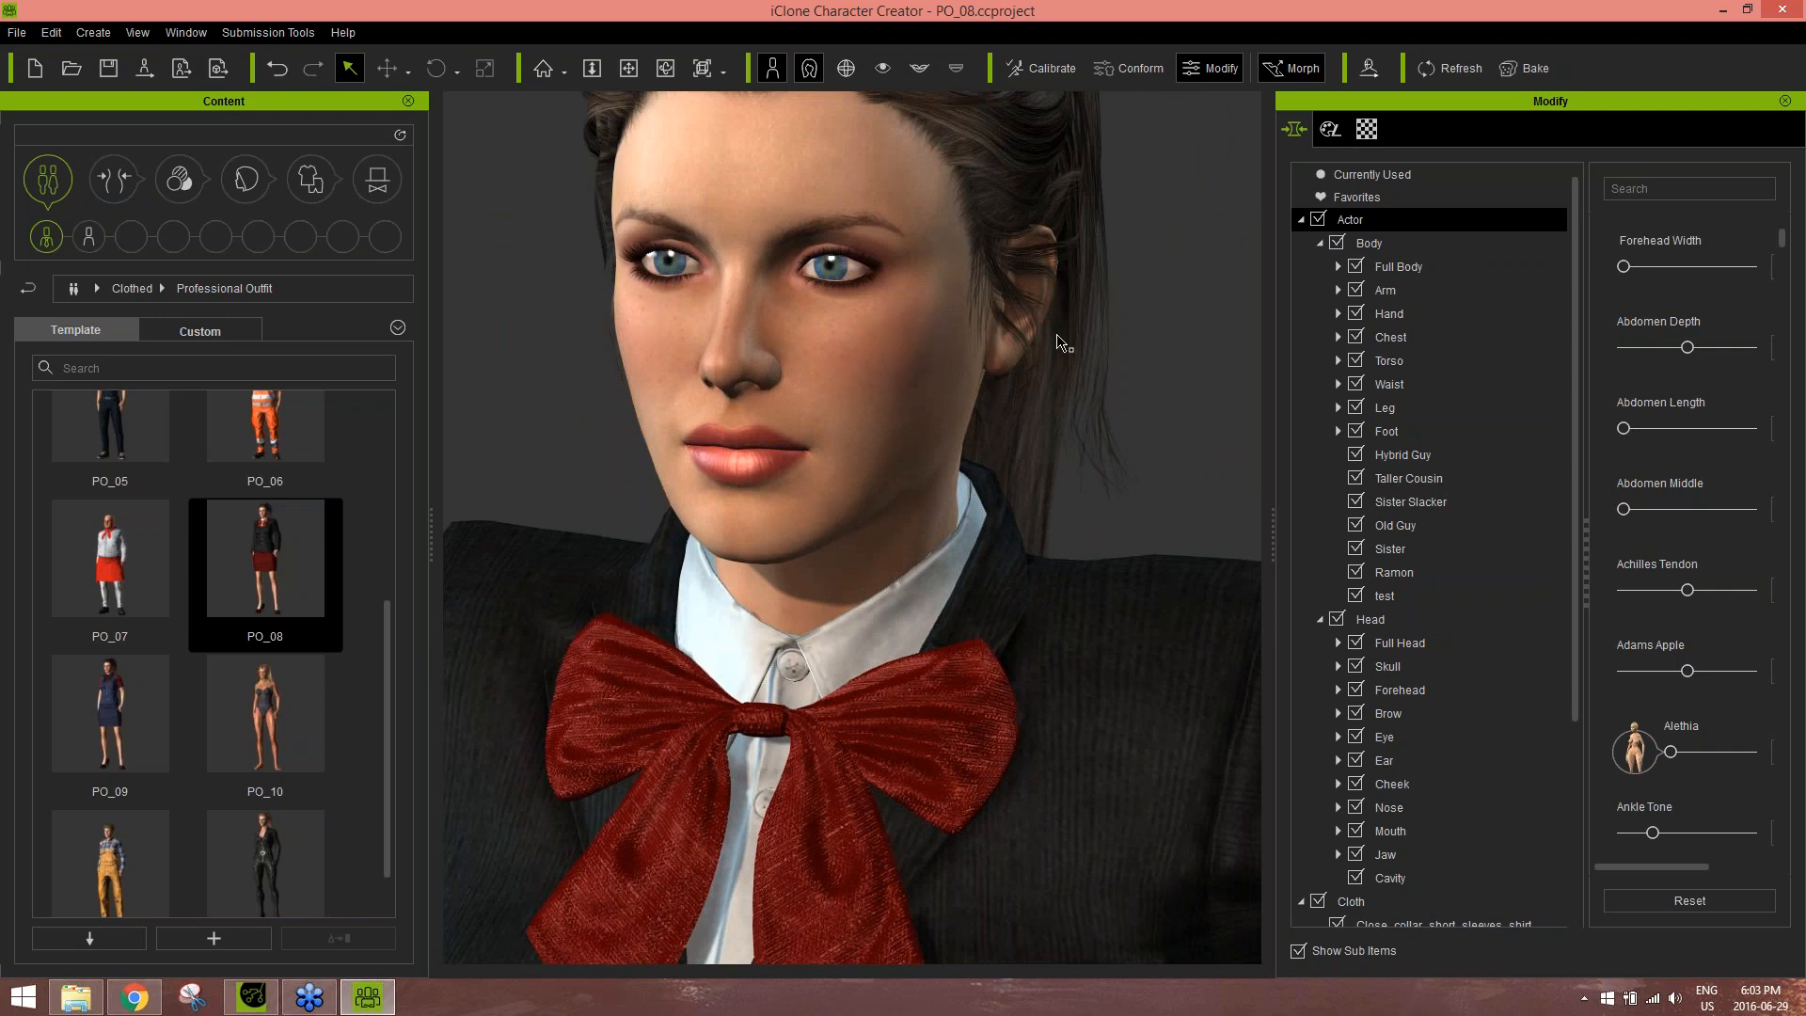
{"action": "left_click_drag", "start_coordinate": [904, 398], "coordinate": [1024, 357]}
{"action": "left_click_drag", "start_coordinate": [777, 464], "coordinate": [828, 856]}
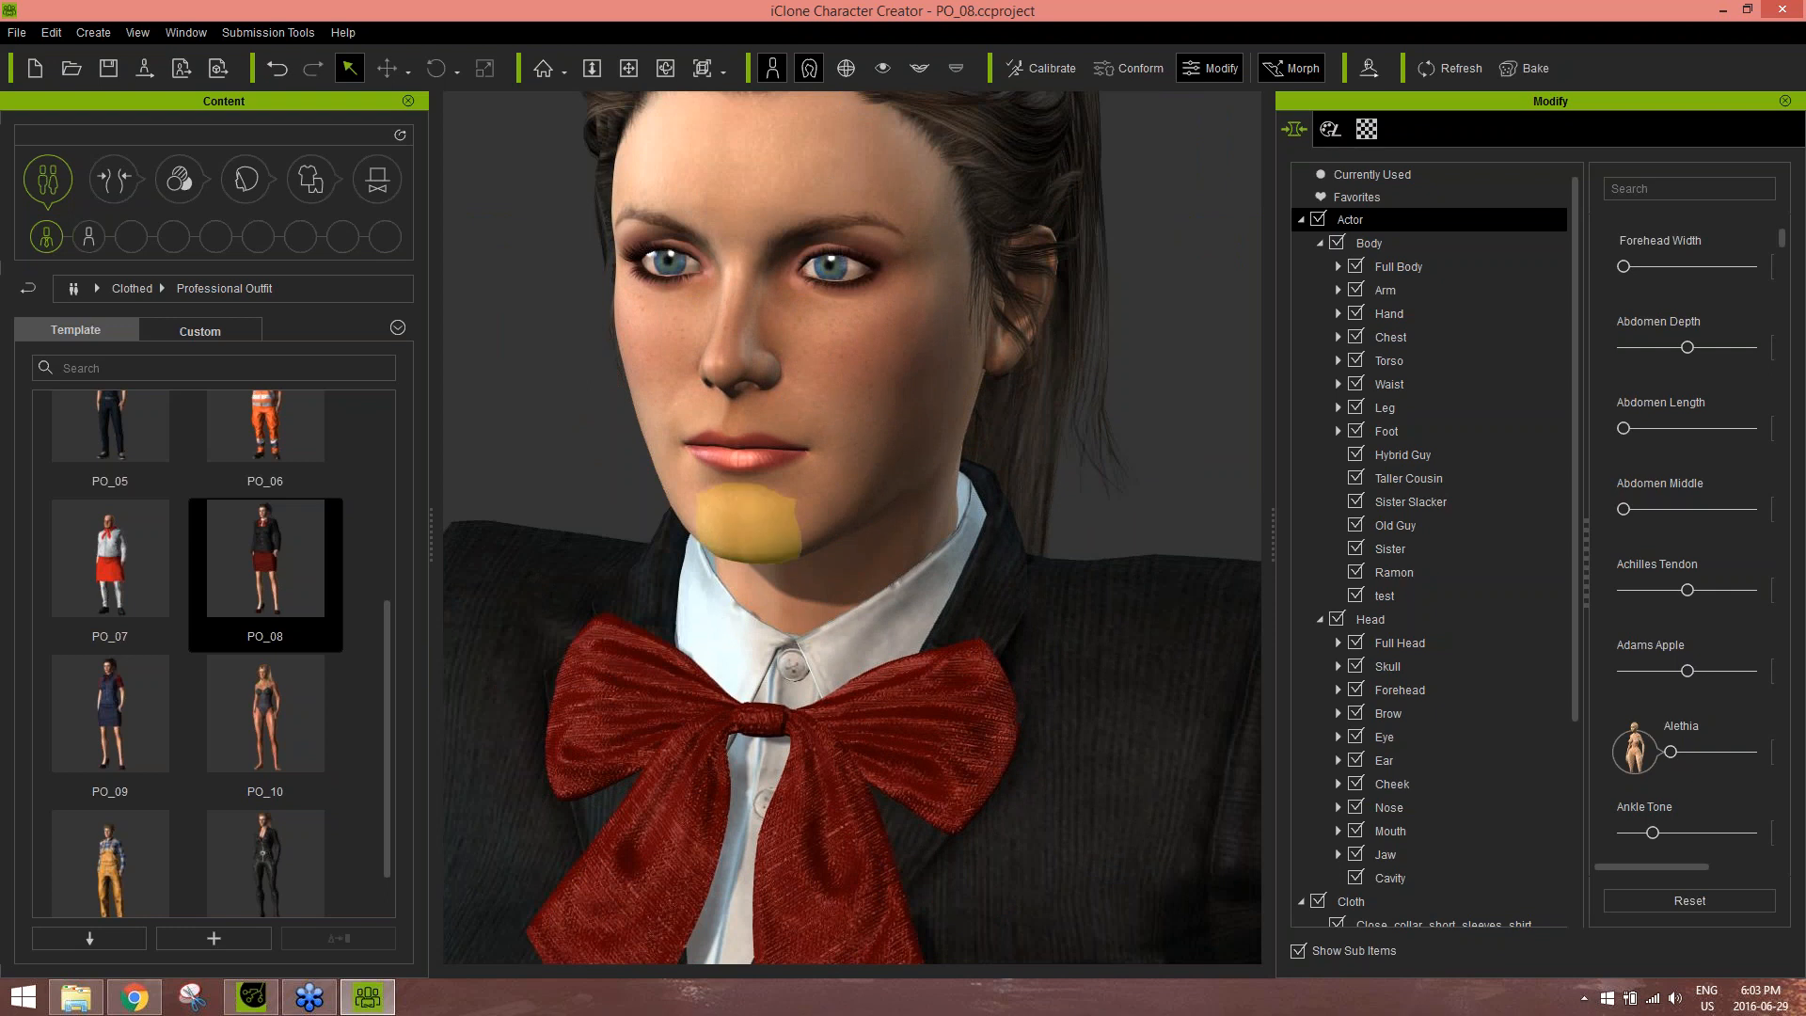
Apply the Heavy Female full-body morph to the clothed character and view the whole figure
{"action": "scroll", "coordinate": [766, 705], "scroll_direction": "down", "scroll_amount": 5}
{"action": "scroll", "coordinate": [743, 652], "scroll_direction": "down", "scroll_amount": 6}
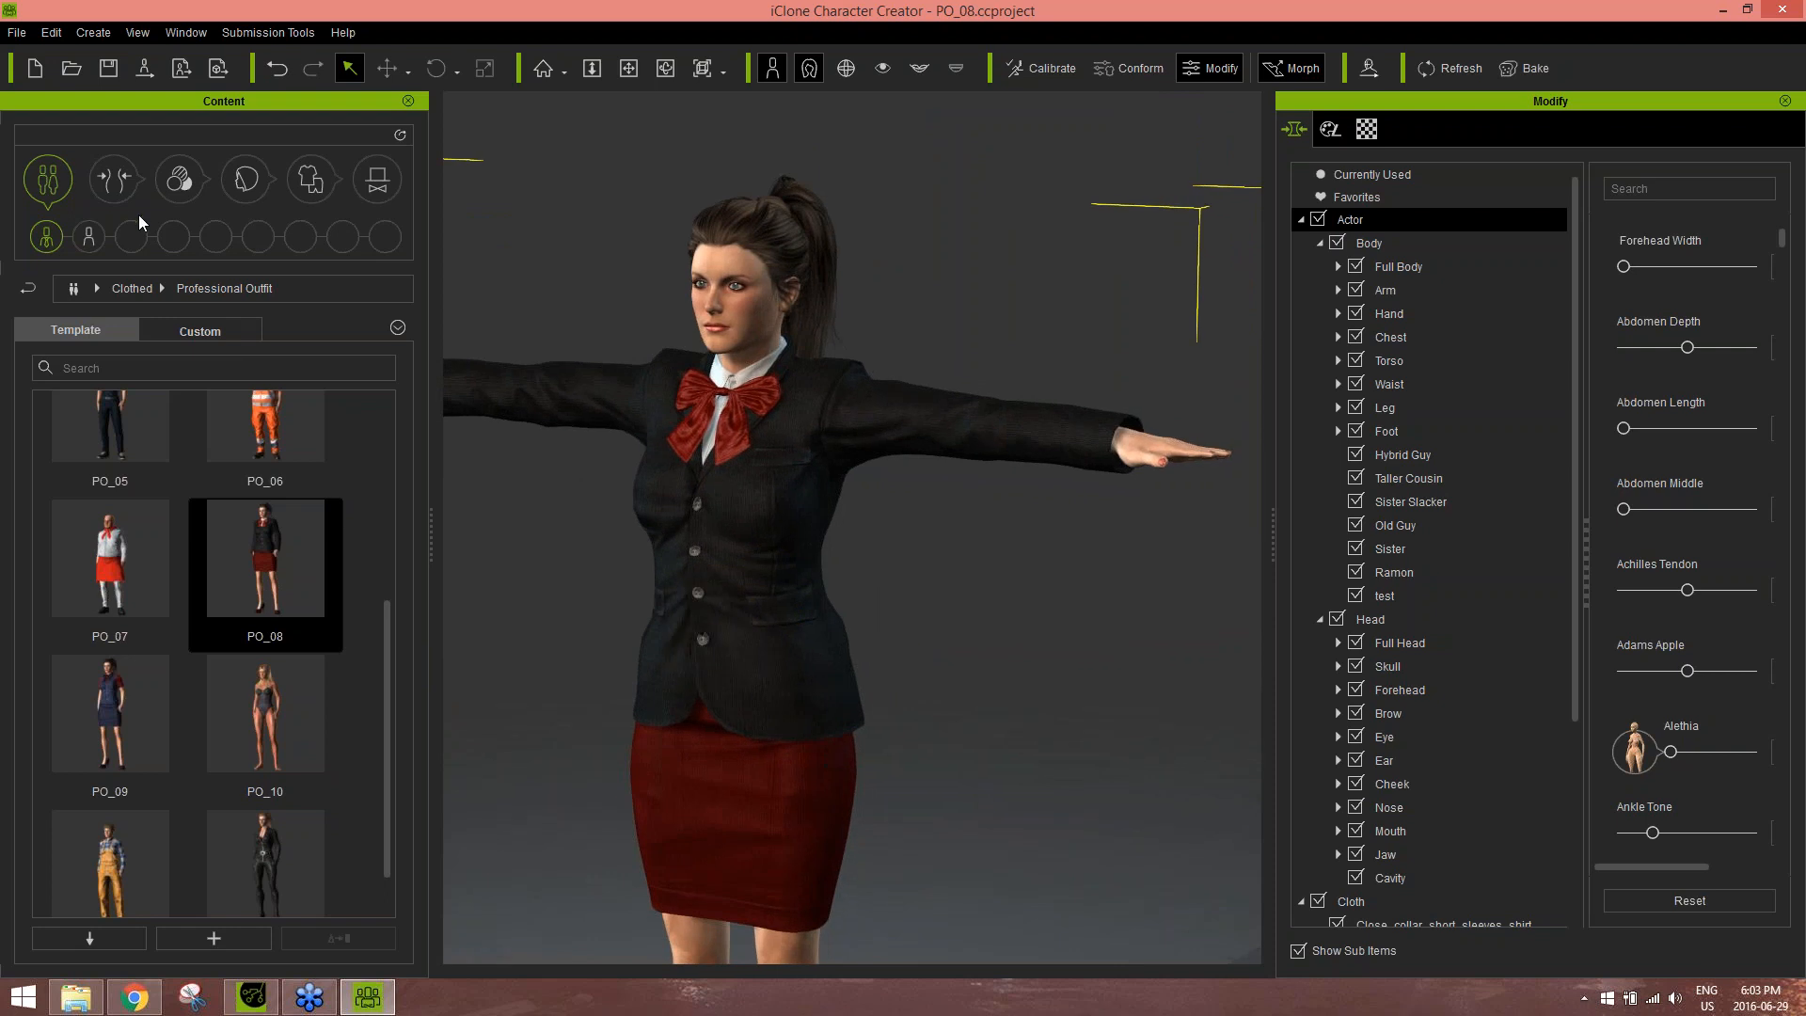
{"action": "left_click", "coordinate": [124, 185]}
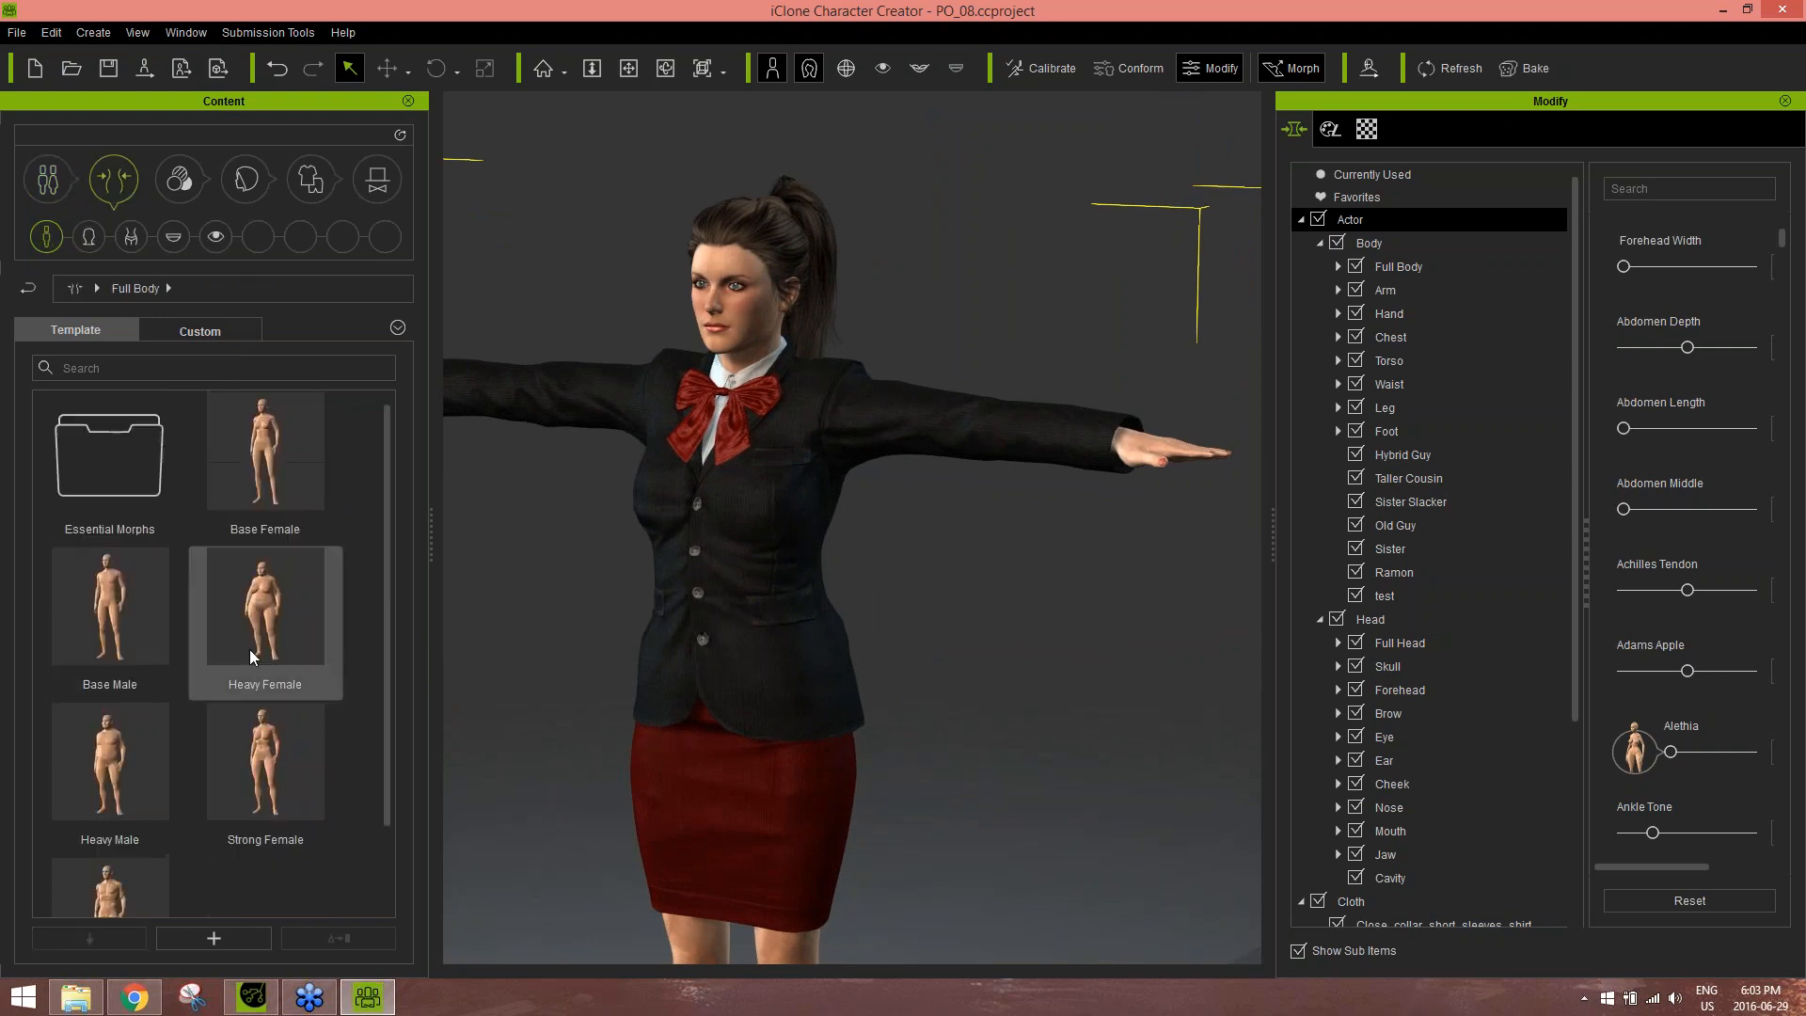
{"action": "double_click", "coordinate": [287, 618]}
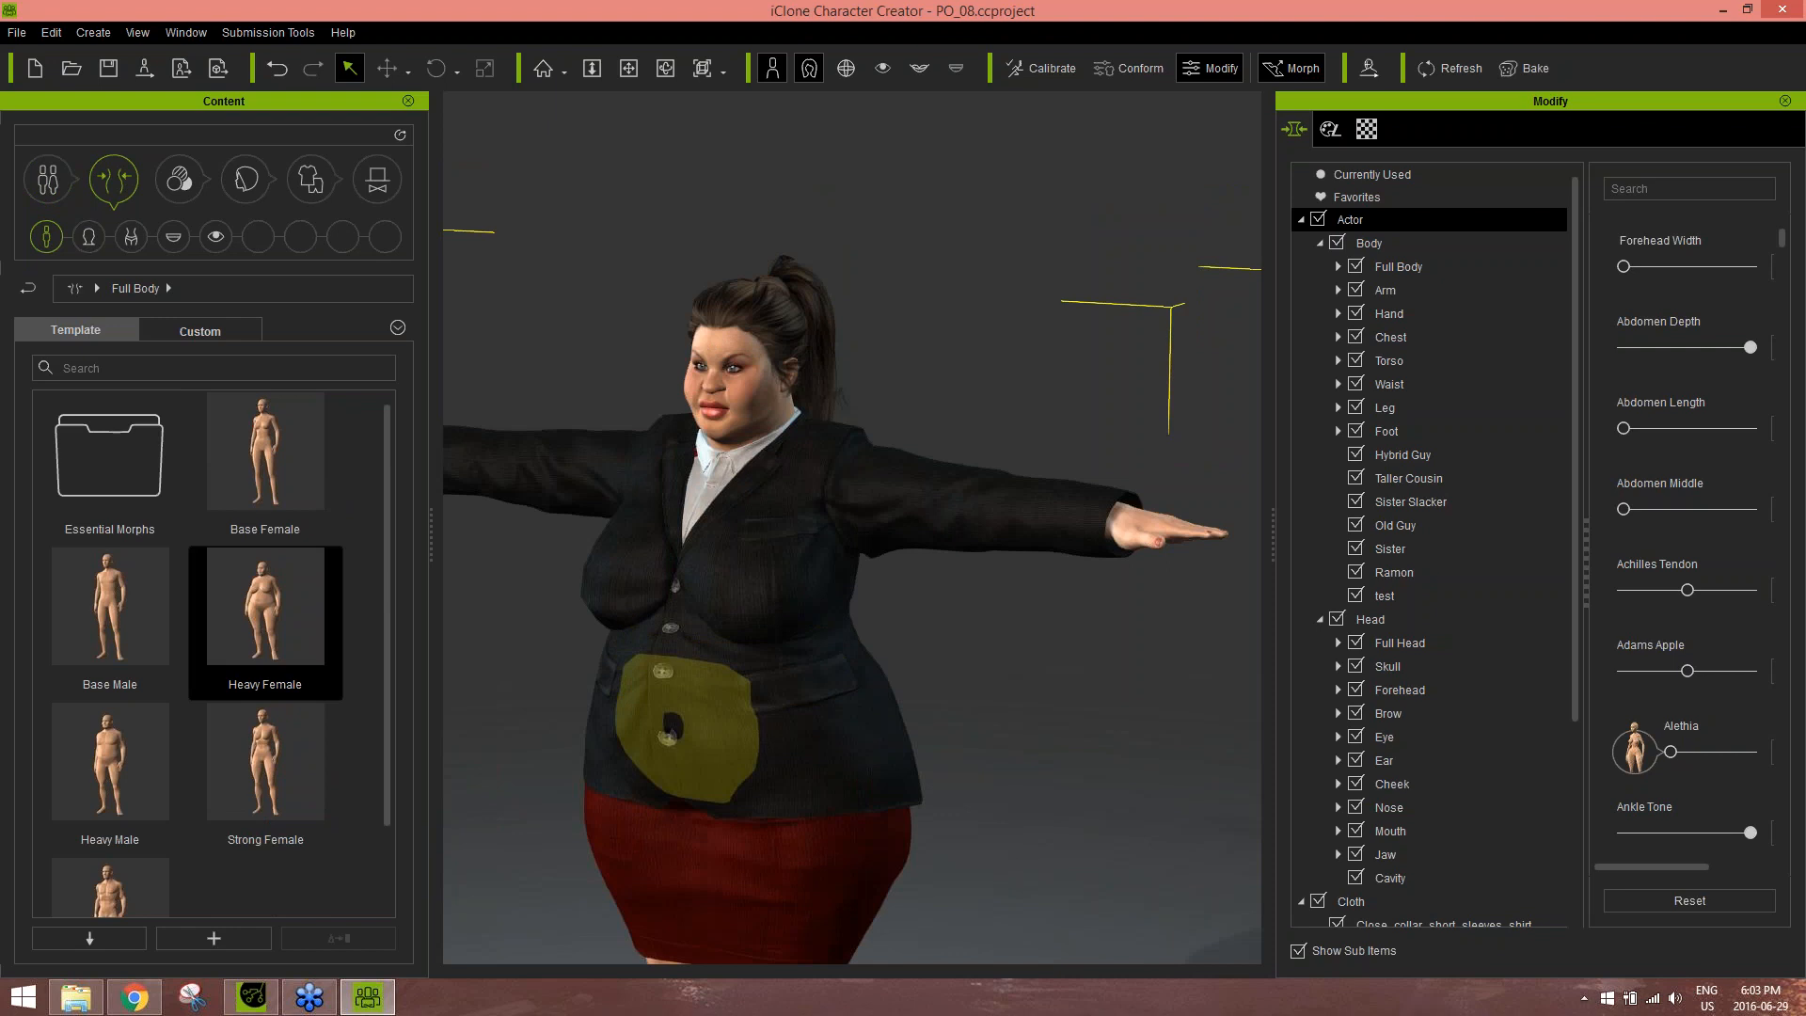
{"action": "middle_click_drag", "start_coordinate": [757, 558], "coordinate": [812, 521]}
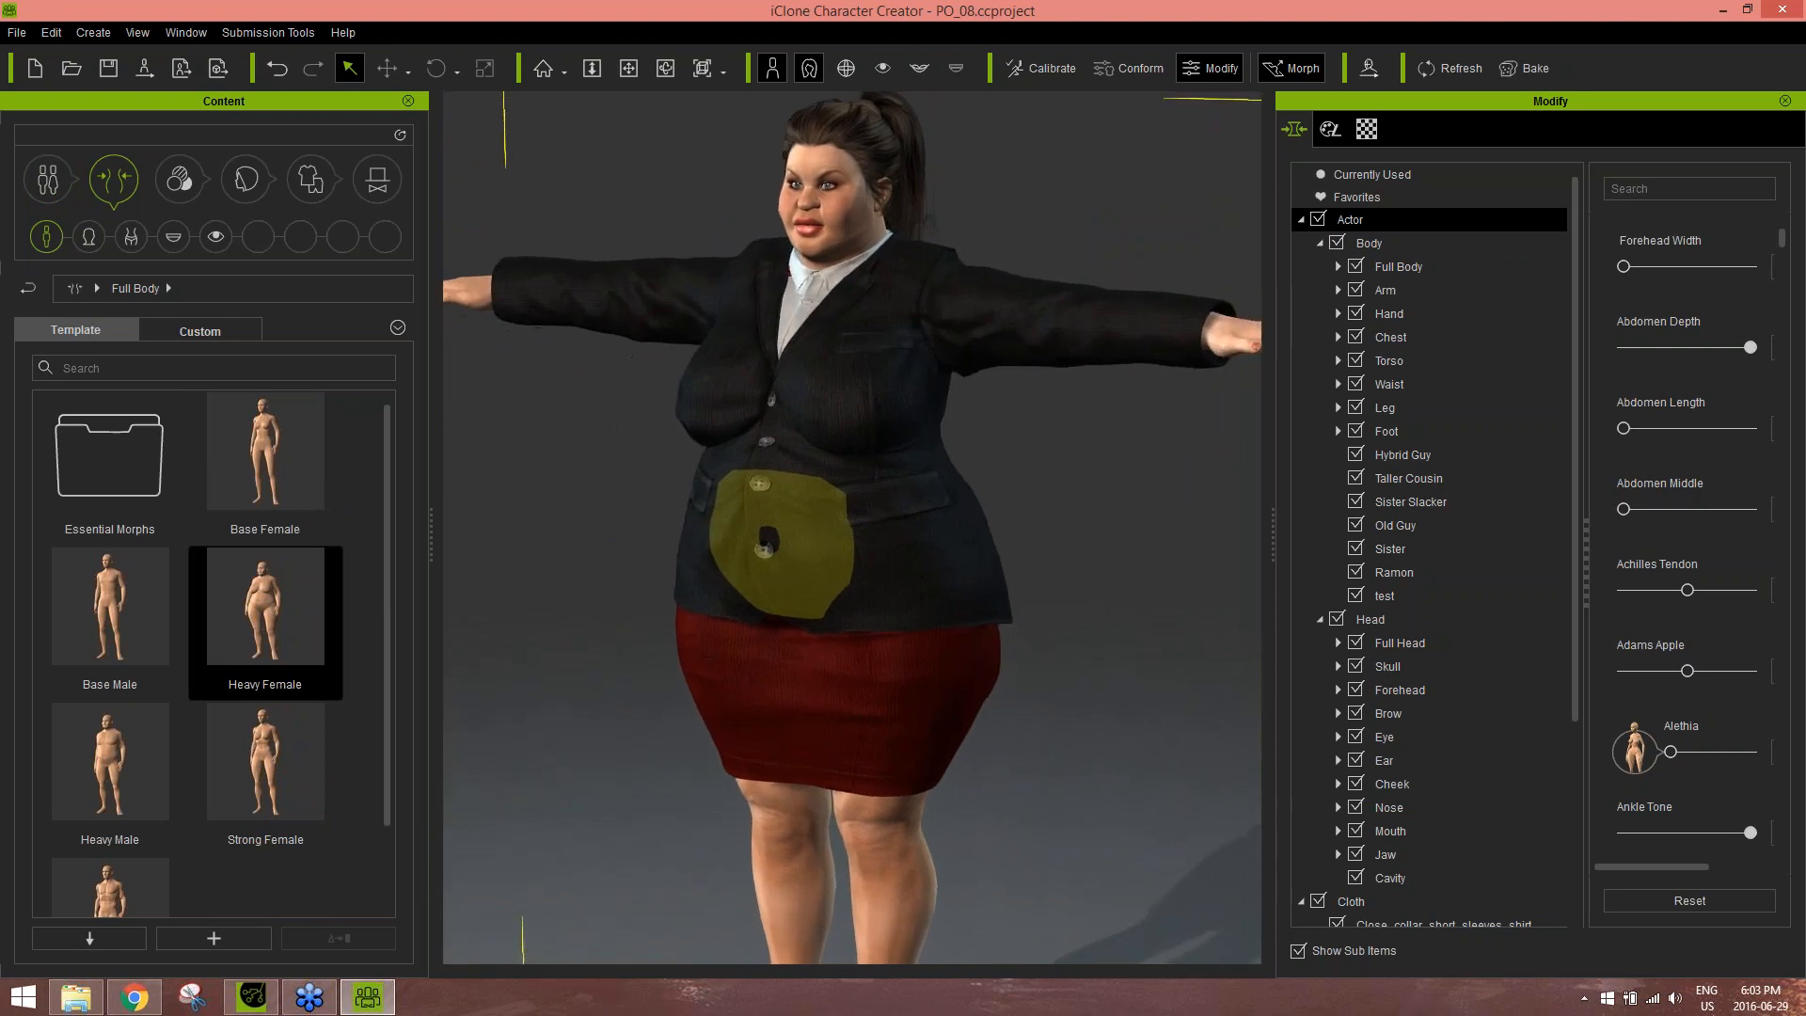
{"action": "scroll", "coordinate": [813, 520], "scroll_direction": "down", "scroll_amount": 2}
{"action": "mouse_move", "coordinate": [813, 555]}
{"action": "right_mouse_down"}
{"action": "mouse_move", "coordinate": [685, 573]}
{"action": "mouse_move", "coordinate": [815, 562]}
{"action": "right_mouse_up"}
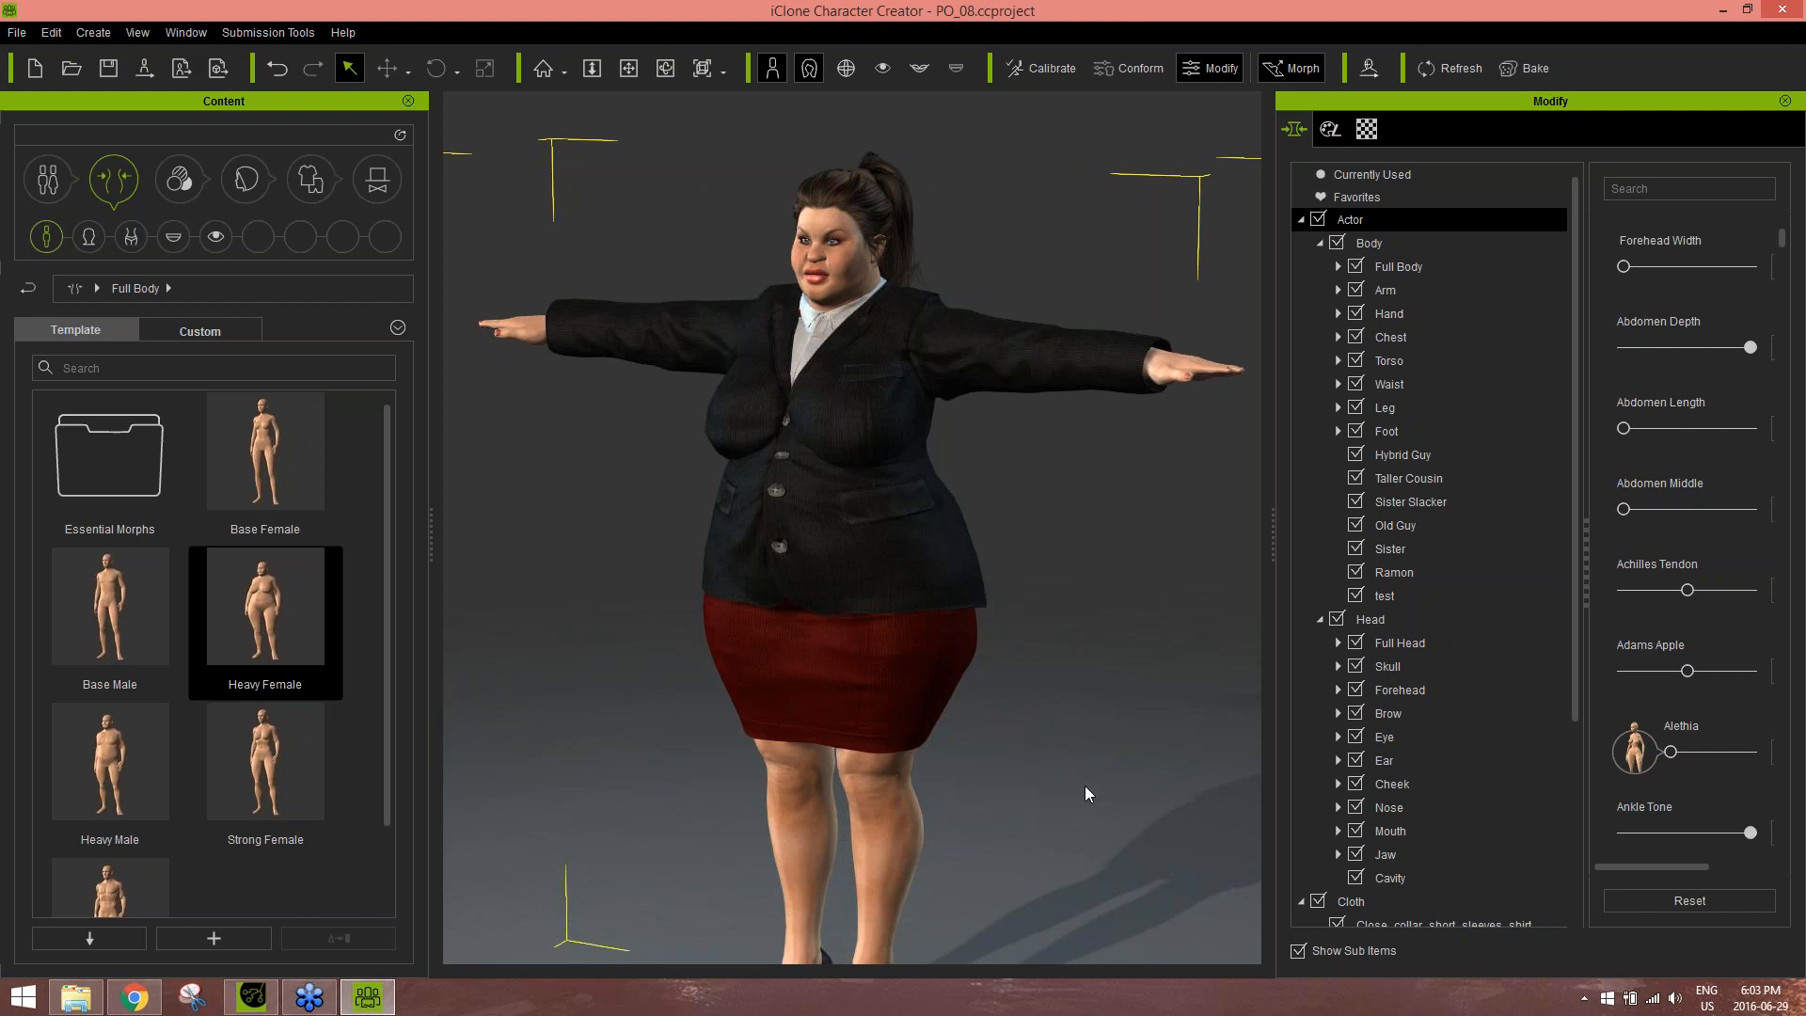
Switch back to iClone, show the Light Tool prop library and set the viewport to the Preview camera
{"action": "left_click", "coordinate": [266, 995]}
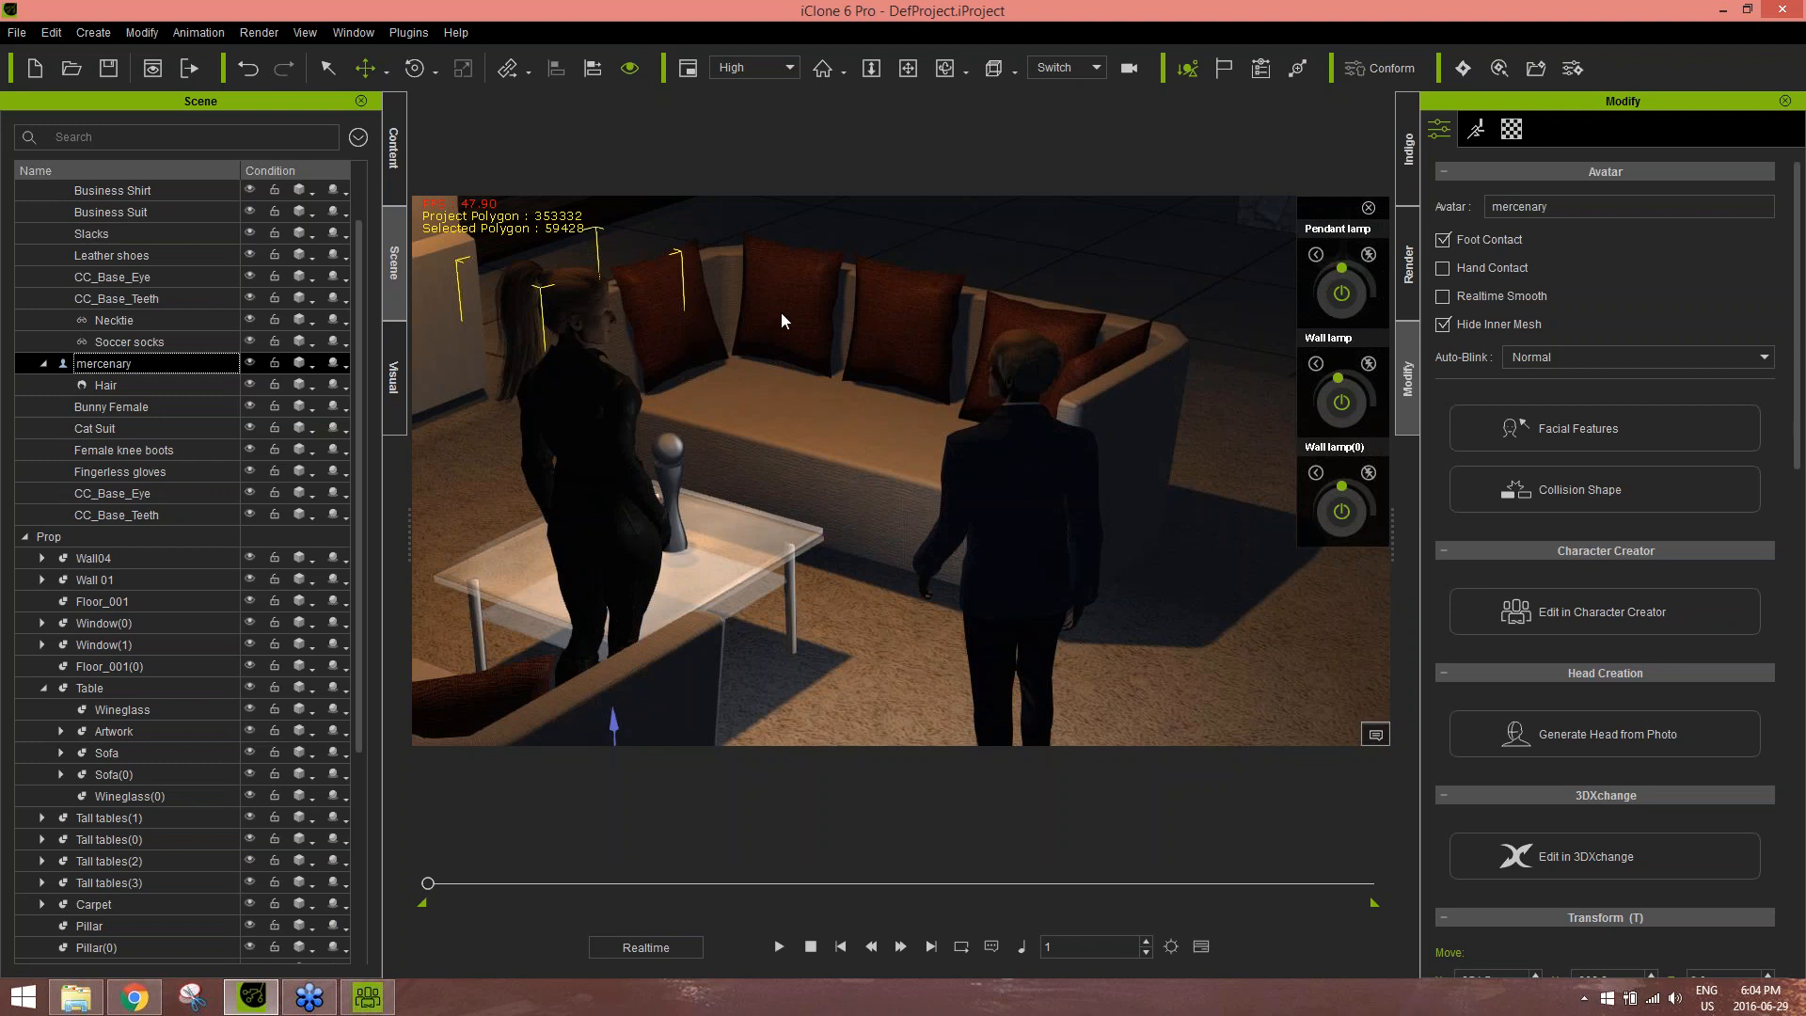
{"action": "left_click", "coordinate": [394, 148]}
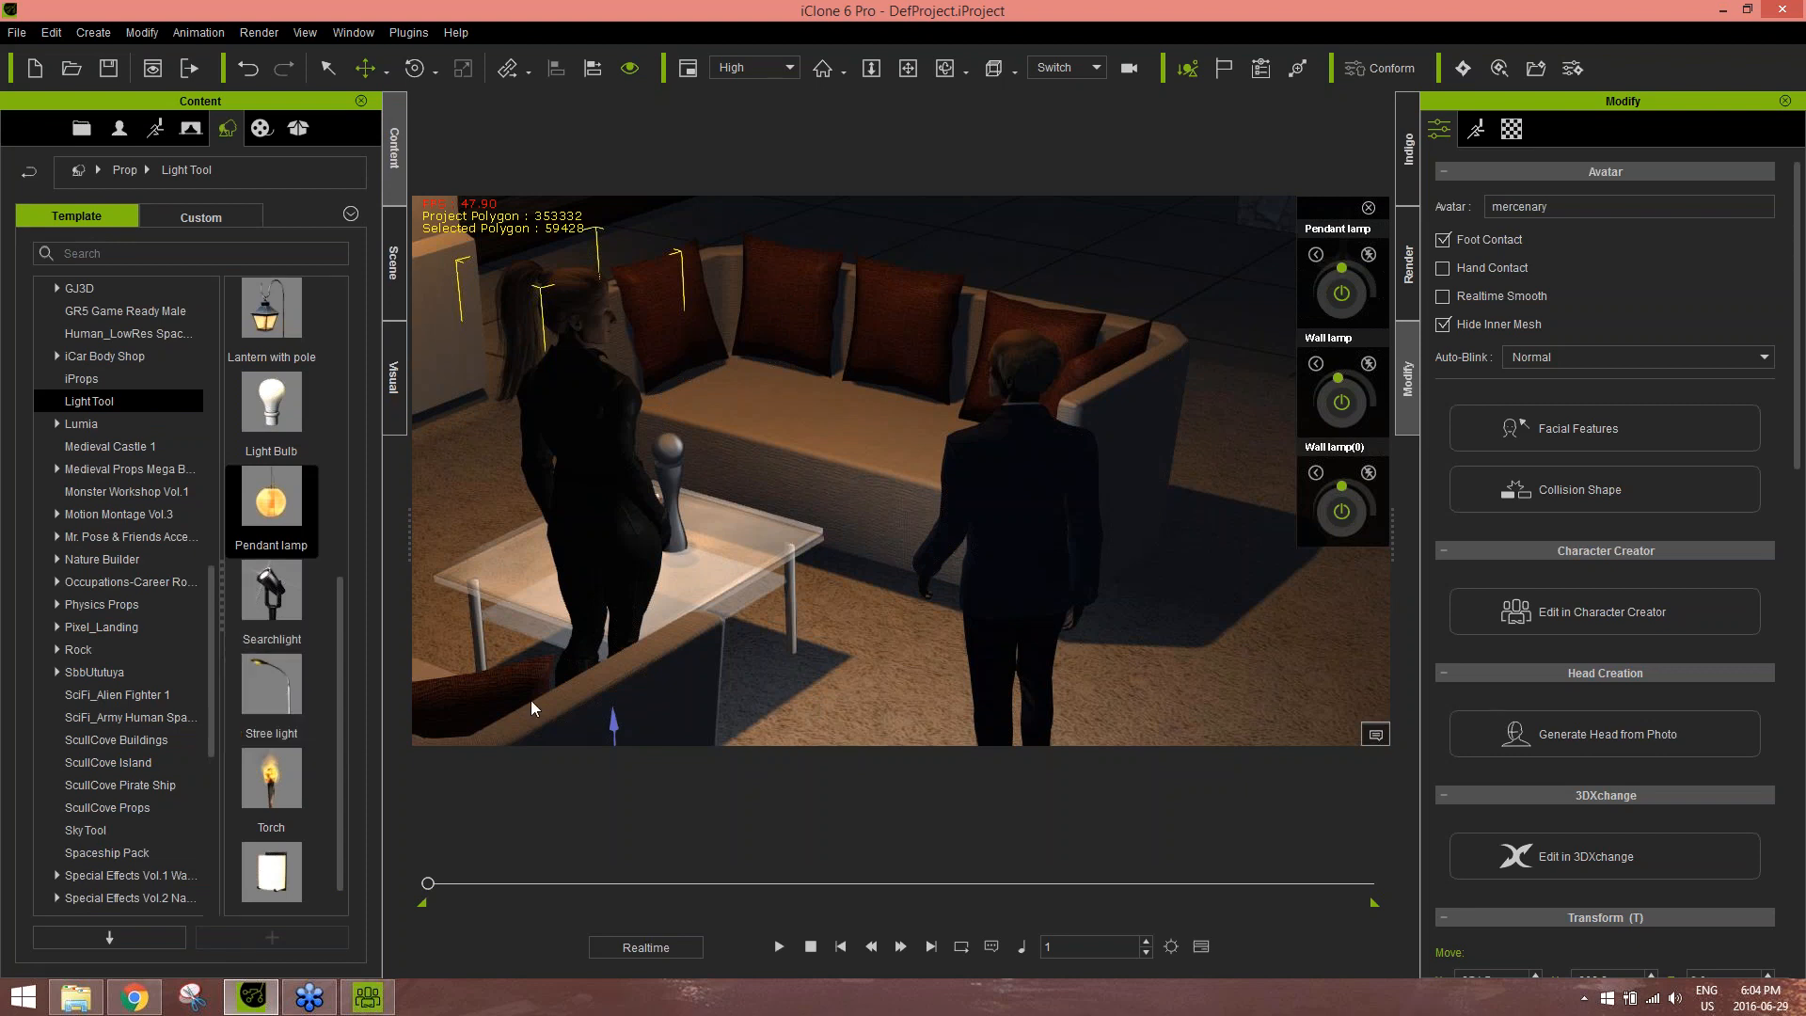
{"action": "left_click", "coordinate": [1081, 68]}
{"action": "left_click", "coordinate": [1082, 87]}
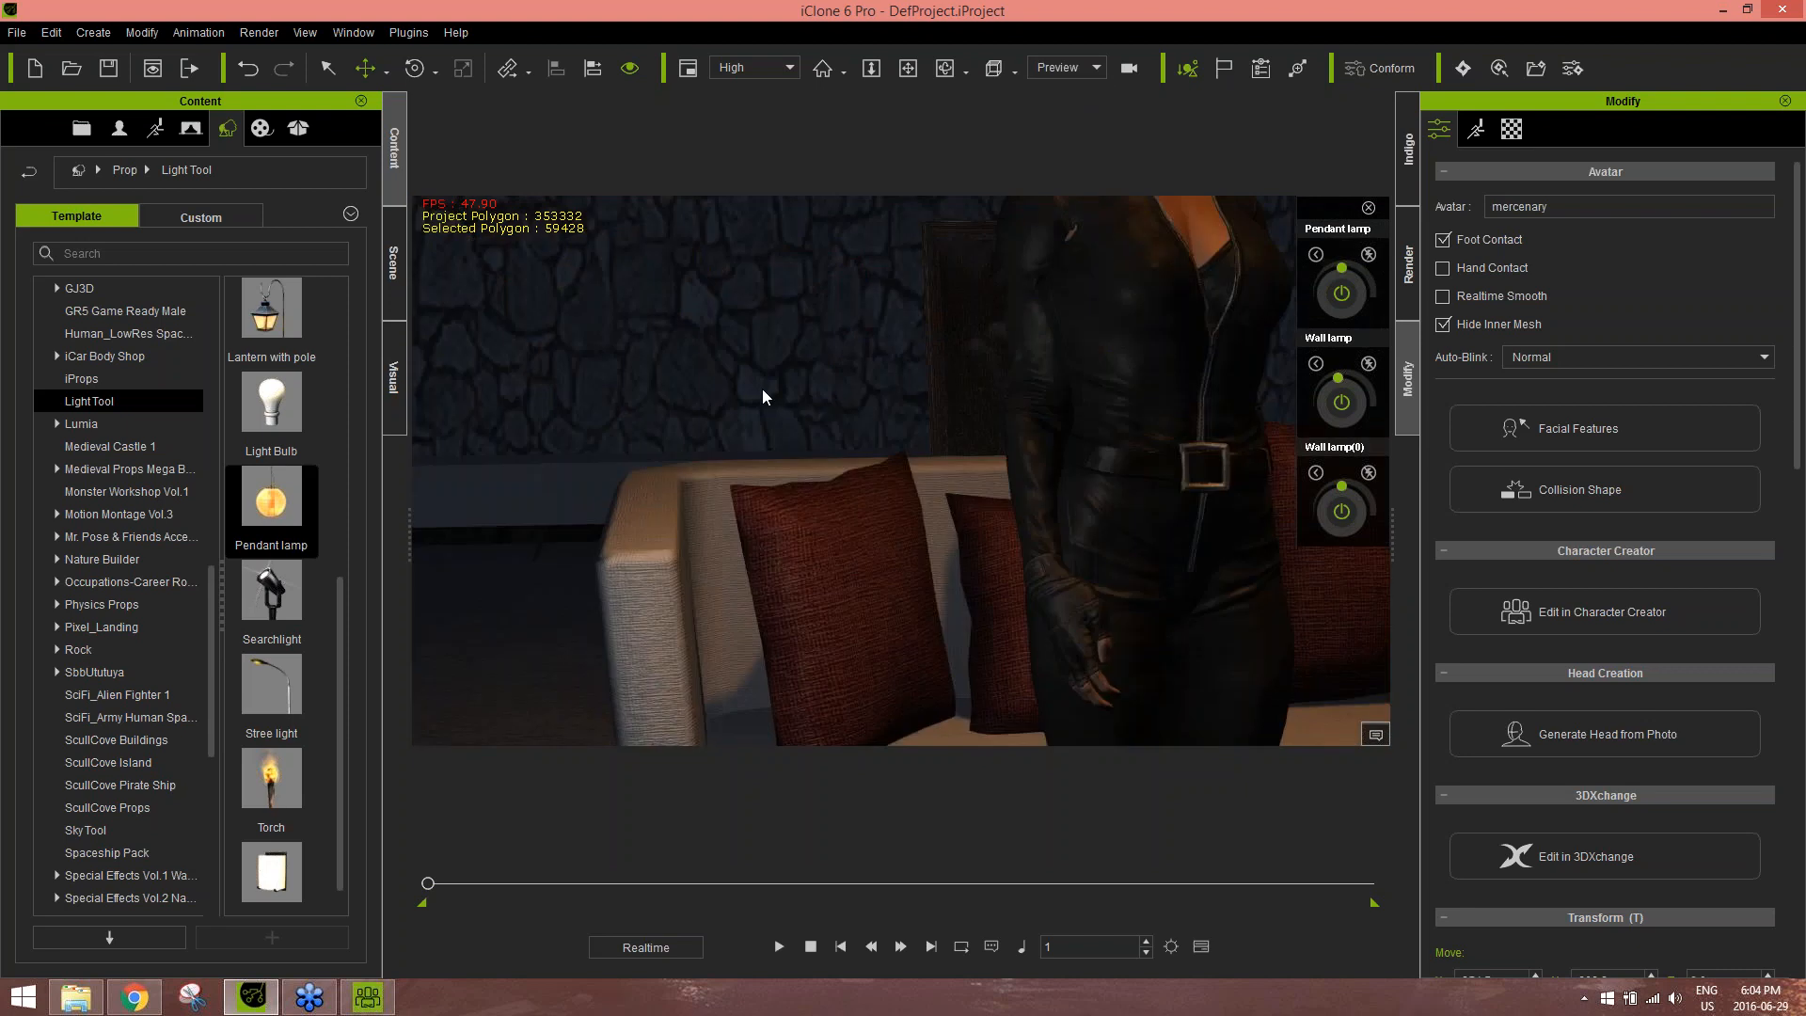
Add the Stree light prop from the Light Tool library outside the building's front window, at about X 223, Y -1225
{"action": "scroll", "coordinate": [691, 564], "scroll_direction": "down", "scroll_amount": 6}
{"action": "right_click_drag", "start_coordinate": [641, 528], "coordinate": [949, 478]}
{"action": "right_click_drag", "start_coordinate": [1063, 417], "coordinate": [451, 414]}
{"action": "right_click_drag", "start_coordinate": [1063, 380], "coordinate": [884, 384]}
{"action": "middle_click_drag", "start_coordinate": [1026, 384], "coordinate": [619, 369]}
{"action": "right_click_drag", "start_coordinate": [619, 369], "coordinate": [470, 409]}
{"action": "right_click_drag", "start_coordinate": [799, 414], "coordinate": [649, 359]}
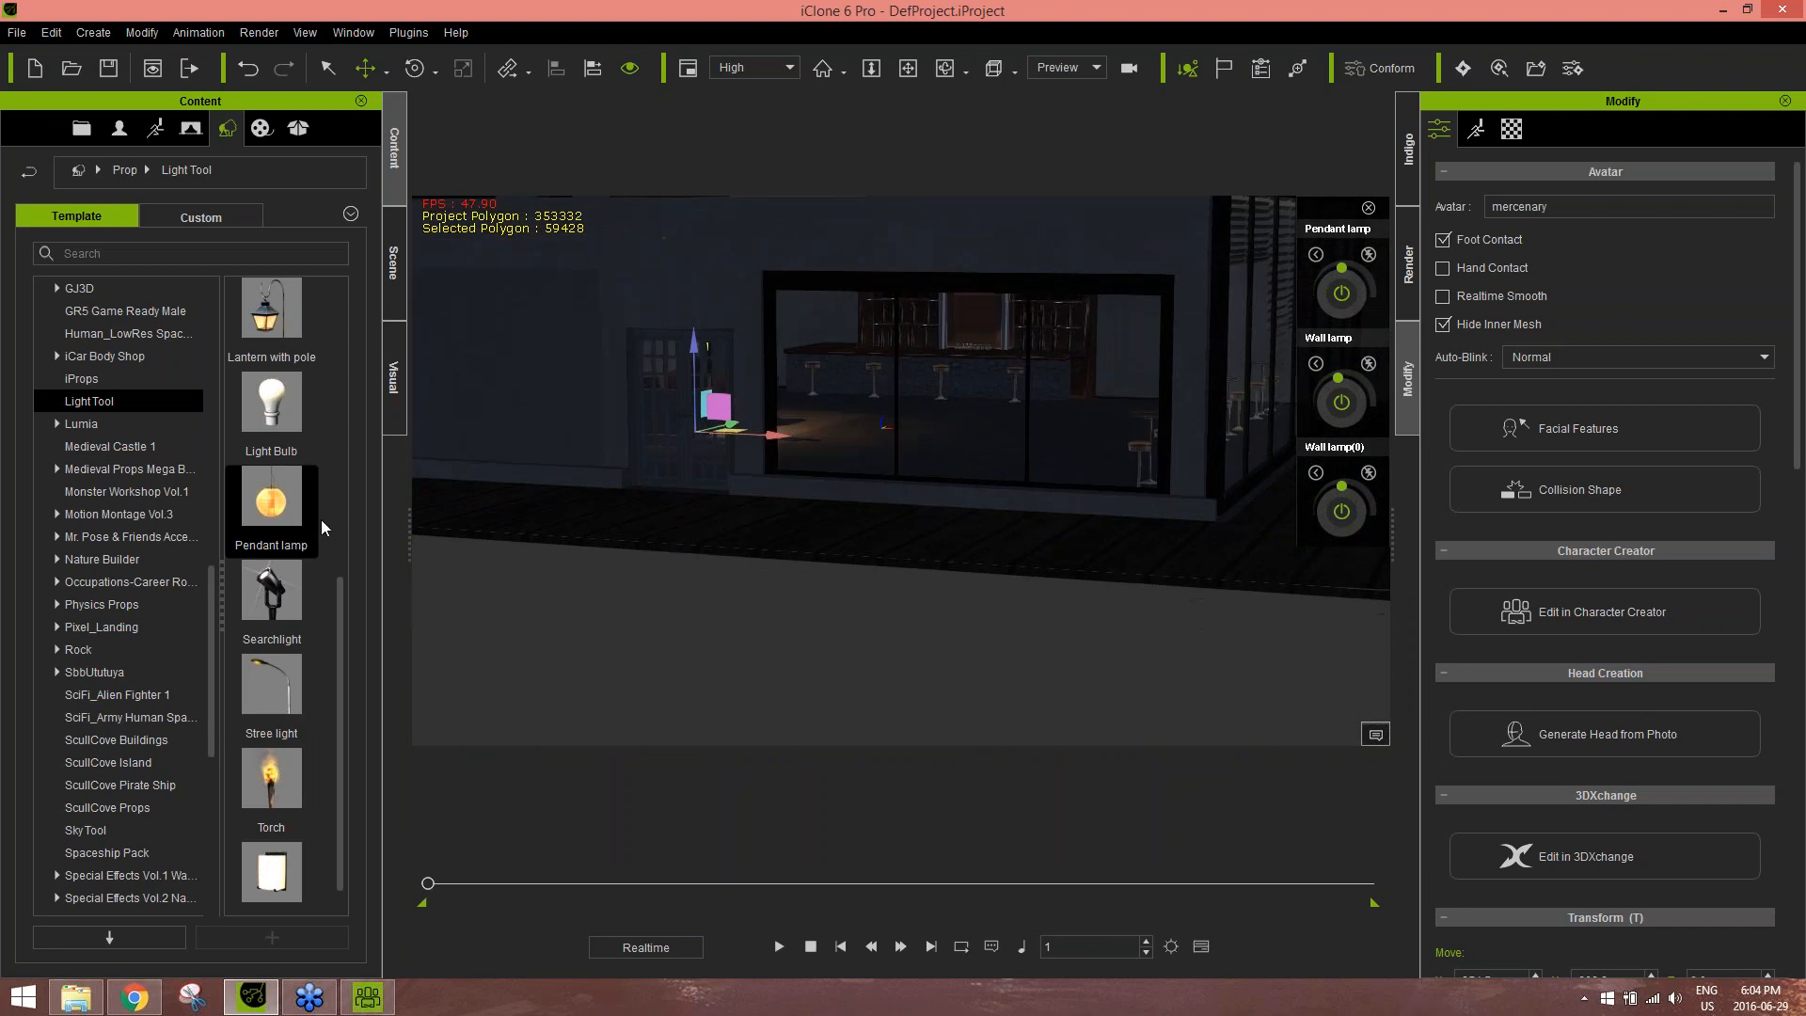
{"action": "left_click_drag", "start_coordinate": [272, 696], "coordinate": [794, 571]}
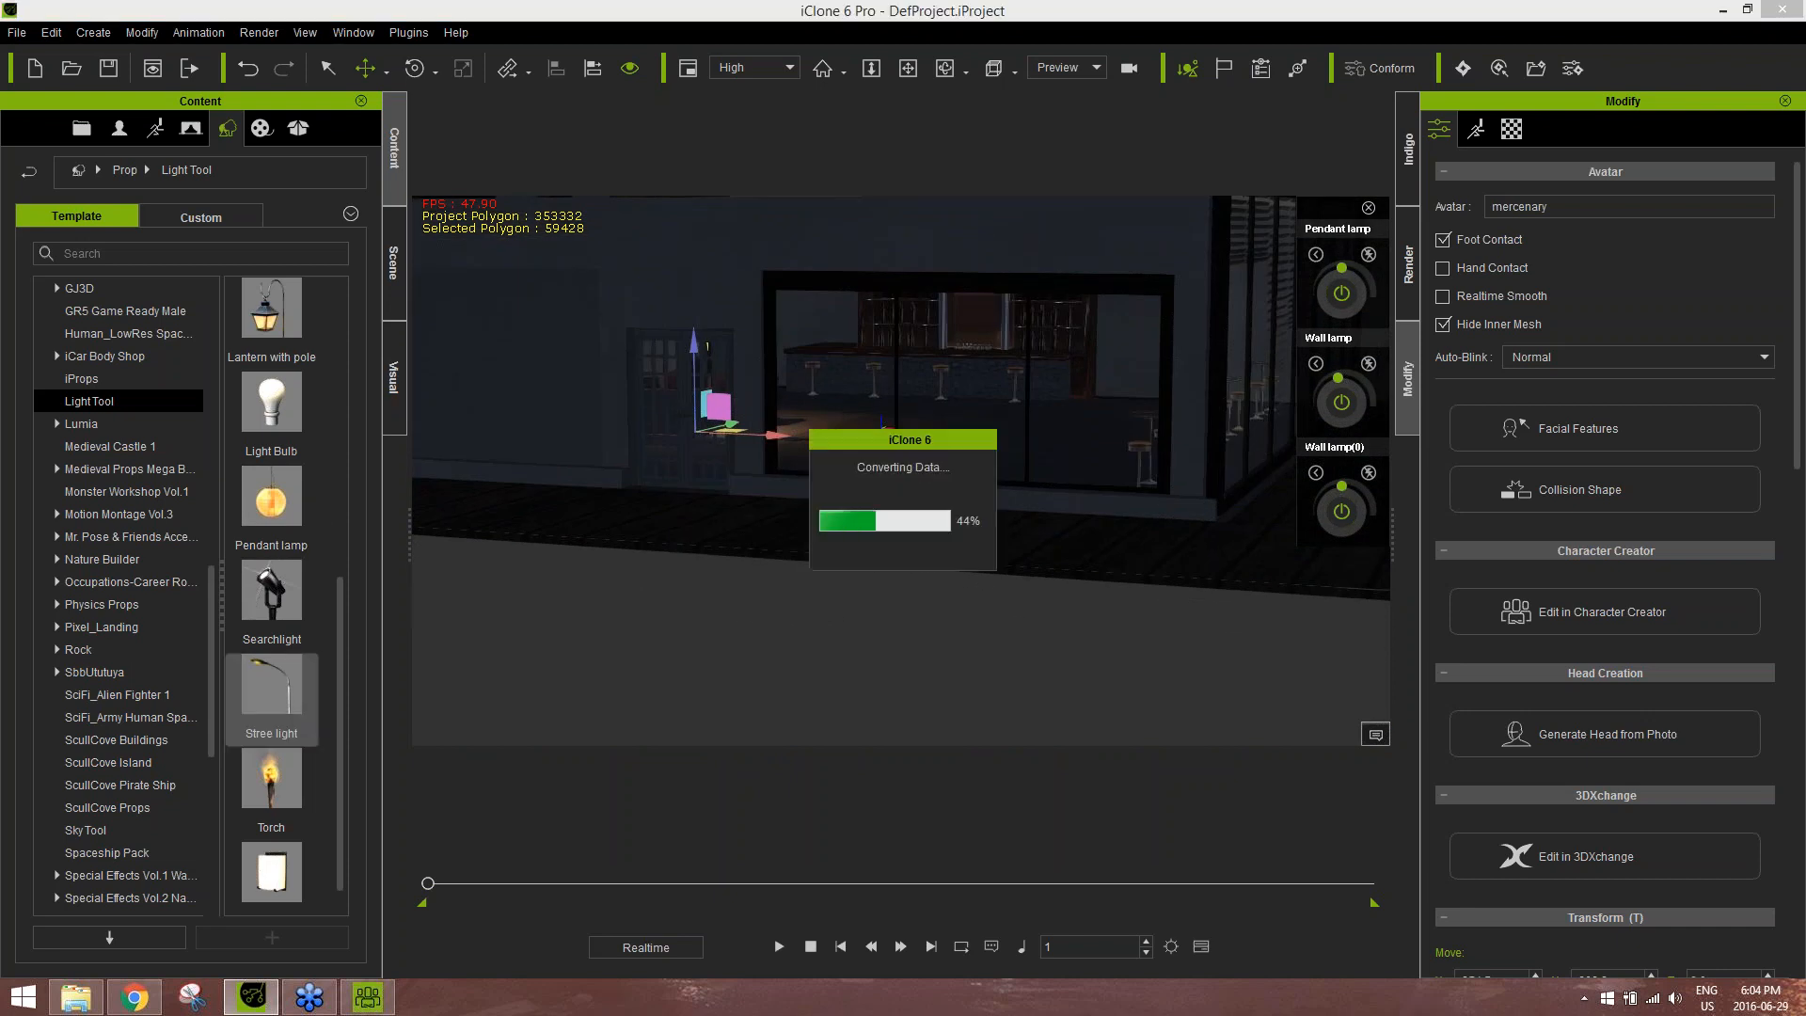
{"action": "middle_click_drag", "start_coordinate": [766, 416], "coordinate": [762, 555]}
{"action": "right_click_drag", "start_coordinate": [762, 555], "coordinate": [587, 563]}
{"action": "middle_click_drag", "start_coordinate": [737, 408], "coordinate": [748, 485]}
{"action": "right_click_drag", "start_coordinate": [749, 484], "coordinate": [684, 503]}
{"action": "right_click_drag", "start_coordinate": [696, 593], "coordinate": [741, 596]}
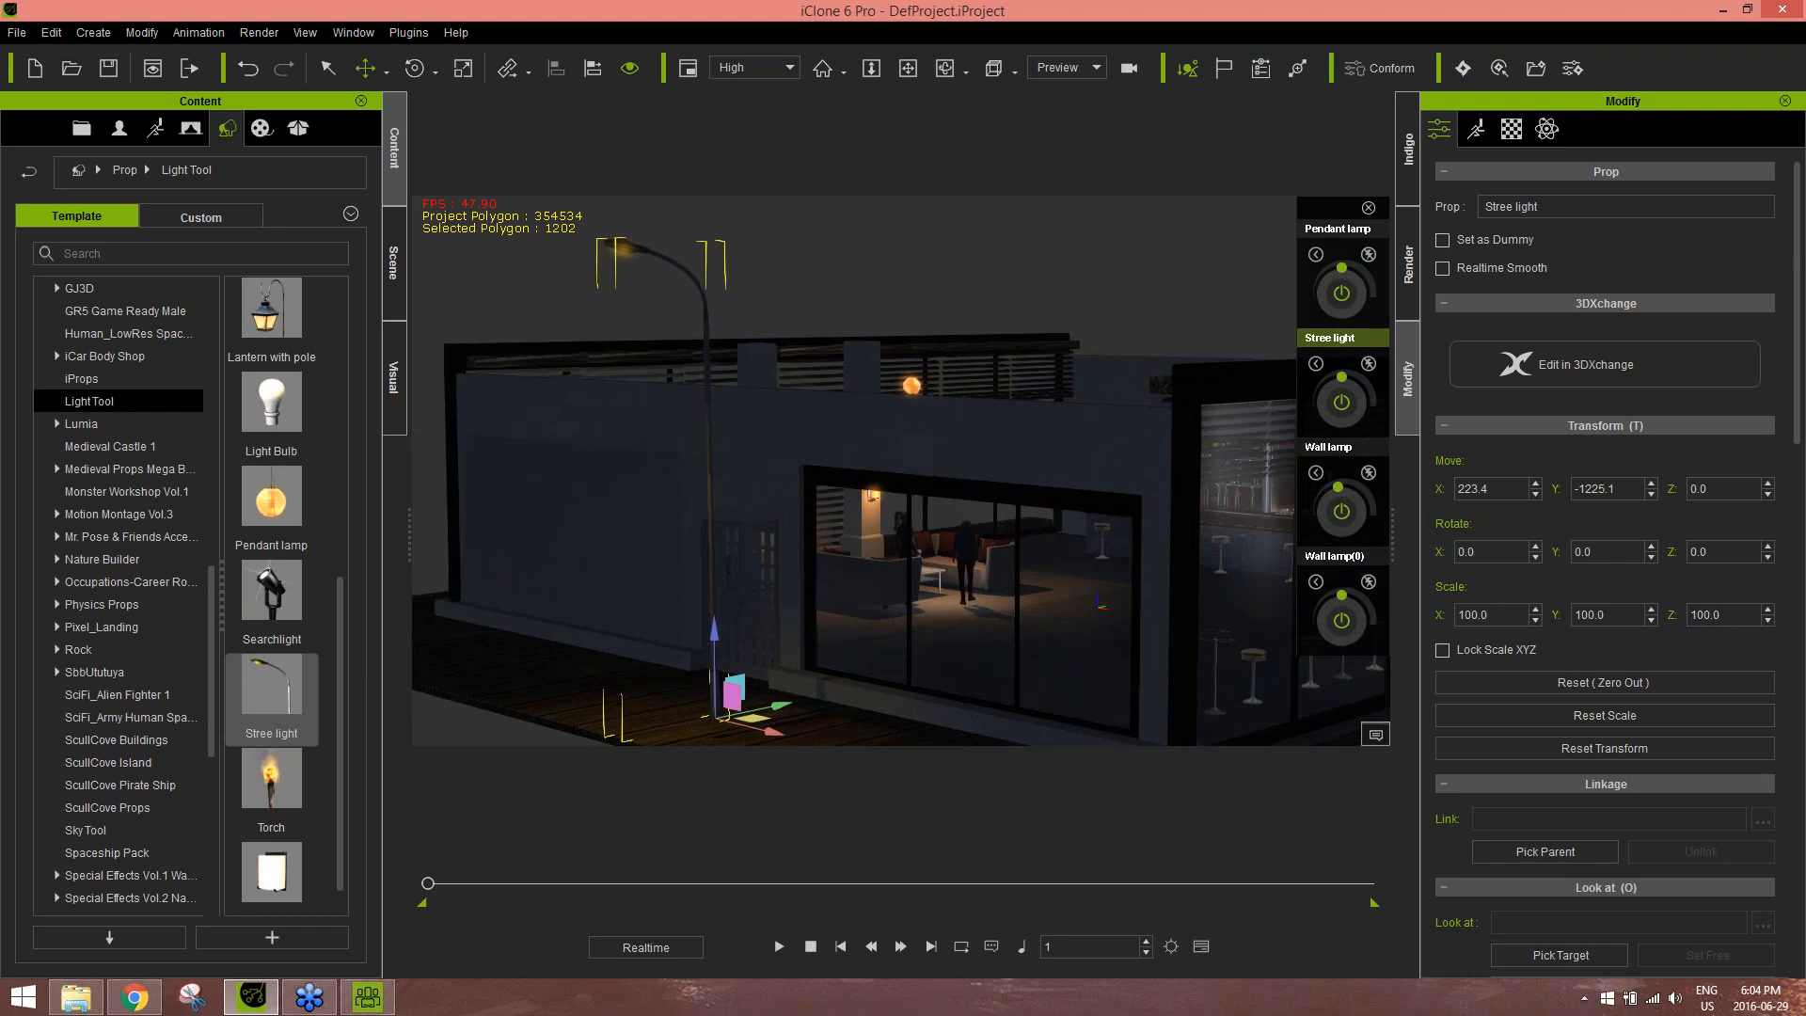
Look through the other lamps and lanterns in the Light Tool library
{"action": "scroll", "coordinate": [332, 508], "scroll_direction": "up", "scroll_amount": 2}
{"action": "scroll", "coordinate": [332, 508], "scroll_direction": "up", "scroll_amount": 4}
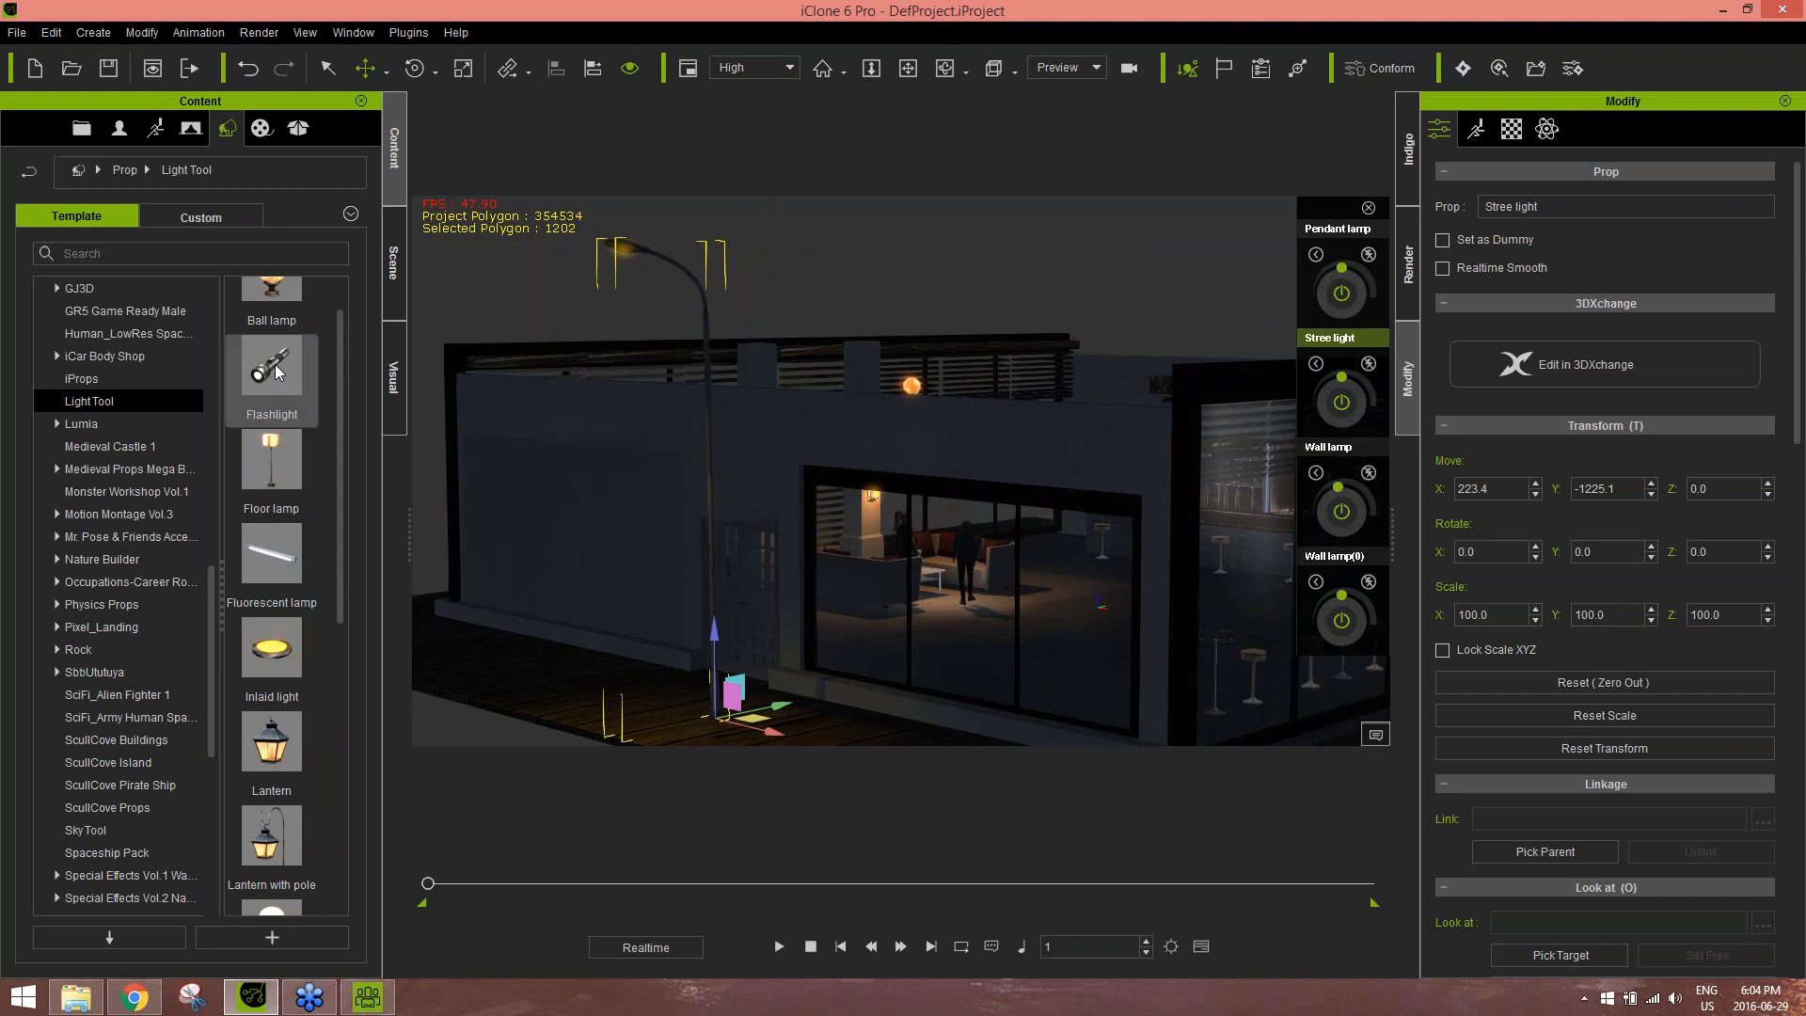
{"action": "scroll", "coordinate": [335, 333], "scroll_direction": "up", "scroll_amount": 1}
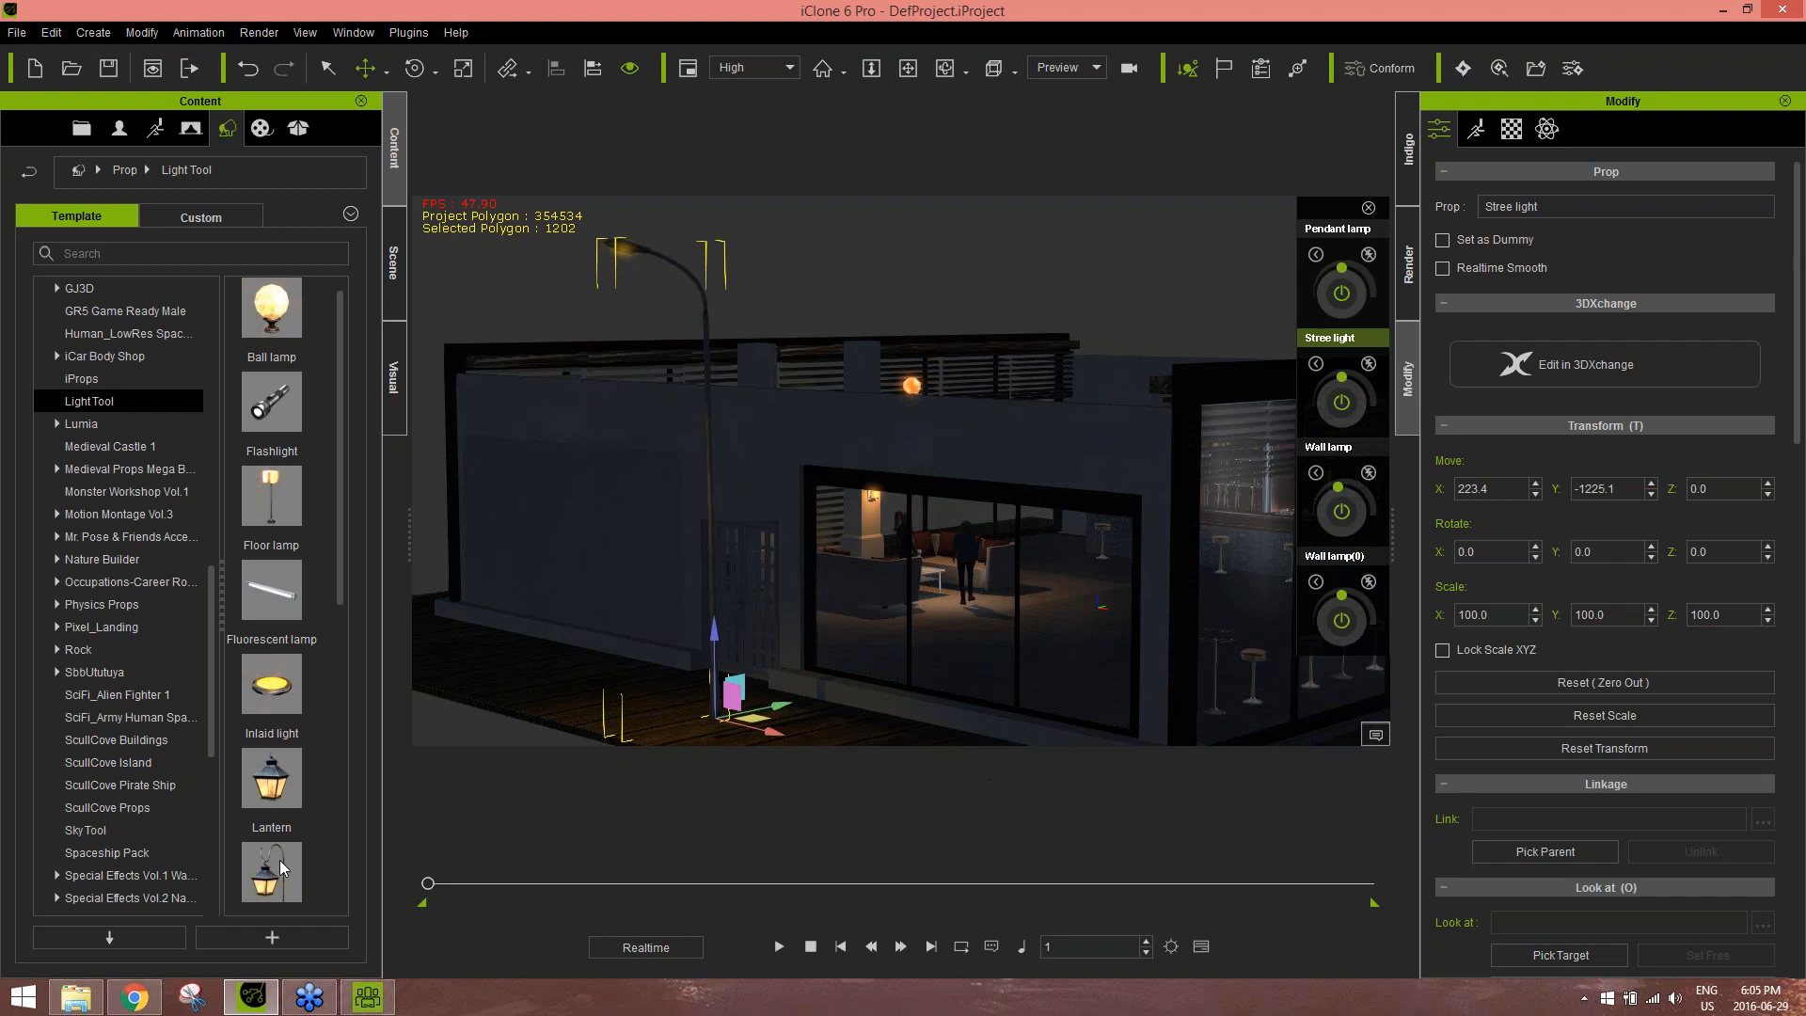
Switch to Chrome and open the Reallusion City website in a new tab
{"action": "mouse_move", "coordinate": [156, 1002]}
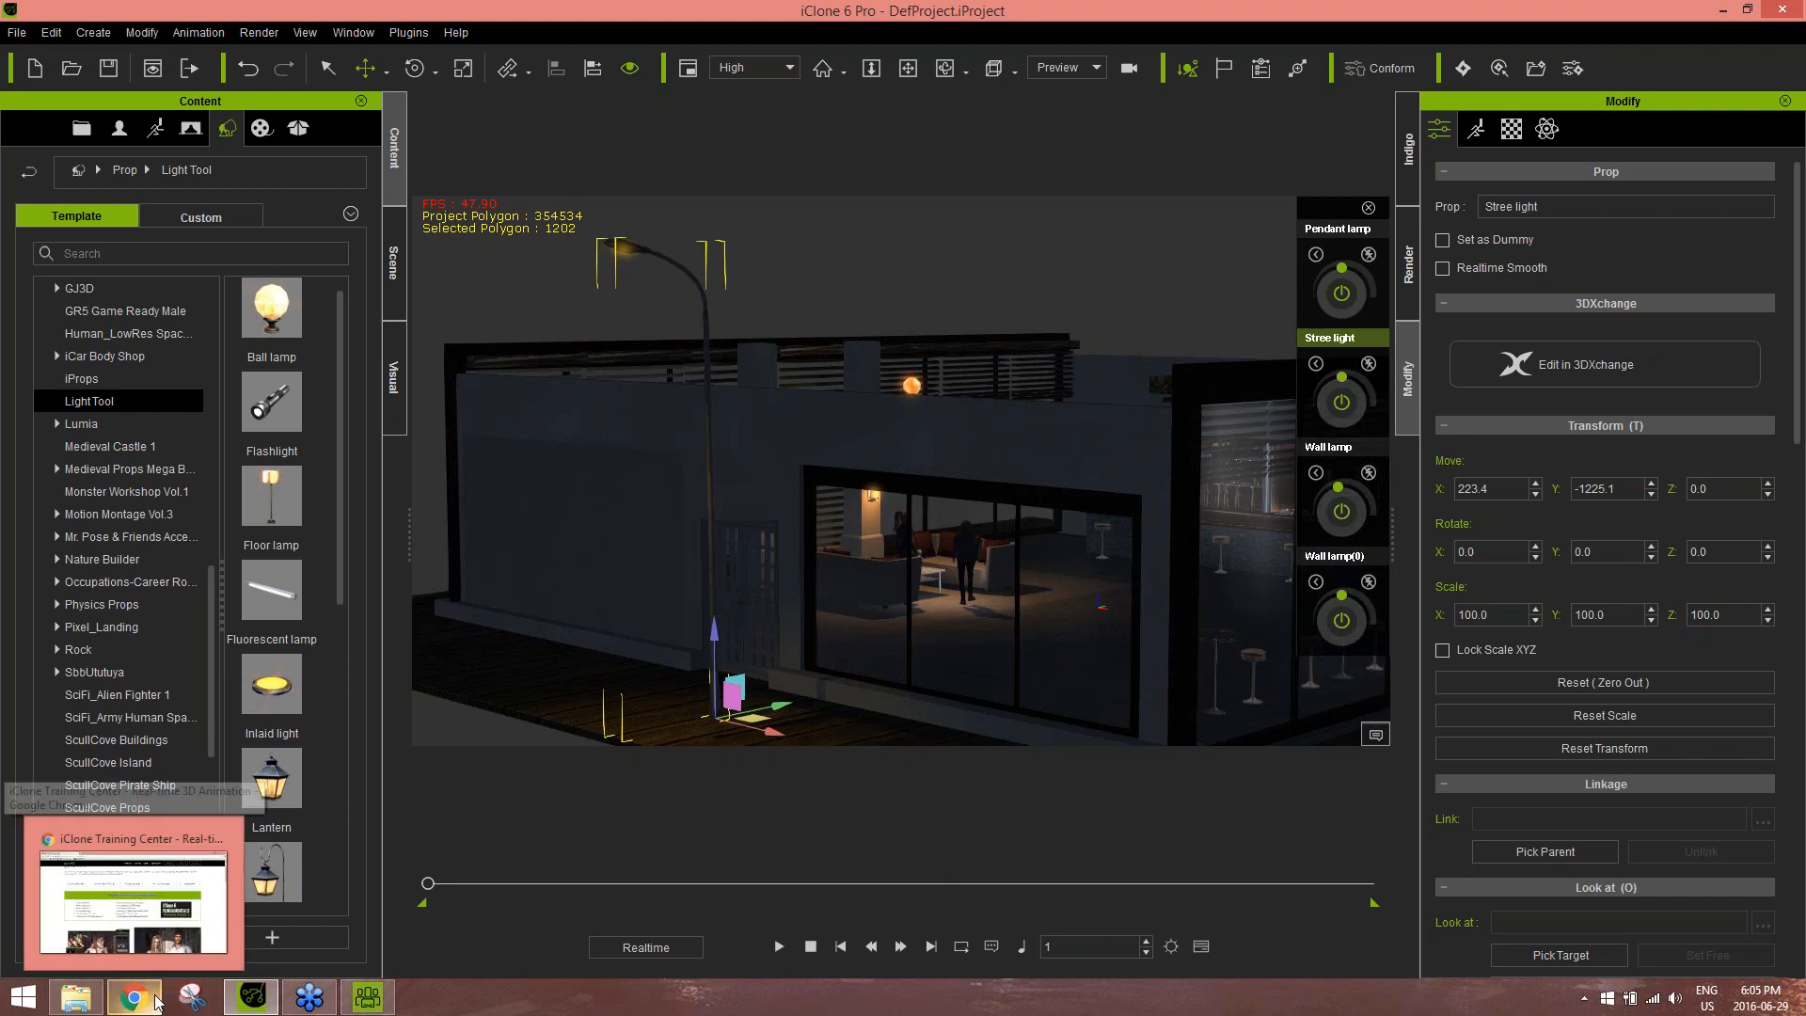
{"action": "left_click", "coordinate": [132, 903]}
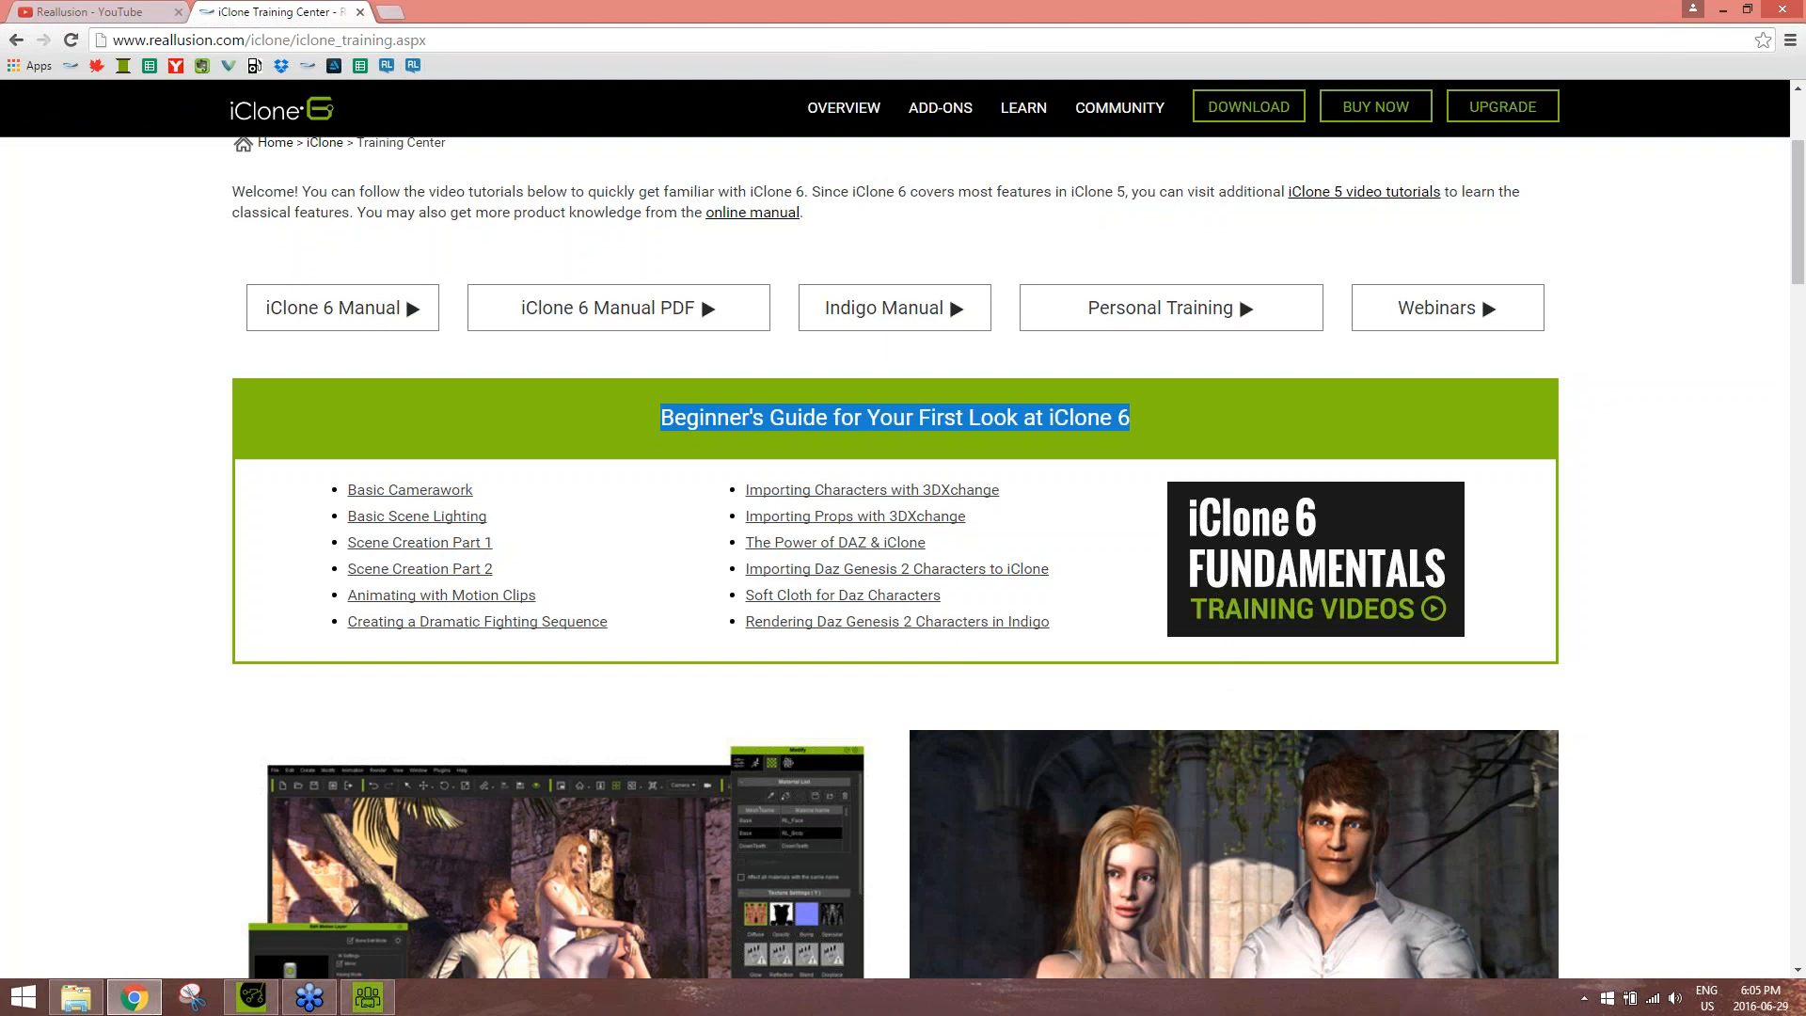
{"action": "left_click", "coordinate": [390, 11]}
{"action": "type", "text": "ci"}
{"action": "key", "text": "Return"}
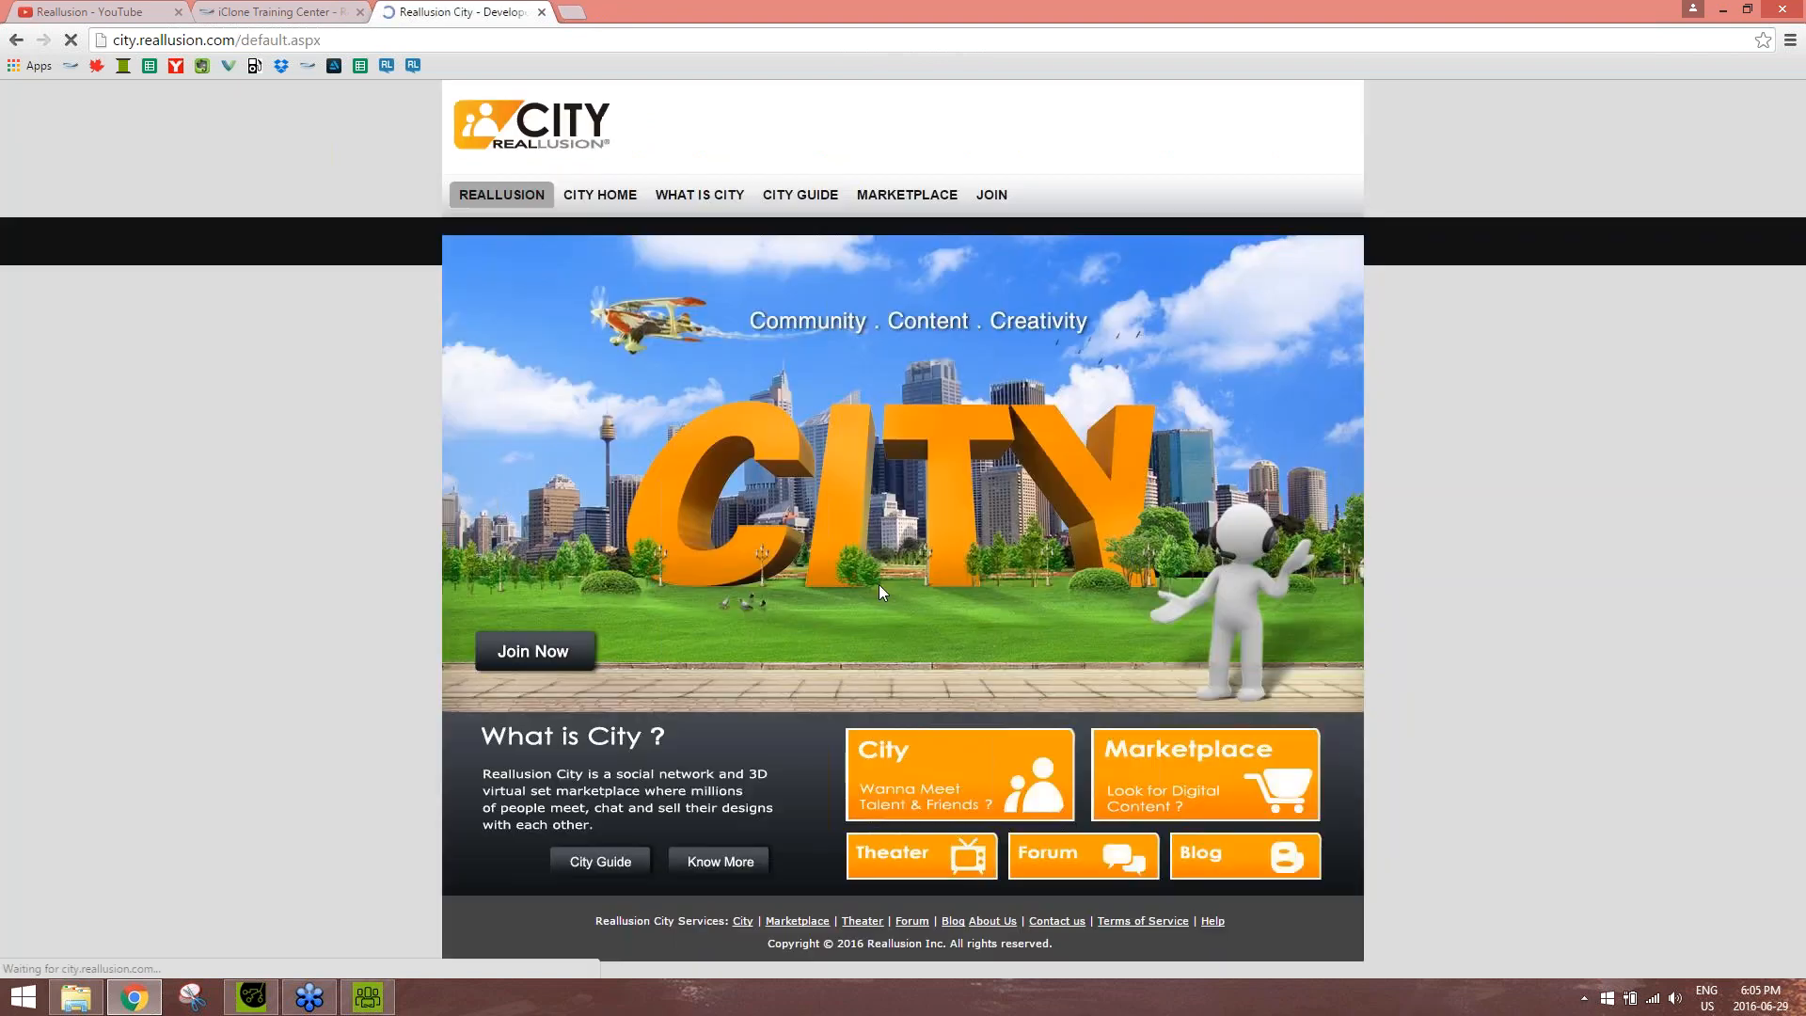
Open the Marketplace's iClone 3D Content section and look over the listed packs
{"action": "left_click", "coordinate": [908, 195]}
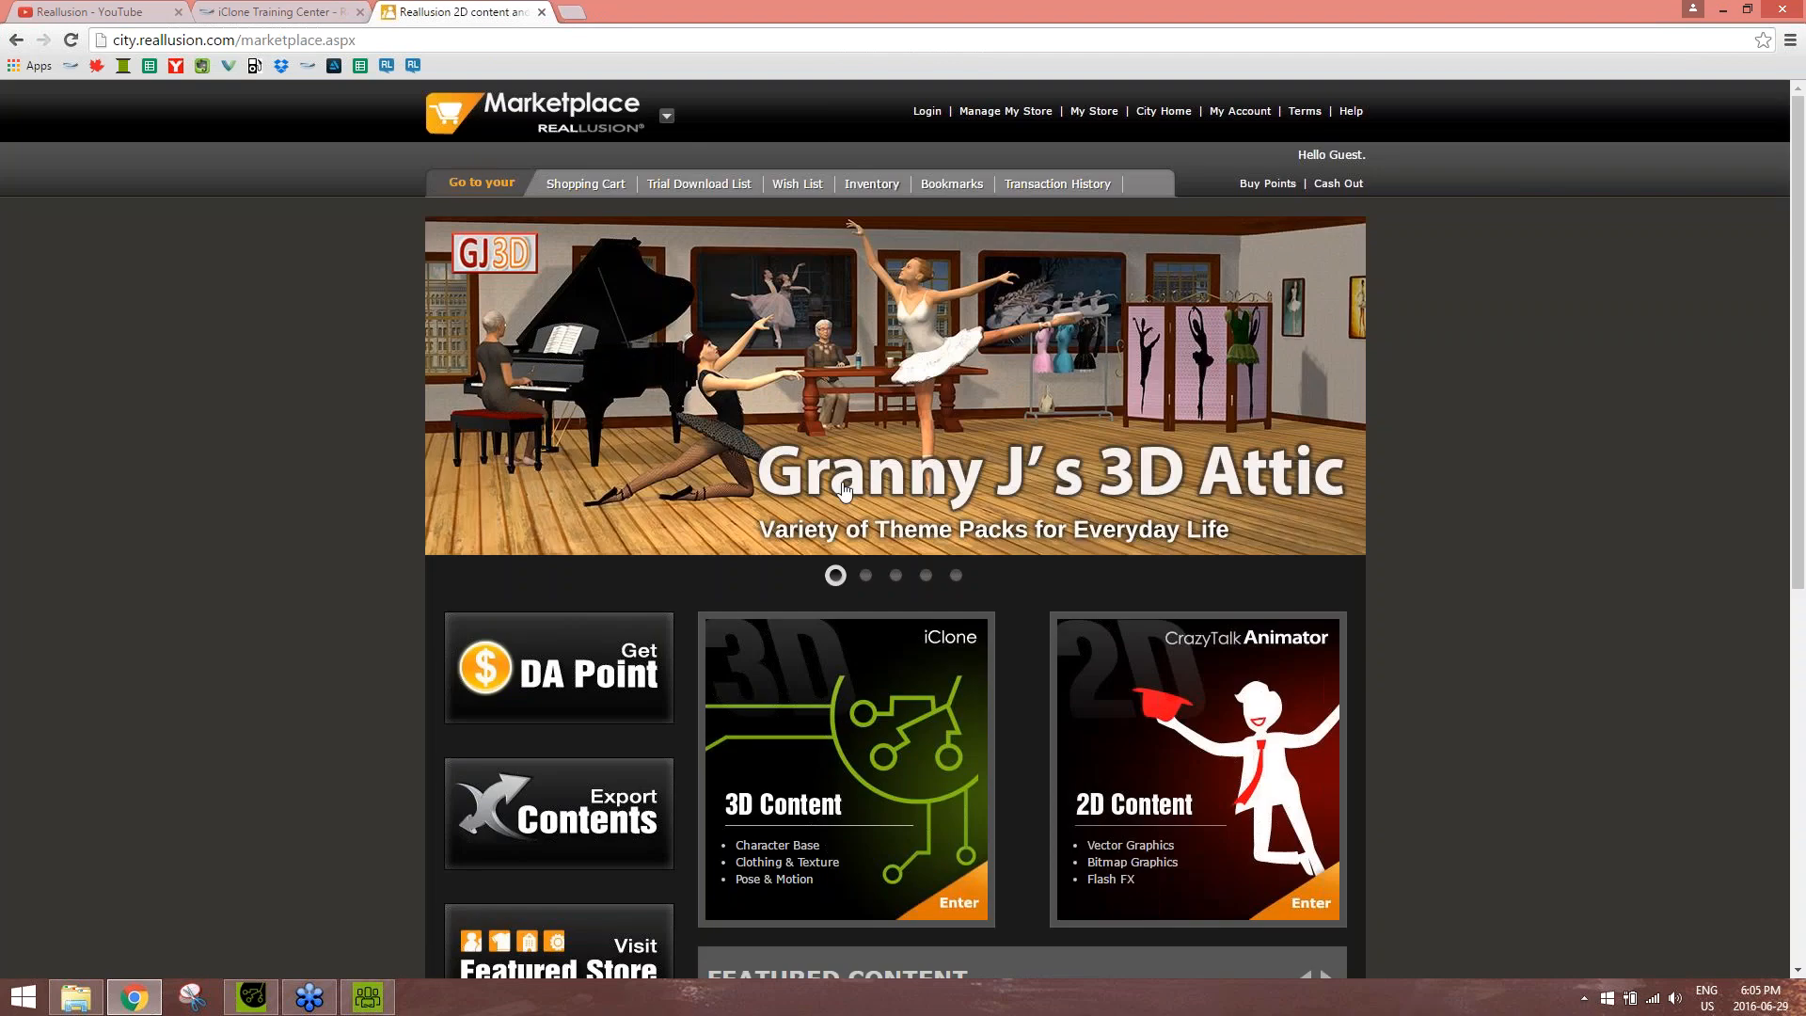
{"action": "left_click", "coordinate": [779, 619]}
{"action": "scroll", "coordinate": [779, 619], "scroll_direction": "down", "scroll_amount": 13}
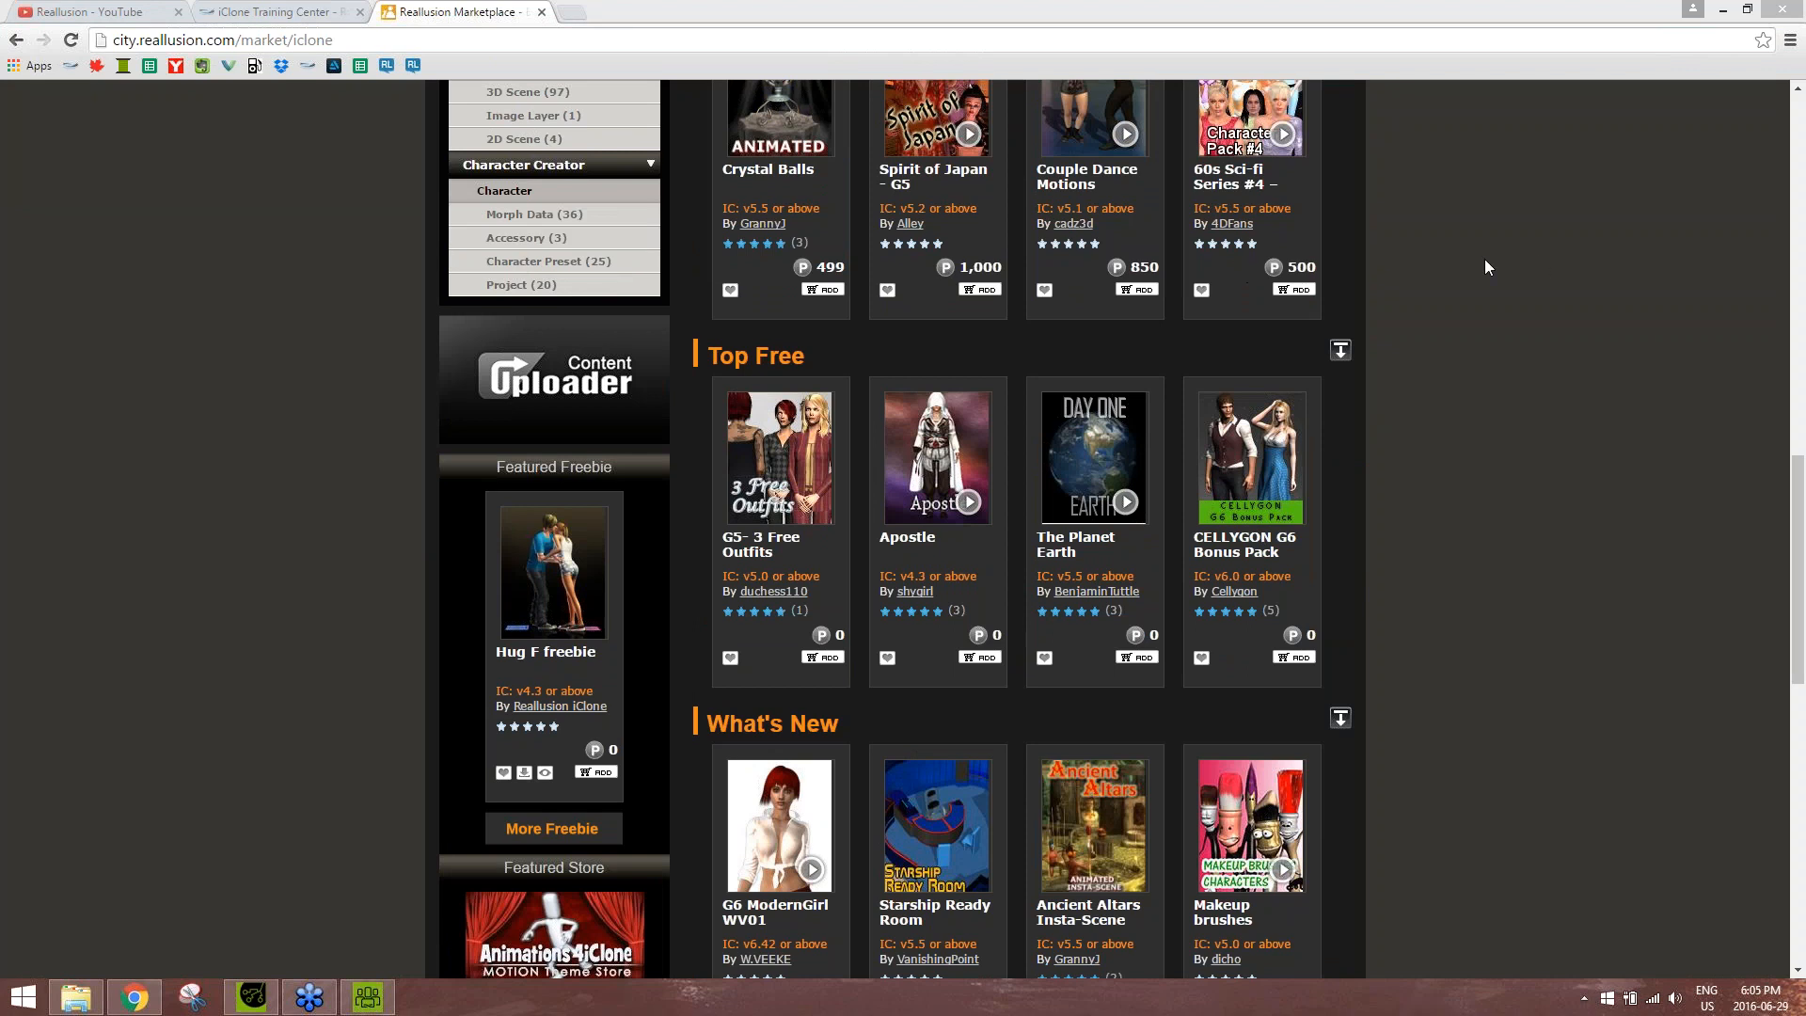
{"action": "scroll", "coordinate": [1455, 285], "scroll_direction": "up", "scroll_amount": 13}
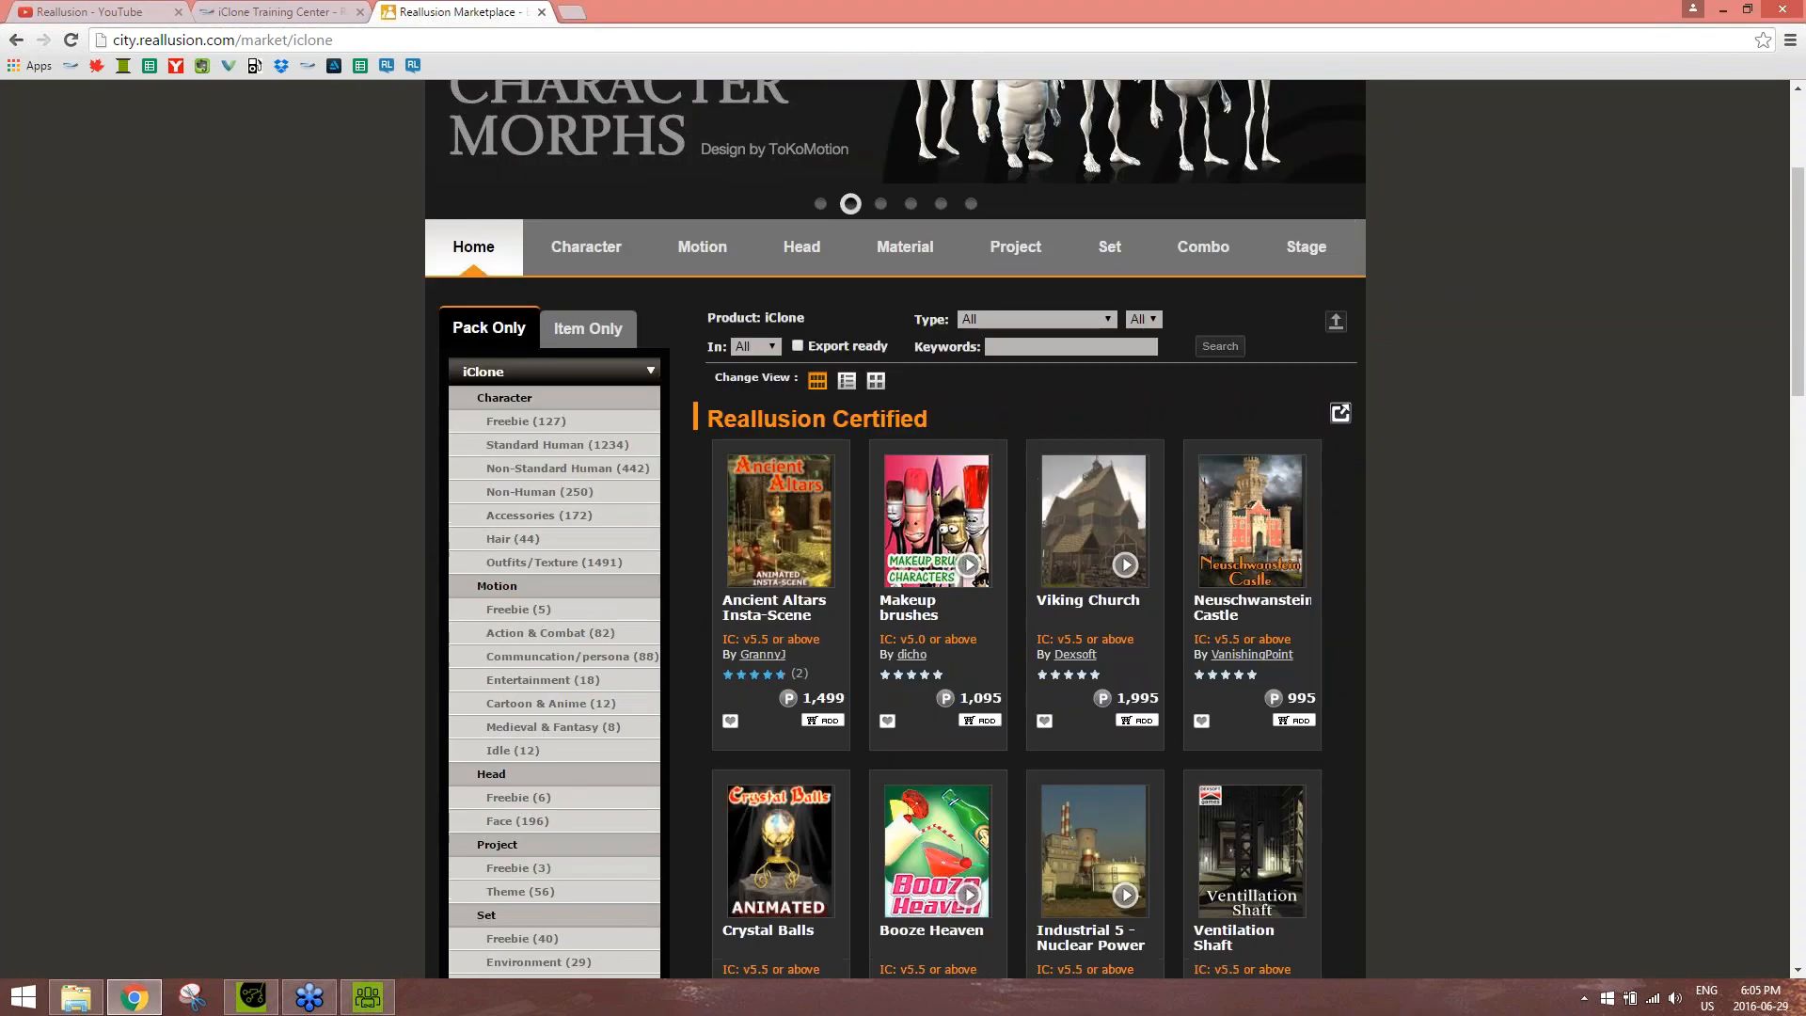
Search the iClone marketplace for the keyword dicho
{"action": "left_click", "coordinate": [1018, 345]}
{"action": "type", "text": "dicho"}
{"action": "scroll", "coordinate": [1018, 343], "scroll_direction": "up", "scroll_amount": 3}
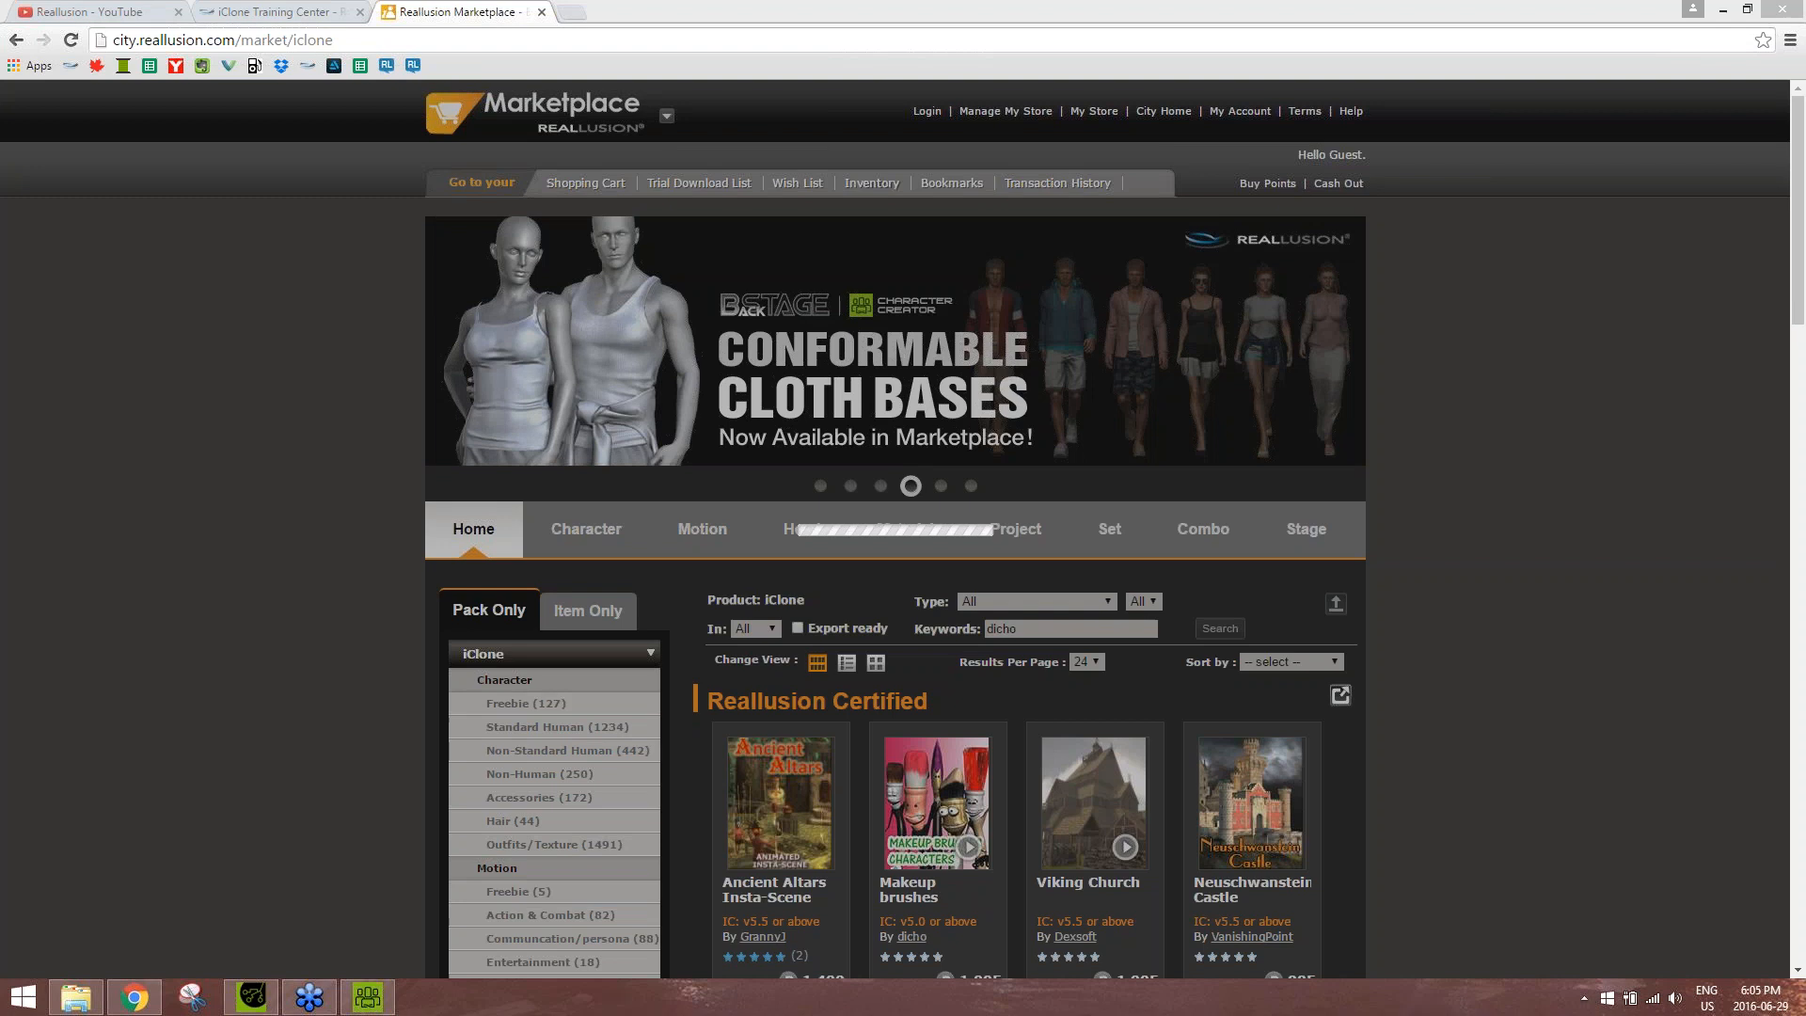
{"action": "left_click", "coordinate": [1286, 7]}
Look through the dicho search results, including the toon animals, Russian Yeti and CC combo packs
{"action": "scroll", "coordinate": [1498, 712], "scroll_direction": "down", "scroll_amount": 2}
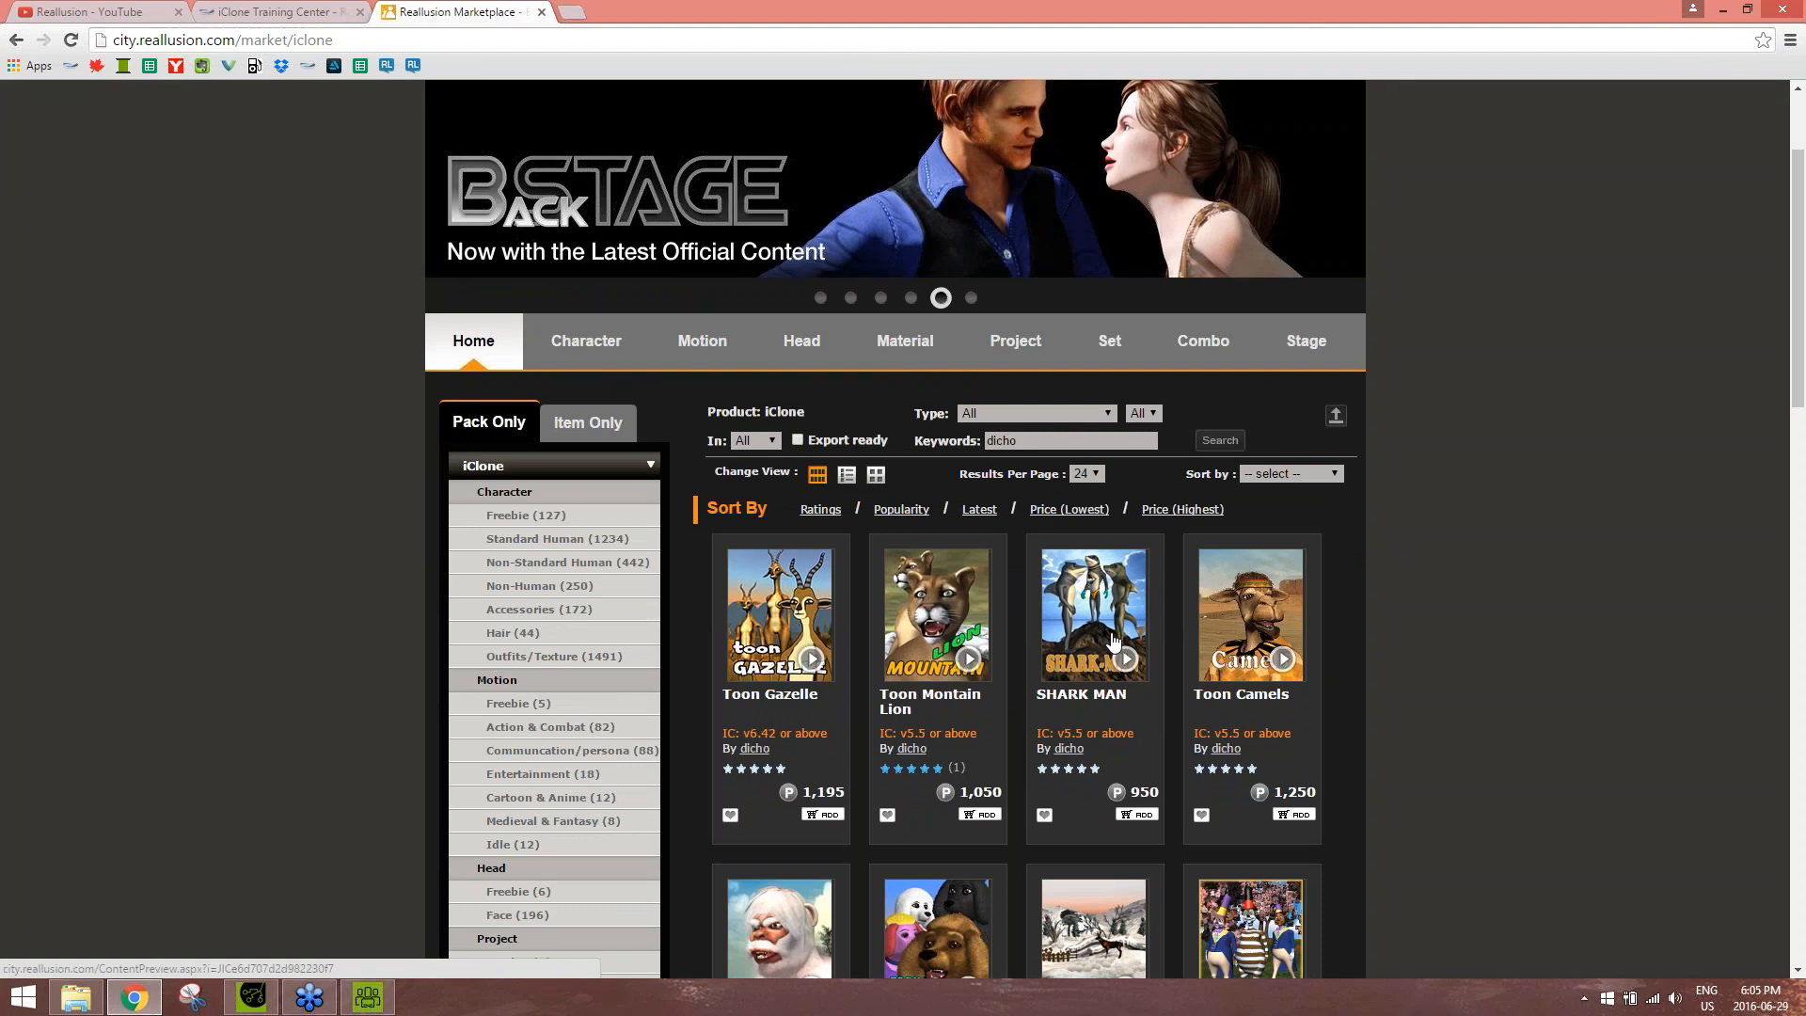
{"action": "scroll", "coordinate": [1370, 758], "scroll_direction": "down", "scroll_amount": 3}
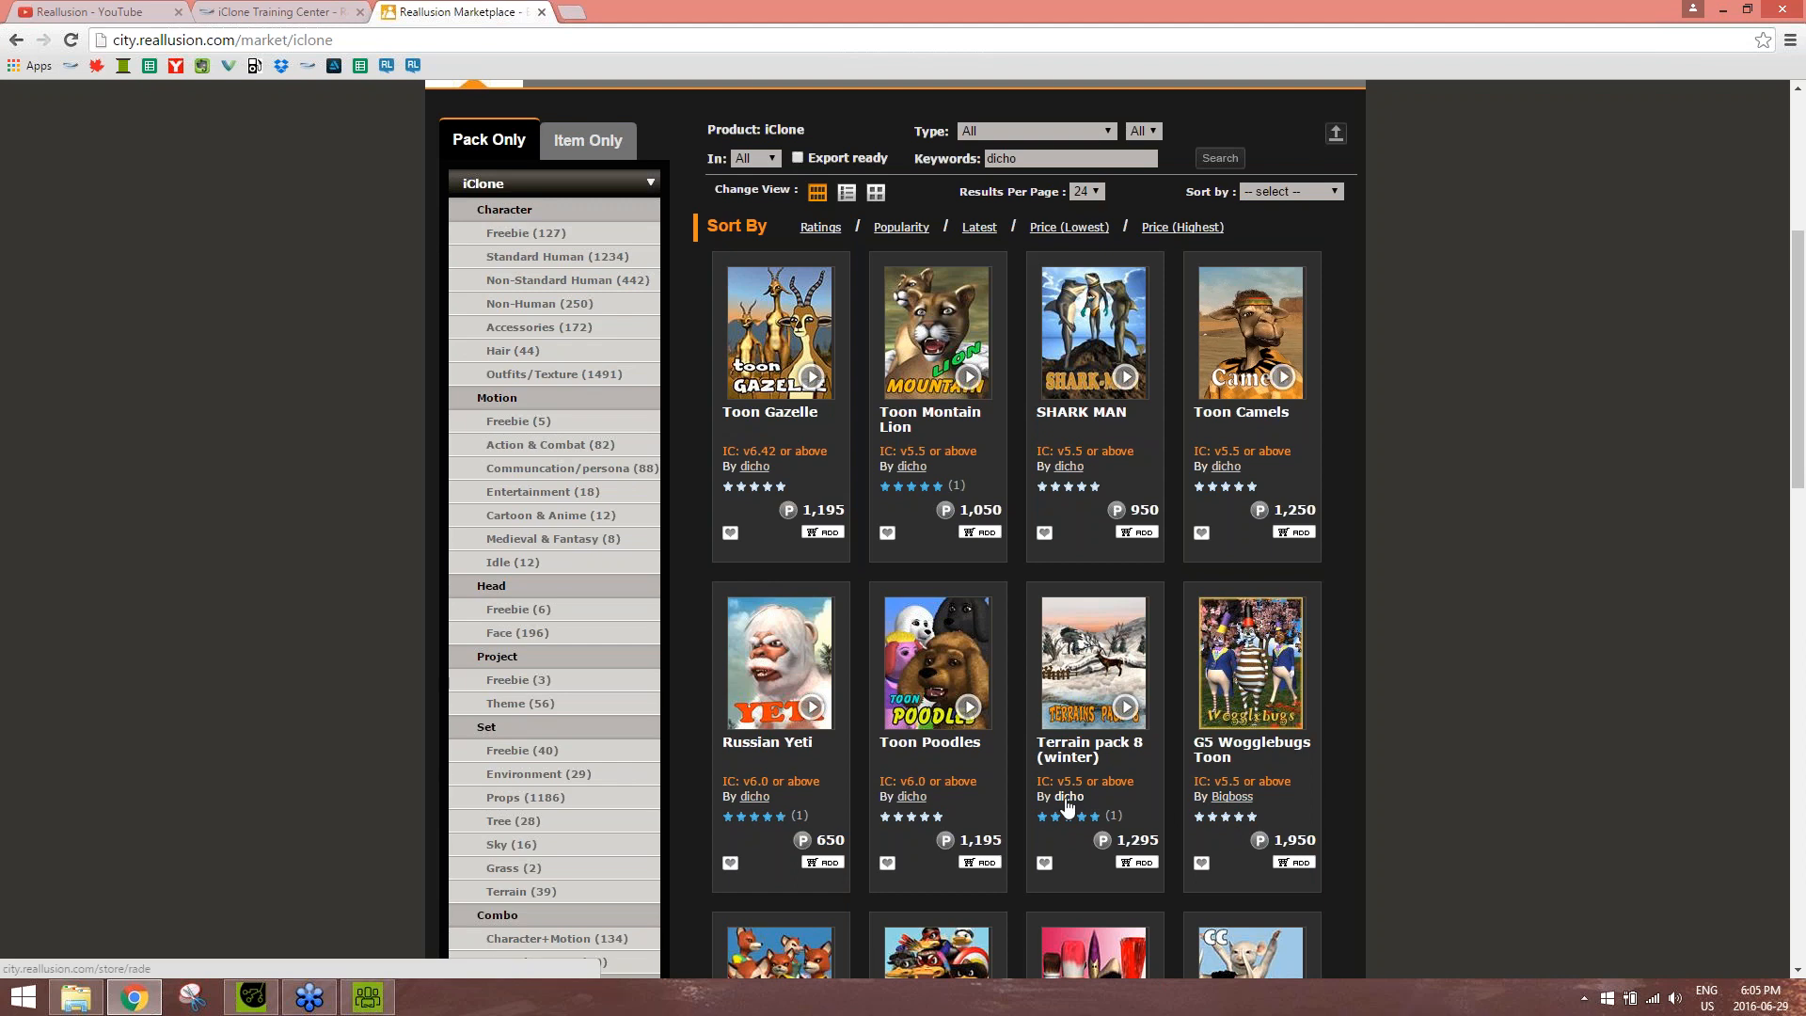
{"action": "scroll", "coordinate": [1368, 707], "scroll_direction": "down", "scroll_amount": 4}
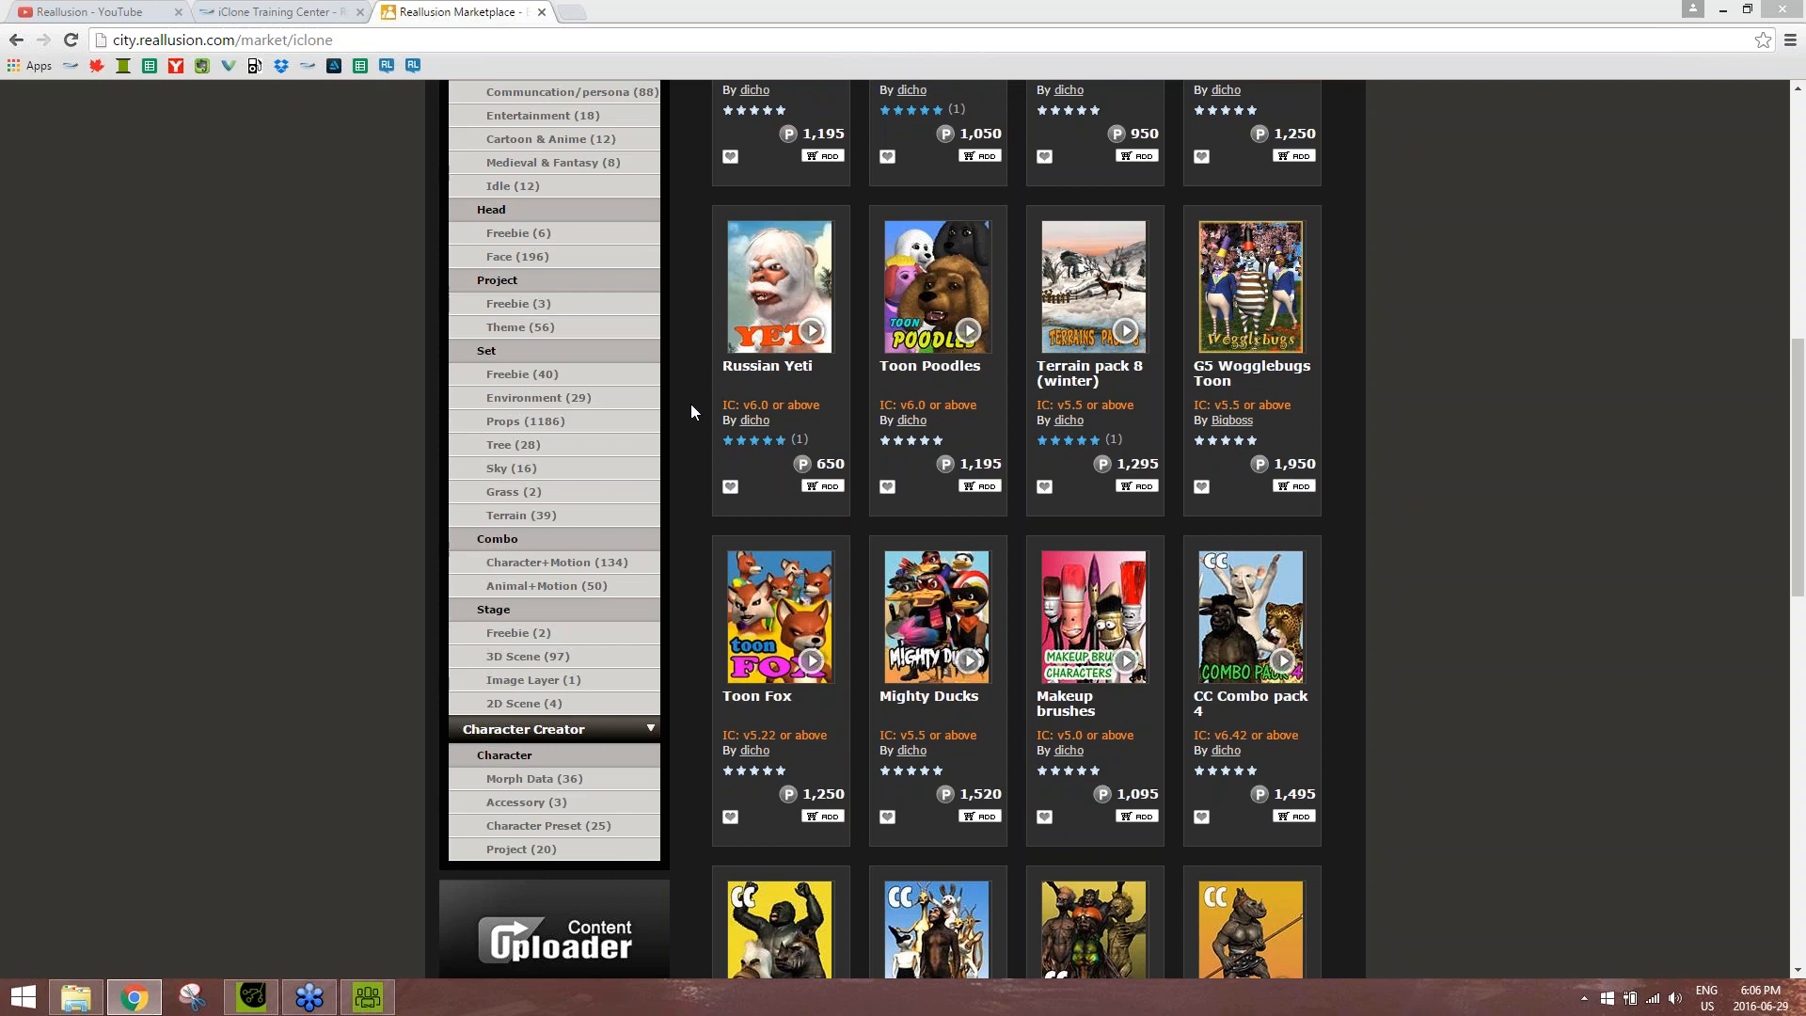
{"action": "left_click", "coordinate": [778, 295]}
{"action": "scroll", "coordinate": [1424, 240], "scroll_direction": "up", "scroll_amount": 5}
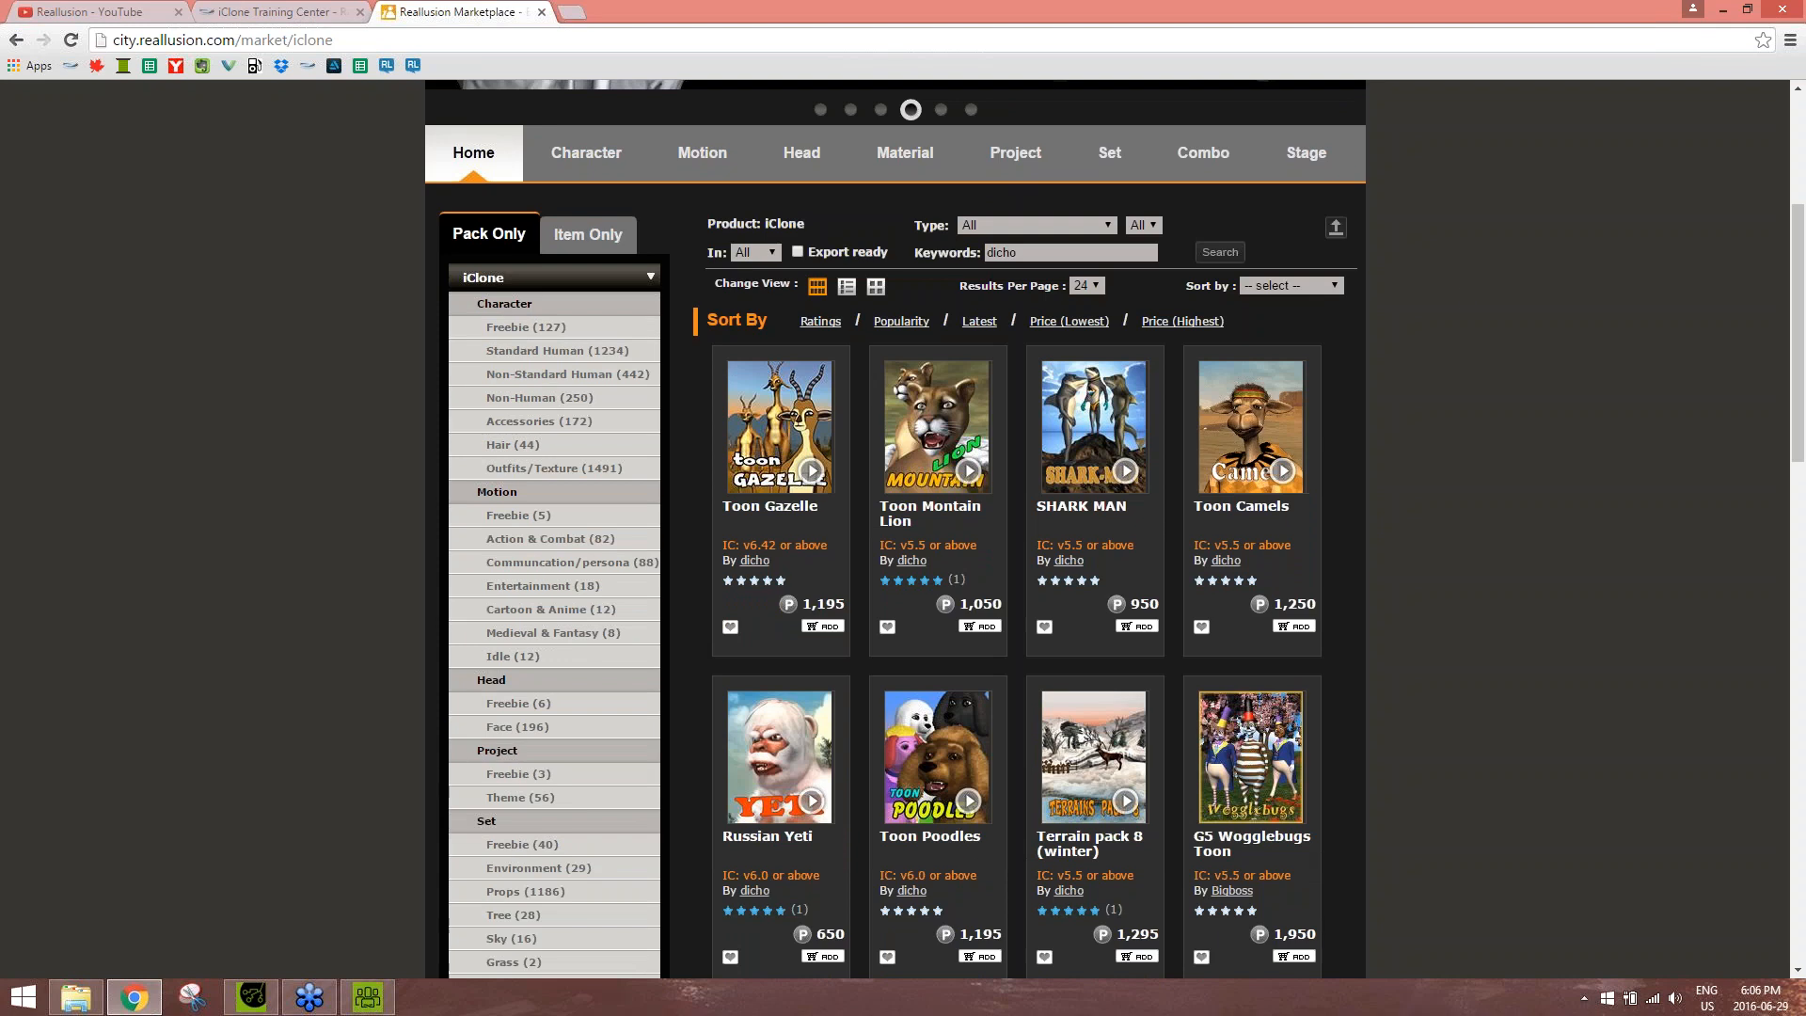
Open the Reallusion Content Store in the tab holding the iClone Training Center page
{"action": "left_click", "coordinate": [301, 15]}
{"action": "left_click", "coordinate": [468, 41]}
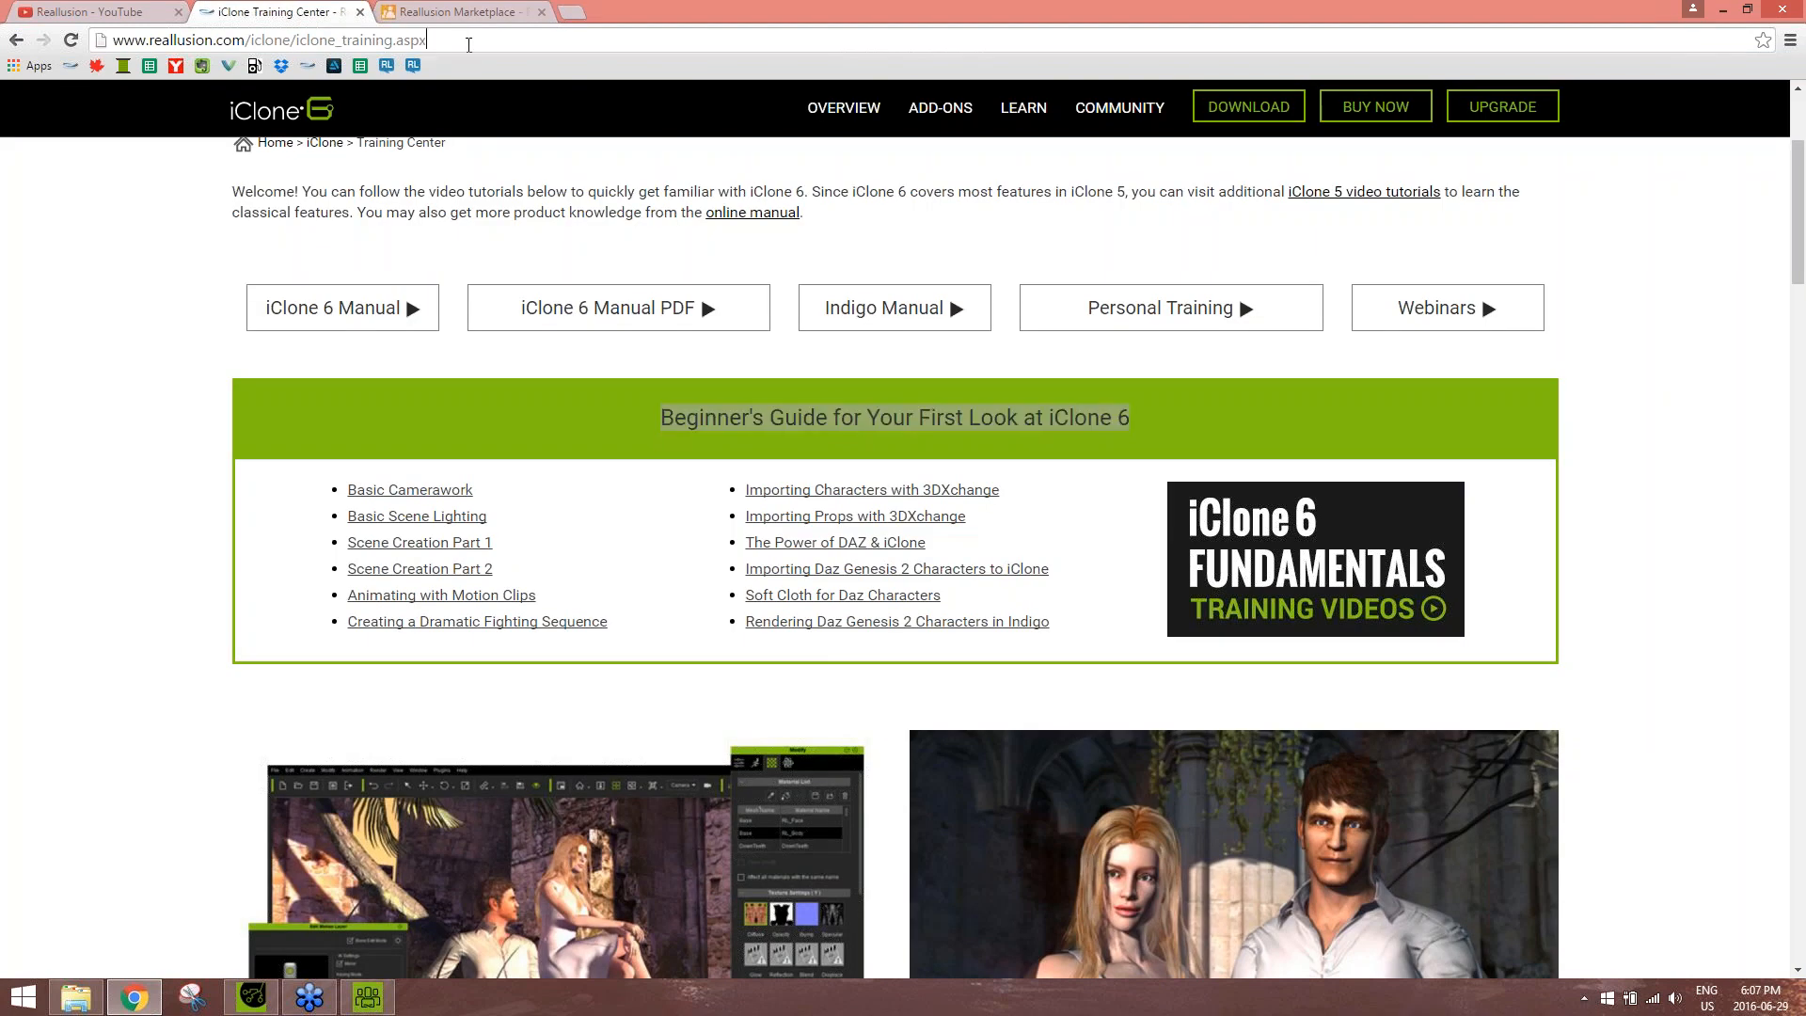
{"action": "type", "text": "w"}
{"action": "key", "text": "Down"}
{"action": "key", "text": "Return"}
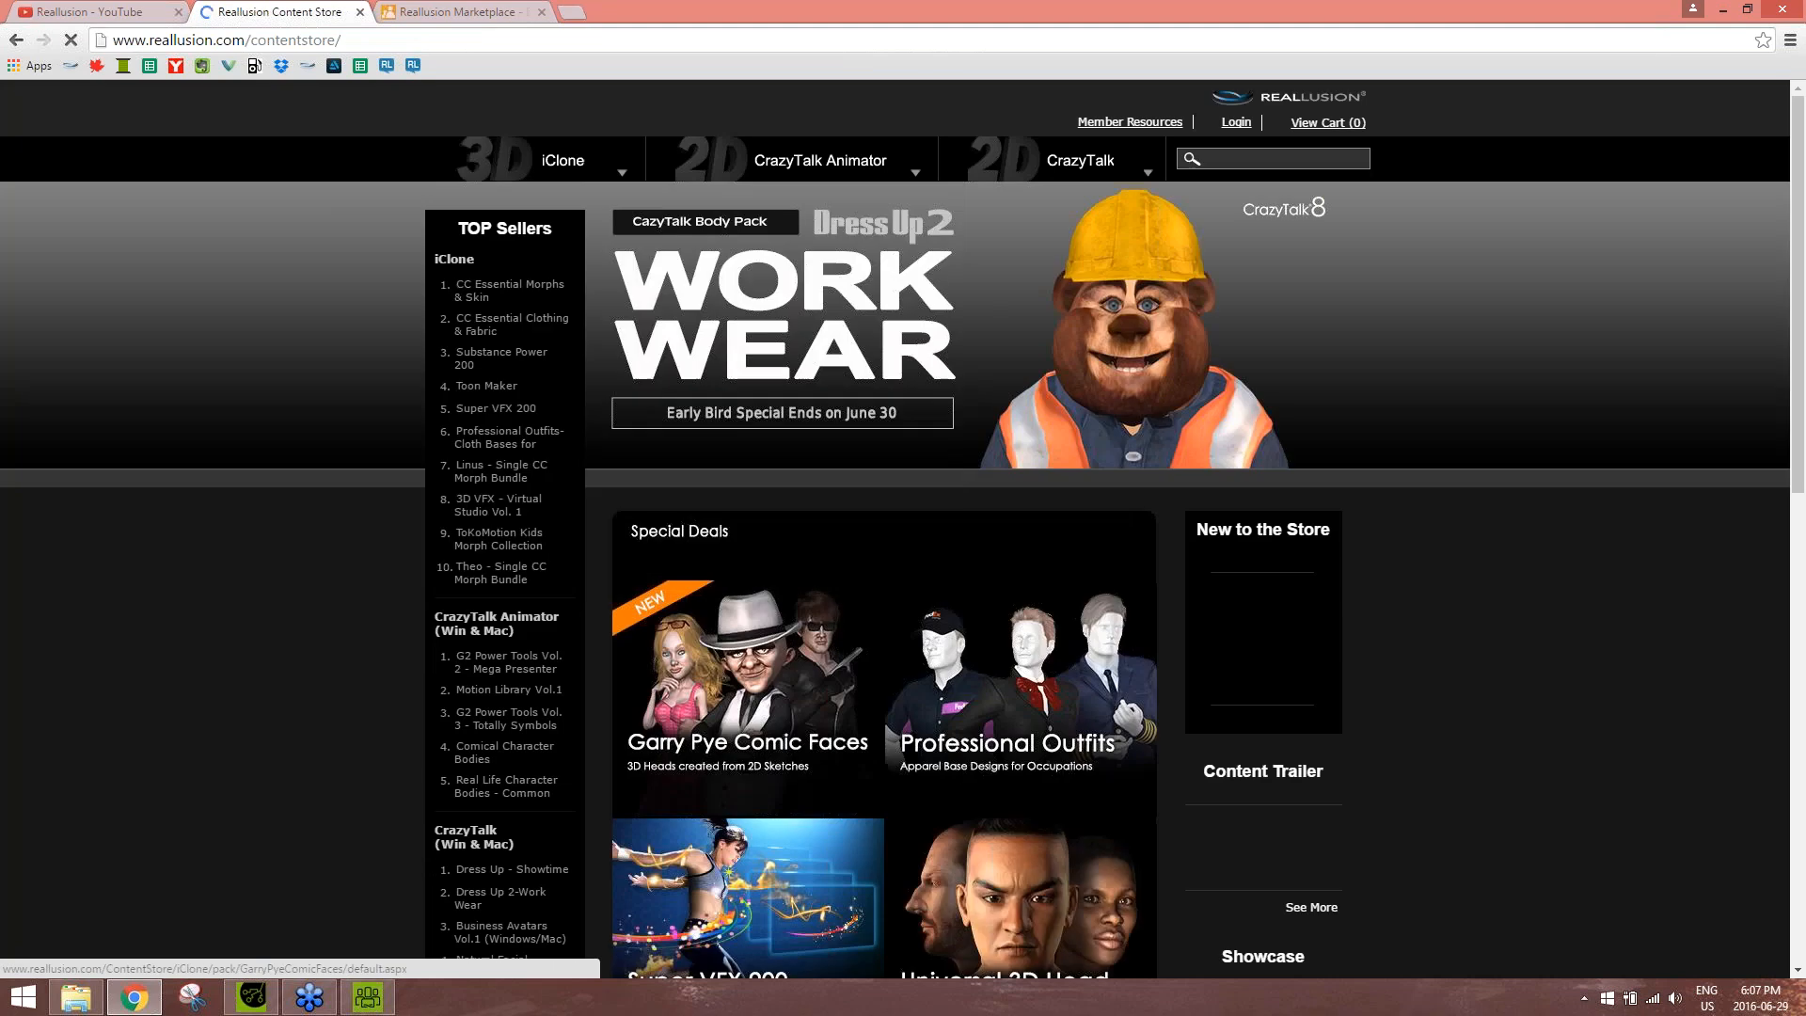
Look over the Content Store home page and enter animal as a store search
{"action": "scroll", "coordinate": [895, 528], "scroll_direction": "down", "scroll_amount": 4}
{"action": "scroll", "coordinate": [896, 529], "scroll_direction": "up", "scroll_amount": 4}
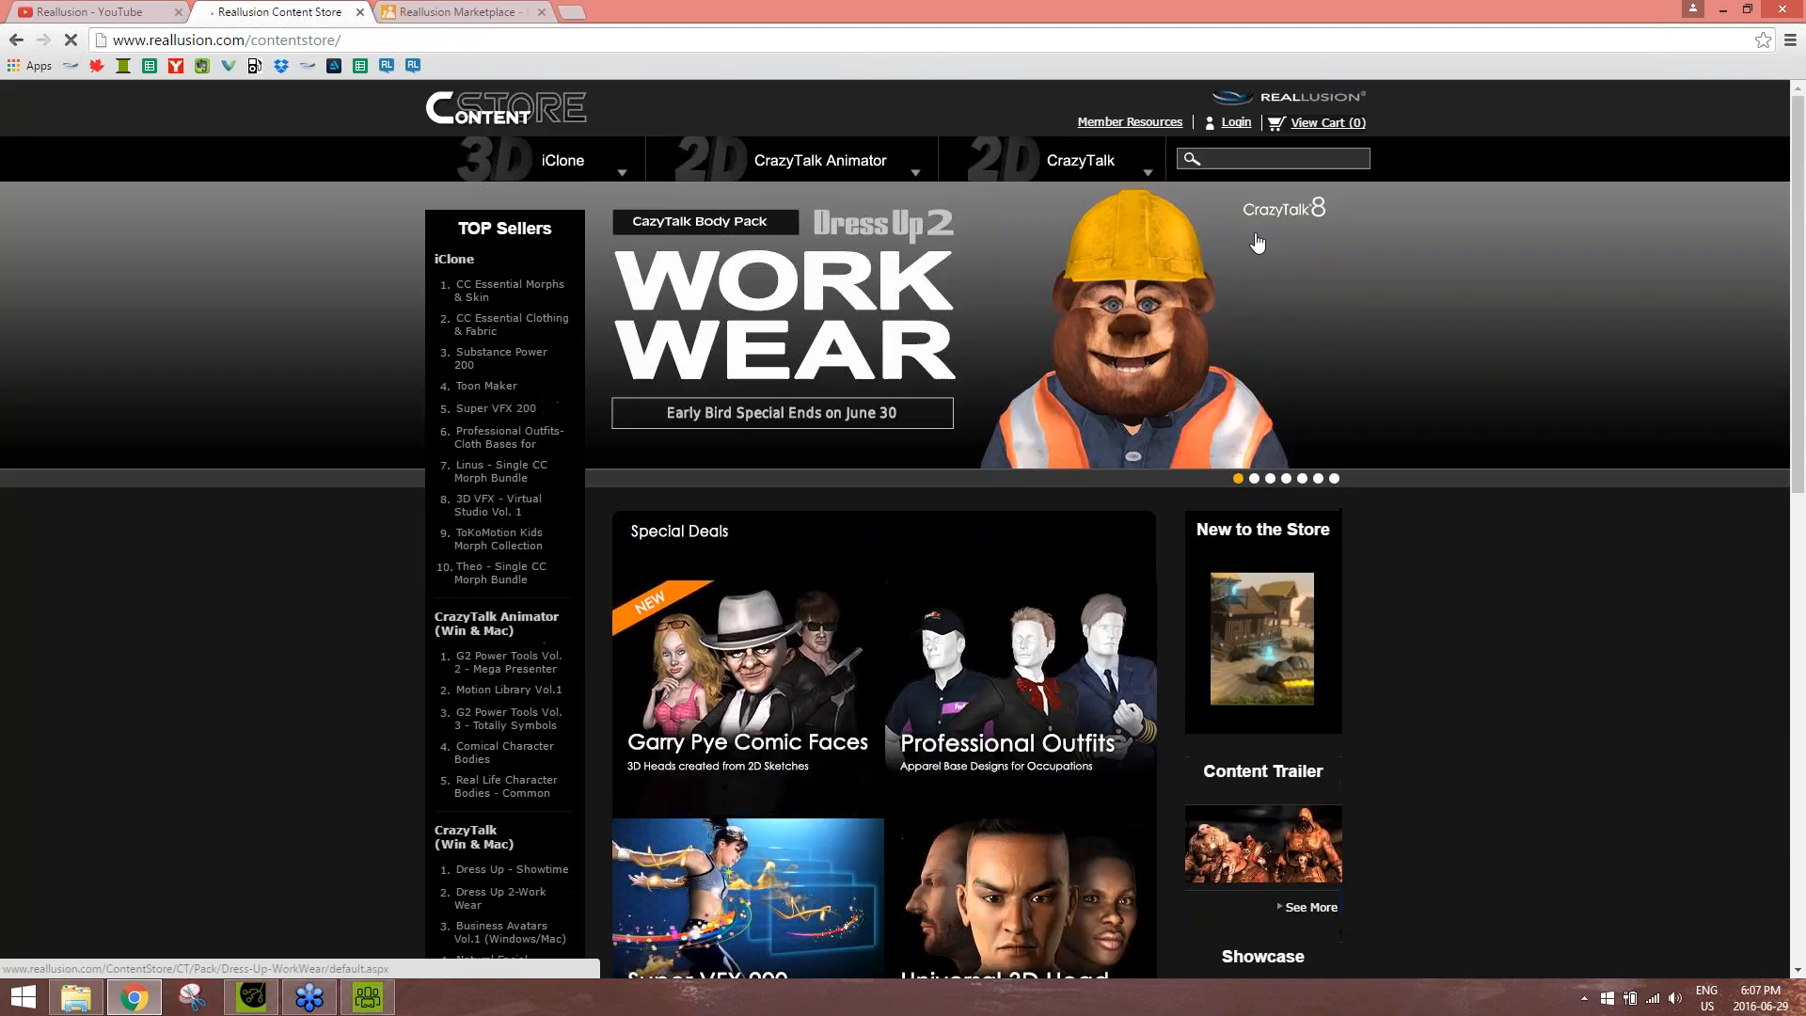
{"action": "left_click", "coordinate": [1223, 159]}
{"action": "type", "text": "animal"}
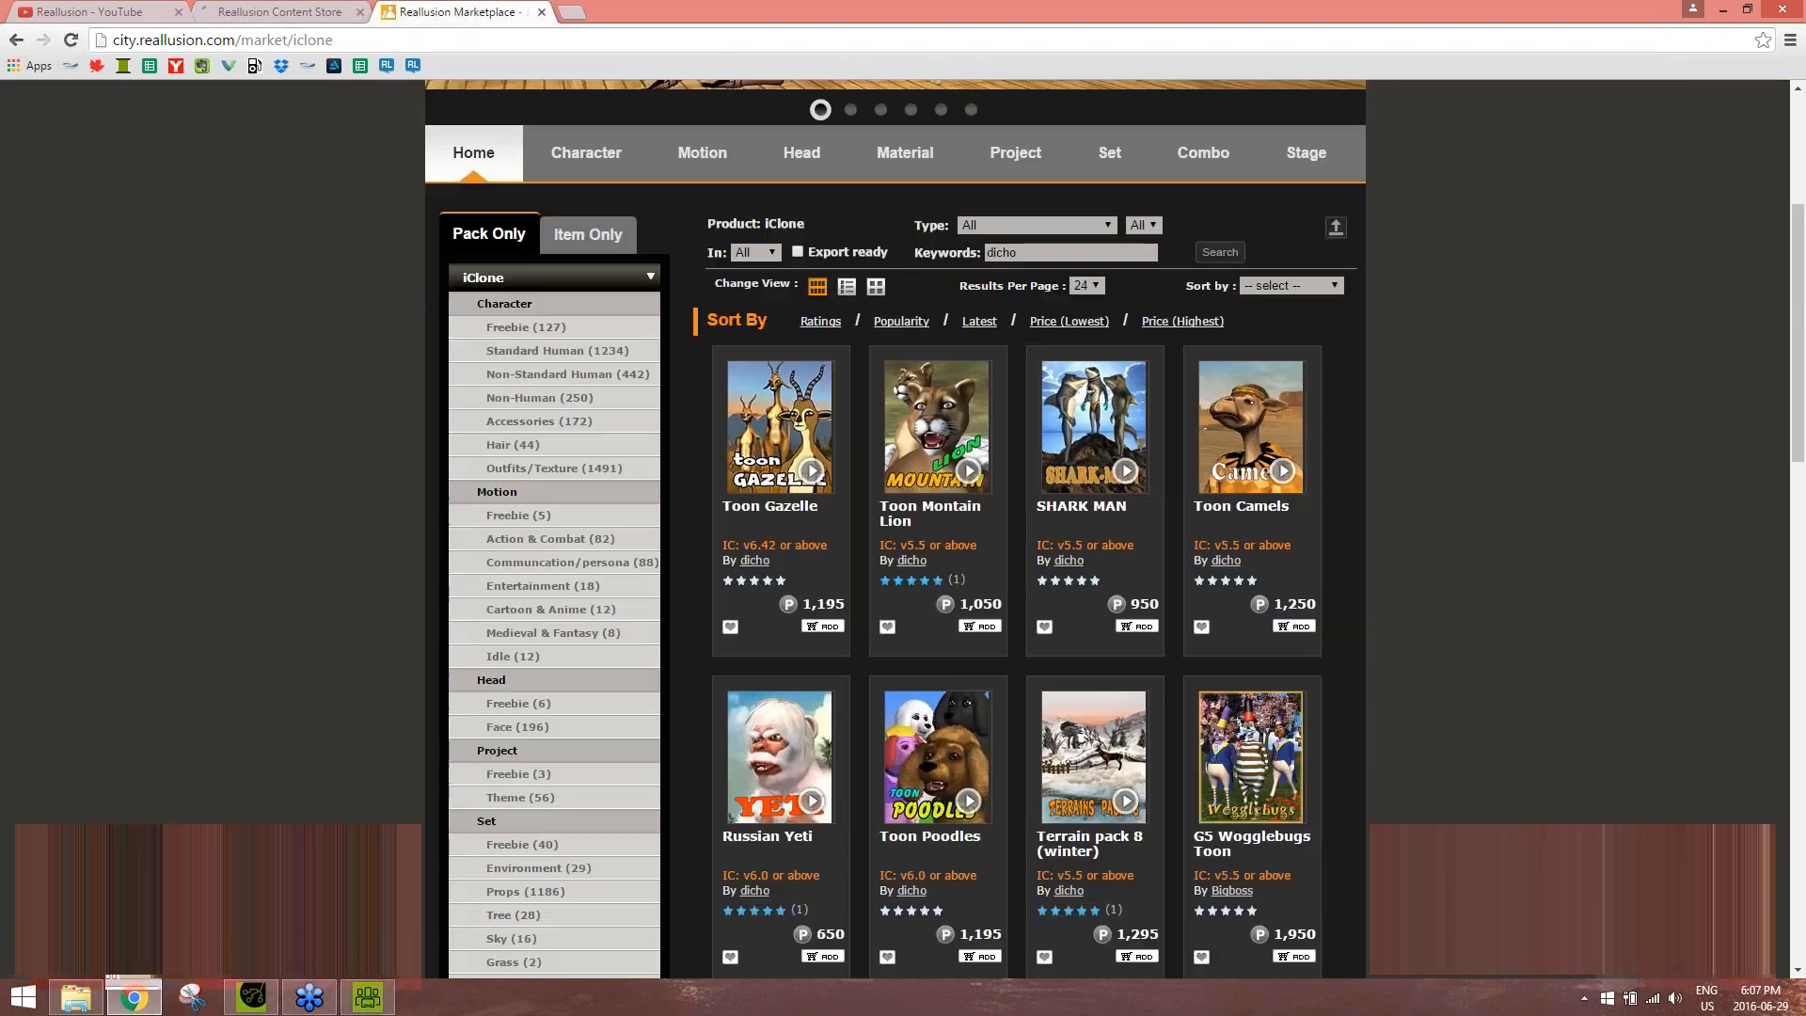
Return to the Marketplace tab and search the iClone content for the keyword horse
{"action": "key", "text": "ctrl+Tab"}
{"action": "left_click_drag", "start_coordinate": [1040, 257], "coordinate": [974, 254]}
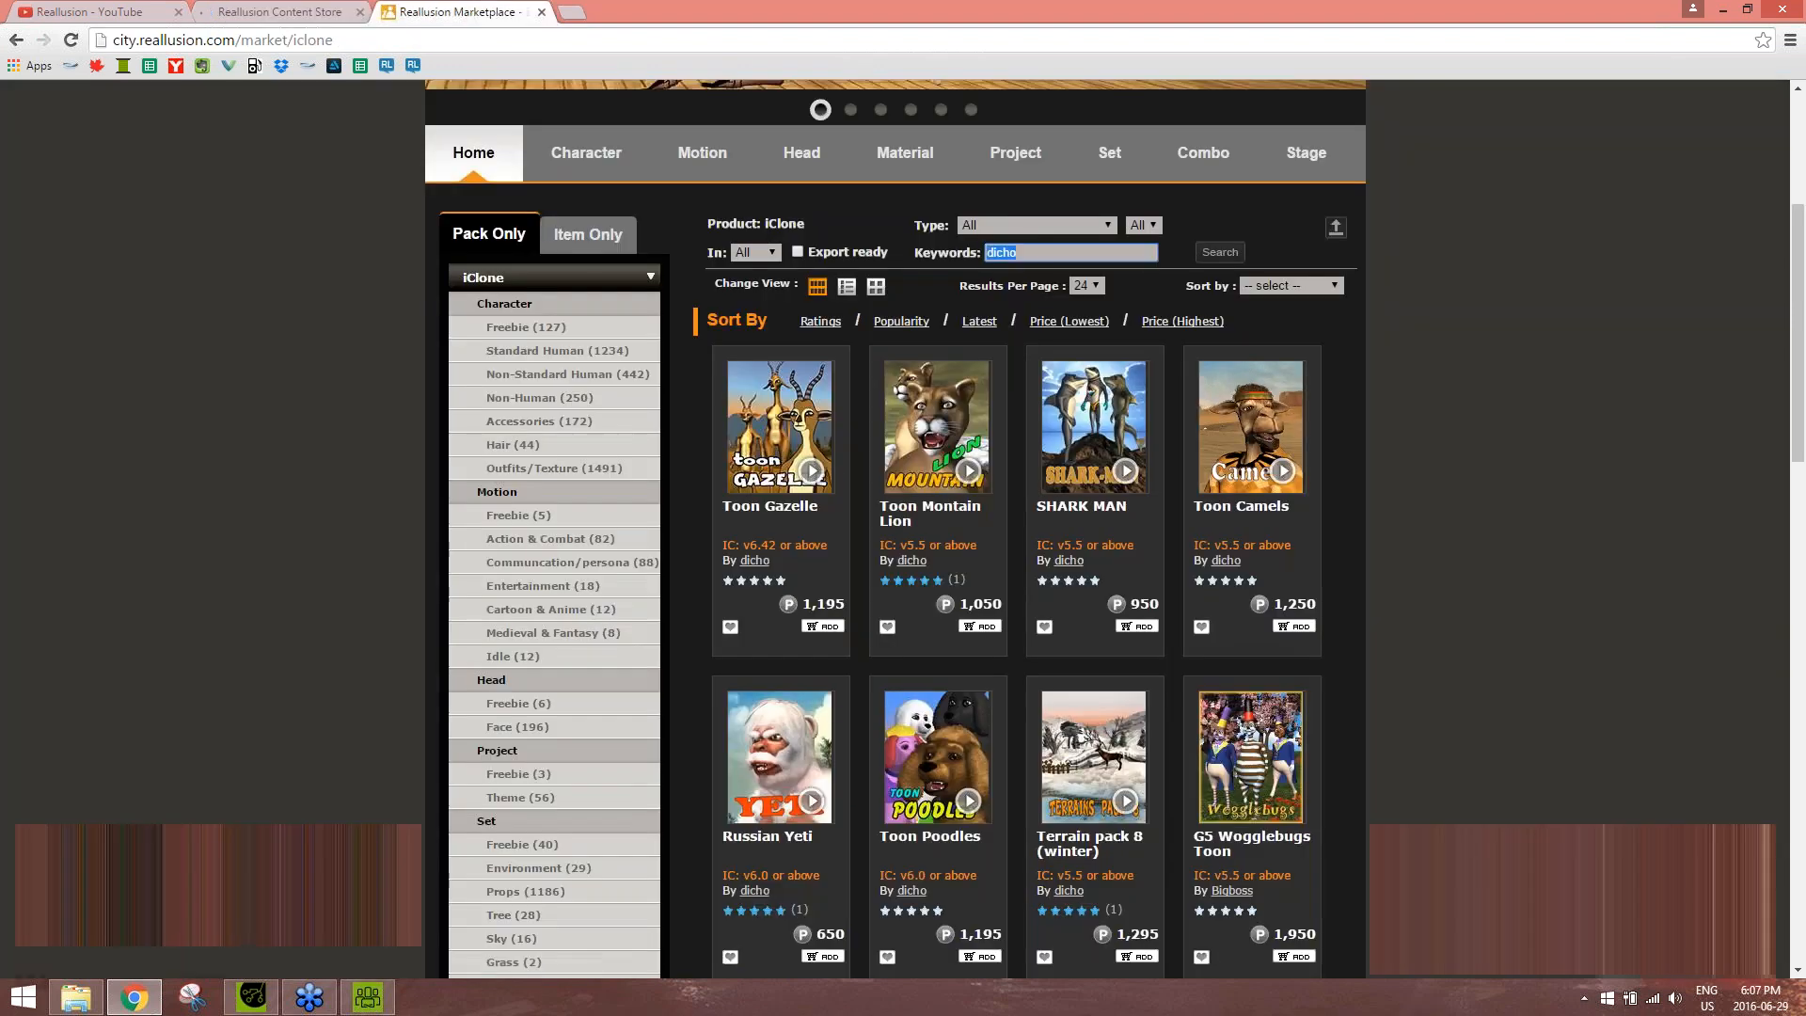
{"action": "type", "text": "horse"}
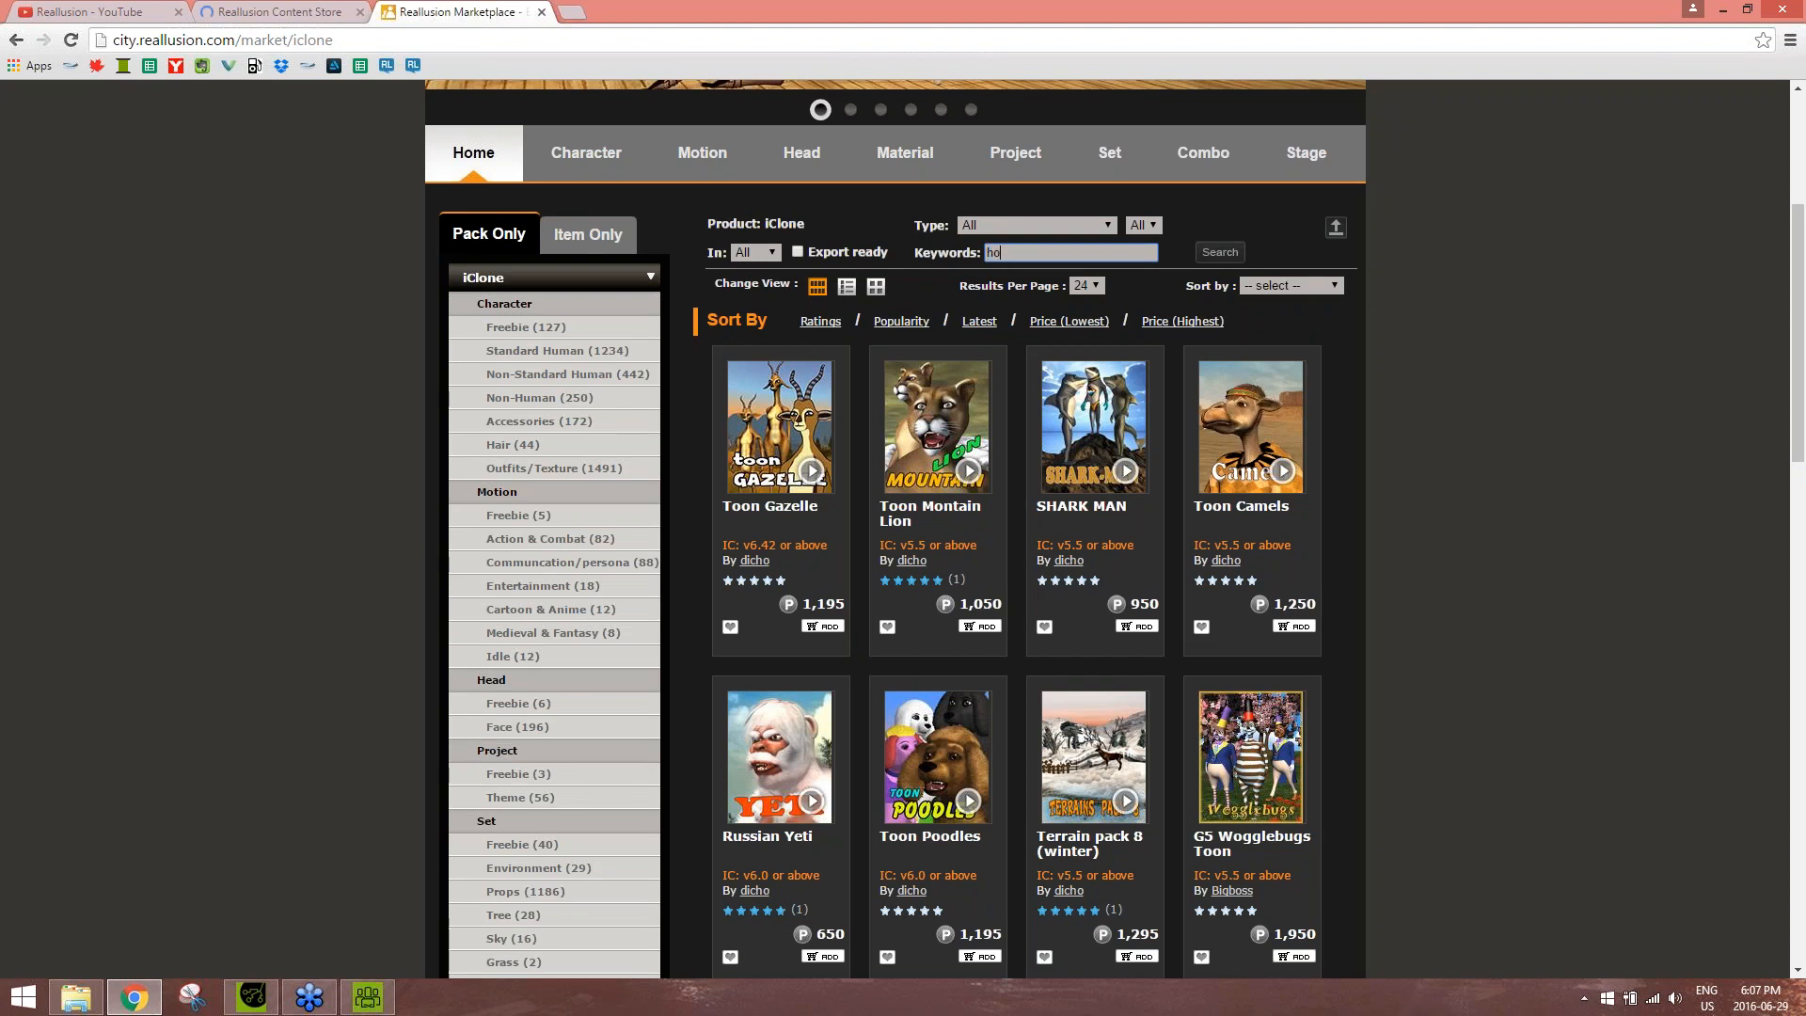
{"action": "key", "text": "Return"}
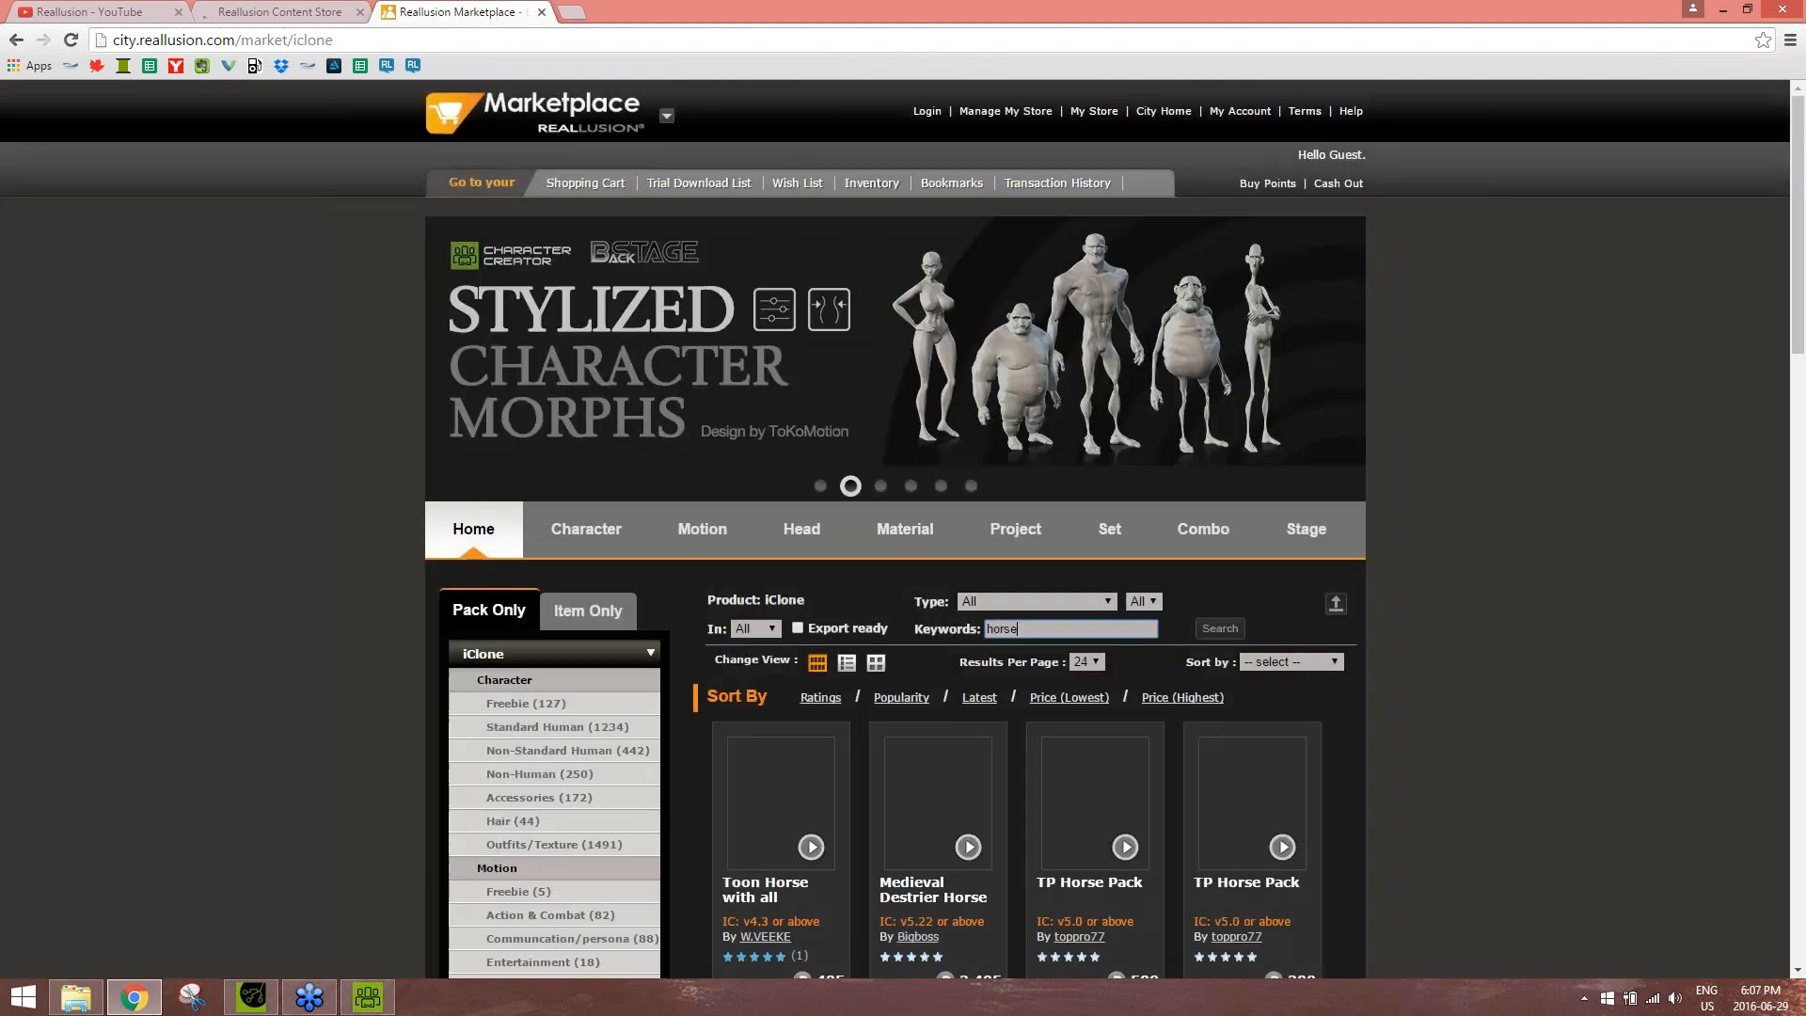
Look through the Marketplace horse results and check whether the Content Store animal search has loaded
{"action": "scroll", "coordinate": [901, 724], "scroll_direction": "down", "scroll_amount": 1}
{"action": "scroll", "coordinate": [901, 724], "scroll_direction": "down", "scroll_amount": 10}
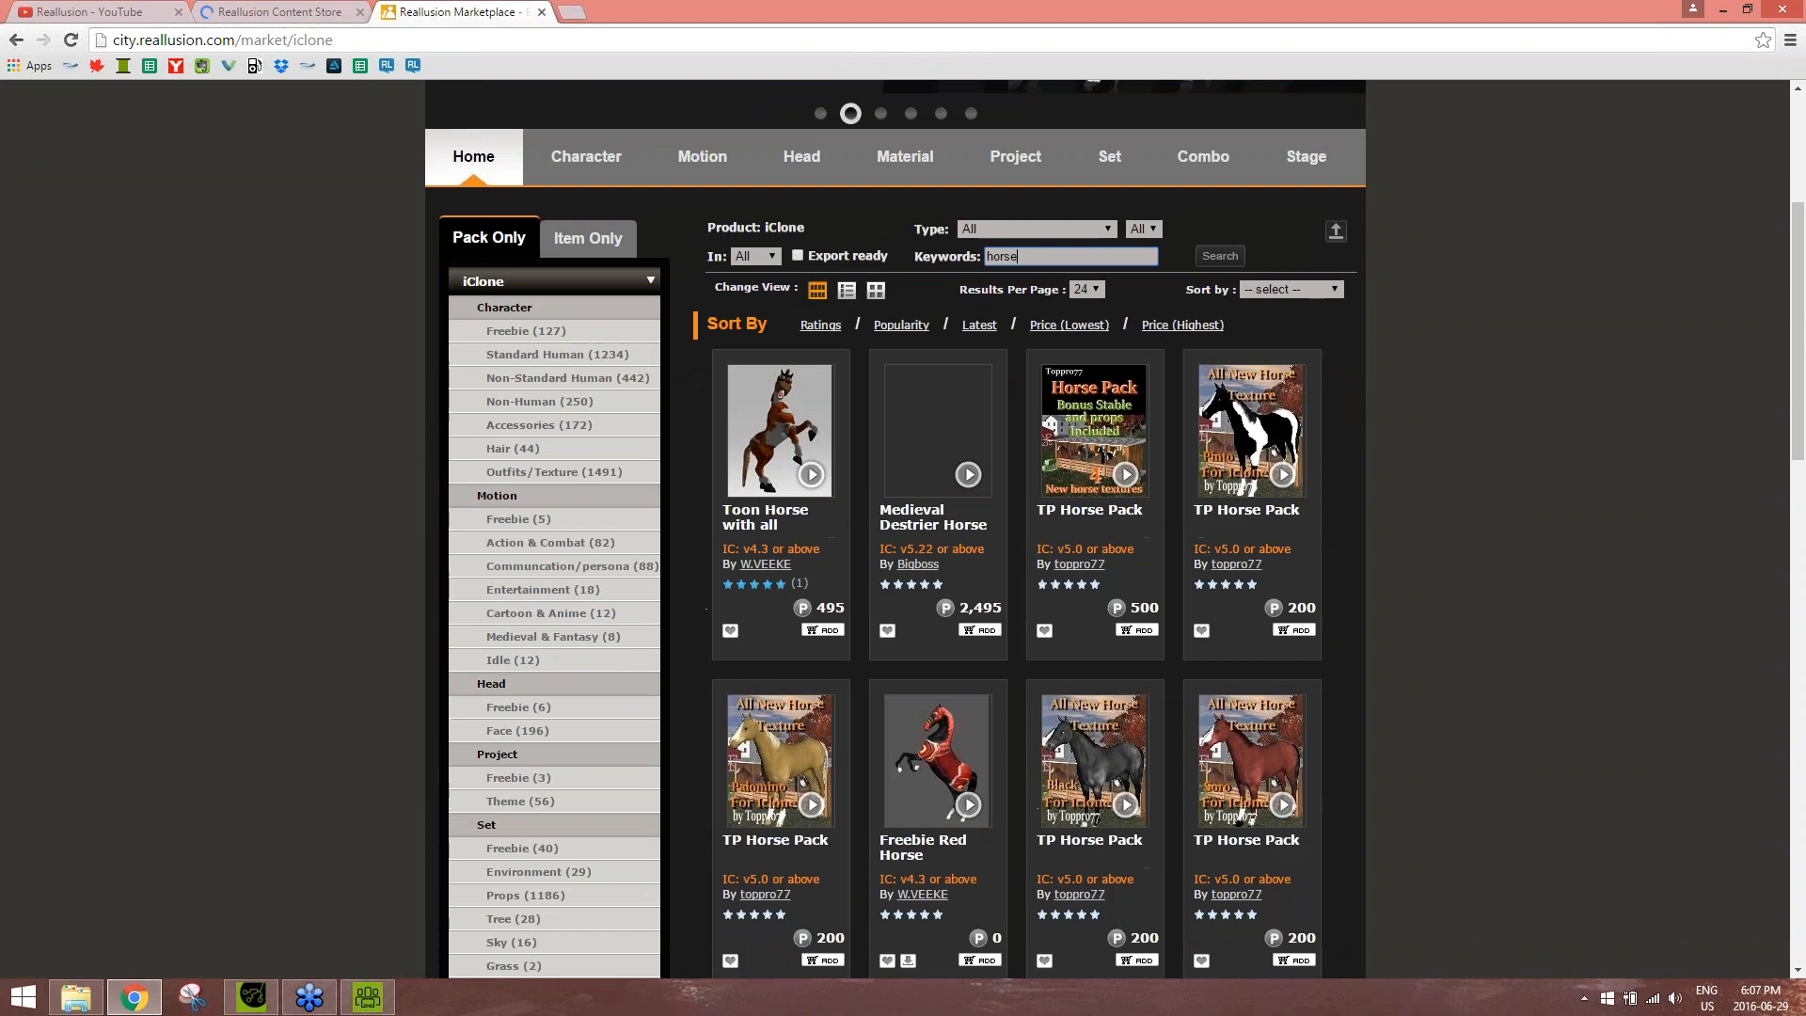
{"action": "scroll", "coordinate": [901, 725], "scroll_direction": "down", "scroll_amount": 8}
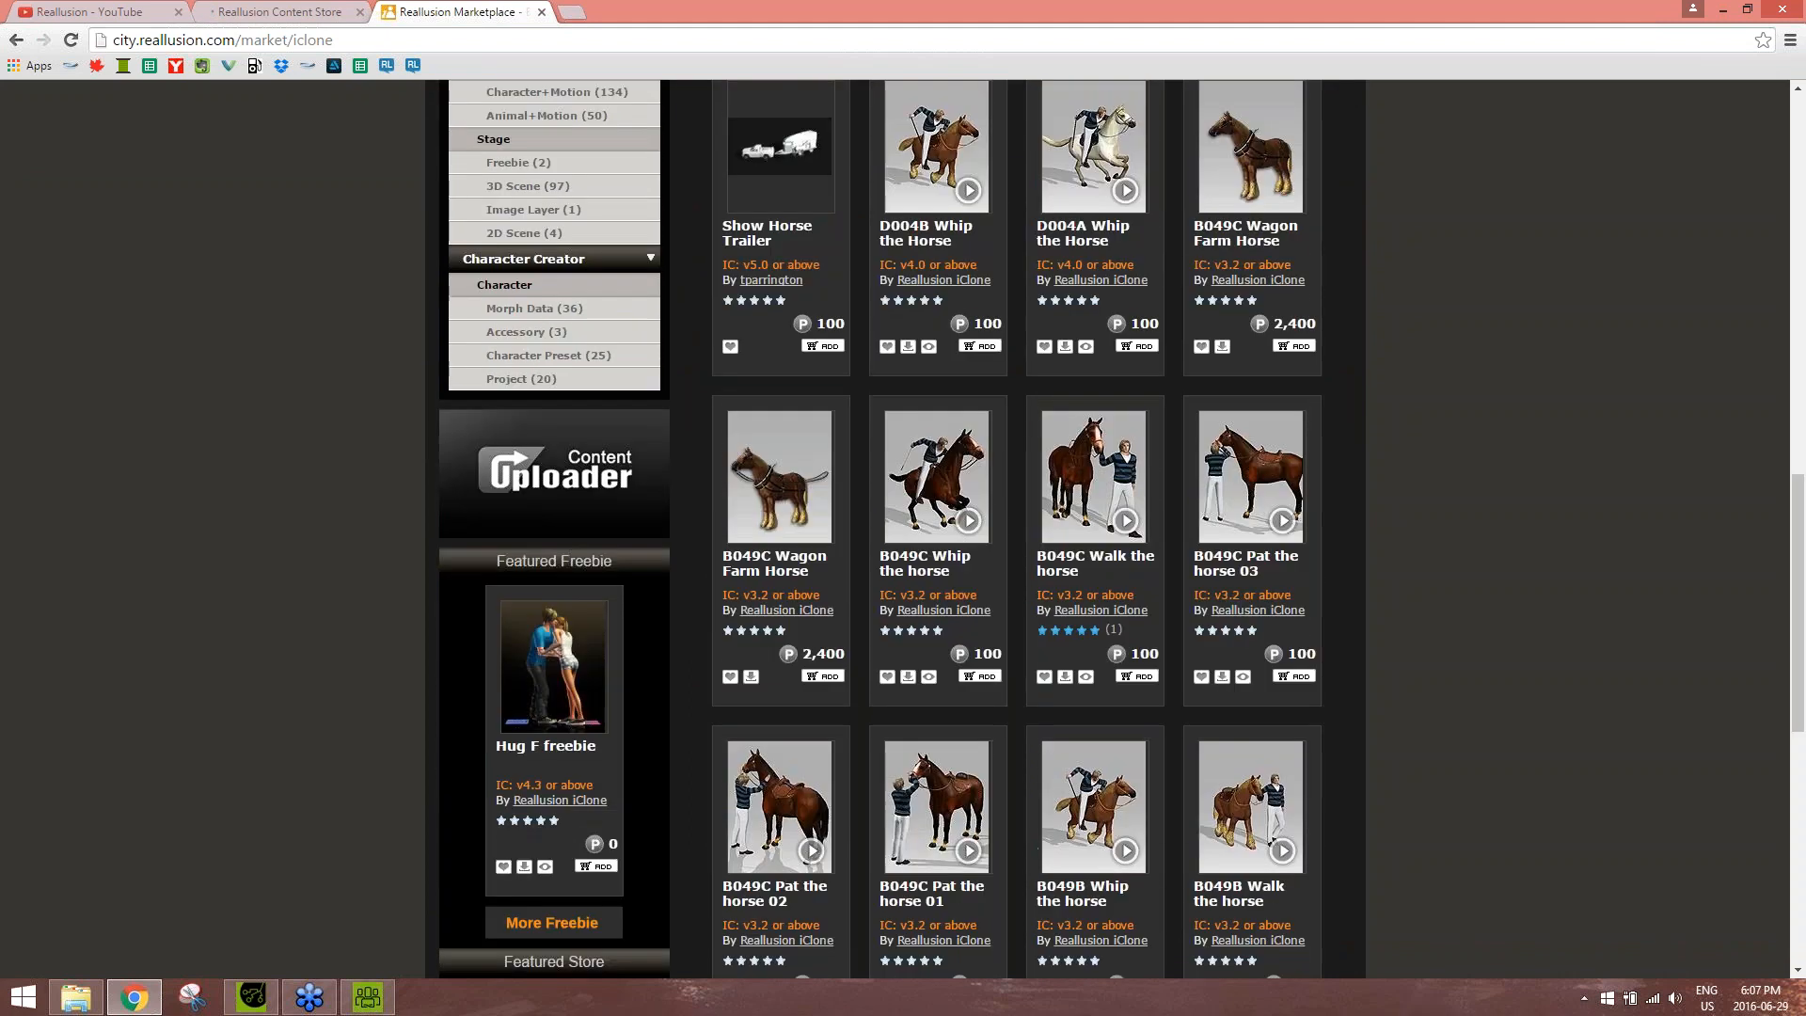
{"action": "scroll", "coordinate": [901, 724], "scroll_direction": "up", "scroll_amount": 10}
{"action": "scroll", "coordinate": [901, 725], "scroll_direction": "up", "scroll_amount": 10}
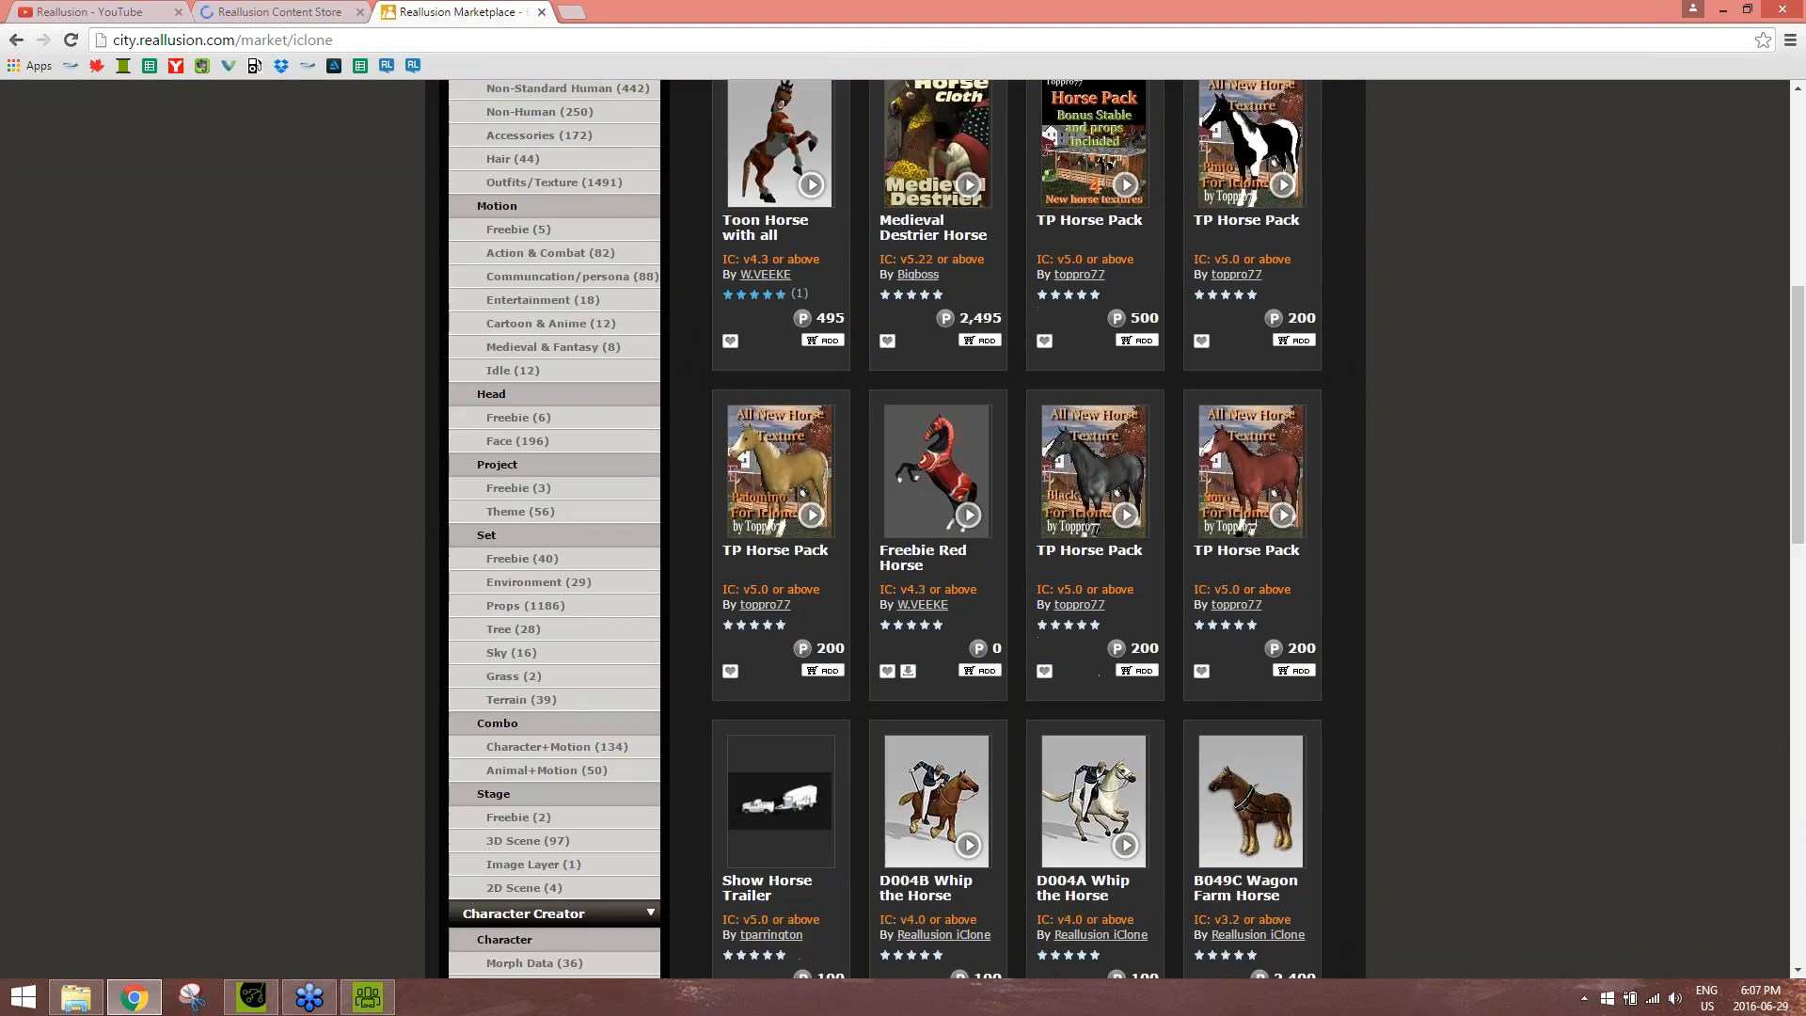
{"action": "left_click", "coordinate": [287, 13]}
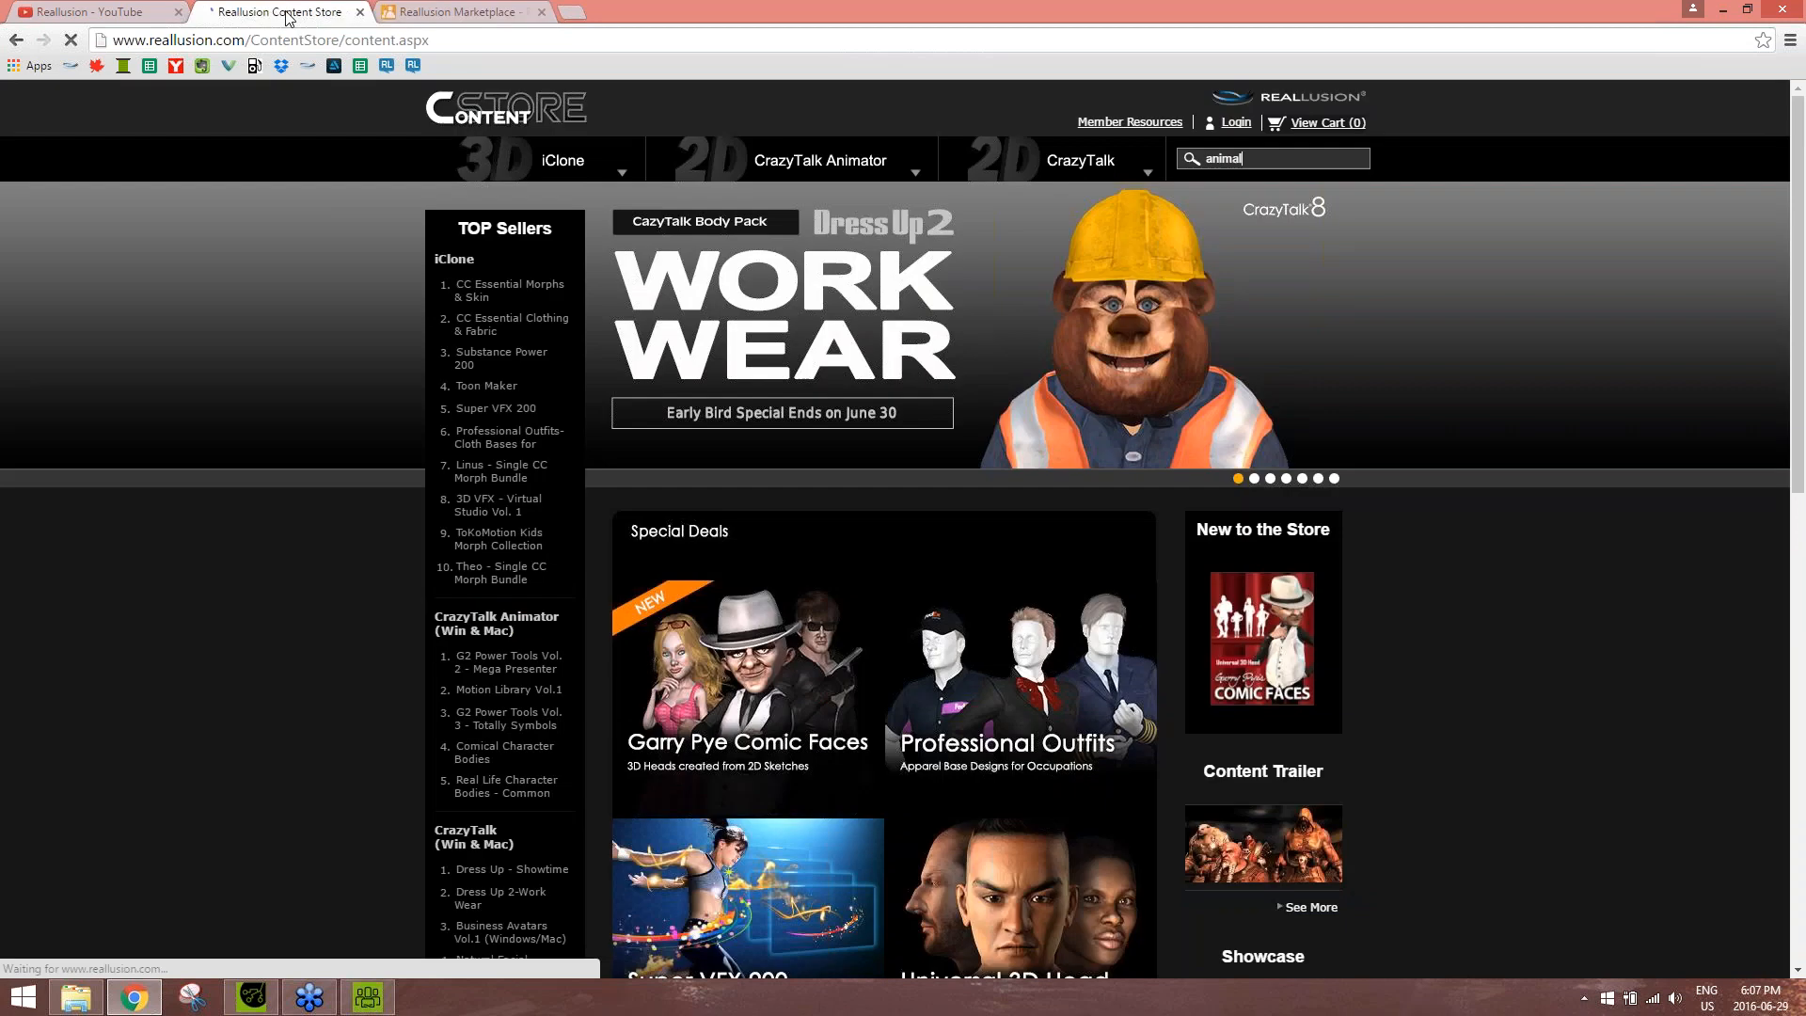
{"action": "key", "text": "ctrl+Tab"}
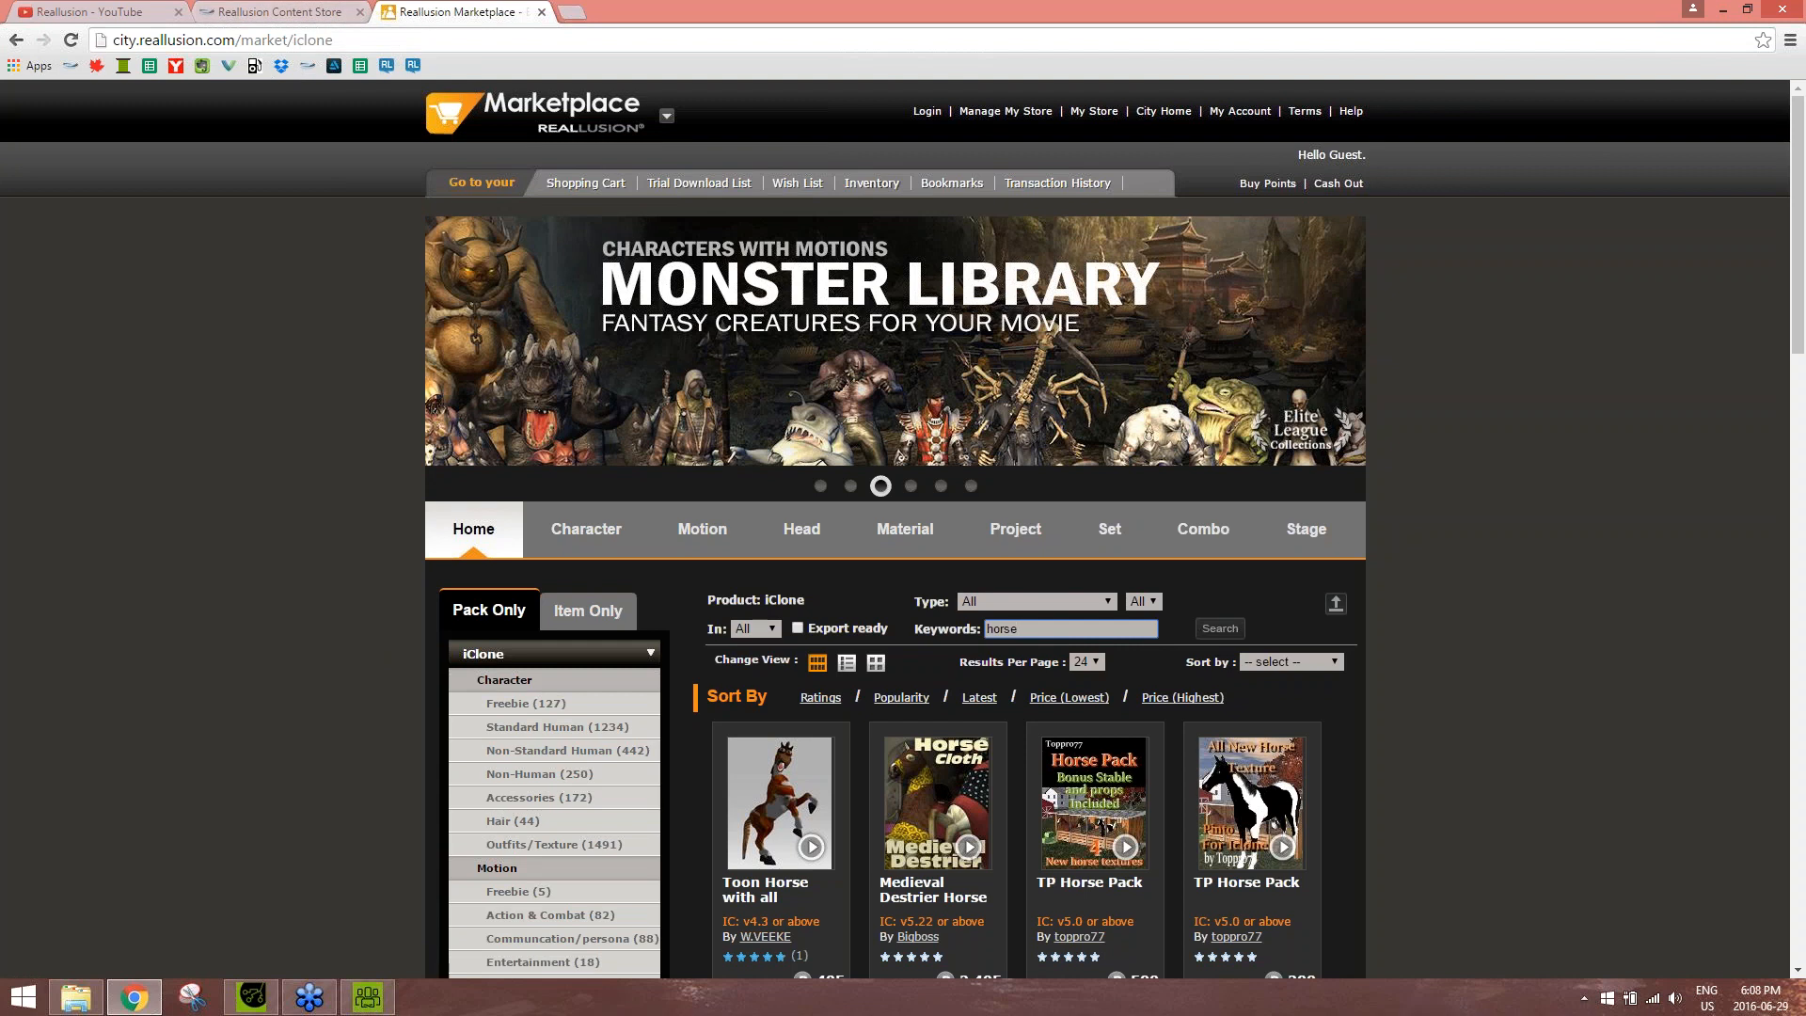
Switch to iClone and look through the Motion template library, opening the 01_G5 Motion_Chuck folder
{"action": "left_click", "coordinate": [253, 996]}
{"action": "left_click", "coordinate": [157, 131]}
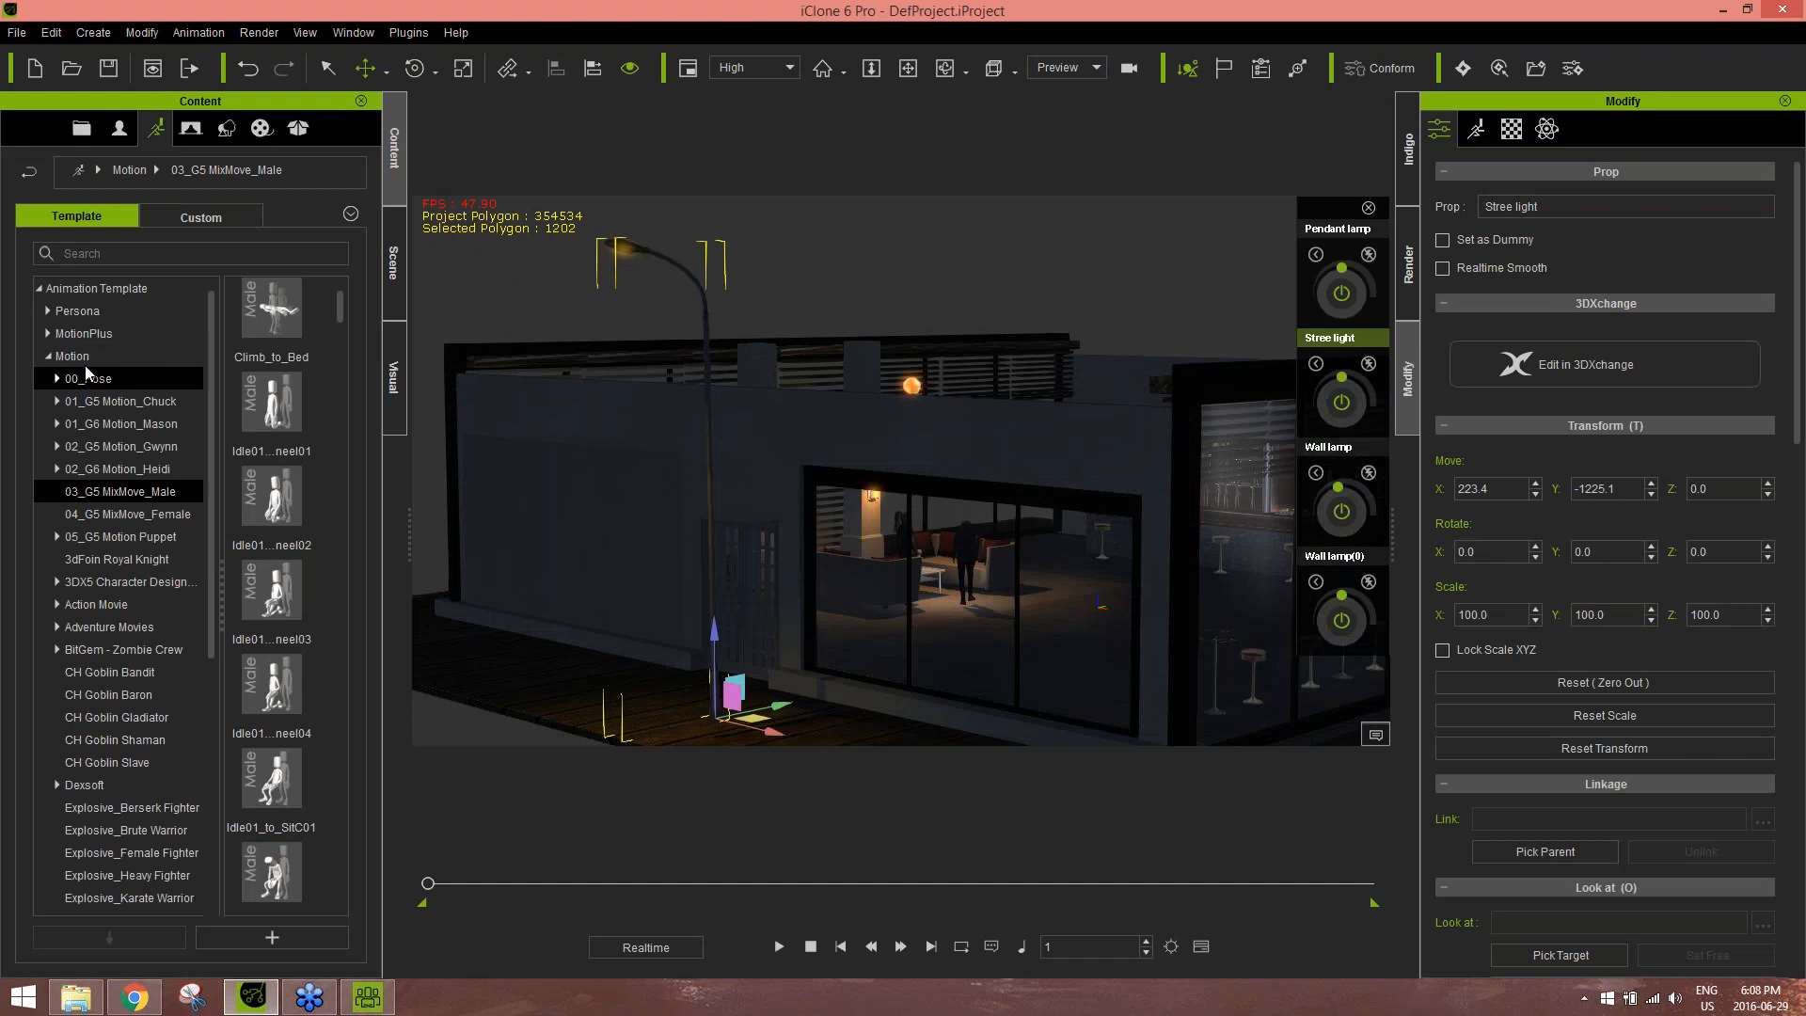
{"action": "left_click", "coordinate": [130, 404]}
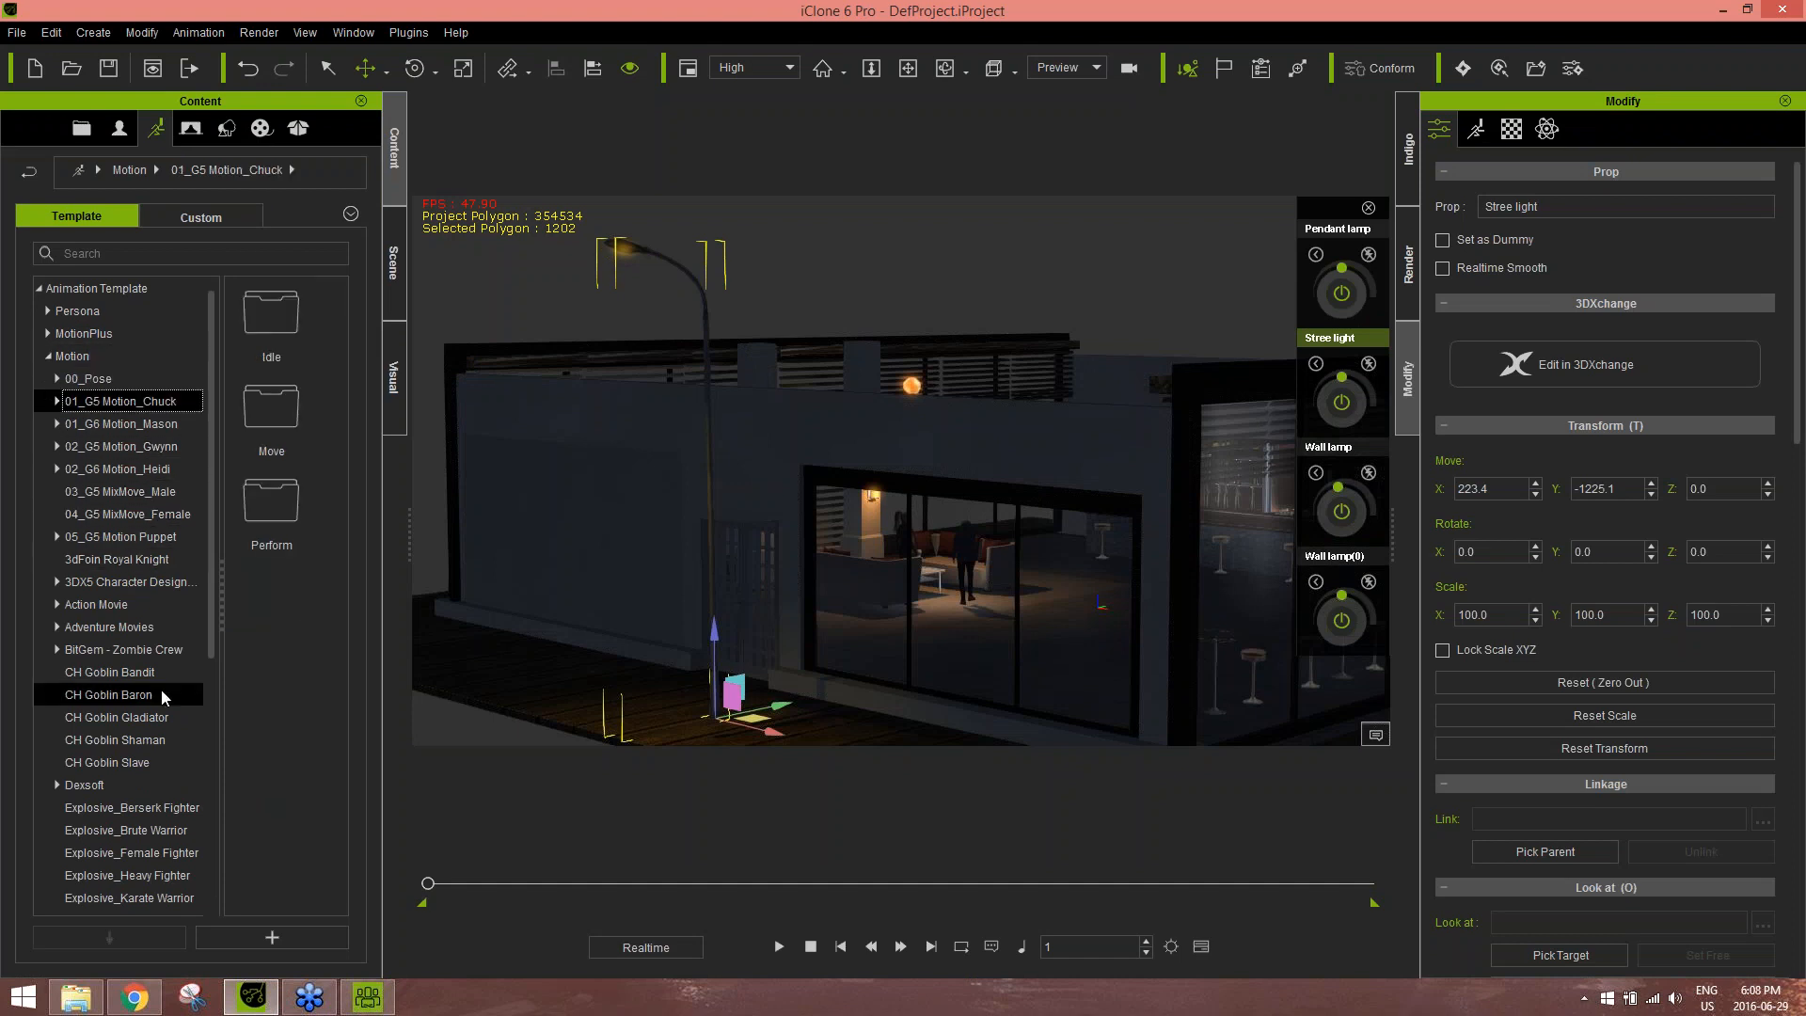
{"action": "left_click_drag", "start_coordinate": [211, 587], "coordinate": [200, 877]}
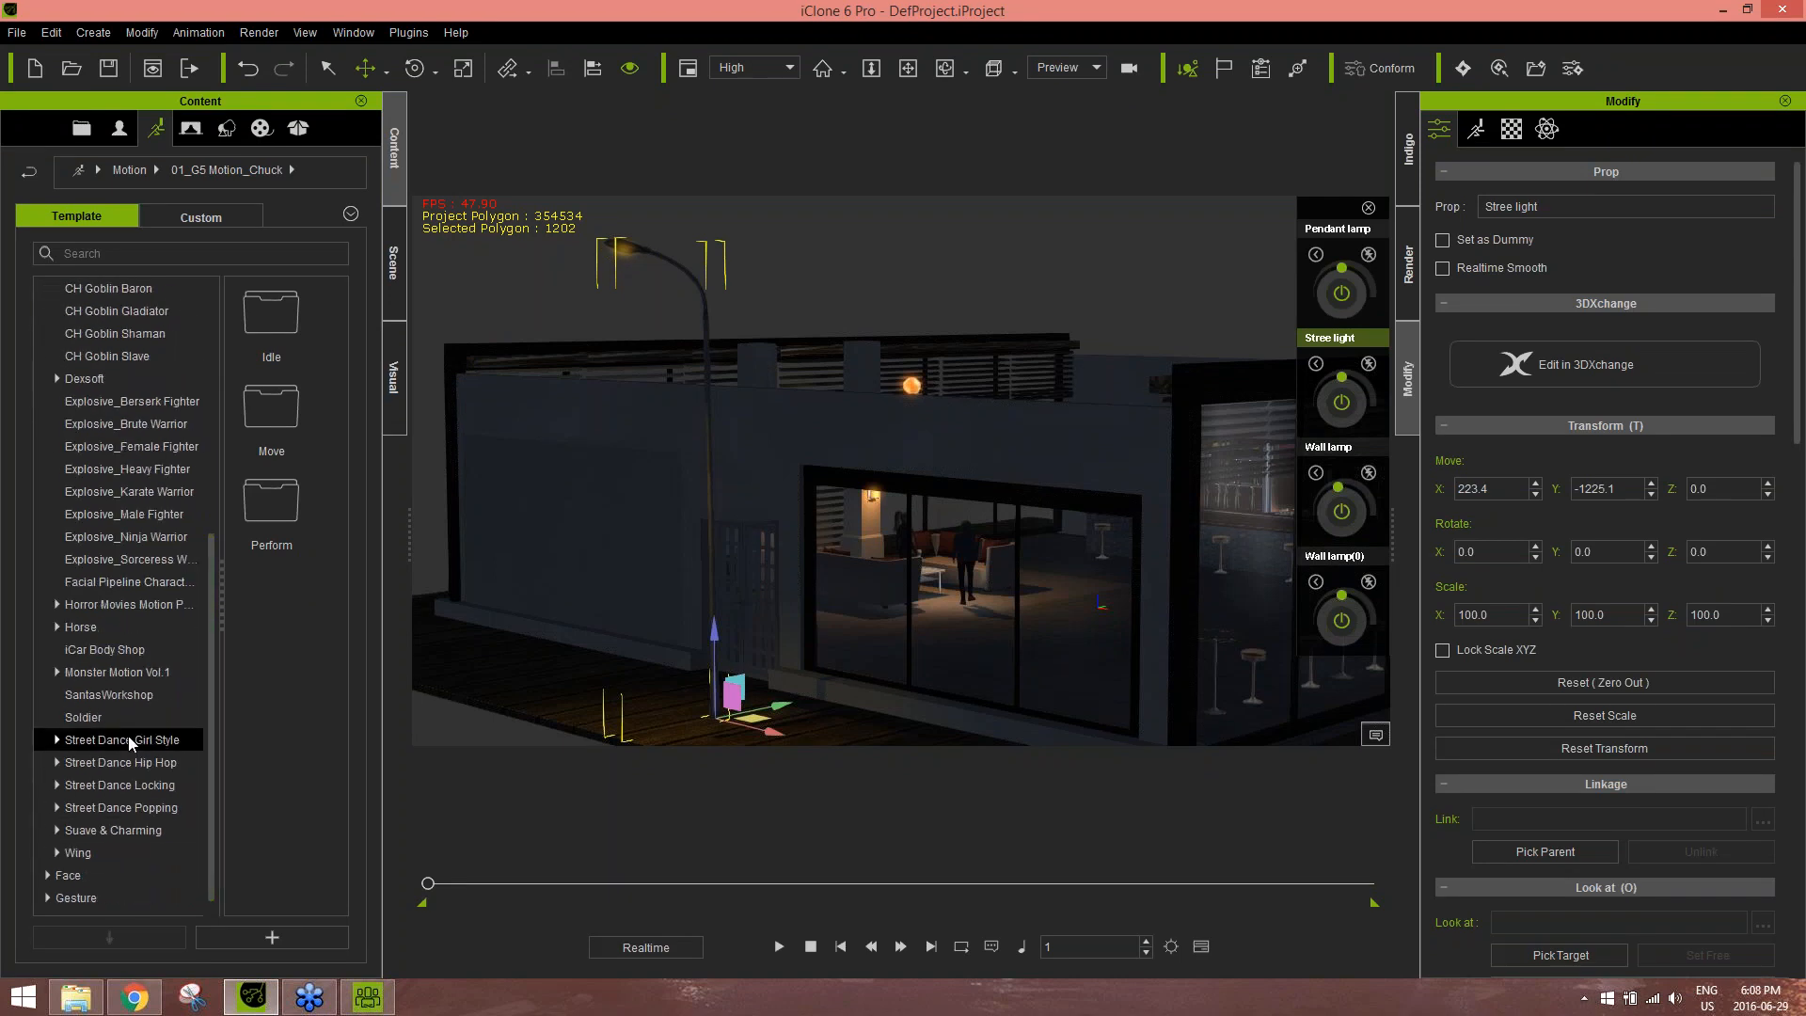
{"action": "left_click_drag", "start_coordinate": [209, 627], "coordinate": [223, 265]}
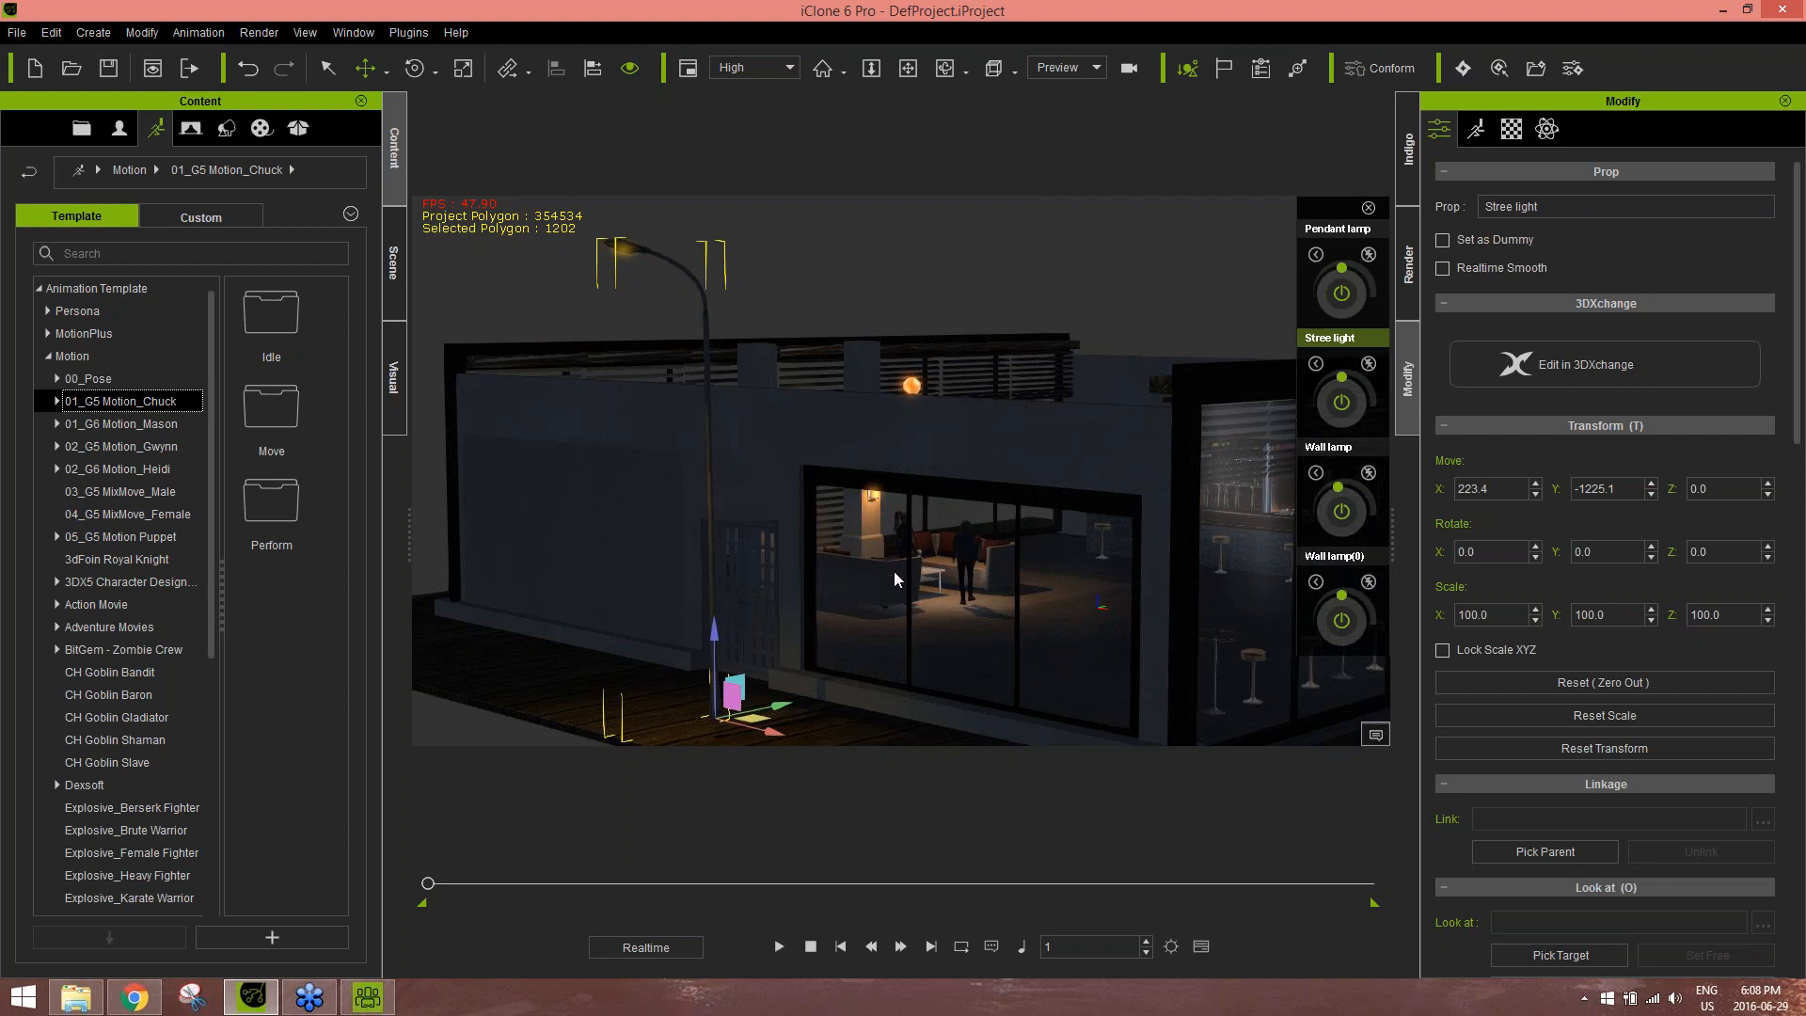
Select the man in the dark suit standing beside the sofa inside the lounge
{"action": "left_click_drag", "start_coordinate": [882, 377], "coordinate": [479, 400], "text": "alt"}
{"action": "left_click_drag", "start_coordinate": [772, 273], "coordinate": [790, 375], "text": "alt"}
{"action": "middle_click_drag", "start_coordinate": [790, 376], "coordinate": [866, 589]}
{"action": "left_click_drag", "start_coordinate": [884, 574], "coordinate": [868, 606], "text": "alt"}
{"action": "scroll", "coordinate": [810, 460], "scroll_direction": "up", "scroll_amount": 6}
{"action": "scroll", "coordinate": [809, 476], "scroll_direction": "down", "scroll_amount": 1}
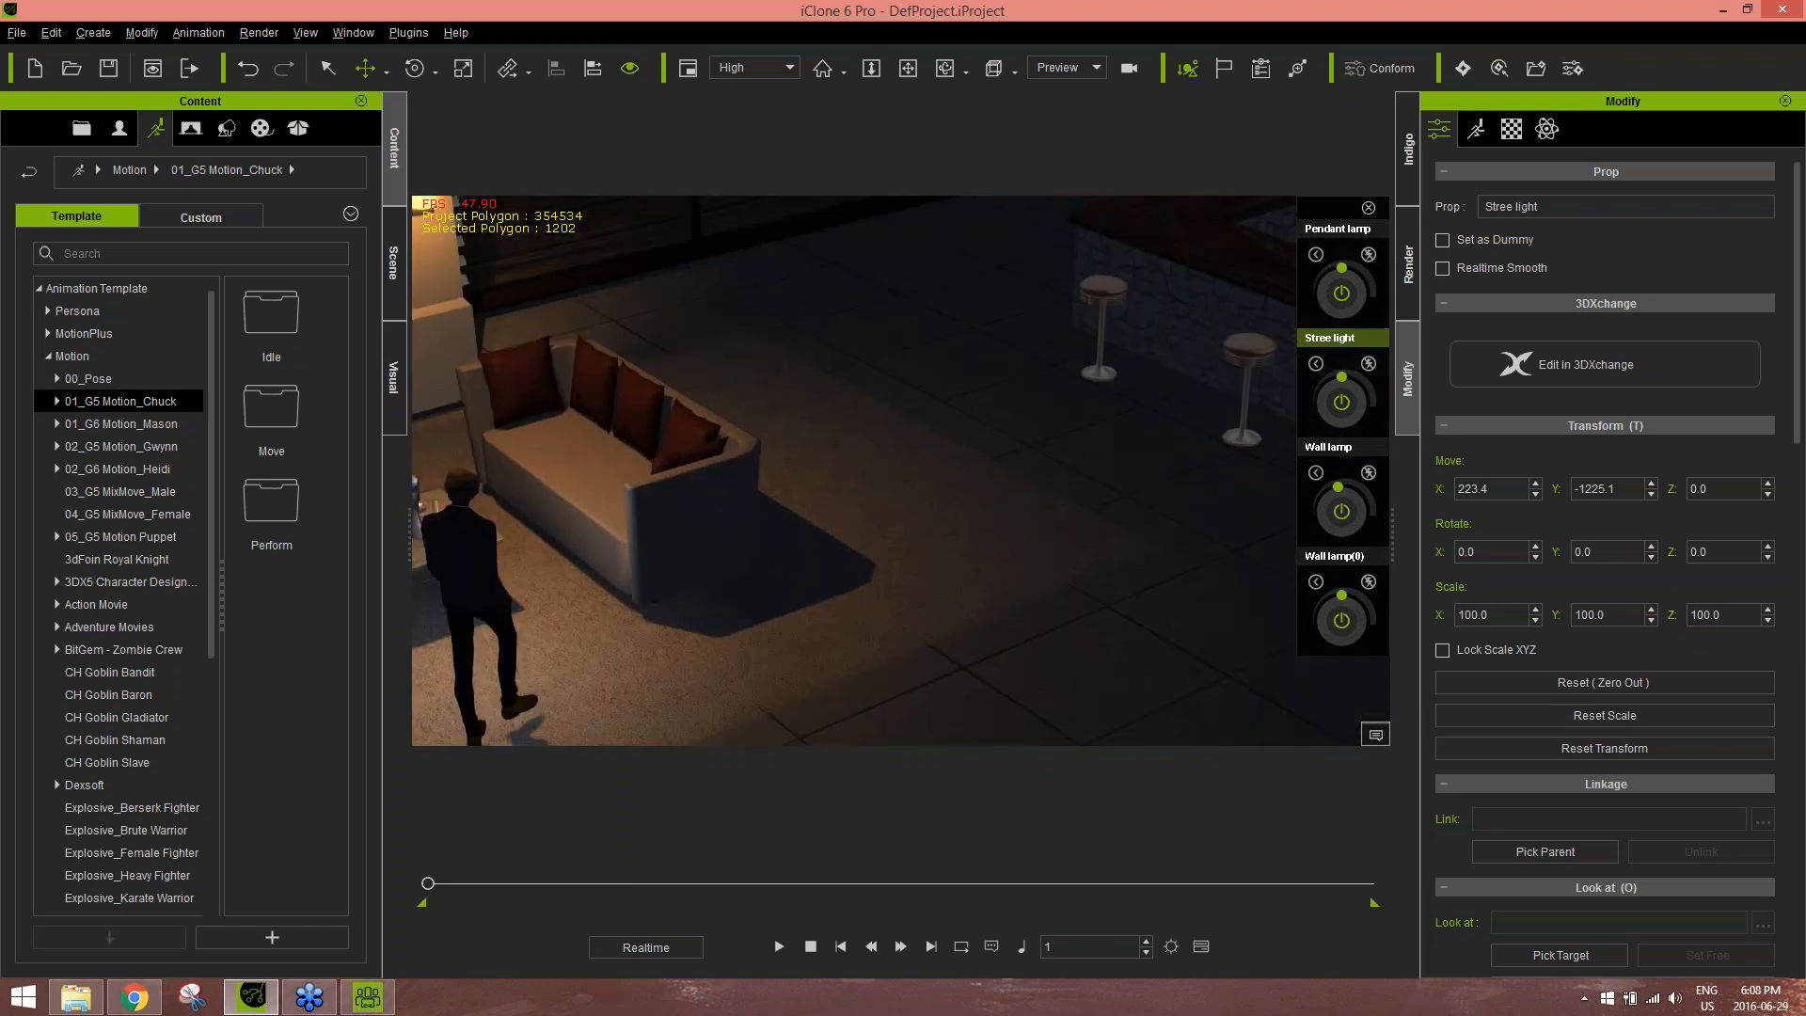
{"action": "middle_click_drag", "start_coordinate": [837, 466], "coordinate": [943, 429]}
{"action": "middle_click_drag", "start_coordinate": [471, 569], "coordinate": [919, 493]}
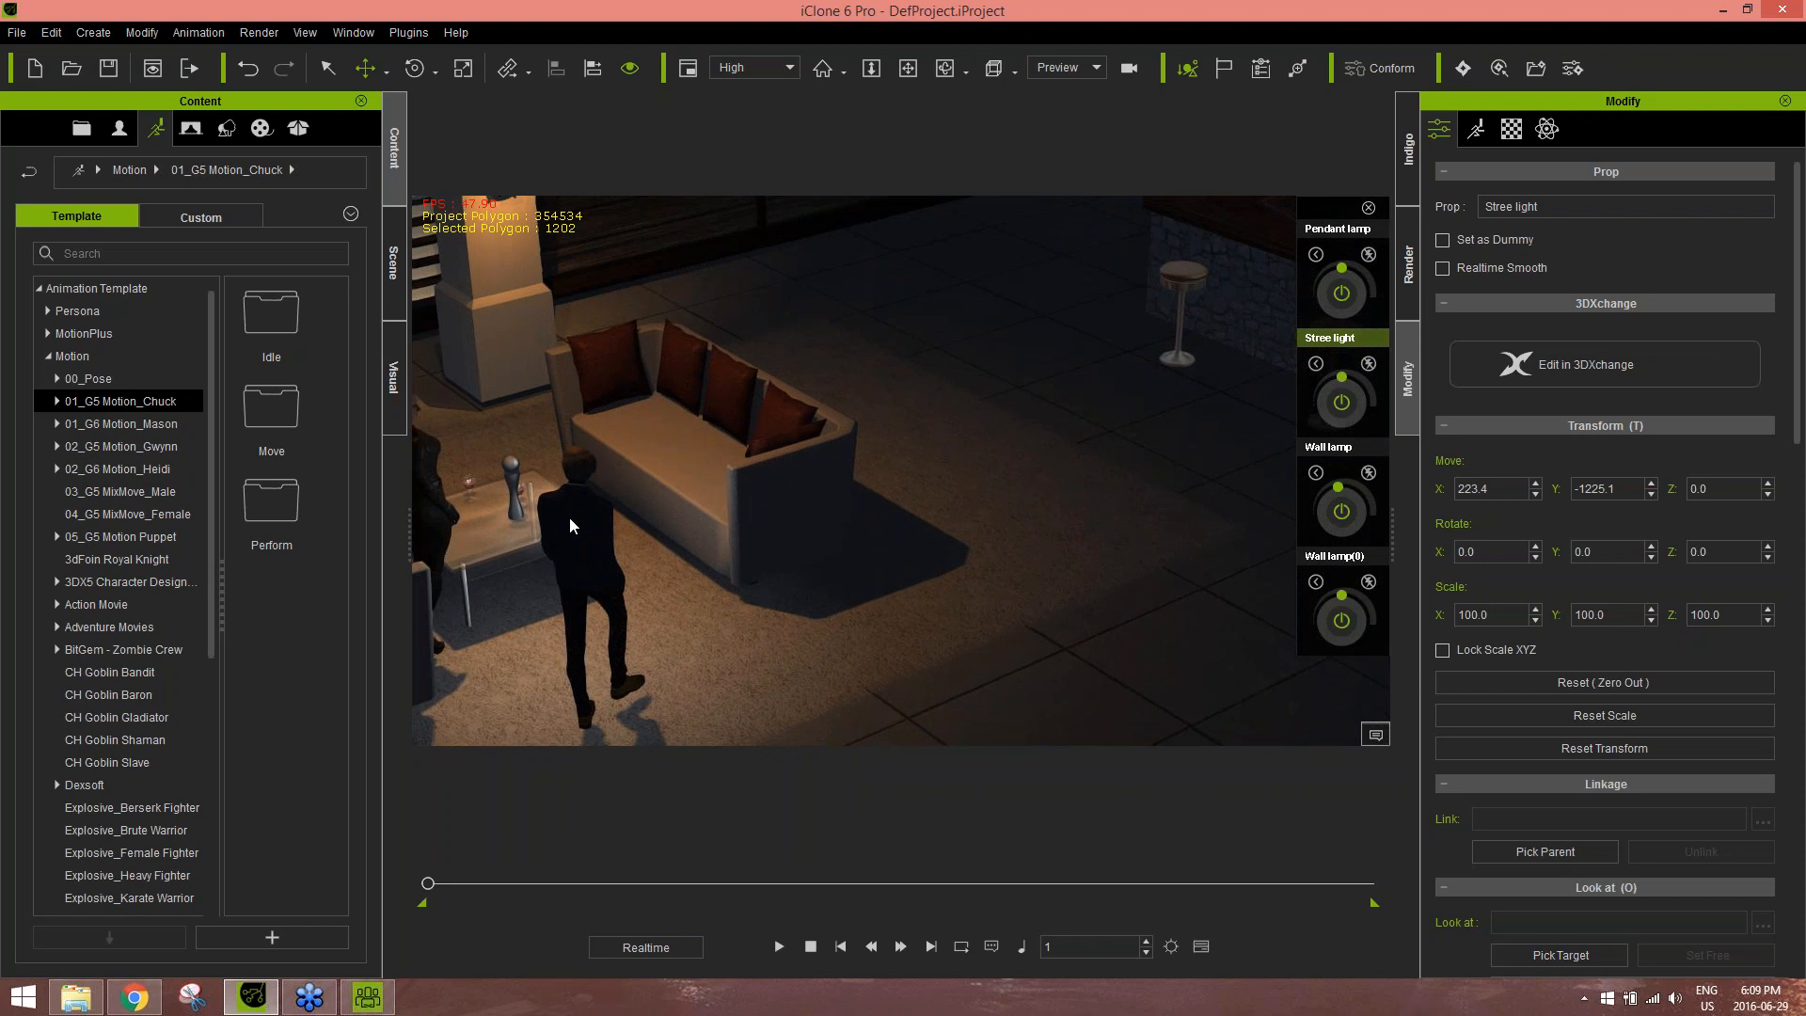
{"action": "left_click", "coordinate": [570, 519]}
Examine the man and woman in the lounge from several angles and show the 00_CC Character avatar templates
{"action": "middle_click_drag", "start_coordinate": [529, 577], "coordinate": [784, 616]}
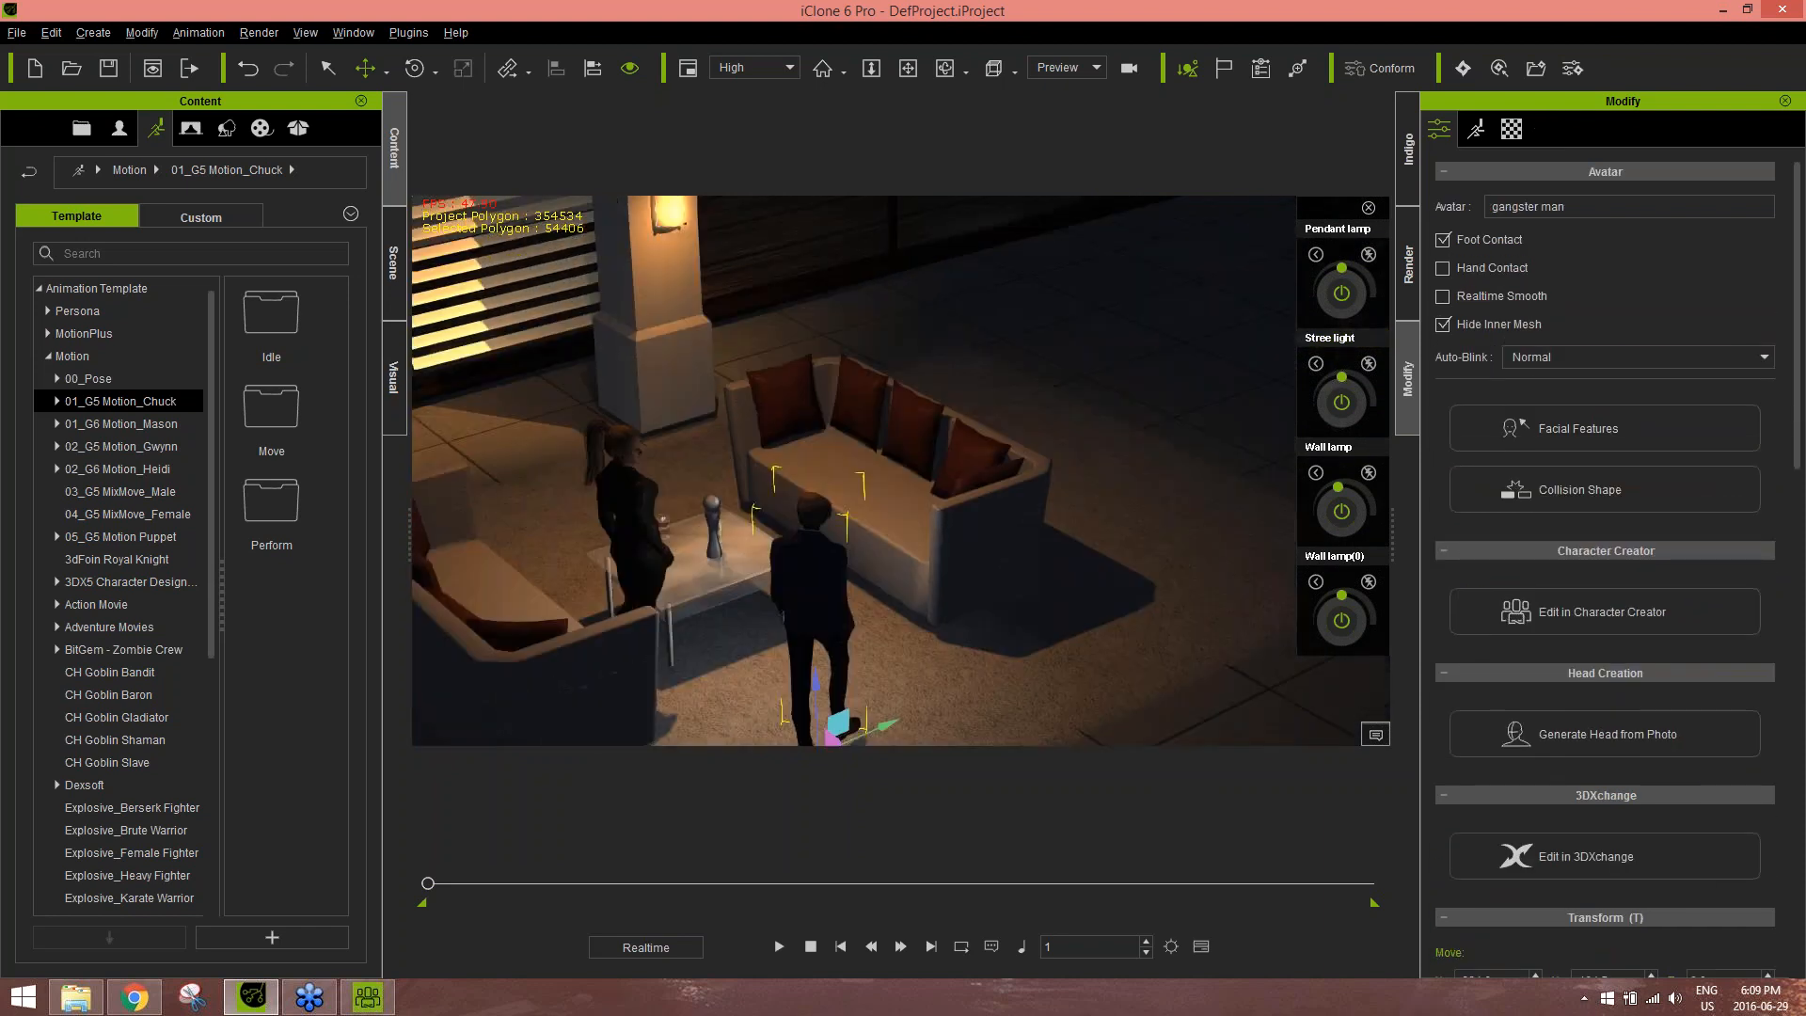
{"action": "scroll", "coordinate": [652, 598], "scroll_direction": "up", "scroll_amount": 6}
{"action": "scroll", "coordinate": [652, 599], "scroll_direction": "down", "scroll_amount": 4}
{"action": "middle_click_drag", "start_coordinate": [695, 566], "coordinate": [786, 516]}
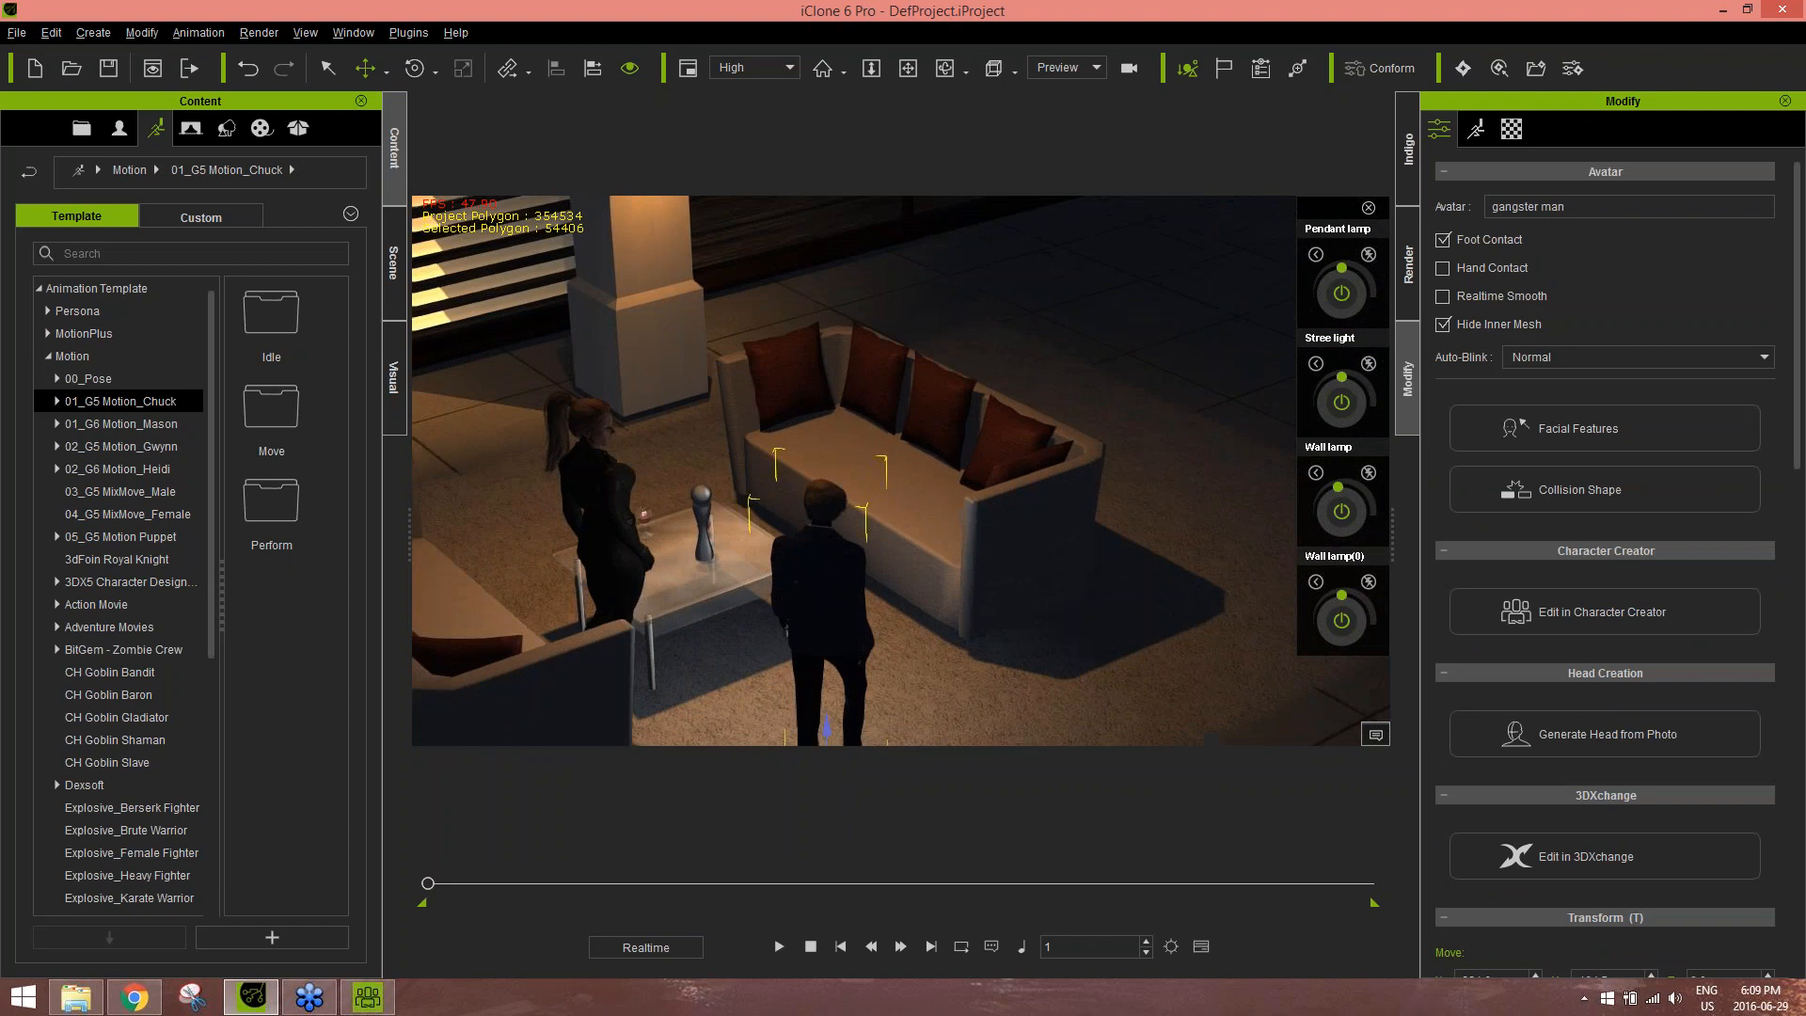
{"action": "right_click_drag", "start_coordinate": [786, 516], "coordinate": [762, 428]}
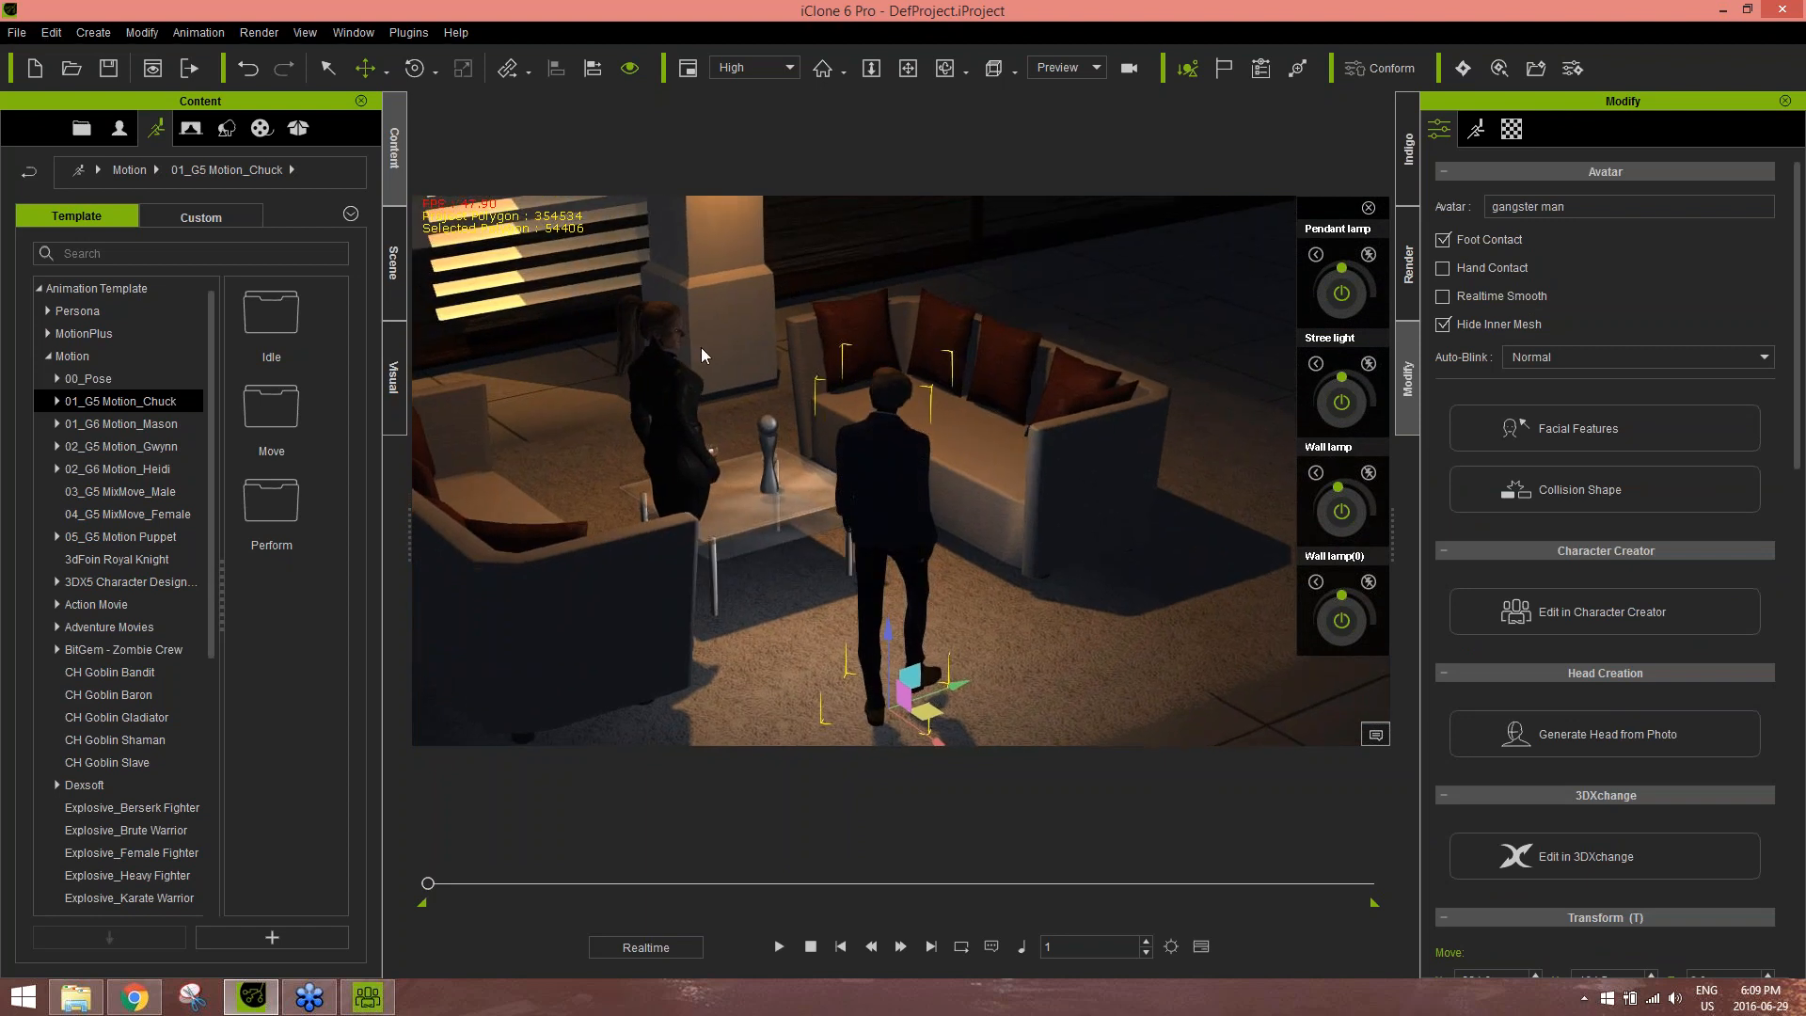
{"action": "right_click_drag", "start_coordinate": [860, 439], "coordinate": [744, 487]}
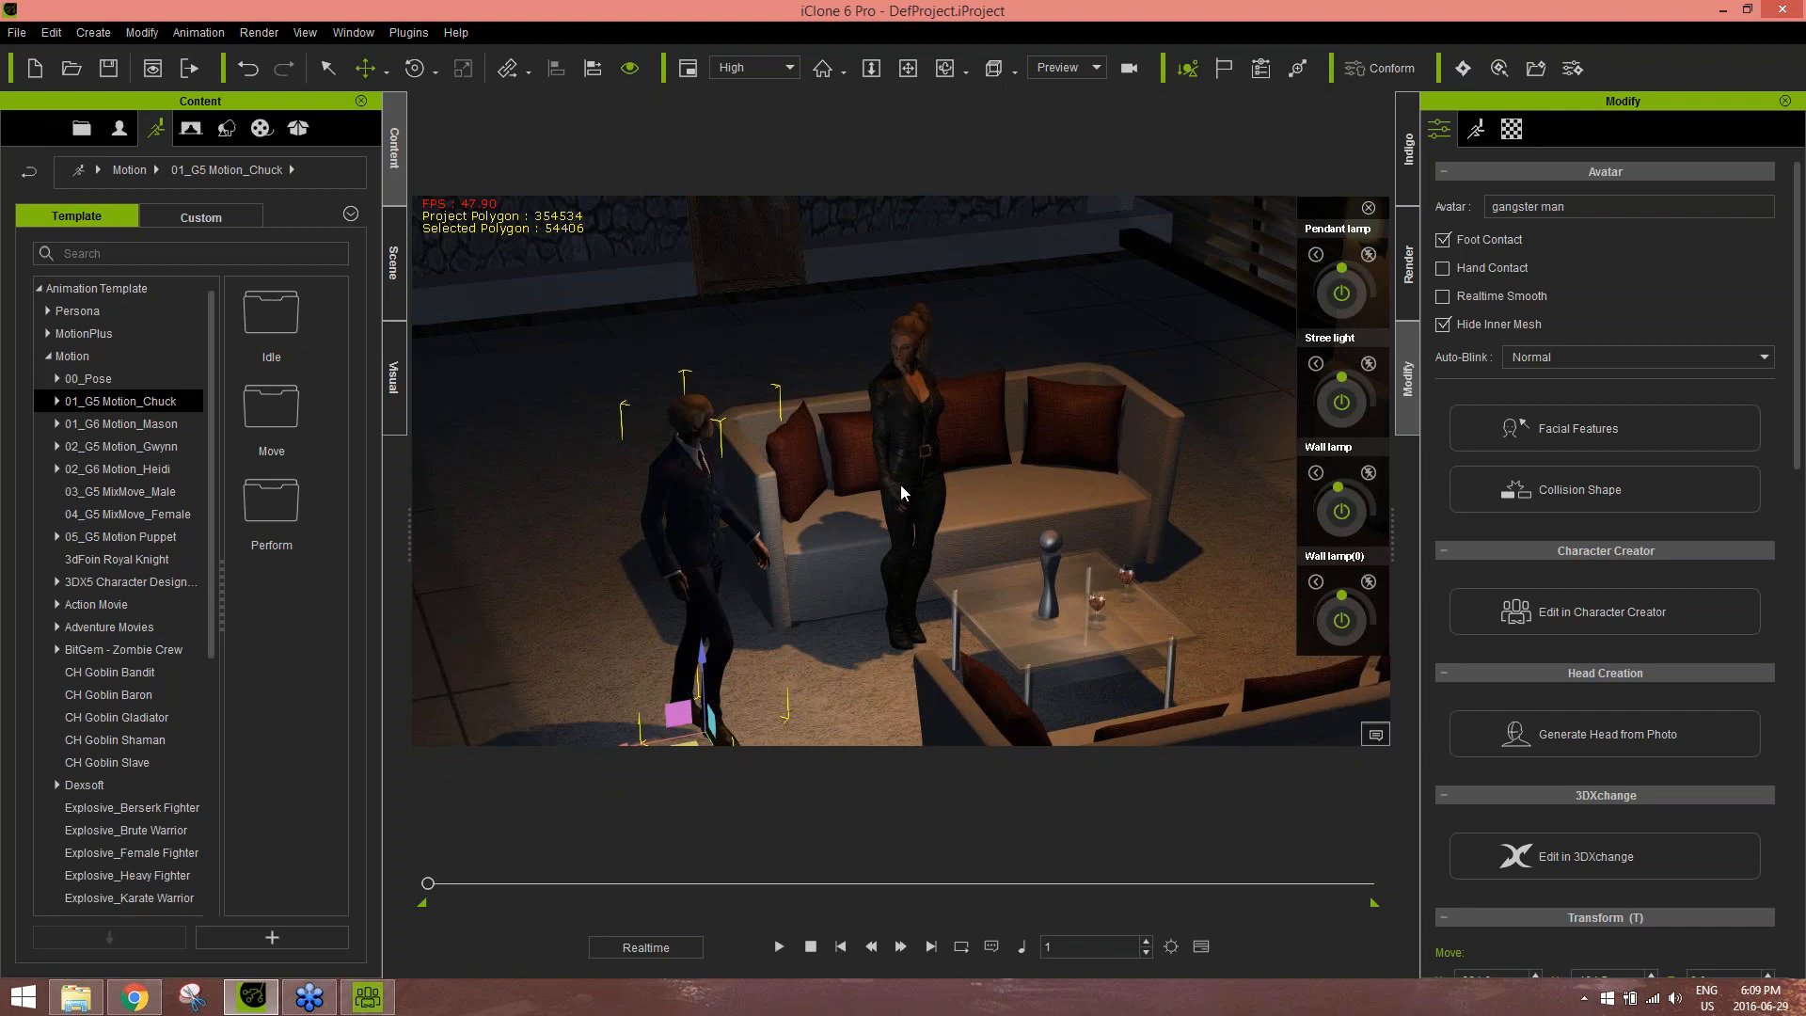
{"action": "left_click", "coordinate": [119, 128]}
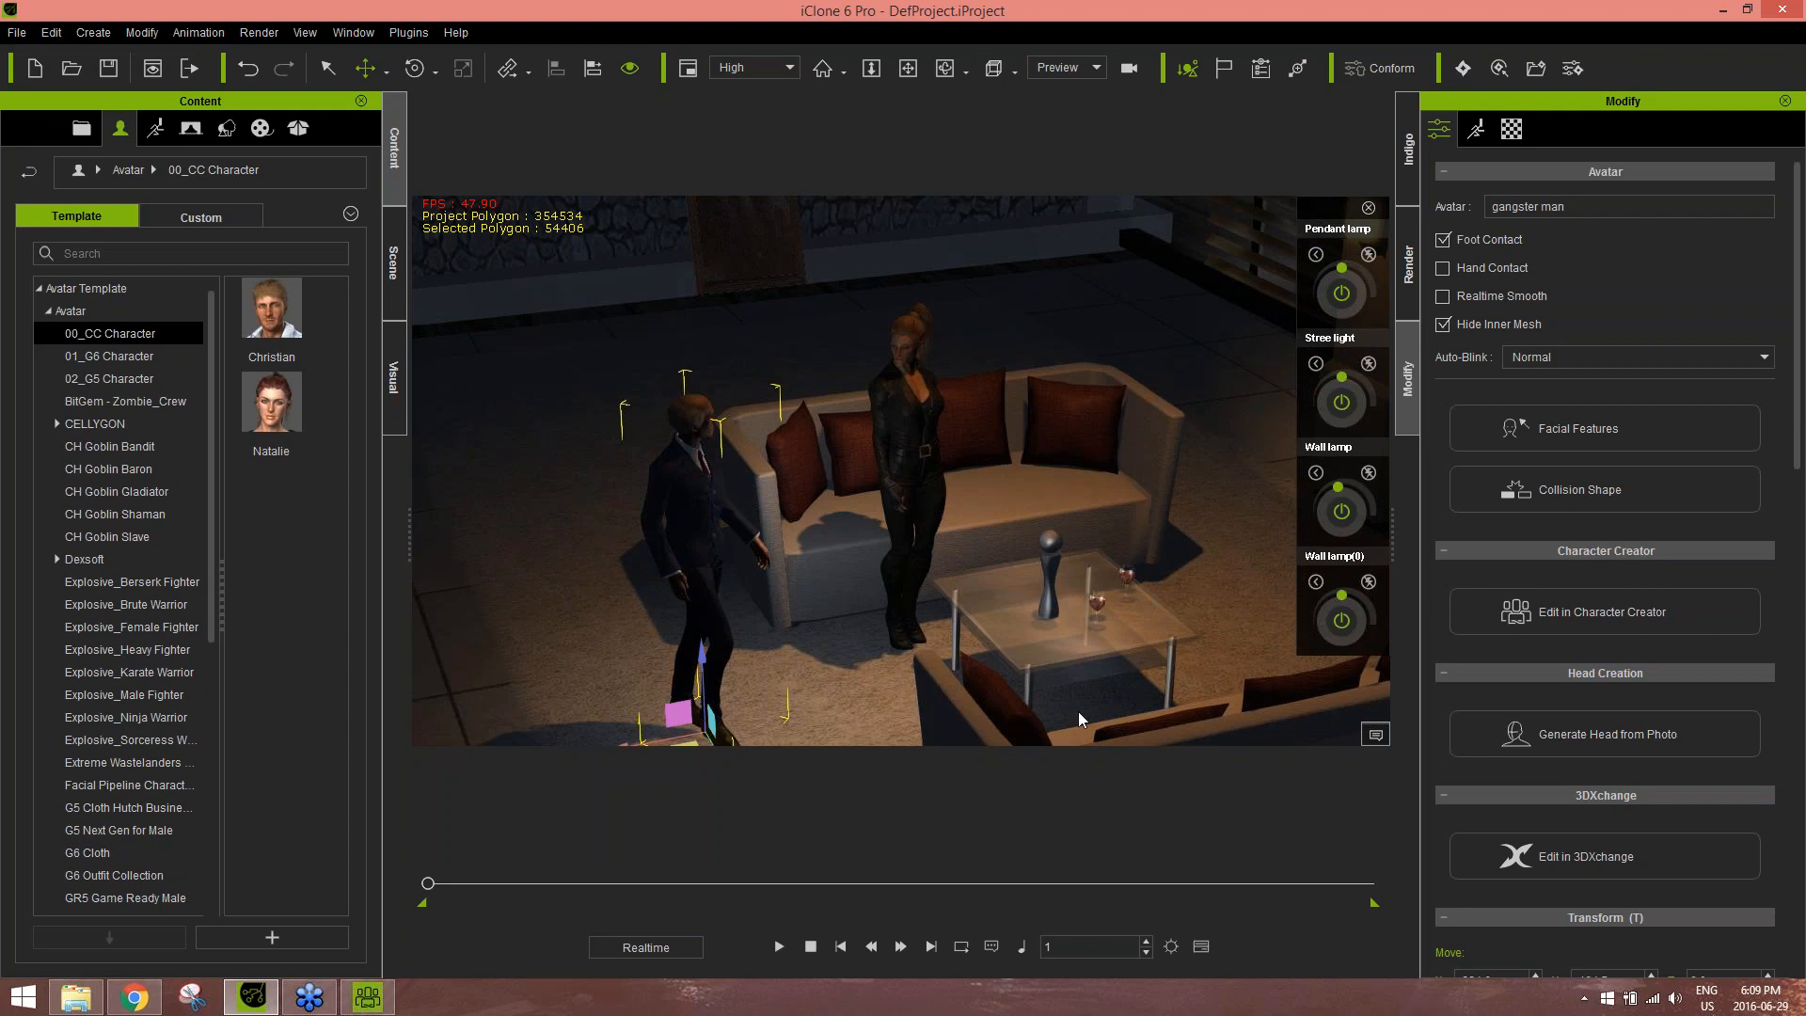
{"action": "mouse_move", "coordinate": [849, 465]}
{"action": "right_mouse_down"}
{"action": "mouse_move", "coordinate": [792, 398]}
{"action": "mouse_move", "coordinate": [818, 448]}
{"action": "right_mouse_up"}
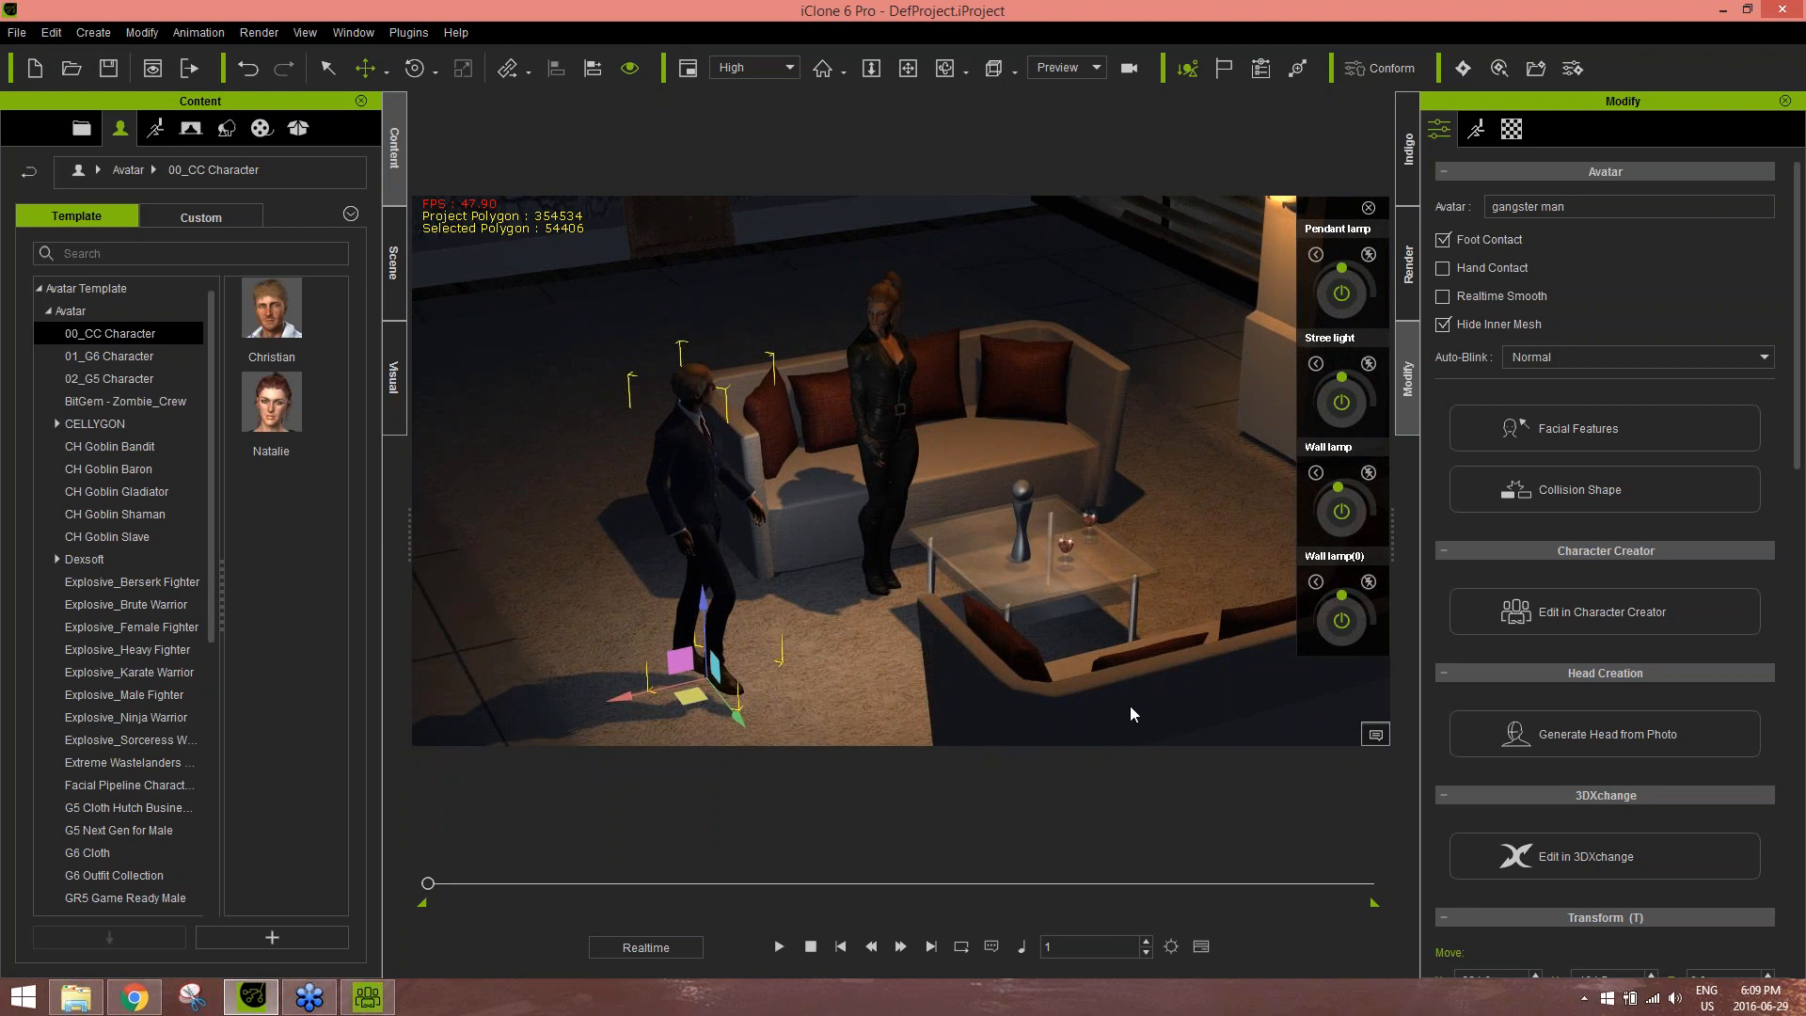
Switch to Chrome and look over the Content Store results for animal
{"action": "left_click", "coordinate": [148, 995]}
{"action": "left_click", "coordinate": [331, 13]}
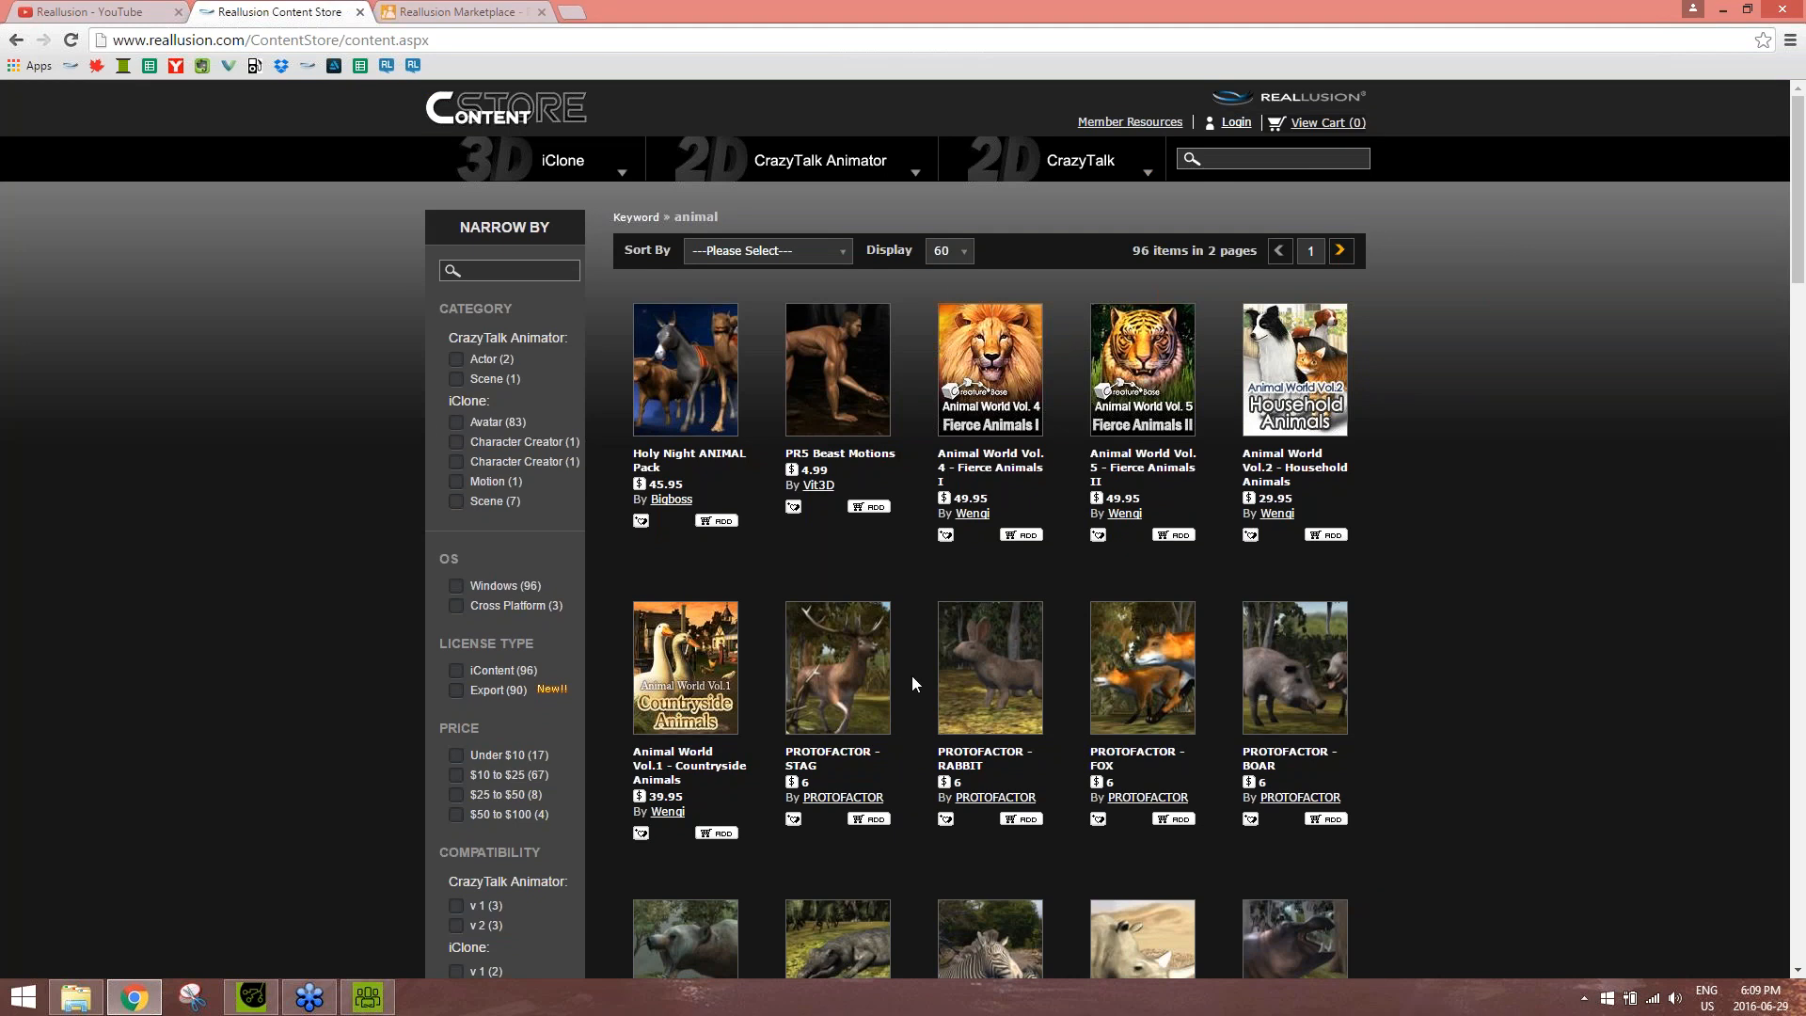
{"action": "scroll", "coordinate": [912, 676], "scroll_direction": "down", "scroll_amount": 7}
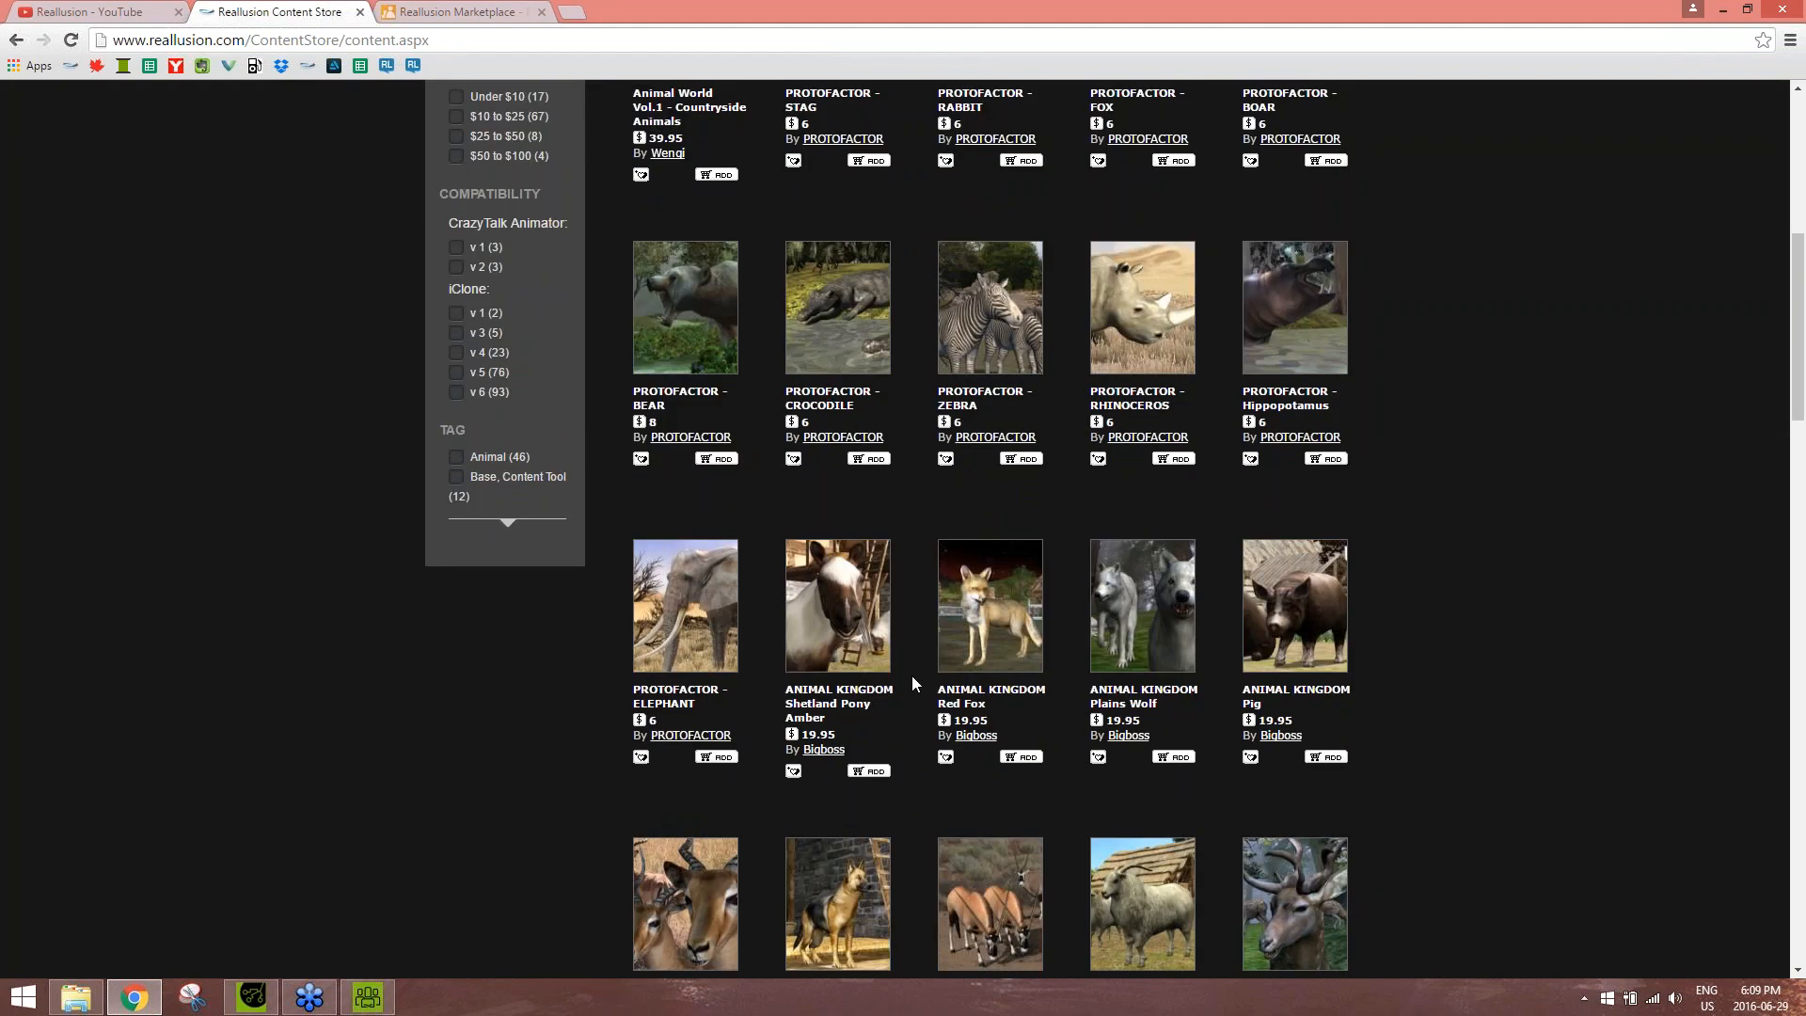
{"action": "scroll", "coordinate": [912, 675], "scroll_direction": "up", "scroll_amount": 7}
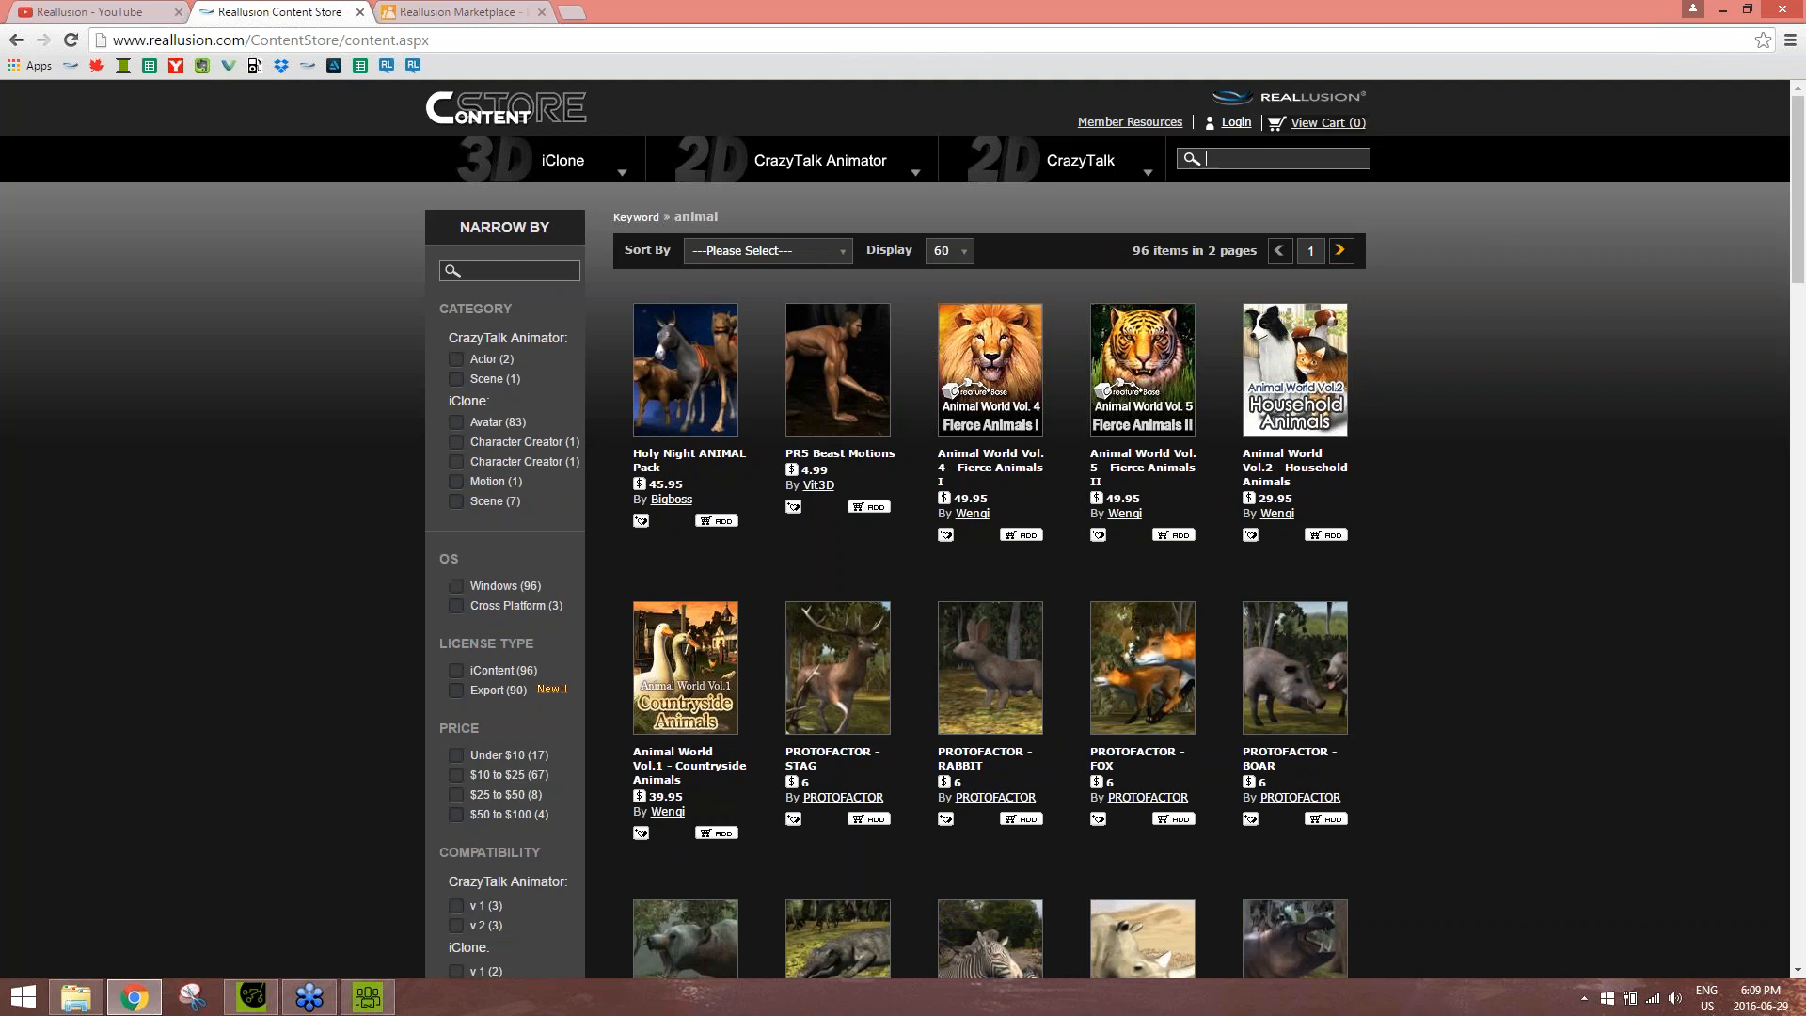
Search the Content Store for mixmoves and open the MixMoves-Communication 200 product page
{"action": "type", "text": "dinosaurs"}
{"action": "key", "text": "Return"}
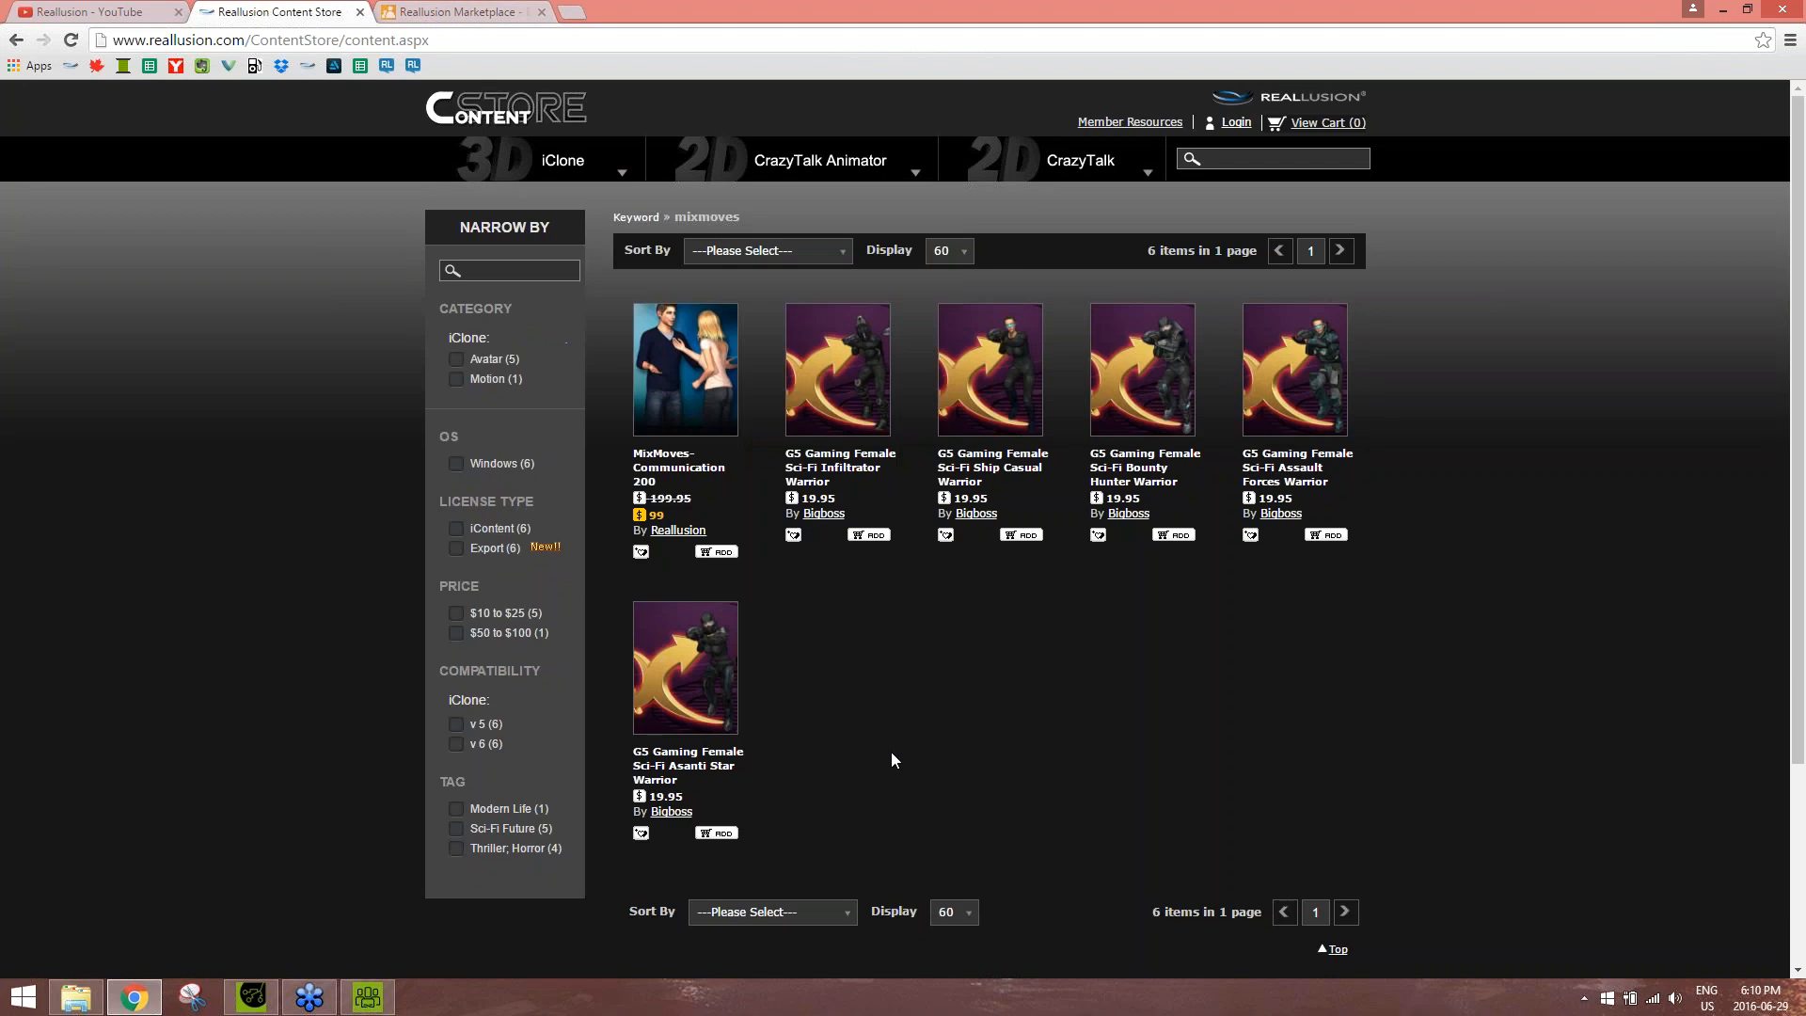
{"action": "left_click", "coordinate": [662, 403]}
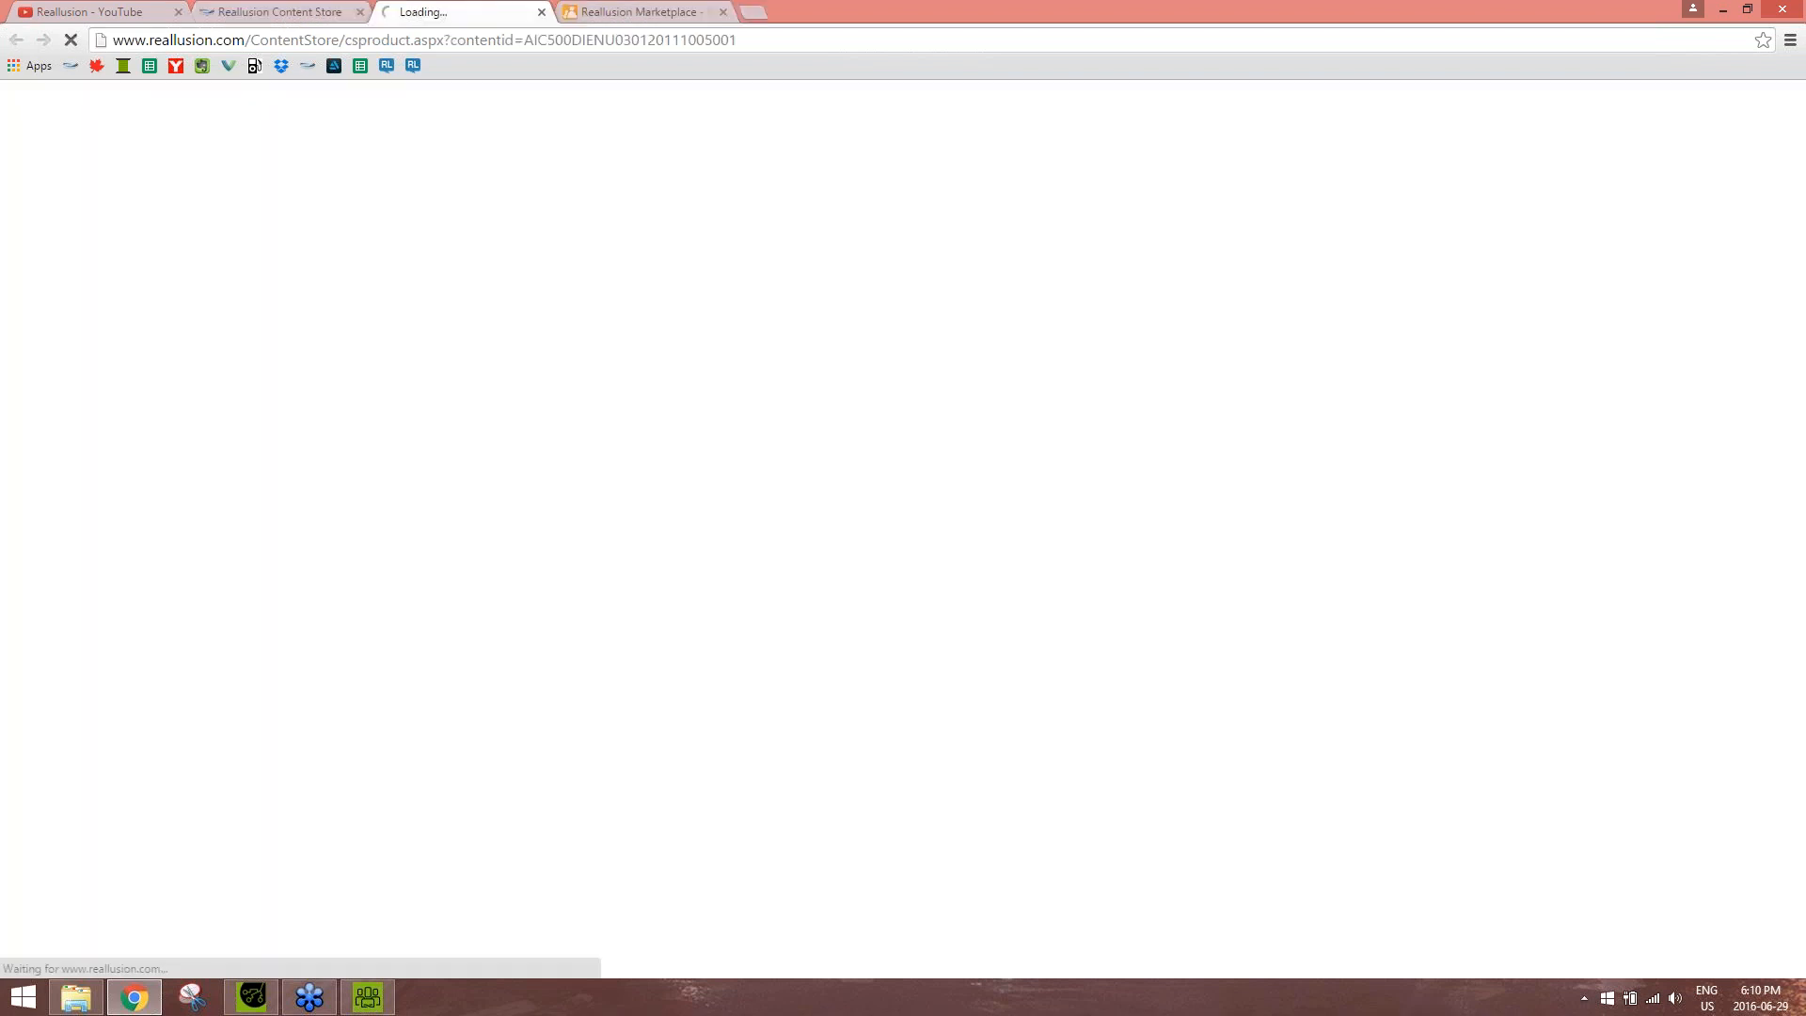
{"action": "left_click", "coordinate": [348, 12]}
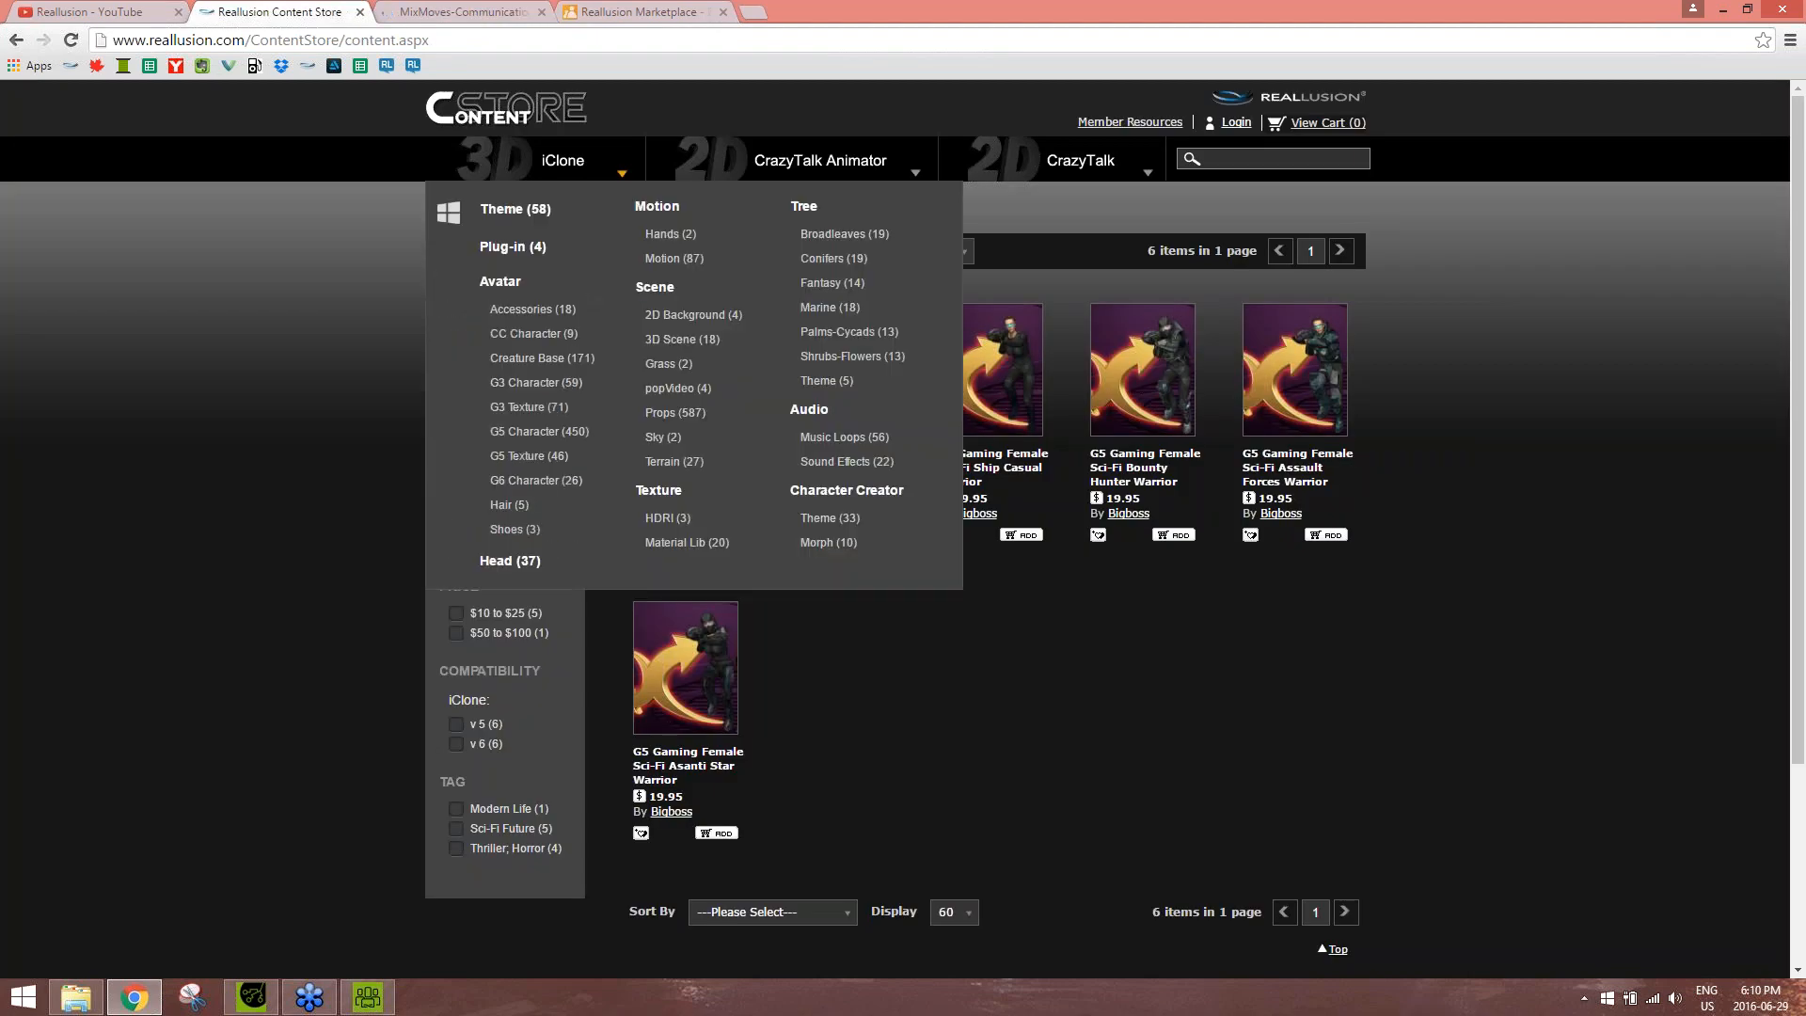
{"action": "key", "text": "ctrl+Tab"}
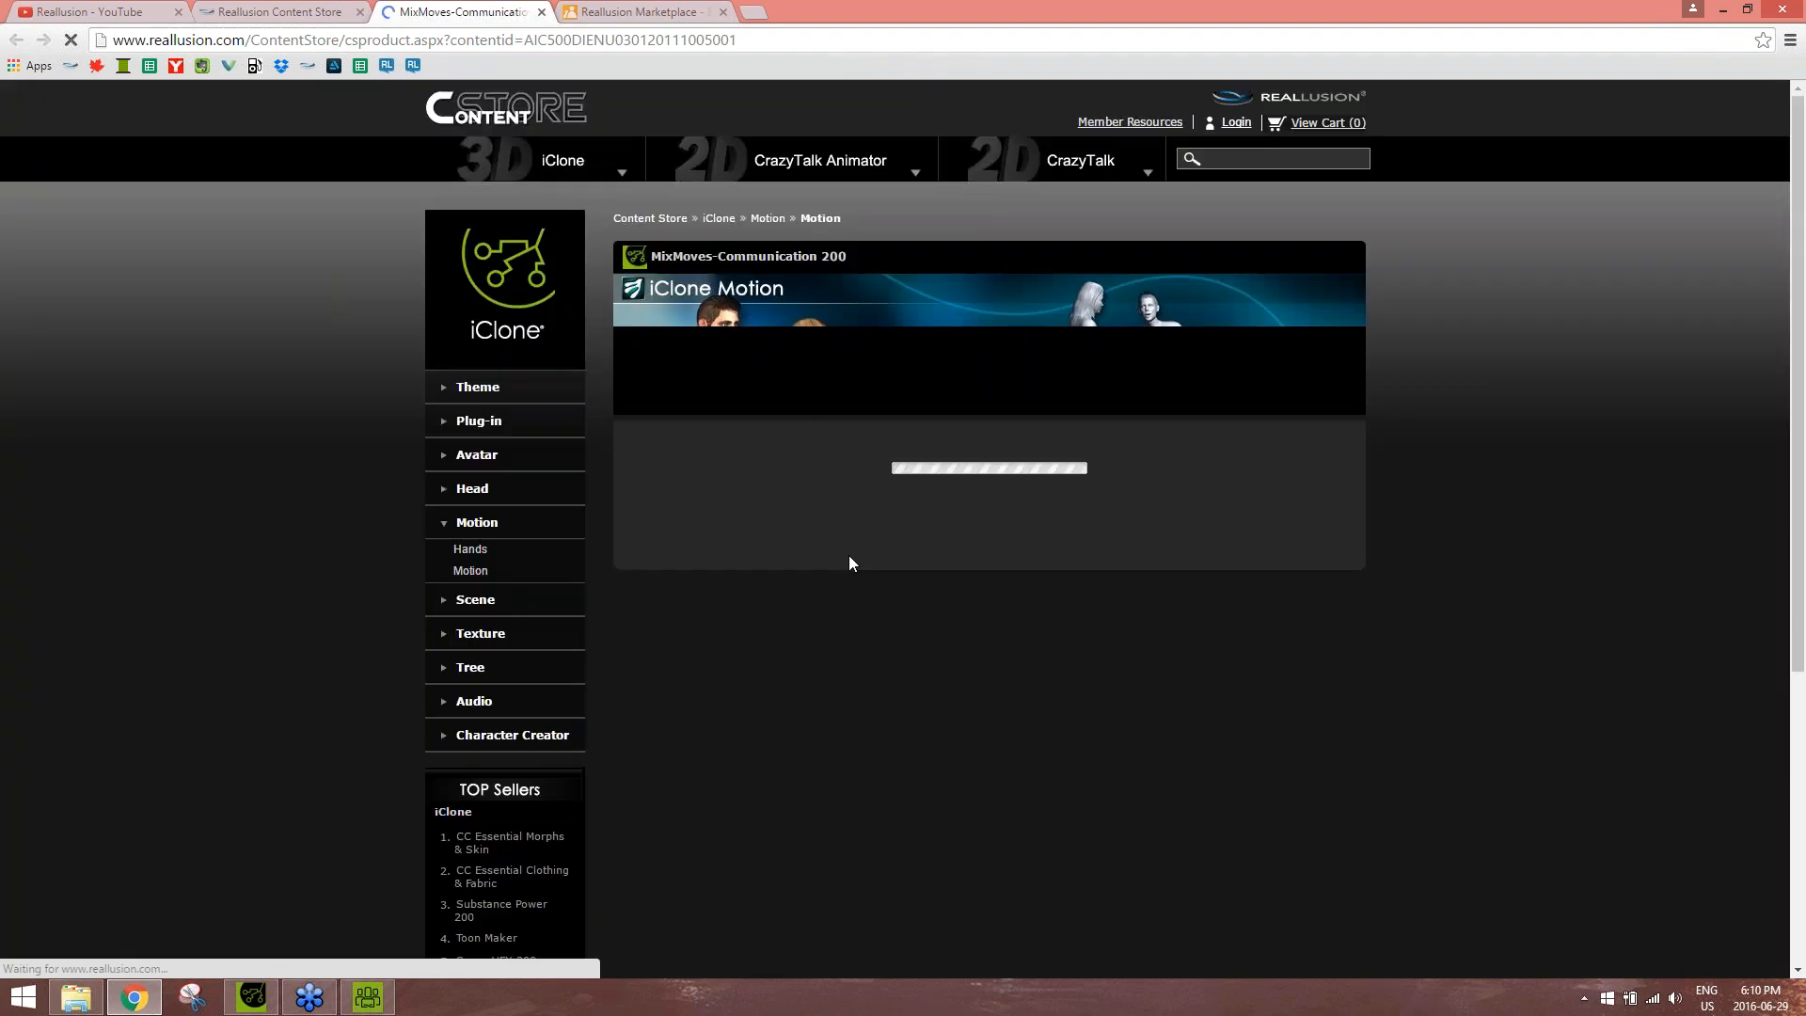
Examine the MixMoves Communication 200 page, including its description, included male and female motions, and pricing
{"action": "scroll", "coordinate": [837, 561], "scroll_direction": "down", "scroll_amount": 4}
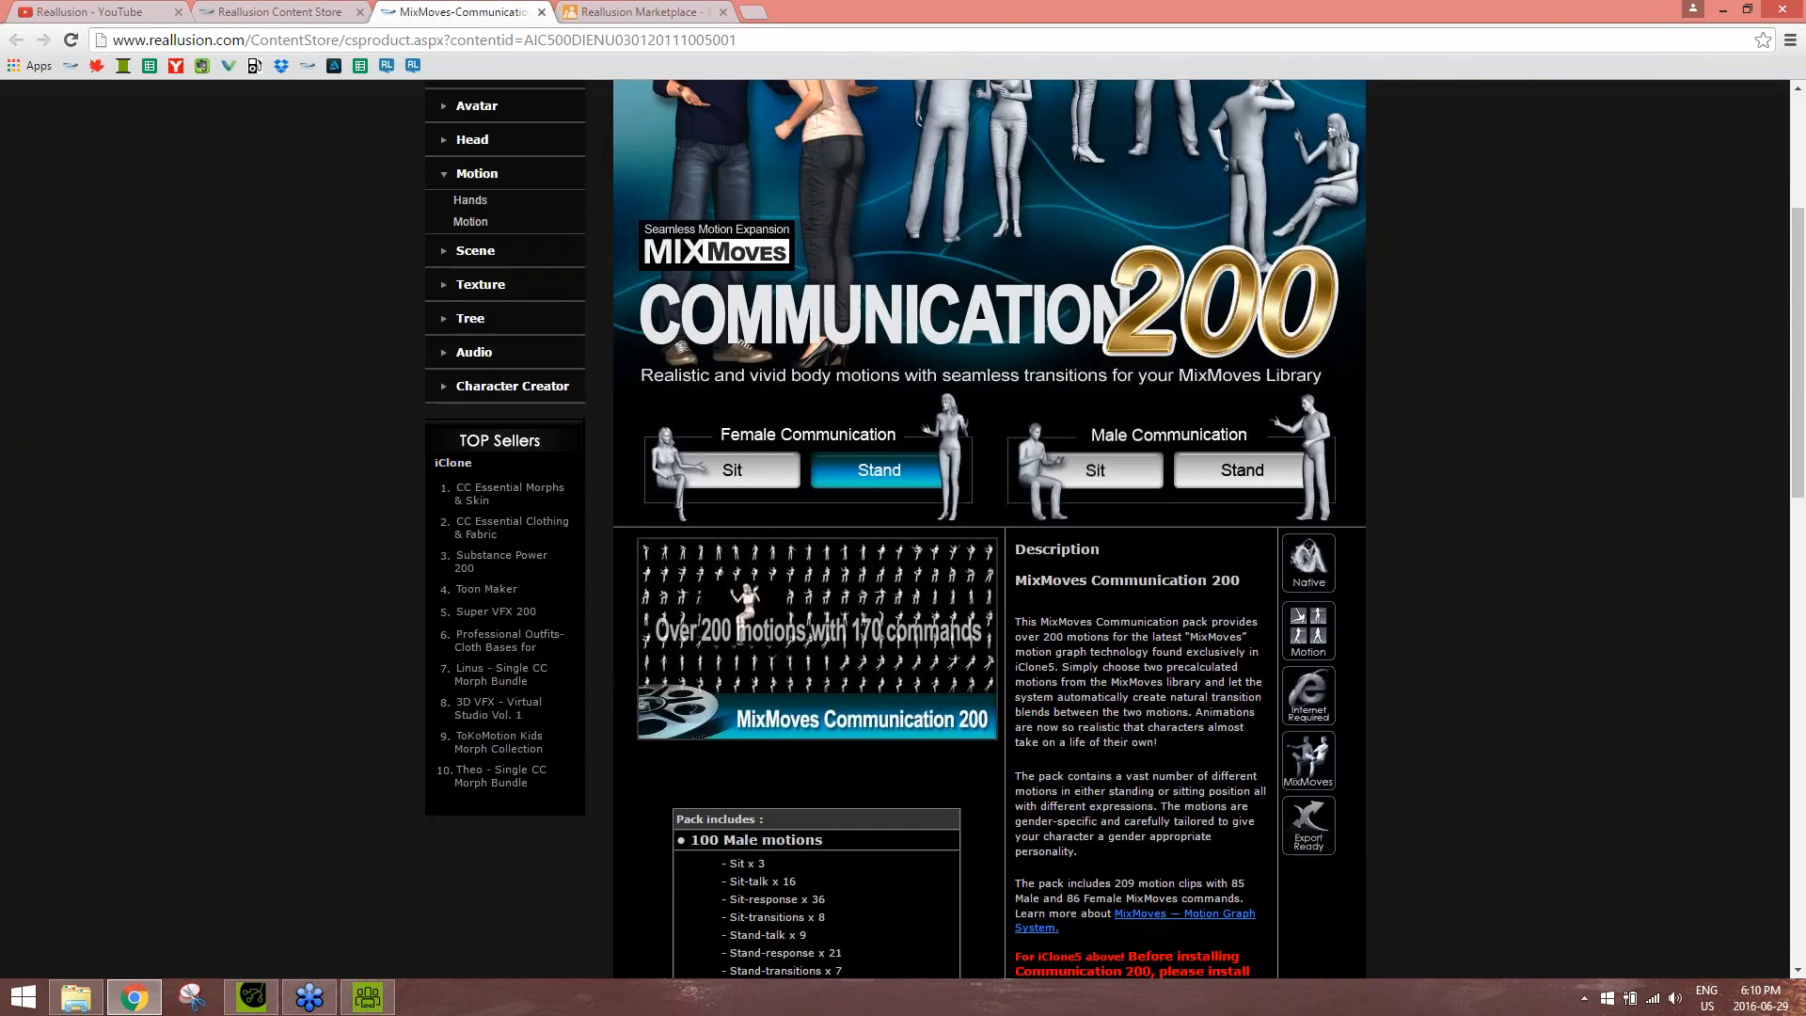
{"action": "scroll", "coordinate": [833, 564], "scroll_direction": "up", "scroll_amount": 1}
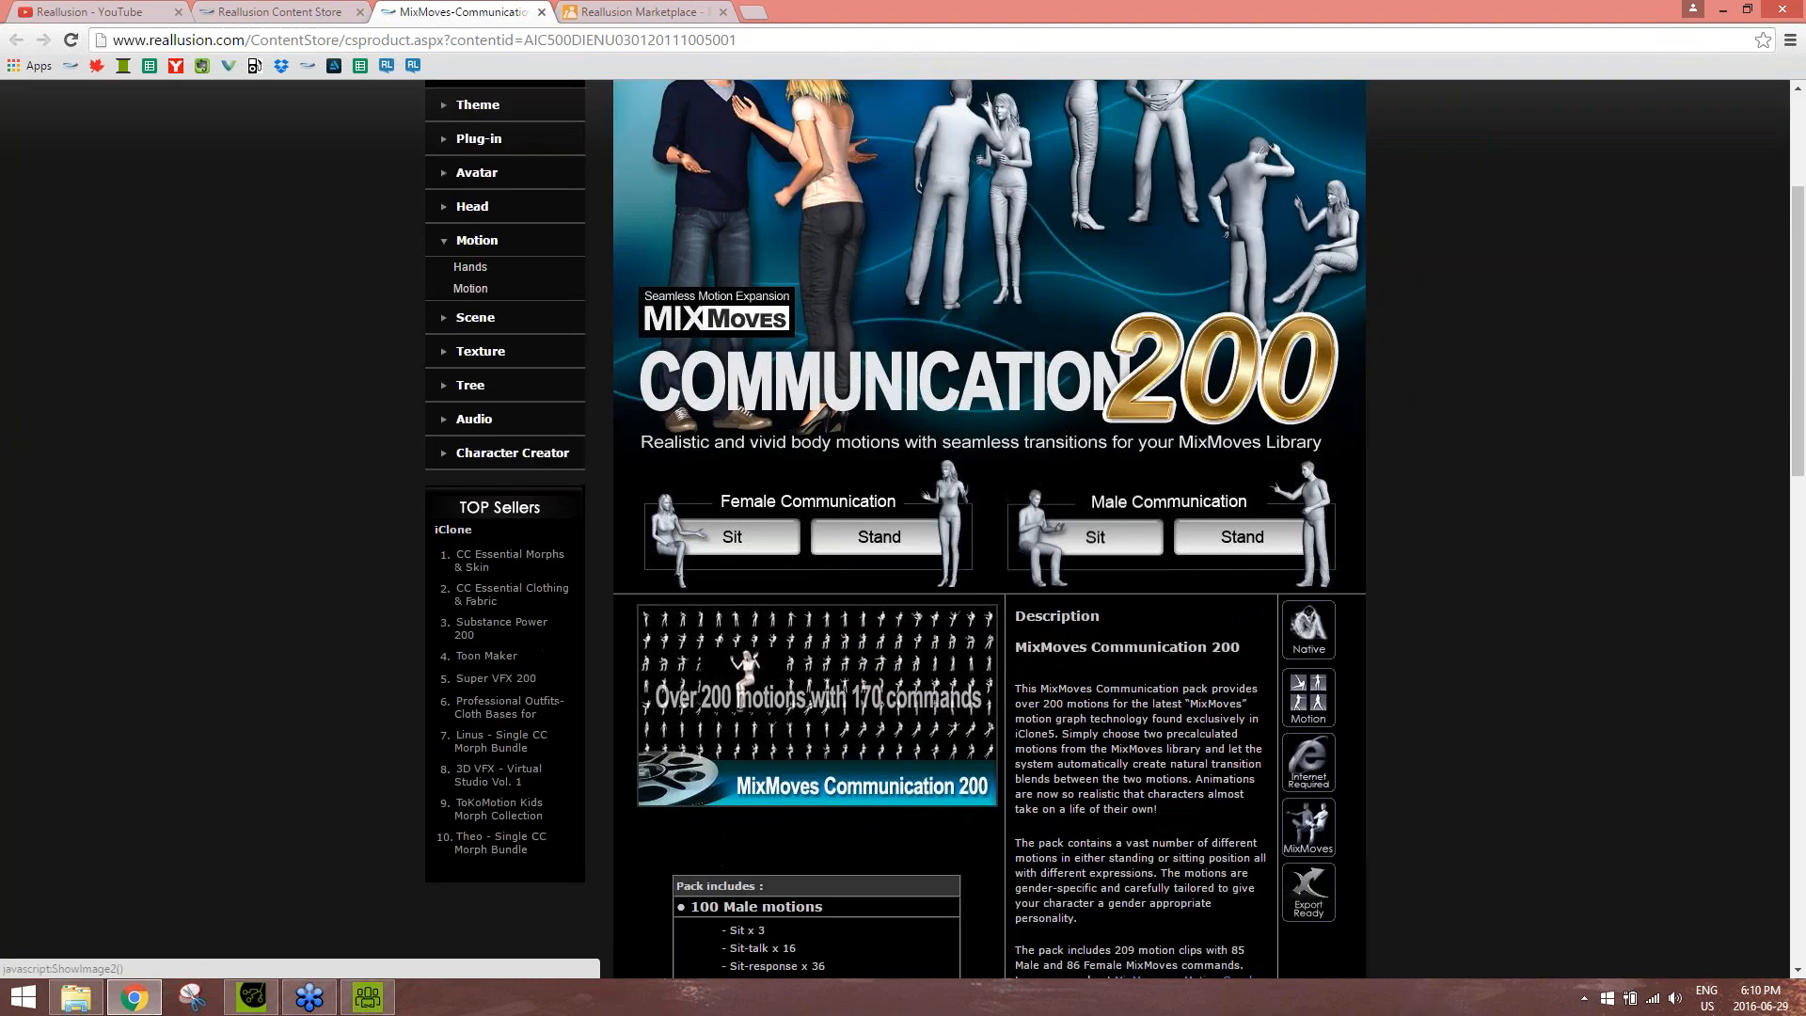
{"action": "scroll", "coordinate": [834, 583], "scroll_direction": "down", "scroll_amount": 5}
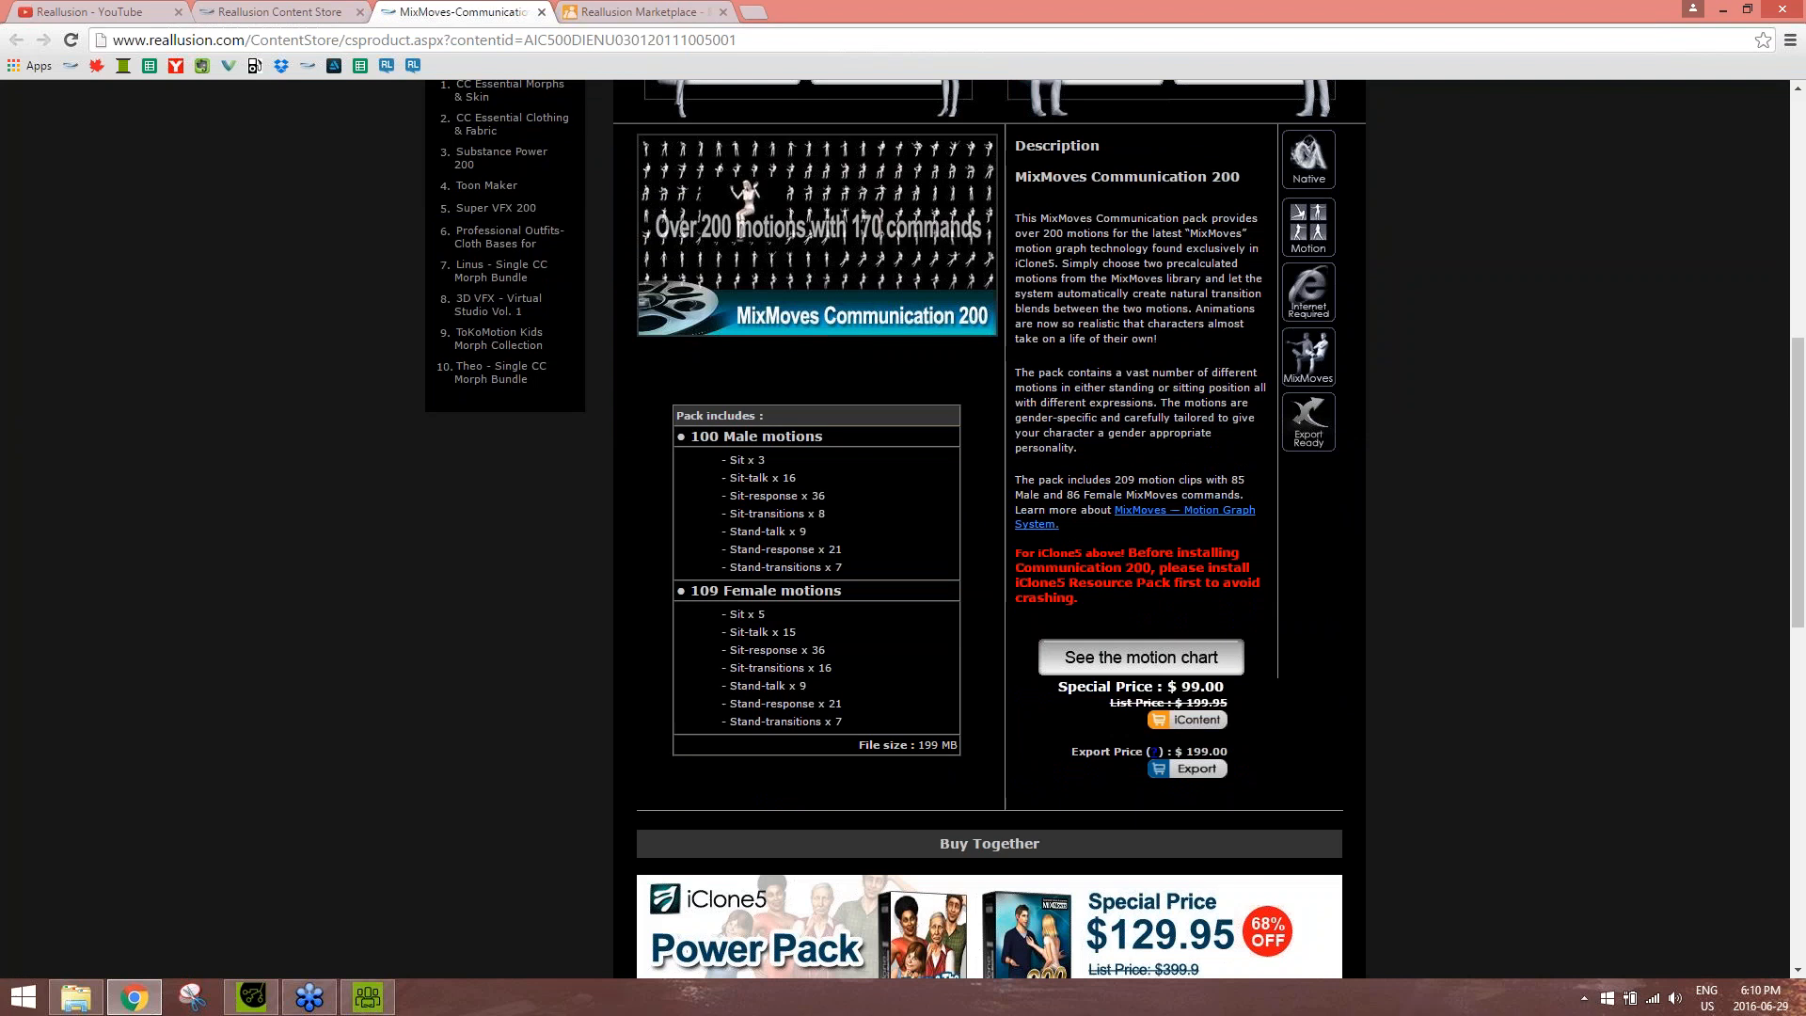
{"action": "scroll", "coordinate": [846, 495], "scroll_direction": "down", "scroll_amount": 1}
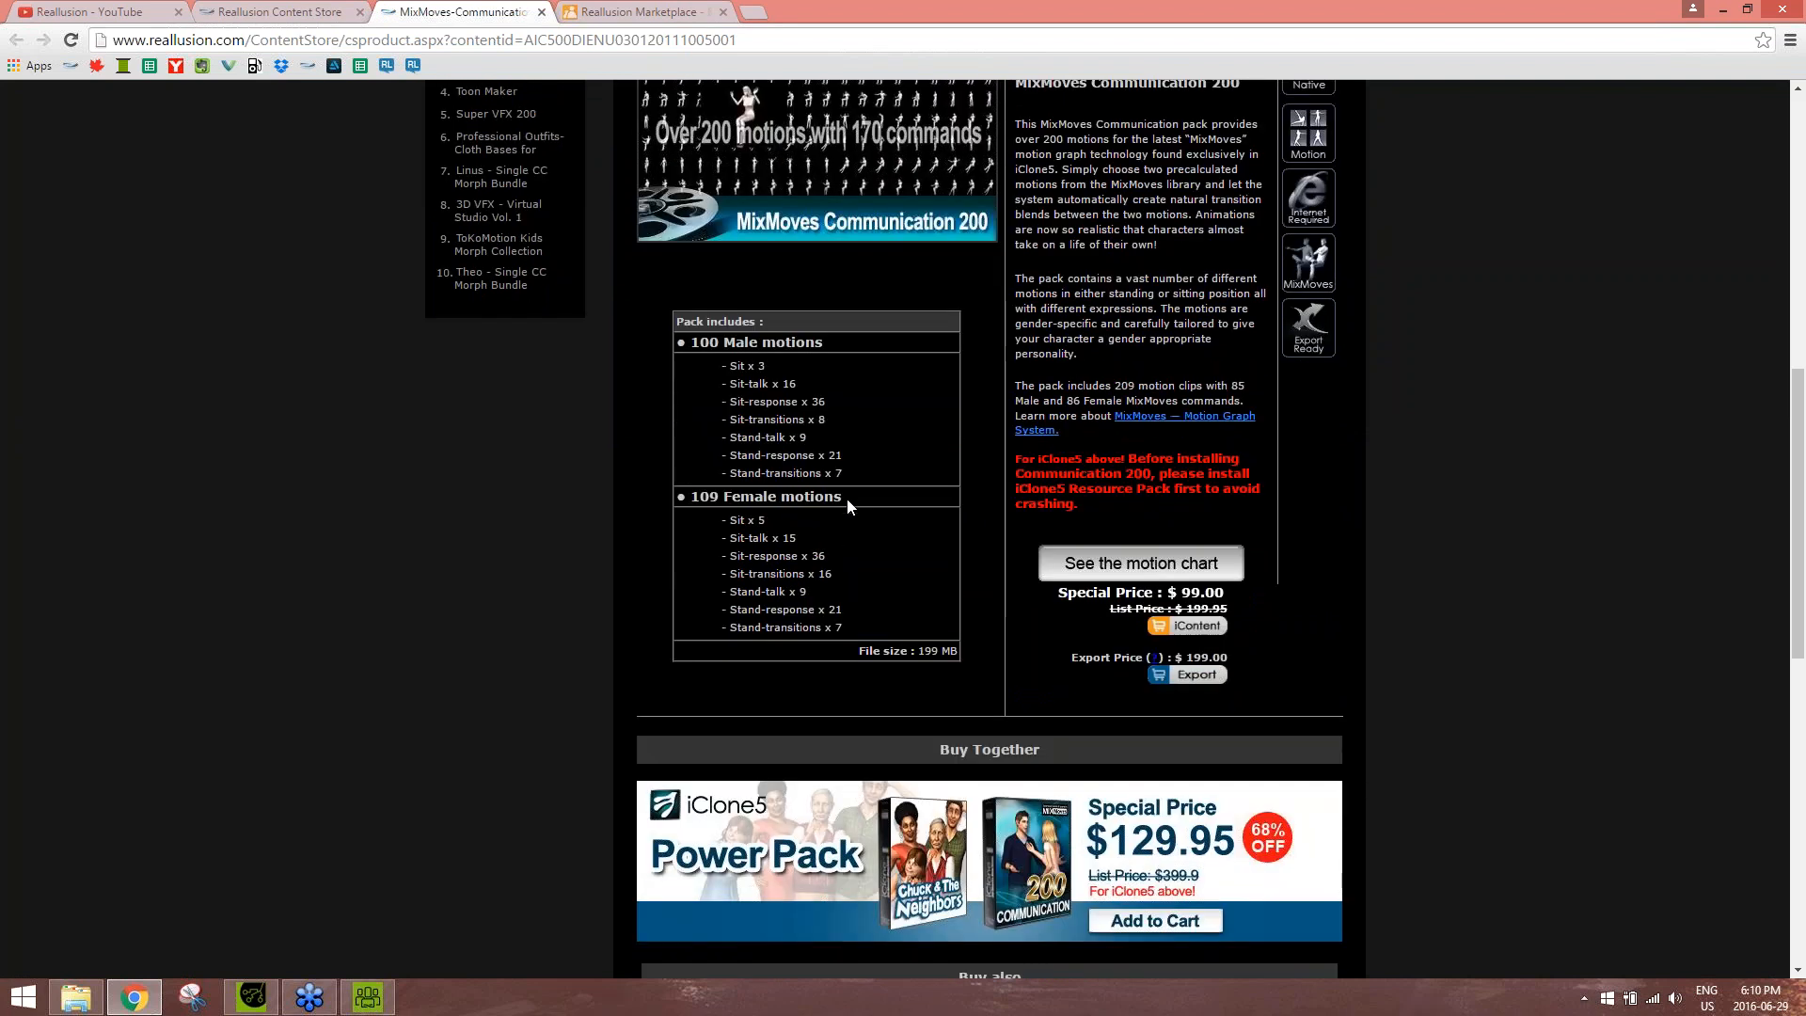
{"action": "scroll", "coordinate": [849, 507], "scroll_direction": "up", "scroll_amount": 3}
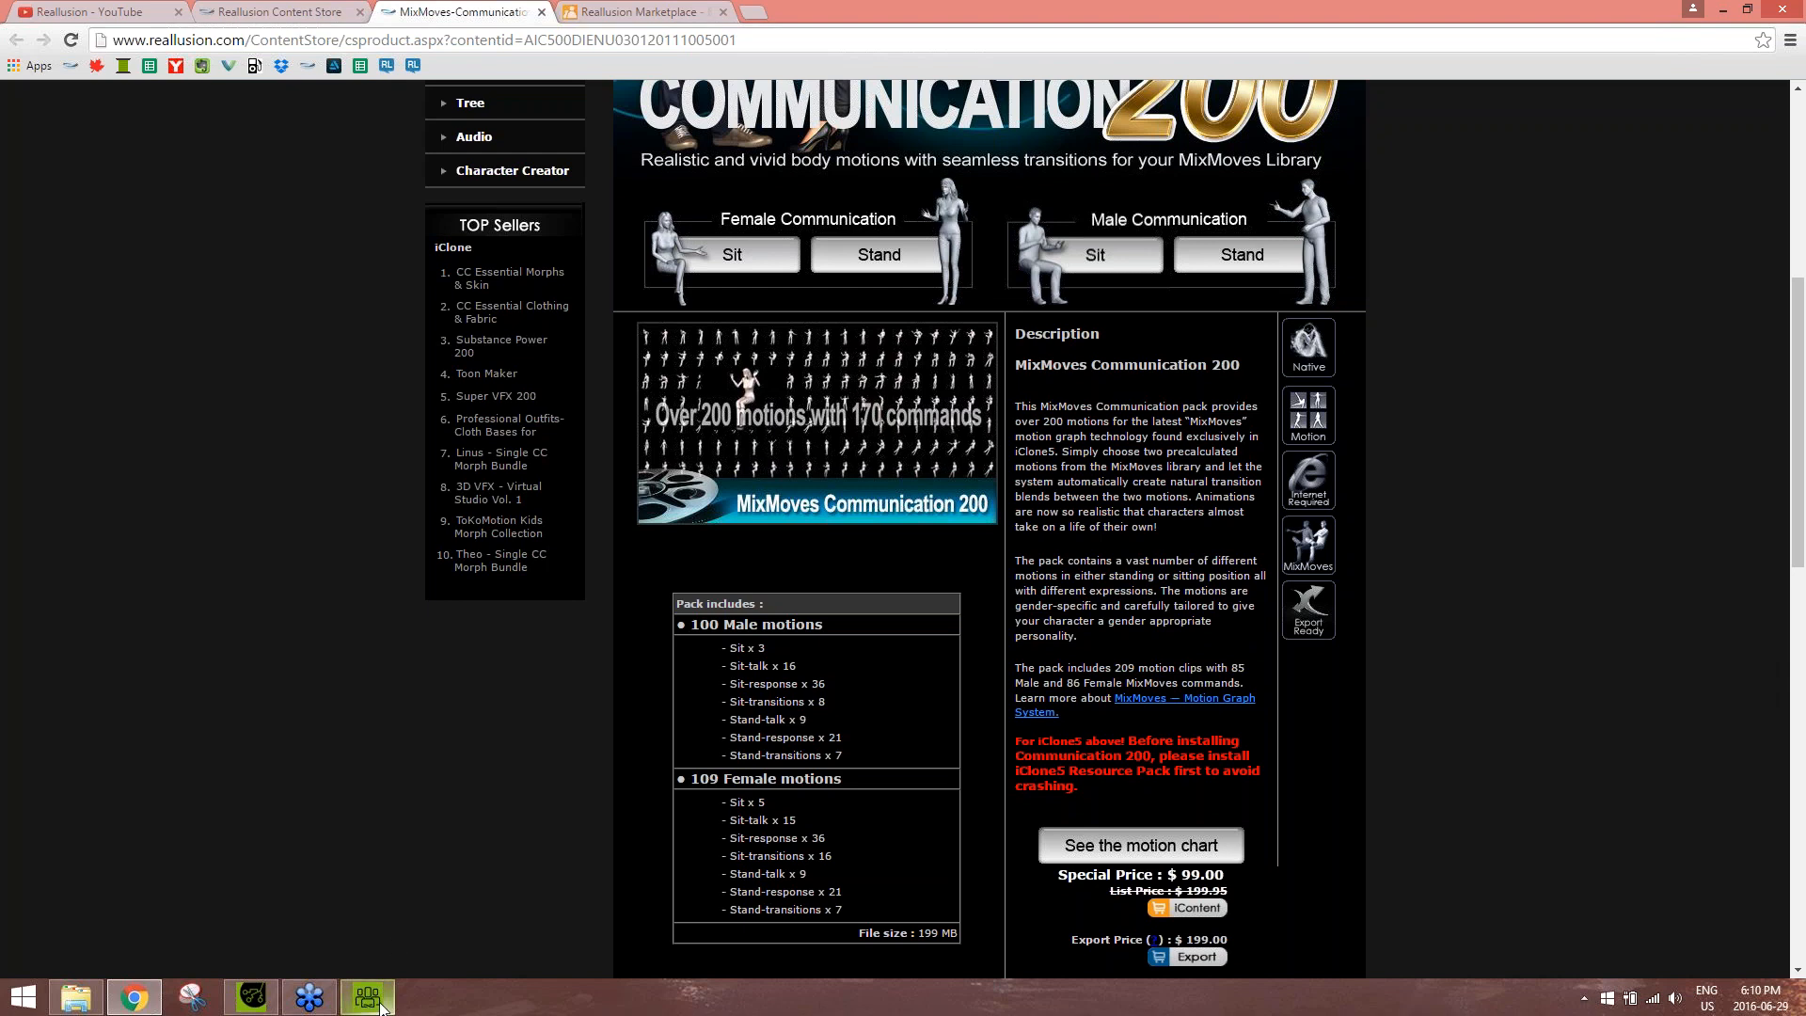
Return to iClone and view the two characters and the sofas from another angle
{"action": "left_click", "coordinate": [268, 1008]}
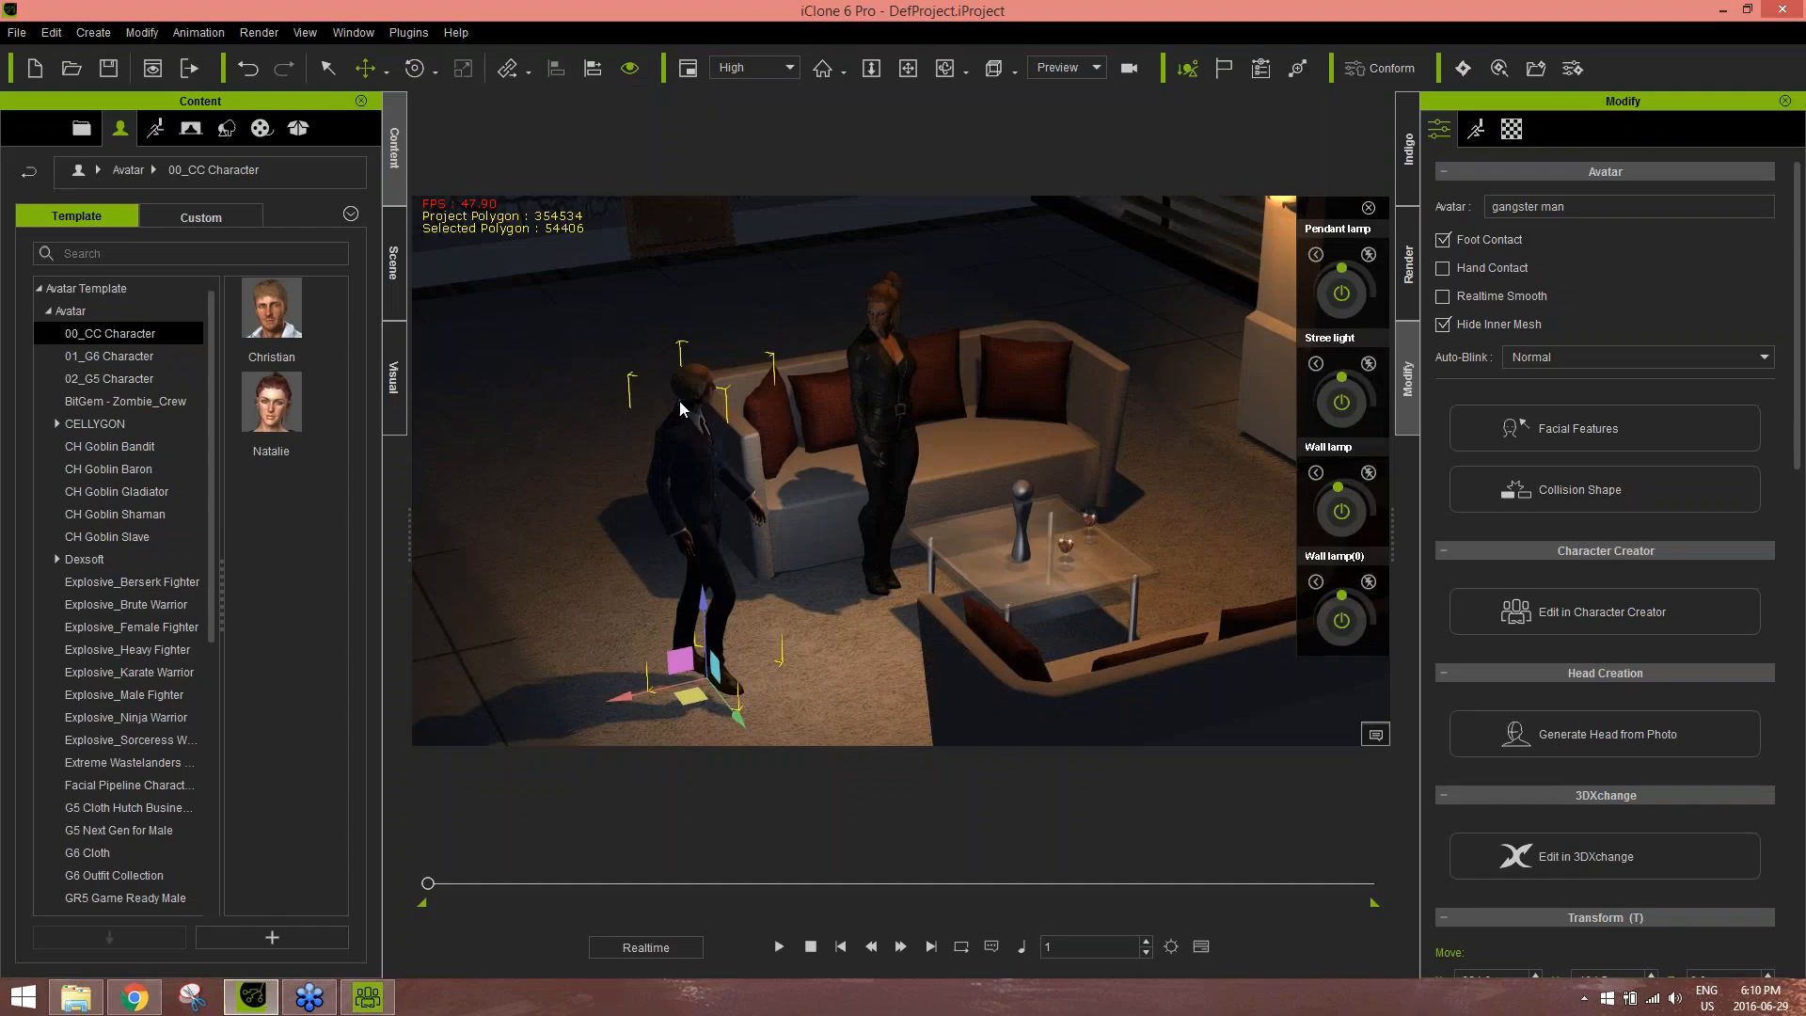
{"action": "middle_click_drag", "start_coordinate": [835, 423], "coordinate": [773, 382], "text": "alt"}
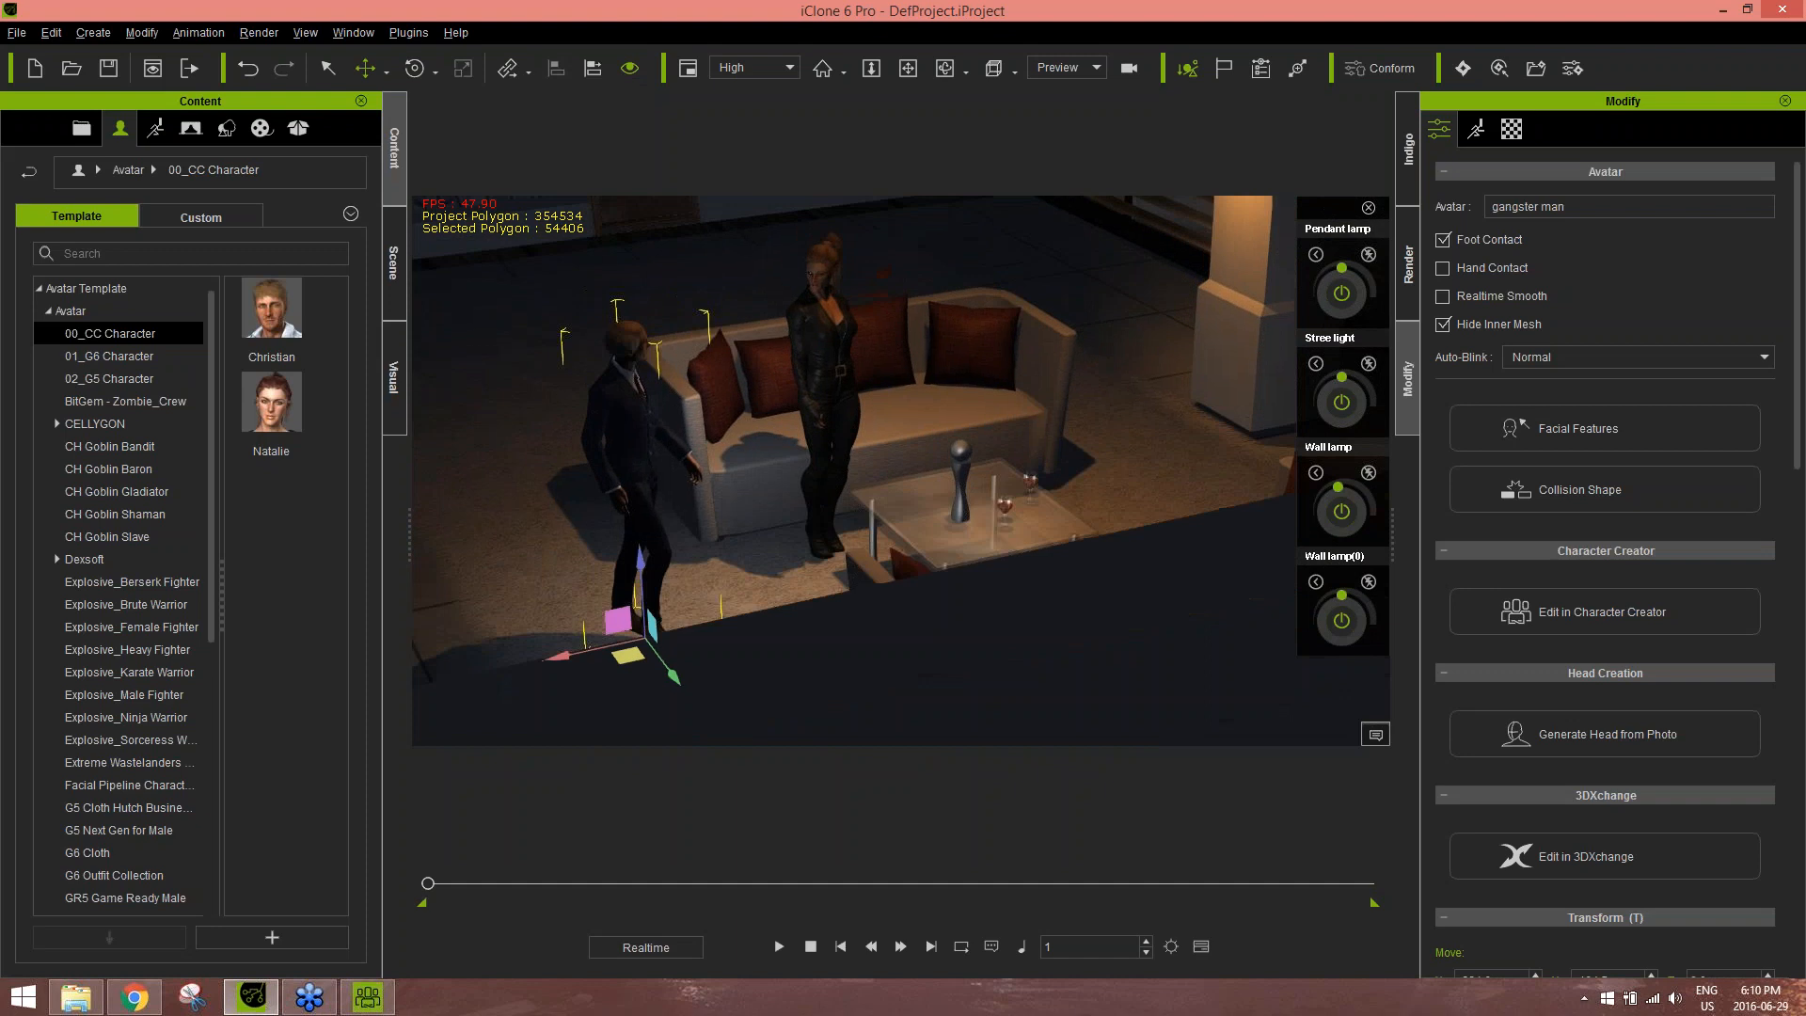
{"action": "right_click_drag", "start_coordinate": [774, 382], "coordinate": [889, 404], "text": "alt"}
{"action": "left_click_drag", "start_coordinate": [889, 405], "coordinate": [811, 421], "text": "alt"}
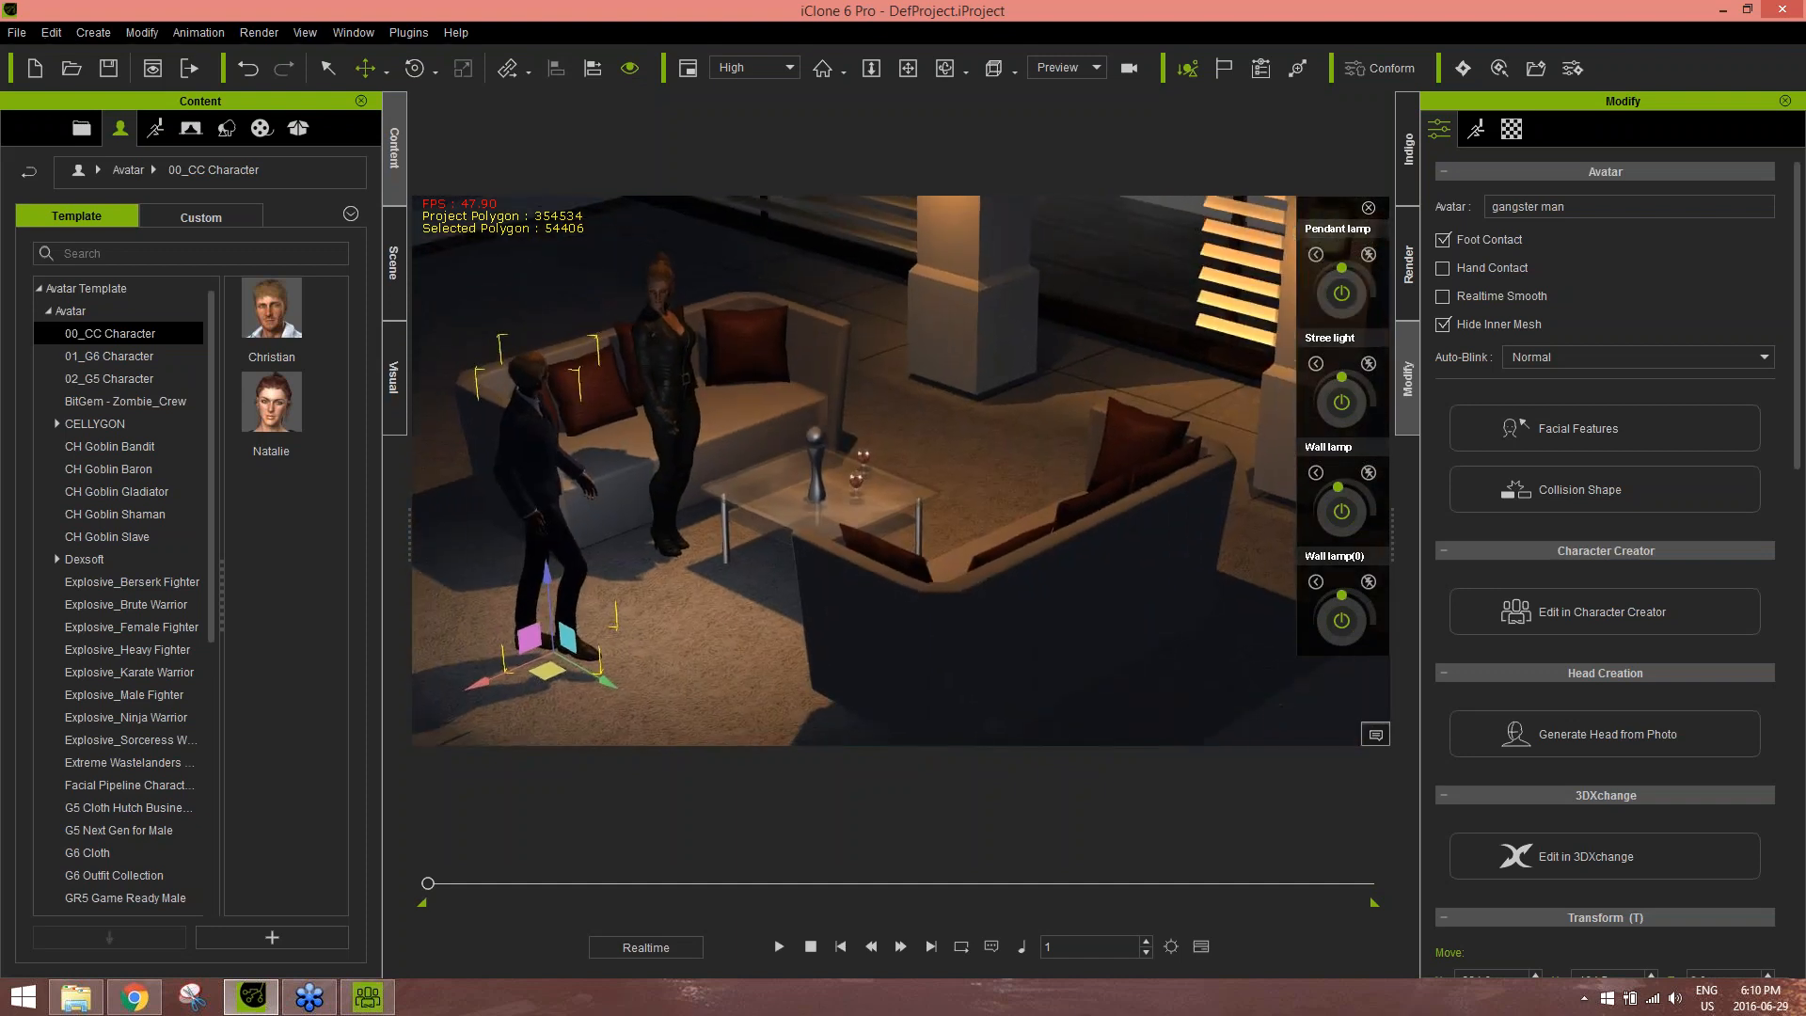
Show the list of scene objects, check the Pendant lamp's point and spot lights, and collapse the lamp's entry
{"action": "left_click", "coordinate": [391, 268]}
{"action": "left_click", "coordinate": [192, 750]}
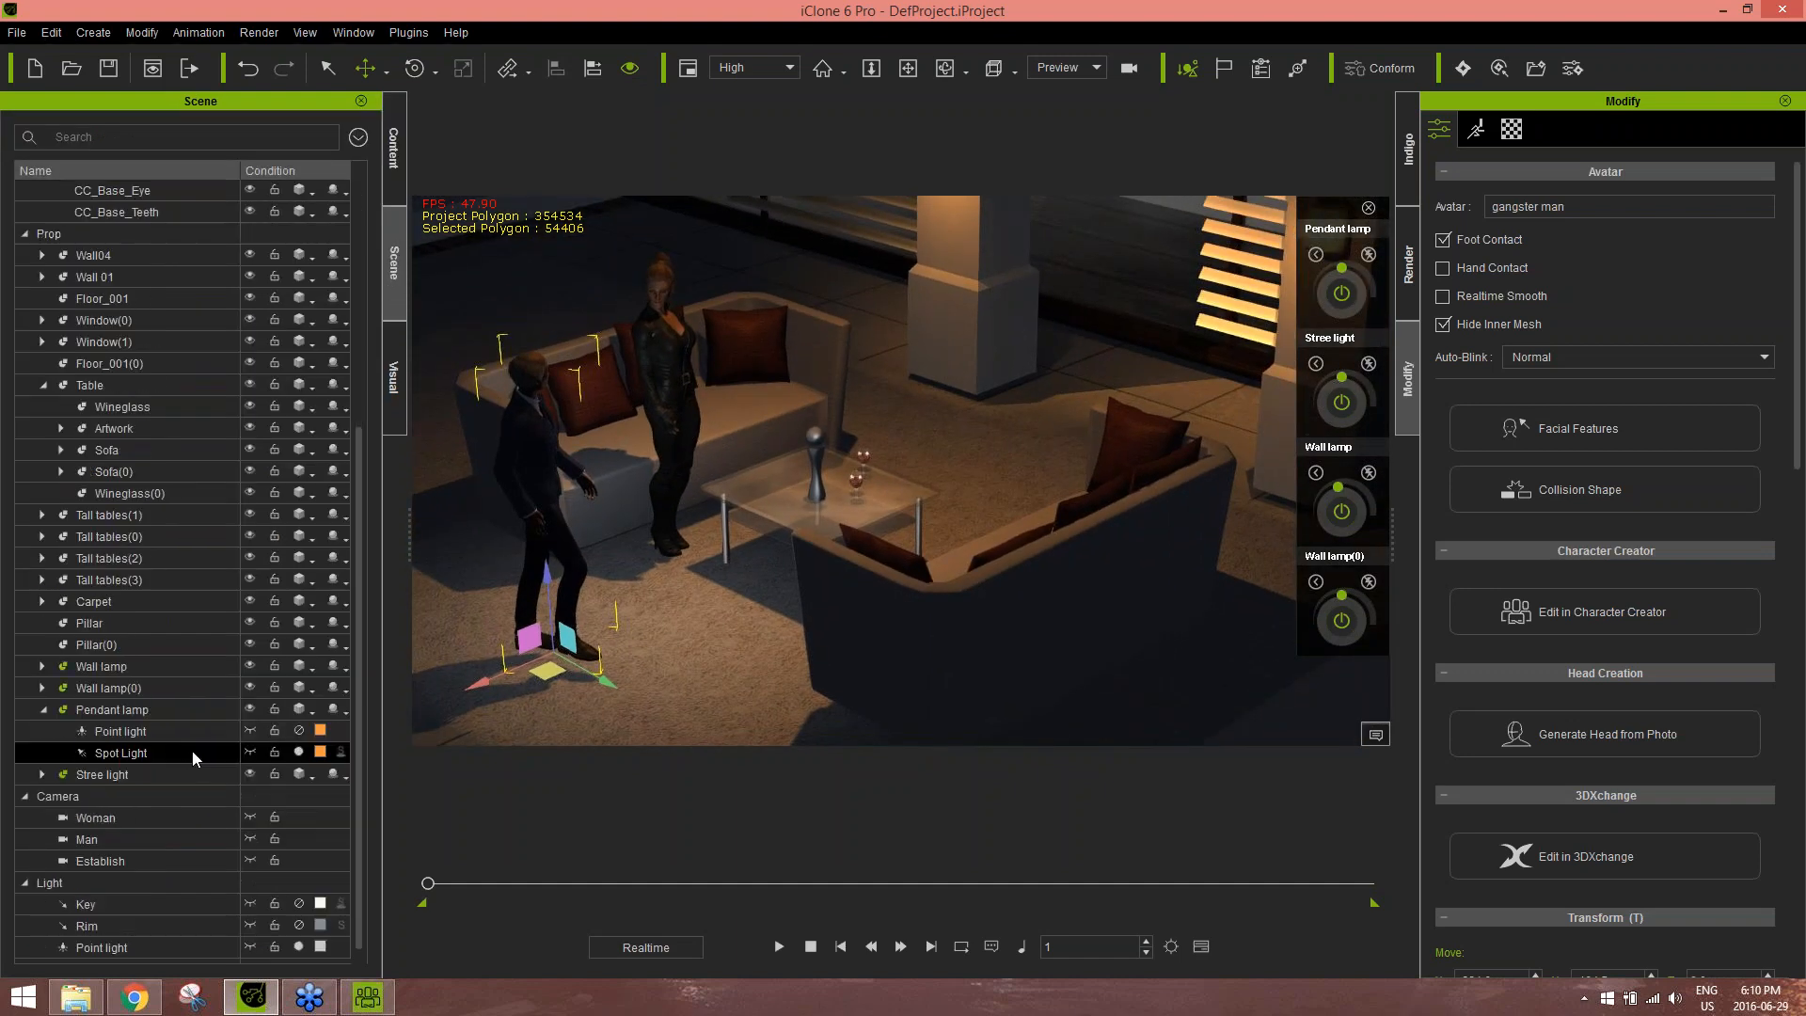
{"action": "left_click", "coordinate": [257, 839]}
{"action": "left_click", "coordinate": [284, 732]}
{"action": "left_click", "coordinate": [324, 711]}
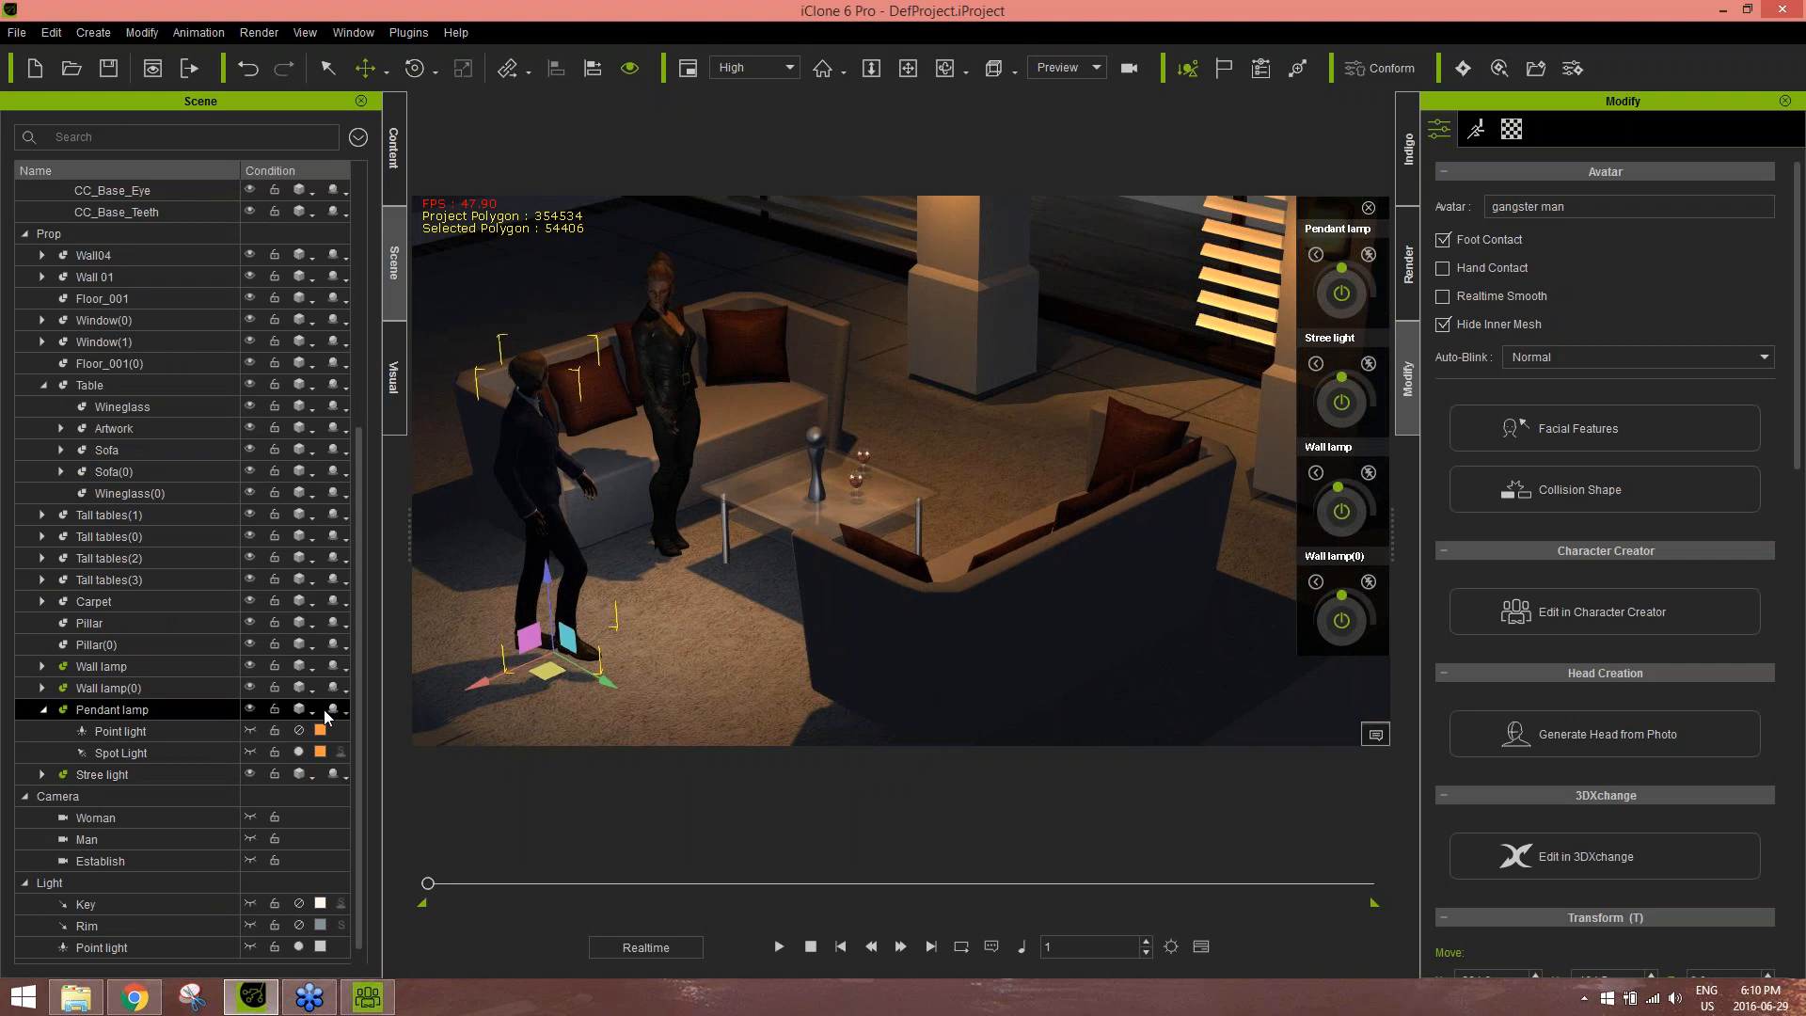
{"action": "left_click", "coordinate": [43, 711]}
{"action": "left_click", "coordinate": [302, 712]}
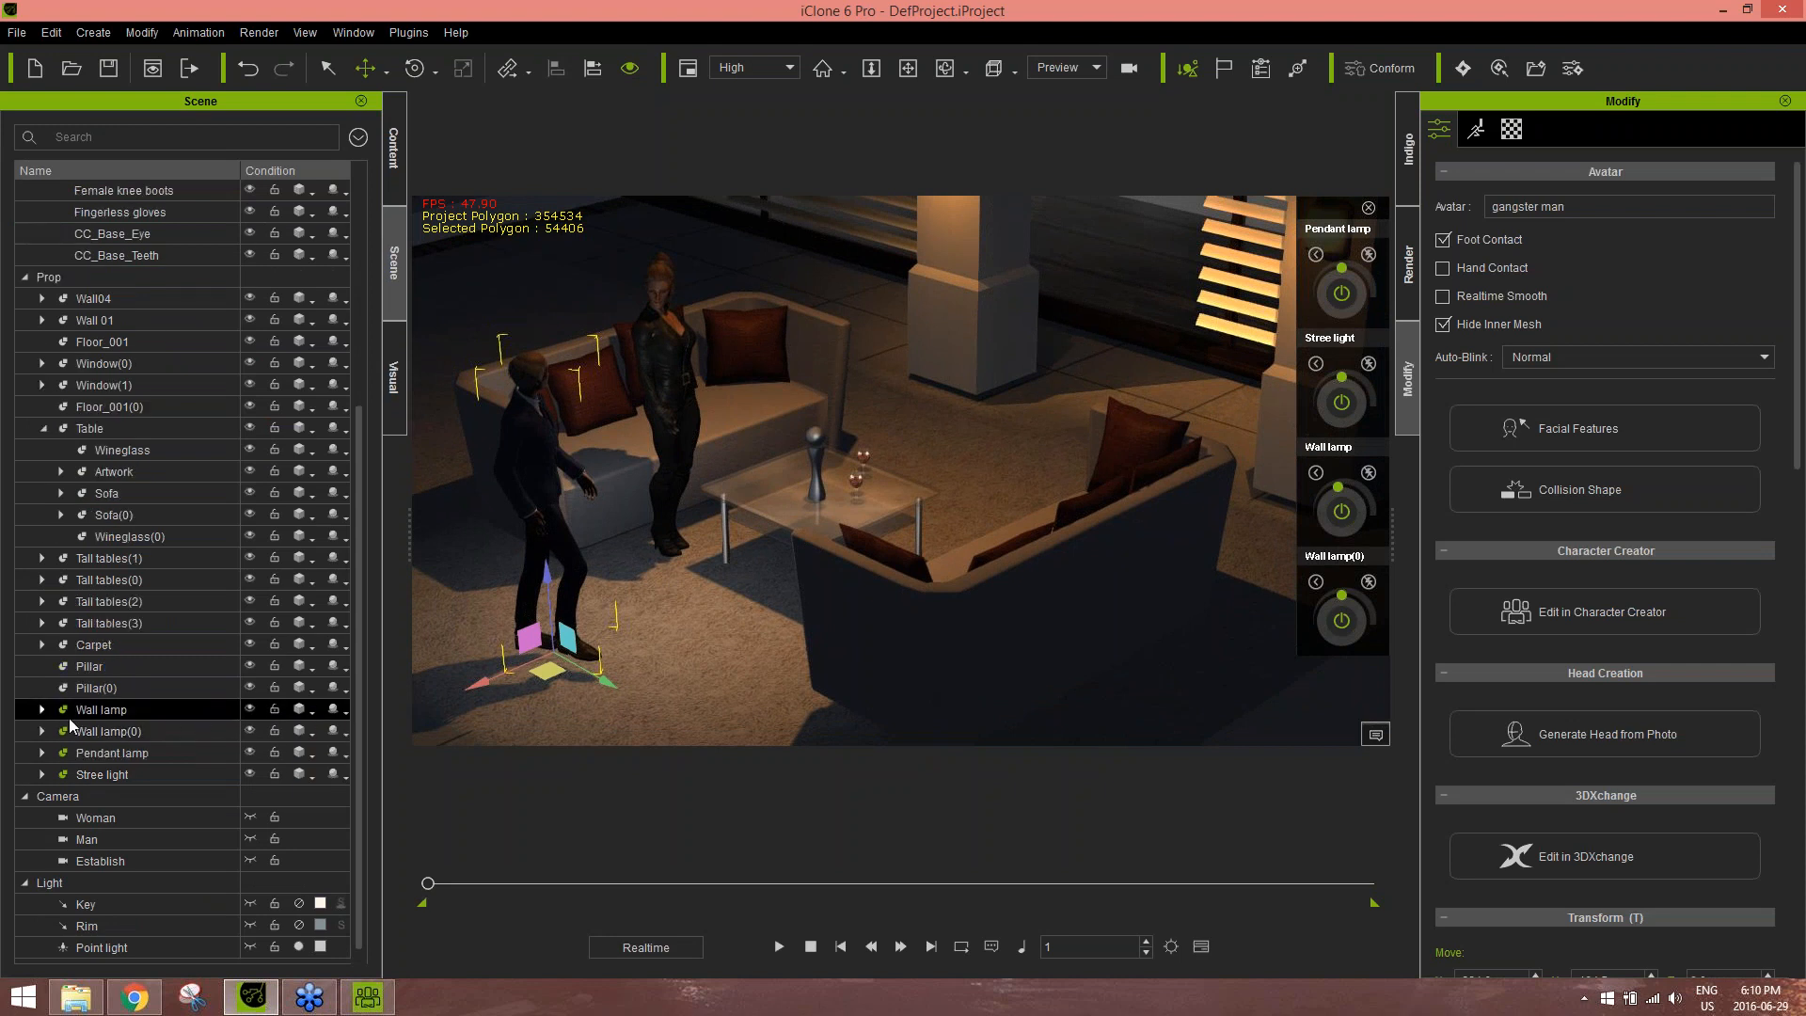
Turn off the spot lights belonging to Wall lamp and Wall lamp(0)
{"action": "left_click", "coordinate": [43, 711]}
{"action": "left_click", "coordinate": [301, 731]}
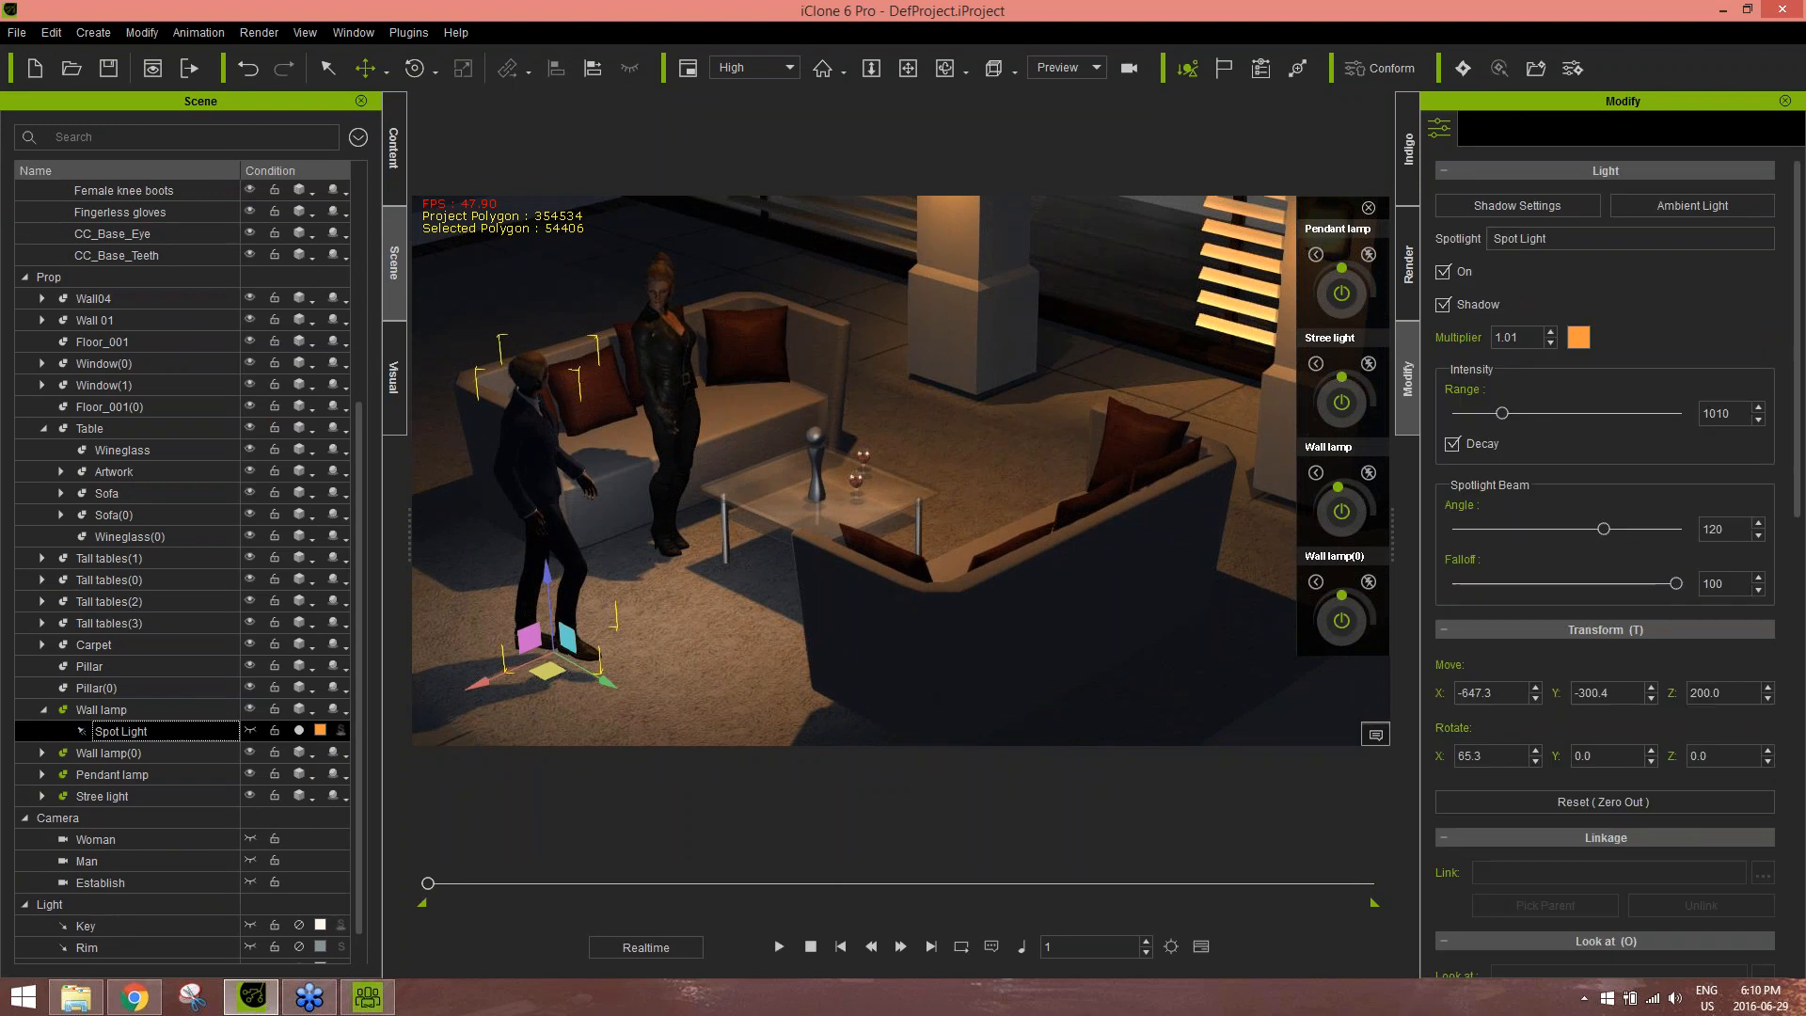
{"action": "left_click", "coordinate": [43, 752]}
{"action": "left_click", "coordinate": [301, 773]}
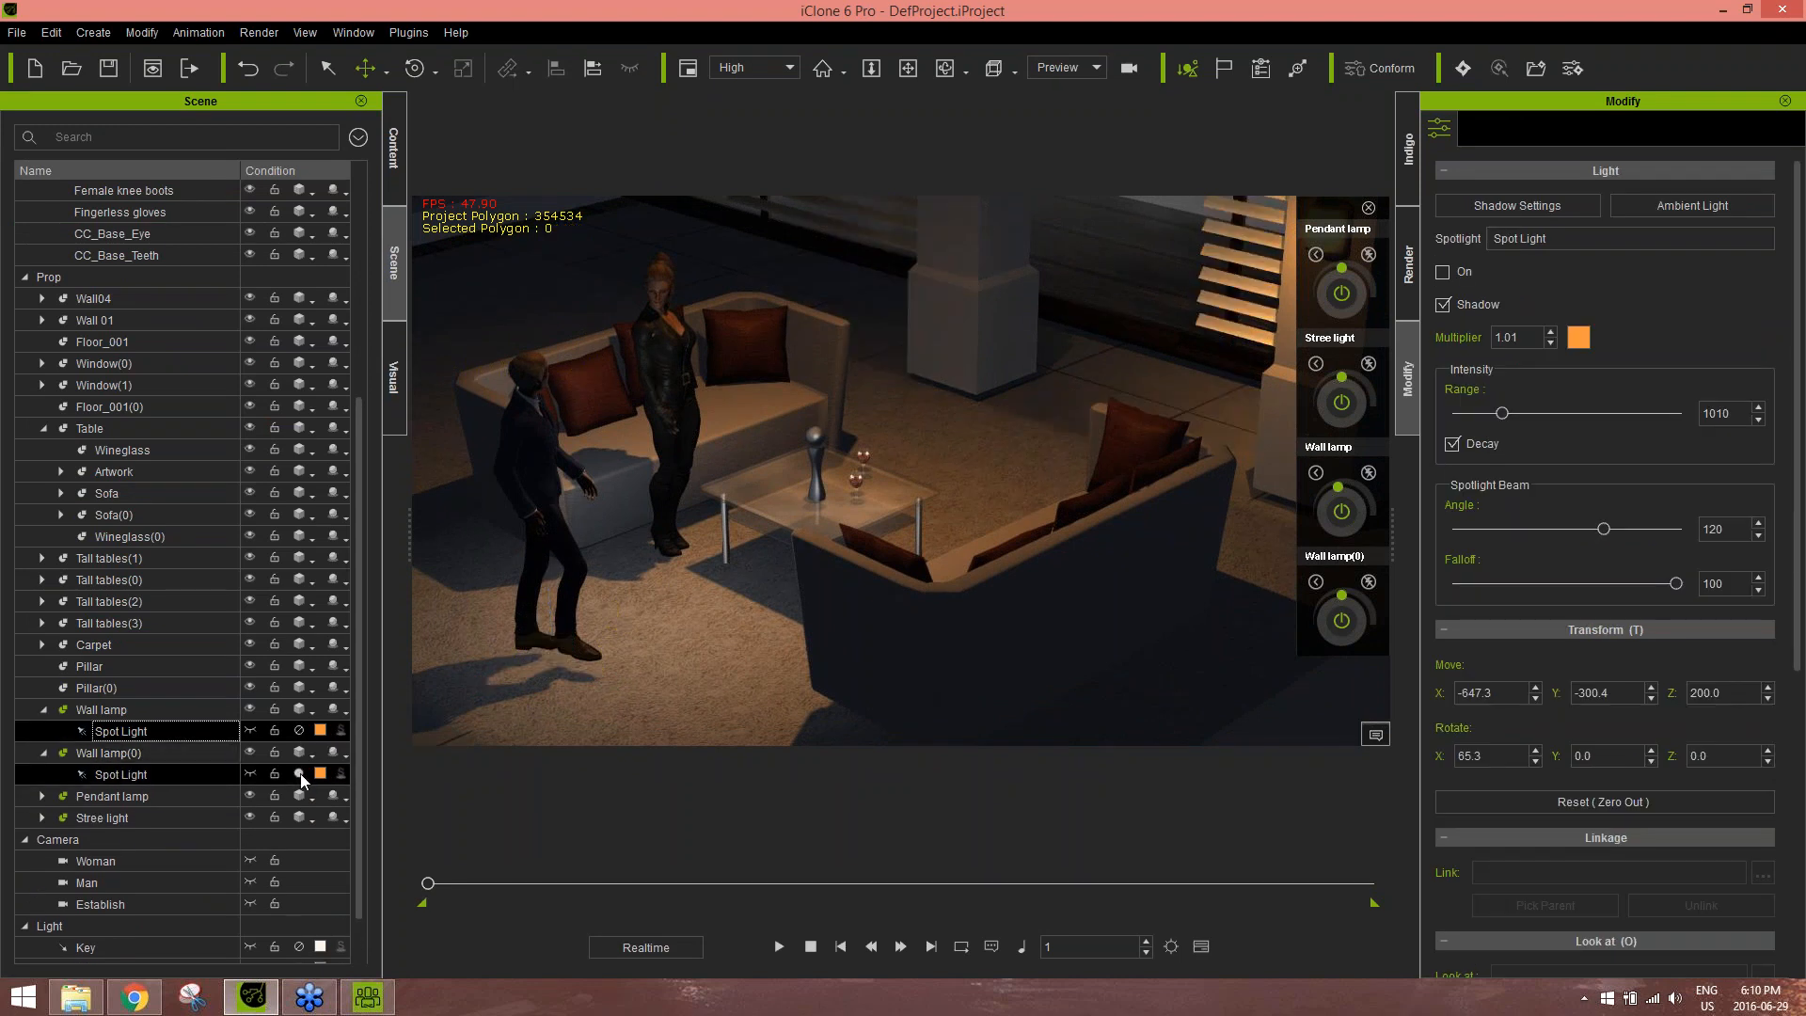
Expand the Pendant lamp's lights and turn off its spot light
{"action": "left_click", "coordinate": [42, 796]}
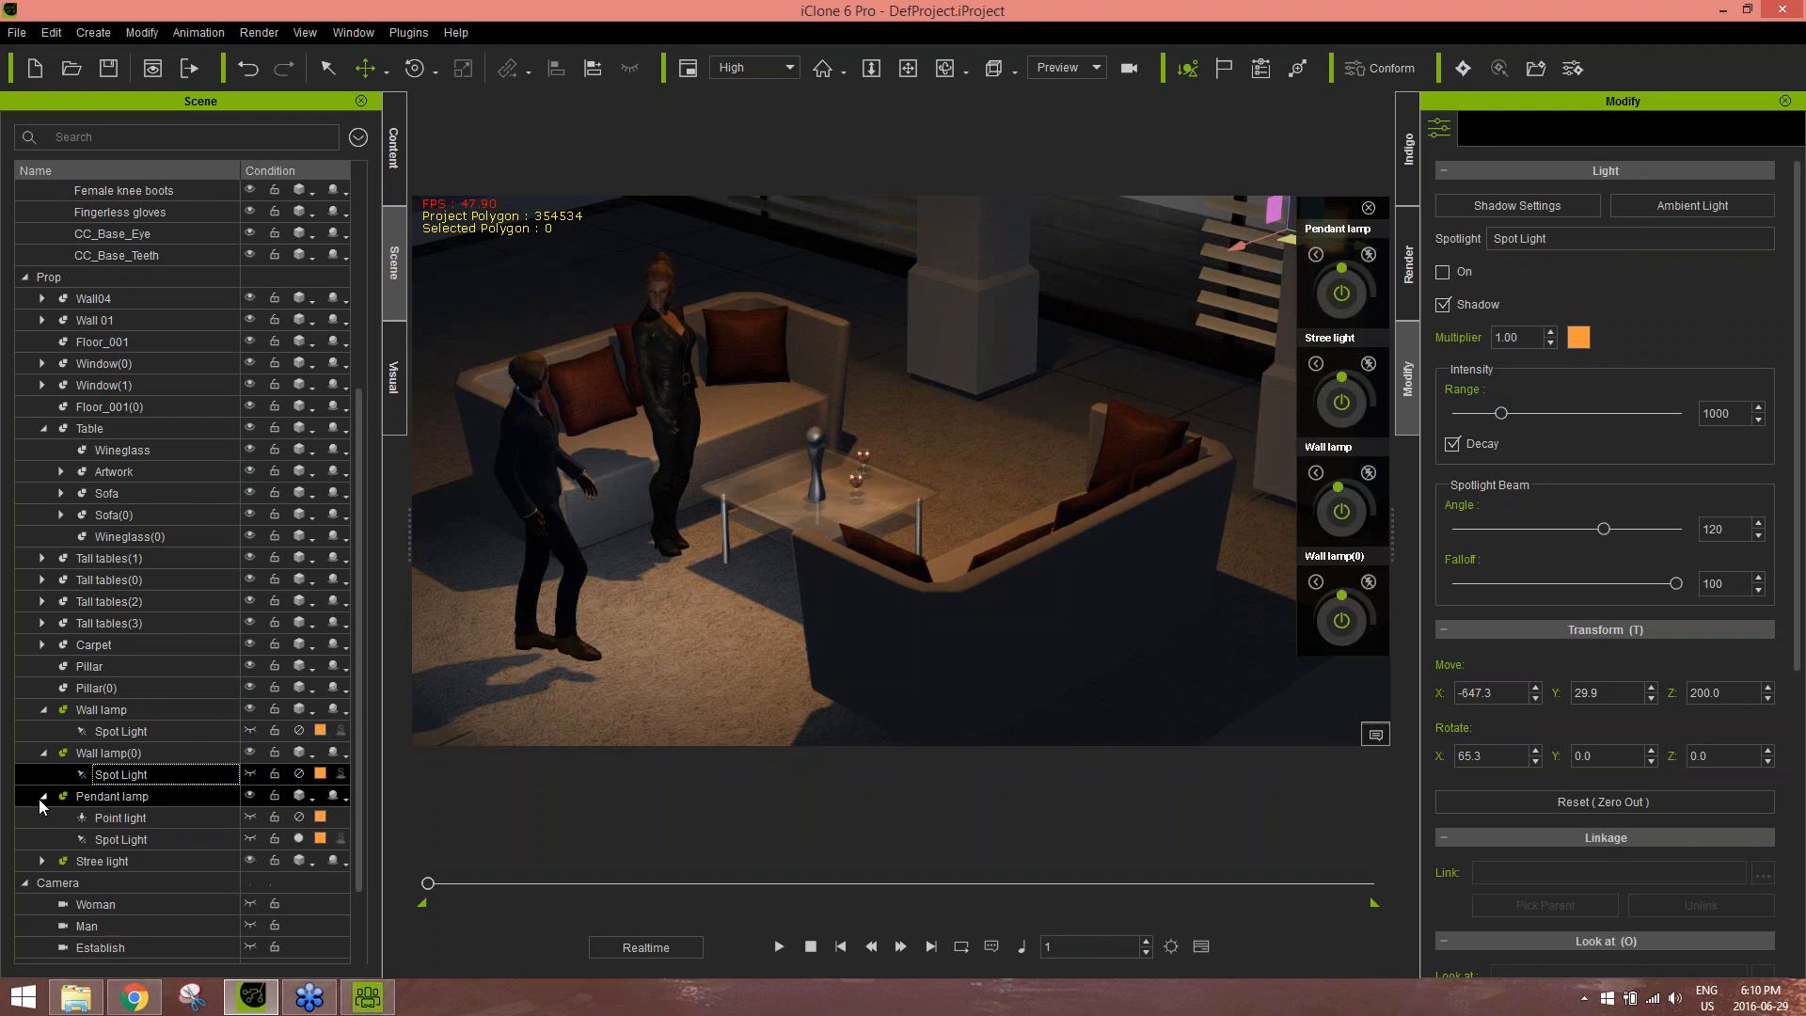
{"action": "left_click", "coordinate": [132, 818]}
{"action": "left_click", "coordinate": [285, 839]}
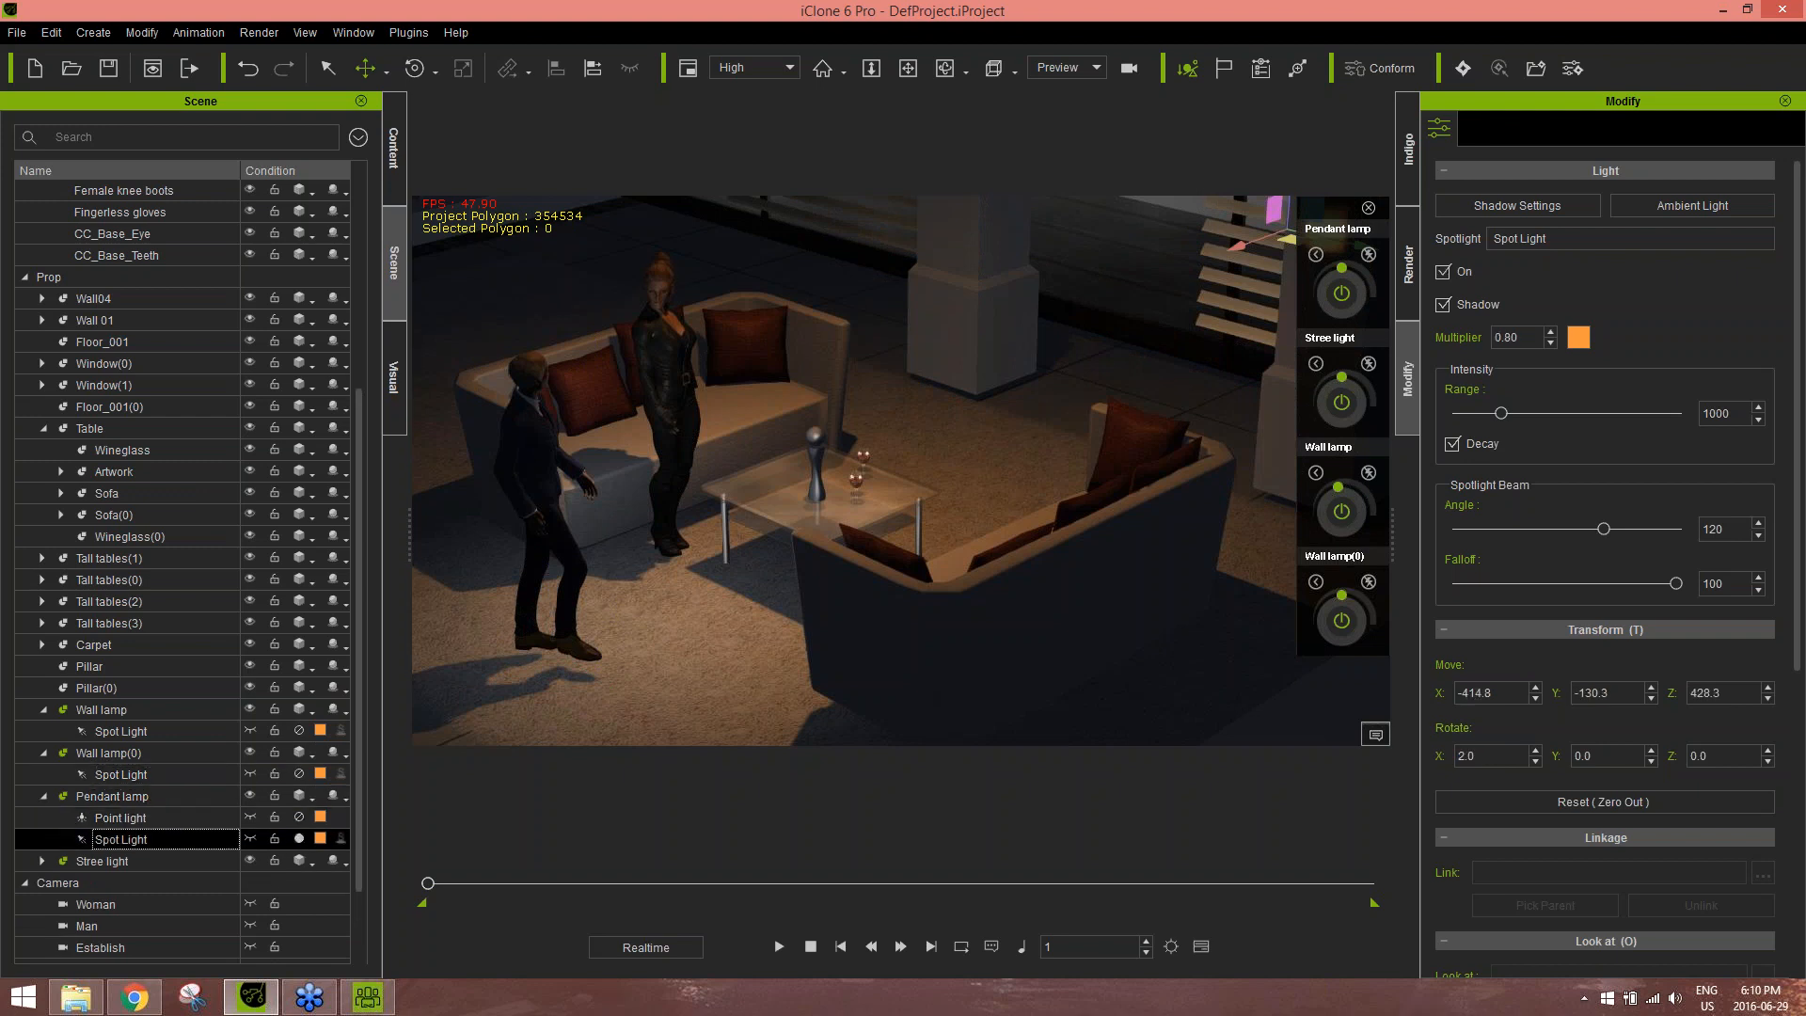
{"action": "left_click", "coordinate": [299, 839]}
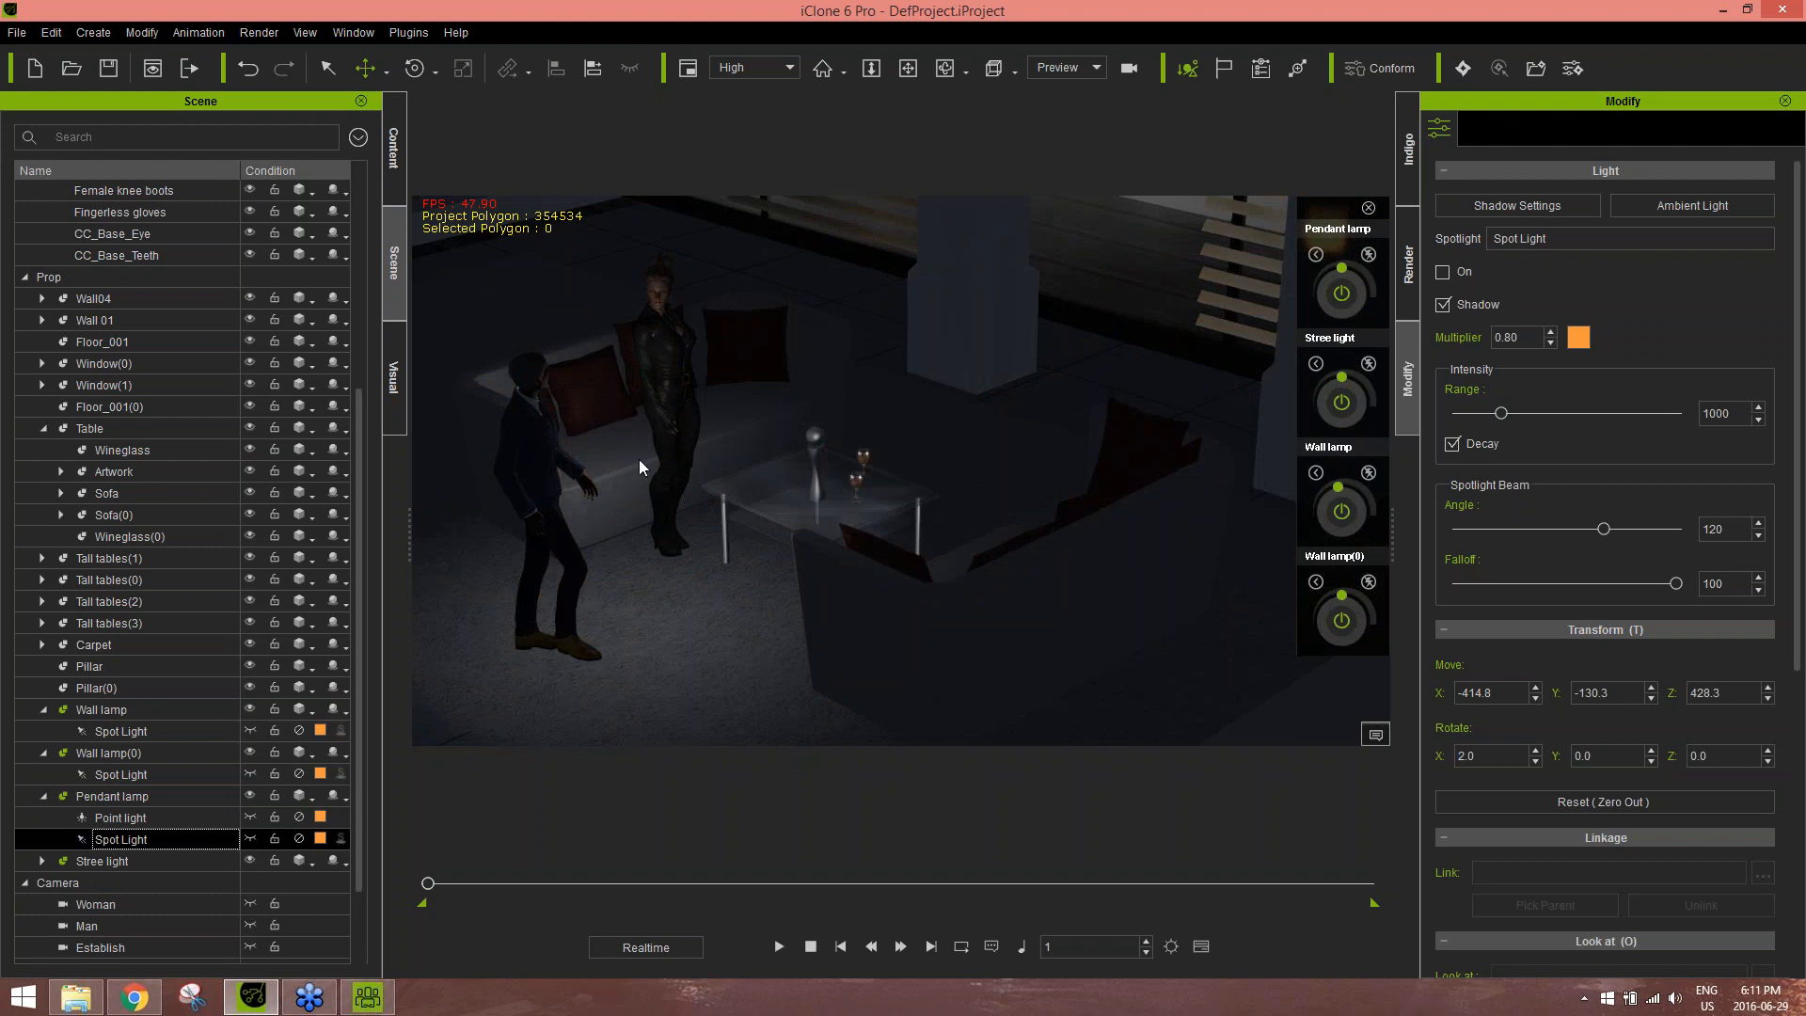
Turn off the street light's spot light and view the seating area from another angle
{"action": "left_click", "coordinate": [42, 861]}
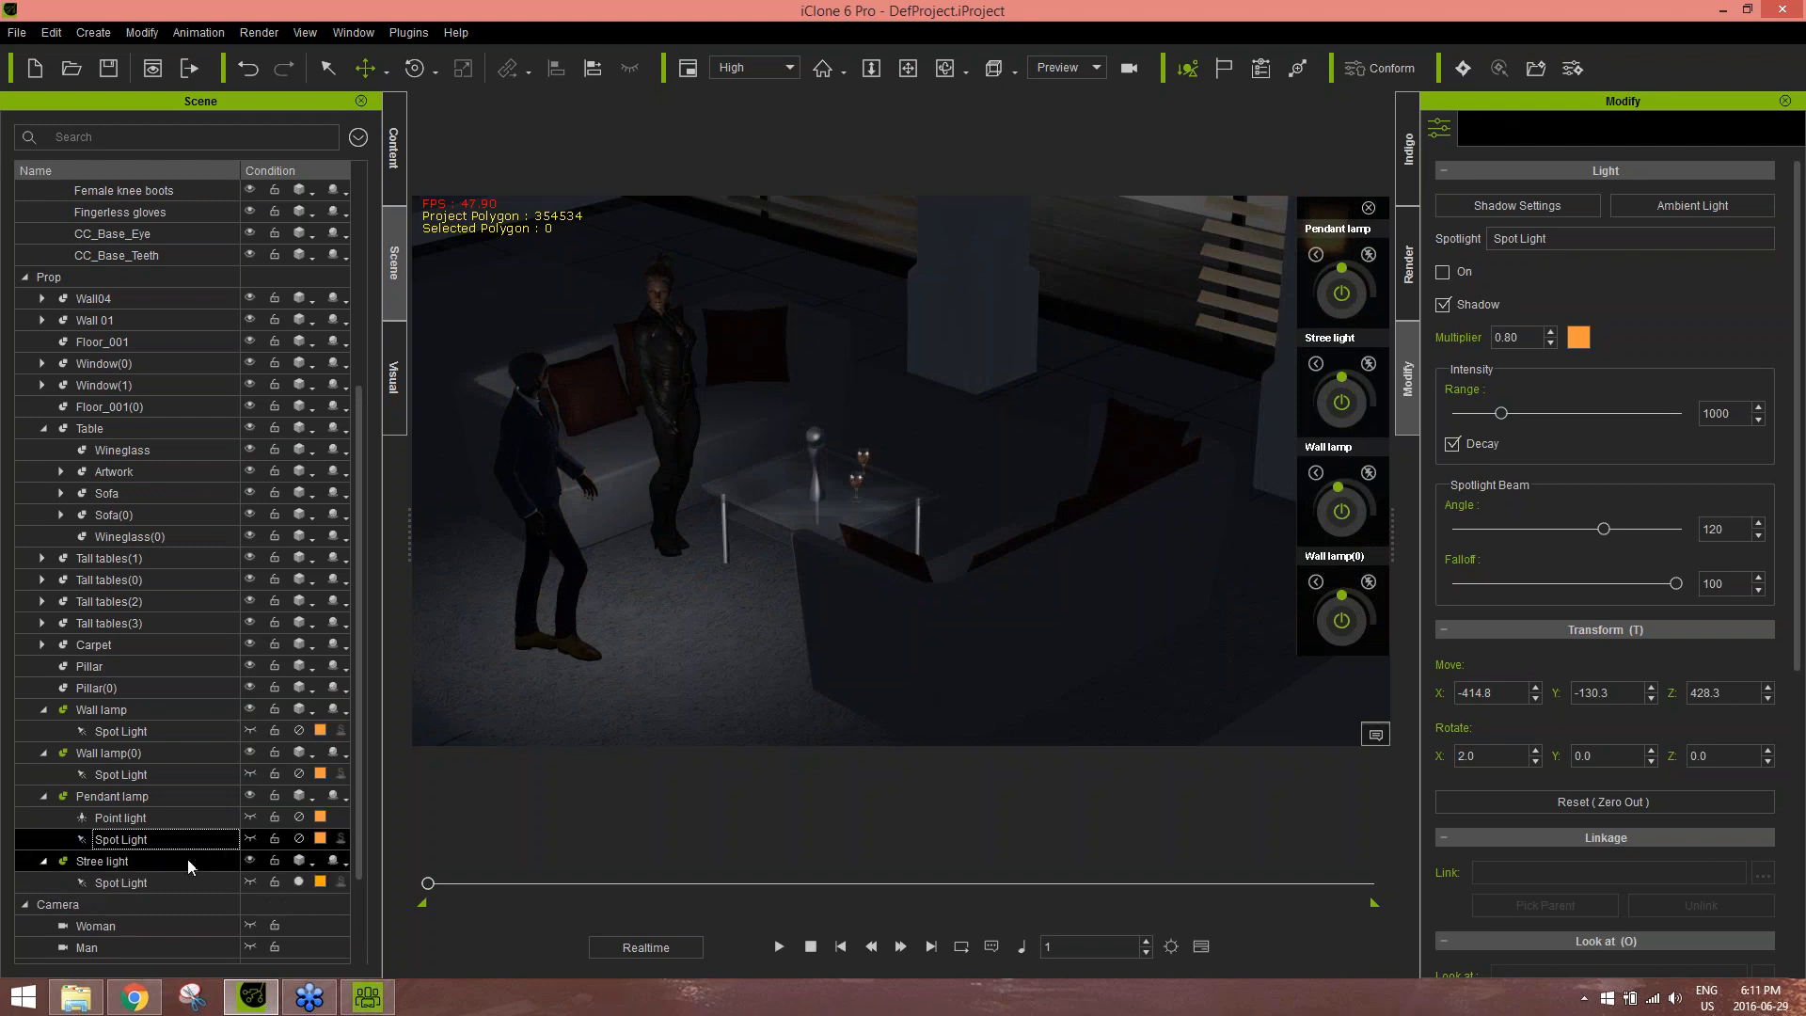
{"action": "left_click", "coordinate": [156, 883]}
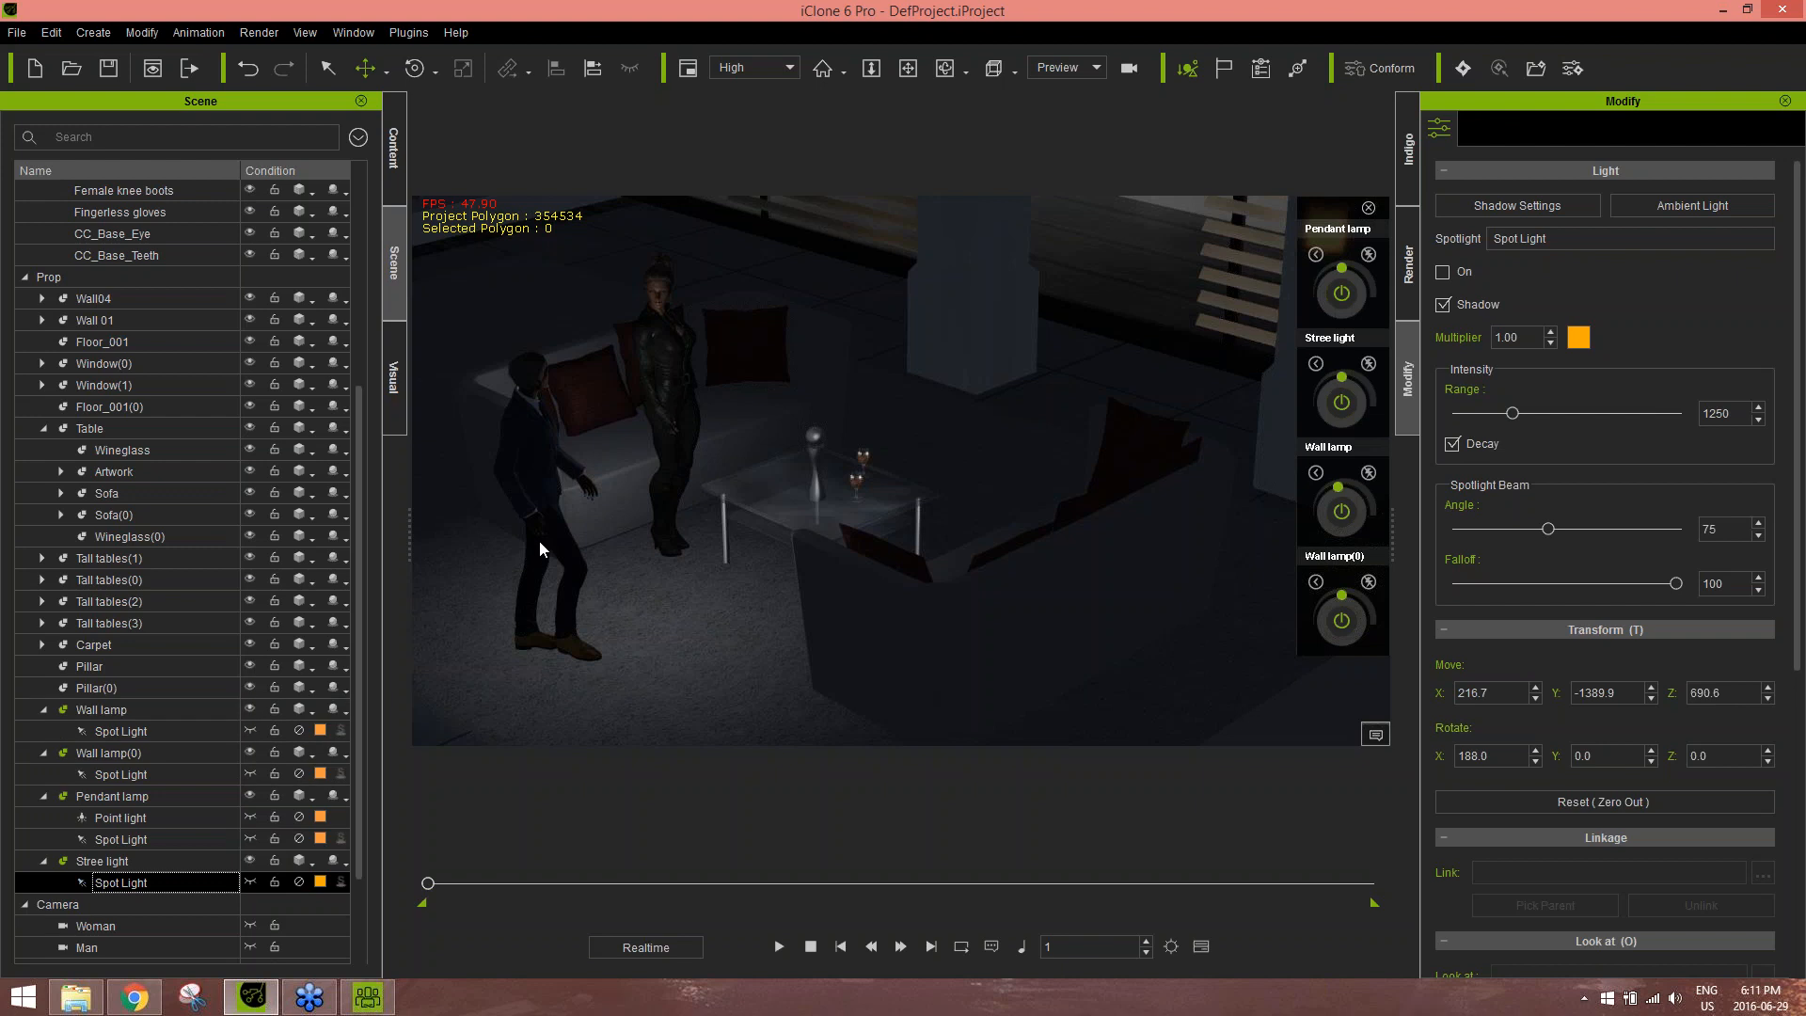
{"action": "middle_click_drag", "start_coordinate": [539, 542], "coordinate": [825, 467]}
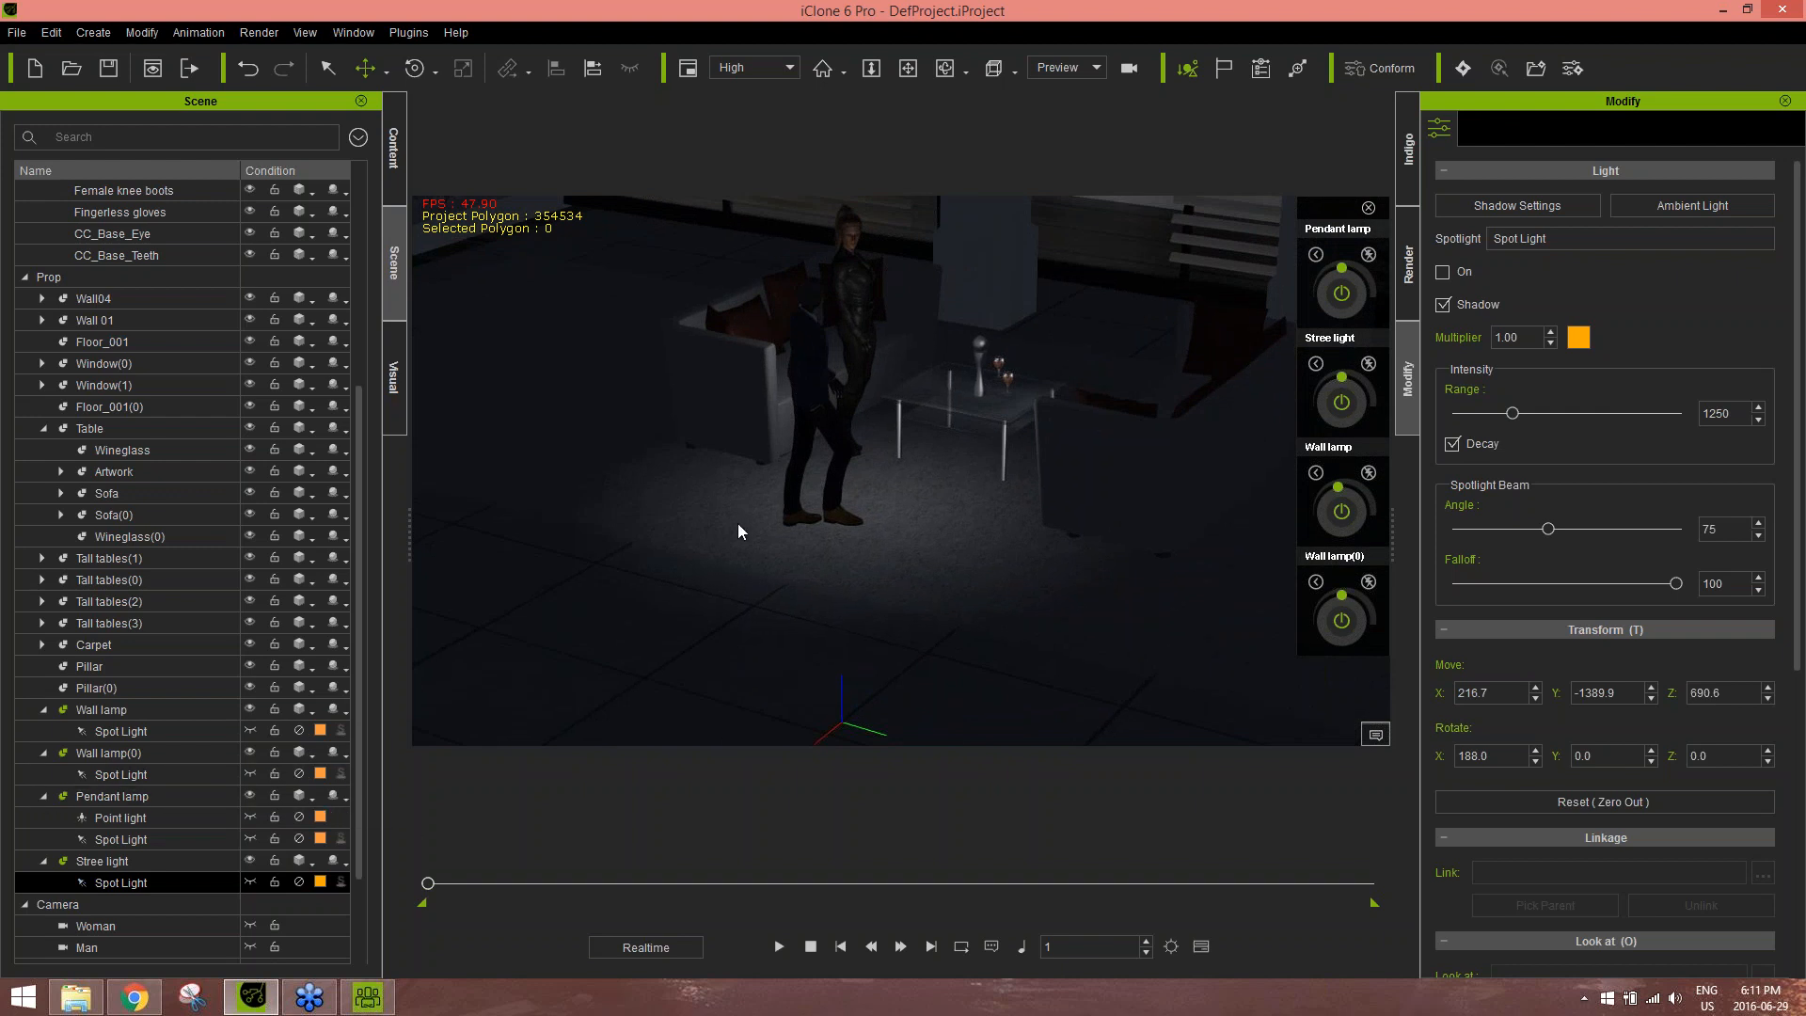
{"action": "middle_click_drag", "start_coordinate": [745, 386], "coordinate": [726, 508]}
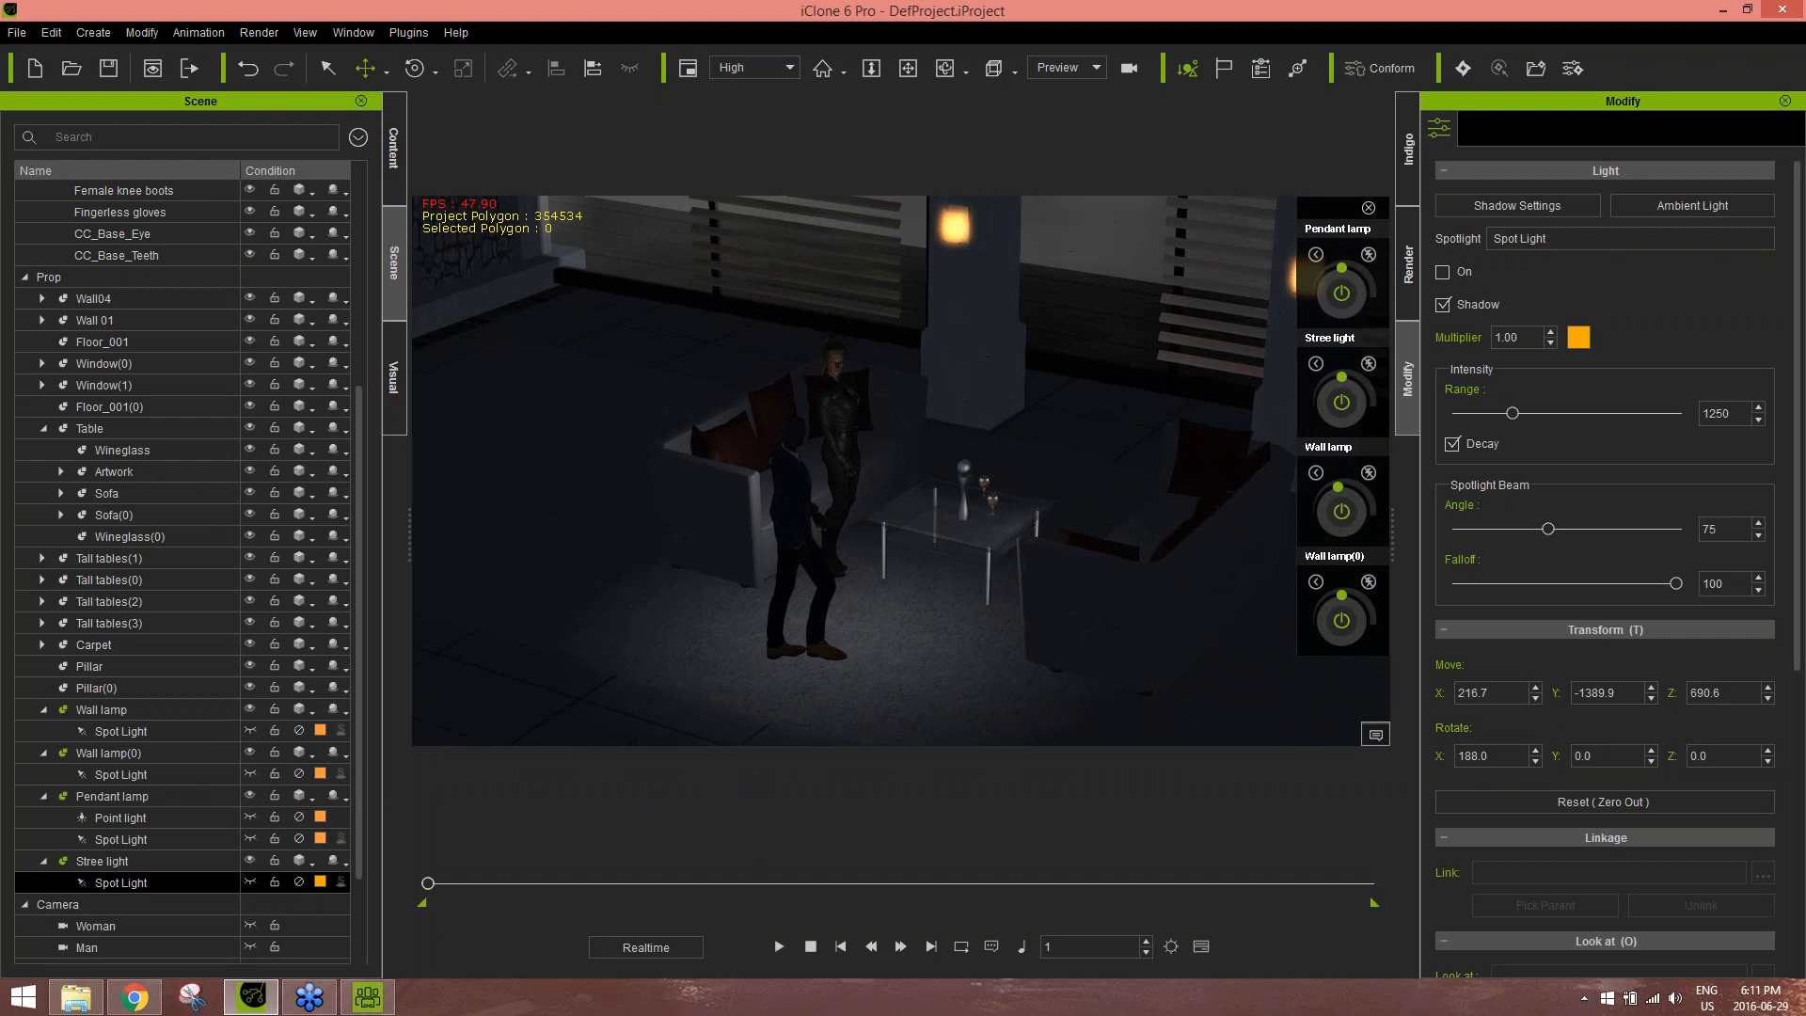
Enable image based lighting for the scene and set its strength to 24
{"action": "left_click", "coordinate": [397, 386]}
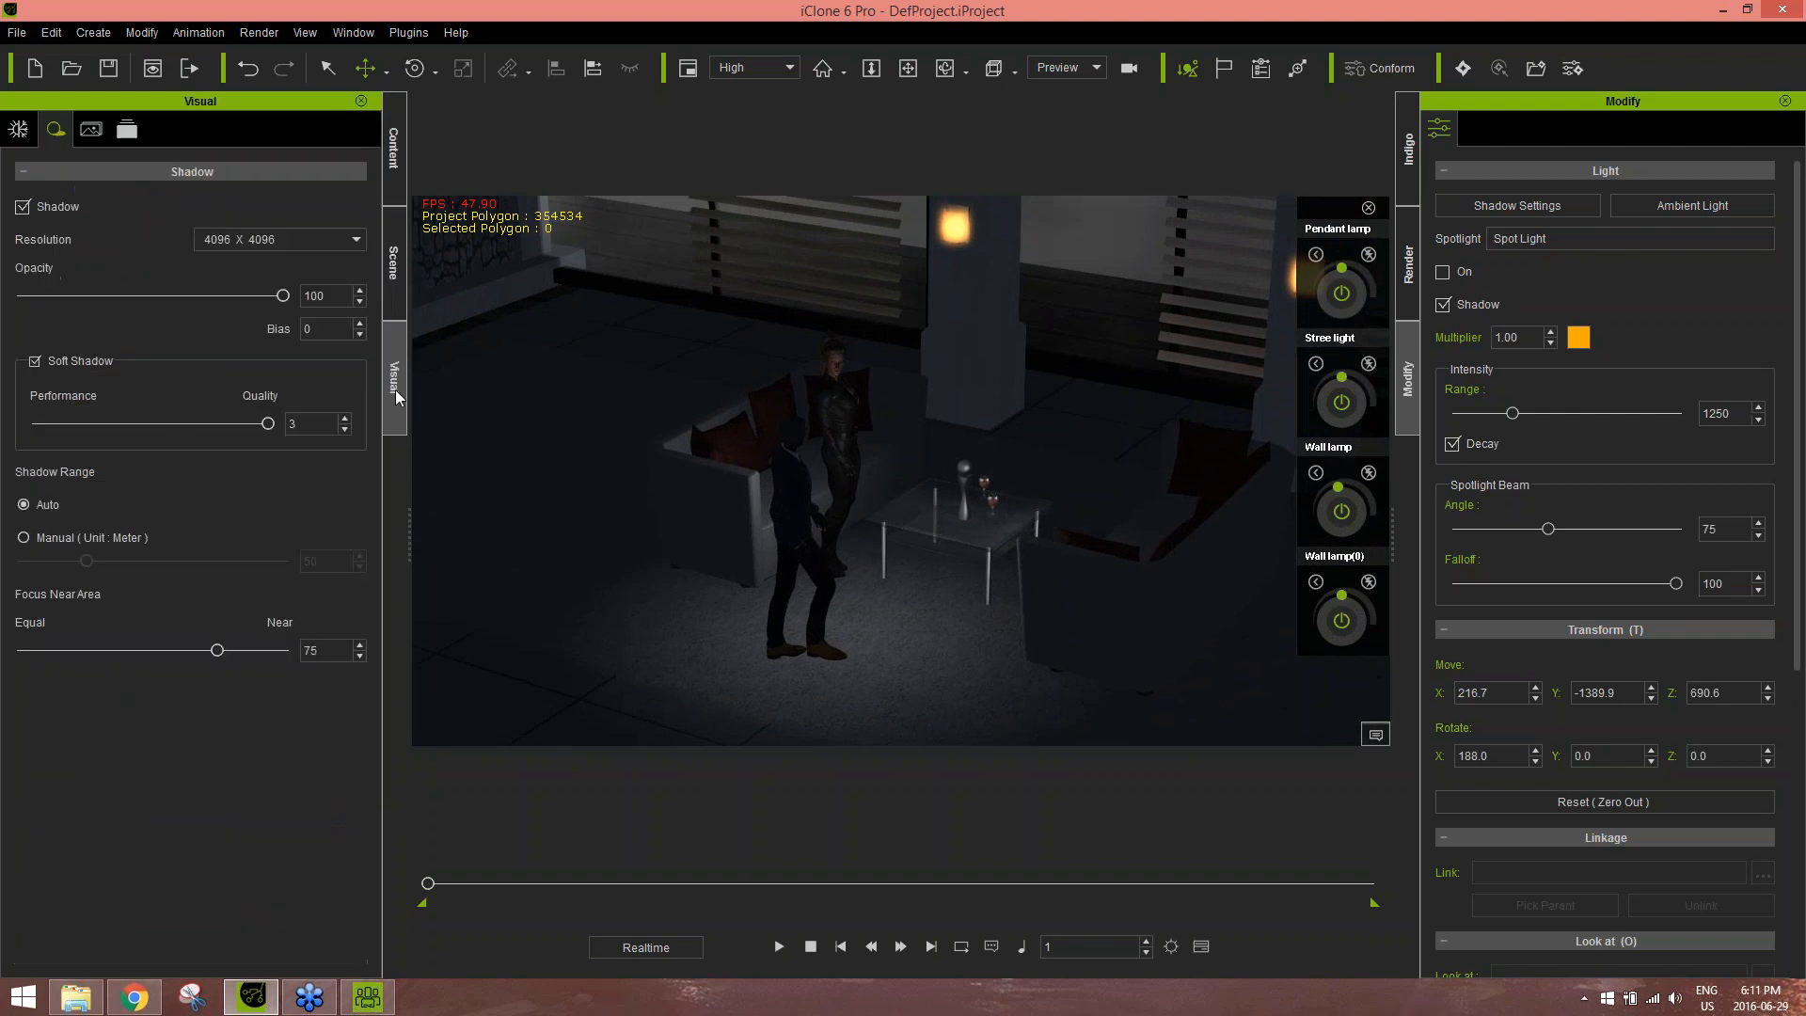
{"action": "left_click", "coordinate": [21, 129]}
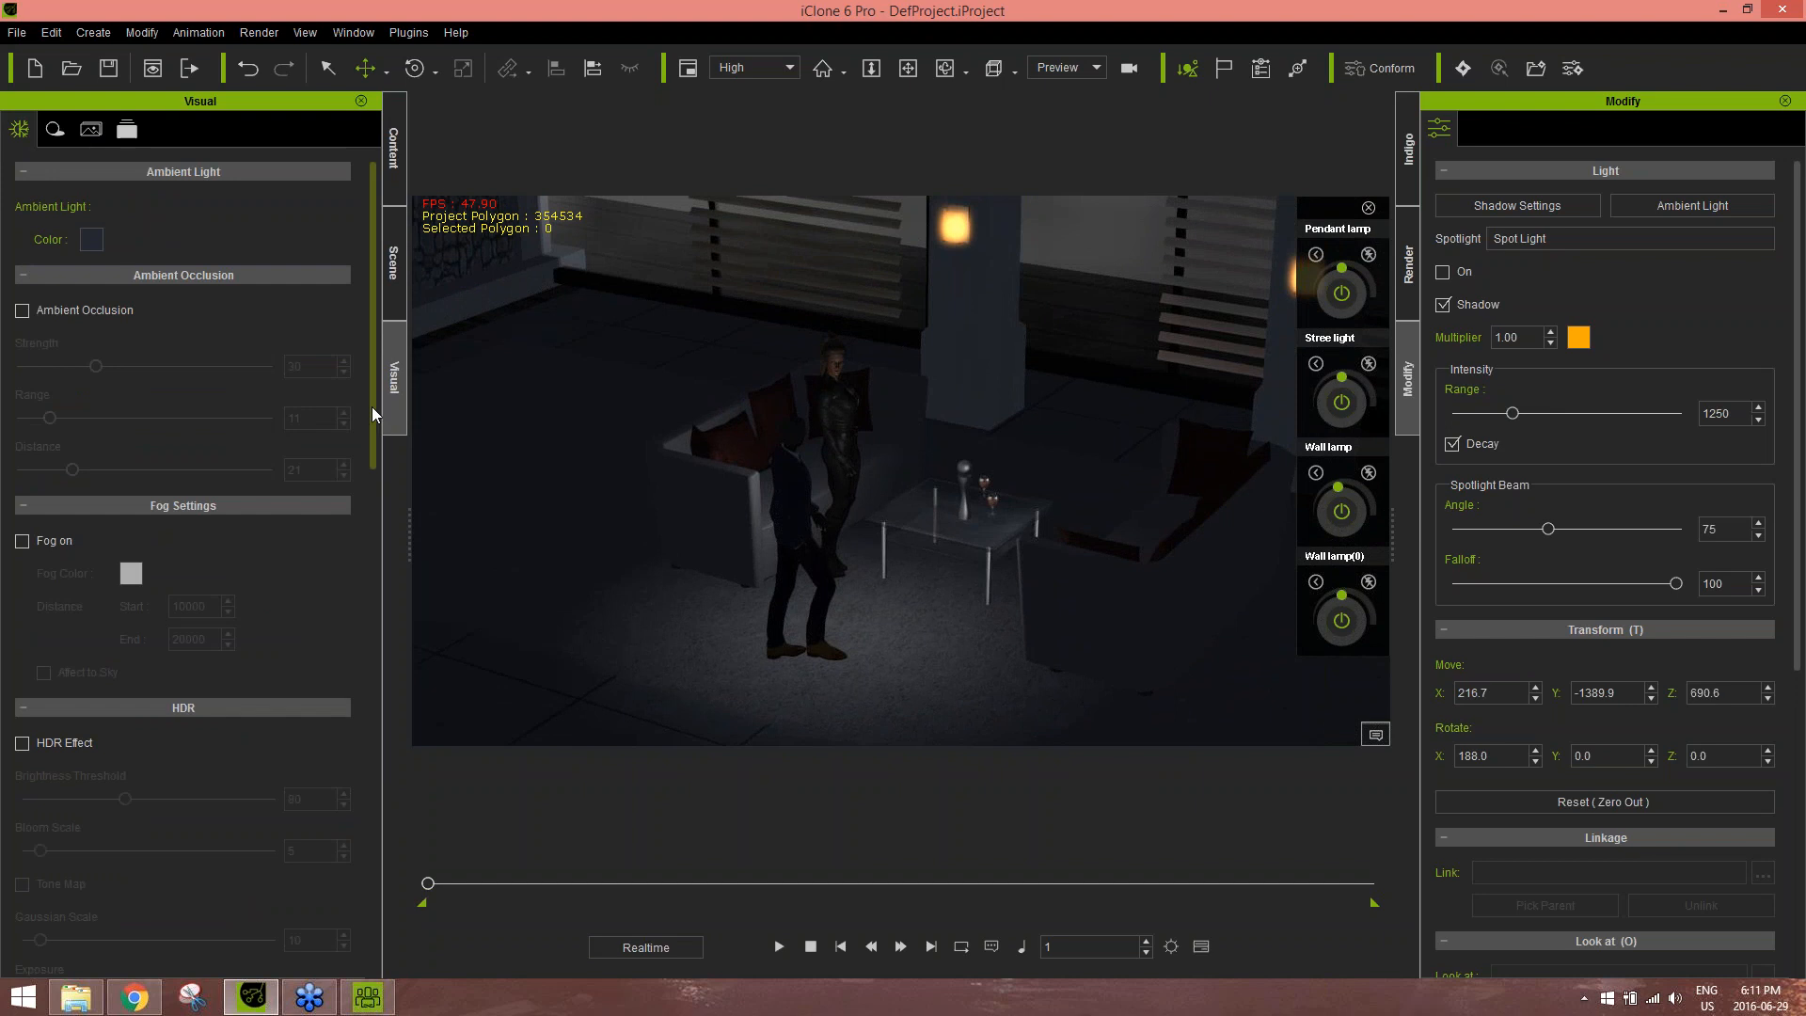
{"action": "scroll", "coordinate": [373, 413], "scroll_direction": "down", "scroll_amount": 10}
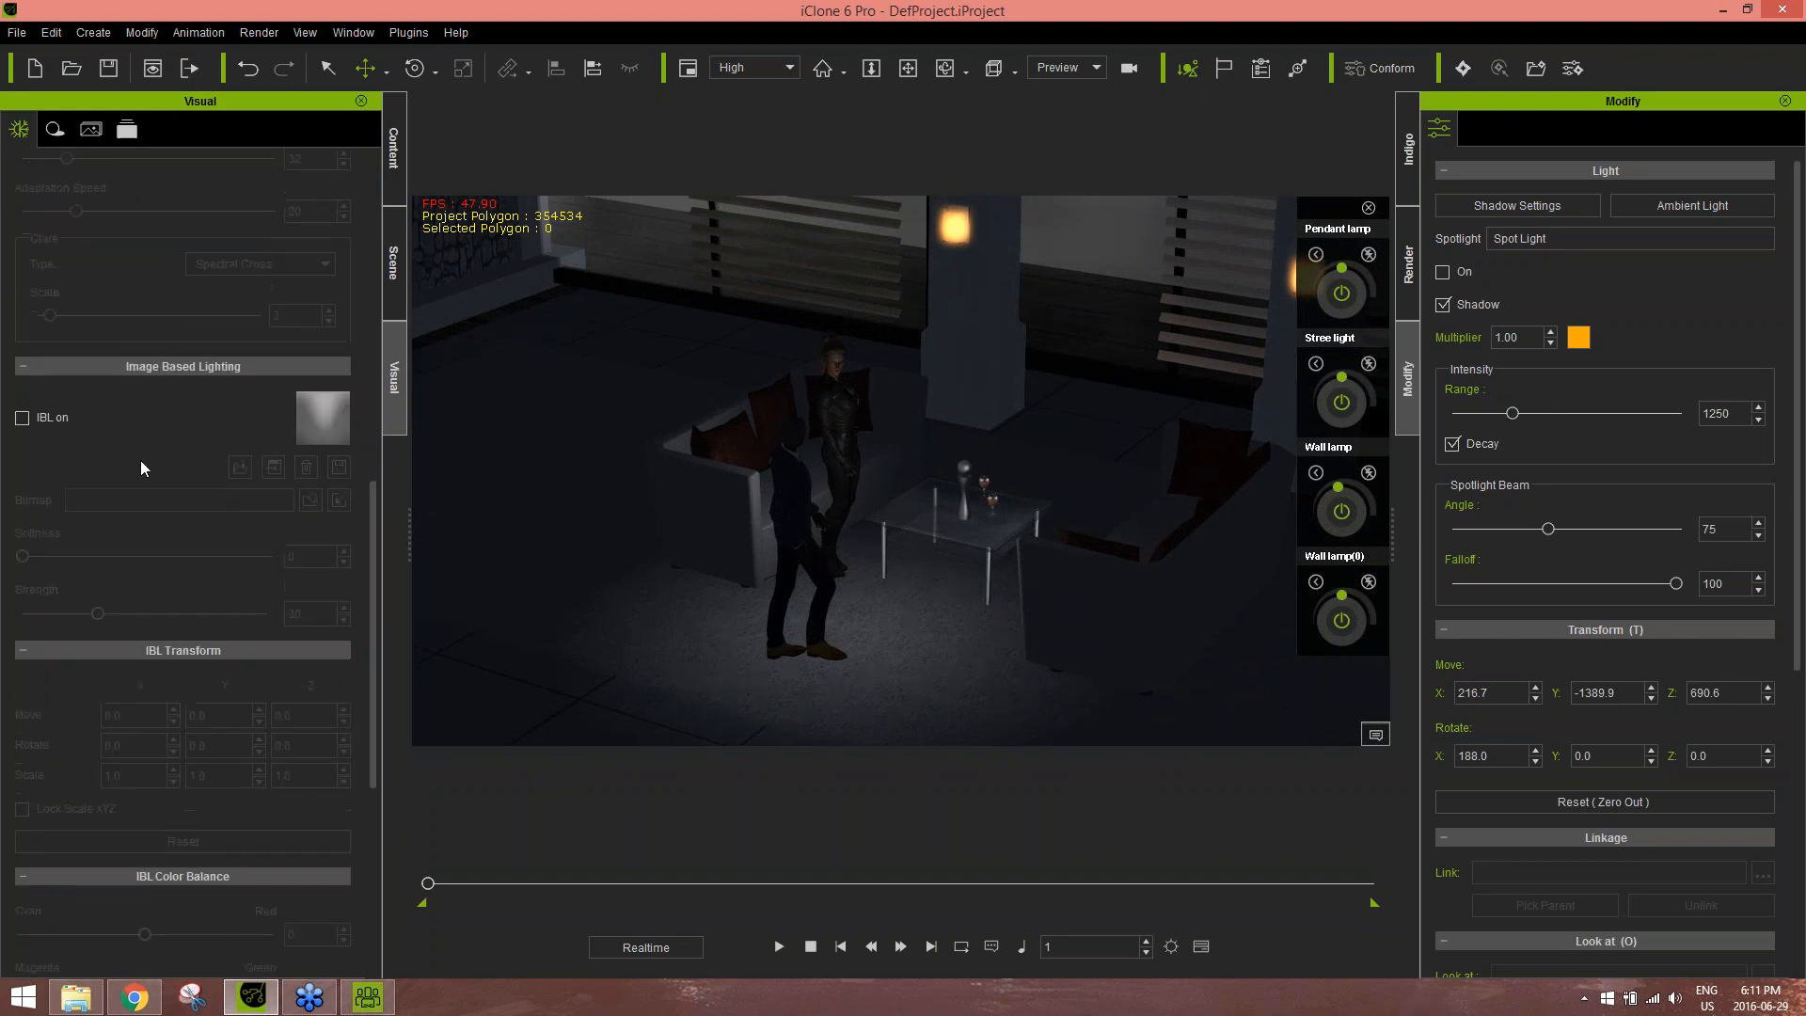
{"action": "left_click", "coordinate": [49, 418]}
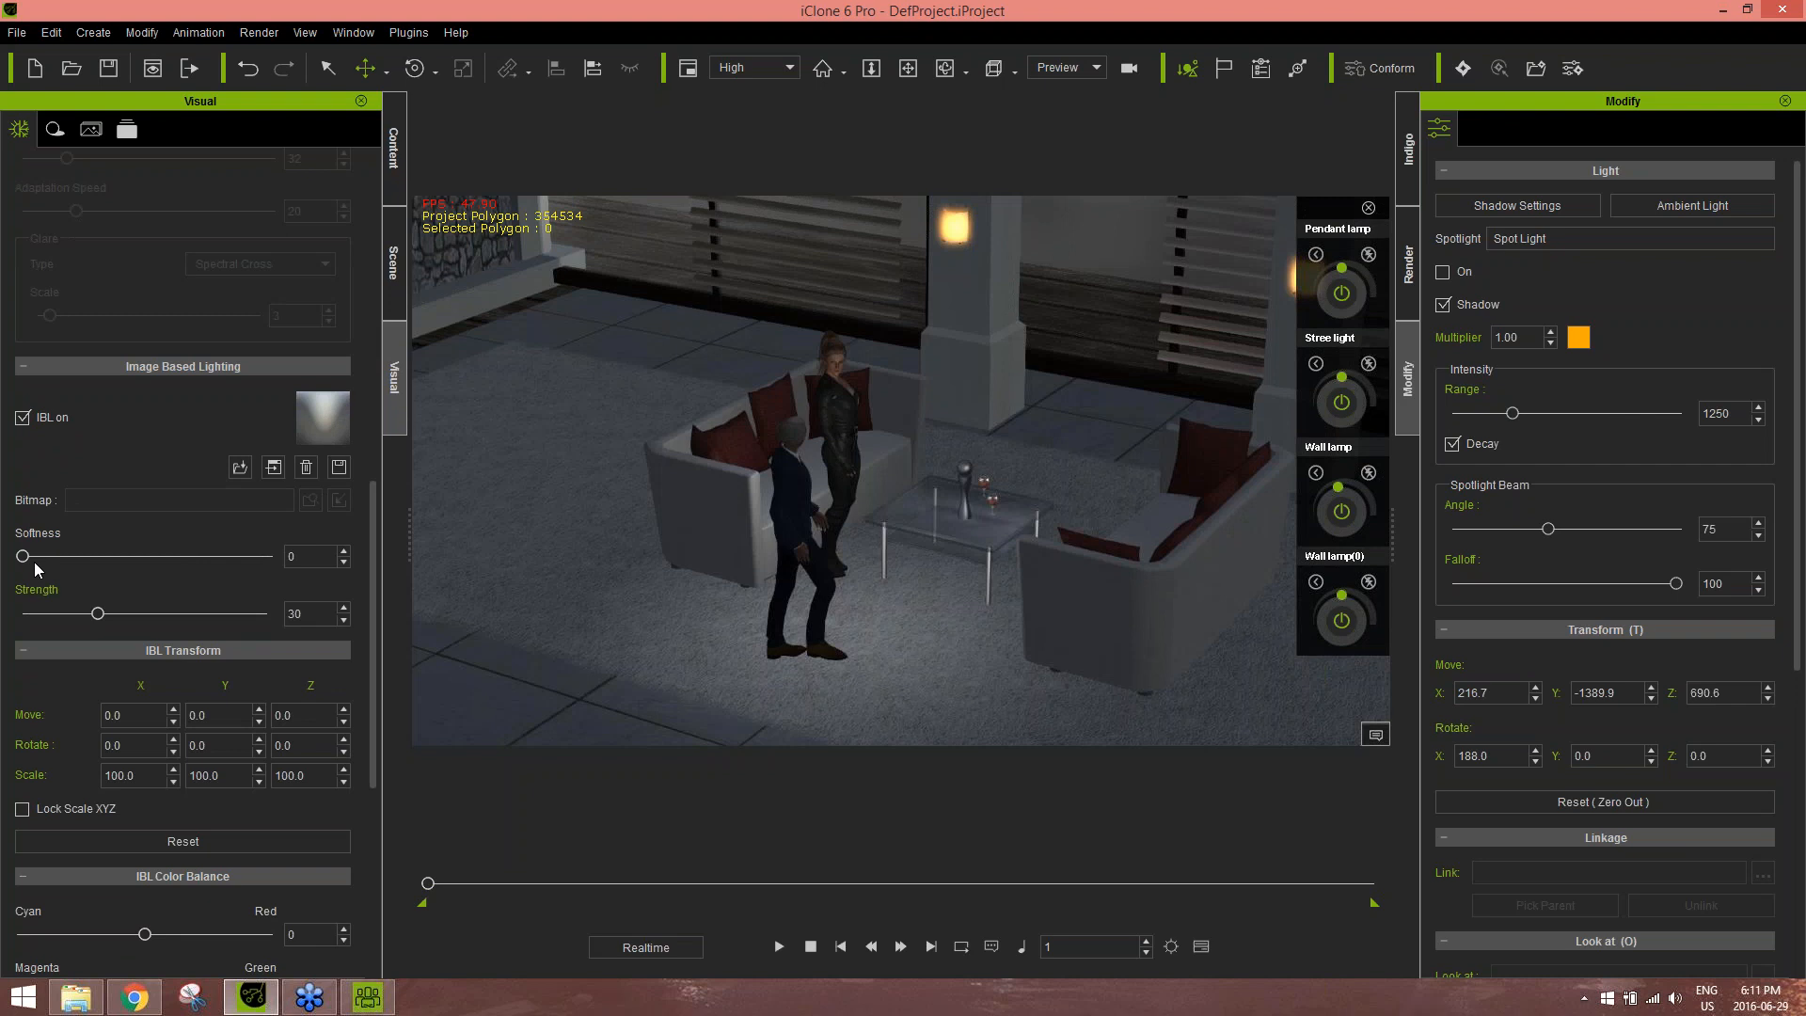
{"action": "mouse_move", "coordinate": [99, 614]}
{"action": "left_mouse_down"}
{"action": "mouse_move", "coordinate": [281, 615]}
{"action": "mouse_move", "coordinate": [6, 661]}
{"action": "mouse_move", "coordinate": [290, 649]}
{"action": "mouse_move", "coordinate": [83, 640]}
{"action": "left_mouse_up"}
{"action": "scroll", "coordinate": [198, 508], "scroll_direction": "down", "scroll_amount": 1}
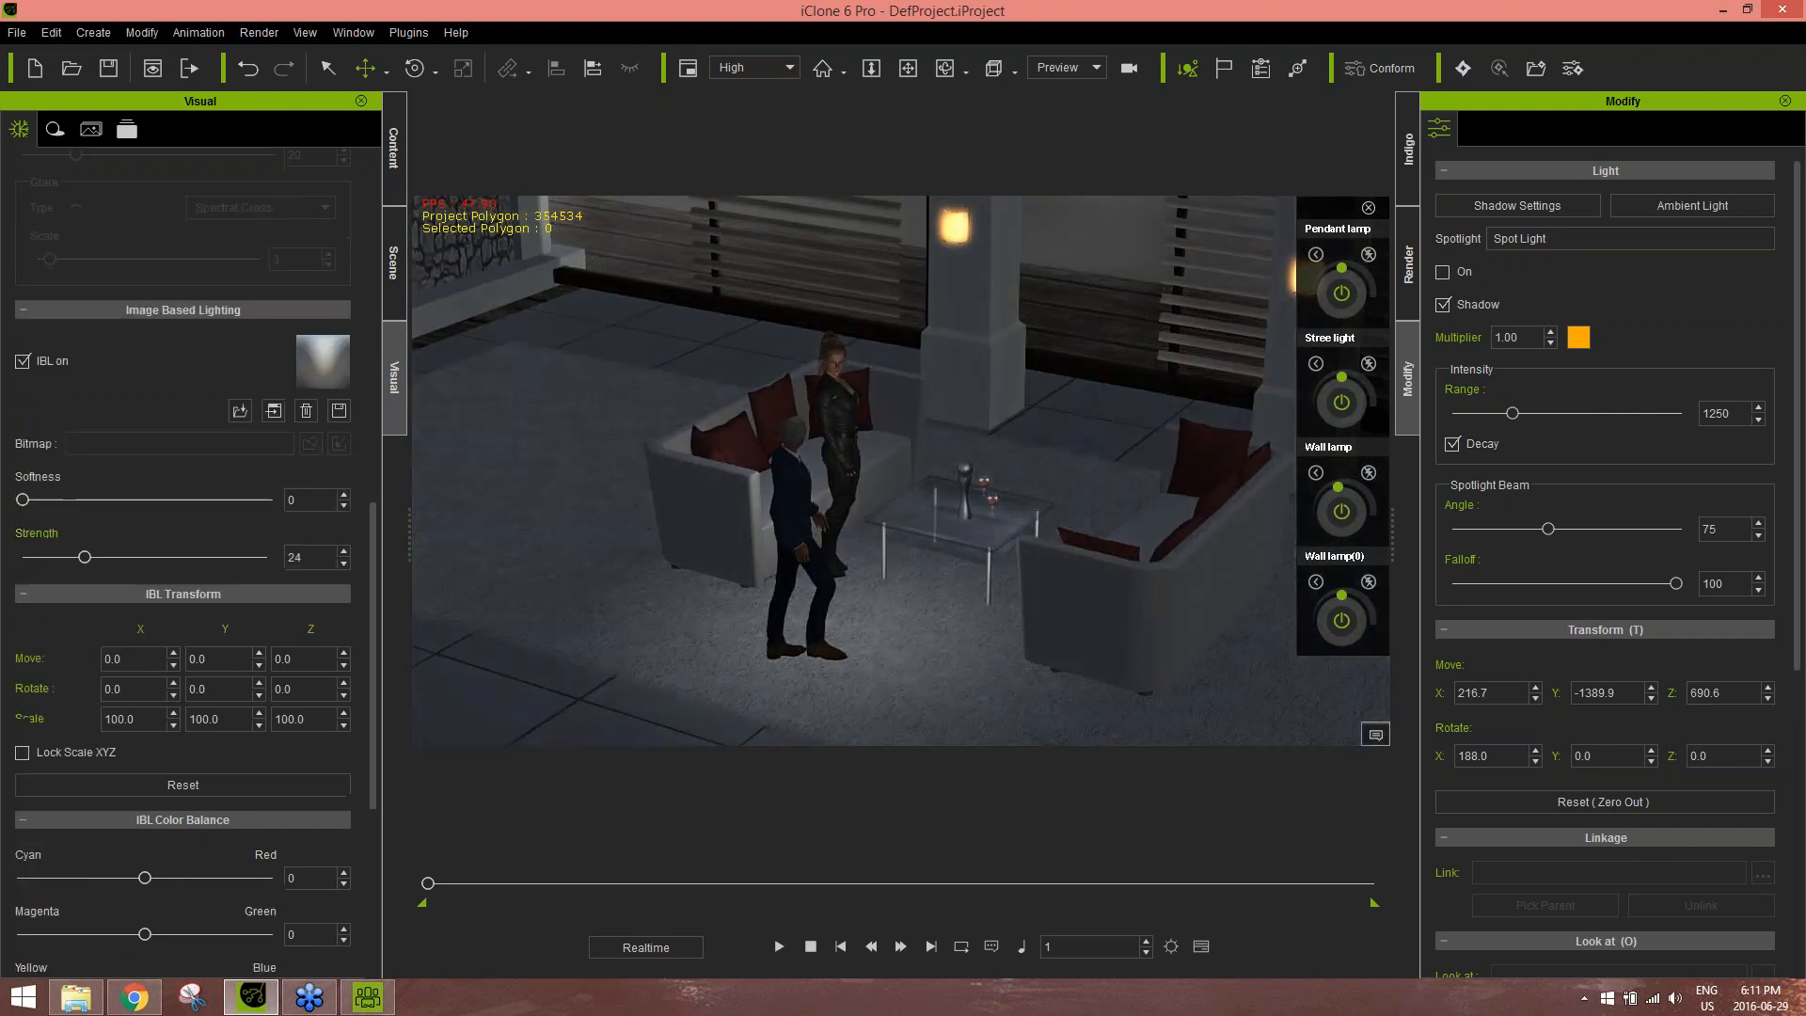
Load twilight_dusk_photo_171918 as the image based lighting map, with strength 36 and softness 37
{"action": "left_click", "coordinate": [320, 361]}
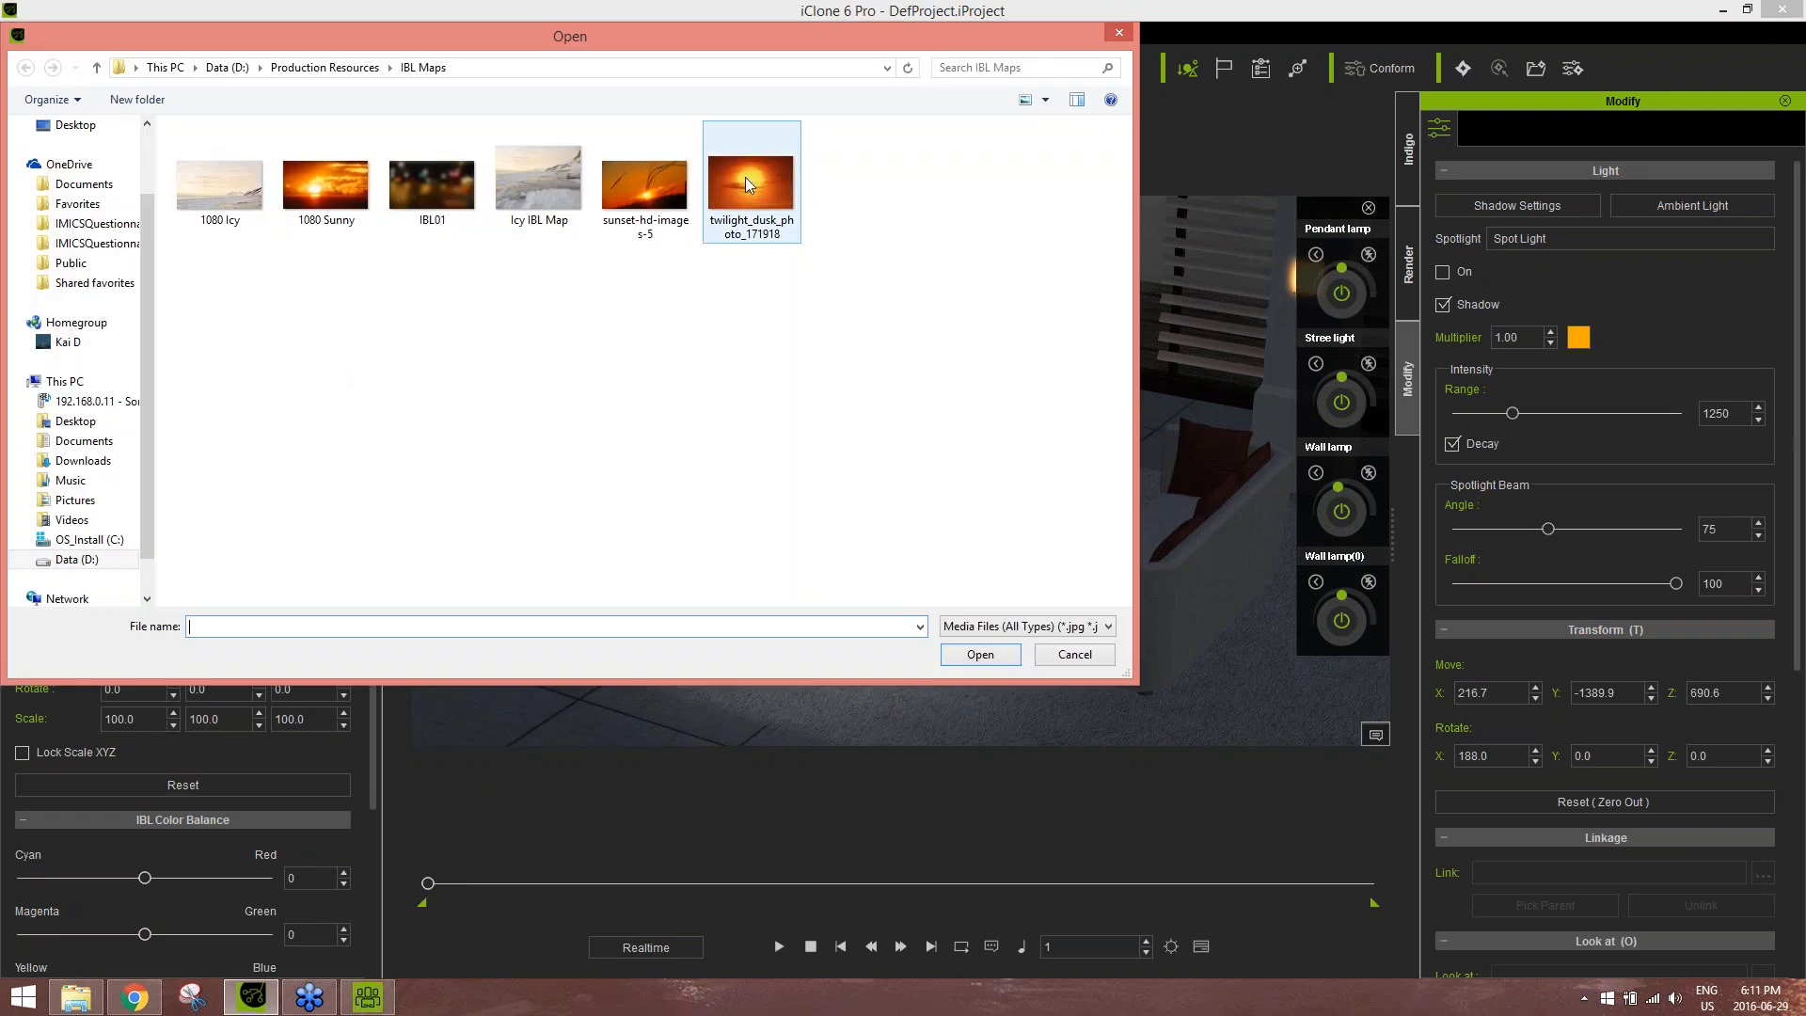
{"action": "double_click", "coordinate": [745, 179]}
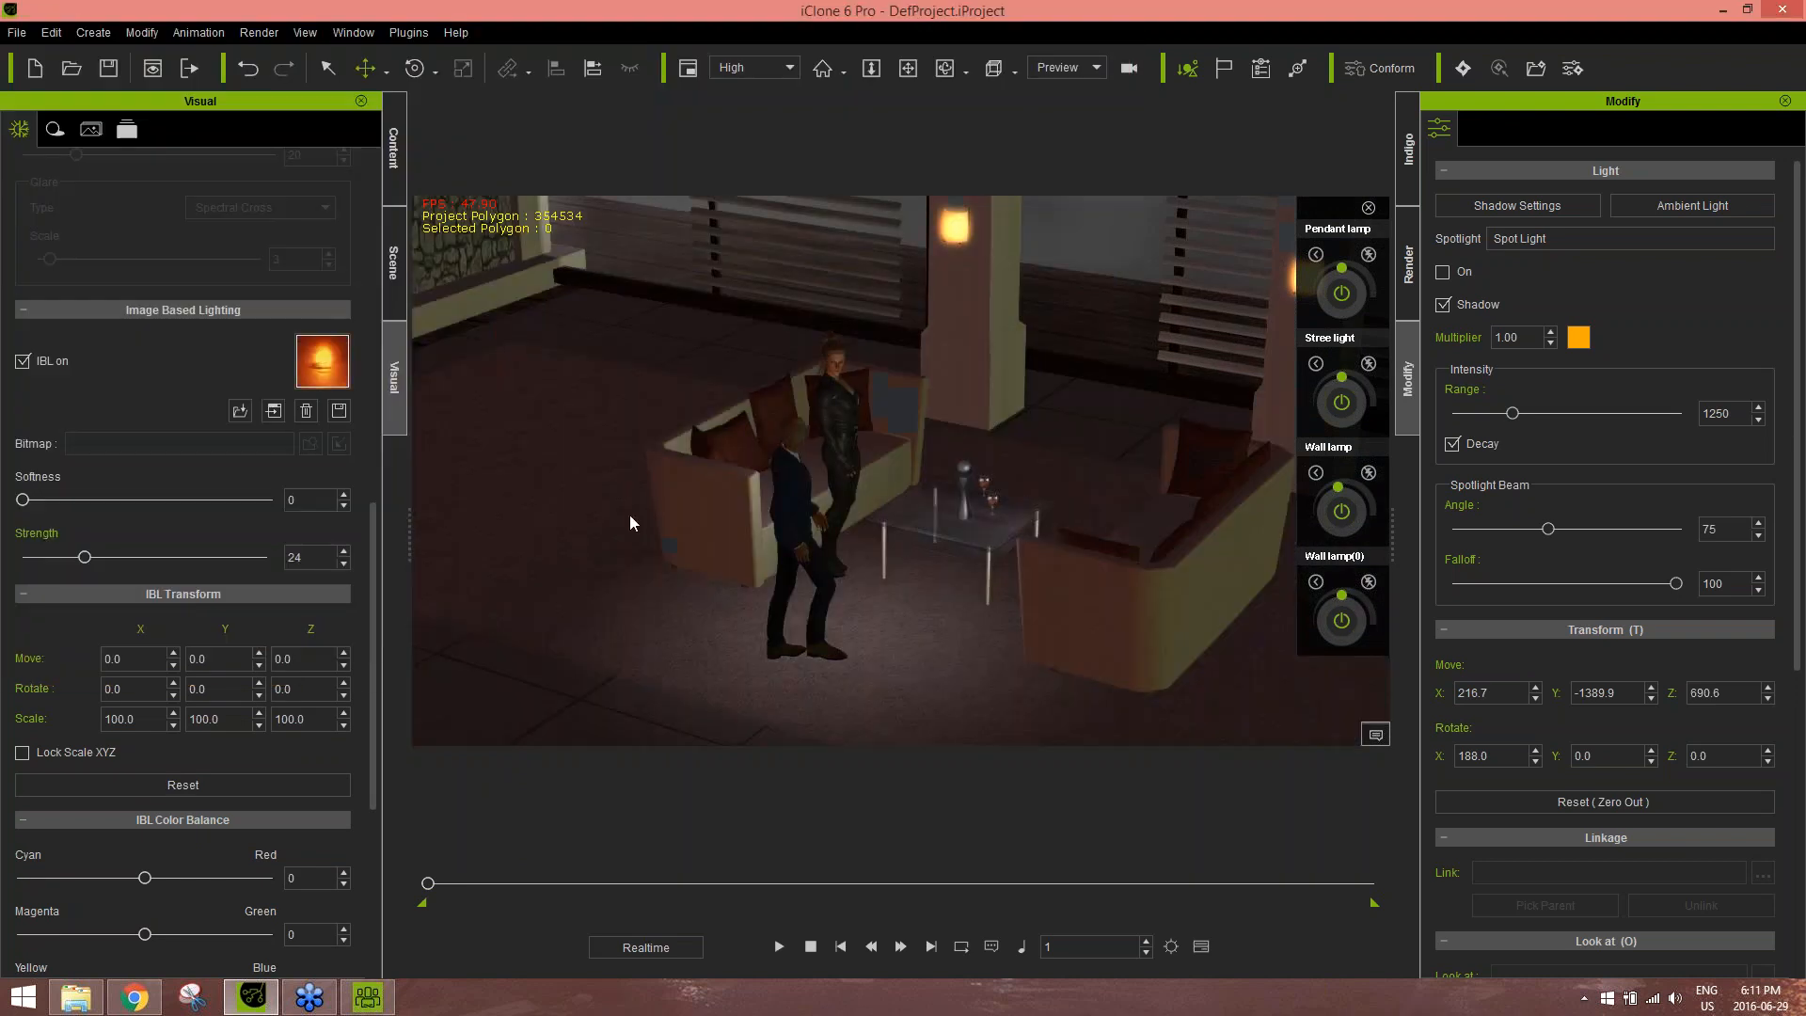
{"action": "mouse_move", "coordinate": [86, 558]}
{"action": "left_mouse_down"}
{"action": "mouse_move", "coordinate": [203, 561]}
{"action": "mouse_move", "coordinate": [25, 573]}
{"action": "mouse_move", "coordinate": [115, 570]}
{"action": "left_mouse_up"}
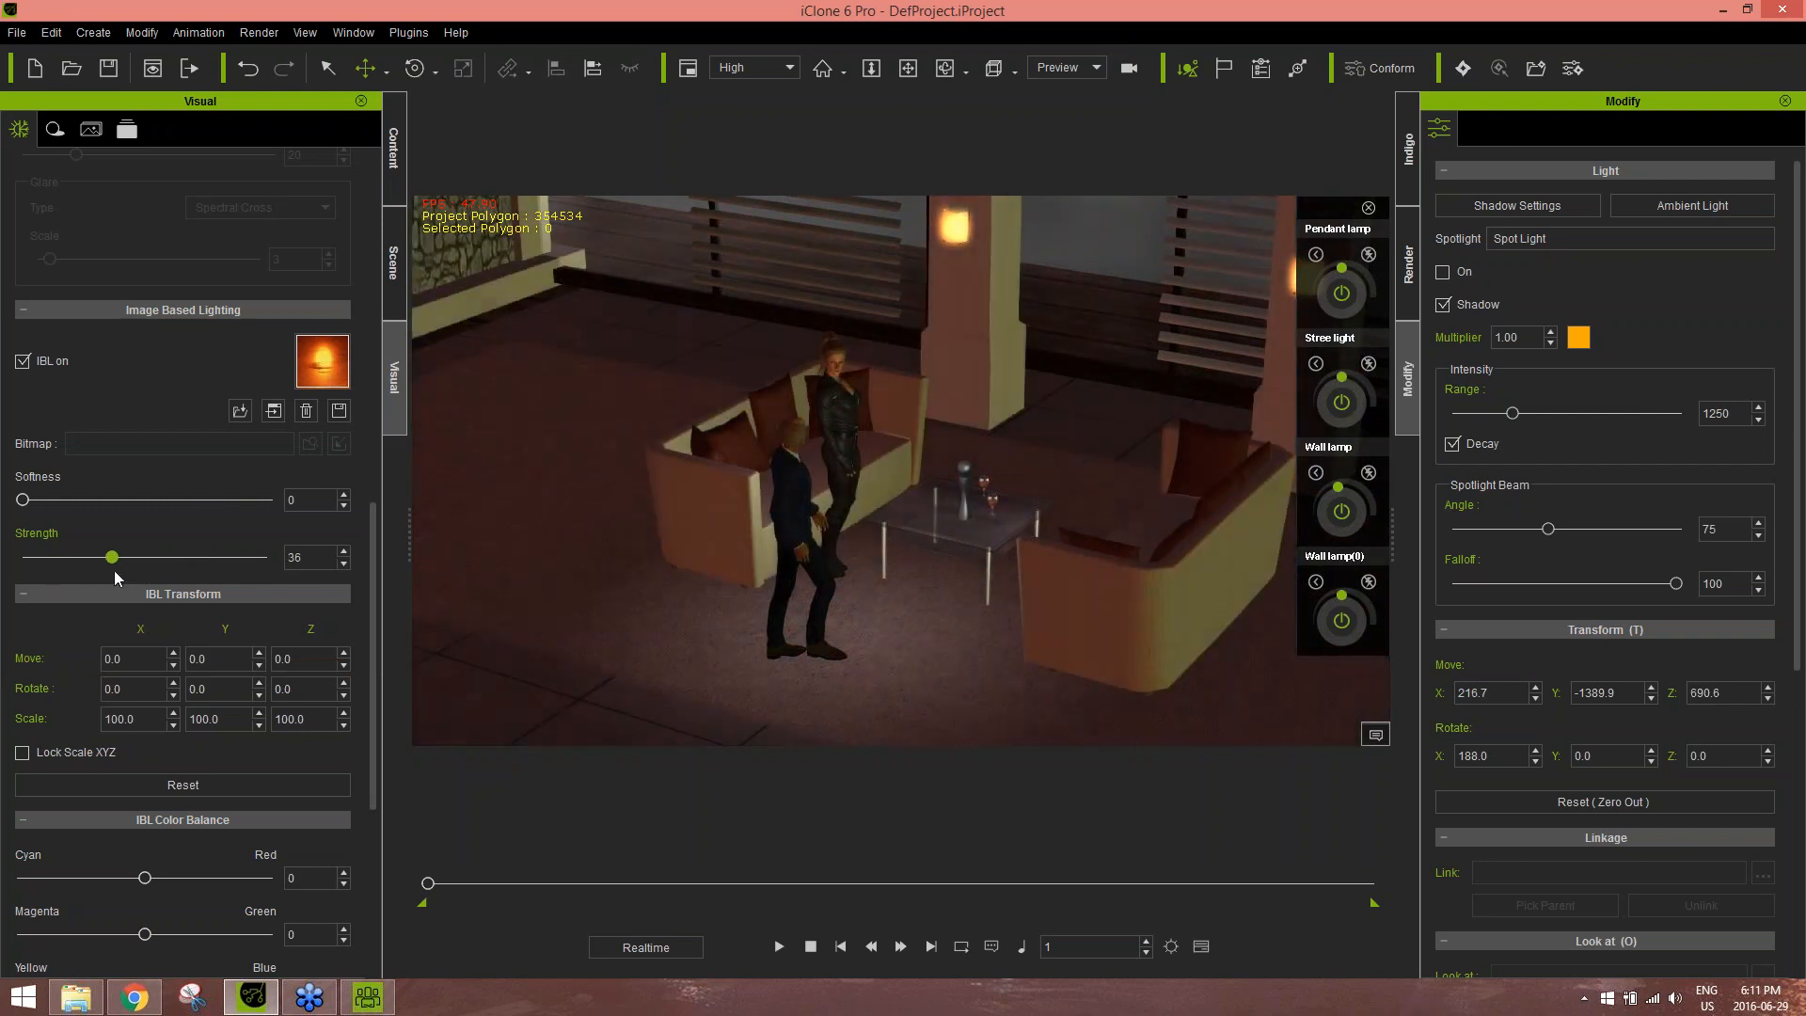
{"action": "left_click_drag", "start_coordinate": [23, 500], "coordinate": [113, 503]}
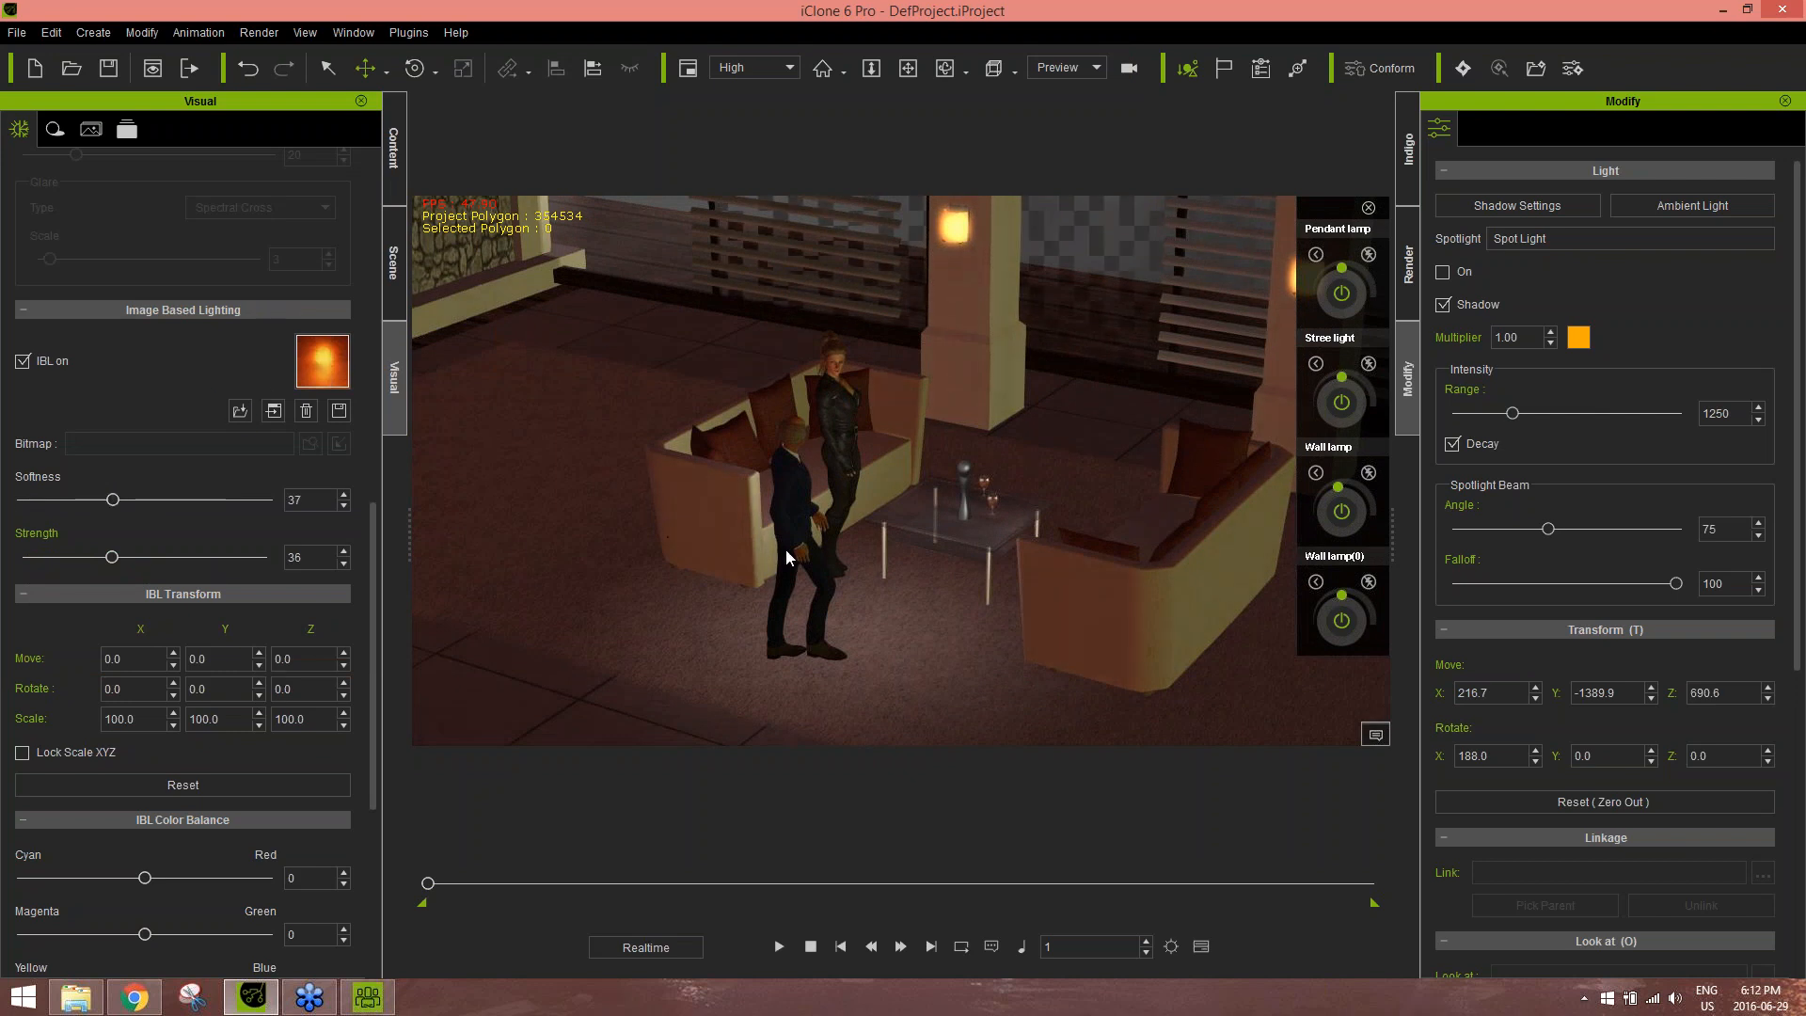
Focus on the woman in black and examine both characters up close under the image based lighting
{"action": "left_click_drag", "start_coordinate": [828, 536], "coordinate": [927, 282], "text": "alt"}
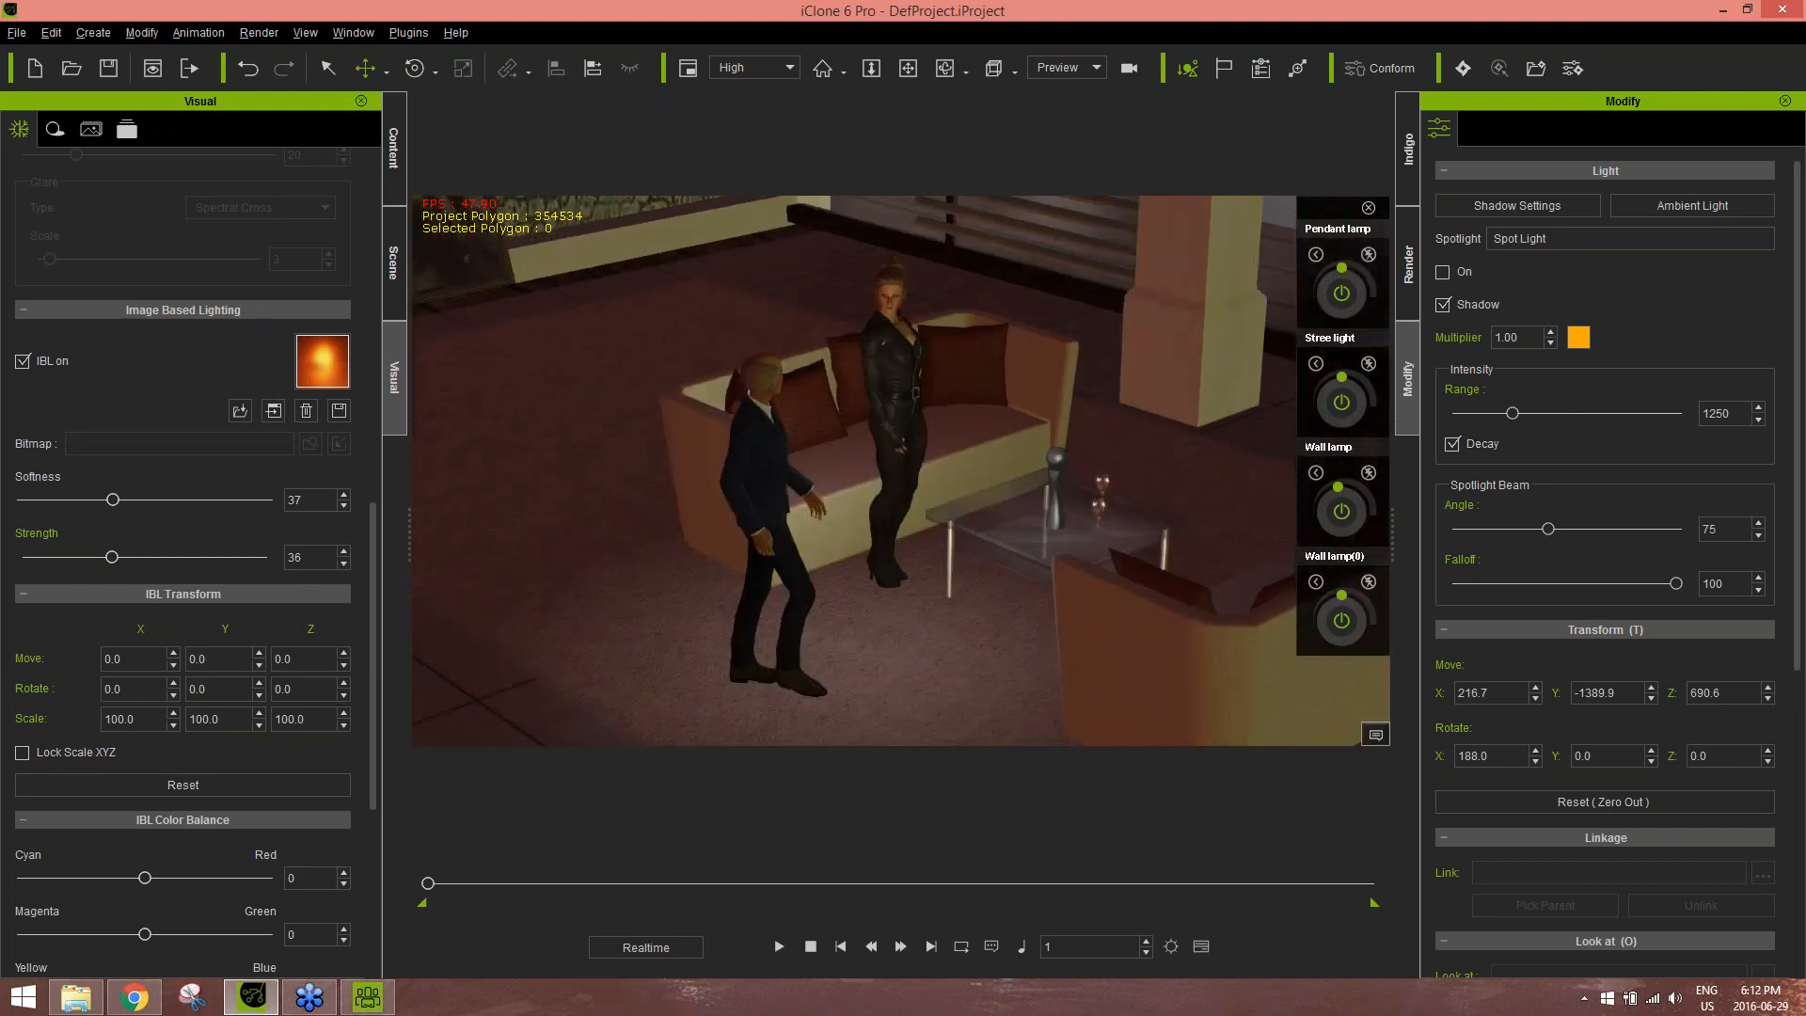
{"action": "left_click", "coordinate": [894, 352]}
{"action": "key", "text": "f"}
{"action": "left_click_drag", "start_coordinate": [711, 385], "coordinate": [703, 466], "text": "alt"}
{"action": "scroll", "coordinate": [847, 521], "scroll_direction": "up", "scroll_amount": 5}
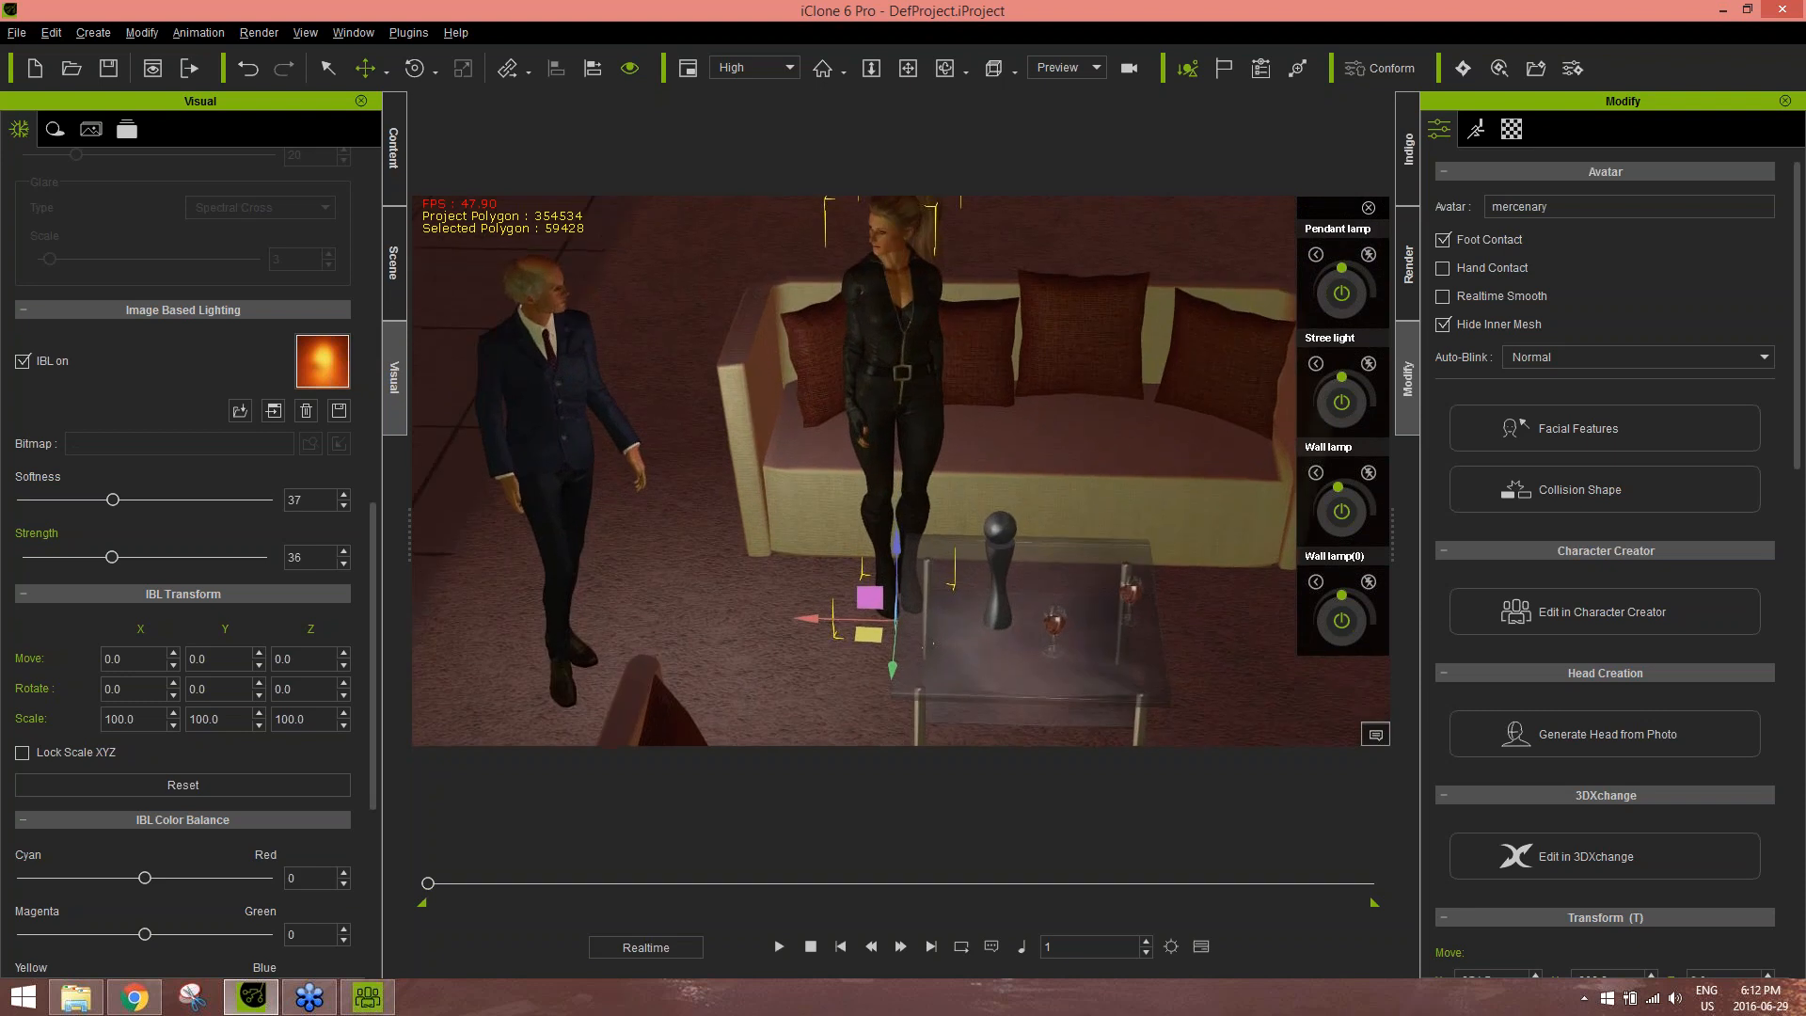
{"action": "left_click_drag", "start_coordinate": [796, 516], "coordinate": [796, 388], "text": "alt"}
{"action": "scroll", "coordinate": [843, 487], "scroll_direction": "up", "scroll_amount": 2}
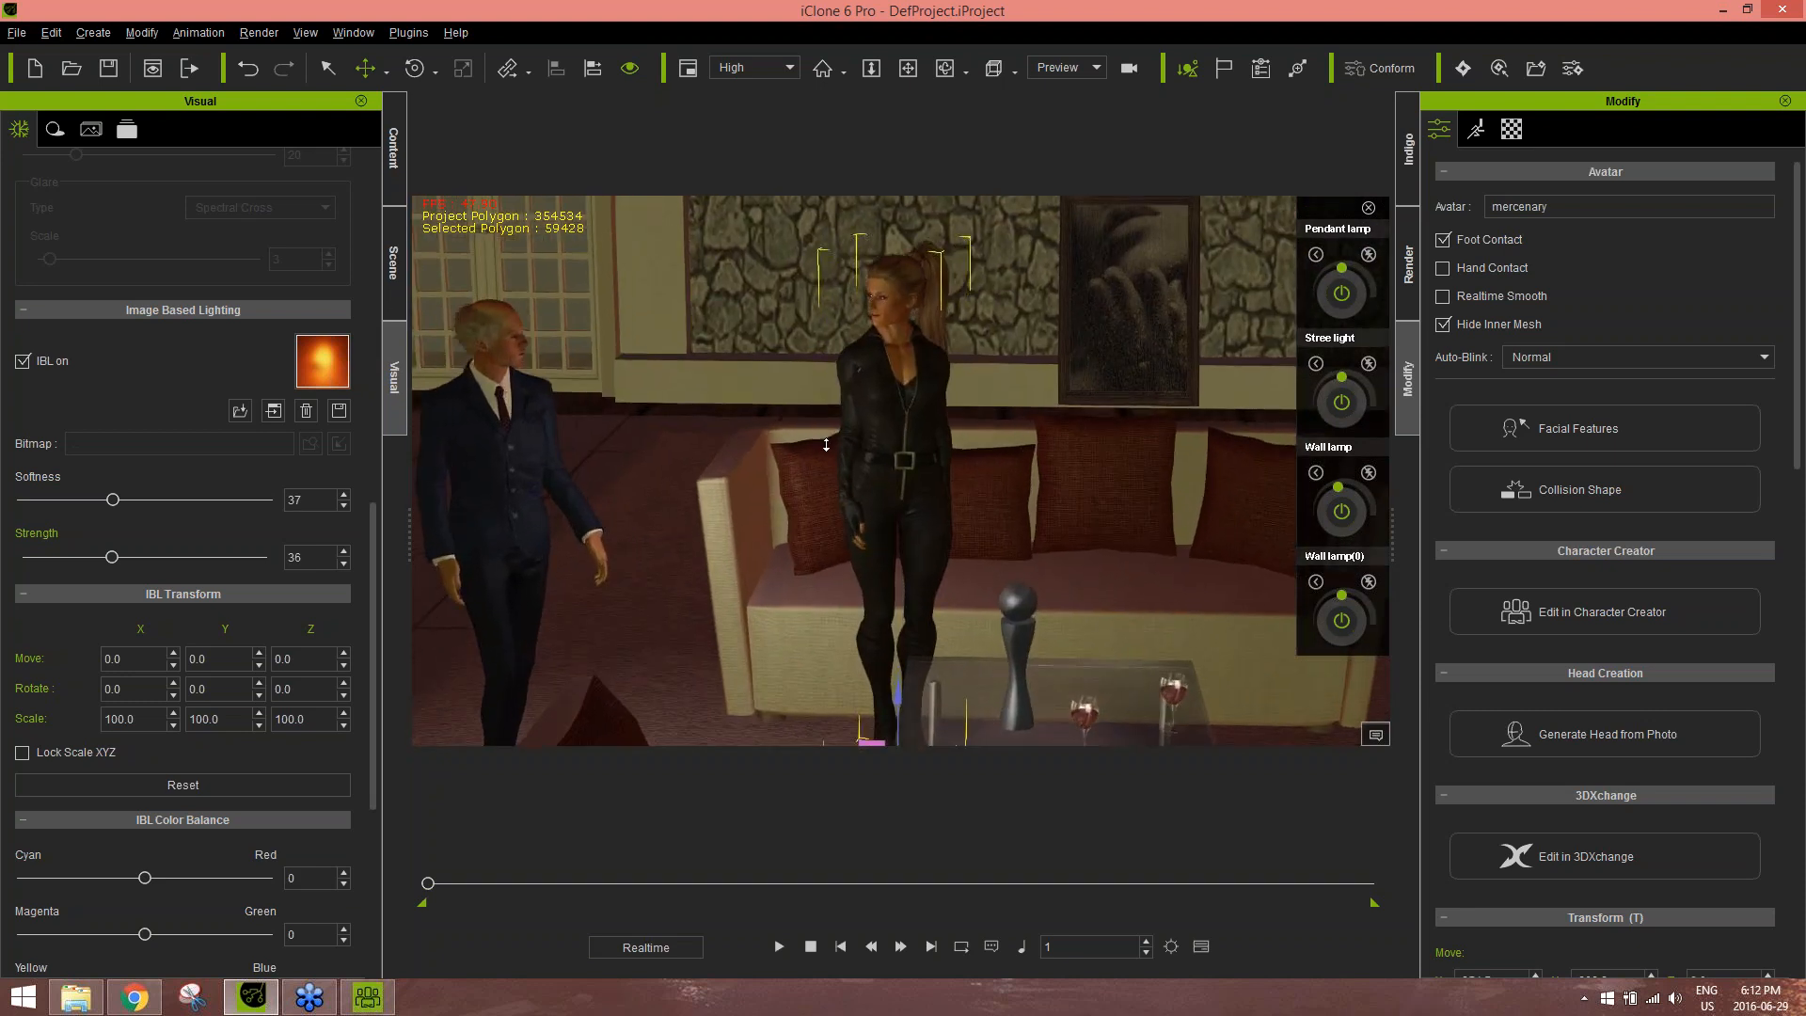
{"action": "right_click_drag", "start_coordinate": [741, 392], "coordinate": [797, 396], "text": "alt"}
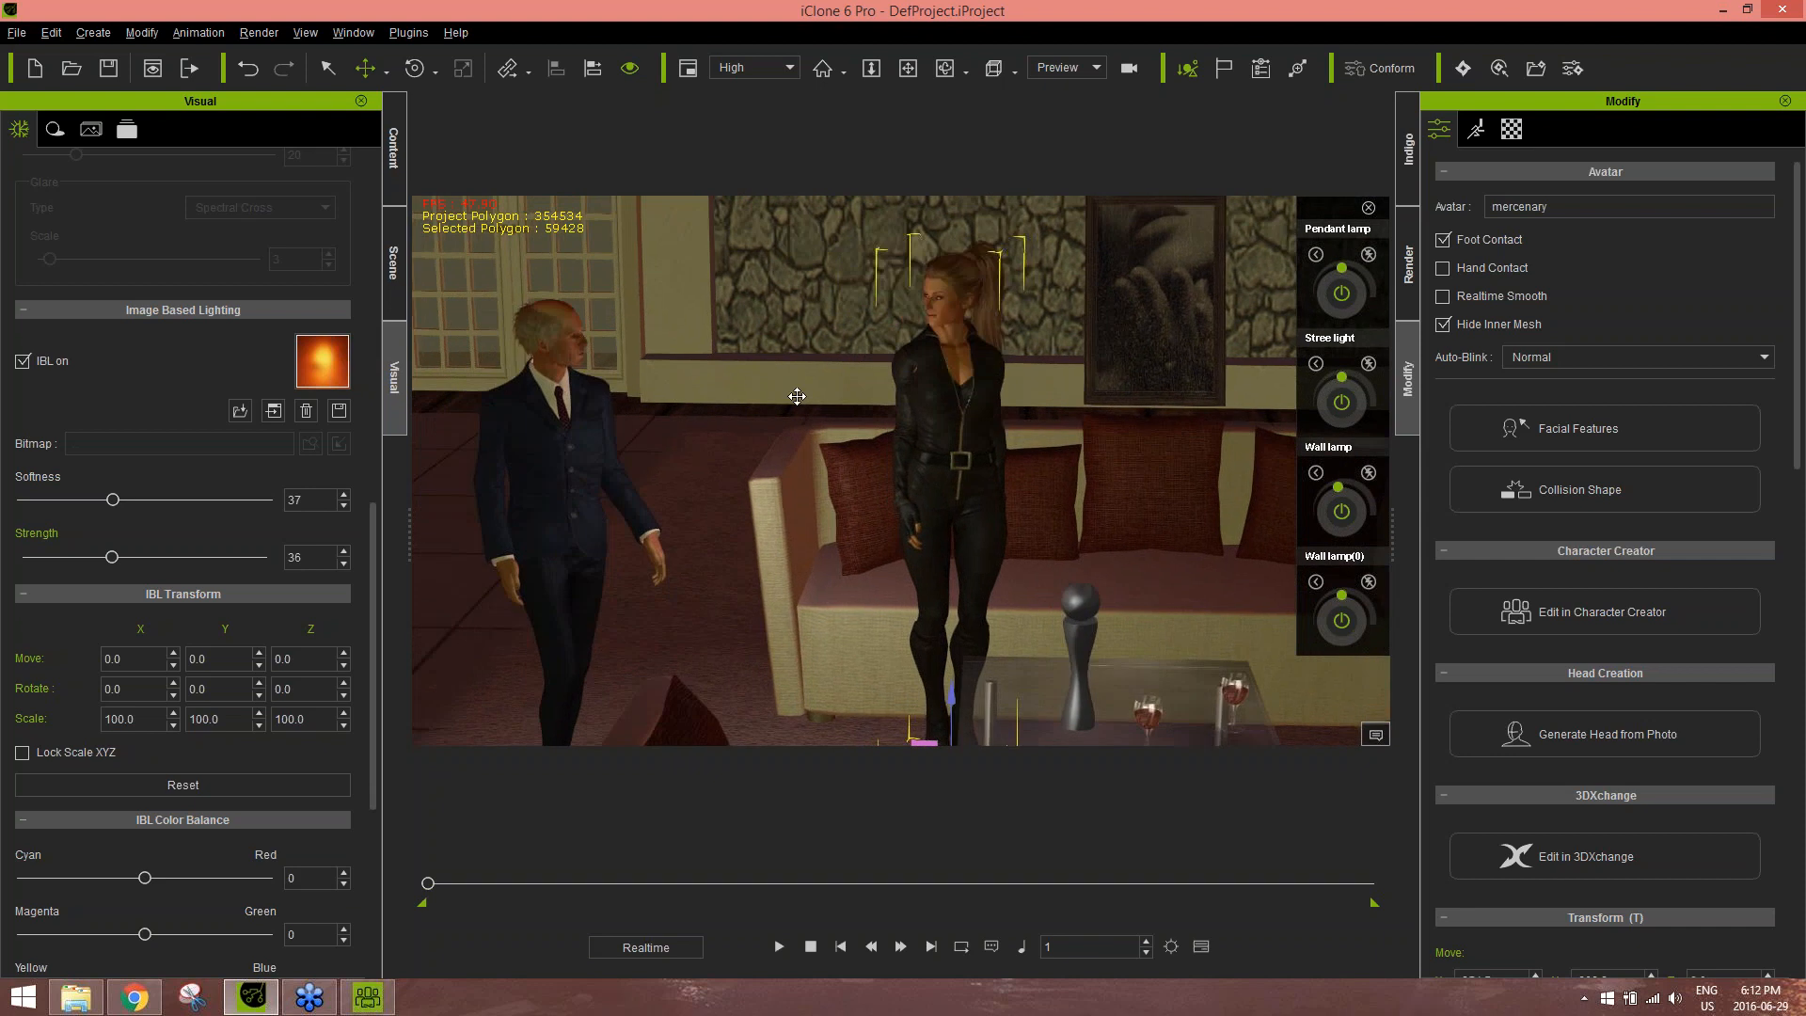
{"action": "left_click_drag", "start_coordinate": [760, 431], "coordinate": [847, 410], "text": "alt"}
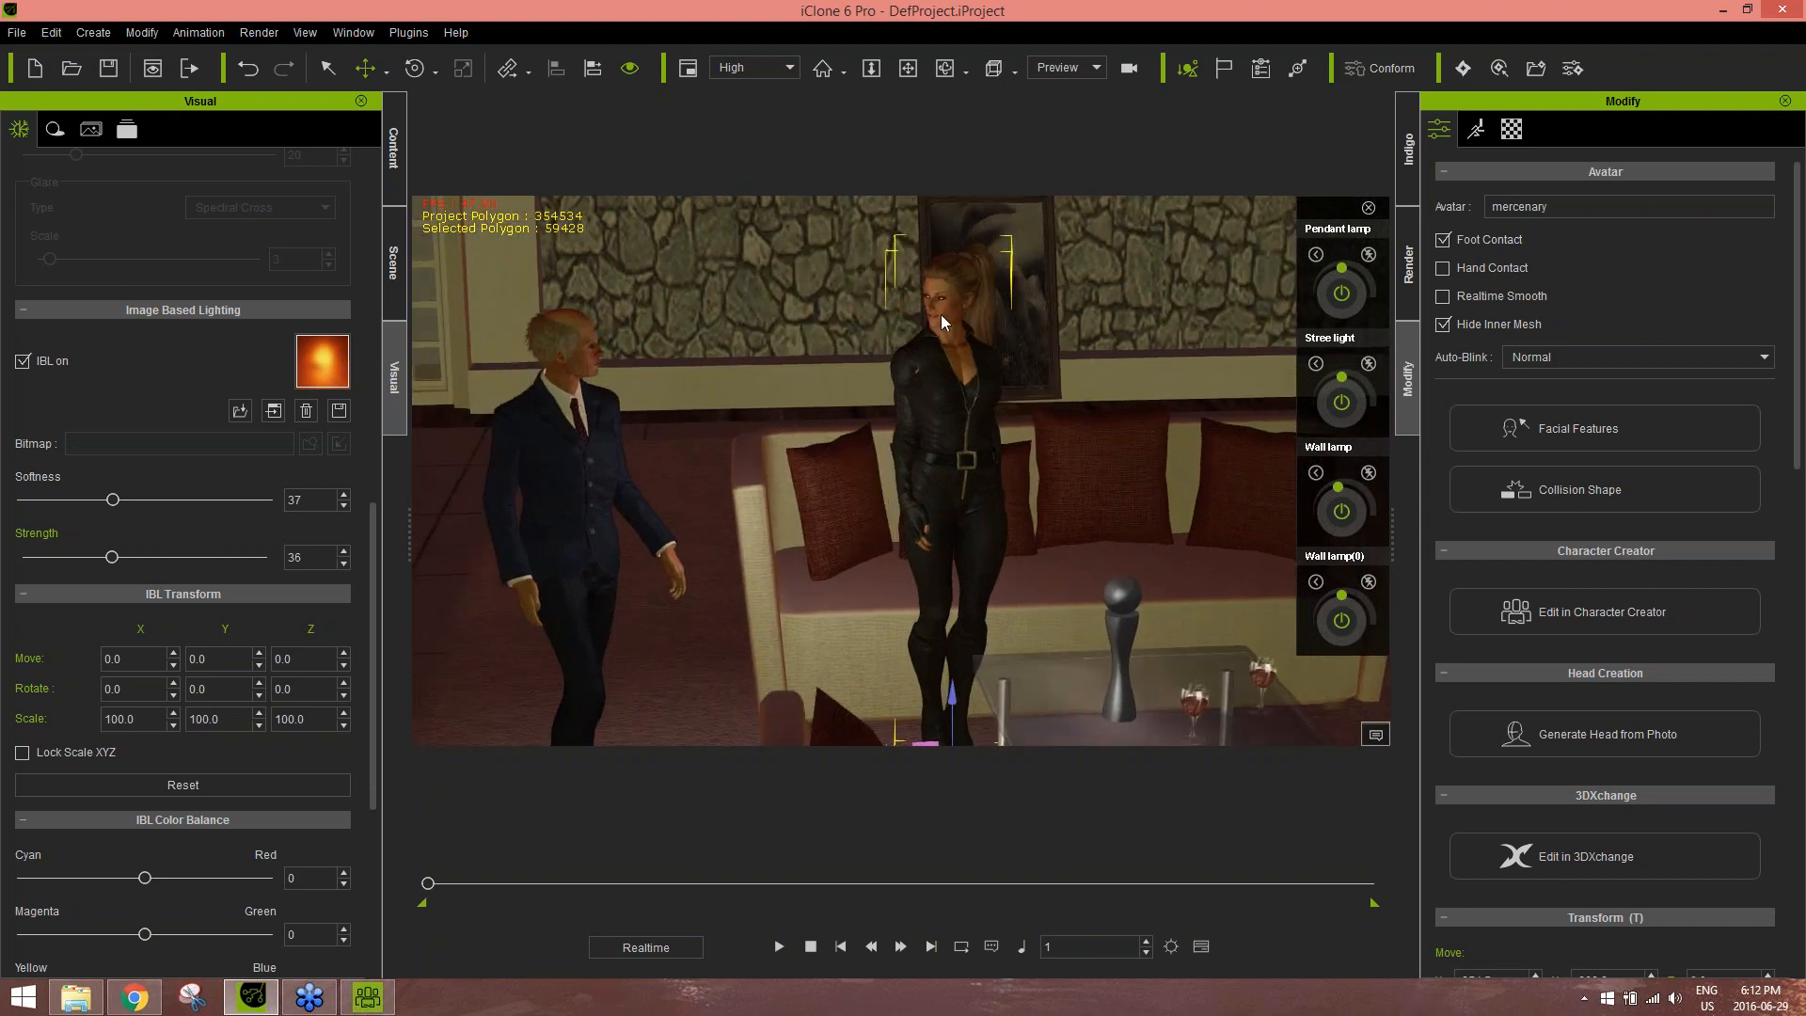
Reduce the image based lighting strength to 0
{"action": "left_click_drag", "start_coordinate": [112, 557], "coordinate": [4, 576]}
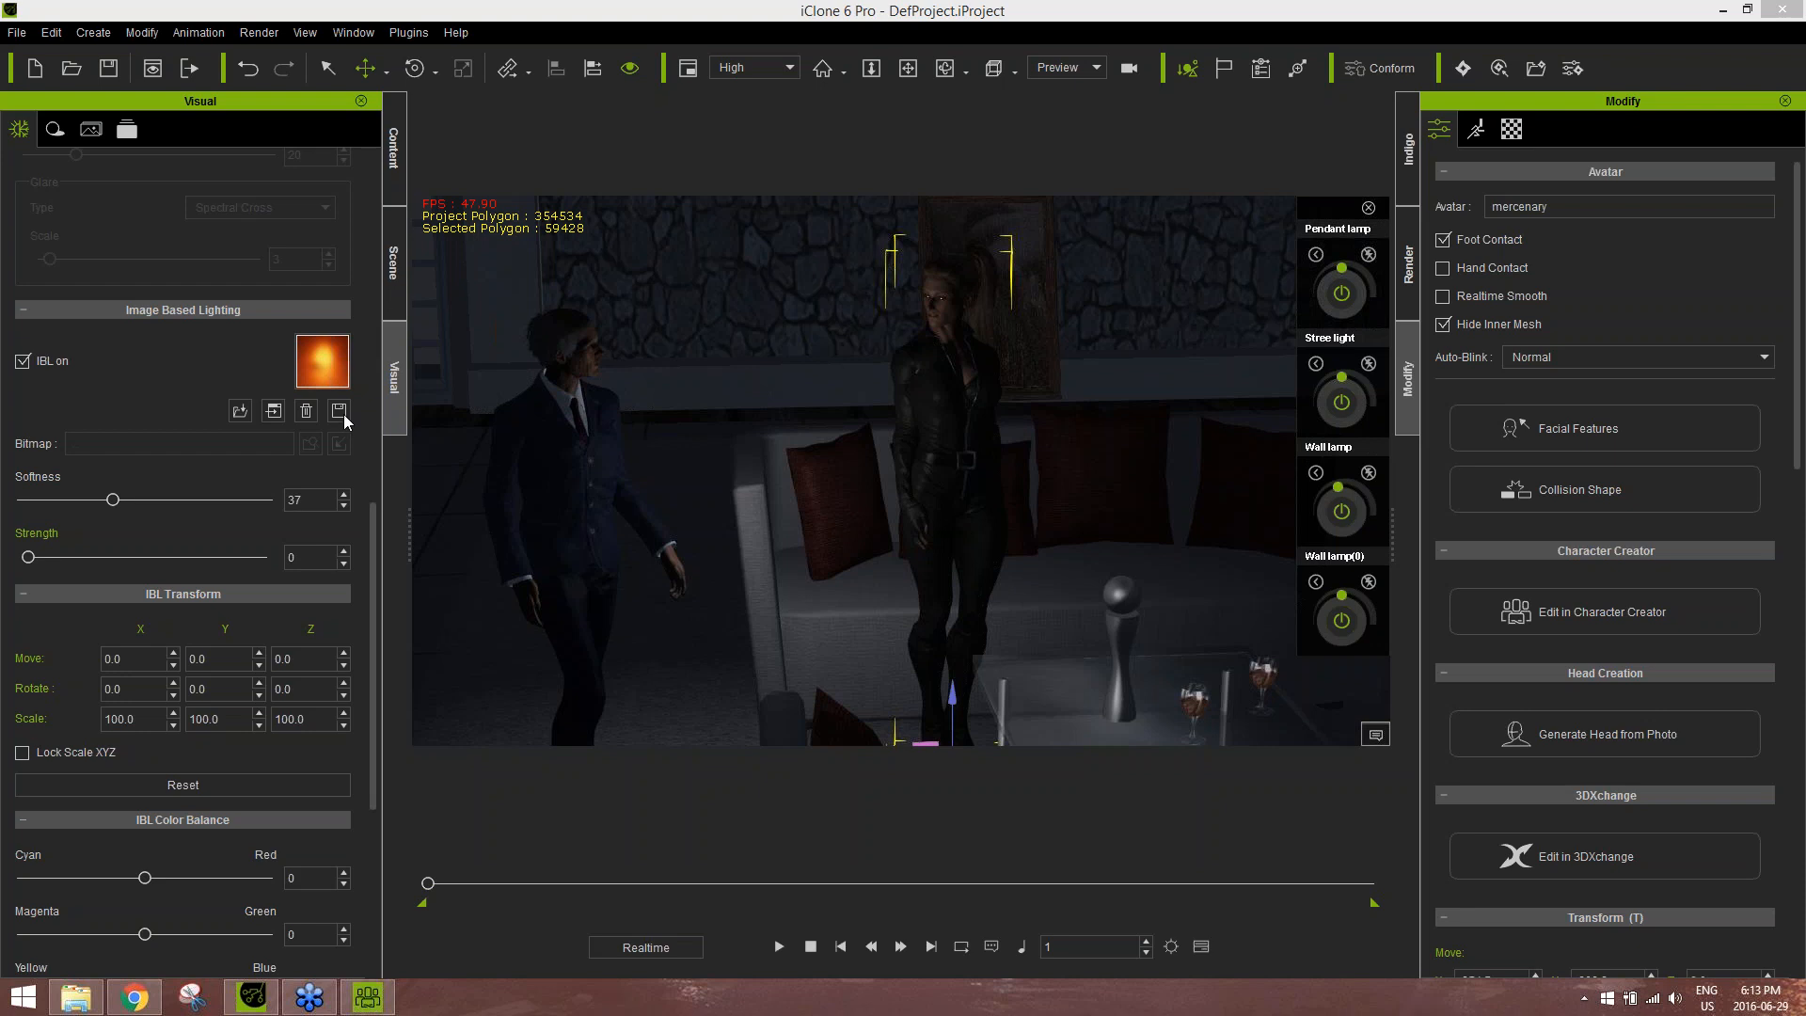
{"action": "left_click", "coordinate": [636, 17]}
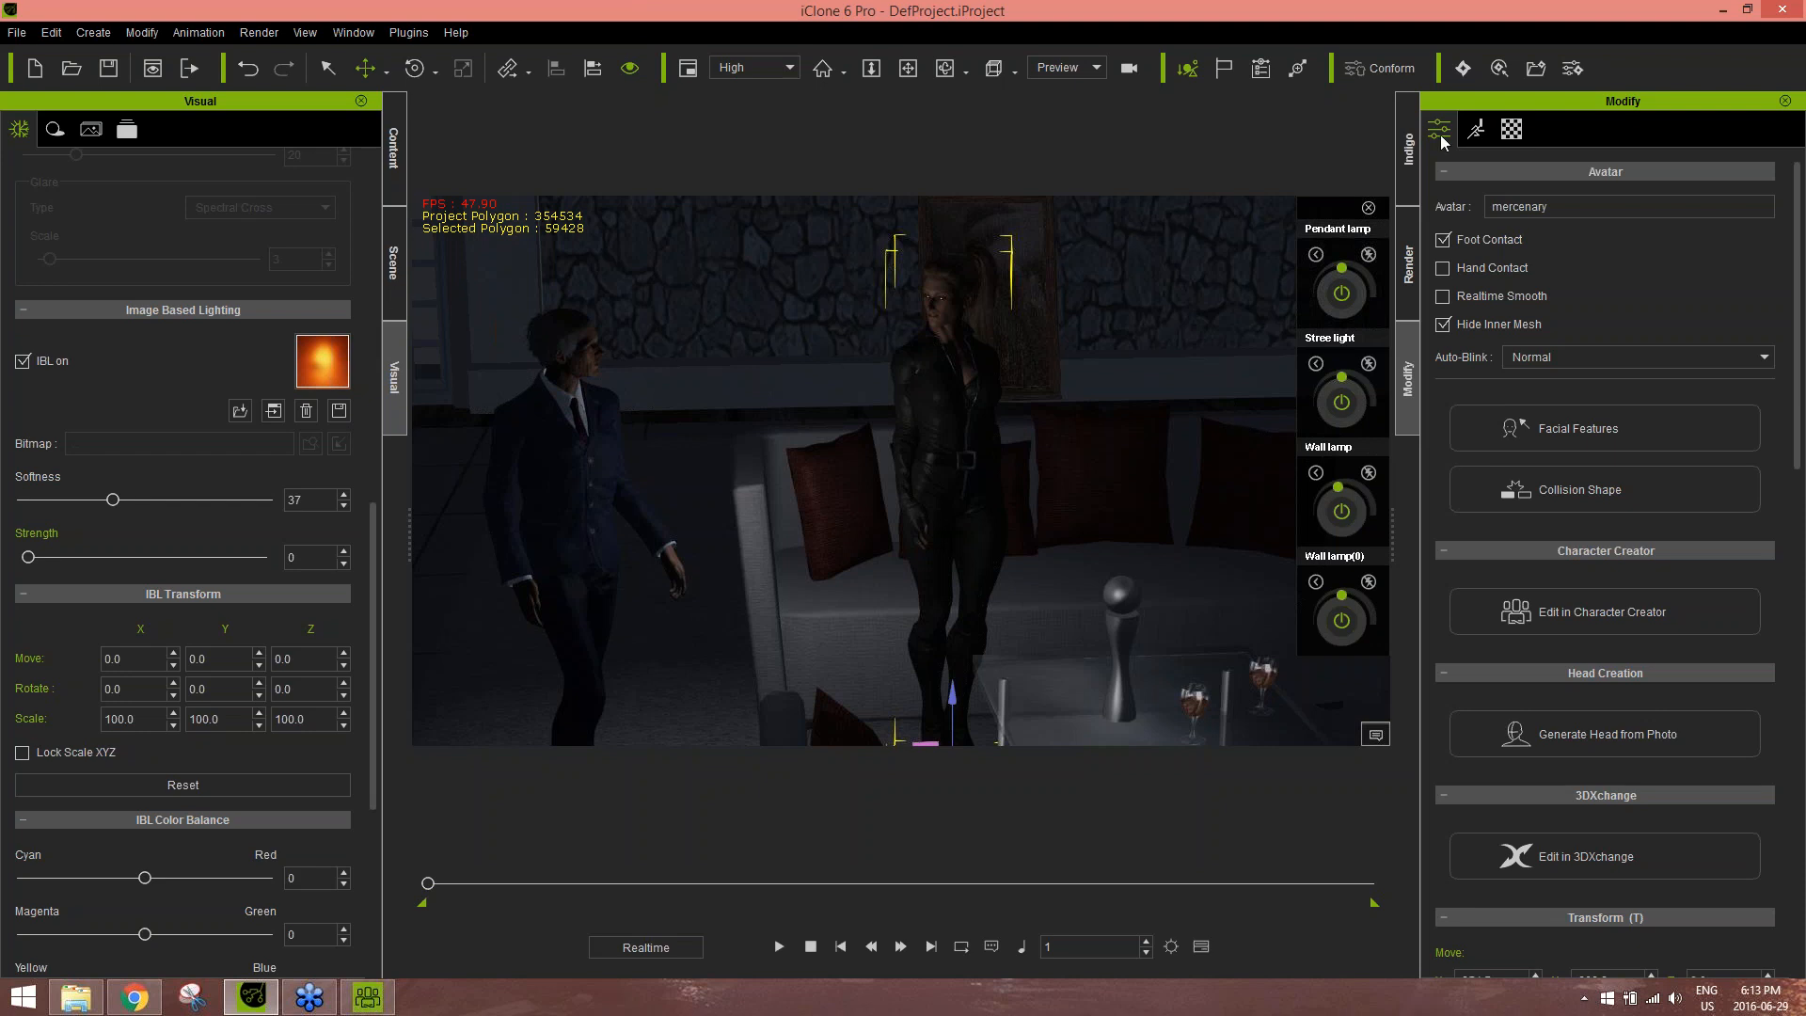
Switch to Chrome and view the Reallusion Marketplace page and the MixMoves Communication 200 product page
{"action": "left_click", "coordinate": [135, 997]}
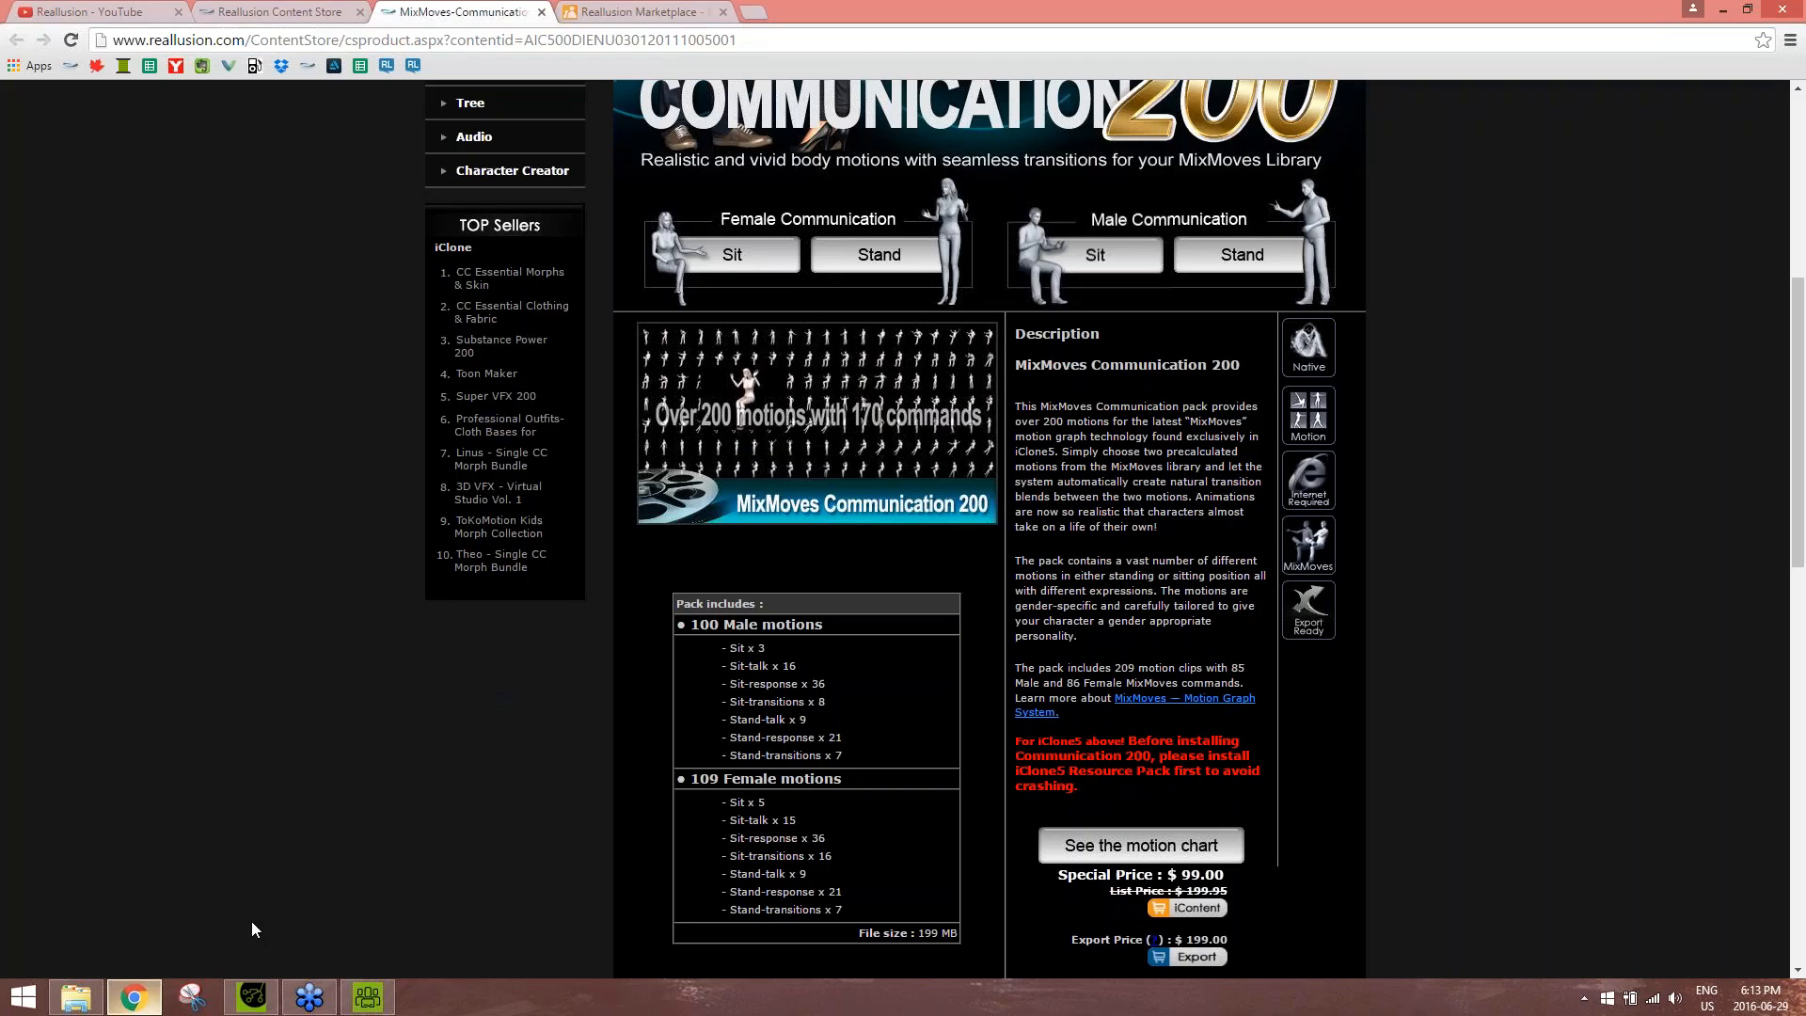
{"action": "left_click", "coordinate": [668, 9]}
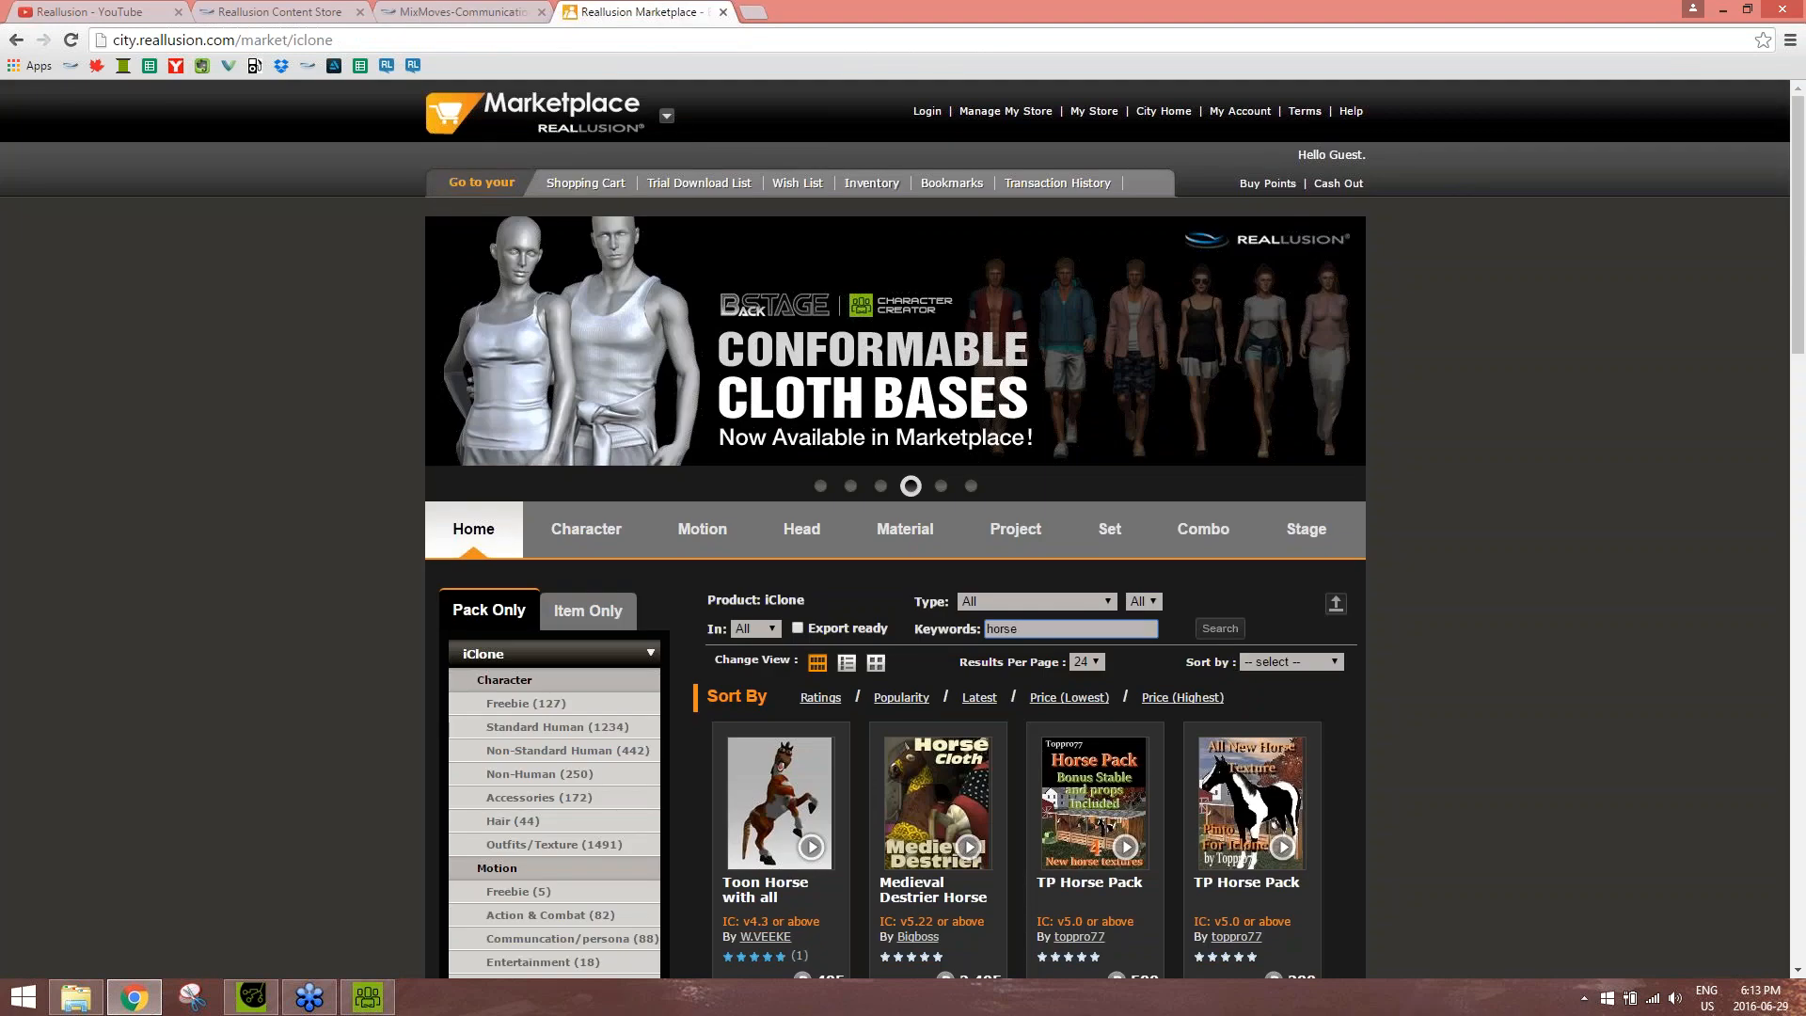
{"action": "left_click", "coordinate": [474, 9]}
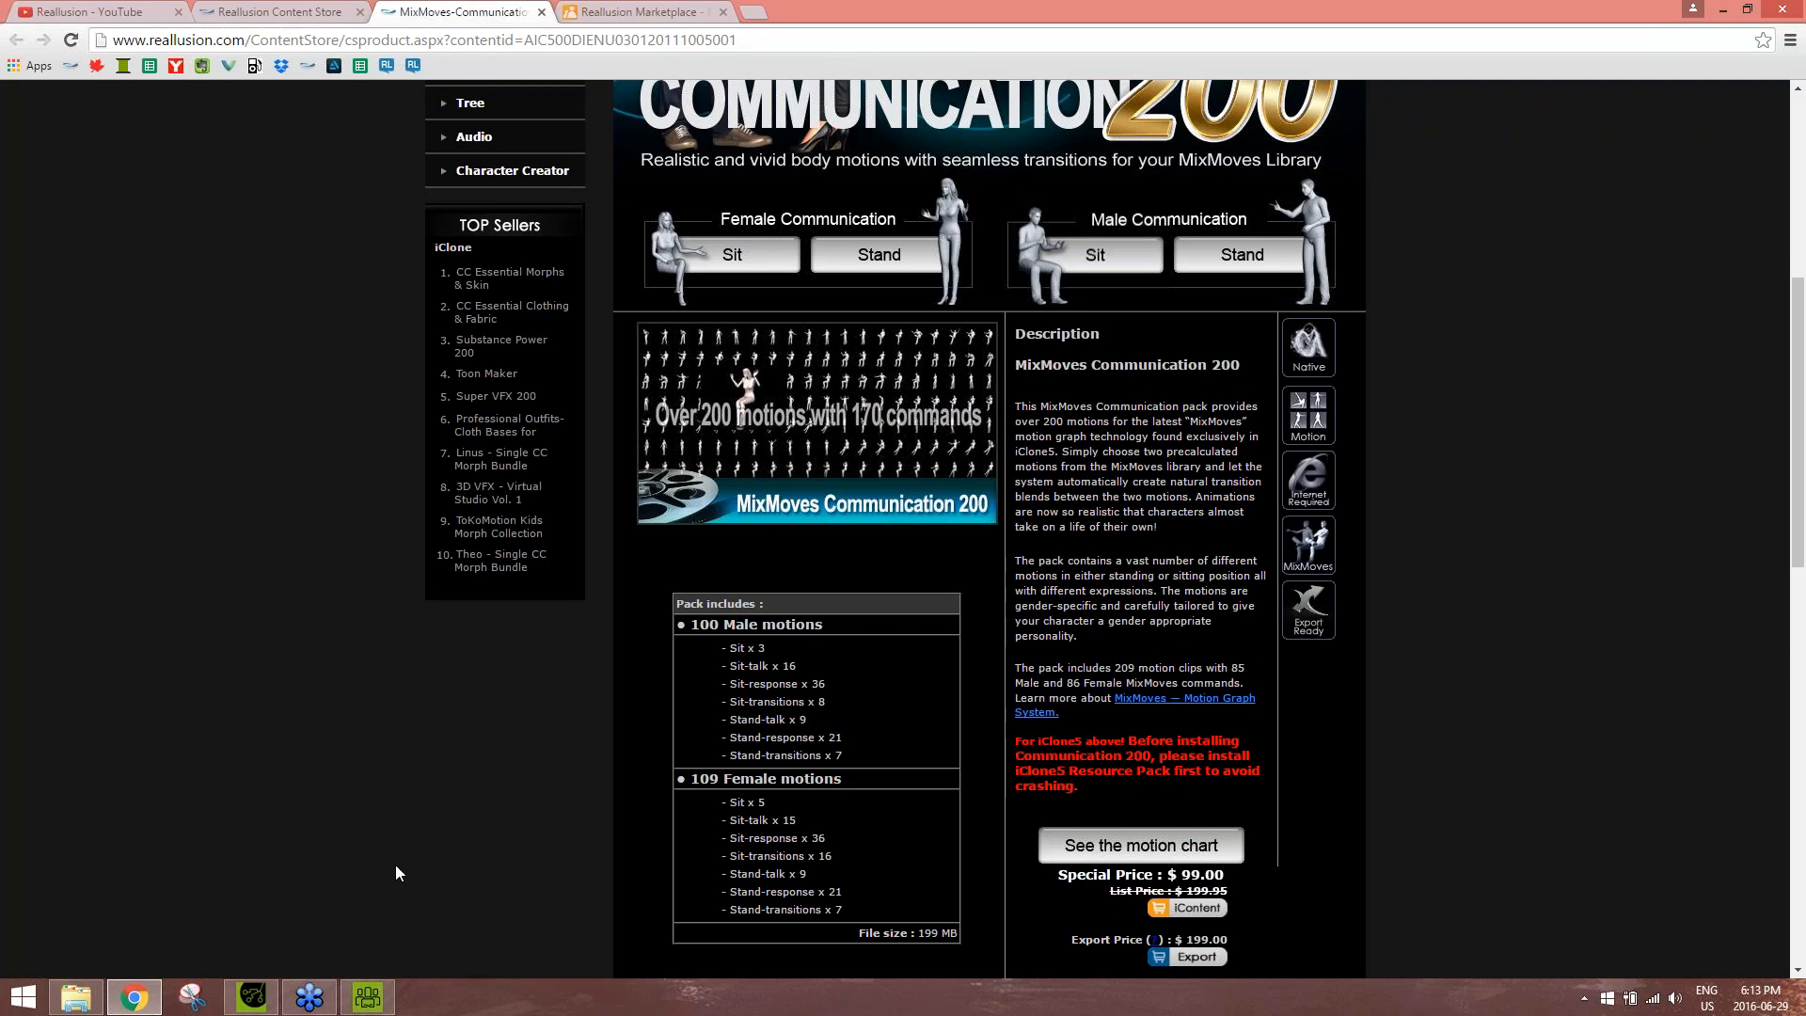
Return to iClone, and bring up Character Creator with the clothed heavy female character
{"action": "left_click", "coordinate": [251, 995]}
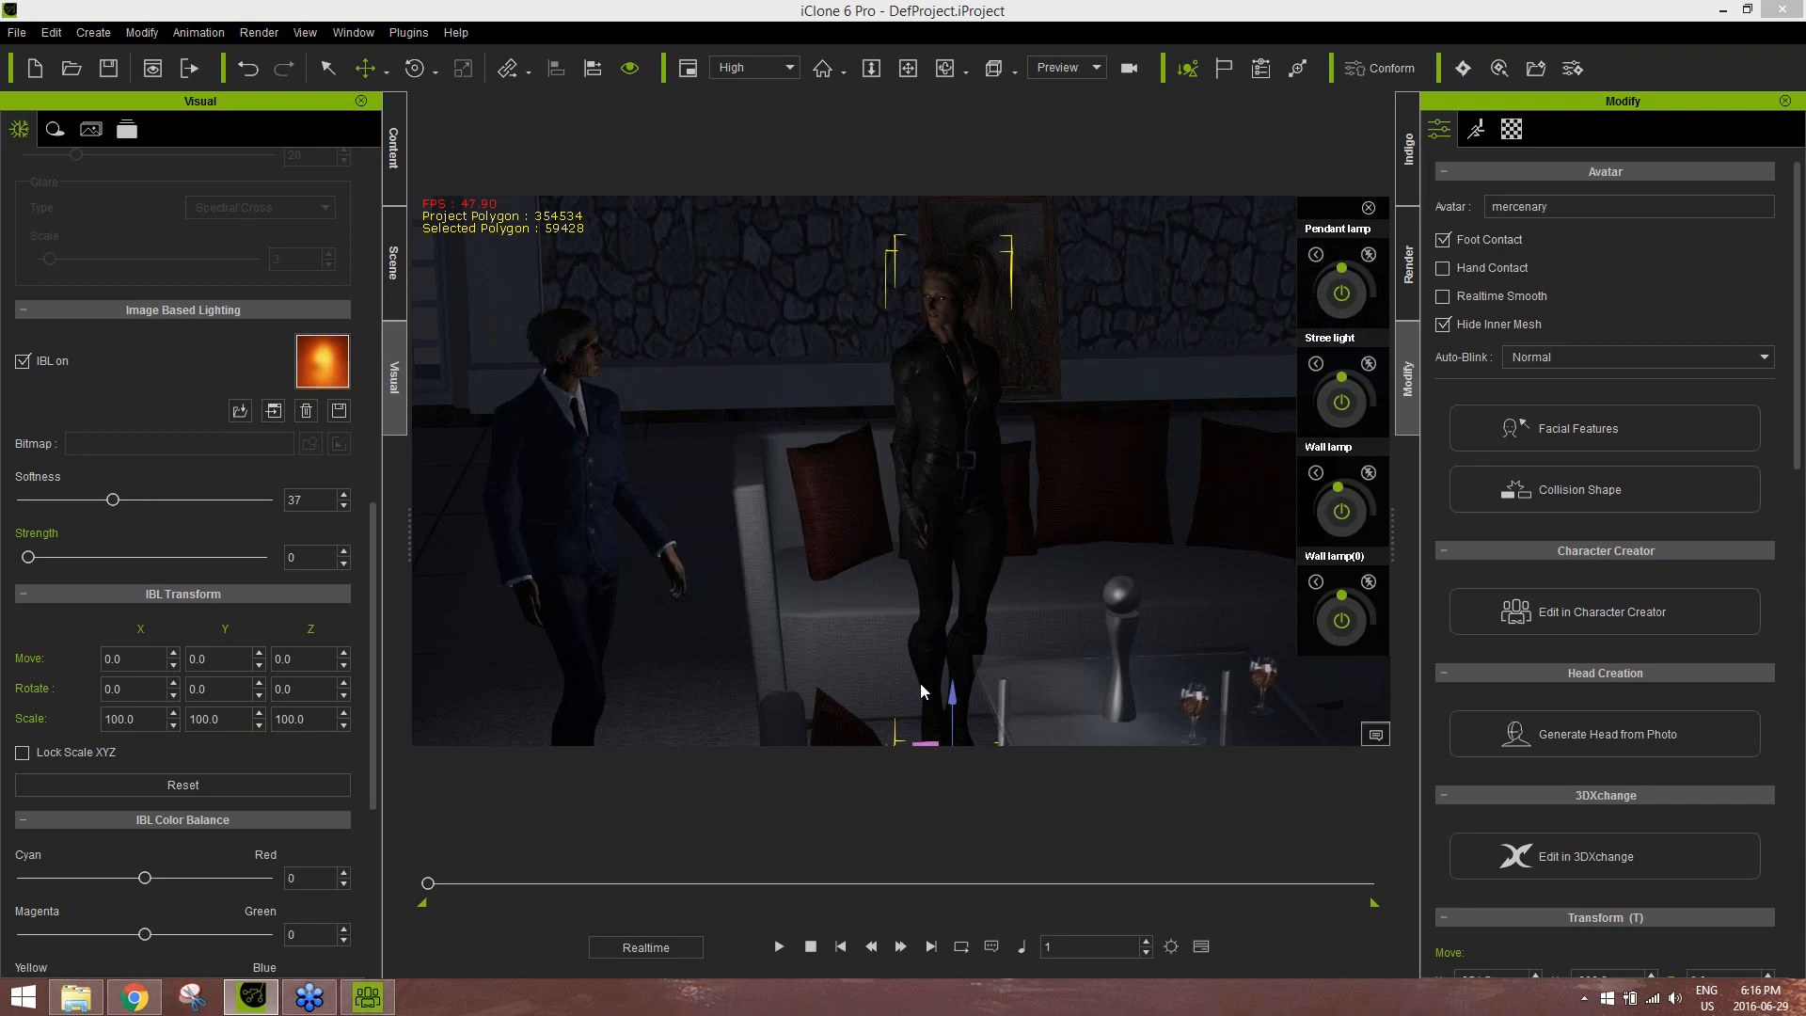
{"action": "left_click", "coordinate": [252, 1003]}
{"action": "left_click", "coordinate": [252, 999]}
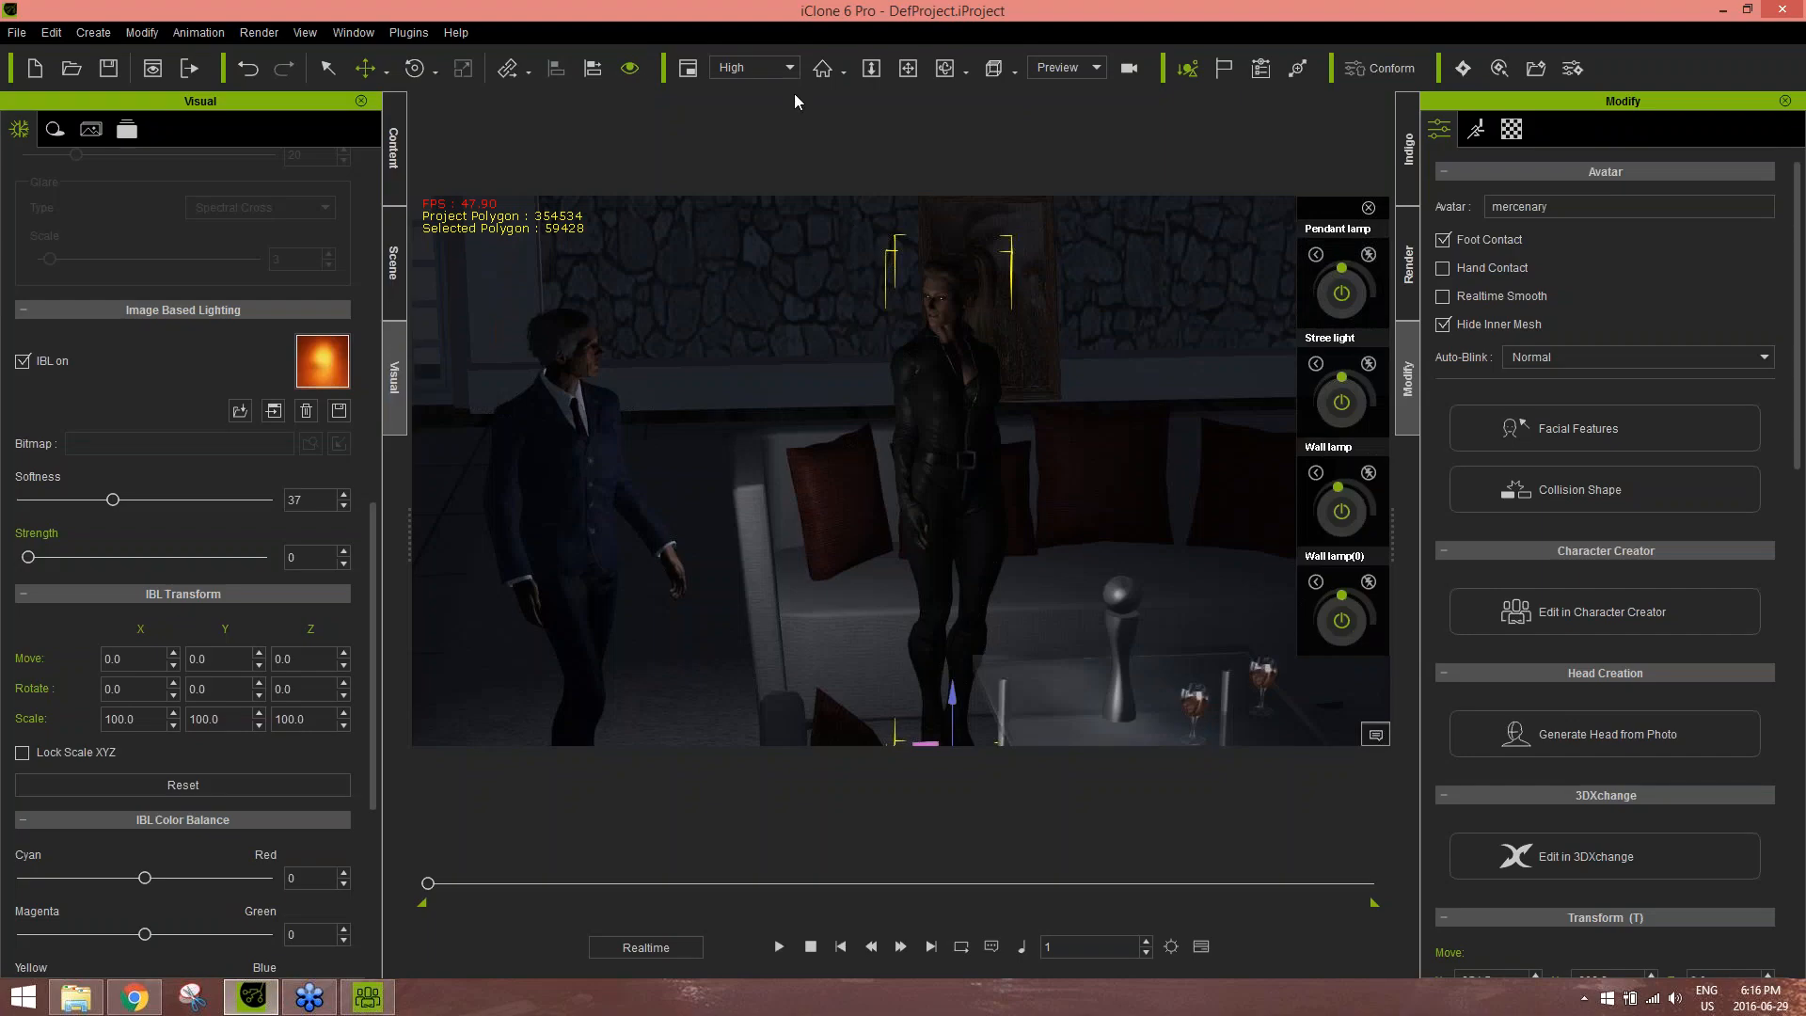
{"action": "left_click", "coordinate": [390, 993]}
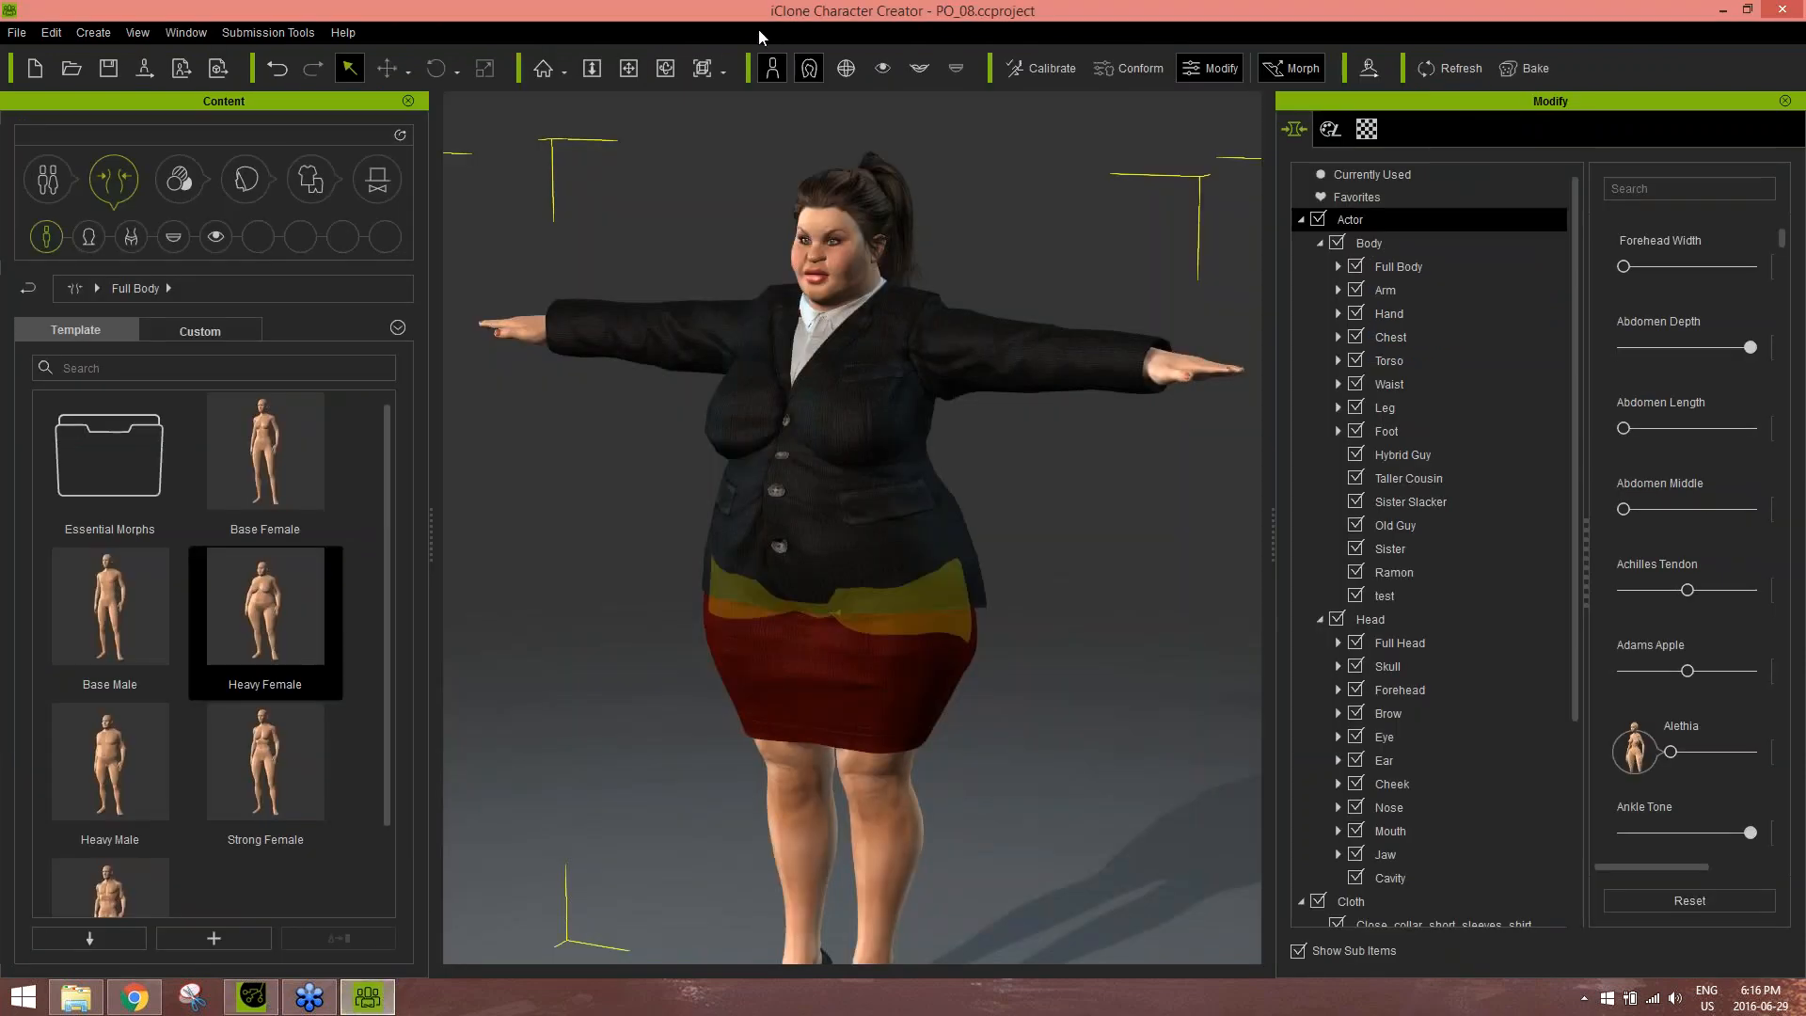